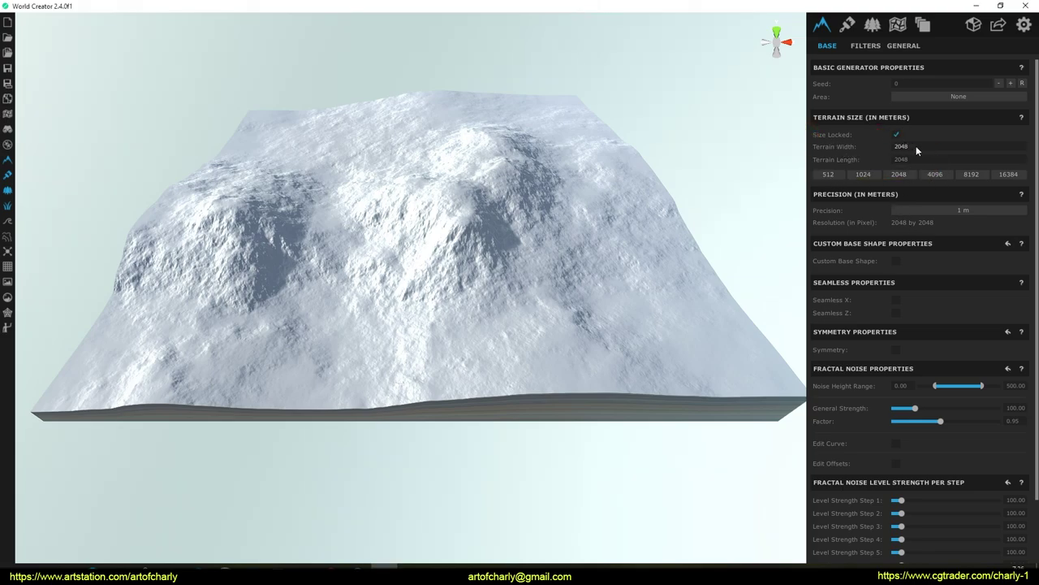
Set the terrain width to 4033 meters.
type("4033")
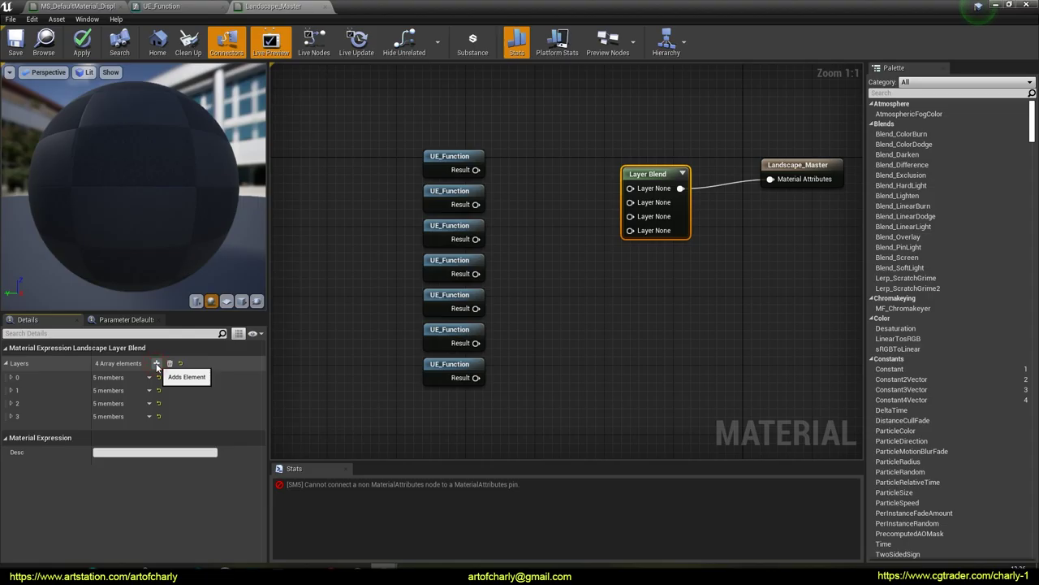
Add three more layer elements to the selected Layer Blend node in the landscape material.
left_click(157, 363)
left_click(156, 363)
left_click(157, 363)
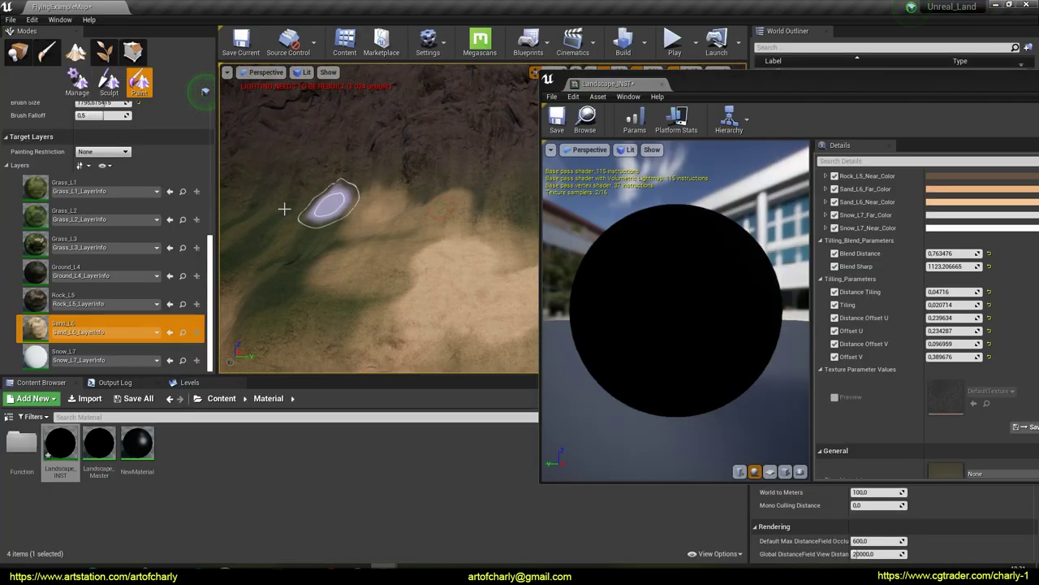
Select the Snow_L7 target layer and paint snow across the sandy area of the landscape.
left_click(68, 354)
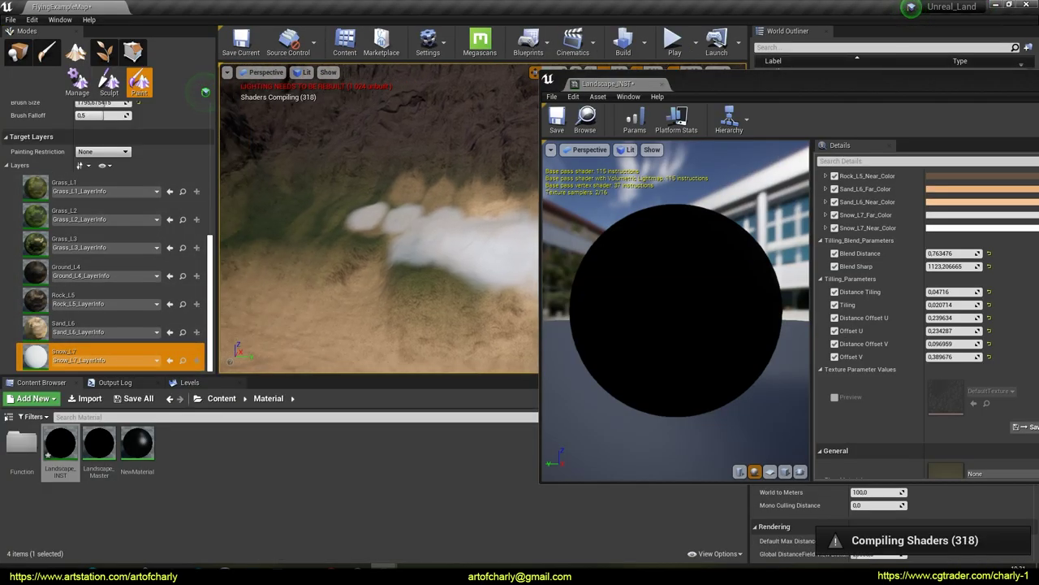
left_click_drag(420, 229, 358, 218)
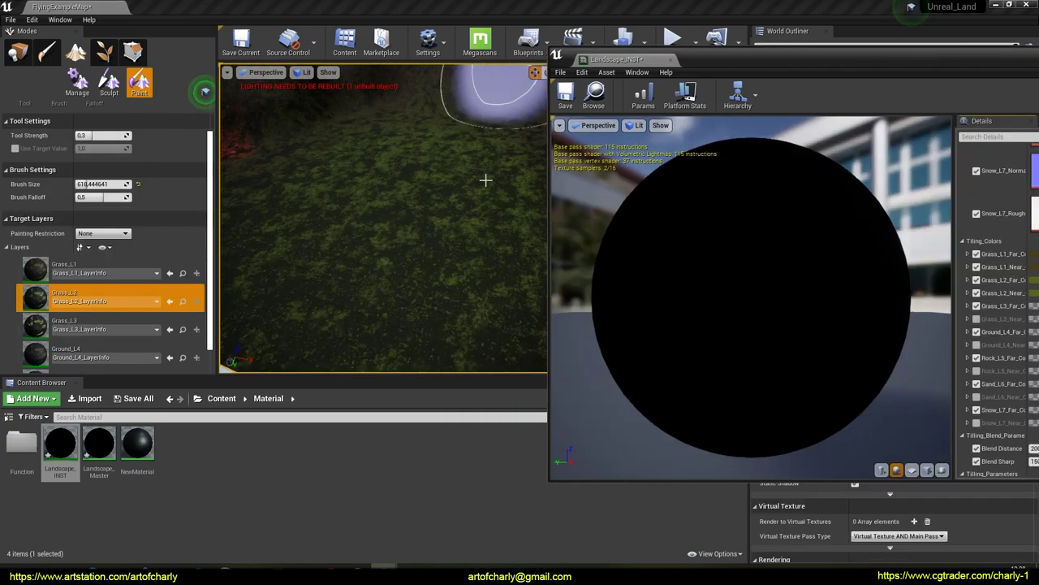
Submit the console command that sets r.Streaming.PoolSize to a new value.
mouse_move(485, 180)
right_mouse_down()
mouse_move(485, 203)
mouse_move(471, 175)
mouse_move(487, 203)
mouse_move(479, 163)
right_mouse_up()
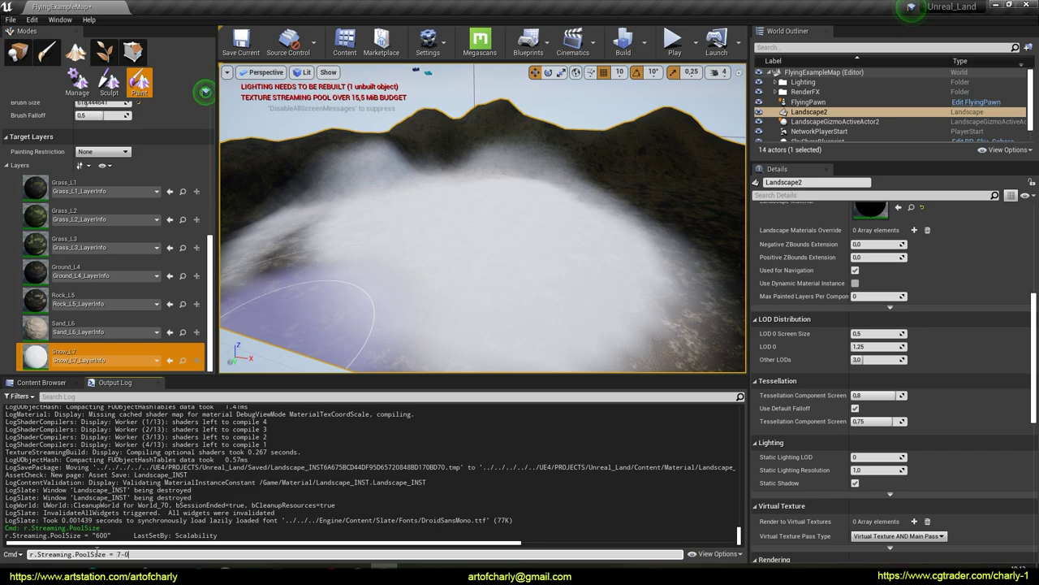
key("Return")
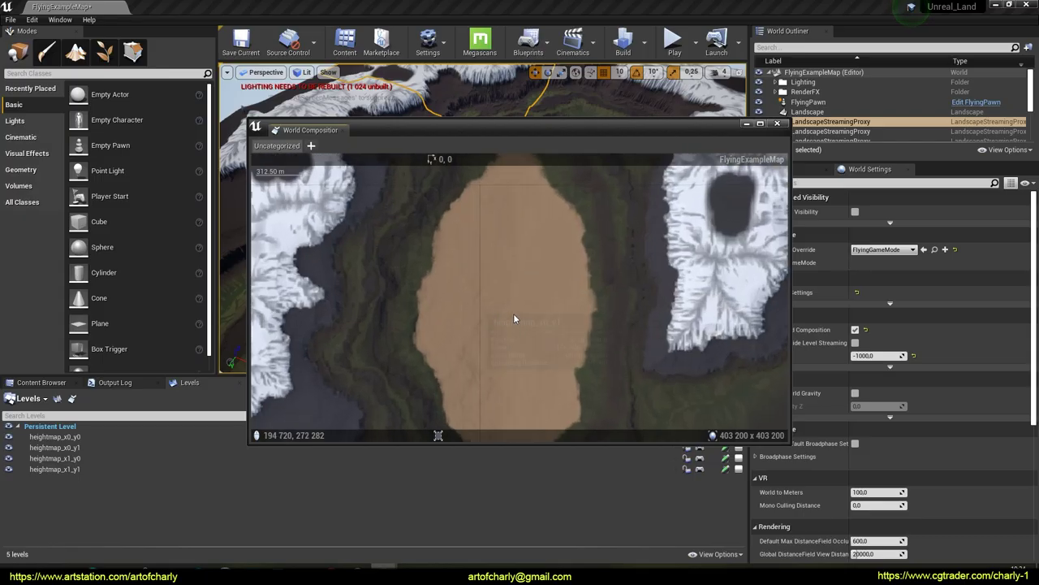
Examine the imported heightmap tiles on the World Composition map.
scroll(513, 313, "up", 4)
scroll(562, 296, "down", 4)
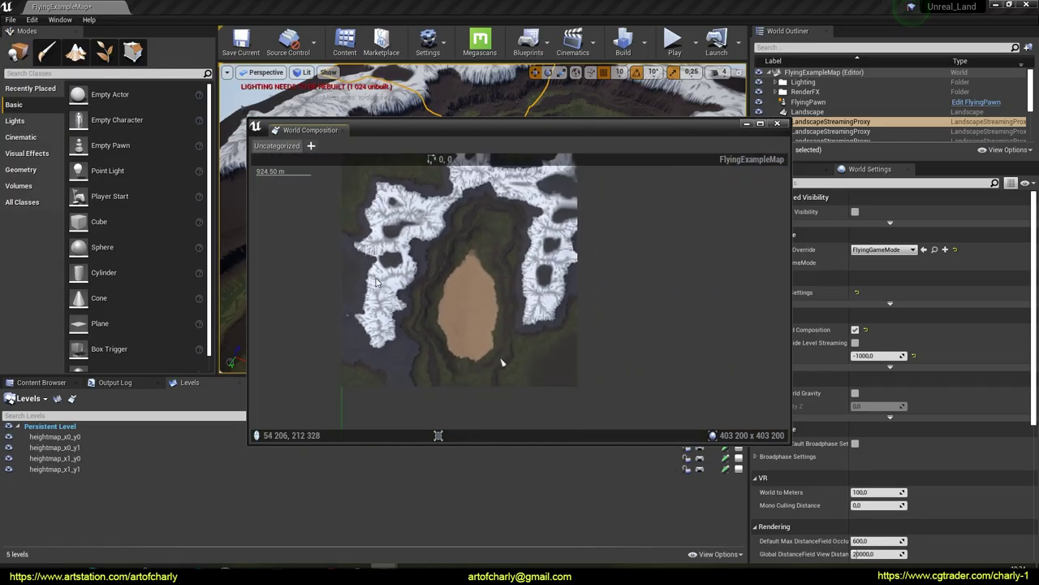
left_click(465, 268)
left_click(543, 306)
left_click(455, 357)
left_click(562, 369)
right_click_drag(645, 307, 632, 251)
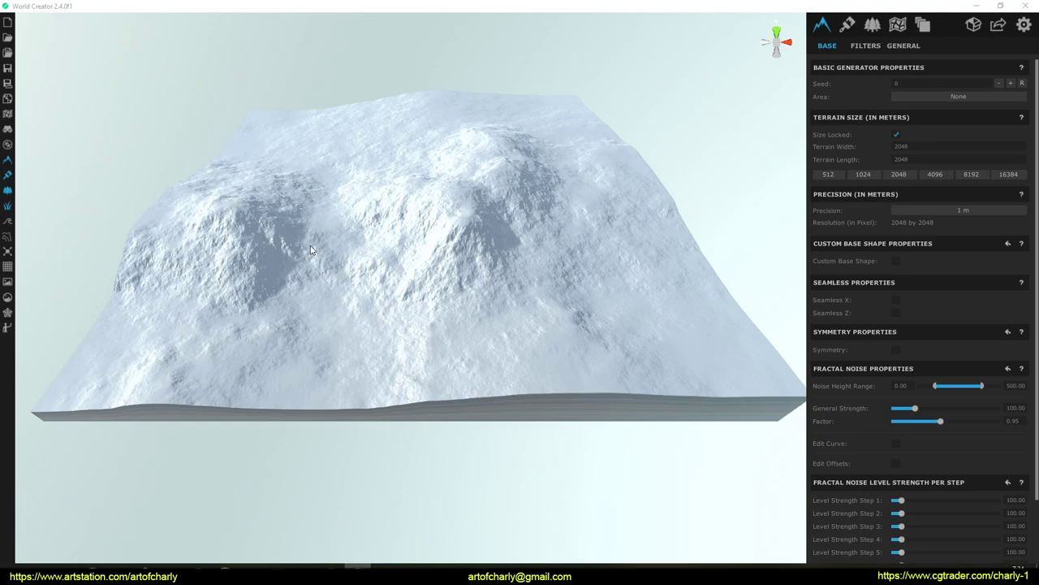
Turn off Fog in World Creator's environment haze and fog properties.
left_click(872, 25)
left_click(900, 45)
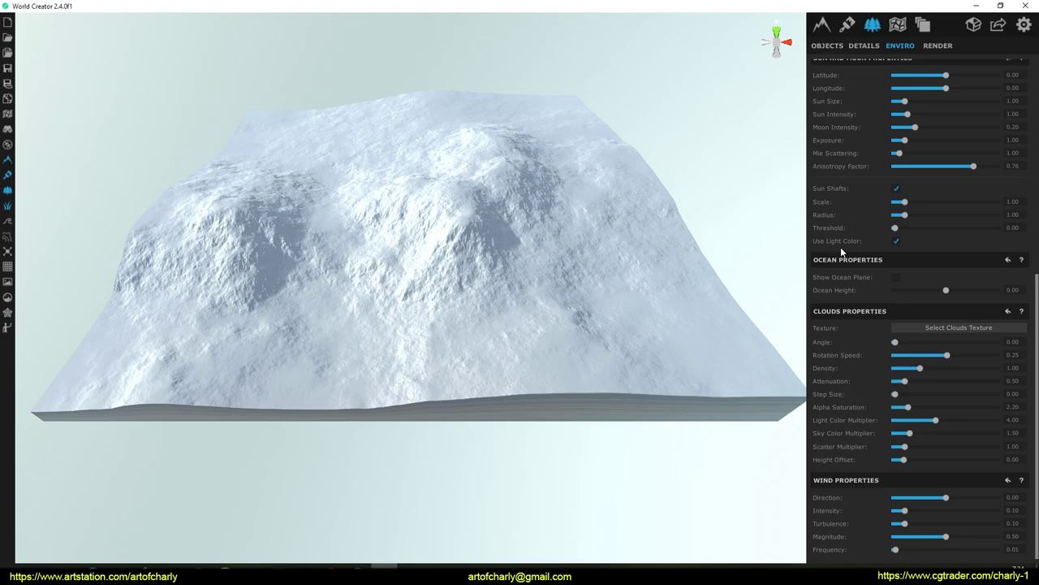
scroll(850, 418, "up", 6)
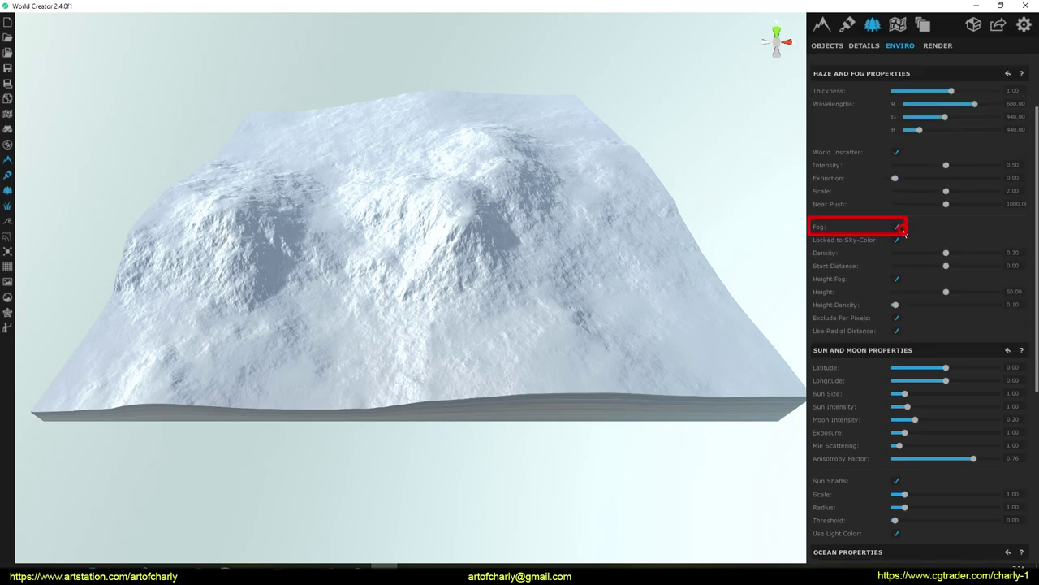
left_click(896, 226)
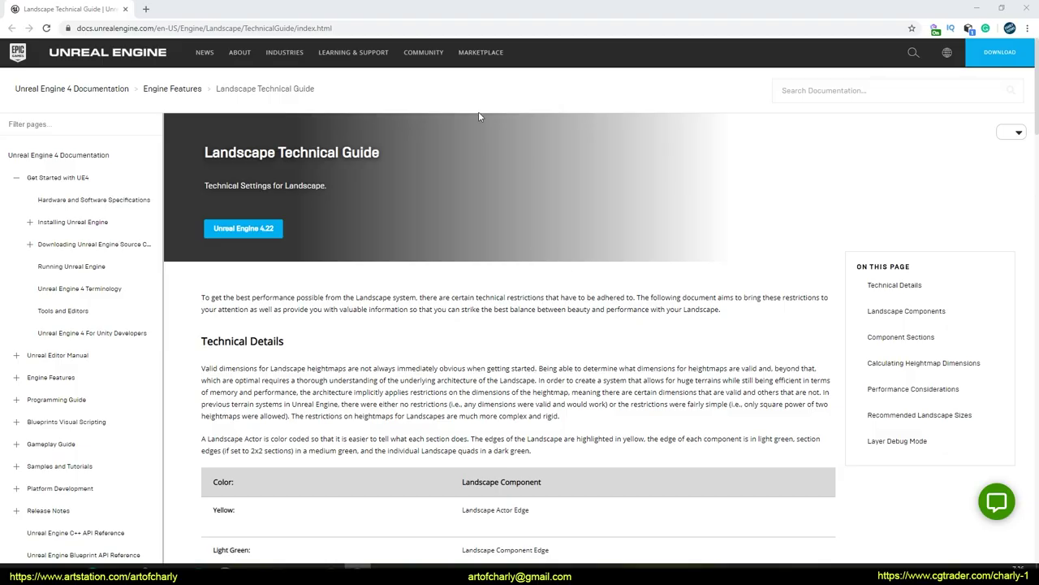
Look up the recommended landscape sizes in Unreal's Landscape Technical Guide in the browser and highlight the 4033x4033 entry.
scroll(497, 309, "down", 20)
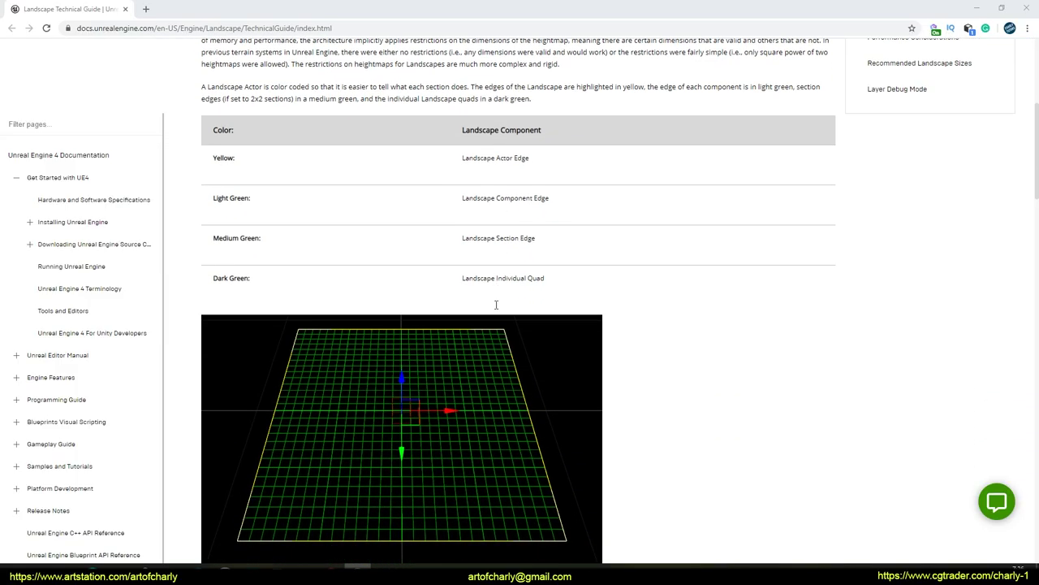
scroll(496, 308, "down", 3)
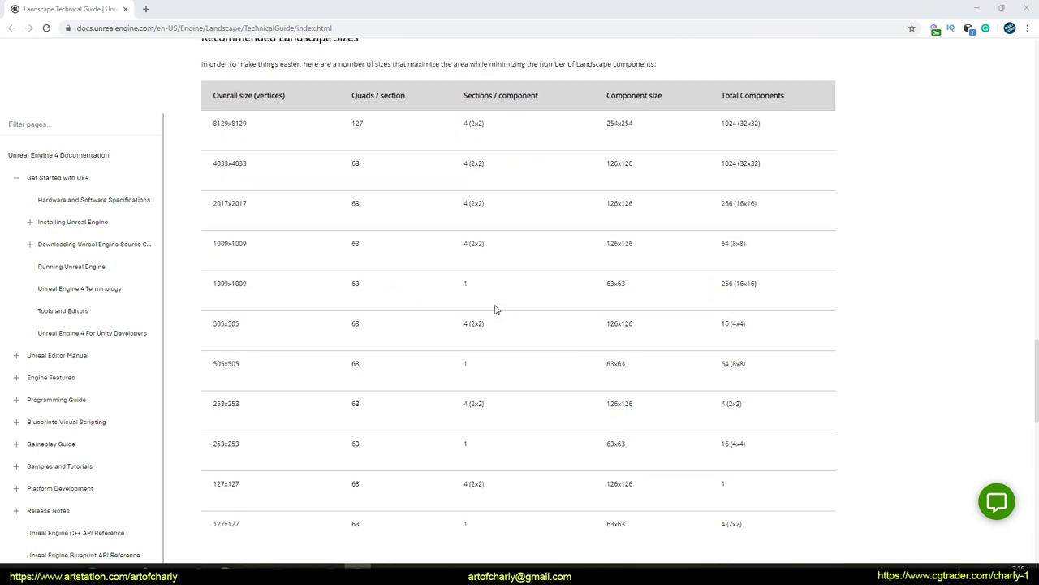
scroll(267, 242, "up", 1)
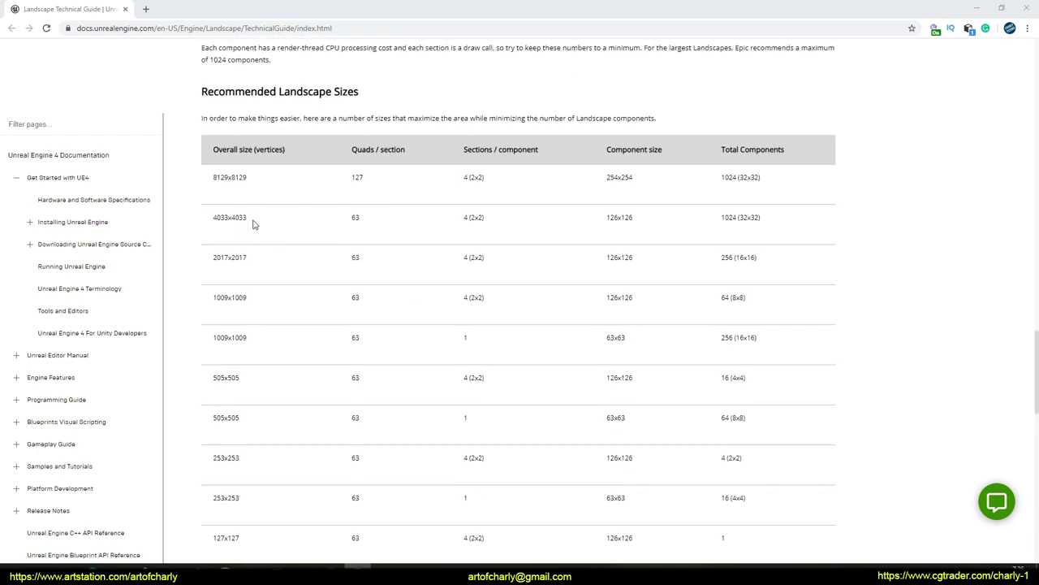
left_click_drag(251, 220, 209, 221)
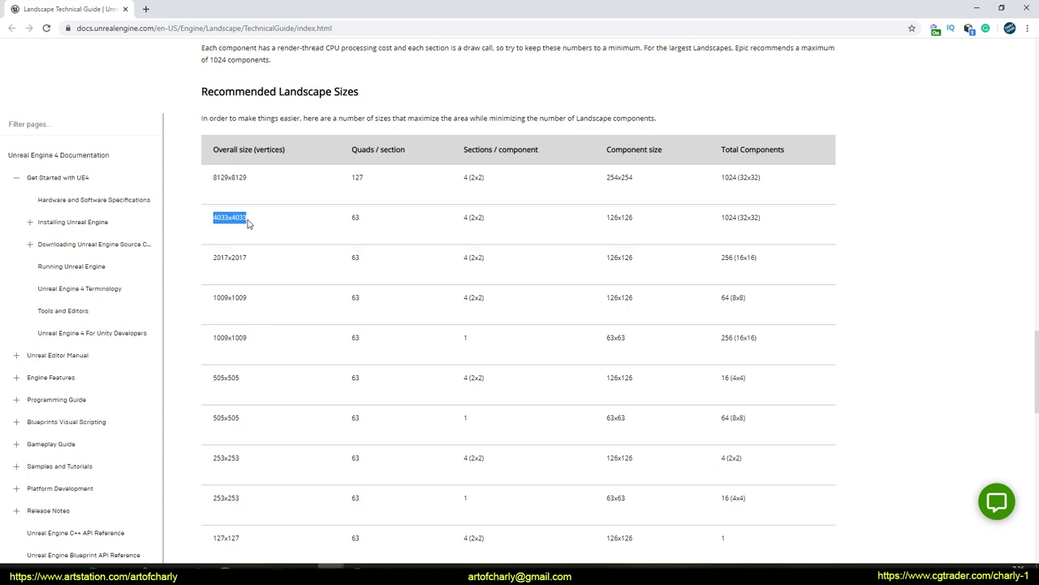
Switch back to World Creator and set the locked terrain width and length to 4033 meters.
key("alt+Tab")
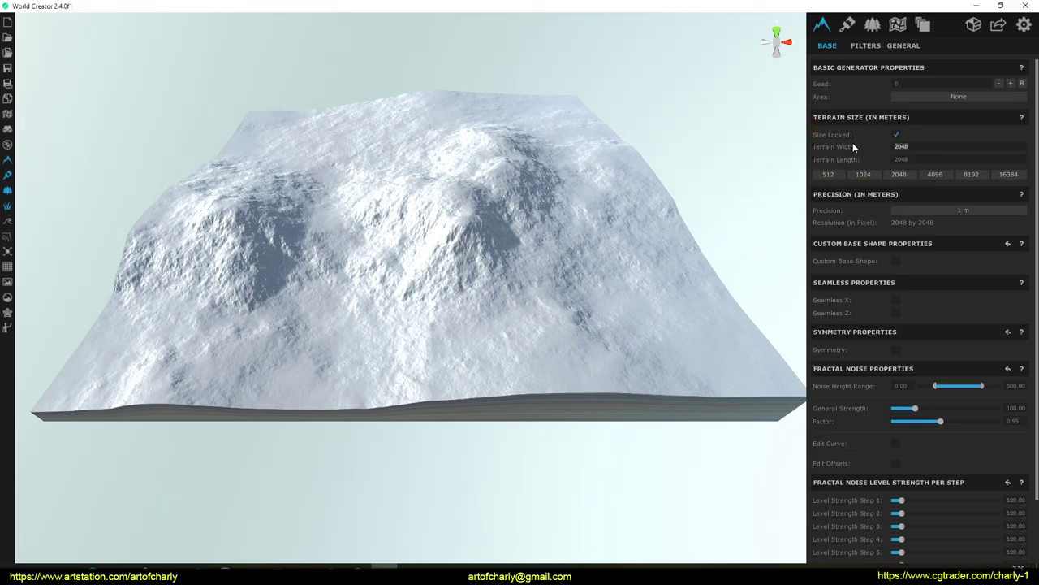
type("4033")
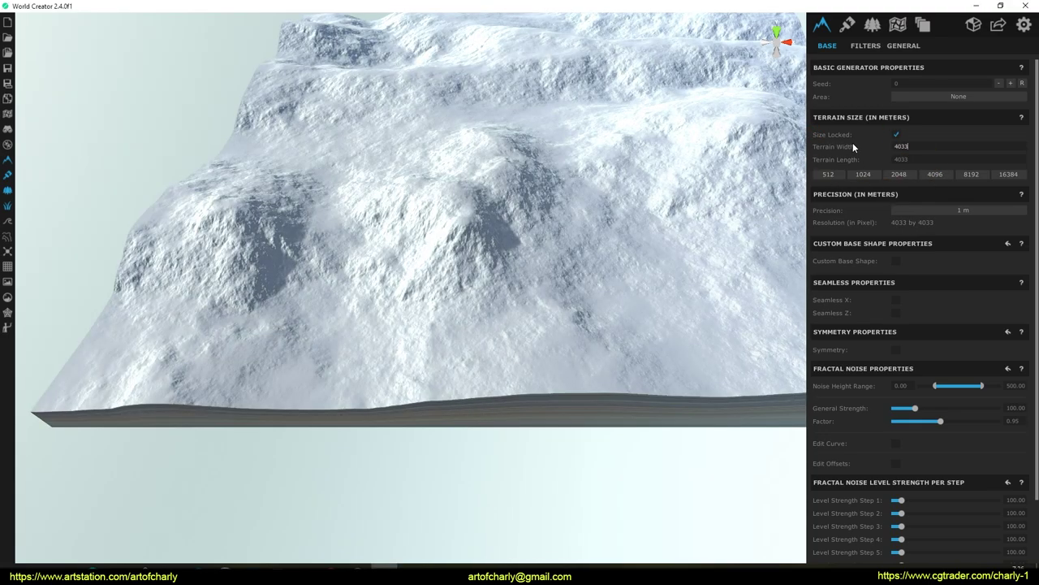
key("Return")
Enable editing of the custom base shape and flatten the entire terrain.
left_click_drag(808, 273, 911, 279)
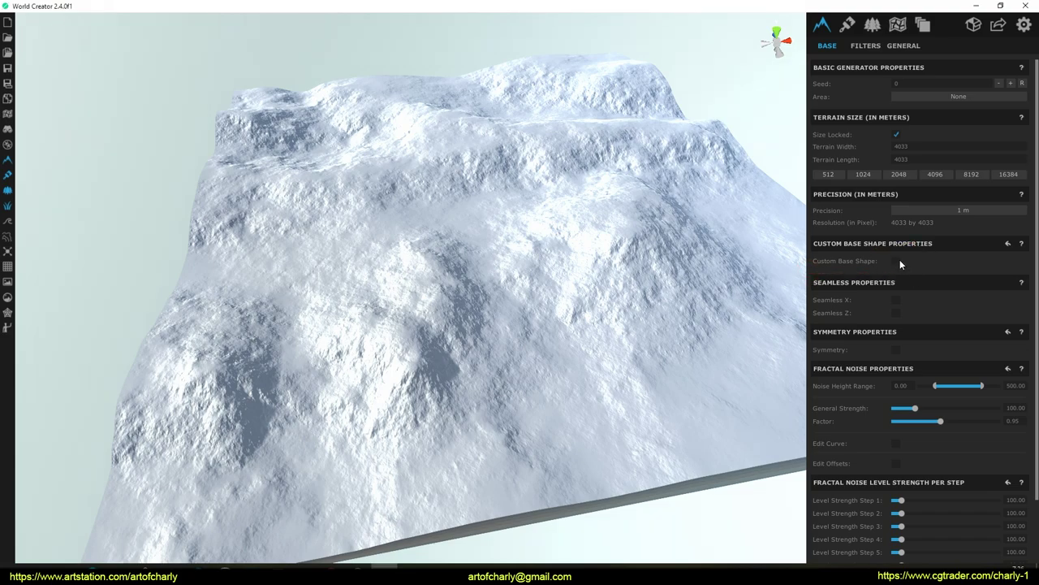
left_click(896, 261)
left_click(920, 276)
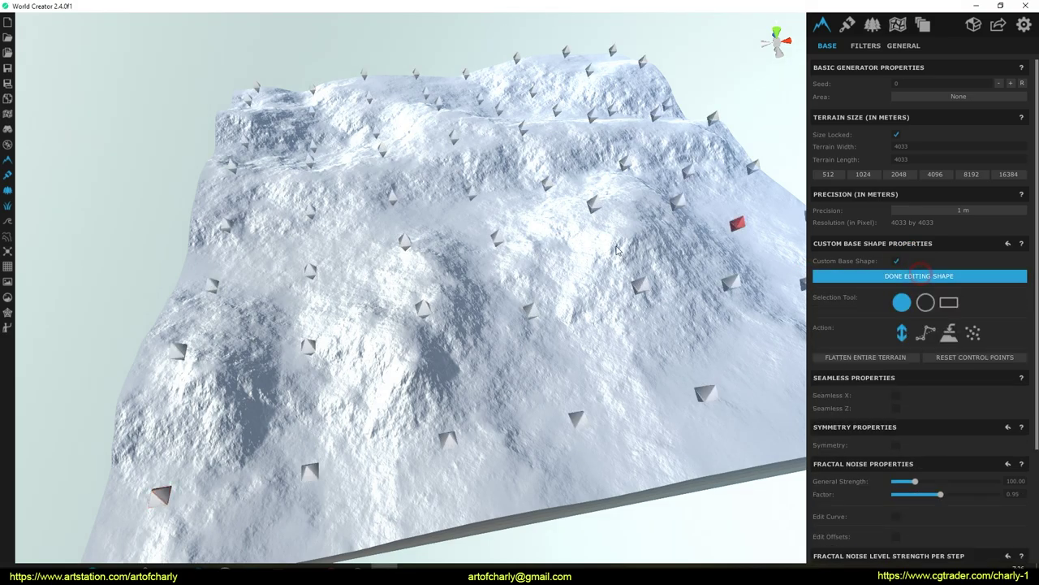
left_click_drag(809, 369, 810, 327)
left_click(867, 357)
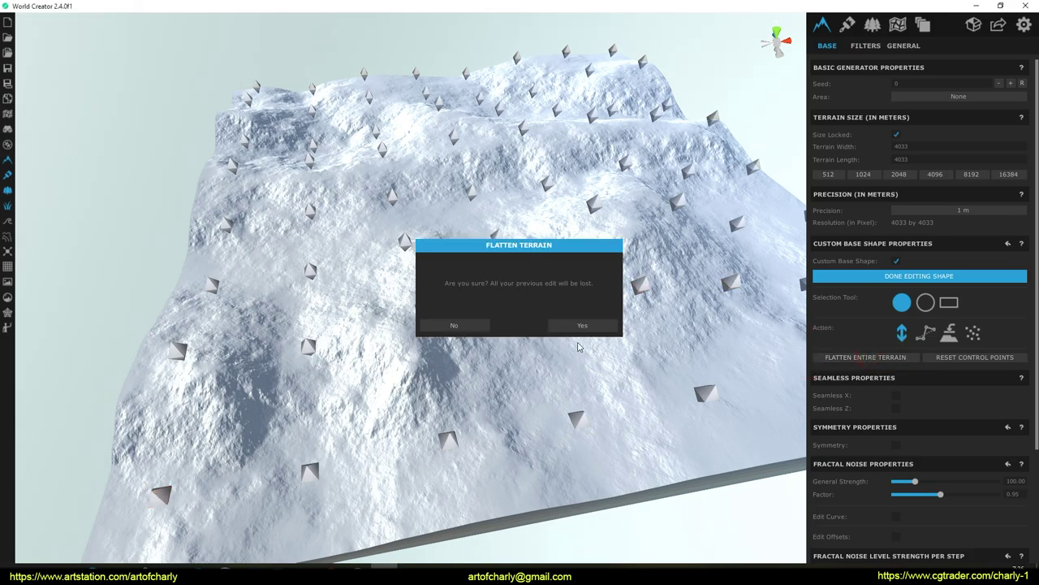
left_click(578, 323)
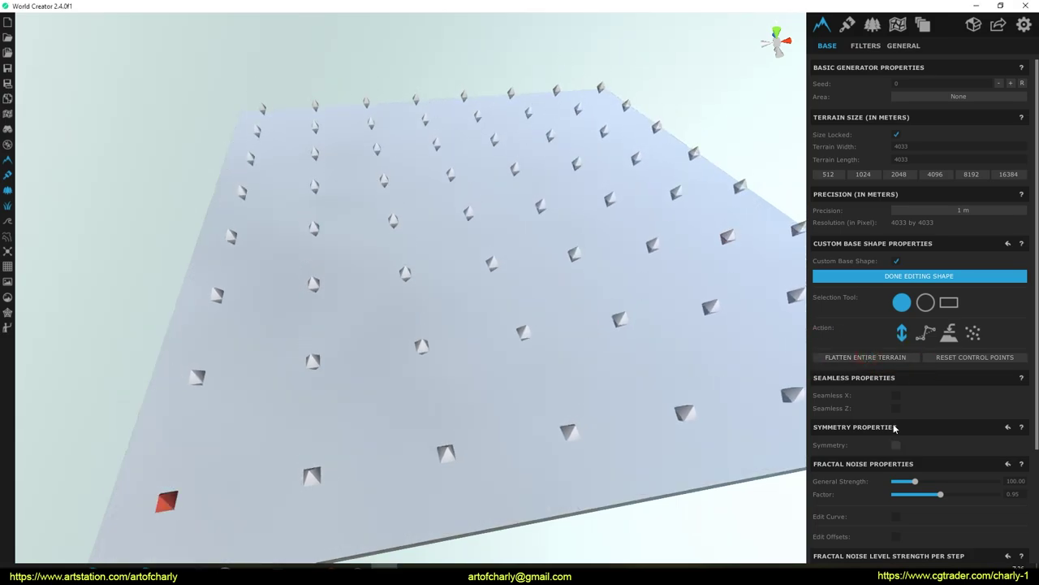
Set the fractal noise Level Strength Step 1 to 0.00 and flatten the entire terrain again.
scroll(843, 371, "down", 3)
mouse_move(899, 433)
left_mouse_down()
mouse_move(877, 437)
mouse_move(889, 436)
left_mouse_up()
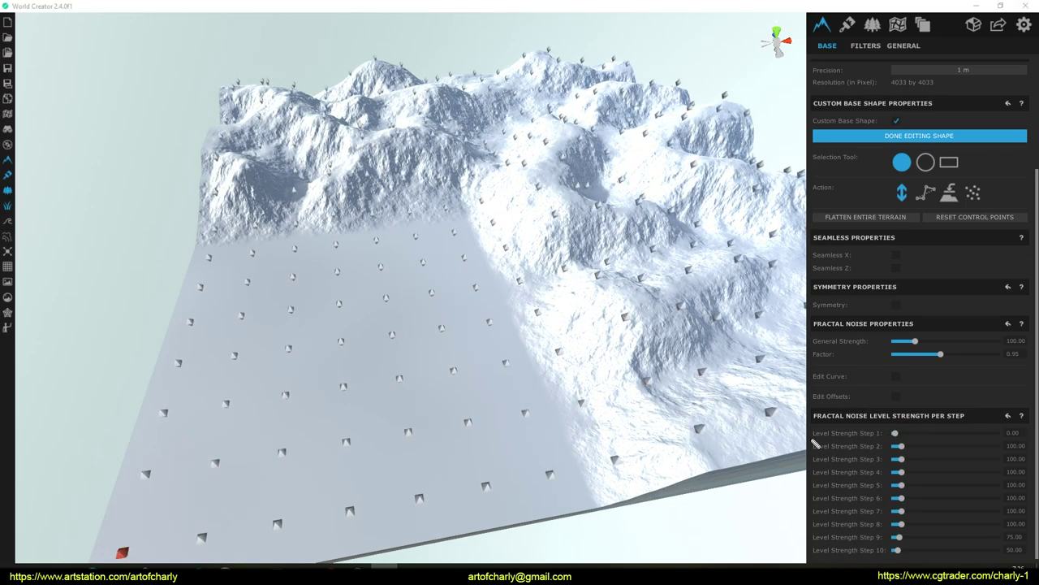
left_click(880, 219)
left_click(581, 326)
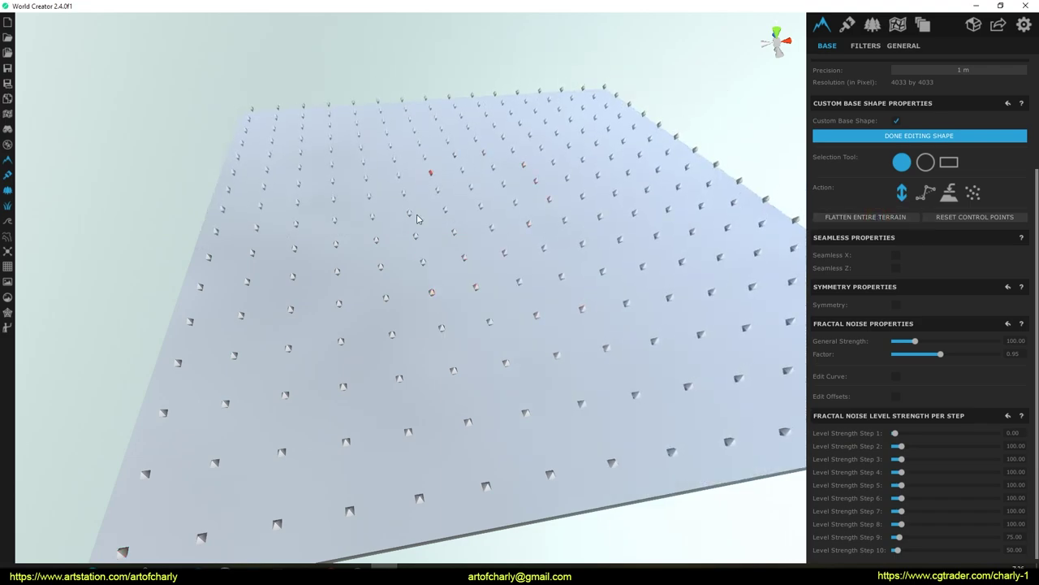
Sculpt mountains around a central valley using the circular selection on the control points, and finish editing the shape.
left_click(927, 163)
mouse_move(352, 175)
left_mouse_down()
mouse_move(395, 138)
mouse_move(317, 294)
mouse_move(412, 439)
left_mouse_up()
mouse_move(418, 113)
left_mouse_down()
mouse_move(321, 138)
mouse_move(200, 395)
mouse_move(617, 118)
mouse_move(712, 230)
mouse_move(682, 447)
mouse_move(557, 258)
mouse_move(500, 226)
mouse_move(621, 291)
mouse_move(518, 283)
left_mouse_up()
right_click_drag(518, 282, 614, 283)
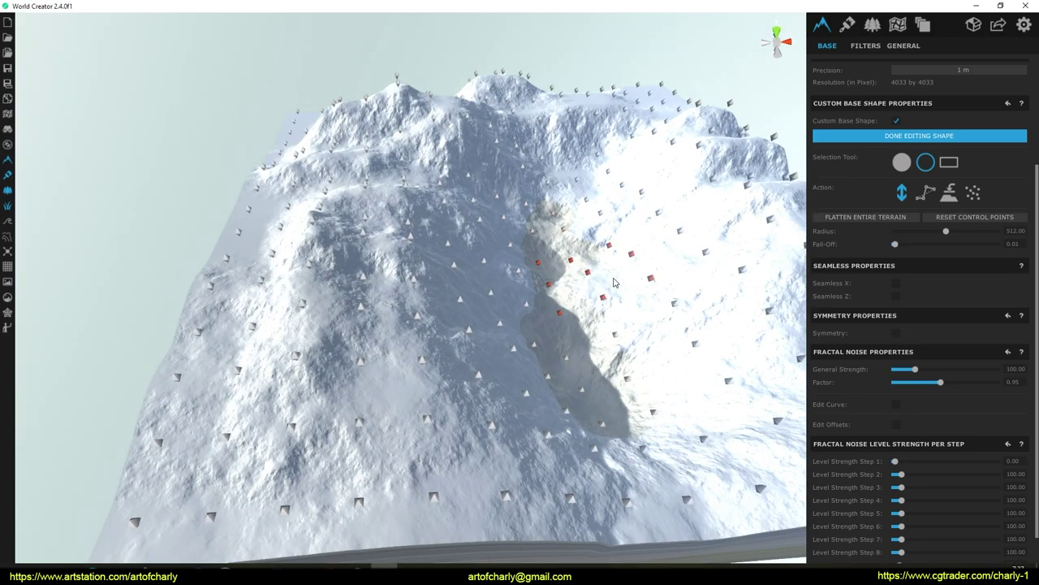
left_click(931, 142)
right_click_drag(457, 222, 532, 212)
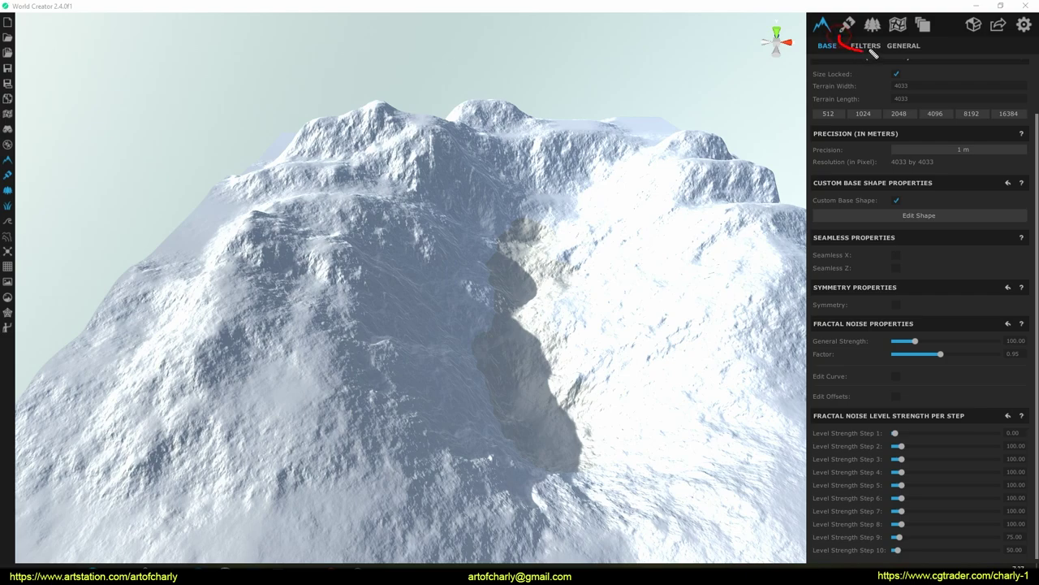
Create a new filter layer for the terrain and open the filter selection for it.
left_click(867, 46)
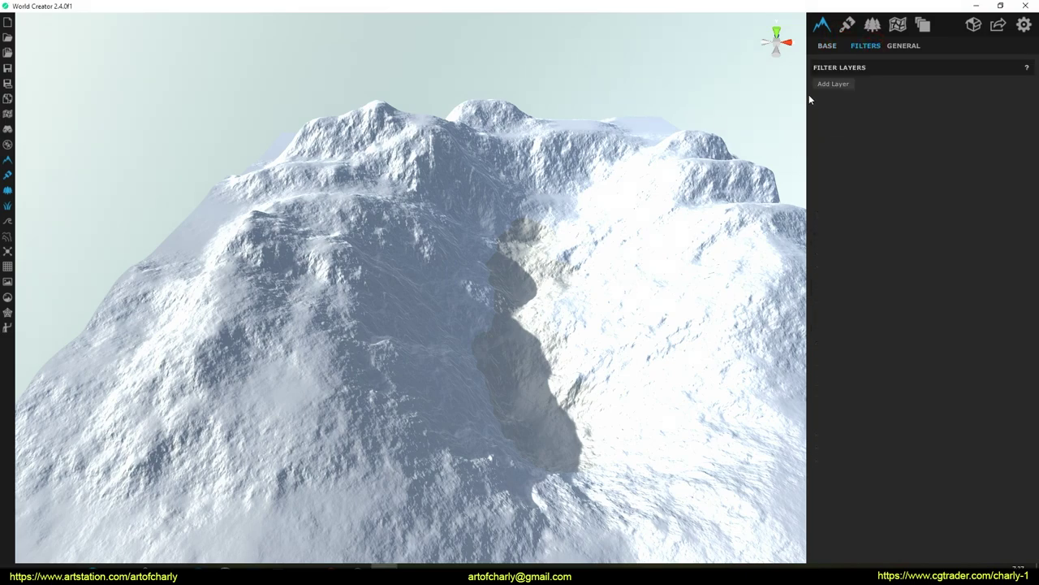
left_click(836, 84)
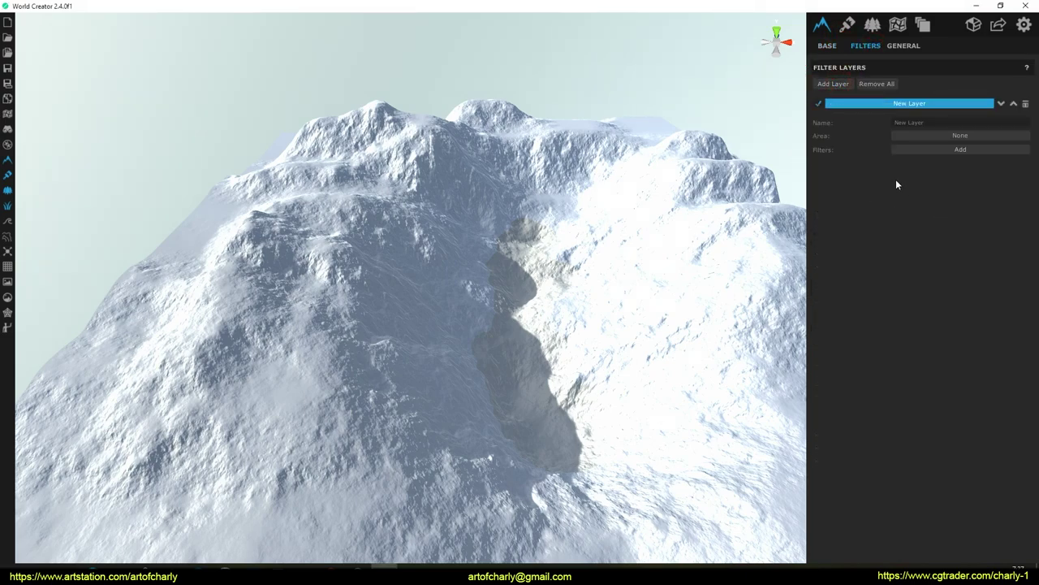
left_click_drag(932, 170, 1000, 150)
left_click(974, 148)
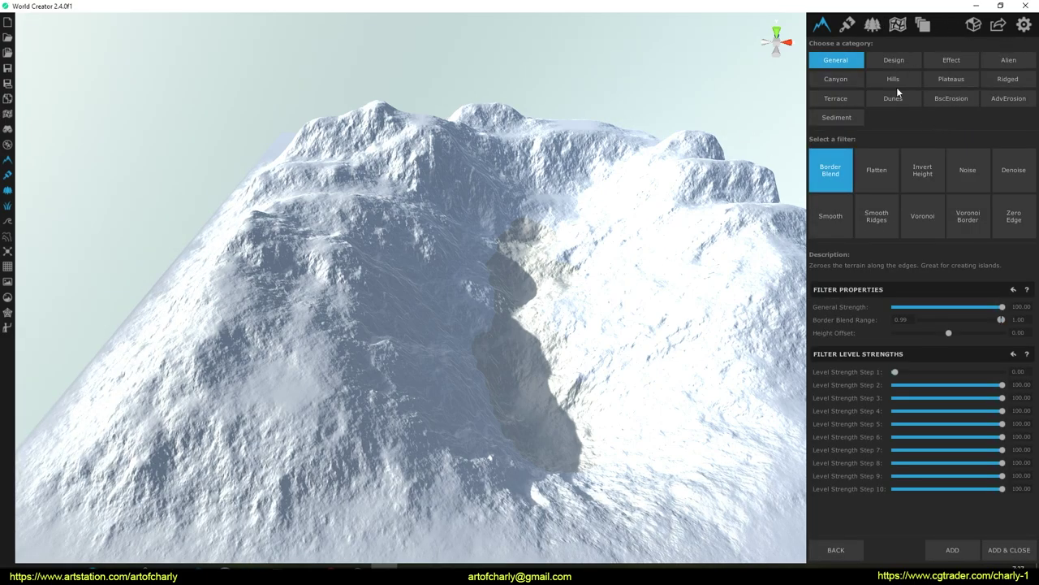
Preview the General filters from Flatten to Voronoi and settle on Voronoi Border with a general strength of 63.66.
left_click(877, 169)
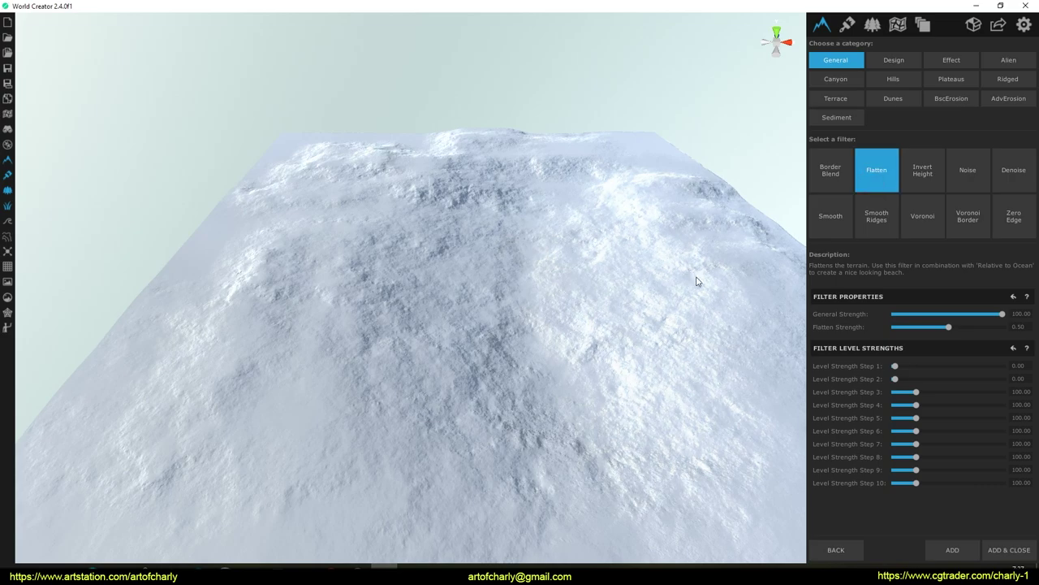
left_click(911, 175)
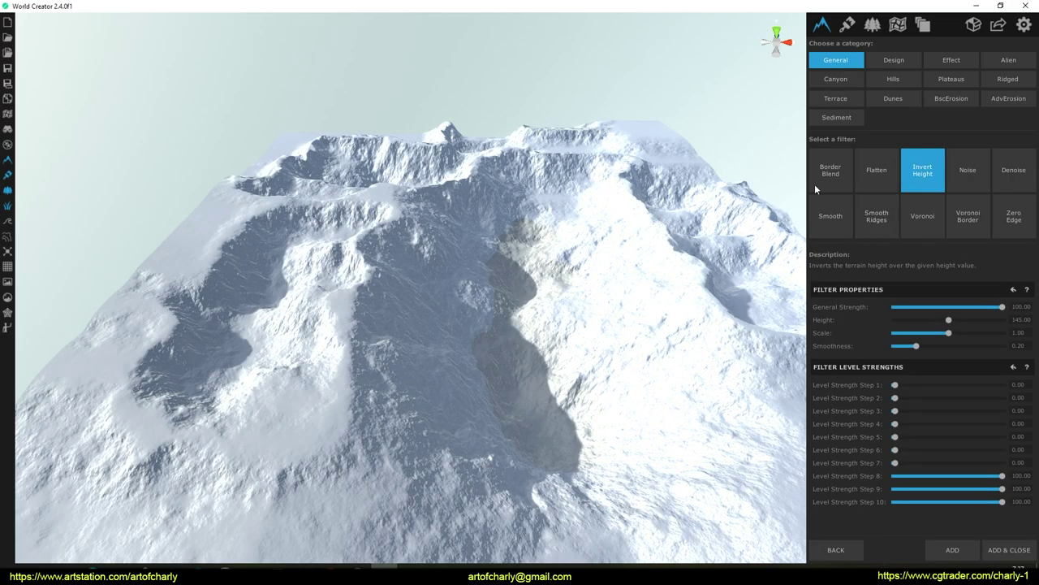
left_click(968, 170)
left_click(1014, 169)
left_click(830, 216)
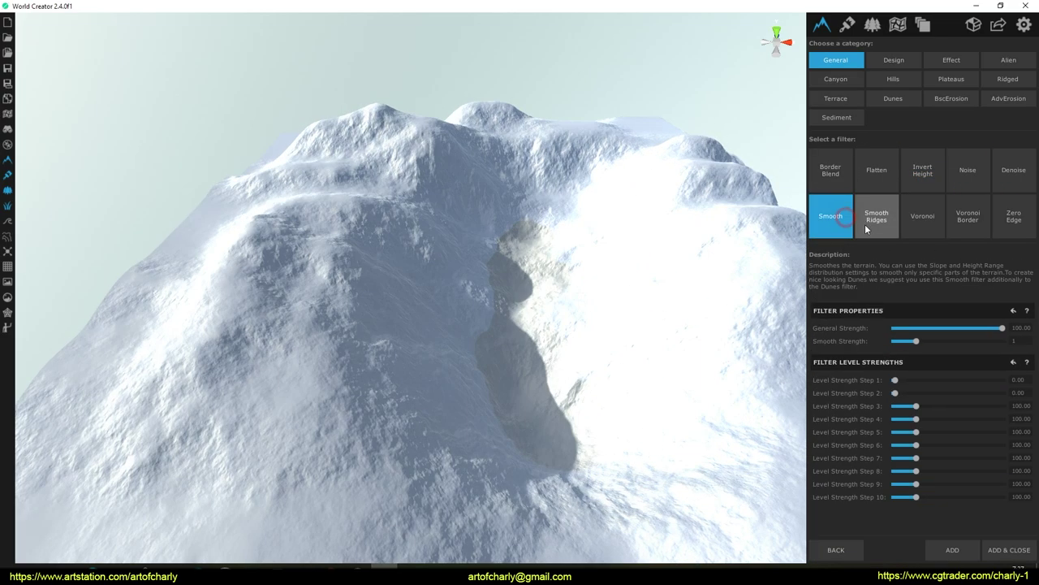
left_click(877, 216)
left_click(932, 226)
left_click(961, 218)
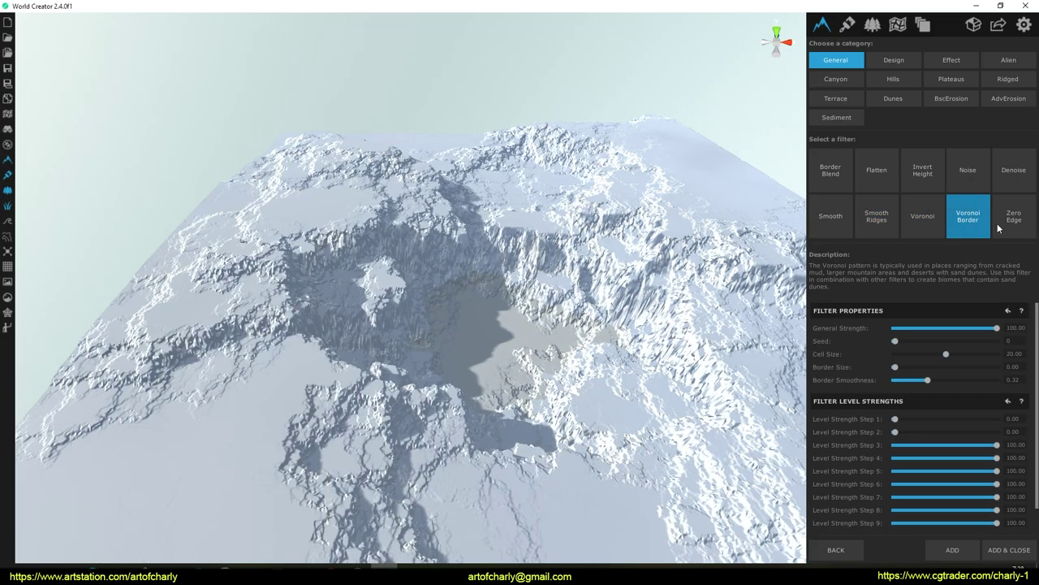
left_click_drag(490, 302, 469, 300)
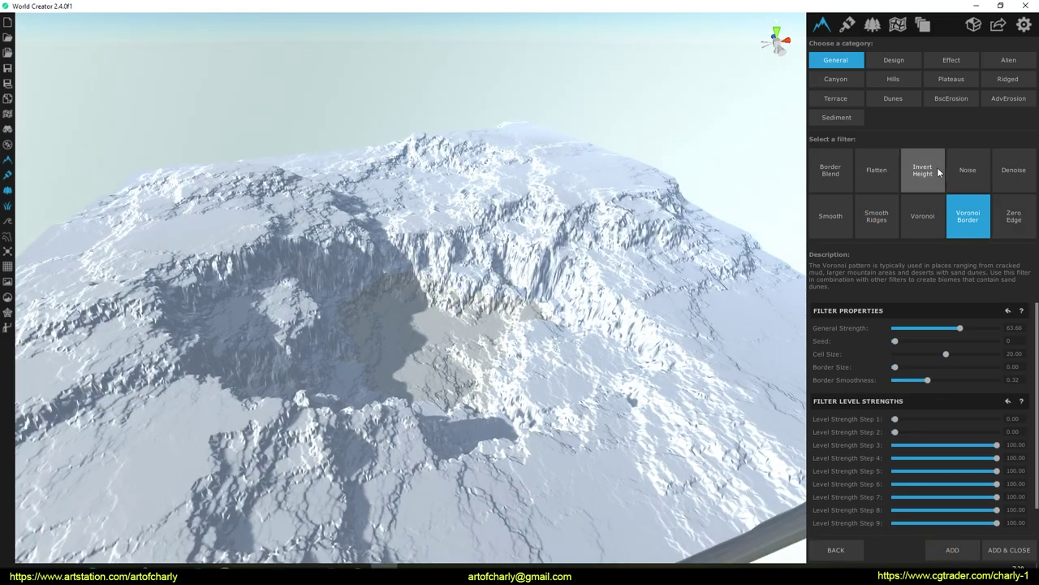
Choose the Curve filter from the Design category and paint its curve into uneven steps.
left_click(893, 60)
left_click(830, 170)
mouse_move(958, 402)
left_mouse_down()
mouse_move(928, 406)
mouse_move(939, 396)
left_mouse_up()
left_click_drag(910, 443, 931, 441)
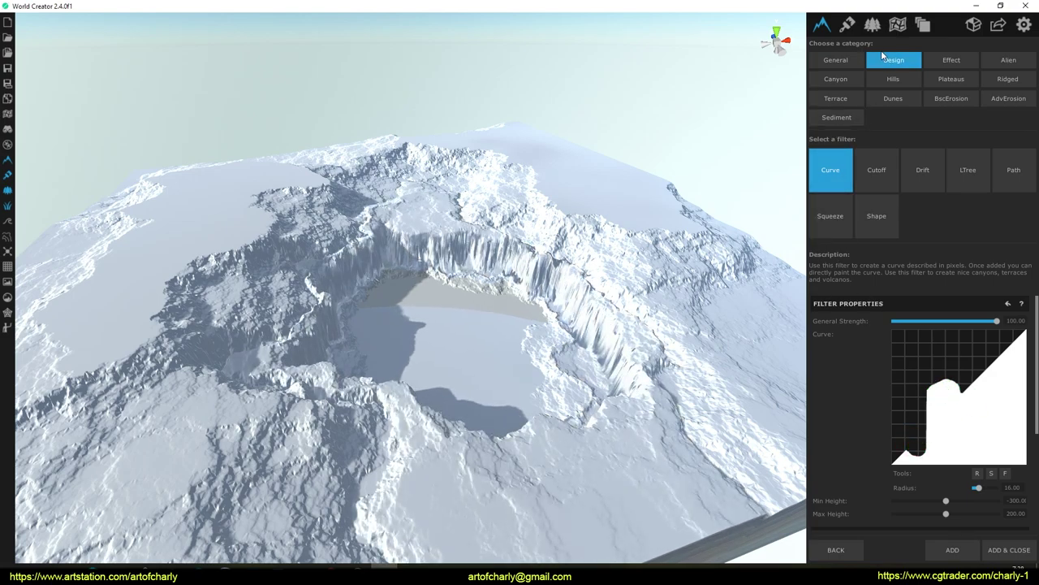
left_click_drag(1000, 368, 974, 357)
mouse_move(980, 387)
right_mouse_down()
mouse_move(976, 400)
mouse_move(1005, 359)
right_mouse_up()
mouse_move(995, 360)
left_mouse_down()
mouse_move(949, 379)
mouse_move(928, 445)
mouse_move(963, 344)
left_mouse_up()
Set the Curve filter's Min Height to about -276.8 and its Max Height to 229.50.
right_click_drag(527, 319, 599, 322)
left_click_drag(946, 501, 970, 501)
left_click_drag(946, 513, 964, 509)
right_click_drag(546, 353, 508, 341)
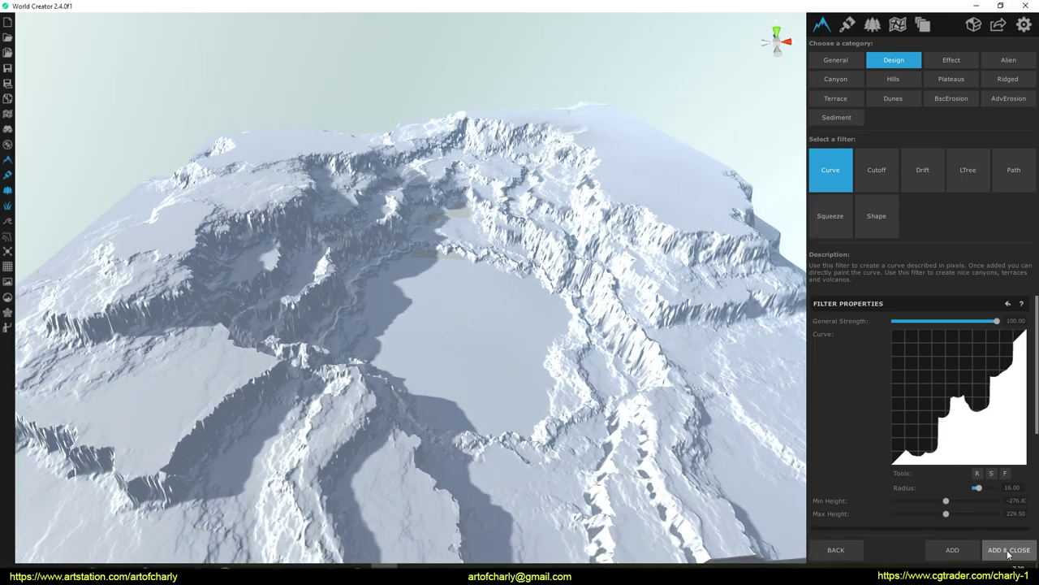
Add the Curve filter to the layer and preview the other Design filters from Cutoff to Shape.
left_click(954, 550)
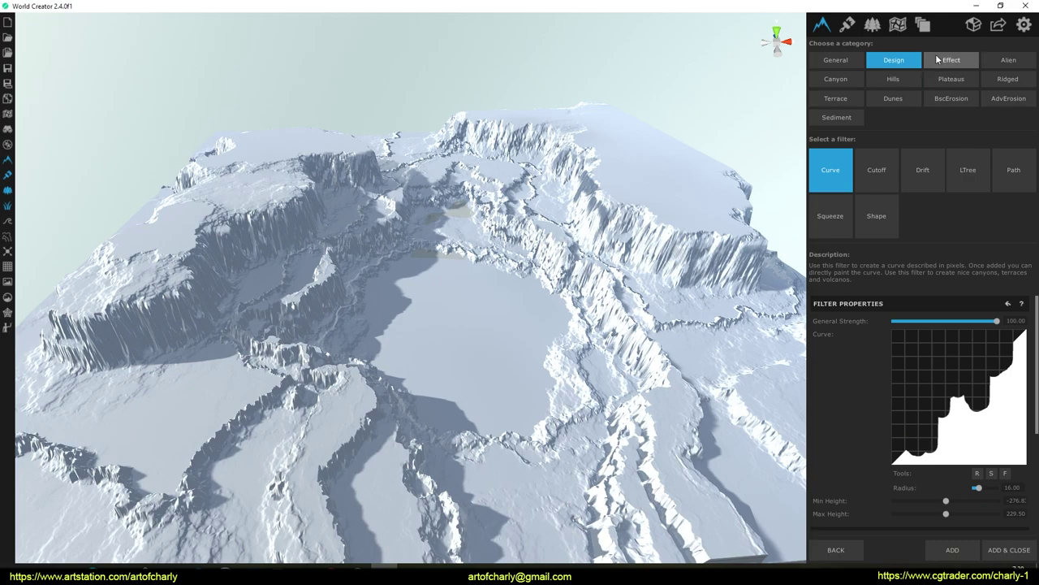
left_click(869, 181)
left_click(924, 181)
left_click(964, 193)
left_click(1013, 180)
left_click(868, 218)
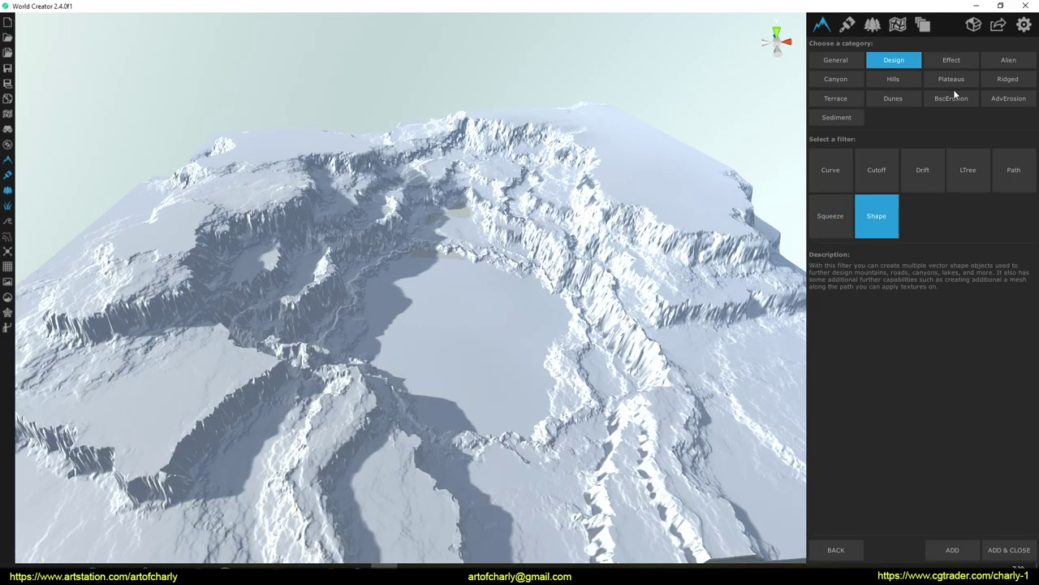
Preview the Effect category's Crater, Deflate, Directional Balloon and Distort filters on the terrain.
left_click(947, 57)
left_click(872, 171)
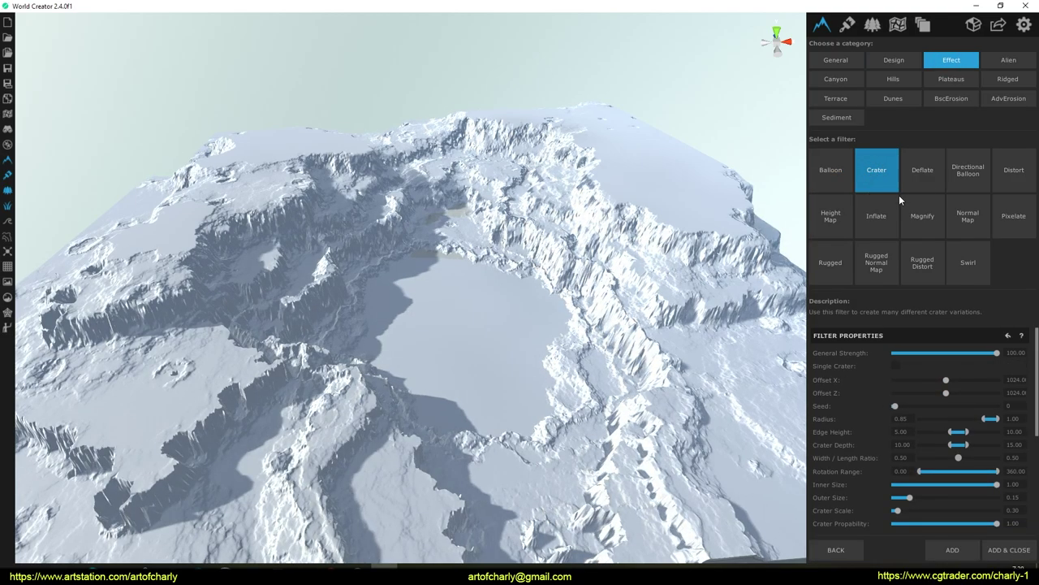
left_click(921, 171)
left_click(968, 170)
left_click(1010, 170)
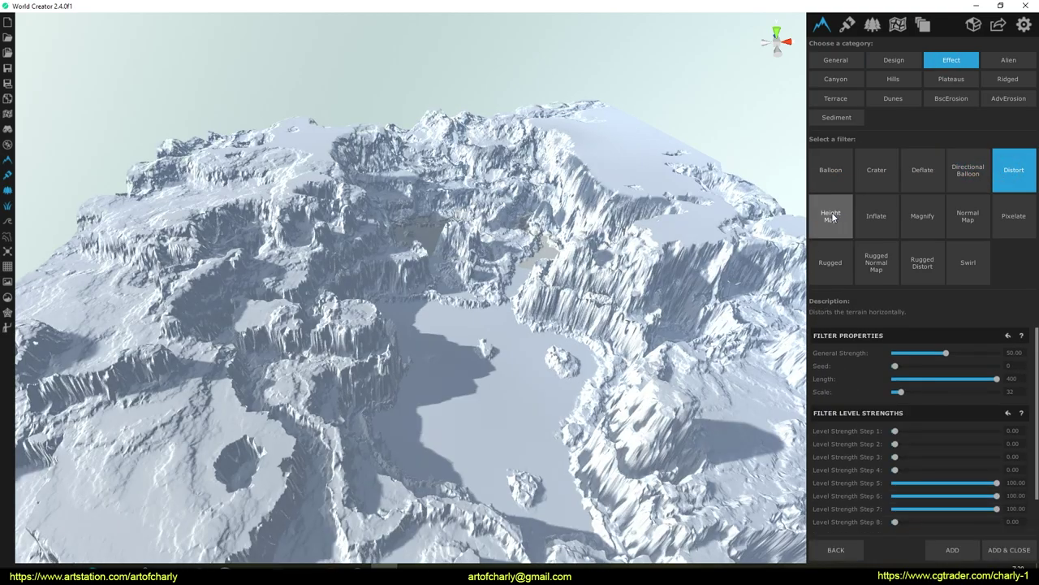
Preview the Effect filters from Height Map to Pixelate, and inspect how Swirl shapes the terrain.
left_click(831, 213)
left_click(883, 222)
left_click(926, 228)
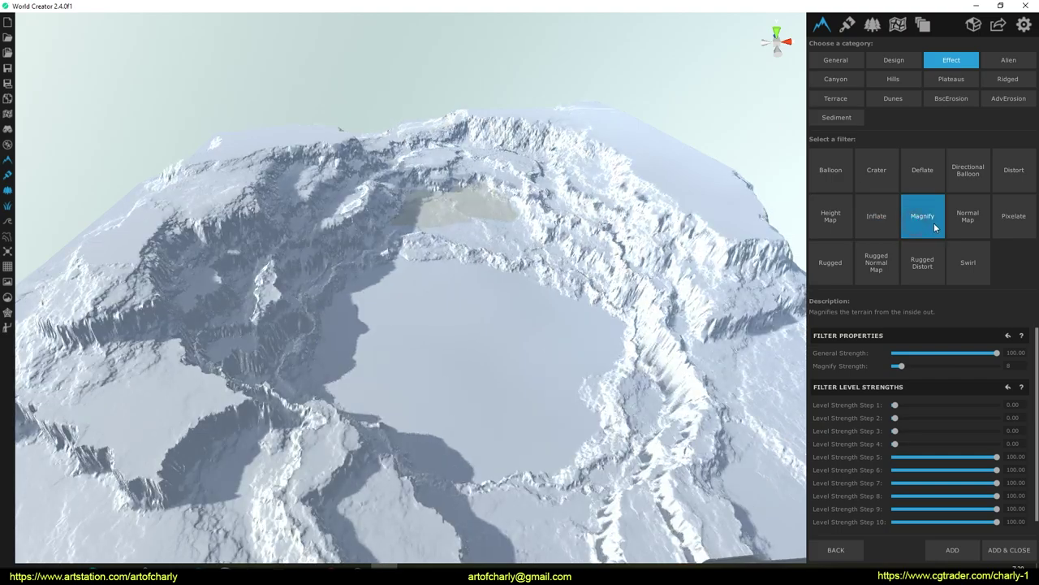
left_click(970, 233)
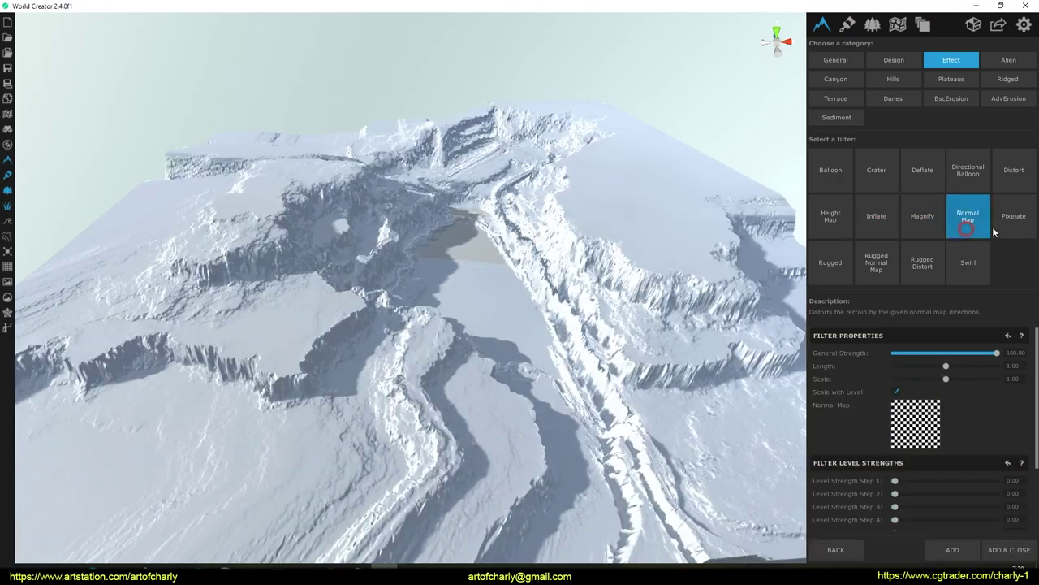
left_click(999, 227)
left_click(956, 273)
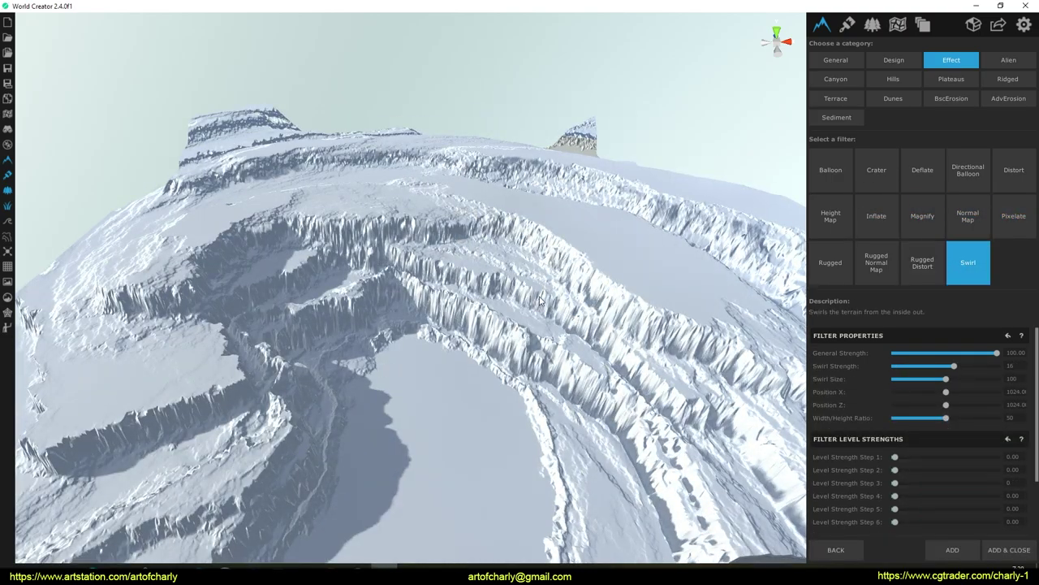
middle_click_drag(564, 406, 560, 312)
scroll(560, 313, "down", 3)
left_click_drag(582, 268, 751, 262)
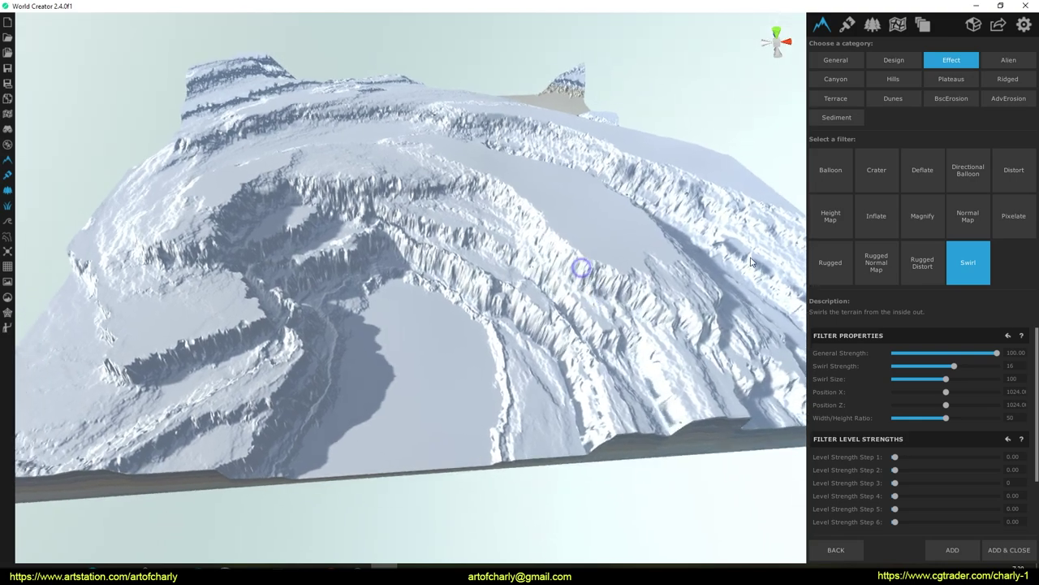
Preview the Rugged Distort and Rugged effect filters on the terrain.
left_click(923, 270)
left_click(830, 262)
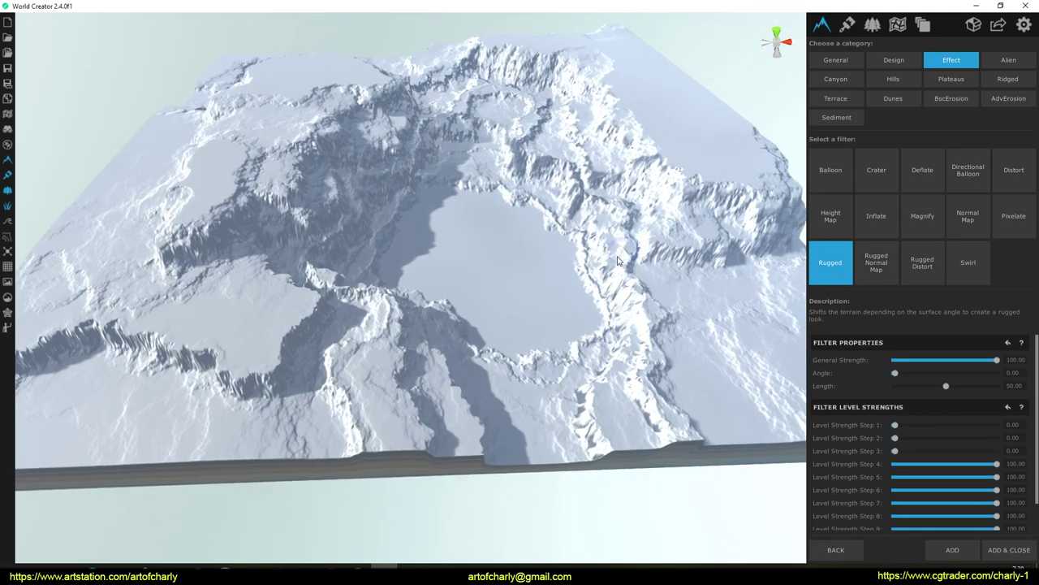
left_click_drag(617, 260, 637, 231)
Compare the Cratered Cliffs and Cratered Plates filters of the Alien category on the terrain.
left_click(997, 63)
left_click(836, 187)
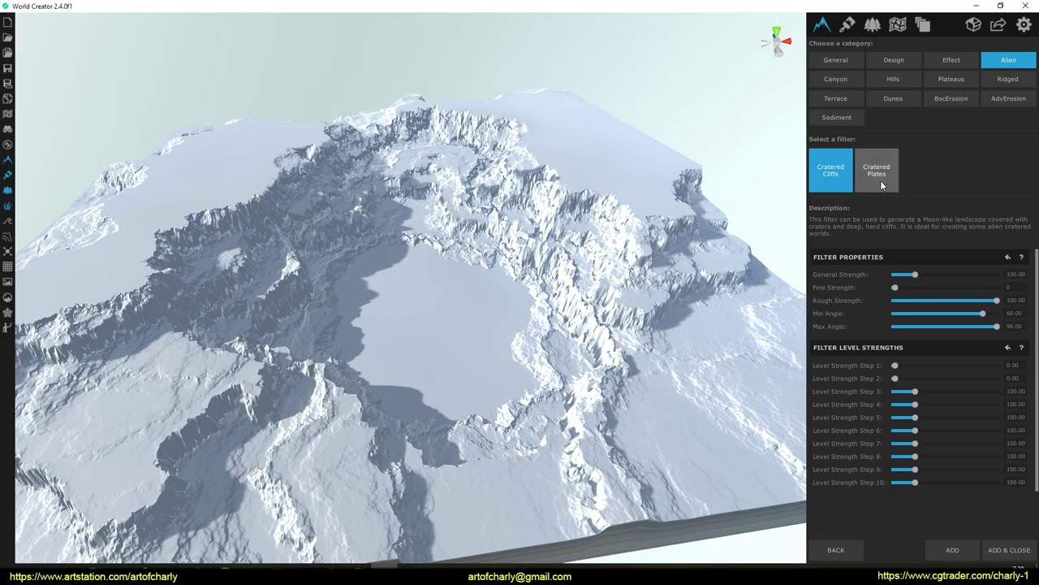
left_click(882, 185)
left_click(838, 180)
left_click(876, 178)
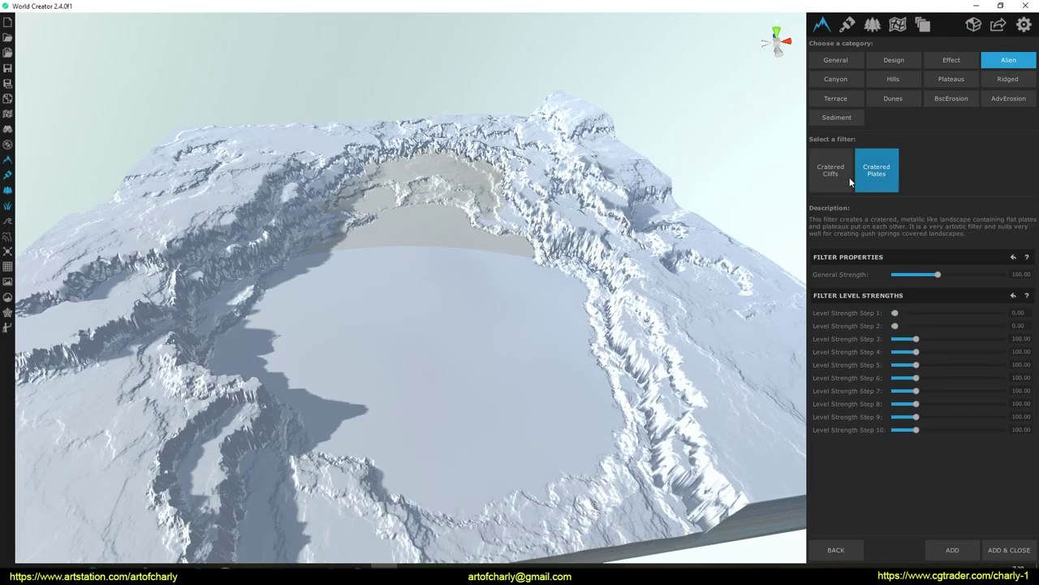
left_click(840, 183)
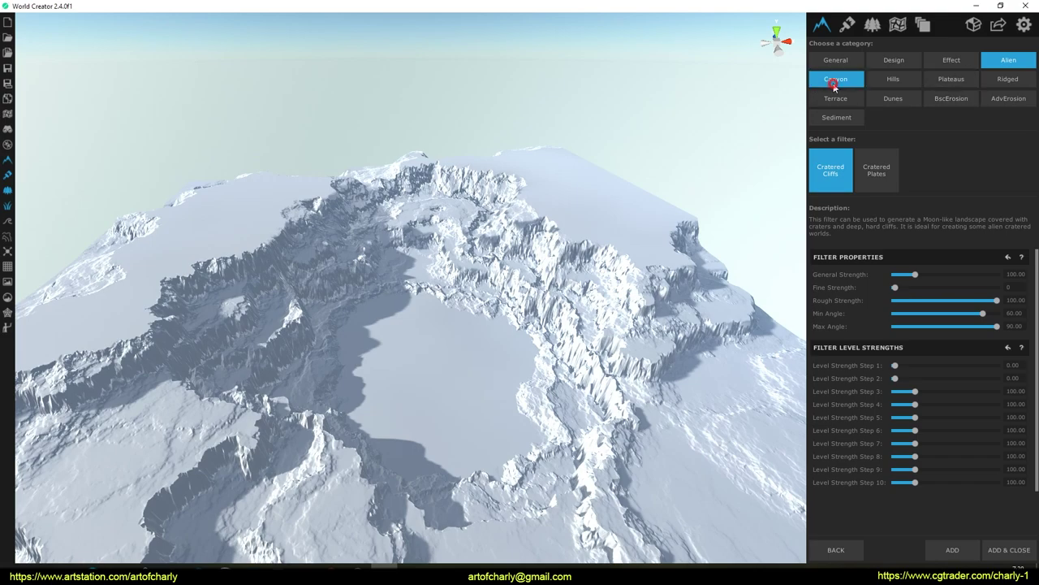
Compare the Canyon category's filters on the terrain and add Canyon Sand Covered to the layer.
left_click(834, 82)
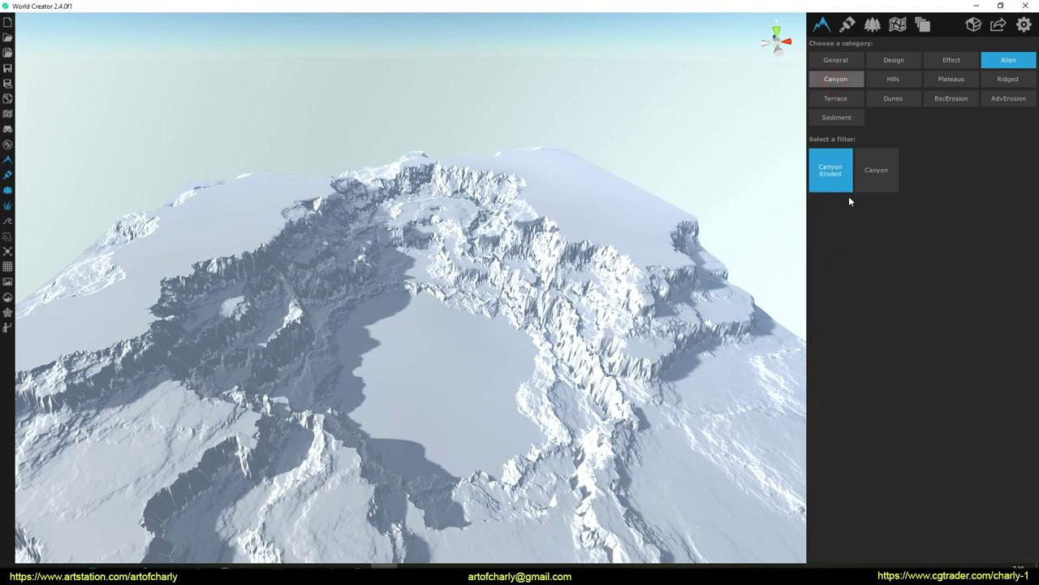
left_click(872, 177)
left_click(921, 178)
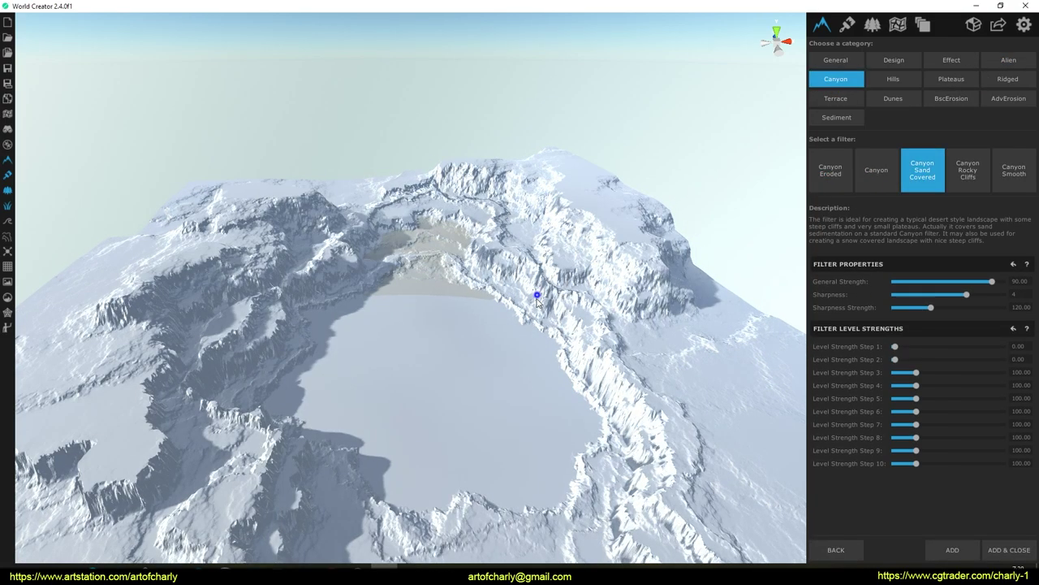
left_click(972, 169)
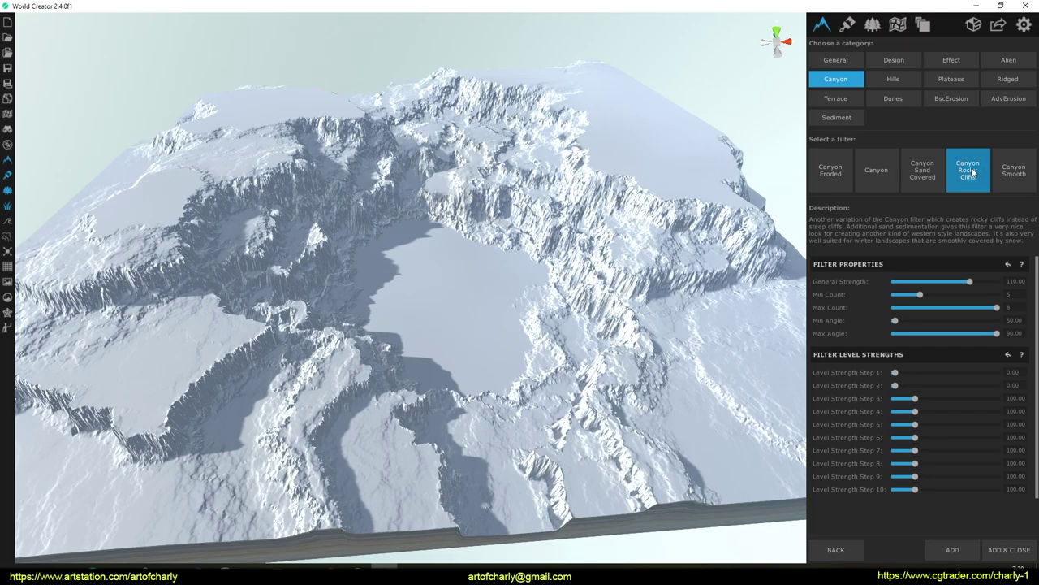
left_click(1021, 186)
left_click(971, 180)
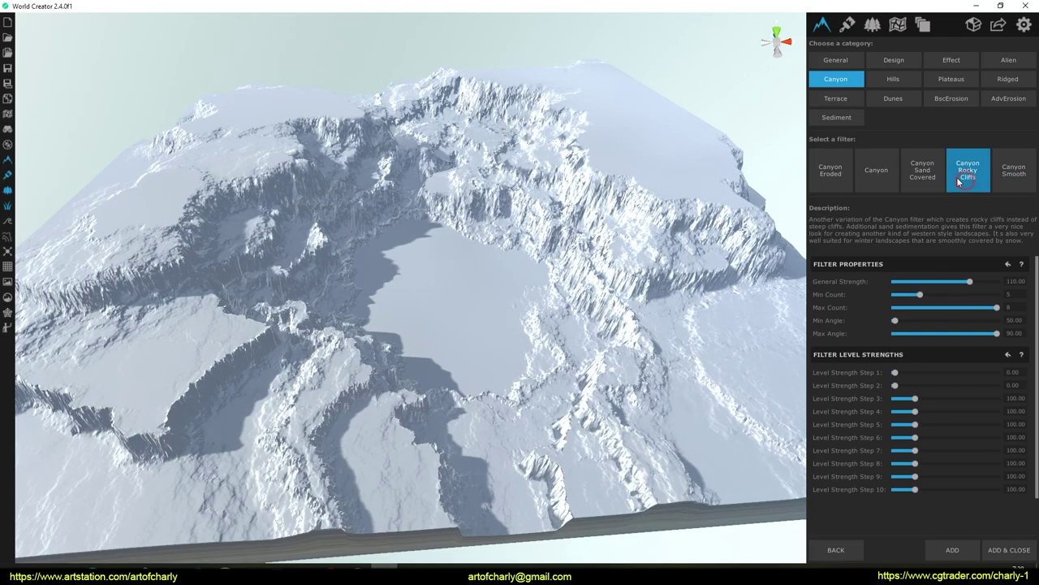
left_click(935, 175)
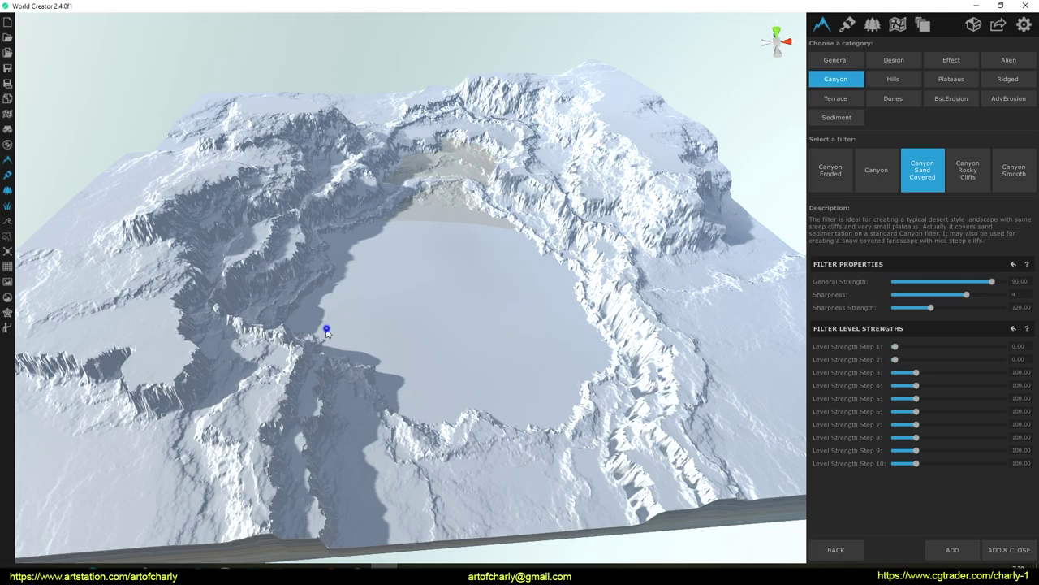
left_click_drag(326, 331, 487, 304)
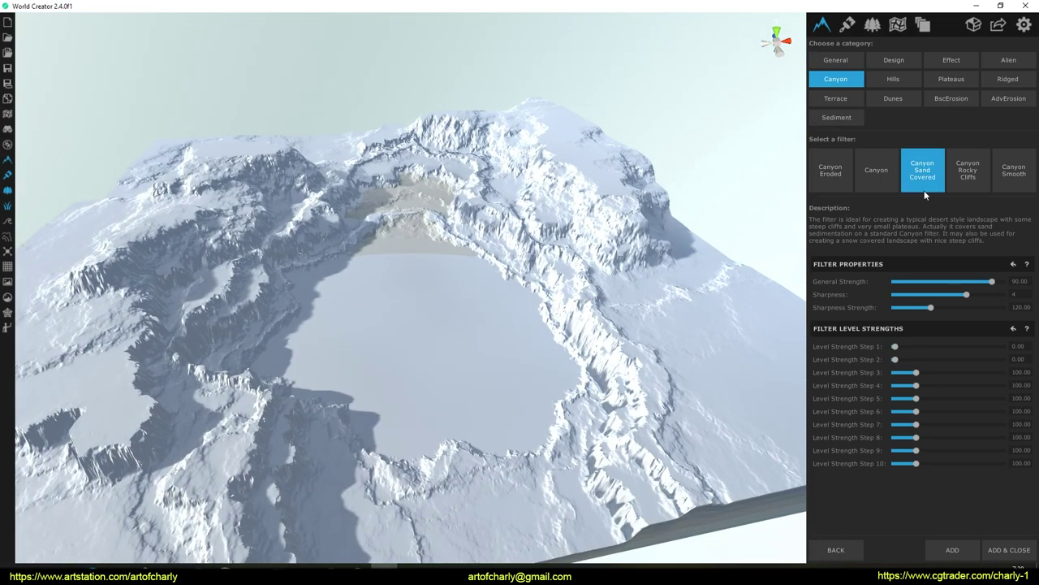
left_click(953, 550)
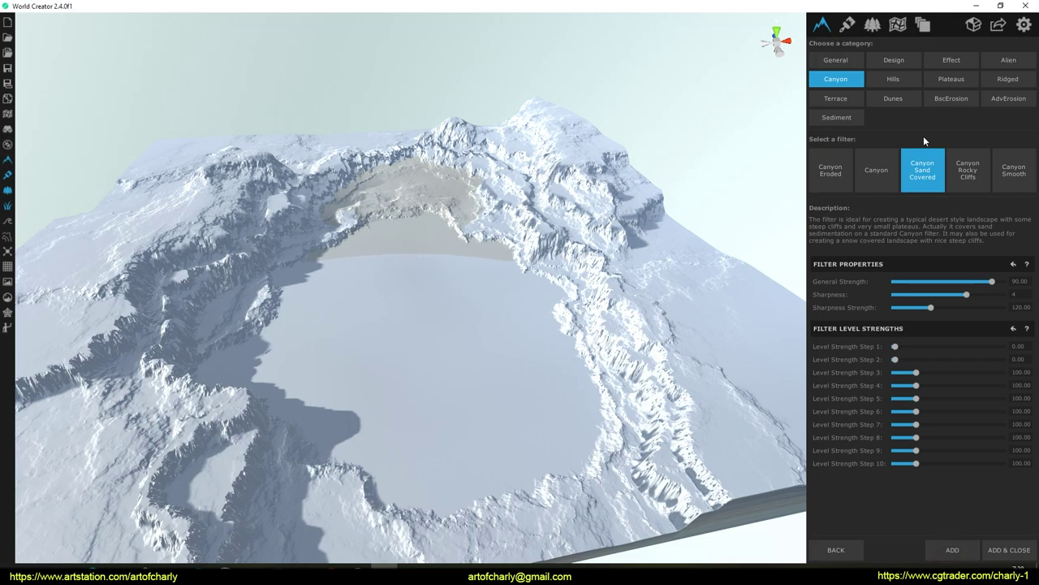
Preview the Hills filters, including Ridged and Crossed Hills, Rocky Hills and Mountains, and the Rocky Plateaus filter.
left_click(894, 79)
left_click(888, 172)
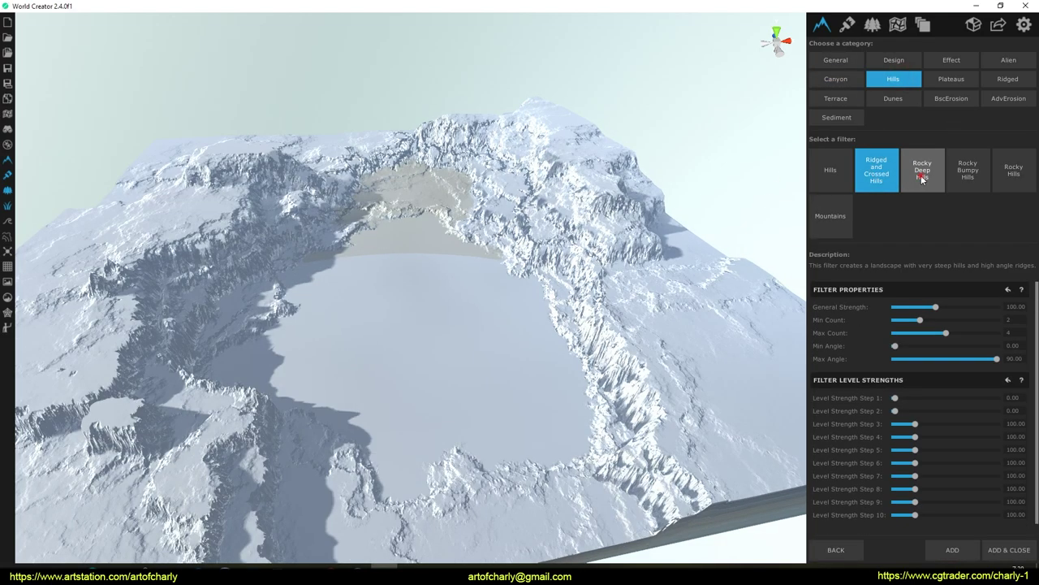
left_click(968, 171)
left_click(1013, 170)
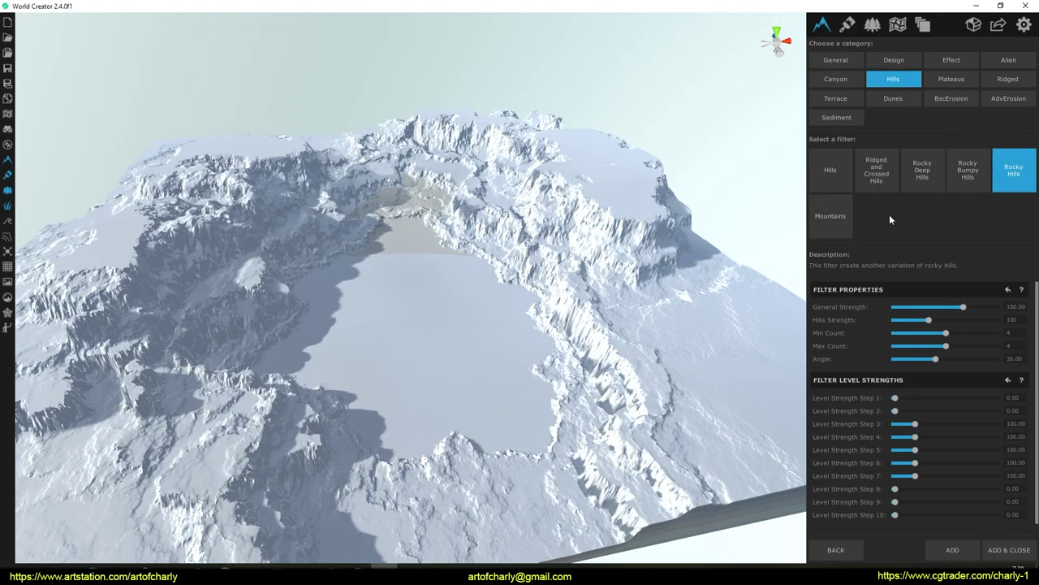
left_click(830, 220)
left_click(946, 78)
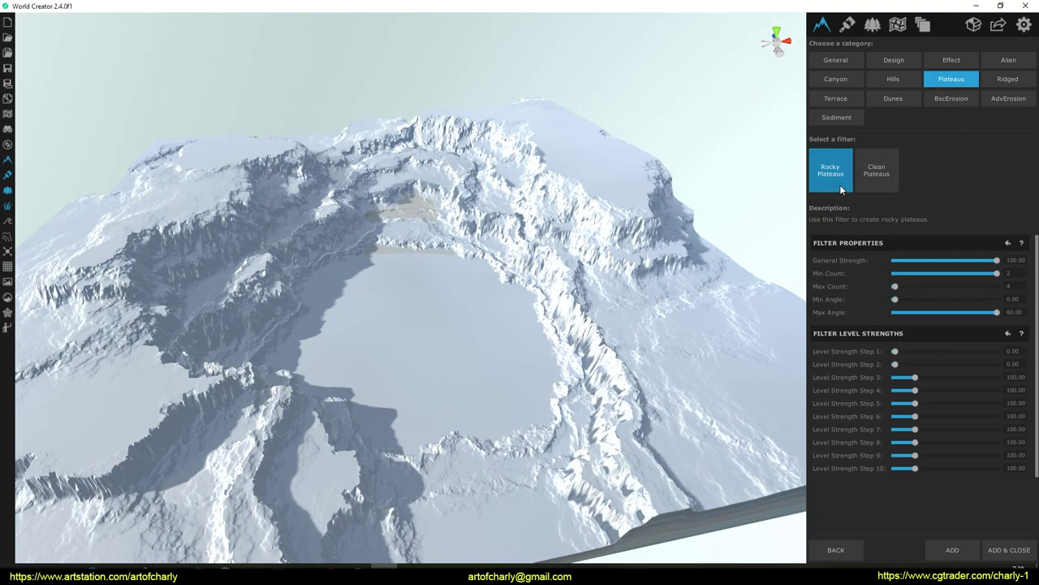
Compare the Ridged and Mountain Range filters of the Ridged category and add Mountain Range to the layer.
left_click(1007, 81)
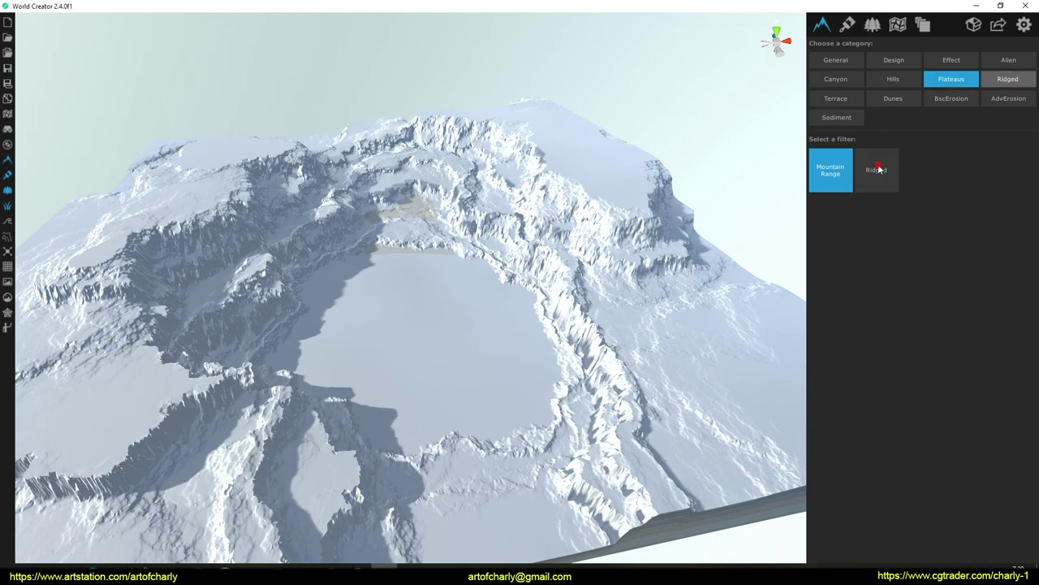
left_click(878, 169)
left_click(849, 173)
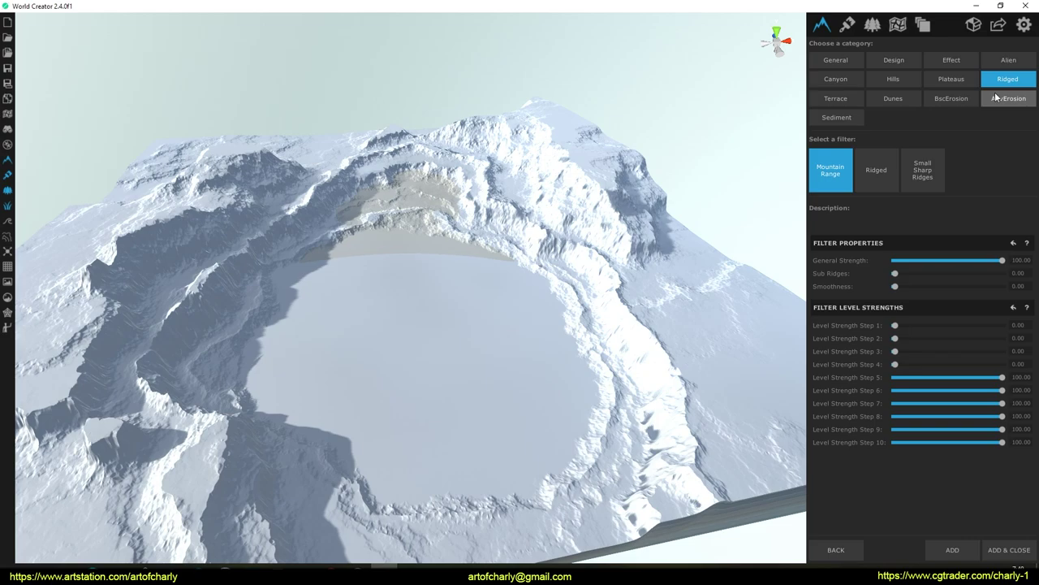
right_click_drag(519, 336, 644, 283)
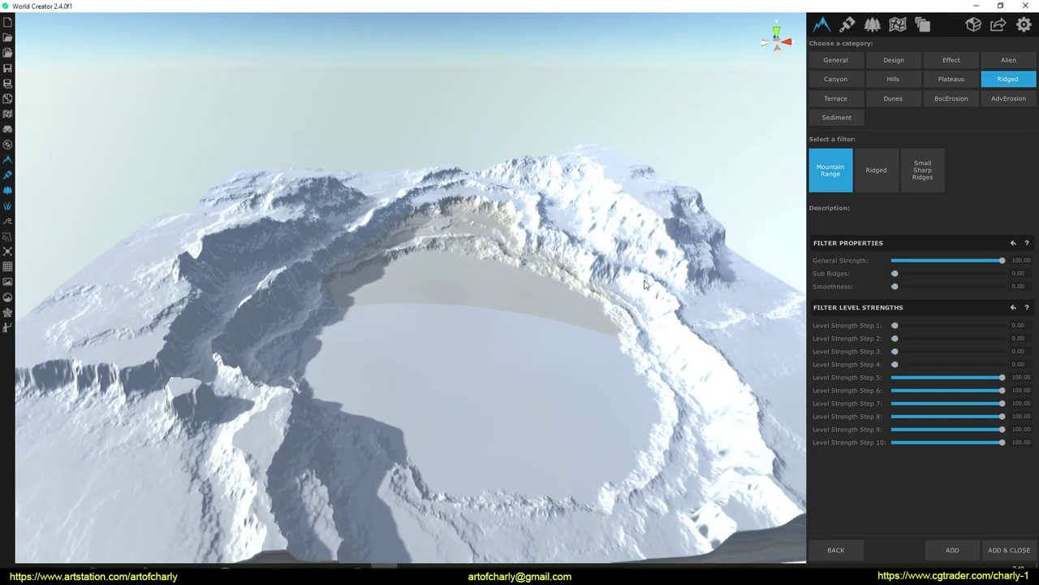
left_click(873, 173)
left_click(836, 172)
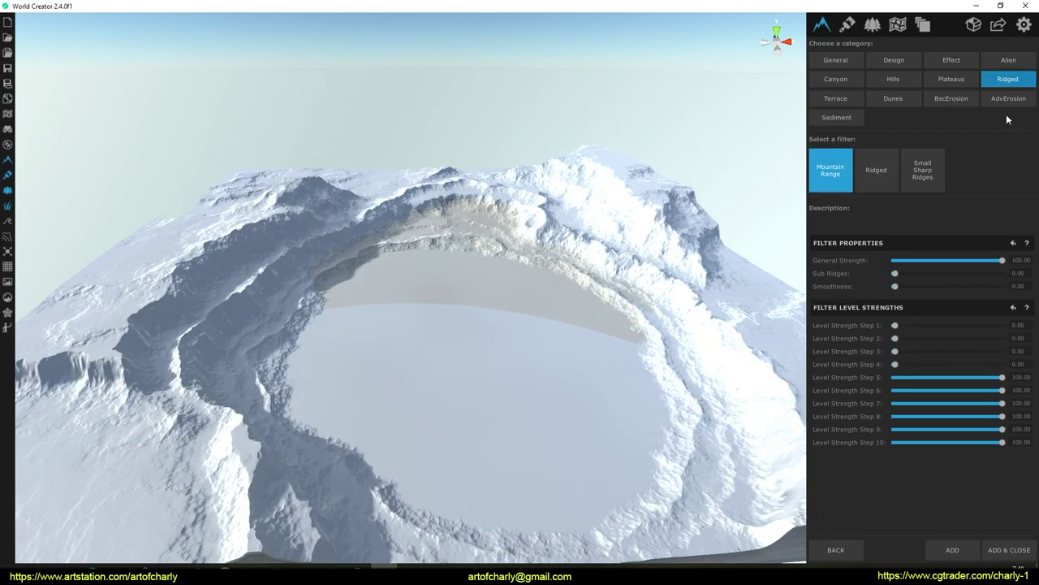
Preview the Terrace category's filters from Terrace Eroded to Terrace Cliffs on the terrain.
left_click(838, 97)
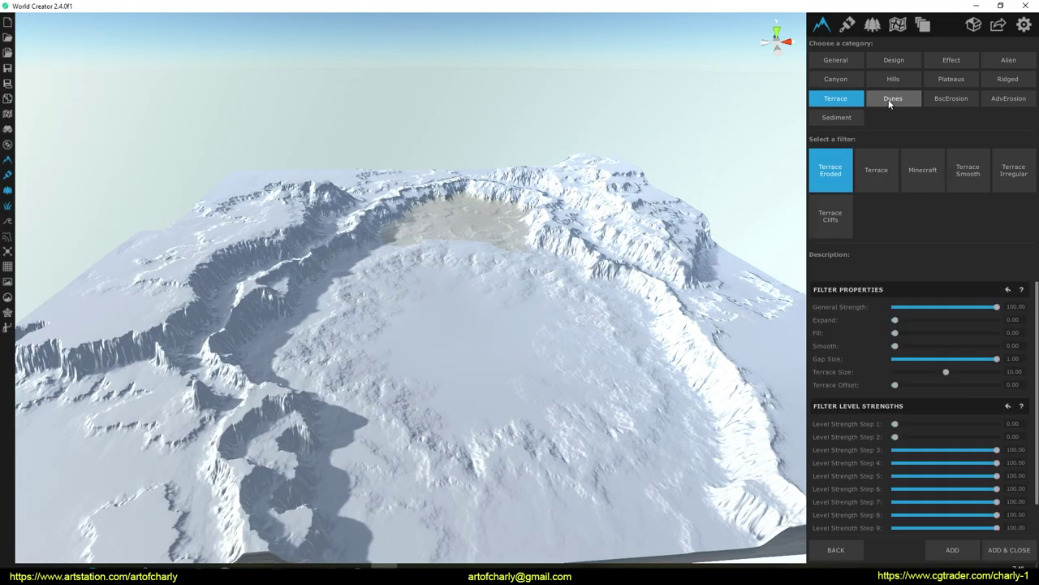
left_click(865, 182)
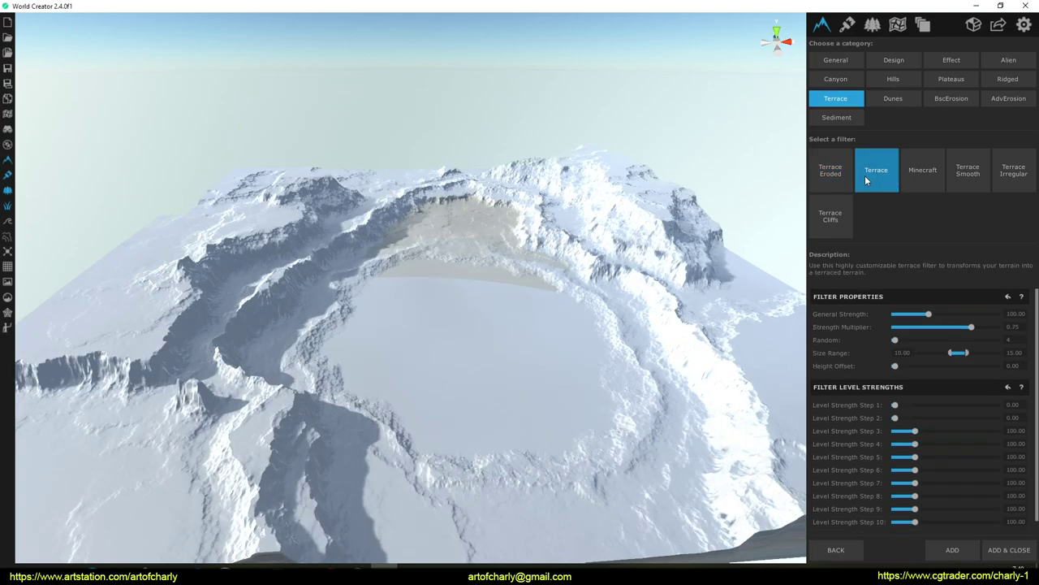
left_click(924, 162)
left_click(967, 183)
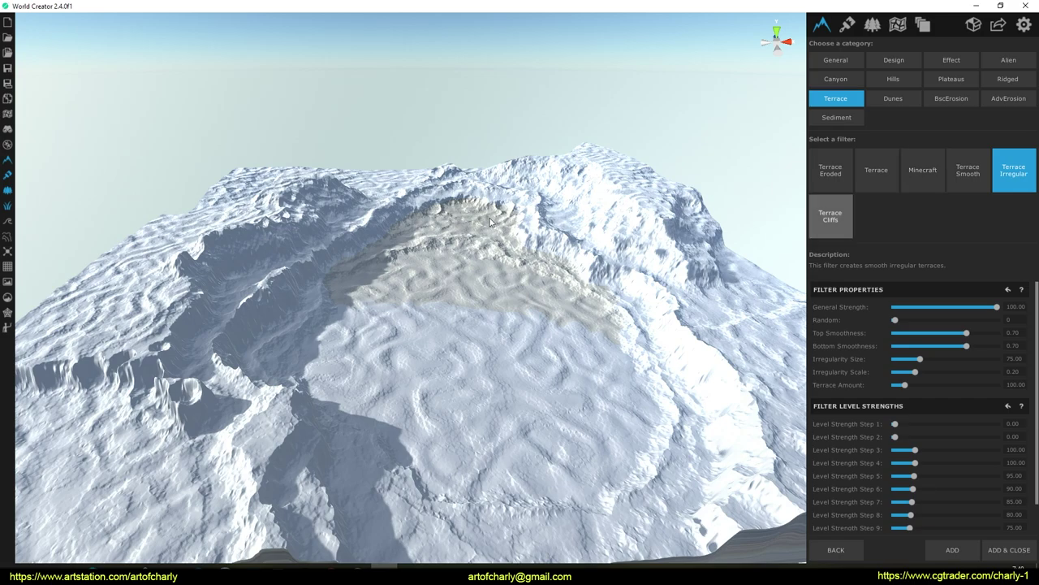
left_click(845, 216)
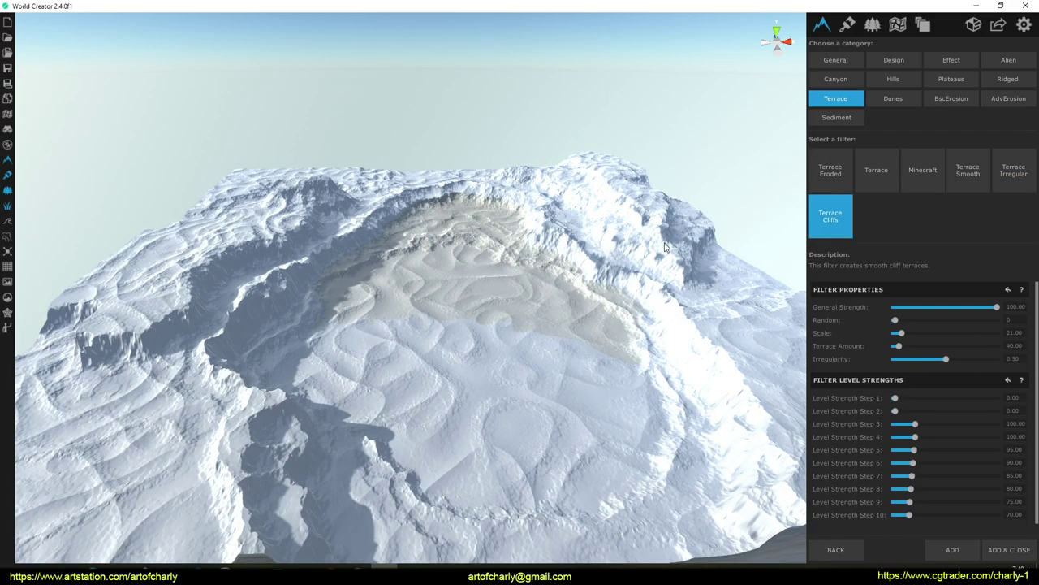
right_click_drag(599, 281, 575, 290)
scroll(579, 288, "up", 2)
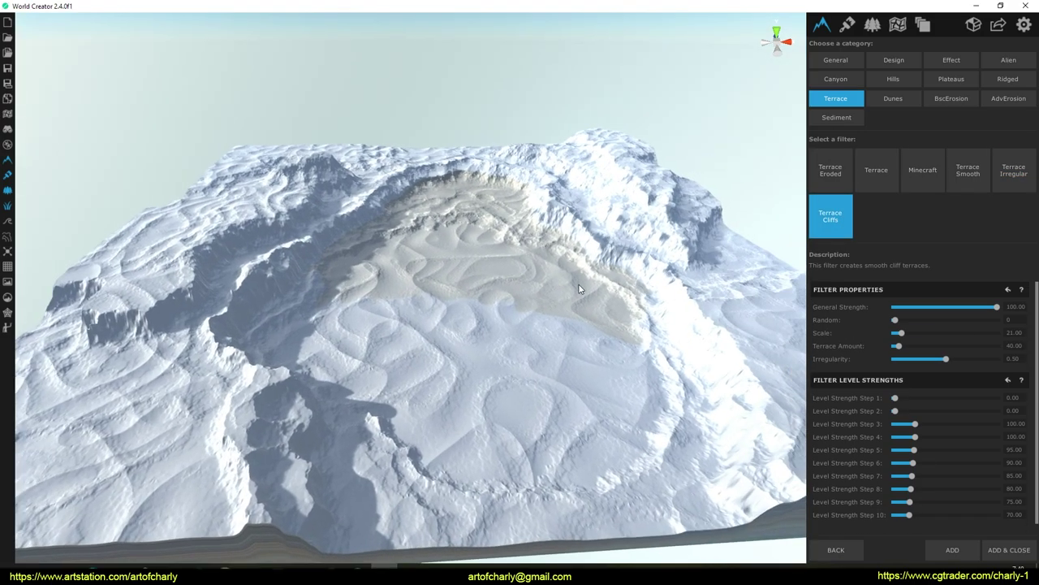
Preview the Dunes category, compare the basic erosion filters Soft, Fluvial and Erosion, and add Erosion Fluvial to the layer.
left_click(900, 97)
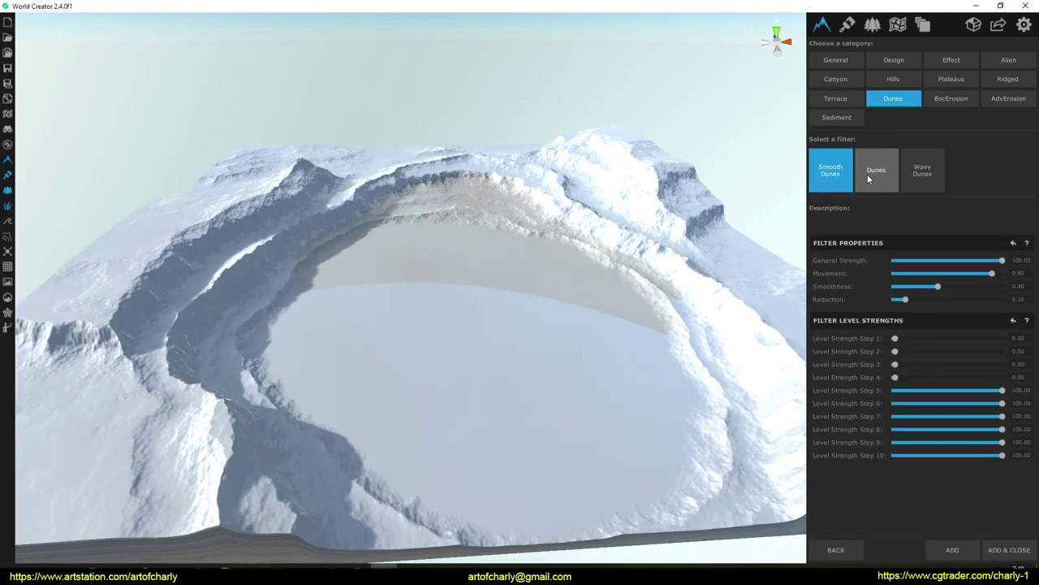
left_click(937, 99)
left_click(885, 170)
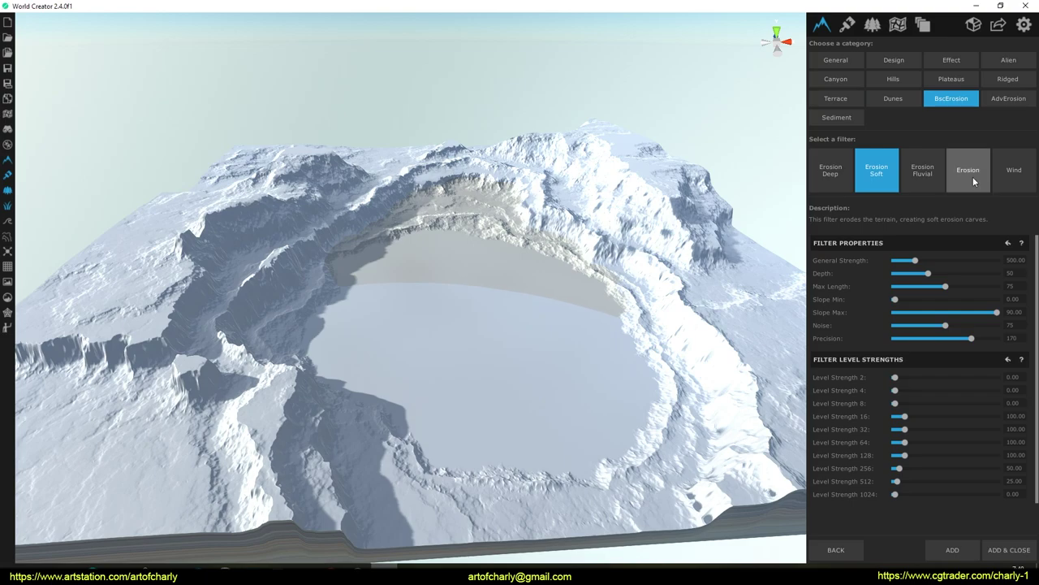
left_click(970, 174)
left_click(927, 174)
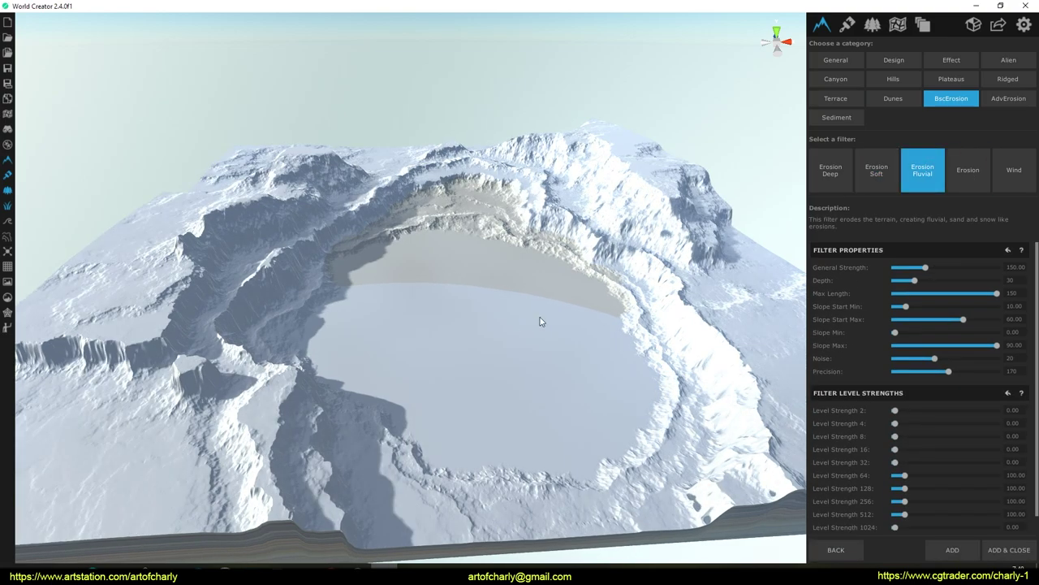
left_click(979, 177)
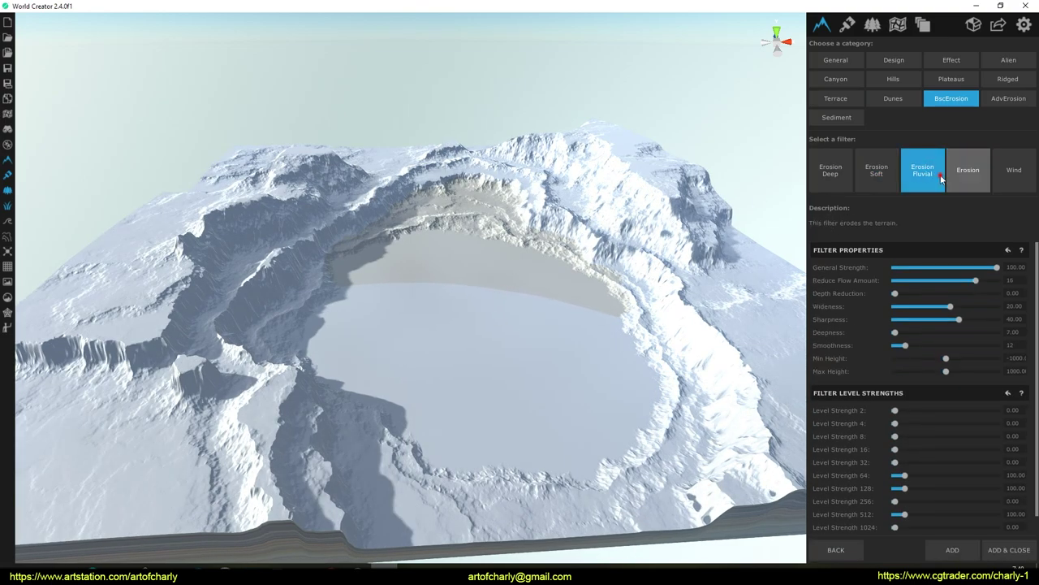
left_click(931, 179)
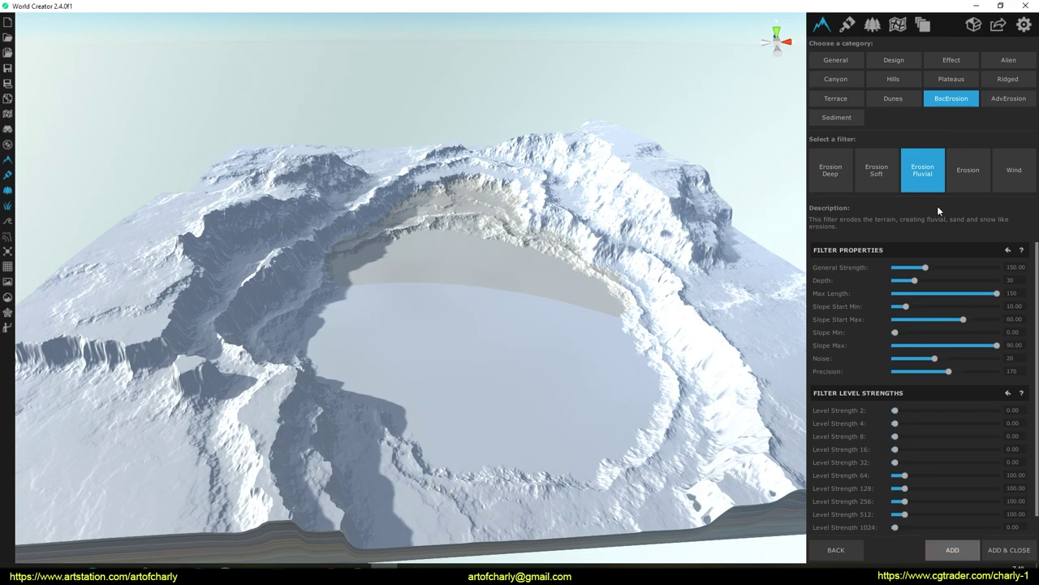
Compare the advanced erosion filters Hydro Simulation and Talus Simulation and add Hydro Simulation to the layer.
left_click(997, 98)
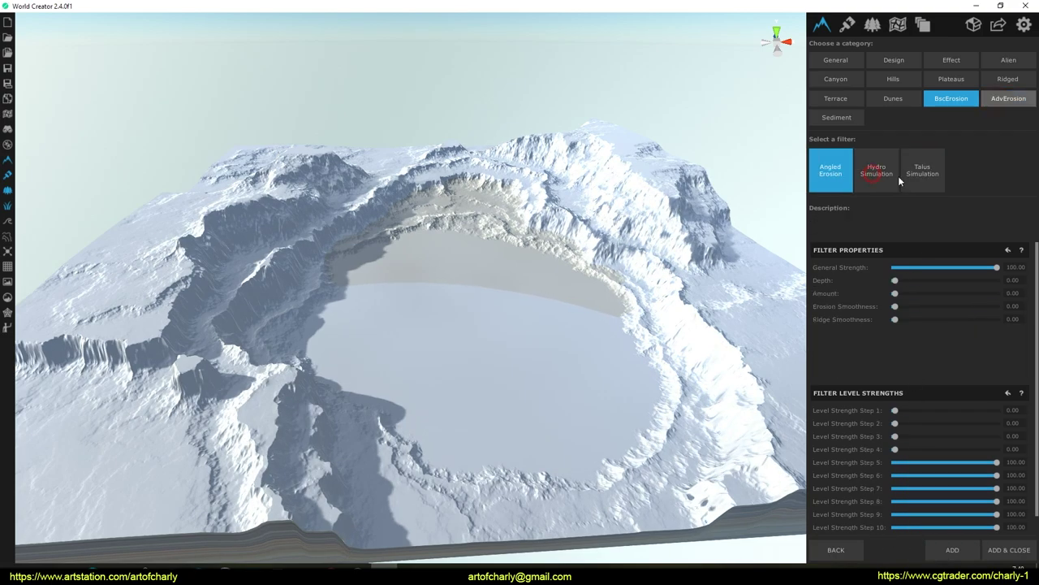
left_click(875, 173)
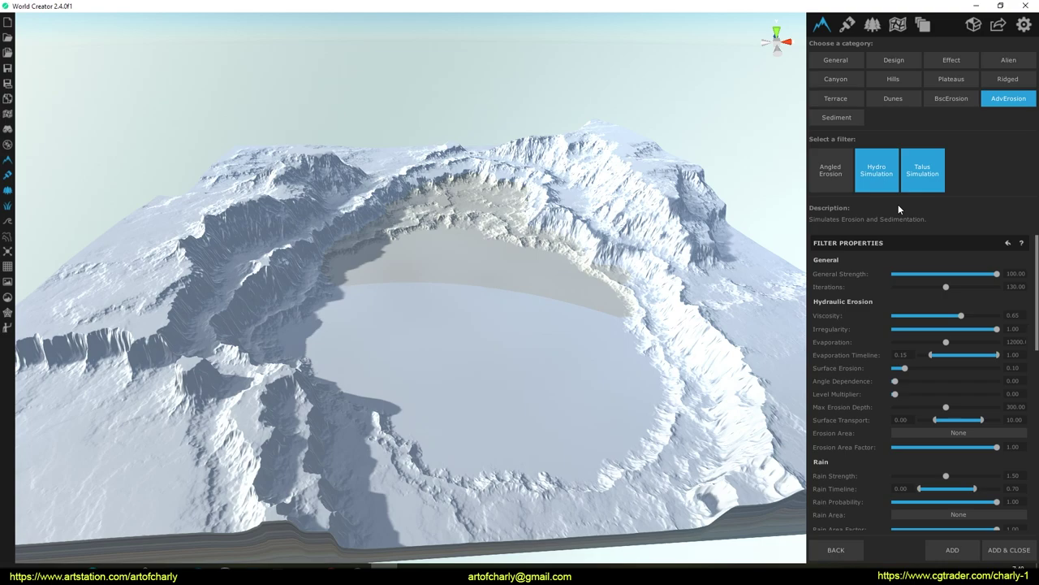
left_click(922, 172)
left_click(877, 172)
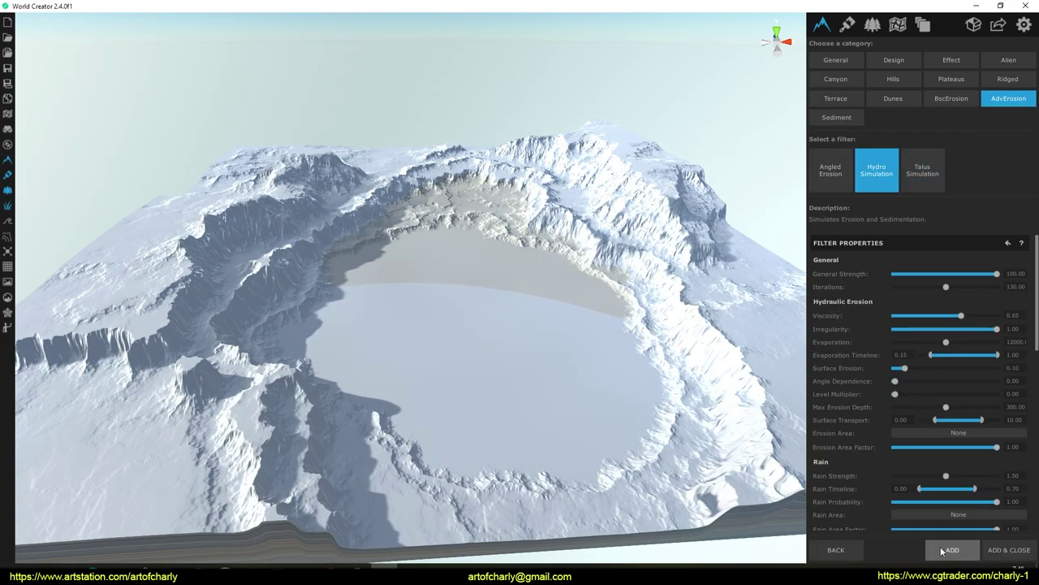
Compare the Sediment category's filters, add Sediment Complex to the layer, and return to the filter layer list.
left_click(849, 118)
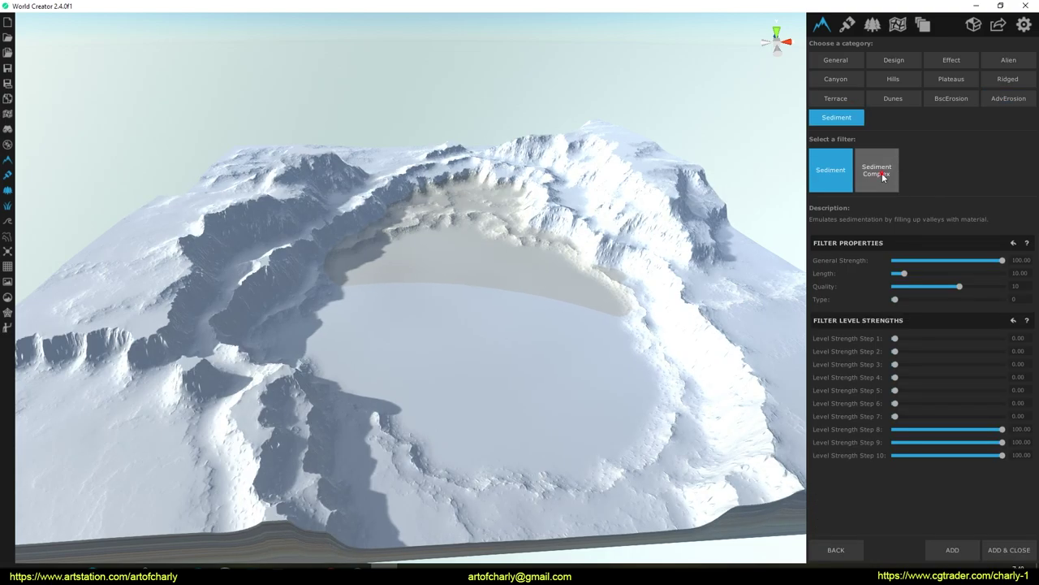
left_click(861, 184)
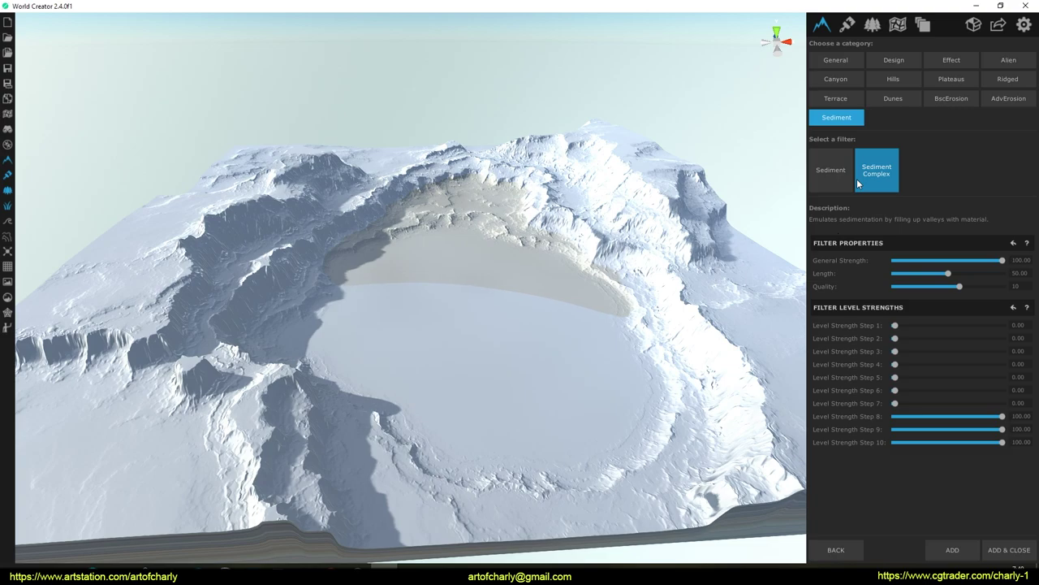
right_click_drag(322, 291, 536, 260)
key("w")
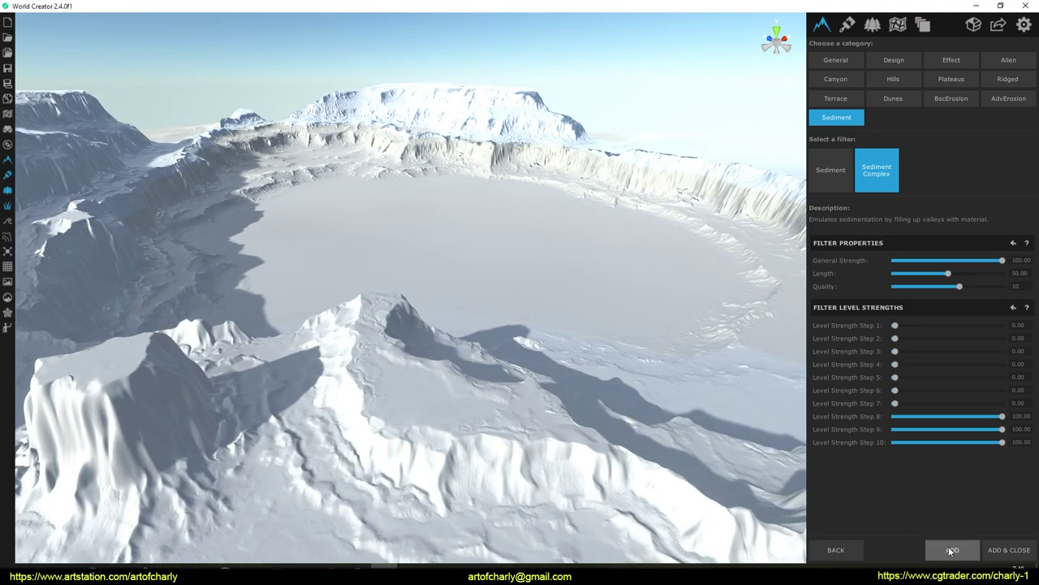
right_click_drag(276, 301, 341, 271)
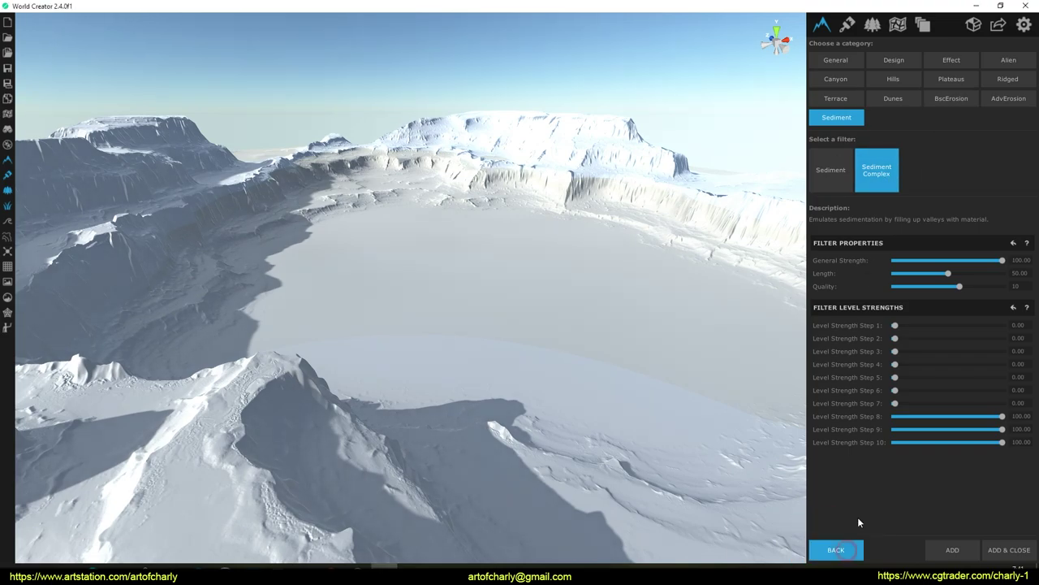
left_click(836, 550)
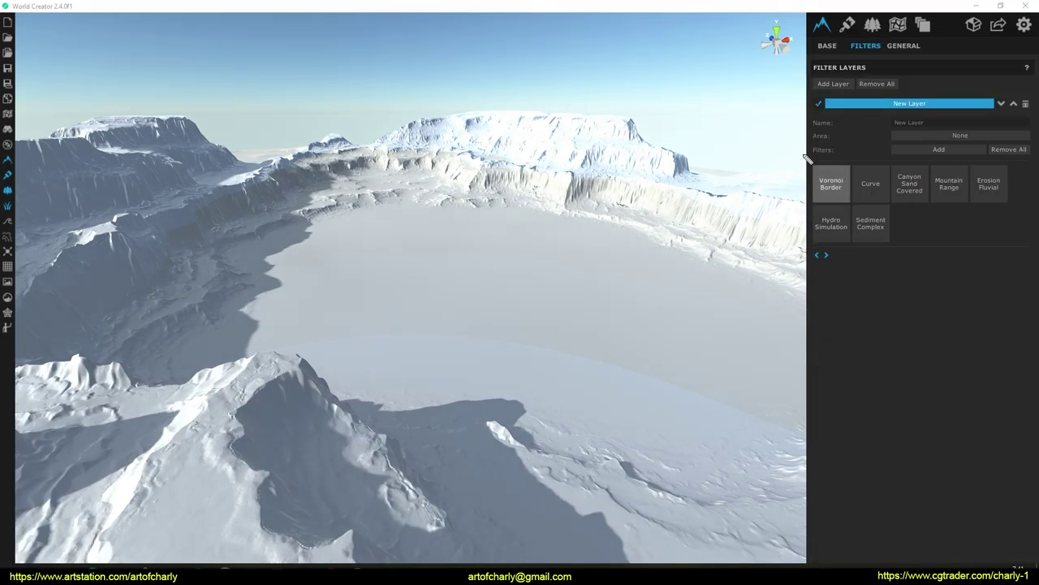
Turn off shadows in the graphics quality settings by choosing None.
right_click_drag(622, 261, 476, 301)
scroll(476, 301, "down", 3)
scroll(476, 302, "up", 2)
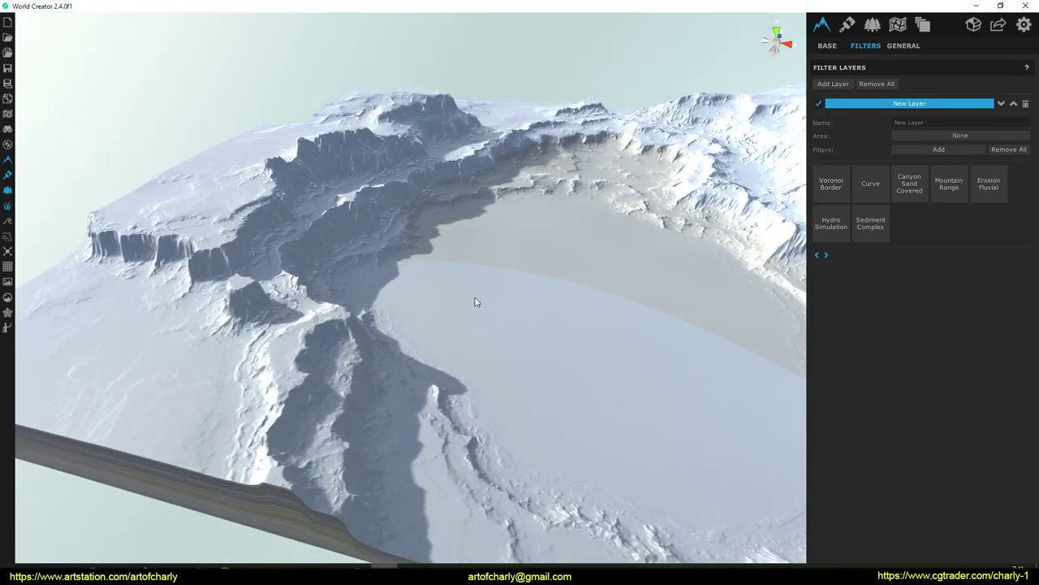
left_click(1023, 26)
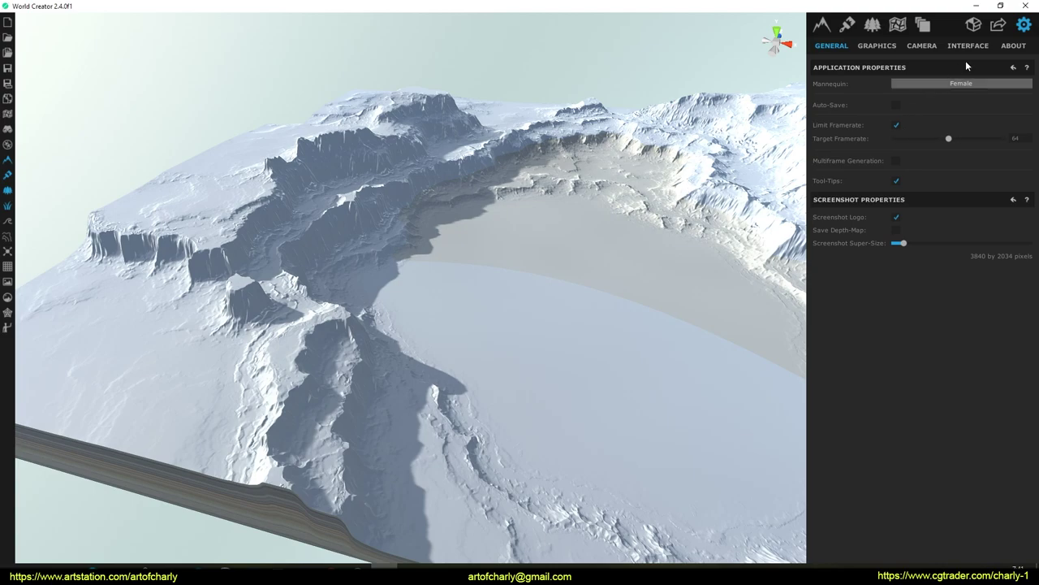
left_click(881, 46)
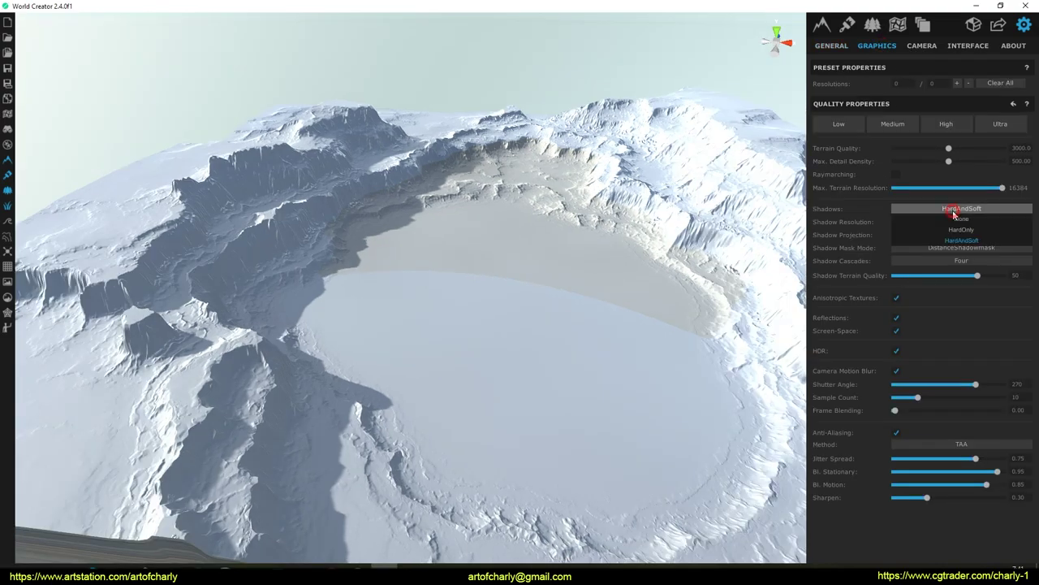
left_click(962, 220)
left_click_drag(492, 253, 558, 279)
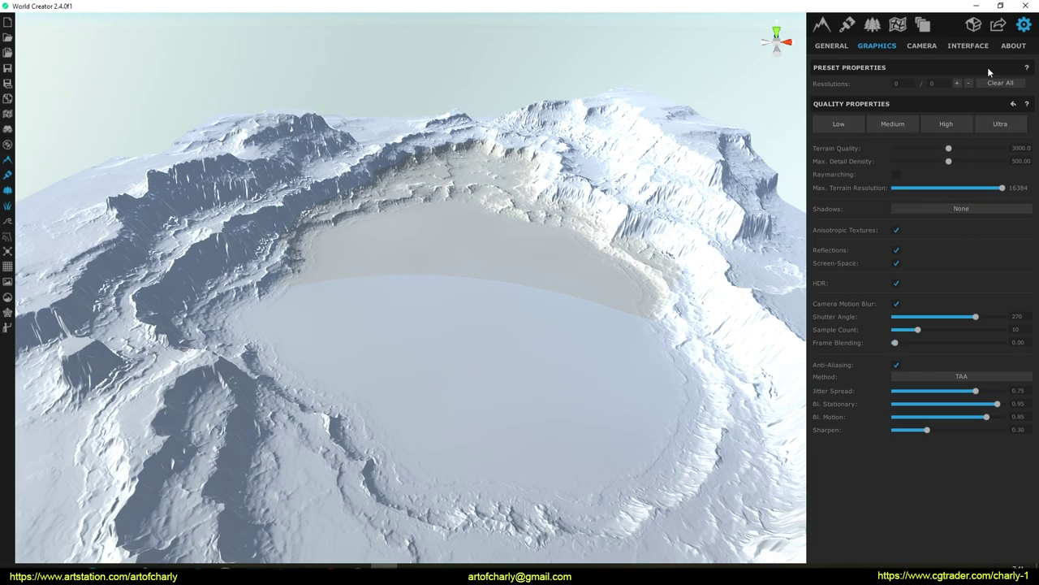
Show the ocean plane in the scene's environment settings.
left_click(843, 47)
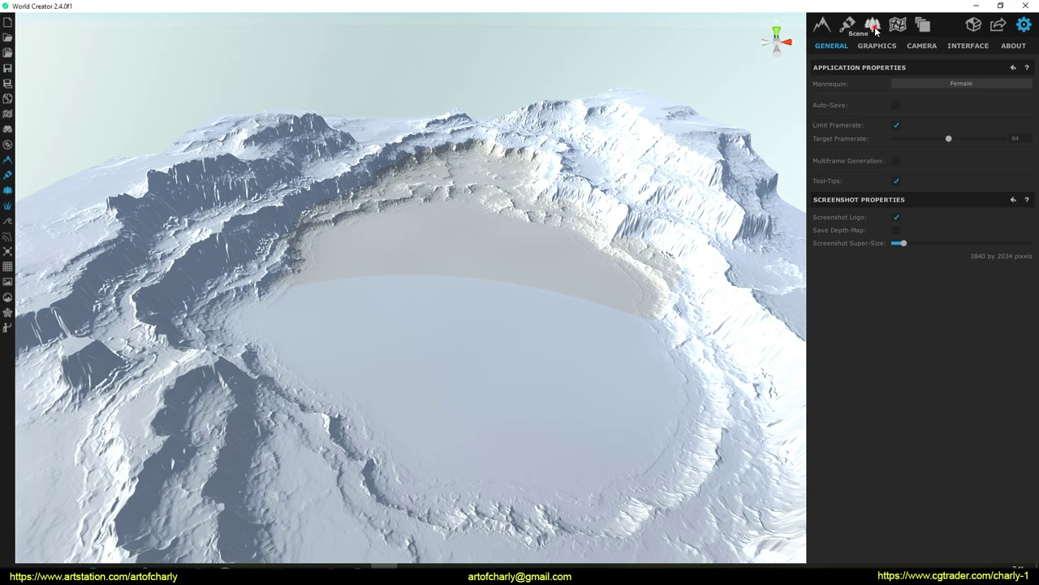
left_click(873, 28)
scroll(891, 373, "down", 5)
left_click(897, 354)
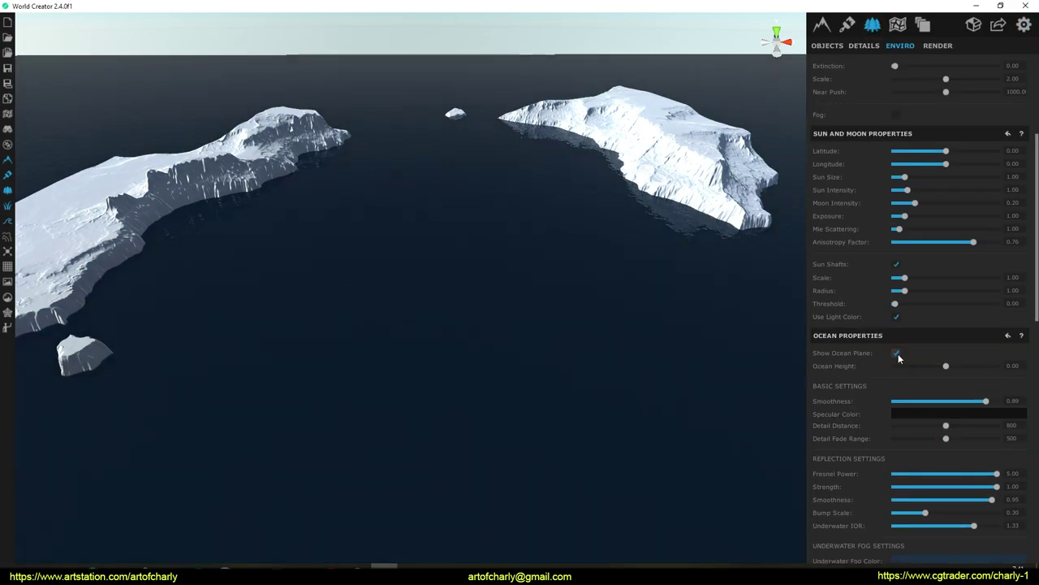
Lower the ocean height to about -222 so the water fills the crater basin.
right_click_drag(557, 268, 566, 236)
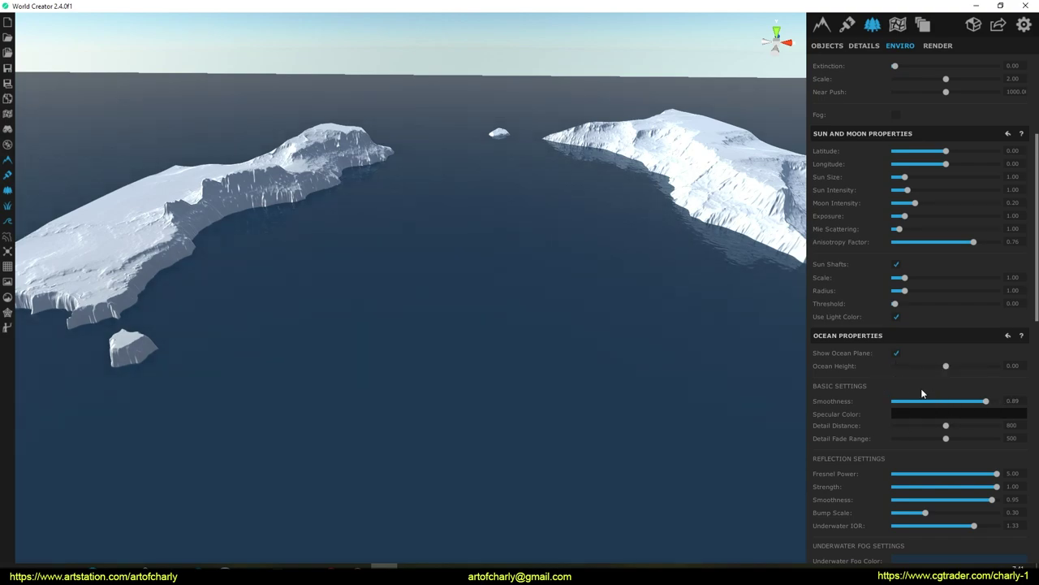
left_click_drag(942, 368, 442, 366)
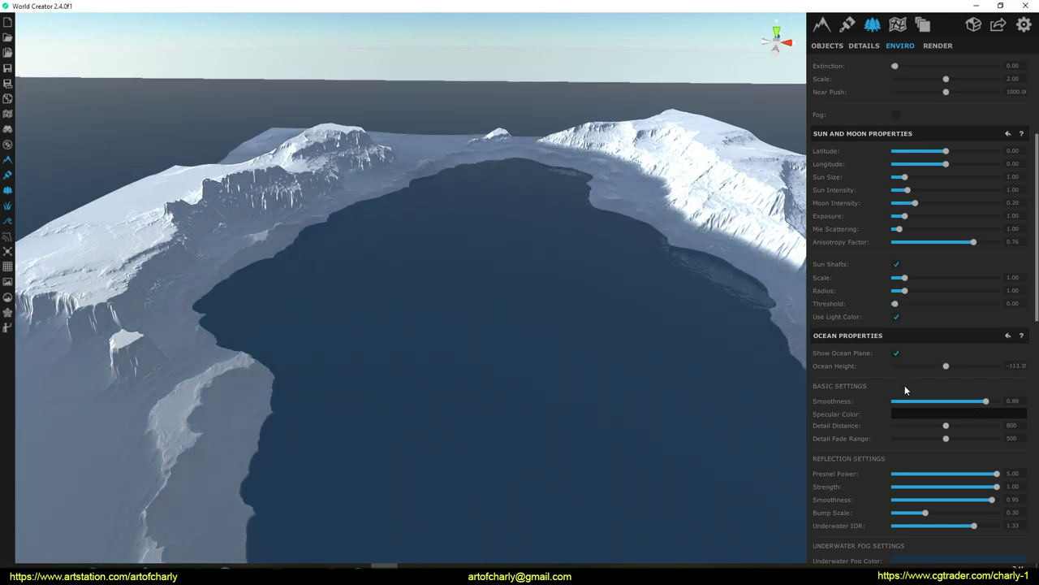
left_click_drag(902, 370, 33, 352)
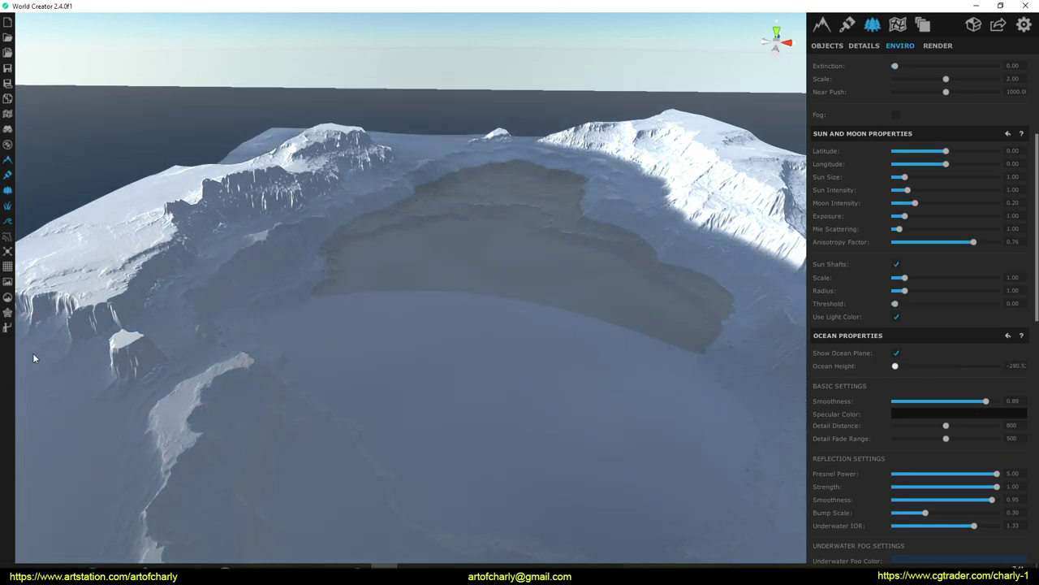
left_click_drag(449, 354, 614, 354)
left_click_drag(492, 348, 426, 349)
Examine the water at the shoreline and set the underwater fog's Absorption Cancellation to 0.75 and View Depth to 0.13.
right_click_drag(559, 336, 615, 230)
key("w")
key("w")
key("w")
right_click_drag(536, 254, 329, 226)
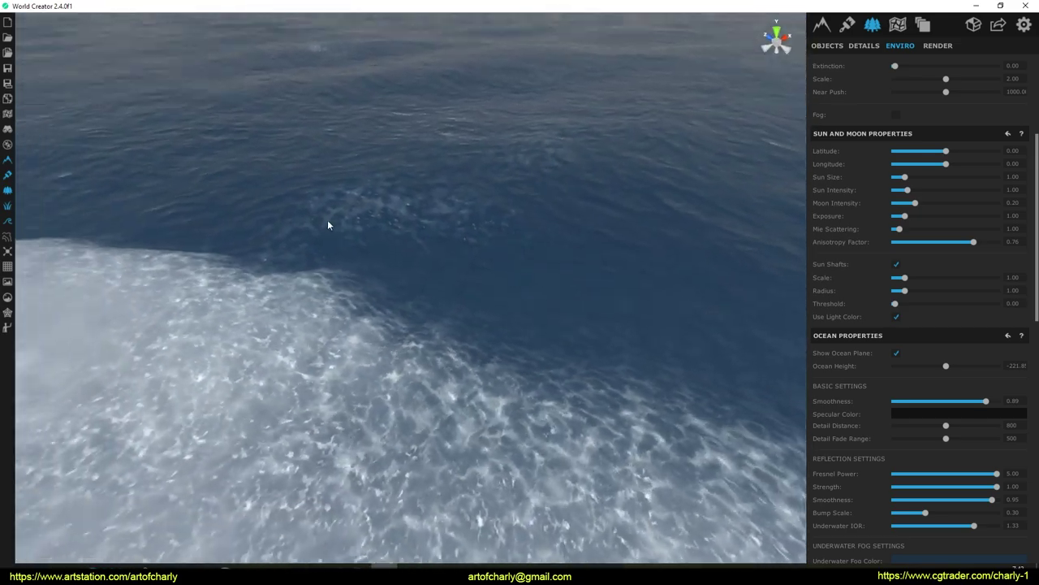
scroll(885, 406, "down", 2)
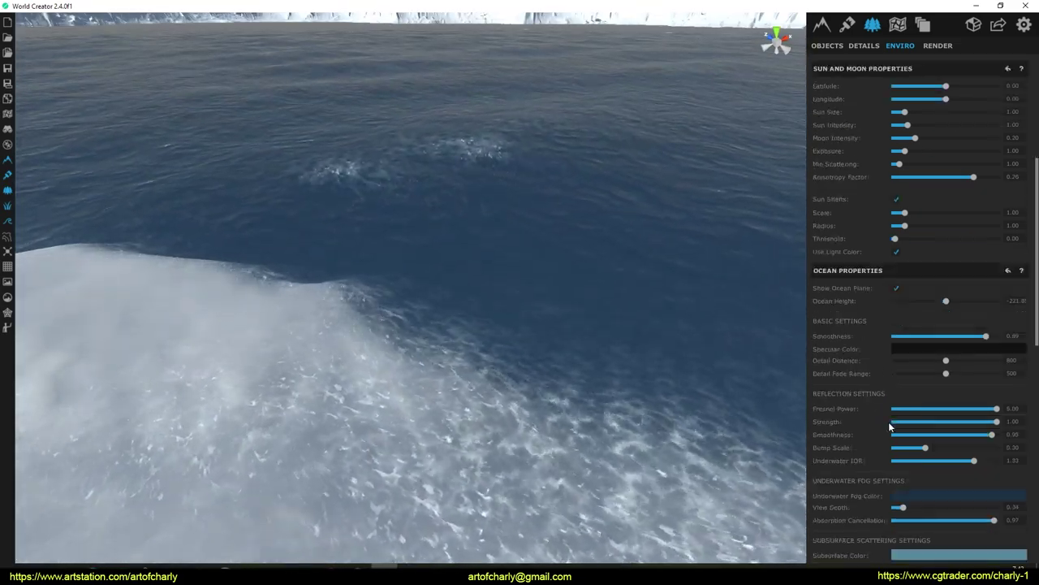
scroll(887, 429, "down", 4)
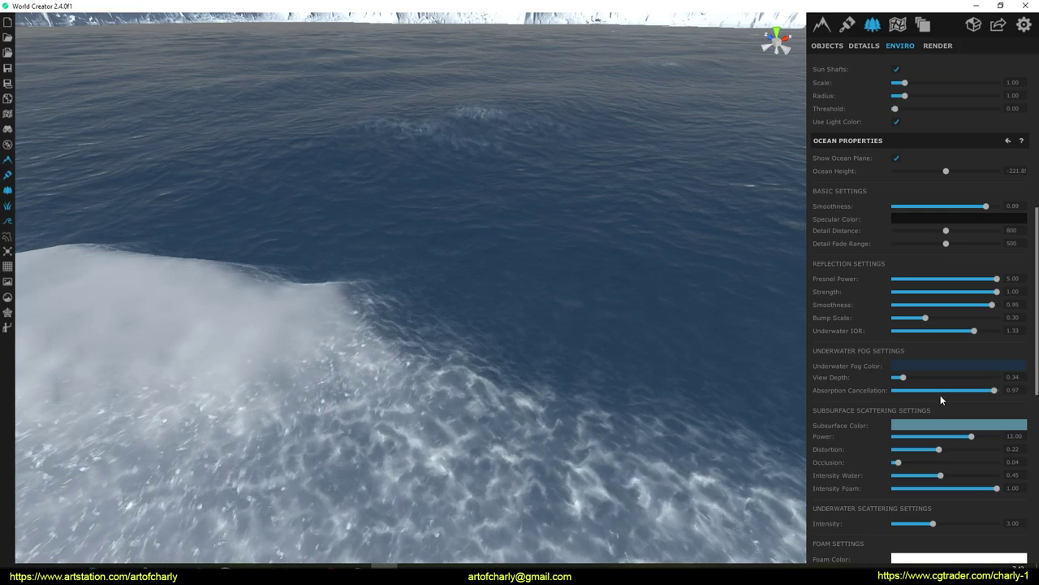
left_click_drag(995, 391, 972, 391)
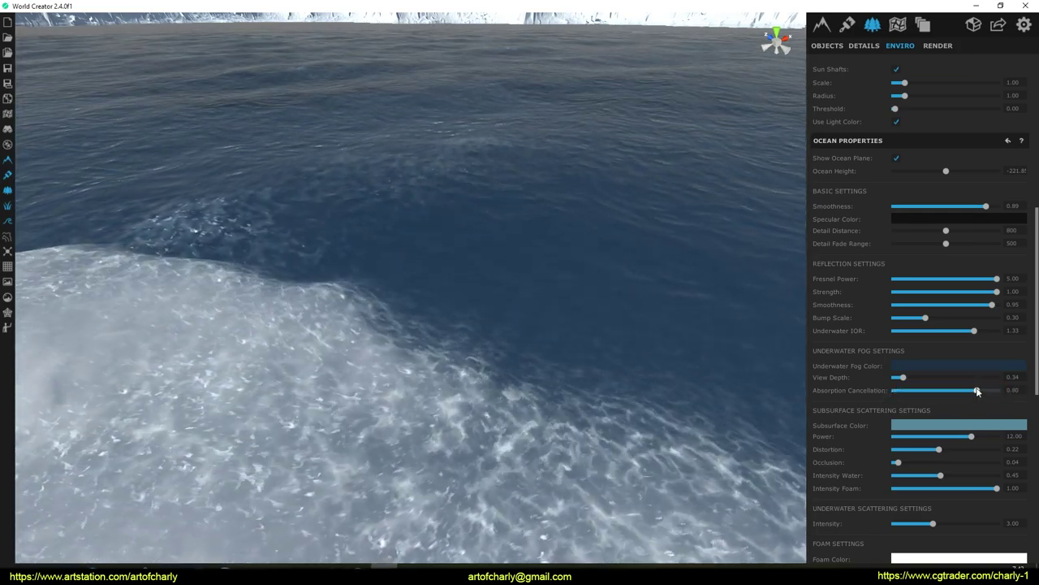
left_click_drag(920, 378, 898, 385)
left_click_drag(898, 384, 899, 384)
Try the Ultra and None sky modes on the scene.
right_click_drag(666, 333, 533, 232)
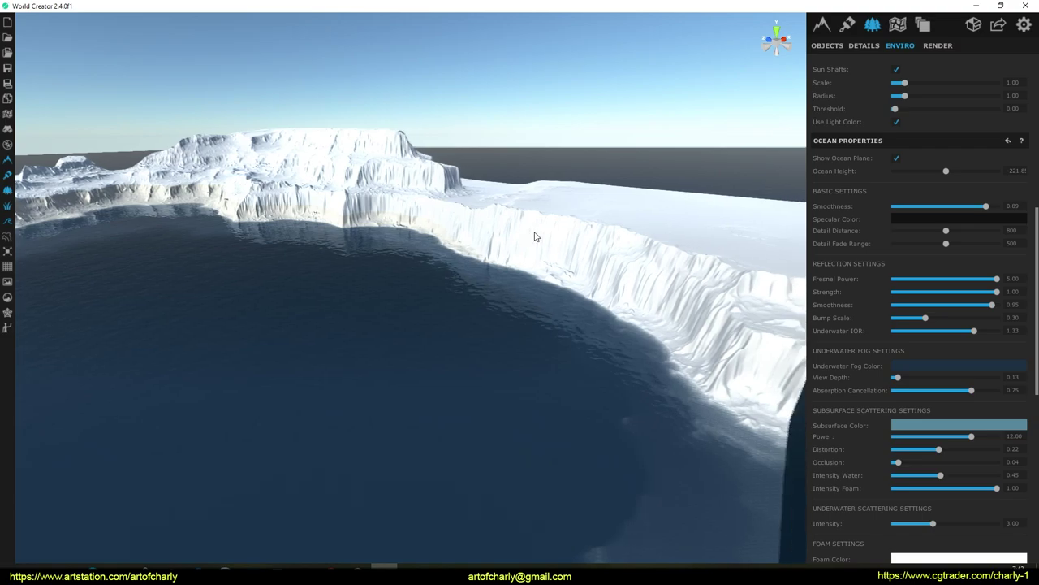
scroll(941, 85, "up", 5)
left_click(942, 85)
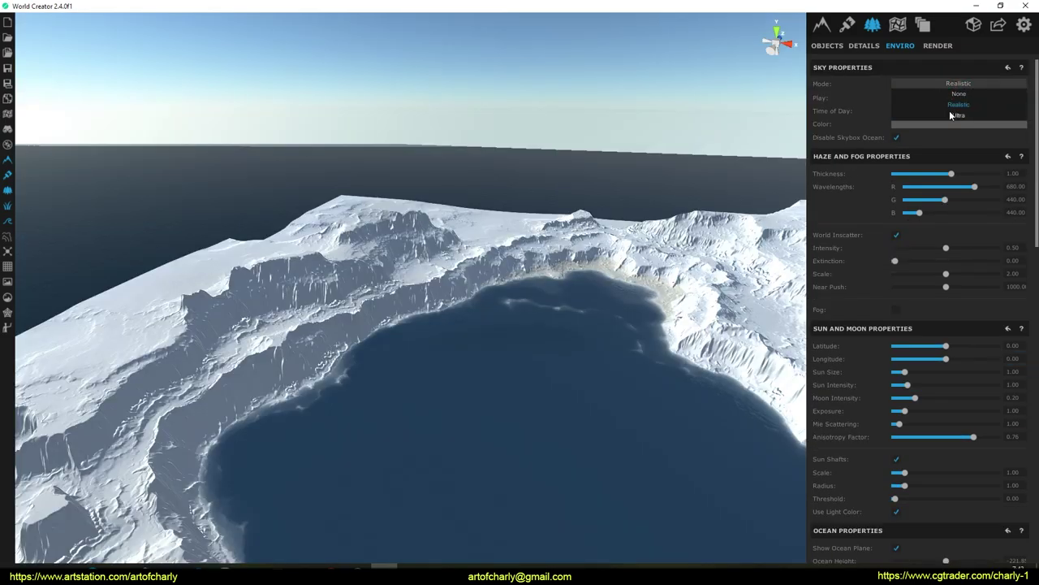
left_click(952, 114)
right_click_drag(453, 197, 694, 101)
right_click_drag(604, 170, 833, 231)
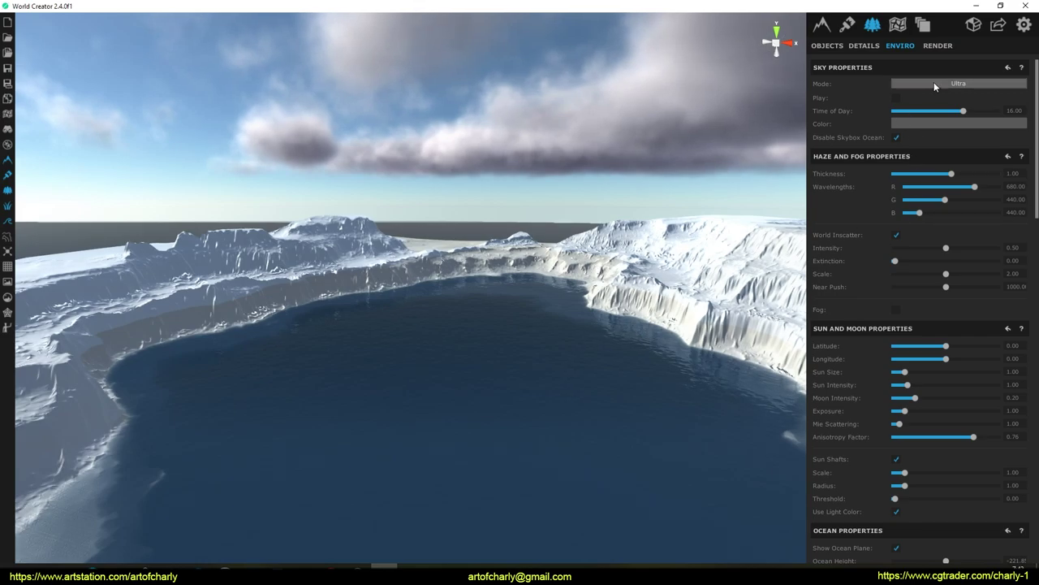
left_click(956, 95)
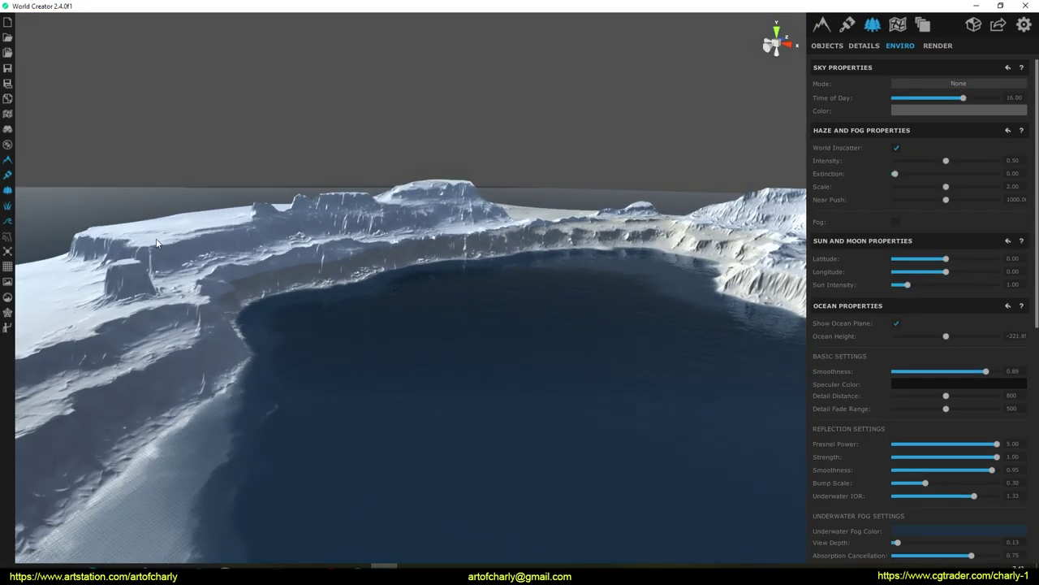
Use the Realistic sky with haze thickness 0.90 and World Inscatter off, and set the sun's latitude to 59.73 and longitude to -7.58.
left_click(958, 103)
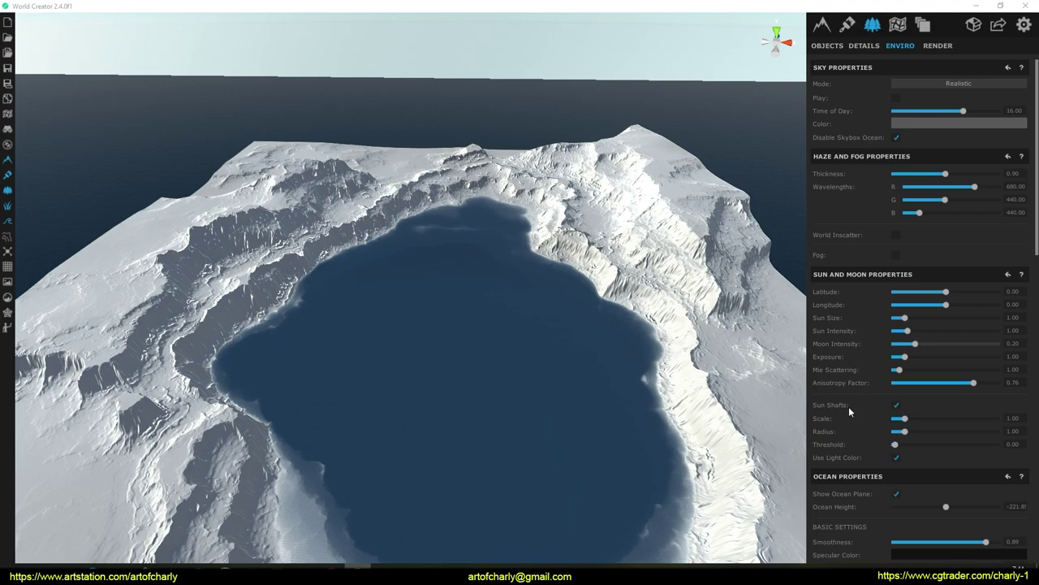
left_click_drag(947, 305, 983, 286)
left_click_drag(527, 362, 438, 282)
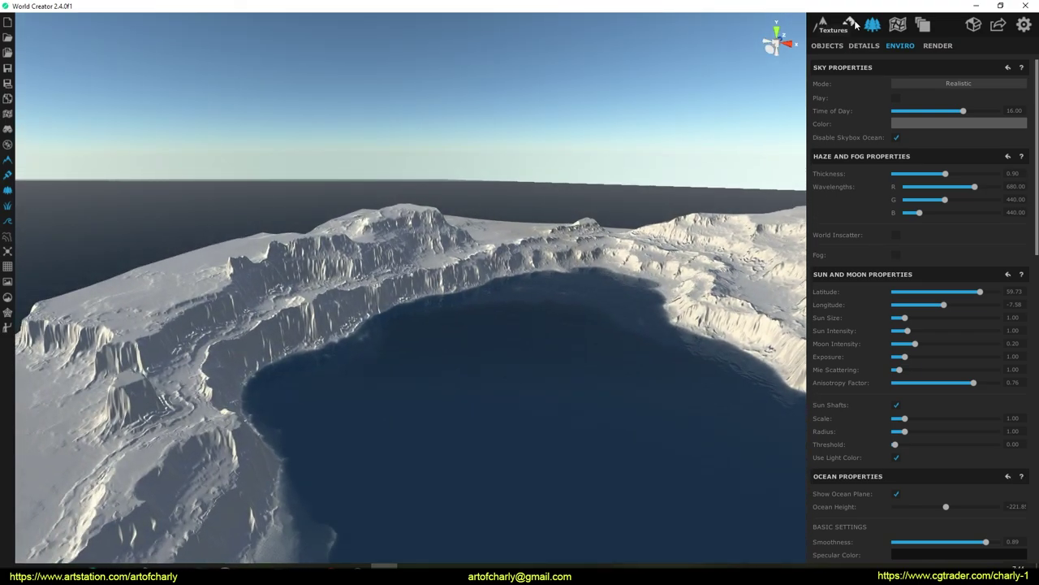
Set the General Strength of the terrain's Voronoi Border filter to about 22.57.
left_click(825, 25)
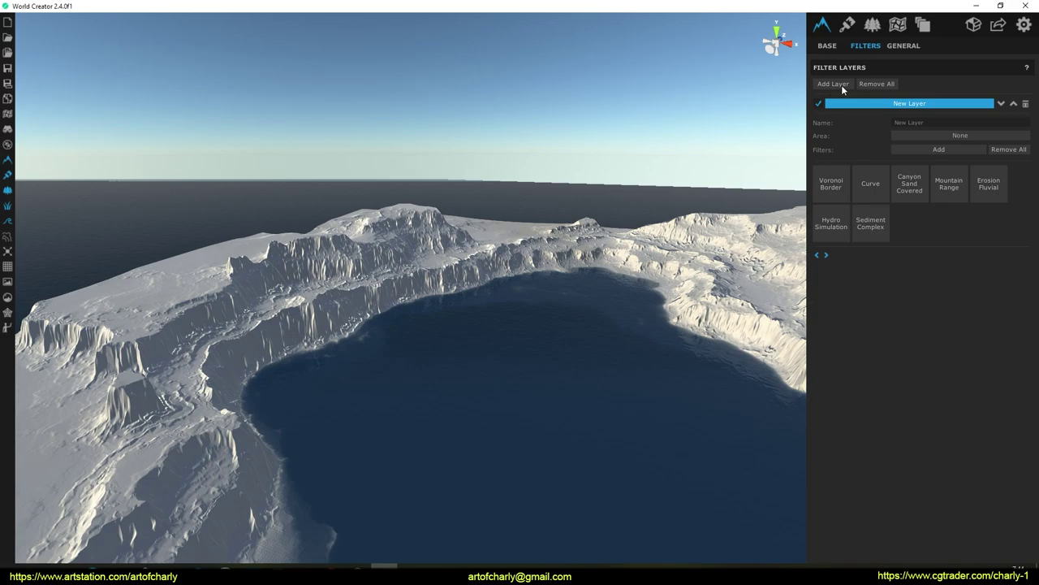
left_click(839, 191)
left_click_drag(454, 197, 484, 247)
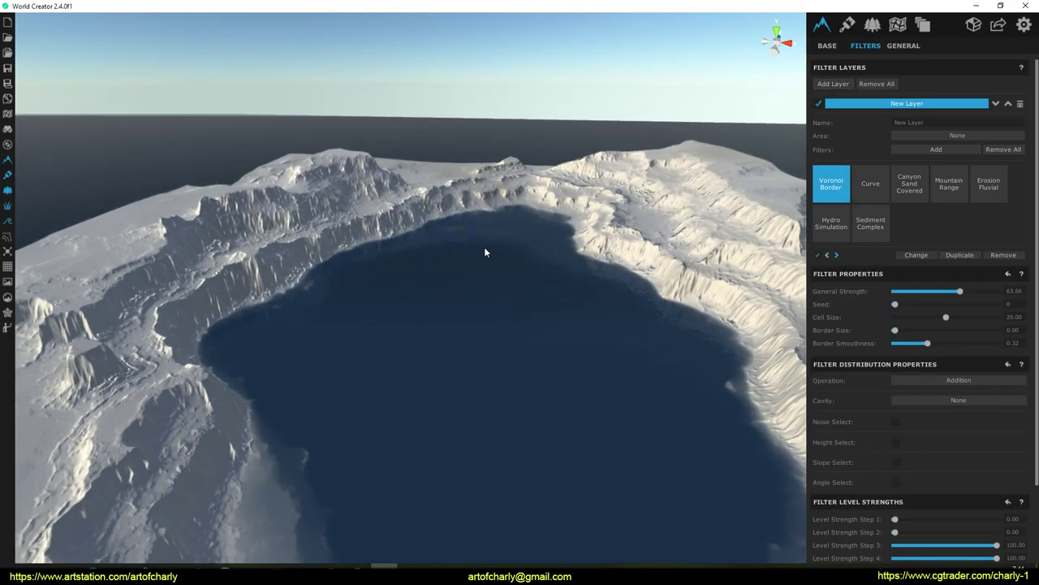
left_click(916, 292)
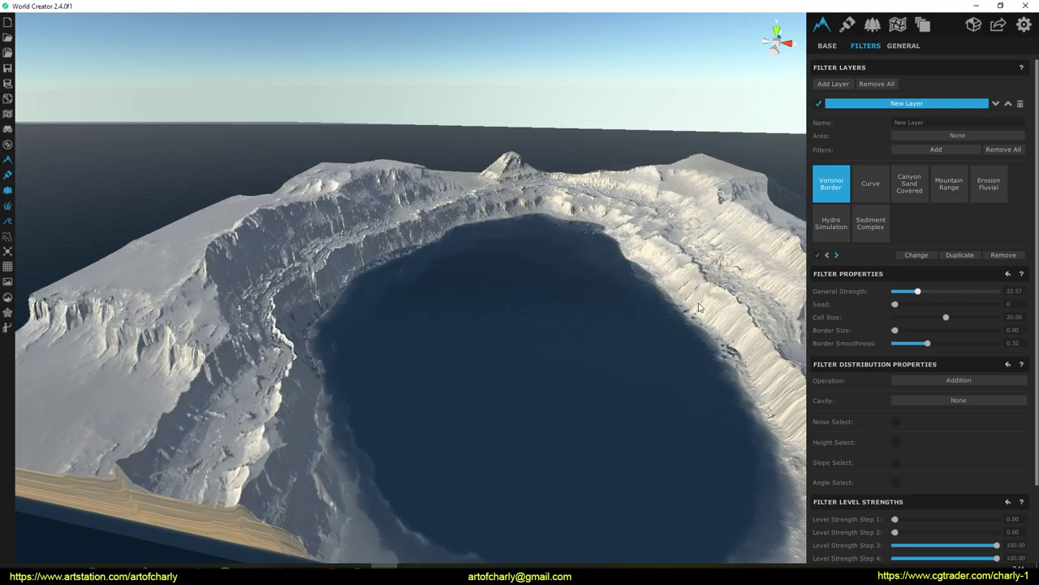
Try a General Strength of 47.33 on the Voronoi Border filter and check the crater's slopes.
right_click_drag(376, 308, 444, 315)
left_click_drag(444, 319, 614, 266)
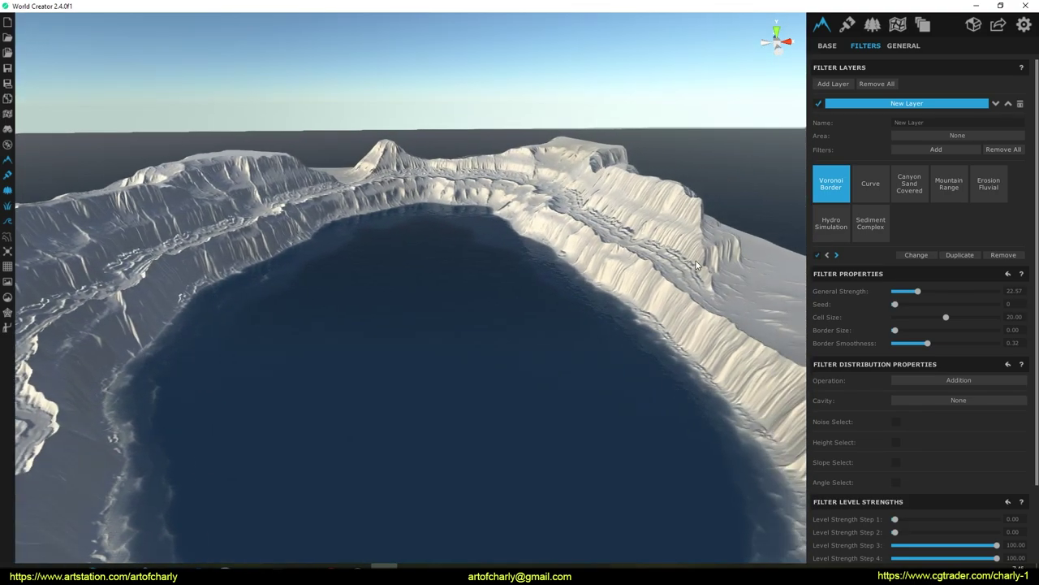
left_click(943, 291)
left_click_drag(564, 329, 605, 330)
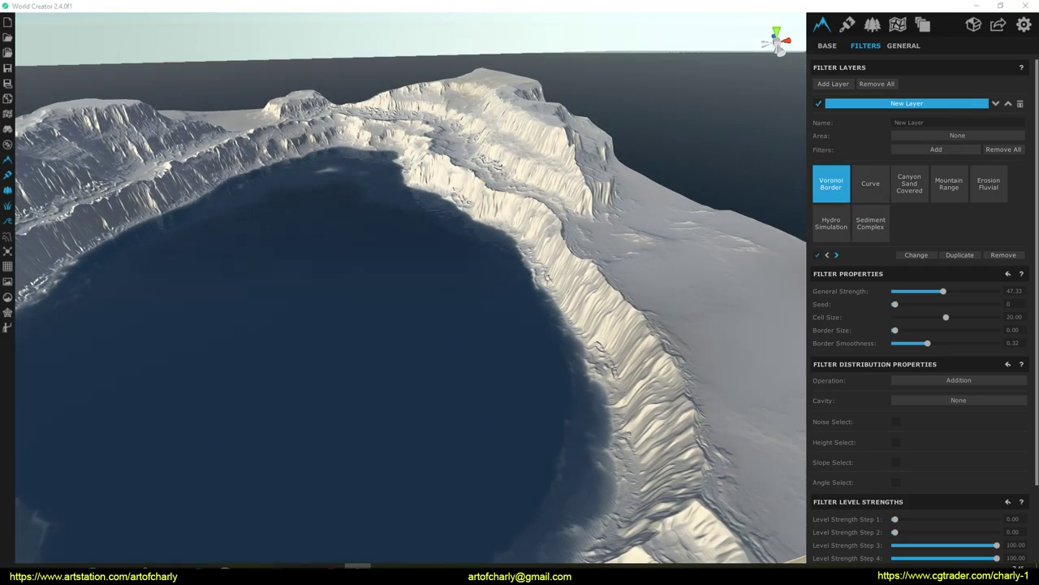
Turn on Multiframe Generation in the application settings and return to the terrain's filters.
left_click(1023, 24)
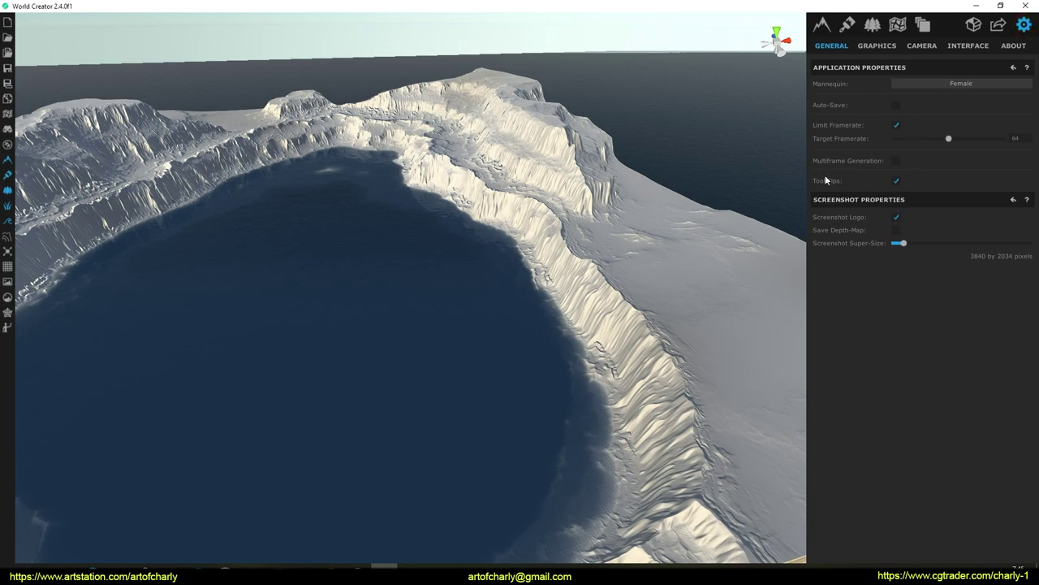
left_click(894, 162)
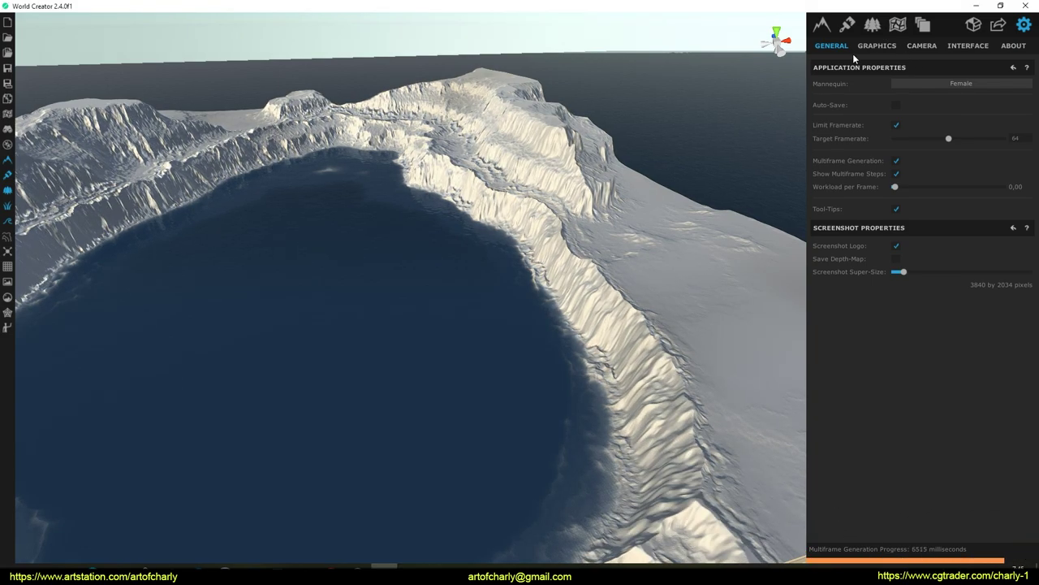
left_click(824, 29)
Set the Voronoi Border filter's General Strength to 29.42 and check the crater from a wider view.
left_click_drag(945, 292, 924, 293)
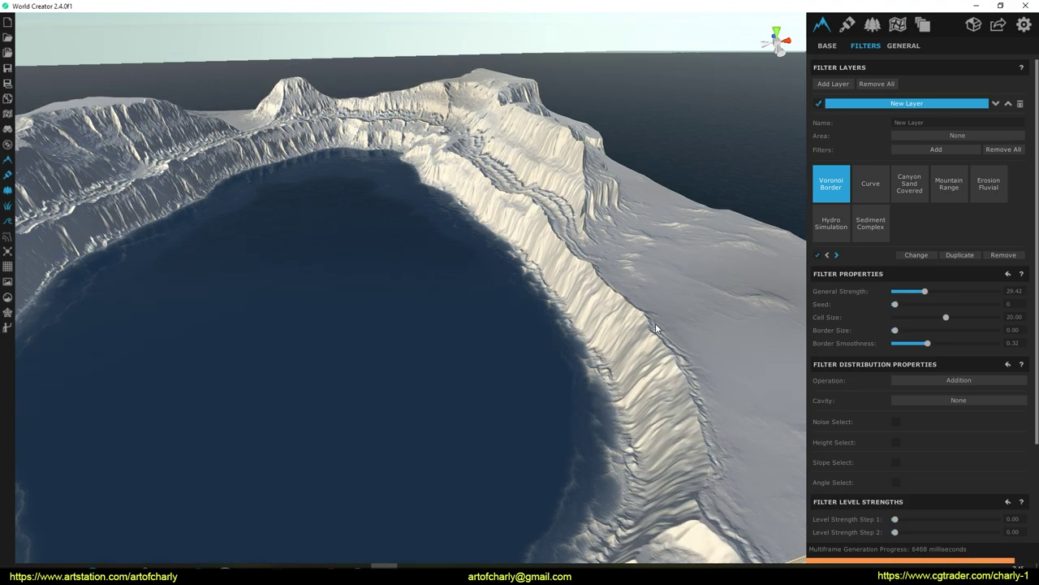
right_click_drag(615, 272, 570, 238)
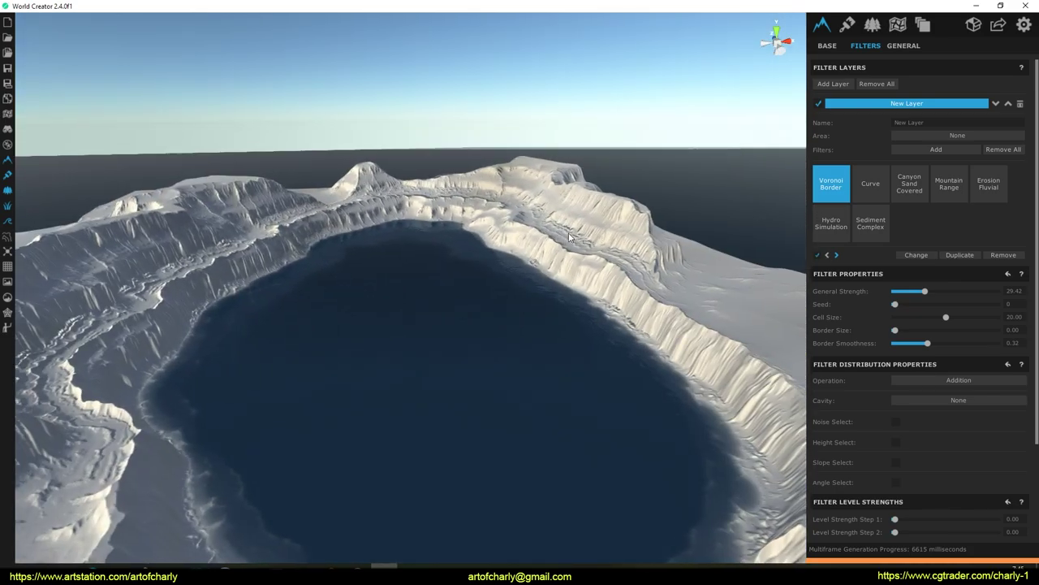
Slightly lower the General Strength of the Curve filter and check its effect on the terrain.
left_click(872, 185)
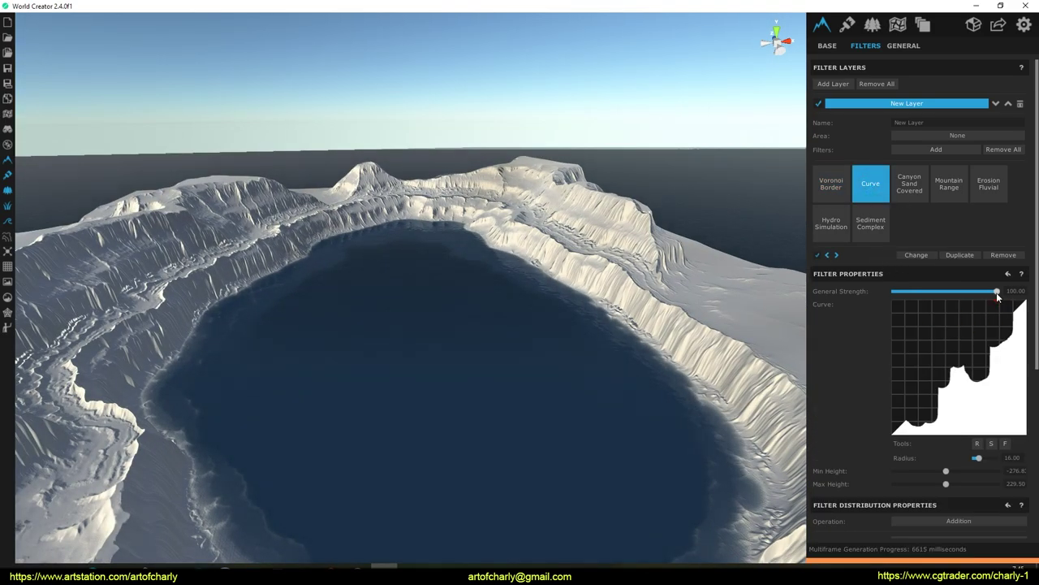
mouse_move(996, 292)
left_mouse_down()
mouse_move(917, 292)
mouse_move(997, 291)
mouse_move(978, 294)
left_mouse_up()
right_click_drag(552, 314, 539, 315)
Set the General Strength of the Canyon Sand Covered filter to 15.21.
left_click(915, 191)
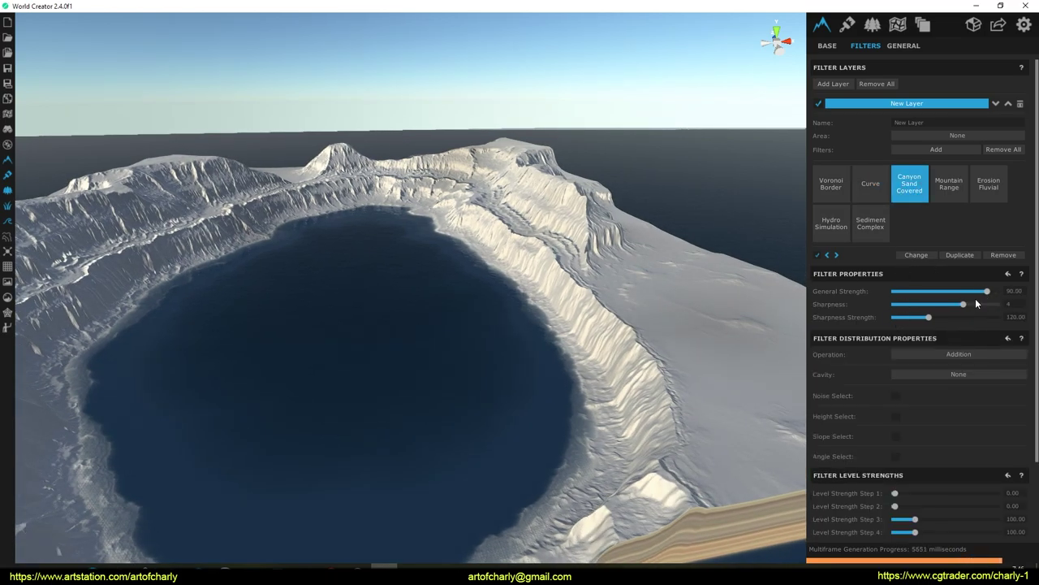
left_click_drag(987, 293, 910, 293)
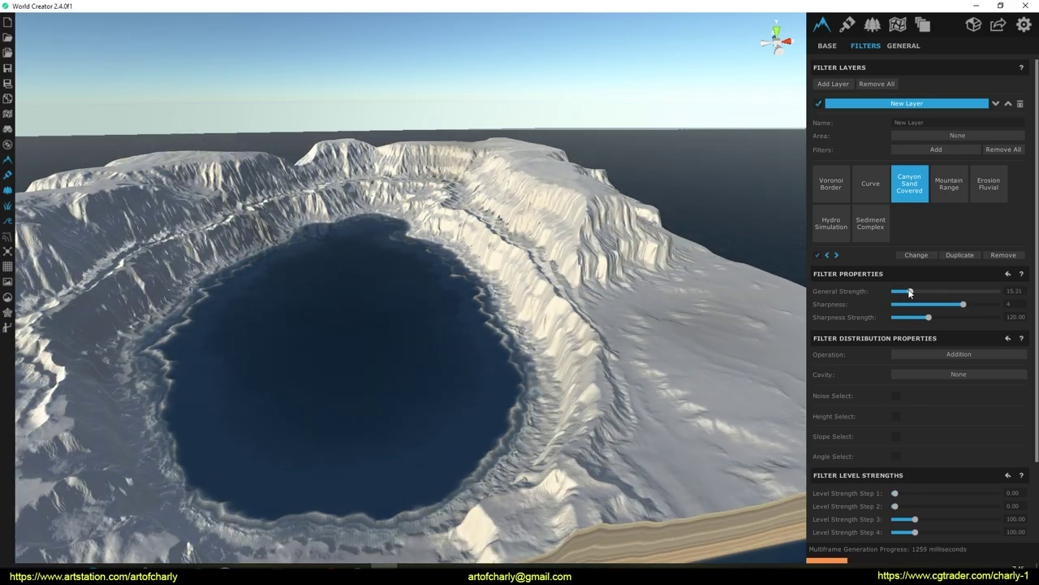
right_click_drag(534, 289, 501, 293)
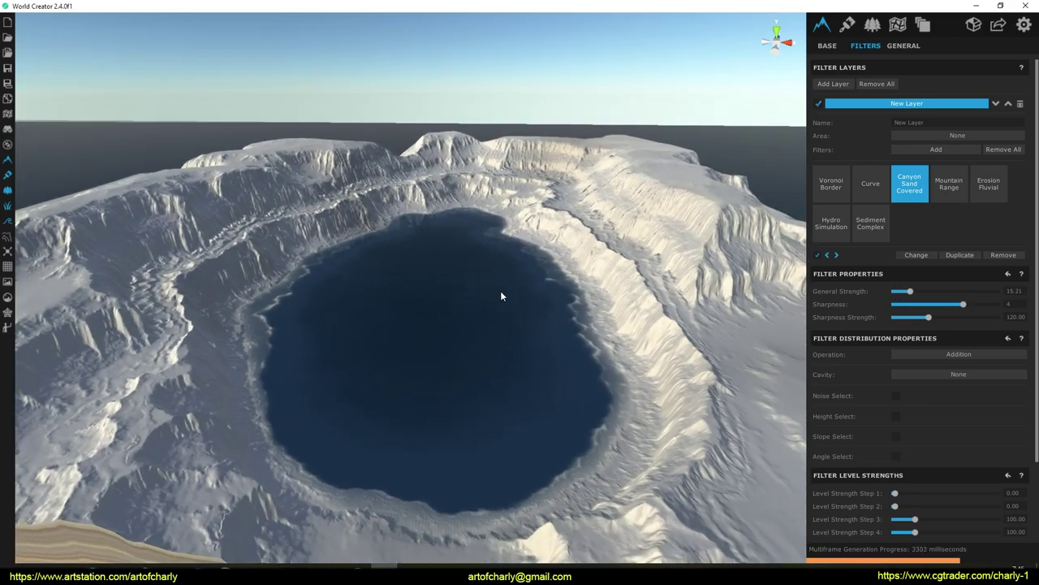
Set the Mountain Range filter's Sub Ridges to 0.53 and Smoothness to 0.25.
left_click(952, 195)
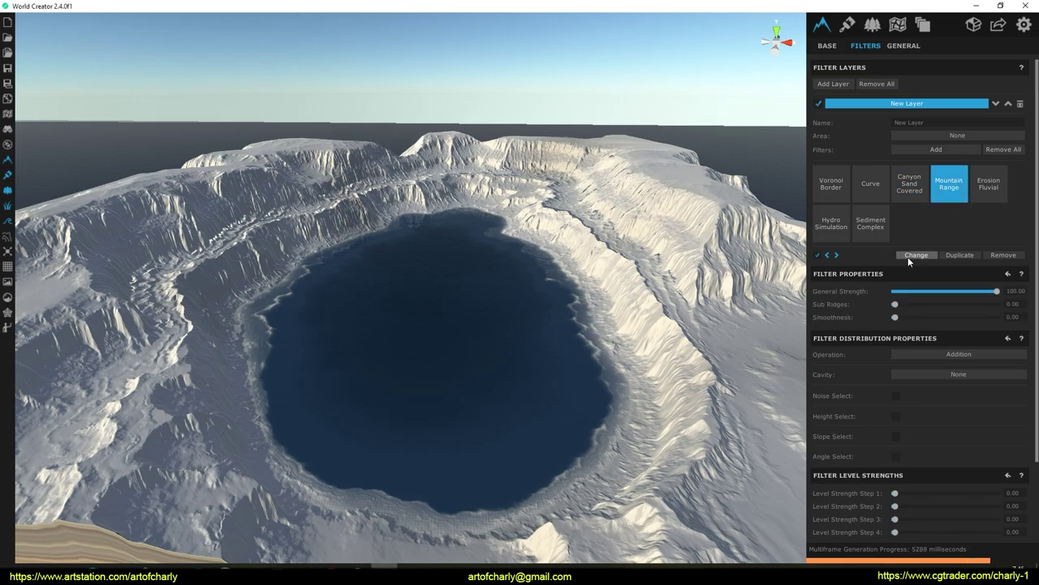
left_click_drag(895, 305, 950, 306)
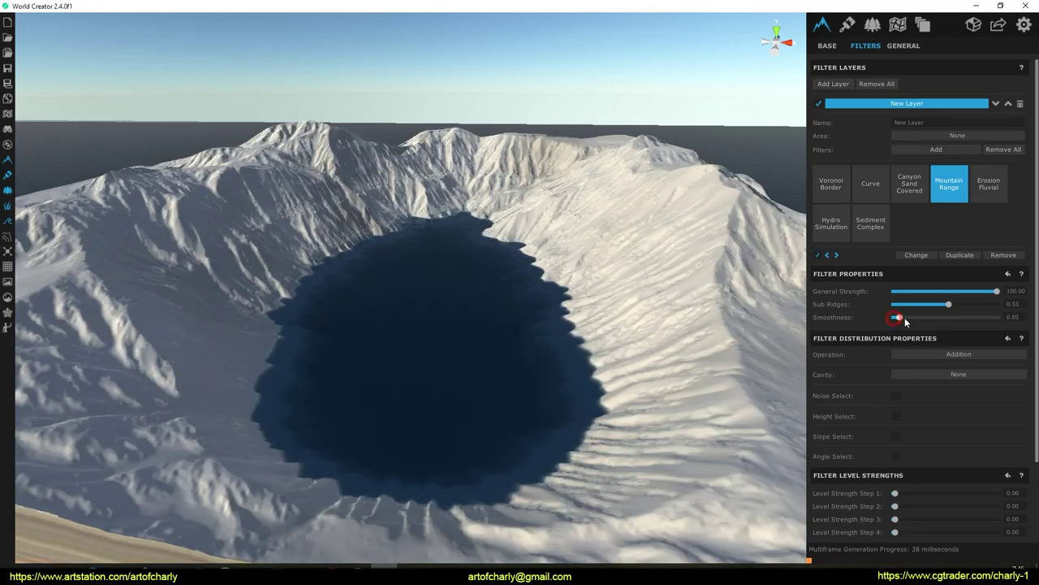
mouse_move(904, 318)
left_mouse_down()
mouse_move(931, 317)
mouse_move(921, 322)
left_mouse_up()
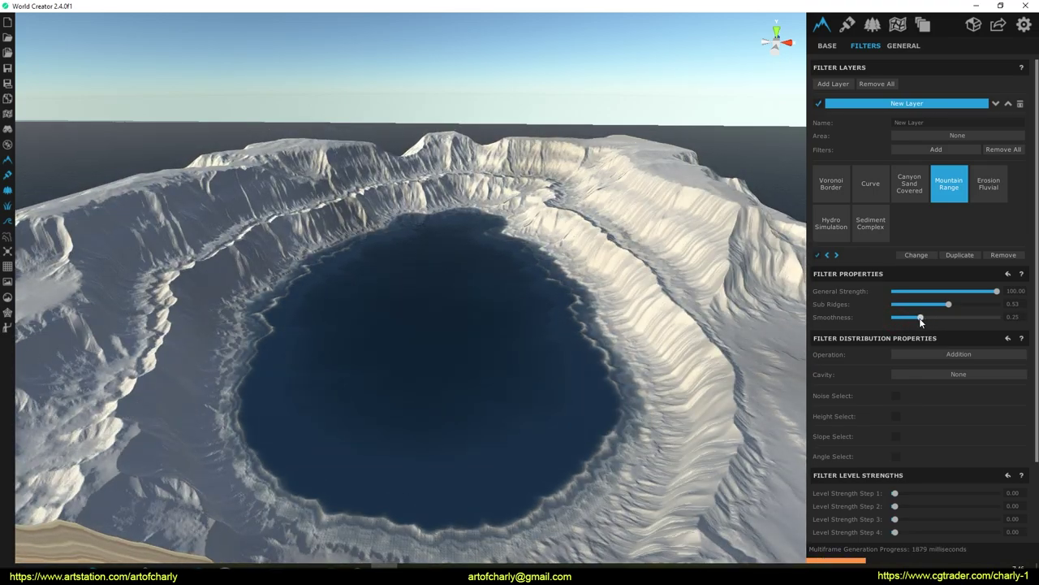
Remove the Erosion Fluvial filter from the layer after trying it at a General Strength of 173.70.
left_click(991, 187)
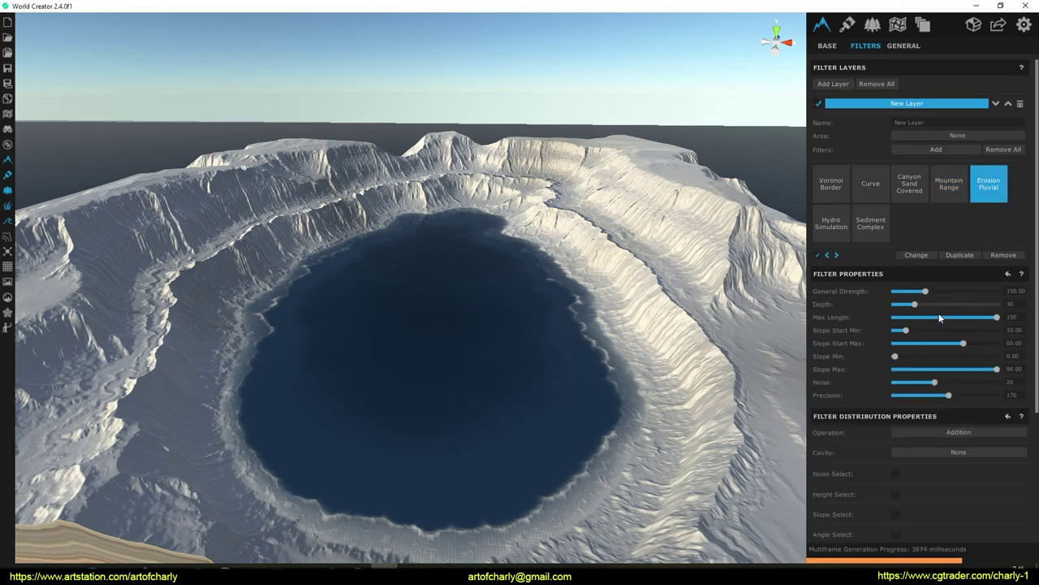
mouse_move(926, 290)
left_mouse_down()
mouse_move(966, 290)
mouse_move(924, 291)
left_mouse_up()
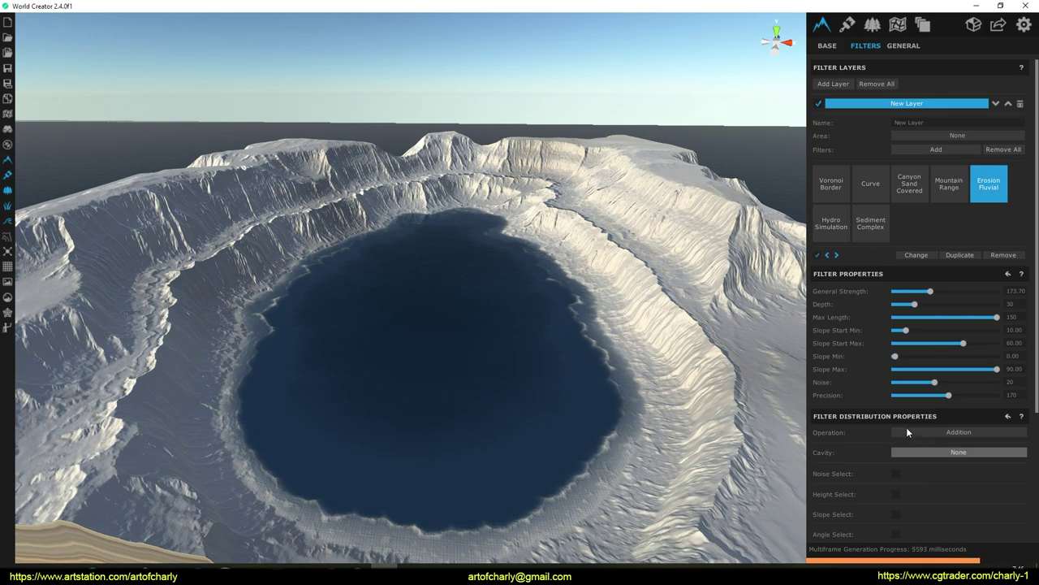
scroll(918, 469, "down", 5)
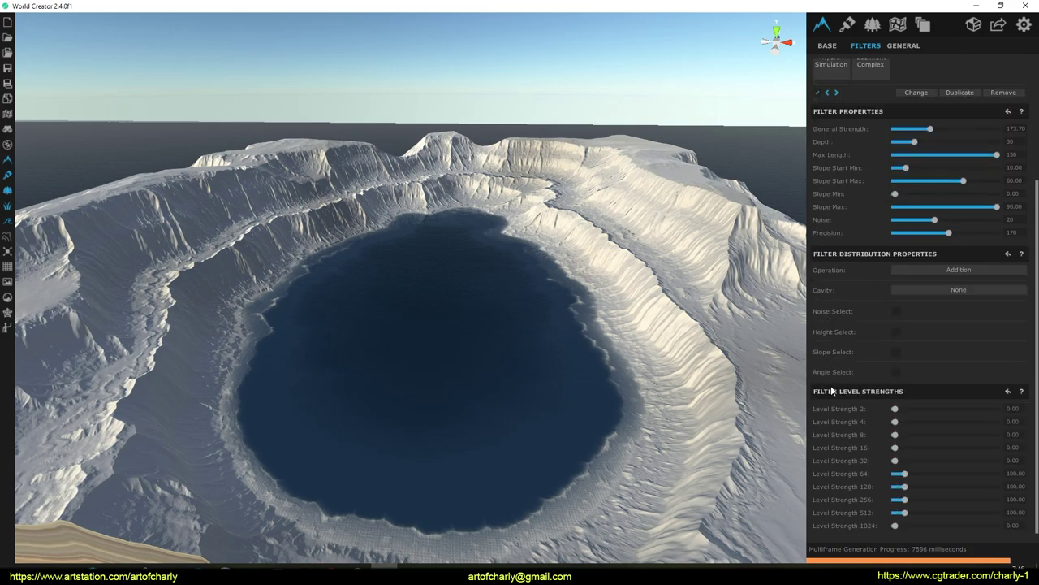
scroll(920, 294, "up", 5)
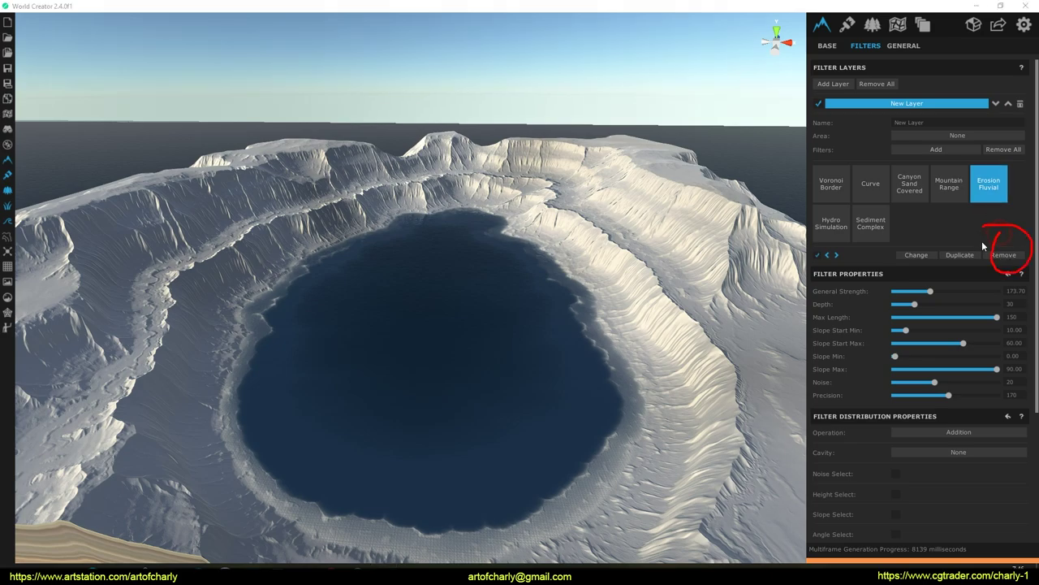
left_click(1004, 255)
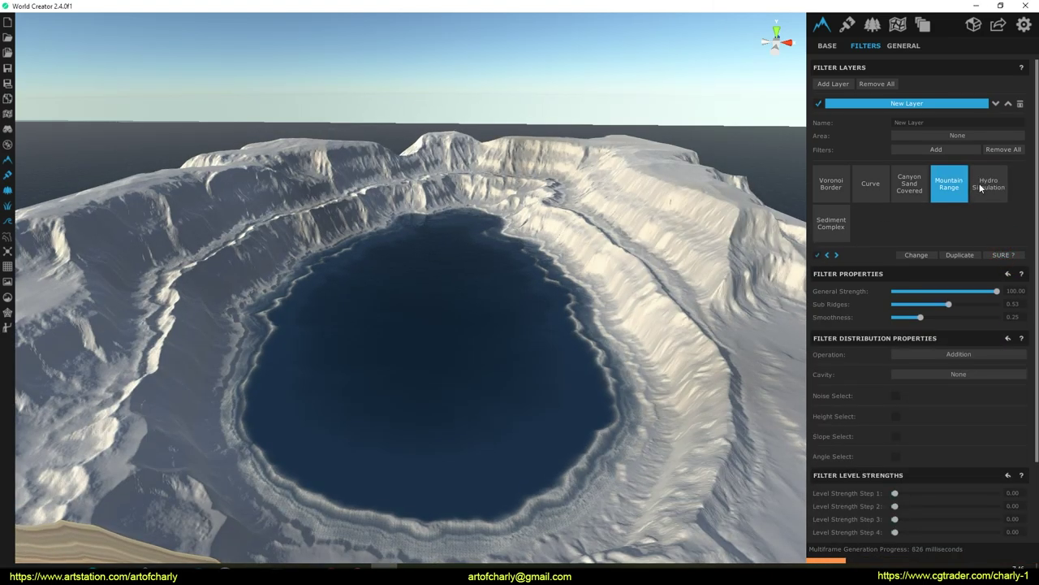
Set the Hydro Simulation filter's Viscosity to 0.60, Irregularity to 0.54, Evaporation to about 11757, Surface Erosion to 0.07 and Angle Dependence to 0.26.
left_click(989, 182)
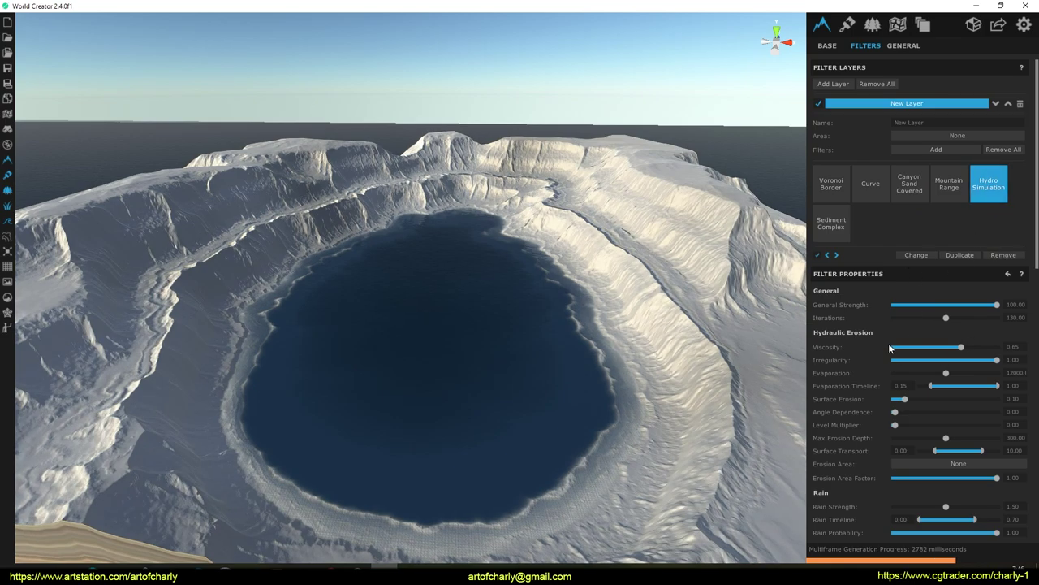
mouse_move(996, 305)
left_mouse_down()
mouse_move(951, 305)
mouse_move(996, 304)
left_mouse_up()
mouse_move(964, 346)
left_mouse_down()
mouse_move(997, 349)
mouse_move(956, 347)
left_mouse_up()
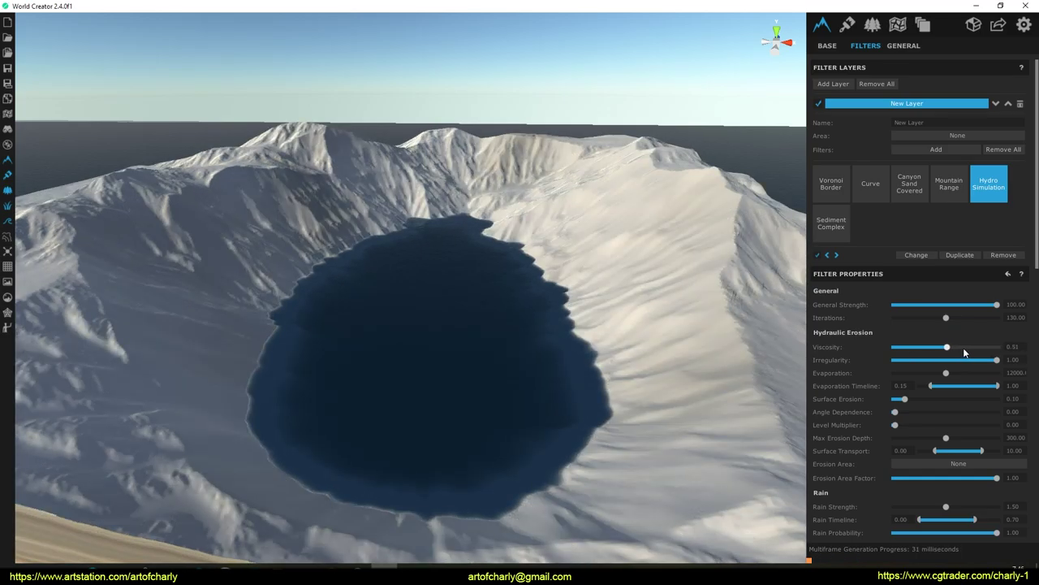
mouse_move(998, 360)
left_mouse_down()
mouse_move(949, 361)
mouse_move(988, 373)
left_mouse_up()
left_click_drag(913, 375, 984, 368)
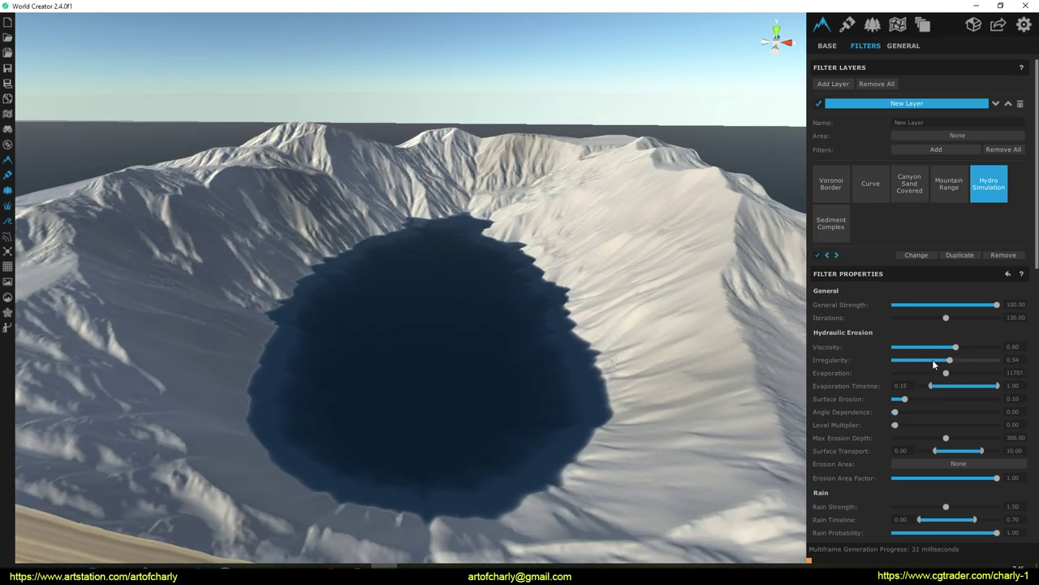
mouse_move(906, 399)
left_mouse_down()
mouse_move(957, 411)
mouse_move(920, 412)
left_mouse_up()
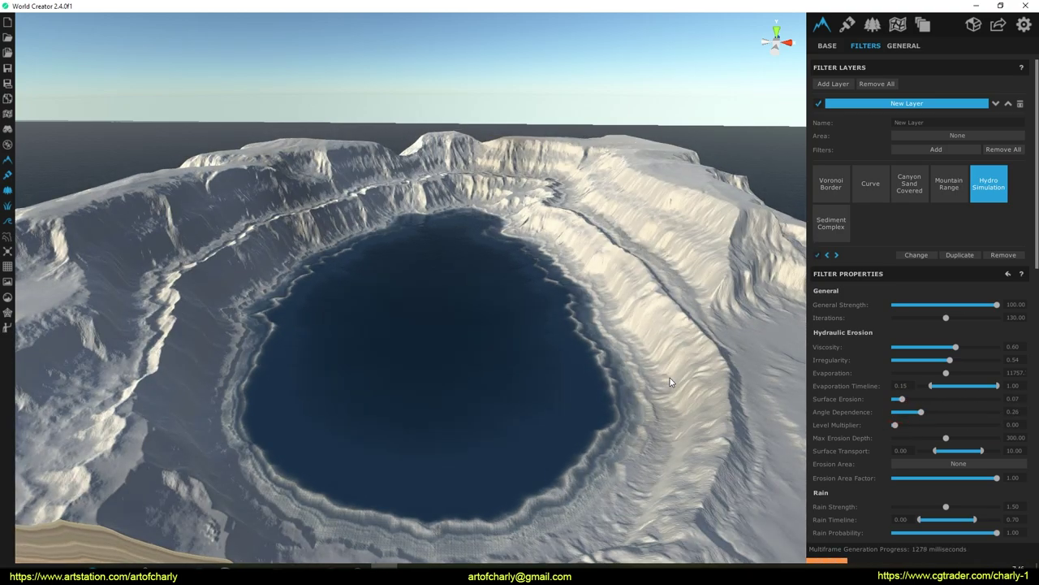
Set the Hydro Simulation's Rain Strength to 2.28 and inspect the eroded crater walls.
scroll(866, 448, "down", 2)
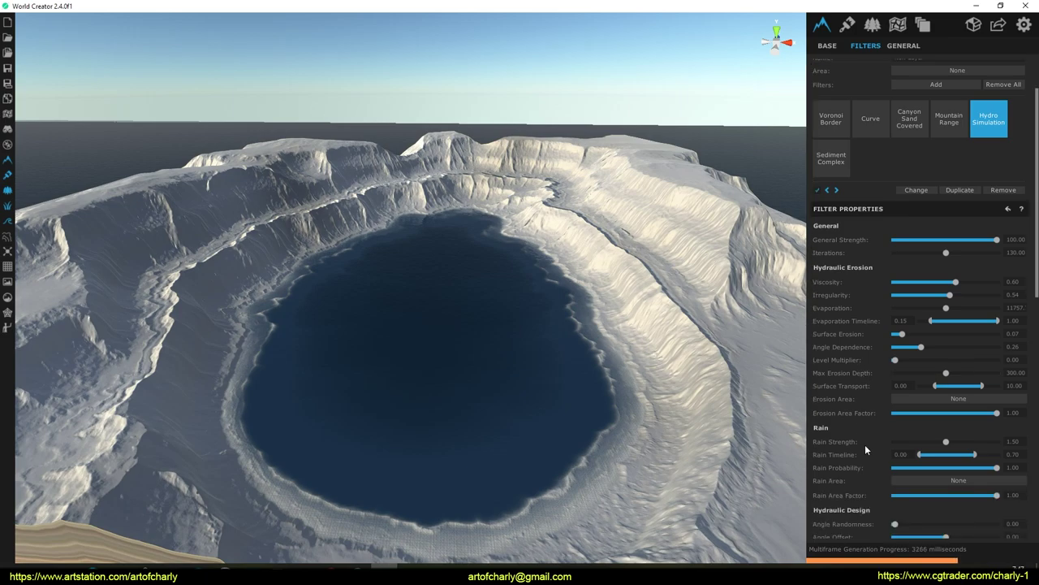
left_click_drag(946, 441, 997, 442)
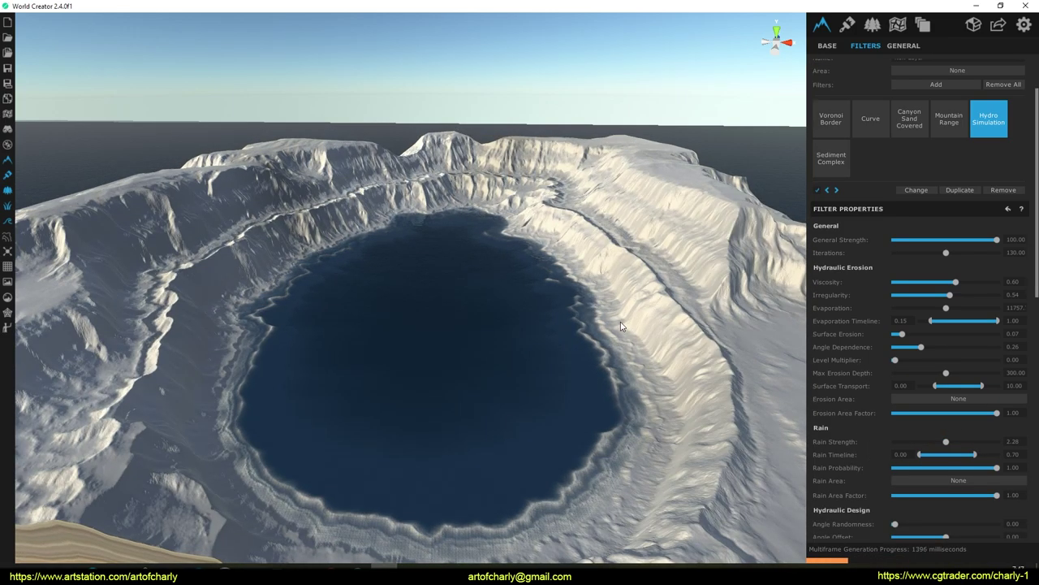
right_click_drag(482, 338, 522, 290)
left_click_drag(522, 293, 665, 293)
Set the Hydro Simulation's Angle Randomness to 0.78 and Wind Direction to 123.25.
scroll(871, 394, "down", 5)
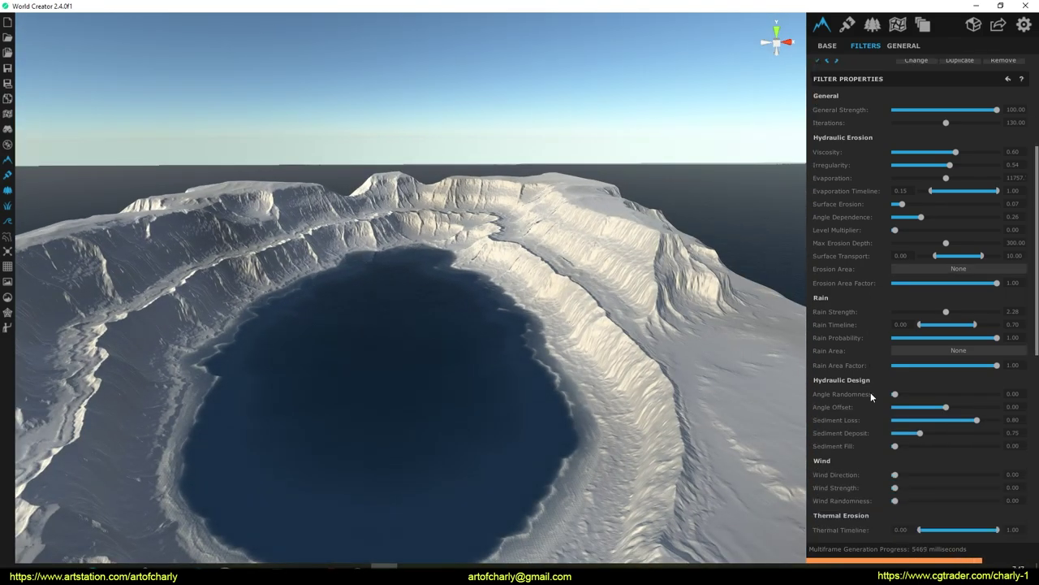
left_click_drag(895, 361, 974, 362)
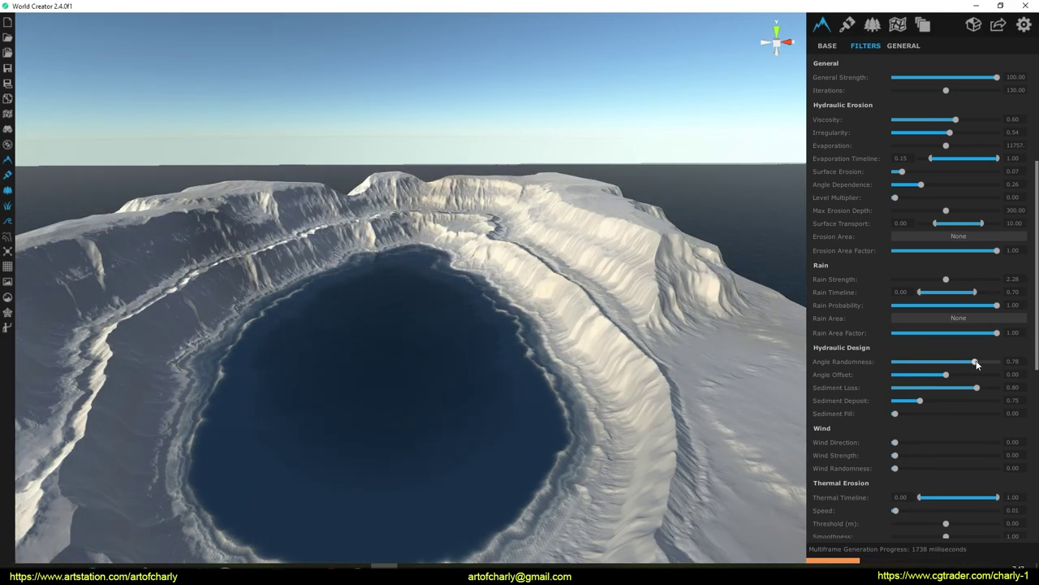
scroll(930, 371, "down", 3)
left_click_drag(895, 345, 930, 345)
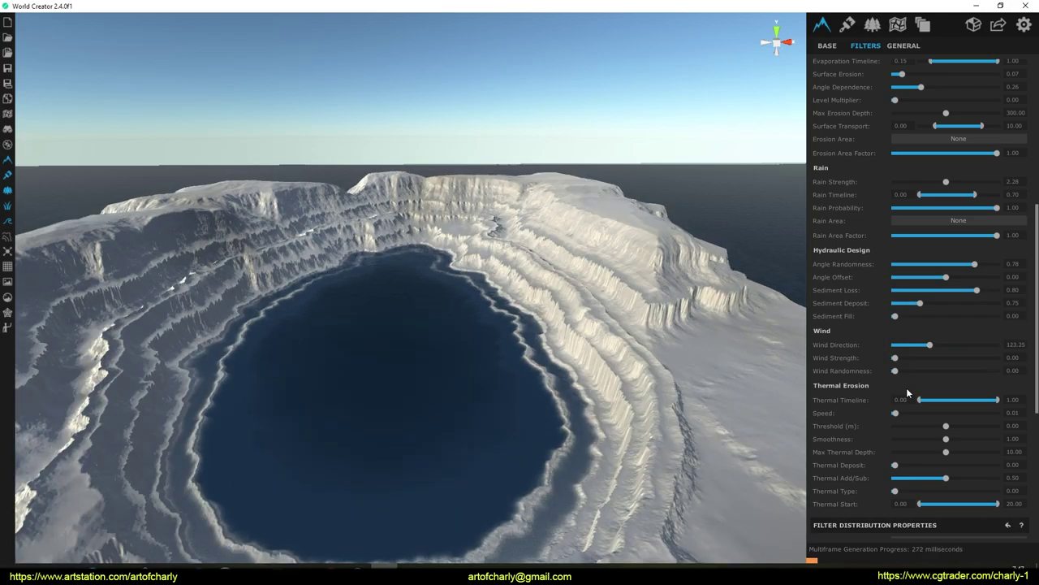
Review the remaining Hydro Simulation properties and change the Wind Direction to 20.86.
scroll(840, 361, "down", 4)
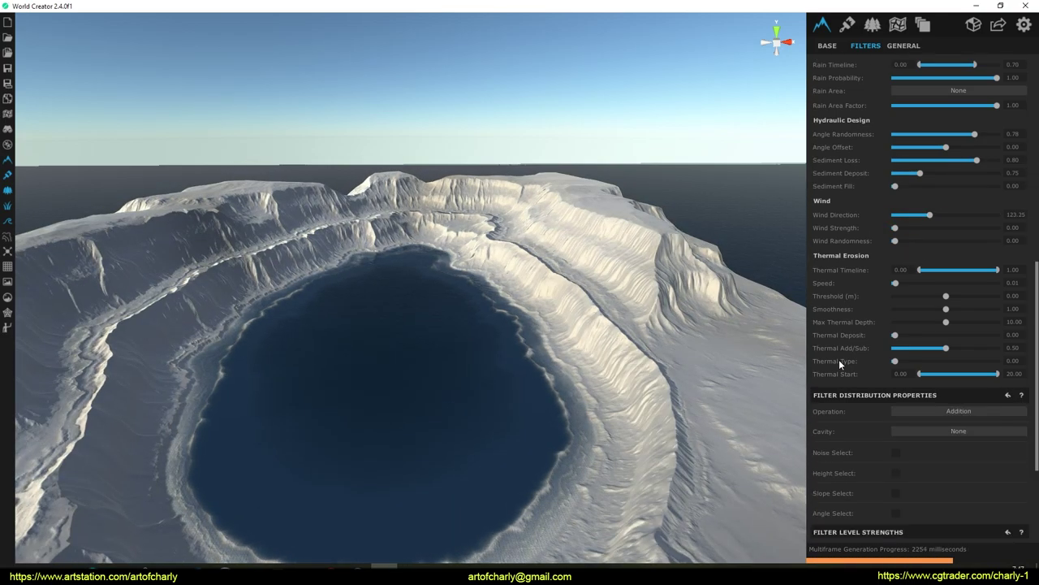
scroll(862, 357, "down", 4)
scroll(859, 364, "up", 6)
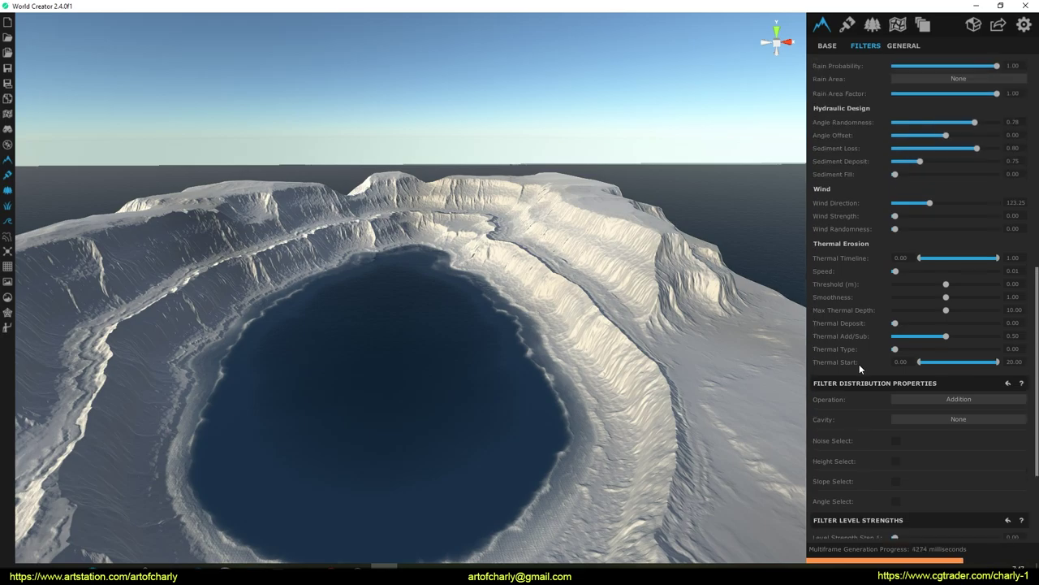
scroll(601, 427, "up", 3)
scroll(601, 428, "up", 3)
right_click_drag(609, 438, 773, 282)
scroll(651, 463, "up", 3)
key("d")
left_click_drag(931, 271, 899, 269)
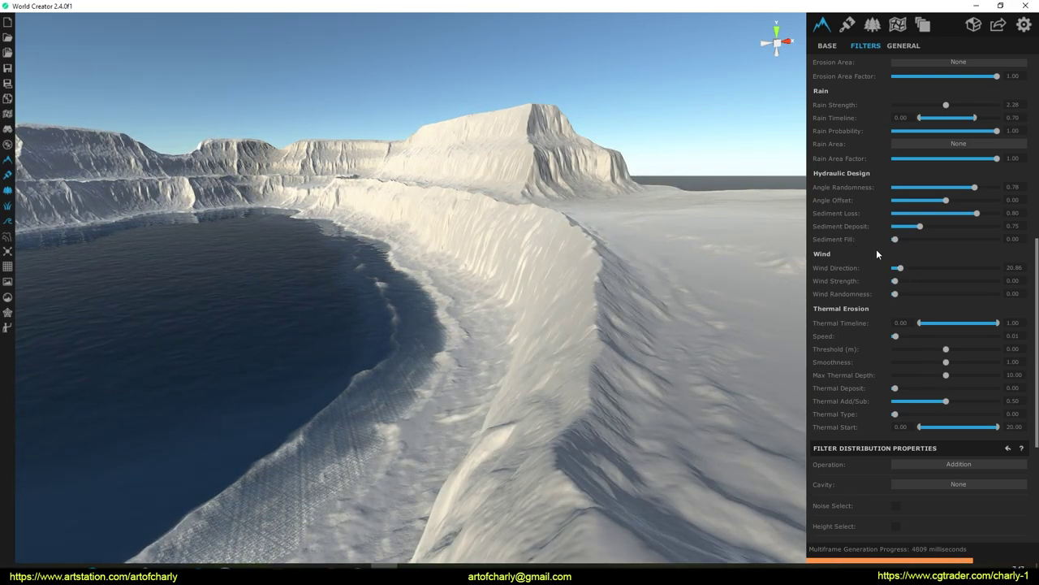
Place the mannequin on the ridge crest above the water to judge the terrain's scale up close.
right_click_drag(671, 292, 514, 267)
right_click_drag(462, 395, 495, 270)
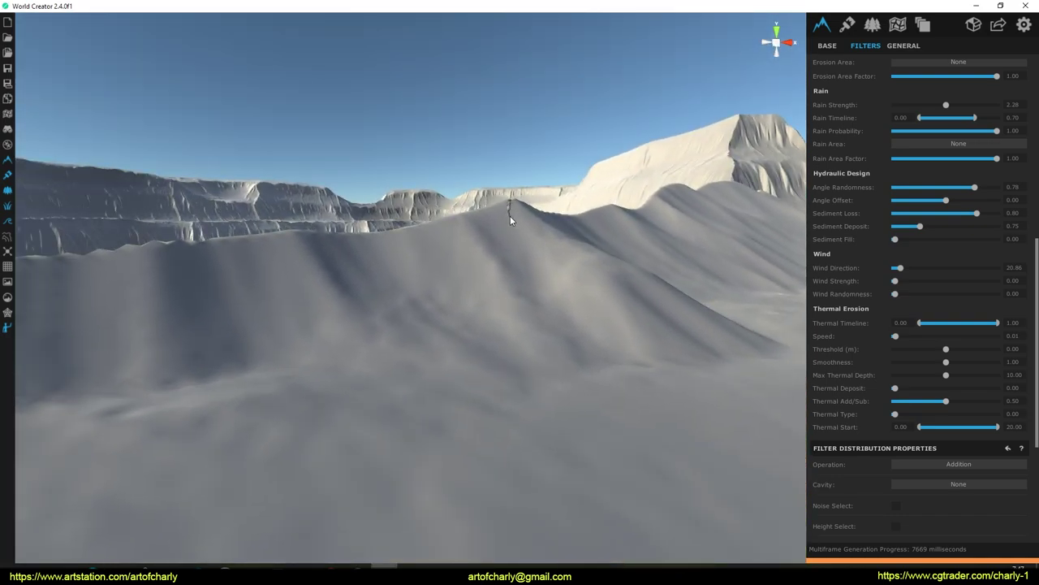
right_click_drag(513, 200, 418, 256)
left_click(462, 292)
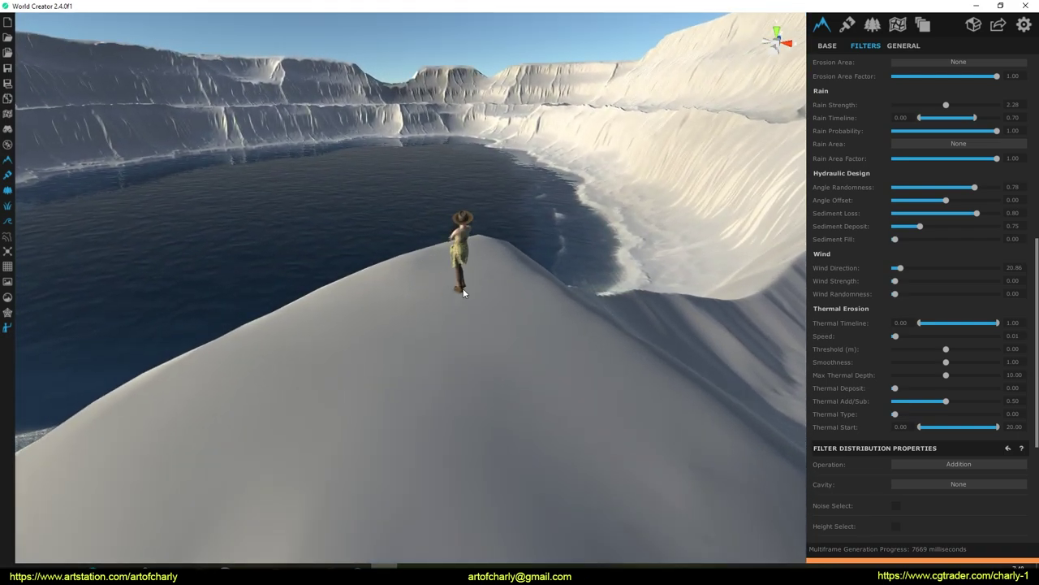
right_click_drag(482, 294, 464, 255)
key("w")
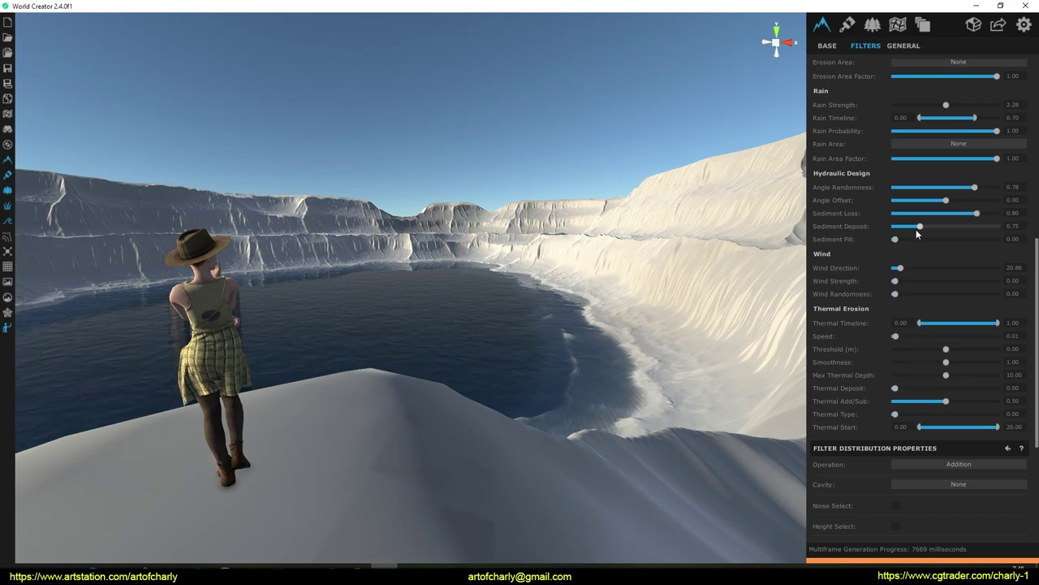
Set the Hydro Simulation's Sediment Deposit to 0.61 and place the mannequin on the reshaped ridge crest.
left_click_drag(921, 229, 915, 228)
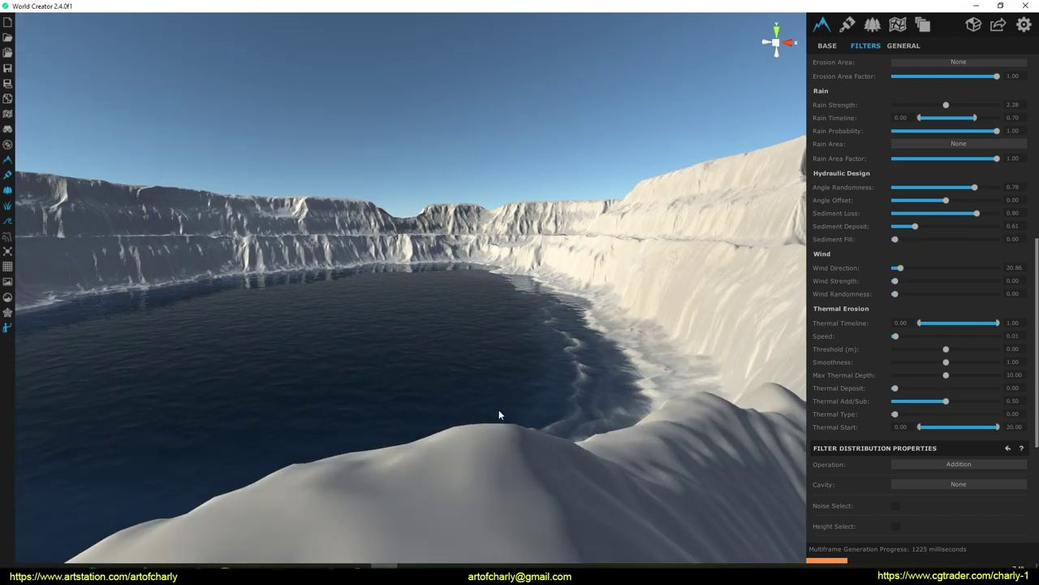
right_click_drag(542, 374, 531, 506)
mouse_move(490, 361)
right_mouse_down()
mouse_move(477, 536)
mouse_move(406, 495)
mouse_move(394, 308)
mouse_move(434, 262)
mouse_move(448, 325)
mouse_move(434, 351)
right_mouse_up()
left_click_drag(432, 346, 415, 371)
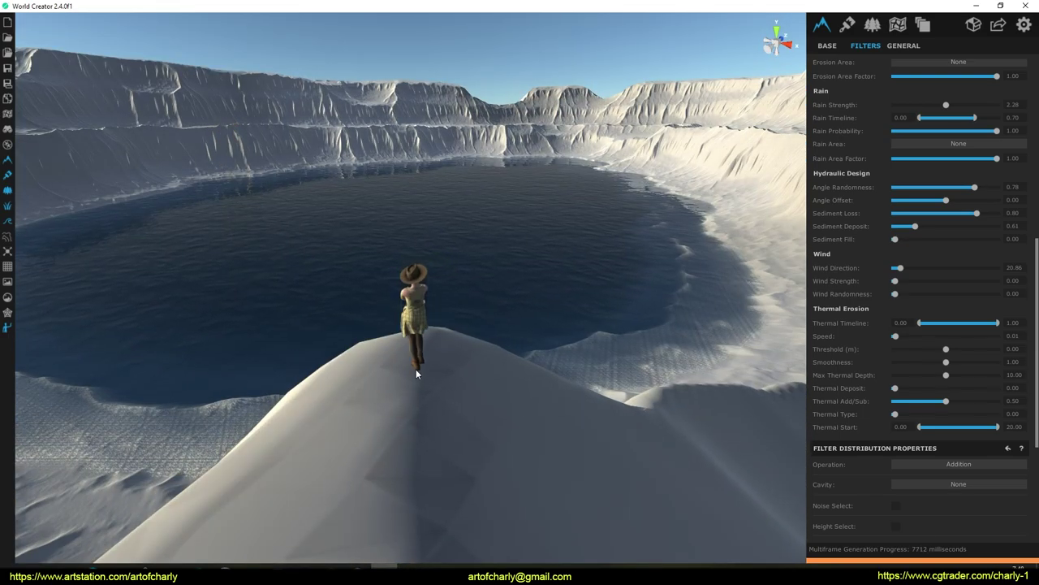
Turn off Multiframe Generation in the application options.
right_click_drag(508, 355, 524, 313)
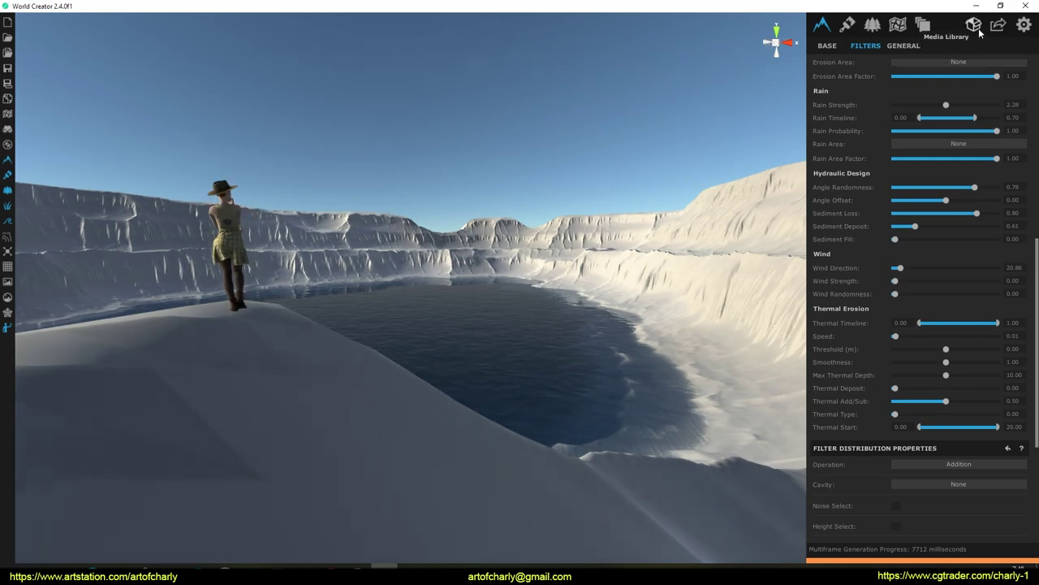
left_click(1025, 26)
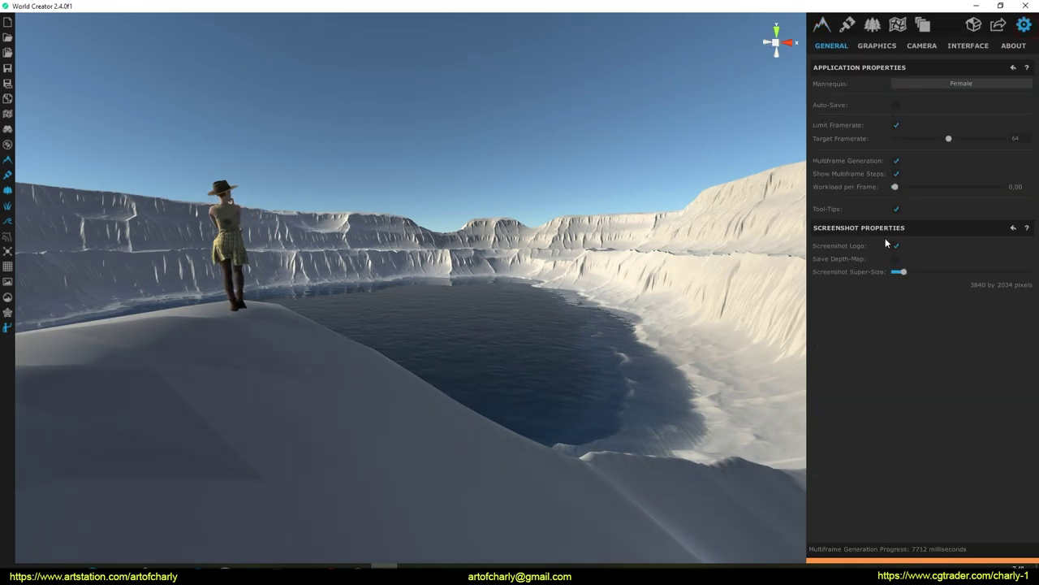
left_click(896, 160)
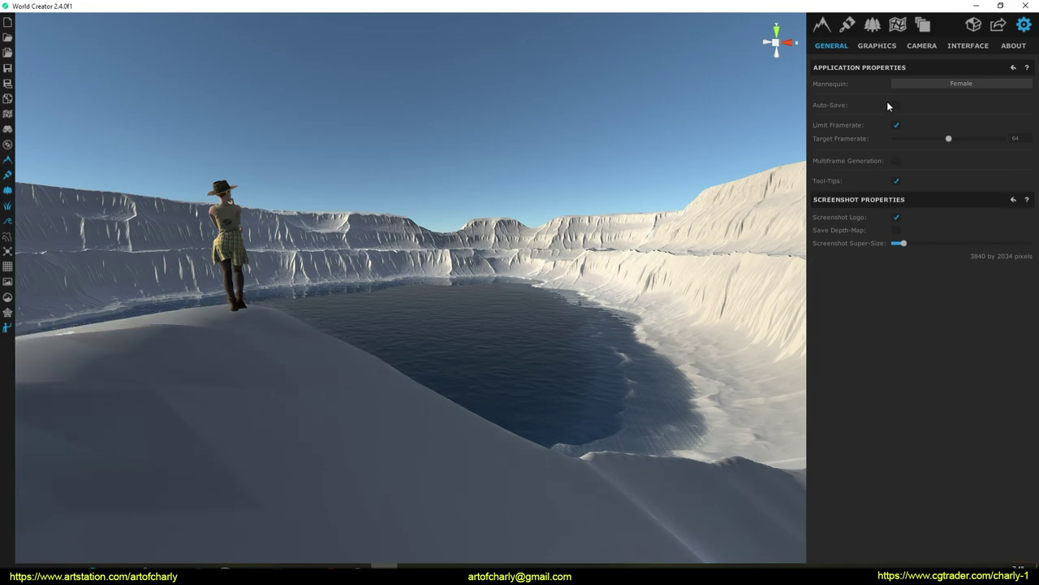
right_click_drag(498, 340, 393, 349)
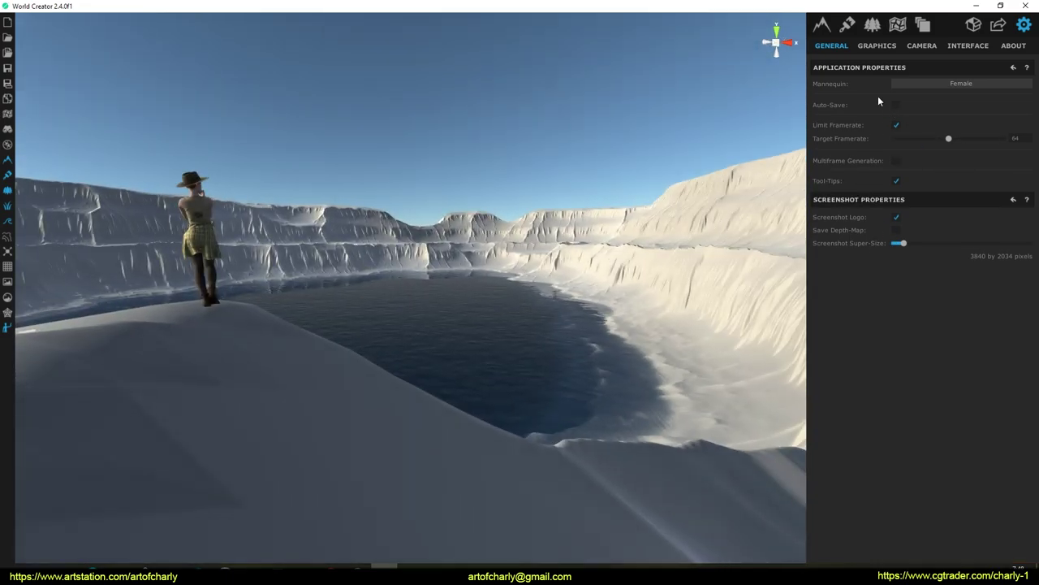
Set the Hydro Simulation's Level Multiplier to 0.31 and inspect the terrain around the water.
left_click(823, 24)
scroll(882, 326, "down", 4)
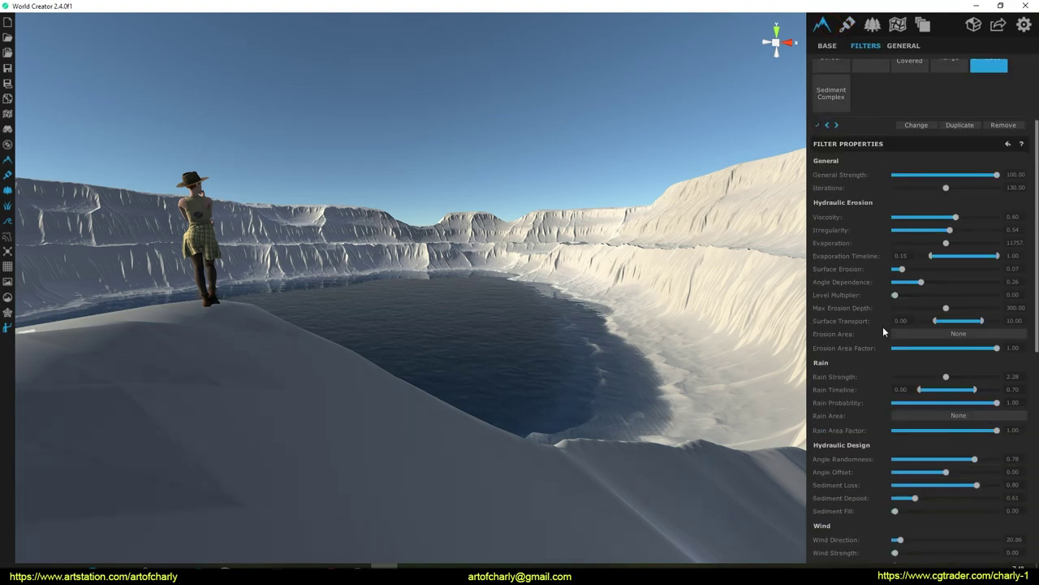
left_click(926, 294)
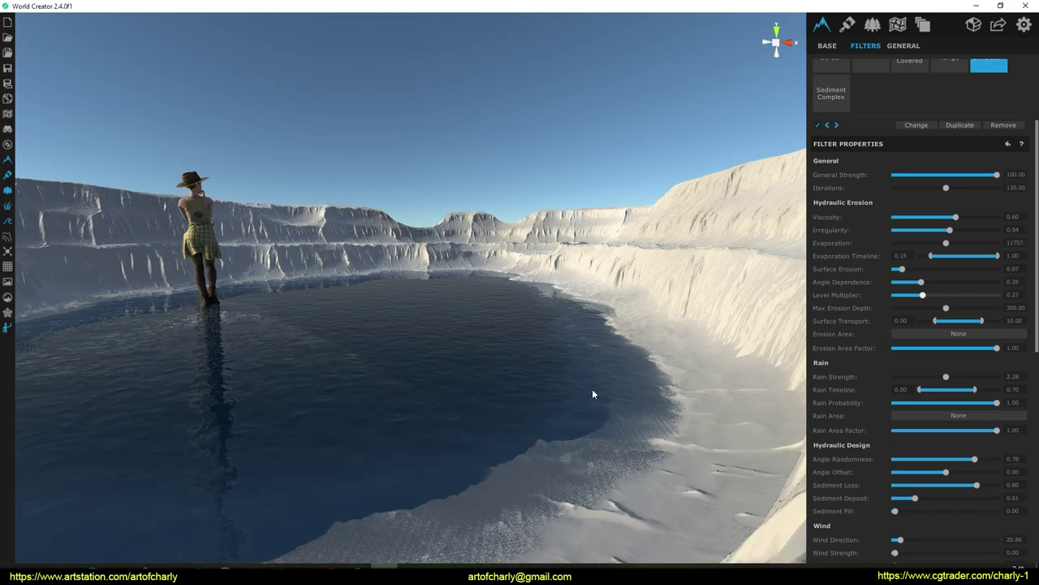
right_click_drag(516, 370, 265, 362)
key("s")
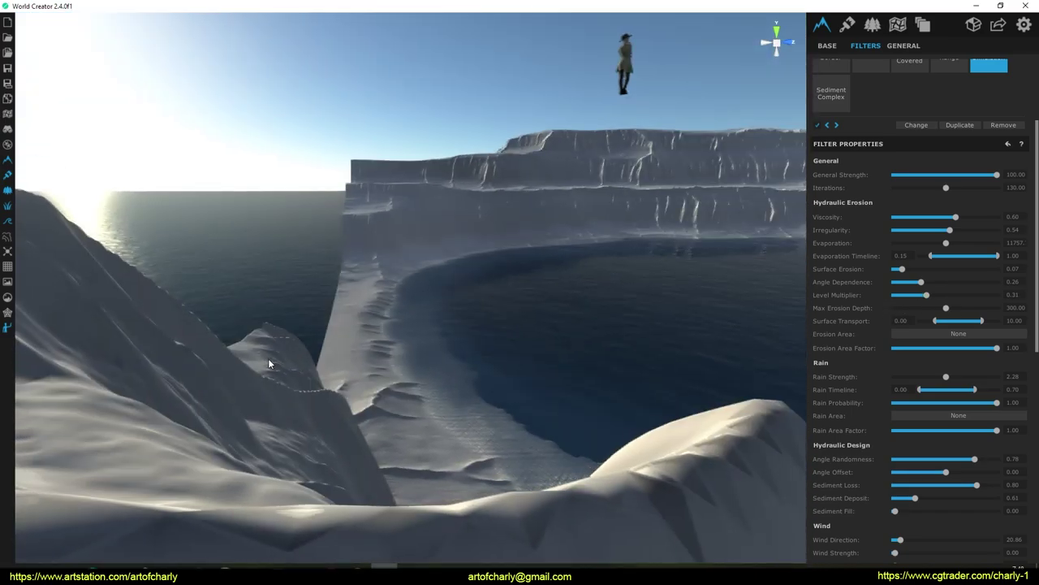
Set the Hydro Simulation's Level Multiplier to 0.03 and place the mannequin on the ridge crest above the water.
left_click(898, 294)
left_click_drag(630, 247, 505, 177)
right_click_drag(505, 177, 716, 220)
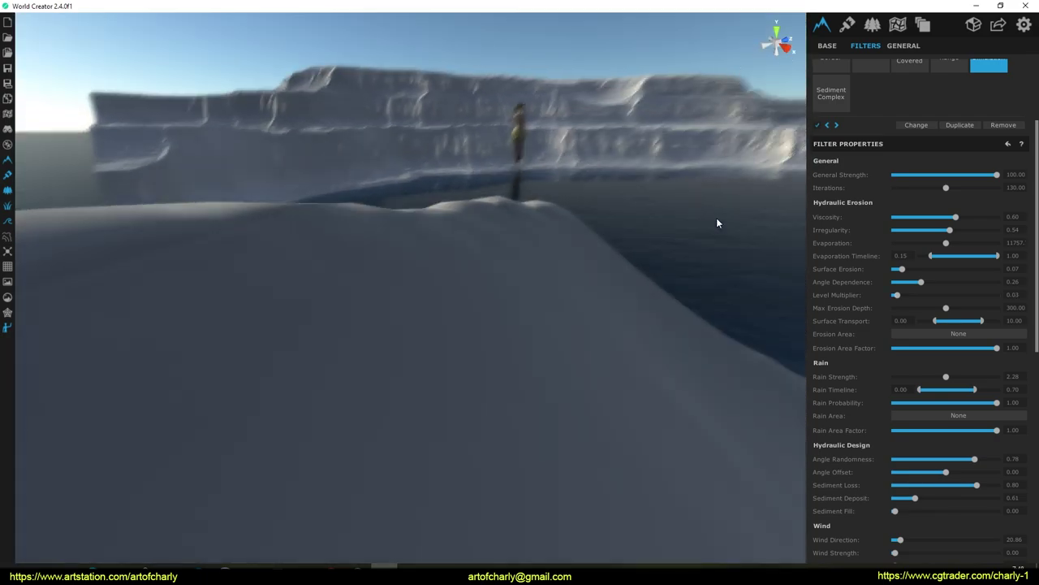
left_click_drag(717, 220, 489, 265)
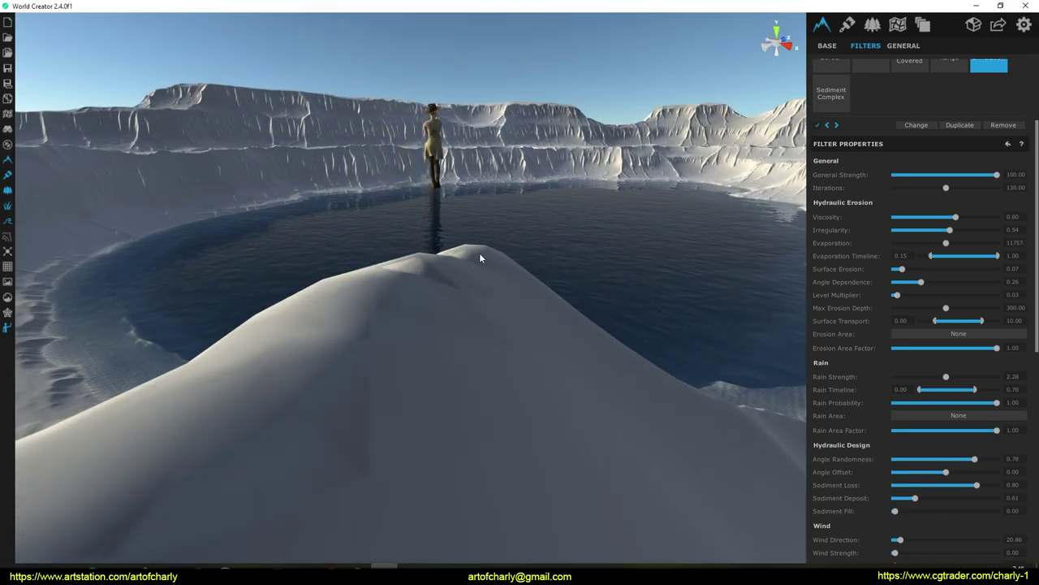
left_click(480, 253)
key("w")
right_click_drag(479, 253, 546, 262)
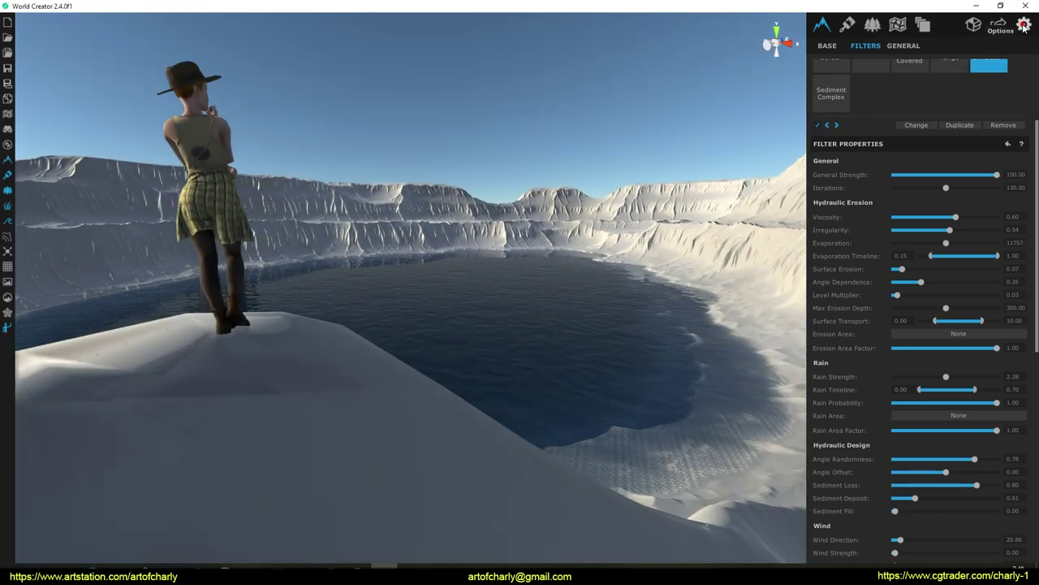
Turn Multiframe Generation back on in the application options and let the terrain regenerate.
left_click(1024, 25)
left_click(896, 160)
right_click_drag(399, 328, 407, 356)
key("s")
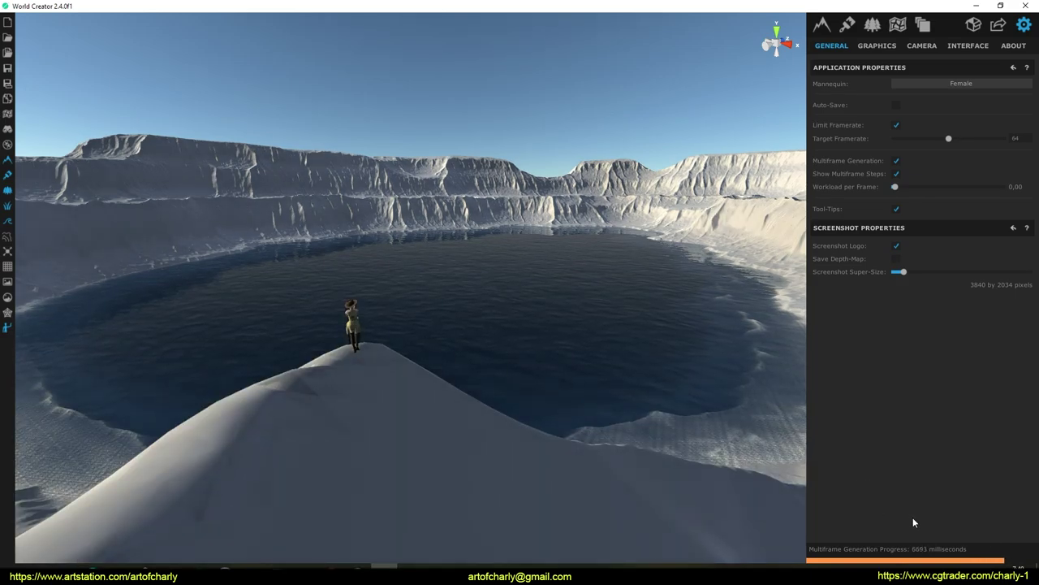
Switch off the Sediment Complex, Hydro Simulation and Mountain Range filters one by one to compare their effect on the terrain.
left_click(827, 26)
right_click_drag(357, 300, 799, 256)
left_click(833, 223)
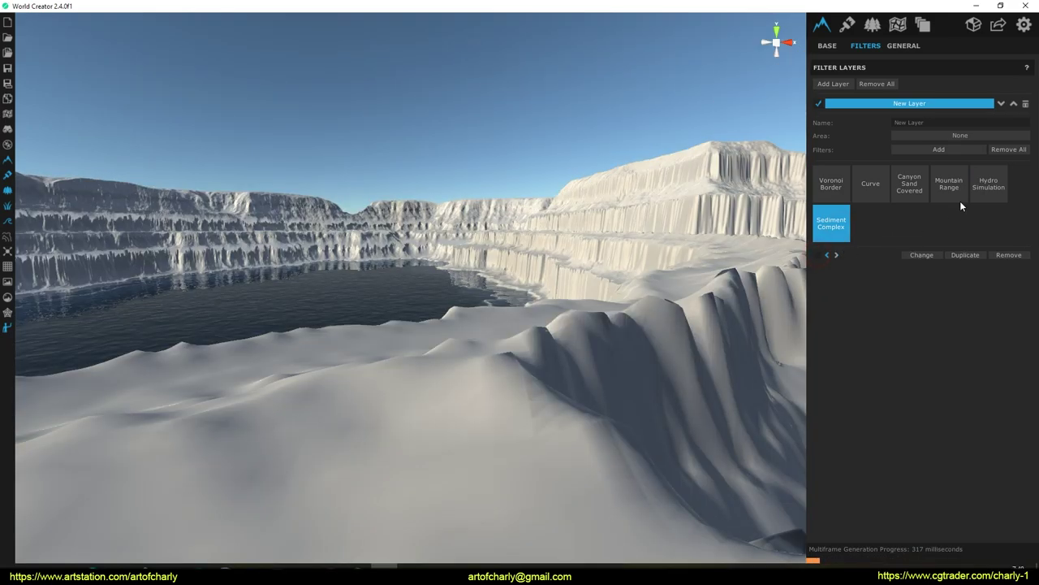
left_click(986, 186)
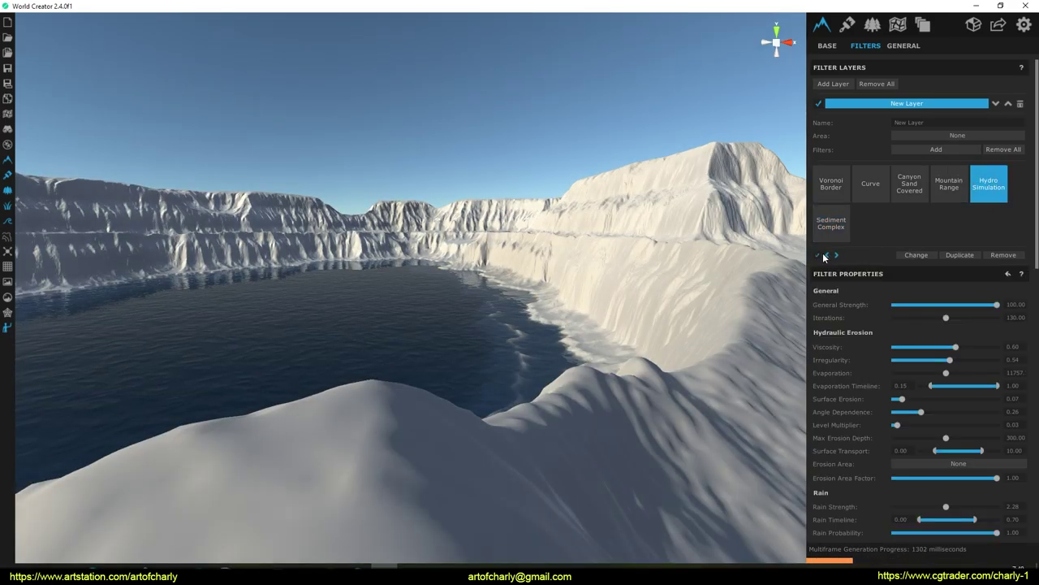
left_click(825, 255)
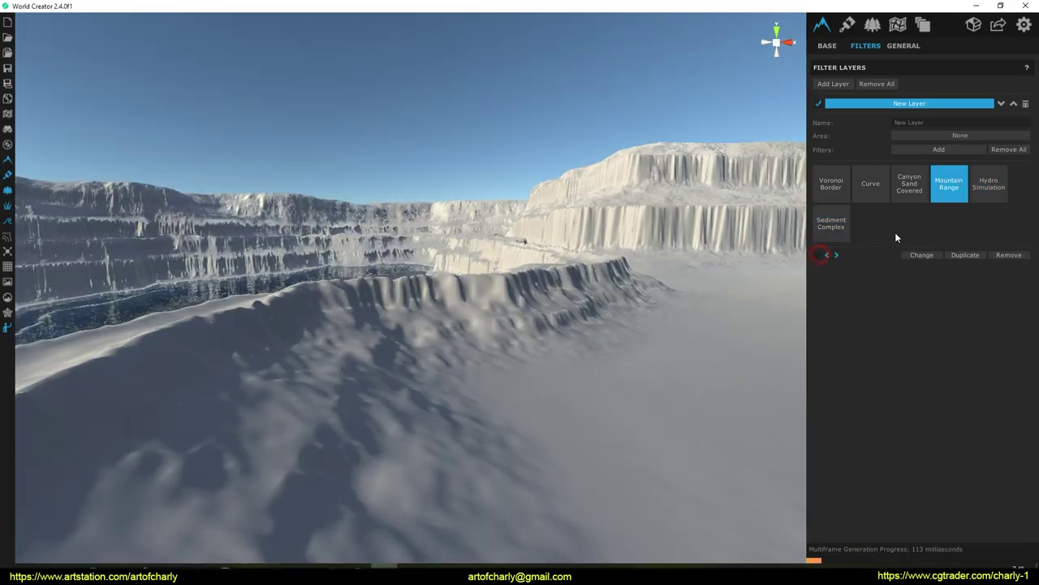
Check the terrain with the Canyon Sand Covered filter and remove the Mountain Range filter from the layer.
left_click(910, 191)
right_click_drag(526, 318, 498, 327)
key("a")
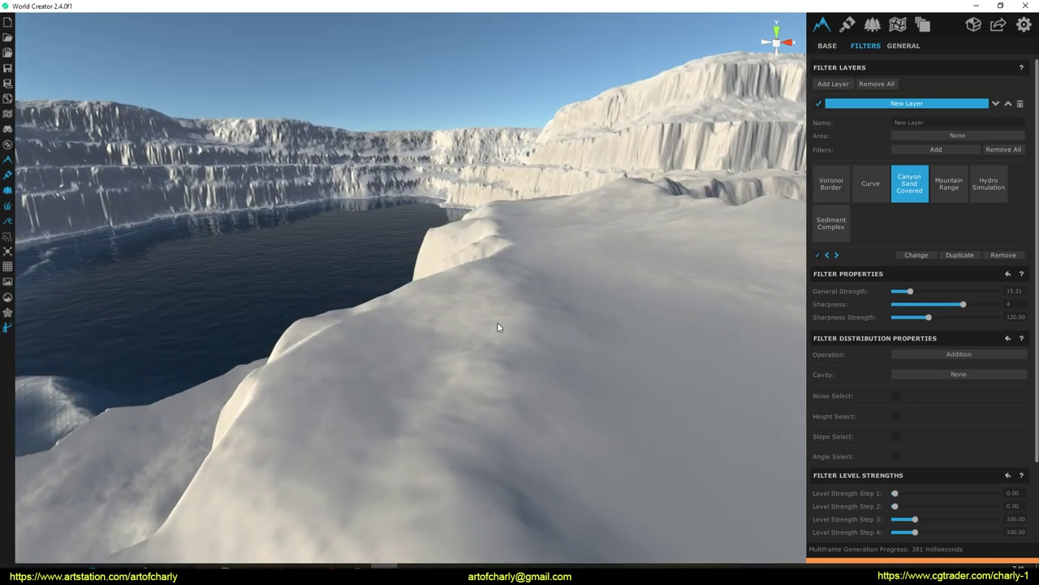
left_click(956, 190)
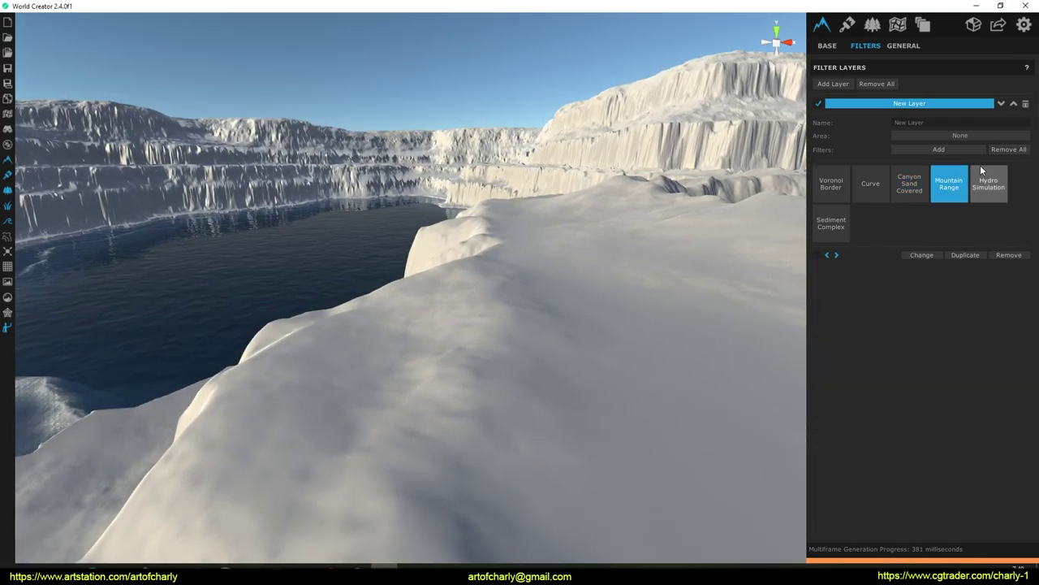
left_click(1009, 254)
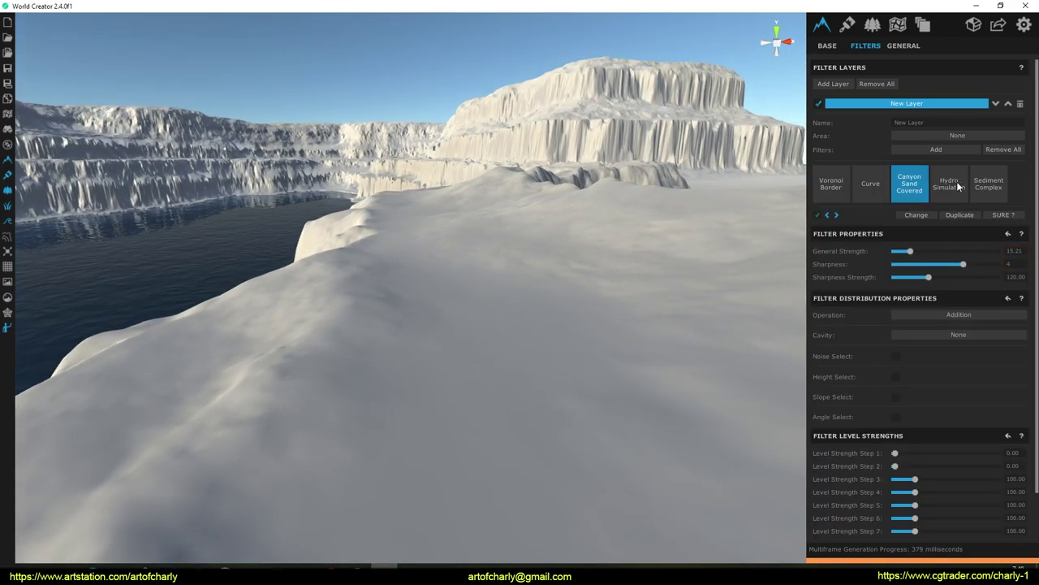
Switch the Hydro Simulation and Sediment Complex filters back on and compare the cliffs along the water.
left_click(956, 186)
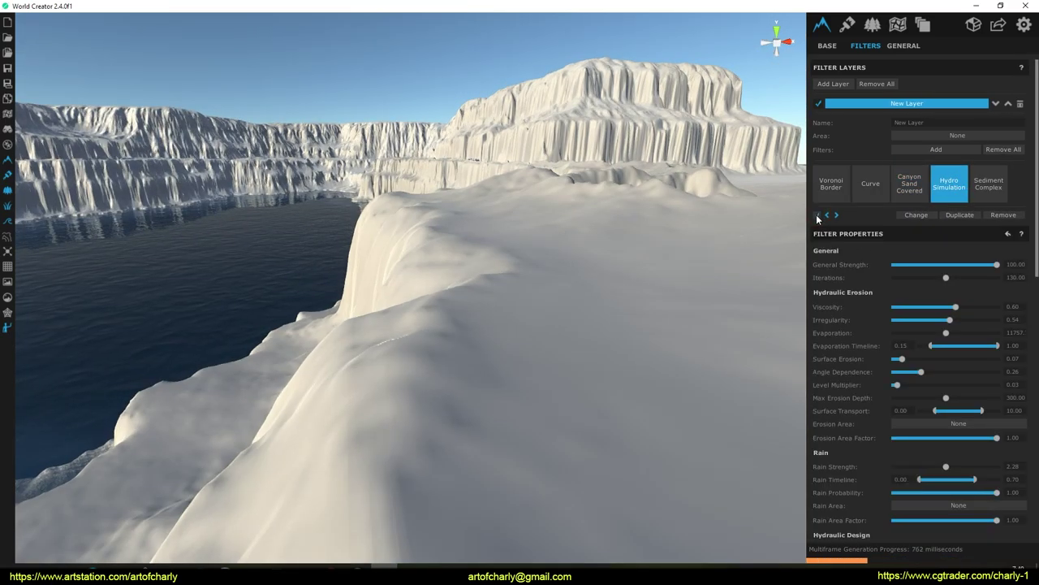
right_click_drag(388, 328, 600, 285)
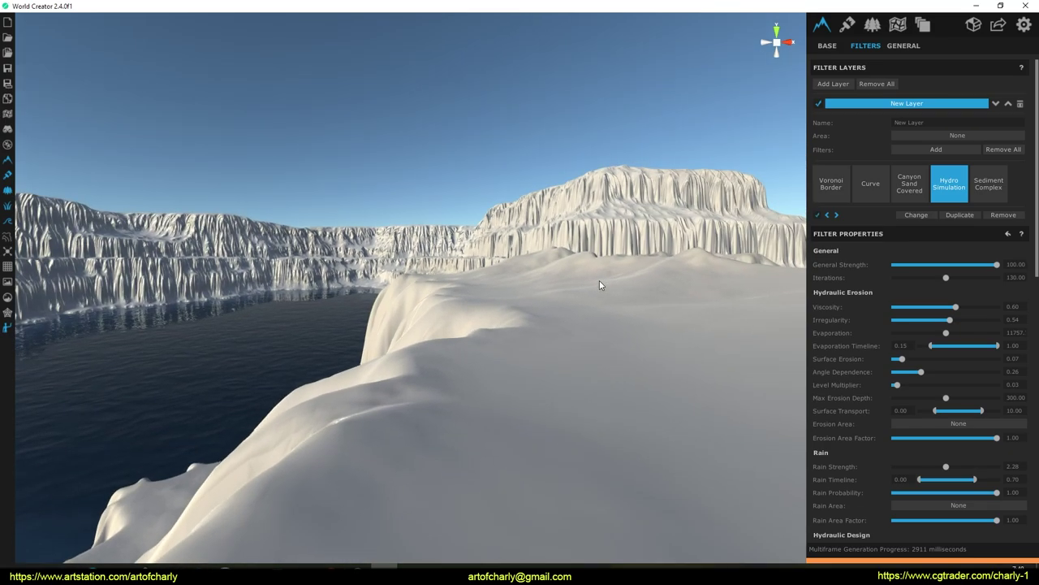
key("w")
key("s")
left_click(983, 193)
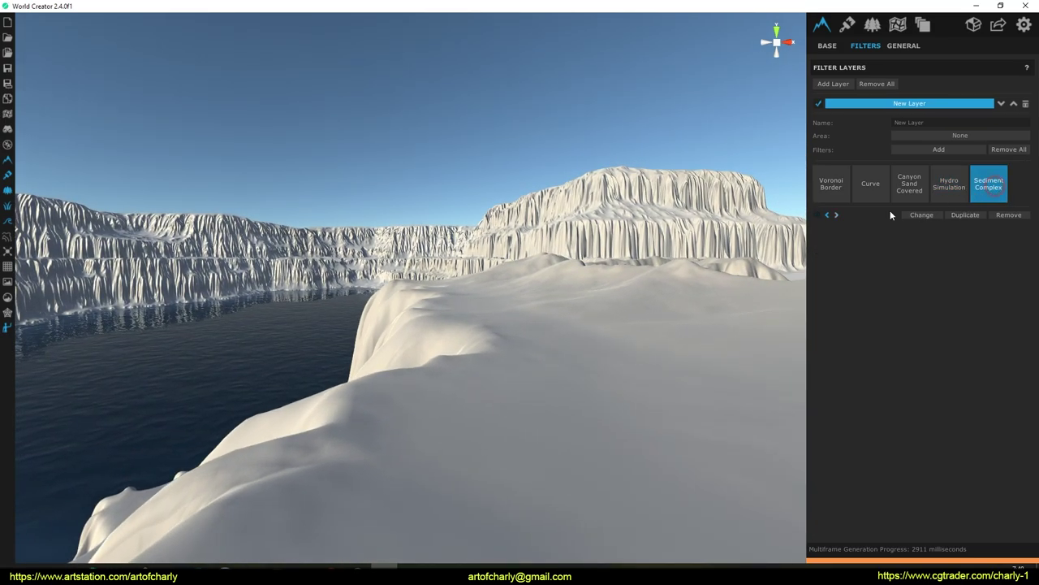
left_click(818, 216)
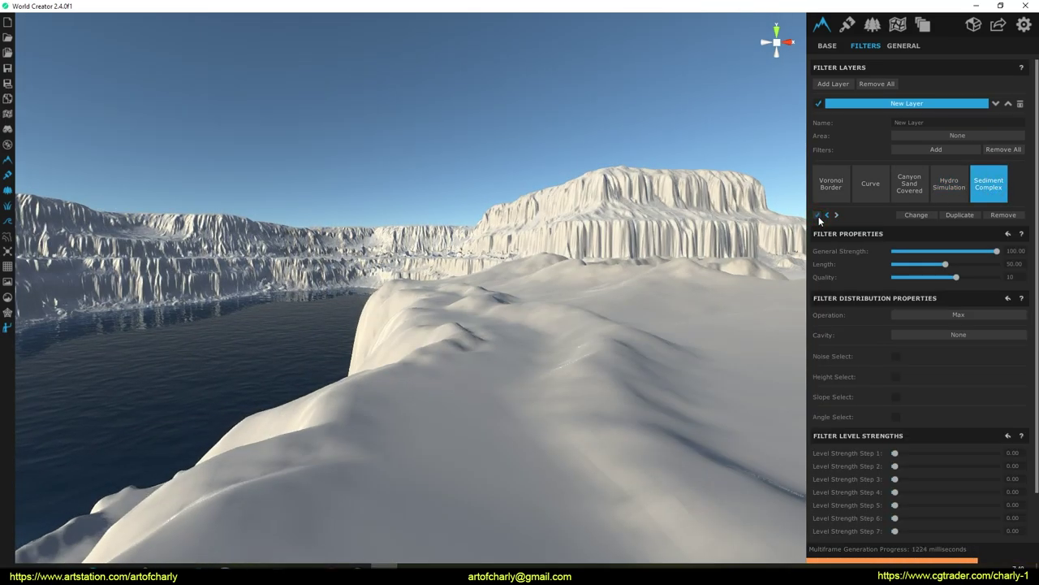
Place the mannequin on the rounded ridge above the shore and judge the terrain's scale from several distances.
right_click_drag(643, 283, 266, 462)
left_click(349, 378)
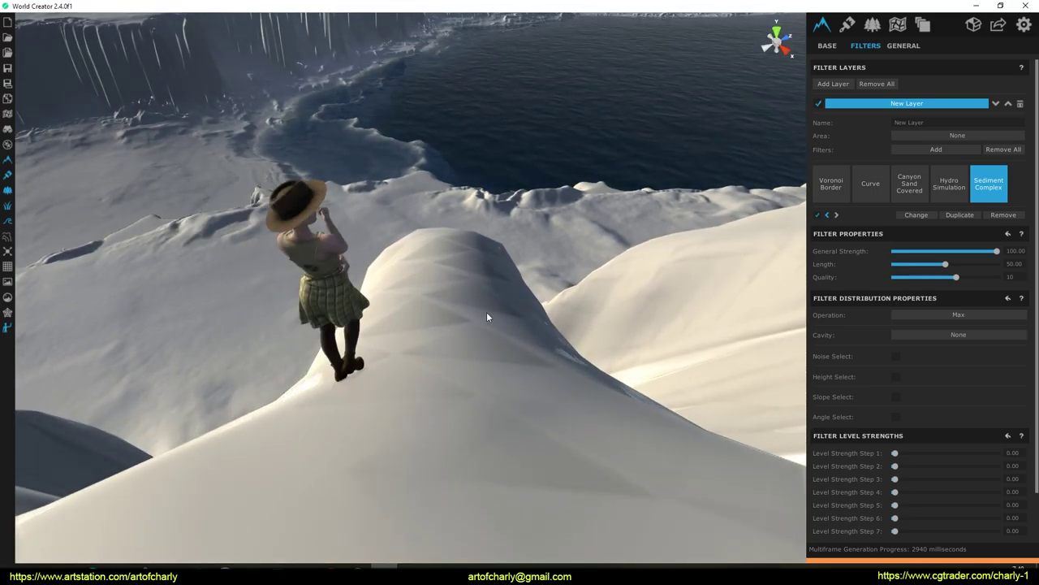
right_click_drag(432, 285, 526, 291)
key("s")
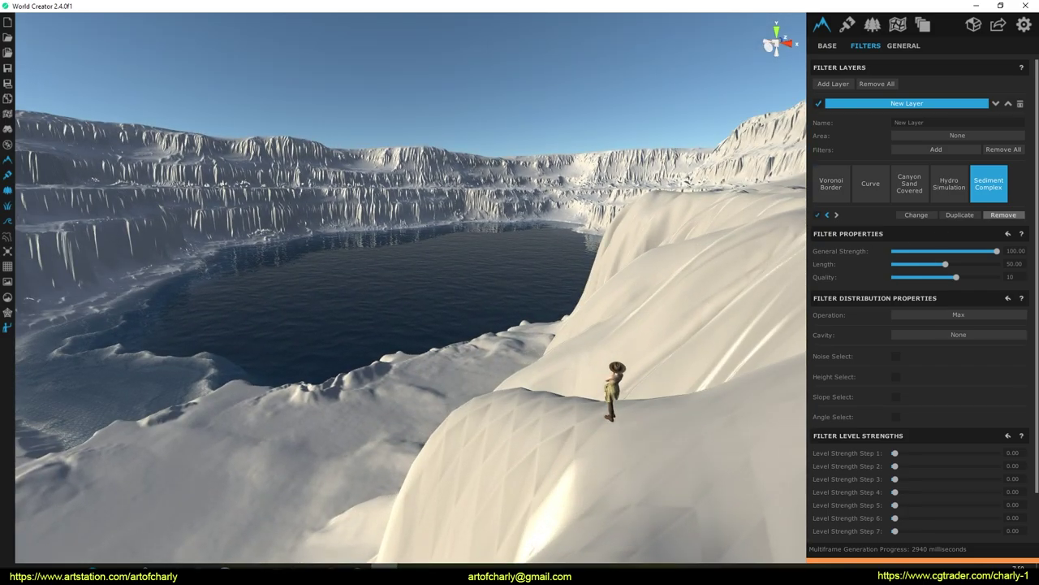
right_click_drag(557, 338, 693, 307)
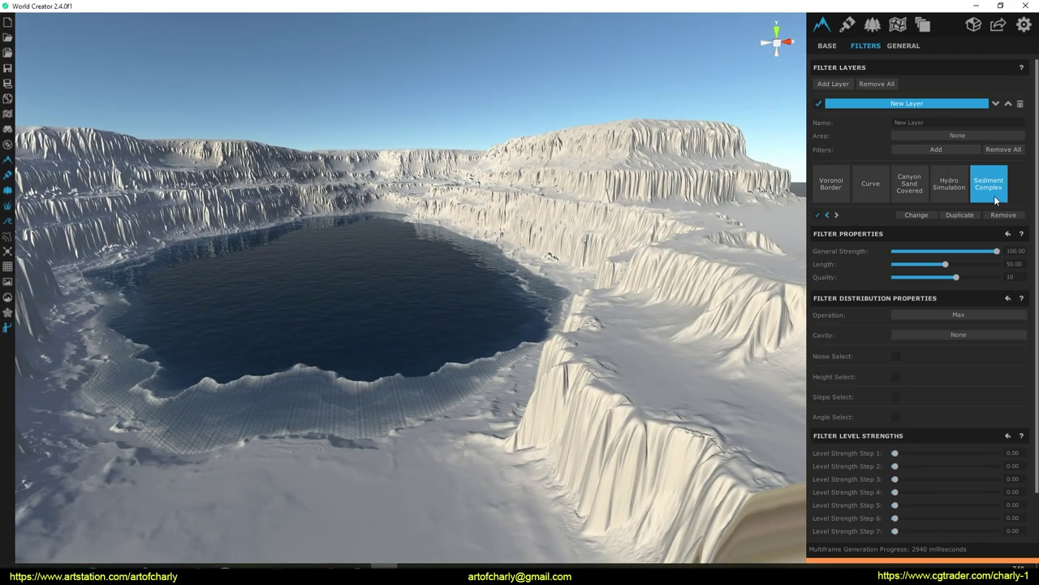
Switch off the Sediment Complex, Hydro Simulation and Canyon Sand Covered filters.
left_click(818, 215)
left_click(817, 214)
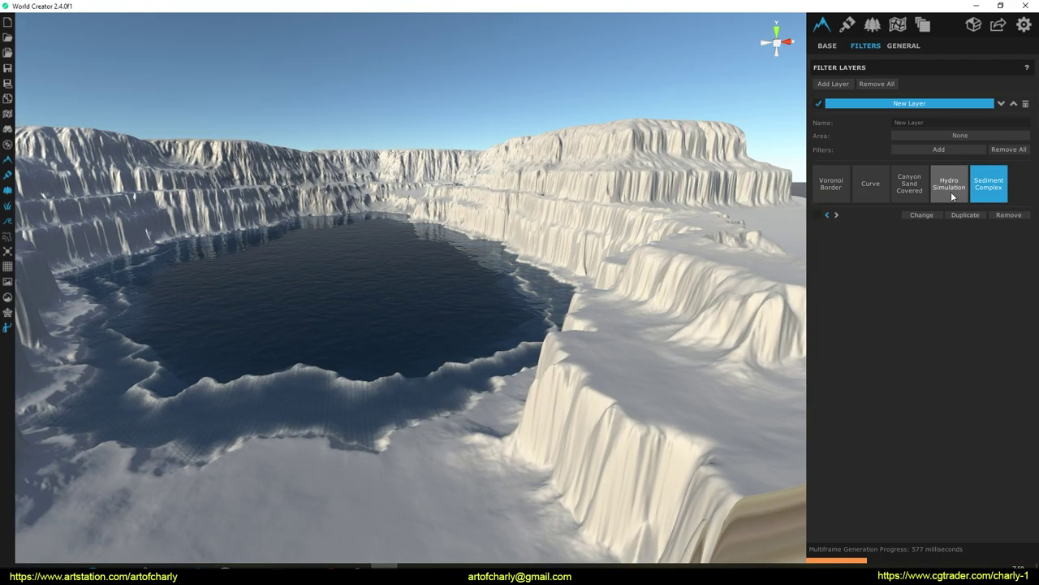
left_click(949, 183)
left_click(817, 215)
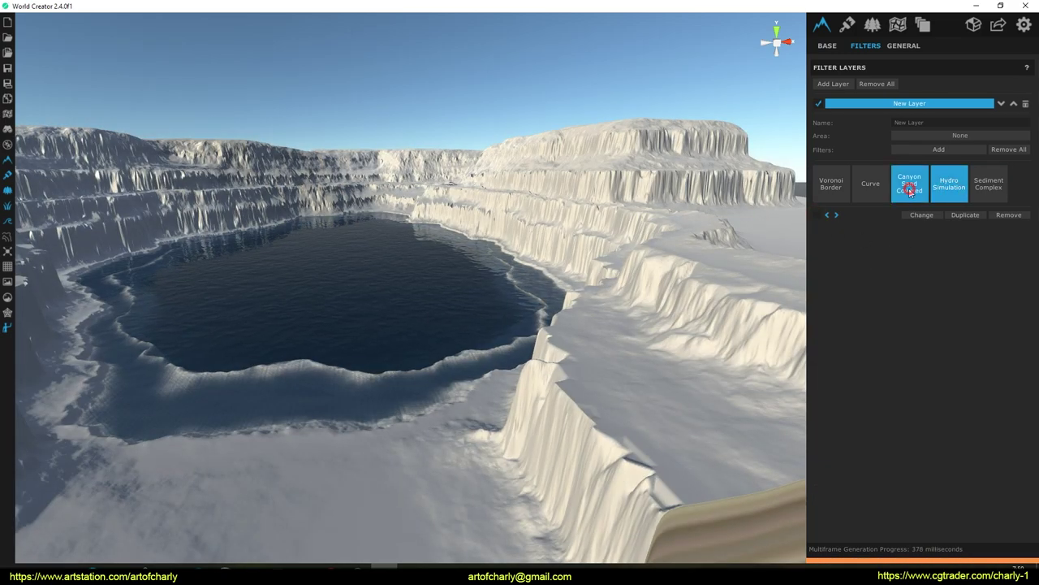
left_click(909, 187)
left_click(818, 214)
left_click(820, 216)
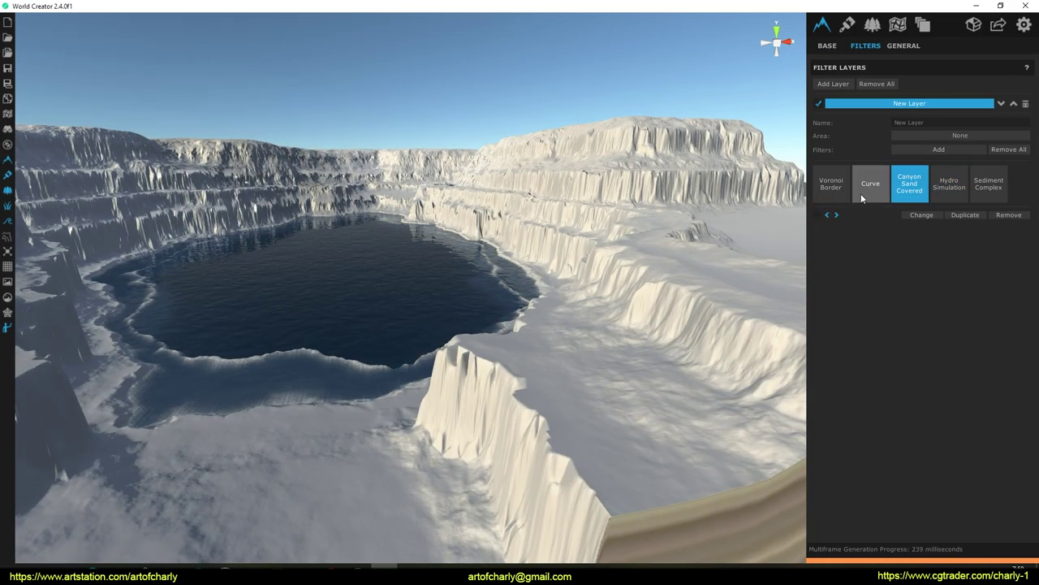
Check the Curve filter's effect and reshape the lower part of its curve into a gradual slope rising toward the middle.
left_click(869, 187)
left_click(817, 215)
left_click(818, 215)
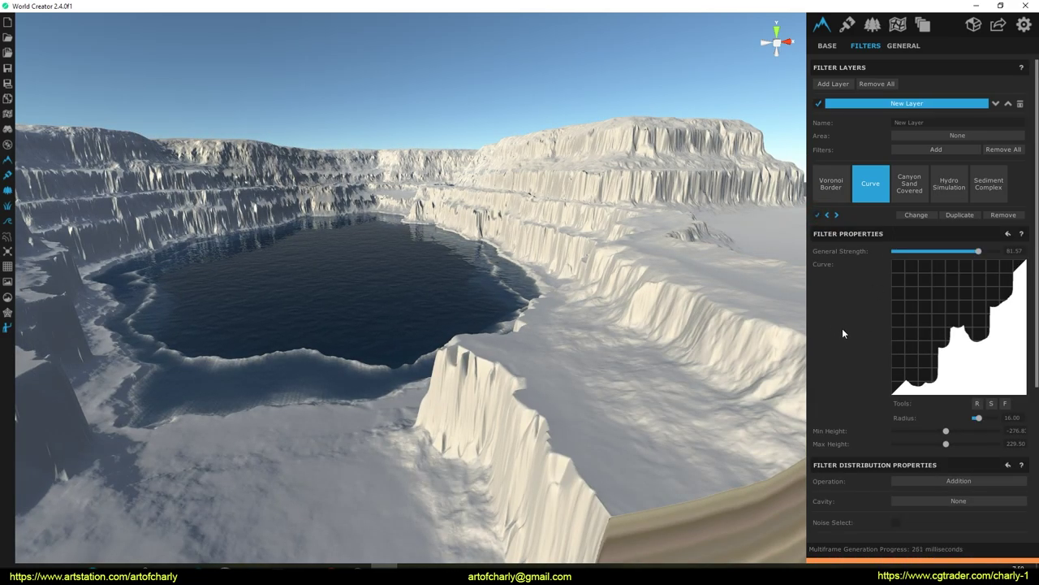
mouse_move(930, 382)
left_mouse_down()
mouse_move(895, 383)
mouse_move(938, 354)
mouse_move(896, 371)
mouse_move(901, 361)
left_mouse_up()
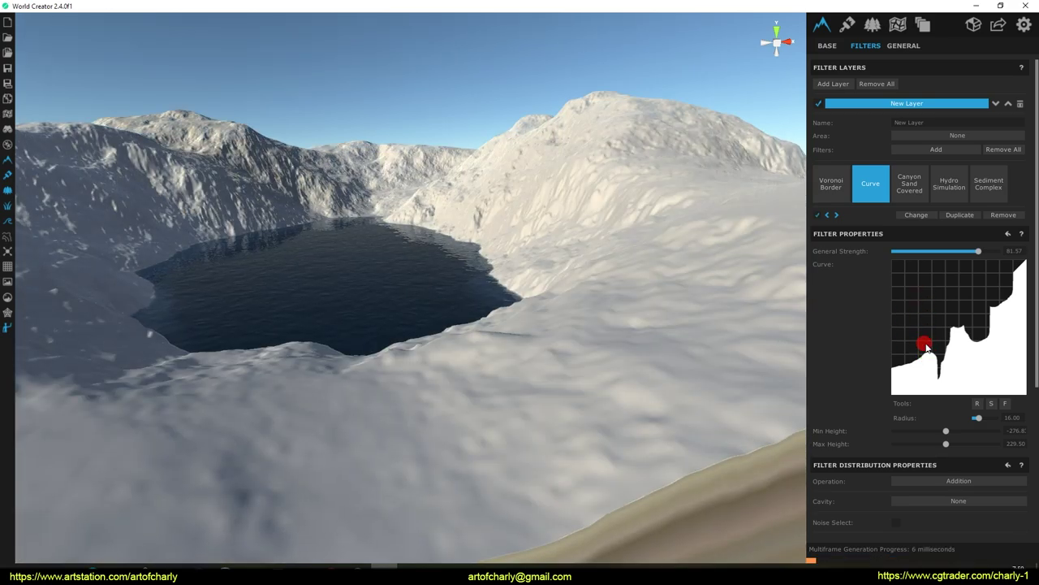
mouse_move(925, 345)
left_mouse_down()
mouse_move(933, 354)
mouse_move(898, 360)
mouse_move(941, 366)
mouse_move(896, 390)
mouse_move(893, 371)
mouse_move(947, 350)
mouse_move(918, 355)
mouse_move(917, 388)
left_mouse_up()
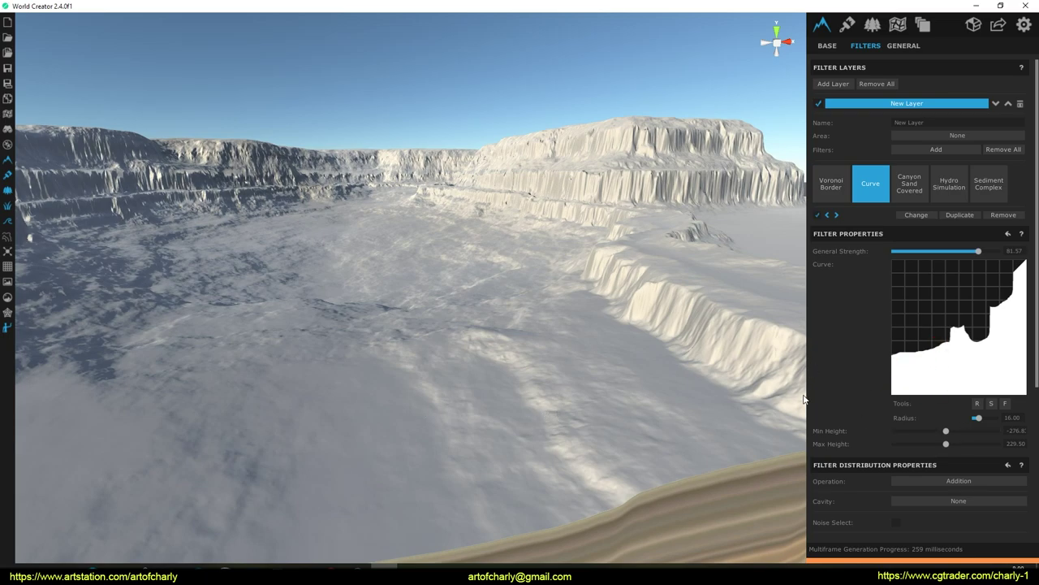
mouse_move(944, 341)
left_mouse_down()
mouse_move(923, 366)
mouse_move(932, 337)
left_mouse_up()
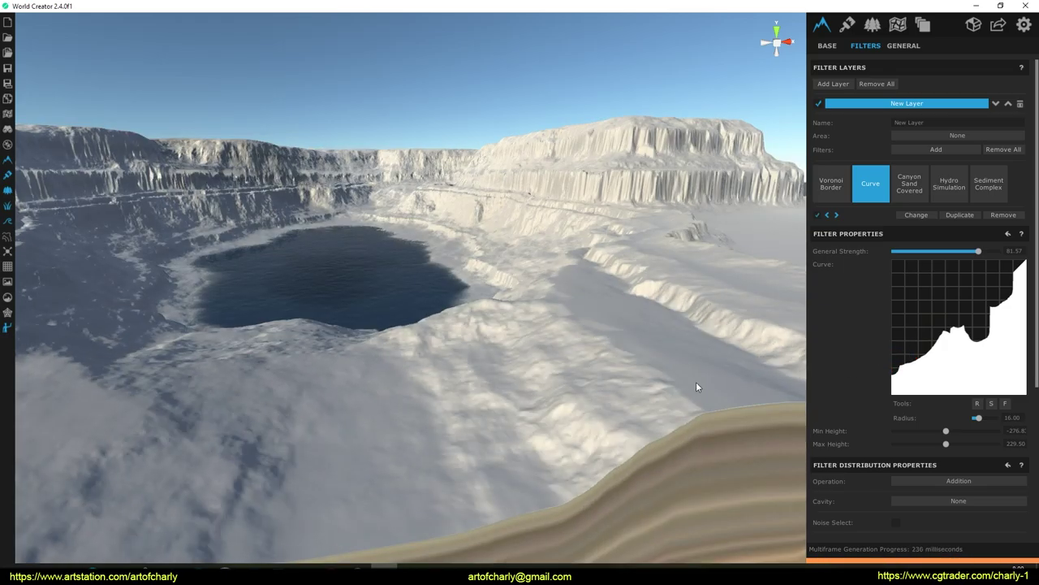
right_click_drag(556, 315, 604, 336)
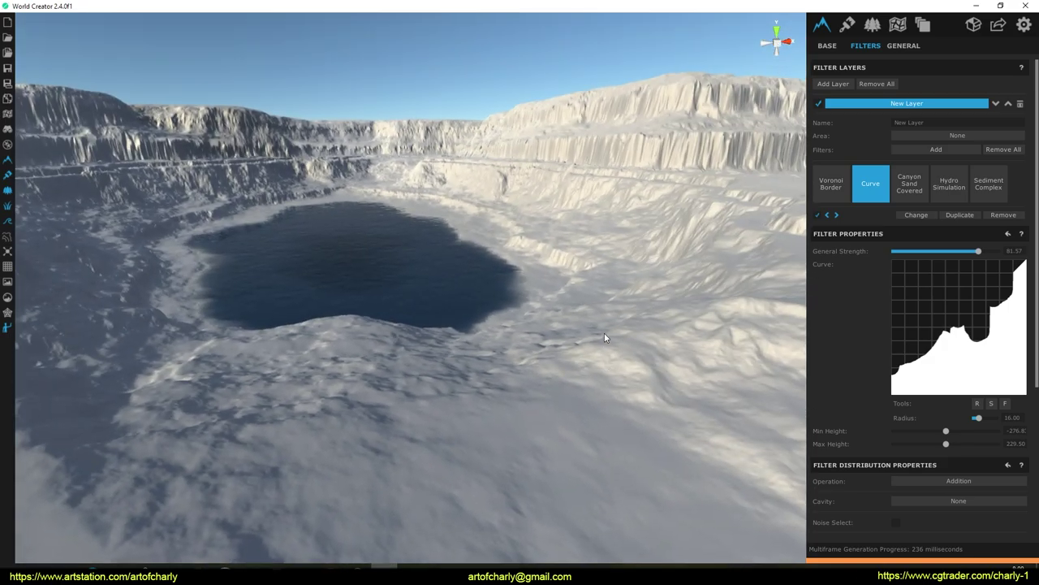
Switch the Canyon Sand Covered filter back on and enable its Height Select distribution.
left_click(908, 192)
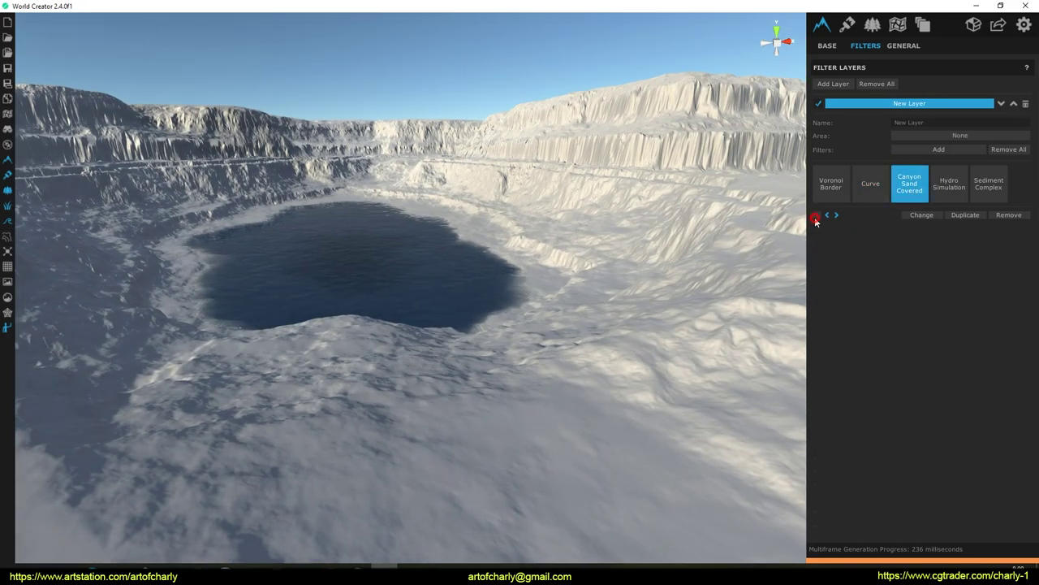
left_click(816, 217)
right_click_drag(523, 331, 603, 315)
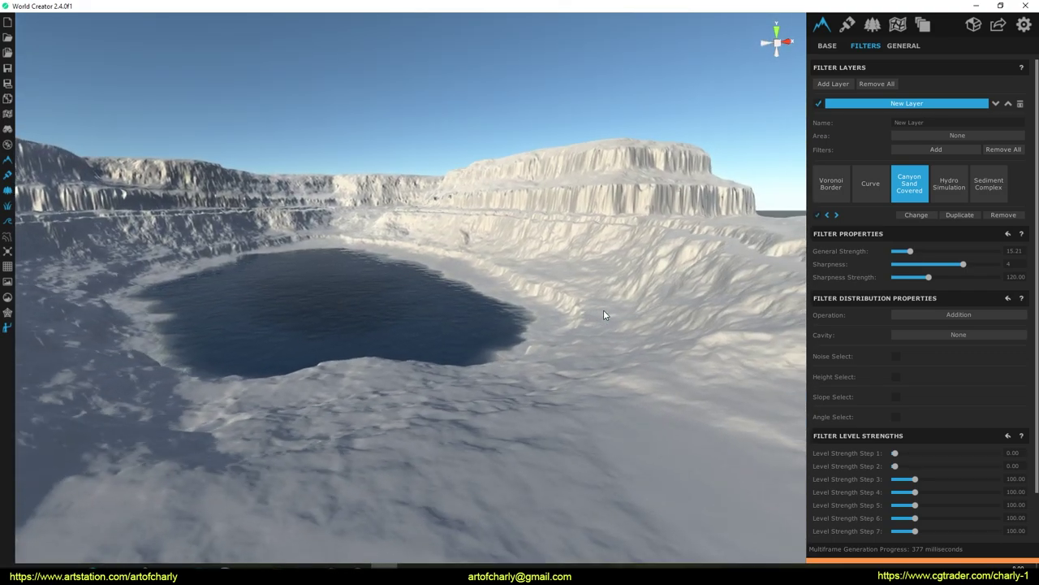
left_click(896, 377)
right_click_drag(622, 341, 636, 327)
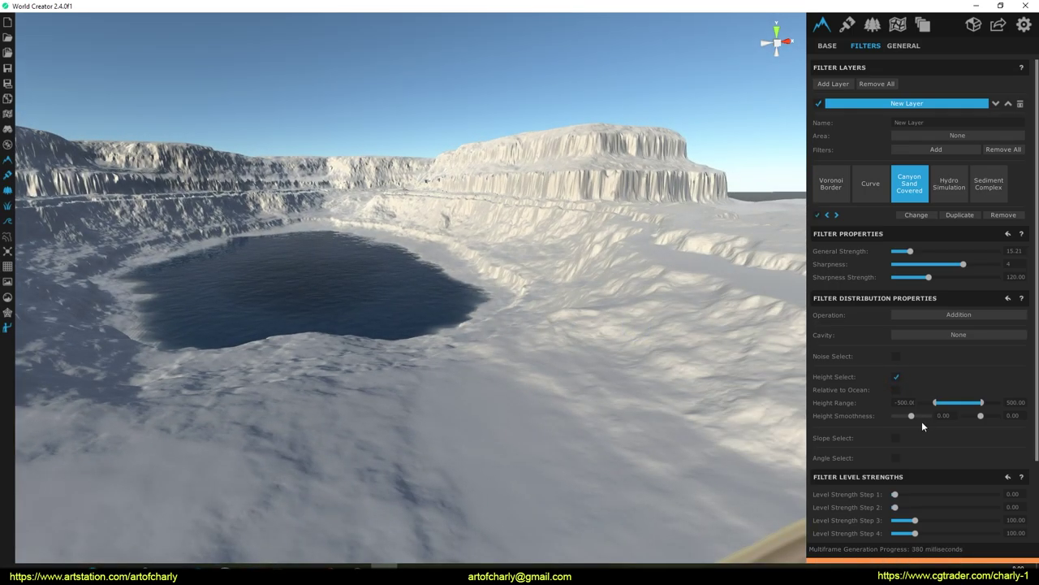
Show the distribution overlay on the terrain and raise the lower height limit of the Canyon Sand Covered filter to about -85.
left_click_drag(935, 404, 939, 401)
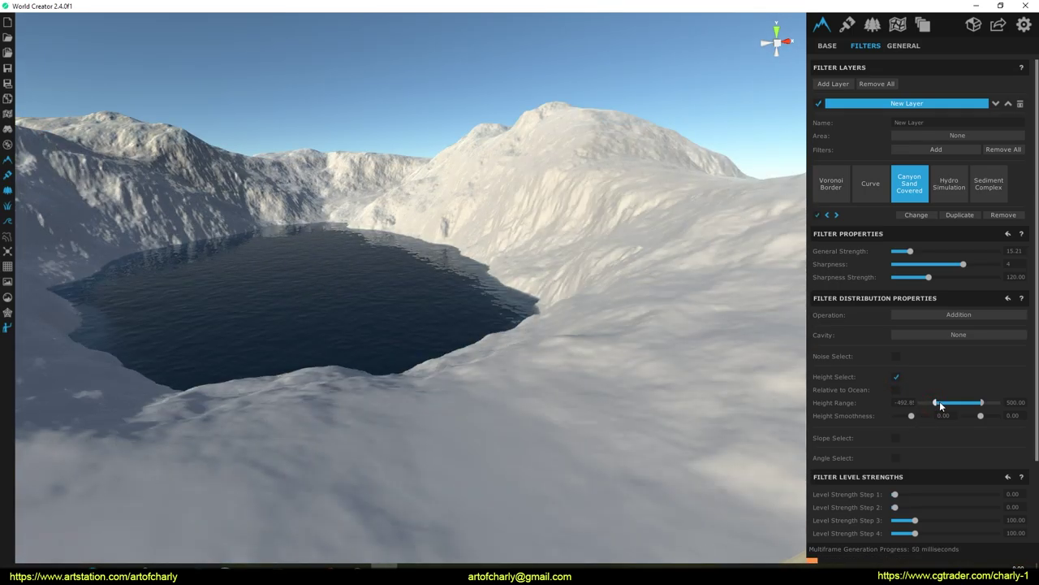
left_click(8, 117)
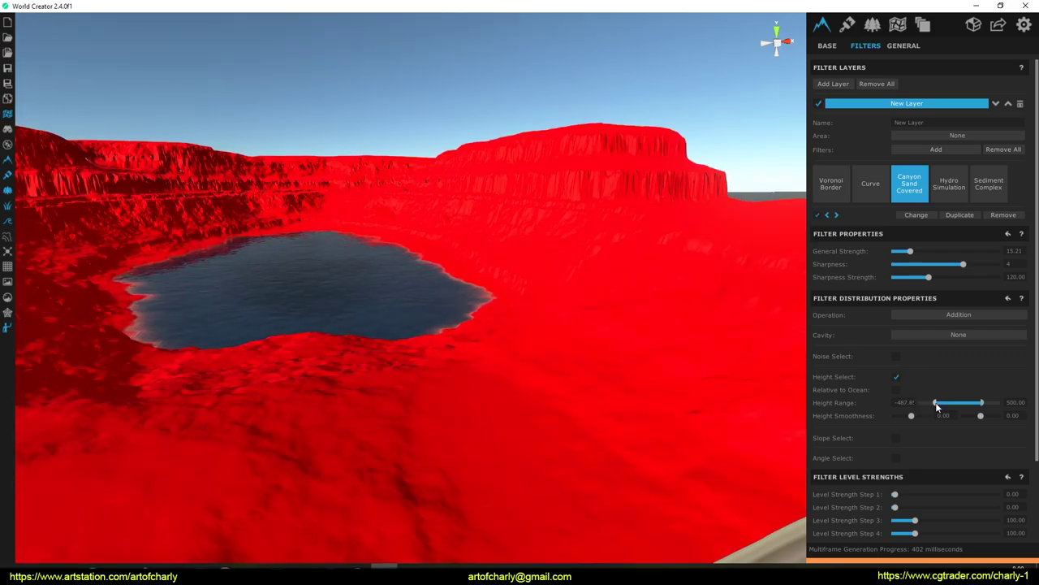
left_click_drag(936, 405, 939, 402)
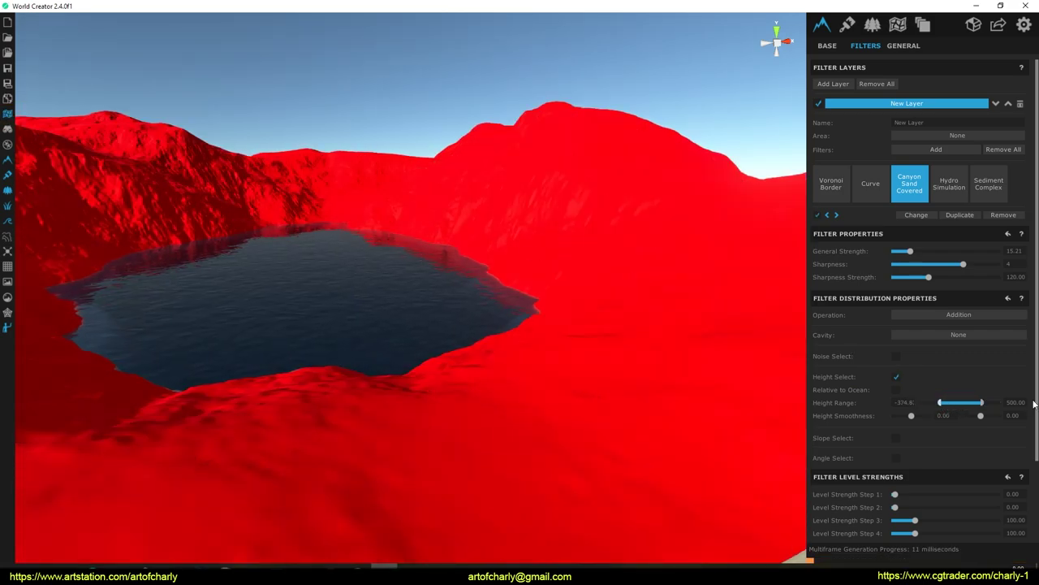
left_click_drag(944, 403, 942, 403)
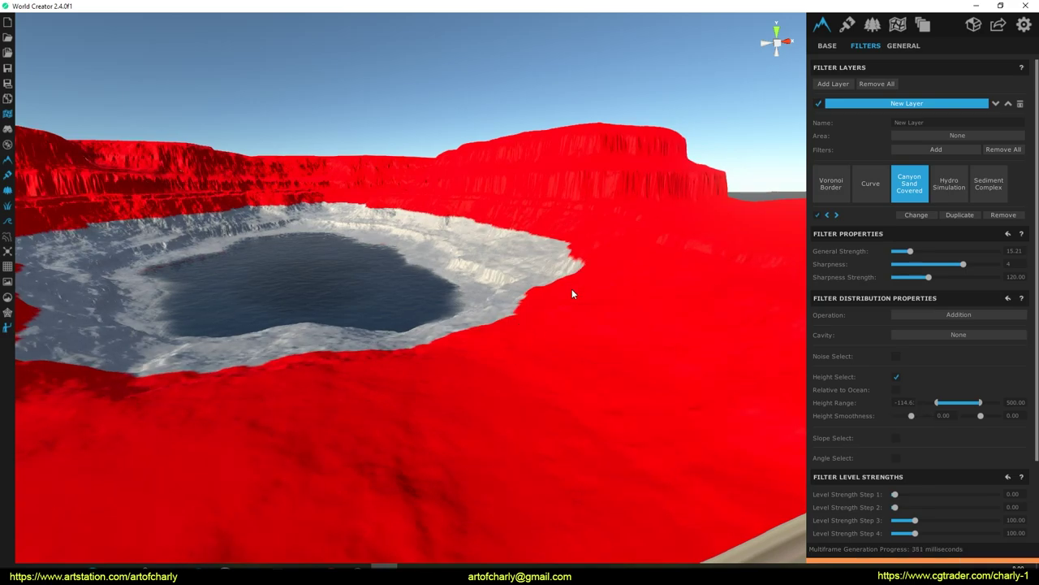
left_click_drag(940, 402, 944, 402)
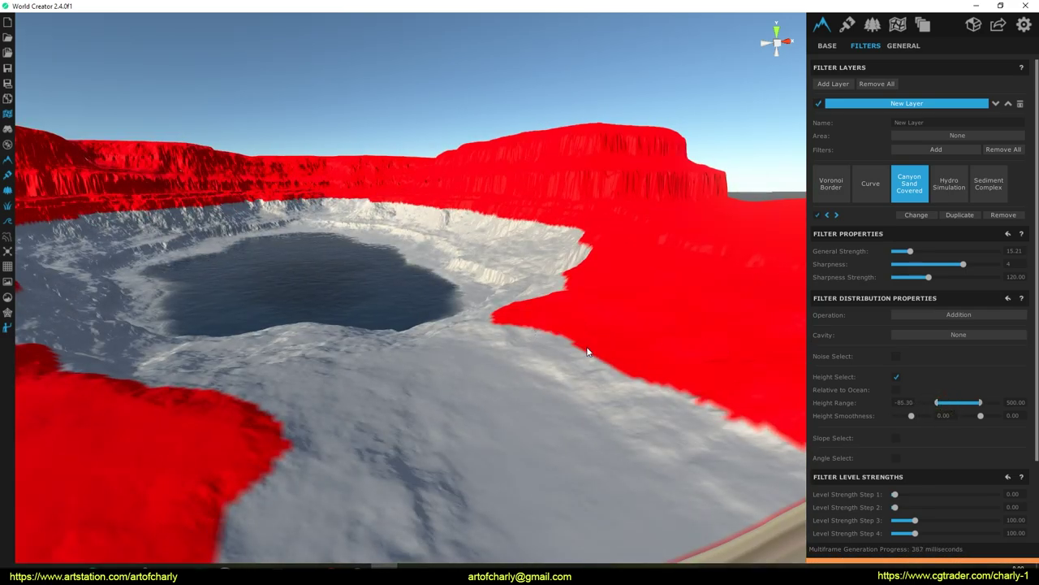
Soften the Canyon Sand Covered filter's height limits with a Height Smoothness of 6.68 at the lower and 1.91 at the upper end.
left_click_drag(917, 416, 982, 417)
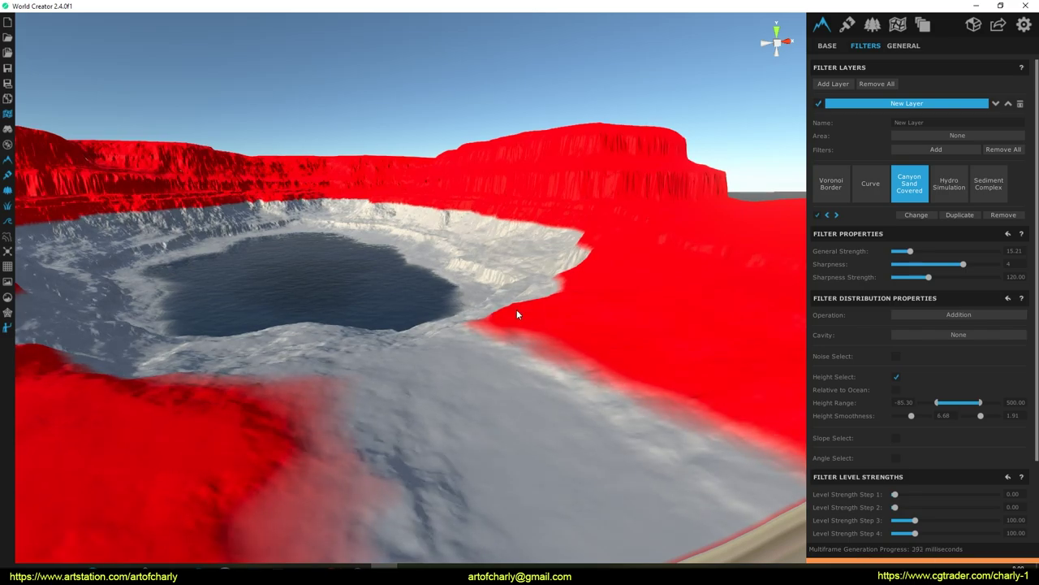
middle_click_drag(543, 309, 478, 320)
right_click_drag(478, 321, 505, 309)
Check the settings of the Curve filter and the effect of the Voronoi Border filter on the terrain.
left_click(870, 183)
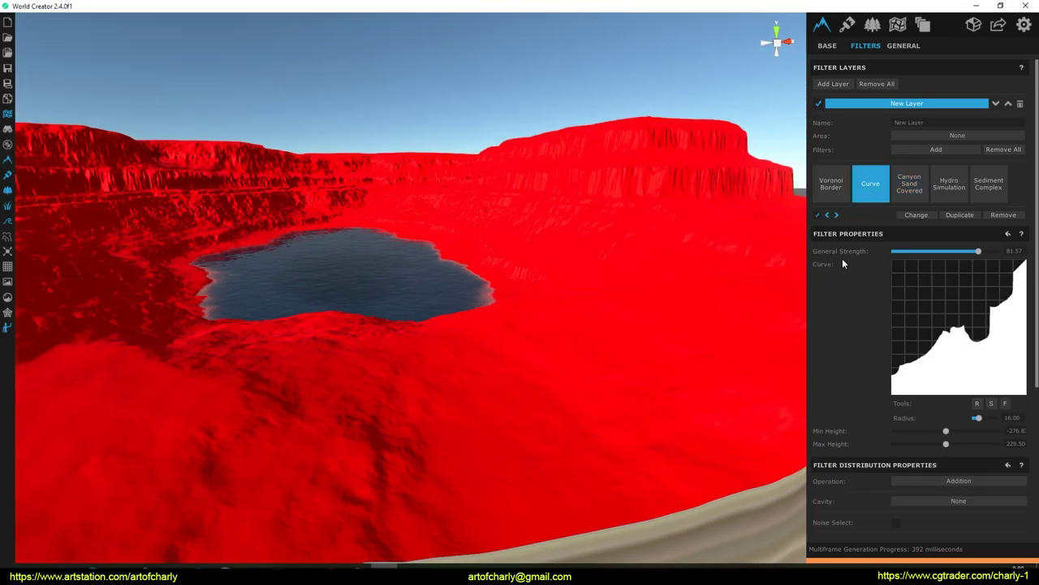
mouse_move(504, 298)
right_mouse_down()
mouse_move(493, 300)
mouse_move(522, 297)
mouse_move(511, 297)
right_mouse_up()
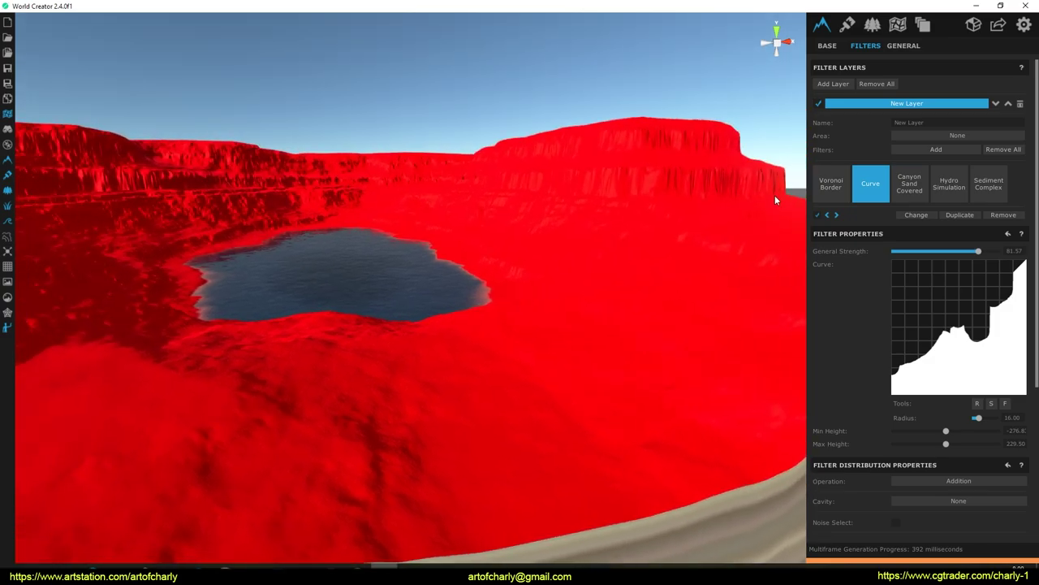
left_click(829, 199)
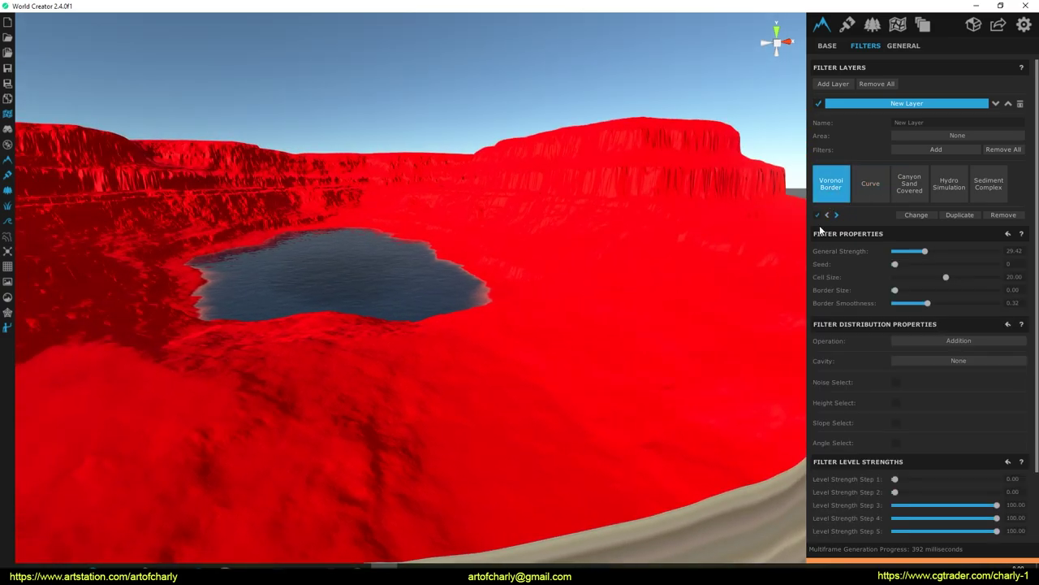
left_click(818, 215)
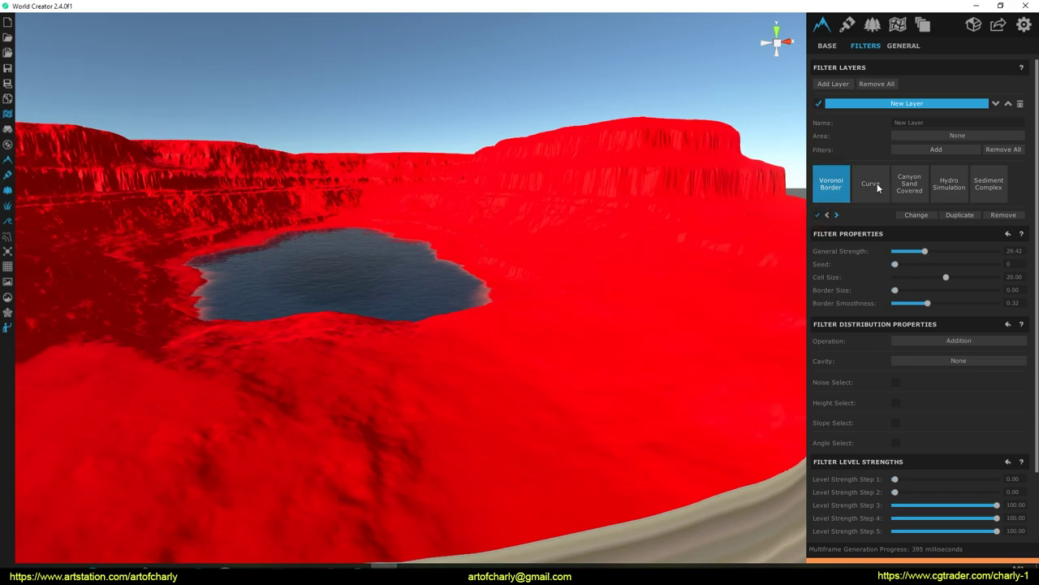
Switch the Hydro Simulation filter back on and enable its Height Select distribution.
left_click(948, 183)
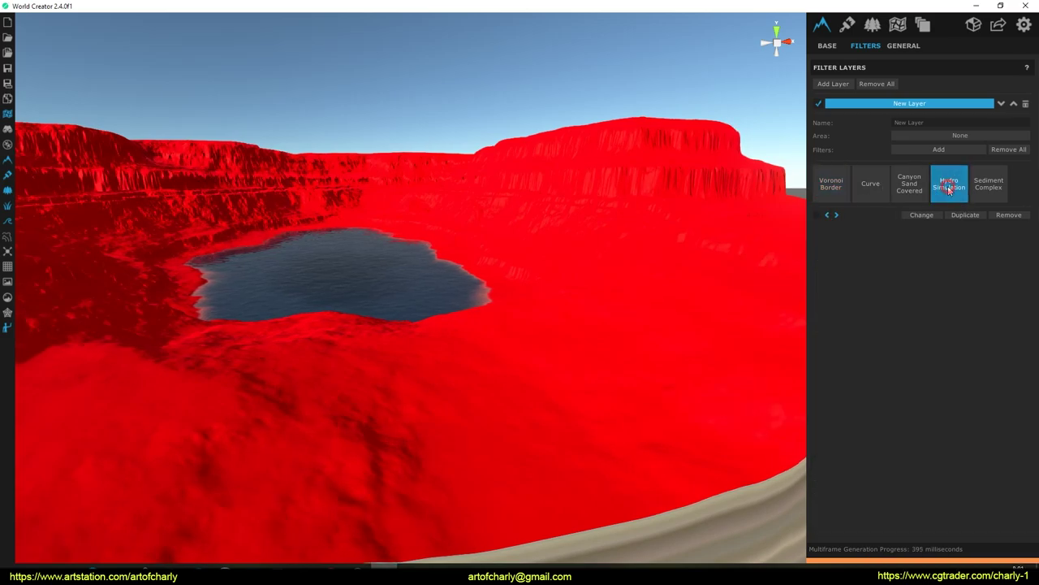
left_click(817, 216)
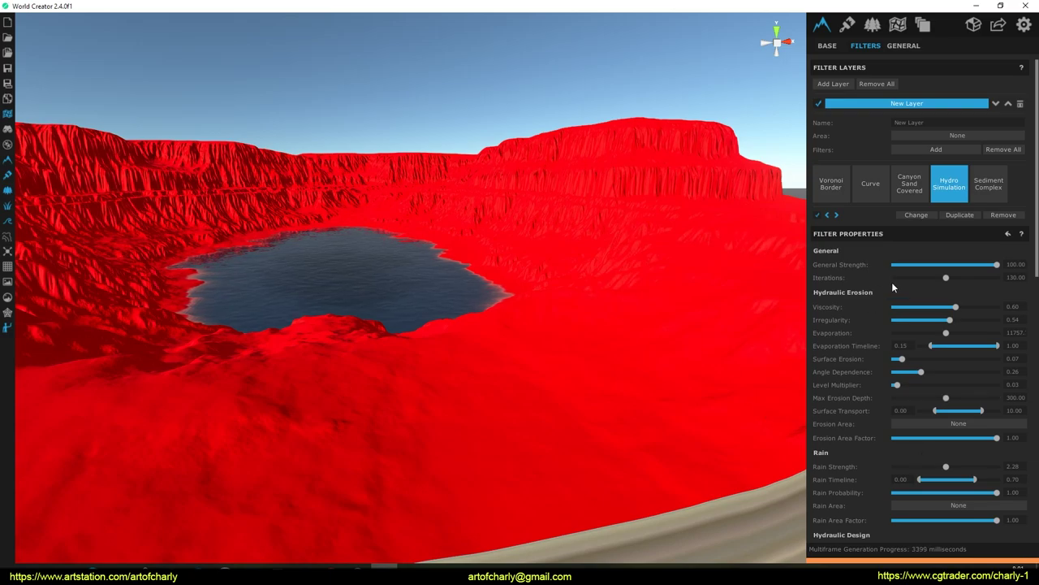
scroll(851, 378, "down", 10)
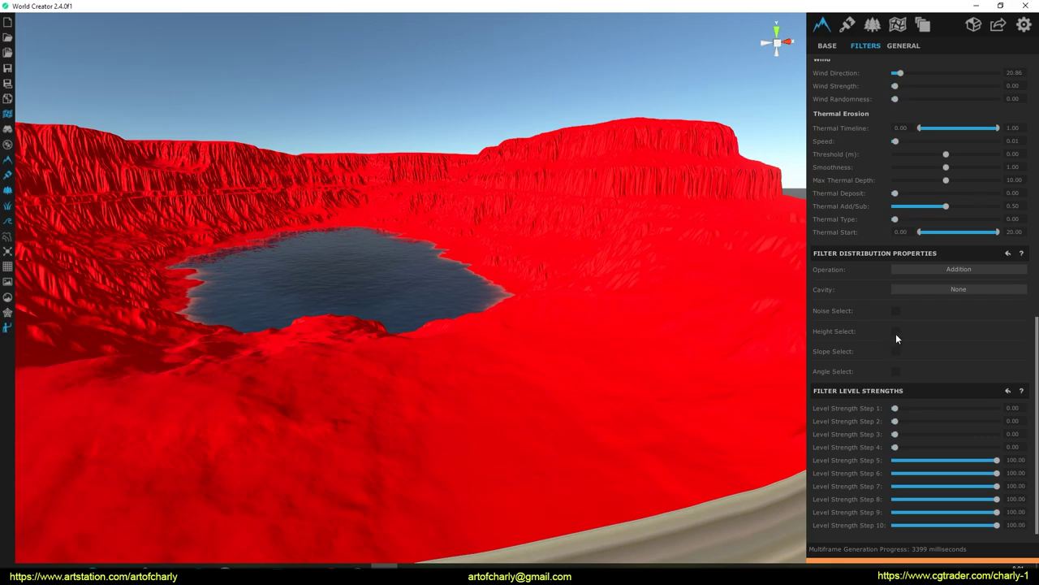
left_click(896, 332)
Set the Hydro Simulation filter's lower height limit to about -67.42 with a lower Height Smoothness of 8.91.
mouse_move(933, 357)
left_mouse_down()
mouse_move(944, 361)
mouse_move(937, 357)
left_mouse_up()
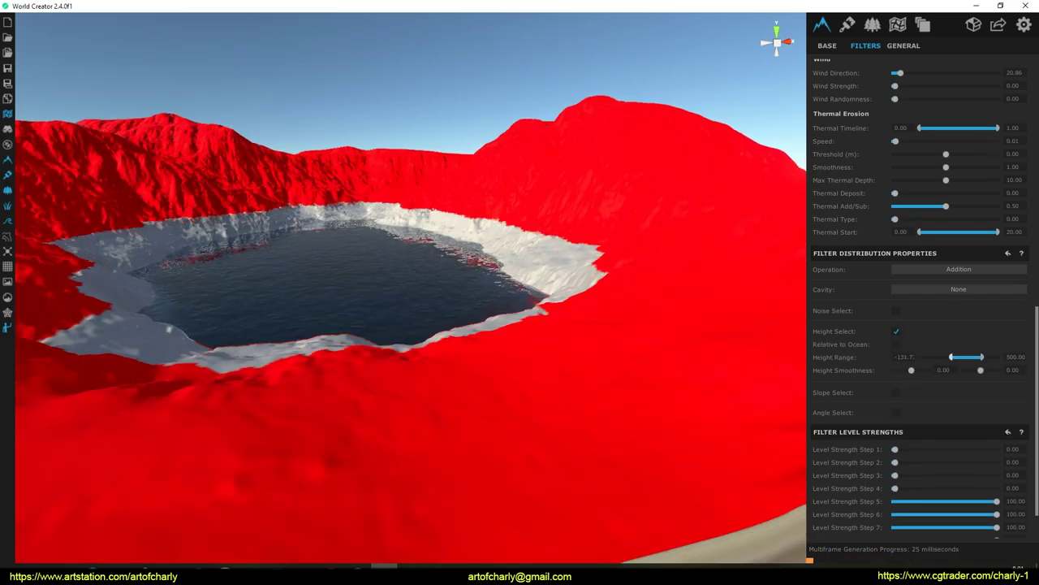
mouse_move(937, 358)
left_mouse_down()
mouse_move(958, 352)
mouse_move(939, 356)
left_mouse_up()
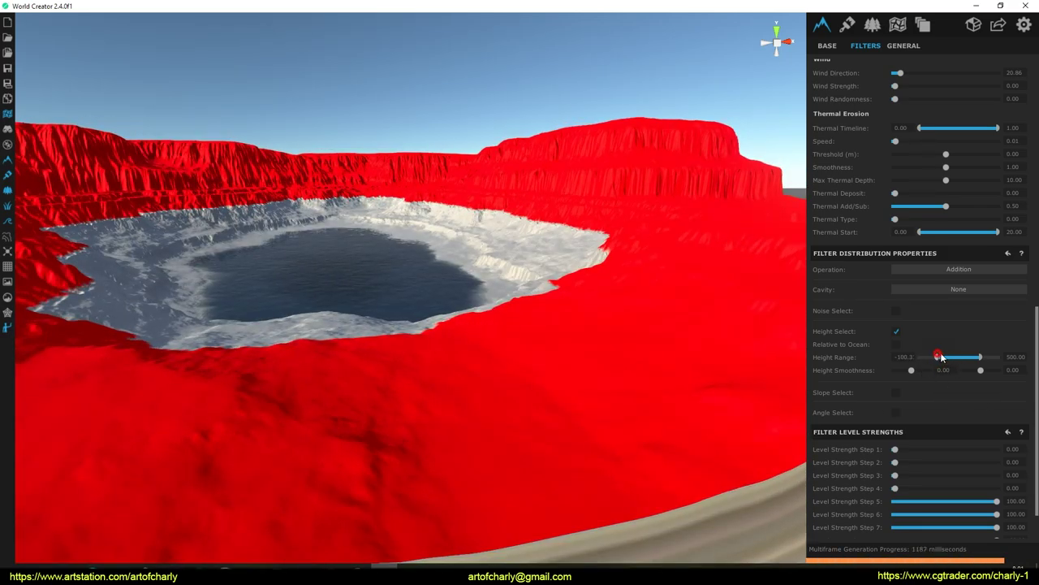
left_click_drag(911, 369, 928, 367)
mouse_move(507, 333)
right_mouse_down()
mouse_move(492, 337)
mouse_move(512, 329)
right_mouse_up()
scroll(908, 253, "up", 10)
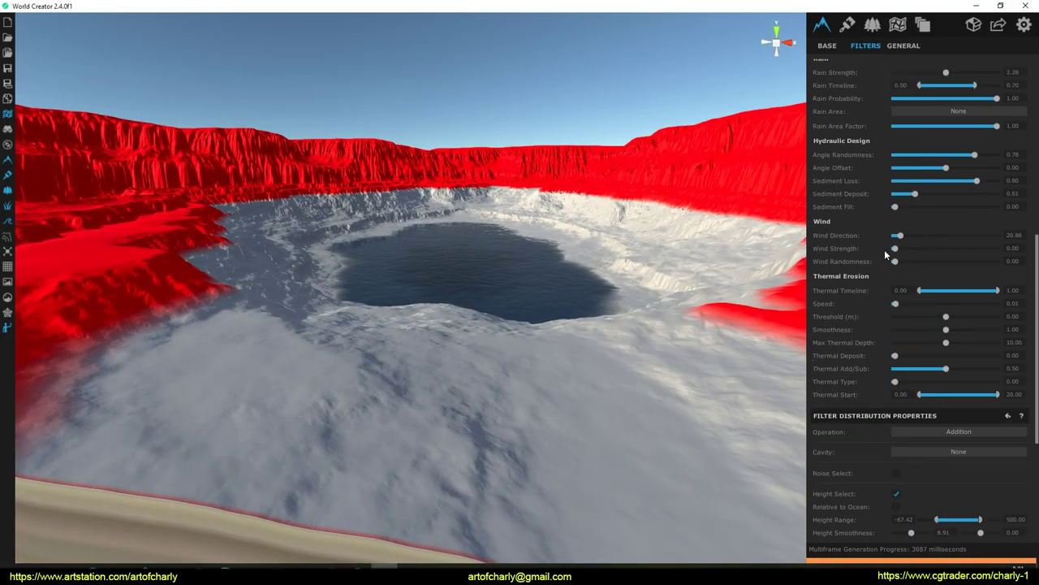
Switch the Sediment Complex filter back on and enable its Height Select distribution.
left_click(981, 197)
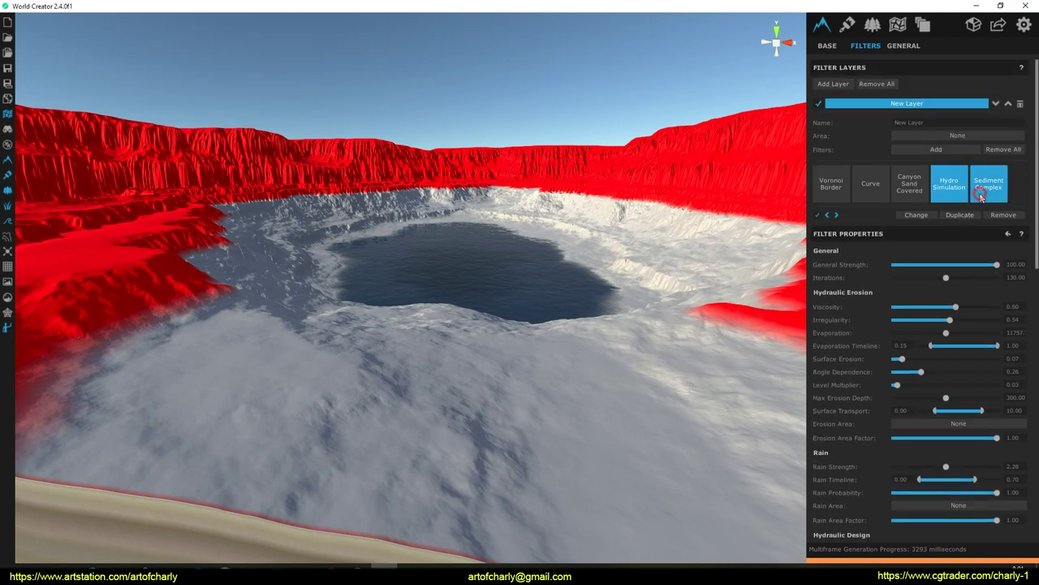
left_click(815, 215)
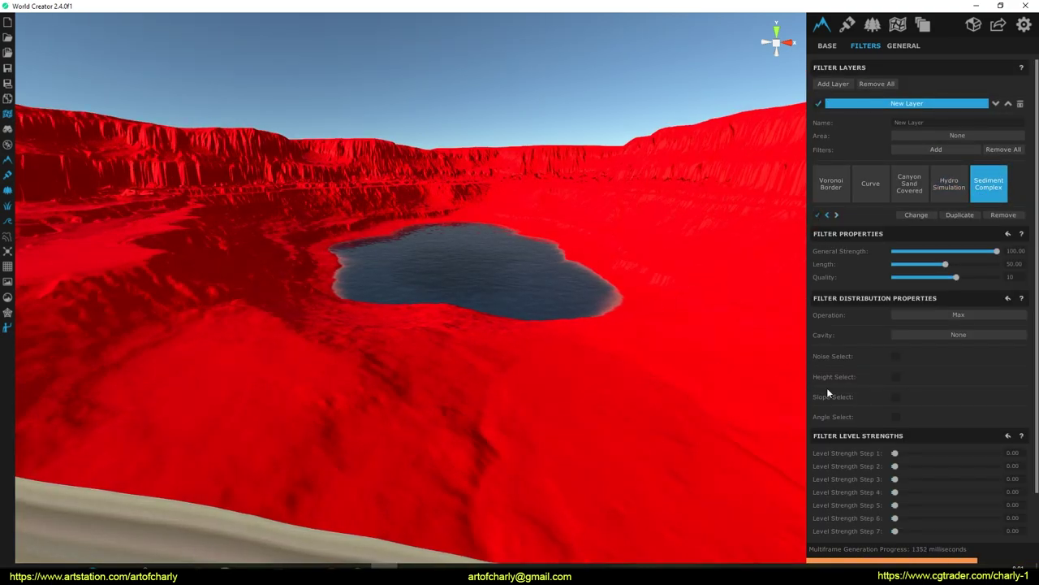
left_click(898, 378)
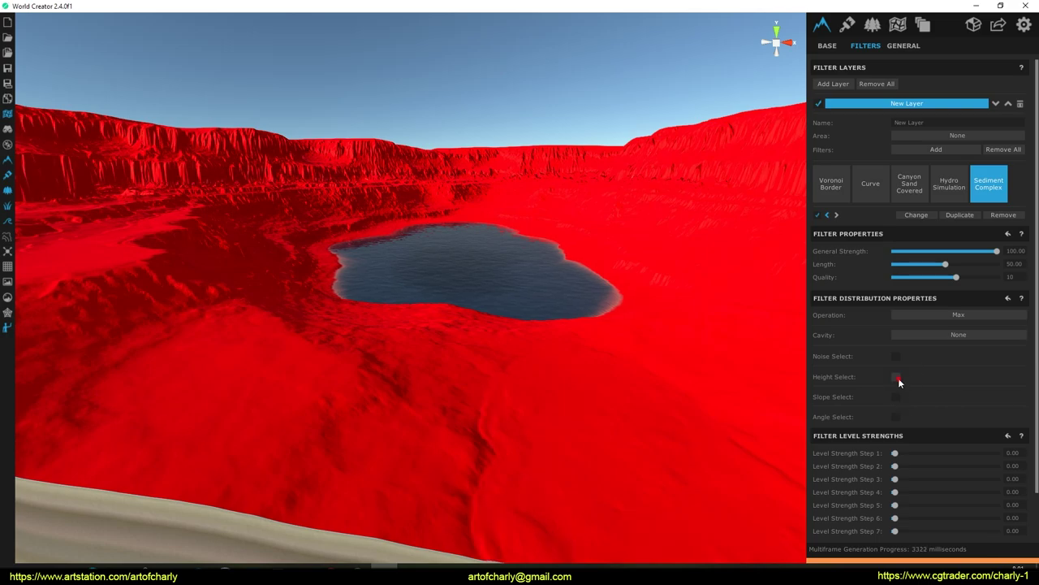
Set the Sediment Complex height range from about -78.86 to 706.64 with smoothness 11.14 and 8.59, and hide the distribution overlay.
left_click_drag(935, 403, 968, 404)
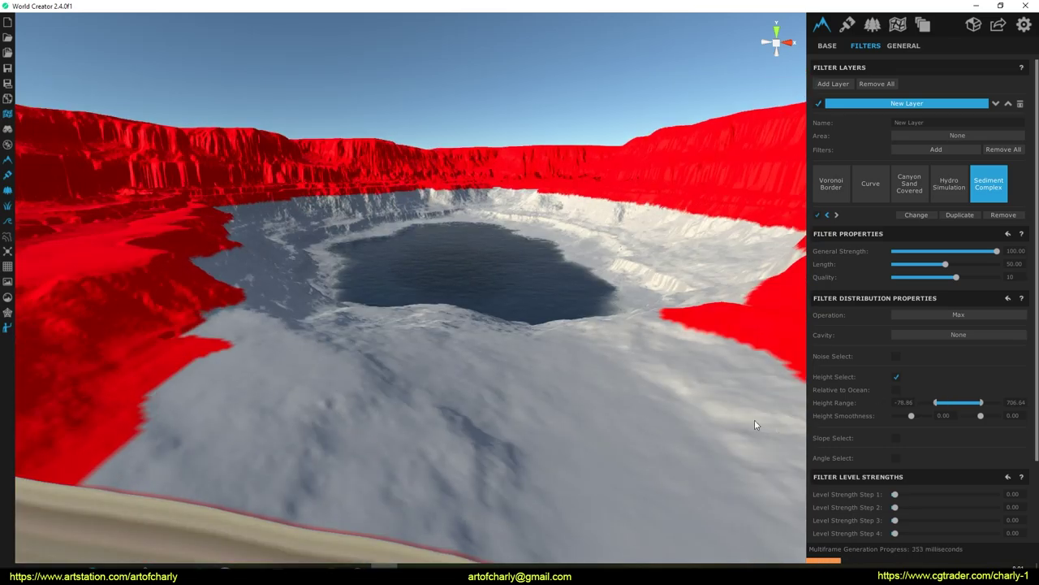
left_click_drag(911, 415, 990, 417)
mouse_move(562, 290)
right_mouse_down()
mouse_move(667, 284)
mouse_move(572, 283)
right_mouse_up()
left_click(7, 115)
Inspect the eroded cliffs, lake shore and slopes from near and far, using the mannequin to judge their scale.
right_click_drag(425, 243, 521, 267)
key("w")
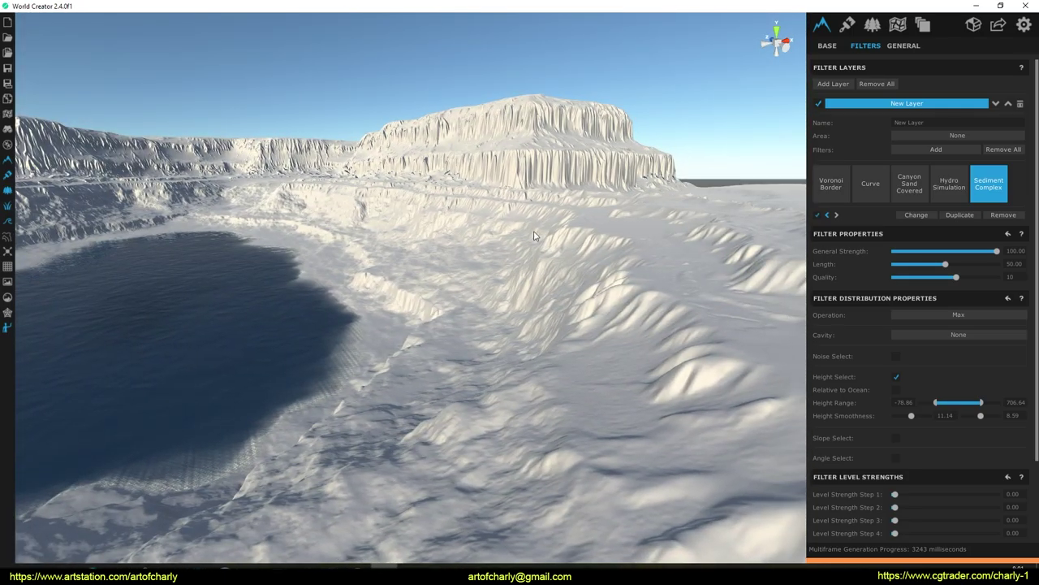
right_click_drag(409, 320, 445, 330)
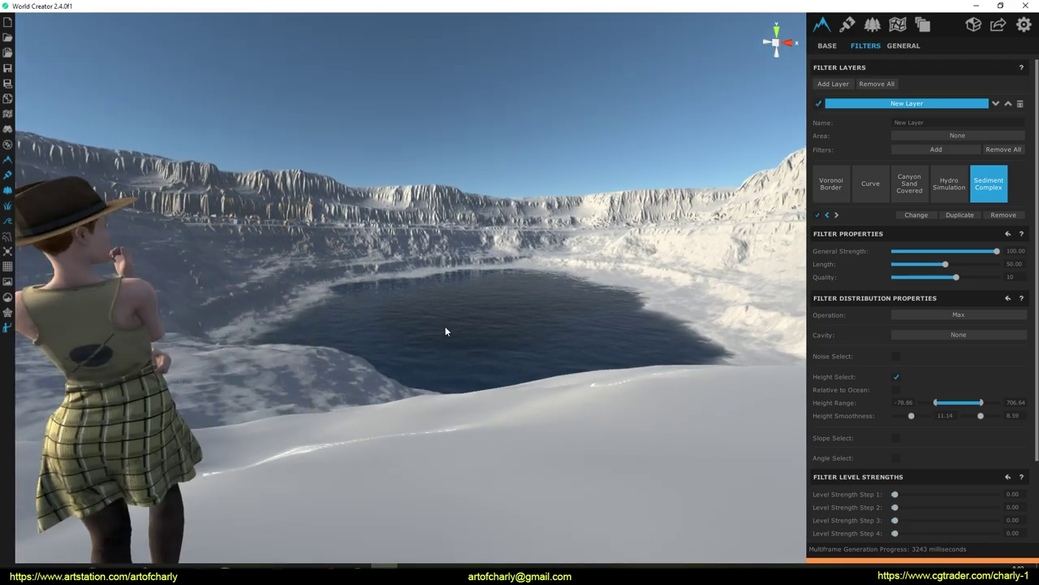
key("s")
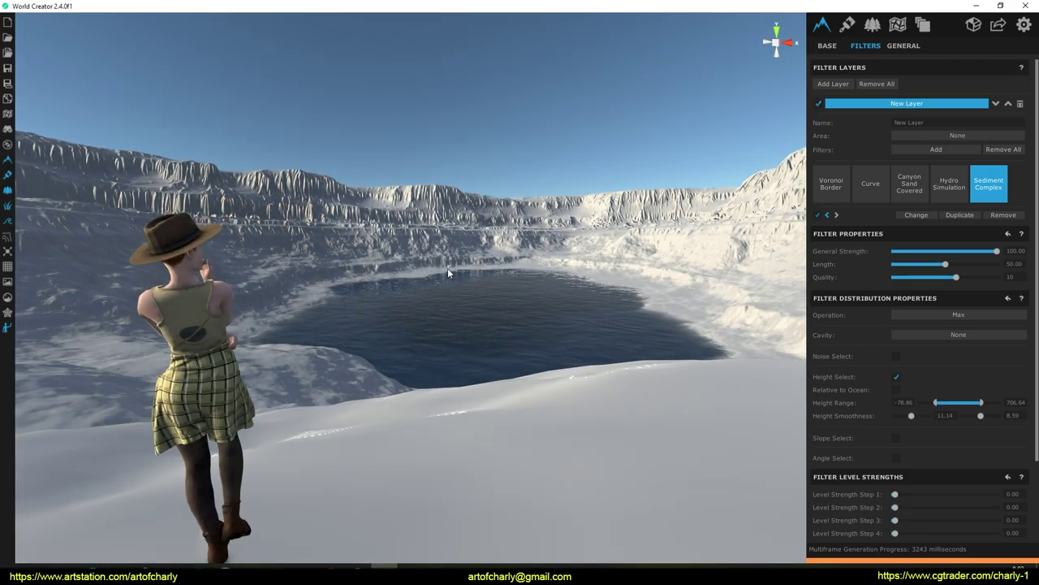
right_click_drag(447, 268, 507, 260)
right_click_drag(401, 307, 271, 297)
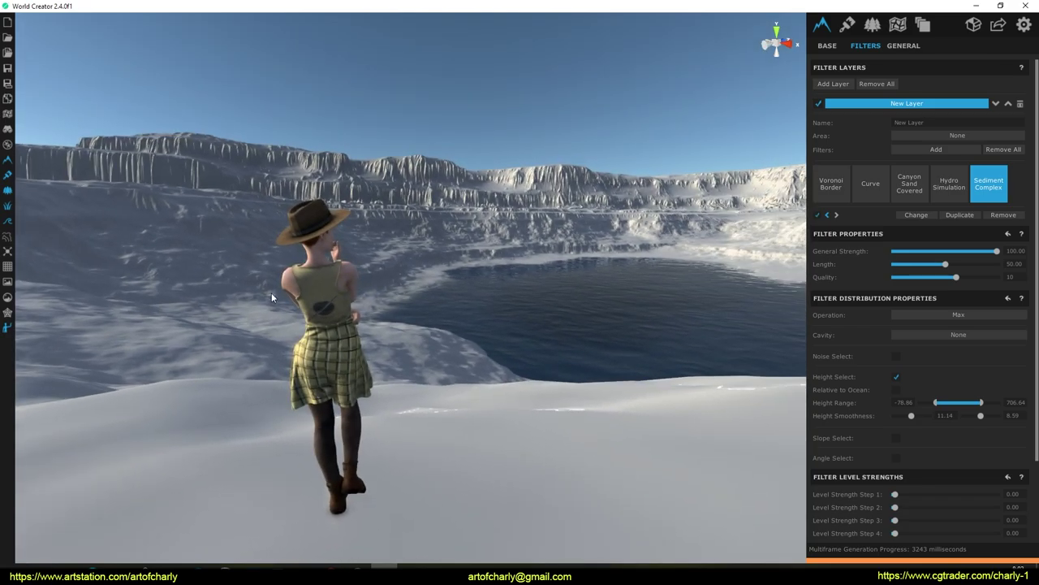
right_click_drag(479, 297, 523, 312)
right_click_drag(559, 280, 479, 296)
right_click_drag(594, 283, 655, 276)
key("s")
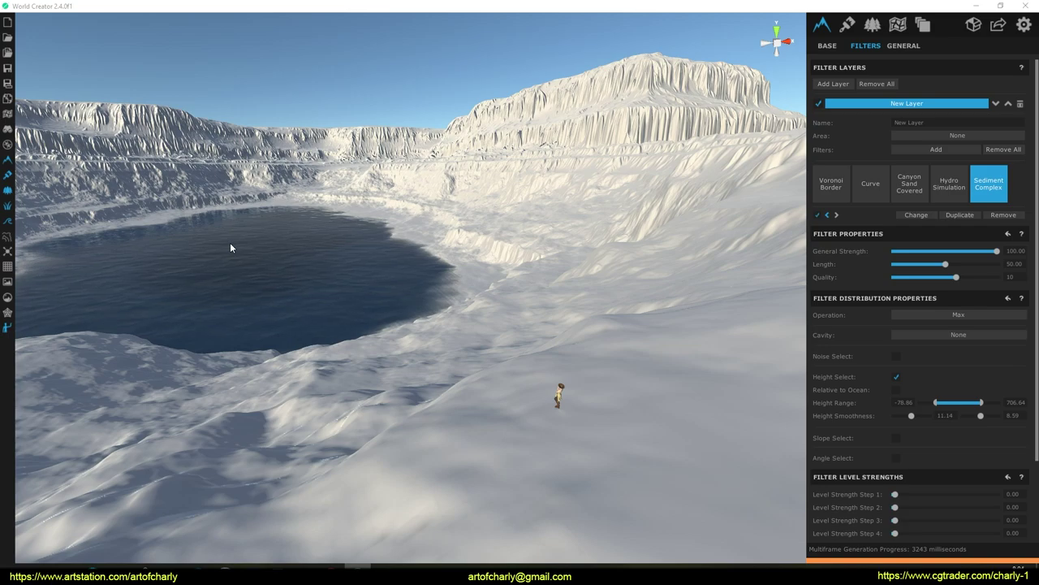
Create a new texture layer and open the WorldCreator ground textures in the asset library for it.
left_click(847, 24)
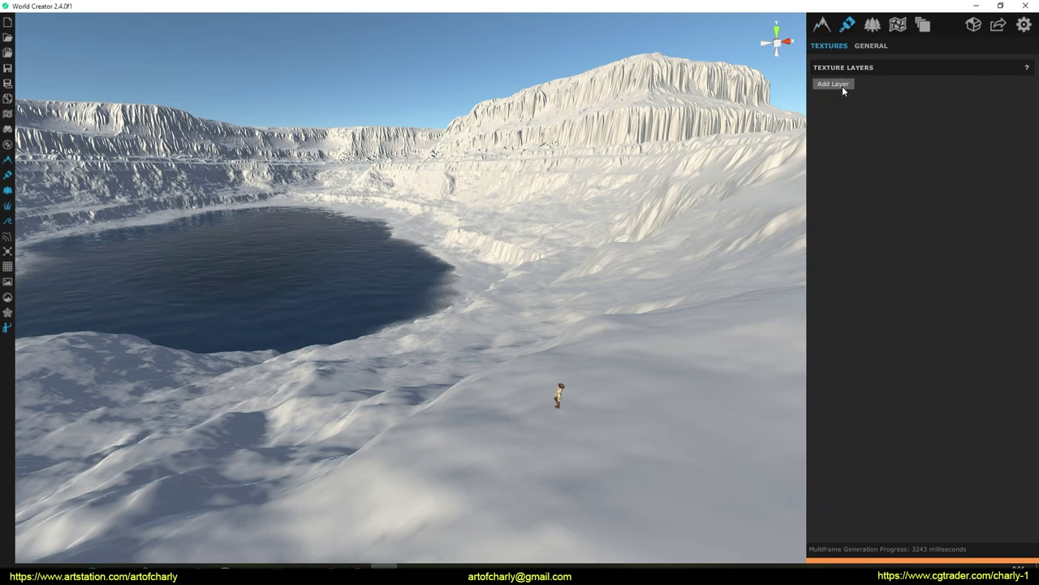
left_click(836, 84)
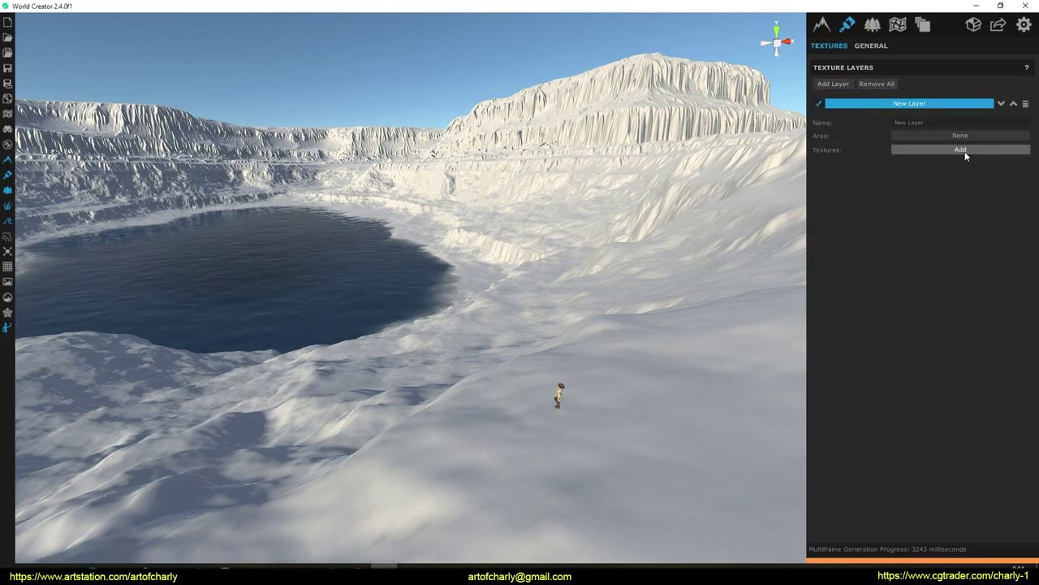
left_click(930, 149)
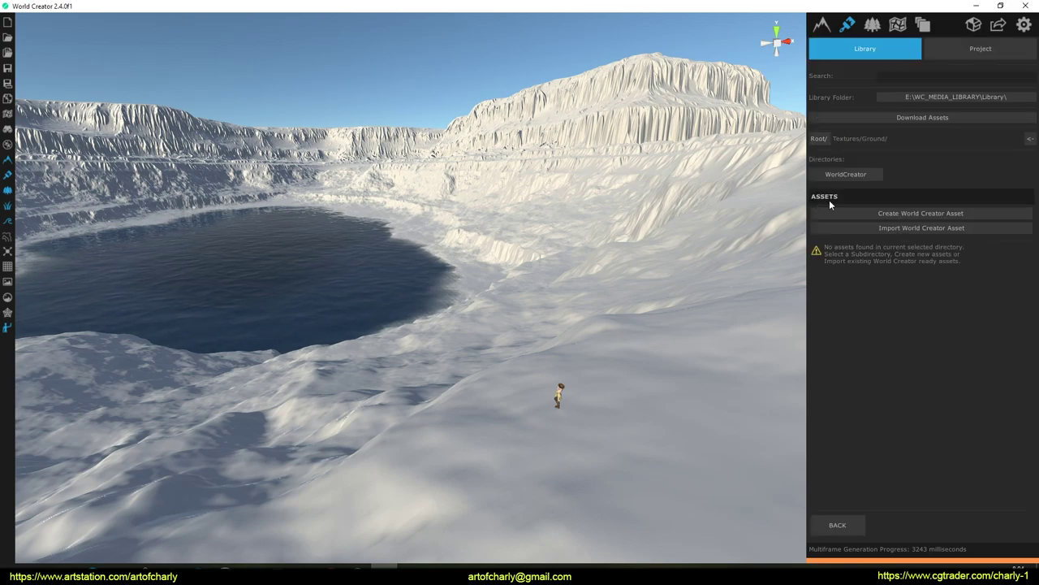
left_click(845, 175)
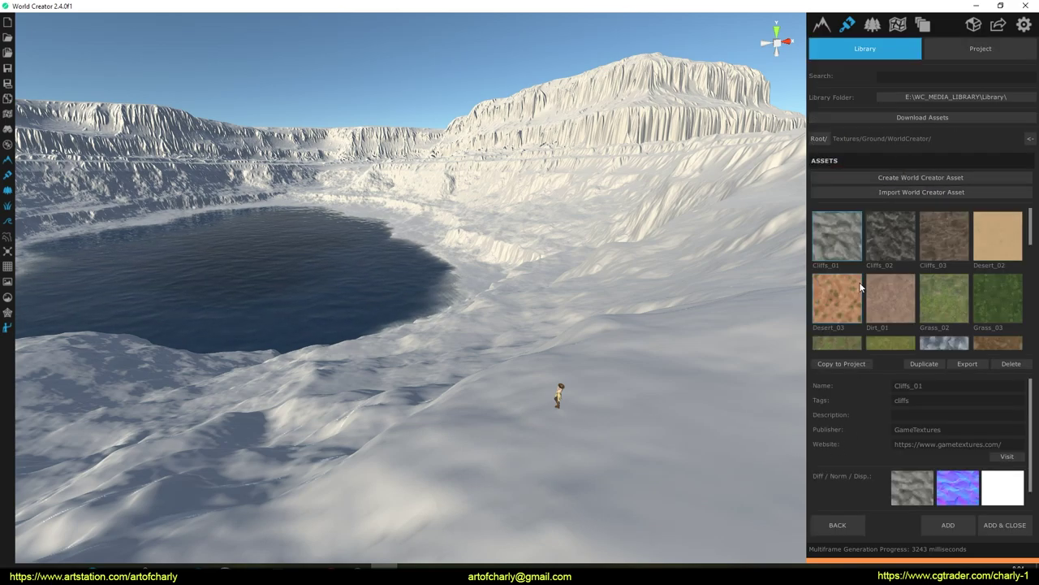
Browse the ground textures and add Grass_03 to the texture layer.
scroll(889, 281, "down", 5)
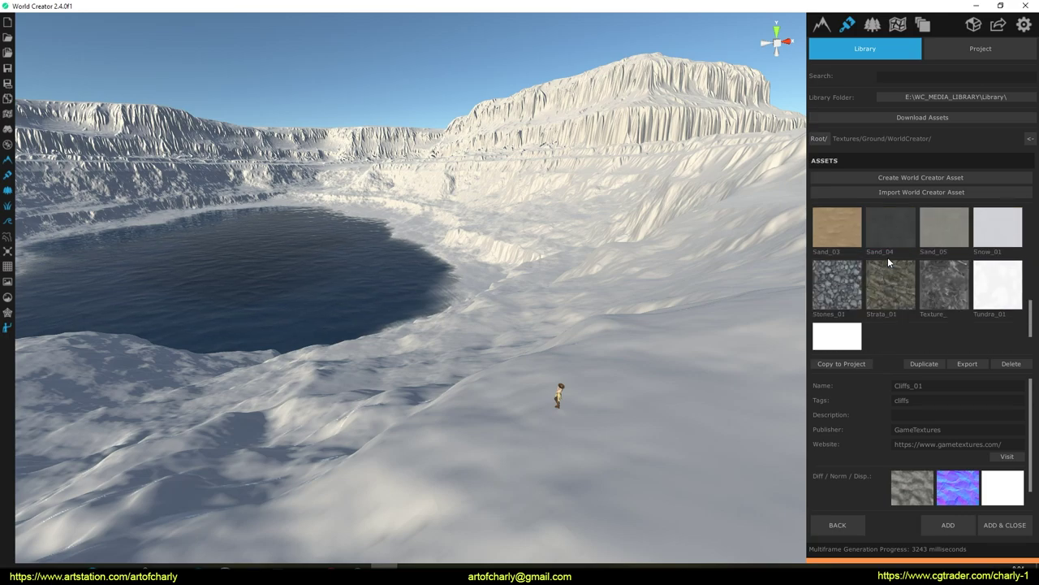
scroll(899, 283, "up", 5)
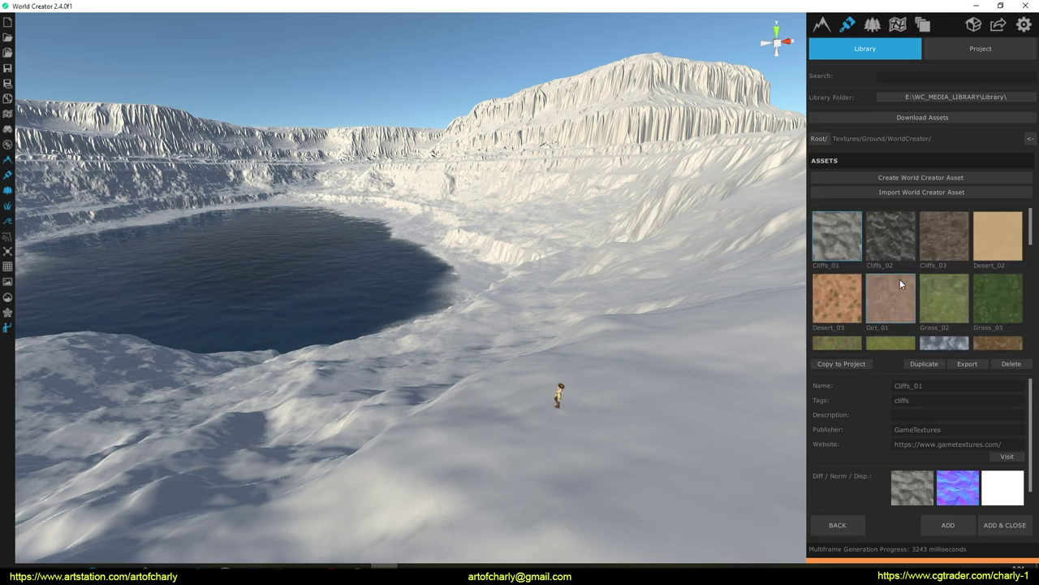
scroll(900, 282, "down", 5)
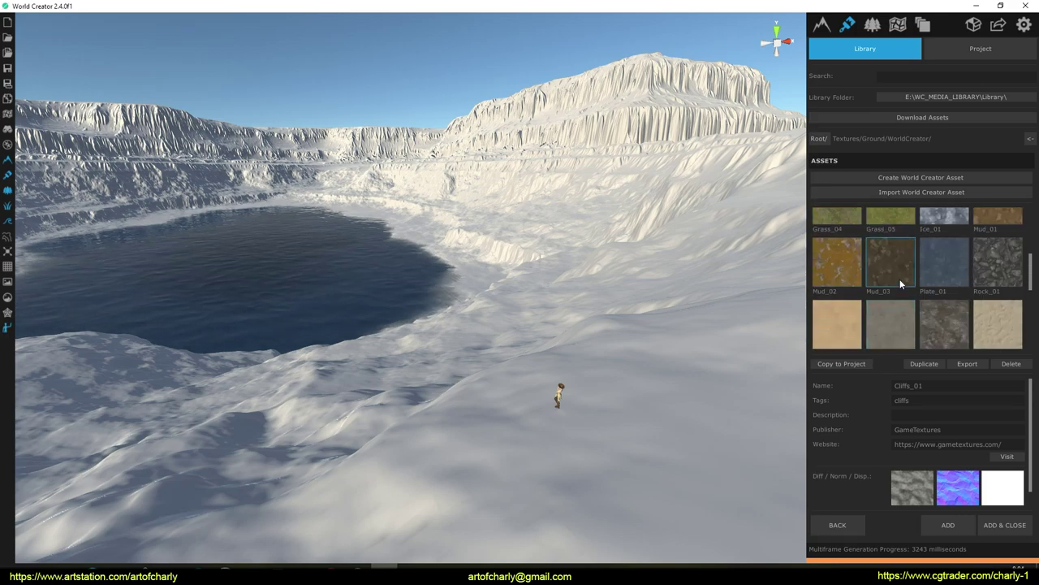
scroll(900, 284, "up", 5)
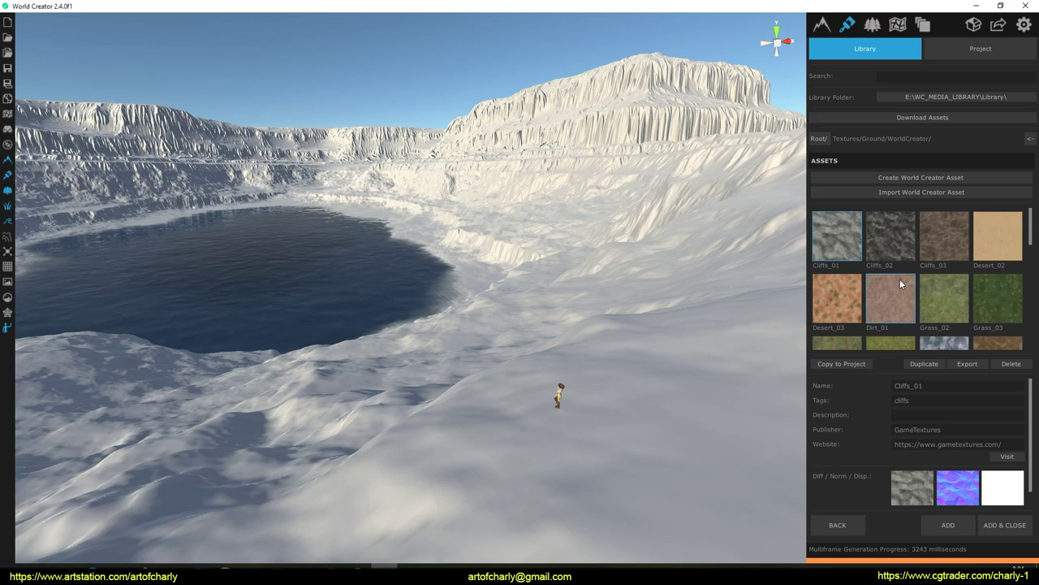
scroll(900, 278, "down", 1)
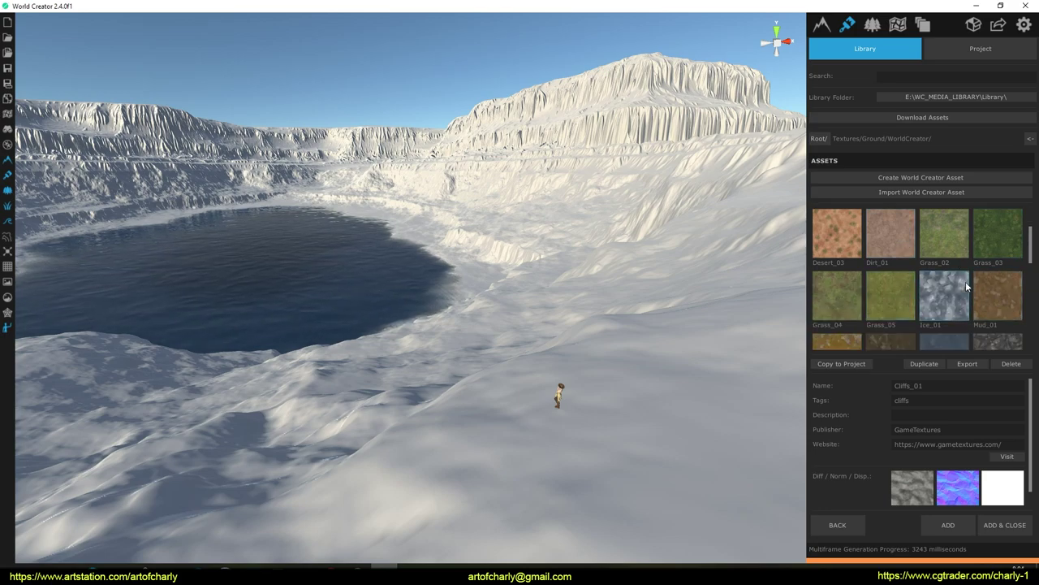
left_click(1004, 244)
left_click(953, 530)
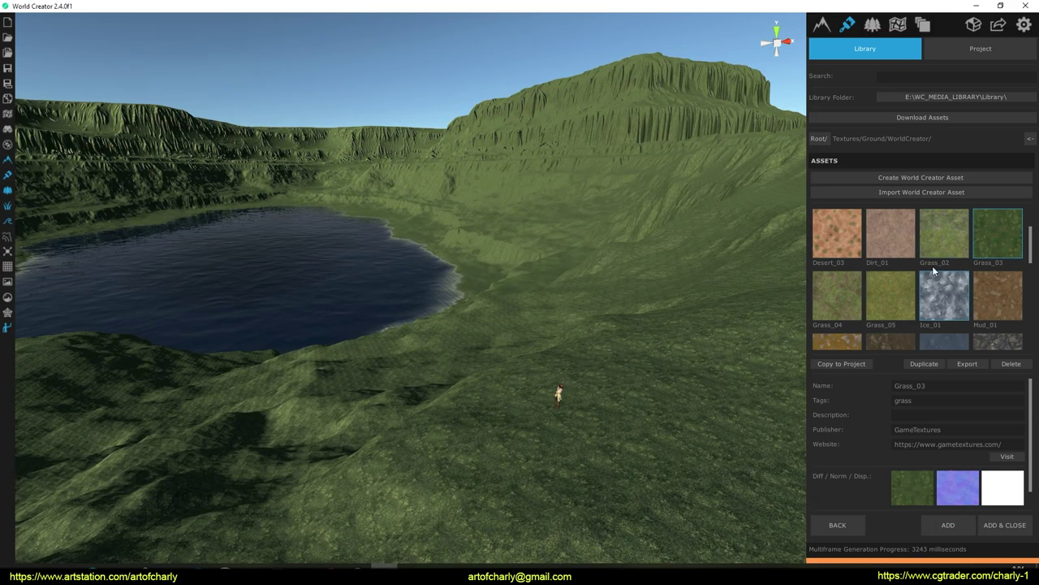
Add the Grass_02 and Mud_03 ground textures to the texture layer.
left_click(938, 247)
left_click(949, 531)
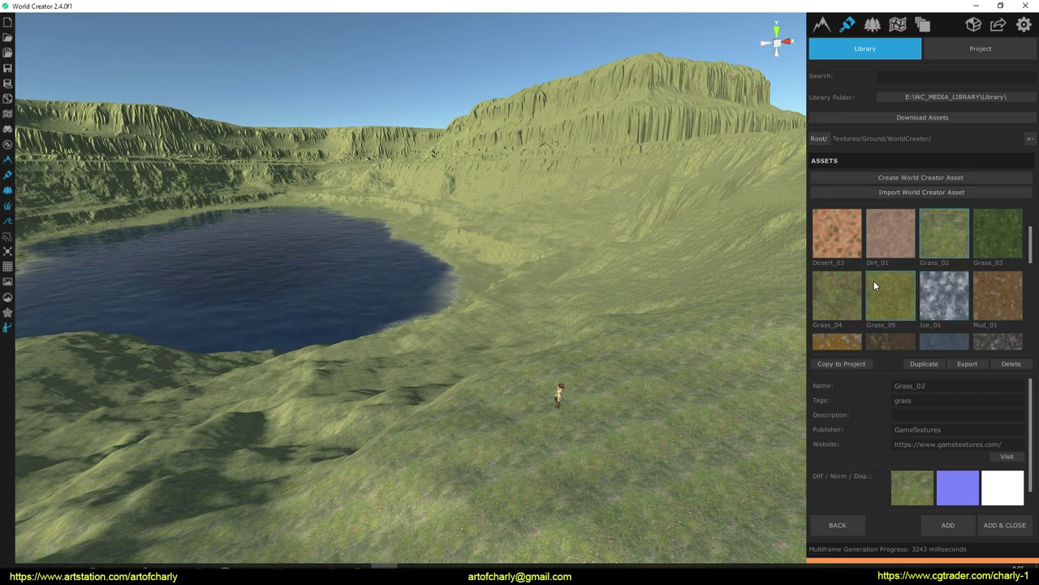
scroll(889, 276, "down", 4)
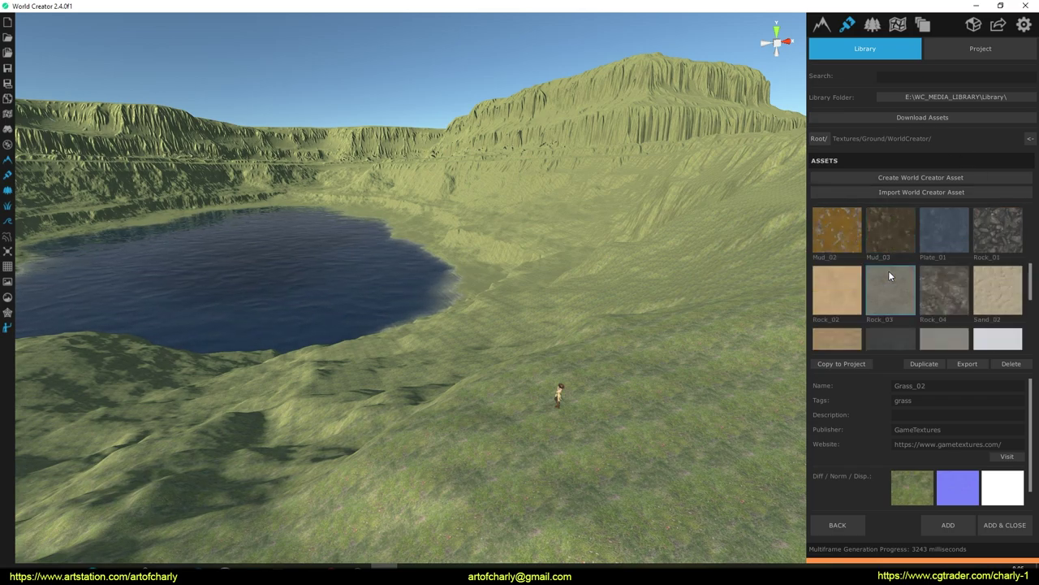
scroll(889, 276, "up", 1)
left_click(897, 235)
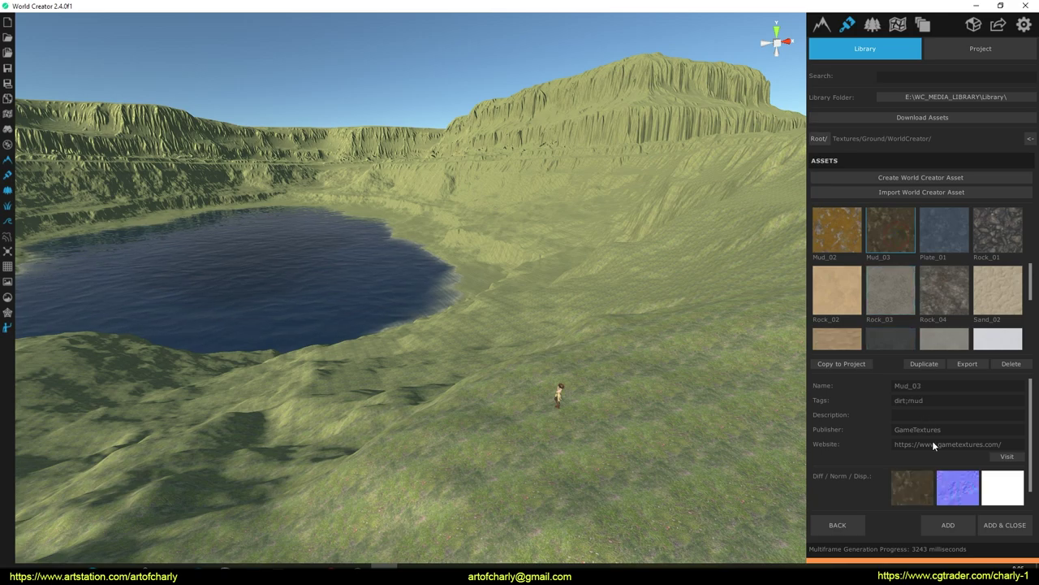
left_click(948, 525)
Add the Rock_04 and Desert_02 ground textures to the texture layer.
left_click(942, 294)
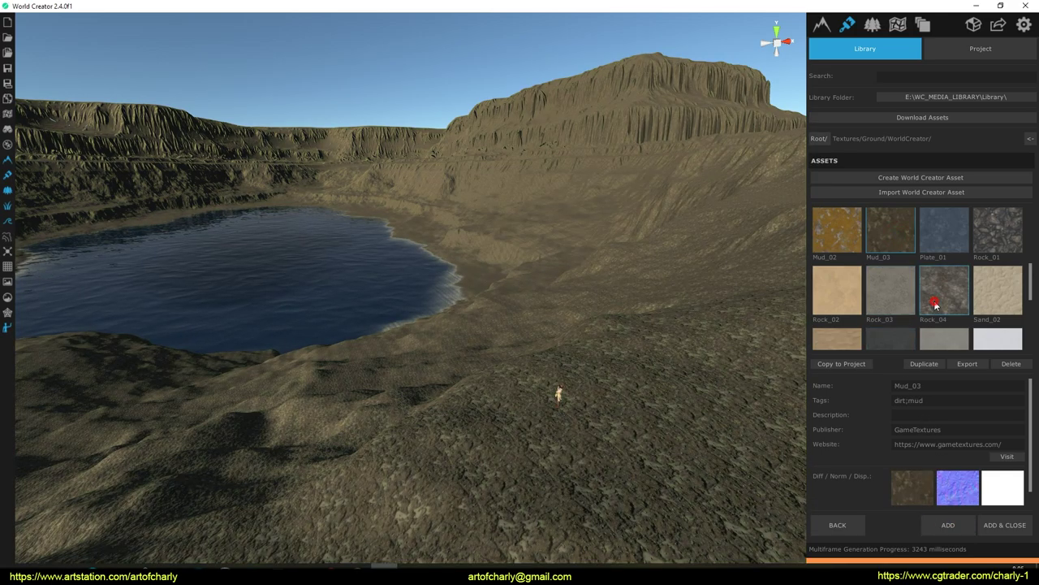
left_click(945, 523)
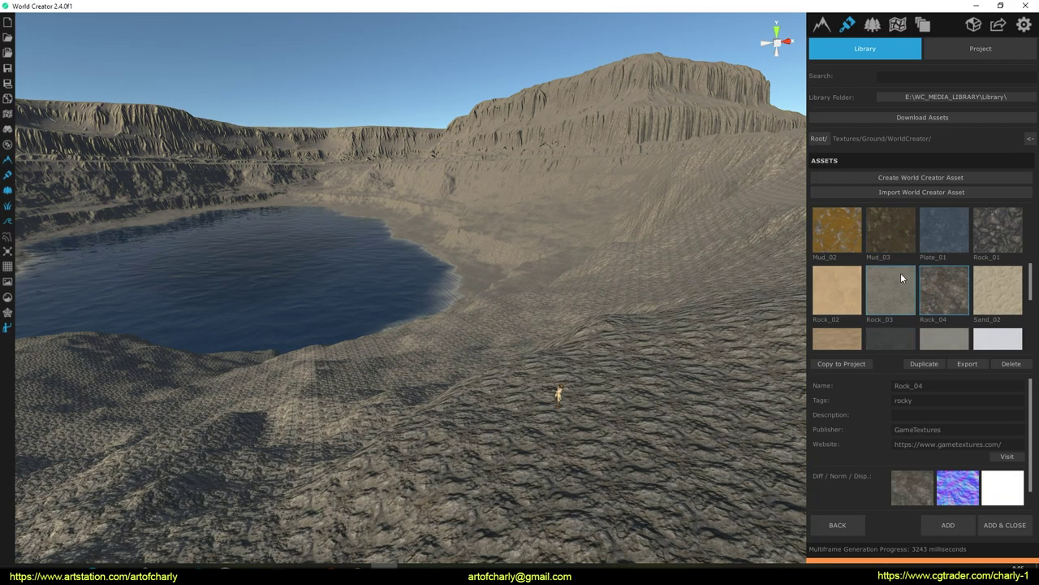
scroll(904, 286, "up", 1)
scroll(903, 292, "down", 2)
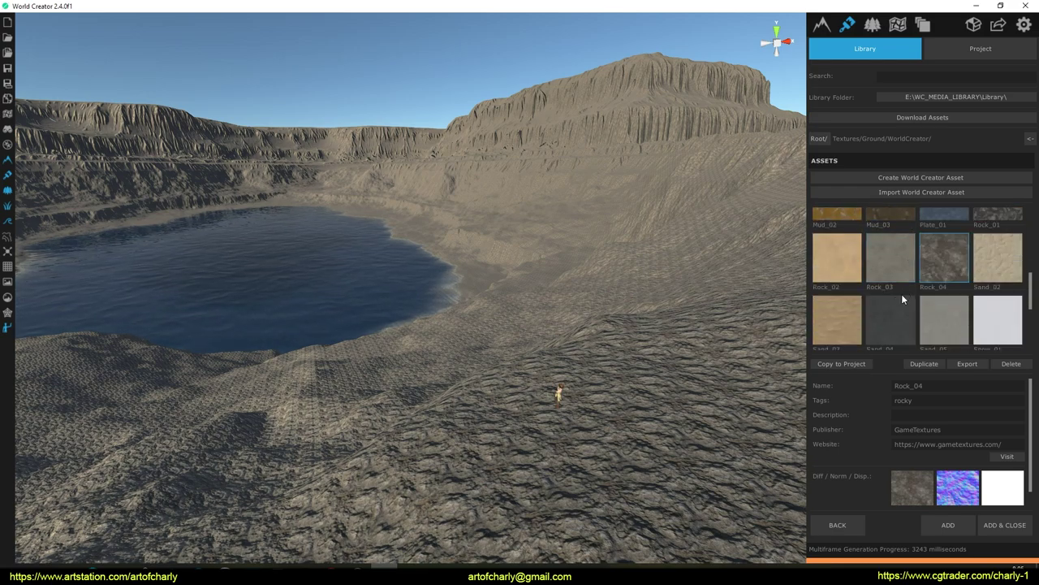
left_click(841, 255)
scroll(975, 292, "up", 4)
left_click(1003, 257)
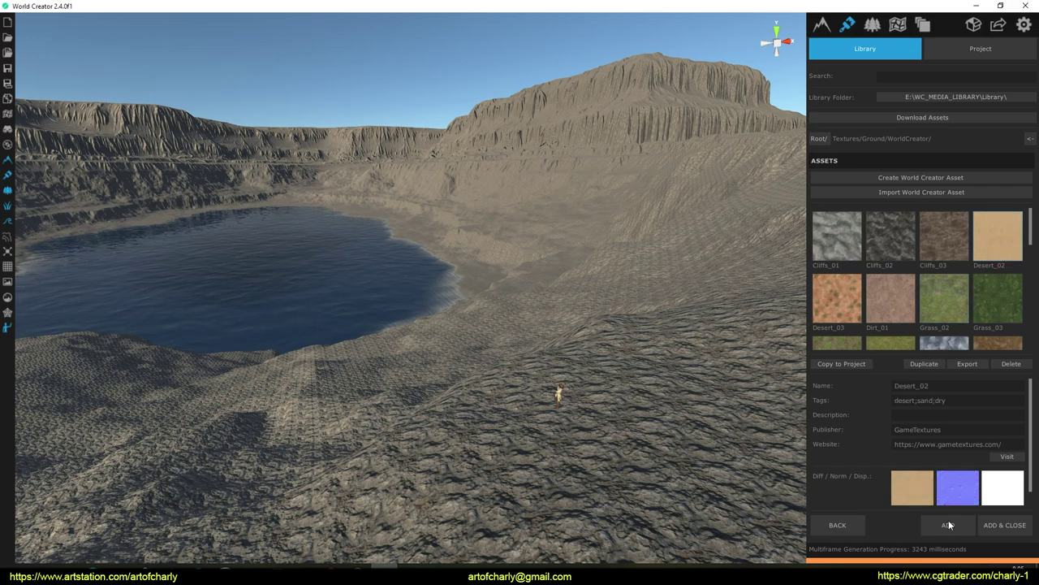
left_click(948, 525)
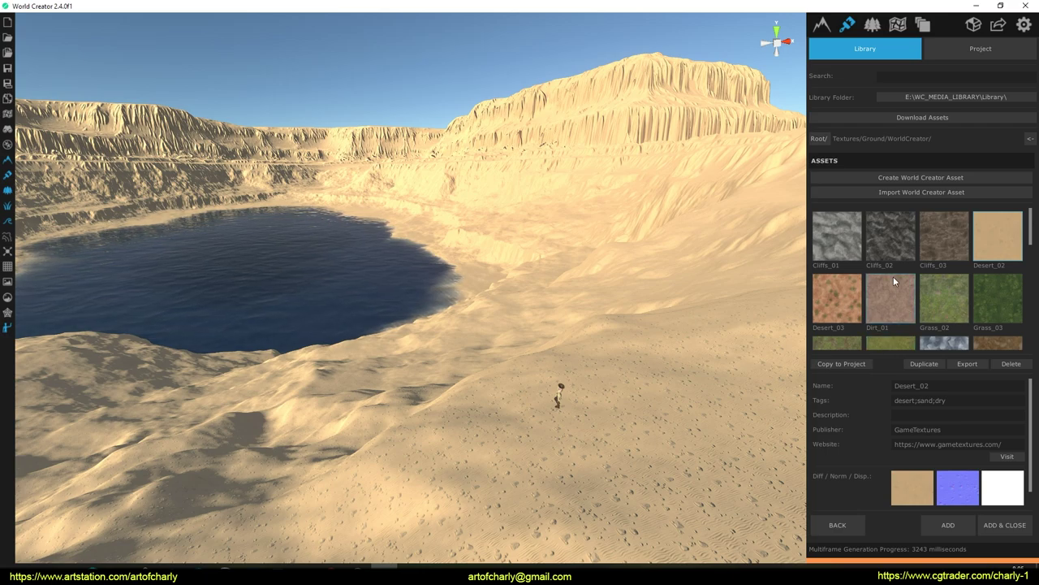
Add the Tundra_01 ground texture to the layer and return to the texture layer settings.
scroll(900, 286, "down", 2)
scroll(899, 285, "down", 3)
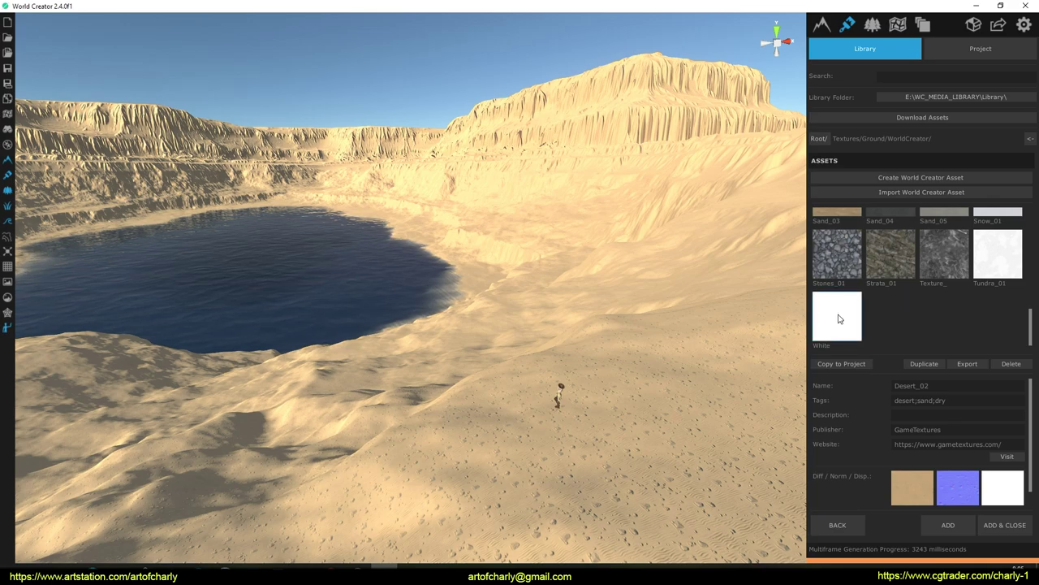
left_click(997, 253)
left_click(949, 524)
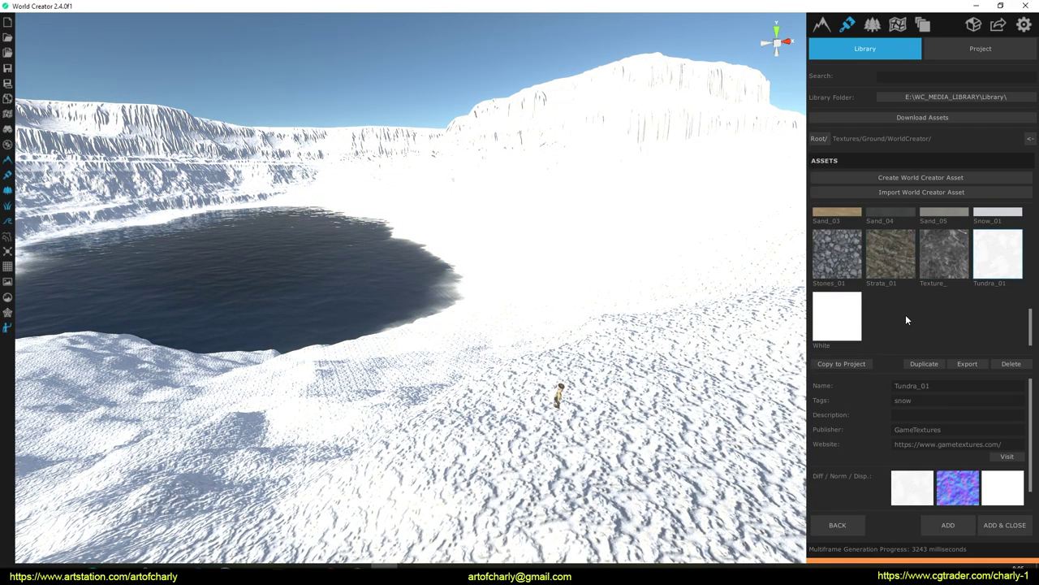
scroll(906, 285, "up", 5)
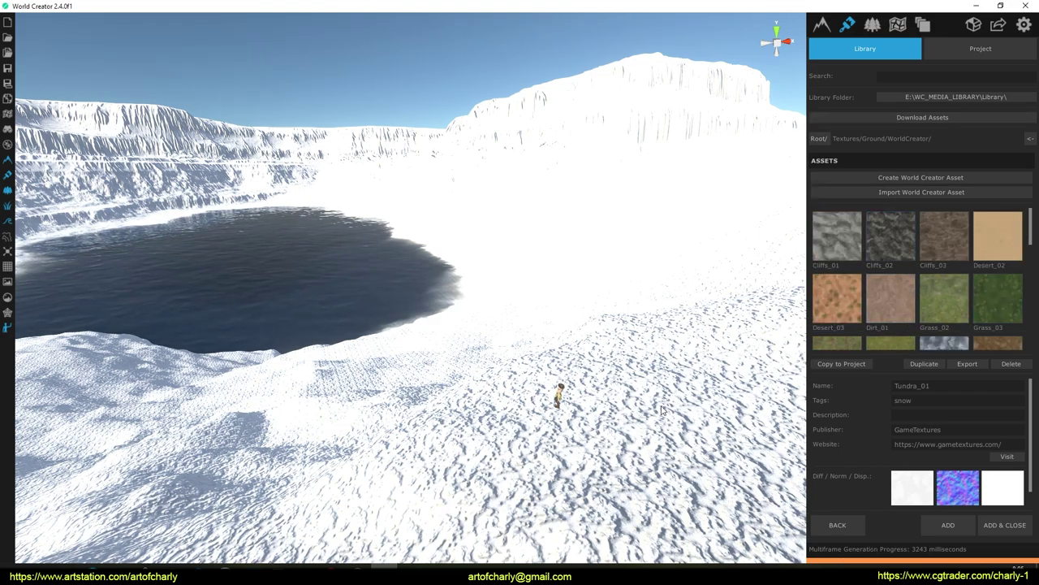
left_click(845, 524)
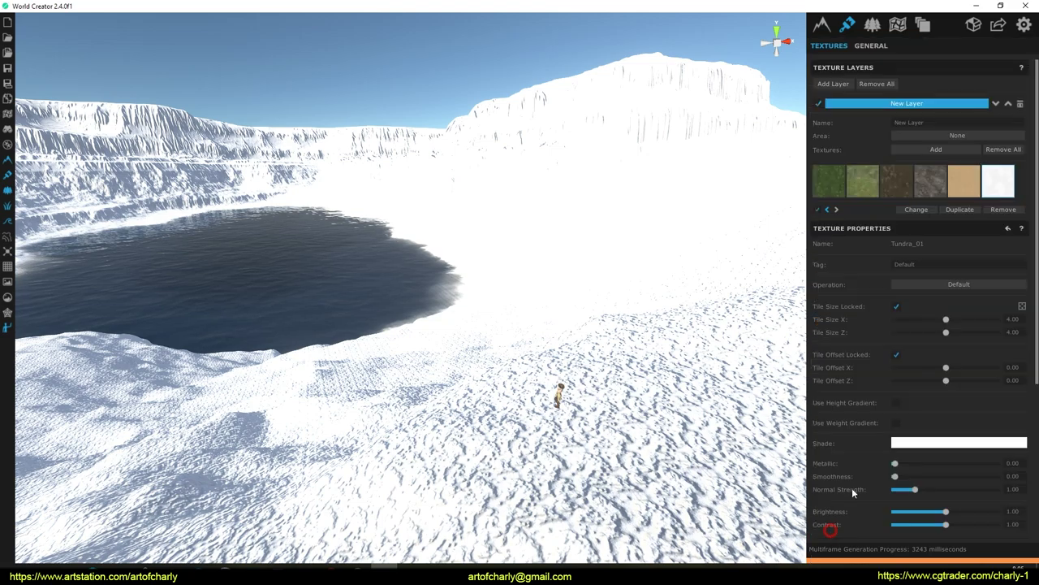
Tag the layer's textures, using grass_l1 for Grass_03, grass_2_l2 for Grass_02, ground_l3 for Mud_03 and snow_l6 for Tundra_01.
left_click(840, 180)
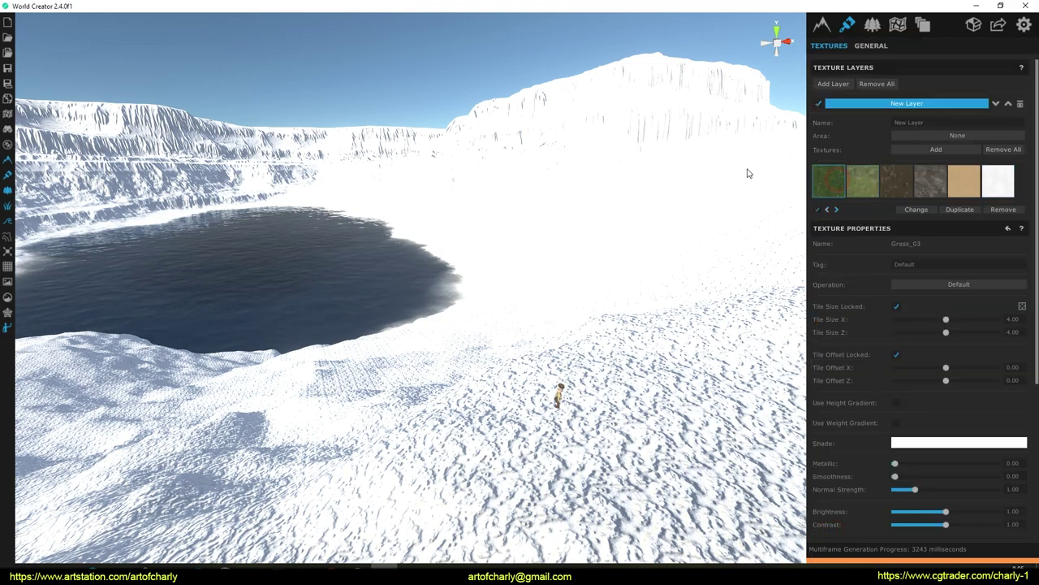
mouse_move(806, 274)
left_mouse_down()
mouse_move(932, 266)
mouse_move(842, 254)
left_mouse_up()
key("Escape")
type("l1")
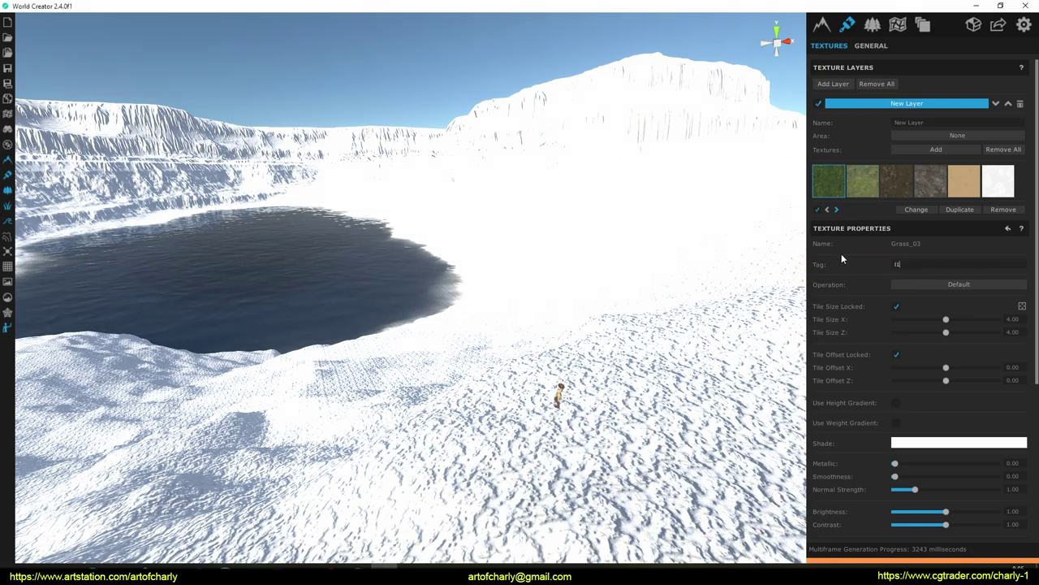
left_click(866, 189)
left_click_drag(921, 263, 901, 268)
type("l2")
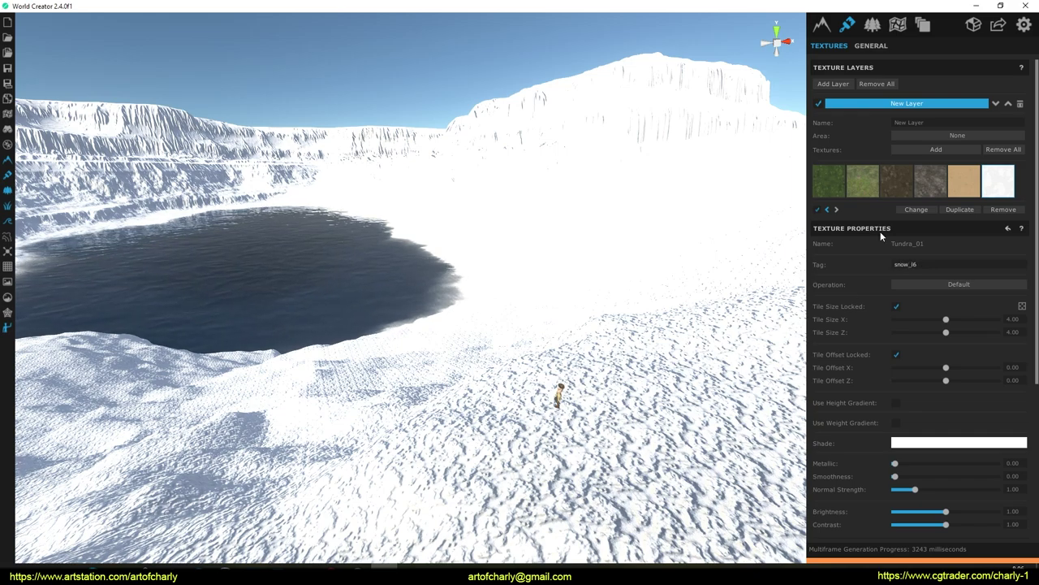
Check the texture tags, then switch off the textures above Grass_02 in the layer.
left_click(830, 180)
left_click(890, 185)
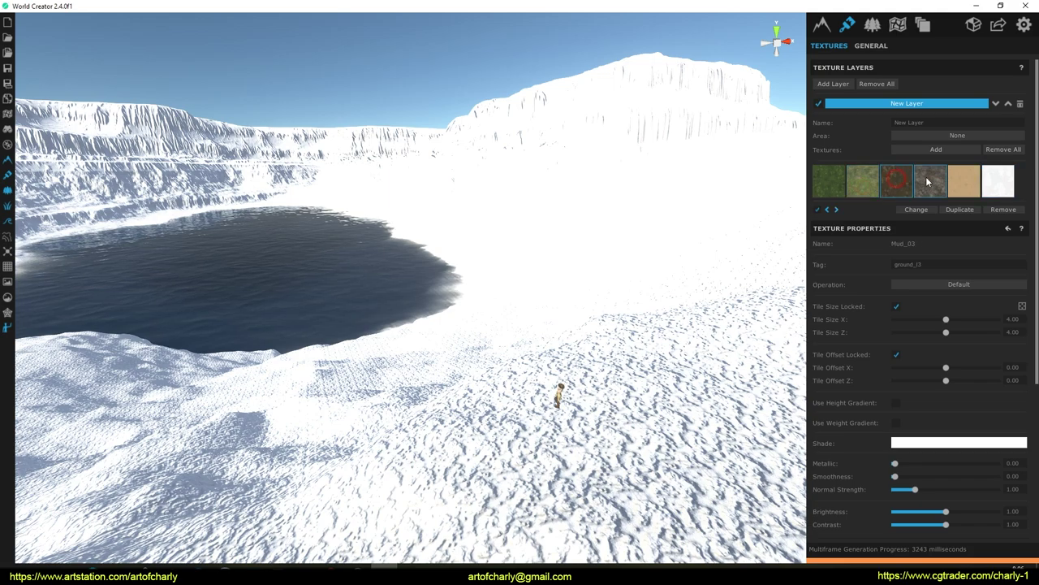
left_click(829, 180)
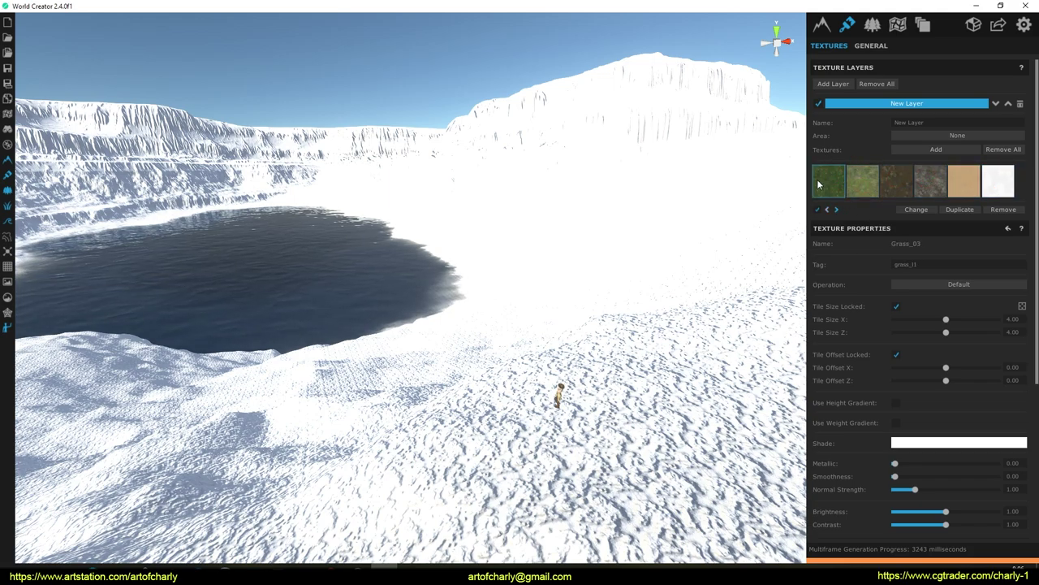
left_click(990, 182)
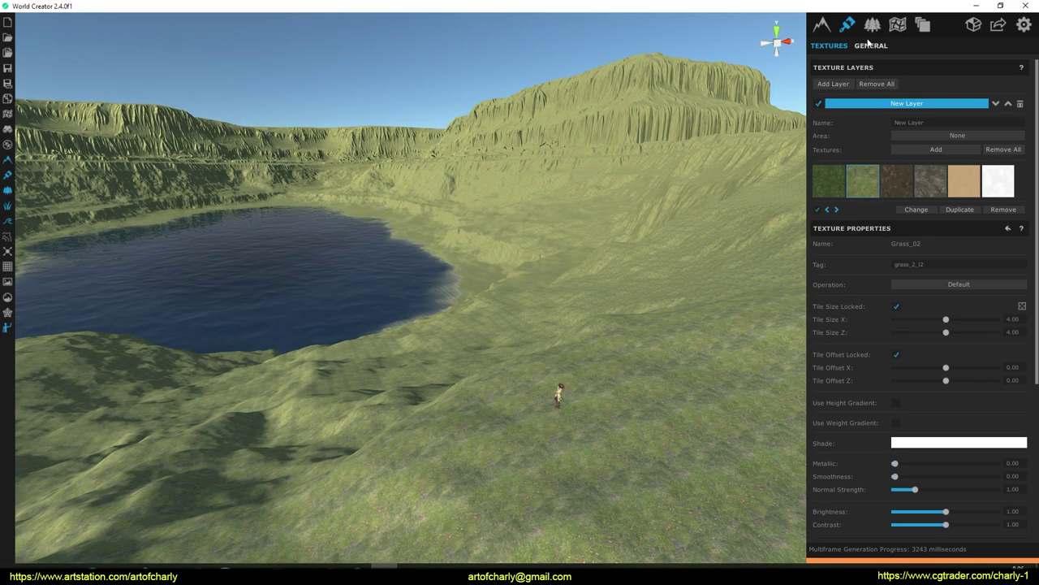
Enable Eliminate Tiling in the general texturing properties and check the grass on the slopes.
left_click(854, 46)
left_click(867, 46)
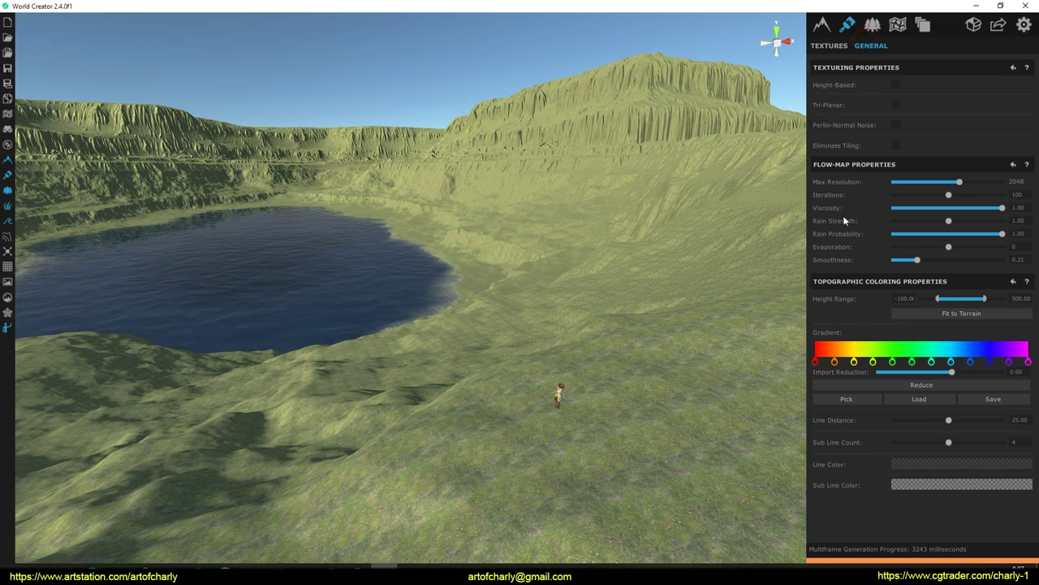
left_click(896, 146)
right_click_drag(523, 403, 764, 408)
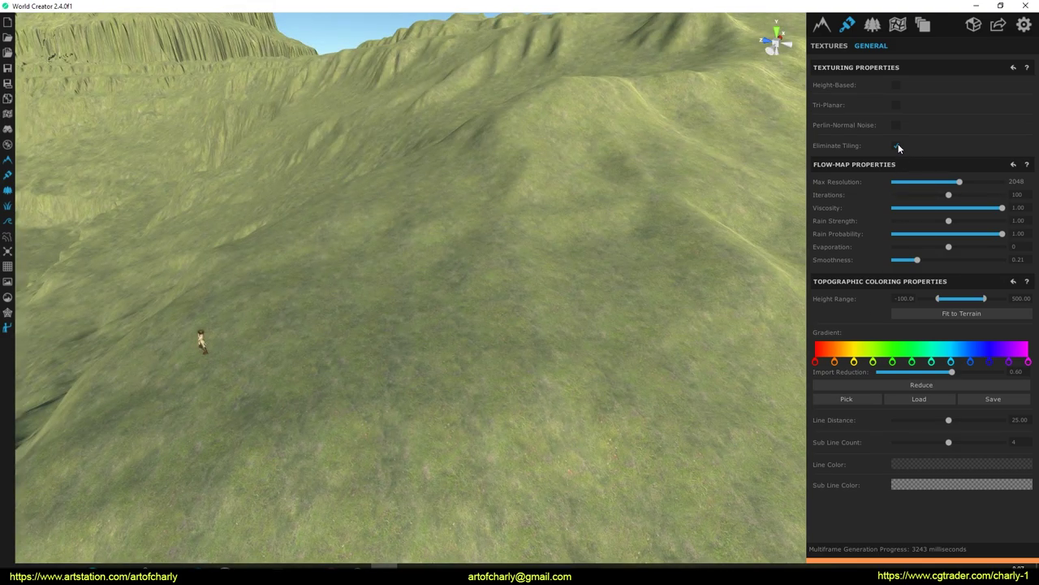
mouse_move(569, 299)
right_mouse_down()
mouse_move(410, 288)
mouse_move(568, 313)
mouse_move(565, 282)
right_mouse_up()
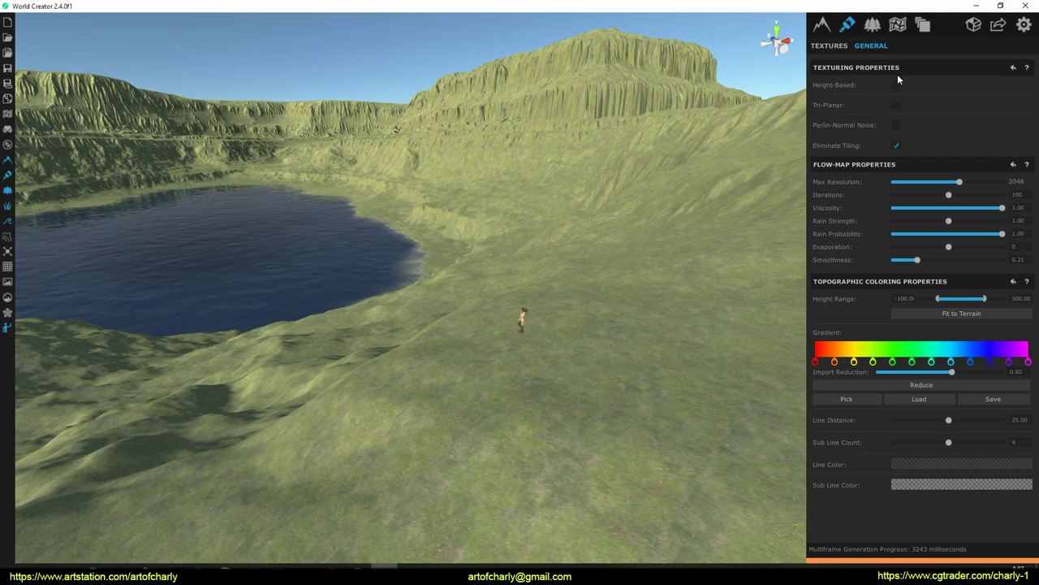
Set the Grass_02 distribution to Convex cavity with 9 steps, step size 9.05 and strength 2.95.
left_click(829, 46)
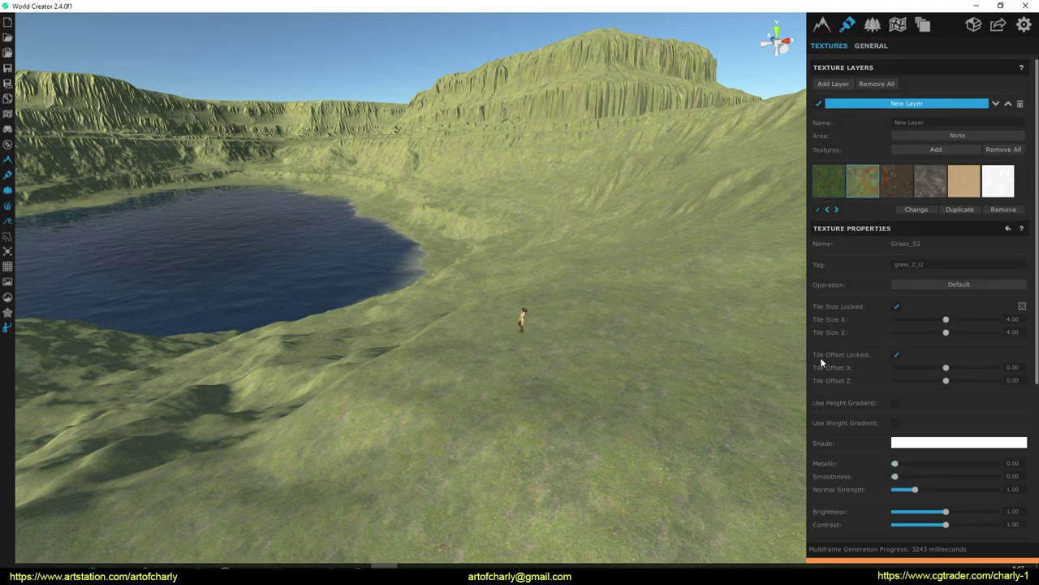
scroll(853, 308, "down", 5)
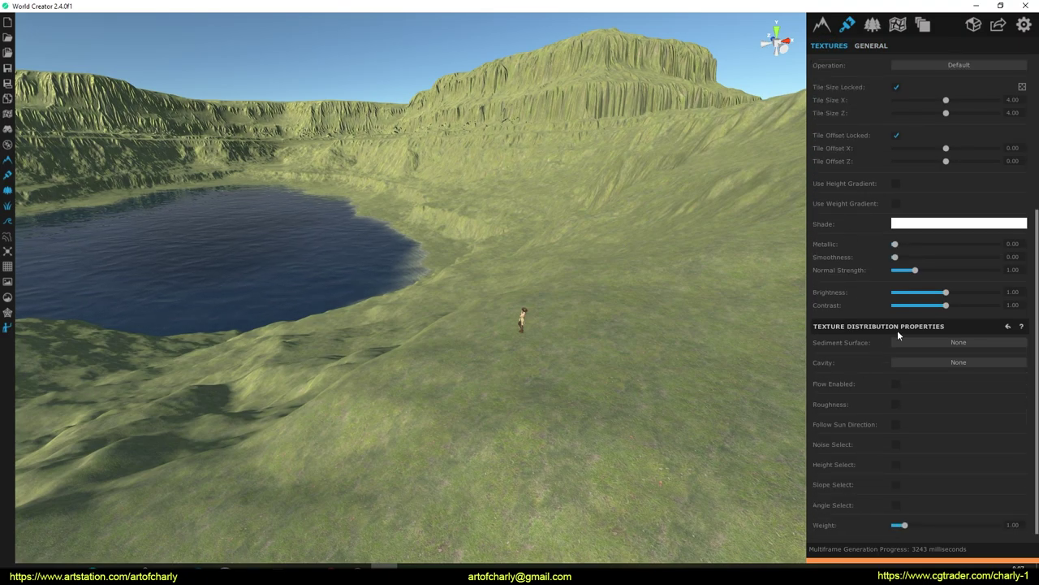
key("ctrl+2")
left_click_drag(799, 375, 968, 375)
left_click_drag(968, 375, 799, 377)
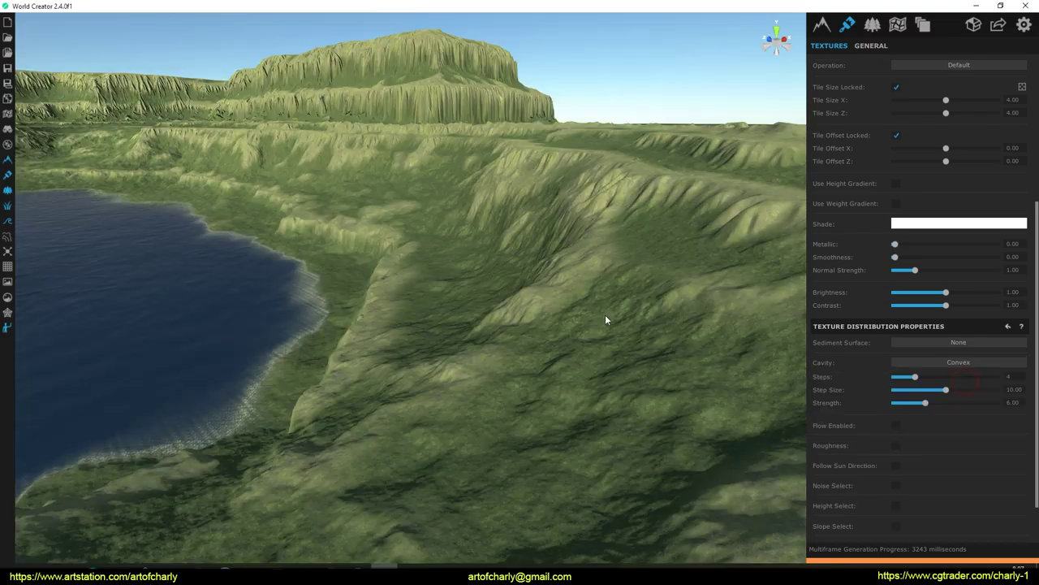
right_click_drag(566, 325, 599, 331)
mouse_move(914, 376)
left_mouse_down()
mouse_move(951, 377)
mouse_move(893, 376)
mouse_move(951, 371)
mouse_move(978, 391)
mouse_move(909, 404)
left_mouse_up()
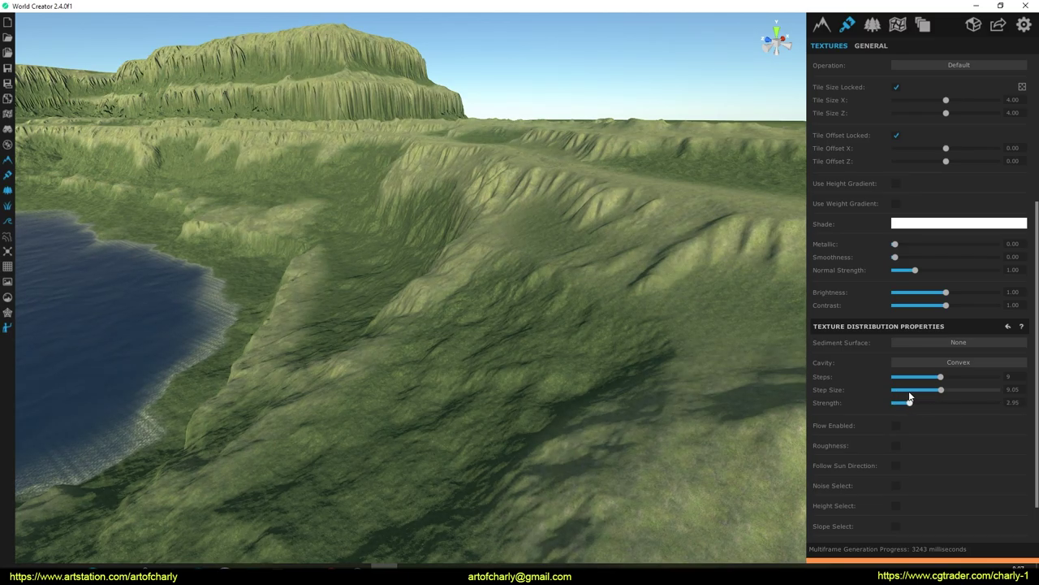
Examine the convex grass distribution across the whole terrain and around the lake.
scroll(548, 350, "up", 3)
scroll(549, 348, "down", 10)
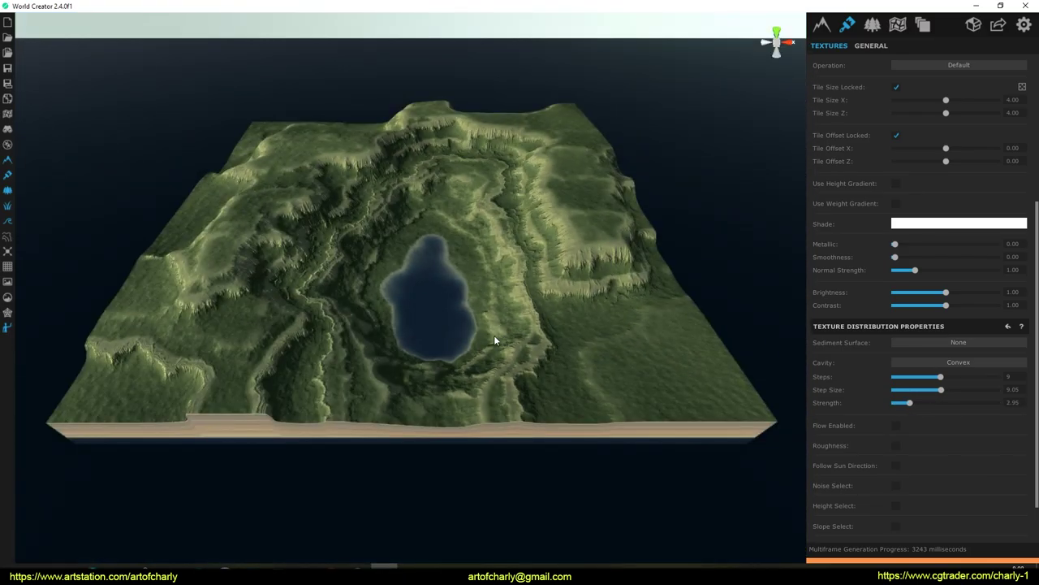
right_click_drag(429, 345, 489, 338)
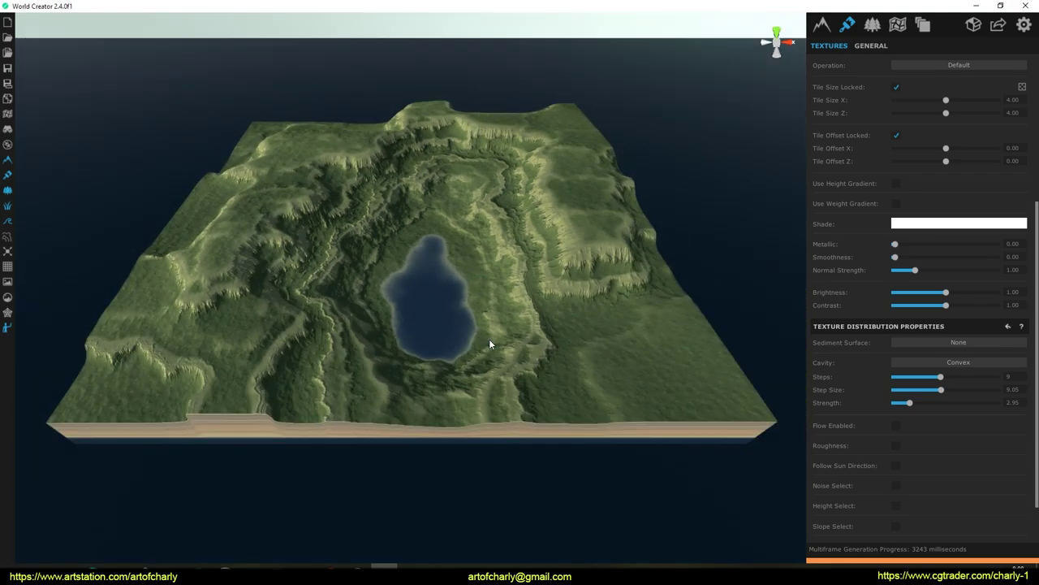
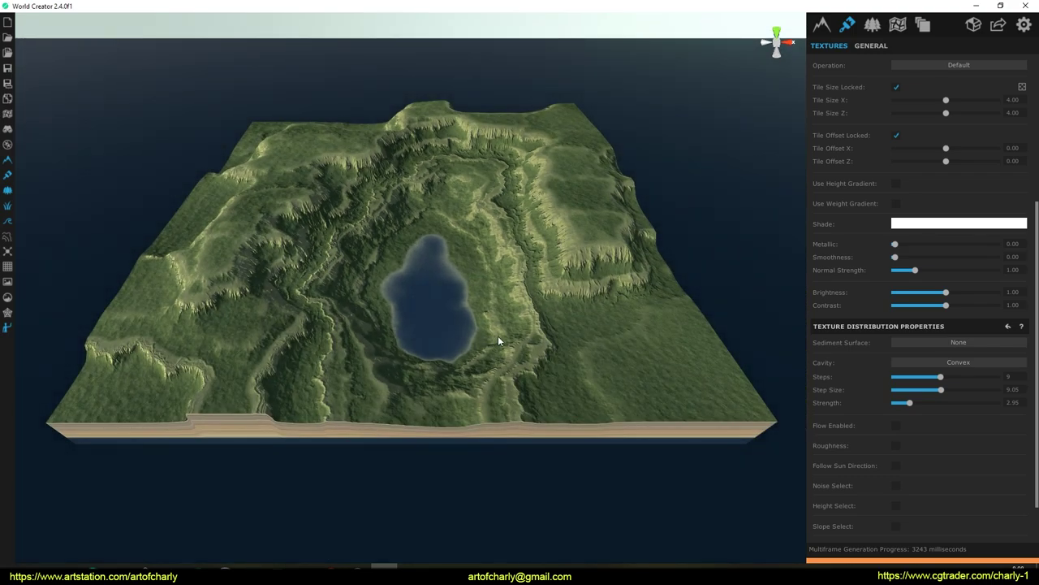
scroll(389, 313, "up", 5)
right_click_drag(405, 331, 459, 291)
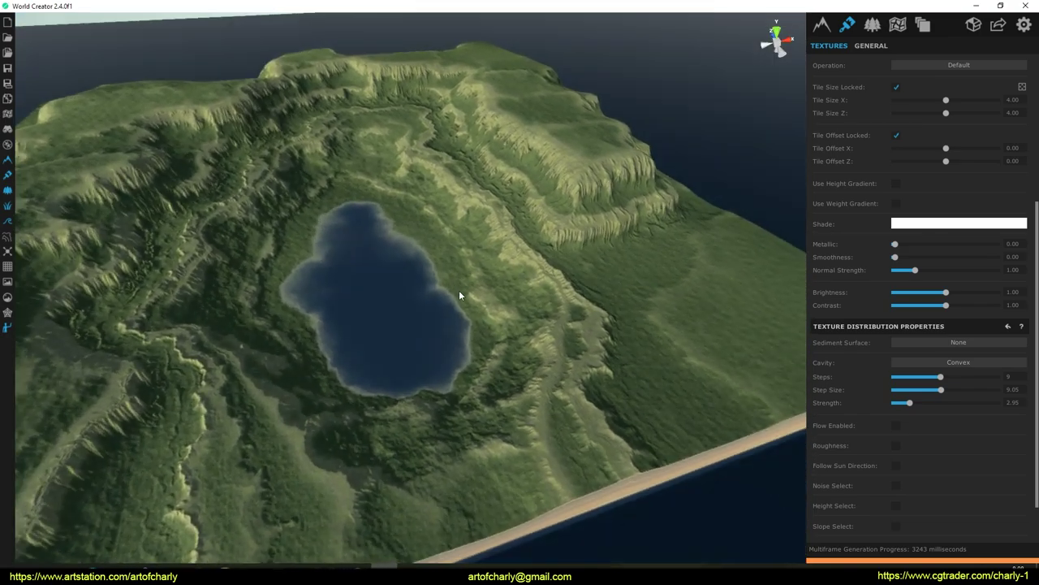
scroll(867, 268, "up", 3)
Enable Height Select for the Grass_02 texture and lower the upper limit of its height range.
scroll(852, 307, "down", 3)
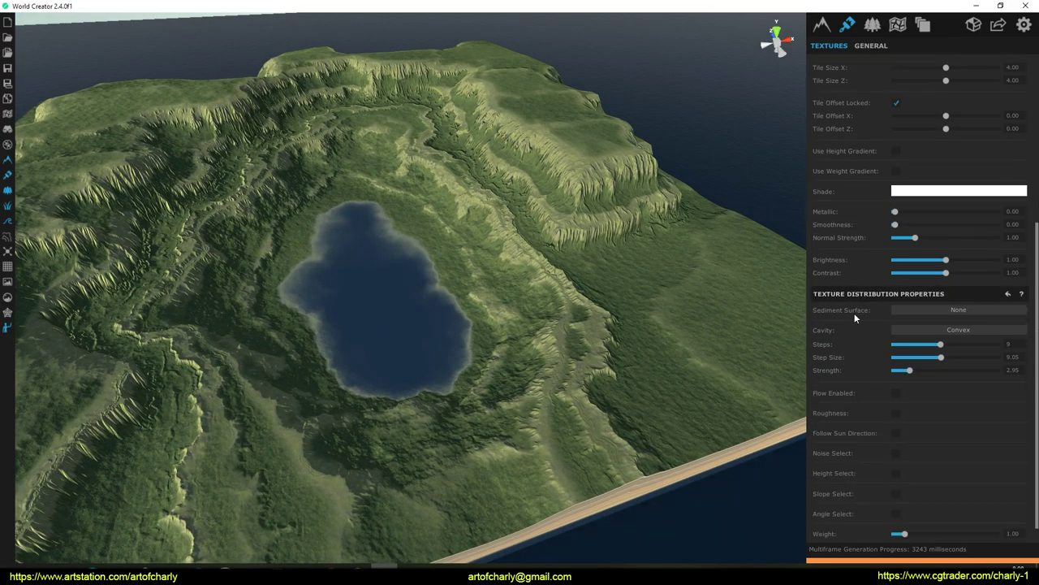
left_click(897, 463)
left_click_drag(988, 491, 710, 455)
Enable Height Select for the Grass_03 texture and set its height range from -500 to 59.56.
scroll(967, 258, "up", 6)
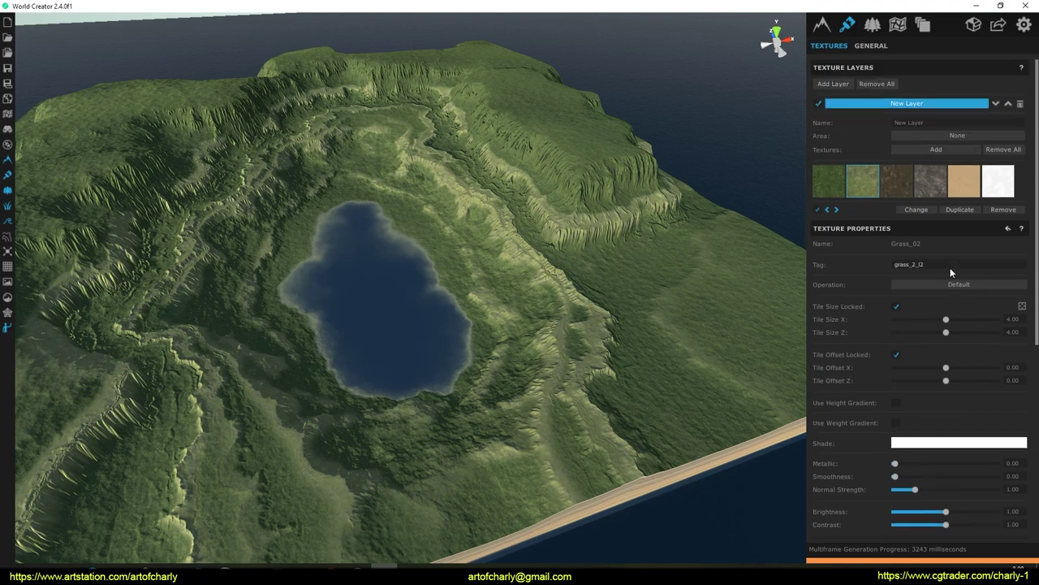
scroll(882, 376, "down", 6)
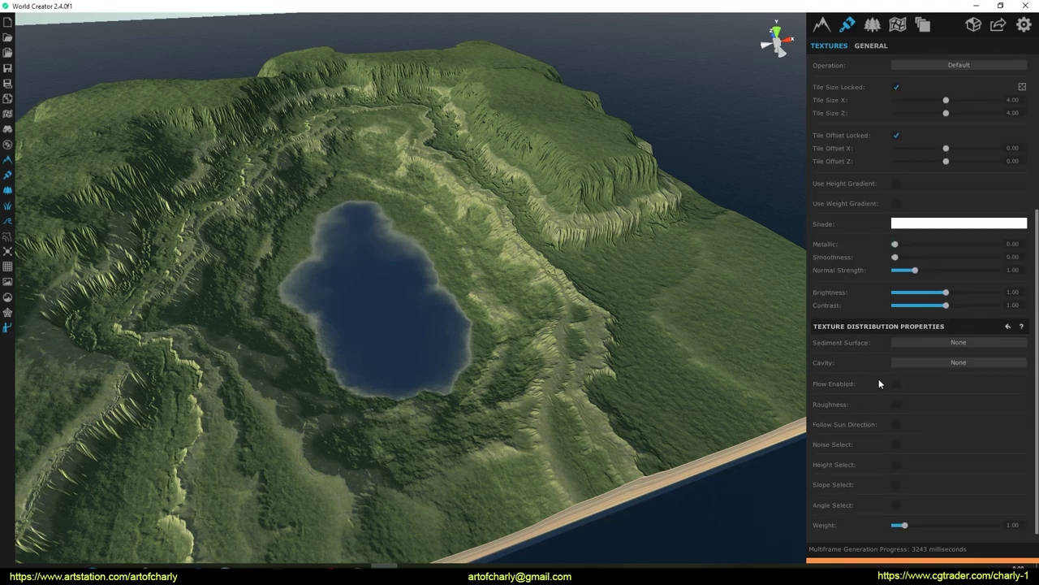
left_click(896, 464)
left_click_drag(985, 489, 965, 490)
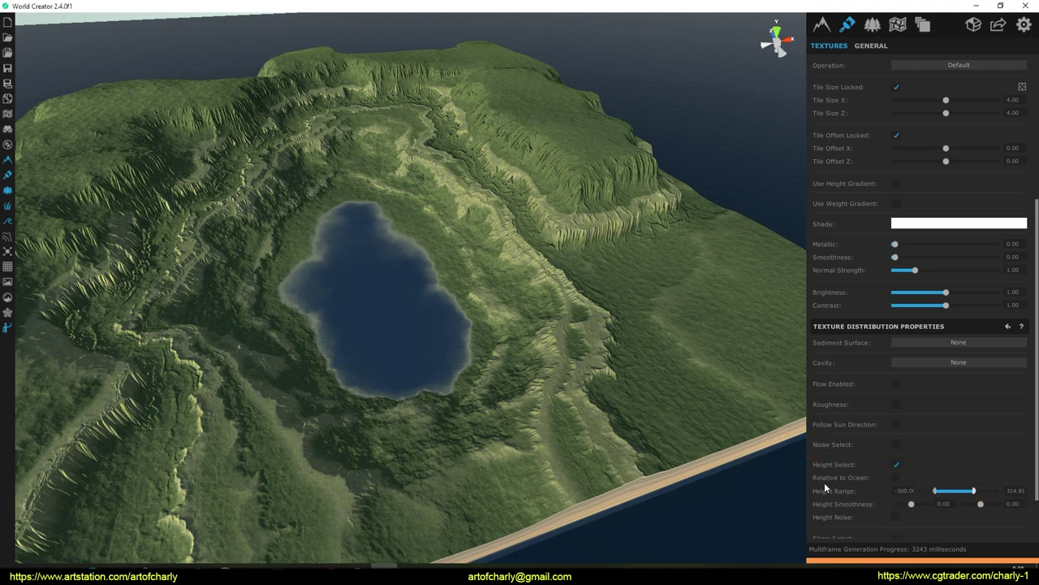
left_click_drag(699, 483, 651, 475)
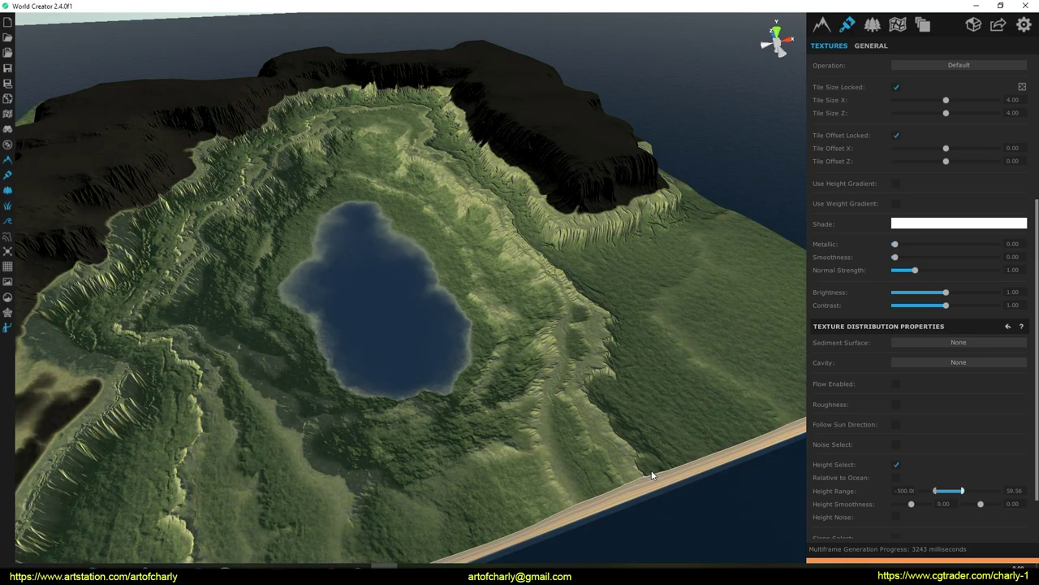
right_click_drag(592, 316, 627, 246)
key("w")
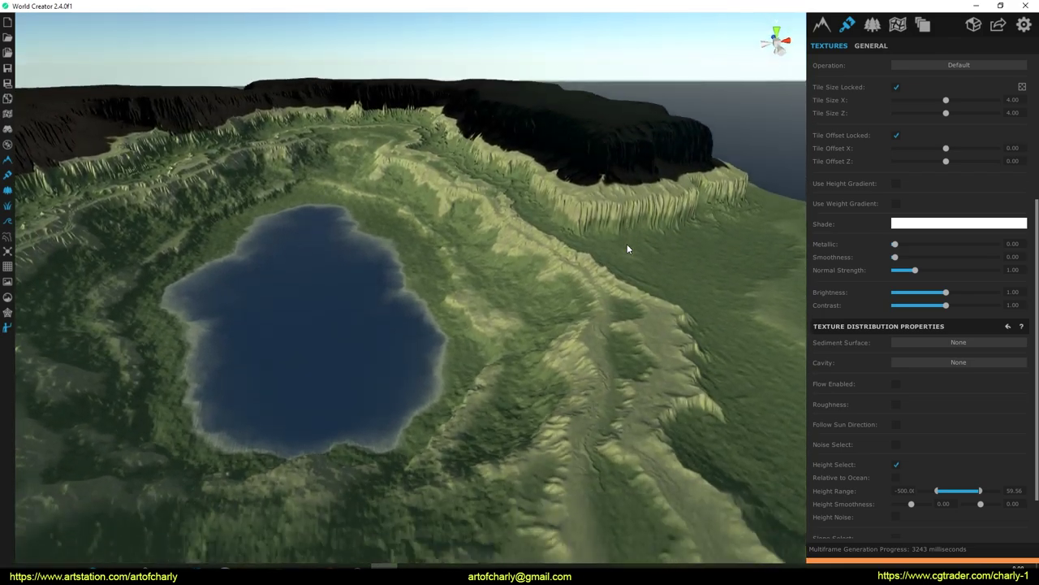
Lower the upper height limit to -27.67 for the Grass_03 texture and to about -24 for the Grass_02 texture.
key("q")
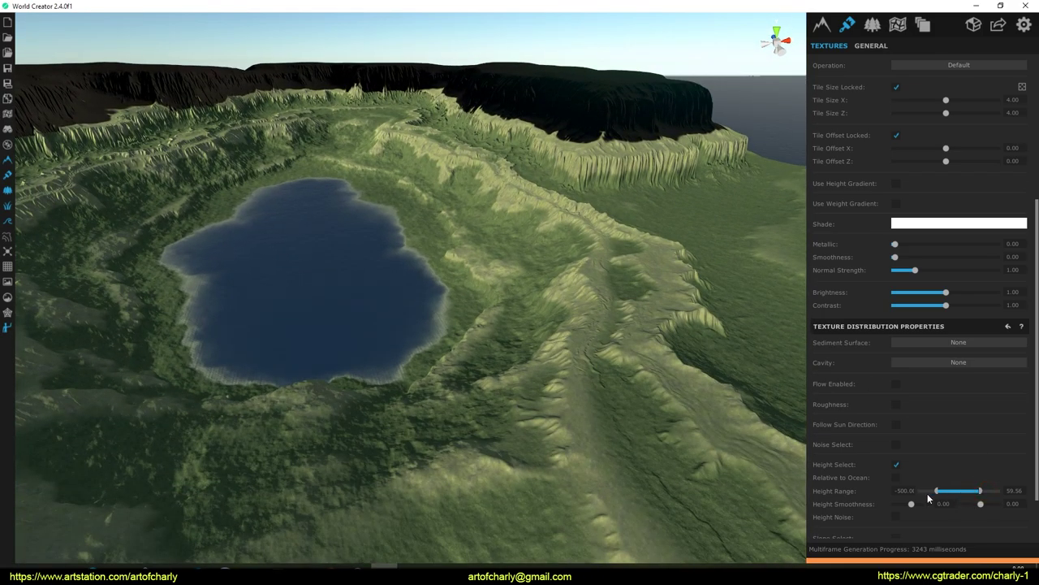
left_click_drag(981, 493, 908, 487)
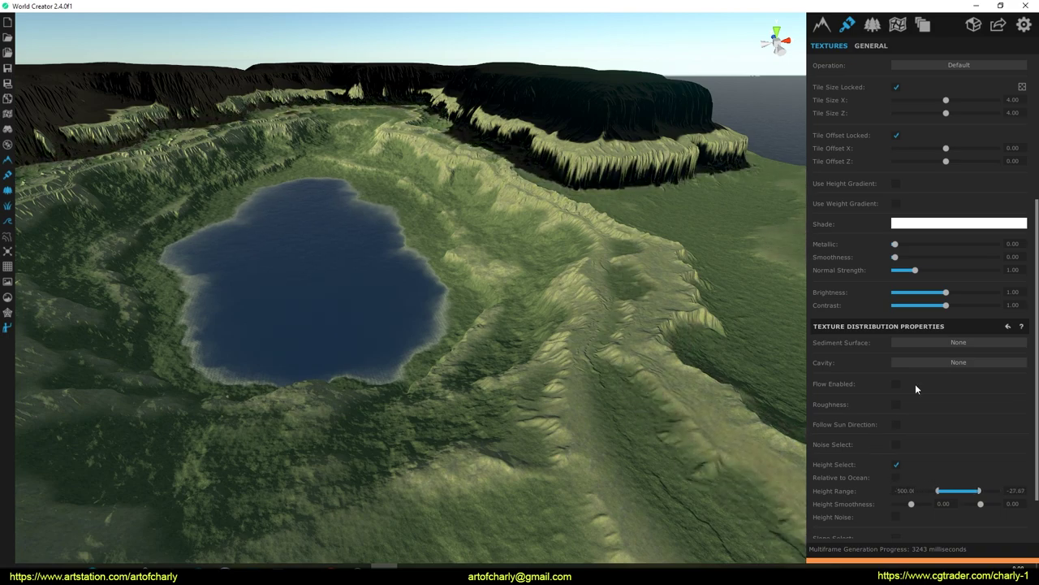
scroll(853, 246, "up", 4)
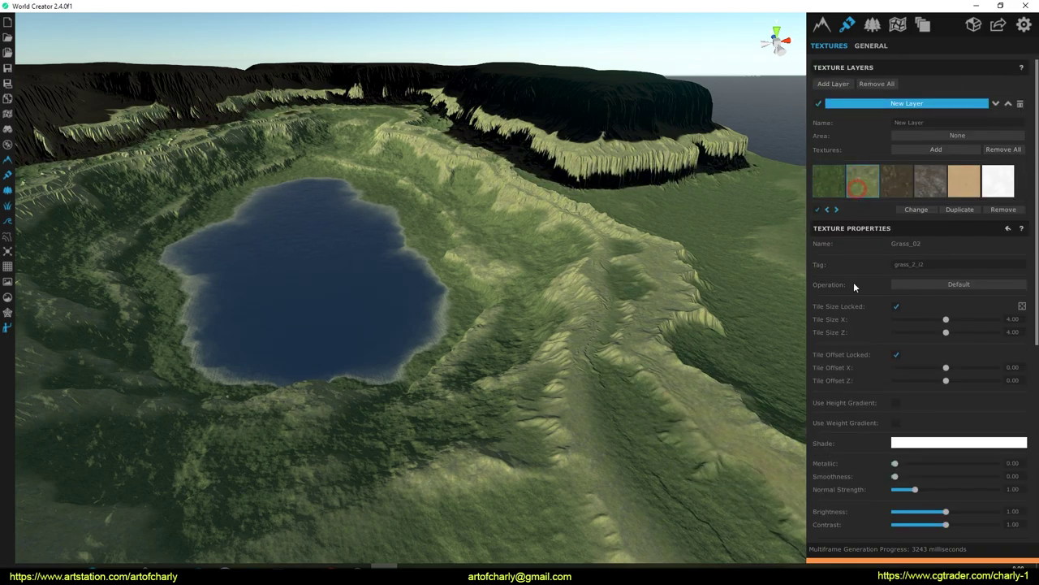
scroll(852, 260, "down", 5)
left_click_drag(980, 438, 972, 438)
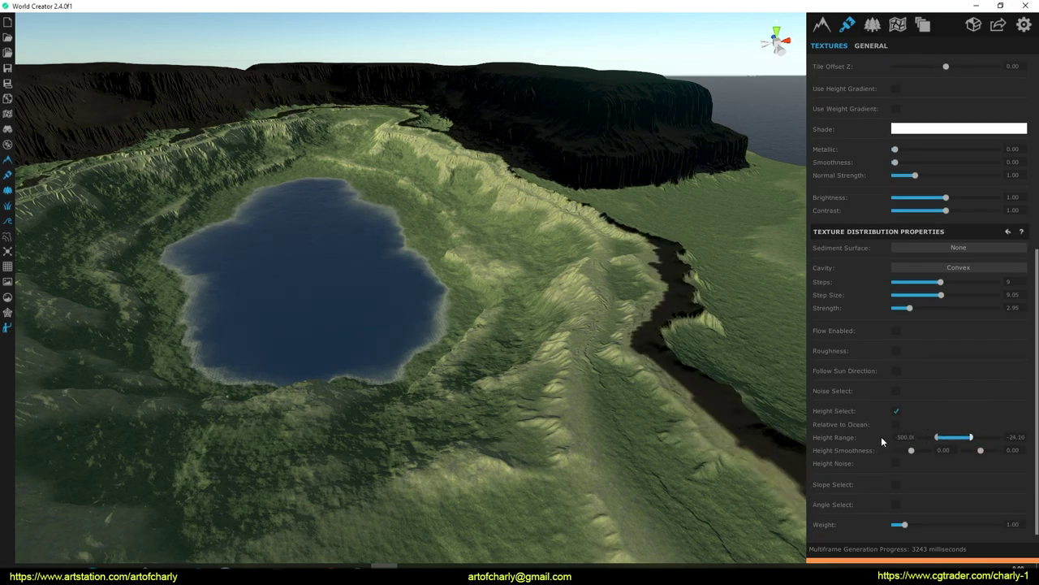
Set the Grass_03 height smoothness to 16.23 at the lower limit and 27.04 at the upper limit.
scroll(877, 260, "up", 4)
scroll(875, 256, "up", 5)
left_click(832, 180)
scroll(909, 365, "down", 8)
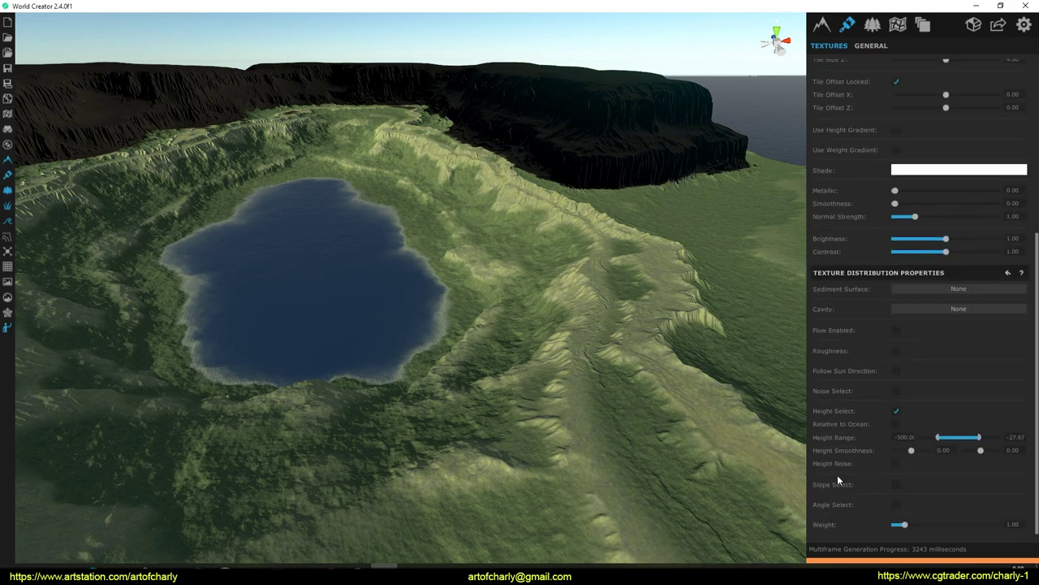
left_click(980, 450)
left_click_drag(912, 450, 956, 450)
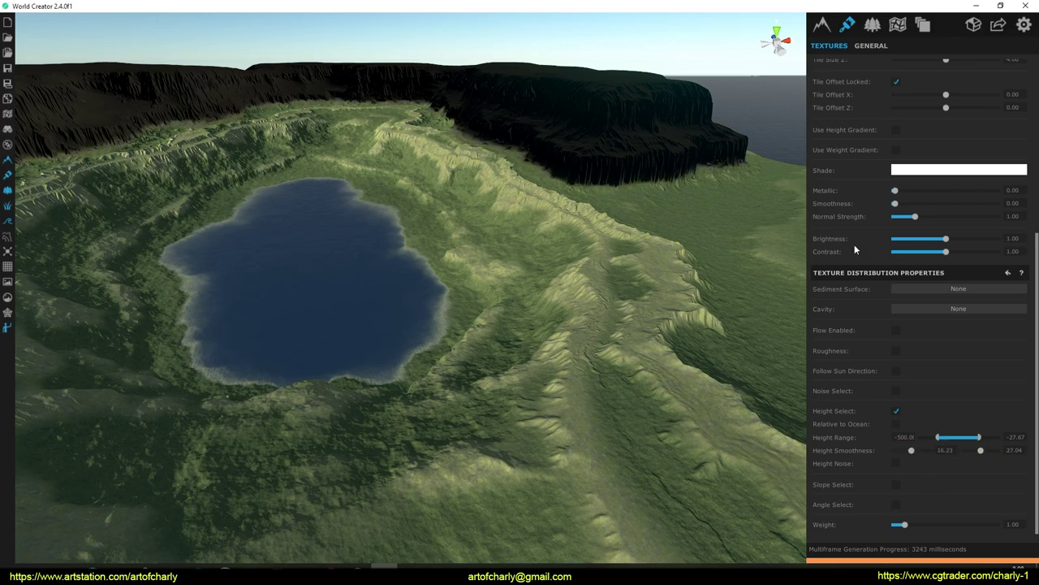
Enable the Mud_03 texture in the texture layer.
scroll(852, 243, "up", 6)
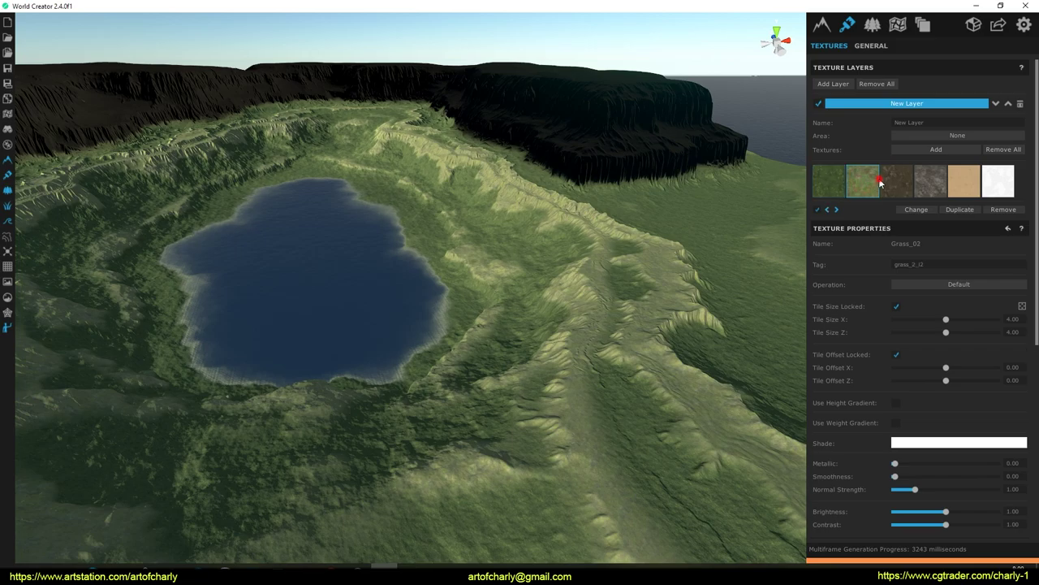
left_click(892, 180)
left_click(818, 209)
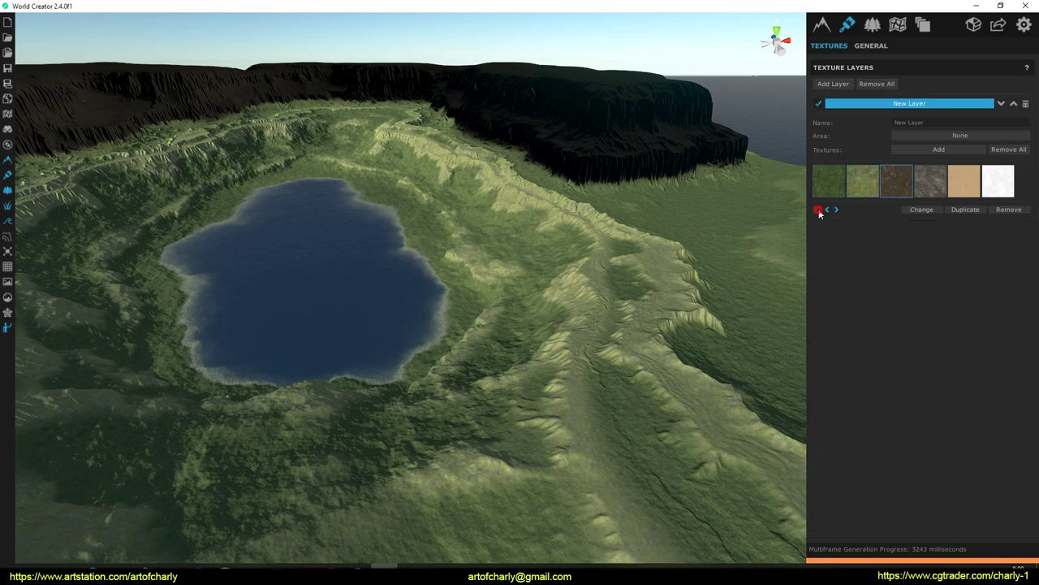
Enable Height Select for Mud_03 with a range from -28.10 to 500 and height smoothness of 12.41 and 16.86.
right_click_drag(583, 307, 637, 227)
key("w")
key("w")
key("w")
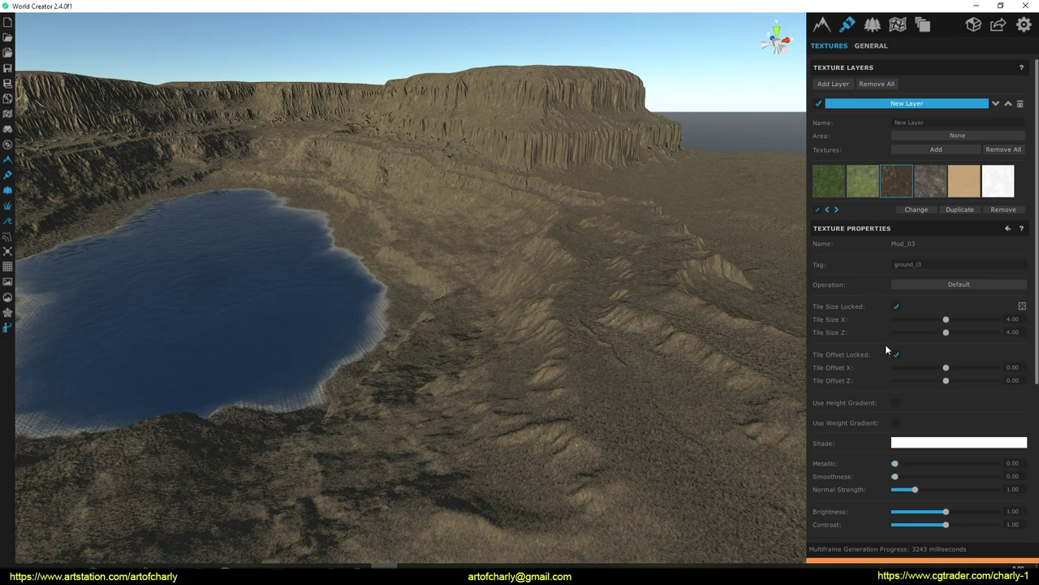
scroll(868, 318, "down", 4)
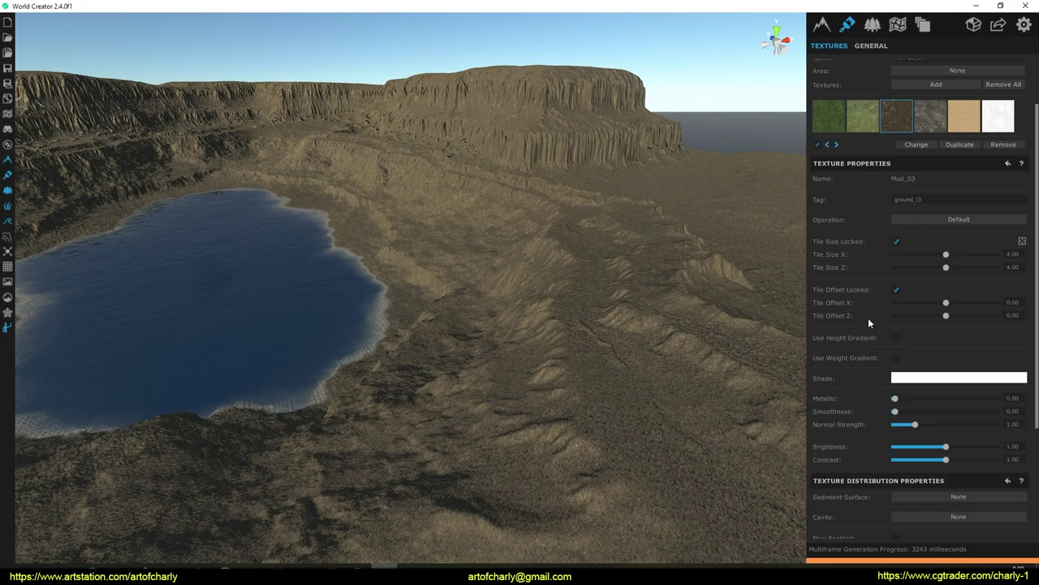
scroll(868, 321, "down", 3)
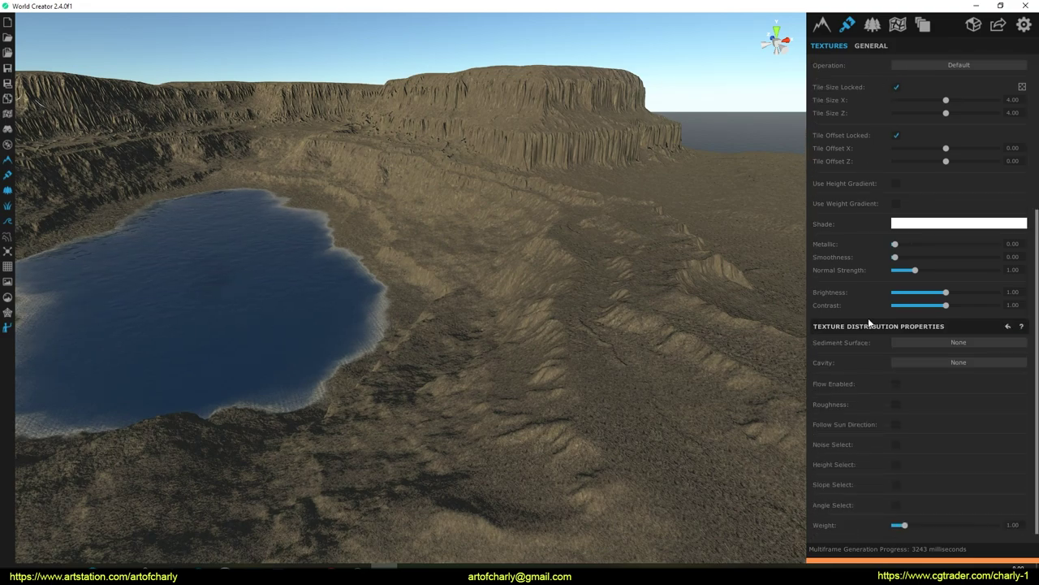
left_click(895, 466)
left_click_drag(934, 439, 955, 437)
right_click_drag(622, 275, 530, 244)
left_click_drag(981, 450, 929, 450)
right_click_drag(407, 281, 460, 277)
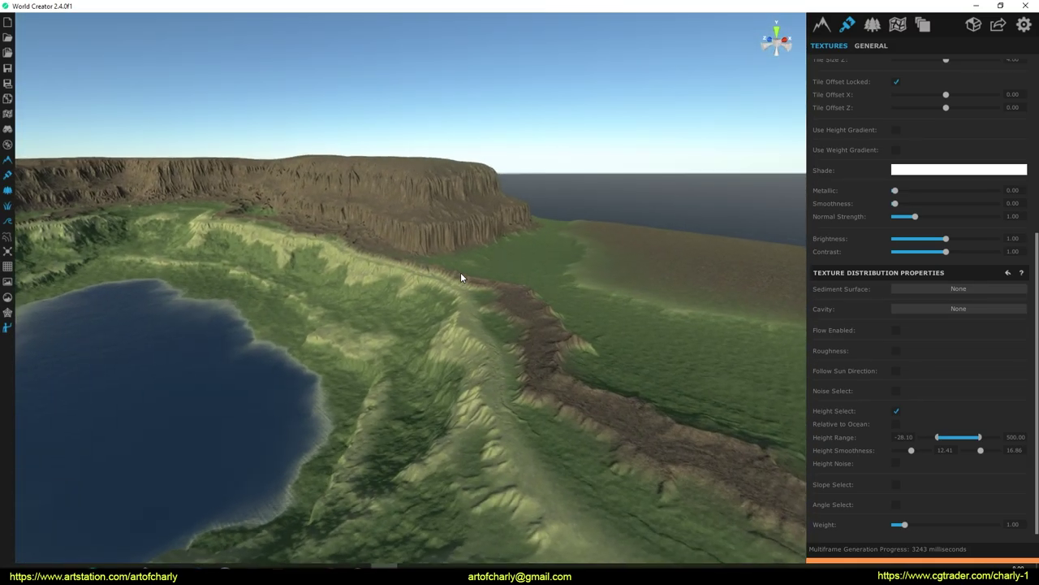
Enable the Rock_04 texture and distribute it by Roughness with 7 steps, step size 7.00 and strength 5.00.
scroll(913, 235, "up", 5)
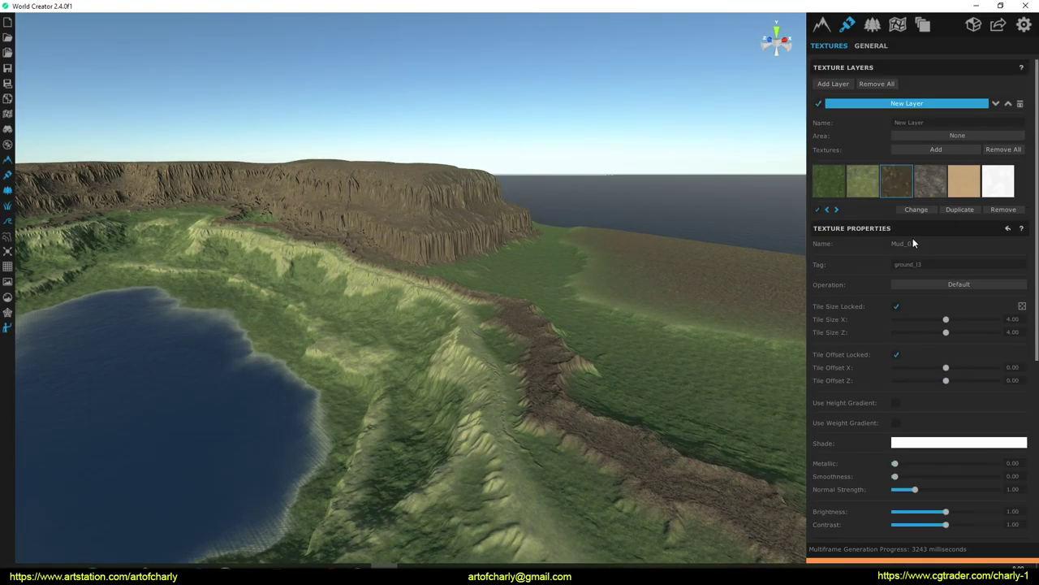
left_click(927, 189)
right_click_drag(418, 310, 364, 314)
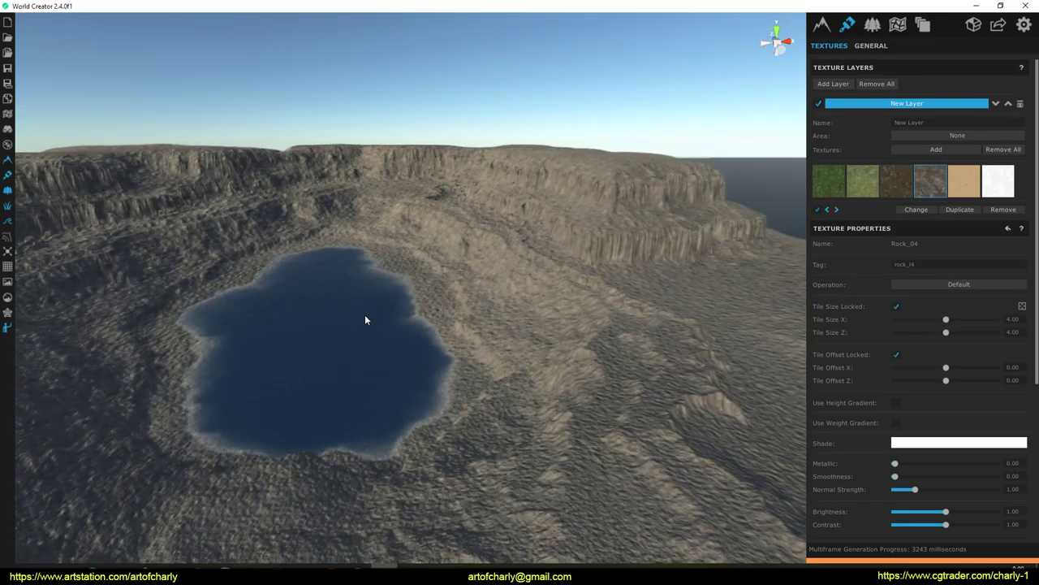
scroll(901, 284, "down", 5)
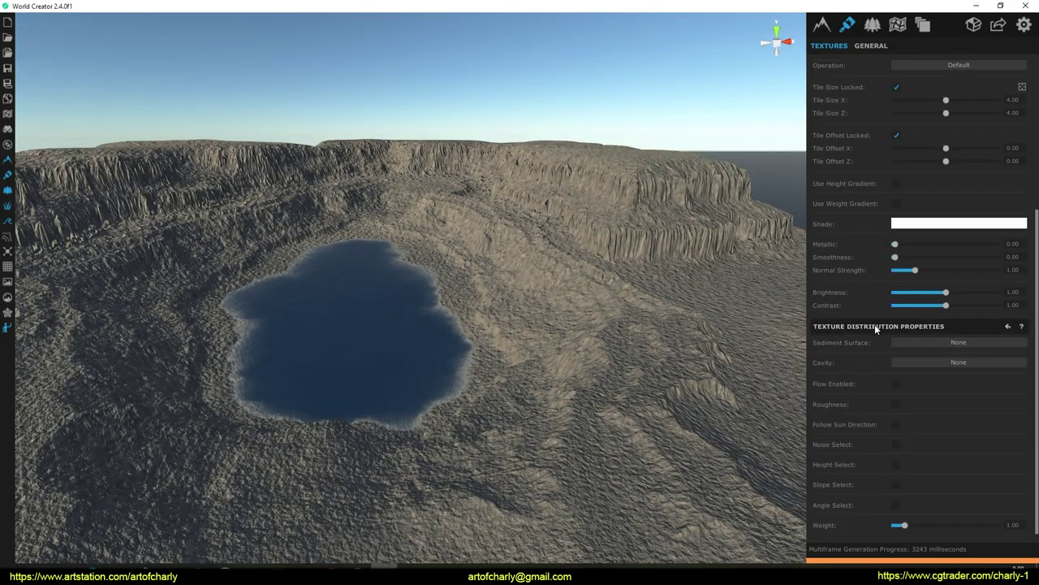
left_click(896, 405)
right_click_drag(367, 316, 506, 326)
key("w")
right_click_drag(608, 367, 582, 345)
key("w")
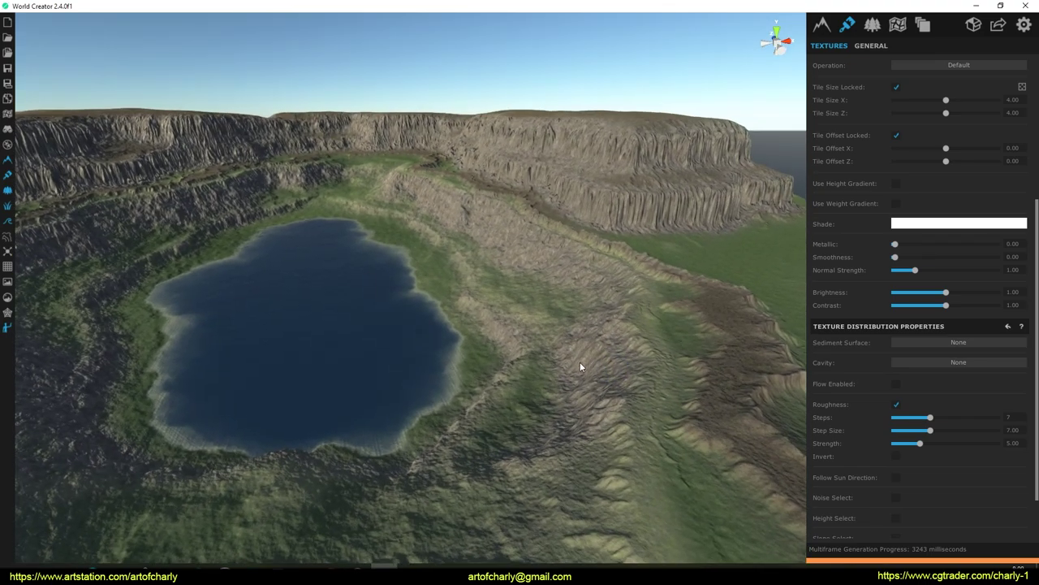
Enable Height Select for the Rock_04 texture and raise its lower height limit to about -122.4.
scroll(563, 411, "down", 3)
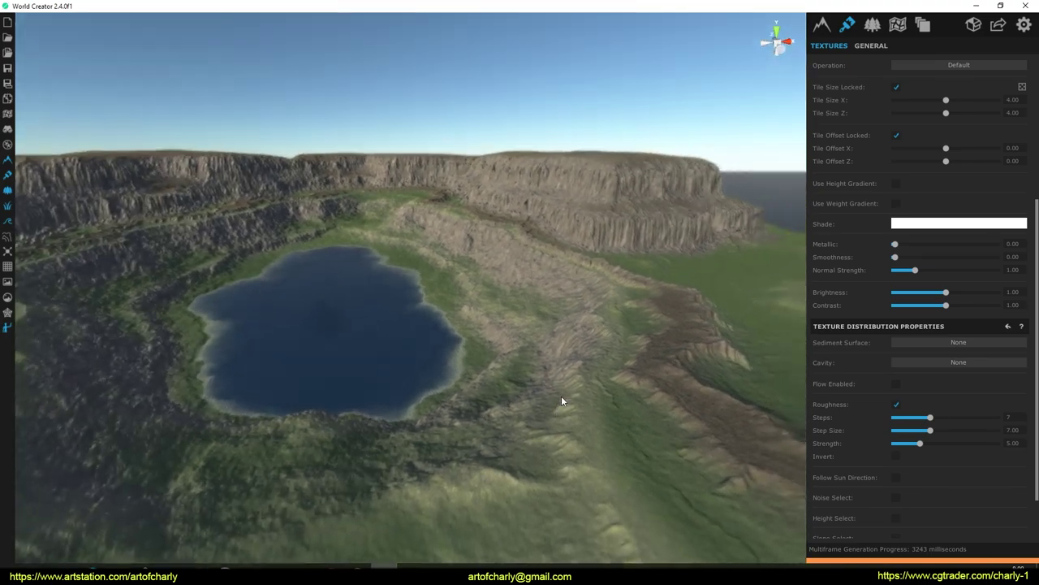
scroll(866, 436, "down", 2)
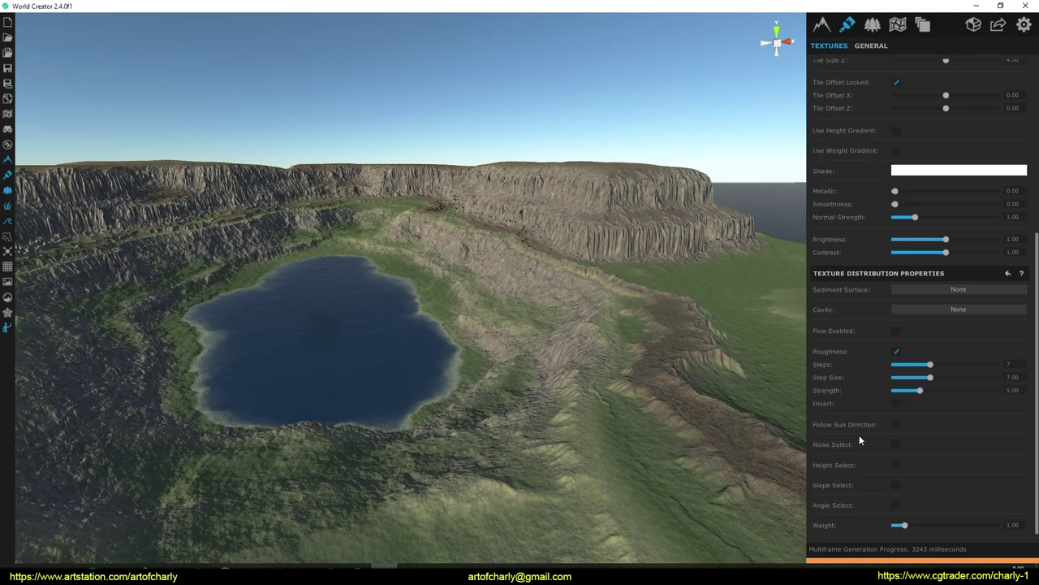
left_click(897, 466)
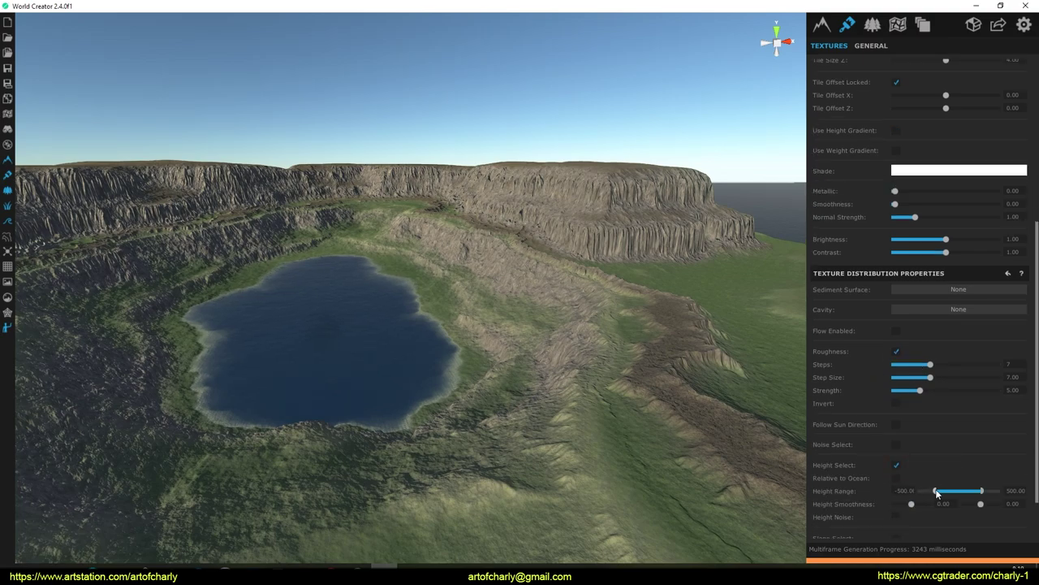
left_click_drag(944, 493, 952, 490)
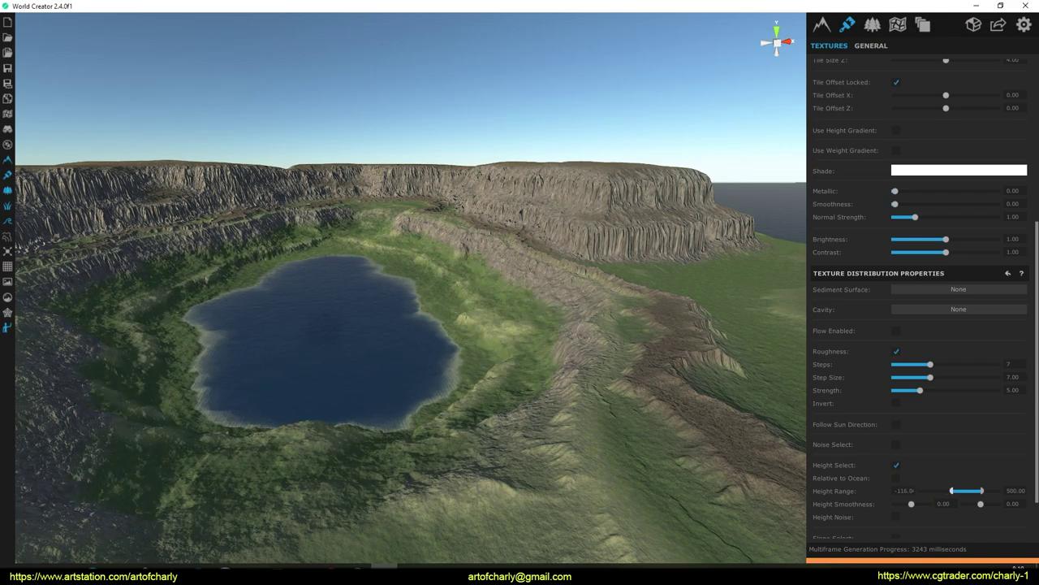
Examine the rock coverage on the cliffs, the ridge and the slopes around the lake.
left_click_drag(300, 288, 658, 290)
scroll(657, 286, "up", 5)
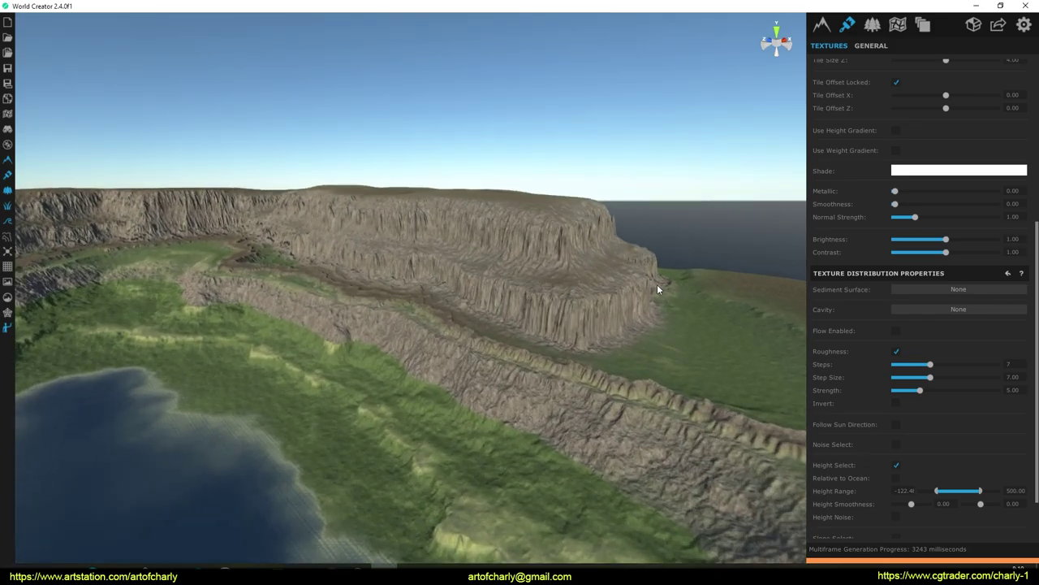
scroll(661, 295, "up", 3)
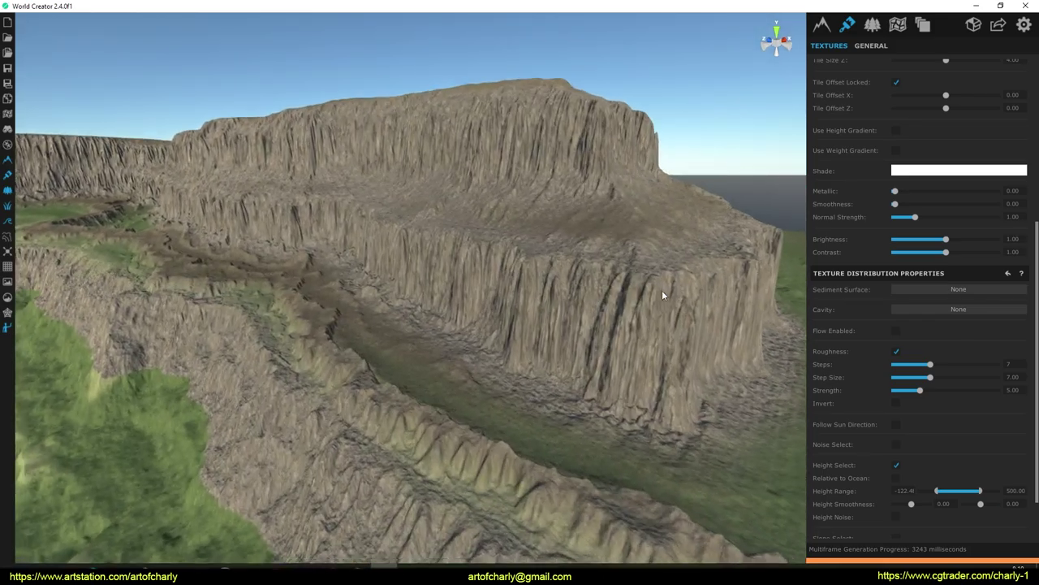
scroll(662, 294, "up", 2)
scroll(662, 290, "down", 6)
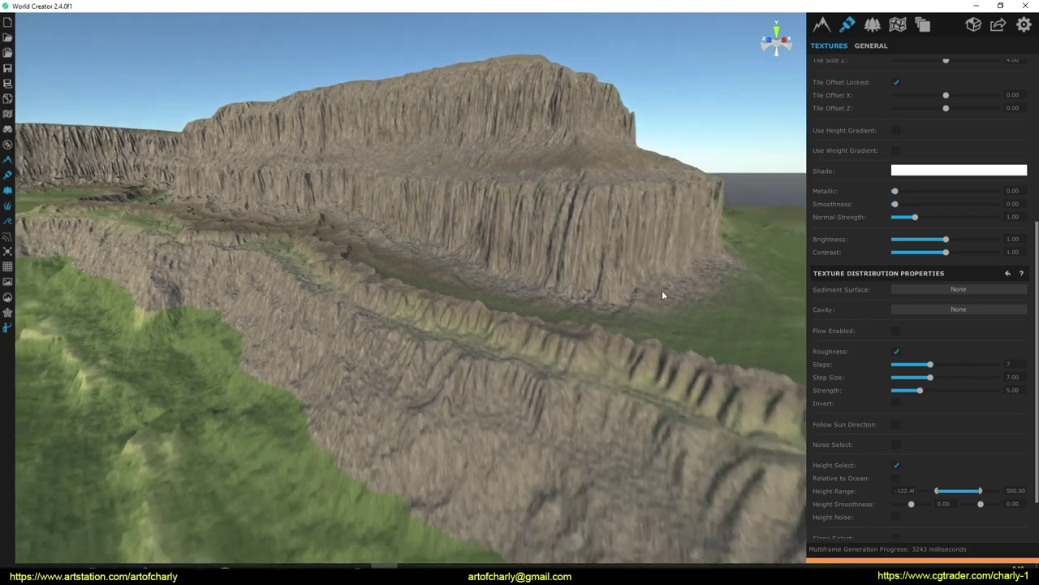
scroll(635, 334, "down", 6)
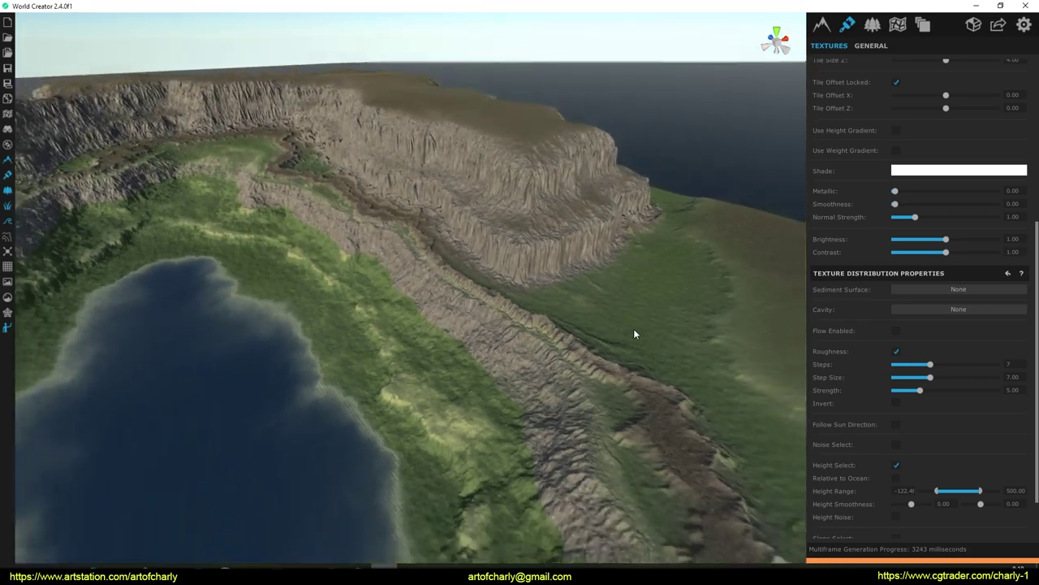
scroll(527, 299, "up", 2)
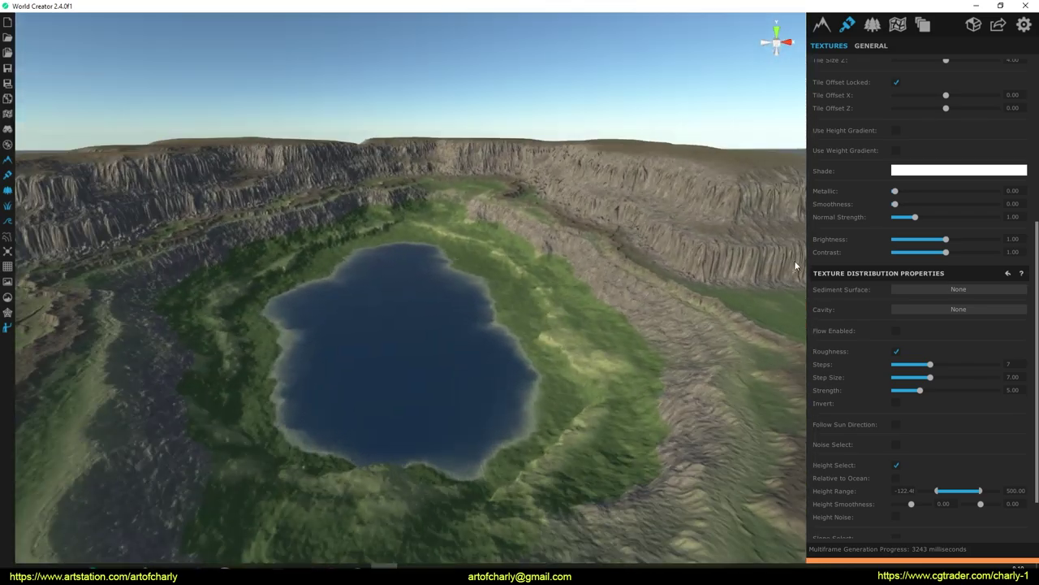
Enable the sand texture in the texture layer.
scroll(845, 227, "up", 5)
left_click(961, 189)
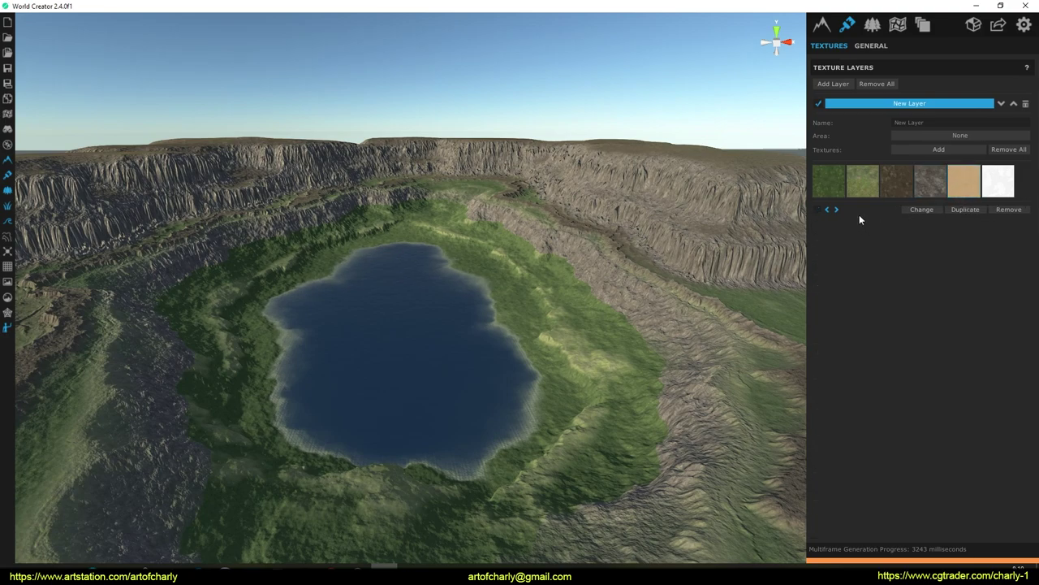
left_click(817, 212)
Enable Height Select for the sand texture and make its height range relative to the ocean.
scroll(836, 301, "down", 5)
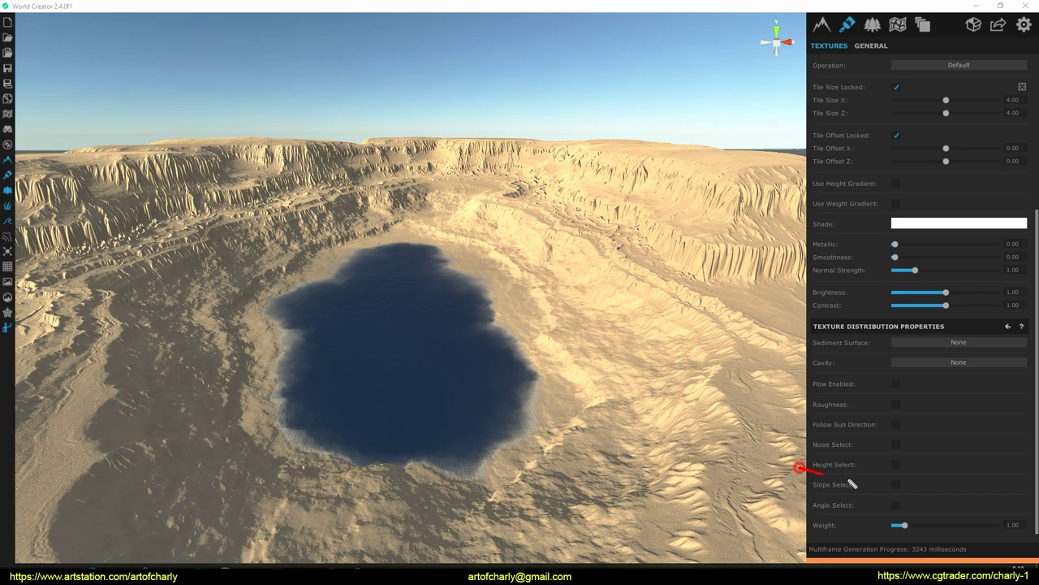
left_click(897, 463)
scroll(908, 442, "down", 1)
left_click_drag(820, 424, 868, 428)
left_click(897, 424)
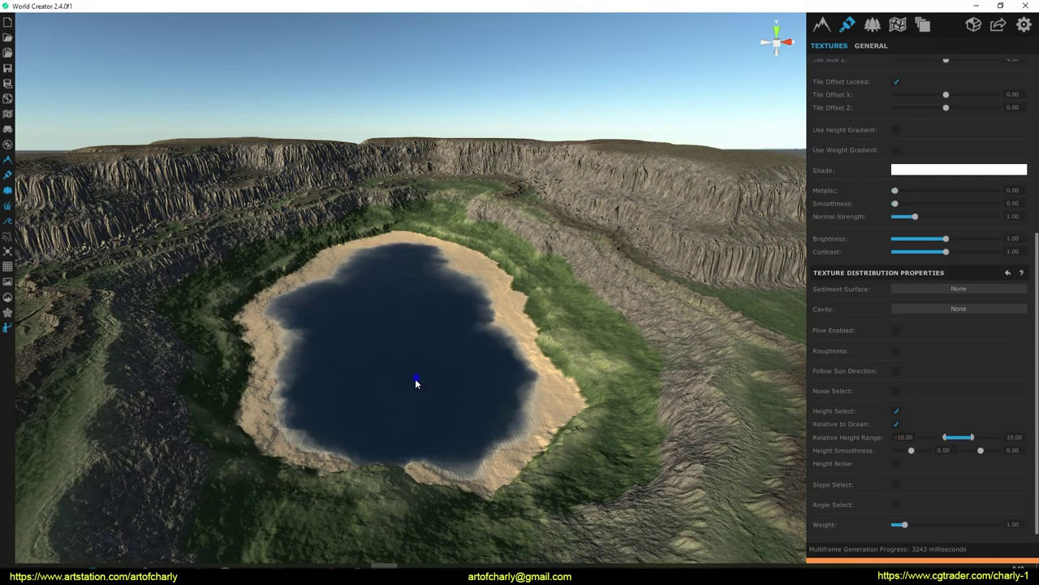
Widen the sand texture's relative height range around the lake shore to -26.95 through 22.12.
scroll(463, 411, "up", 5)
scroll(501, 401, "up", 5)
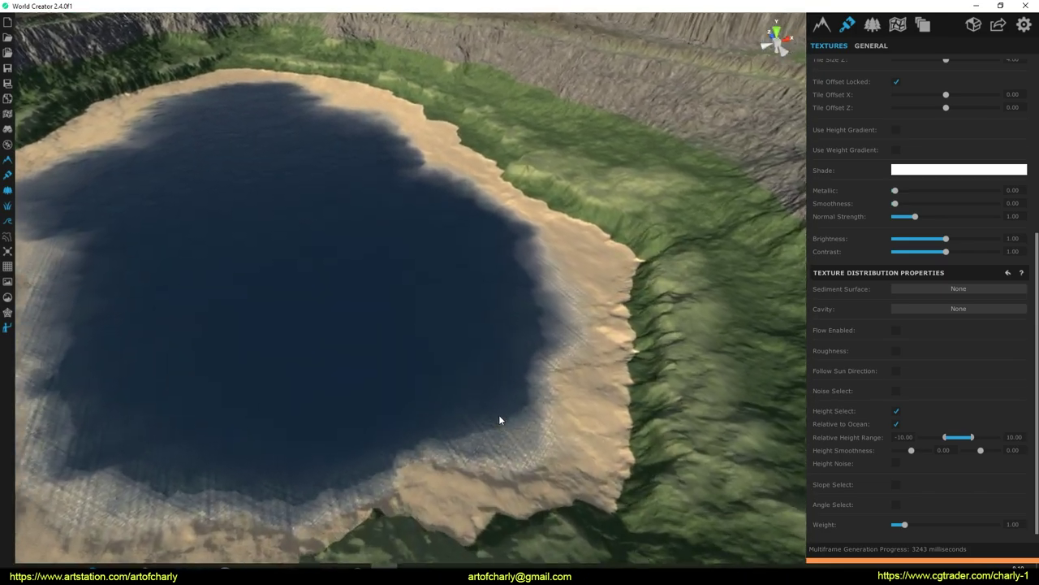
scroll(506, 394, "down", 5)
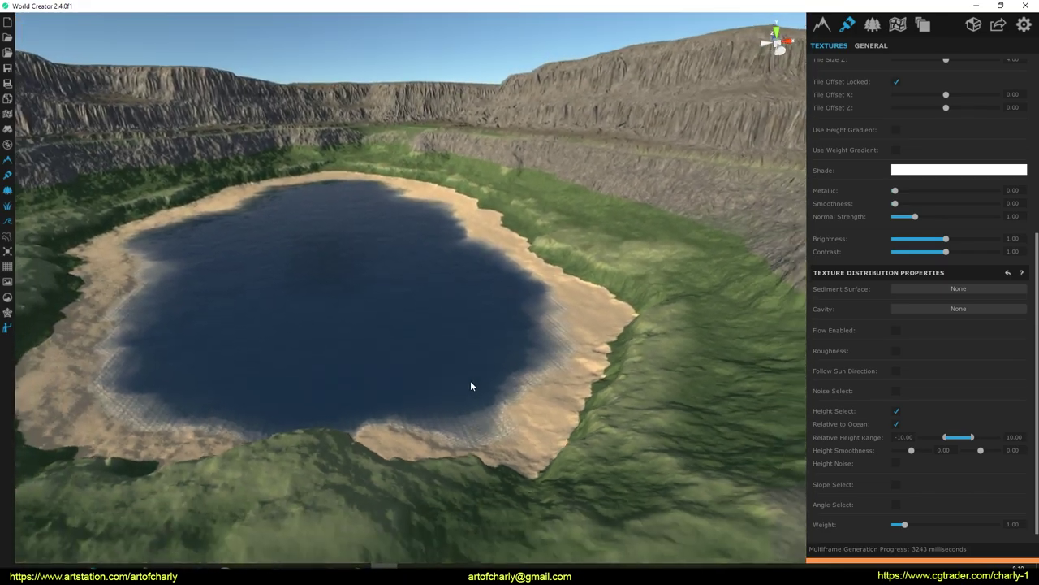
scroll(471, 385, "down", 2)
right_click_drag(471, 385, 557, 386)
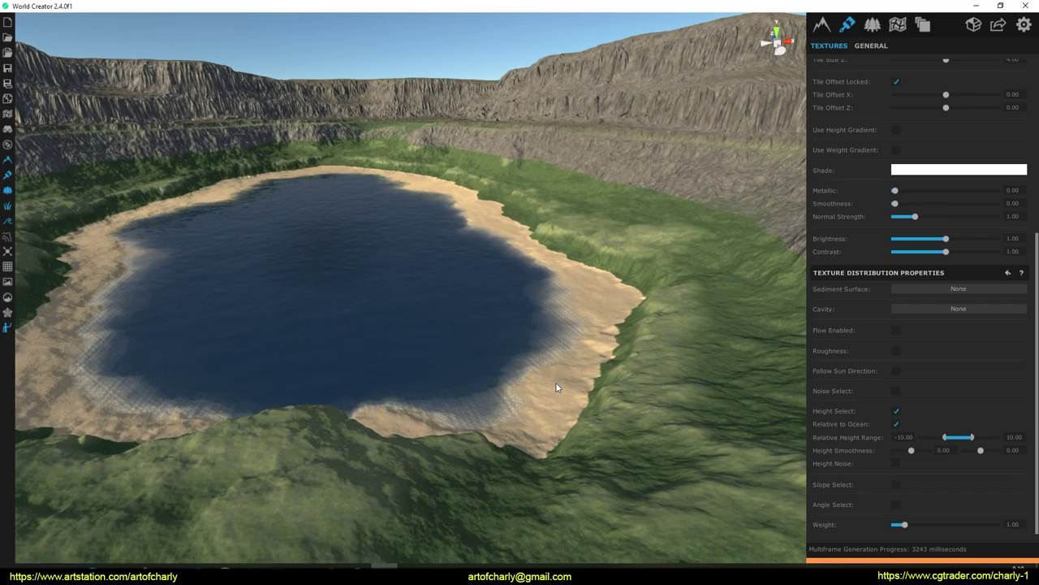
scroll(471, 380, "up", 2)
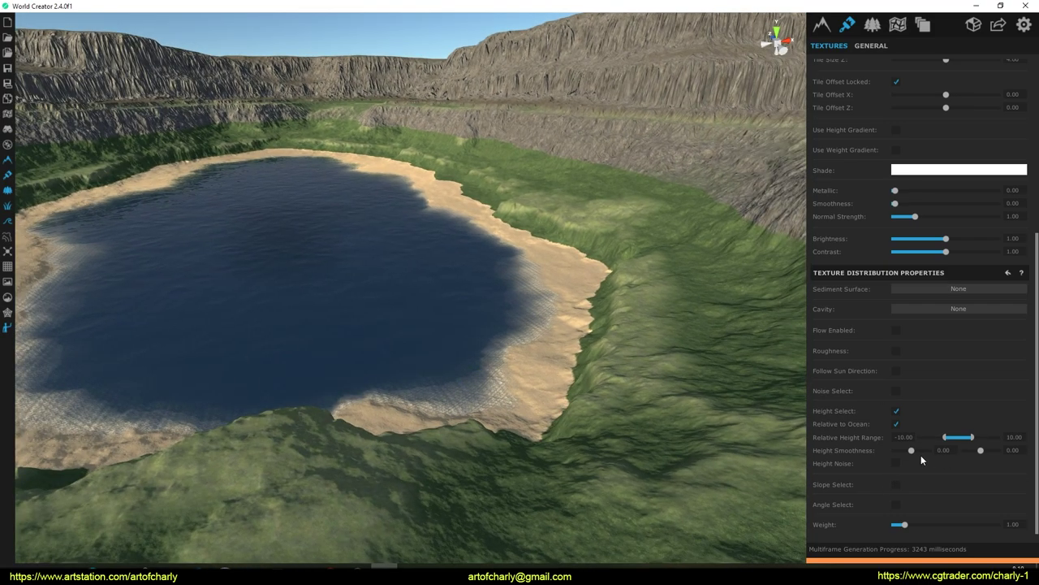
left_click_drag(964, 436, 1016, 435)
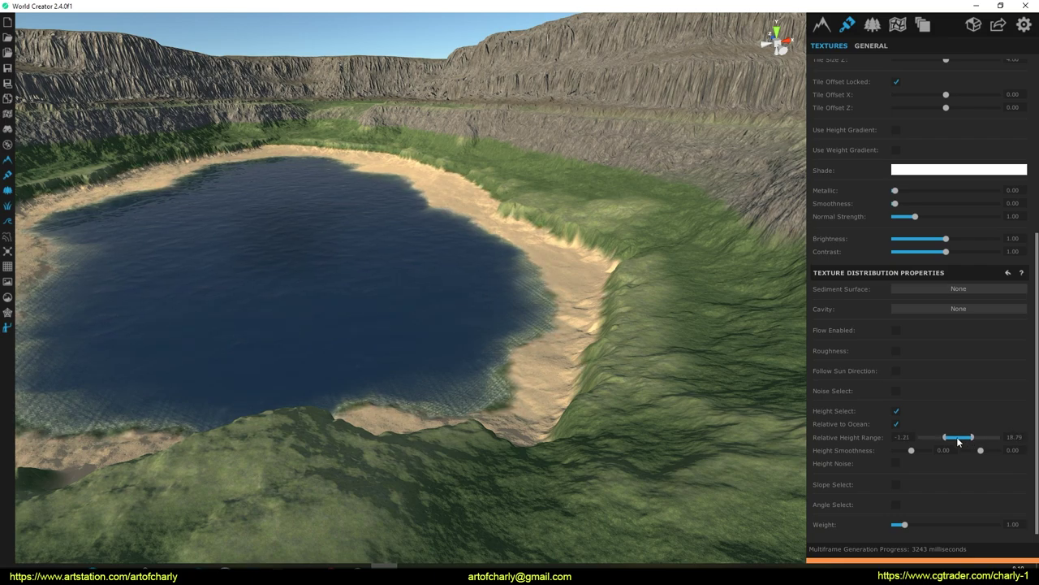
left_click_drag(942, 438, 891, 439)
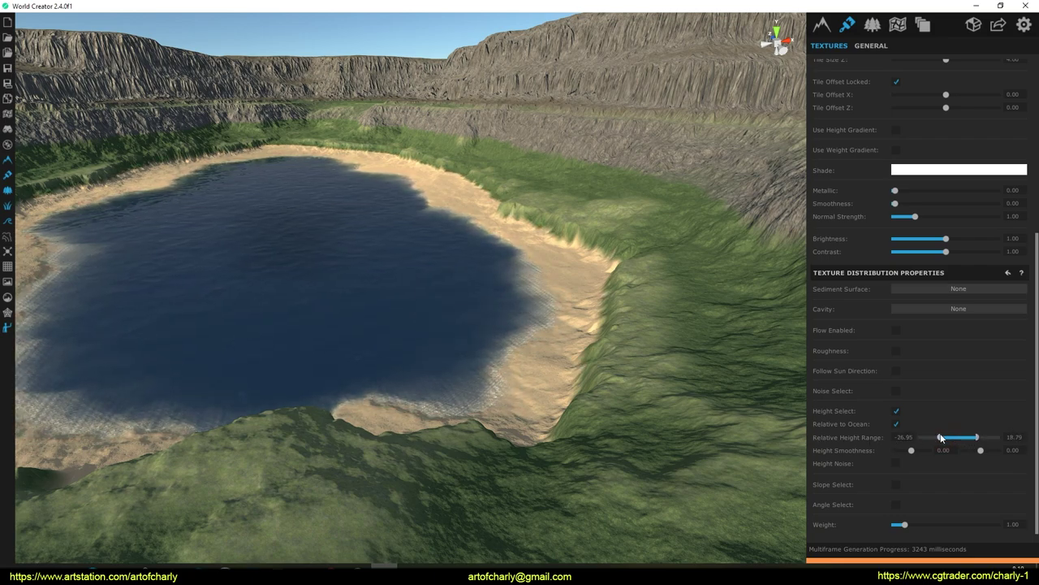
left_click_drag(972, 436, 989, 436)
right_click_drag(560, 314, 469, 302)
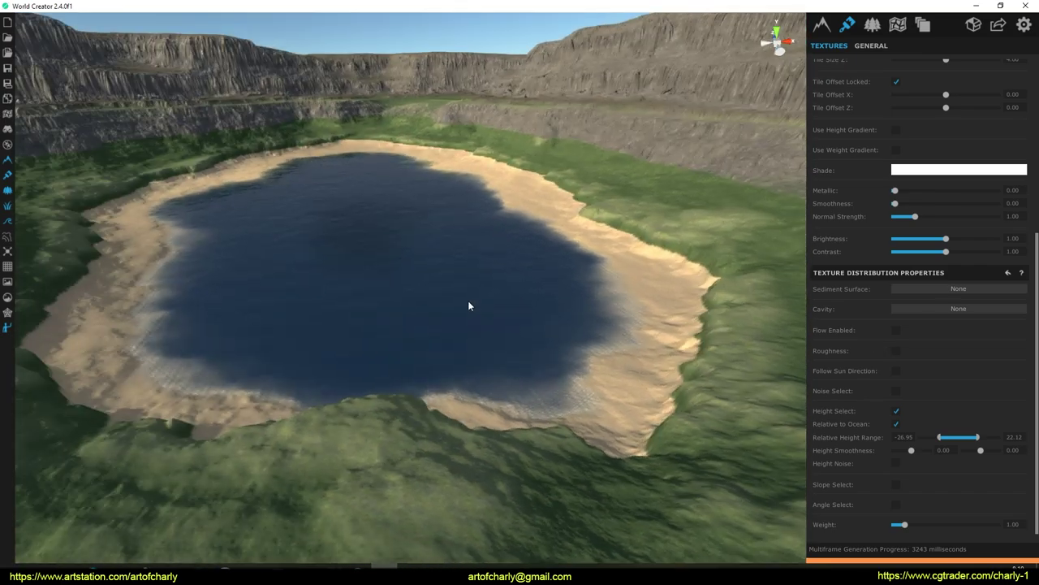
Hide the ocean plane in the environment settings so the lake bed is exposed.
scroll(942, 153, "up", 5)
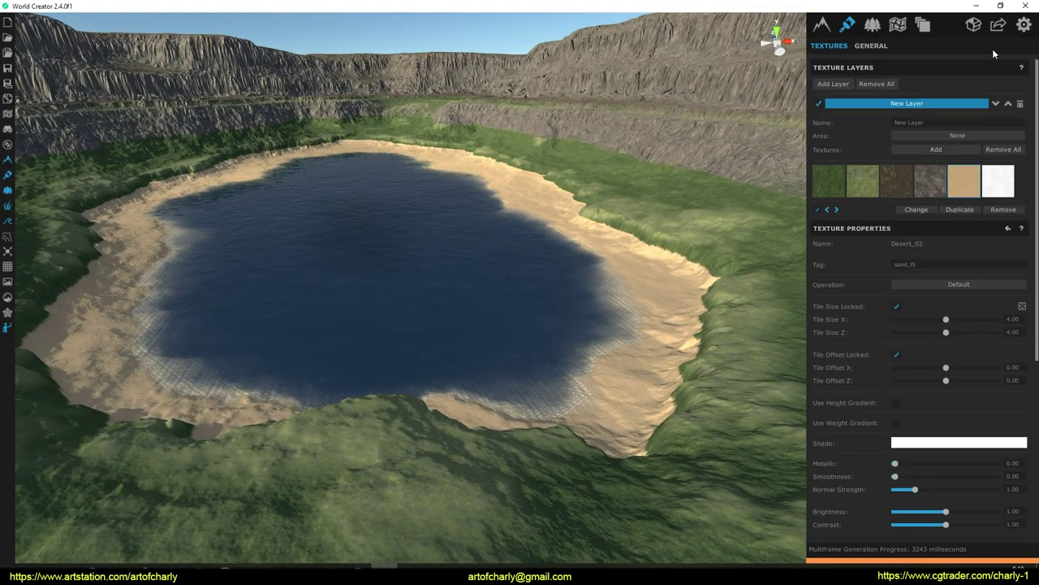
left_click(1021, 29)
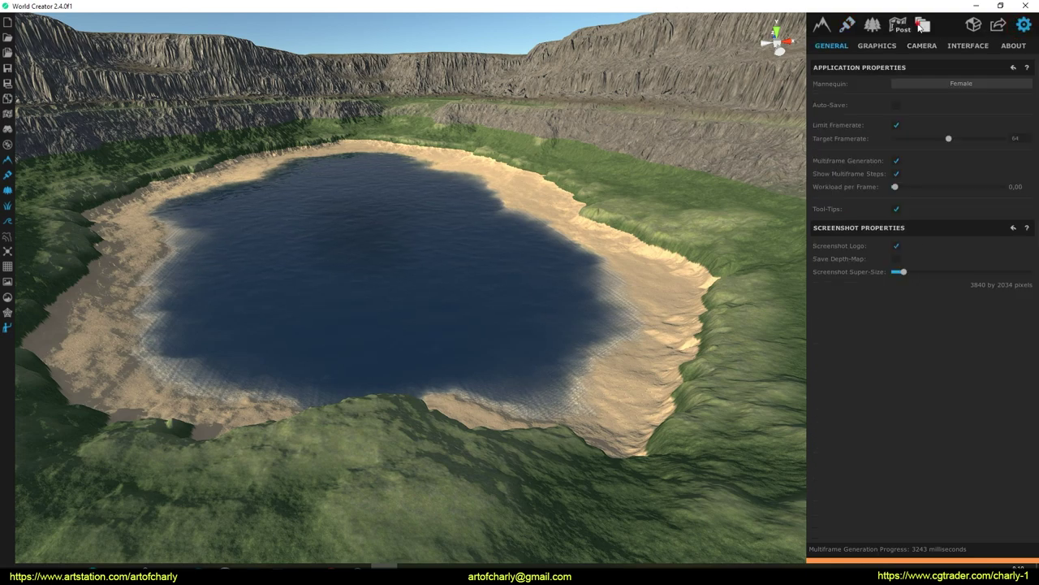
left_click(920, 25)
left_click(897, 24)
left_click(872, 24)
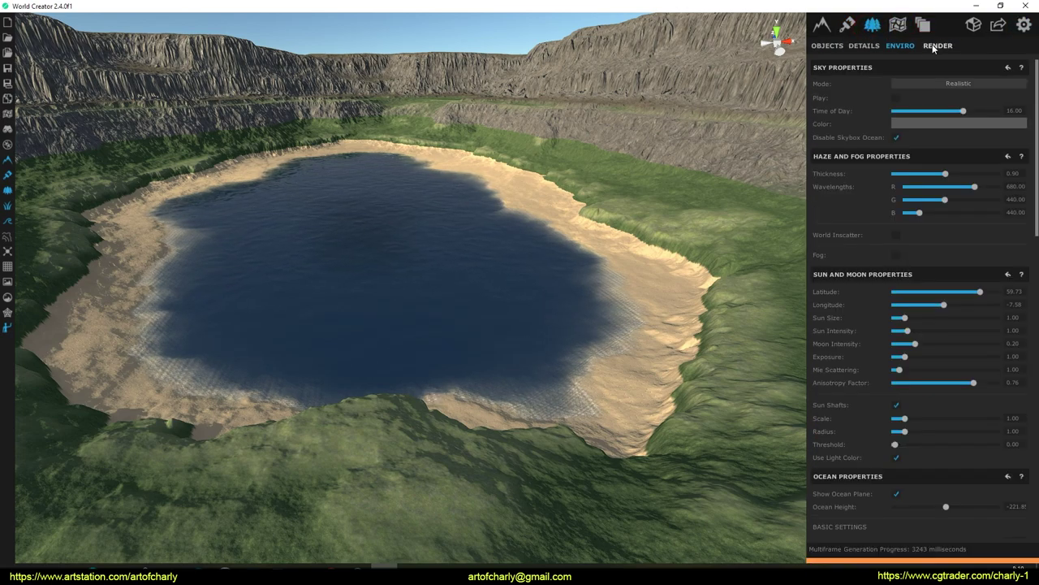
scroll(884, 310, "down", 5)
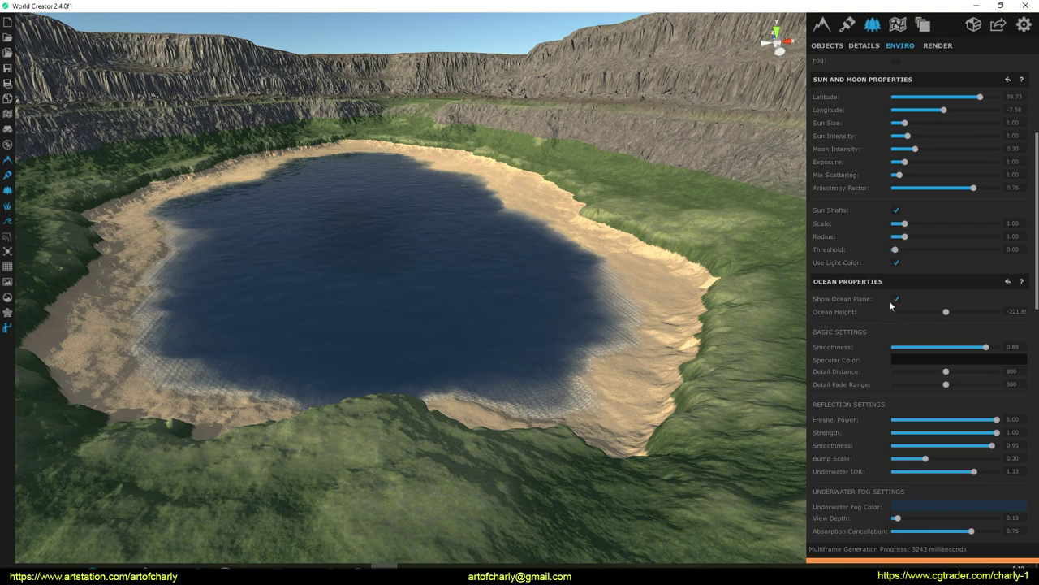
left_click(894, 299)
right_click_drag(377, 306, 358, 317)
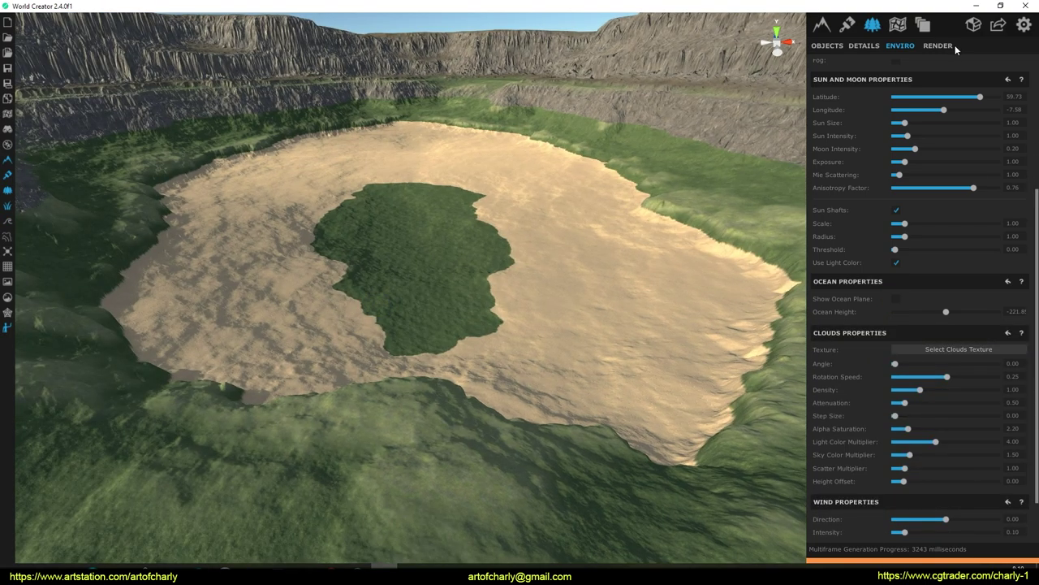
Set the sand texture's relative height range to -46.36 through 13.22 and its upper height smoothness to 28.00.
left_click(822, 24)
left_click(847, 25)
scroll(934, 369, "down", 5)
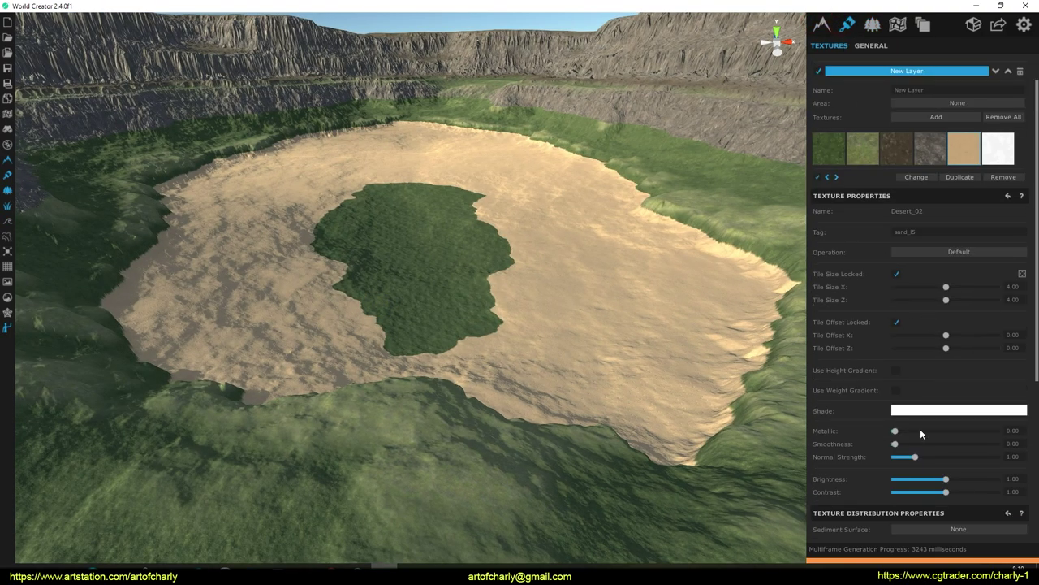
left_click_drag(942, 438, 994, 439)
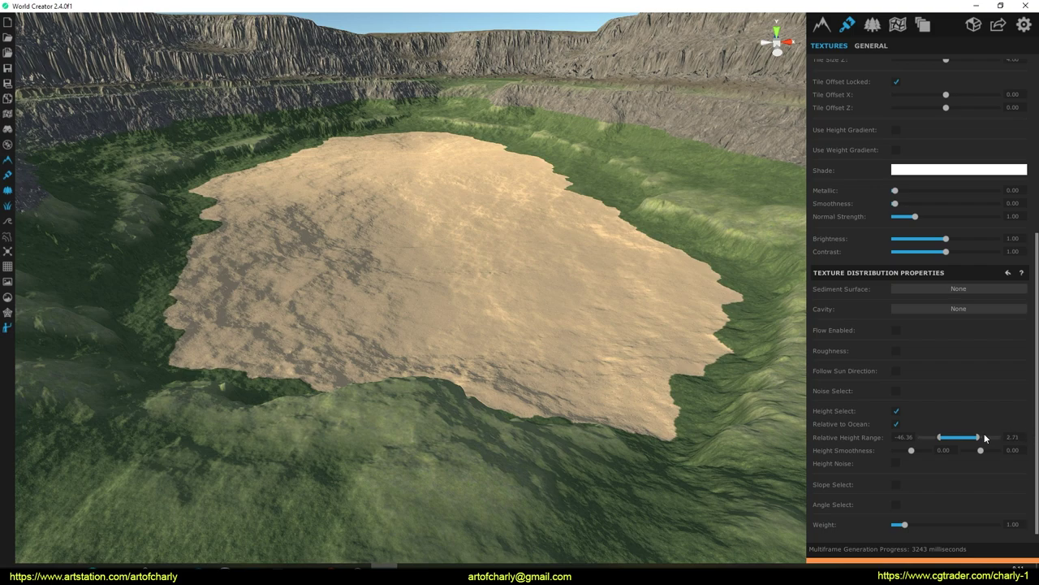
mouse_move(983, 450)
left_mouse_down()
mouse_move(1027, 446)
mouse_move(993, 451)
left_mouse_up()
right_click_drag(511, 341, 709, 297)
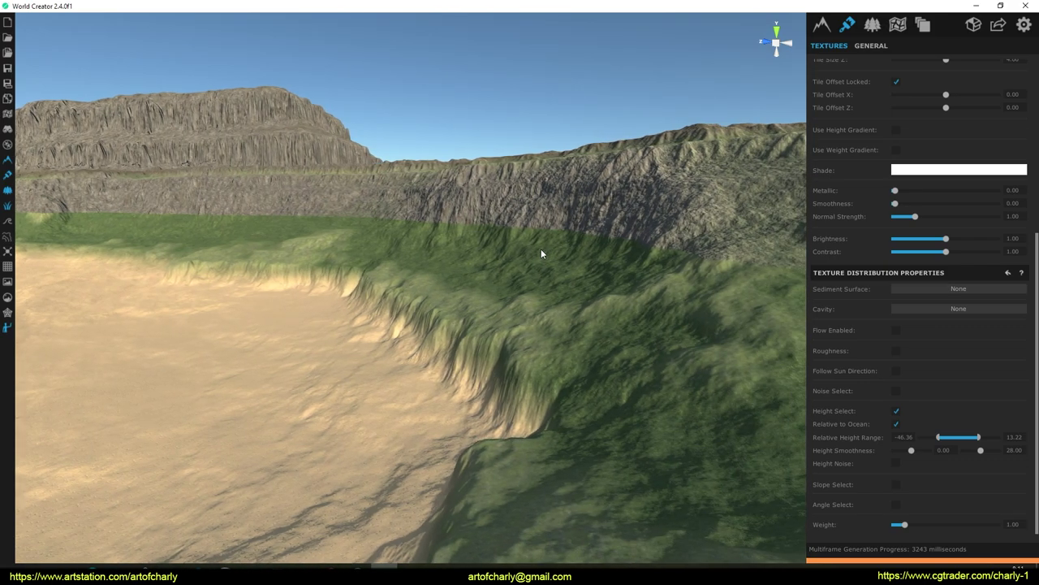
Soften the lower height edge of the rock texture by setting its lower height smoothness to 68.41.
scroll(922, 139, "up", 5)
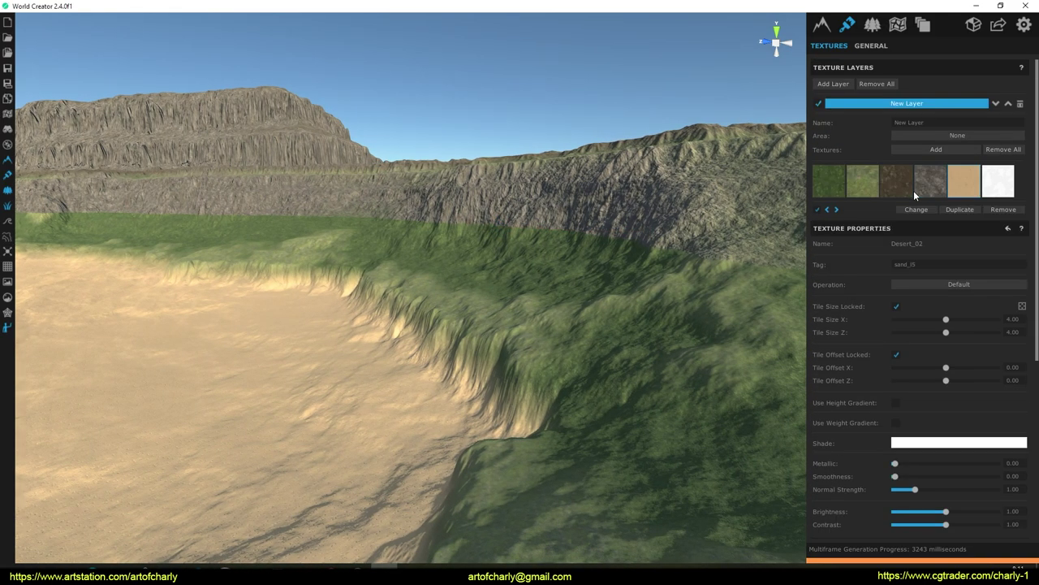
scroll(877, 284, "down", 6)
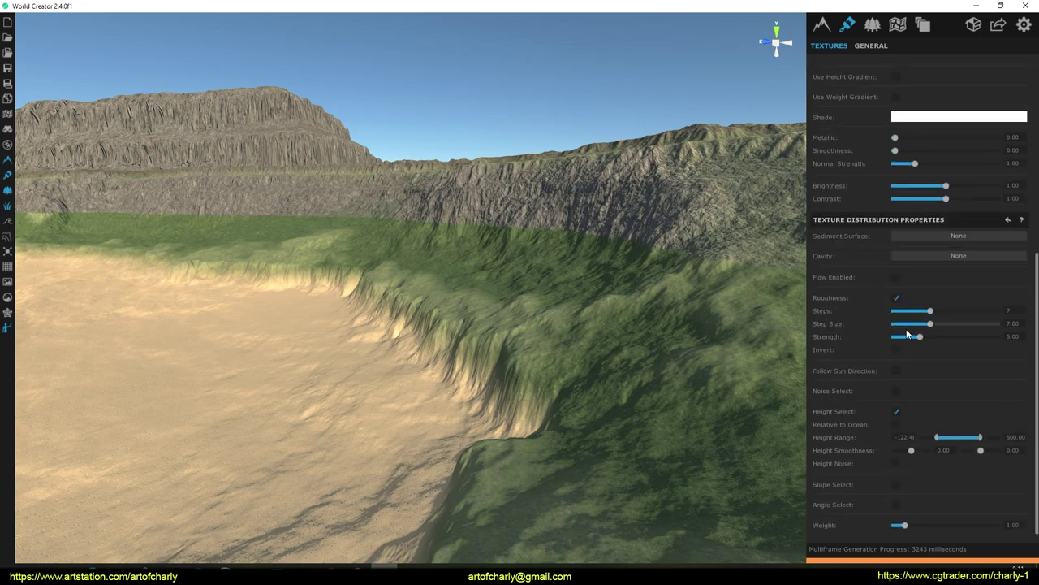
left_click_drag(918, 454, 945, 447)
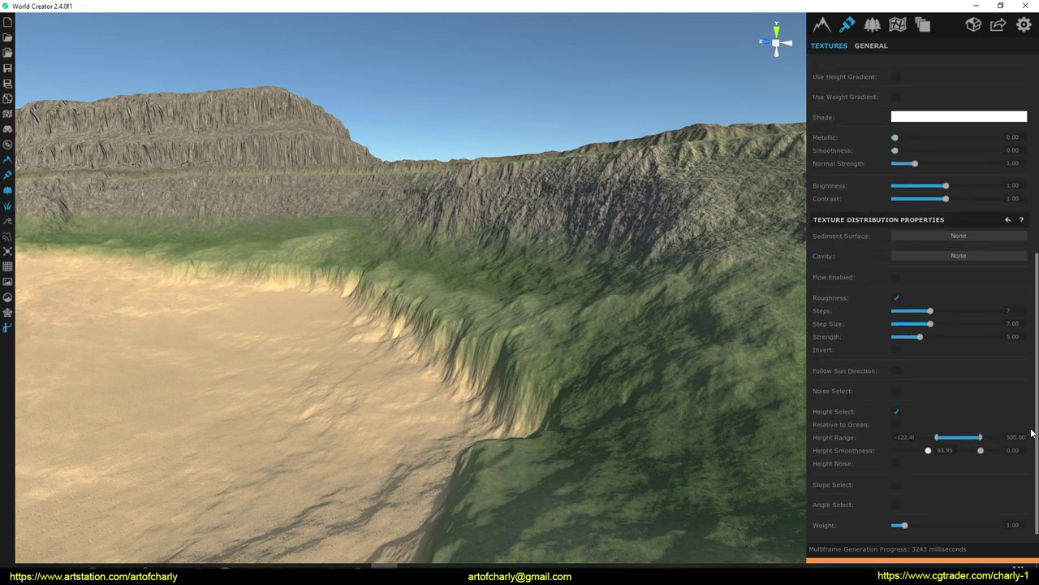
Examine the texture blending on the cliffs, the ravine and the slopes beyond the lake bed.
key("d")
right_click_drag(584, 338, 216, 381)
key("s")
key("s")
left_click_drag(217, 380, 463, 424)
key("w")
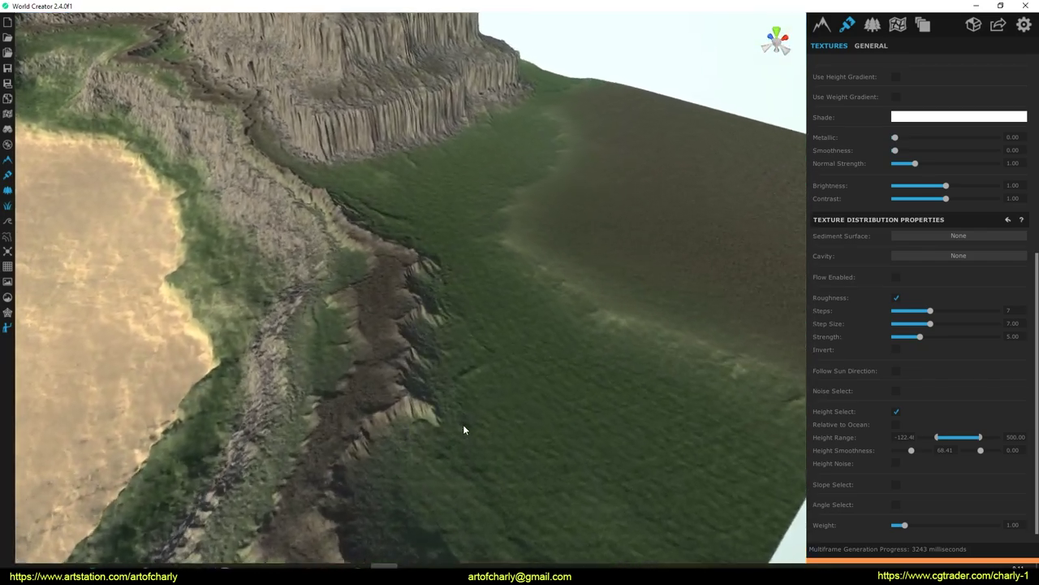
right_click_drag(463, 424, 429, 436)
left_click_drag(428, 442, 523, 257)
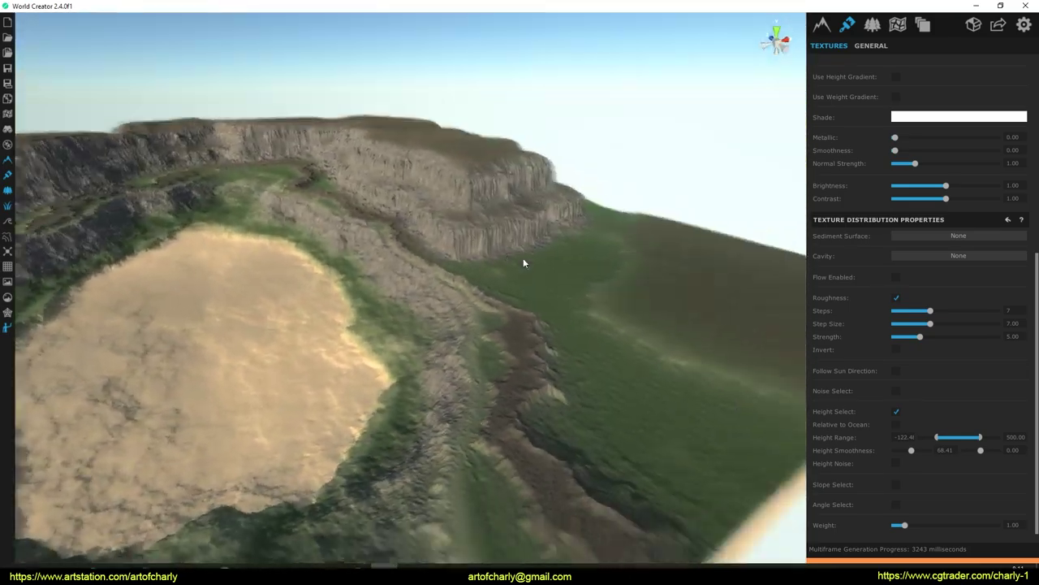
Set the Grass_02 texture's convex cavity to 13 steps with a step size of 9.68.
scroll(883, 194, "up", 5)
scroll(884, 200, "up", 3)
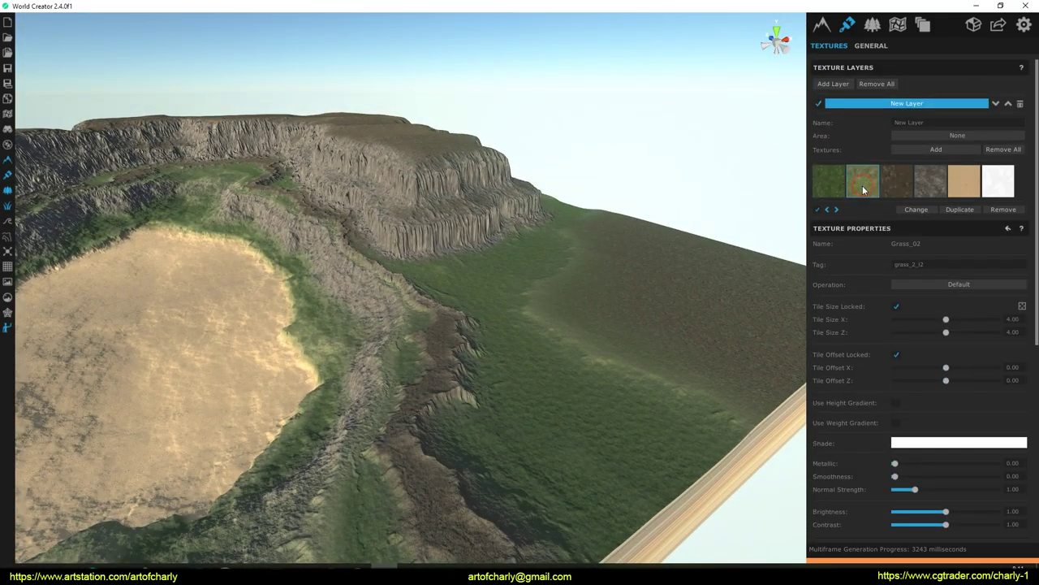
scroll(888, 408, "down", 10)
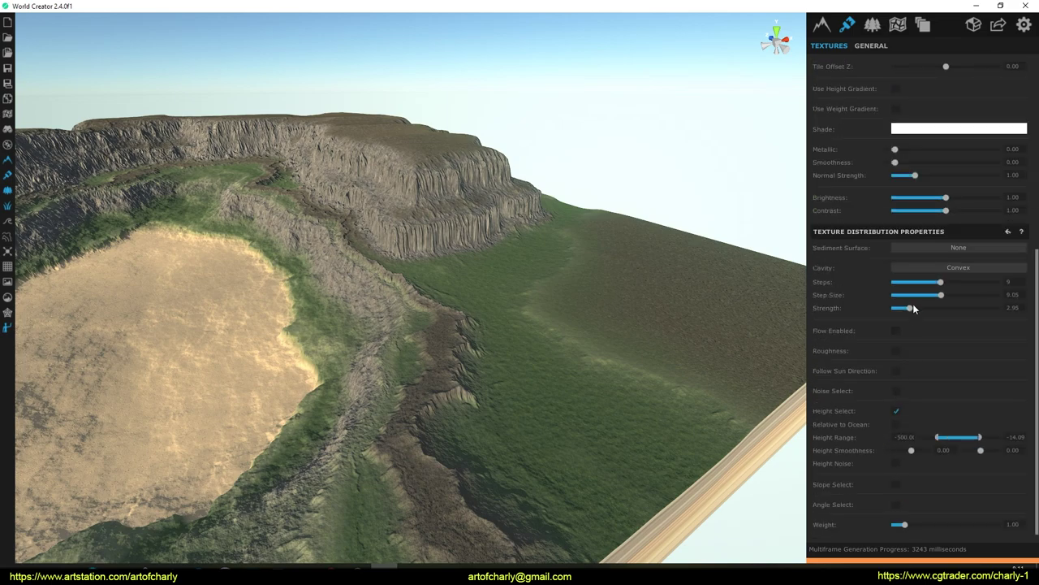
mouse_move(950, 287)
left_mouse_down()
mouse_move(971, 284)
mouse_move(946, 298)
left_mouse_up()
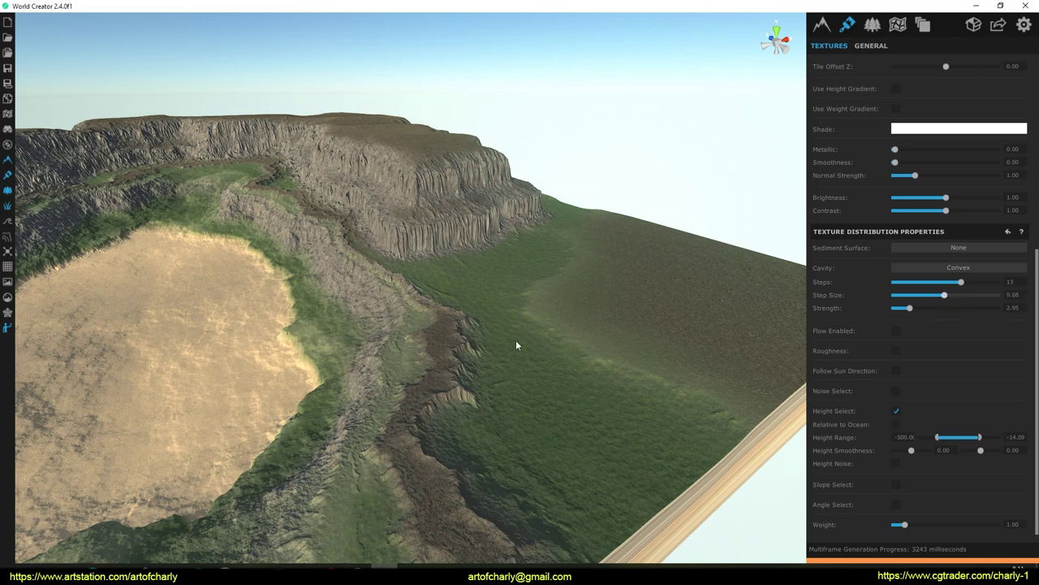
Try flow-based distribution on the Grass_02 texture.
scroll(516, 345, "up", 2)
scroll(947, 230, "up", 10)
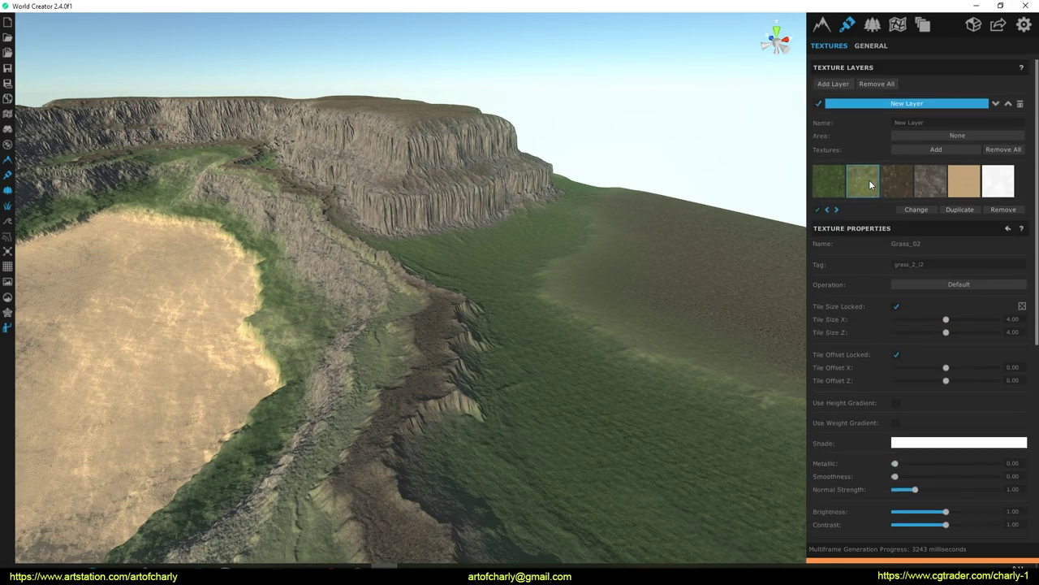
scroll(944, 330, "down", 5)
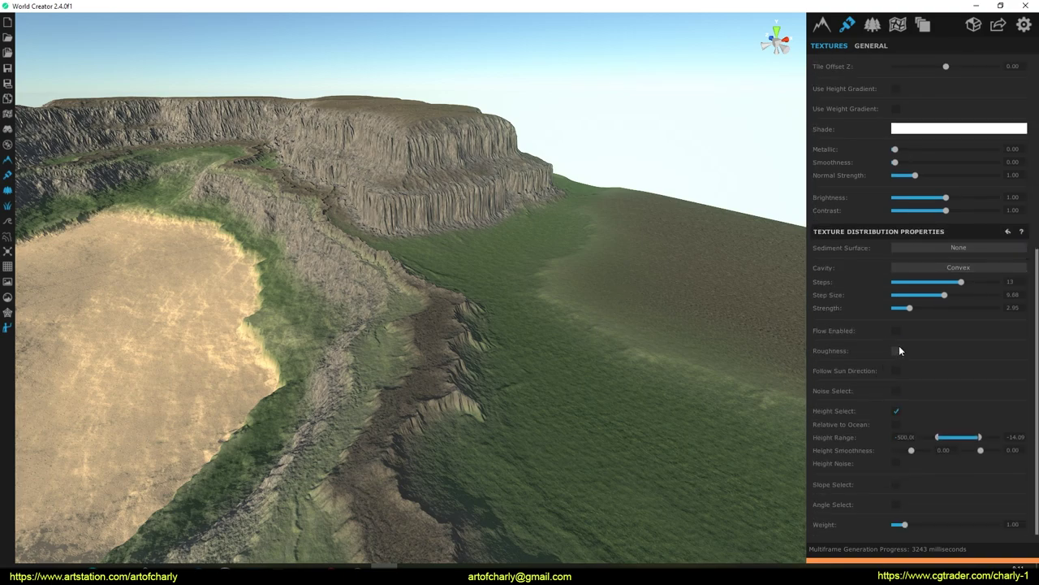
left_click(897, 332)
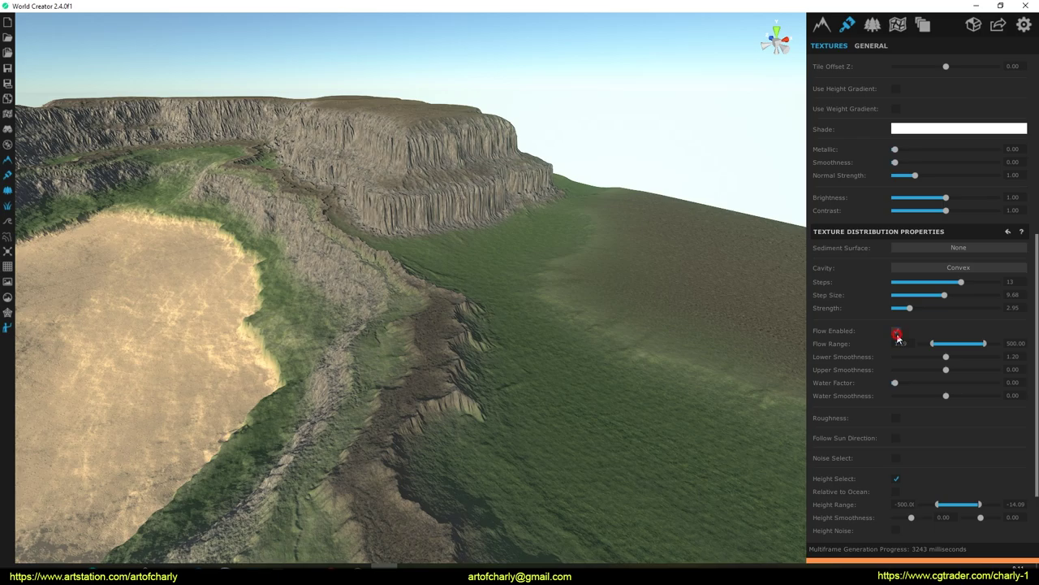
left_click(896, 332)
Try flow-based distribution on the sand texture and inspect its pattern across the lake bed.
right_click_drag(576, 358, 505, 351)
key("w")
scroll(957, 168, "up", 10)
left_click(961, 179)
scroll(939, 304, "down", 5)
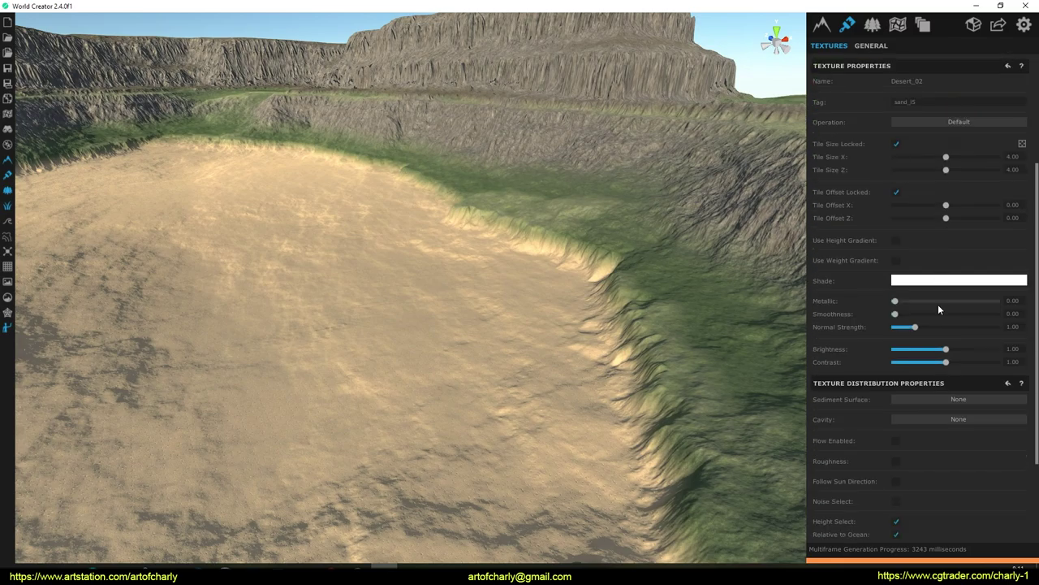
scroll(939, 310, "down", 2)
left_click(895, 331)
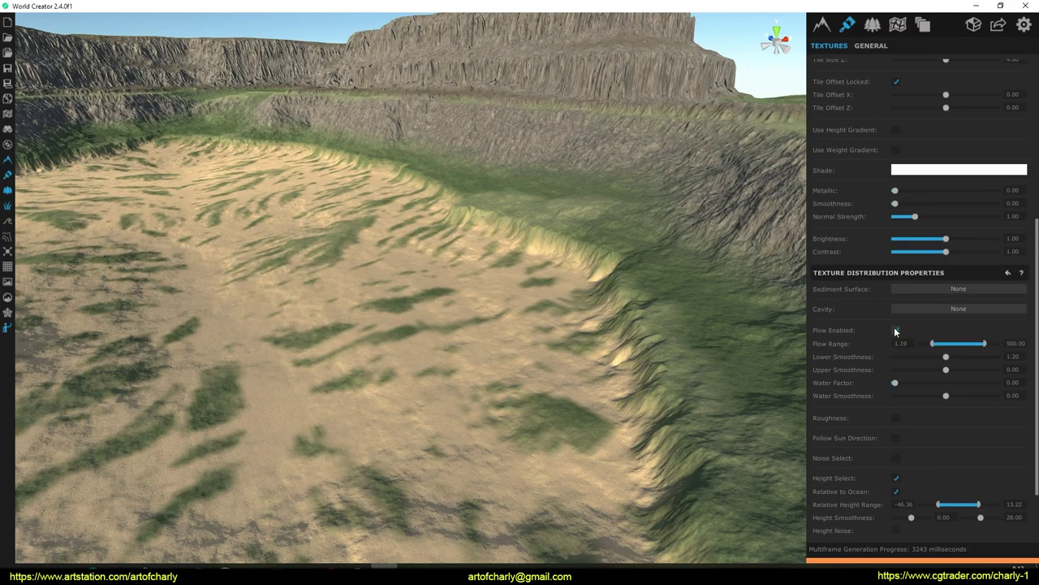
scroll(542, 298, "down", 8)
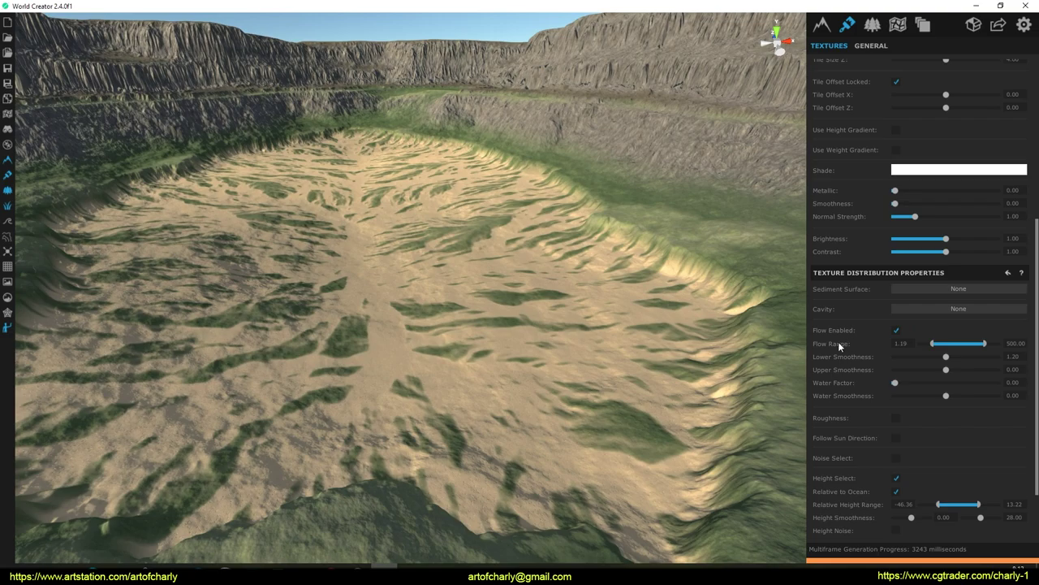
left_click(896, 330)
scroll(552, 313, "up", 5)
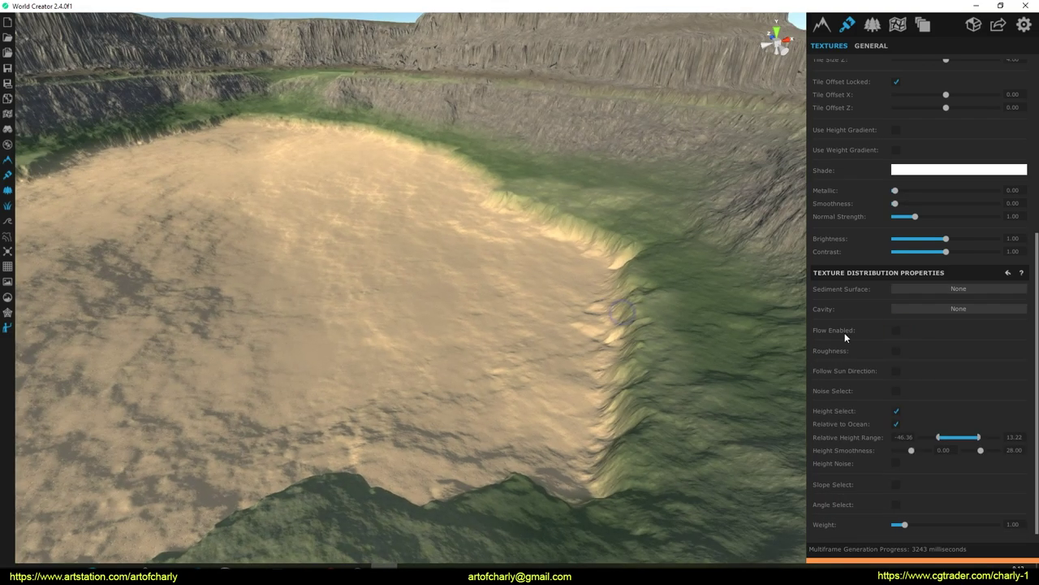
Save the project.
right_click_drag(453, 204, 533, 178)
right_click_drag(560, 290, 616, 286)
left_click_drag(615, 286, 493, 277)
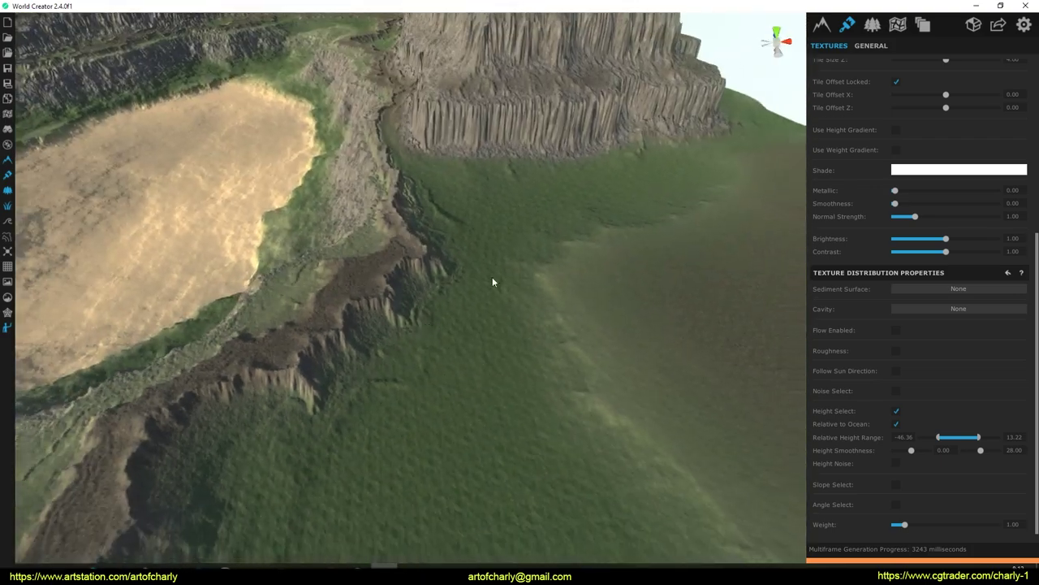
key("ctrl+s")
left_click(502, 326)
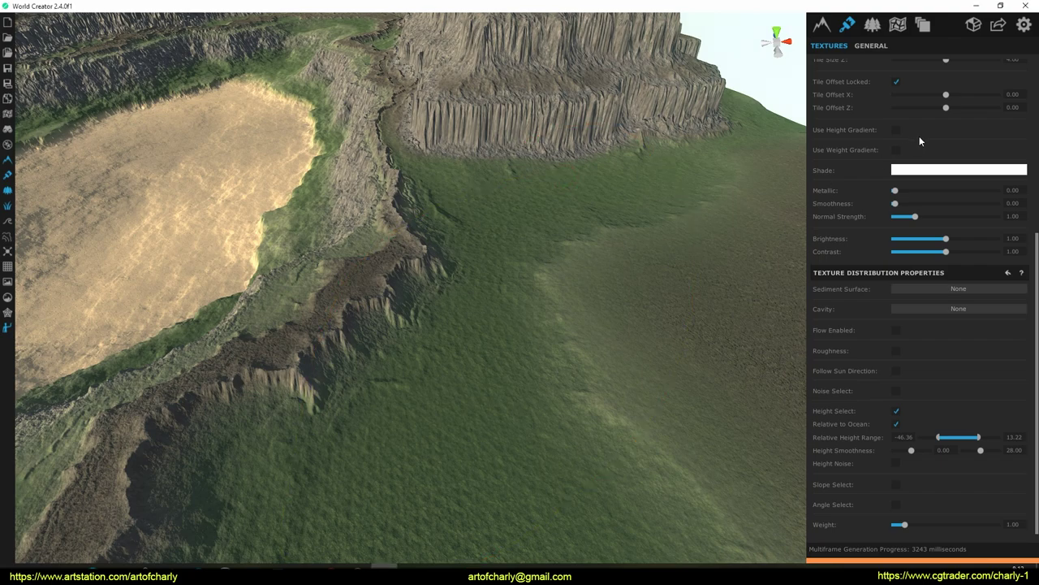
Add the Grass_05 ground texture from the library directly after Grass_02 in the texture layer.
scroll(919, 135, "up", 5)
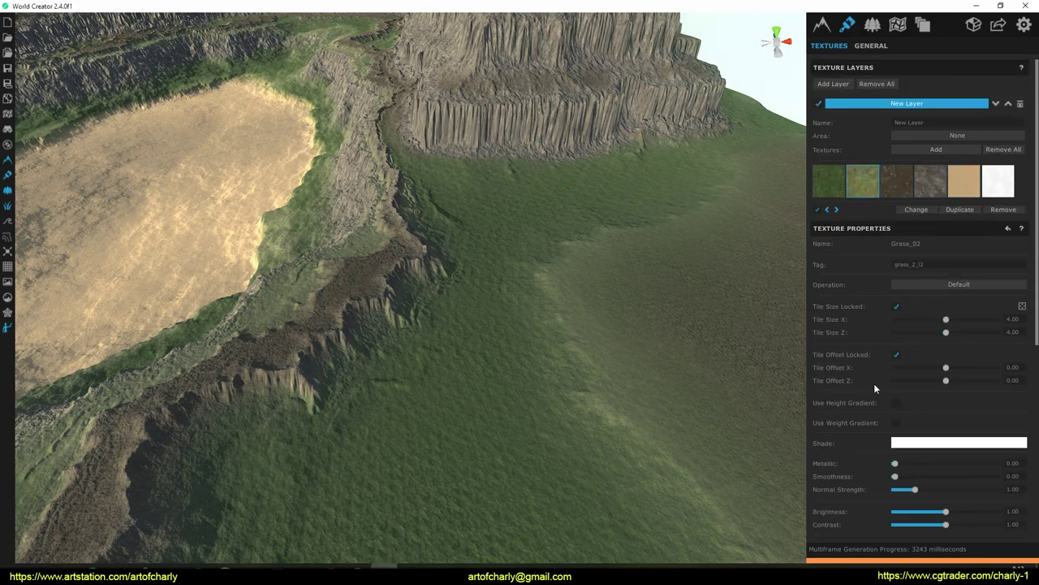
scroll(871, 305, "down", 2)
scroll(871, 306, "up", 2)
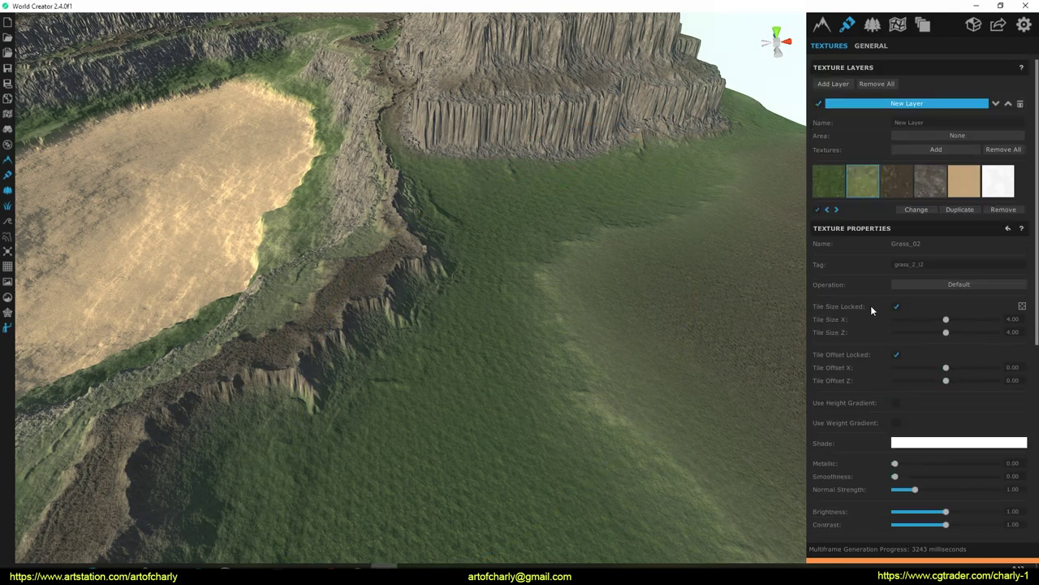
left_click(948, 151)
left_click(843, 176)
scroll(896, 301, "down", 3)
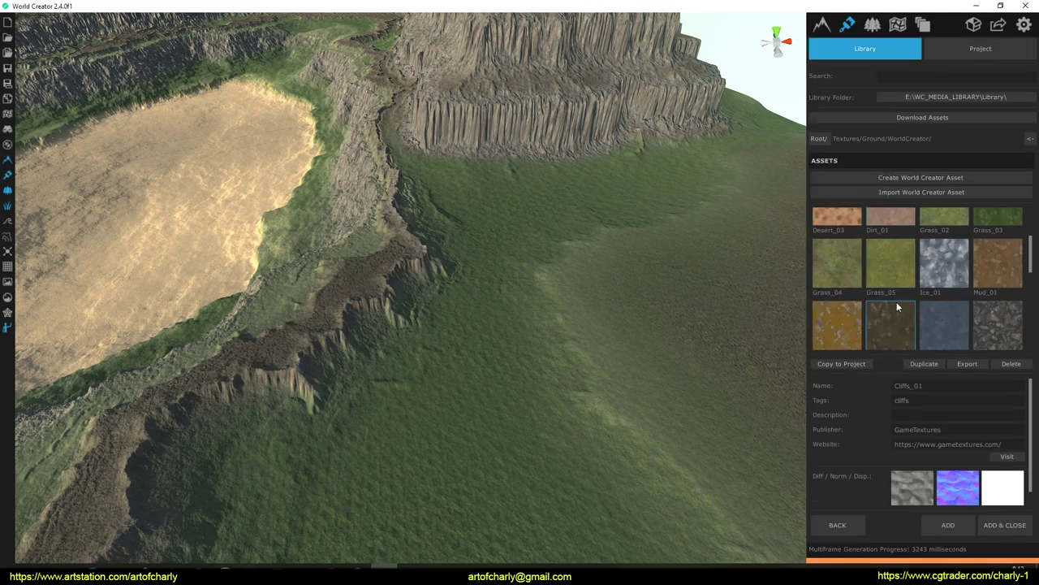
scroll(882, 318, "up", 2)
left_click(895, 265)
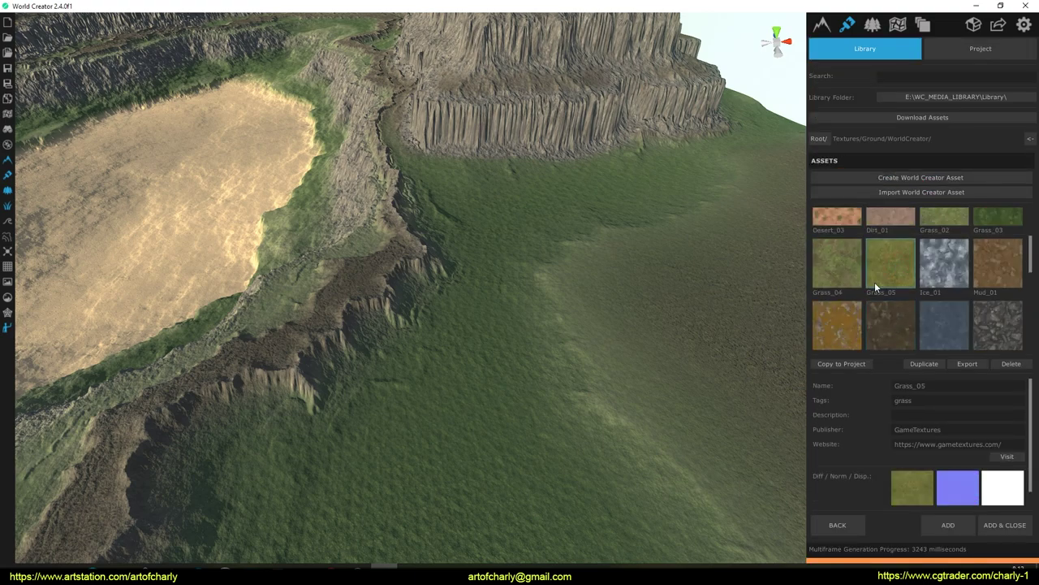
scroll(880, 273, "down", 1)
scroll(899, 447, "down", 1)
left_click(955, 524)
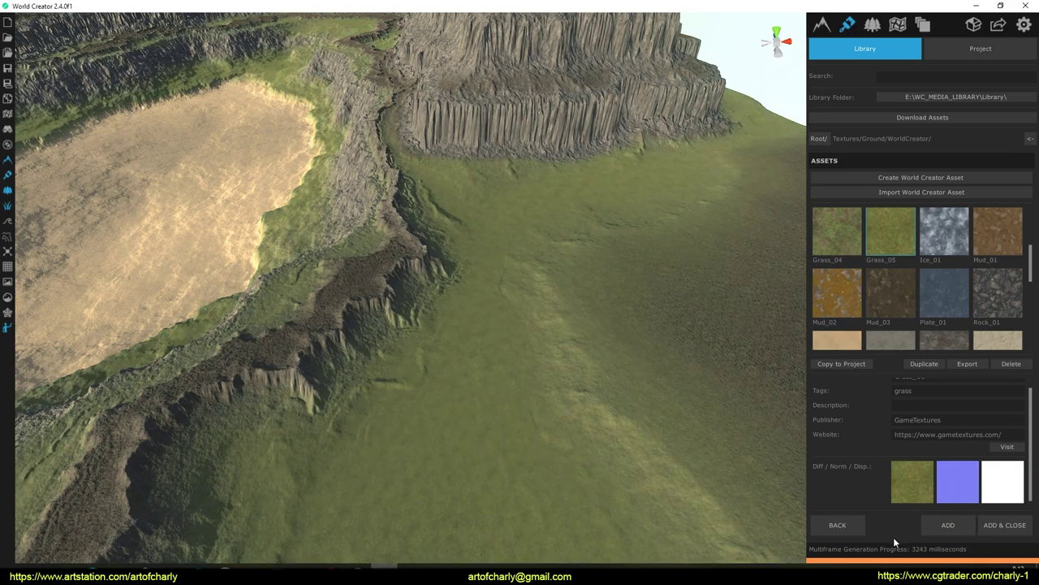
left_click(851, 526)
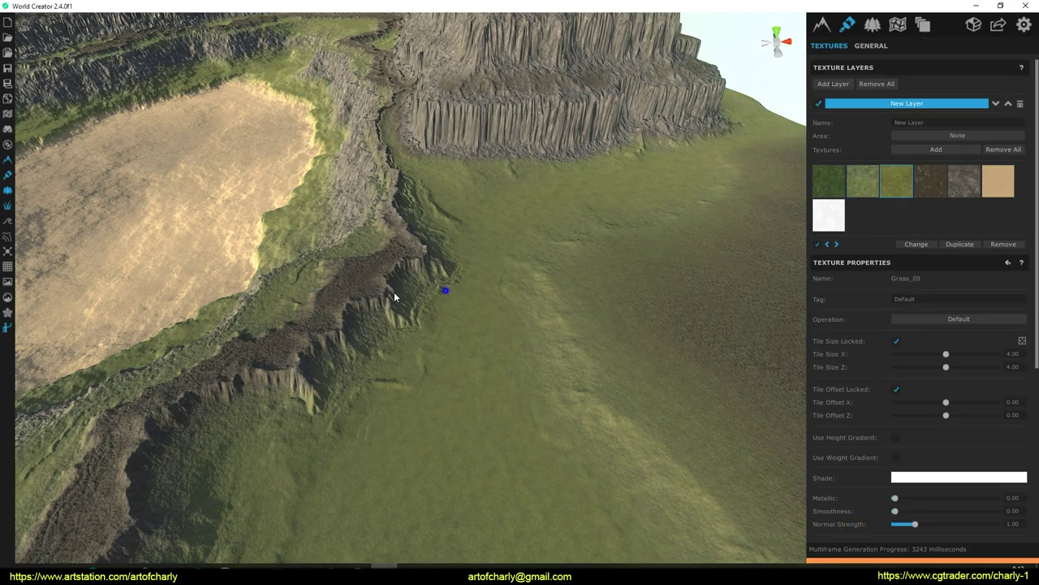
Enable flow-based distribution for the Grass_05 texture, leaving Roughness off.
right_click_drag(394, 292, 423, 262)
scroll(888, 294, "down", 8)
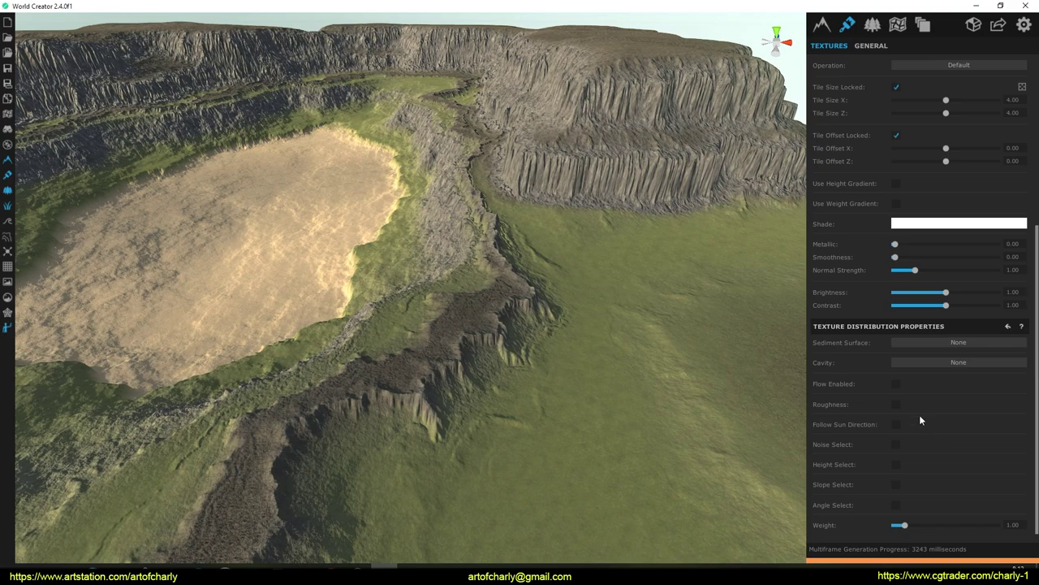
left_click(896, 406)
left_click(896, 406)
left_click(896, 384)
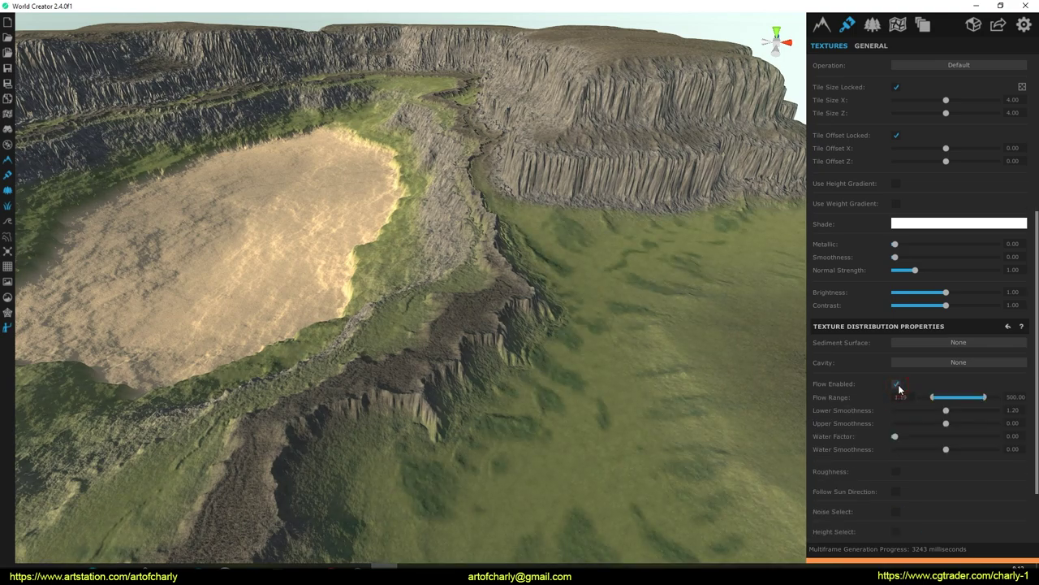
Set Grass_05's flow range to 2.68 through 501.49, lower smoothness 2.36, upper smoothness 0.09, water factor 0.58 and water smoothness 0.41.
scroll(453, 350, "down", 2)
right_click_drag(457, 371, 856, 369)
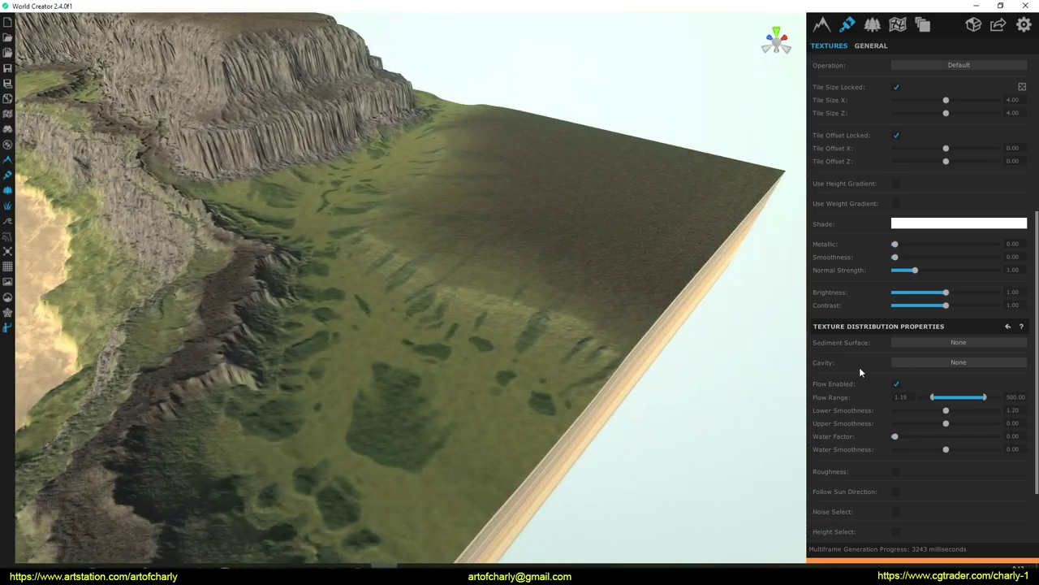
left_click_drag(935, 399, 960, 422)
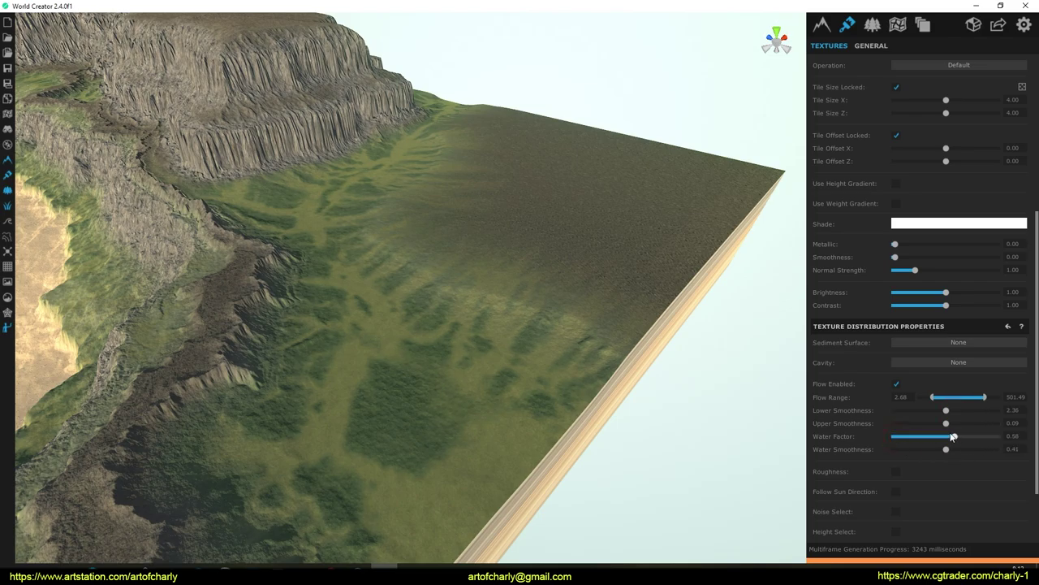
Examine the Grass_05 flow distribution on the lowland and around the cliffs from several angles.
right_click_drag(551, 317, 692, 272)
right_click_drag(558, 263, 562, 313)
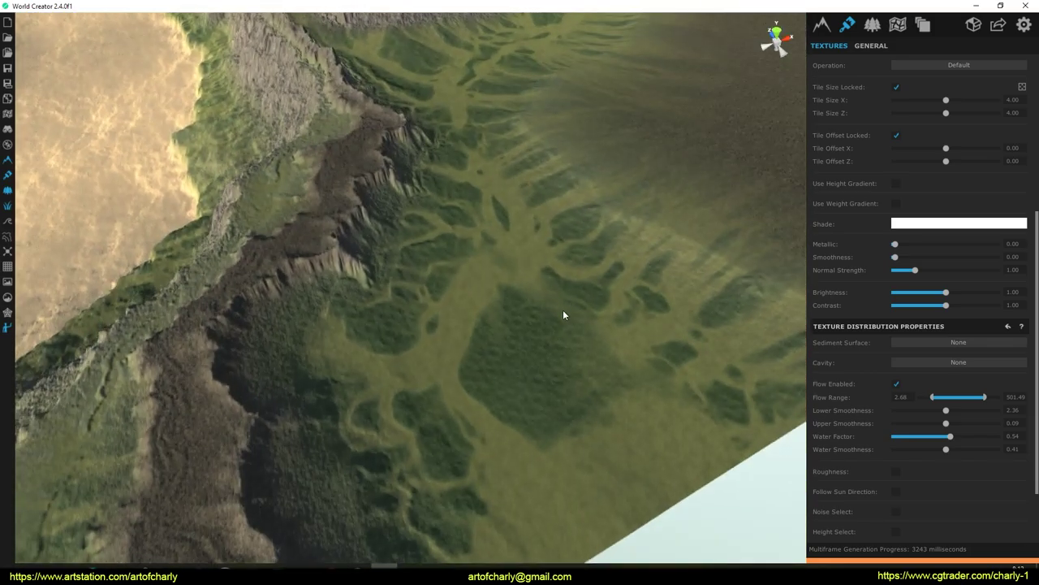
right_click_drag(578, 268, 566, 234)
left_click_drag(566, 234, 665, 252)
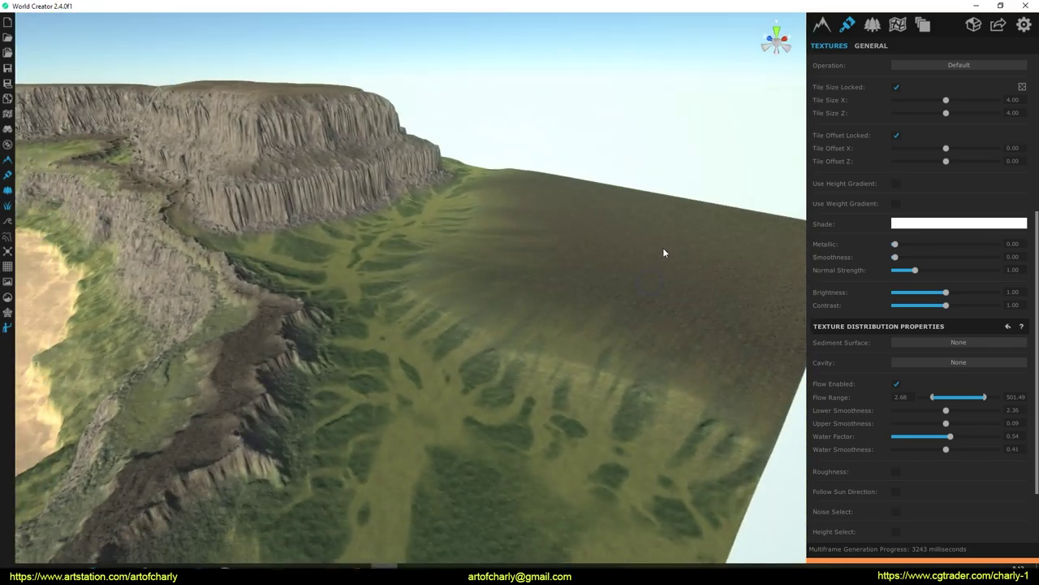
left_click_drag(629, 286, 745, 236)
key("w")
mouse_move(745, 232)
right_mouse_down()
mouse_move(799, 221)
mouse_move(746, 223)
right_mouse_up()
left_click_drag(745, 223, 515, 154)
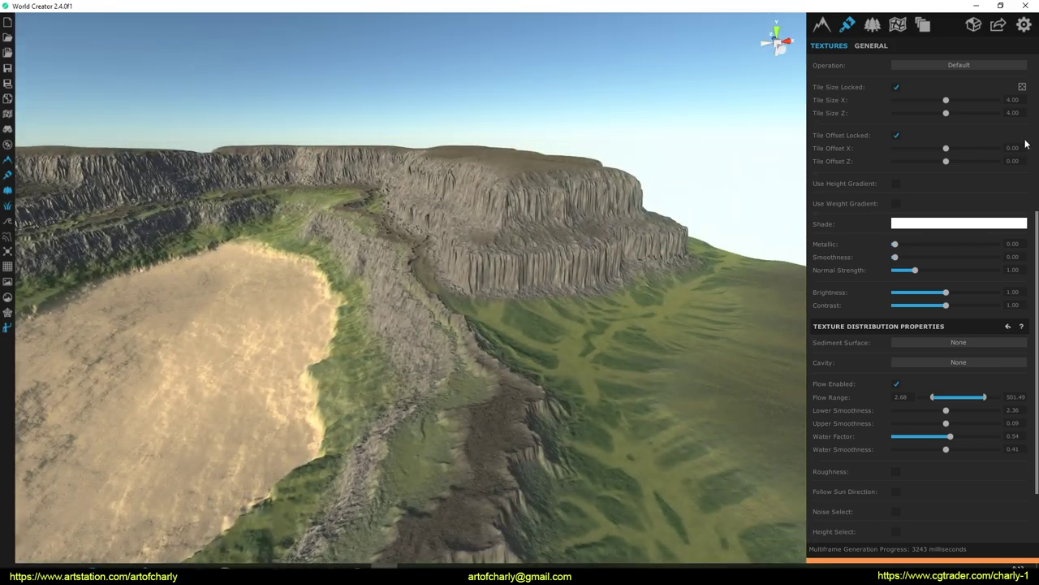
Enable the Tundra_01 snow texture and restrict it by height to a range of 159.23 through 500.
scroll(984, 187, "up", 10)
left_click(827, 216)
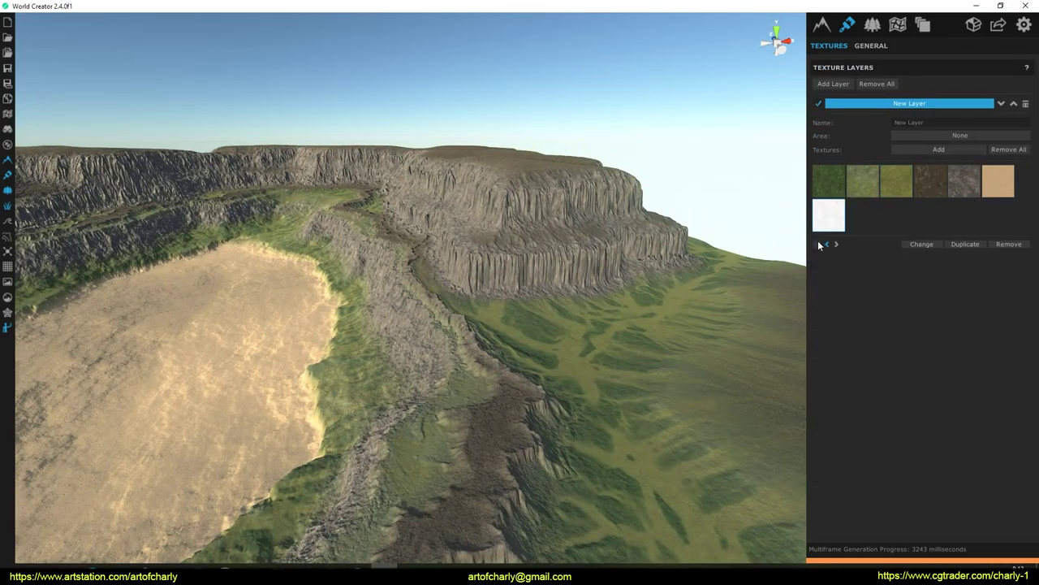
scroll(877, 398, "down", 8)
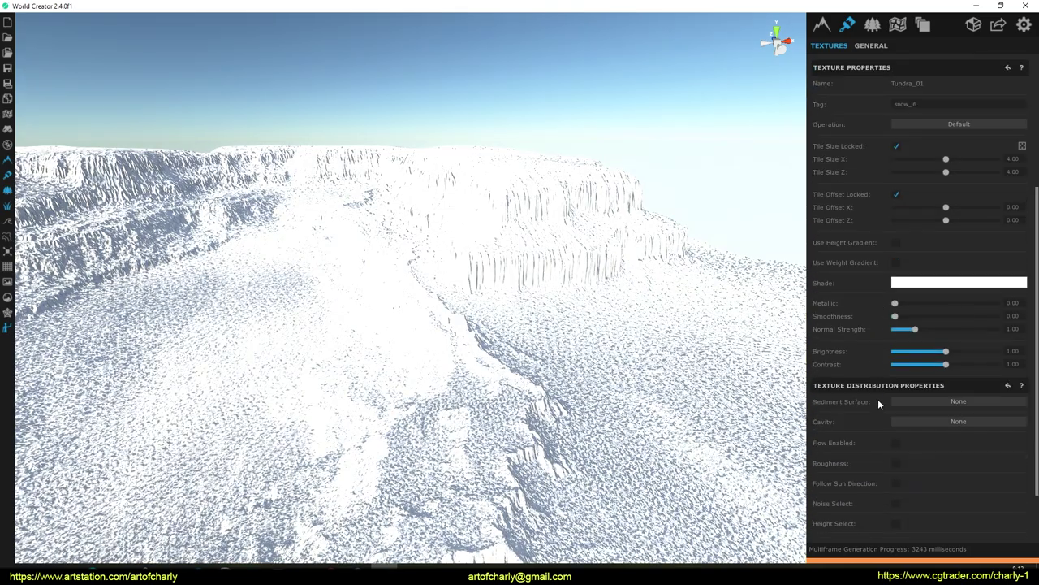
left_click(897, 466)
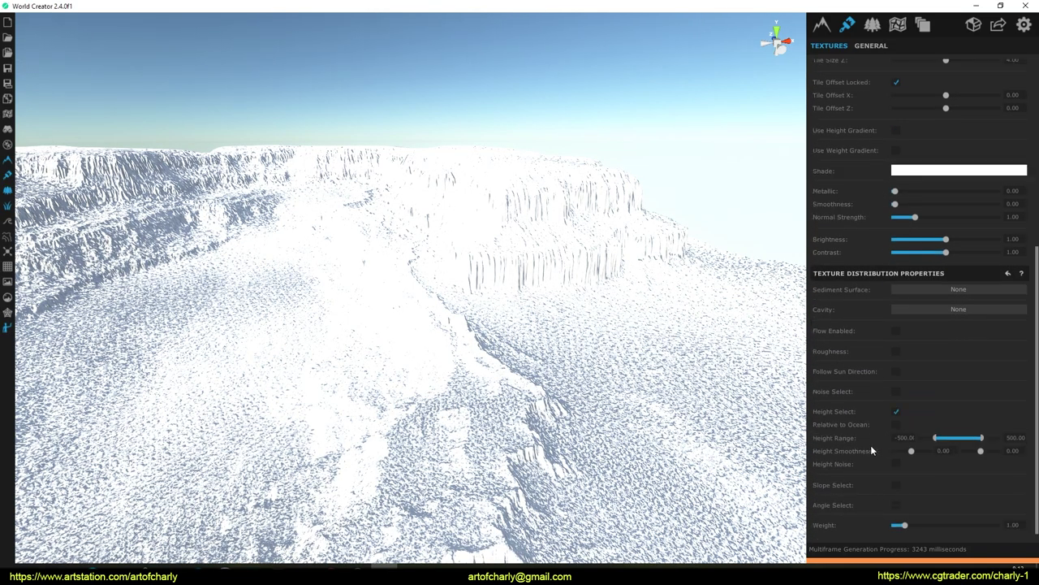
left_click_drag(945, 438, 966, 438)
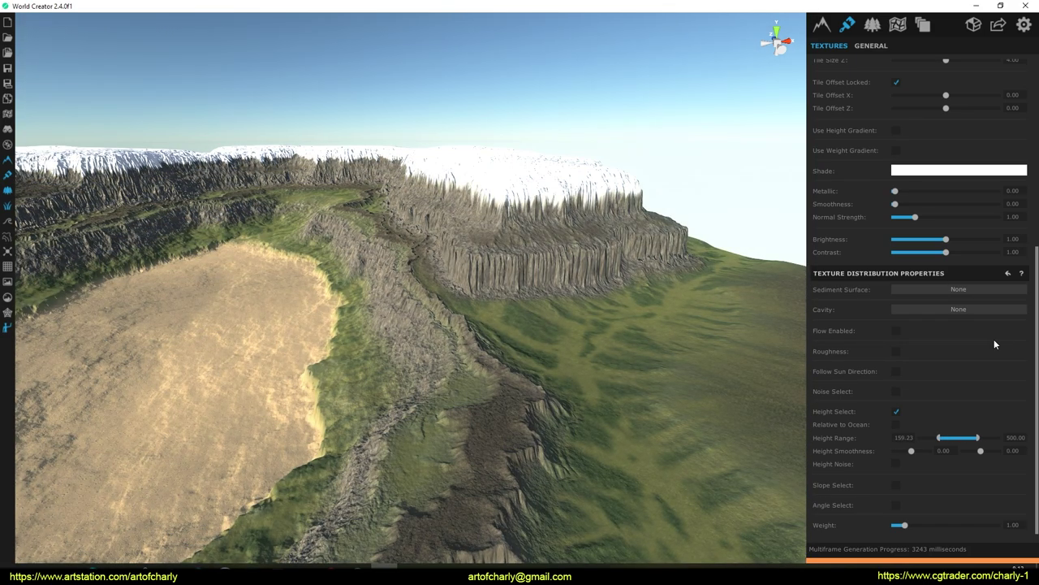
Enable flow-based distribution for the snow texture with a flow range of 0.88 through 500, leaving Roughness off.
left_click(897, 332)
right_click_drag(496, 249, 580, 286)
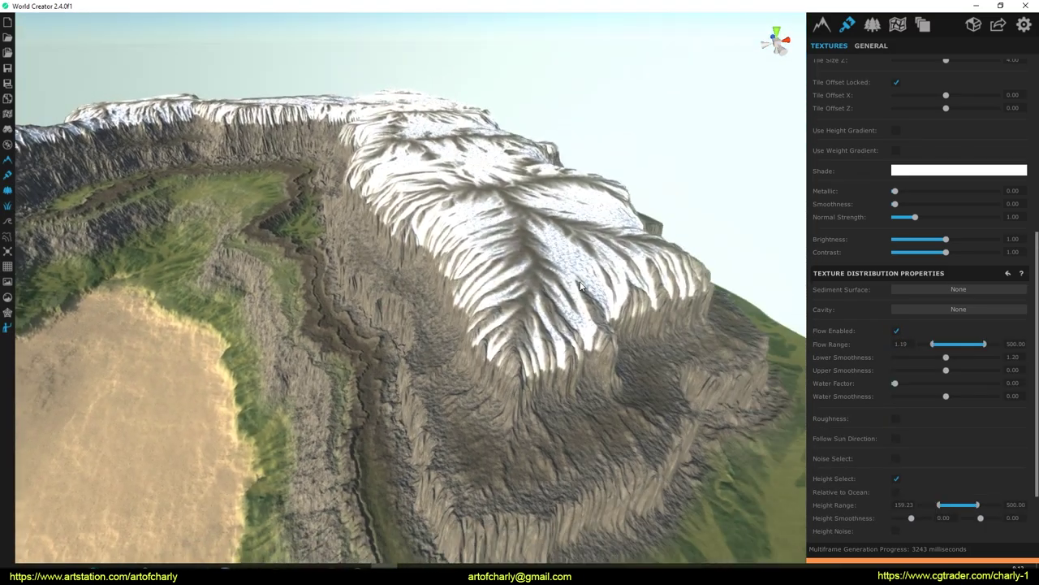
left_click(897, 419)
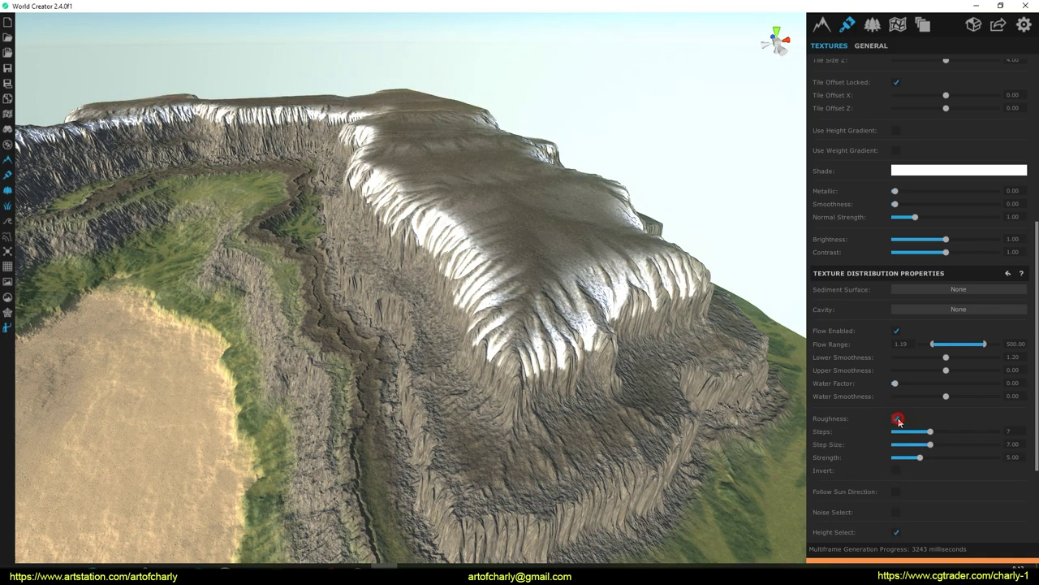
left_click(897, 419)
scroll(873, 438, "down", 2)
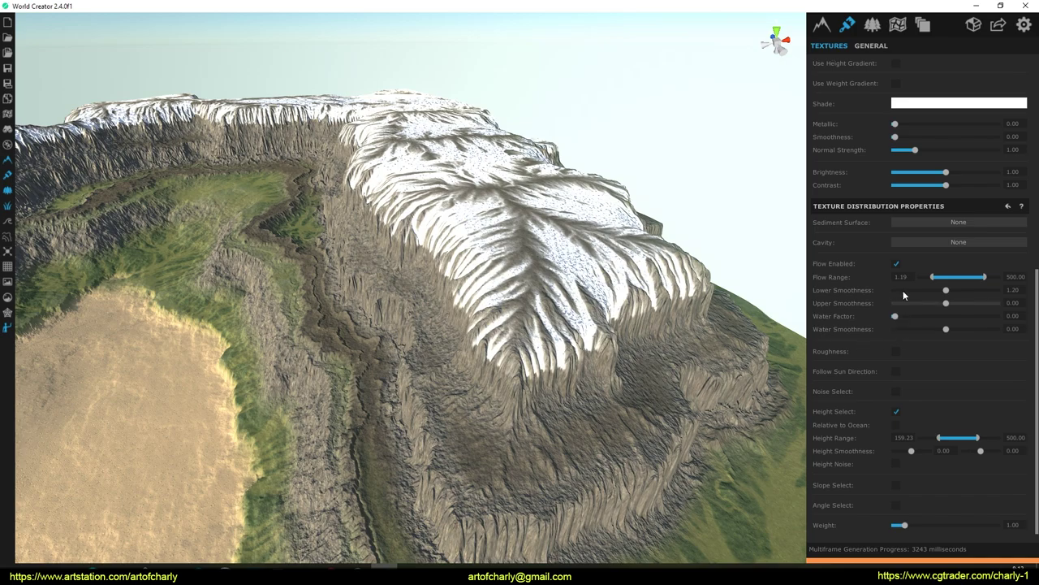
left_click_drag(932, 277, 927, 278)
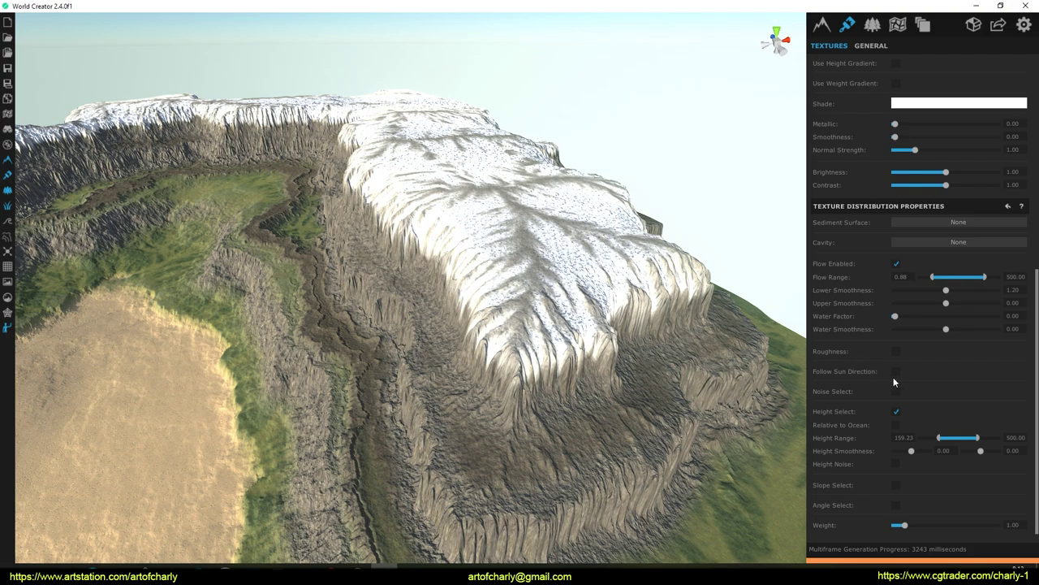
Turn the snow texture's flow off and set its cavity to Convex with 17 steps, step size 12.53 and strength 5.16.
left_click(897, 264)
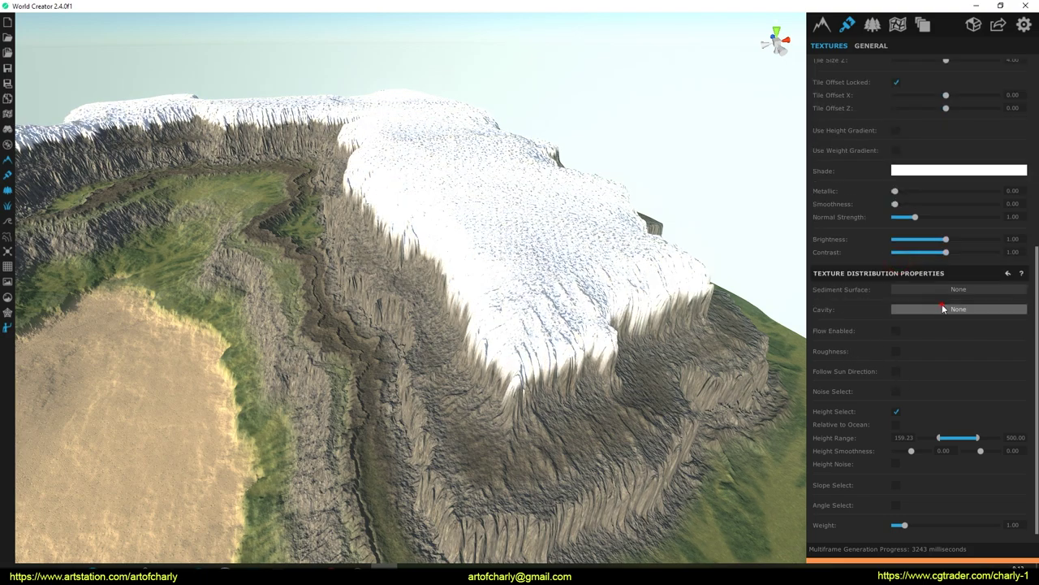
left_click(944, 308)
left_click(964, 333)
left_click(958, 309)
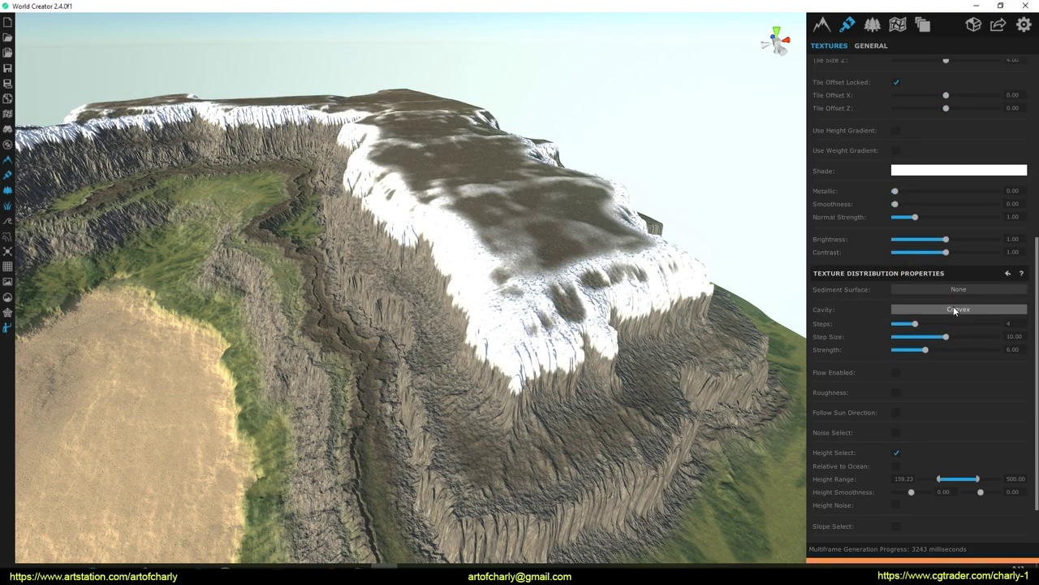
left_click(950, 347)
left_click(948, 309)
left_click(956, 331)
left_click_drag(915, 323, 1013, 338)
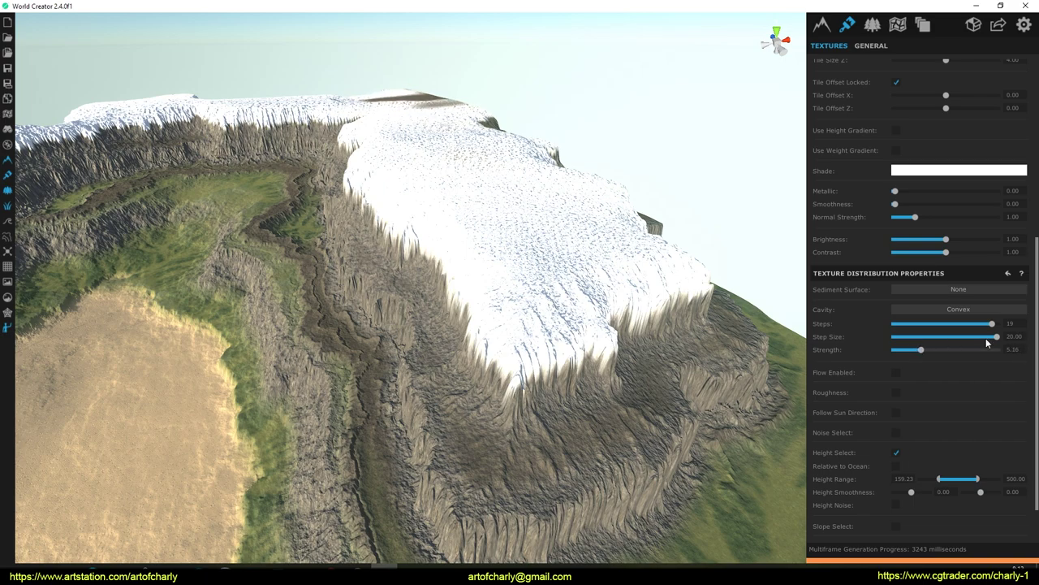
mouse_move(992, 323)
left_mouse_down()
mouse_move(935, 324)
mouse_move(986, 323)
left_mouse_up()
Re-enable flow for the snow texture and set its lower height smoothness to 19.73.
left_click(896, 372)
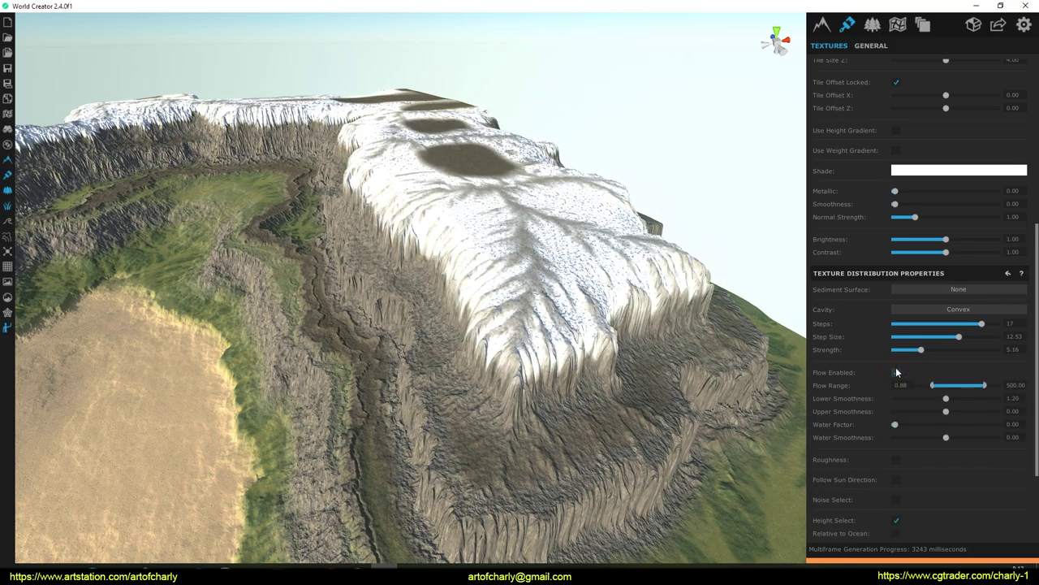
mouse_move(674, 268)
right_mouse_down()
mouse_move(671, 290)
mouse_move(635, 309)
mouse_move(664, 254)
mouse_move(671, 281)
right_mouse_up()
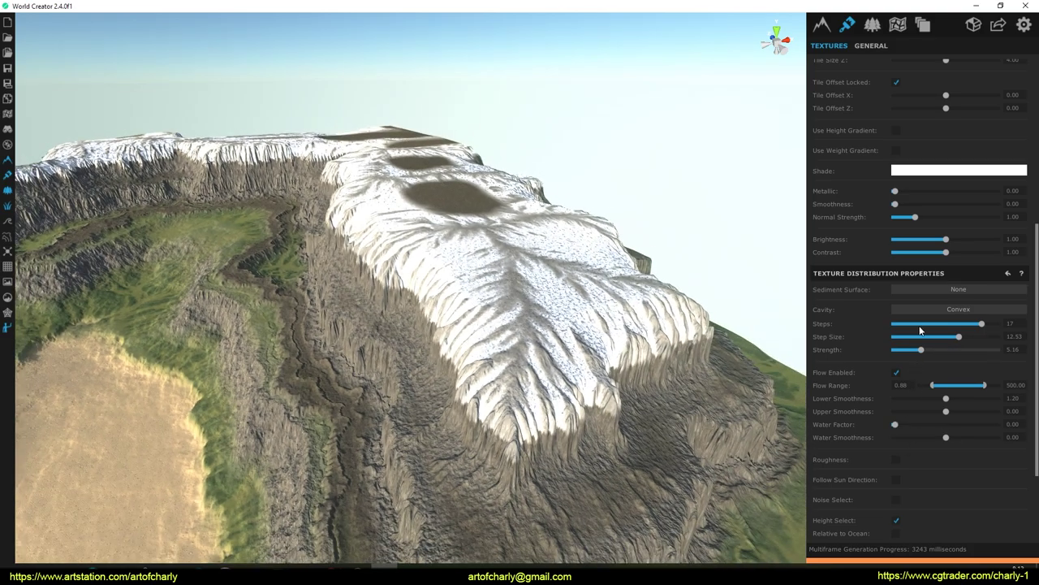
scroll(906, 420, "down", 3)
left_click_drag(914, 454, 946, 444)
Inspect the snow, rock, grass and sand distribution across the terrain from overhead and from ground level.
right_click_drag(536, 303, 380, 337)
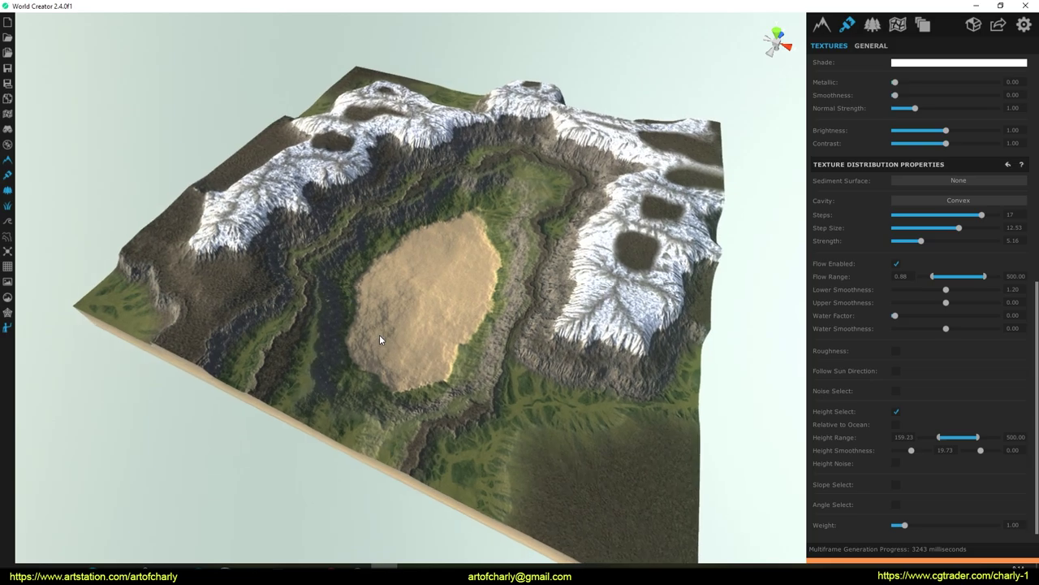
scroll(385, 312, "up", 3)
key("w")
key("a")
right_click_drag(384, 312, 639, 231)
key("w")
key("w")
key("d")
scroll(638, 235, "down", 5)
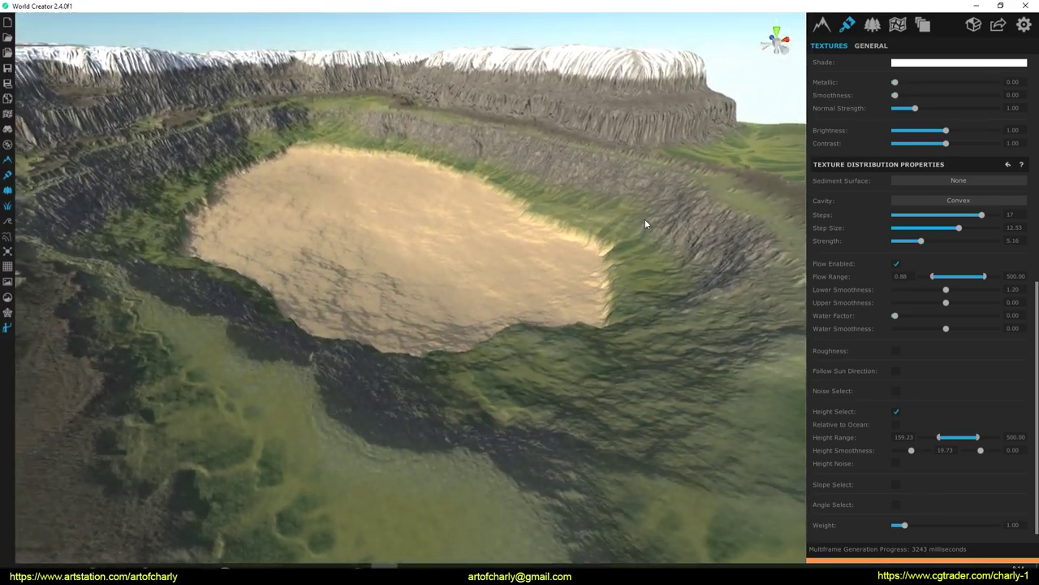
key("d")
right_click_drag(645, 220, 498, 150)
key("w")
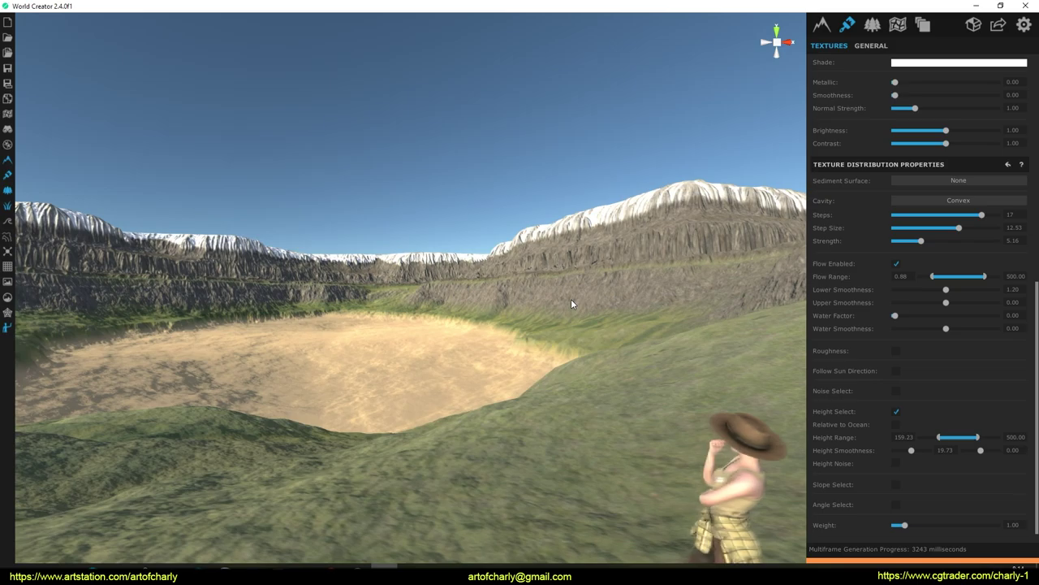
right_click_drag(571, 300, 454, 389)
key("s")
key("s")
key("s")
key("f")
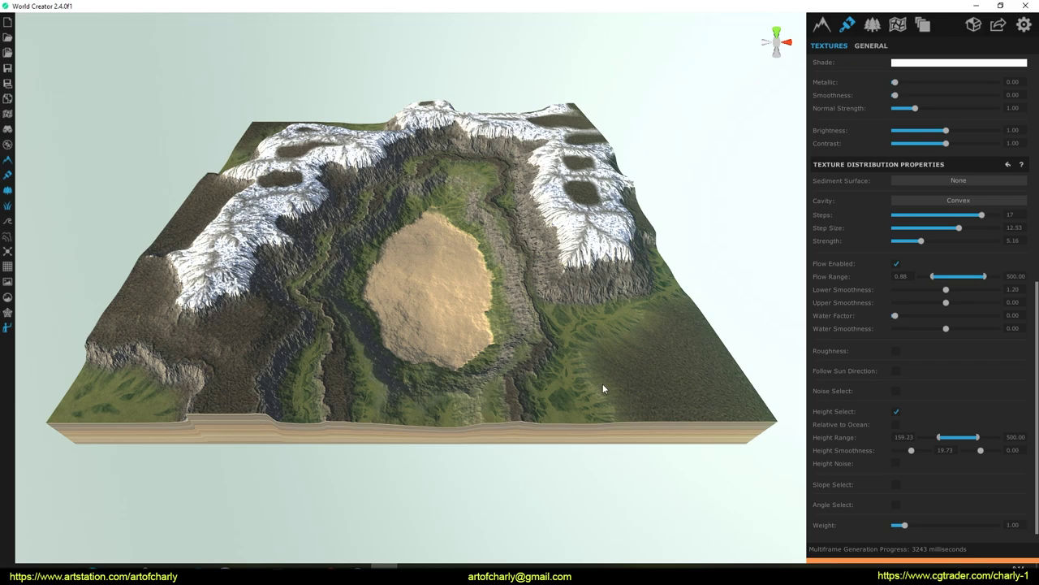
Review the terrain size, precision and pixel resolution in the base terrain properties.
scroll(889, 82, "up", 5)
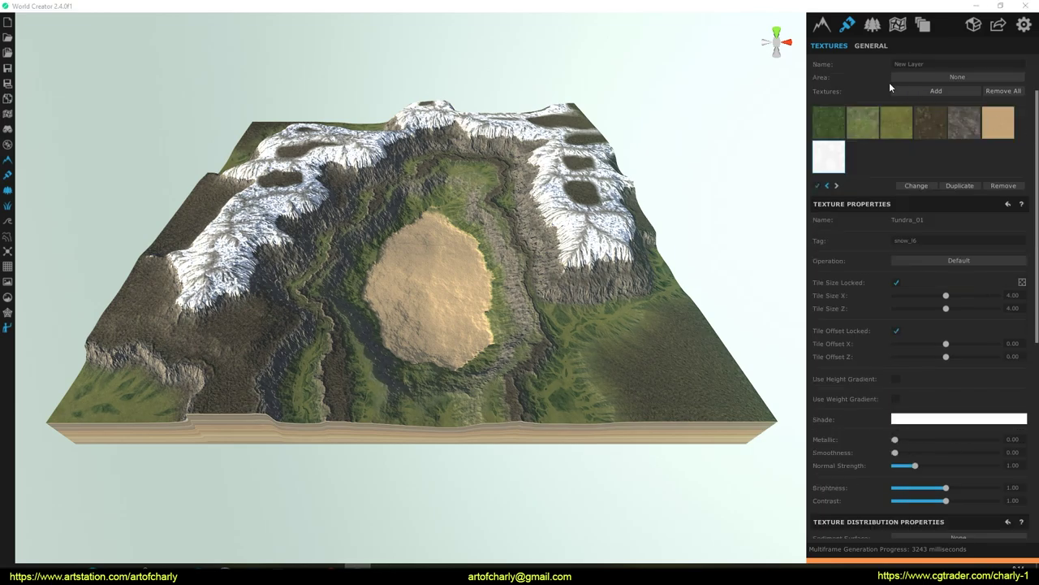
left_click(824, 25)
left_click(827, 47)
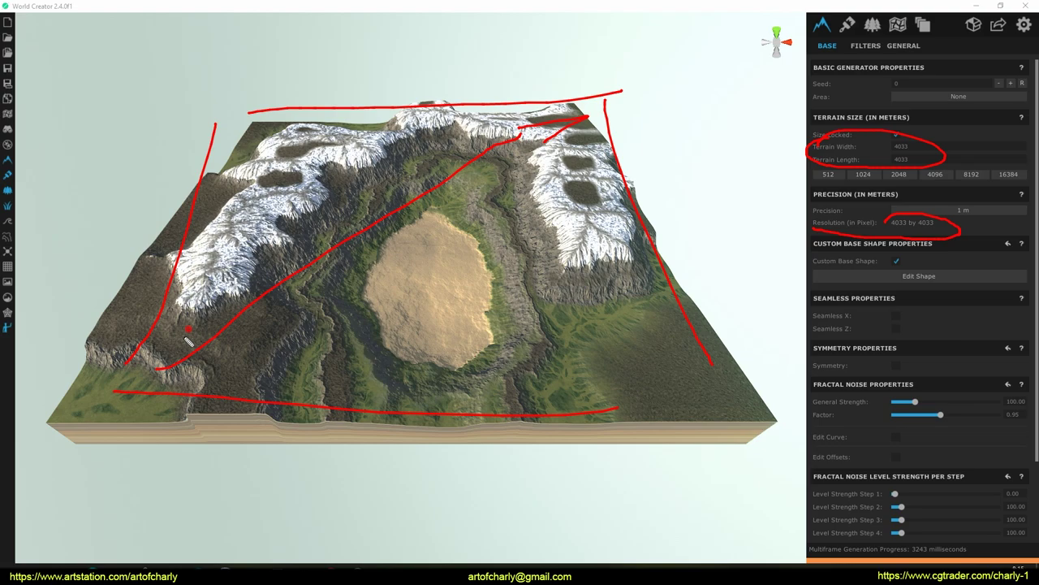
key("Escape")
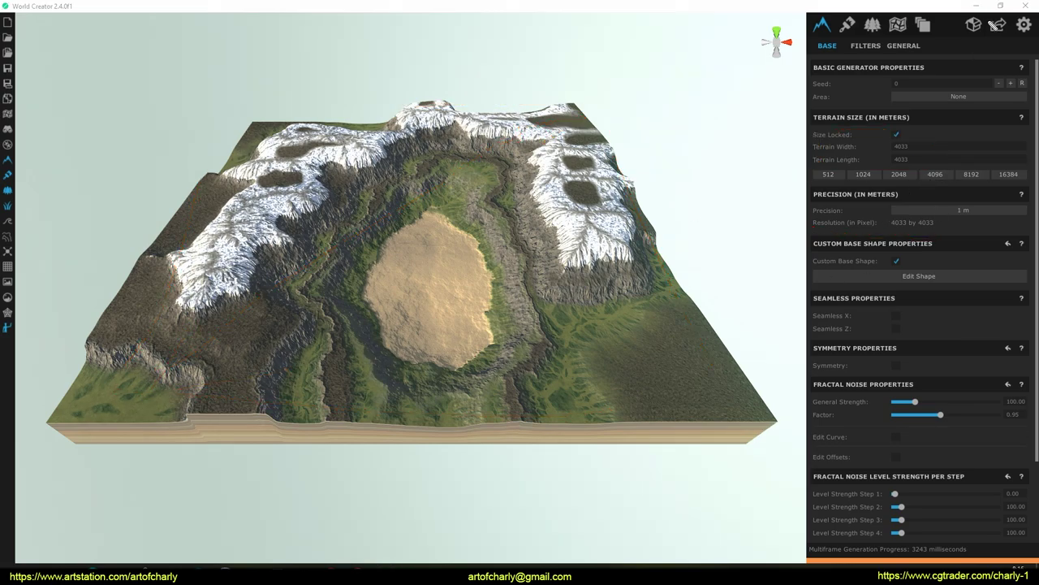
Export the terrain height map for Unreal as heightmap.raw in 16-bit RAW format with Flip Y enabled, into the unreal_land folder.
left_click(998, 25)
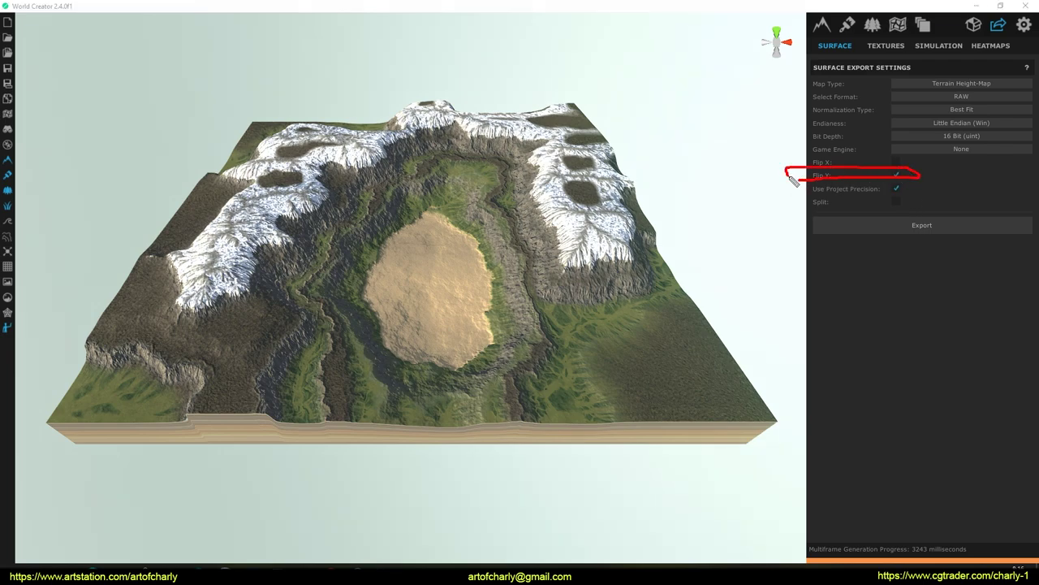
left_click(961, 149)
left_click(974, 181)
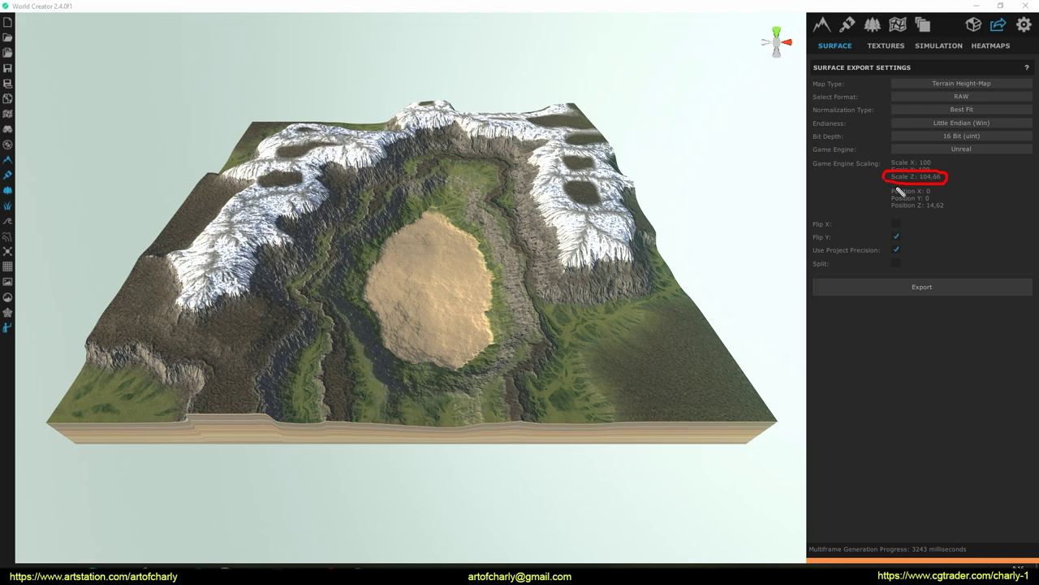
left_click(888, 287)
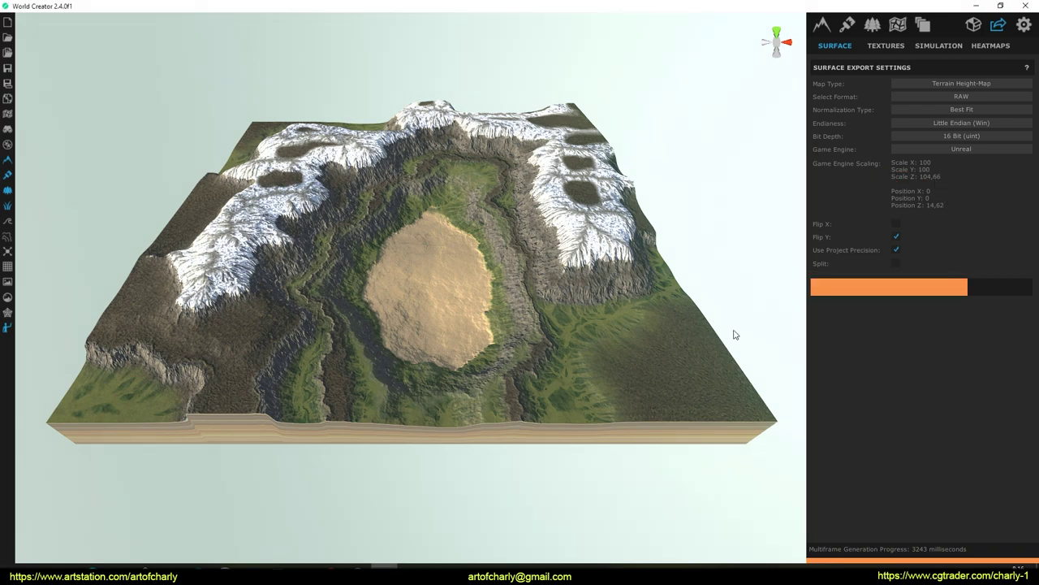
Export the heatmaps of all tagged textures as PNG files with Global Flip Y enabled into the unreal_land folder.
left_click(989, 48)
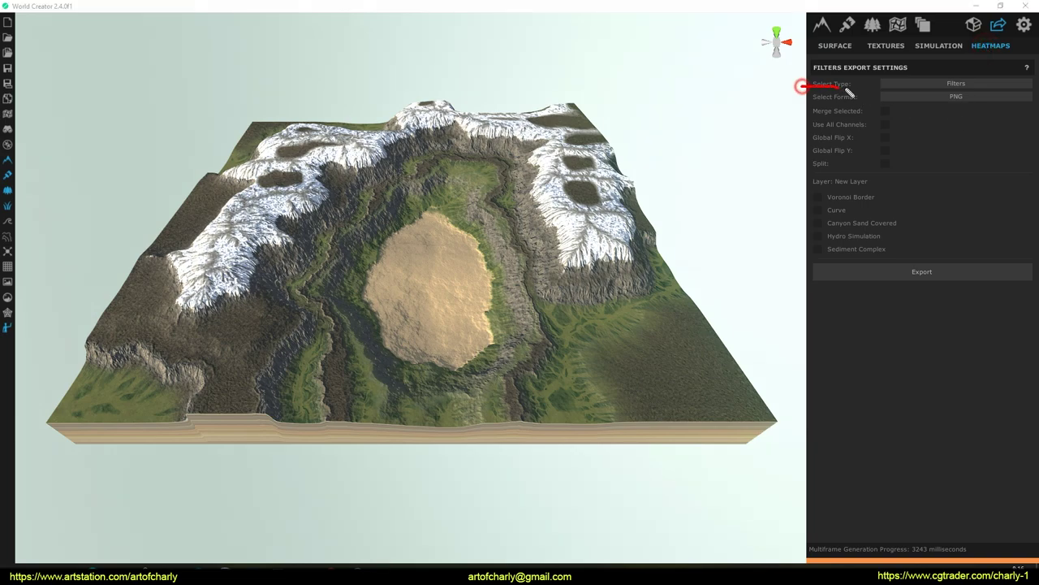
left_click(958, 85)
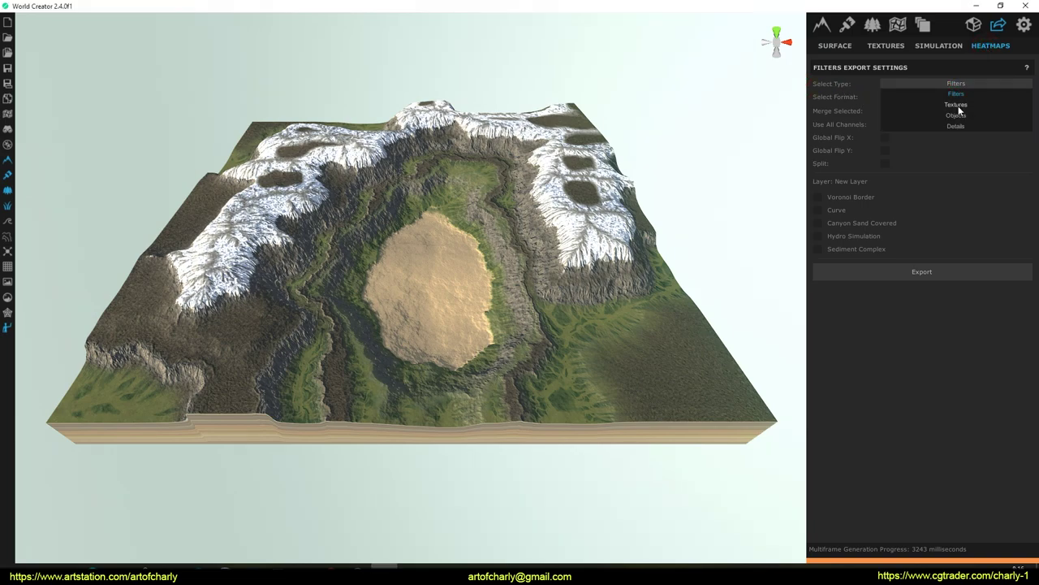
left_click(957, 104)
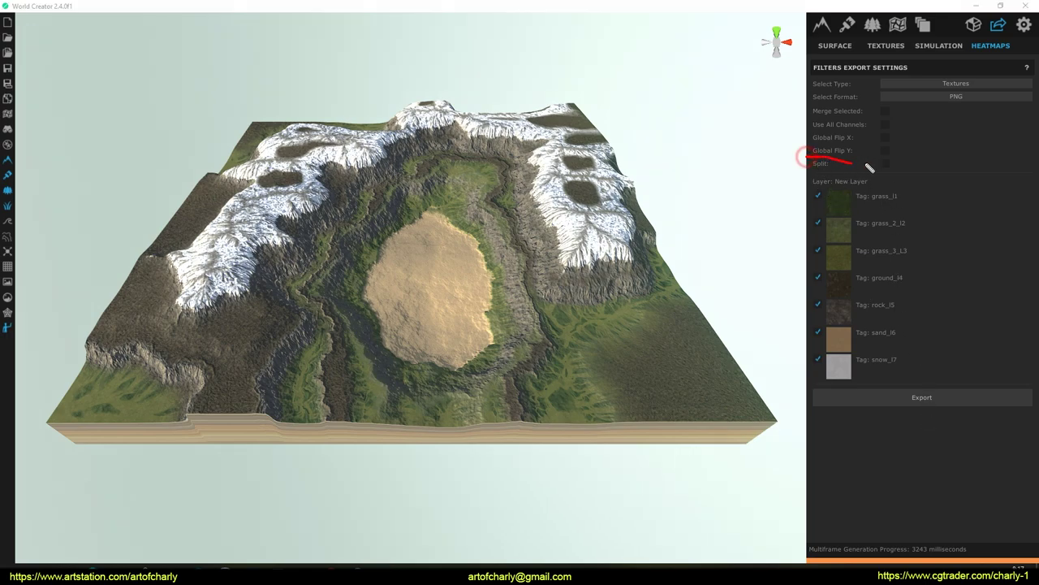
left_click(921, 397)
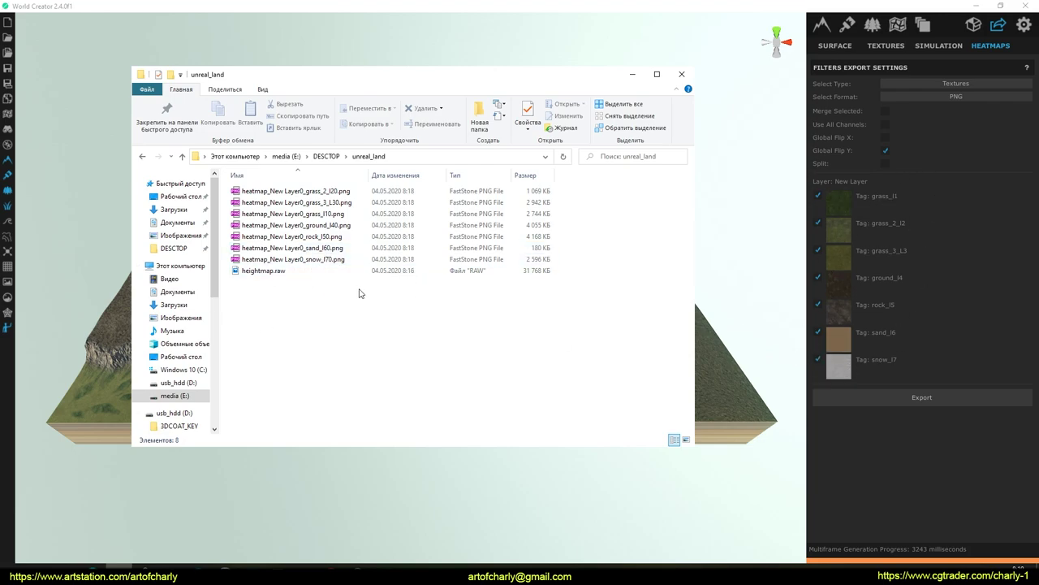
Review the exported heatmap PNG files and heightmap.raw in the unreal_land folder.
left_click_drag(329, 308, 258, 178)
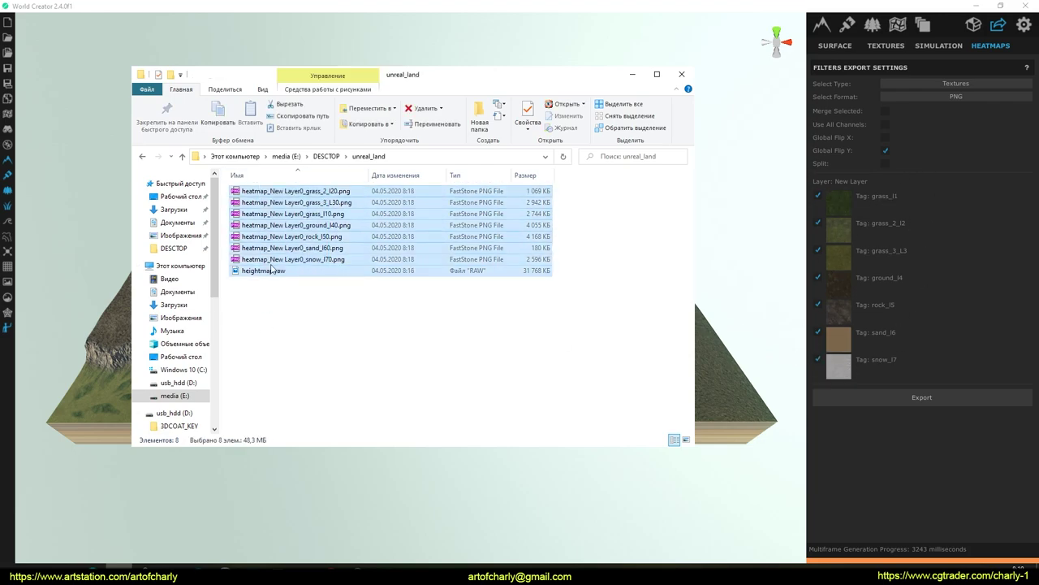
left_click(311, 338)
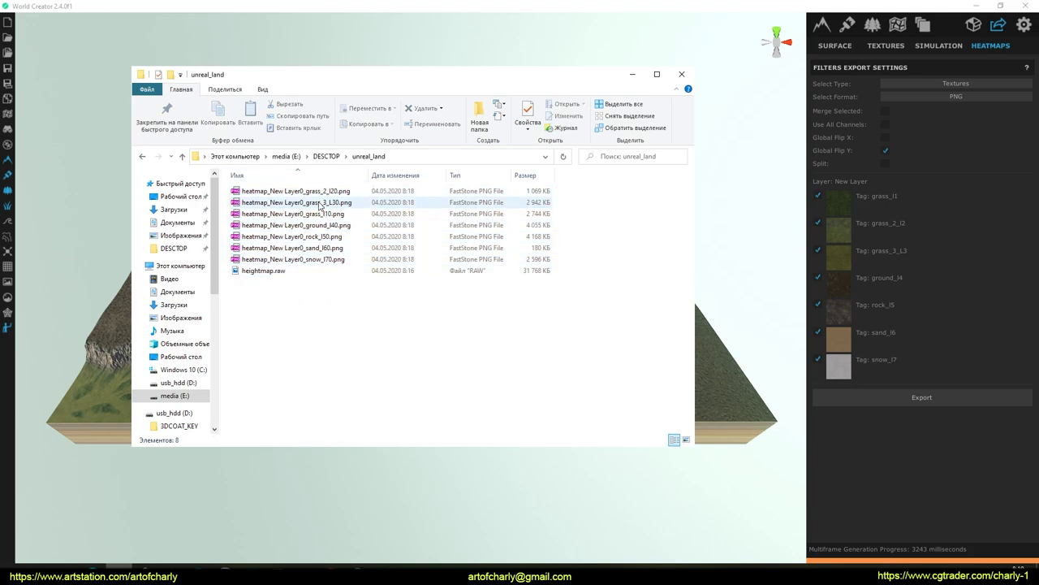
left_click(268, 270)
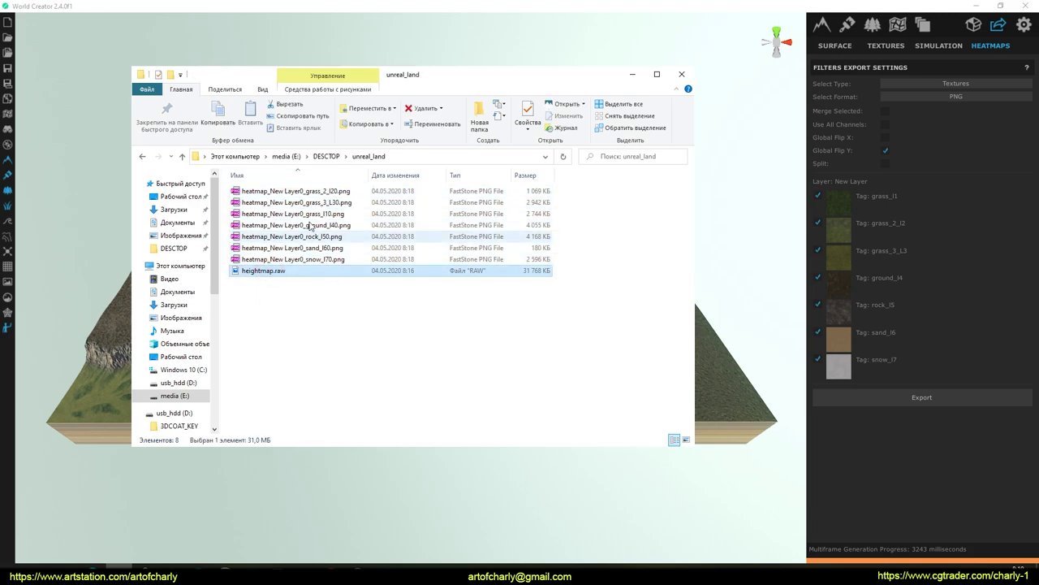
left_click(262, 192)
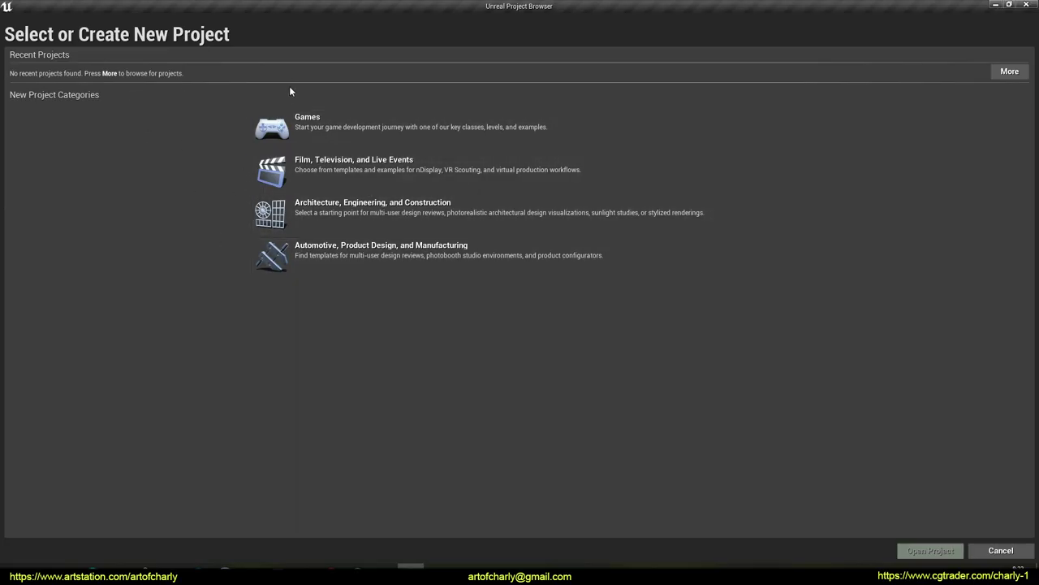
Create a new Games project named Unreal_Land from the Flying template, stored in E:\UE4\PROJECTS.
left_click(322, 135)
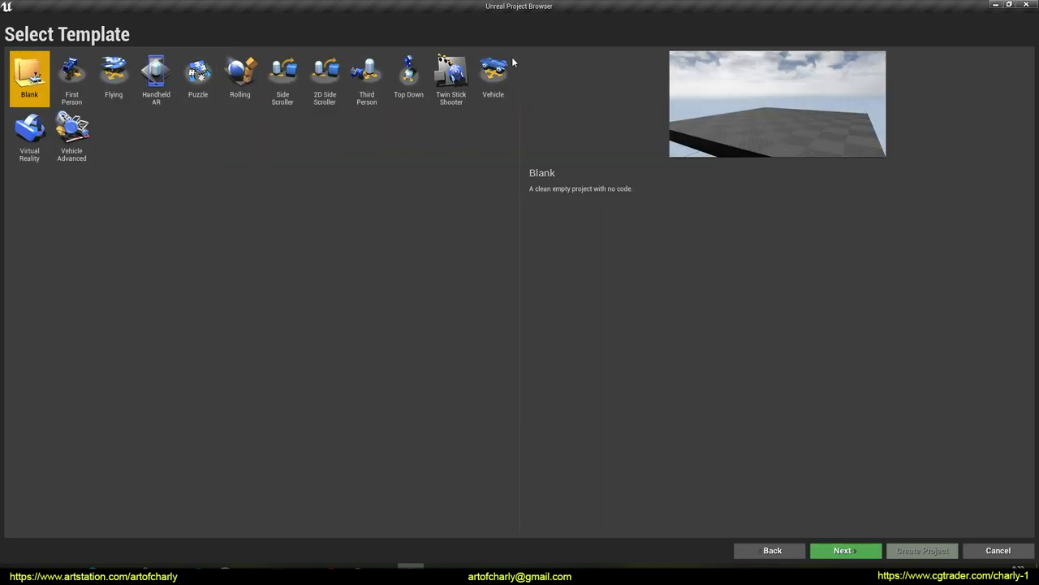
left_click(114, 92)
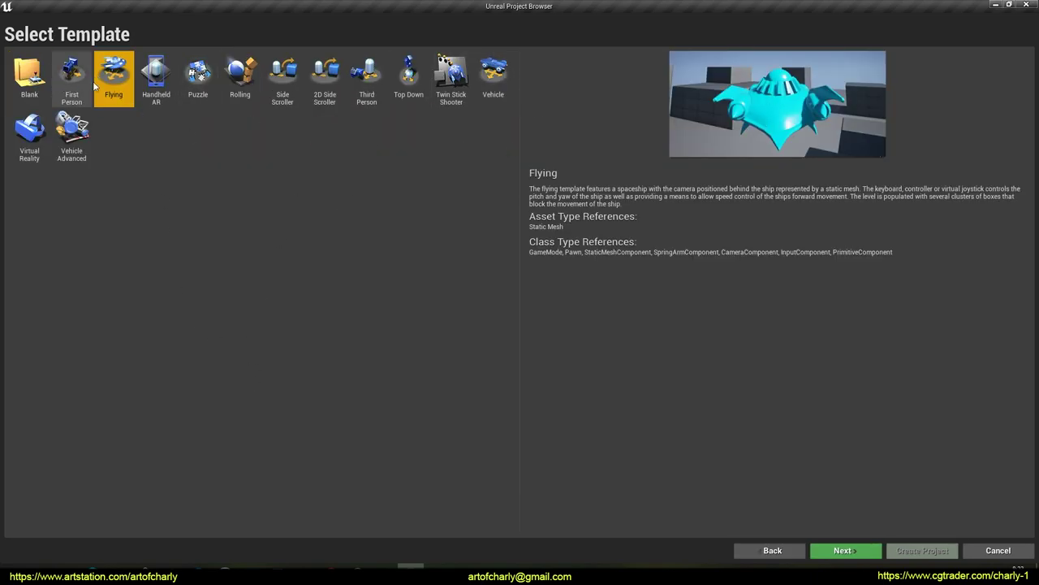
left_click(846, 550)
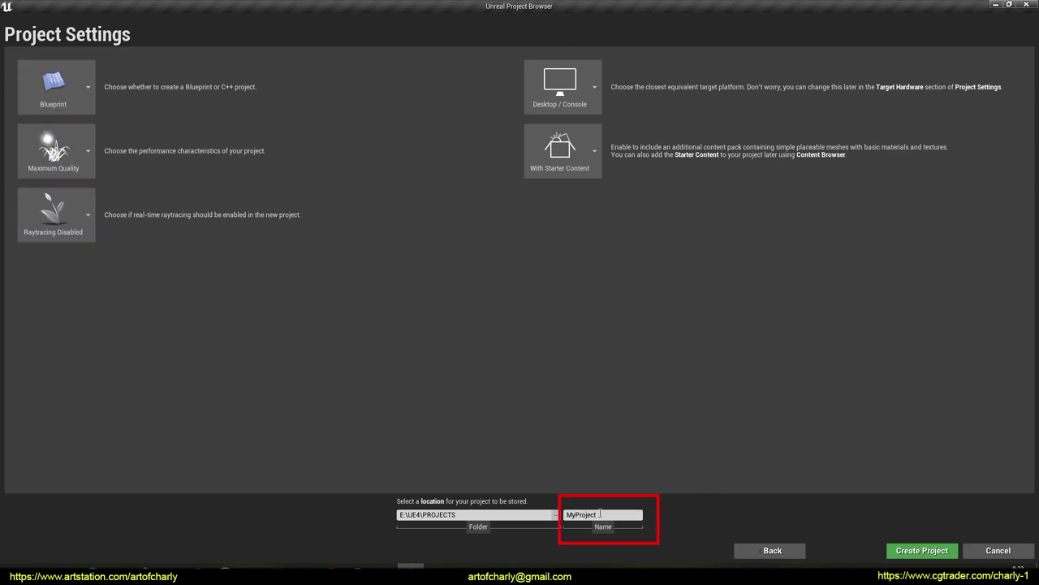
left_click(938, 554)
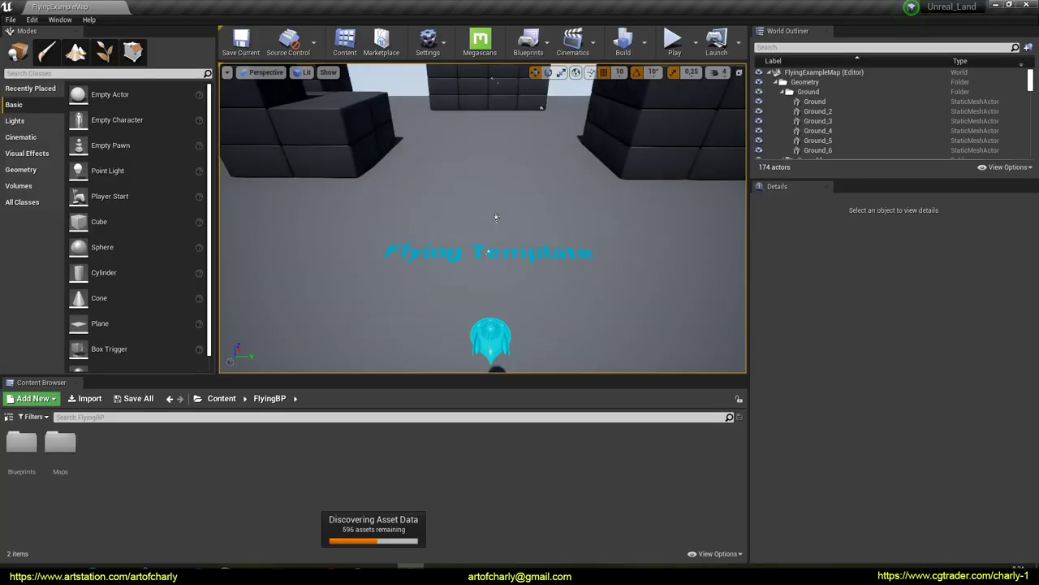
Delete the block of cubes TemplateCube_Rounded_91 to TemplateCube_Rounded_98 from the level.
right_click_drag(503, 221, 422, 213)
key("w")
key("w")
left_click(361, 213)
scroll(850, 135, "up", 2)
left_click(833, 114)
scroll(836, 126, "down", 3)
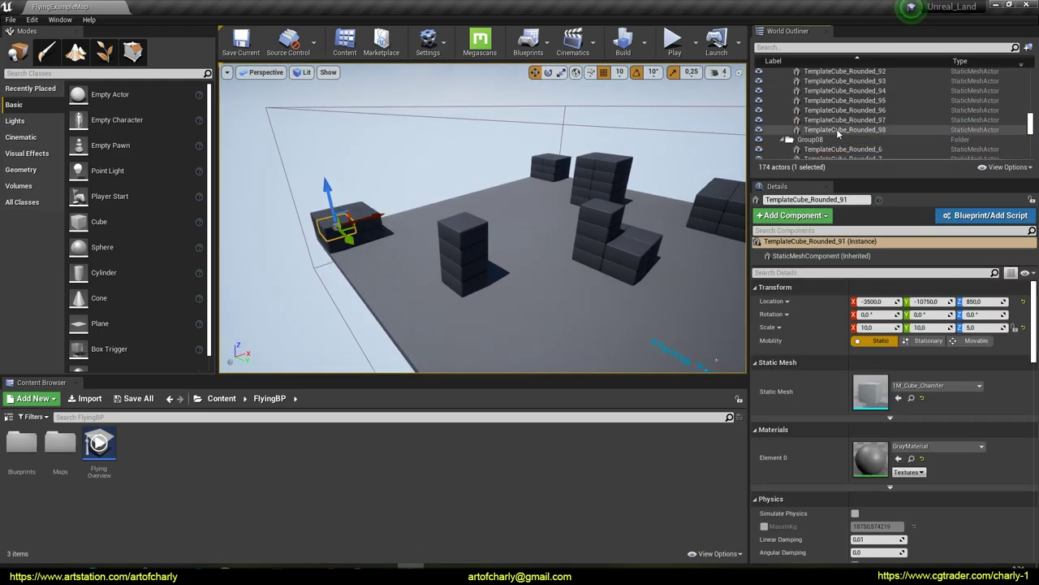
left_click(837, 130, "shift")
key("Delete")
Enlarge the World Outliner and delete the Group06 cubes plus another range of template cubes.
scroll(851, 124, "up", 3)
left_click_drag(889, 178, 889, 513)
scroll(845, 324, "up", 10)
left_click(834, 234)
left_click(833, 226)
scroll(835, 268, "down", 5)
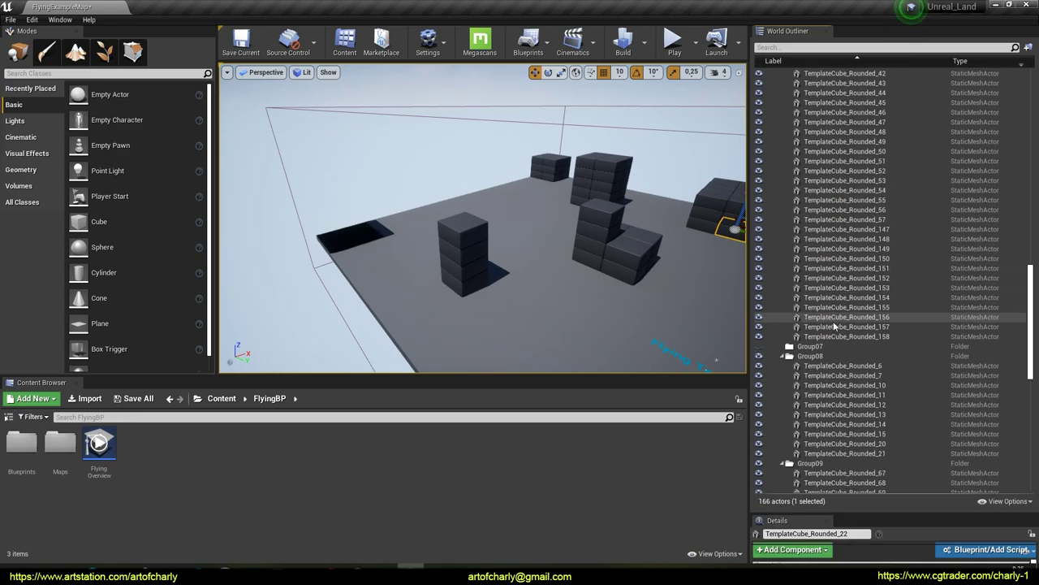
left_click(838, 336, "shift")
key("Delete")
left_click(822, 132)
left_click(850, 318, "shift")
key("Delete")
Delete the ground meshes of the flying level one after another.
left_click(510, 333)
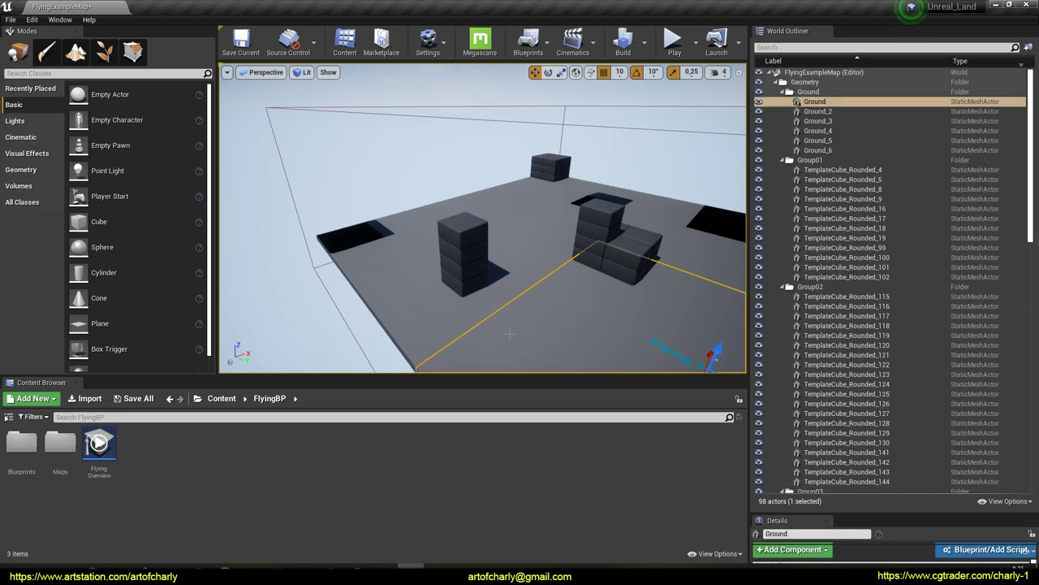
key("Delete")
left_click(514, 249)
key("Delete")
left_click(543, 202)
key("Delete")
left_click(674, 252)
right_click_drag(631, 252, 508, 290)
left_click(520, 276)
key("Delete")
left_click(521, 198)
key("Delete")
left_click(585, 205)
key("Delete")
left_click(709, 221)
right_click_drag(666, 187, 627, 185)
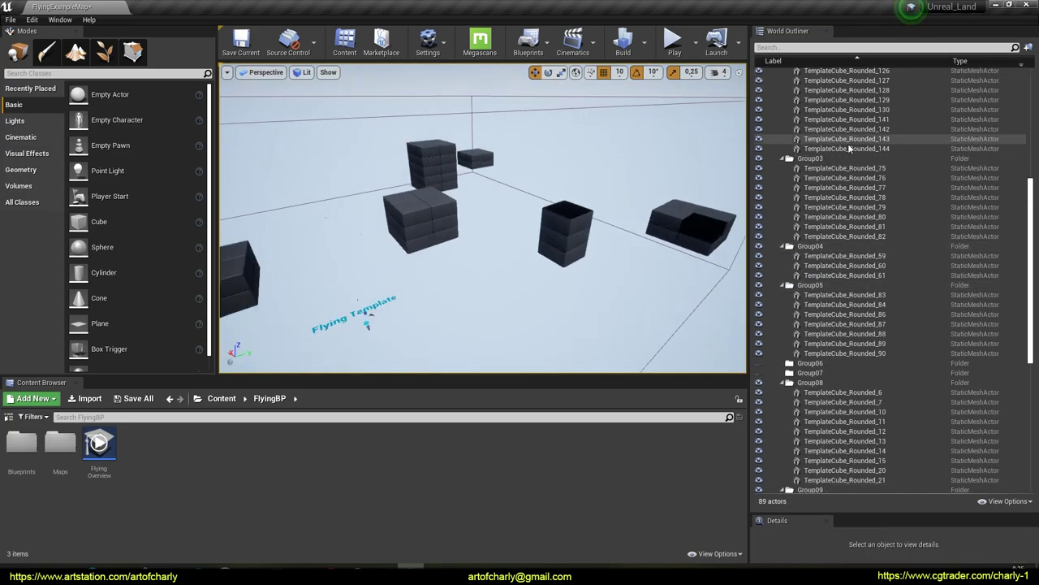
Delete all template cubes in Group02, up to TemplateCube_Rounded_144.
left_click(850, 149)
scroll(853, 160, "up", 6)
left_click(842, 172, "shift")
key("Delete")
Delete the Group01 cubes from TemplateCube_Rounded_4 to TemplateCube_Rounded_102.
scroll(851, 213, "up", 3)
left_click(848, 219)
left_click(845, 111, "shift")
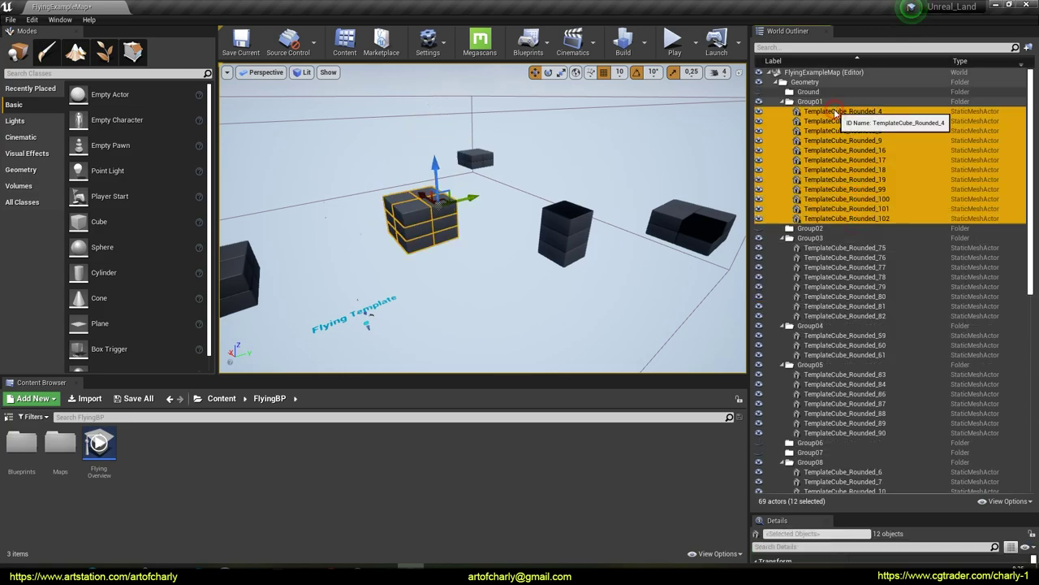
key("Delete")
Delete the group subfolders inside the Geometry folder one by one.
left_click(812, 112)
key("Delete")
left_click(815, 112)
key("Delete")
left_click(813, 103)
key("Delete")
left_click(812, 94)
key("Delete")
left_click(812, 95)
key("Delete")
left_click(814, 103)
key("Delete")
Delete the Flying Template text and all remaining template cubes from the level.
left_click(816, 93)
scroll(874, 304, "down", 5)
left_click(842, 341, "shift")
left_click(816, 487)
key("Delete")
left_click(846, 347)
scroll(836, 260, "up", 5)
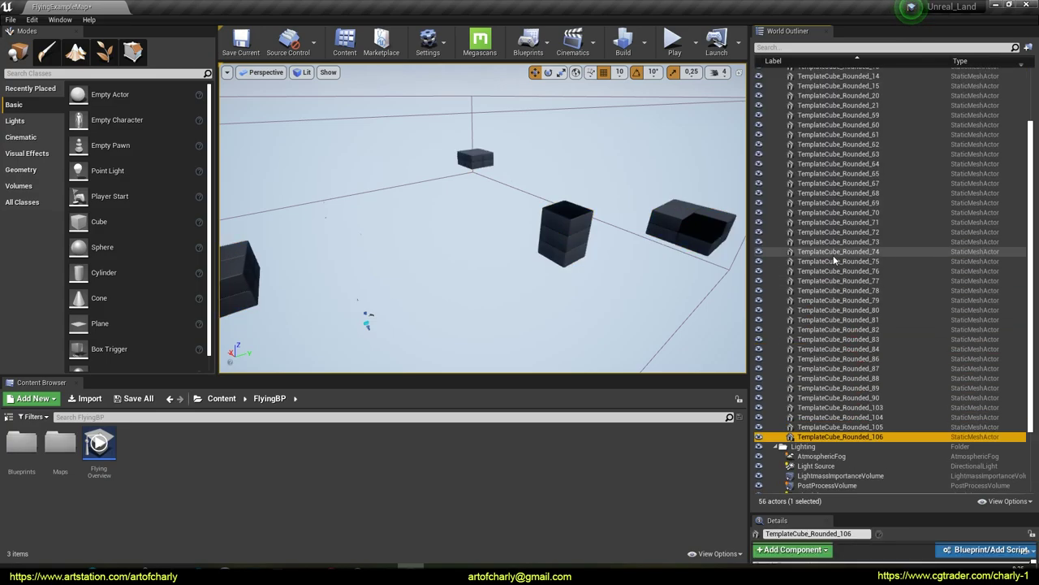
left_click(835, 93, "shift")
key("Delete")
Check the emptied level and collapse the Lighting and RenderFX folders in the World Outliner.
right_click_drag(678, 223, 564, 257)
key("w")
key("d")
key("s")
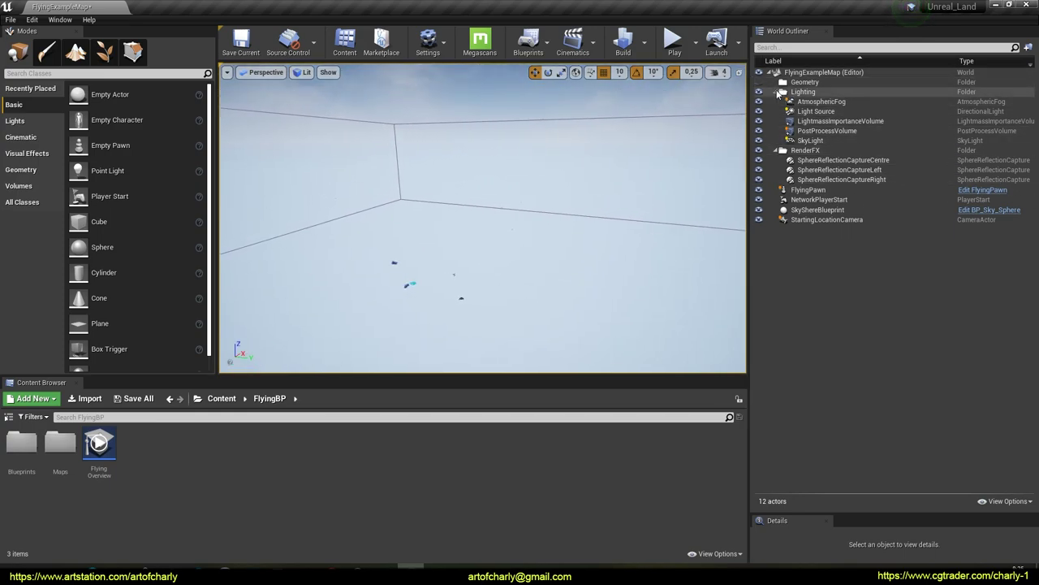
left_click(776, 92)
left_click(776, 102)
right_click_drag(400, 205, 423, 177)
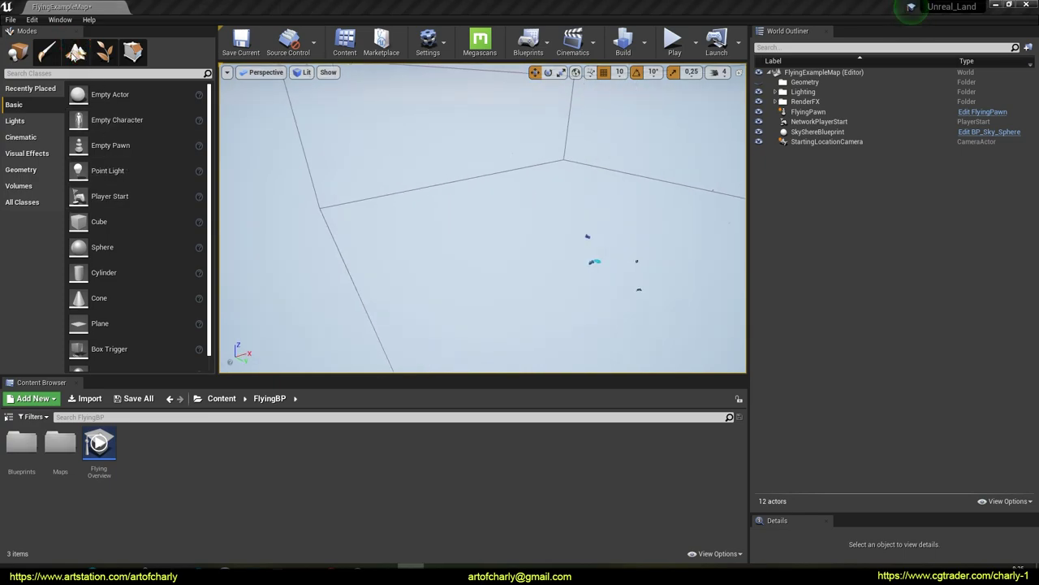
Start a new landscape imported from file and load heightmap.raw from the unreal_land folder as its heightmap.
left_click(75, 52)
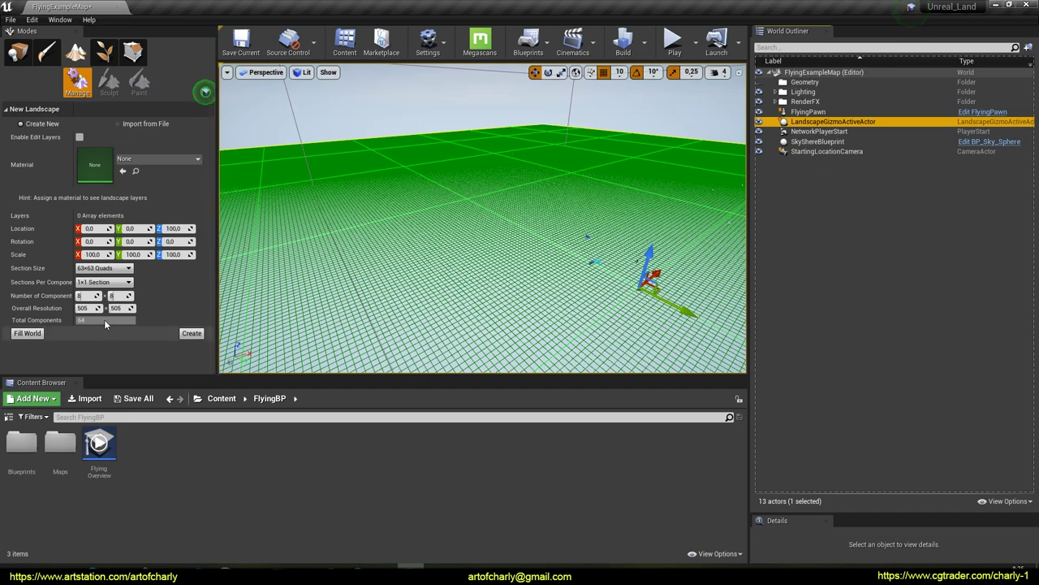
left_click(115, 128)
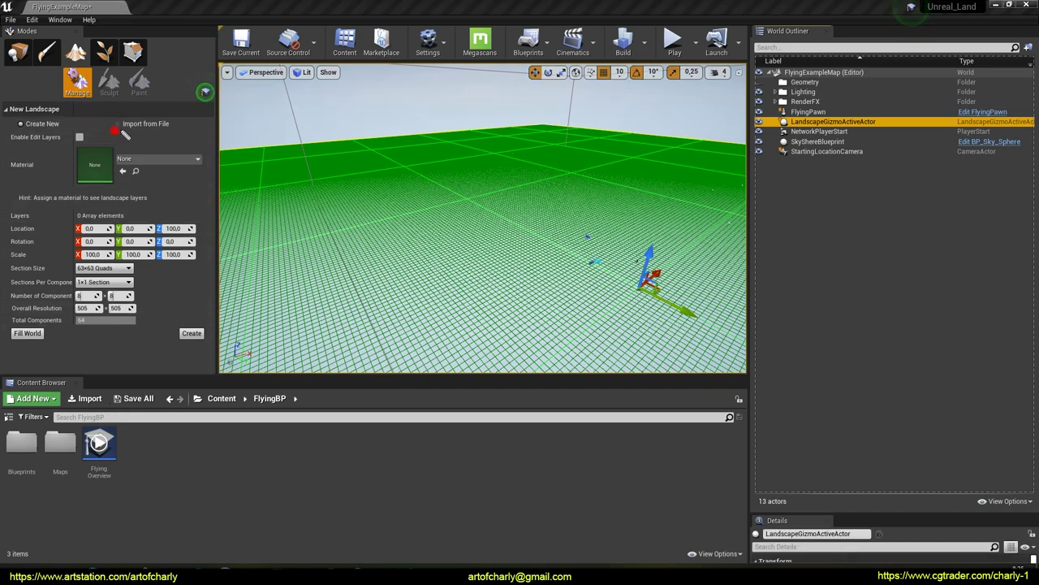
left_click(119, 123)
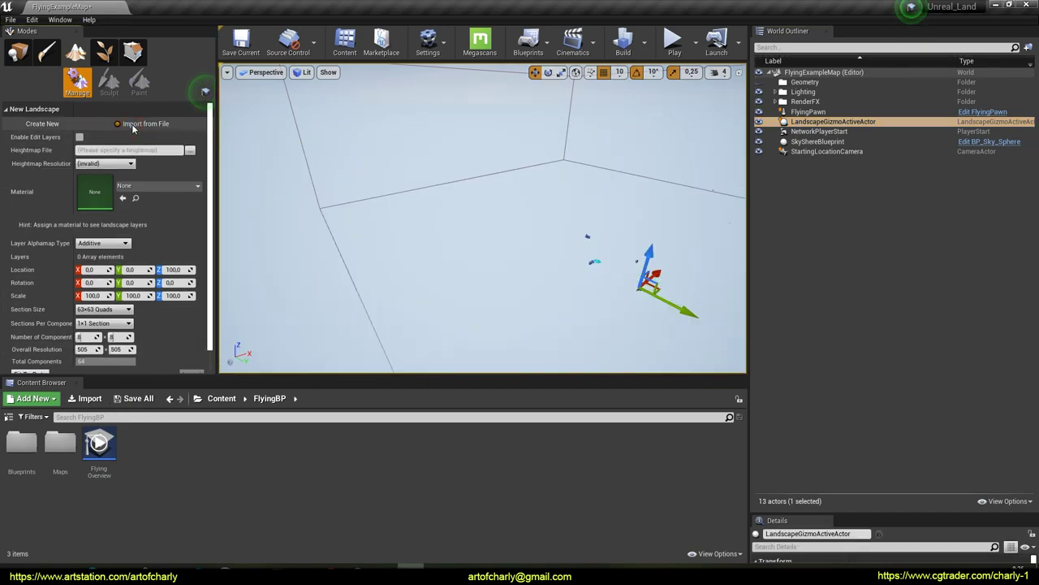
left_click(189, 150)
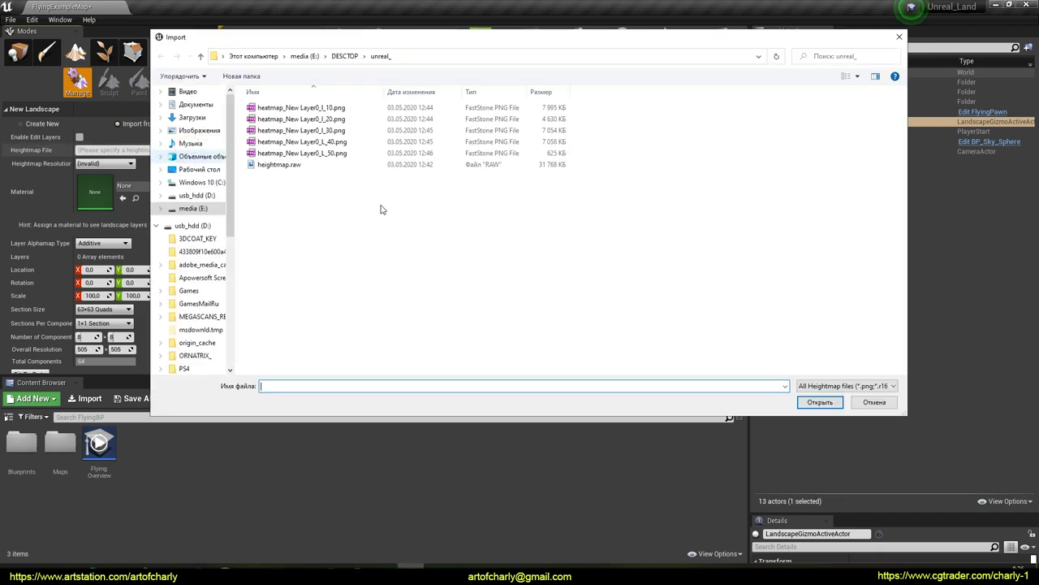
double_click(284, 192)
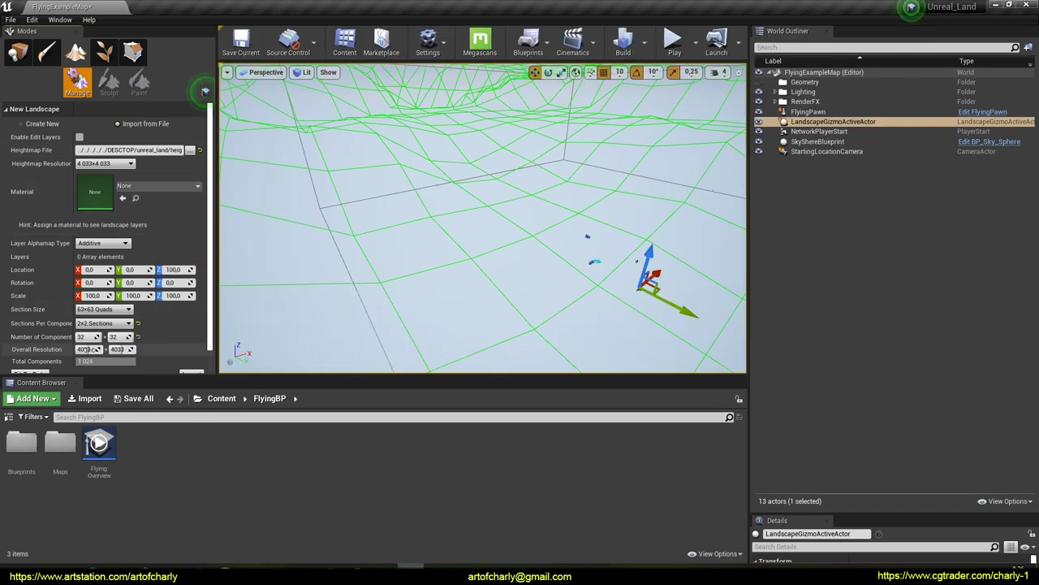
Set the new landscape's Z scale to 104.66 and import it into the level.
scroll(166, 323, "down", 1)
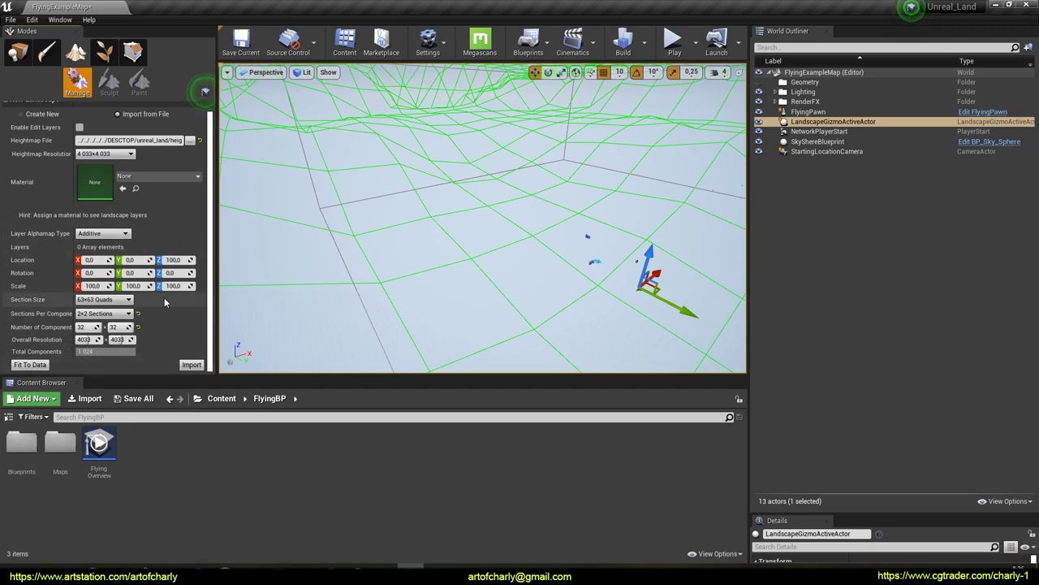
key("ctrl+alt+d")
left_click_drag(154, 292, 202, 291)
key("Escape")
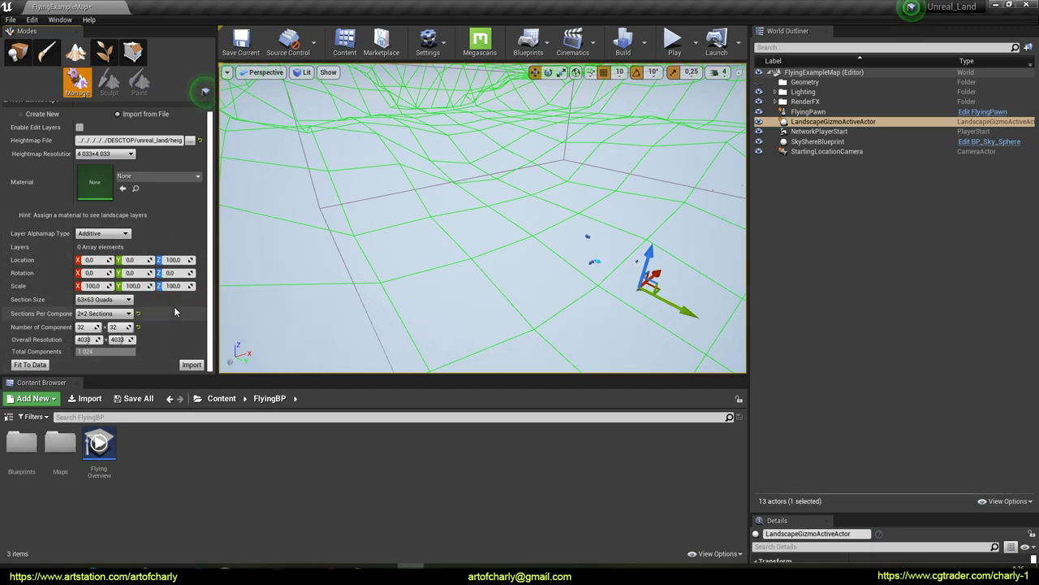
left_click(357, 574)
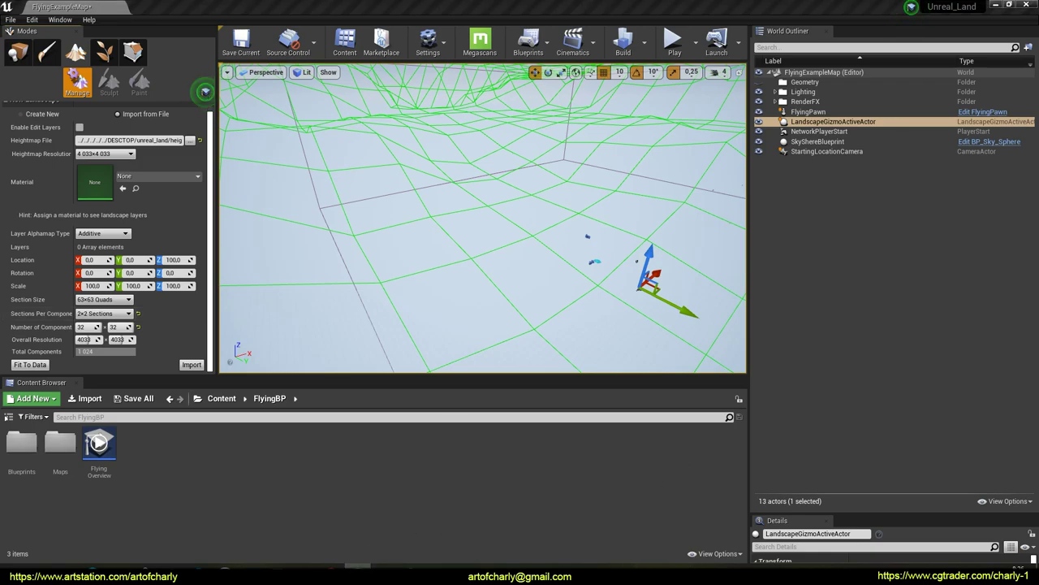
left_click(175, 285)
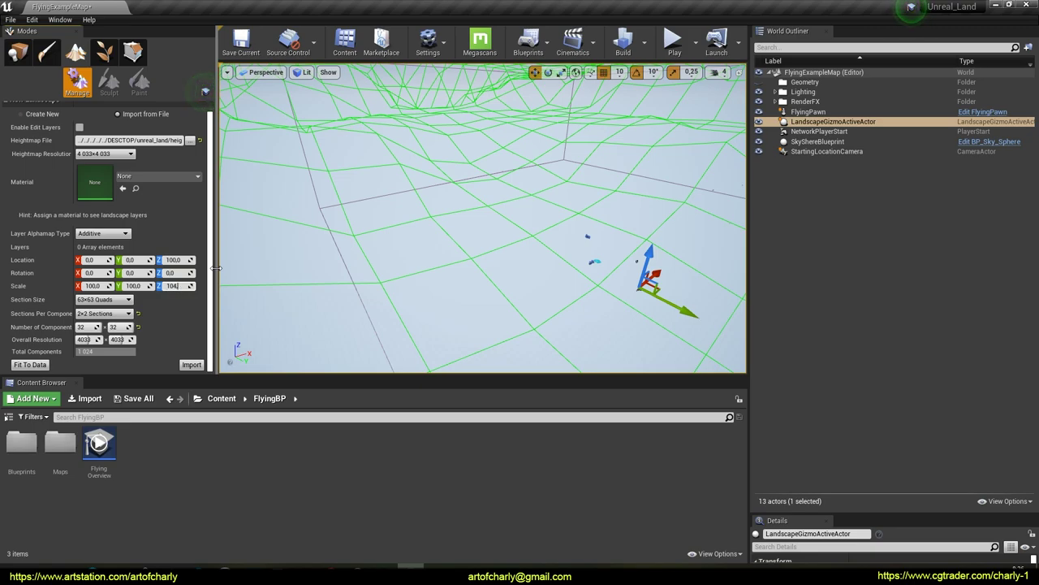
type("104.66")
key("Return")
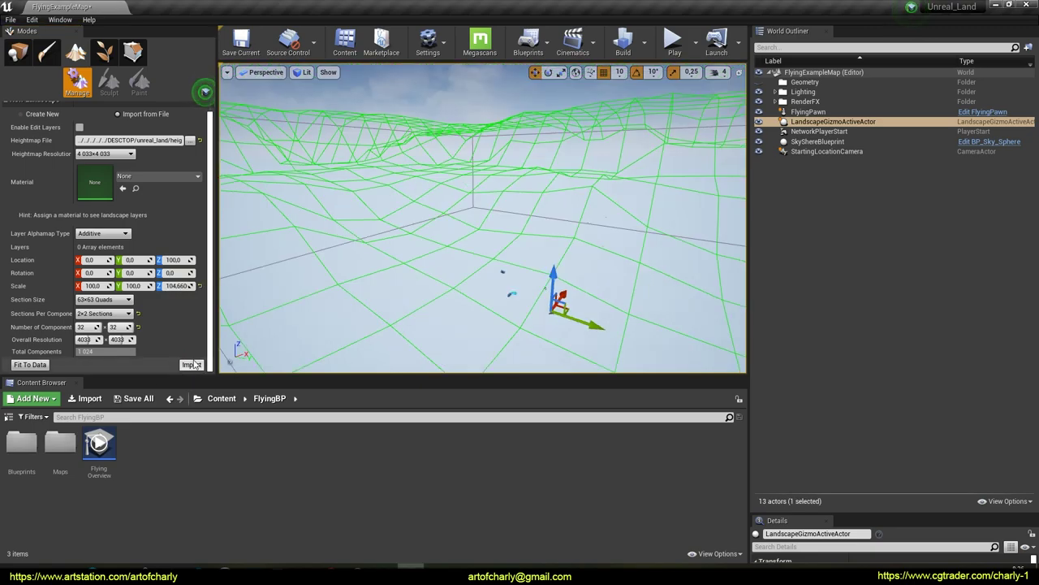
left_click(191, 365)
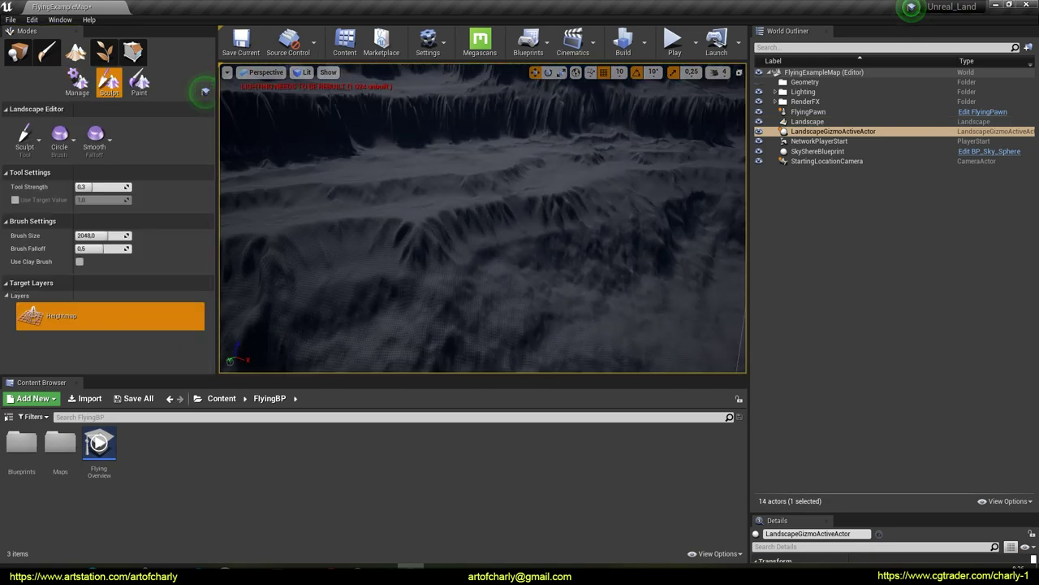
Inspect the imported landscape's cliffs, valley floor and surface detail from several viewpoints.
right_click_drag(561, 220, 690, 207)
right_click_drag(524, 195, 500, 203)
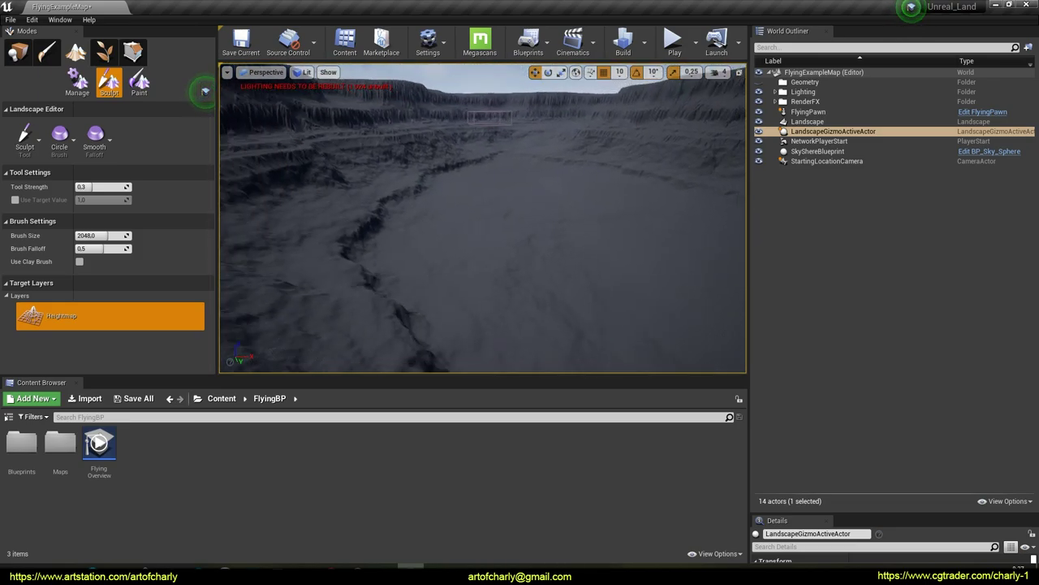
right_click_drag(500, 203, 496, 305)
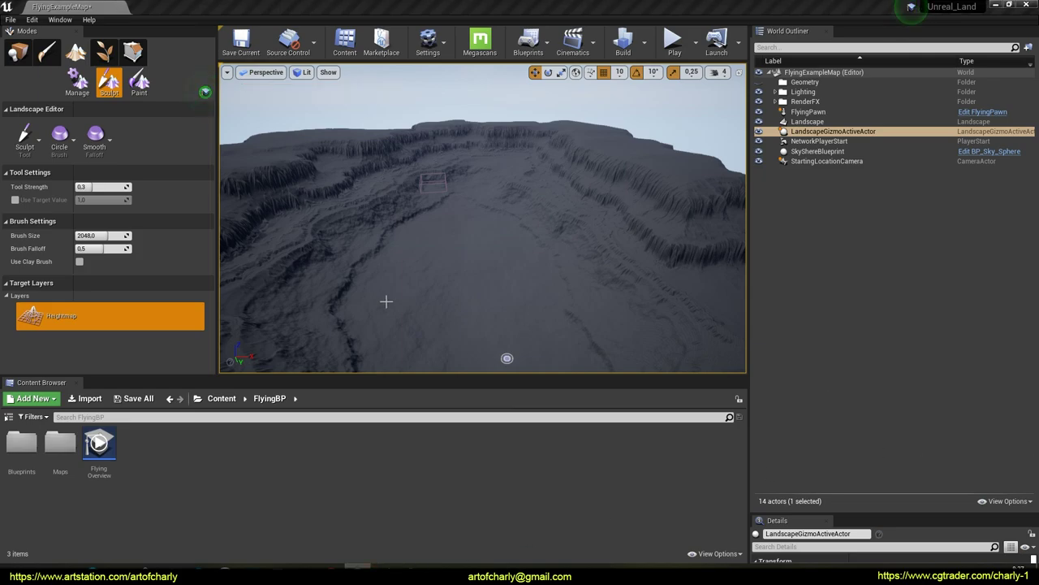
mouse_move(461, 226)
right_mouse_down()
mouse_move(414, 225)
mouse_move(461, 226)
right_mouse_up()
right_click_drag(435, 284, 560, 276)
mouse_move(442, 260)
right_mouse_down()
mouse_move(445, 292)
mouse_move(449, 258)
mouse_move(439, 255)
right_mouse_up()
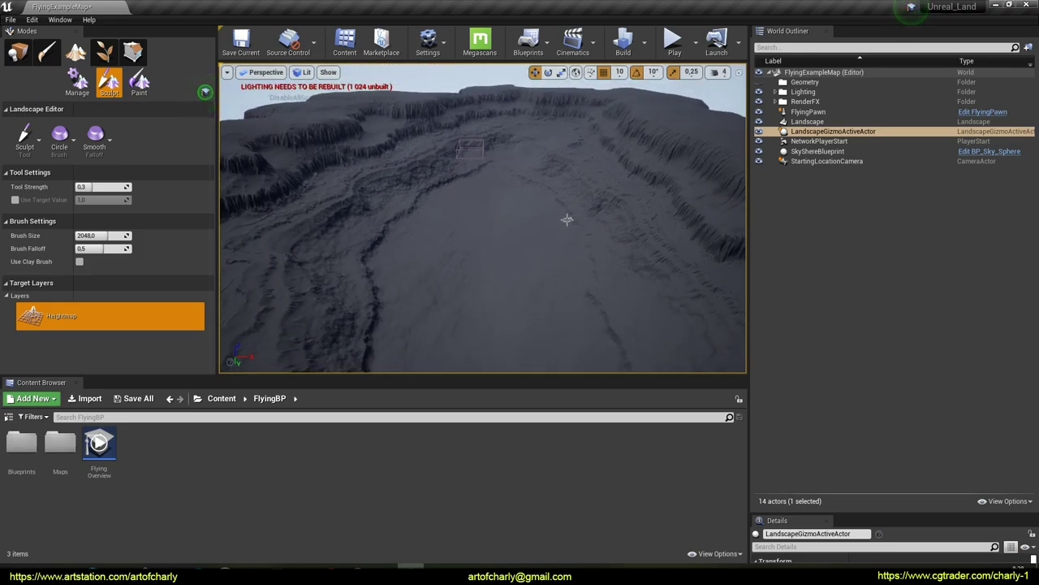
right_click_drag(596, 219, 526, 212)
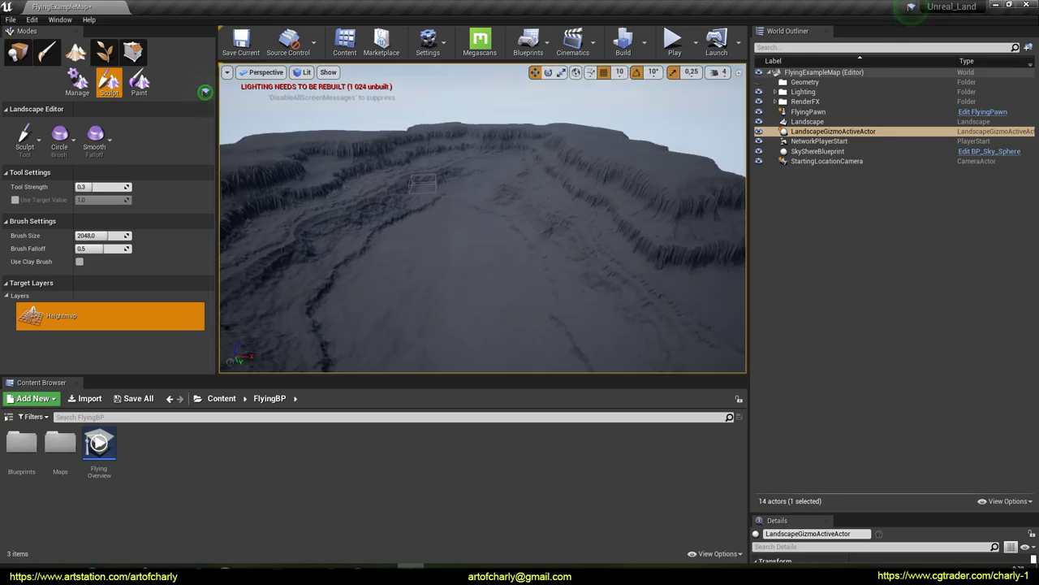
right_click_drag(527, 213, 489, 173)
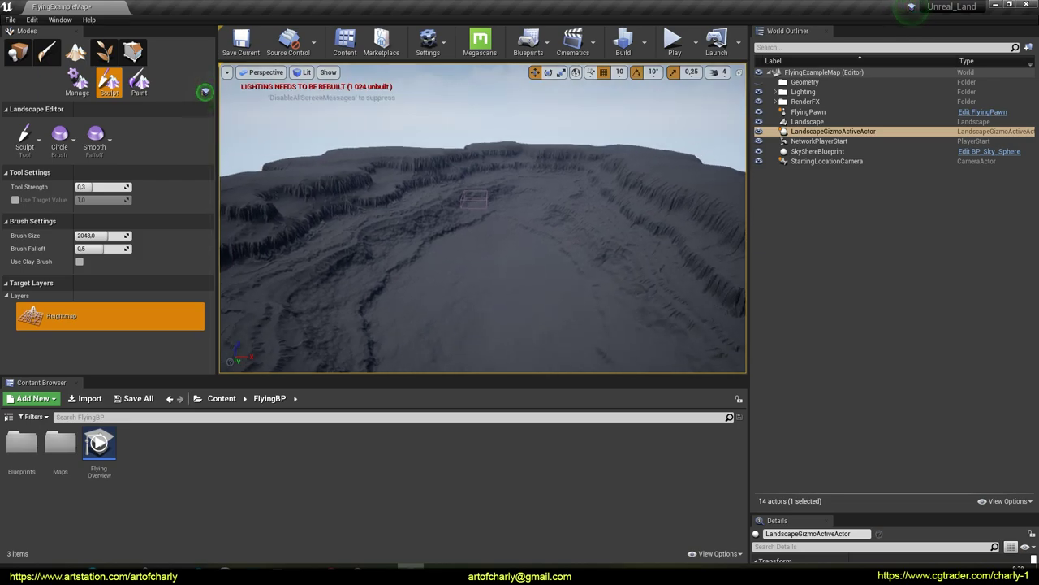
right_click_drag(489, 172, 513, 216)
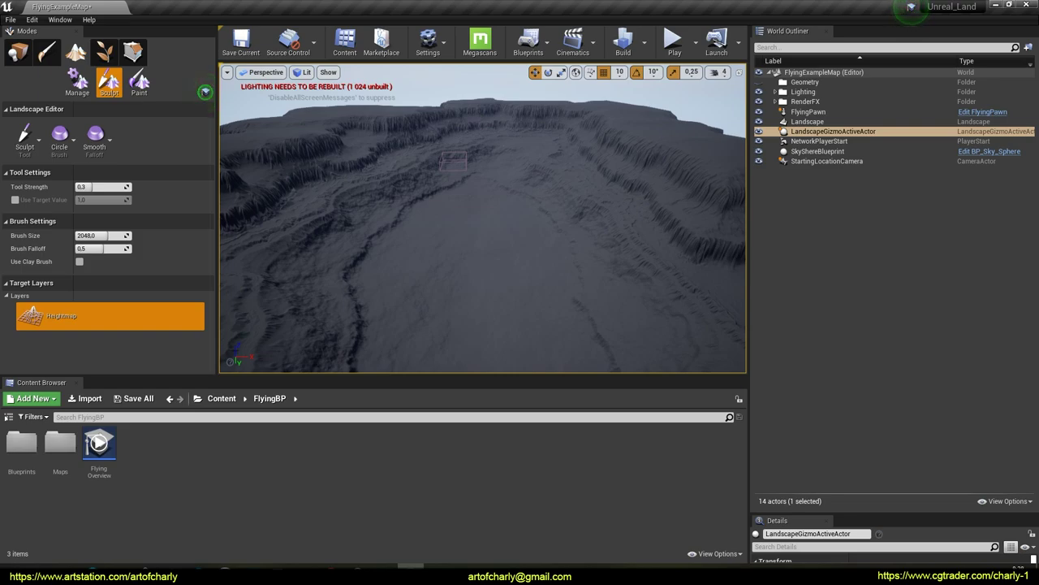
mouse_move(513, 216)
right_mouse_down()
mouse_move(493, 216)
mouse_move(518, 213)
mouse_move(589, 165)
right_mouse_up()
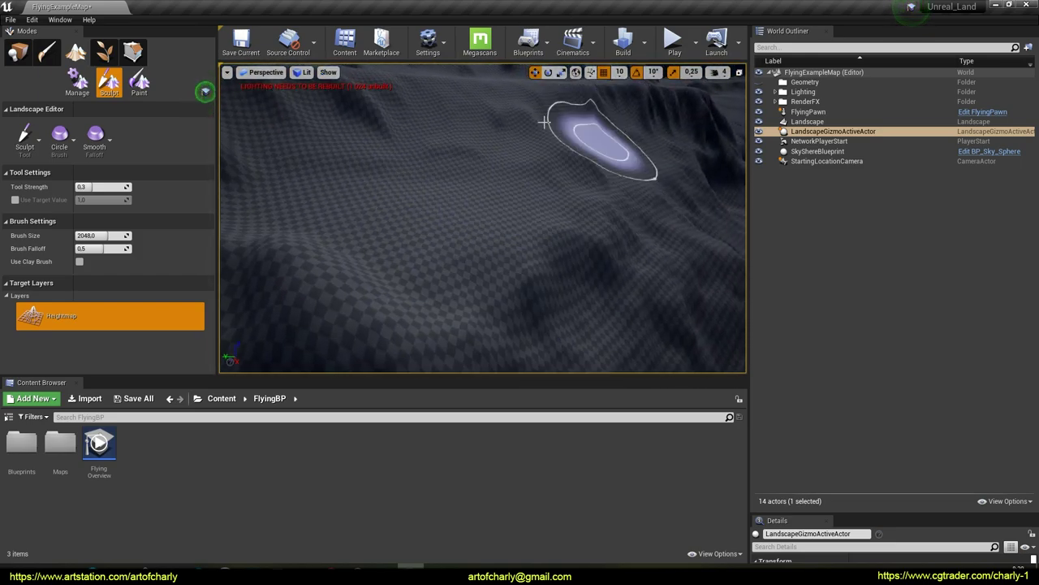
mouse_move(525, 237)
right_mouse_down()
mouse_move(654, 228)
mouse_move(581, 229)
mouse_move(617, 232)
mouse_move(484, 322)
right_mouse_up()
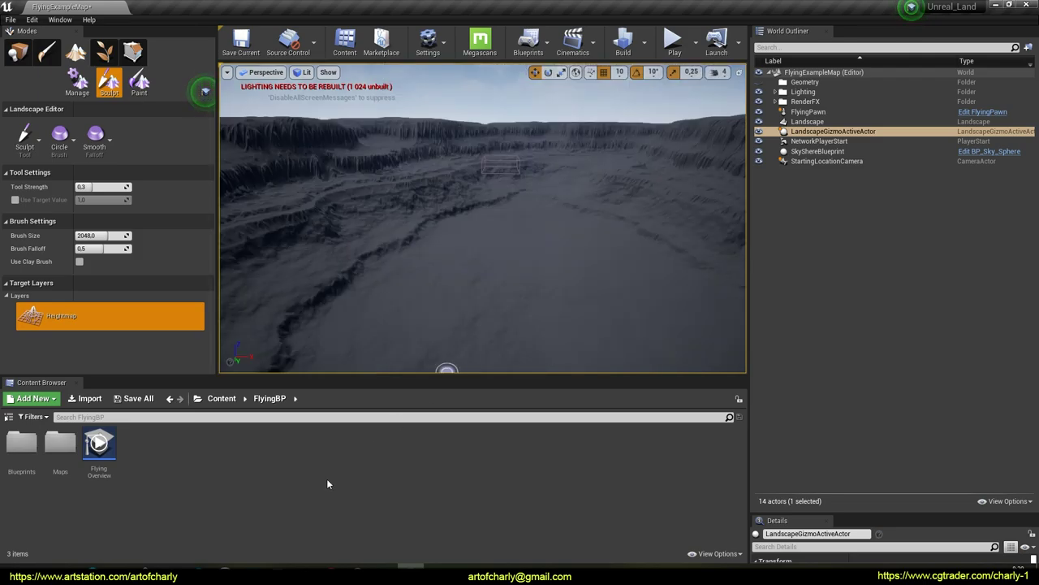
Create a new folder named Material in the project's root Content folder.
left_click(222, 398)
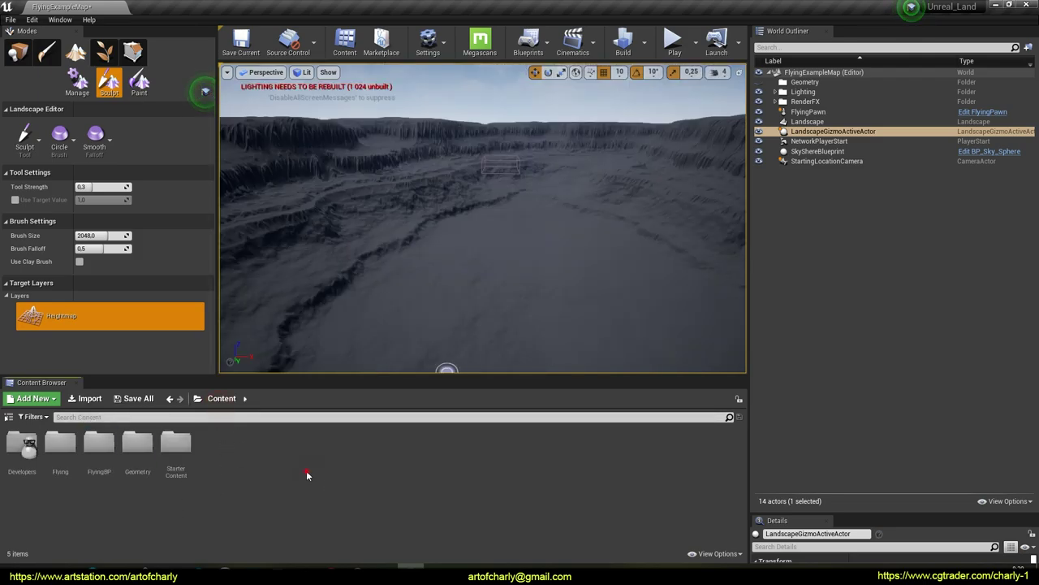
right_click(297, 471)
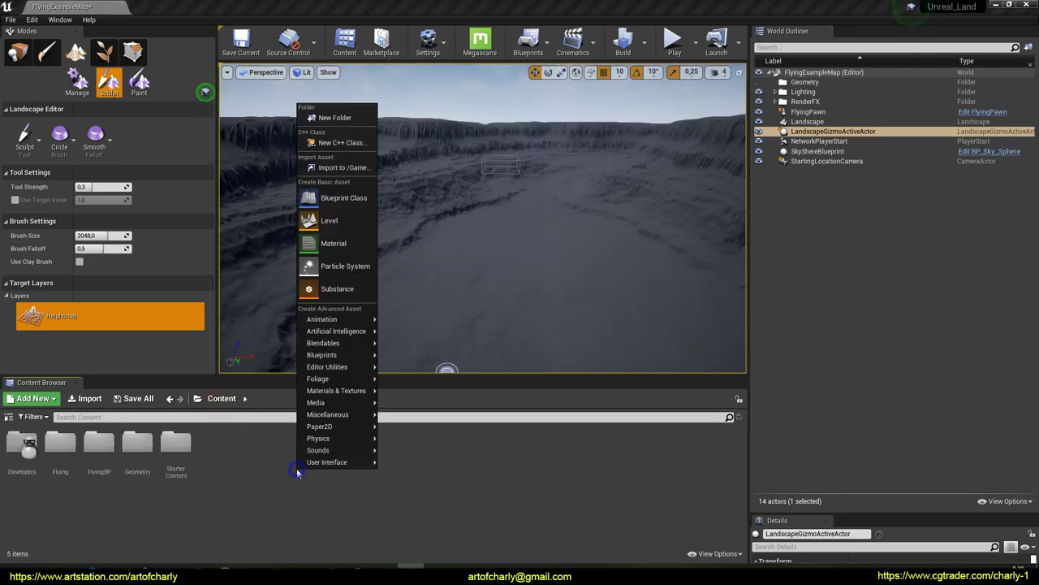
left_click(340, 118)
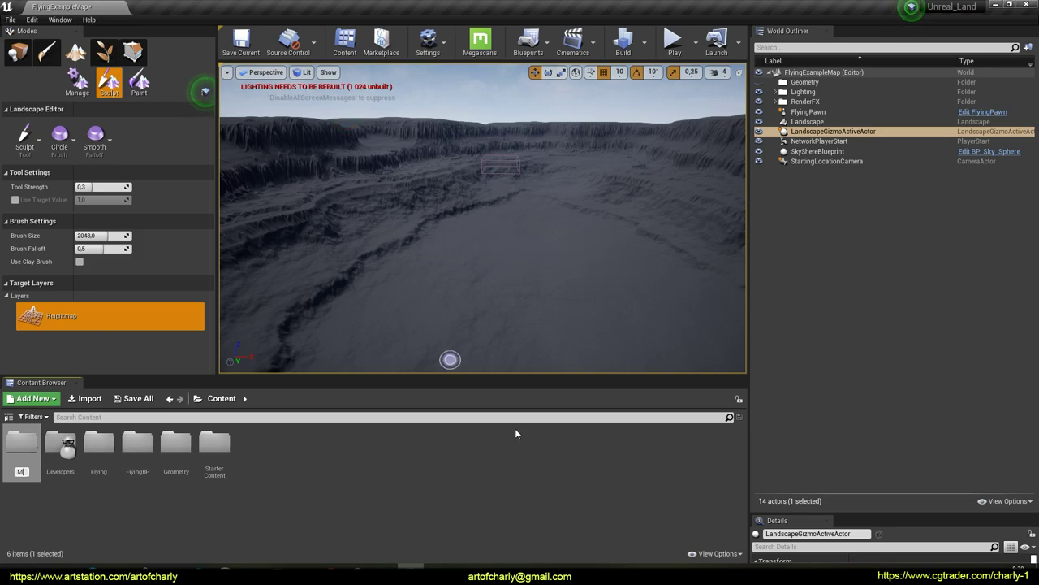
type("Material")
key("Return")
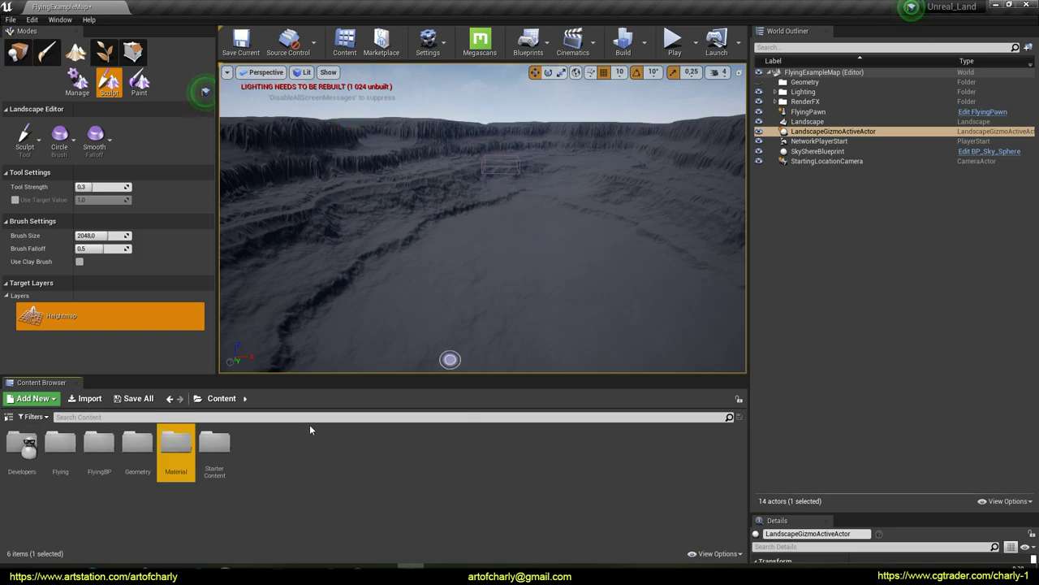
Create a subfolder named Function inside the Material folder and return to the root Content folder.
double_click(176, 444)
right_click(323, 524)
left_click(366, 170)
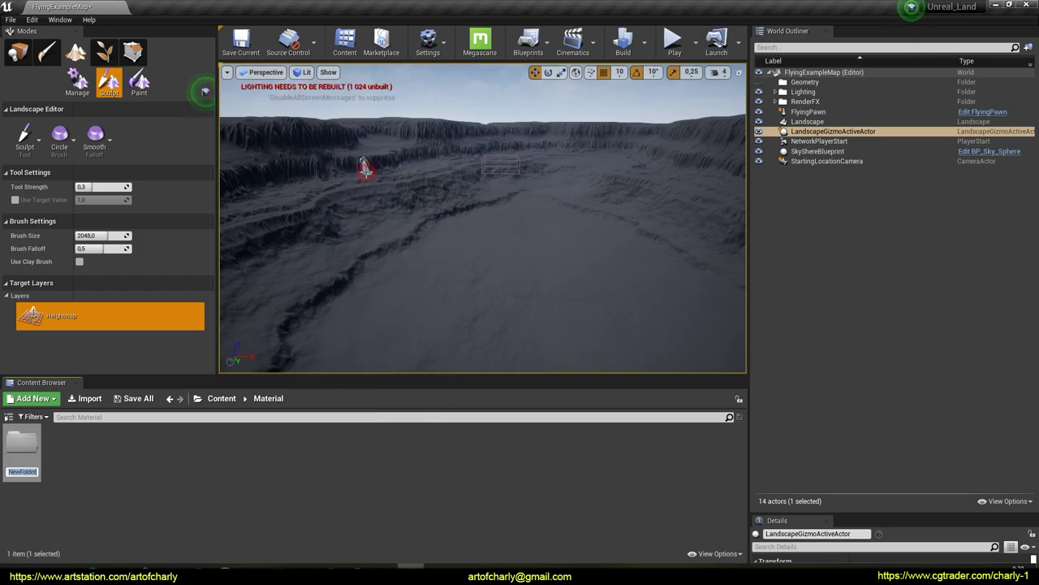
type("Function")
key("Return")
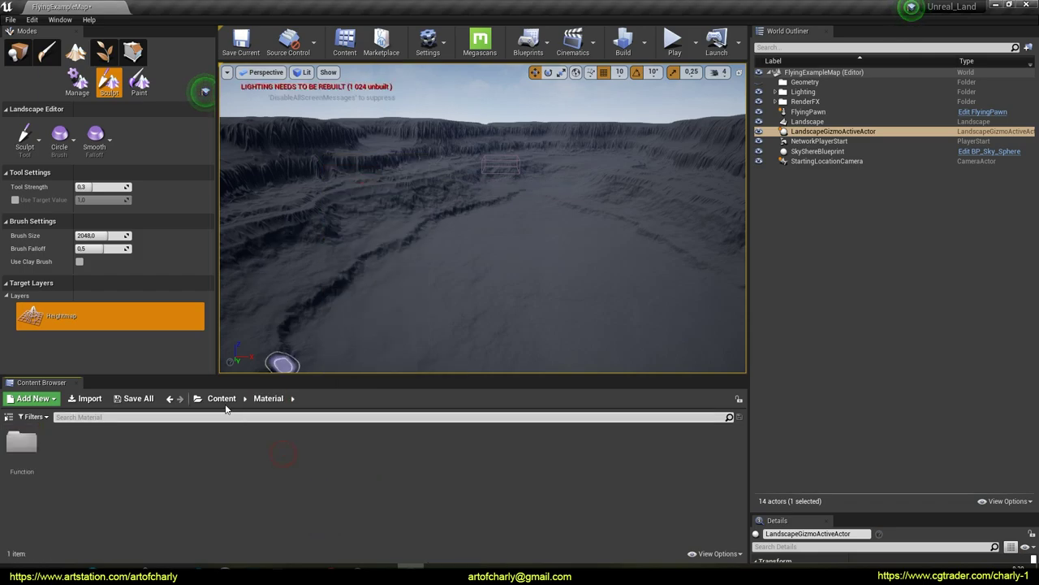
left_click(222, 398)
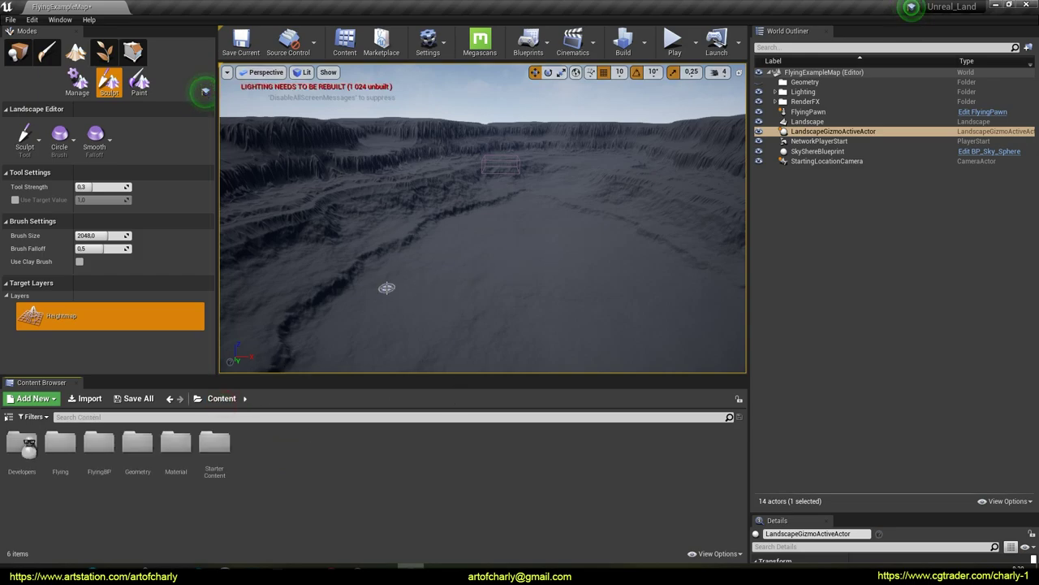
Switch to File Explorer and review the exported ground, rock, sand and snow heatmap PNG files in the unreal_land folder.
key("alt+Tab")
left_click(329, 214)
left_click(332, 223)
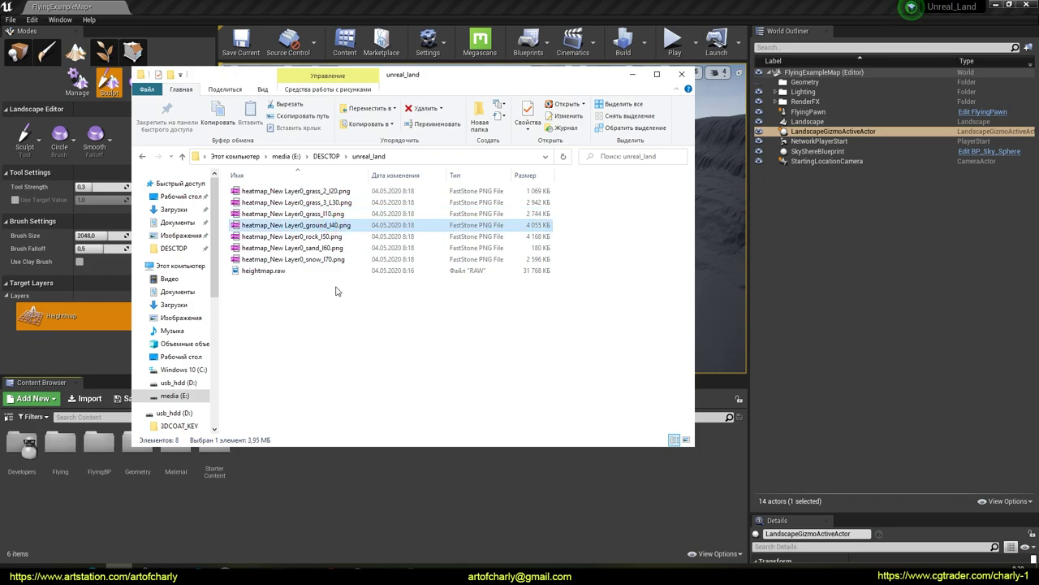
left_click(318, 237)
left_click(312, 246)
left_click(315, 260)
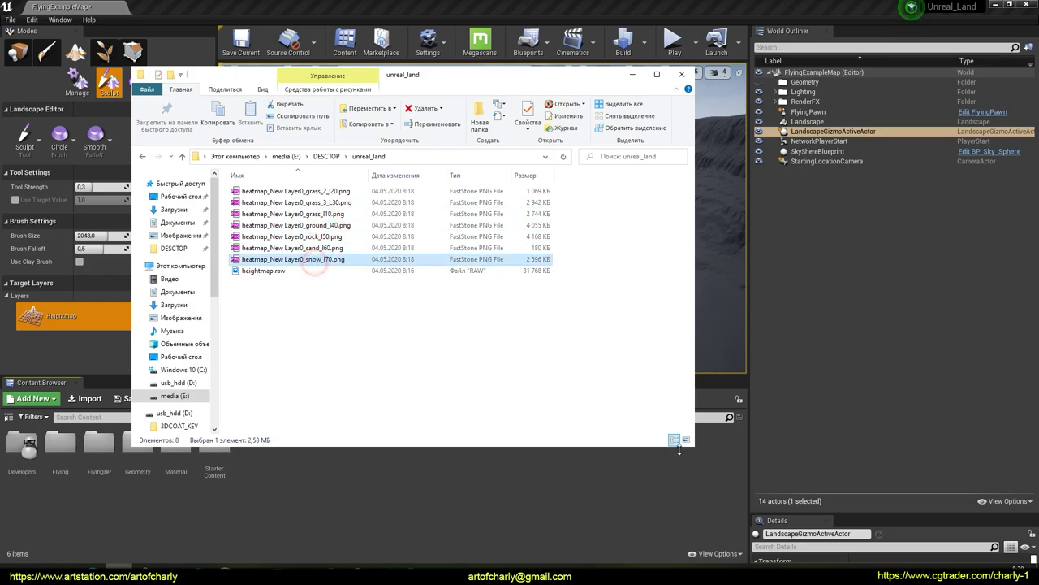
left_click_drag(529, 79, 652, 123)
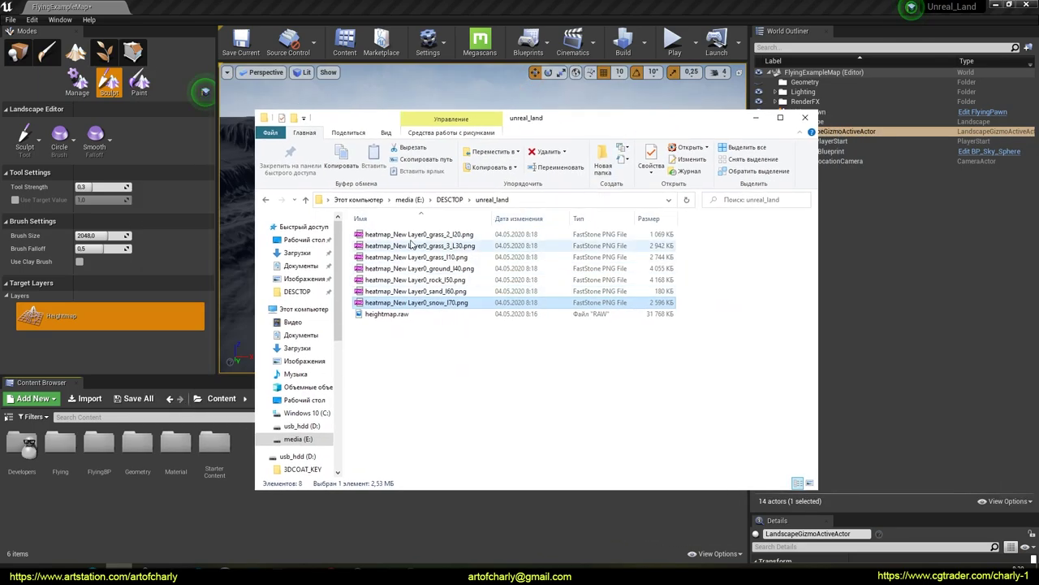
left_click(472, 363)
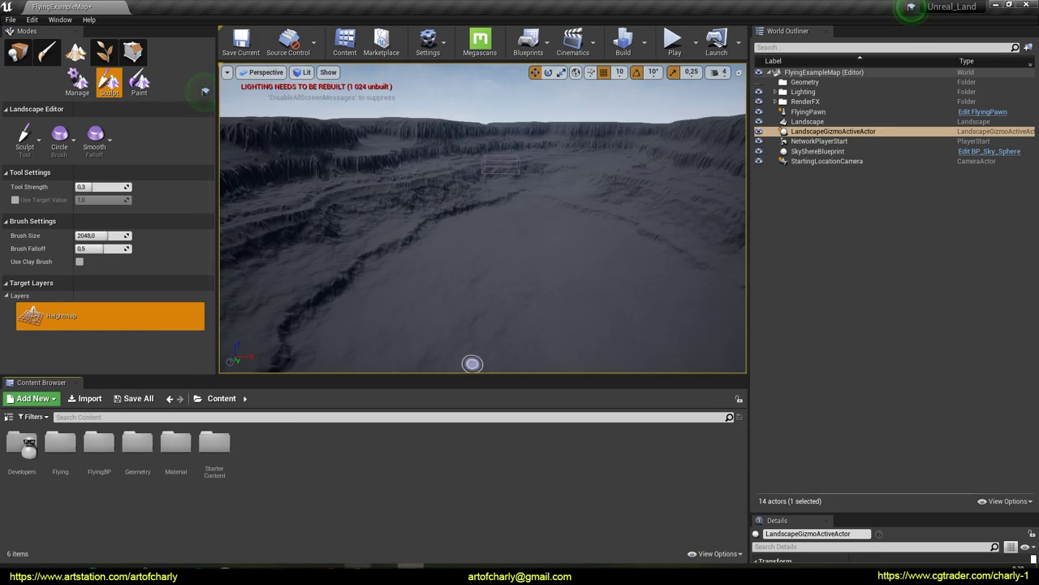
key("ctrl+2")
mouse_move(459, 22)
left_mouse_down()
mouse_move(458, 67)
mouse_move(498, 19)
mouse_move(458, 21)
left_mouse_up()
key("Escape")
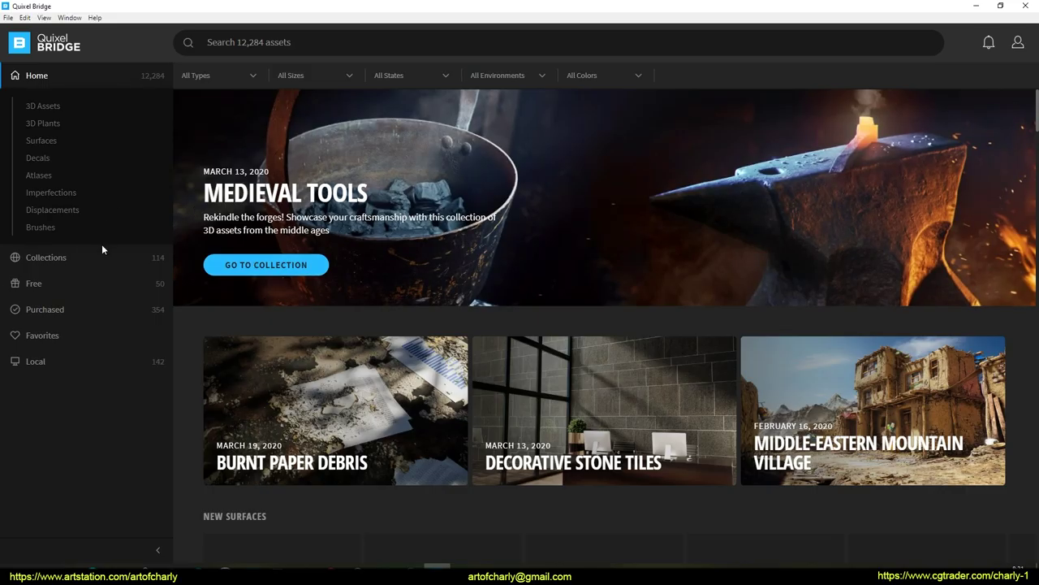
Switch to Quixel Bridge, browse to the artificial grass surfaces and select the already downloaded Artificial Turf.
left_click(44, 140)
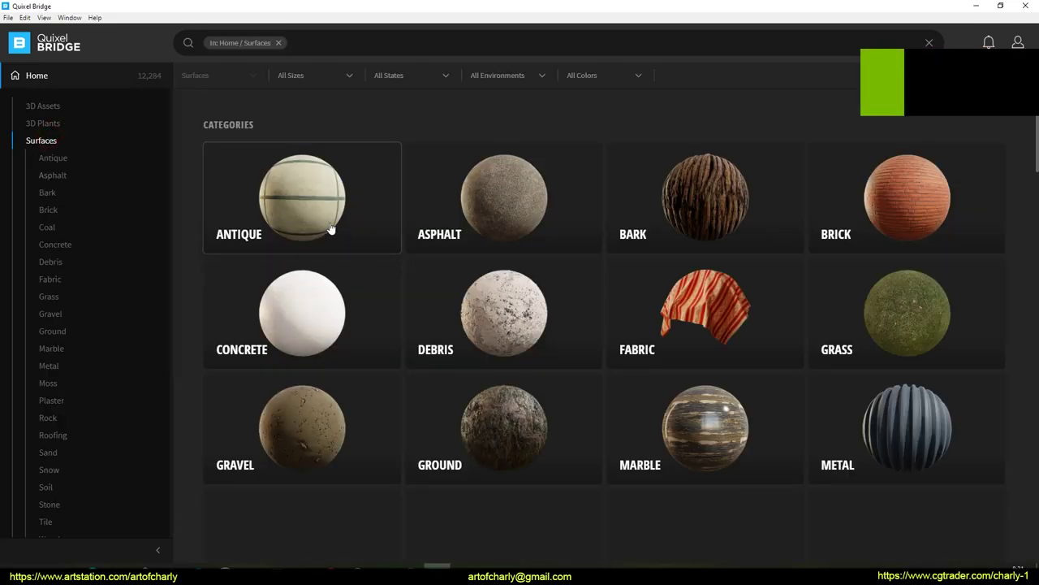
left_click(900, 318)
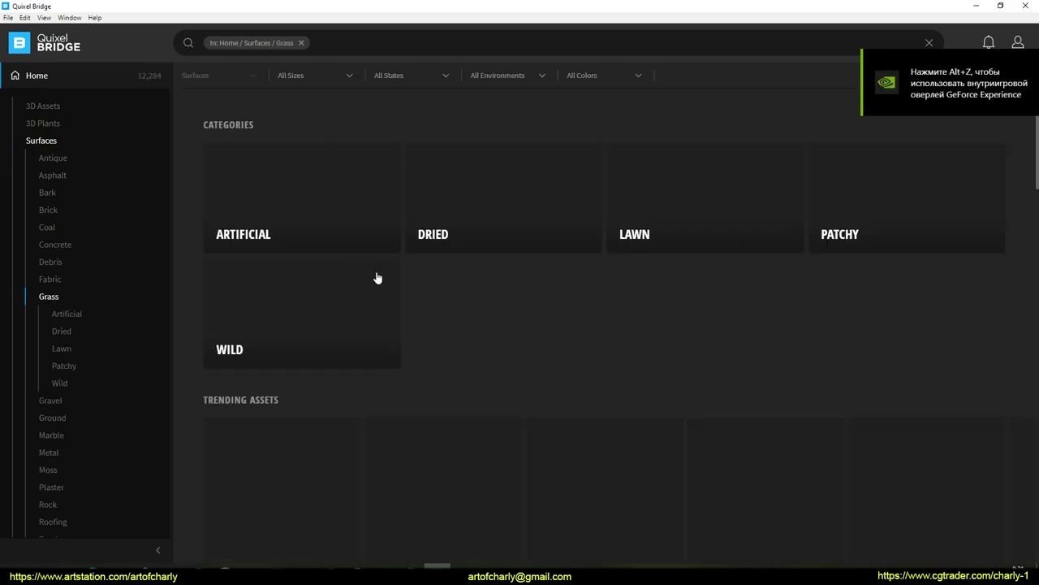
left_click(240, 207)
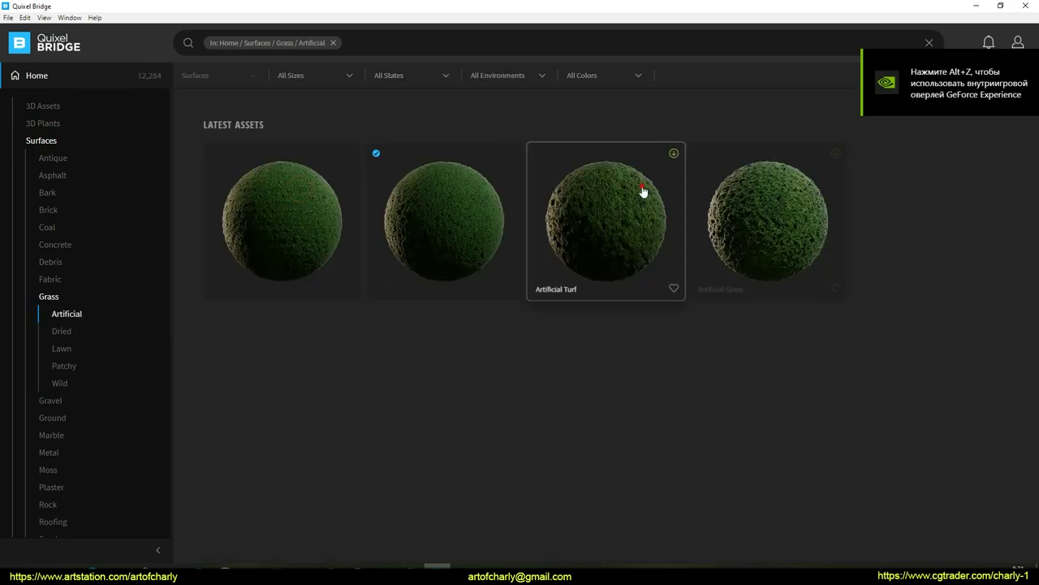
left_click(643, 192)
left_click(418, 230)
Choose engine version 4.24 in Artificial Turf's export settings and check the plugin installation folder.
left_click(962, 374)
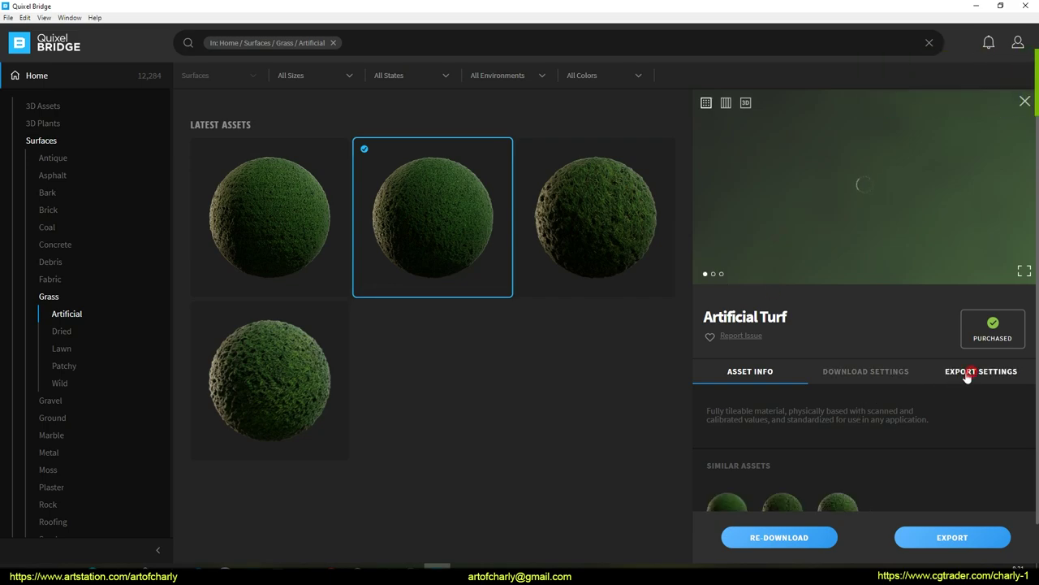
scroll(859, 445, "down", 2)
left_click(965, 371)
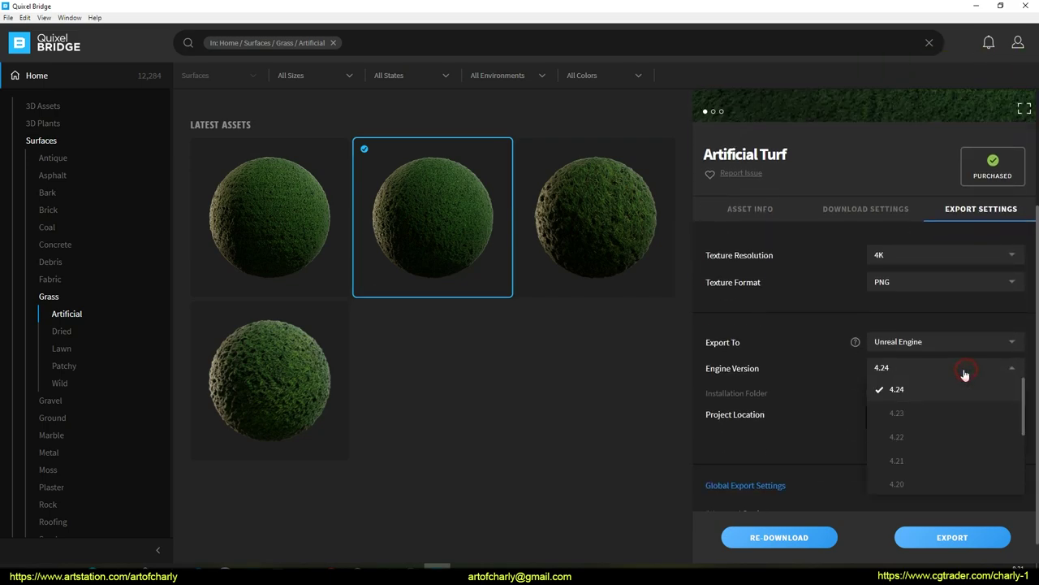
left_click(898, 392)
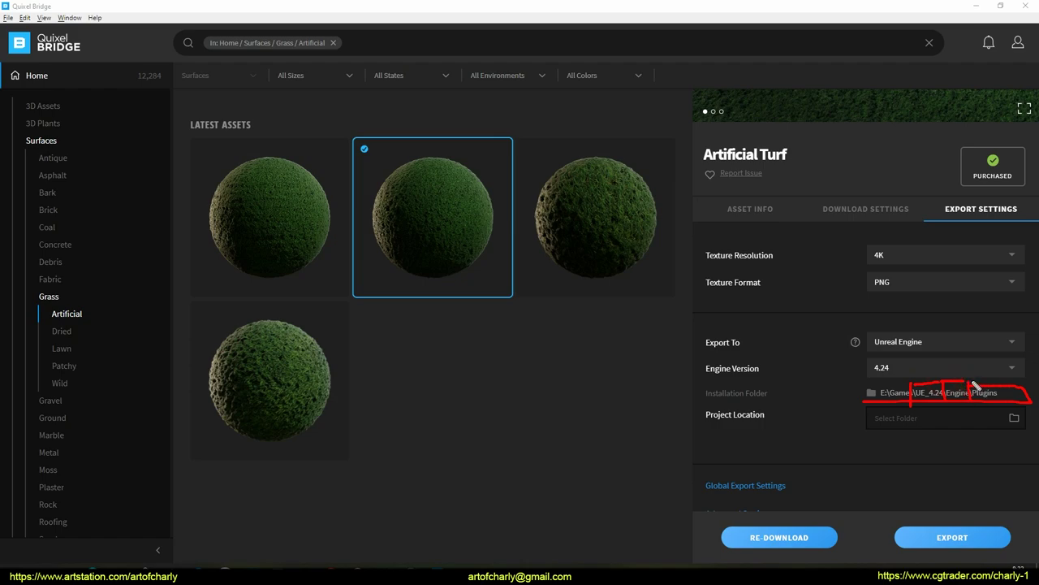
key("Escape")
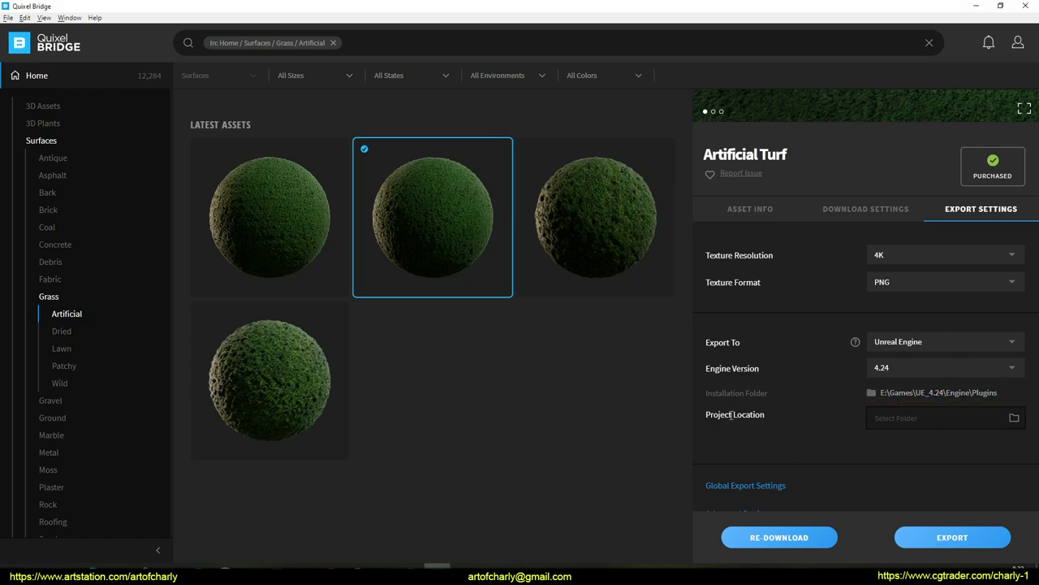
Switch to Unreal Engine and turn on Enable Displacement in the Megascans settings.
left_click(412, 575)
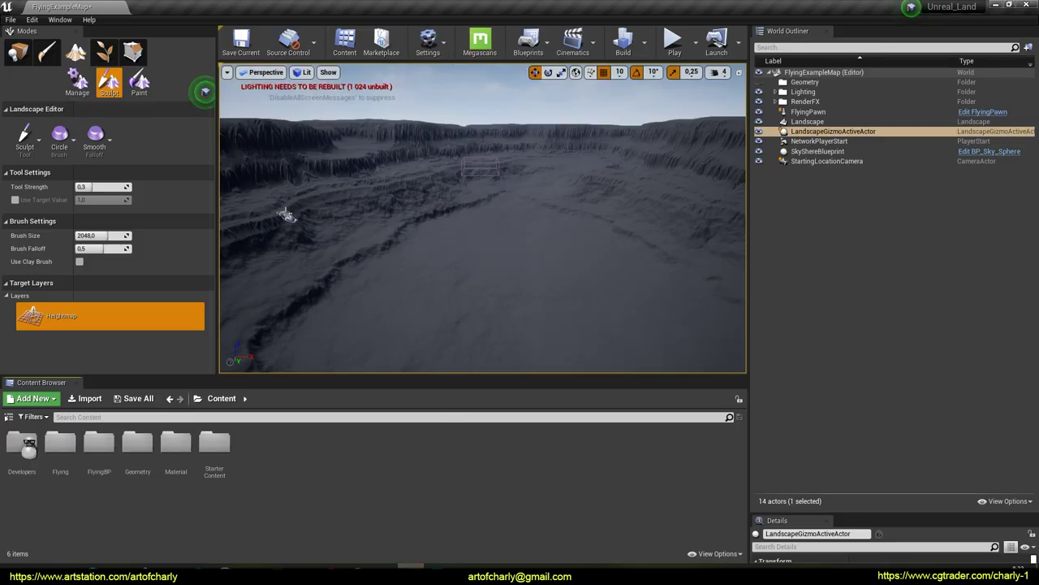
left_click(480, 42)
left_click_drag(485, 121, 421, 76)
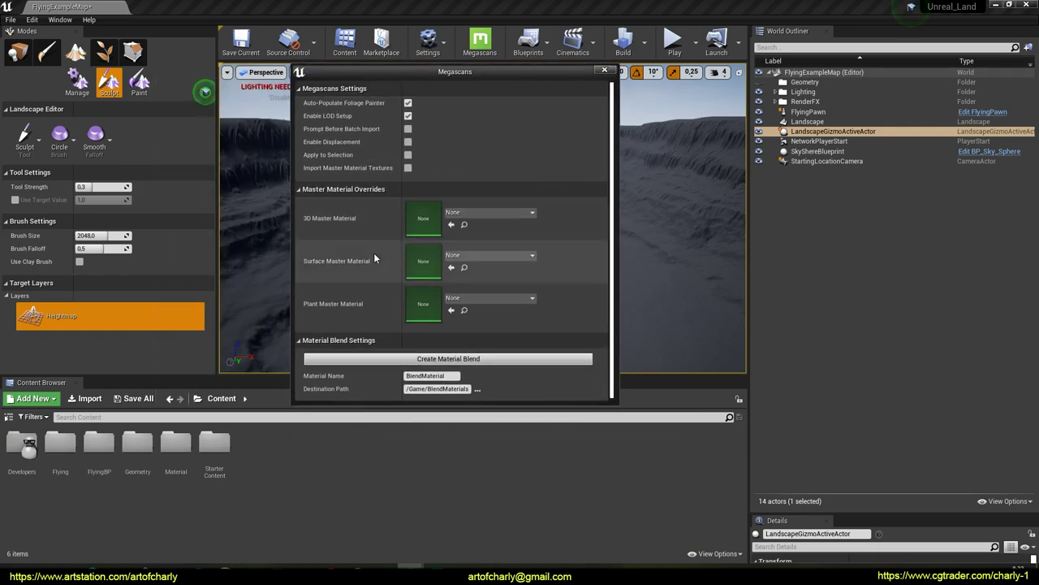
mouse_move(303, 149)
left_mouse_down()
mouse_move(384, 154)
mouse_move(396, 135)
left_mouse_up()
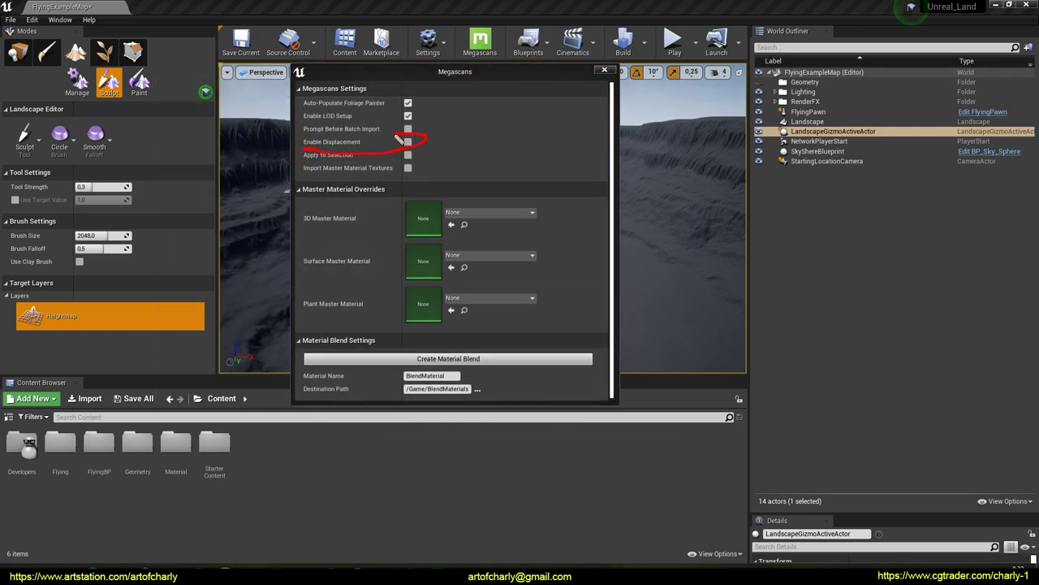
key("Escape")
left_click(407, 142)
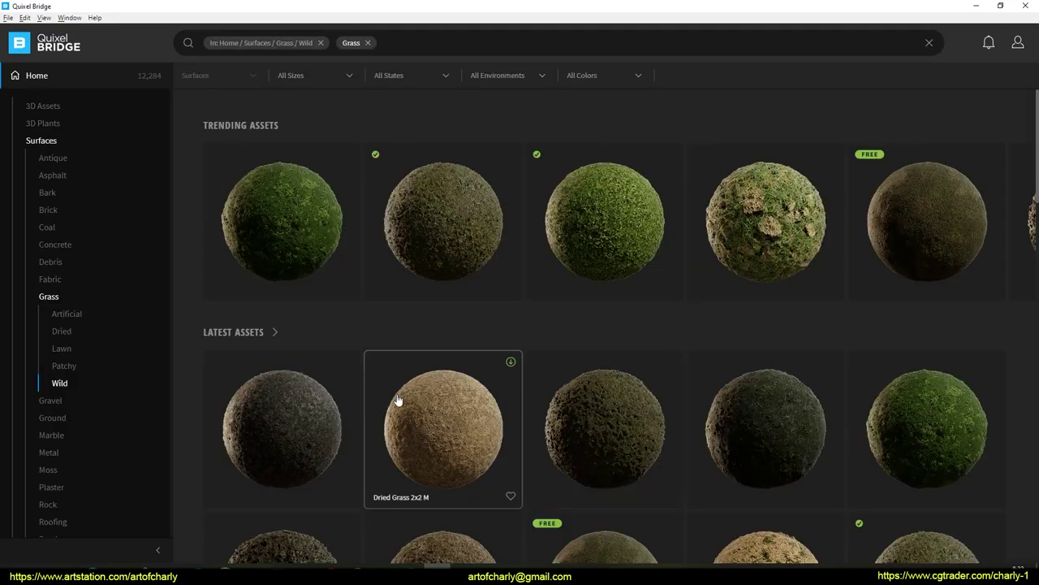
Switch to Quixel Bridge and review the download resolution, material preset and texture maps of the wild Grass surface.
mouse_move(118, 575)
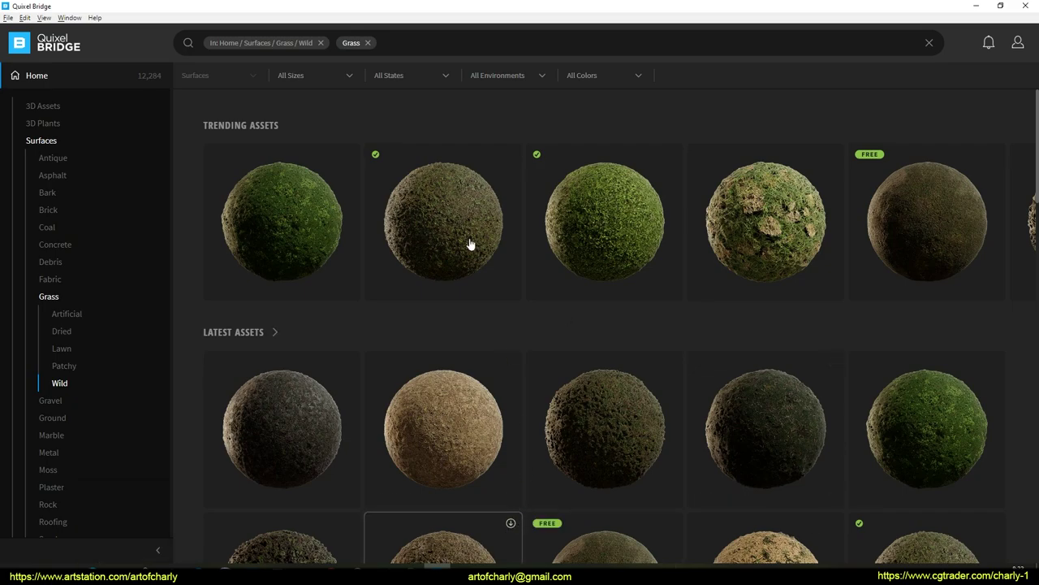
left_click(450, 209)
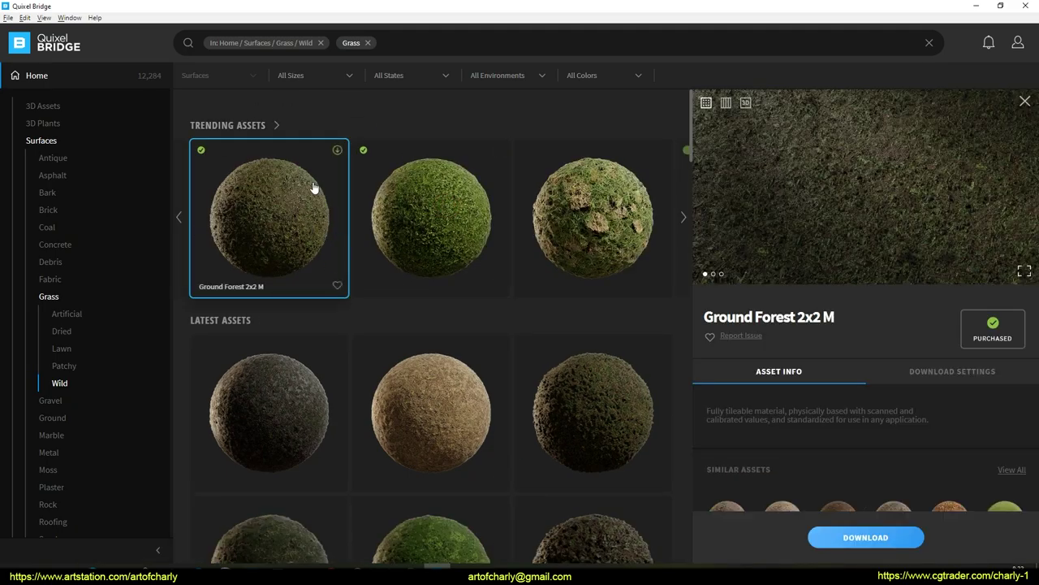
left_click(592, 218)
left_click(937, 372)
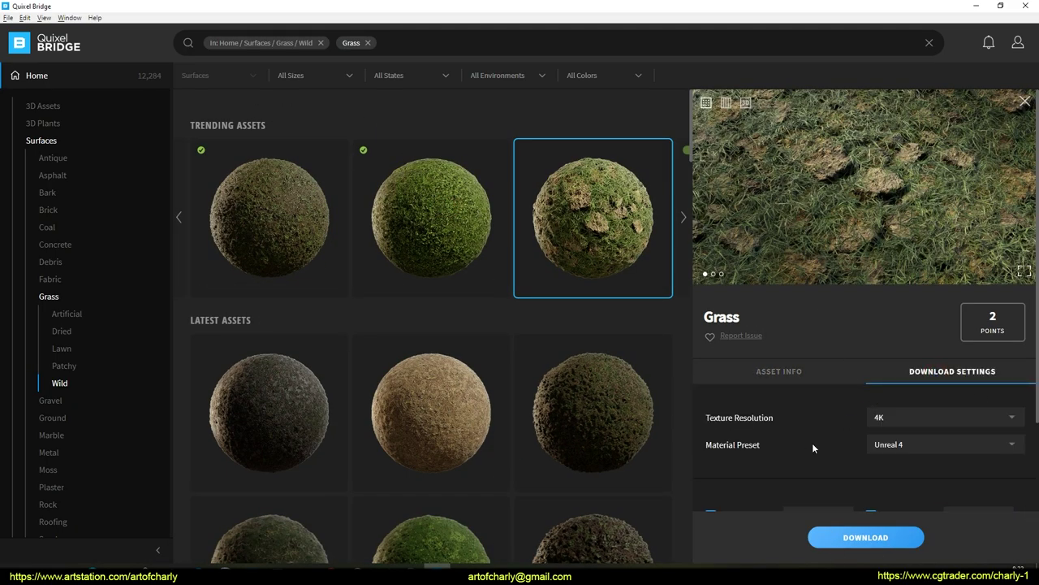
scroll(870, 334, "down", 2)
scroll(884, 316, "down", 1)
left_click_drag(723, 295, 883, 297)
left_click(920, 255)
left_click(912, 297)
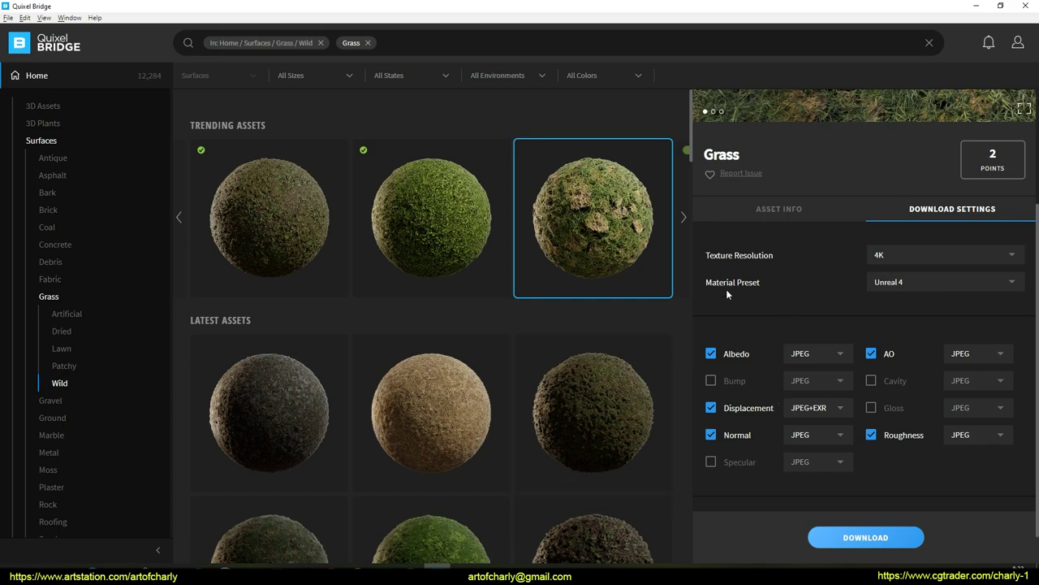
Select the Ground Forest 2x2 M, Grass Uncut and Grass surfaces together, check the global export settings and export all three.
left_click(273, 284)
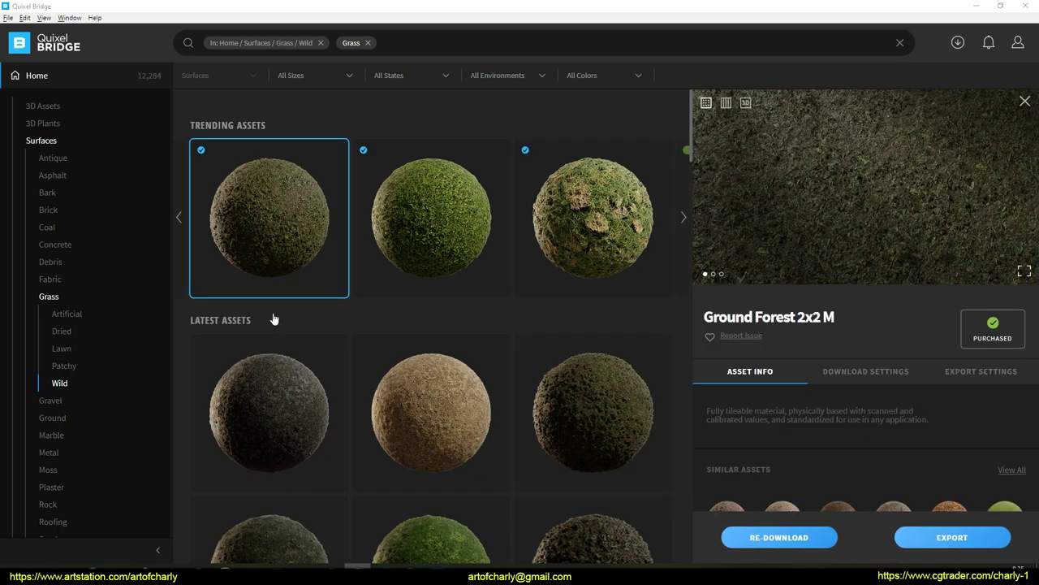
left_click(390, 209, "ctrl")
left_click(580, 196, "ctrl")
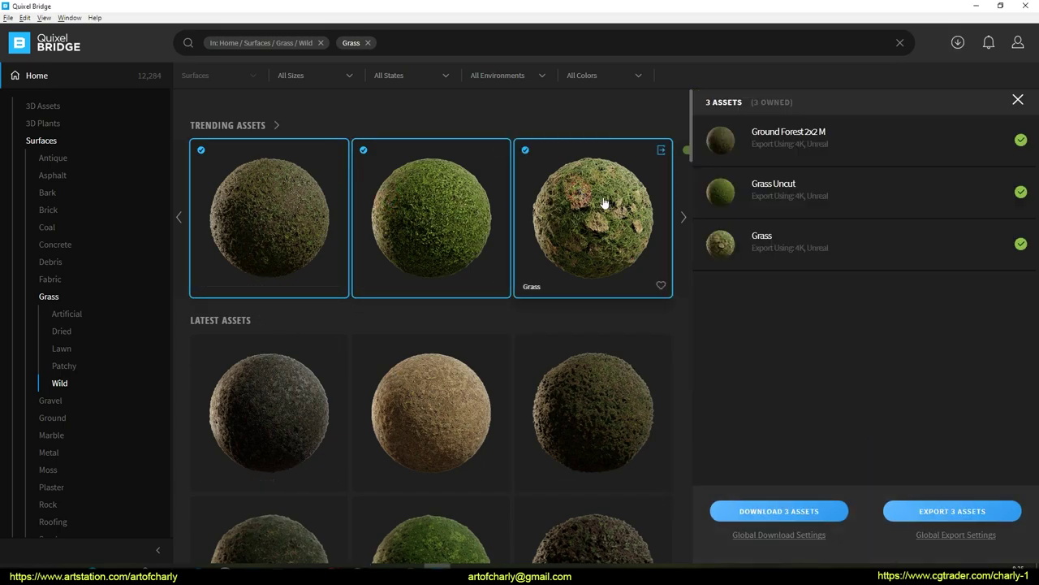
left_click(961, 537)
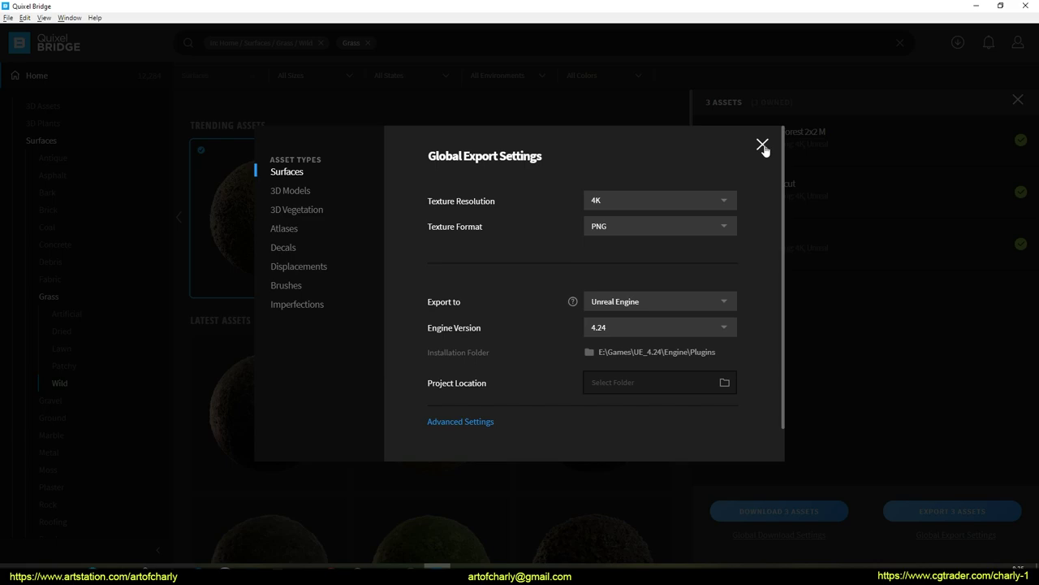
left_click(763, 145)
left_click(966, 508)
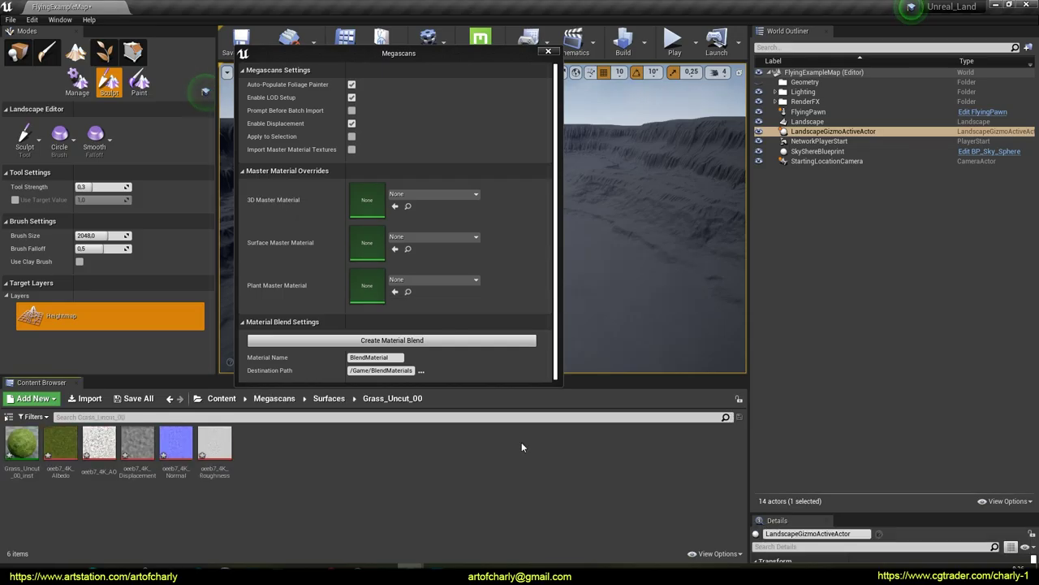
Switch to Unreal Engine and check the imported materials and textures in each of the Megascans surface folders.
left_click(327, 400)
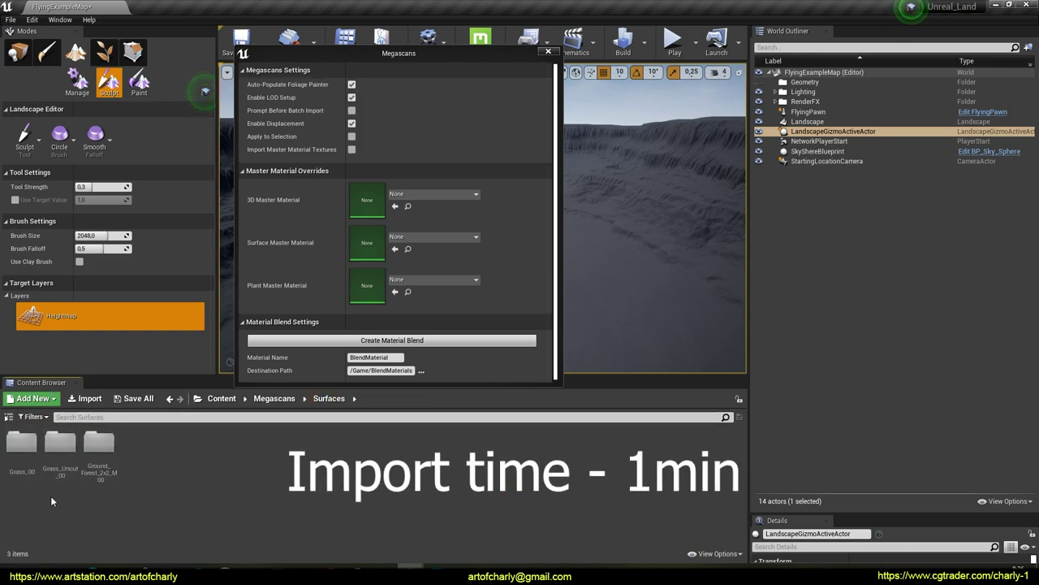
double_click(22, 442)
left_click(329, 398)
double_click(42, 467)
left_click(329, 398)
double_click(94, 459)
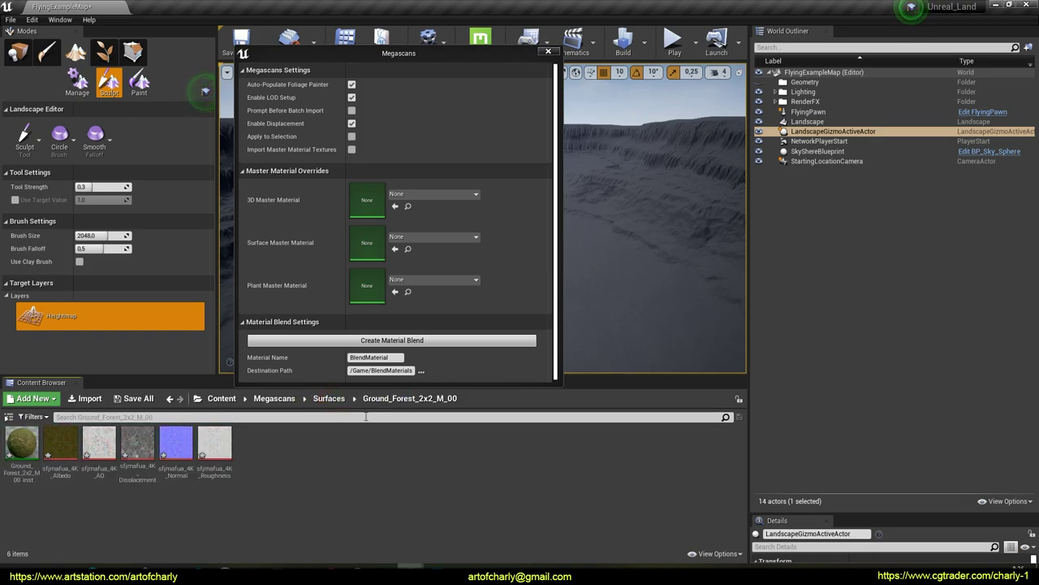
left_click(329, 398)
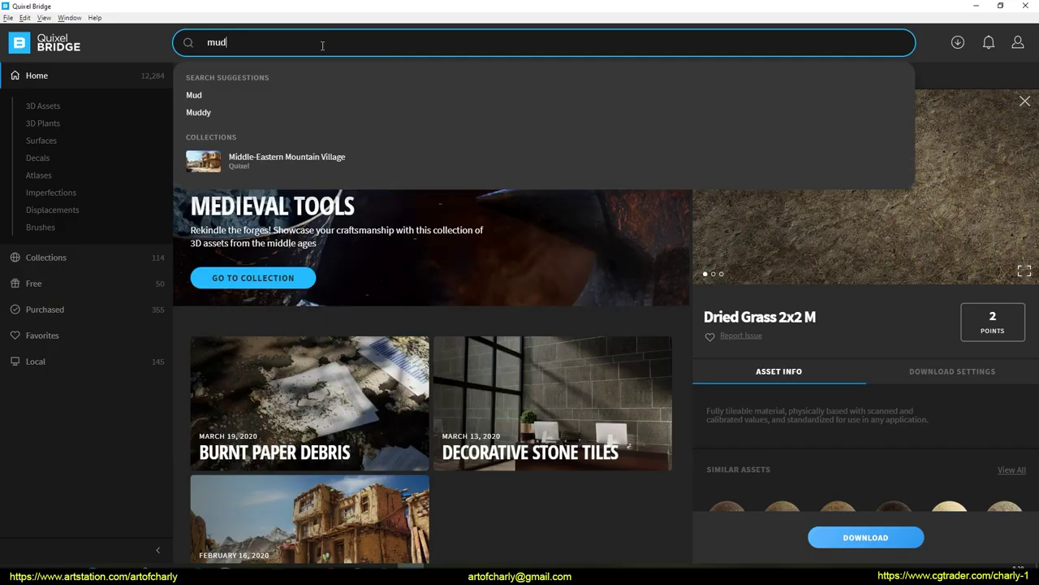
Search Quixel Bridge for mud, download the Dried Grass On Damp Soil 2x2 M surface and export it to Unreal Engine.
key("Return")
left_click(280, 360)
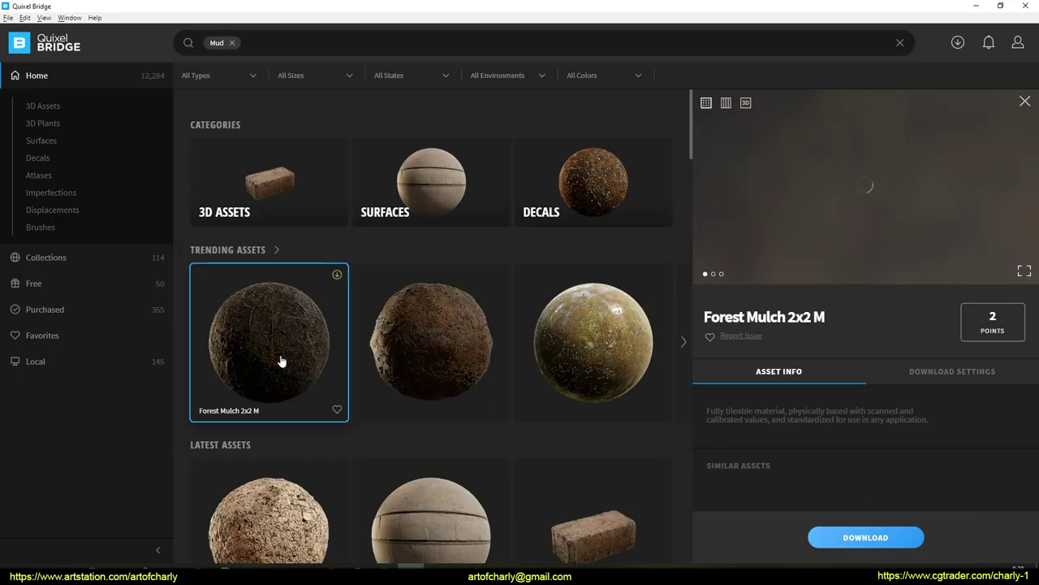
left_click(424, 349)
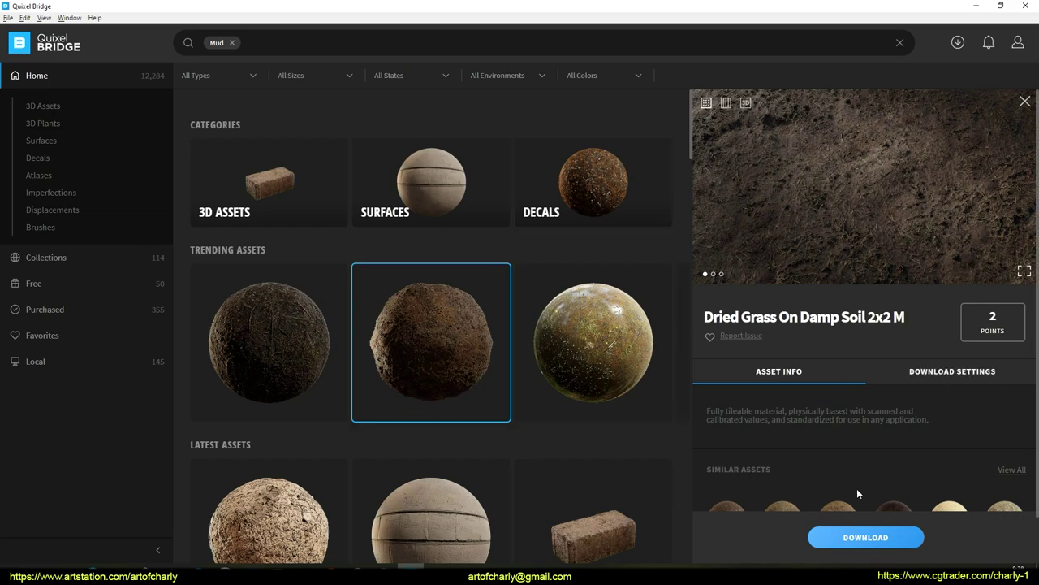
left_click(944, 371)
left_click(773, 374)
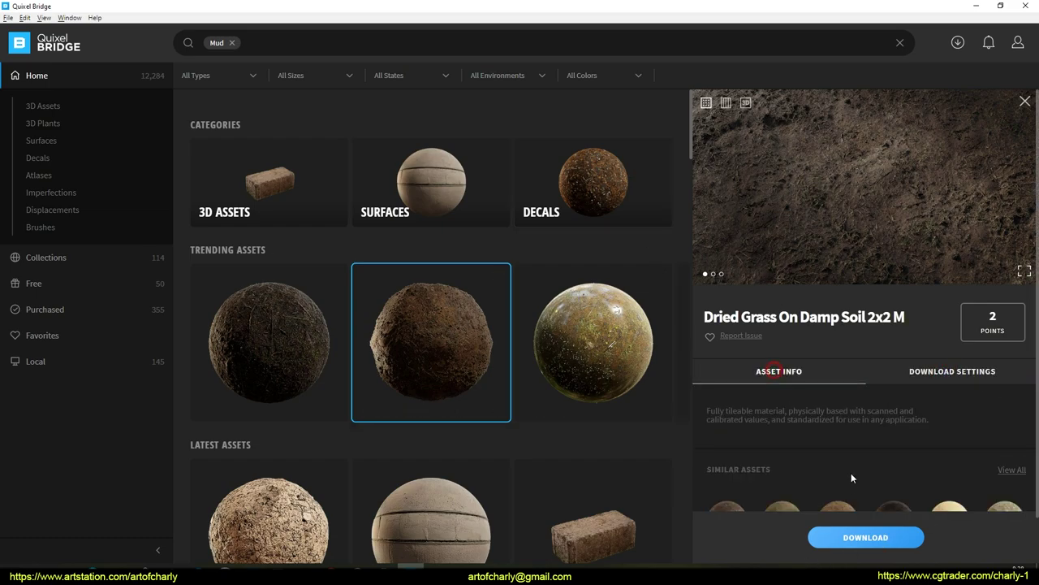
left_click(874, 540)
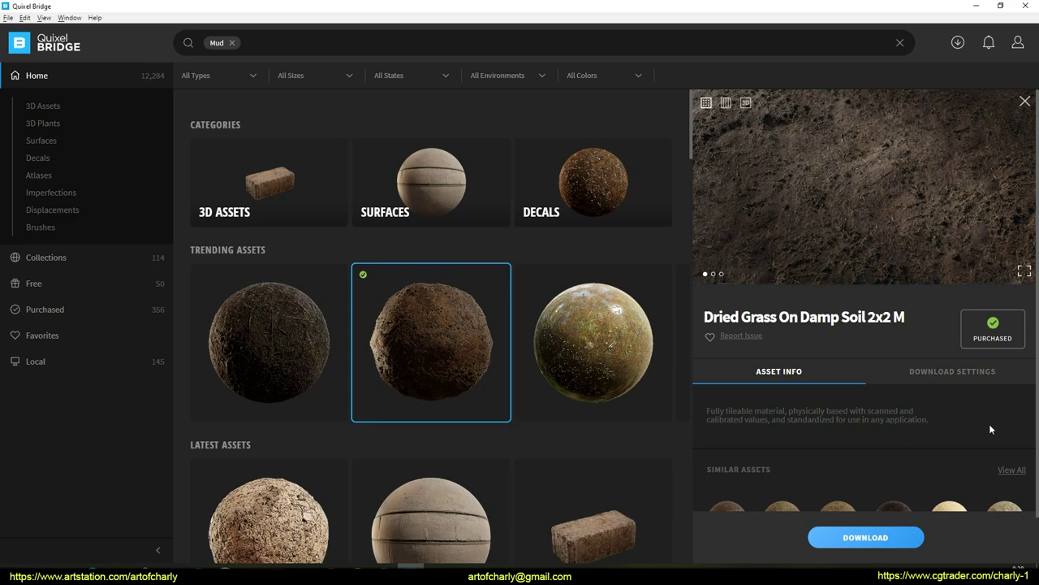
left_click(958, 375)
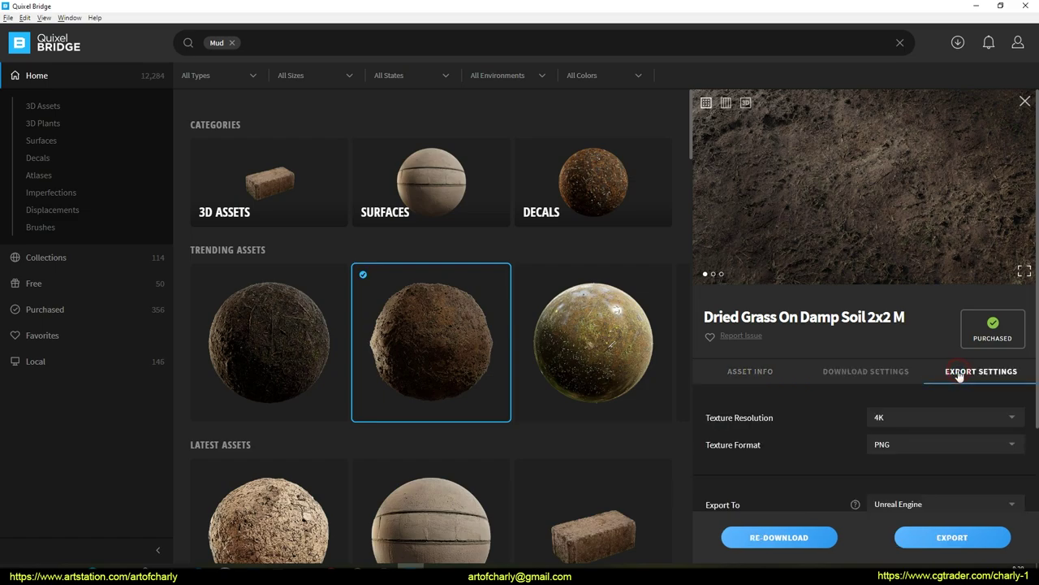
left_click(950, 537)
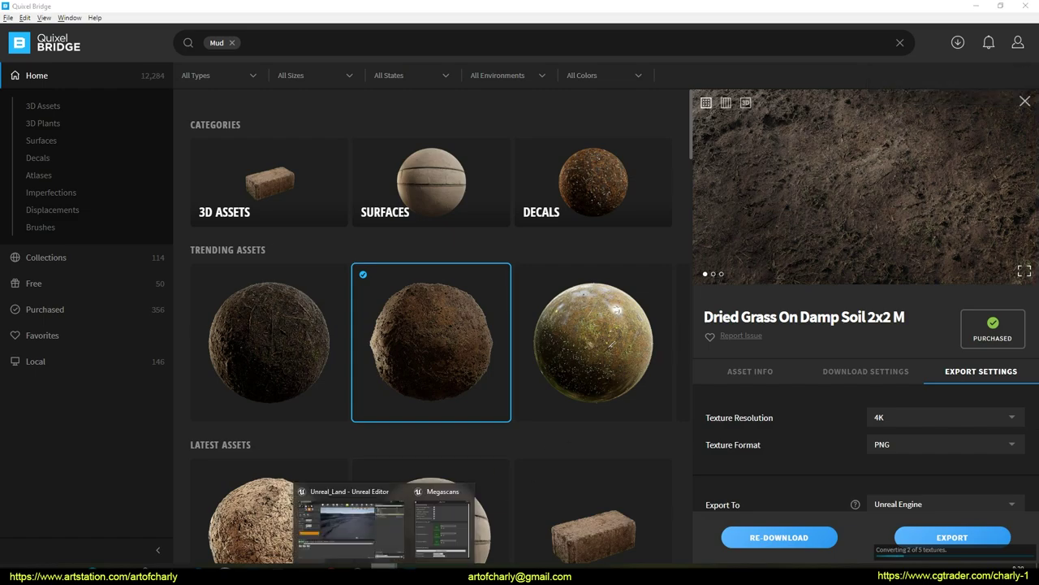
Switch to Unreal Engine and check the imported material and textures in the Dried_Grass_On_Damp_Soil_2x2_M_00 folder.
left_click(385, 524)
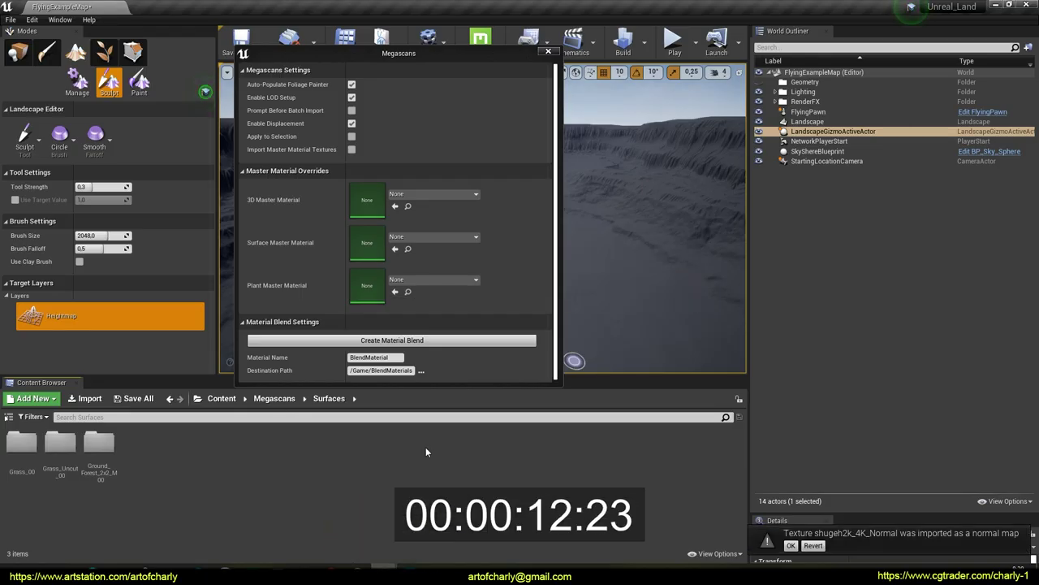
left_click(329, 398)
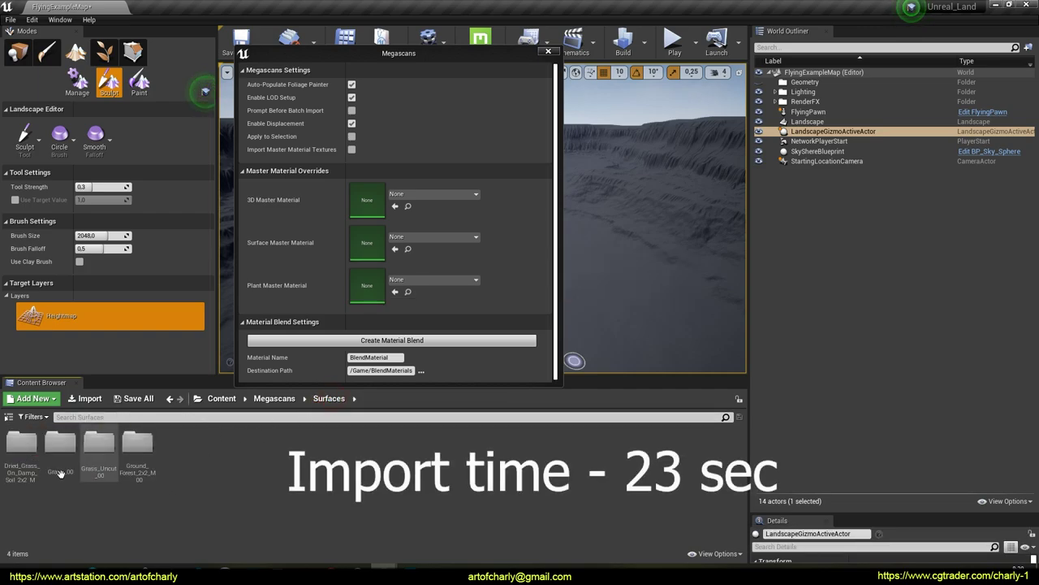
left_click(17, 464)
double_click(18, 464)
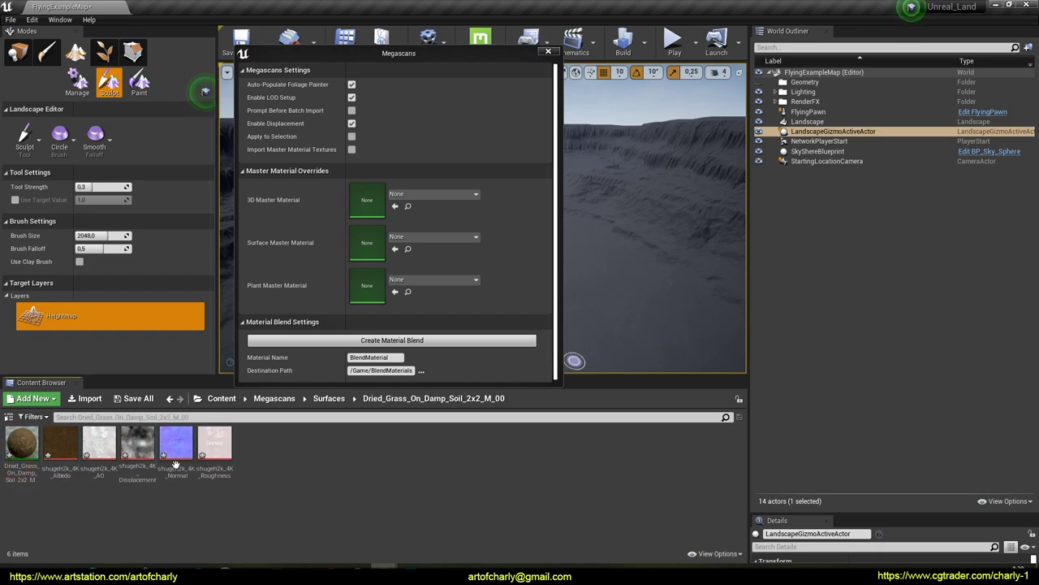
Rename the Dried_Grass_On_Damp_Soil_2x2_M_00 folder in Surfaces as ground_l4.
left_click(328, 398)
right_click(14, 462)
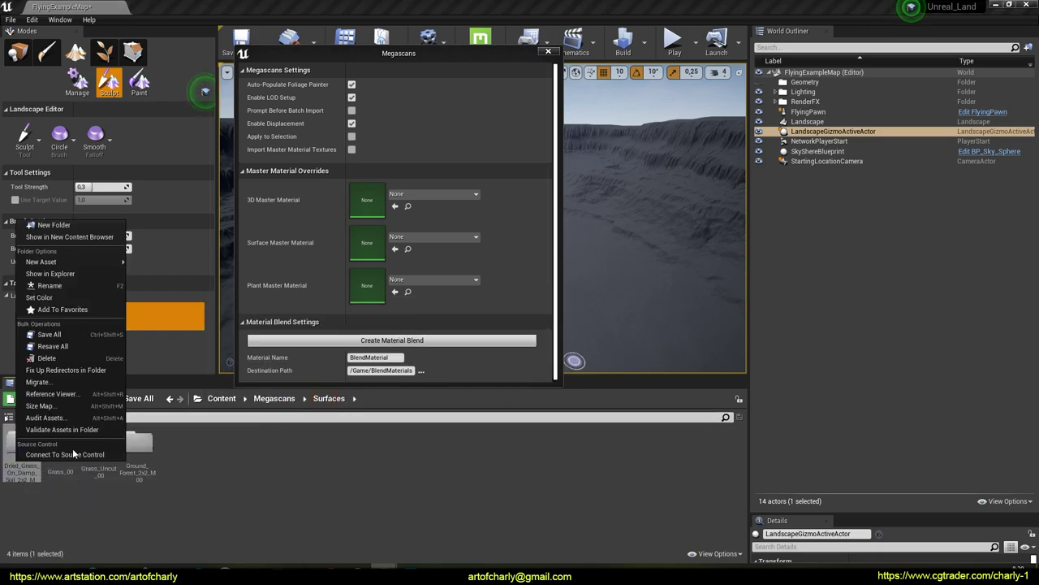
left_click(69, 293)
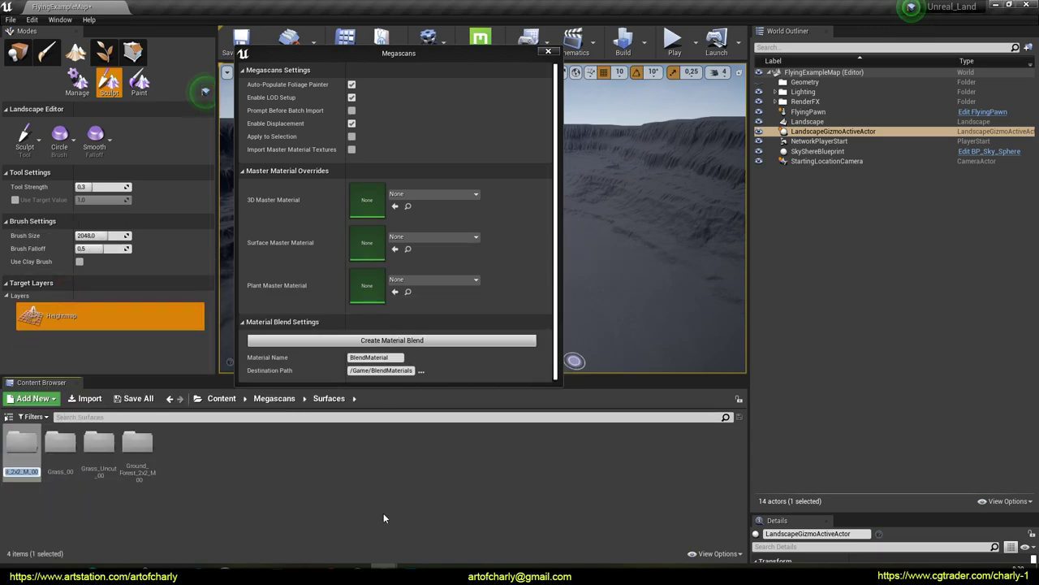
type("ground_l4")
key("Return")
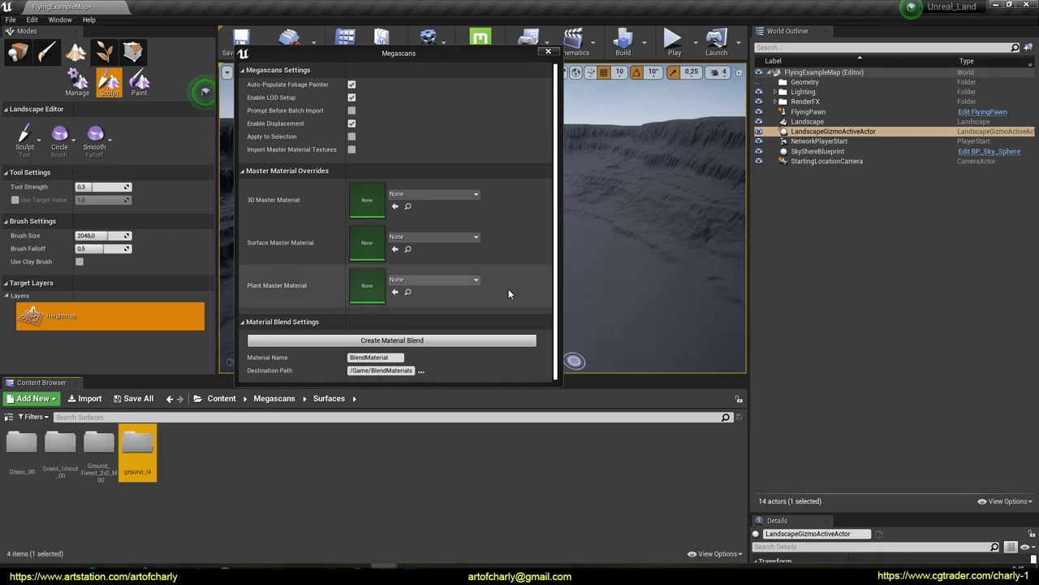
Rename the Ground_Forest_2x2_M_00, Grass_Uncut_00 and Grass_00 folders as grass_l1, grass_l2 and grass_l3 respectively.
left_click(102, 447)
key("F2")
type("grass_l")
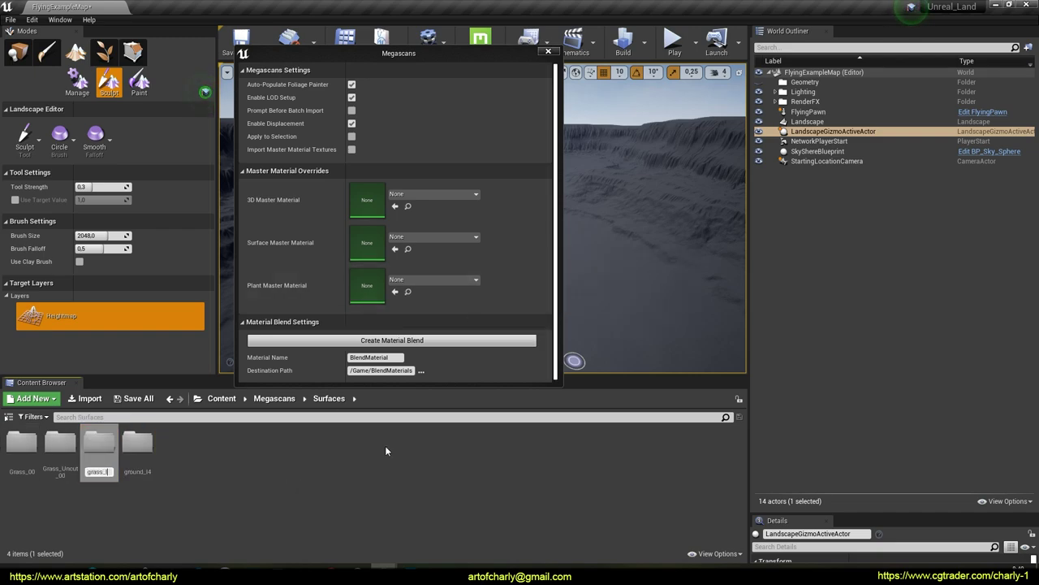
type("1")
key("Return")
left_click(104, 449)
key("F2")
key("Return")
left_click(28, 453)
key("F2")
type("grass_l3")
key("Return")
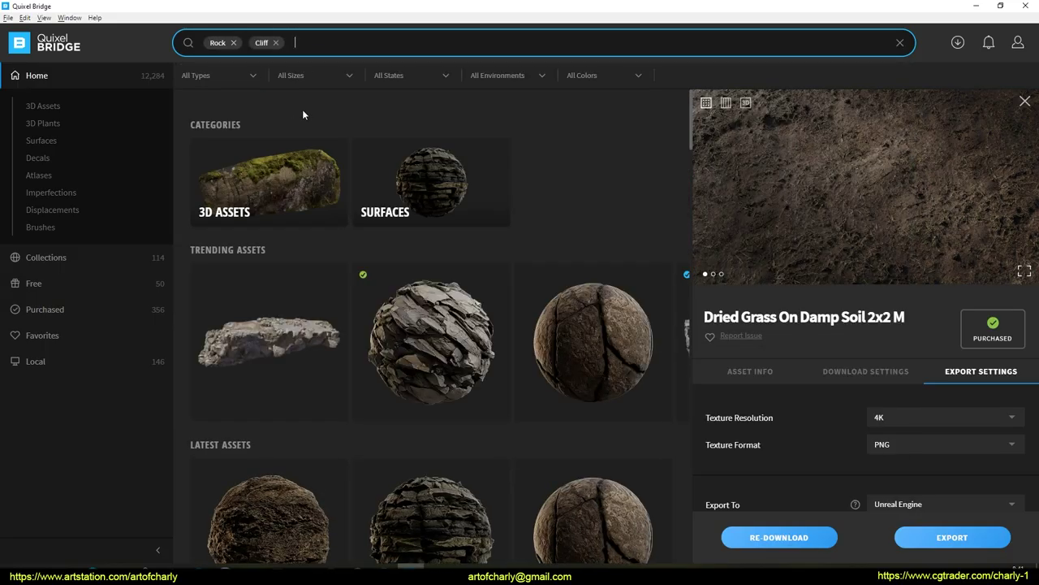
Switch to Quixel Bridge, search for rock cliff assets, compare several surfaces and select Layered Rock Cliff 2x2 M.
scroll(232, 352, "down", 3)
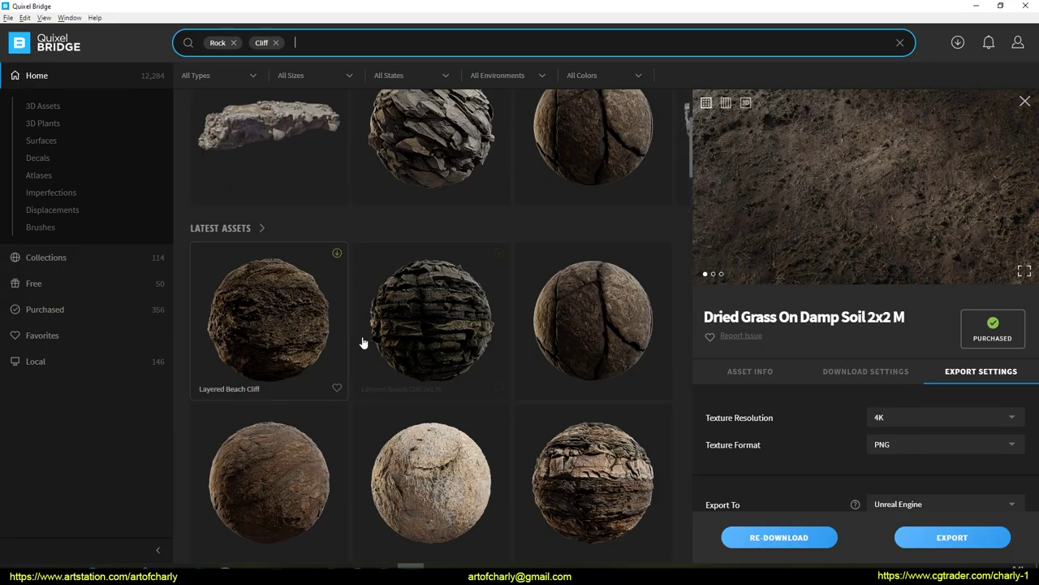
left_click(421, 315)
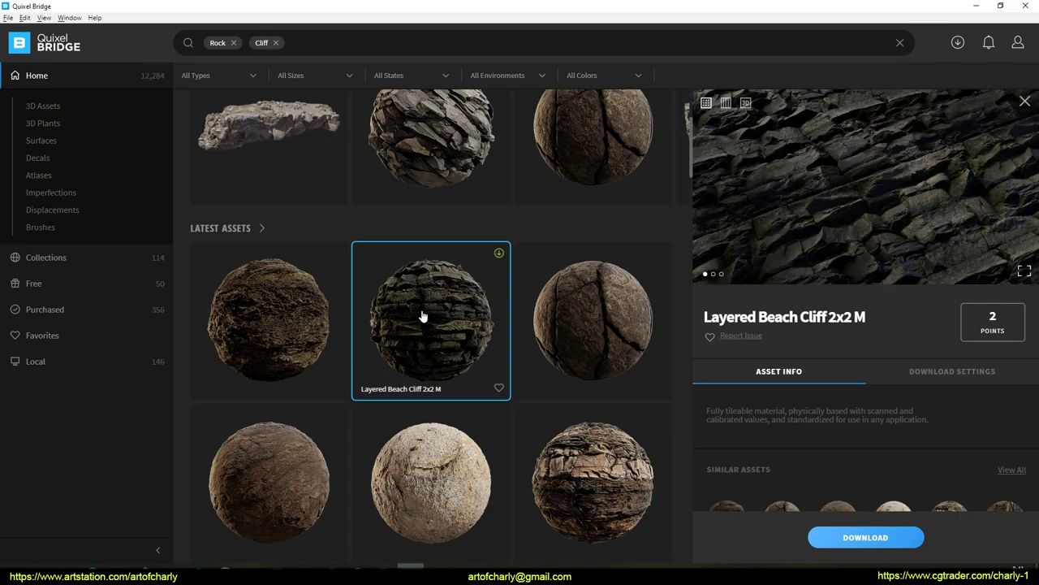
scroll(382, 301, "down", 3)
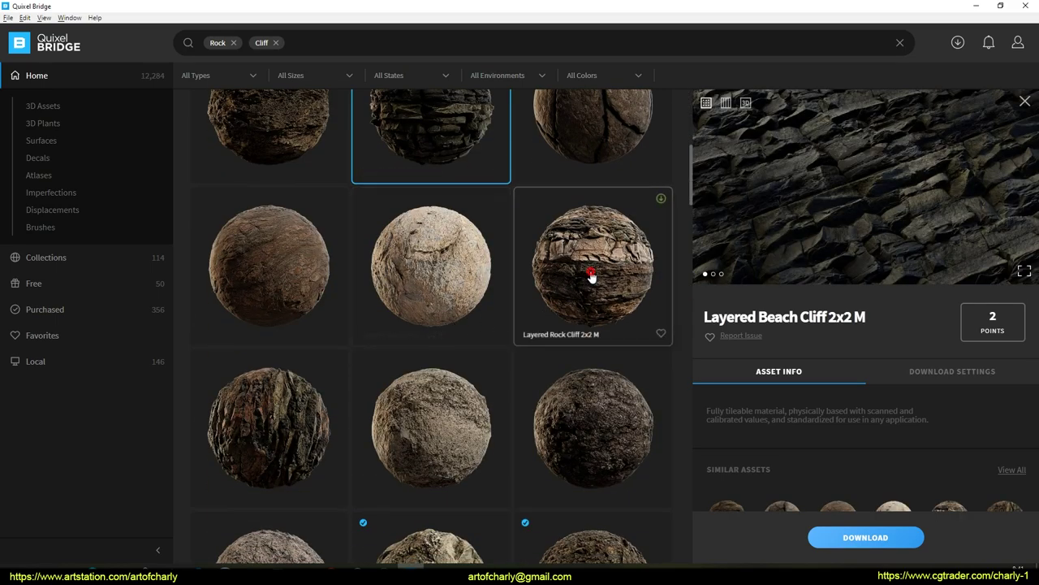
left_click(591, 277)
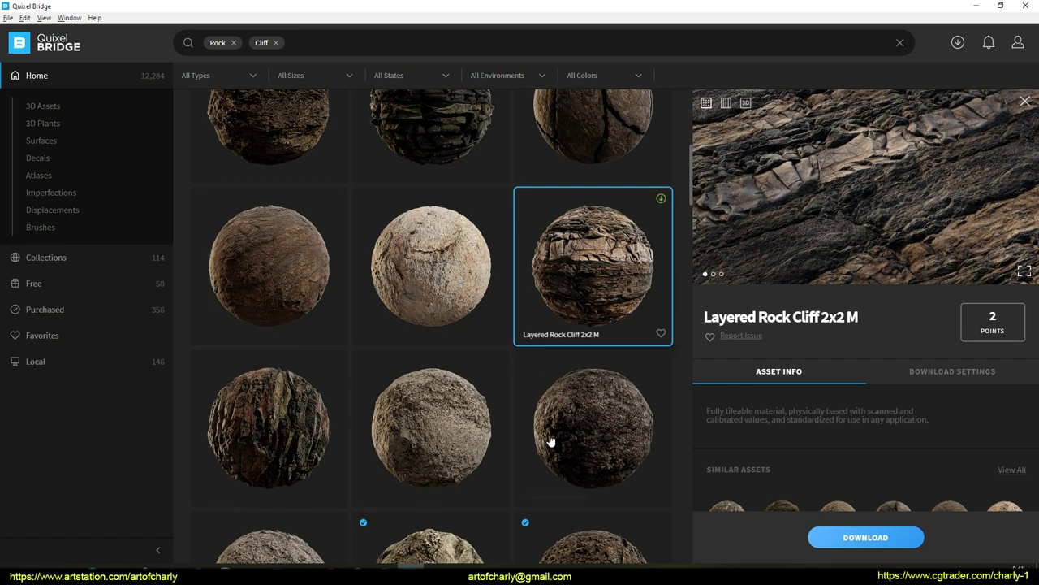
left_click(552, 443)
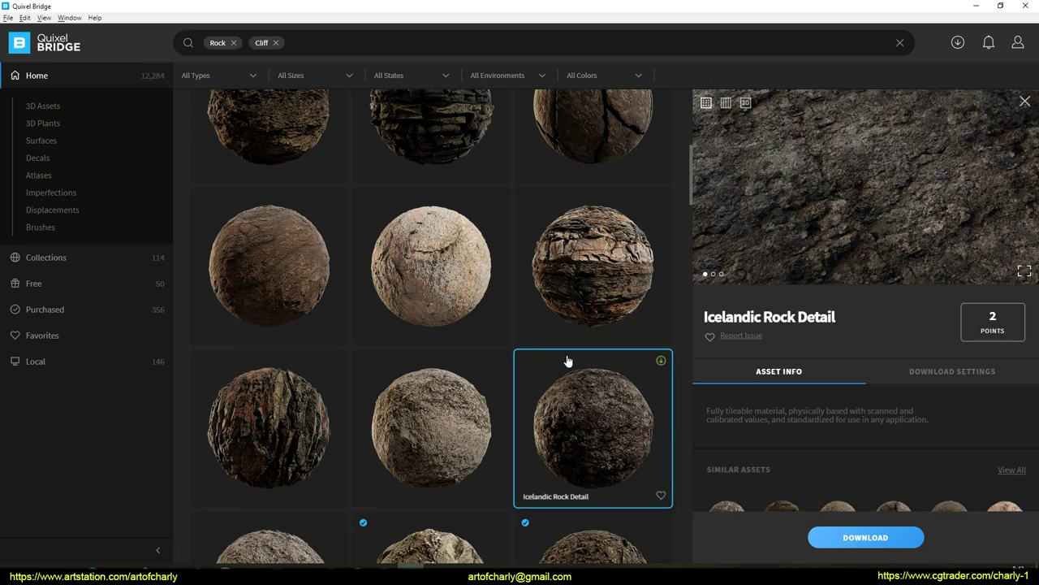
left_click(600, 260)
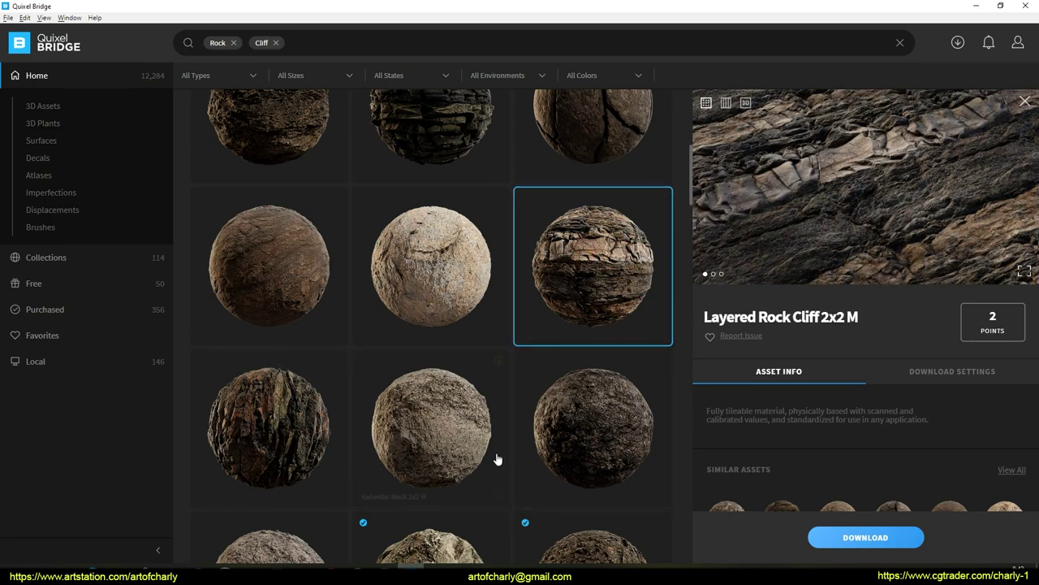
Check the download settings of Layered Rock Cliff 2x2 M, download it and export it to Unreal Engine as 4K PNG.
scroll(884, 397, "down", 1)
left_click(942, 325)
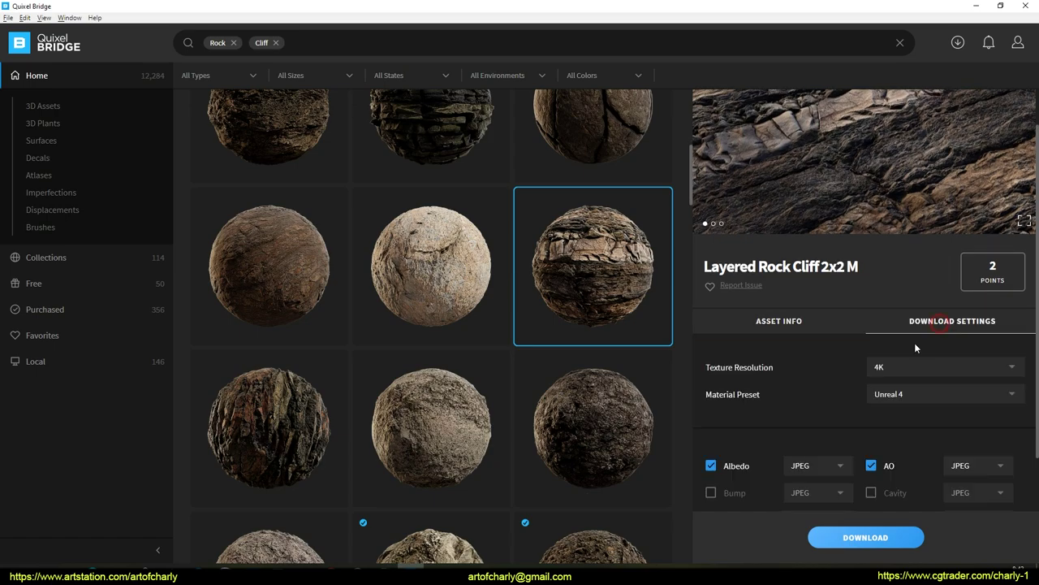
left_click(797, 333)
left_click(864, 538)
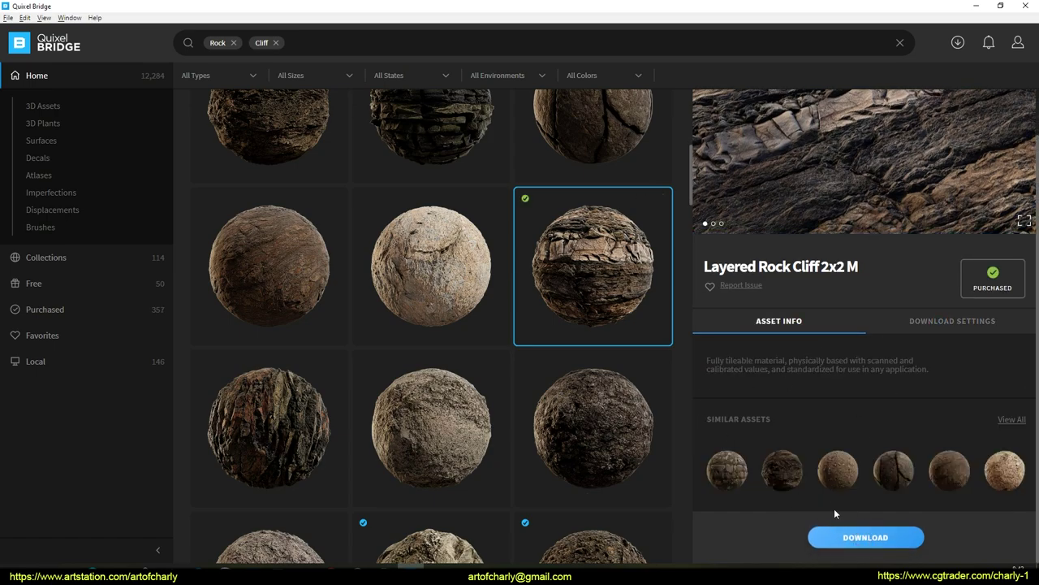
left_click(962, 323)
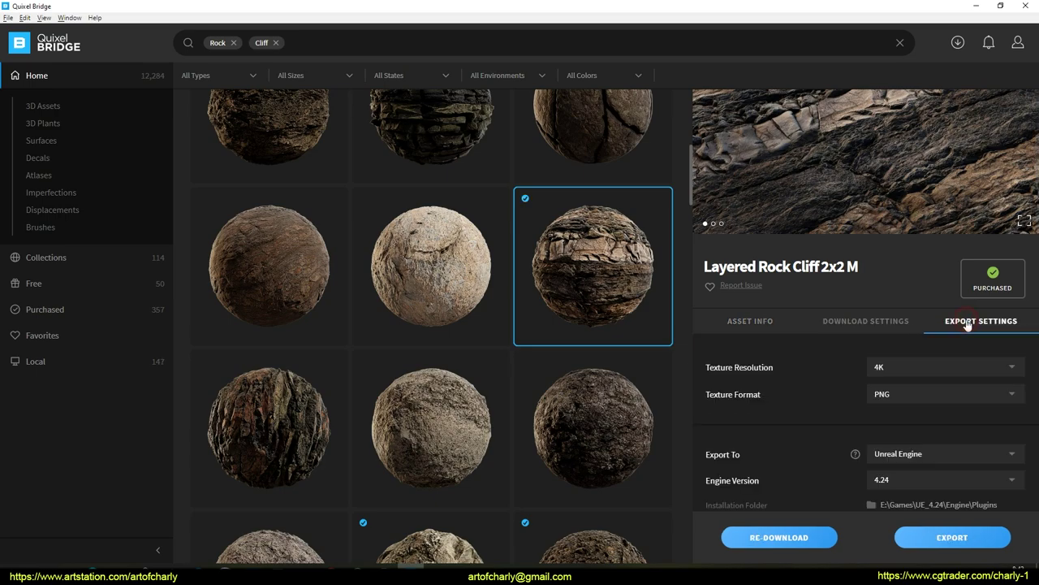
left_click(952, 537)
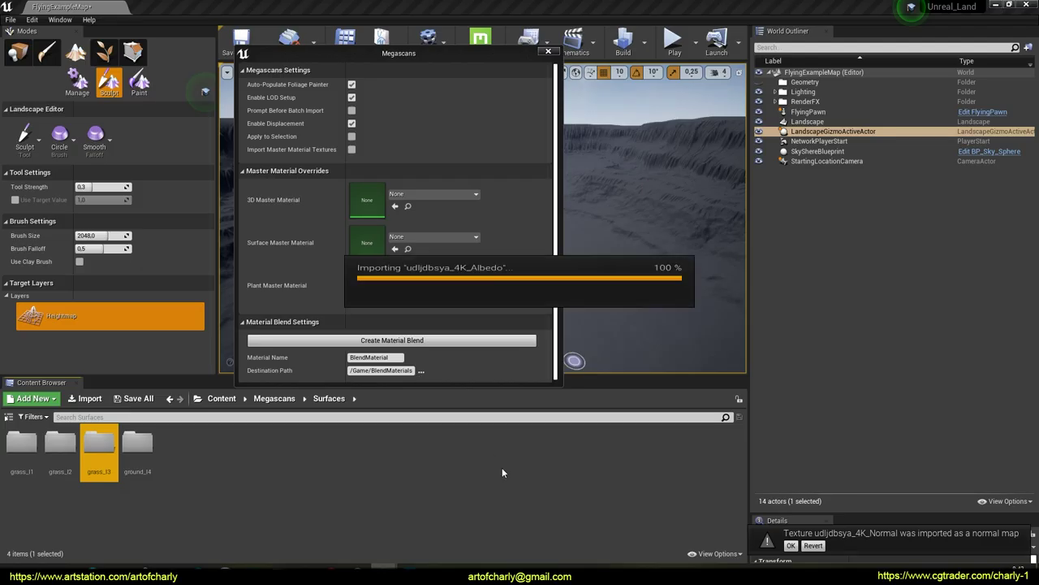
Switch to Unreal Engine and rename the newly imported rock cliff folder in Surfaces as rock_l5.
left_click(329, 398)
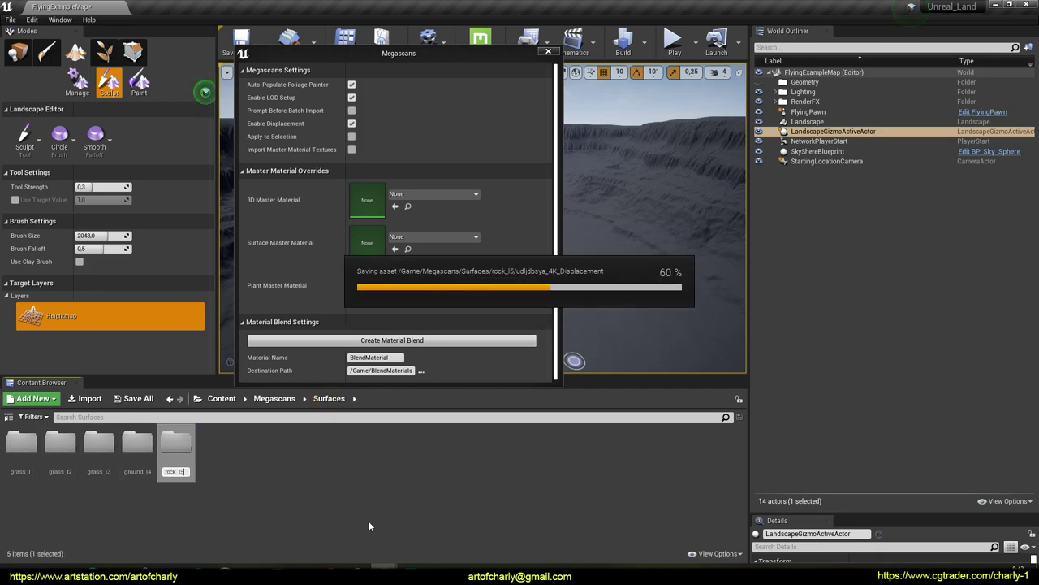
left_click(344, 505)
Check the remaining sand and snow layer names among the heatmap files in the unreal_land folder in File Explorer.
left_click(120, 572)
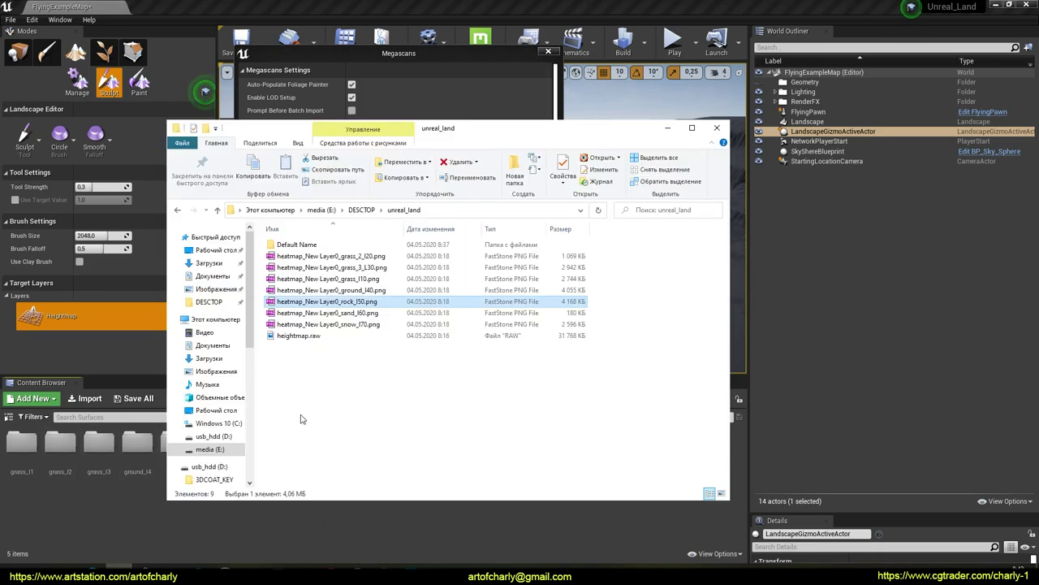
left_click(363, 313)
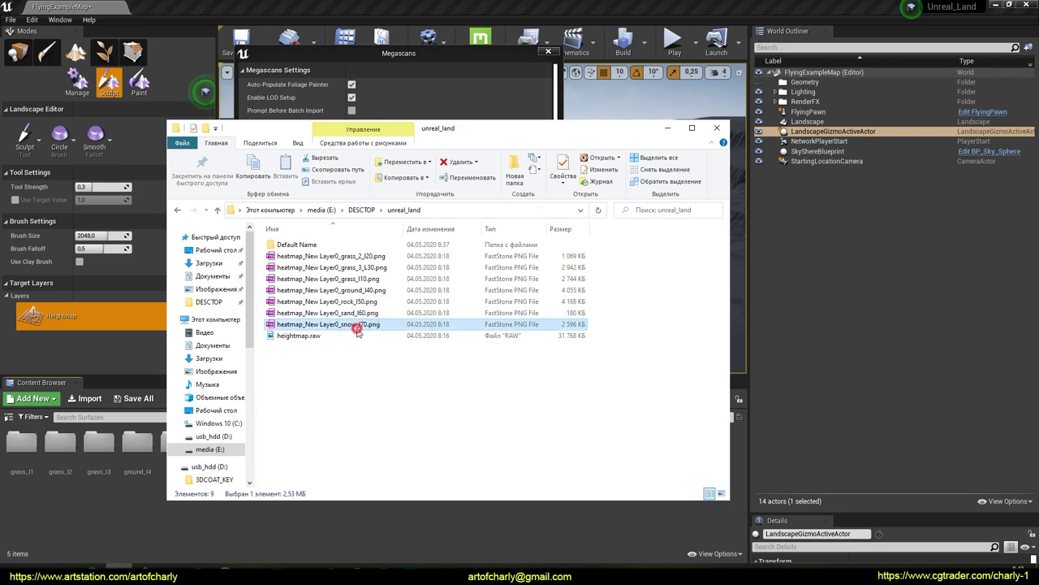
left_click(667, 128)
Switch to Quixel Bridge, search for sand surfaces and export Thai Beach Sand 2x2 M to Unreal Engine.
left_click(425, 475)
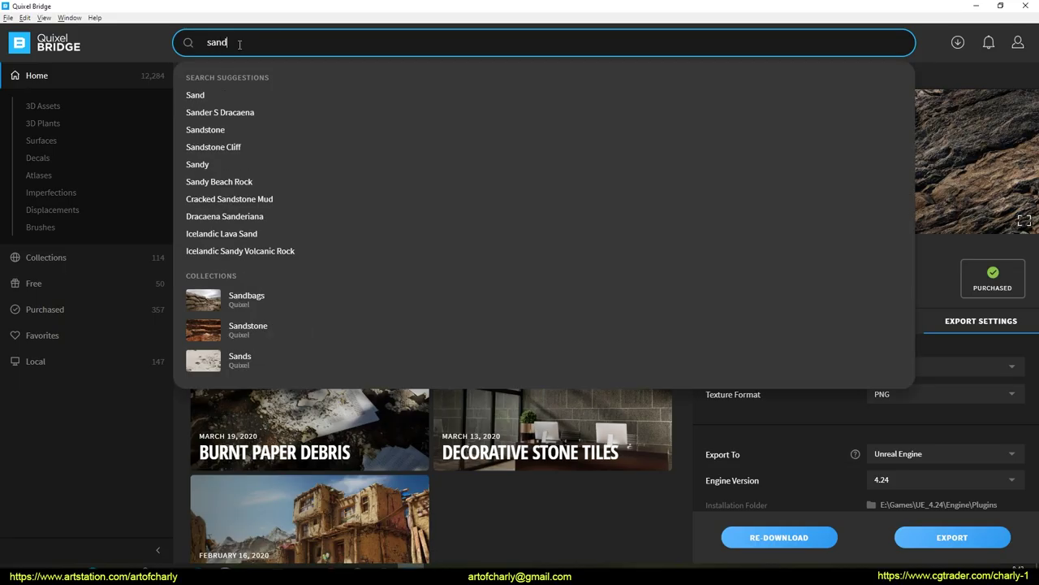
key("Return")
scroll(332, 401, "down", 3)
left_click(245, 286)
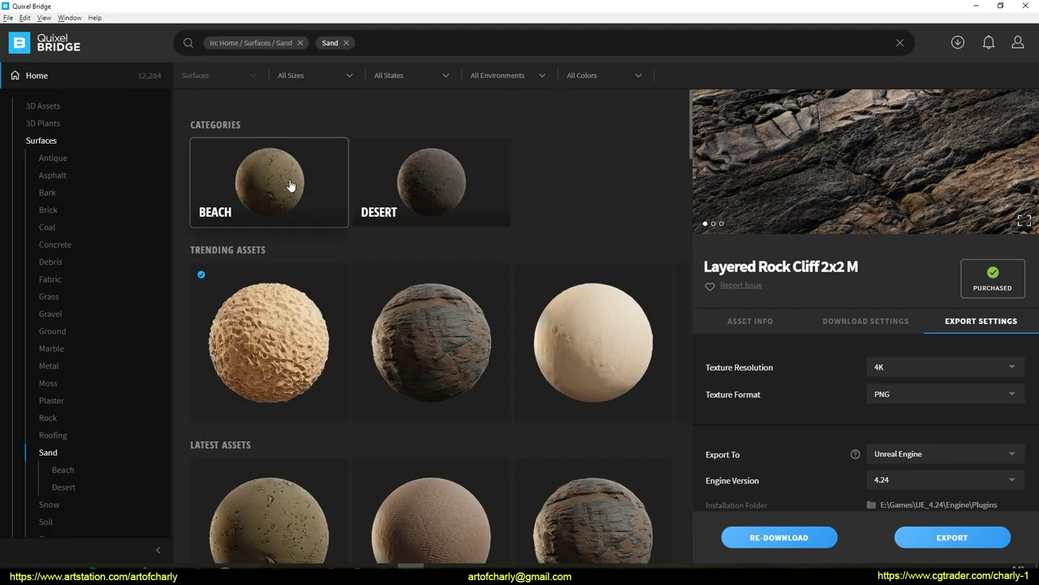
left_click(268, 339)
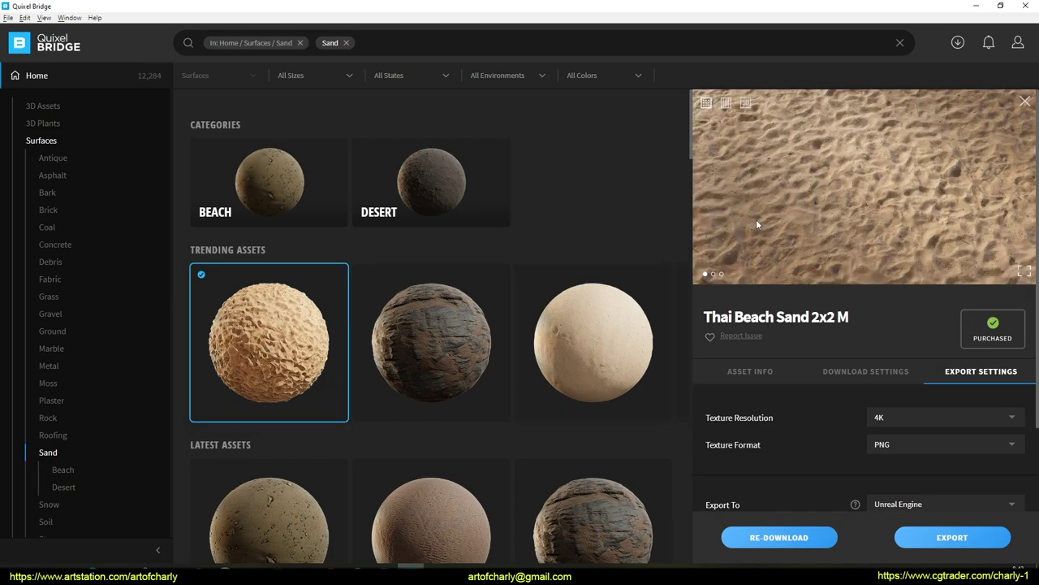
left_click(950, 537)
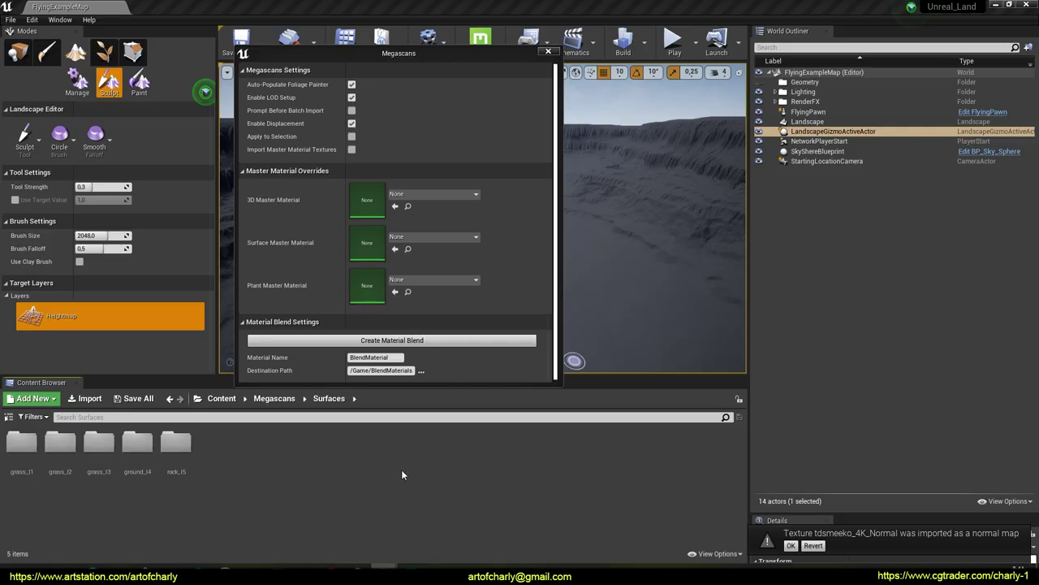
Switch to Unreal Engine and rename the imported Thai Beach Sand folder in Surfaces as sand_l6.
left_click(329, 398)
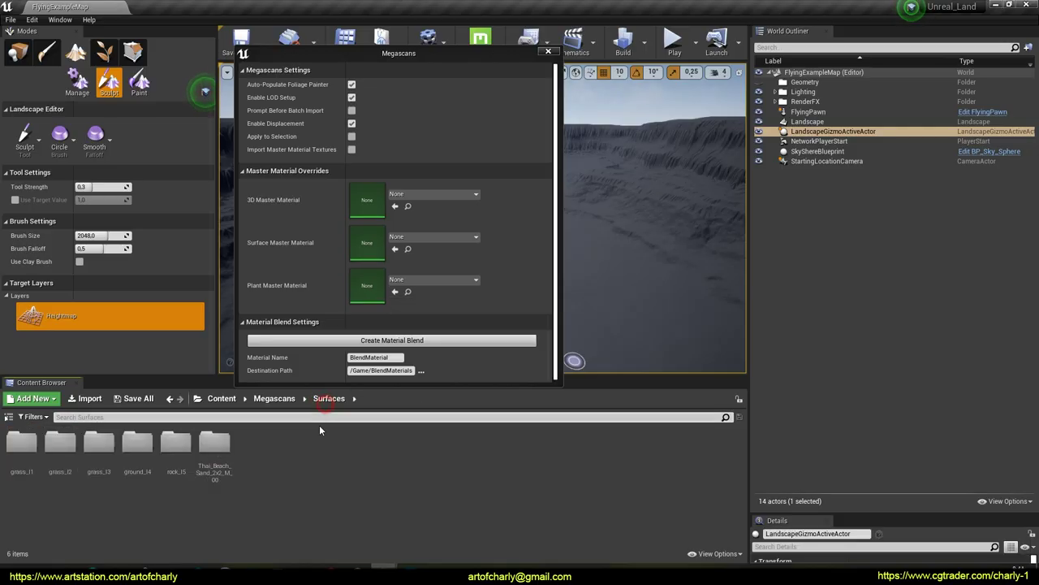
left_click(213, 460)
key("F2")
type("sand_l6")
key("Return")
left_click(343, 494)
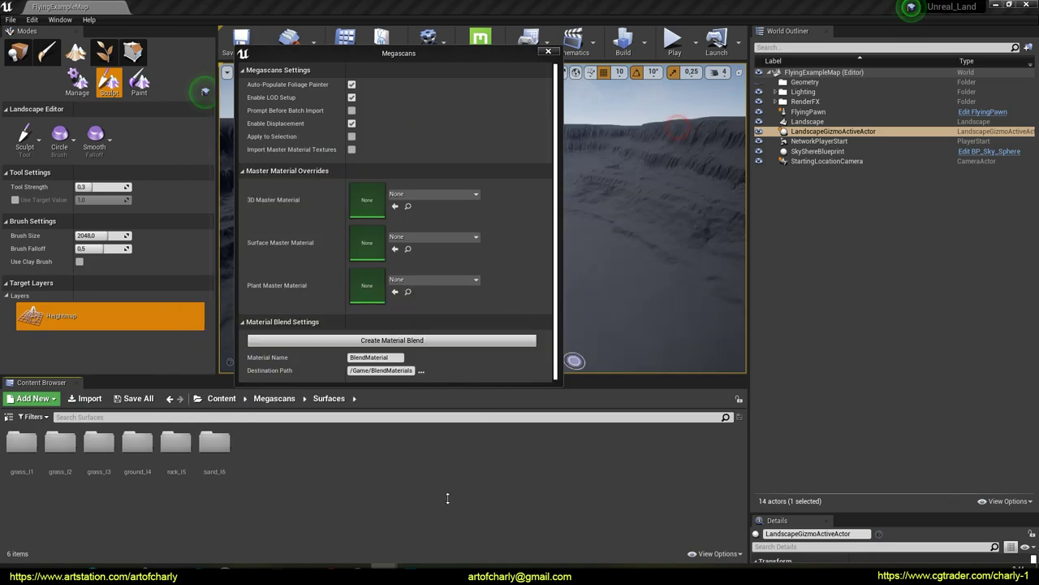
Switch to Quixel Bridge, search for snow and compare the trending snow surfaces.
left_click(411, 573)
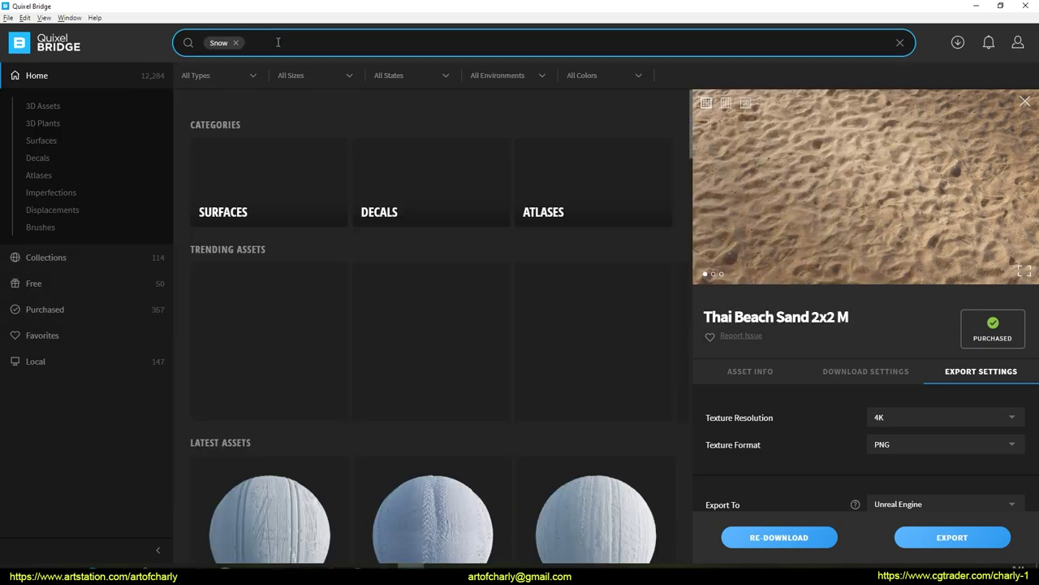
left_click(302, 364)
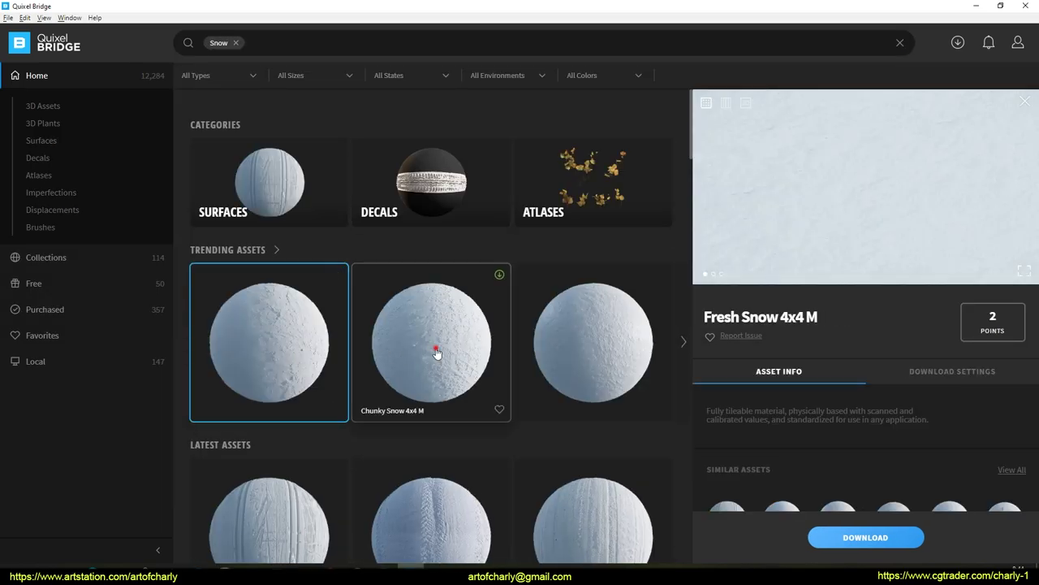
left_click(437, 352)
left_click(591, 353)
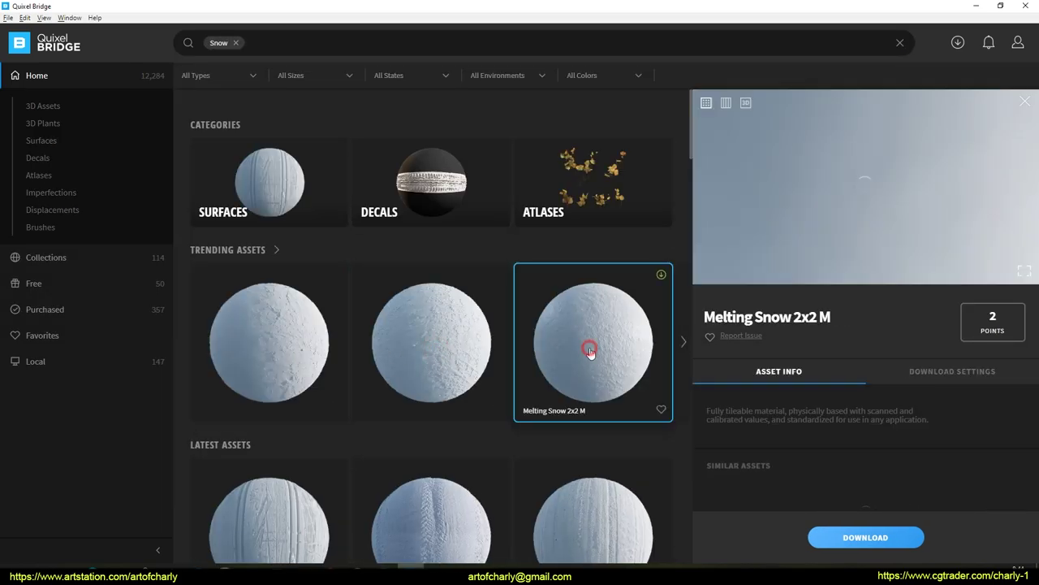
scroll(429, 341, "down", 5)
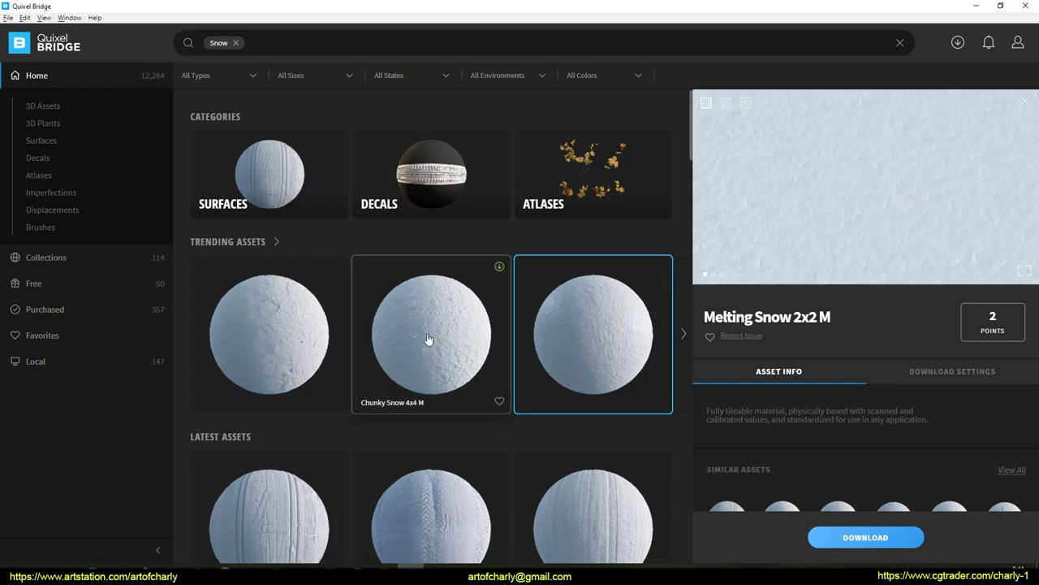
scroll(418, 336, "up", 6)
left_click(250, 329)
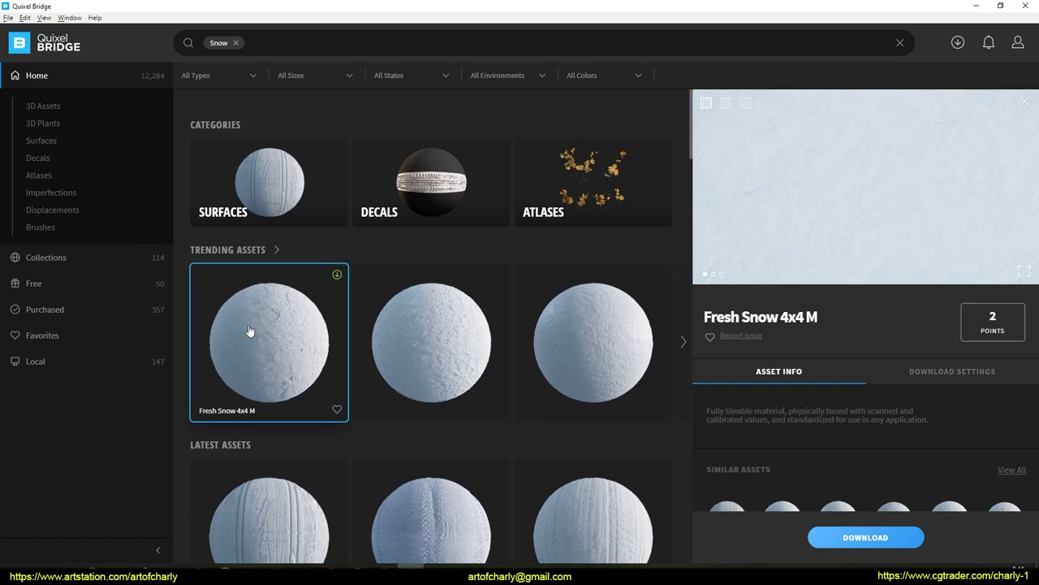
Download the Chunky Snow 4x4 M surface and export it to Unreal Engine.
left_click(460, 331)
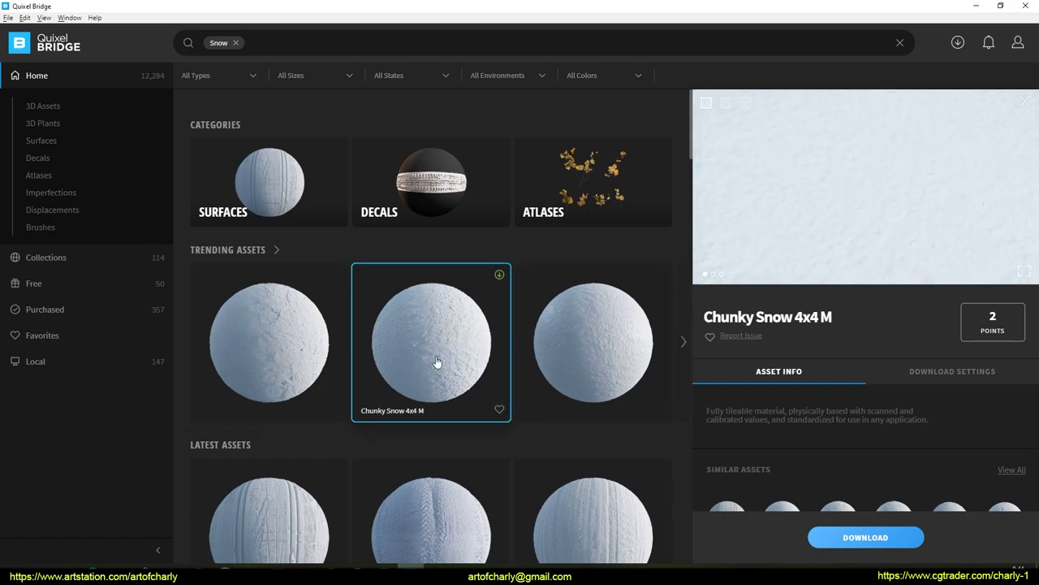
left_click(866, 538)
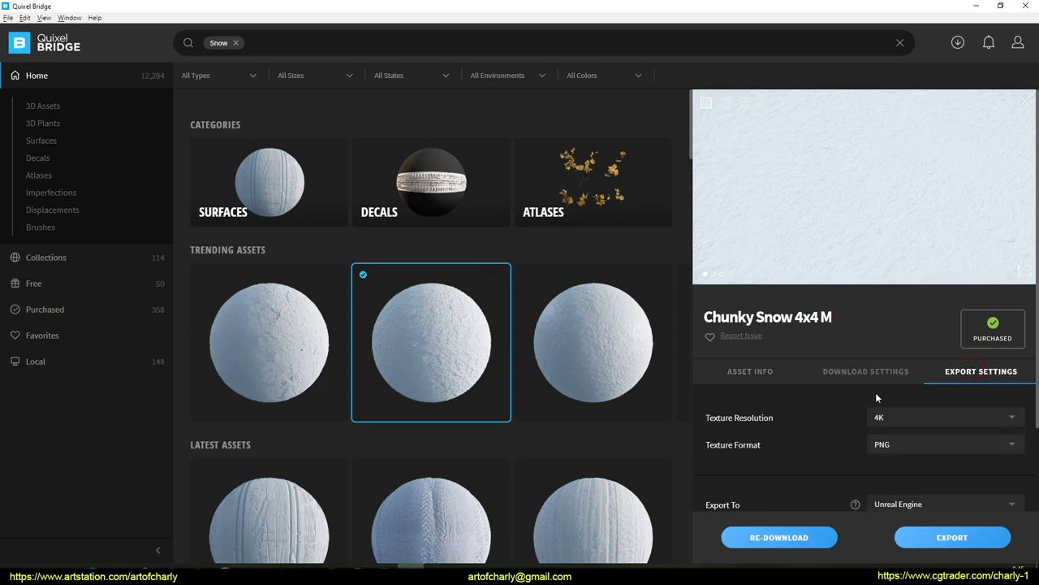
left_click(942, 536)
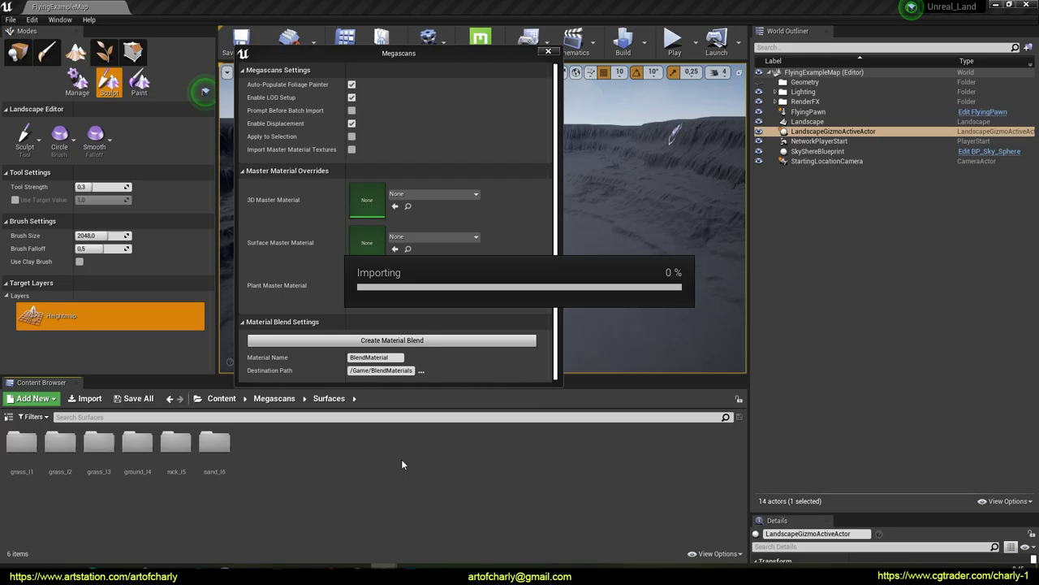
Switch to Unreal Engine and rename the imported Chunky Snow folder in Surfaces as snow_l7.
left_click(333, 398)
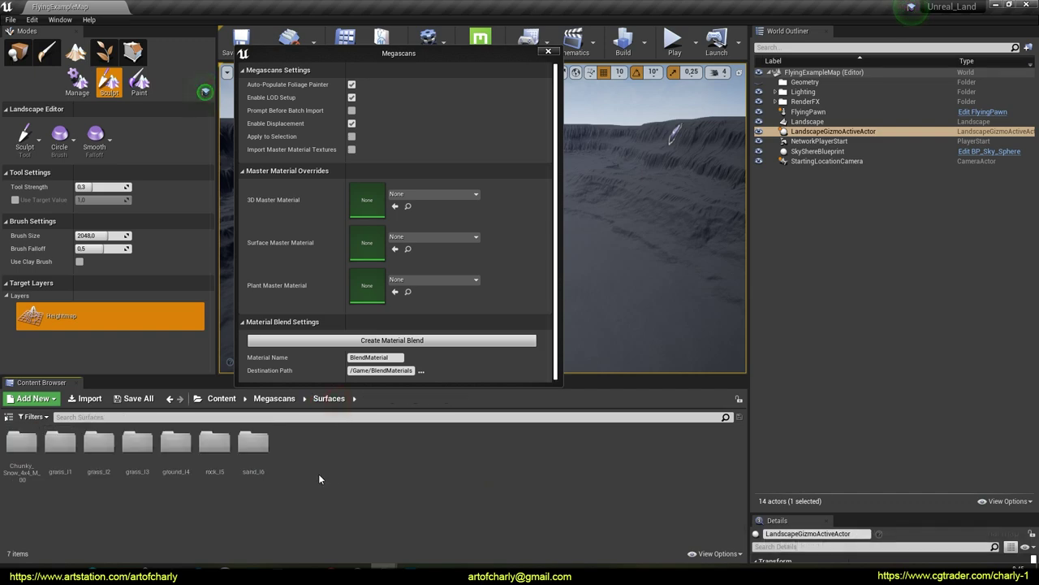
left_click(24, 450)
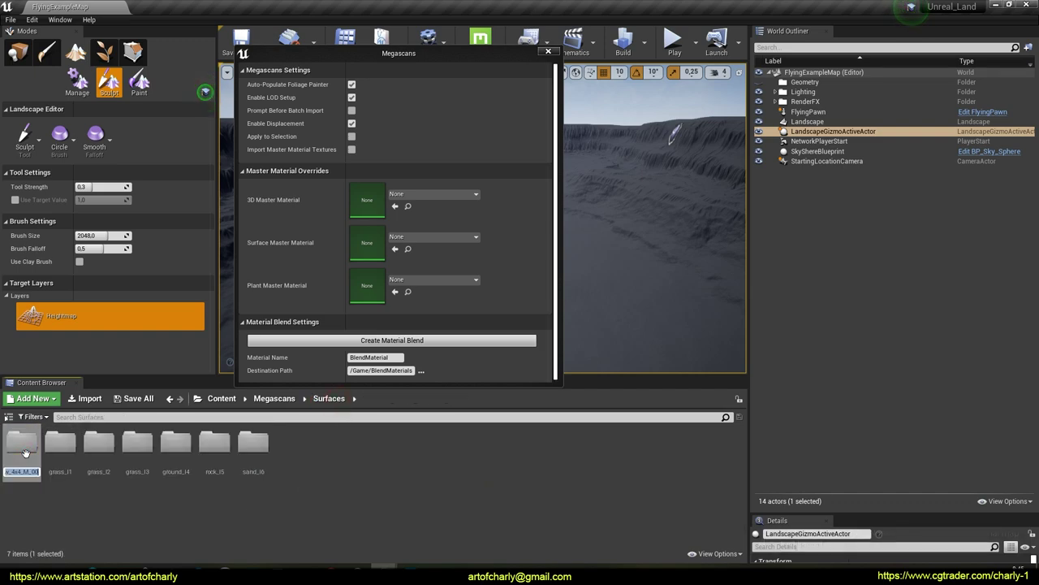
key("F2")
type("snow_l7")
key("Return")
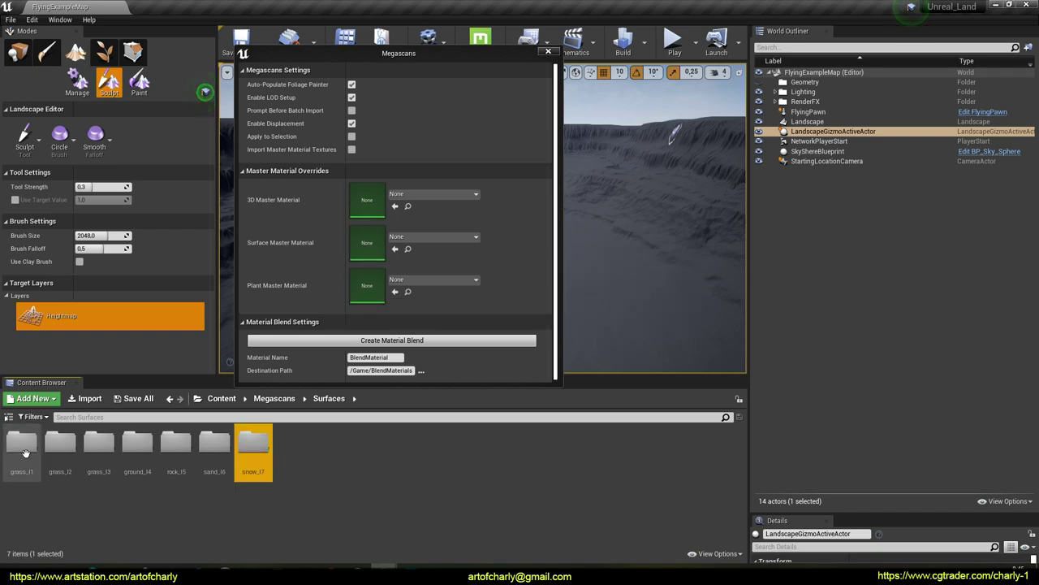
left_click(262, 489)
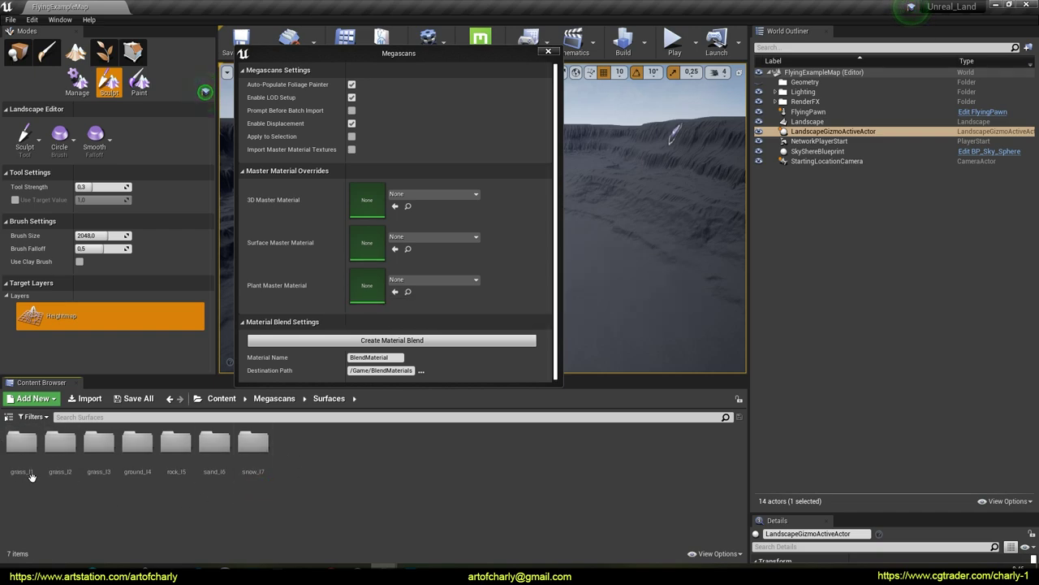
Go back to the Content folder and open its Material folder.
left_click(274, 398)
left_click(221, 398)
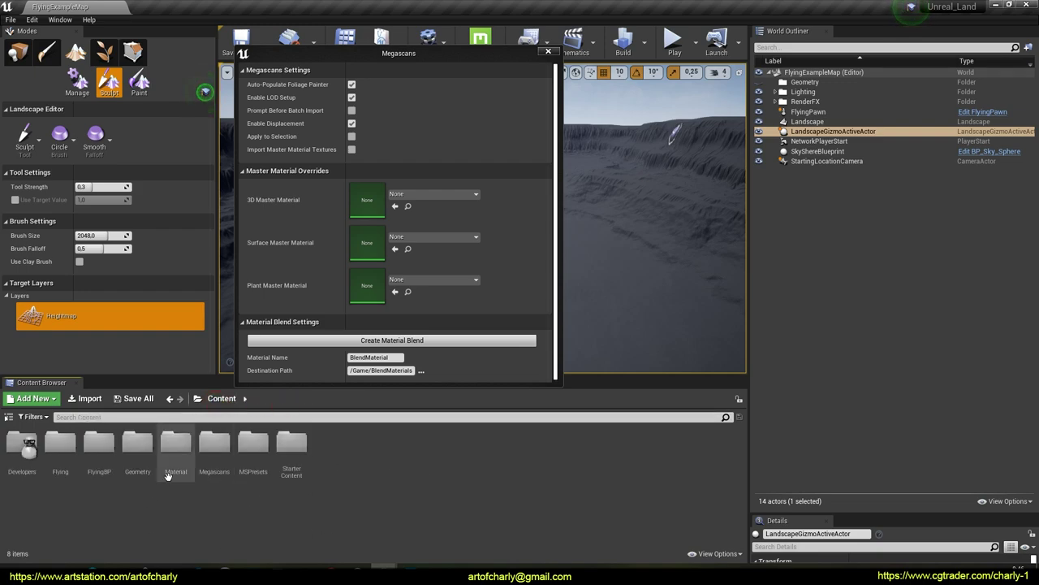
double_click(214, 452)
double_click(31, 452)
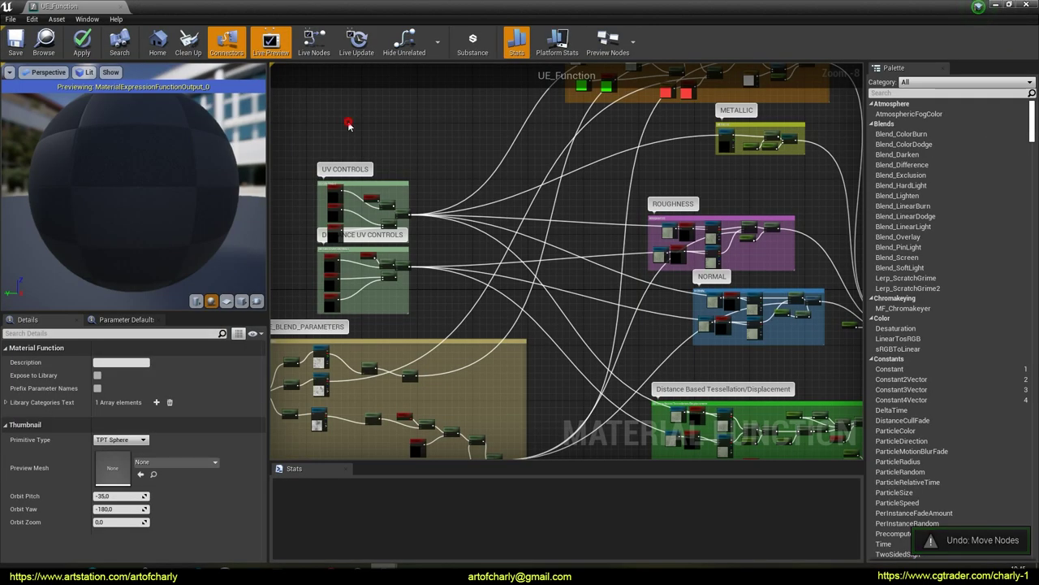
Examine the node groups of the UE_Function material function and the painted landscape that uses the layered material.
left_click_drag(320, 132, 420, 309)
left_click_drag(377, 188, 484, 125)
left_click(387, 228)
right_click_drag(393, 228, 450, 150)
scroll(459, 155, "down", 2)
left_click(473, 246)
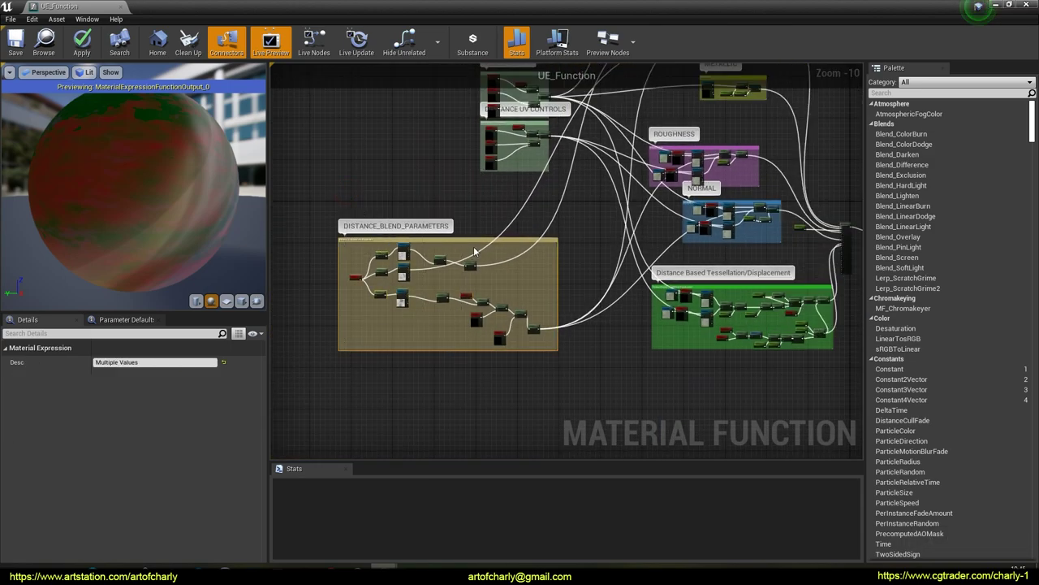
left_click_drag(472, 245, 481, 217)
left_click(585, 346)
right_click_drag(638, 134, 478, 250)
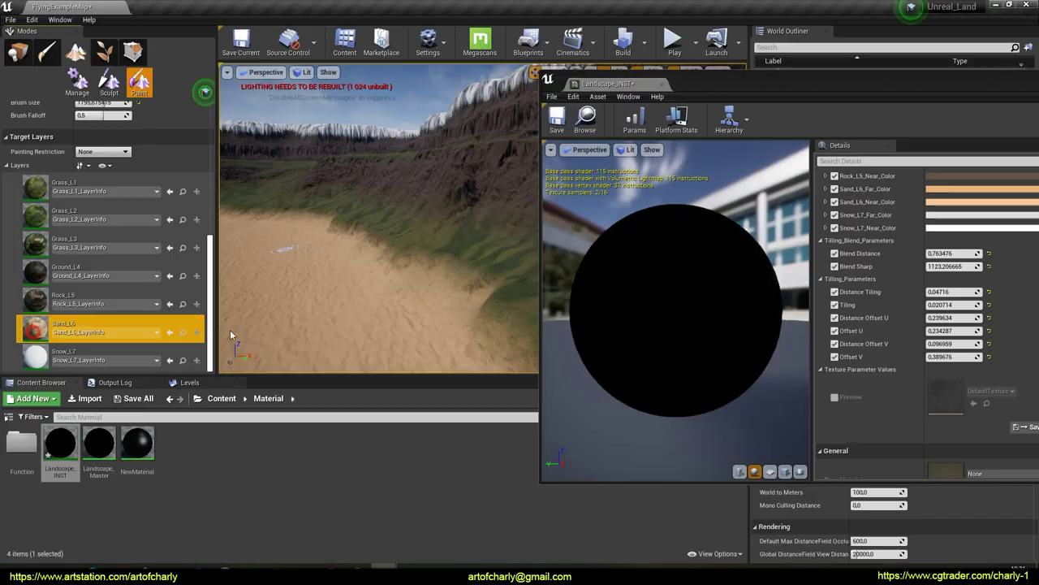
mouse_move(462, 285)
right_mouse_down()
mouse_move(504, 305)
mouse_move(532, 345)
right_mouse_up()
mouse_move(393, 311)
left_mouse_down()
mouse_move(393, 263)
mouse_move(360, 274)
mouse_move(449, 300)
mouse_move(376, 316)
left_mouse_up()
mouse_move(376, 315)
right_mouse_down()
mouse_move(382, 333)
mouse_move(367, 203)
mouse_move(440, 278)
mouse_move(364, 236)
right_mouse_up()
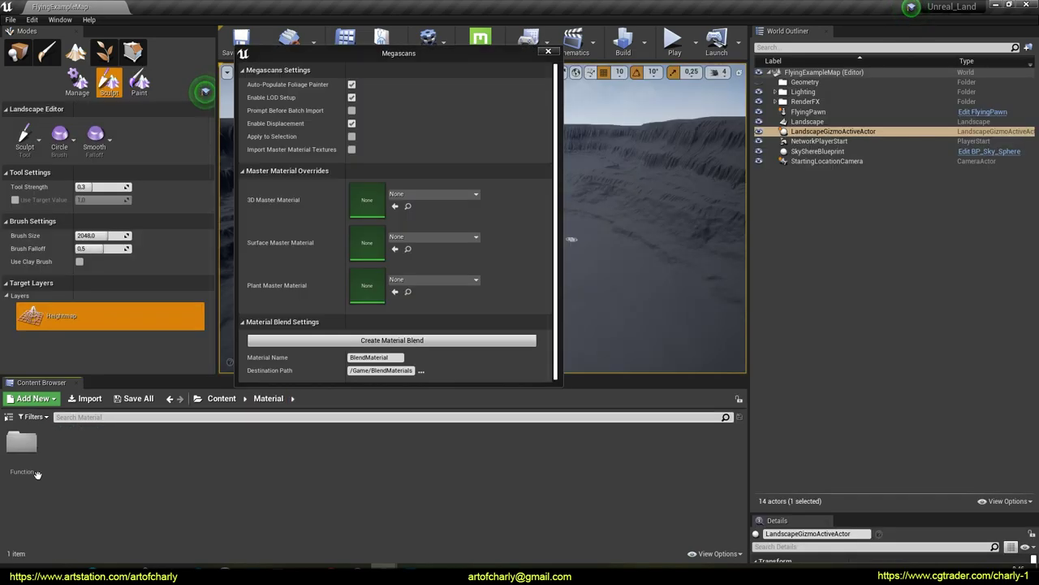
Create a new material named Landscape_Master in the Material folder.
right_click(95, 475)
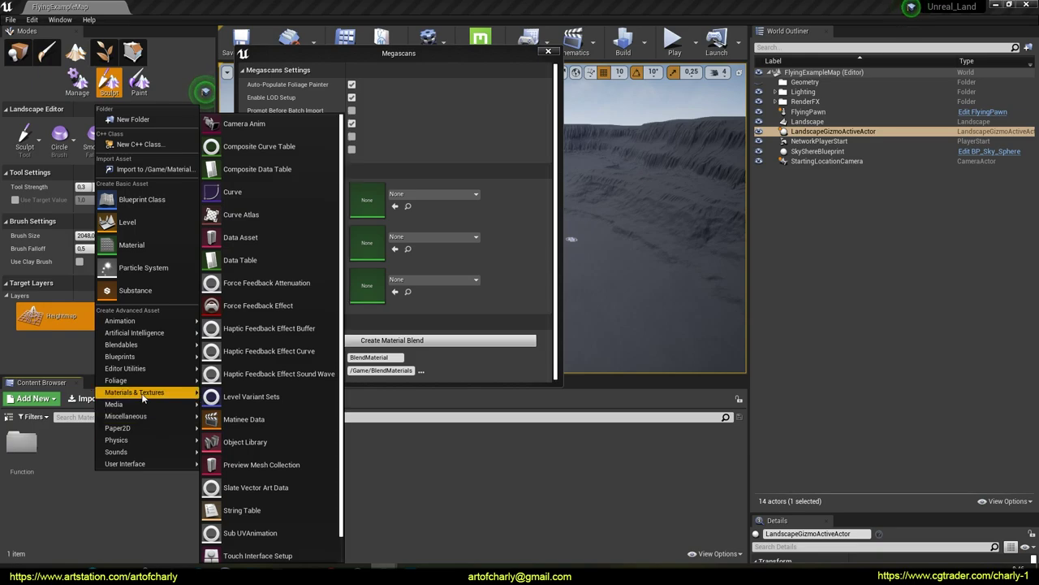
mouse_move(142, 396)
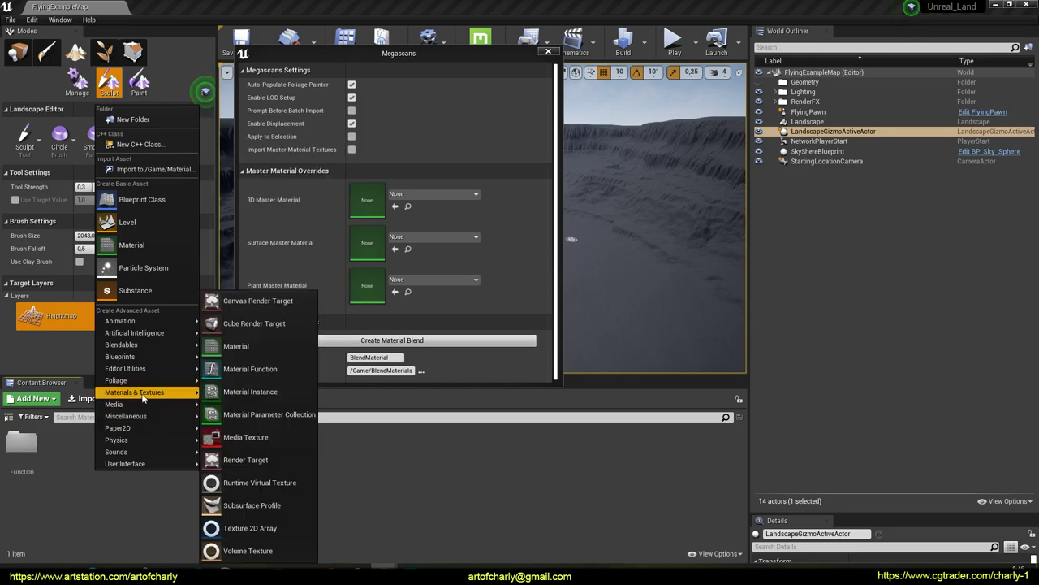
left_click(248, 349)
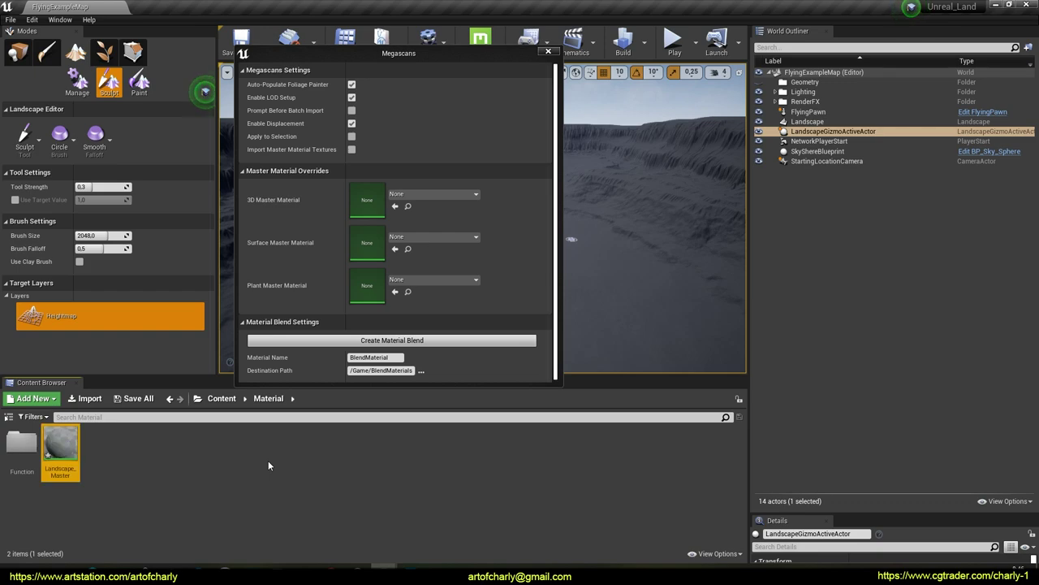
Create a material instance of Landscape_Master and name it Landscape_INS.
right_click(62, 438)
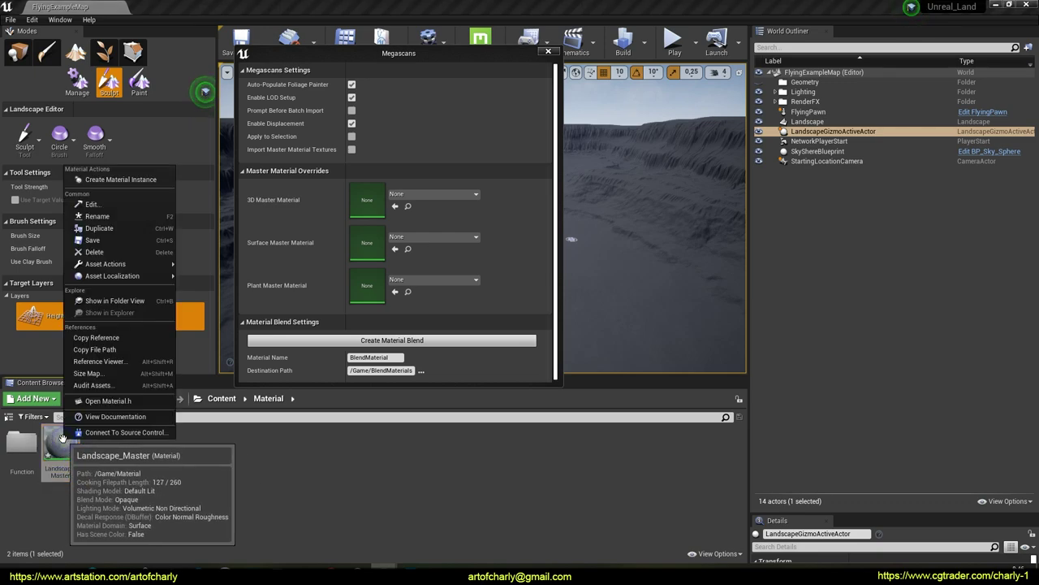
left_click(122, 181)
type("INS")
key("Return")
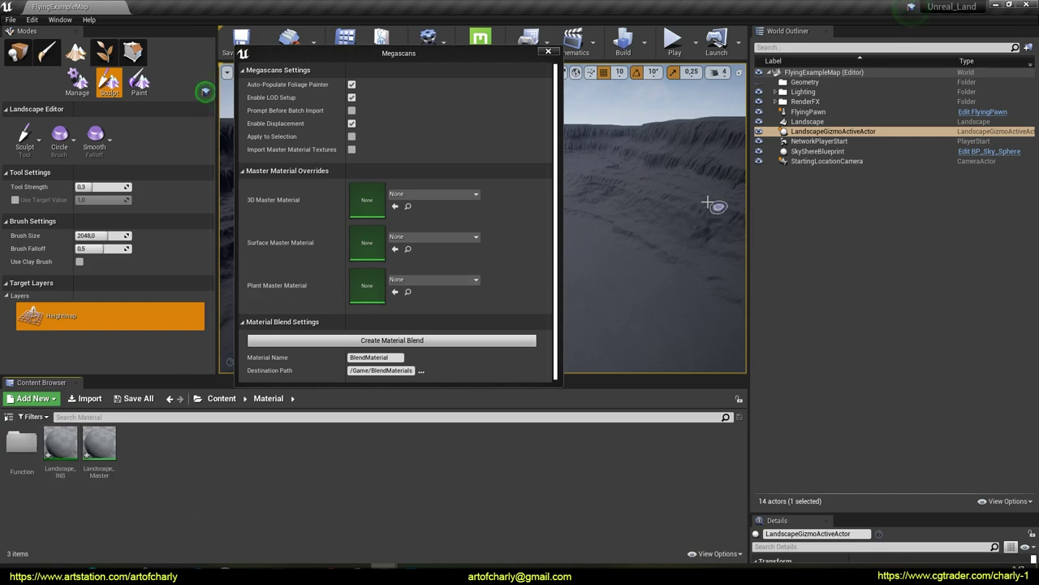
Create a material function named UE_Function inside the Function folder.
left_click(18, 454)
double_click(18, 458)
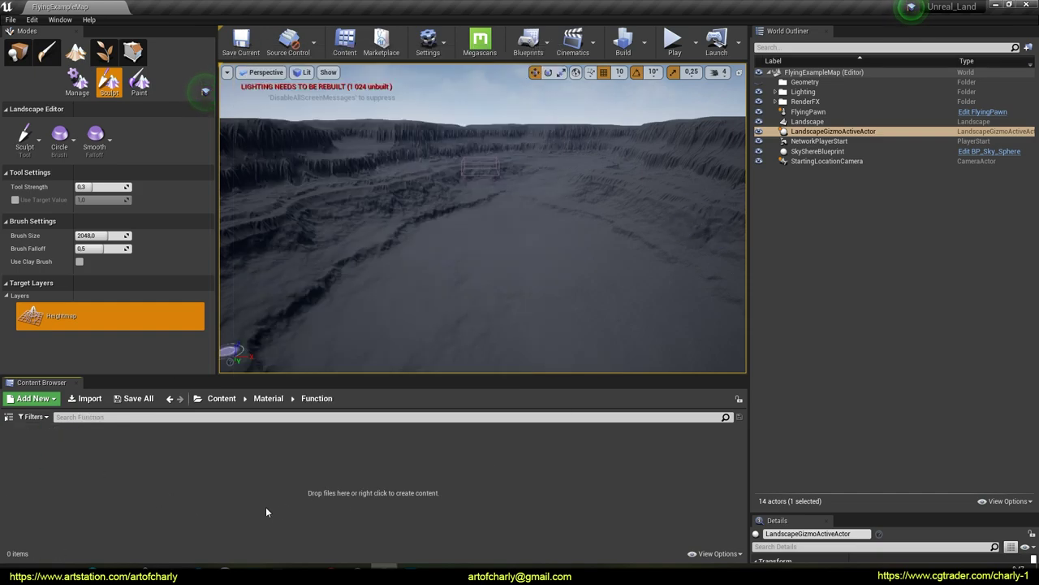
right_click(230, 479)
mouse_move(317, 402)
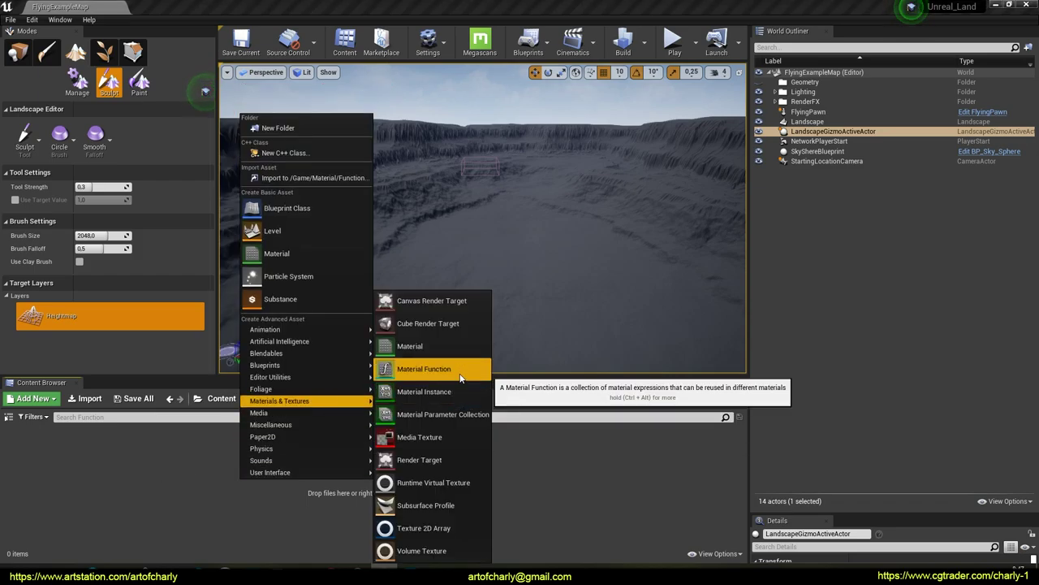
left_click(423, 369)
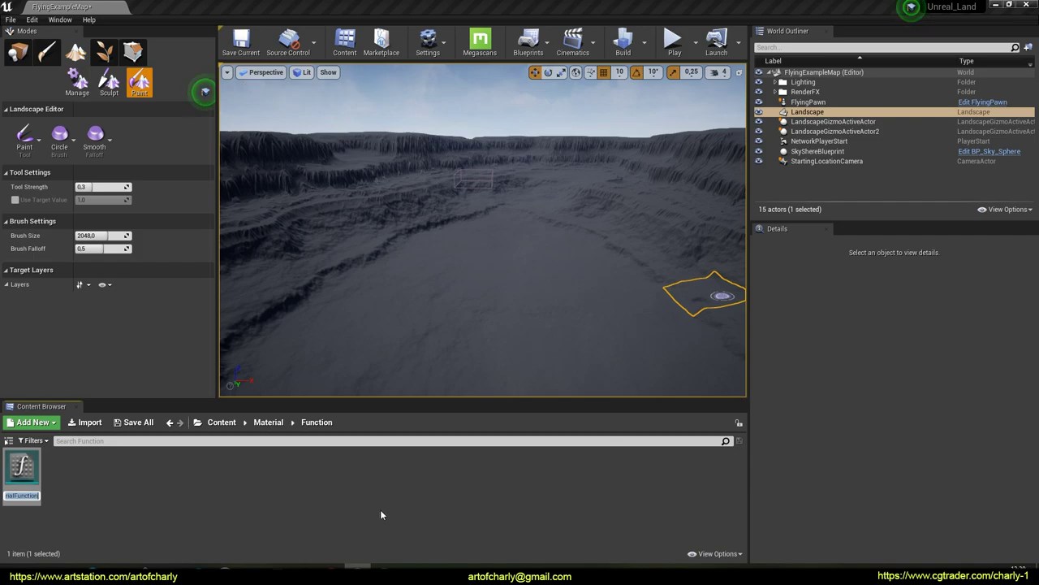
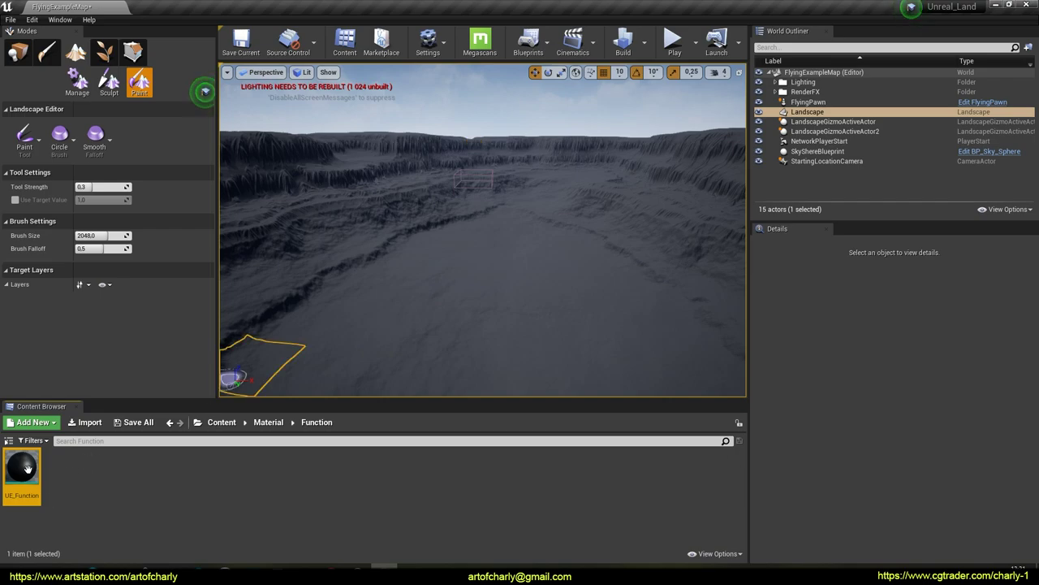
Open the MS_DefaultMaterial_Displacement material from its folder in MSPresets.
left_click(227, 424)
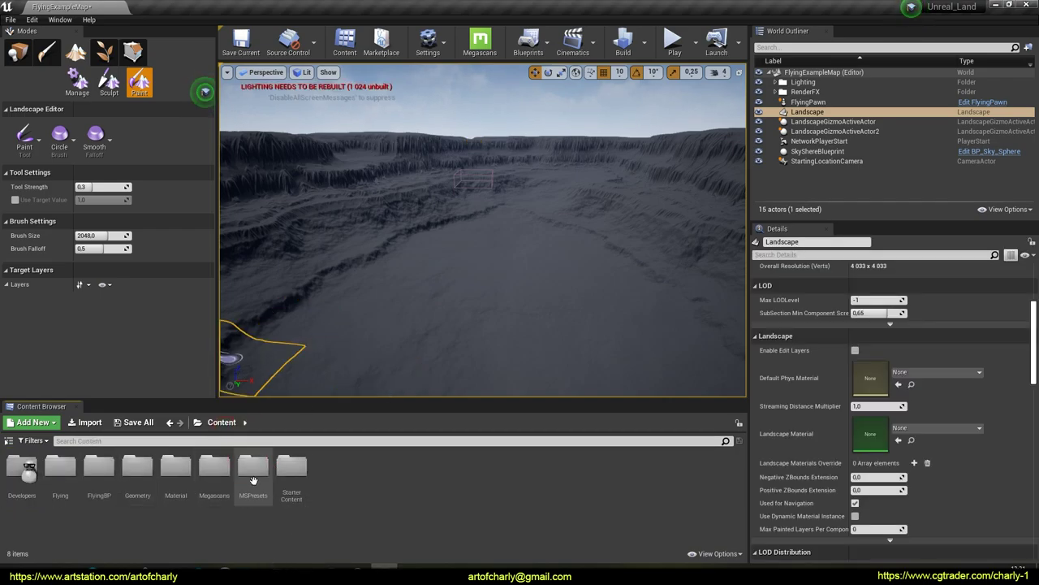
double_click(251, 471)
double_click(41, 482)
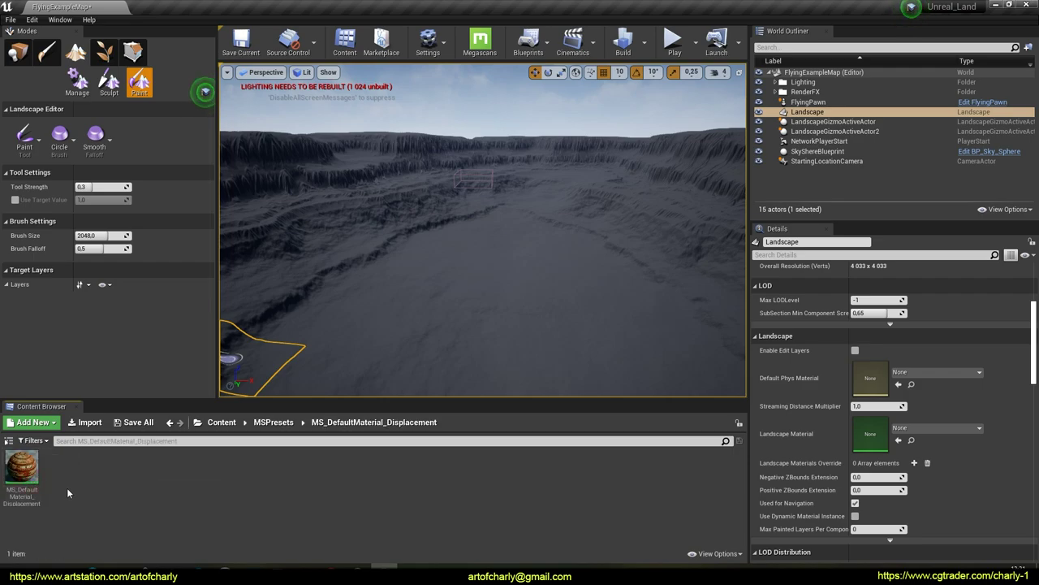
left_click(19, 467)
double_click(19, 467)
Select the Megascans master material's node groups, from UV Controls to Distance Based Tessellation/Displacement, without the output node.
scroll(459, 244, "down", 5)
scroll(415, 206, "down", 4)
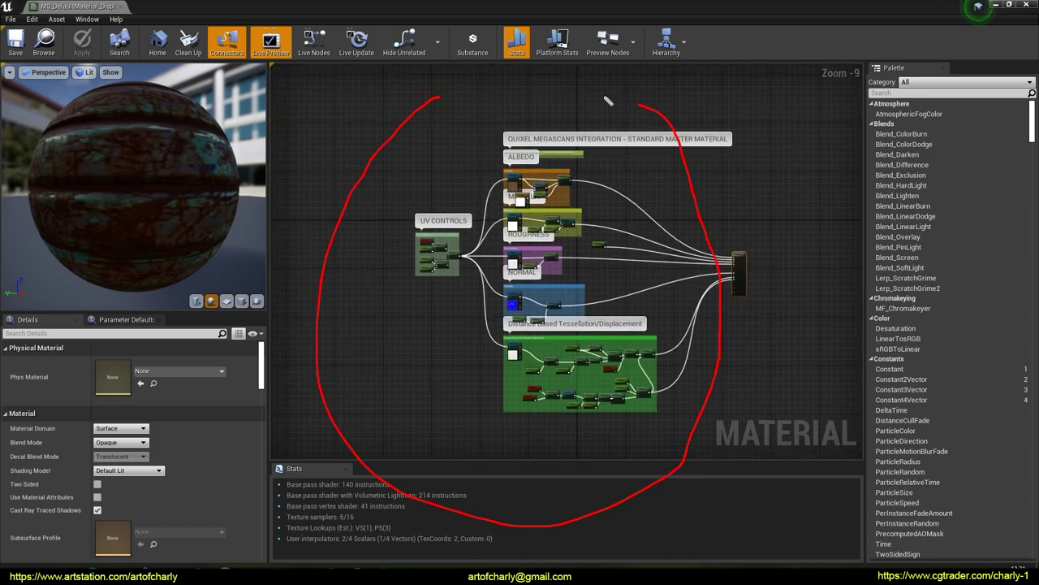
mouse_move(352, 92)
left_mouse_down()
mouse_move(686, 456)
mouse_move(698, 457)
mouse_move(755, 220)
left_mouse_up()
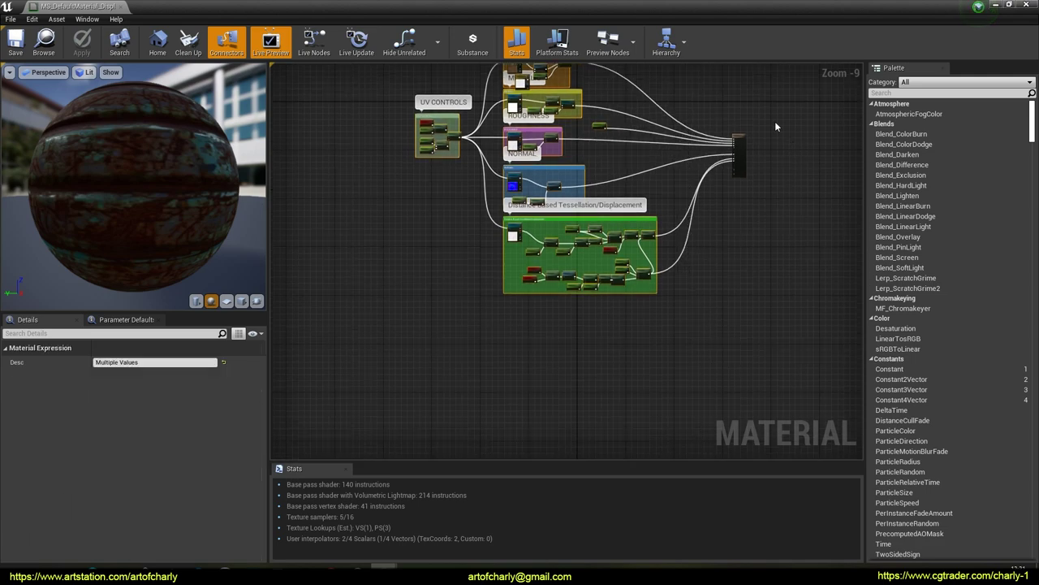
key("Escape")
scroll(676, 167, "up", 1)
scroll(678, 181, "down", 1)
right_click_drag(679, 181, 673, 294)
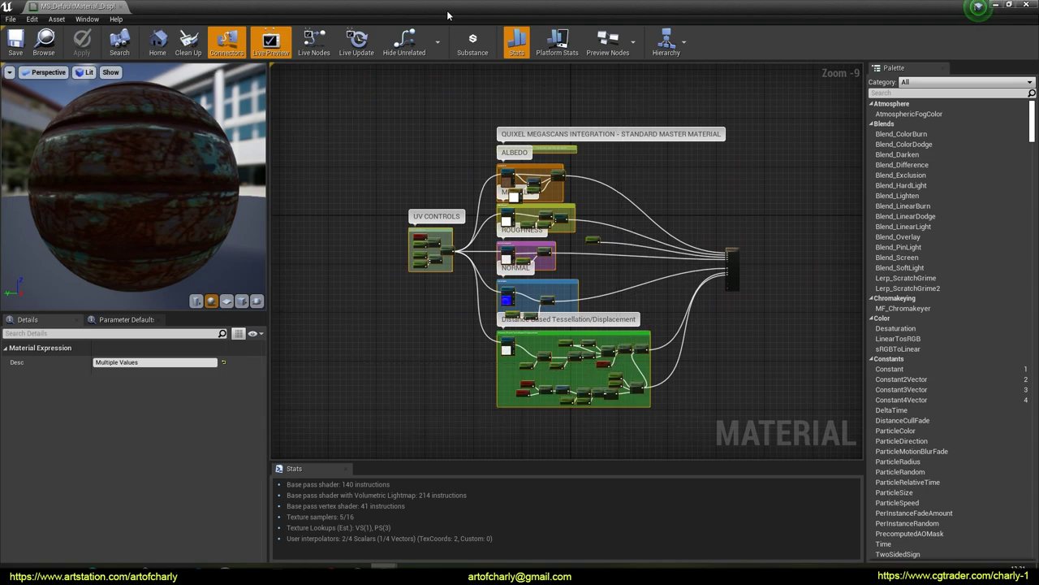
Leave the Megascans material editor and open UE_Function from the Function folder inside Material.
left_click(1027, 5)
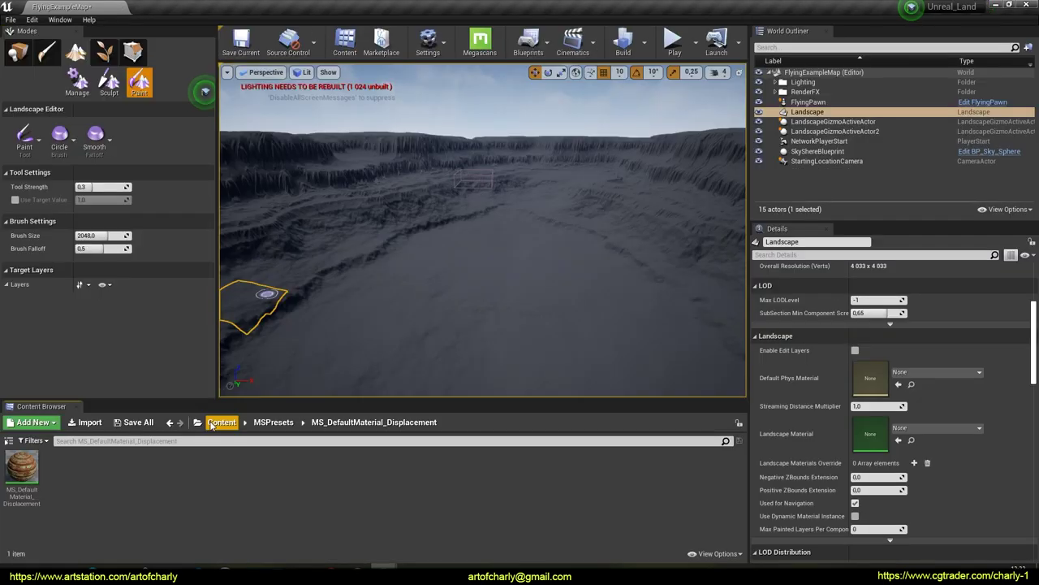
left_click(211, 422)
double_click(169, 475)
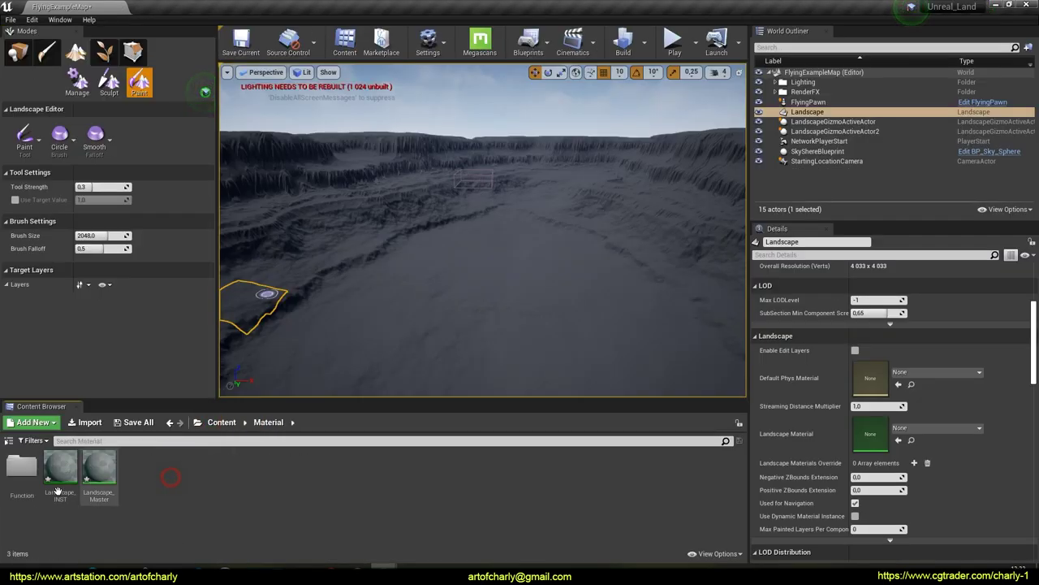
double_click(22, 471)
double_click(27, 473)
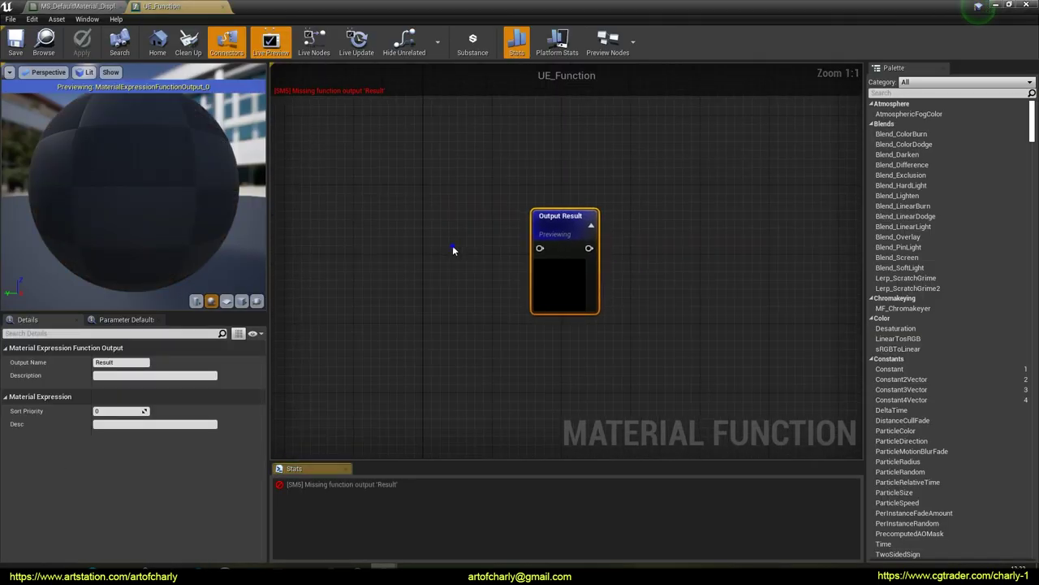
scroll(501, 230, "down", 2)
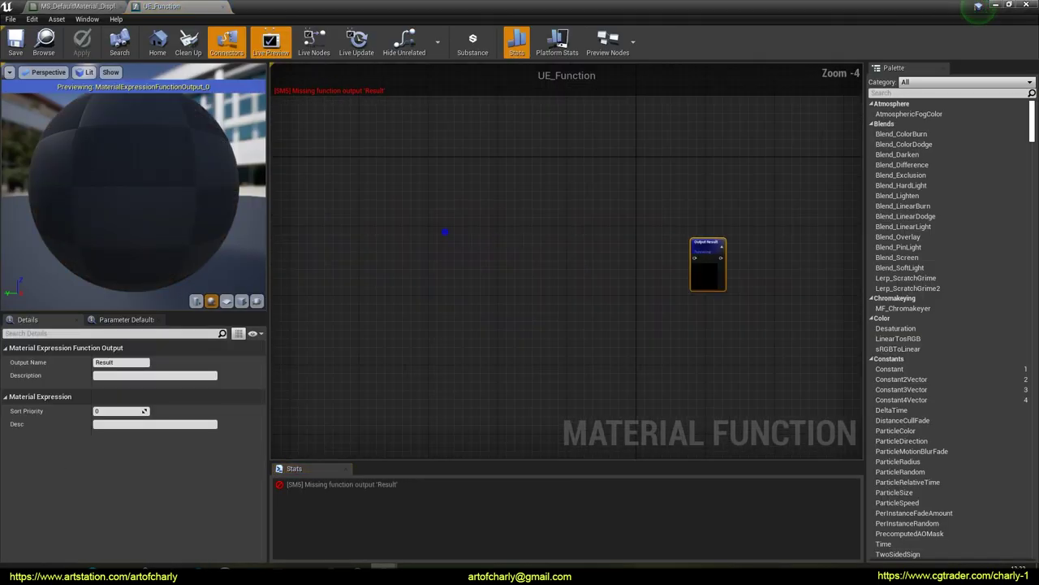
Paste the copied Megascans node groups into the UE_Function graph.
left_click(380, 172)
key("ctrl+v")
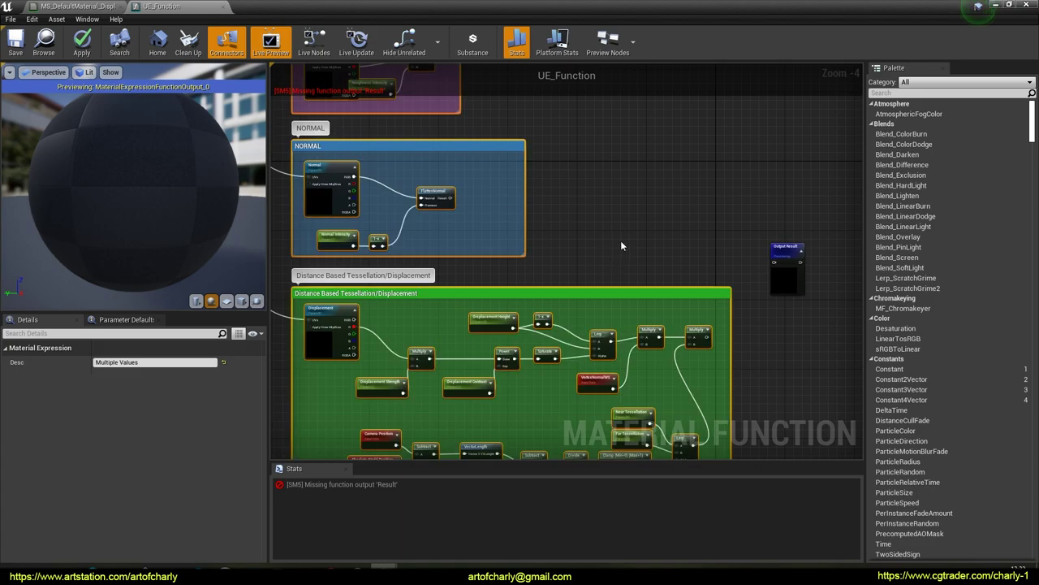
scroll(658, 256, "down", 4)
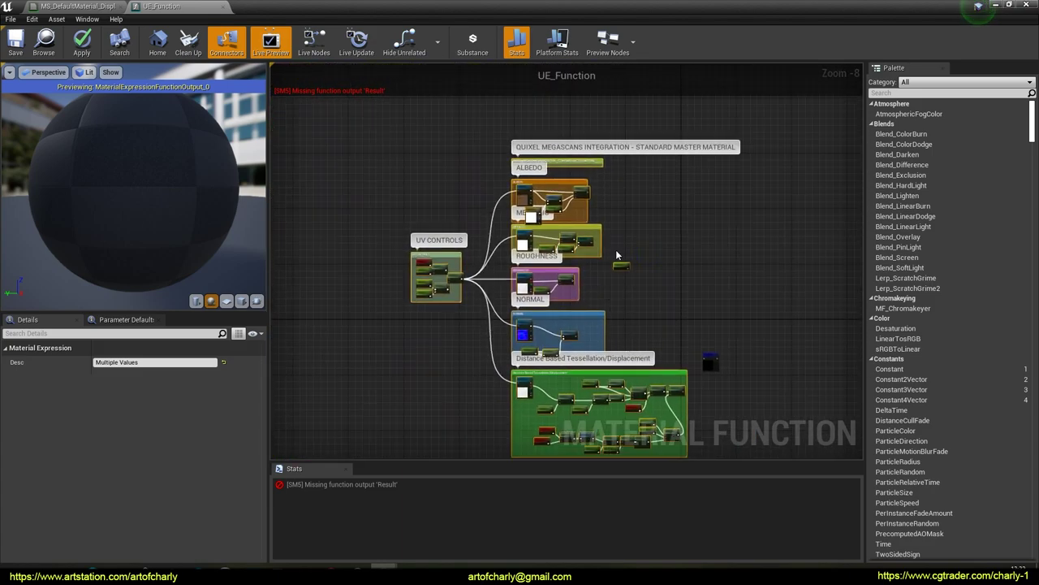
left_click_drag(619, 262, 560, 341)
left_click(600, 369)
Add a MakeMaterialAttributes node before the Output Result node and connect its output to the result input.
right_click_drag(670, 379, 560, 257)
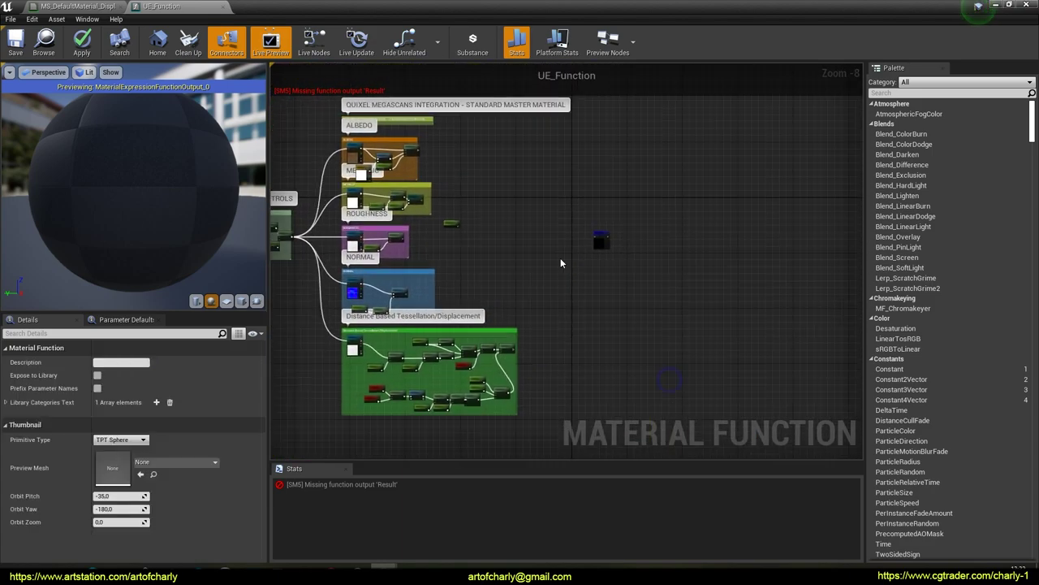
scroll(560, 262, "up", 5)
right_click(592, 286)
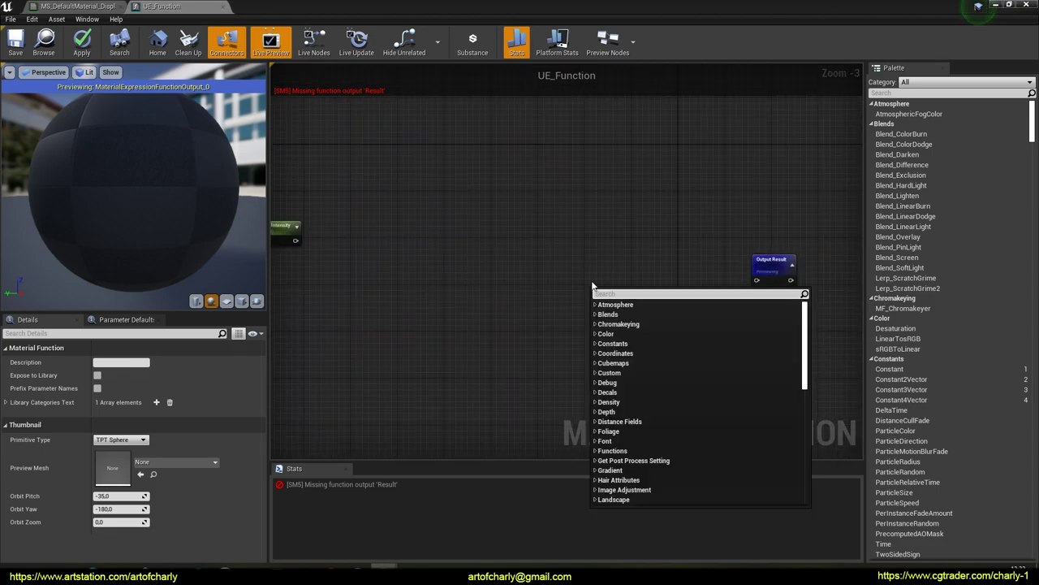
type("mak")
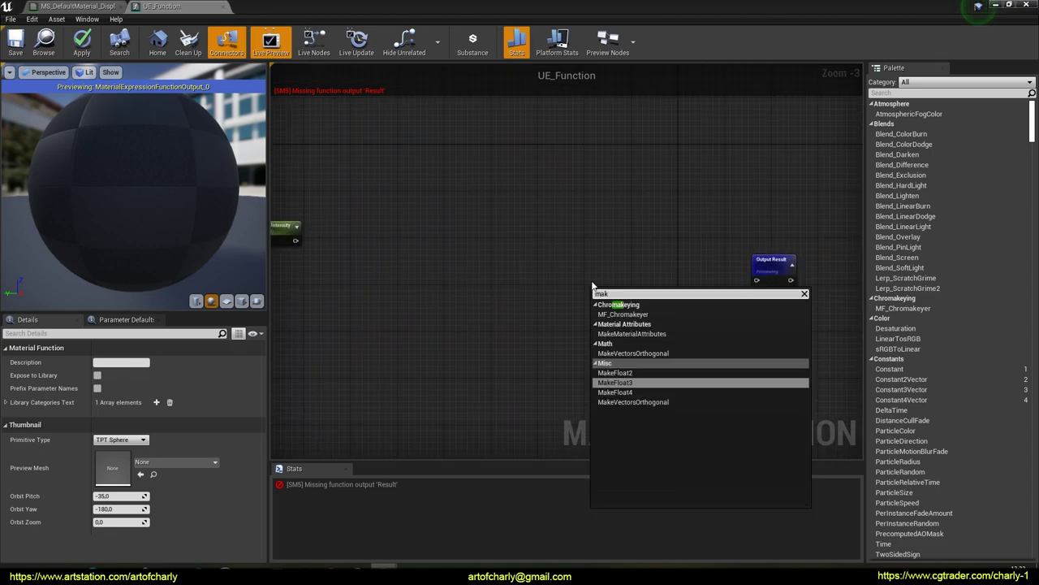
left_click(646, 334)
left_click_drag(615, 291, 780, 288)
scroll(671, 262, "up", 2)
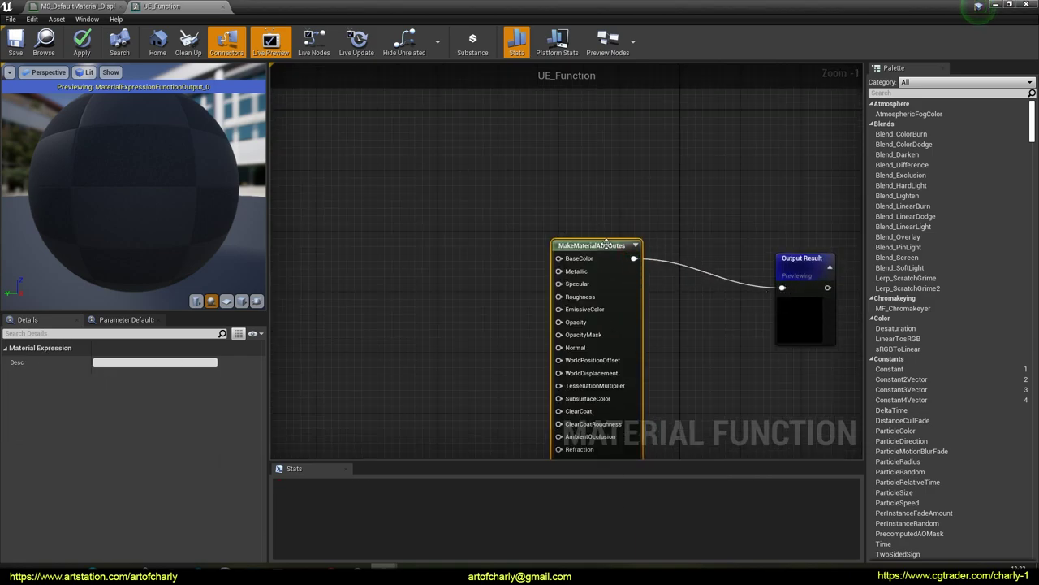
left_click_drag(607, 243, 629, 251)
Connect the final output of the Albedo group to BaseColor on the MakeMaterialAttributes node.
right_click_drag(463, 273, 629, 257)
scroll(629, 257, "down", 2)
right_click_drag(566, 248, 423, 231)
right_click_drag(480, 201, 699, 143)
right_click_drag(609, 254, 520, 301)
scroll(443, 251, "up", 1)
scroll(520, 301, "down", 2)
right_click_drag(524, 251, 514, 249)
left_click_drag(372, 116, 713, 327)
Connect the Metallic? switch to Metallic and the Specular Intensity parameter to Specular on MakeMaterialAttributes.
right_click_drag(582, 346, 578, 267)
scroll(285, 149, "up", 2)
right_click_drag(286, 150, 516, 171)
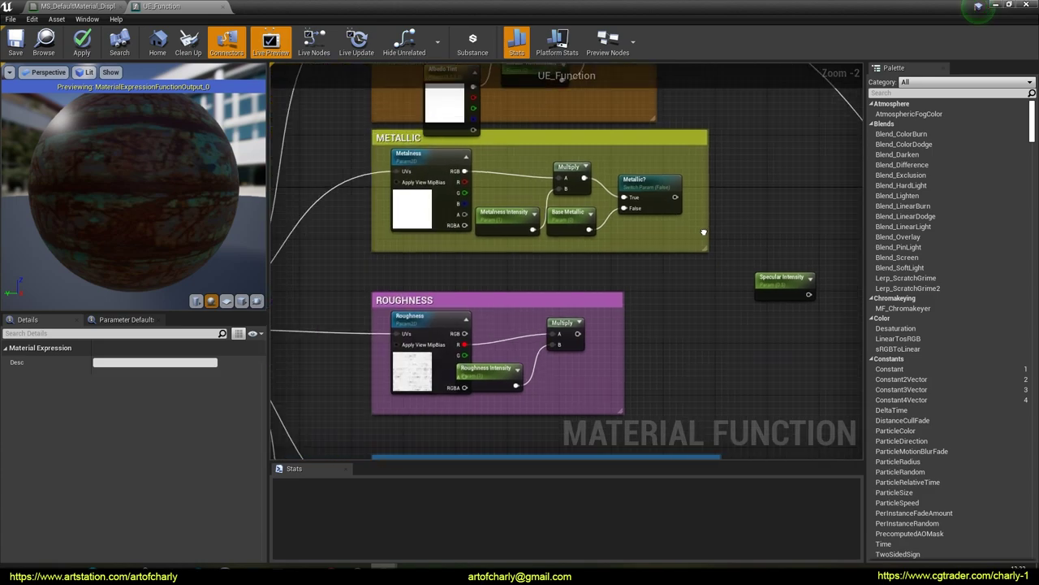
right_click_drag(703, 230, 422, 197)
right_click_drag(581, 221, 461, 200)
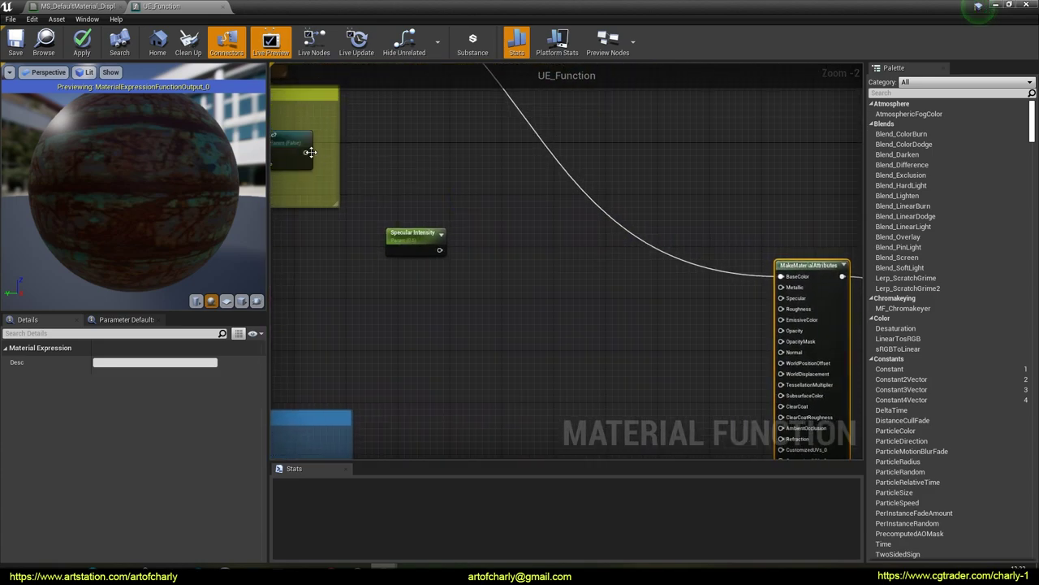
left_click_drag(310, 152, 780, 287)
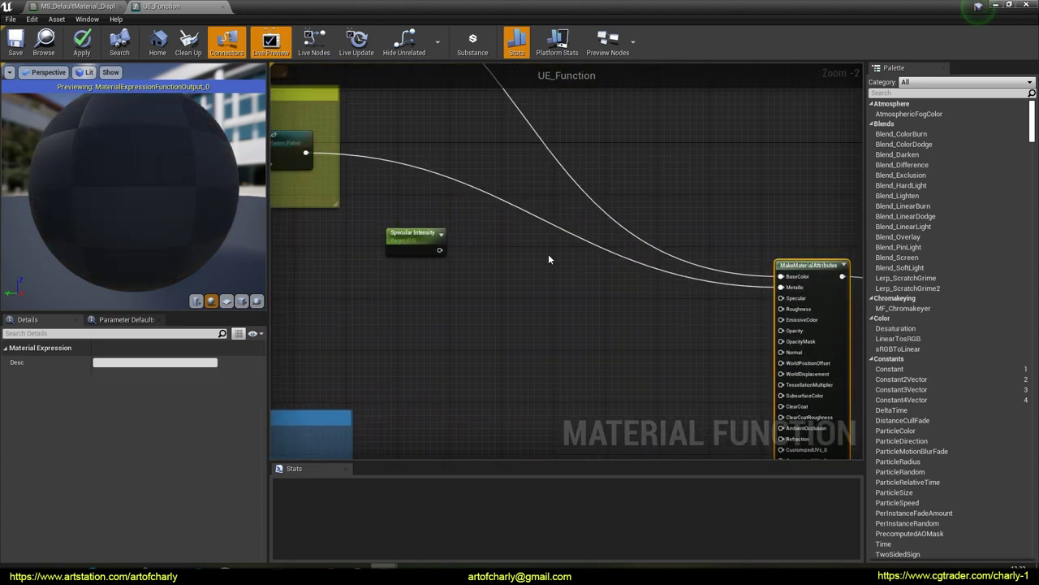
left_click_drag(439, 249, 777, 302)
Connect the Roughness group's Multiply output to Roughness on the MakeMaterialAttributes node.
right_click_drag(663, 341, 632, 233)
scroll(613, 248, "down", 1)
right_click_drag(534, 250, 559, 272)
scroll(671, 247, "down", 1)
scroll(538, 237, "up", 2)
right_click_drag(539, 238, 427, 257)
right_click(622, 235)
right_click_drag(520, 230, 455, 237)
scroll(492, 245, "down", 1)
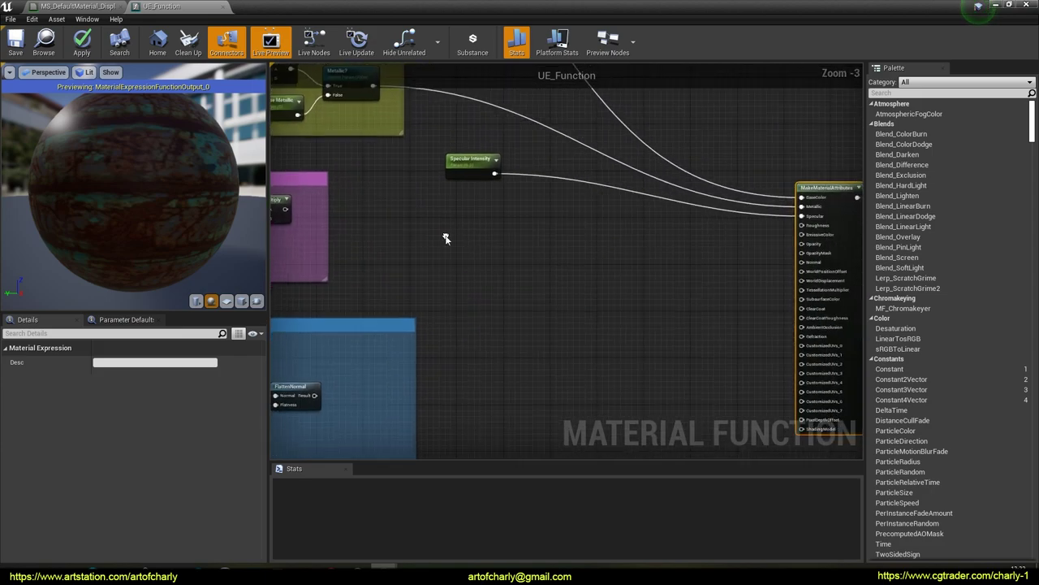
left_click_drag(284, 208, 488, 237)
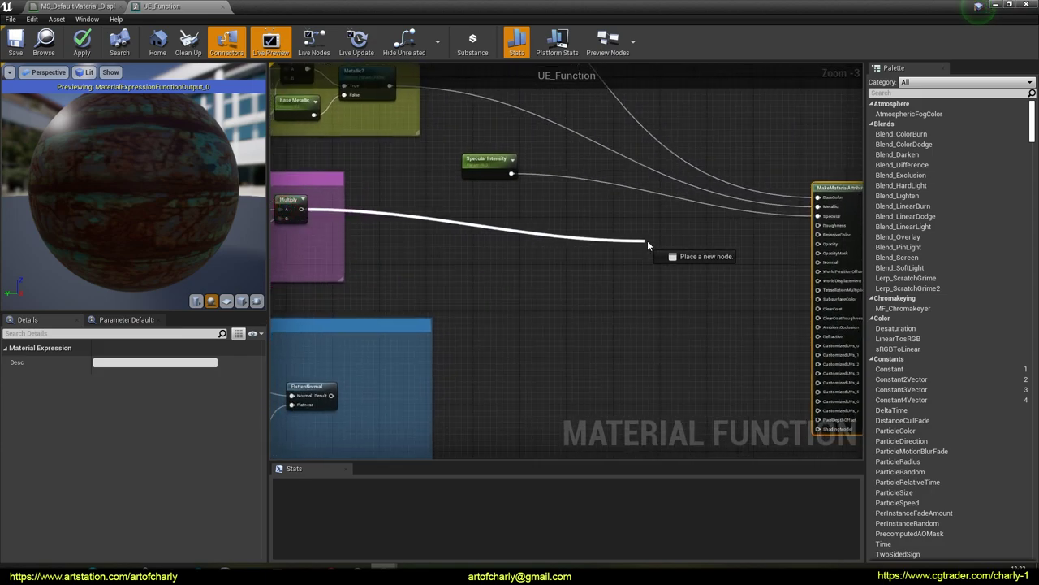
left_click_drag(648, 240, 818, 225)
Connect the FlattenNormal result in the Normal group to Normal on the MakeMaterialAttributes node.
right_click_drag(534, 331, 457, 246)
right_click_drag(325, 313, 364, 311)
left_click_drag(295, 307, 335, 306)
left_click_drag(637, 257, 780, 175)
Connect the displacement group's last Multiply to WorldDisplacement on MakeMaterialAttributes, checking the wiring against MS_DefaultMaterial_Displacement.
right_click_drag(597, 302, 518, 85)
right_click_drag(579, 323, 635, 241)
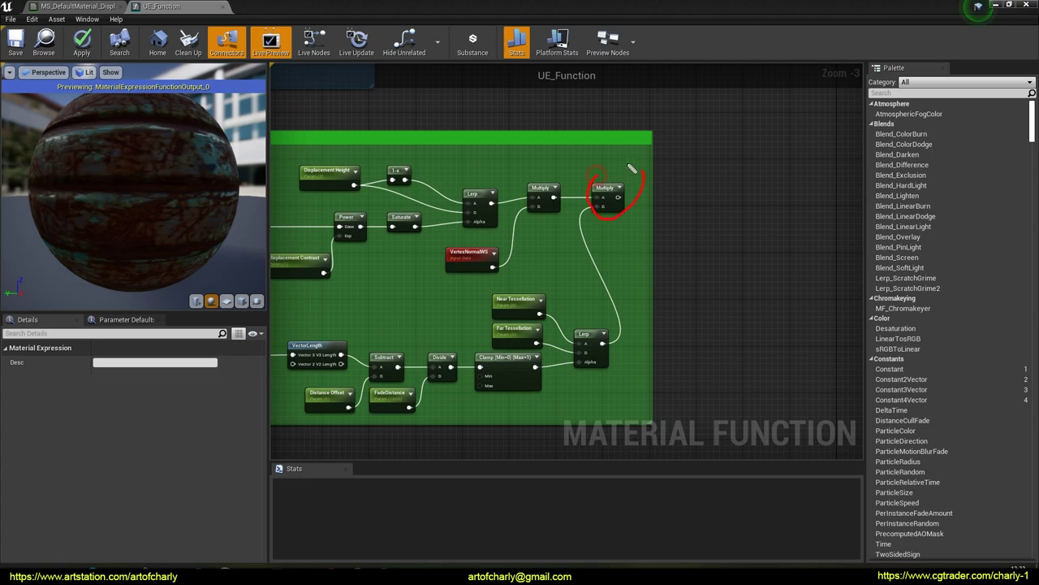
left_click(77, 7)
scroll(546, 262, "up", 4)
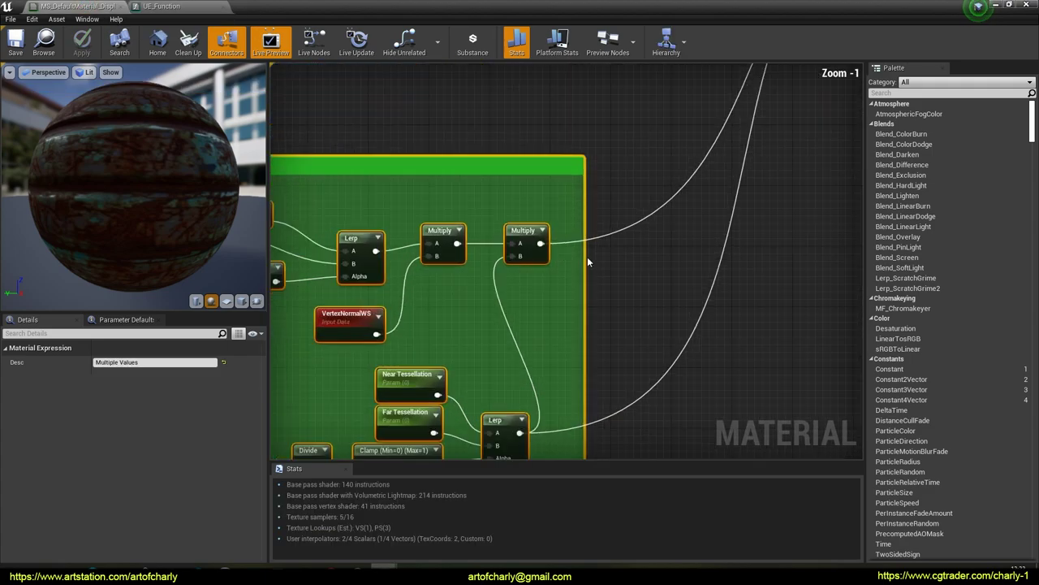
right_click_drag(691, 89, 533, 245)
right_click_drag(728, 78, 566, 233)
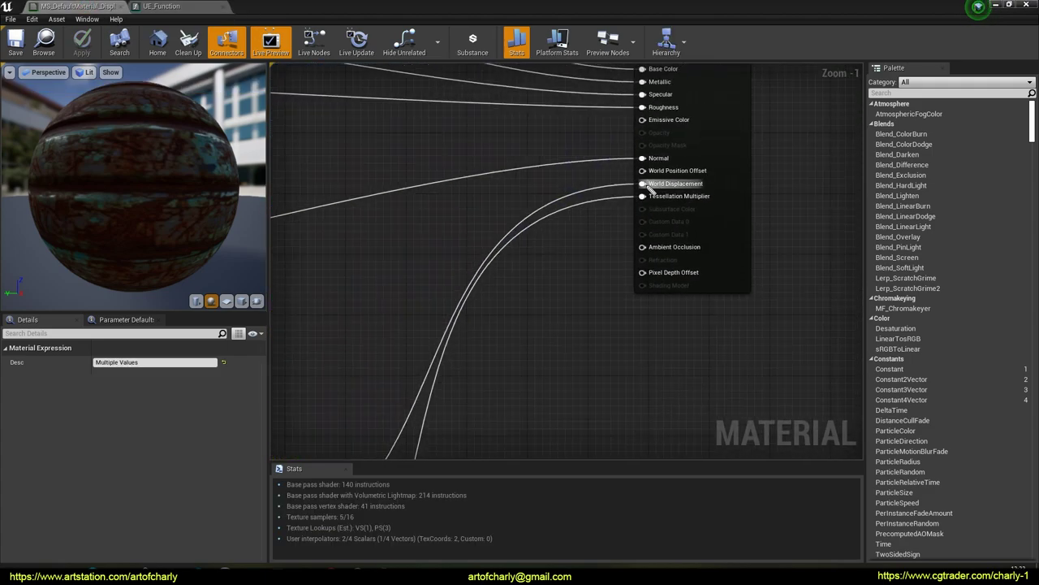
left_click(160, 6)
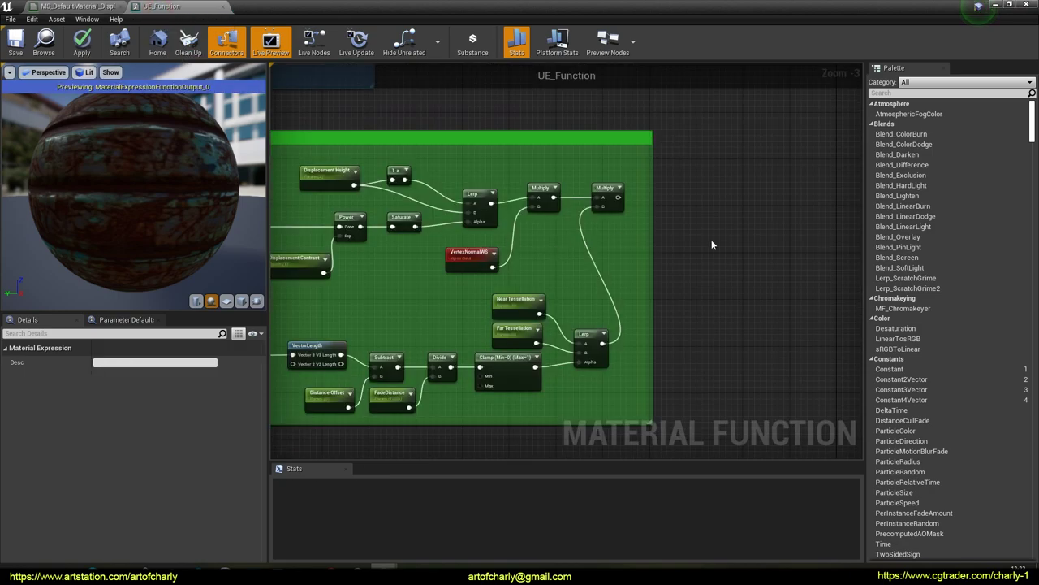
scroll(710, 241, "down", 6)
scroll(581, 229, "up", 7)
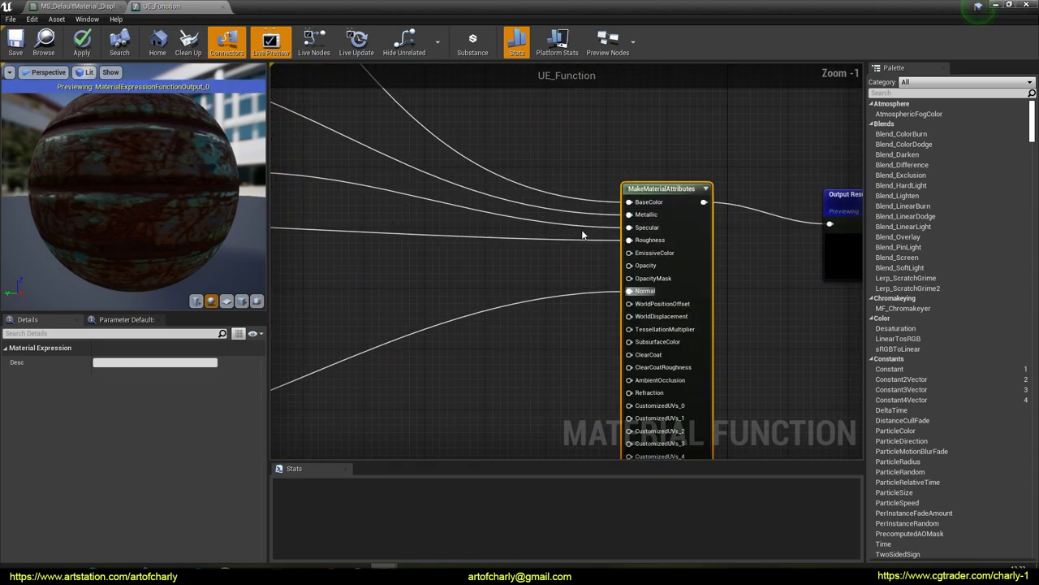
right_click_drag(531, 344, 513, 182)
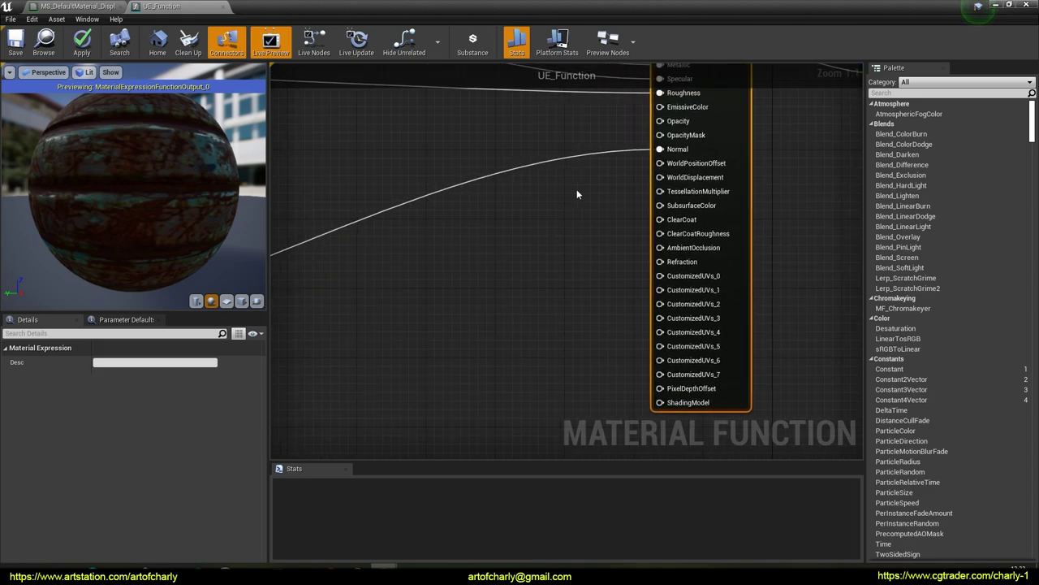
scroll(576, 189, "down", 5)
right_click_drag(608, 213, 594, 318)
scroll(592, 301, "up", 1)
right_click_drag(542, 394, 523, 349)
left_click_drag(476, 436, 615, 132)
Connect the tessellation Lerp output to TessellationMultiplier on MakeMaterialAttributes, checking the wiring against the Megascans master material.
right_click_drag(574, 222, 615, 65)
right_click_drag(575, 262, 585, 202)
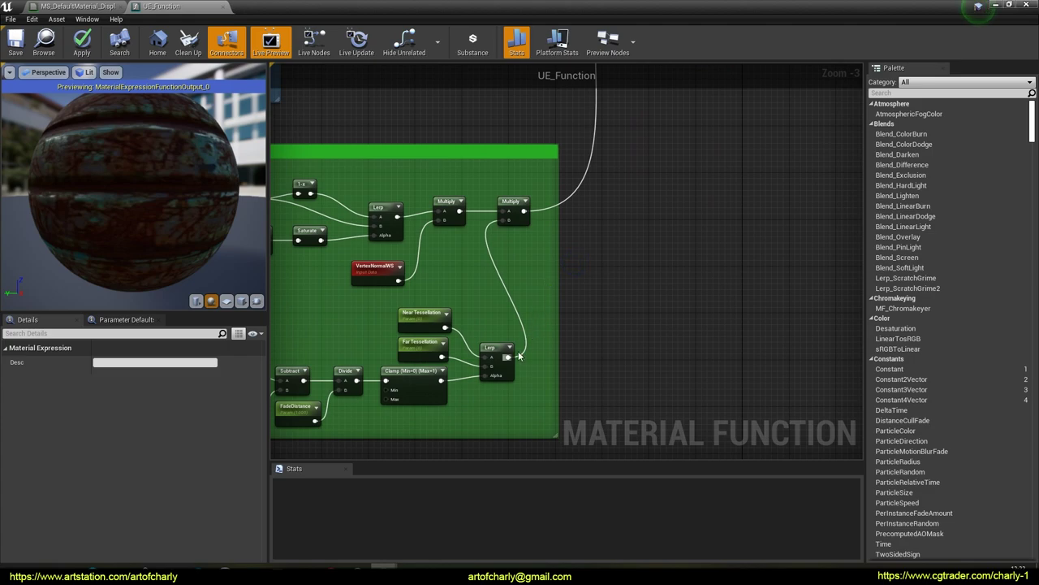
left_click(91, 7)
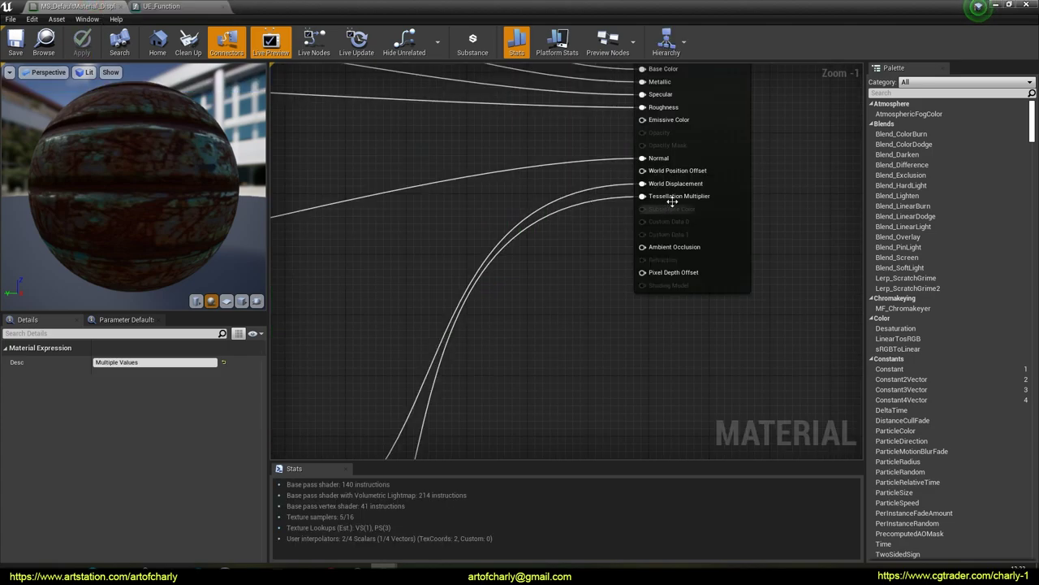
left_click(161, 6)
left_click_drag(504, 360, 666, 196)
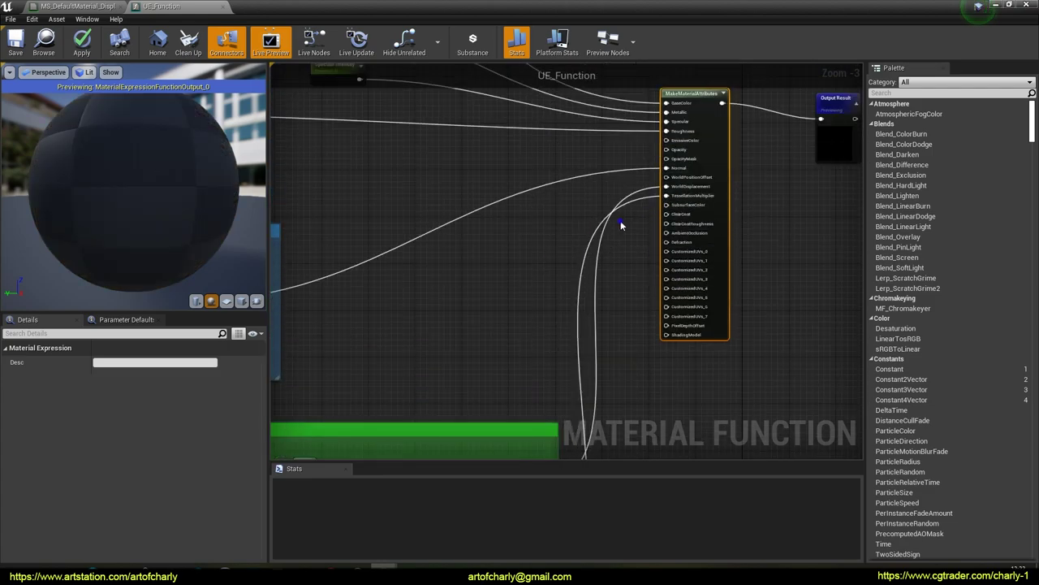
Examine the connections between the pasted groups, the MakeMaterialAttributes node and the Output Result node.
scroll(592, 256, "up", 3)
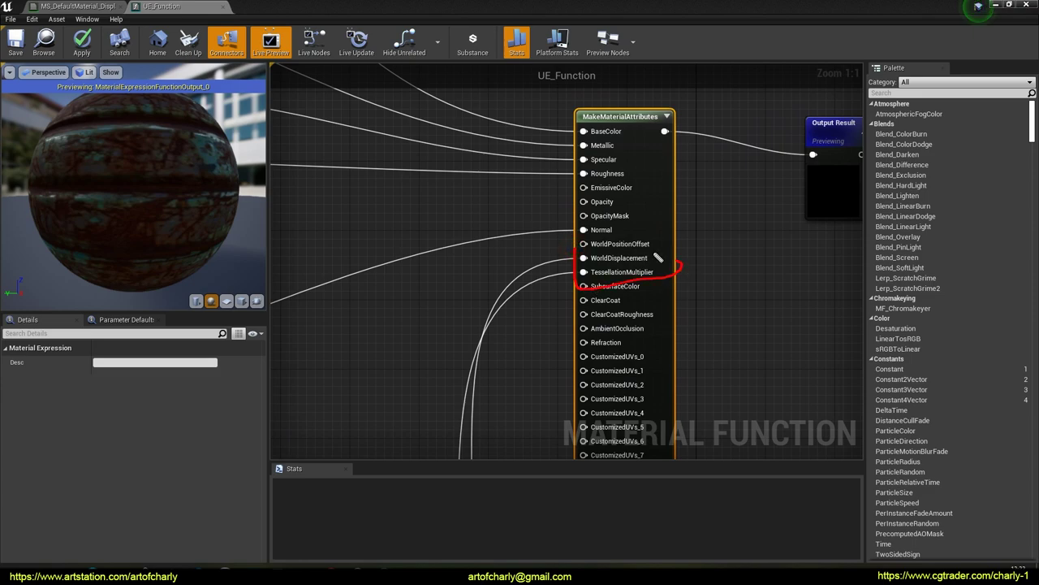
left_click(624, 118)
left_click(727, 284)
left_click(615, 113)
left_click(458, 316)
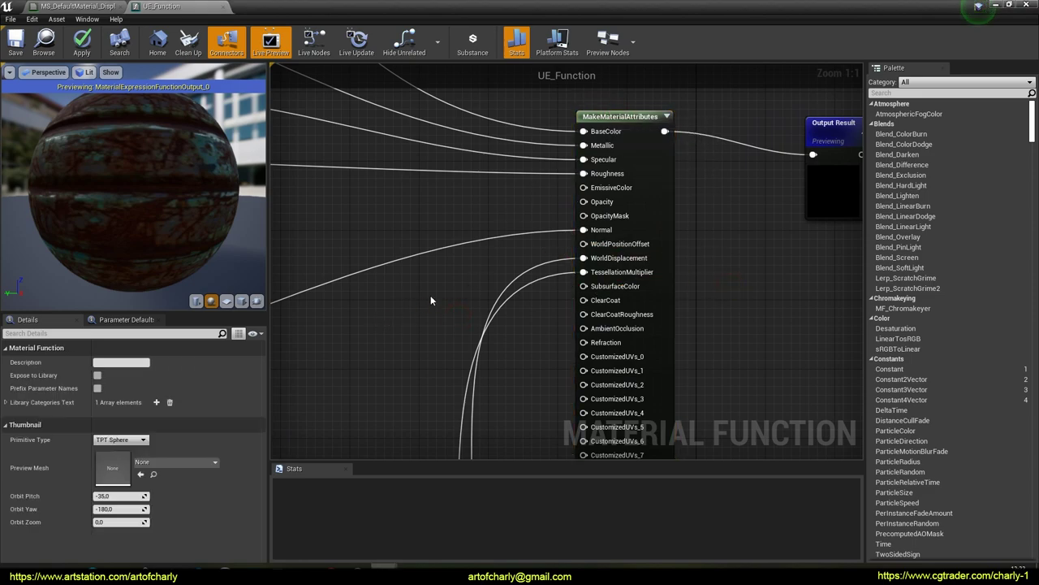
right_click_drag(430, 300, 537, 259)
scroll(541, 256, "down", 4)
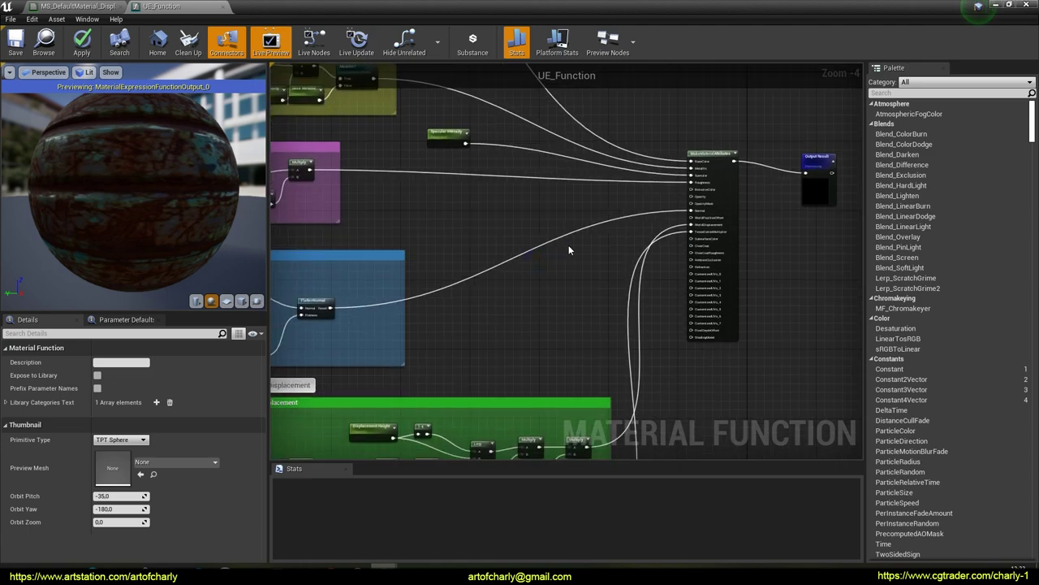
left_click(706, 156)
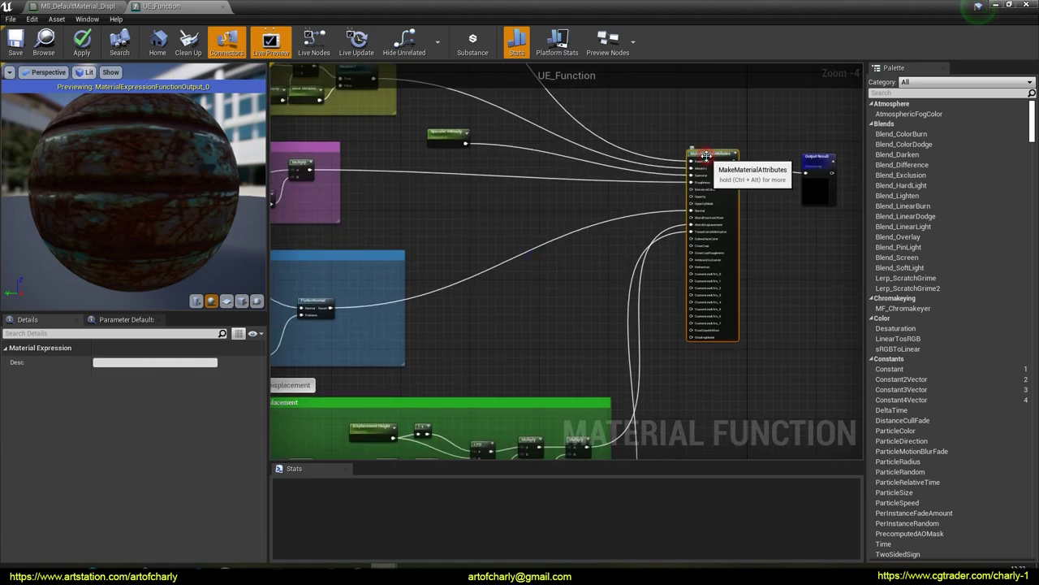
left_click(591, 285)
right_click_drag(592, 285, 720, 326)
scroll(720, 326, "down", 3)
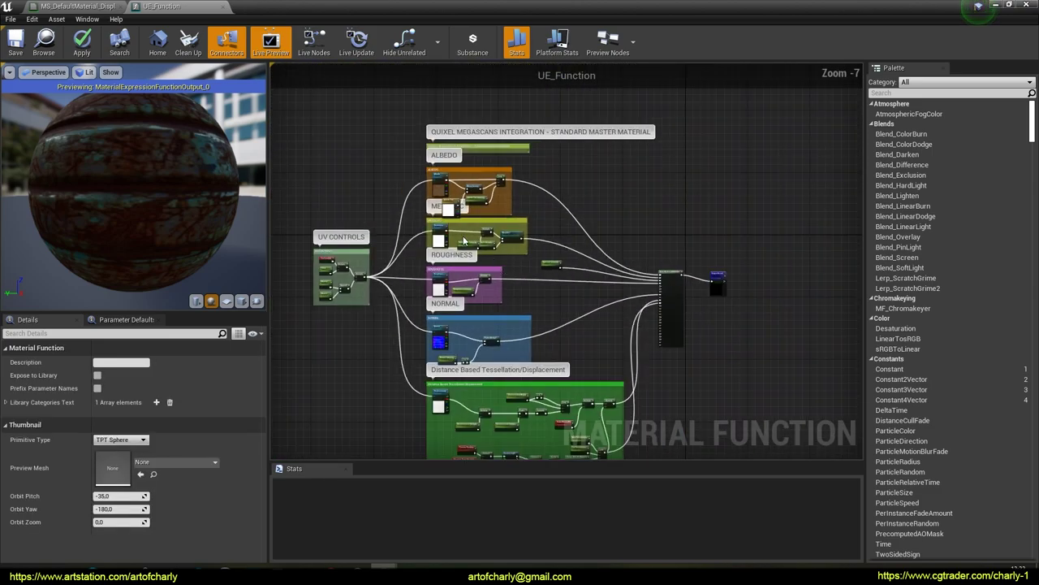
Save UE_Function, return to the level editor and open the Landscape_Master material from the Material folder.
left_click(15, 38)
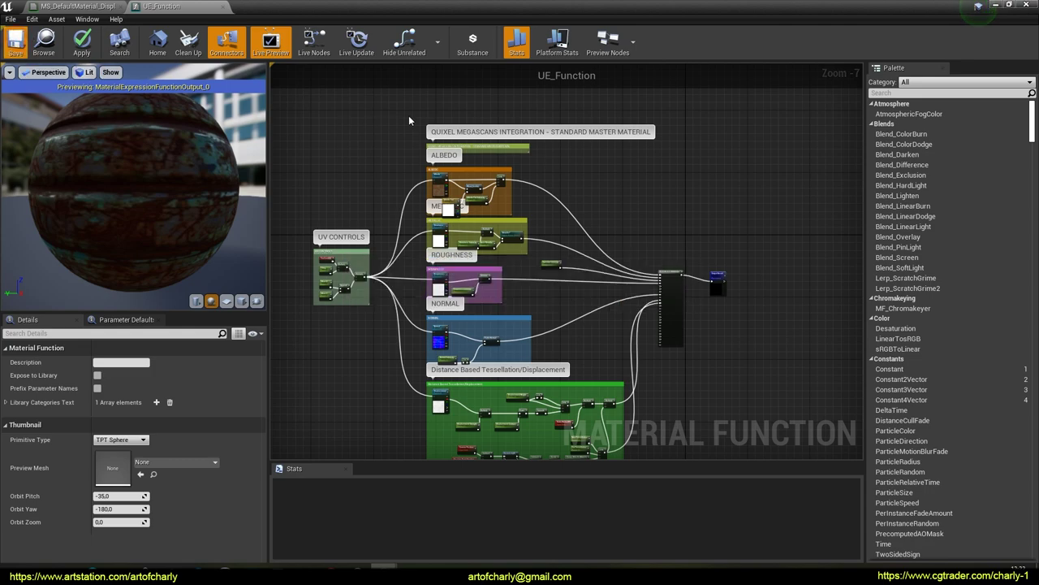
left_click(77, 6)
left_click(162, 7)
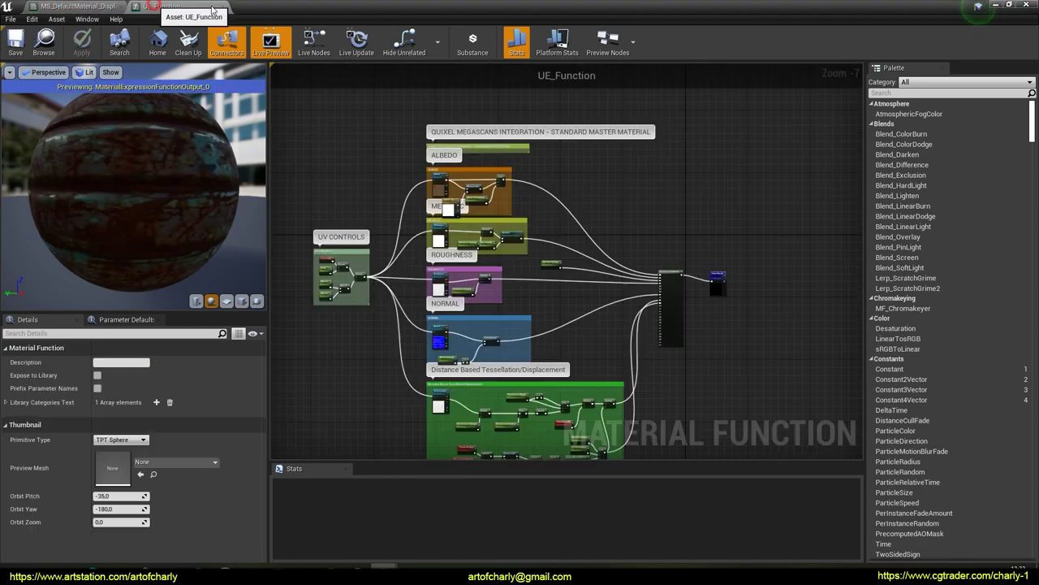
left_click(1001, 10)
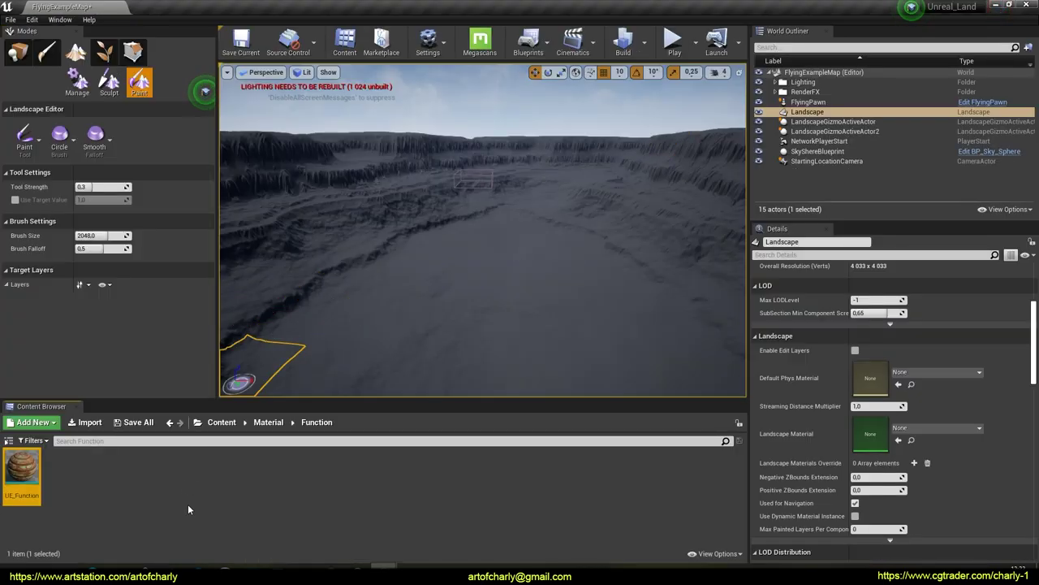
left_click(268, 423)
double_click(104, 473)
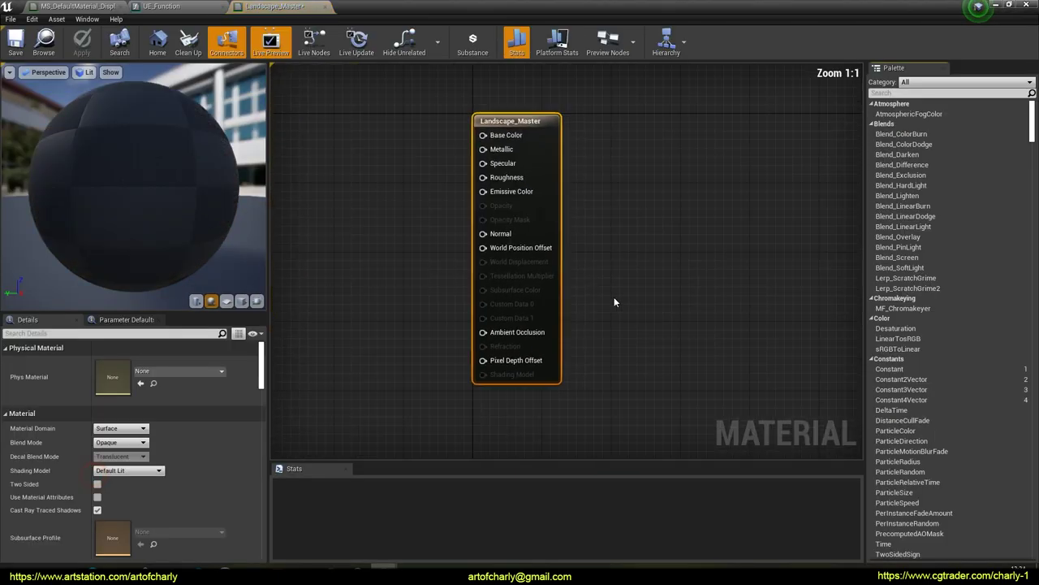
Set the Landscape_Master material's D3D11 tessellation mode to Flat Tessellation.
right_click_drag(386, 292, 447, 307)
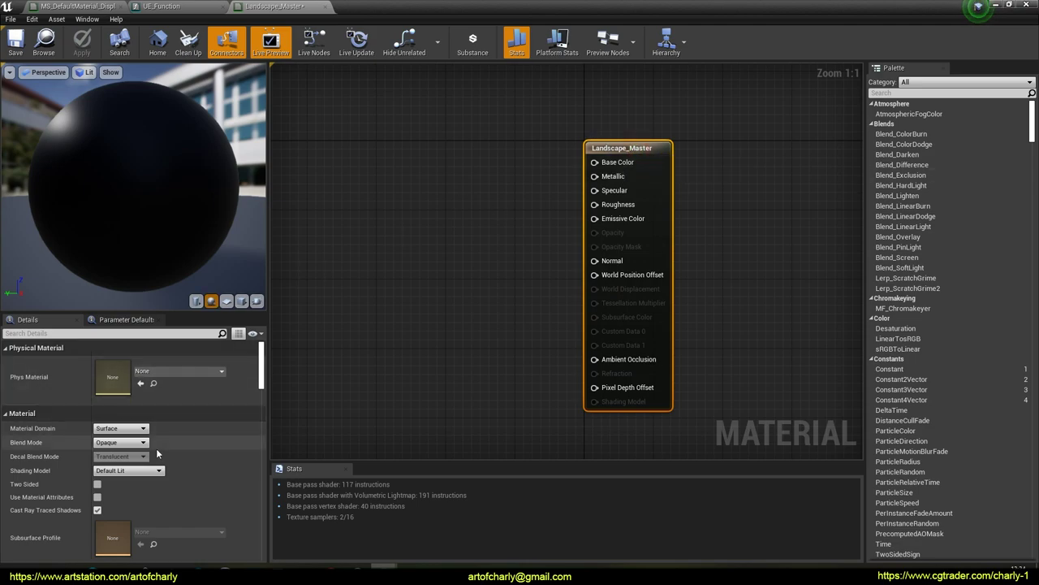
scroll(174, 443, "down", 10)
scroll(172, 442, "down", 12)
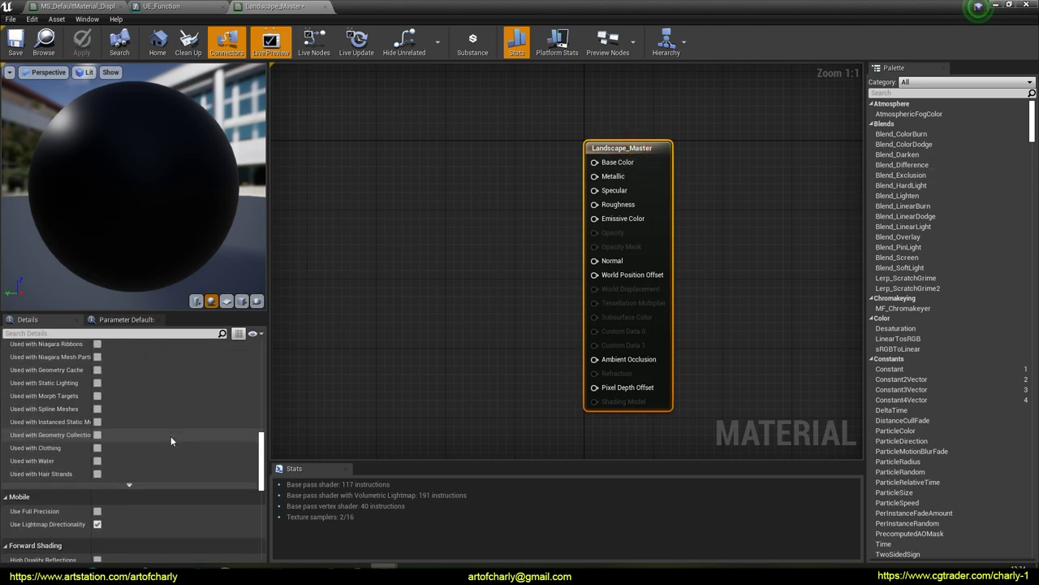
scroll(171, 435, "up", 6)
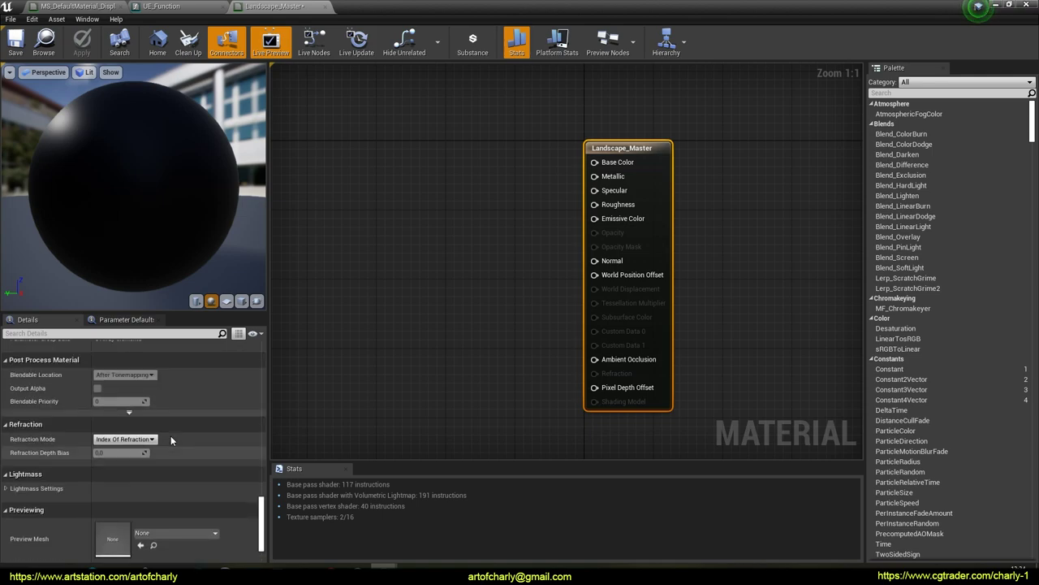
scroll(171, 436, "down", 7)
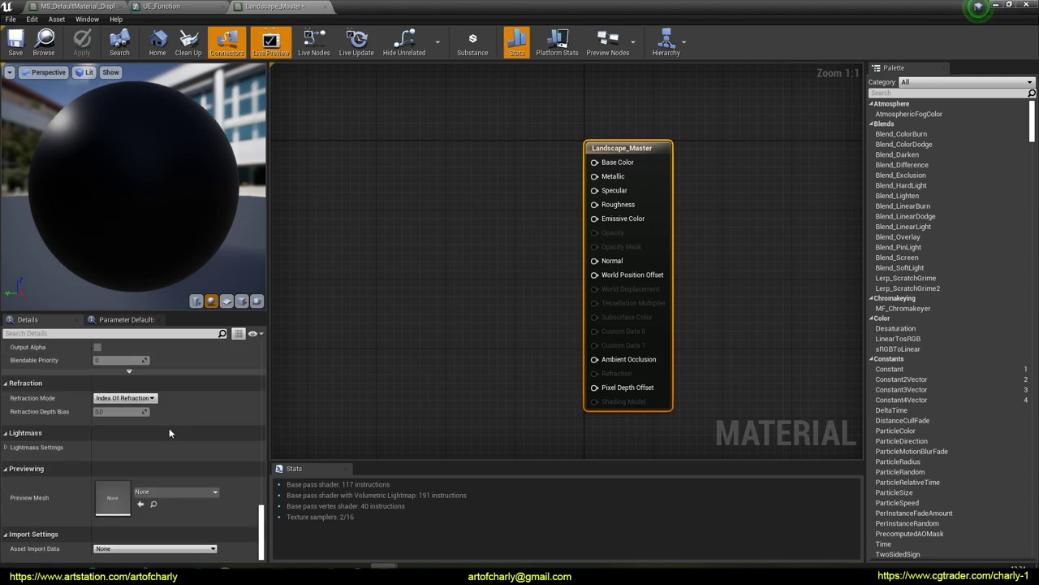
scroll(169, 428, "up", 8)
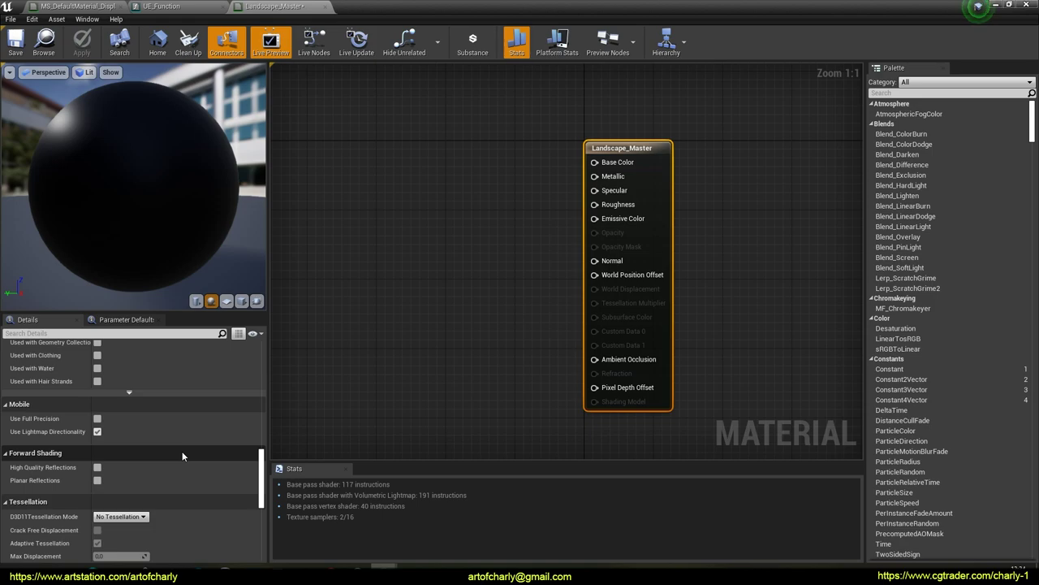
scroll(182, 454, "down", 3)
left_click(140, 453)
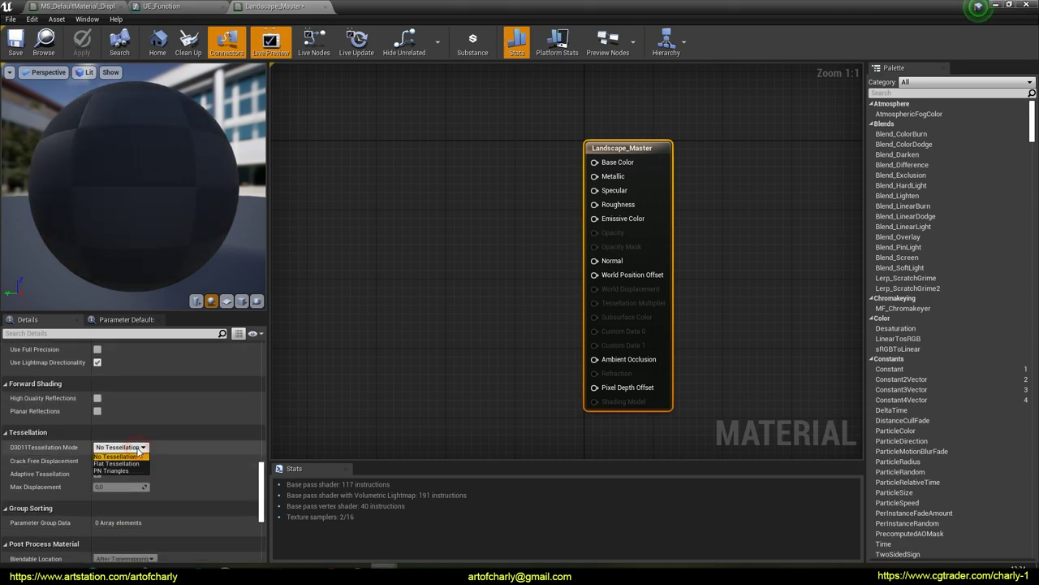
left_click(117, 469)
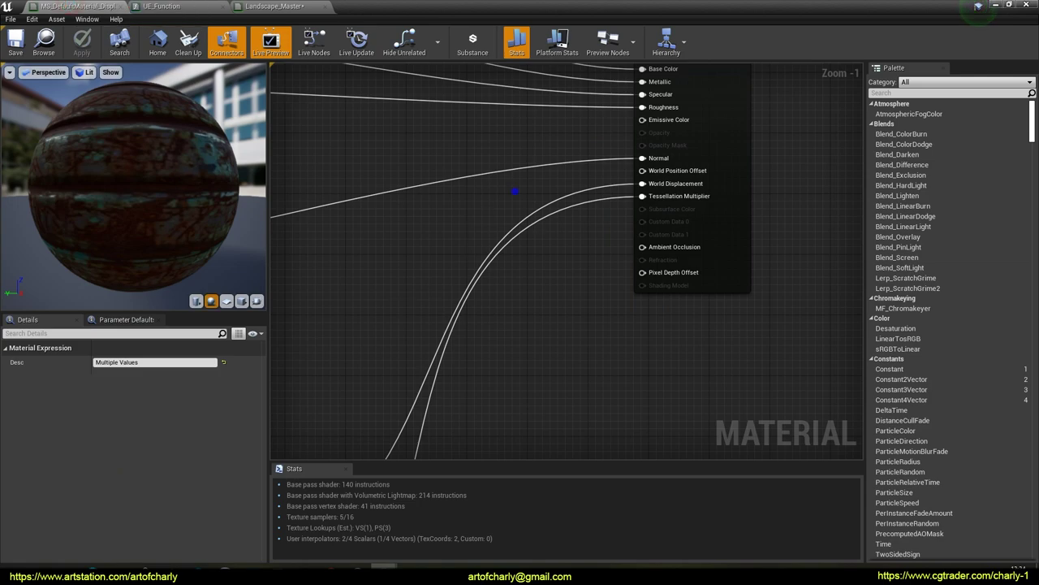
Check the tessellation settings of MS_DefaultMaterial_Displacement and compare them with those of Landscape_Master.
right_click_drag(515, 190, 515, 260)
left_click(682, 124)
scroll(187, 481, "down", 10)
scroll(186, 481, "down", 10)
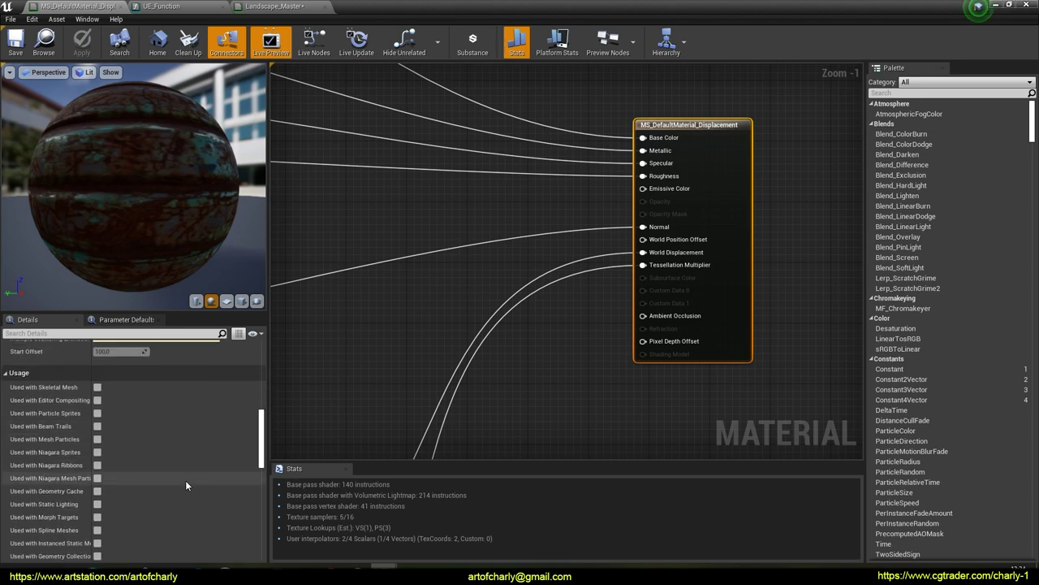
key("ctrl+shift+3")
left_click_drag(84, 426, 152, 423)
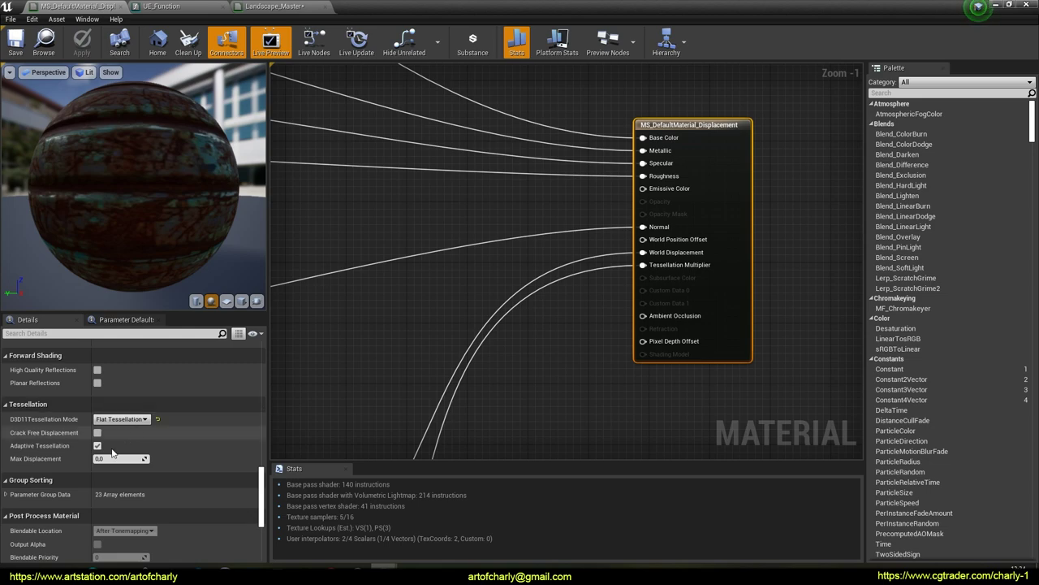
left_click_drag(83, 452, 101, 444)
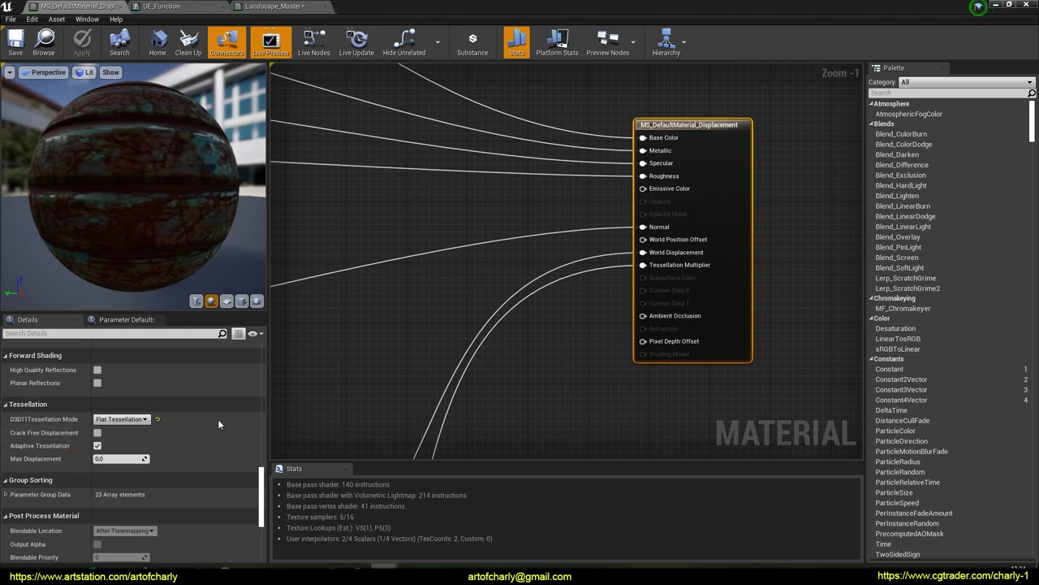
left_click(272, 6)
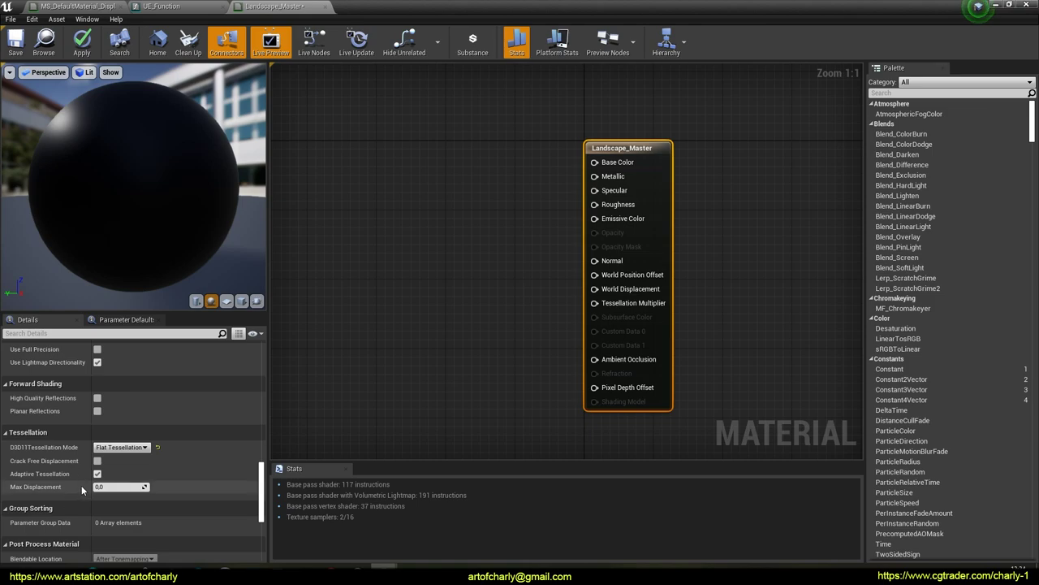
left_click_drag(80, 485, 104, 484)
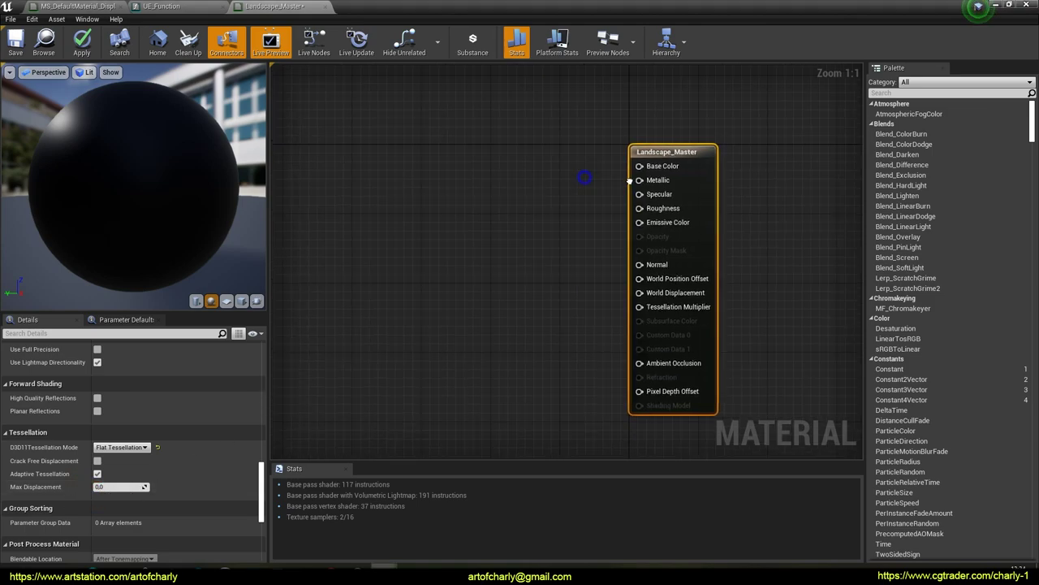
Add UE_Function from the Function folder to the Landscape_Master graph, placing it well to the left of the material node.
left_click(996, 6)
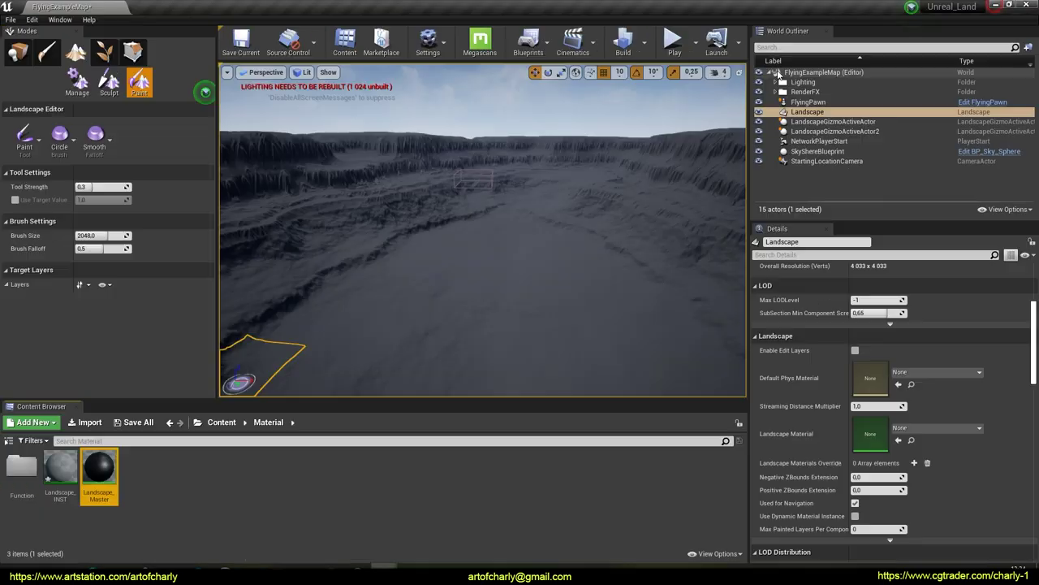
double_click(99, 479)
left_click(1010, 6)
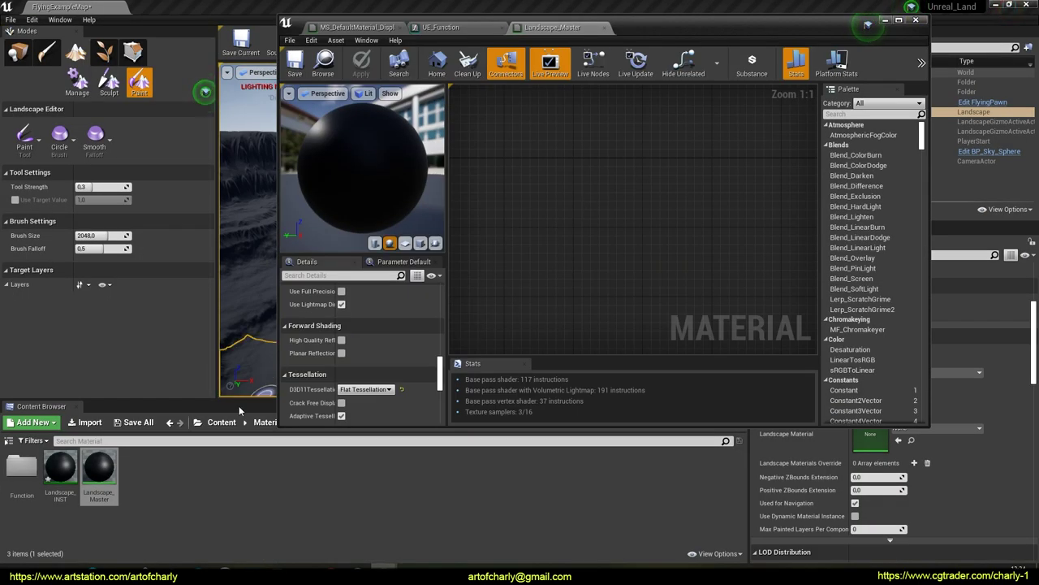
double_click(7, 478)
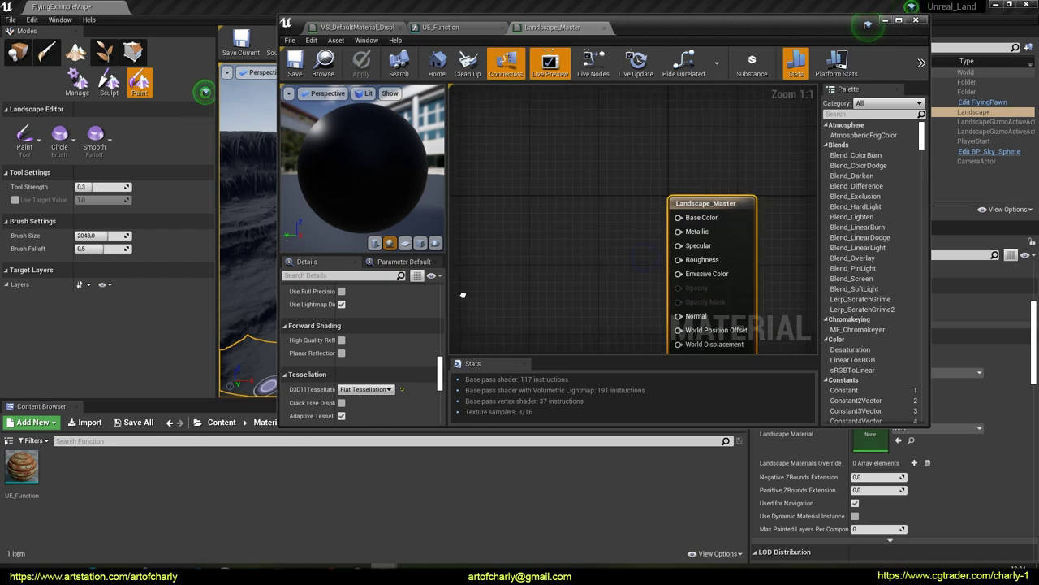
left_click_drag(18, 473, 520, 143)
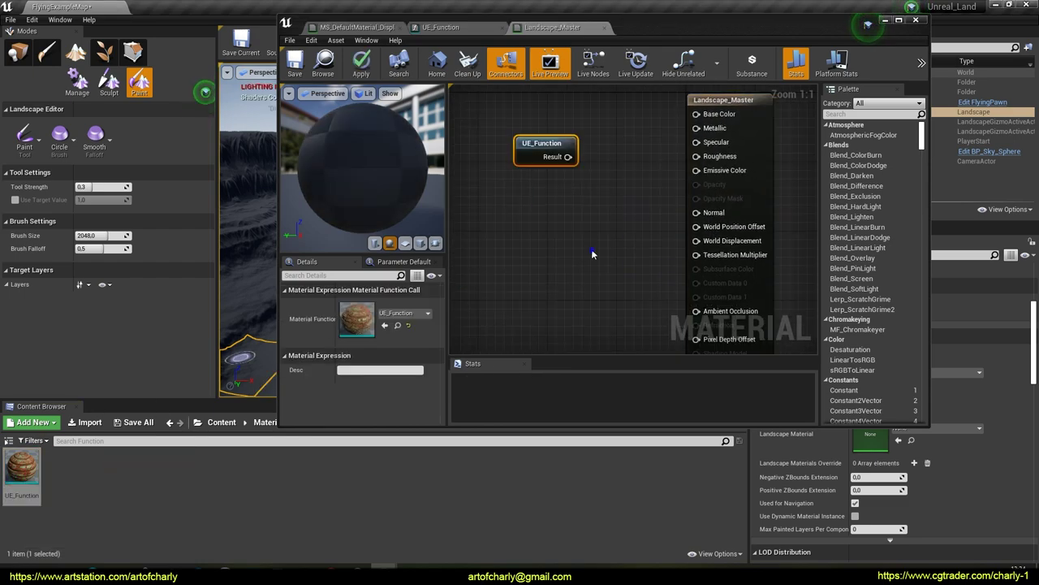
left_click(900, 20)
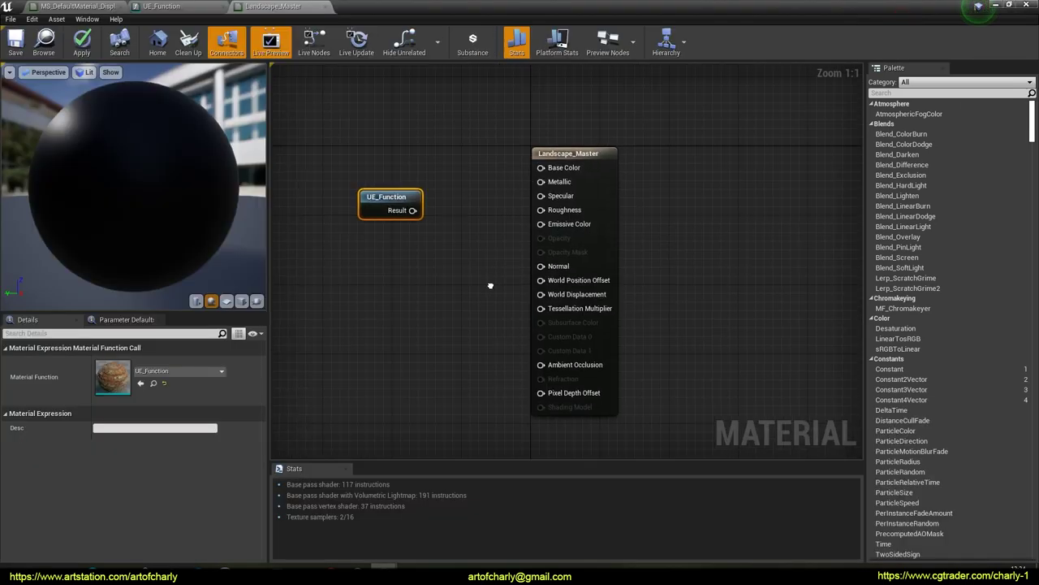
right_click_drag(503, 269, 560, 311)
left_click_drag(558, 245, 425, 177)
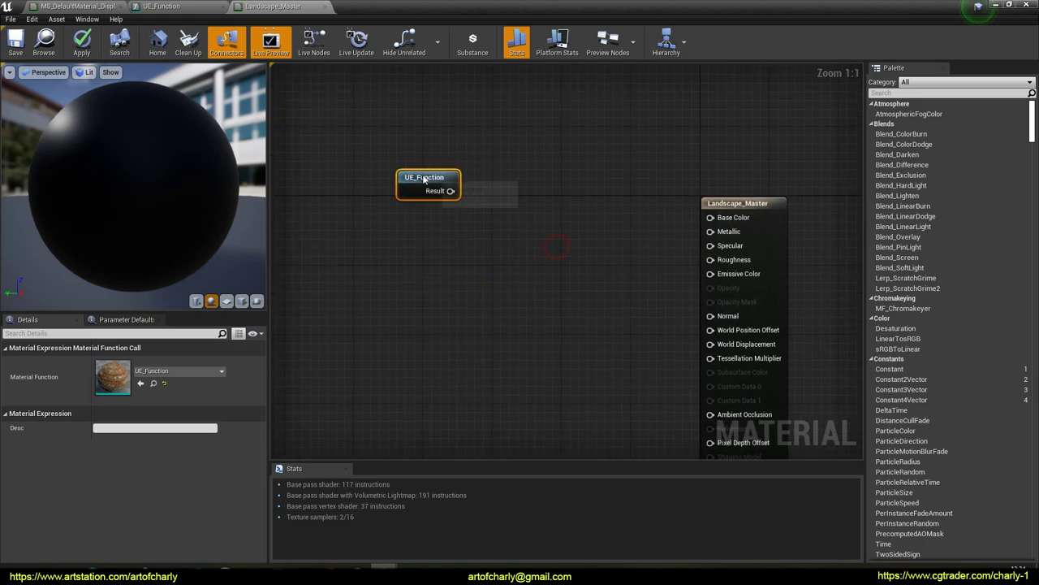
right_click_drag(457, 232, 492, 233)
left_click_drag(486, 181, 466, 197)
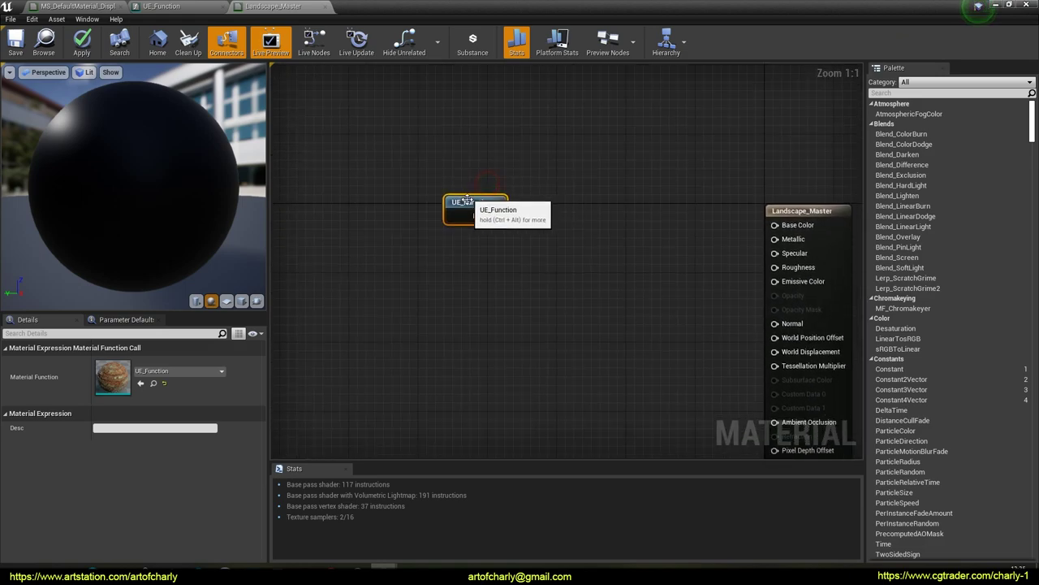
Duplicate the UE_Function node until seven copies are stacked in one column.
key("ctrl+w")
key("ctrl+w")
key("ctrl+w")
left_click_drag(509, 328, 459, 311)
key("ctrl+w")
key("ctrl+w")
left_click_drag(608, 394, 462, 378)
key("ctrl+w")
right_click_drag(593, 379, 611, 294)
left_click_drag(671, 264, 481, 334)
Enable Use Material Attributes for the Landscape_Master material.
left_click(588, 317)
right_click_drag(580, 263, 536, 315)
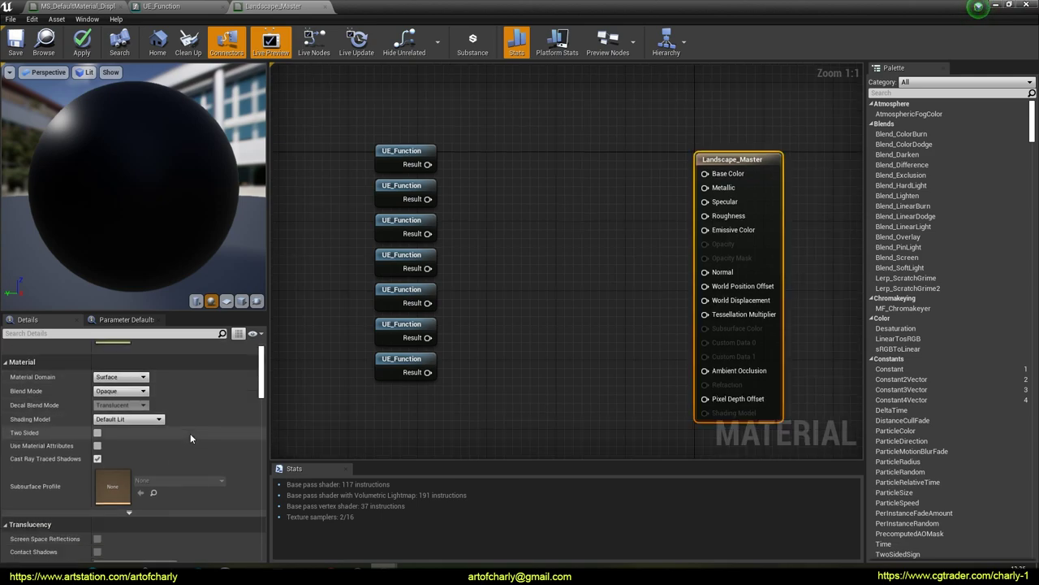
scroll(191, 434, "down", 1)
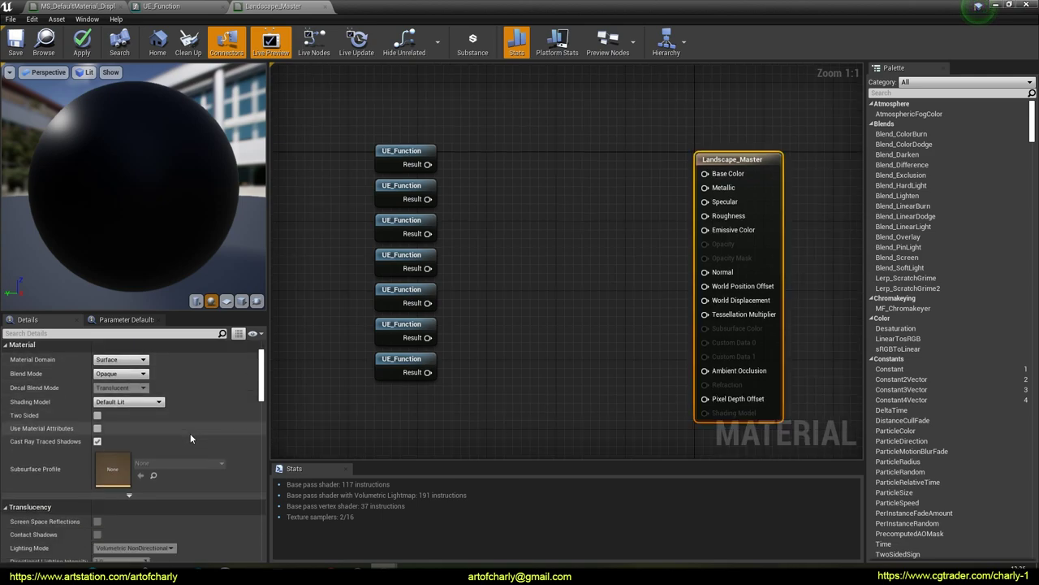
scroll(191, 434, "down", 5)
scroll(190, 439, "up", 4)
left_click_drag(7, 433, 99, 438)
left_click(98, 430)
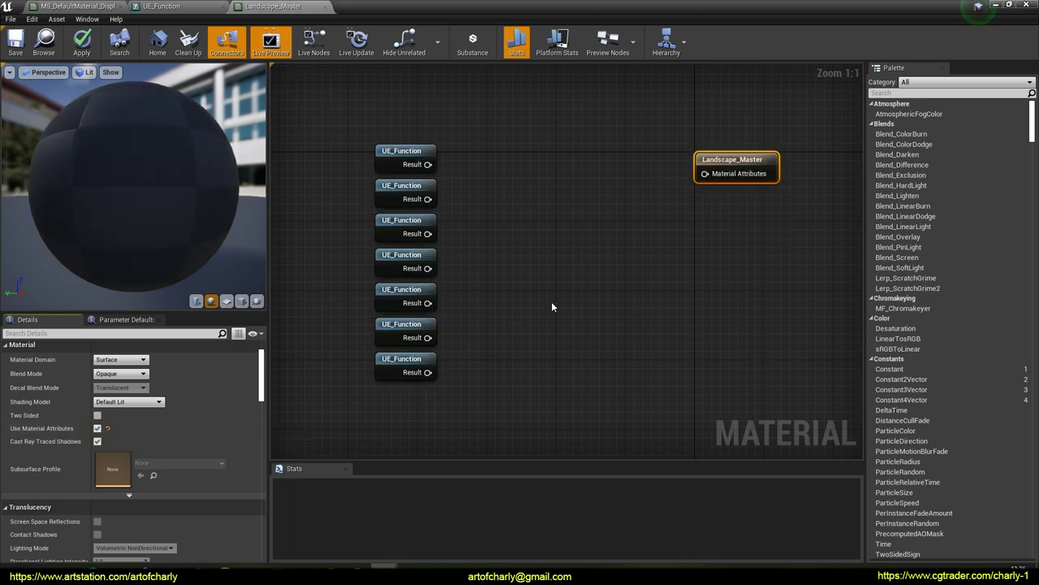
Add a LandscapeLayerBlend node and connect its output to the Material Attributes input of Landscape_Master.
key("Home")
right_click_drag(498, 230, 508, 210)
left_click_drag(757, 195, 773, 200)
mouse_move(617, 236)
right_mouse_down()
mouse_move(582, 246)
mouse_move(625, 239)
right_mouse_up()
right_click(587, 244)
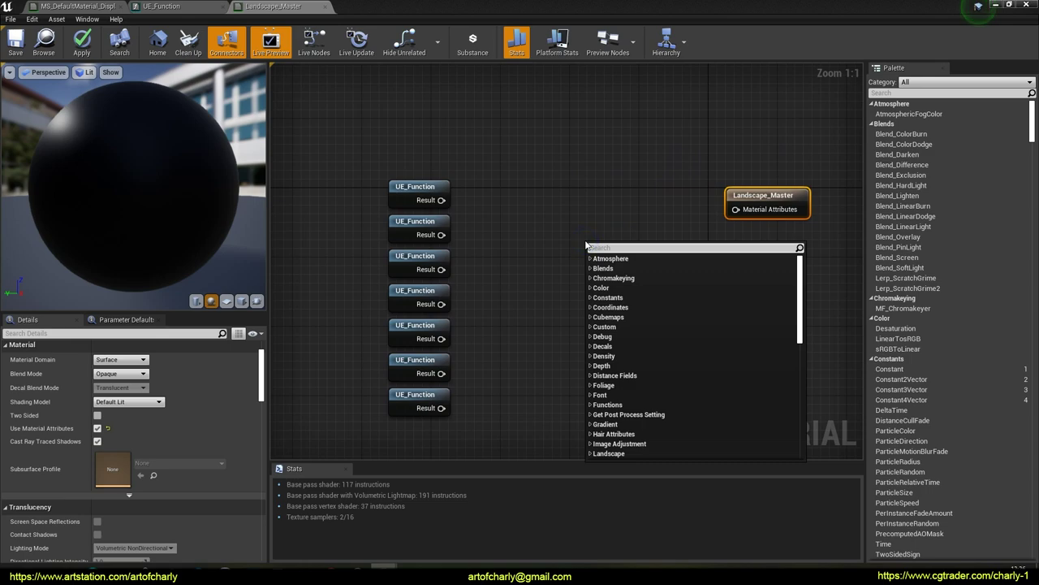
type("lands")
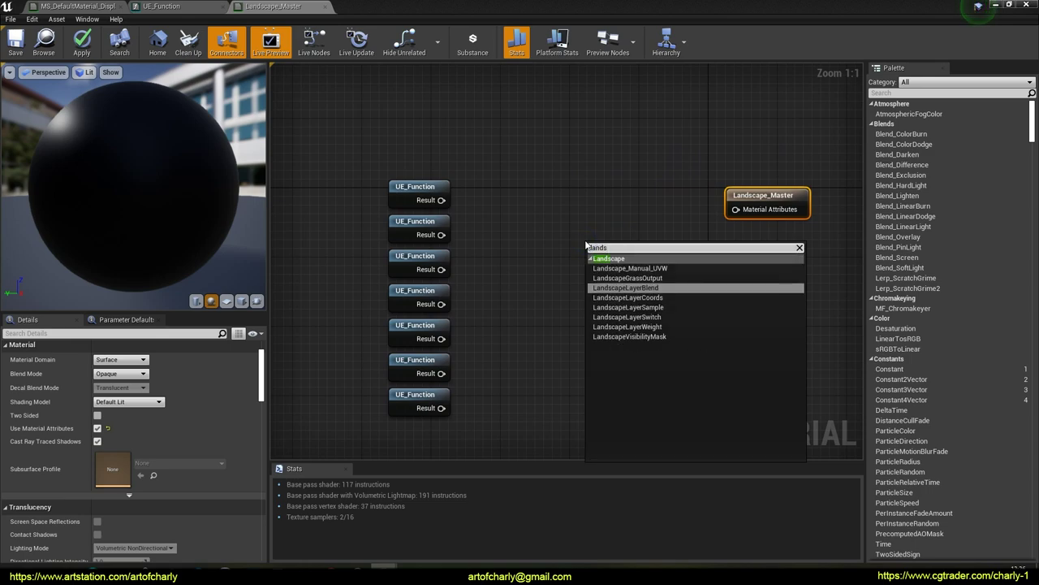
left_click(631, 287)
left_click_drag(624, 249, 624, 199)
left_click_drag(684, 213, 736, 210)
left_click_drag(597, 168, 667, 240)
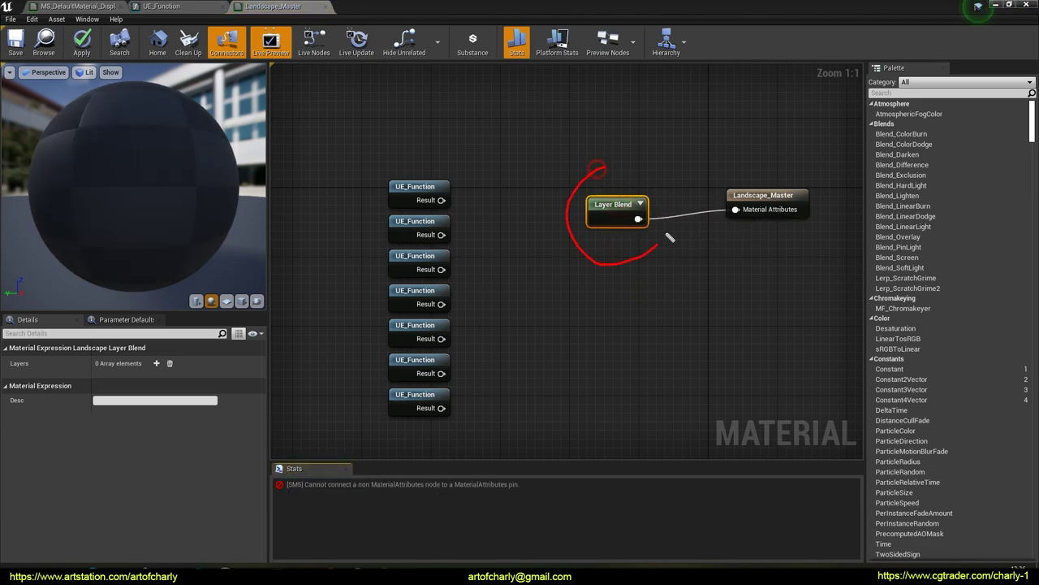
right_click_drag(553, 233, 588, 203)
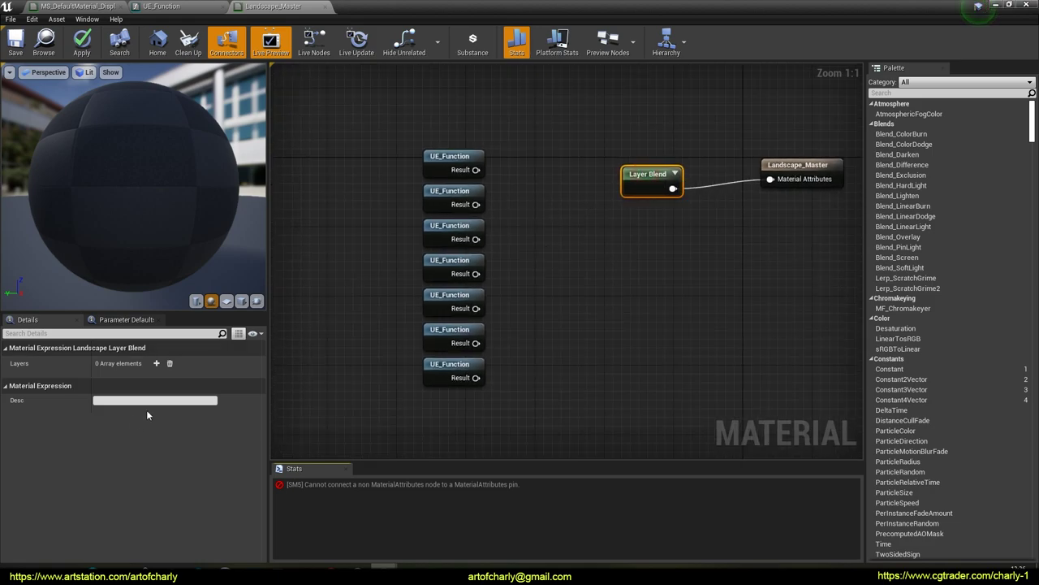
Add seven layers to the Layer Blend node, one for each UE_Function node.
left_click_drag(154, 359, 165, 372)
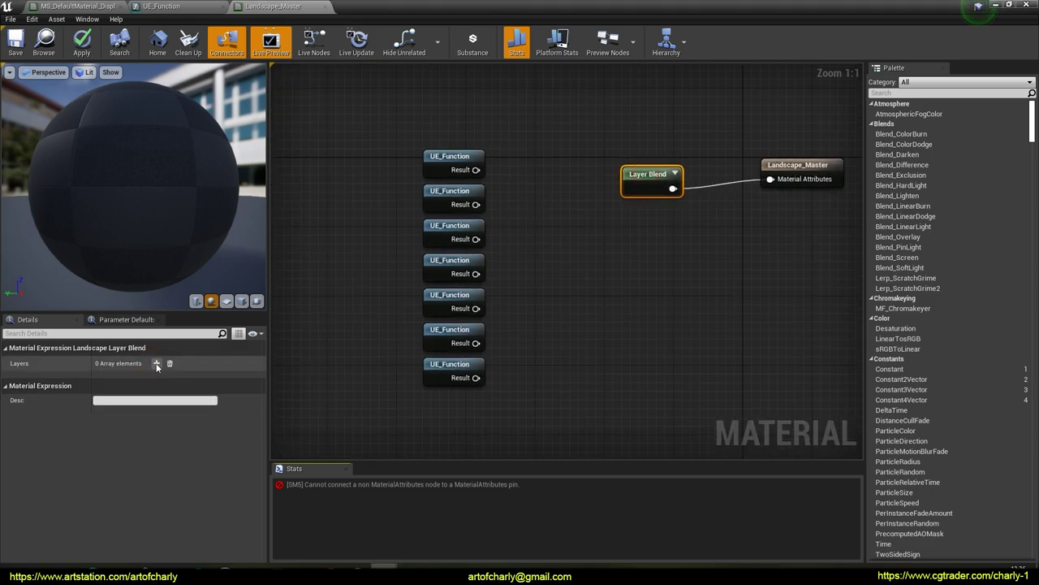
left_click(157, 363)
left_click(157, 363)
left_click(157, 363)
left_click(157, 363)
left_click(156, 363)
left_click(157, 363)
left_click(156, 363)
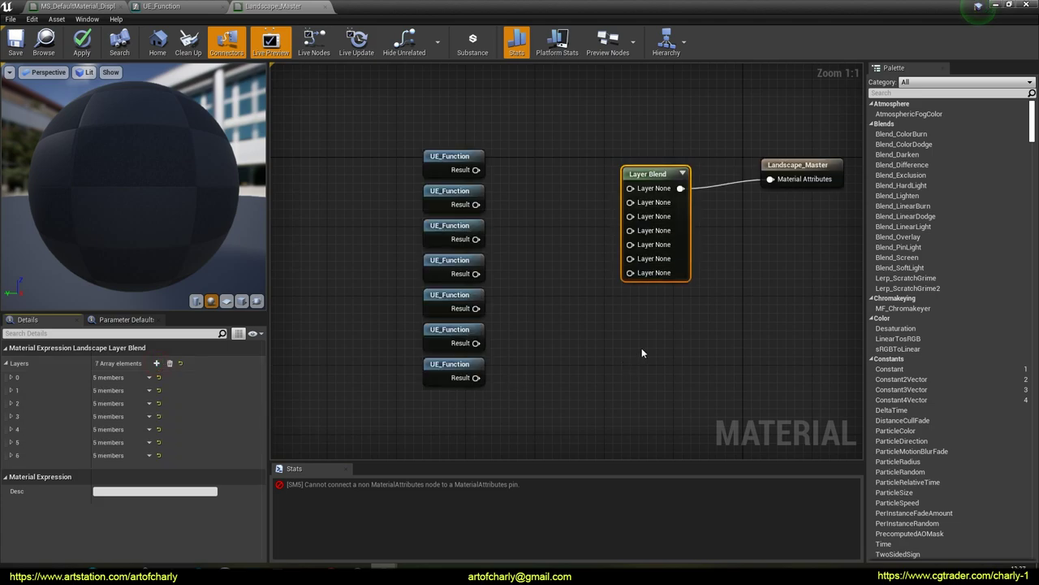
right_click_drag(814, 277, 776, 297)
left_click(776, 297)
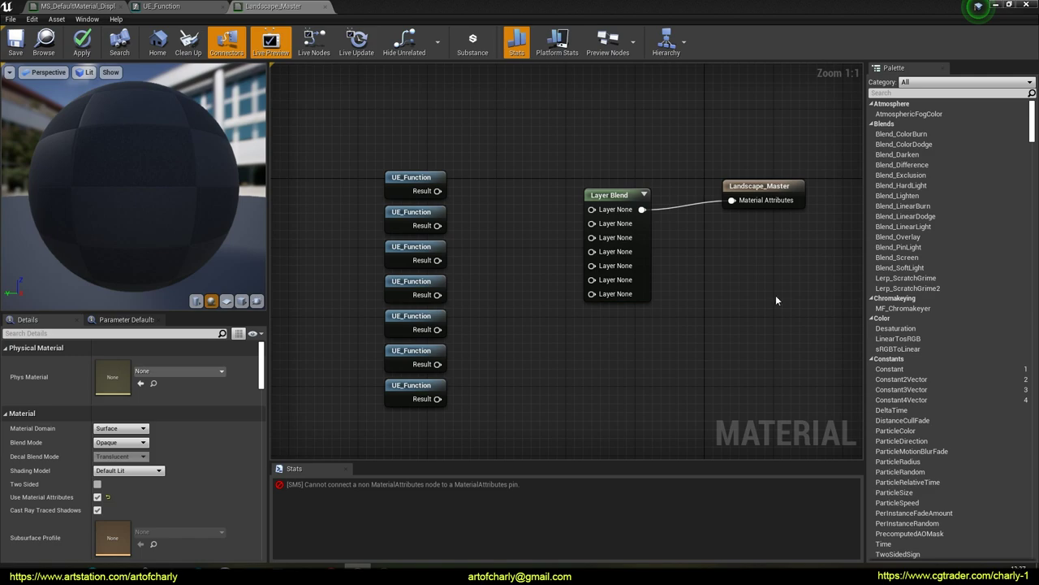
Name the first three layers of the Layer Blend node Grass_L1, Grass_L2 and Grass_L3.
left_click(614, 198)
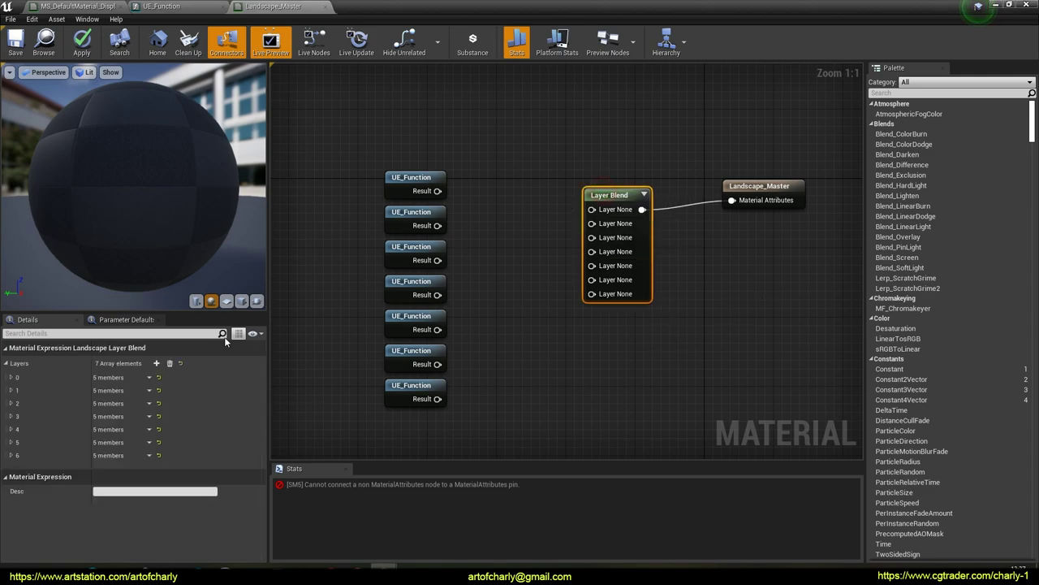
left_click(11, 378)
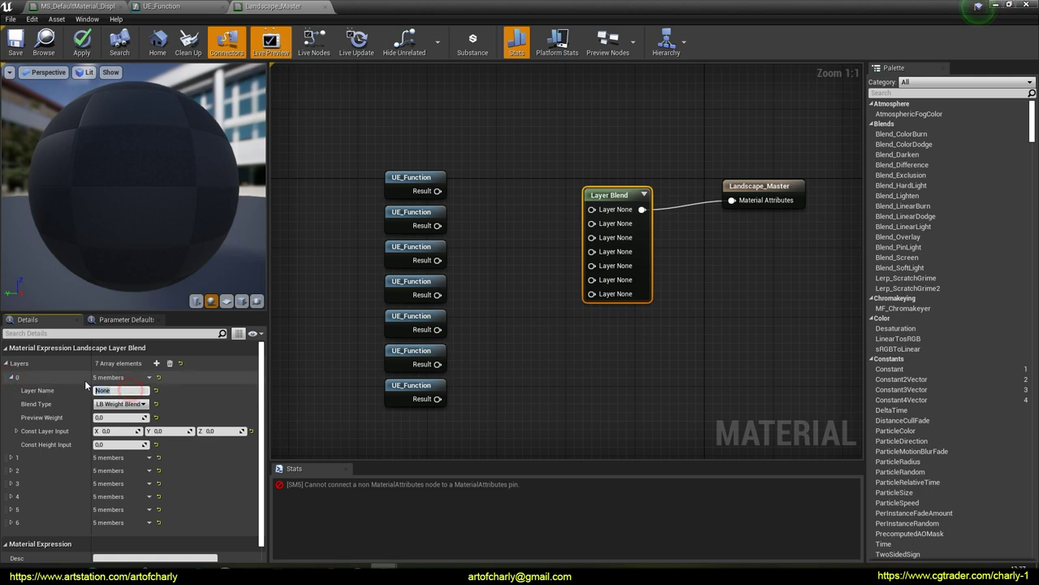
key("Return")
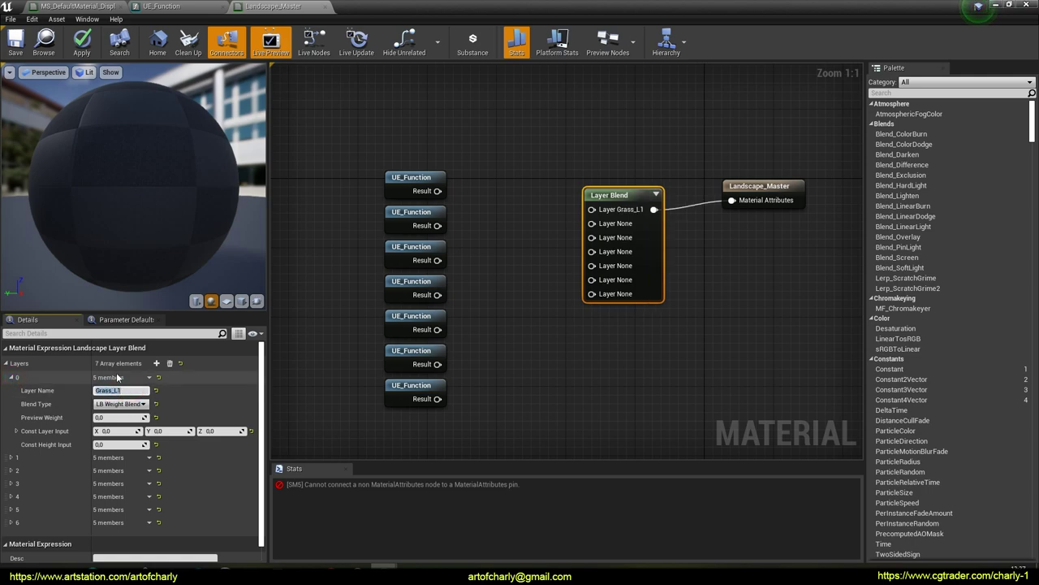
left_click(10, 457)
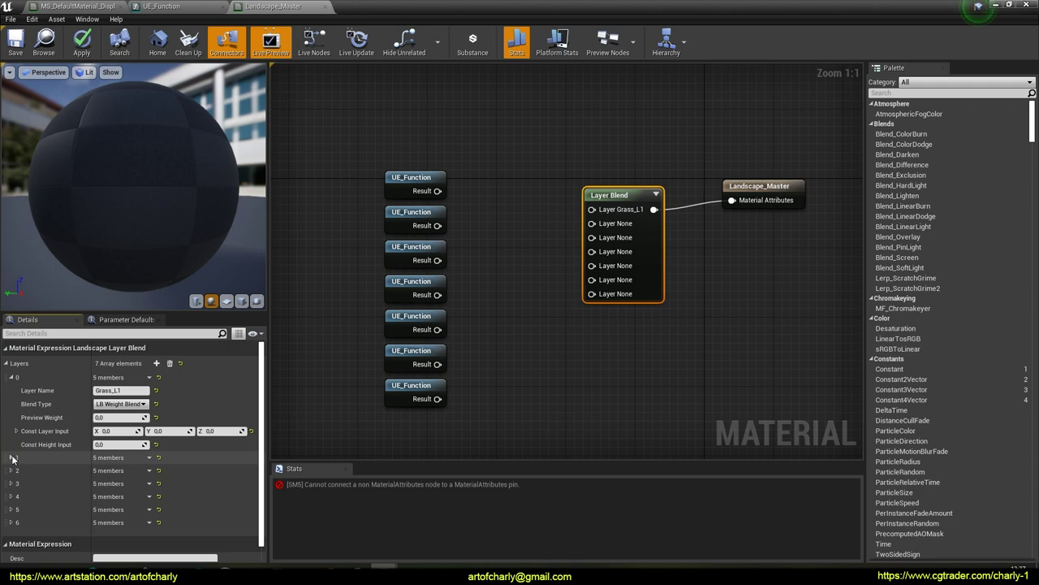
left_click(12, 457)
scroll(60, 427, "down", 3)
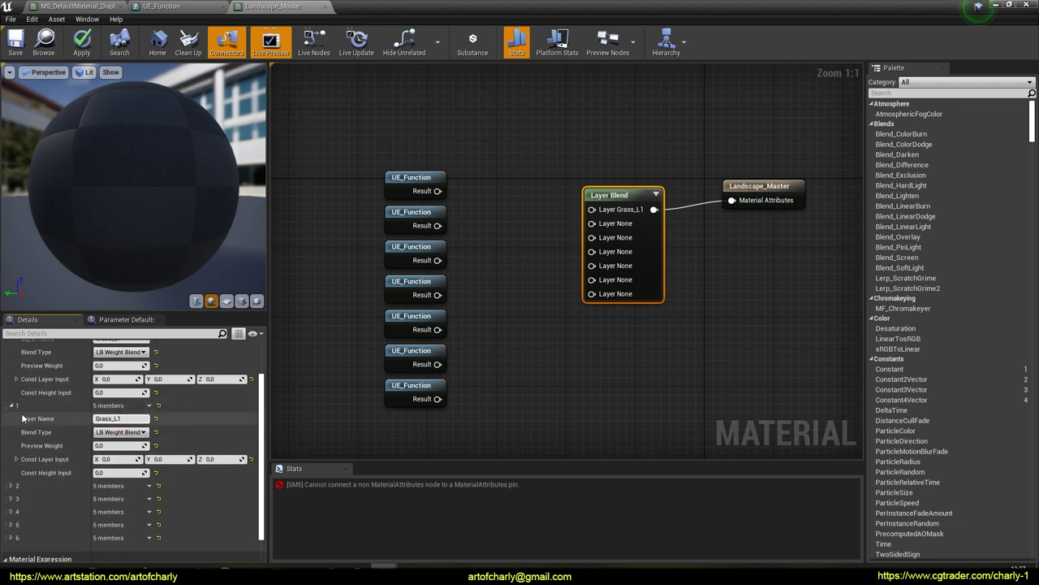
left_click(10, 486)
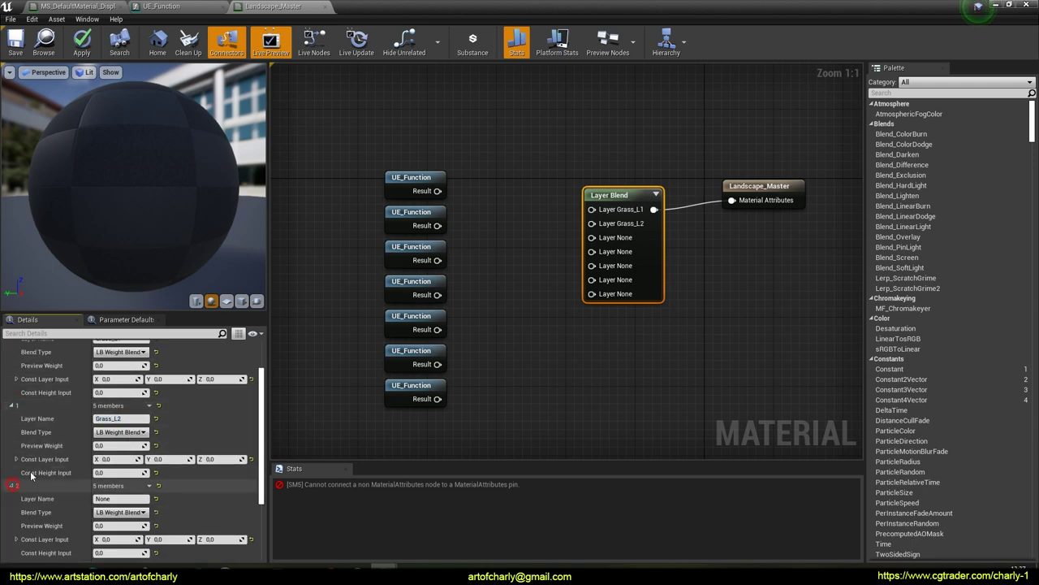
scroll(122, 455, "down", 2)
left_click(125, 464)
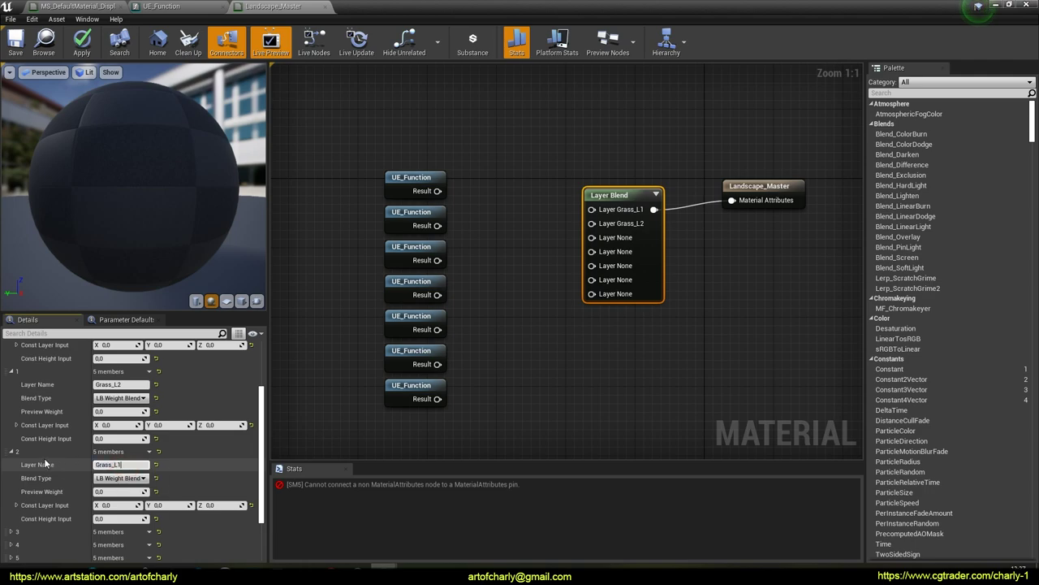
Name the fourth and fifth Layer Blend layers Ground_L4 and Rock_L5.
scroll(45, 463, "down", 2)
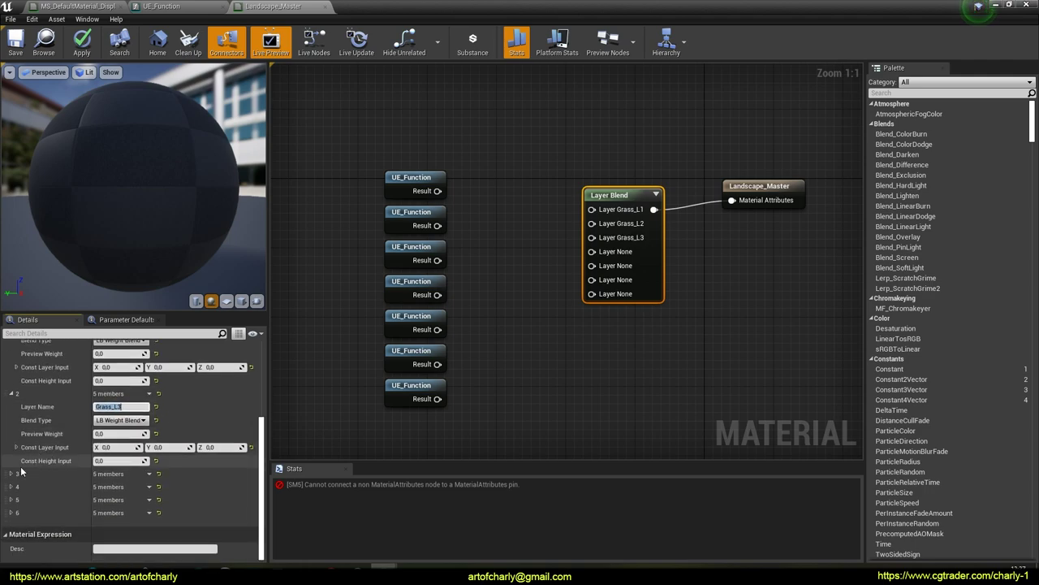
left_click(11, 473)
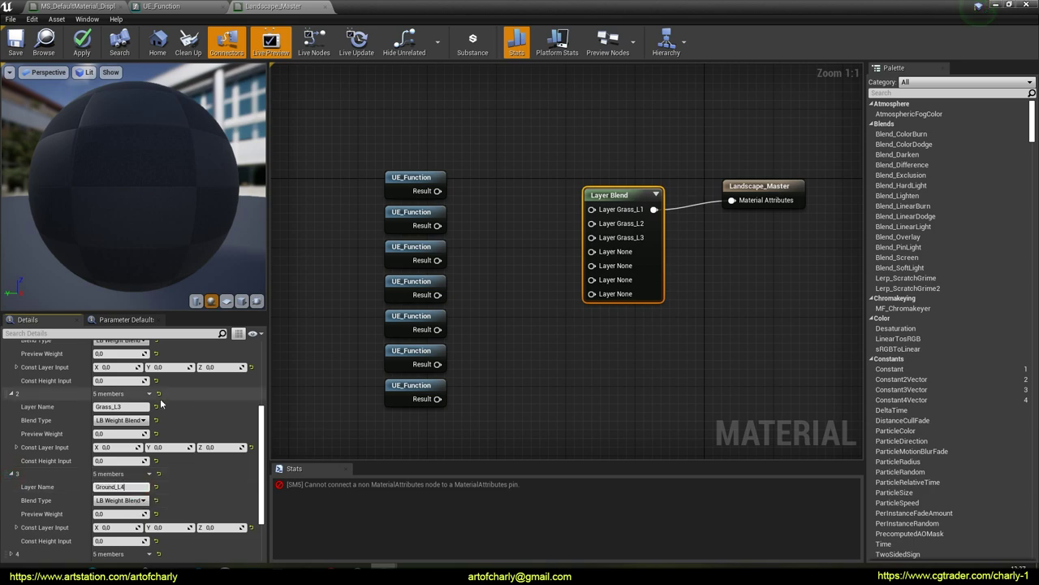
key("Return")
scroll(81, 454, "down", 2)
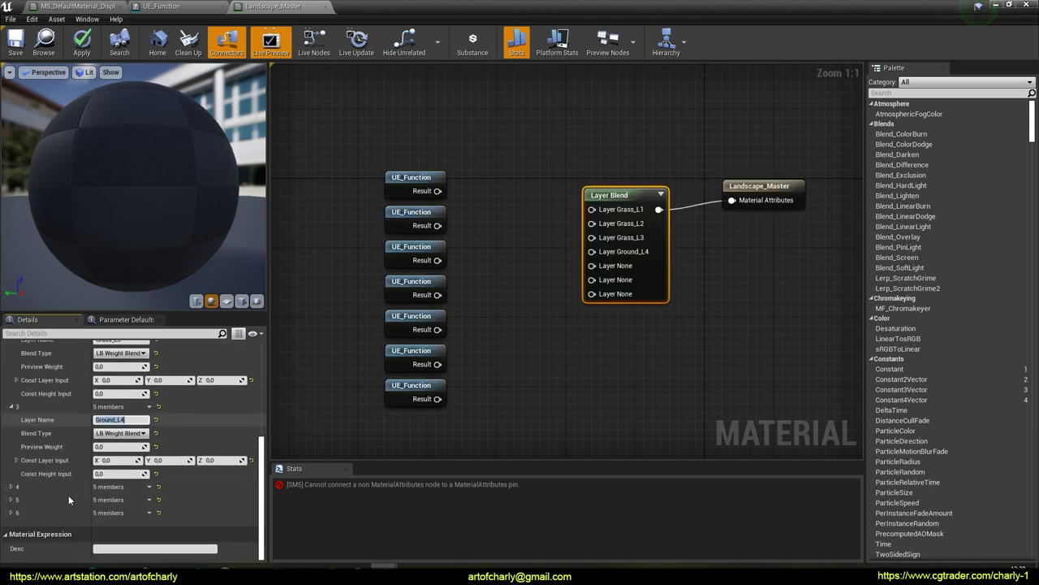
left_click(11, 487)
scroll(127, 392, "down", 1)
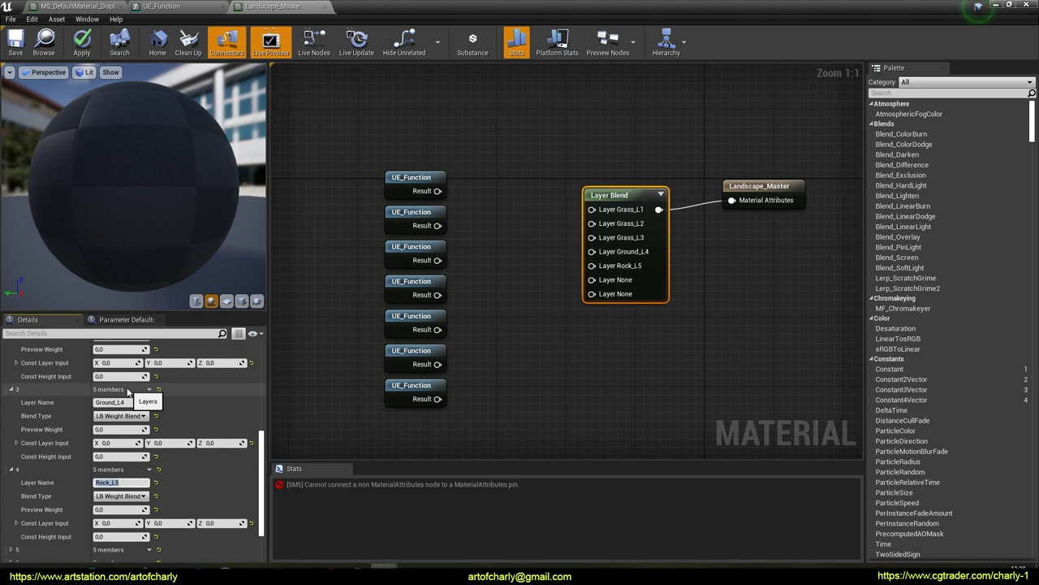
Name the last two Layer Blend layers Sand_L6 and Snow_L7.
scroll(108, 442, "down", 2)
left_click(12, 499)
scroll(121, 460, "down", 3)
left_click(121, 445)
type("Sand_L6")
key("Return")
left_click(13, 513)
scroll(49, 496, "down", 2)
left_click(124, 491)
left_click(508, 345)
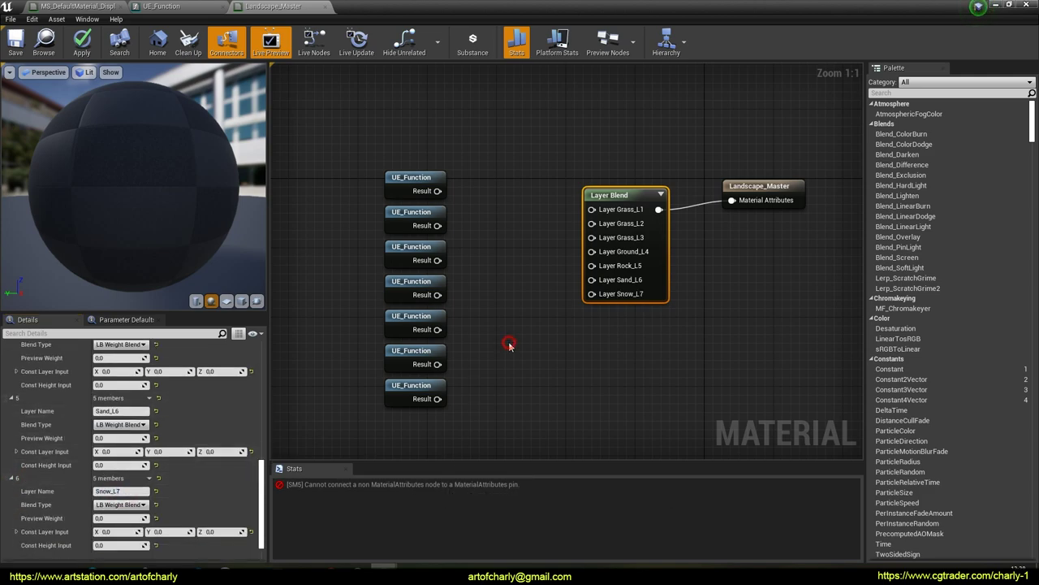
Connect the Result outputs of the seven UE_Function nodes, in order, to the Layer Blend inputs Grass_L1 through Snow_L7.
mouse_move(472, 288)
right_mouse_down()
mouse_move(539, 284)
mouse_move(489, 279)
right_mouse_up()
left_click_drag(456, 181, 610, 200)
left_click_drag(456, 216, 609, 215)
left_click_drag(455, 251, 609, 228)
left_click_drag(455, 285, 610, 242)
left_click_drag(455, 320, 610, 257)
left_click_drag(455, 355, 610, 271)
left_click_drag(455, 389, 610, 284)
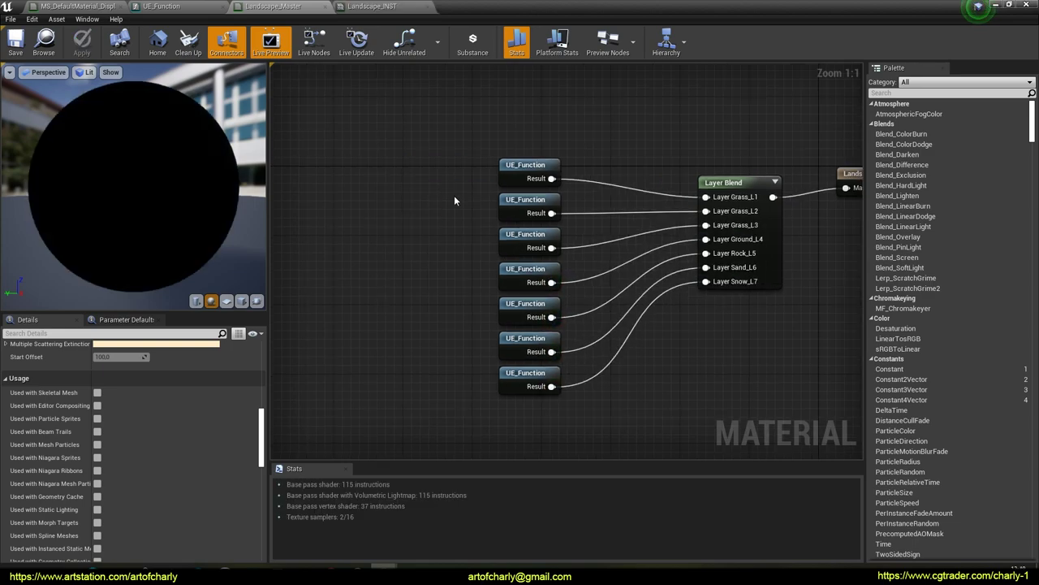
Examine the Albedo, Metalness, Roughness, Normal and Displacement texture nodes in UE_Function, and the function nodes in Landscape_Master.
right_click_drag(454, 195, 555, 182)
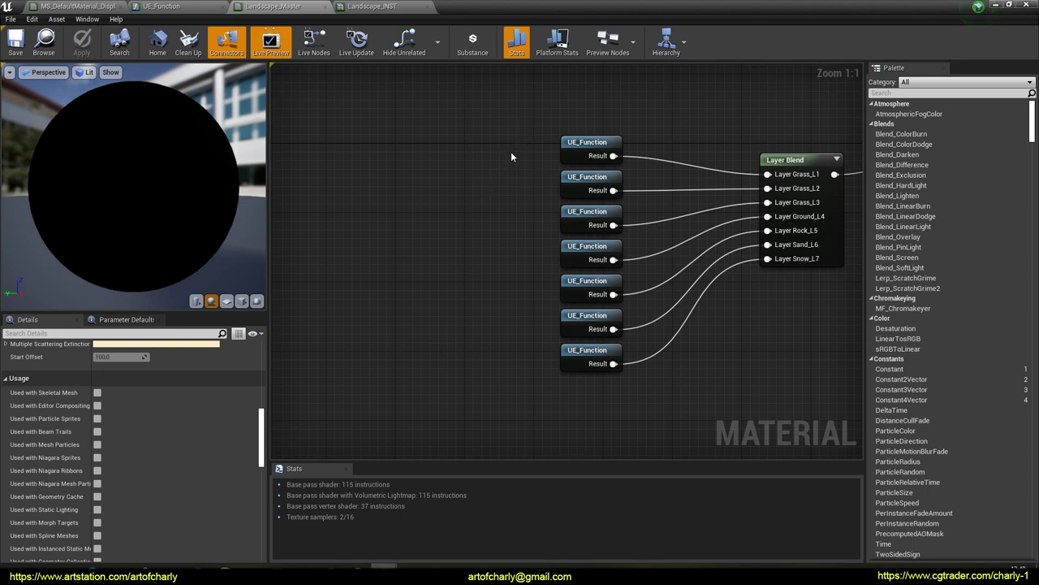
left_click(163, 7)
right_click_drag(429, 181, 813, 268)
scroll(580, 229, "down", 4)
right_click_drag(657, 229, 626, 209)
scroll(704, 209, "up", 4)
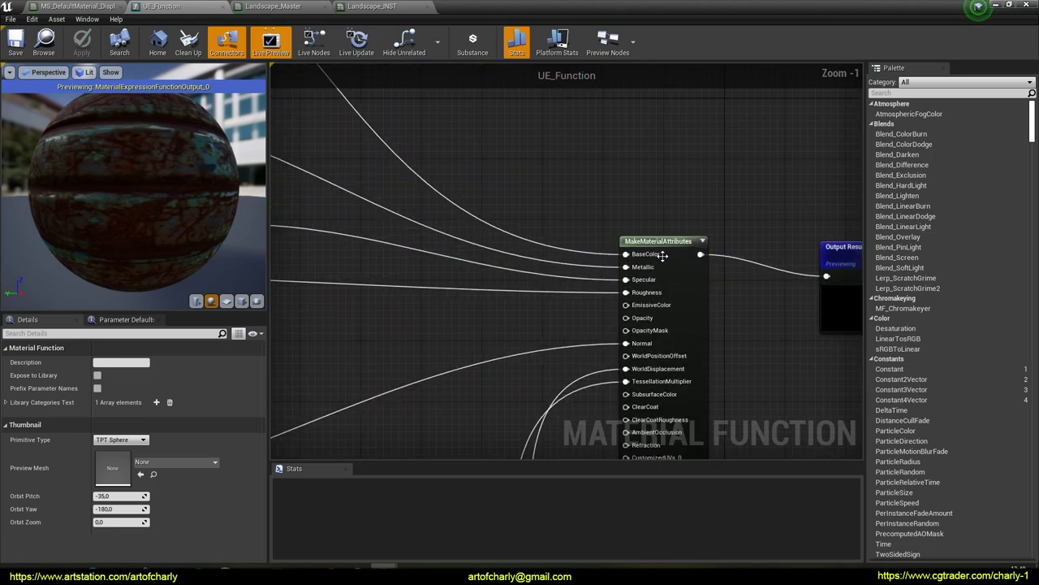
right_click_drag(520, 167, 682, 225)
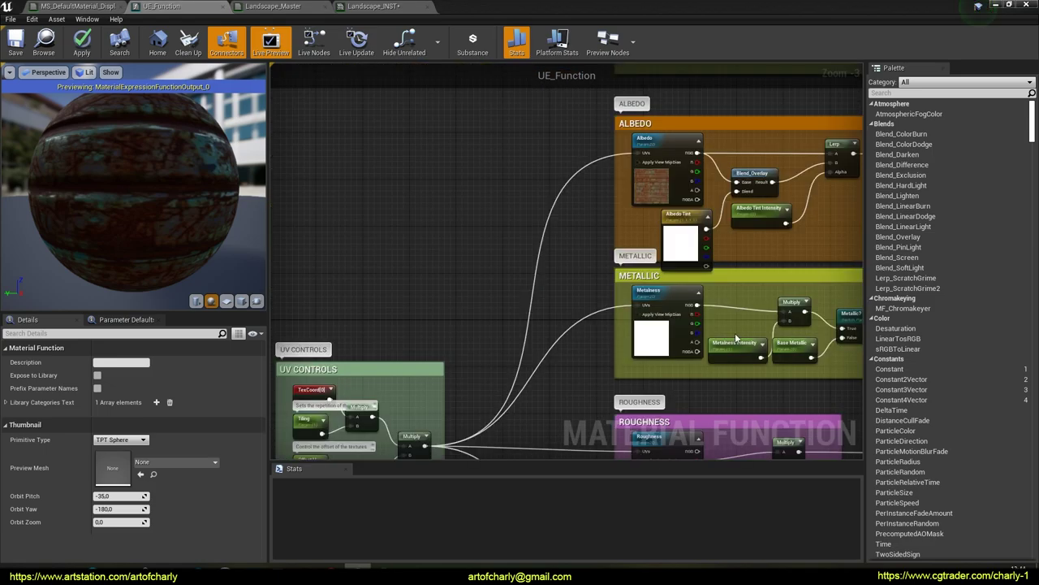
right_click_drag(517, 317, 440, 332)
left_click(567, 162)
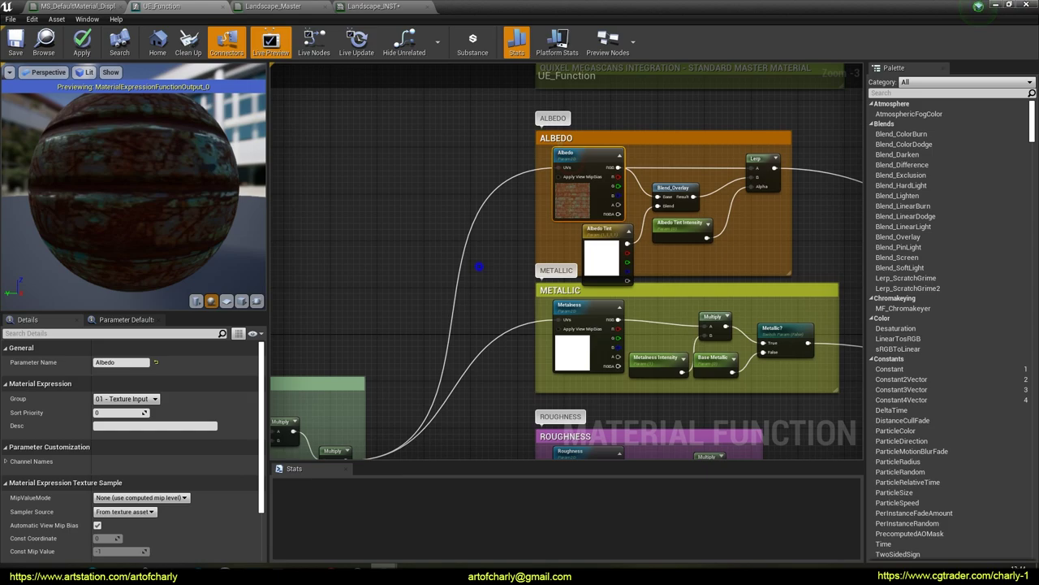
right_click_drag(479, 266, 479, 152)
left_click(569, 196)
right_click_drag(451, 283, 469, 154)
left_click(623, 214)
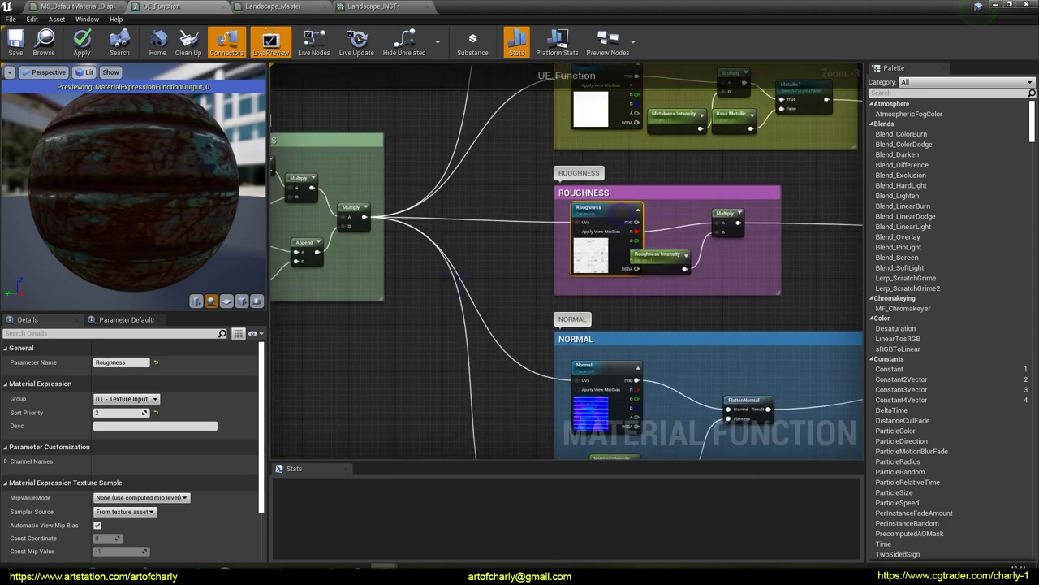
right_click_drag(460, 279, 444, 149)
left_click(609, 254)
right_click_drag(484, 320, 441, 164)
left_click(527, 279)
left_click_drag(417, 234, 474, 346)
left_click(409, 299)
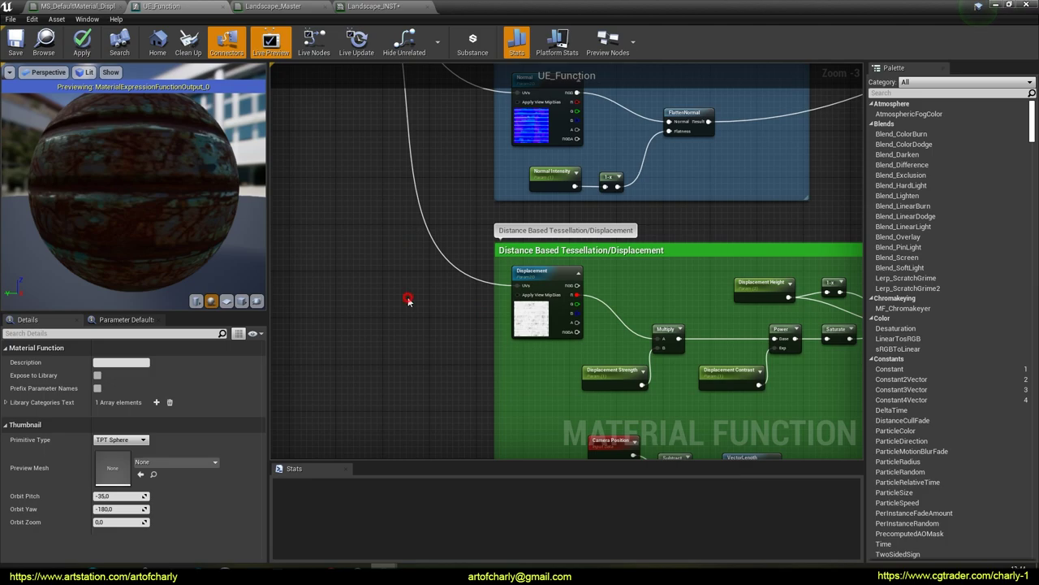
left_click(374, 6)
left_click(273, 7)
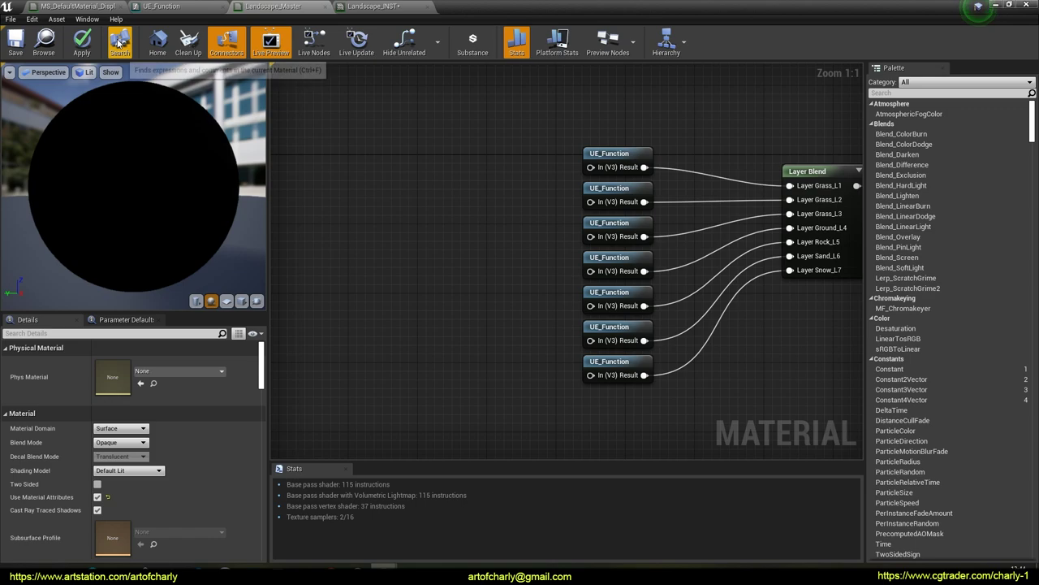
Add a FunctionInput node in an empty area beside the ALBEDO section of the UE_Function graph.
left_click(181, 6)
right_click_drag(383, 74, 420, 229)
scroll(516, 291, "up", 4)
type("function")
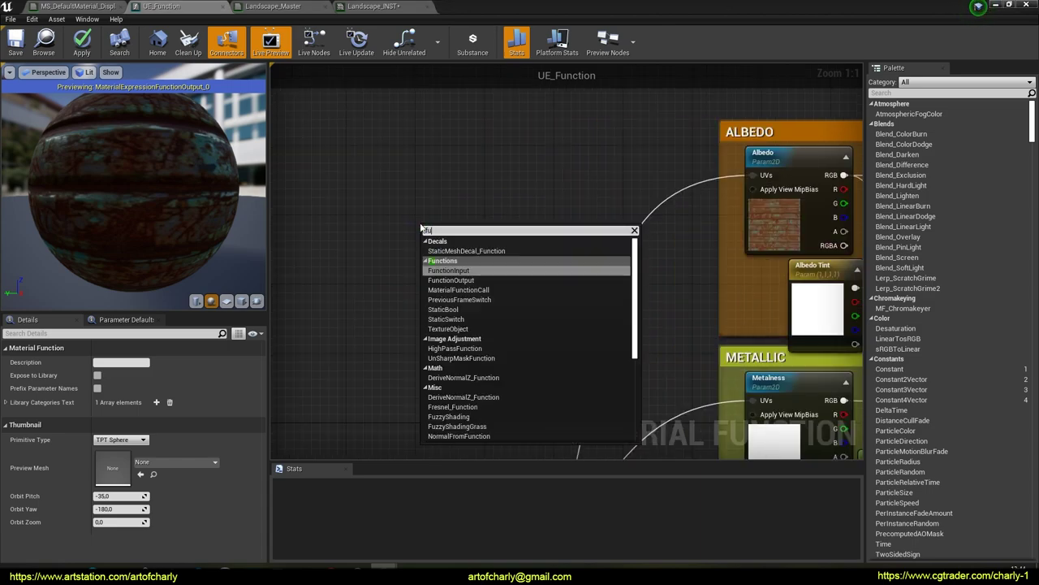
left_click(458, 270)
left_click_drag(456, 230, 451, 214)
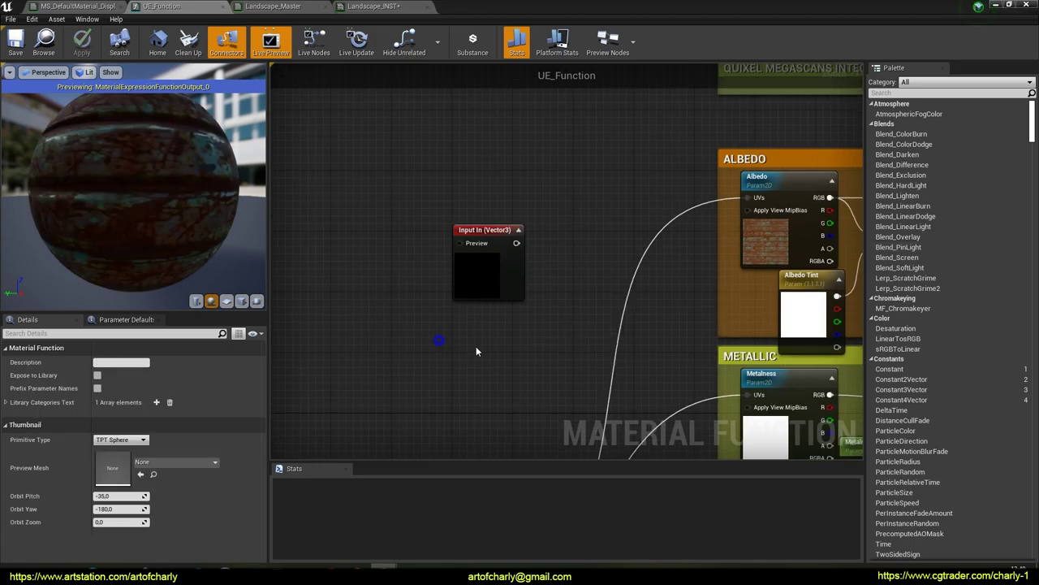
right_click_drag(476, 351, 532, 361)
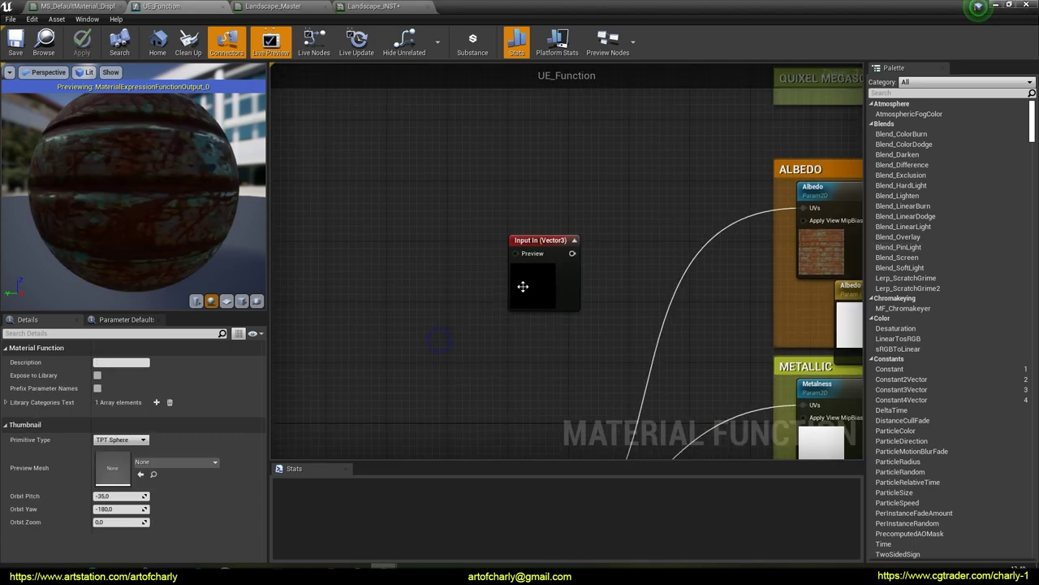
Set the new function input's Input Type to Function Input Texture 2D.
left_click(538, 240)
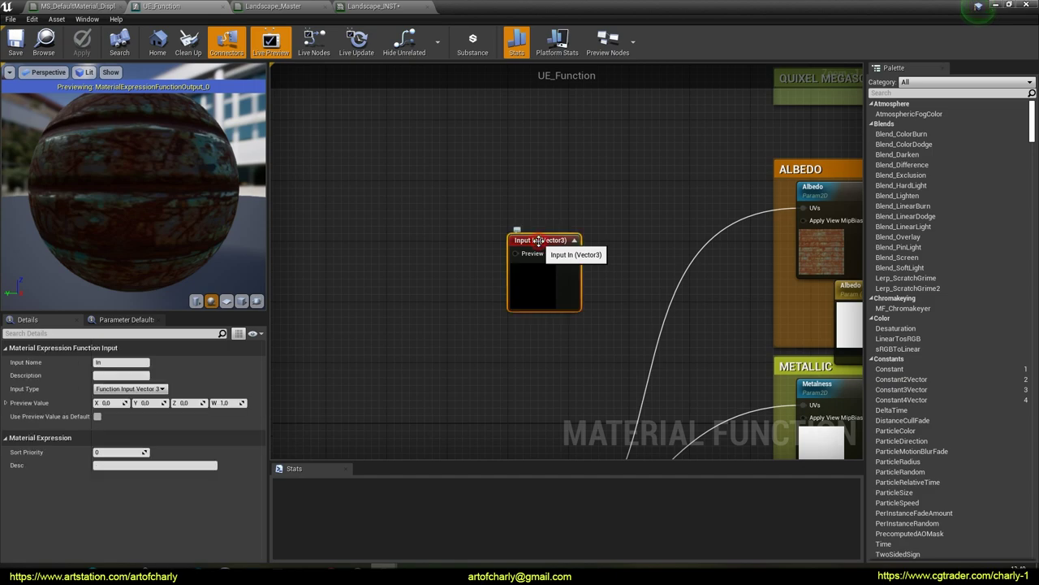
left_click(147, 389)
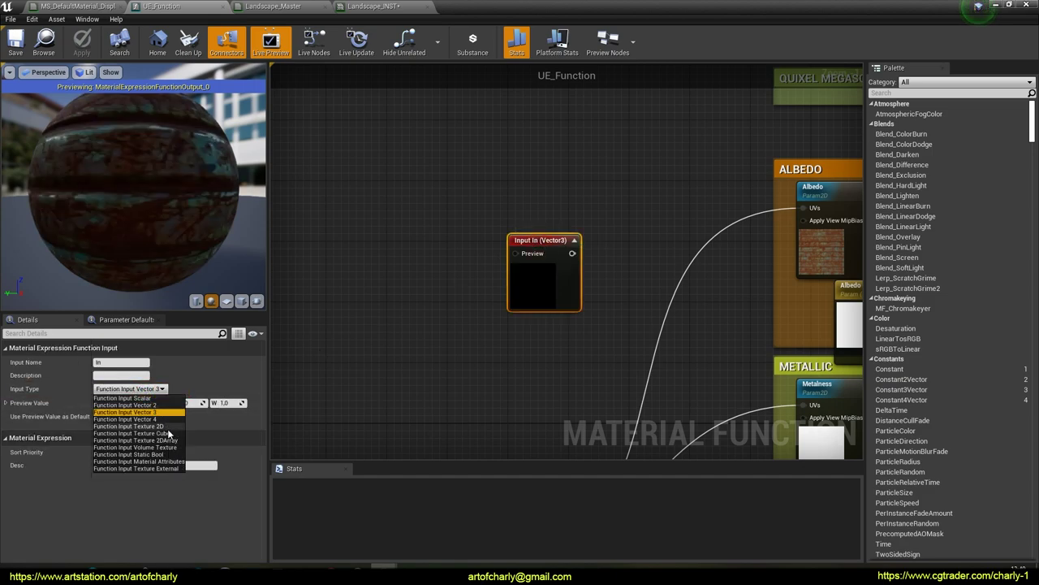
left_click(167, 426)
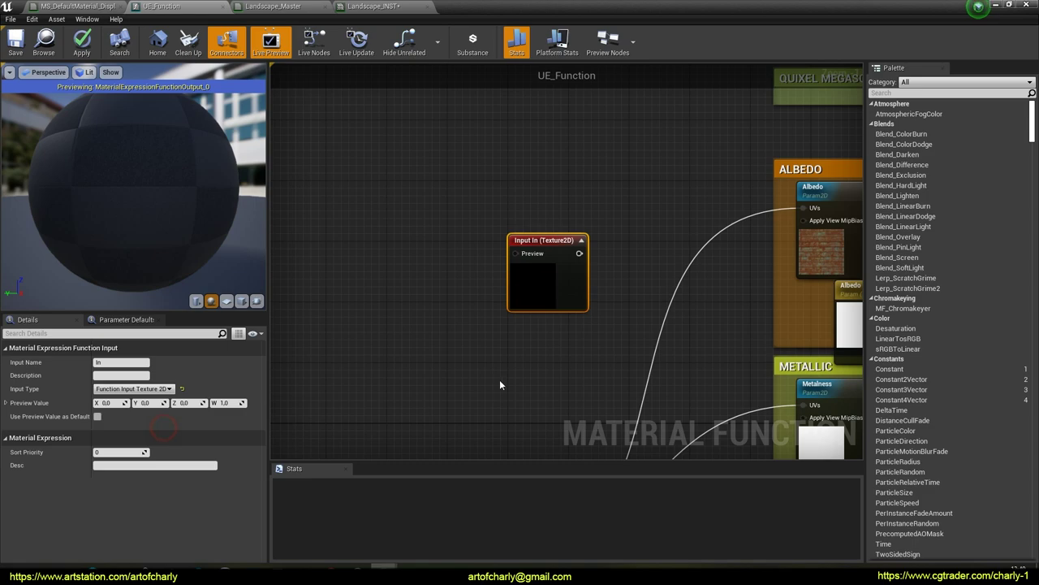
Promote the Preview pin of the Texture2D function input to a parameter and place the new Preview node beside it.
right_click(518, 257)
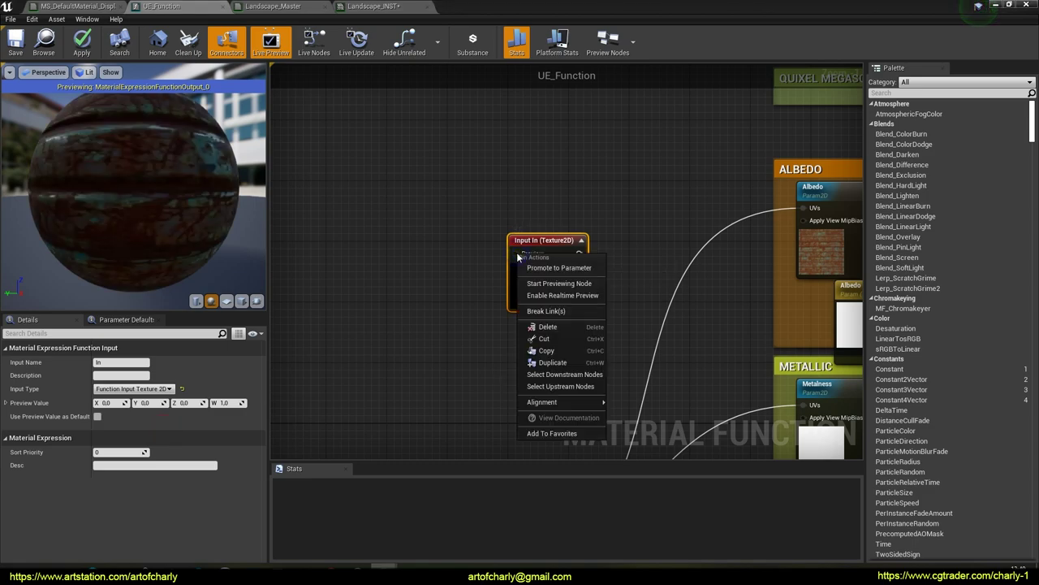
left_click(536, 269)
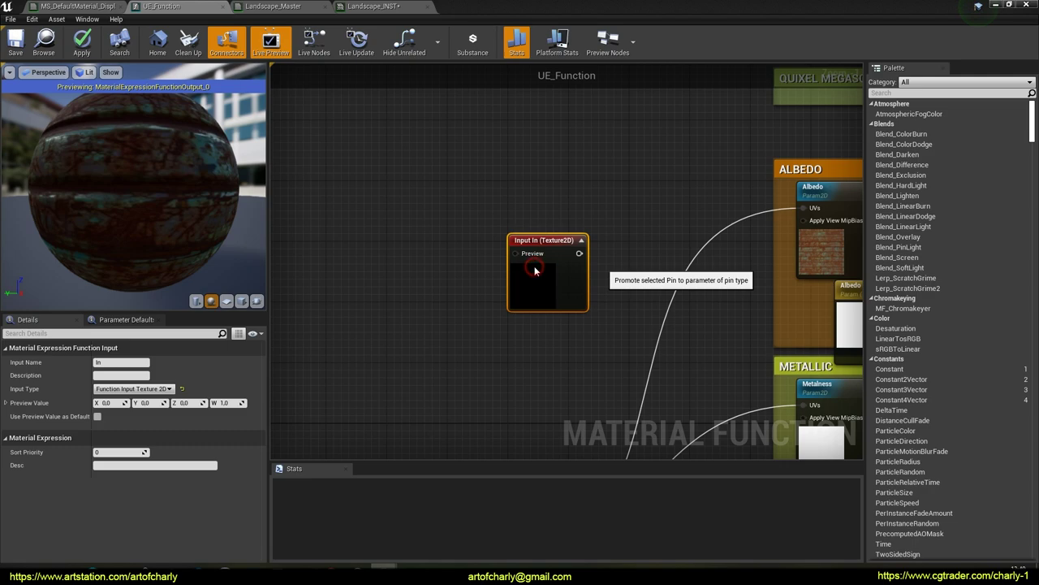
left_click_drag(403, 260, 421, 254)
left_click(477, 336)
right_click_drag(559, 357, 443, 331)
left_click(315, 217)
Add a Texture Sample node near the Albedo node and connect the Texture2D function input to its Tex pin.
left_click(711, 165)
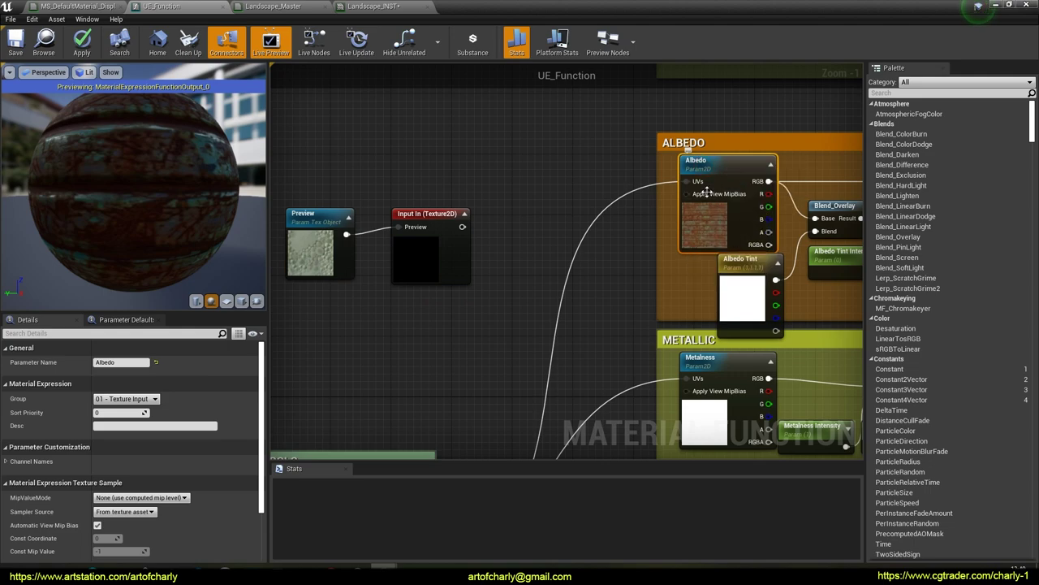
left_click_drag(687, 181, 708, 181)
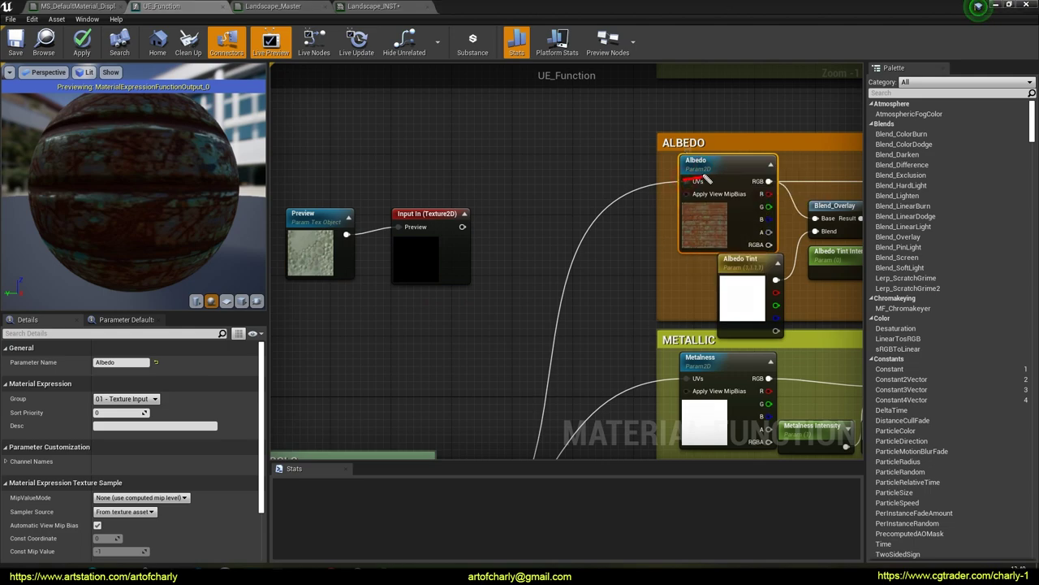
right_click_drag(508, 176, 592, 226)
left_click(524, 183)
right_click(525, 182)
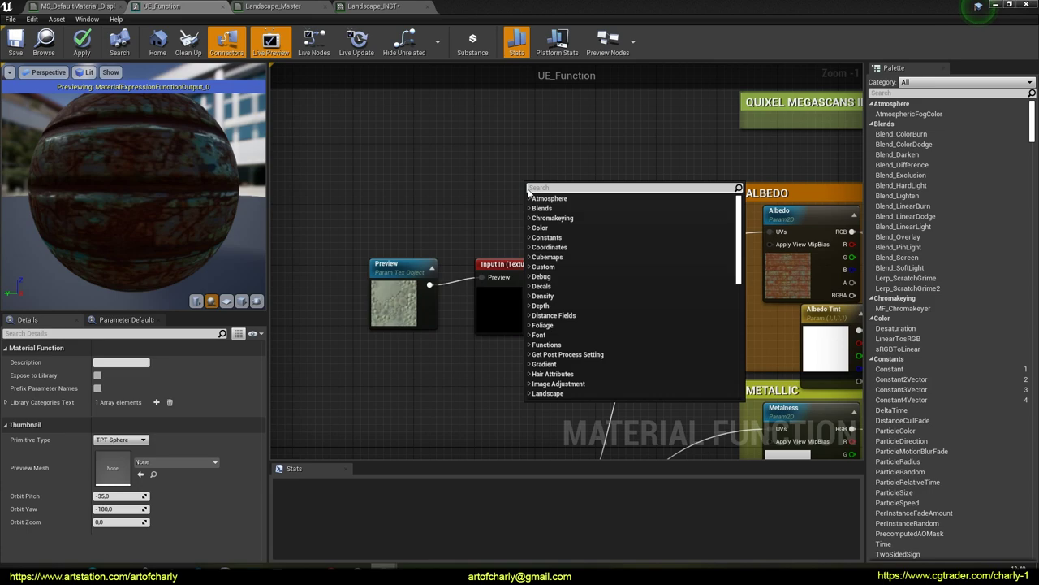
type("texture samp")
key("Up")
key("Return")
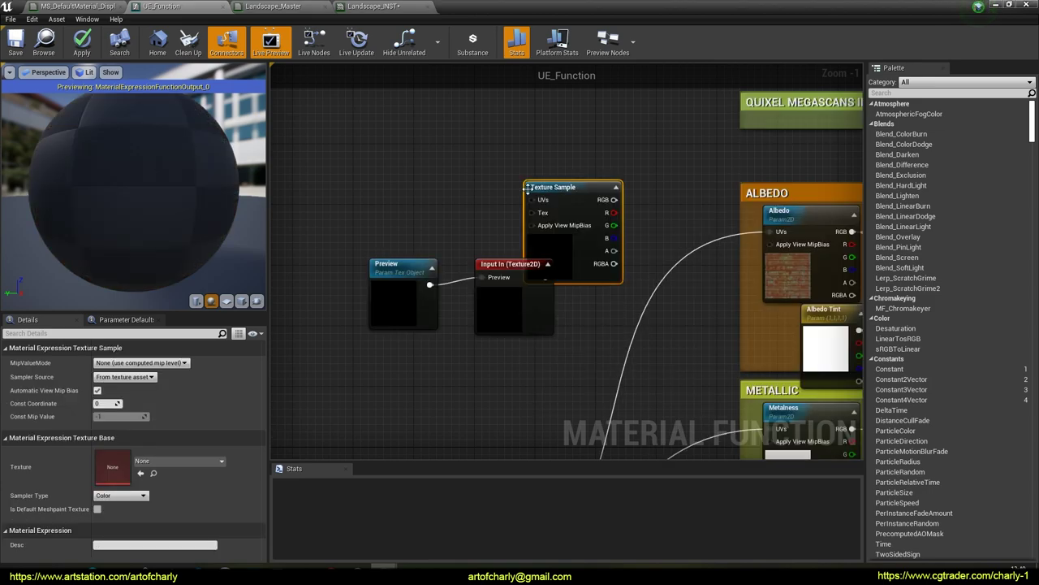
left_click_drag(555, 189, 606, 184)
left_click_drag(543, 279, 587, 207)
left_click_drag(372, 215, 517, 290)
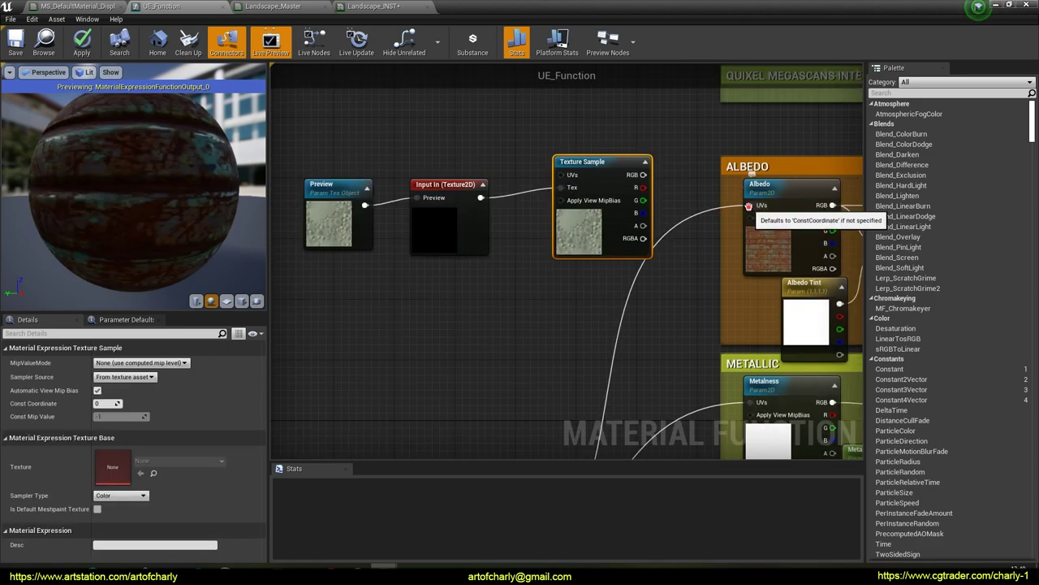
Replace the Albedo parameter node with the Texture Sample, transferring its UVs, Lerp A and Blend_Overlay Base links and deleting the old node.
left_click_drag(748, 206, 647, 193)
right_click_drag(690, 212, 507, 214)
left_click_drag(505, 209, 826, 208)
key("ctrl+z")
left_click_drag(504, 208, 708, 246)
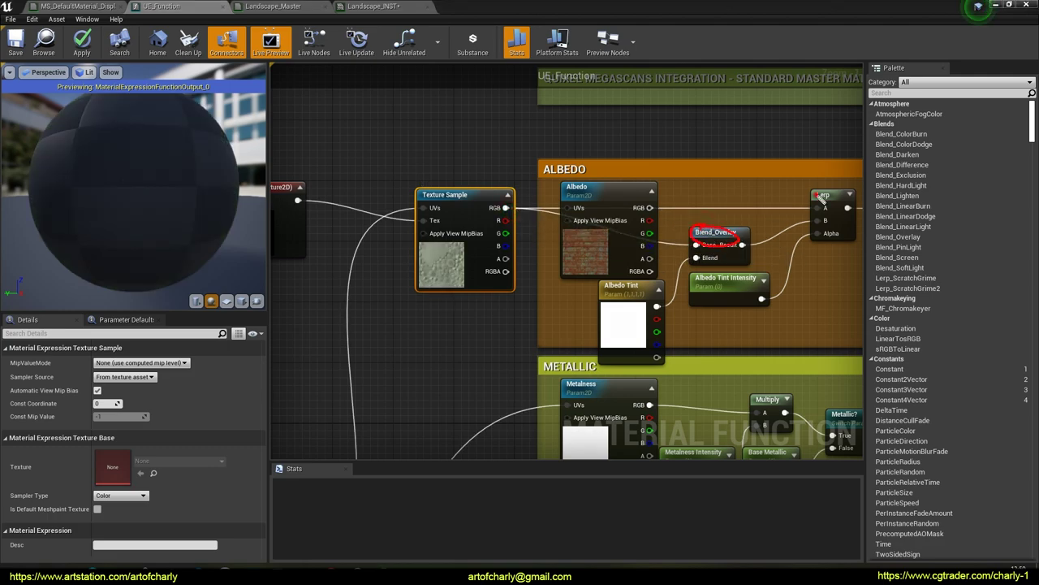
left_click_drag(605, 196, 415, 342)
key("Delete")
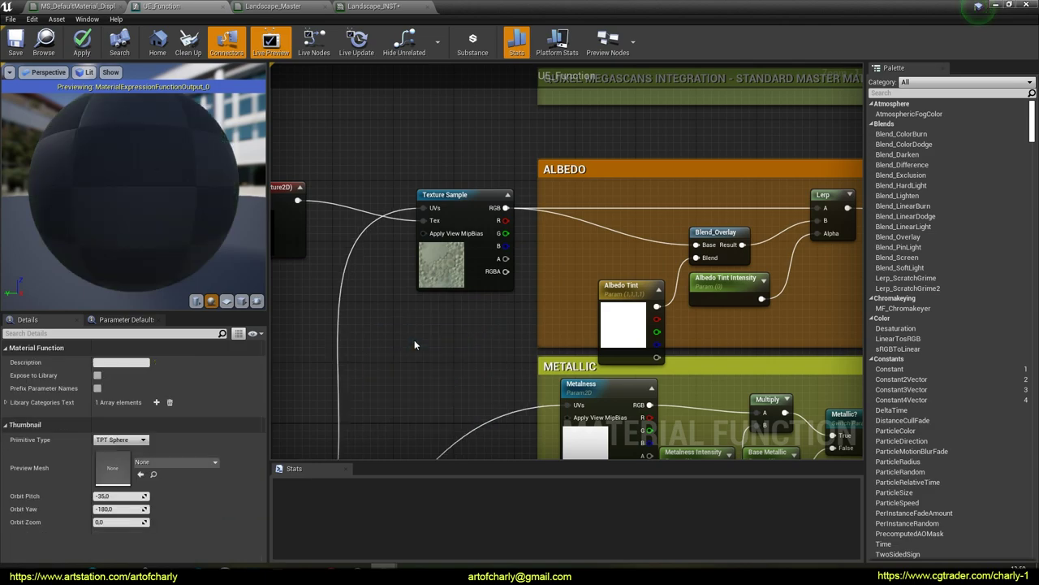
Move the Texture Sample into the Albedo comment box, extend the box upward, and arrange the Albedo Tint node below the sample.
right_click_drag(453, 195, 481, 198)
left_click_drag(481, 199, 615, 206)
mouse_move(648, 306)
left_mouse_down()
mouse_move(645, 290)
mouse_move(653, 299)
mouse_move(635, 315)
left_mouse_up()
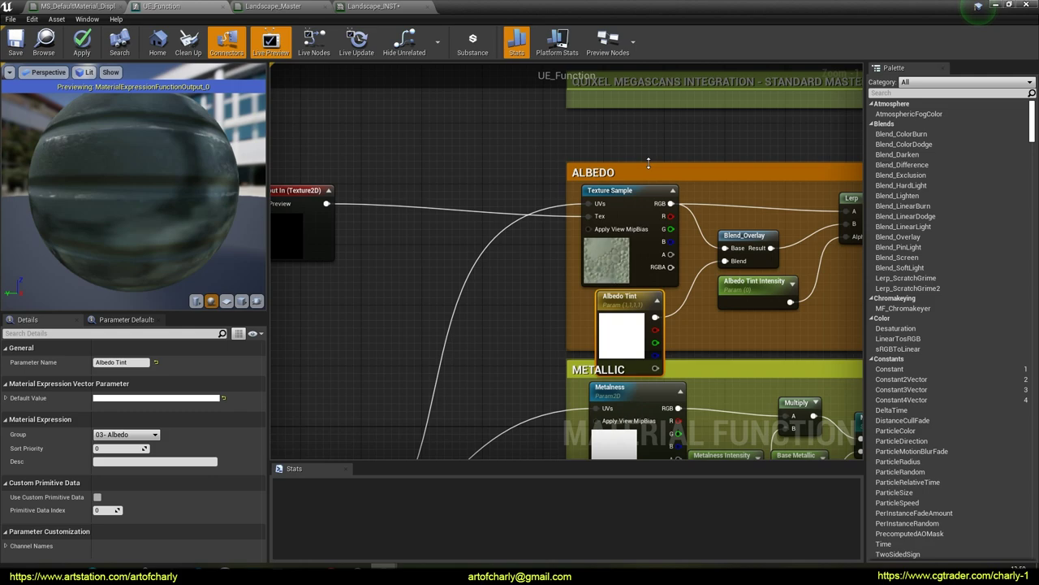
left_click_drag(648, 164, 644, 119)
left_click_drag(617, 191, 619, 164)
left_click_drag(626, 296, 627, 266)
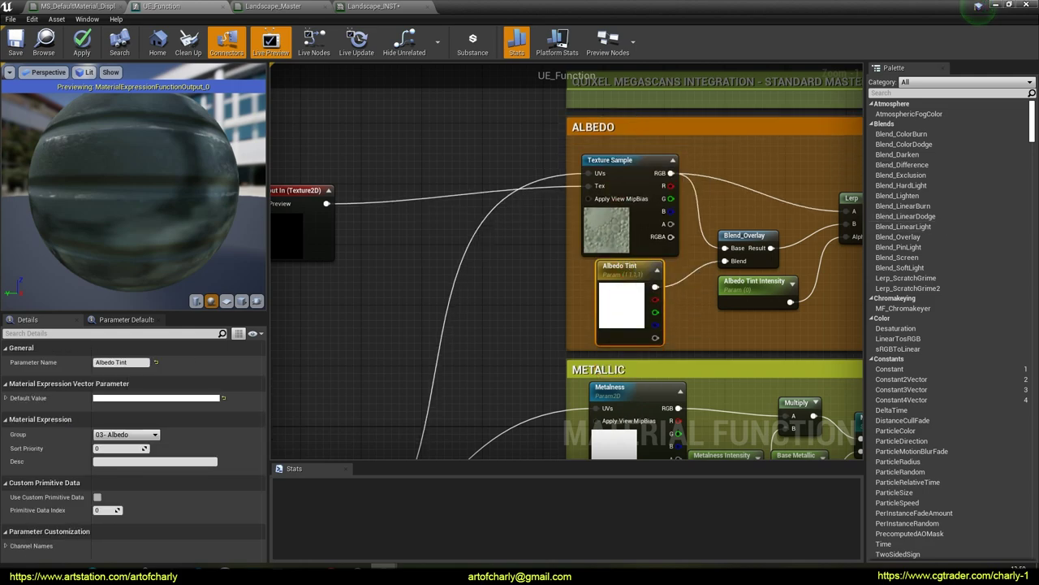
Rename the Texture2D function input to Albedo and save UE_Function.
right_click_drag(433, 251, 602, 266)
left_click(453, 209)
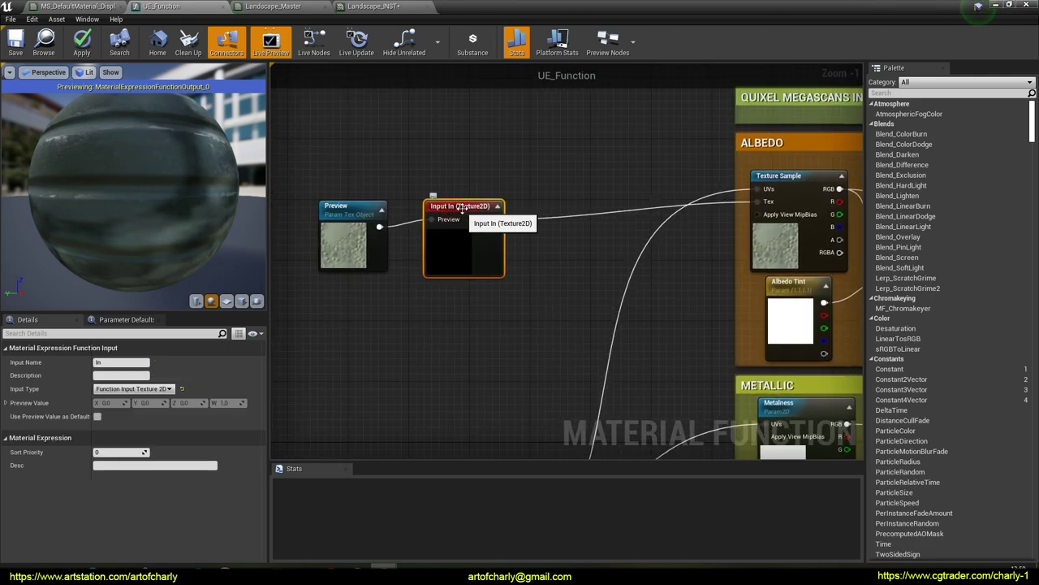
left_click(123, 362)
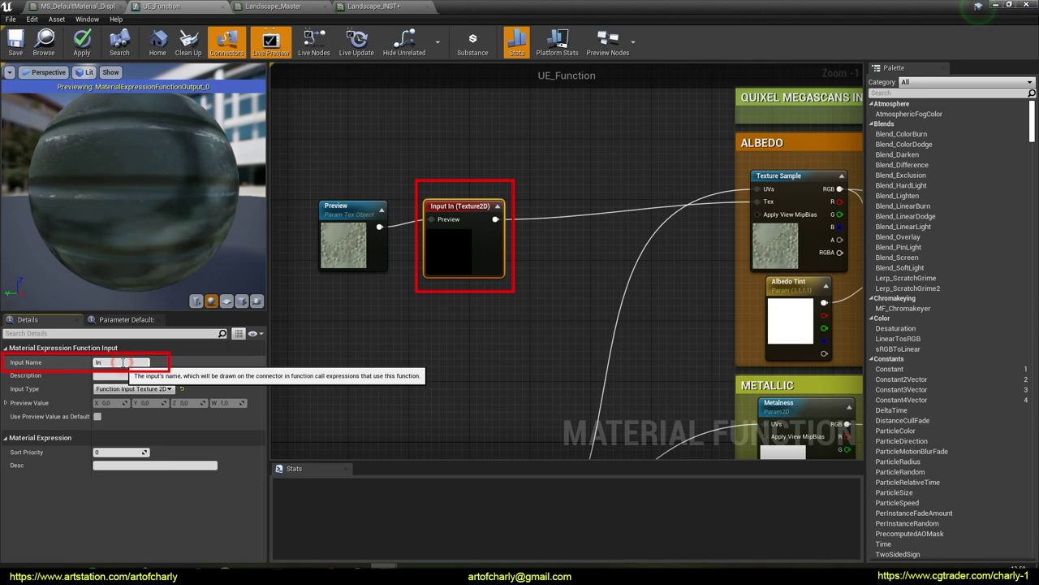
type("Albedo")
key("Return")
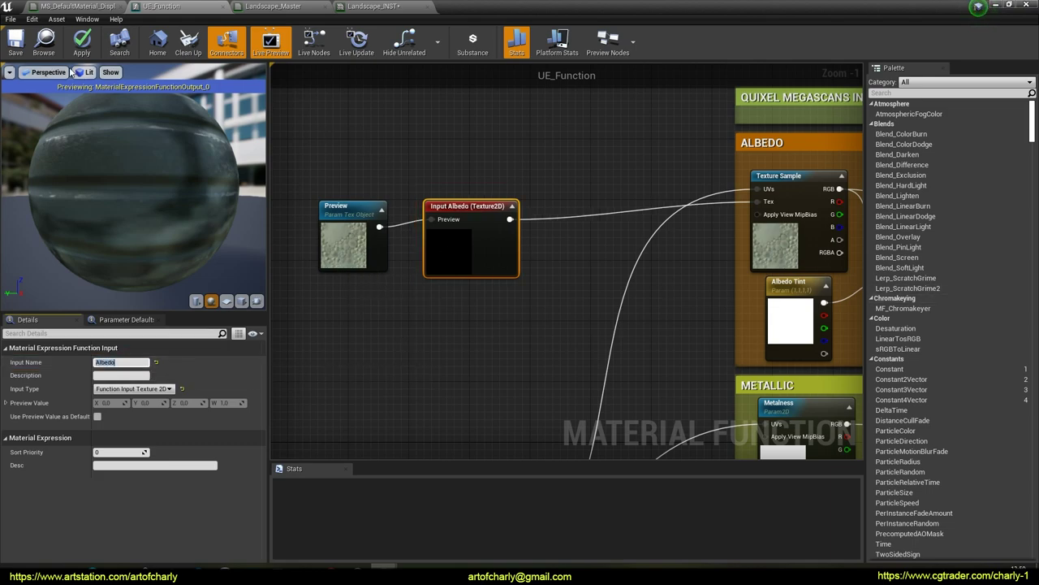
left_click(15, 44)
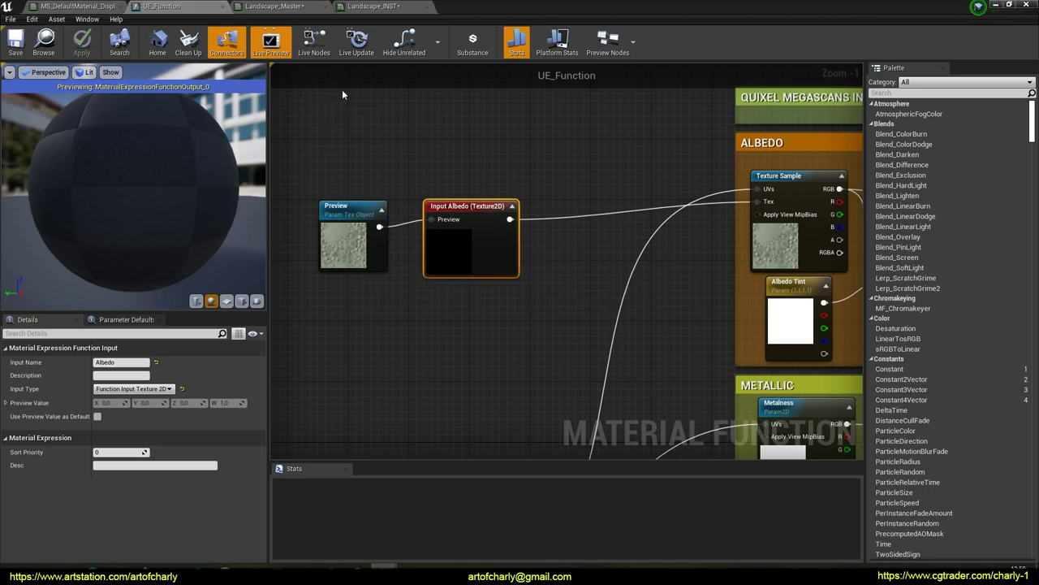
In Landscape_Master, promote the first UE_Function's Albedo input to a parameter named Grass_L1_Albedo and place it beside the function.
left_click(288, 9)
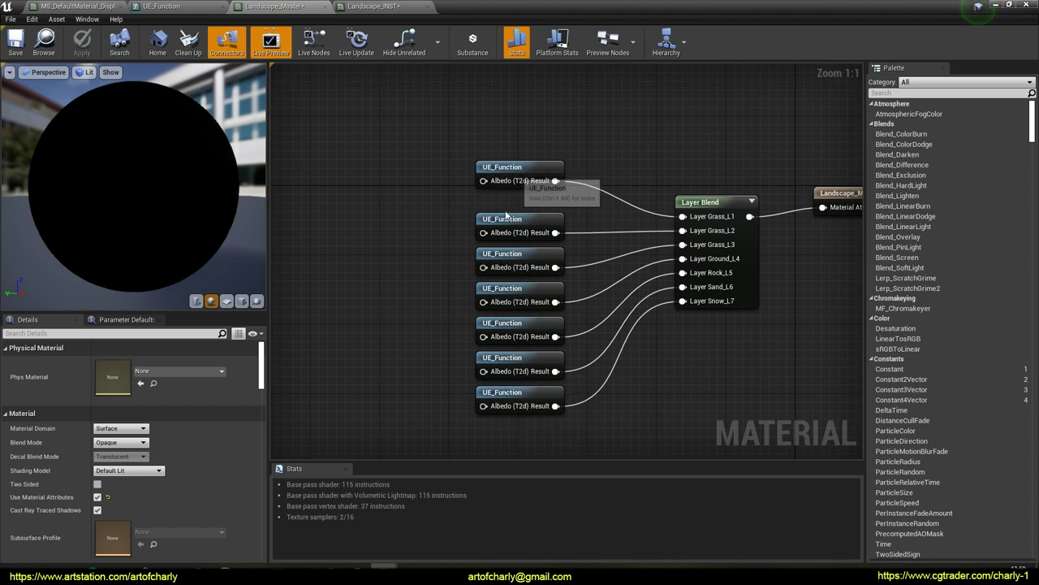
right_click_drag(381, 287, 452, 287)
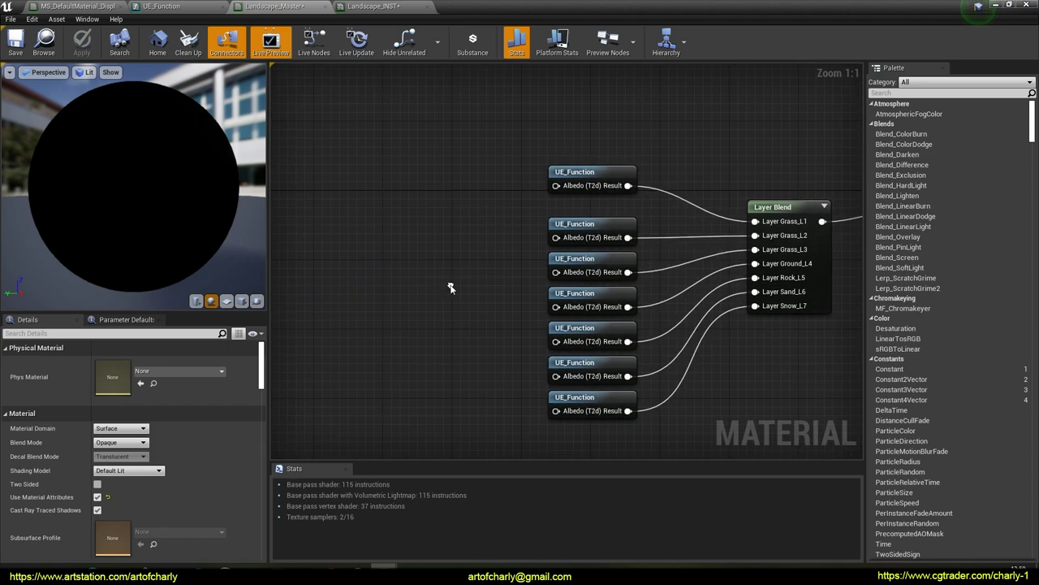
right_click(556, 183)
left_click(584, 197)
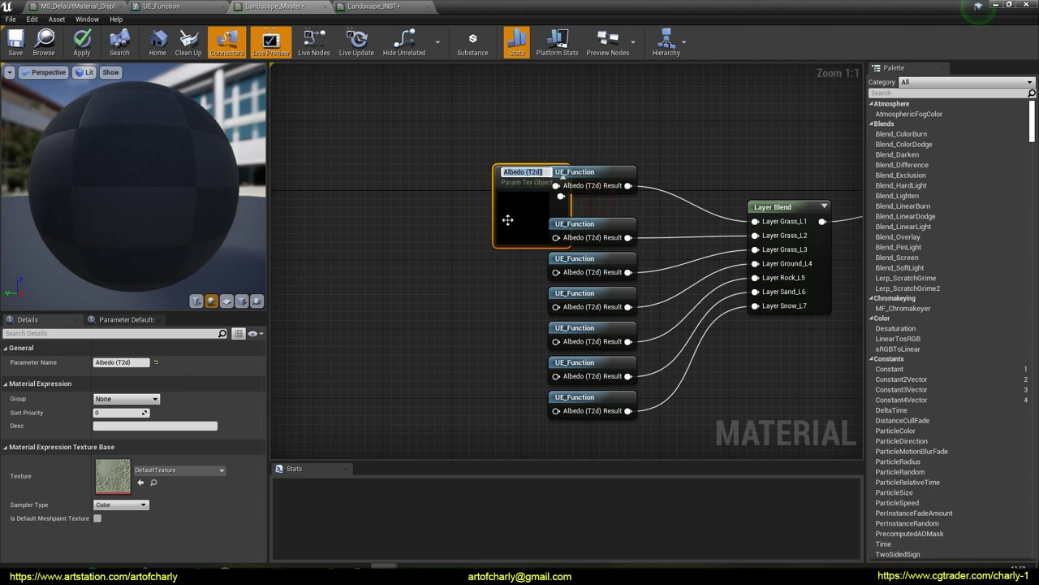
left_click_drag(503, 185, 410, 185)
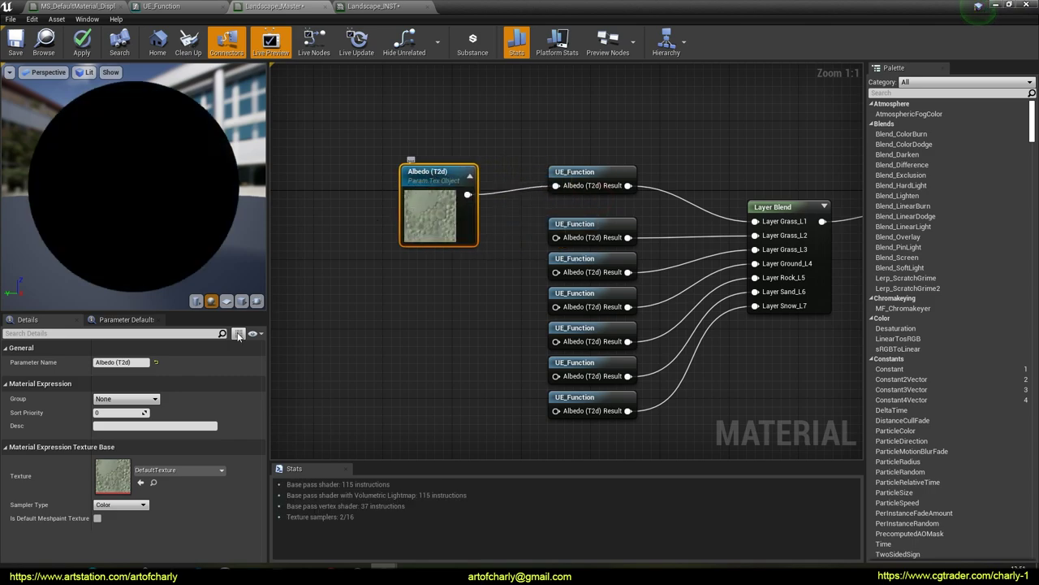
left_click(122, 362)
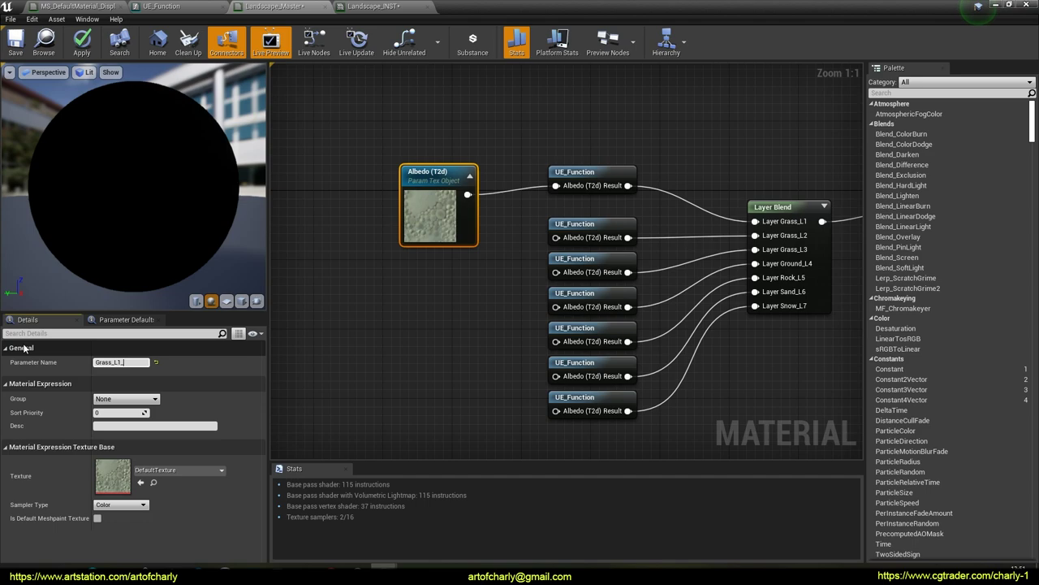
key("Return")
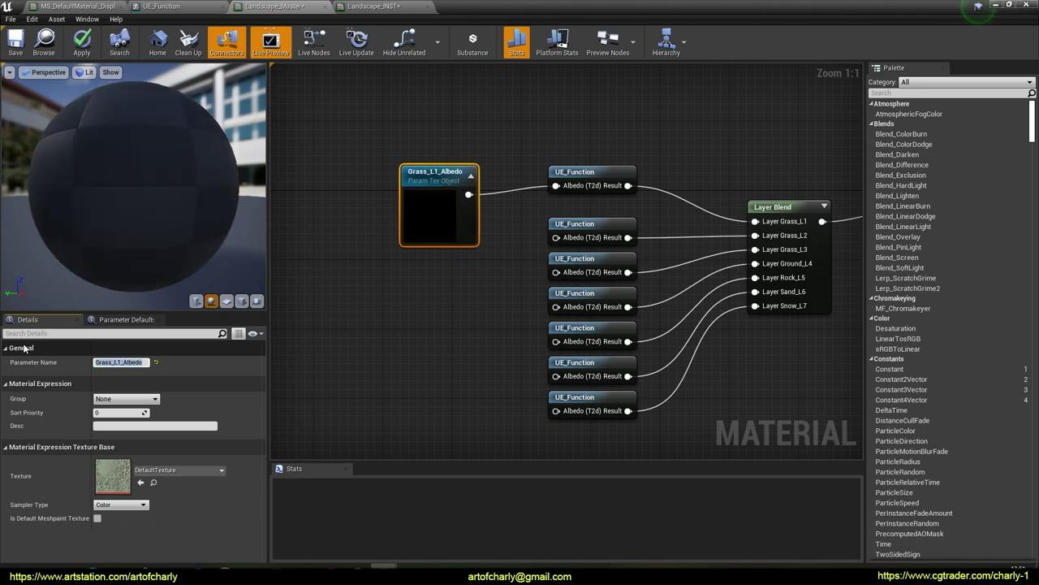
left_click_drag(442, 195, 434, 177)
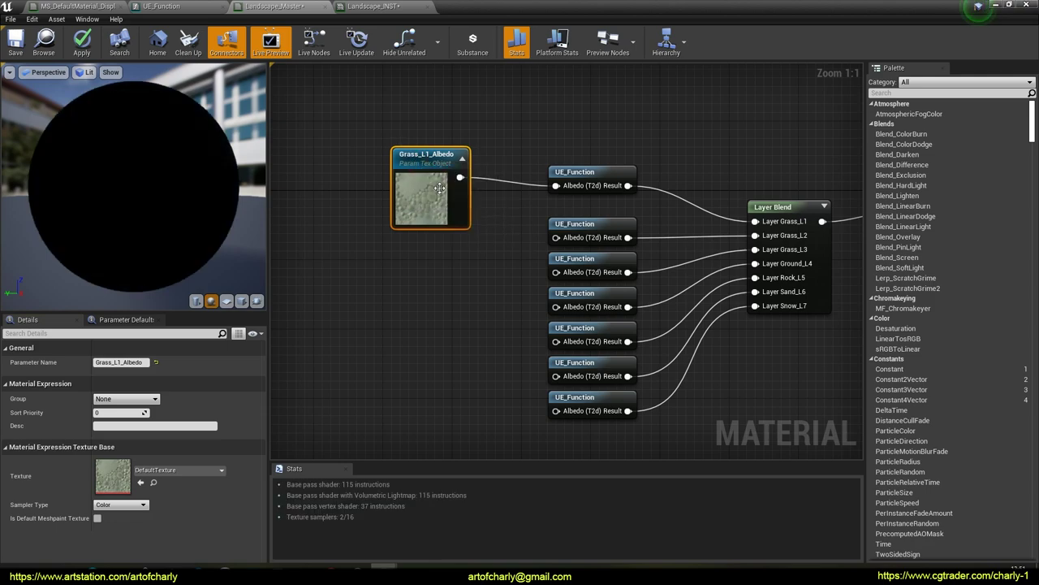
Duplicate the Grass_L1_Albedo parameter as Grass_L2_Albedo, connect it to the second UE_Function's Albedo input, and place it below the original.
key("ctrl+c")
key("ctrl+v")
left_click(134, 362)
type("Grass_L2_Albedo")
key("Return")
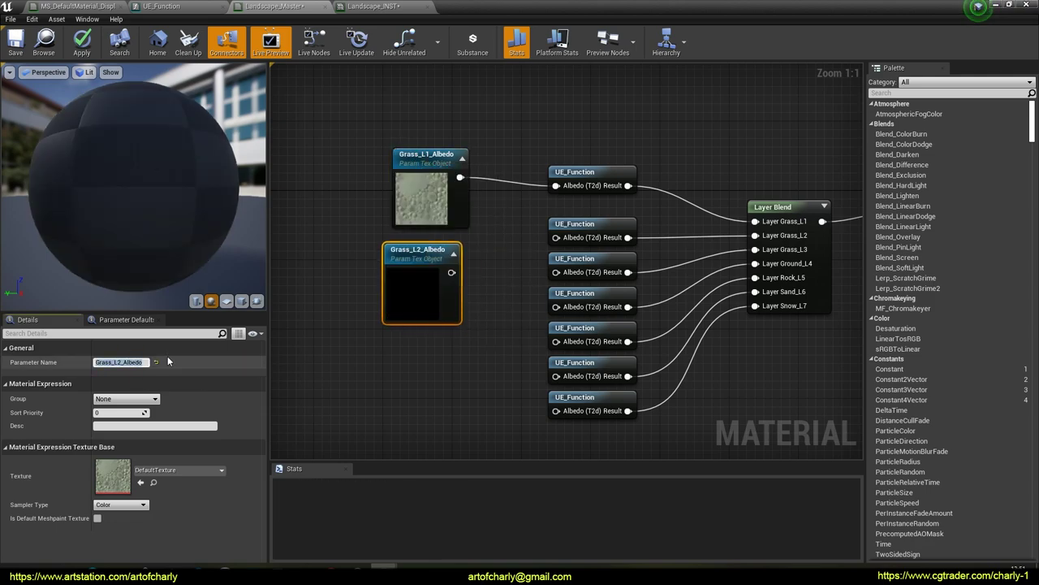
left_click_drag(452, 272, 555, 239)
right_click_drag(554, 239, 552, 240)
left_click_drag(416, 249, 423, 241)
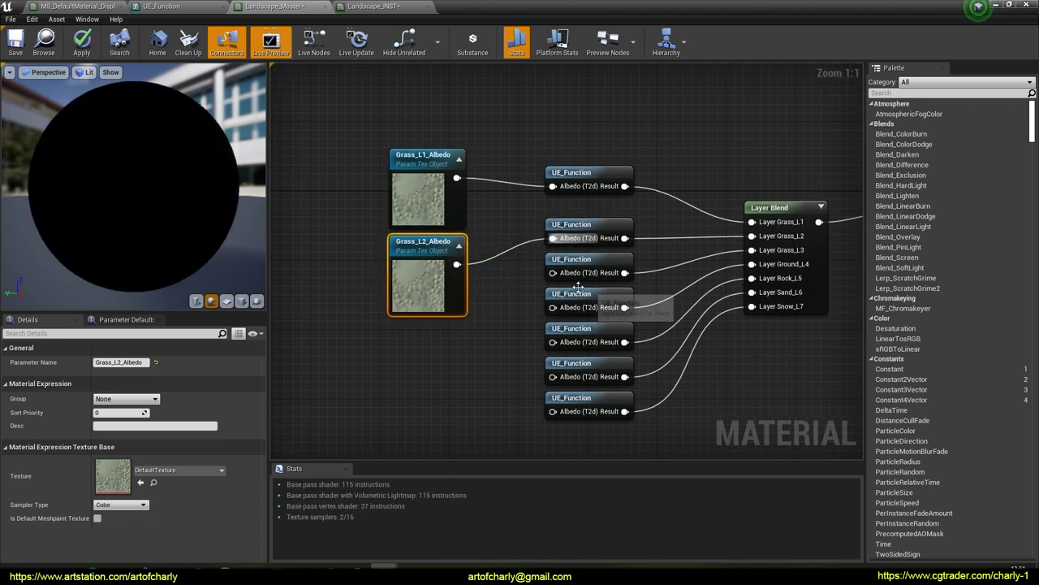
Promote the third UE_Function's Albedo input to a parameter named Grass_L3_Albedo and place it below Grass_L2_Albedo.
right_click(552, 278)
left_click(578, 290)
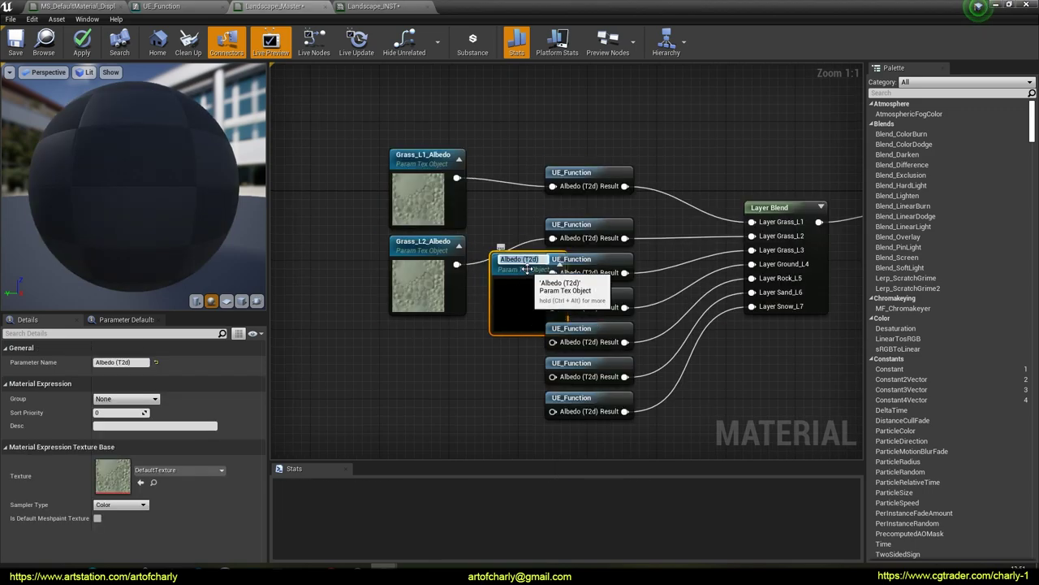
left_click_drag(525, 268, 424, 349)
right_click_drag(424, 349, 467, 308)
left_click(138, 362)
key("ctrl+v")
key("Return")
Move the three grass albedo parameter nodes together up and away from the UE_Function nodes.
left_click_drag(394, 89, 477, 325)
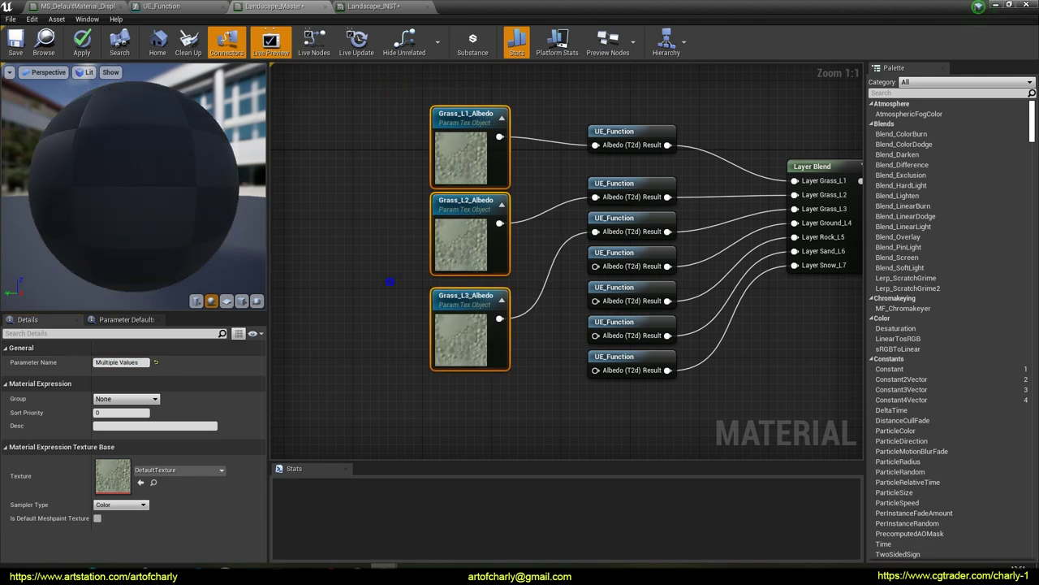
right_click_drag(389, 281, 432, 362)
left_click_drag(492, 197, 434, 111)
right_click_drag(513, 352, 494, 257)
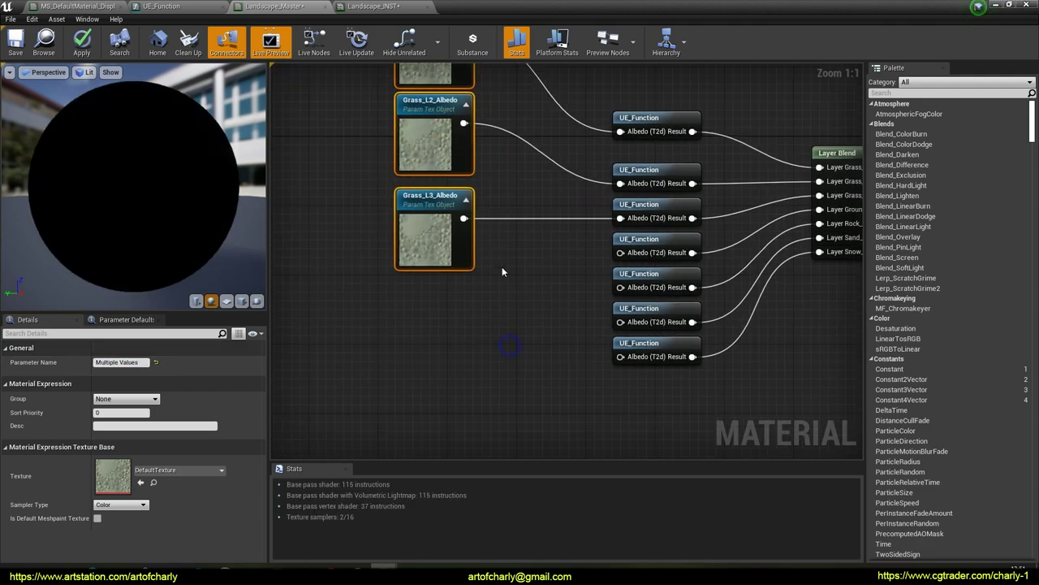
left_click(514, 278)
Promote the fourth UE_Function's Albedo input to a parameter named Ground_L4_Albedo and place it below Grass_L3_Albedo.
right_click(616, 252)
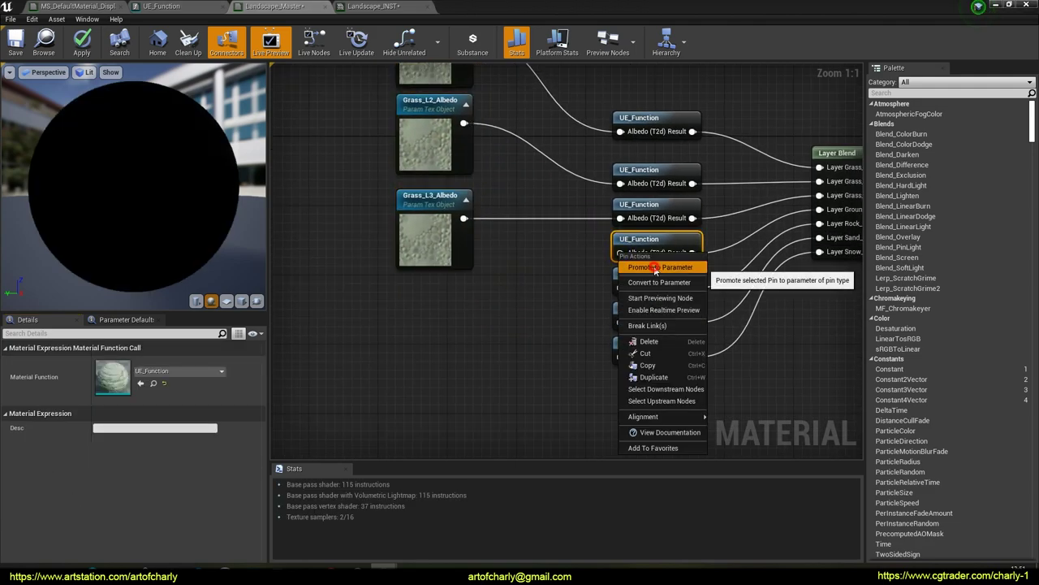
left_click(637, 267)
left_click_drag(572, 253, 409, 303)
left_click(138, 362)
key("ctrl+v")
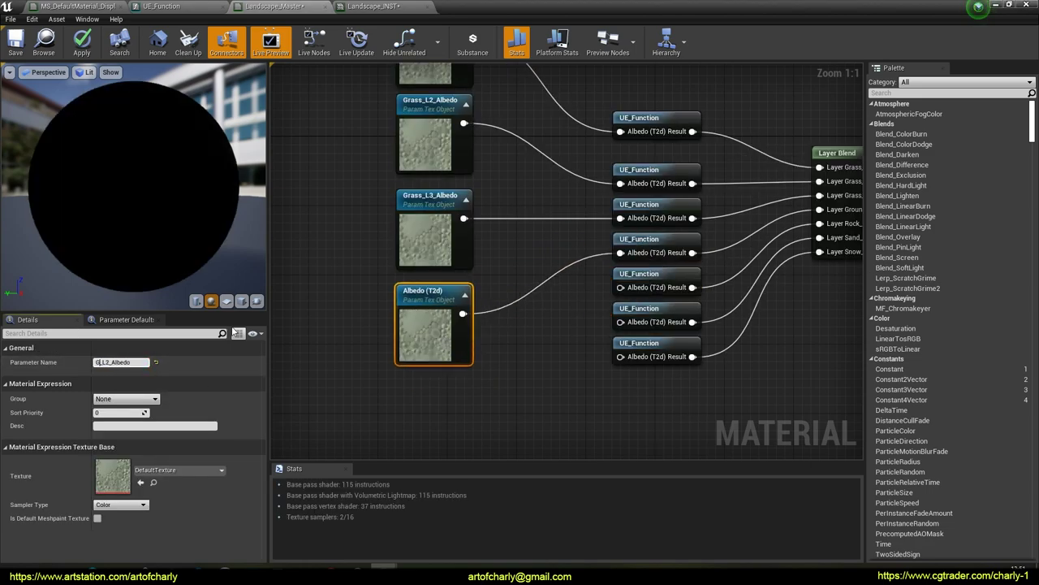
key("Return")
Promote the fifth UE_Function's Albedo input to a parameter named Rock_L5_Albedo and place it below Ground_L4_Albedo.
right_click_drag(534, 348, 544, 304)
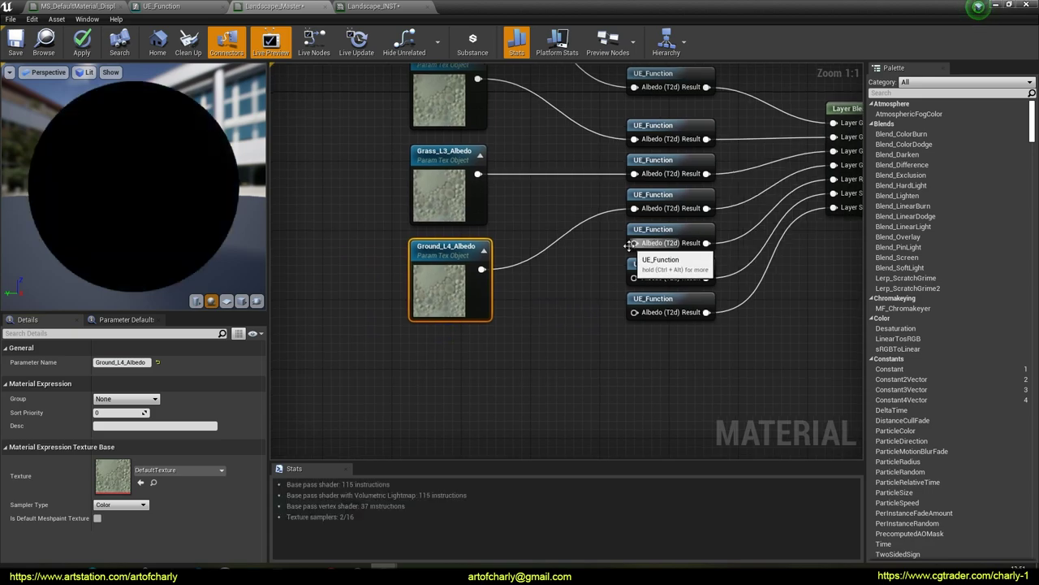
right_click(634, 242)
left_click(650, 259)
left_click_drag(594, 285, 427, 365)
left_click(121, 362)
type("Rock_L5_Albedo")
key("Return")
Promote the sixth UE_Function's Albedo input to a parameter named Sand_L6_Albedo and place it below Rock_L5_Albedo.
right_click_drag(682, 358, 632, 327)
scroll(587, 293, "down", 2)
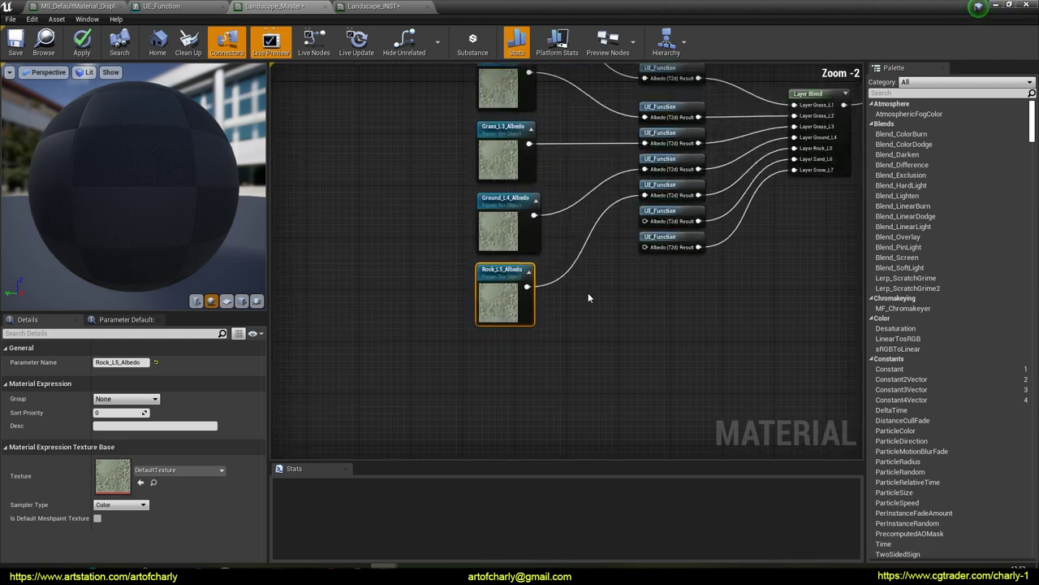
right_click(645, 221)
left_click(659, 233)
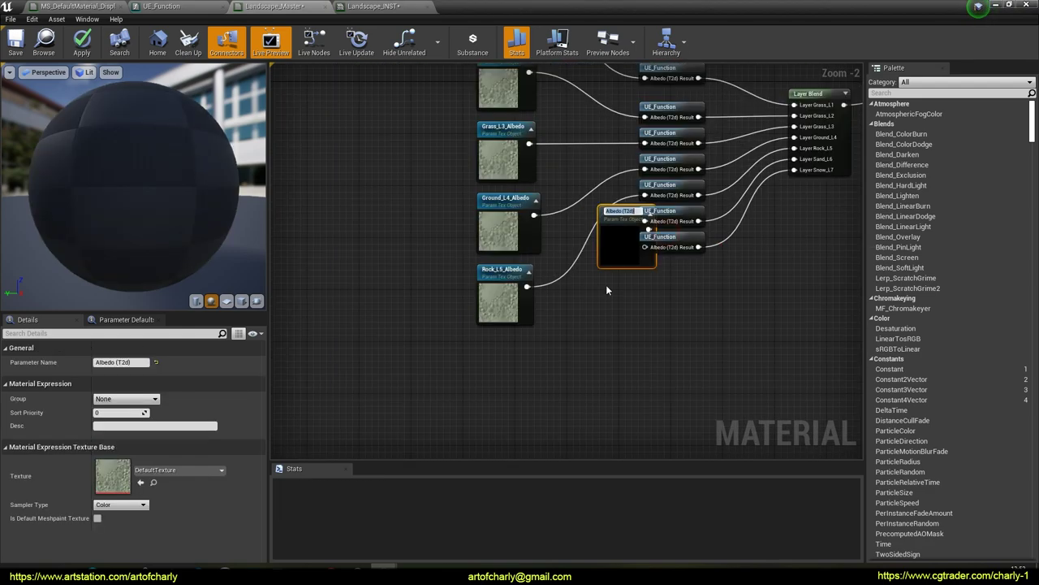
left_click_drag(618, 248, 489, 377)
left_click_drag(138, 362, 30, 356)
type("Sand")
key("Return")
Promote the seventh UE_Function's Albedo input to a parameter named Snow_L7_Albedo, place it below Sand_L6_Albedo, and save Landscape_Master.
right_click_drag(604, 303, 582, 236)
right_click(623, 185)
left_click(653, 198)
left_click_drag(601, 172, 469, 349)
type("now")
key("Return")
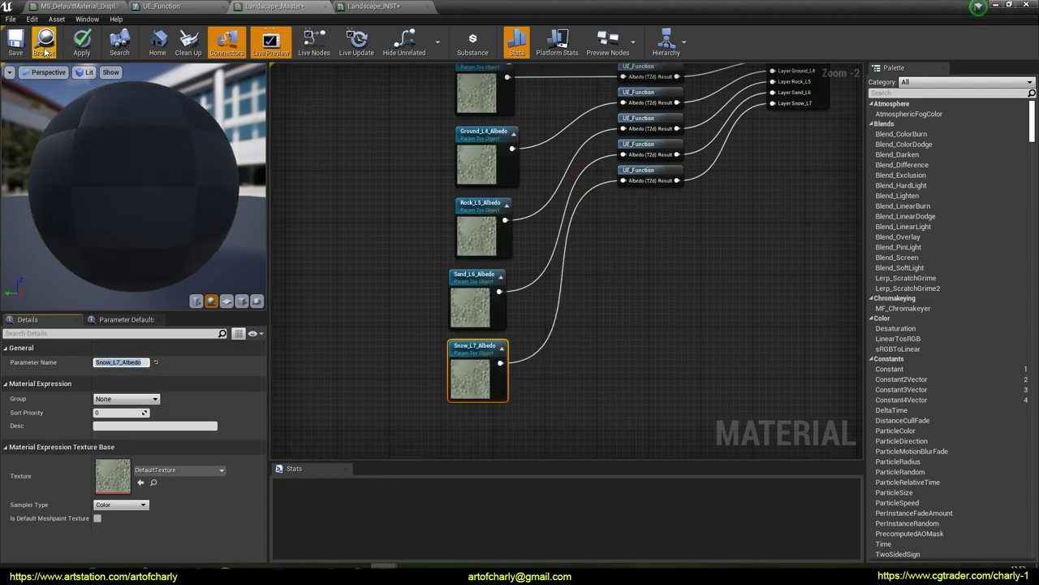
left_click(9, 42)
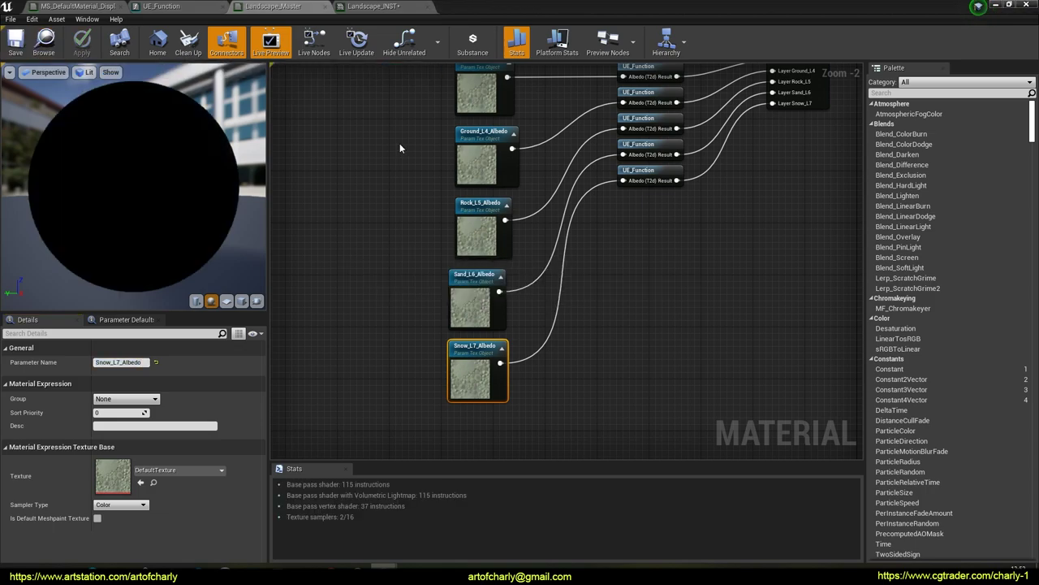
Review the albedo texture parameters in Landscape_INST and save the material instance.
right_click_drag(399, 143, 365, 262)
left_click(384, 7)
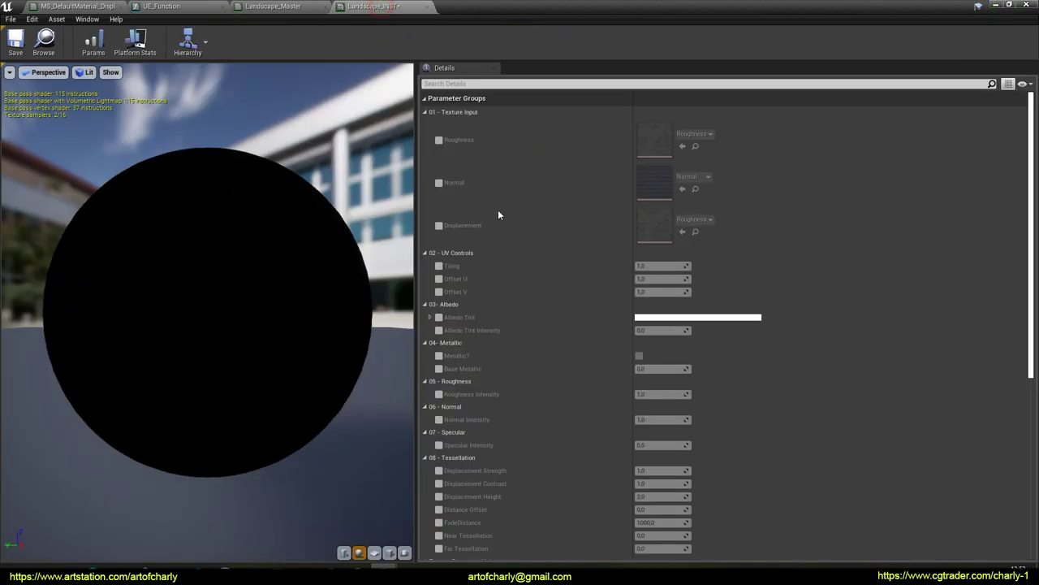
scroll(463, 127, "down", 3)
scroll(494, 170, "down", 5)
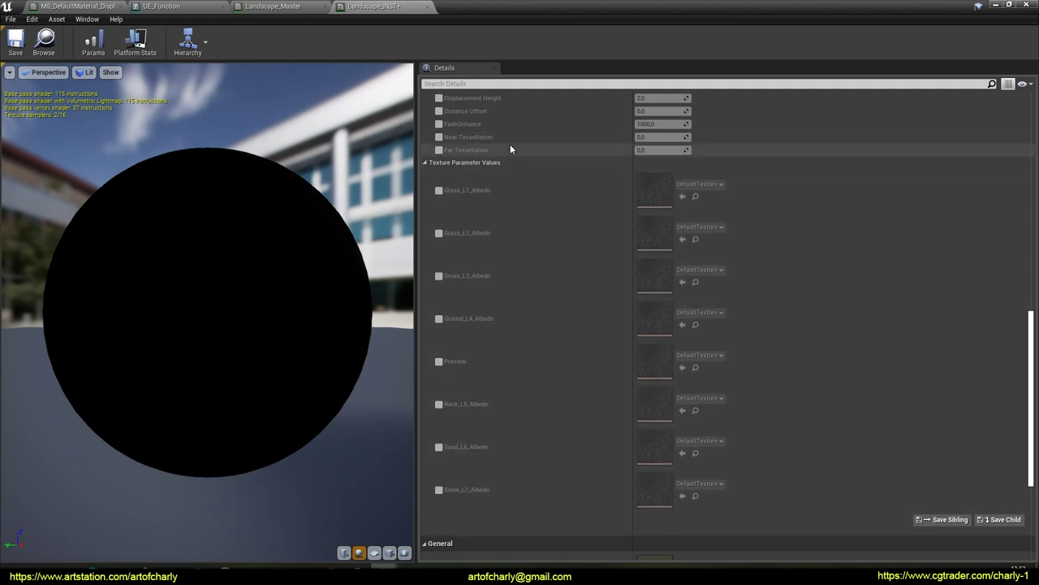
key("ctrl+s")
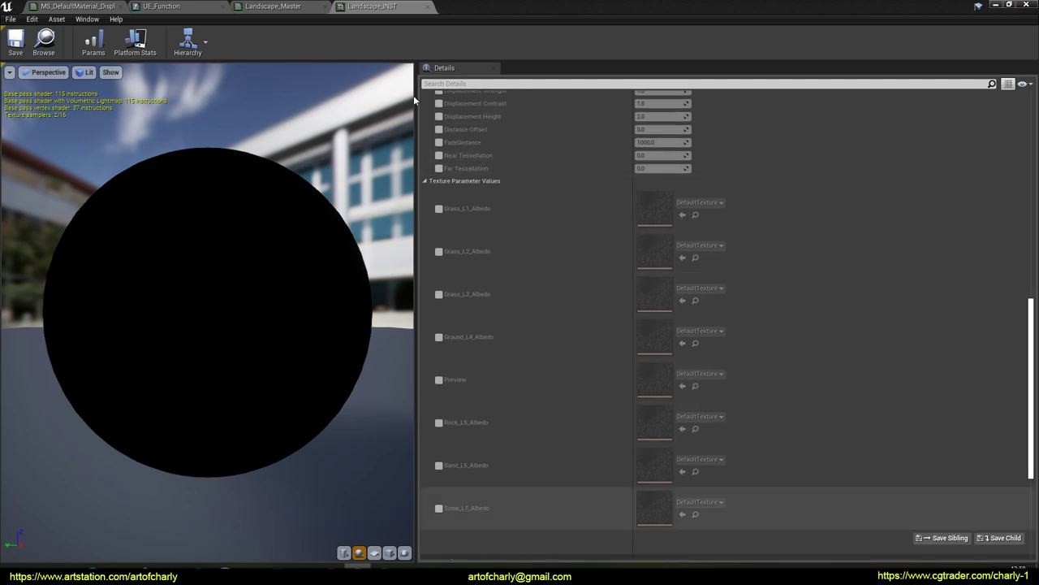
Assign all seven albedo texture parameters in Landscape_Master to the group Albedo_Textures and save the material.
left_click(273, 6)
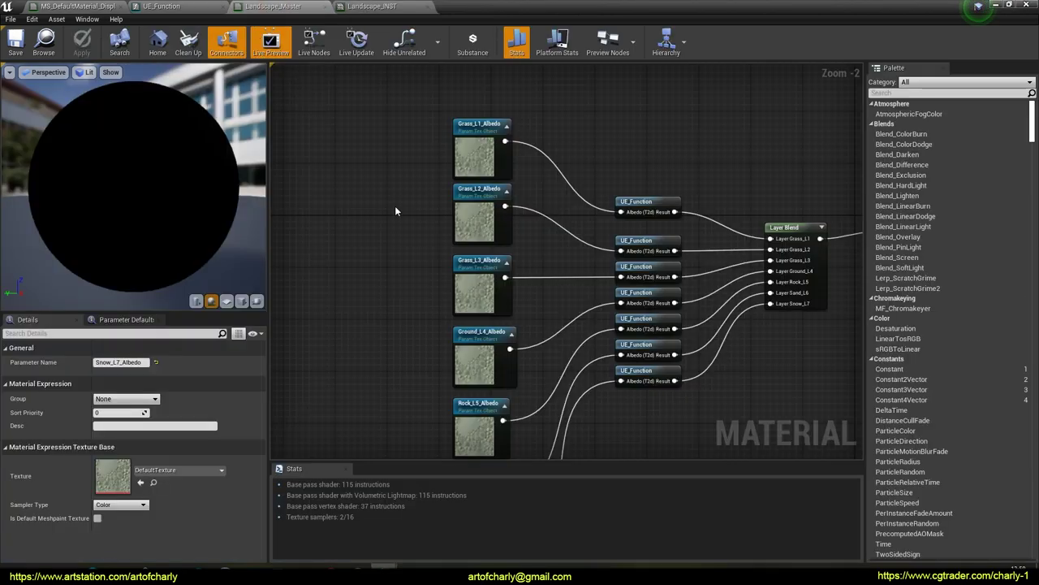
scroll(395, 211, "down", 2)
left_click_drag(416, 102, 500, 403)
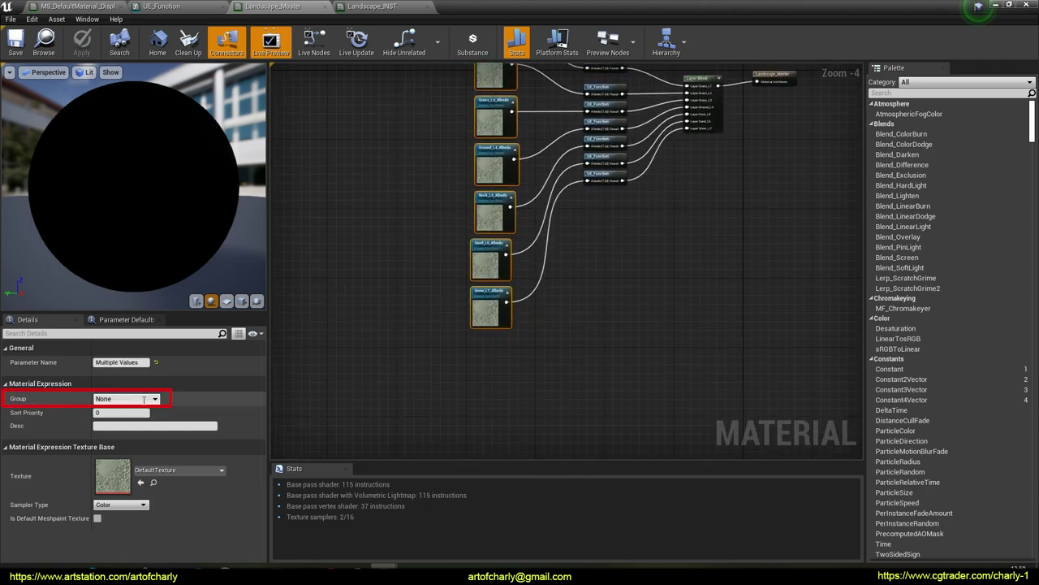
key("ctrl+v")
key("Return")
left_click(16, 42)
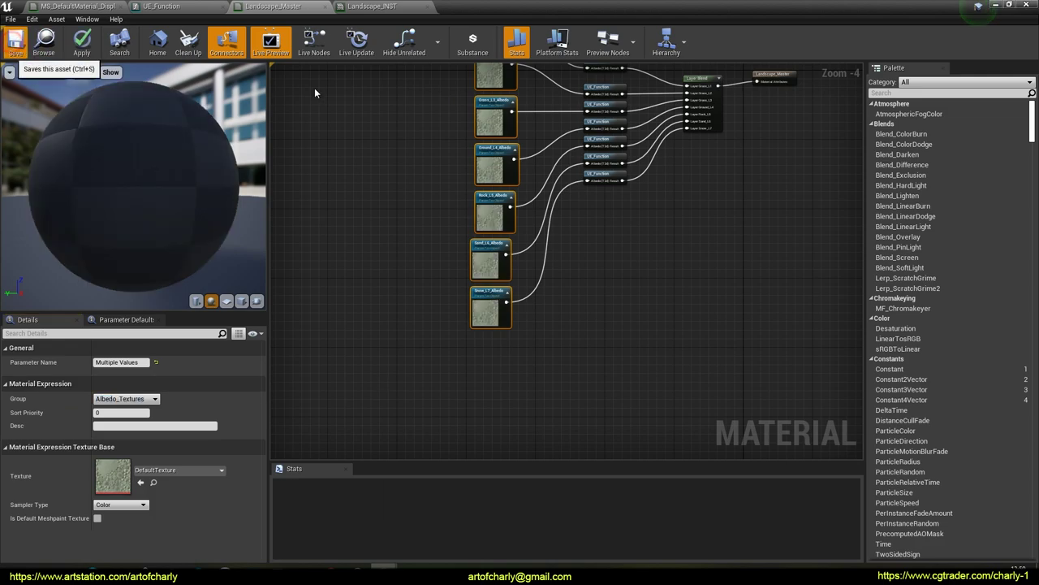
Examine the parameter groups in Landscape_INST and return to the UE_Function graph.
left_click(388, 7)
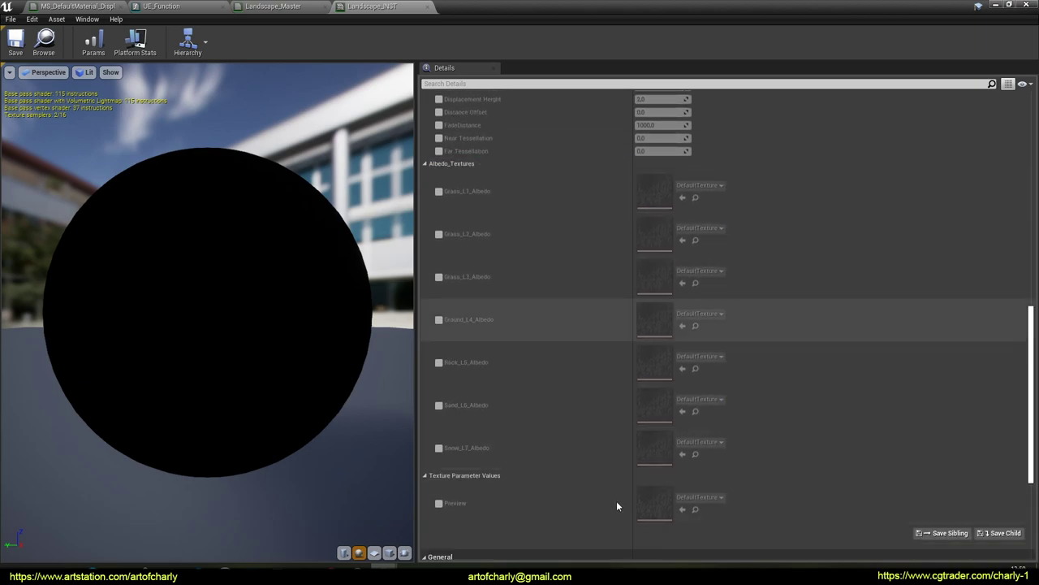
scroll(658, 282, "up", 5)
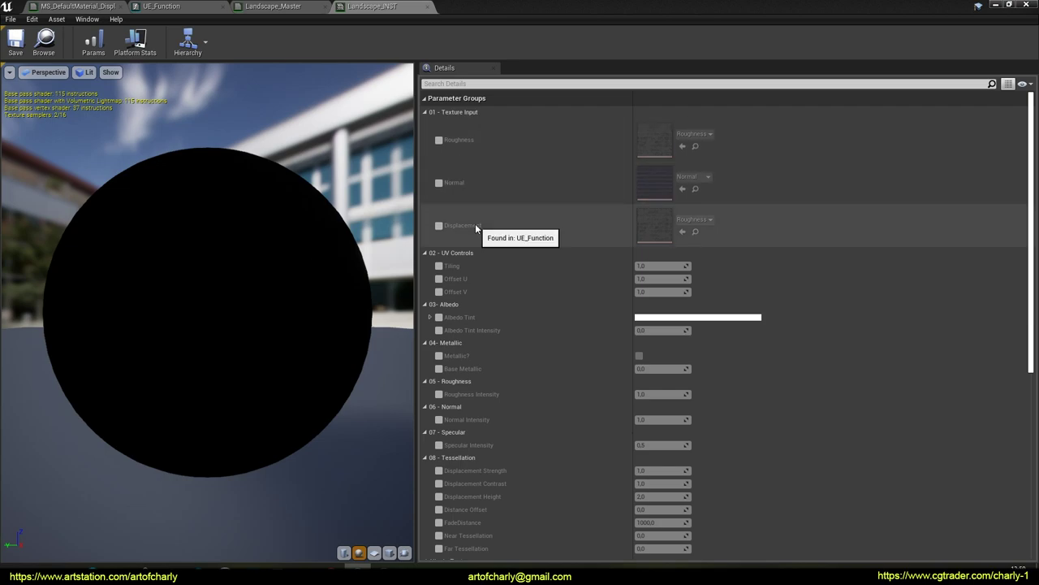
left_click(273, 7)
left_click(167, 6)
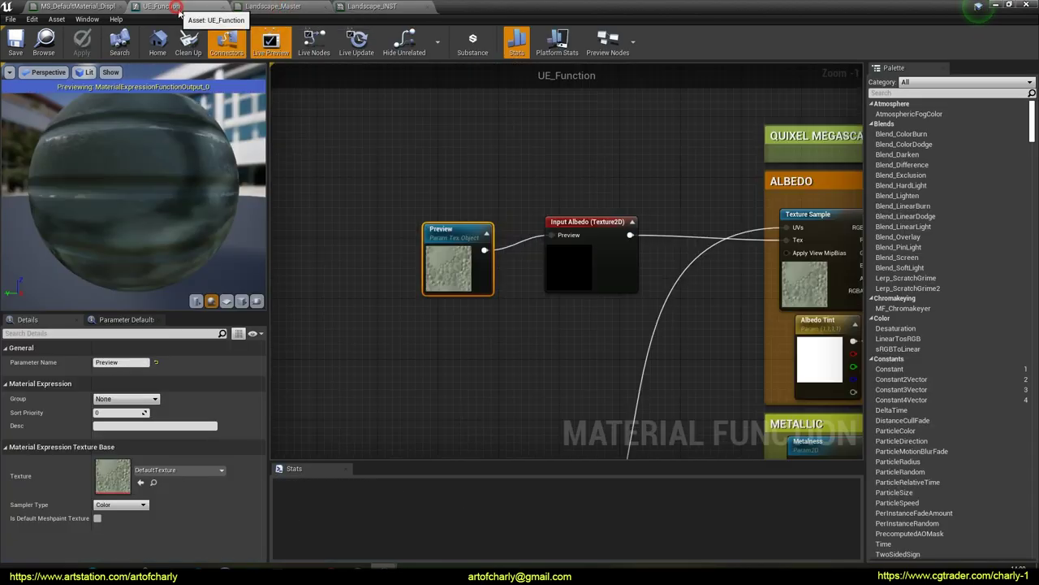
scroll(401, 250, "down", 2)
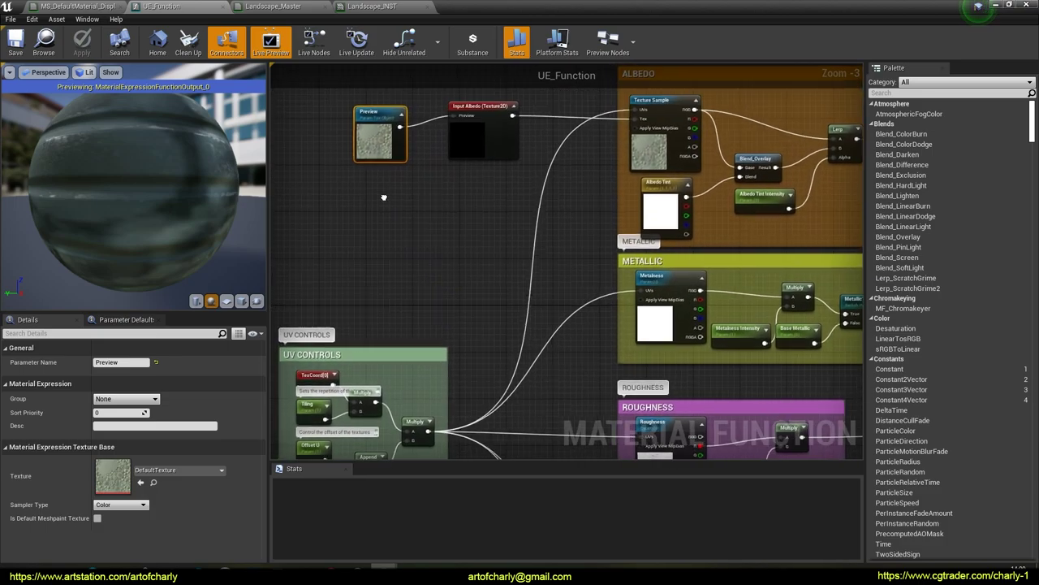
Duplicate the albedo Preview, function input and Texture Sample nodes to the area beside the METALLIC section.
right_click_drag(402, 195, 427, 239)
left_click_drag(383, 122, 524, 268)
right_click_drag(524, 268, 465, 244)
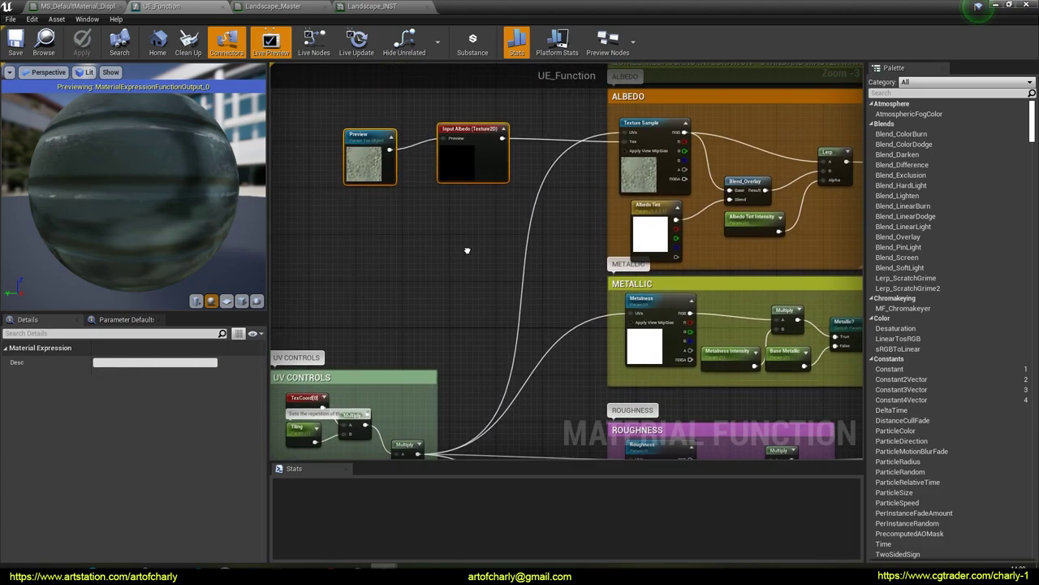
left_click(463, 242)
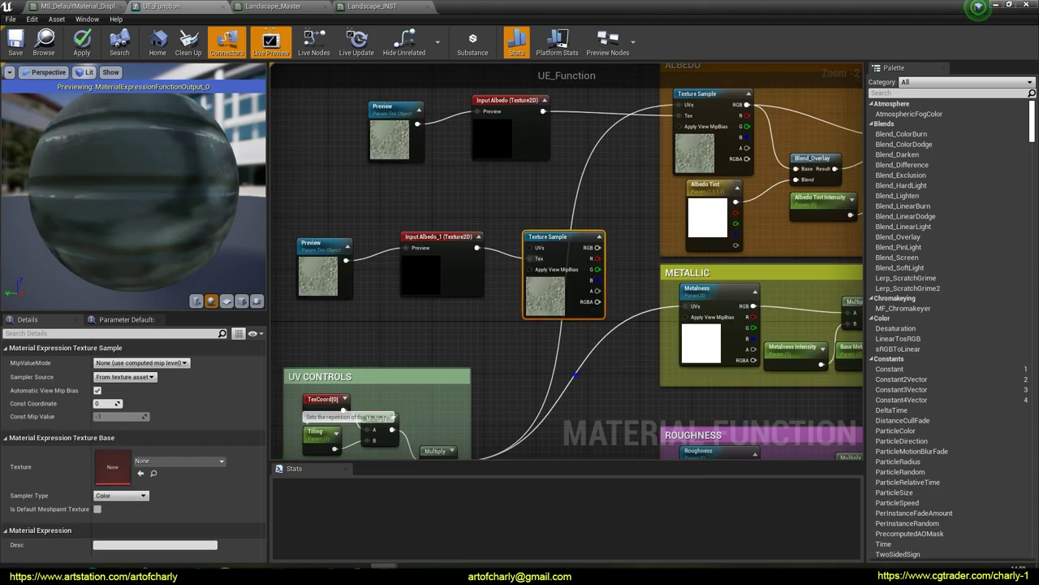
right_click_drag(571, 376, 581, 316)
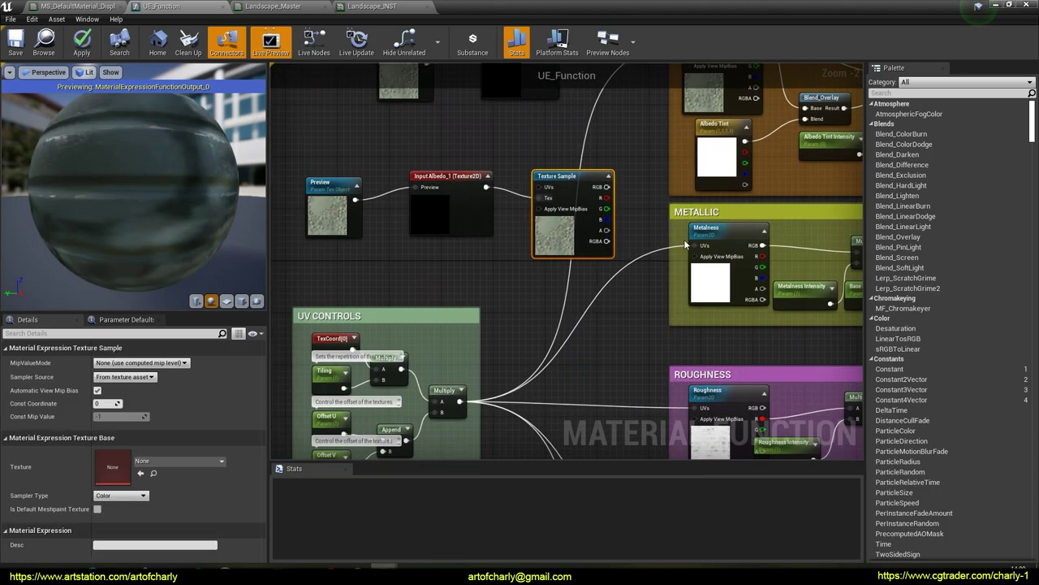
Replace the Metalness texture parameter with the copied Texture Sample, moving its UVs wire over and connecting RGB to the metallic Multiply.
left_click_drag(687, 253, 539, 190, "ctrl")
right_click_drag(599, 203, 480, 191)
left_click_drag(480, 192, 743, 241)
left_click(602, 219)
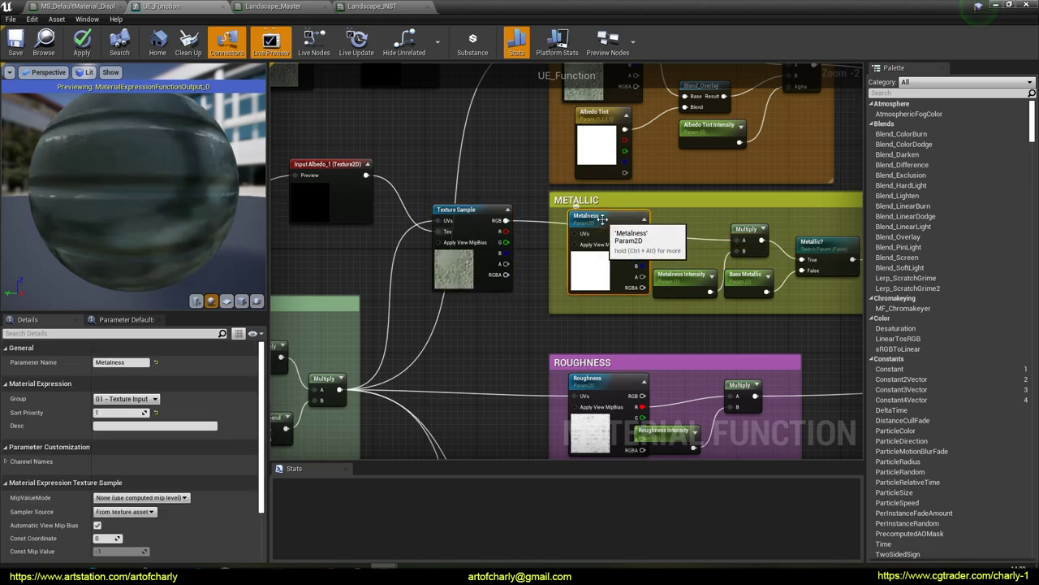
key("Delete")
left_click_drag(468, 214, 587, 228)
Line up the copied Preview and input nodes beside METALLIC, rename the input as Mettalic, and save the function.
right_click_drag(385, 200, 552, 312)
left_click_drag(500, 282, 562, 287)
right_click_drag(536, 278, 494, 228)
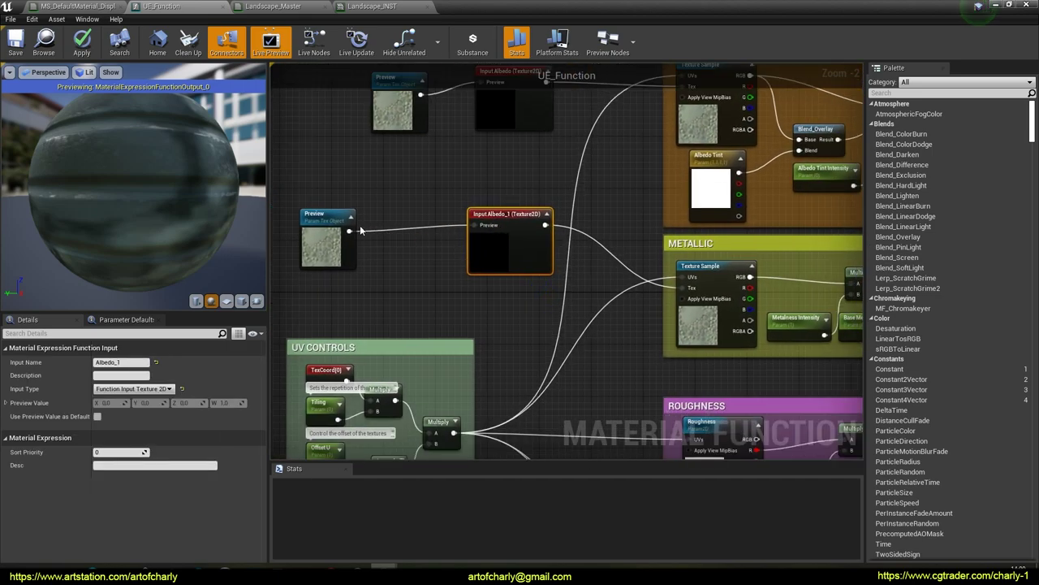
left_click(121, 362)
type("Mettalic")
key("Return")
left_click_drag(326, 221, 373, 220)
key("ctrl+s")
Move the whole UV CONTROLS group well away from the texture sections to free space for more input nodes.
right_click_drag(563, 311, 451, 134)
right_click_drag(560, 333, 565, 208)
right_click_drag(571, 375, 575, 165)
right_click_drag(588, 227, 622, 408)
right_click_drag(559, 221, 568, 396)
right_click_drag(479, 335, 555, 238)
scroll(432, 240, "down", 2)
right_click_drag(433, 239, 574, 220)
left_click_drag(448, 187, 654, 379)
left_click_drag(597, 210, 323, 210)
right_click_drag(721, 239, 753, 270)
left_click_drag(341, 243, 367, 243)
left_click(783, 297)
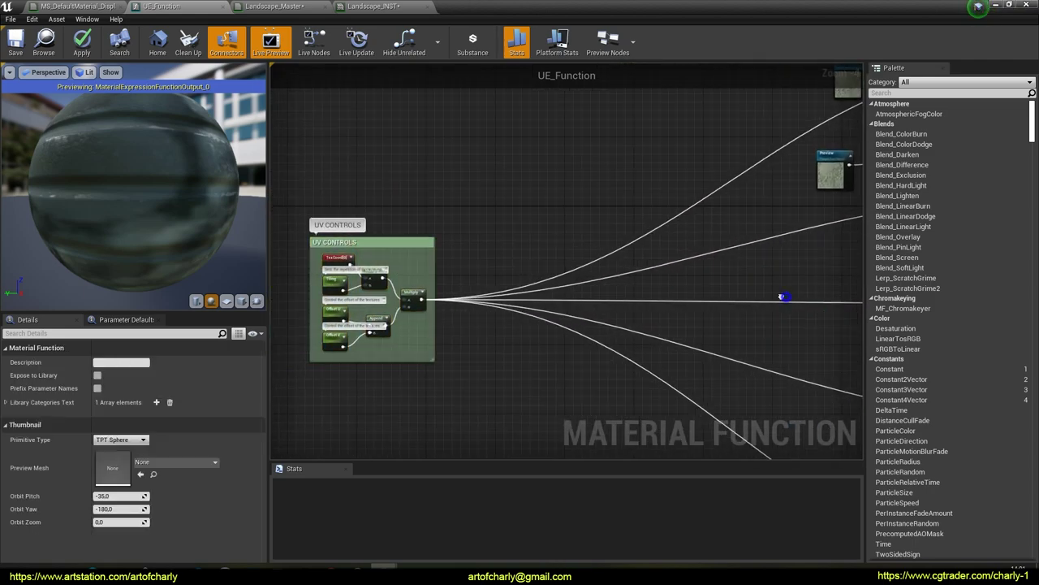
Duplicate the Mettalic Preview, function input and Texture Sample nodes to the area beside the ROUGHNESS section.
right_click_drag(783, 297, 562, 291)
right_click_drag(681, 237, 559, 259)
scroll(560, 244, "up", 1)
left_click(413, 162)
left_click(535, 147, "ctrl")
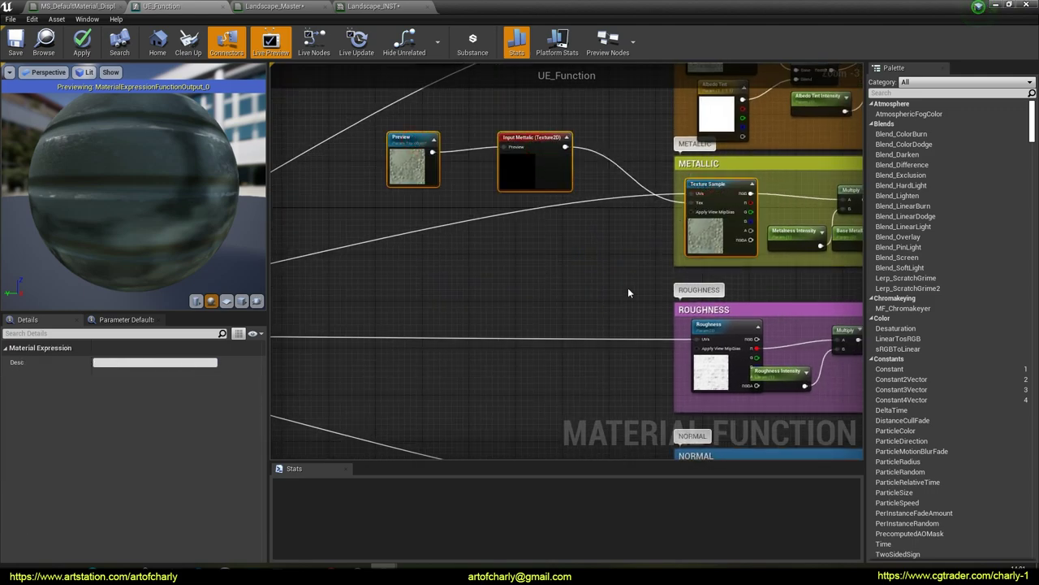
key("ctrl+w")
left_click_drag(686, 206, 423, 276)
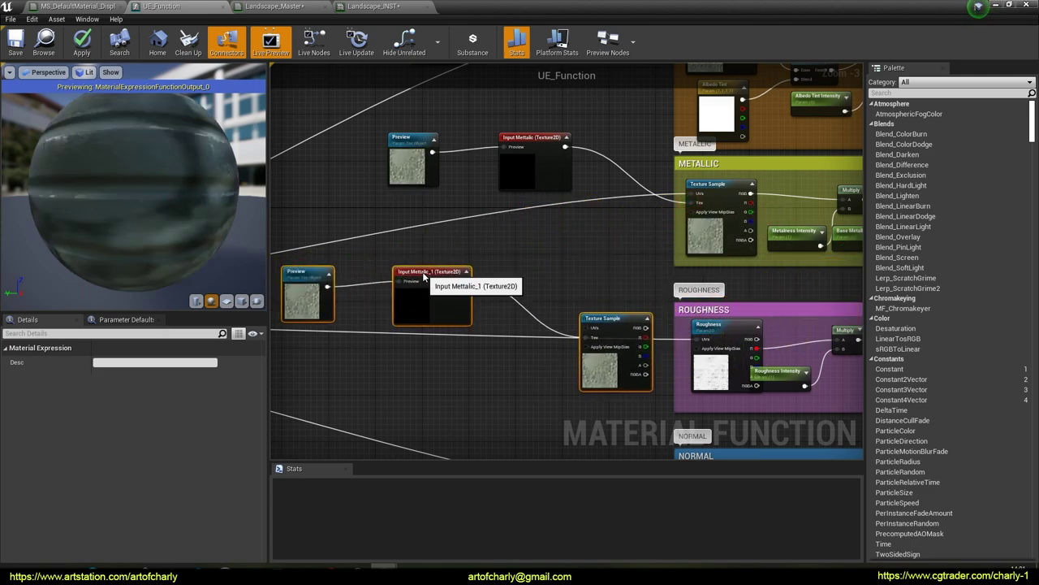
left_click(599, 255)
Line up the copied Preview and input nodes beside ROUGHNESS and rename the input as Roughness.
right_click_drag(514, 259, 645, 211)
left_click_drag(558, 220, 641, 254)
left_click_drag(425, 219, 524, 252)
scroll(615, 221, "up", 2)
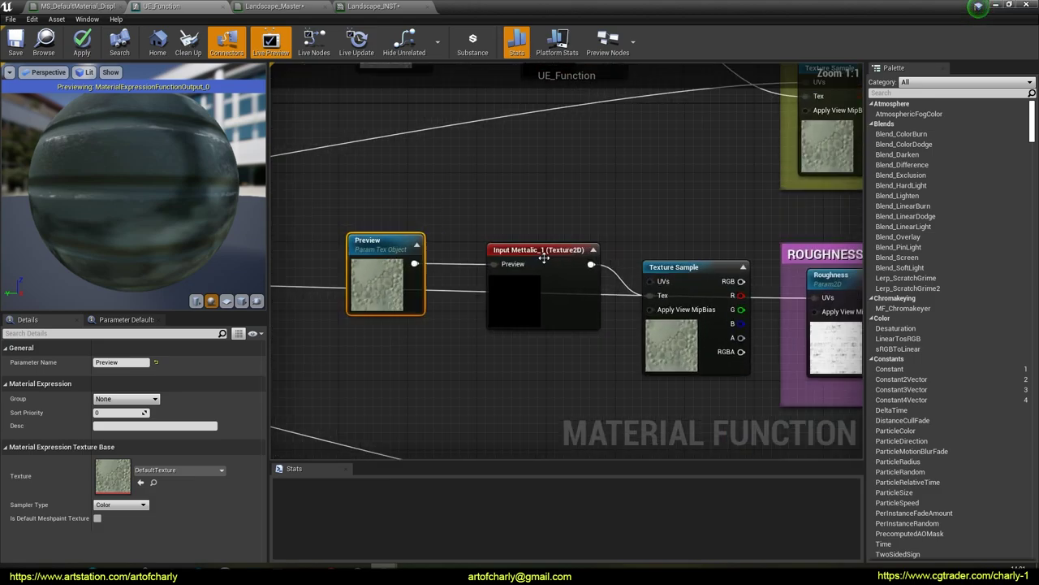
right_click_drag(616, 222, 631, 226)
left_click(535, 255)
left_click_drag(139, 362, 6, 352)
type("Roughness")
key("Return")
Replace the Roughness texture parameter with the copied Texture Sample, connecting its R output to Multiply and moving the UVs wire over.
right_click_drag(646, 232, 478, 180)
left_click_drag(506, 214, 497, 198)
right_click_drag(702, 266, 626, 260)
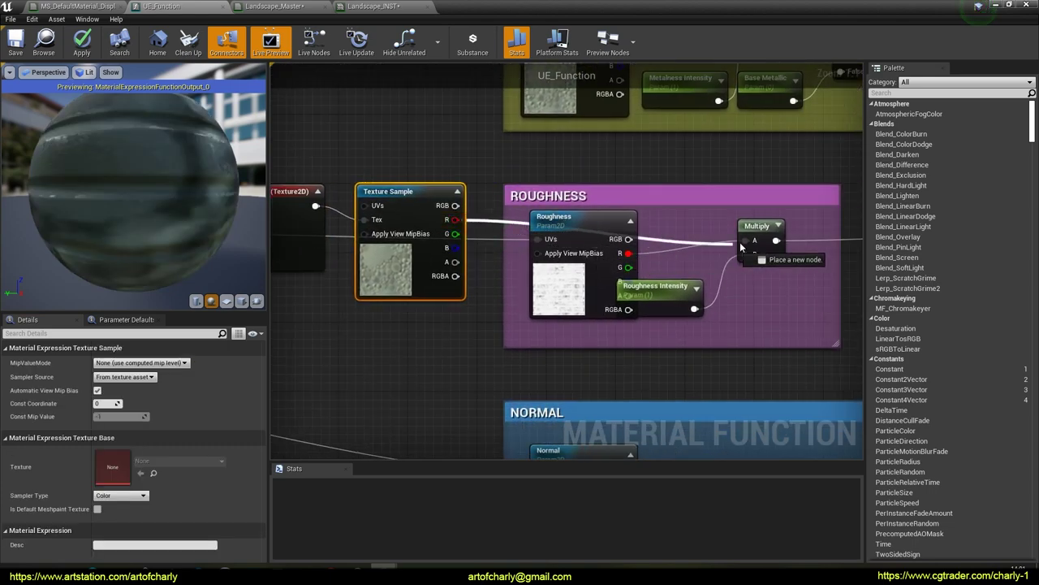
left_click_drag(745, 241, 746, 241)
left_click_drag(568, 228, 361, 332)
right_click_drag(332, 350, 479, 355)
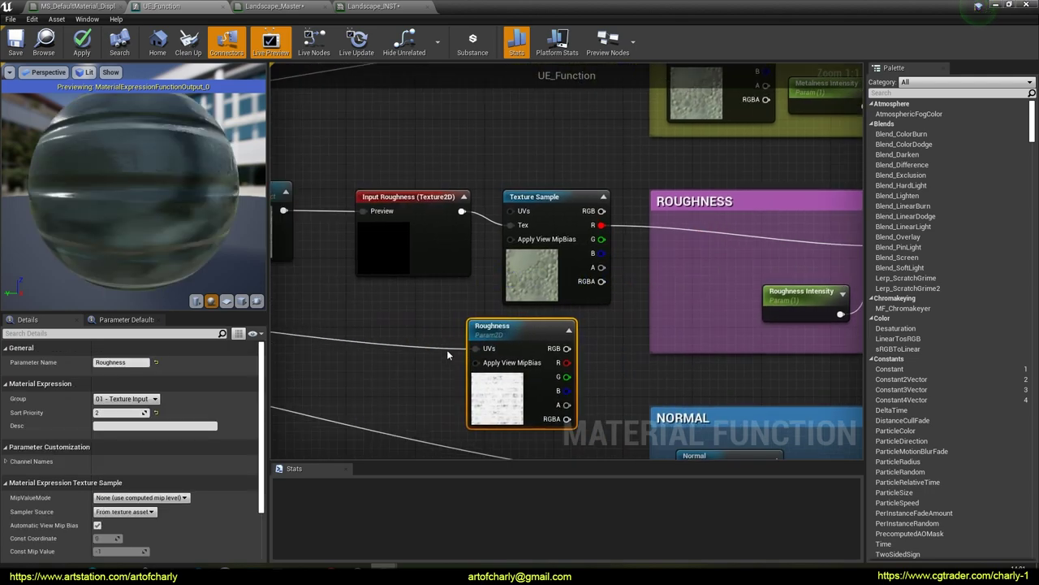
left_click_drag(477, 349, 510, 211, "ctrl")
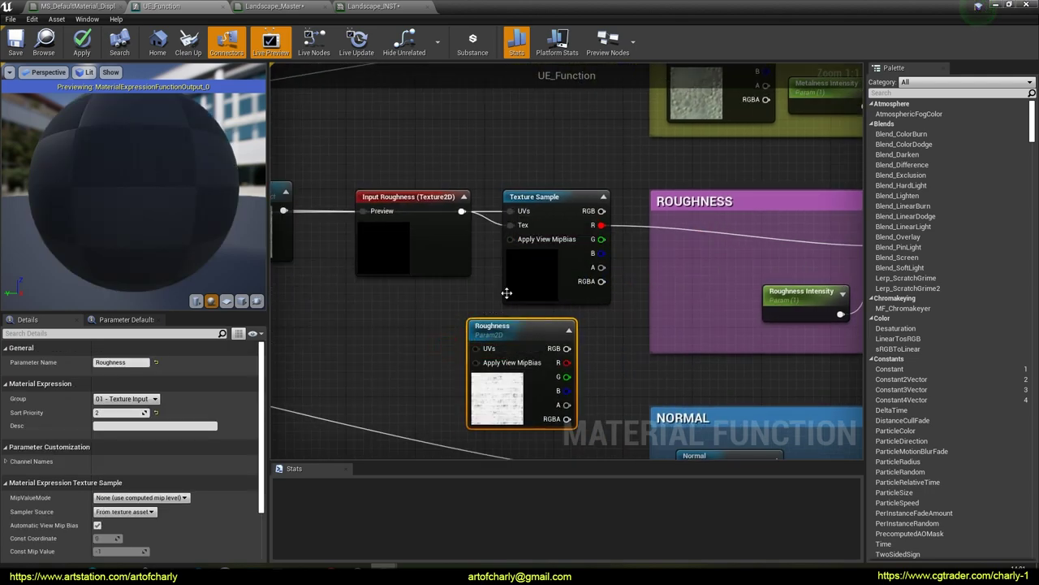
key("Delete")
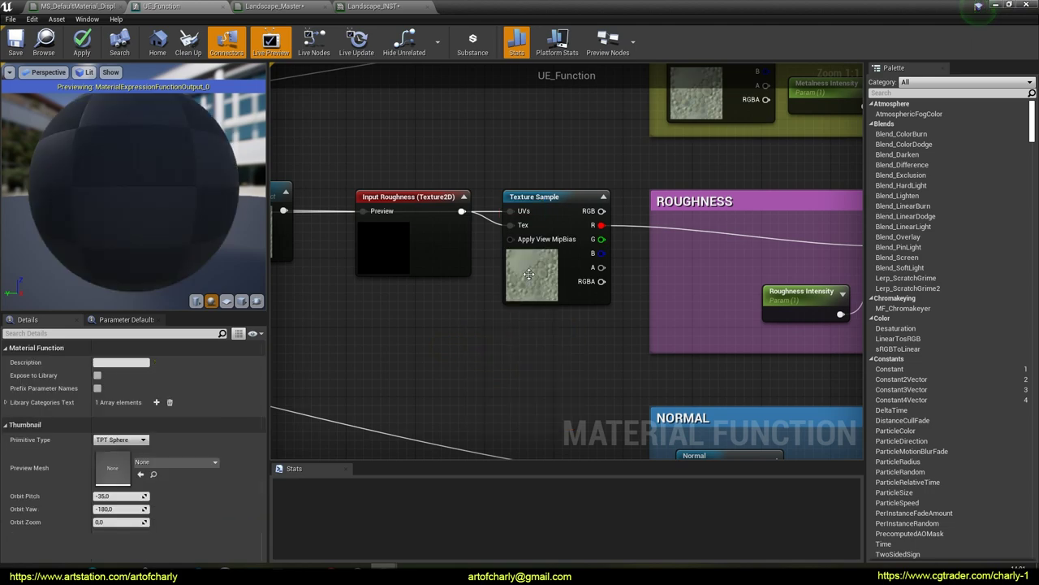
Place the new Texture Sample inside the ROUGHNESS section with its Roughness input and Preview nodes lined up beside it.
left_click_drag(559, 210, 688, 235)
right_click_drag(689, 235, 559, 200)
right_click_drag(445, 219, 574, 227)
left_click_drag(459, 208, 606, 238)
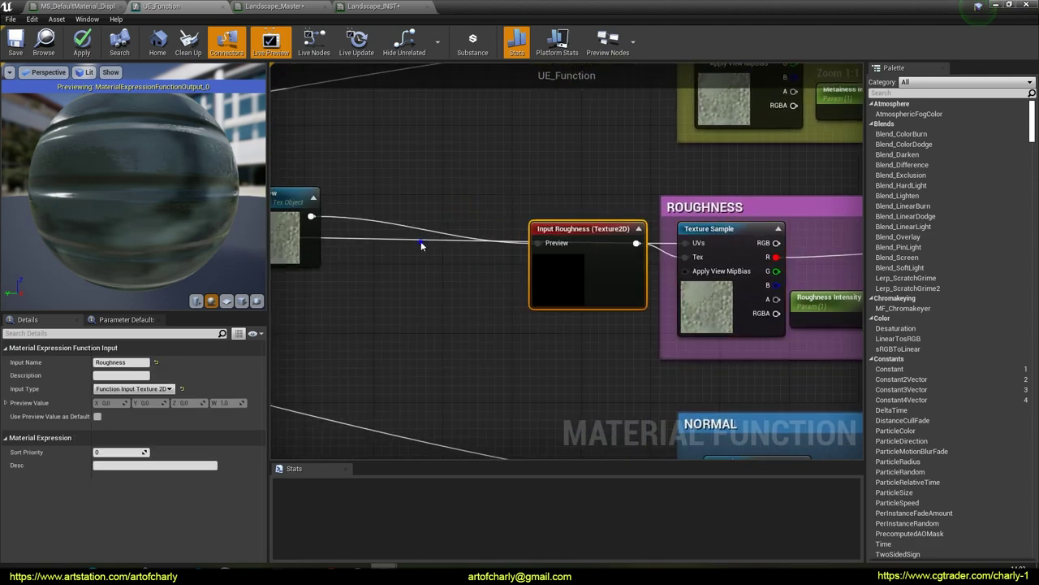
right_click_drag(421, 241, 542, 248)
left_click_drag(383, 202, 565, 233)
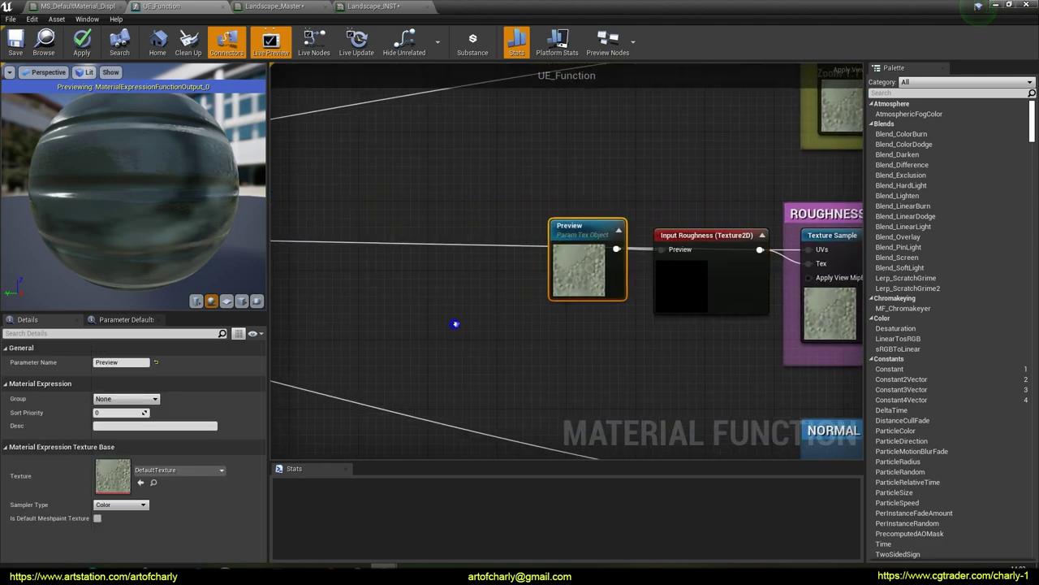
scroll(538, 297, "down", 5)
scroll(487, 385, "up", 3)
right_click_drag(539, 369, 489, 380)
right_click_drag(600, 239, 548, 202)
right_click_drag(565, 341, 559, 221)
left_click_drag(497, 126, 469, 133)
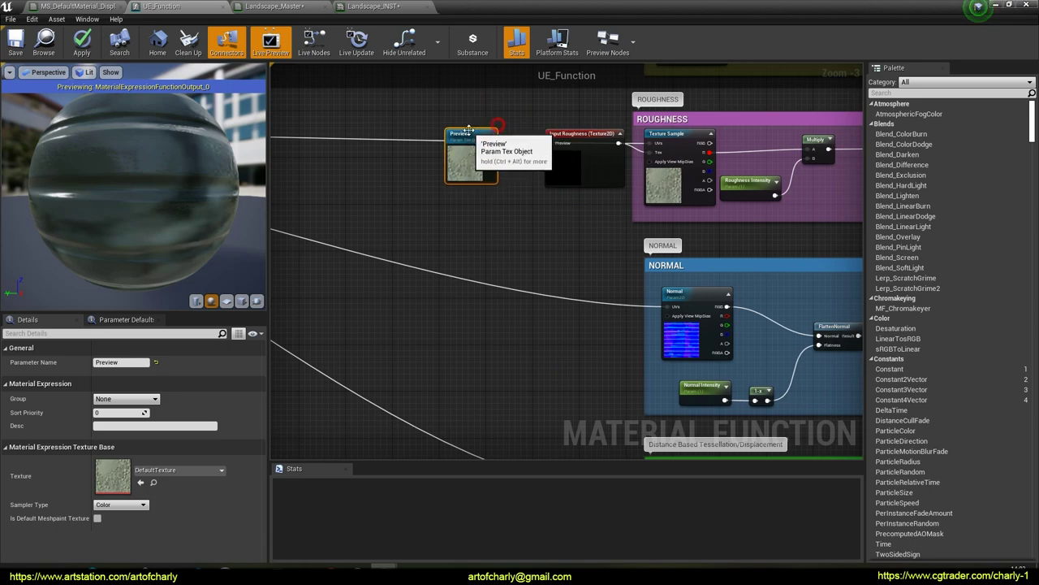
Duplicate the roughness Preview, function input and Texture Sample nodes to the area beside the NORMAL section.
left_click(583, 136)
left_click(472, 133, "shift")
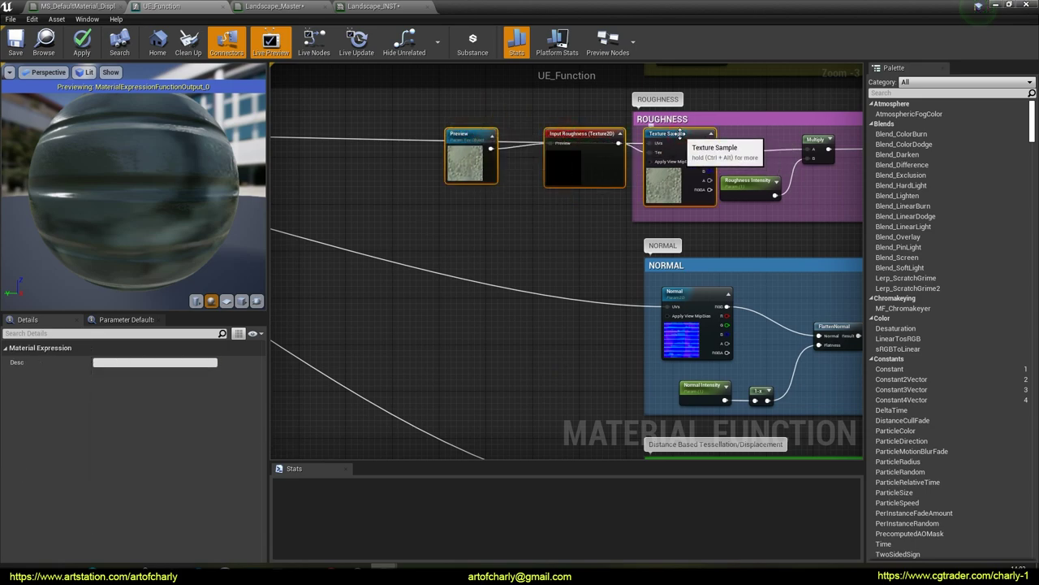
key("ctrl+w")
left_click_drag(742, 143, 514, 300)
left_click(509, 379)
Rename the copied function input beside the NORMAL section as Normal.
right_click_drag(494, 370, 594, 351)
left_click(595, 276)
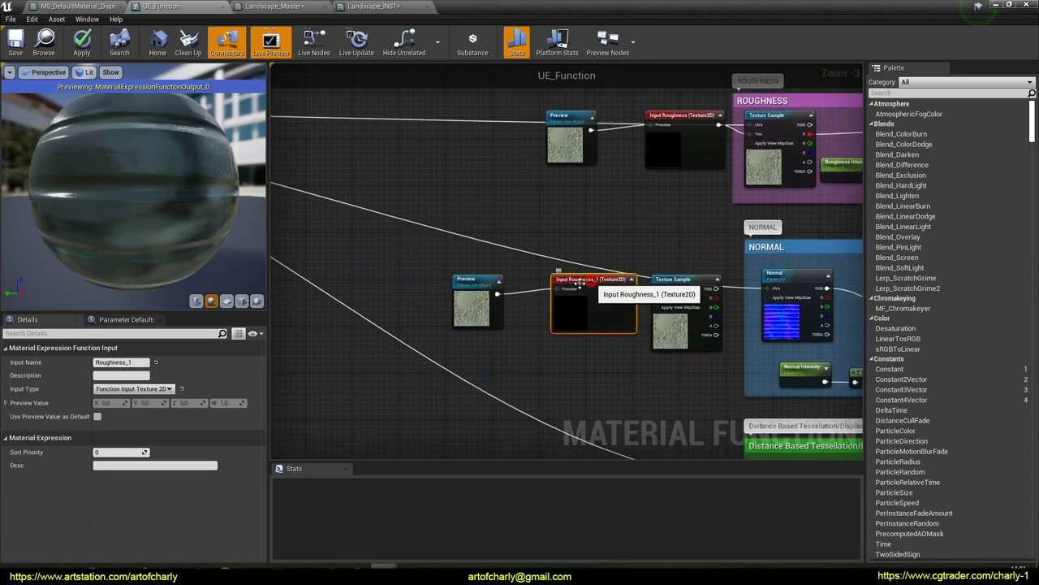
left_click(120, 362)
type("Normal")
key("Return")
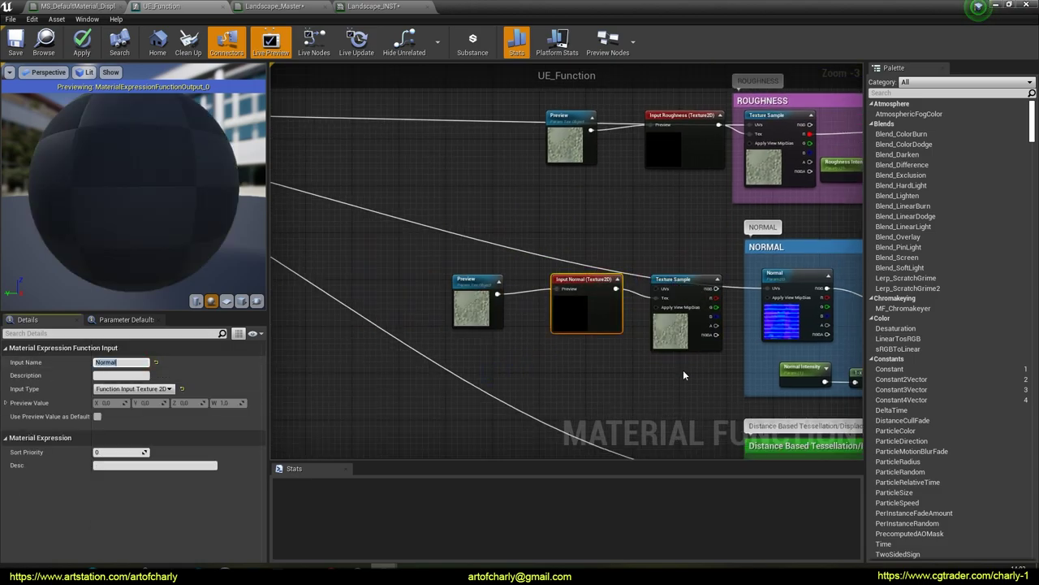
Replace the Normal texture parameter with the copied Texture Sample, connecting RGB to FlattenNormal and moving the UVs wire over.
scroll(592, 303, "up", 3)
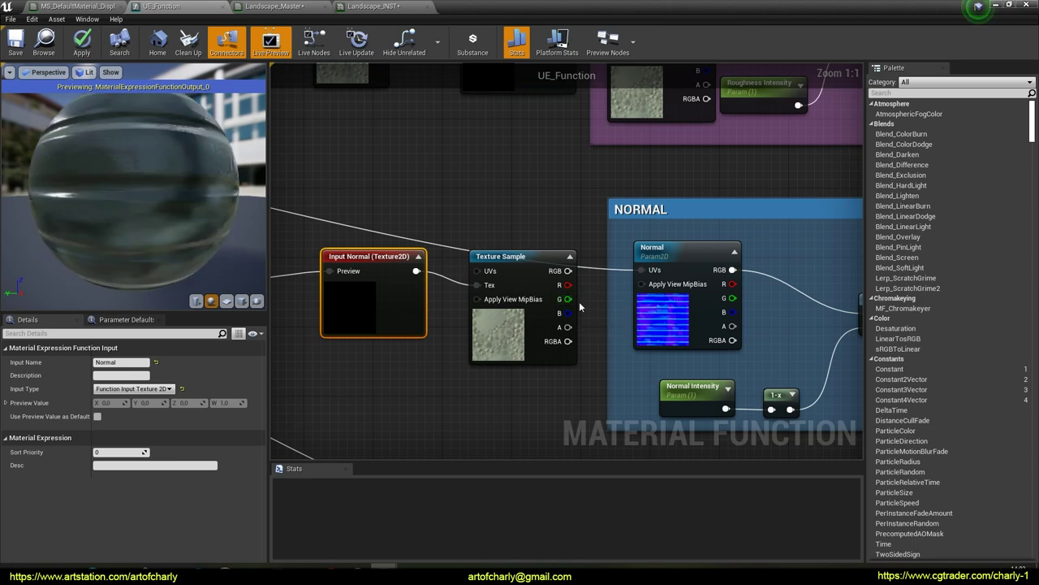
right_click_drag(579, 350, 466, 312)
left_click_drag(455, 232, 772, 289)
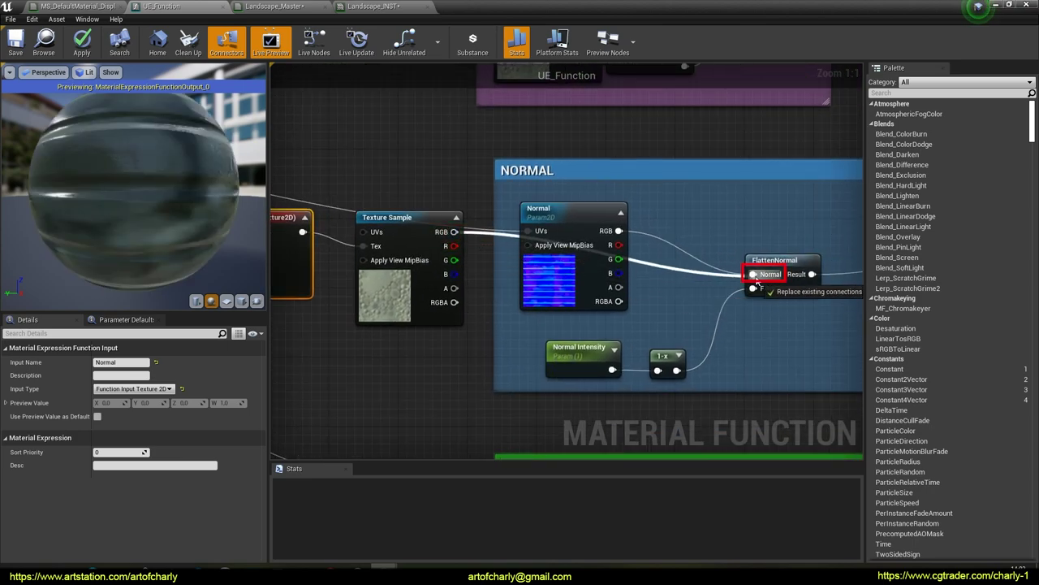
right_click_drag(525, 228, 681, 221)
left_click_drag(680, 225, 521, 237, "ctrl")
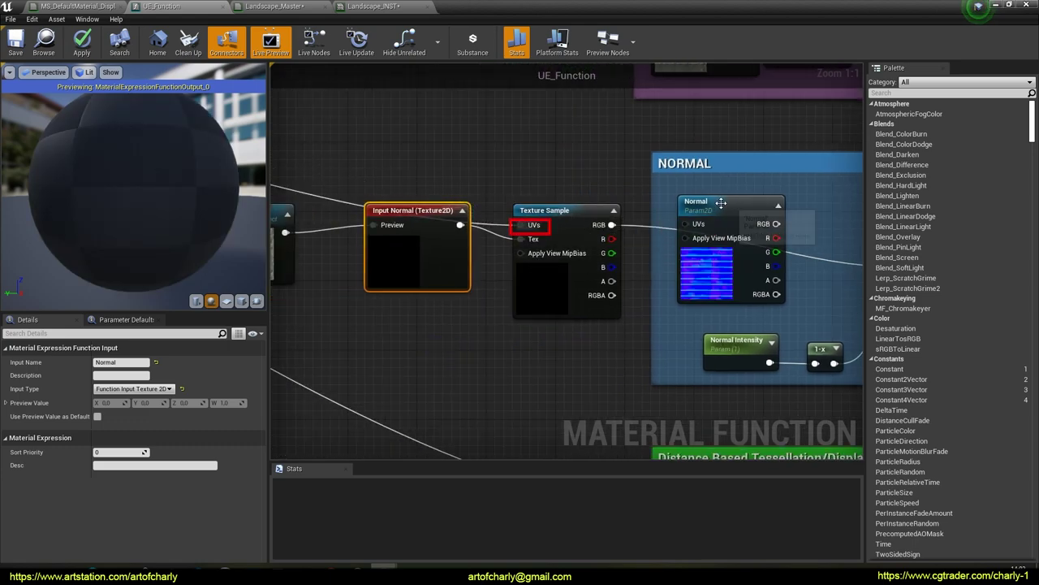
left_click(696, 203)
right_click_drag(650, 341, 521, 329)
key("Delete")
Place the new Texture Sample inside the NORMAL section with its Normal input and Preview nodes lined up beside it.
right_click_drag(464, 312, 672, 319)
scroll(672, 319, "down", 2)
left_click_drag(650, 234, 772, 228)
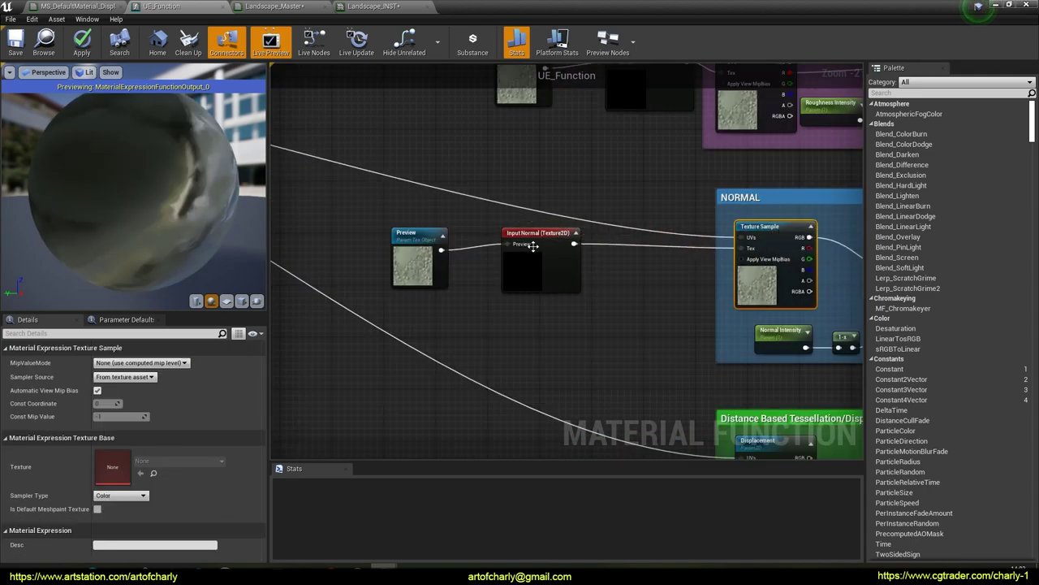
left_click_drag(545, 237, 642, 250)
left_click_drag(420, 236, 538, 249)
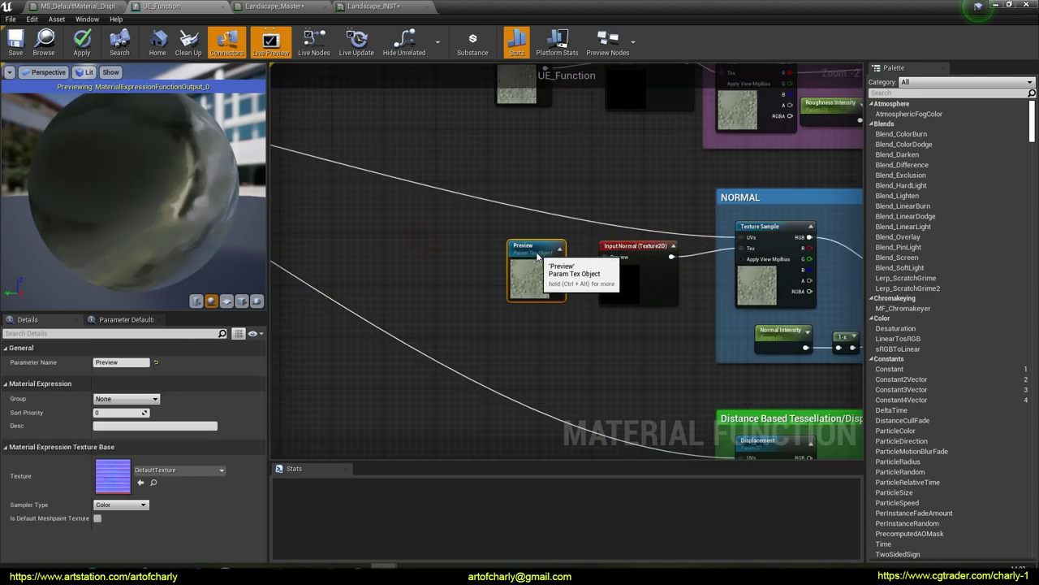
right_click_drag(551, 311, 488, 201)
right_click_drag(569, 236, 586, 288)
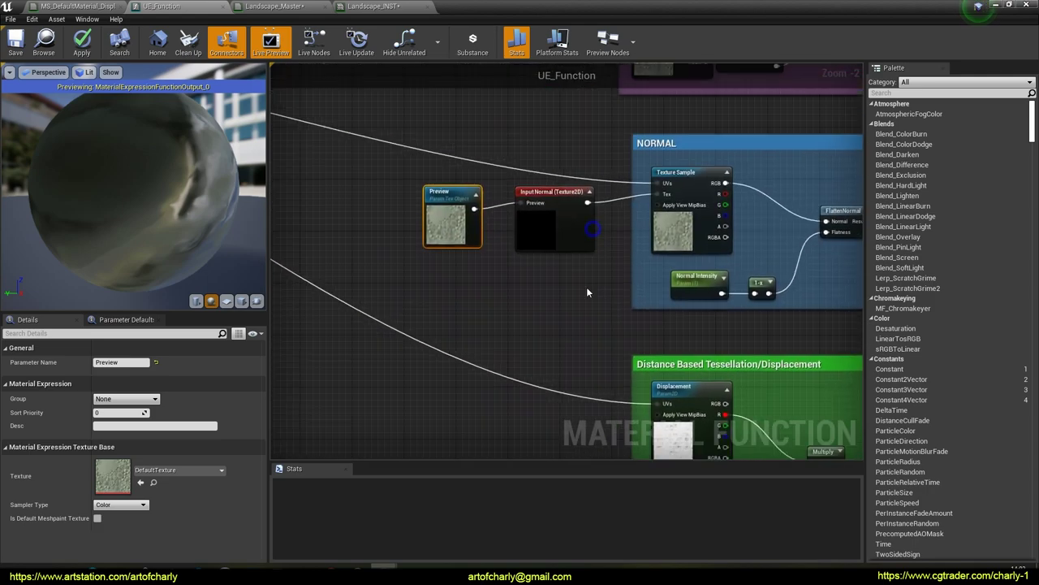
left_click(587, 289)
Duplicate the normal Preview, function input and Texture Sample nodes to the area beside the Distance Based Tessellation/Displacement section.
left_click(679, 173)
left_click(555, 191, "ctrl")
left_click(460, 191, "ctrl")
key("ctrl+c")
key("ctrl+v")
right_click_drag(506, 317, 509, 219)
left_click_drag(655, 150, 550, 337)
right_click_drag(518, 308, 564, 252)
left_click(545, 229)
Replace the Displacement texture parameter with the copied Texture Sample, moving its UVs wire over and connecting R to Multiply.
left_click_drag(707, 247, 592, 284)
right_click_drag(622, 239, 516, 213)
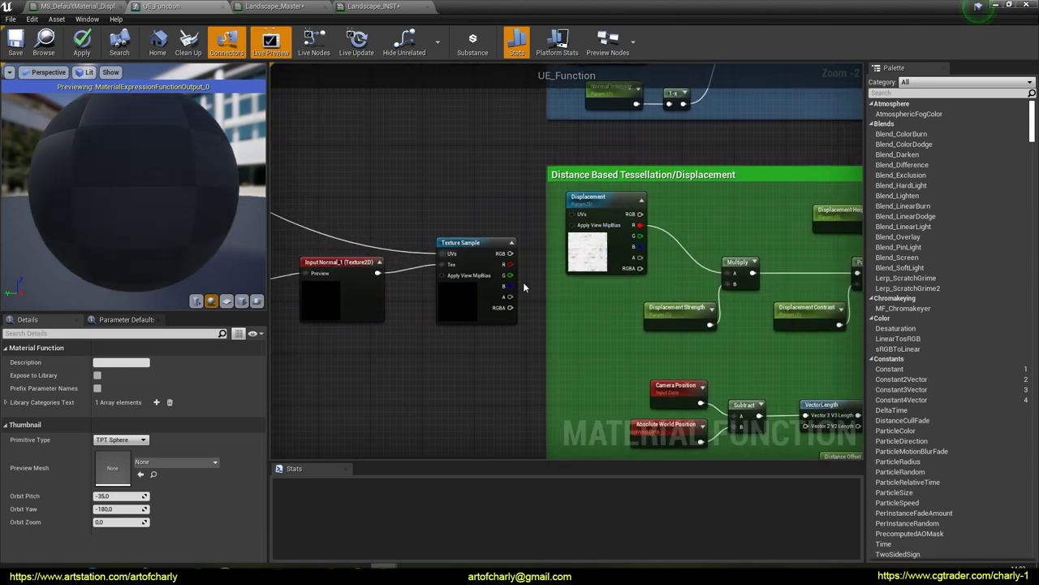
left_click_drag(512, 269, 729, 274)
left_click(601, 202)
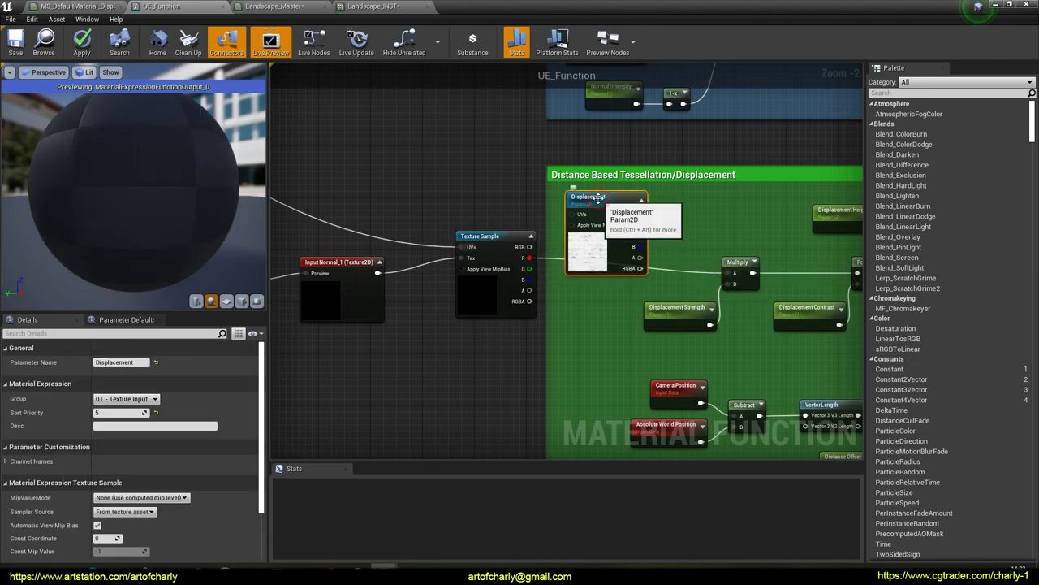
key("Delete")
Place the Texture Sample inside the Distance Based Tessellation/Displacement section and move its Preview and input nodes closer.
left_click_drag(496, 237, 601, 198)
right_click_drag(351, 260, 532, 267)
left_click_drag(365, 249, 539, 393)
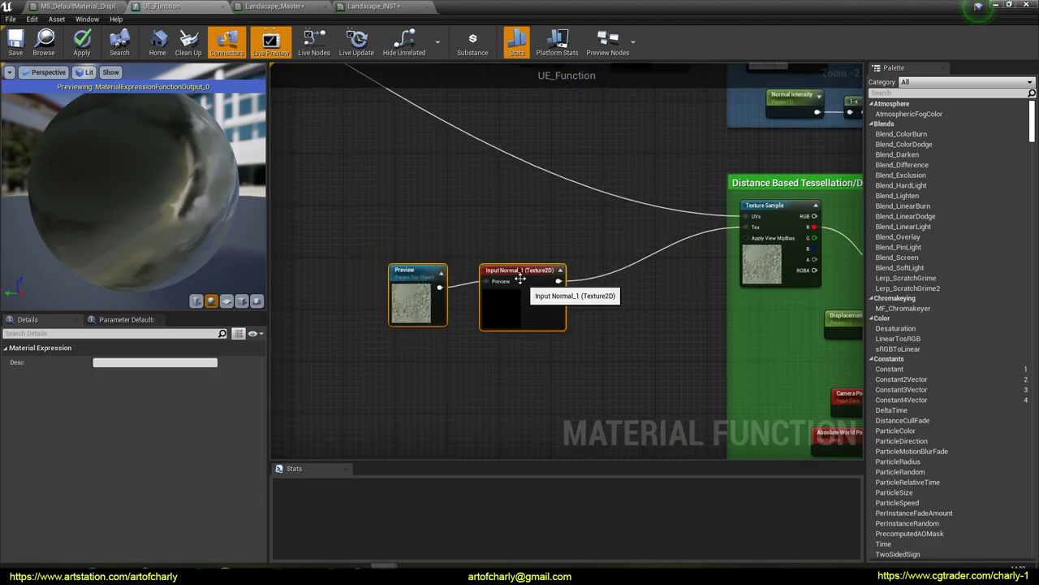
left_click_drag(521, 270, 643, 270)
left_click(612, 376)
Rename the function input beside the displacement section as Displacement and save the material function.
left_click(643, 269)
left_click(121, 362)
type("Displacement")
key("Return")
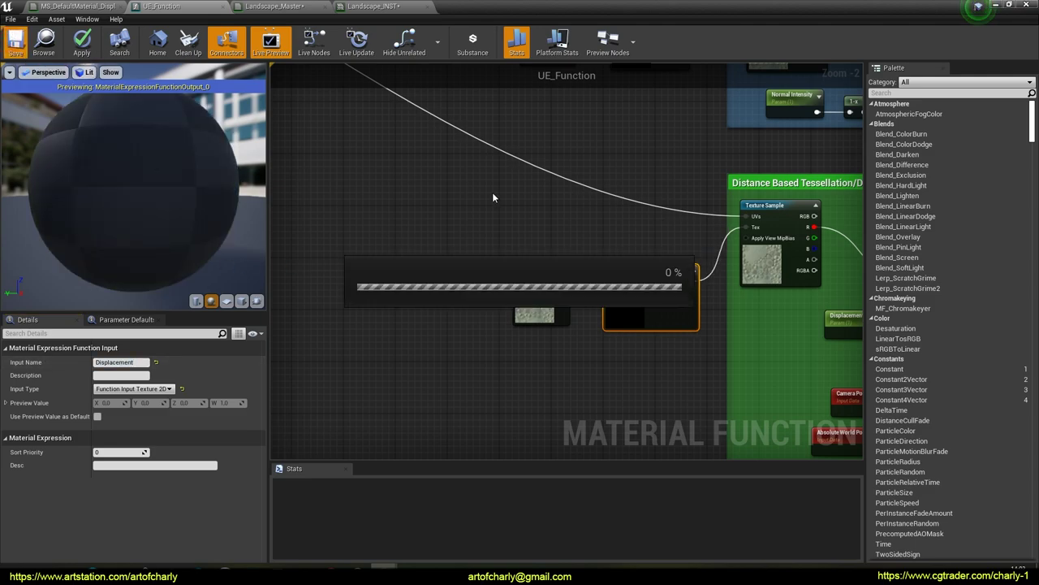
In Landscape_Master, spread out the UE_Function nodes for the three grass layers beside their albedo parameters.
left_click(275, 7)
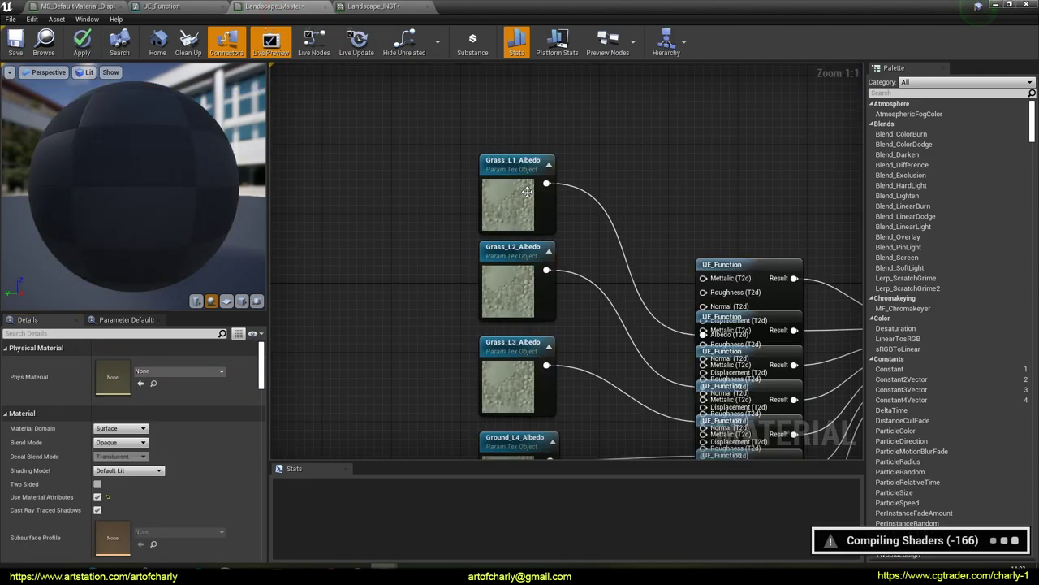
scroll(568, 243, "up", 2)
left_click_drag(600, 221, 597, 92)
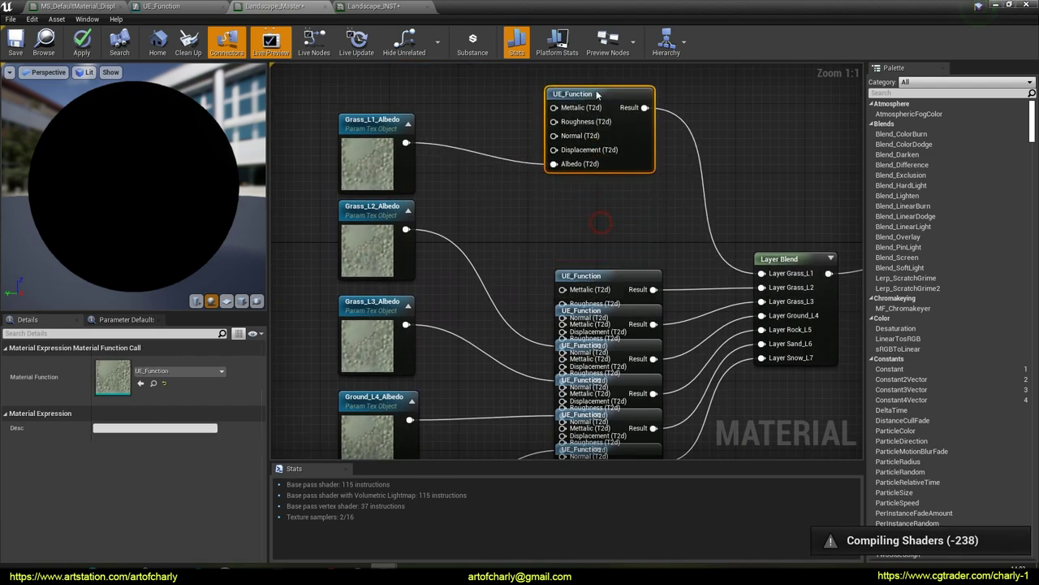
right_click_drag(566, 146, 572, 206)
left_click_drag(599, 153, 607, 118)
right_click_drag(625, 333, 621, 279)
left_click_drag(621, 279, 620, 173)
left_click_drag(613, 306, 615, 272)
right_click_drag(546, 382, 514, 246)
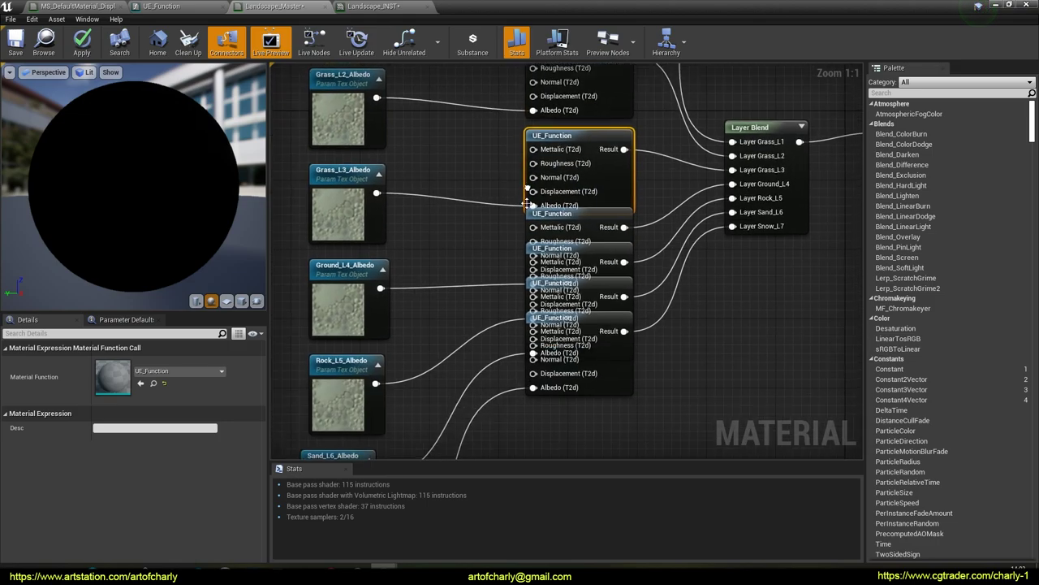
Space out the UE_Function nodes of the Ground_L4, Rock_L5, Sand_L6 and Snow_L7 layers beside their albedo parameters.
left_click_drag(572, 317, 573, 447)
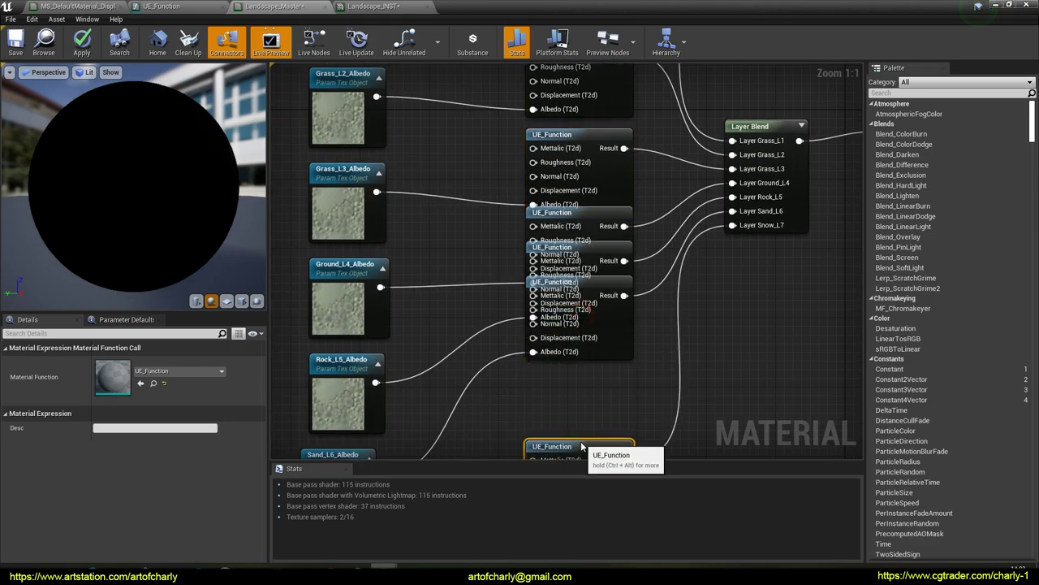
right_click_drag(553, 382, 568, 218)
left_click_drag(589, 284, 592, 376)
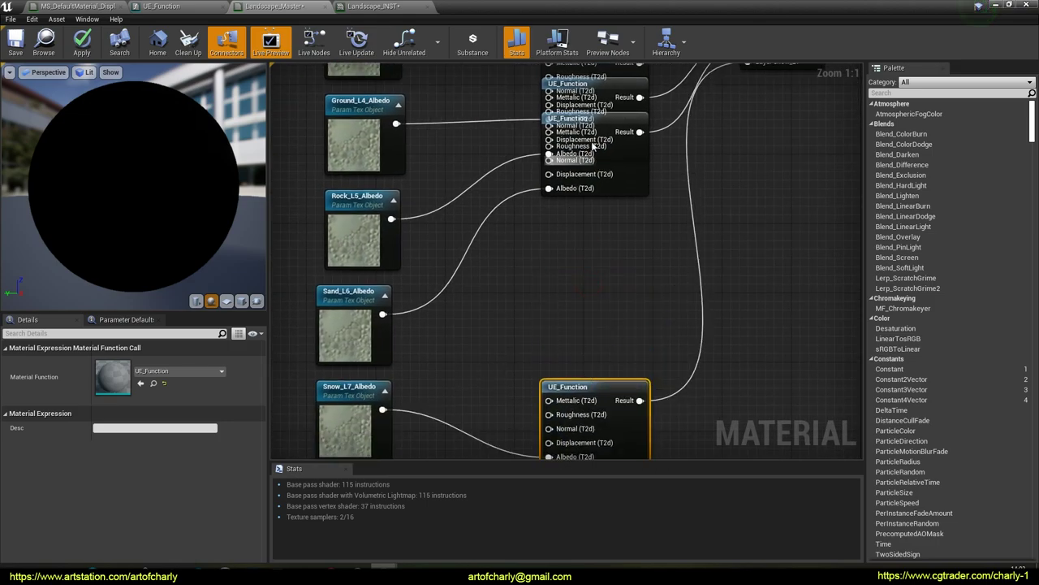
left_click_drag(591, 121, 593, 277)
left_click_drag(571, 85, 581, 181)
right_click_drag(534, 157, 570, 268)
left_click_drag(626, 218, 630, 238)
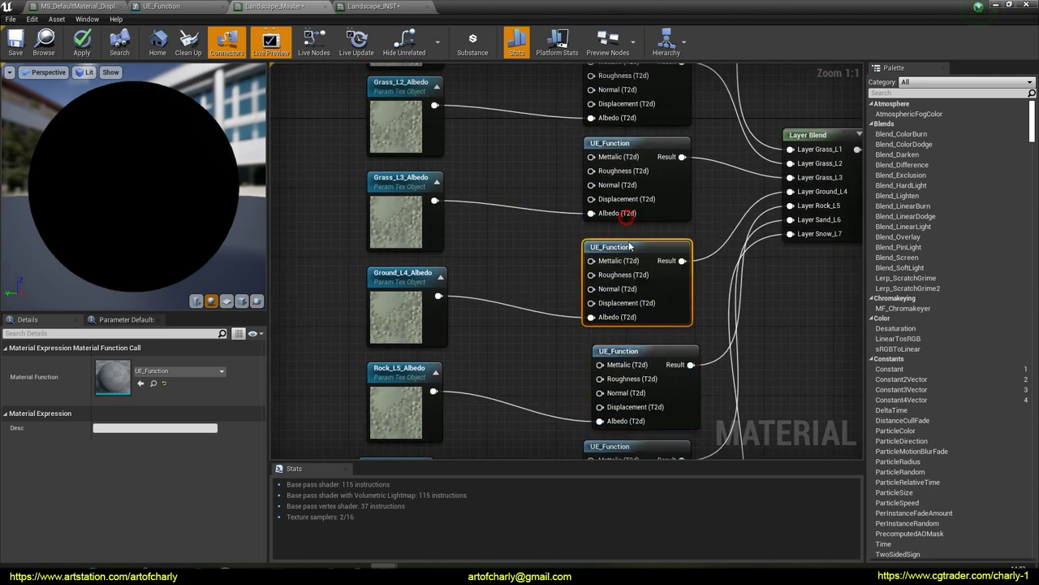
Duplicate the Grass_L1_Albedo texture parameter three times and stack the copies above the original.
left_click_drag(630, 238, 630, 245)
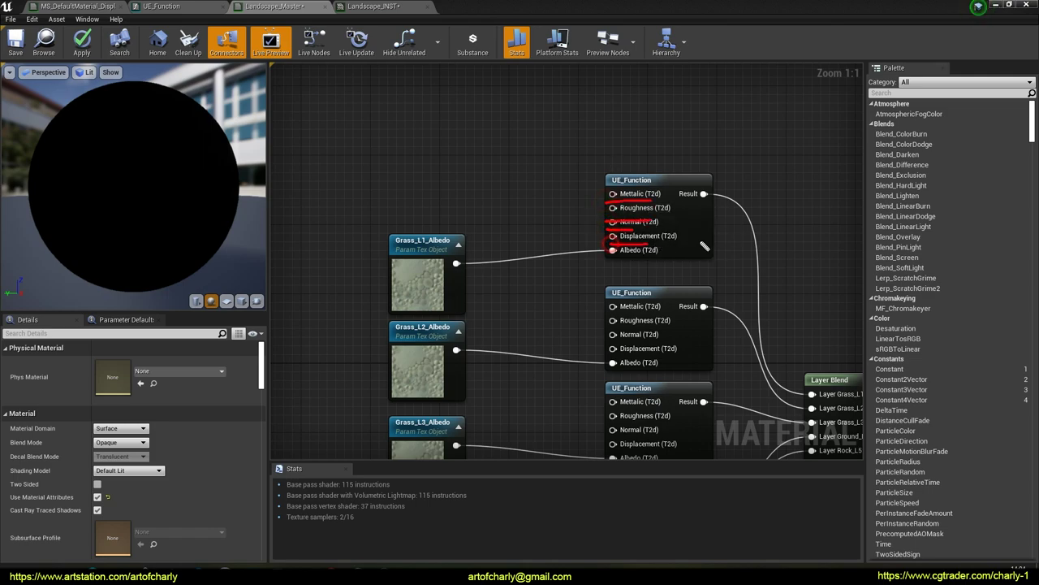
right_click_drag(559, 216, 626, 224)
left_click(495, 252)
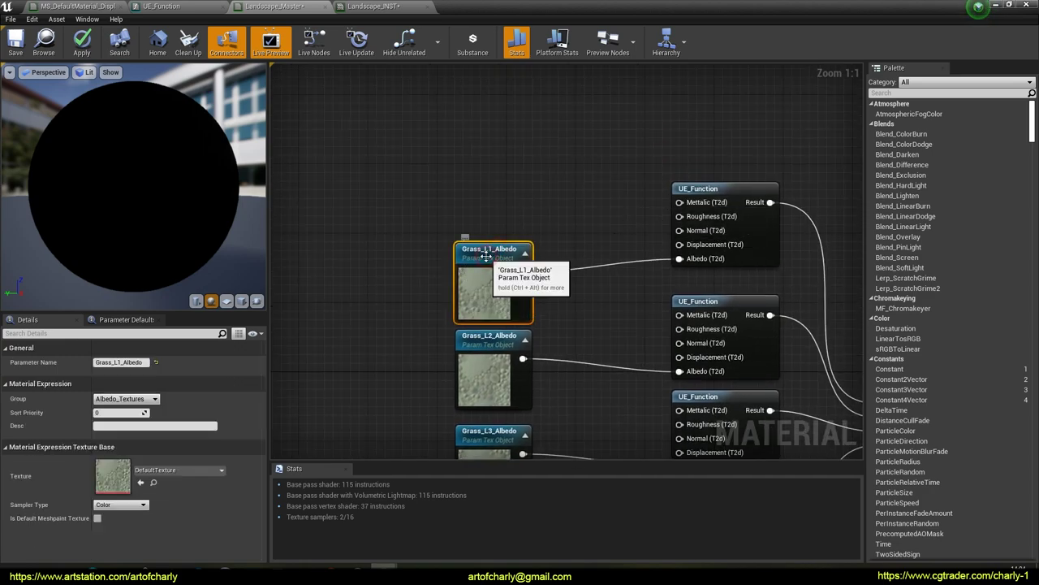
key("ctrl+w")
left_click_drag(514, 260, 479, 150)
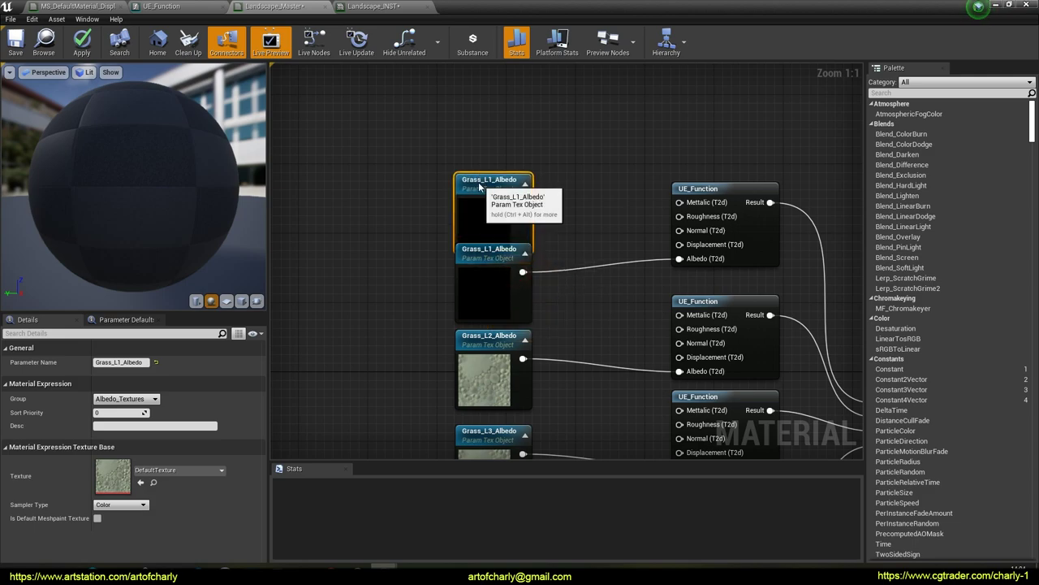
right_click_drag(443, 154, 430, 238)
key("ctrl+w")
left_click_drag(462, 238, 471, 143)
key("ctrl+w")
left_click_drag(554, 213, 471, 115)
right_click_drag(549, 301, 531, 196)
scroll(531, 196, "down", 2)
right_click_drag(536, 241, 539, 283)
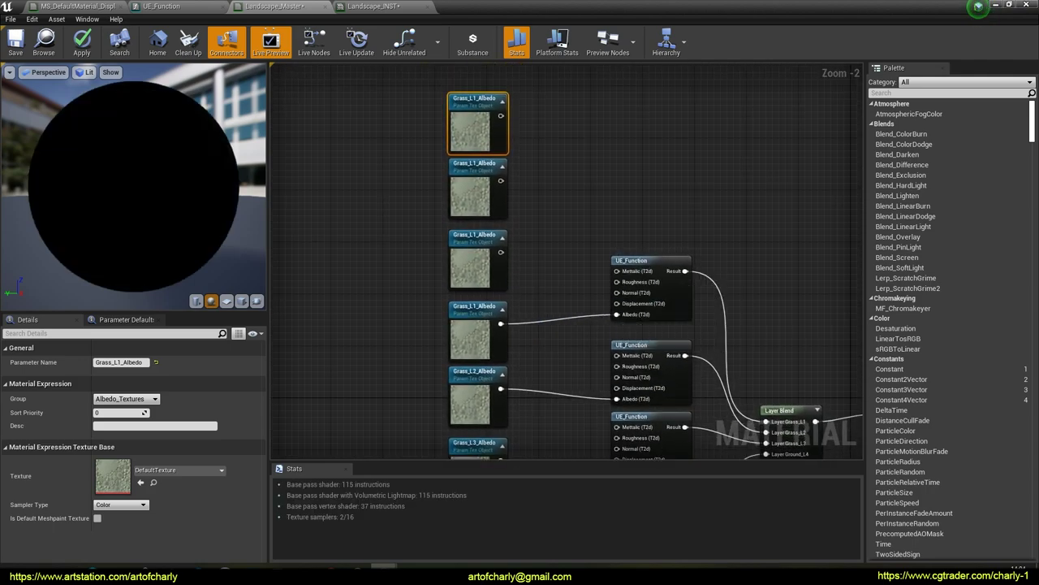
Add a fourth copy of the Grass_L1_Albedo parameter at the upper end of the stack.
right_click_drag(600, 309, 611, 327)
left_click(487, 345)
right_click_drag(497, 153, 502, 216)
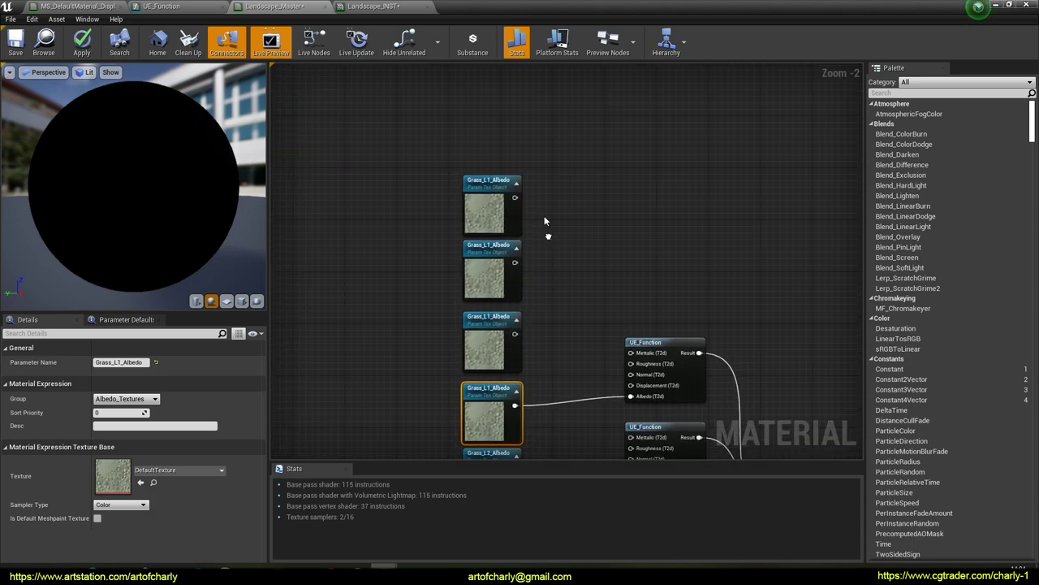
key("ctrl+w")
left_click_drag(559, 196, 488, 112)
right_click_drag(558, 194, 534, 177)
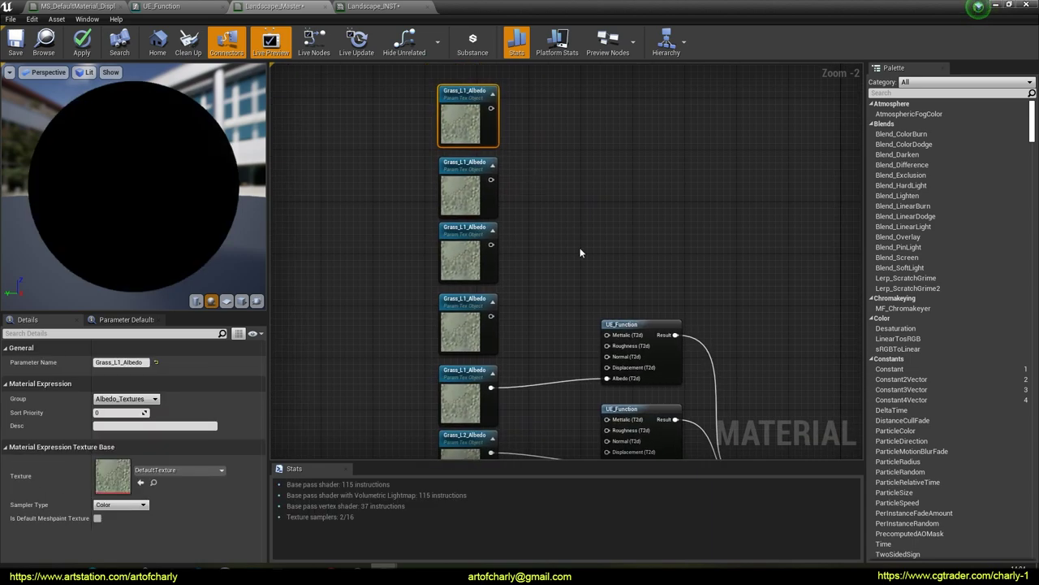
Move the Grass_L1 UE_Function up and connect the four copied parameters to its Mettalic, Roughness, Normal and Displacement inputs.
left_click_drag(647, 329, 647, 193)
right_click_drag(559, 185, 538, 201)
scroll(536, 243, "up", 1)
scroll(538, 200, "up", 1)
left_click_drag(469, 136, 625, 256)
left_click_drag(469, 231, 626, 284)
right_click_drag(557, 352, 557, 258)
left_click_drag(472, 298, 630, 186)
Rename the parameters wired to the Mettalic and Roughness inputs as Grass_L1_Metallic and Grass_L1_Roughness.
right_click_drag(554, 179, 564, 352)
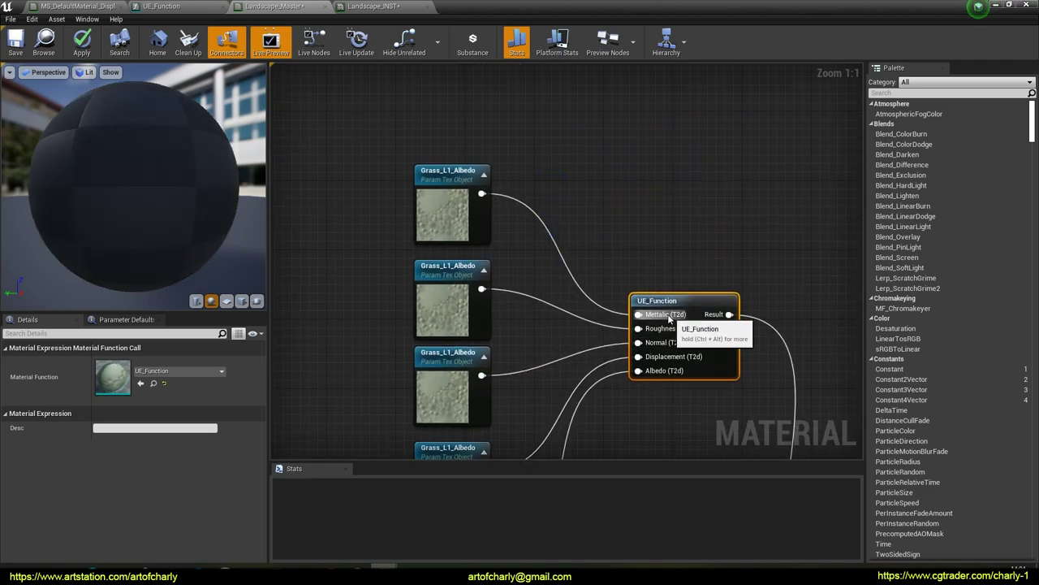
left_click(452, 192)
left_click_drag(147, 362, 122, 363)
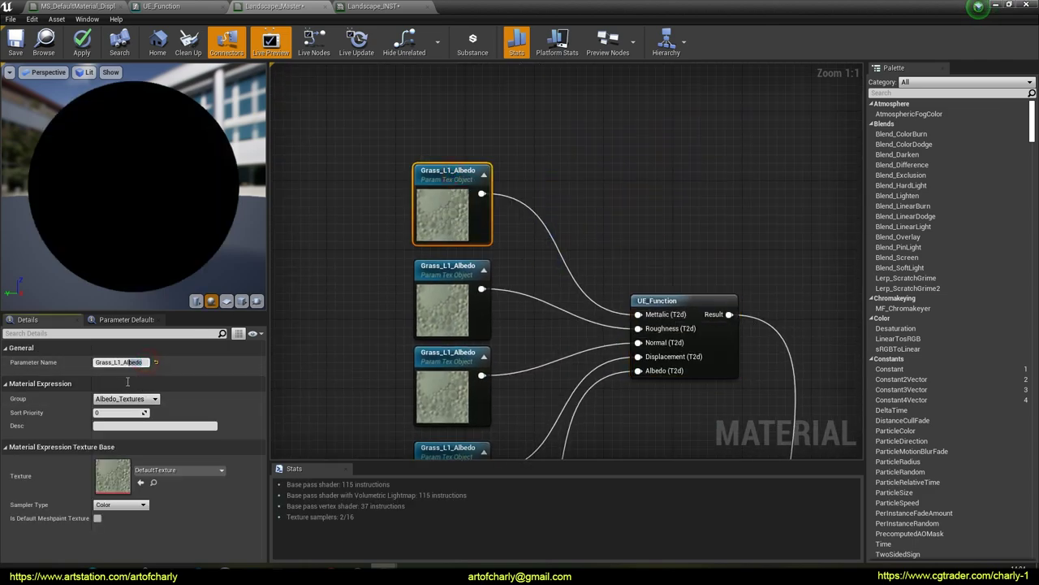
type("Metallic")
key("Return")
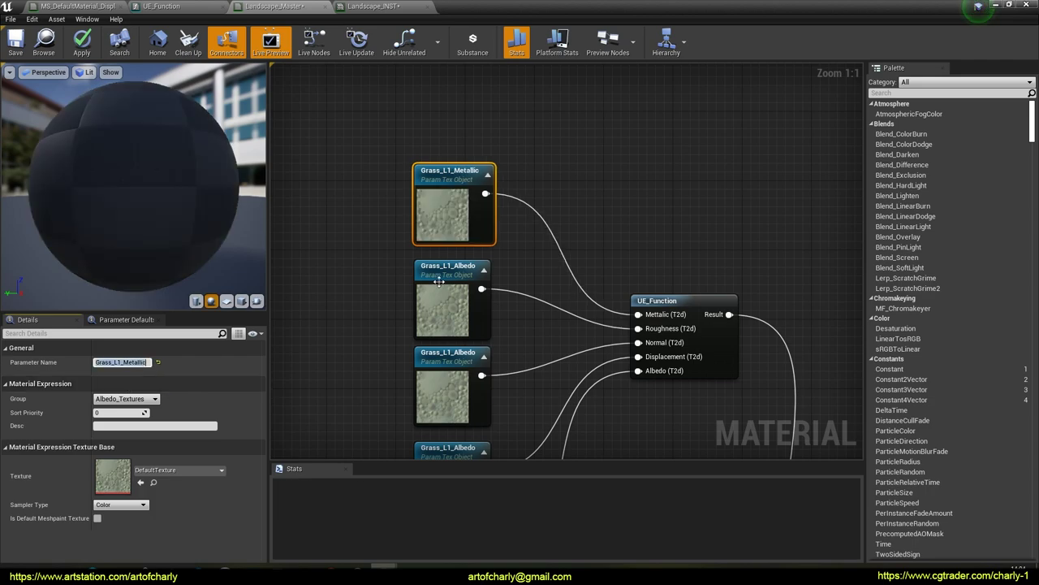
left_click(452, 271)
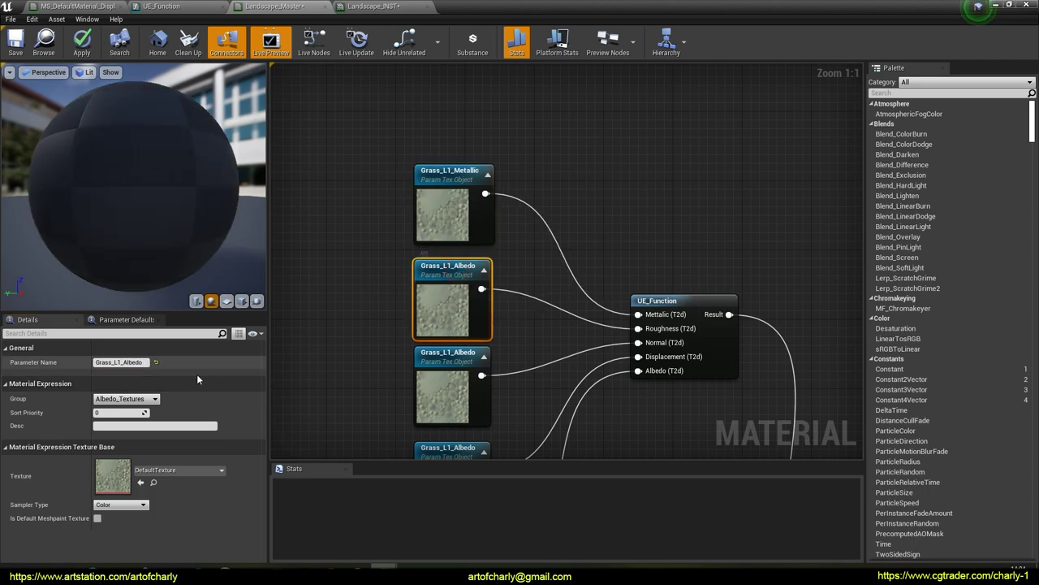
double_click(132, 362)
type("Roughness")
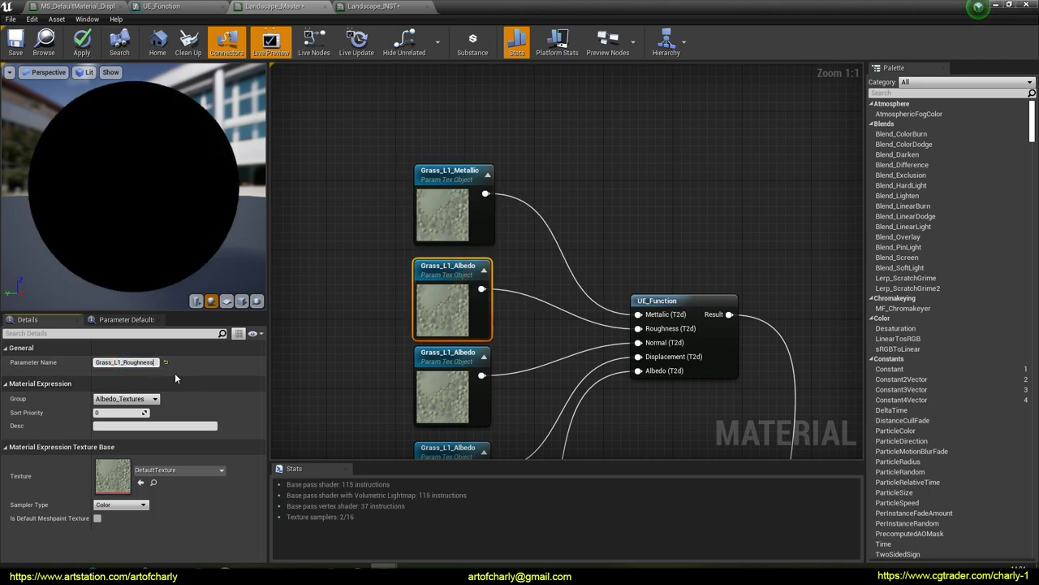
key("Return")
Rename the parameters wired to the Normal and Displacement inputs as Grass_L1_Normal and Grass_L1_Displacement.
left_click(458, 361)
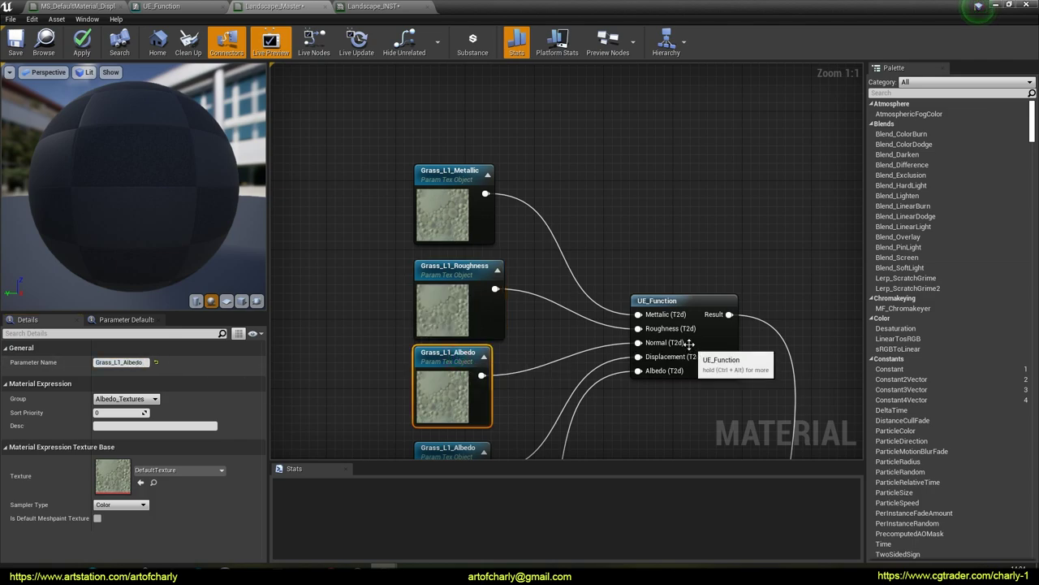
double_click(124, 363)
type("Normal")
key("Return")
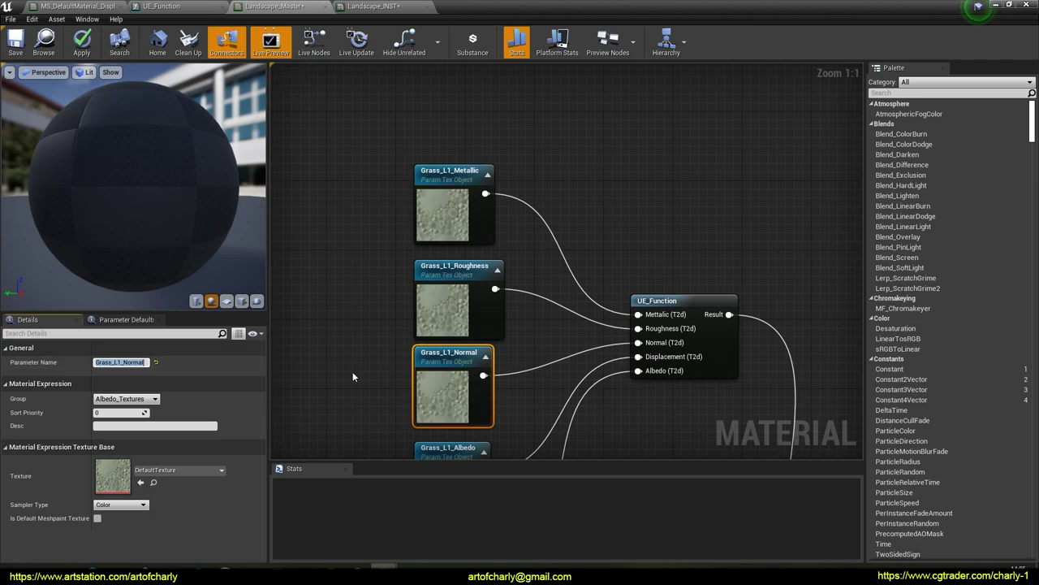
right_click_drag(353, 371, 388, 253)
left_click(462, 321)
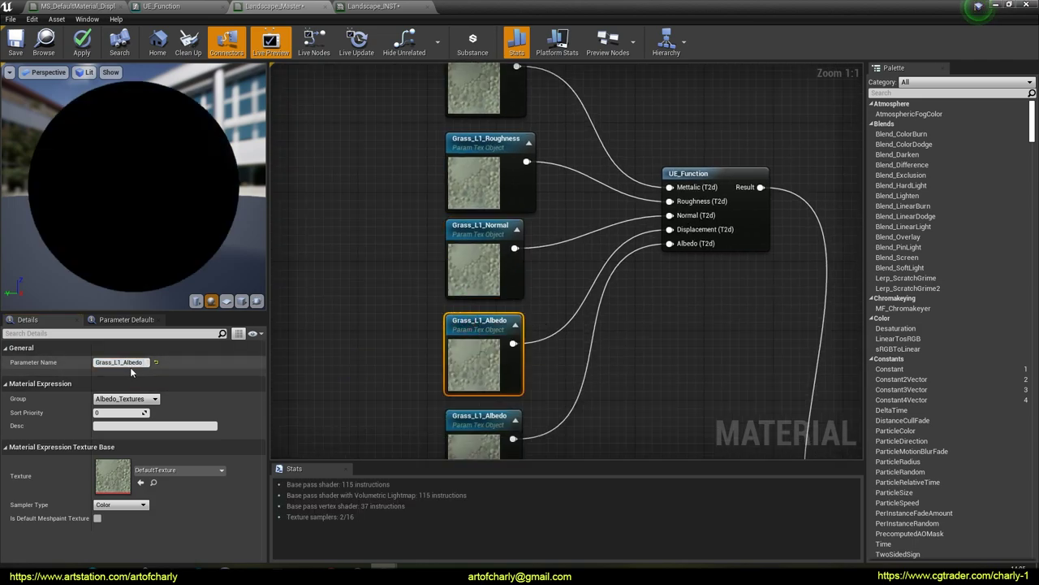
type("Displacement")
key("Return")
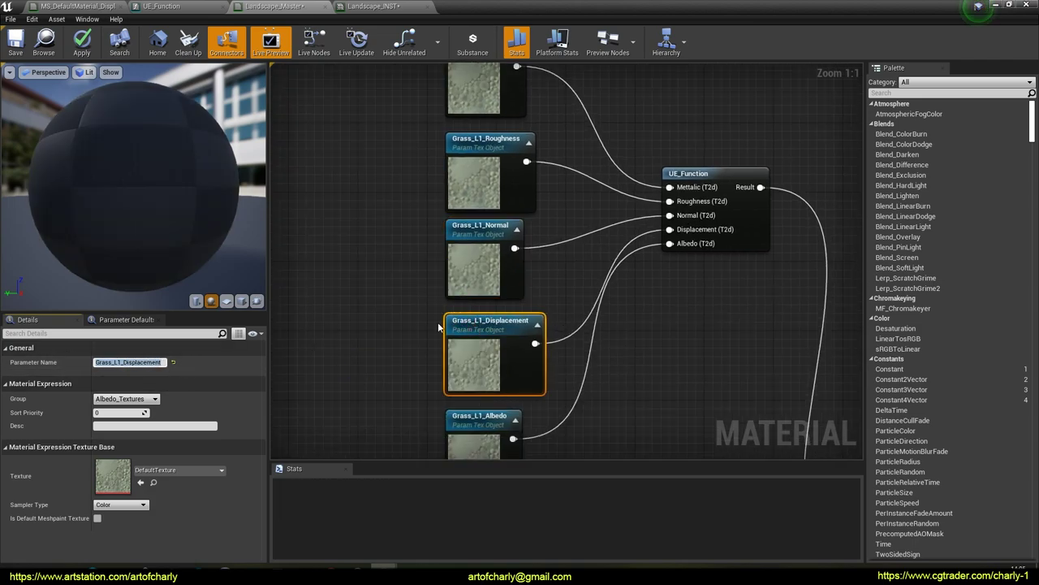
Move the five Grass_L1 texture parameters and their UE_Function up, away from the other layers' nodes.
left_click(423, 302)
scroll(401, 297, "down", 5)
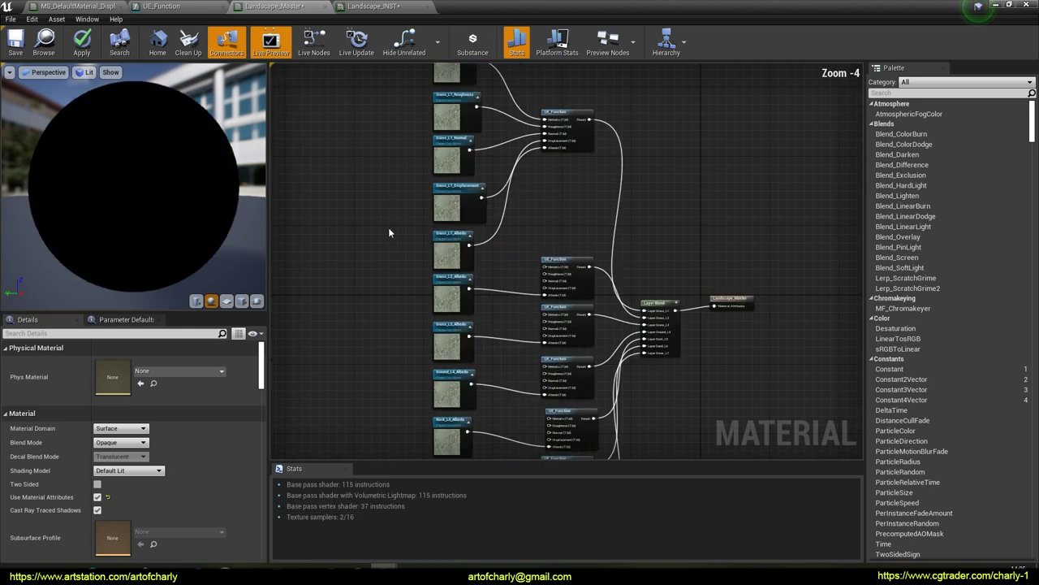
right_click_drag(388, 232, 389, 292)
left_click_drag(565, 295, 563, 297)
left_click_drag(558, 167, 549, 125)
left_click(544, 231)
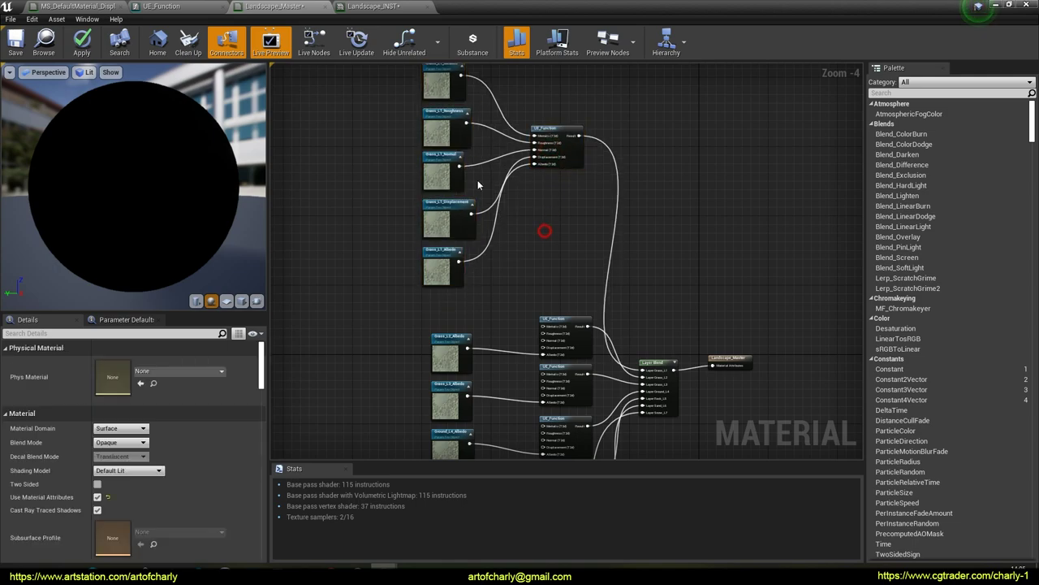
Delete the albedo parameters and UE_Function nodes of layers L2 to L7, keeping only the Grass_L1 group and Layer Blend.
right_click_drag(460, 283, 447, 153)
right_click_drag(411, 225, 411, 286)
scroll(415, 289, "down", 1)
right_click_drag(399, 179, 413, 142)
left_click_drag(420, 120, 551, 360)
left_click_drag(536, 122, 503, 229)
right_click_drag(438, 175, 455, 140)
key("Delete")
Duplicate the Grass_L1 parameter group with its UE_Function below the original and connect the copy's result to Layer Grass_L2.
right_click_drag(497, 268, 497, 342)
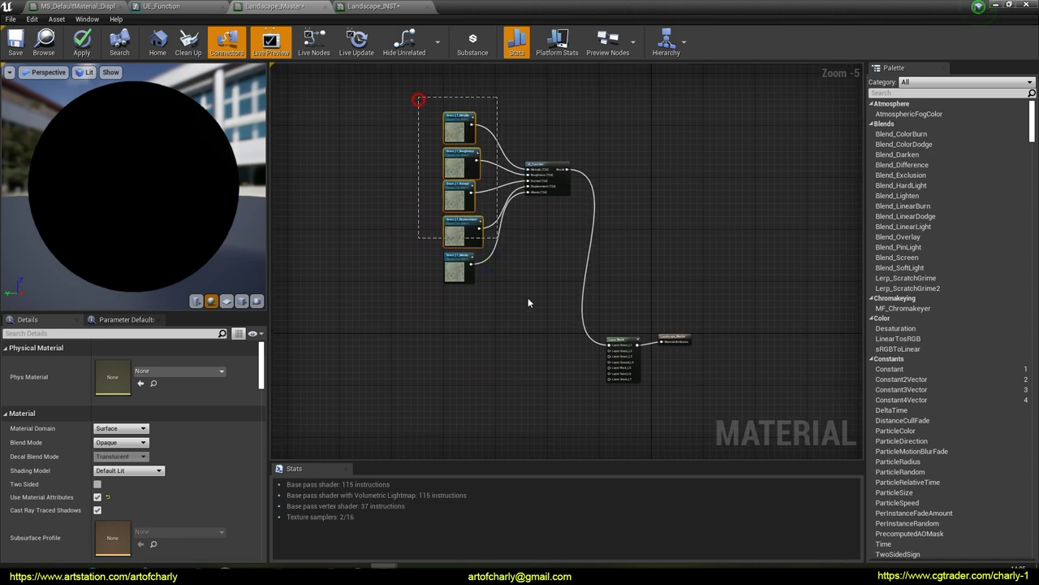
left_click_drag(528, 298, 560, 317)
left_click_drag(540, 165, 498, 205)
right_click_drag(460, 246, 531, 167)
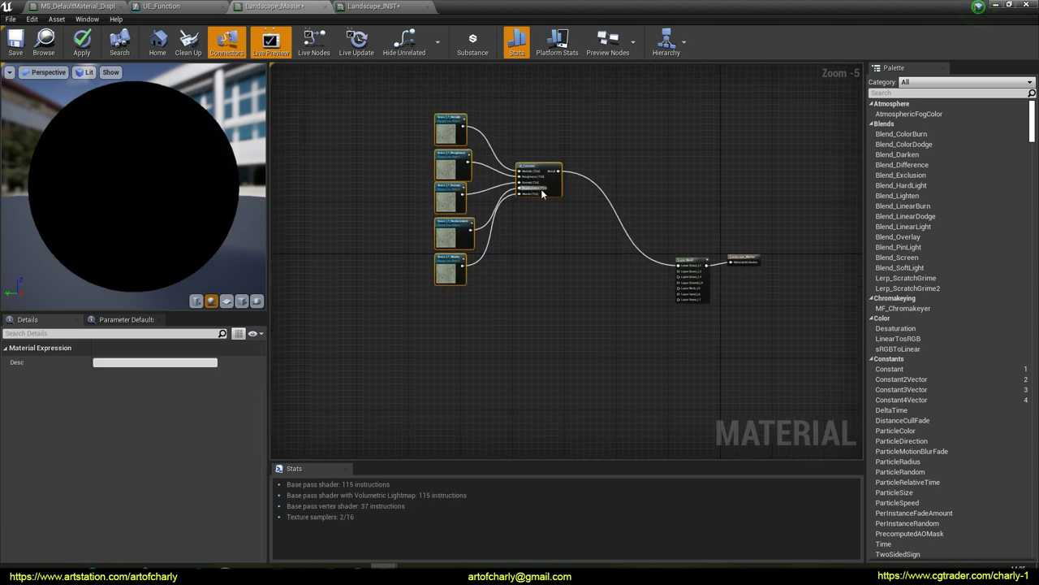
key("ctrl+v")
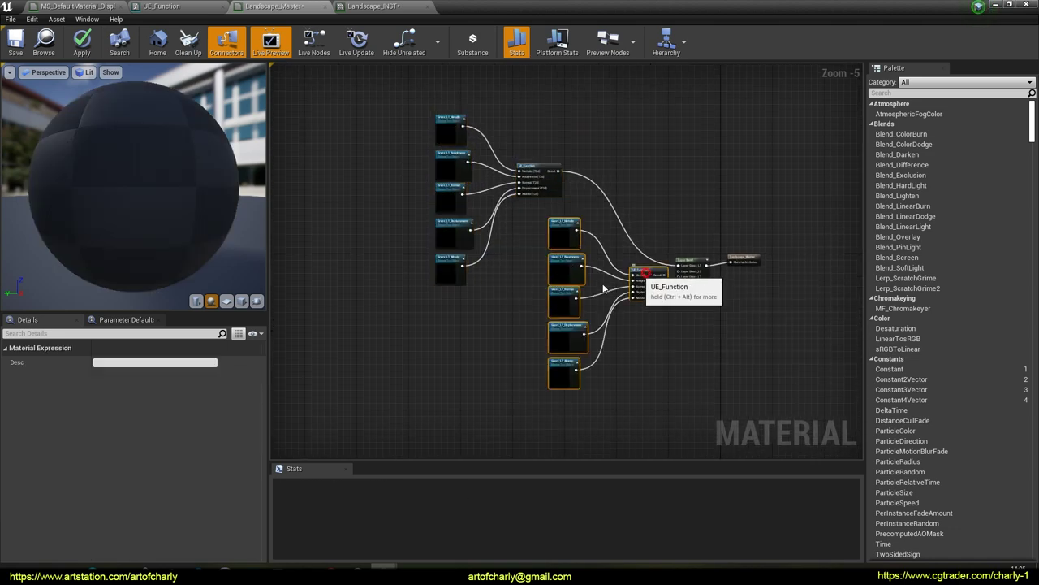
left_click_drag(640, 290, 522, 364)
scroll(508, 337, "up", 4)
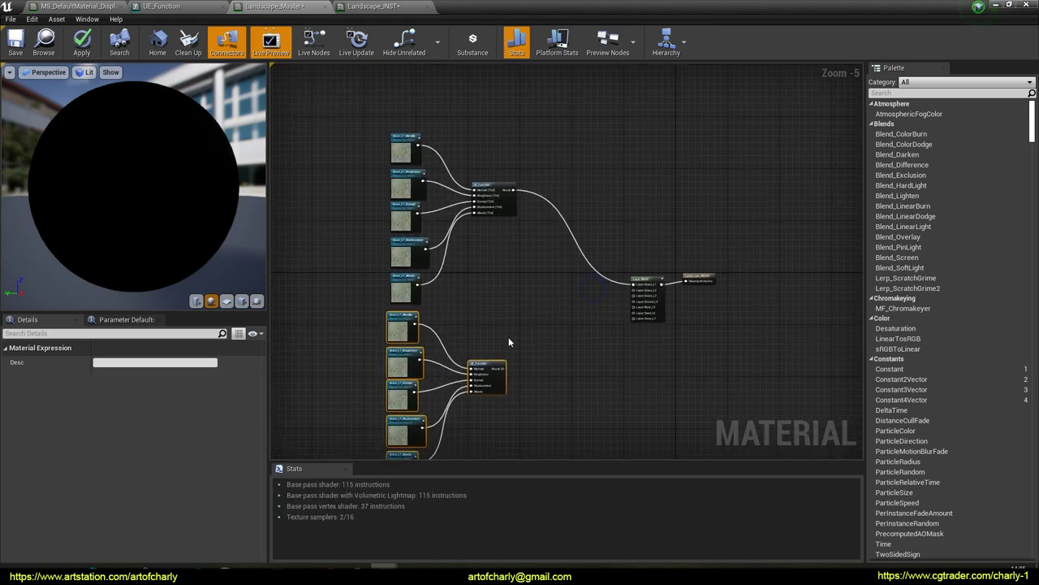
left_click(511, 360)
left_click_drag(470, 418, 782, 235)
Rename the second group's metallic and roughness parameters as Grass_L2_Metallic and Grass_L2_Roughness.
right_click_drag(280, 347, 576, 268)
left_click(538, 216)
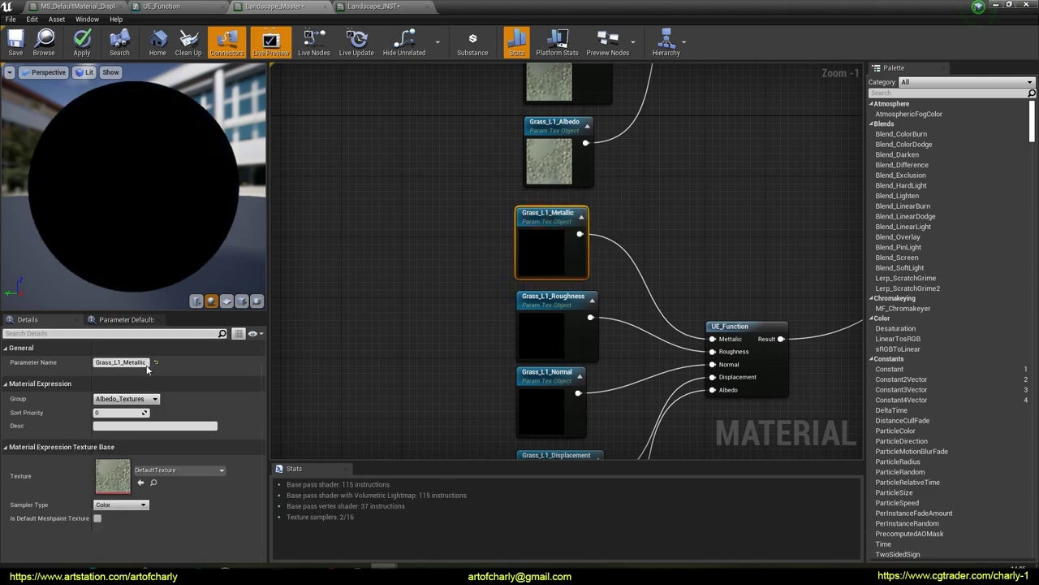
key("BackSpace")
type("2")
key("Return")
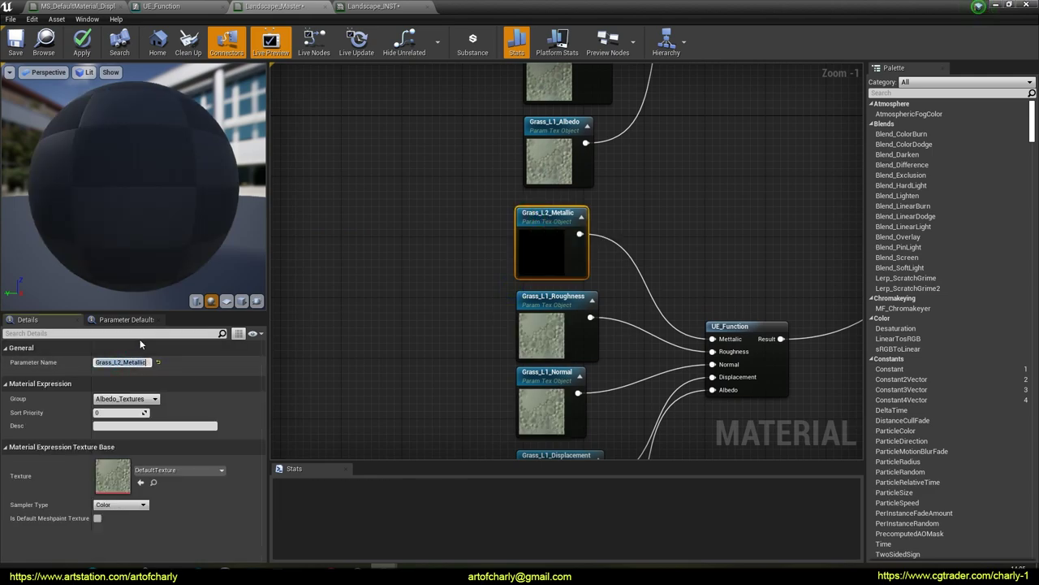
left_click(542, 325)
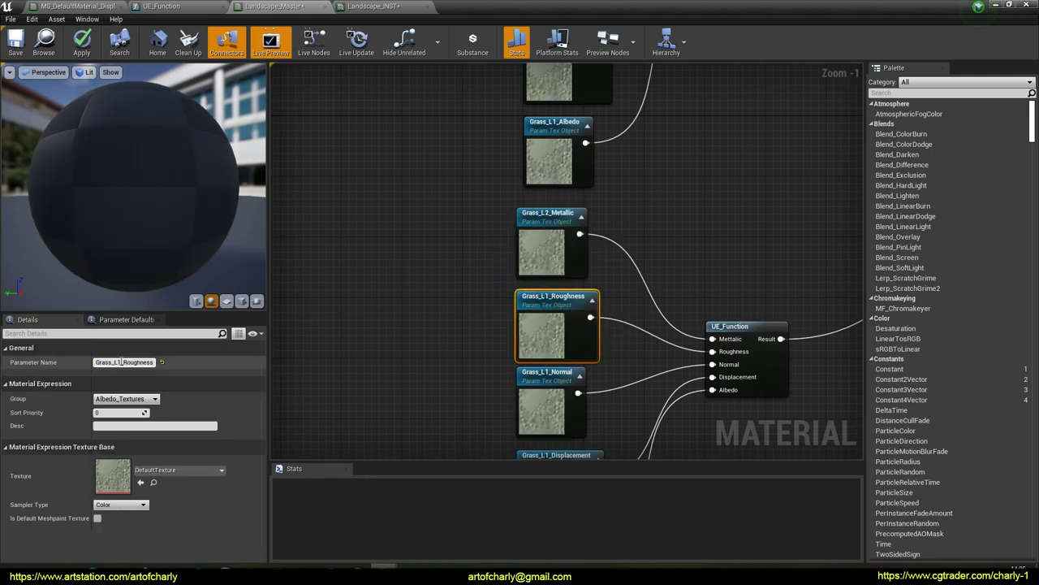
left_click(119, 364)
key("BackSpace")
key("Return")
type("2")
key("Return")
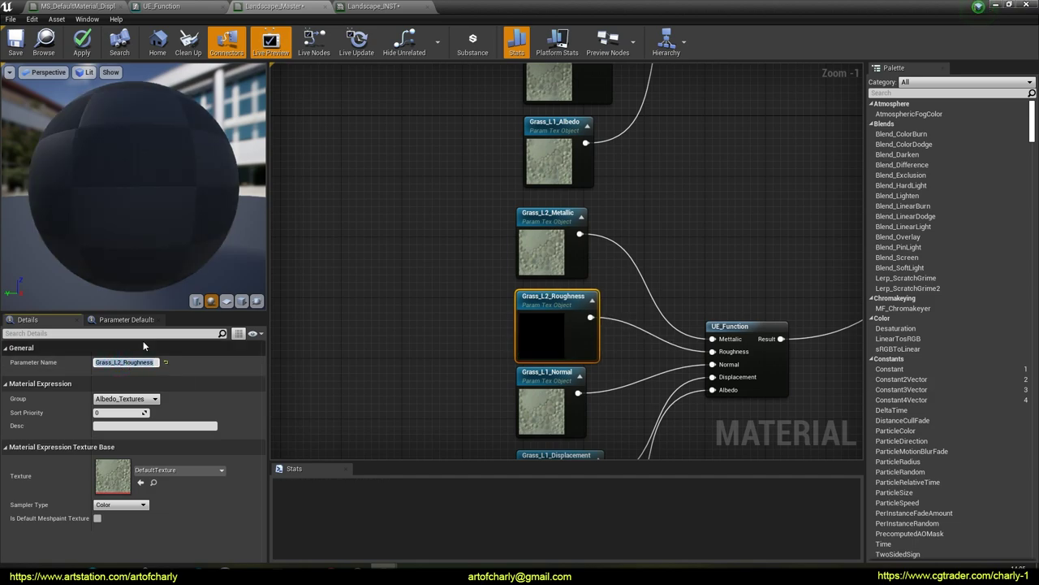
Rename the second group's normal and displacement parameters as Grass_L2_Normal and Grass_L2_Displacement.
left_click(548, 375)
left_click(120, 363)
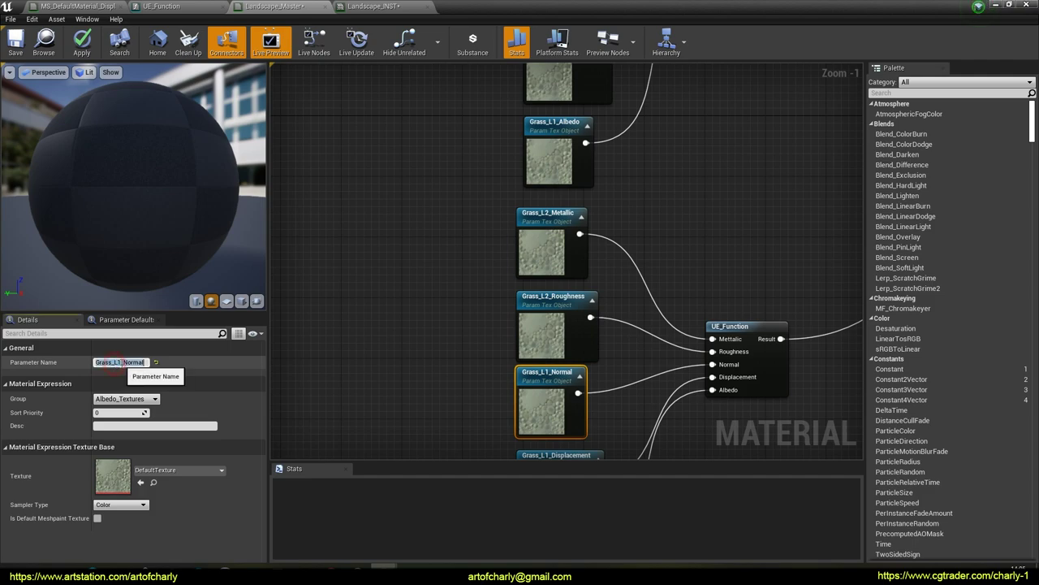
key("BackSpace")
key("Return")
key("Return")
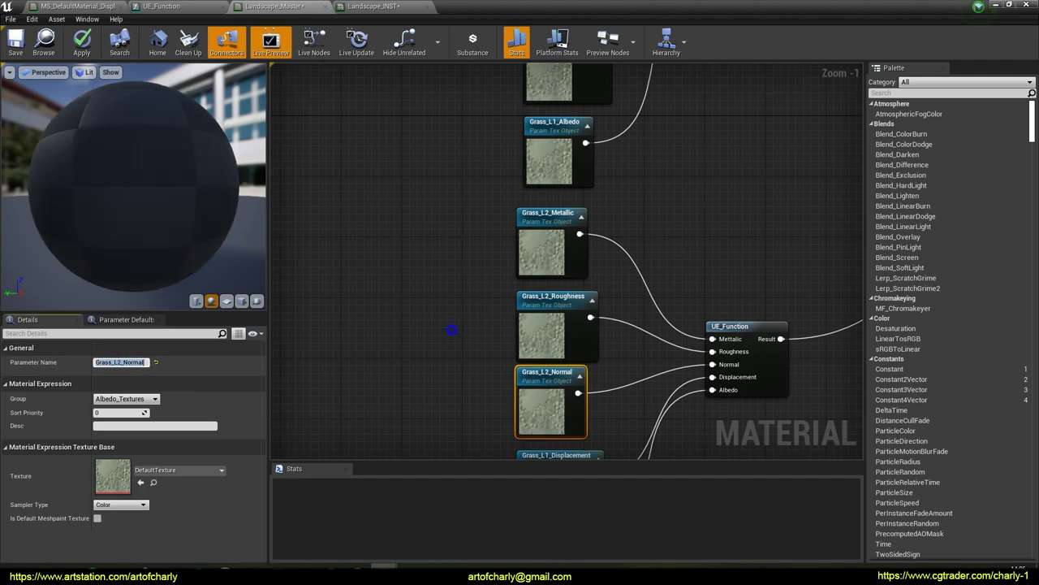
right_click_drag(452, 330, 453, 183)
left_click(542, 311)
left_click(120, 364)
key("BackSpace")
type("2")
key("Return")
Rename the second group's albedo parameter as Grass_L2_Albedo.
right_click_drag(457, 354, 451, 239)
left_click(545, 309)
left_click(123, 362)
key("BackSpace")
type("2")
key("Return")
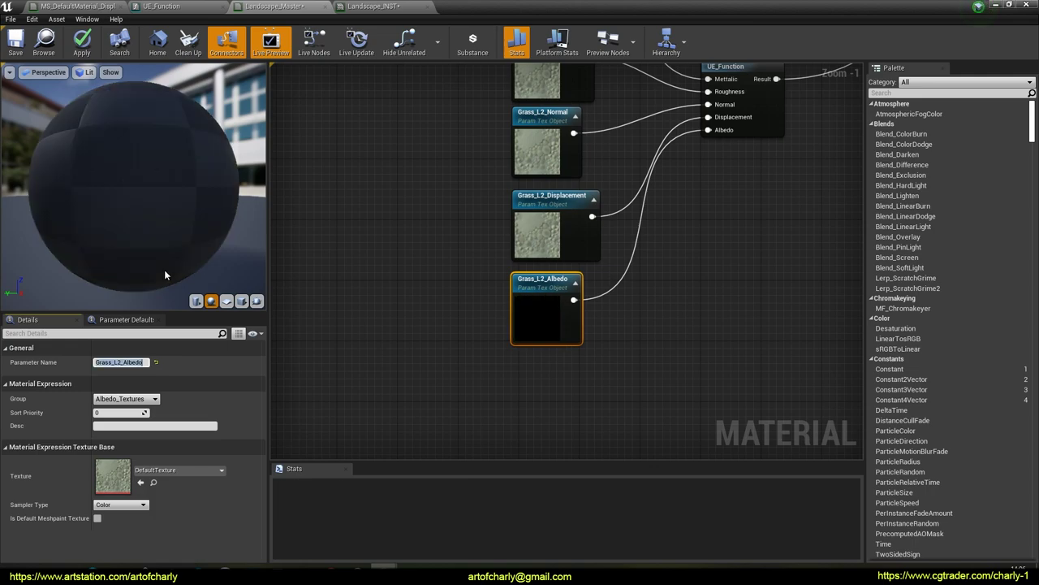
left_click(754, 260)
Copy the Grass_L2 parameter group with its UE_Function and paste it below the original.
right_click_drag(552, 190, 629, 345)
scroll(493, 274, "down", 1)
scroll(493, 275, "down", 3)
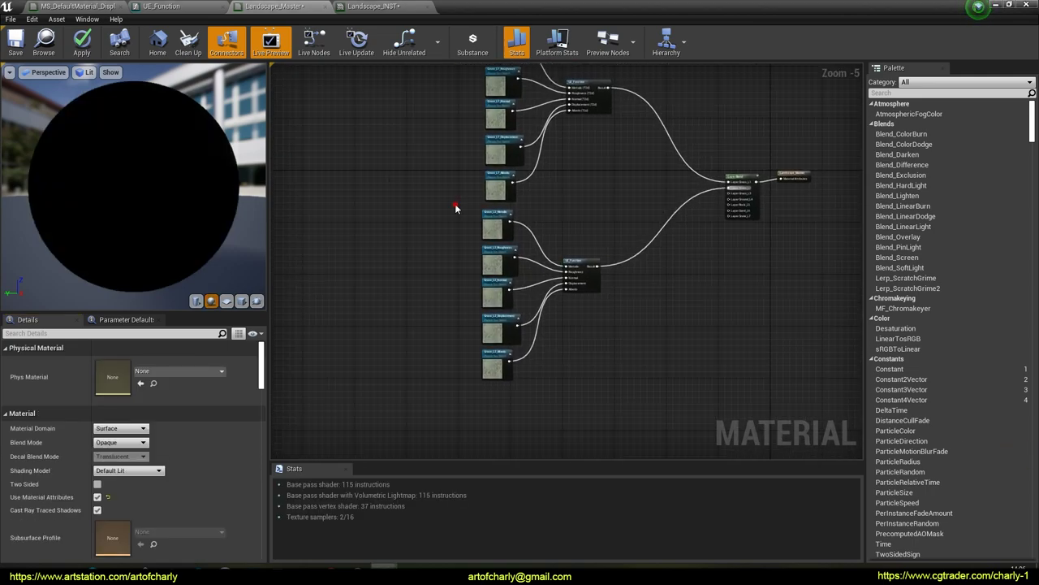
left_click_drag(578, 395, 579, 396)
key("ctrl+c")
right_click_drag(632, 345, 642, 235)
key("ctrl+v")
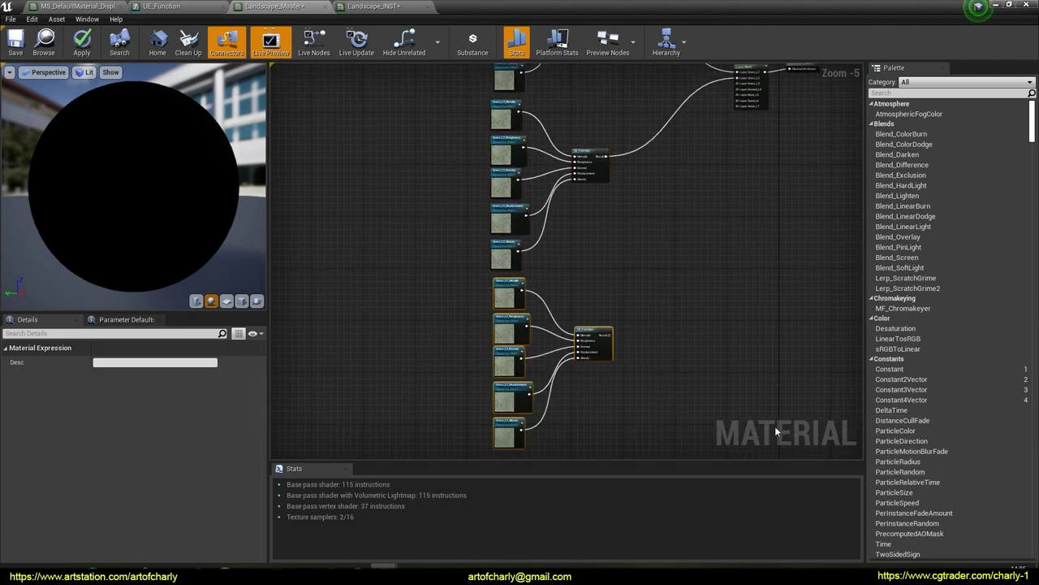
Move Layer Blend and the material output node down and connect the third group's UE_Function result to Layer Grass_L3.
right_click_drag(500, 257, 428, 339)
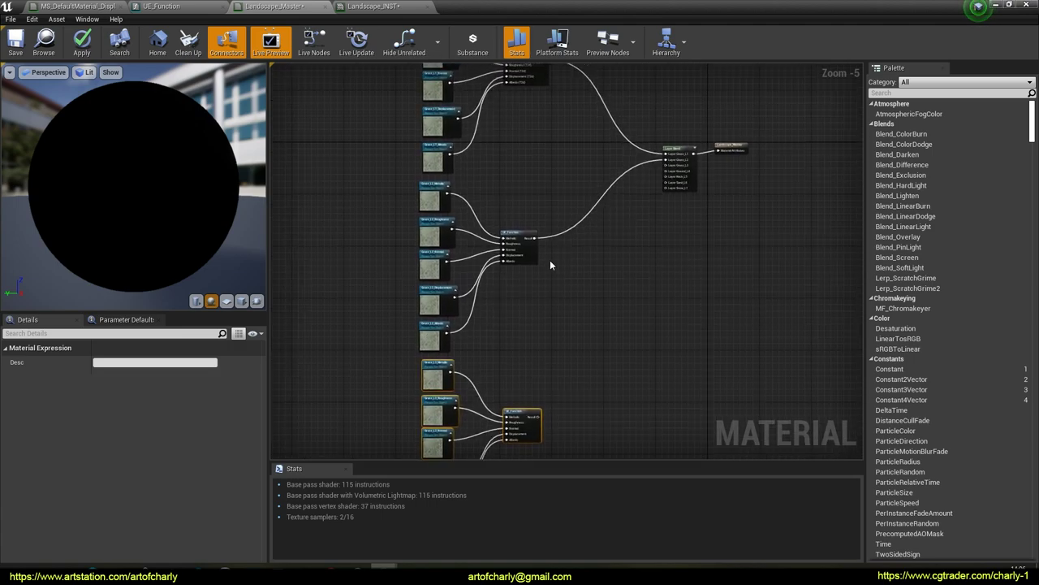
left_click_drag(665, 153, 667, 302)
left_click_drag(738, 147, 756, 306)
right_click_drag(536, 366, 490, 272)
scroll(542, 276, "up", 4)
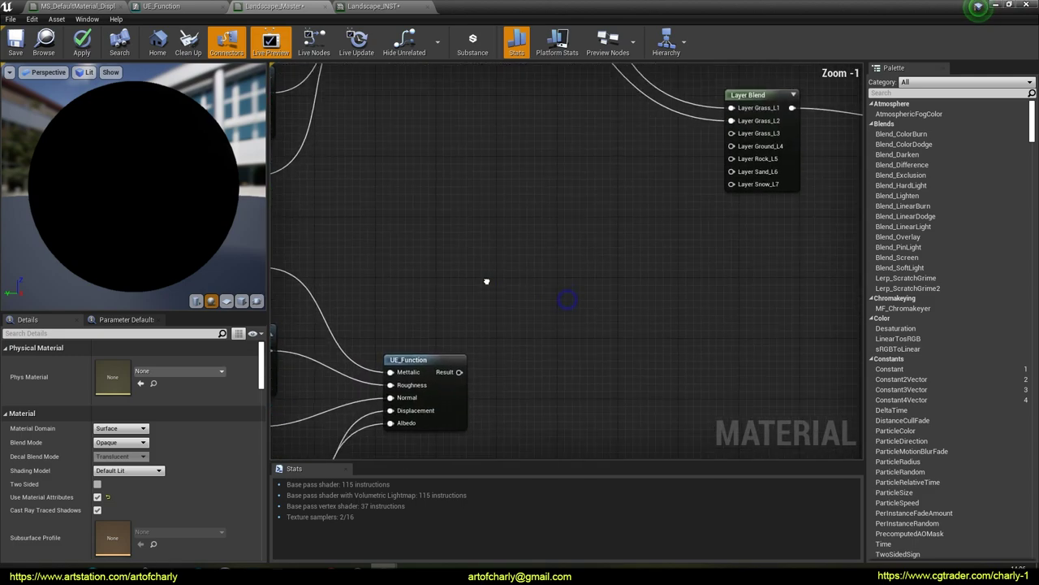
left_click_drag(464, 379, 736, 141)
Rename the third group's metallic parameter as Grass_L3_Metallic.
right_click_drag(527, 288, 848, 220)
left_click(536, 192)
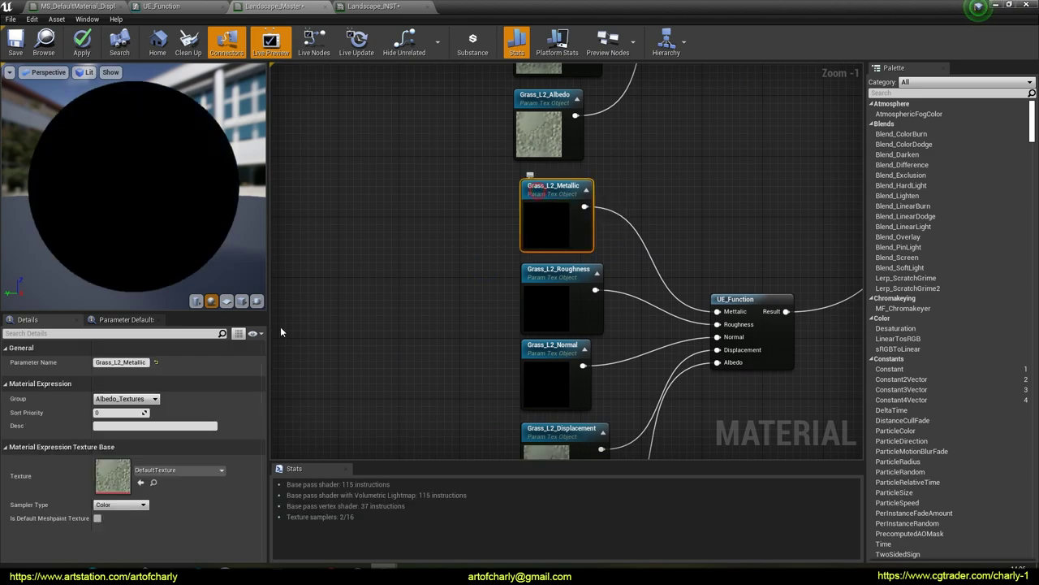
left_click(119, 363)
key("BackSpace")
type("4")
key("Return")
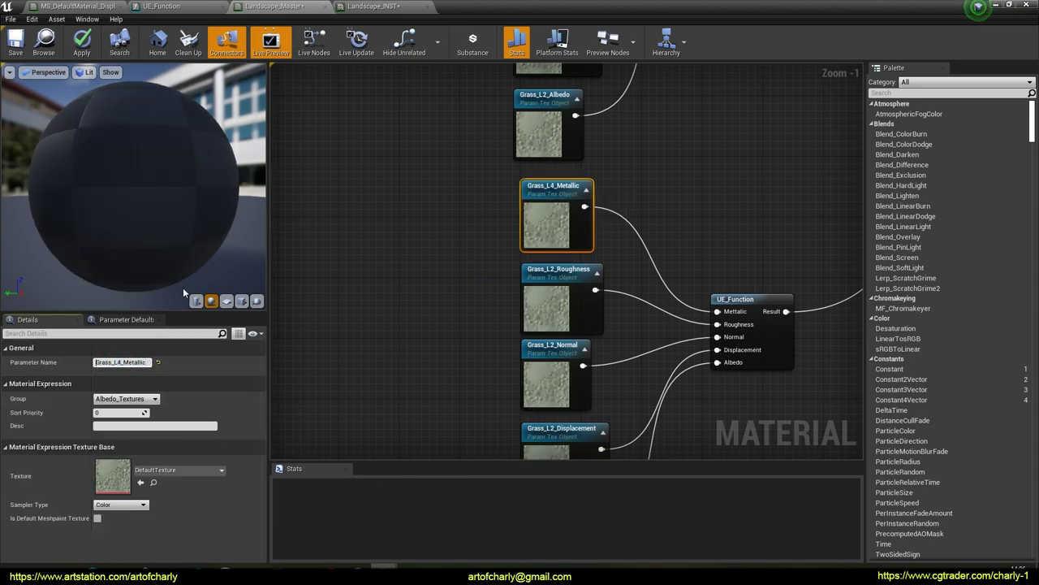
key("BackSpace")
type("3")
key("Return")
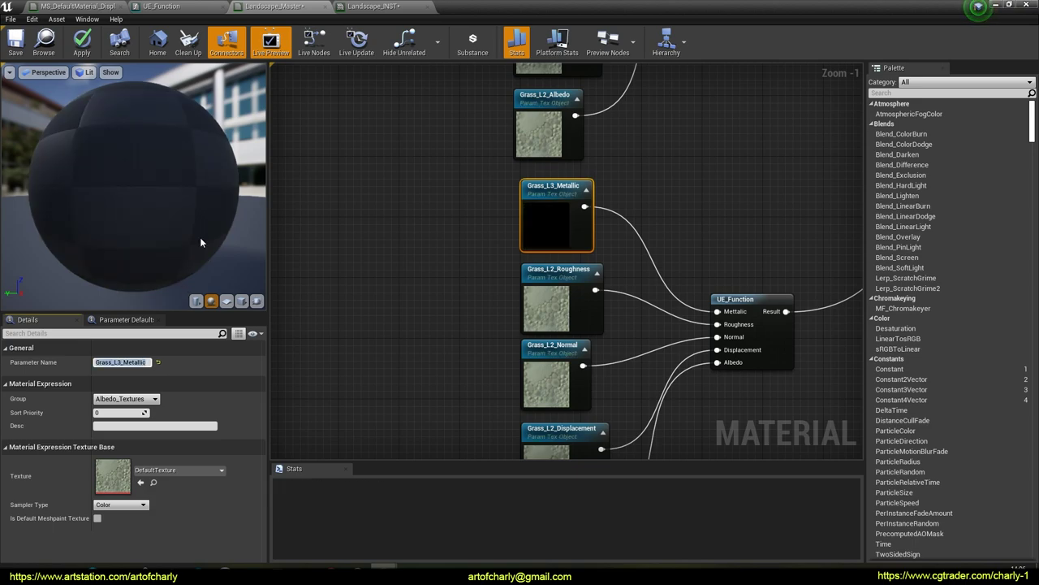
Rename the third group's roughness parameter as Grass_L3_Roughness.
left_click(560, 273)
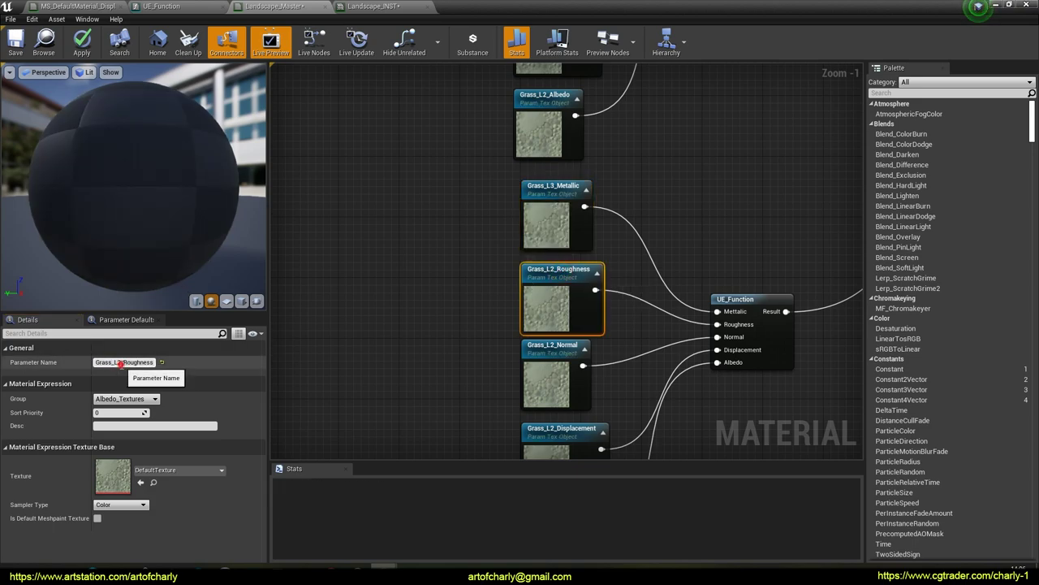
left_click(120, 363)
key("BackSpace")
type("3")
key("Return")
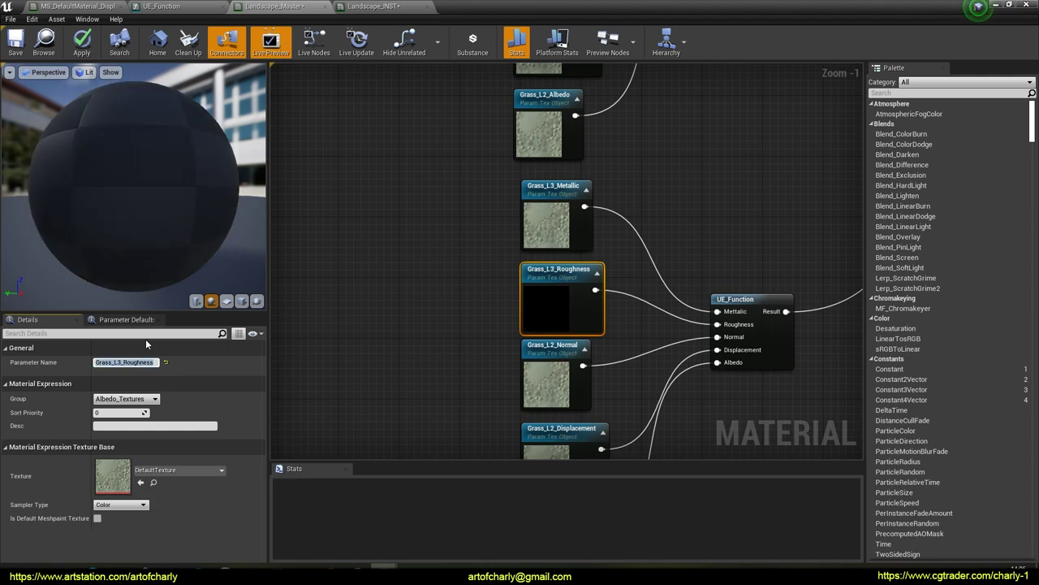
Rename the third group's normal parameter as Grass_L3_Normal.
right_click_drag(423, 316, 417, 198)
left_click(540, 234)
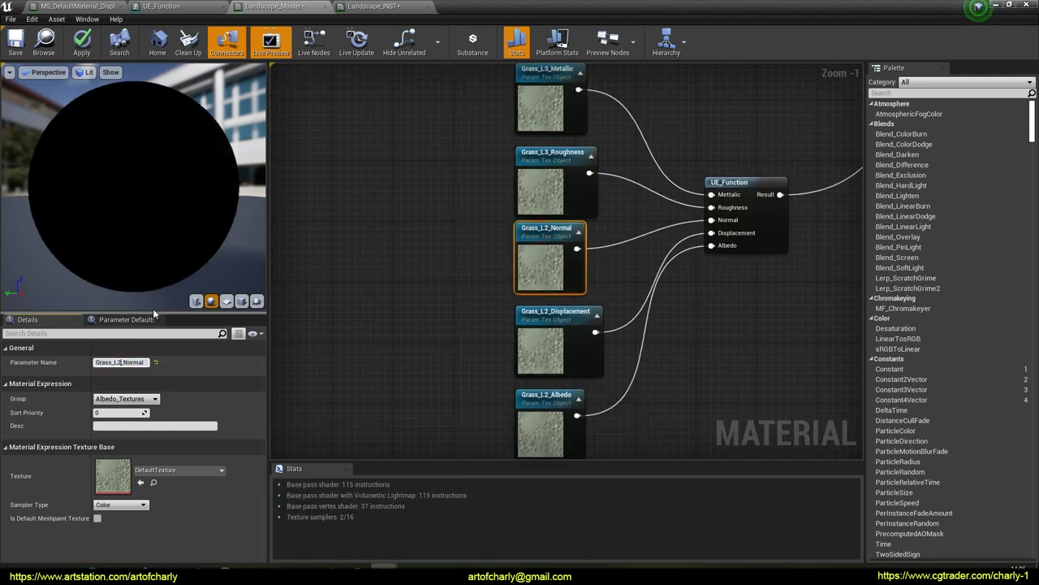
left_click(121, 362)
key("BackSpace")
type("3")
key("Return")
Rename the third group's displacement parameter as Grass_L3_Displacement.
right_click_drag(466, 328, 461, 195)
left_click(522, 178)
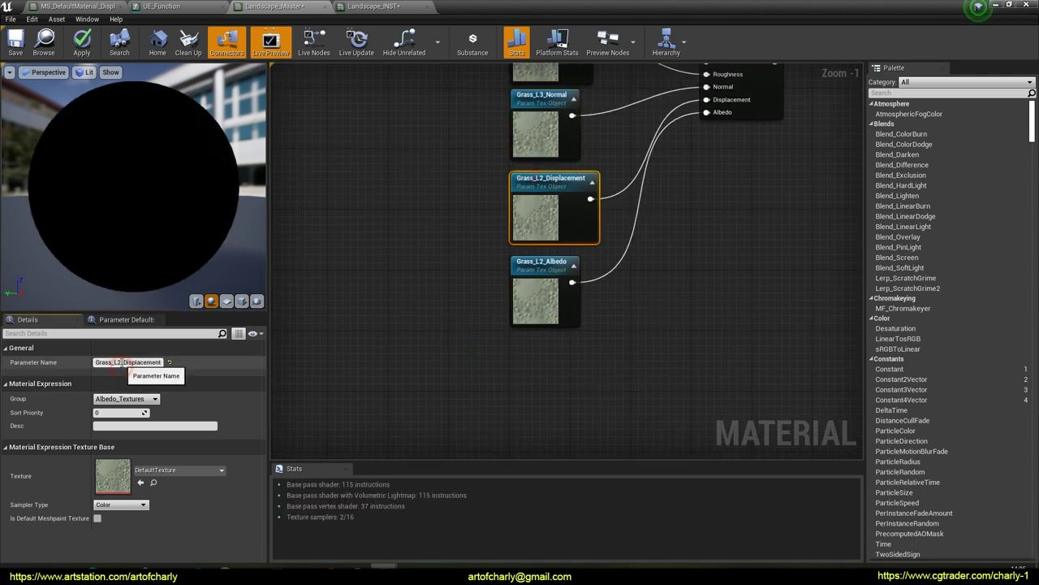
key("Return")
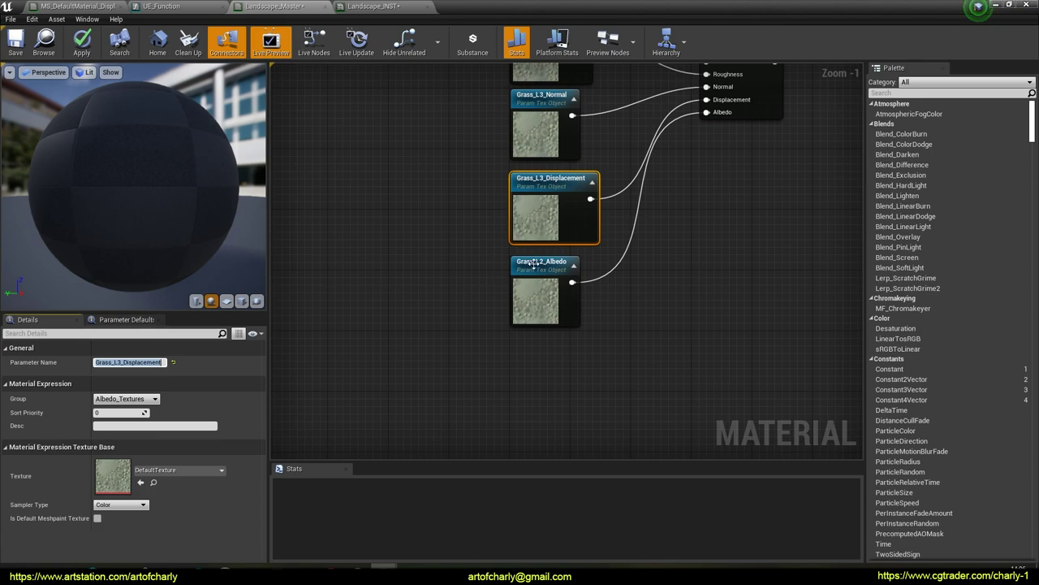
Select the third group's albedo texture parameter for renaming.
left_click(531, 261)
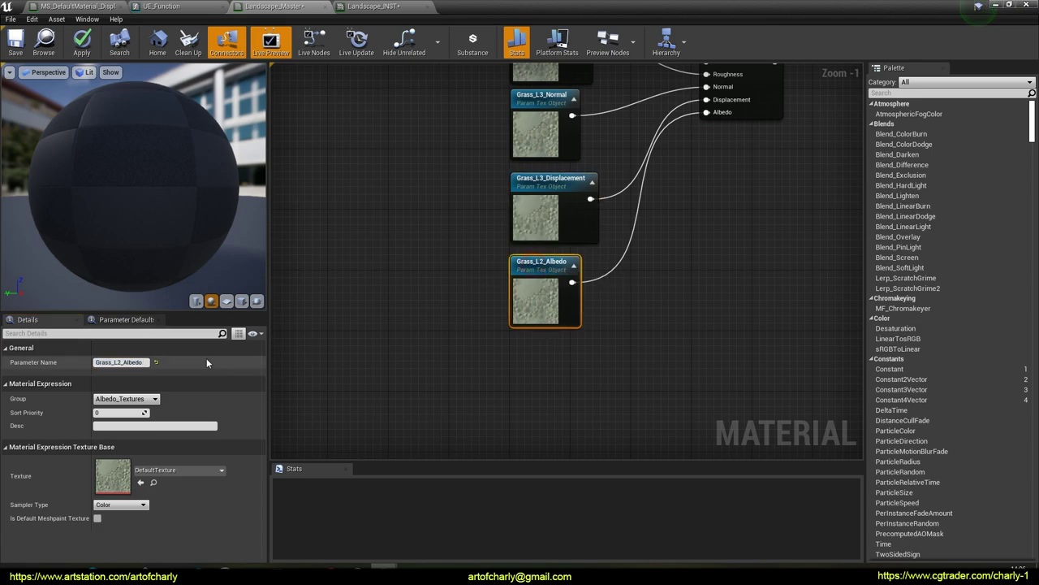
Rename the Grass_L2_Albedo texture parameter in the third group as Grass_L3_Albedo.
left_click(120, 362)
type("3")
key("Return")
left_click(705, 277)
Duplicate the five Grass_L3 texture parameters with their UE_Function node and place the copy below the original group.
right_click_drag(678, 176, 589, 293)
scroll(593, 288, "down", 3)
right_click_drag(610, 155, 519, 258)
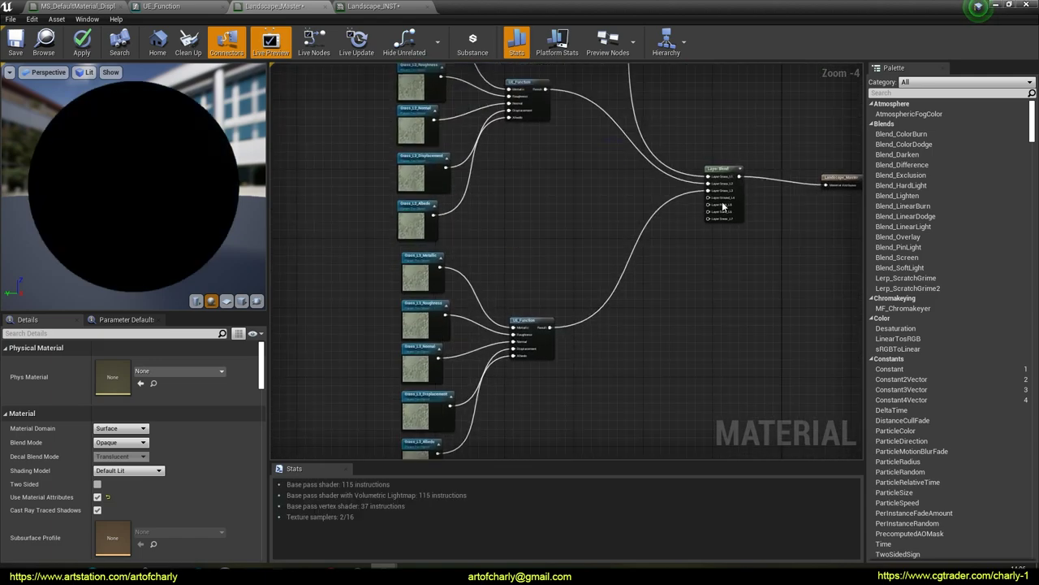
right_click_drag(548, 316, 598, 208)
scroll(598, 208, "down", 2)
right_click_drag(523, 216, 441, 198)
scroll(512, 196, "up", 2)
left_click_drag(425, 147, 564, 378)
right_click_drag(563, 378, 575, 275)
key("ctrl+c")
key("ctrl+v")
left_click_drag(691, 258, 595, 329)
Paste a second copy of the Grass_L3 texture group and place it below the first copy.
right_click_drag(653, 405, 636, 265)
scroll(637, 264, "down", 1)
key("ctrl+v")
left_click_drag(714, 279, 601, 383)
right_click_drag(673, 377, 652, 135)
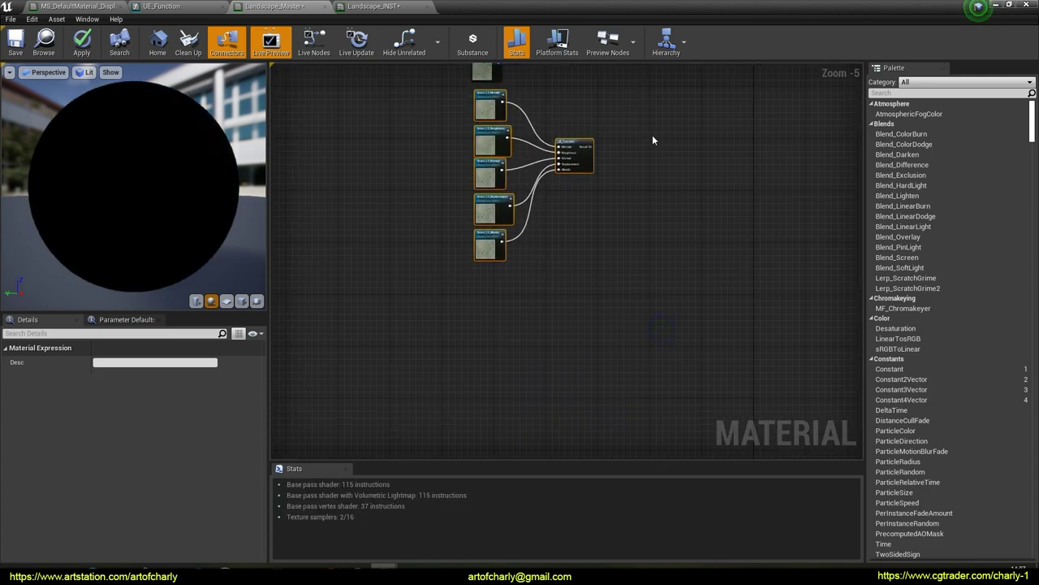
Paste a third and a fourth copy of the Grass_L3 group, stacking each one below the previous copy.
key("ctrl+v")
left_click_drag(728, 161, 566, 322)
right_click_drag(628, 290, 639, 130)
key("ctrl+v")
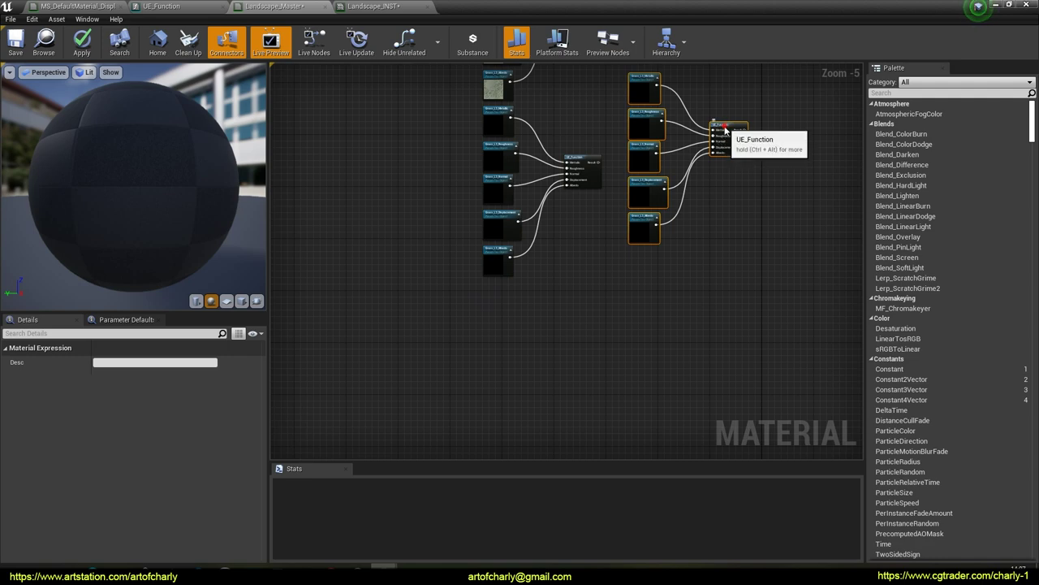
left_click_drag(722, 143, 578, 350)
Connect the results of the first and second copied UE_Function nodes to the Layer Blend's Ground_L4 and Rock_L5 inputs.
scroll(573, 287, "down", 4)
scroll(529, 446, "up", 4)
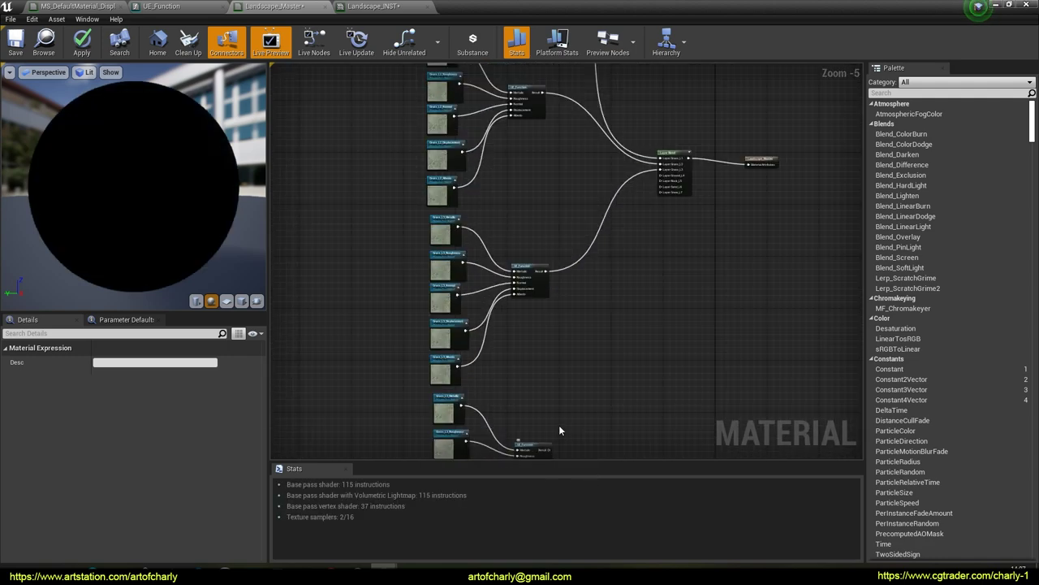
scroll(558, 430, "up", 4)
left_click_drag(499, 341, 765, 223)
scroll(634, 260, "down", 3)
right_click_drag(634, 259, 623, 98)
right_click_drag(605, 330, 591, 212)
scroll(507, 314, "up", 1)
left_click_drag(491, 432, 694, 188)
scroll(689, 216, "down", 2)
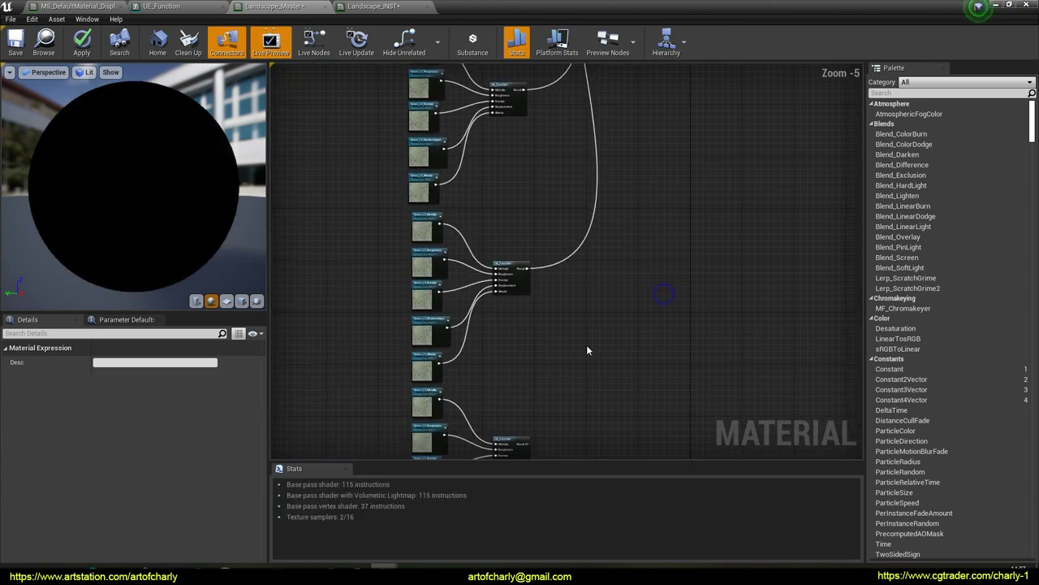
Connect the results of the third and fourth copied UE_Function nodes to the Layer Blend's sixth and seventh layer inputs.
scroll(587, 350, "up", 2)
left_click_drag(525, 384, 700, 235)
scroll(691, 305, "down", 3)
right_click_drag(680, 446, 647, 142)
right_click_drag(587, 436, 573, 325)
scroll(572, 323, "up", 2)
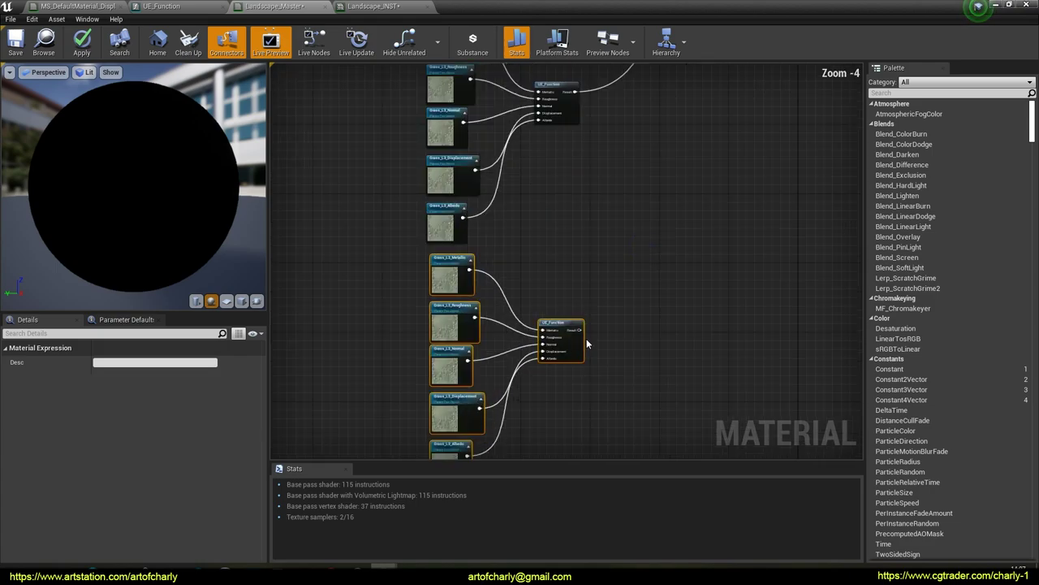
left_click_drag(579, 330, 730, 258)
Examine the connections running from the copied texture groups to the Layer Blend node.
scroll(752, 268, "up", 4)
scroll(686, 307, "down", 1)
right_click_drag(684, 332, 674, 119)
scroll(688, 228, "down", 3)
right_click_drag(658, 318, 668, 120)
right_click_drag(621, 347, 623, 195)
right_click_drag(601, 234, 595, 405)
right_click_drag(633, 133, 588, 312)
right_click_drag(614, 117, 605, 210)
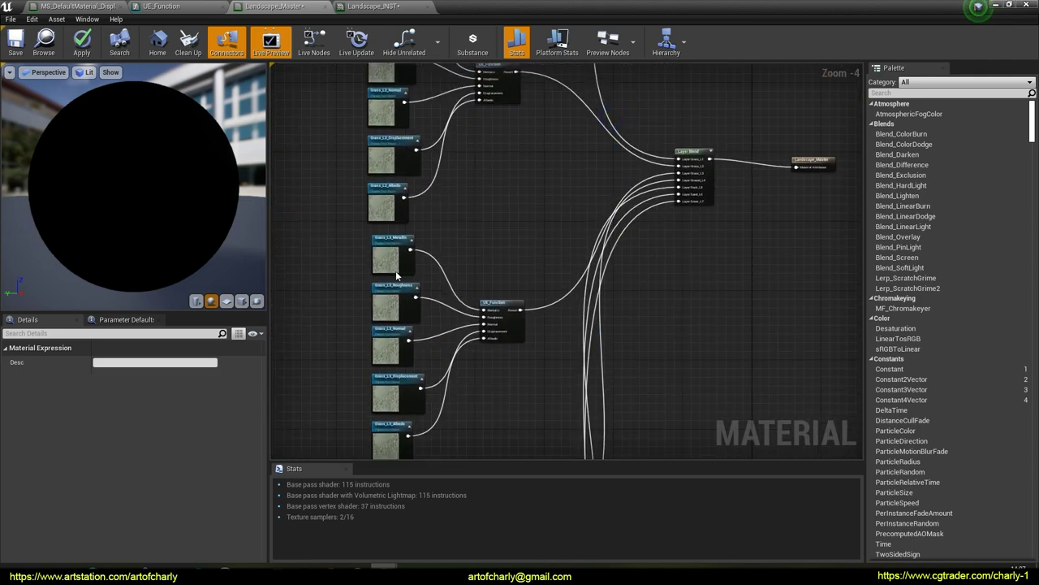
Rename the Metallic texture parameter of the first copied group as Ground_L4_Metallic.
scroll(397, 273, "up", 3)
mouse_move(494, 157)
right_mouse_down()
mouse_move(594, 326)
mouse_move(607, 144)
right_mouse_up()
right_click_drag(580, 364, 596, 141)
right_click_drag(623, 272, 638, 107)
right_click_drag(648, 219, 636, 171)
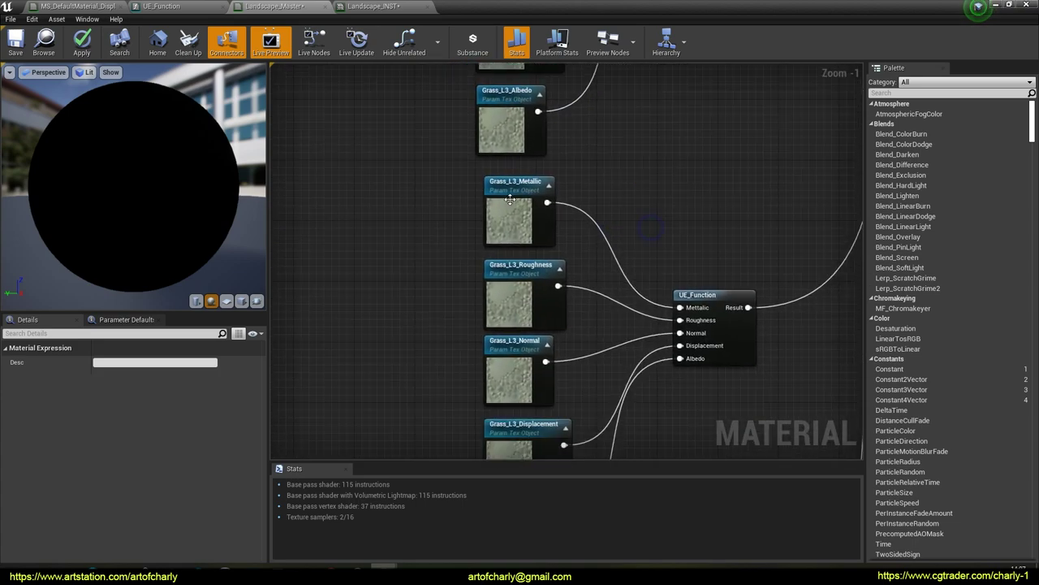
left_click(508, 203)
left_click(108, 362)
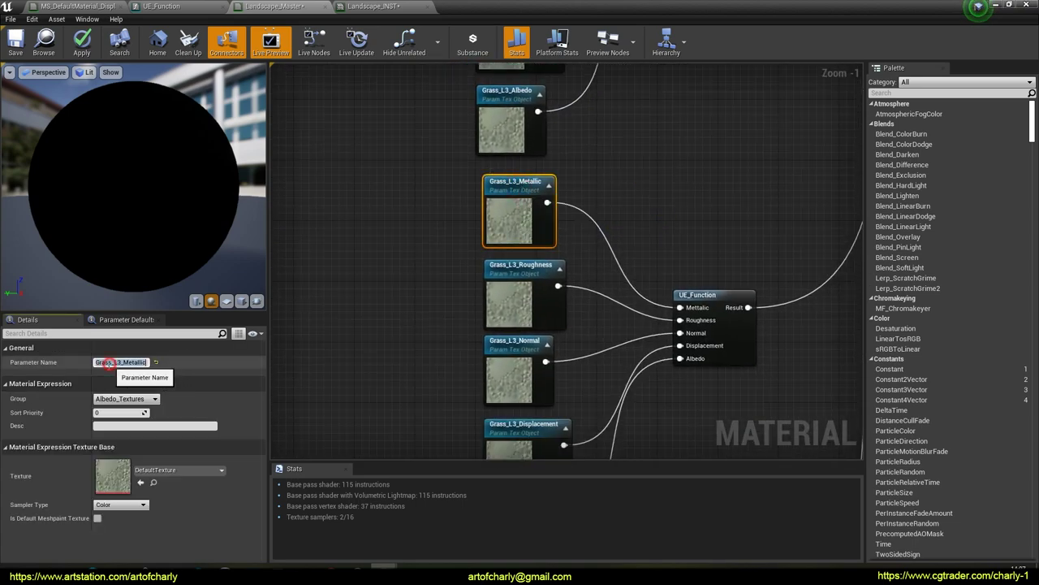
type("Ground")
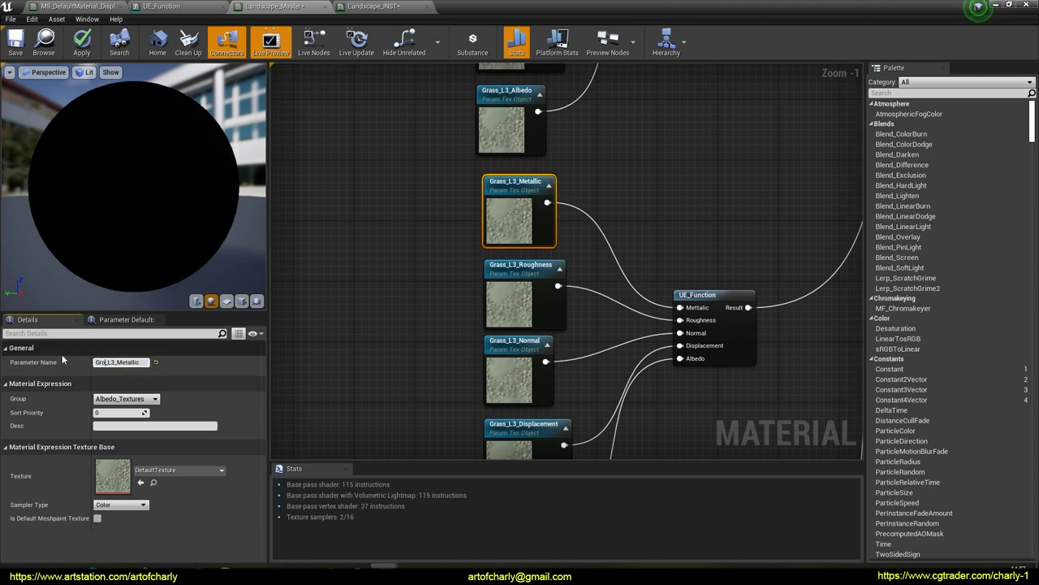
key("Return")
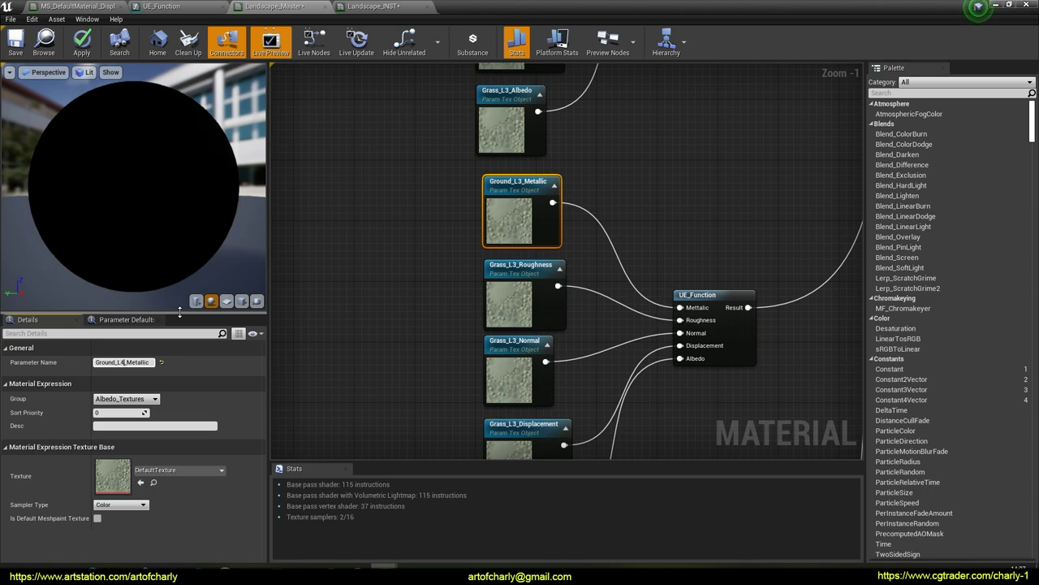
key("Return")
Rename the first copied group's Roughness and Normal parameters as Ground_L4_Roughness and Ground_L4_Normal, reusing the Ground_L4 prefix.
left_click(96, 362)
double_click(126, 366)
left_click(532, 265)
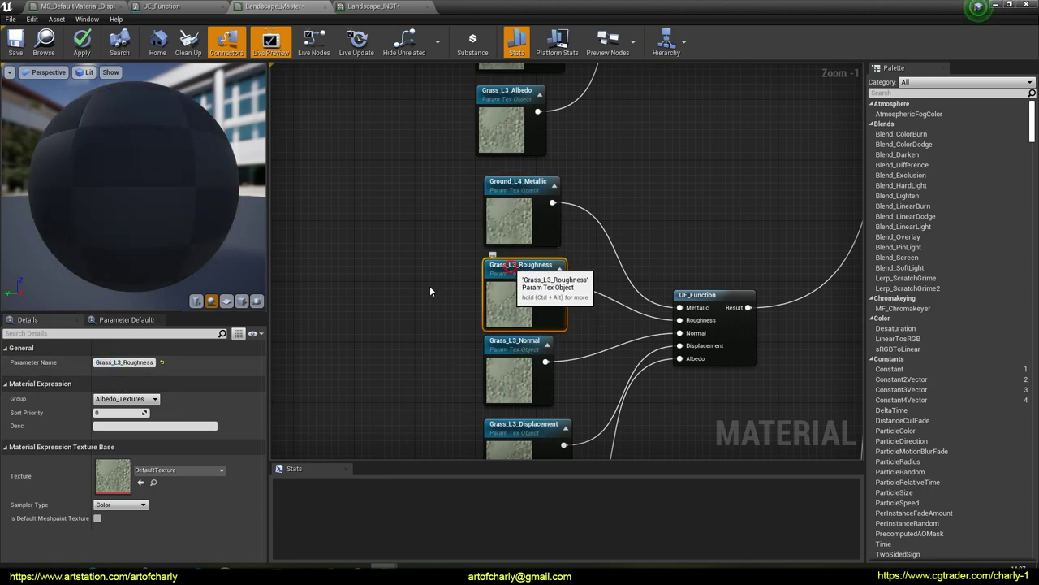
left_click(98, 363)
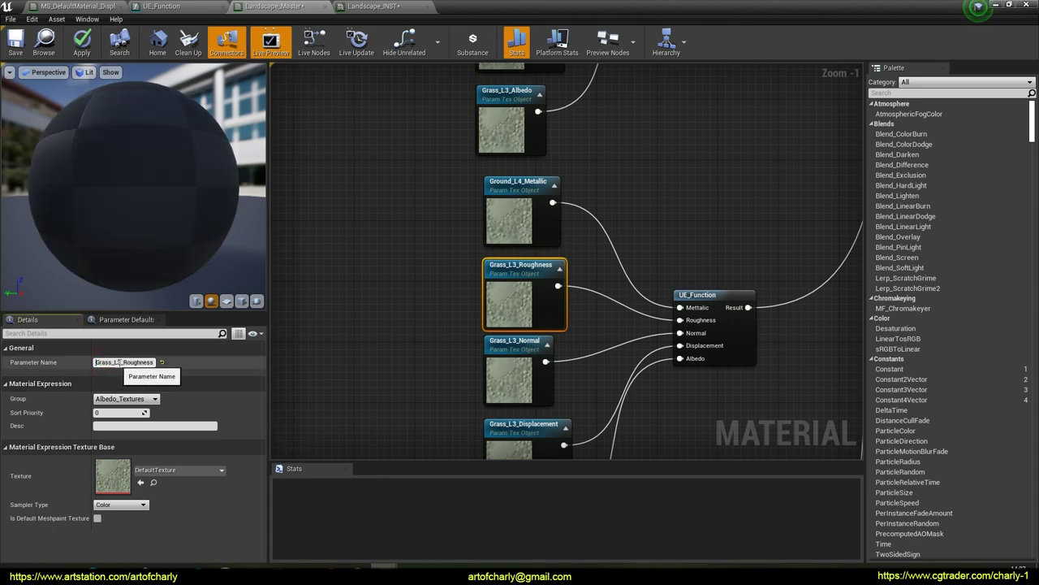
double_click(117, 363)
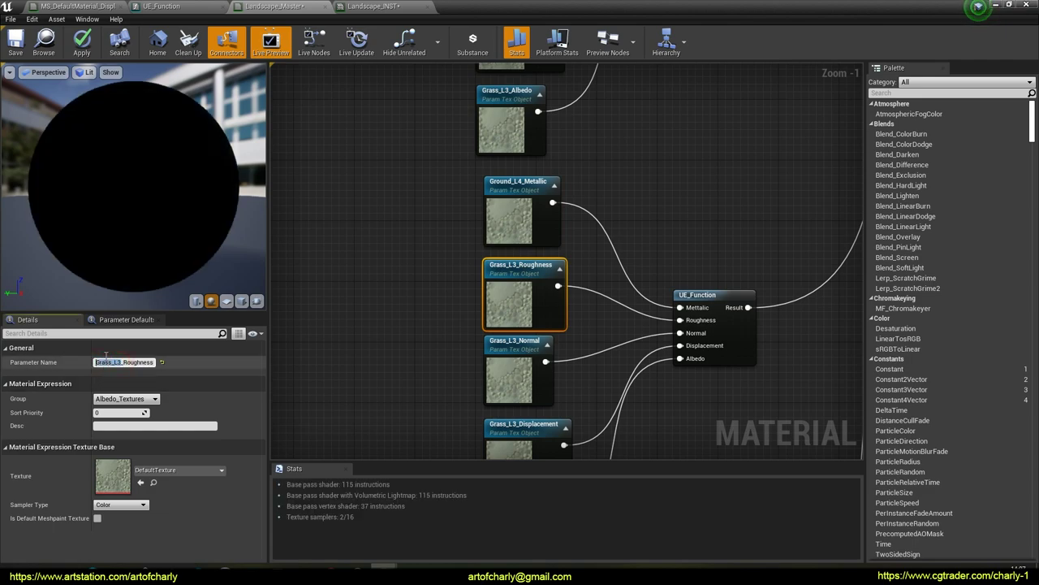
left_click(499, 339)
right_click_drag(375, 327, 388, 216)
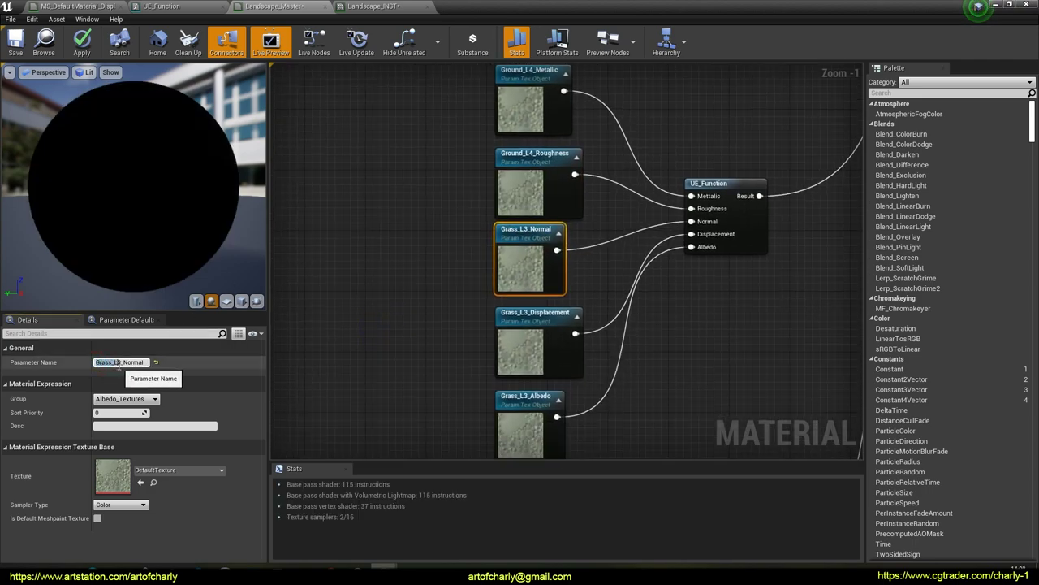
key("ctrl+v")
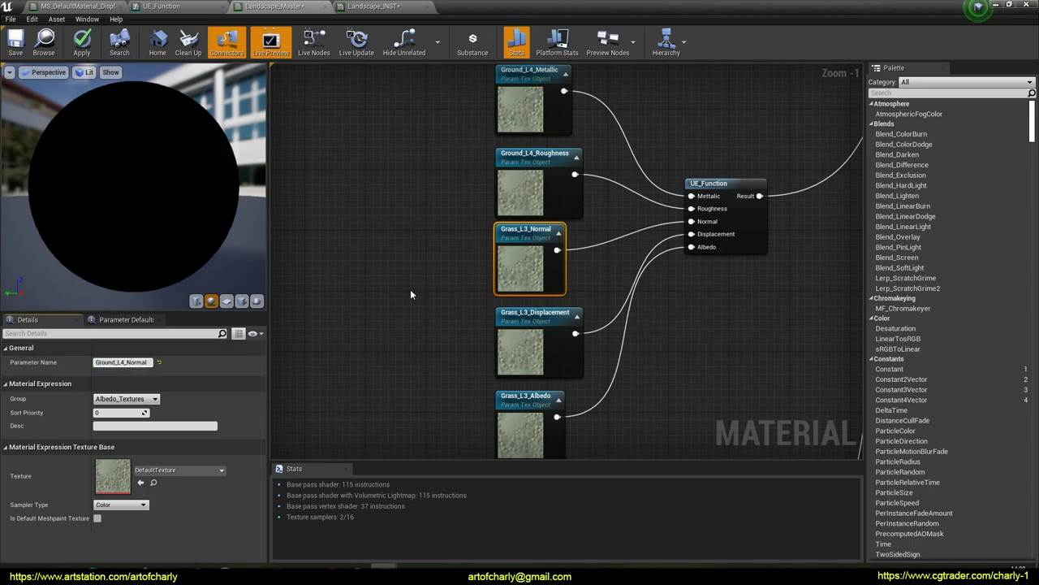
Rename the first copied group's Displacement and Albedo parameters as Ground_L4_Displacement and Ground_L4_Albedo.
left_click(504, 311)
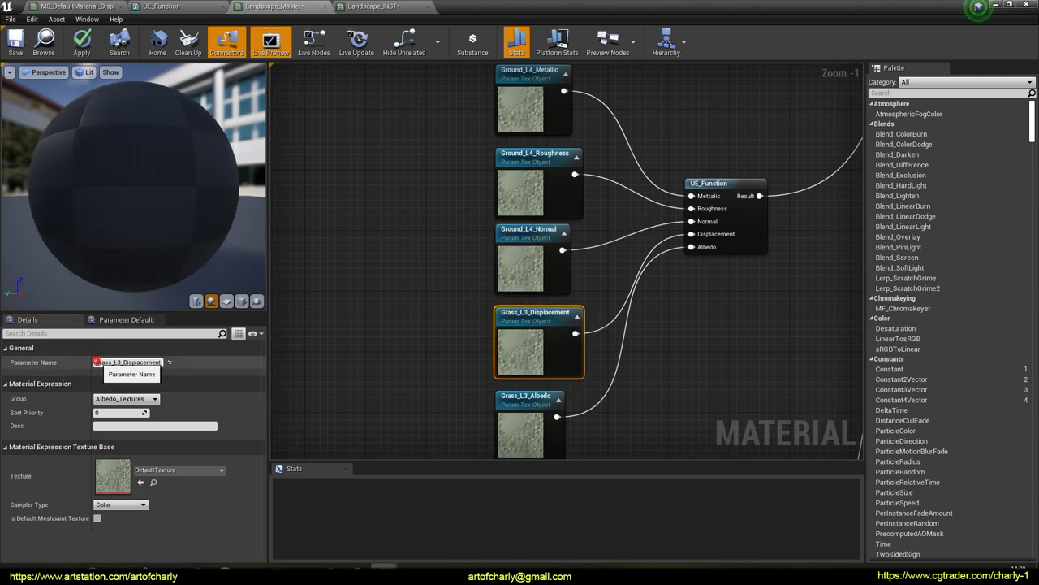
left_click(119, 364)
key("ctrl+v")
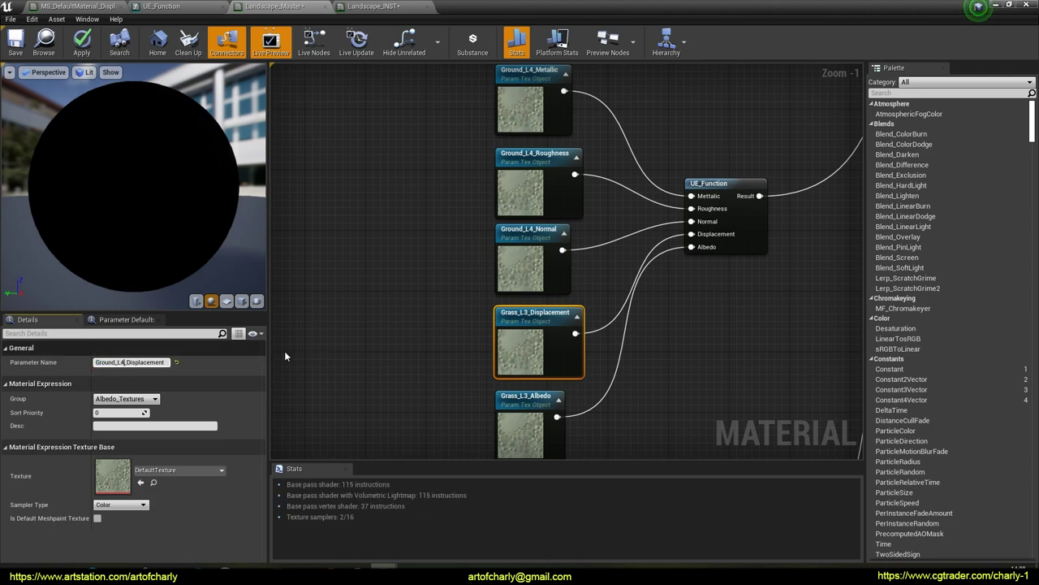
left_click(512, 395)
left_click_drag(96, 362, 124, 363)
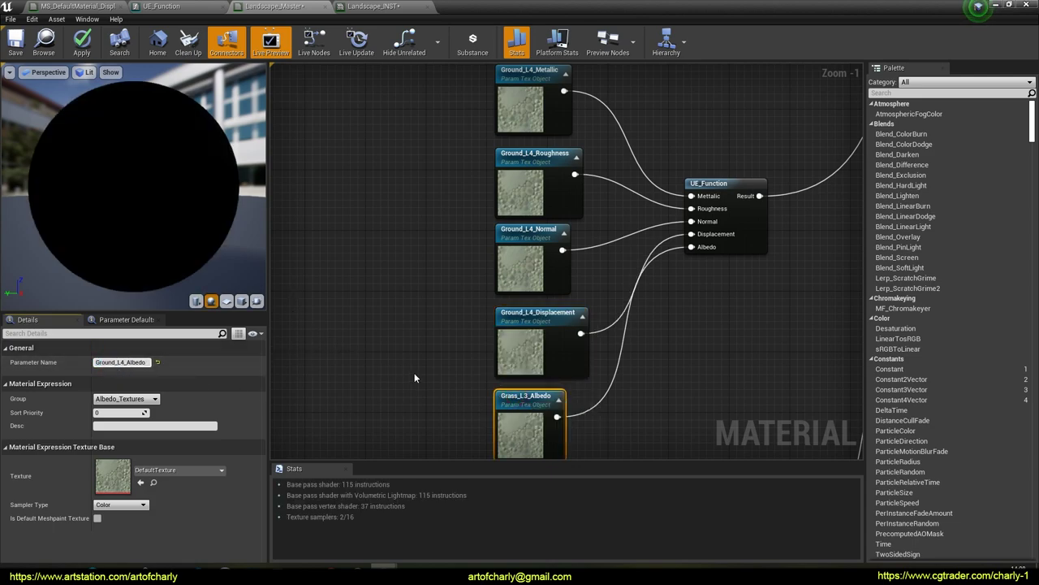
Rename the Metallic texture parameter of the second copied group as Rock_L5_Metallic.
right_click_drag(414, 372, 412, 163)
right_click_drag(465, 312, 387, 211)
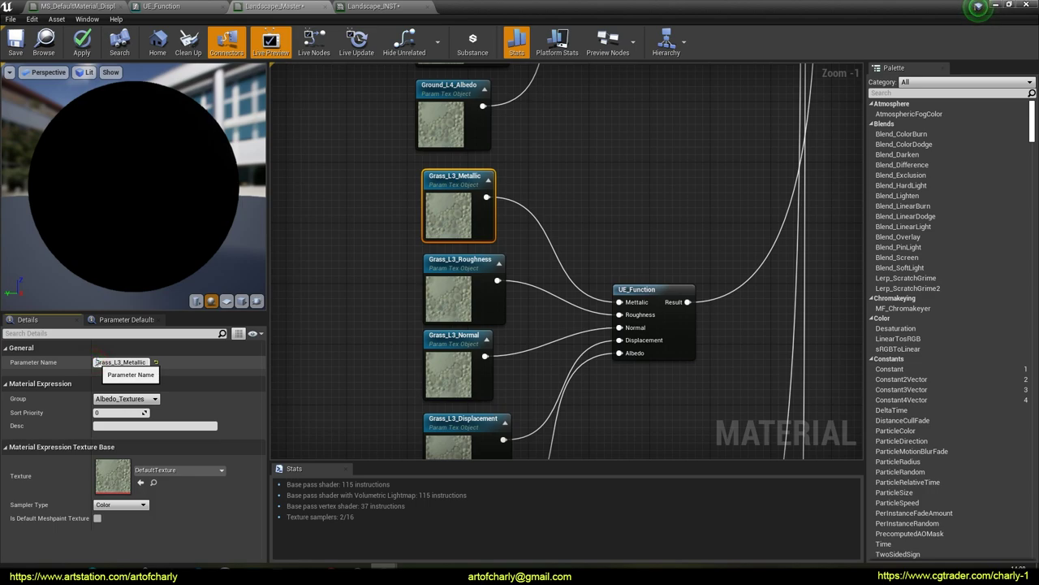
left_click_drag(96, 362, 118, 375)
type("Ground_L4")
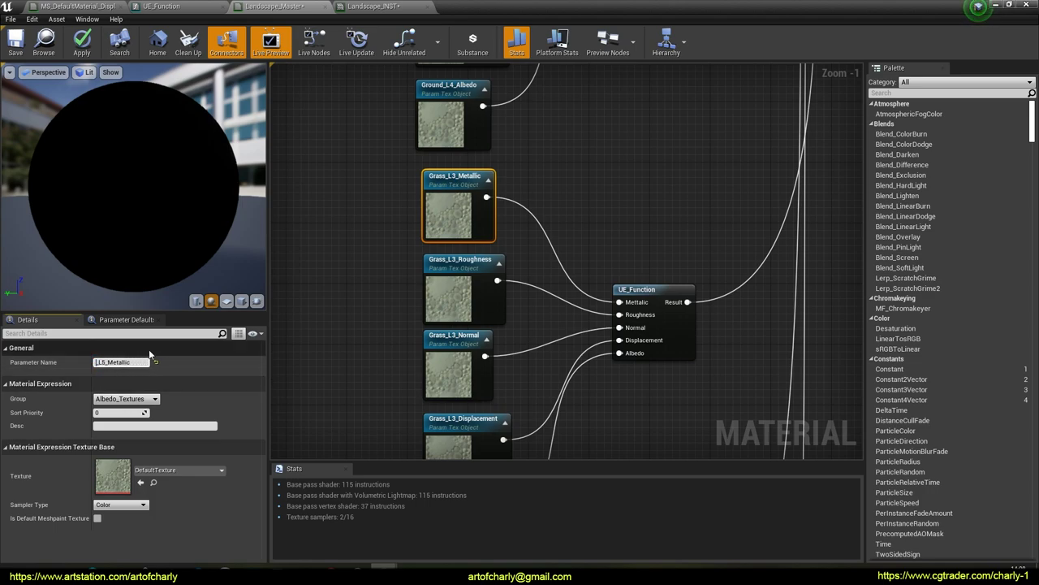
left_click(108, 362)
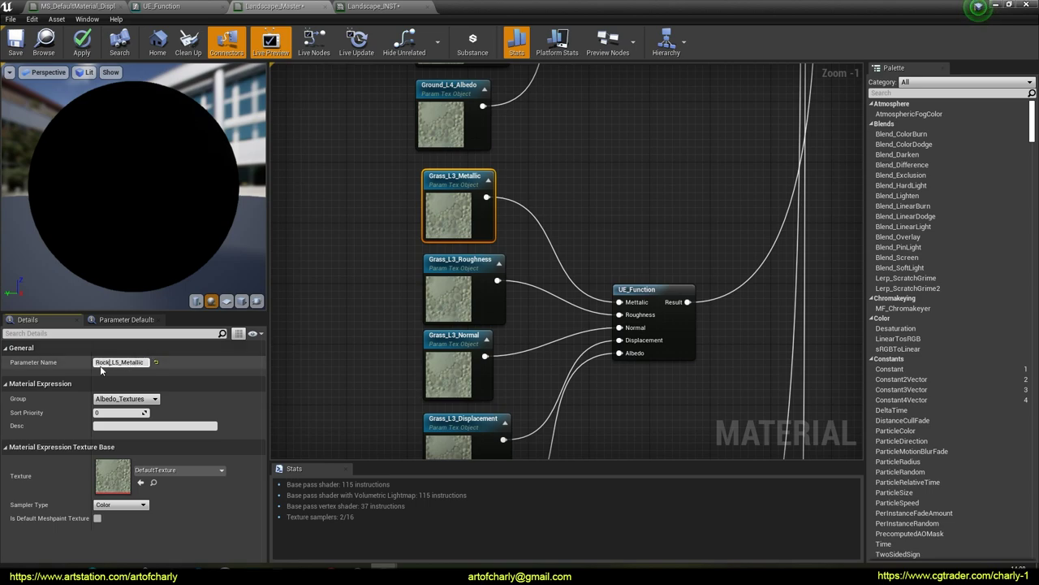
Rename the second copied group's Roughness and Normal parameters as Rock_L5_Roughness and Rock_L5_Normal, reusing the Rock_L5 prefix.
left_click_drag(95, 362, 117, 369)
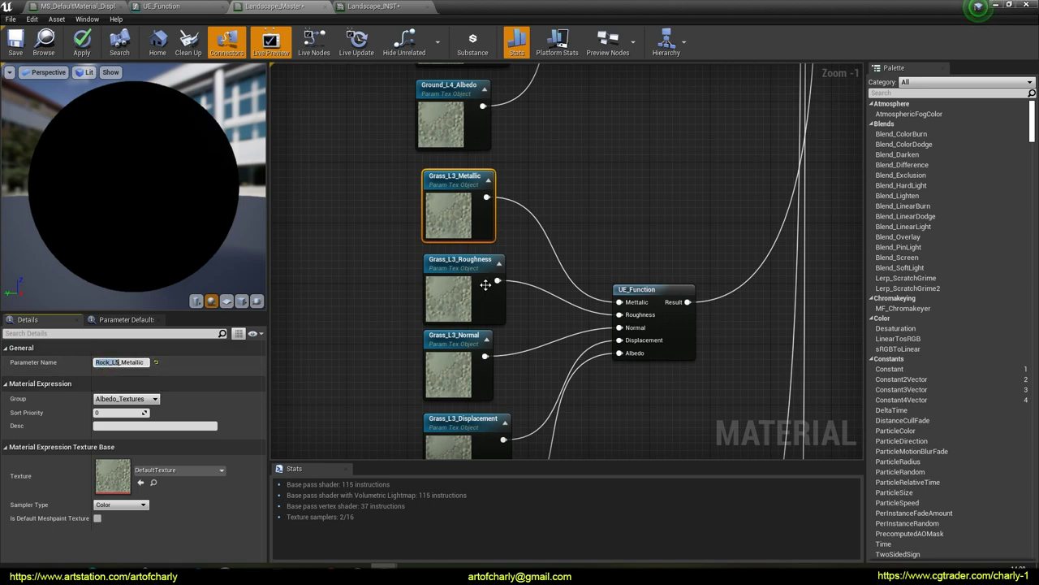
left_click(456, 262)
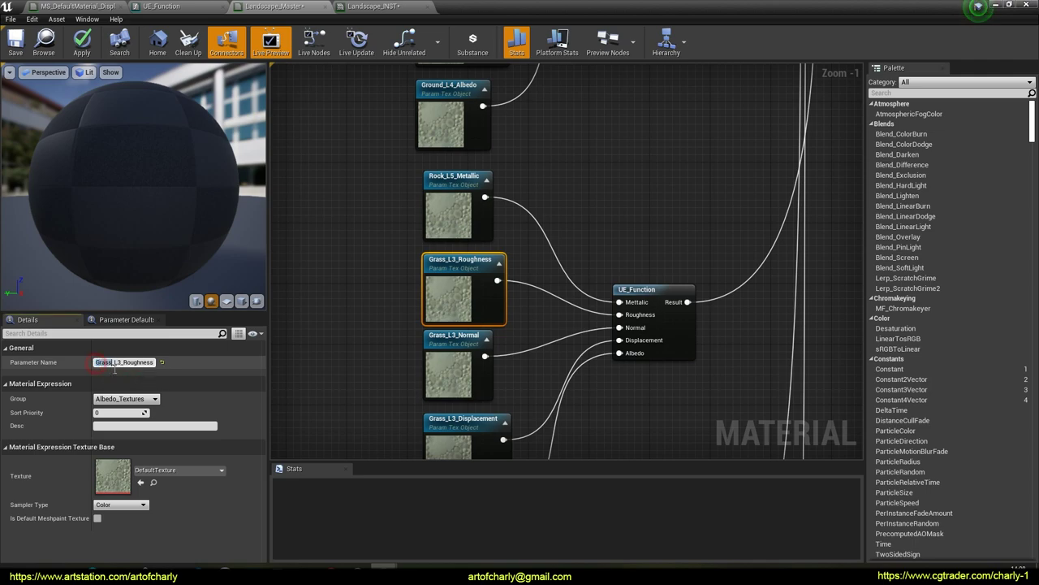
left_click_drag(95, 362, 121, 371)
right_click_drag(313, 329, 307, 237)
left_click(452, 276)
left_click_drag(95, 362, 120, 376)
type("Rock_L5_Normal")
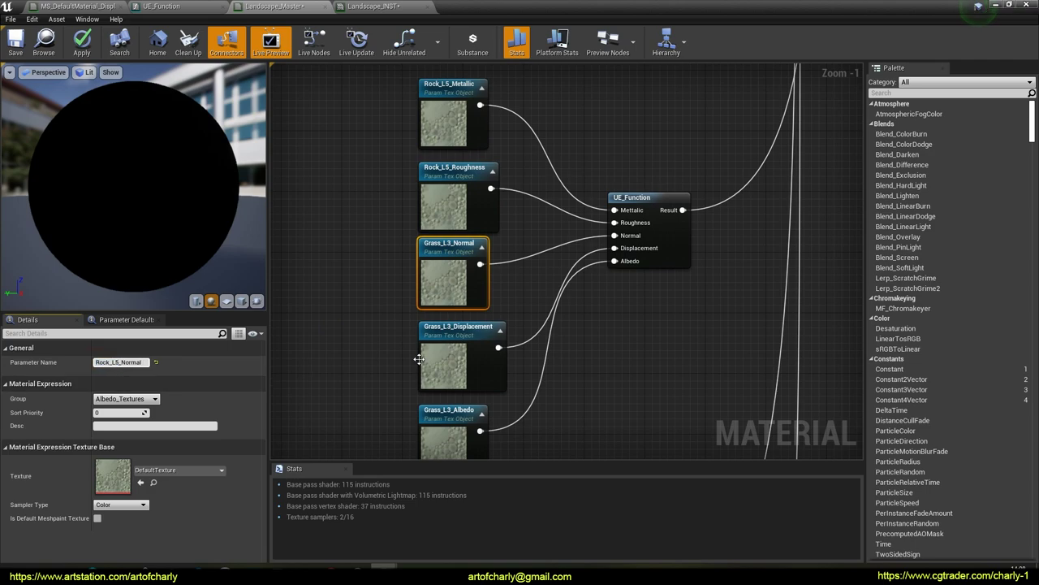
Rename the second copied group's Displacement and Albedo parameters as Rock_L5_Displacement and Rock_L5_Albedo.
left_click(455, 328)
left_click_drag(96, 365, 112, 370)
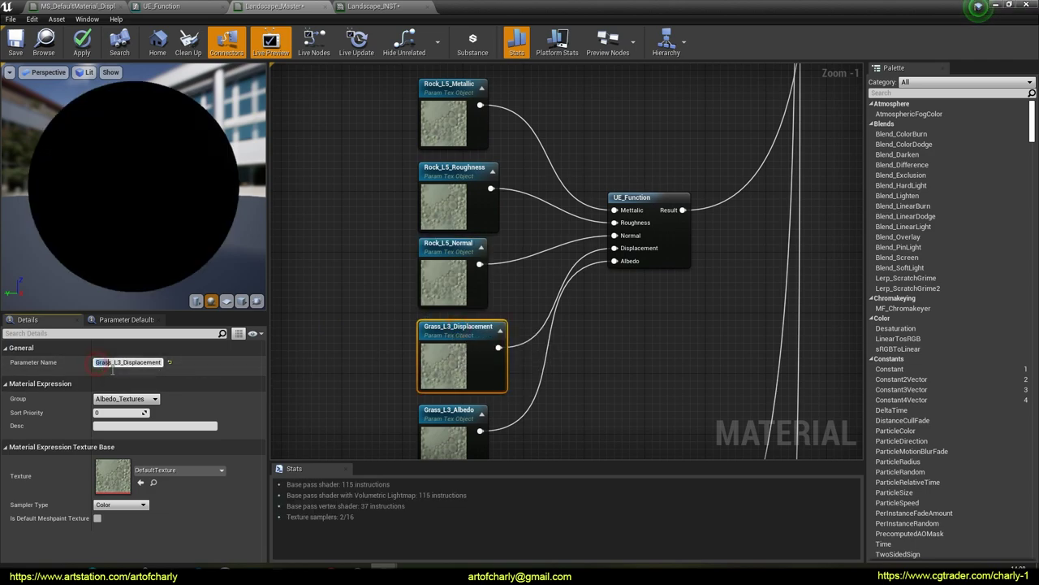
type("Rock_L5")
right_click_drag(315, 384, 344, 252)
left_click(471, 278)
left_click_drag(96, 364, 114, 375)
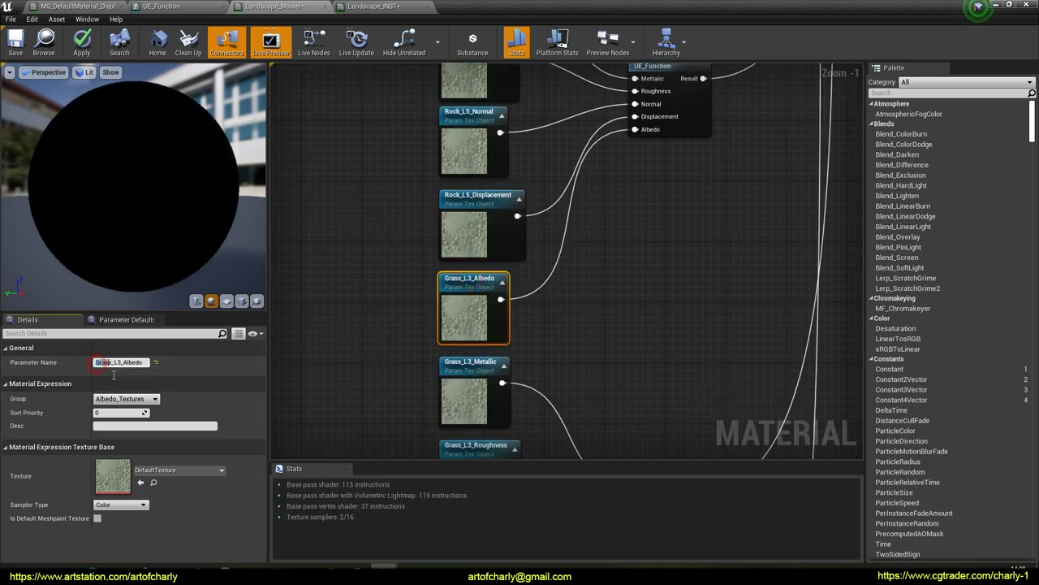
type("Rock_L5")
Rename the Metallic texture parameter of the third copied group as Sand_L6_Metallic.
right_click_drag(306, 385, 292, 269)
left_click(457, 243)
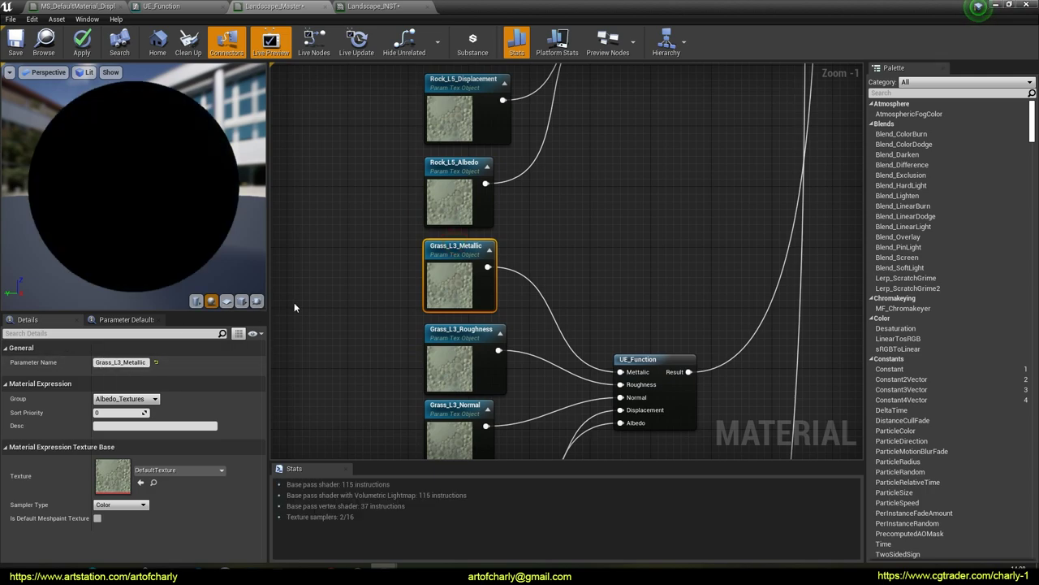
right_click_drag(403, 262, 409, 154)
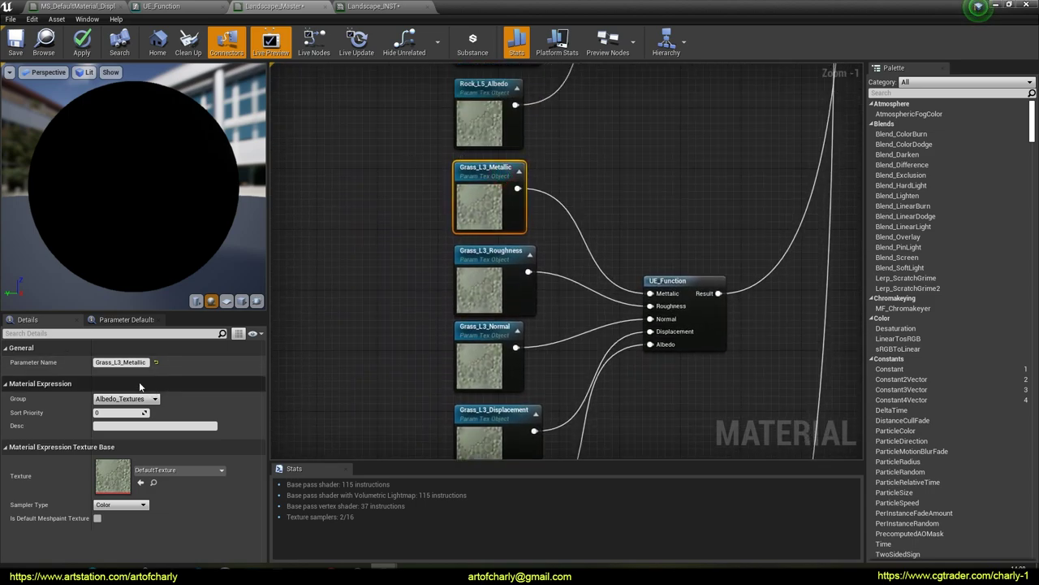
type("Sand_L5")
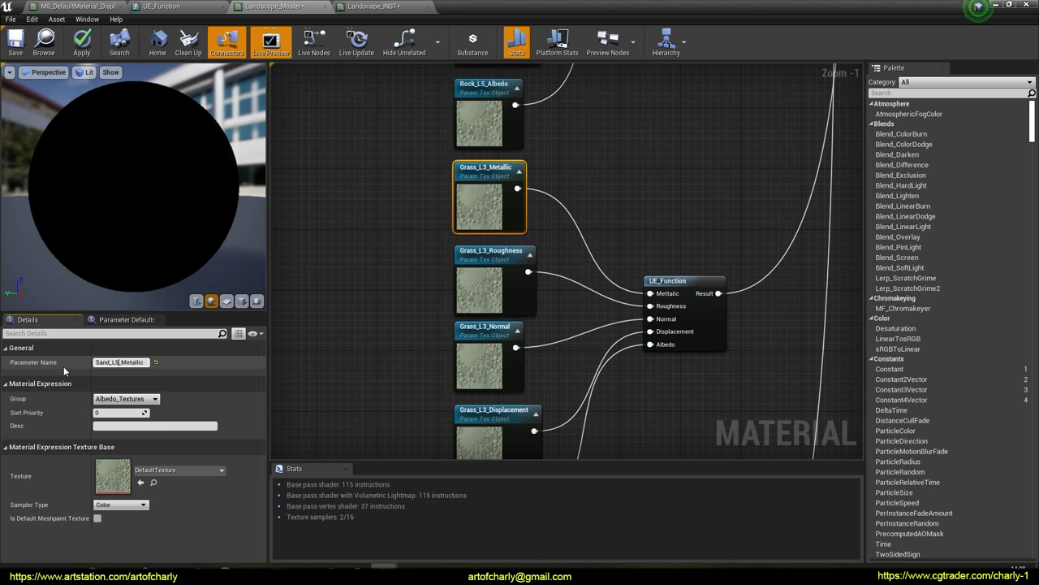
Copy the Sand_L6 prefix and rename the third copied group's Roughness parameter as Sand_L6_Roughness.
left_click_drag(95, 363, 119, 371)
key("ctrl+c")
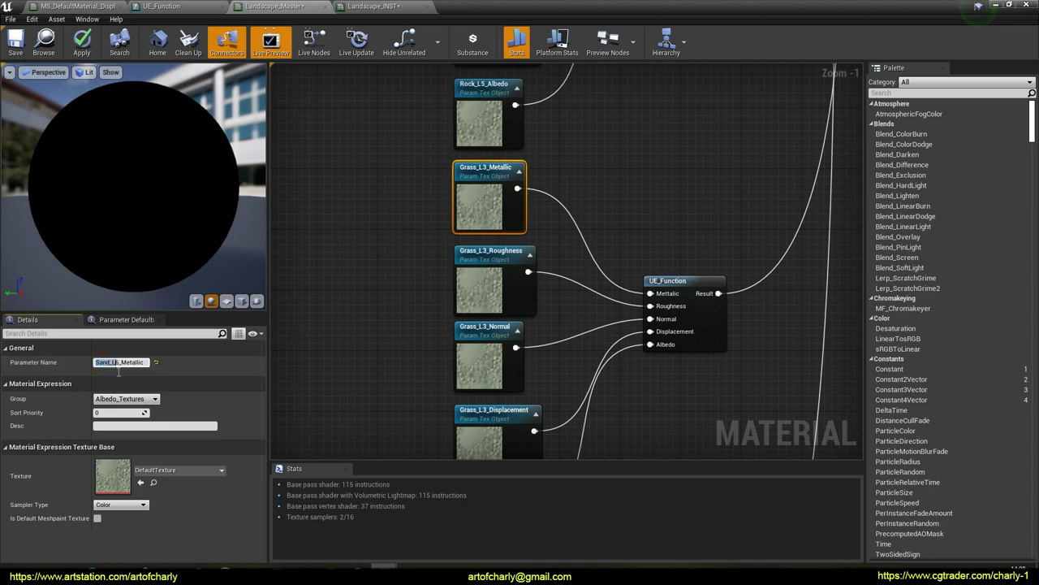
left_click(497, 253)
left_click(95, 362)
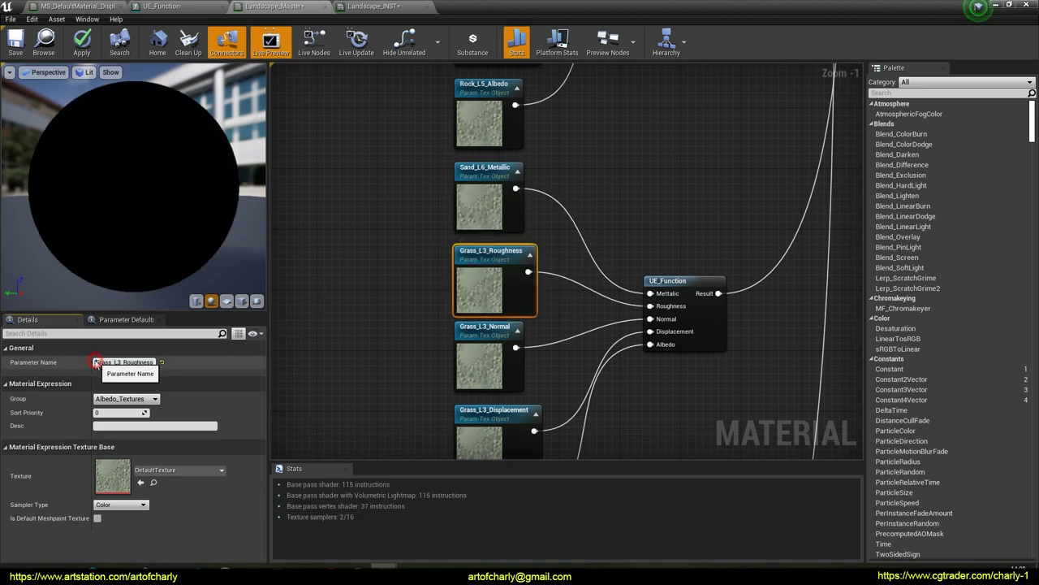
left_click(97, 362)
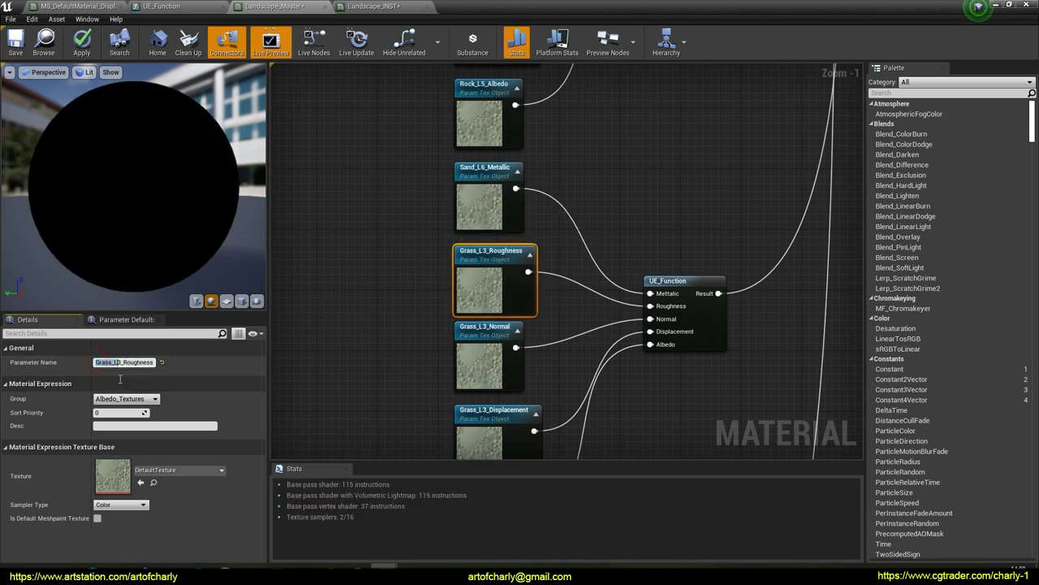
Rename the third copied group's Normal and Displacement parameters as Sand_L6_Normal and Sand_L6_Displacement, reusing the Sand_L6 prefix.
left_click(480, 347)
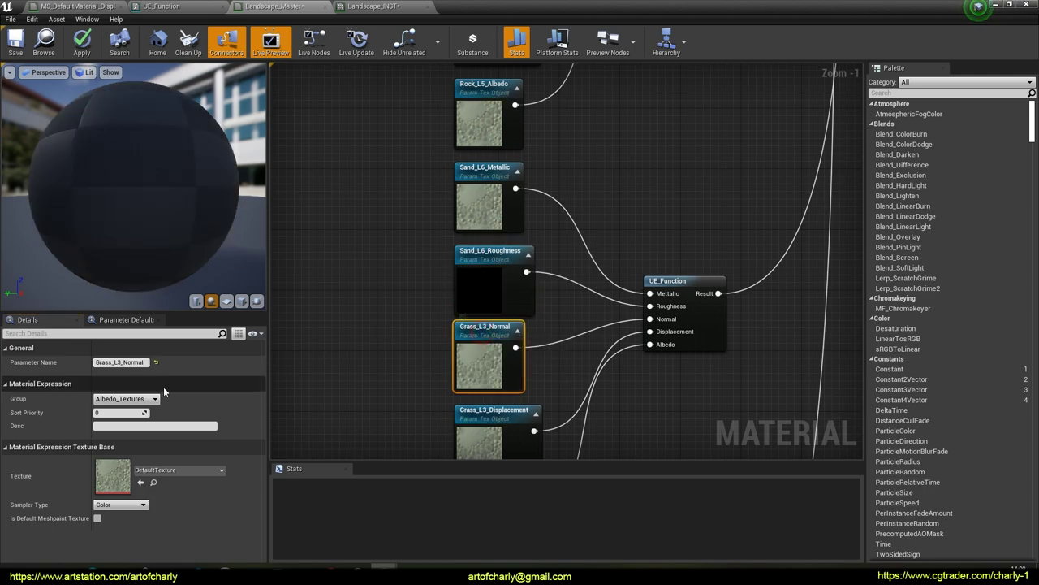
left_click(98, 362)
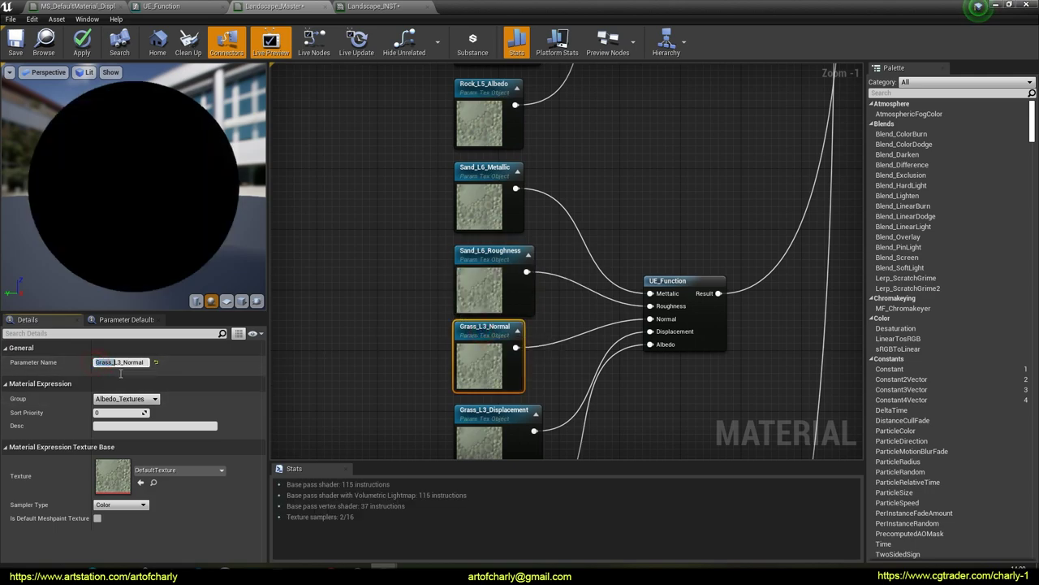
key("ctrl+v")
right_click_drag(406, 351, 415, 193)
left_click(507, 277)
left_click(97, 362)
left_click_drag(95, 362, 118, 373)
type("Sand_L6")
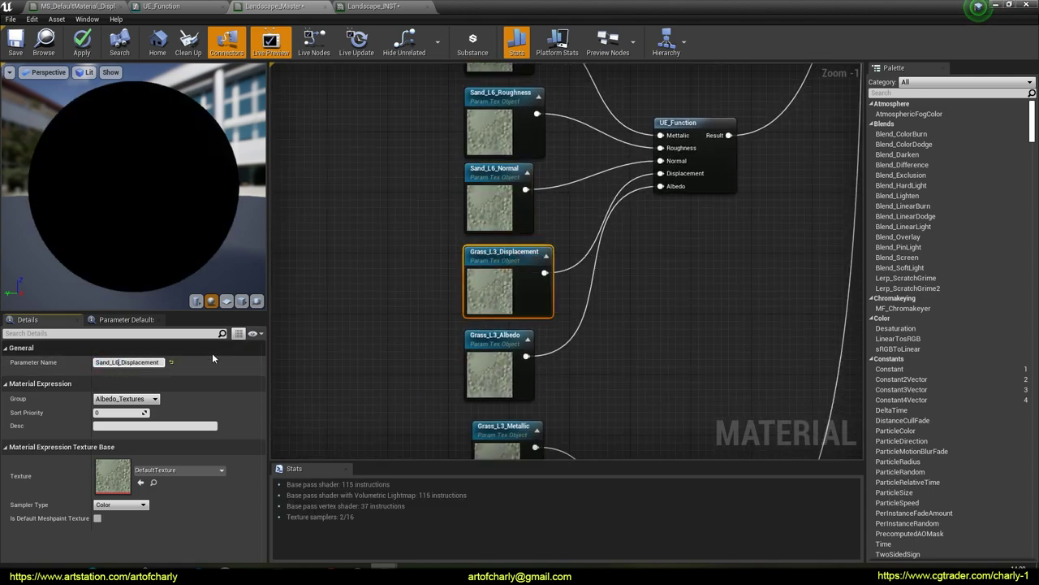
Rename the third copied group's Albedo parameter as Sand_L6_Albedo.
left_click(513, 353)
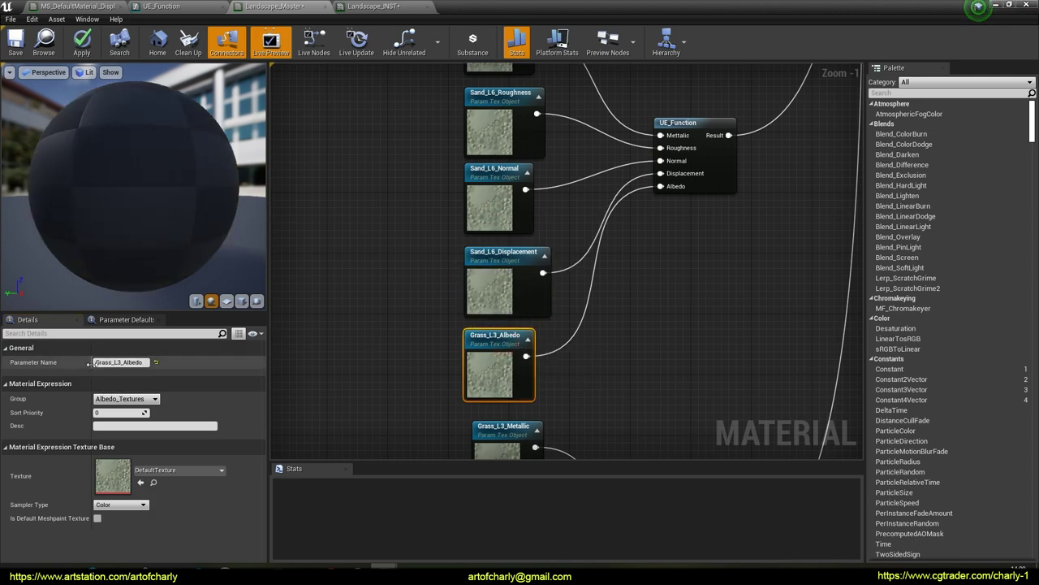
left_click_drag(96, 362, 115, 370)
key("ctrl+v")
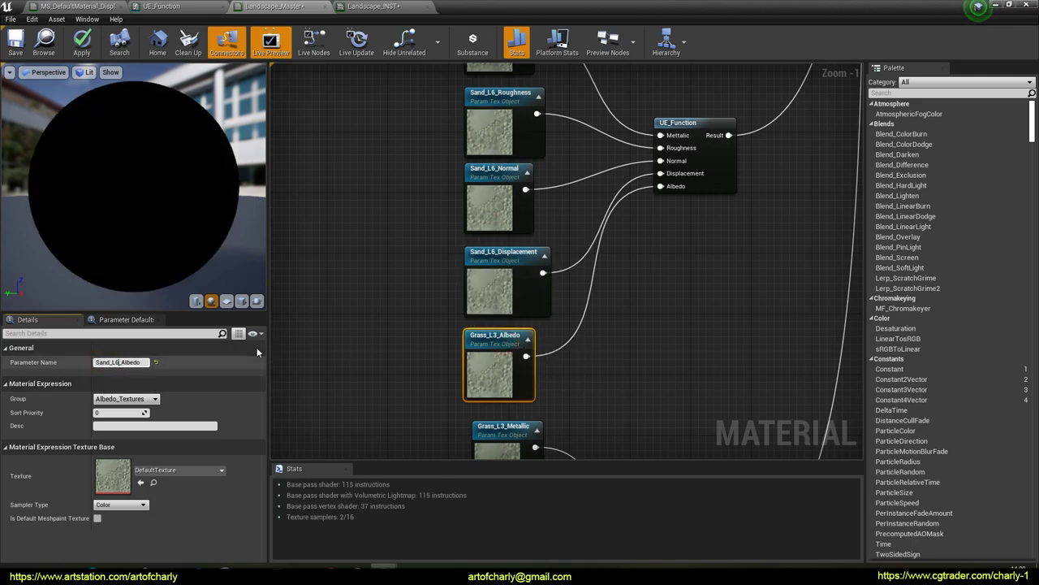
Rename the Metallic texture parameter of the fourth copied group as Snow_L7_Metallic.
right_click_drag(434, 360, 415, 165)
left_click(511, 233)
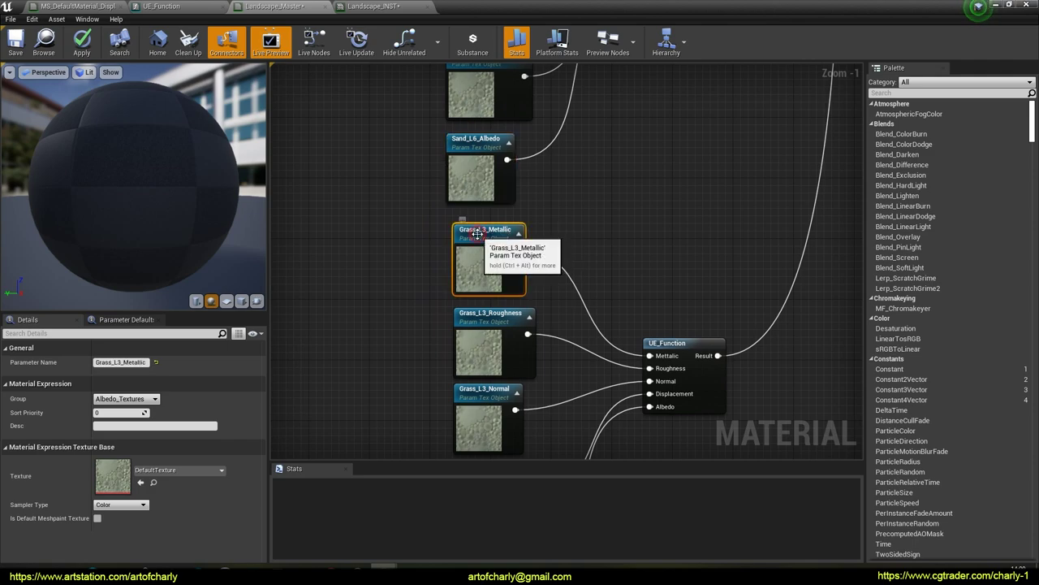
right_click_drag(512, 234, 344, 239)
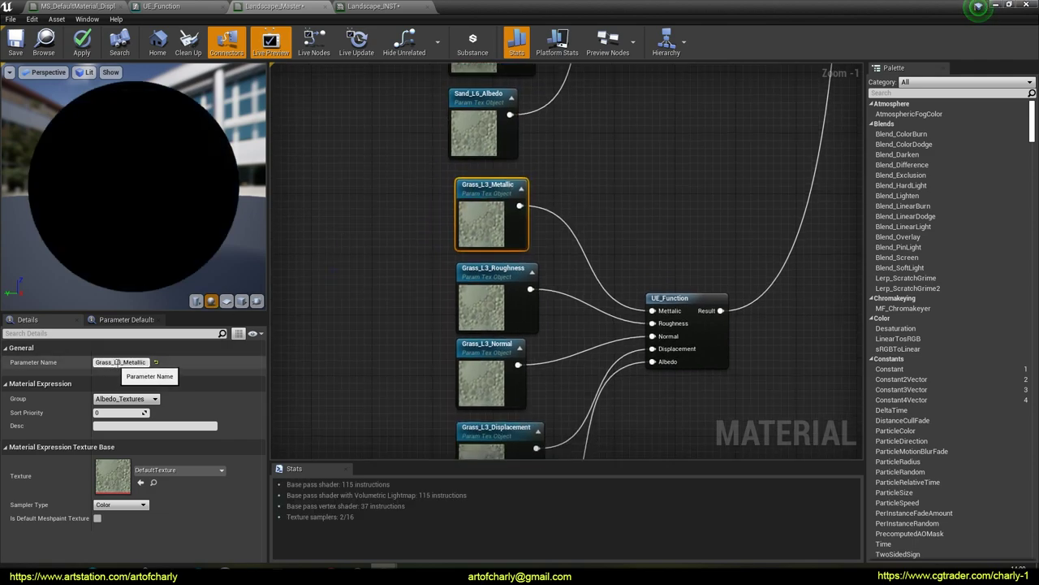
type("Snow_3_Metallic")
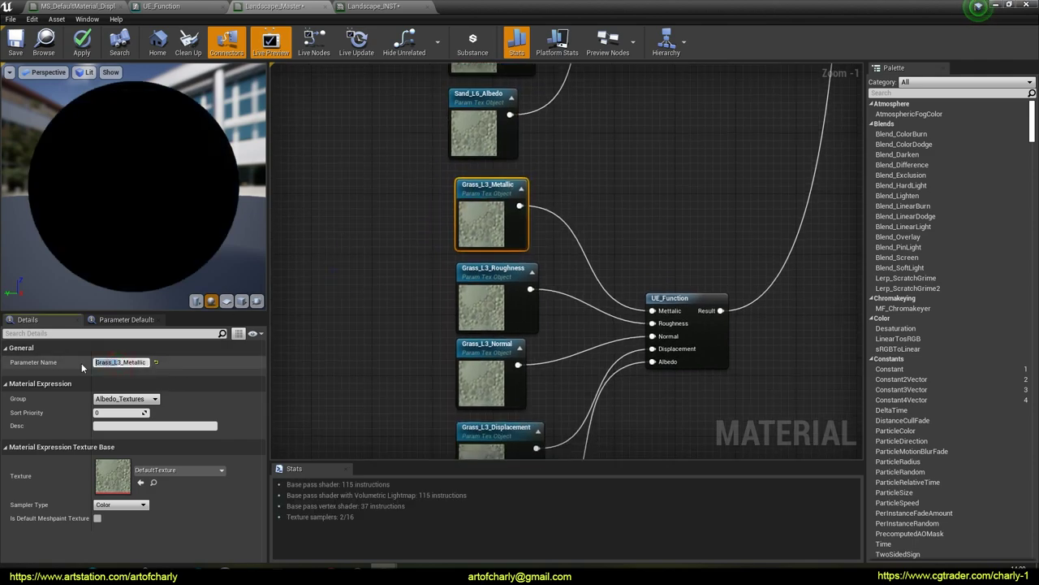
type("L")
key("Delete")
type("7")
key("Return")
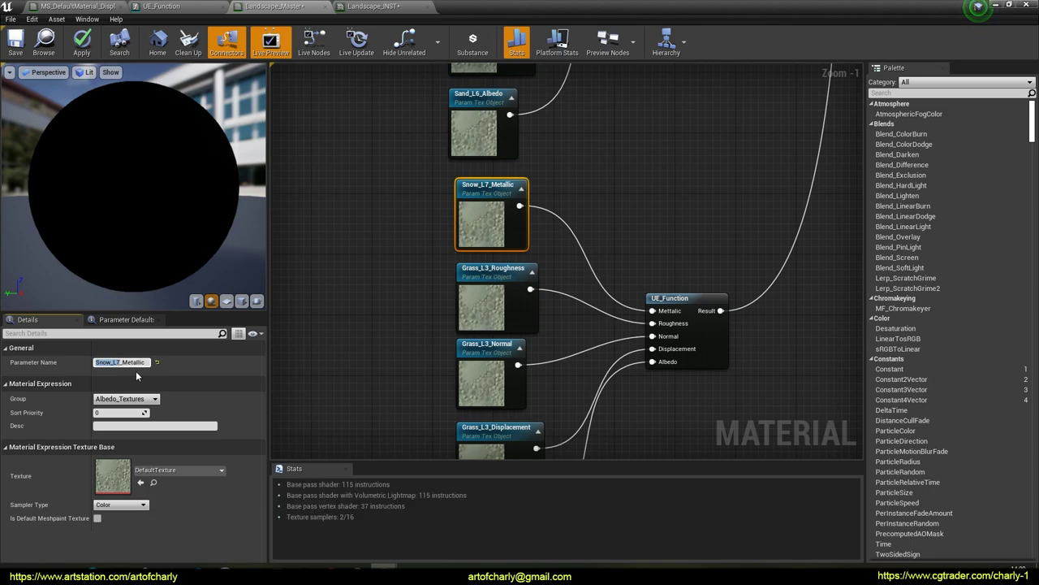
Copy the Snow_L7 prefix and rename the fourth copied group's Roughness and Normal parameters as Snow_L7_Roughness and Snow_L7_Normal.
left_click(483, 276)
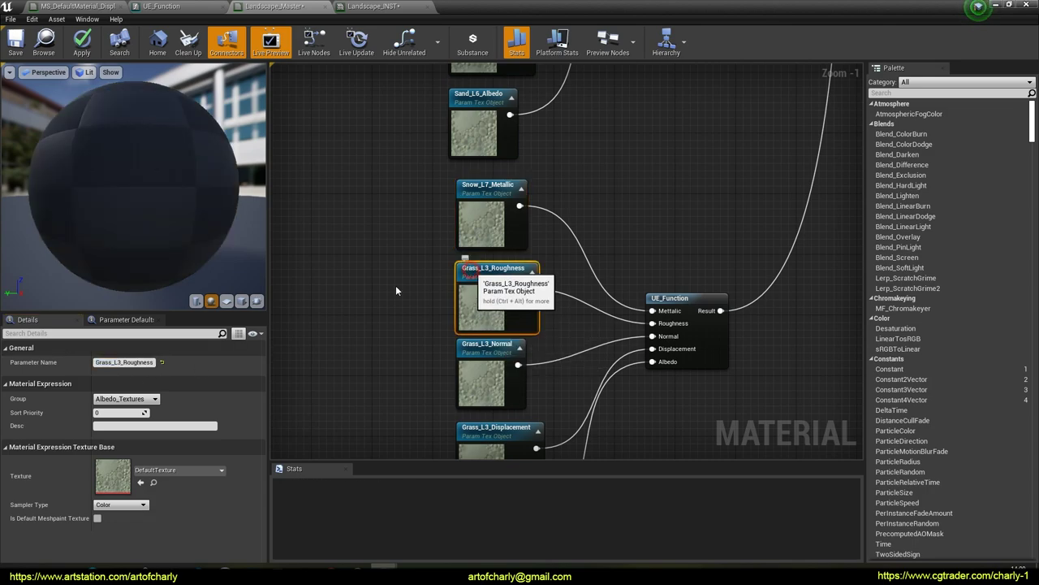
left_click(119, 368)
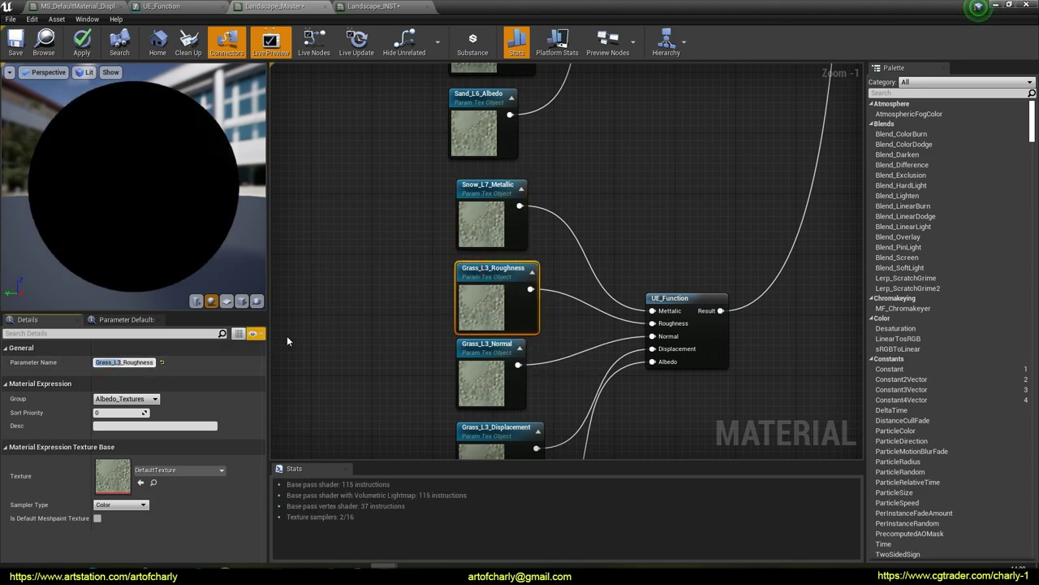
left_click(488, 341)
right_click_drag(388, 353, 381, 246)
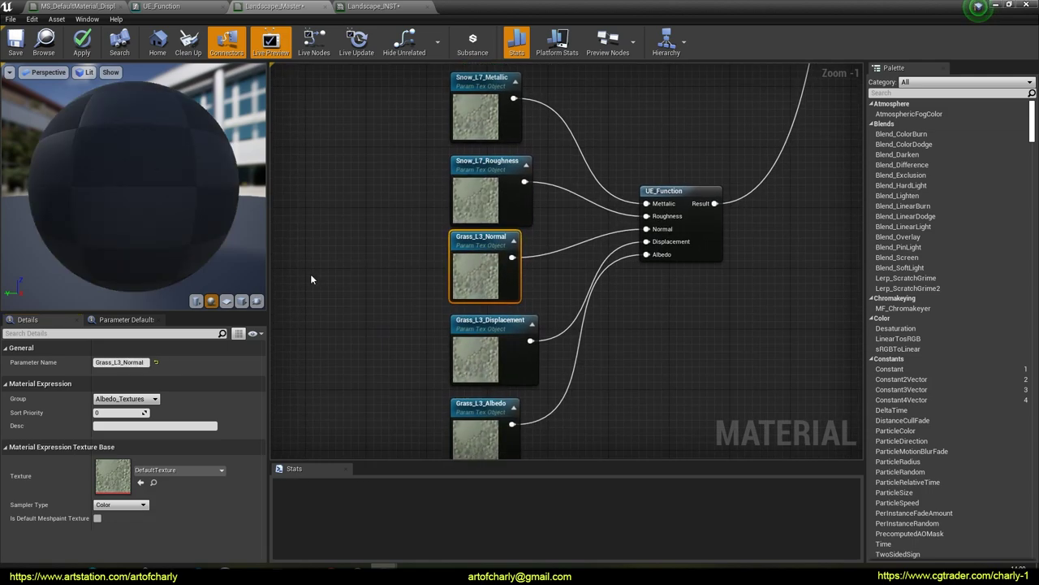
left_click(120, 362)
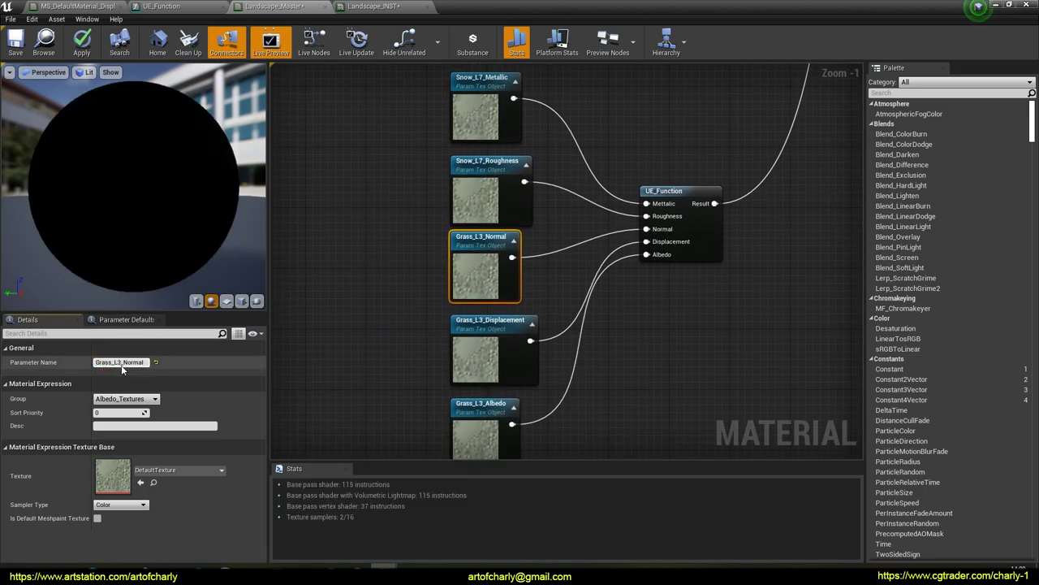
left_click(99, 363)
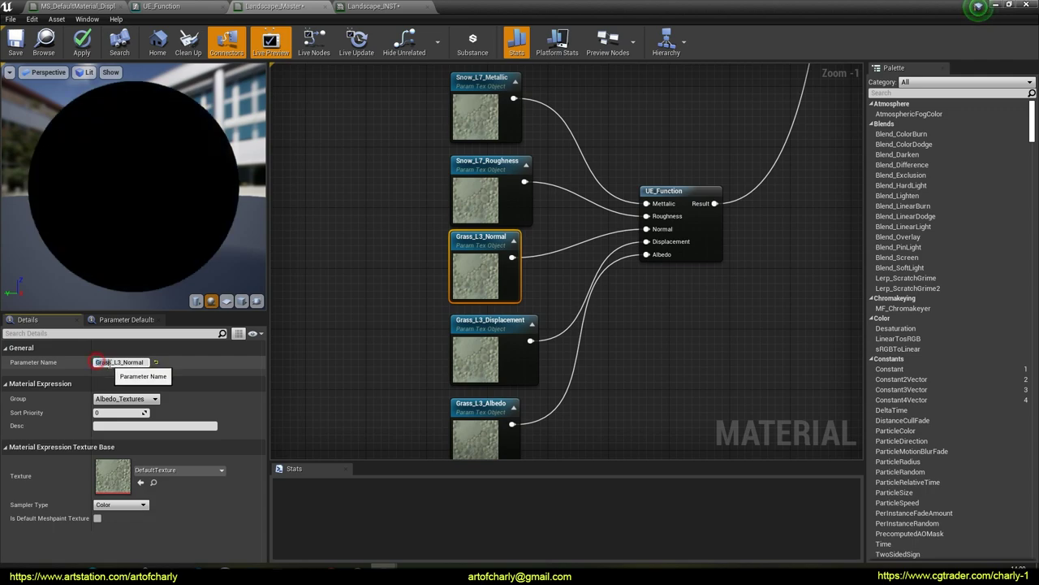
type("Snow_L7")
Rename the fourth copied group's Displacement and Albedo parameters as Snow_L7_Displacement and Snow_L7_Albedo.
left_click(468, 329)
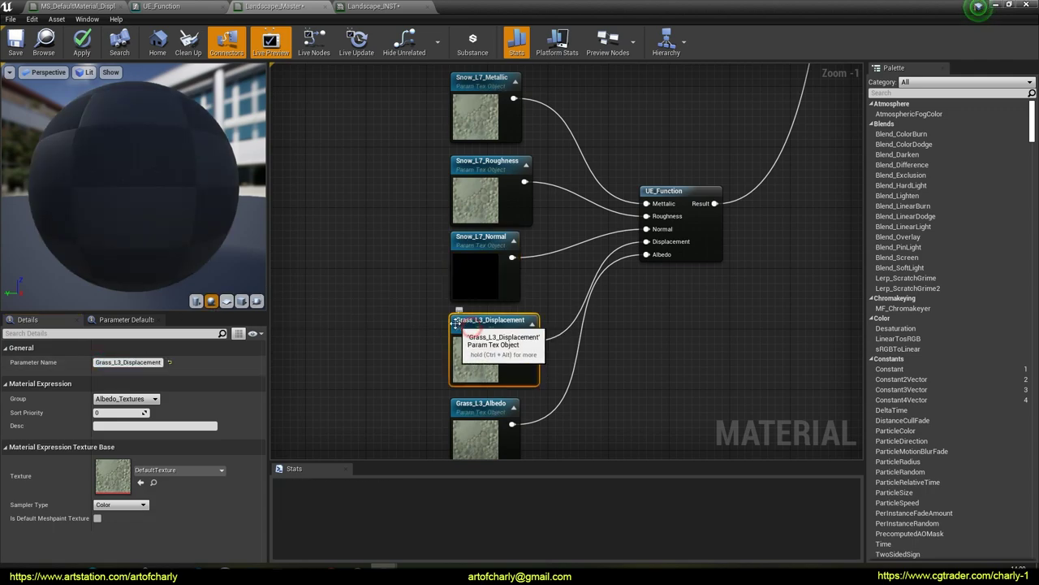
left_click_drag(96, 363, 108, 363)
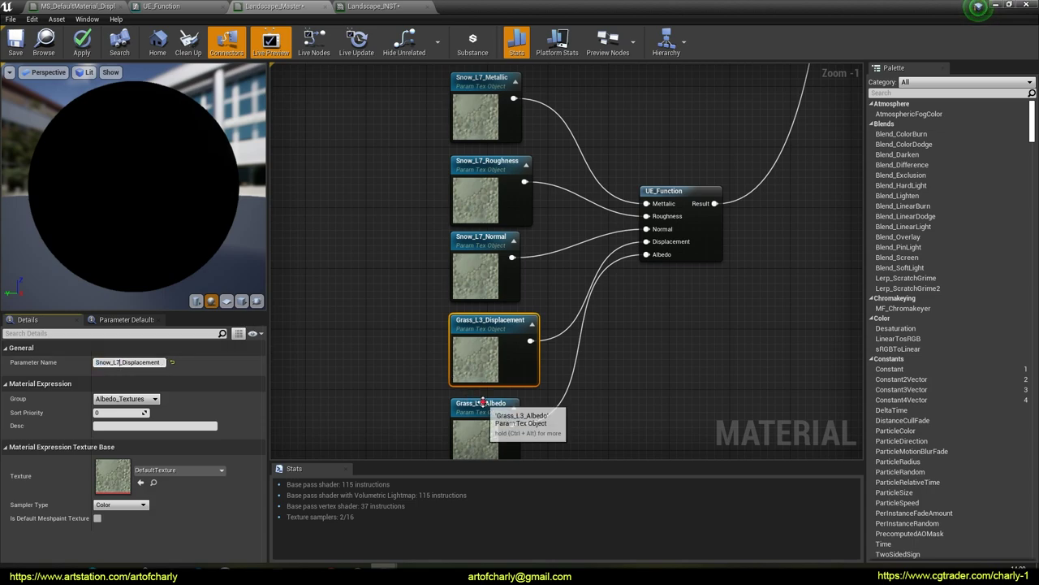
left_click(479, 404)
left_click_drag(95, 362, 120, 363)
type("Snow_L7")
Look over the whole material graph to check every texture group, its UE_Function node and its connection to the Layer Blend.
right_click_drag(419, 325, 395, 227)
scroll(395, 229, "down", 6)
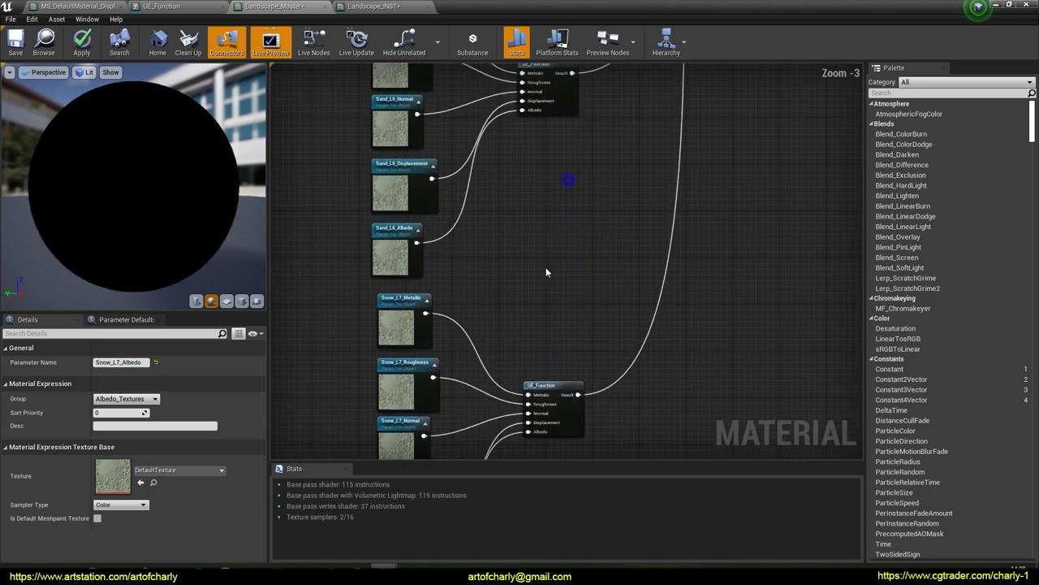
scroll(552, 250, "down", 5)
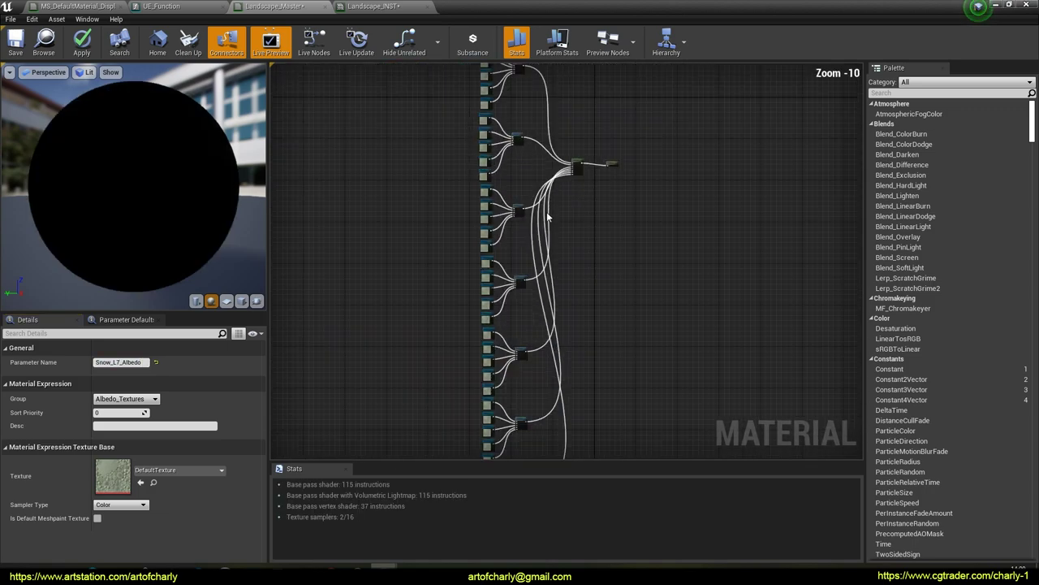
scroll(582, 197, "up", 9)
scroll(576, 198, "down", 7)
scroll(622, 199, "down", 1)
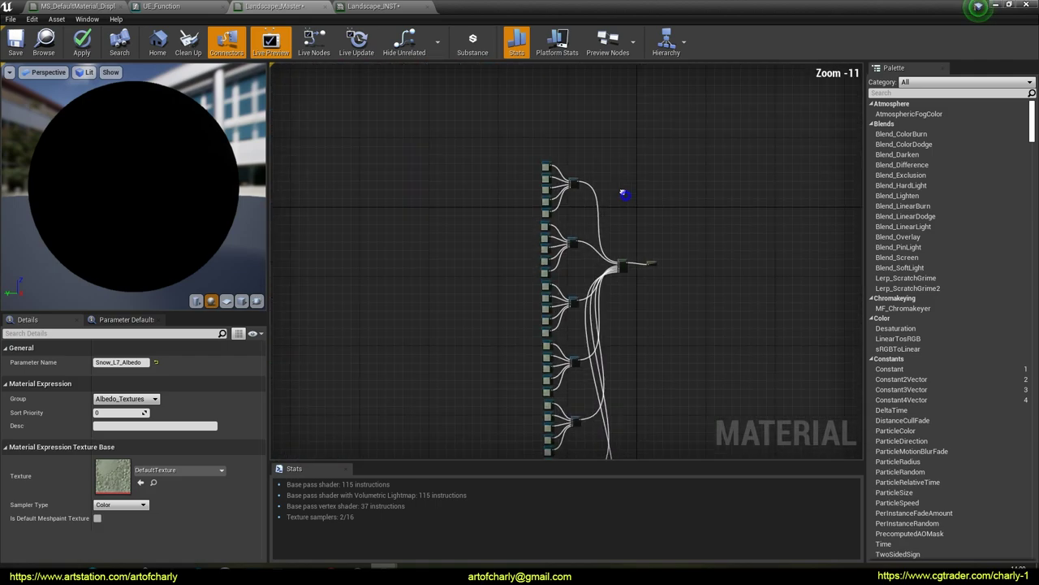
right_click_drag(599, 277, 562, 152)
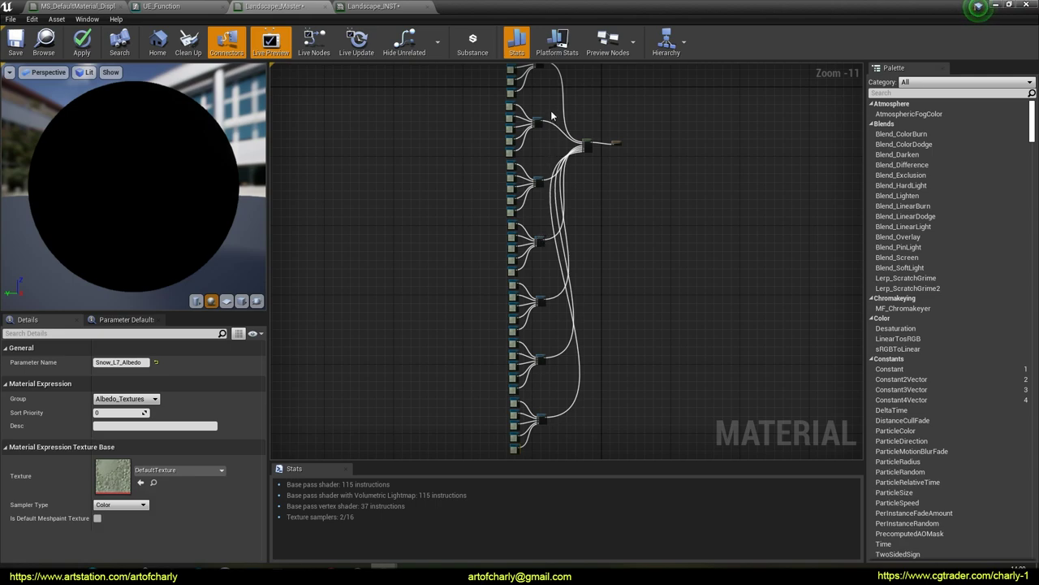
right_click_drag(551, 116, 533, 176)
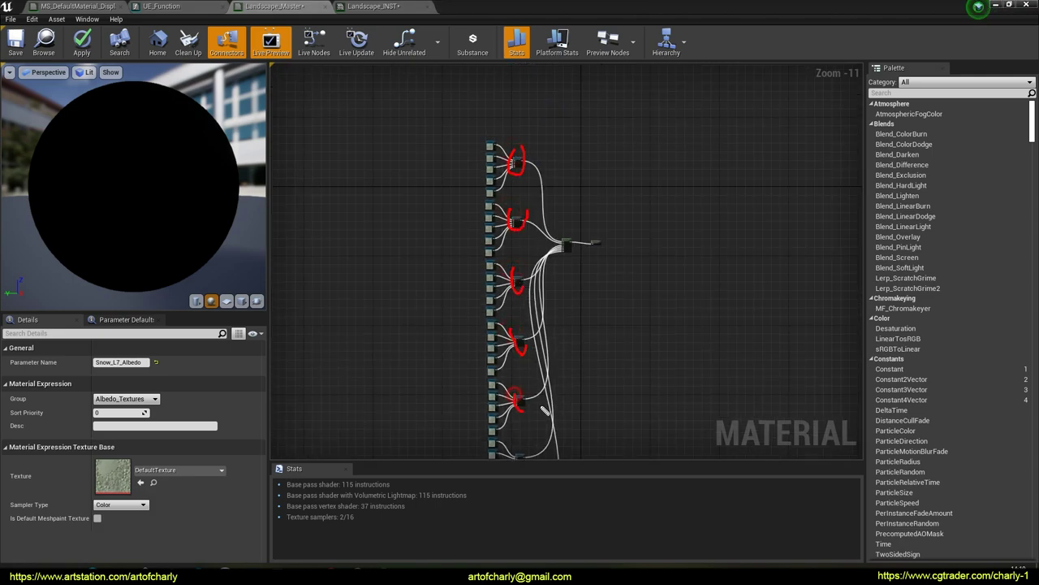
right_click_drag(598, 387, 563, 265)
right_click_drag(536, 181, 498, 325)
Inspect the Layer Blend node's inputs from Layer Grass_L1 to Layer Snow_L7 and their incoming connections.
scroll(467, 240, "up", 9)
right_click_drag(494, 235, 433, 152)
scroll(561, 244, "up", 2)
right_click_drag(625, 294, 560, 220)
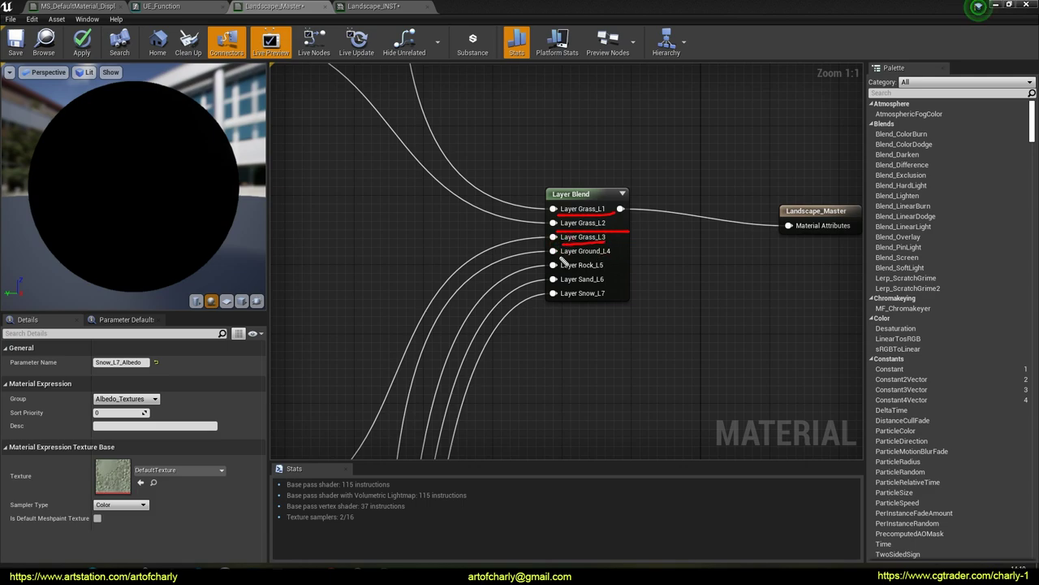
key("Escape")
Check that each Grass_L1 texture parameter is wired to the matching input of its UE_Function node.
mouse_move(501, 227)
right_mouse_down()
mouse_move(654, 250)
mouse_move(638, 343)
right_mouse_up()
scroll(654, 251, "down", 6)
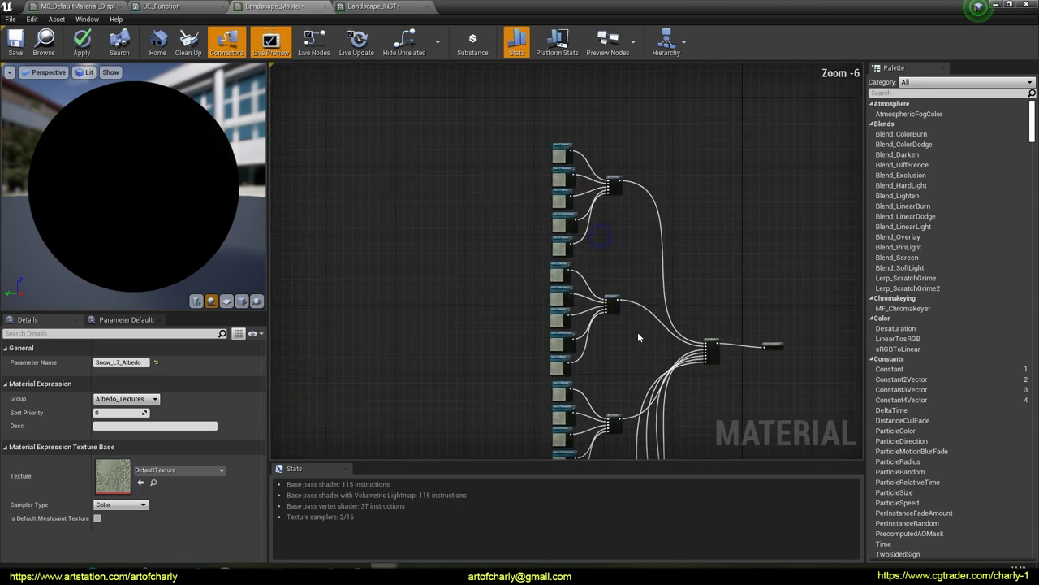
scroll(587, 218, "up", 5)
right_click_drag(599, 242, 610, 379)
scroll(642, 290, "up", 1)
scroll(639, 288, "down", 1)
right_click(528, 226)
right_click_drag(417, 209, 444, 183)
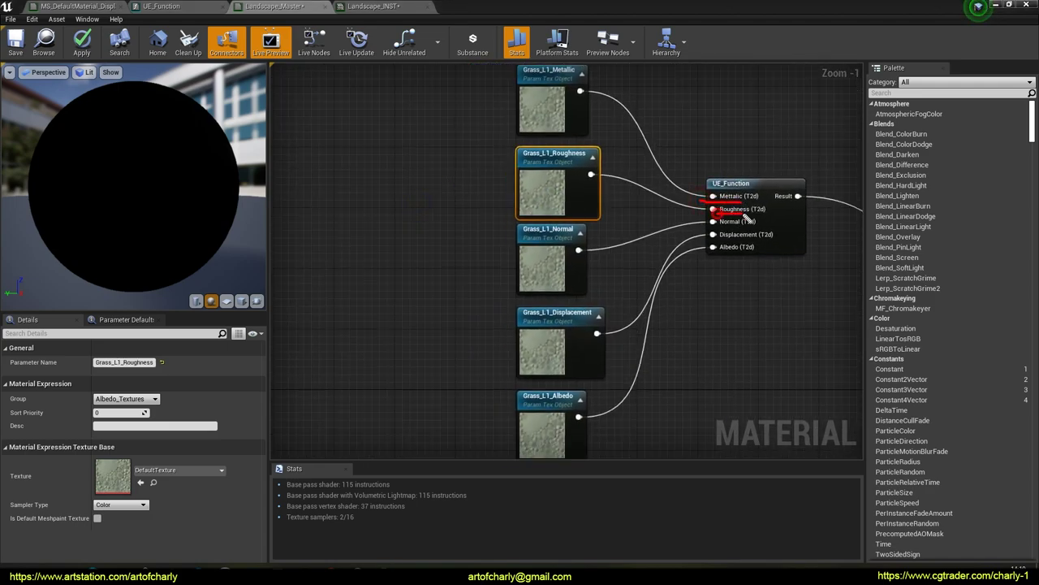
key("Escape")
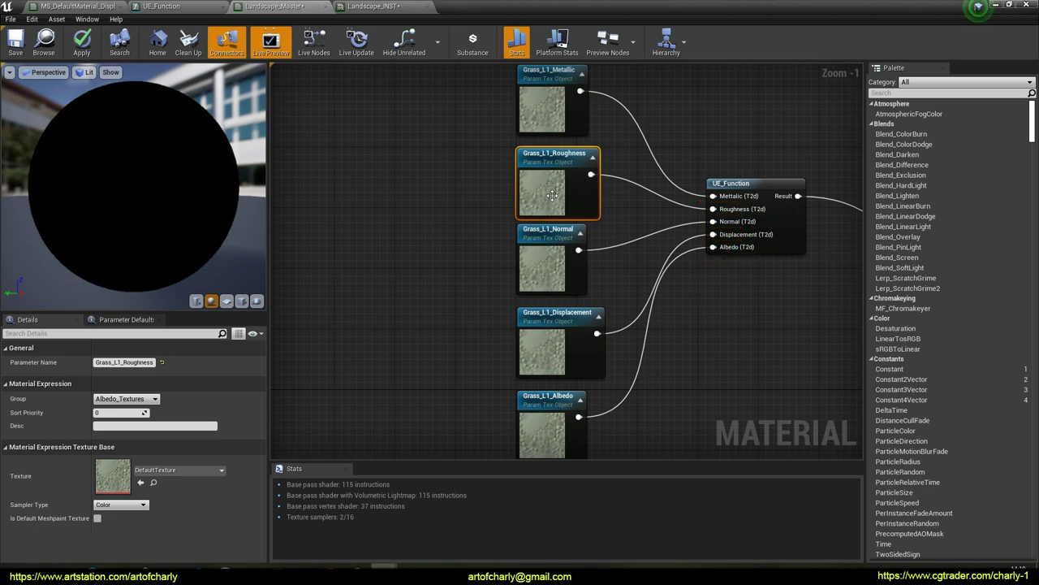
right_click_drag(516, 101, 542, 147)
key("ctrl+2")
left_click_drag(552, 127, 576, 121)
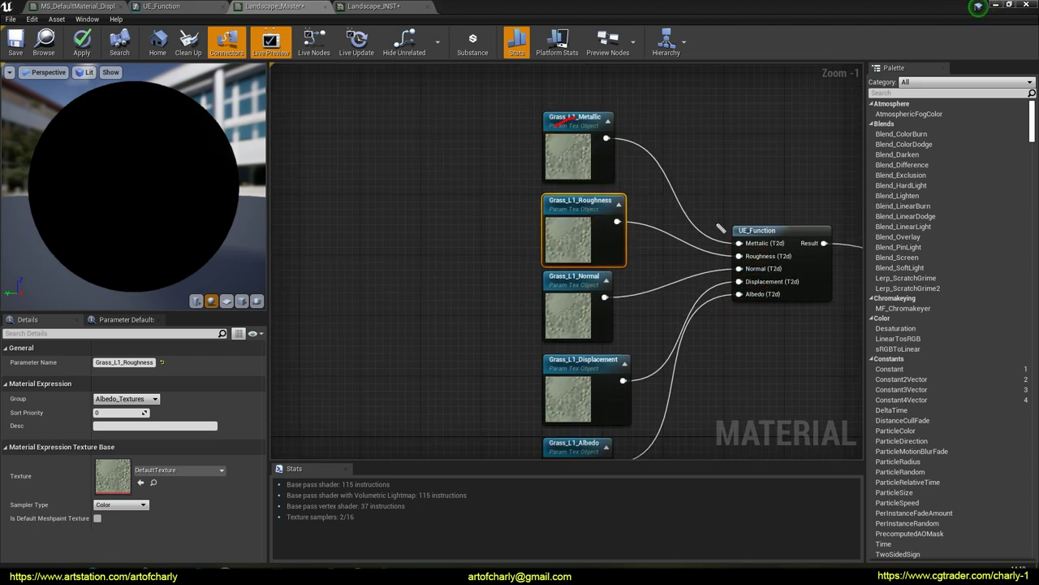
right_click_drag(503, 382, 491, 210)
scroll(492, 211, "down", 1)
right_click_drag(660, 69, 602, 161)
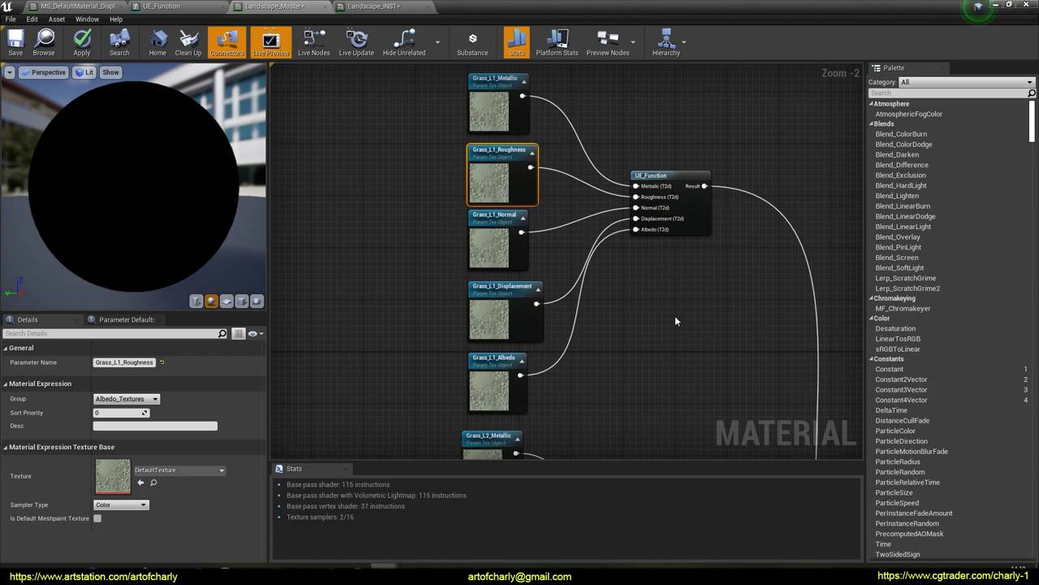
Review the parameter names and UE_Function connections of each texture group in order, from Grass_L1 through Snow_L7.
left_click(675, 374)
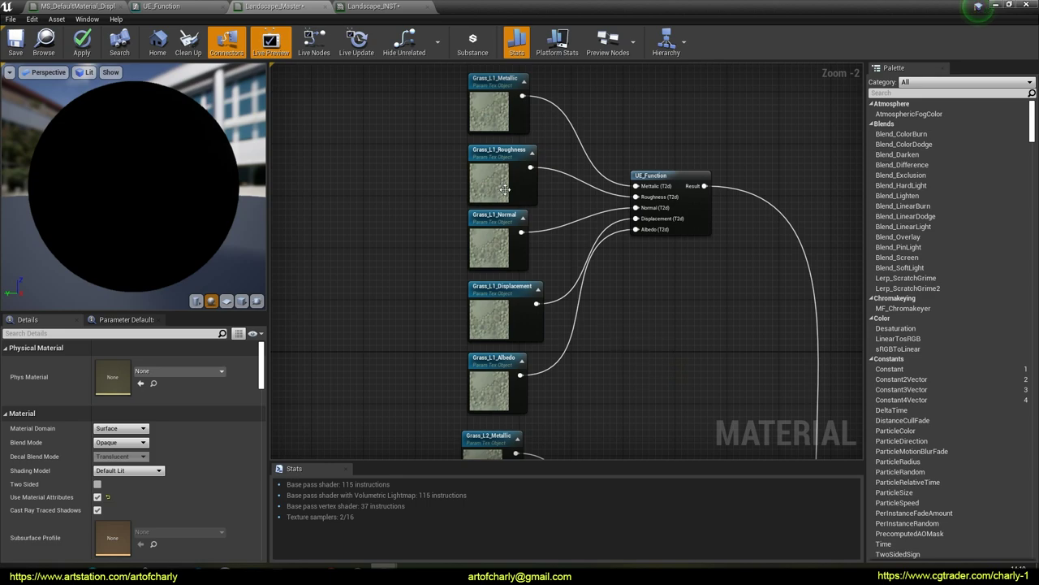
mouse_move(649, 369)
right_mouse_down()
mouse_move(641, 191)
mouse_move(619, 76)
right_mouse_up()
right_click_drag(658, 298, 664, 236)
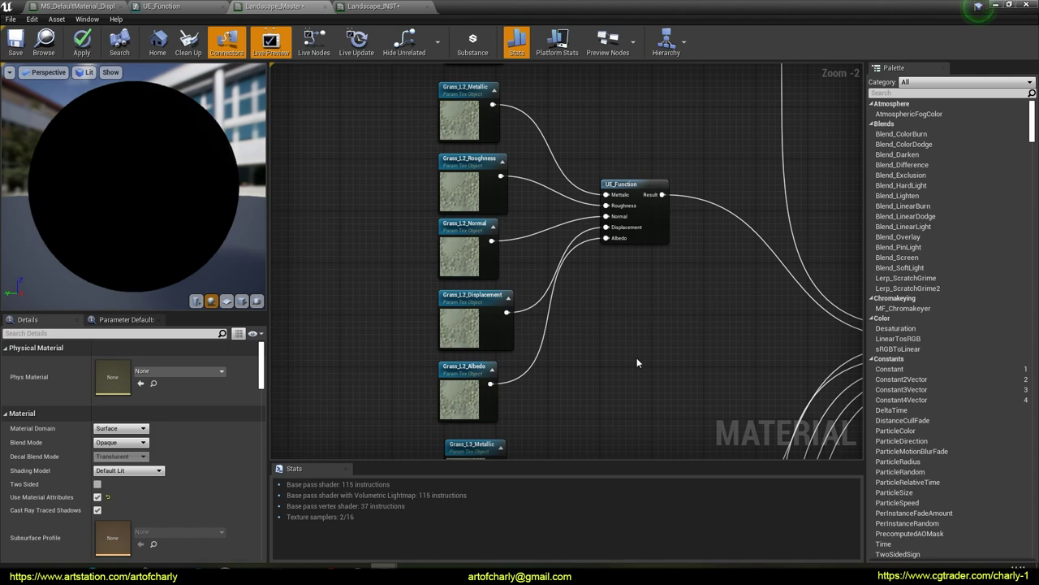
right_click_drag(639, 406, 662, 41)
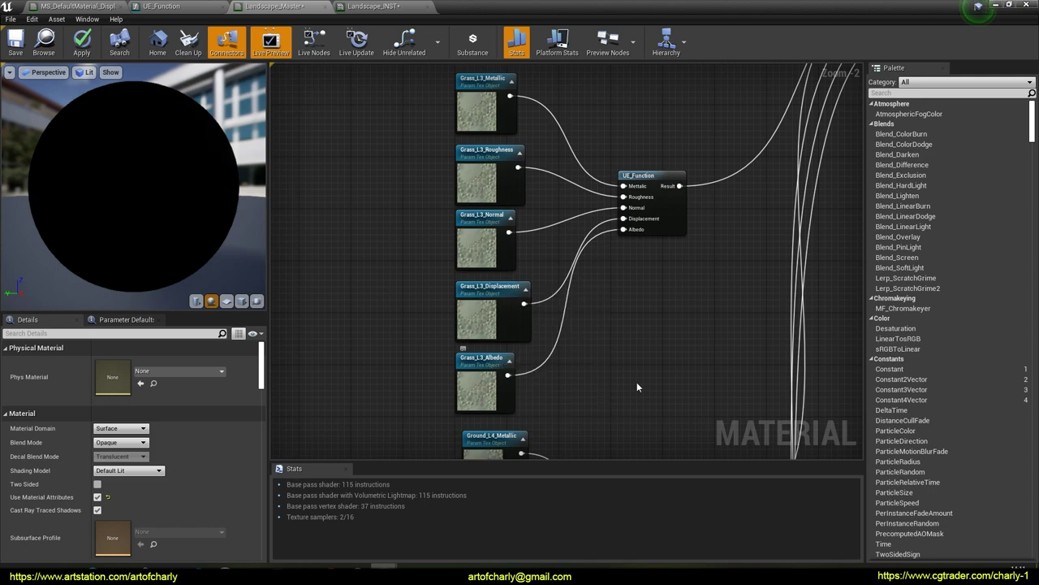
right_click_drag(682, 367, 682, 47)
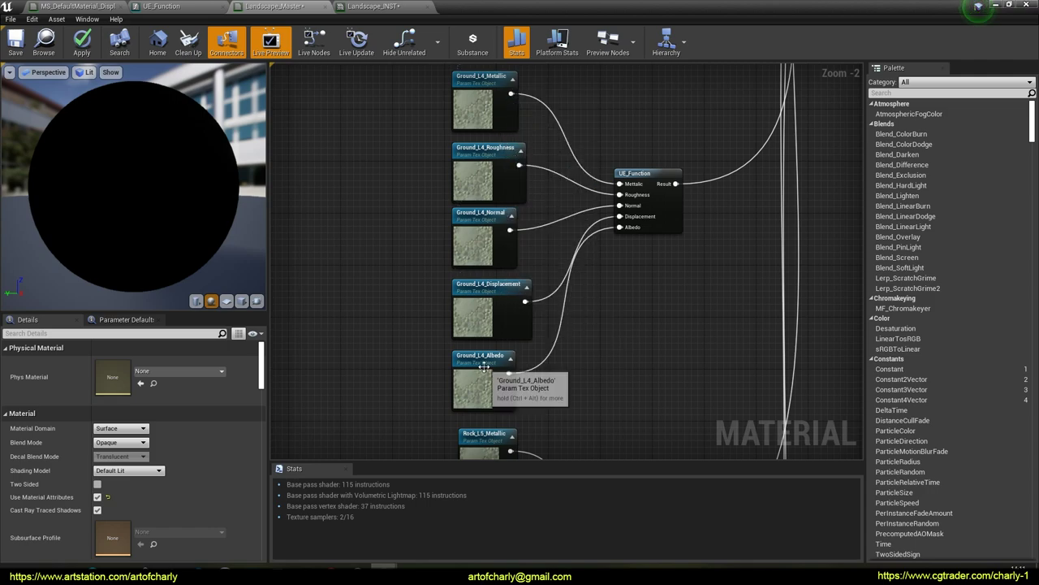
right_click_drag(638, 415, 653, 55)
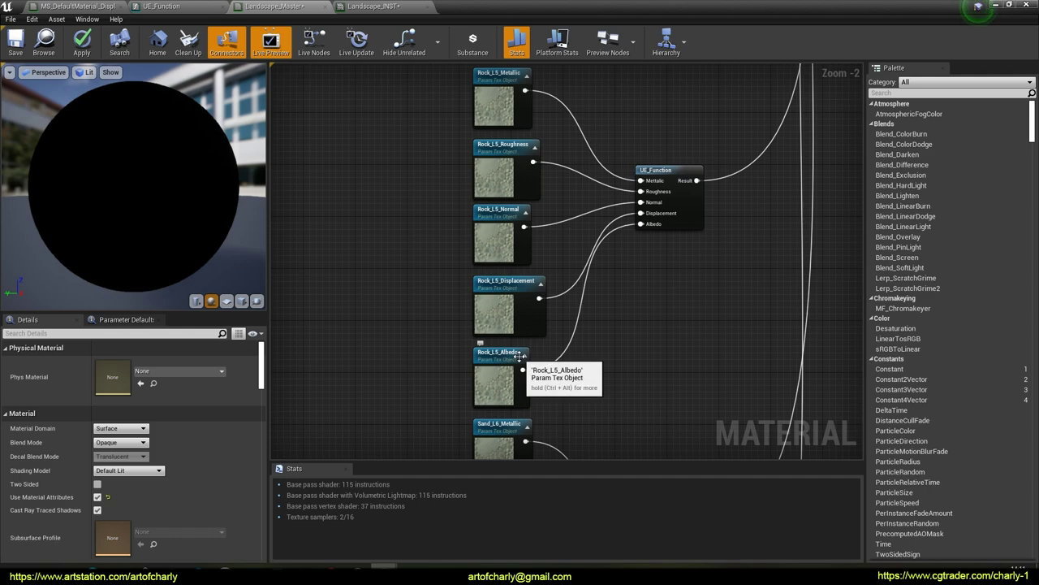
right_click_drag(673, 371, 614, 85)
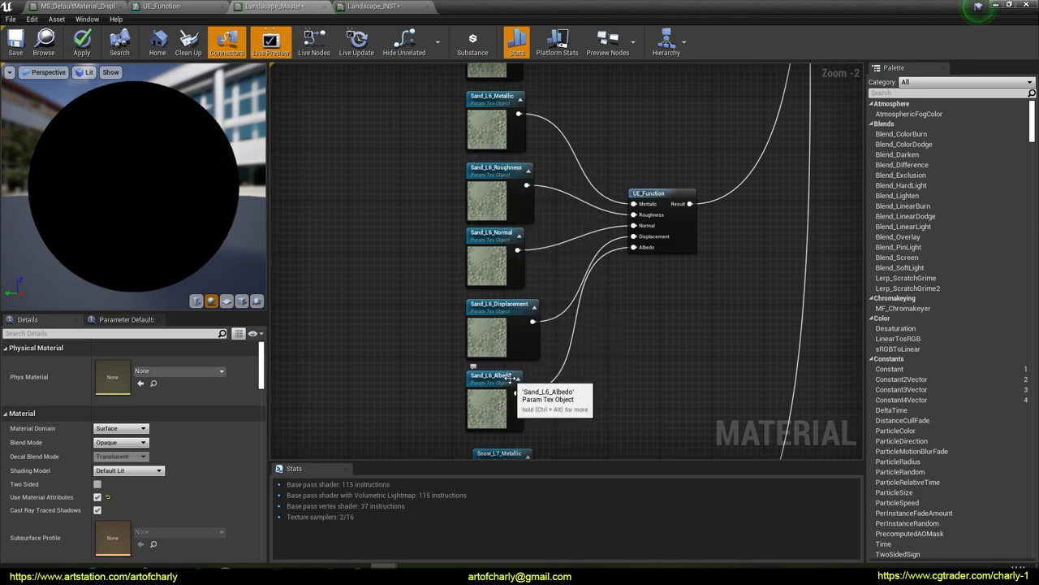
right_click_drag(515, 394, 642, 63)
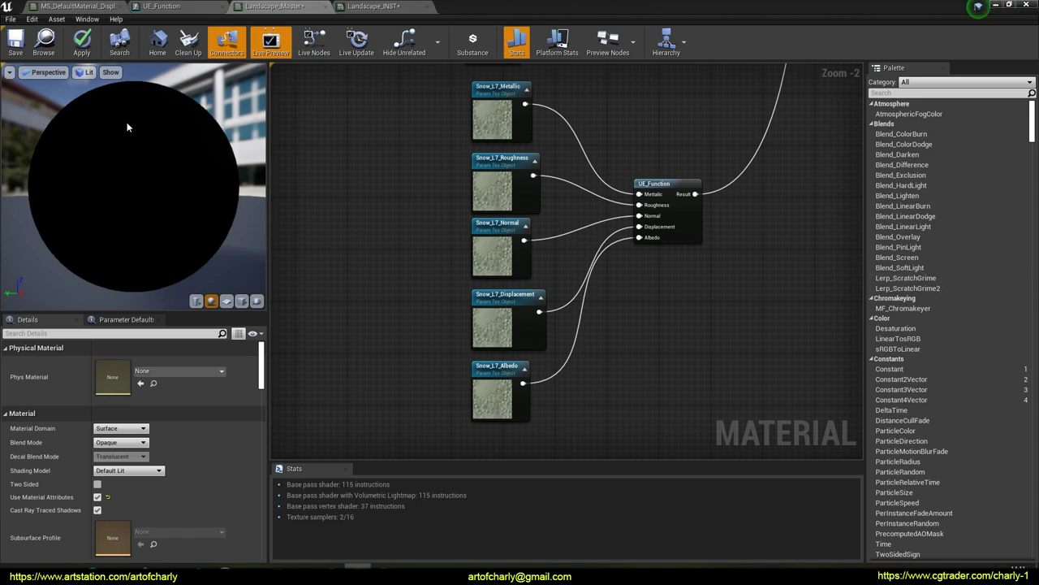
Save the Landscape_Master material.
left_click(14, 45)
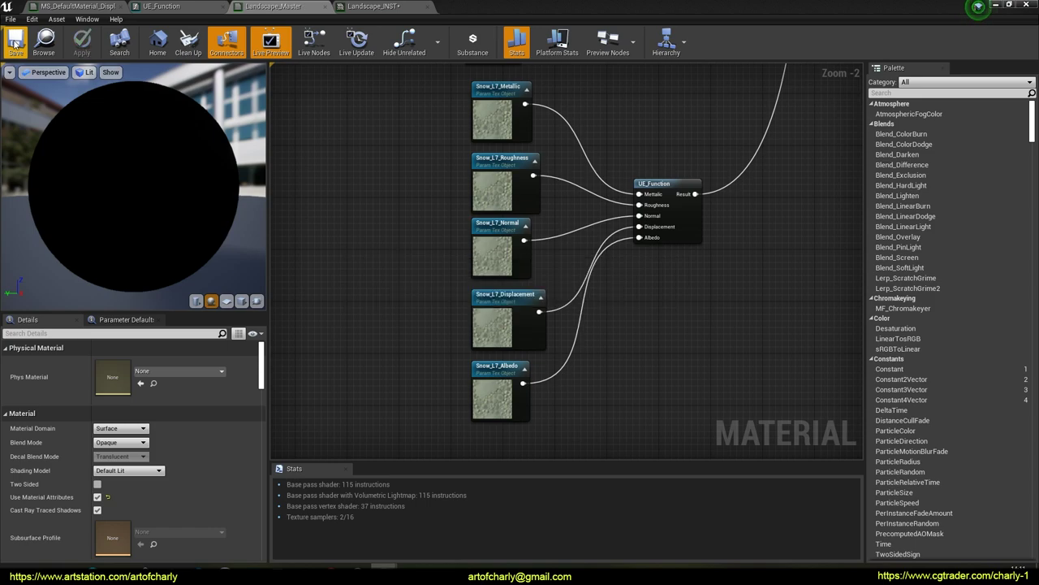
Examine how the texture parameters of all layers are grouped in the Landscape_INST material instance.
left_click(367, 7)
scroll(575, 212, "down", 3)
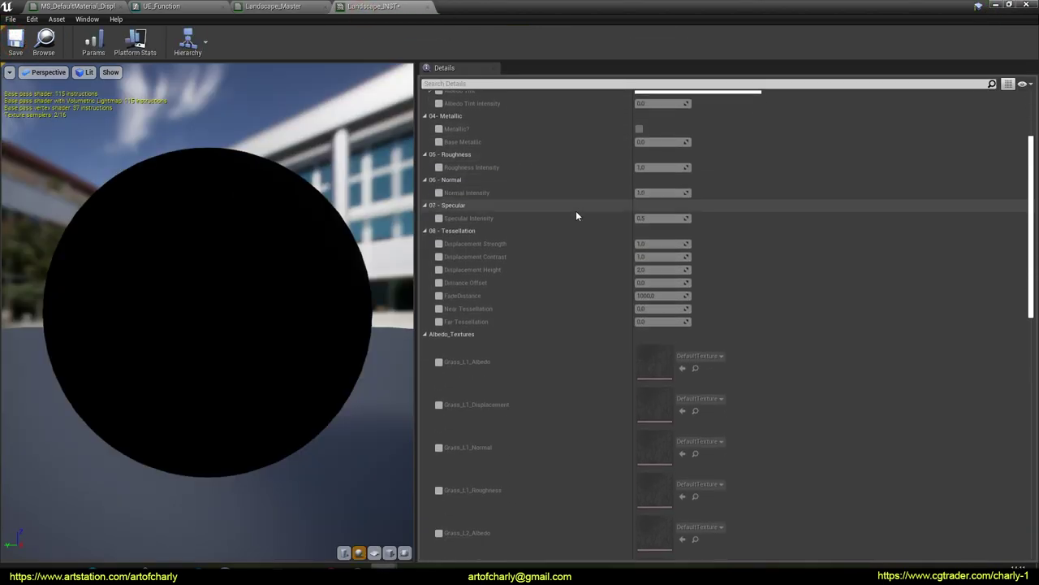
scroll(576, 216, "down", 5)
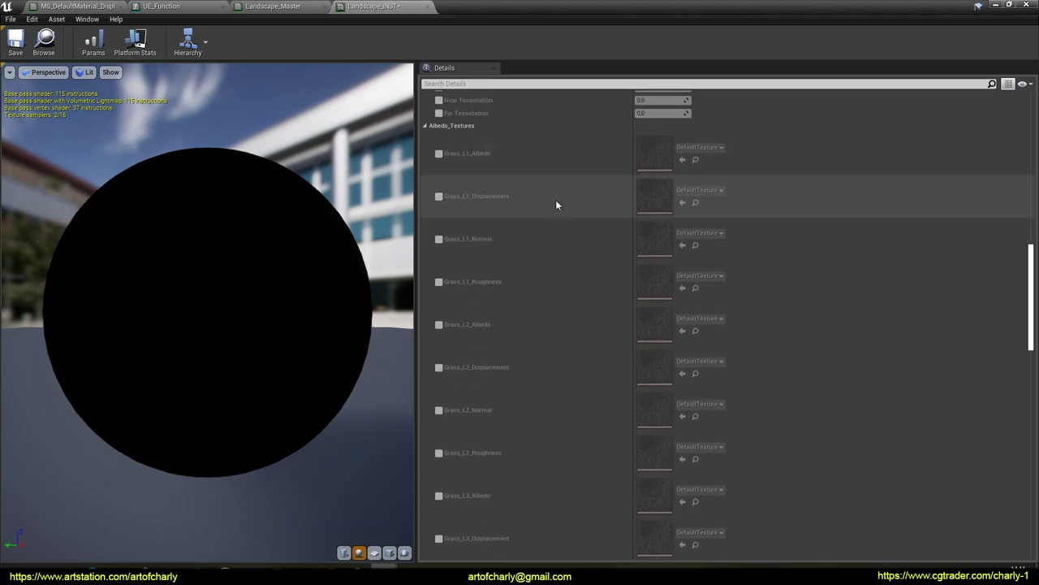
scroll(542, 207, "down", 1)
scroll(499, 164, "up", 1)
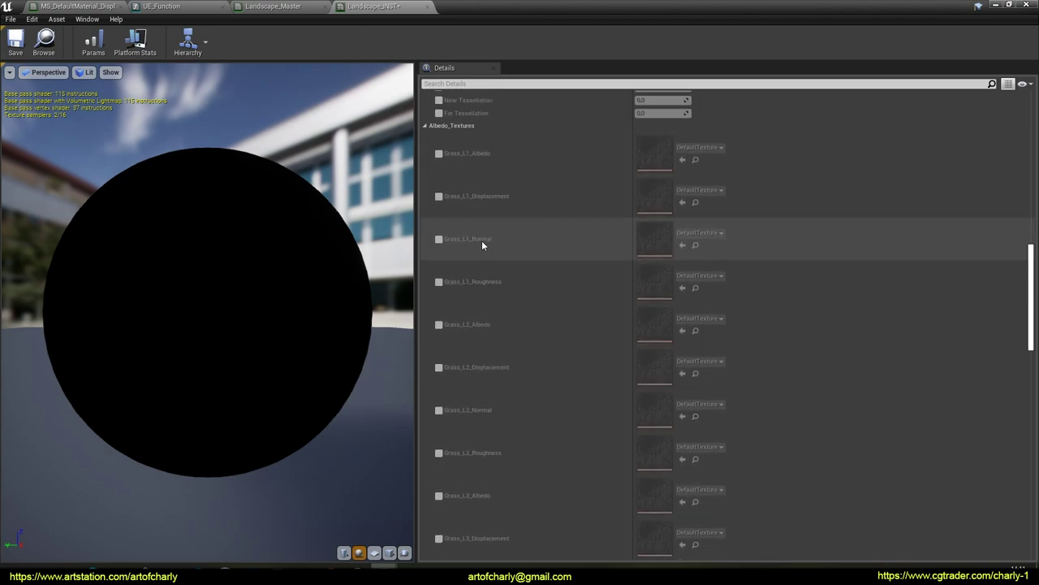
scroll(605, 246, "down", 10)
scroll(582, 279, "down", 3)
In Landscape_Master, set the parameter group of the five Grass_L1 texture parameters to Grass_L1_Textures.
left_click(273, 6)
scroll(407, 296, "up", 2)
right_click_drag(412, 238, 425, 342)
right_click_drag(402, 114, 414, 227)
mouse_move(390, 162)
right_mouse_down()
mouse_move(397, 296)
mouse_move(430, 289)
mouse_move(436, 199)
mouse_move(423, 231)
mouse_move(462, 318)
mouse_move(422, 220)
mouse_move(427, 262)
mouse_move(420, 197)
right_mouse_up()
scroll(425, 260, "up", 2)
left_click_drag(506, 80, 569, 382)
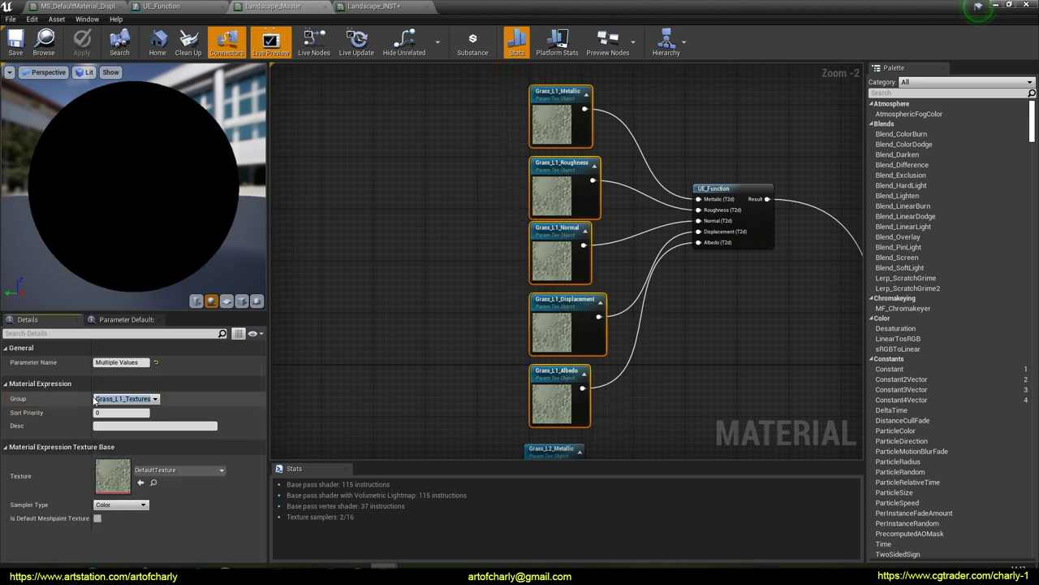
key("Return")
Set the parameter group of the five Grass_L2 texture parameters to Grass_L2_Textures.
right_click_drag(437, 391, 416, 103)
right_click_drag(458, 176, 442, 95)
right_click_drag(425, 188, 424, 175)
left_click_drag(434, 66, 519, 422)
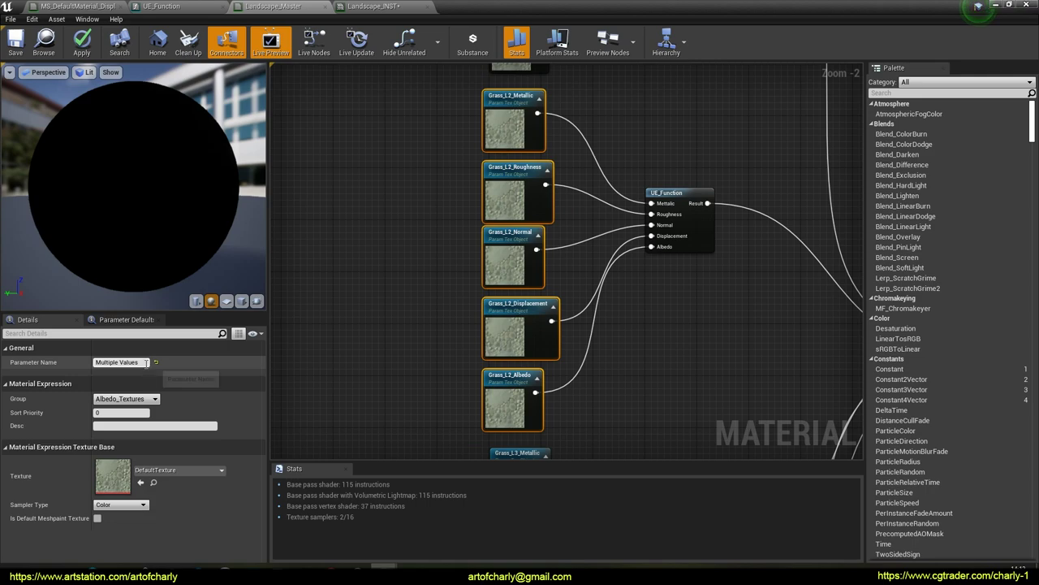
key("ctrl+a")
type("Grass_L2_Textures")
key("Return")
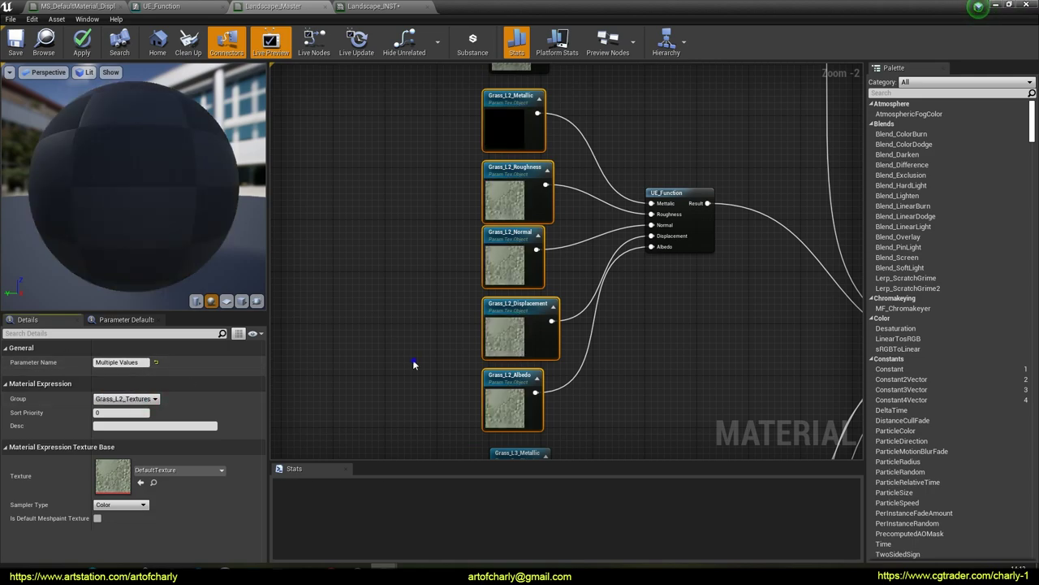
Set the parameter group of the five Grass_L3 texture parameters to Grass_L3_Textures and deselect them.
right_click_drag(413, 362, 422, 122)
right_click_drag(433, 219, 427, 101)
left_click_drag(427, 100, 529, 414)
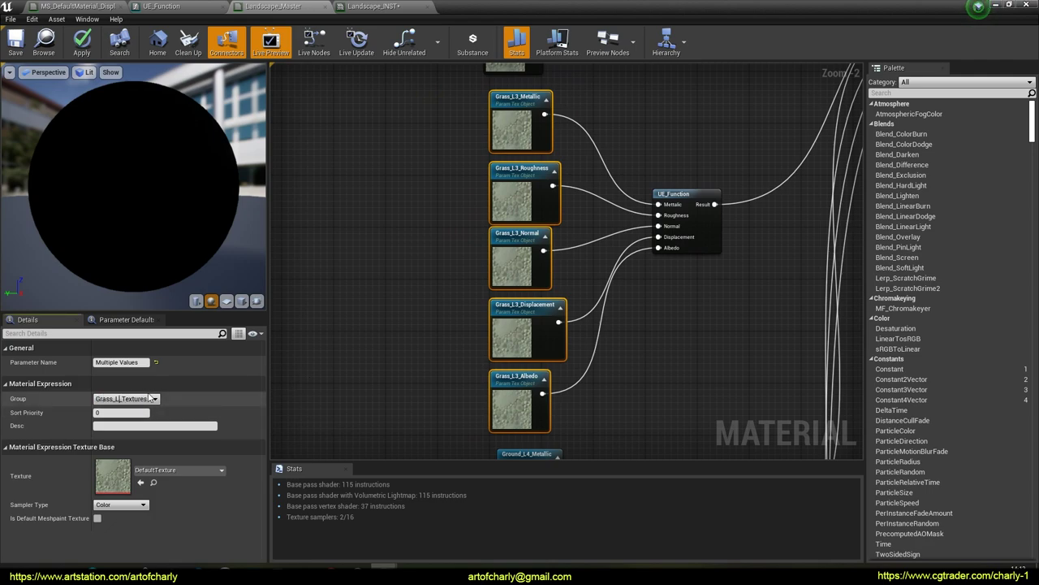
type("3")
key("Return")
left_click(405, 380)
Set the parameter group of the five Ground_L4 texture parameters to Ground_L4_Textures.
right_click_drag(410, 327, 428, 162)
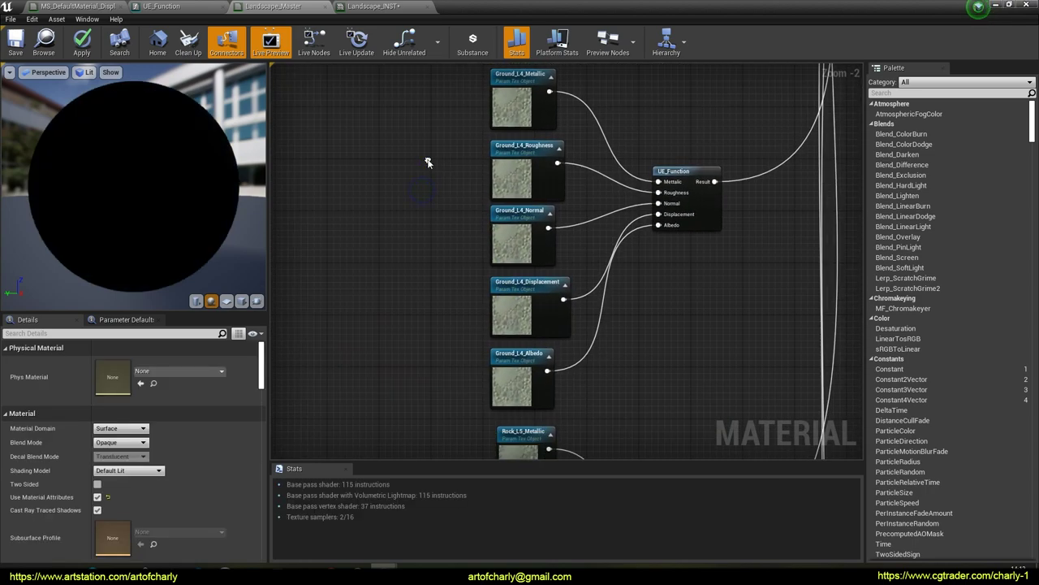
left_click_drag(448, 76, 548, 405)
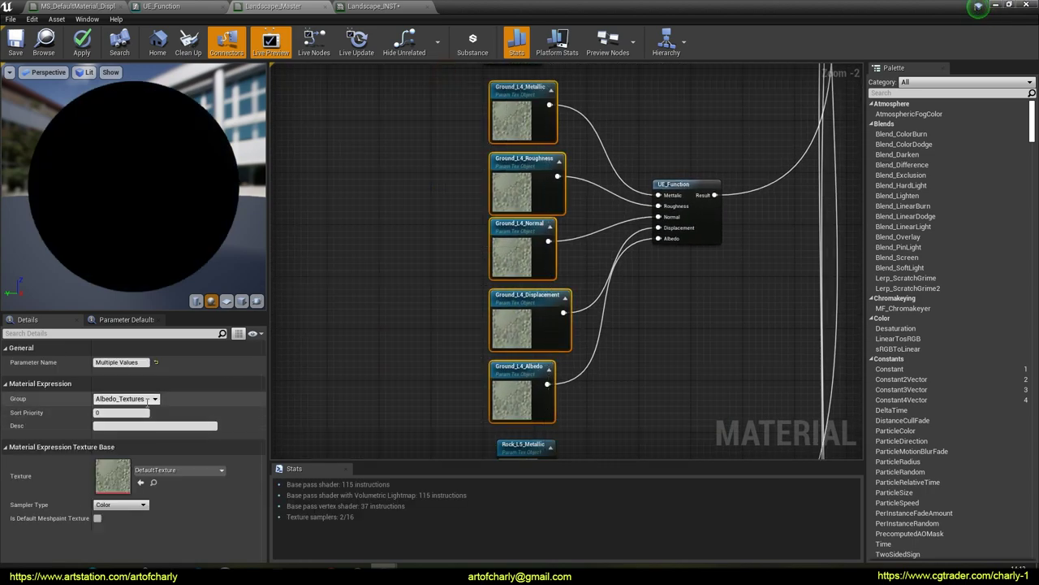
left_click_drag(149, 398, 55, 389)
type("Grass_L1_Textures")
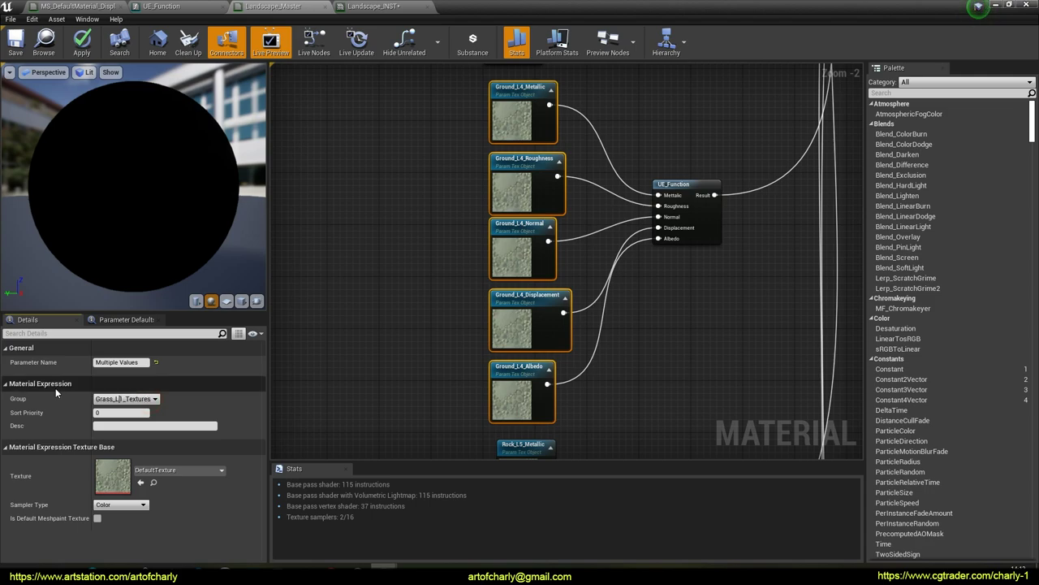
key("BackSpace")
key("BackSpace")
key("BackSpace")
key("BackSpace")
key("BackSpace")
type("Ground")
key("Right")
key("Right")
key("Right")
key("BackSpace")
type("4")
key("Return")
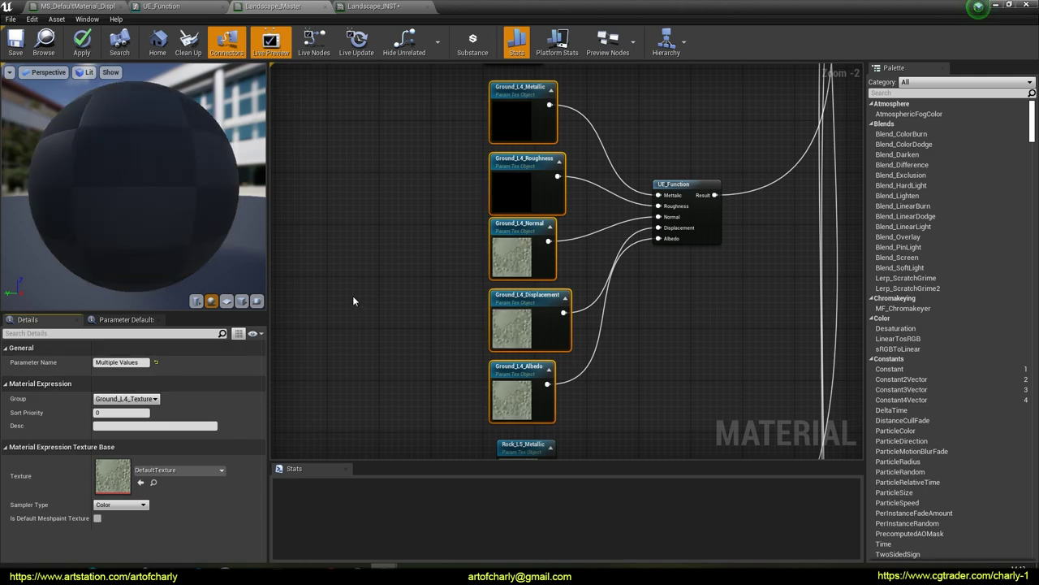
Put the five Rock_L5 texture parameters in group Rock_L5_Textures and the five Sand_L6 ones in group Sand_L6_Textures.
right_click_drag(399, 352, 432, 76)
left_click_drag(432, 76, 533, 398)
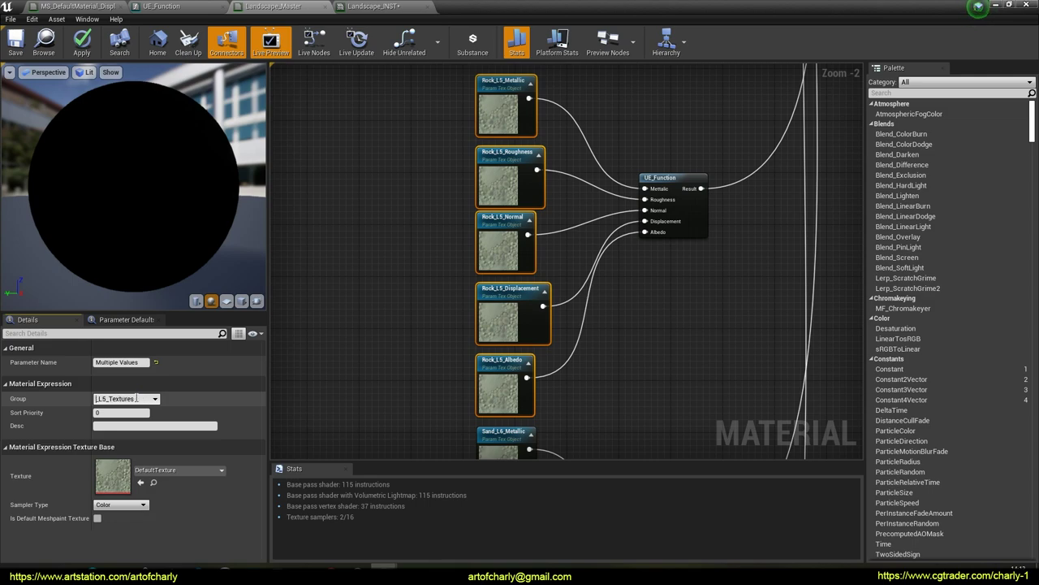
right_click_drag(304, 352, 397, 121)
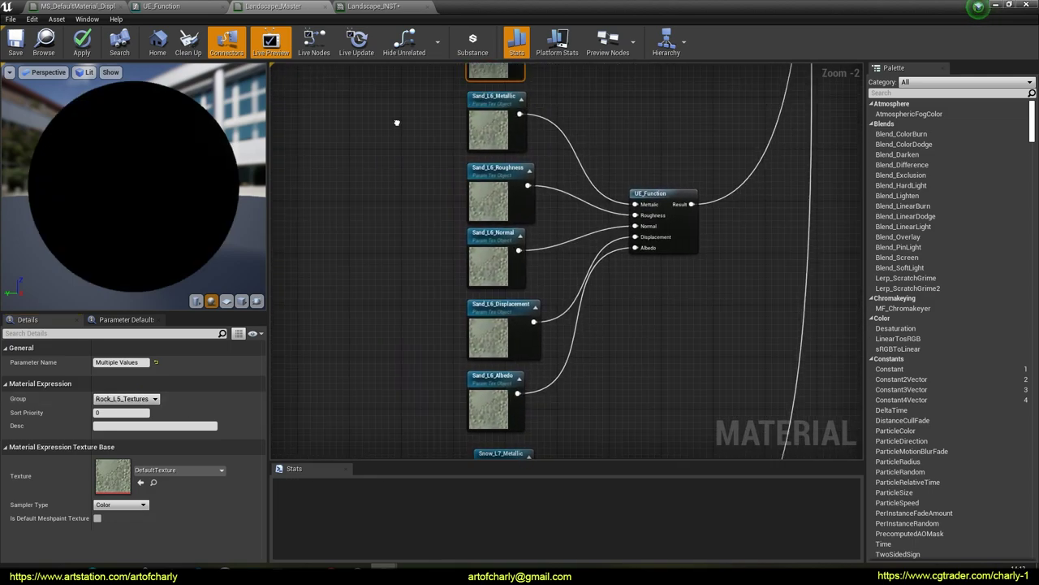
left_click_drag(427, 100, 510, 428)
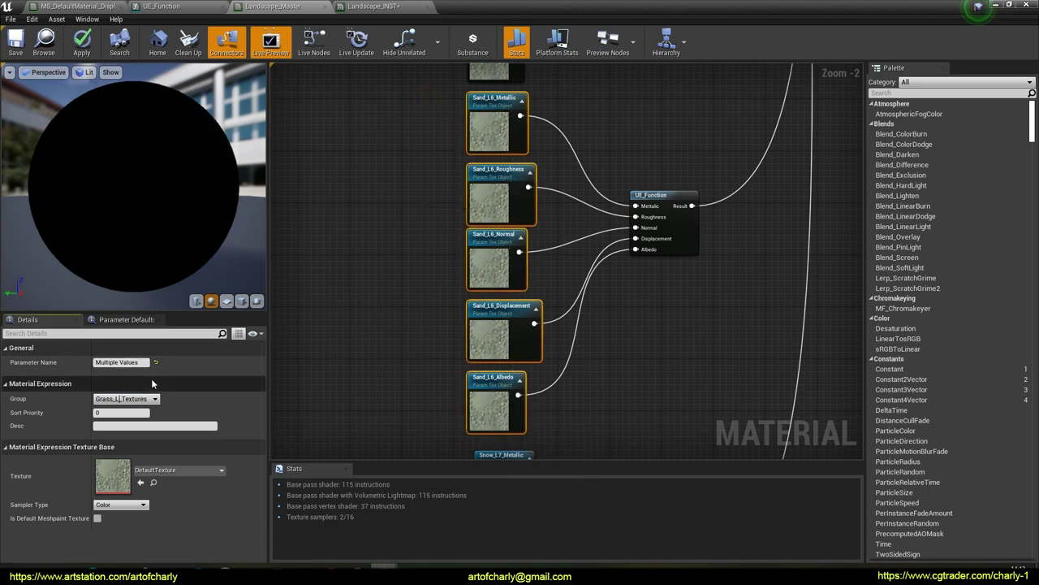
key("BackSpace")
key("BackSpace")
key("BackSpace")
key("BackSpace")
key("BackSpace")
key("BackSpace")
type("Sand_")
key("Return")
Set the parameter group of the five Snow_L7 texture parameters to Snow_L7_Textures and save the Landscape_Master material.
right_click_drag(422, 360, 404, 91)
left_click_drag(422, 74, 538, 427)
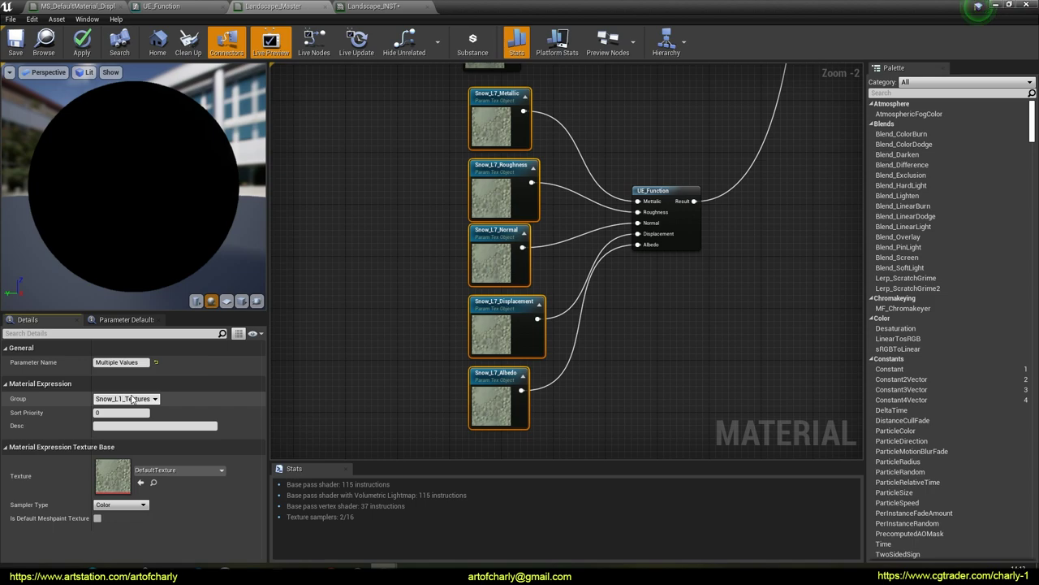
key("Return")
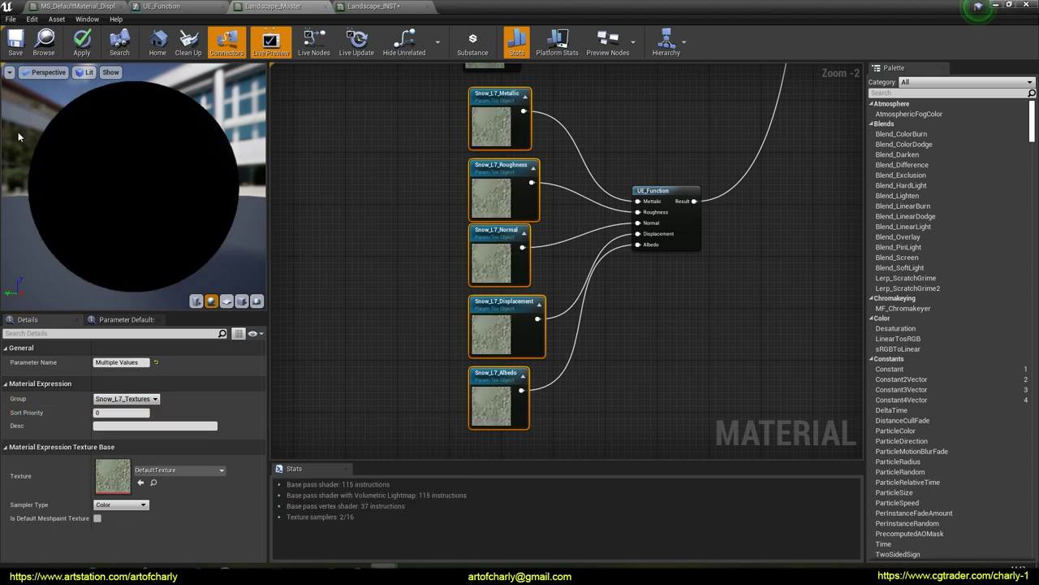
left_click(23, 54)
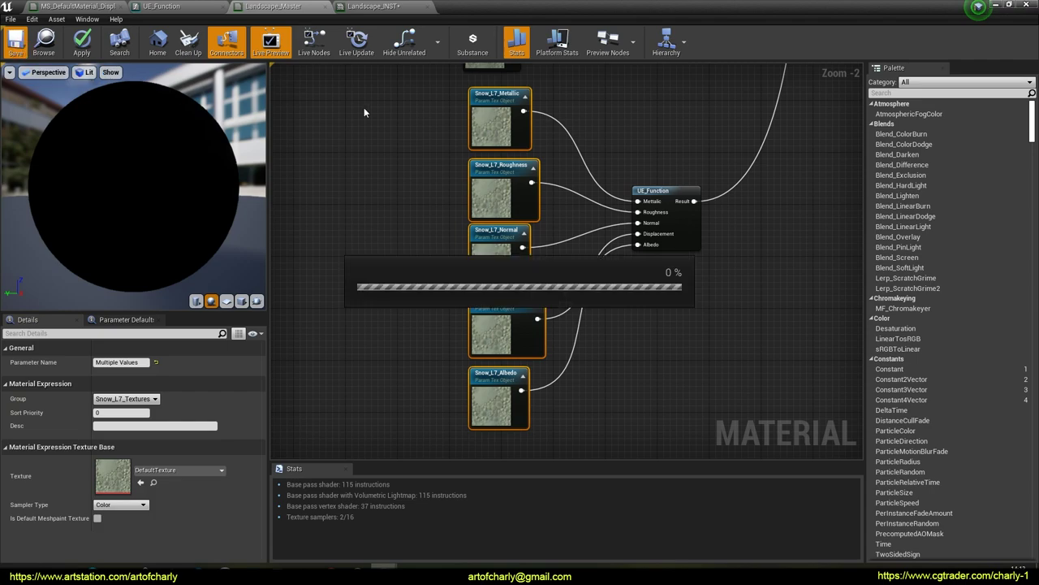
Check the Landscape_INST parameter groups from Grass_L1_Textures through Grass_L3_Textures and the texture parameters listed in each.
left_click(373, 6)
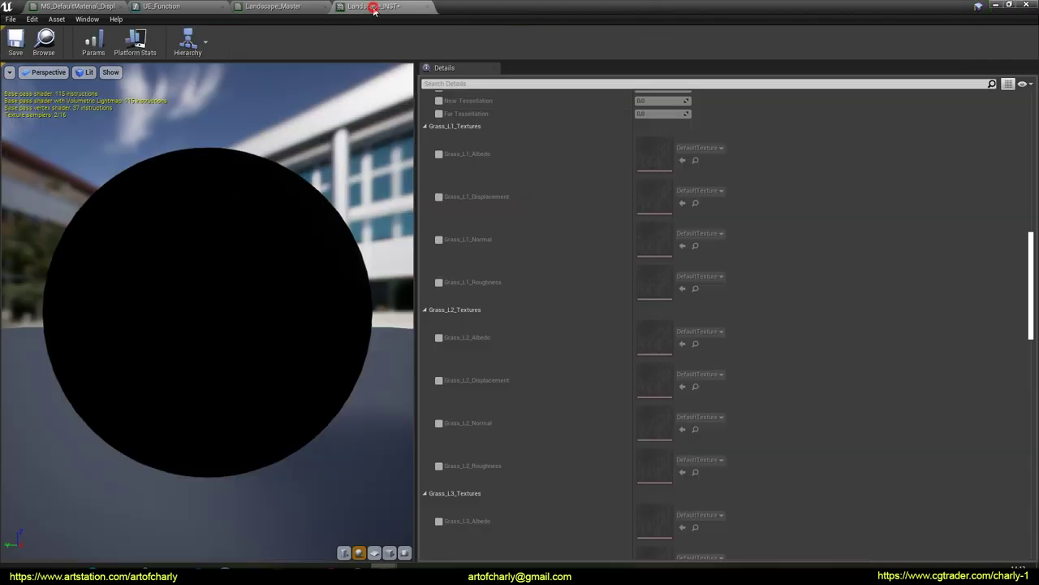
scroll(528, 254, "up", 1)
scroll(555, 317, "up", 8)
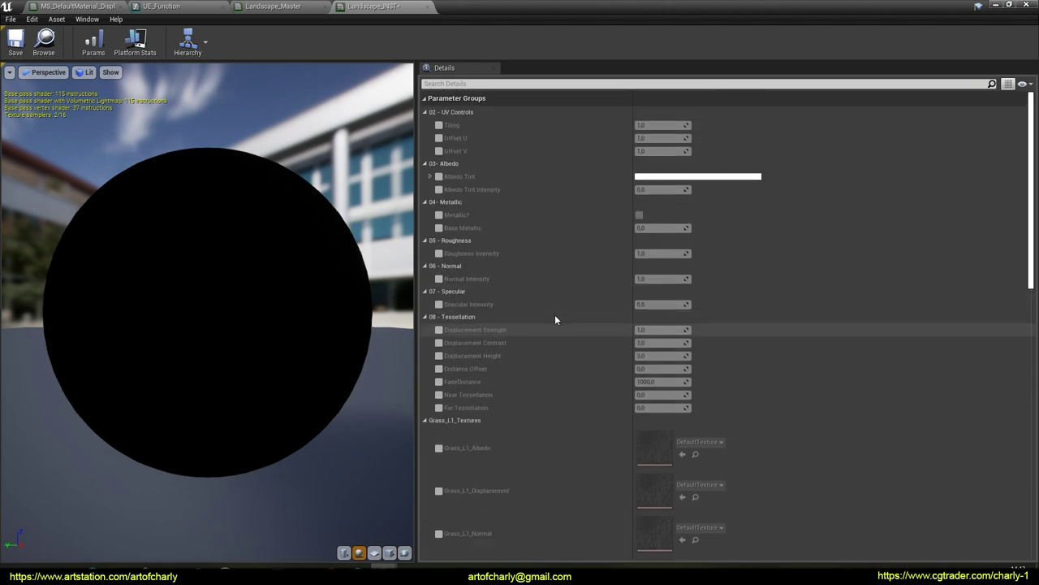
scroll(548, 337, "down", 8)
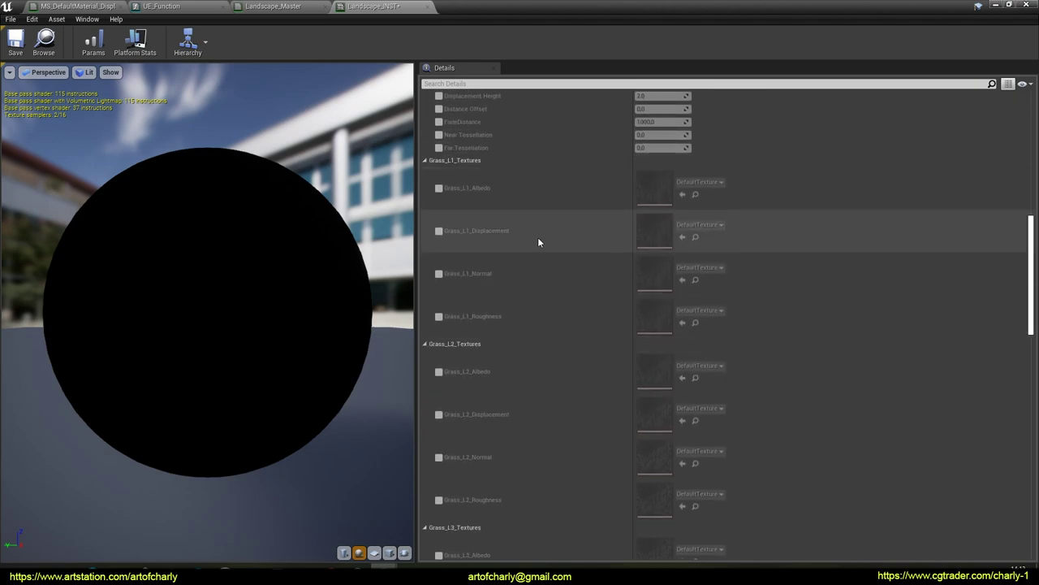
key("ctrl+2")
left_click_drag(420, 154, 429, 294)
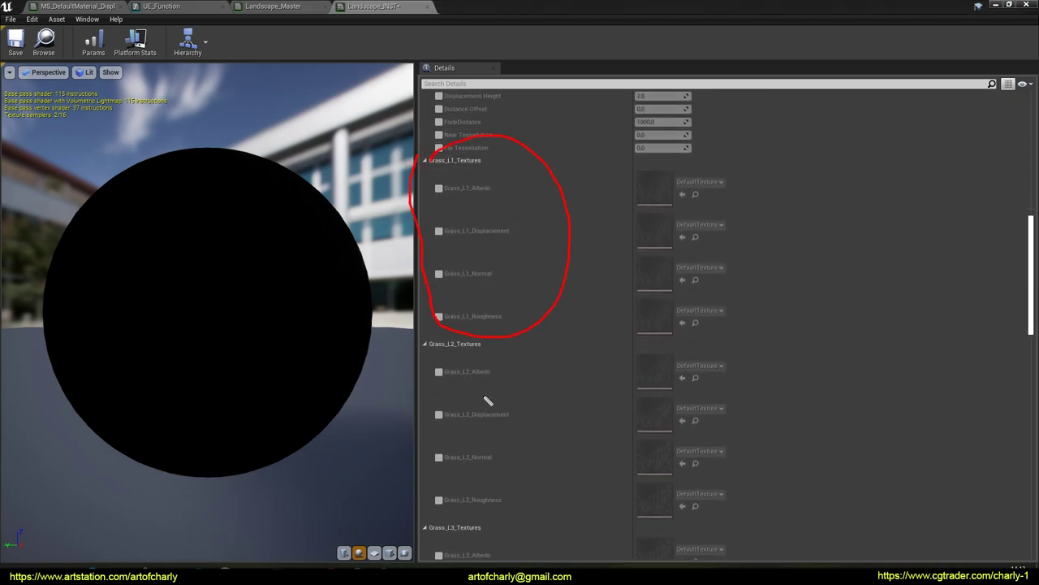
key("Escape")
scroll(504, 345, "down", 5)
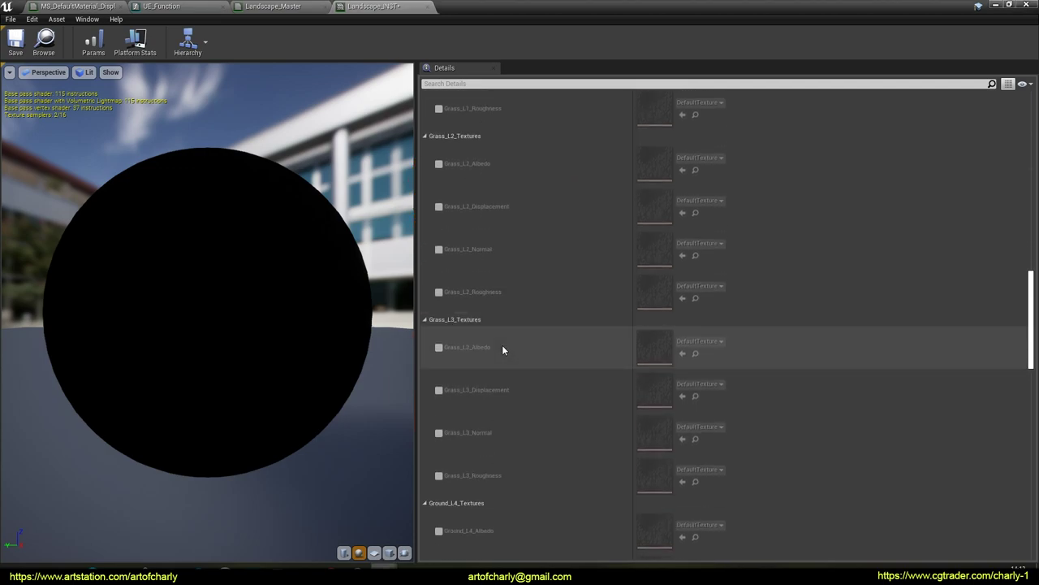
key("ctrl+2")
left_click_drag(414, 257, 481, 264)
left_click_drag(411, 349, 422, 240)
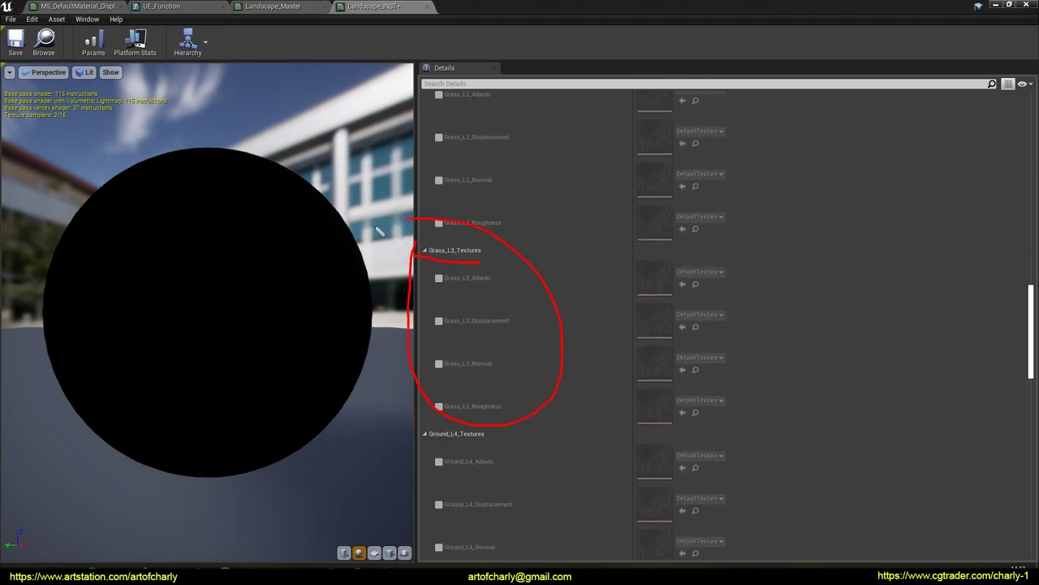
key("Escape")
Check the Landscape_INST parameter groups from Ground_L4_Textures through Snow_L7_Textures and the texture parameters in each.
scroll(479, 284, "down", 3)
key("ctrl+2")
left_click_drag(414, 290, 499, 292)
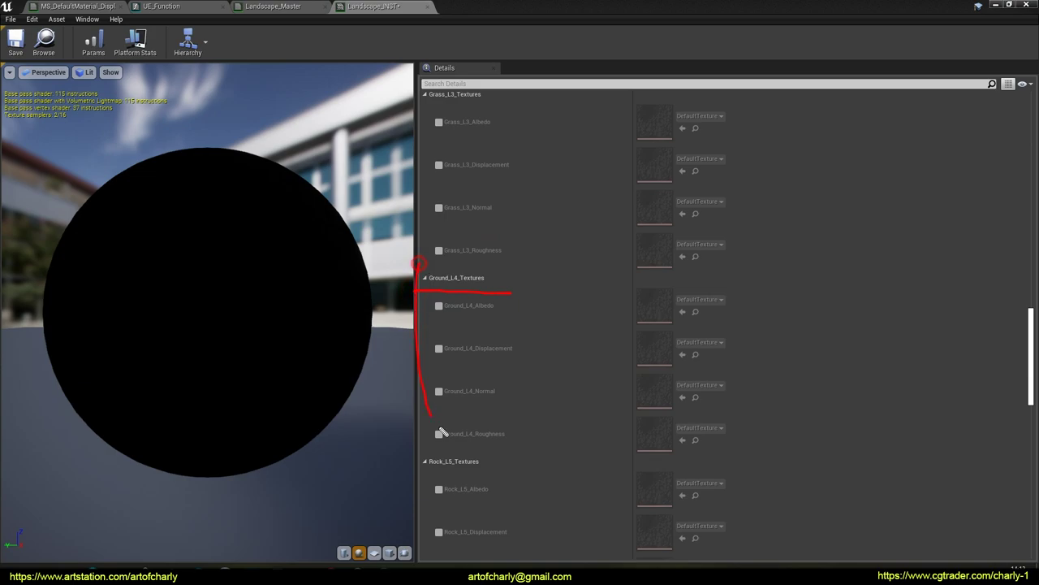
key("Escape")
scroll(487, 315, "down", 3)
key("ctrl+2")
left_click_drag(419, 319, 499, 322)
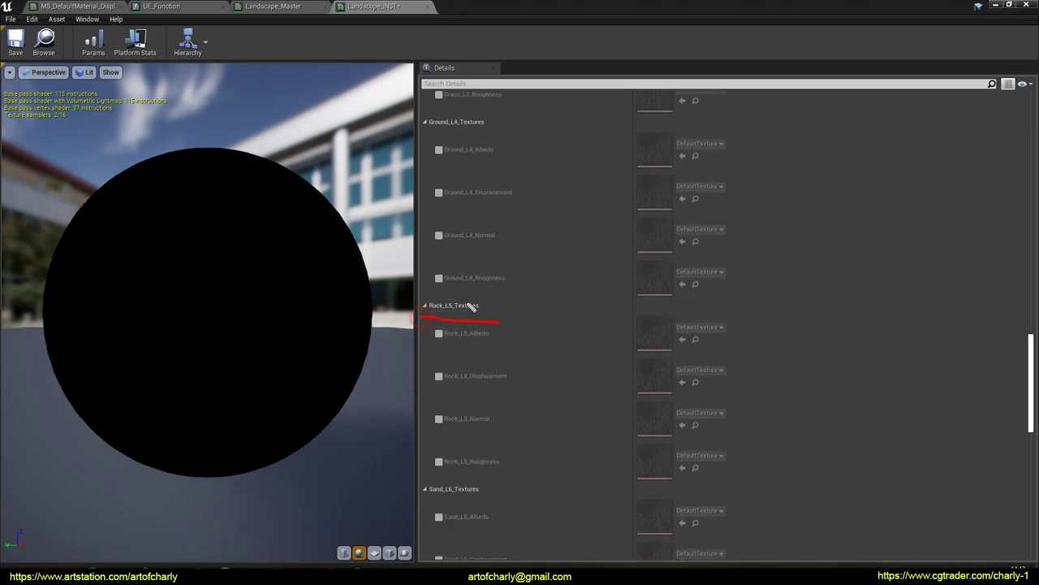
key("Escape")
scroll(463, 346, "down", 3)
key("ctrl+2")
left_click_drag(422, 332, 510, 323)
key("Escape")
scroll(479, 360, "down", 5)
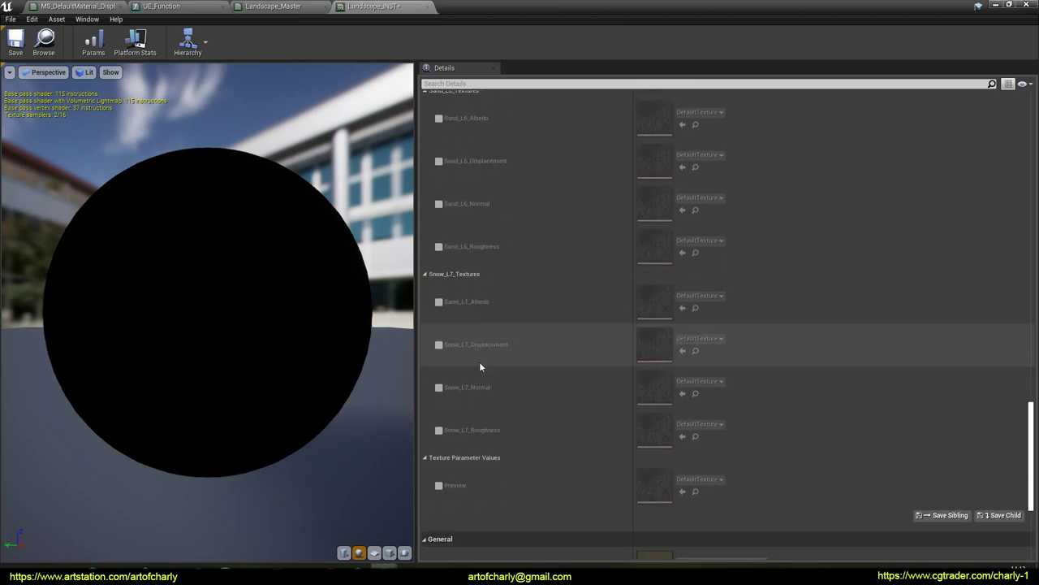
key("ctrl+2")
left_click_drag(422, 263, 504, 272)
key("Escape")
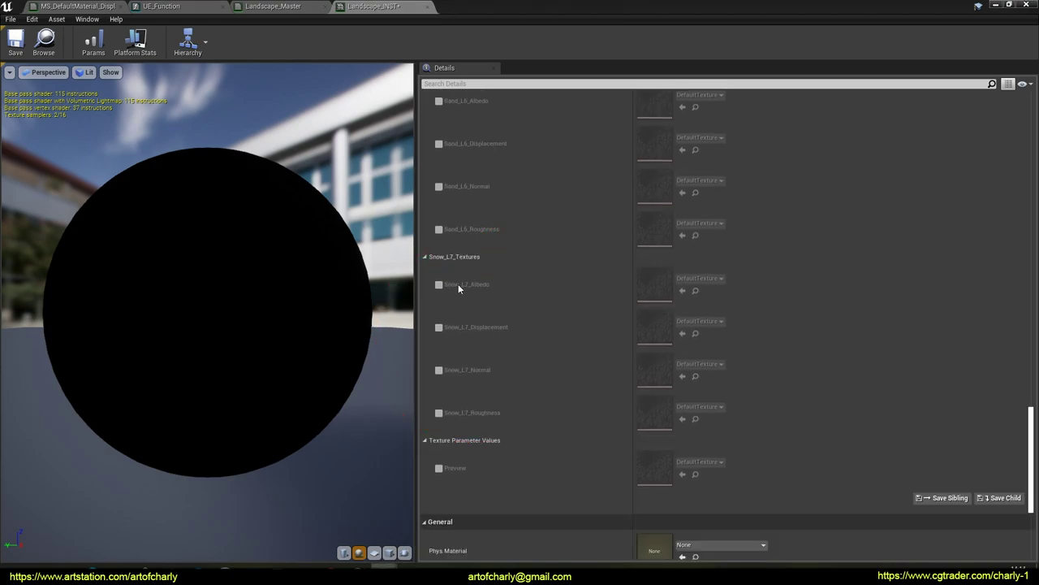
Save the Landscape_INST material instance.
scroll(615, 360, "up", 10)
scroll(615, 361, "up", 8)
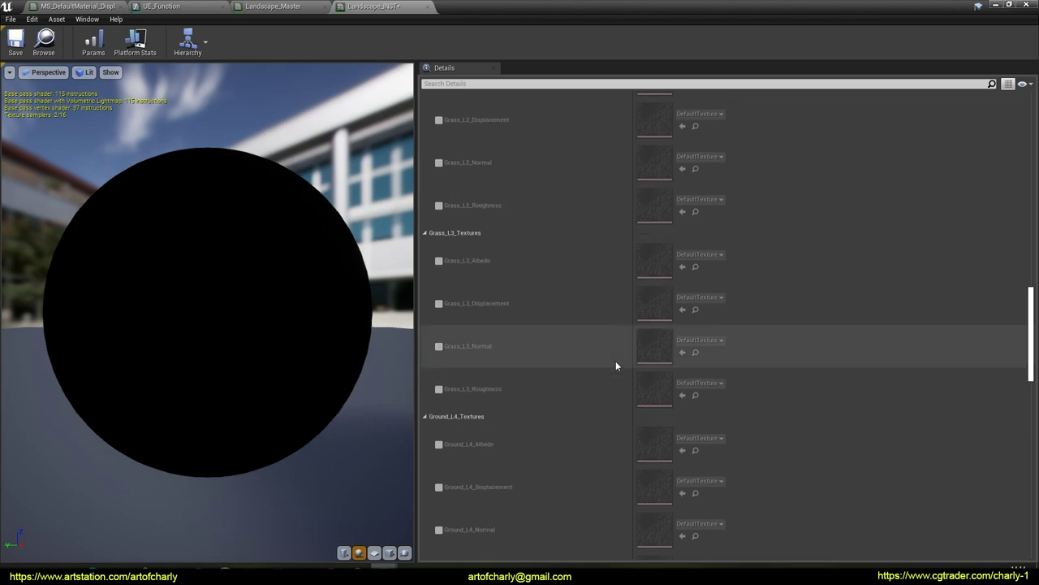
scroll(584, 297, "up", 5)
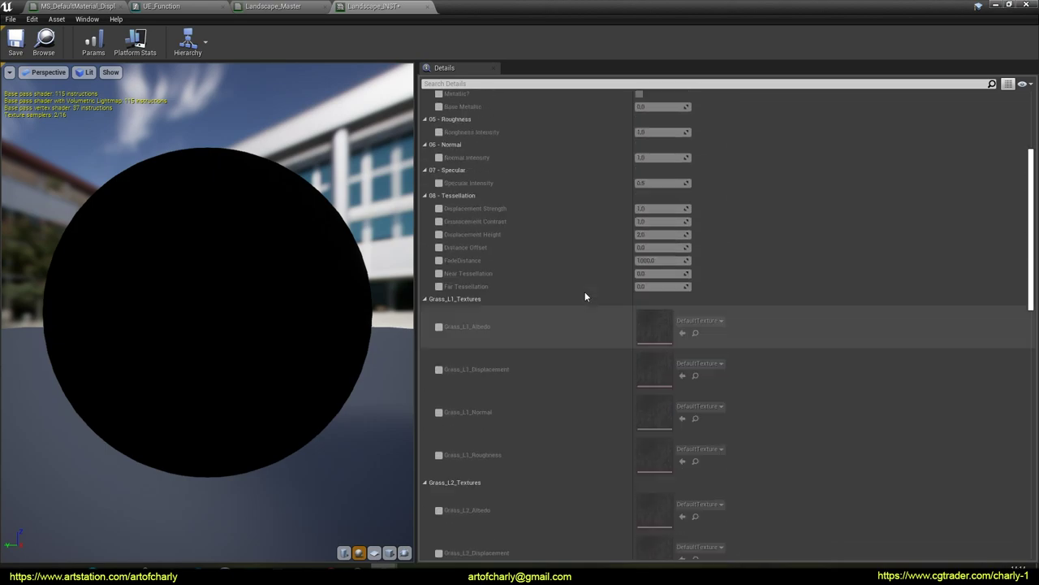
left_click(15, 39)
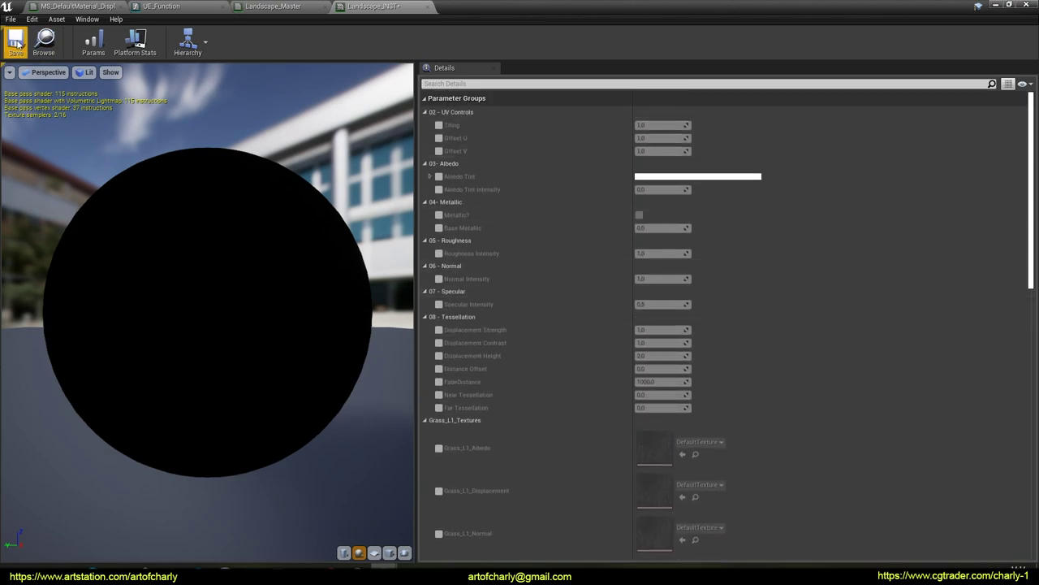
left_click(266, 8)
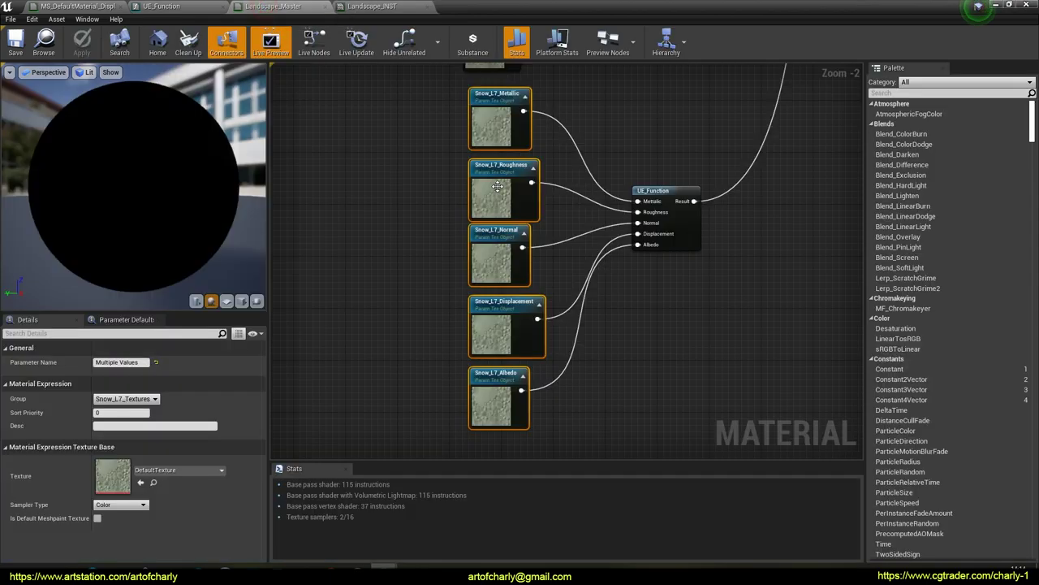
right_click_drag(408, 208, 440, 298)
left_click(415, 268)
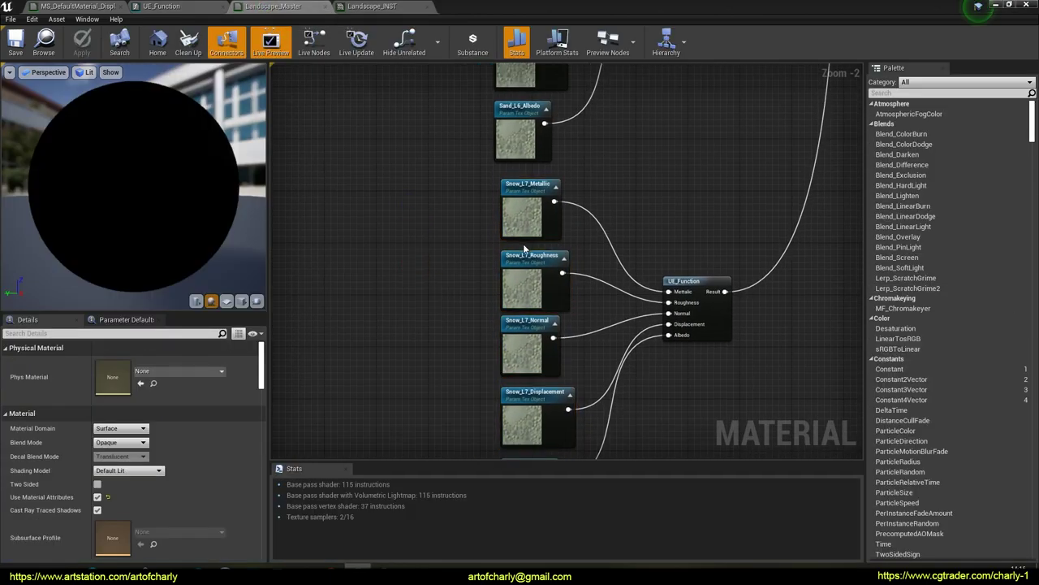
right_click_drag(408, 183, 353, 220)
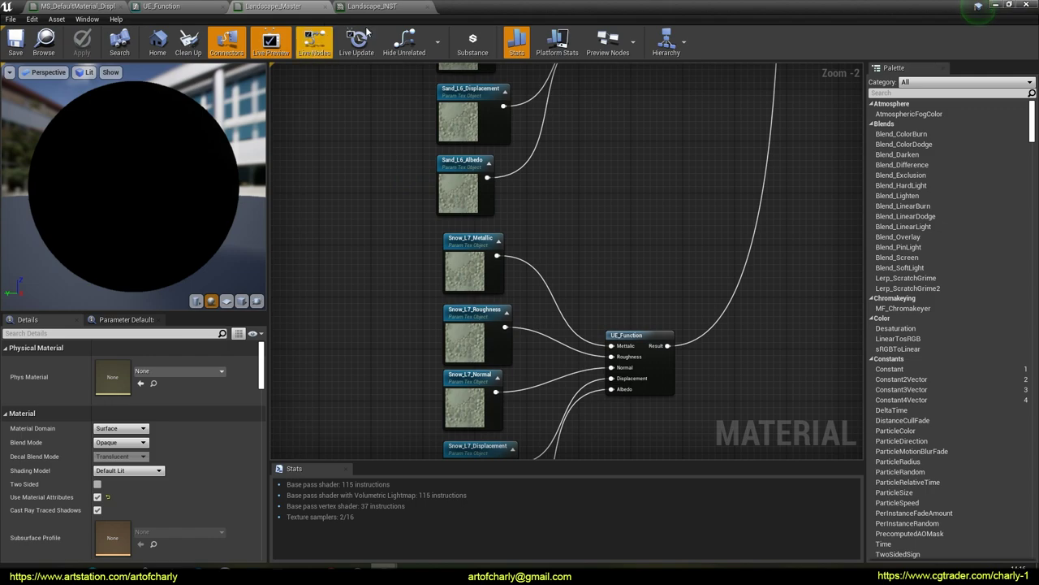
Assign the Landscape_INST material instance as the Landscape Material of the level's Landscape actor.
left_click(999, 8)
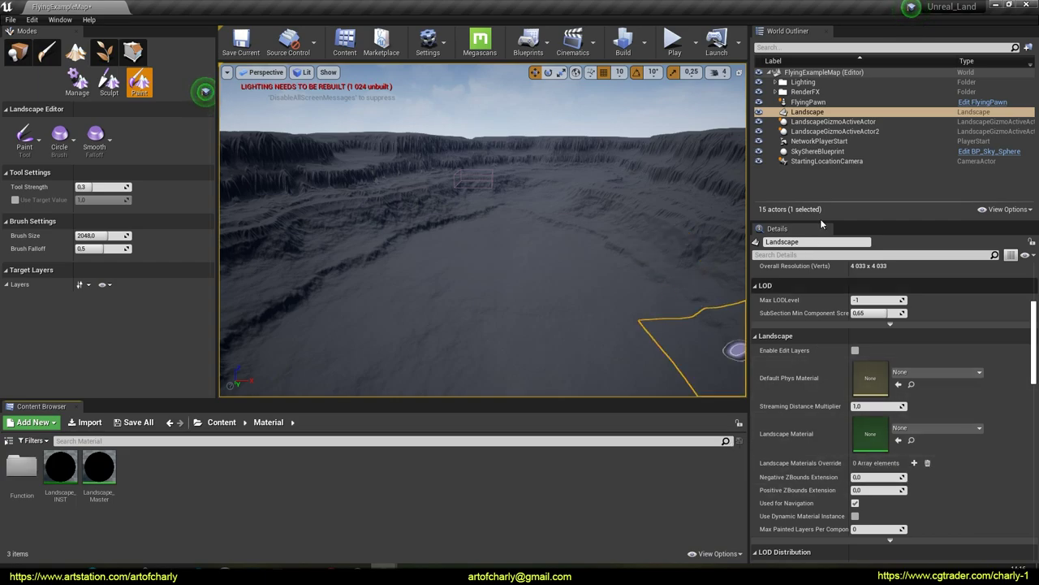
left_click(810, 121)
left_click(808, 113)
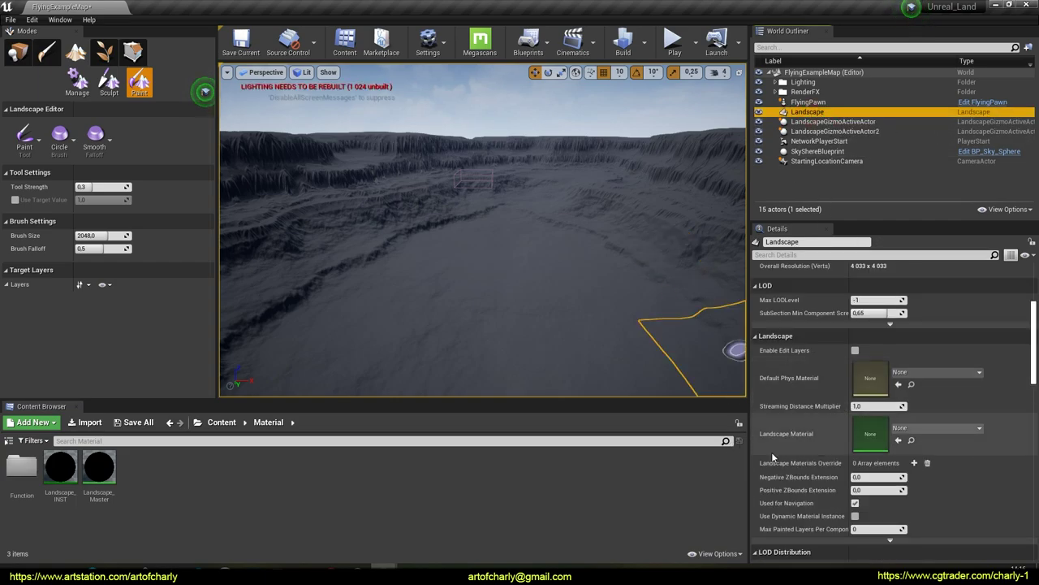
left_click_drag(61, 467, 871, 431)
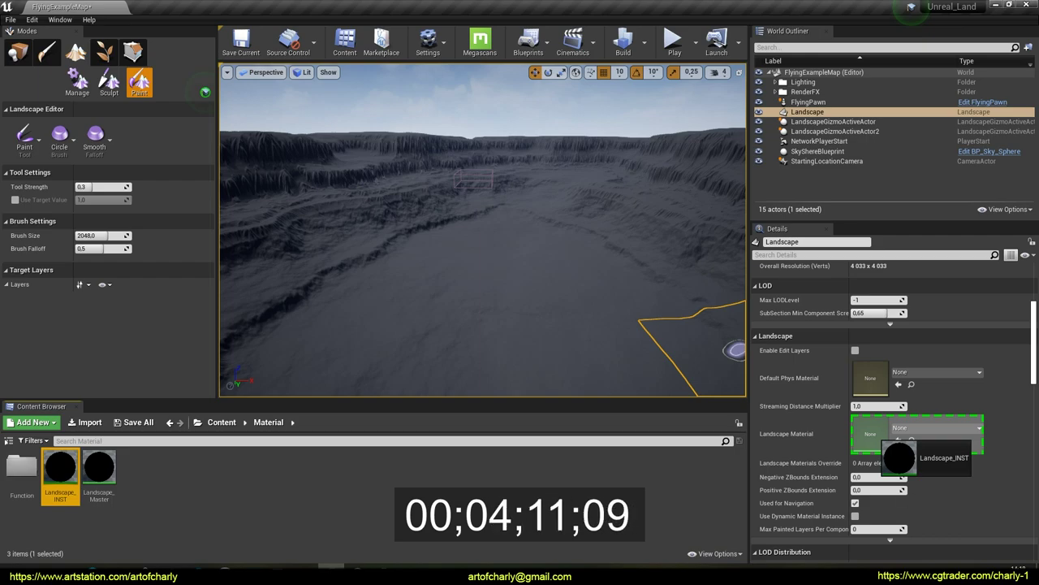
left_click_drag(899, 457, 899, 457)
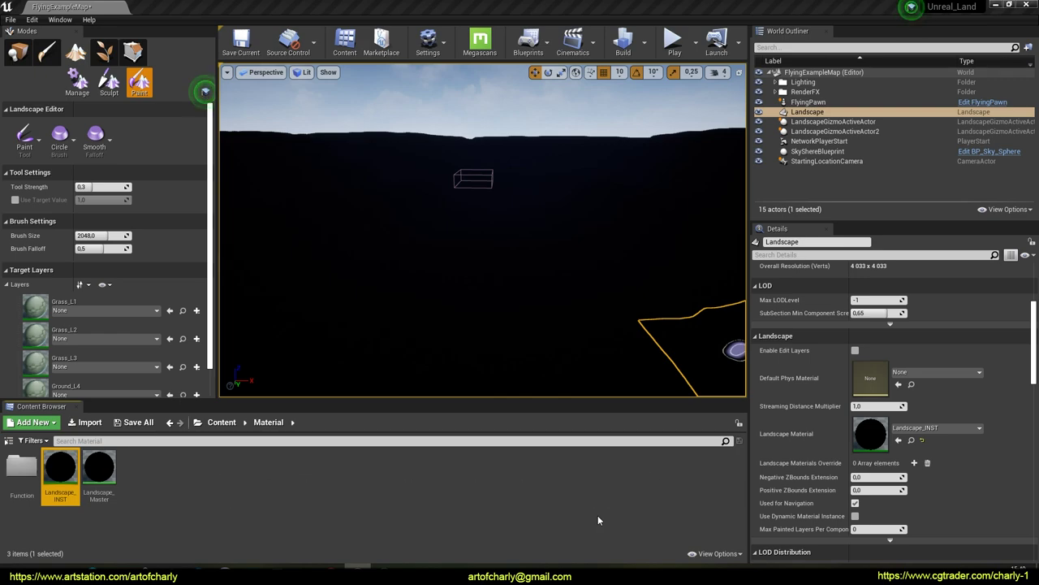
Try to create a Weight-Blended Layer (normal) info object named Grass_L1_LayerInfo for the Grass_L1 target layer in FlyingExampleMap_sharedassets.
mouse_move(410, 235)
right_mouse_down()
mouse_move(260, 233)
mouse_move(412, 232)
right_mouse_up()
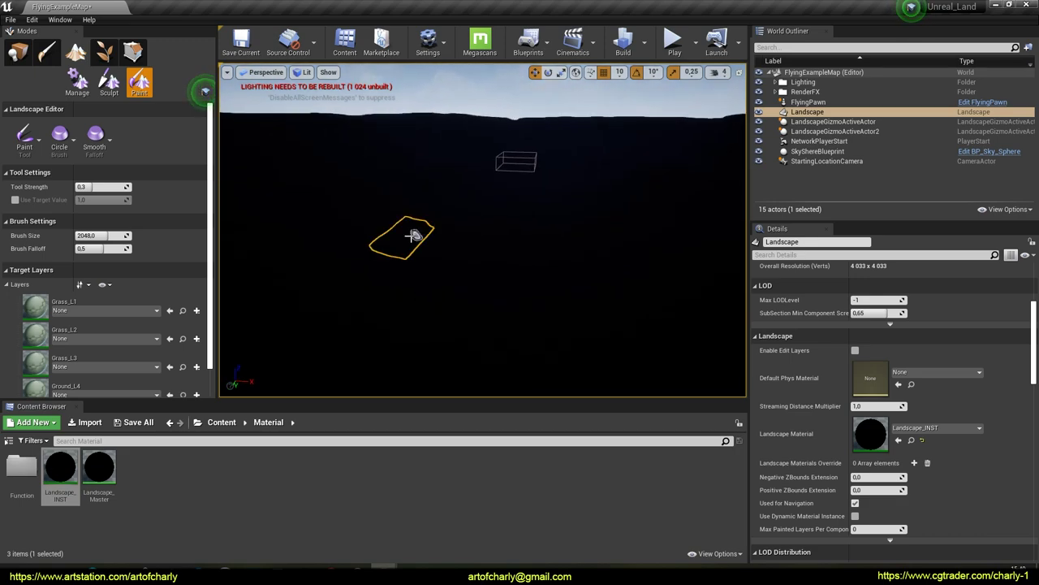
scroll(209, 255, "down", 3)
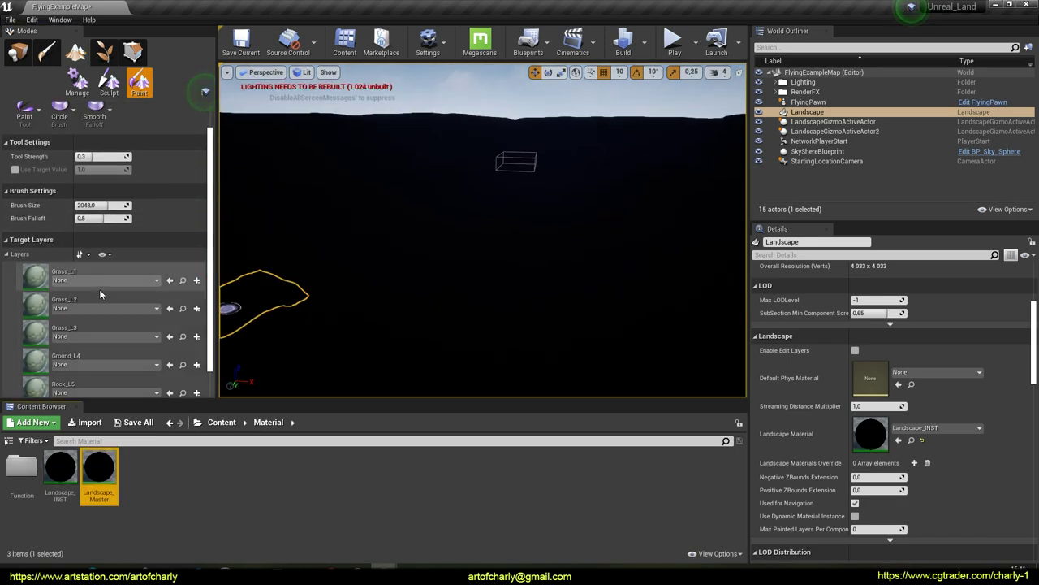
left_click(198, 246)
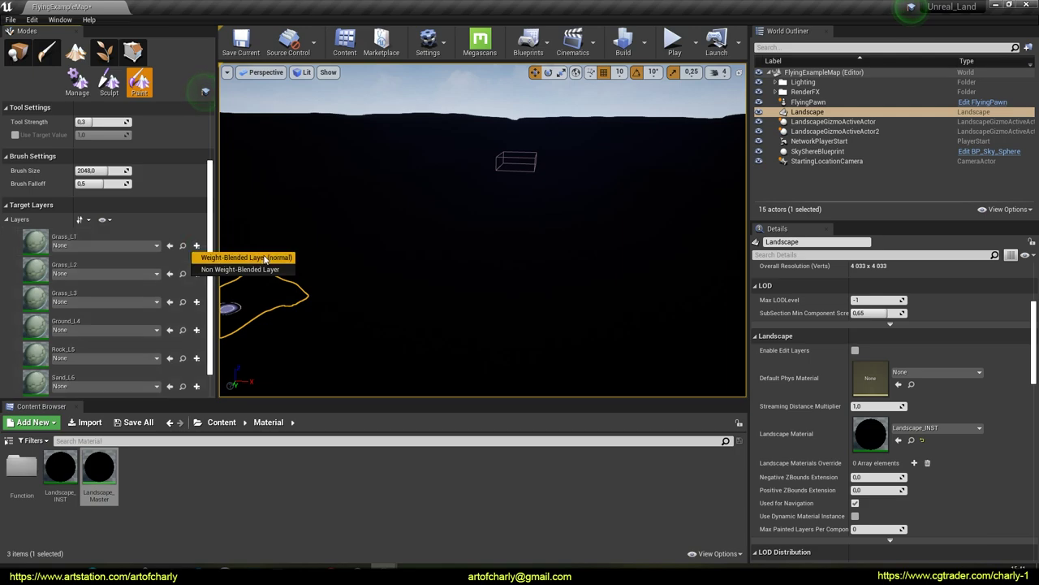
left_click(264, 258)
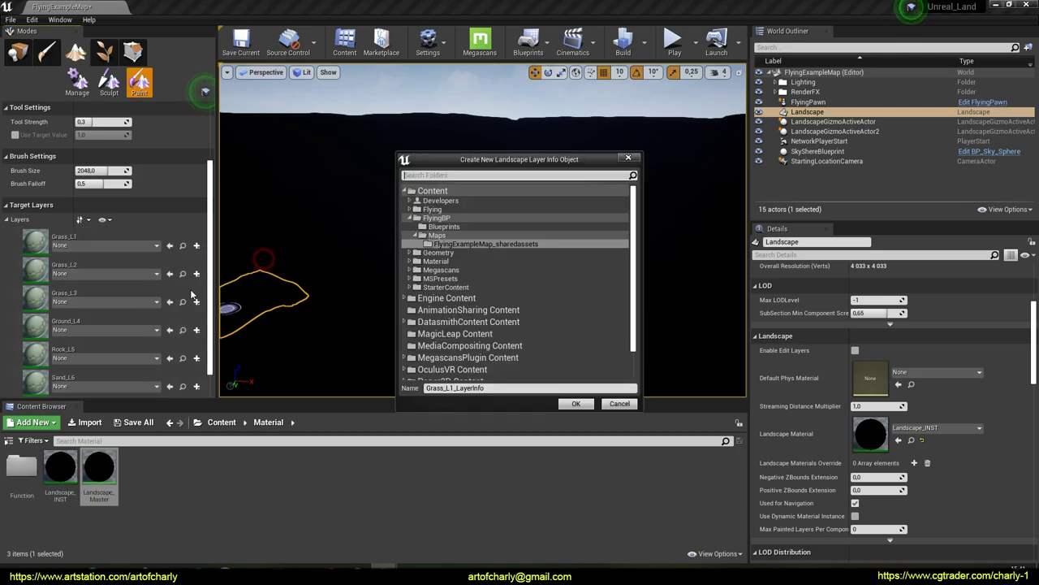
left_click(567, 404)
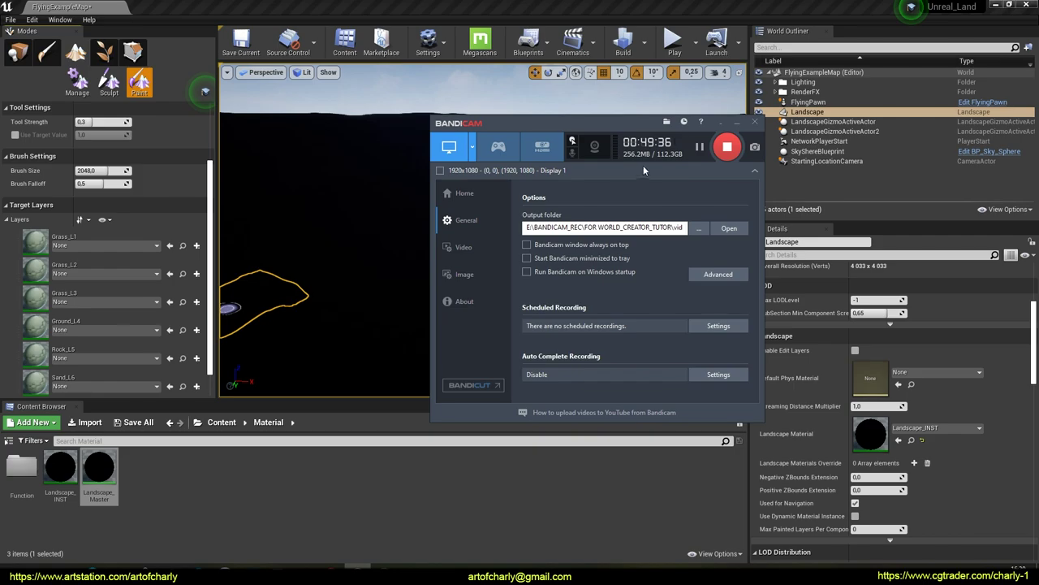
Switch to Task Manager and force the UE4Editor.exe process and its whole process tree to end.
left_click_drag(596, 128, 724, 132)
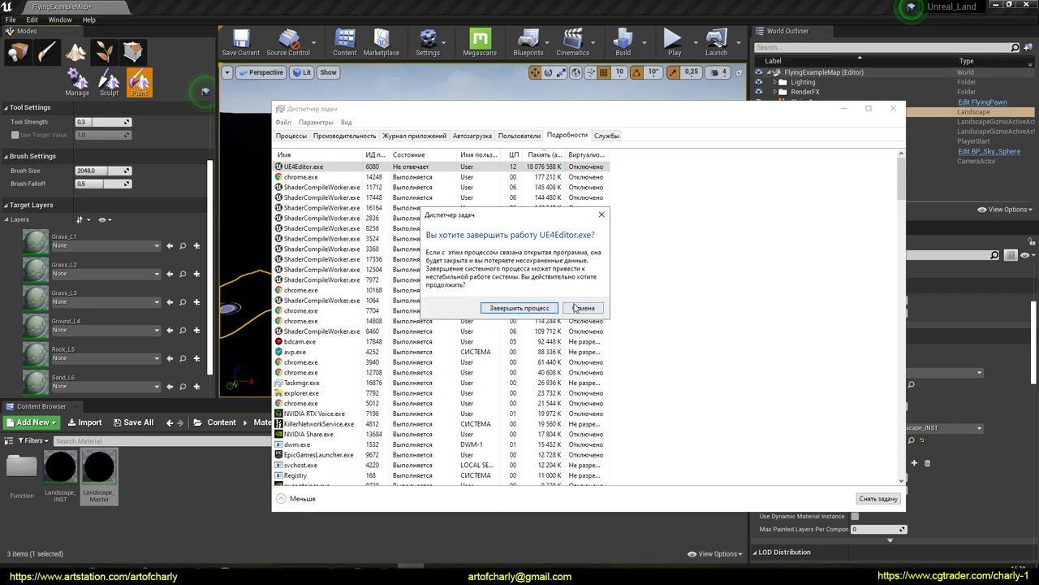
left_click(513, 307)
right_click(309, 166)
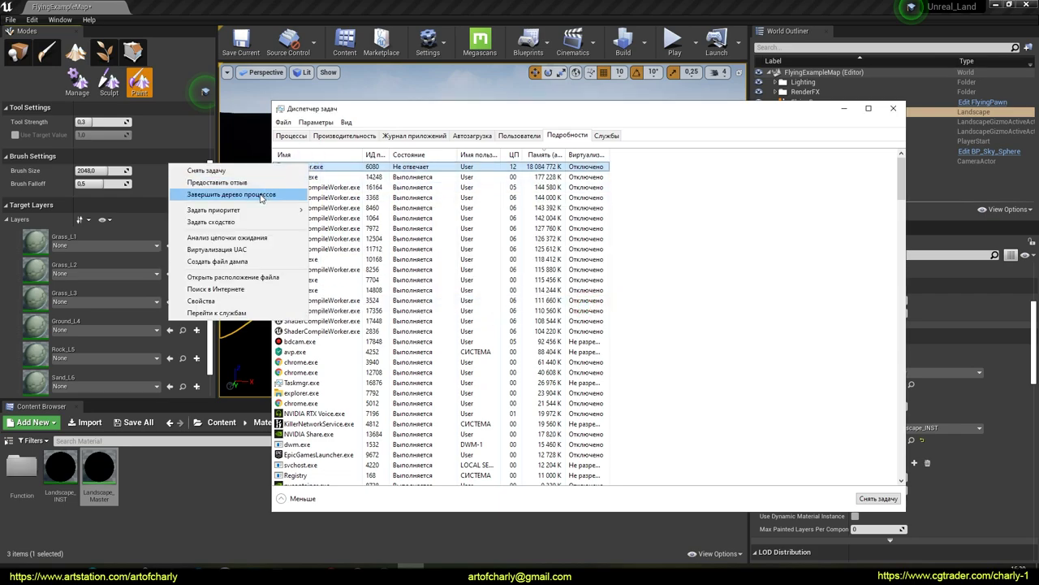
left_click(231, 194)
left_click(505, 317)
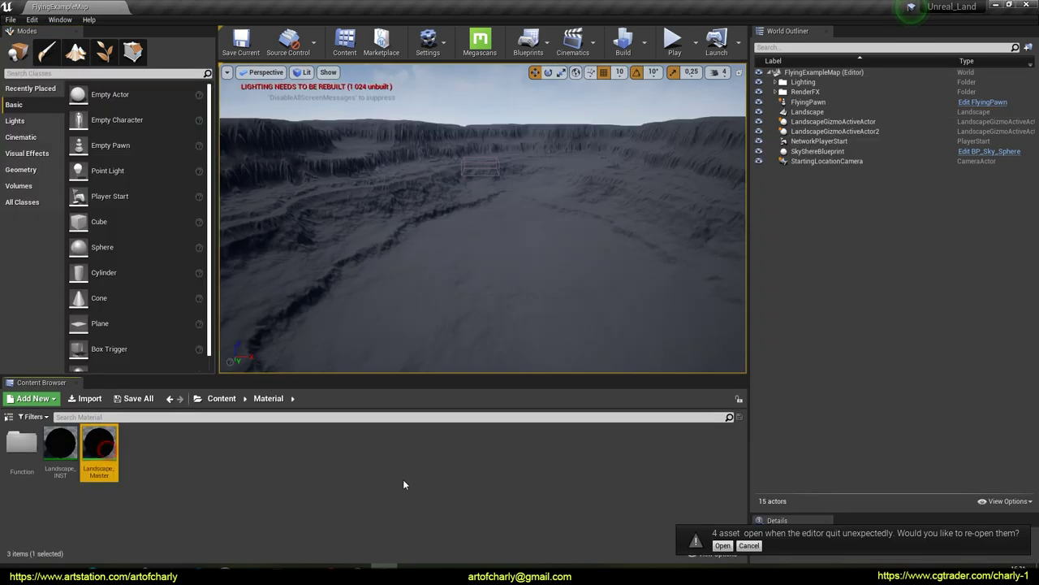
Select the Landscape actor in the reopened level and enlarge the Details area to expose its properties.
left_click(403, 485)
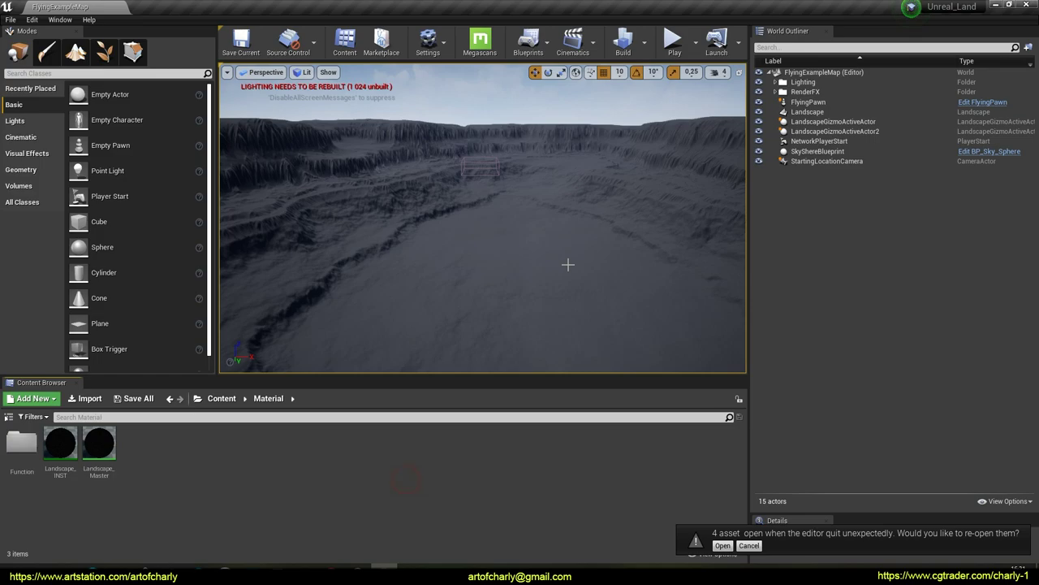
left_click(808, 111)
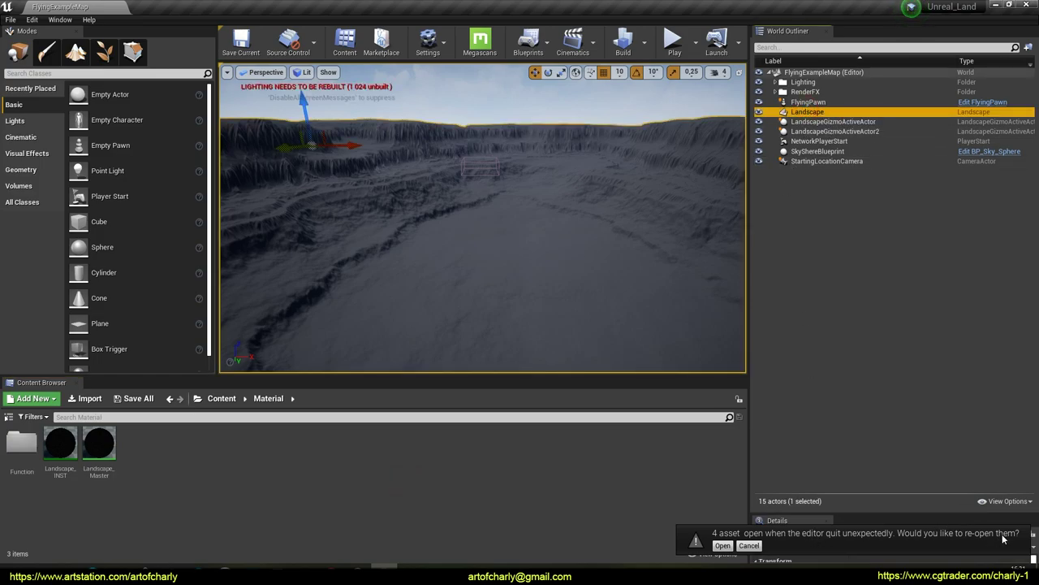
left_click_drag(871, 513, 834, 112)
Open UE_Function from the Function folder and copy its node network without the Output Result node.
double_click(21, 443)
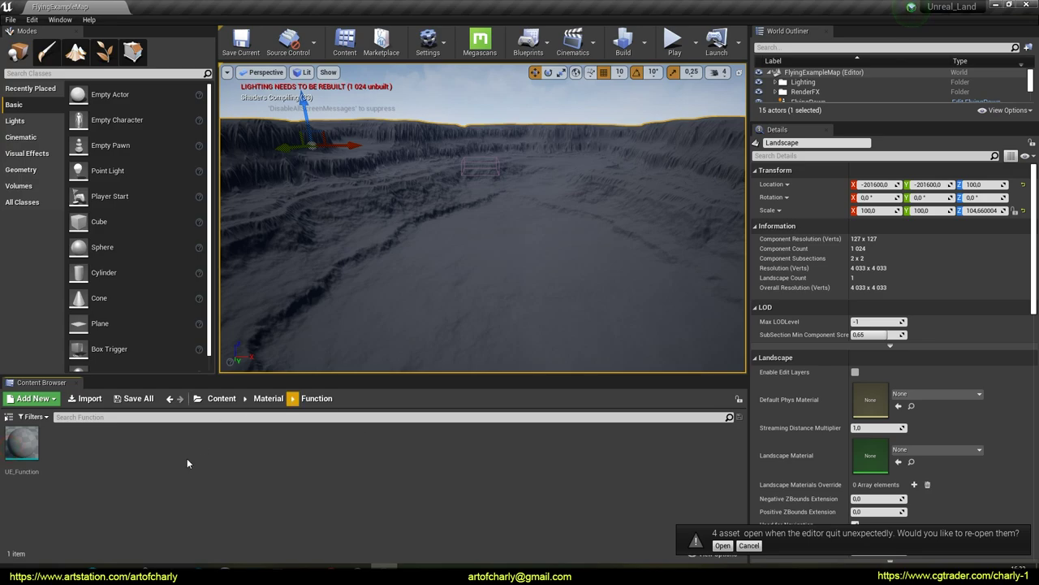
double_click(21, 448)
left_click_drag(314, 120, 724, 435)
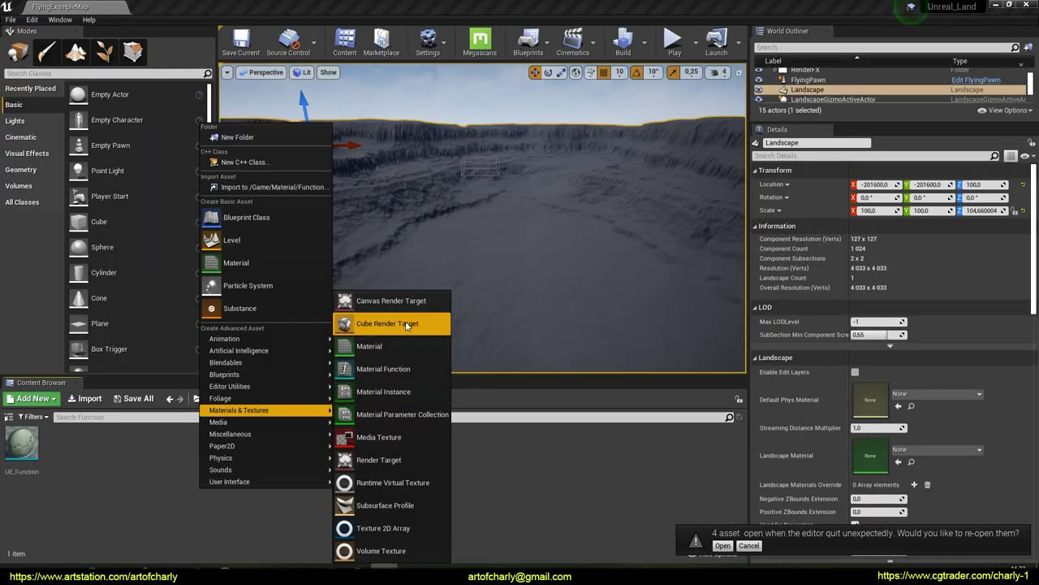
Create a Material Function in the Function folder, keep its default name, and open it.
left_click(406, 371)
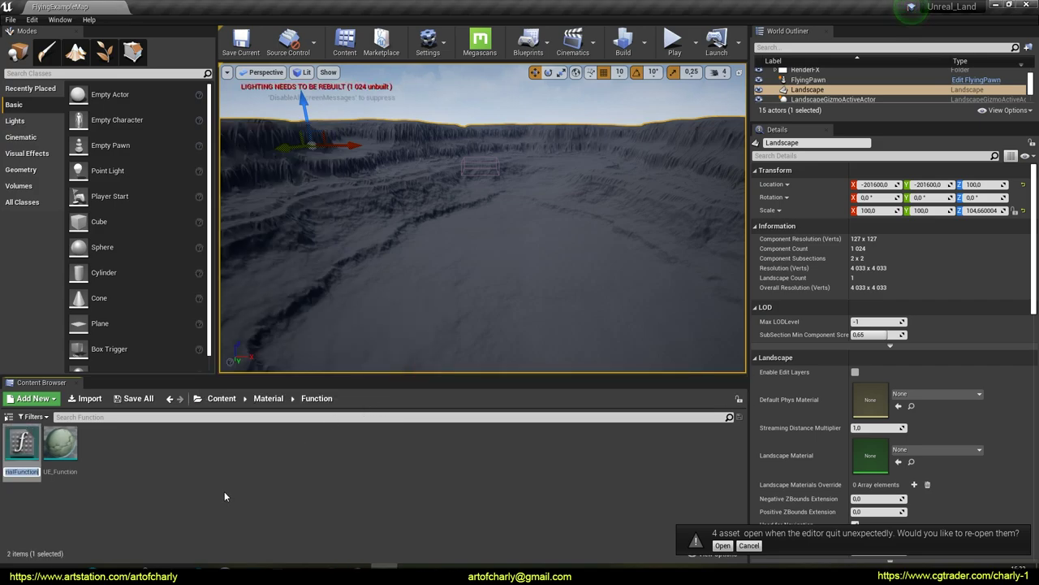
key("Return")
double_click(24, 446)
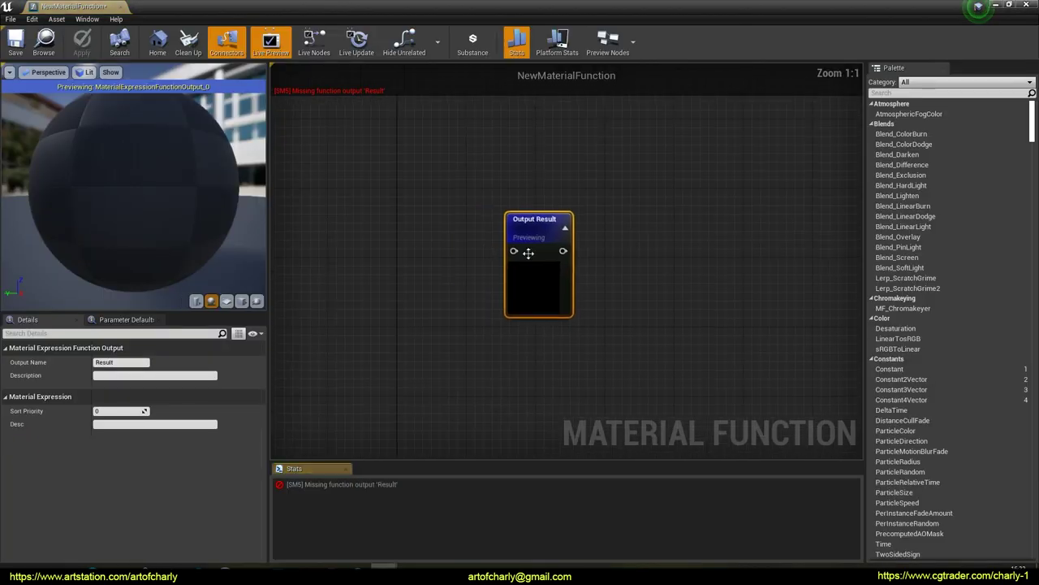
Paste the copied UE_Function node network into the graph of the new material function.
right_click_drag(423, 222, 588, 245)
scroll(445, 231, "down", 3)
left_click(393, 216)
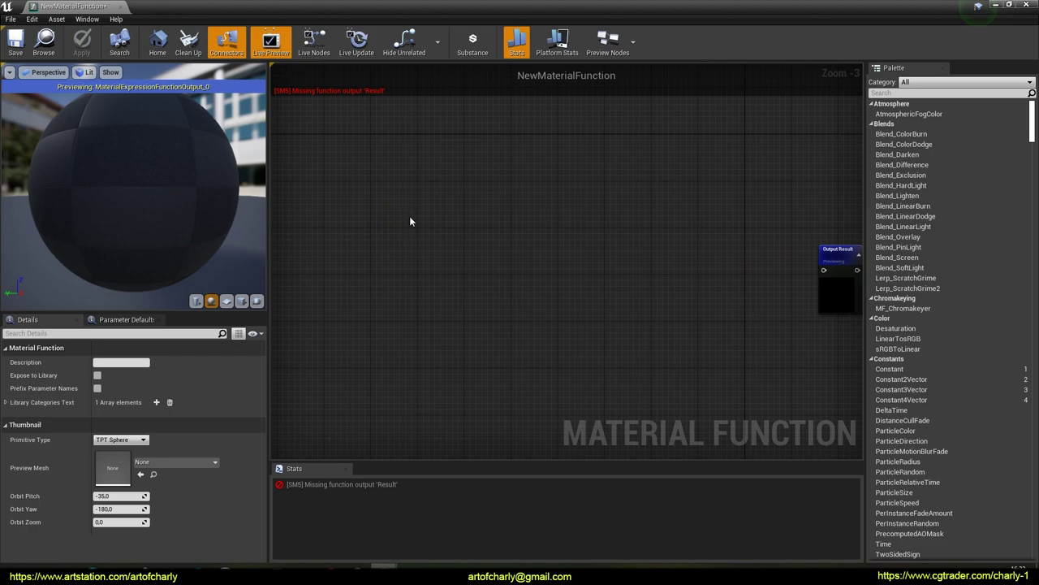
key("ctrl+v")
right_click_drag(552, 204, 406, 224)
scroll(443, 216, "down", 10)
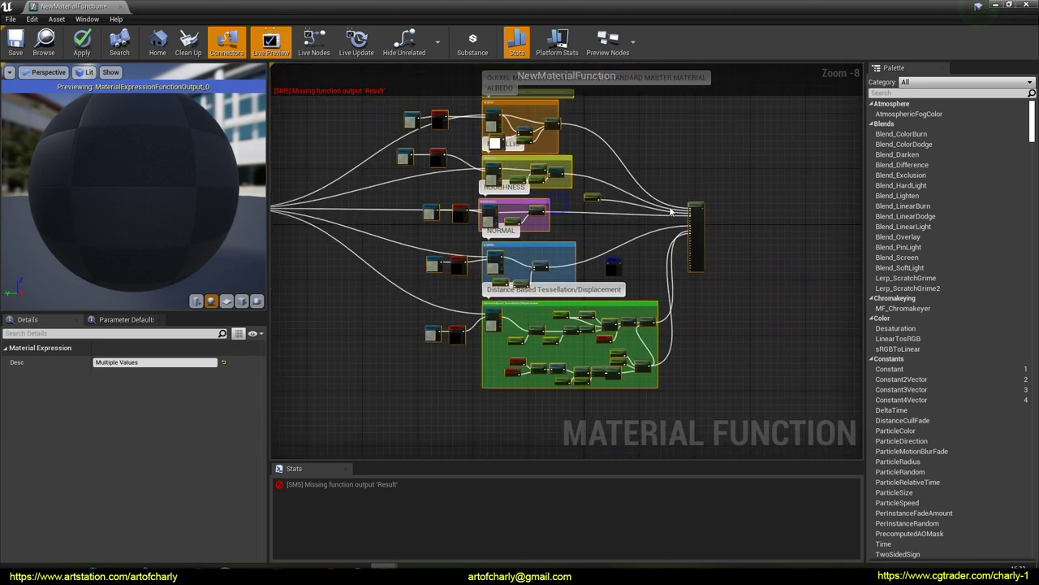
Move the pasted nodes beside the Output Result node and connect the MakeMaterialAttributes output to it.
left_click_drag(694, 205, 578, 261)
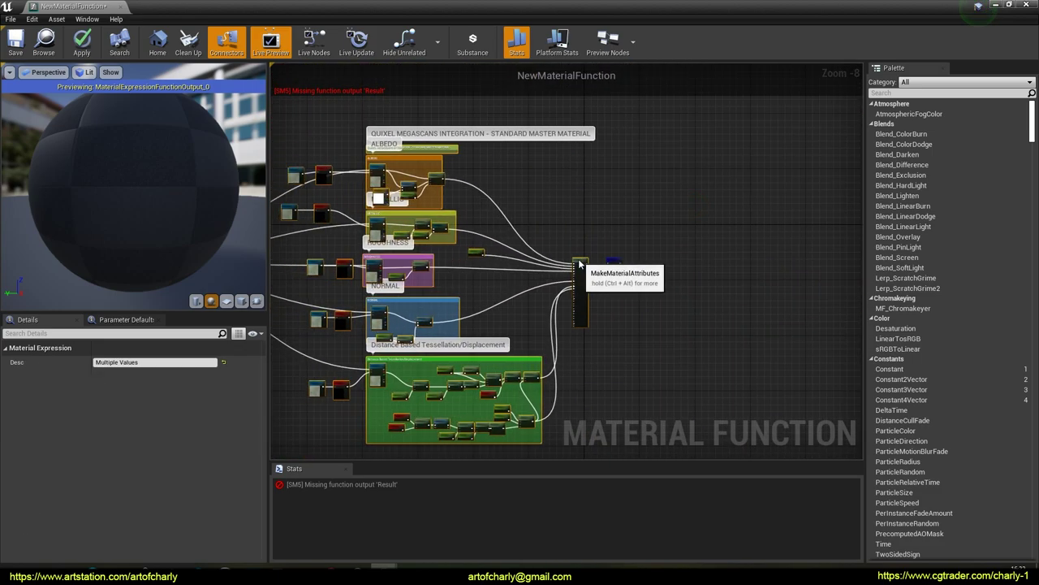
left_click(622, 307)
scroll(618, 288, "up", 3)
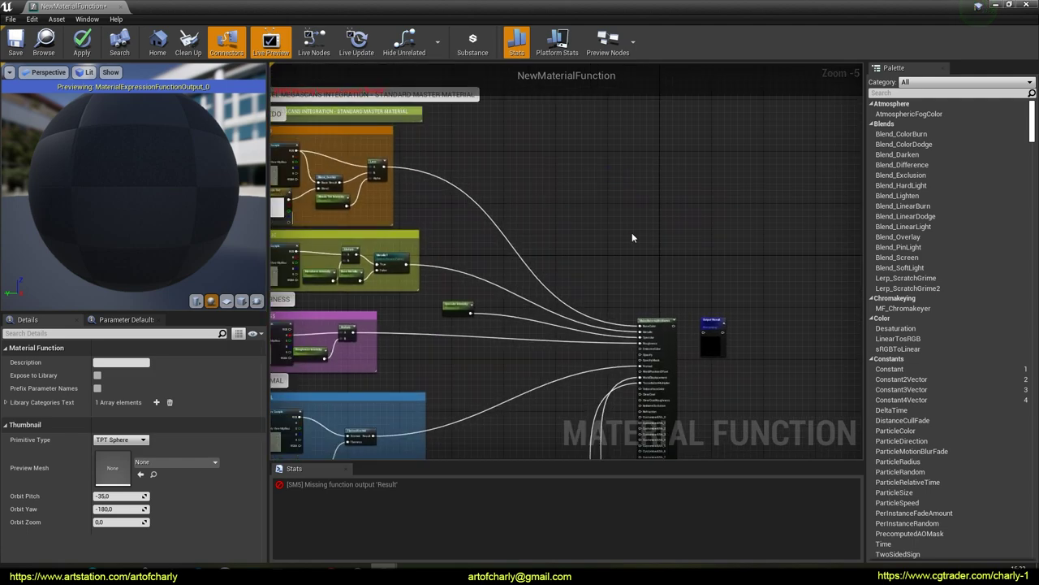
scroll(768, 342, "up", 4)
left_click_drag(535, 298, 607, 316)
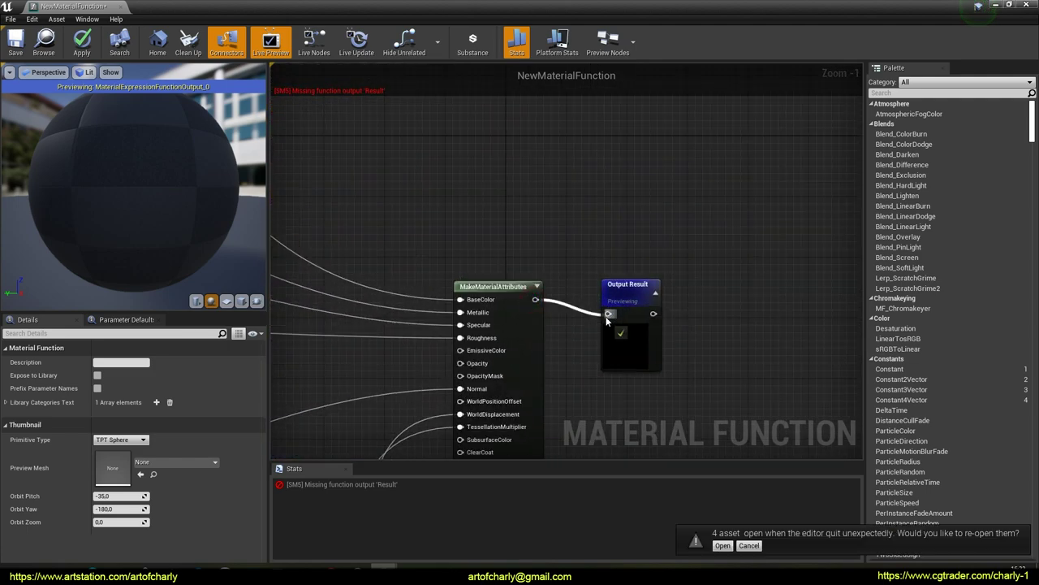
right_click_drag(574, 245, 639, 240)
right_click(529, 213)
left_click(466, 161)
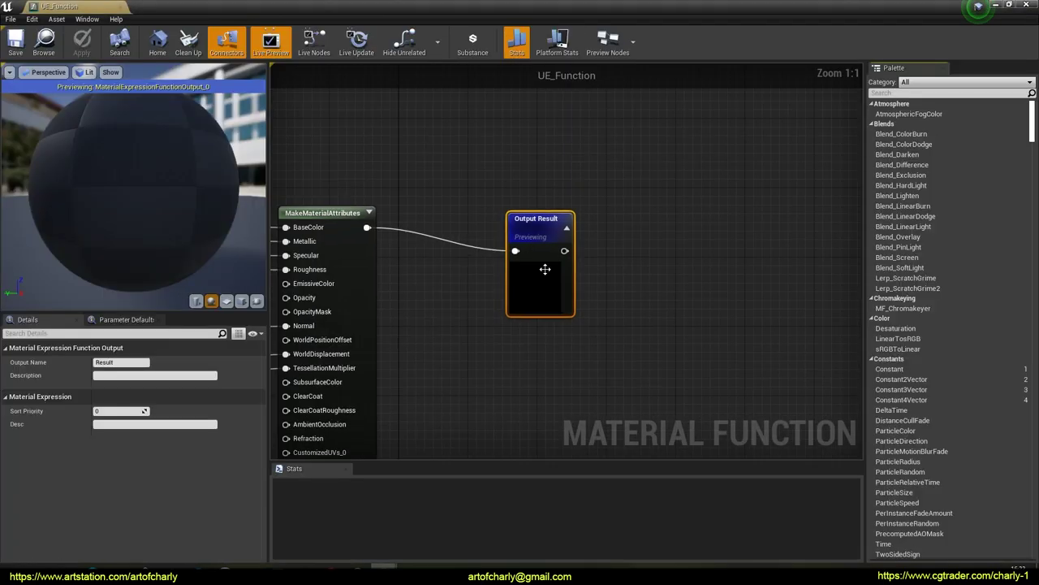
Delete all UE_Function nodes, including its five function inputs, except MakeMaterialAttributes and Output Result.
scroll(545, 269, "down", 10)
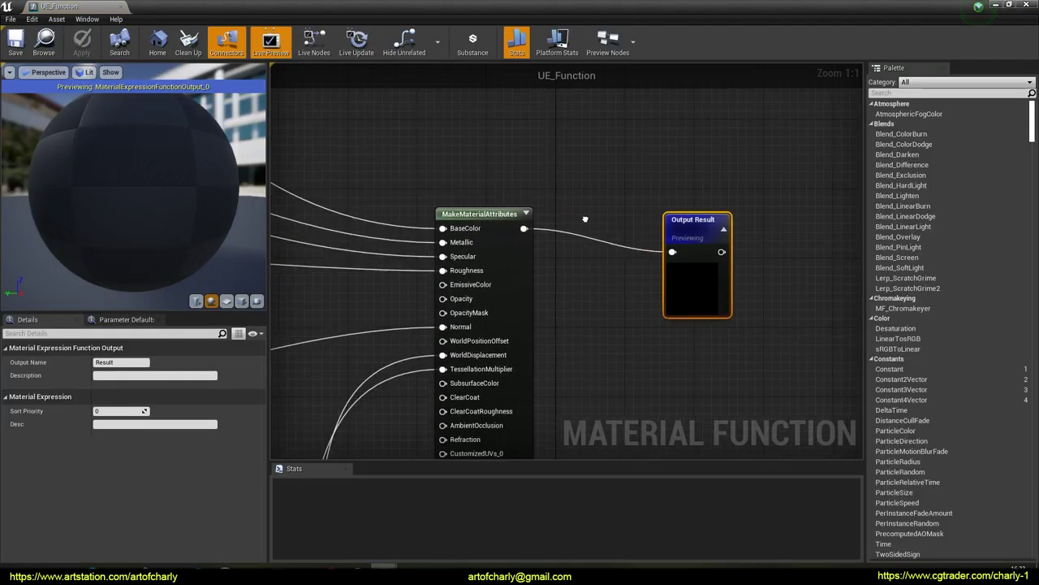
right_click_drag(571, 232, 652, 196)
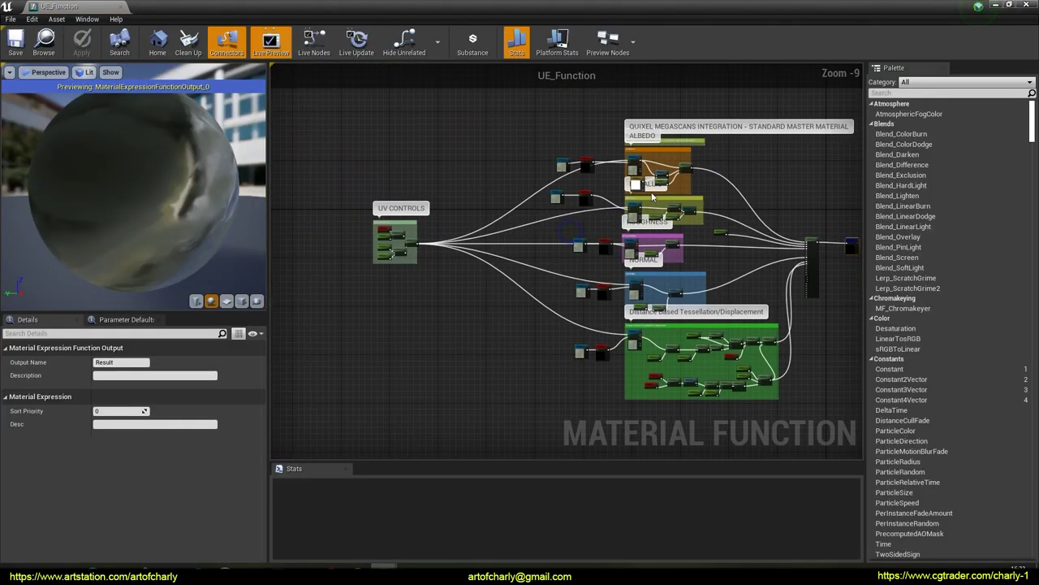
left_click_drag(327, 121, 715, 416)
left_click_drag(791, 429, 789, 427)
key("Delete")
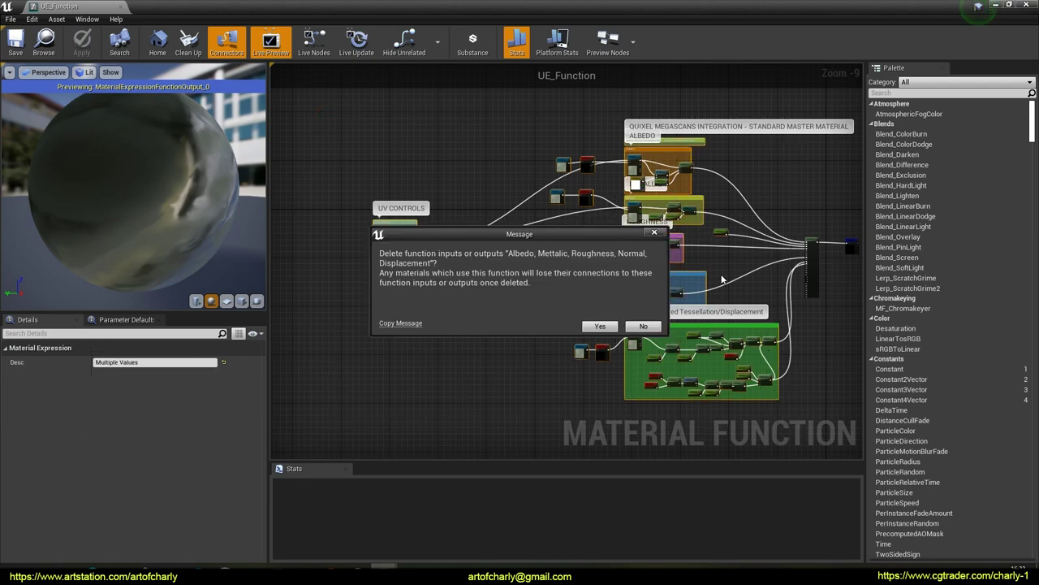
left_click(597, 327)
Add a FunctionInput node to UE_Function, connect it to BaseColor of MakeMaterialAttributes, and place it beside that node.
scroll(630, 255, "up", 9)
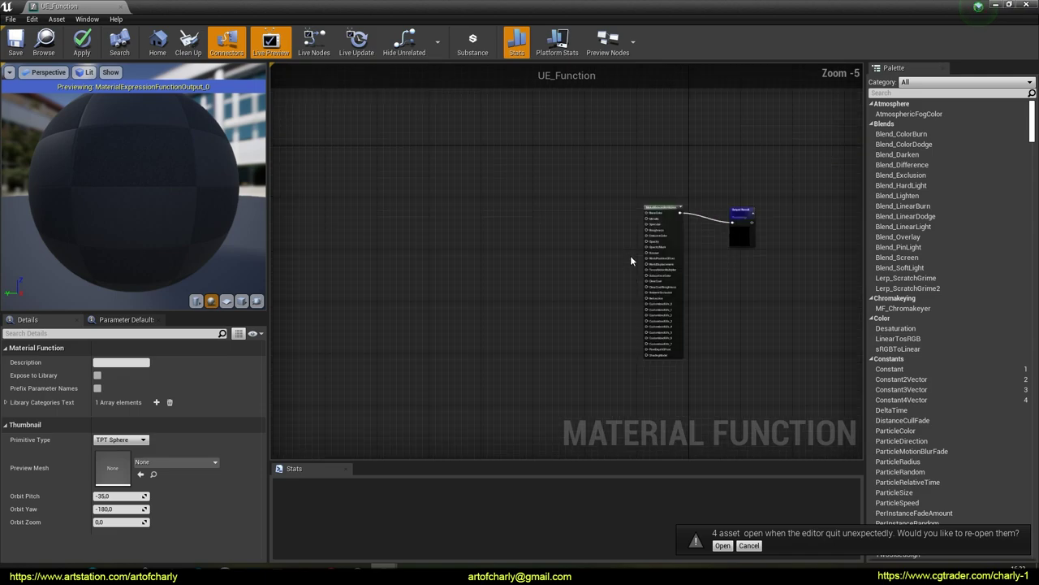
right_click_drag(528, 252, 432, 220)
type("funci")
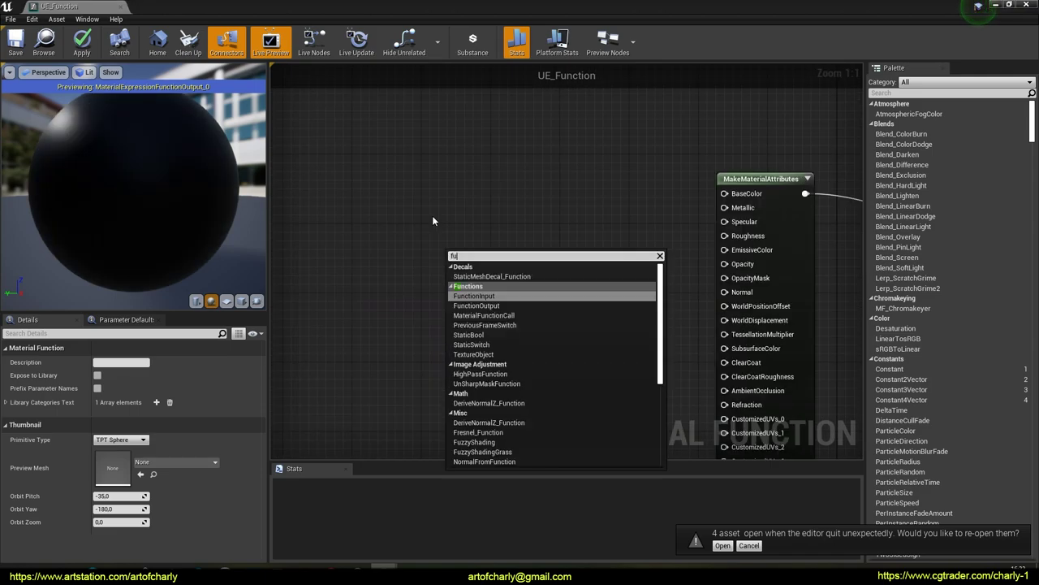
key("Return")
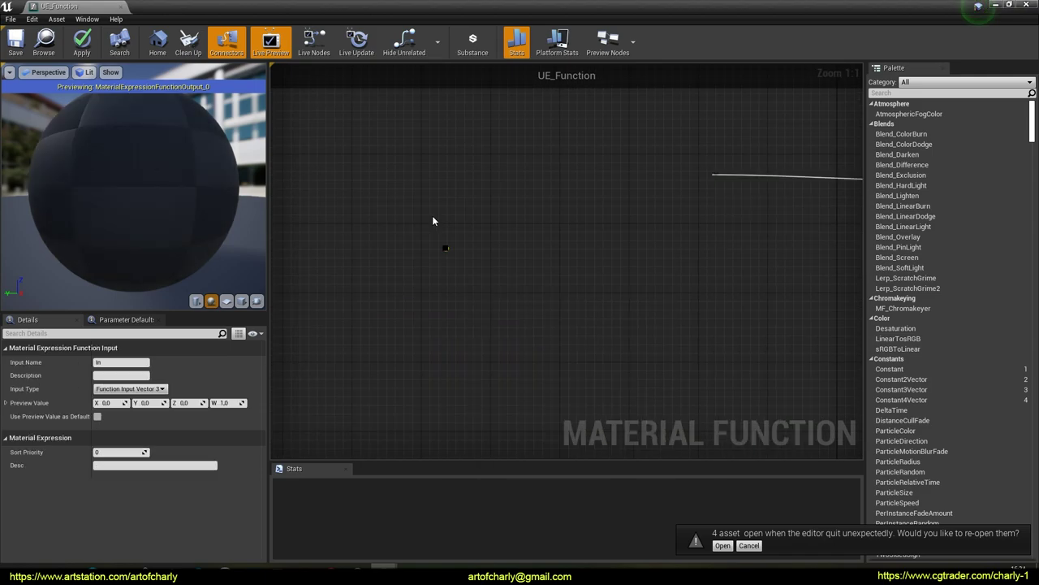
left_click_drag(500, 255, 724, 193)
left_click_drag(534, 215, 566, 207)
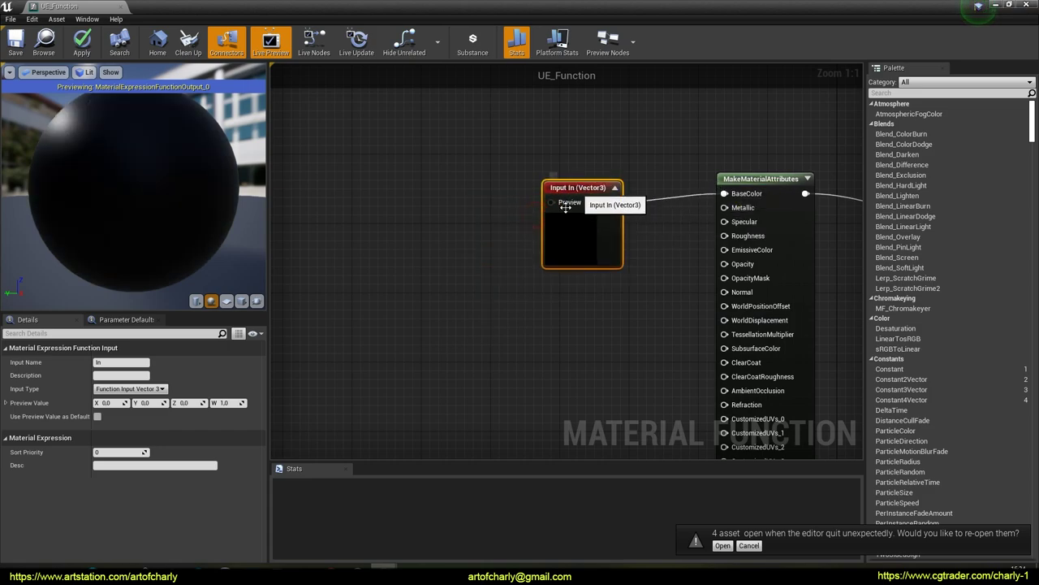
Name the function input Color, then save and close UE_Function.
left_click(114, 362)
type("Color")
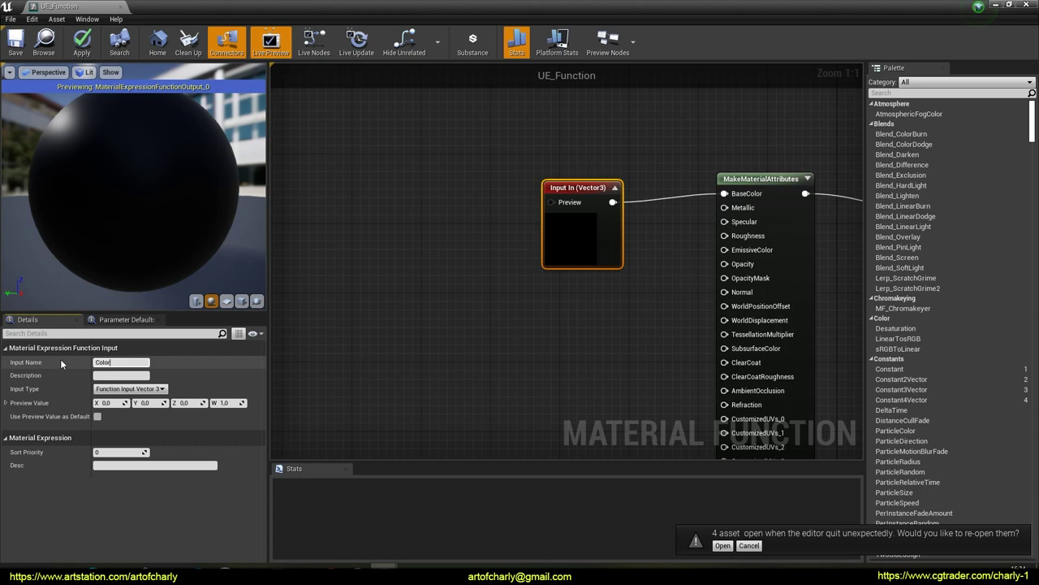
key("Return")
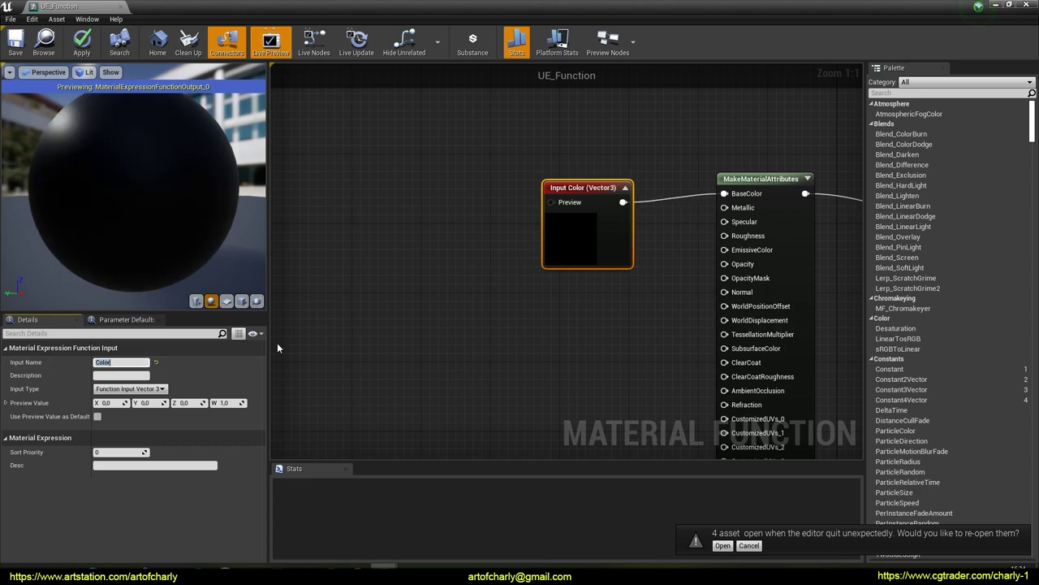
right_click_drag(398, 203, 403, 211)
left_click(17, 43)
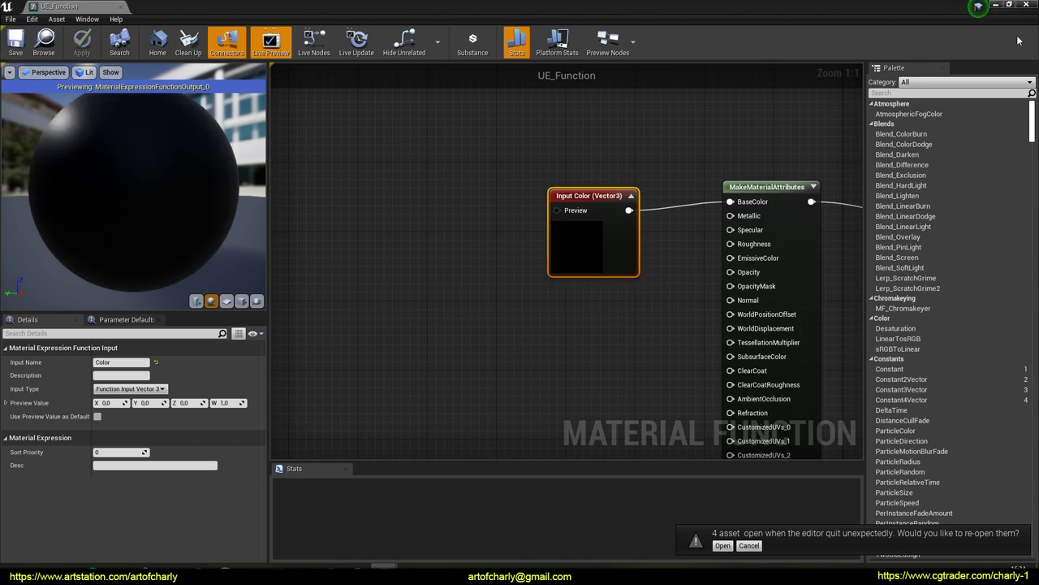
left_click(1026, 5)
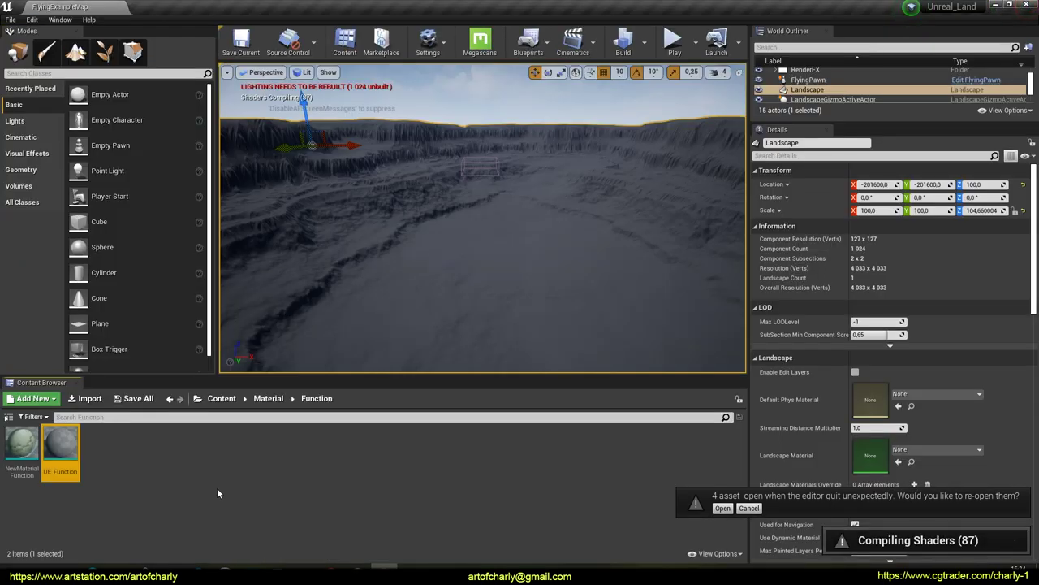
Return to the Material folder and open the Landscape_Master material.
left_click(217, 403)
double_click(190, 449)
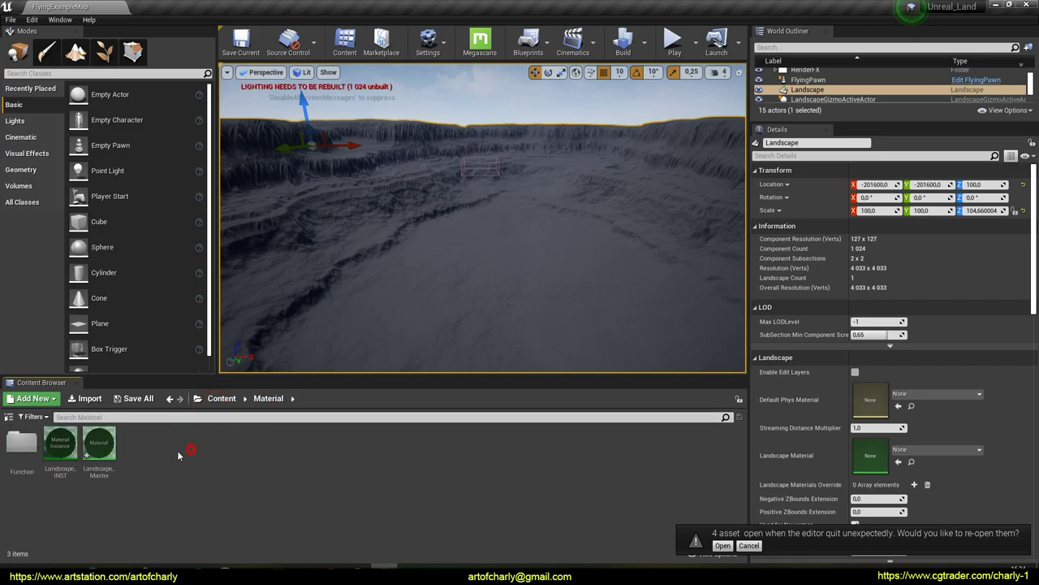
double_click(99, 445)
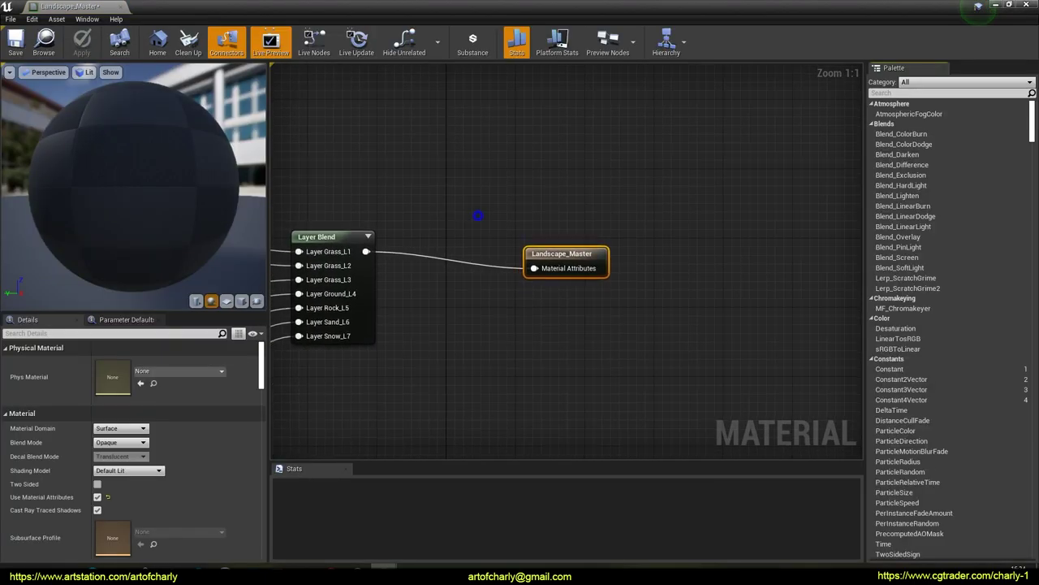
Promote the Color input of the Grass_L1 layer's UE_Function to a parameter named L1 and move the function node clear of it.
scroll(643, 203, "down", 7)
scroll(550, 341, "up", 8)
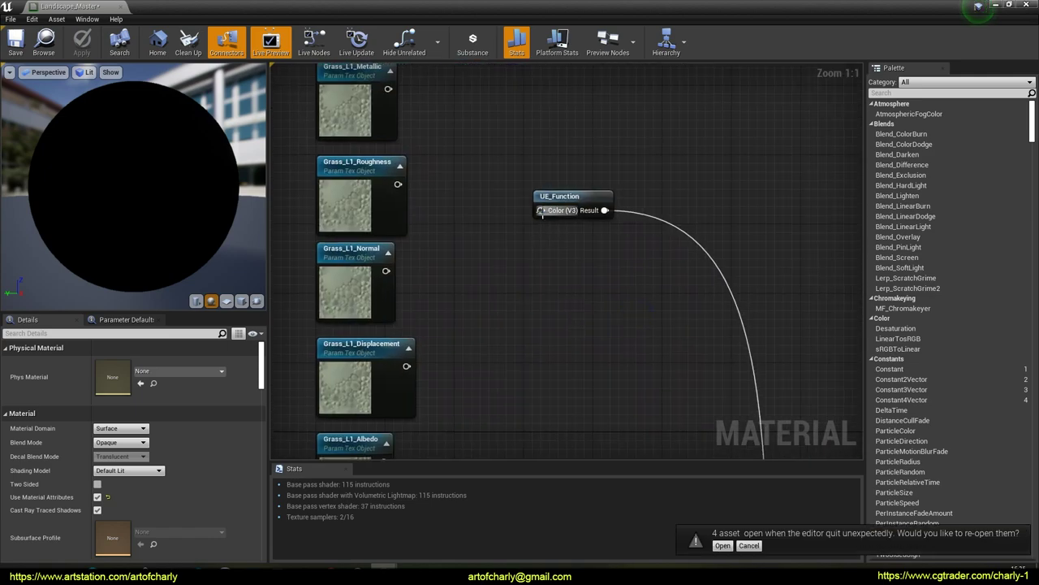
right_click(541, 211)
left_click(553, 233)
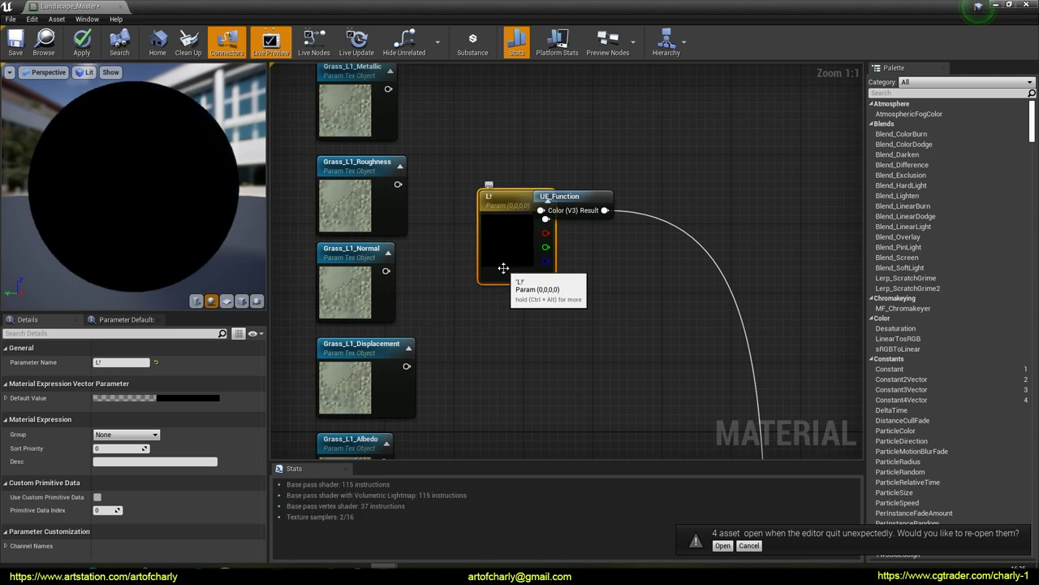
left_click(121, 366)
type("L1")
key("Return")
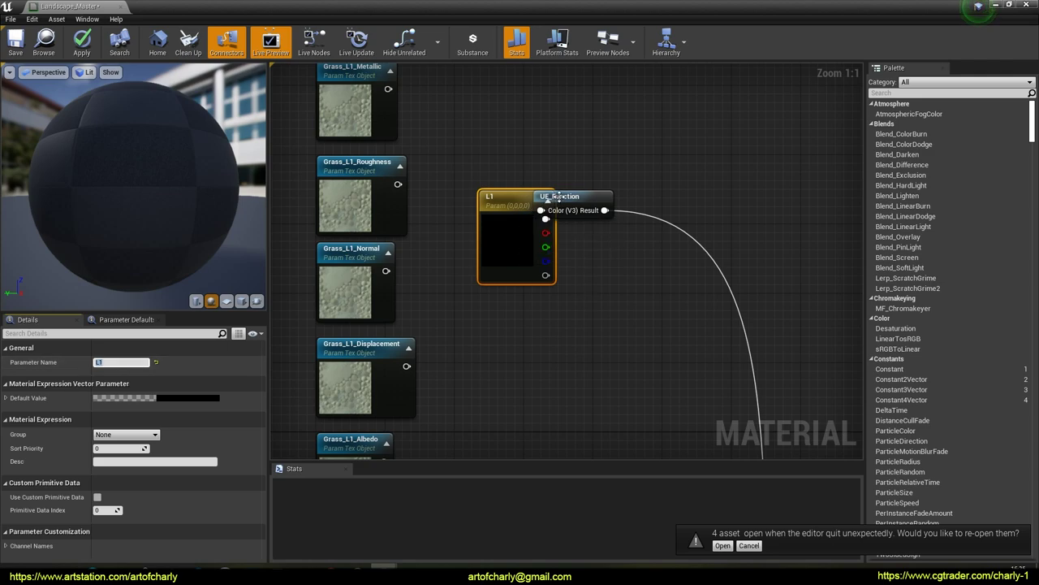
left_click_drag(549, 197, 592, 196)
Promote the Color input of the Grass_L2 layer's UE_Function to a parameter named L2 and separate the two nodes.
right_click_drag(568, 318, 530, 79)
right_click_drag(558, 254, 589, 132)
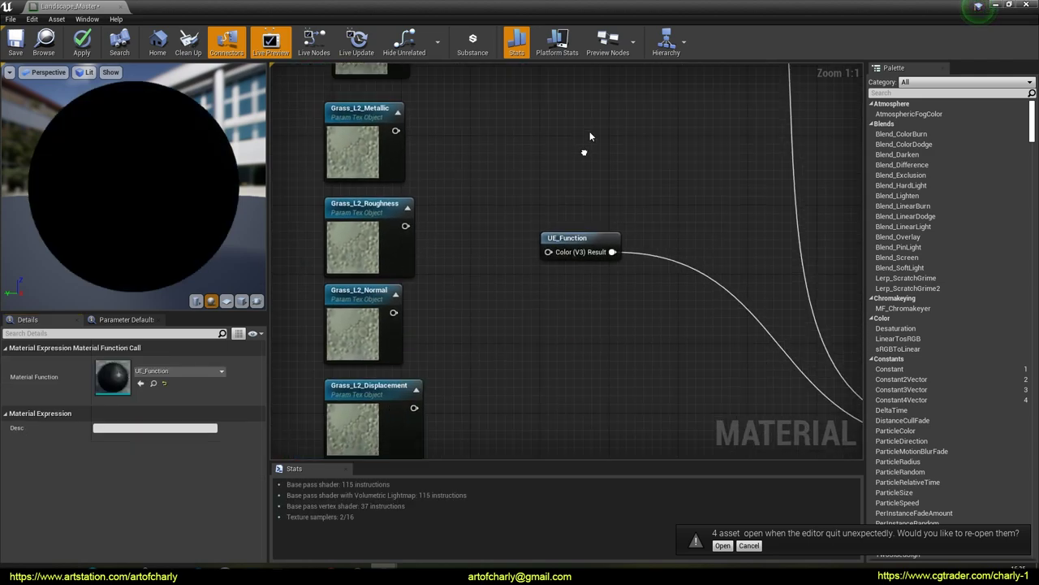
right_click(556, 236)
left_click(571, 251)
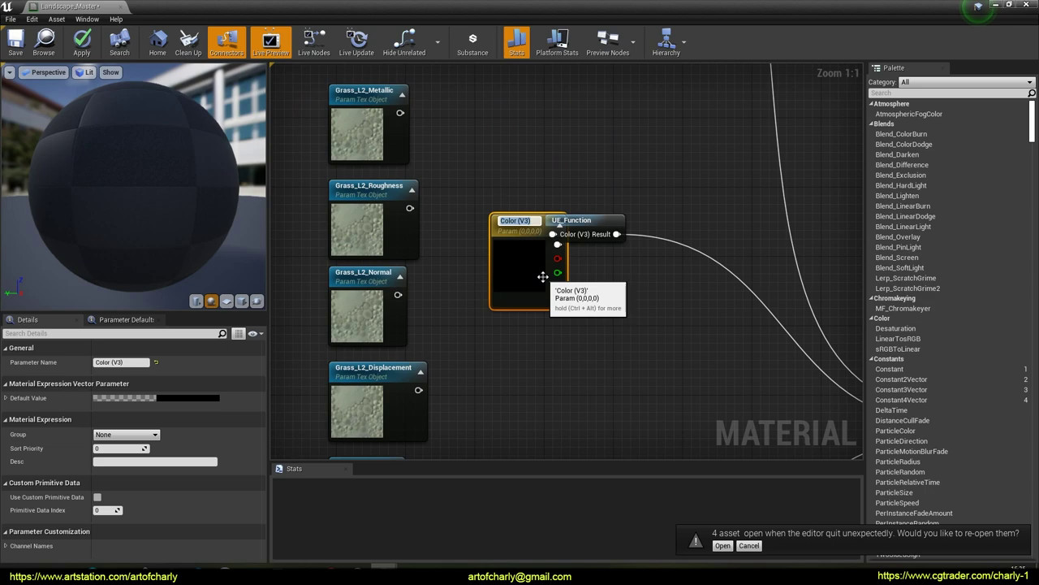
type("L2")
key("Return")
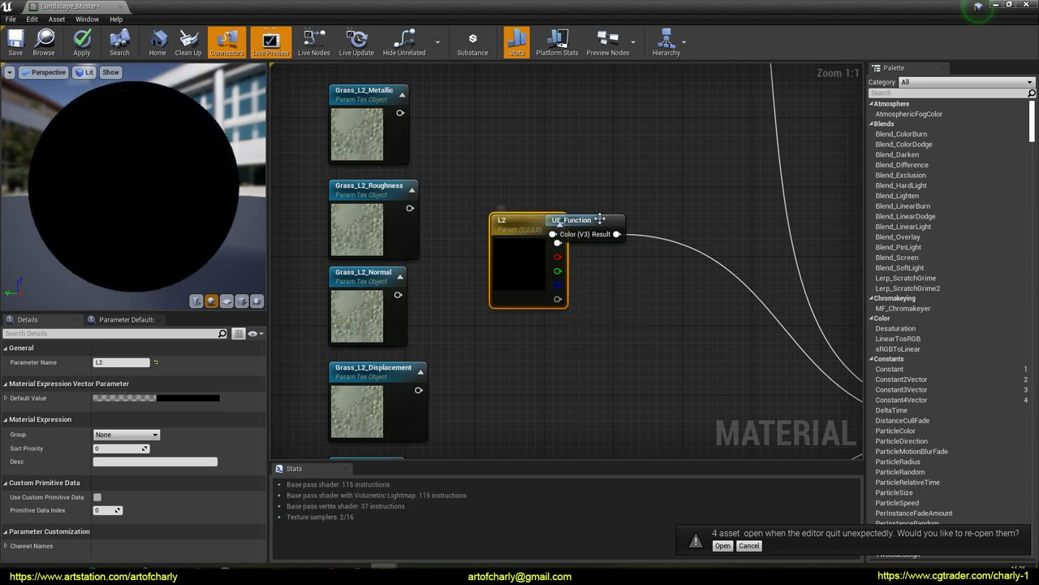
left_click_drag(592, 224, 634, 224)
Promote the Color input of the Grass_L3 layer's UE_Function to a parameter named L3 and separate the two nodes.
right_click_drag(596, 353, 568, 154)
right_click_drag(573, 288, 597, 91)
right_click_drag(574, 326, 568, 213)
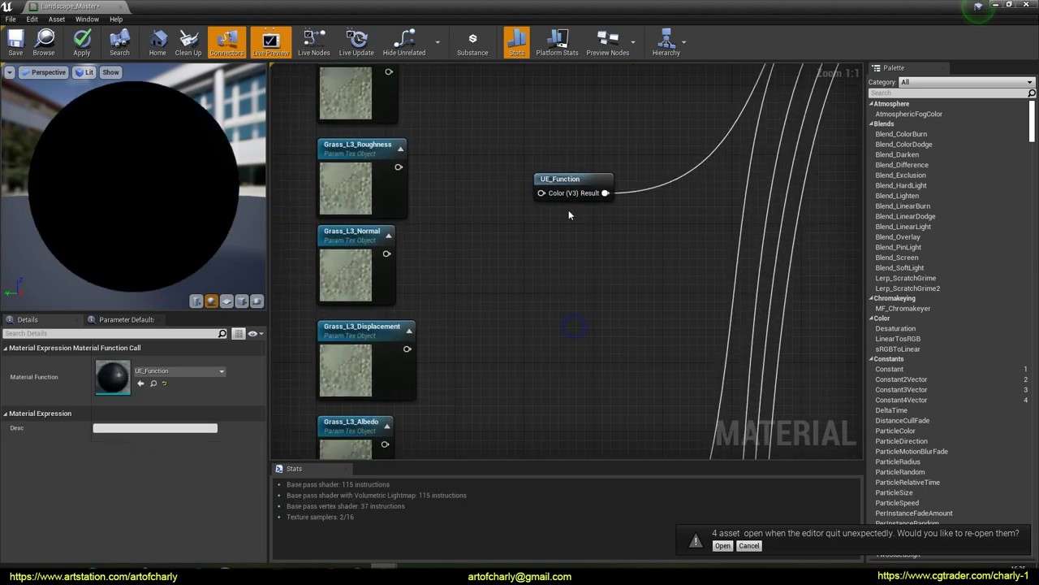
right_click(541, 197)
left_click(561, 211)
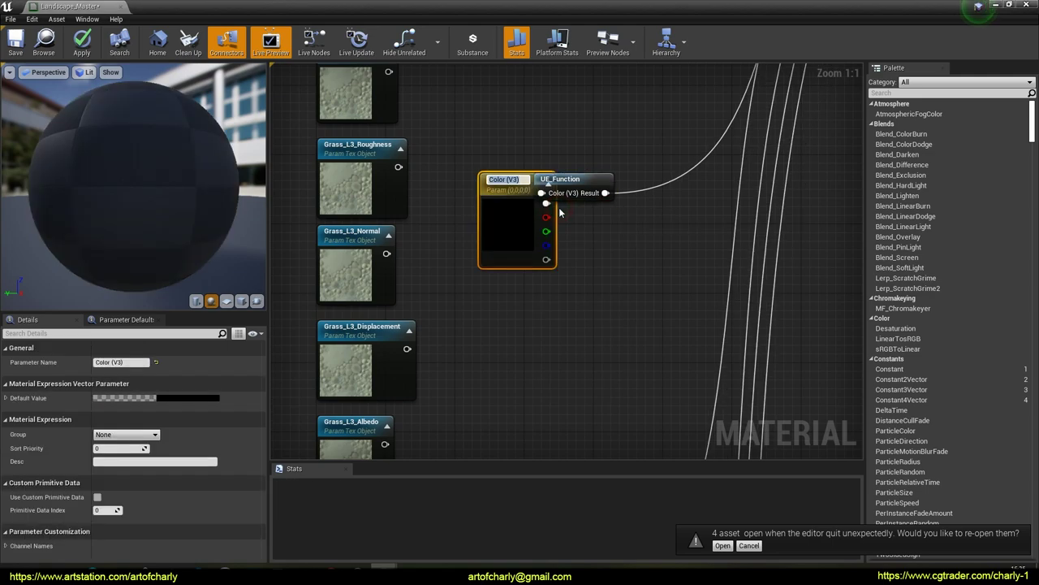
left_click_drag(561, 180, 605, 182)
Promote the Color input of the Ground_L4 layer's UE_Function to a parameter named L4 and separate the two nodes.
right_click_drag(640, 281, 639, 66)
scroll(640, 255, "down", 2)
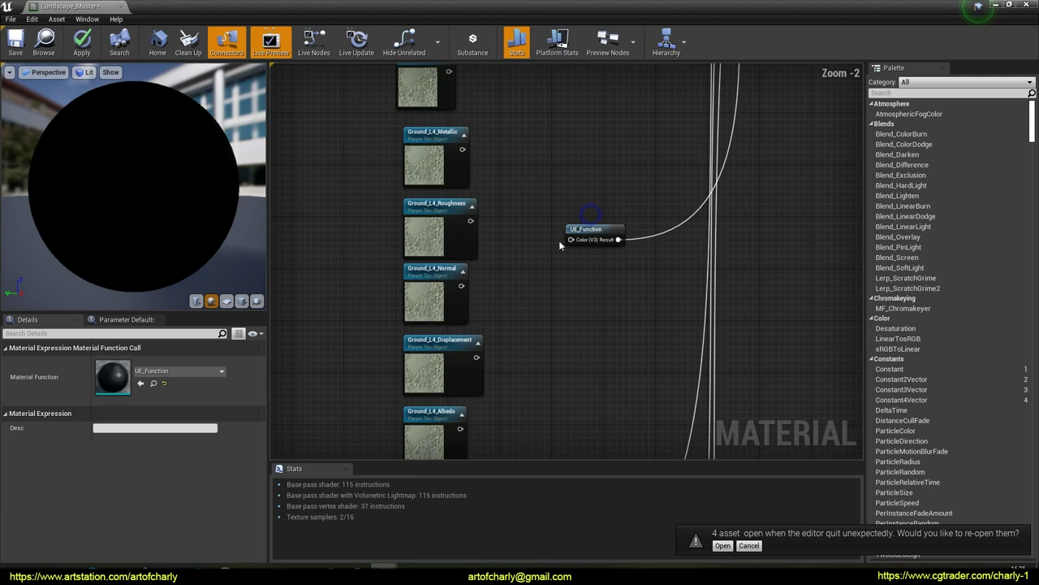
scroll(559, 237, "up", 2)
right_click(574, 232)
left_click(620, 242)
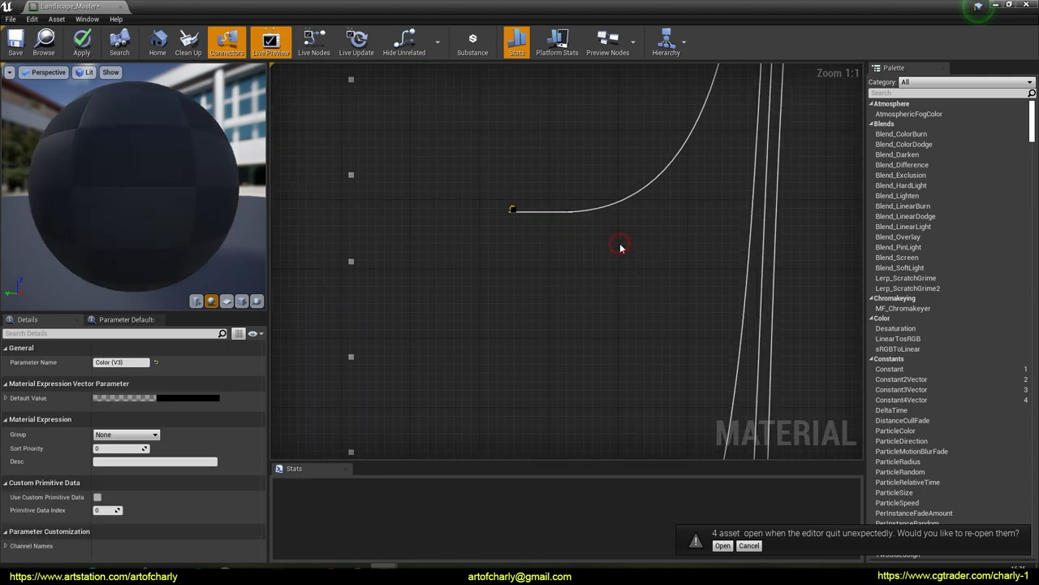
type("L4")
key("Return")
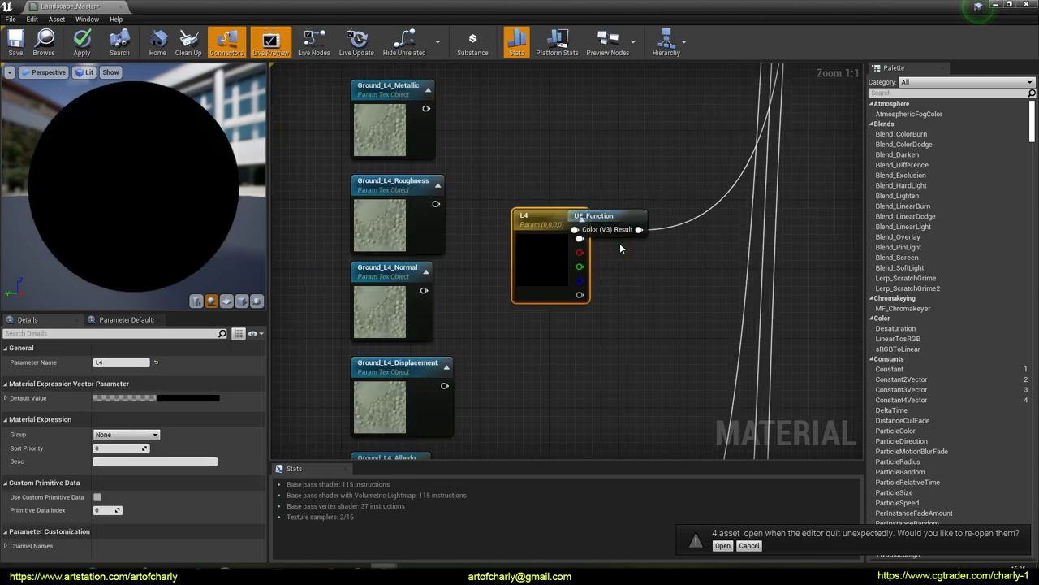
left_click_drag(607, 221, 639, 222)
Promote the Color input of the Rock_L5 layer's UE_Function to a parameter named L5 and separate the two nodes.
scroll(609, 331, "down", 2)
right_click_drag(621, 341, 599, 150)
right_click_drag(589, 272, 589, 213)
scroll(566, 219, "up", 2)
right_click(559, 206)
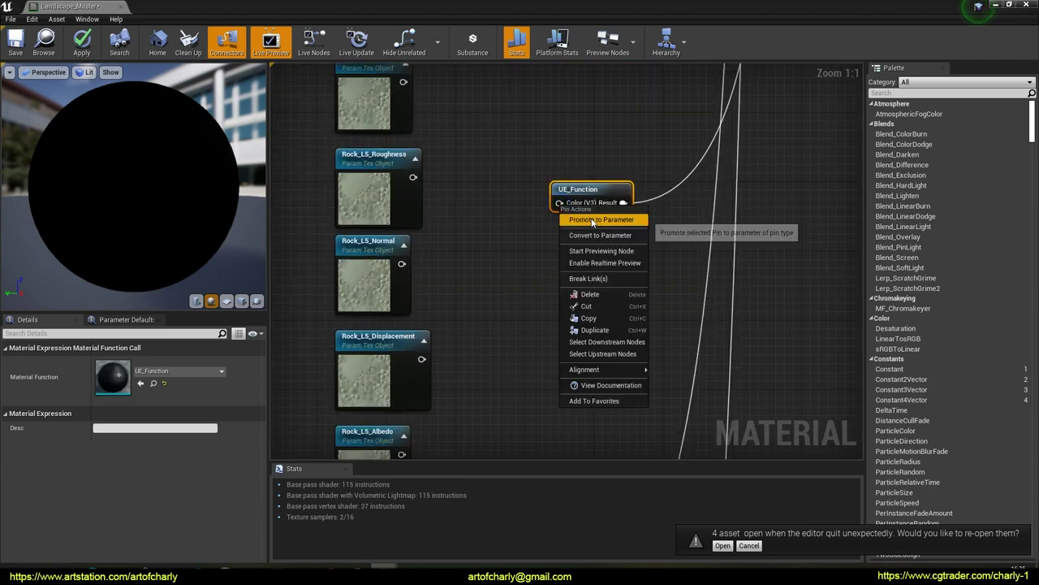
left_click(591, 218)
type("L5")
key("Return")
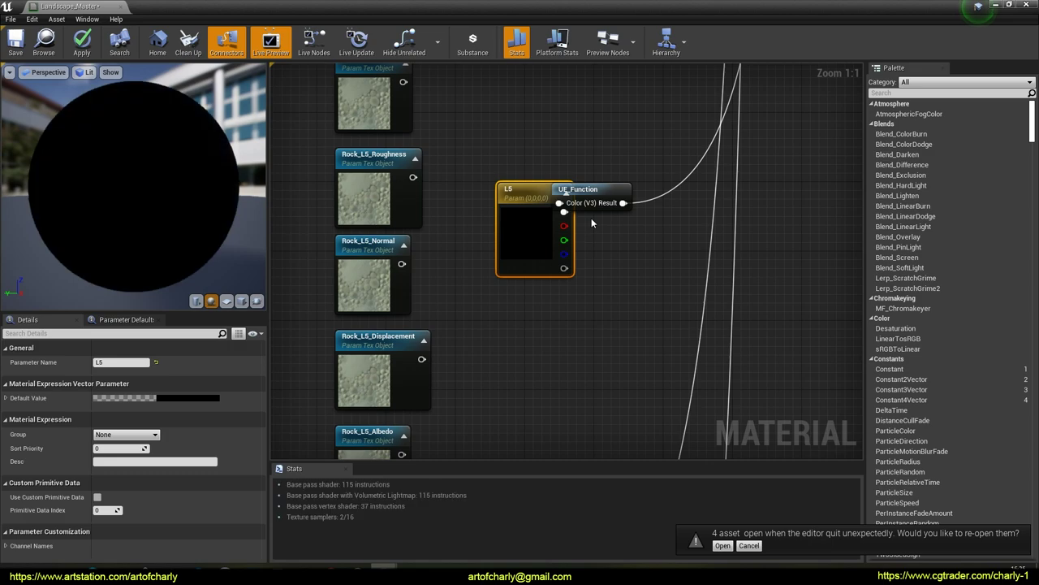
left_click_drag(591, 196, 634, 197)
Promote the Color input of the Sand_L6 layer's UE_Function to a parameter named L6 and separate the two nodes.
right_click_drag(603, 367, 585, 154)
right_click_drag(586, 286, 585, 108)
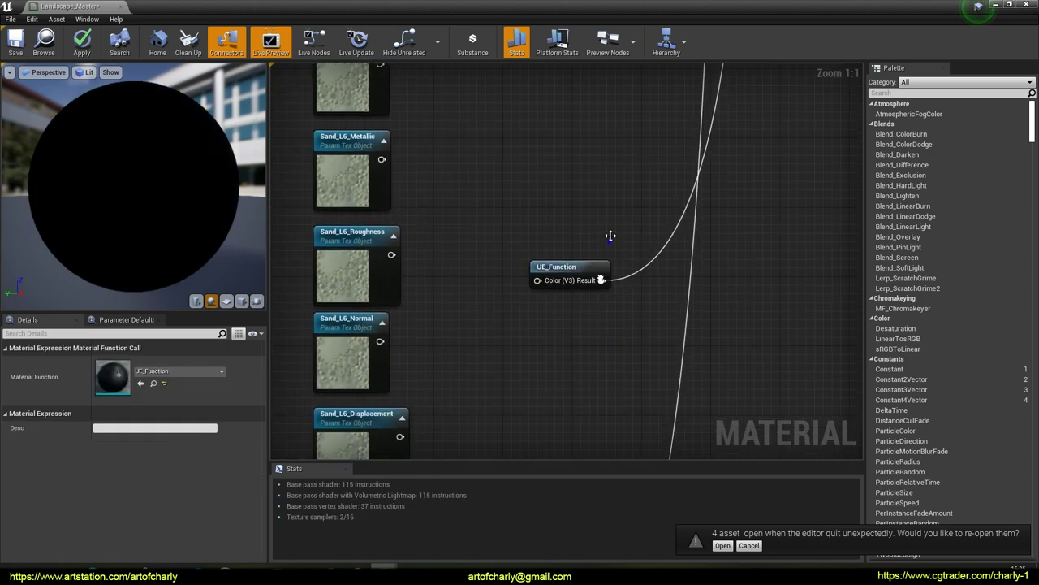
right_click_drag(610, 246, 616, 216)
right_click(547, 249)
left_click(578, 269)
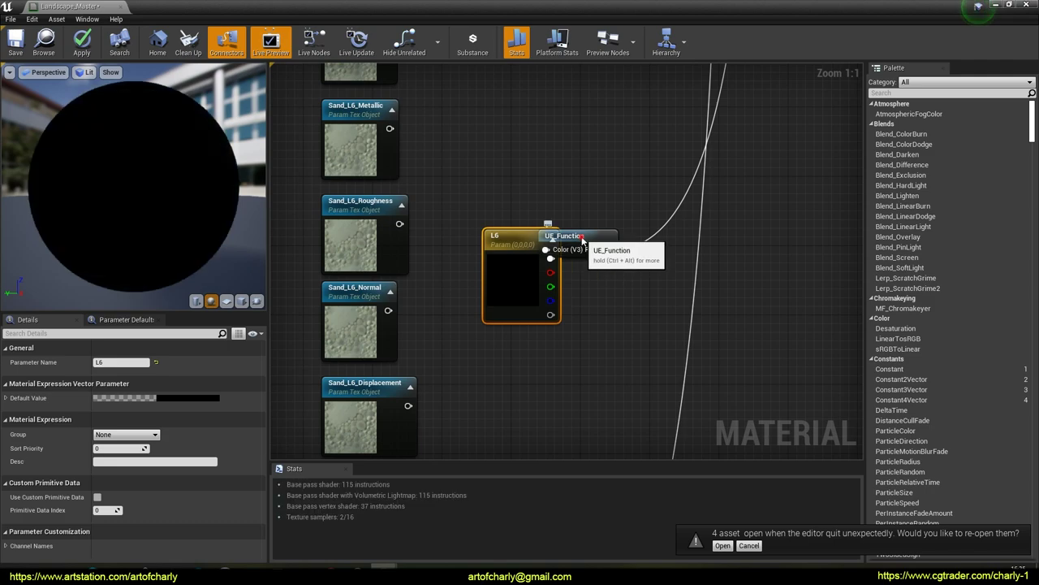
left_click_drag(579, 234, 621, 227)
Promote the Color input of the Snow_L7 layer's UE_Function to a parameter named L7 and separate the two nodes.
right_click_drag(622, 443, 602, 217)
scroll(607, 252, "down", 1)
right_click_drag(610, 280, 612, 99)
scroll(491, 254, "up", 1)
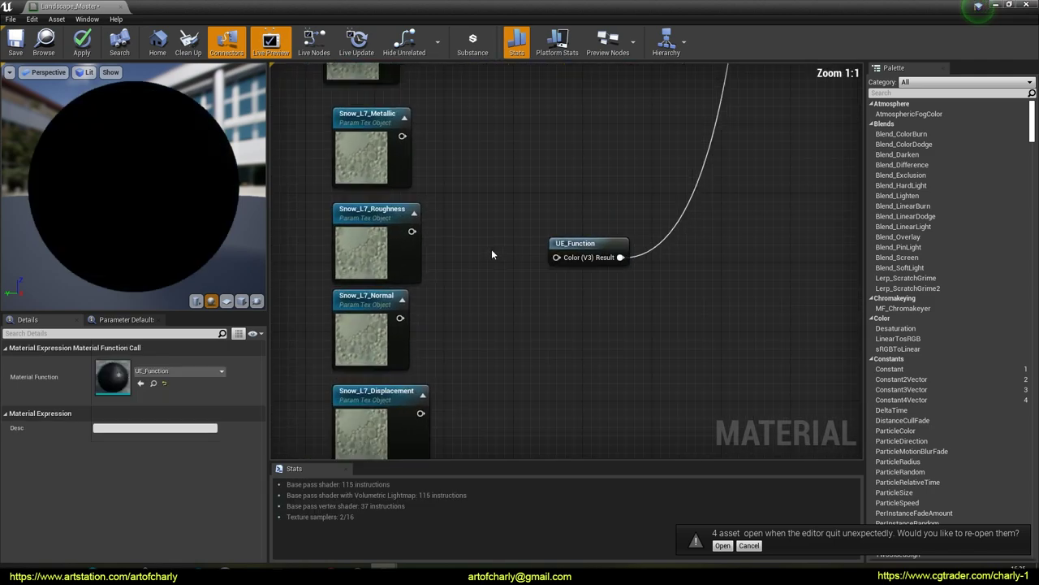
right_click(555, 259)
left_click(599, 270)
type("L7")
key("Return")
left_click_drag(585, 243, 629, 235)
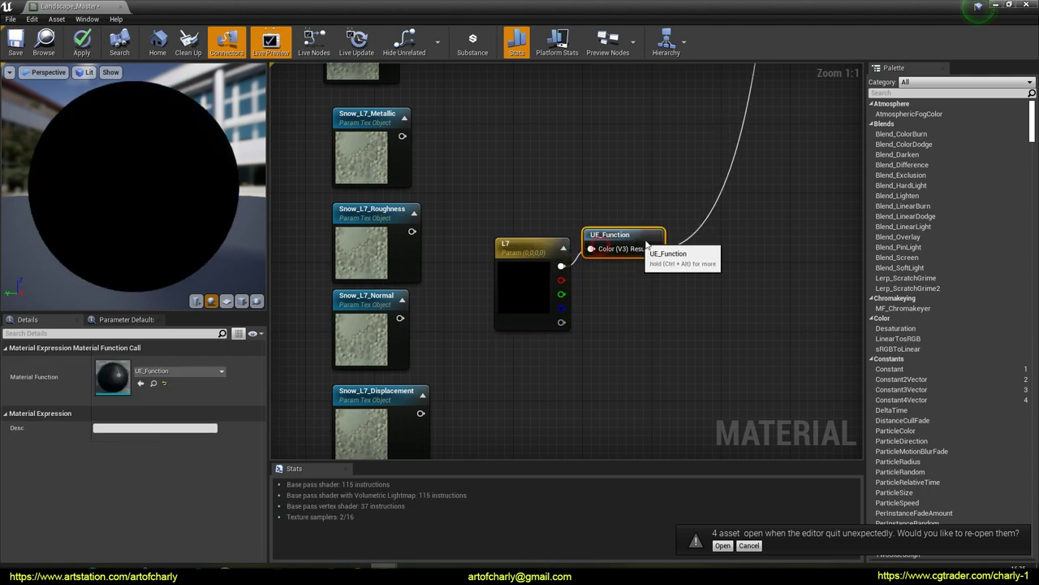
left_click(634, 296)
Select the whole column of texture parameter nodes in Landscape_Master and cut it from the graph.
left_click_drag(487, 77, 509, 284)
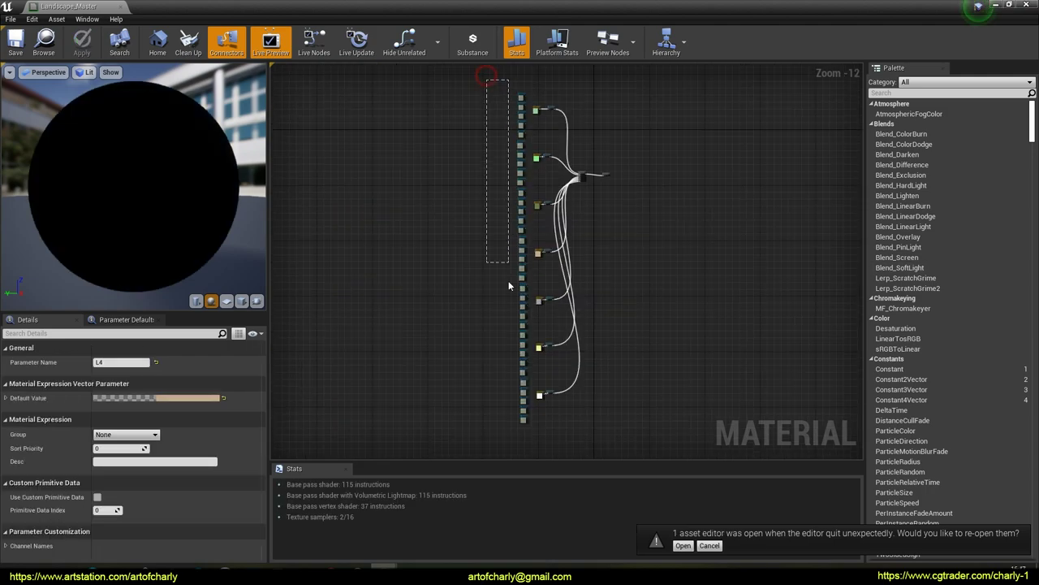
left_click_drag(529, 438, 530, 437)
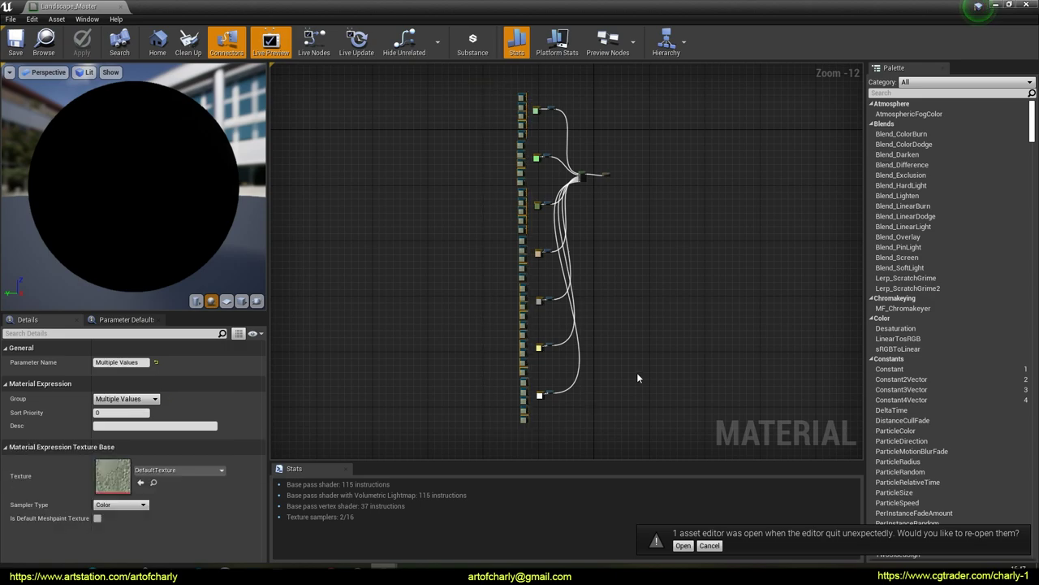
left_click(636, 372)
scroll(482, 244, "up", 10)
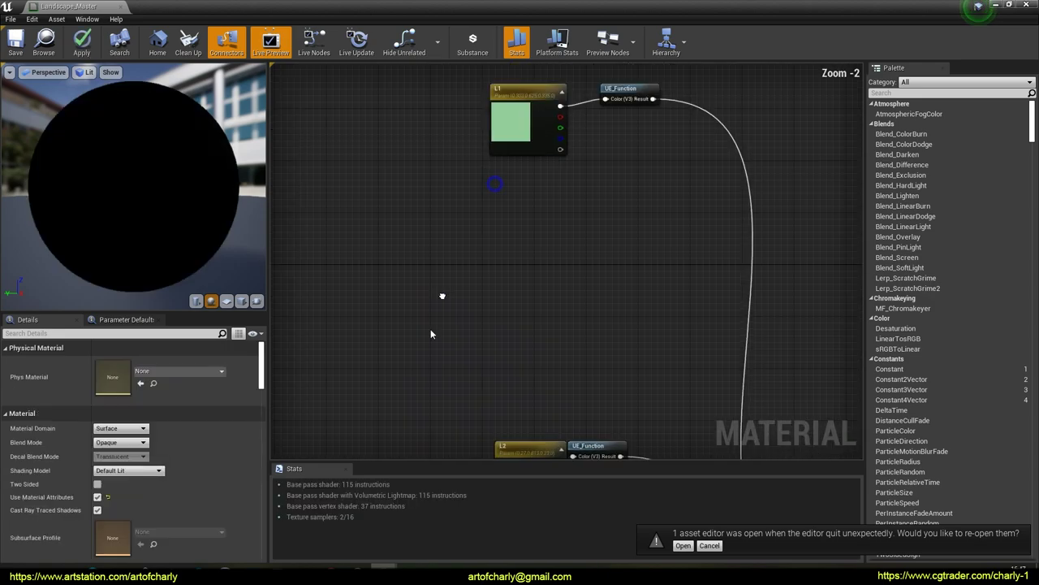
right_click_drag(442, 296, 430, 328)
scroll(483, 233, "down", 3)
right_click_drag(496, 209, 433, 301)
scroll(461, 266, "up", 5)
Save and close the Landscape_Master material.
left_click(20, 43)
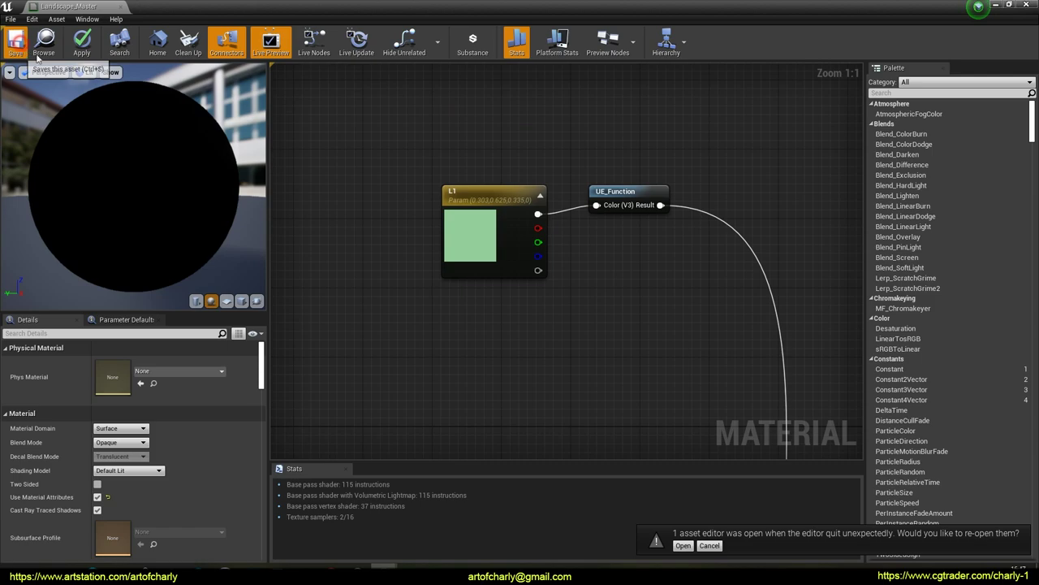
left_click(16, 41)
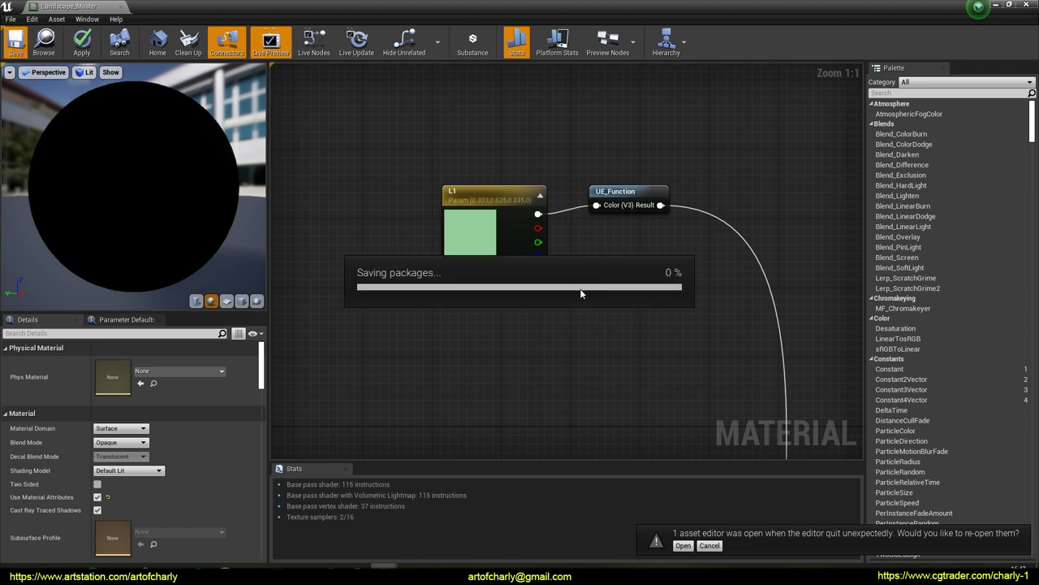
right_click_drag(614, 320, 542, 304)
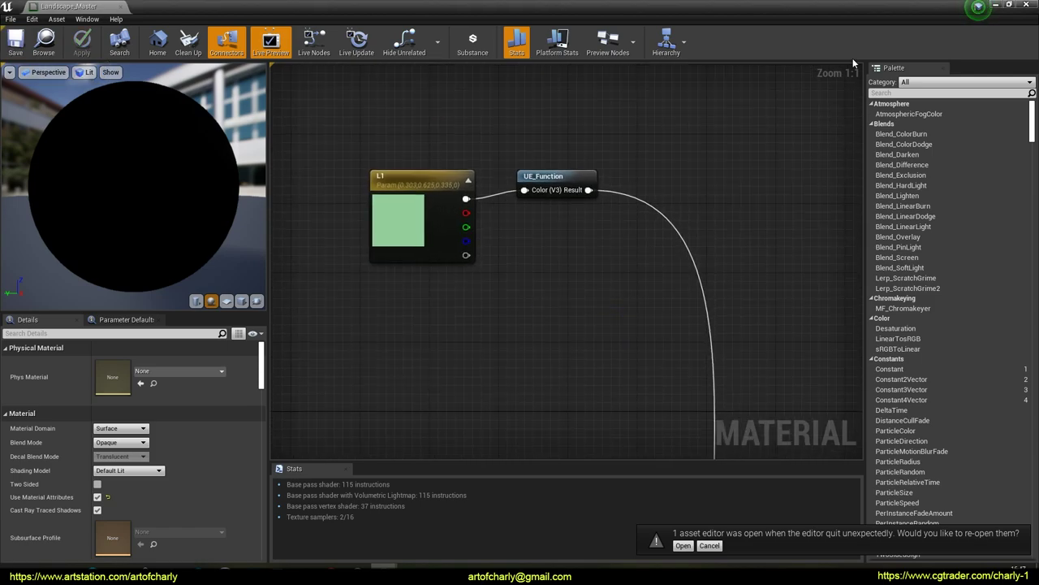
left_click(1025, 5)
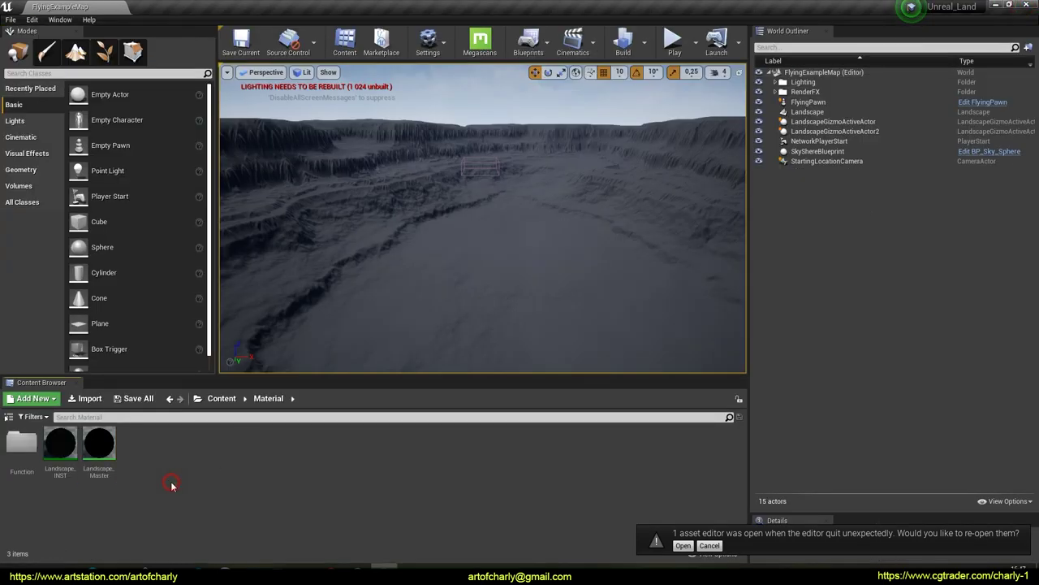
Create a new material in the Material folder and open it for editing.
right_click(172, 485)
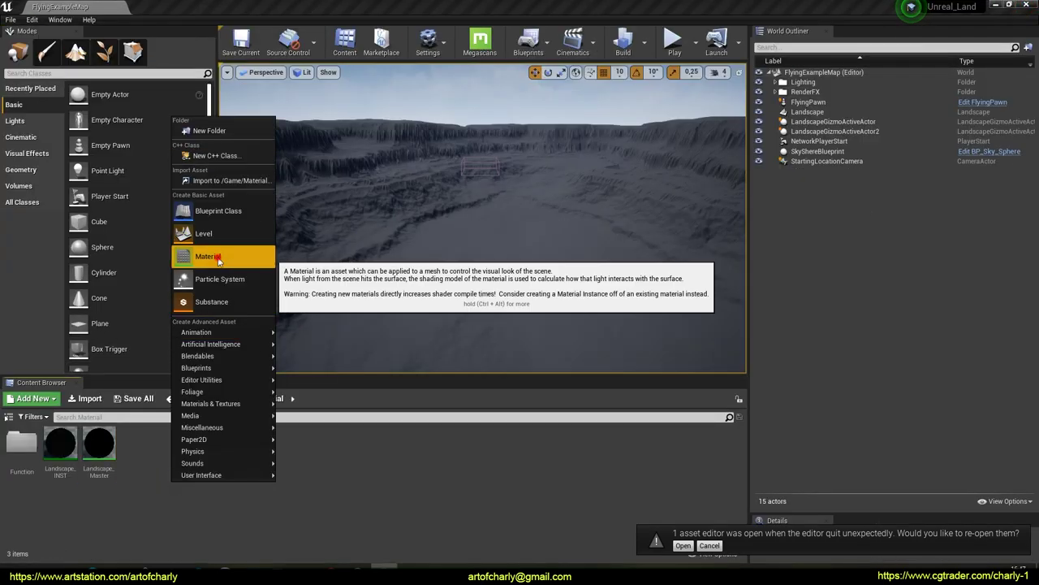
left_click(208, 257)
double_click(134, 442)
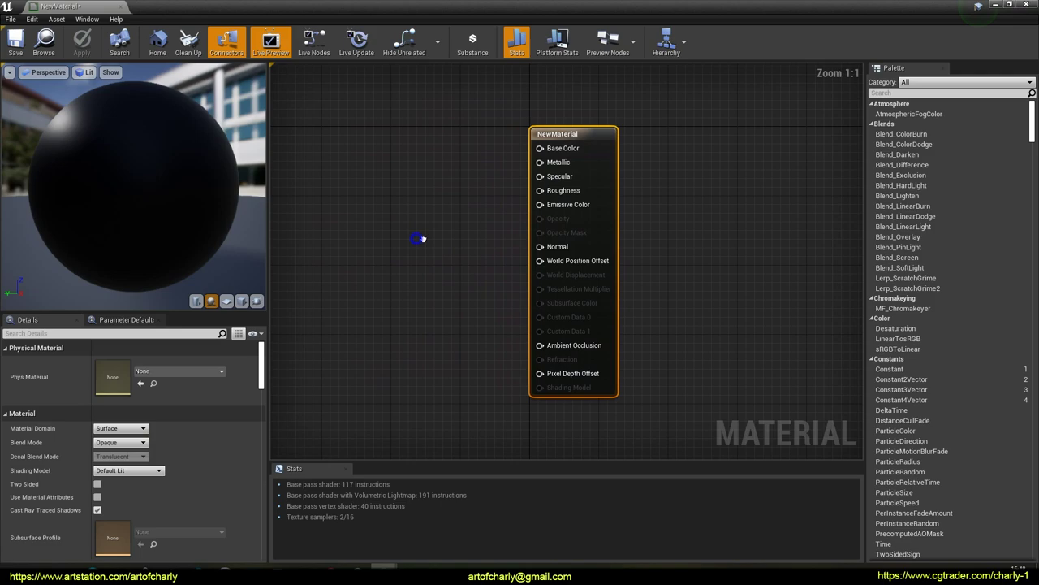
Paste the cut texture parameter nodes into the new material's graph as a backup and save the material.
scroll(423, 238, "down", 9)
right_click(454, 208)
left_click(446, 187)
key("ctrl+v")
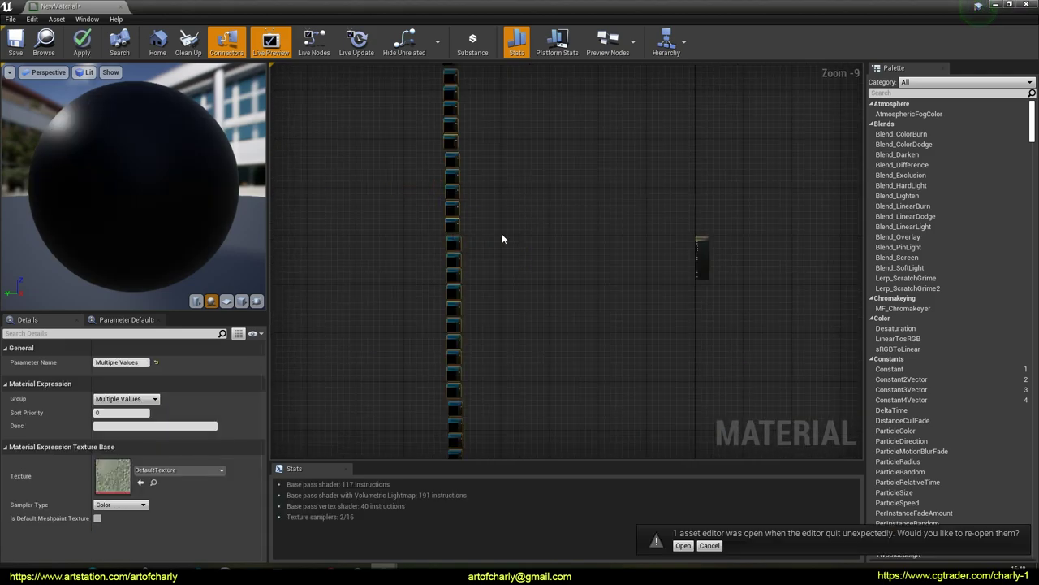
scroll(519, 247, "down", 3)
right_click_drag(538, 259, 548, 245)
right_click_drag(524, 209, 535, 232)
left_click(15, 41)
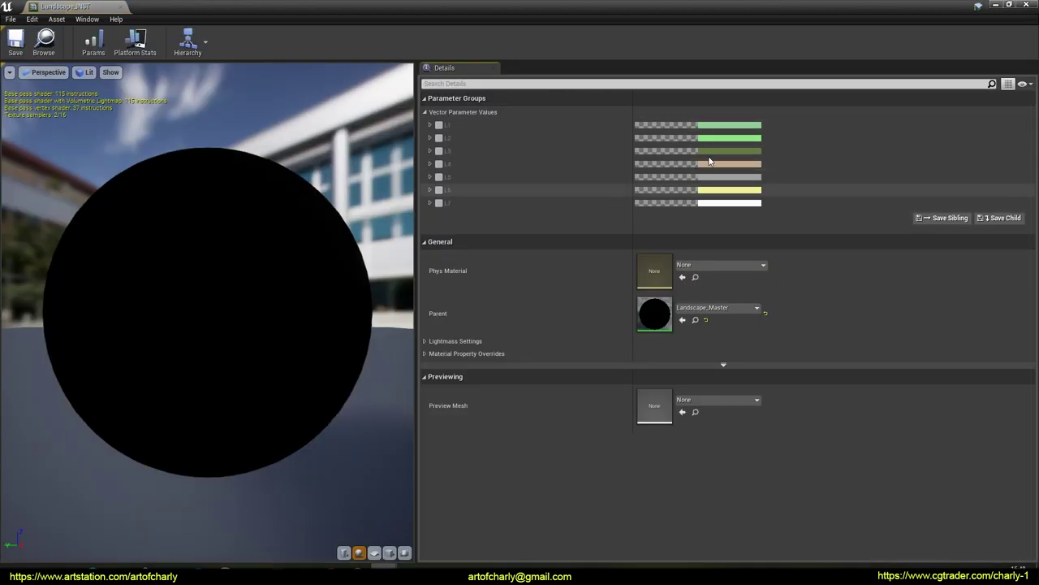
Close the Landscape_INST material instance and save the level.
key("ctrl+shift+3")
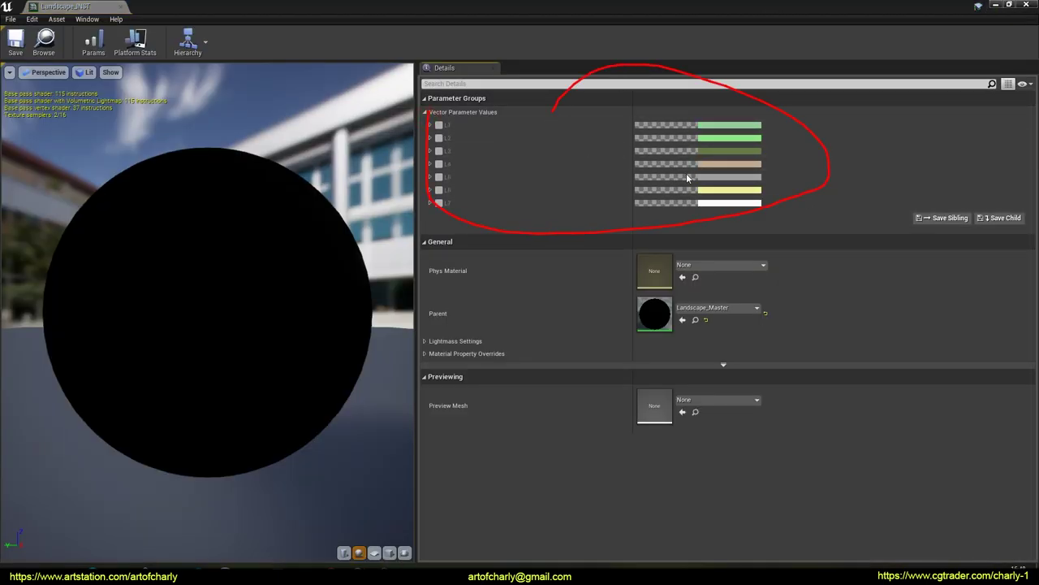
left_click(1025, 6)
key("ctrl+s")
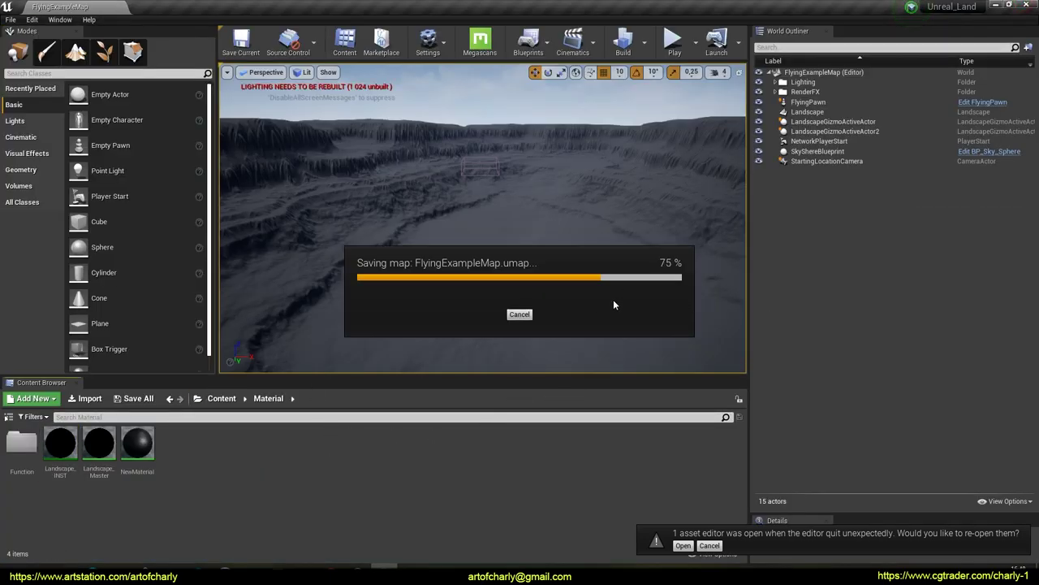
Delete the existing landscape from the level and switch to Landscape mode for creating a new one.
left_click(577, 179)
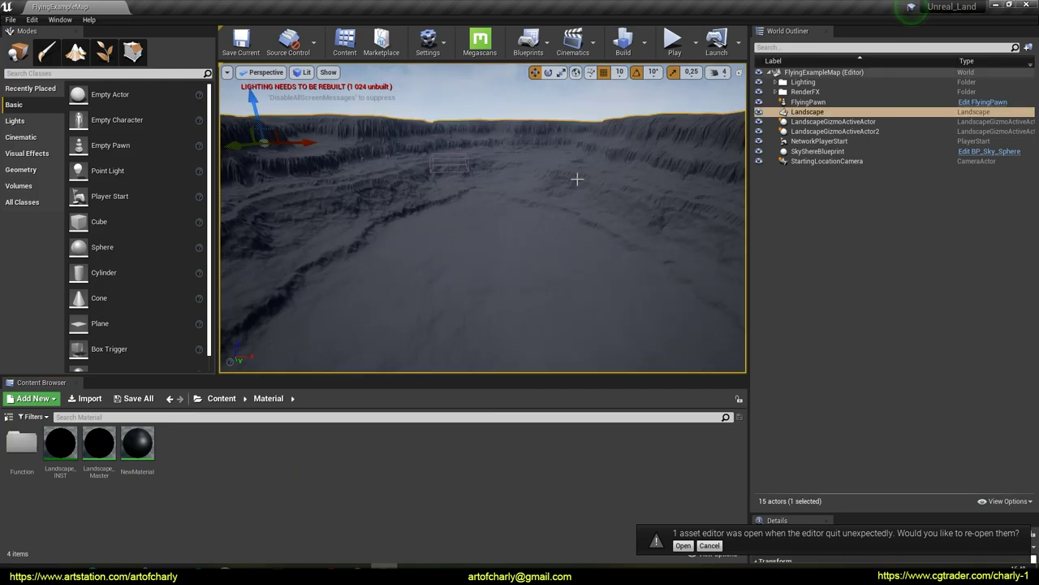
key("Delete")
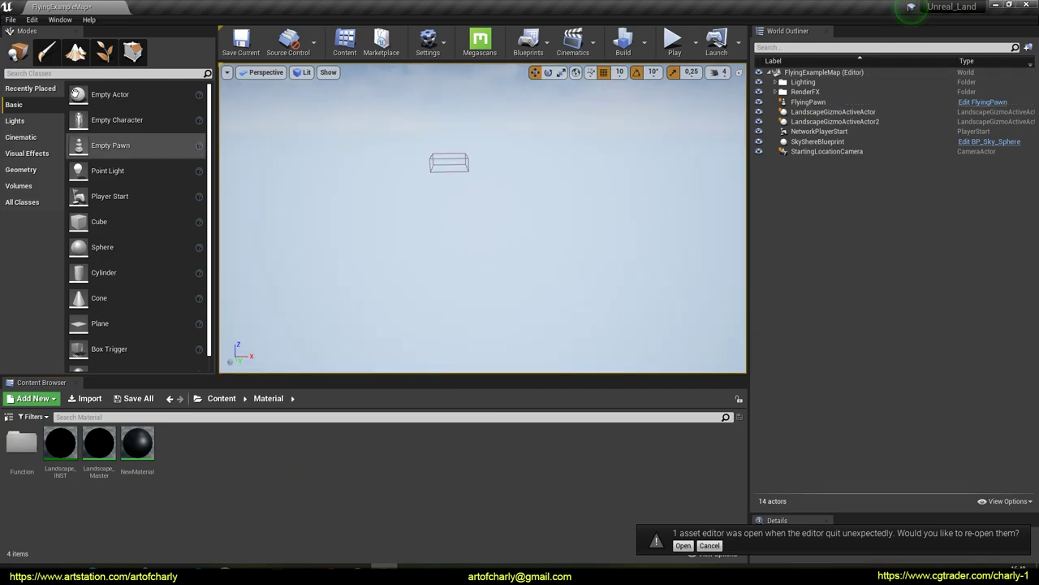
left_click(76, 52)
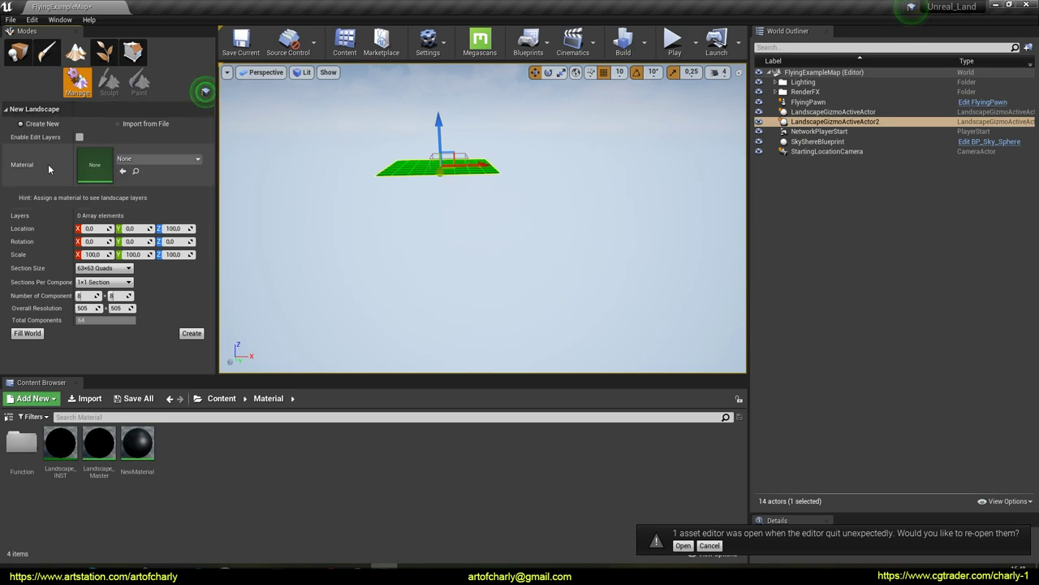
Create a new landscape using the Landscape_INST material, with 1 × 1 components and an overall resolution of 64 × 64.
left_click_drag(60, 450, 91, 164)
type("1")
key("Return")
left_click(122, 285)
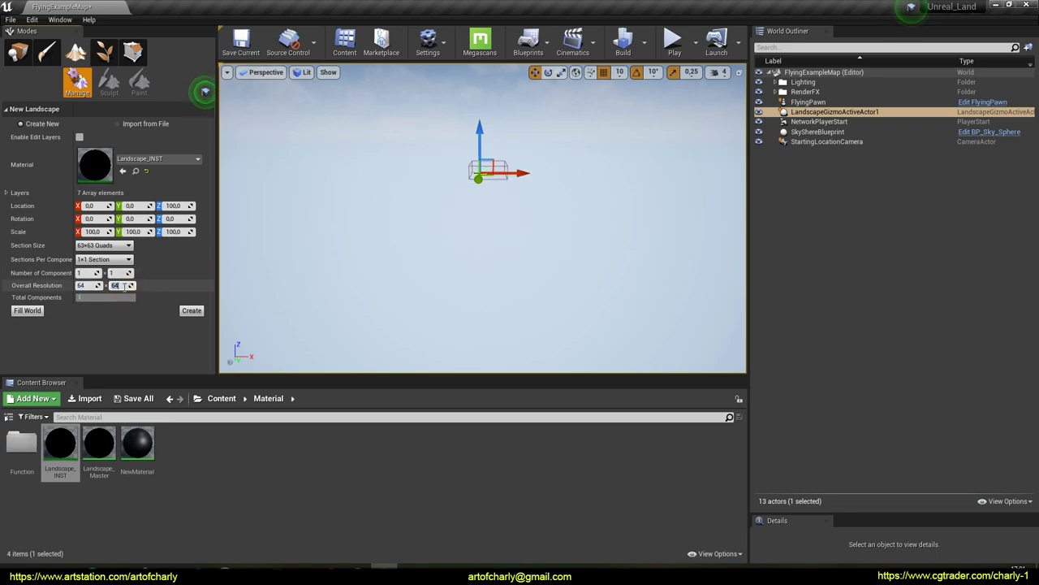
left_click(192, 311)
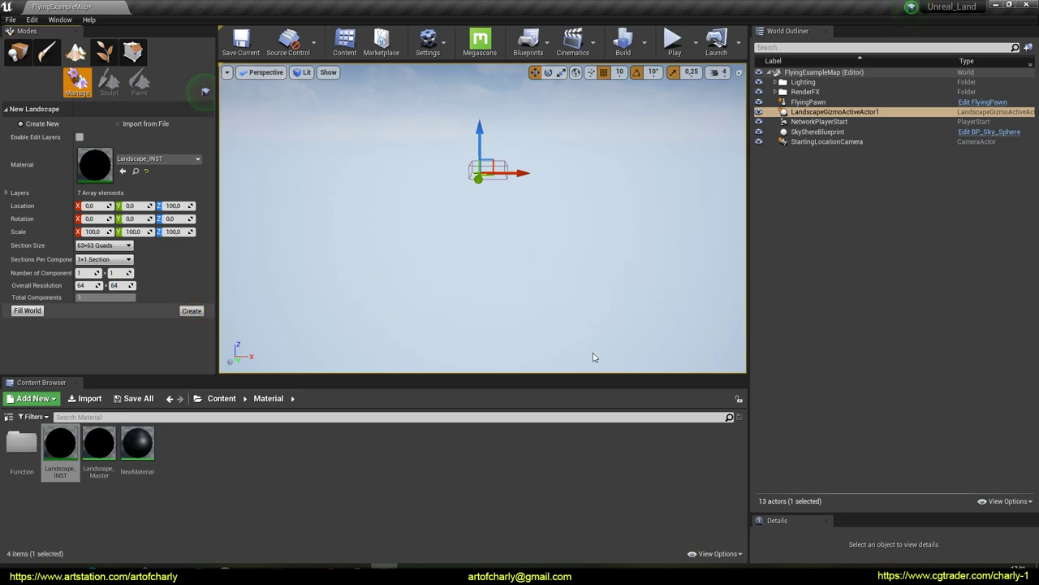
Switch to landscape painting and create a weight-blended layer info named Grass_L1_LayerInfo for the Grass_L1 layer.
key("f")
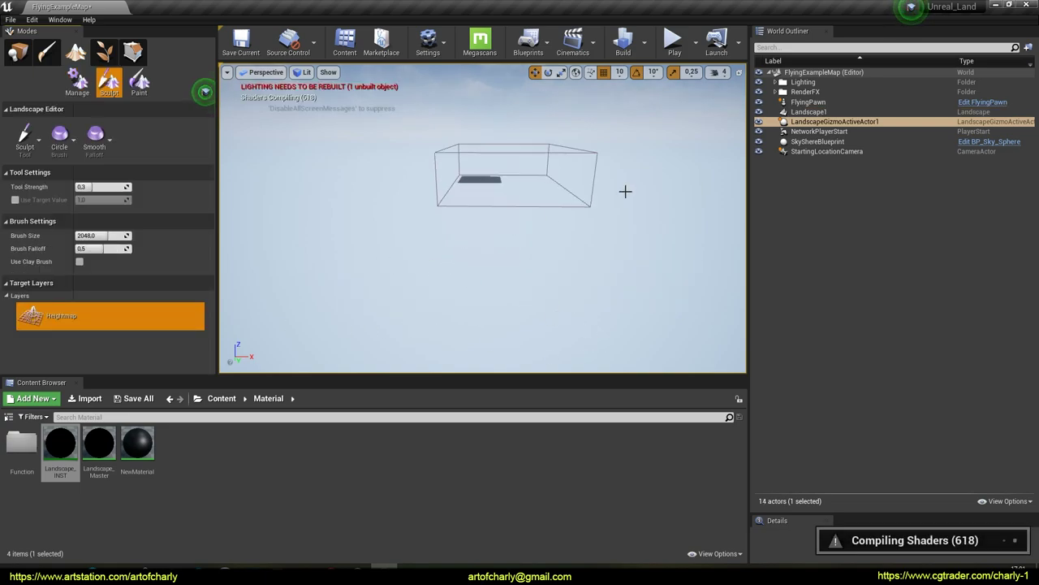
mouse_move(522, 160)
right_mouse_down()
mouse_move(475, 211)
mouse_move(468, 177)
mouse_move(480, 228)
mouse_move(469, 234)
right_mouse_up()
key("w")
key("e")
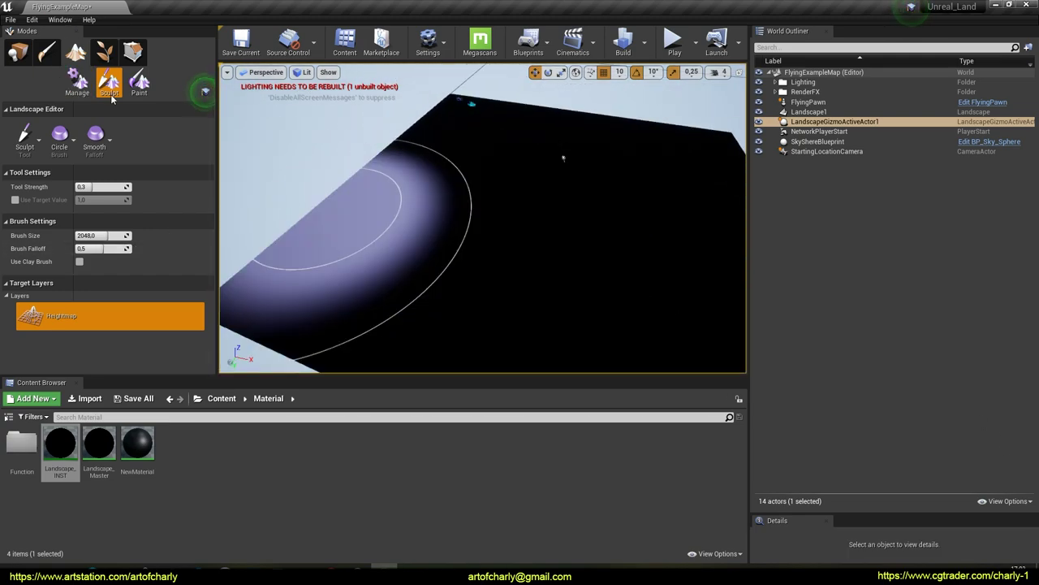
left_click(139, 81)
scroll(111, 287, "down", 3)
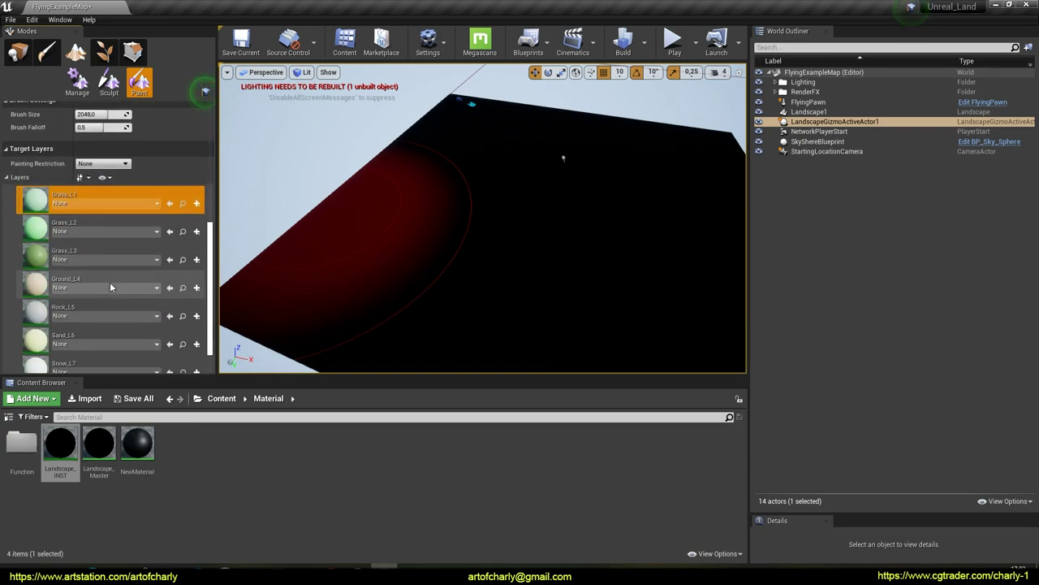
left_click(196, 191)
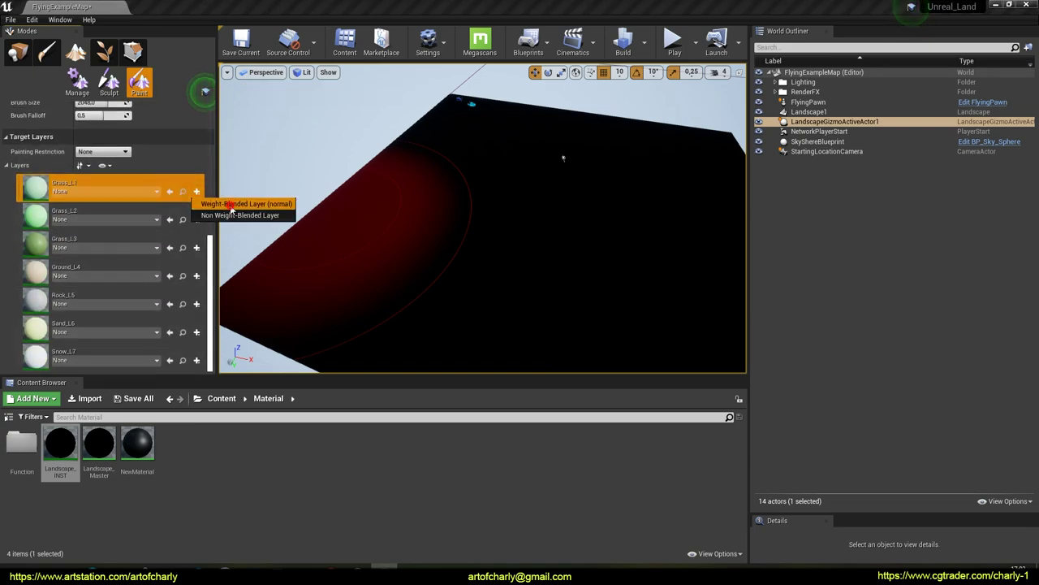
left_click(231, 204)
left_click(572, 405)
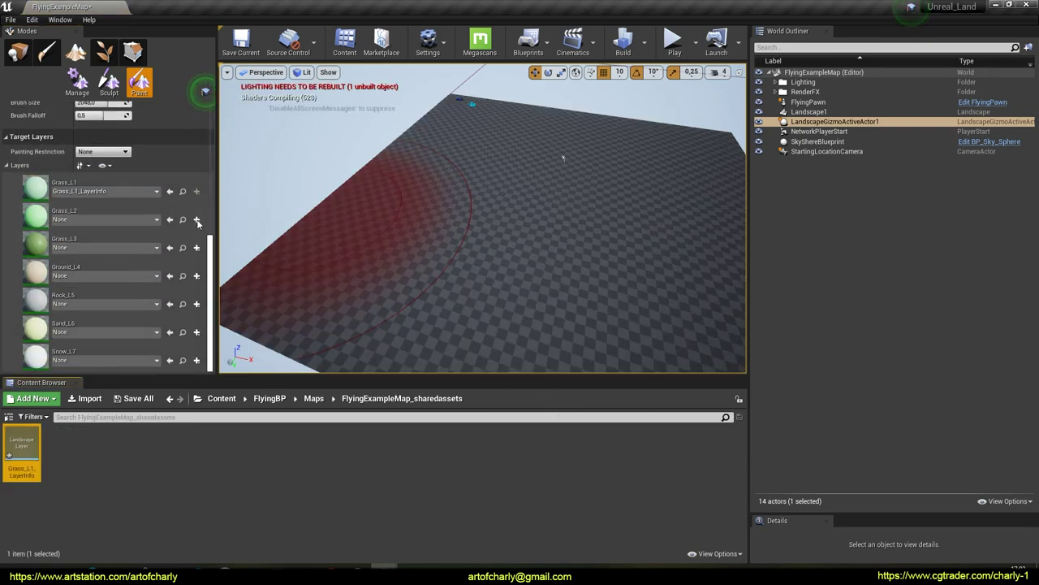
Create weight-blended layer infos for the Grass_L2 and Grass_L3 layers in the FlyingExampleMap_sharedassets folder.
left_click(196, 219)
left_click(231, 232)
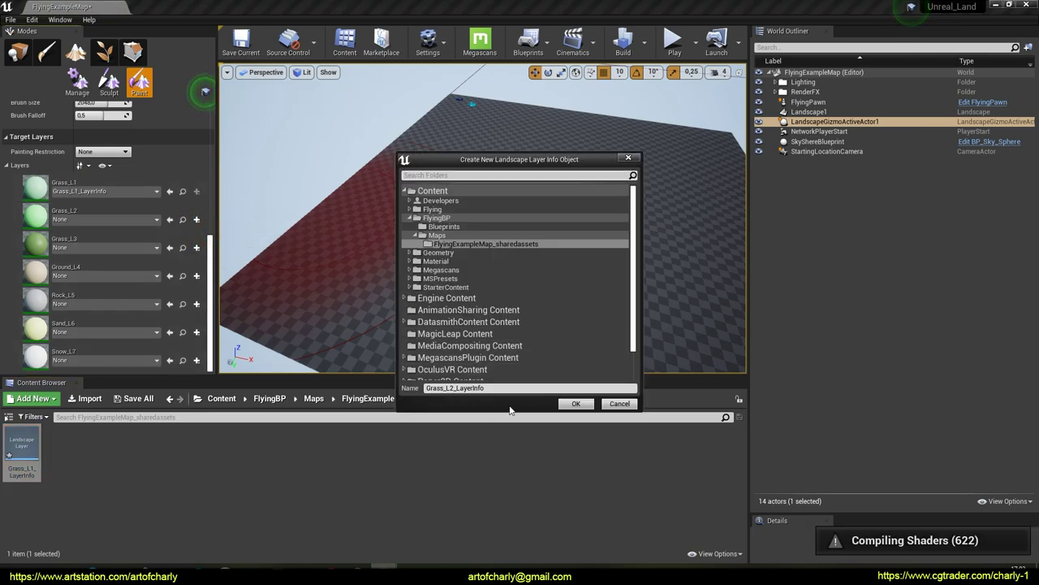
left_click(571, 403)
left_click(197, 248)
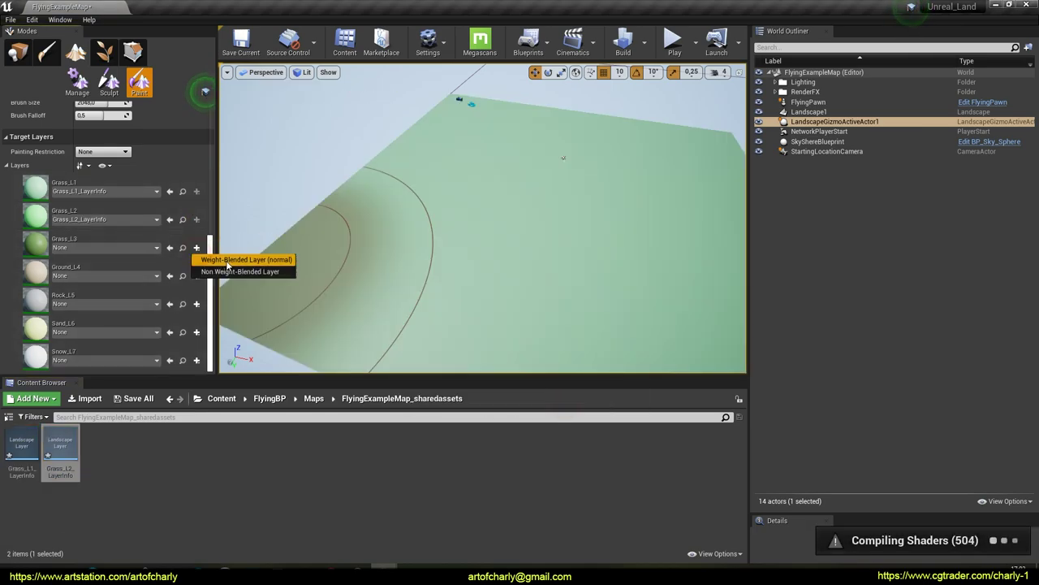
left_click(230, 260)
left_click(576, 404)
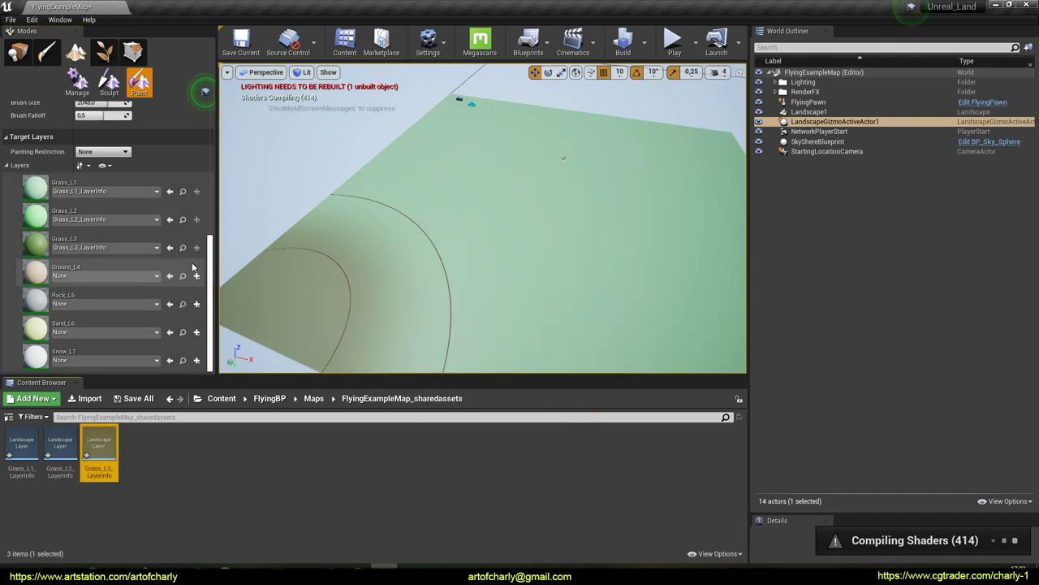
Create weight-blended layer infos for the Ground_L4 and Rock_L5 layers in the FlyingExampleMap_sharedassets folder.
left_click(196, 276)
left_click(231, 288)
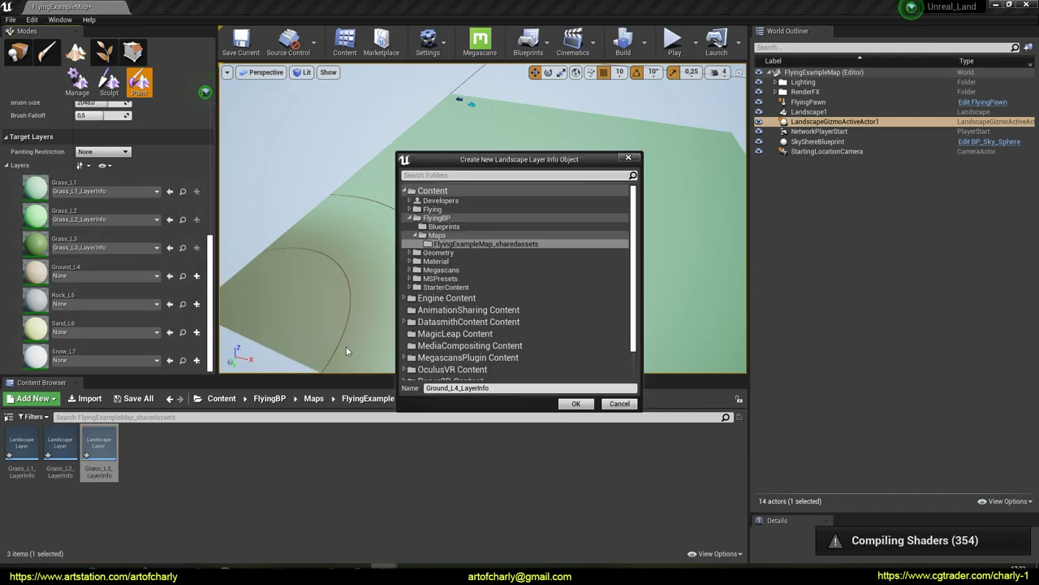
left_click(575, 403)
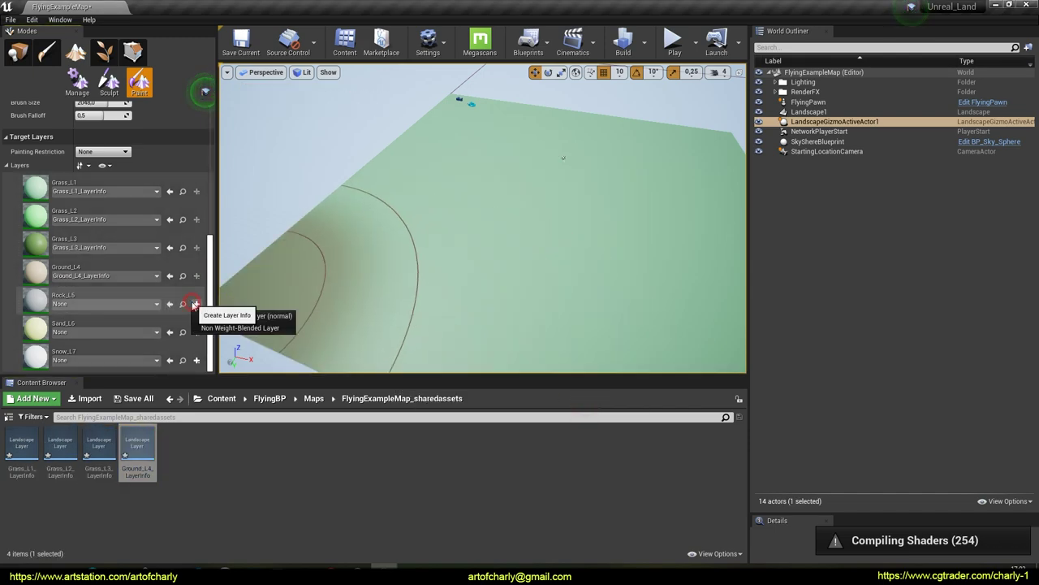
left_click(197, 304)
left_click(242, 316)
left_click(574, 403)
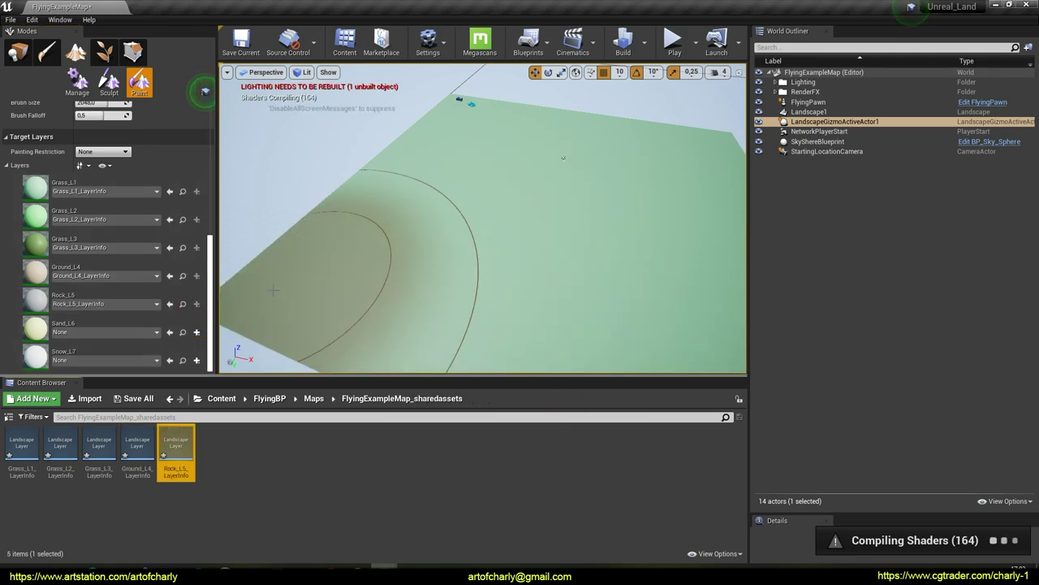
Create weight-blended layer infos for the Sand_L6 and Snow_L7 layers in the FlyingExampleMap_sharedassets folder.
left_click(197, 332)
left_click(247, 343)
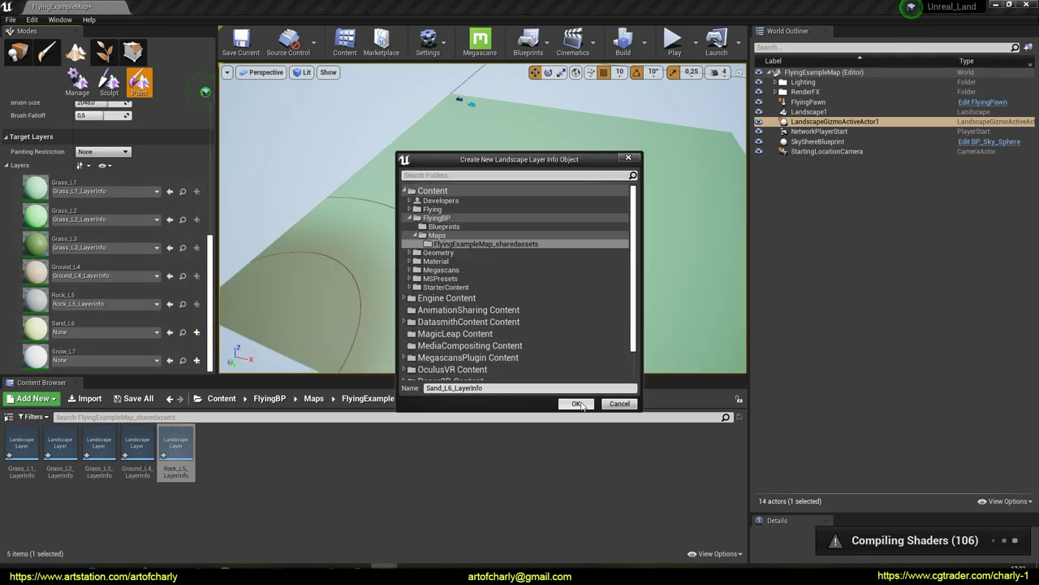
left_click(578, 404)
left_click(197, 360)
left_click(245, 367)
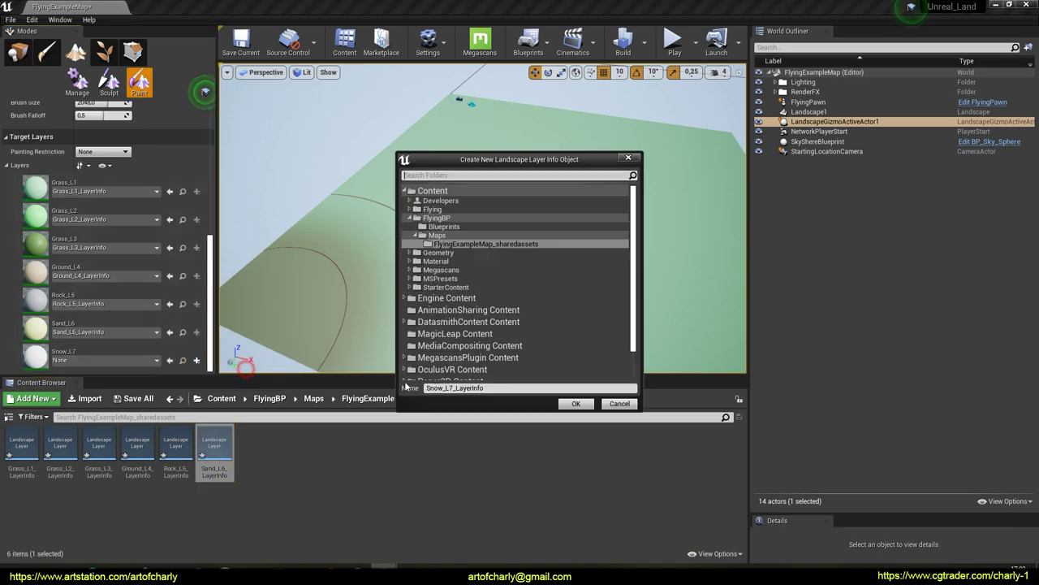
left_click(570, 405)
Reduce the brush size and paint a patch of the Ground_L4 layer in the middle of the landscape.
scroll(530, 149, "down", 3)
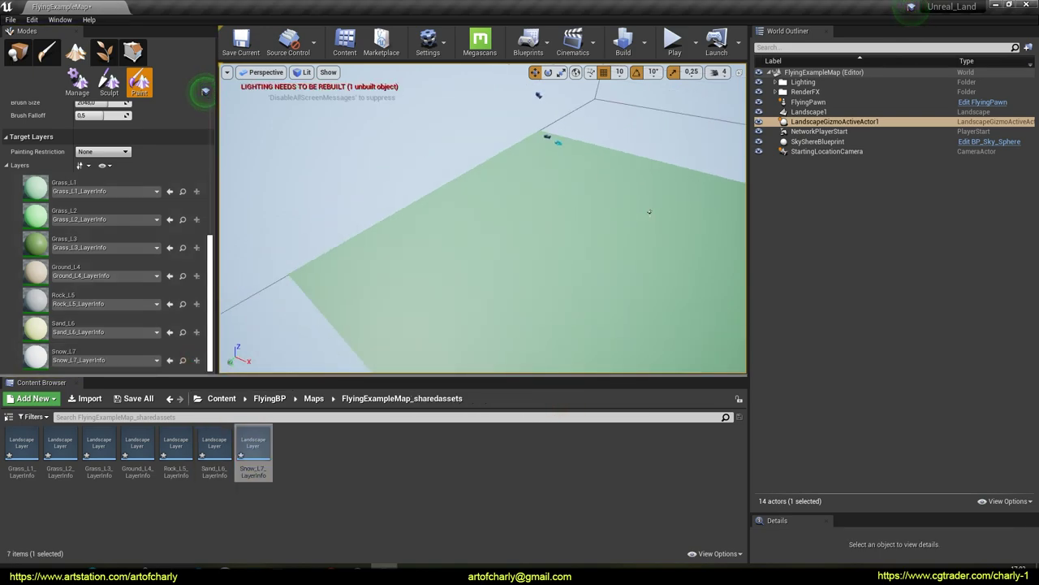
scroll(530, 149, "up", 5)
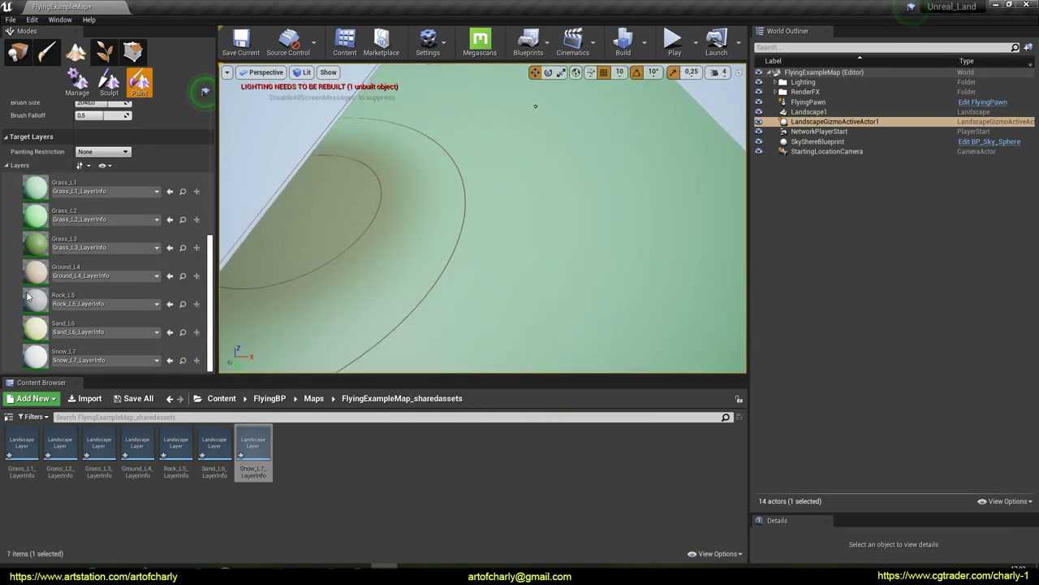
left_click(114, 270)
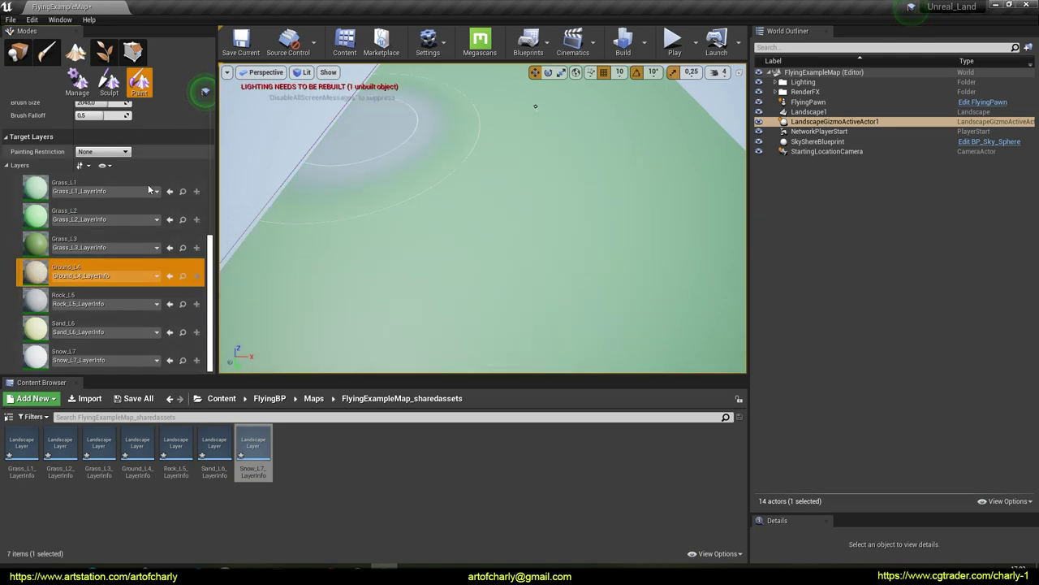
scroll(140, 175, "up", 2)
left_click_drag(99, 171, 82, 172)
mouse_move(520, 268)
left_mouse_down()
mouse_move(529, 271)
mouse_move(467, 210)
mouse_move(490, 241)
mouse_move(522, 181)
left_mouse_up()
right_click_drag(536, 236, 543, 255)
Paint the Rock_L5 layer over part of the ground patch on the landscape.
scroll(98, 321, "down", 1)
left_click(84, 328)
scroll(83, 328, "down", 1)
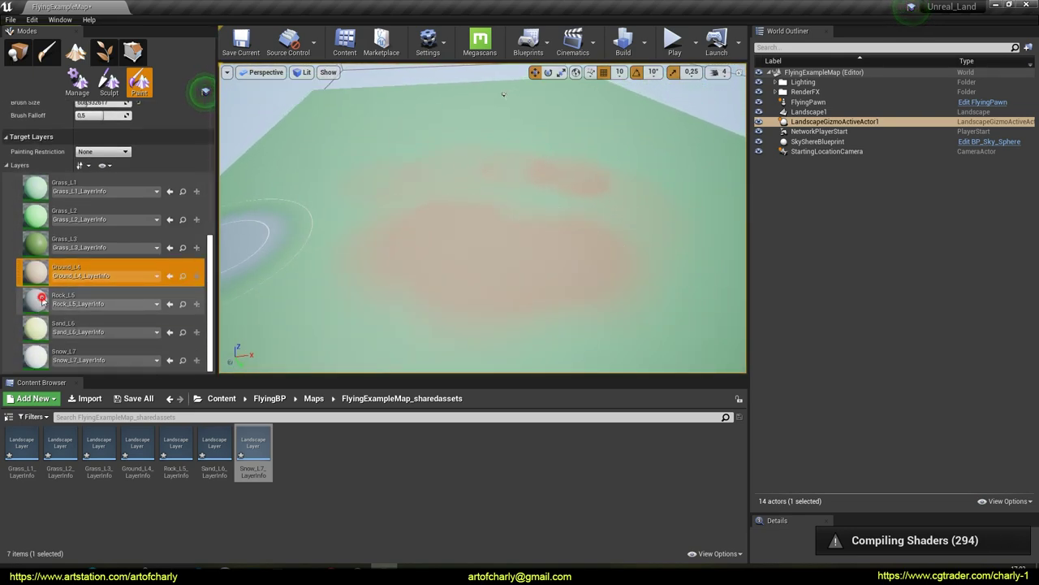
mouse_move(478, 203)
left_mouse_down()
mouse_move(596, 246)
mouse_move(474, 169)
mouse_move(607, 320)
mouse_move(594, 285)
left_mouse_up()
right_click_drag(555, 283, 552, 260)
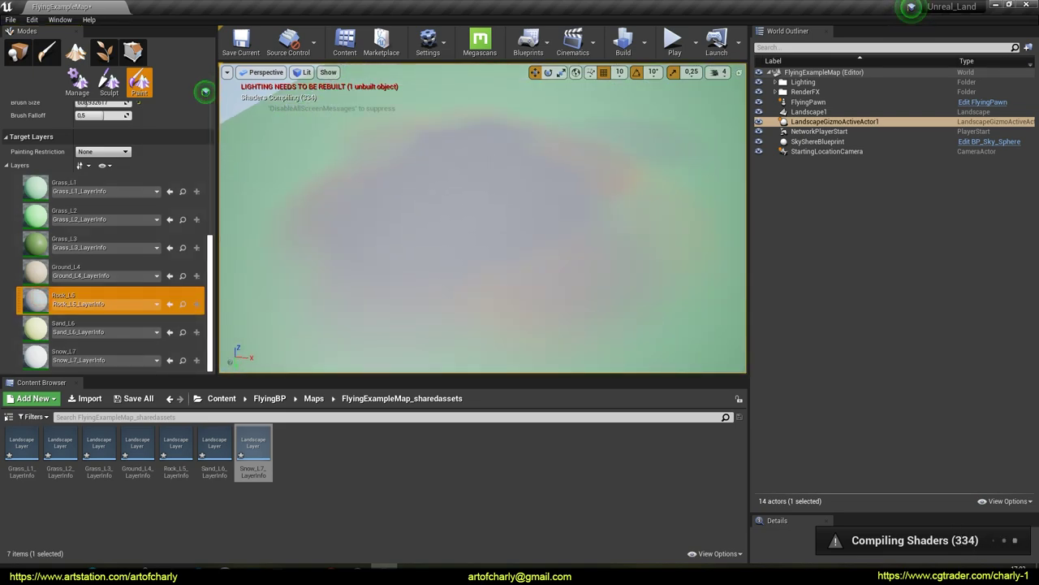
Paint the Snow_L7 layer in broad strokes over the rock and ground areas of the landscape.
left_click(105, 357)
mouse_move(427, 231)
left_mouse_down()
mouse_move(534, 208)
mouse_move(487, 173)
mouse_move(297, 139)
mouse_move(576, 255)
mouse_move(531, 206)
mouse_move(540, 147)
mouse_move(541, 184)
left_mouse_up()
right_click_drag(540, 185, 544, 190)
mouse_move(471, 231)
left_mouse_down()
mouse_move(626, 200)
mouse_move(662, 210)
left_mouse_up()
right_click_drag(661, 210, 613, 213)
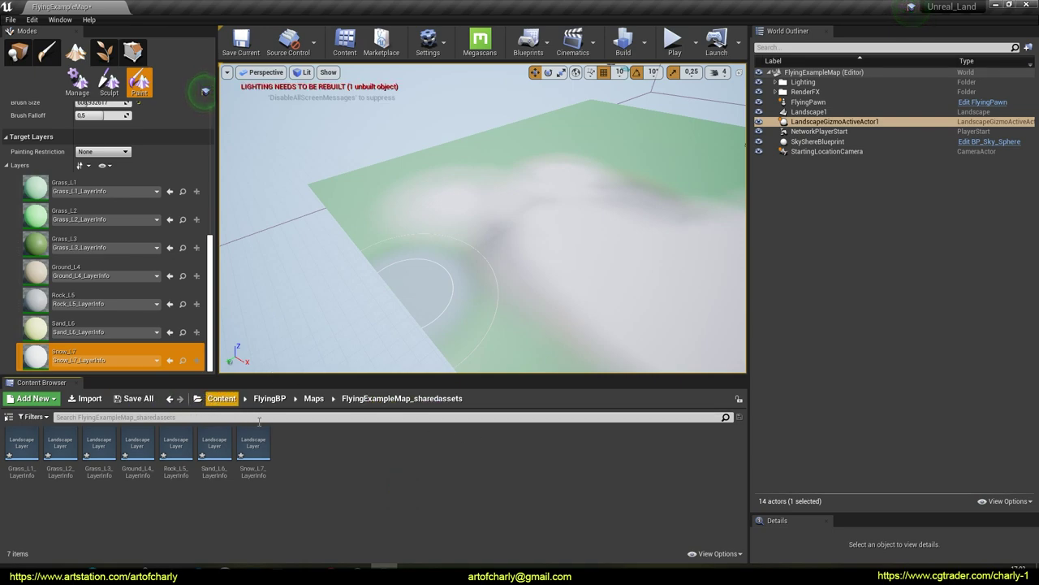
Open NewMaterialFunction from the Material/Function folder, copy its whole node network except the output node, and close the function.
left_click(221, 398)
double_click(192, 464)
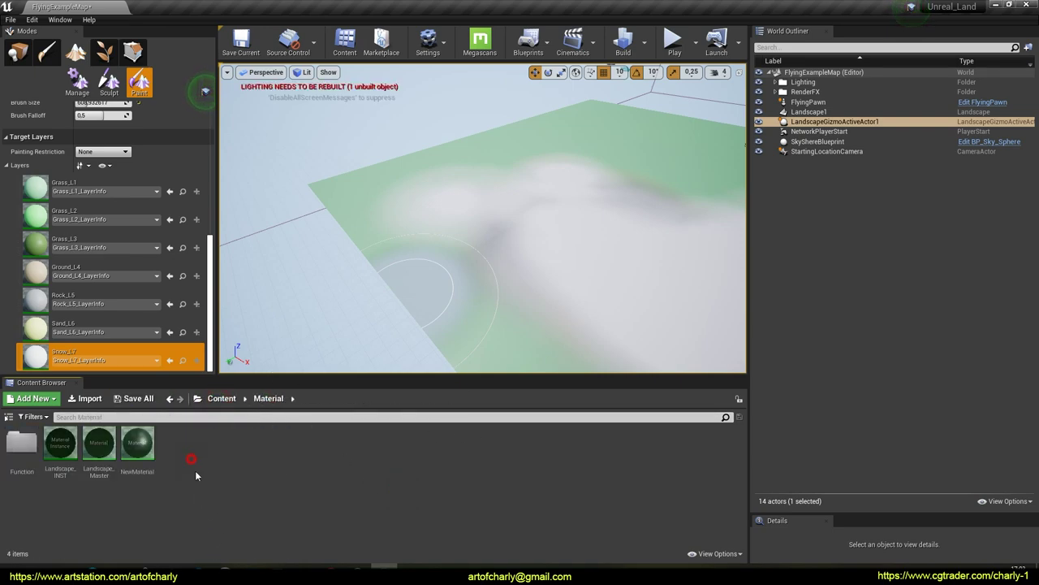
double_click(21, 443)
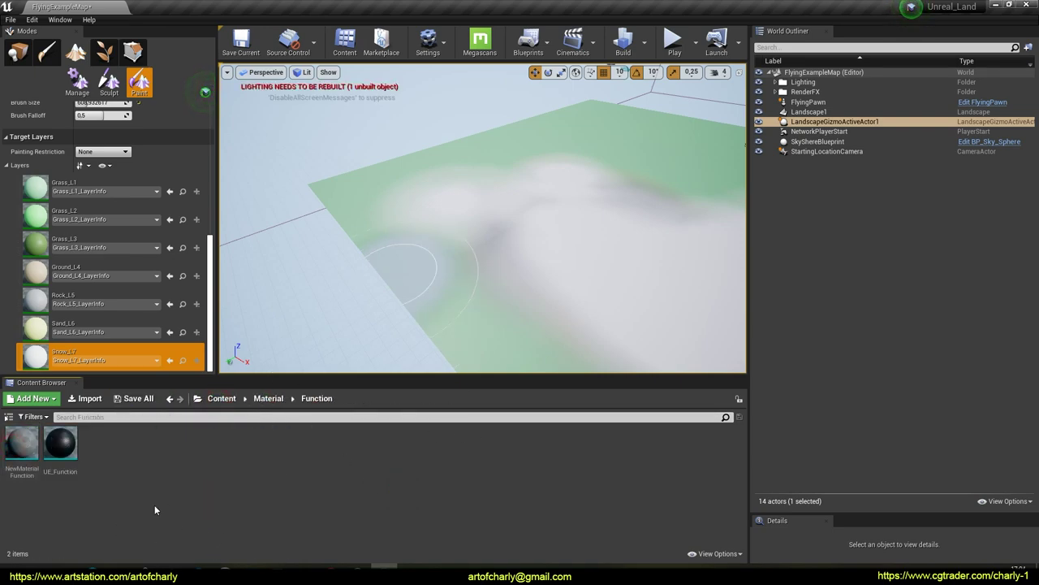
double_click(21, 443)
right_click_drag(475, 192, 645, 194)
scroll(645, 195, "down", 12)
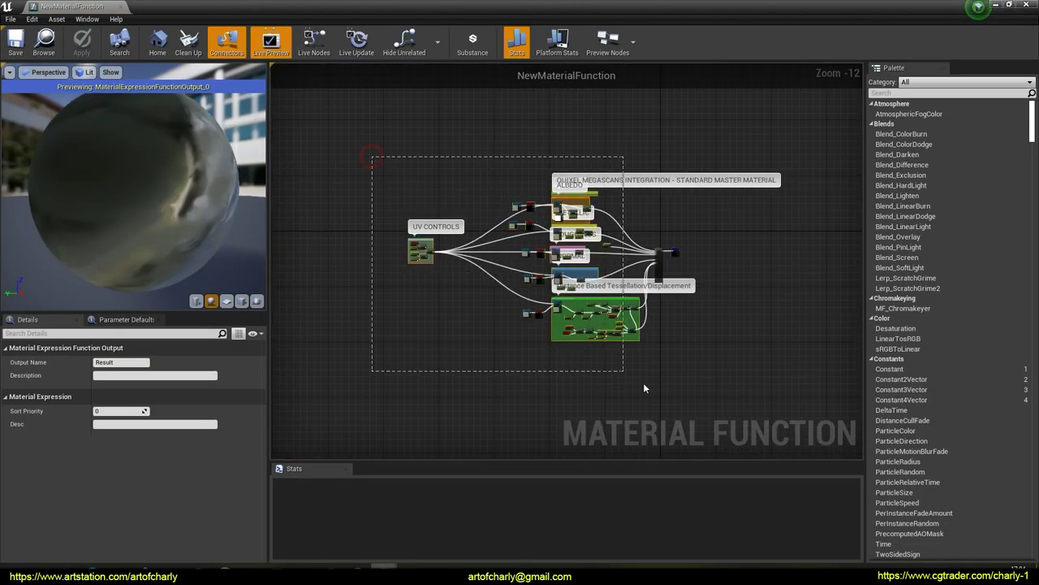
left_click_drag(666, 388, 666, 387)
scroll(668, 259, "up", 9)
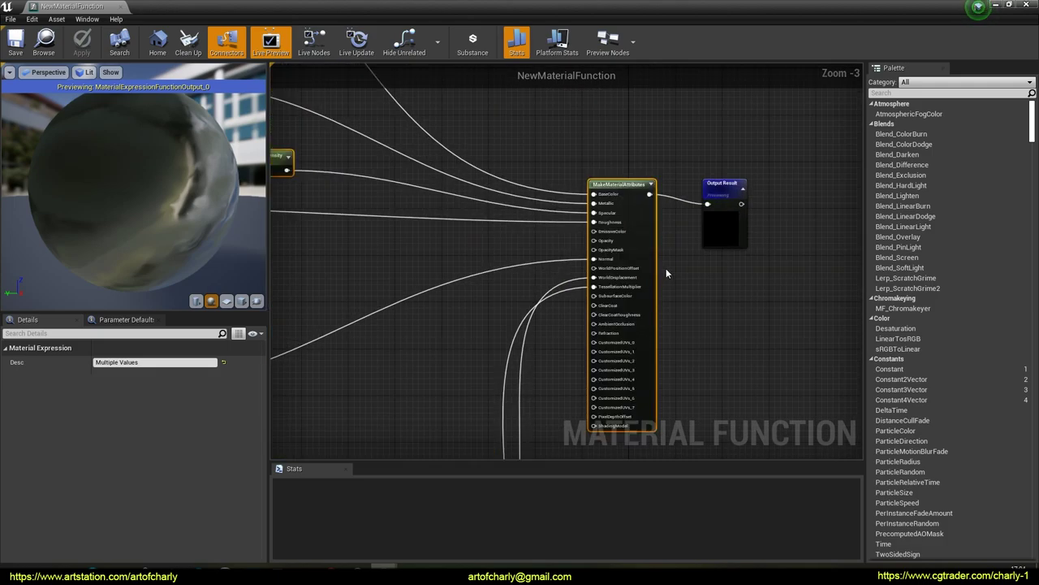
left_click(1022, 7)
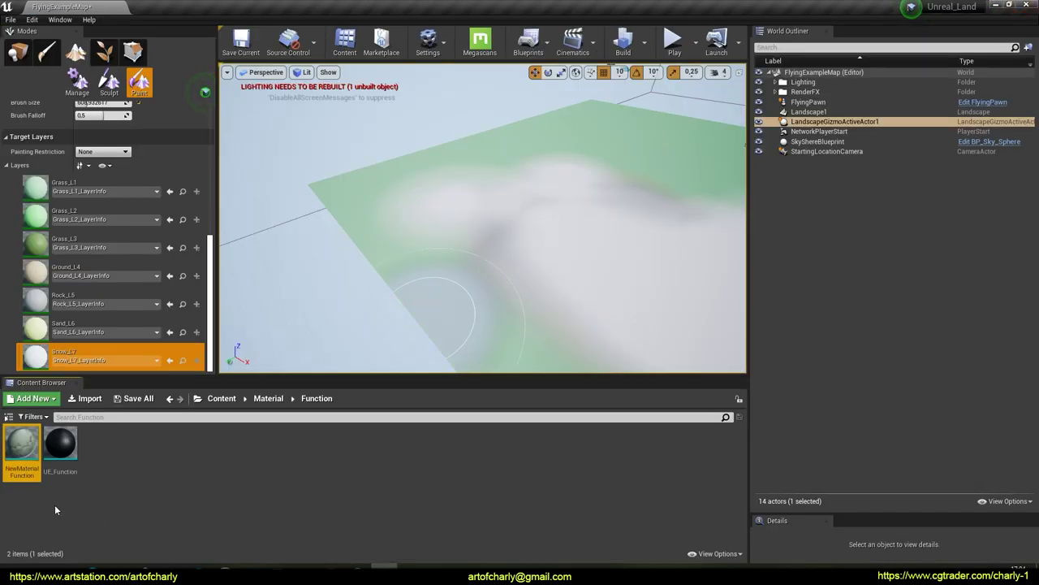
Open UE_Function and delete its Input Color and MakeMaterialAttributes nodes, keeping only the Output Result node.
double_click(60, 442)
right_click_drag(486, 304, 650, 300)
scroll(651, 299, "down", 8)
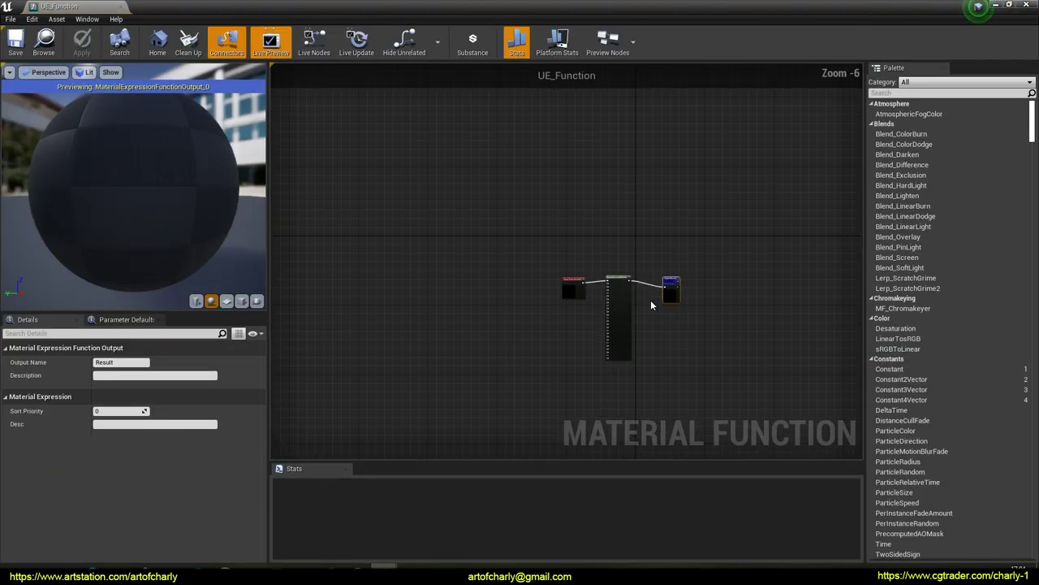
scroll(588, 293, "up", 5)
left_click_drag(531, 231, 595, 356)
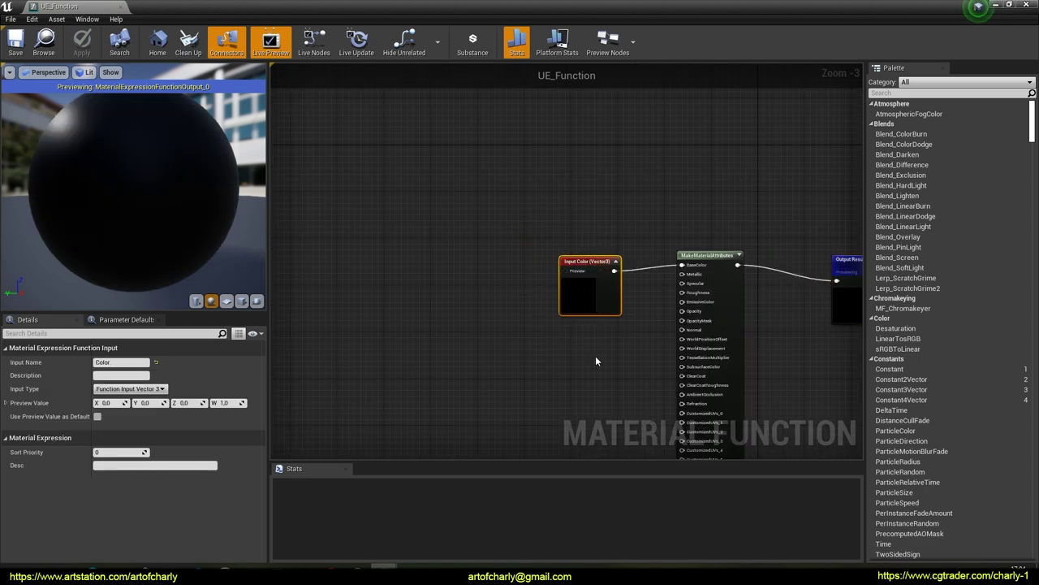
left_click_drag(580, 181, 743, 363)
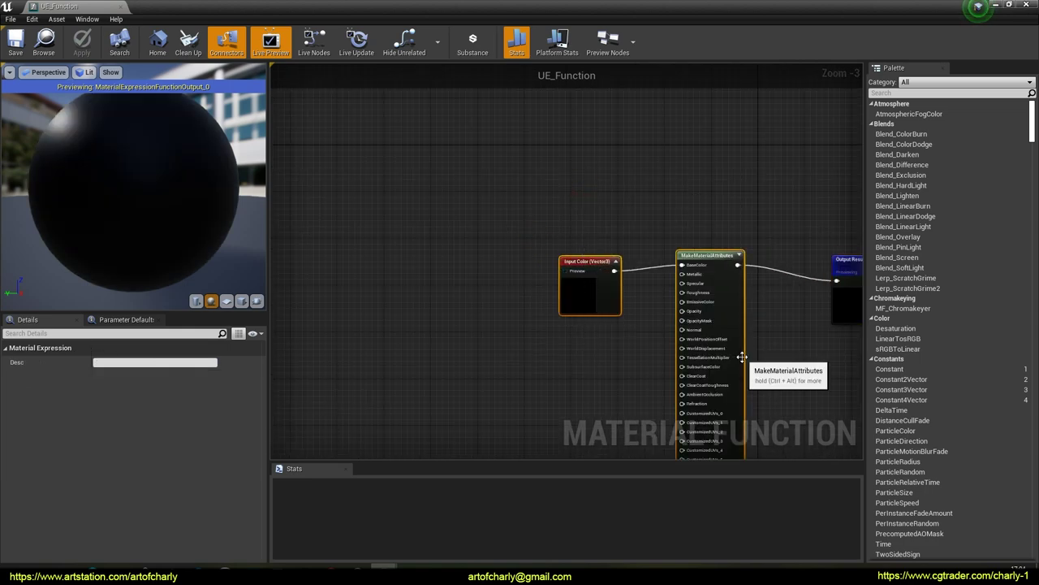
key("Delete")
left_click(600, 321)
scroll(504, 294, "down", 3)
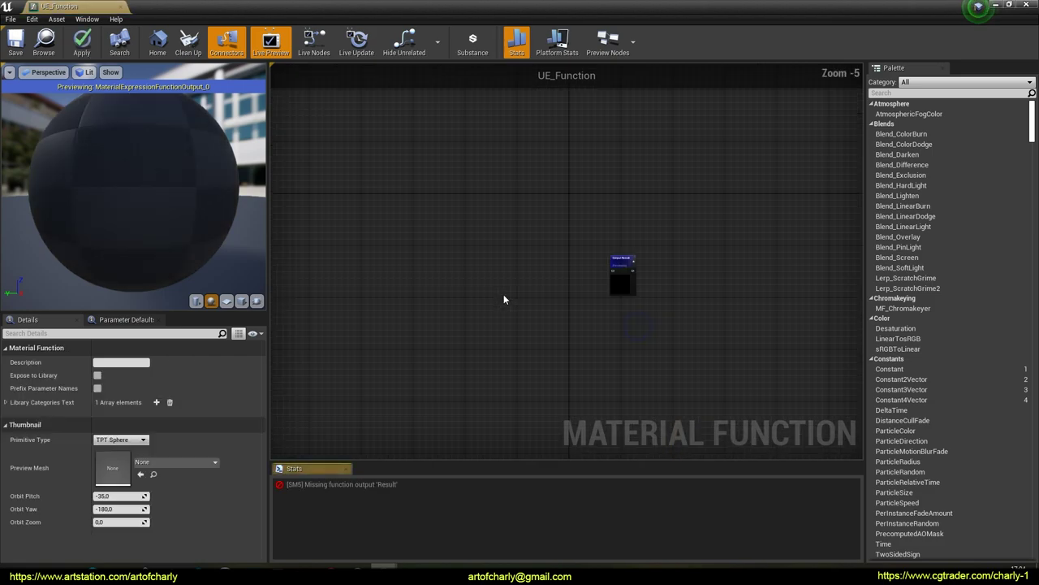
Paste the copied node network into UE_Function, connect MakeMaterialAttributes to Output Result, then save and close the function.
left_click(466, 219)
key("ctrl+v")
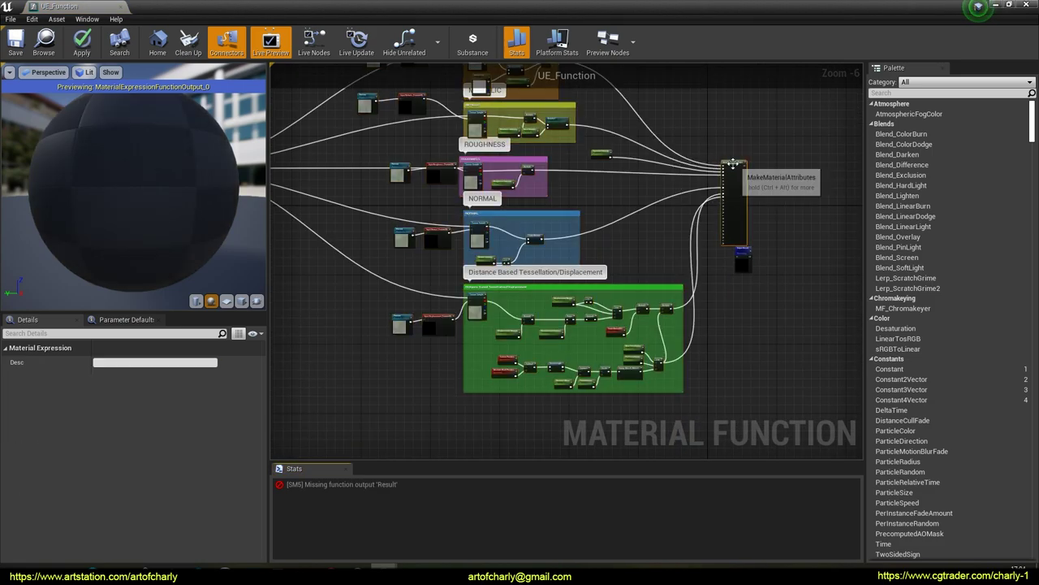
left_click_drag(731, 177, 735, 264)
scroll(711, 241, "up", 4)
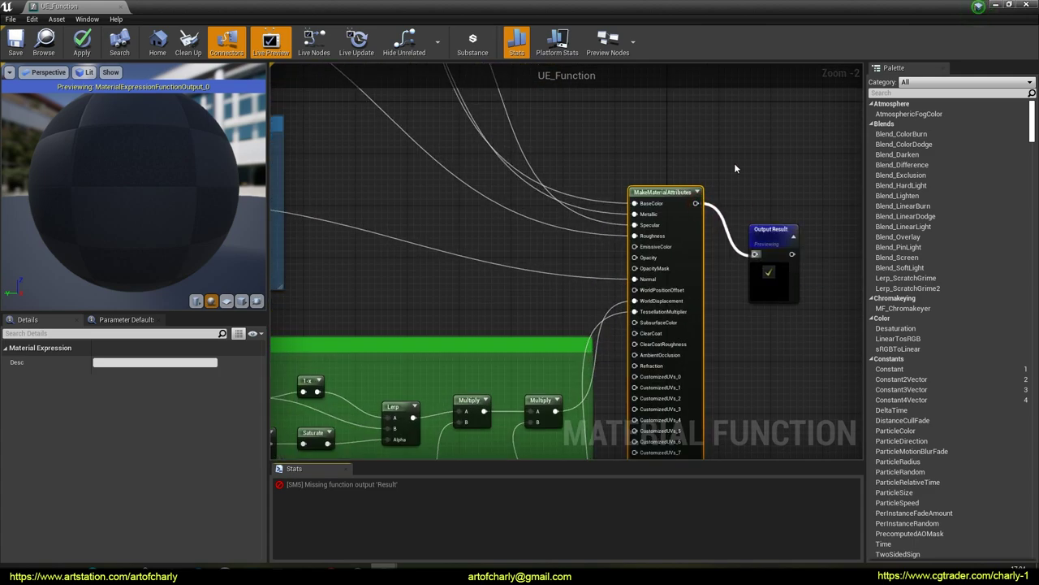
right_click_drag(747, 156, 712, 196)
left_click(14, 41)
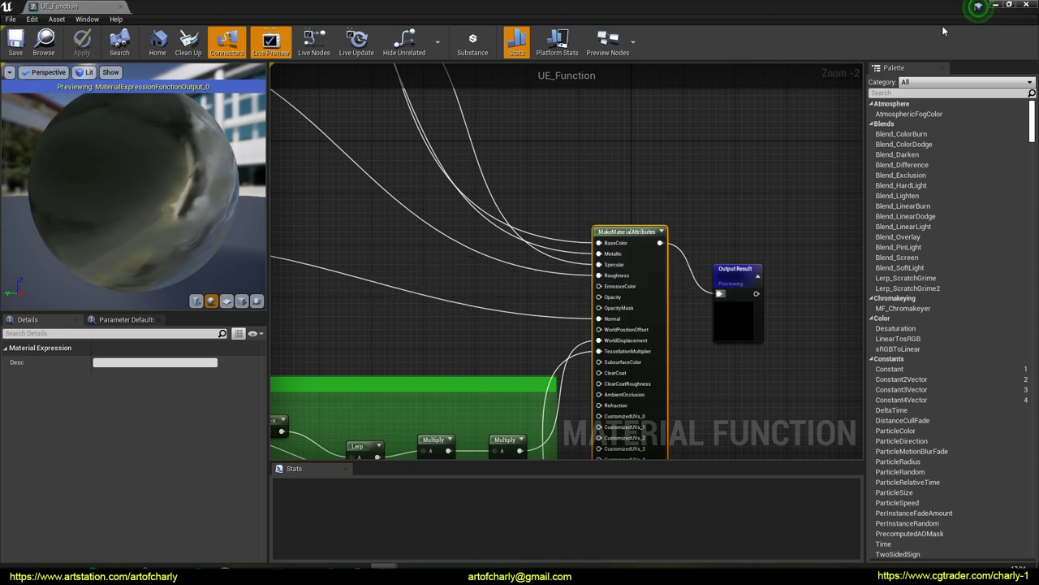
left_click(1025, 4)
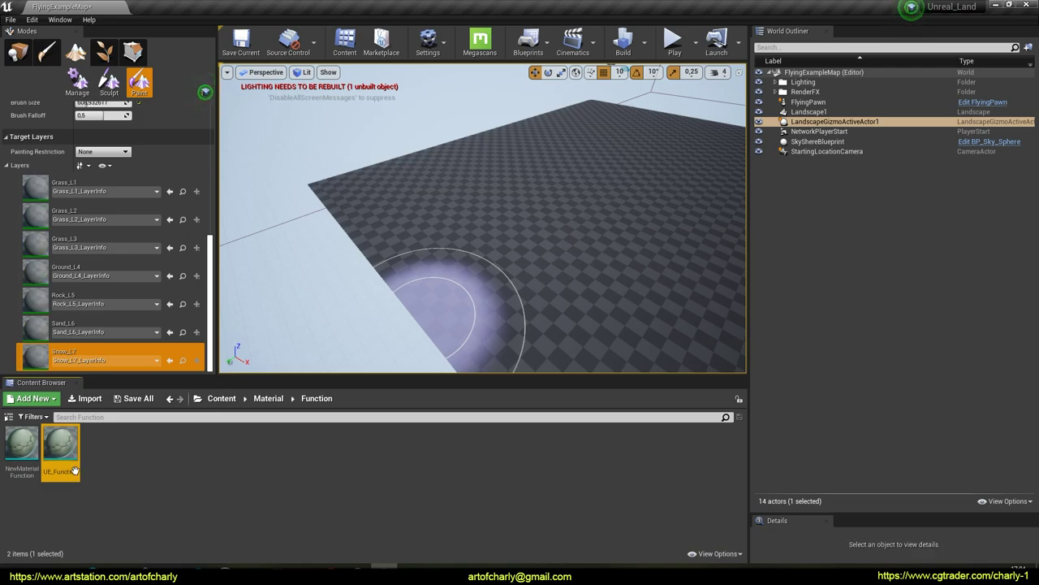
Open NewMaterial from the Material folder, copy all of its texture parameter nodes without the output node, and close the material.
left_click(221, 398)
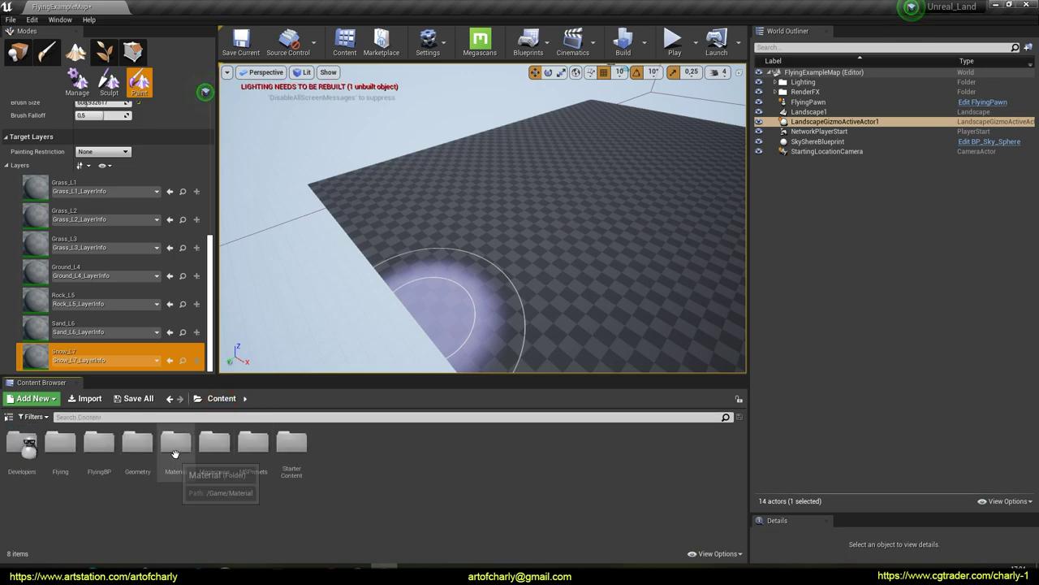
double_click(177, 453)
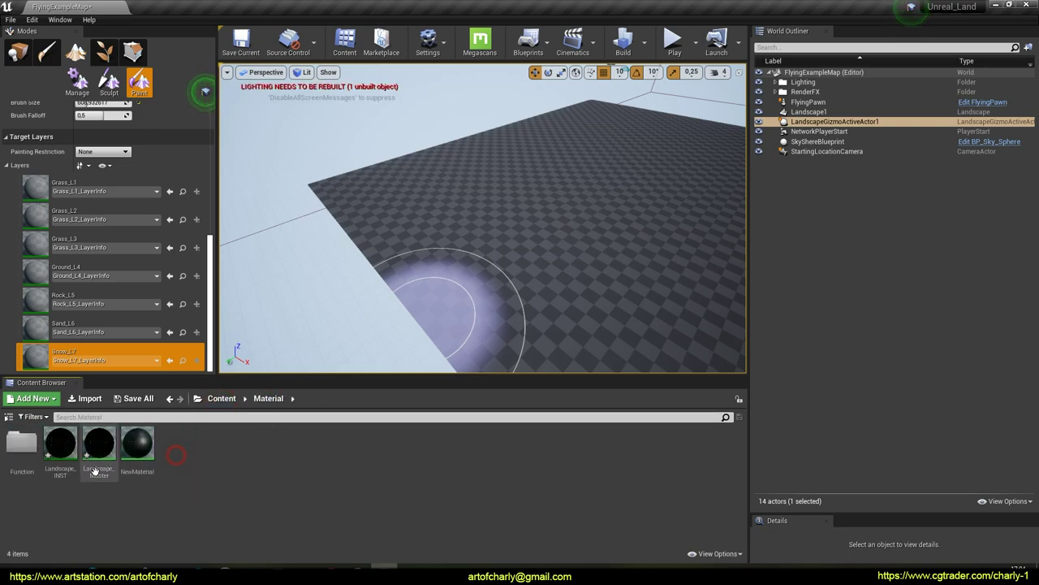
double_click(142, 443)
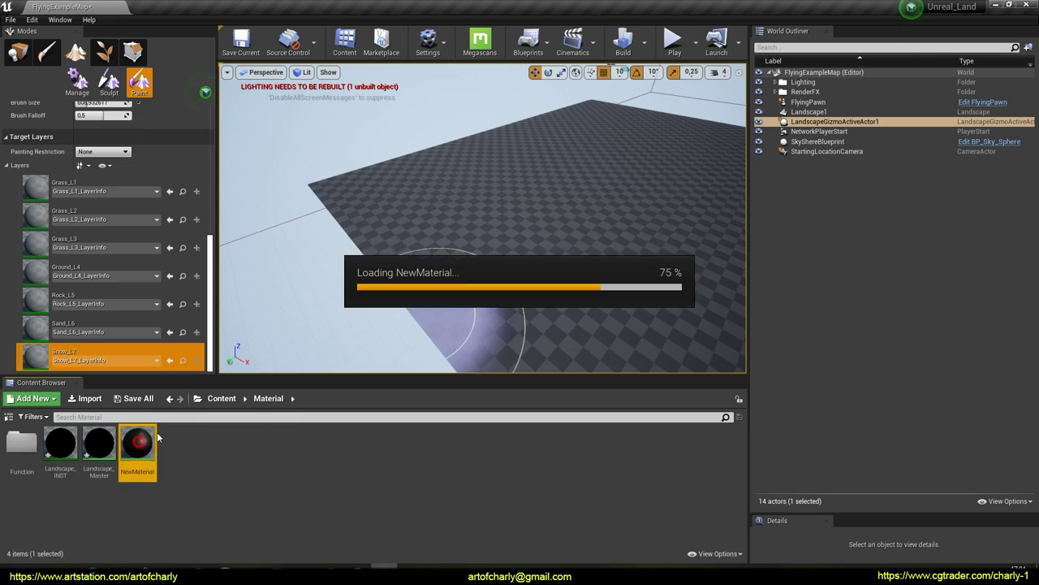
scroll(588, 213, "down", 12)
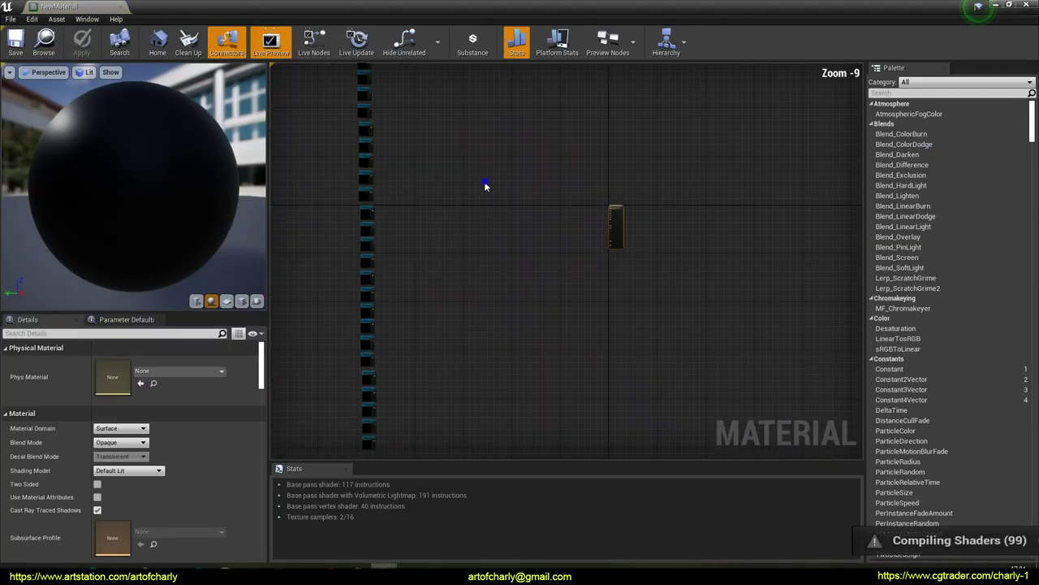
right_click_drag(565, 220, 536, 266)
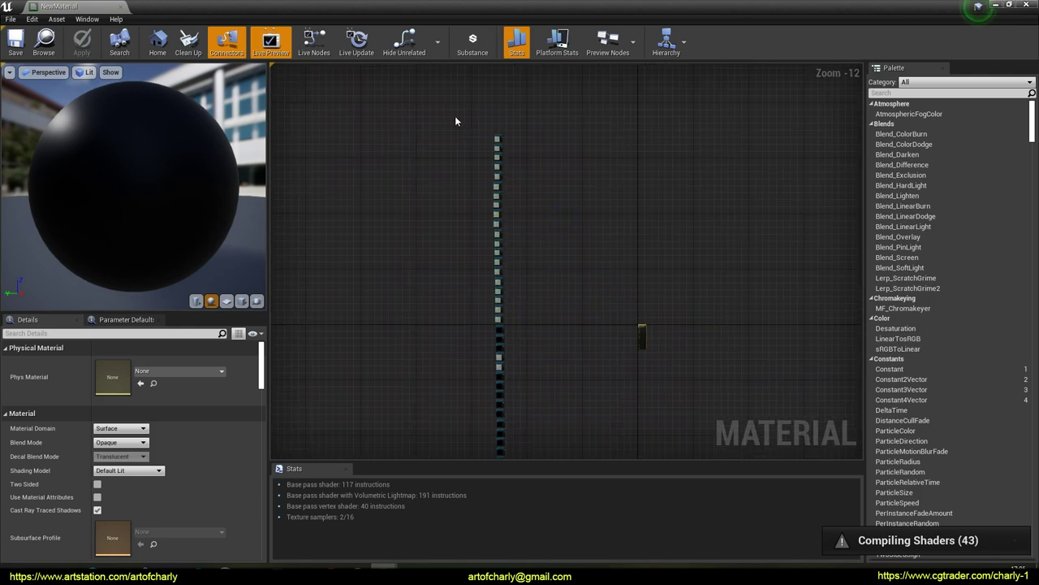
left_click_drag(532, 450, 533, 455)
right_click_drag(531, 186, 515, 332)
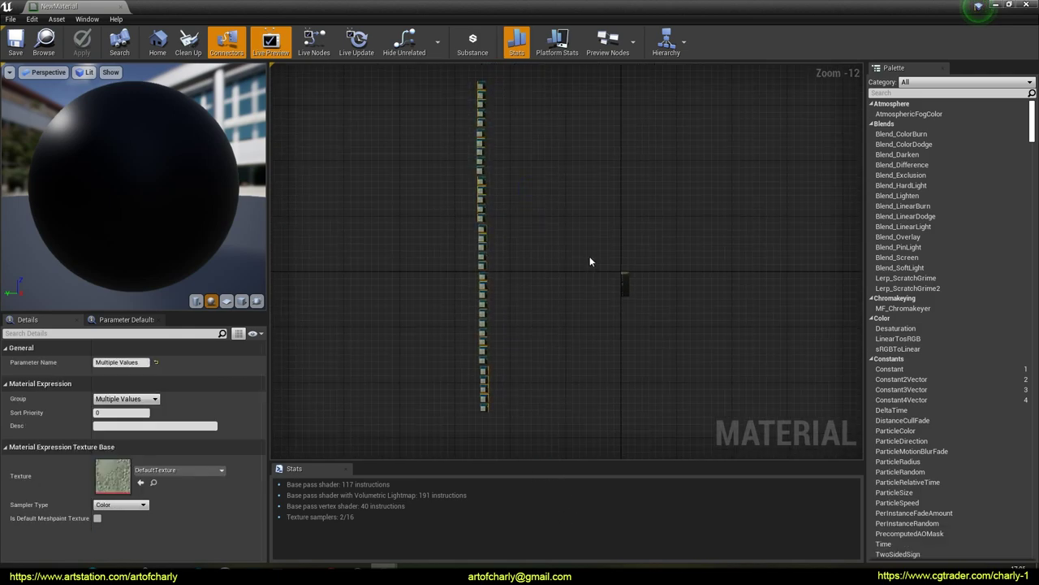
left_click(1027, 5)
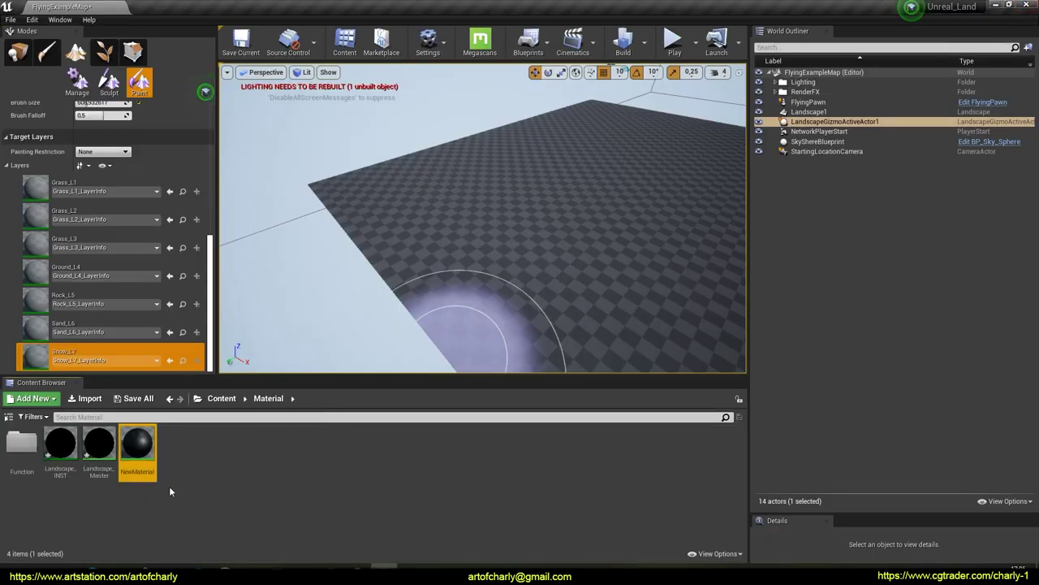
Open Landscape_Master and delete the seven color parameter nodes that stand before the UE_Function nodes.
double_click(95, 441)
right_click_drag(394, 170, 608, 154)
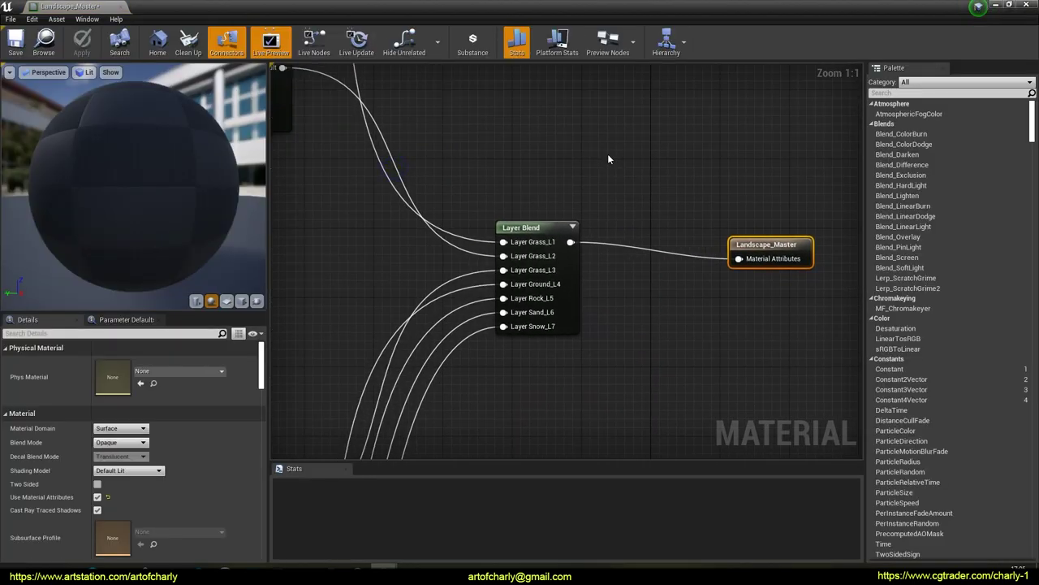
scroll(608, 154, "down", 3)
right_click_drag(399, 153, 598, 232)
scroll(490, 227, "down", 3)
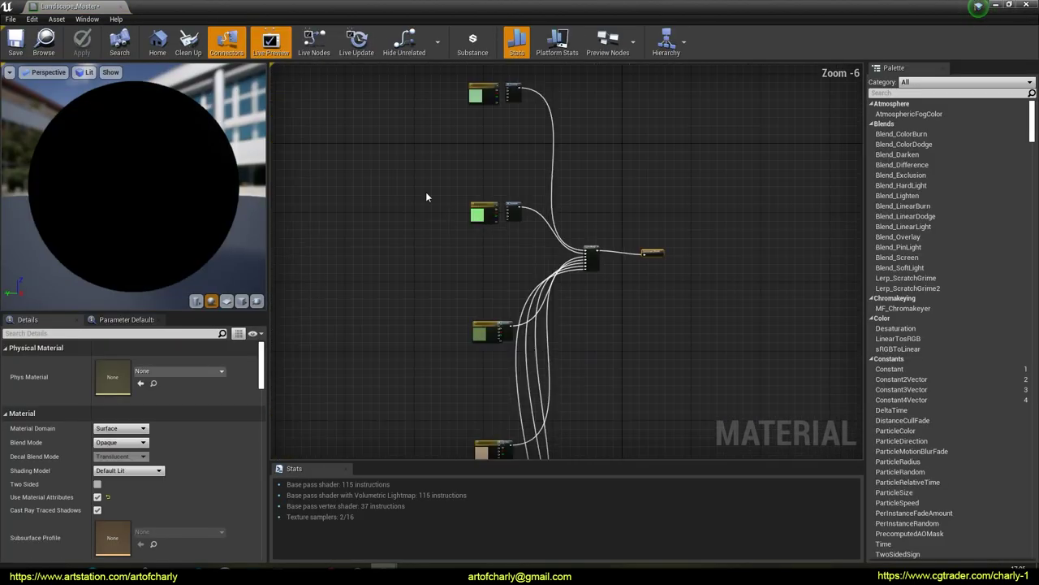
scroll(426, 195, "down", 6)
right_click_drag(427, 200, 436, 155)
left_click_drag(464, 428, 467, 429)
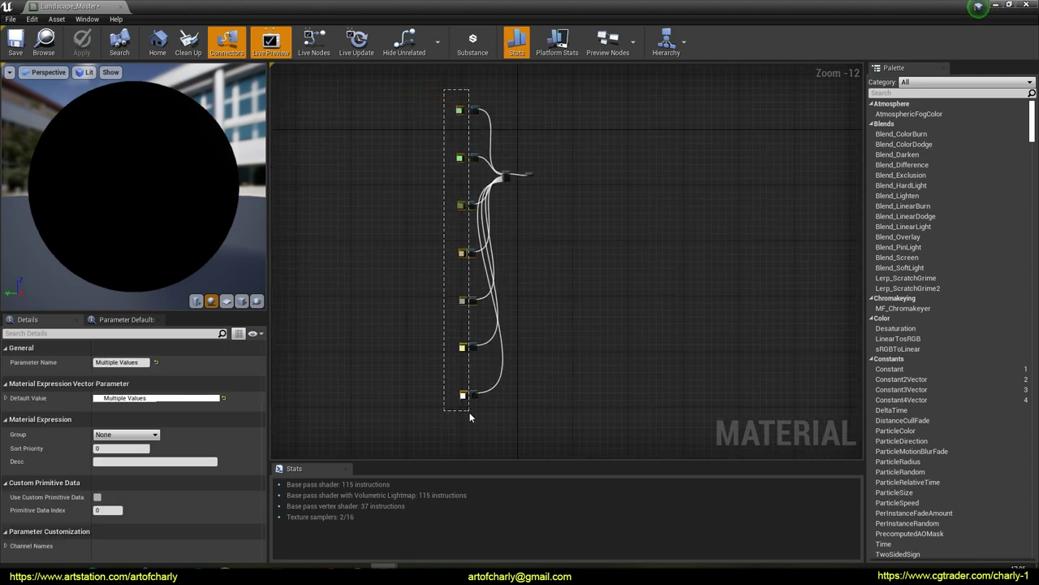
key("Delete")
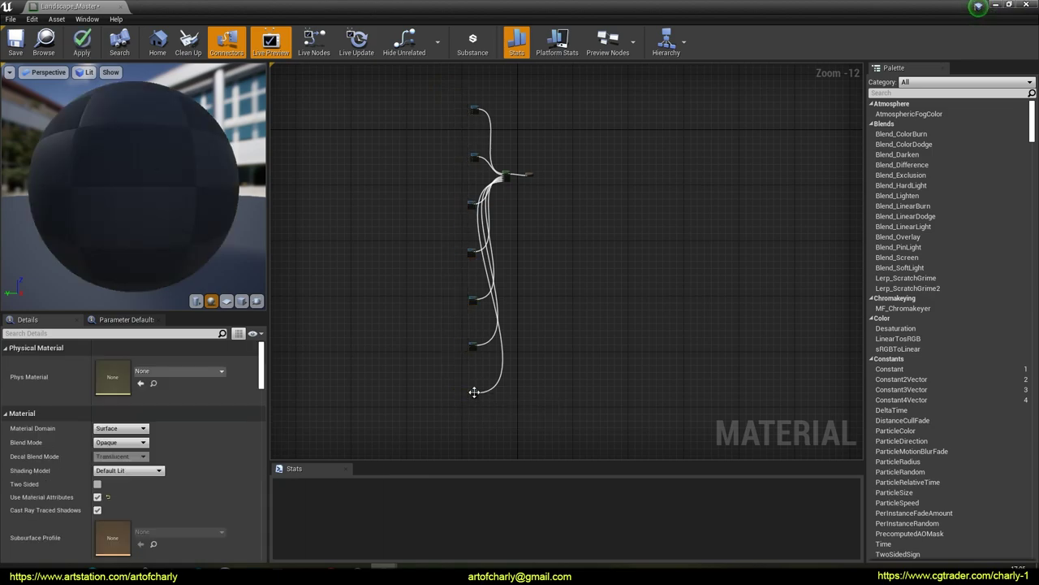
Paste the copied texture parameter nodes into Landscape_Master and line up their column beside the UE_Function nodes, starting with Grass_L1.
scroll(466, 180, "up", 9)
scroll(490, 166, "down", 2)
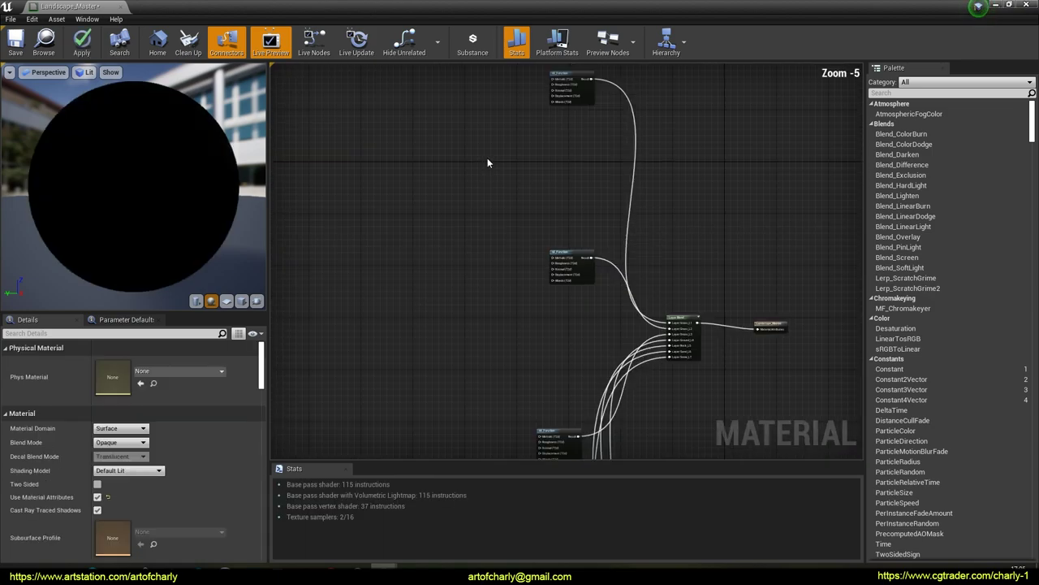
key("ctrl+z")
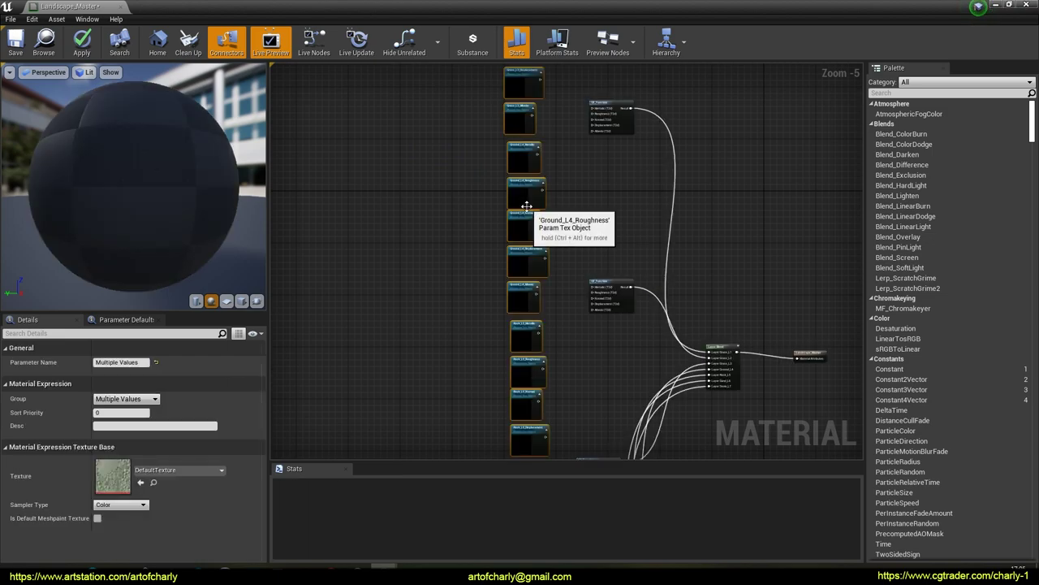
scroll(524, 198, "down", 7)
right_click_drag(479, 152, 483, 185)
left_click_drag(529, 81, 507, 157)
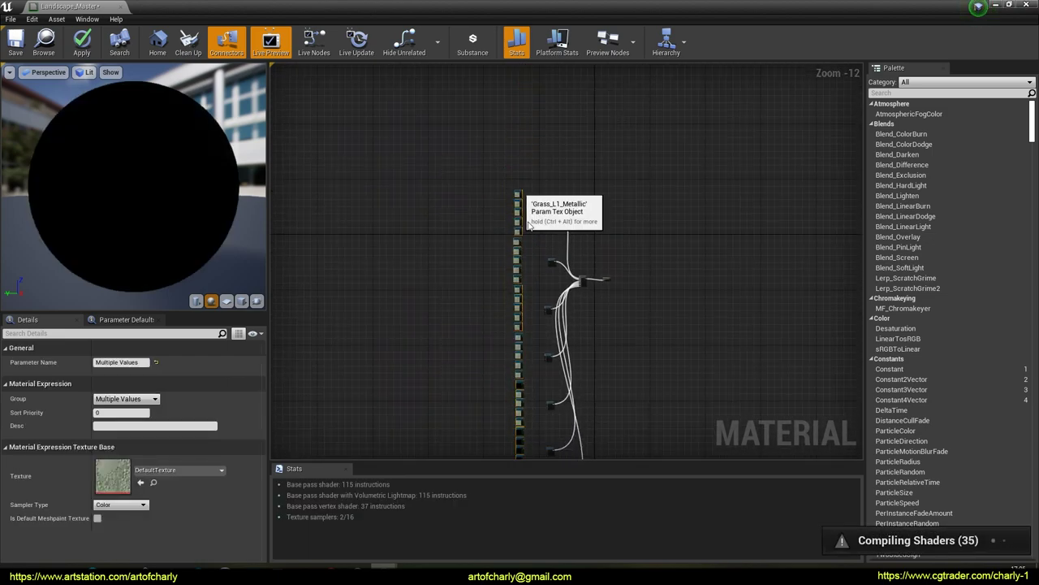
scroll(528, 224, "up", 6)
scroll(527, 213, "up", 6)
scroll(531, 214, "down", 4)
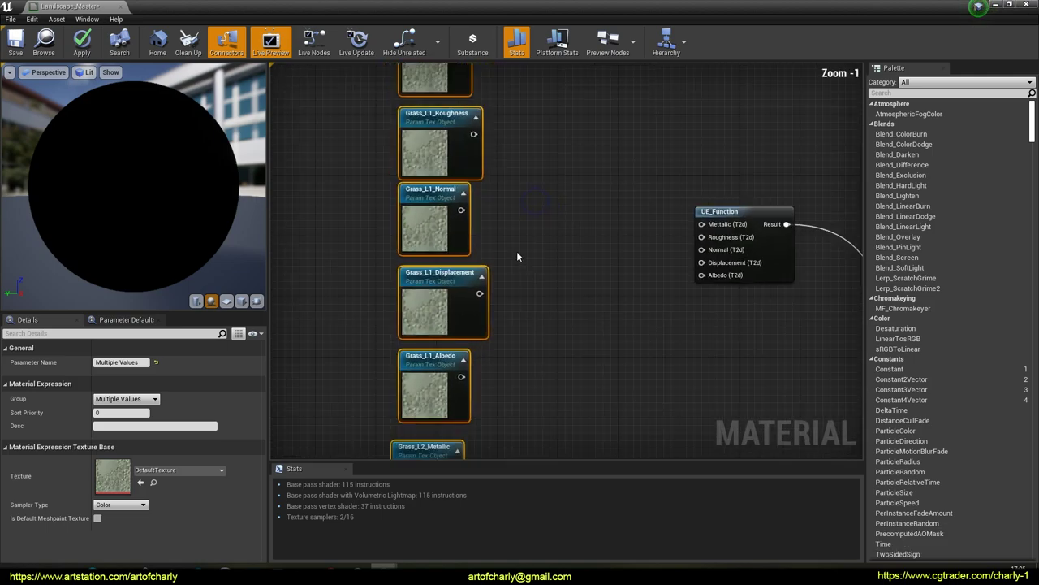
right_click_drag(506, 234, 527, 293)
scroll(527, 266, "up", 1)
left_click(527, 293)
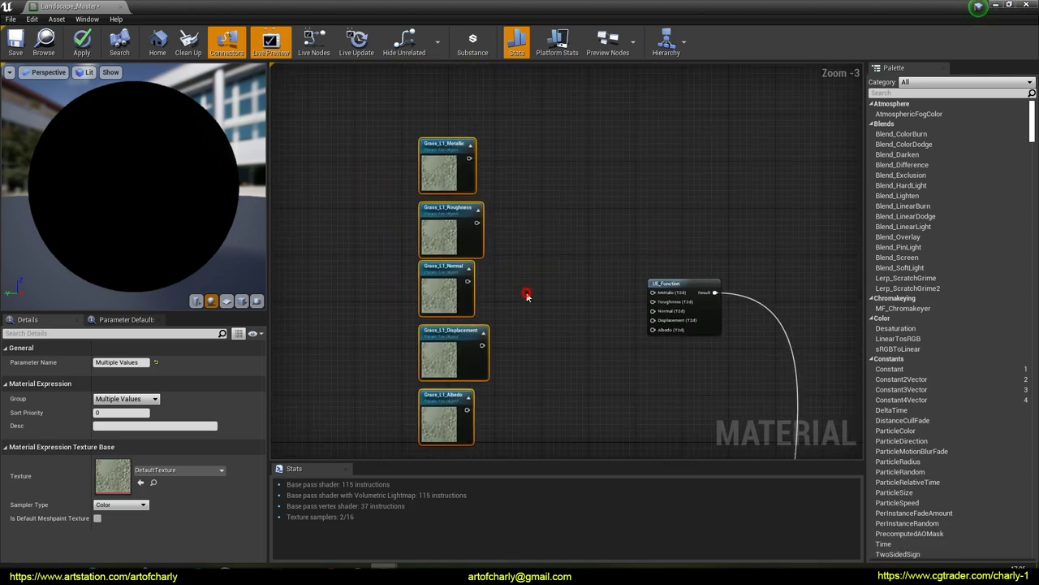
Connect the Grass_L1 Metallic, Roughness, Normal, Displacement and Albedo textures to the matching inputs of the first UE_Function node.
left_click_drag(468, 159, 639, 295)
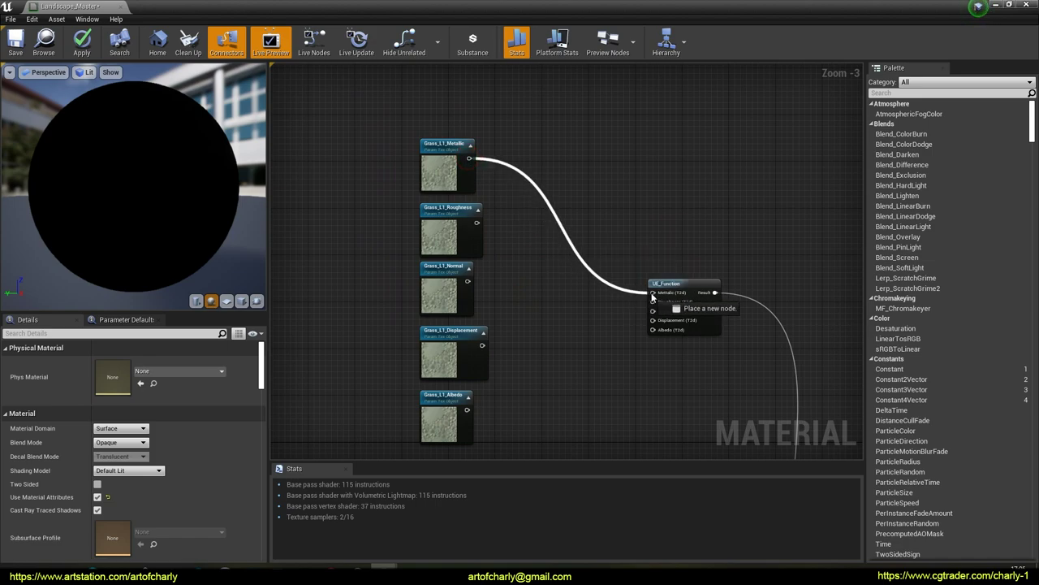
left_click_drag(477, 222, 654, 302)
left_click_drag(467, 281, 657, 322)
left_click(580, 331)
left_click_drag(477, 289, 654, 311)
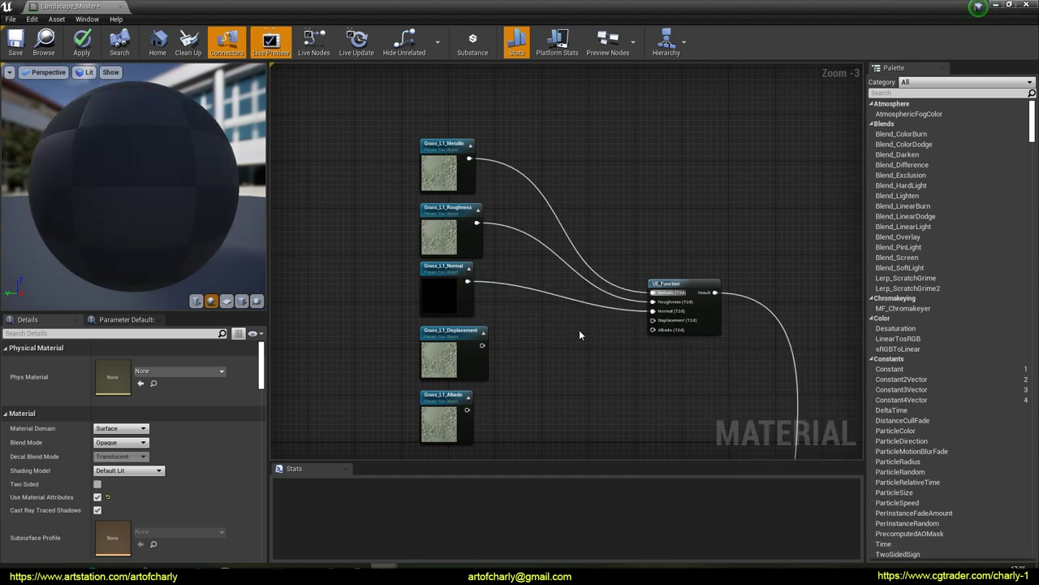
left_click_drag(483, 345, 653, 321)
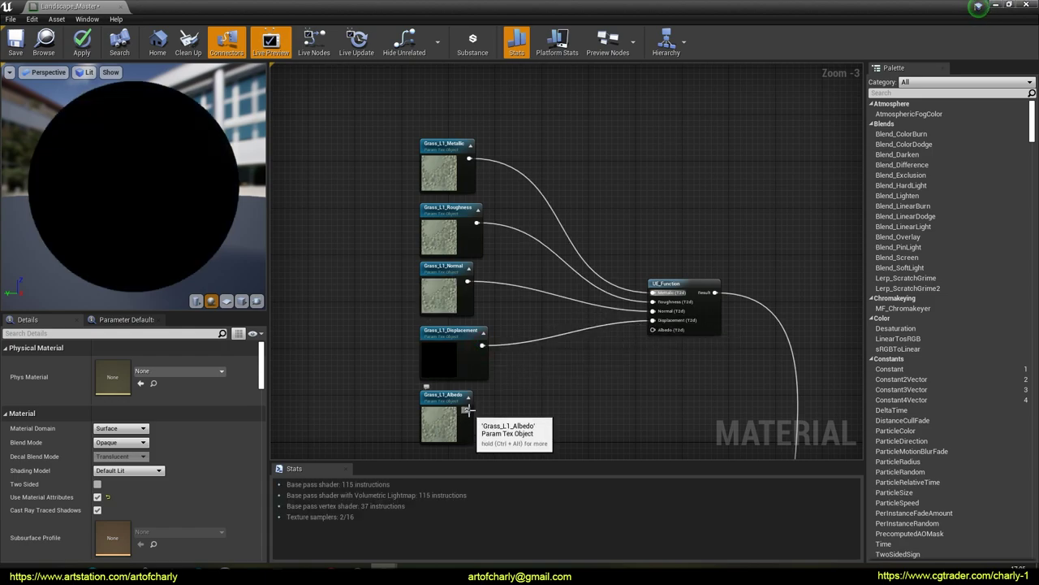
left_click_drag(467, 409, 654, 330)
Connect the Grass_L2 Metallic, Roughness, Normal, Displacement and Albedo textures to the matching inputs of the second UE_Function node.
right_click_drag(615, 368, 599, 199)
scroll(600, 199, "down", 1)
right_click_drag(571, 257, 560, 138)
left_click_drag(478, 160, 616, 260)
left_click_drag(483, 209, 615, 266)
left_click_drag(478, 255, 615, 275)
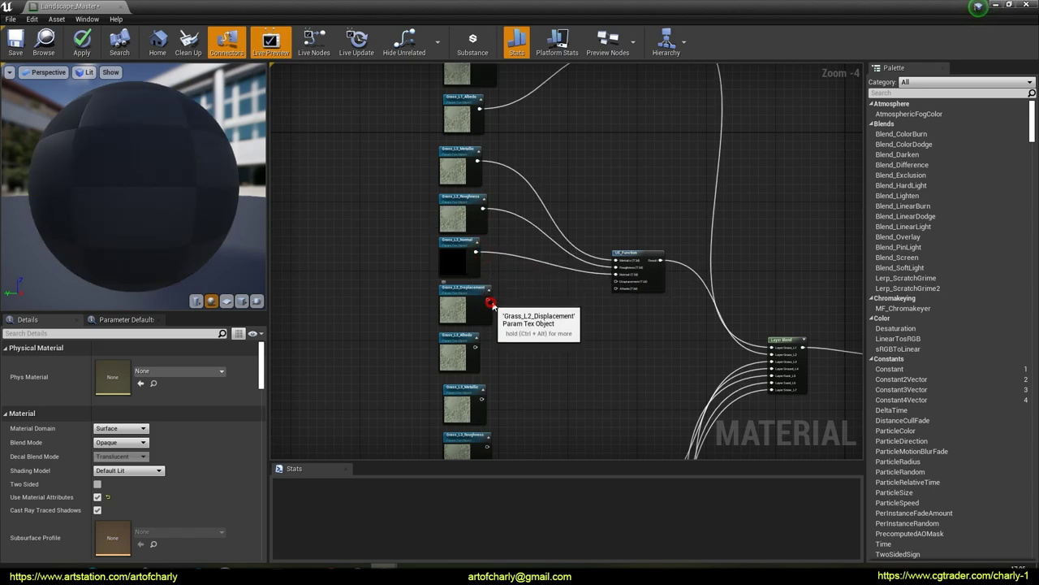
left_click(480, 294)
left_click_drag(491, 299, 616, 281)
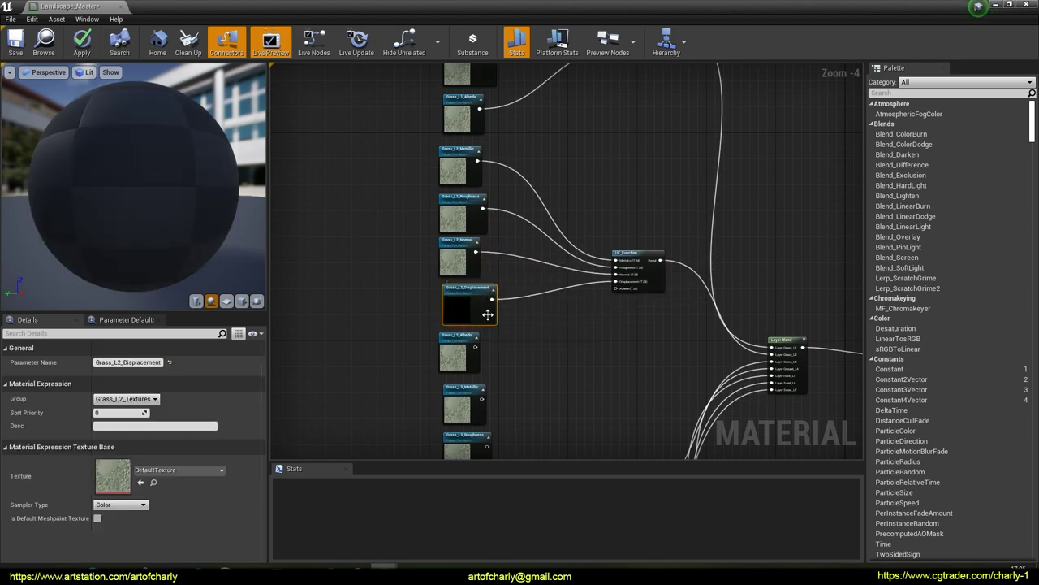
left_click_drag(487, 315, 479, 317)
mouse_move(483, 352)
left_mouse_down()
mouse_move(599, 319)
mouse_move(485, 347)
left_mouse_up()
left_click_drag(616, 296, 618, 288)
Connect the Grass_L3 Metallic, Roughness, Normal, Displacement and Albedo textures to the matching inputs of the third UE_Function node.
right_click_drag(574, 426, 572, 185)
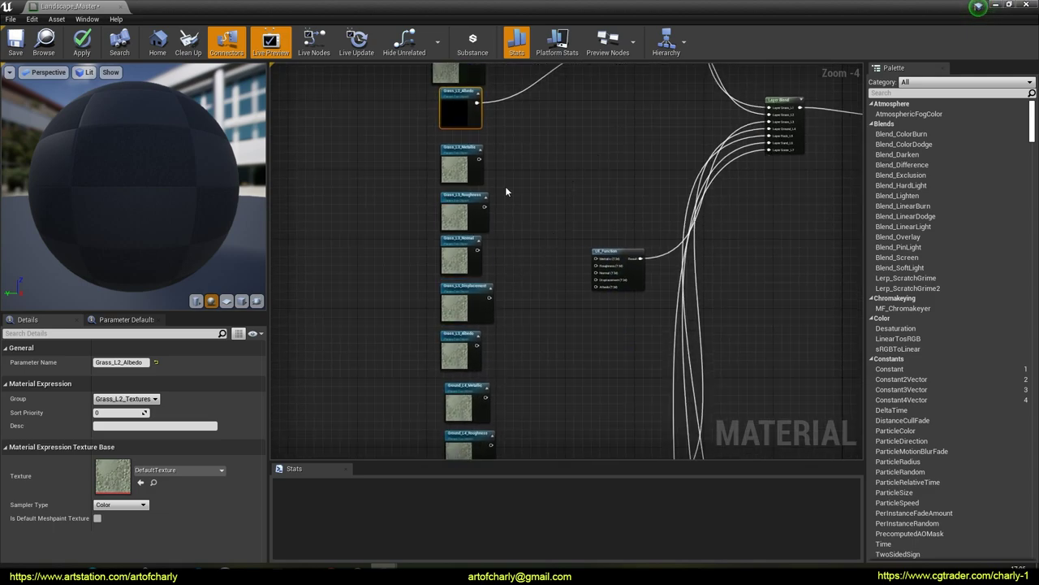
left_click_drag(480, 160, 597, 260)
scroll(541, 246, "up", 2)
left_click(454, 187)
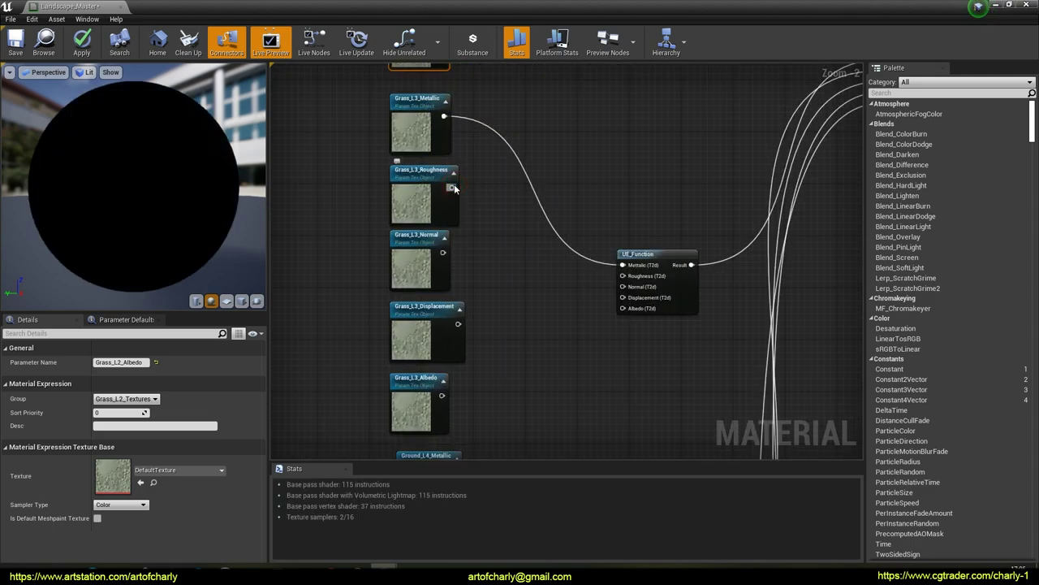
left_click_drag(453, 189, 475, 212)
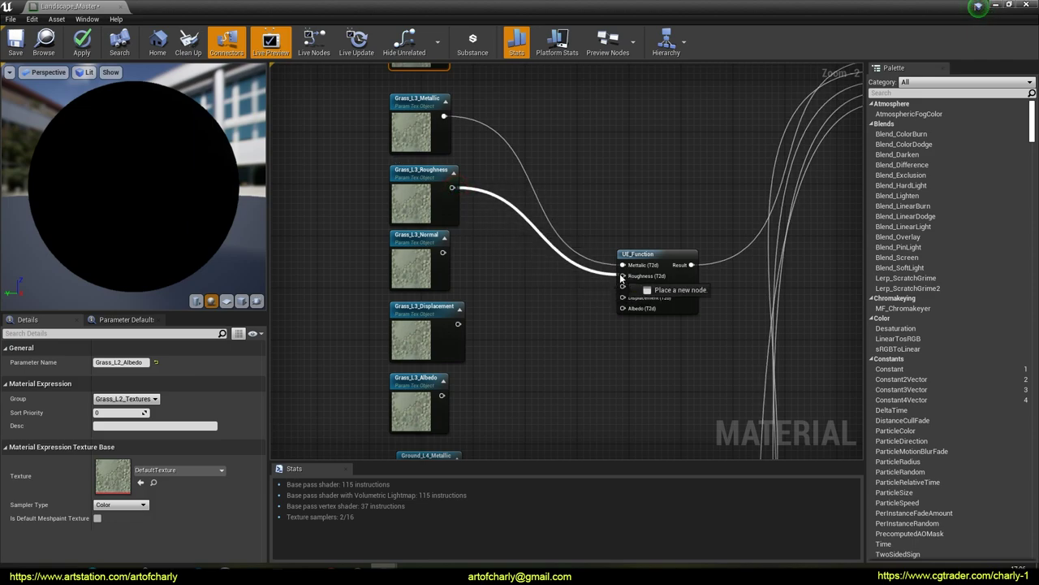
left_click_drag(622, 278, 623, 276)
left_click_drag(443, 253, 623, 287)
left_click_drag(457, 324, 623, 298)
left_click_drag(442, 396, 491, 389)
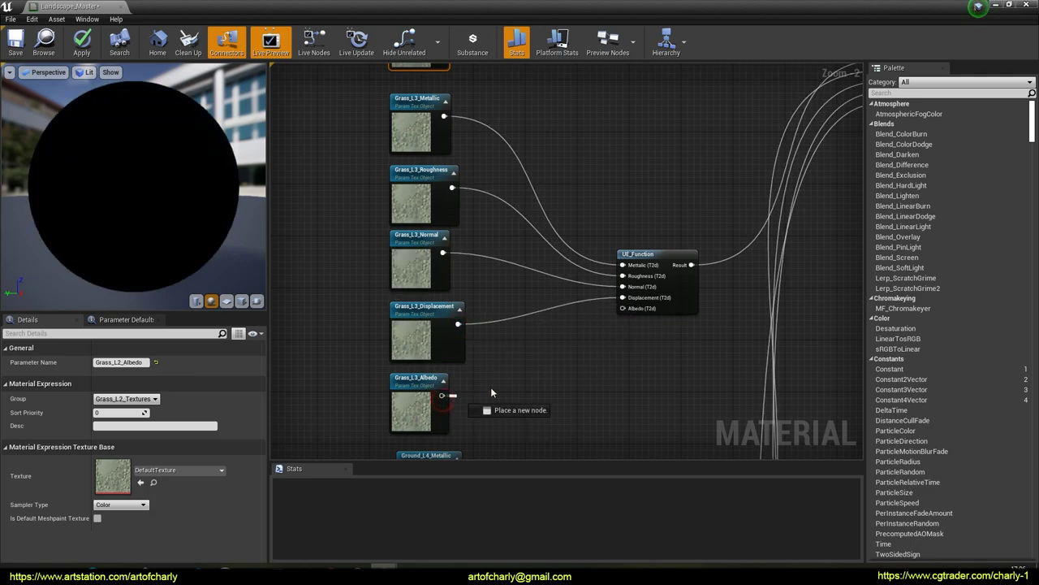
left_click_drag(621, 315, 623, 309)
Connect the Ground_L4 Metallic, Roughness, Normal, Displacement and Albedo textures to the matching inputs of the fourth UE_Function node.
right_click_drag(569, 362, 563, 214)
right_click_drag(544, 297, 560, 106)
right_click_drag(548, 186, 527, 147)
left_click_drag(445, 101, 612, 250)
left_click_drag(453, 173, 612, 261)
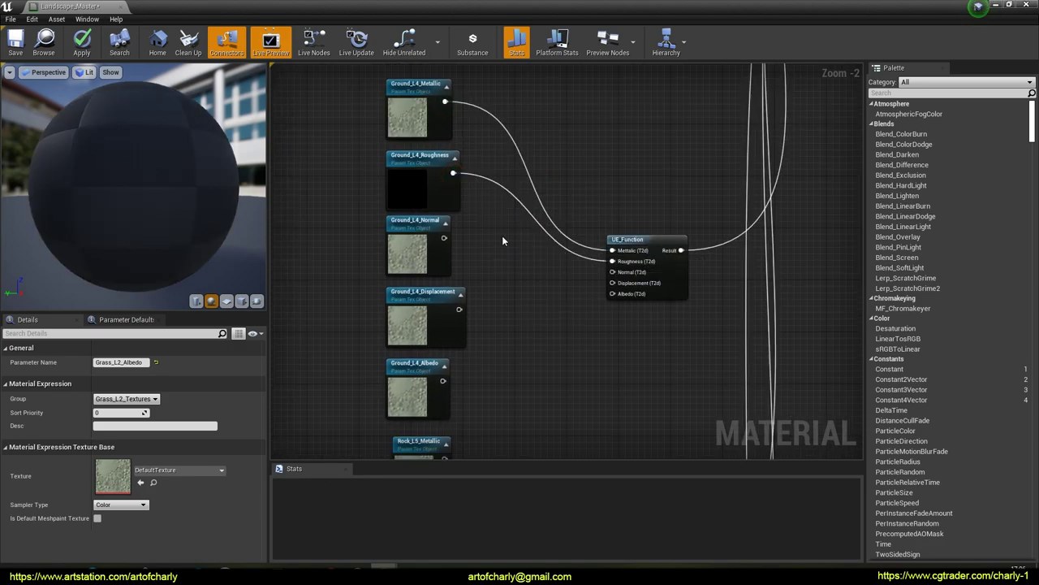
left_click_drag(444, 237, 612, 272)
left_click_drag(459, 308, 612, 283)
left_click_drag(443, 380, 613, 295)
Connect the Rock_L5 Metallic, Roughness, Normal, Displacement and Albedo textures to the matching inputs of the fifth UE_Function node.
right_click_drag(597, 370, 594, 110)
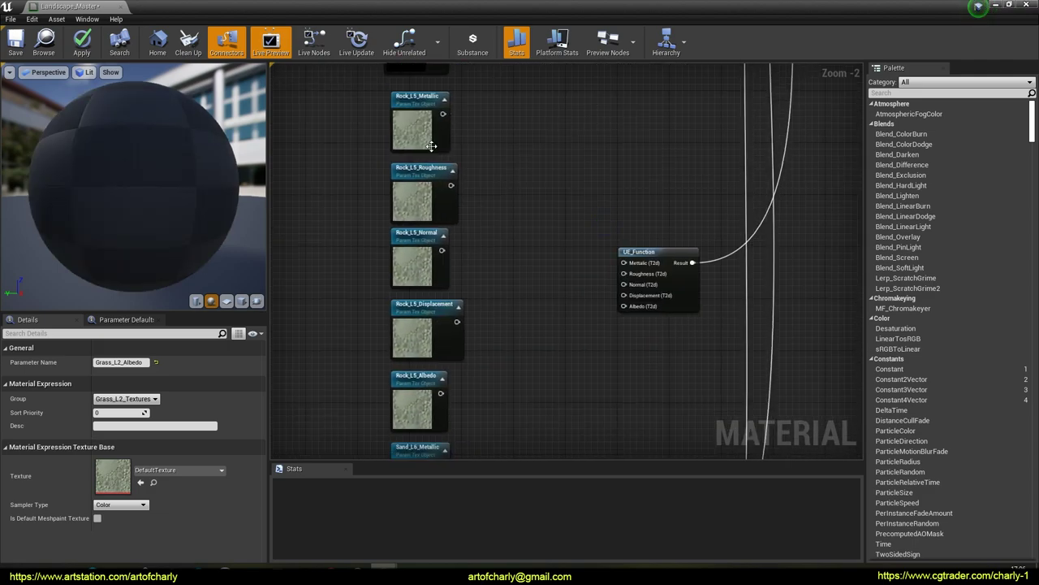
left_click_drag(443, 114, 623, 262)
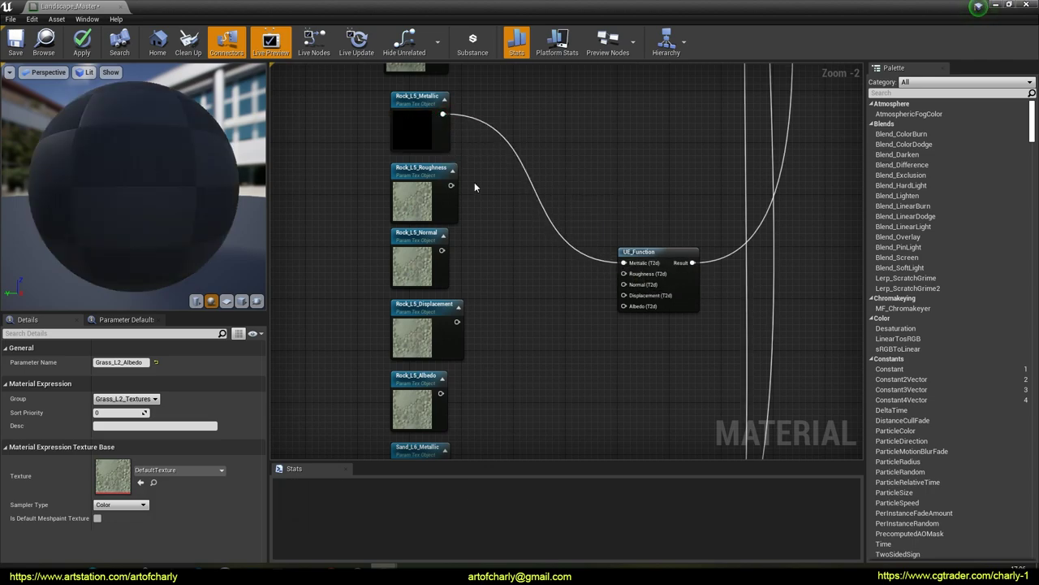
left_click_drag(451, 186, 624, 274)
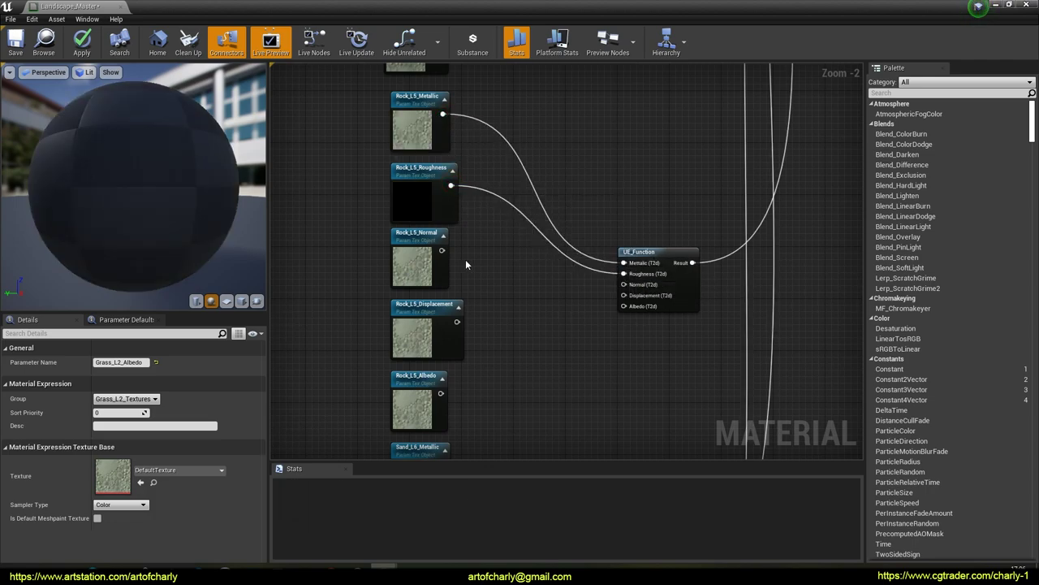
left_click_drag(443, 251, 624, 284)
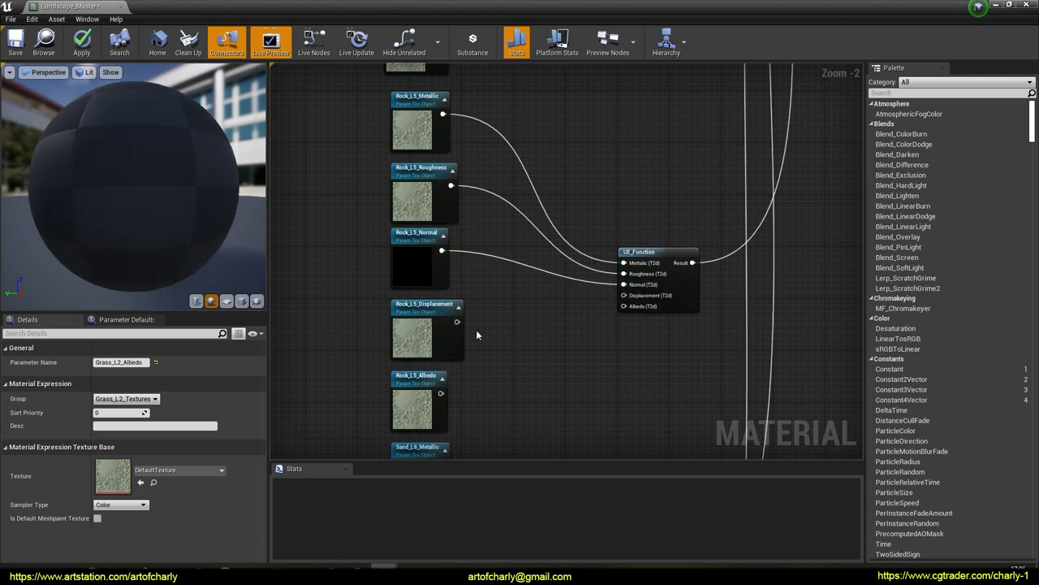
left_click_drag(458, 322, 623, 295)
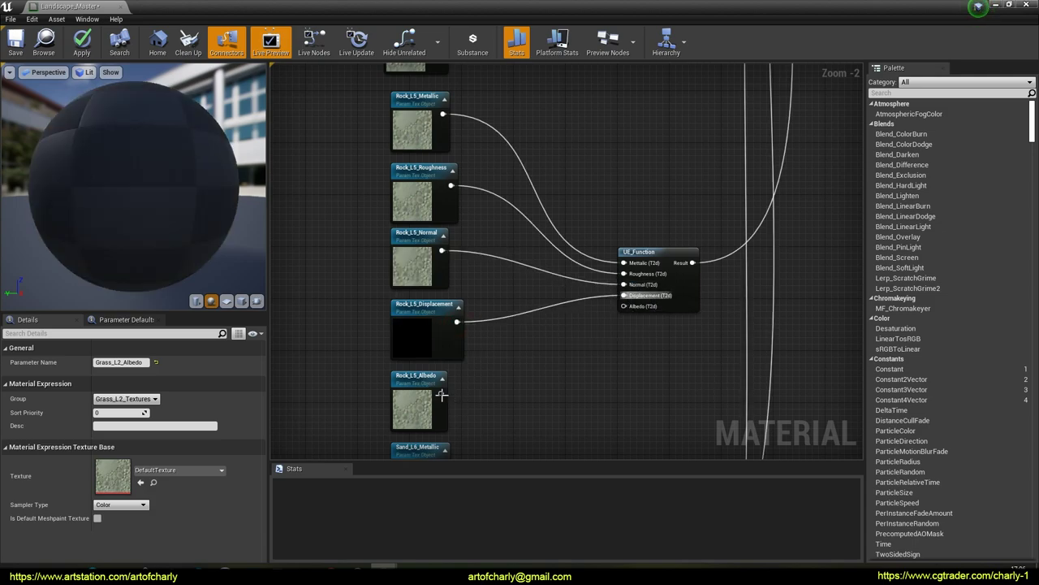
left_click_drag(441, 393, 622, 312)
Connect the Sand_L6 Metallic, Roughness, Normal, Displacement and Albedo textures to the matching inputs of the sixth UE_Function node.
right_click_drag(622, 355, 611, 149)
right_click_drag(559, 230, 549, 124)
right_click_drag(505, 180, 500, 151)
left_click_drag(417, 122, 598, 264)
left_click_drag(425, 193, 598, 275)
left_click_drag(417, 258, 599, 285)
left_click_drag(432, 330, 599, 296)
mouse_move(415, 401)
left_mouse_down()
mouse_move(594, 328)
mouse_move(599, 308)
left_mouse_up()
Connect the Snow_L7 Metallic, Roughness, Normal, Displacement and Albedo textures to the matching inputs of the seventh UE_Function node.
right_click_drag(593, 386, 604, 167)
right_click_drag(582, 265, 582, 144)
left_click_drag(441, 138, 620, 280)
left_click_drag(450, 209, 620, 291)
left_click_drag(439, 275, 620, 302)
left_click_drag(455, 347, 621, 313)
left_click_drag(440, 418, 620, 323)
Save the Landscape_Master material and close its editor.
scroll(643, 246, "down", 2)
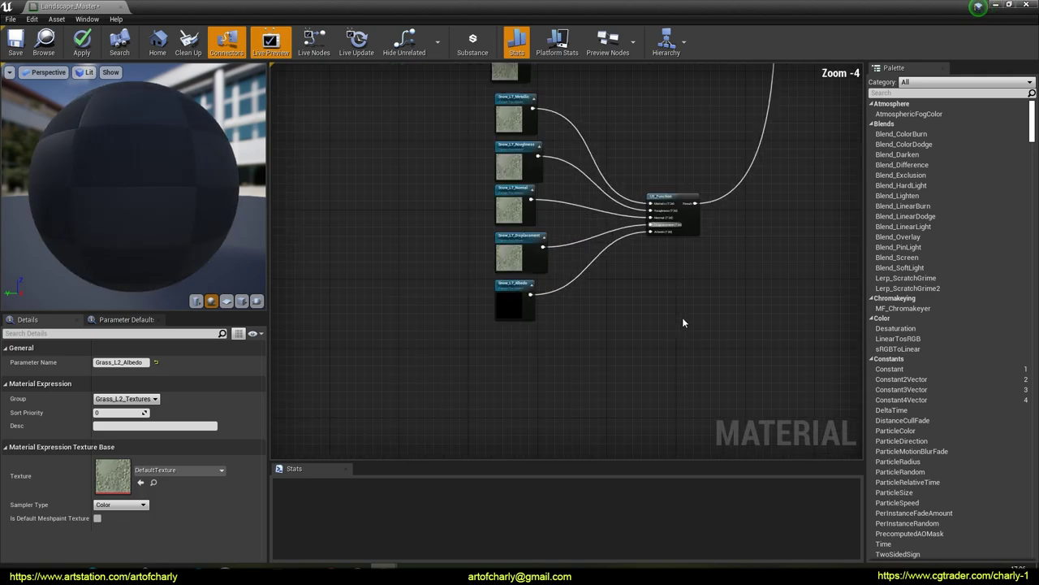
scroll(682, 323, "down", 4)
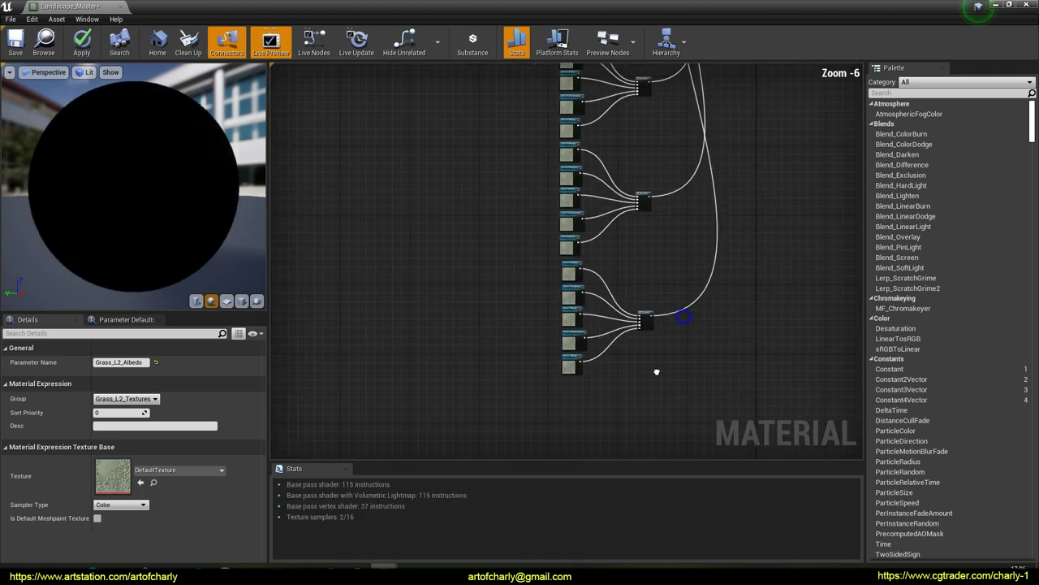
left_click(16, 42)
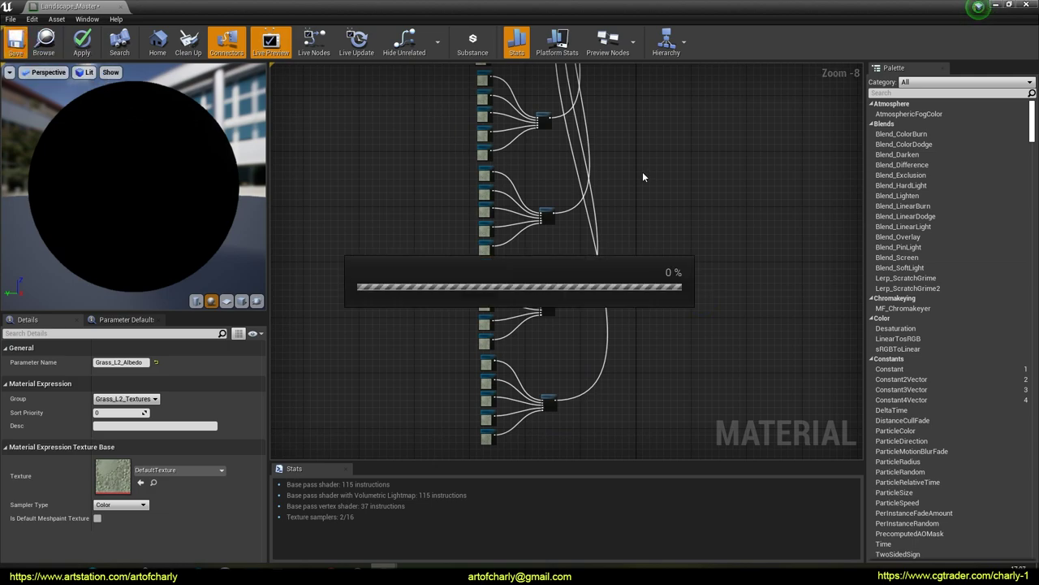
left_click(1025, 5)
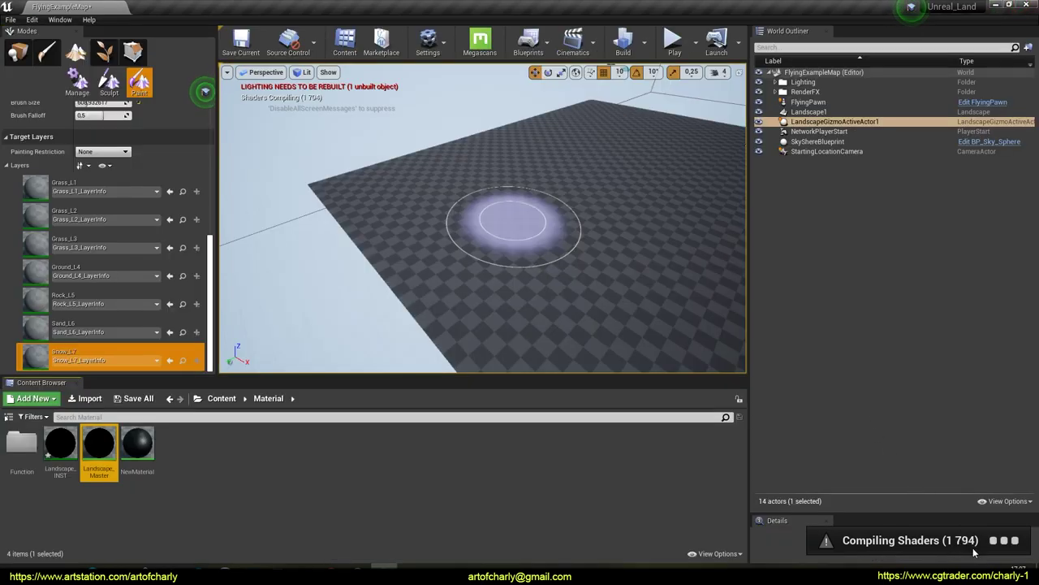
Examine the parameter groups of the Landscape_INST material instance, from the UV controls through the textures of all seven layers.
double_click(61, 443)
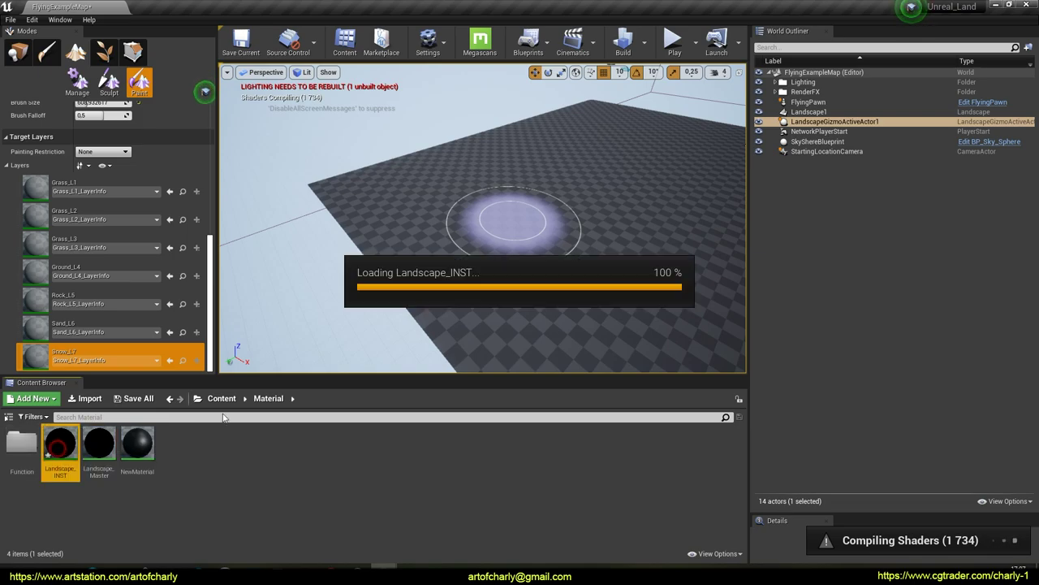
scroll(529, 260, "down", 6)
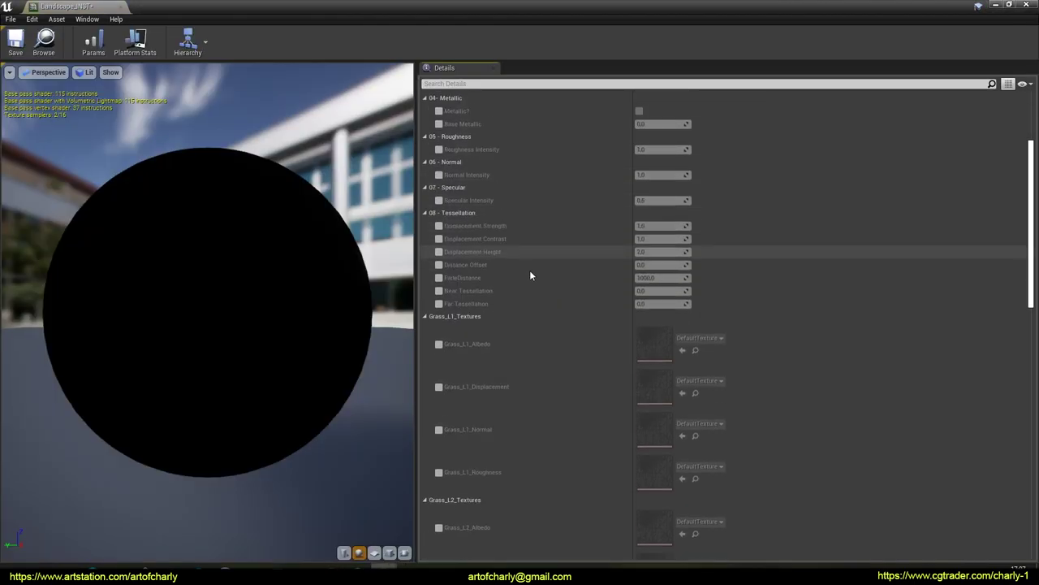
scroll(526, 243, "down", 15)
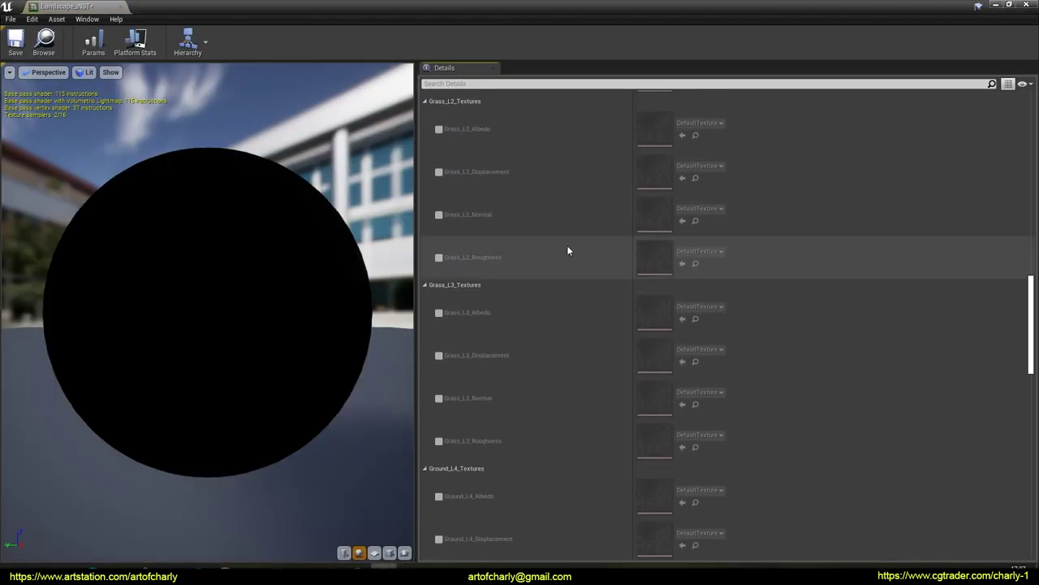
scroll(578, 290, "down", 6)
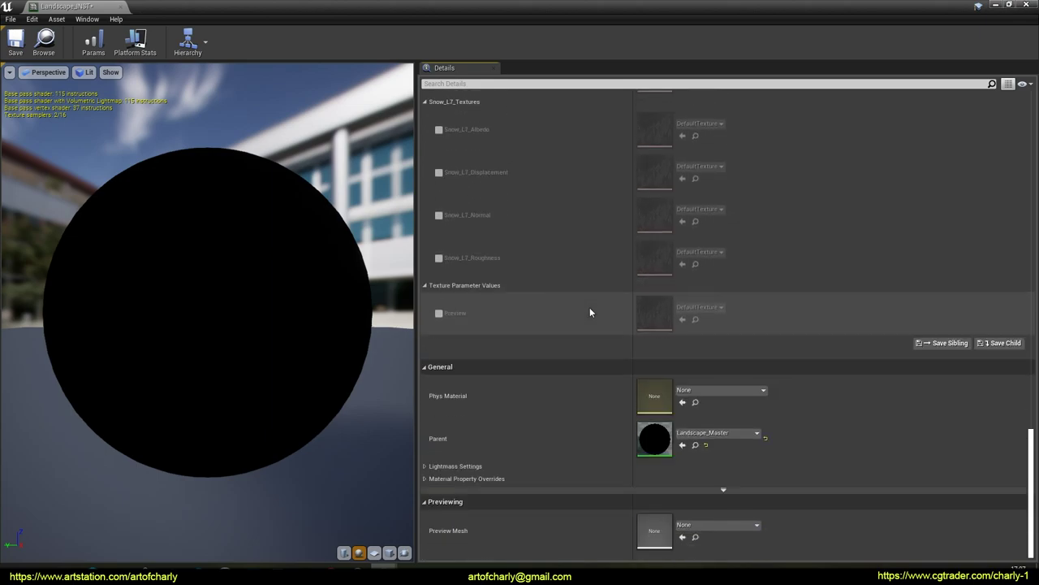
scroll(582, 449, "up", 15)
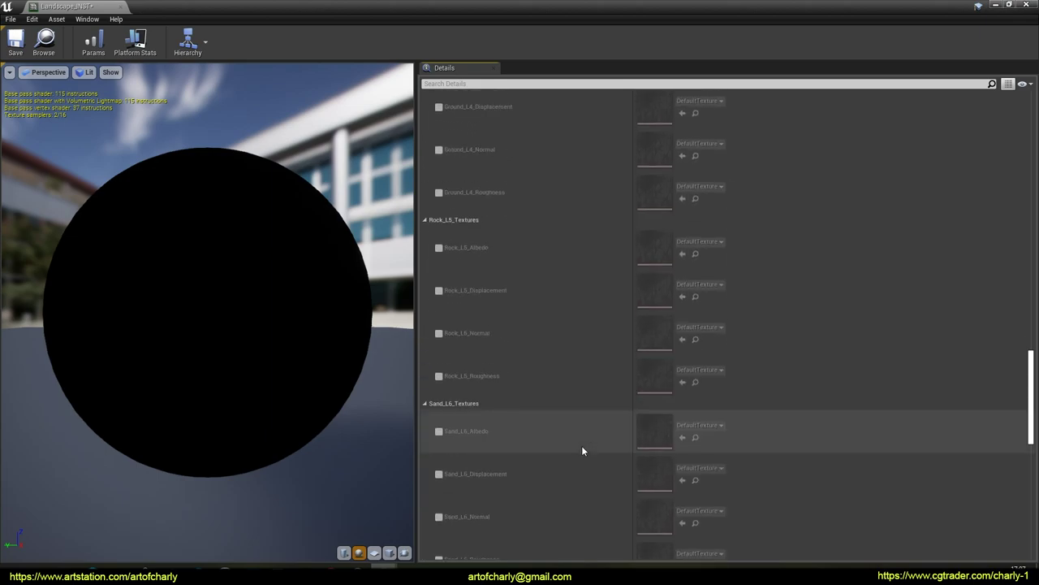
scroll(582, 449, "up", 10)
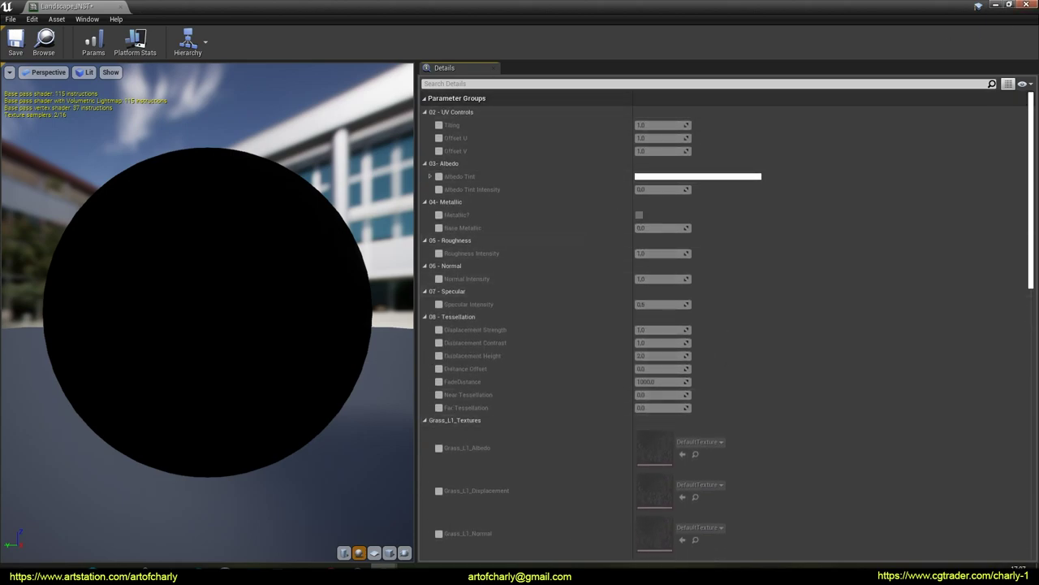
left_click(1026, 9)
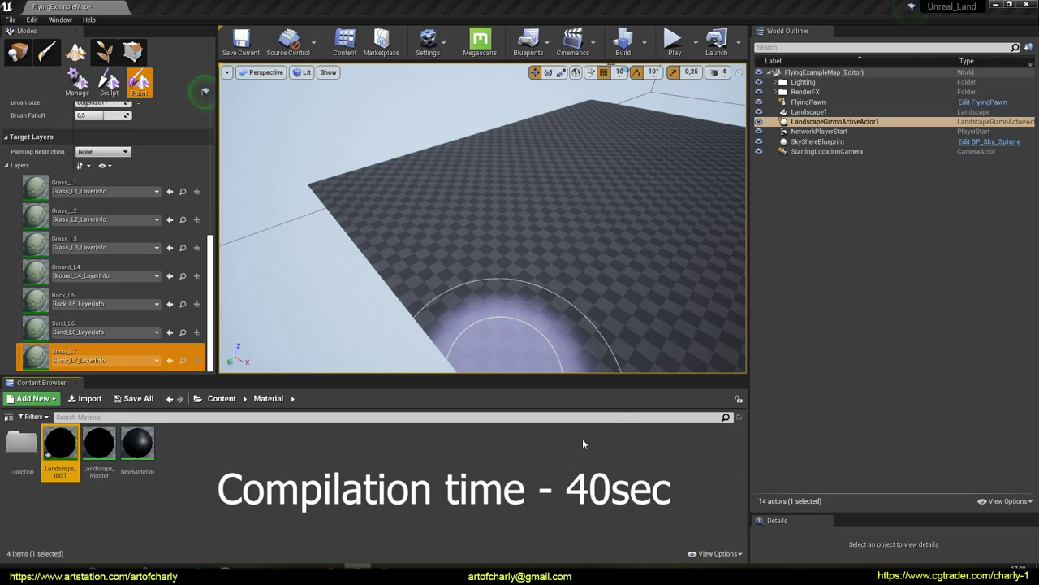
Open Landscape_INST in a smaller floating window that leaves the Content Browser assets accessible, and enlarge its height.
mouse_move(547, 235)
right_mouse_down()
mouse_move(512, 229)
mouse_move(547, 221)
right_mouse_up()
right_click_drag(739, 172, 731, 187)
double_click(60, 442)
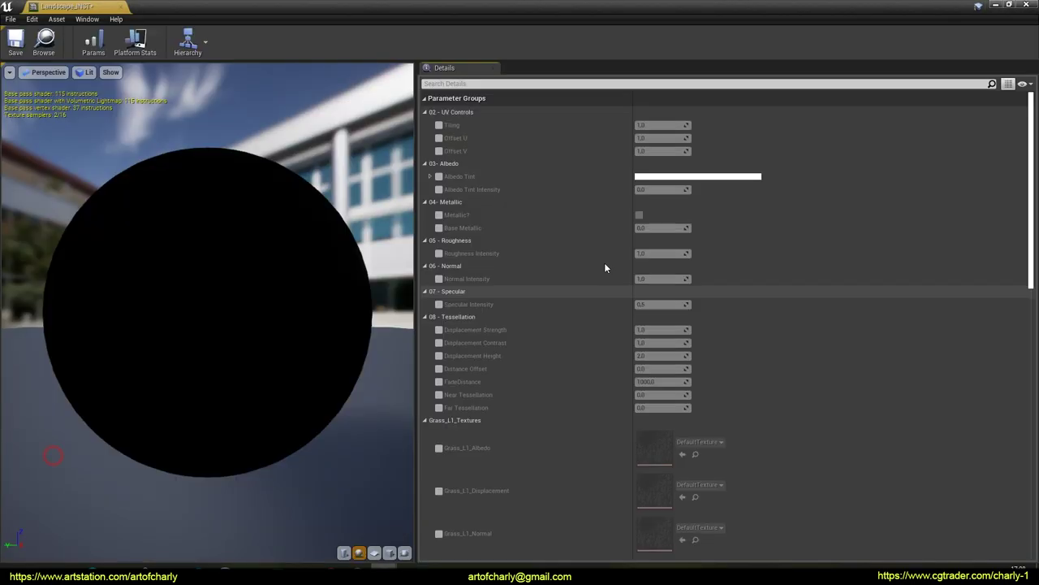
double_click(594, 7)
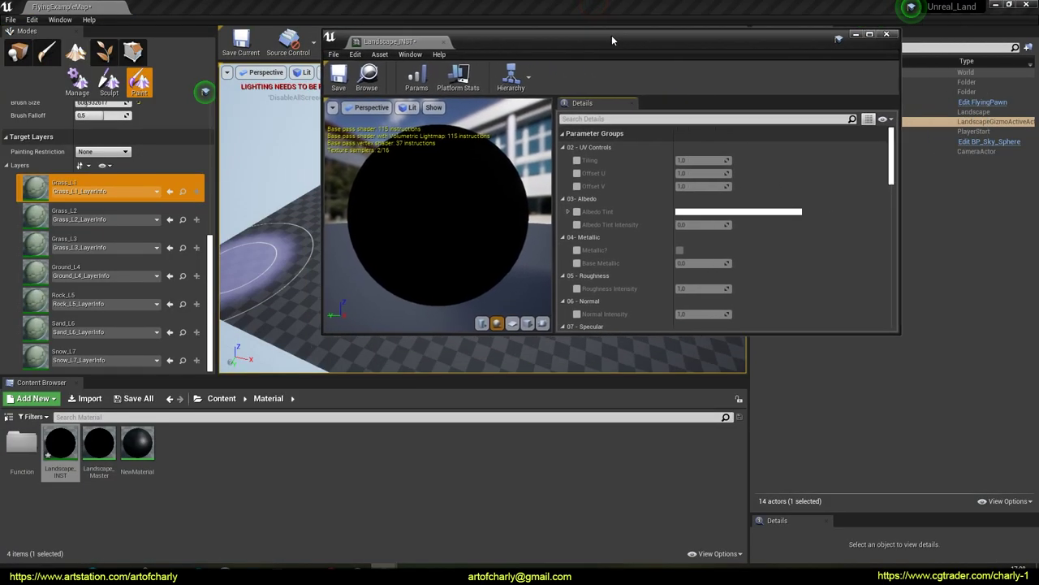
left_click_drag(837, 333, 853, 420)
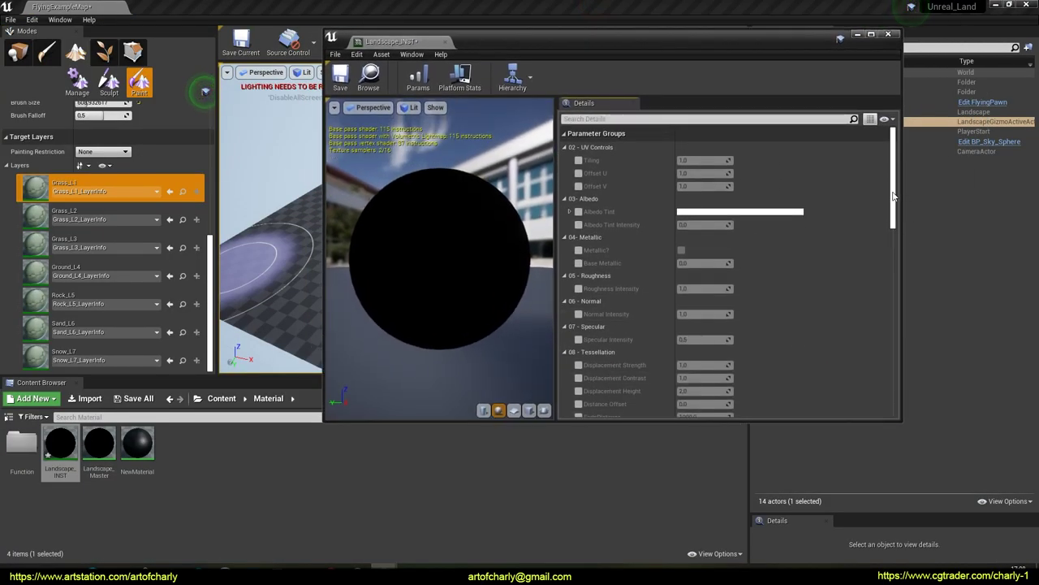
Enable the Albedo, Displacement, Normal and Roughness parameter overrides in the Grass_L1_Textures group of Landscape_INST.
scroll(883, 287, "down", 10)
scroll(881, 272, "up", 1)
left_click(578, 220)
left_click(578, 262)
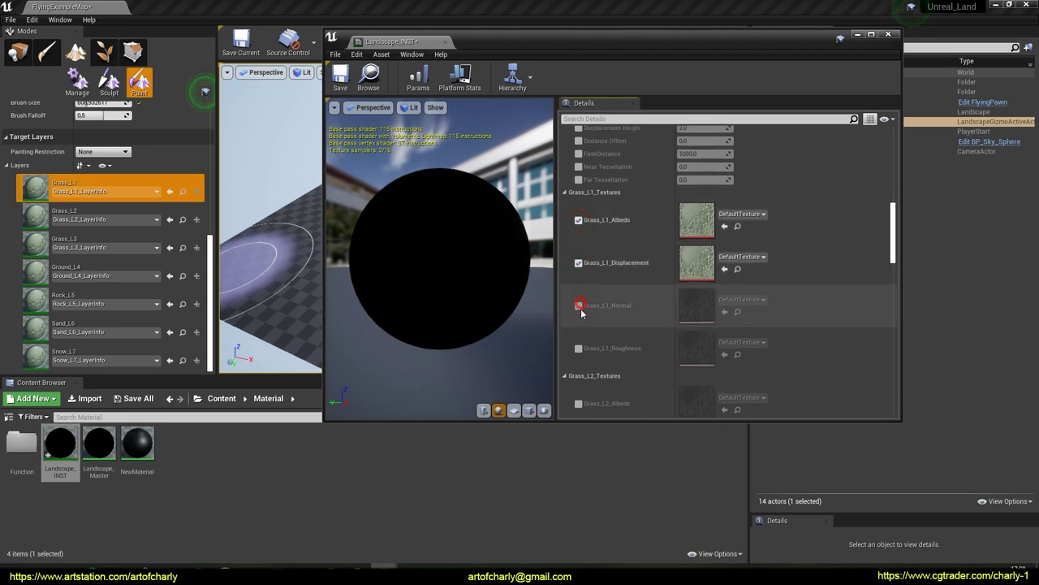
left_click(579, 306)
left_click(578, 348)
Enable the Albedo, Displacement, Normal and Roughness parameter overrides in the Grass_L2_Textures group.
left_click_drag(893, 232, 893, 266)
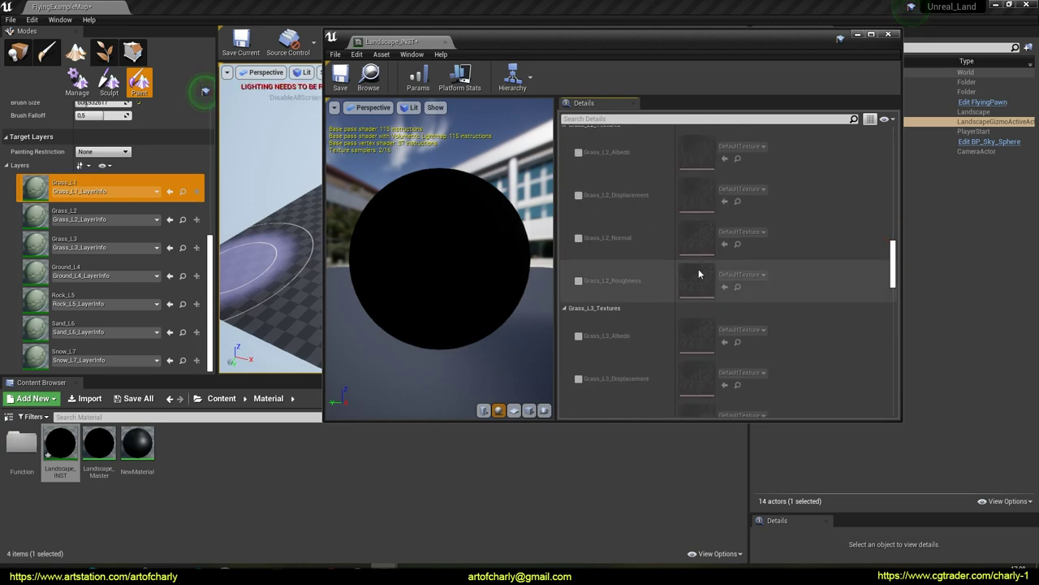
left_click(579, 154)
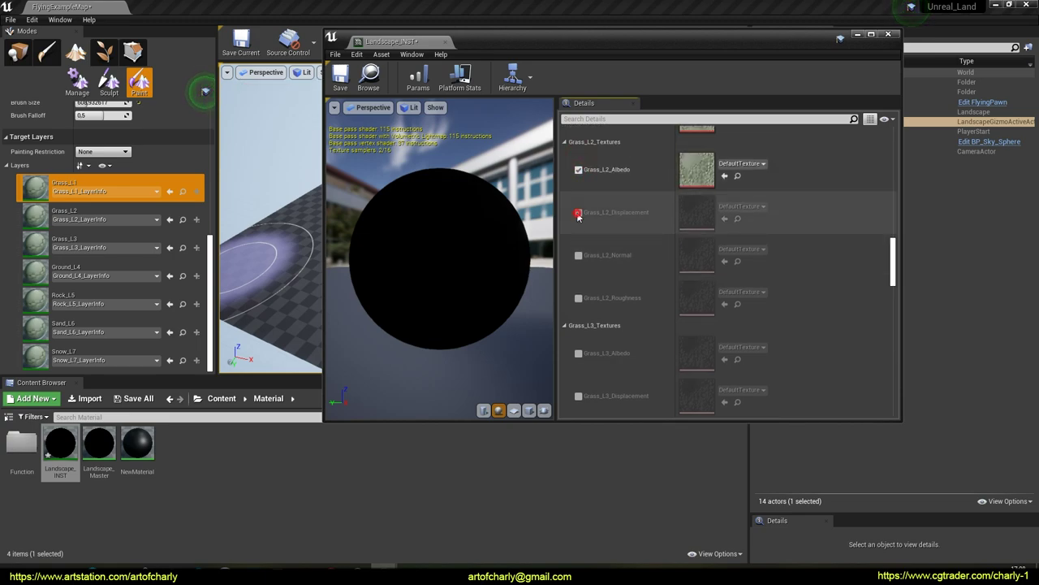
left_click(578, 214)
left_click(578, 255)
left_click(578, 298)
Enable the Albedo, Displacement, Normal and Roughness parameter overrides in the Grass_L3_Textures group.
scroll(576, 293, "down", 2)
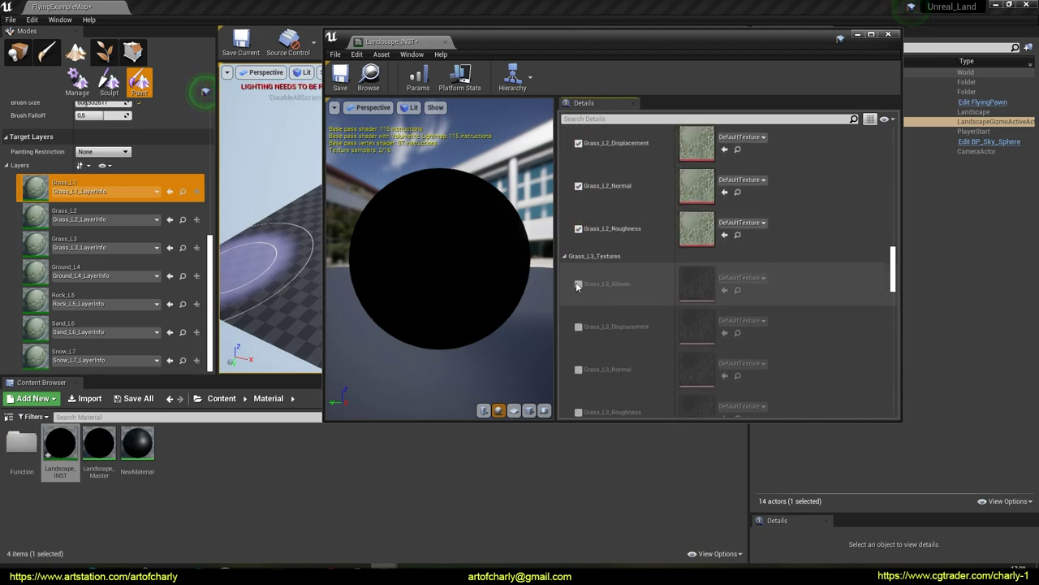
left_click(579, 284)
left_click(578, 327)
left_click(579, 411)
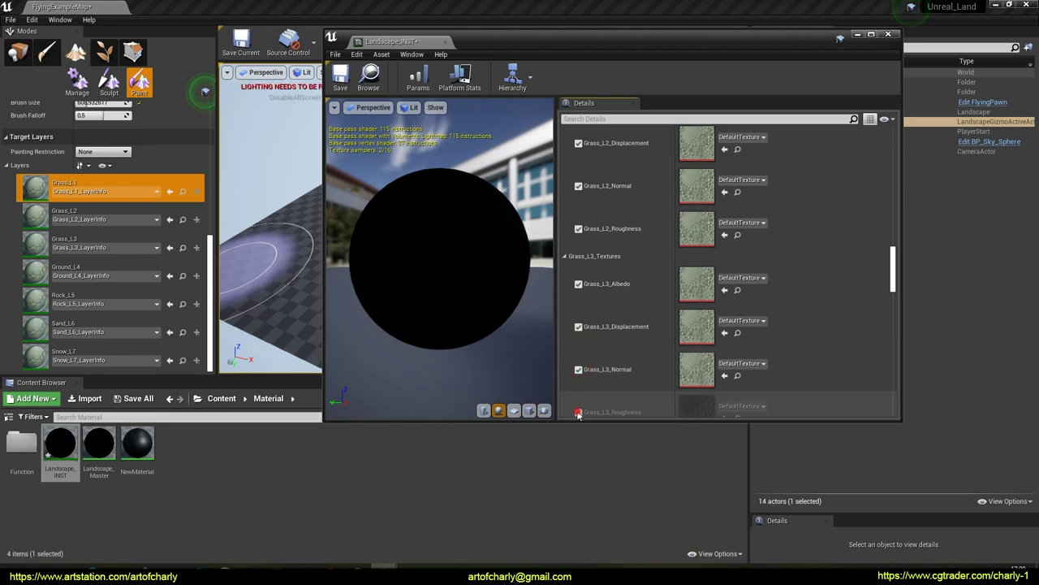
Enable the Albedo, Displacement, Normal and Roughness parameter overrides in the Ground_L4_Textures group.
scroll(642, 287, "down", 6)
left_click(578, 260)
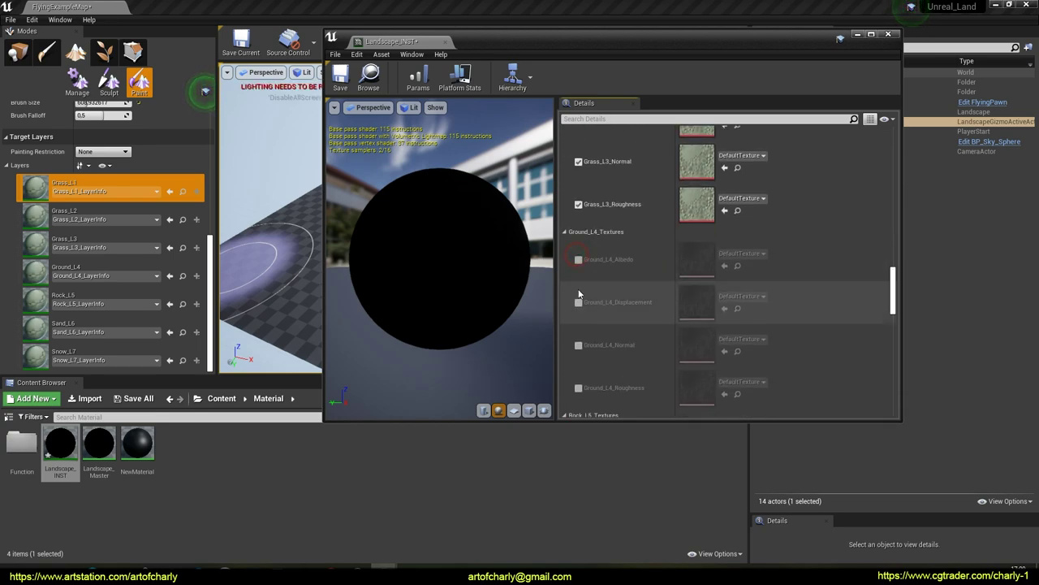
left_click(578, 260)
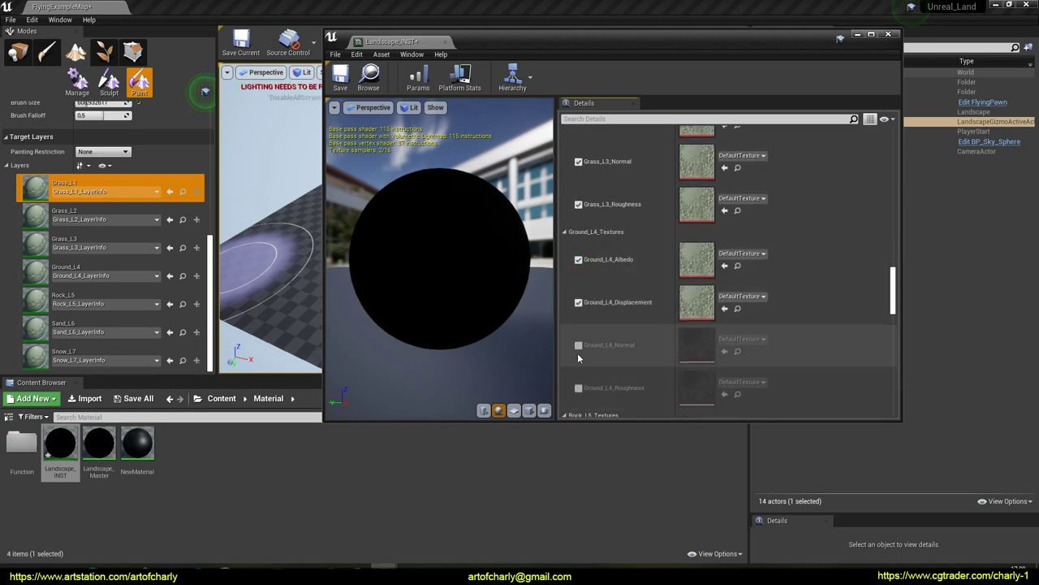
left_click(579, 345)
left_click(579, 388)
Enable the Albedo, Displacement, Normal and Roughness parameter overrides in the Rock_L5_Textures group.
scroll(605, 329, "down", 5)
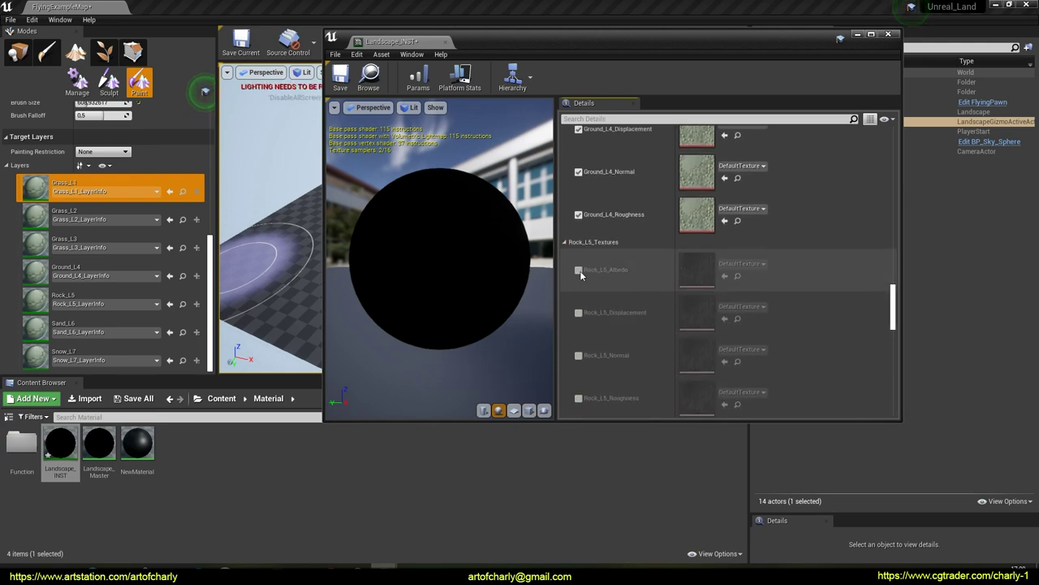
left_click(578, 270)
left_click(578, 312)
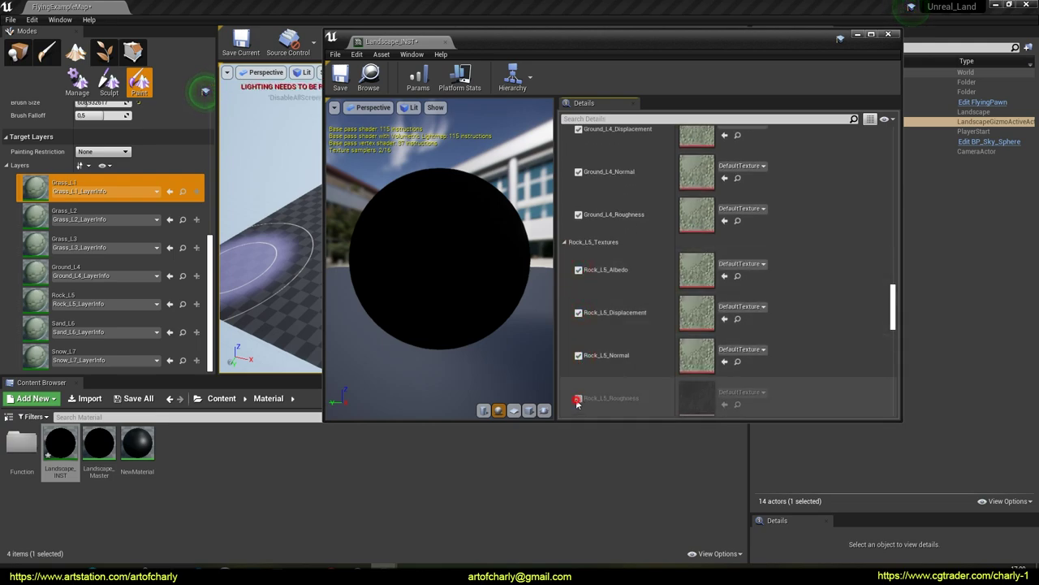
left_click(578, 398)
Enable the Albedo, Displacement, Normal and Roughness parameter overrides in the Sand_L6_Textures group.
scroll(599, 315, "down", 5)
left_click(579, 280)
left_click(578, 322)
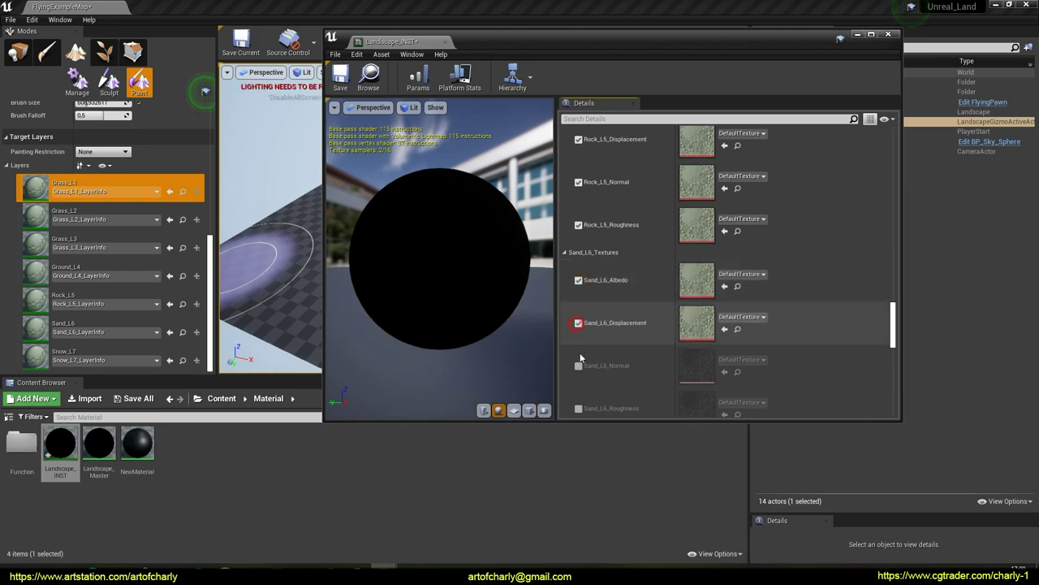
left_click(578, 365)
left_click(578, 407)
Enable the Albedo, Displacement, Normal and Roughness parameter overrides in the Snow_L7_Textures group.
scroll(604, 337, "down", 2)
scroll(603, 337, "down", 4)
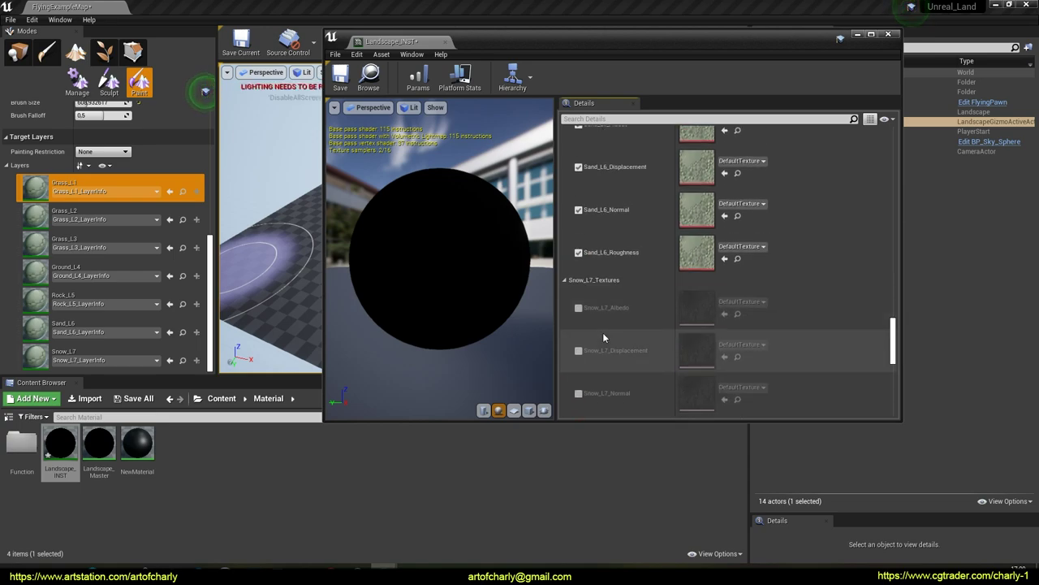
left_click(578, 255)
left_click(578, 298)
left_click(578, 342)
left_click(578, 383)
scroll(600, 315, "down", 2)
Assign the sfjmafua_4K Albedo, Displacement, Normal and Roughness textures from the Megascans grass_l1 folder to the matching Grass_L1 parameters.
scroll(637, 303, "up", 10)
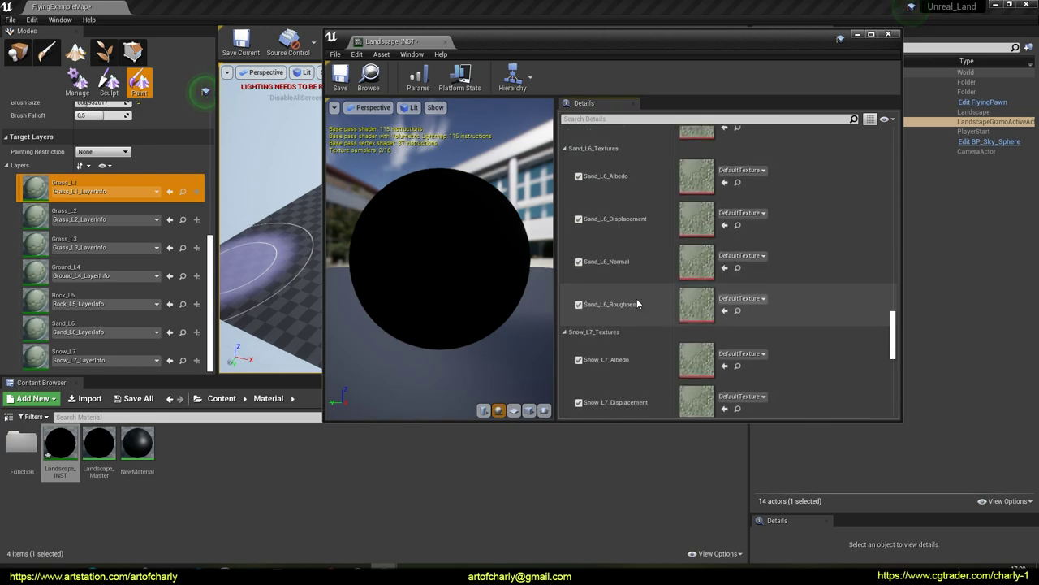
scroll(637, 303, "up", 11)
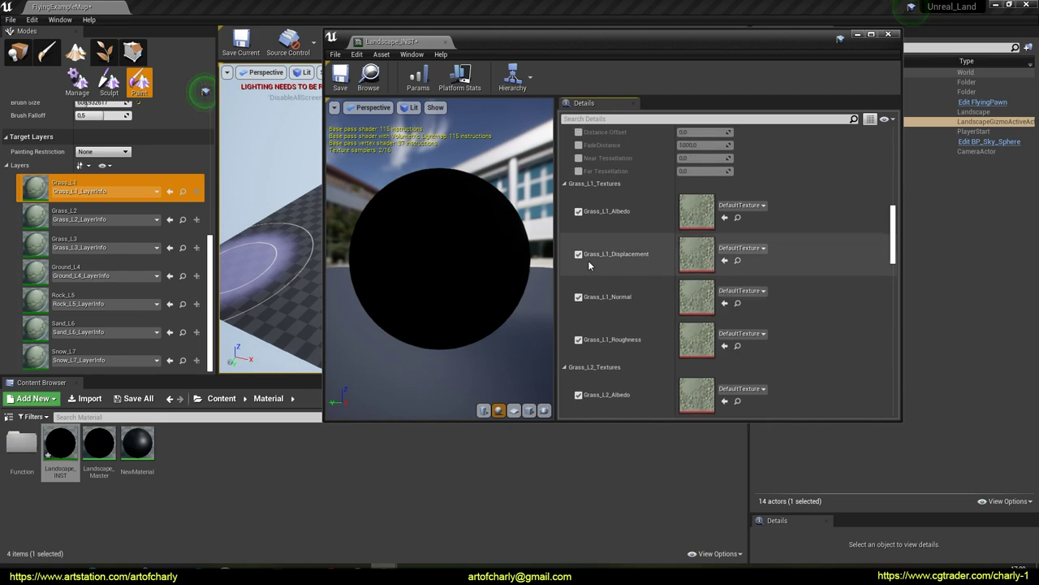
left_click(226, 400)
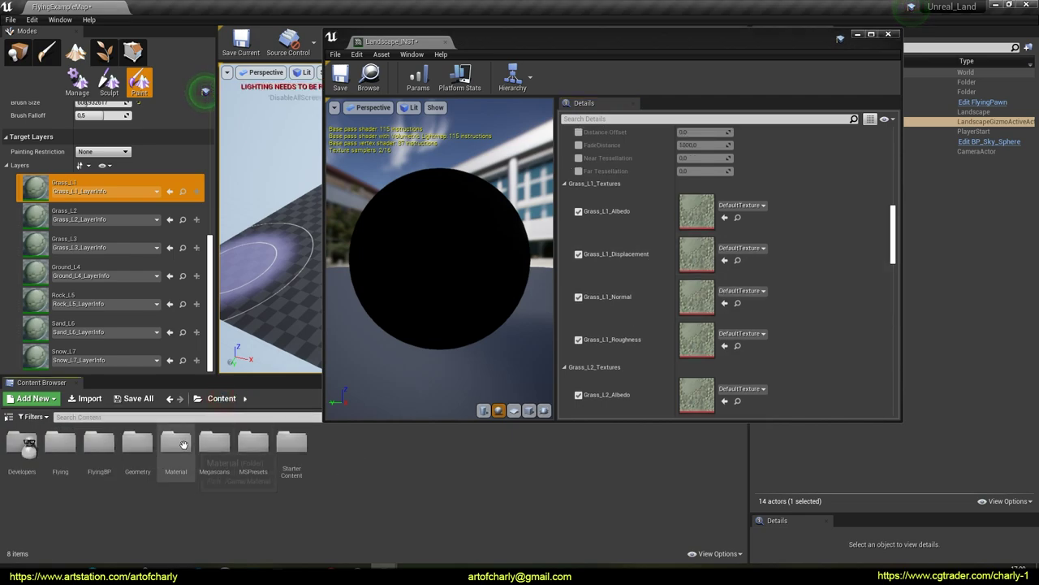
double_click(223, 449)
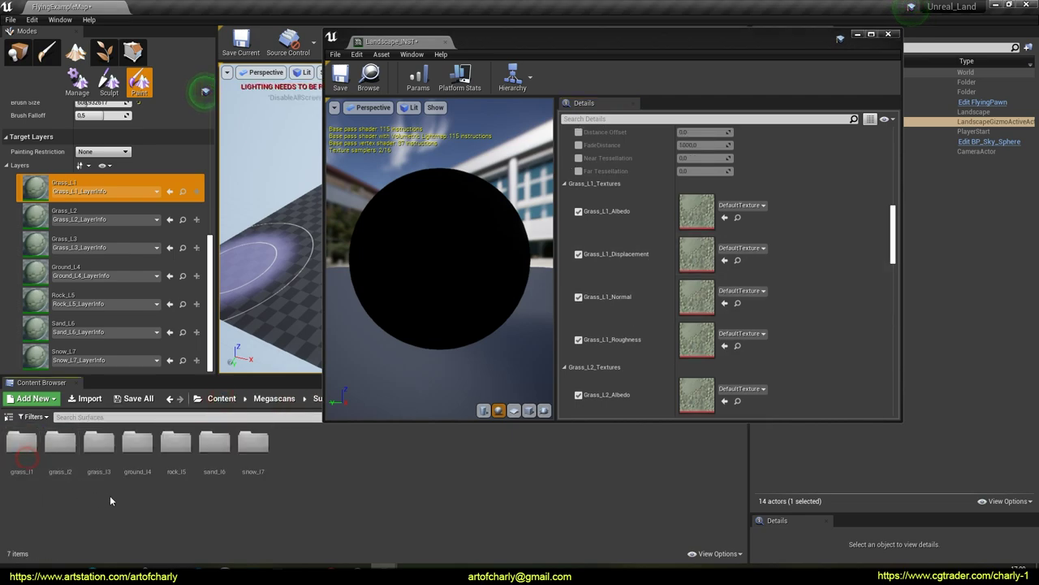
double_click(17, 449)
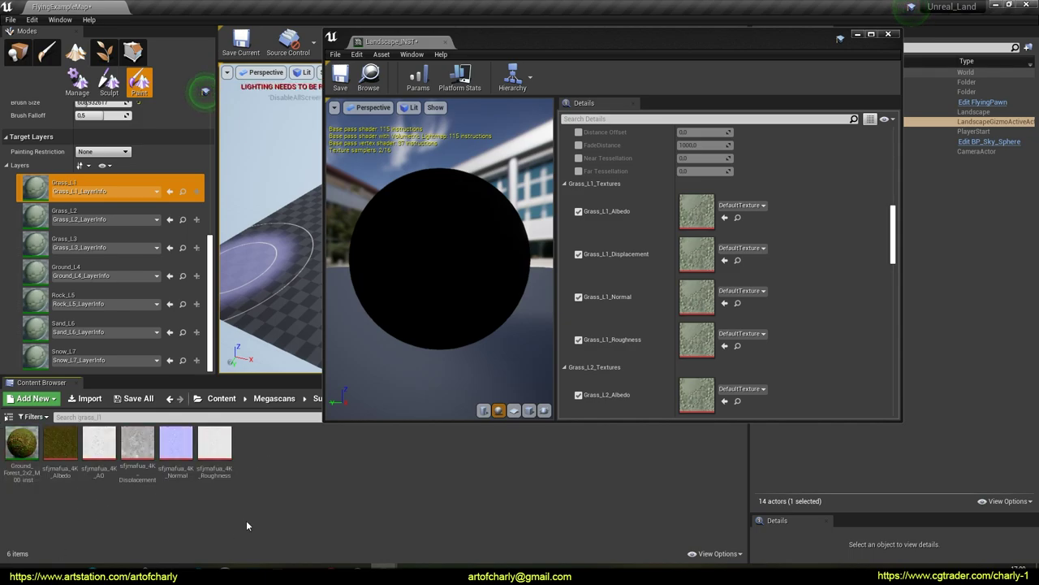
left_click_drag(61, 443, 695, 211)
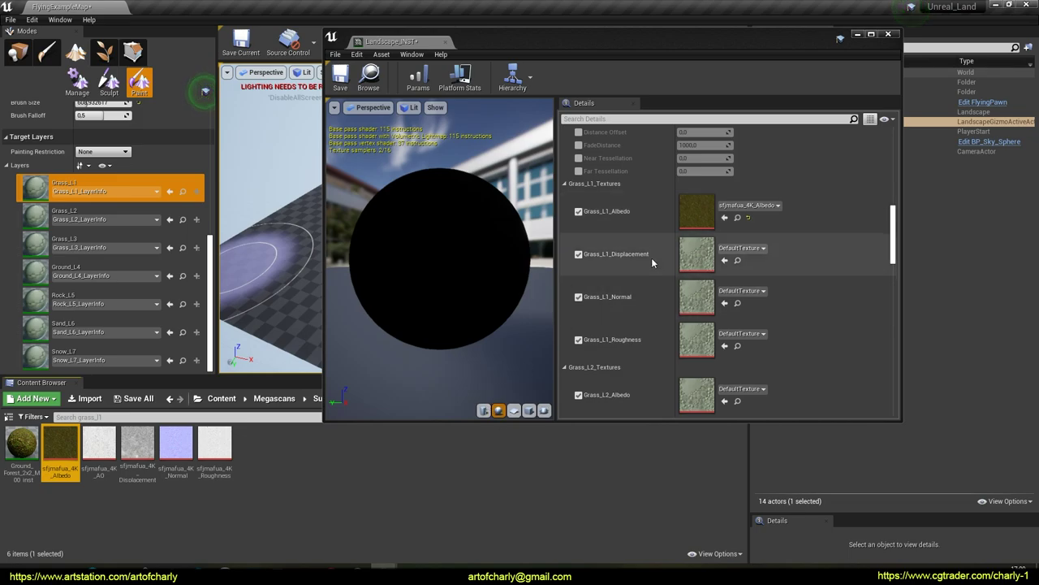
left_click_drag(143, 446, 695, 254)
left_click_drag(177, 446, 690, 299)
left_click_drag(214, 447, 697, 341)
Assign the oeeb7_4K Albedo, Normal, Roughness and Displacement textures from the Megascans grass_l2 folder to the matching Grass_L2 parameters.
scroll(696, 325, "down", 5)
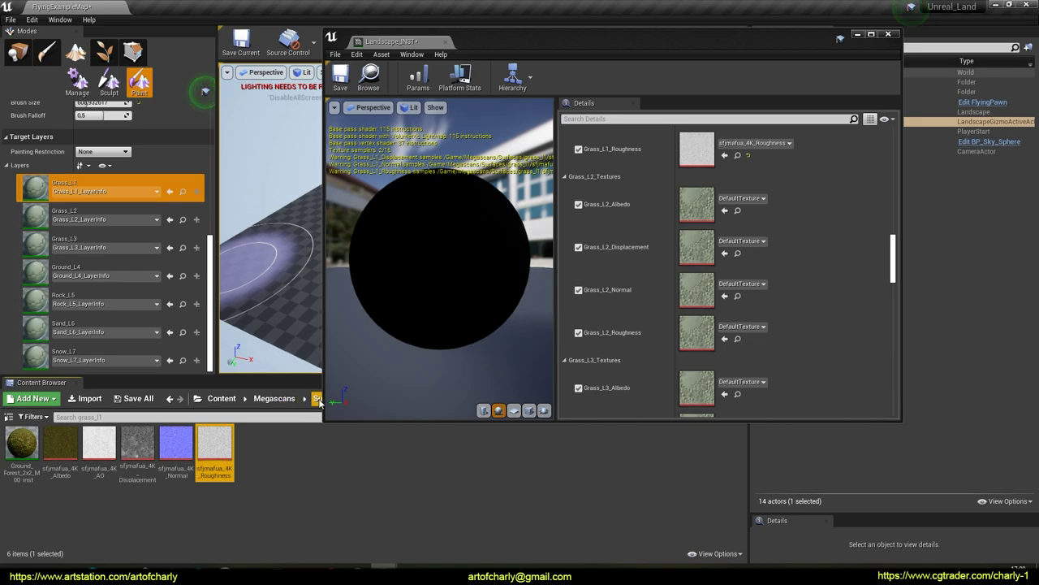
left_click(318, 399)
double_click(60, 444)
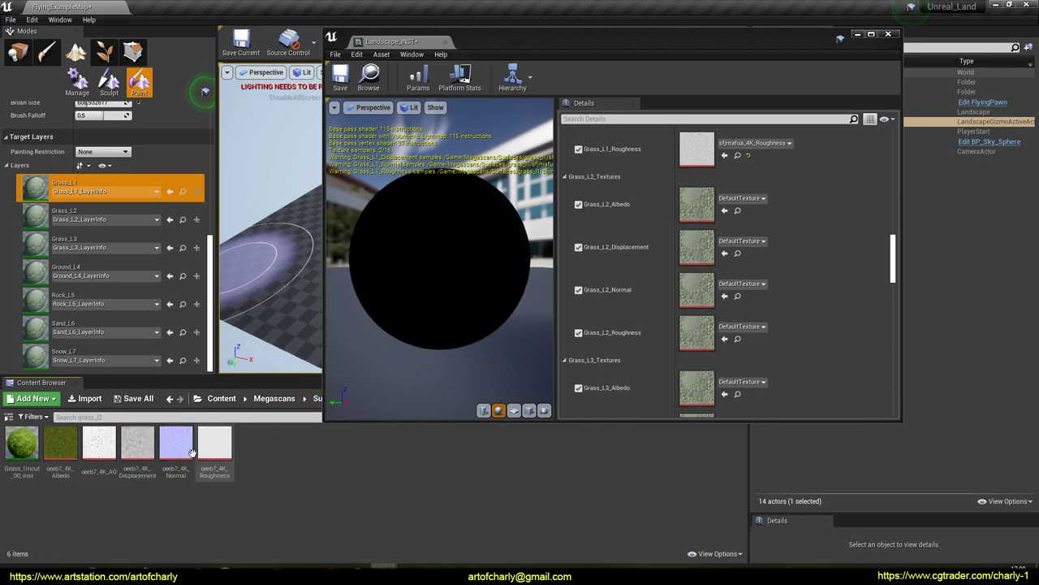
left_click_drag(70, 443, 697, 204)
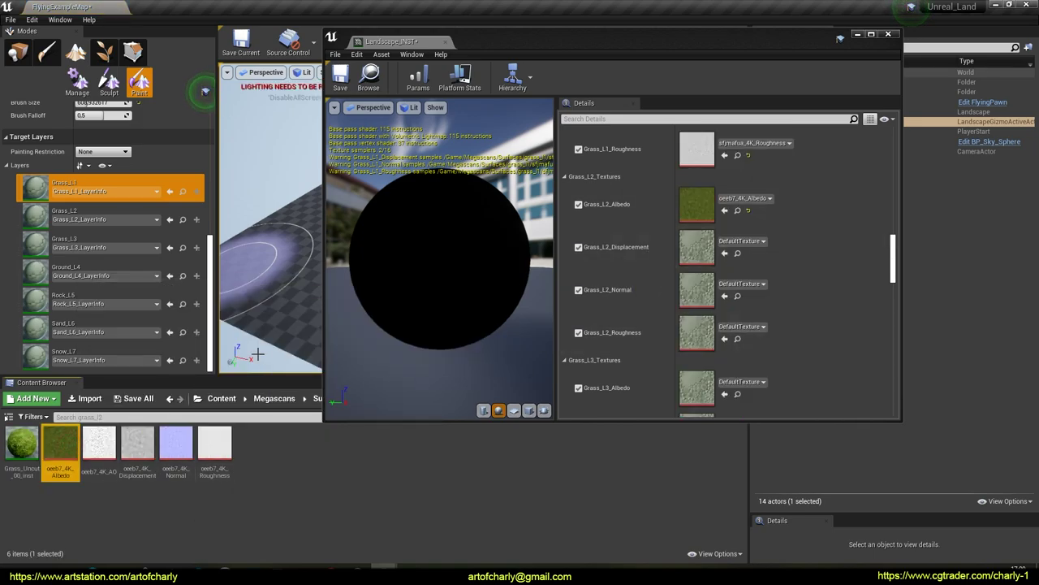
left_click_drag(176, 449, 598, 353)
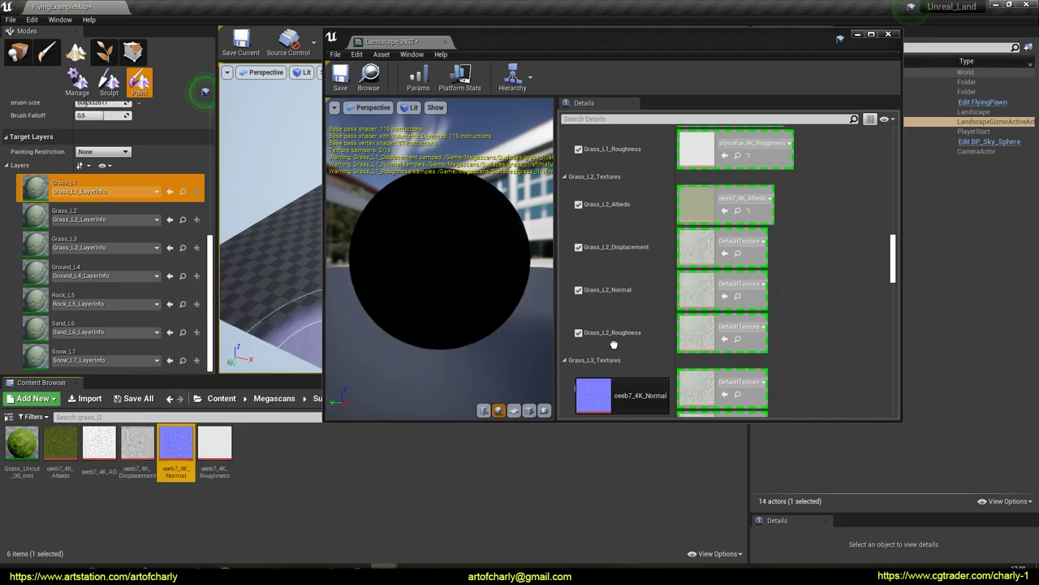
left_click_drag(692, 295, 692, 295)
left_click_drag(214, 448, 686, 335)
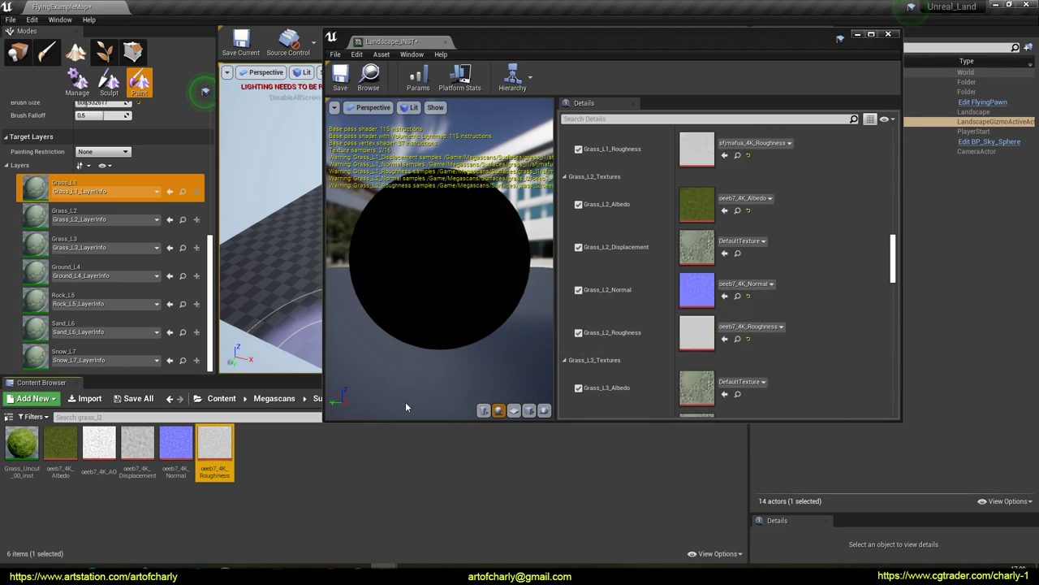
left_click_drag(137, 447, 691, 248)
Assign the pcciV_4K Albedo, Normal, Displacement and Roughness textures from the Megascans grass_l3 folder to the matching Grass_L3 parameters.
scroll(652, 300, "down", 5)
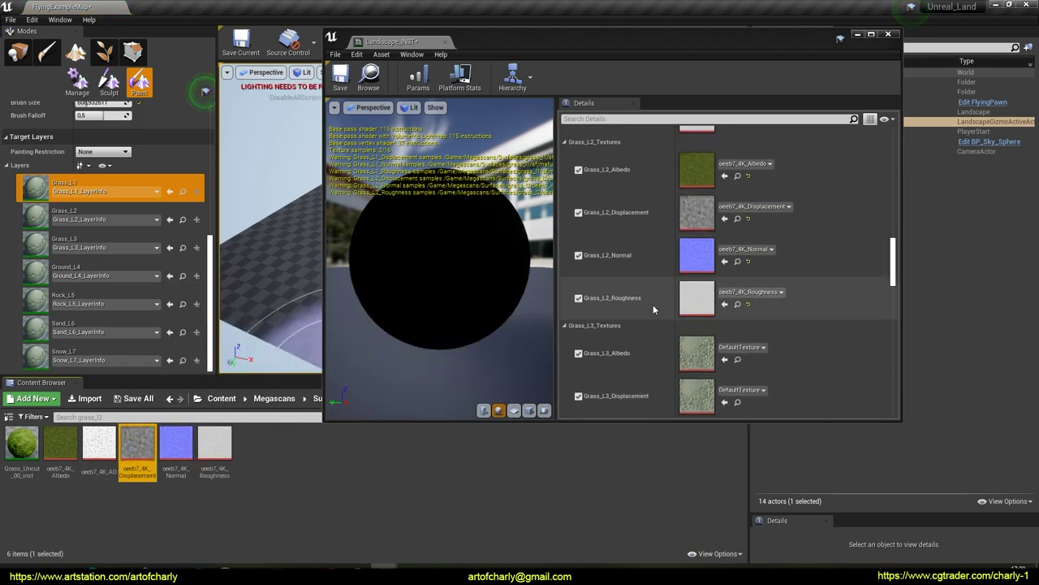
left_click(317, 399)
double_click(99, 443)
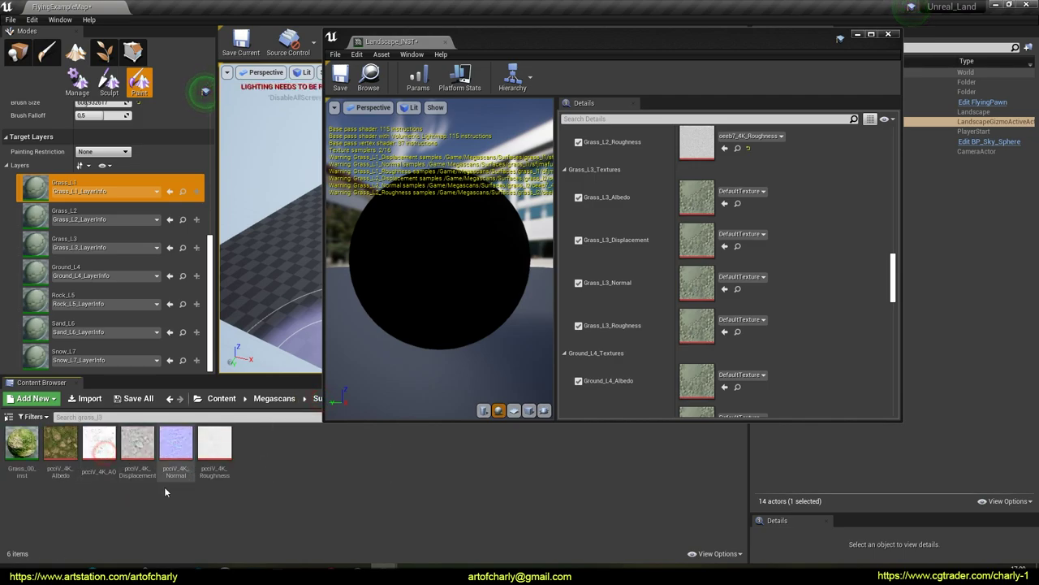
left_click_drag(70, 444, 697, 199)
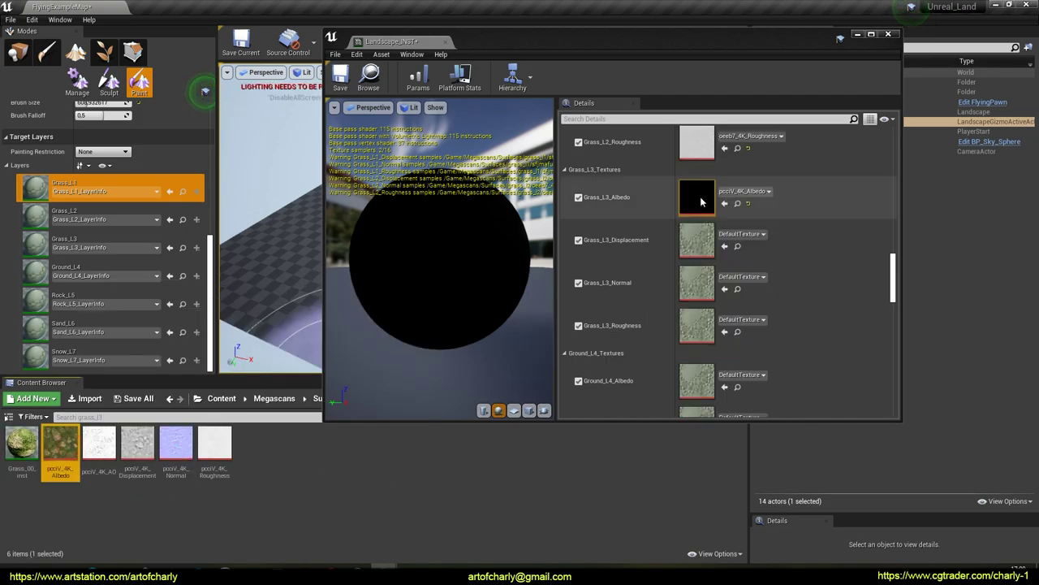
left_click_drag(176, 444, 697, 282)
left_click_drag(137, 444, 498, 365)
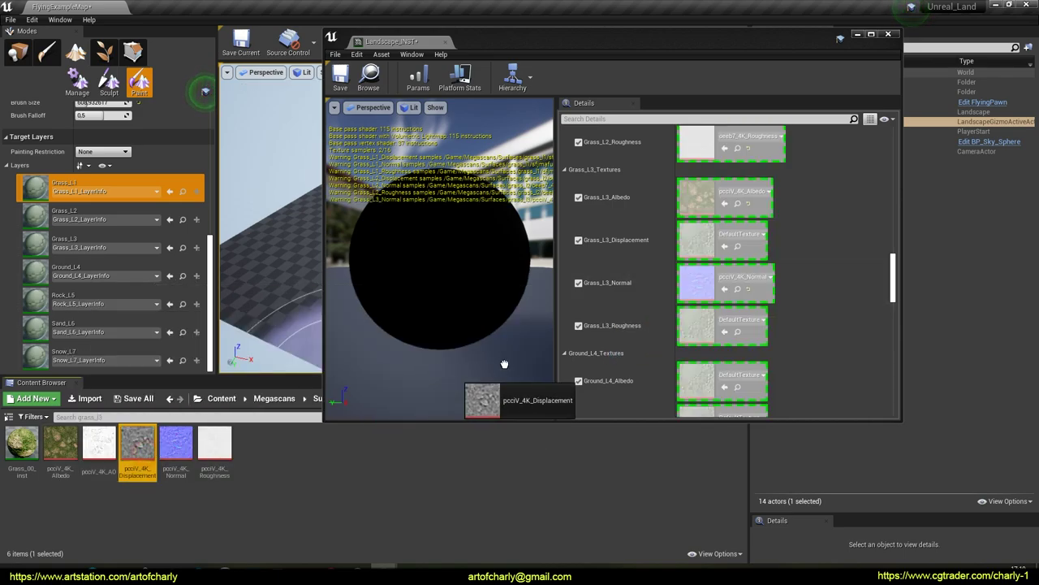
left_click_drag(689, 239, 692, 242)
left_click_drag(214, 444, 705, 329)
Assign the shugeh2k_4K Albedo, Displacement, Normal and Roughness textures from the Megascans ground_l4 folder to the matching Ground_L4 parameters.
scroll(672, 311, "down", 5)
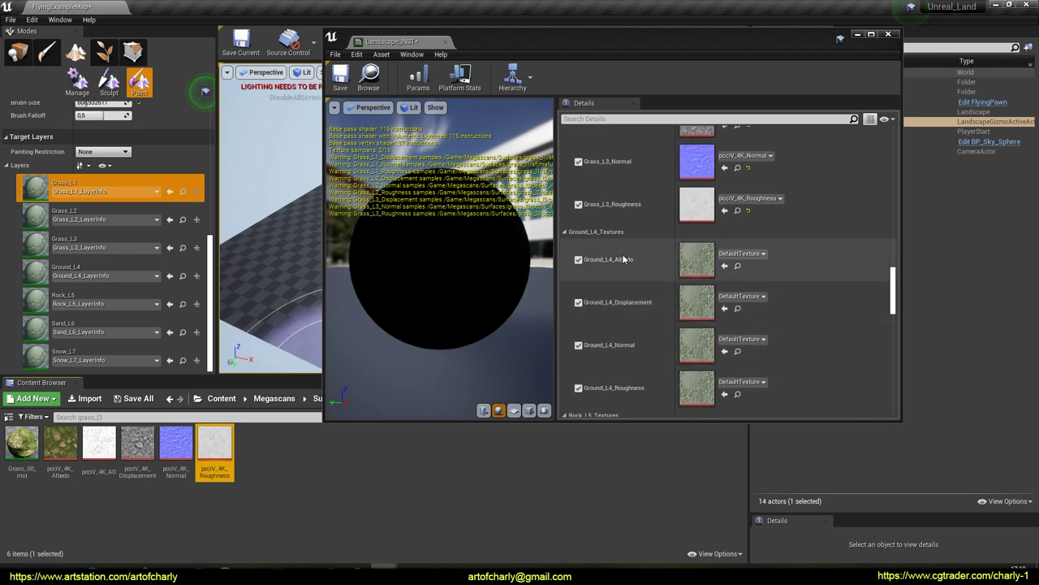
left_click(315, 399)
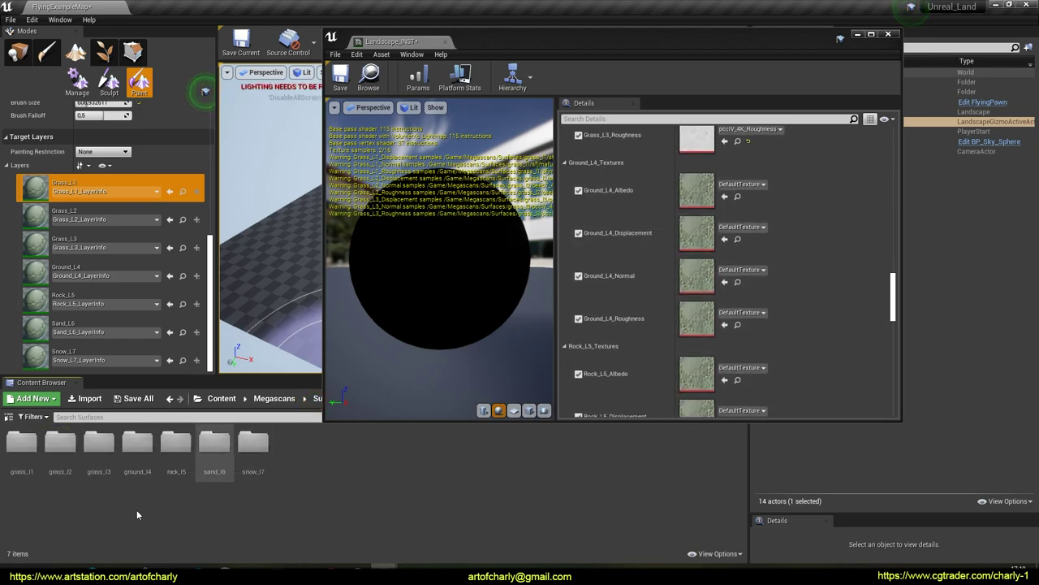
double_click(129, 448)
left_click_drag(73, 444, 698, 190)
left_click_drag(138, 445, 696, 233)
left_click_drag(183, 450, 696, 276)
left_click_drag(214, 447, 700, 325)
Assign the udljdbsya_4K Albedo, Displacement, Normal and Roughness textures from the Megascans rock_l5 folder to the matching Rock_L5 parameters.
scroll(650, 304, "down", 4)
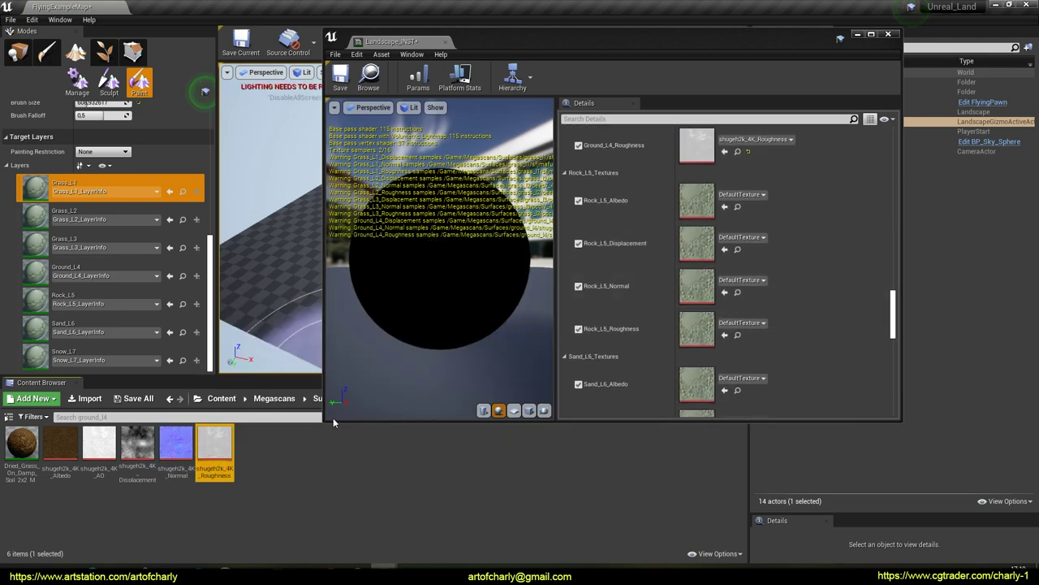
left_click(315, 400)
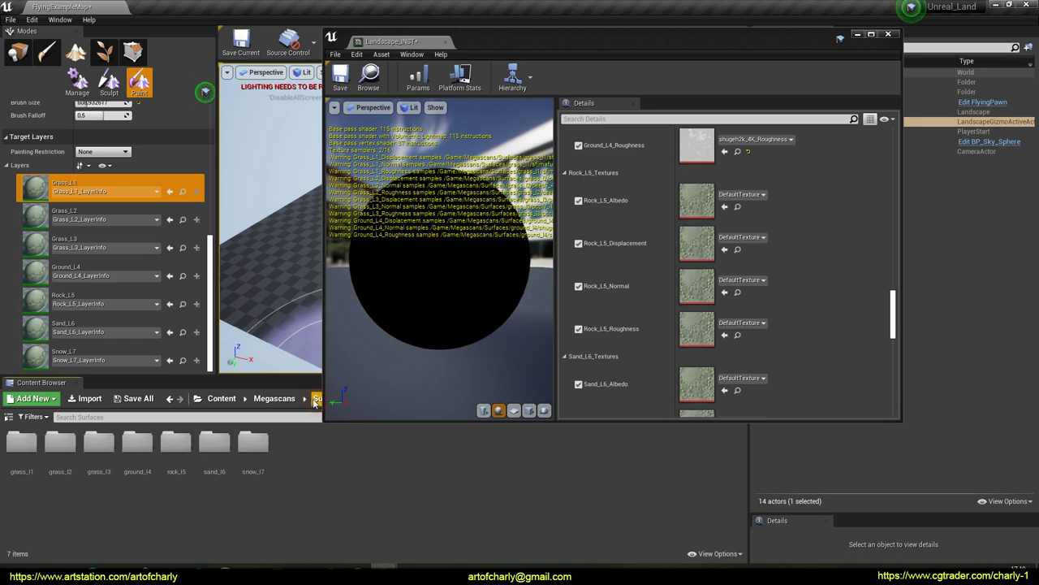
double_click(186, 459)
left_click_drag(65, 453, 526, 296)
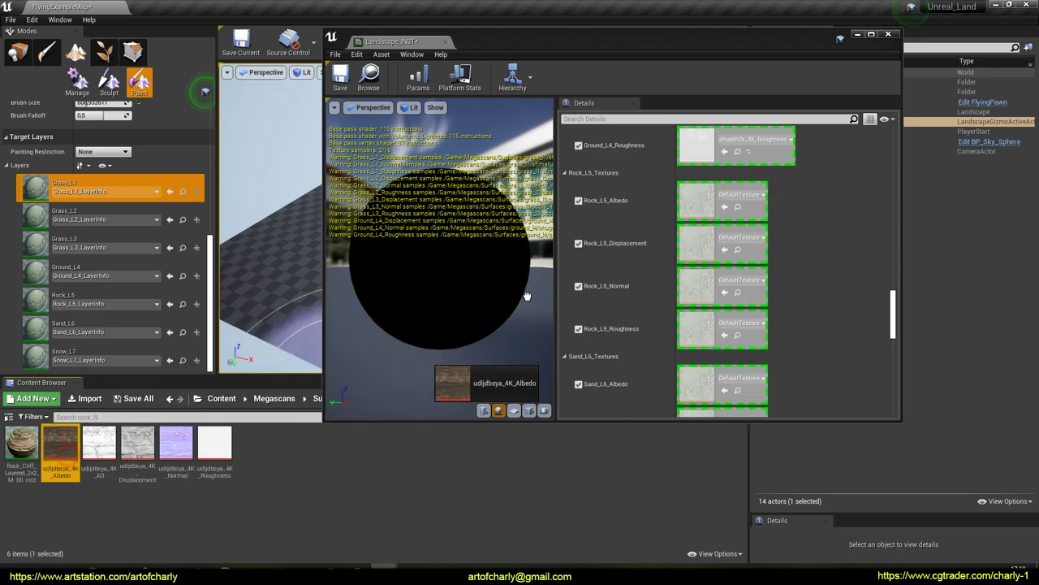
left_click_drag(693, 194, 695, 196)
left_click_drag(140, 453, 696, 243)
left_click_drag(162, 451, 696, 286)
left_click_drag(214, 446, 676, 333)
Assign the tdsmeeko_4K Albedo, Roughness, Normal and Displacement textures from the Megascans sand_l6 folder to the matching Sand_L6 parameters.
scroll(642, 310, "down", 5)
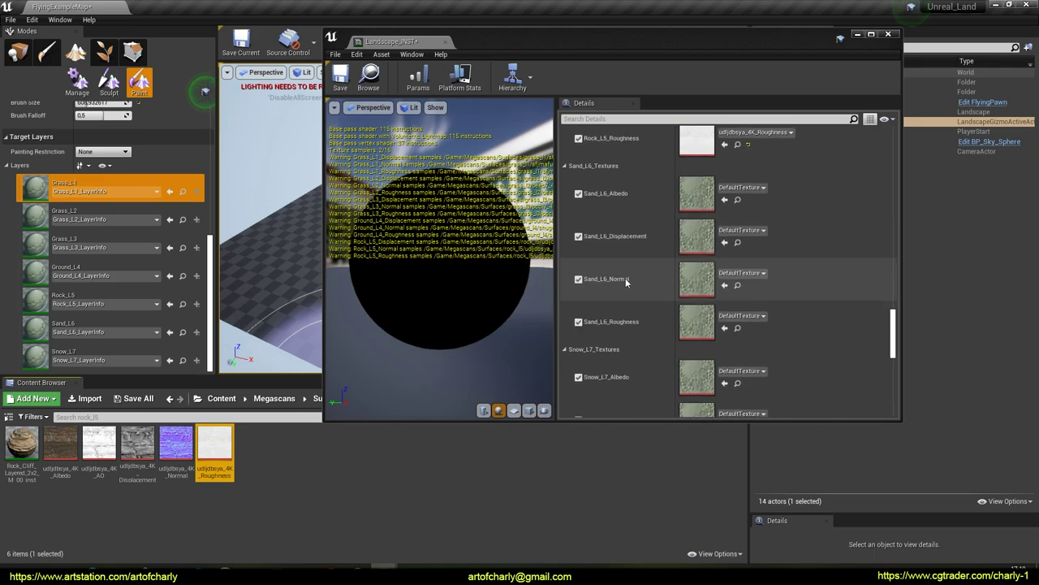
left_click(316, 399)
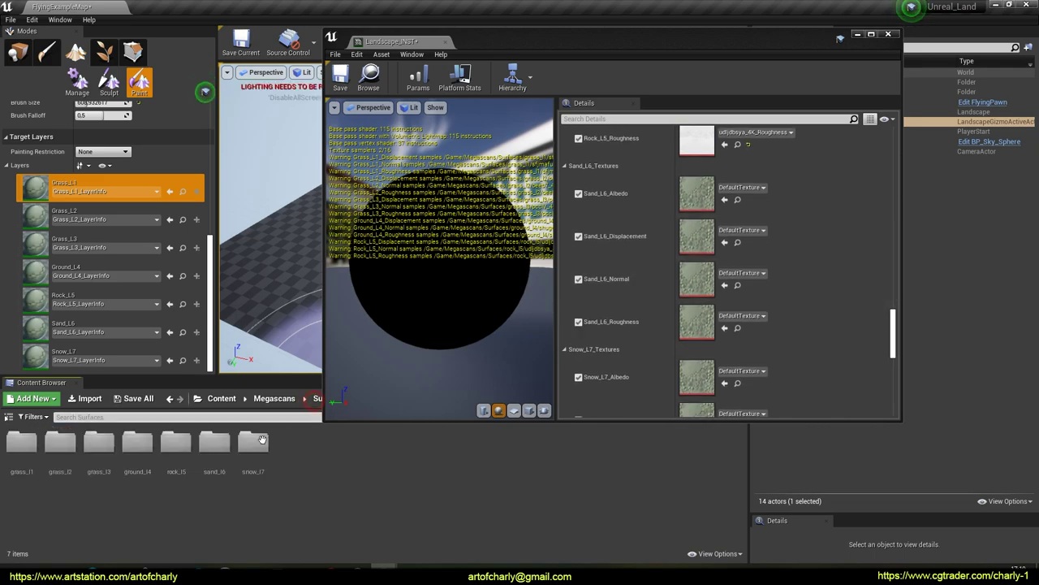
double_click(206, 442)
left_click_drag(22, 445, 658, 220)
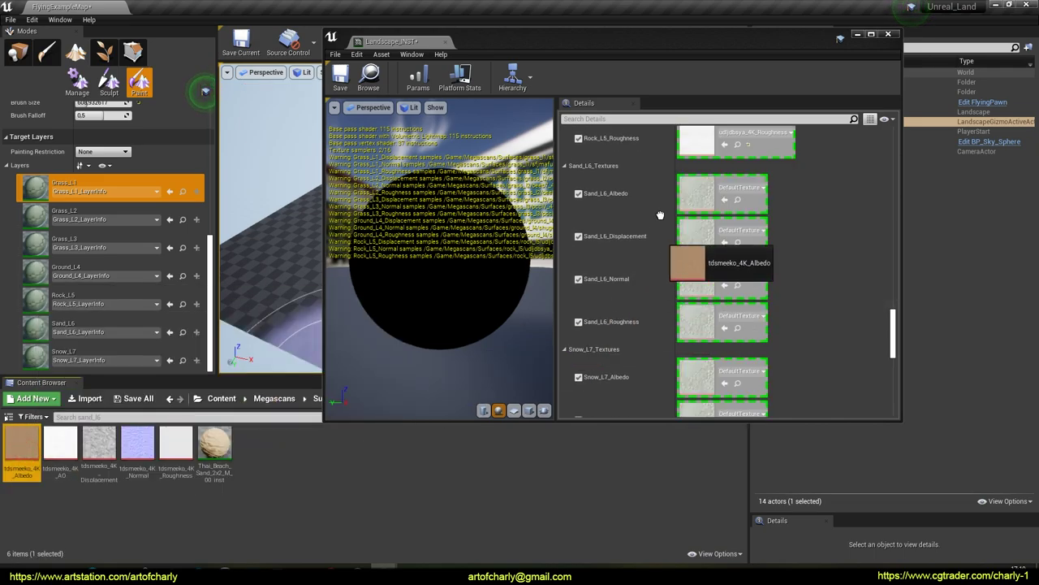
left_click_drag(688, 187, 690, 190)
left_click_drag(177, 445, 692, 324)
left_click_drag(138, 445, 689, 281)
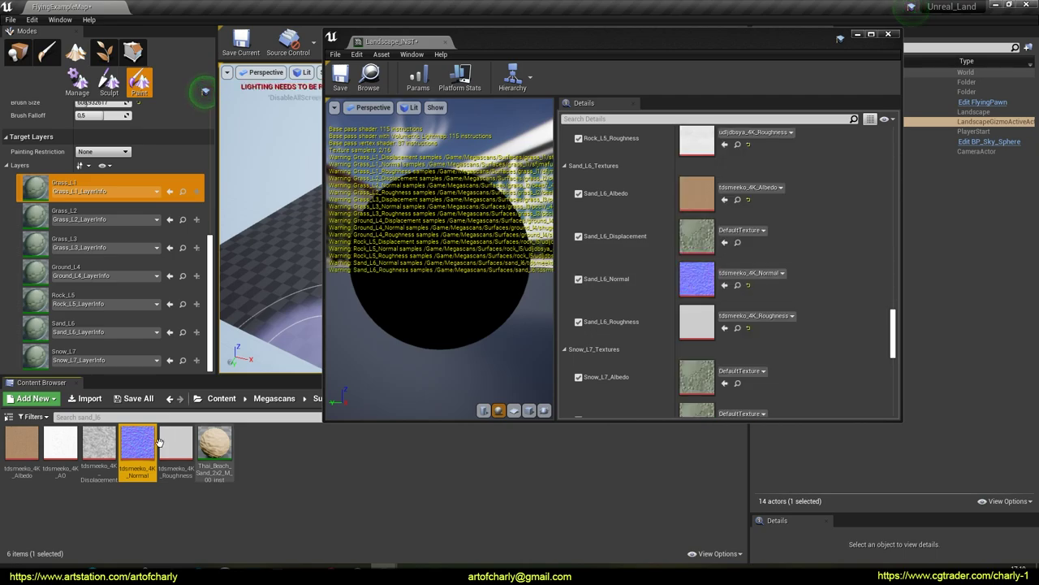
left_click_drag(99, 445, 709, 242)
Assign the ueumdayn_4K Albedo, Roughness, Normal and Displacement textures from the Megascans snow_l7 folder to the matching Snow_L7 parameters.
scroll(690, 244, "down", 5)
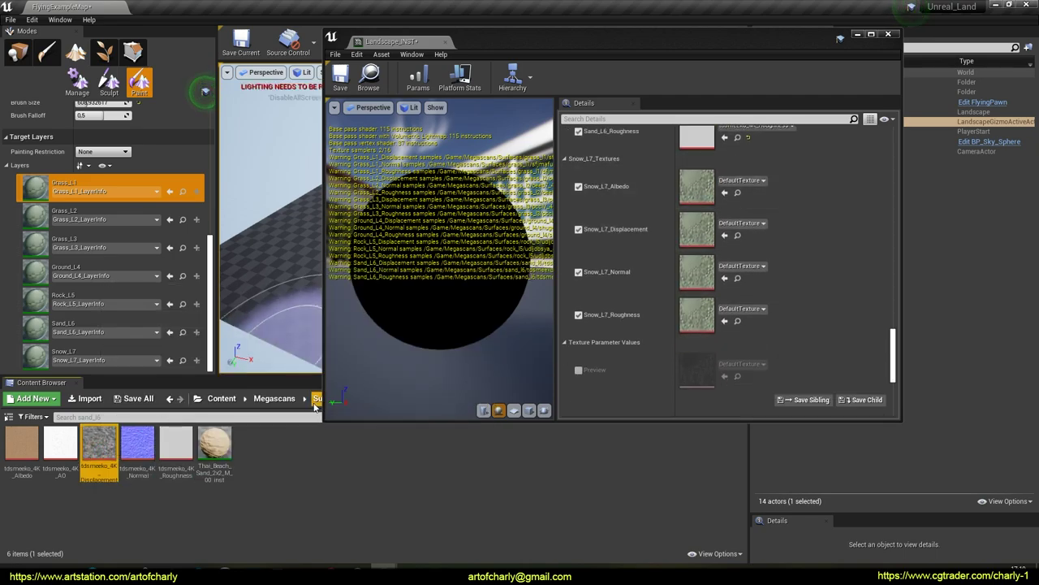
left_click(316, 399)
double_click(241, 448)
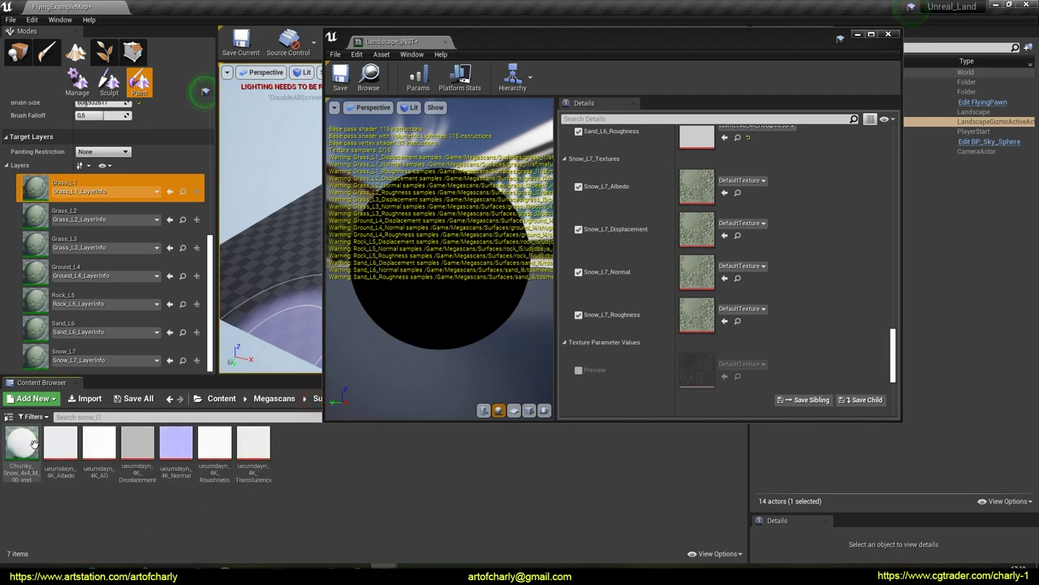
left_click_drag(60, 445, 277, 317)
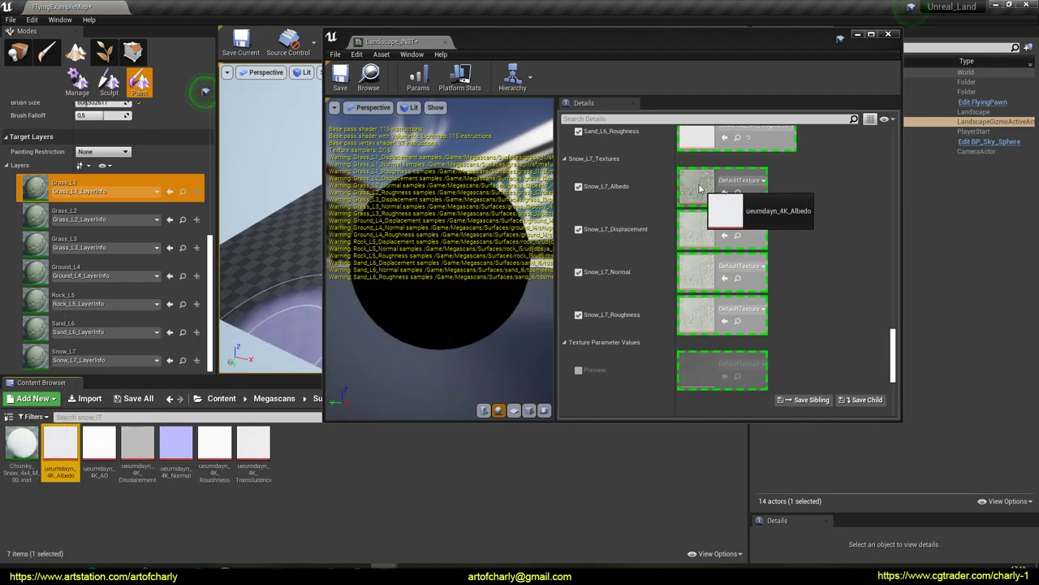
left_click_drag(700, 189, 698, 188)
left_click_drag(223, 447, 695, 322)
left_click_drag(188, 453, 692, 272)
left_click_drag(137, 460, 695, 230)
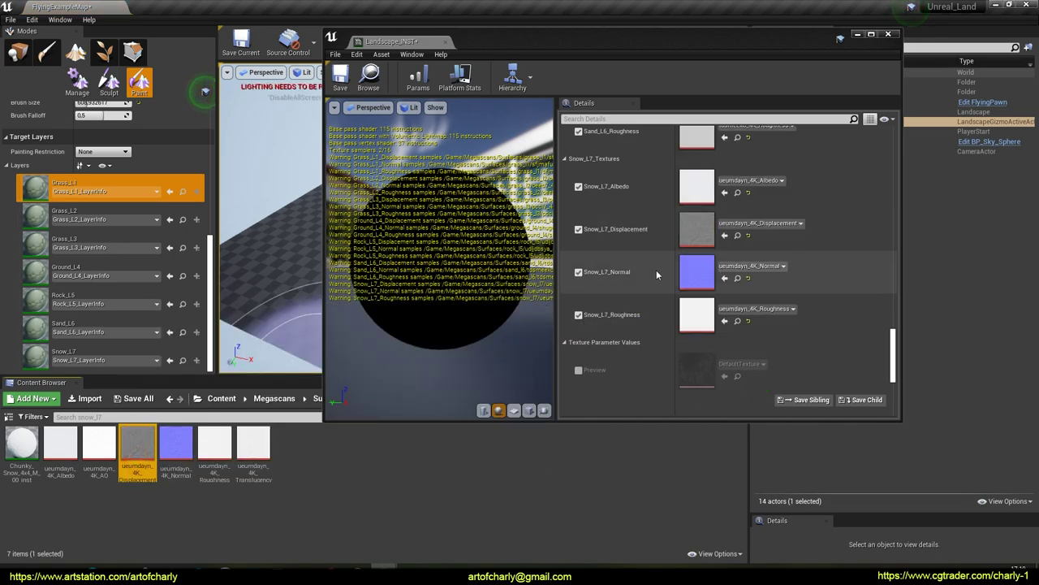
Save the Landscape_INST material instance and widen its preview area to read the full texture sampler messages.
scroll(651, 260, "down", 3)
scroll(651, 259, "down", 3)
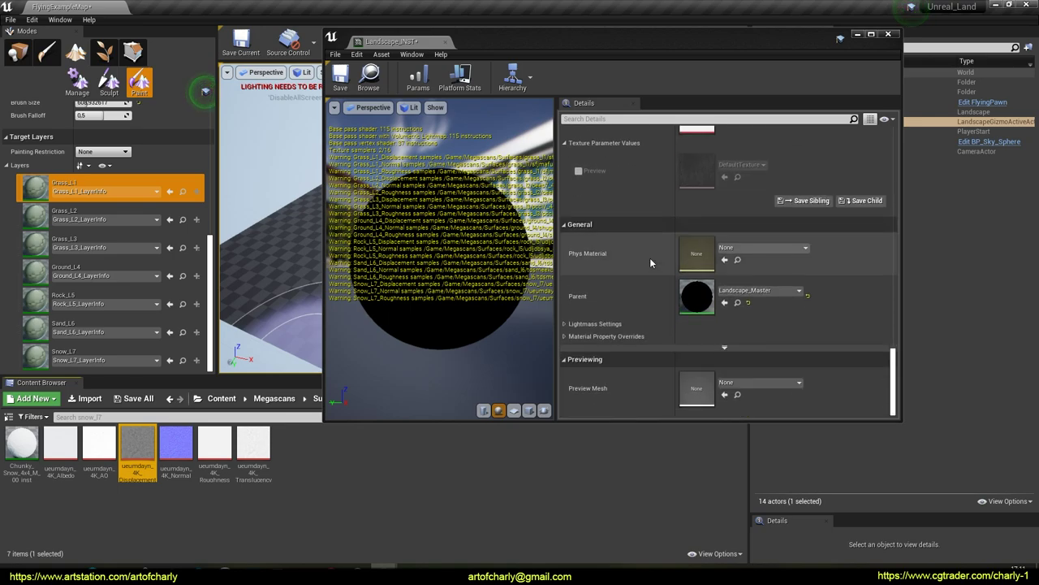
scroll(650, 259, "up", 6)
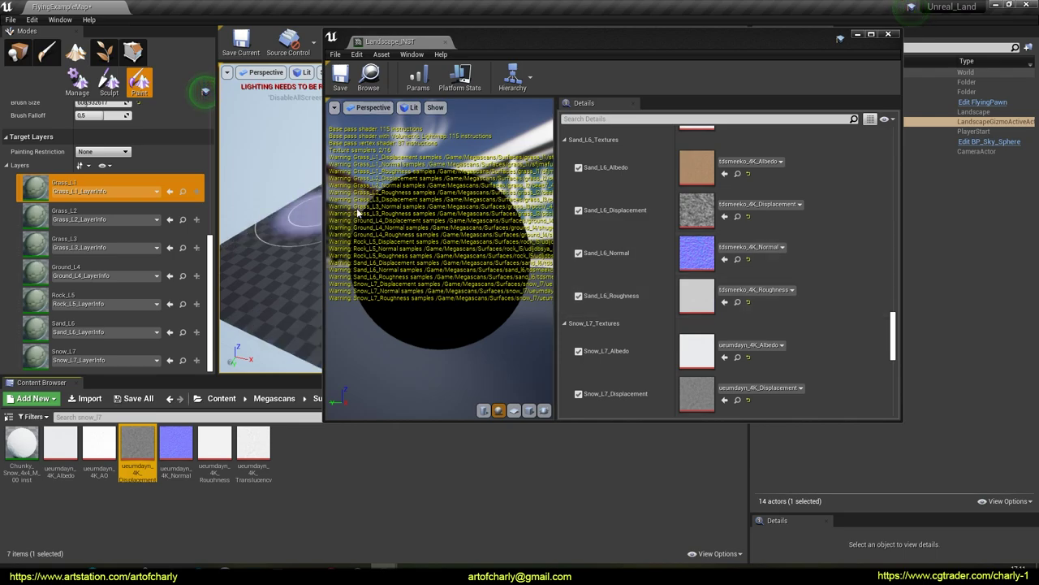
left_click_drag(323, 204, 244, 205)
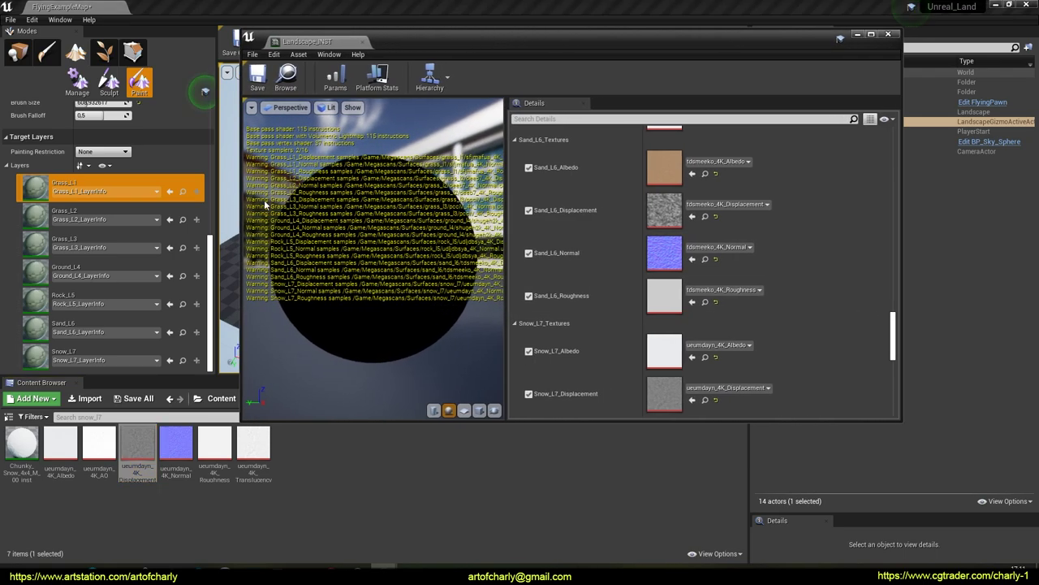
left_click_drag(509, 206, 671, 180)
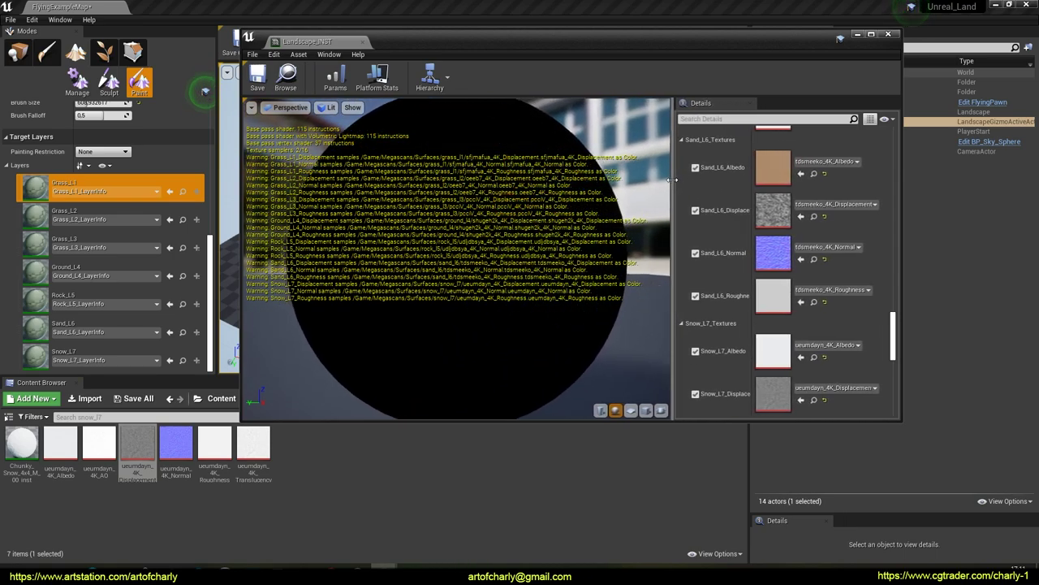
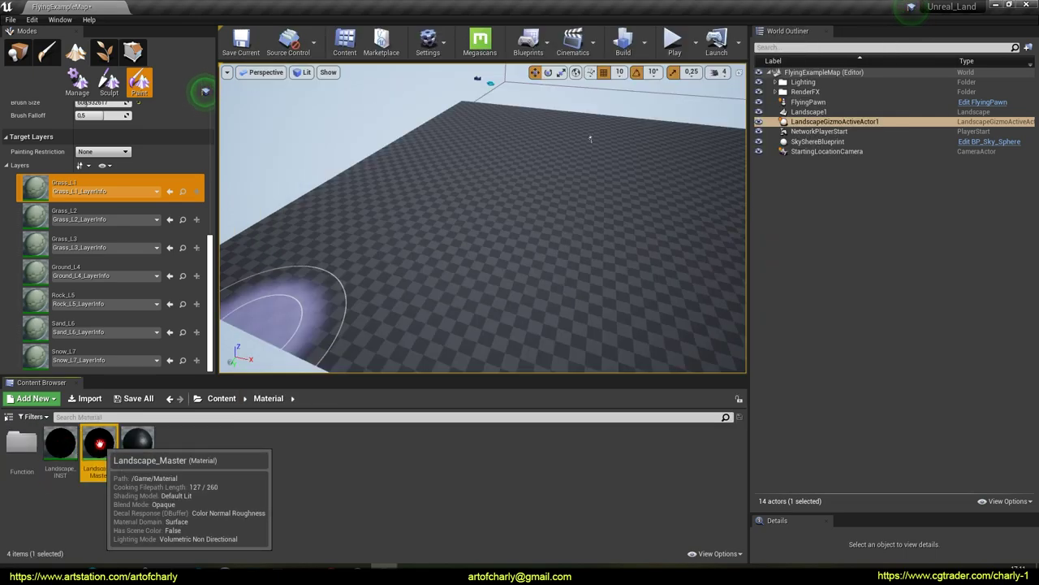
In the Landscape_Master material, select the Normal texture parameters of all seven layers and set their texture to sfjmafua_4K_Normal from grass_l1.
double_click(100, 443)
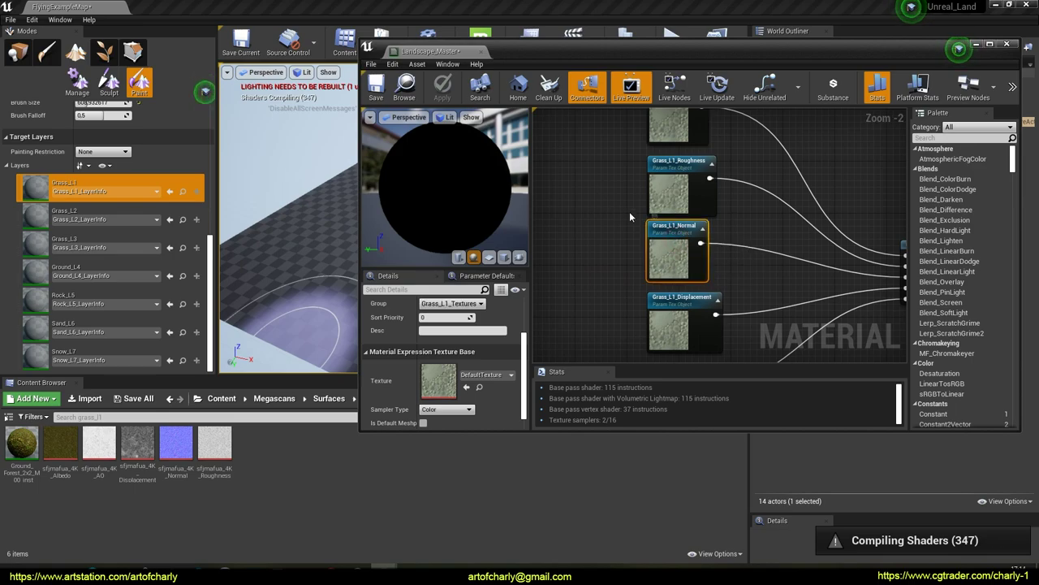
right_click_drag(626, 230, 634, 112)
mouse_move(636, 253)
right_mouse_down()
mouse_move(612, 103)
mouse_move(596, 144)
right_mouse_up()
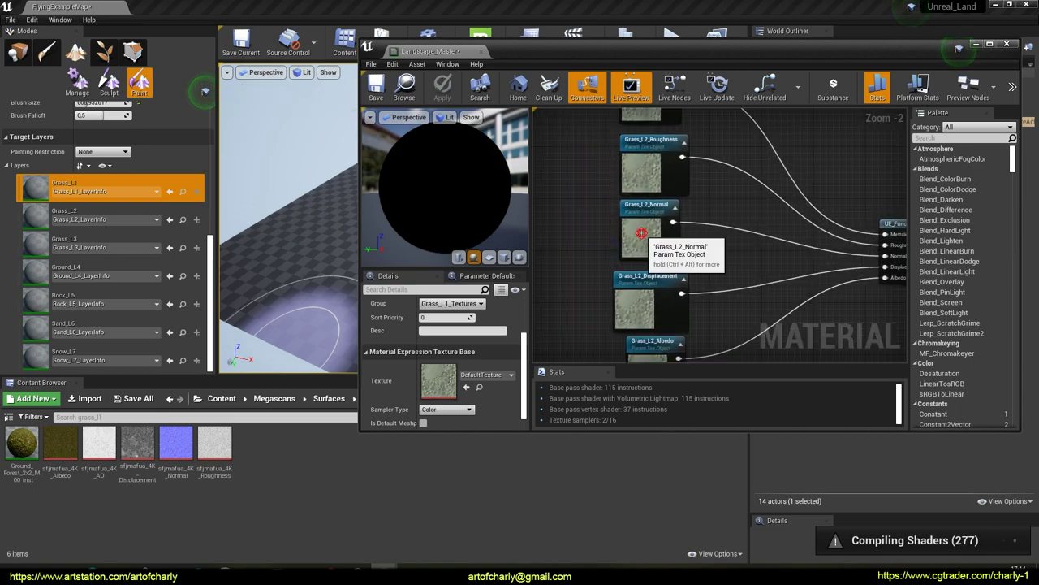
left_click(641, 233, "ctrl")
right_click_drag(615, 244, 594, 155)
right_click_drag(575, 241, 588, 152)
right_click_drag(601, 230, 607, 130)
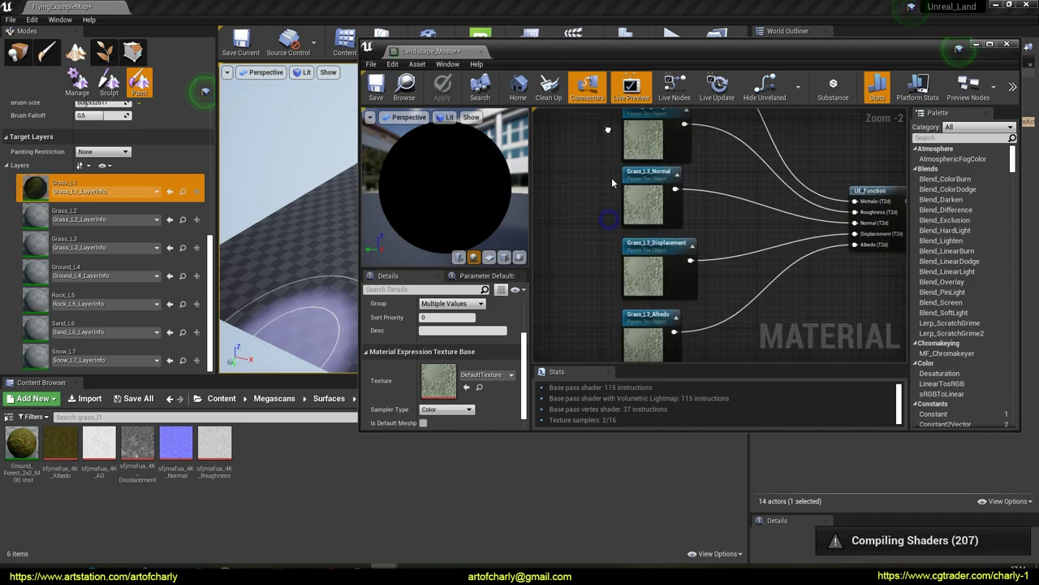
right_click_drag(620, 247, 623, 128)
right_click_drag(615, 284, 608, 188)
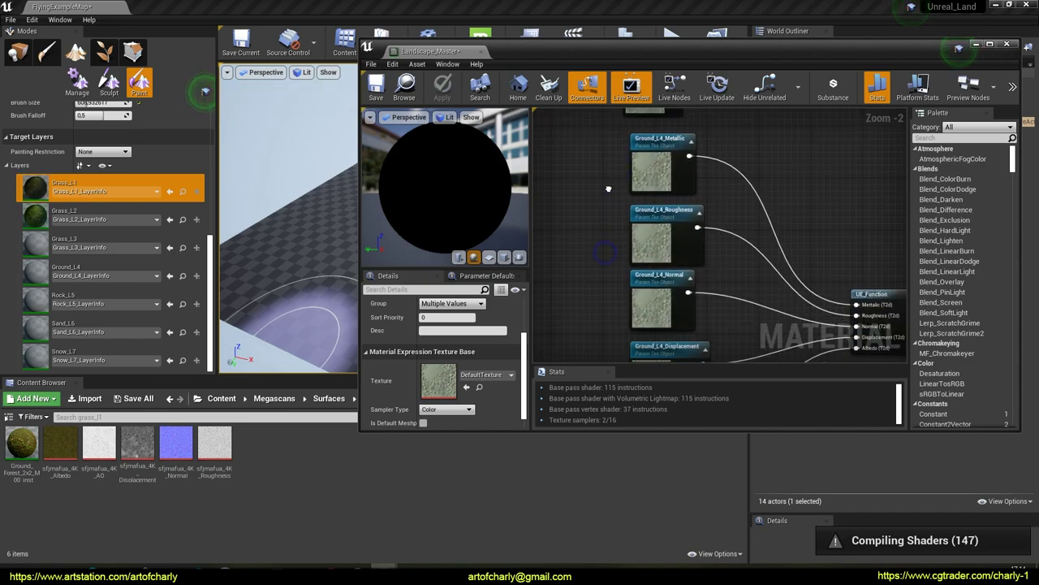
right_click_drag(616, 262, 617, 199)
right_click_drag(618, 301, 613, 195)
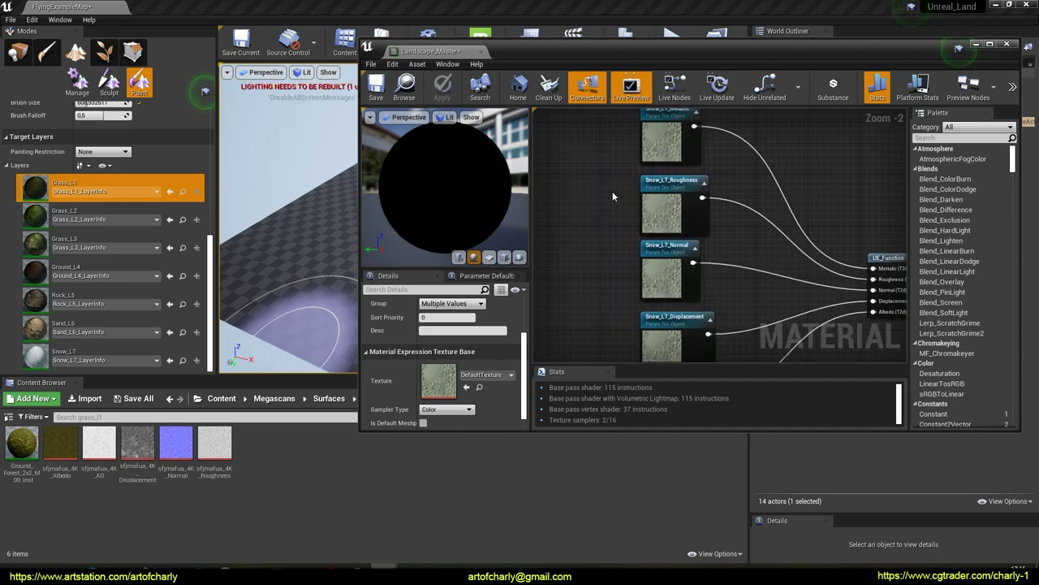
left_click(649, 282, "ctrl")
right_click_drag(620, 304, 615, 165)
right_click_drag(599, 260, 621, 309)
left_click_drag(176, 445, 437, 382)
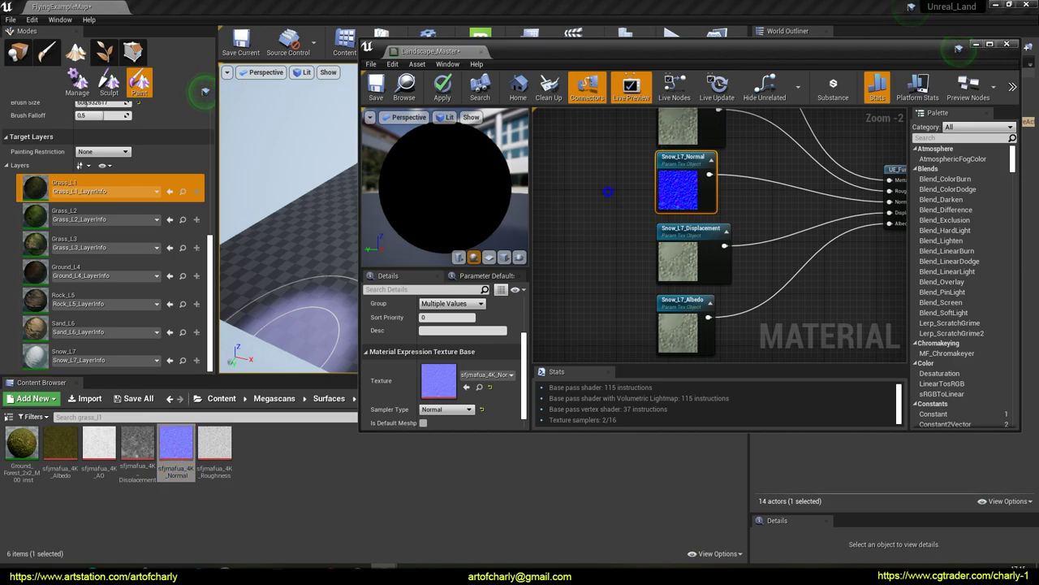
Select the Roughness texture parameters of all seven layers in Landscape_Master and set their texture to sfjmafua_4K_Roughness from grass_l1.
scroll(588, 230, "down", 4)
right_click_drag(596, 226, 599, 334)
right_click_drag(603, 242, 611, 357)
right_click_drag(609, 204, 609, 338)
scroll(627, 259, "up", 3)
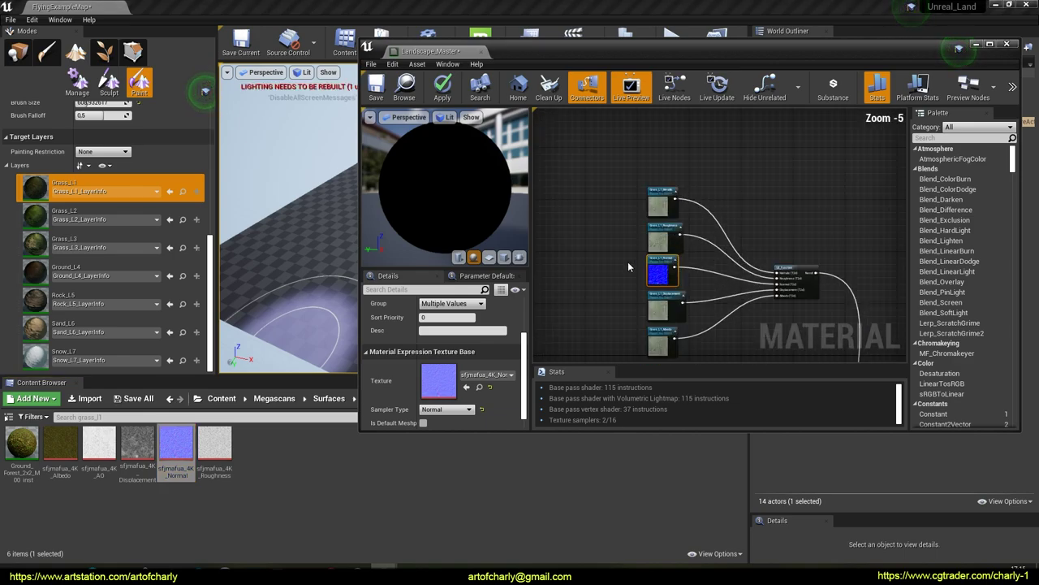
right_click_drag(581, 246, 617, 246)
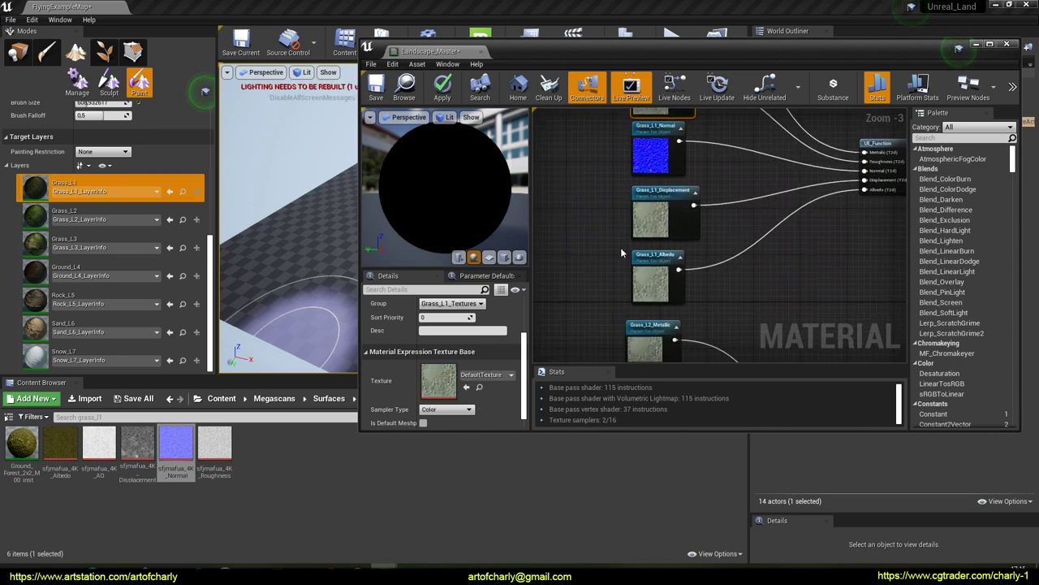
right_click_drag(639, 293, 627, 205)
right_click_drag(612, 296, 610, 237)
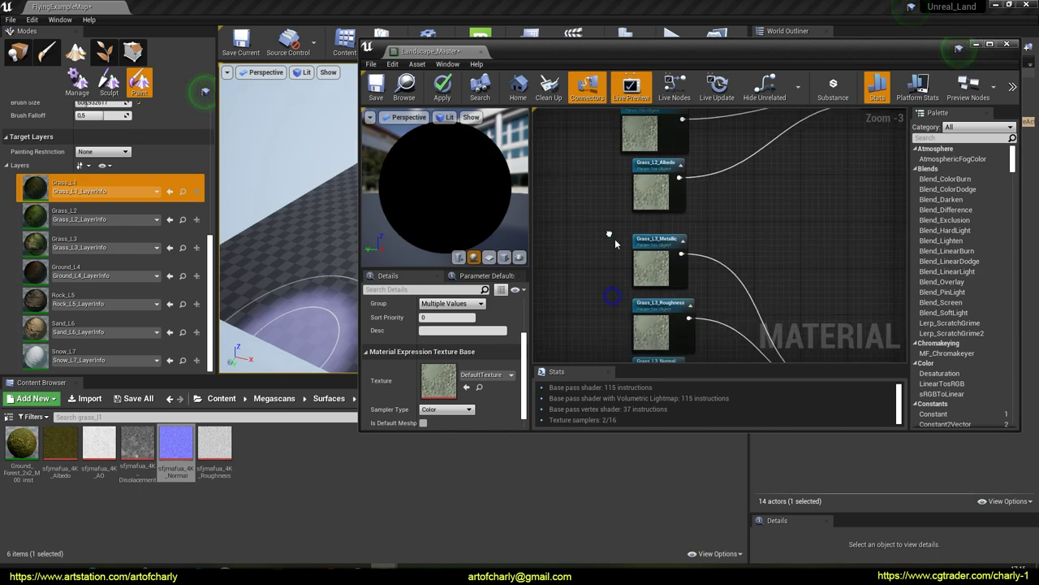
right_click_drag(612, 294, 611, 234)
right_click_drag(617, 349, 604, 128)
right_click_drag(623, 301, 613, 125)
right_click_drag(608, 281, 597, 227)
right_click_drag(633, 311, 632, 271)
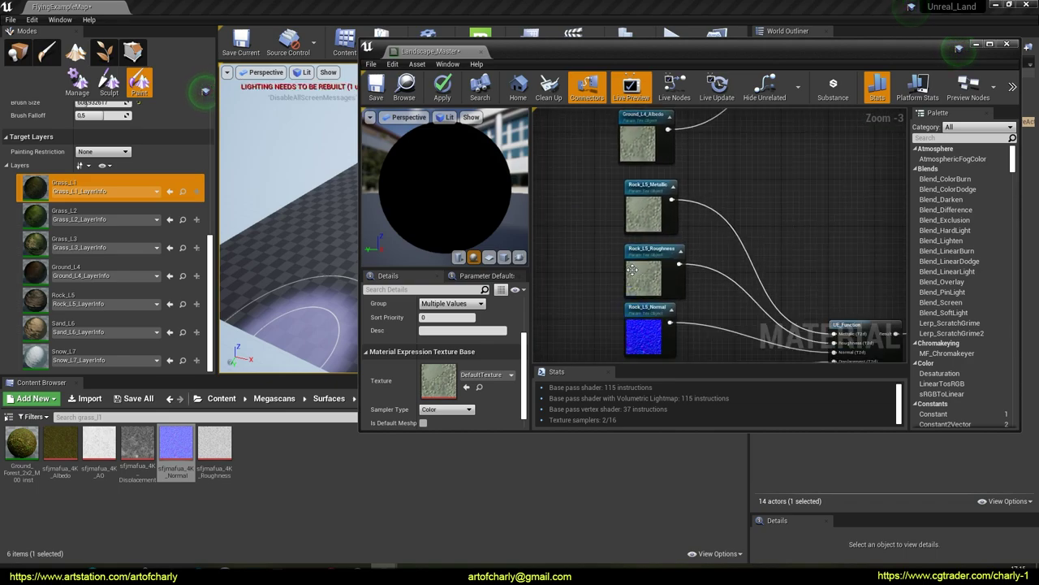
right_click_drag(614, 305, 614, 186)
right_click_drag(593, 265, 601, 175)
right_click_drag(608, 241, 610, 195)
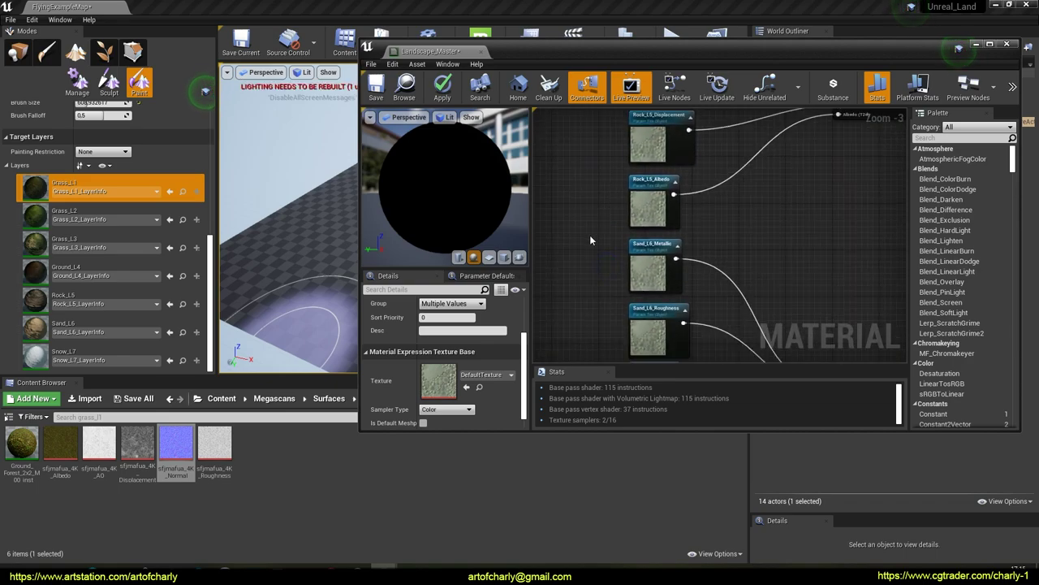
right_click_drag(605, 258, 606, 192)
right_click_drag(640, 259, 613, 242)
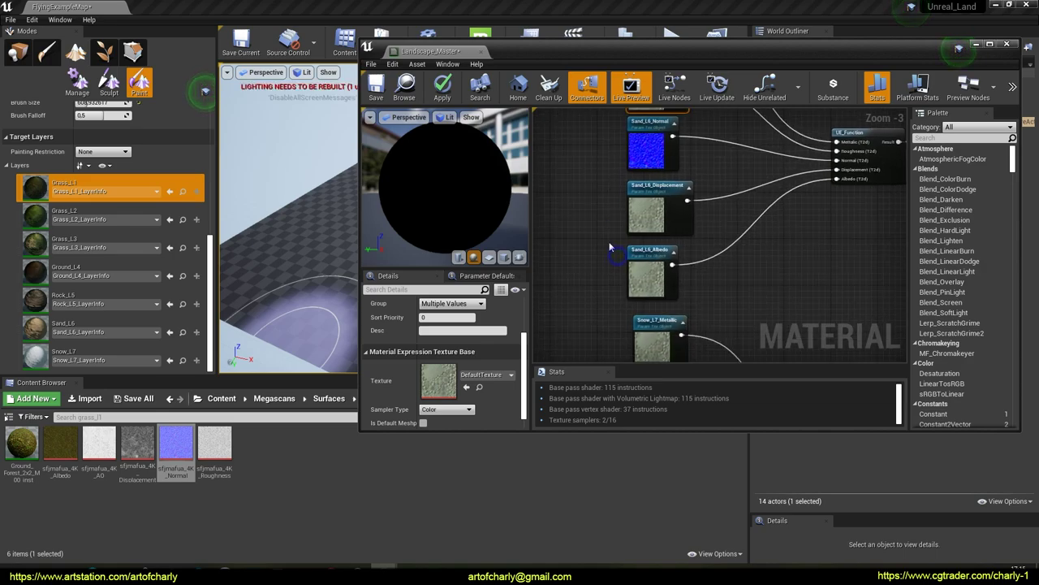
right_click_drag(610, 286, 649, 205)
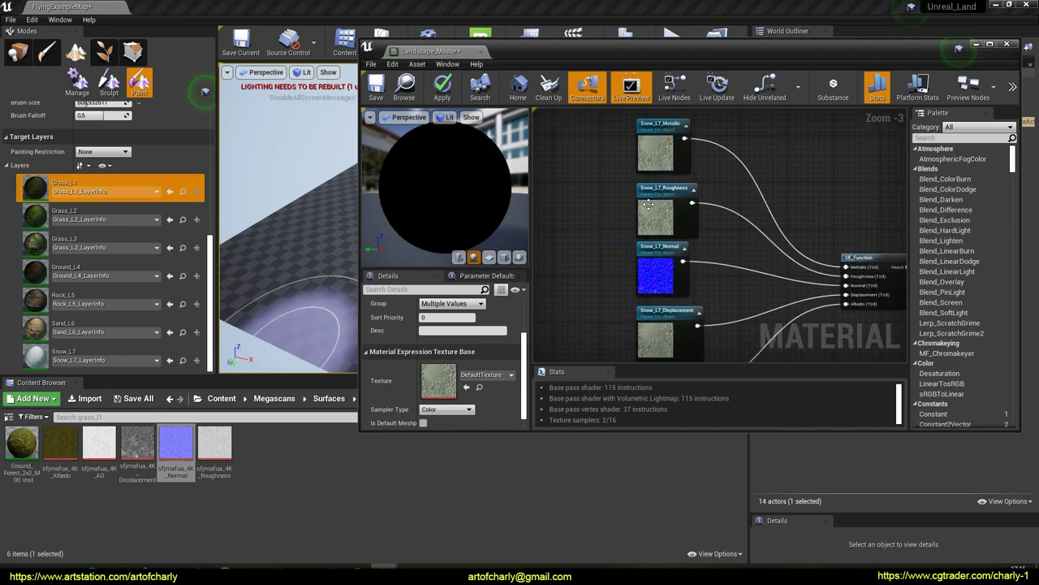
mouse_move(619, 245)
right_mouse_down()
mouse_move(618, 125)
mouse_move(613, 239)
right_mouse_up()
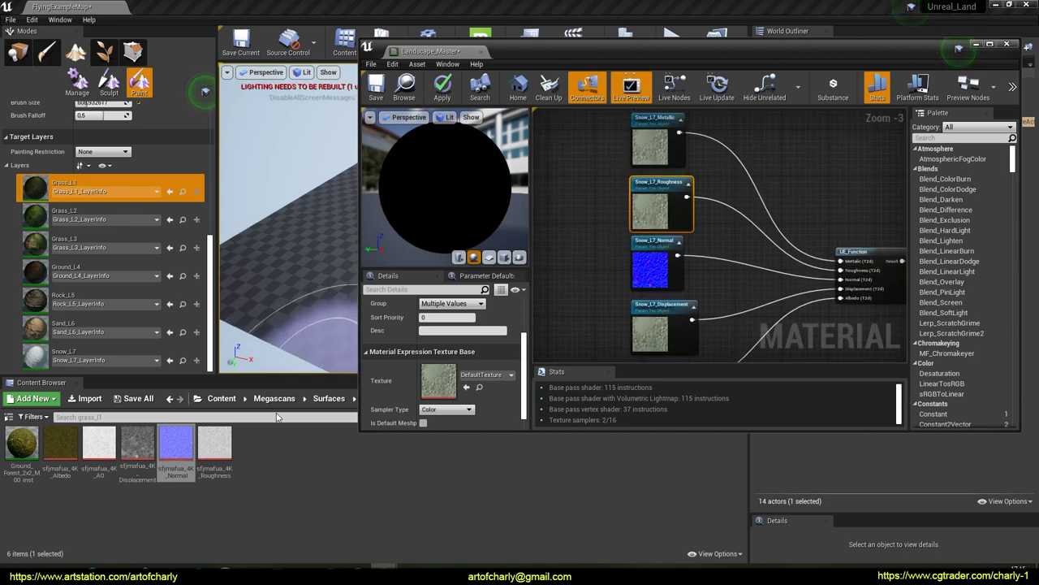
left_click_drag(215, 447, 321, 345)
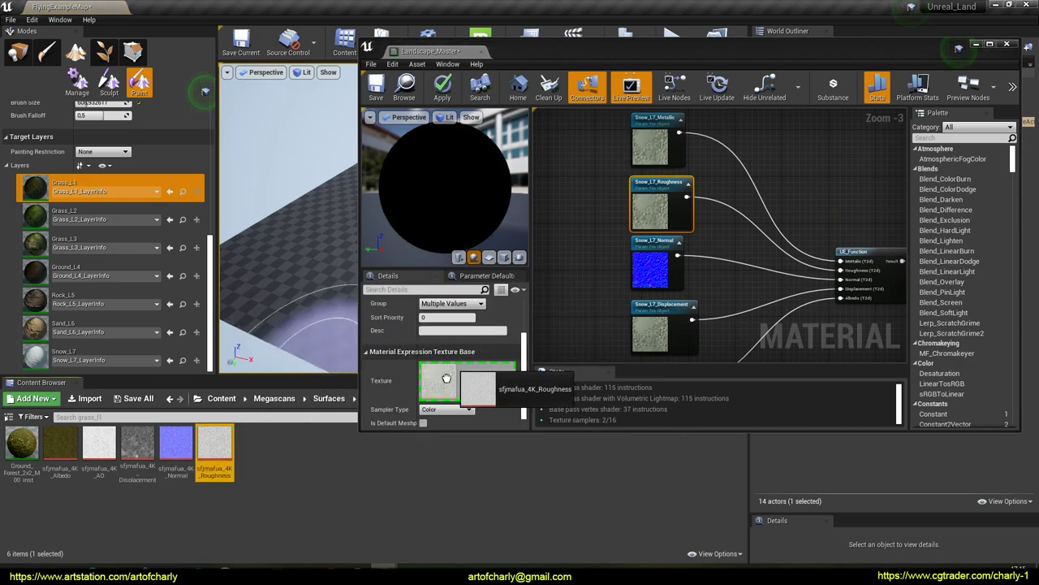
left_click_drag(441, 383, 449, 388)
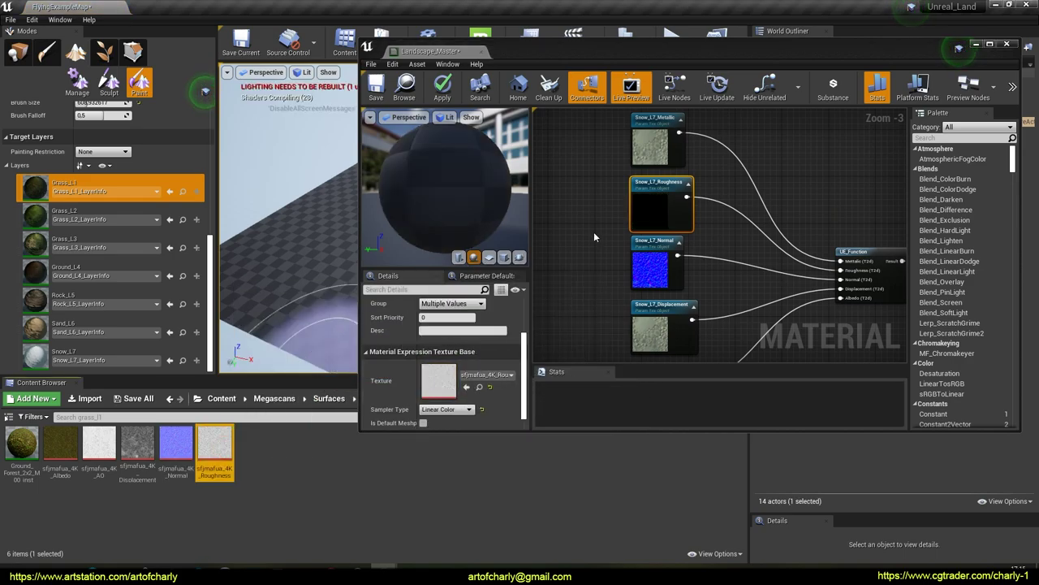
Select the Displacement texture parameters of all seven layers and set their texture to sfjmafua_4K_Displacement from grass_l1.
right_click_drag(584, 204, 611, 121)
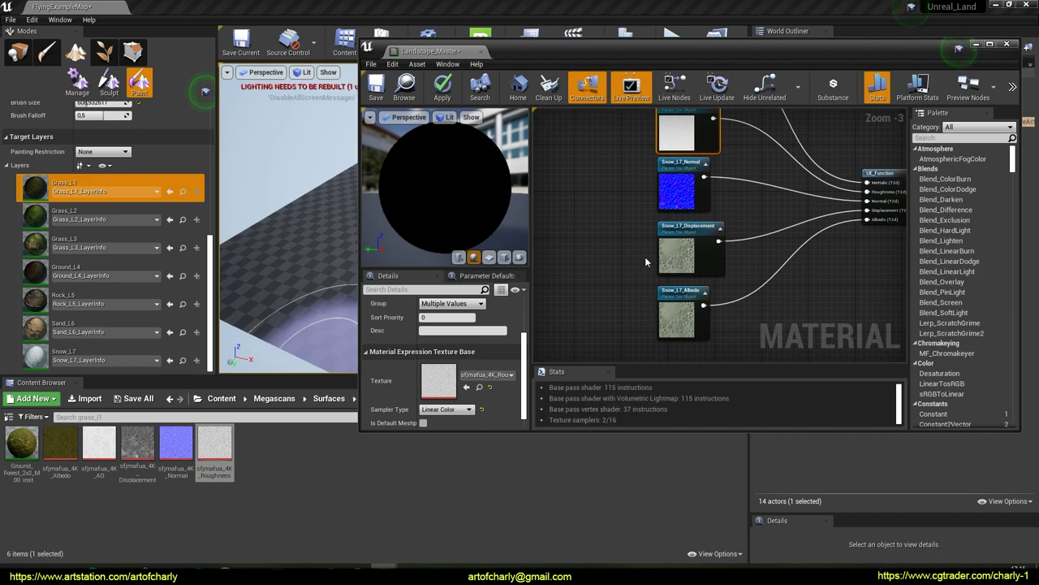
right_click_drag(645, 262, 629, 239)
right_click_drag(603, 185, 586, 304)
right_click_drag(652, 208, 637, 238)
left_click(650, 203)
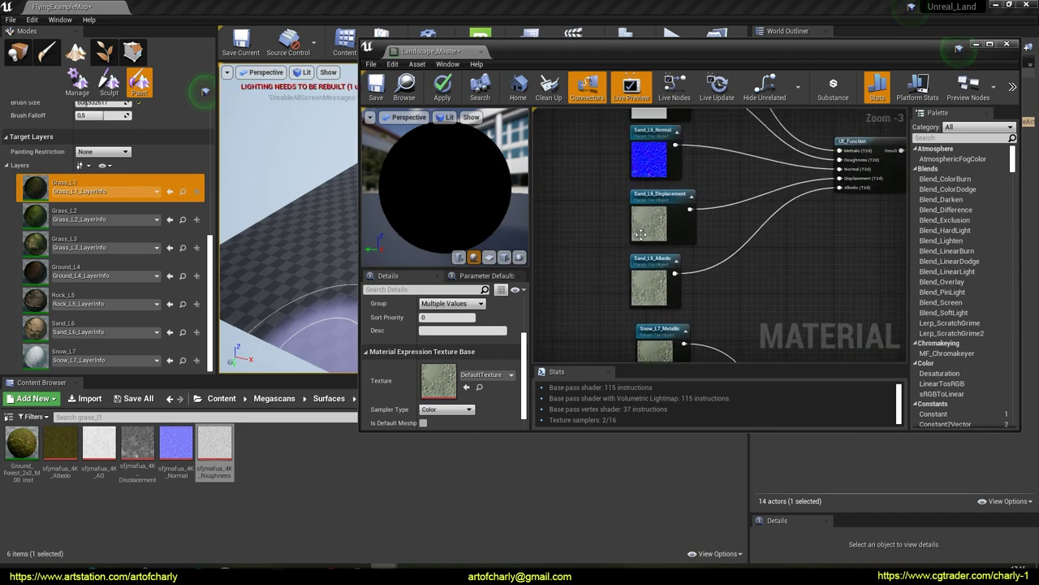
right_click_drag(608, 165, 591, 293)
right_click_drag(636, 202, 609, 280)
right_click_drag(602, 159, 589, 262)
right_click_drag(635, 200, 609, 258)
right_click_drag(634, 224, 617, 263)
left_click(651, 255)
right_click_drag(614, 204, 621, 182)
left_click_drag(146, 445, 439, 375)
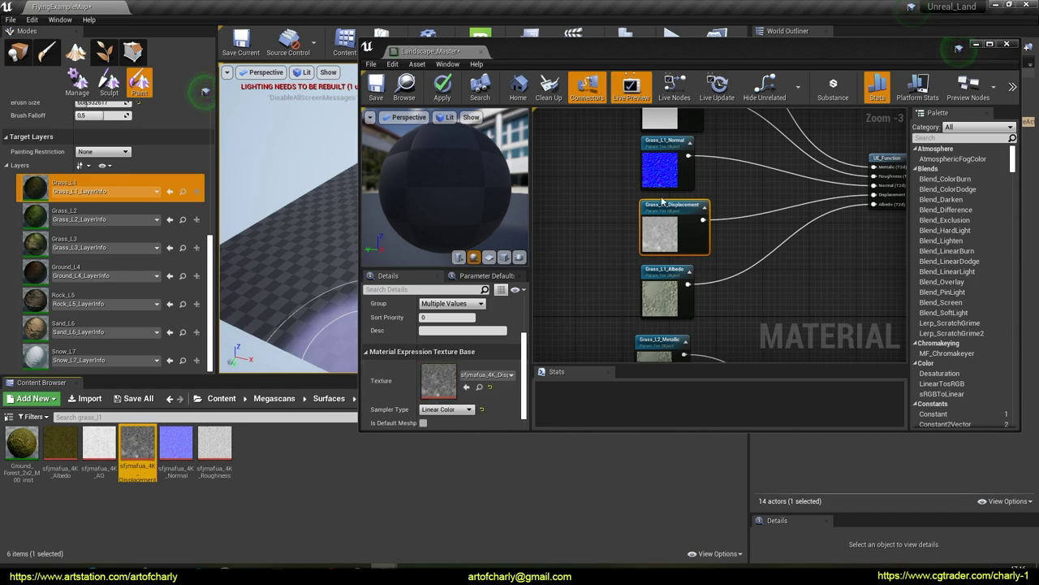
Clear the node selection and save the Landscape_Master material.
left_click(597, 273)
right_click_drag(602, 228, 566, 219)
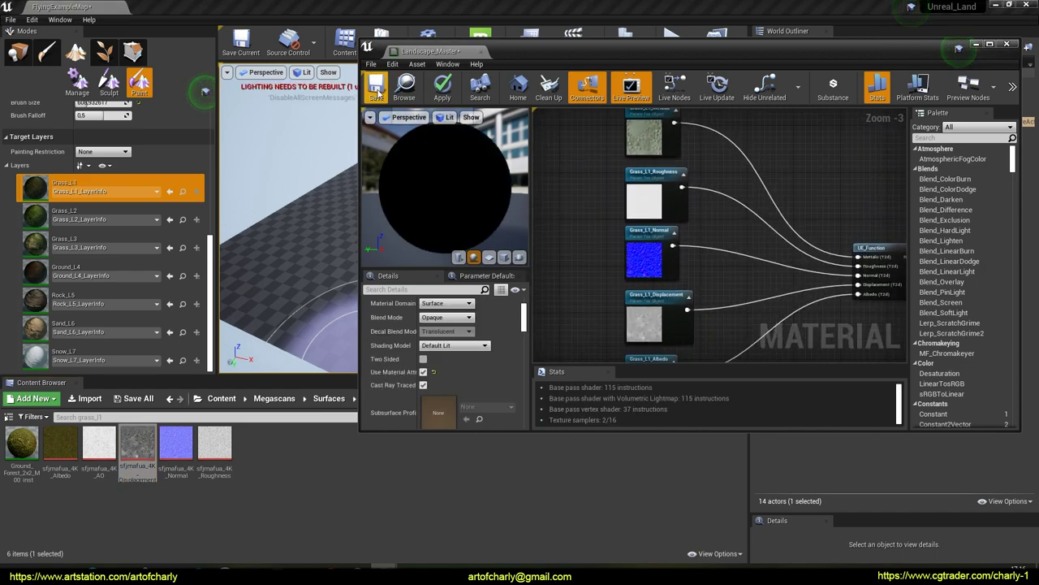
key("ctrl+s")
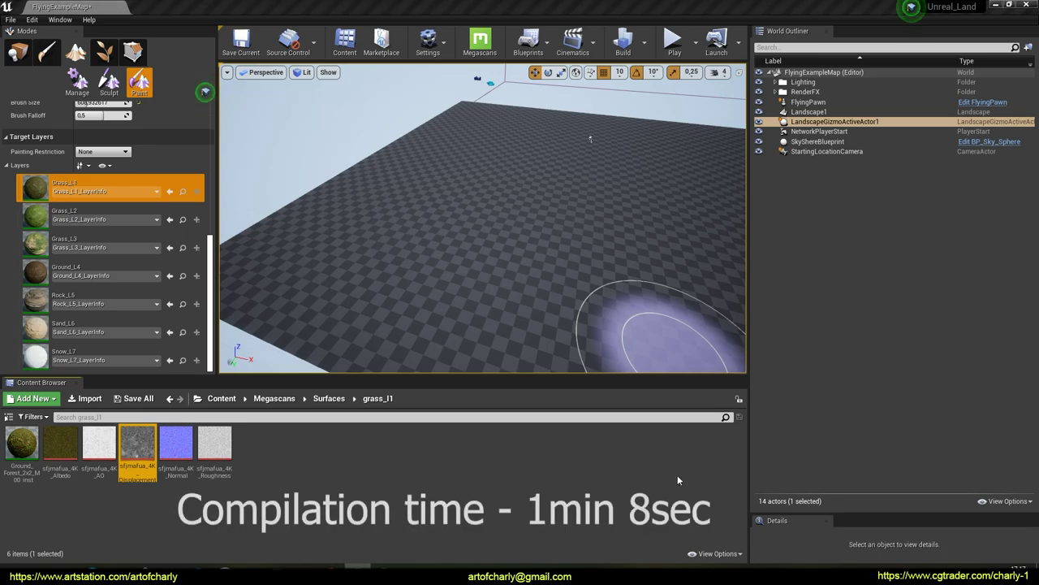
Open Landscape_INST from the Material folder, review its texture sampler messages and layer texture parameters, and close it.
left_click(266, 507)
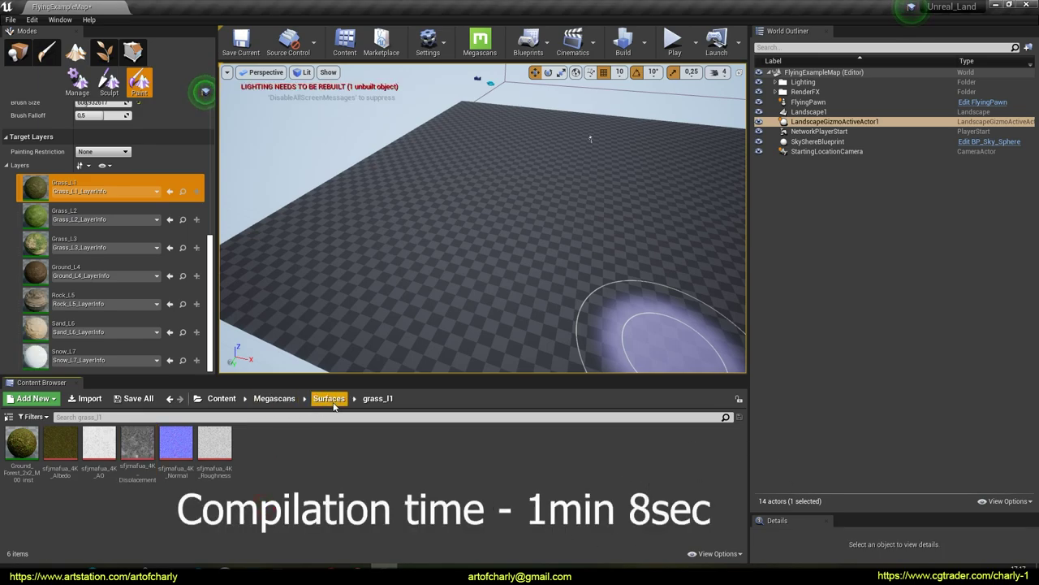
left_click(221, 398)
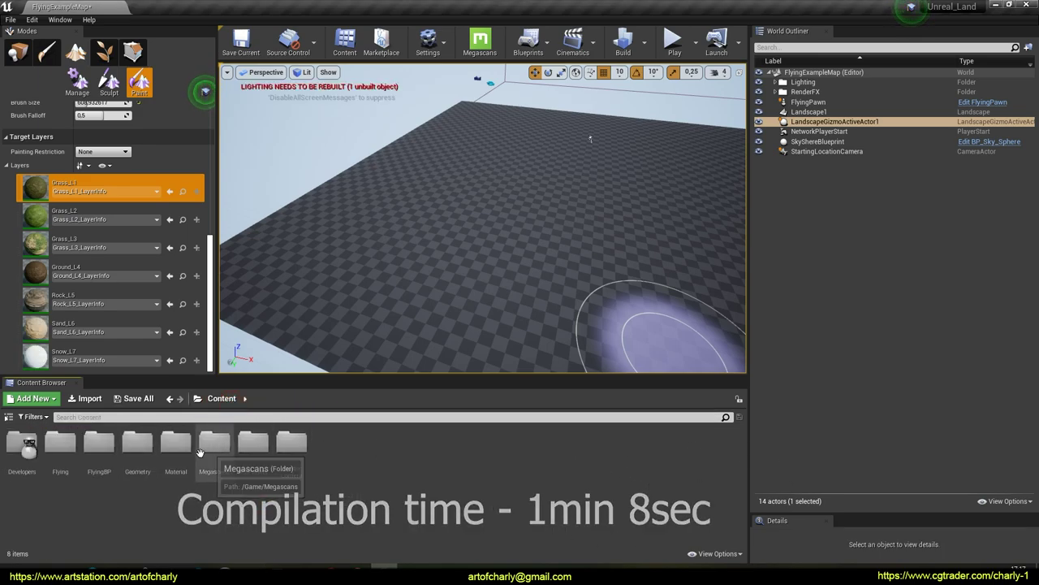
double_click(175, 443)
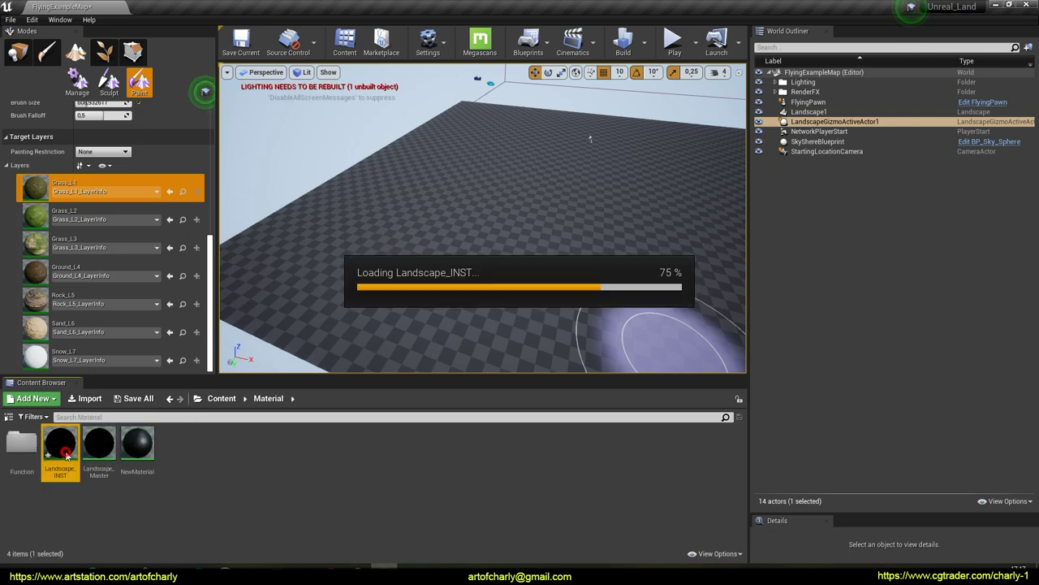
double_click(63, 450)
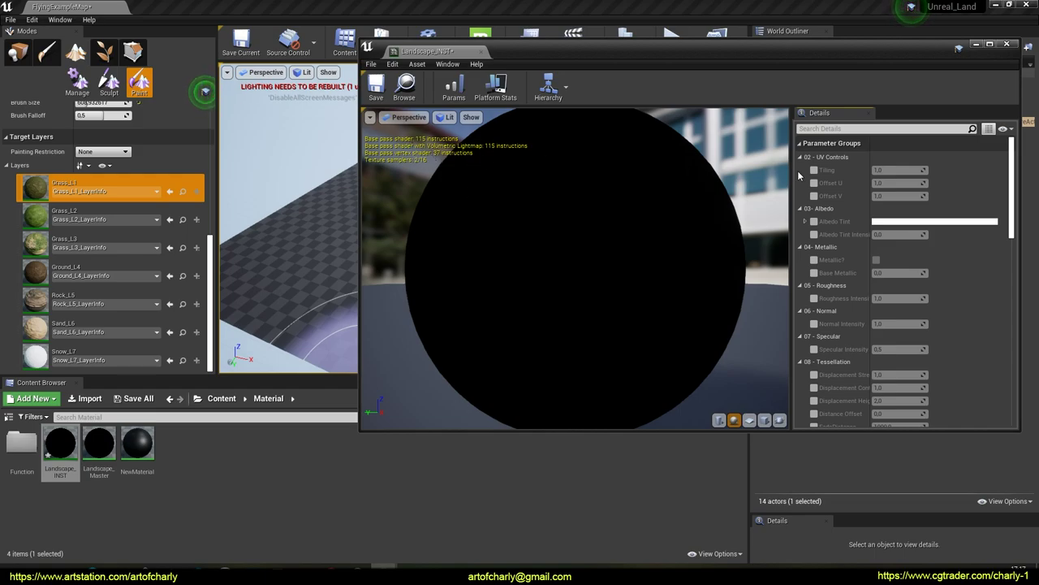
scroll(896, 278, "down", 15)
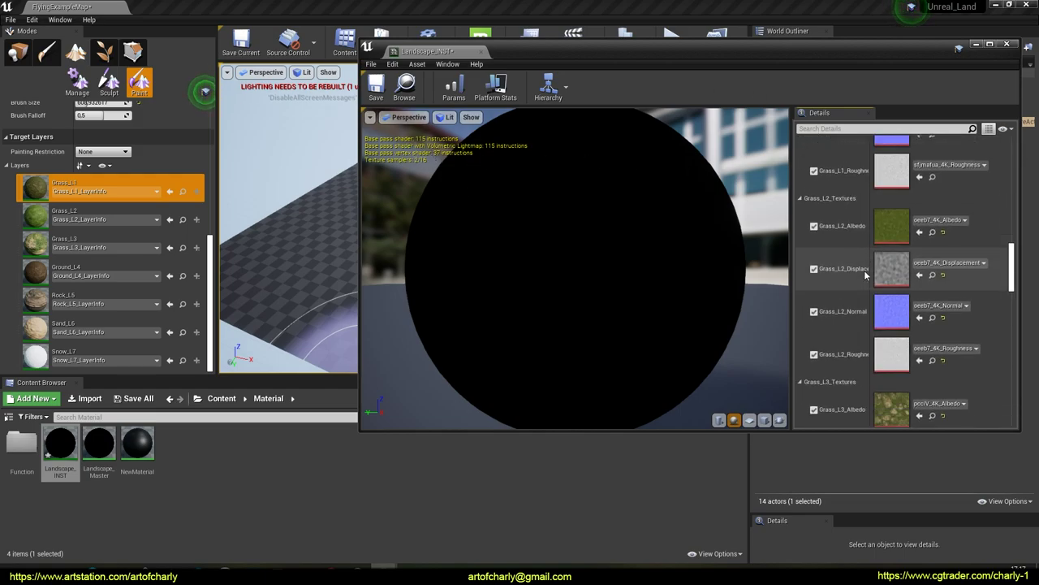
left_click(1006, 45)
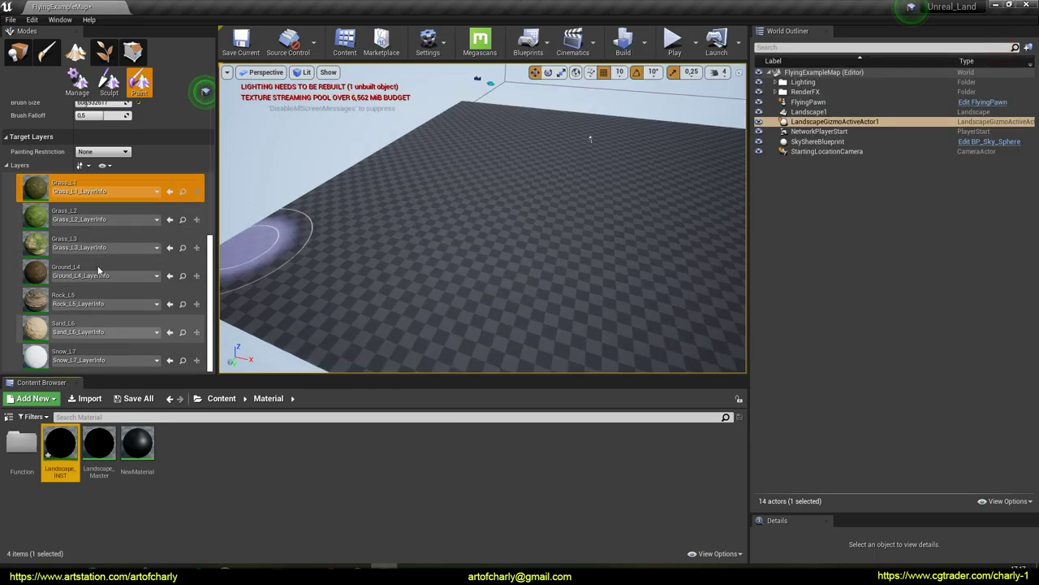
Check the layer info assets assigned to the Grass_L1 and Grass_L2 paint layers.
mouse_move(445, 199)
right_mouse_down()
mouse_move(398, 172)
mouse_move(487, 180)
mouse_move(490, 213)
mouse_move(455, 211)
mouse_move(538, 167)
mouse_move(531, 151)
right_mouse_up()
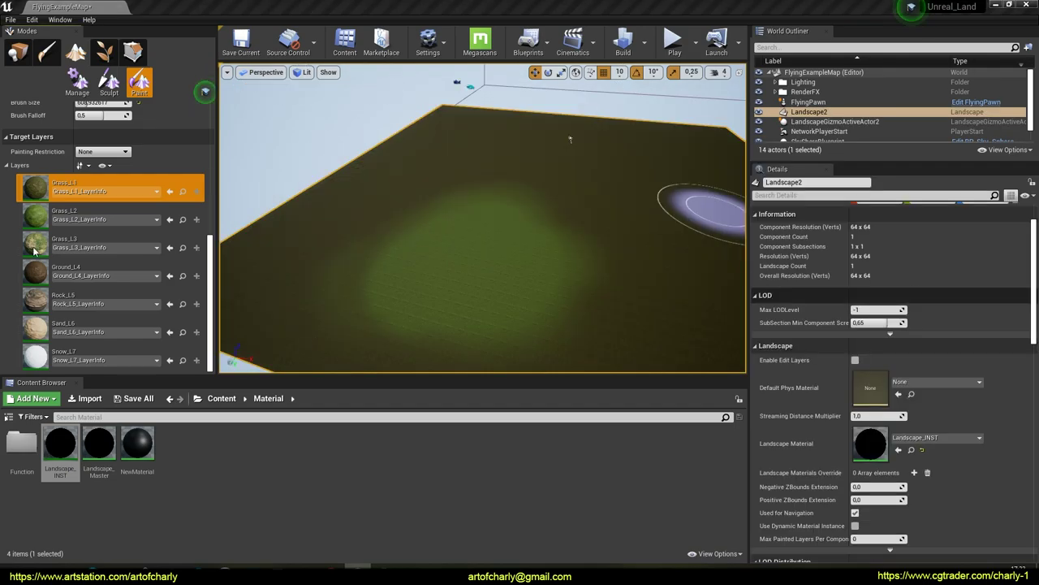
left_click(97, 192)
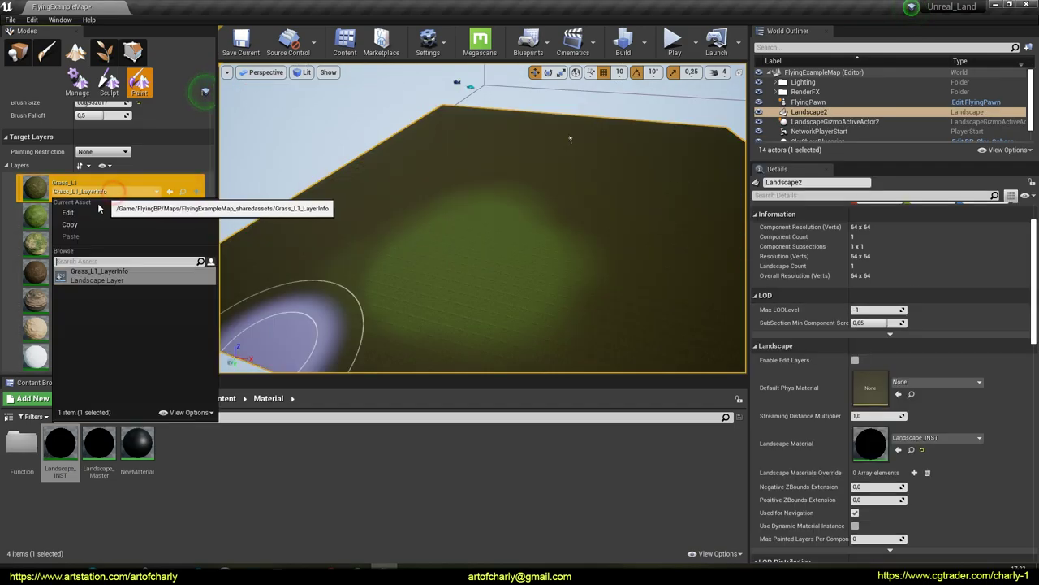
left_click(2, 253)
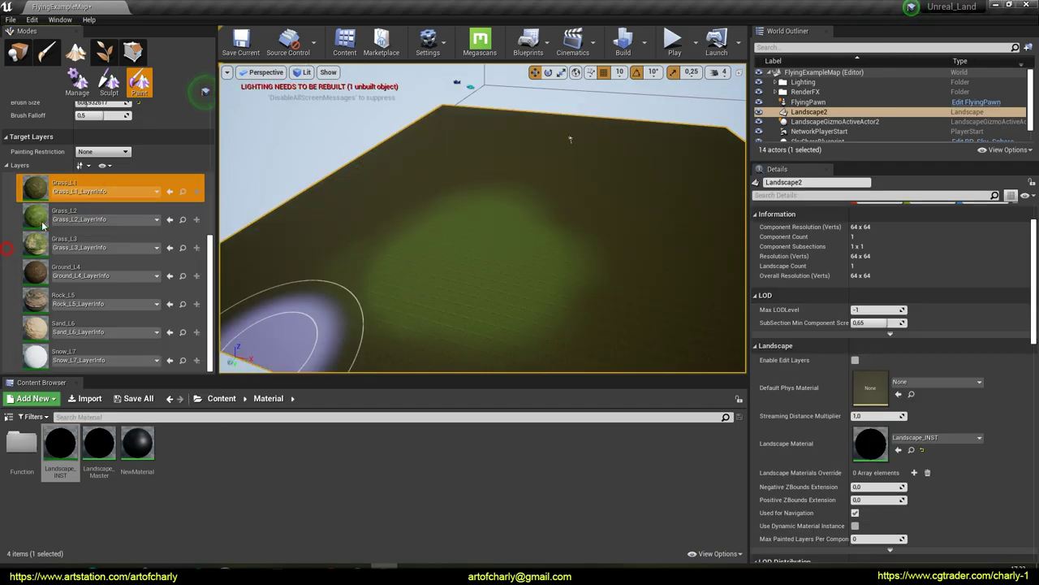
left_click(92, 220)
left_click(3, 268)
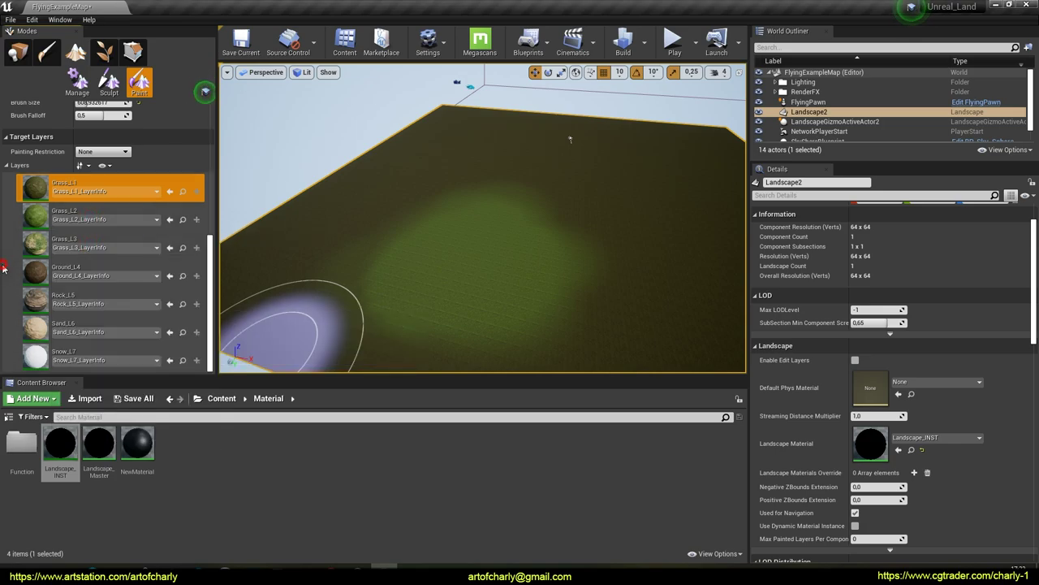
Make Grass_L3 with Grass_L3_LayerInfo the active paint layer and paint it over part of the landscape beside the green patch.
left_click(89, 248)
left_click(98, 247)
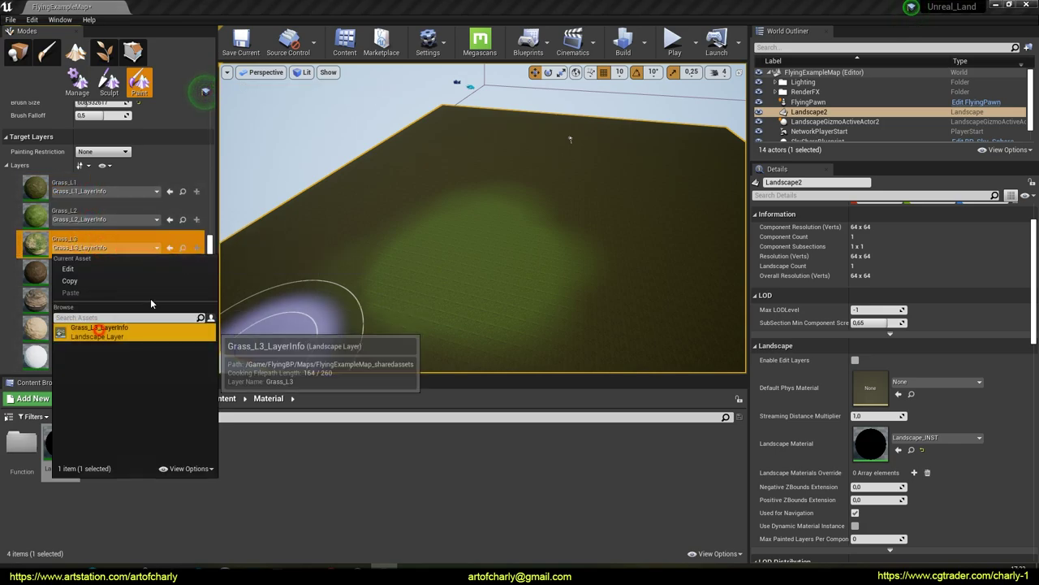
left_click(3, 299)
left_click(476, 251)
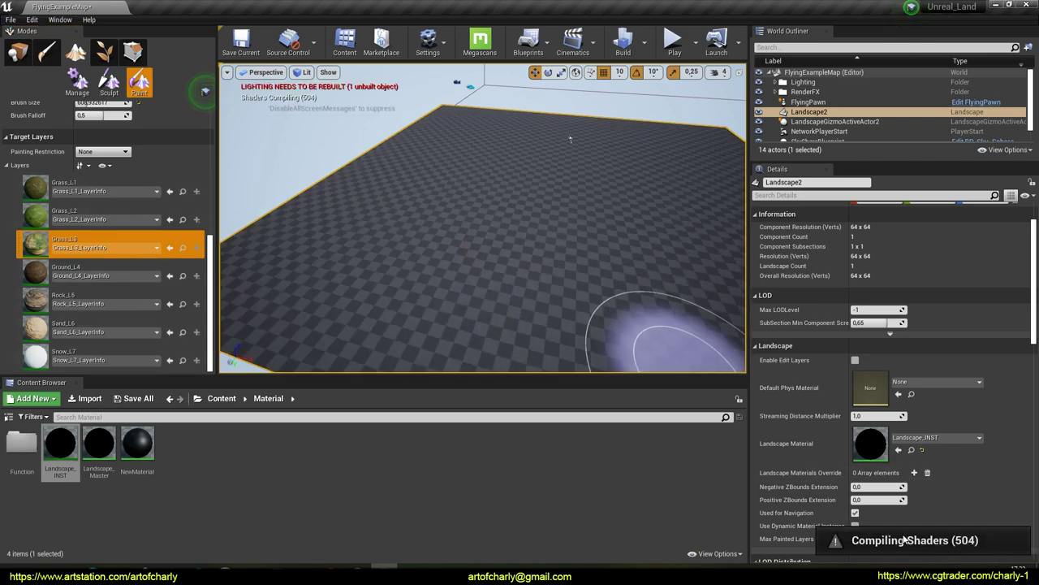
left_click_drag(614, 223, 535, 229)
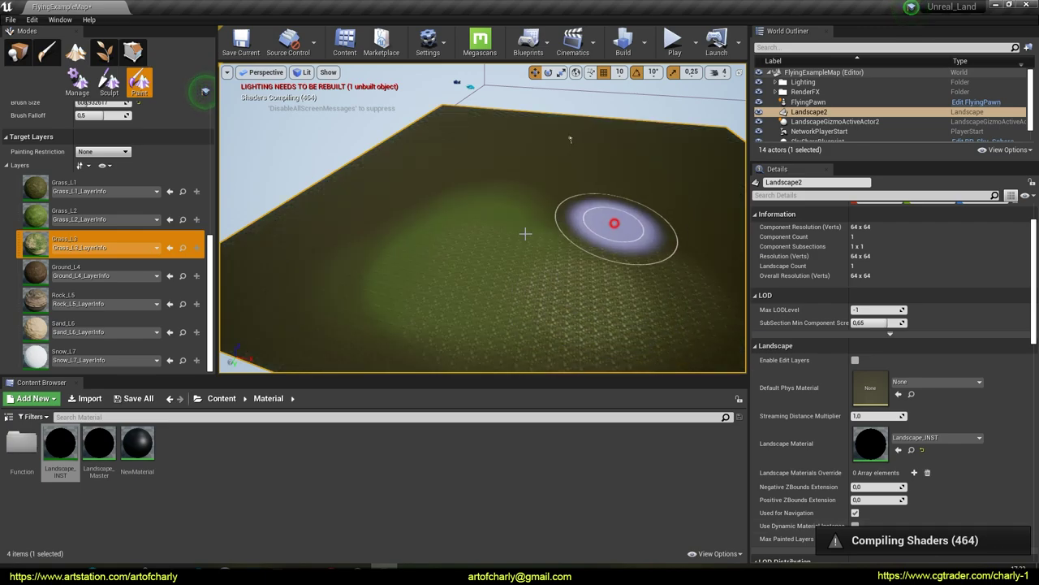
mouse_move(492, 302)
right_mouse_down()
mouse_move(568, 211)
mouse_move(561, 232)
right_mouse_up()
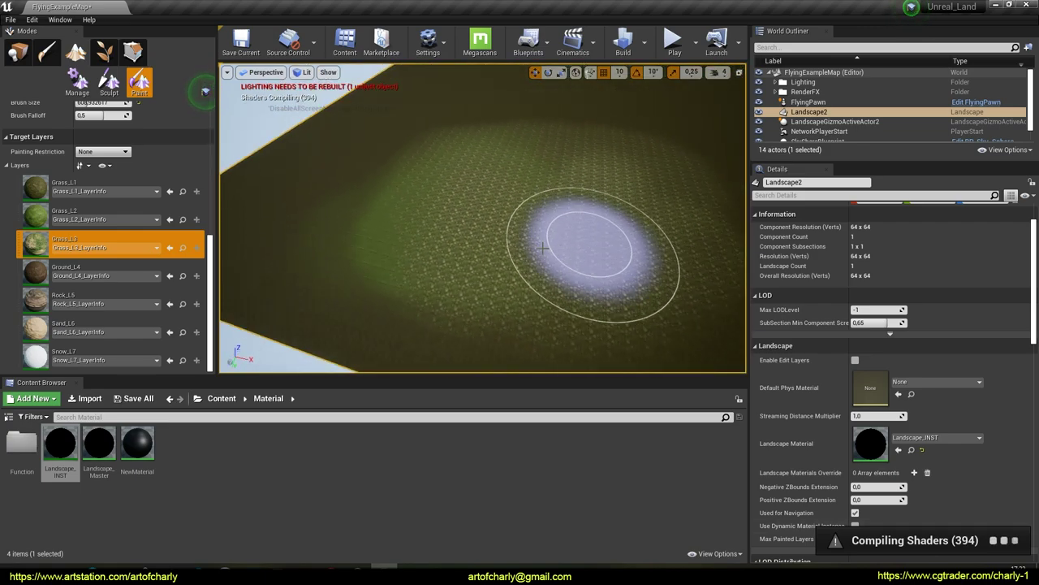
right_click_drag(452, 174, 439, 173)
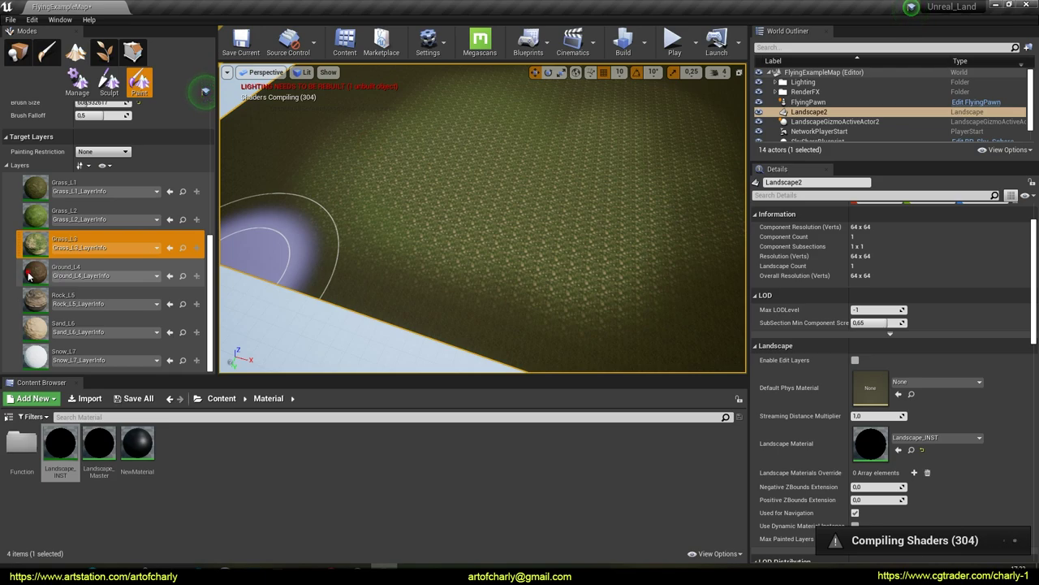
Paint a patch of the Ground_L4 layer in the middle of the Grass_L3 area.
left_click(73, 271)
mouse_move(471, 214)
right_mouse_down()
mouse_move(552, 112)
mouse_move(549, 239)
right_mouse_up()
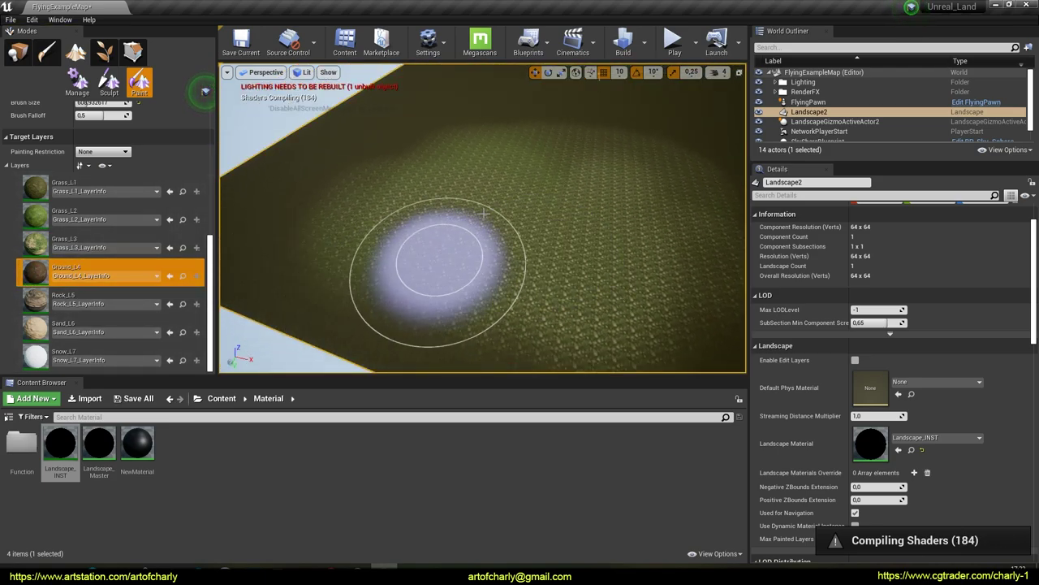
left_click_drag(473, 202, 469, 253)
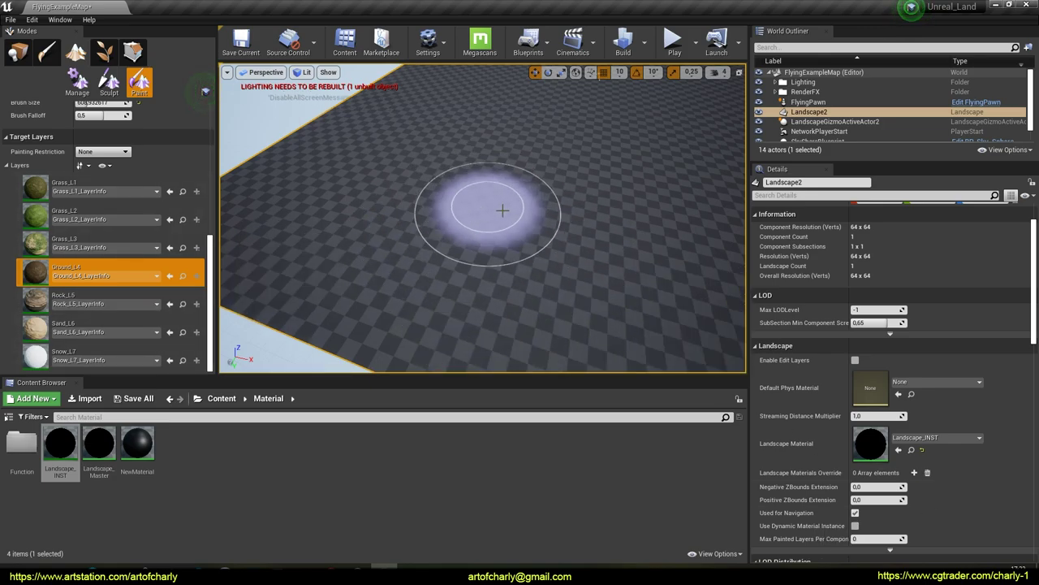
Reselect Ground_L4 as the active paint layer and pick Ground_L4_LayerInfo as its layer info.
mouse_move(390, 228)
right_mouse_down()
mouse_move(398, 216)
mouse_move(364, 77)
mouse_move(591, 99)
right_mouse_up()
left_click(35, 294)
left_click(38, 279)
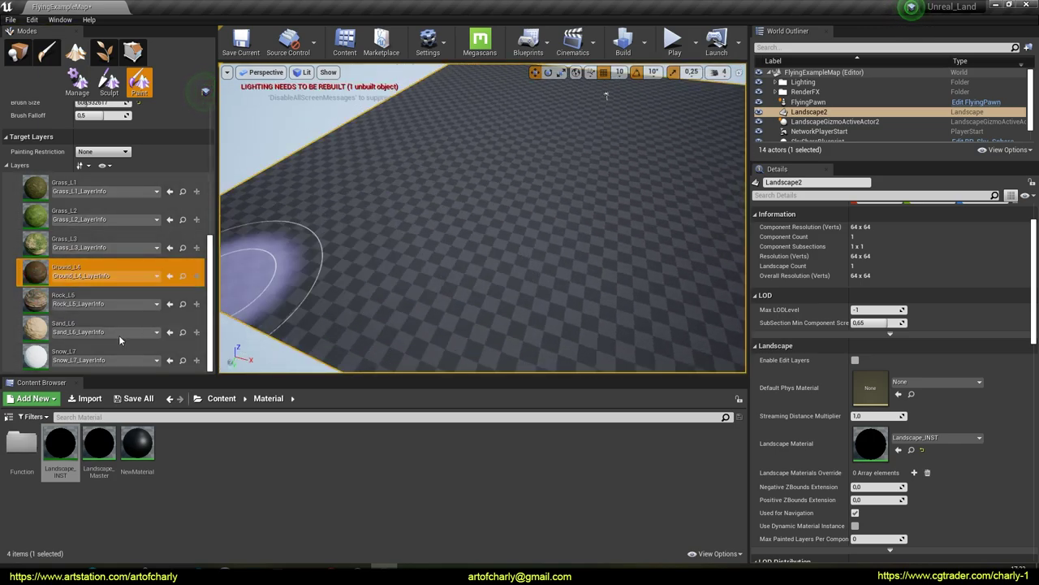
left_click(37, 300)
left_click(35, 276)
right_click_drag(416, 236, 418, 234)
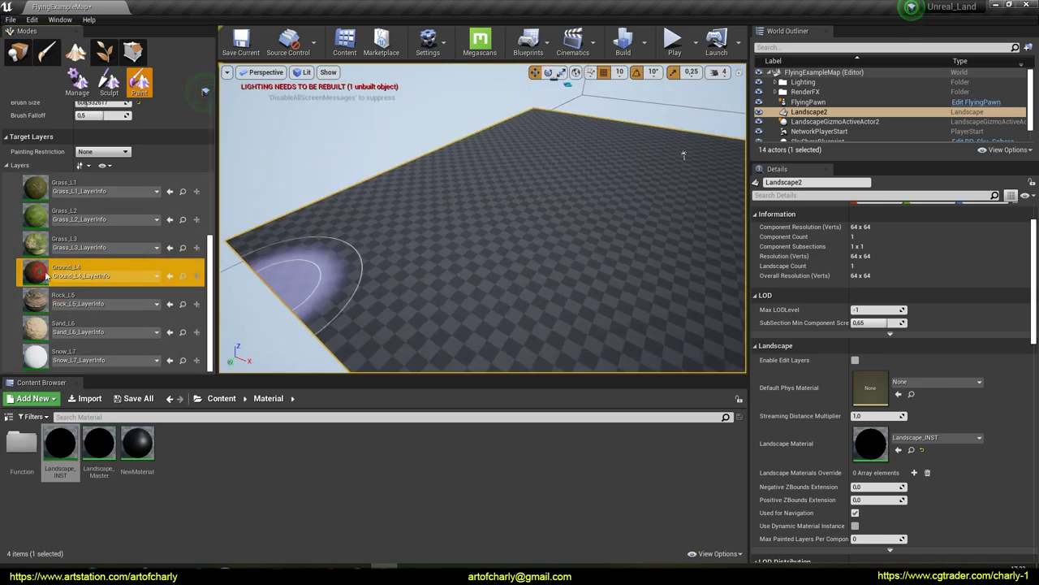
right_click(124, 278)
left_click(163, 331)
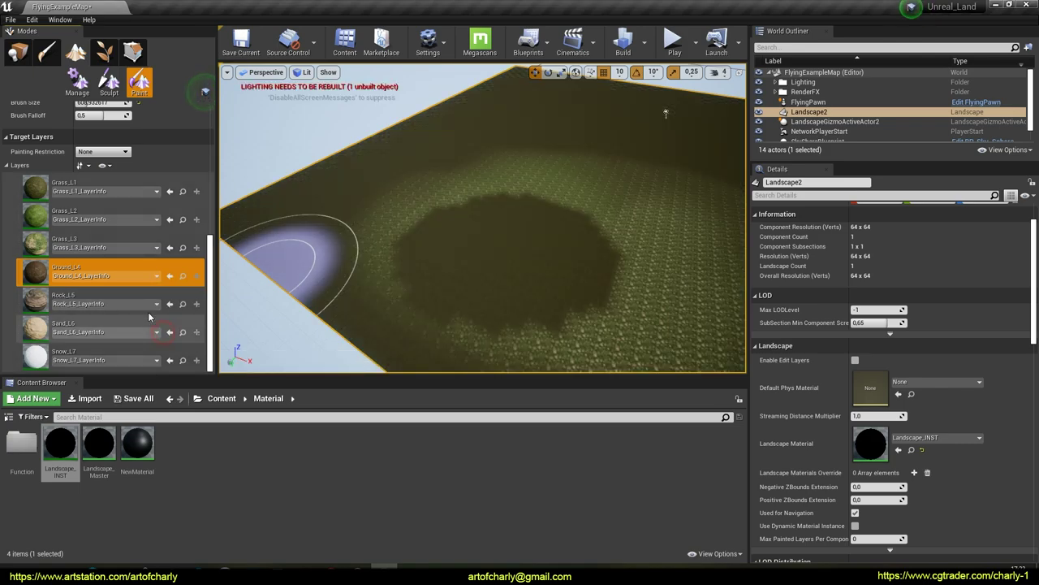
right_click(124, 278)
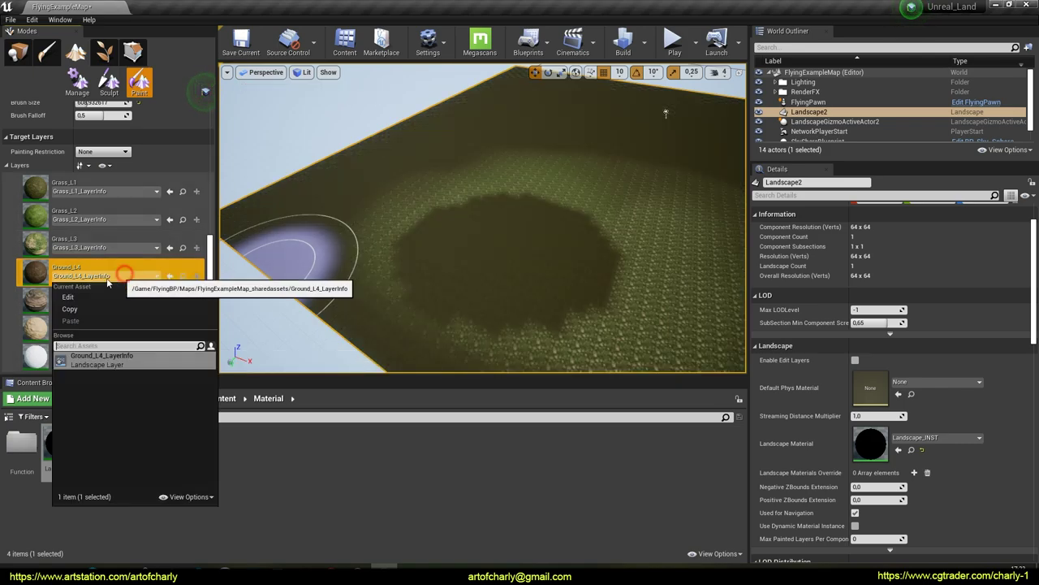
left_click(122, 354)
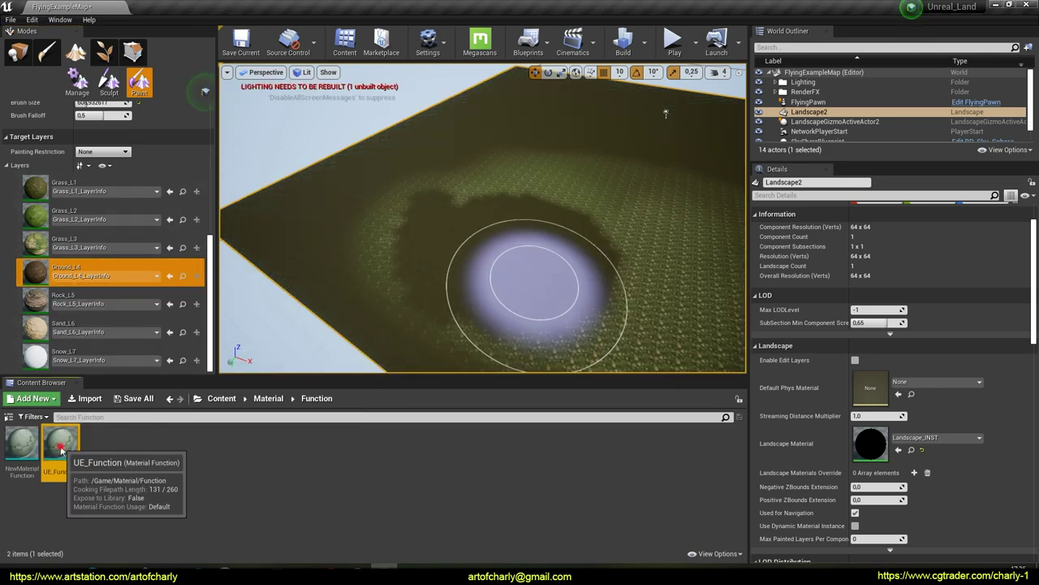
Open the UE_Function material function and select its Texture Sample nodes together, from the displacement group up to the albedo group.
double_click(62, 447)
right_click_drag(350, 298, 503, 281)
scroll(505, 276, "down", 6)
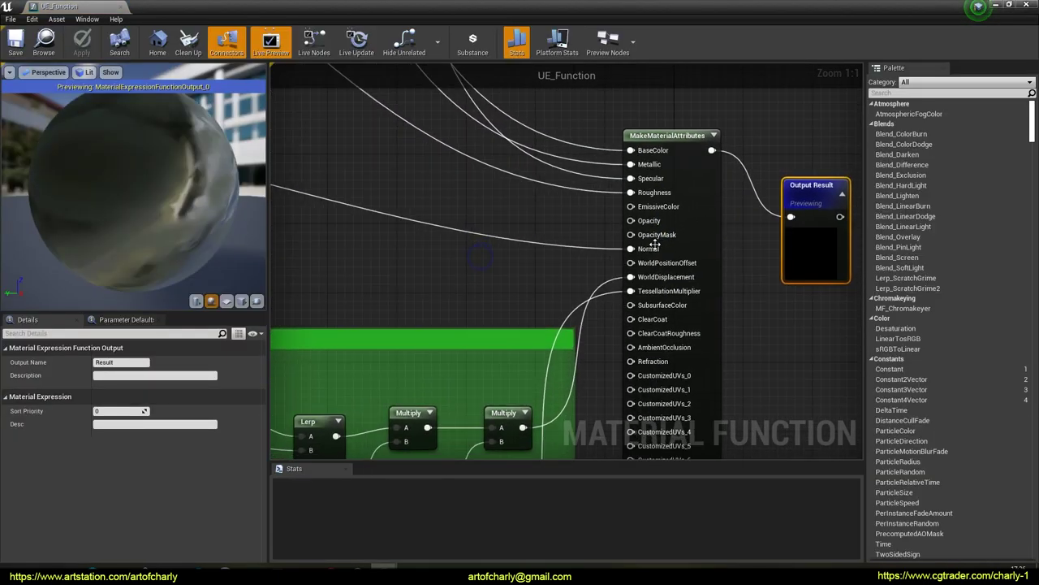
scroll(467, 225, "up", 3)
scroll(467, 225, "up", 2)
right_click_drag(425, 272, 576, 262)
left_click(652, 268)
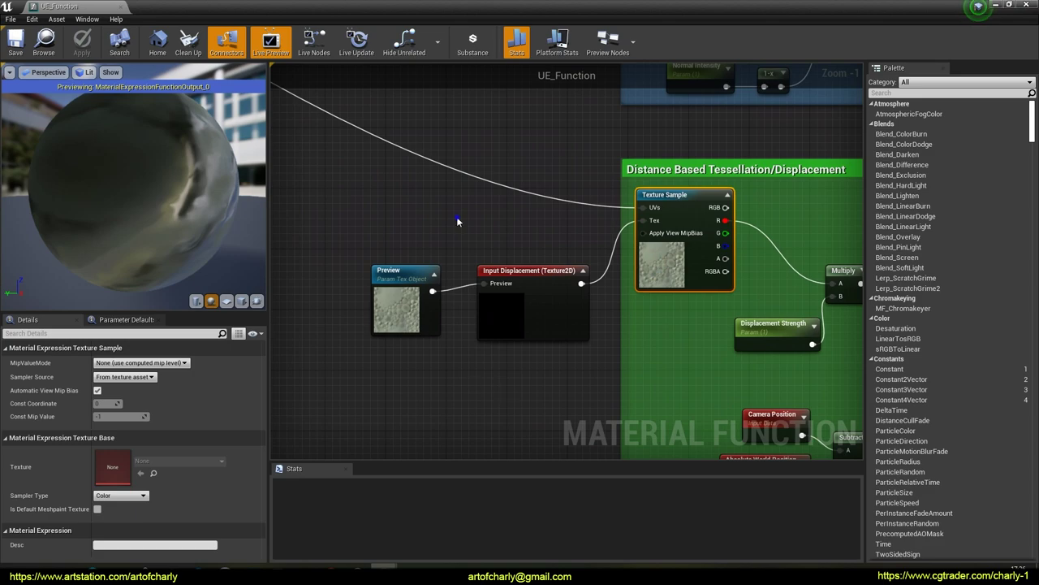
scroll(459, 219, "down", 2)
right_click_drag(495, 191, 452, 330)
right_click_drag(599, 211, 591, 298)
right_click_drag(456, 189, 444, 315)
left_click(556, 244)
right_click_drag(420, 167, 410, 308)
left_click(554, 249)
right_click_drag(484, 198, 454, 315)
left_click(519, 190, "ctrl")
right_click_drag(455, 159, 546, 96)
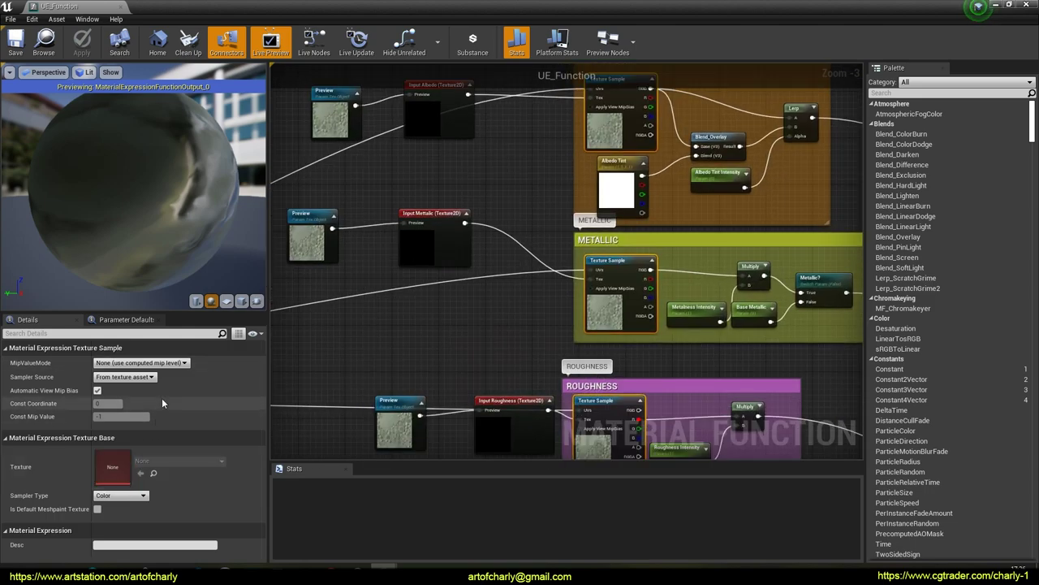
Set the Sampler Source of the selected Texture Sample nodes to Shared: Wrap, then save and close the material function.
left_click(147, 378)
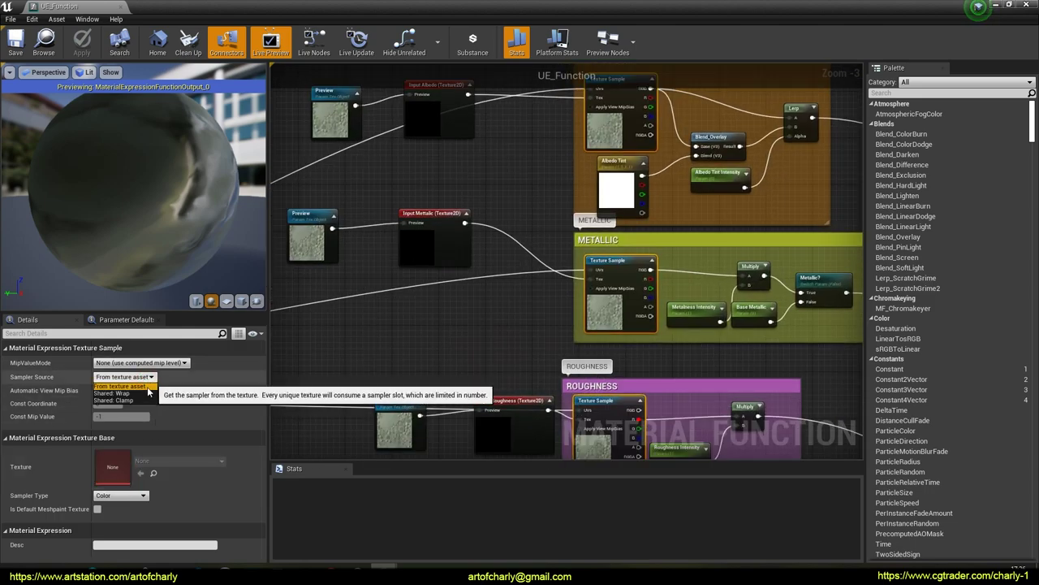
left_click(114, 393)
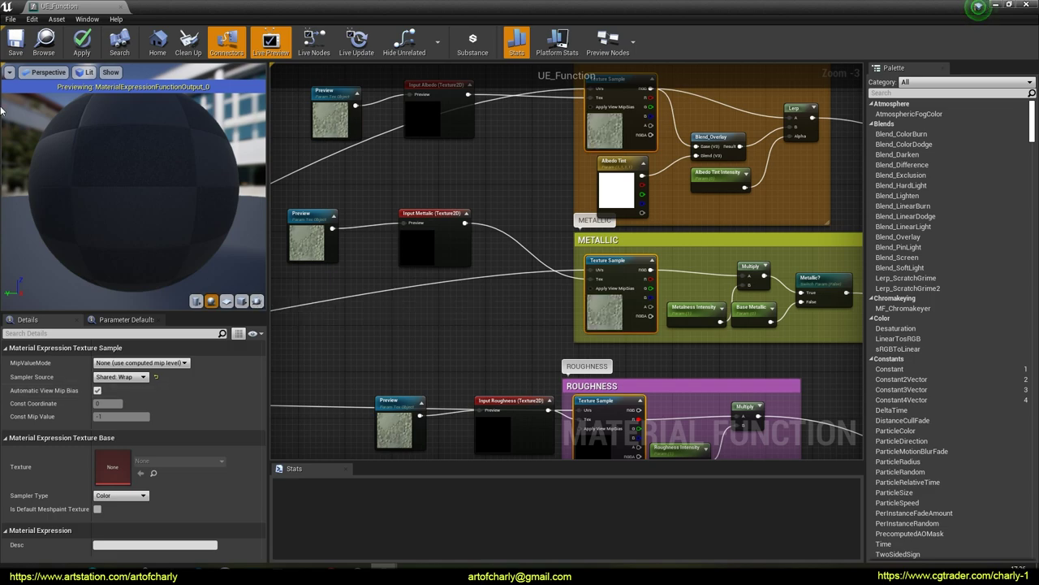
left_click(16, 43)
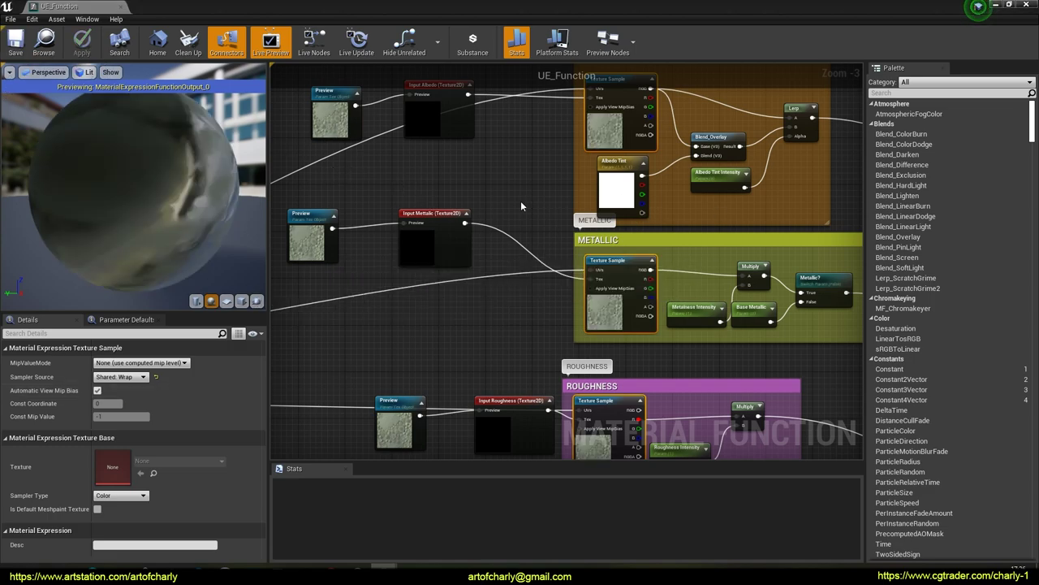
left_click(1029, 5)
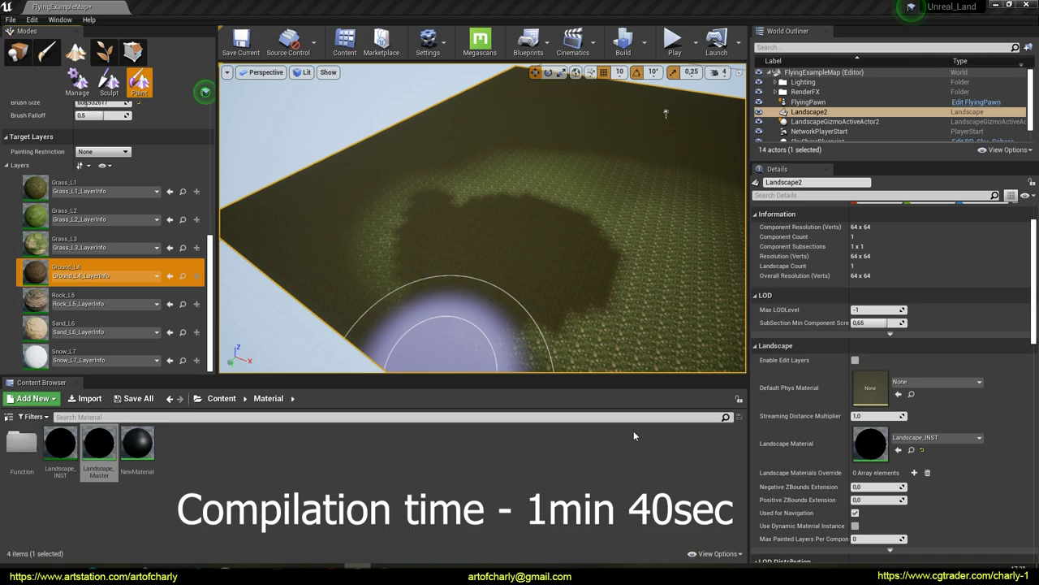
Paint the Ground_L4 layer and then the Rock_L5 layer over the middle of the landscape.
right_click(86, 261)
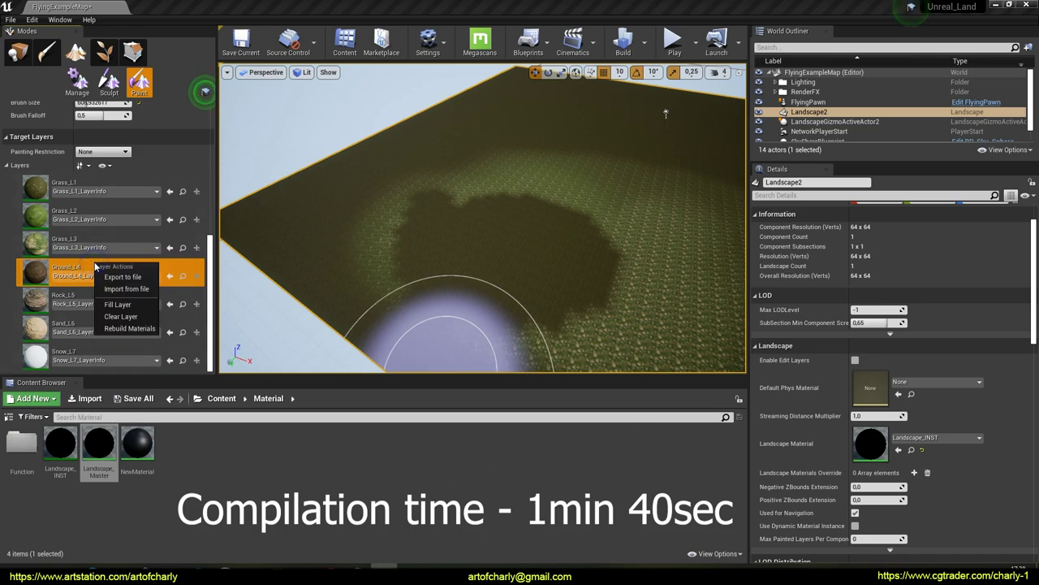
left_click(189, 268)
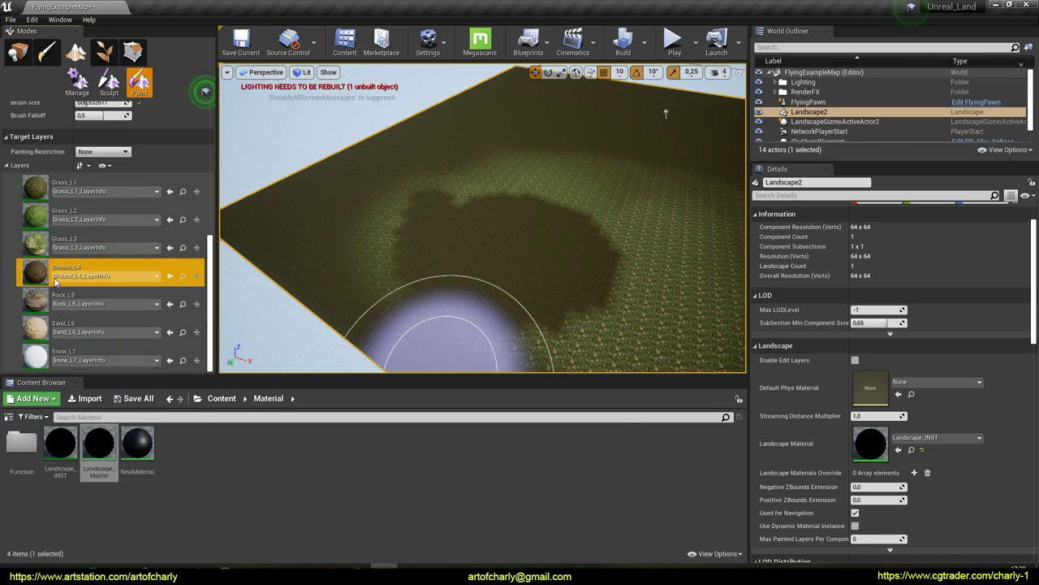
mouse_move(553, 245)
left_mouse_down()
mouse_move(550, 216)
mouse_move(515, 258)
left_mouse_up()
mouse_move(559, 286)
left_mouse_down()
mouse_move(541, 226)
mouse_move(494, 186)
mouse_move(494, 241)
mouse_move(381, 304)
left_mouse_up()
left_click(81, 299)
mouse_move(587, 267)
left_mouse_down()
mouse_move(574, 277)
mouse_move(552, 255)
mouse_move(606, 216)
mouse_move(561, 181)
left_mouse_up()
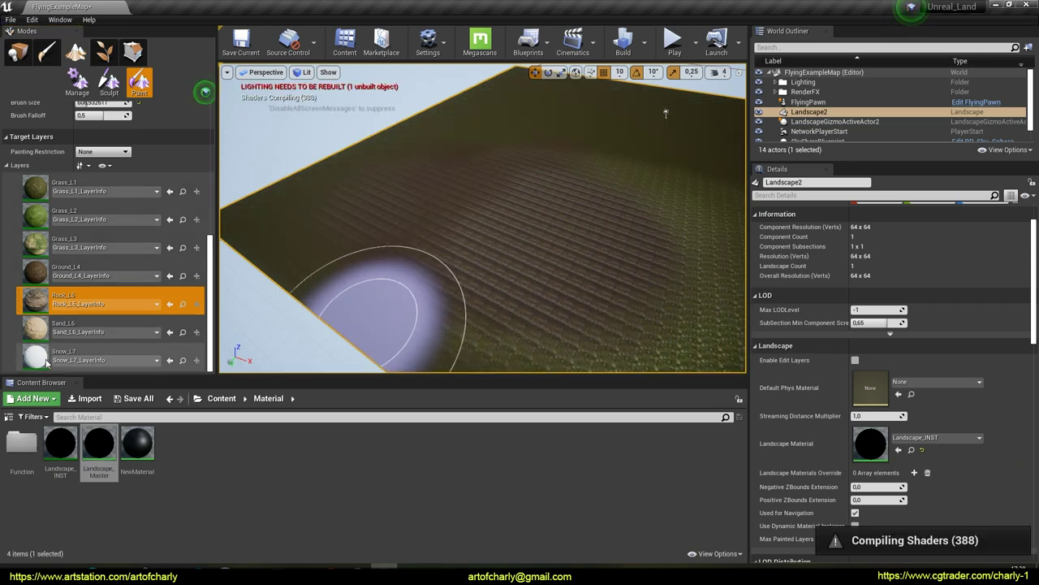
Paint a patch of the Sand_L6 layer in the middle of the rock area.
left_click(81, 325)
left_click(484, 203)
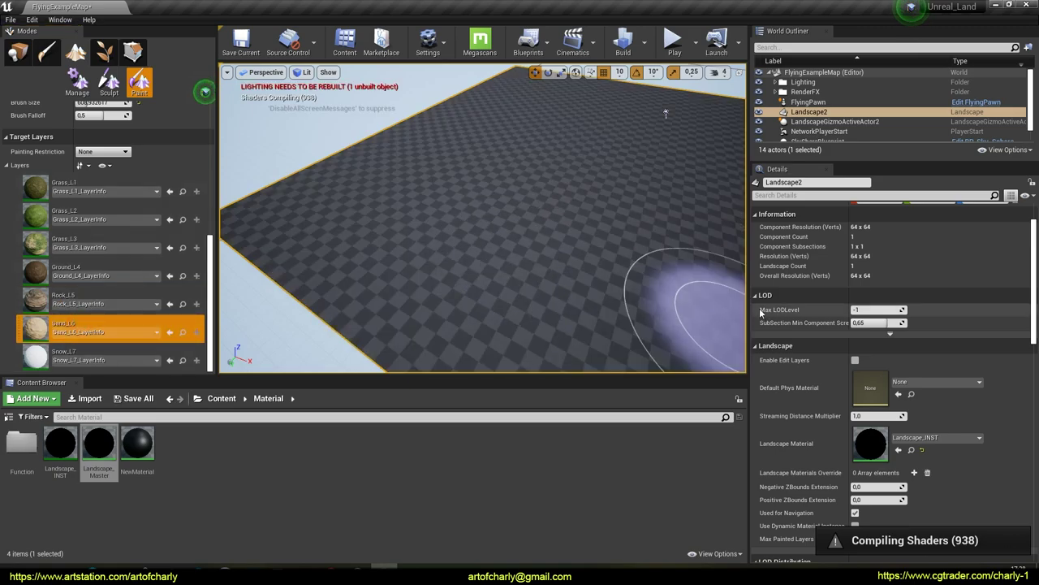
mouse_move(438, 242)
left_mouse_down()
mouse_move(466, 216)
mouse_move(505, 246)
left_mouse_up()
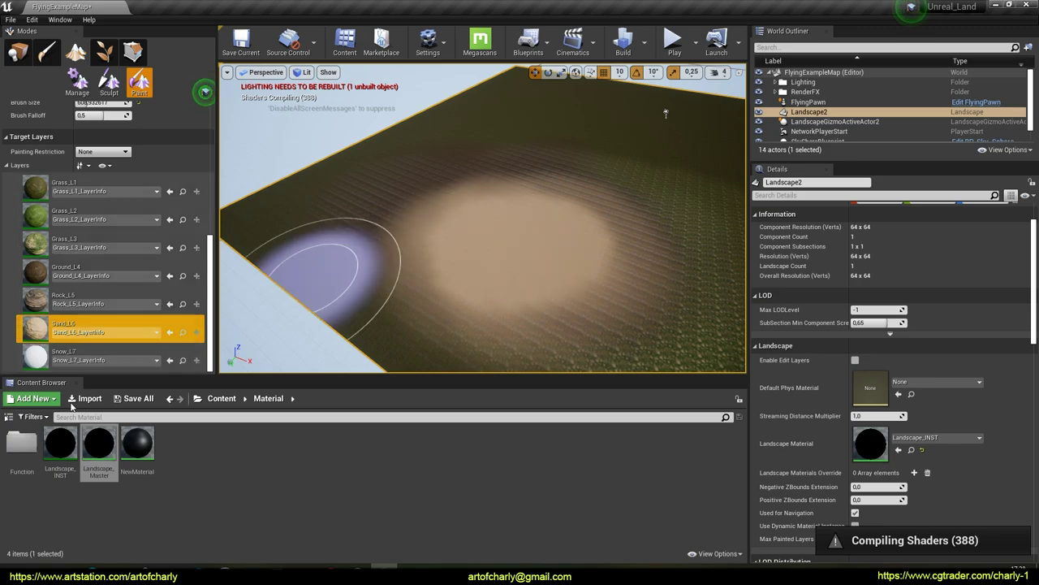
Paint a broad area of the Snow_L7 layer over the sand and rock on the landscape.
left_click(49, 355)
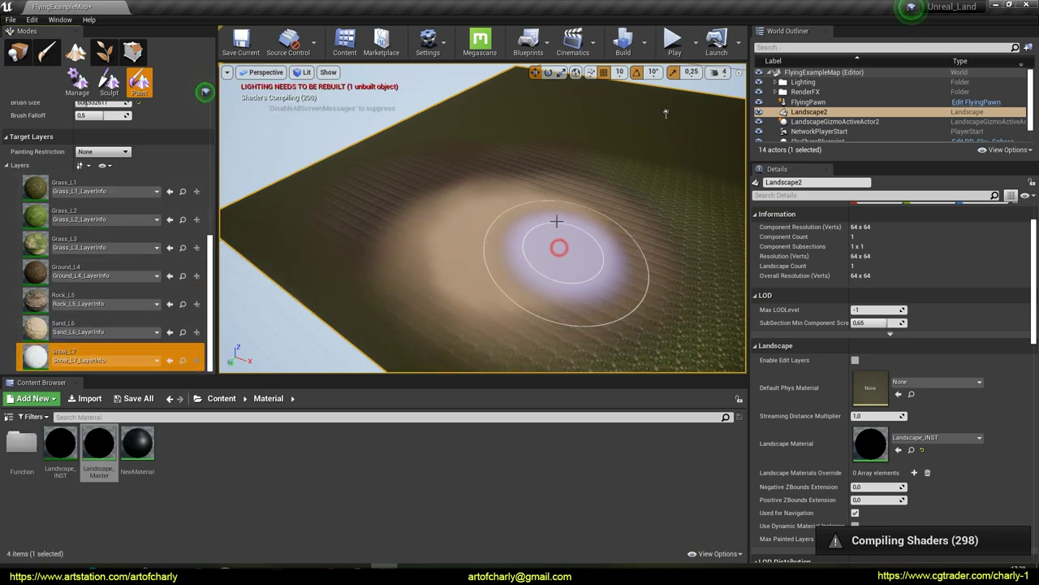
left_click(557, 249)
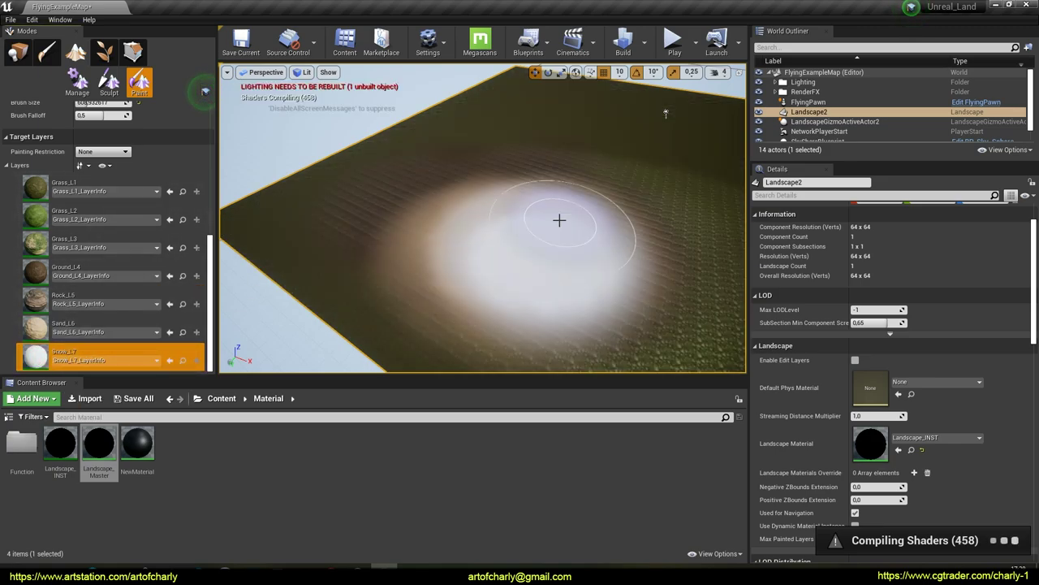
mouse_move(474, 168)
left_mouse_down()
mouse_move(459, 195)
mouse_move(619, 269)
left_mouse_up()
right_click_drag(487, 192, 485, 229)
mouse_move(555, 236)
left_mouse_down()
mouse_move(595, 173)
mouse_move(492, 188)
left_mouse_up()
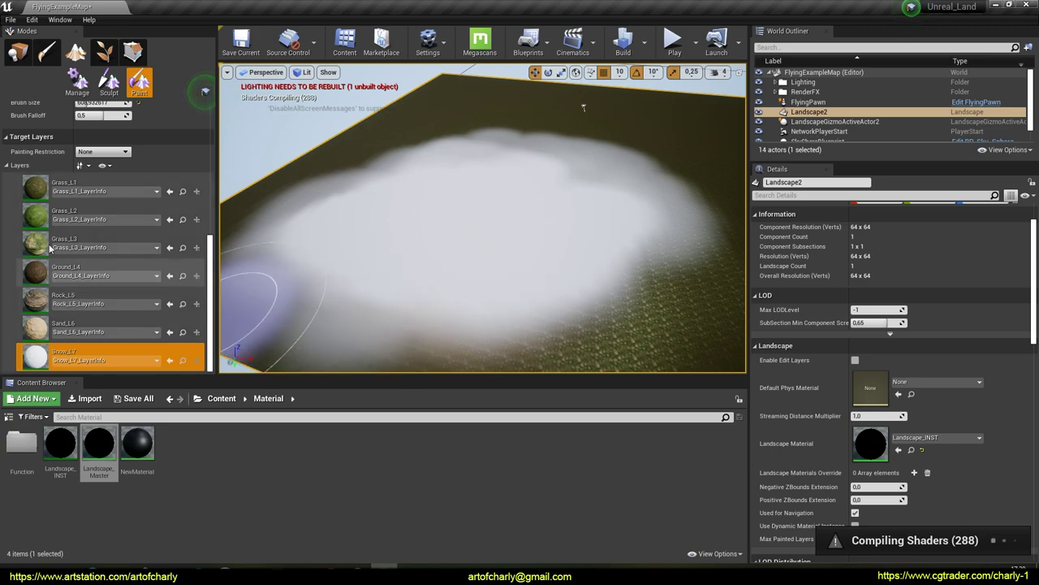
Paint overlapping patches of the Sand_L6, Rock_L5 and Ground_L4 layers inside the snow area.
left_click(47, 331)
mouse_move(487, 213)
left_mouse_down()
mouse_move(594, 279)
mouse_move(547, 184)
left_mouse_up()
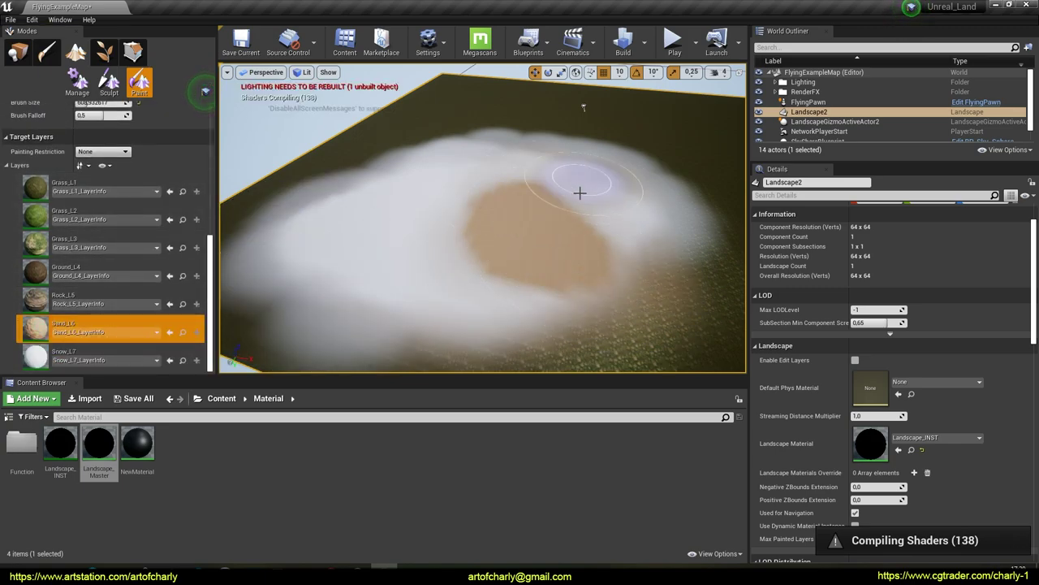
left_click(47, 302)
mouse_move(418, 268)
left_mouse_down()
mouse_move(480, 243)
mouse_move(506, 290)
left_mouse_up()
left_click(46, 274)
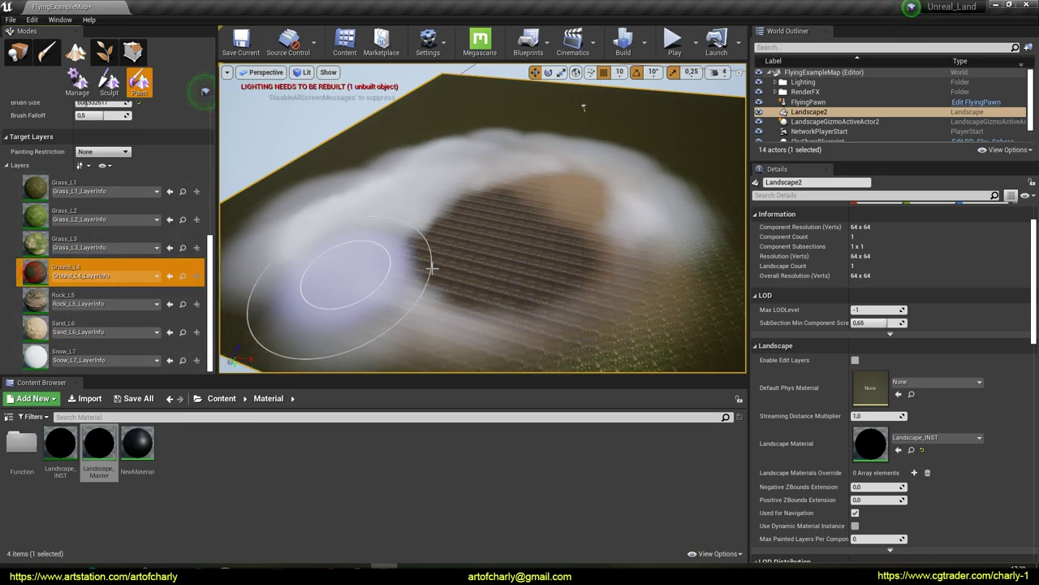
mouse_move(479, 238)
left_mouse_down()
mouse_move(360, 274)
mouse_move(674, 267)
mouse_move(576, 197)
left_mouse_up()
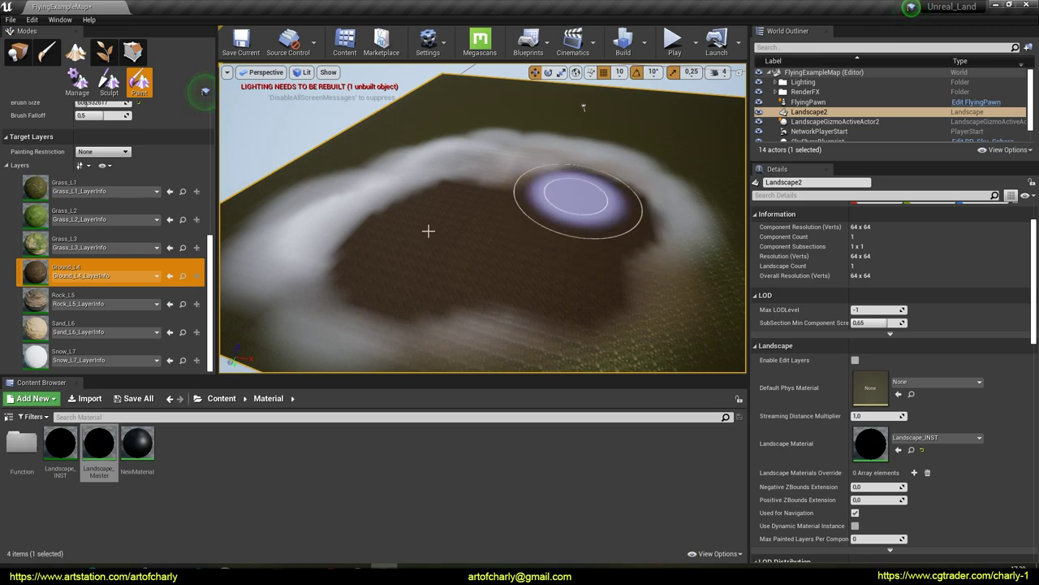
Paint overlapping patches of the Grass_L3, Grass_L2 and Grass_L1 layers over the ground area and inspect the blend up close.
left_click(42, 249)
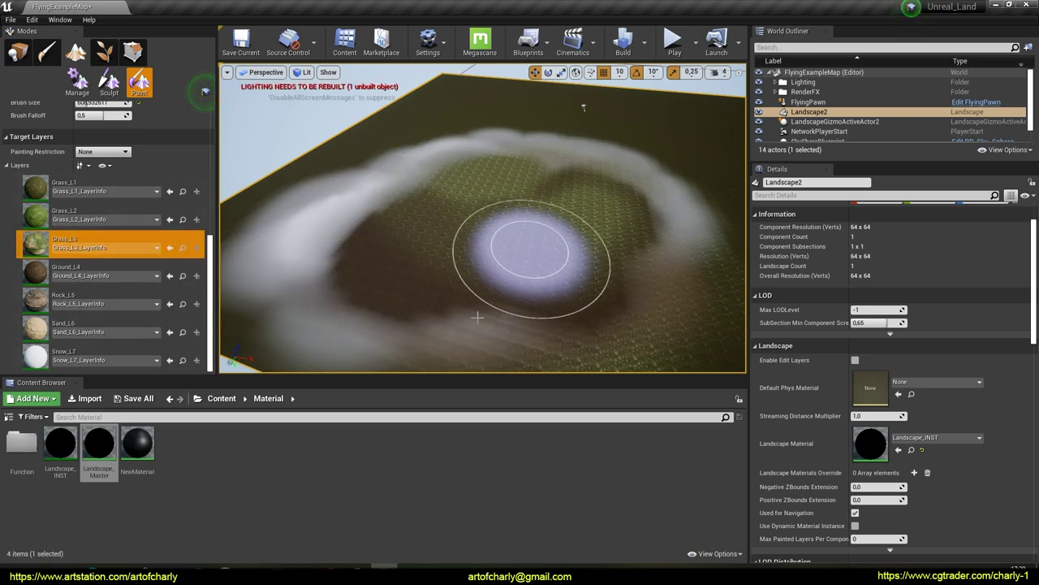
left_click(65, 214)
mouse_move(464, 251)
left_mouse_down()
mouse_move(406, 250)
mouse_move(595, 285)
left_mouse_up()
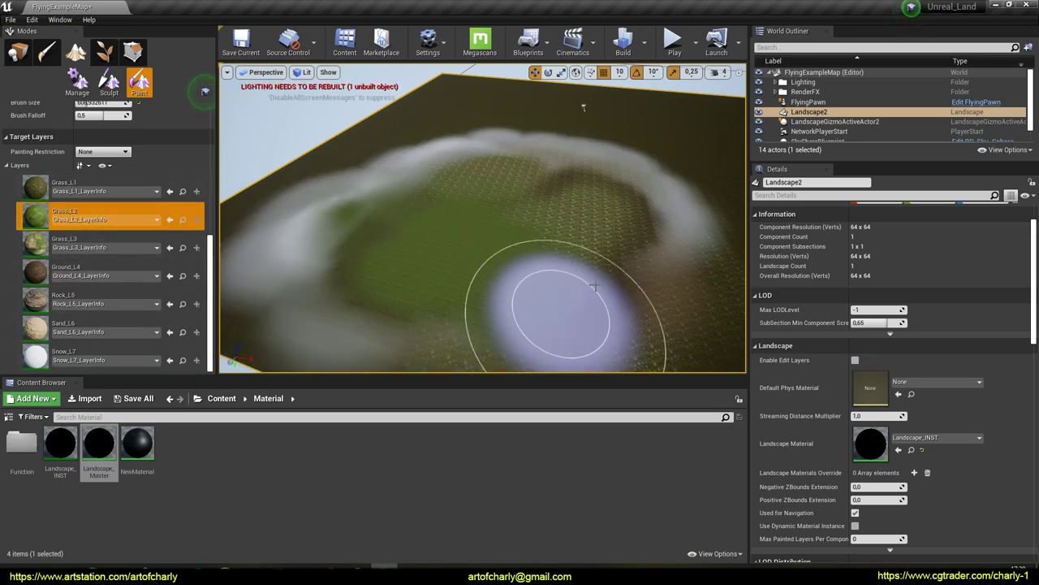
left_click(66, 186)
left_click_drag(531, 250, 629, 216)
mouse_move(623, 207)
right_mouse_down()
mouse_move(641, 301)
mouse_move(625, 268)
mouse_move(646, 276)
mouse_move(633, 264)
mouse_move(625, 272)
mouse_move(590, 250)
right_mouse_up()
key("w")
right_click_drag(639, 99, 443, 205)
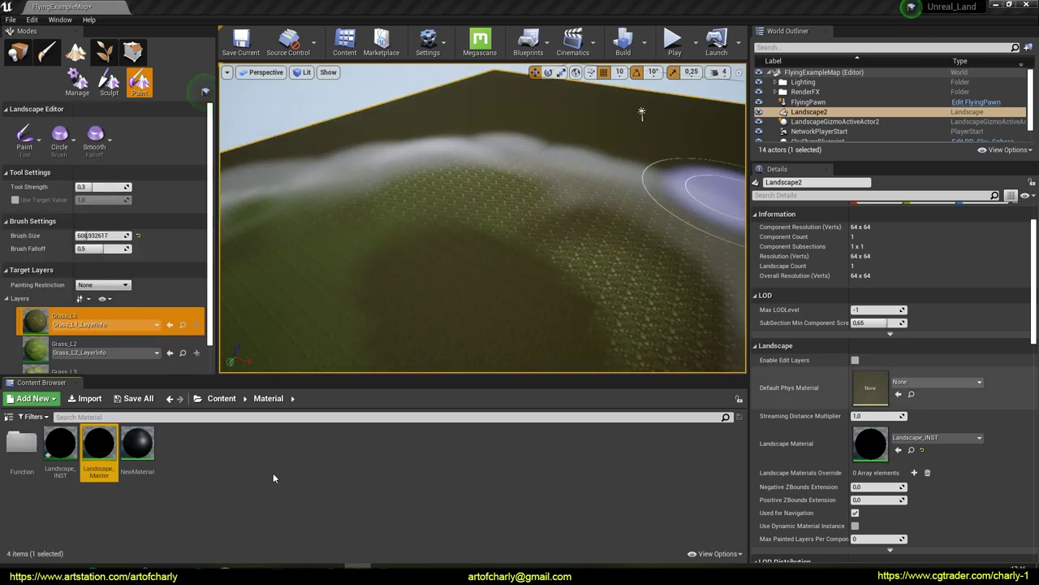
Open the UE_Function material function from the Function folder.
left_click(245, 475)
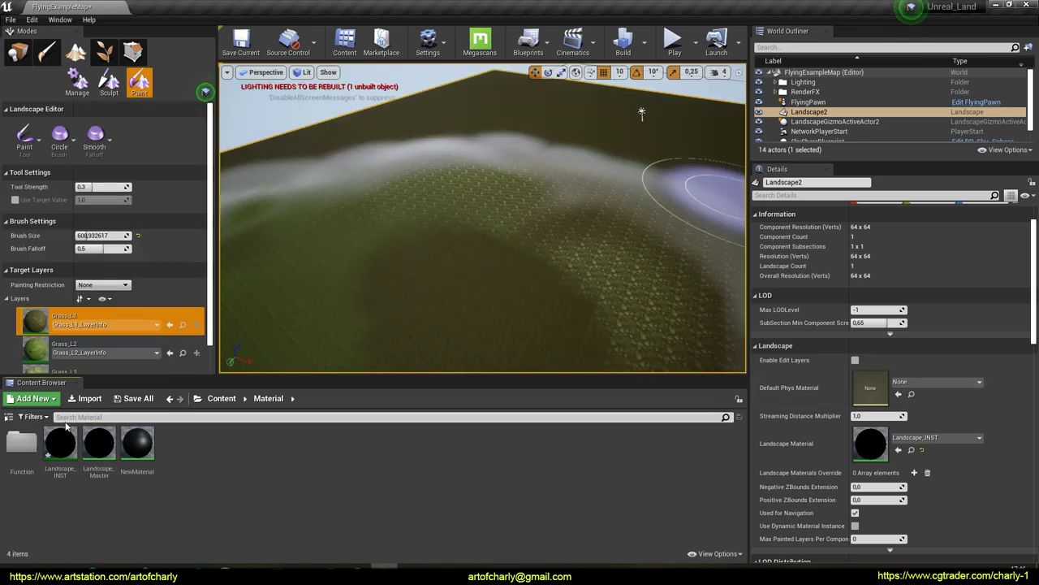
double_click(22, 444)
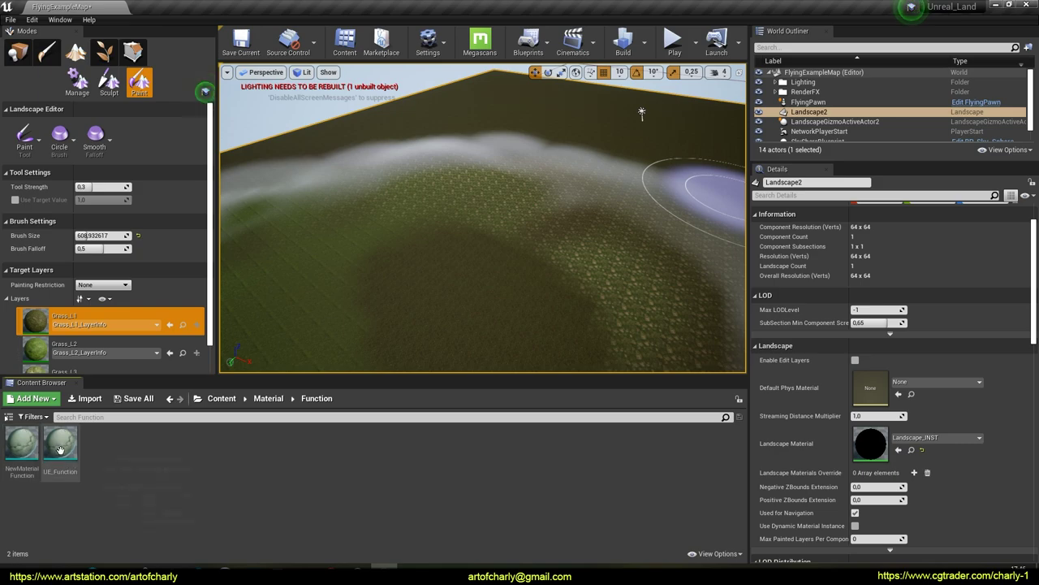
double_click(57, 451)
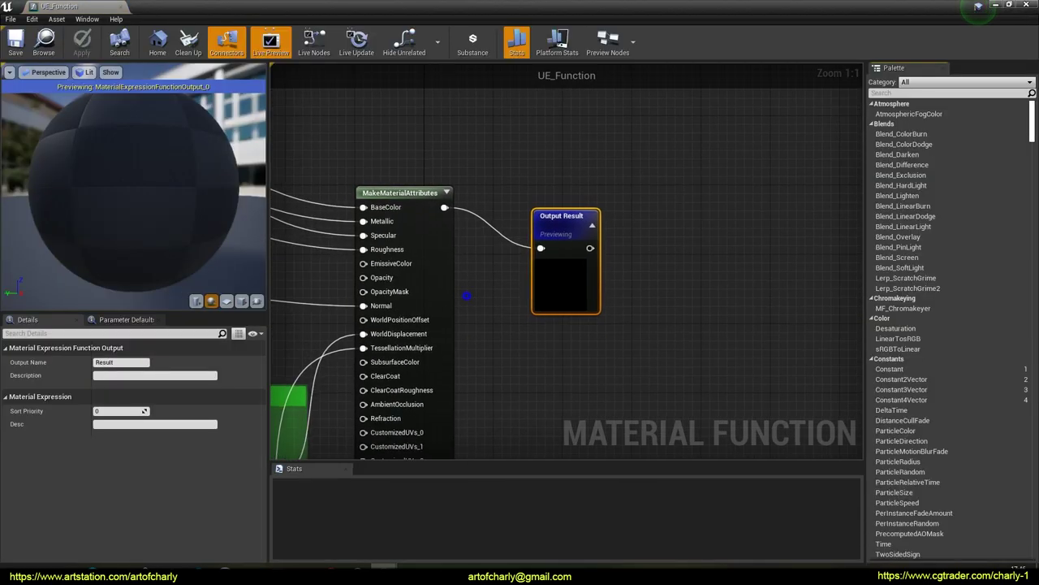
Add a PixelDepth node in the empty graph area below the UV CONTROLS group.
scroll(556, 297, "down", 8)
right_click_drag(548, 306, 559, 276)
scroll(536, 281, "up", 3)
right_click_drag(446, 247, 460, 391)
right_click_drag(505, 327, 514, 275)
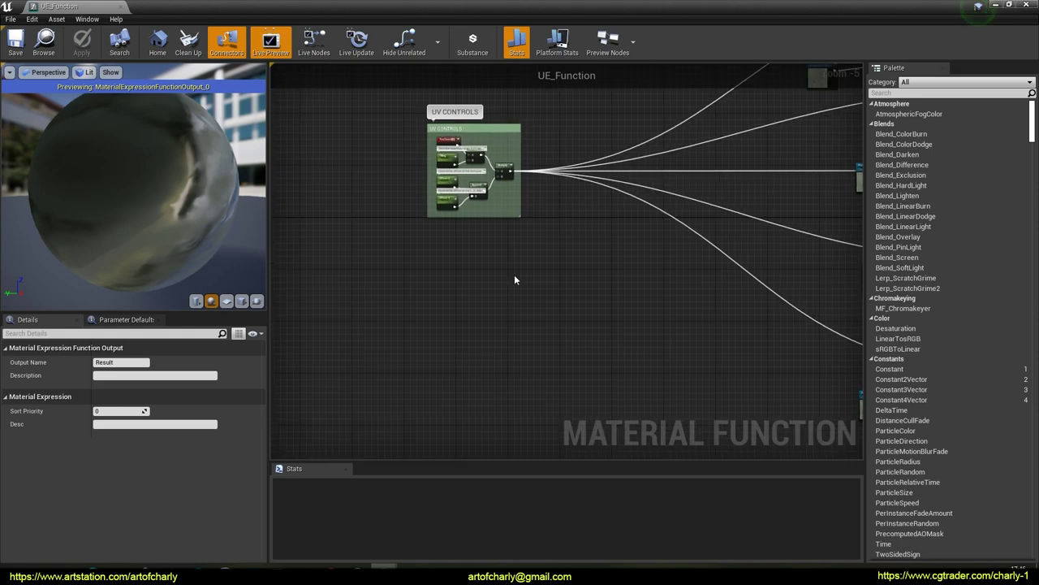
scroll(463, 281, "up", 2)
right_click(464, 281)
type("pixel")
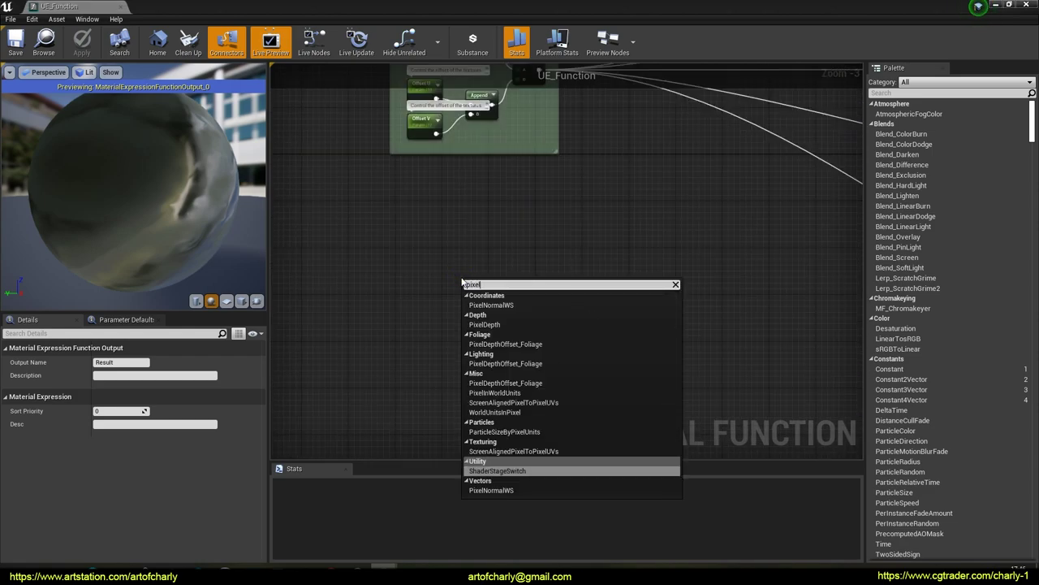
key("Up")
key("Up")
key("Up")
key("Up")
key("Up")
key("Up")
key("Up")
key("Up")
key("Return")
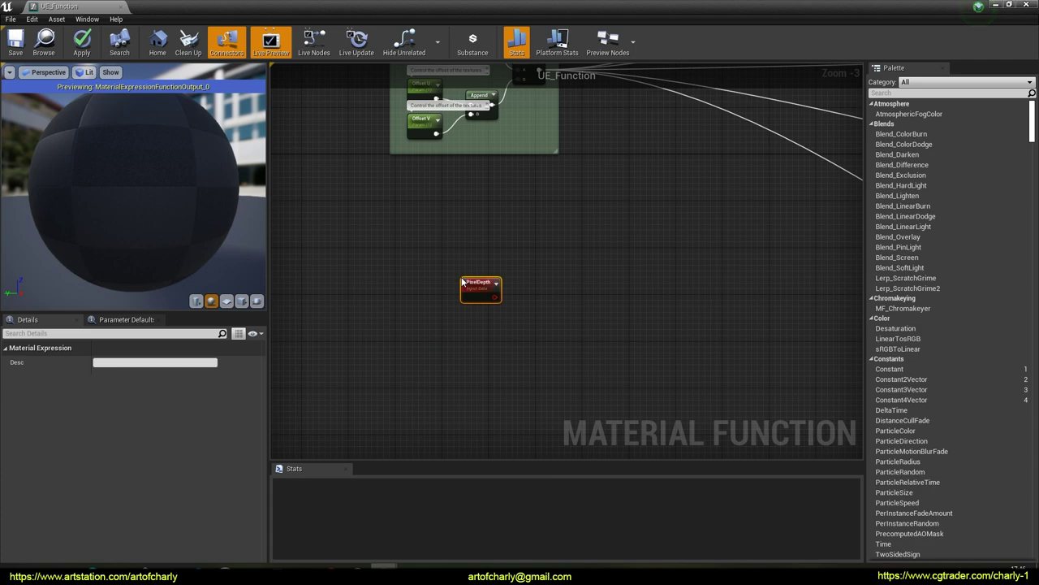
Place an Add node beside PixelDepth and connect the PixelDepth output to its A input.
scroll(470, 290, "up", 3)
key("a")
left_click(572, 295)
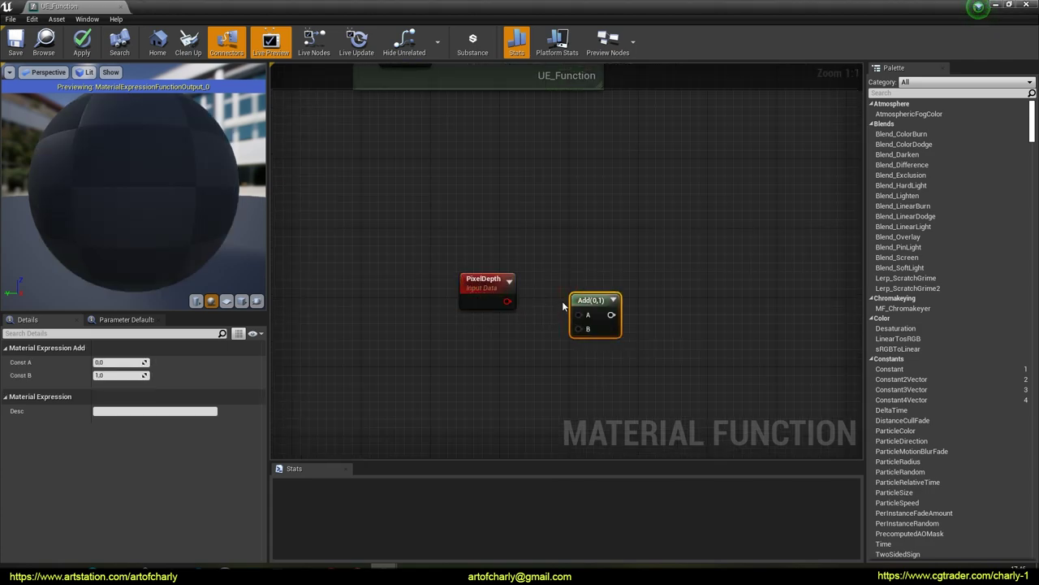
left_click_drag(593, 297, 583, 322)
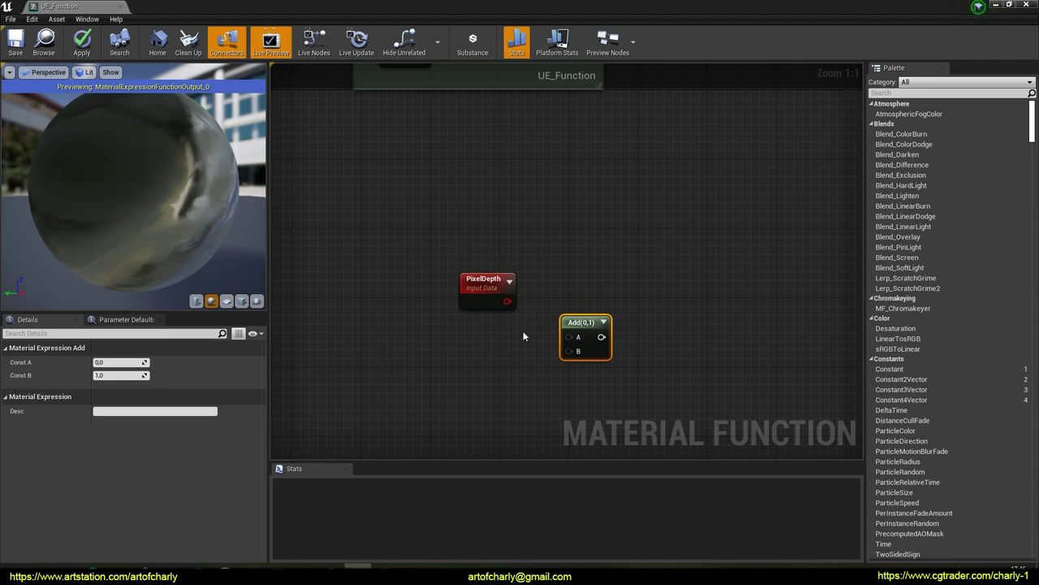
left_click_drag(508, 303, 599, 309)
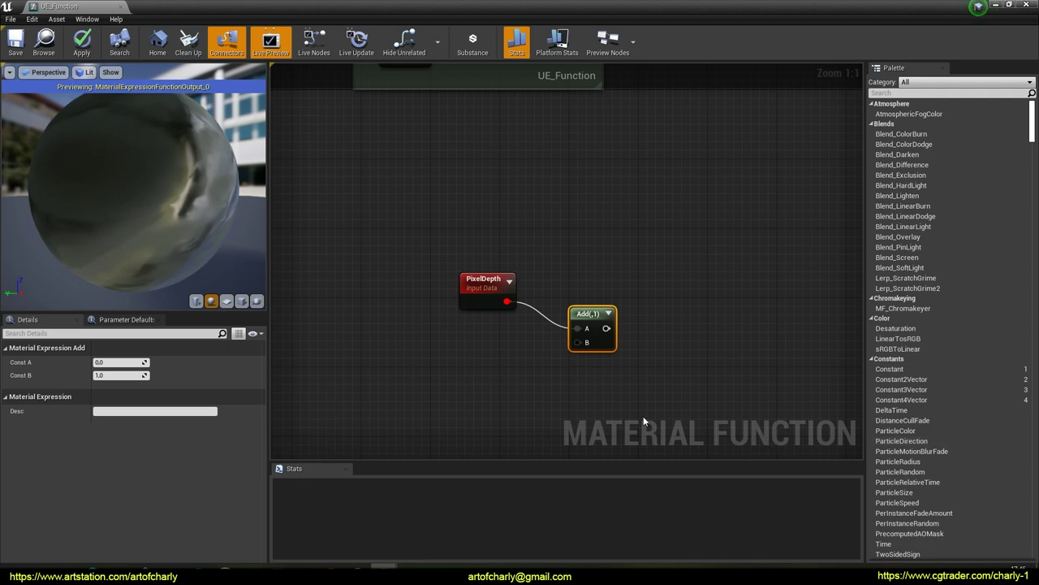
left_click(611, 425)
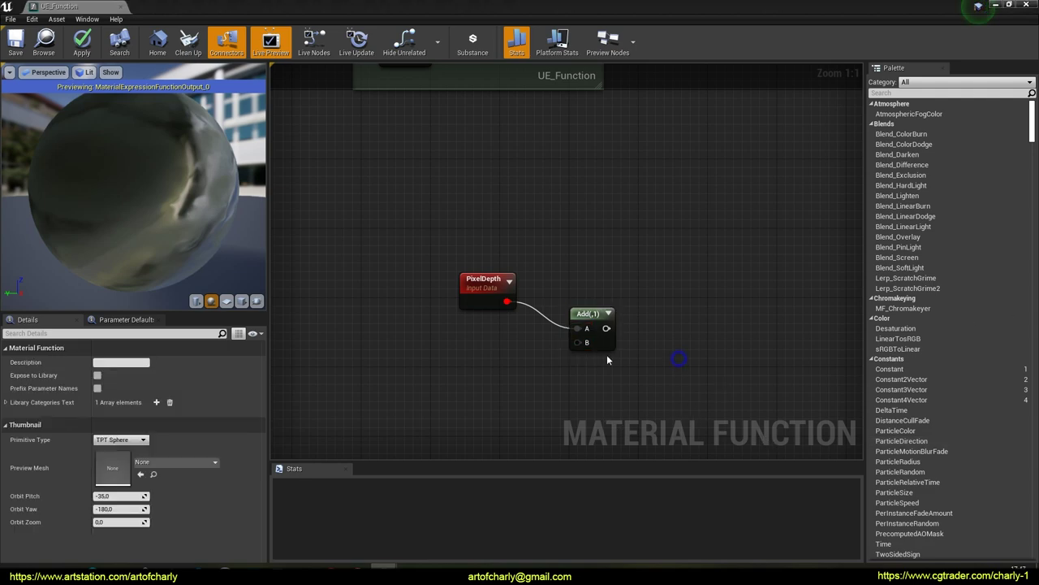
Create a Subtract node beyond the Add node and connect the Add output to its A input.
right_click_drag(608, 360, 605, 351)
right_click(625, 345)
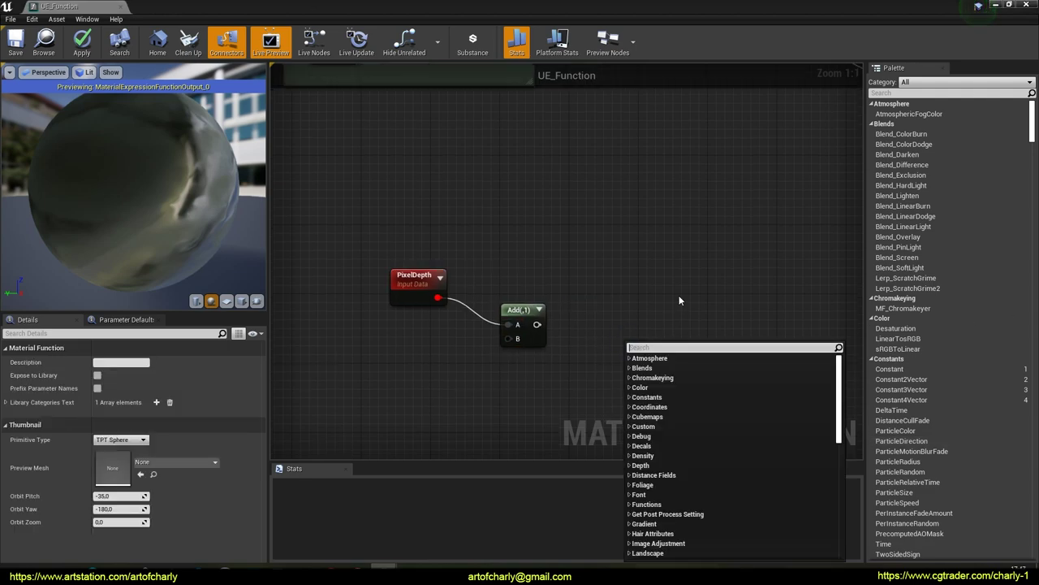
type("subtra")
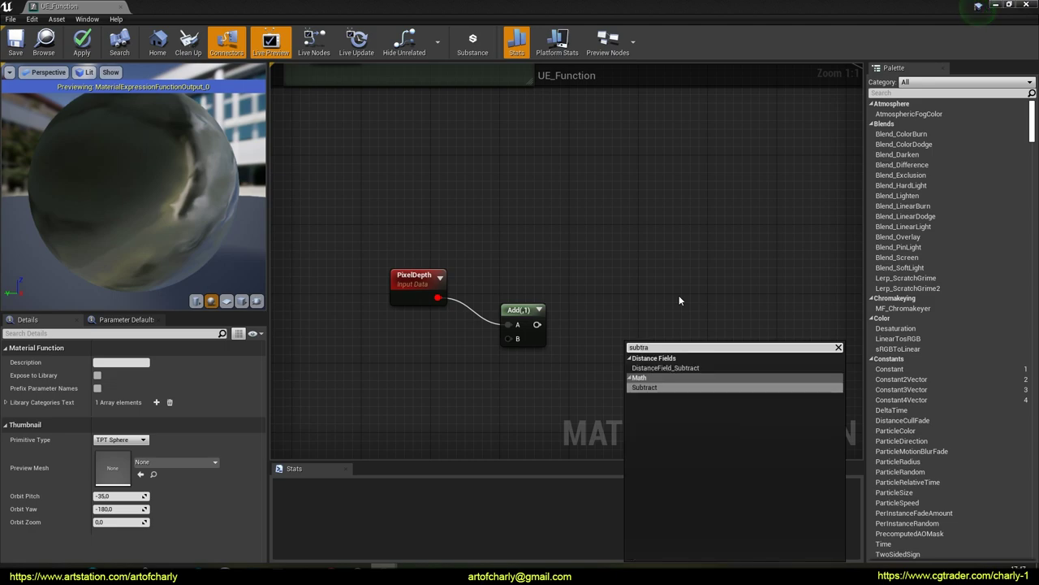
key("Return")
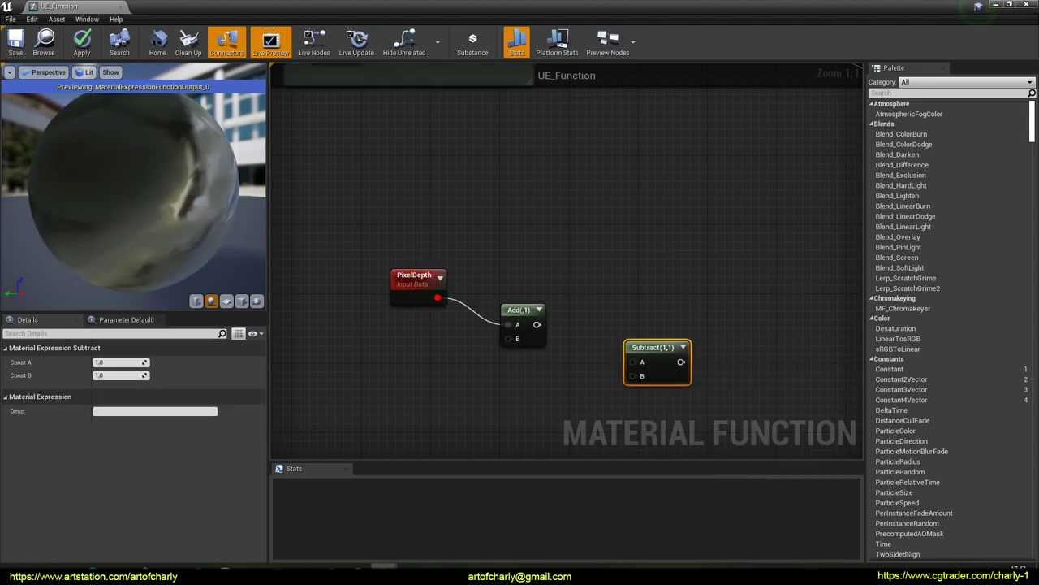
left_click_drag(537, 324, 641, 364)
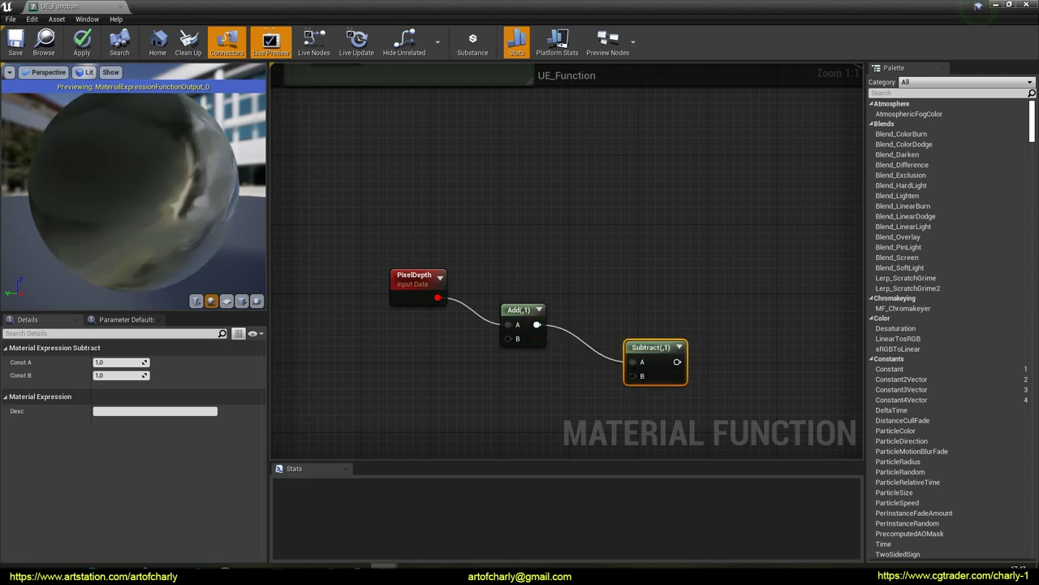
Place a Divide node after Subtract and connect the Subtract output to its A input.
right_click_drag(669, 248, 593, 225)
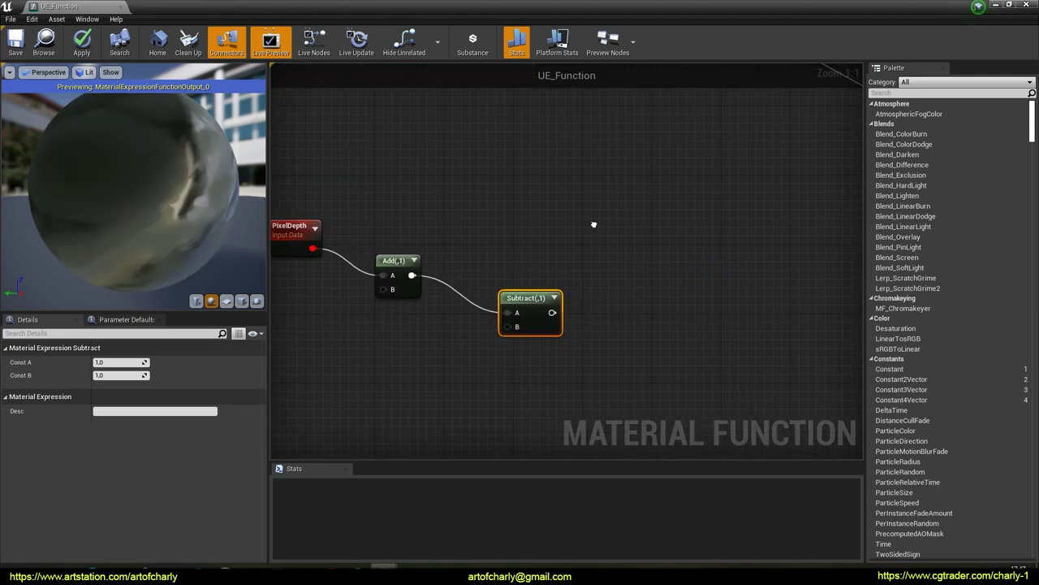
left_click(607, 334)
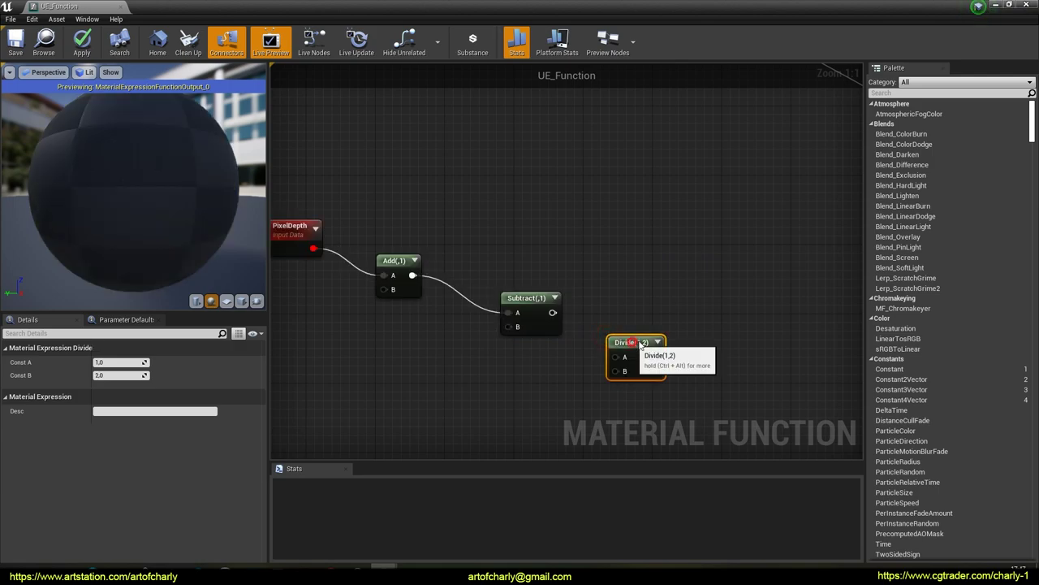
left_click_drag(641, 347, 661, 345)
left_click_drag(553, 312, 637, 355)
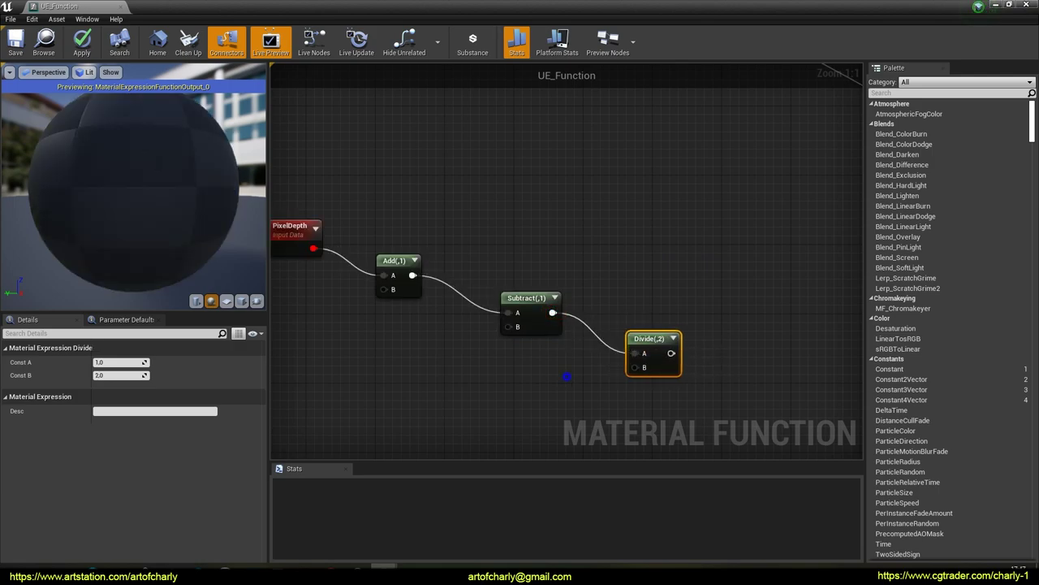
Place a Clamp node after Divide and connect the Divide output to its main input.
right_click_drag(639, 355, 700, 363)
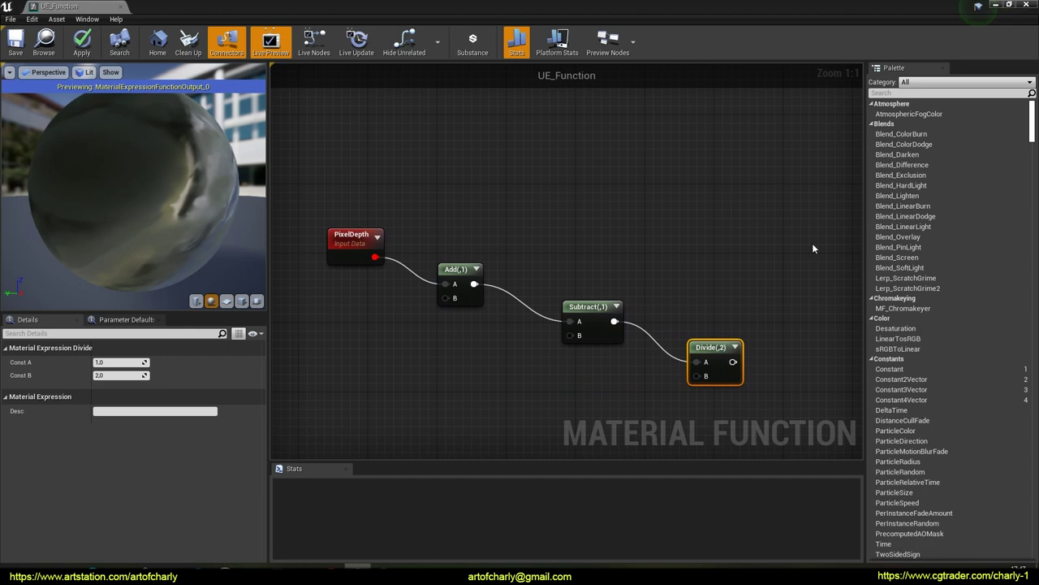
right_click_drag(638, 258, 503, 229)
right_click(718, 299)
type("clam")
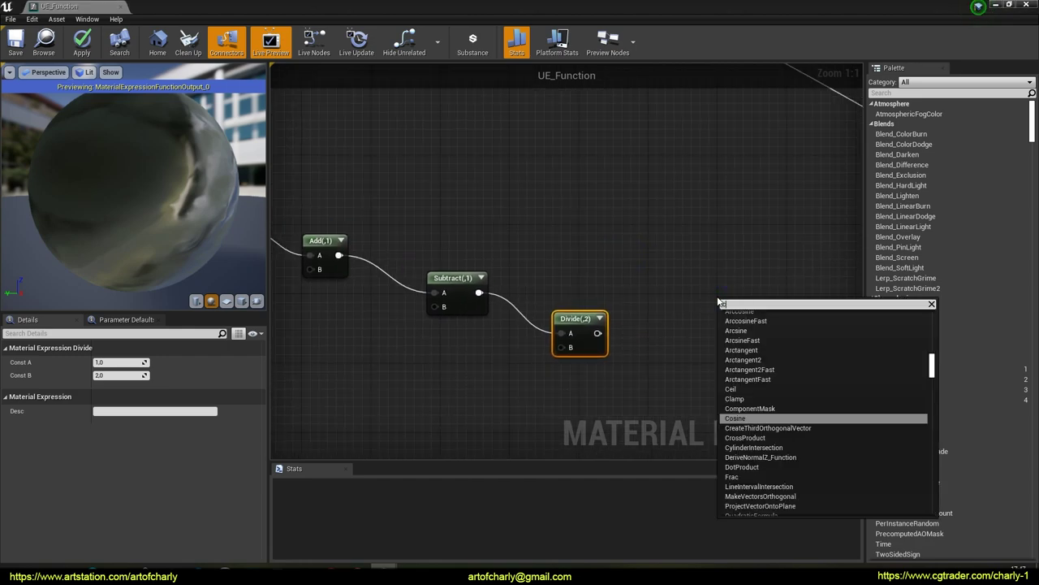
type("p")
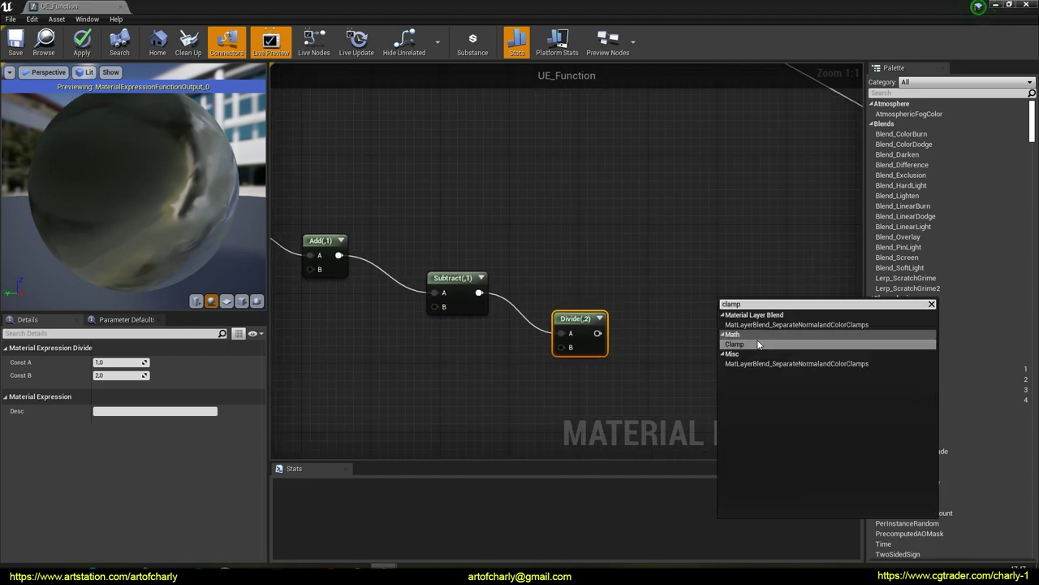
left_click(762, 344)
left_click_drag(741, 307, 689, 339)
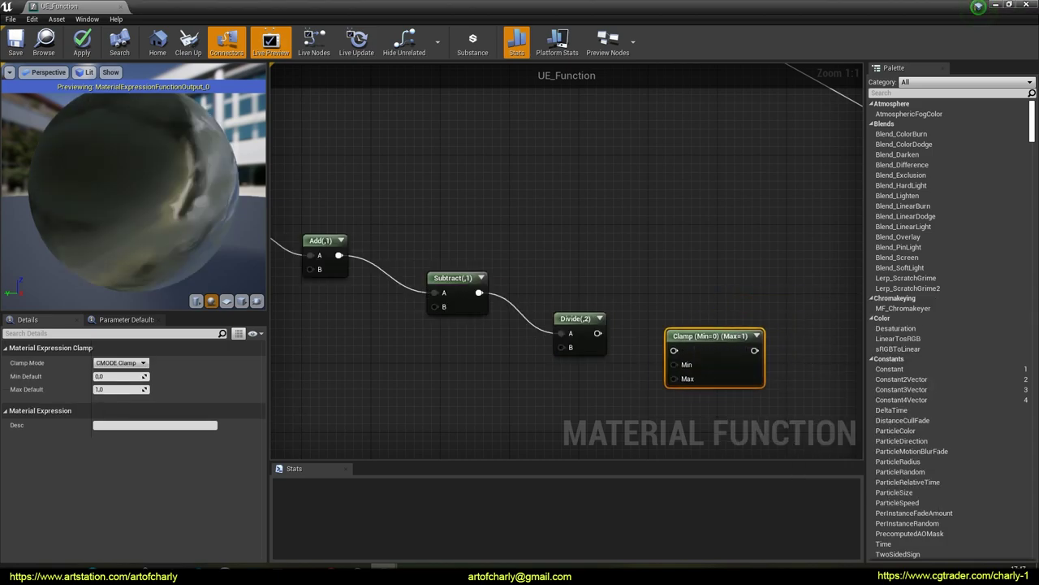
left_click_drag(598, 333, 674, 350)
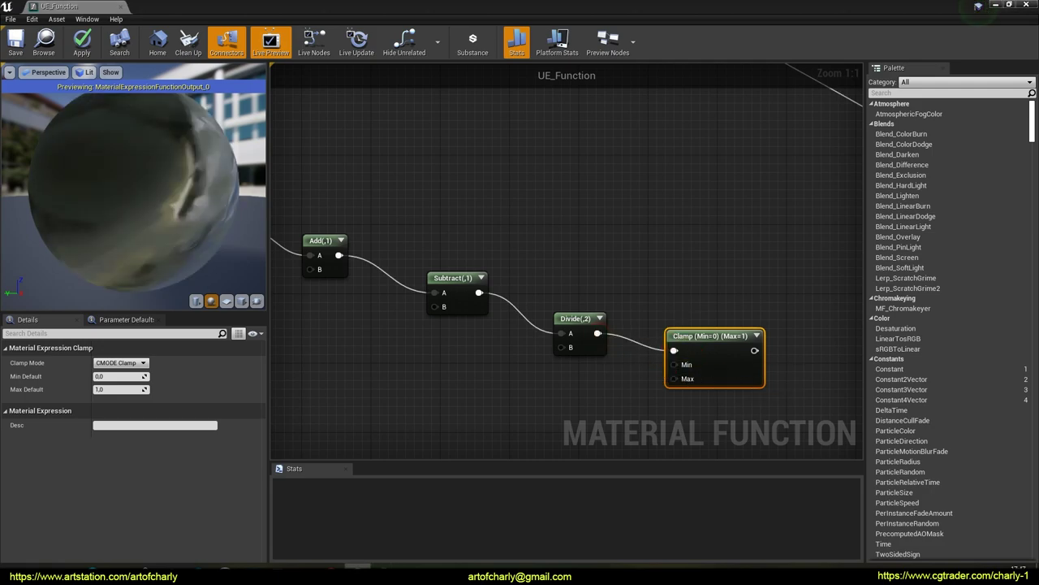
Create a FunctionInput node wired into the B input of the Subtract node.
right_click_drag(546, 341, 735, 336)
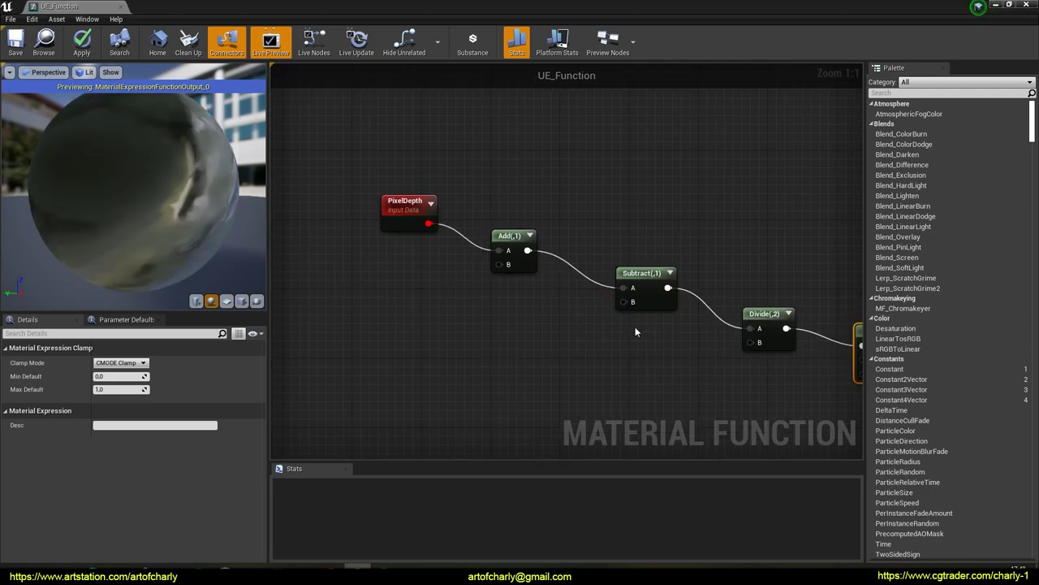
left_click_drag(623, 302, 532, 328)
type("func")
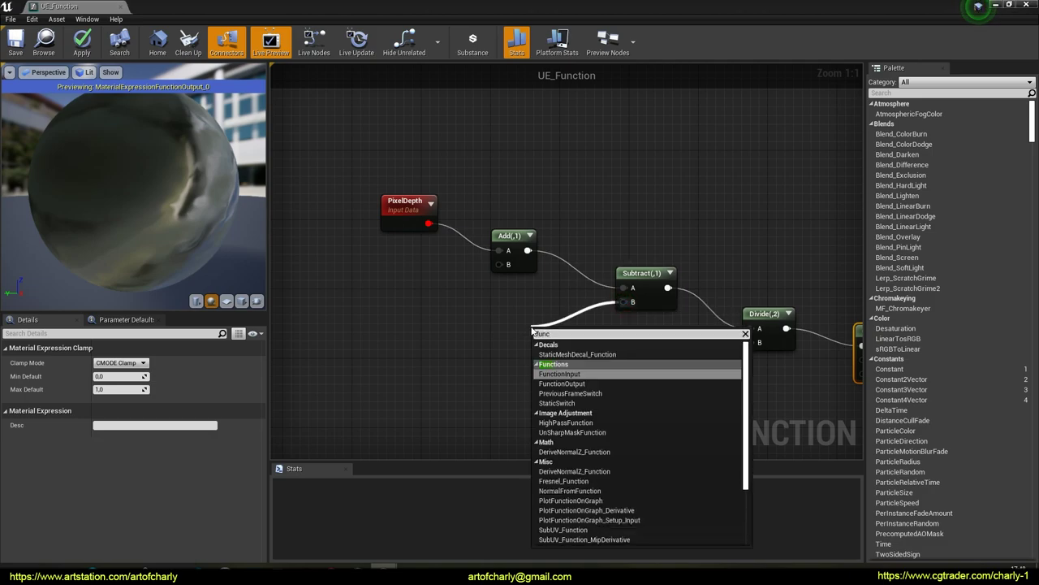
left_click(583, 375)
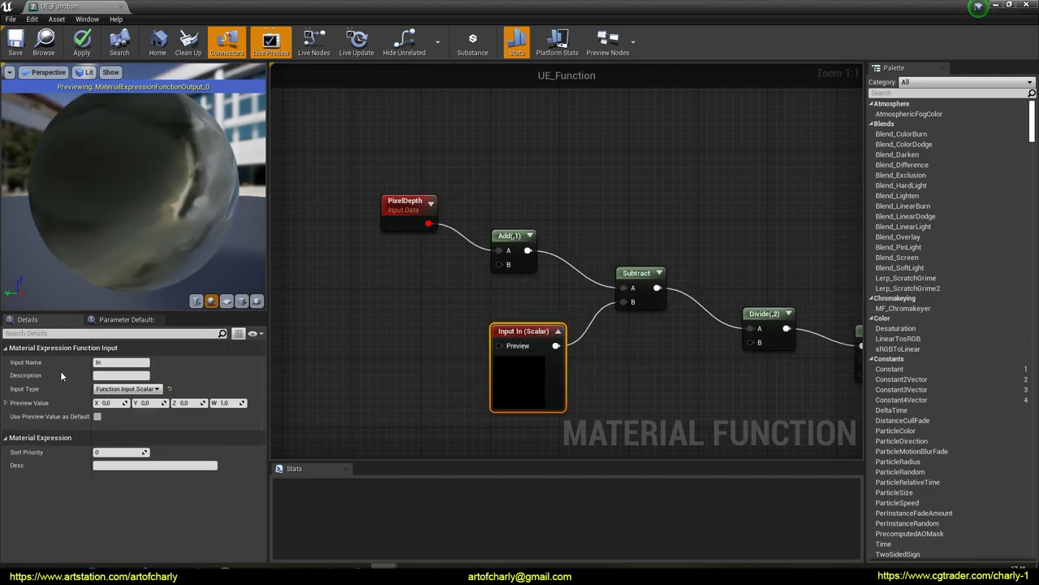
Name the input feeding Subtract "Distance Parameter" and save the material function.
left_click(126, 363)
type("Distan")
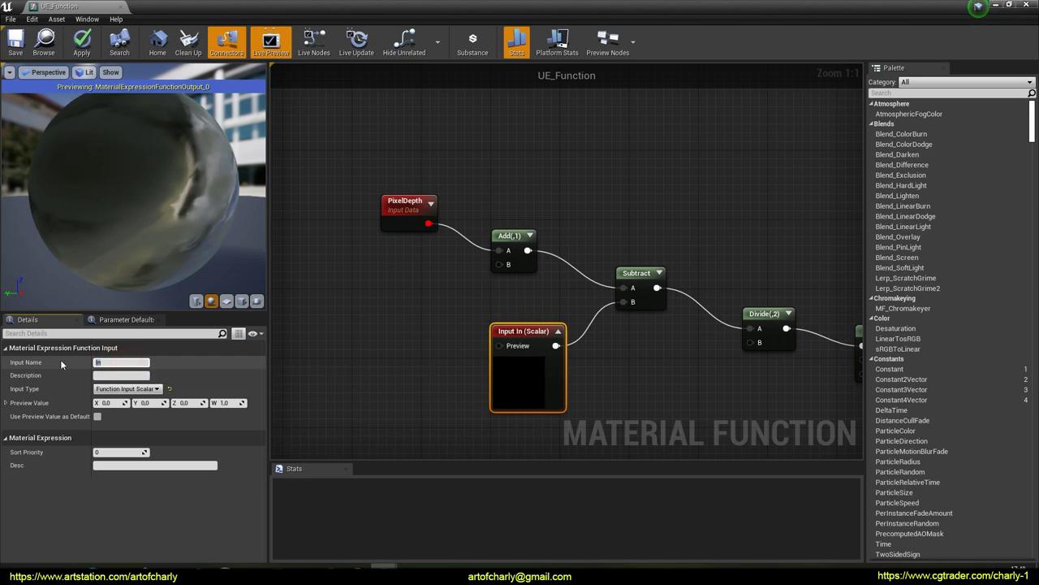
type("ce Parameter")
key("Return")
left_click_drag(563, 342, 520, 342)
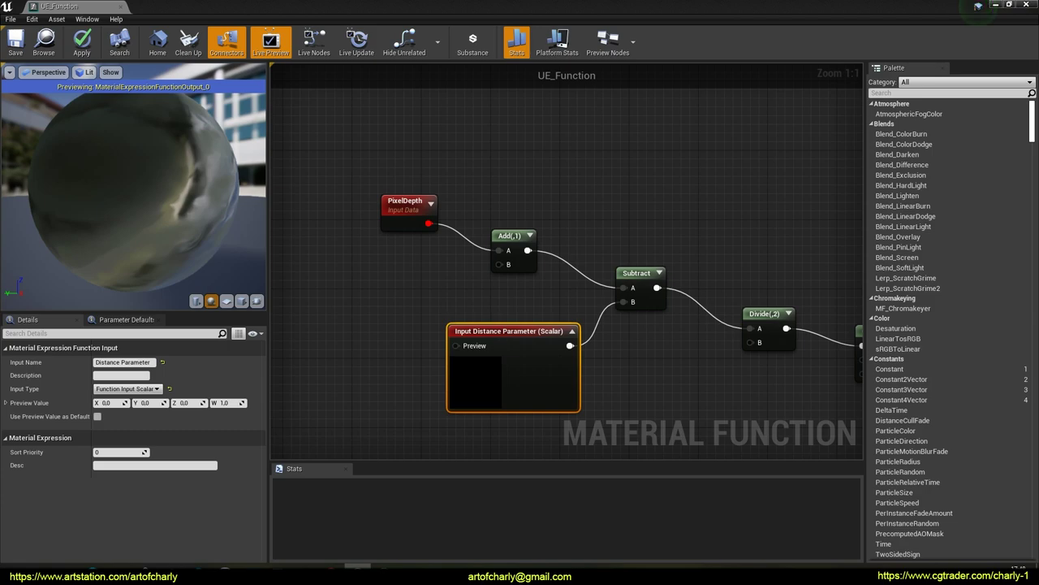
right_click_drag(652, 374, 597, 272)
key("ctrl+s")
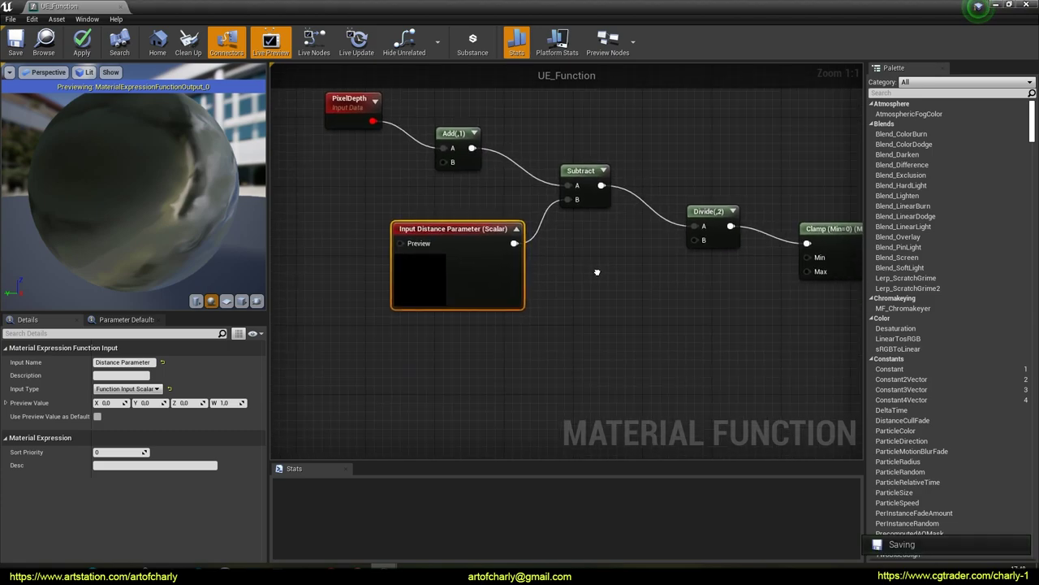
Create a second FunctionInput node wired into the B input of the Divide node.
left_click_drag(704, 240, 580, 340)
scroll(580, 346, "down", 5)
type("fun")
key("Return")
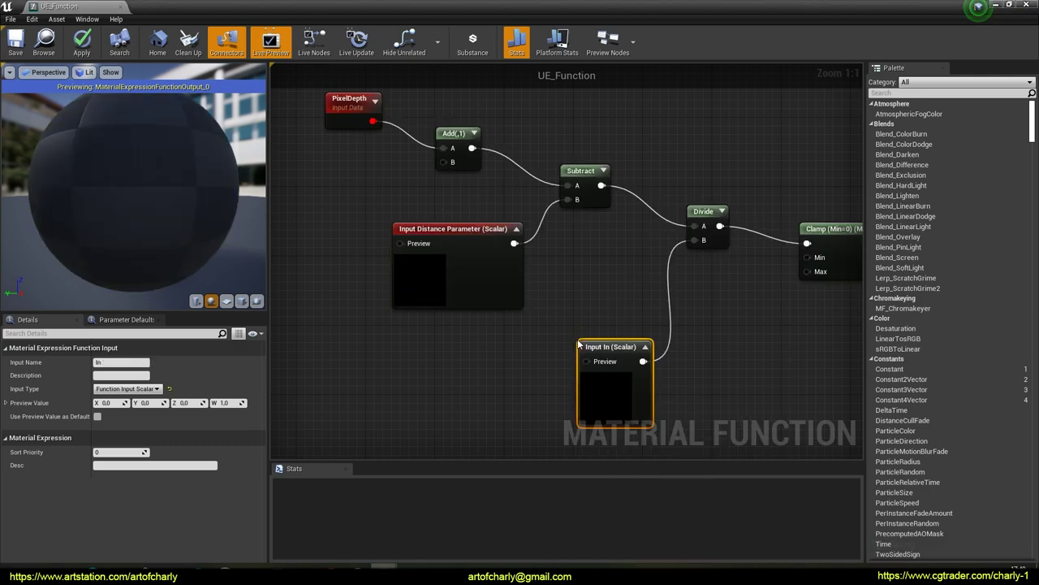
Name the input feeding Divide "Distance Sharp" and shift its node slightly away from the Divide node.
left_click_drag(578, 345, 548, 348)
left_click(121, 363)
type("Distance Sharp")
key("Return")
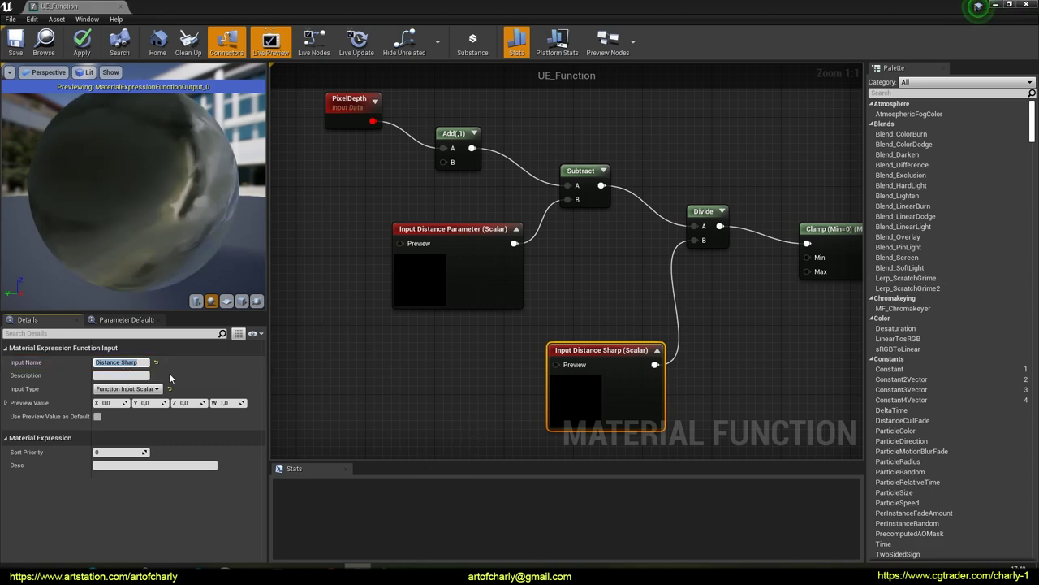
left_click(435, 390)
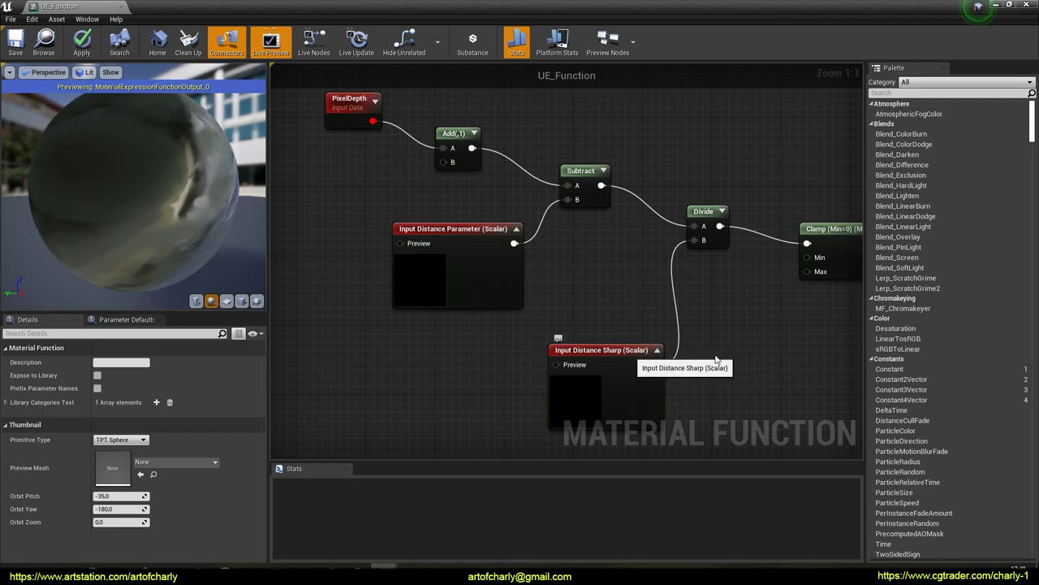
Move the whole PixelDepth-to-Clamp node chain, including both inputs, left to free up graph space.
scroll(402, 248, "down", 2)
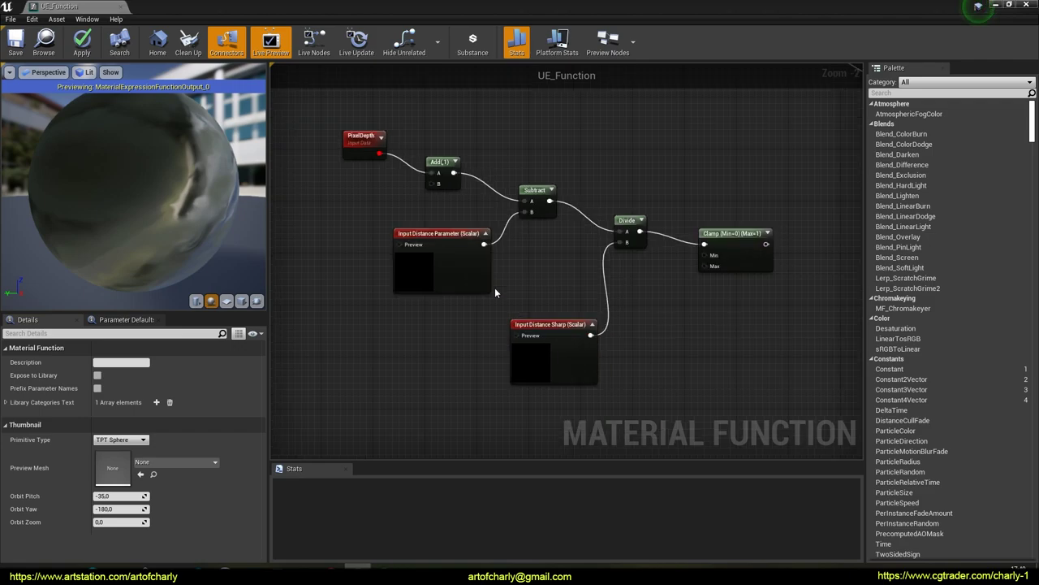
right_click_drag(391, 230, 502, 288)
left_click_drag(416, 154, 804, 417)
scroll(563, 317, "down", 3)
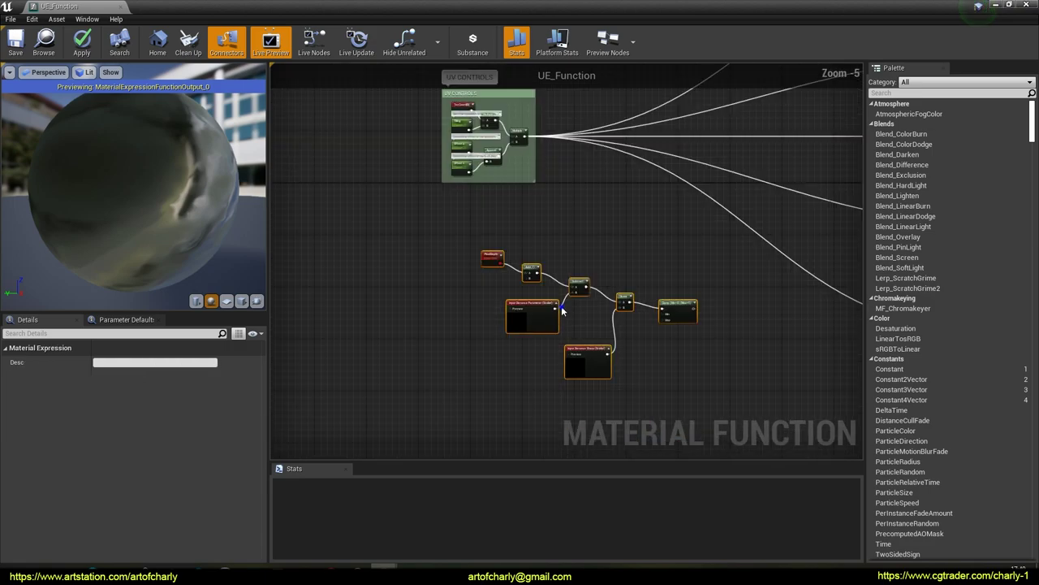
right_click_drag(562, 310, 692, 287)
left_click_drag(798, 284, 495, 296)
left_click(715, 297)
Add a Texture Sample node in the empty graph area beyond the Clamp node.
right_click_drag(601, 269, 544, 276)
scroll(531, 290, "up", 1)
right_click(551, 268)
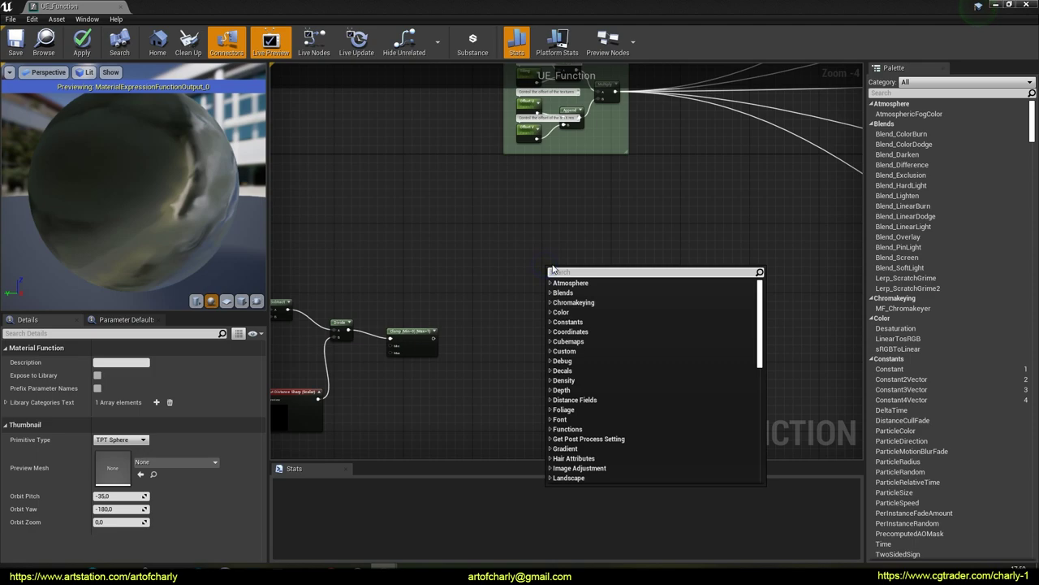
type("textyr")
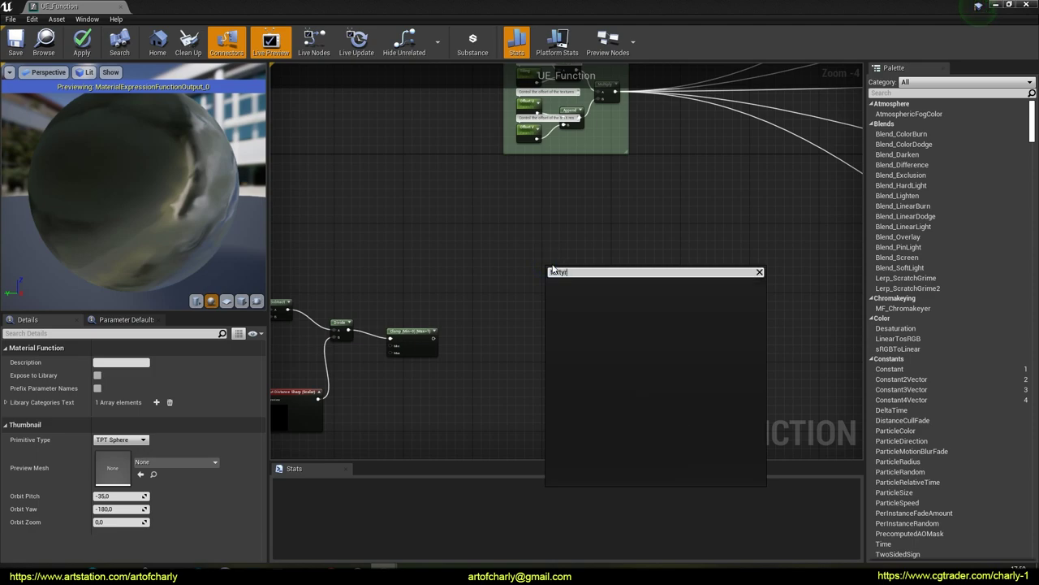
key("BackSpace")
key("BackSpace")
type("ure sa")
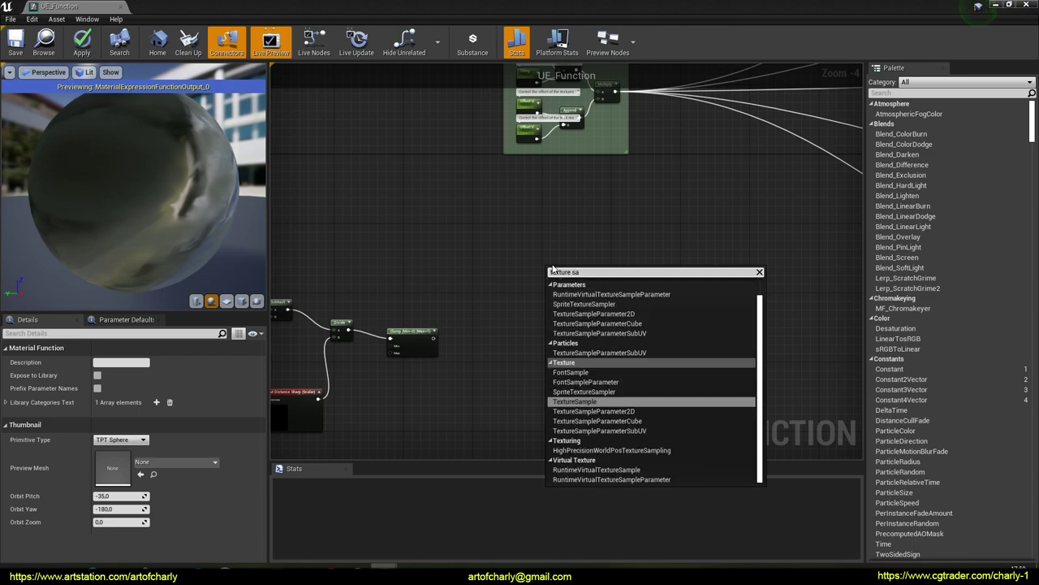
type("mp")
key("Return")
scroll(552, 268, "up", 2)
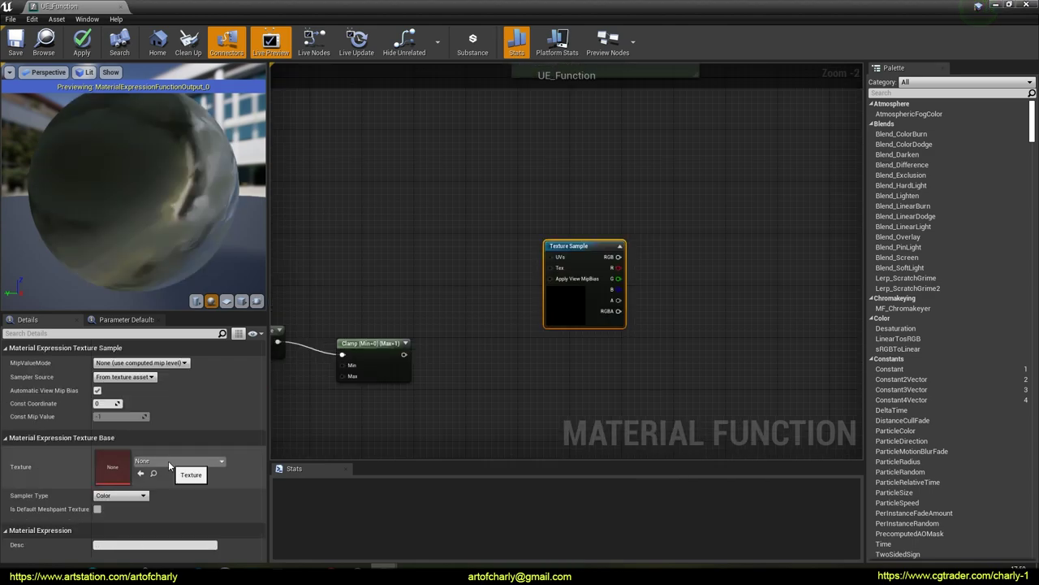
Assign the T_MacroVariation texture to the new Texture Sample node.
left_click(168, 461)
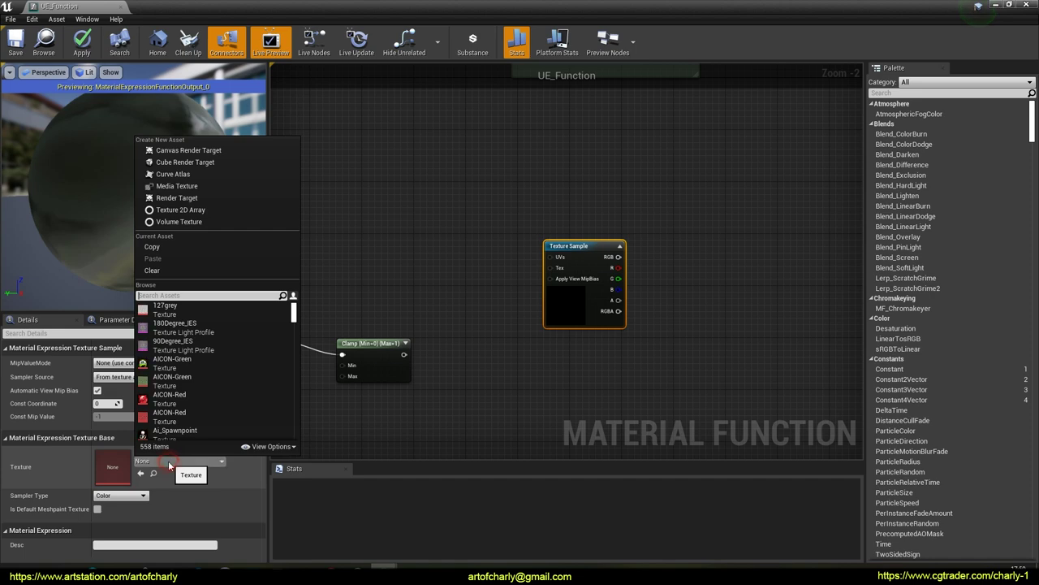
type("macro")
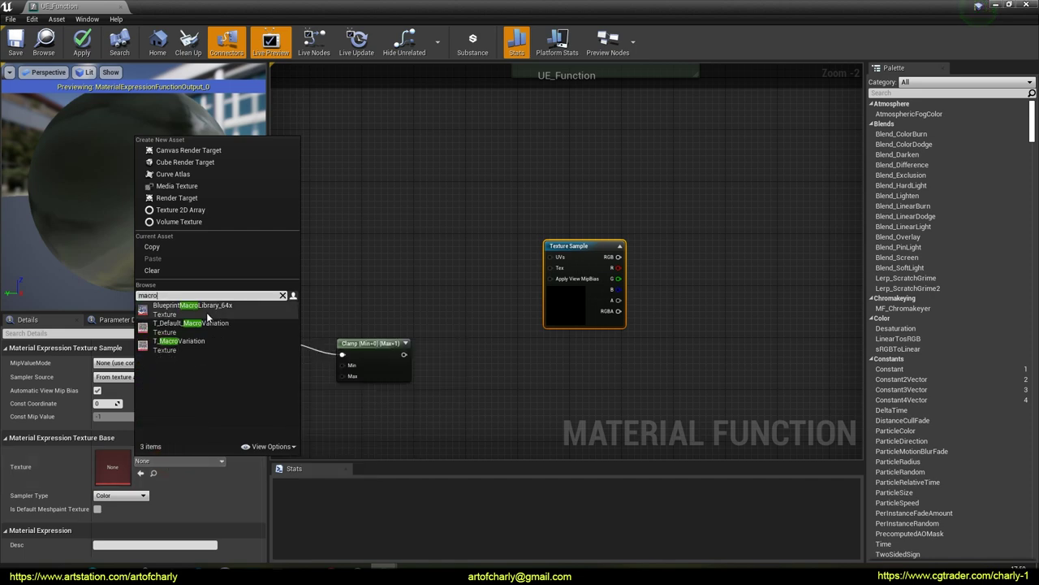
left_click(183, 343)
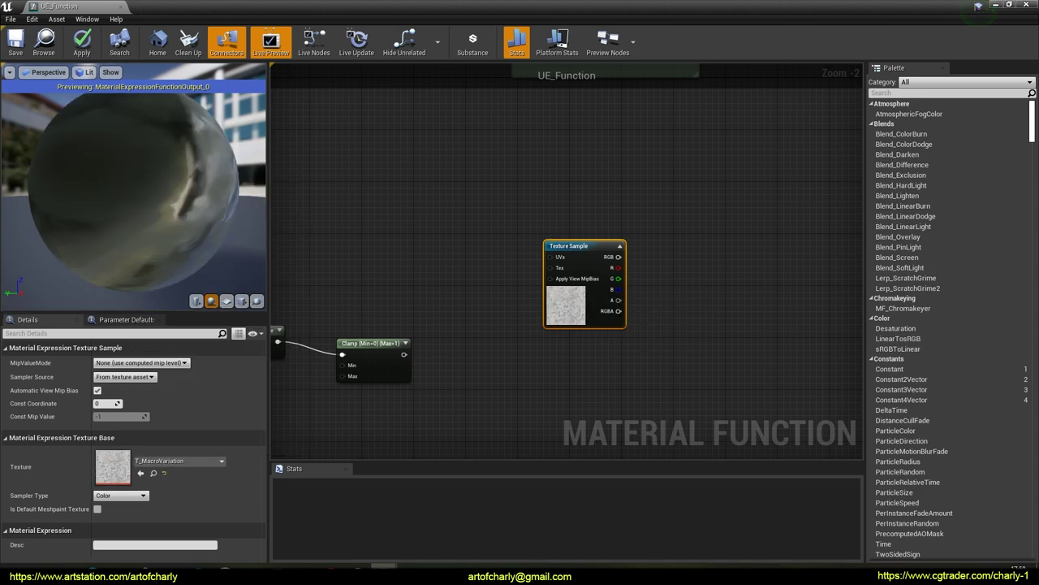
Duplicate the T_MacroVariation Texture Sample twice and stack the three nodes in a vertical column.
right_click_drag(632, 257, 626, 225)
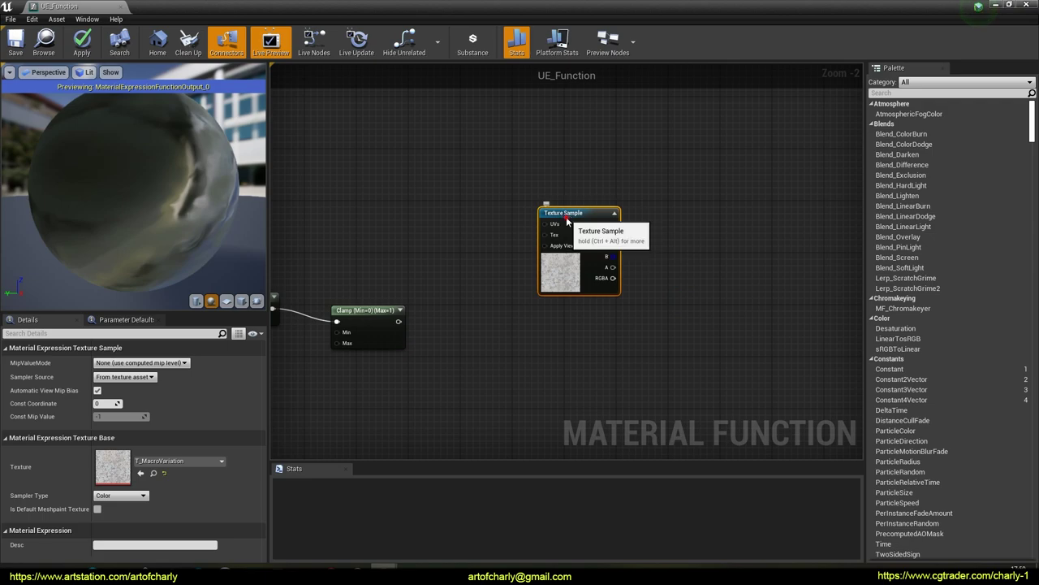
left_click_drag(567, 216, 548, 183)
key("ctrl+w")
left_click_drag(585, 265, 545, 407)
key("ctrl+w")
left_click(523, 400)
left_click_drag(580, 298, 545, 389)
right_click_drag(546, 389, 561, 305)
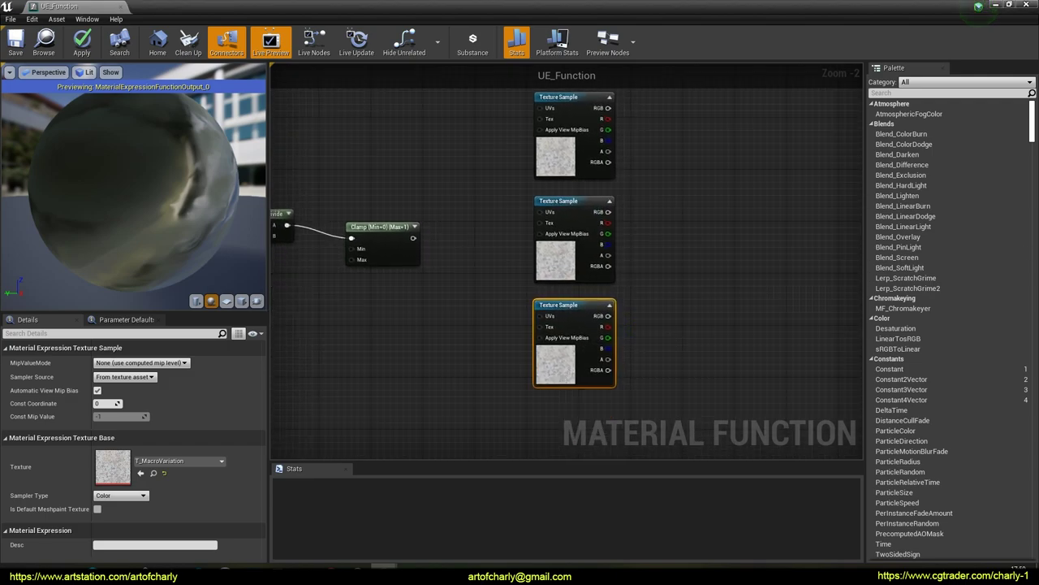
Set the lowest Texture Sample apart from the other two and assign it the Perlin noise texture.
left_click_drag(559, 363, 402, 395)
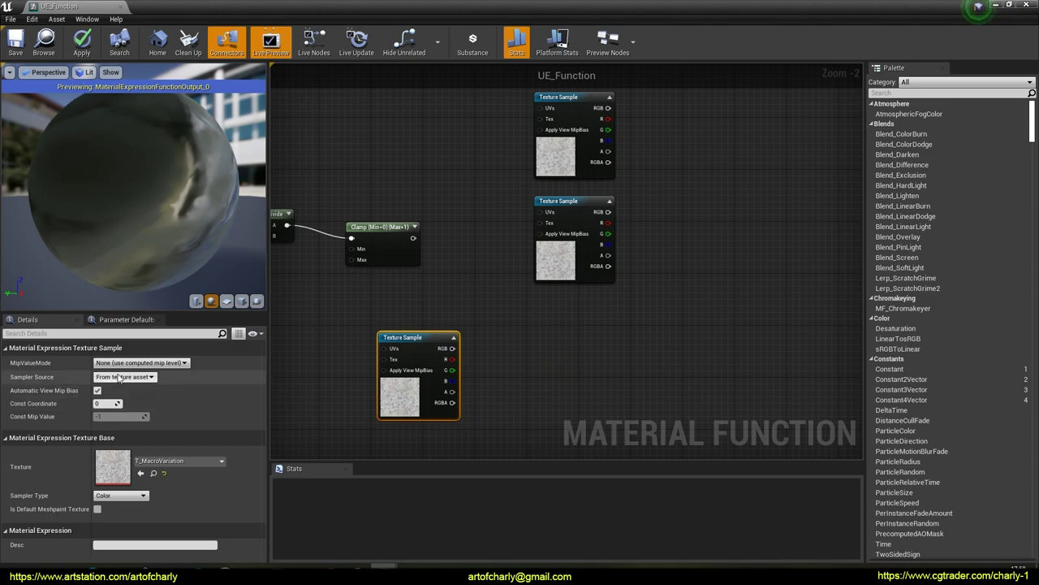
left_click(154, 466)
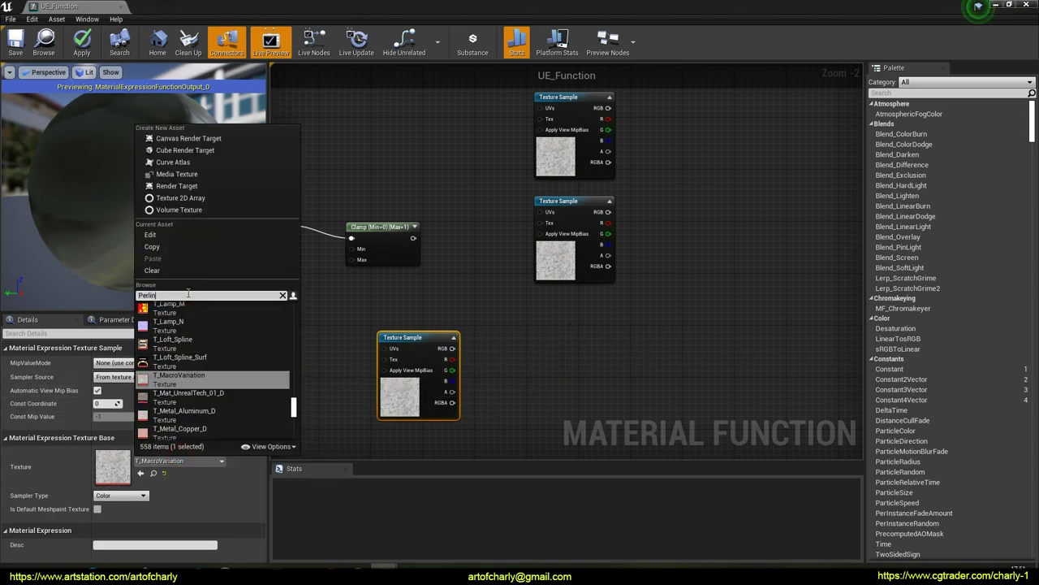
key("Return")
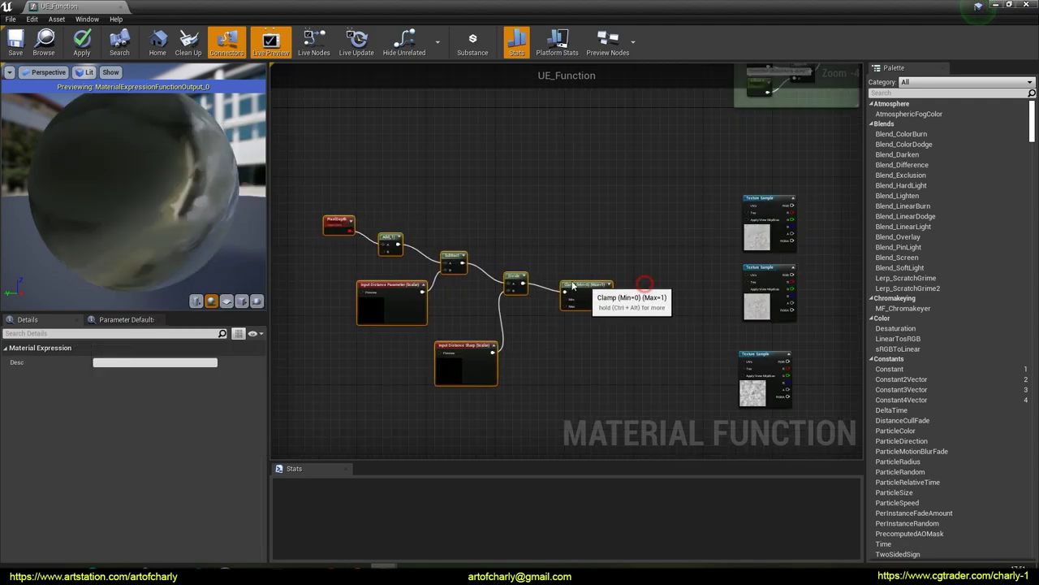
Shift the PixelDepth chain further left and place three Multiply nodes, one in front of each Texture Sample.
left_click_drag(572, 286, 533, 279)
right_click_drag(696, 271, 583, 192)
scroll(568, 244, "up", 2)
left_click(550, 202)
left_click(542, 178)
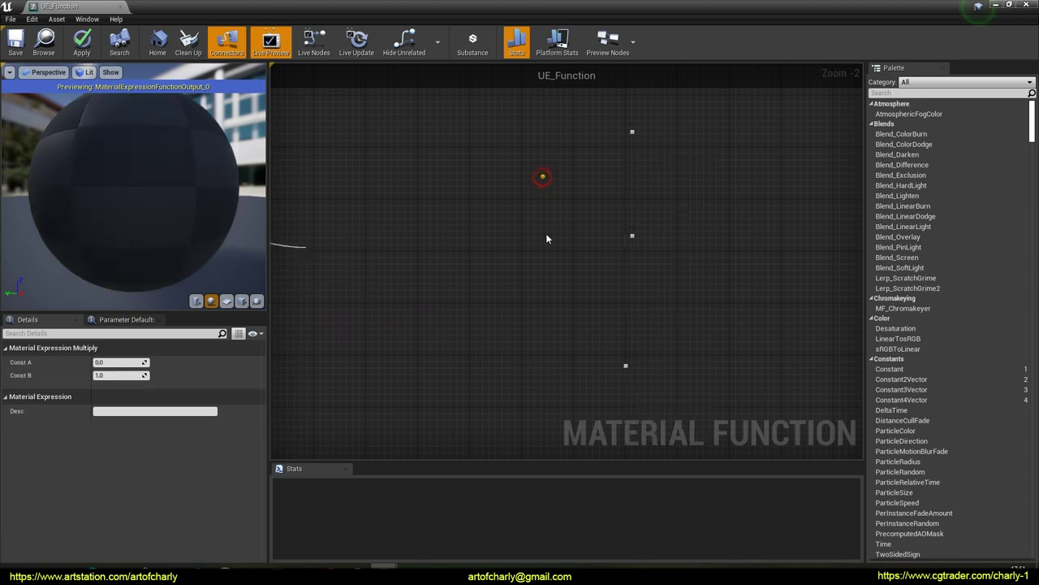
left_click(542, 260)
left_click(560, 348)
right_click_drag(515, 334, 523, 303)
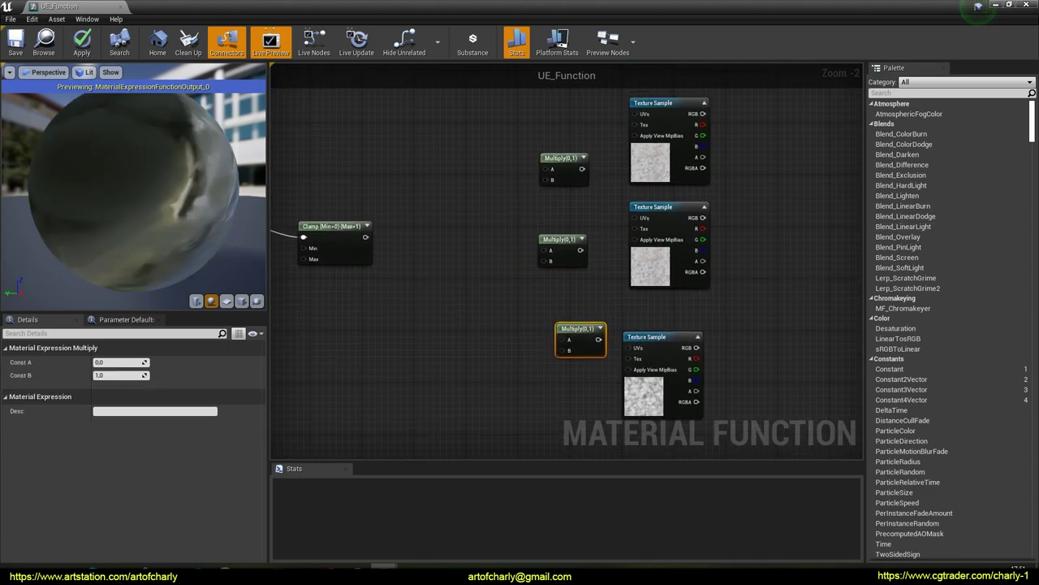
Set Const B of the uppermost Multiply node to 0.2.
right_click_drag(590, 287, 610, 309)
left_click(566, 203)
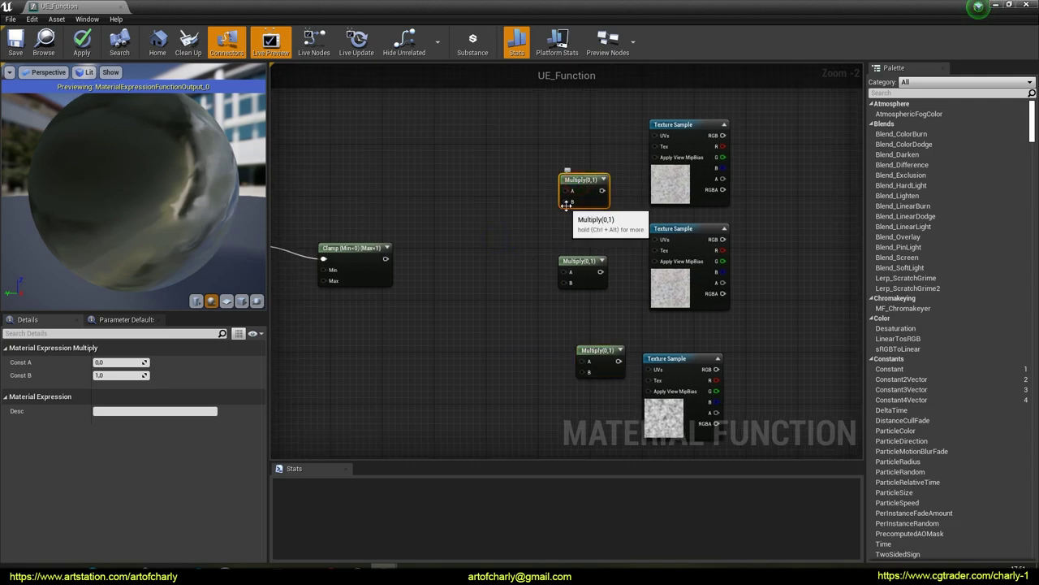
left_click(112, 376)
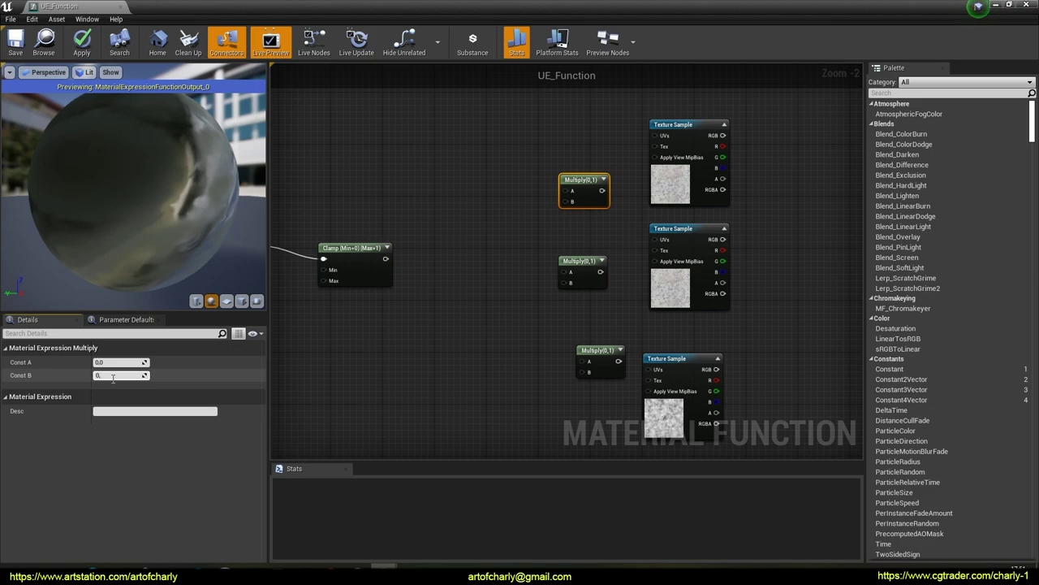
key("Return")
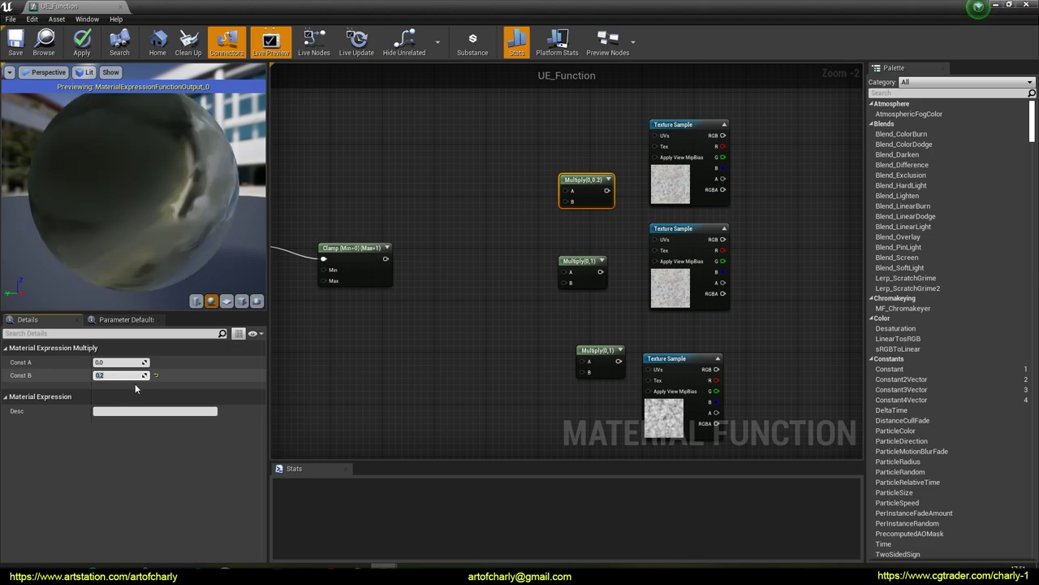
Set Const B of the middle Multiply node to 0.1.
left_click(576, 261)
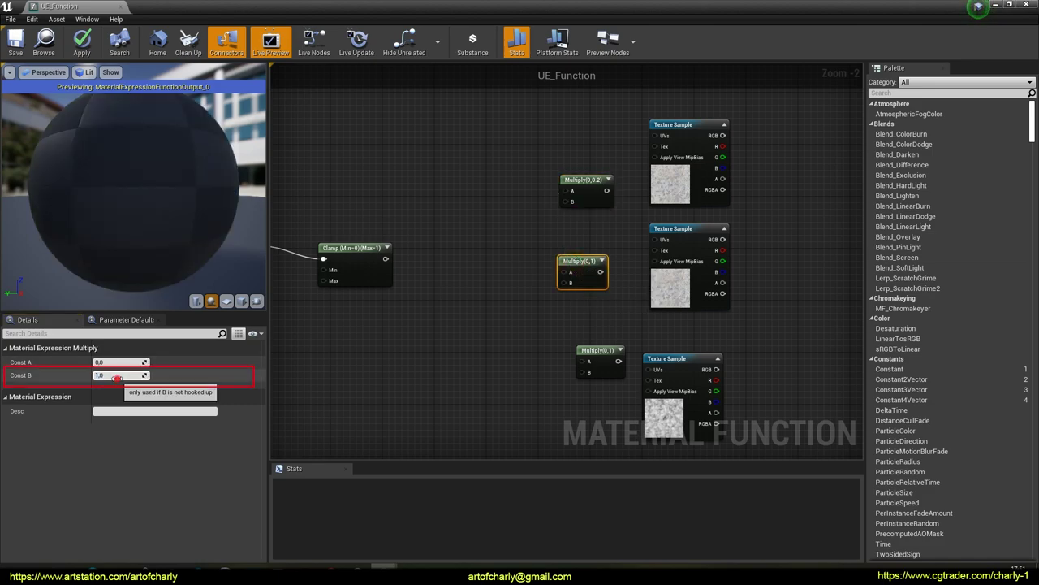
left_click(117, 377)
key("Return")
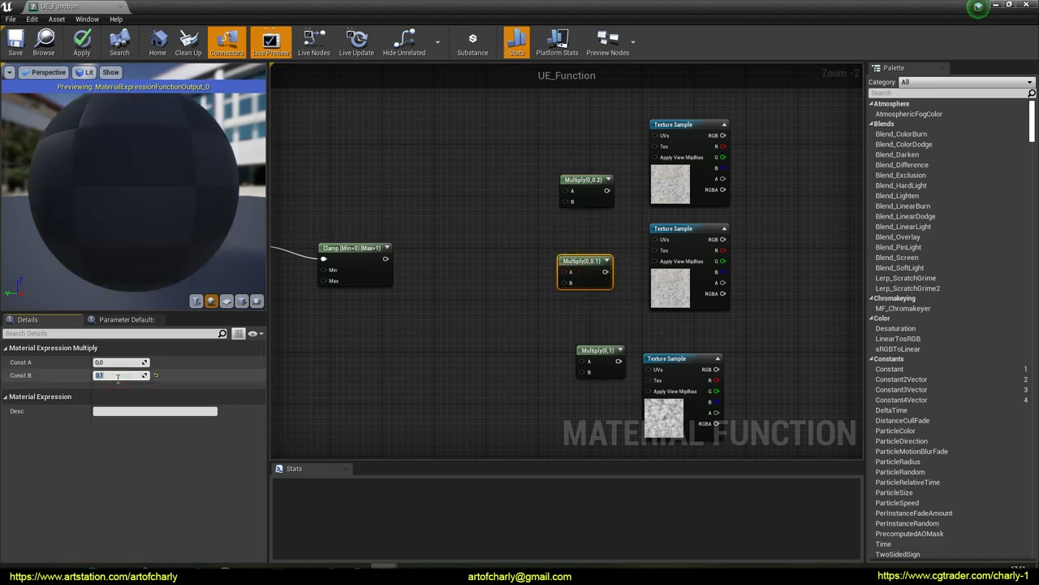
Set Const B of the lowest Multiply node to 0.1.
left_click(591, 350)
left_click(118, 376)
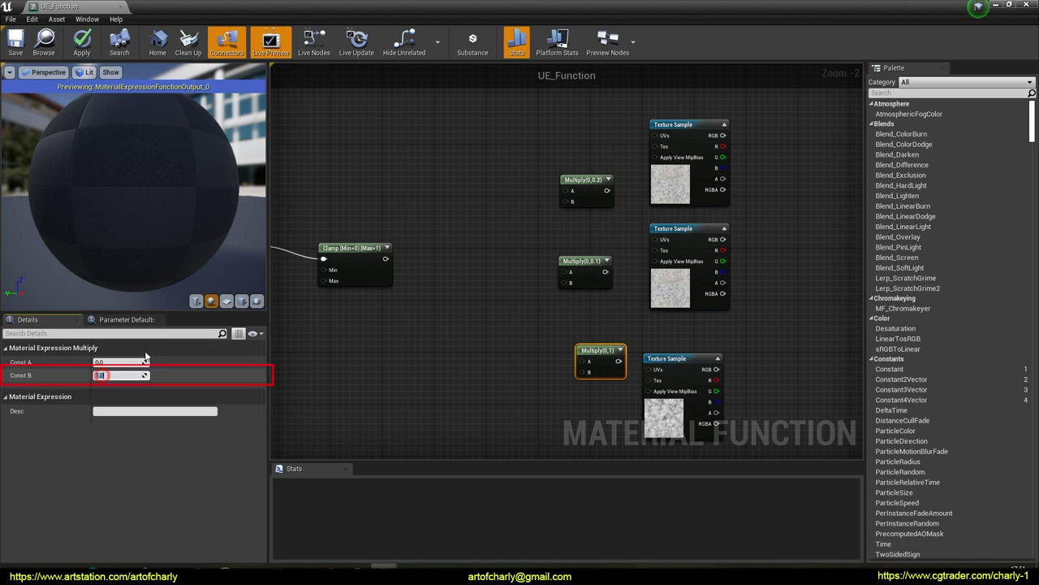
type("0.1")
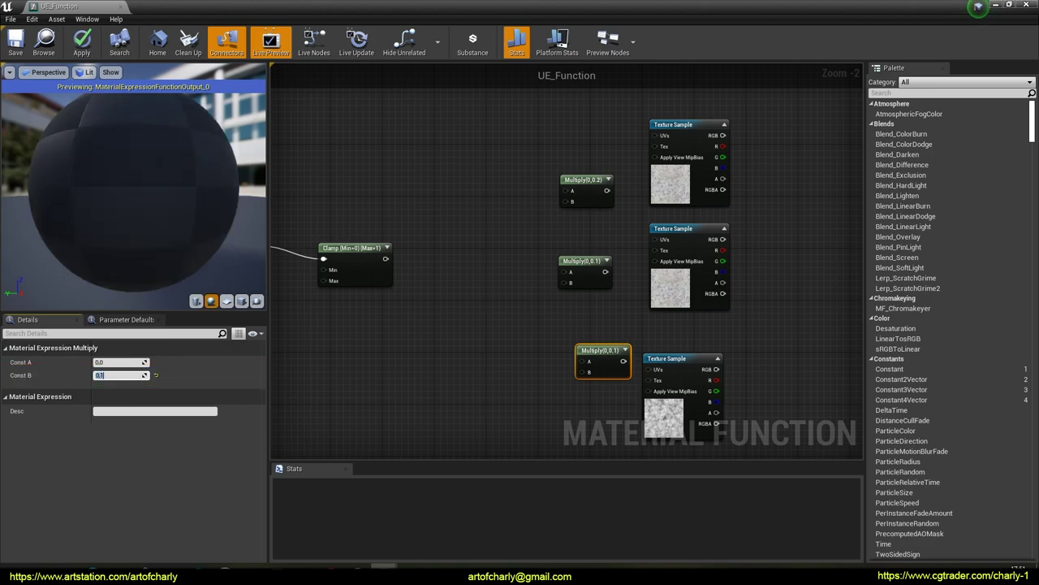
Connect each of the three Multiply outputs to the UVs input of its neighbouring Texture Sample.
right_click_drag(519, 195, 485, 218)
left_click_drag(555, 203, 618, 157)
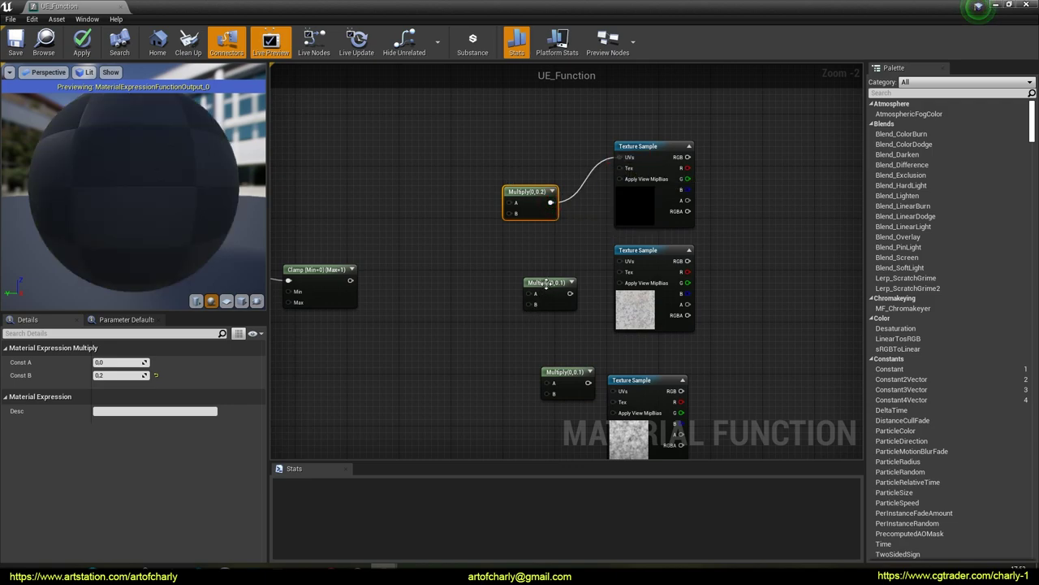
left_click_drag(549, 282, 622, 266)
right_click_drag(567, 372, 543, 291)
left_click_drag(542, 291, 599, 308)
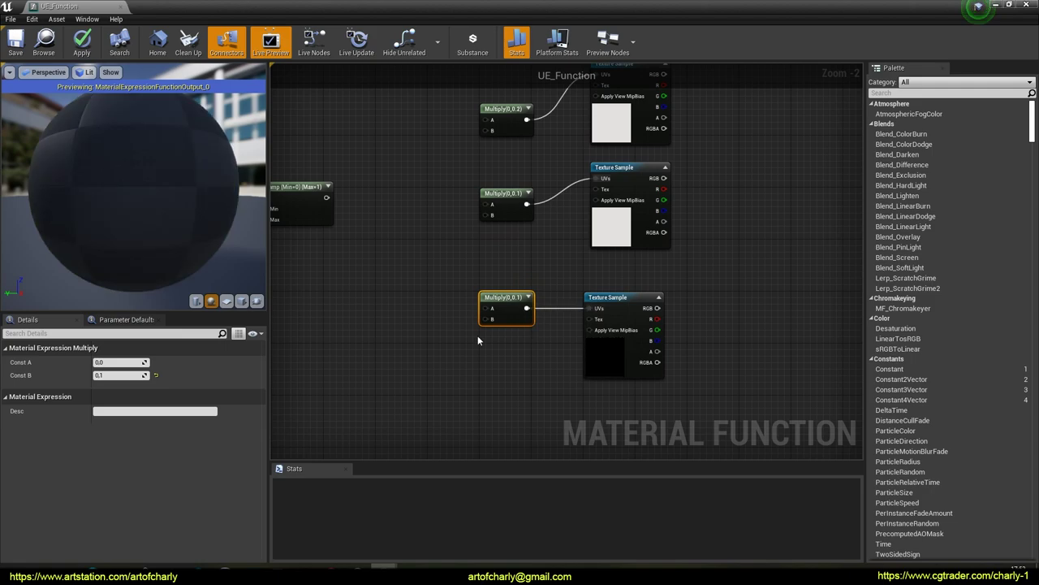
Duplicate the TexCoord[0] node from the UV CONTROLS group and place the copy in front of the three Multiply nodes.
right_click_drag(487, 325, 608, 373)
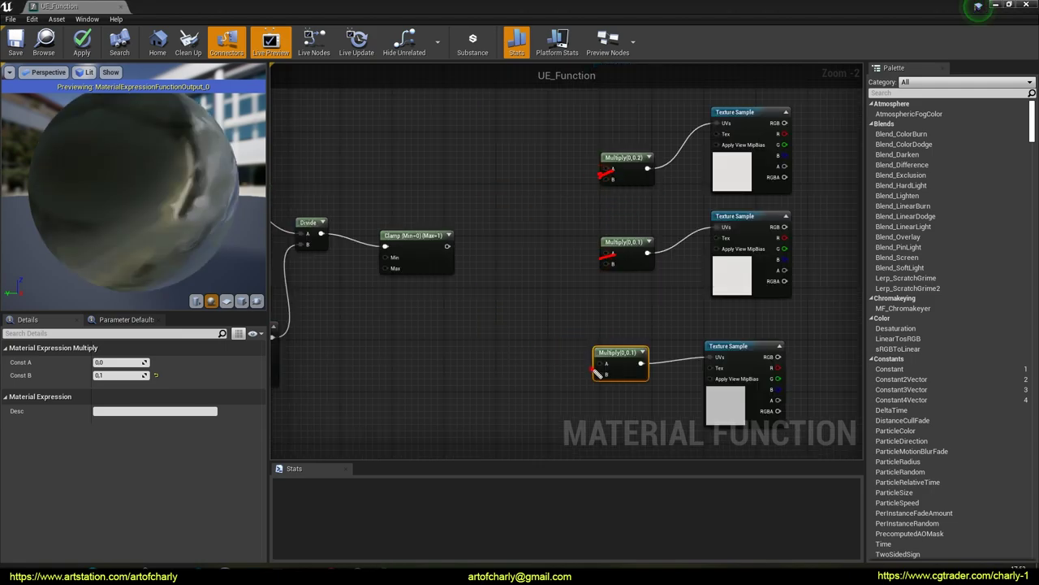
right_click_drag(519, 301, 555, 305)
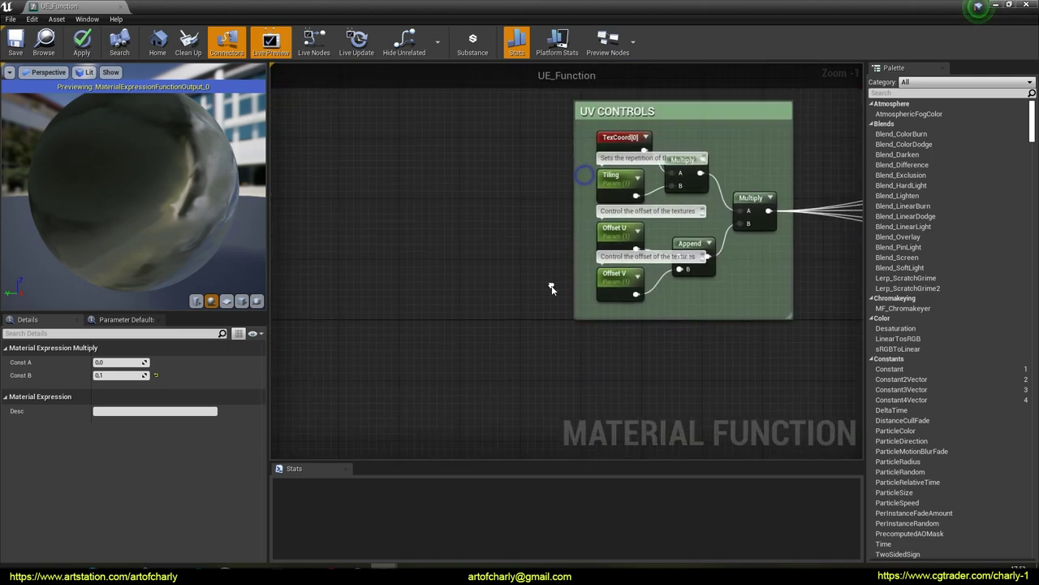
left_click(624, 142)
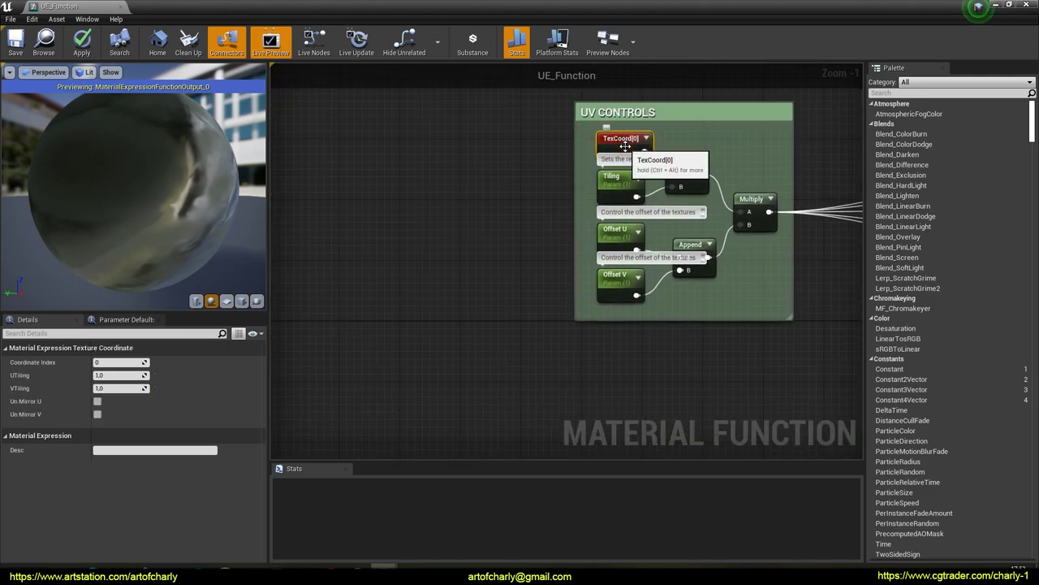
key("ctrl+w")
left_click_drag(643, 157, 440, 383)
right_click_drag(440, 383, 569, 119)
left_click_drag(568, 119, 462, 378)
right_click_drag(462, 377, 479, 252)
Connect the copied TexCoord[0] output to input A of all three Multiply nodes.
left_click_drag(483, 252, 615, 165)
left_click_drag(498, 295, 618, 257)
left_click_drag(498, 295, 610, 386)
mouse_move(574, 394)
right_mouse_down()
mouse_move(533, 314)
mouse_move(535, 324)
right_mouse_up()
scroll(533, 314, "down", 2)
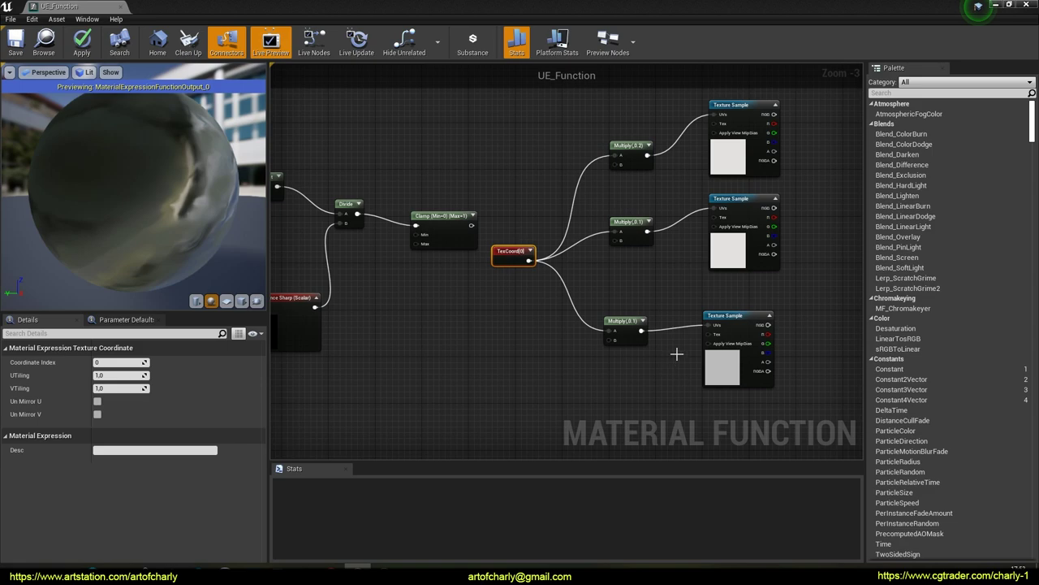
Place a Lerp node to the right of the uppermost macro-variation Texture Sample.
right_click_drag(691, 327, 476, 376)
right_click_drag(650, 235, 542, 294)
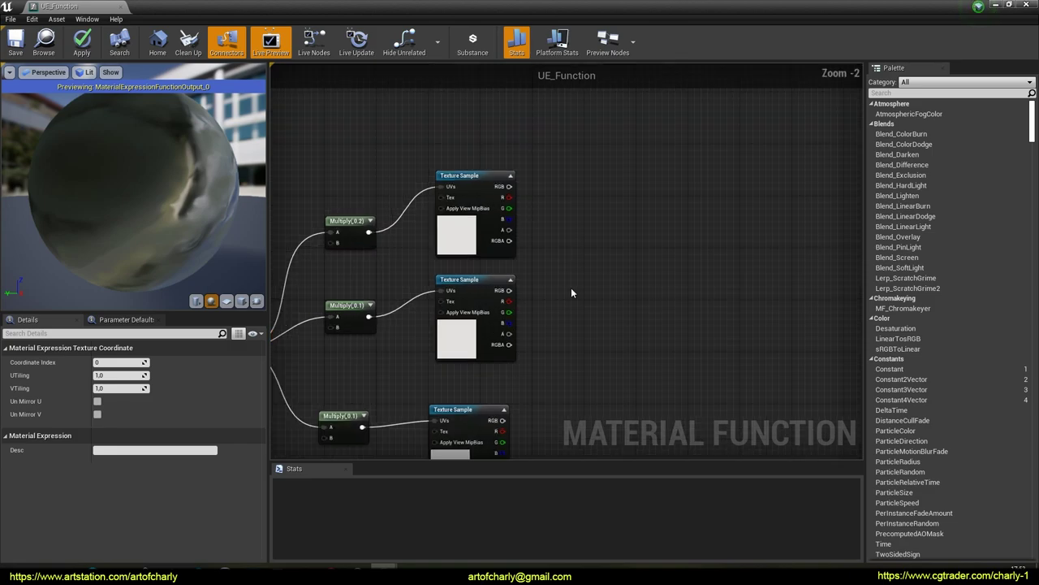
left_click(623, 260)
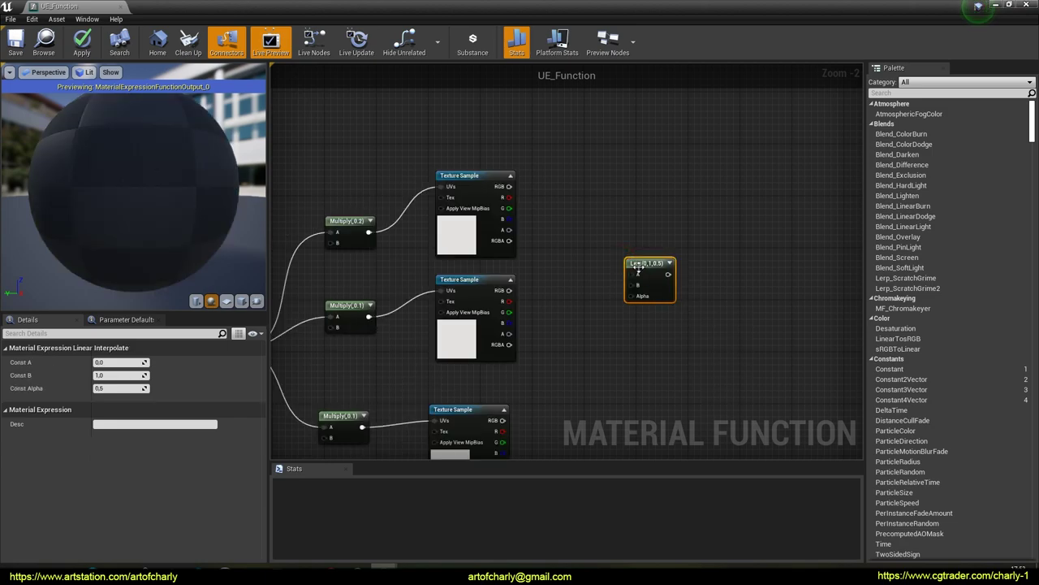
left_click_drag(638, 265, 630, 242)
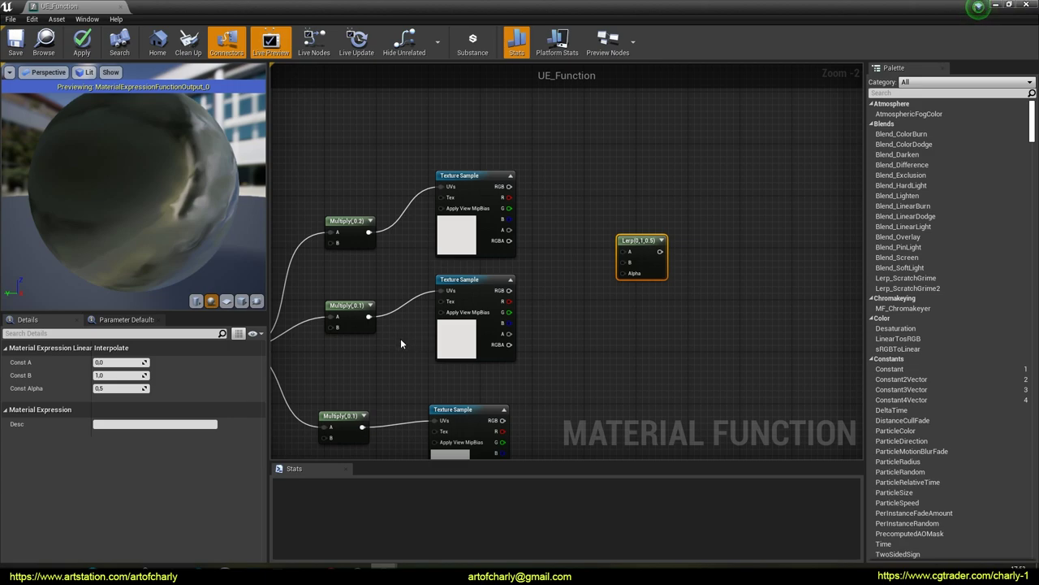
Set the upper Lerp's Const A to -0.3 and Const B to 3.0, and feed the uppermost Texture Sample's R output into its Alpha.
left_click(111, 363)
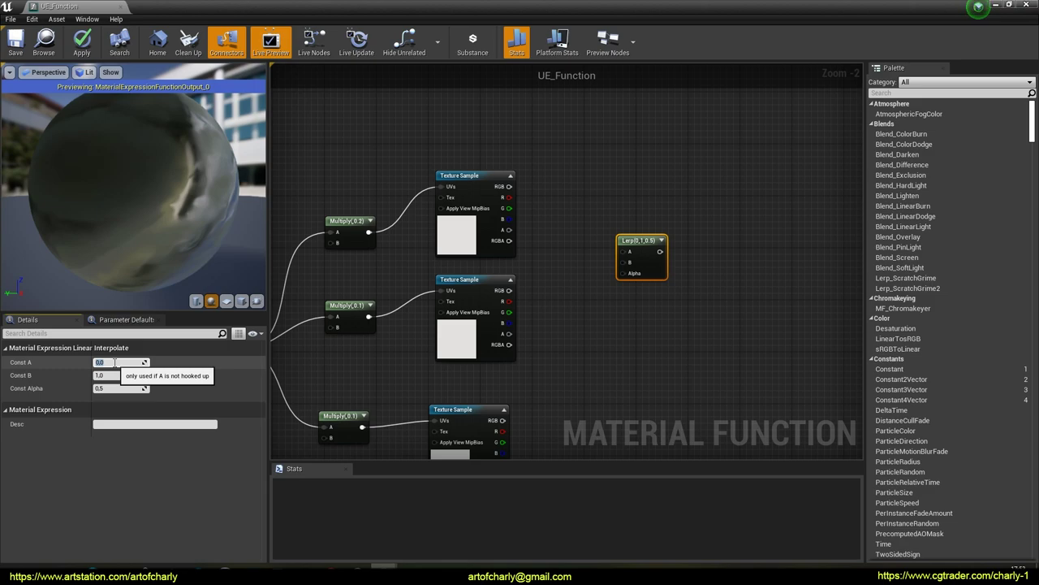
type("-0.3")
key("Return")
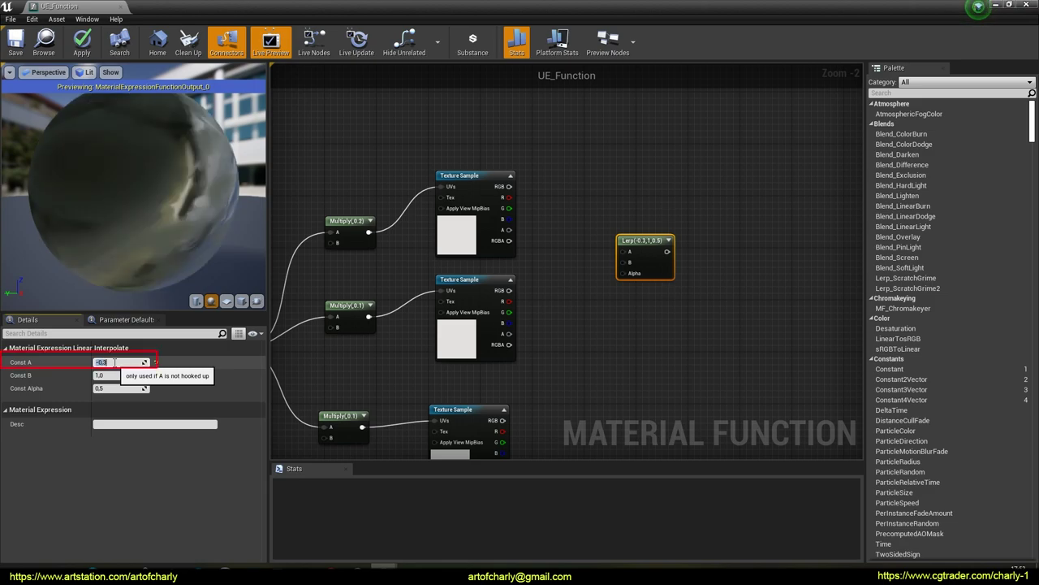
left_click(127, 374)
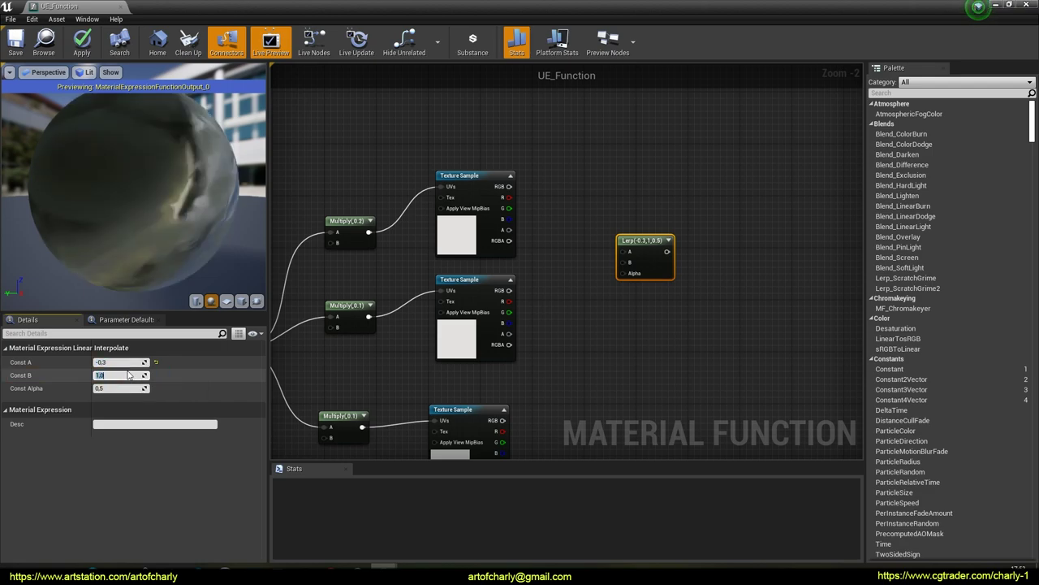
type("0")
key("Return")
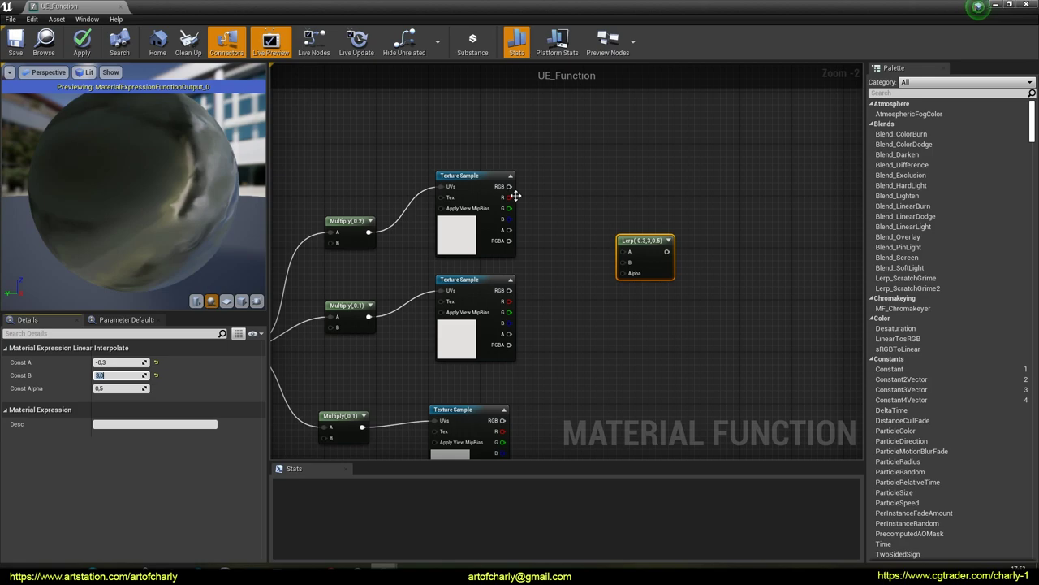
left_click_drag(509, 198, 622, 277)
Add a second Lerp node to the right of the lowest Texture Sample.
right_click_drag(620, 358, 622, 228)
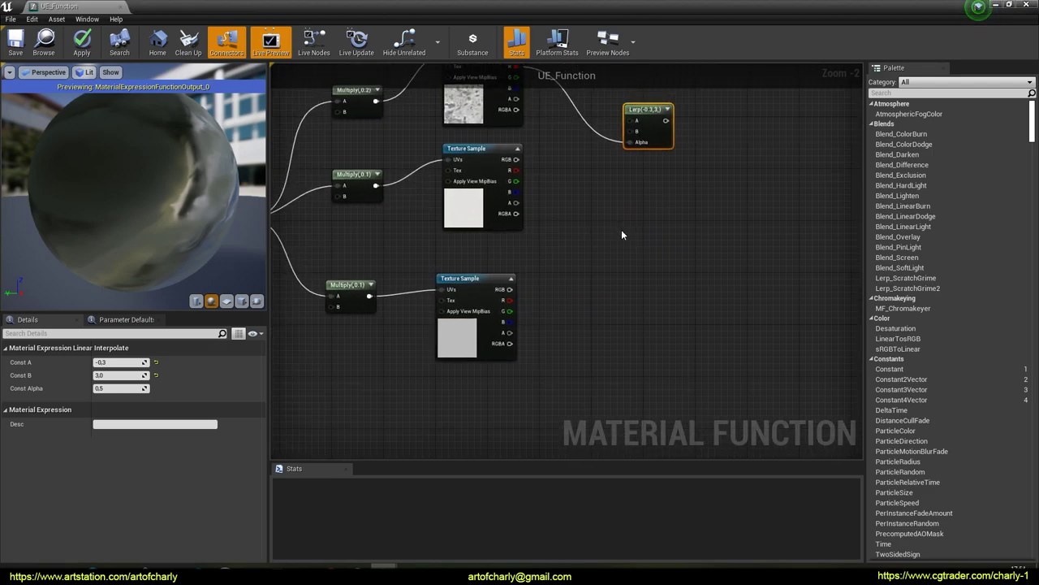
key("l")
left_click(618, 300)
left_click_drag(637, 326, 655, 318)
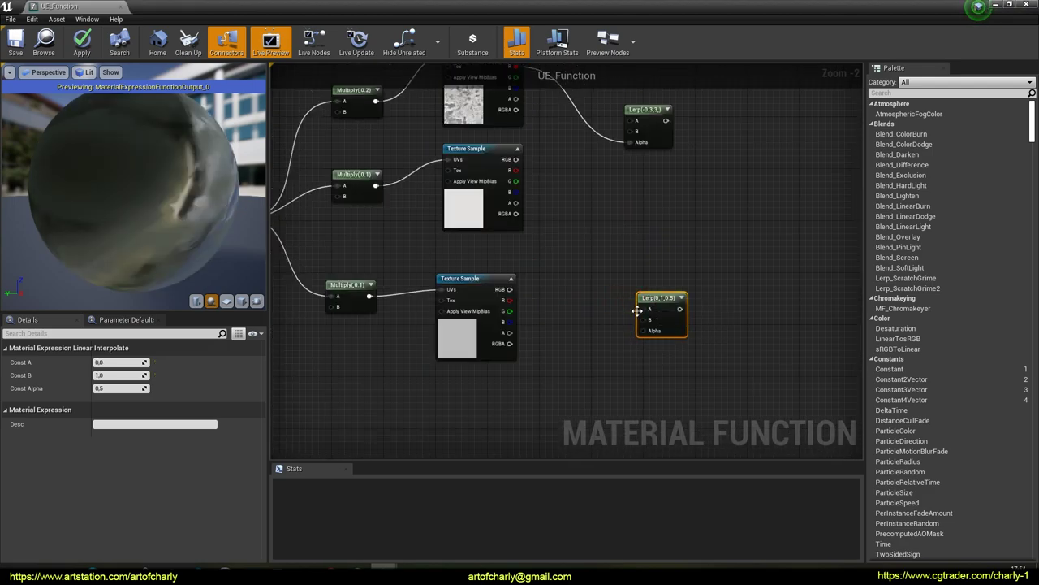
right_click_drag(527, 289, 486, 302)
Set the lower Lerp's Const A to -1500 and Const B to 3000, and feed the lowest Texture Sample's R output into its Alpha.
left_click(115, 361)
type("-15")
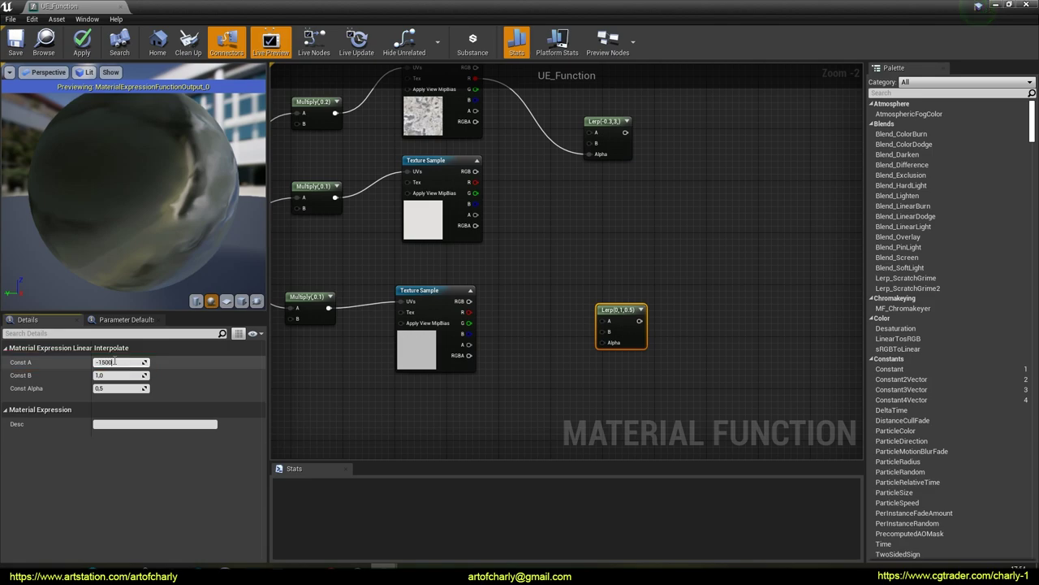
key("Return")
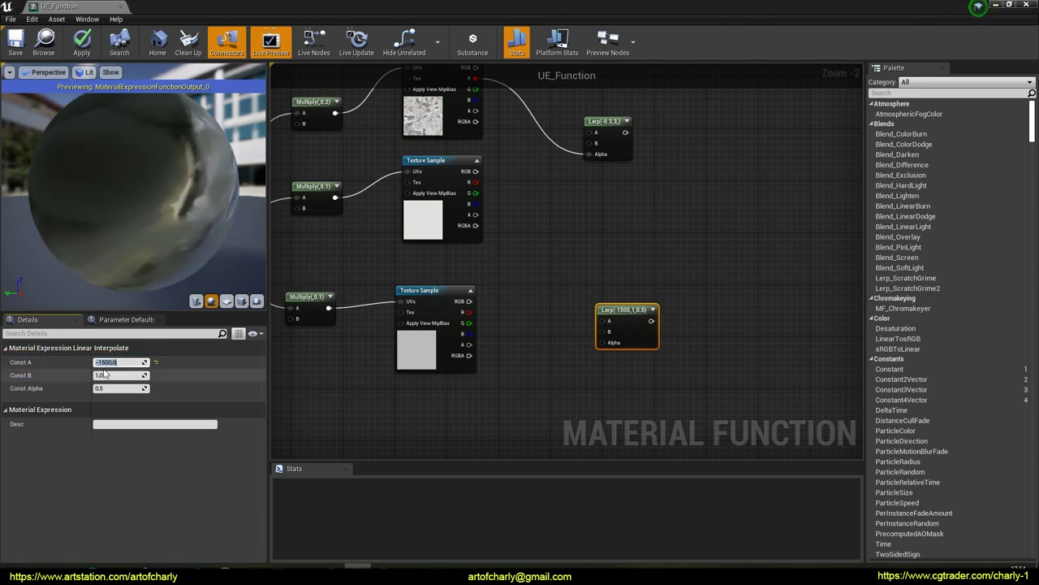
type("3000")
key("Return")
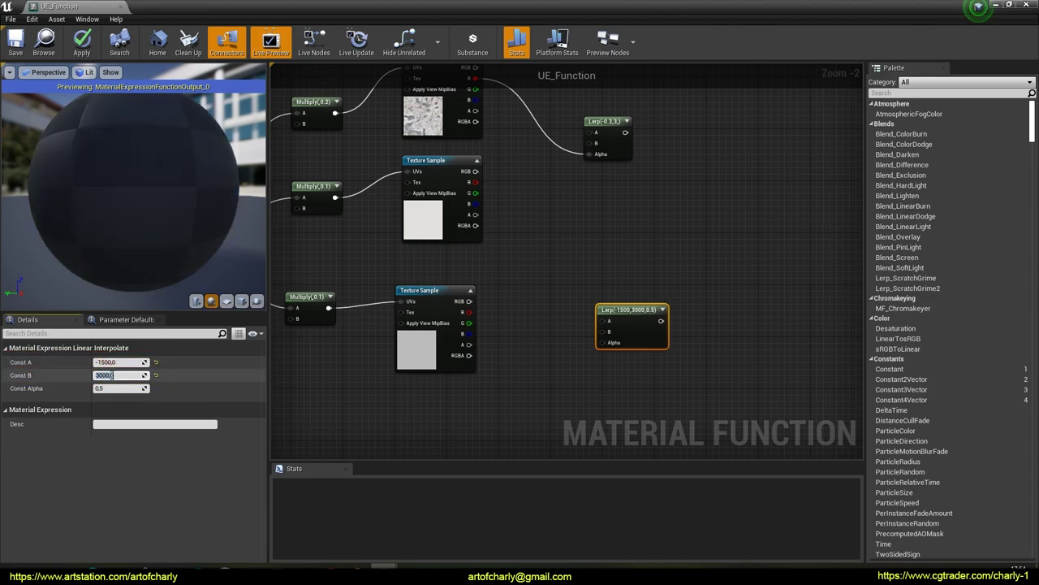
left_click_drag(469, 312, 604, 344)
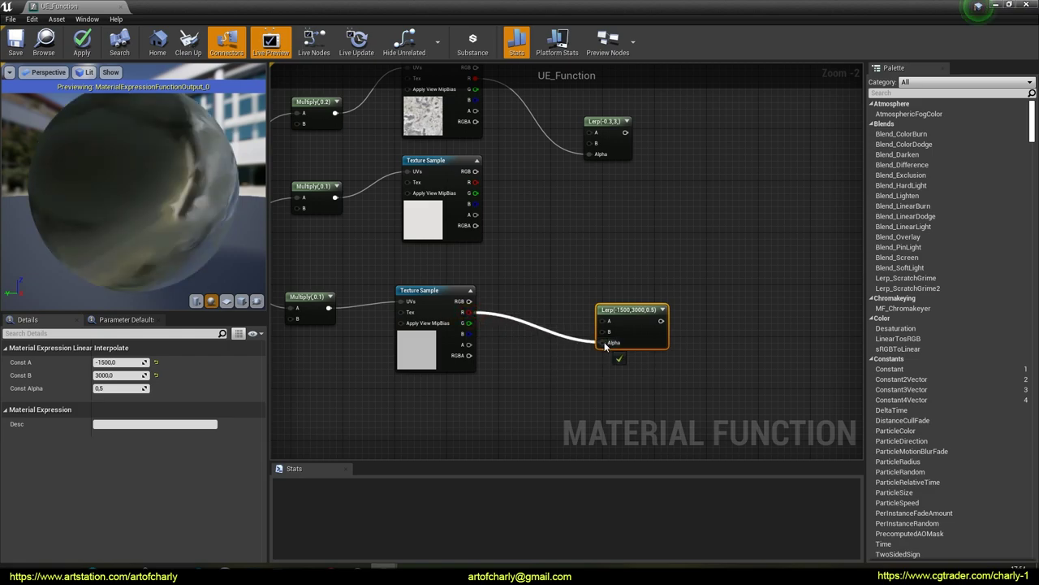
Select the whole PixelDepth distance chain and move it to the right of the lower Lerp node.
right_click_drag(649, 312, 746, 336)
scroll(617, 302, "down", 2)
right_click_drag(508, 269, 850, 296)
left_click_drag(393, 185, 682, 422)
right_click_drag(682, 398, 526, 293)
left_click_drag(525, 160, 737, 376)
right_click_drag(704, 345, 511, 281)
left_click_drag(544, 307, 863, 282)
right_click_drag(587, 281, 460, 315)
left_click_drag(553, 281, 643, 242)
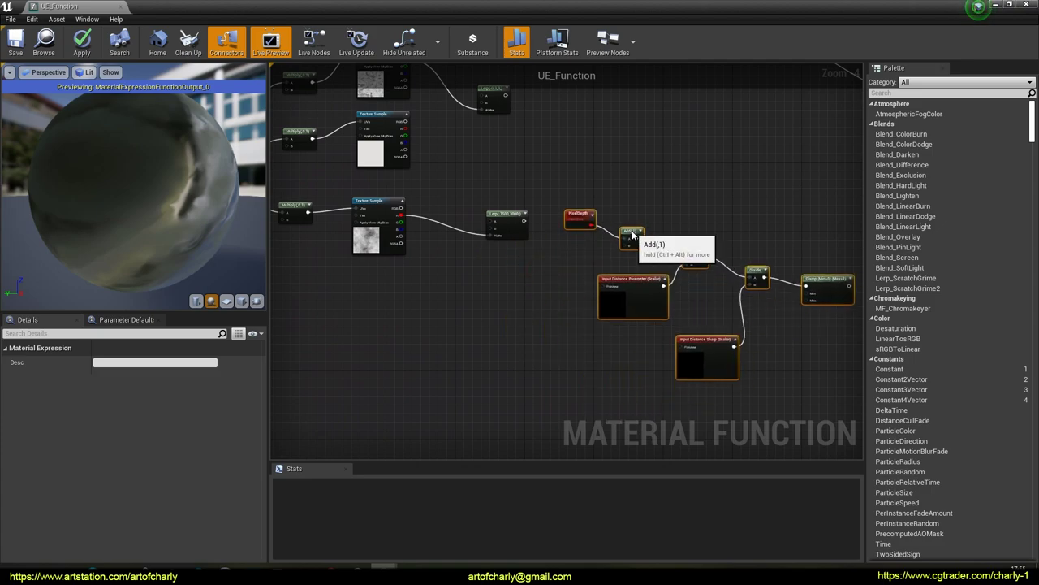
scroll(548, 270, "up", 4)
left_click(487, 296)
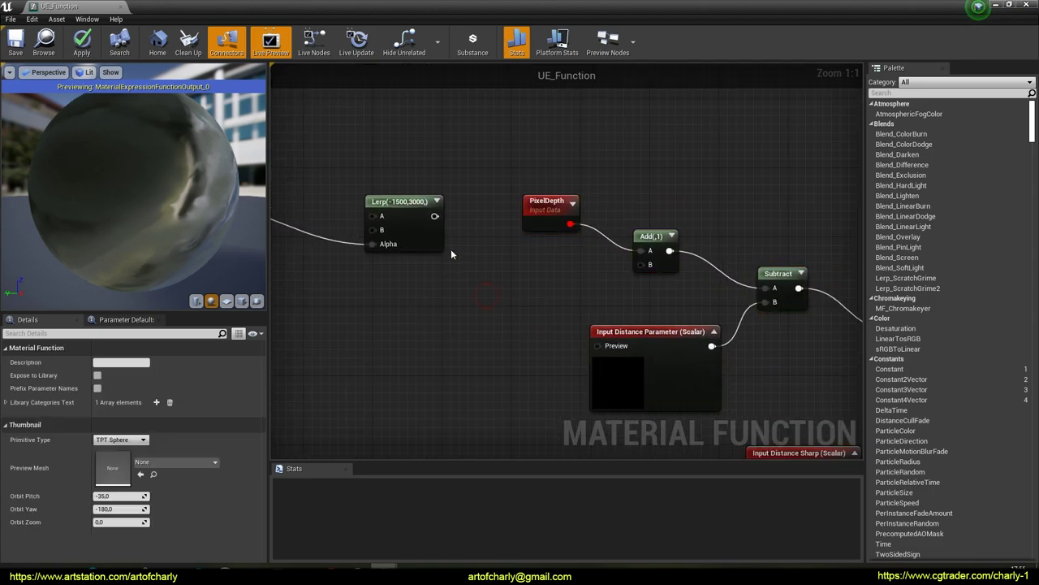
Connect the lower Lerp's output to input B of the Add node in the PixelDepth chain.
right_click_drag(414, 281, 430, 259)
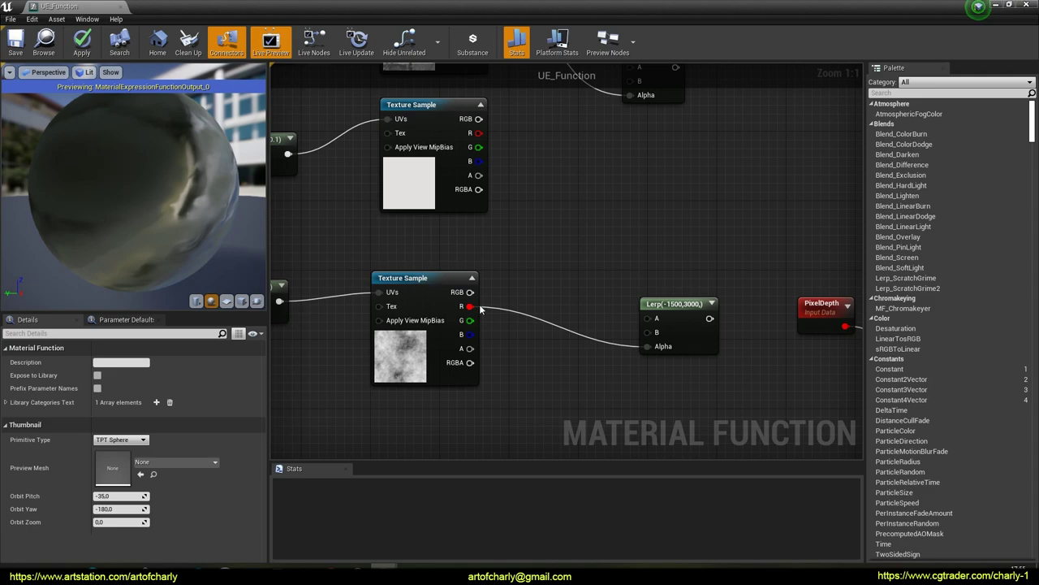
right_click_drag(675, 266, 463, 194)
scroll(560, 242, "down", 3)
right_click_drag(555, 238, 526, 236)
scroll(533, 294, "up", 2)
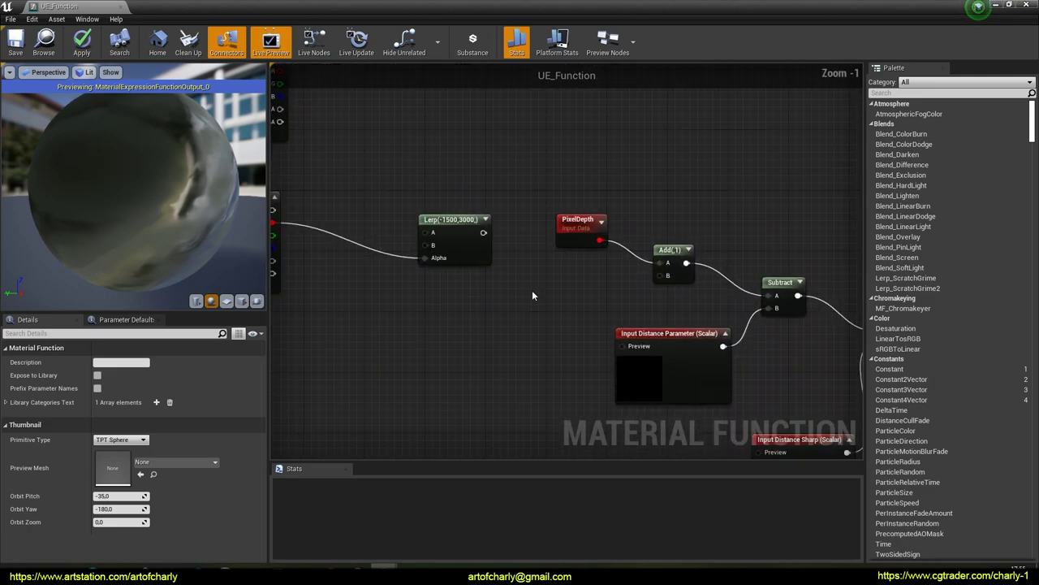
left_click_drag(483, 232, 663, 276)
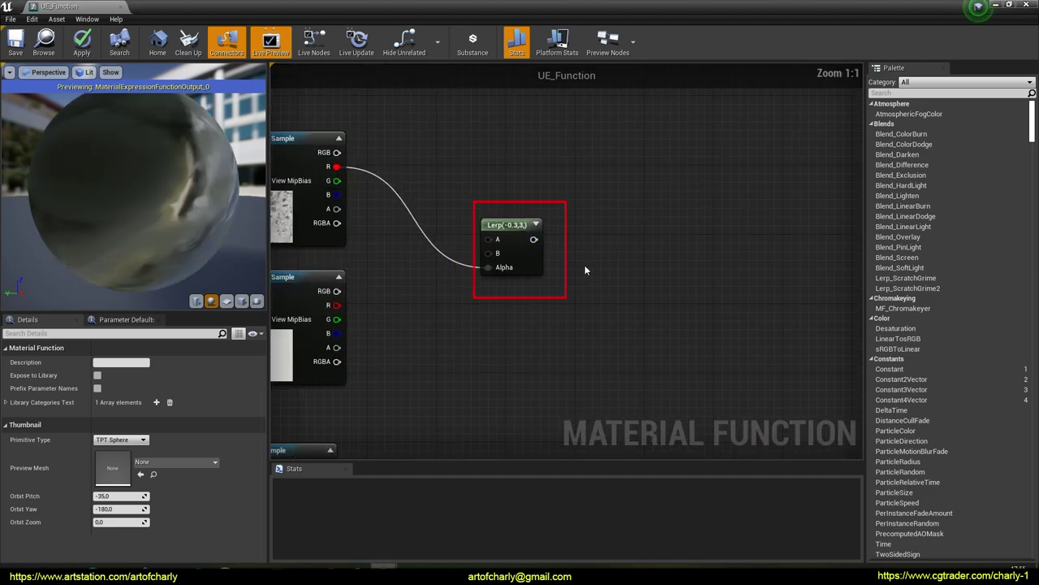
Add a Clamp node fed by the output of the upper Lerp.
left_click_drag(441, 236, 592, 253)
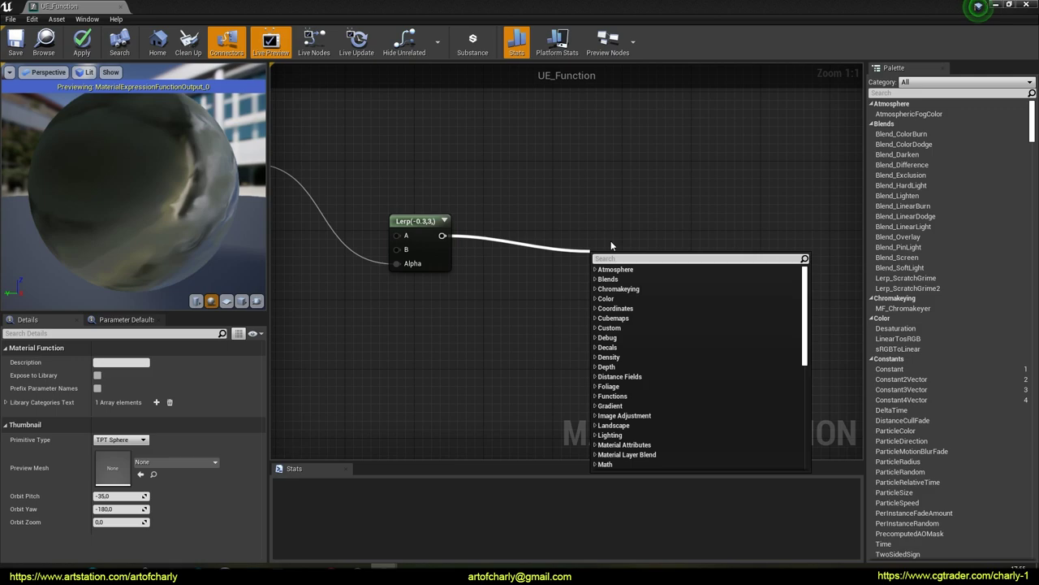
type("clamp")
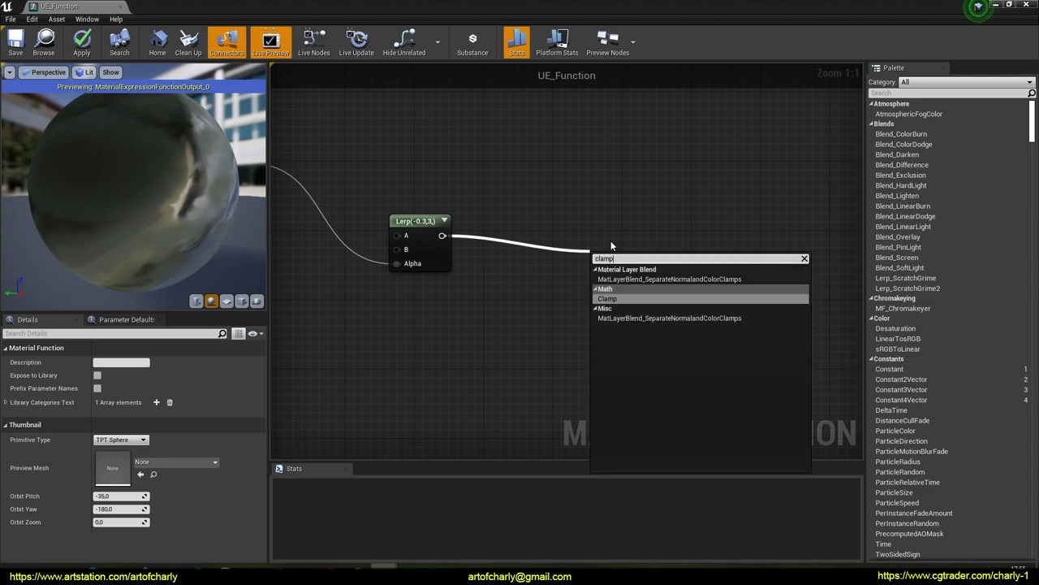
key("Return")
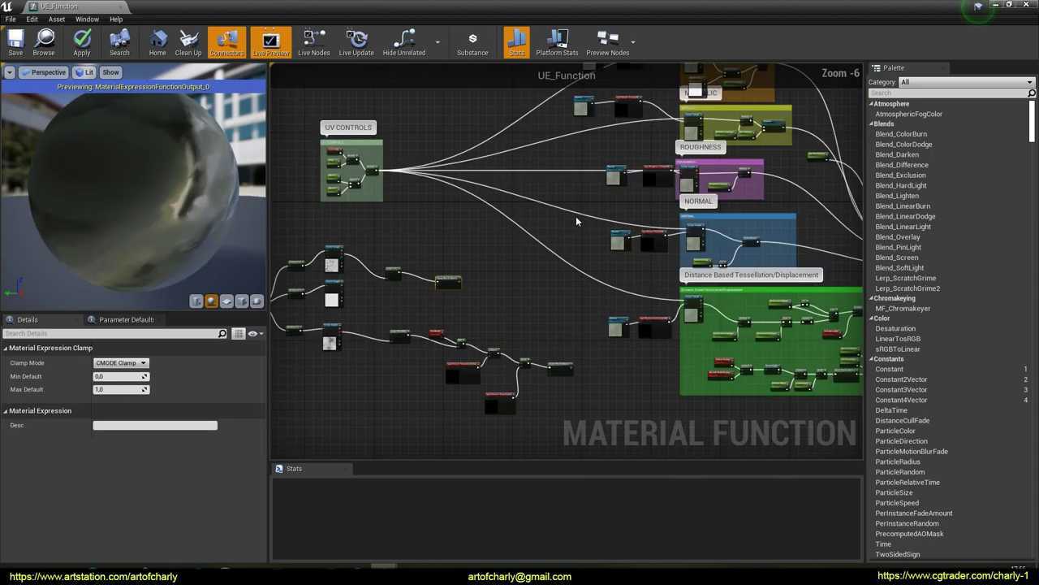
Detach the albedo Texture Sample's RGB output from the Blend_Overlay and Lerp nodes in the ALBEDO group.
scroll(576, 216, "up", 7)
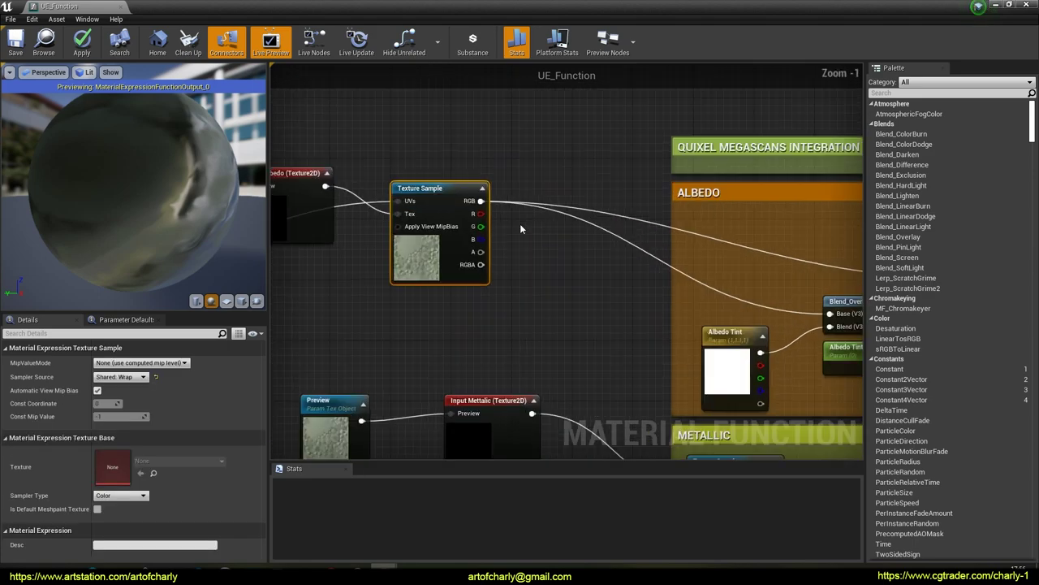
left_click_drag(481, 201, 529, 219, "ctrl")
left_click(546, 193)
right_click_drag(575, 258, 400, 234)
mouse_move(521, 205)
right_mouse_down()
mouse_move(462, 219)
mouse_move(523, 225)
right_mouse_up()
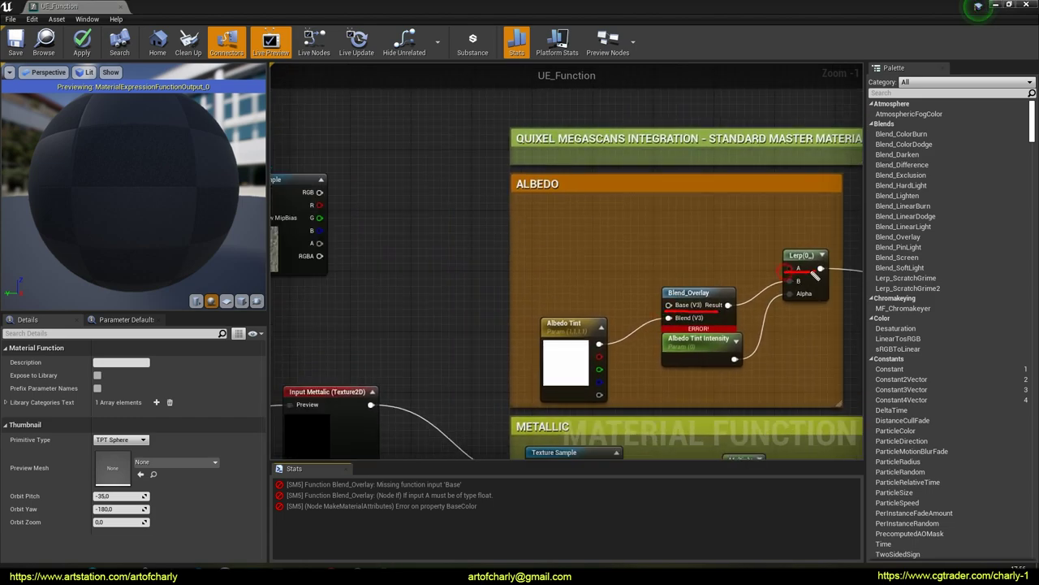
Place a Lerp node between the albedo Texture Sample and the ALBEDO group, and connect the RGB output to its A input.
mouse_move(542, 275)
right_mouse_down()
mouse_move(559, 269)
mouse_move(533, 265)
right_mouse_up()
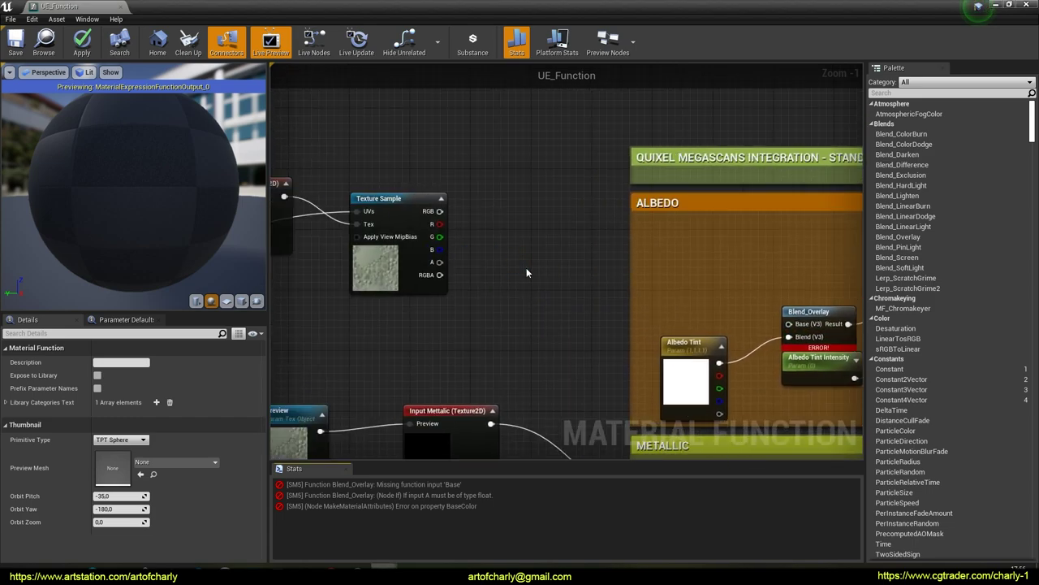
left_click(492, 243)
left_click_drag(439, 211, 501, 261)
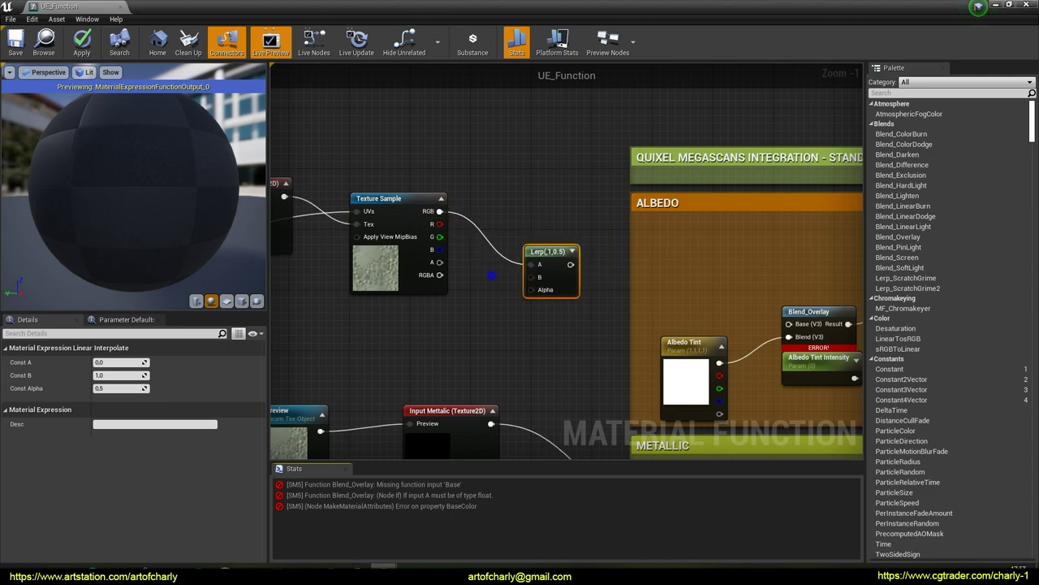
Place a Multiply node just below the new Lerp beside the albedo Texture Sample.
right_click_drag(490, 273, 516, 230)
left_click(507, 277)
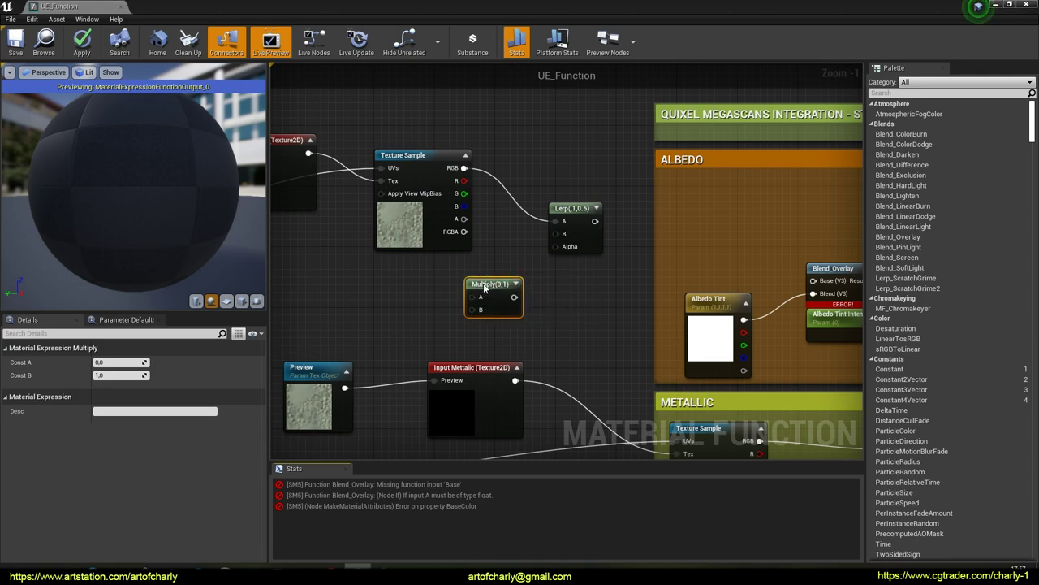
left_click_drag(488, 284, 537, 283)
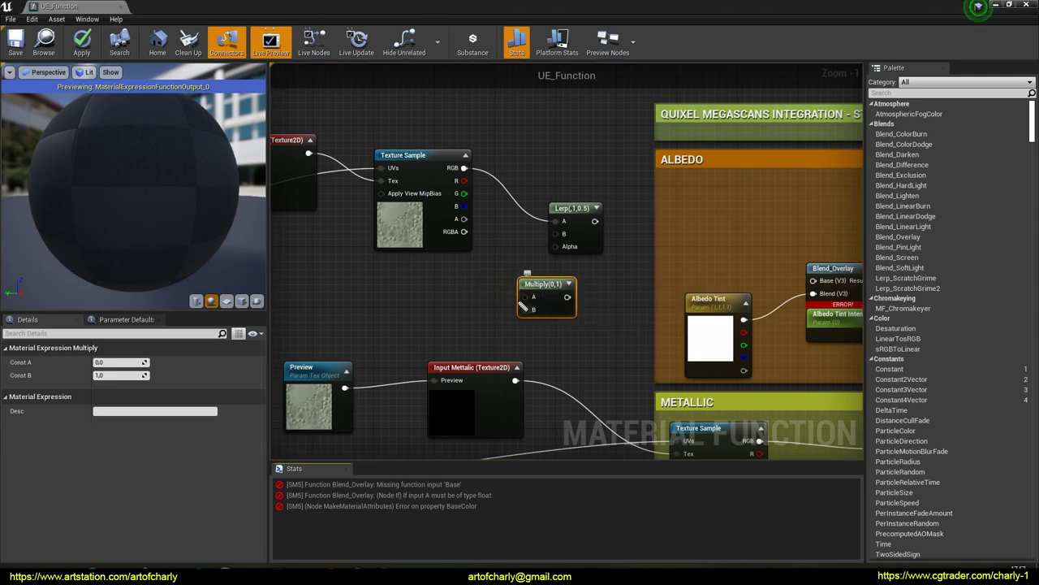
Connect the albedo Texture Sample's G output to the Multiply's A input and the Multiply result to the Lerp's B input.
left_click_drag(466, 193, 534, 297)
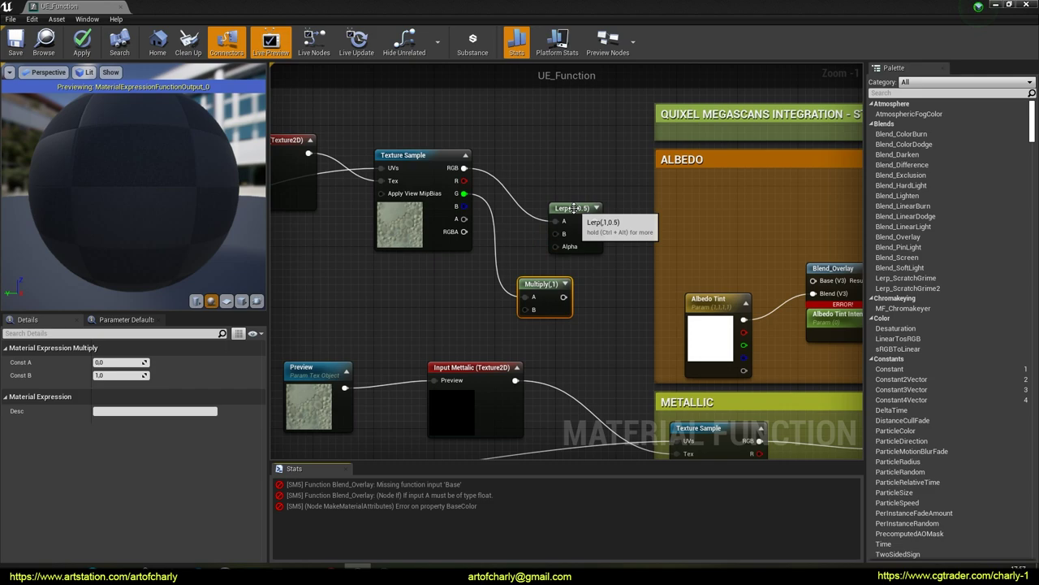
left_click_drag(599, 209, 637, 209)
left_click_drag(564, 297, 594, 221)
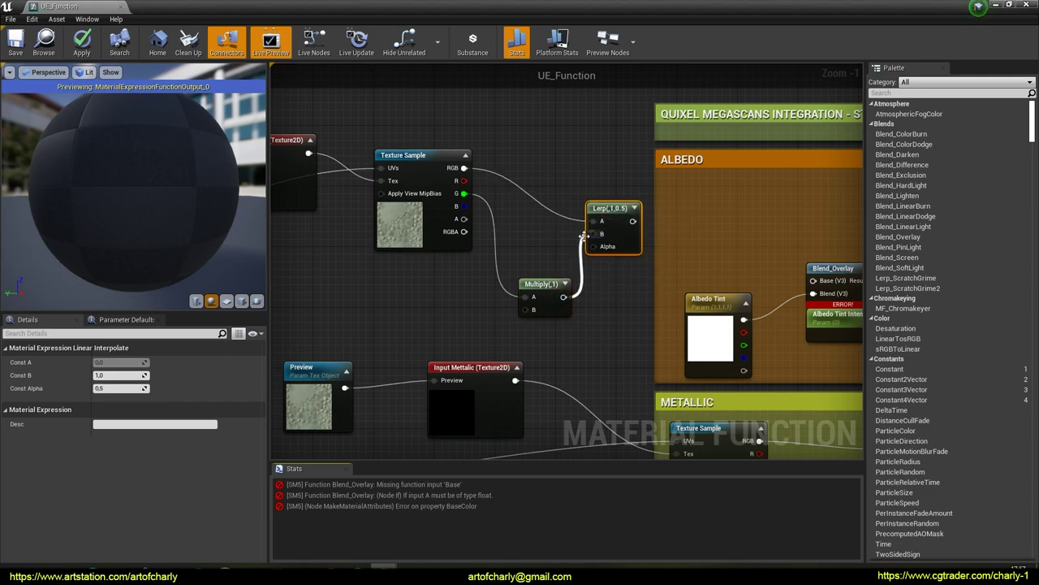
Shift the albedo texture, Multiply and Lerp nodes away from the ALBEDO group to free space in front of it.
right_click_drag(466, 224, 557, 242)
scroll(557, 242, "down", 1)
left_click_drag(355, 133, 670, 325)
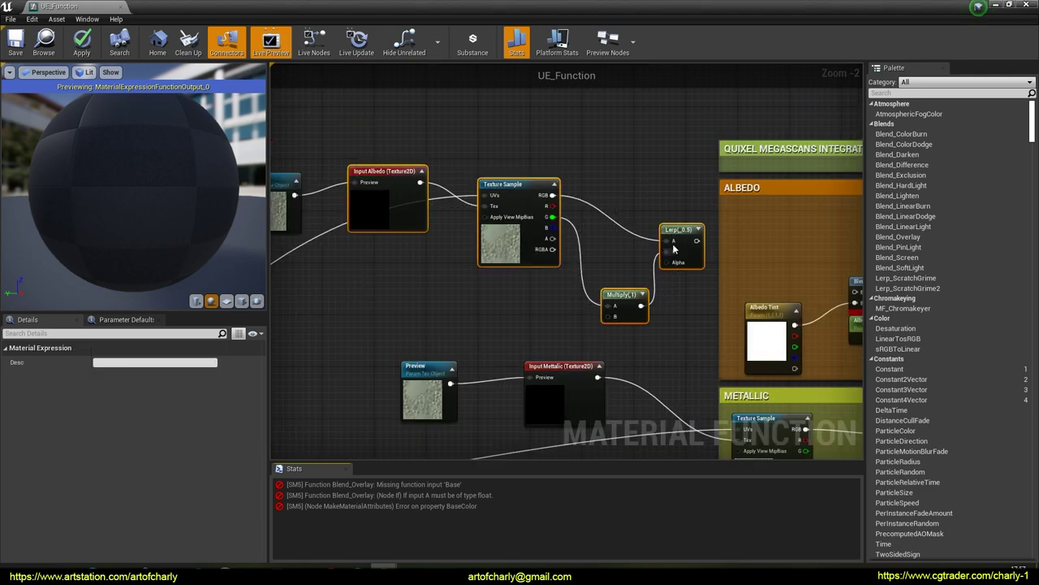
left_click_drag(676, 238, 650, 225)
right_click_drag(452, 270, 562, 280)
left_click_drag(328, 132, 771, 325)
left_click_drag(763, 226, 704, 214)
scroll(622, 310, "up", 2)
right_click_drag(621, 310, 552, 299)
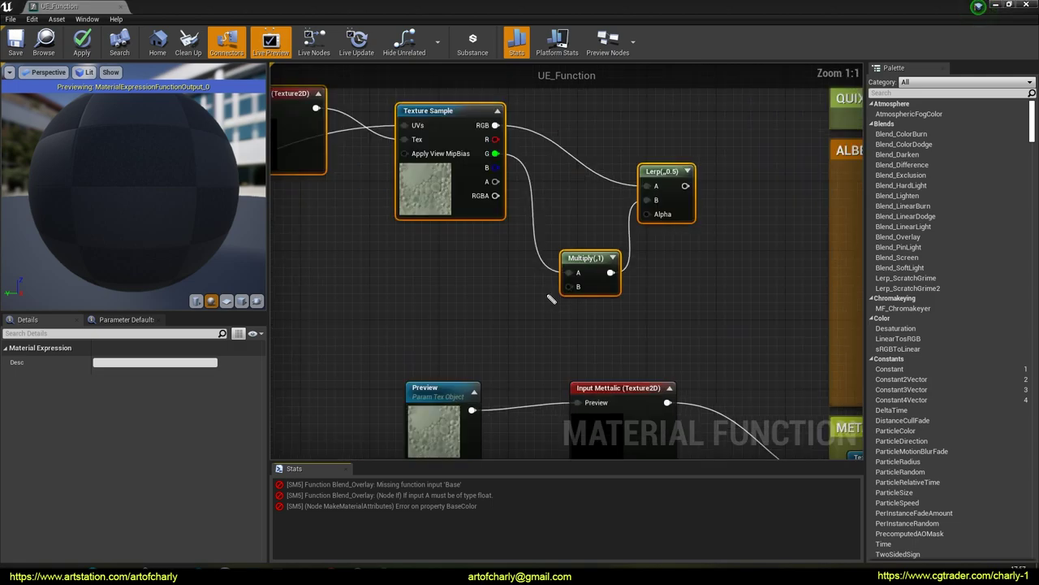
Add a function input to the Multiply's B pin, set its type to Vector 3 and name it Distance Near Color.
left_click_drag(569, 287, 465, 311)
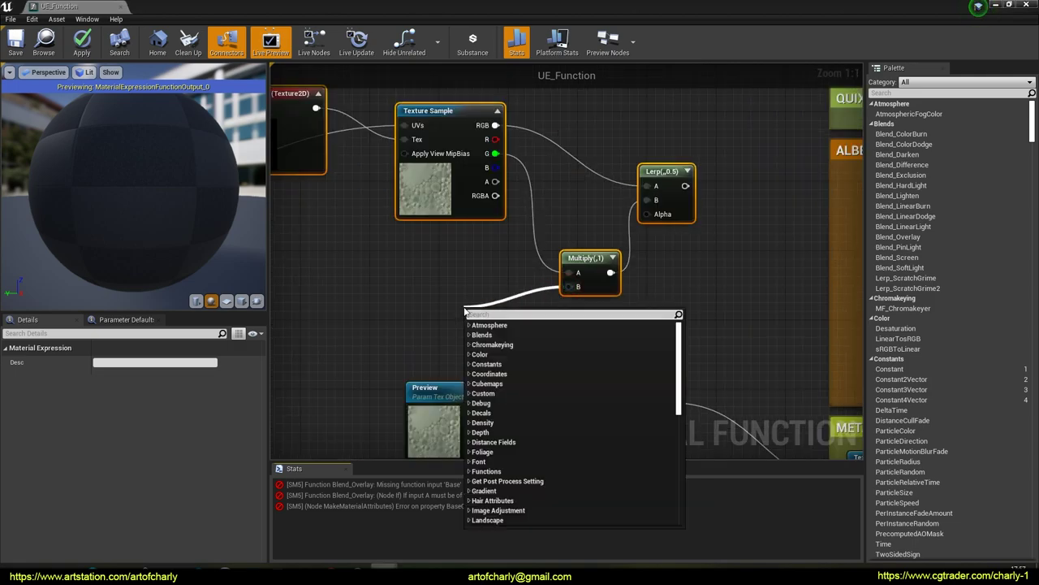
type("fun")
key("Return")
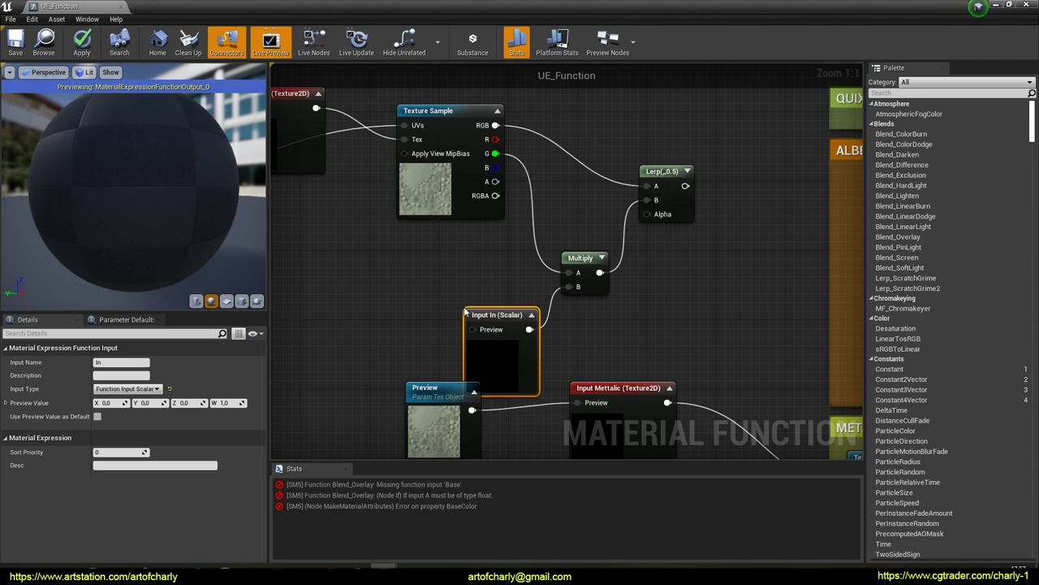
left_click_drag(482, 313, 457, 291)
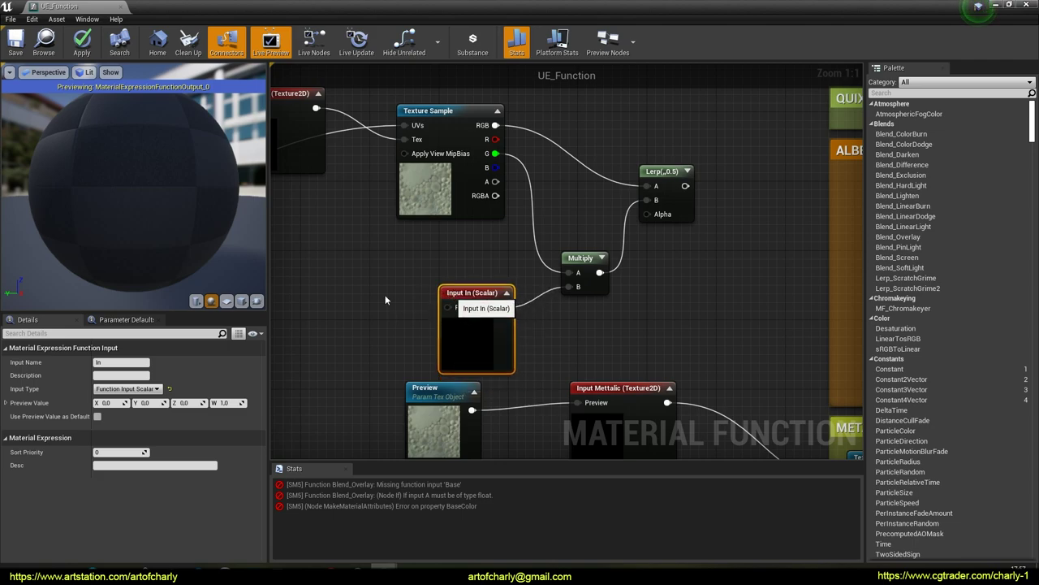
left_click(138, 389)
left_click(158, 412)
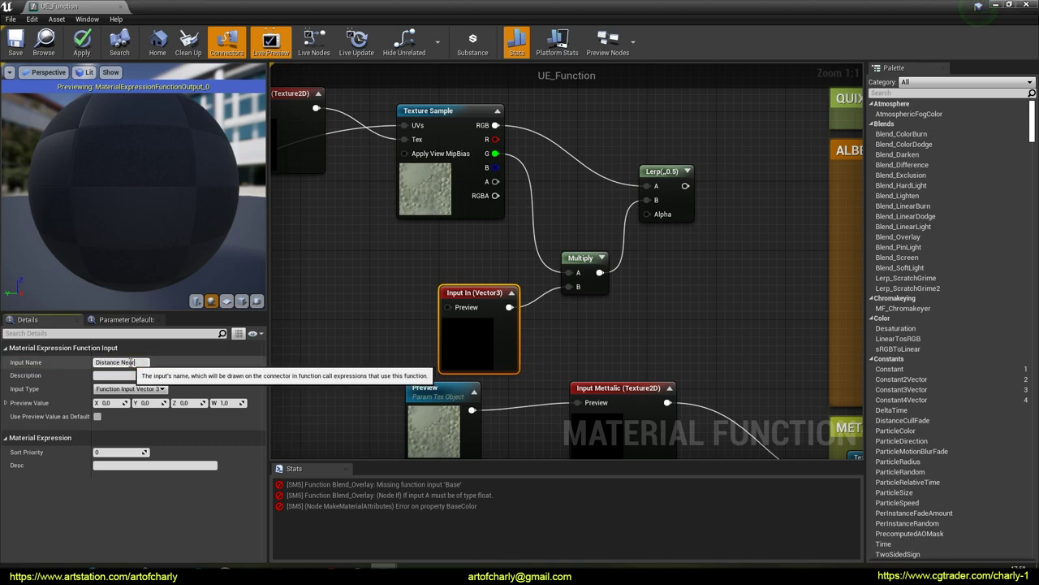
type("lor")
key("Return")
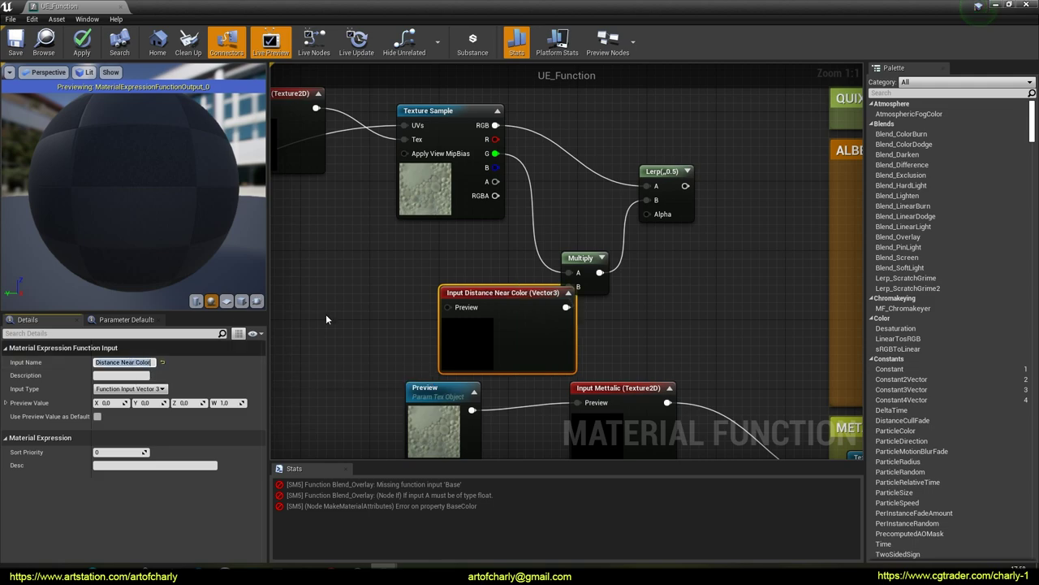
Place a Constant3Vector beside the Distance Near Color input and connect it to that input's Preview pin.
left_click_drag(494, 295, 443, 295)
right_click_drag(284, 294, 507, 277)
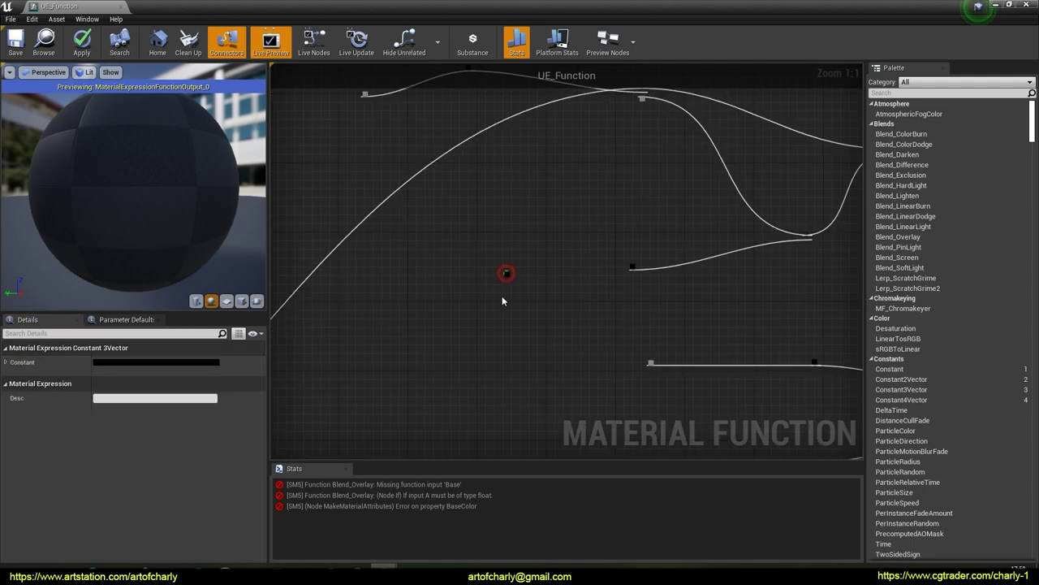
left_click(507, 277)
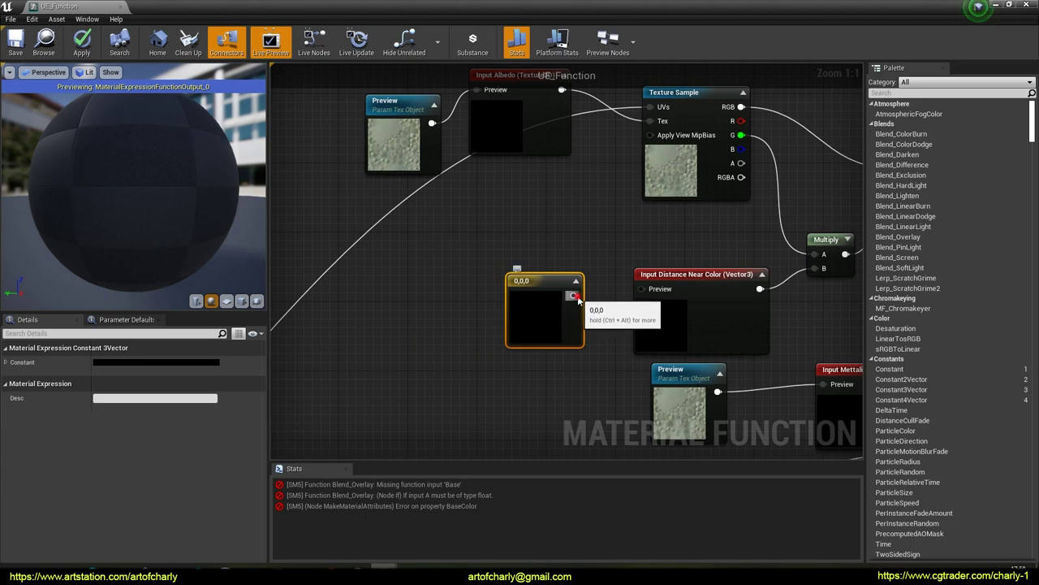
left_click_drag(574, 295, 641, 289)
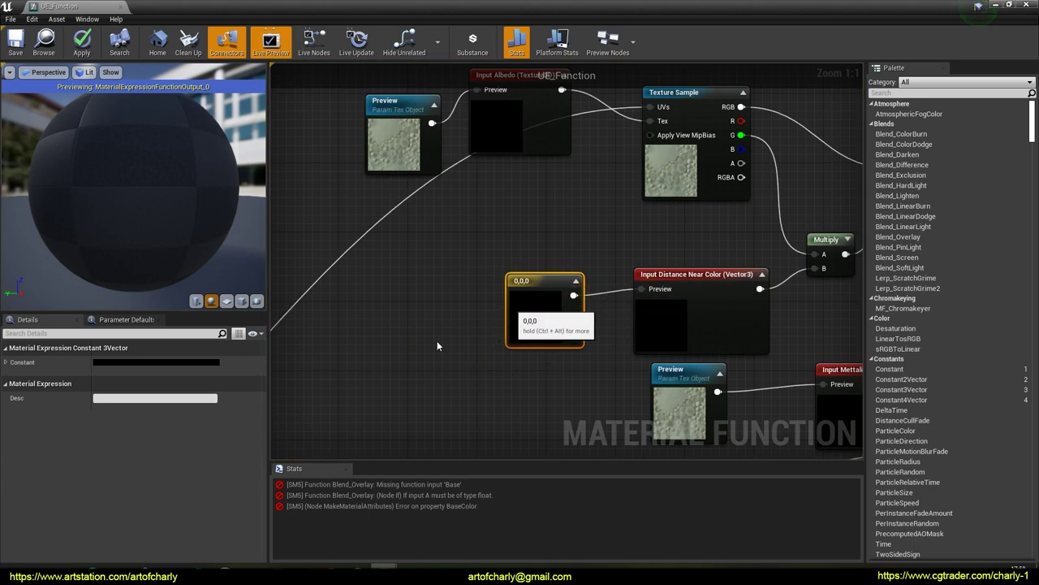
Set the Distance Near Color preview constant to bright green (0.0246, 1, 0).
left_click(187, 363)
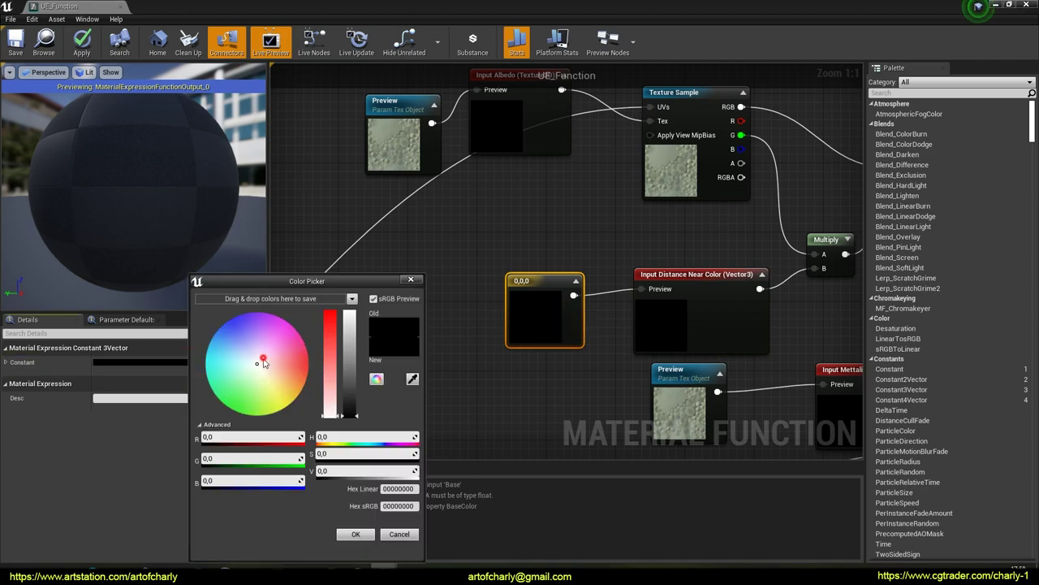
left_click_drag(264, 362, 244, 392)
left_click_drag(353, 327, 332, 299)
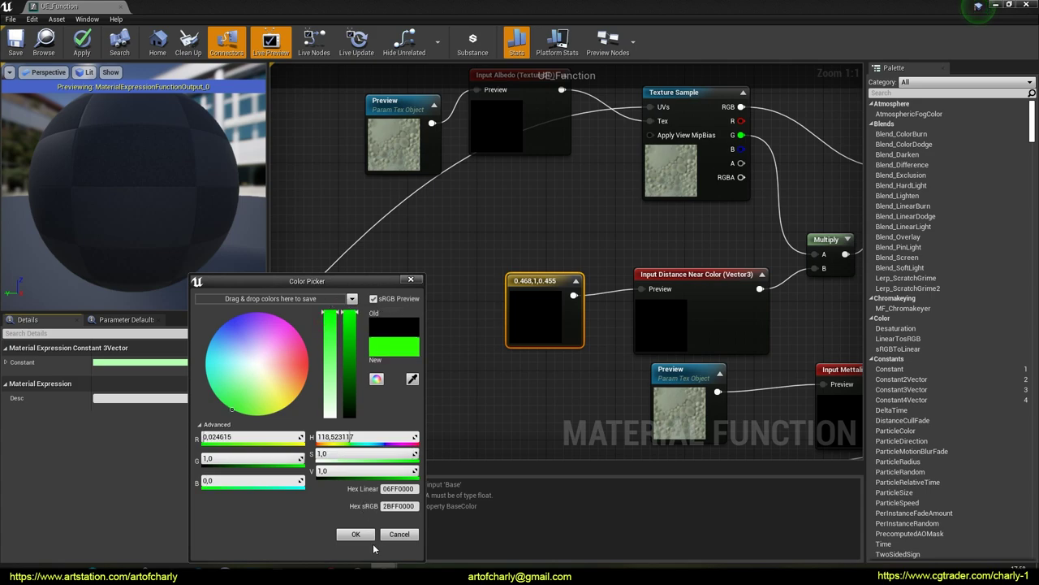
left_click(355, 534)
Duplicate the Lerp between the Multiply and the ALBEDO group, and connect the first Lerp's output to the copy's A input.
right_click_drag(613, 231, 381, 253)
right_click_drag(518, 267, 409, 267)
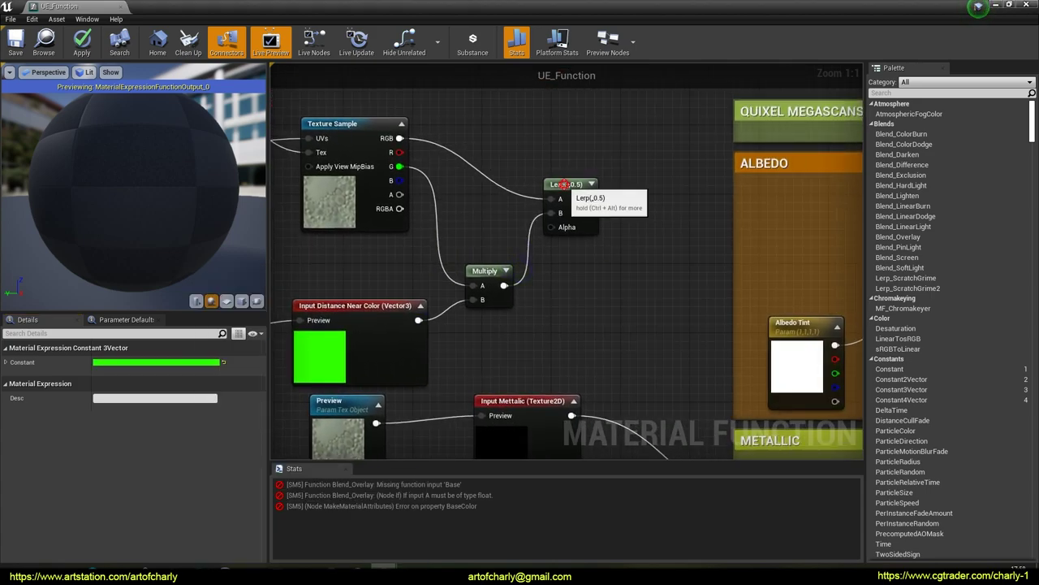
left_click(564, 184)
key("ctrl+w")
left_click_drag(603, 200, 688, 277)
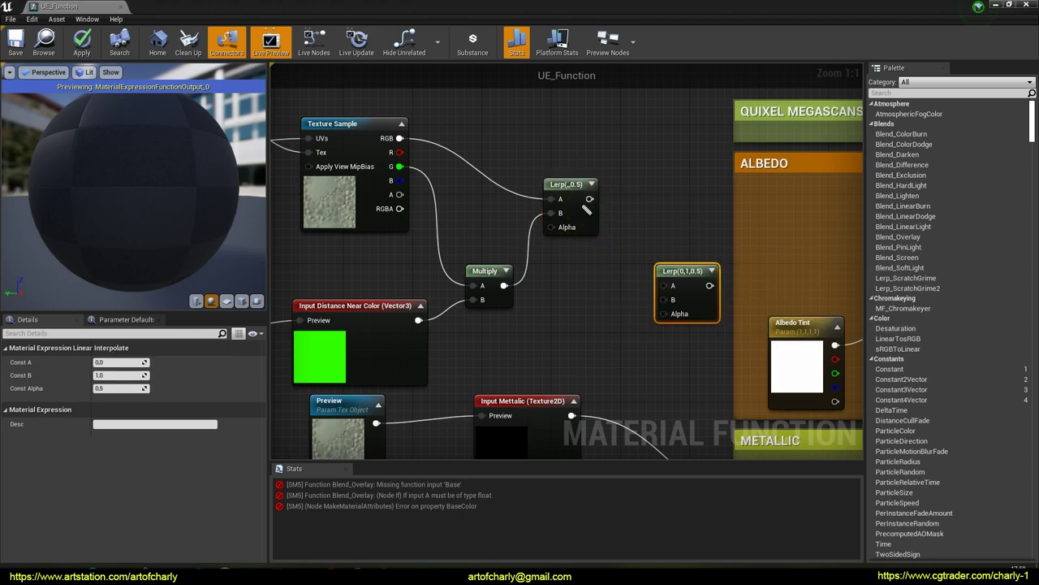
left_click_drag(590, 199, 663, 285)
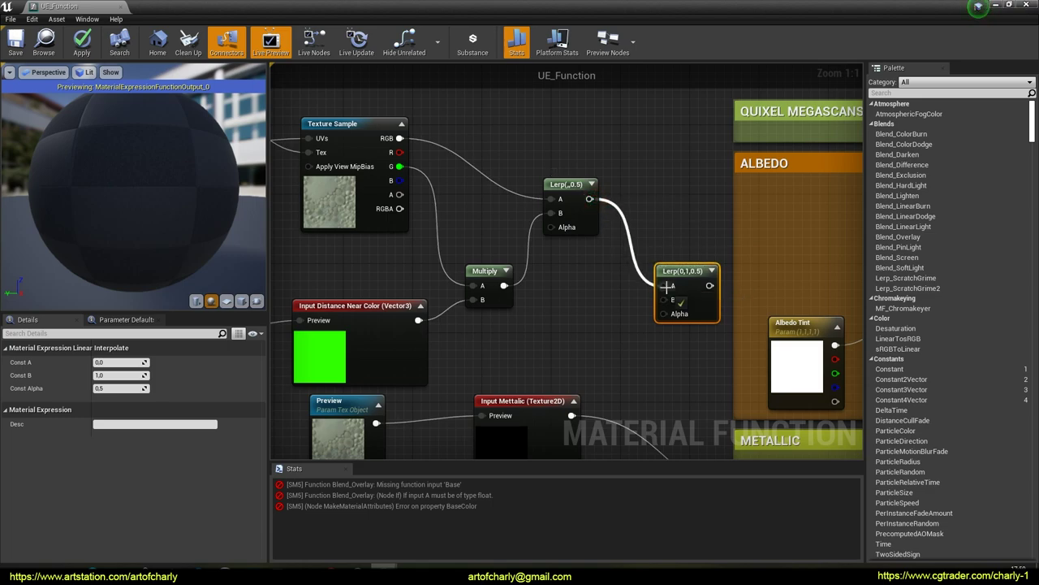
Move the metallic Preview texture object and its Input Metallic node down to make room below Distance Near Color.
right_click_drag(549, 312, 722, 225)
left_click_drag(354, 195, 615, 287)
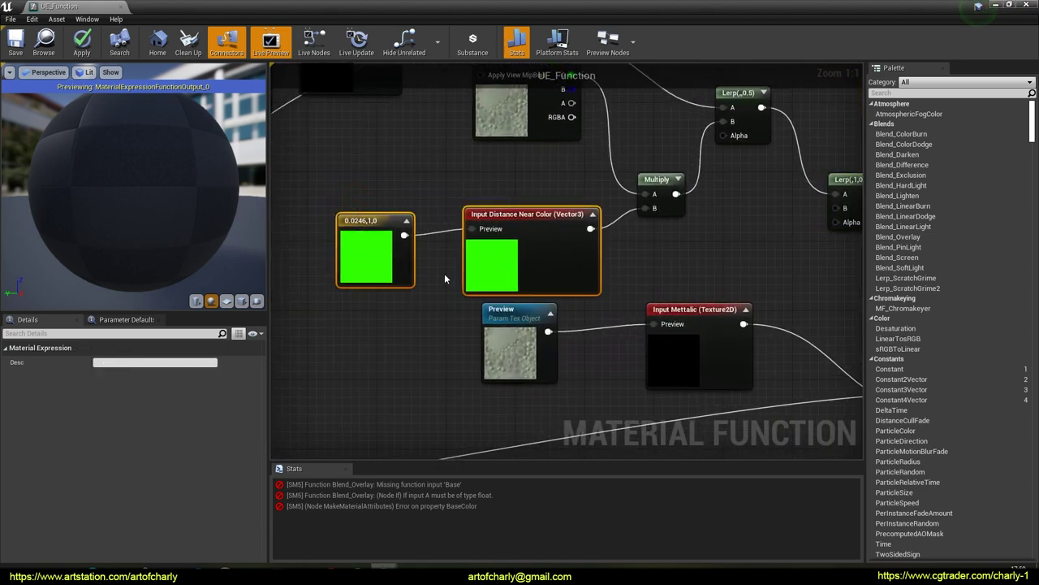
left_click_drag(448, 303, 679, 388)
right_click_drag(537, 375, 483, 283)
scroll(481, 282, "down", 1)
left_click_drag(617, 233, 617, 368)
left_click(474, 257)
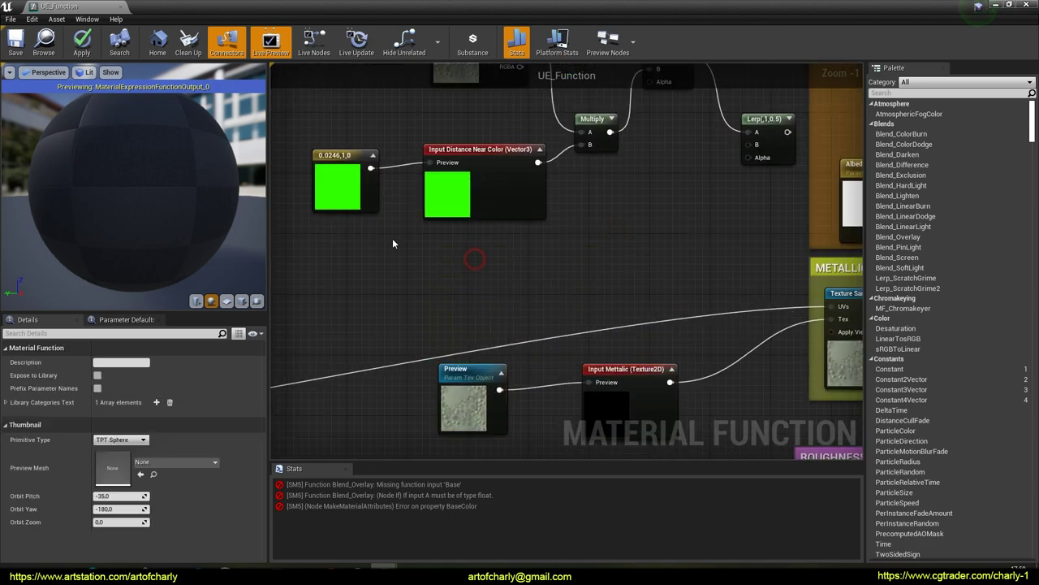
Duplicate the green constant and the Distance Near Color input together, placing the copies below the originals.
right_click_drag(332, 141, 363, 191)
left_click_drag(363, 191, 494, 264)
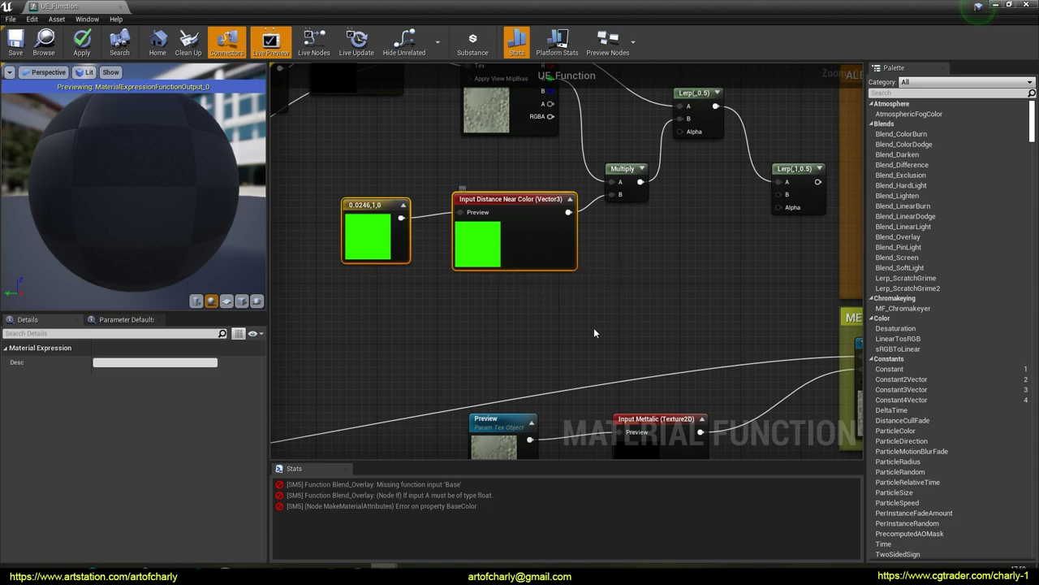
key("ctrl+w")
left_click(614, 265)
left_click(624, 298)
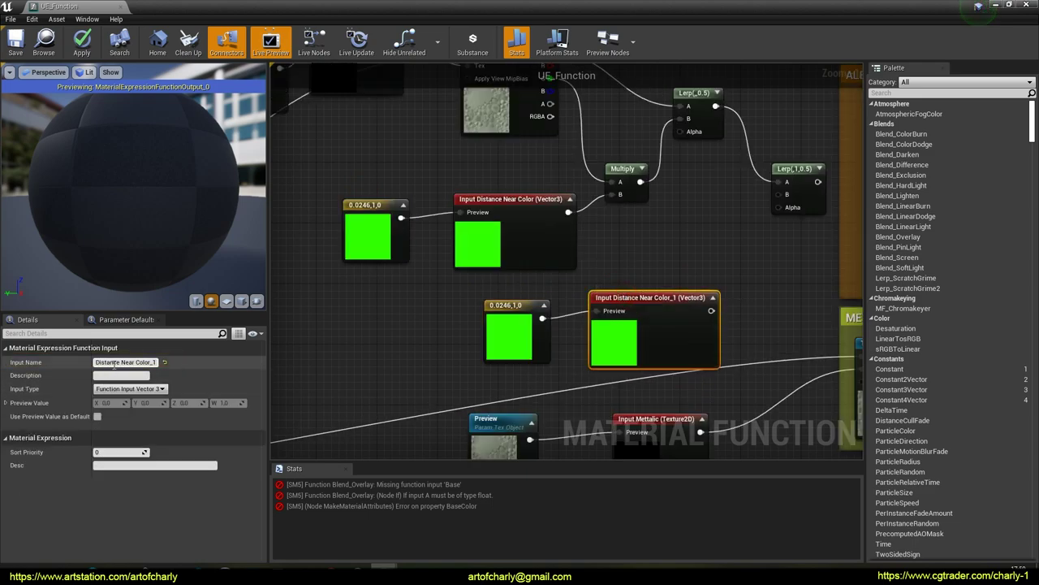
Rename the duplicated function input to Distance Far Color.
left_click(122, 362)
double_click(122, 362)
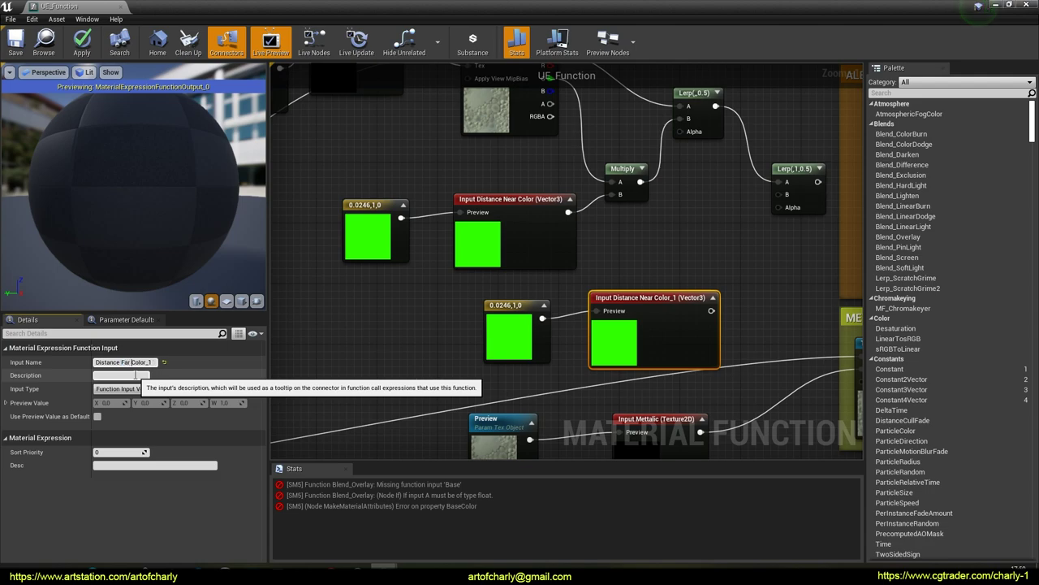
type("Far")
key("Return")
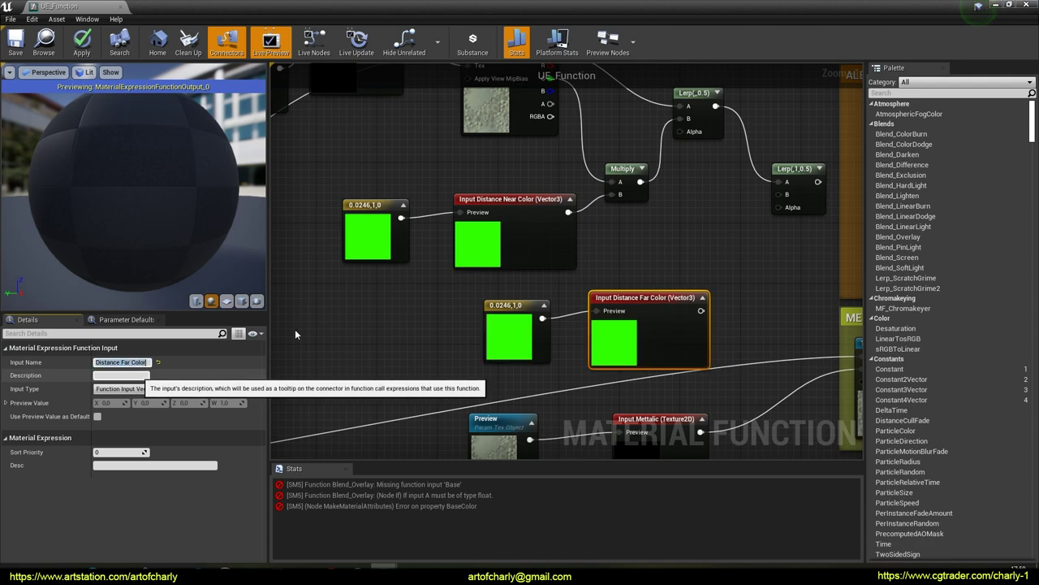
Set the duplicated constant to red (1, 0.0516, 0.0416) and connect Distance Far Color to the second Lerp's B input.
left_click(500, 323)
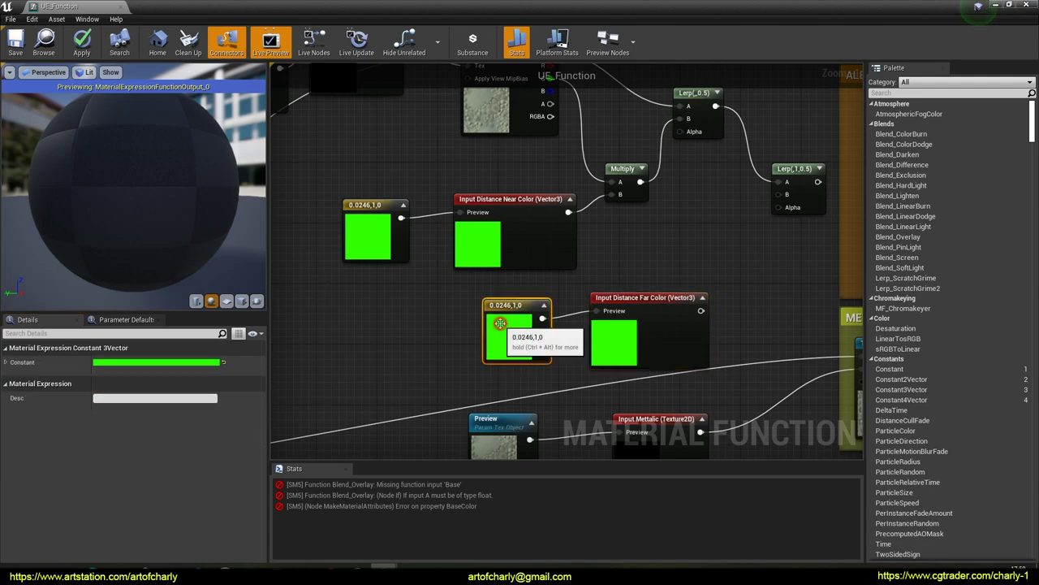
left_click(165, 362)
left_click(263, 364)
left_click_drag(266, 368, 289, 381)
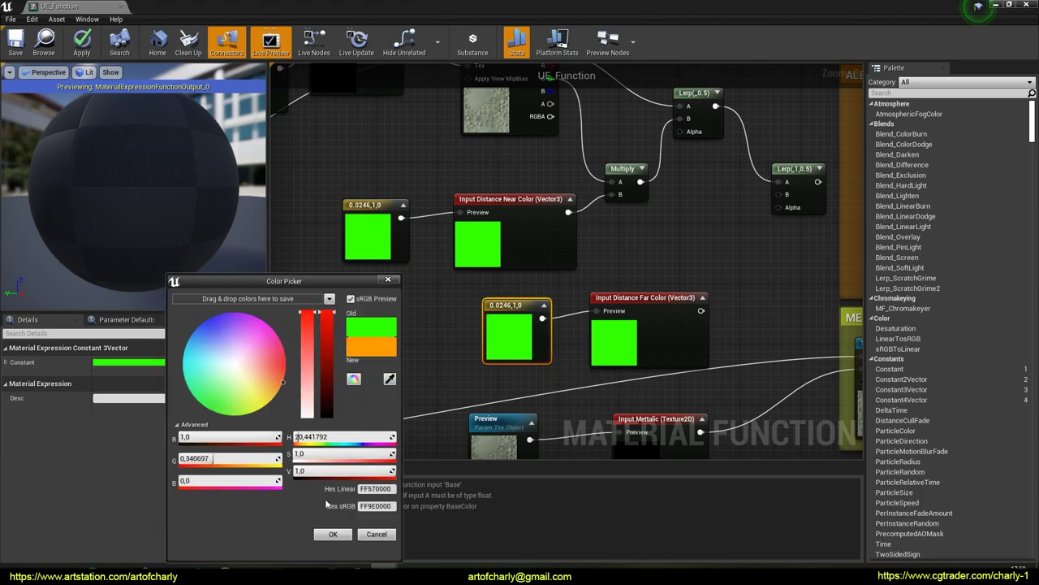
left_click(333, 534)
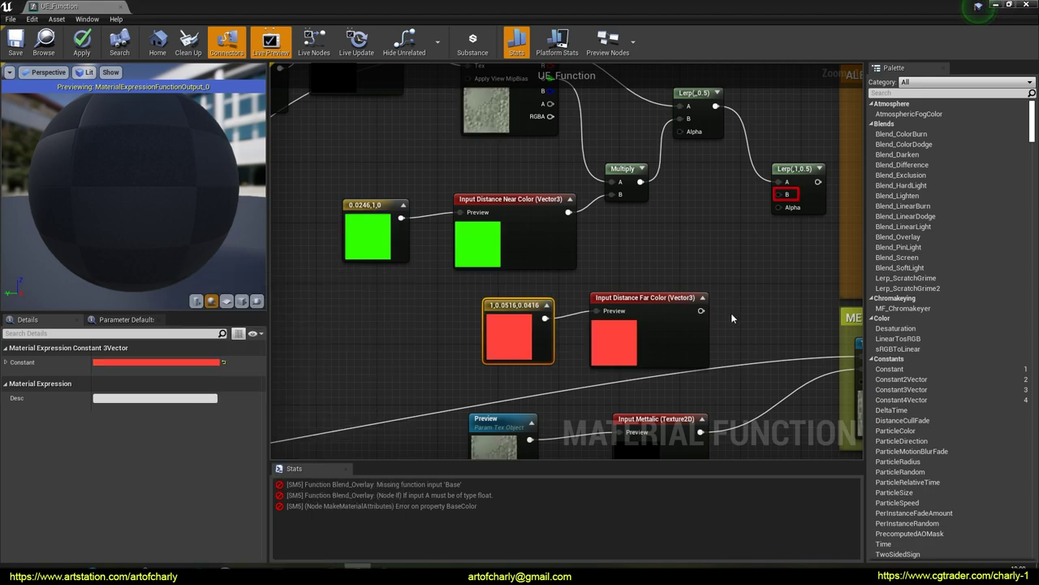
left_click_drag(700, 310, 780, 199)
Place a Lerp above Albedo Tint in the ALBEDO group, feeding Blend_Overlay's Base and the final Lerp's A input.
right_click_drag(612, 195, 391, 293)
right_click_drag(567, 207, 515, 189)
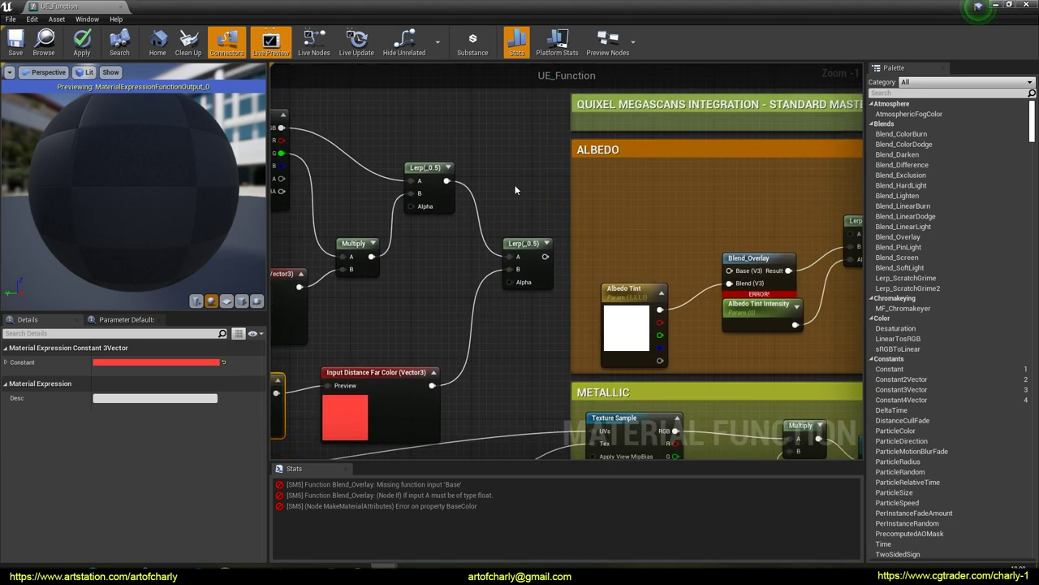
key("l")
left_click(628, 213)
left_click_drag(654, 215, 624, 202)
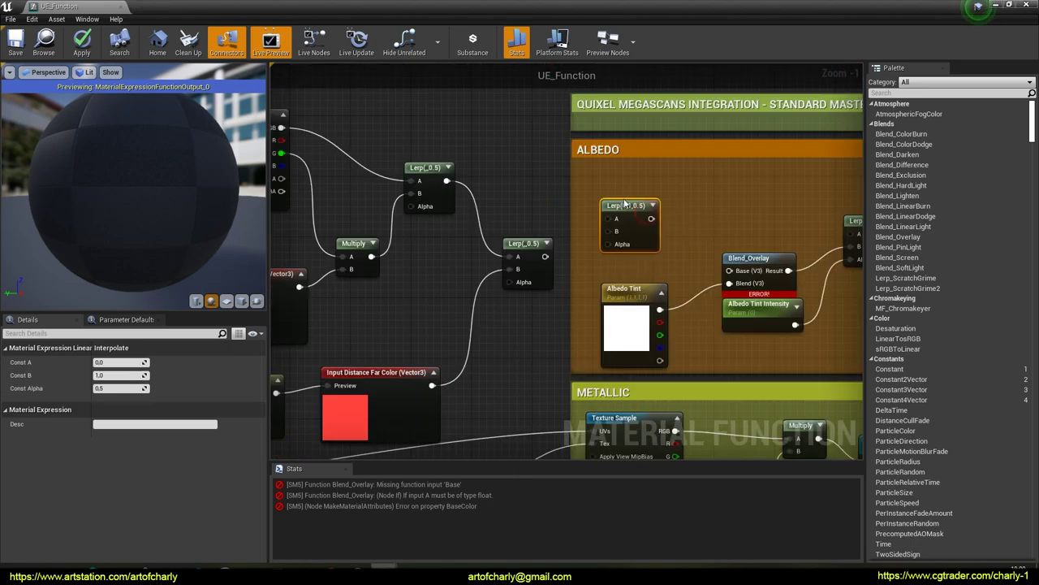
right_click_drag(693, 239, 620, 234)
left_click_drag(578, 214, 656, 266)
left_click_drag(576, 215, 756, 246)
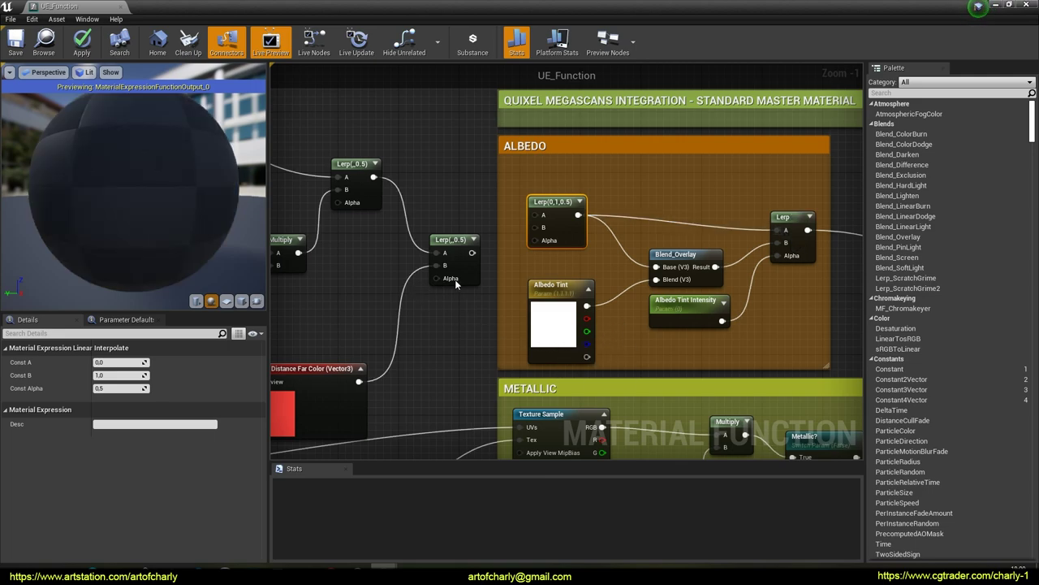
Connect the near-color Lerp to the new ALBEDO Lerp's A input and the far-color Lerp to its B input.
right_click_drag(407, 195, 520, 216)
left_click_drag(486, 198, 650, 235)
left_click_drag(585, 274, 655, 248)
Connect the output of the upper Clamp (Min=0, Max=1) to the Alpha input of the near-color Lerp.
right_click_drag(611, 281, 716, 291)
scroll(478, 310, "down", 2)
right_click_drag(337, 320, 779, 234)
scroll(553, 288, "down", 2)
right_click_drag(433, 322, 363, 123)
right_click_drag(431, 235, 497, 158)
scroll(637, 216, "up", 5)
right_click_drag(494, 267, 682, 251)
scroll(682, 251, "down", 1)
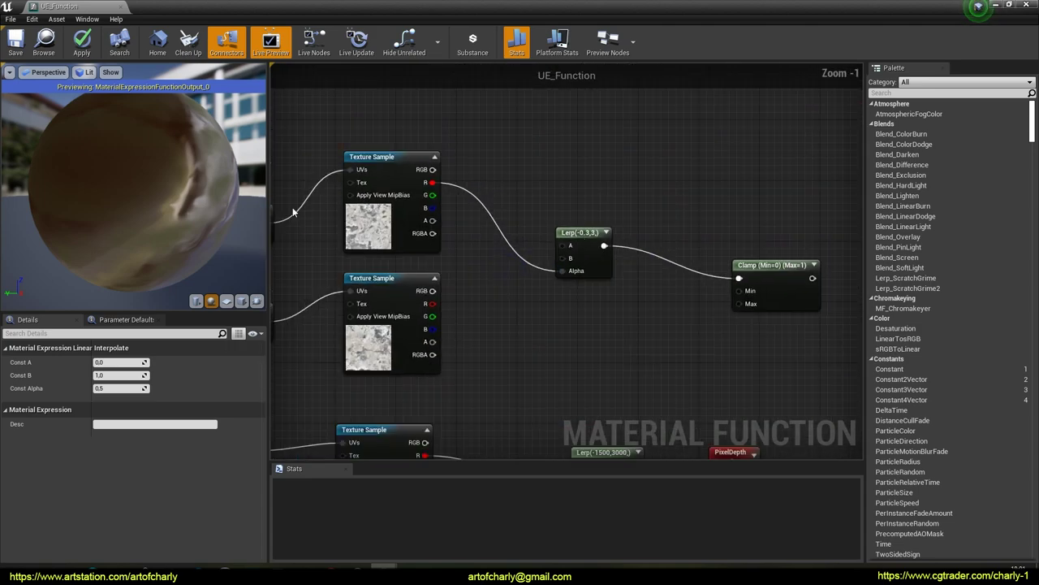
left_click_drag(341, 132, 462, 130)
left_click_drag(705, 299, 808, 256)
key("Escape")
right_click_drag(746, 296, 476, 298)
right_click_drag(577, 286, 507, 323)
left_click_drag(465, 322, 530, 347)
left_click_drag(557, 312, 556, 309)
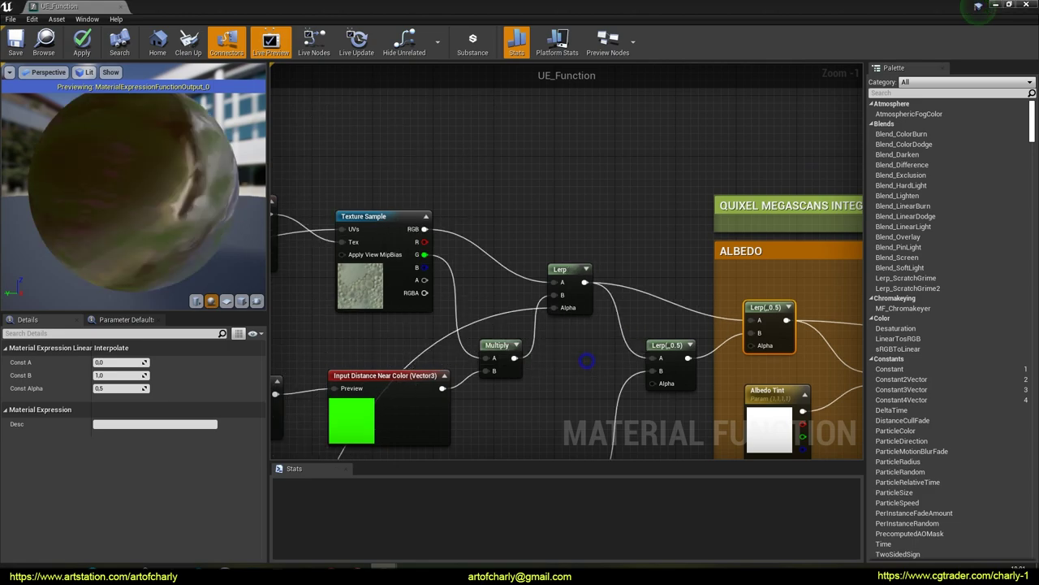
Connect the R output of the middle noise Texture Sample, tiled by Multiply 0.1, to the far-color Lerp's Alpha input.
right_click_drag(584, 360, 583, 270)
left_click_drag(640, 302, 703, 300)
key("Escape")
right_click_drag(464, 349, 644, 293)
scroll(645, 293, "down", 3)
mouse_move(385, 263)
right_mouse_down()
mouse_move(466, 244)
mouse_move(731, 138)
right_mouse_up()
mouse_move(510, 249)
right_mouse_down()
mouse_move(610, 164)
mouse_move(587, 59)
right_mouse_up()
right_click_drag(593, 285, 591, 151)
scroll(573, 211, "up", 4)
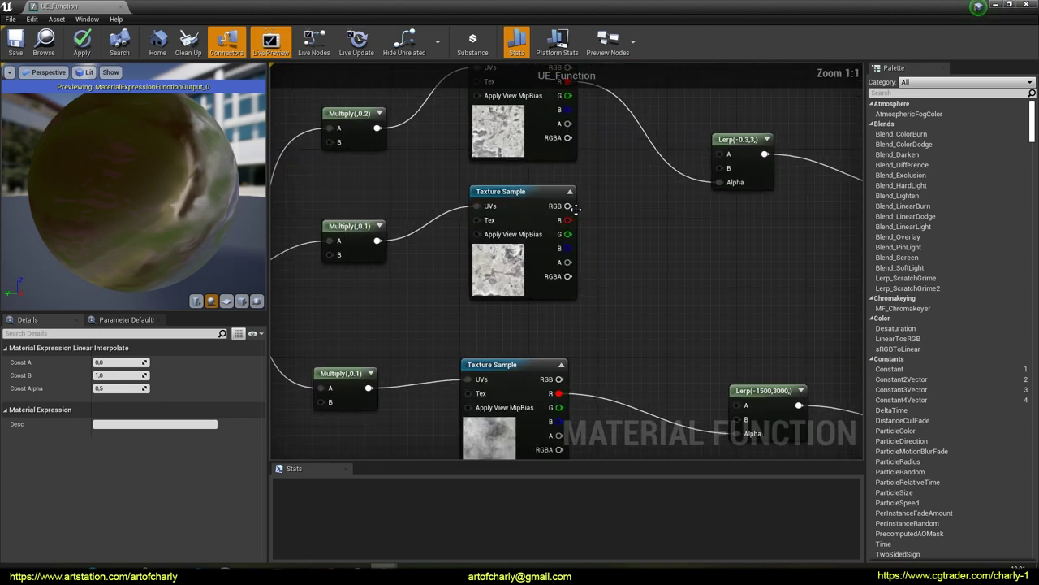
key("ctrl+alt+d")
left_click_drag(464, 206, 634, 204)
right_click_drag(592, 222, 475, 252)
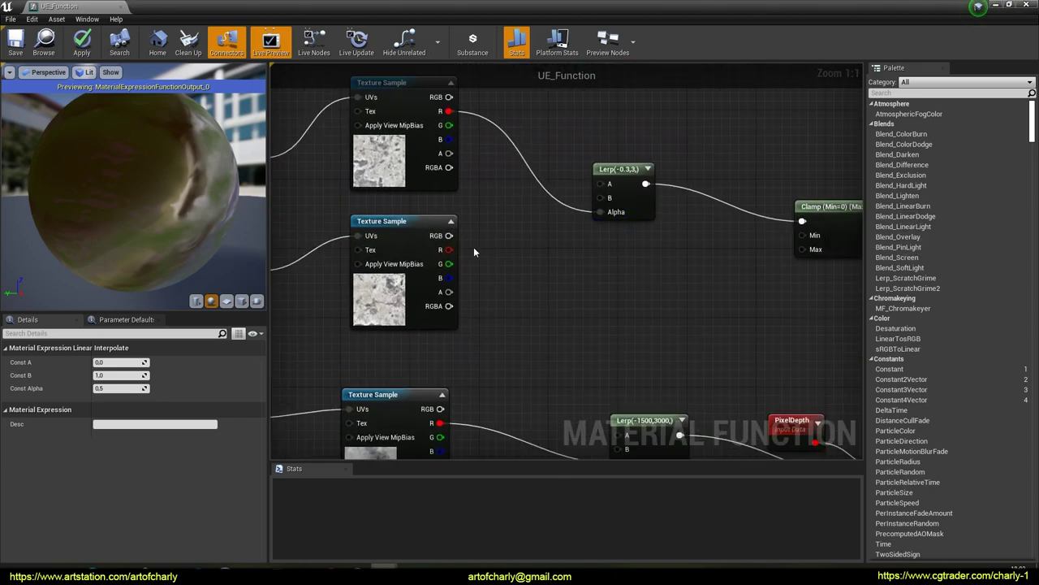
left_click_drag(449, 250, 558, 284)
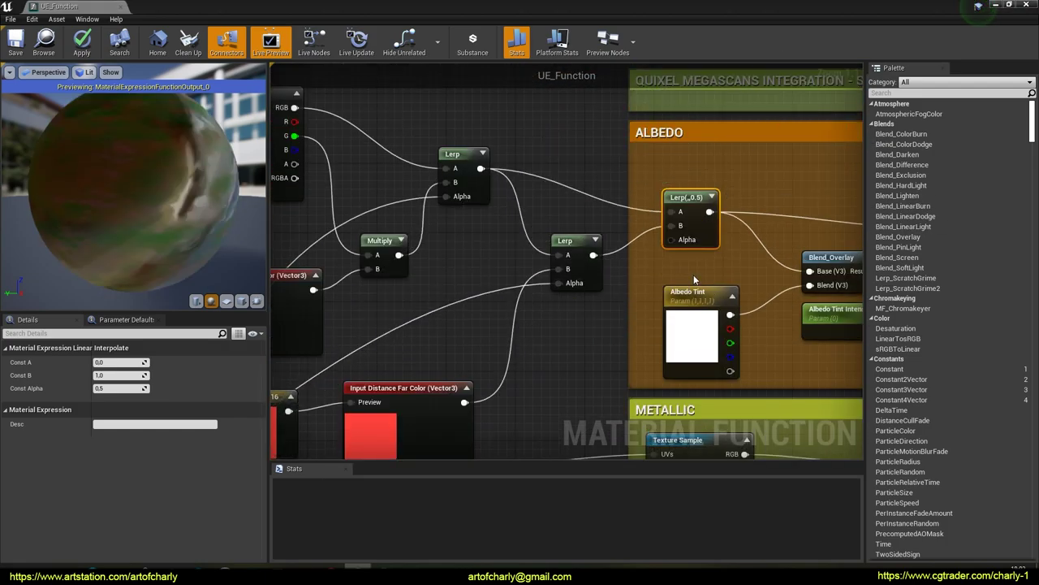
scroll(584, 348, "down", 8)
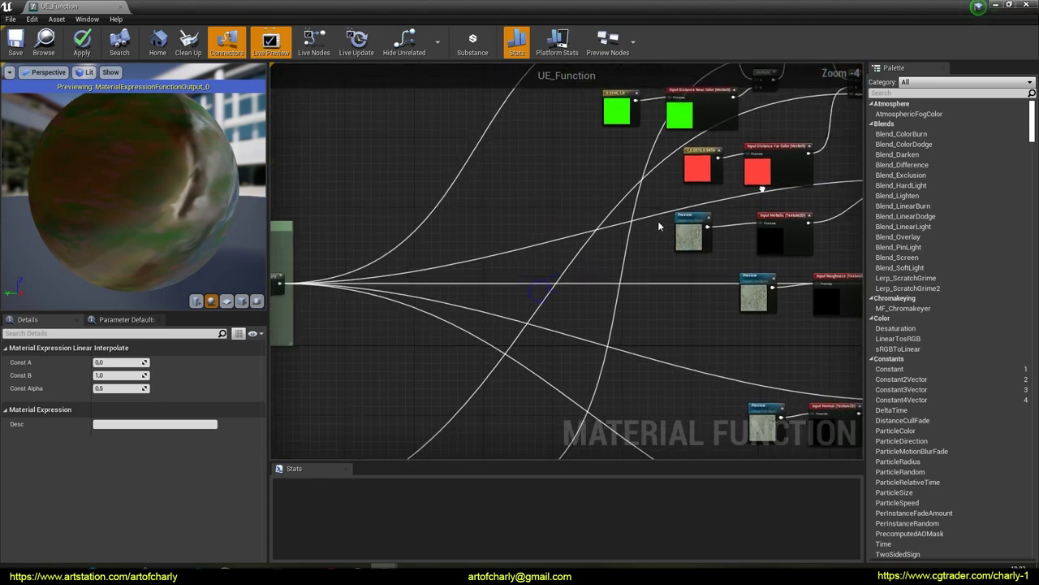
Connect the PixelDepth distance mask's output to the Alpha input of the ALBEDO Lerp that blends near and far colors, and save UE_Function.
scroll(536, 300, "up", 7)
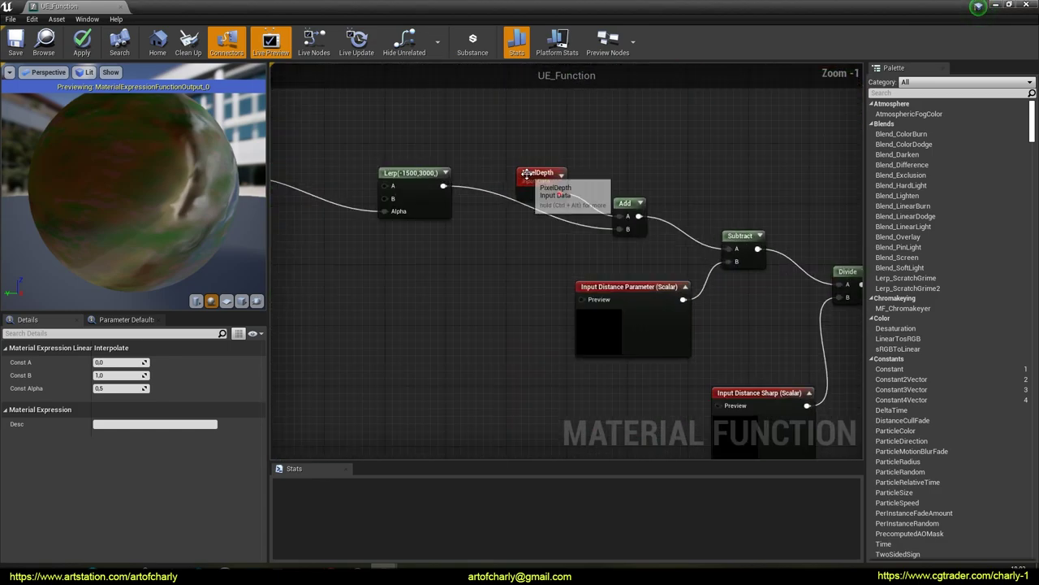
right_click_drag(614, 240, 562, 270)
left_click_drag(599, 199, 637, 329)
right_click_drag(572, 333, 571, 339)
left_click_drag(535, 411, 690, 288)
right_click_drag(537, 160, 599, 208)
scroll(572, 213, "down", 6)
right_click_drag(460, 148, 485, 141)
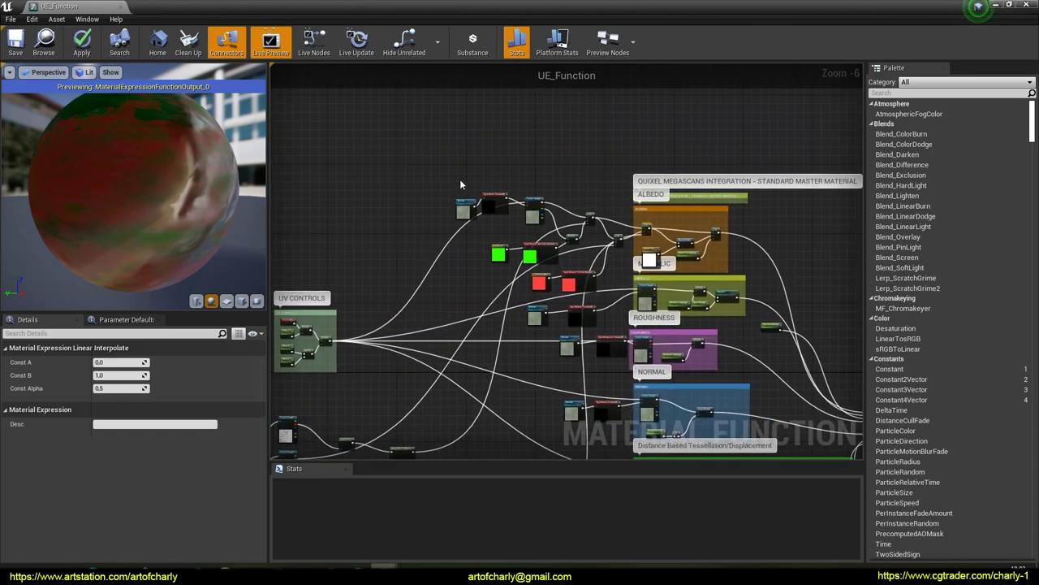
key("ctrl+s")
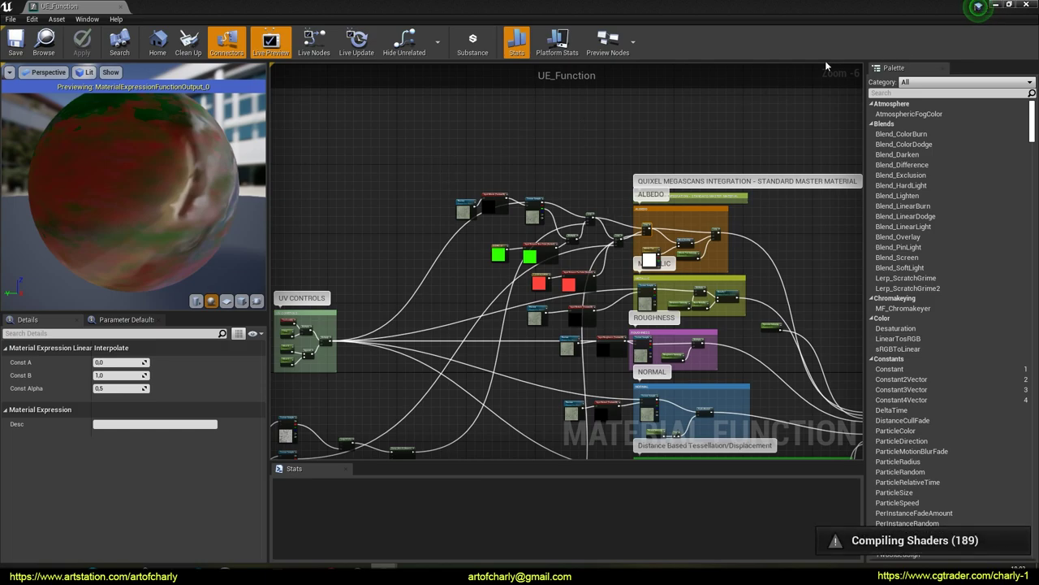
Close the UE_Function editor and open the Landscape_Master material from the Material folder.
left_click(1024, 5)
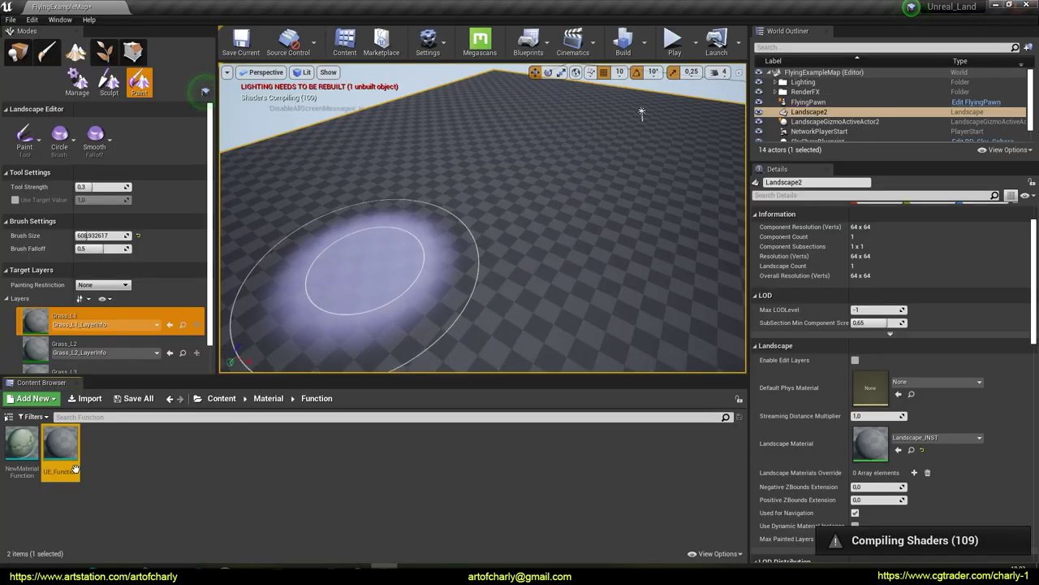
left_click(263, 400)
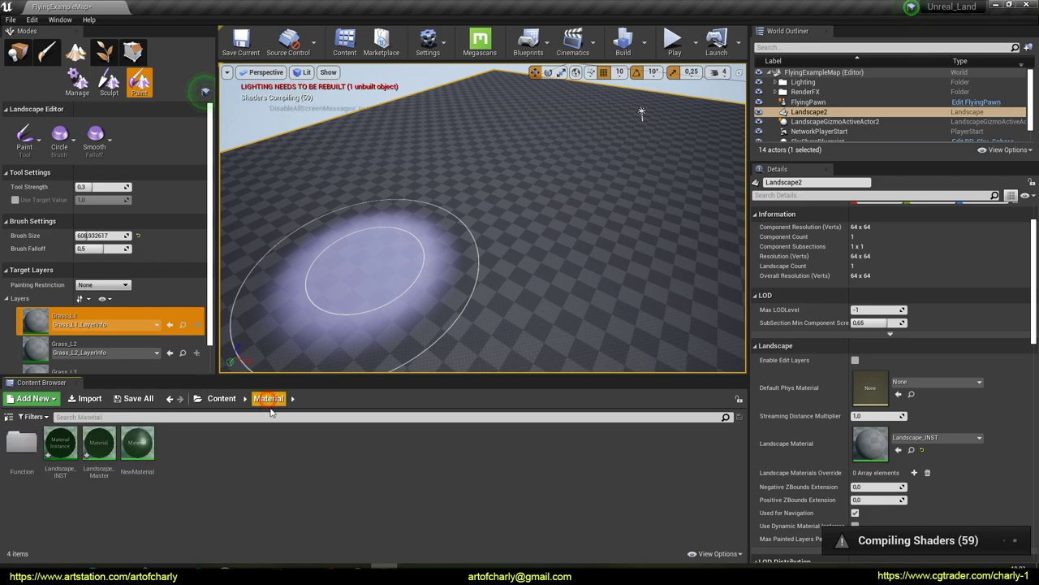
double_click(99, 445)
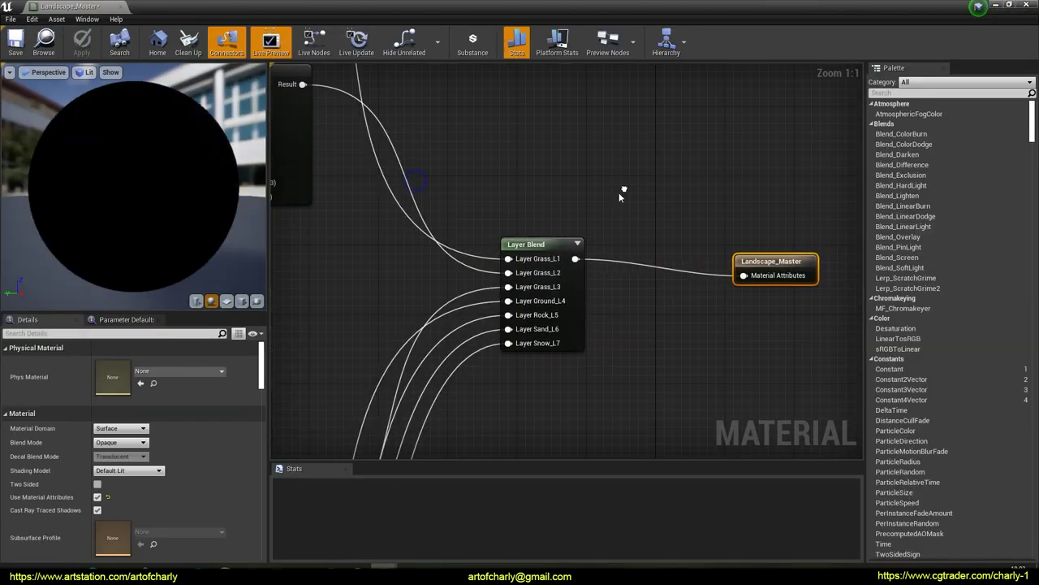
Examine the distance parameter, sharpness and color inputs on the UE_Function nodes of the landscape layers in Landscape_Master.
right_click_drag(624, 189, 629, 191)
scroll(597, 181, "down", 3)
right_click_drag(557, 174, 736, 278)
right_click_drag(611, 324, 654, 286)
scroll(599, 266, "up", 3)
right_click_drag(577, 345, 549, 299)
scroll(550, 300, "down", 3)
right_click_drag(569, 398, 558, 110)
scroll(533, 244, "up", 2)
right_click_drag(529, 325, 503, 143)
scroll(476, 360, "up", 1)
left_click_drag(478, 301, 510, 373)
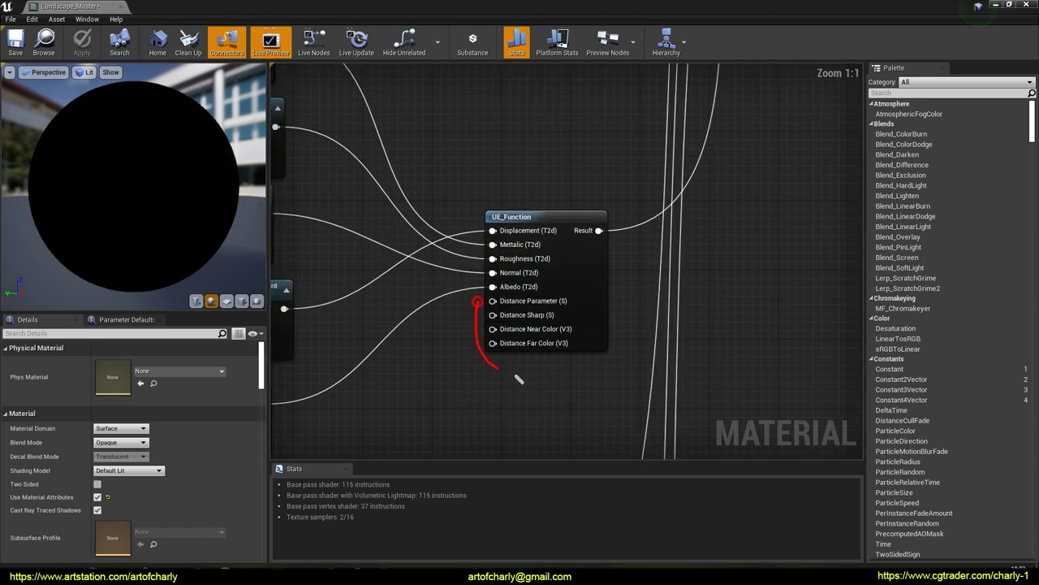
mouse_move(482, 371)
right_mouse_down()
mouse_move(512, 273)
mouse_move(509, 211)
right_mouse_up()
scroll(509, 210, "down", 2)
right_click_drag(528, 322, 522, 140)
right_click_drag(487, 298, 494, 125)
right_click_drag(521, 243, 511, 51)
right_click_drag(518, 255, 501, 74)
right_click_drag(482, 297, 504, 119)
right_click_drag(501, 314, 493, 384)
scroll(503, 381, "down", 3)
right_click_drag(517, 204, 517, 350)
right_click_drag(517, 165, 516, 373)
right_click_drag(513, 179, 508, 458)
right_click_drag(481, 127, 492, 243)
scroll(544, 169, "up", 2)
right_click_drag(546, 170, 537, 418)
right_click_drag(528, 200, 531, 354)
scroll(531, 354, "up", 3)
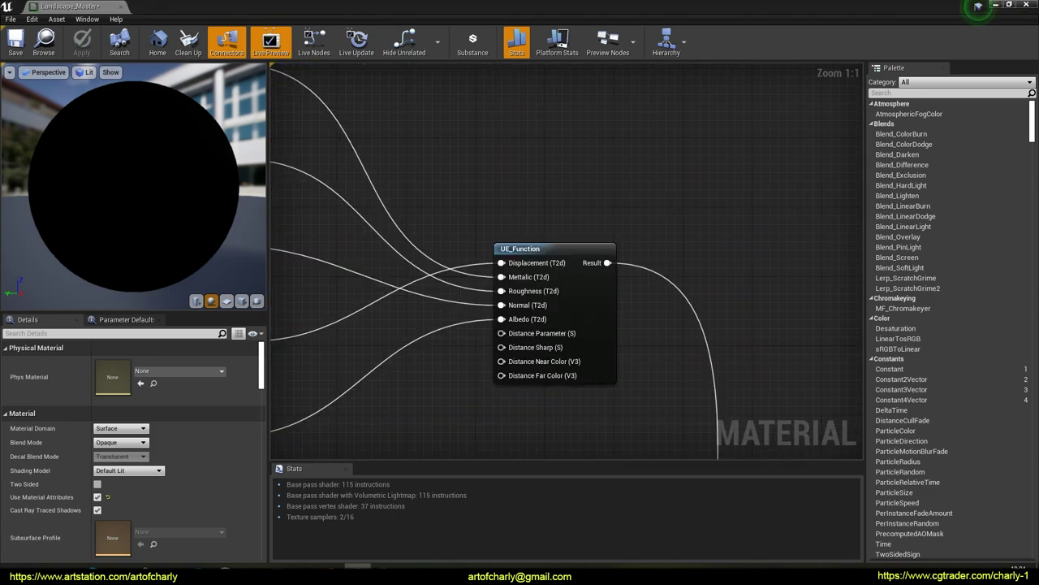
Promote the Distance Parameter input of Grass_L1's UE_Function to a parameter and place it below the function node.
right_click_drag(405, 403, 528, 366)
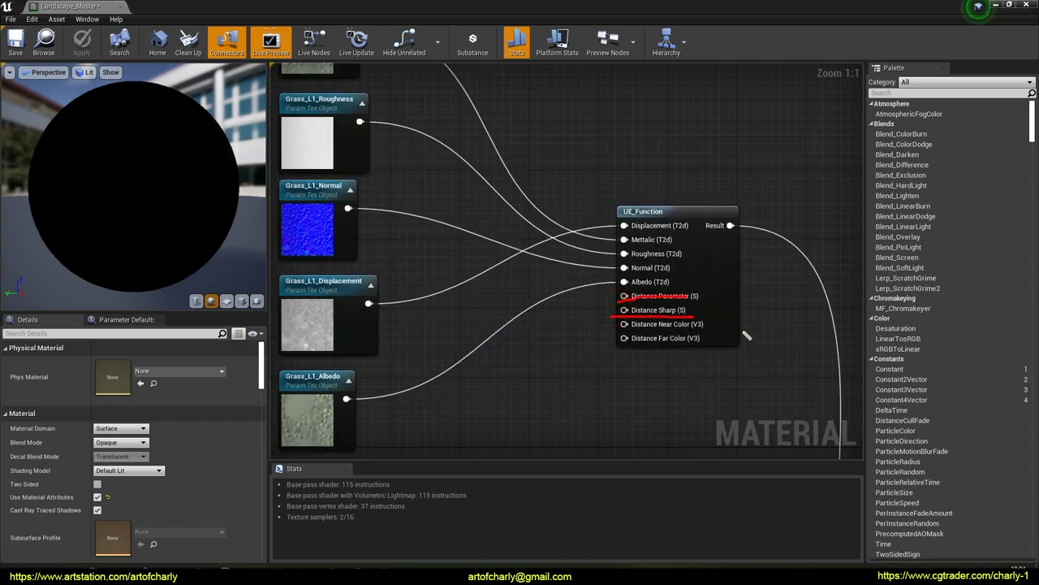
right_click_drag(538, 361, 563, 319)
right_click(671, 257)
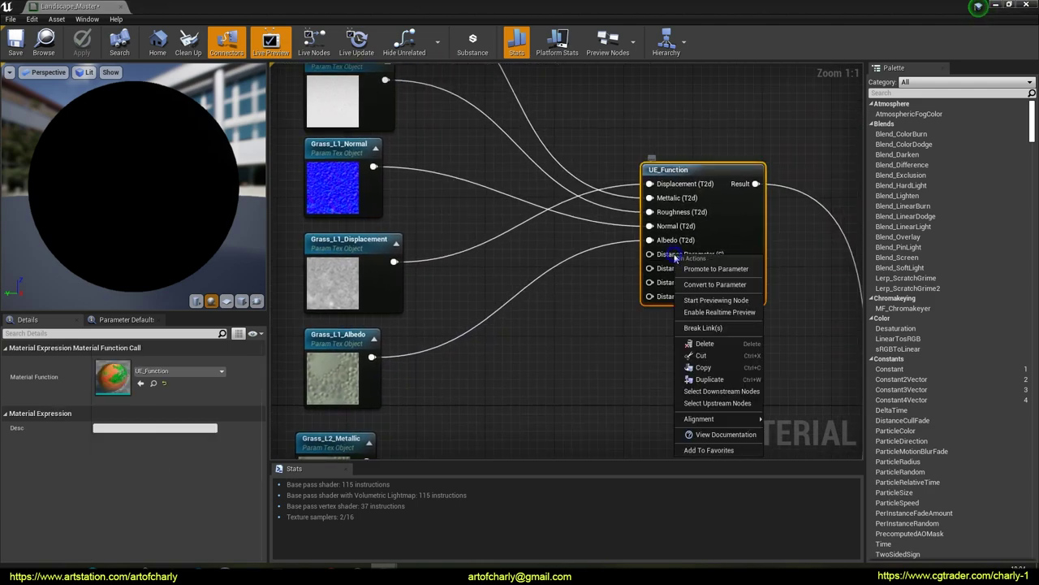
left_click(714, 269)
left_click_drag(617, 180, 505, 362)
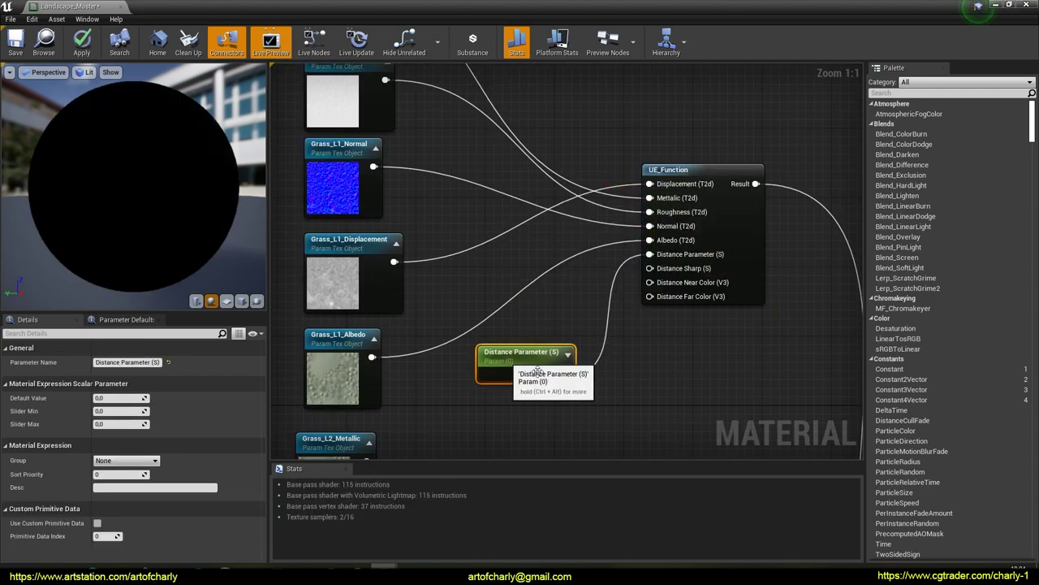
Promote the Distance Sharp input of Grass_L1's UE_Function to a parameter and place it beneath the Distance Parameter node.
right_click(684, 271)
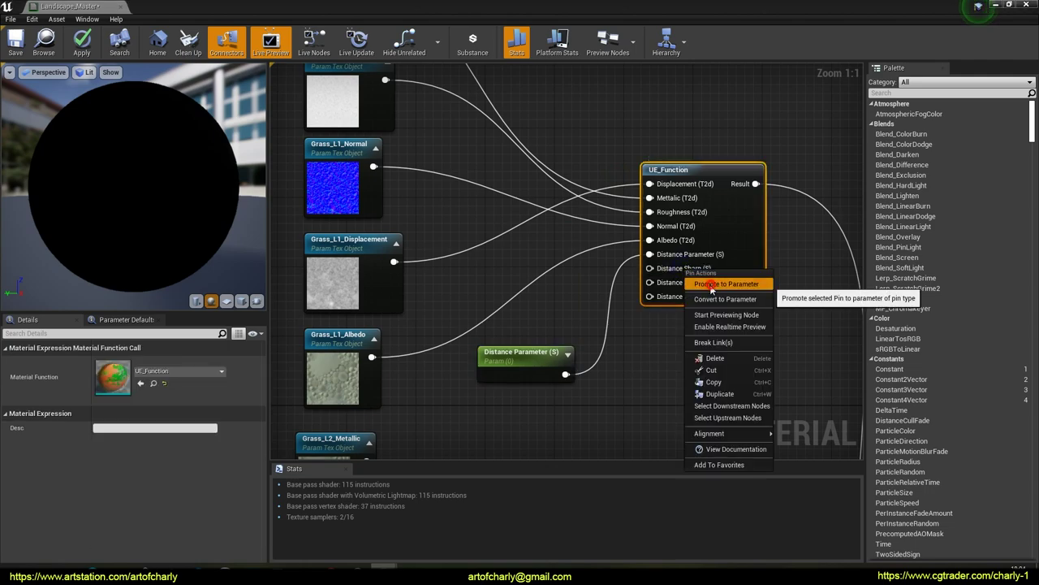
left_click(699, 277)
left_click_drag(604, 186, 485, 412)
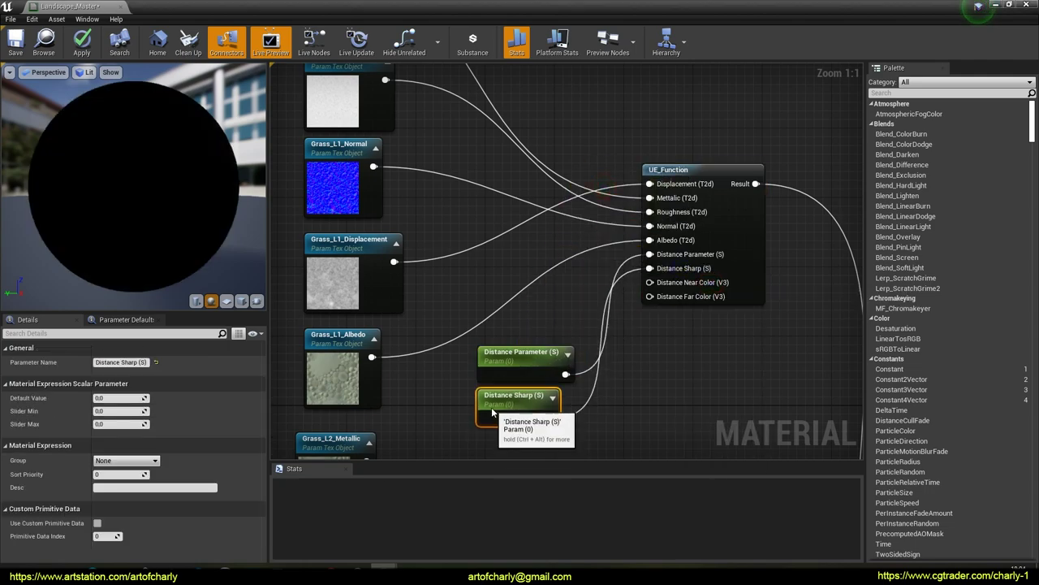
Configure the promoted scalars as Blend Distance with default value 500 and Blend Sharp with default value 1500.
right_click_drag(532, 398, 568, 326)
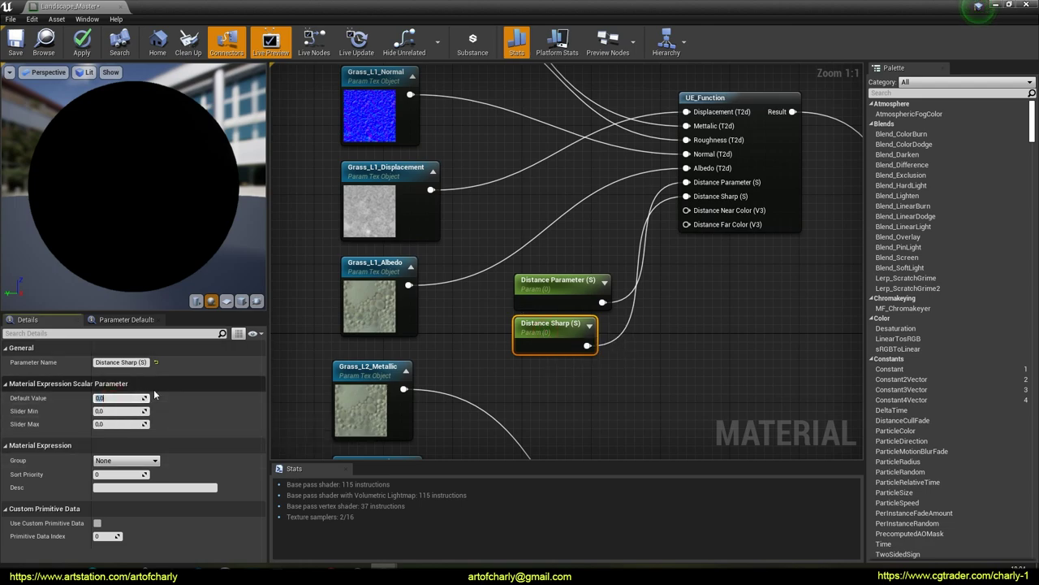
type("1500")
key("Return")
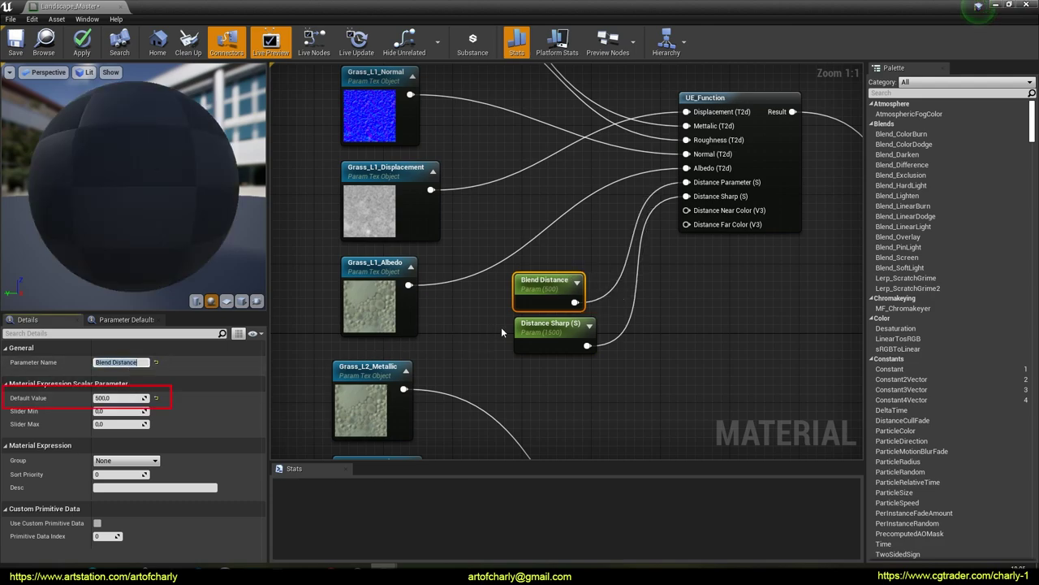
left_click(555, 329)
left_click(112, 363)
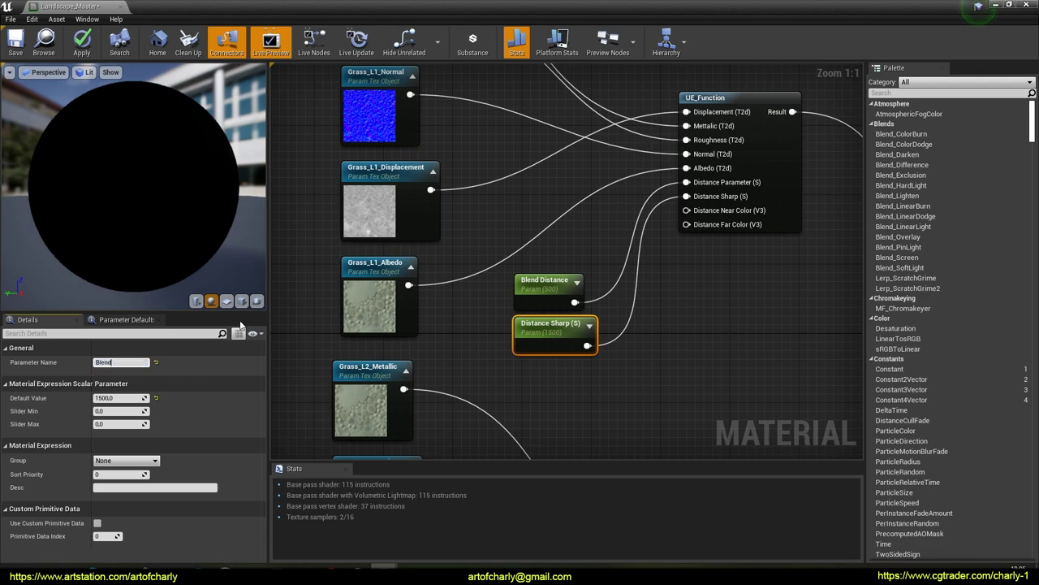
key("Return")
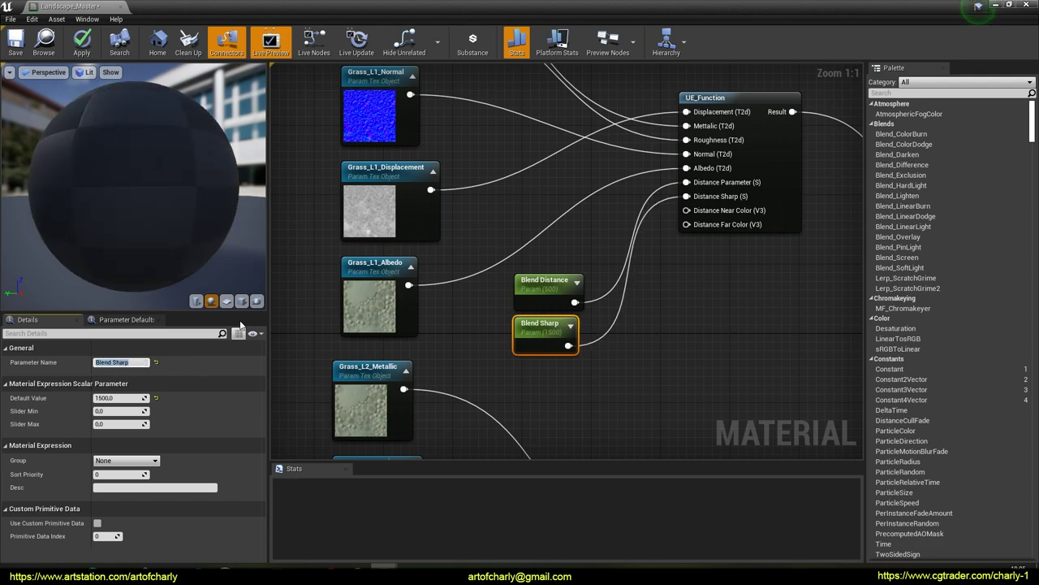
Move the Blend Distance and Blend Sharp parameters together into the empty area left of the Grass_L2 texture parameters.
scroll(546, 307, "down", 6)
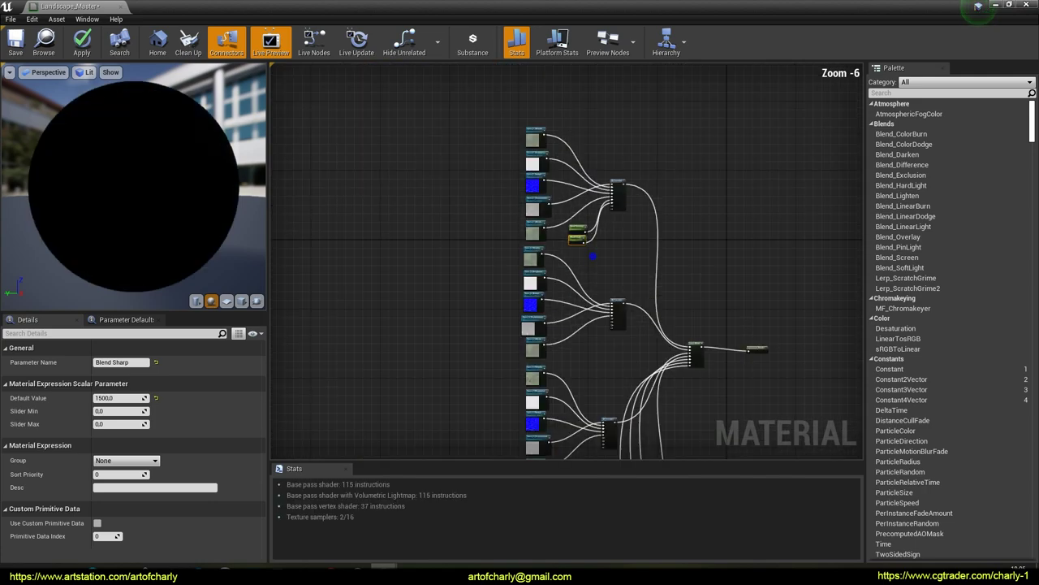
left_click_drag(665, 202, 494, 289)
scroll(551, 305, "up", 3)
right_click_drag(551, 305, 396, 325)
scroll(476, 307, "down", 3)
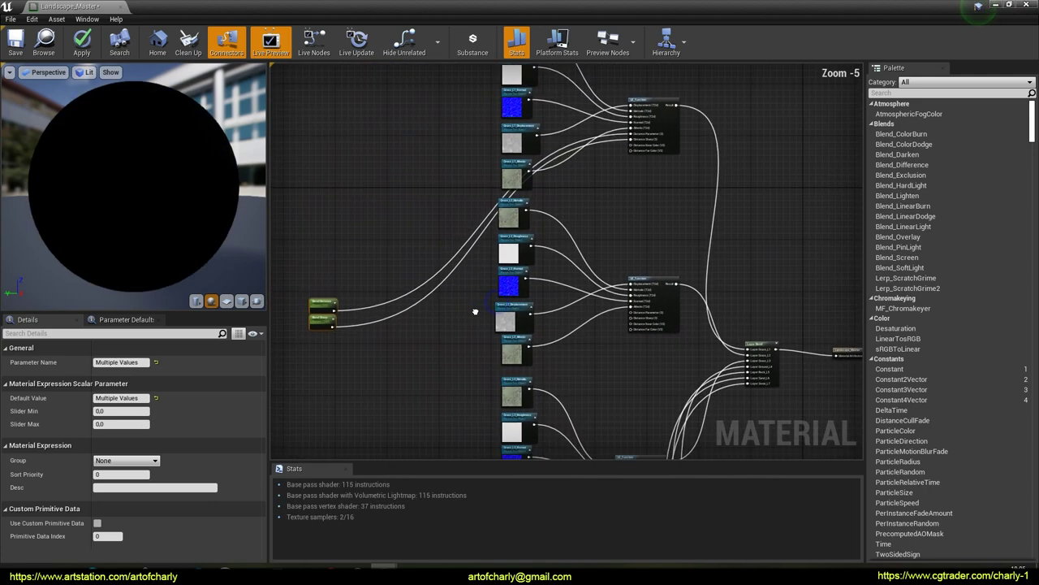
Connect Blend Distance to Distance Parameter and Blend Sharp to Distance Sharp on Grass_L2's UE_Function.
scroll(602, 349, "up", 6)
left_click_drag(674, 301, 788, 302)
key("Escape")
scroll(550, 330, "down", 2)
right_click_drag(331, 339, 597, 293)
left_click(419, 308)
left_click(301, 240)
left_click_drag(302, 240, 606, 259)
right_click_drag(350, 342, 579, 327)
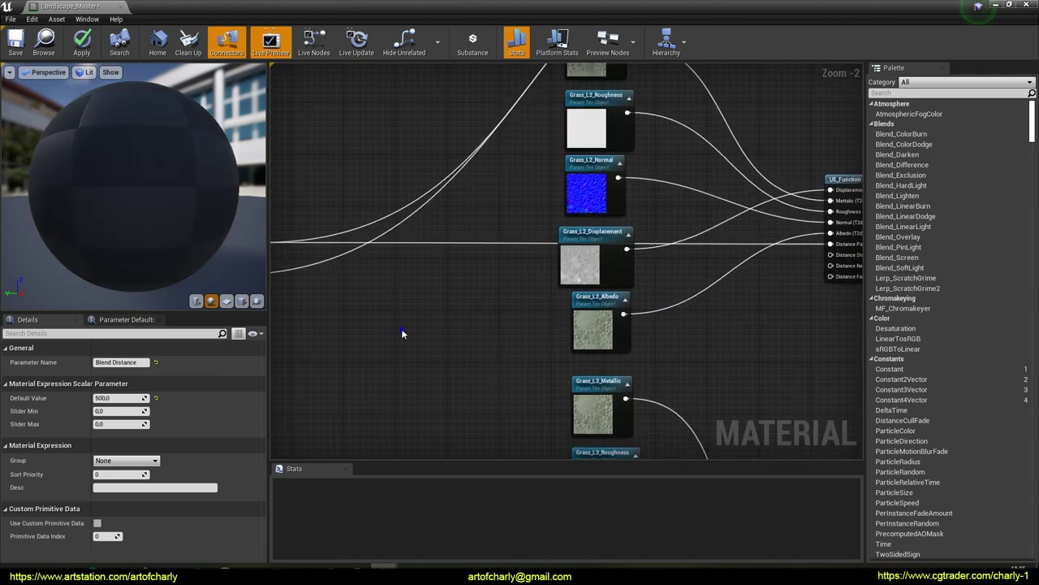
right_click_drag(413, 329, 503, 310)
left_click_drag(323, 258, 584, 238)
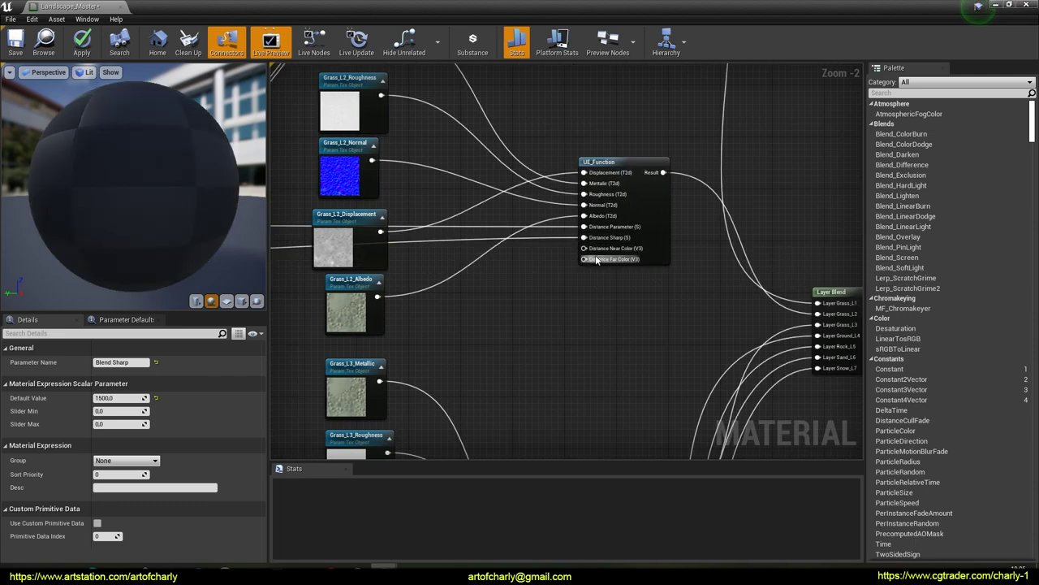
Connect Blend Distance and Blend Sharp to the Distance Parameter and Distance Sharp inputs of Grass_L3's UE_Function.
right_click_drag(520, 345, 693, 266)
scroll(693, 267, "down", 2)
right_click_drag(399, 240, 372, 221)
left_click_drag(337, 162, 355, 184)
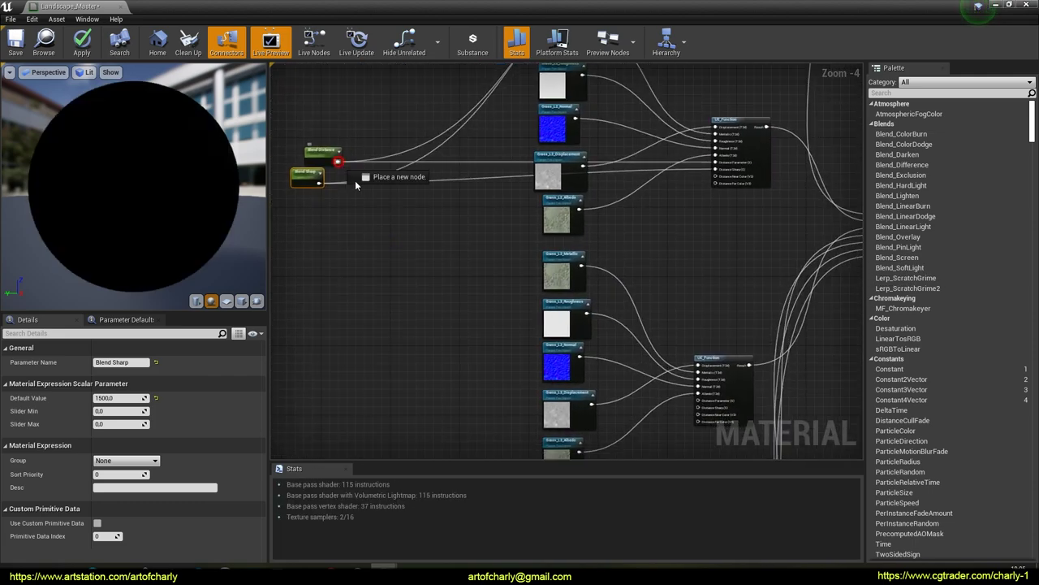
left_click_drag(594, 375, 697, 401)
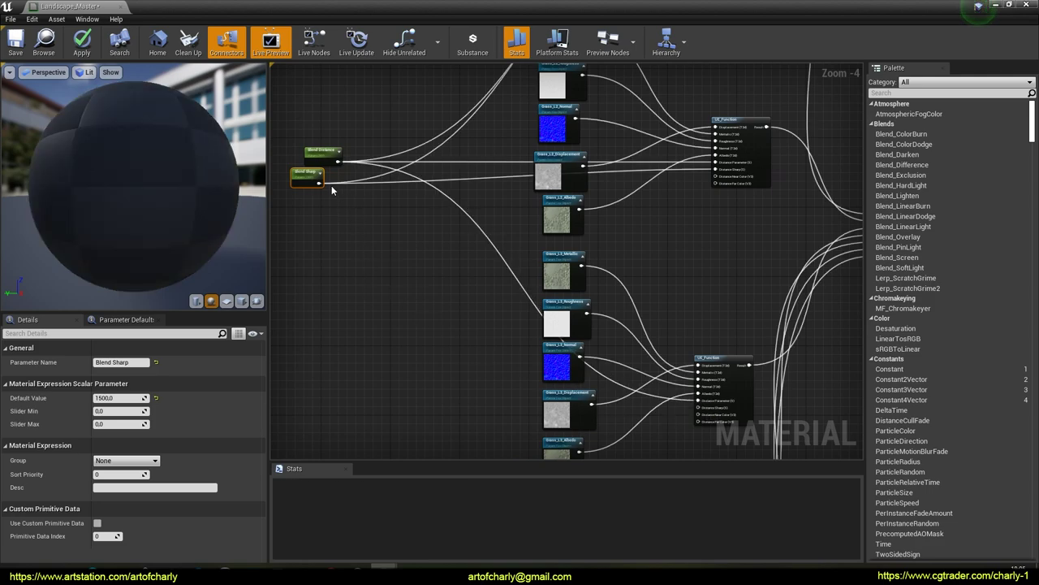
left_click_drag(318, 183, 699, 408)
Move the two blend parameters down beside the Ground_L4 textures and connect them to that layer's Distance Parameter and Distance Sharp inputs.
right_click_drag(387, 392, 391, 218)
scroll(433, 269, "down", 2)
right_click_drag(437, 260, 444, 296)
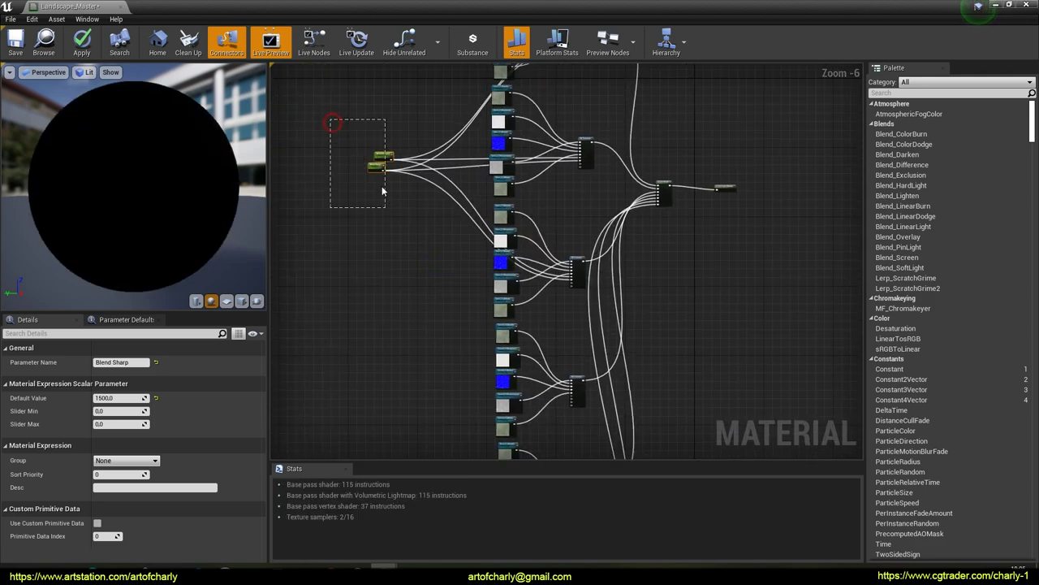
left_click_drag(379, 154, 385, 349)
right_click_drag(392, 347, 323, 293)
scroll(412, 300, "up", 3)
left_click_drag(300, 205, 775, 321)
left_click_drag(276, 233, 341, 256)
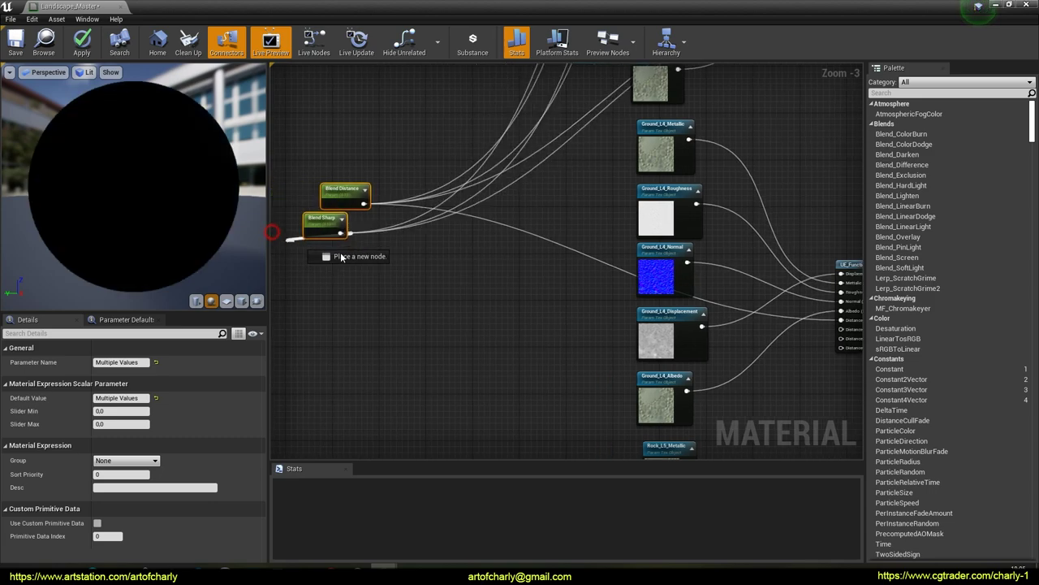
left_click_drag(670, 330, 842, 328)
Move the two blend parameters beside the Rock_L5 textures and connect them to that layer's Distance Parameter and Distance Sharp inputs.
scroll(481, 317, "down", 3)
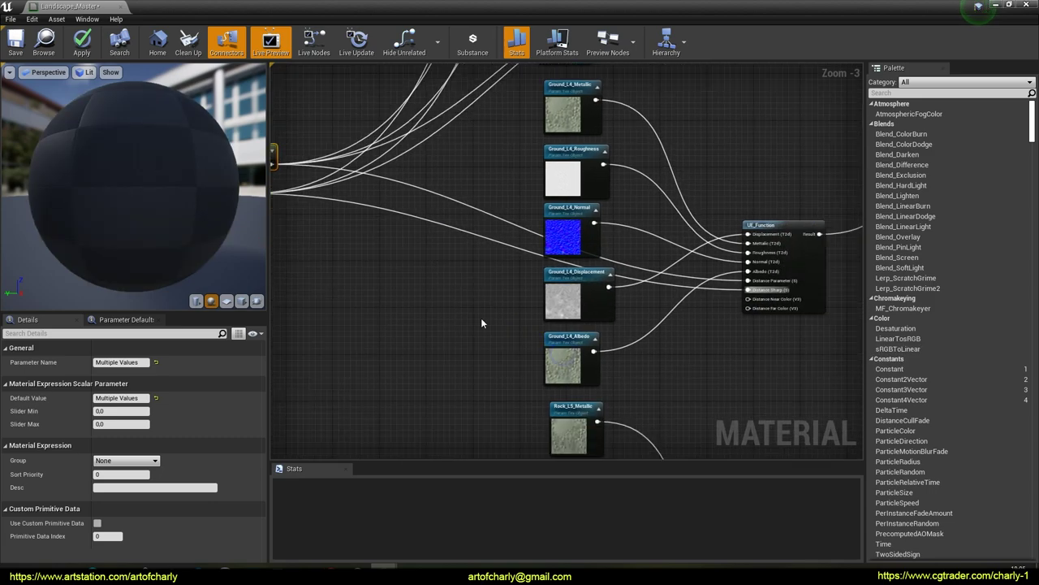
left_click_drag(380, 165, 436, 236)
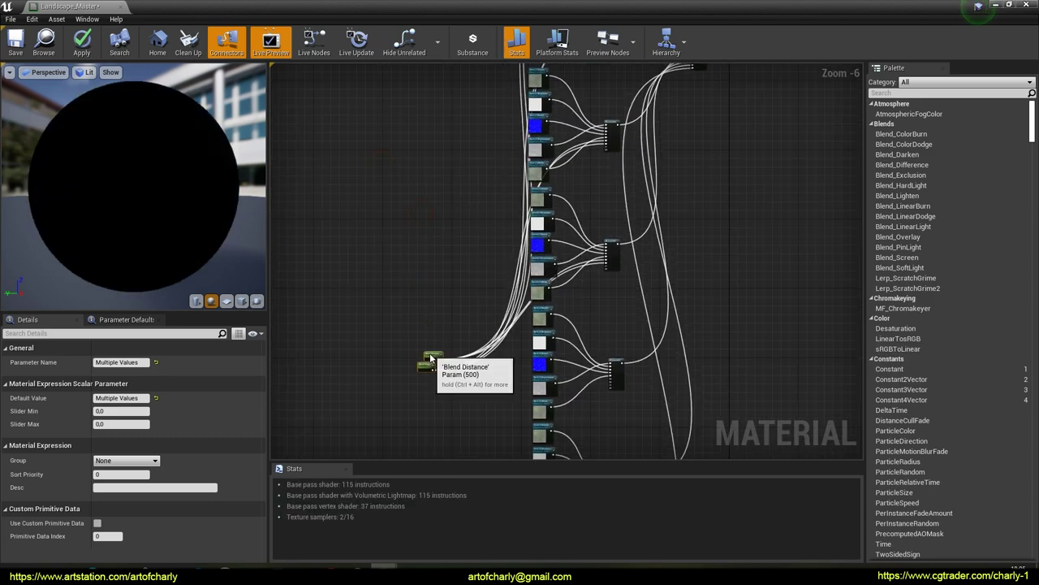
scroll(449, 259, "up", 3)
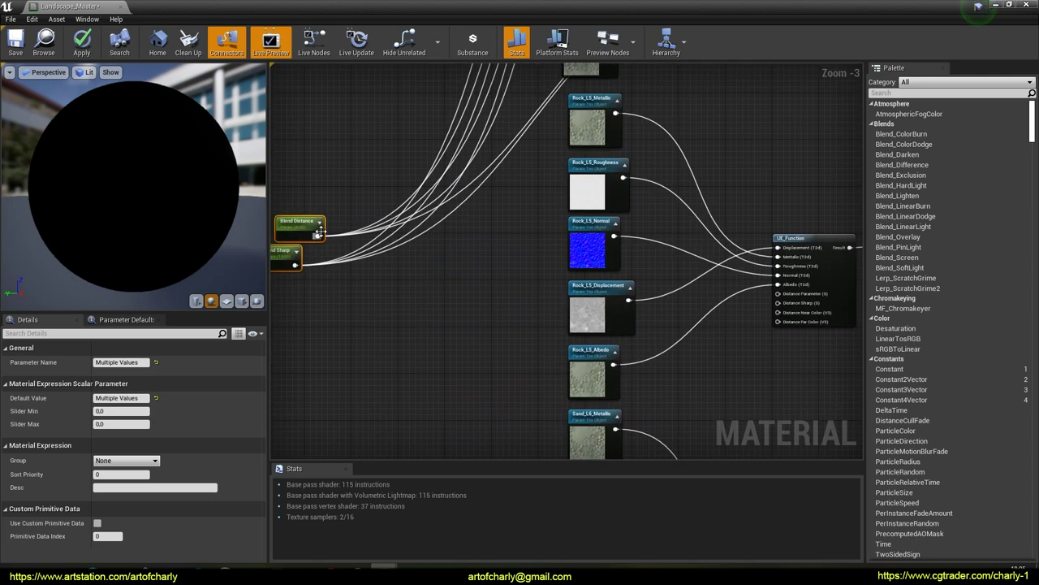
left_click_drag(320, 236, 777, 293)
left_click_drag(295, 264, 776, 302)
Move the two blend parameters beside the Sand_L6 textures and connect them to that layer's Distance Parameter and Distance Sharp inputs.
scroll(505, 242, "down", 1)
left_click_drag(395, 192, 403, 353)
right_click_drag(441, 364, 437, 182)
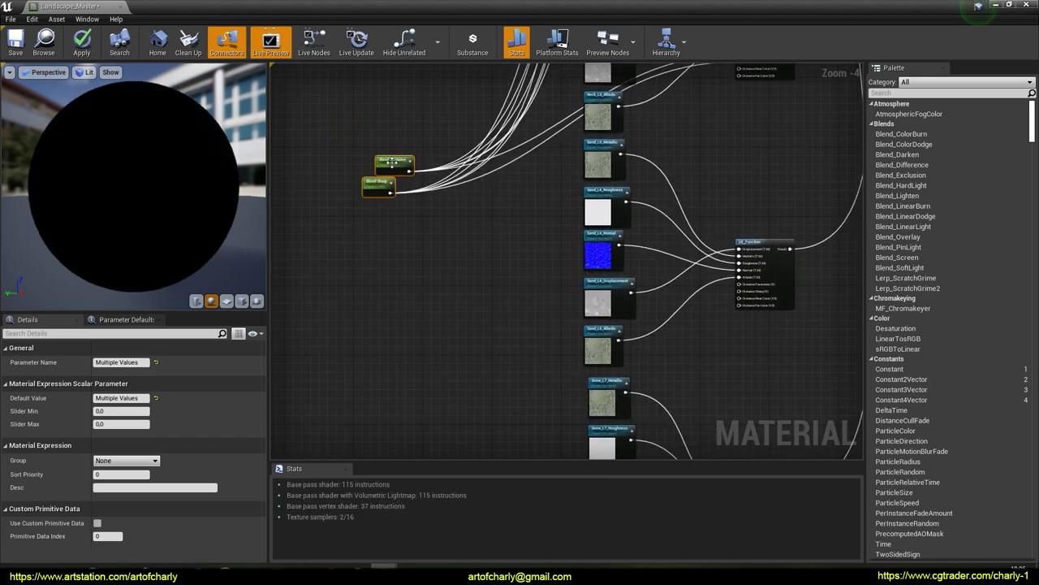
left_click_drag(392, 164, 407, 250)
right_click_drag(494, 291, 427, 274)
scroll(425, 268, "up", 1)
left_click_drag(331, 236, 757, 264)
left_click_drag(313, 272, 761, 275)
Move the two blend parameters beside the Snow_L7 textures and connect them to that layer's Distance Parameter and Distance Sharp inputs.
scroll(506, 284, "down", 1)
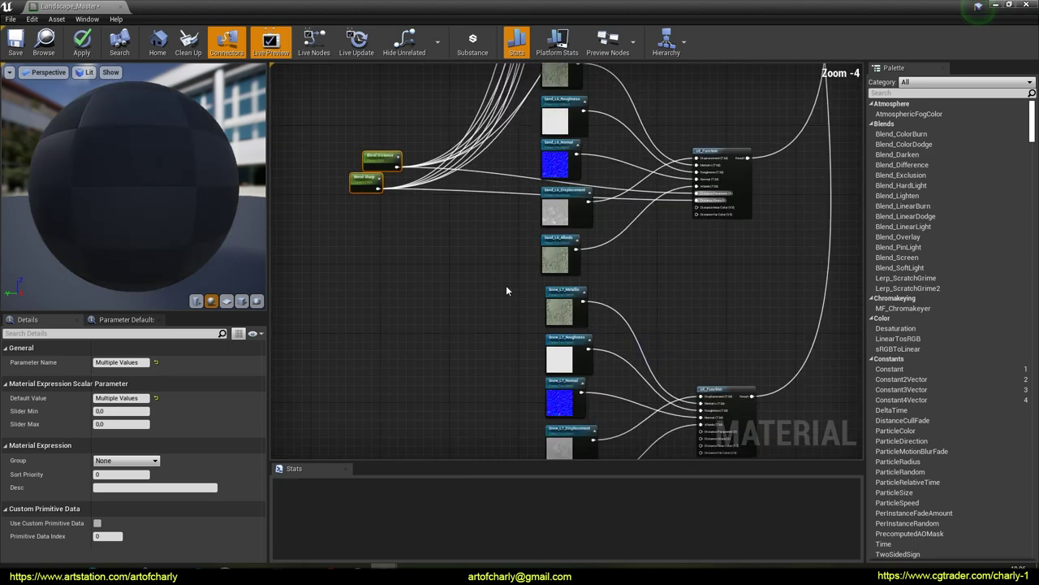
left_click_drag(394, 112, 409, 337)
right_click_drag(459, 337, 391, 292)
scroll(422, 248, "up", 1)
left_click_drag(360, 256, 746, 309)
left_click_drag(328, 266, 746, 317)
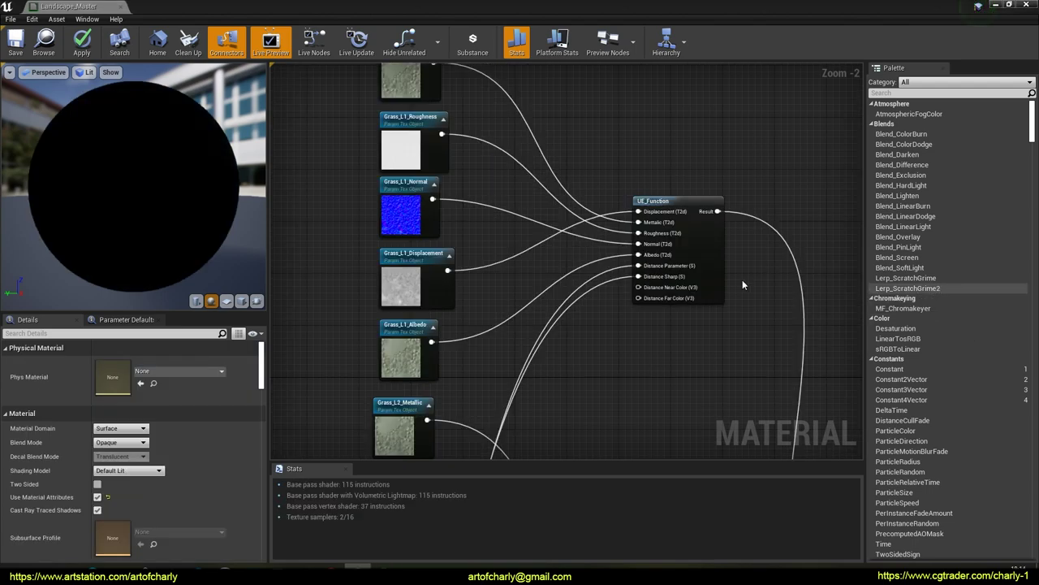
Promote the Distance Near Color input of Grass_L1's UE_Function to a parameter and place it left of the Grass_L1 textures.
scroll(644, 308, "up", 2)
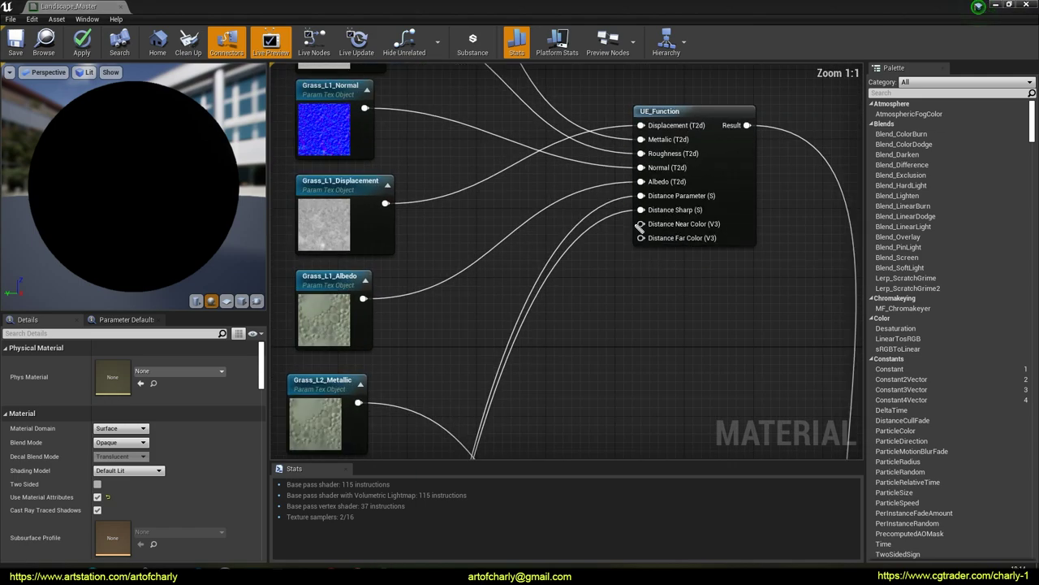
mouse_move(667, 237)
right_mouse_down()
mouse_move(695, 242)
mouse_move(712, 221)
right_mouse_up()
right_click(712, 216)
left_click(735, 234)
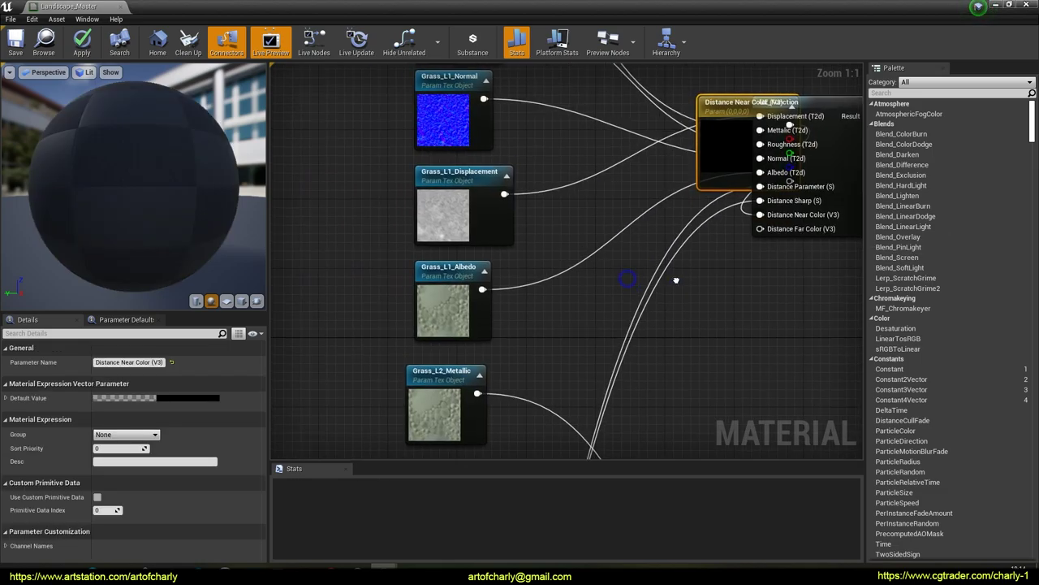
left_click_drag(744, 144, 301, 228)
Promote the Distance Far Color input of Grass_L1's UE_Function to a parameter and place it beneath the Distance Near Color parameter.
right_click_drag(614, 303, 404, 289)
right_click(775, 258)
left_click(781, 284)
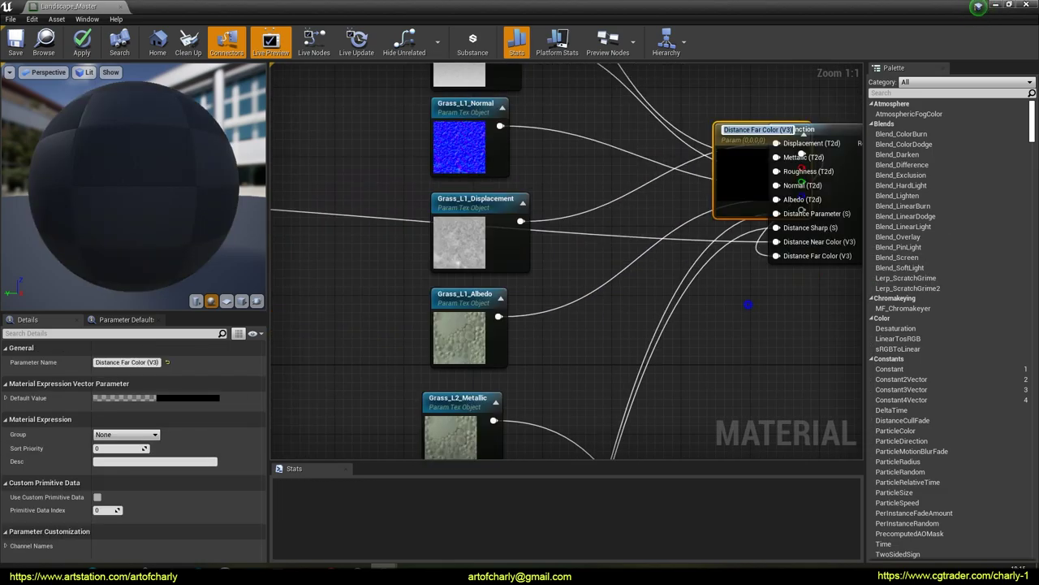
left_click_drag(801, 120, 294, 294)
right_click_drag(348, 259, 530, 240)
left_click_drag(476, 276, 337, 294)
right_click_drag(453, 230, 557, 273)
Rename Grass_L1's Distance Near Color parameter to Grass_L1_Near_Color.
left_click(557, 273)
left_click(480, 246)
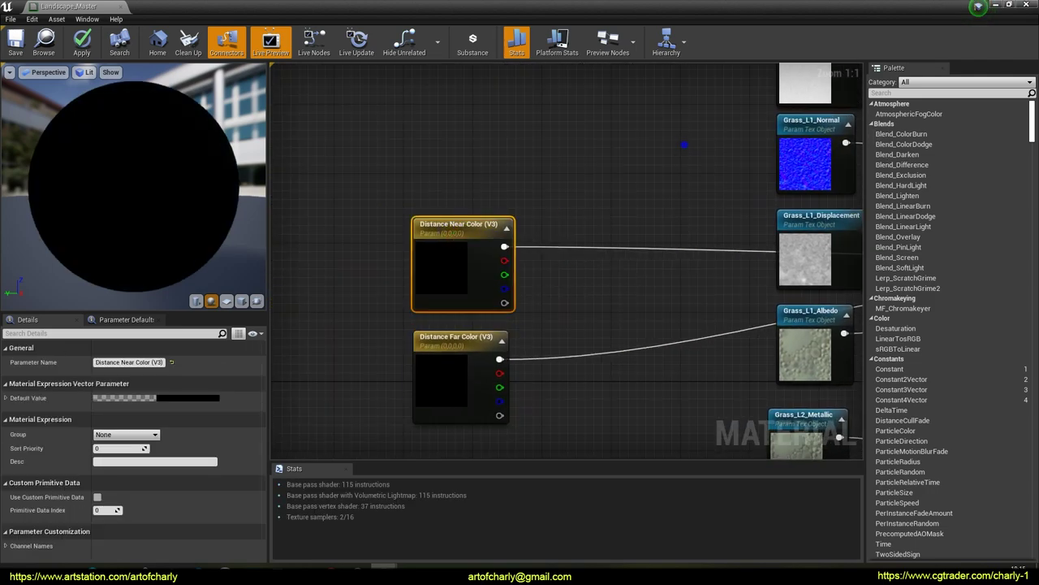
right_click_drag(685, 142, 569, 302)
right_click_drag(557, 220, 703, 117)
left_click(136, 361)
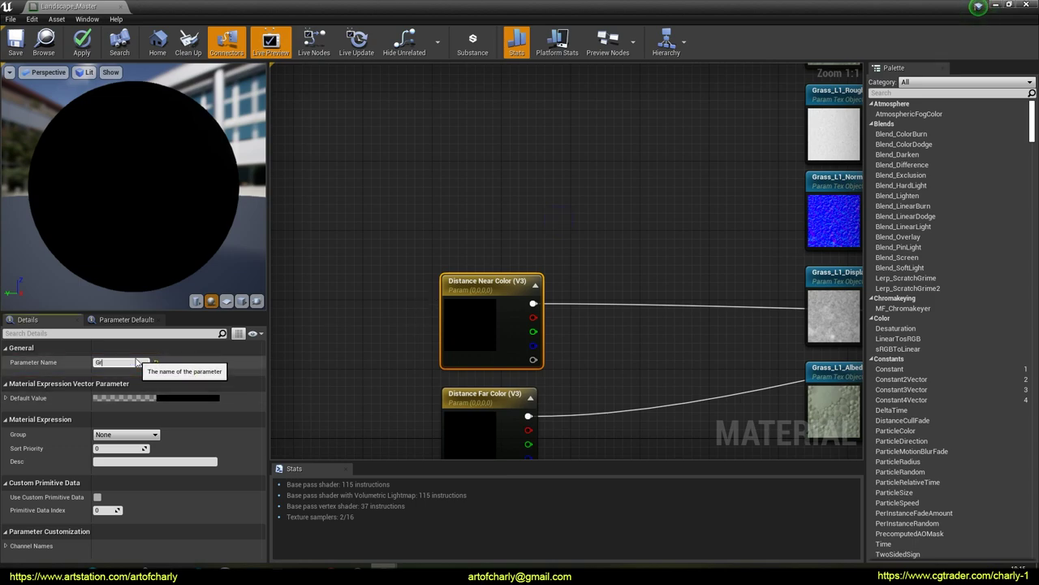
type("Grass_L1_Near_Color")
key("Return")
right_click_drag(365, 322, 380, 257)
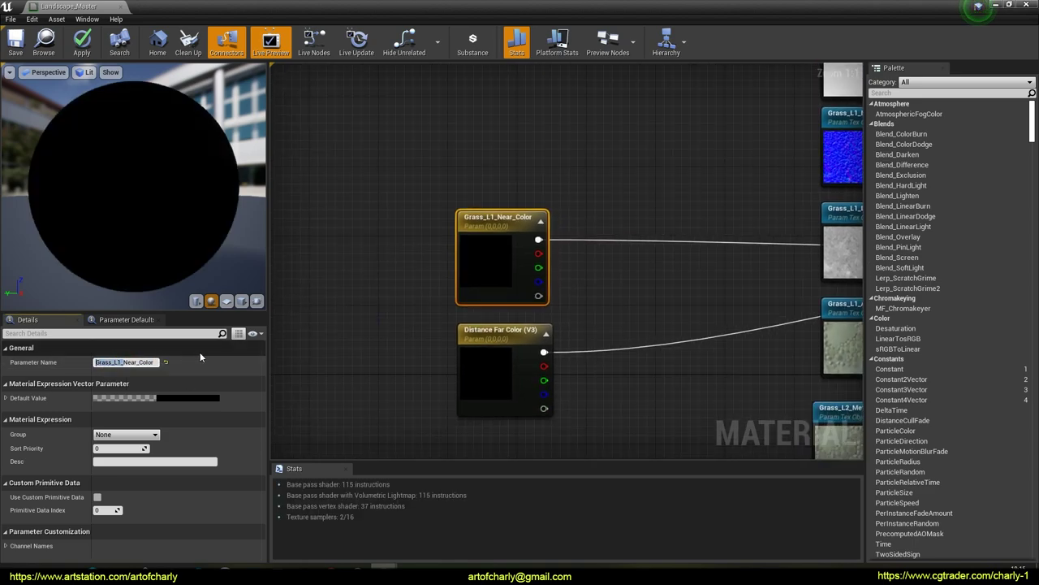
Rename Grass_L1's Distance Far Color parameter to Grass_L1_Far_Color.
left_click(491, 337)
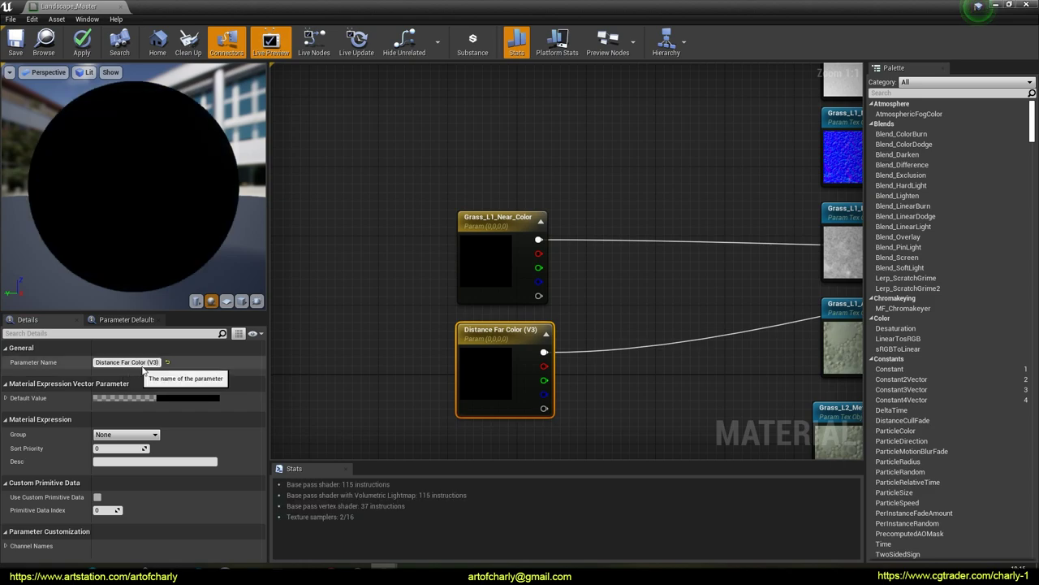
type("Grass_L1_Far_Color")
key("Return")
left_click(413, 260)
Duplicate the Grass_L1 near and far color parameters and place the copies left of the Grass_L2 textures.
right_click_drag(422, 234, 363, 151)
scroll(354, 181, "down", 5)
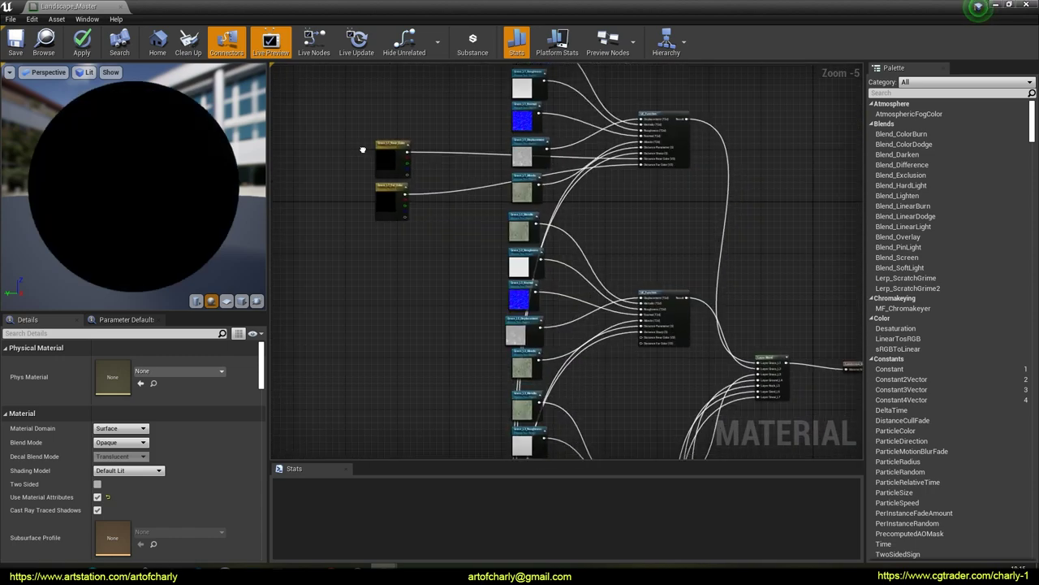
left_click_drag(374, 144, 438, 290)
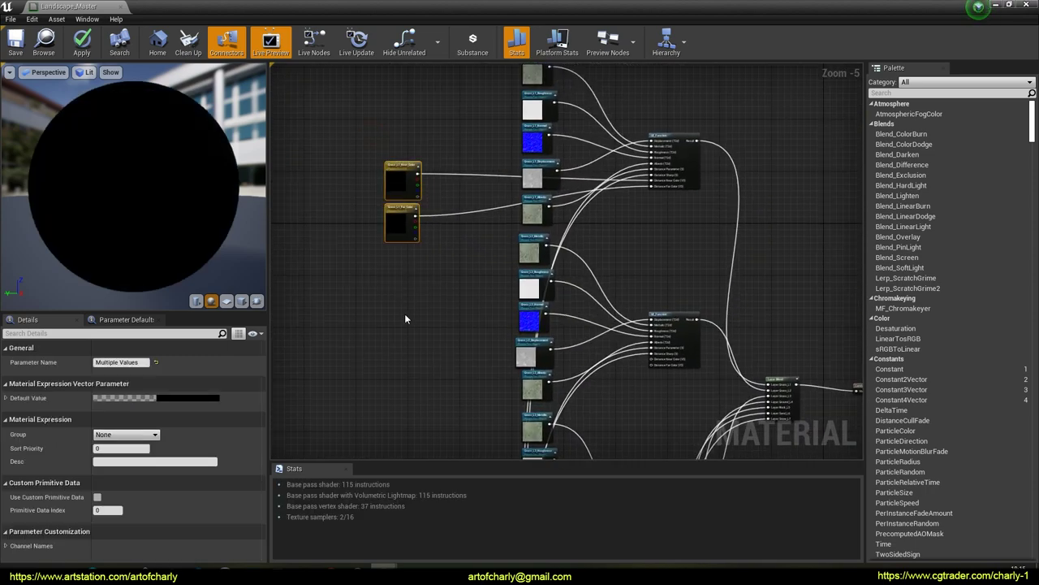
key("ctrl+w")
scroll(422, 315, "up", 2)
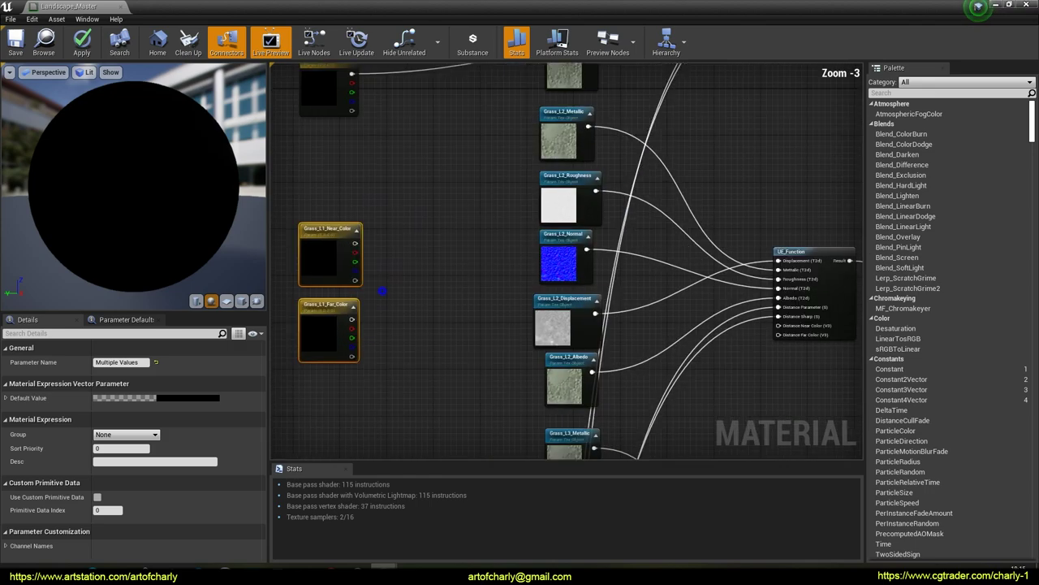
Connect the duplicated color parameters to the Distance Near Color and Distance Far Color inputs of Grass_L2's UE_Function.
left_click(371, 290)
left_click_drag(326, 231, 748, 314)
left_click_drag(323, 304, 749, 322)
Rename the near color parameter beside the Grass_L2 textures to Grass_L2_Near_Color.
right_click_drag(366, 231, 461, 306)
scroll(462, 306, "up", 2)
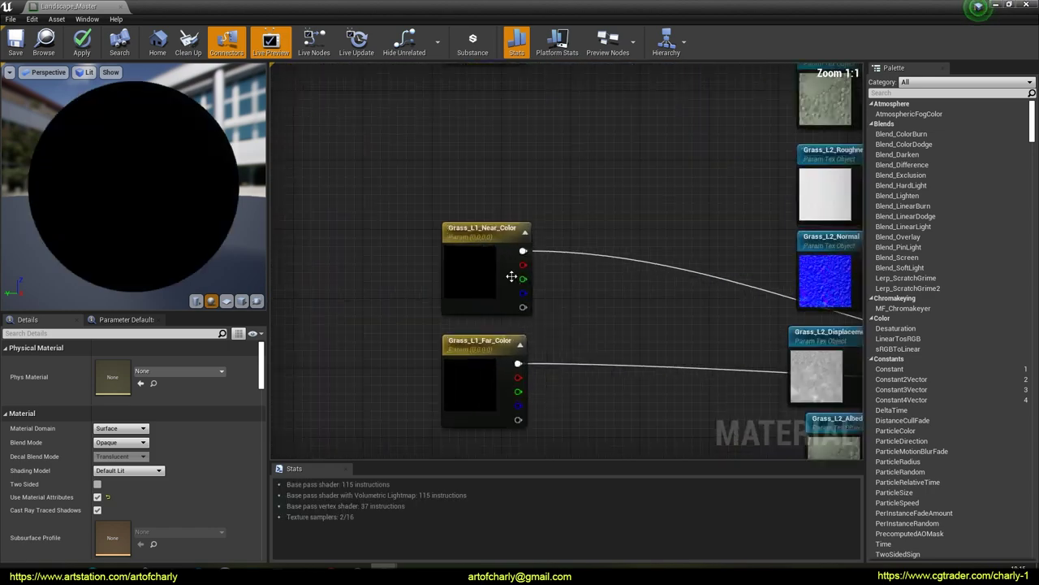
left_click(487, 268)
left_click(120, 362)
left_click(119, 362)
key("BackSpace")
type("2")
key("Return")
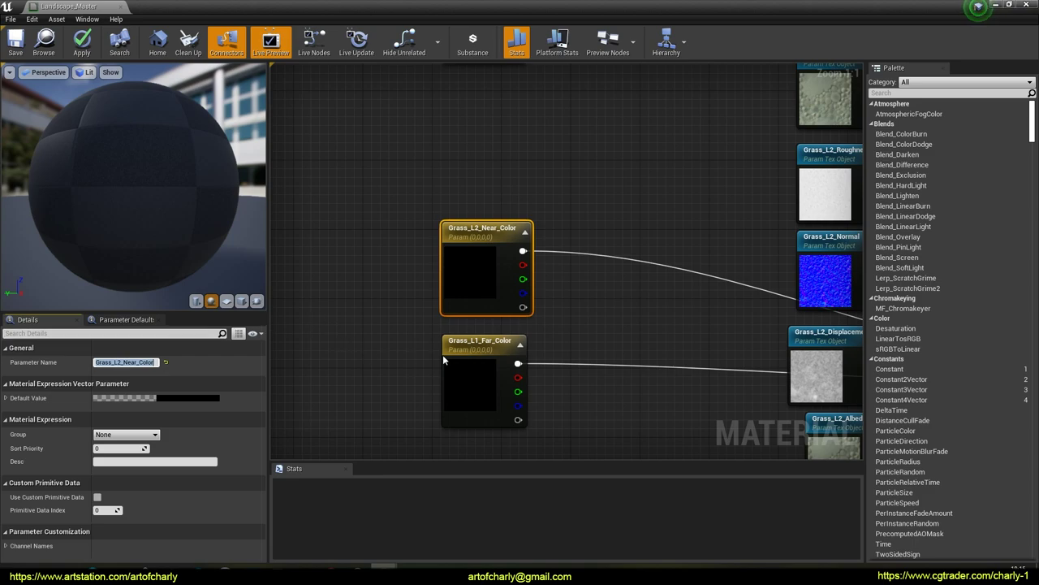
Rename the far color parameter beside the Grass_L2 textures to Grass_L2_Far_Color.
left_click(470, 345)
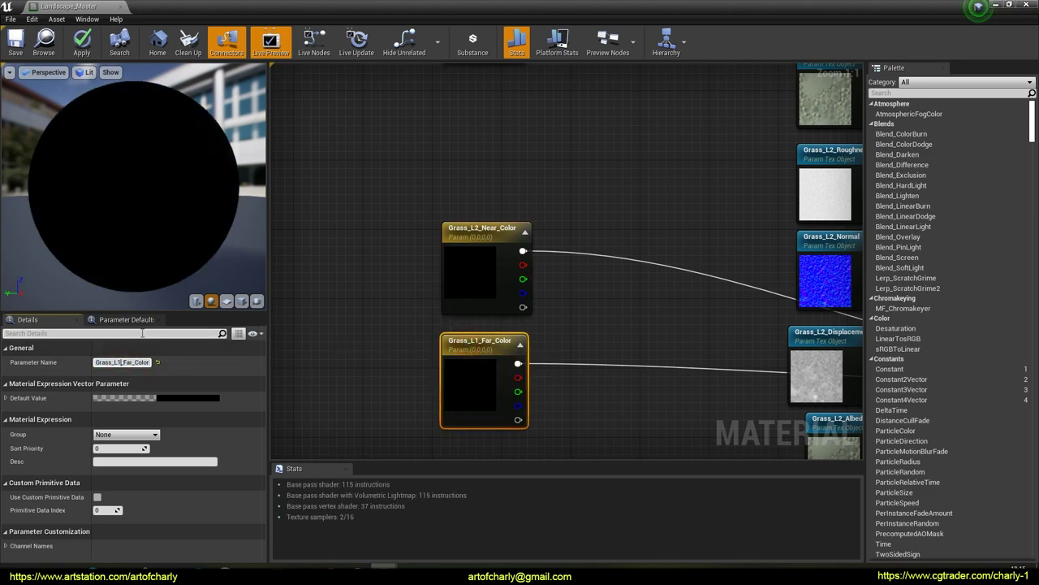
key("BackSpace")
type("2")
key("Return")
left_click(409, 284)
Copy the Grass_L2 near and far color parameters and place the copies left of the Grass_L3 textures.
right_click_drag(409, 290, 364, 213)
scroll(363, 230, "down", 5)
left_click(349, 156)
left_click_drag(350, 157, 431, 290)
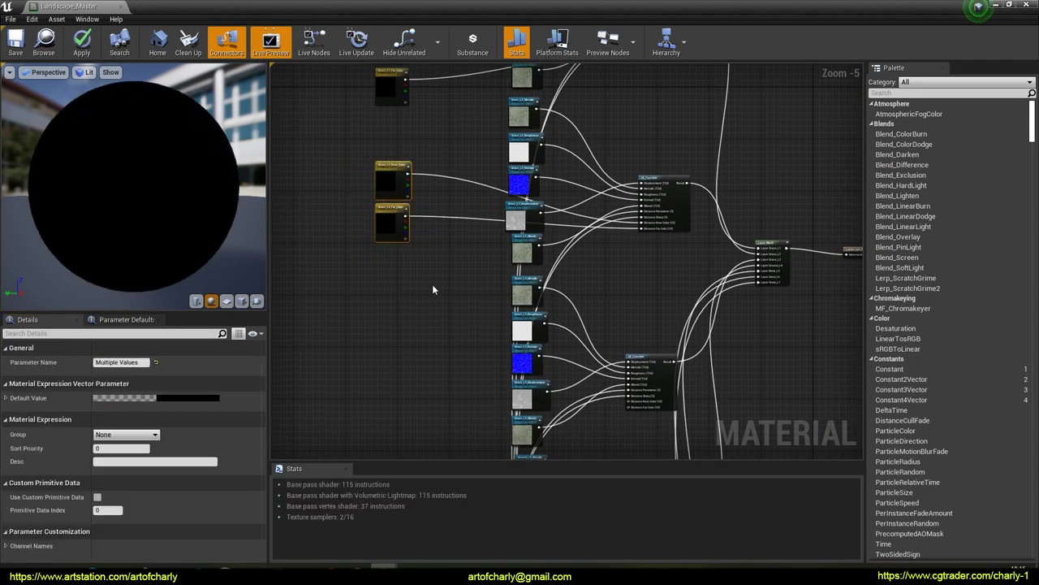
key("ctrl+c")
key("ctrl+v")
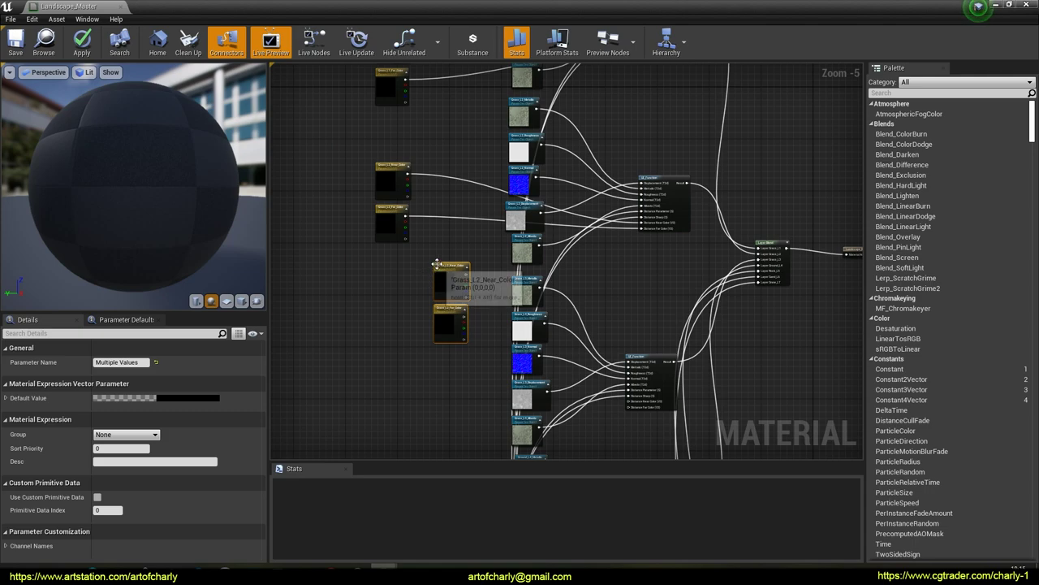
left_click_drag(436, 267, 384, 269)
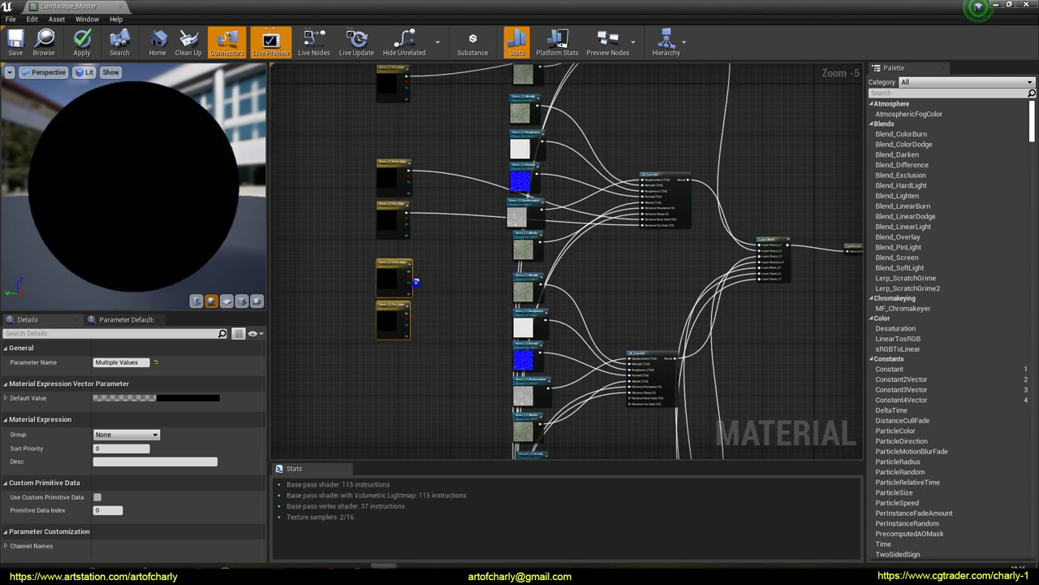
scroll(430, 267, "up", 3)
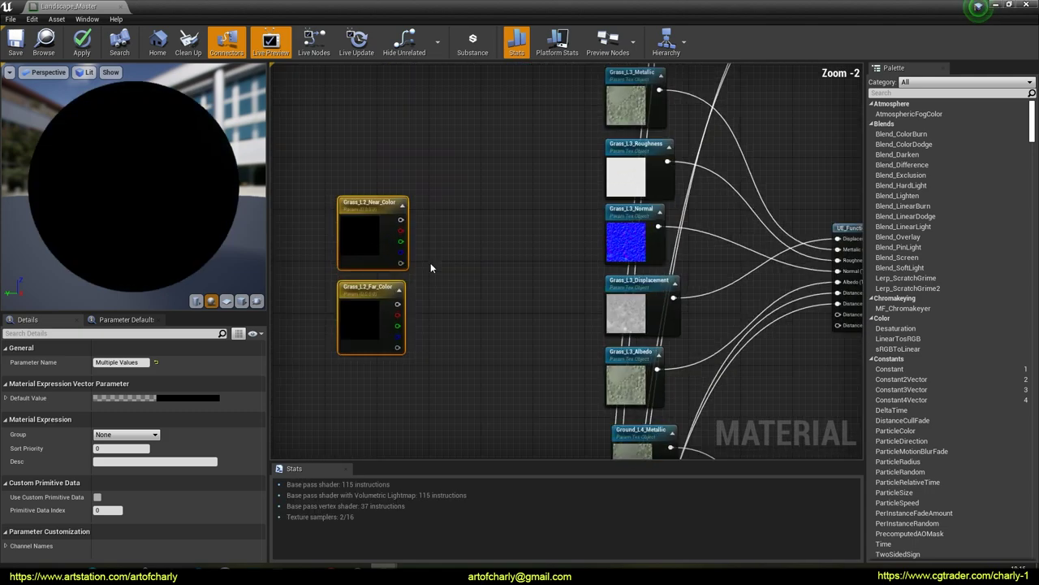
Connect the copied color parameters to the Distance Near Color and Distance Far Color inputs of Grass_L3's UE_Function.
right_click_drag(450, 286, 392, 290)
left_click(392, 290)
left_click_drag(341, 224, 778, 318)
left_click_drag(338, 309, 778, 330)
Rename the near color parameter beside the Grass_L3 textures to Grass_L3_Near_Color.
right_click_drag(373, 289, 535, 308)
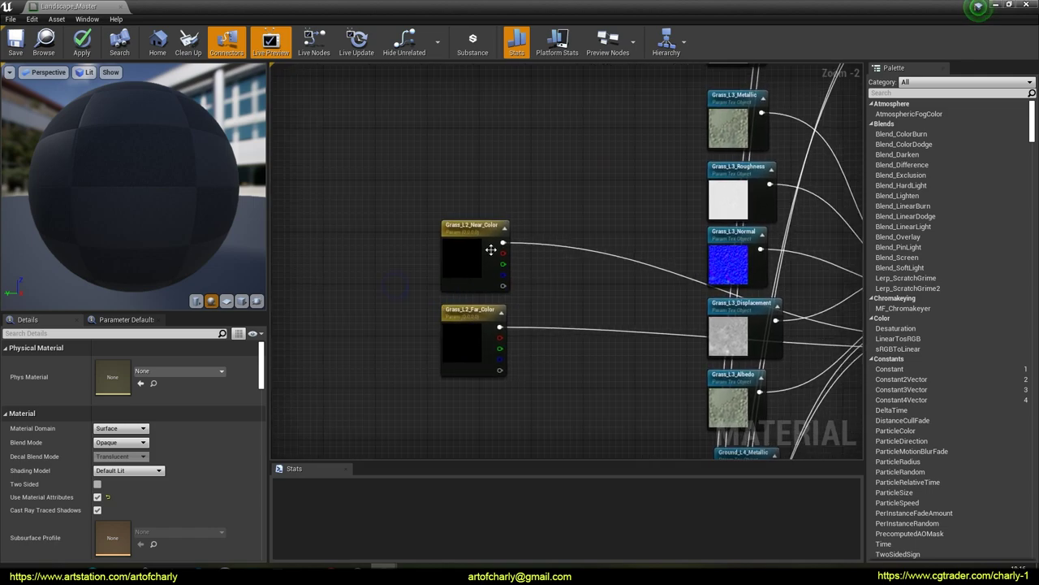
left_click(471, 236)
left_click(118, 362)
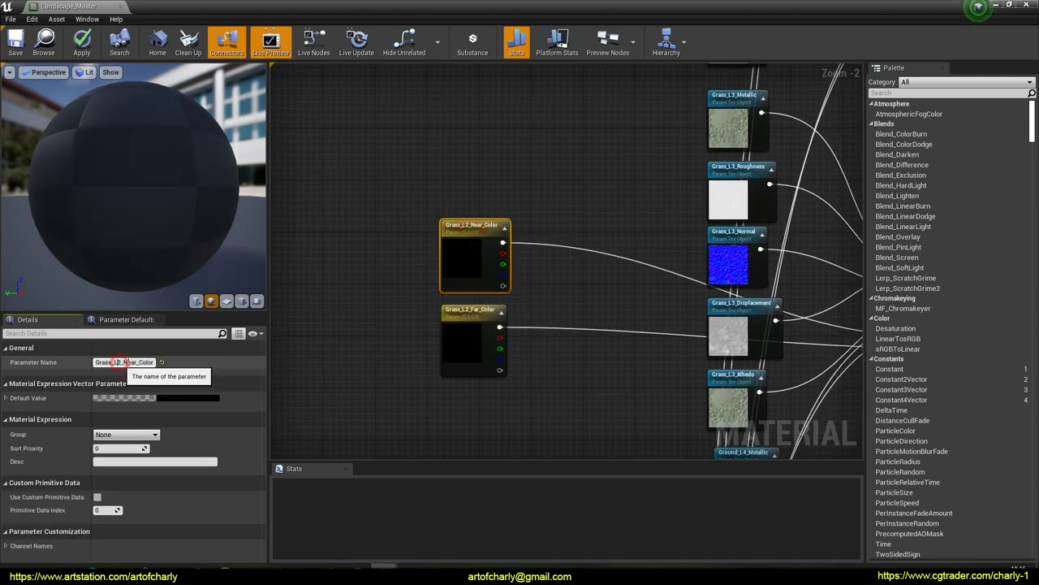
key("BackSpace")
type("3")
key("Return")
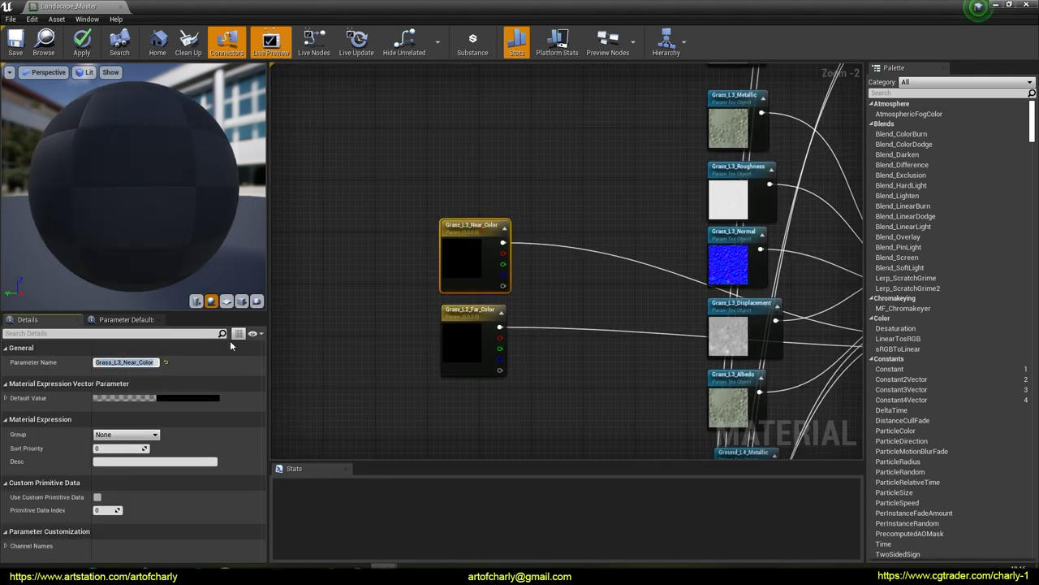
Rename the far color parameter beside the Grass_L3 textures to Grass_L3_Far_Color.
left_click(463, 313)
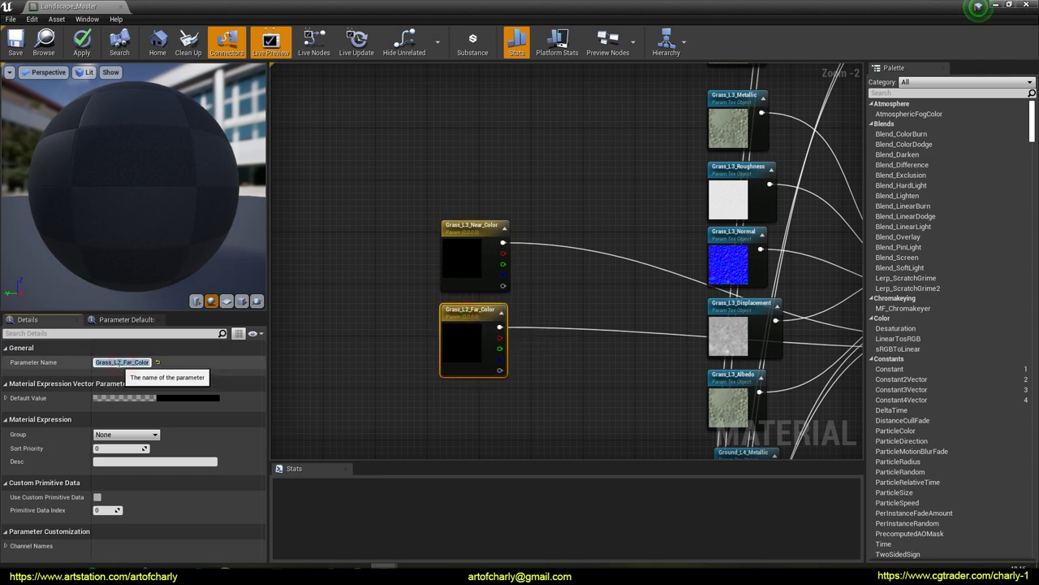
left_click(118, 363)
key("BackSpace")
type("3")
key("Return")
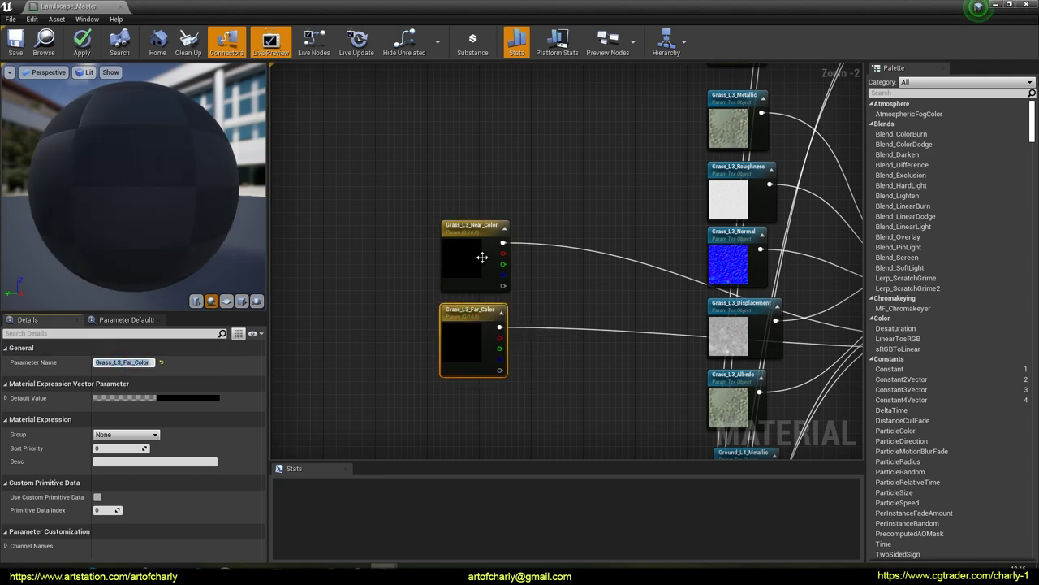
left_click(394, 279)
Copy the Grass_L3 near and far color parameters and place the copies left of the Ground_L4 textures.
right_click_drag(394, 279, 351, 206)
left_click_drag(405, 298, 408, 303)
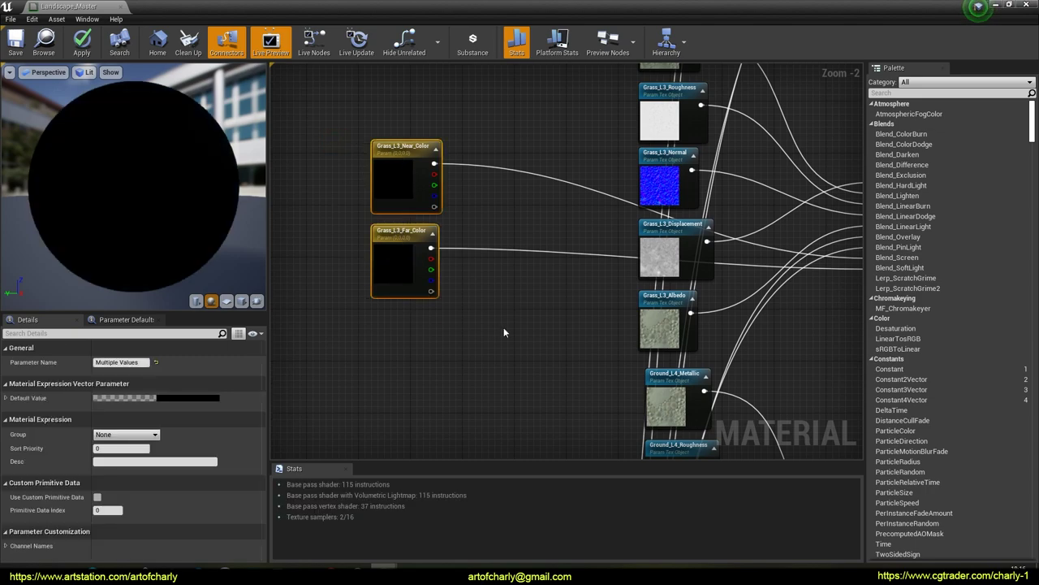
key("ctrl+c")
key("ctrl+v")
right_click_drag(494, 359, 468, 166)
left_click_drag(492, 105, 408, 236)
right_click_drag(423, 243, 396, 129)
left_click_drag(379, 121, 352, 242)
right_click_drag(448, 265, 420, 234)
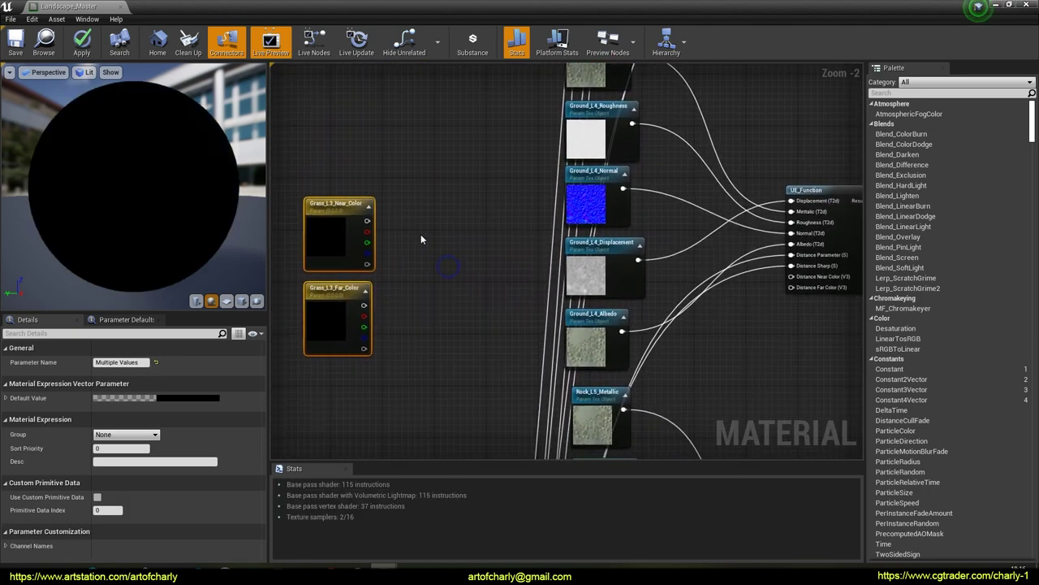
Connect the copied color parameters to the Distance Near Color and Distance Far Color inputs of Ground_L4's UE_Function.
left_click(421, 235)
left_click_drag(367, 220, 796, 279)
left_click_drag(364, 305, 795, 288)
Rename the near color parameter beside the Ground_L4 textures to Ground_L4_Near_Color.
right_click_drag(425, 247, 514, 260)
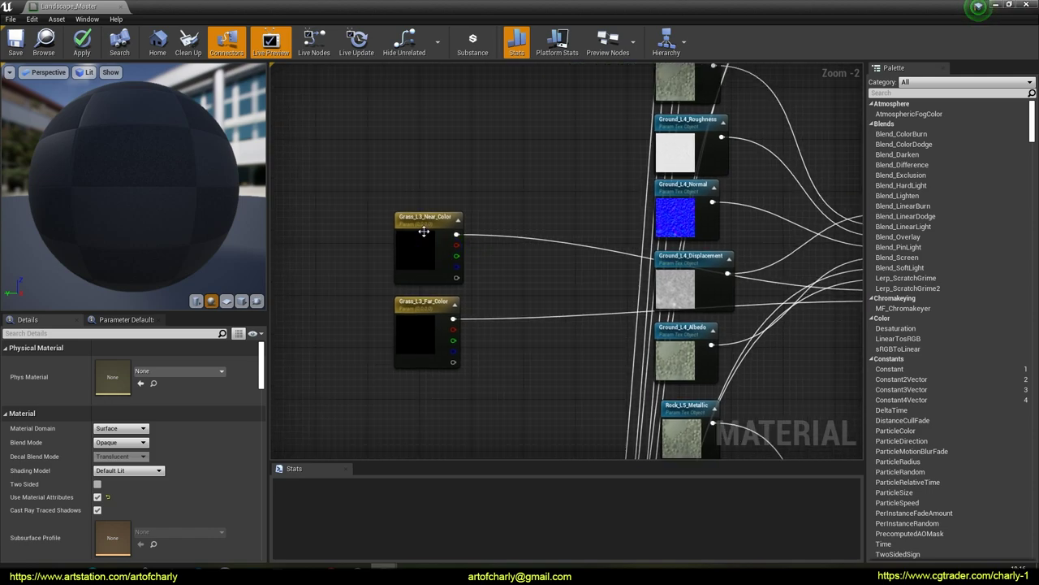
left_click(424, 227)
left_click(115, 363)
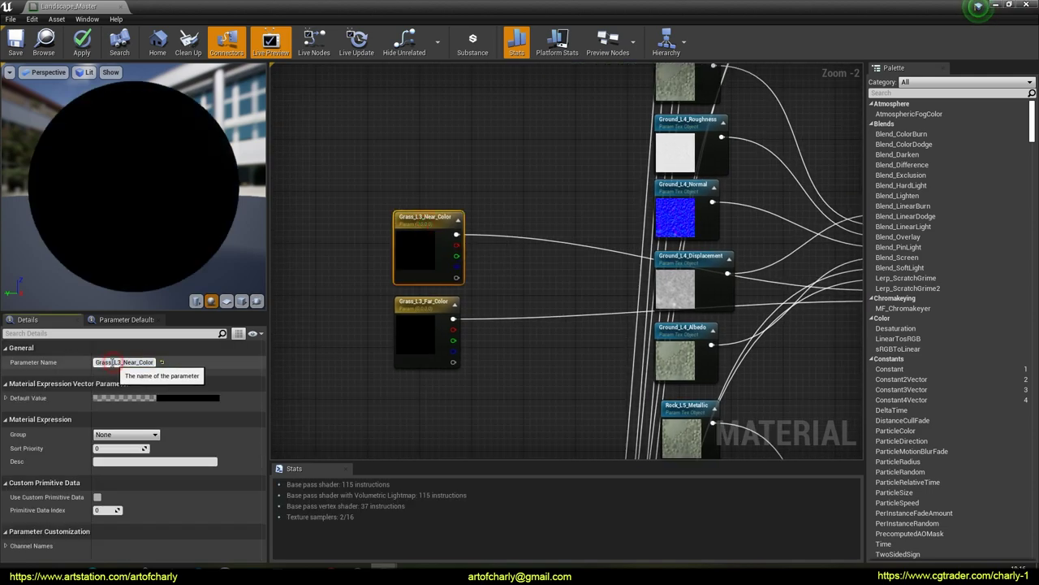
key("BackSpace")
type("4")
key("Return")
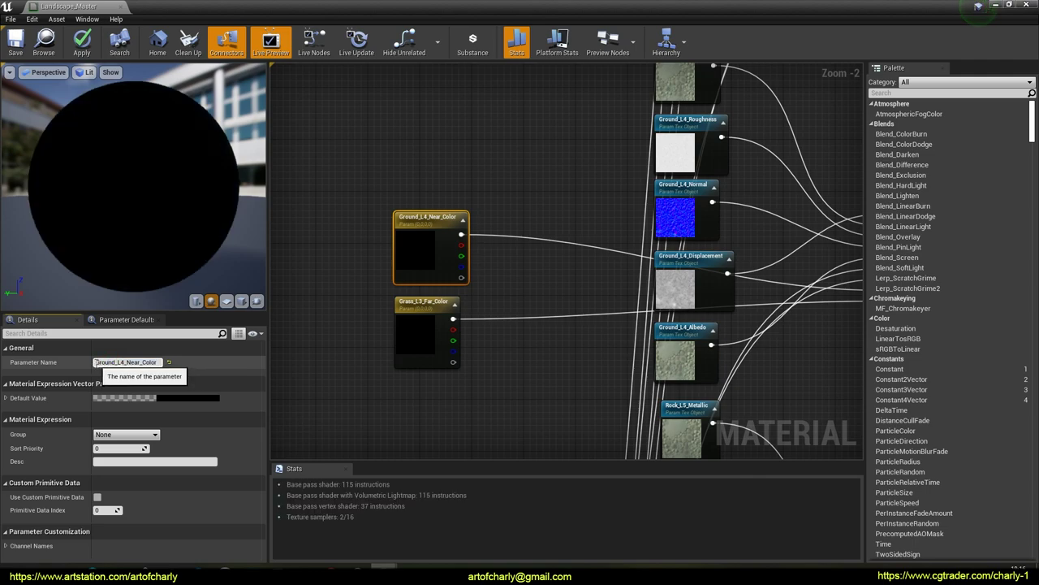
Rename the far color parameter beside the Ground_L4 textures to Ground_L4_Far_Color, reusing the near parameter's name prefix.
left_click_drag(114, 370, 124, 370)
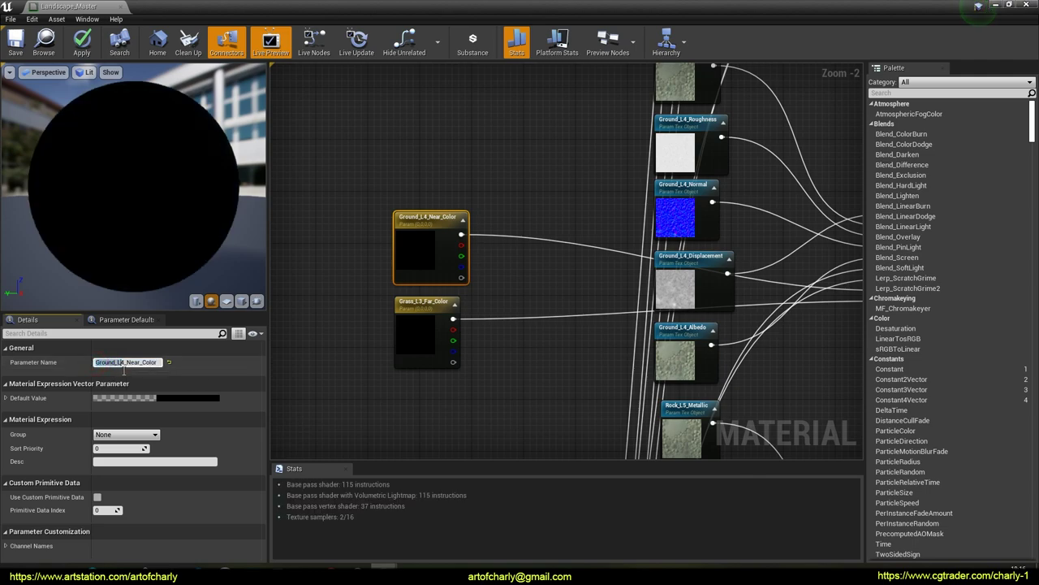
left_click(410, 329)
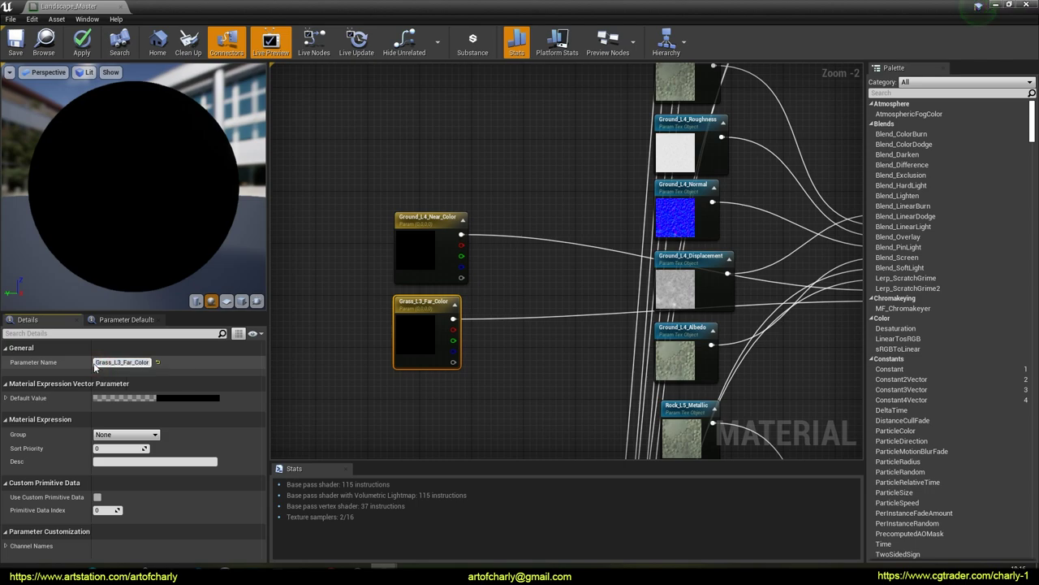
left_click(96, 362)
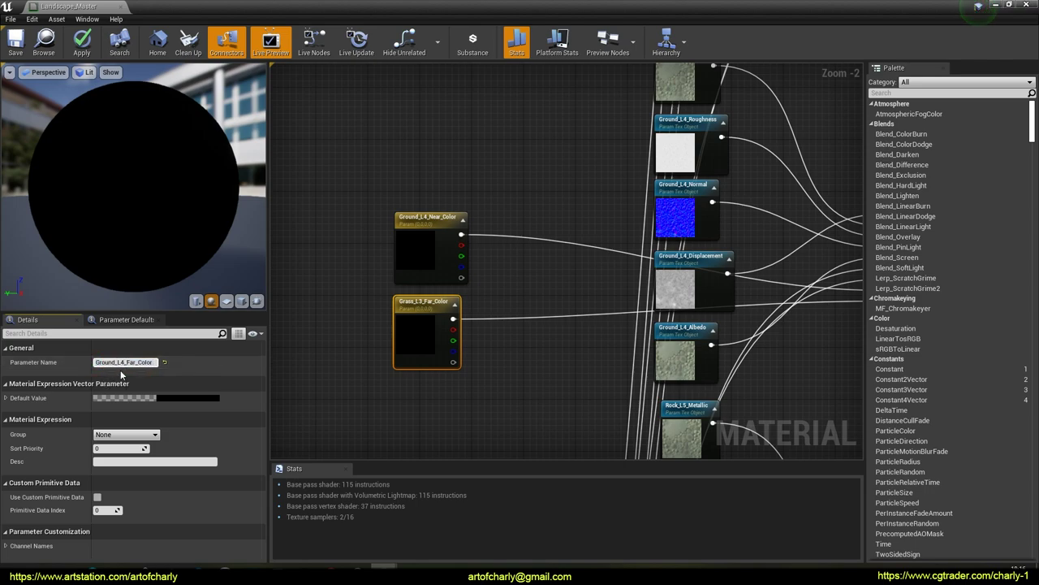
key("Return")
left_click(342, 329)
Duplicate the Ground_L4 near and far color parameters and place the copies left of the Rock_L5 textures.
right_click_drag(350, 315, 393, 185)
scroll(341, 208, "down", 2)
left_click_drag(384, 110, 425, 227)
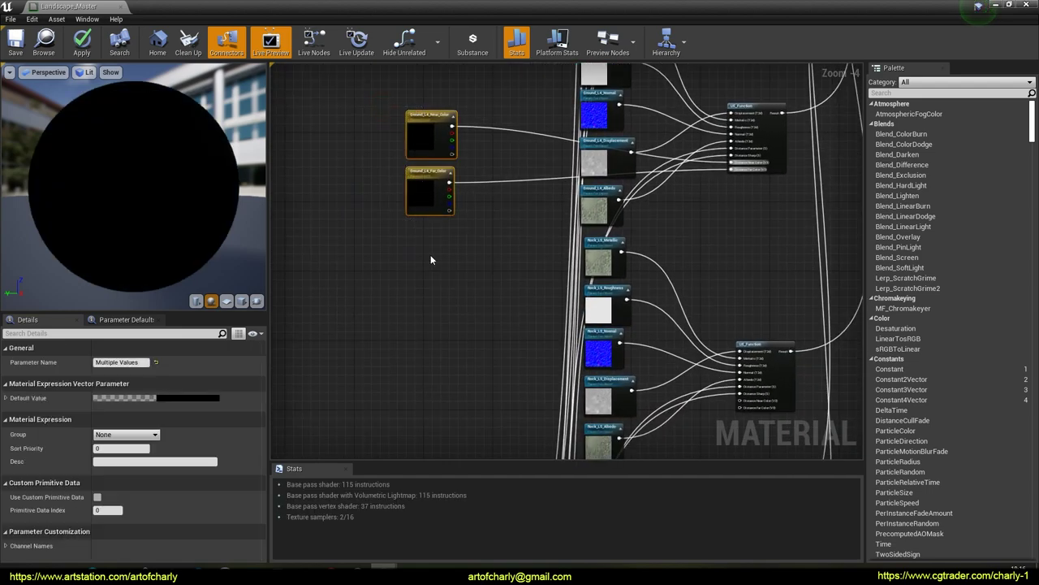
key("ctrl+v")
left_click_drag(453, 267, 450, 368)
right_click_drag(455, 314, 390, 195)
left_click(419, 247)
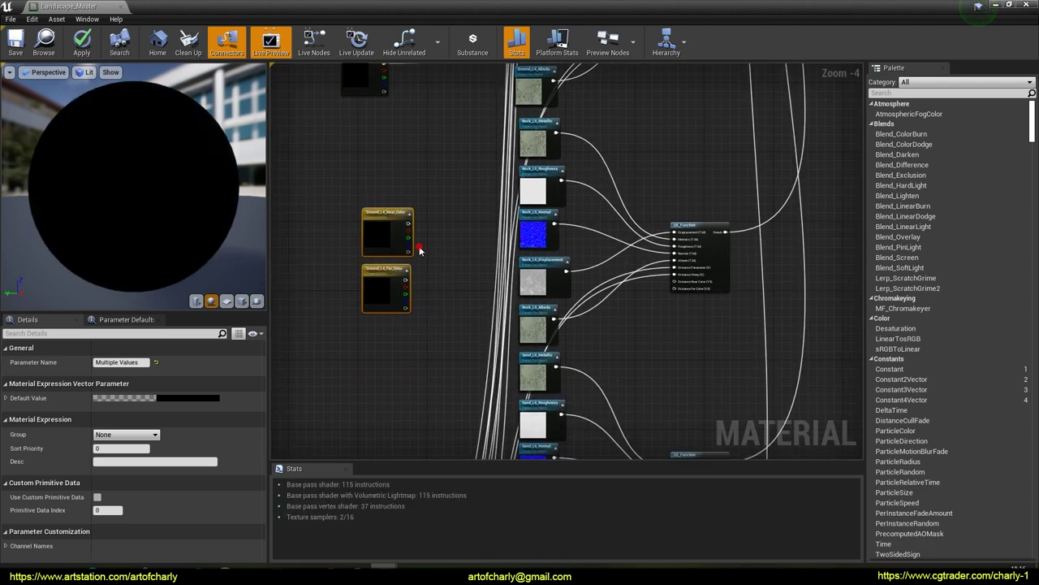
Connect the duplicated color parameters to the Distance Near Color and Distance Far Color inputs of Rock_L5's UE_Function.
scroll(425, 246, "up", 2)
right_click_drag(426, 245, 375, 229)
left_click_drag(350, 196, 749, 283)
left_click_drag(353, 286, 749, 294)
Rename the near color parameter beside the Rock_L5 textures to Rock_L5_Near_Color.
right_click_drag(375, 387, 557, 414)
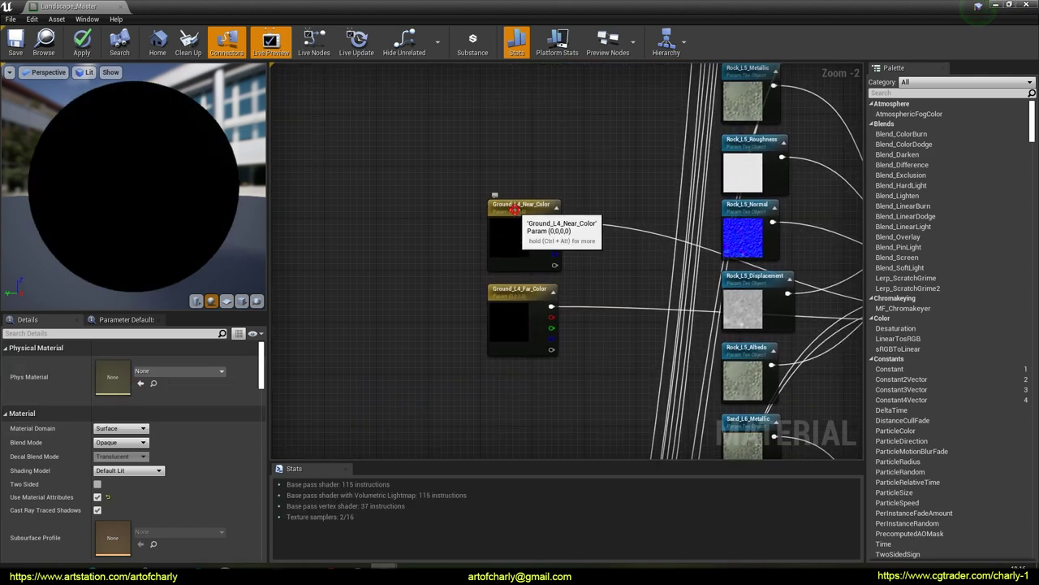
left_click(498, 241)
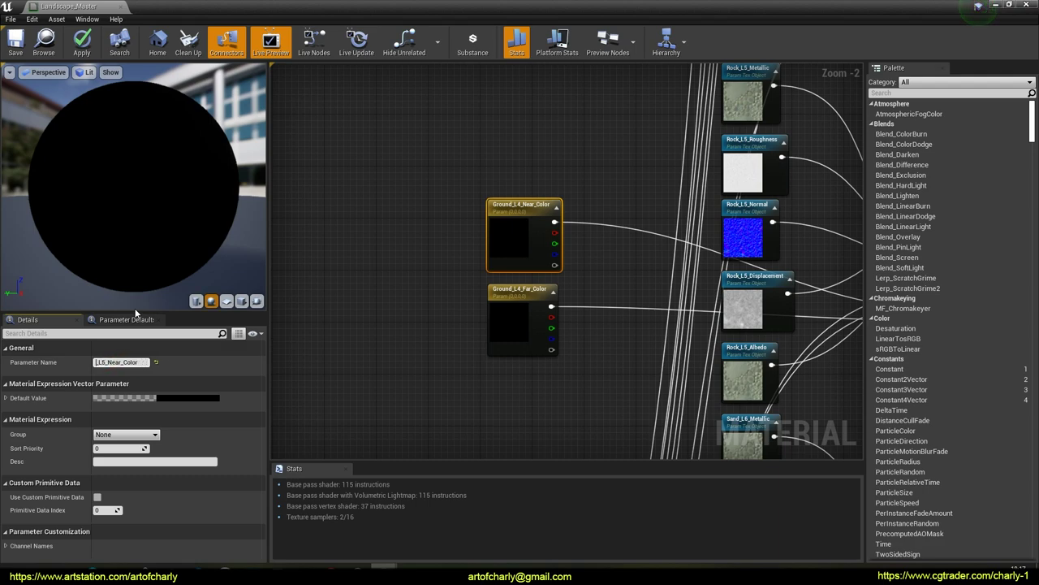
type("k")
key("Return")
Rename the far color parameter beside the Rock_L5 textures to Rock_L5_Far_Color.
left_click(519, 289)
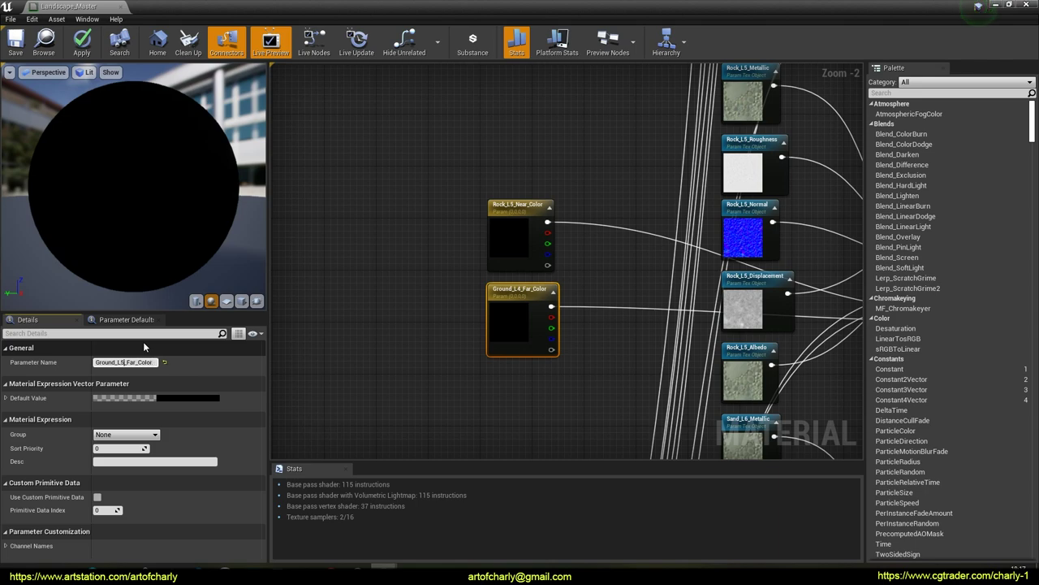
key("BackSpace")
key("BackSpace")
key("BackSpace")
key("BackSpace")
key("BackSpace")
key("BackSpace")
type("Rock")
key("Return")
Copy the Rock_L5 near and far color parameters and place the copies left of the Sand_L6 textures.
right_click_drag(409, 347, 313, 318)
left_click_drag(318, 229, 430, 396)
key("ctrl+c")
key("ctrl+v")
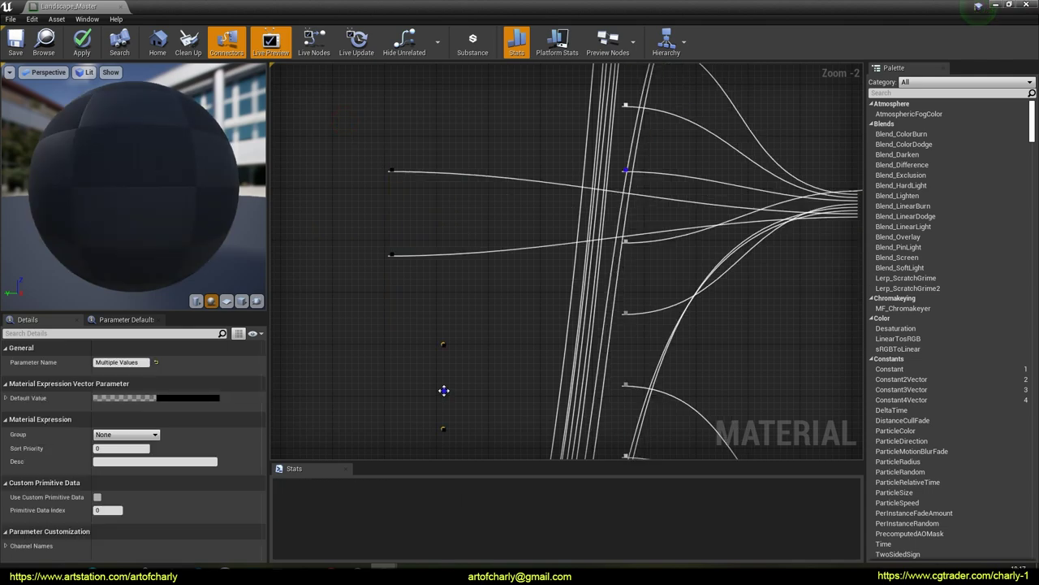
right_click_drag(444, 392, 424, 197)
scroll(379, 262, "down", 3)
right_click_drag(379, 261, 399, 217)
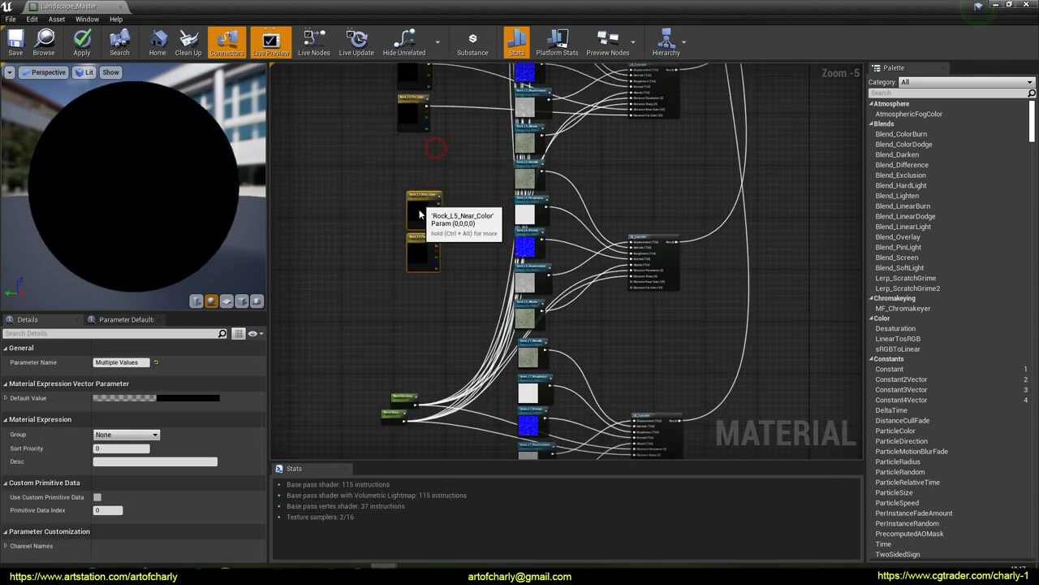
scroll(447, 274, "up", 3)
Connect the copied color parameters to the Distance Near Color and Distance Far Color inputs of Sand_L6's UE_Function.
right_click_drag(446, 276, 399, 300)
left_click_drag(365, 182, 779, 315)
left_click_drag(363, 267, 779, 326)
right_click_drag(365, 333, 407, 353)
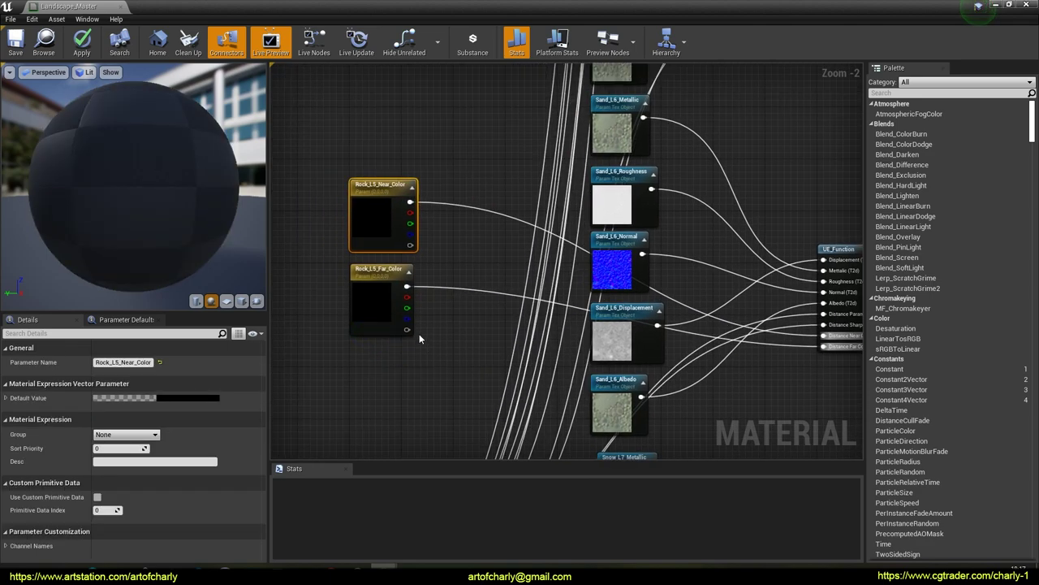
Rename the near color parameter beside the Sand_L6 textures to Sand_L6_Near_Color.
left_click(358, 182)
left_click(144, 365)
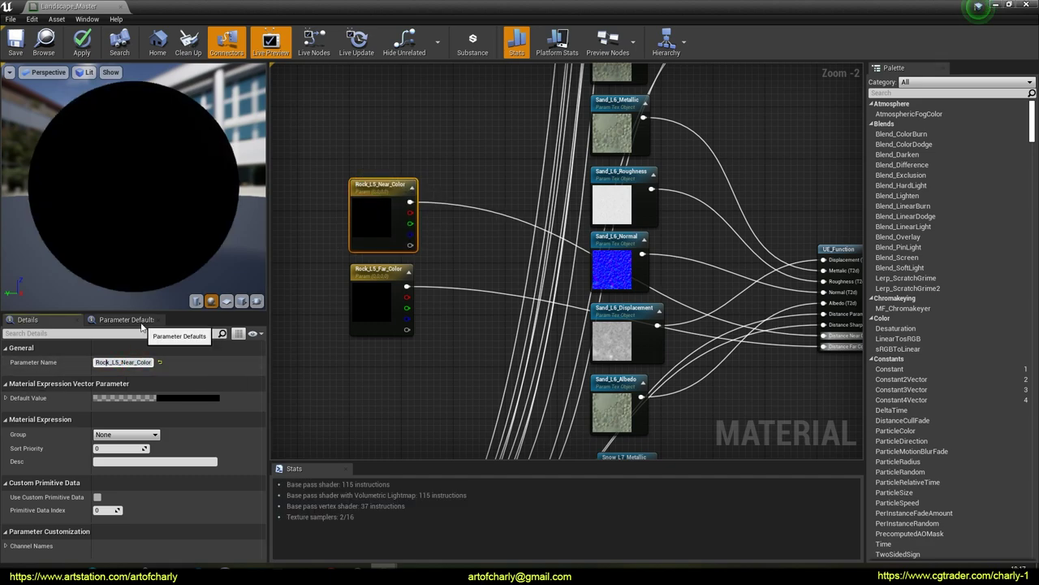
key("BackSpace")
key("BackSpace")
key("BackSpace")
key("BackSpace")
type("Sand")
key("Return")
Rename the far color parameter beside the Sand_L6 textures to Sand_L6_Far_Color.
left_click(374, 272)
left_click(114, 362)
key("BackSpace")
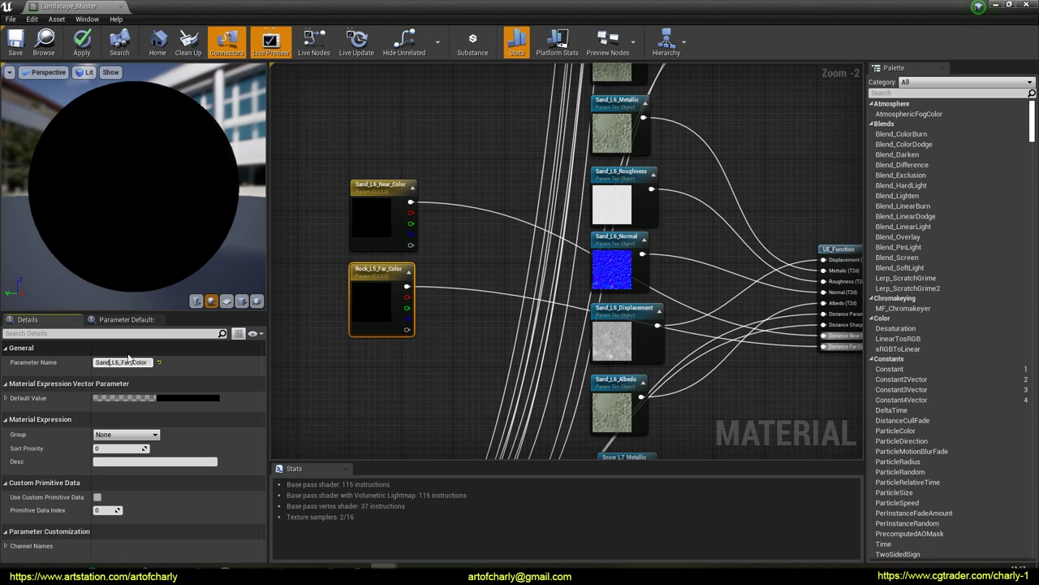
key("Return")
left_click(408, 349)
Copy the Sand_L6 near and far color parameters and paste the copies left of the Snow_L7 textures.
scroll(409, 351, "down", 4)
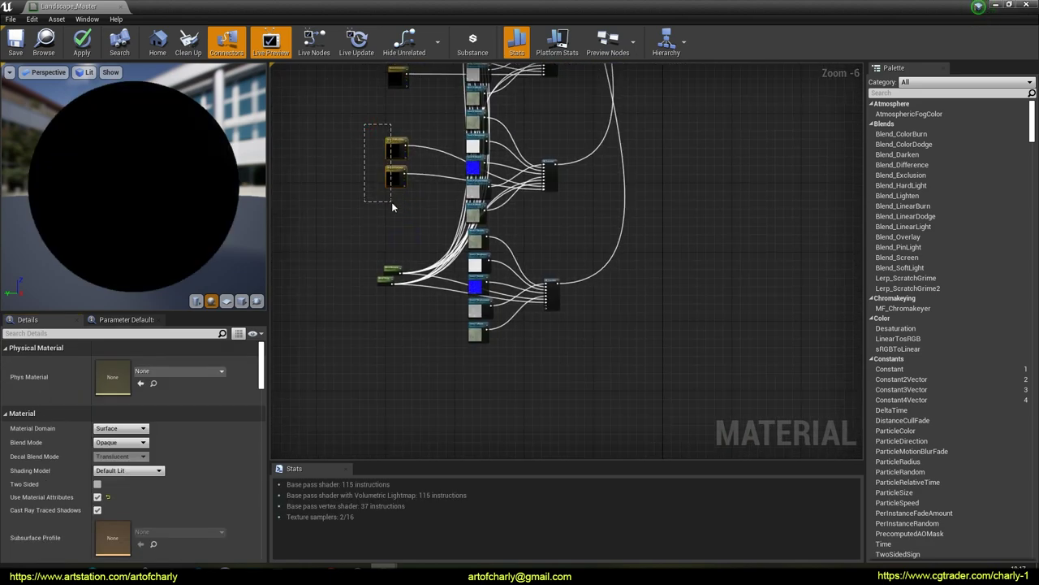
left_click_drag(364, 124, 392, 201)
key("ctrl+c")
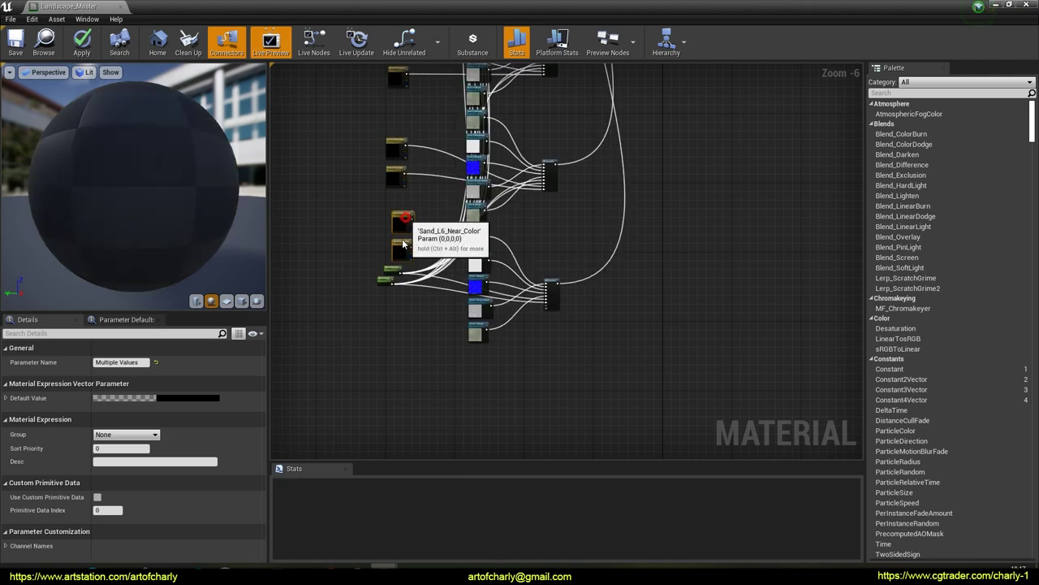
key("ctrl+v")
left_click(450, 334)
Connect the copied color parameters to the Distance Near Color and Distance Far Color inputs of Snow_L7's UE_Function.
scroll(435, 331, "up", 4)
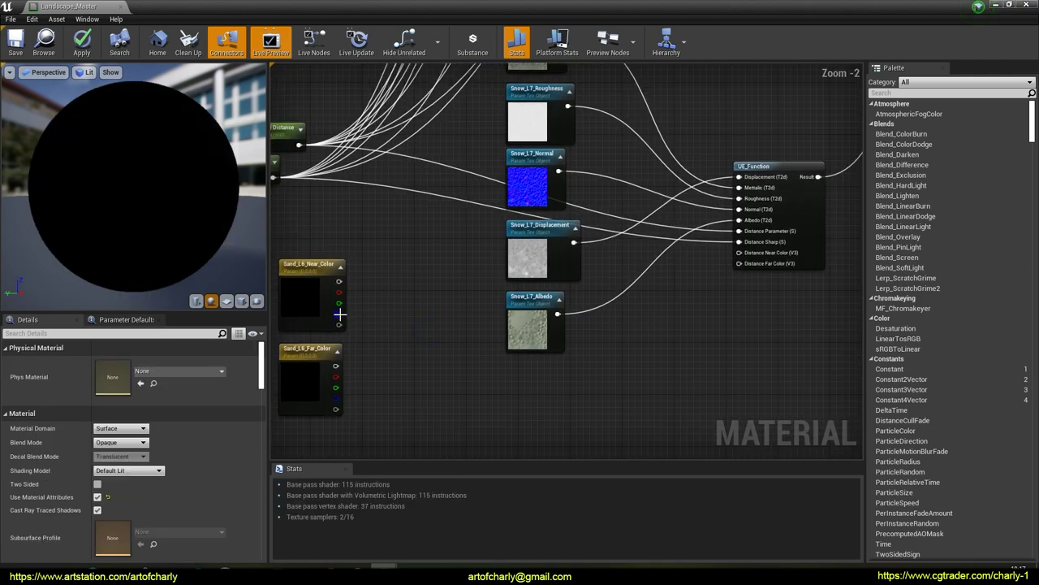
left_click_drag(338, 282, 738, 252)
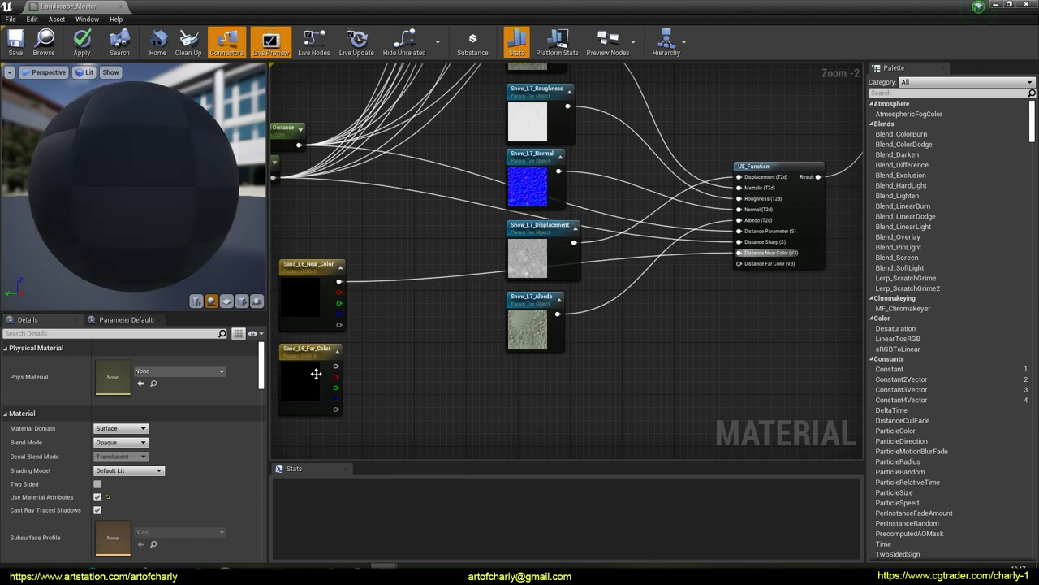
left_click_drag(335, 366, 739, 263)
Rename the near color parameter beside the Snow_L7 textures to Snow_L7_Near_Color.
right_click_drag(568, 365, 722, 362)
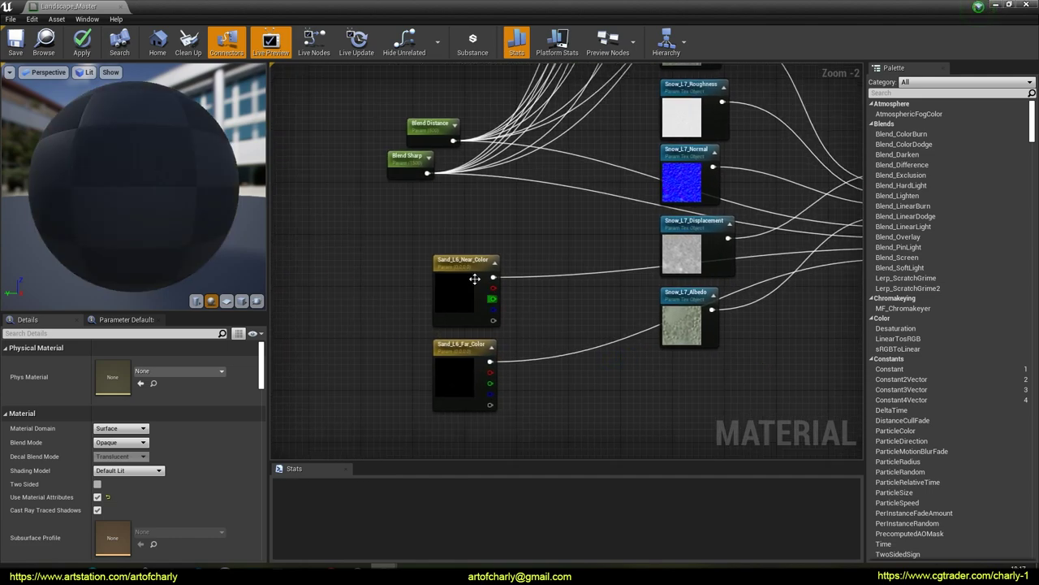
left_click(463, 280)
left_click(119, 361)
type("Snow_L7_Near_Color")
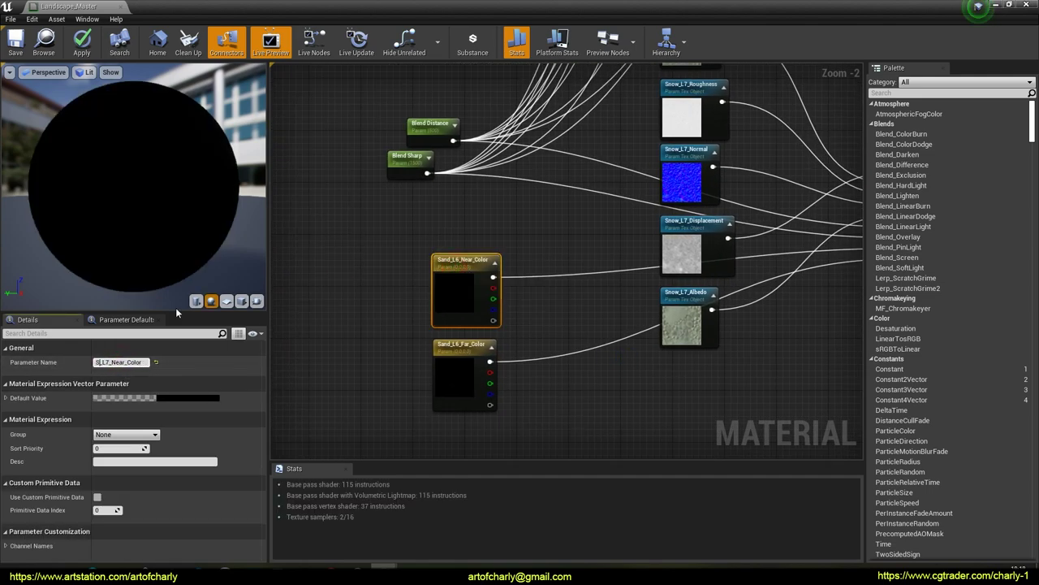
key("Return")
Rename the far color parameter beside the Snow_L7 textures to Snow_L7_Far_Color.
left_click(452, 344)
left_click(115, 362)
left_click(118, 362)
key("BackSpace")
type("7")
key("Left")
key("Left")
key("Left")
type("Snow_L7_Far_Color")
key("Return")
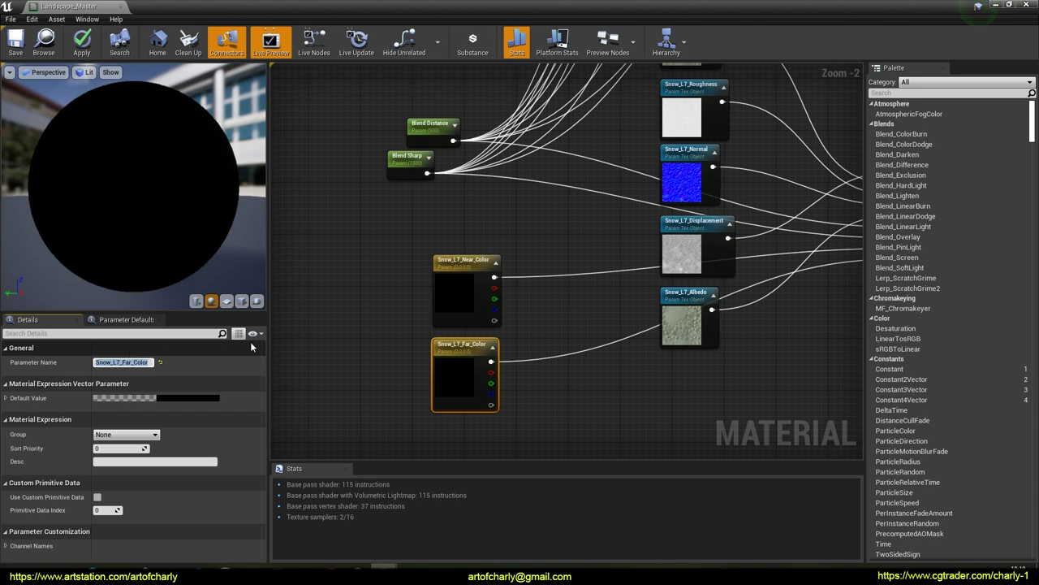
Save the Landscape_Master material with all its layer color parameters.
left_click(362, 323)
scroll(382, 290, "down", 3)
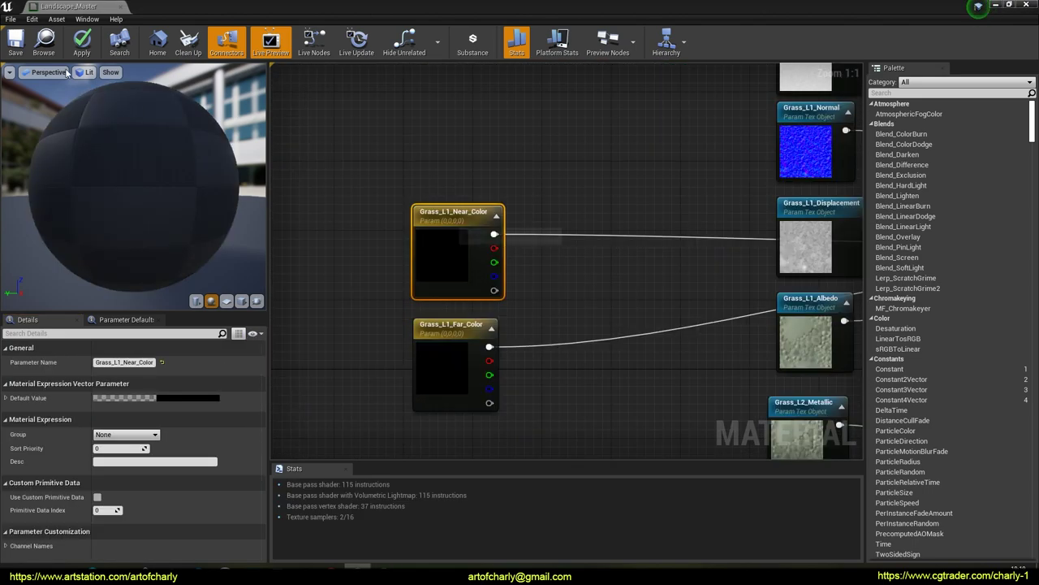
left_click(13, 38)
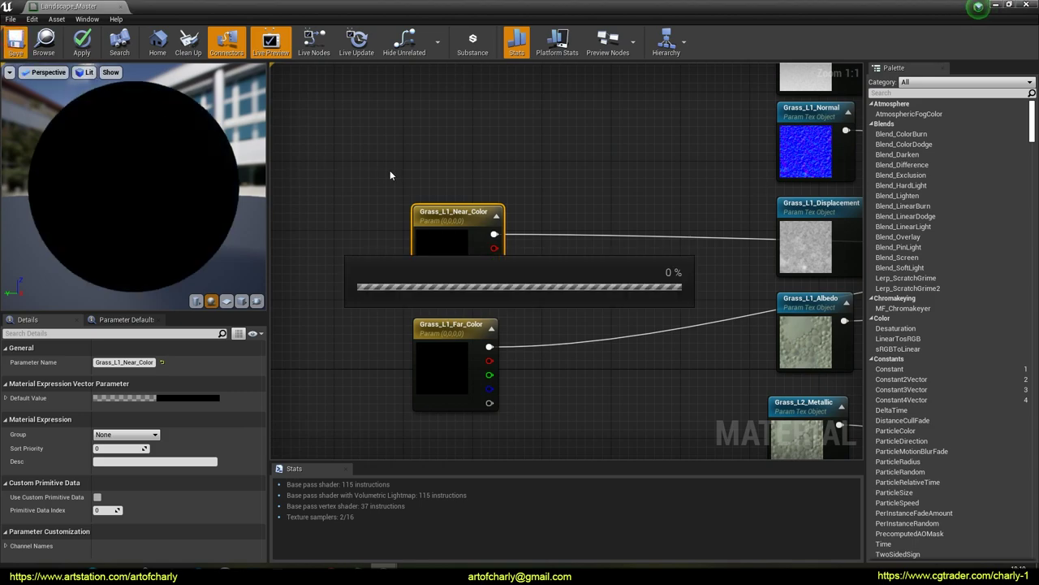
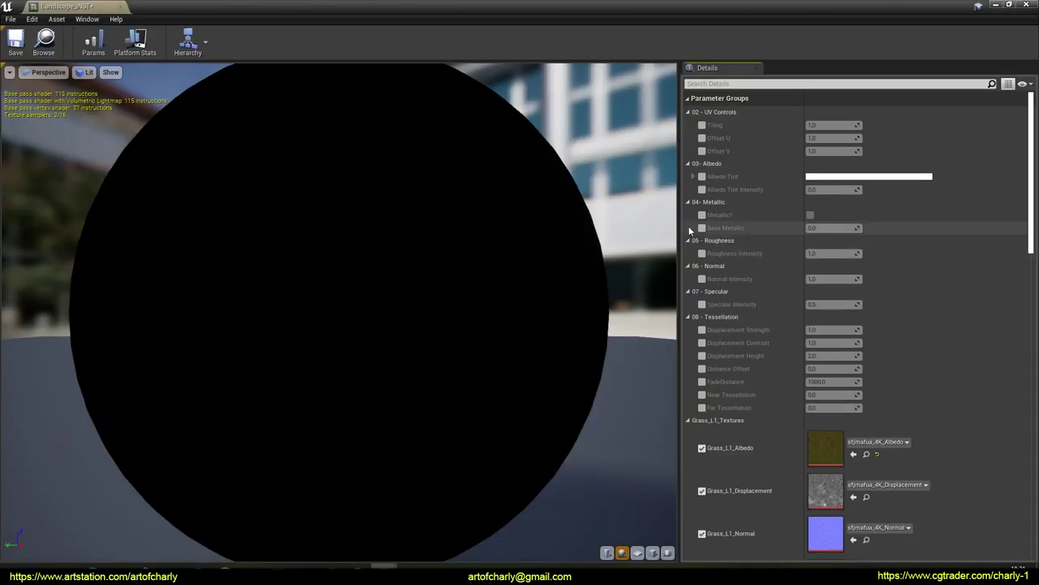
Review how the near/far color and blend parameters are grouped in Landscape_INST, and close the instance.
scroll(764, 314, "down", 10)
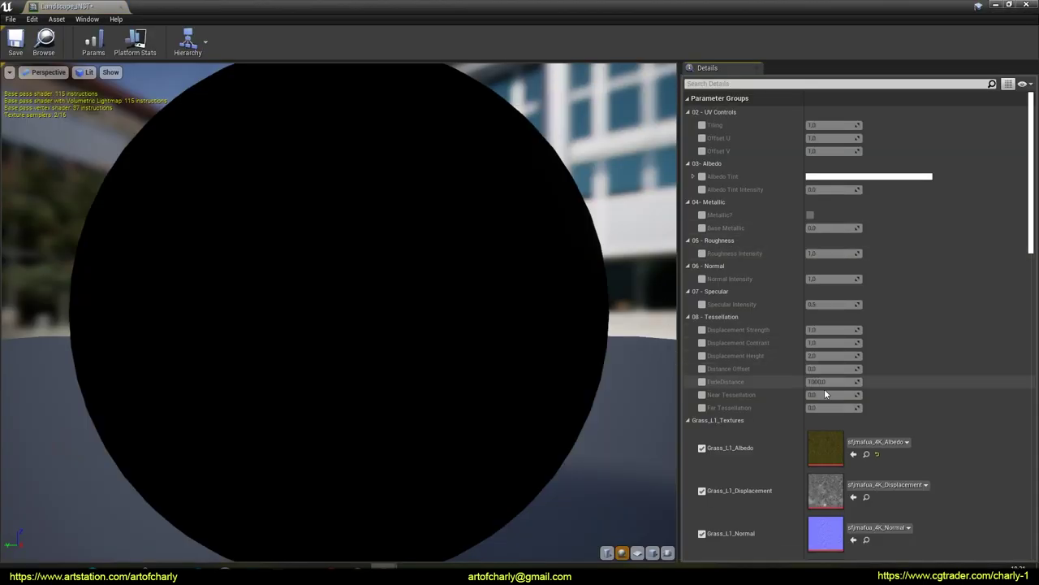
scroll(814, 333, "down", 10)
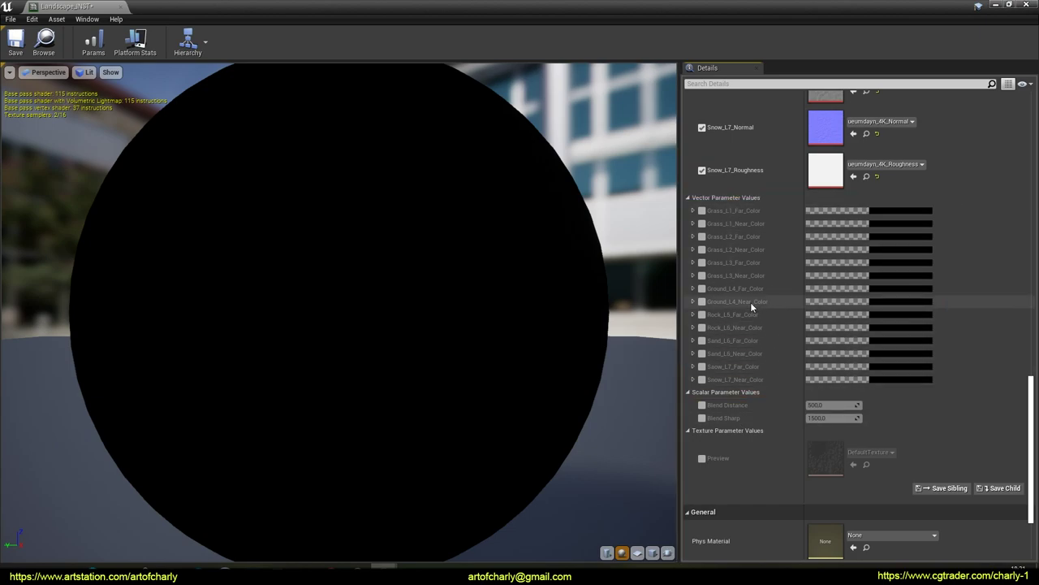
scroll(743, 337, "down", 2)
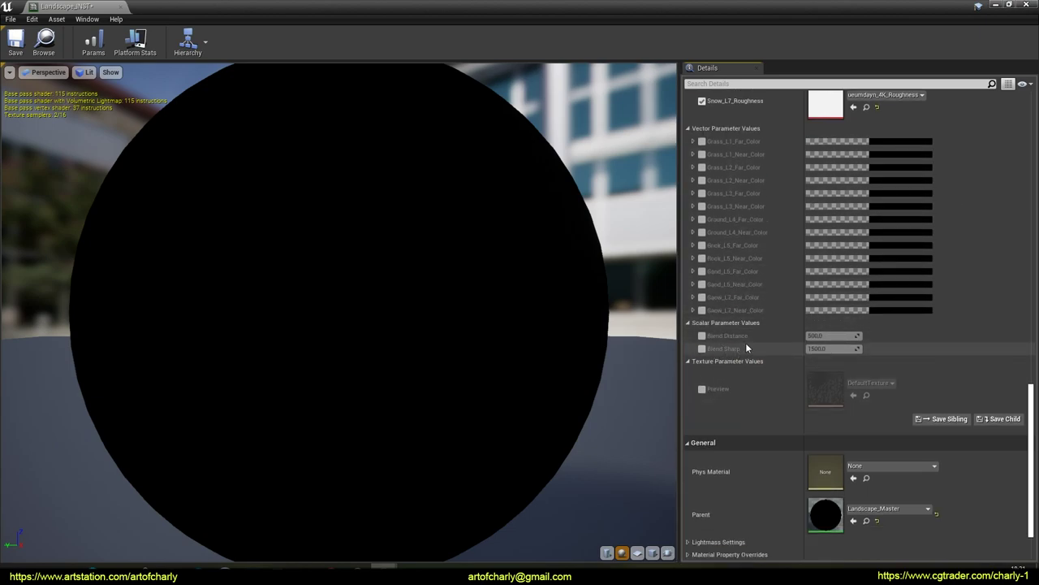
scroll(746, 343, "up", 2)
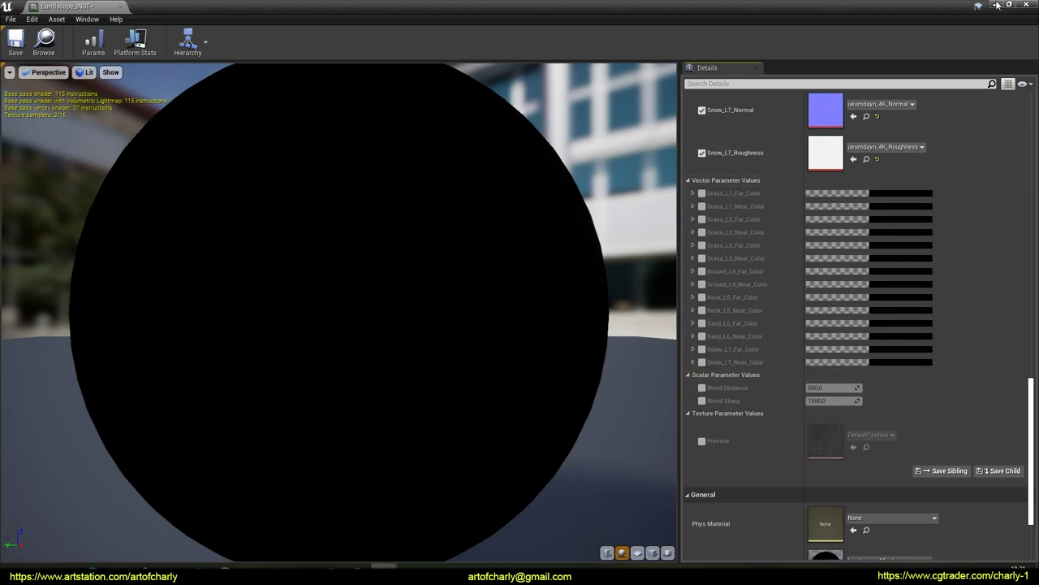
left_click(1025, 5)
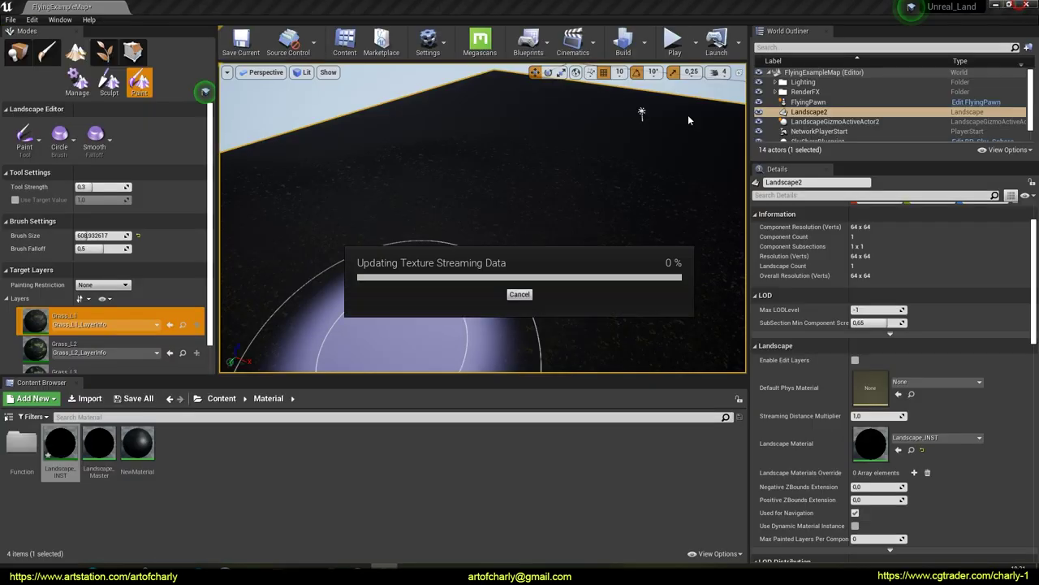
Reopen Landscape_Master and assign the near and far color parameters of all seven layers to a group named Tiling_Colors.
double_click(99, 443)
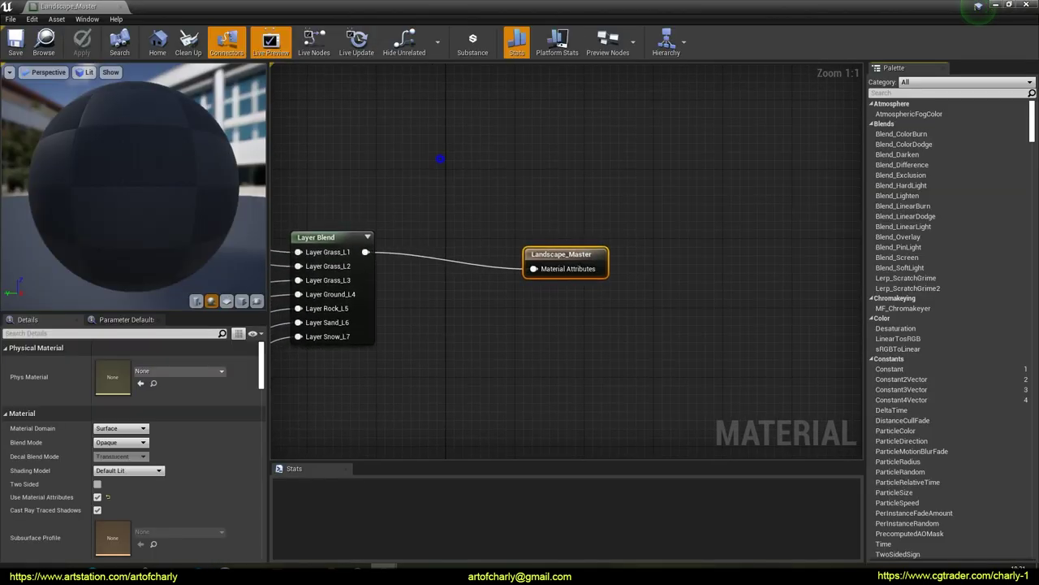
scroll(604, 211, "down", 2)
scroll(653, 215, "down", 4)
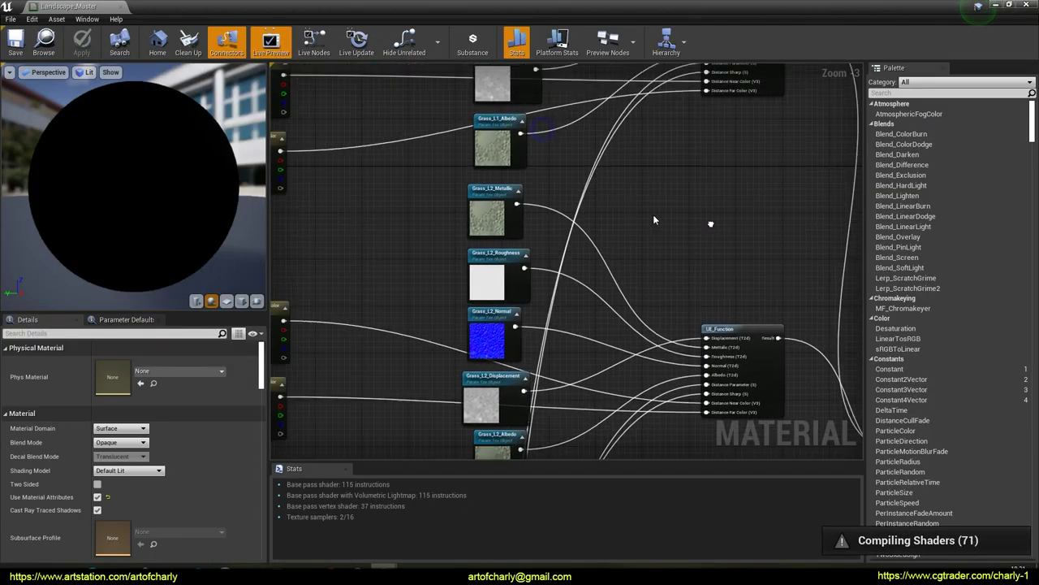
right_click_drag(625, 245, 648, 266)
scroll(581, 269, "up", 4)
right_click_drag(542, 249, 515, 312)
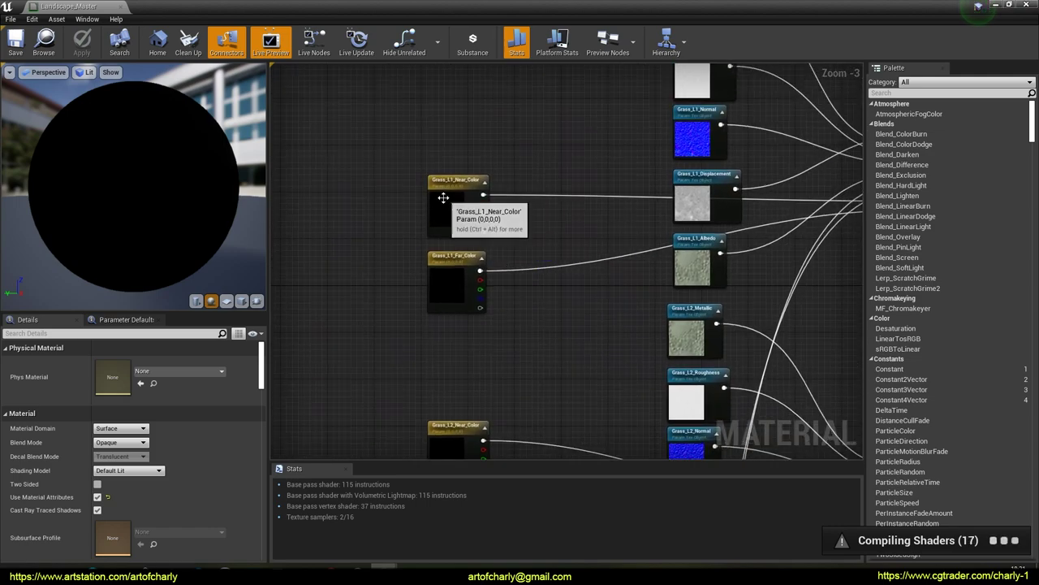
left_click(443, 200)
left_click(449, 285, "ctrl")
scroll(518, 148, "down", 3)
scroll(529, 255, "up", 2)
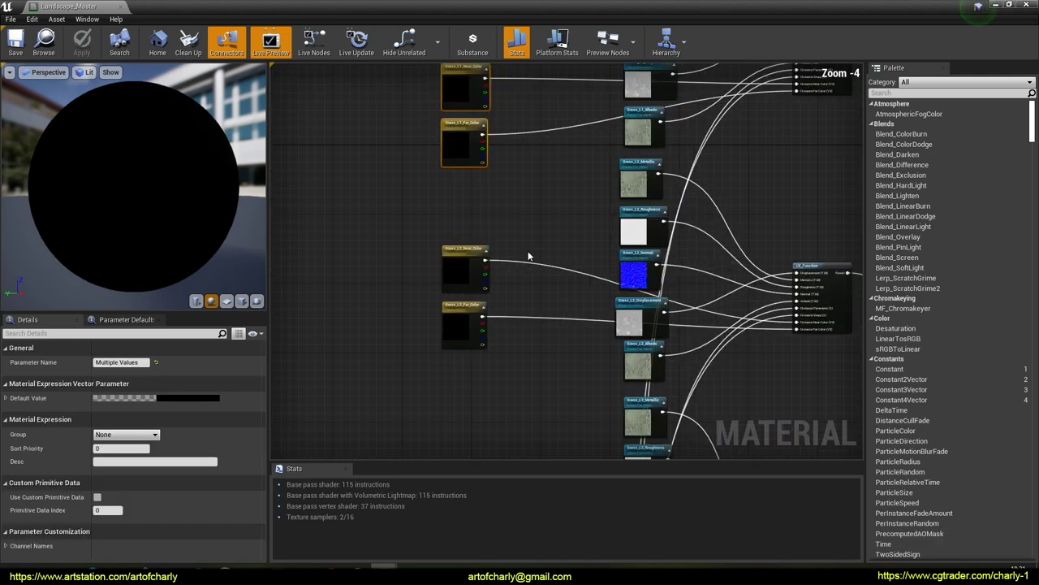
scroll(457, 101, "down", 8)
left_click_drag(442, 81, 439, 280)
left_click_drag(465, 342, 466, 344)
scroll(454, 349, "up", 8)
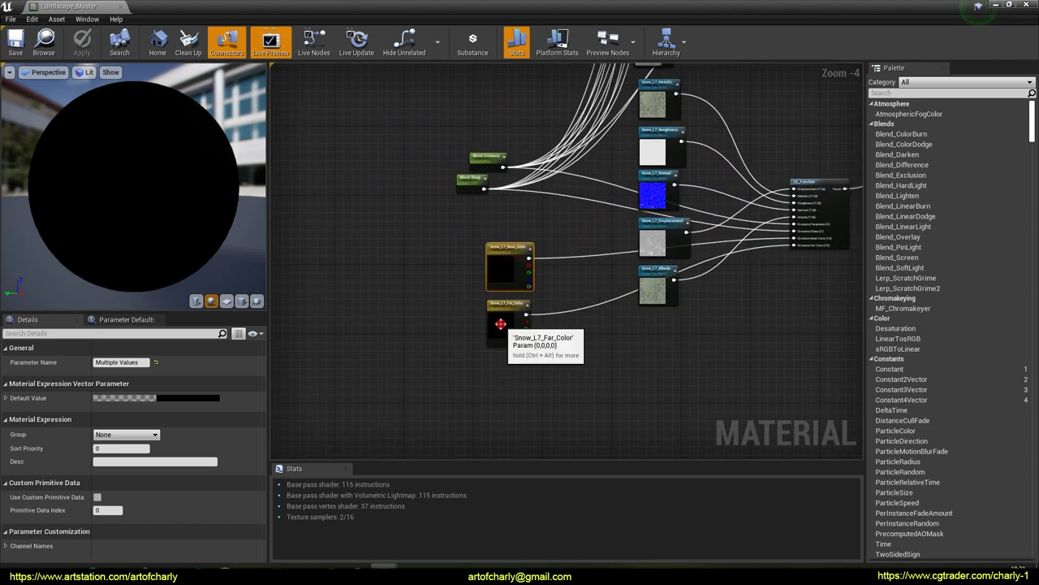
left_click(142, 434)
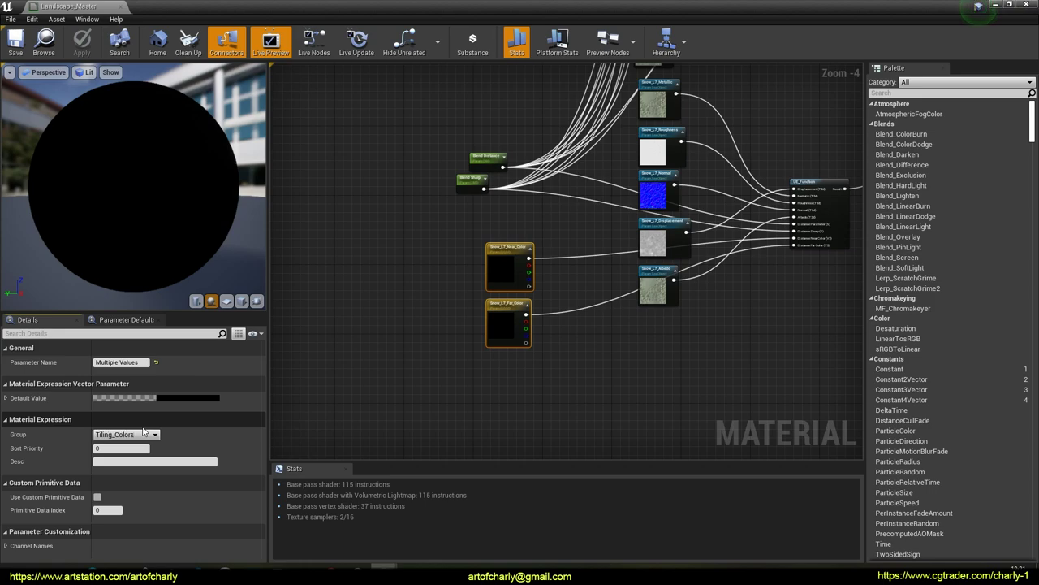
left_click(412, 281)
Assign the Blend Distance and Blend Sharp parameters to a group named Tilling_Blend_Parameters.
right_click_drag(412, 148, 419, 258)
scroll(419, 235, "up", 3)
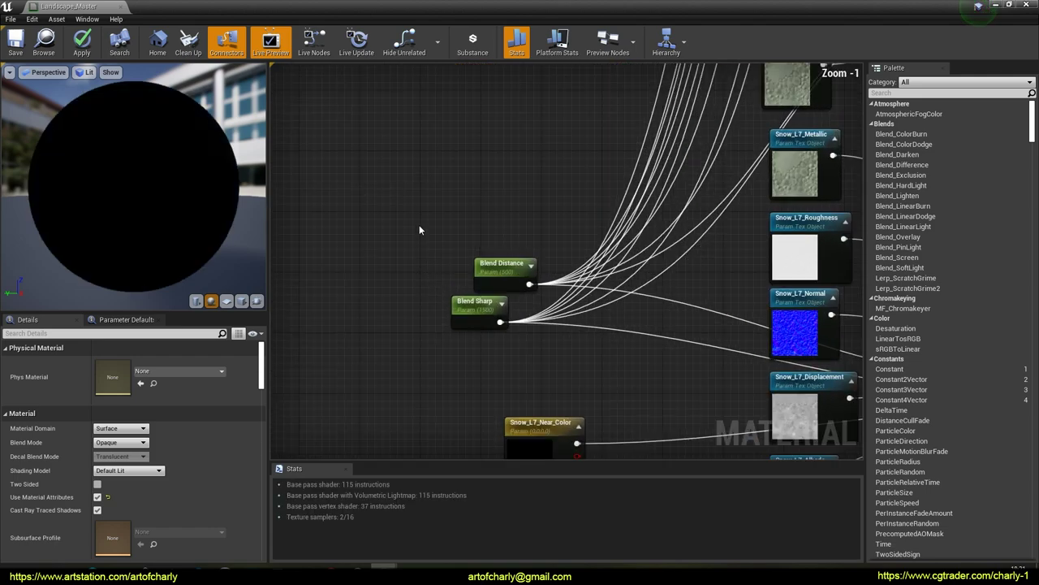
left_click_drag(419, 231, 483, 367)
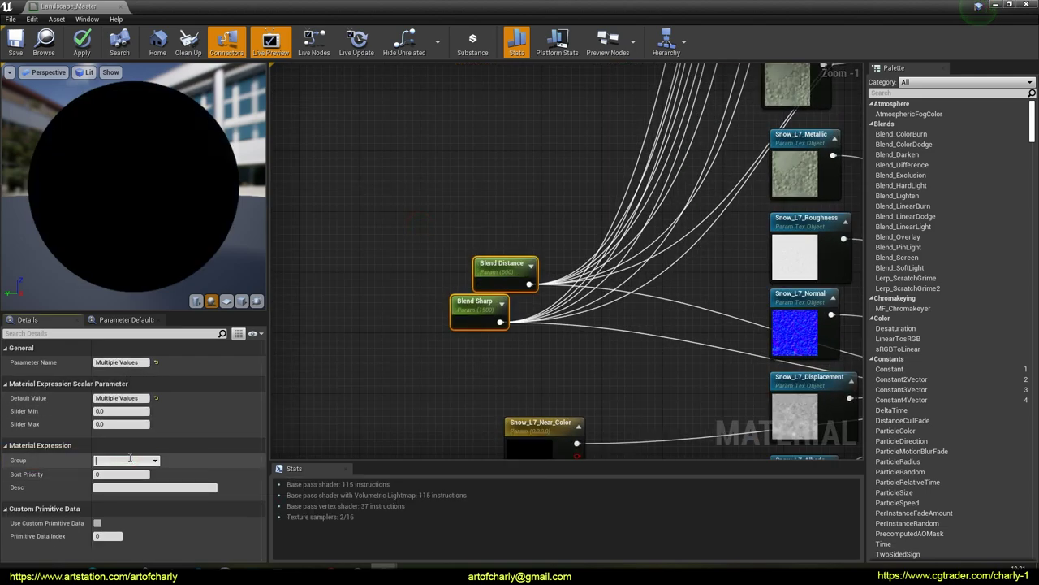
key("Return")
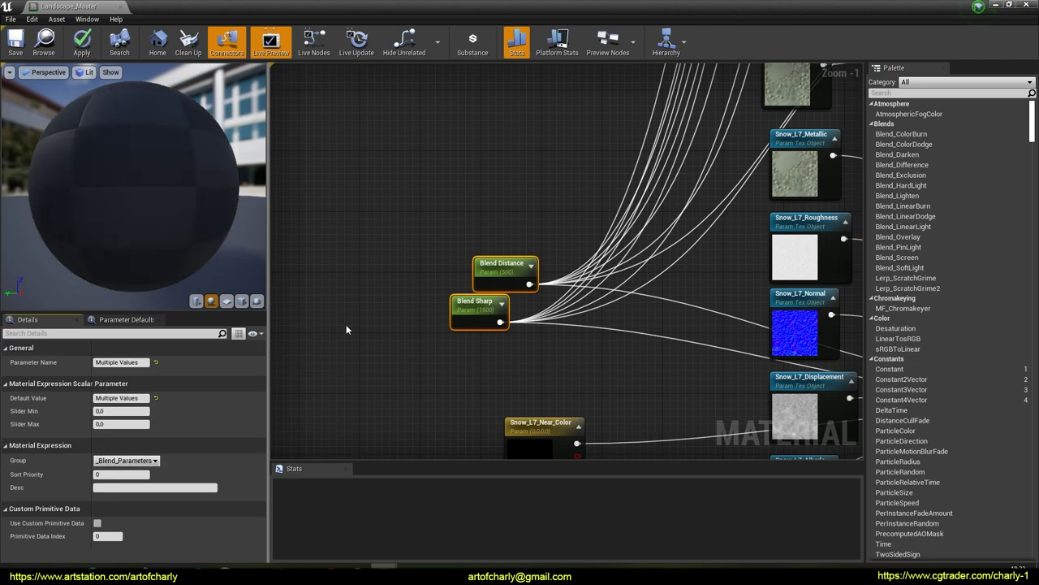
left_click(367, 365)
Save Landscape_Master with its new parameter groups and return to the level editor.
scroll(389, 333, "down", 4)
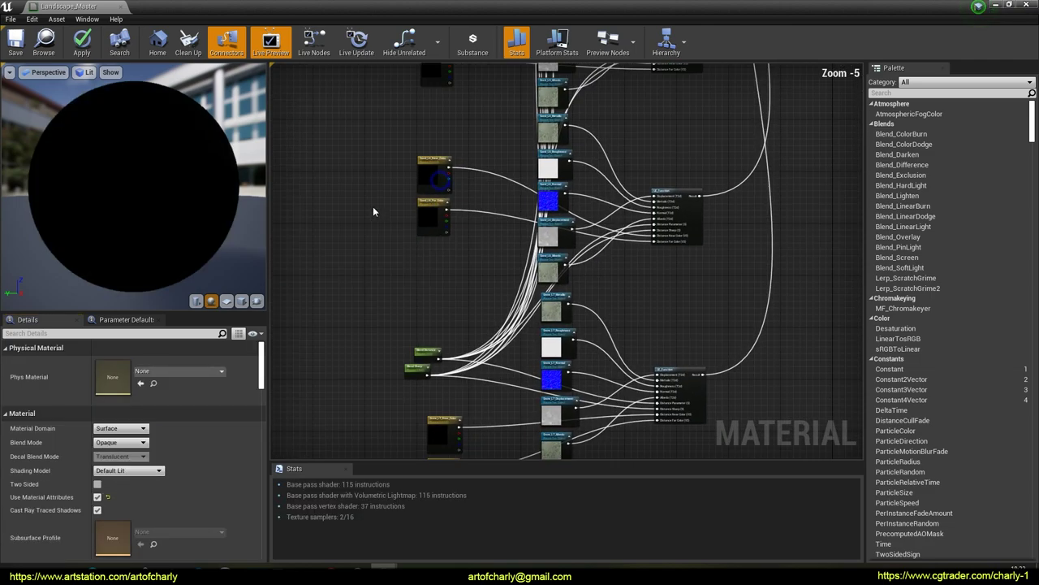
key("ctrl+s")
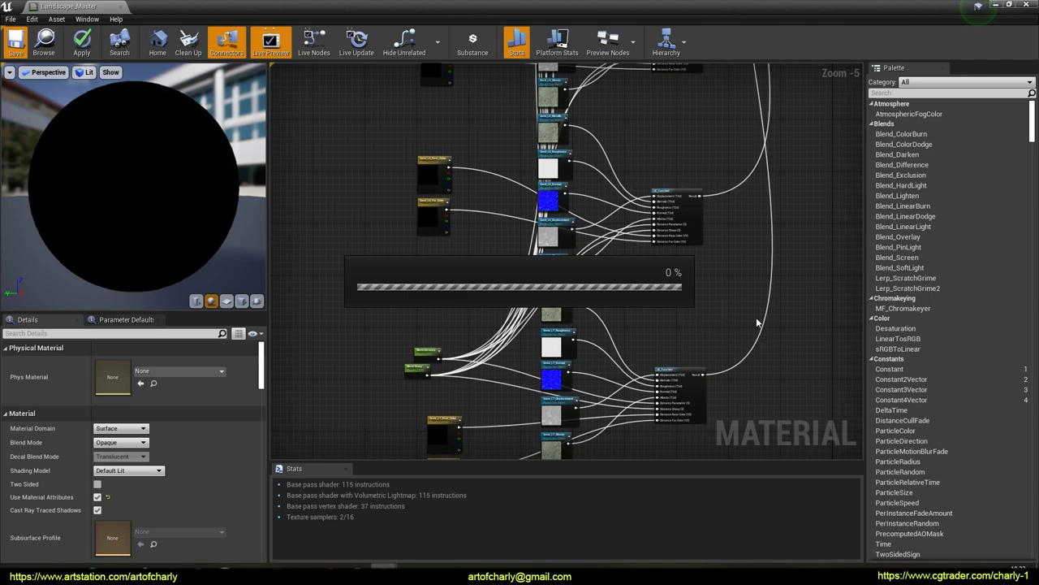
left_click(995, 6)
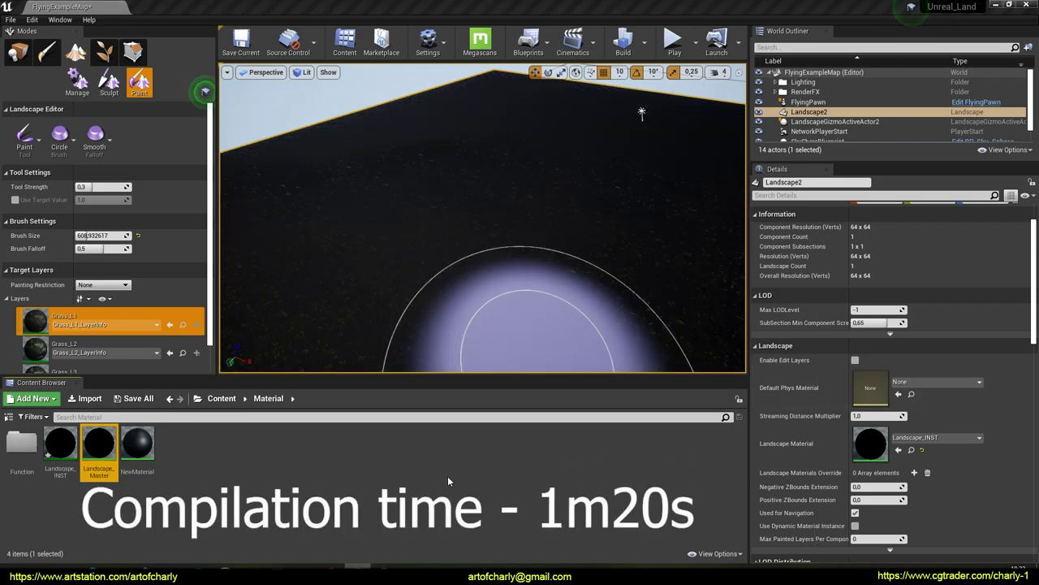
Open Landscape_INST and examine its parameter groups, including the color and blend groups.
left_click(64, 442)
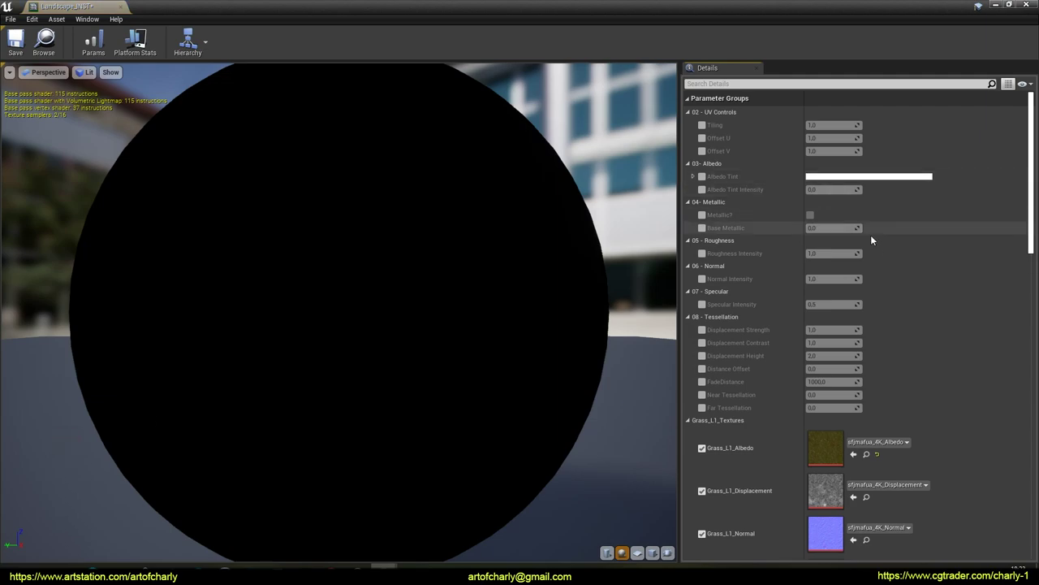
scroll(838, 260, "down", 20)
scroll(792, 285, "down", 10)
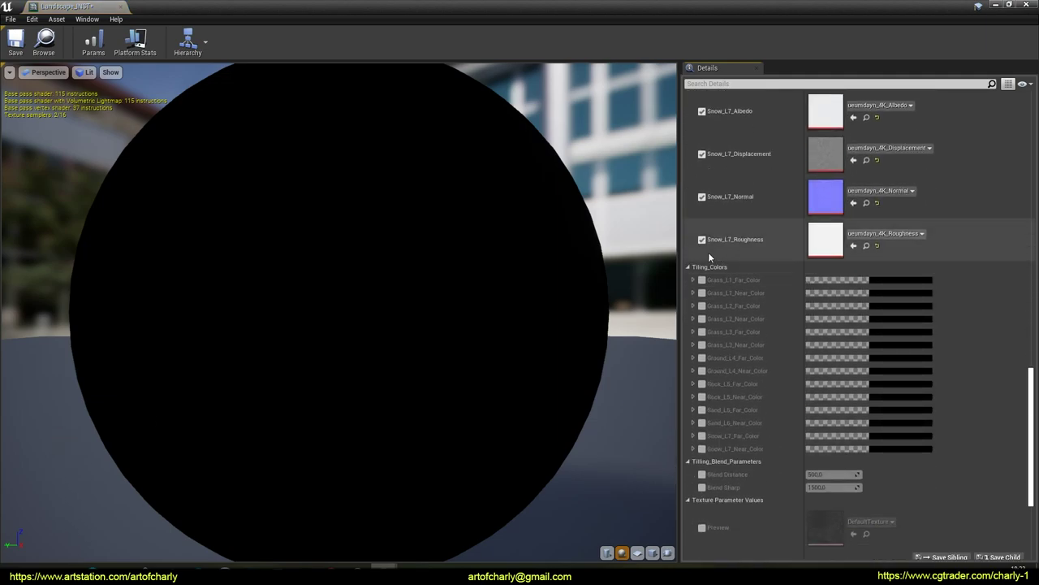
scroll(752, 382, "down", 2)
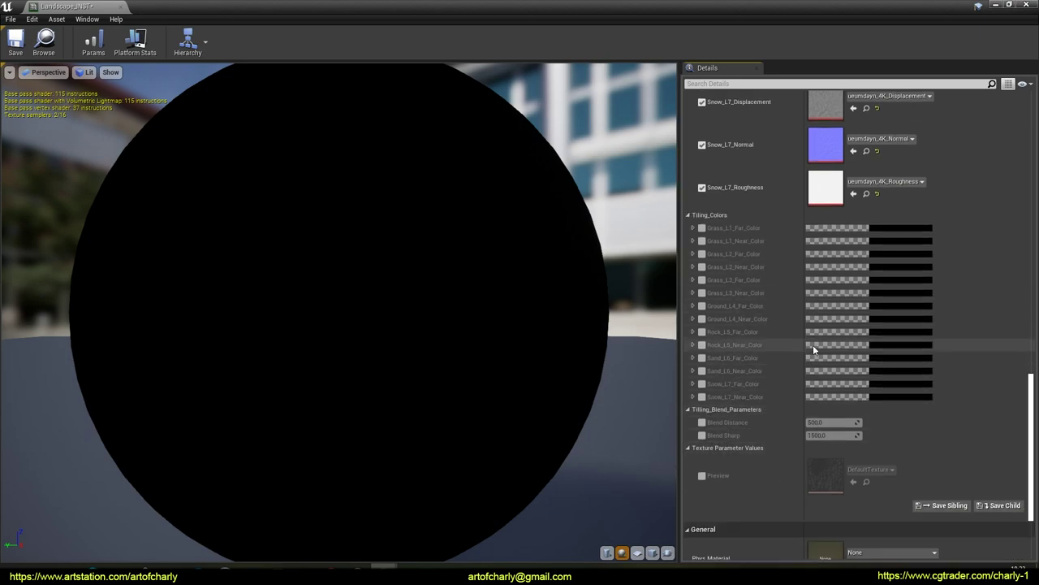
scroll(813, 344, "up", 15)
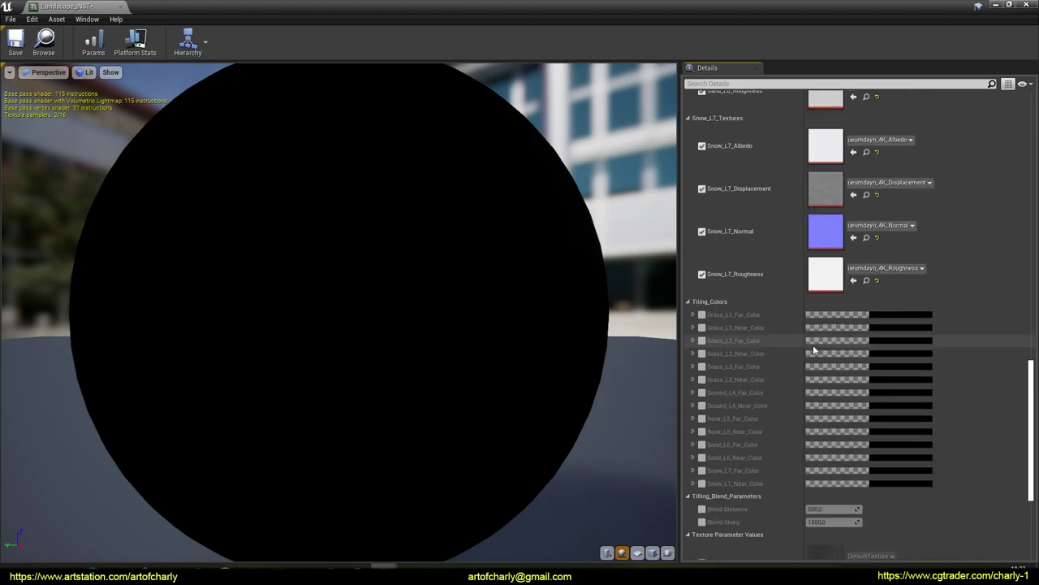
scroll(809, 370, "up", 20)
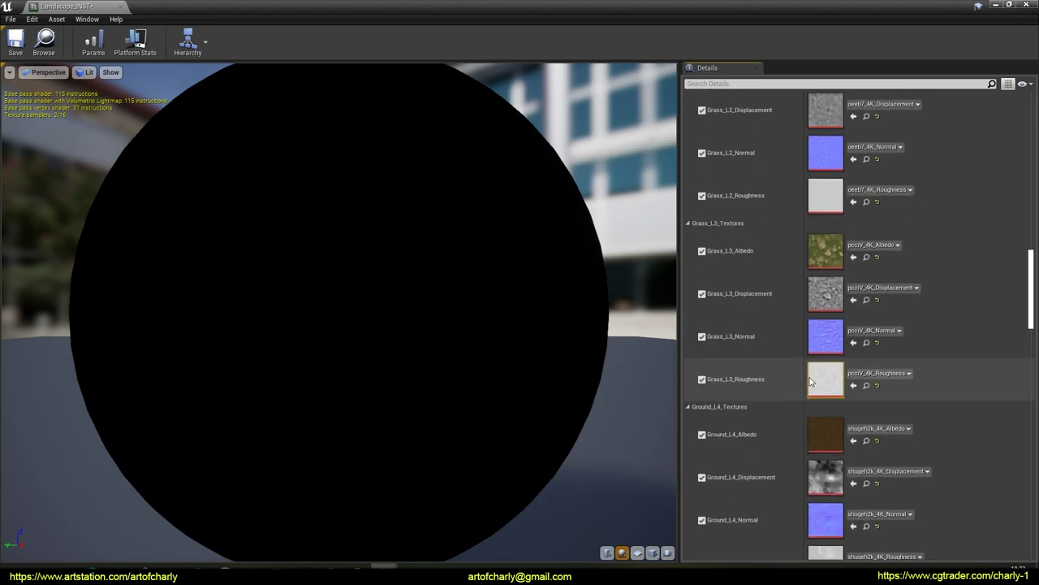
scroll(810, 379, "up", 3)
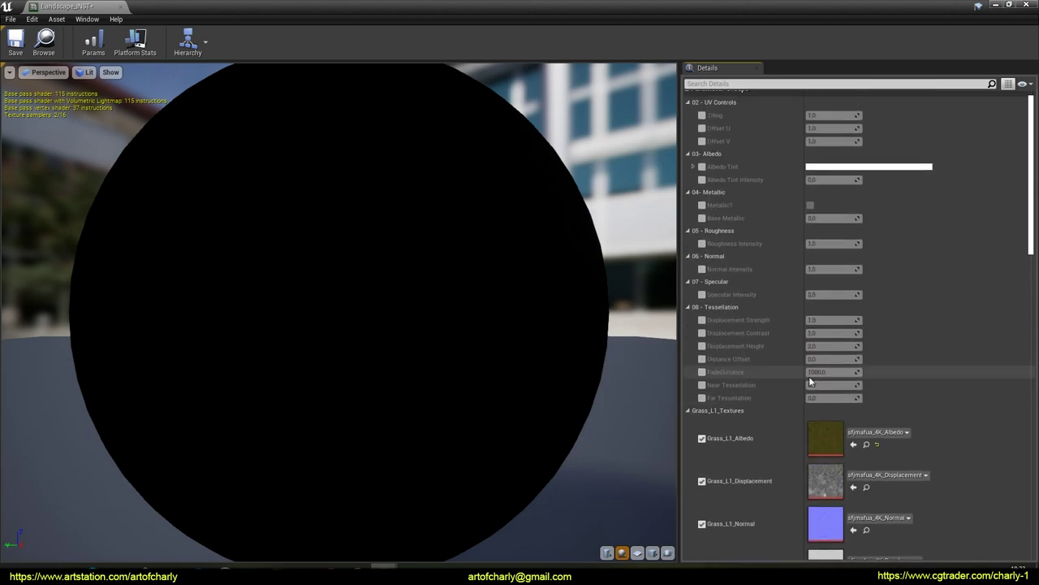
Open the UE_Function material function from the Function folder and locate its UV Controls nodes.
scroll(809, 375, "up", 1)
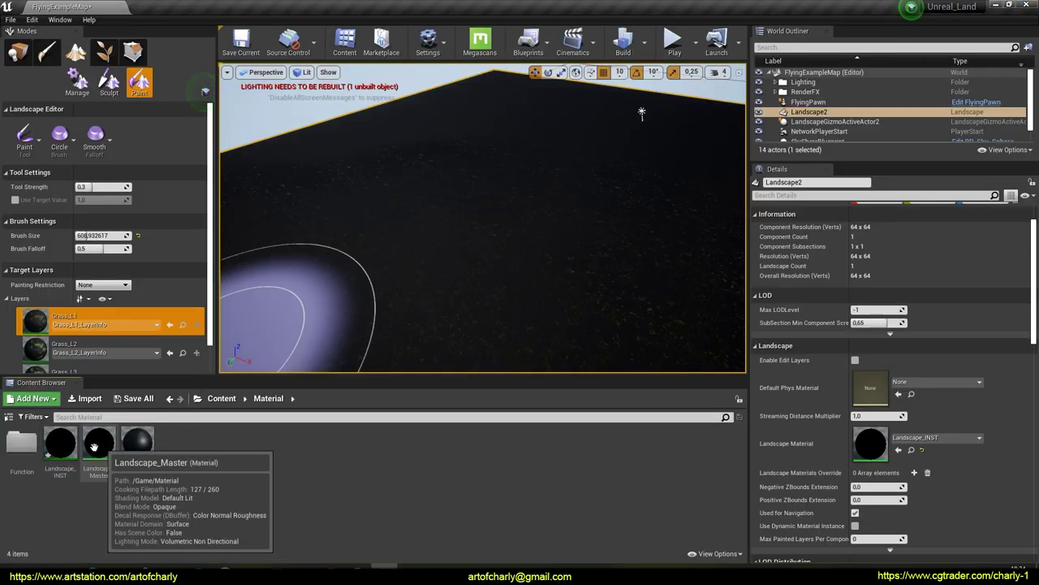
left_click(16, 442)
double_click(15, 443)
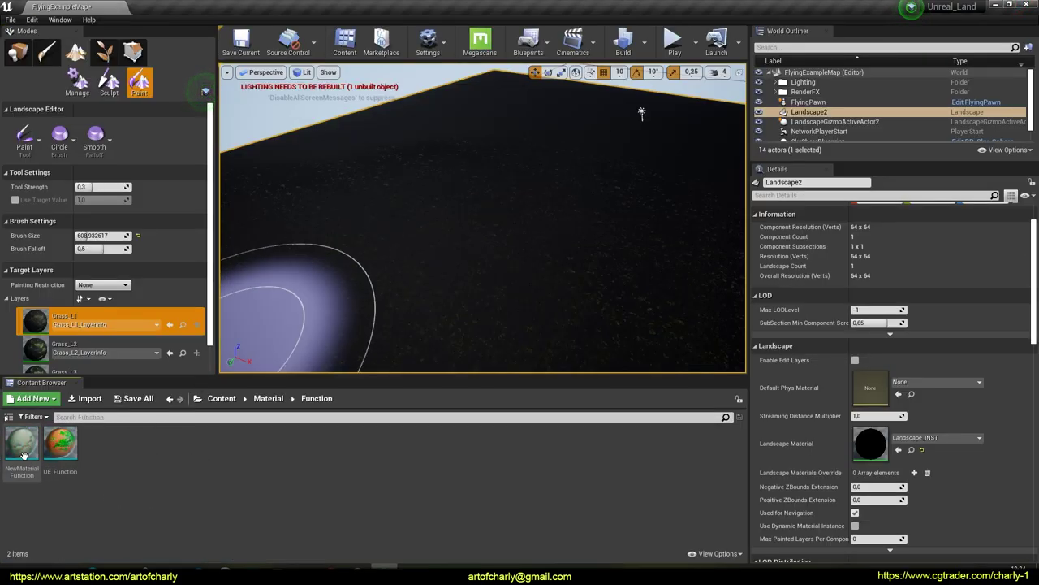
double_click(67, 451)
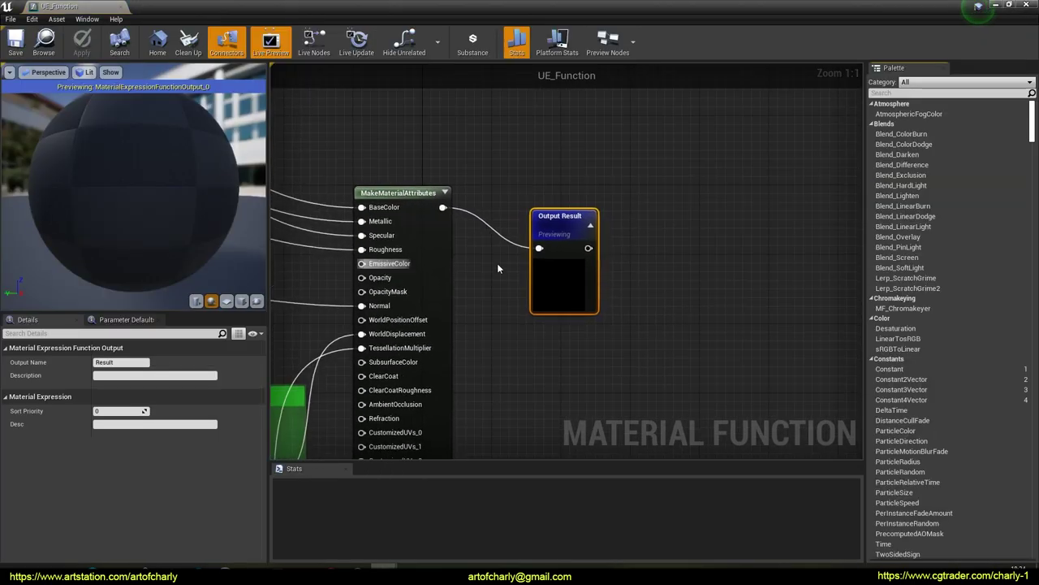
scroll(675, 171, "down", 10)
right_click_drag(332, 118, 492, 242)
scroll(455, 237, "up", 4)
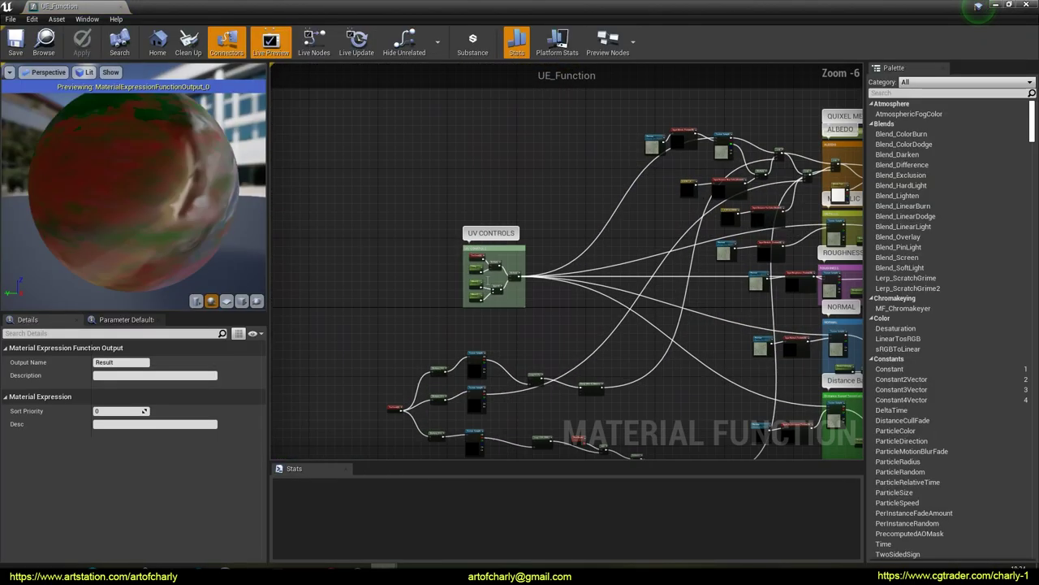
Assign the Tiling, Offset U and Offset V parameters to a group named Tilling_Parameters.
scroll(459, 269, "up", 7)
left_click_drag(457, 203, 550, 367)
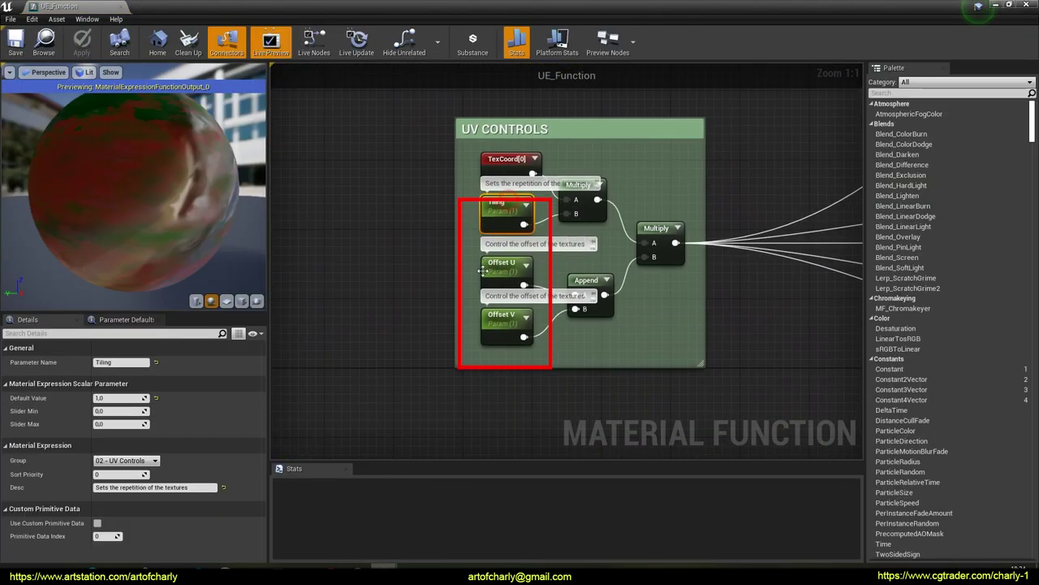
left_click(494, 317, "ctrl")
left_click(120, 461)
type("Tili")
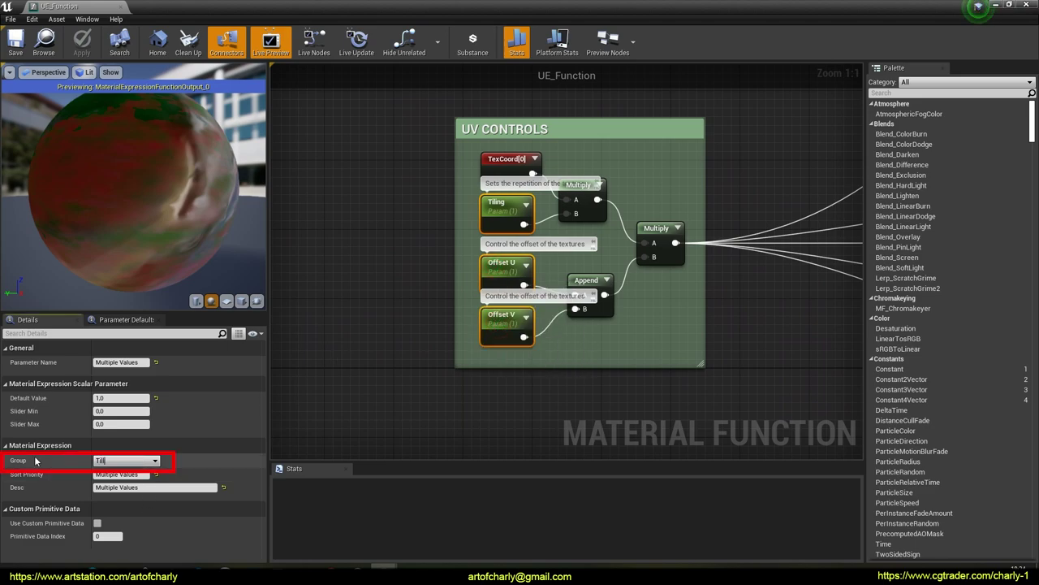
type("ling_Parameters")
key("Return")
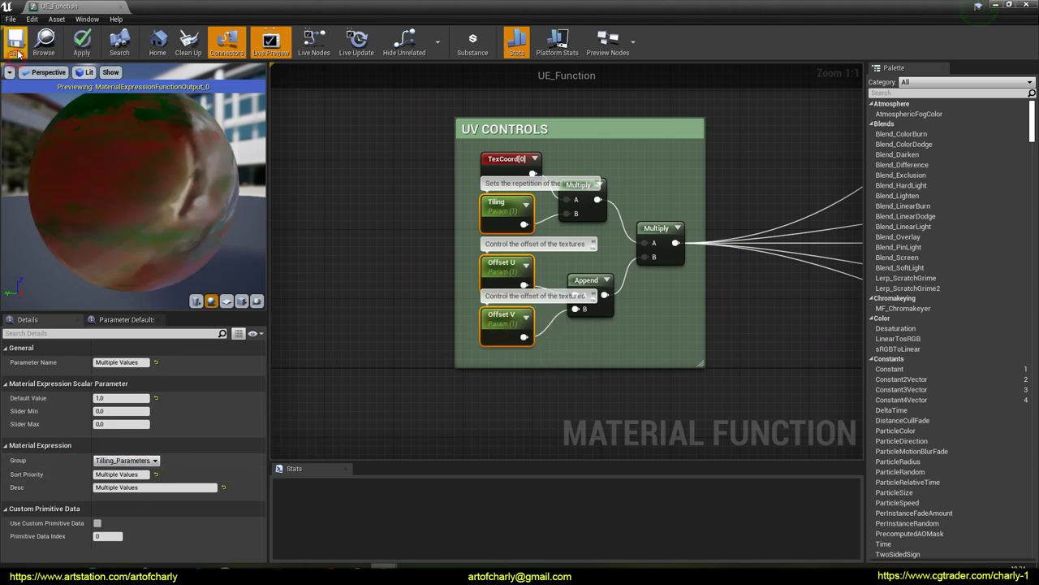
Save and close UE_Function, then open Landscape_Master from the Material folder and save and close it.
key("ctrl+s")
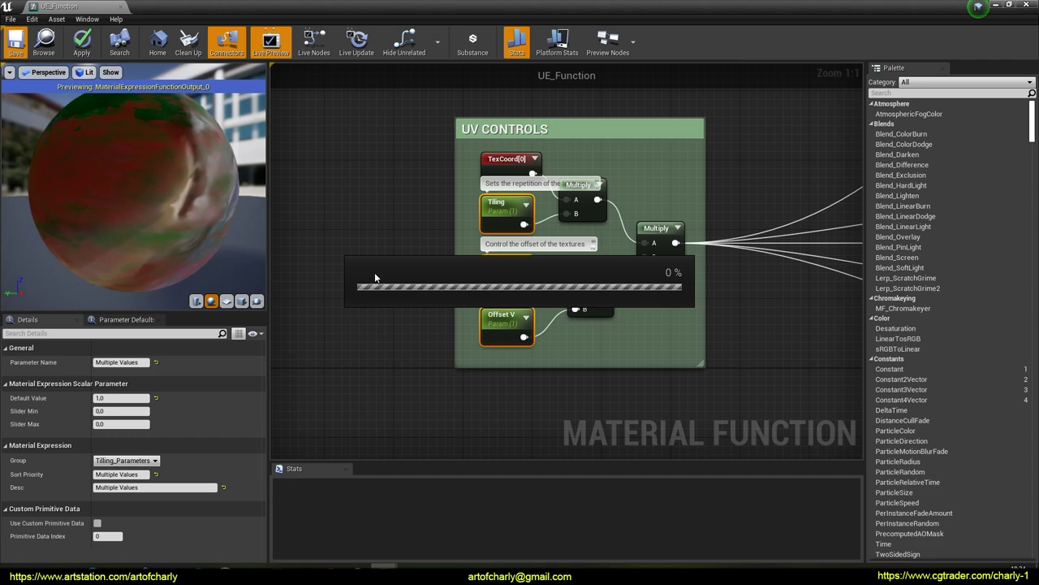
left_click(1028, 6)
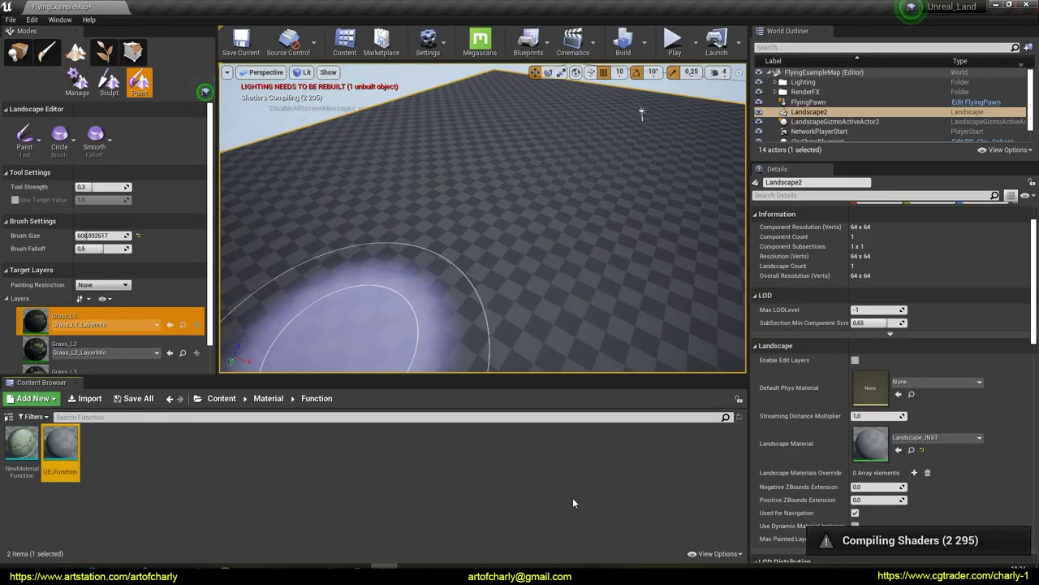
left_click(261, 399)
double_click(97, 443)
right_click_drag(273, 134, 481, 171)
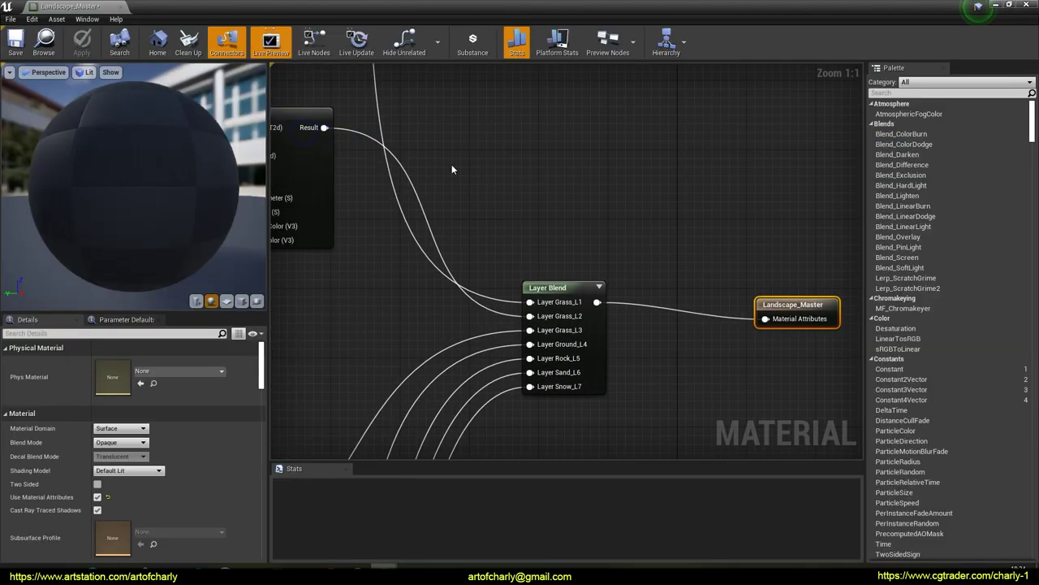
left_click(17, 41)
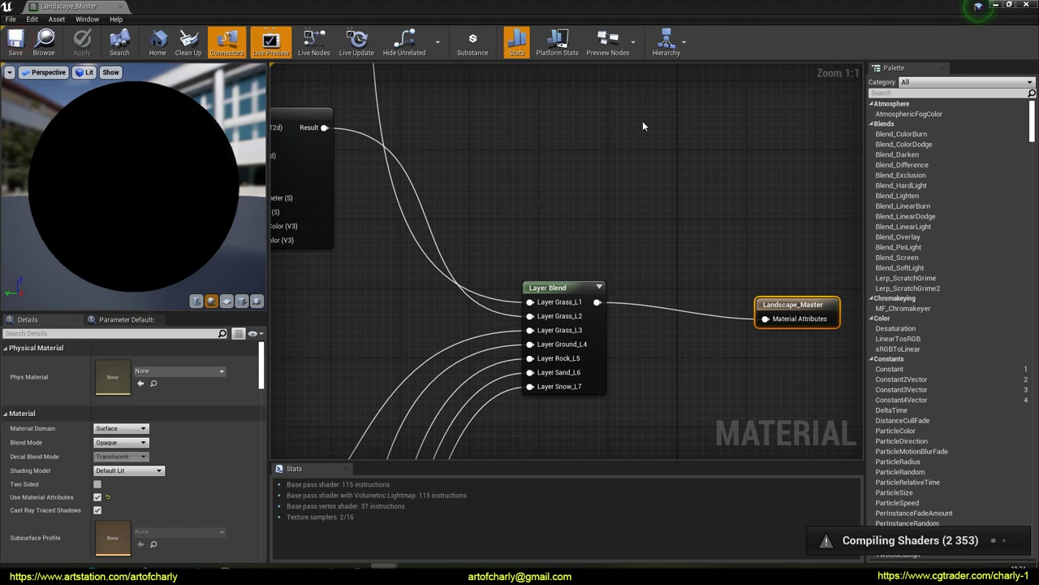
left_click(1027, 5)
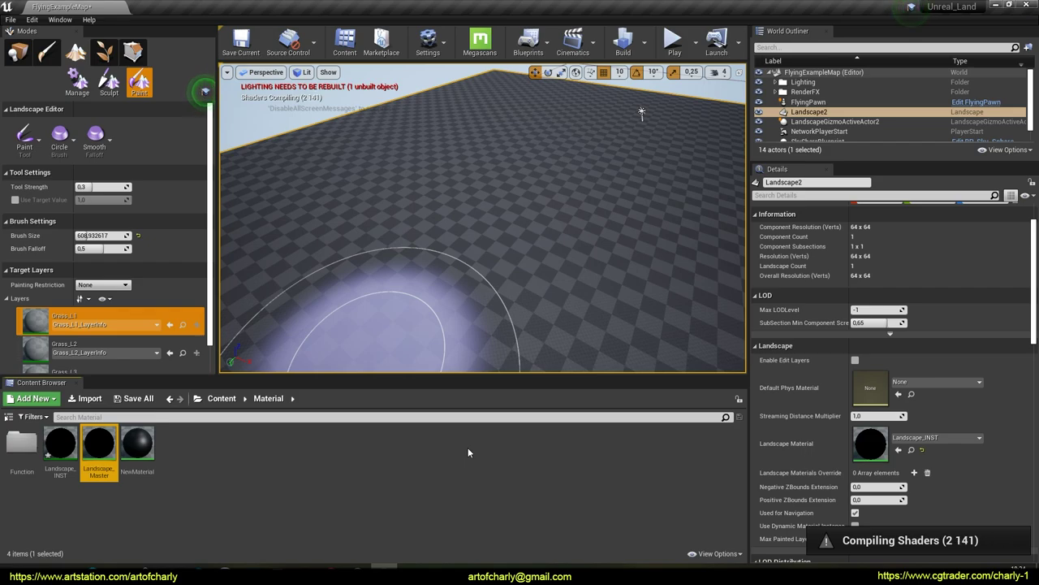
Open Landscape_INST and examine its Tiling_Colors, Tilling_Blend_Parameters and Tilling_Parameters groups.
double_click(60, 444)
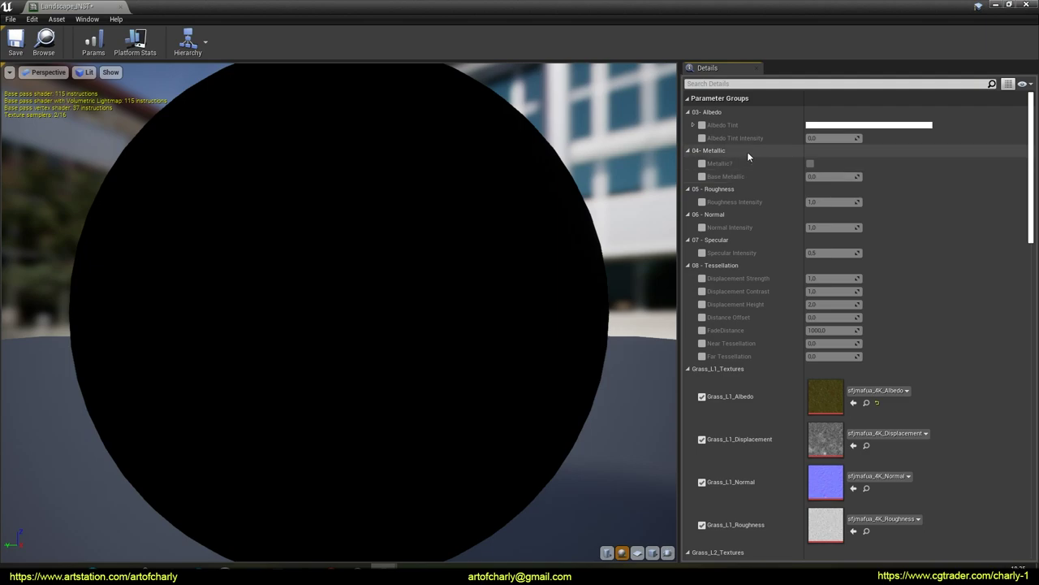
left_click_drag(1030, 96, 1023, 407)
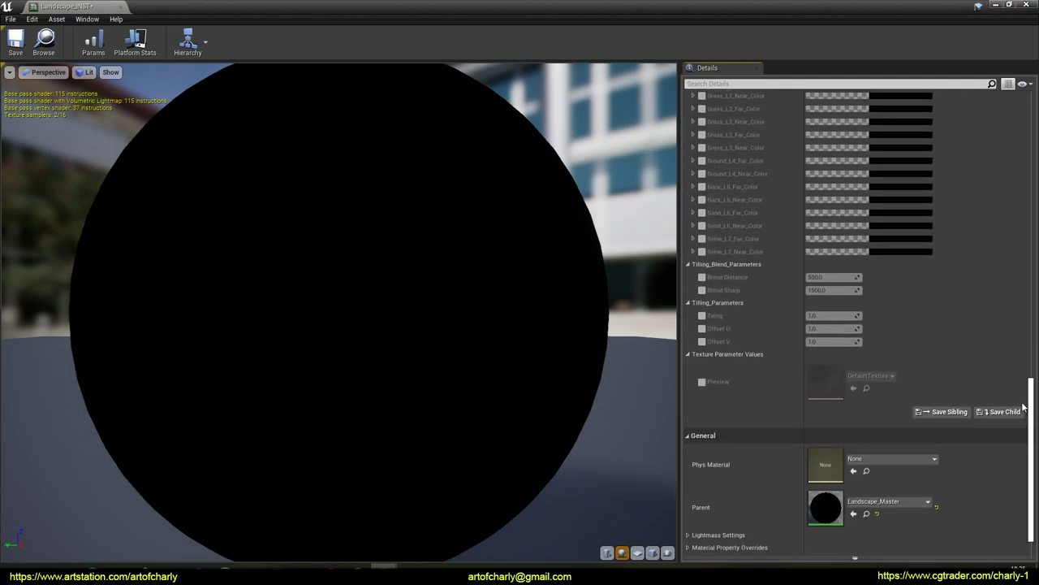
left_click_drag(1023, 408, 1023, 386)
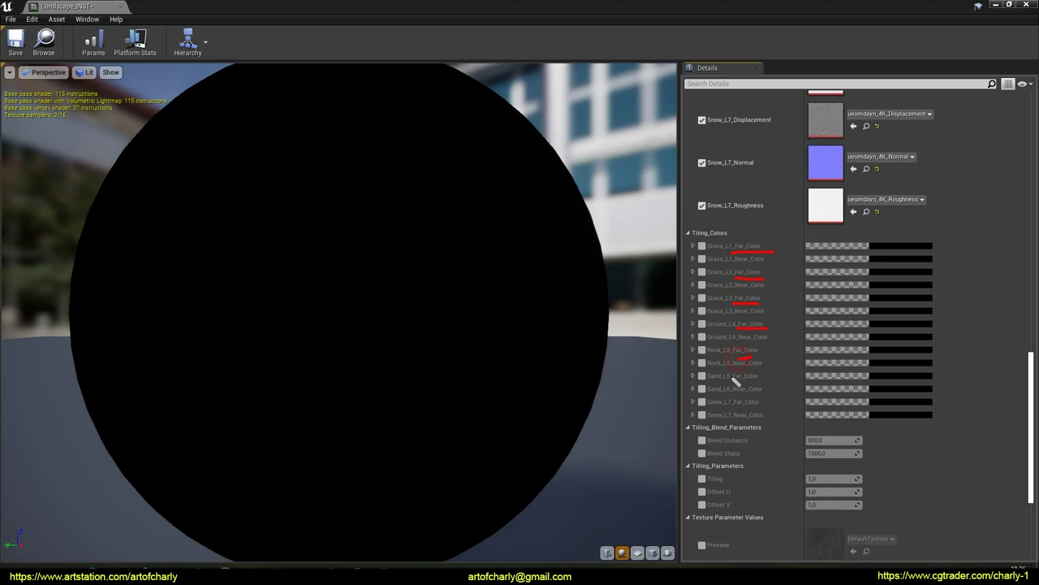
key("Escape")
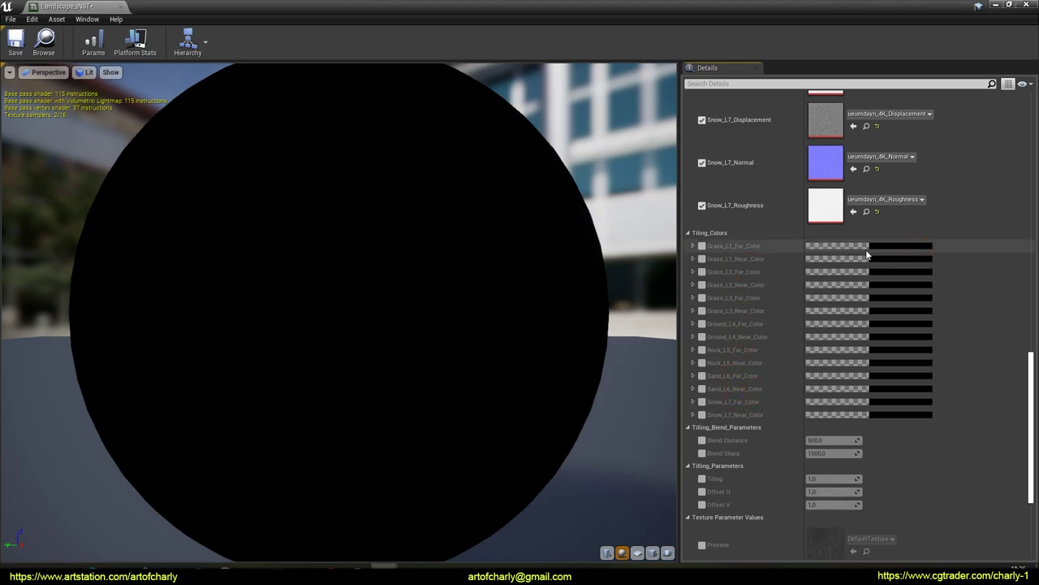
Enable the overrides of the far color parameters for all seven layers in the Tiling_Colors group.
double_click(884, 247)
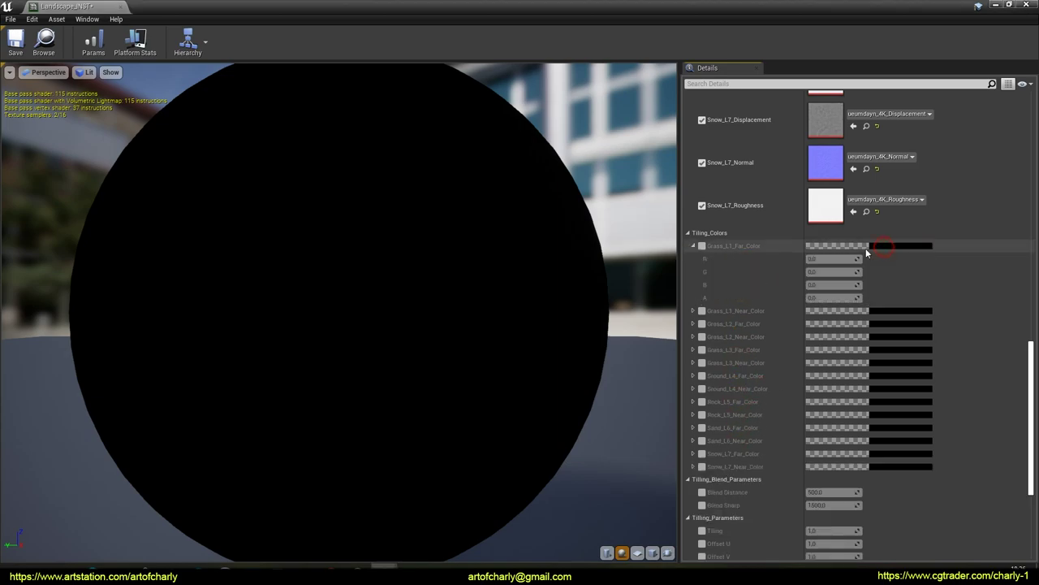
double_click(881, 246)
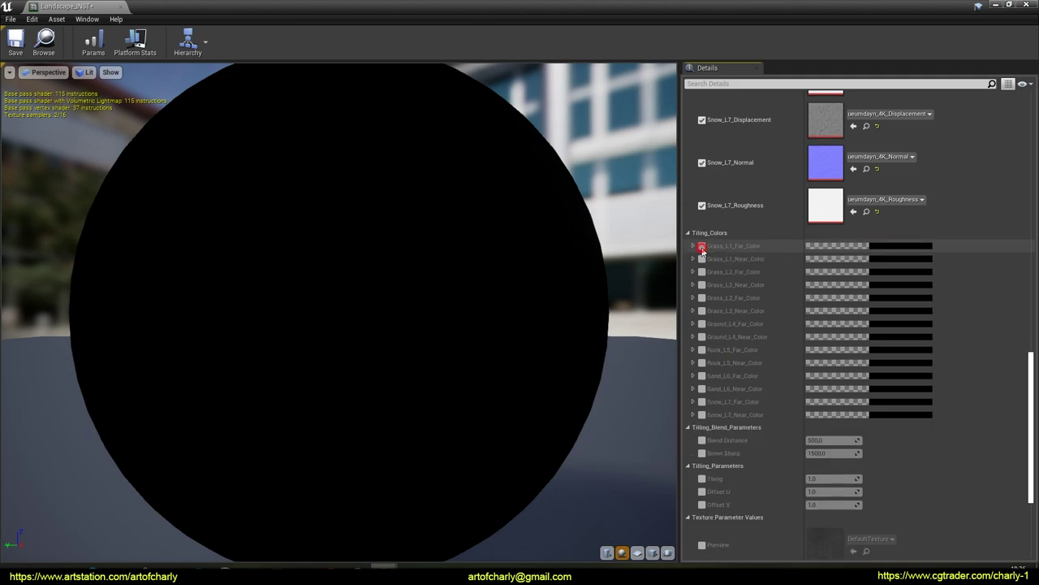
left_click(702, 245)
left_click(702, 271)
left_click(702, 298)
left_click(702, 323)
left_click(701, 349)
left_click(701, 375)
left_click(702, 401)
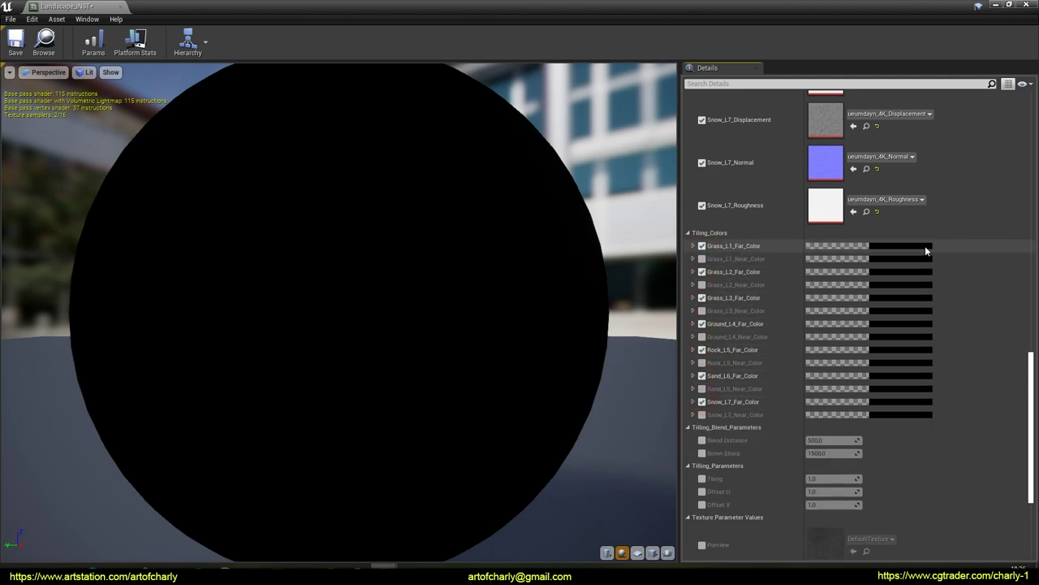
Set the far colors of Grass_L1, Grass_L2 and Grass_L3 to bright red.
left_click(926, 247)
left_click_drag(836, 425, 913, 426)
left_click_drag(836, 442, 916, 442)
left_click(853, 508)
left_click(910, 246)
left_click(837, 507)
left_click(899, 272)
left_click(829, 534)
left_click(893, 298)
left_click(818, 312)
left_click(825, 533)
Set the far colors of Ground_L4, Rock_L5, Sand_L6 and Snow_L7 to bright red and save Landscape_INST.
left_click(897, 324)
left_click(827, 534)
left_click(899, 350)
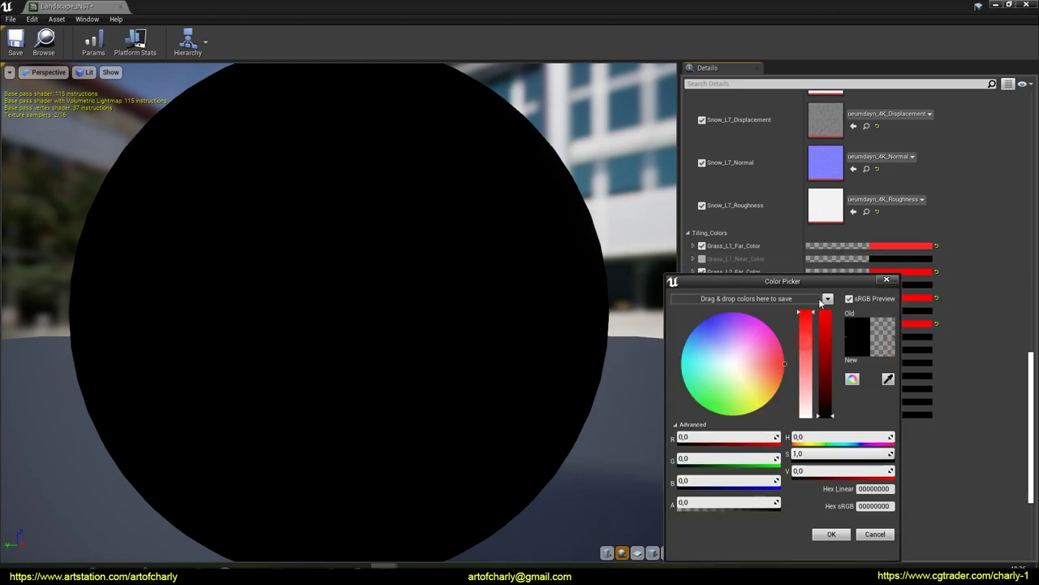
left_click(822, 311)
left_click(828, 533)
left_click(907, 376)
left_click(815, 313)
left_click(836, 534)
left_click(900, 402)
left_click(830, 534)
key("ctrl+s")
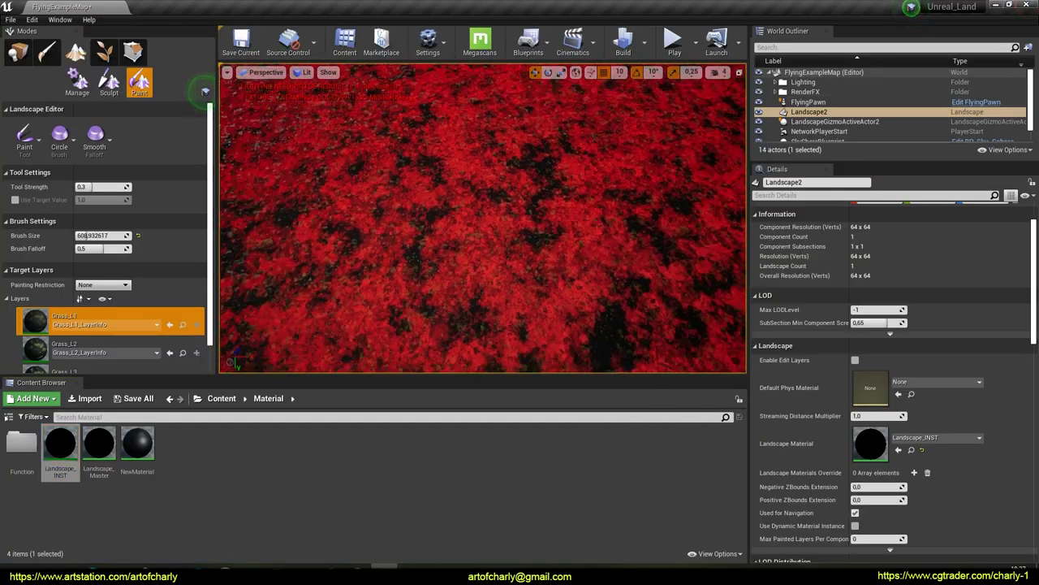
Enable the Blend Distance and Blend Sharp overrides and set Blend Distance to 2000 while checking the landscape.
scroll(483, 218, "down", 15)
right_click_drag(484, 217, 386, 227)
key("w")
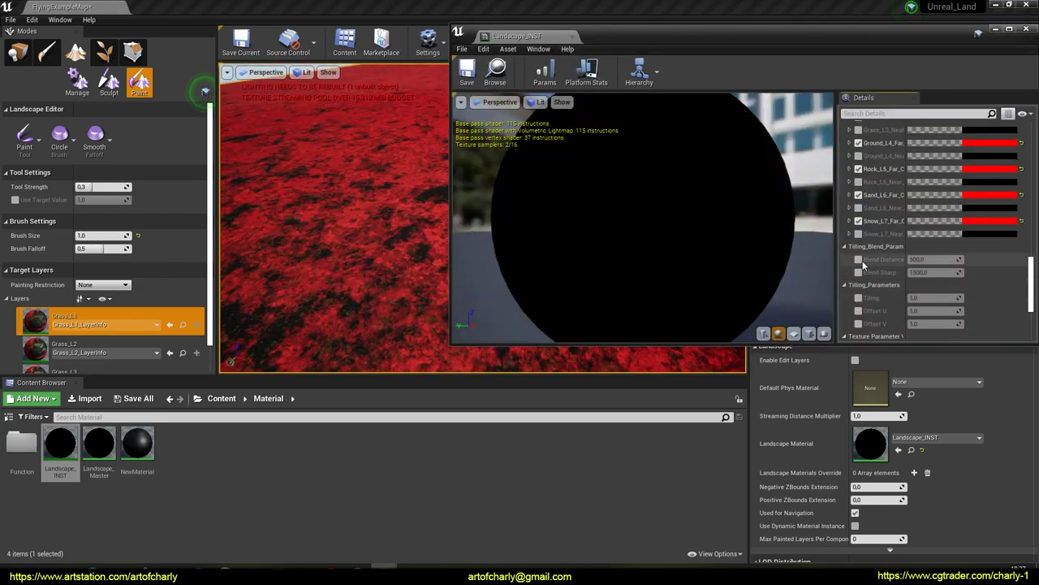
left_click(858, 259)
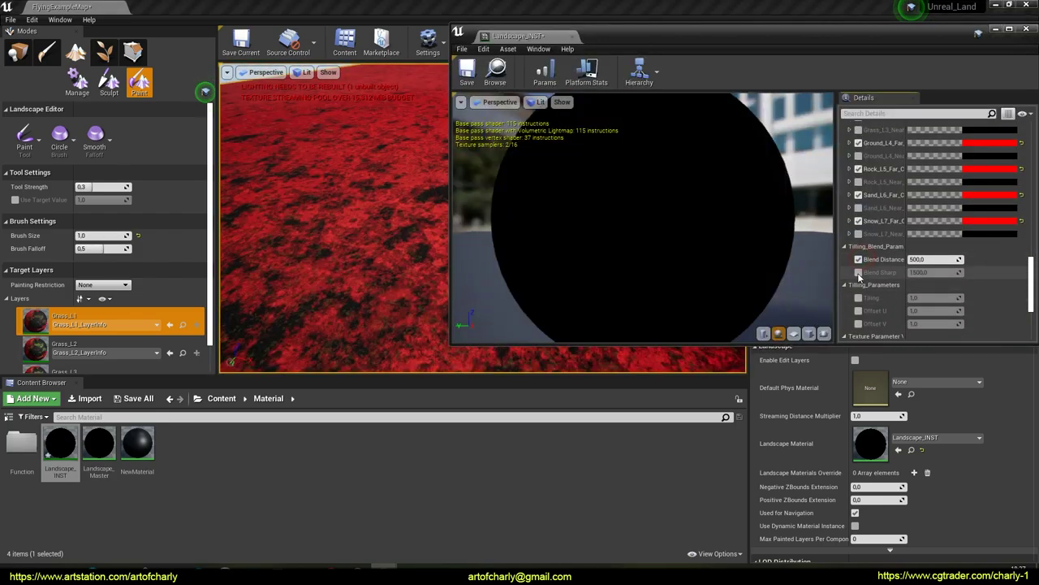
type("10")
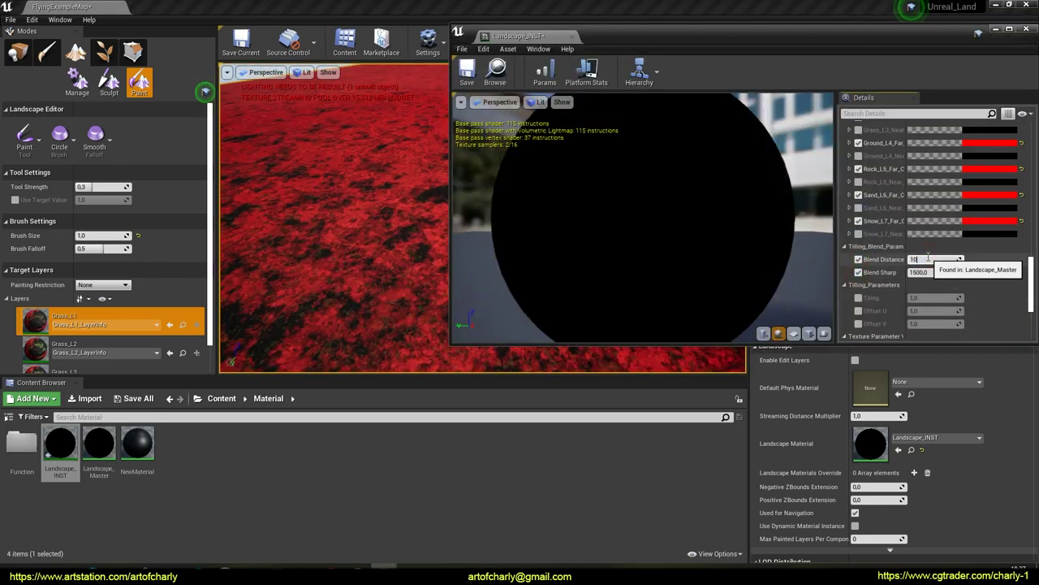
type("0")
key("Return")
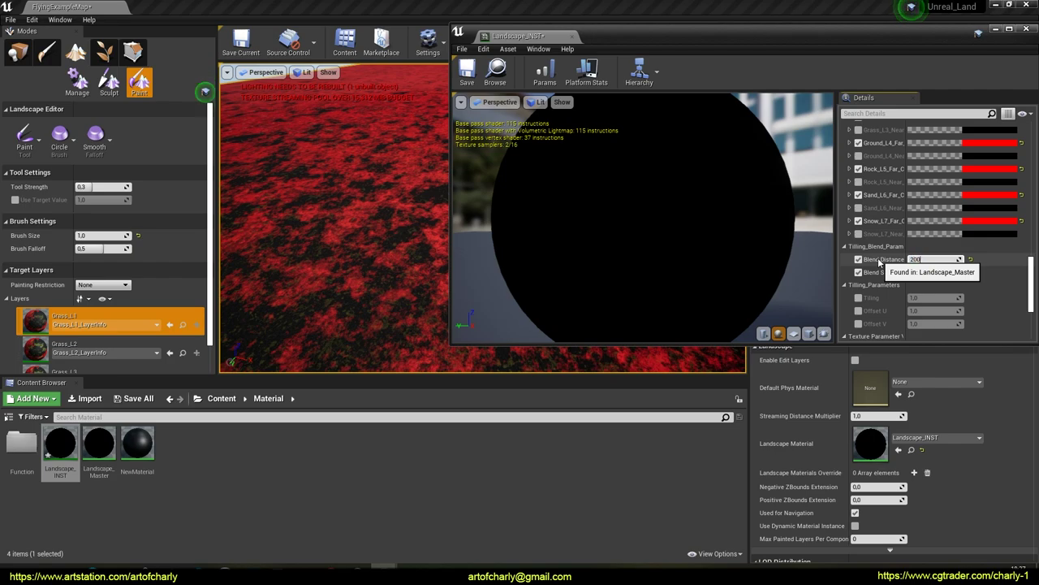
right_click_drag(350, 211, 357, 243)
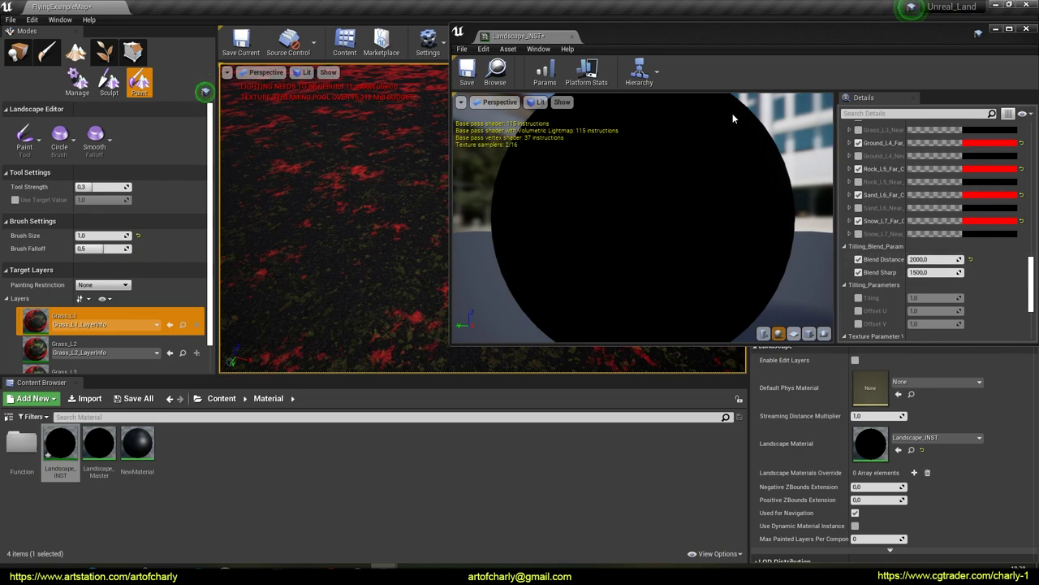
Save Landscape_INST and return to the level editor to view the landscape's near-to-far color blend.
left_click(478, 65)
left_click_drag(778, 31, 506, 36)
left_click(764, 35)
right_click_drag(468, 237, 463, 174)
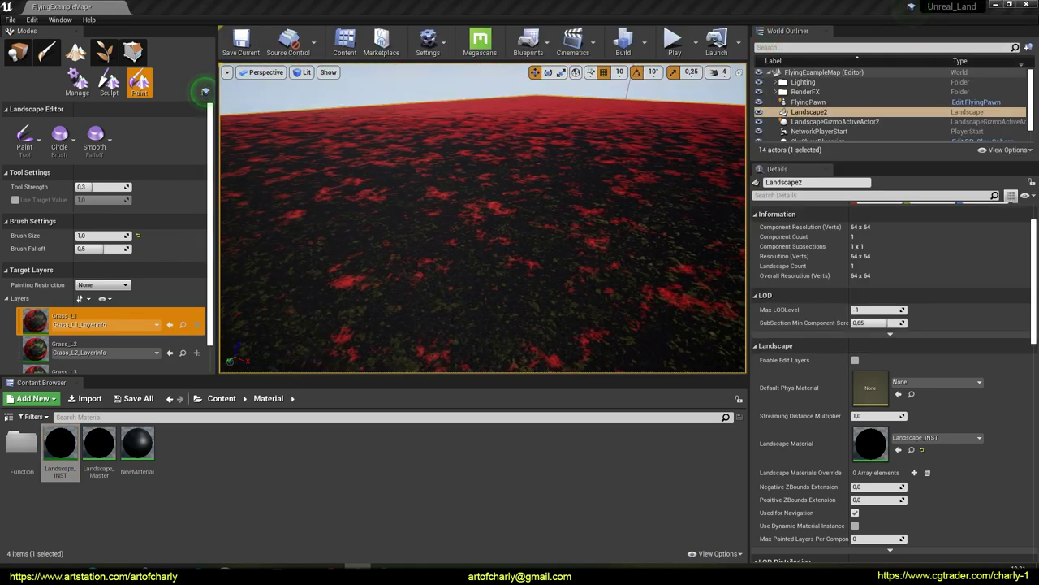
Open UE_Function again from the Function folder and locate the Roughness texture input nodes.
double_click(21, 442)
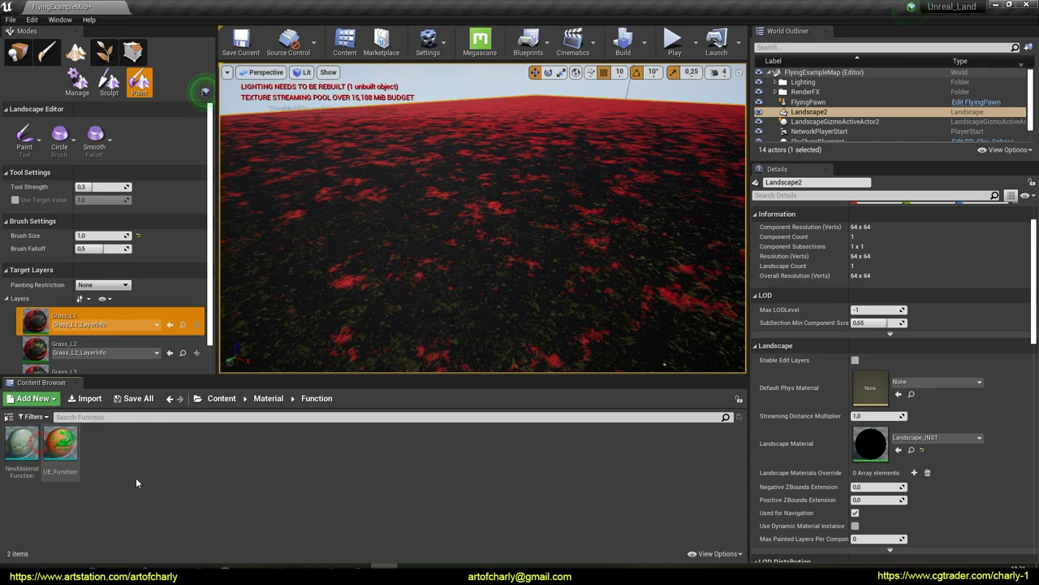
double_click(61, 443)
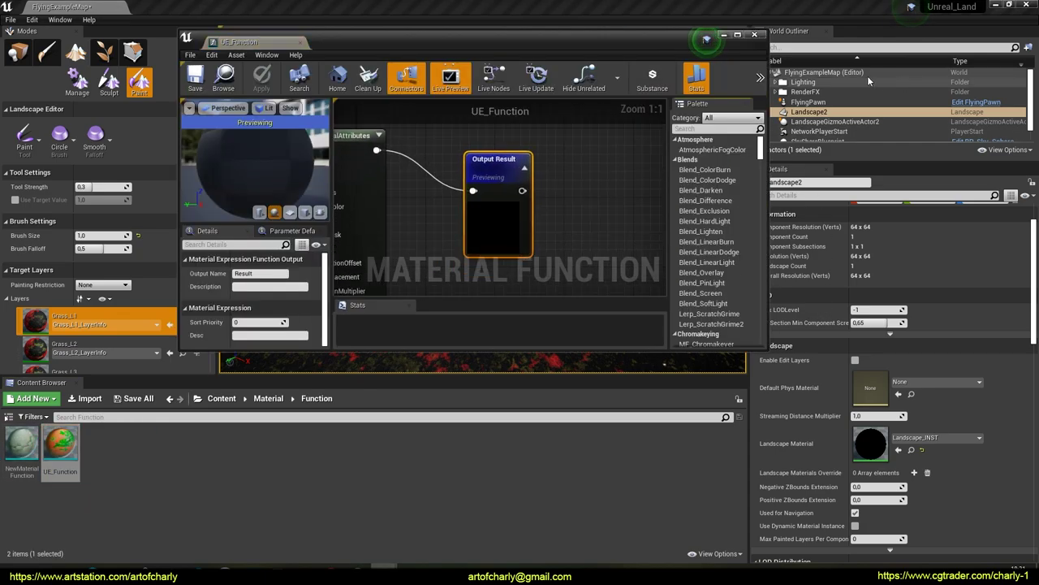
left_click(738, 35)
scroll(744, 335, "down", 10)
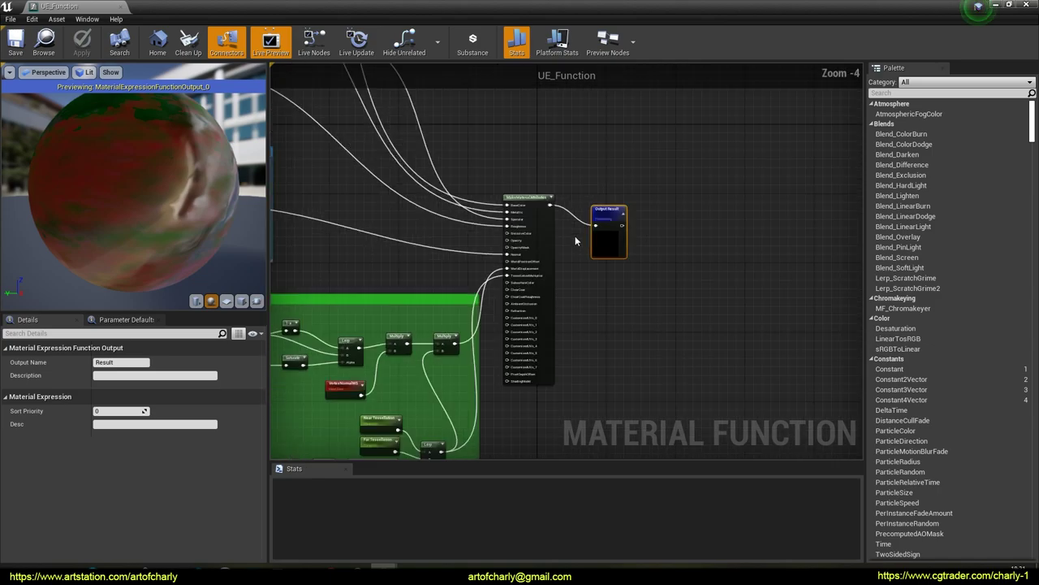
right_click_drag(464, 228, 682, 268)
scroll(596, 264, "up", 4)
scroll(638, 216, "up", 6)
right_click_drag(560, 197, 531, 279)
right_click_drag(593, 257, 819, 68)
left_click_drag(394, 189, 730, 343)
mouse_move(551, 379)
right_mouse_down()
mouse_move(589, 346)
mouse_move(578, 356)
right_mouse_up()
Duplicate the Preview, Input Roughness and Texture Sample nodes of the roughness input.
left_click(590, 308)
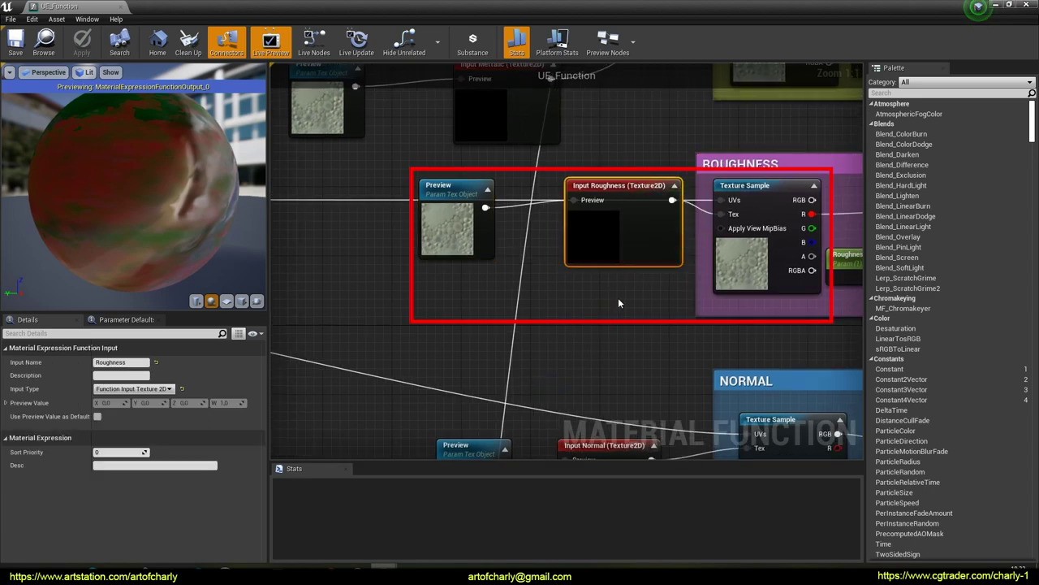
left_click_drag(436, 168, 740, 296)
left_click(627, 323)
left_click(760, 185)
left_click(621, 185, "ctrl")
left_click(451, 185, "ctrl")
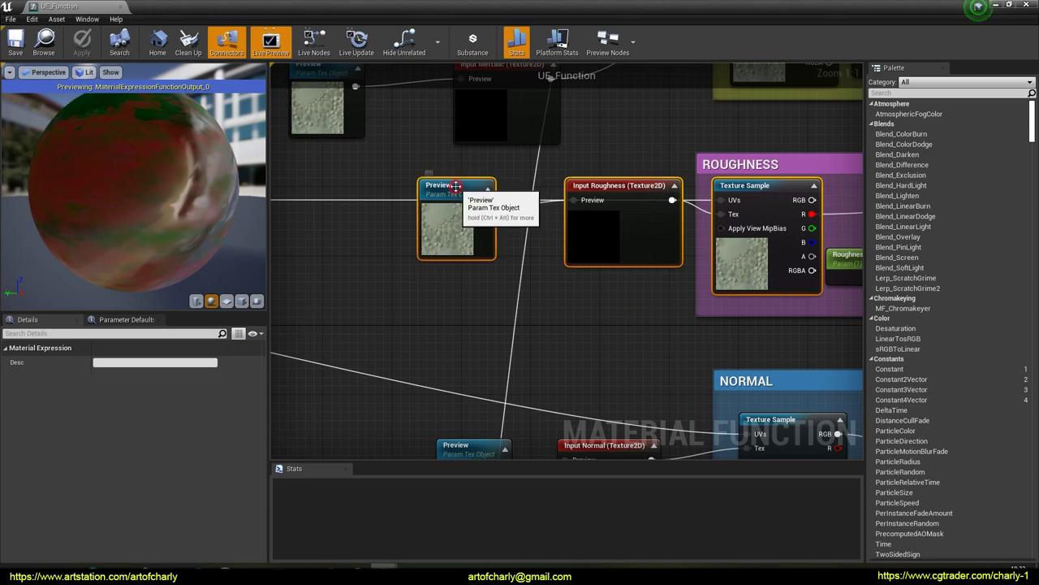
right_click_drag(616, 328, 593, 272)
key("ctrl+c")
key("ctrl+v")
Place the duplicated roughness nodes below the originals, between the Roughness and Normal rows.
left_click_drag(785, 282, 568, 245)
right_click_drag(540, 247, 707, 236)
left_click_drag(732, 219, 597, 228)
right_click_drag(696, 258, 557, 265)
scroll(601, 396, "down", 2)
Move the original Preview, Input Roughness and Texture Sample nodes out of the Roughness comment, above their duplicates.
left_click(497, 203)
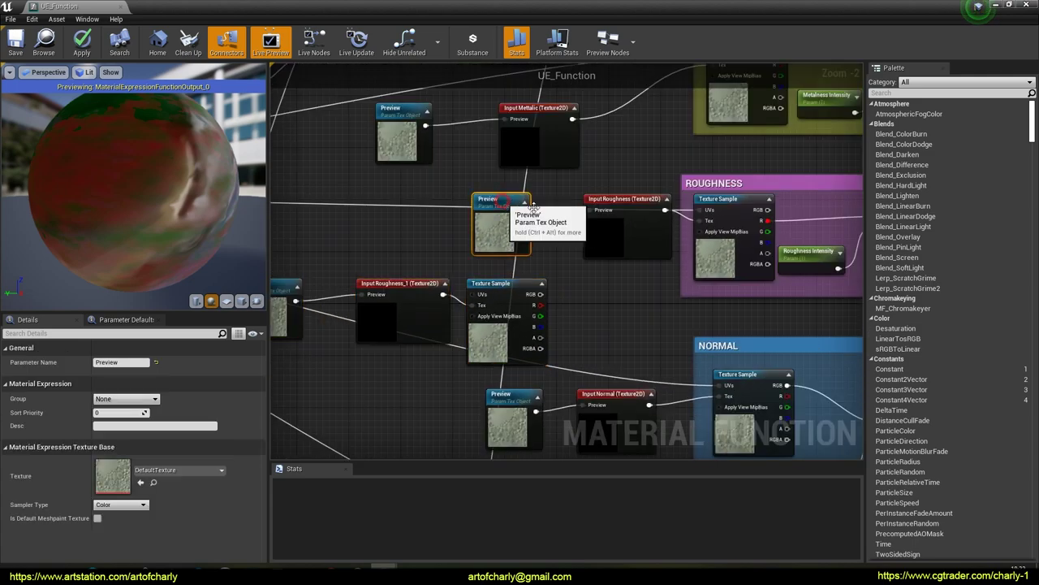
left_click(601, 203, "ctrl")
left_click(723, 203, "ctrl")
left_click_drag(725, 203, 497, 191)
right_click_drag(591, 243, 516, 229)
left_click(545, 279)
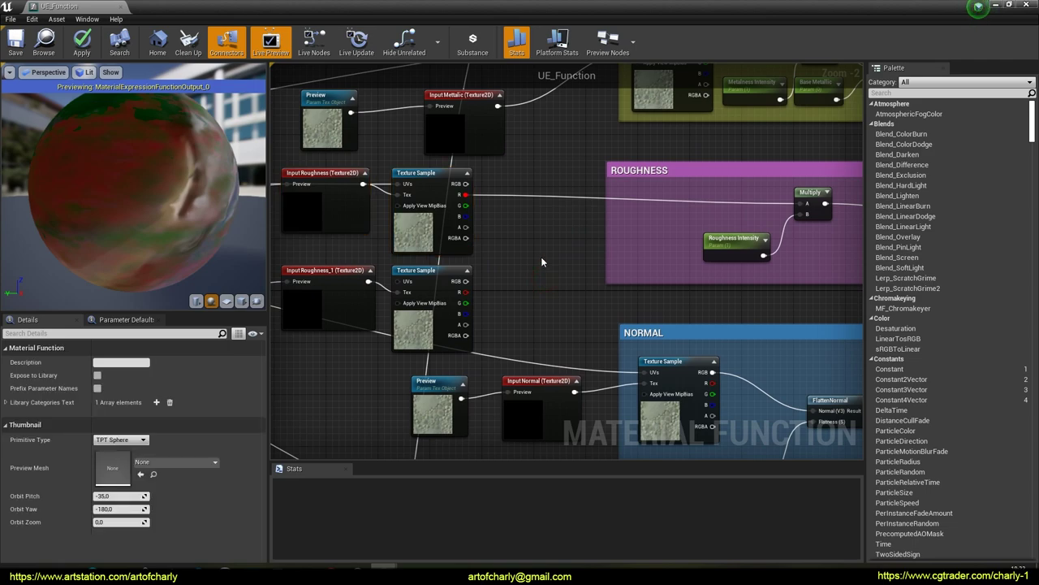
Add a Lerp node and connect the red outputs of the original and duplicated roughness Texture Samples to its A and B inputs.
key("l")
left_click(542, 254)
right_click_drag(547, 319, 537, 339)
left_click_drag(453, 213, 470, 228)
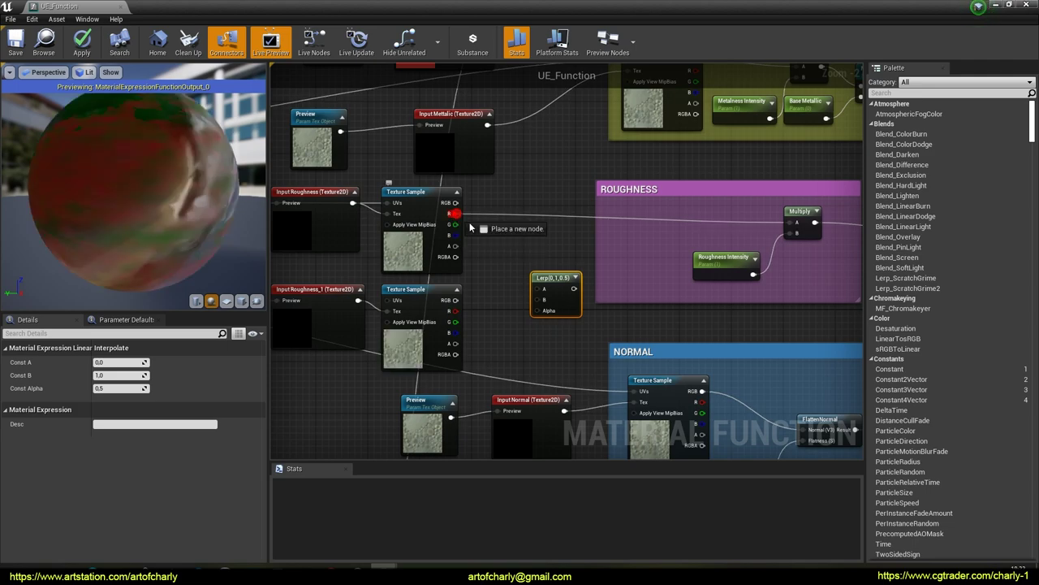
left_click_drag(538, 293, 540, 289)
left_click_drag(454, 309, 544, 300)
right_click_drag(583, 300, 508, 311)
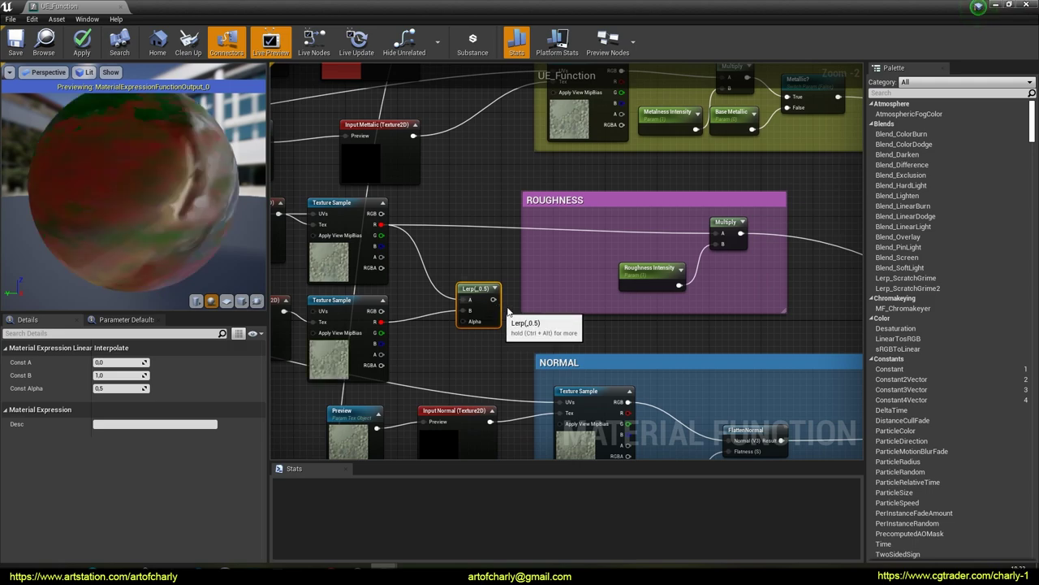
Feed the Lerp into input A of the Roughness Multiply and move the Lerp inside the ROUGHNESS comment.
left_click_drag(493, 299, 722, 233)
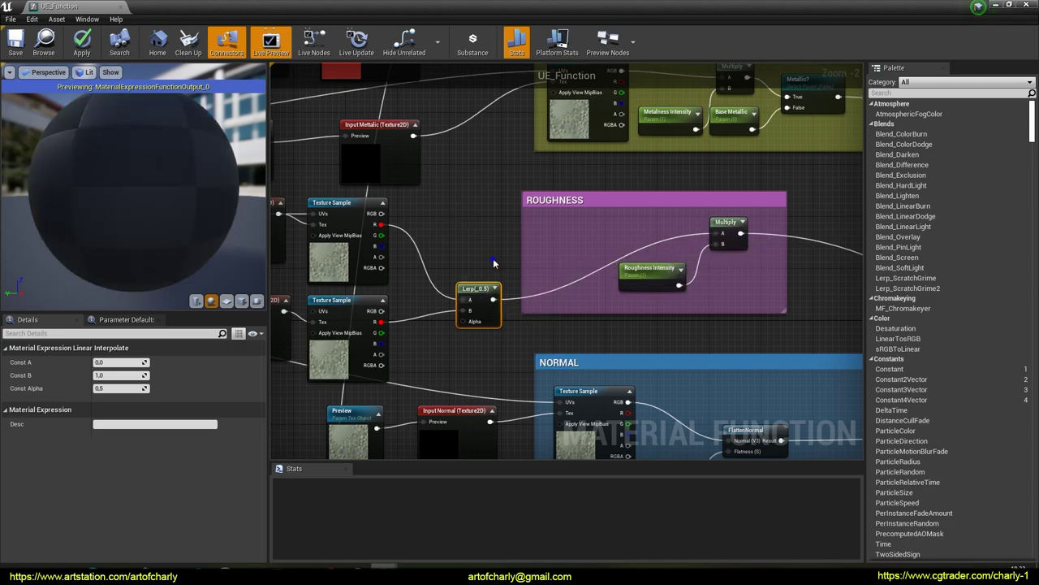
right_click_drag(492, 258, 560, 278)
left_click_drag(561, 298, 723, 232)
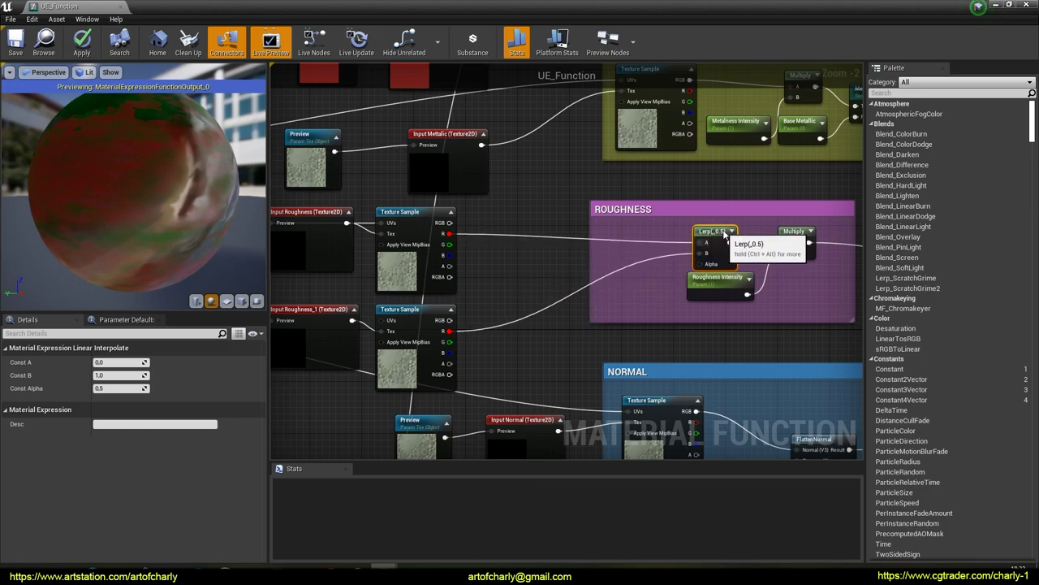
Connect the Clamp output of the PixelDepth distance mask to the Alpha input of the roughness Lerp.
right_click_drag(549, 284, 616, 301)
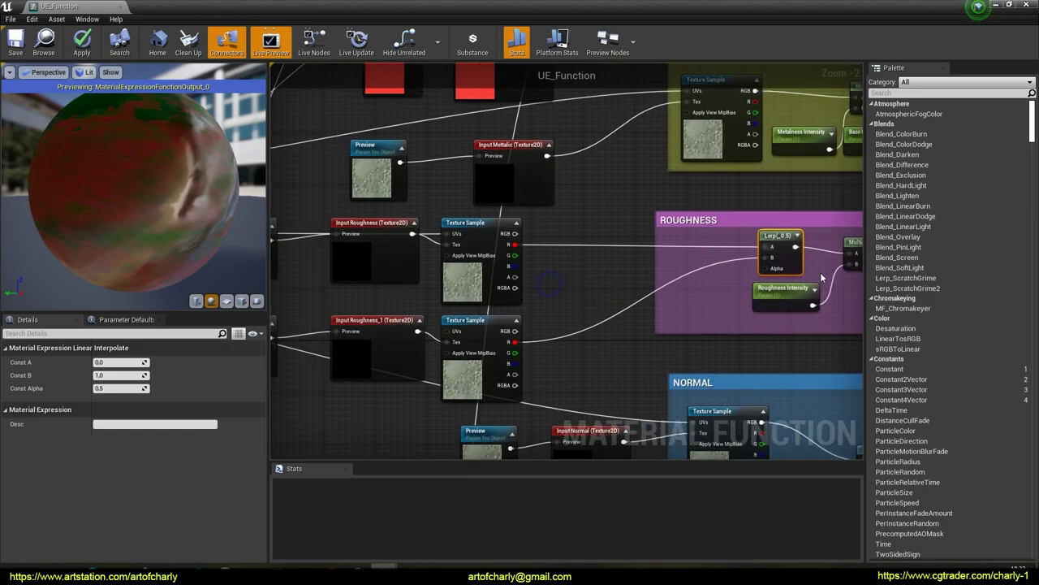
right_click_drag(570, 260, 661, 336)
right_click_drag(414, 435, 536, 281)
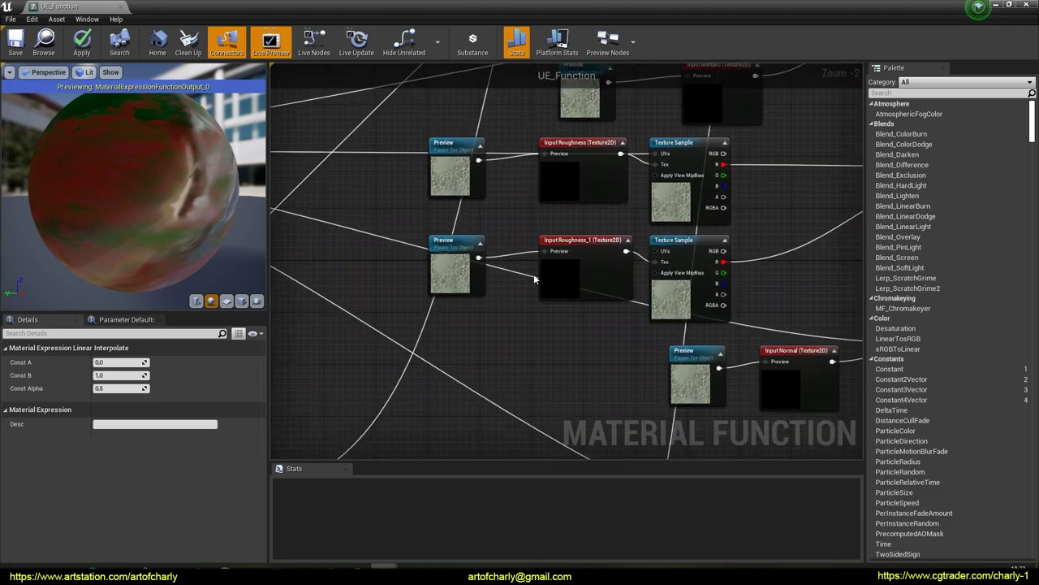
scroll(535, 281, "down", 2)
right_click_drag(485, 339, 656, 325)
scroll(655, 325, "down", 3)
scroll(542, 306, "up", 6)
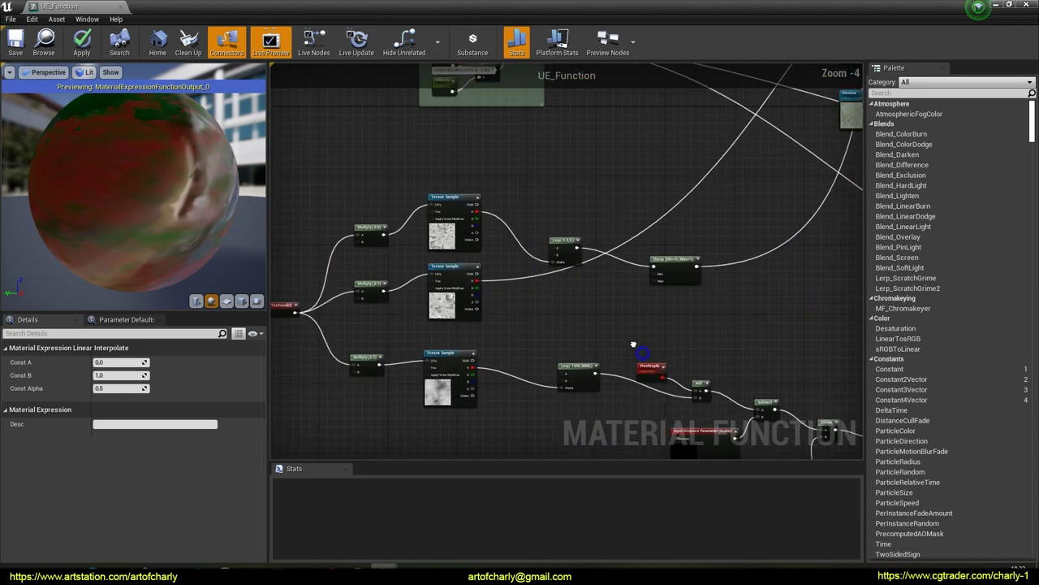
mouse_move(308, 291)
right_mouse_down()
mouse_move(504, 296)
mouse_move(479, 248)
mouse_move(427, 209)
right_mouse_up()
scroll(460, 218, "down", 2)
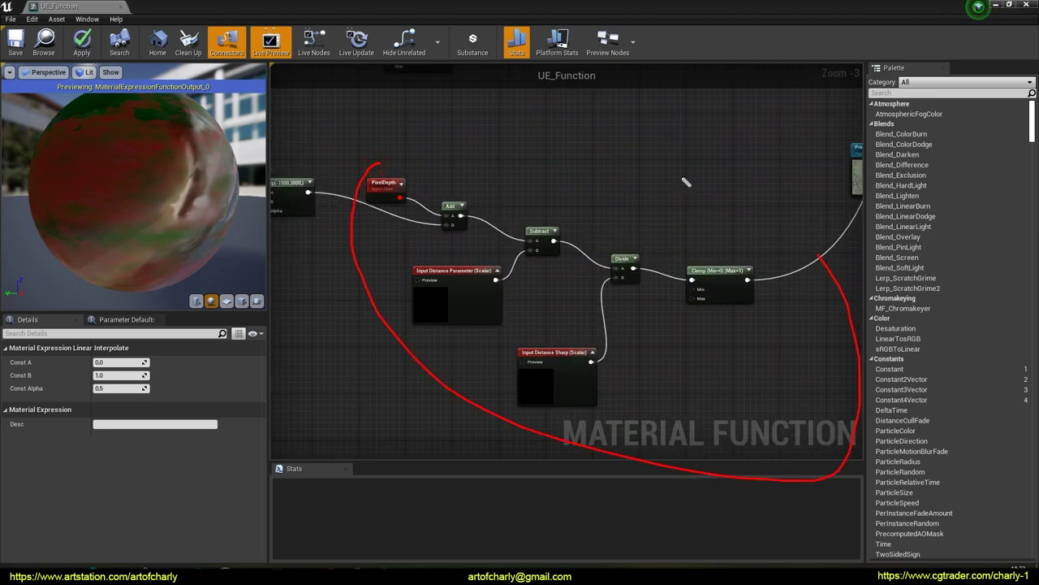
right_click_drag(792, 268, 569, 379)
left_click_drag(526, 391, 523, 319)
right_click_drag(434, 305, 632, 254)
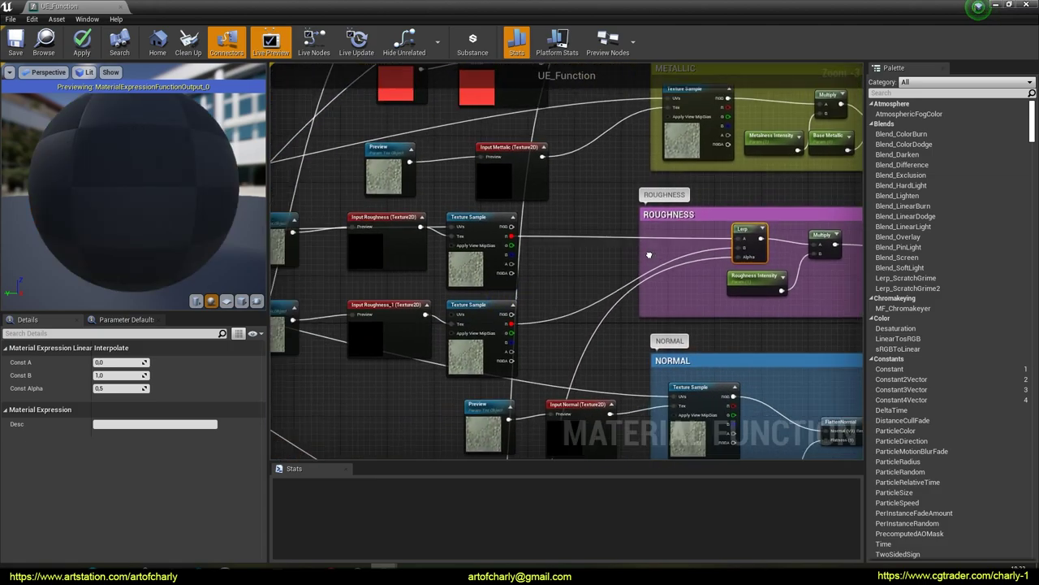
Check the duplicated roughness Texture Sample's UVs input and trace the UV wires back to the UV CONTROLS comment.
scroll(632, 254, "up", 2)
scroll(631, 254, "up", 1)
right_click_drag(767, 254, 740, 257)
right_click_drag(536, 286, 833, 256)
scroll(661, 259, "down", 4)
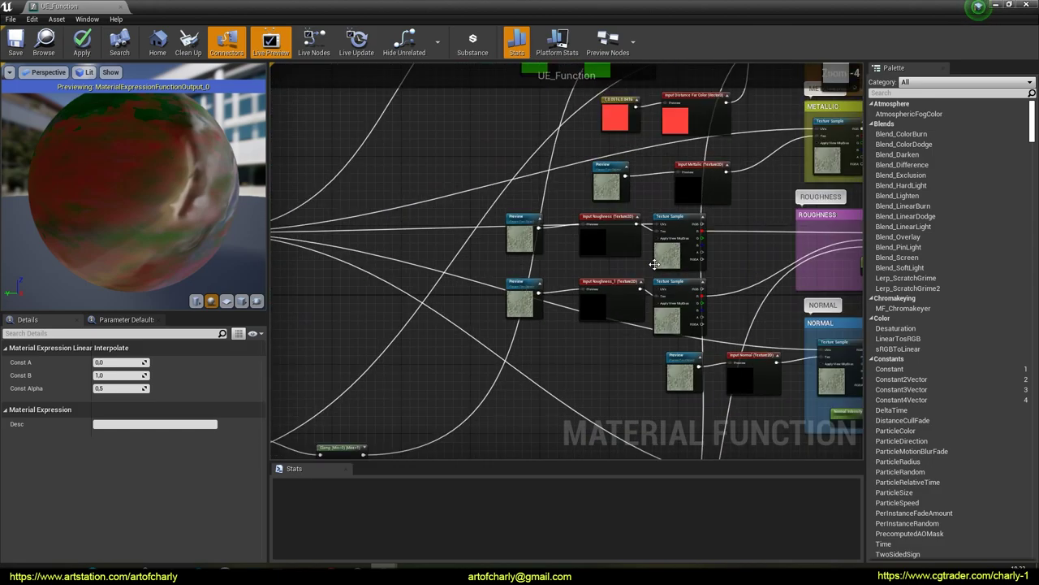
scroll(660, 261, "up", 4)
left_click(664, 312)
scroll(602, 280, "down", 5)
right_click_drag(540, 272, 810, 291)
scroll(521, 307, "up", 5)
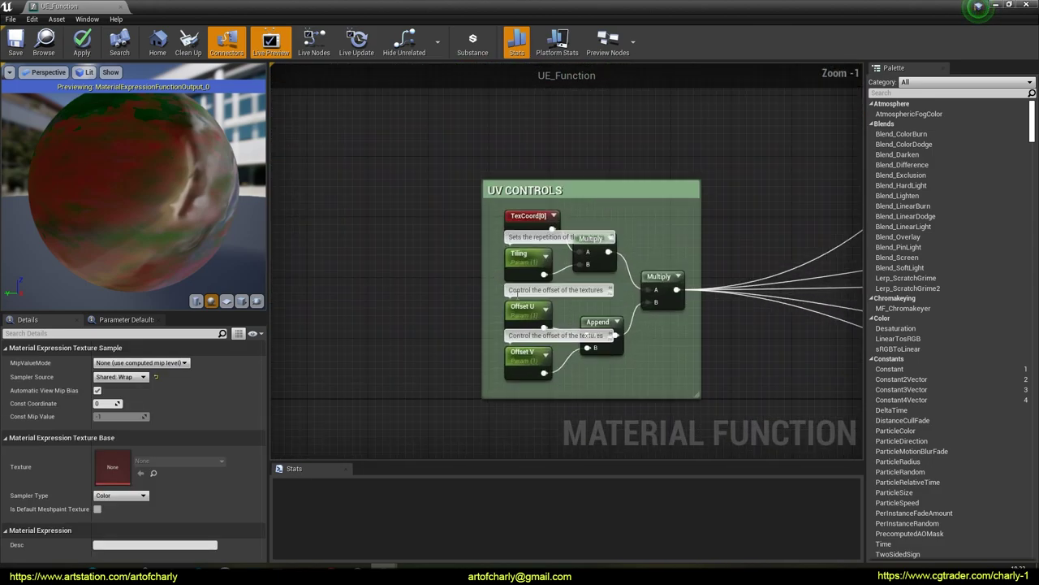
mouse_move(488, 306)
right_mouse_down()
mouse_move(377, 261)
mouse_move(382, 209)
right_mouse_up()
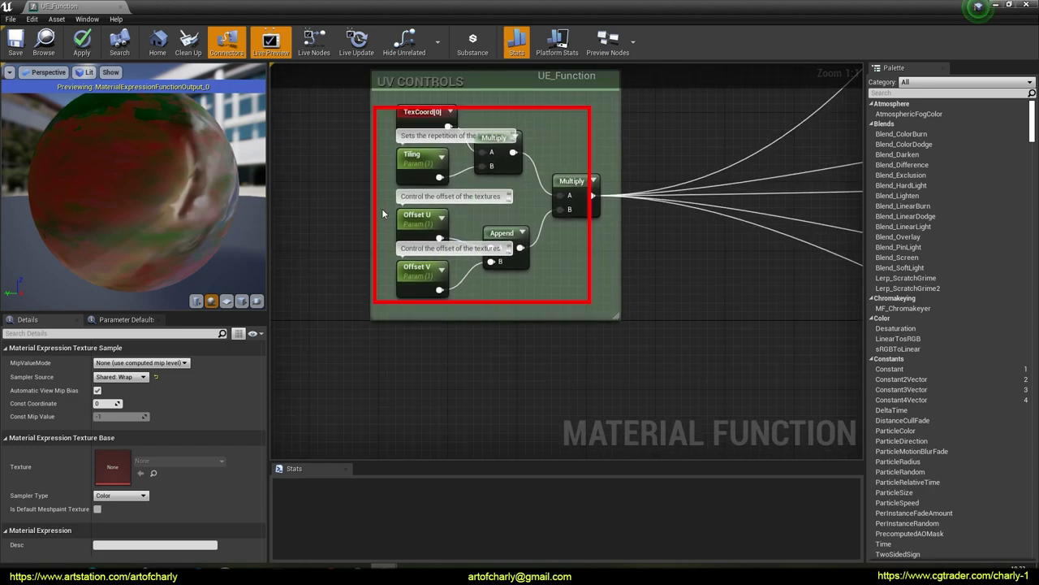
scroll(382, 209, "down", 3)
mouse_move(503, 253)
right_mouse_down()
mouse_move(443, 248)
mouse_move(505, 272)
right_mouse_up()
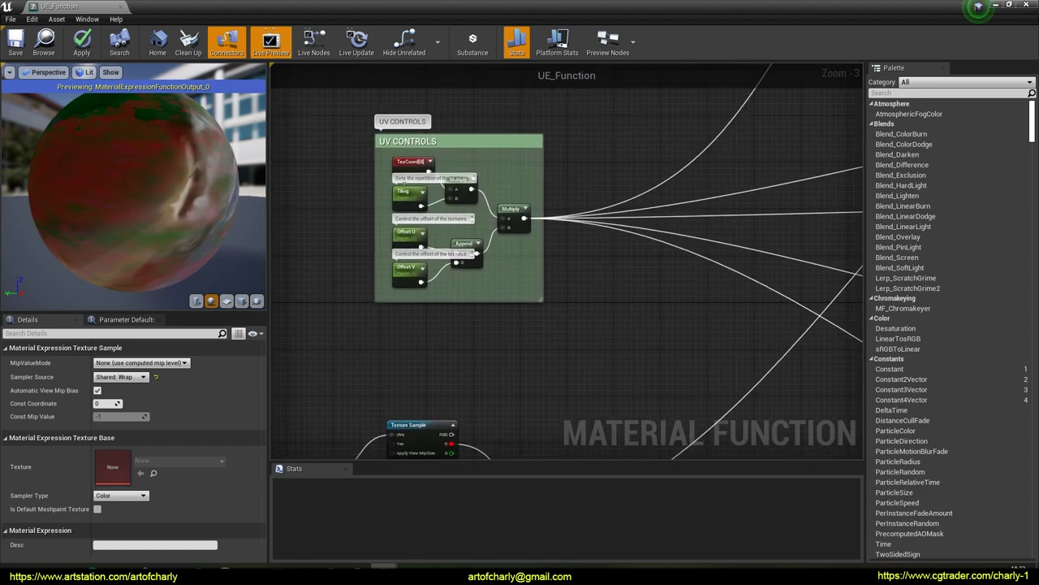
Duplicate the UV CONTROLS nodes below the originals and connect the copied final Multiply to the duplicated roughness Texture Sample's UVs.
left_click_drag(390, 186, 516, 269)
right_click_drag(528, 266, 576, 286)
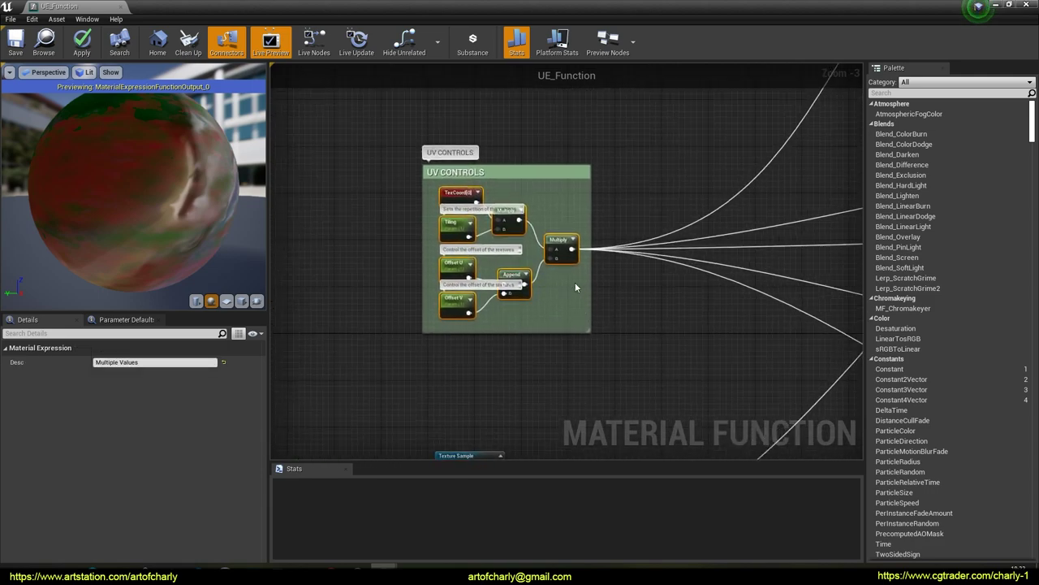
left_click(483, 302)
left_click_drag(423, 324, 417, 373)
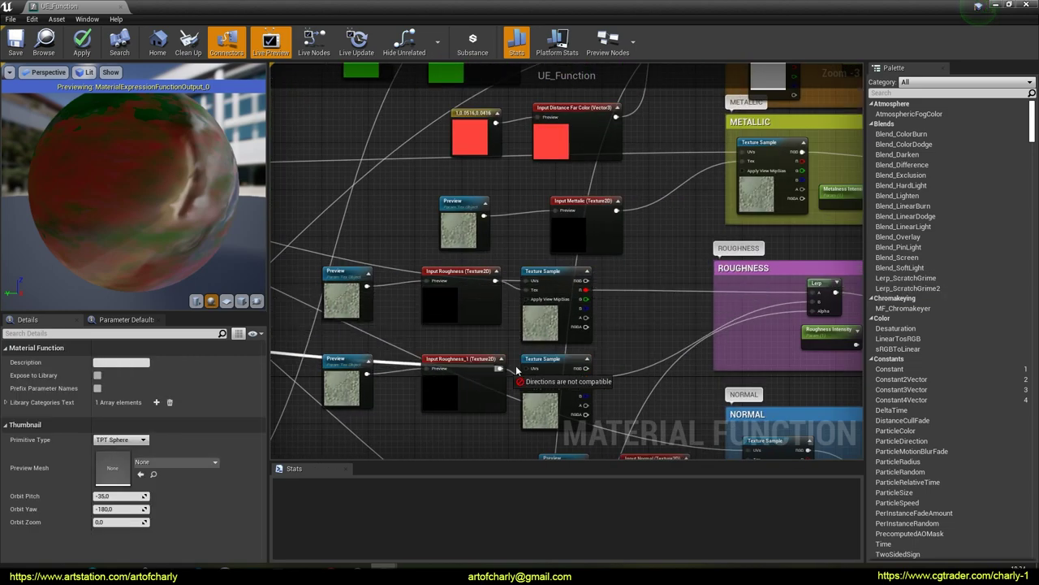
right_click_drag(524, 330, 556, 354)
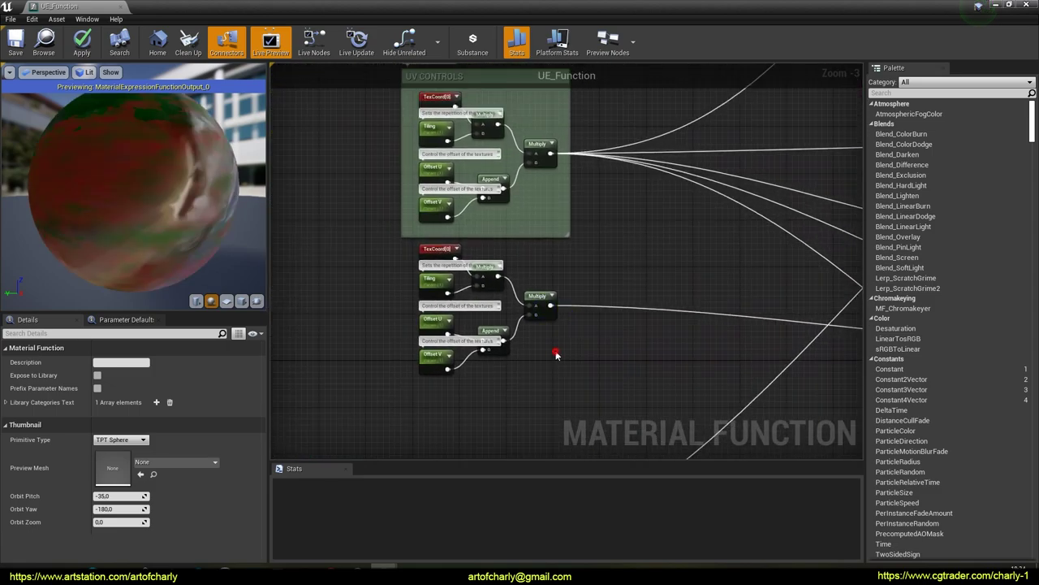
Set the default value of the duplicated Tiling parameter to 0.5.
scroll(442, 297, "up", 3)
left_click(397, 266)
left_click(133, 398)
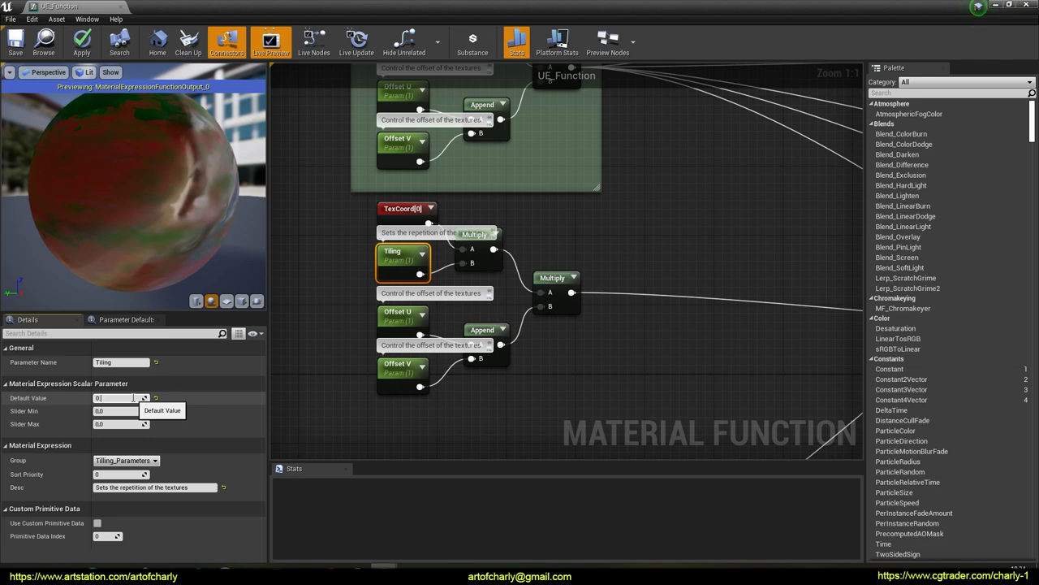
key("Return")
Copy the UV CONTROLS comment box and place the copy around the duplicated UV nodes.
right_click_drag(642, 240, 771, 325)
scroll(528, 281, "down", 2)
left_click(621, 109)
key("ctrl+c")
key("ctrl+v")
left_click_drag(467, 202, 642, 306)
right_click_drag(539, 315, 492, 212)
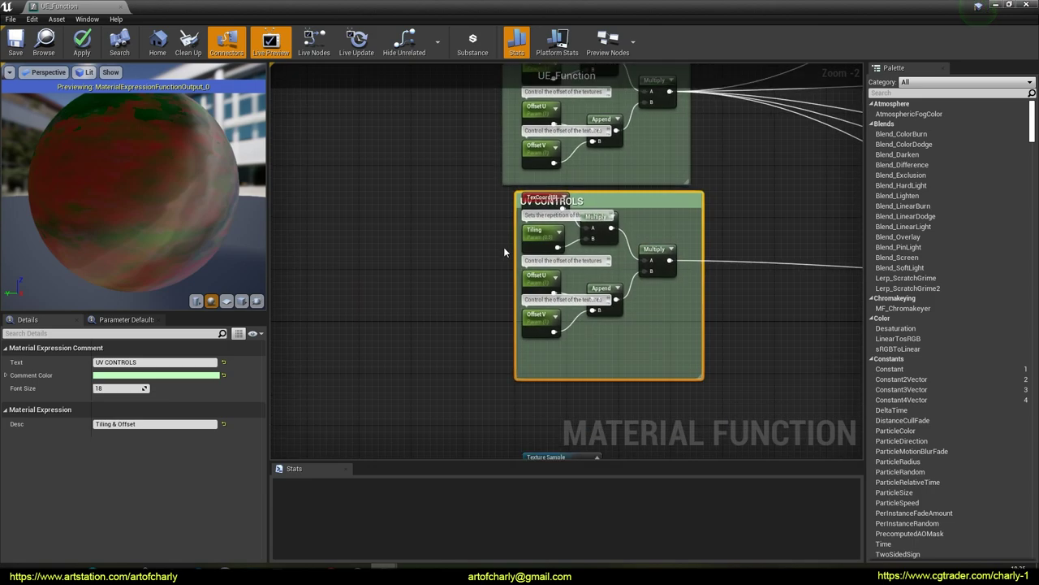
Rearrange the duplicated TexCoord, Tiling, Offset, Append and Multiply nodes so they sit neatly inside the copied comment.
scroll(503, 252, "up", 2)
left_click(558, 195)
left_click_drag(702, 249, 728, 275)
left_click_drag(628, 206, 645, 249)
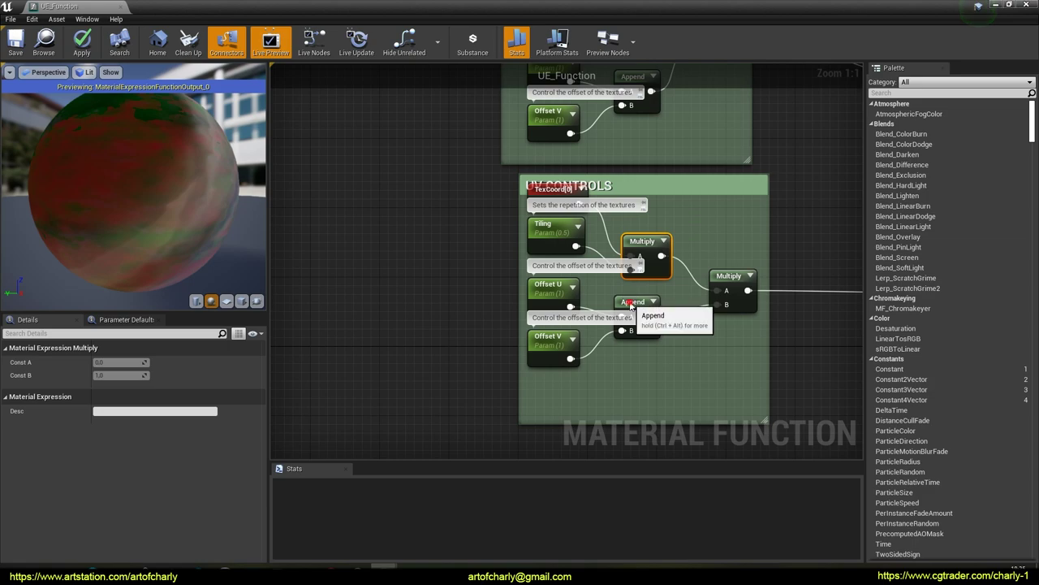
left_click_drag(630, 306, 651, 306)
left_click_drag(540, 224, 540, 233)
left_click_drag(534, 282, 543, 291)
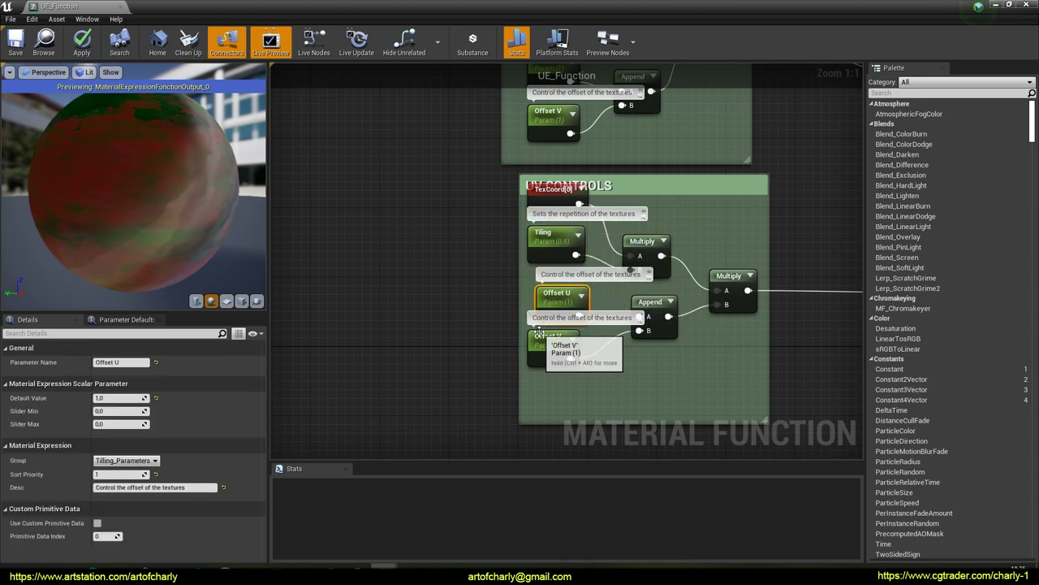
left_click_drag(540, 332, 549, 350)
left_click_drag(549, 234, 550, 251)
left_click_drag(547, 203, 547, 215)
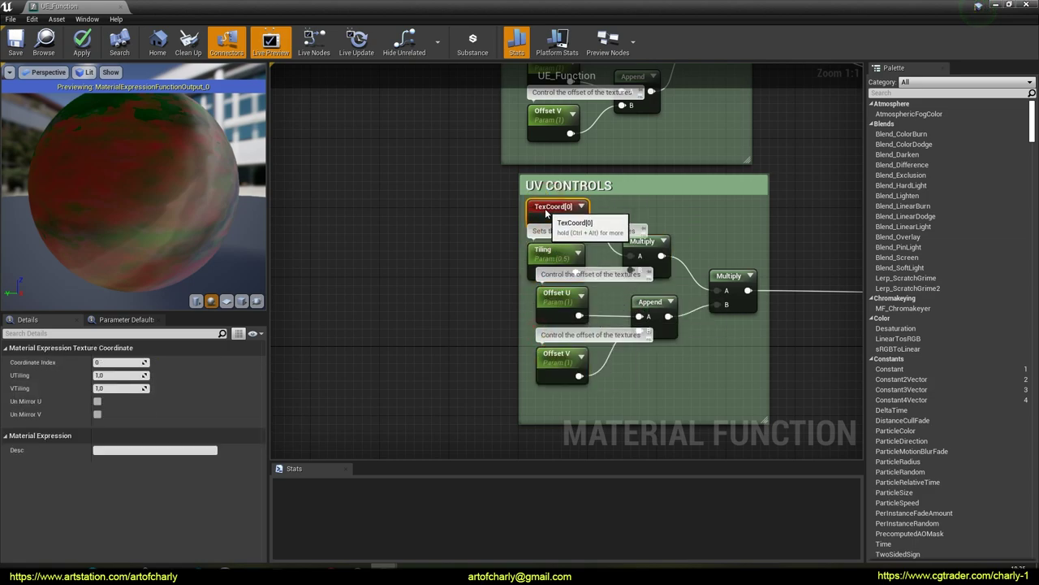
Rename the copied comment box to DISTANCE UV CONTROLS.
double_click(547, 186)
type("DISTANC")
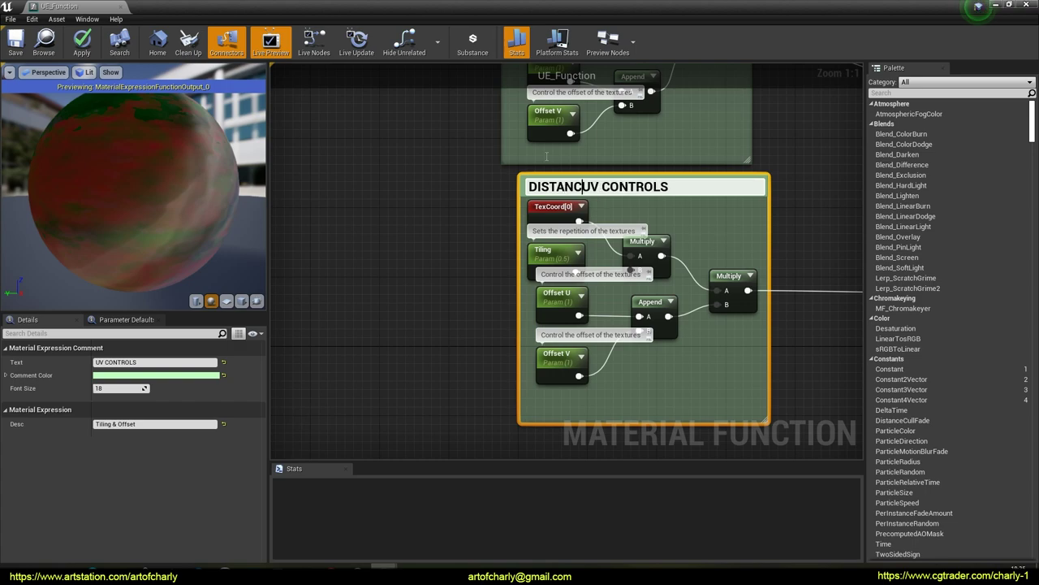
key("Return")
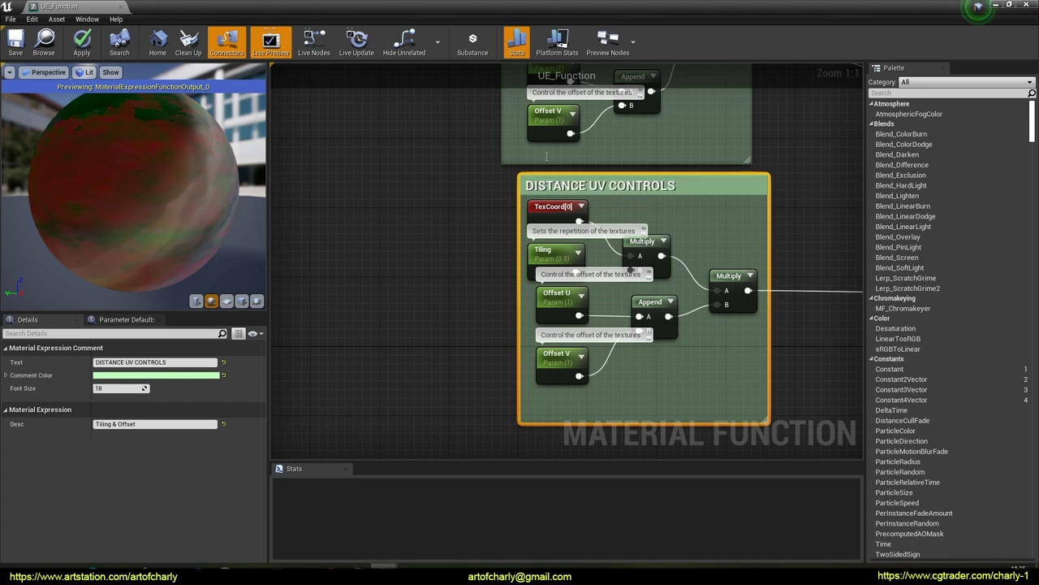
Rename the duplicated UV parameters to Distance Tiling, Distance Offset U and Distance Offset V.
left_click(558, 249)
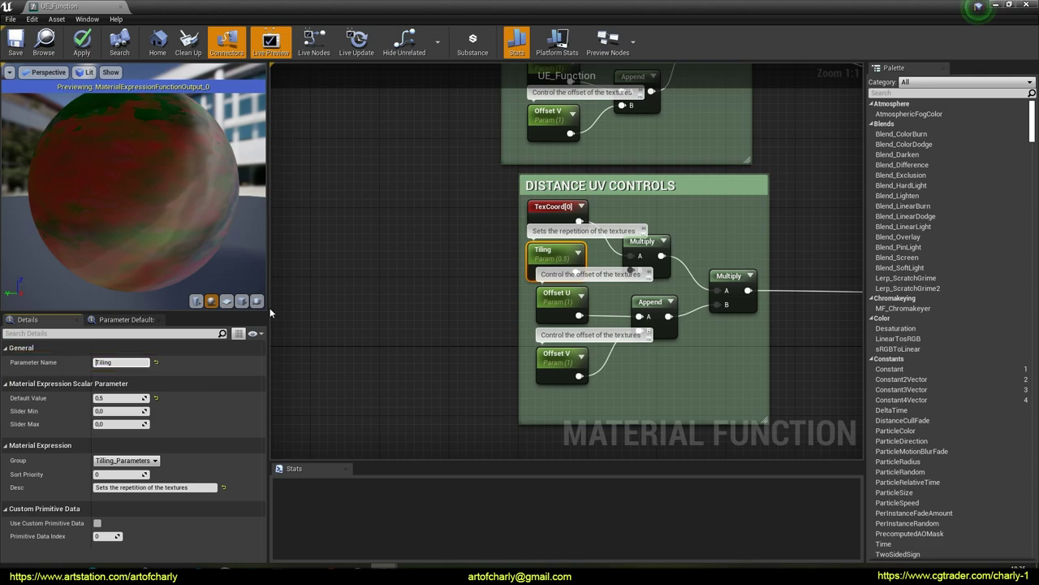
key("Return")
left_click(558, 294)
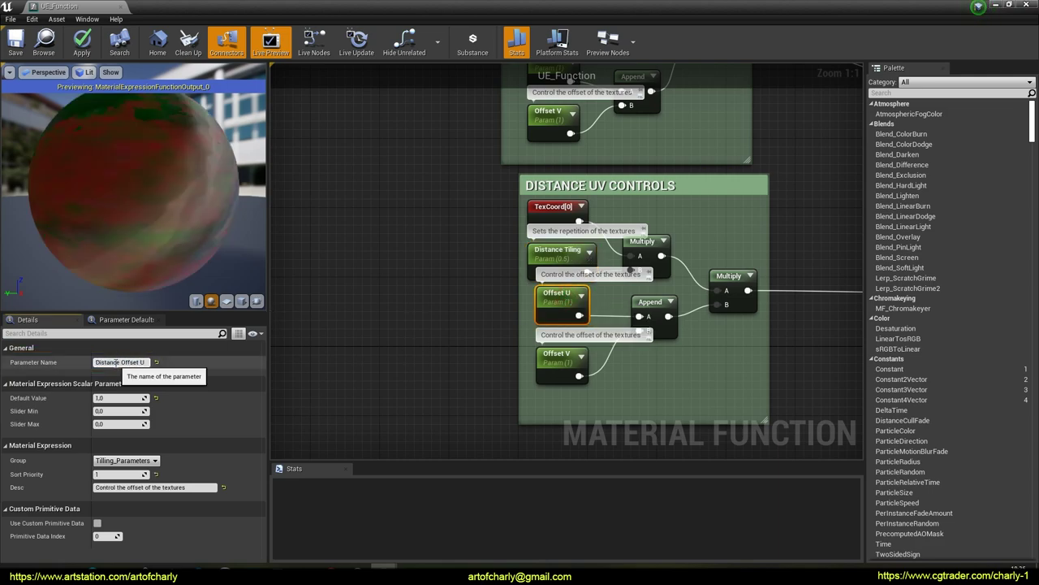
key("Return")
left_click(556, 353)
left_click(110, 362)
key("Home")
key("ctrl+v")
key("Return")
Rename the duplicated roughness texture input to Distance_Roughness.
right_click_drag(782, 210, 535, 222)
scroll(535, 223, "down", 2)
right_click_drag(636, 223, 424, 254)
right_click_drag(532, 246, 272, 220)
scroll(662, 298, "up", 2)
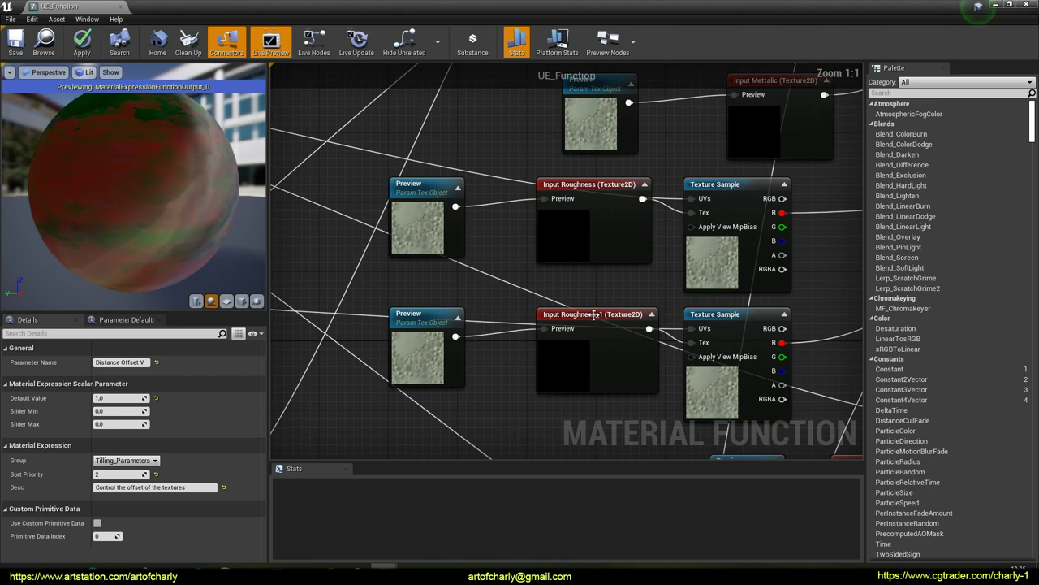
left_click(595, 315)
left_click(110, 362)
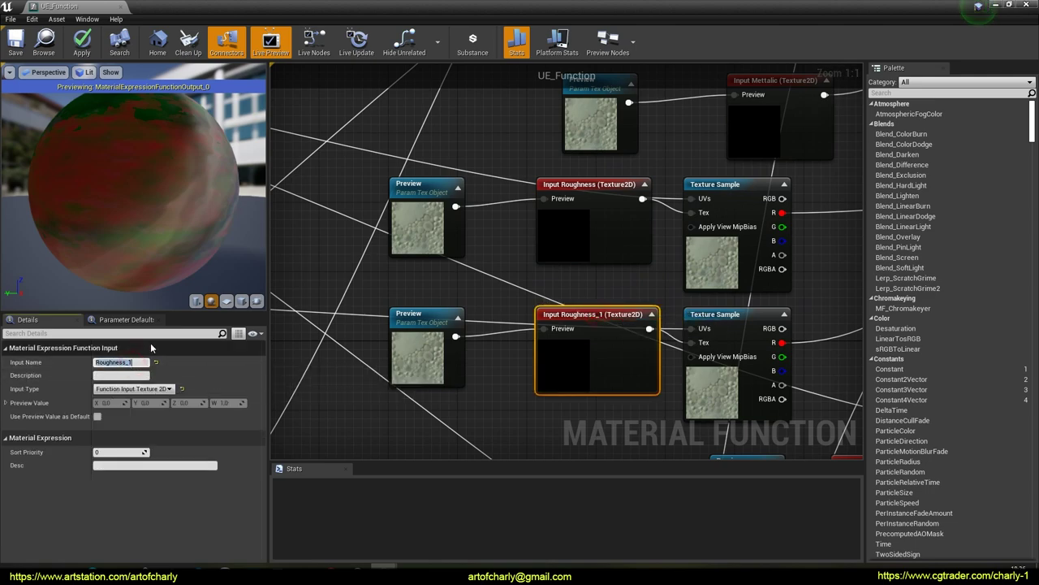
key("Right")
key("BackSpace")
key("Home")
type("Distance_")
key("Return")
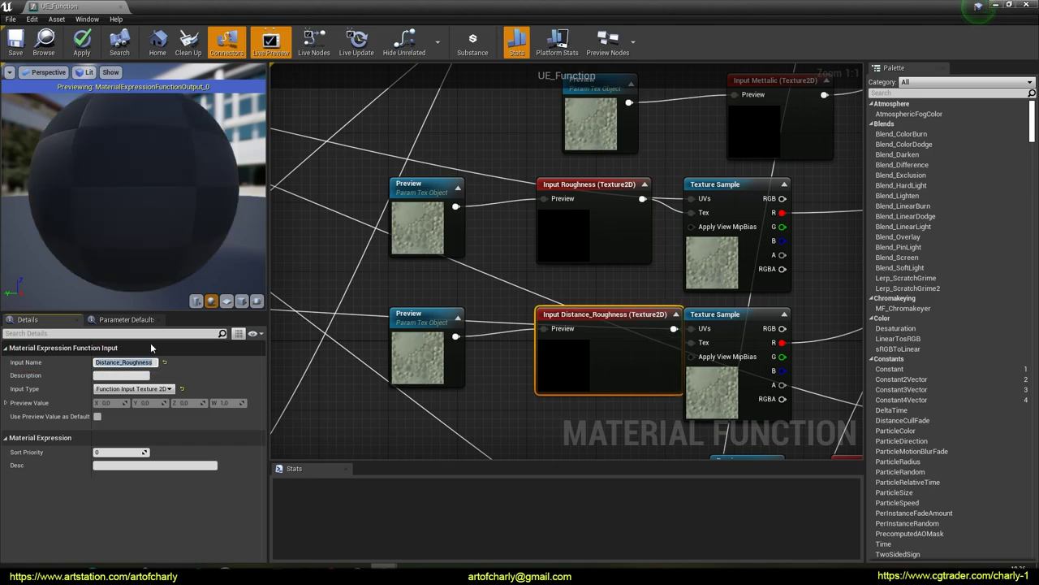
Review the graph around the roughness inputs and locate the Normal texture input nodes.
scroll(617, 284, "down", 4)
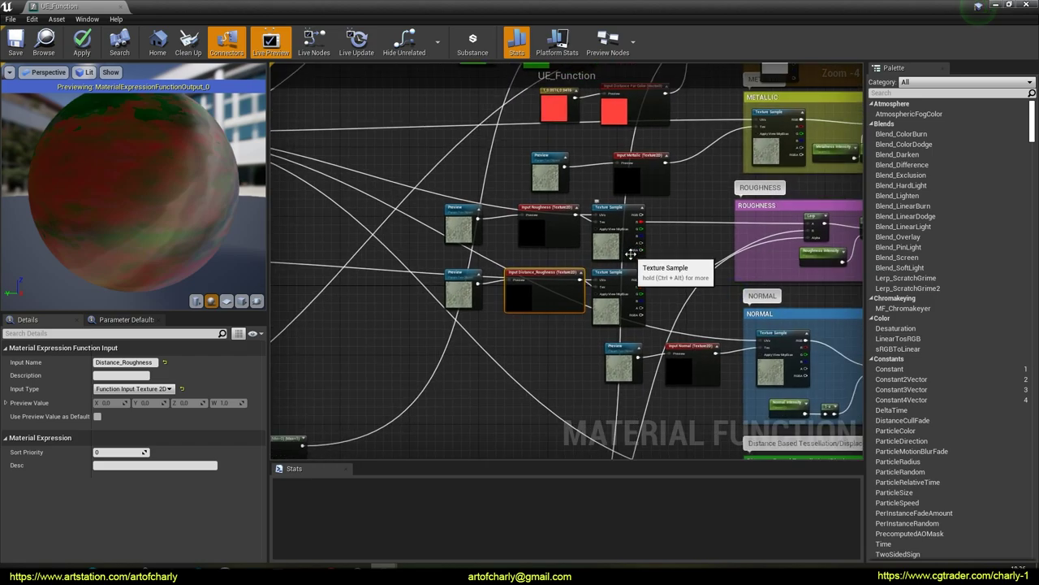
scroll(632, 255, "down", 4)
right_click_drag(677, 311, 656, 313)
scroll(573, 240, "up", 5)
right_click_drag(482, 298, 565, 352)
scroll(566, 295, "up", 2)
scroll(501, 297, "down", 2)
right_click_drag(502, 183, 507, 273)
scroll(507, 273, "down", 1)
right_click_drag(544, 306, 513, 195)
scroll(510, 261, "up", 3)
right_click_drag(610, 291, 536, 264)
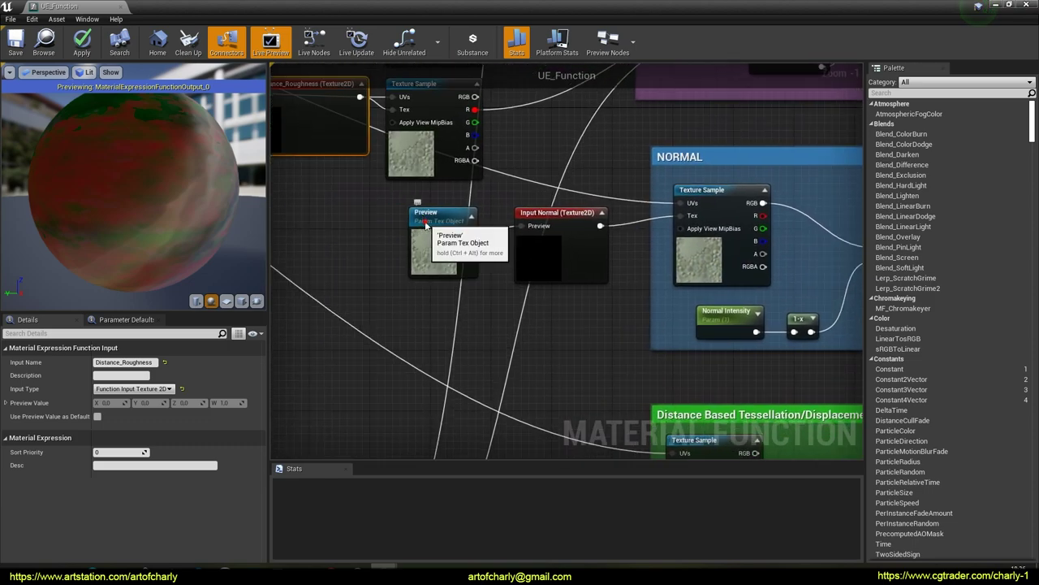
Move the Preview, Input Normal and Texture Sample nodes out of the NORMAL comment, and place a duplicate set below them.
left_click(467, 252)
left_click(553, 236, "ctrl")
left_click(690, 209, "ctrl")
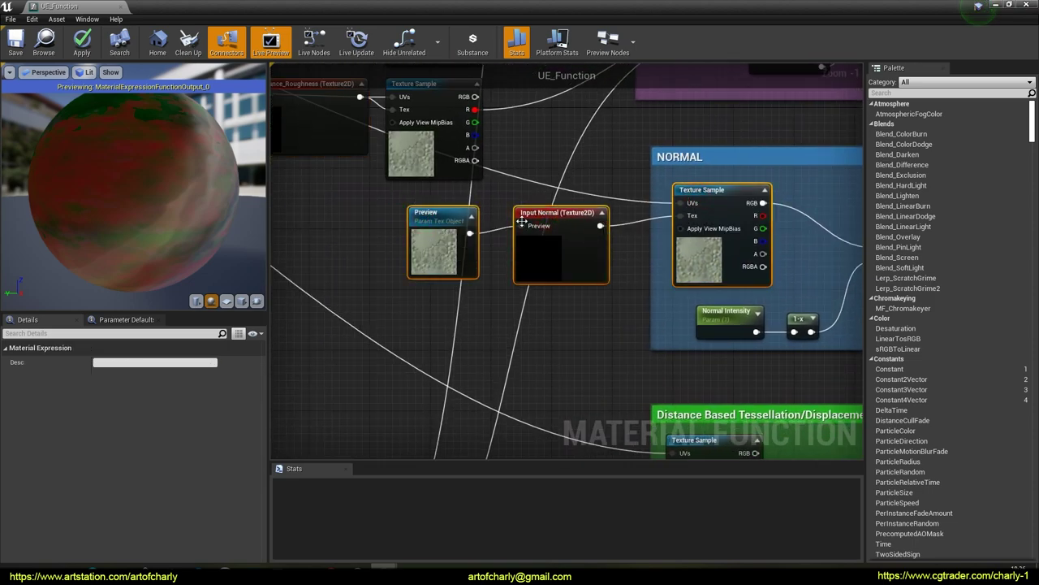
scroll(744, 212, "down", 2)
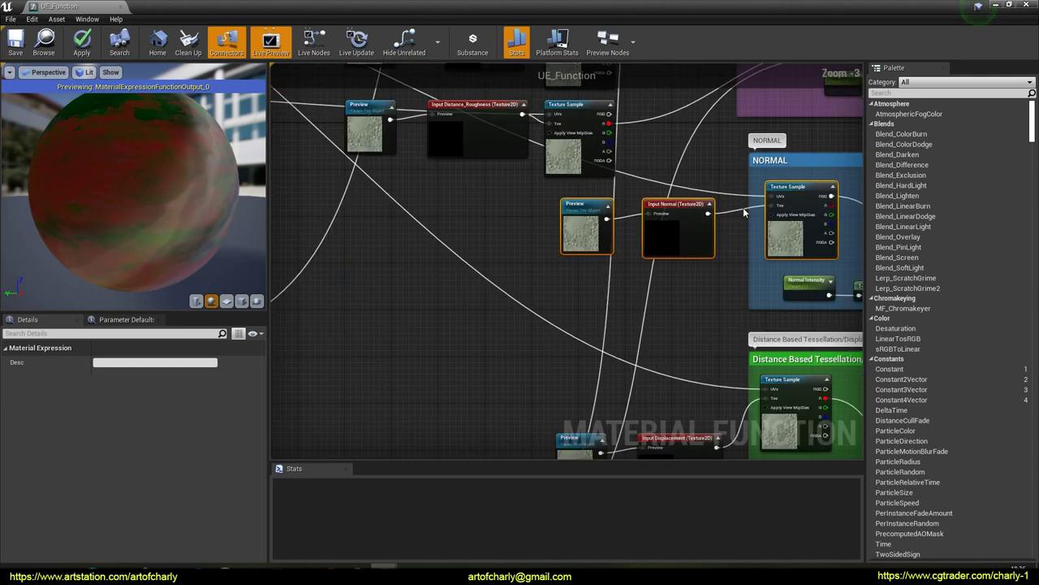
left_click_drag(775, 186, 553, 192)
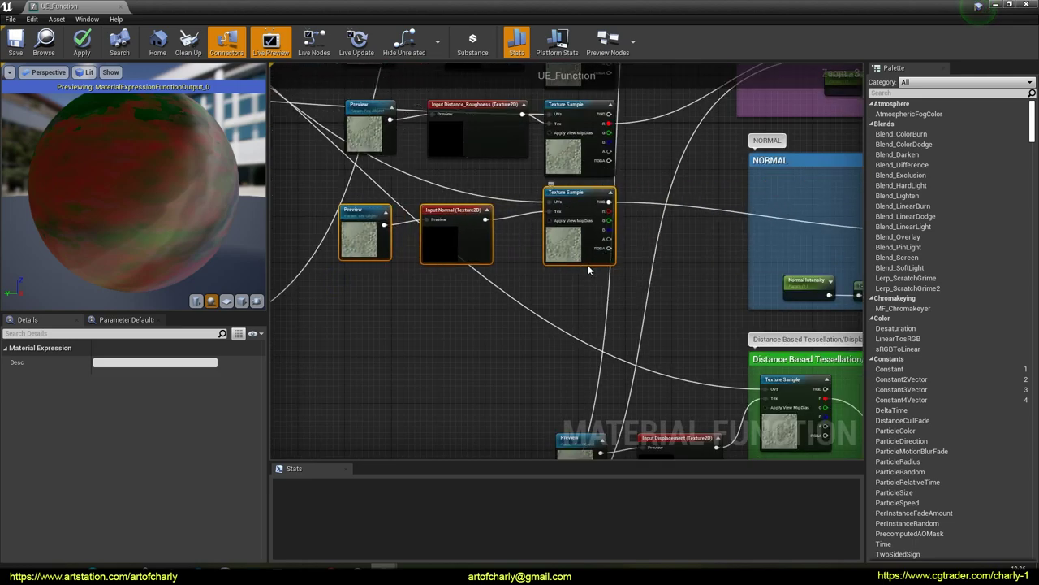
key("ctrl+w")
left_click_drag(723, 256, 576, 285)
Connect the final Multiply of DISTANCE UV CONTROLS to the UVs input of the duplicated normal Texture Sample.
right_click_drag(453, 212, 663, 287)
scroll(466, 246, "down", 5)
right_click_drag(467, 246, 416, 236)
scroll(505, 238, "up", 2)
scroll(505, 238, "up", 3)
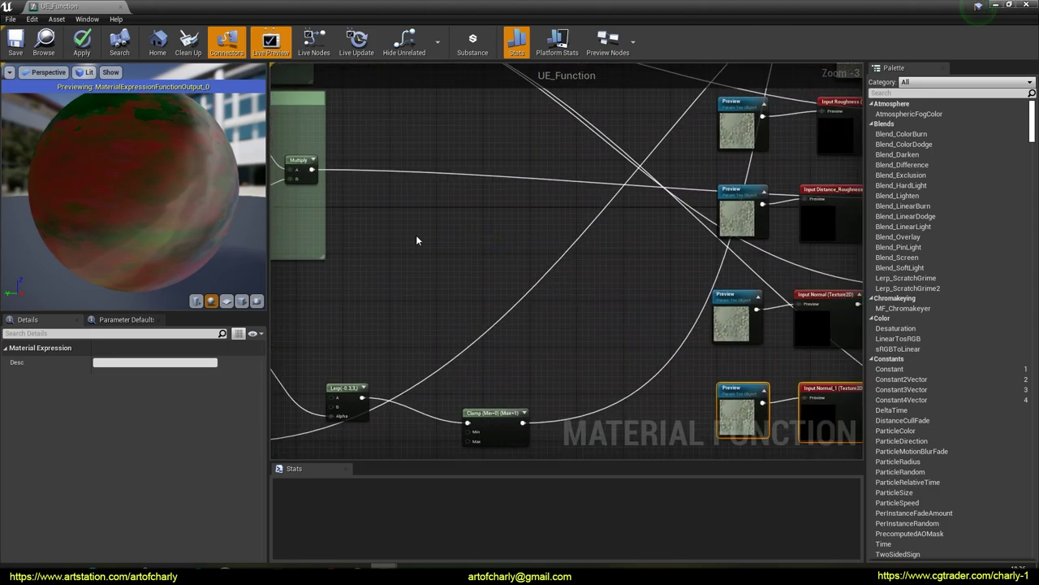
left_click(416, 240)
left_click_drag(312, 169, 488, 385)
right_click_drag(461, 363, 694, 358)
right_click_drag(453, 290, 639, 339)
right_click_drag(479, 267, 455, 227)
right_click_drag(732, 284, 460, 225)
scroll(613, 372, "up", 3)
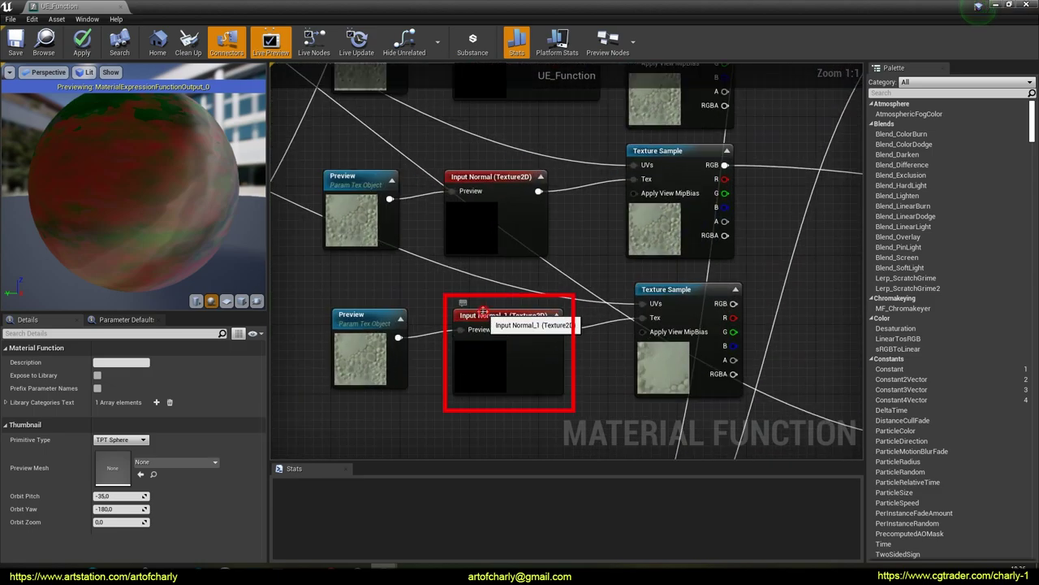
Rename the duplicated normal texture input to Distance_Normal.
left_click(483, 313)
left_click(122, 362)
type("Distance_")
key("Return")
Add a Lerp node inside the NORMAL comment and connect its output to the Normal input of FlattenNormal.
right_click_drag(535, 294, 242, 338)
right_click_drag(568, 298, 528, 286)
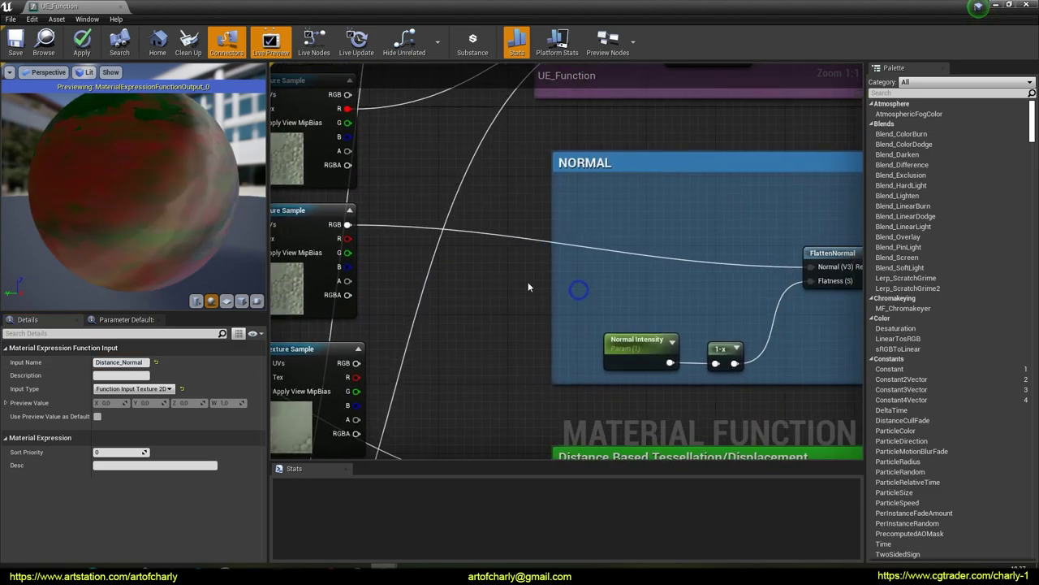
right_click_drag(617, 281, 573, 274)
left_click(567, 259)
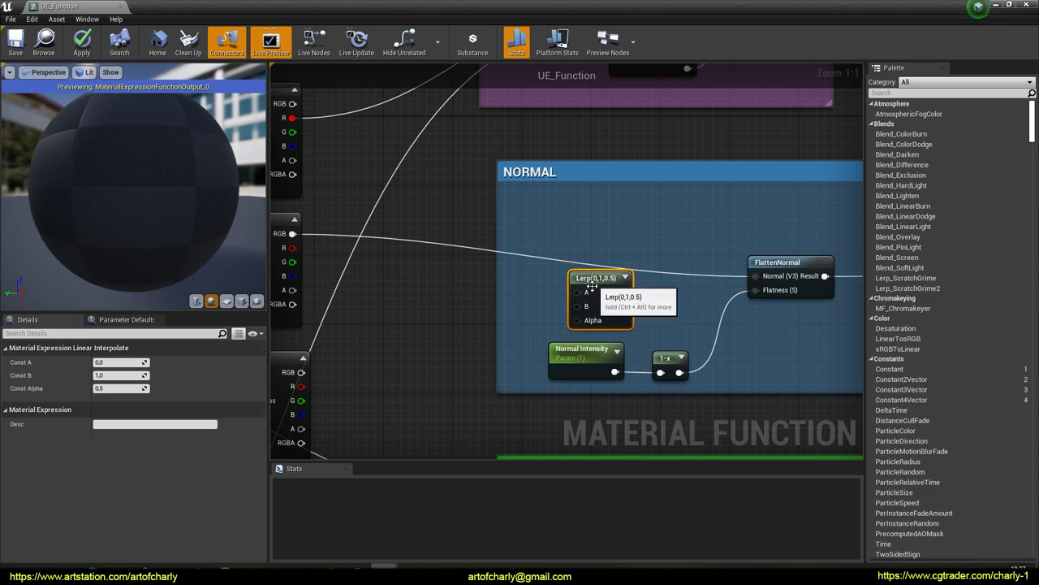
left_click_drag(586, 277, 643, 266)
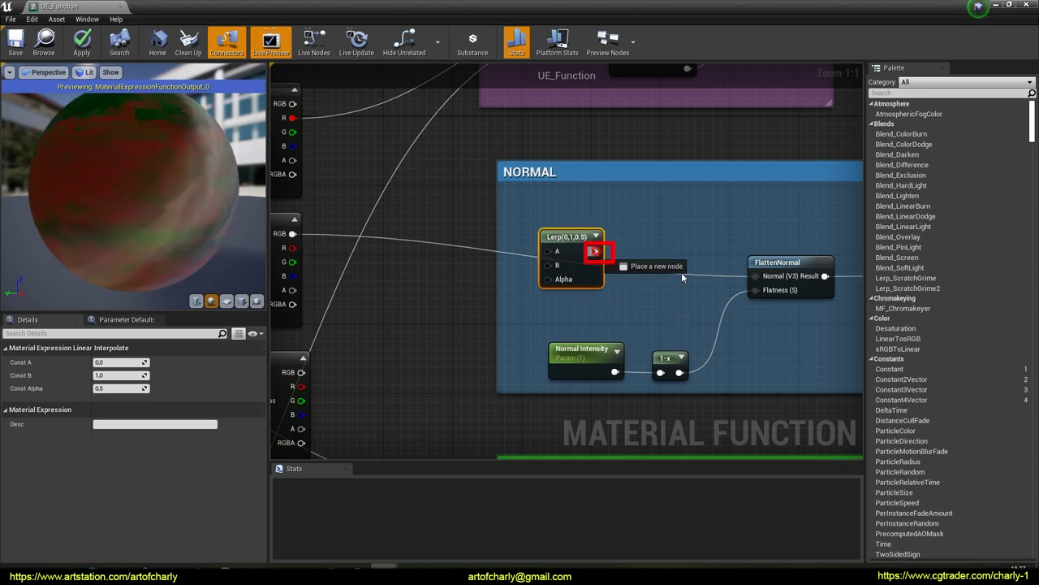
left_click_drag(755, 279, 755, 278)
Connect the original normal Texture Sample's RGB to the Lerp's A input and the distance normal's RGB to B.
right_click_drag(467, 301, 613, 297)
left_click_drag(440, 230, 691, 248)
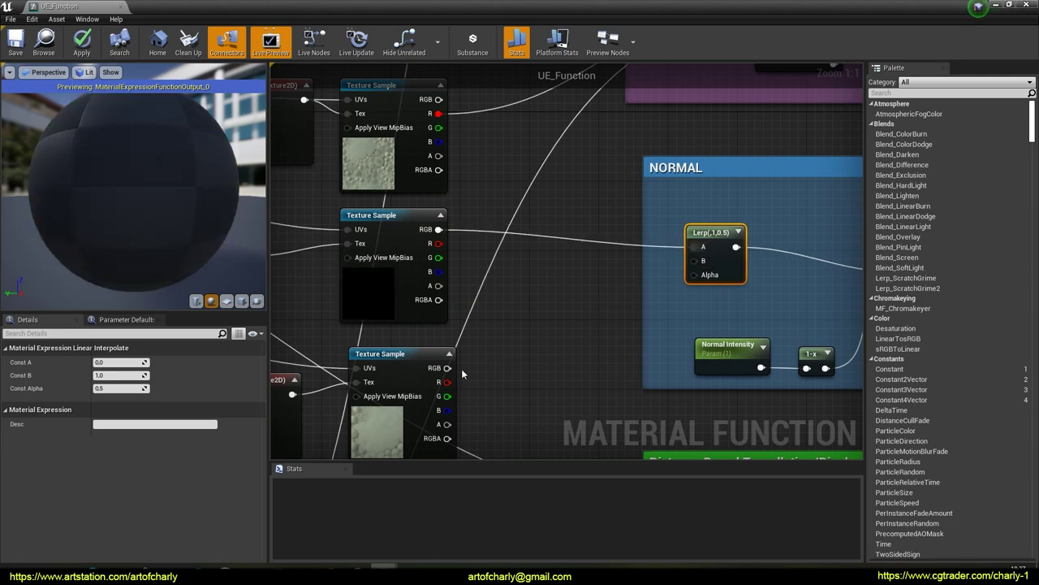
left_click_drag(446, 368, 684, 270)
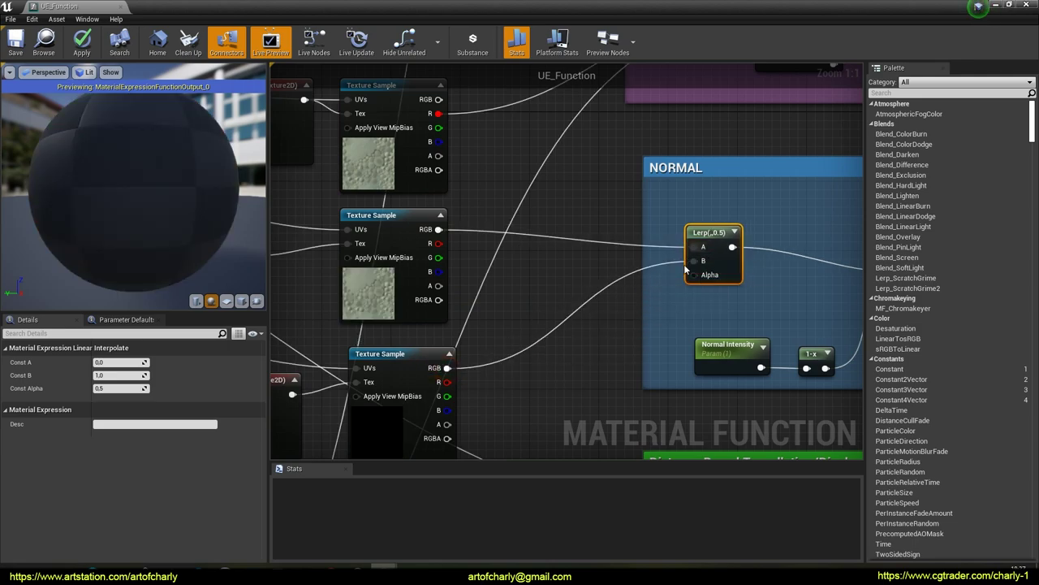
left_click(636, 312)
Connect the distance blend Clamp's output to the Alpha of the normal Lerp and adjust the Lerp's placement.
scroll(636, 311, "down", 9)
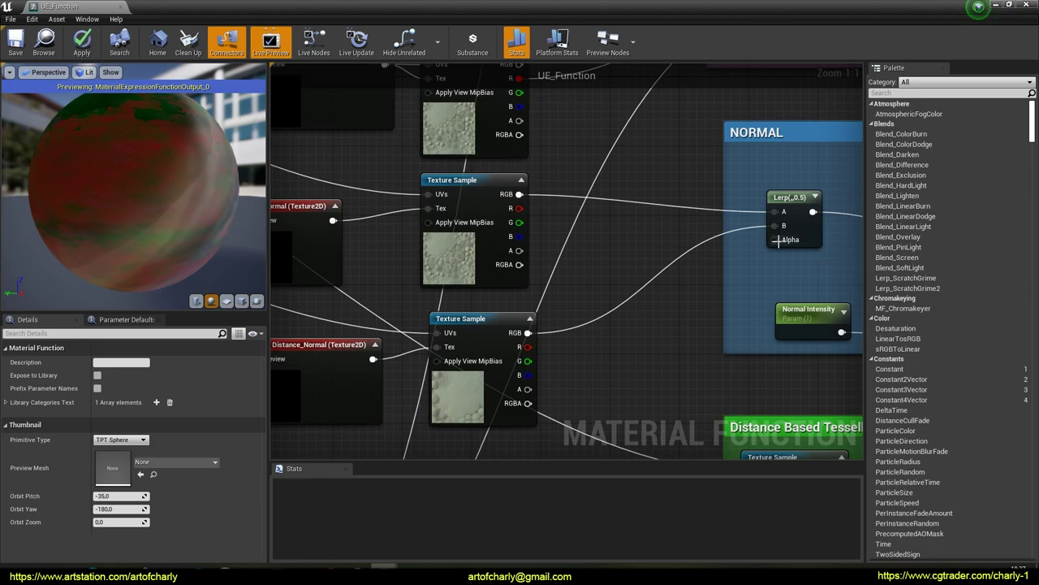
scroll(691, 279, "up", 4)
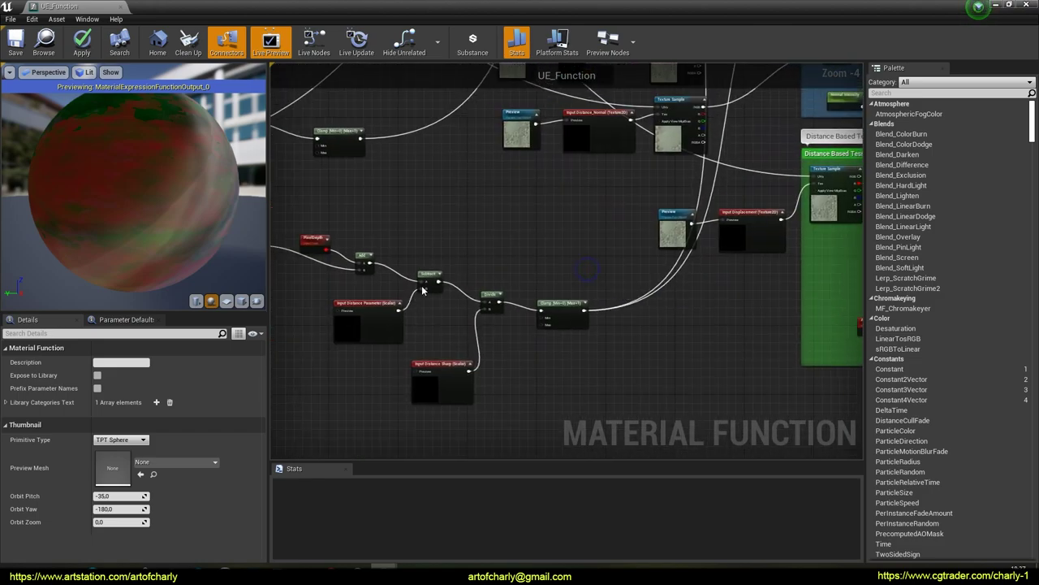
right_click_drag(684, 299, 554, 324)
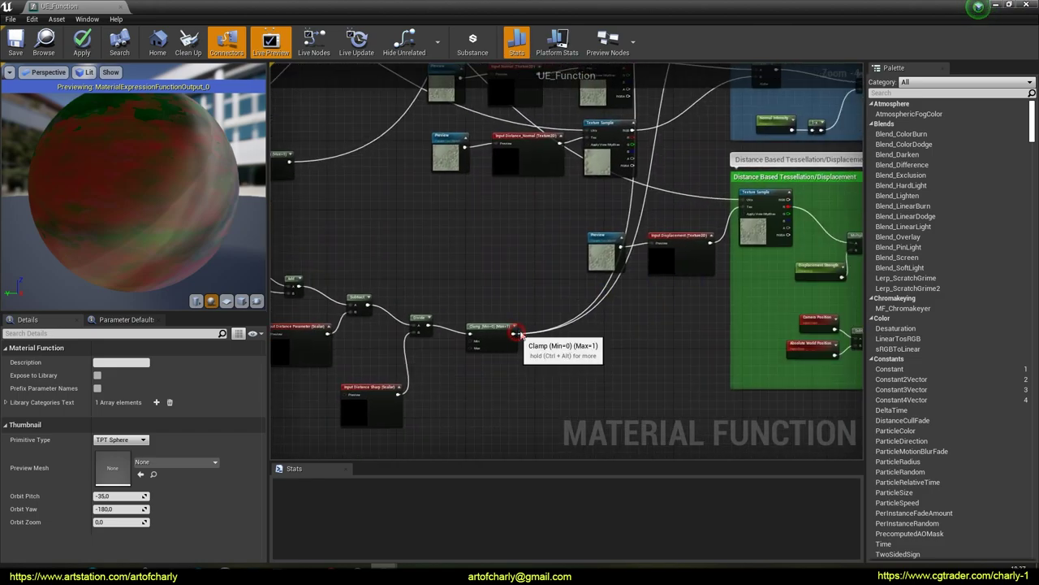
left_click_drag(518, 333, 531, 321)
left_click_drag(667, 83, 652, 290)
left_click_drag(656, 327, 757, 126)
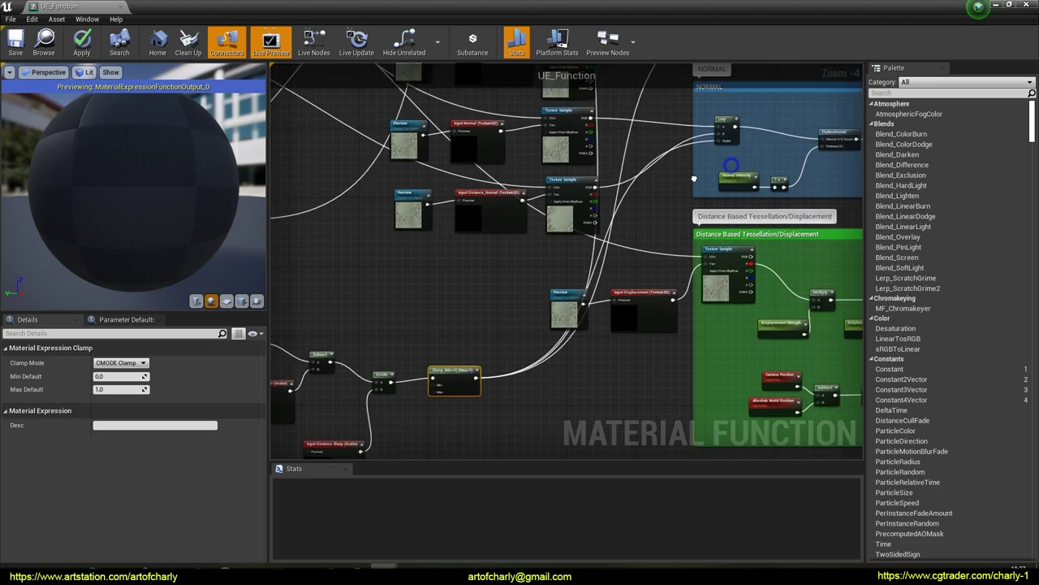
right_click_drag(694, 177, 567, 253)
scroll(594, 211, "up", 4)
left_click_drag(599, 184, 616, 198)
Spread the displacement Preview and Input Displacement nodes apart and move their Texture Sample out of the Distance Based Tessellation/Displacement comment.
right_click_drag(471, 210, 619, 251)
scroll(625, 204, "down", 2)
scroll(619, 251, "down", 2)
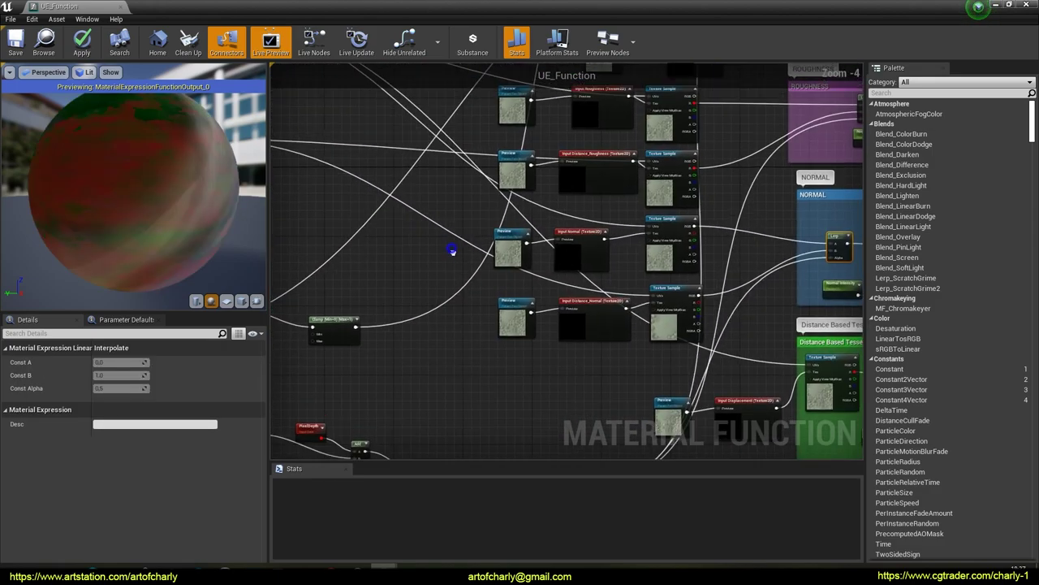
right_click_drag(452, 250, 466, 267)
scroll(673, 386, "up", 3)
right_click_drag(643, 307, 554, 168)
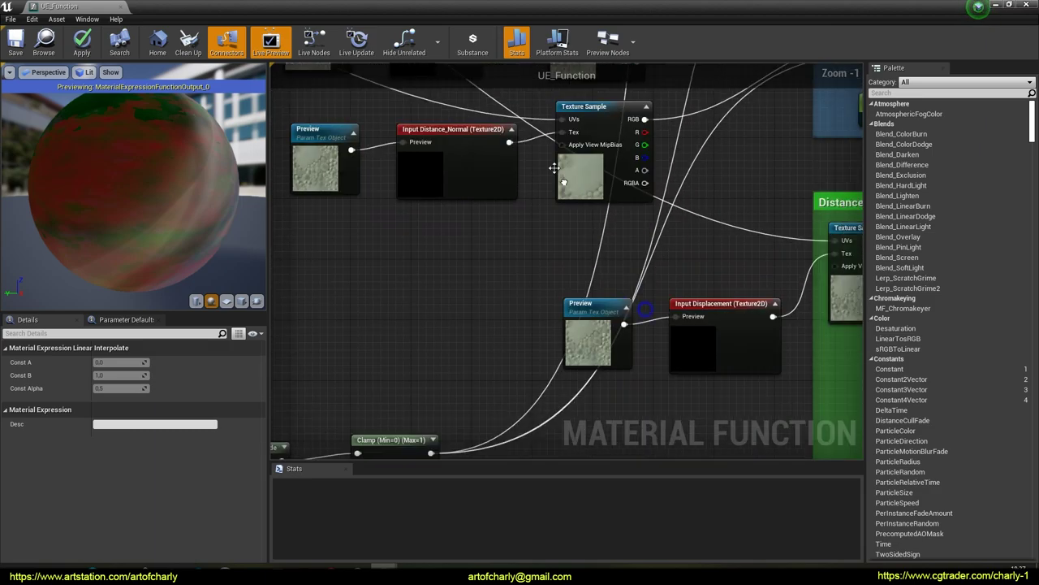
scroll(571, 199, "down", 3)
scroll(577, 209, "up", 4)
right_click_drag(587, 231, 551, 171)
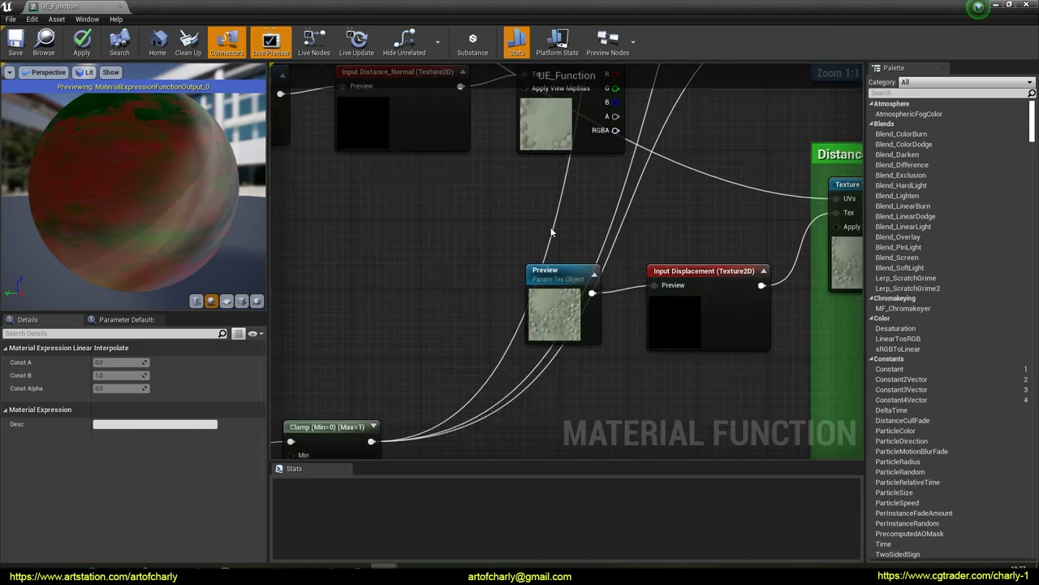
right_click_drag(551, 232, 489, 177)
left_click(492, 216)
right_click_drag(591, 221, 562, 269)
left_click_drag(468, 265, 320, 213)
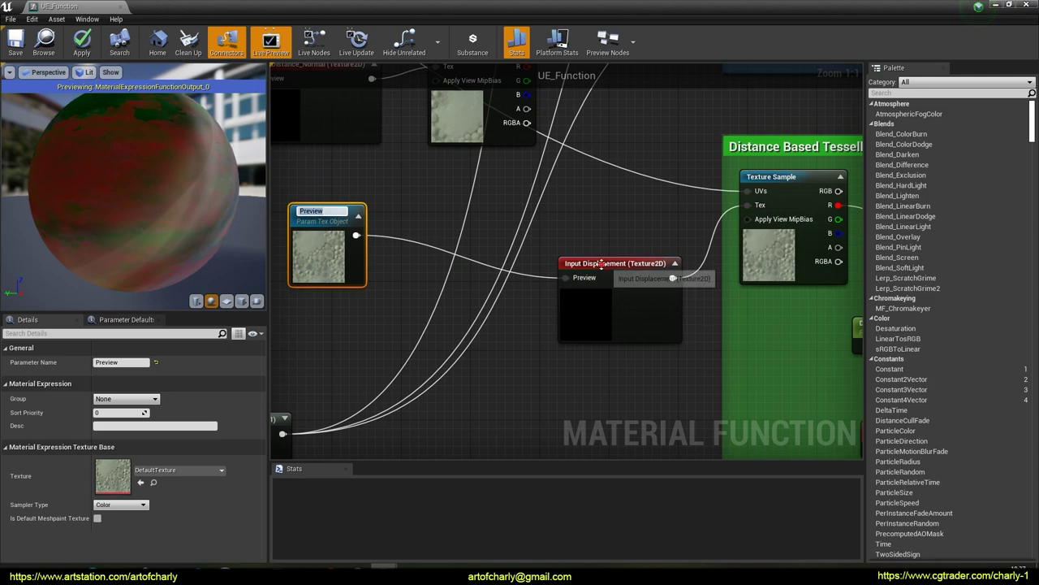
left_click_drag(601, 264, 453, 213)
left_click_drag(798, 176, 625, 193)
Add a Lerp between the displacement Texture Sample's R output and the Multiply, using its A input.
right_click_drag(752, 304, 632, 276)
scroll(569, 257, "down", 2)
key("l")
left_click(634, 246)
right_click_drag(701, 260, 607, 268)
left_click_drag(583, 271, 709, 254)
right_click_drag(559, 244, 574, 244)
left_click_drag(499, 211, 594, 217)
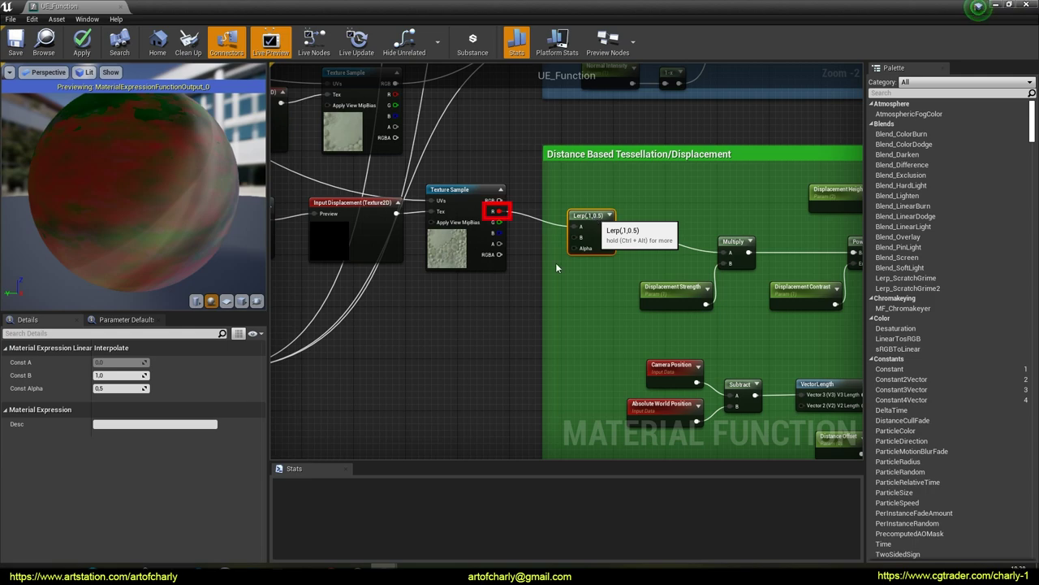
Duplicate the Preview, Input Displacement and Texture Sample nodes and place the copies below the originals.
right_click_drag(556, 268, 573, 295)
left_click(390, 214)
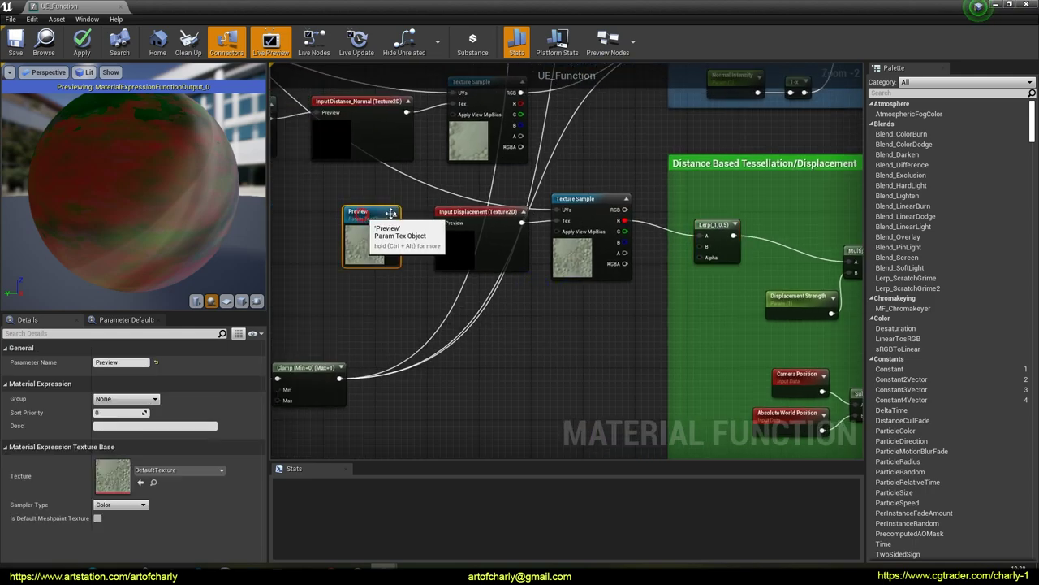
left_click(462, 213, "ctrl")
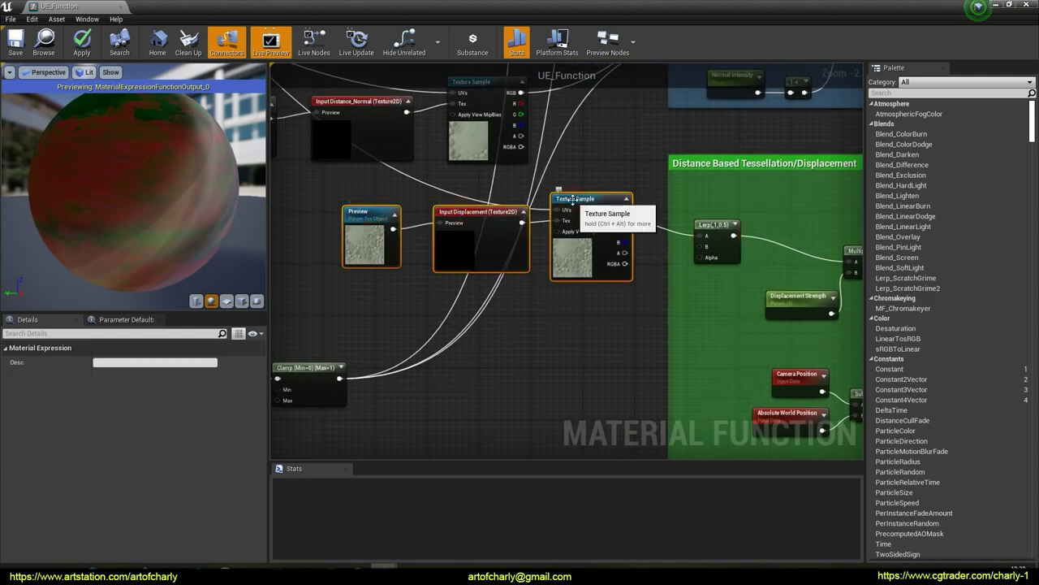
key("ctrl+w")
left_click_drag(603, 214, 462, 306)
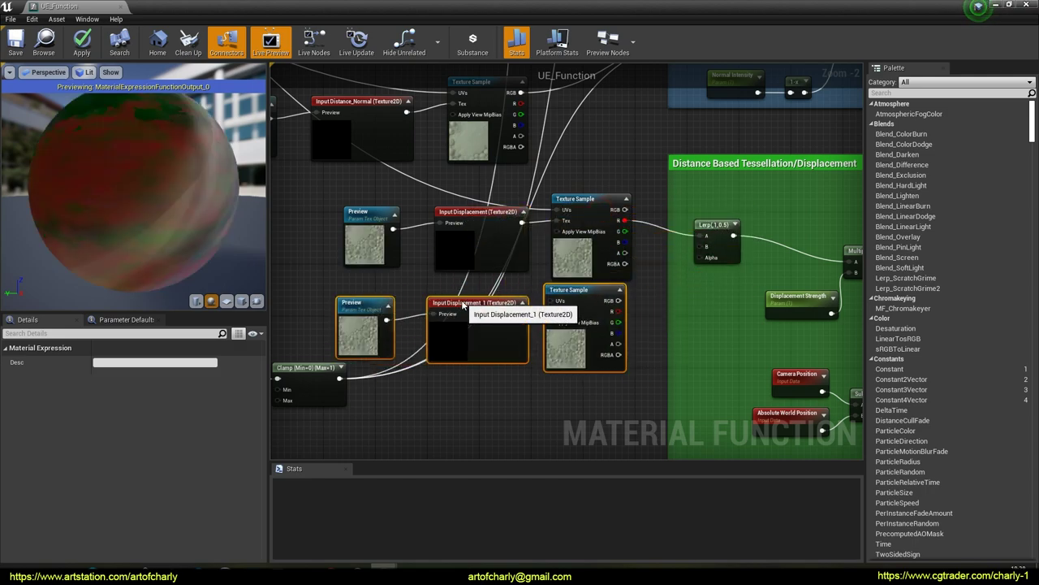
left_click(642, 290)
Connect the duplicated displacement sample's R to the Lerp's B input and the distance Clamp's output to Alpha.
left_click_drag(622, 312, 697, 248)
right_click_drag(331, 370, 521, 232)
left_click_drag(501, 228, 482, 306)
right_click_drag(525, 302, 340, 382)
left_click_drag(331, 383, 709, 186)
Rename the duplicated displacement texture input to Distance_Displacement.
right_click_drag(488, 290, 588, 340)
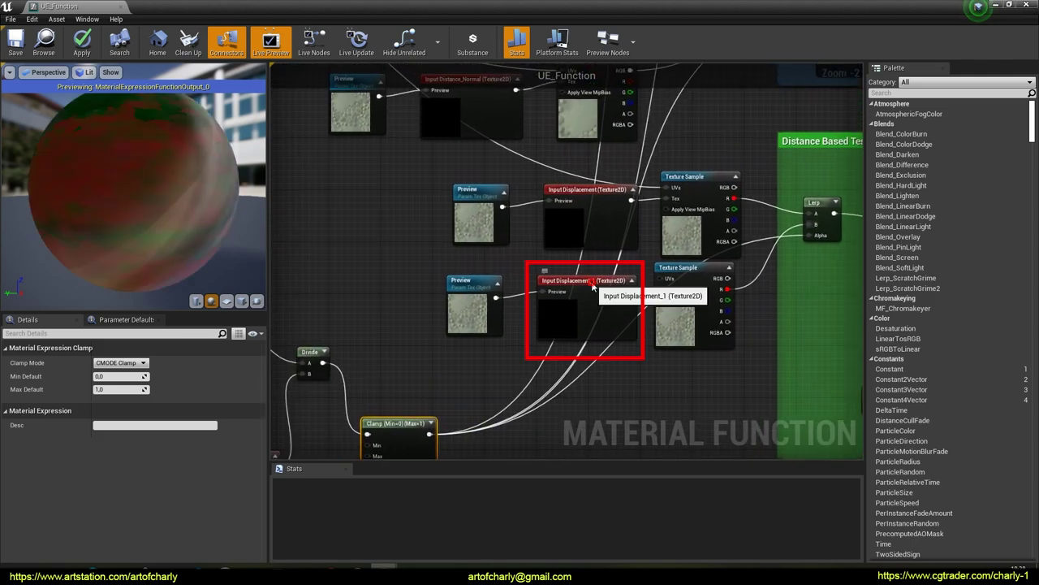
left_click(588, 339)
left_click(122, 363)
type("Distance_Displacement")
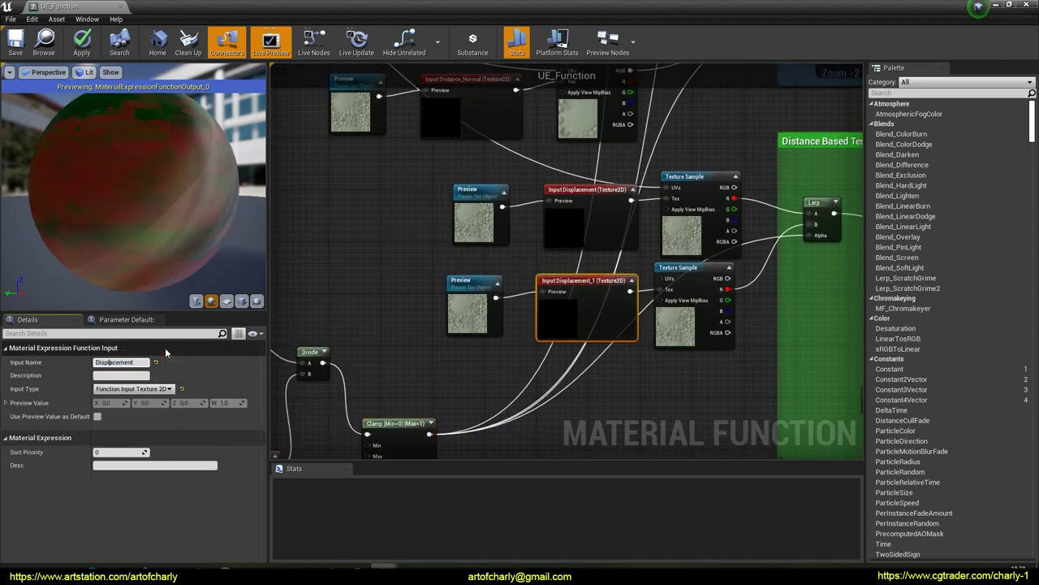
key("Return")
Connect the final Multiply of DISTANCE UV CONTROLS to the UVs input of the duplicated displacement Texture Sample.
right_click_drag(439, 258, 485, 296)
right_click_drag(391, 241, 685, 319)
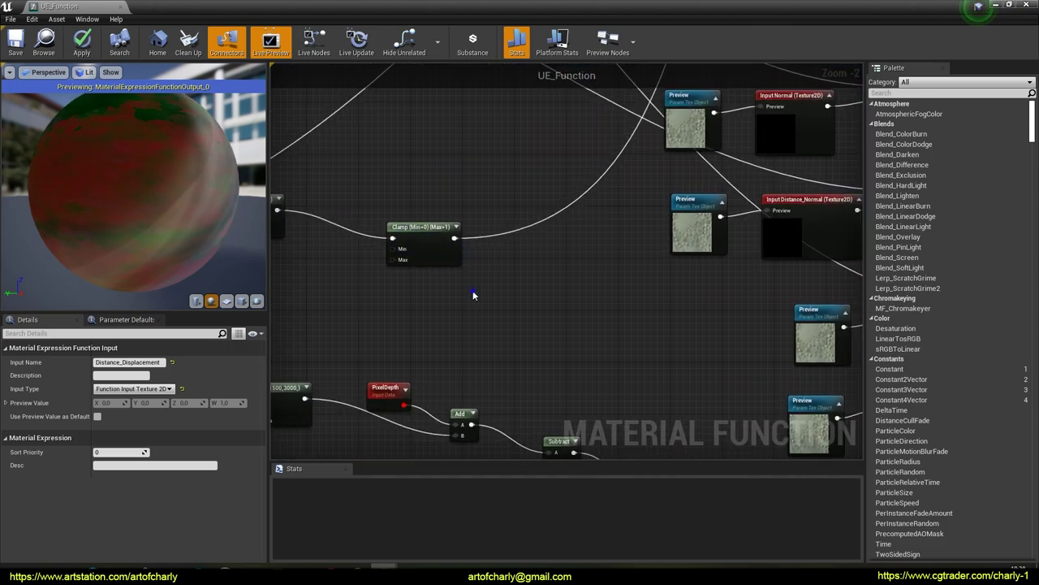
right_click_drag(476, 295, 727, 357)
right_click_drag(577, 320, 761, 290)
right_click_drag(606, 176, 493, 400)
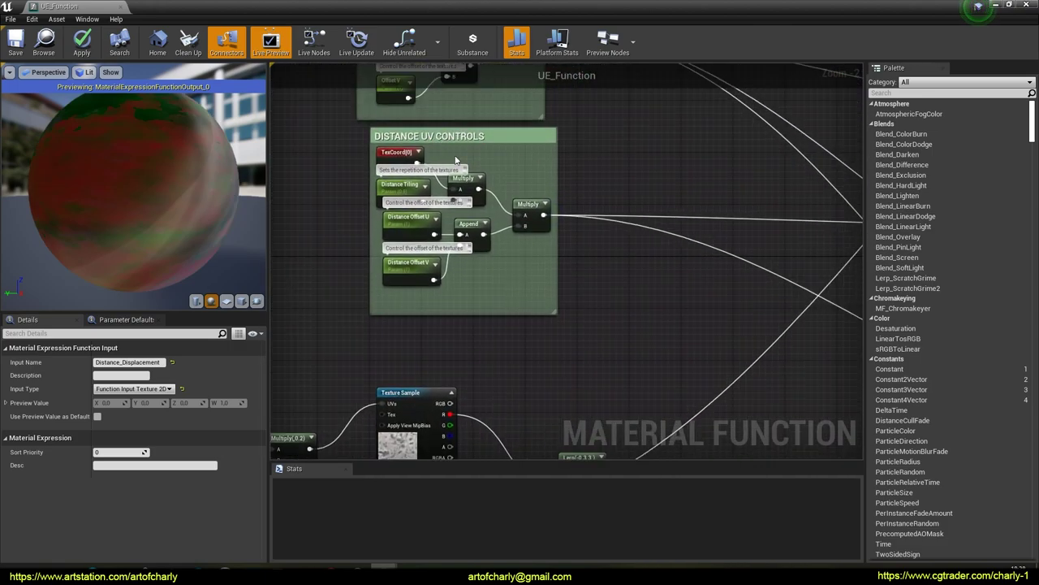
right_click_drag(612, 307, 484, 270)
left_click_drag(420, 177, 743, 238)
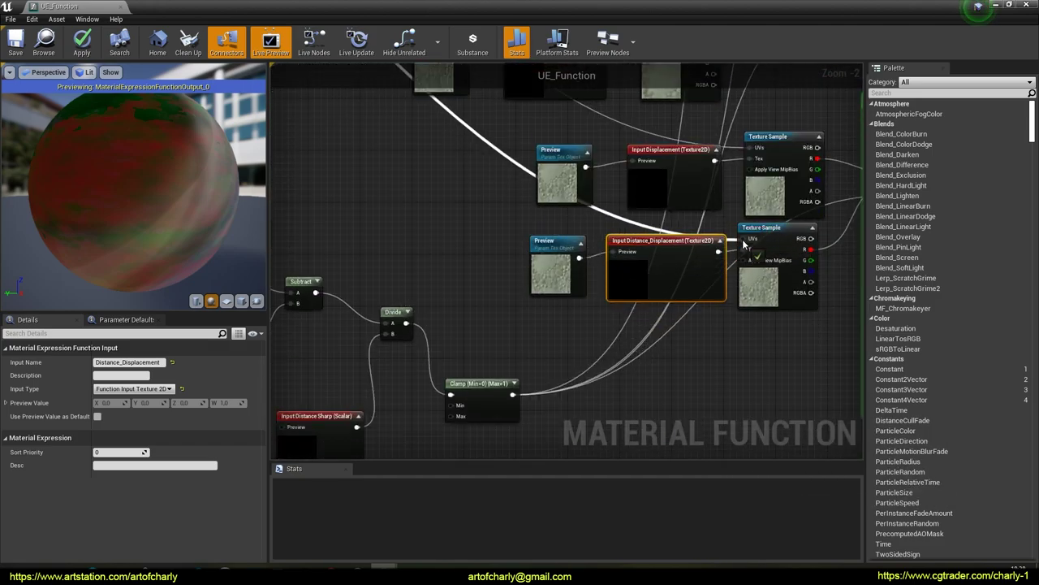
Group the noise, depth and distance blend nodes in a yellow comment named DISTANCE_BLEND_PARAMETERS.
right_click_drag(682, 304, 624, 338)
left_click(494, 376)
scroll(425, 376, "down", 2)
right_click_drag(517, 328, 625, 323)
scroll(682, 292, "down", 3)
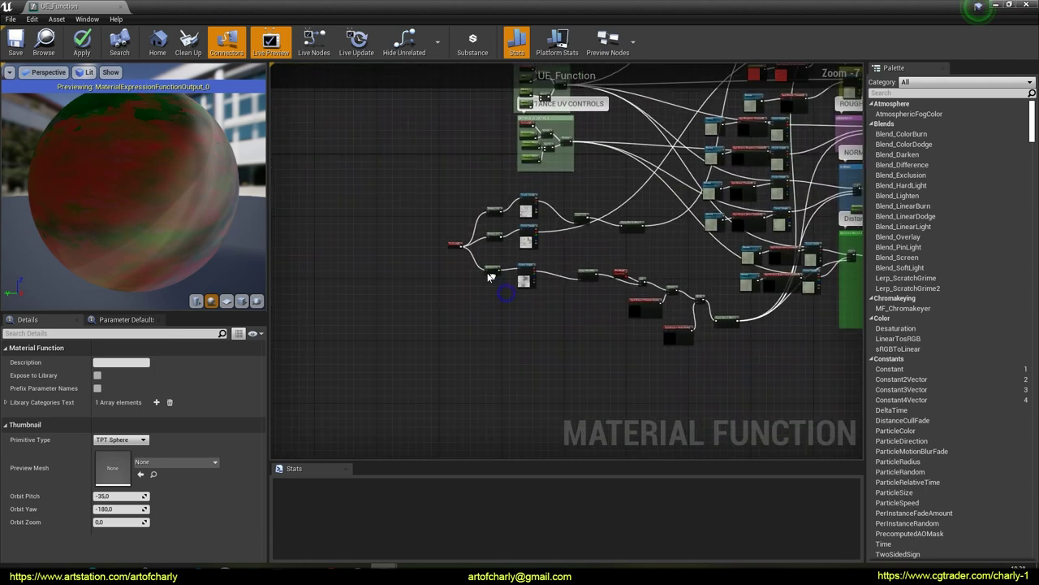
left_click_drag(650, 381, 637, 344)
left_click(448, 191)
scroll(617, 325, "up", 5)
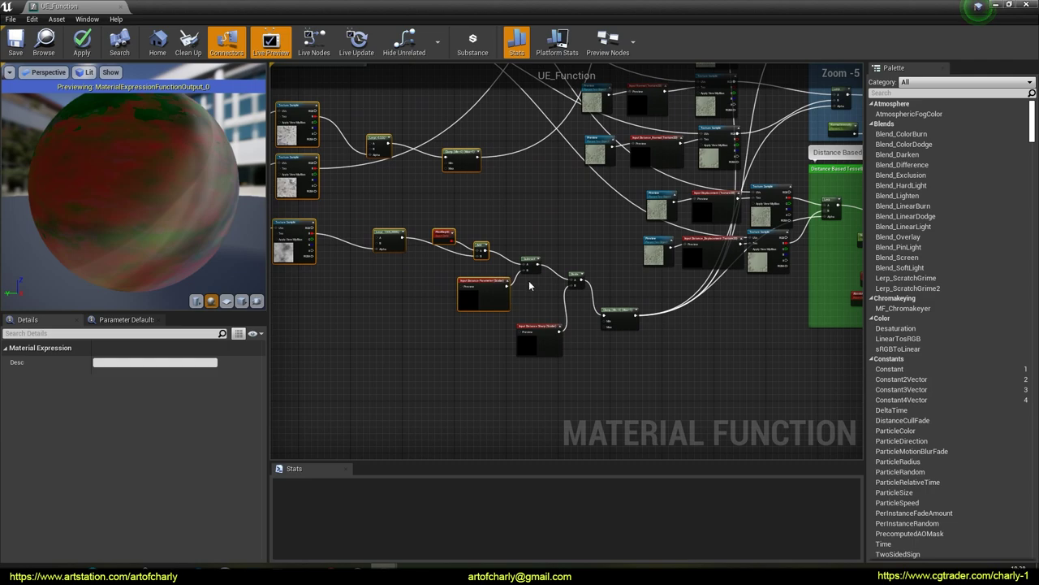
scroll(553, 322, "down", 5)
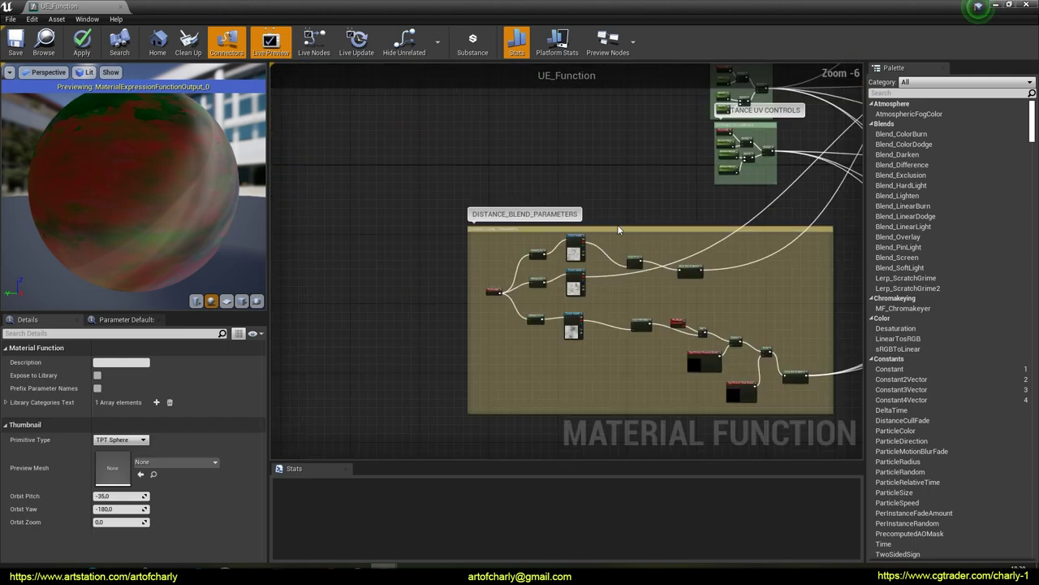
Save and close UE_Function, and return to the Material folder in the content browser.
right_click_drag(572, 333, 507, 360)
right_click_drag(544, 320, 422, 237)
left_click(18, 43)
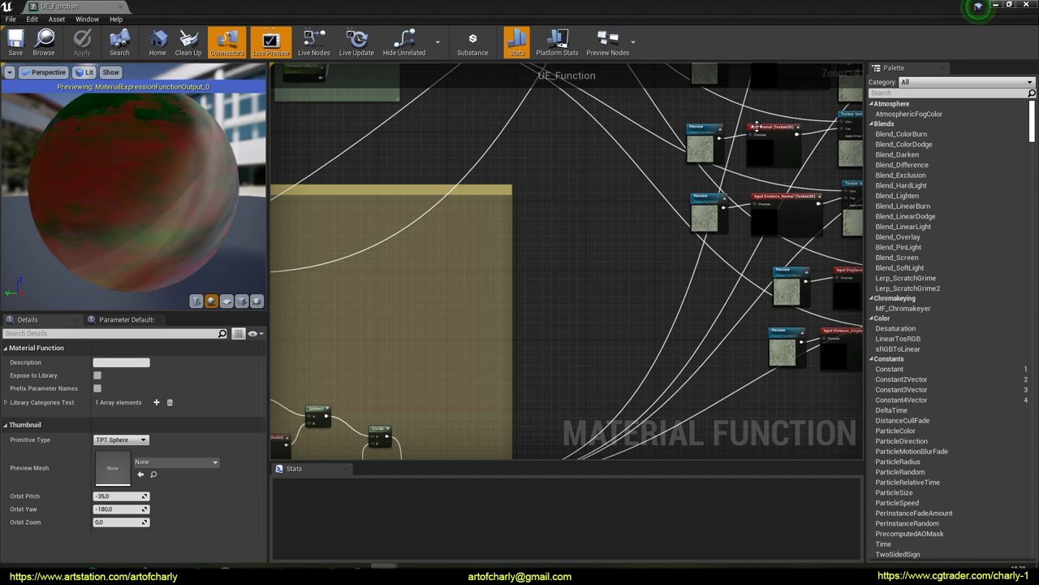
left_click(1027, 5)
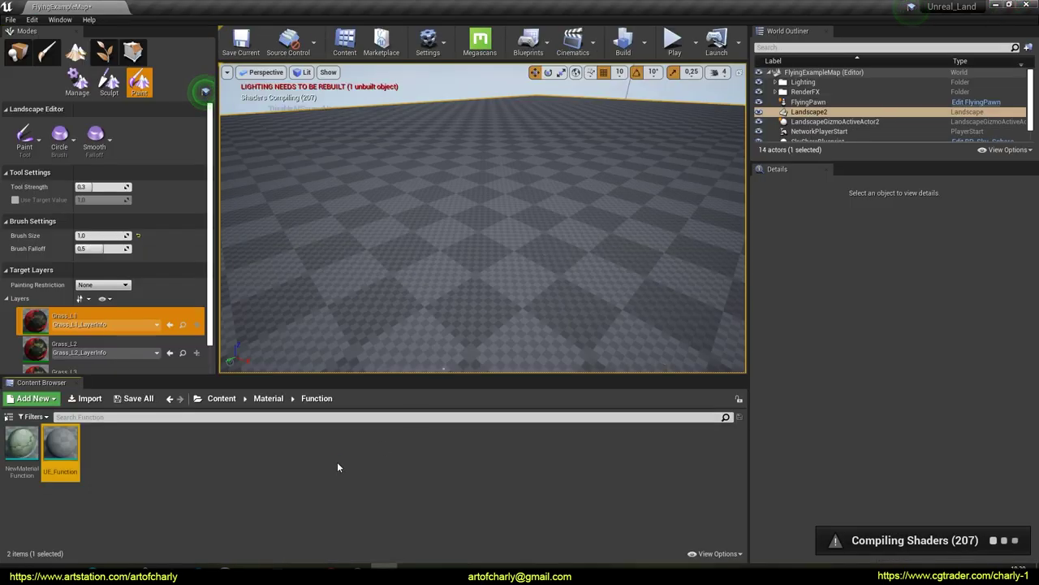
left_click(267, 398)
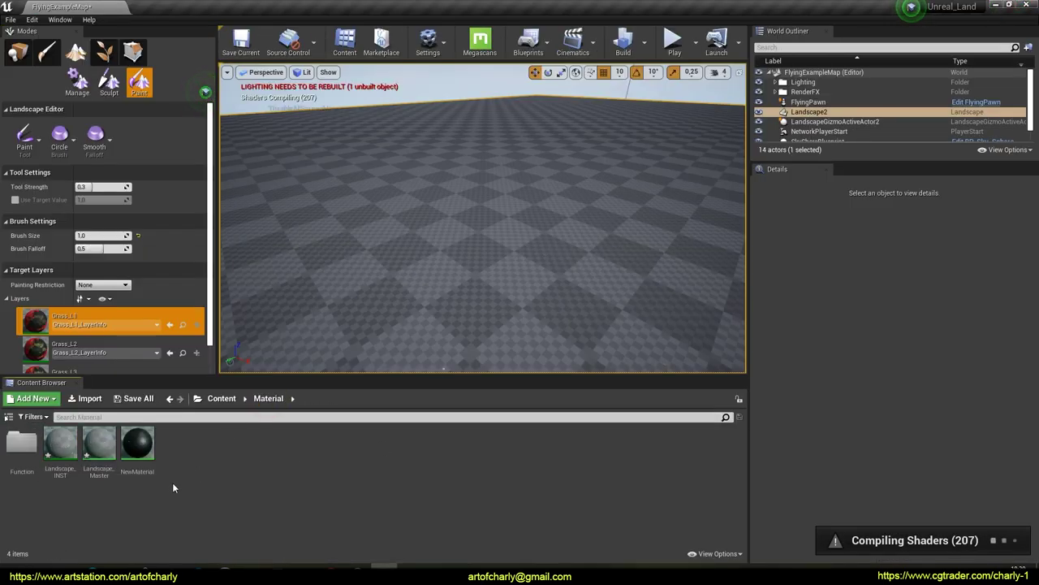
Open the Landscape_Master material and connect the Grass_L1 Normal, Displacement and Roughness textures to the matching Distance inputs of their UE_Function node.
double_click(99, 445)
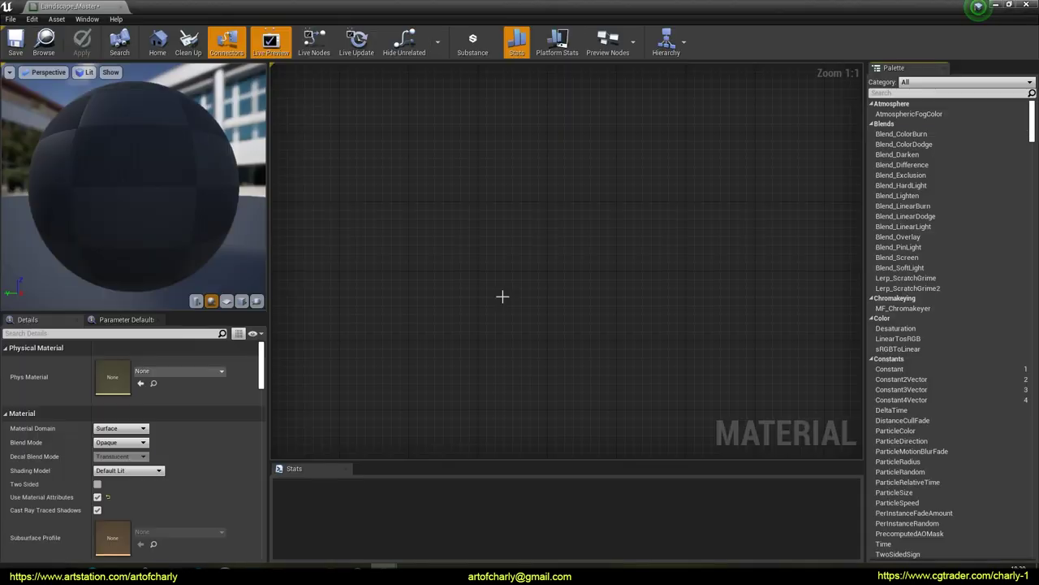
right_click_drag(362, 328, 574, 292)
right_click_drag(377, 283, 583, 373)
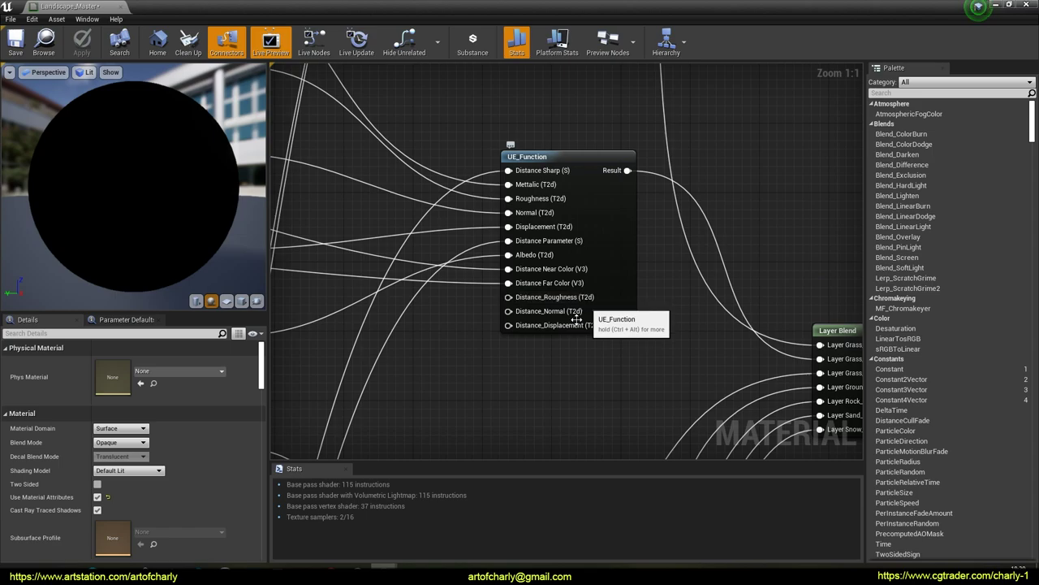
scroll(628, 367, "down", 4)
right_click_drag(610, 367, 597, 67)
scroll(605, 306, "up", 3)
right_click_drag(597, 315, 590, 216)
scroll(601, 295, "down", 2)
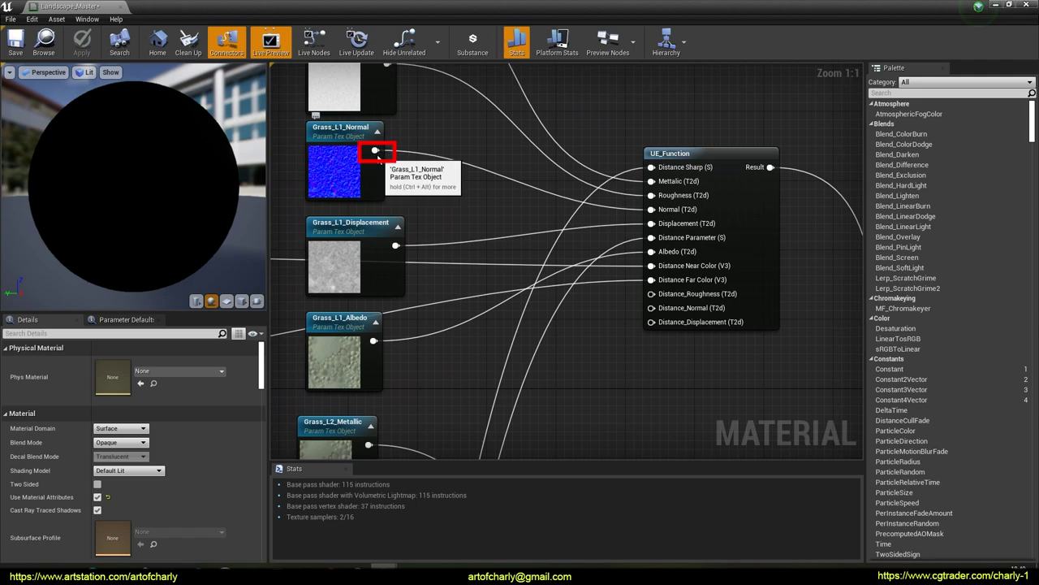
left_click_drag(376, 152, 651, 308)
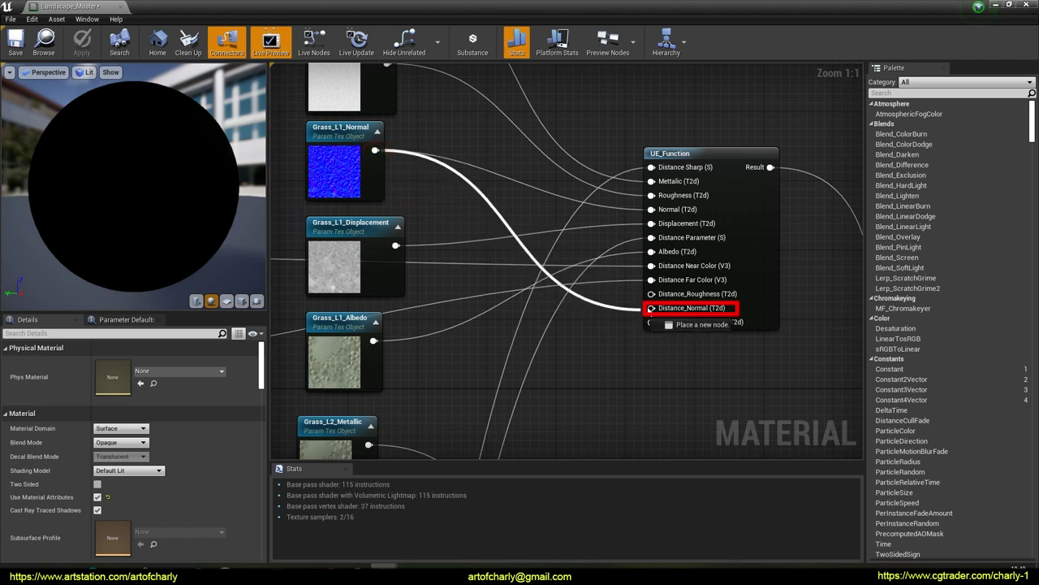
left_click_drag(395, 247, 654, 324)
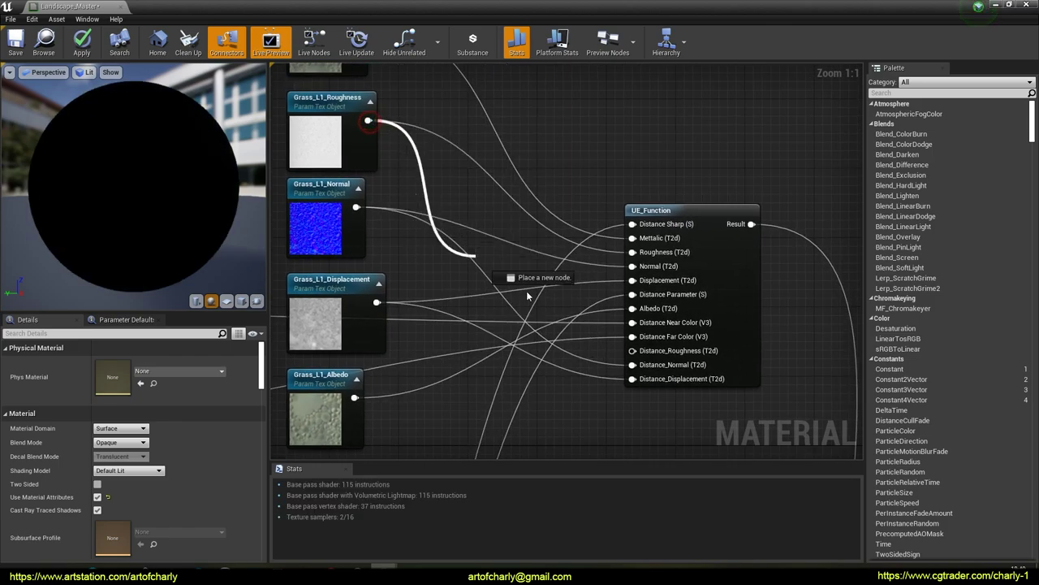
left_click_drag(632, 363, 632, 363)
Connect the Grass_L2 Displacement, Normal and Roughness textures to the matching Distance inputs of the Grass_L2 UE_Function node.
scroll(659, 331, "down", 4)
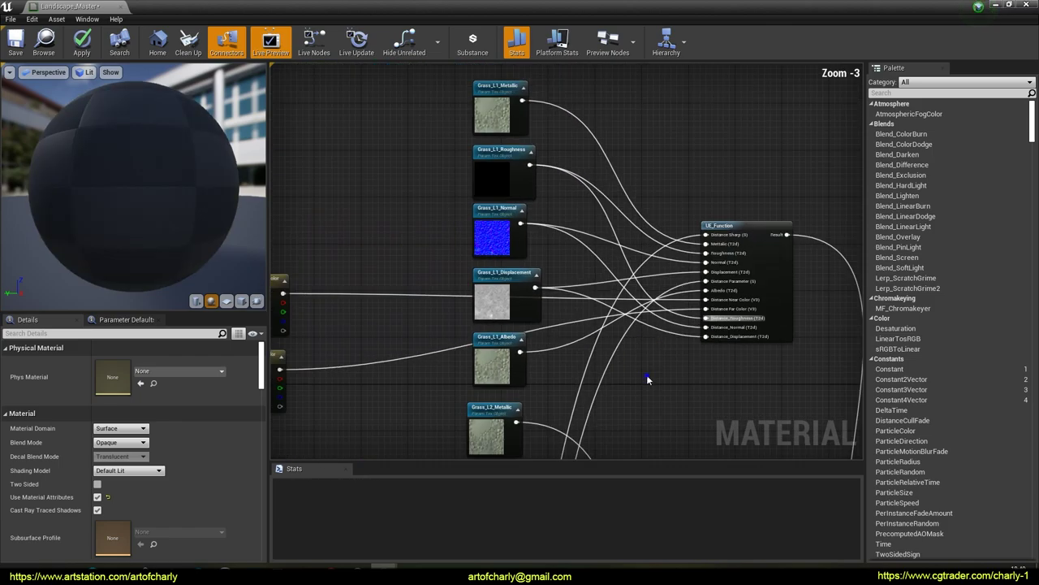
mouse_move(646, 374)
right_mouse_down()
mouse_move(815, 282)
mouse_move(760, 292)
mouse_move(584, 364)
mouse_move(666, 371)
mouse_move(756, 354)
mouse_move(559, 255)
right_mouse_up()
right_click_drag(586, 316, 583, 157)
right_click_drag(550, 281, 544, 155)
scroll(530, 294, "up", 2)
right_click_drag(529, 296, 519, 335)
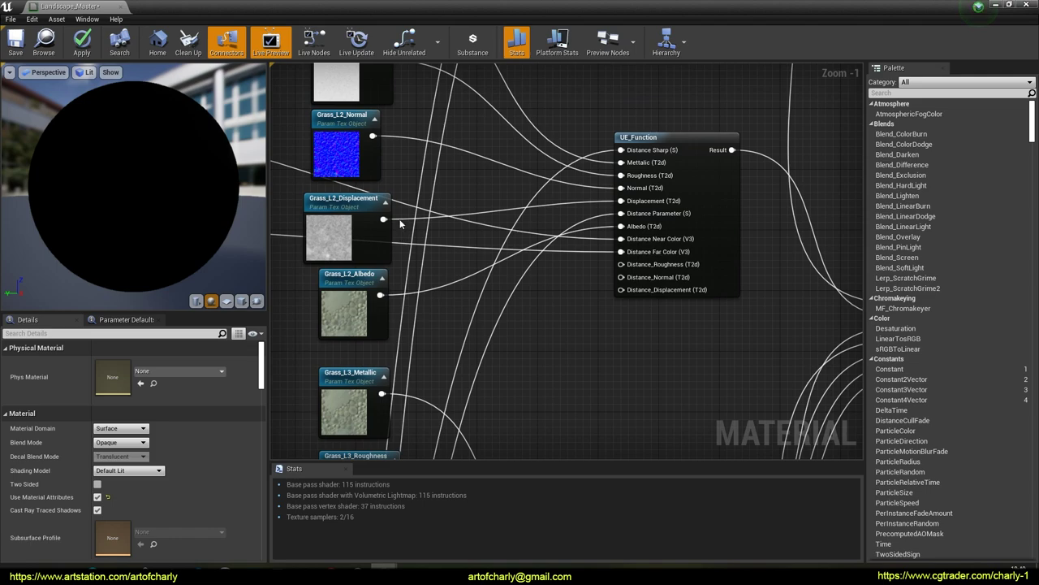
left_click_drag(382, 219, 622, 290)
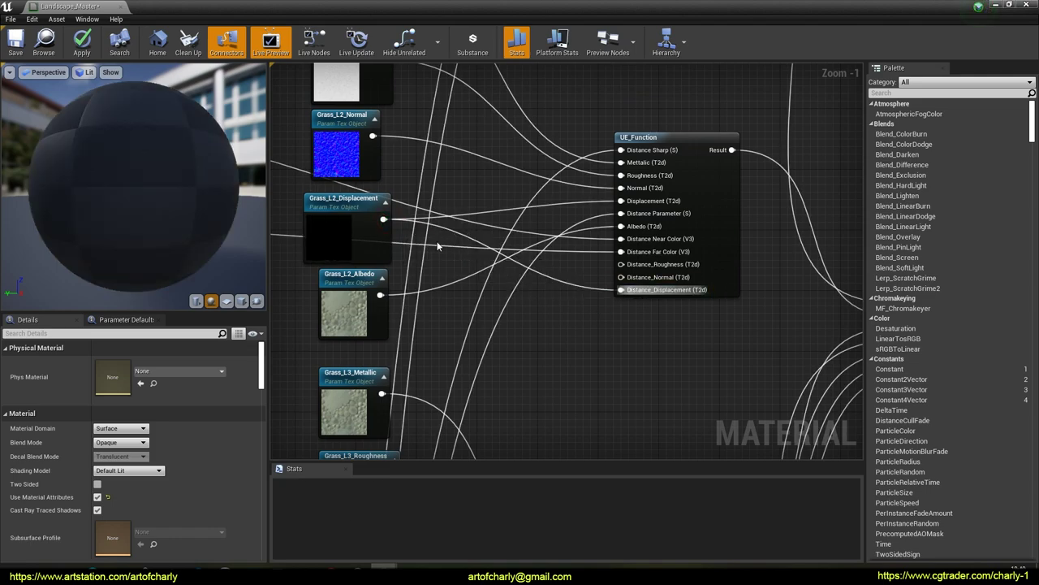
left_click_drag(372, 136, 621, 281)
right_click_drag(384, 70, 370, 139)
left_click_drag(372, 129, 610, 335)
Connect the Grass_L3 Displacement, Normal and Roughness textures to the matching Distance inputs of the Grass_L3 UE_Function node.
scroll(555, 380, "down", 1)
right_click_drag(553, 398, 553, 265)
scroll(554, 268, "down", 1)
right_click_drag(615, 419, 614, 265)
right_click_drag(541, 419, 562, 362)
scroll(562, 362, "up", 3)
right_click_drag(496, 314, 508, 340)
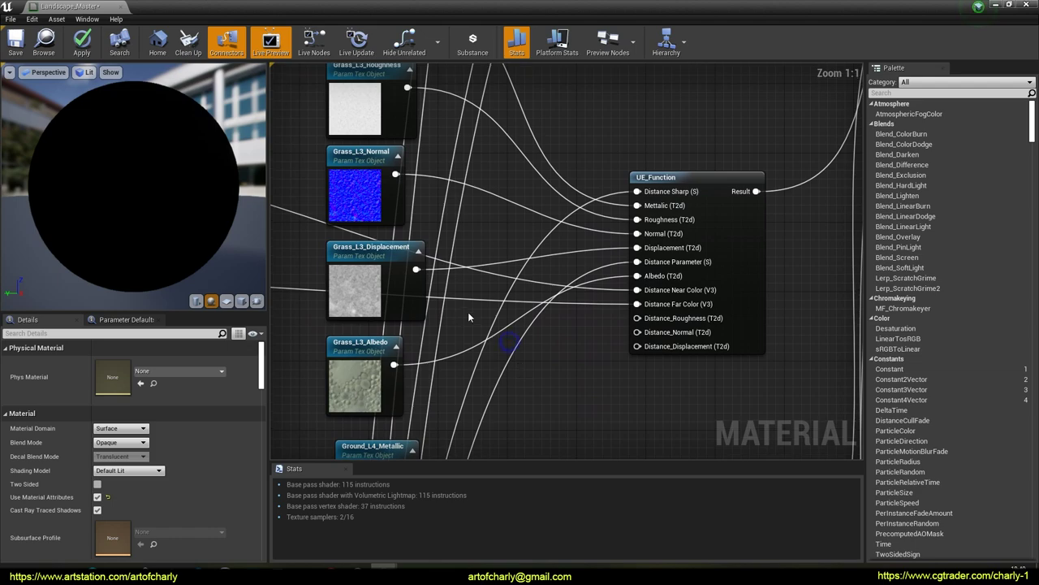
left_click_drag(645, 350, 641, 348)
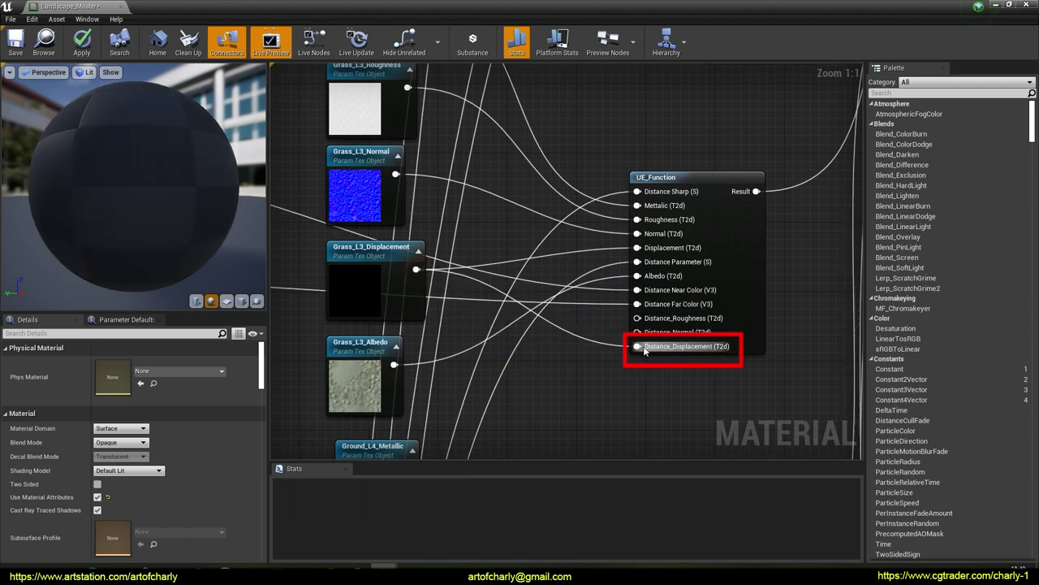
left_click_drag(422, 193, 639, 332)
right_click_drag(445, 127, 445, 148)
left_click_drag(406, 108, 414, 129)
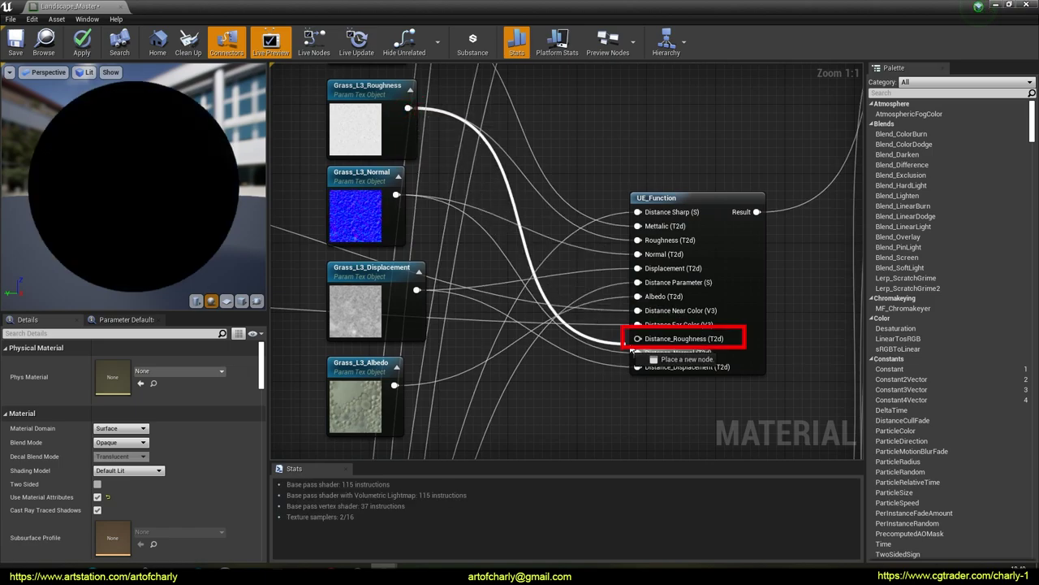
left_click_drag(631, 350, 637, 338)
Connect the Ground_L4 Displacement, Normal and Roughness textures to the matching Distance inputs of the Ground_L4 UE_Function node.
right_click_drag(599, 408, 578, 271)
scroll(579, 273, "down", 2)
right_click_drag(603, 374, 604, 219)
right_click_drag(577, 405, 578, 267)
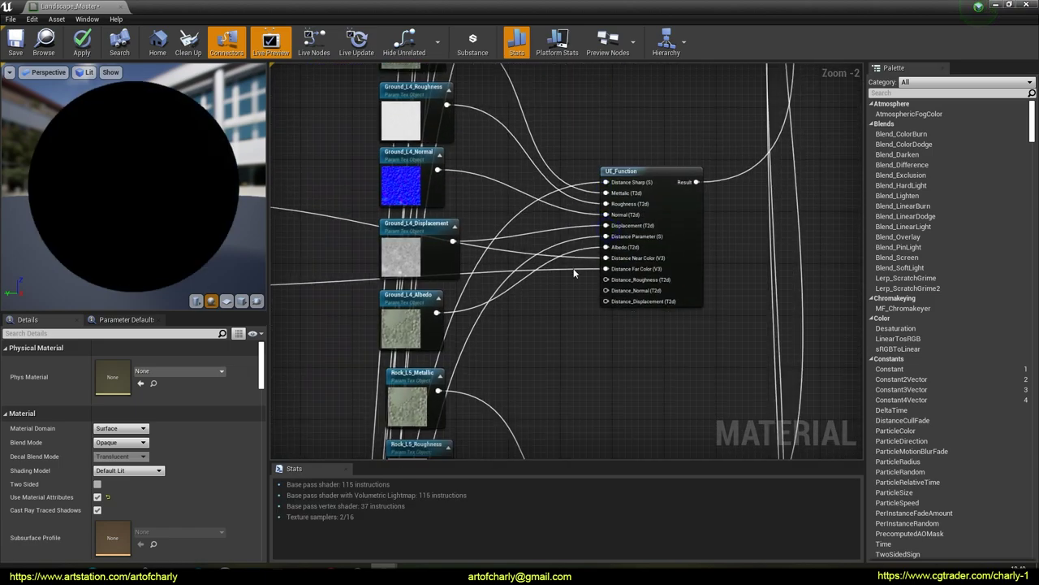
scroll(560, 298, "up", 2)
right_click_drag(515, 277, 520, 331)
mouse_move(466, 235)
right_mouse_down()
mouse_move(458, 306)
mouse_move(465, 243)
right_mouse_up()
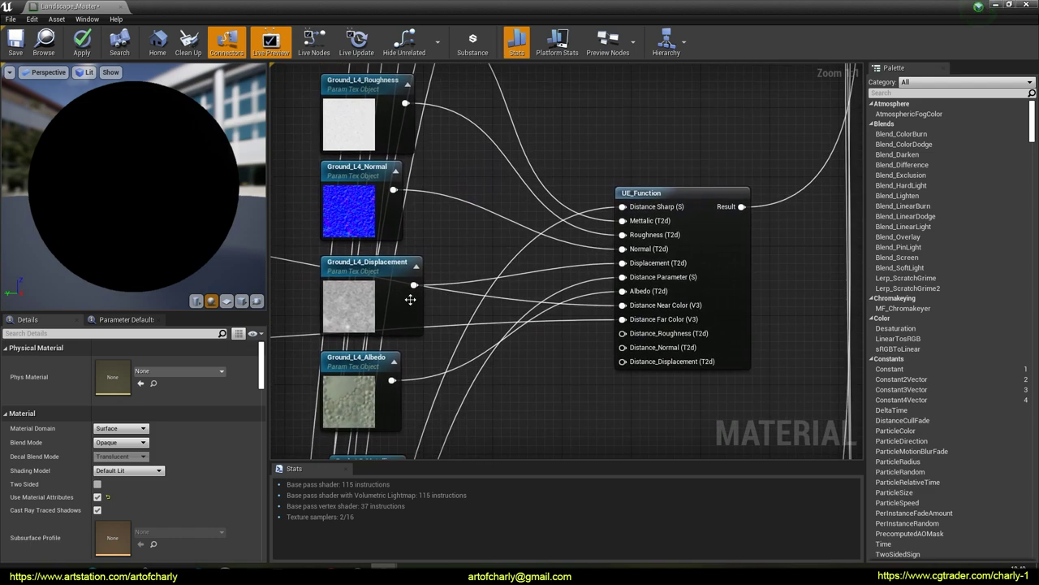
left_click_drag(414, 286, 601, 343)
left_click_drag(393, 190, 623, 347)
left_click_drag(406, 105, 624, 335)
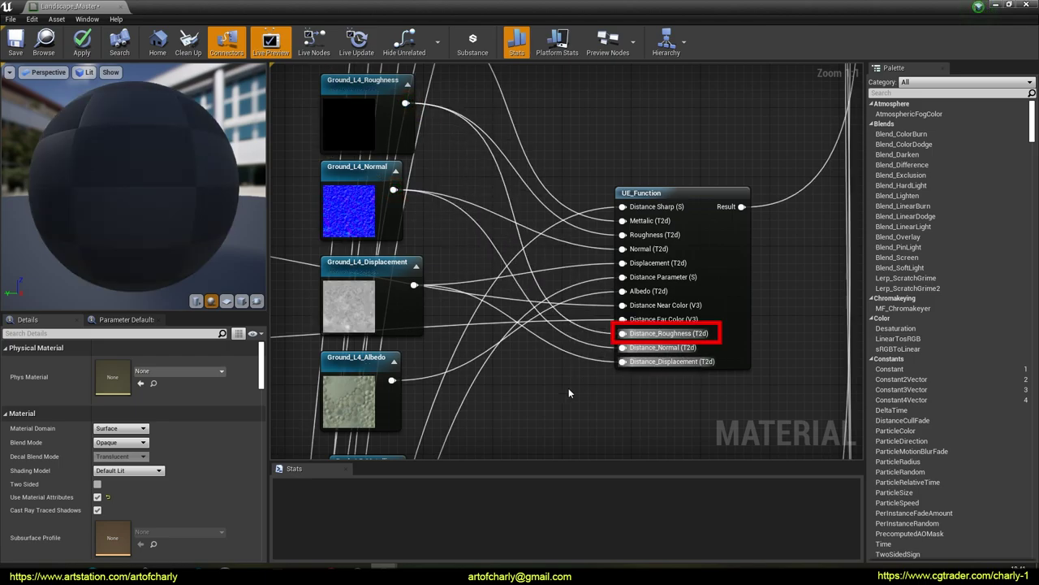
Connect the Rock_L5 Roughness, Displacement and Normal textures to the matching Distance inputs of the Rock_L5 UE_Function node.
right_click_drag(566, 444, 525, 273)
scroll(524, 274, "down", 3)
scroll(528, 103, "up", 3)
right_click_drag(560, 102, 549, 264)
right_click_drag(457, 169, 446, 110)
left_click_drag(369, 110, 529, 348)
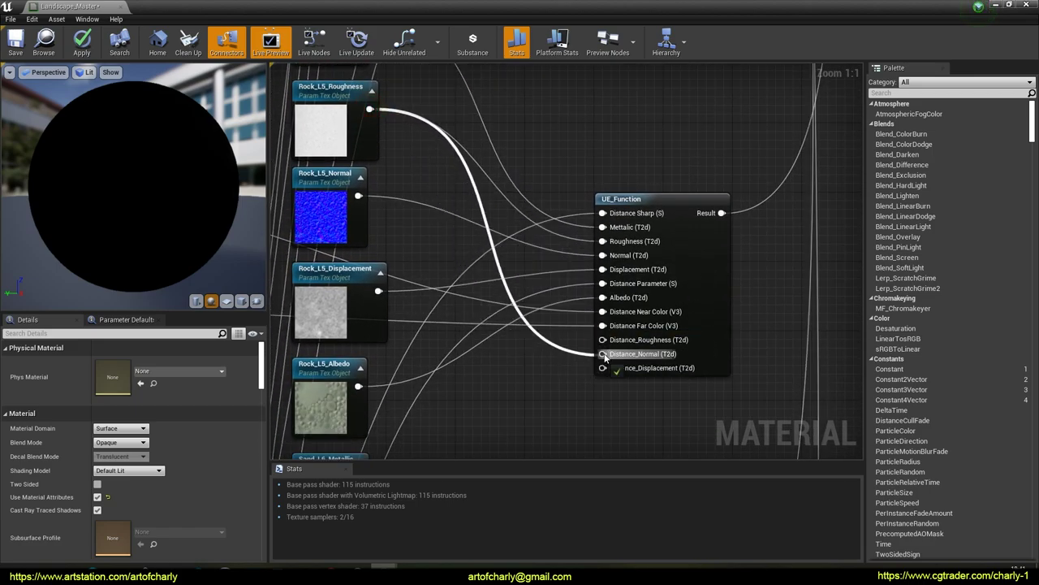
left_click_drag(604, 342, 603, 339)
left_click_drag(379, 290, 542, 347)
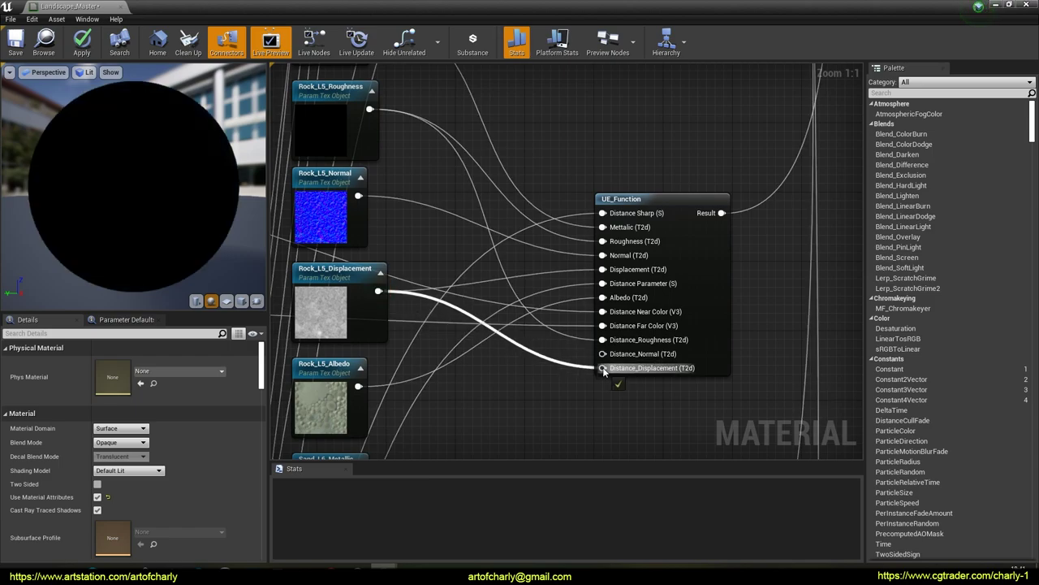
left_click_drag(604, 371, 603, 369)
left_click_drag(357, 196, 602, 354)
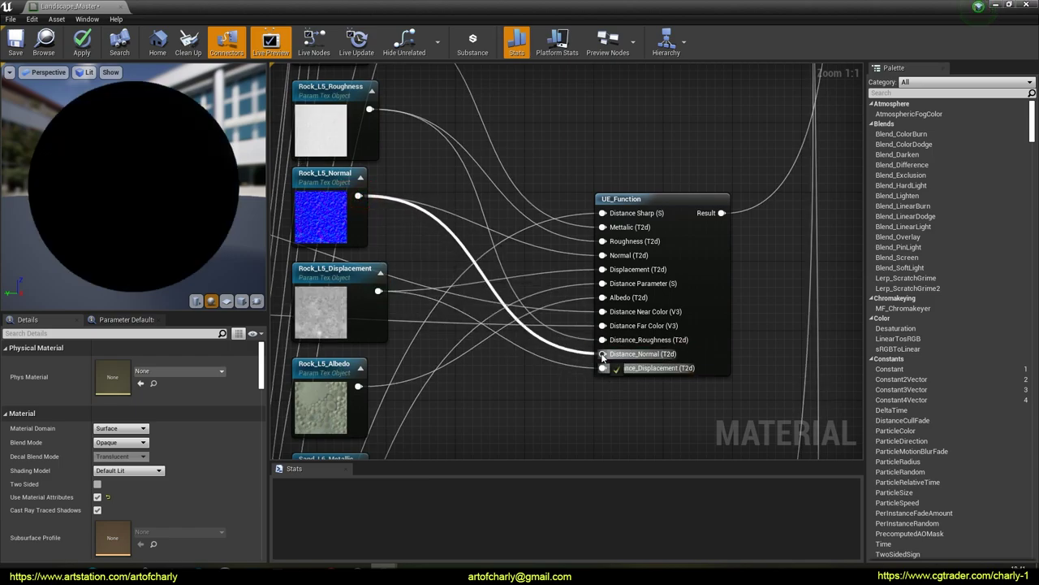
Connect the Sand_L6 Normal, Roughness and Displacement textures to the matching Distance inputs of the Sand_L6 UE_Function node.
scroll(526, 323, "down", 2)
right_click_drag(526, 323, 533, 142)
right_click_drag(580, 258, 566, 134)
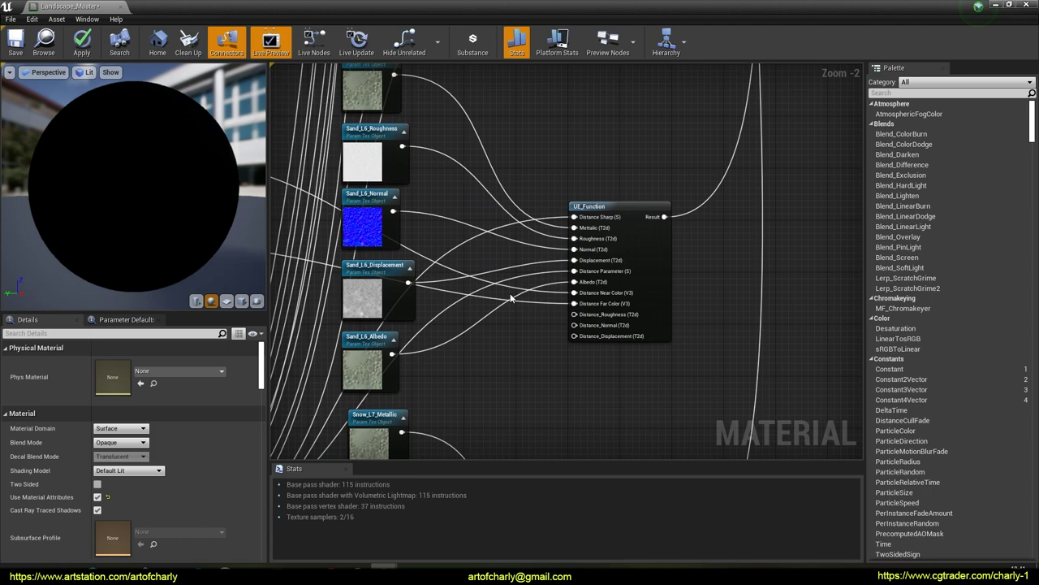
scroll(511, 296, "up", 2)
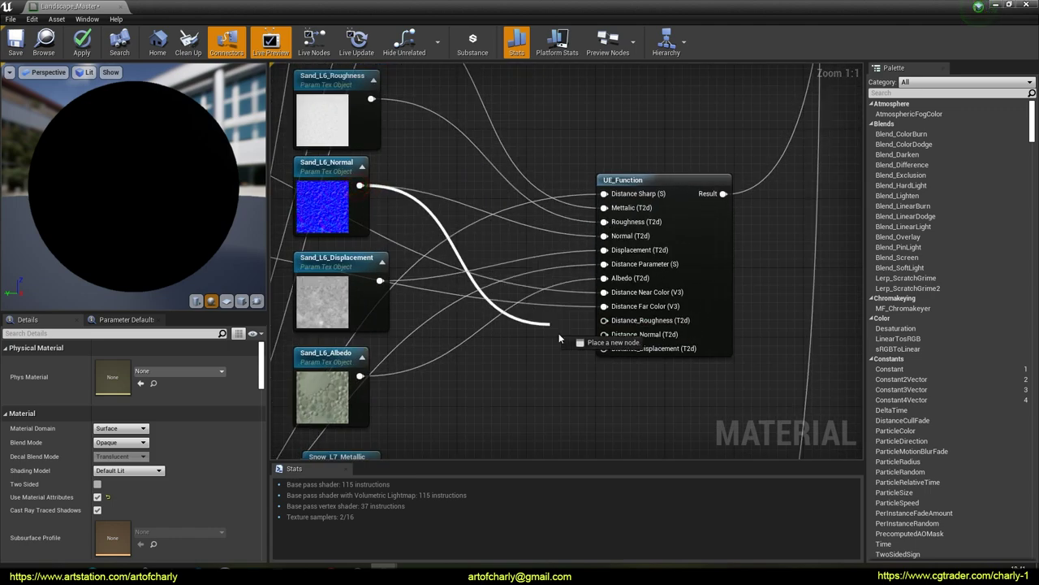
left_click_drag(604, 335, 604, 334)
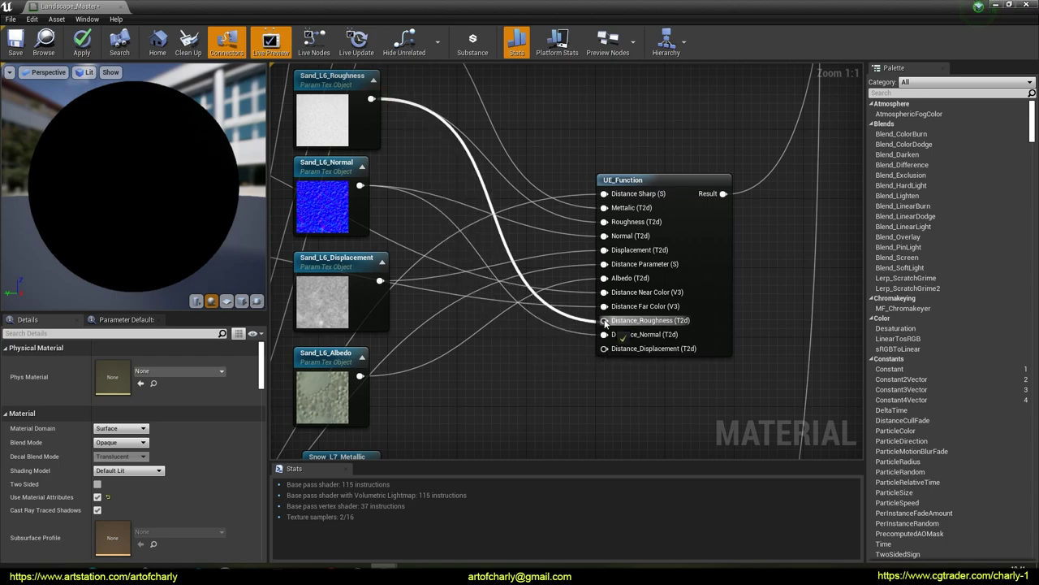
left_click_drag(605, 323, 605, 324)
left_click_drag(380, 281, 608, 349)
Connect the Snow_L7 Displacement, Normal and Roughness textures to the matching Distance inputs of the Snow_L7 UE_Function node.
right_click_drag(556, 395, 541, 148)
right_click_drag(578, 281, 605, 116)
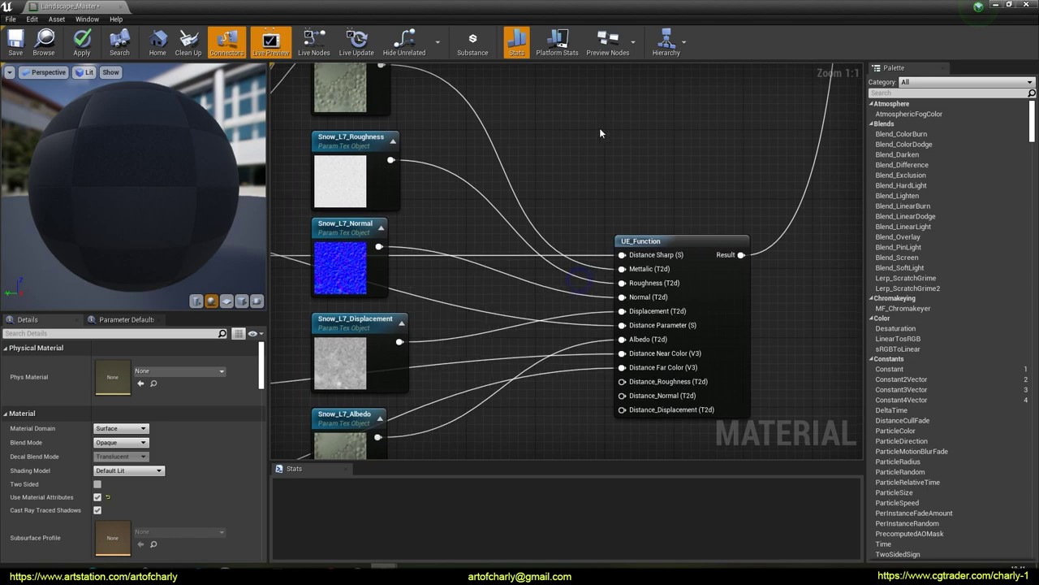
right_click_drag(582, 176, 583, 124)
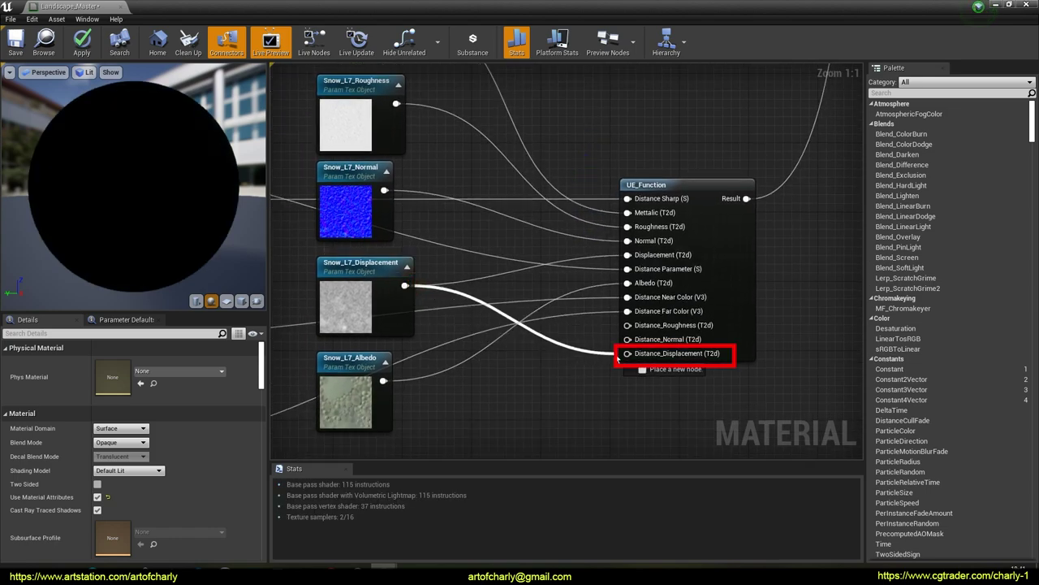
left_click_drag(626, 357, 625, 357)
left_click_drag(385, 189, 556, 338)
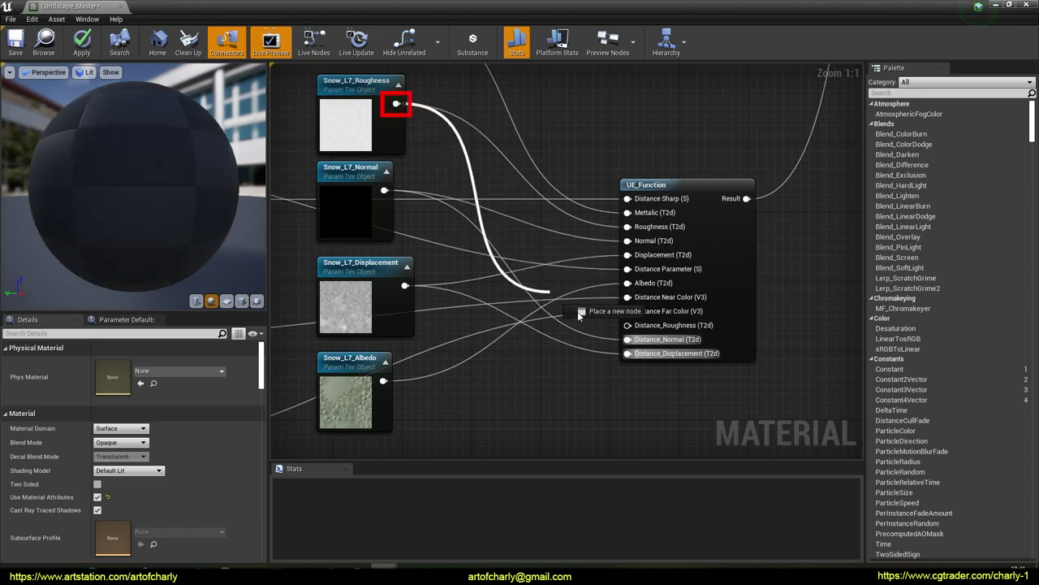
left_click_drag(579, 315, 627, 325)
Look over the connected layer functions and save the Landscape_Master material.
scroll(565, 276, "down", 7)
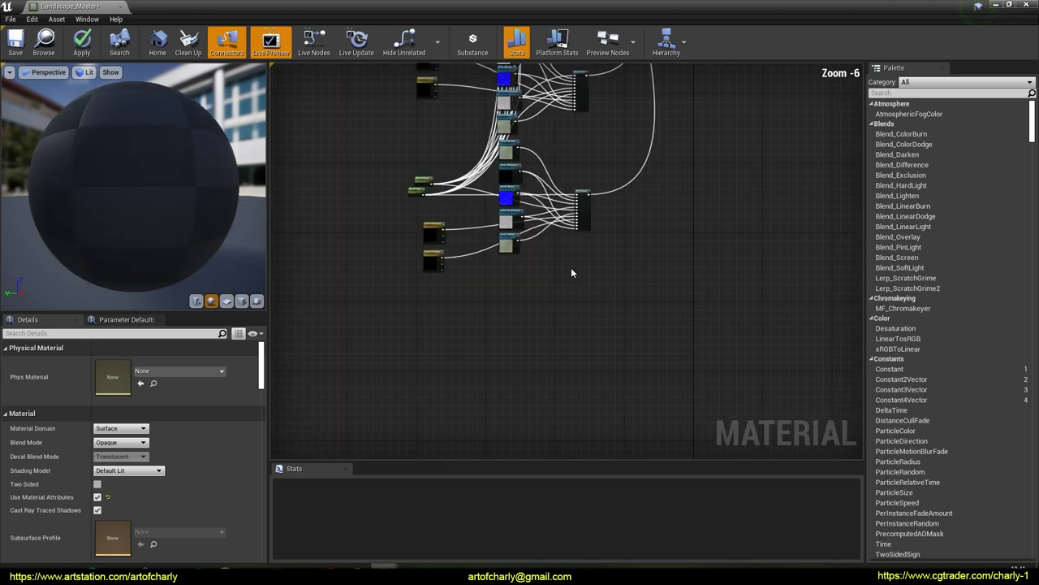
scroll(571, 273, "up", 4)
scroll(609, 196, "down", 3)
right_click_drag(606, 182, 603, 144)
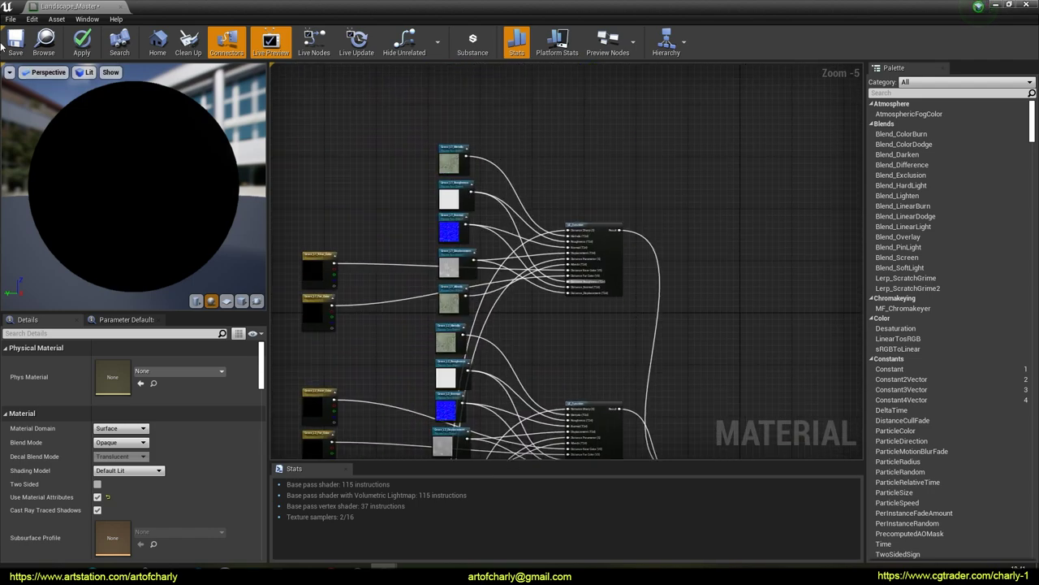
key("ctrl+s")
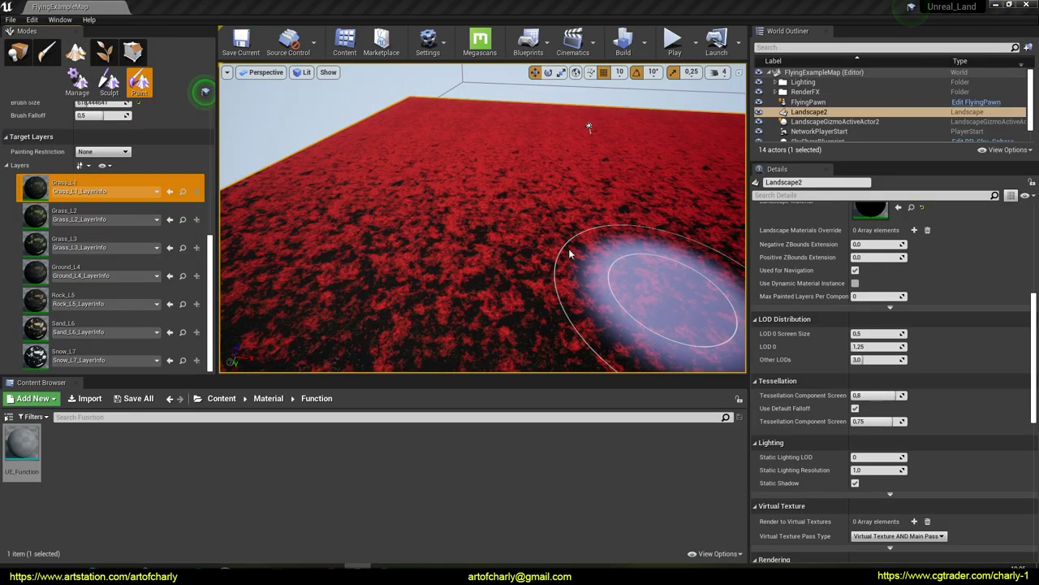
Switch the landscape tools to Sculpt mode and raise a range of hills toward the far side of the flat landscape.
mouse_move(439, 182)
right_mouse_down()
mouse_move(455, 244)
mouse_move(438, 252)
mouse_move(454, 230)
mouse_move(438, 182)
right_mouse_up()
left_click(109, 81)
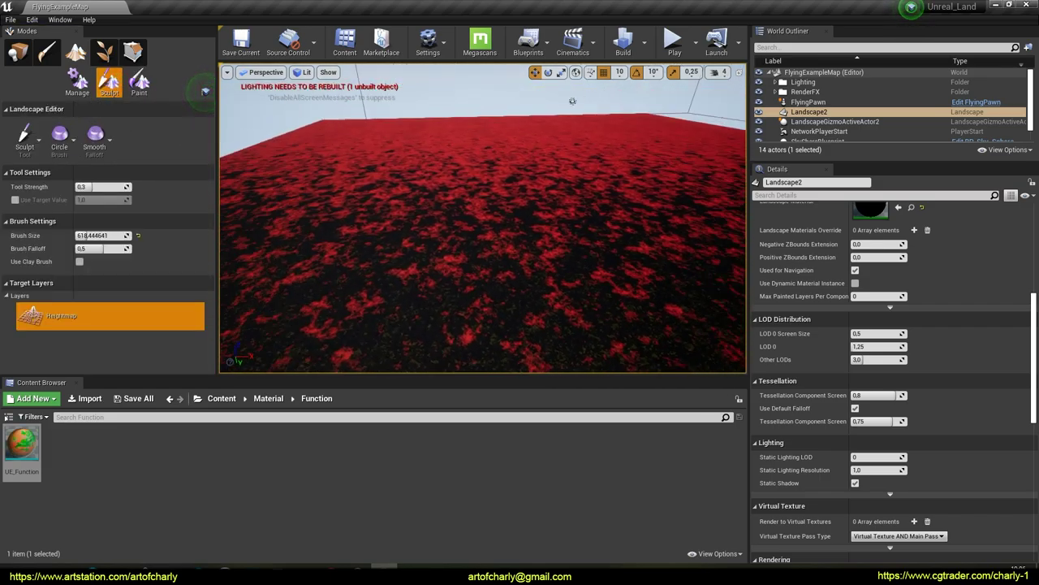
mouse_move(456, 162)
right_mouse_down()
mouse_move(456, 183)
mouse_move(453, 168)
mouse_move(476, 164)
right_mouse_up()
left_click_drag(456, 164, 463, 144)
mouse_move(463, 143)
right_mouse_down()
mouse_move(496, 166)
mouse_move(431, 157)
mouse_move(663, 175)
right_mouse_up()
mouse_move(487, 179)
right_mouse_down()
mouse_move(453, 190)
mouse_move(500, 203)
mouse_move(560, 175)
mouse_move(560, 203)
right_mouse_up()
Open the Landscape_INST material instance in a floating window beside the level view and return the landscape tools to Paint mode.
left_click(268, 398)
double_click(61, 447)
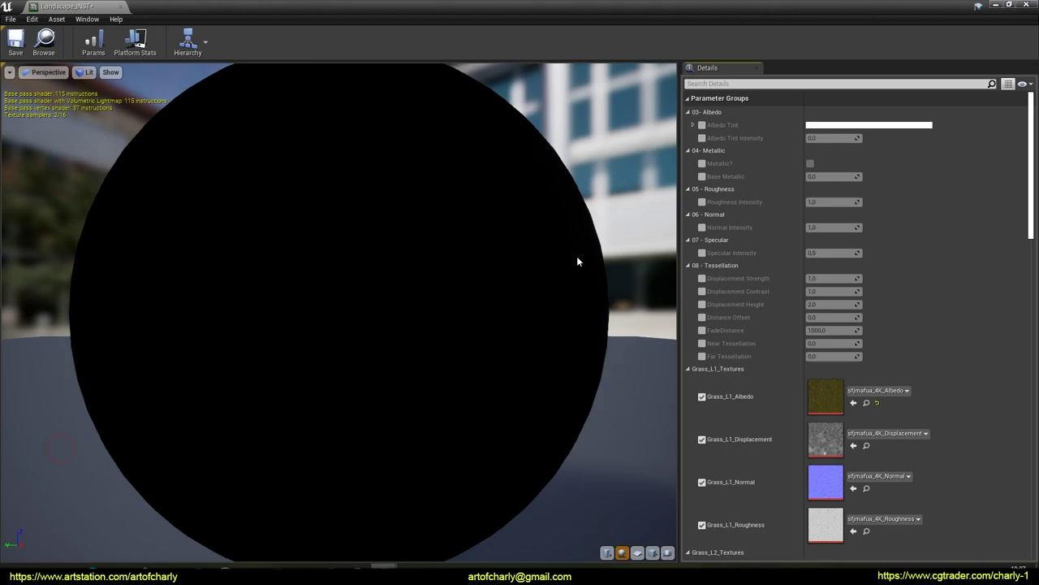
left_click(1006, 5)
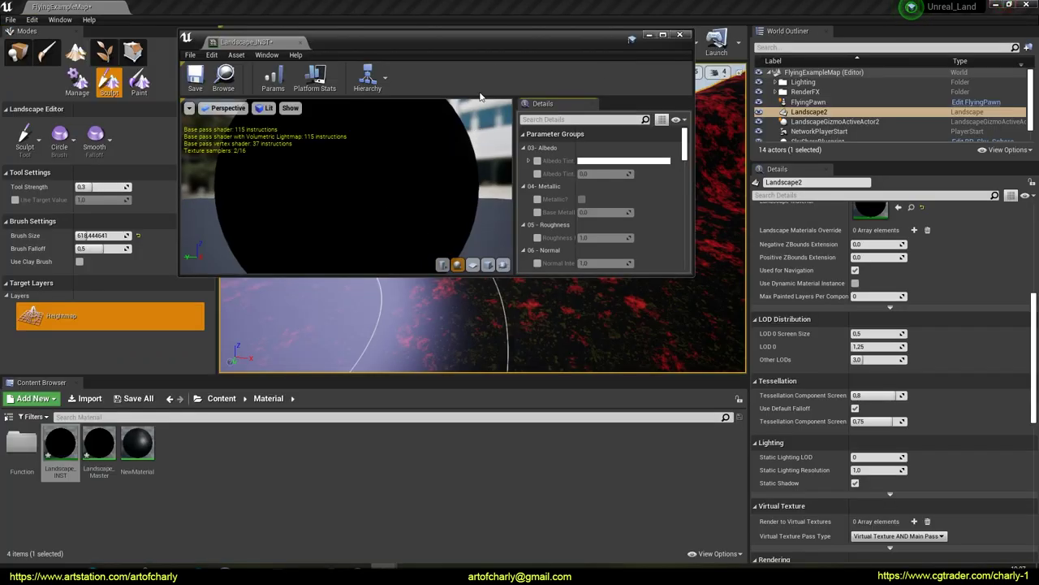
left_click_drag(519, 36, 911, 51)
mouse_move(487, 203)
right_mouse_down()
mouse_move(487, 146)
mouse_move(447, 158)
right_mouse_up()
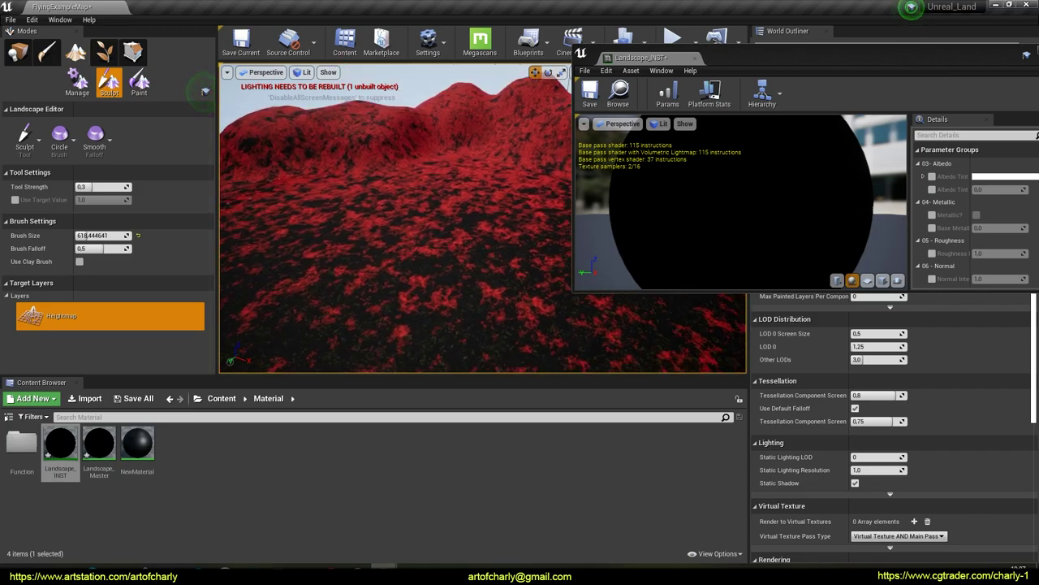
left_click(139, 81)
mouse_move(420, 217)
right_mouse_down()
mouse_move(419, 252)
mouse_move(420, 217)
right_mouse_up()
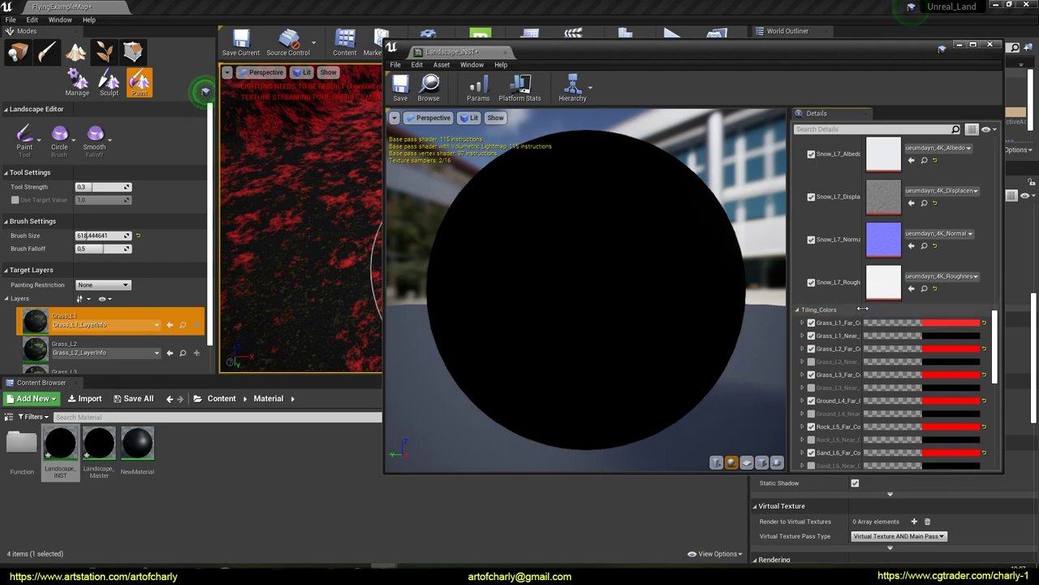
Set the Grass_L1 near tiling colour to the dark brown sampled from the Grass_L1_Albedo texture thumbnail, about hex sRGB 483D1C.
left_click(948, 335)
left_click_drag(867, 280, 755, 262)
left_click_drag(995, 326, 995, 189)
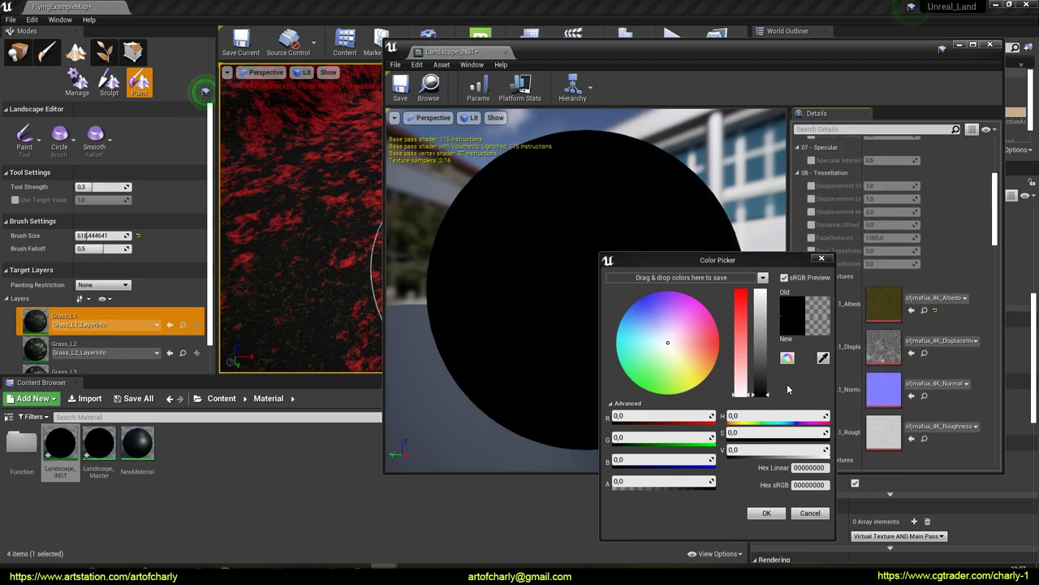
left_click(822, 358)
left_click(887, 304)
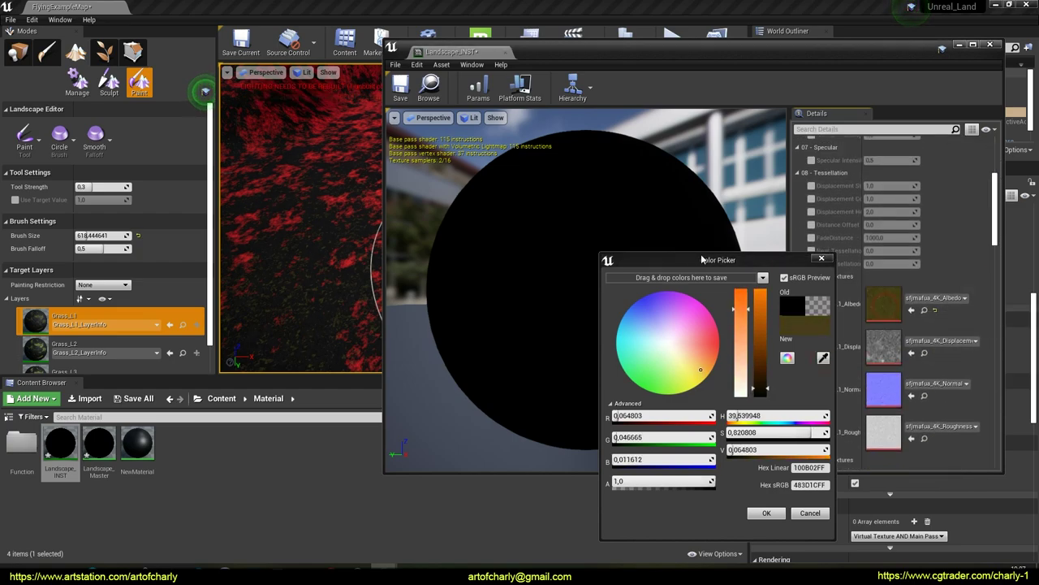
left_click(773, 514)
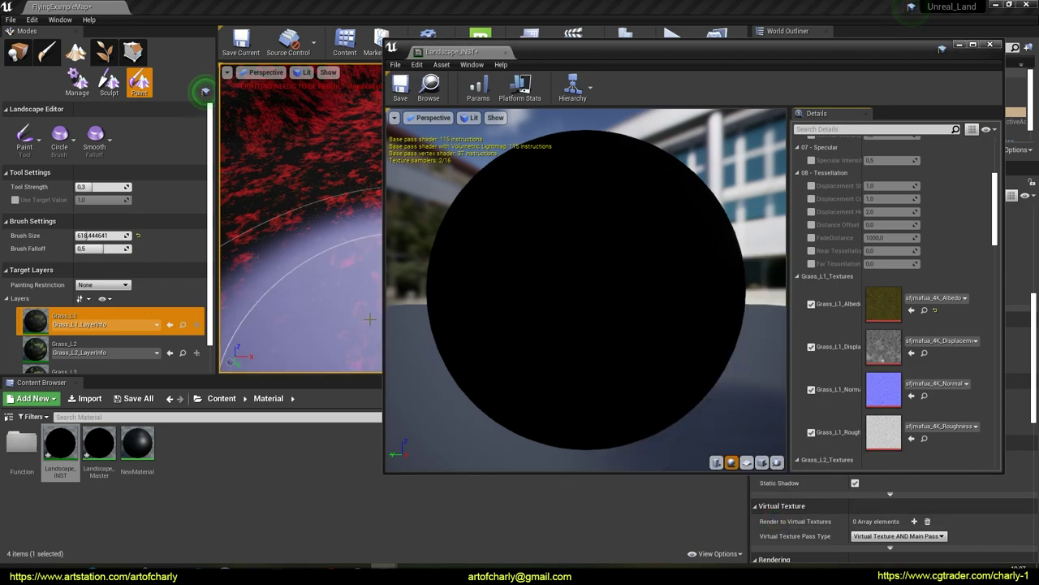
left_click_drag(994, 229, 989, 371)
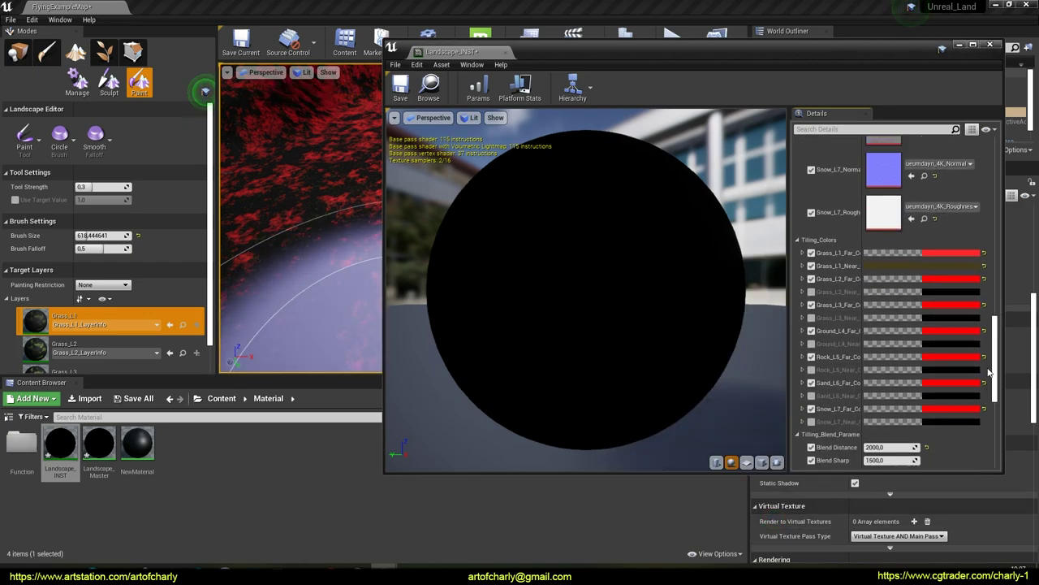
Set the Grass_L1 far tiling colour to match the dark brown of the Grass_L1 near colour by sampling its swatch.
left_click(956, 253)
left_click_drag(880, 266, 681, 250)
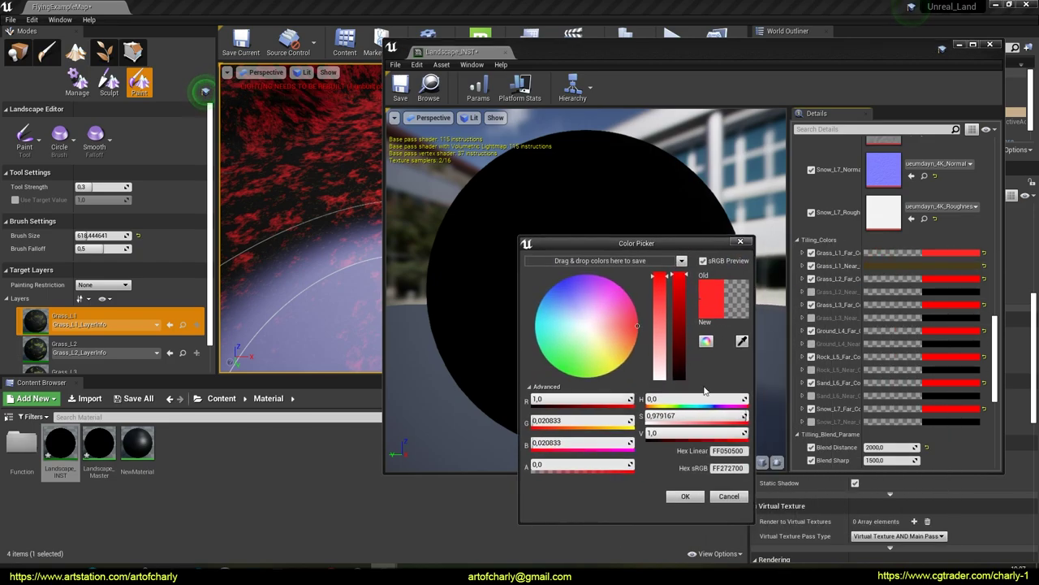
left_click(919, 266)
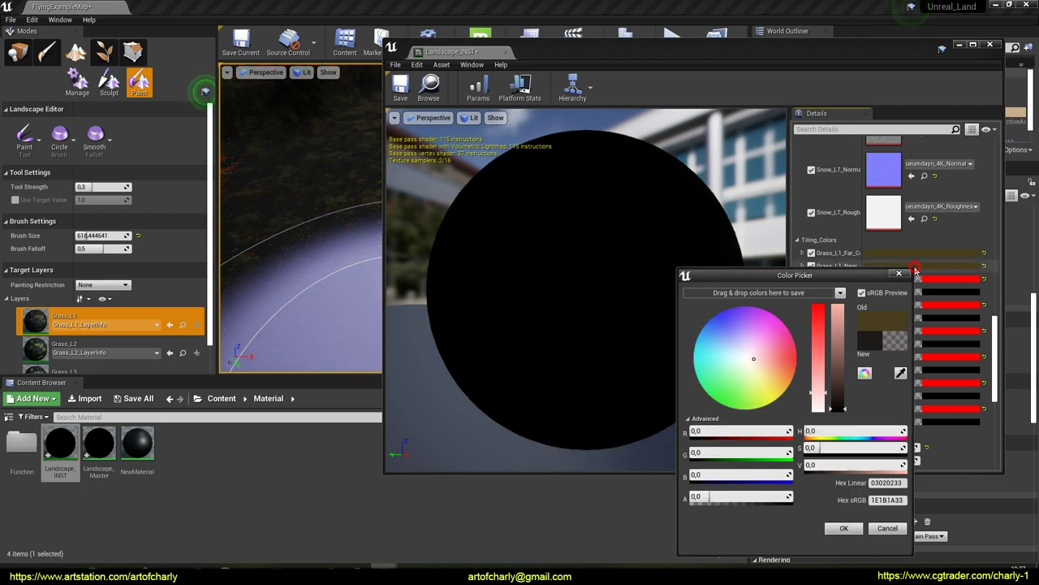
left_click(842, 529)
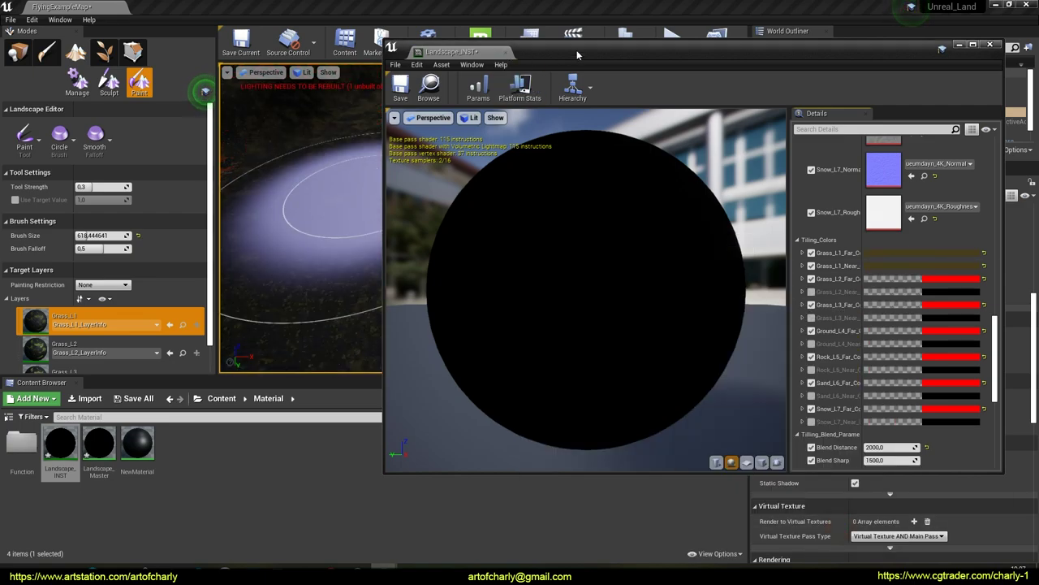
Make Grass_L2 the target layer and paint it onto the landscape, with the instance window moved clear of the view.
left_click_drag(577, 50, 695, 56)
mouse_move(362, 204)
right_mouse_down()
mouse_move(368, 216)
mouse_move(354, 208)
right_mouse_up()
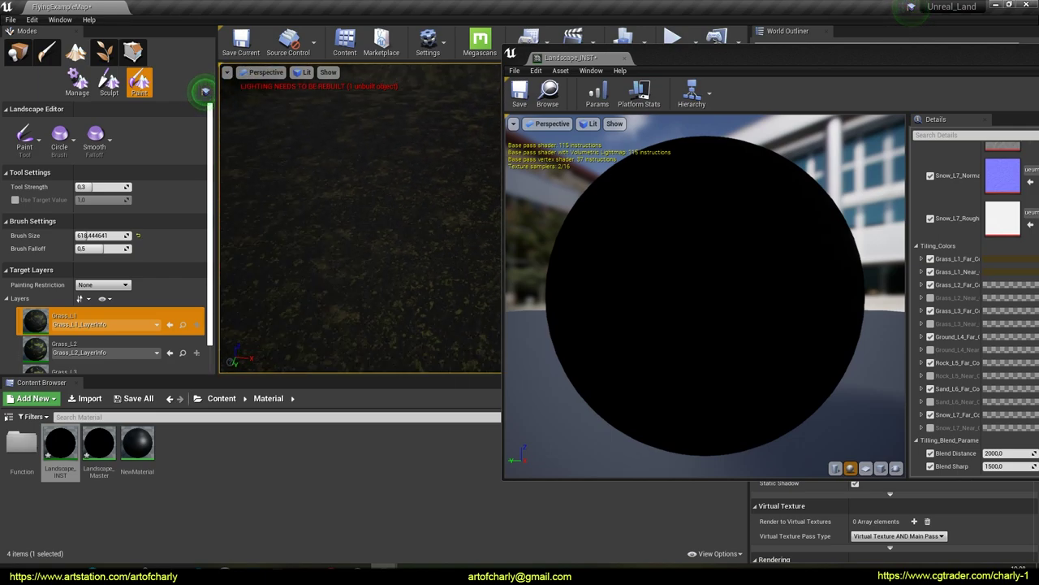
scroll(36, 302, "down", 2)
left_click(36, 302)
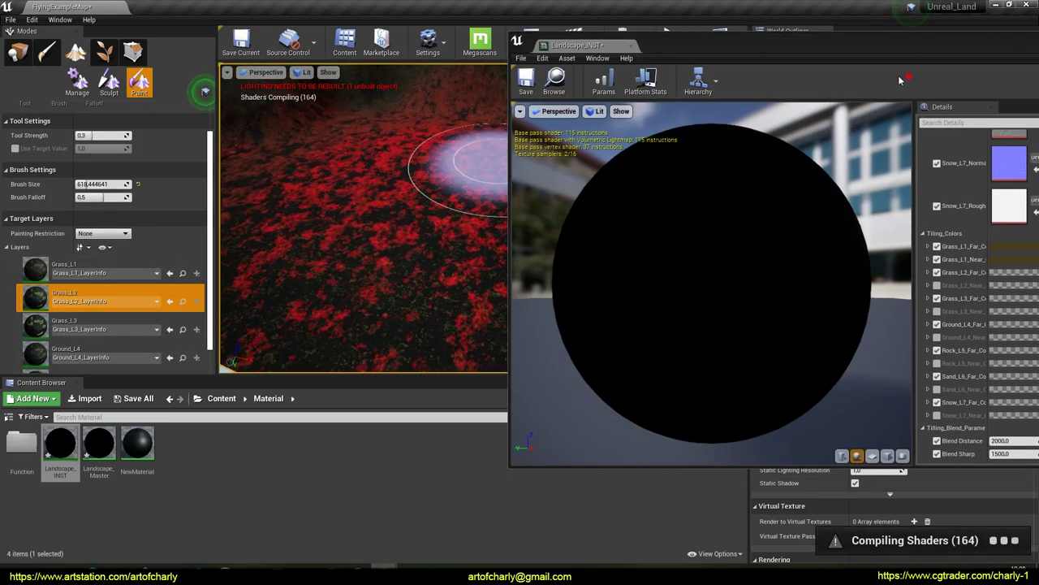
left_click_drag(714, 43, 394, 43)
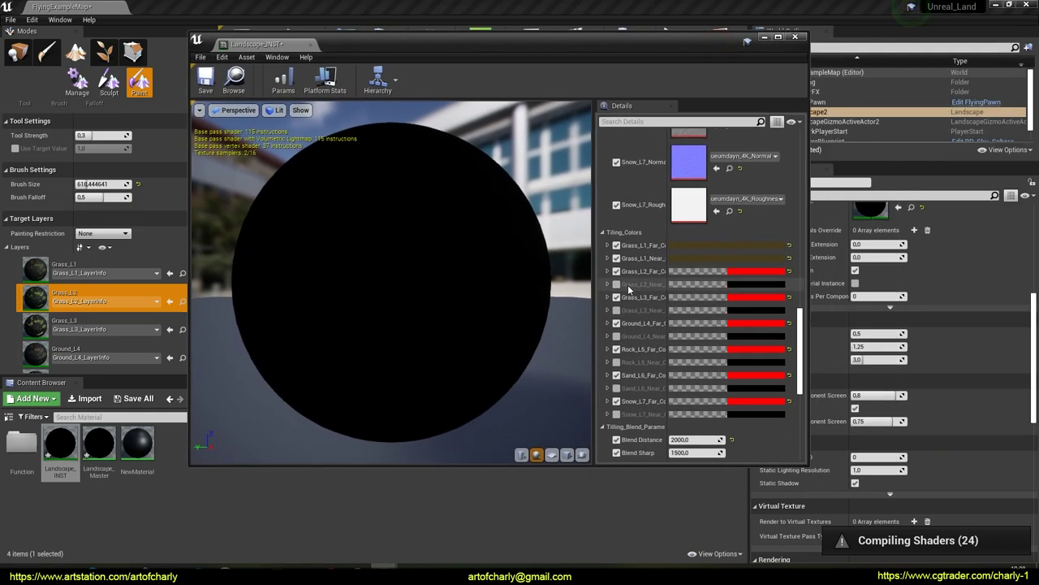
Enable the Grass_L2 near tiling colour and set both Grass_L2 colours to the olive green sampled from the Grass_L2_Albedo thumbnail, about hex sRGB 57621E.
left_click(754, 276)
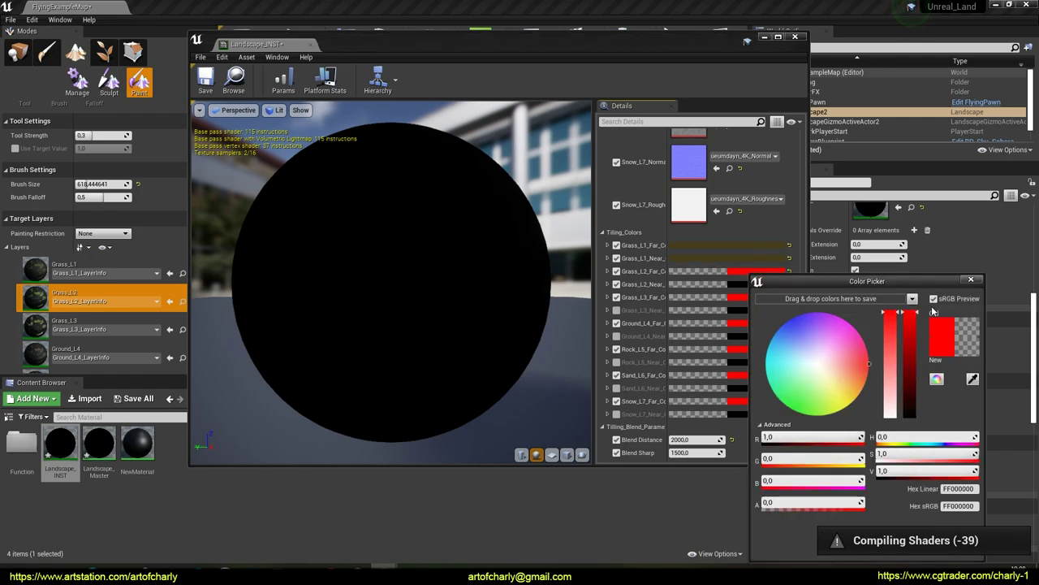
left_click_drag(801, 333, 799, 236)
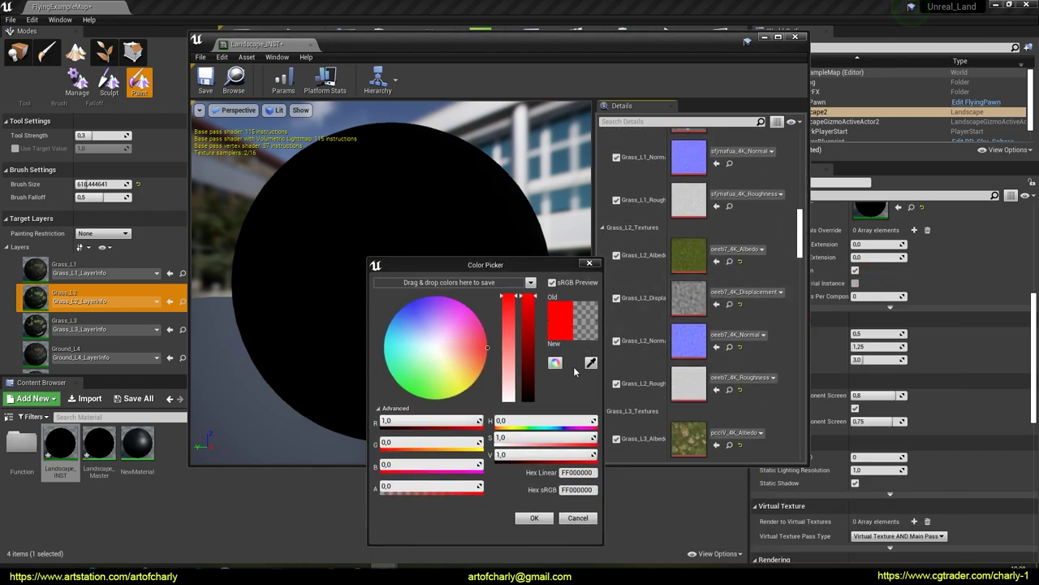
left_click(689, 254)
left_click_drag(799, 231, 800, 333)
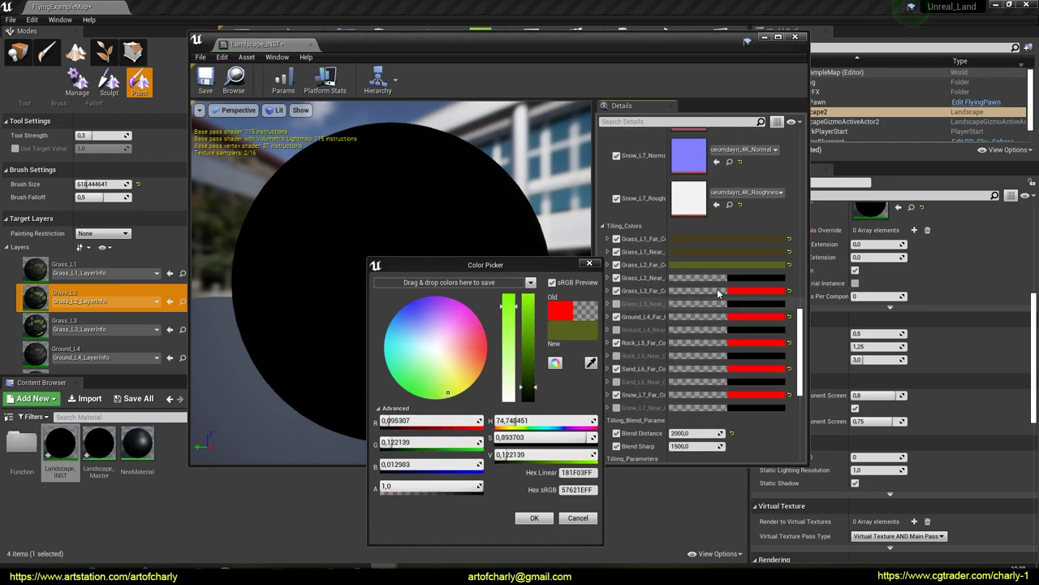
left_click(739, 279)
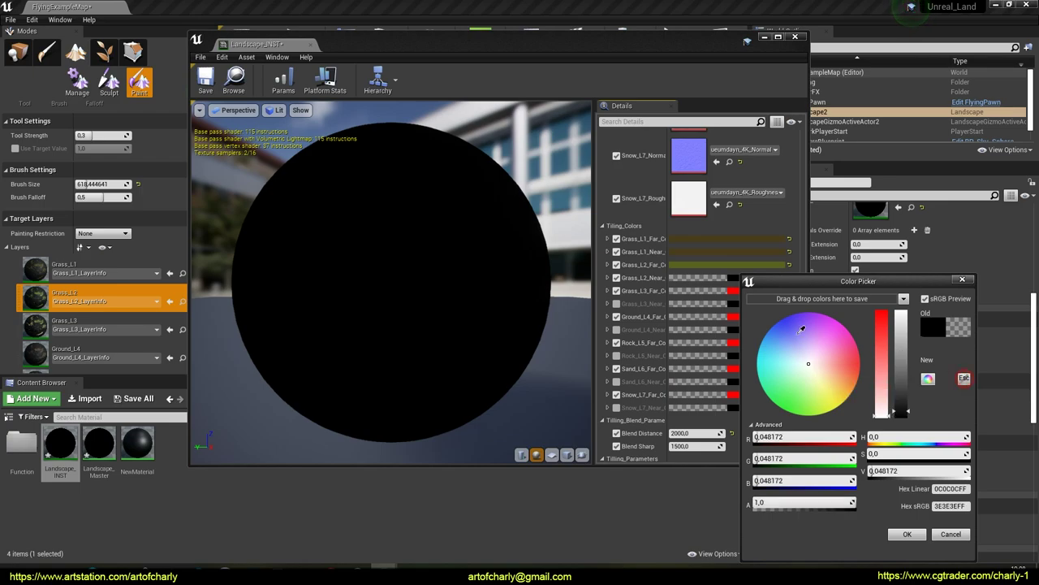
left_click(709, 259)
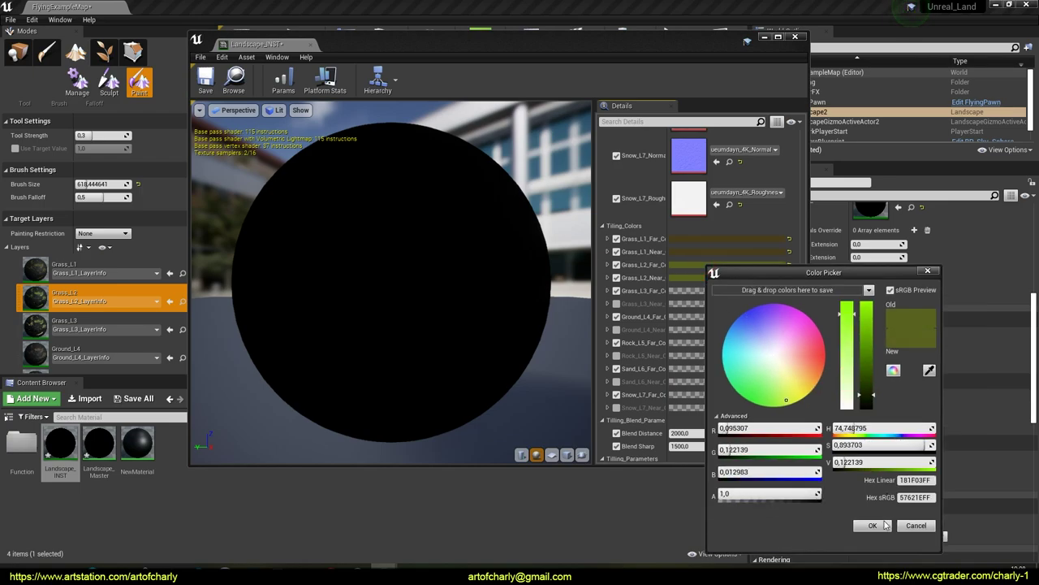
left_click(872, 525)
Examine how the Grass_L2 tiling colours look on the landscape from near and far distances.
left_click_drag(512, 51, 872, 65)
mouse_move(394, 233)
right_mouse_down()
mouse_move(382, 304)
mouse_move(382, 280)
mouse_move(439, 260)
mouse_move(519, 195)
right_mouse_up()
key("w")
key("s")
key("w")
key("s")
key("w")
key("s")
Make Grass_L3 the target layer and paint it across the landscape.
left_click_drag(849, 54, 596, 38)
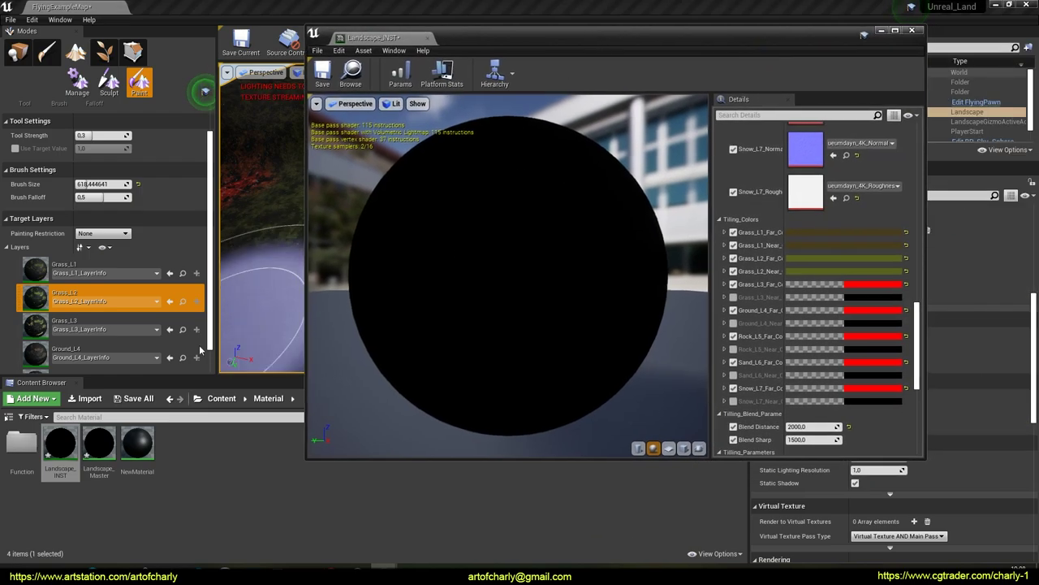
left_click(106, 324)
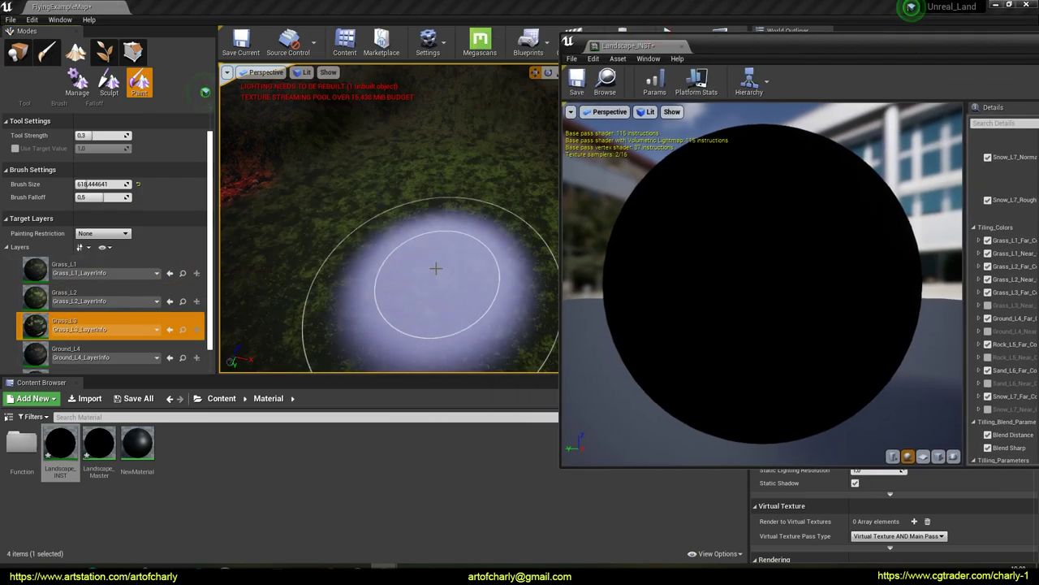
mouse_move(436, 268)
left_mouse_down()
mouse_move(528, 253)
mouse_move(431, 318)
mouse_move(501, 169)
left_mouse_up()
left_click_drag(833, 52, 350, 78)
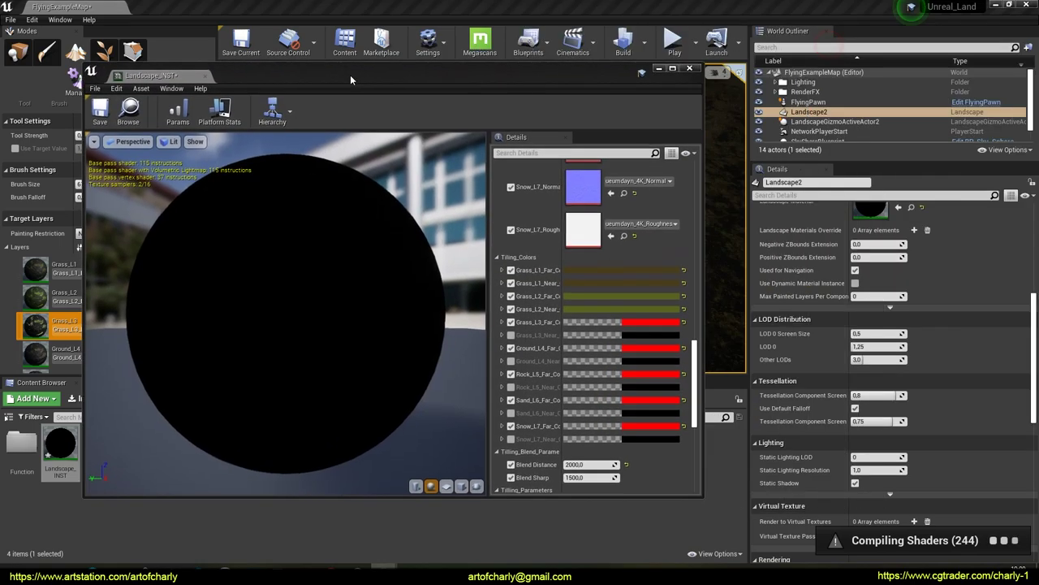
Enable the Grass_L3 near tiling colour and set both Grass_L3 colours to the green sampled from the Grass_L3_Albedo thumbnail, about hex sRGB 565C32.
left_click(627, 323)
left_click_drag(751, 288, 849, 224)
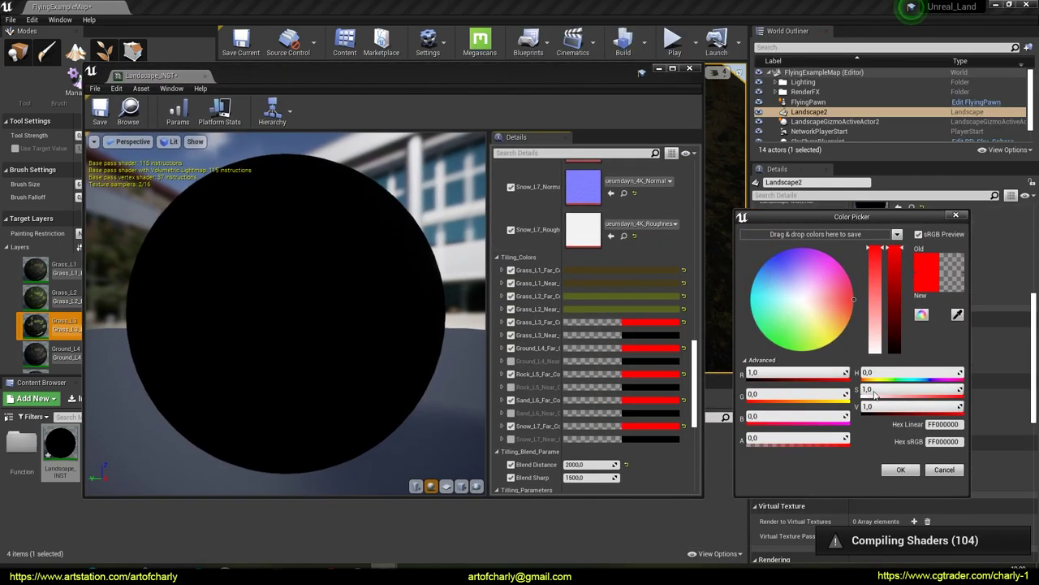
left_click_drag(696, 351, 720, 274)
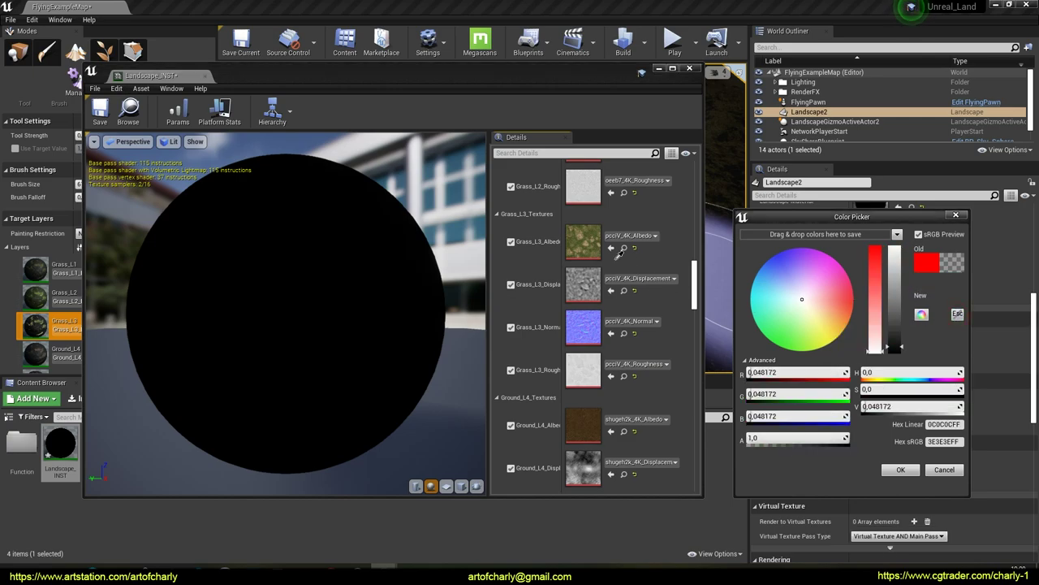
left_click(599, 227)
left_click_drag(695, 280, 691, 367)
scroll(664, 333, "up", 2)
left_click(639, 292)
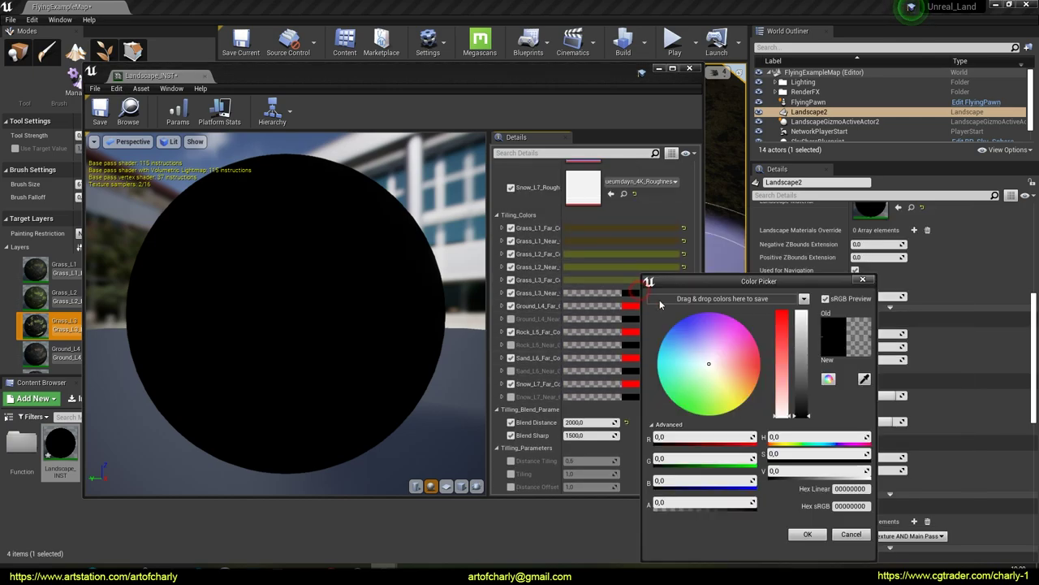
left_click(863, 379)
left_click(609, 280)
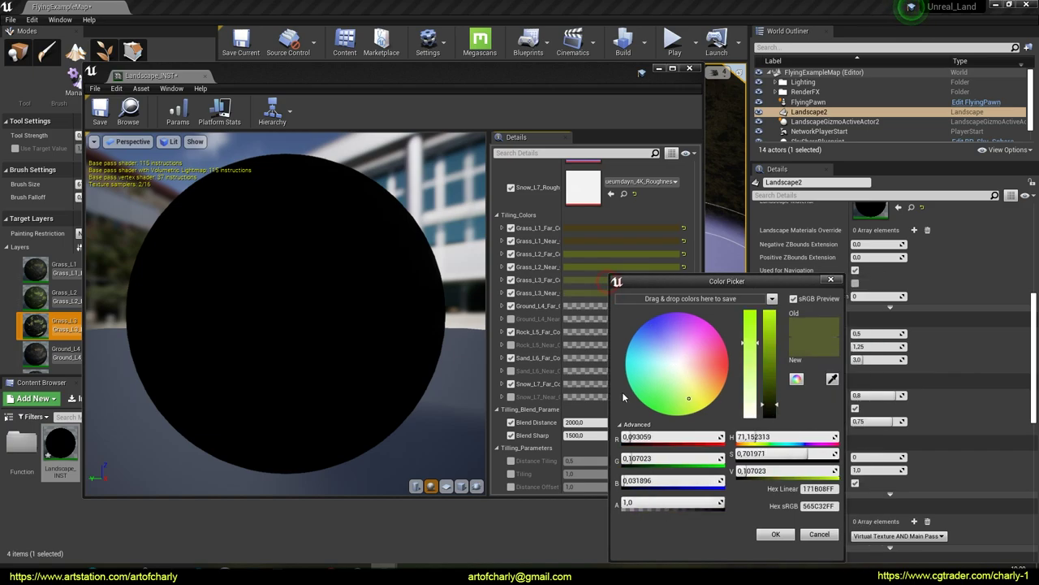
left_click(777, 534)
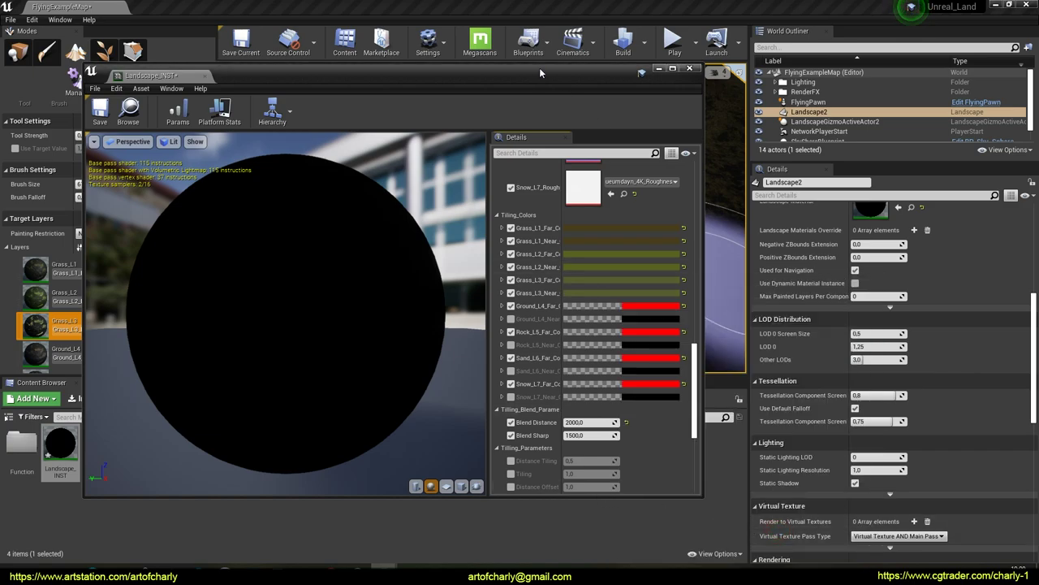
Check the Grass_L3 colours on the landscape, and paint the Ground_L4 layer onto it.
left_click_drag(539, 70, 928, 84)
right_click_drag(415, 216, 385, 211)
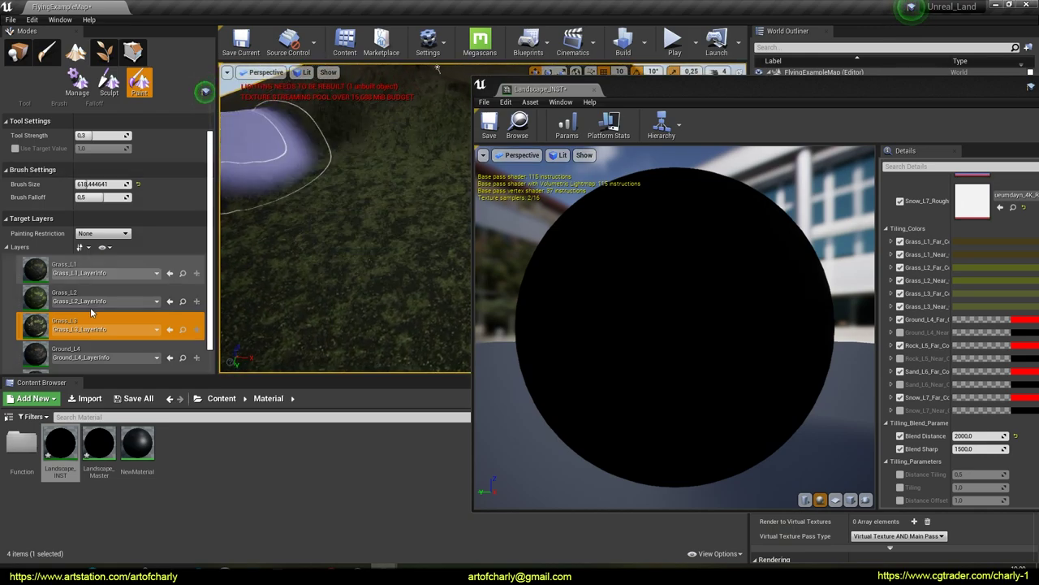
scroll(27, 285, "down", 3)
left_click(27, 286)
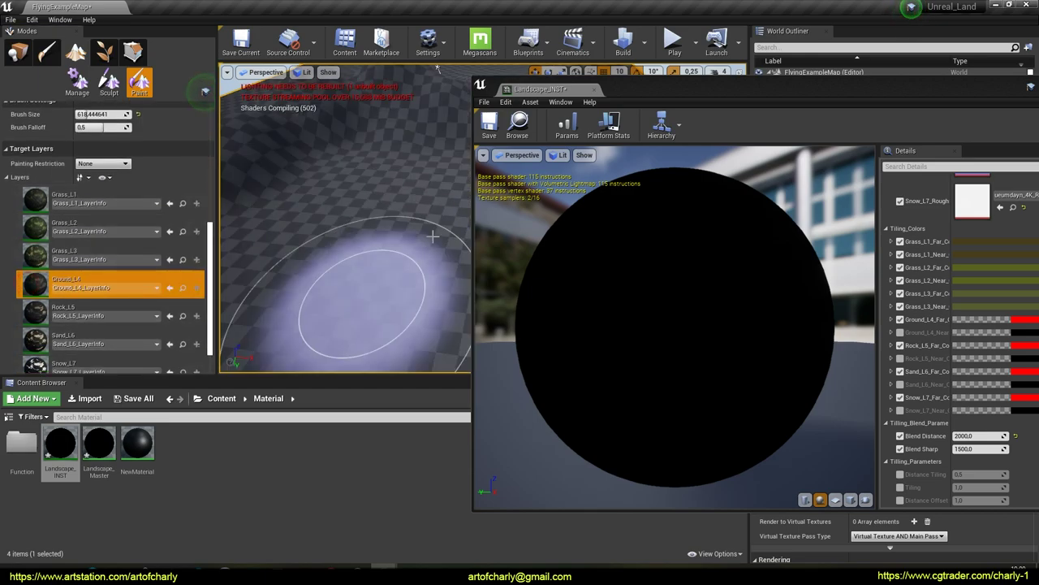
left_click_drag(758, 86, 297, 82)
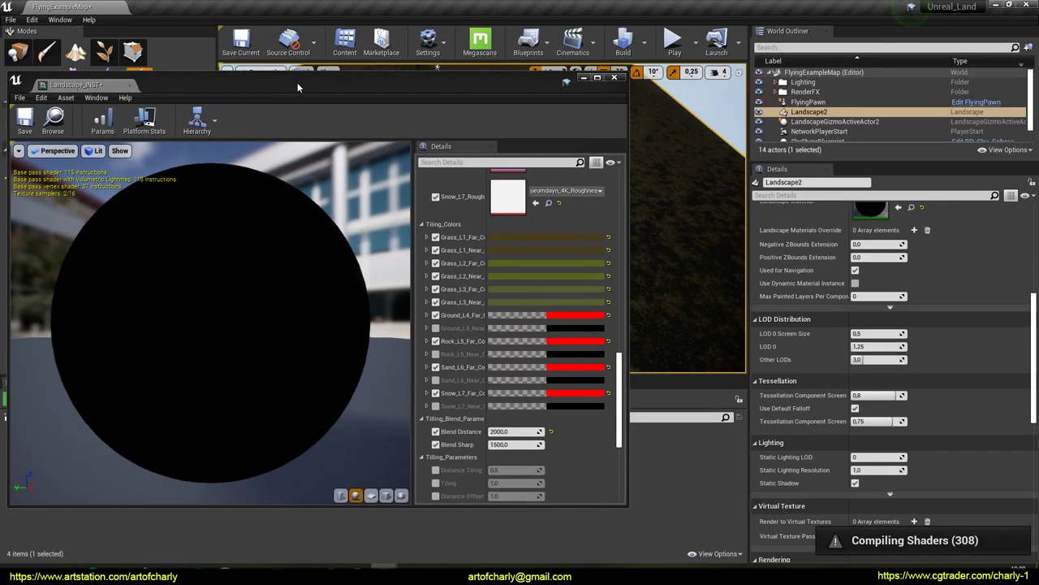
Set the Ground_L4 far tiling colour to the brown sampled from the Ground_L4_Albedo texture thumbnail.
left_click(582, 319)
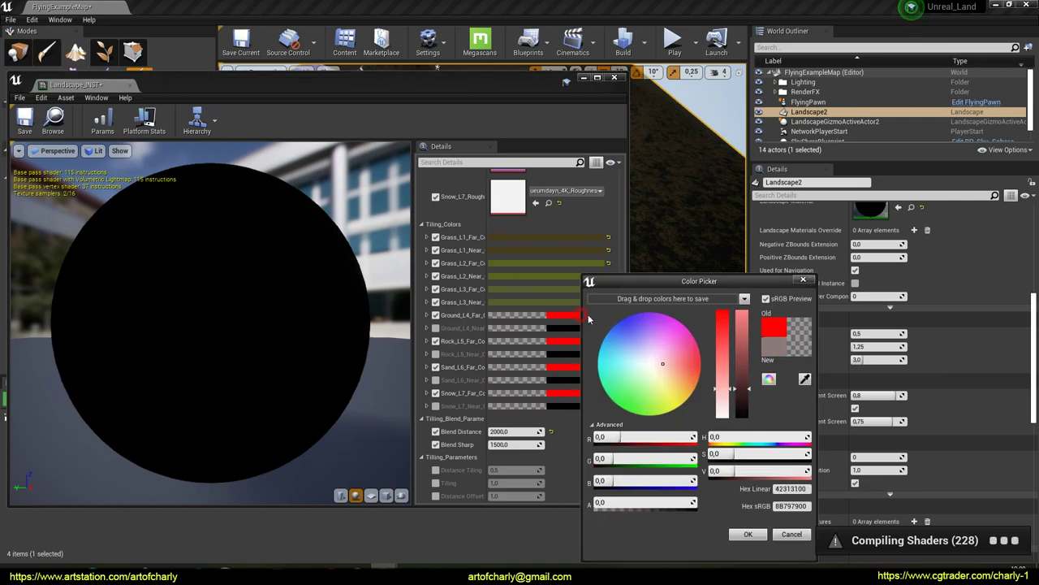
left_click_drag(658, 285, 737, 250)
scroll(617, 378, "up", 5)
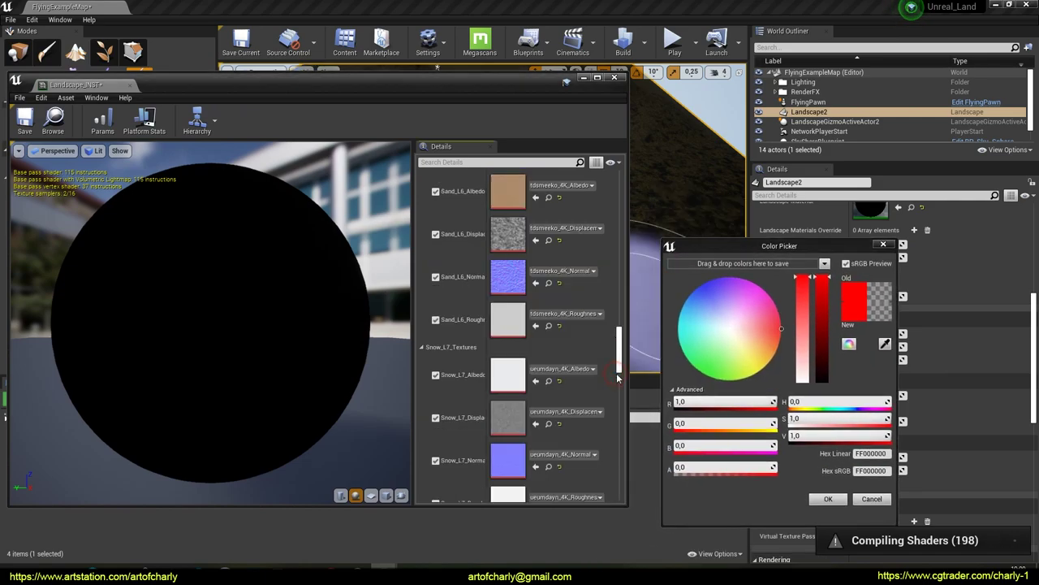
scroll(618, 351, "up", 5)
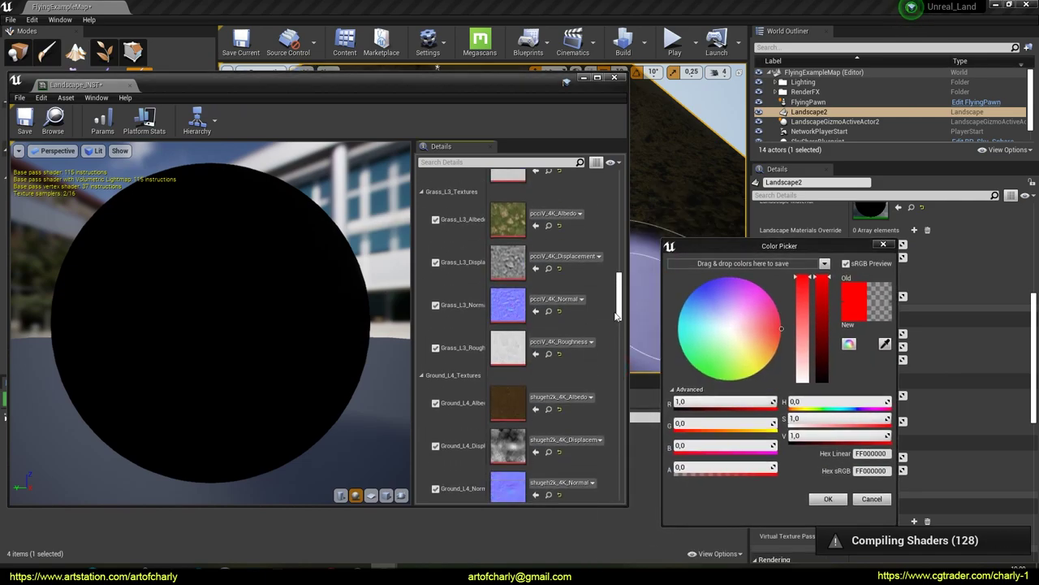
scroll(615, 321, "down", 2)
left_click(885, 345)
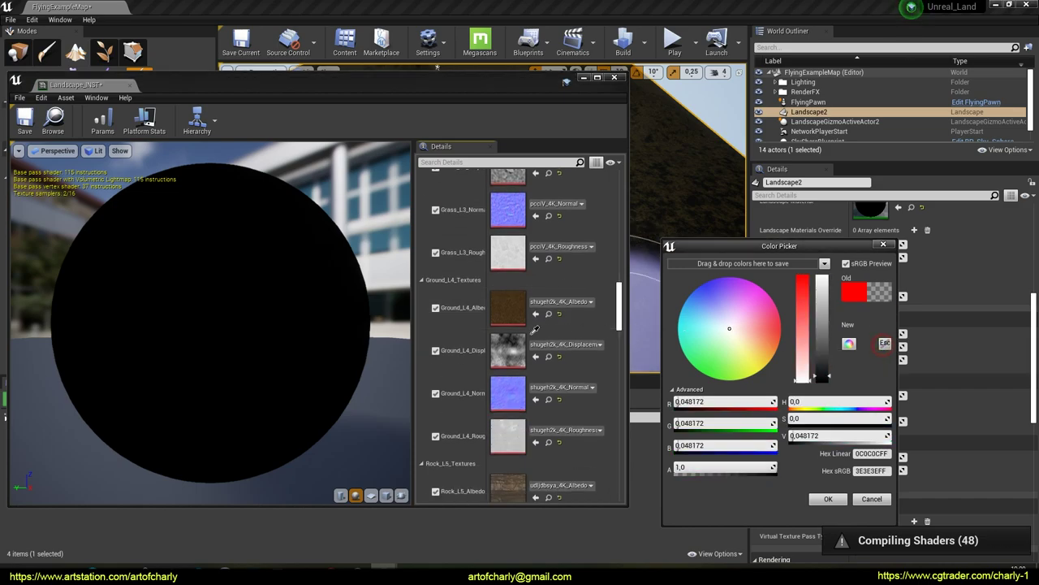
left_click(509, 307)
left_click(828, 498)
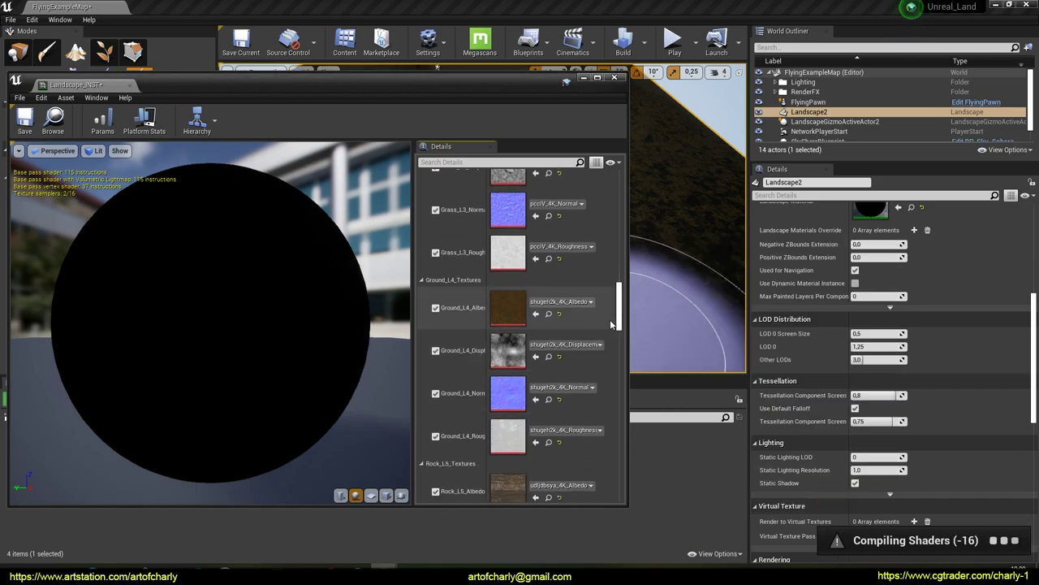
Enable the Ground_L4 near tiling colour and match it to the brown sampled from the Ground_L4 far colour swatch.
scroll(607, 398, "down", 10)
scroll(608, 396, "up", 1)
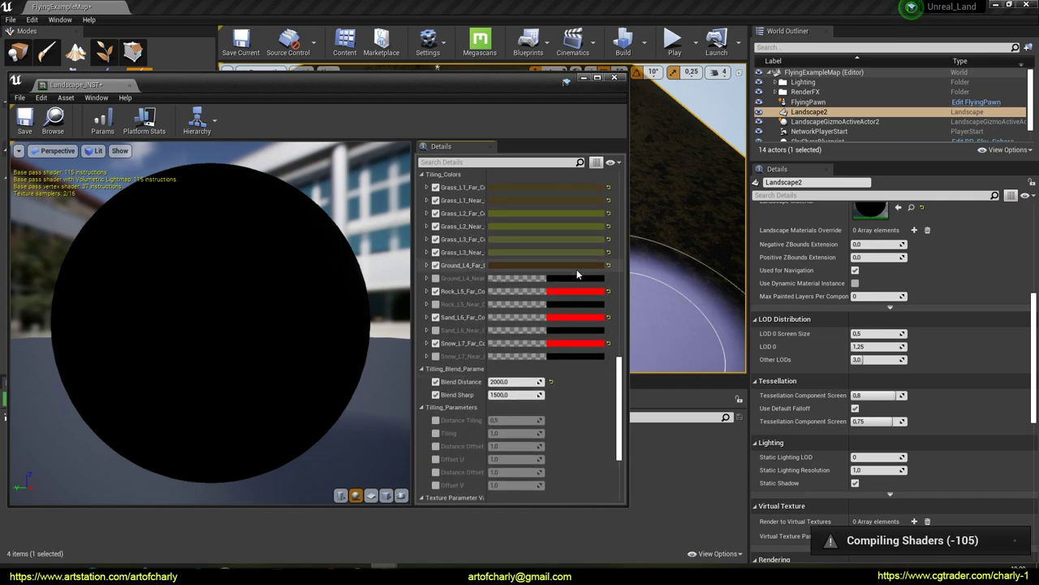
left_click(576, 277)
left_click(542, 265)
left_click(542, 265)
left_click(713, 528)
Make Rock_L5 the target layer and paint it onto the landscape.
mouse_move(453, 75)
left_mouse_down()
mouse_move(897, 103)
mouse_move(964, 78)
left_mouse_up()
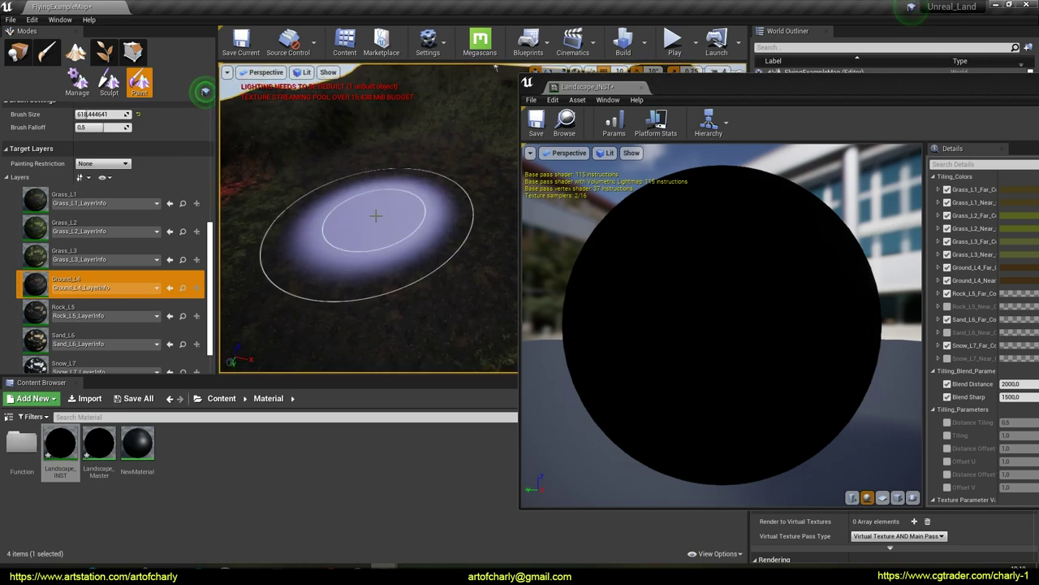
left_click(105, 311)
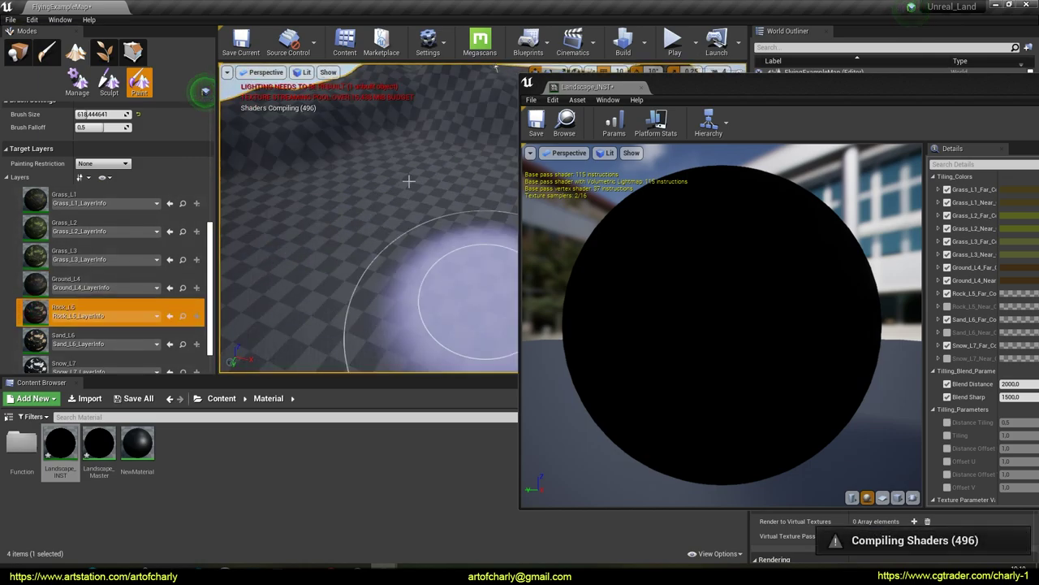
left_click_drag(737, 83, 245, 72)
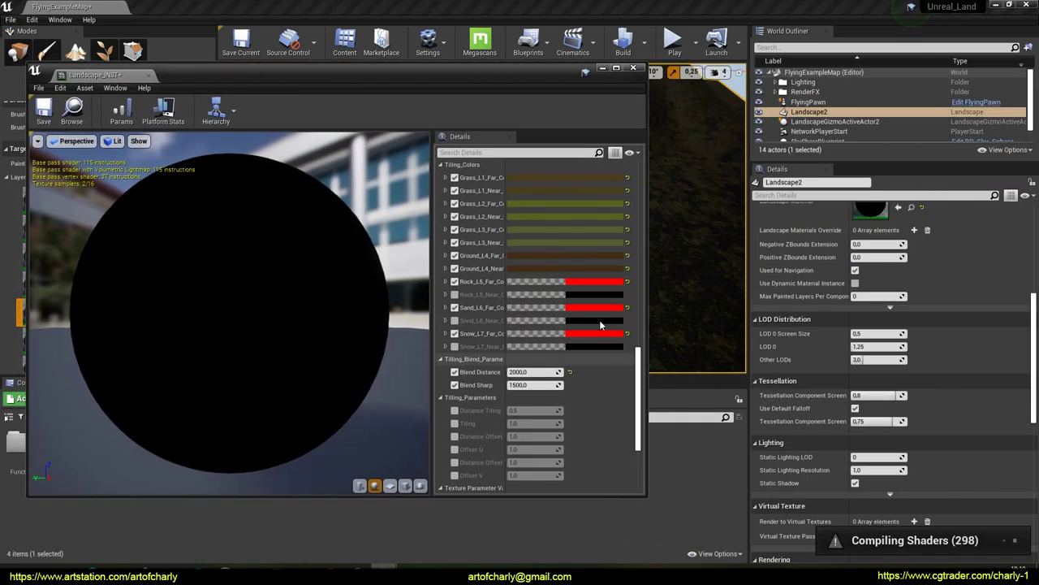
Enable the Rock_L5 near tiling colour, and set the far colour to the brown sampled from the Rock_L5_Albedo texture thumbnail.
left_click_drag(497, 70, 486, 57)
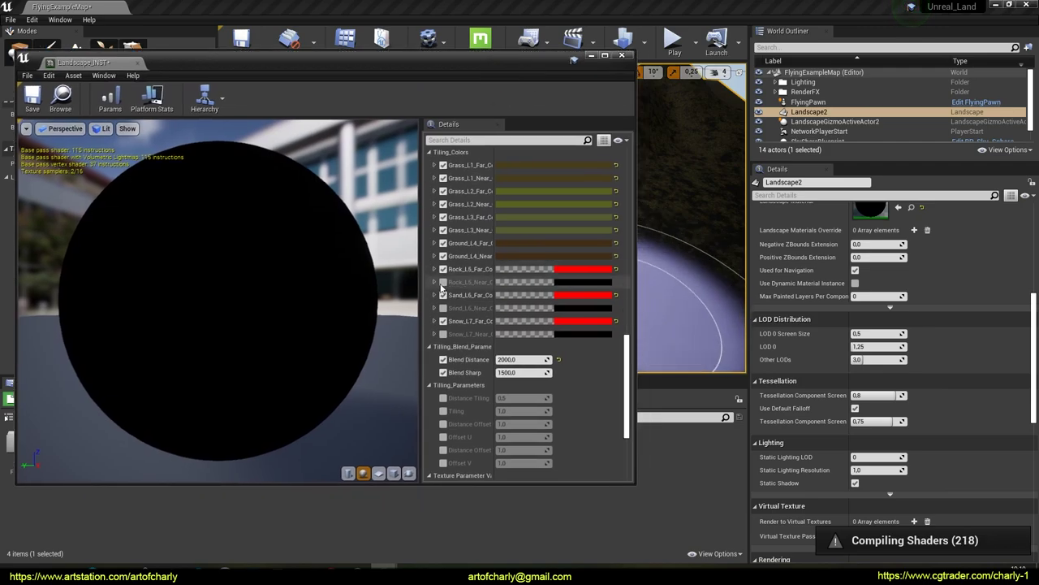
left_click(547, 283)
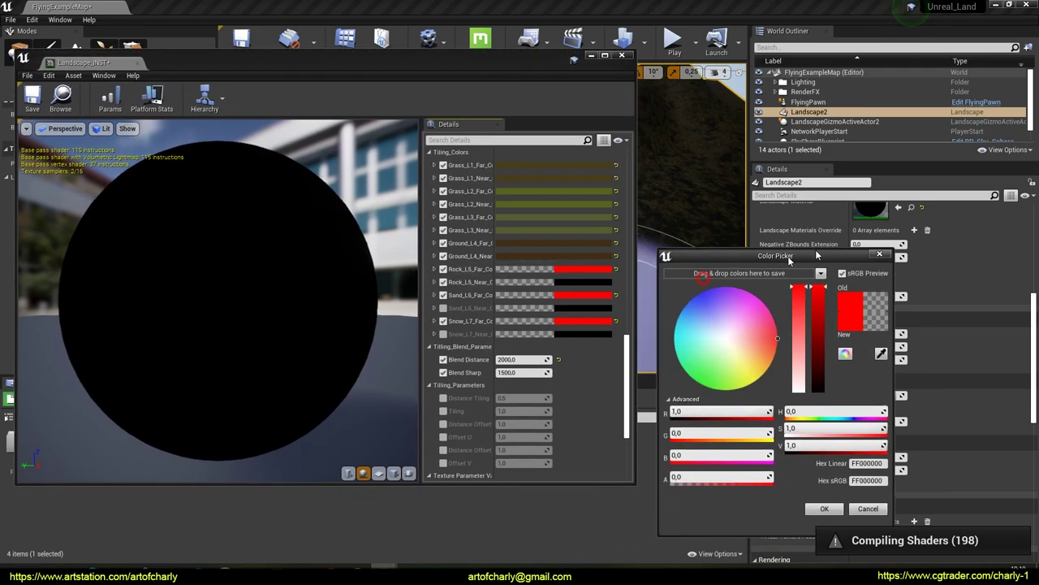
left_click_drag(628, 360, 631, 310)
left_click(924, 344)
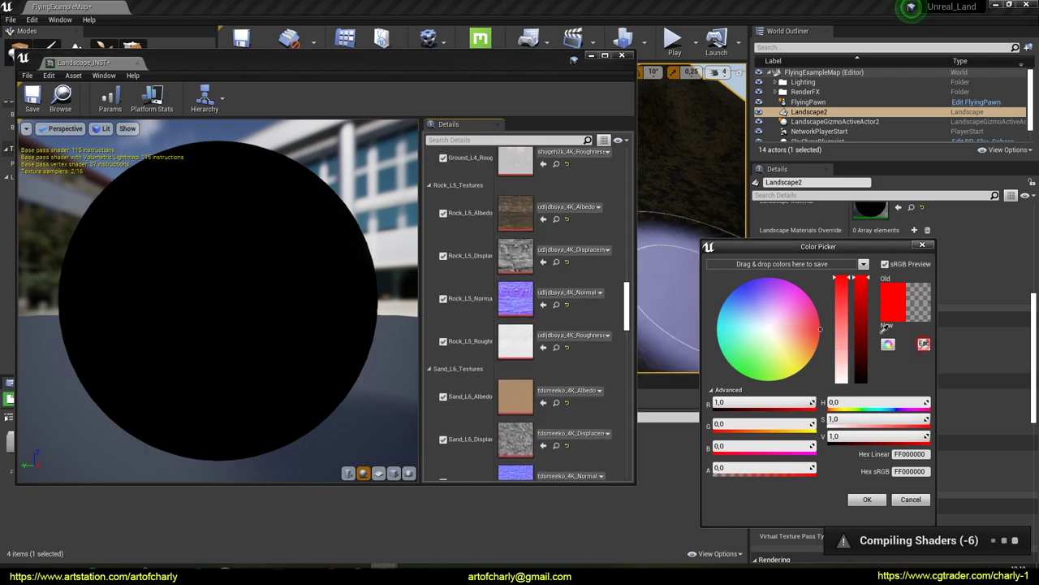
left_click(517, 216)
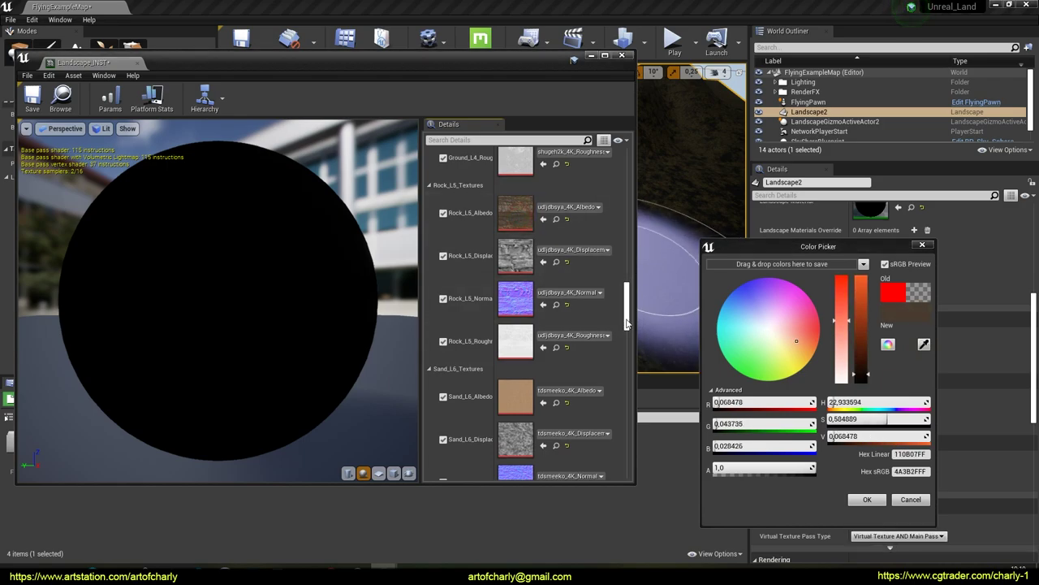
Match the Rock_L5 near tiling colour to the brown sampled from the Rock_L5 far colour swatch.
left_click_drag(627, 317, 625, 371)
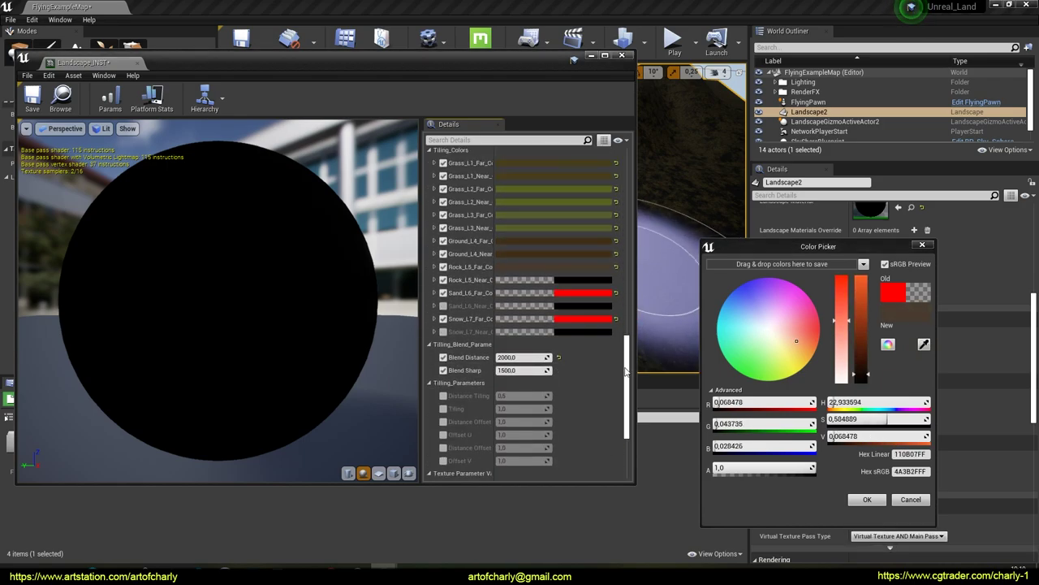
left_click(586, 281)
left_click(807, 378)
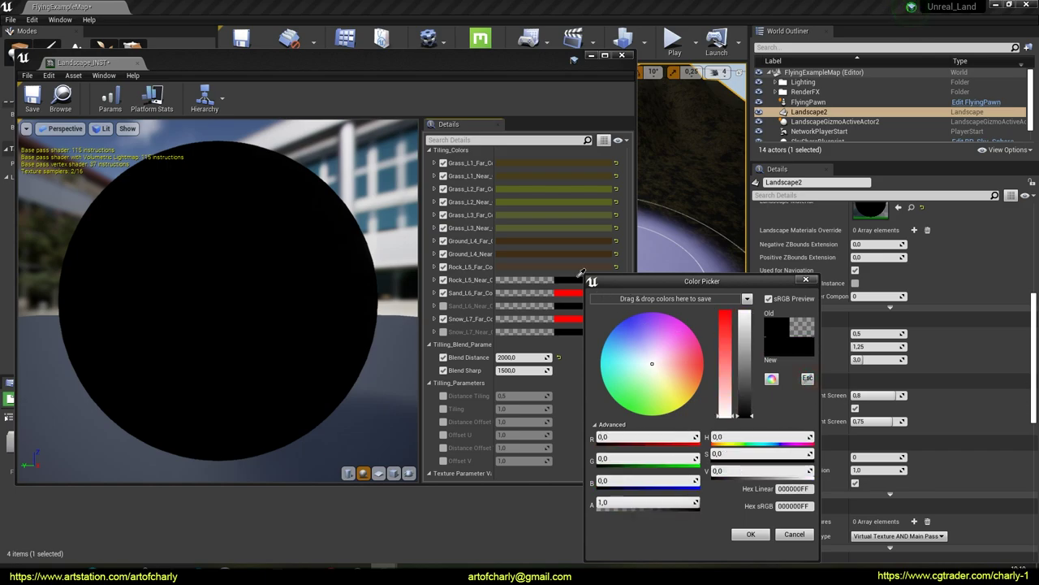
left_click(571, 268)
left_click(735, 529)
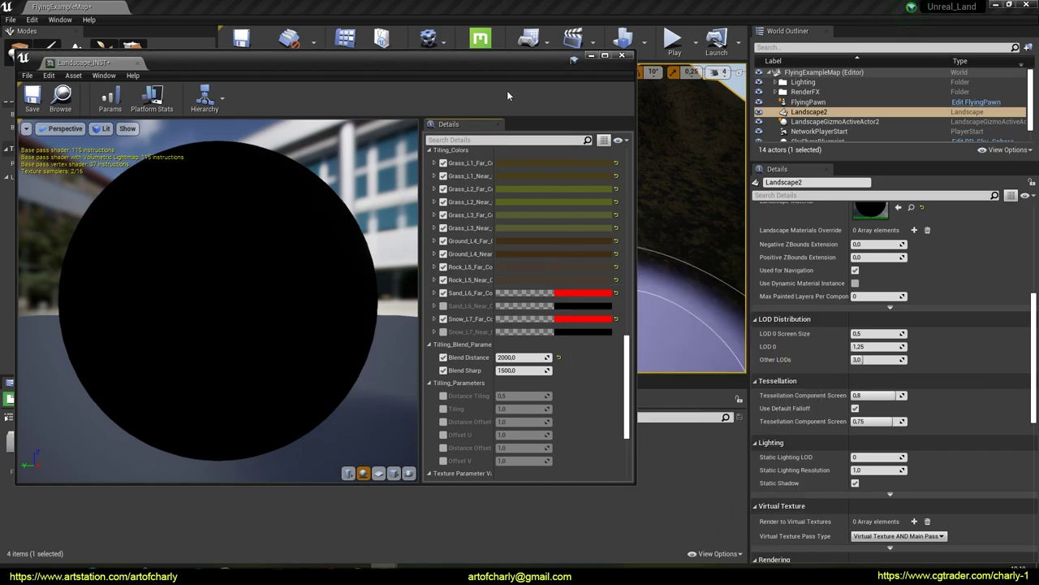
Make Sand_L6 the target layer and paint it onto the landscape.
left_click_drag(532, 60, 937, 78)
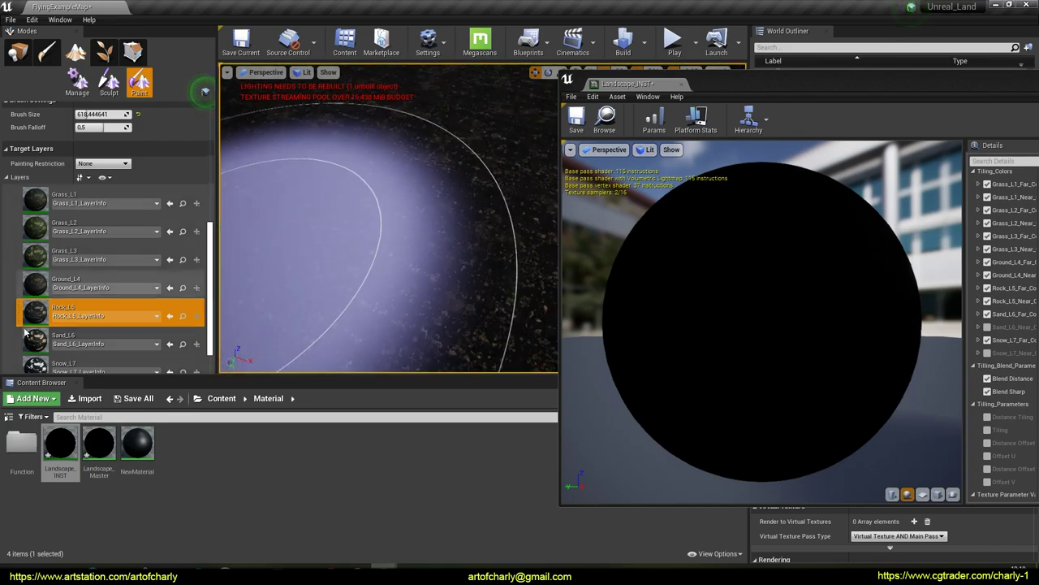
scroll(91, 331, "down", 1)
left_click(92, 331)
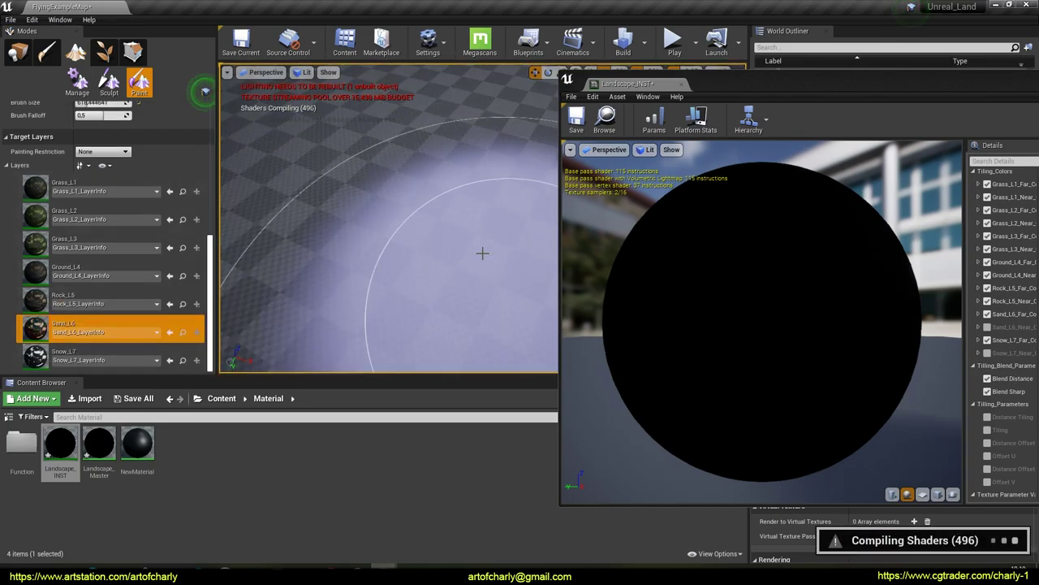
right_click_drag(395, 189, 360, 202)
Enable the Sand_L6 near tiling colour, and set the far colour to the tan sampled from the Sand_L6_Albedo thumbnail, brightened to a light sand.
left_click_drag(792, 84, 285, 63)
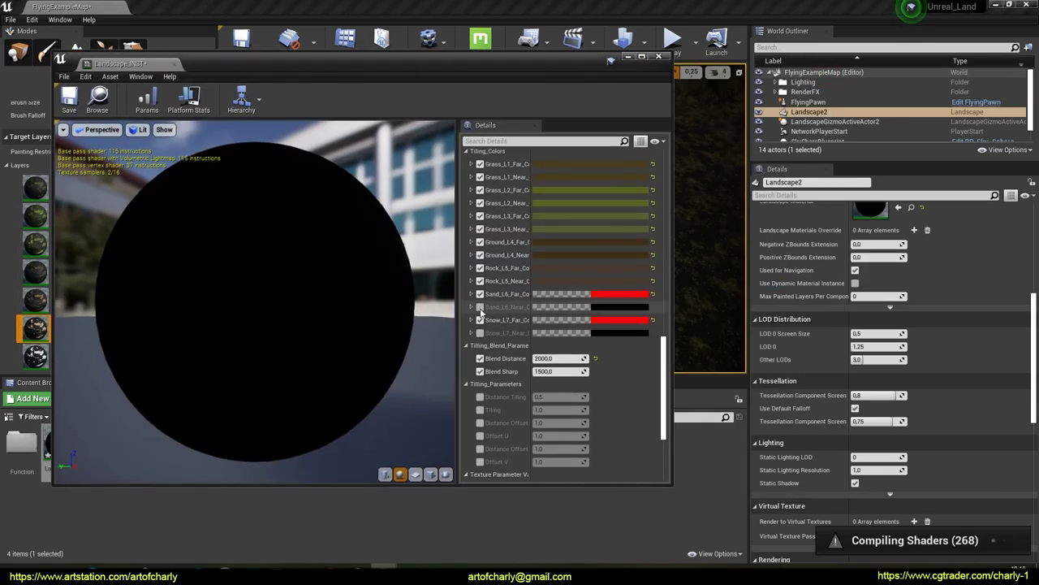
left_click(617, 305)
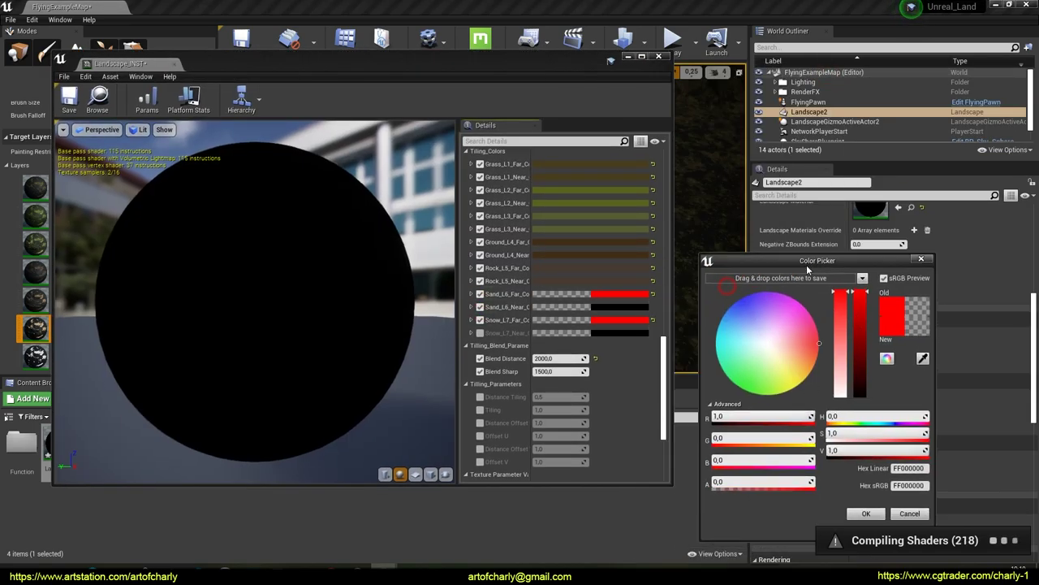
left_click_drag(666, 358, 667, 317)
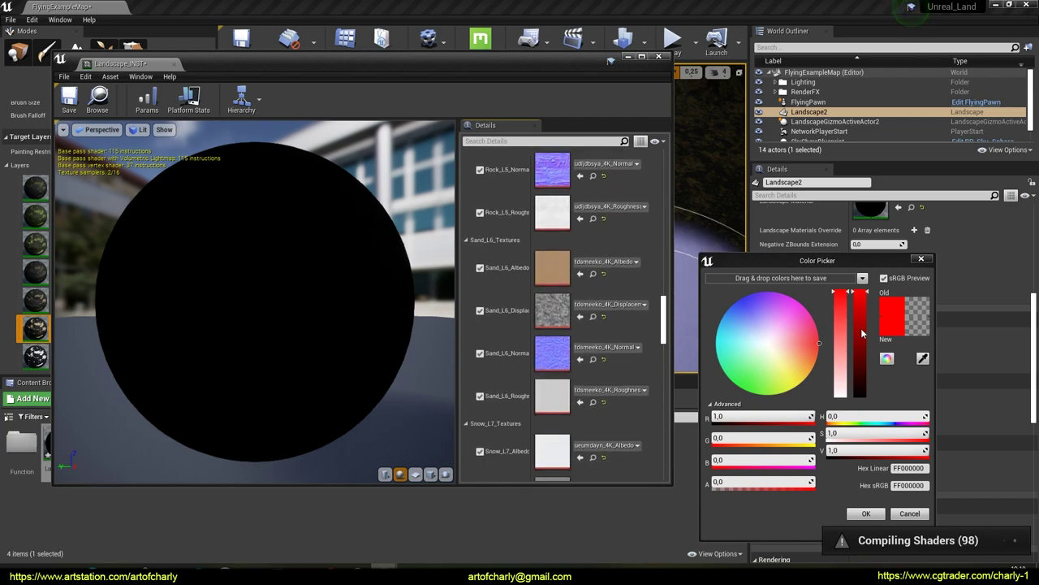
left_click(922, 358)
left_click(559, 268)
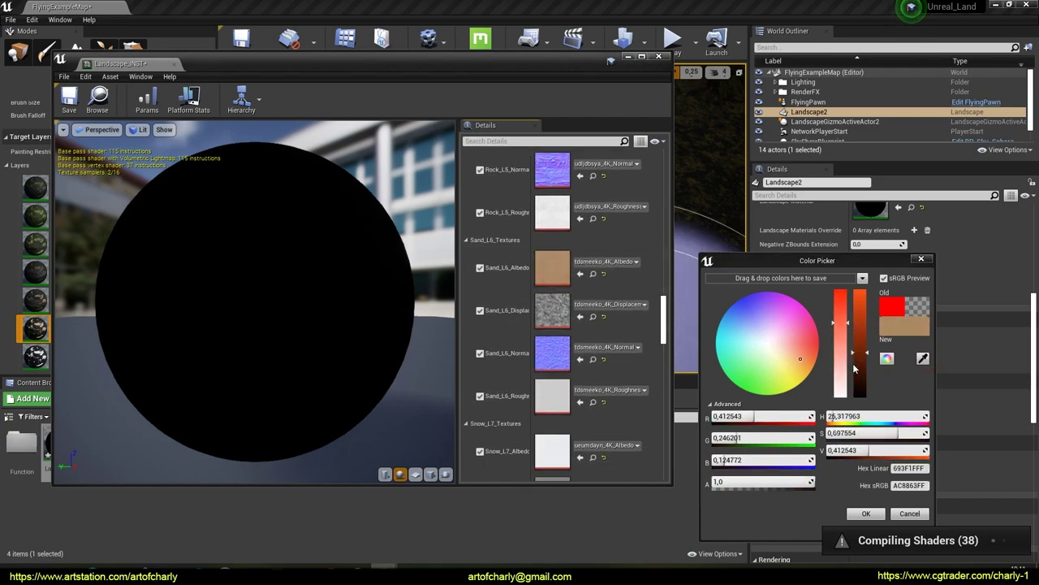
left_click_drag(846, 325, 865, 305)
left_click(864, 513)
Match the Sand_L6 near tiling colour to the light sand tone sampled from the Sand_L6 far colour swatch.
left_click_drag(664, 329, 663, 378)
left_click(613, 282)
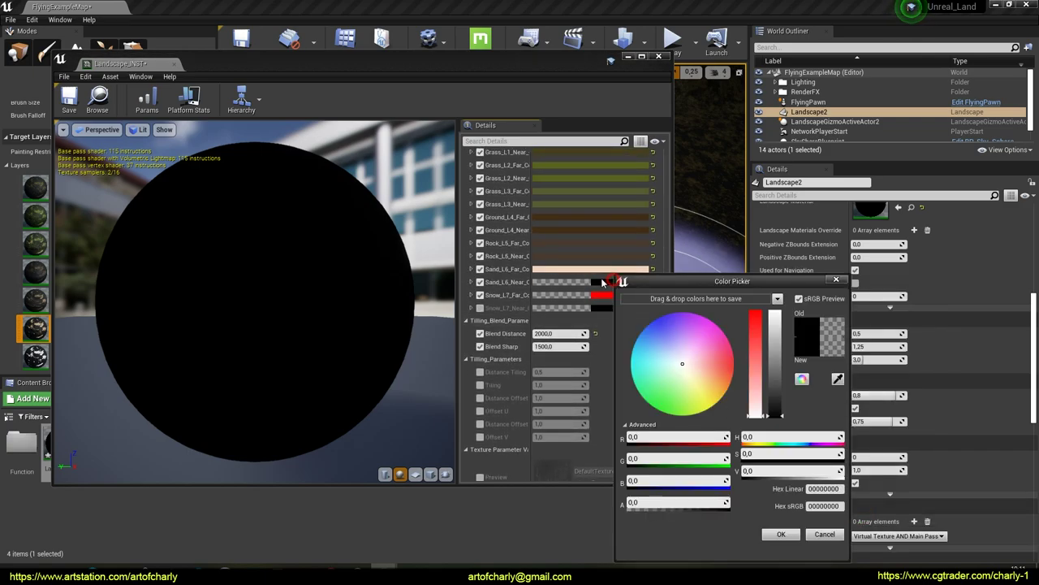
left_click(553, 269)
left_click(721, 528)
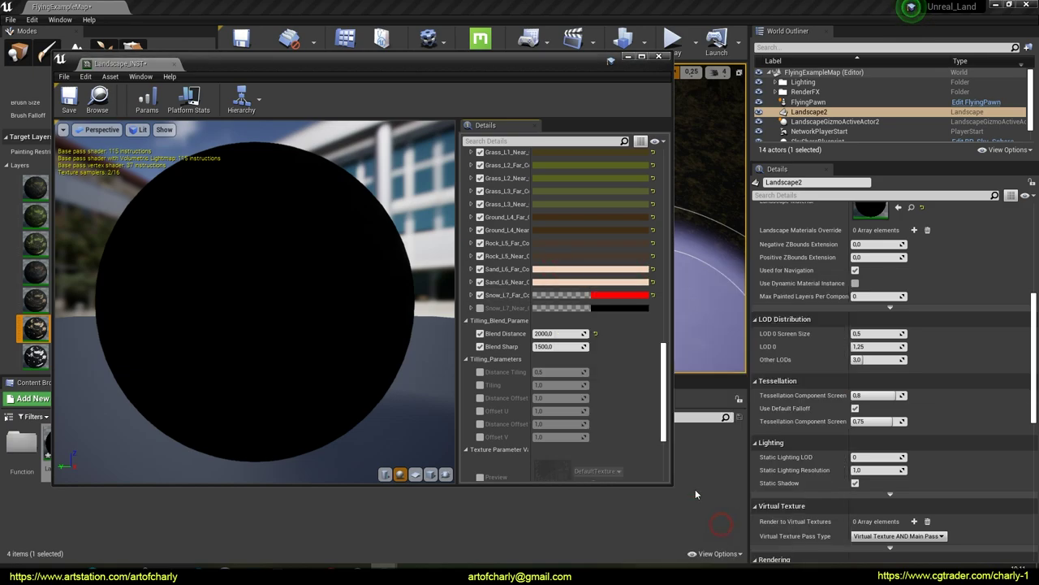
Check the Sand_L6 colours on the landscape from near and far, and paint the Snow_L7 layer onto it.
left_click_drag(385, 64, 897, 71)
key("w")
right_click_drag(325, 181, 355, 203)
key("s")
key("w")
key("s")
left_click(71, 356)
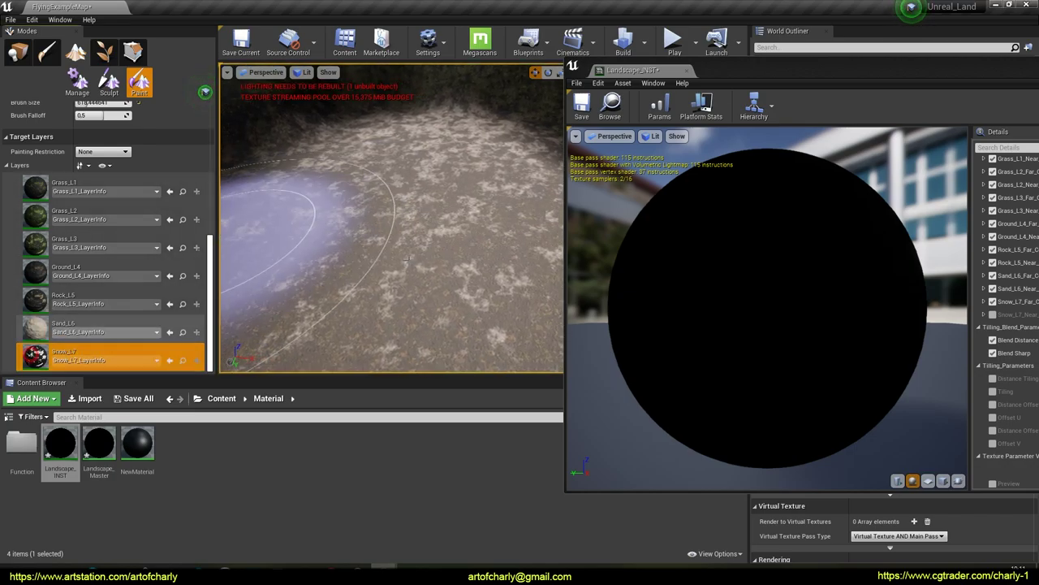
left_click_drag(394, 289, 531, 231)
Enable the Snow_L7 near tiling colour, and set the Snow_L7 far tiling colour to pure white.
left_click_drag(690, 70, 174, 59)
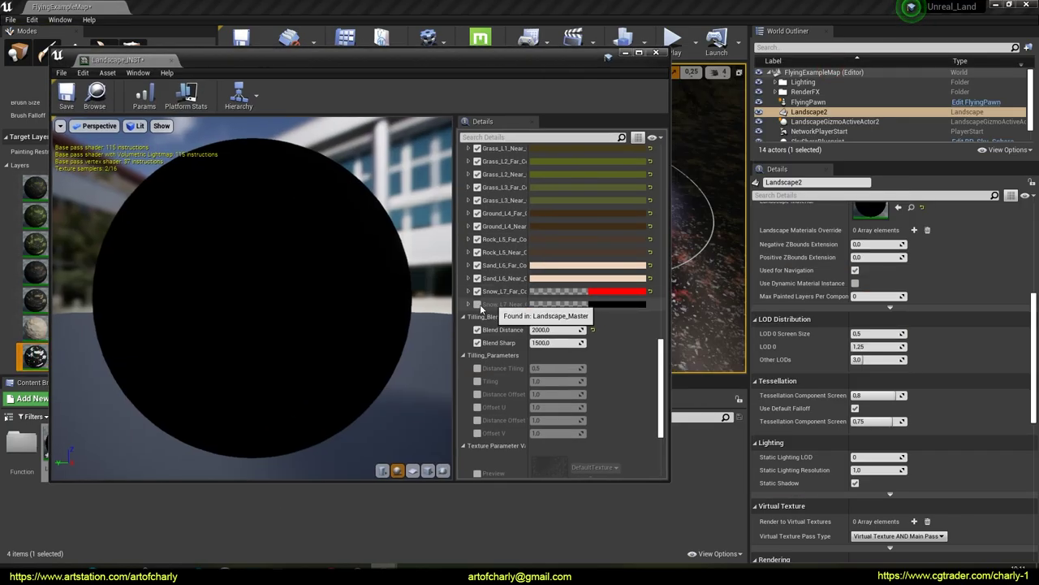
left_click(601, 297)
left_click_drag(720, 281, 791, 267)
left_click(820, 374)
left_click_drag(821, 380, 820, 411)
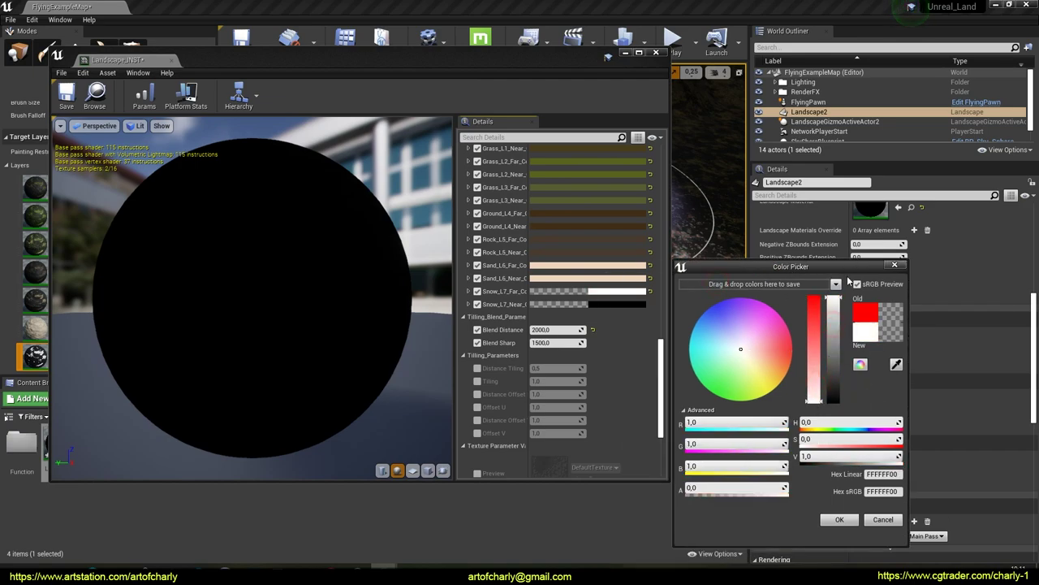
left_click(839, 518)
Match the Snow_L7 near tiling colour to the white sampled from the Snow_L7 far colour swatch.
left_click(637, 304)
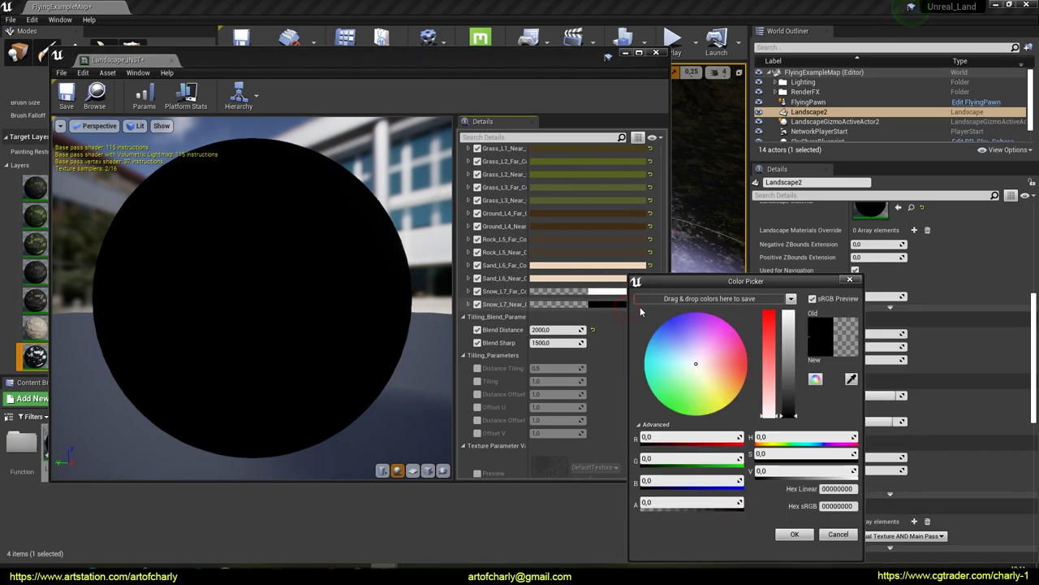
left_click(852, 380)
left_click(617, 291)
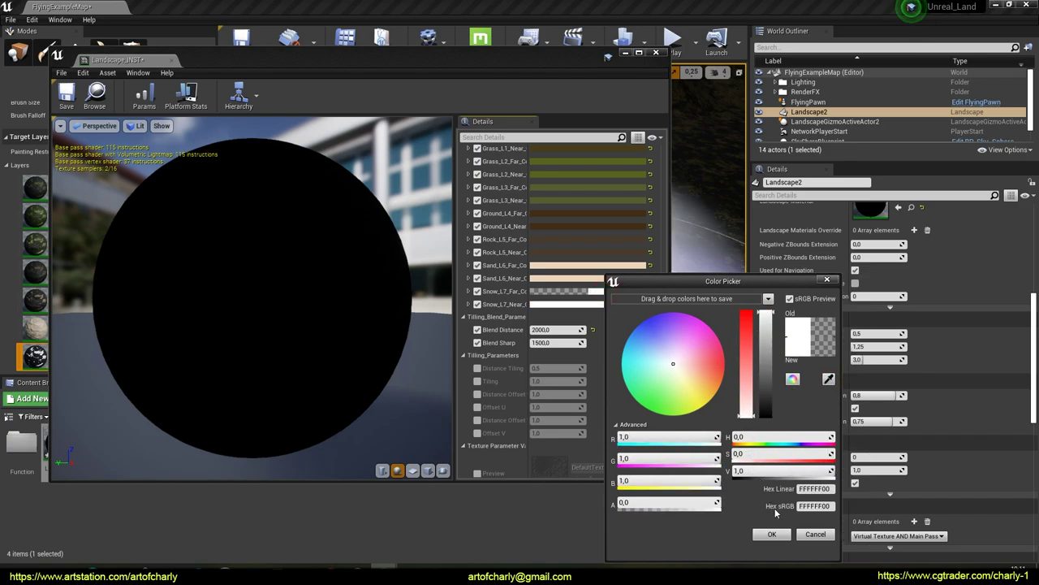
left_click(772, 534)
Check the white Snow_L7 layer on the landscape from near and far.
mouse_move(405, 62)
left_mouse_down()
mouse_move(886, 60)
mouse_move(942, 79)
left_mouse_up()
key("s")
right_click_drag(402, 219, 402, 217)
key("w")
left_click(515, 222)
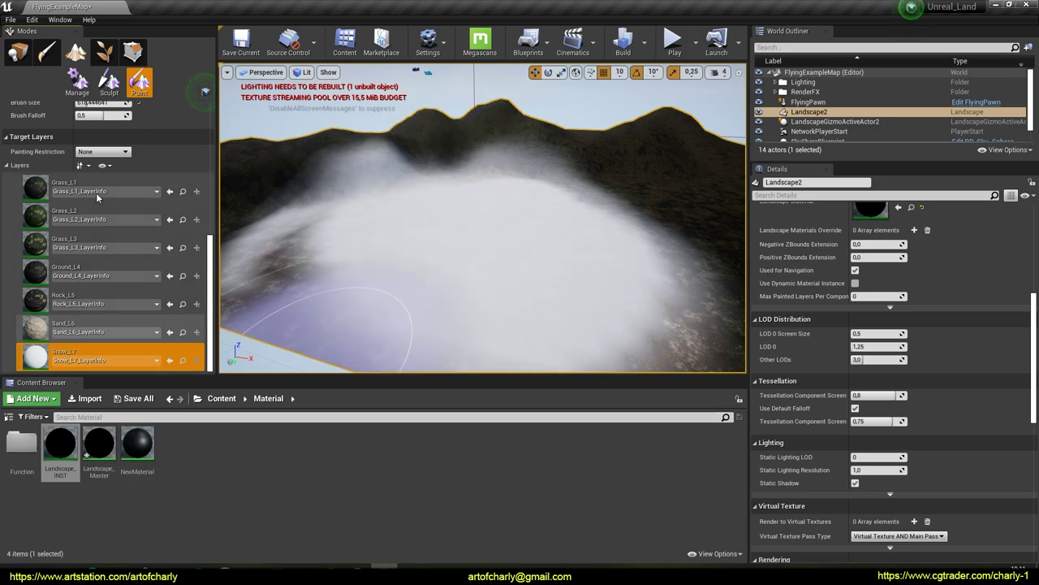
Open the Output Log and query the texture streaming pool size with the console command r.Streaming.PoolSize.
left_click(60, 20)
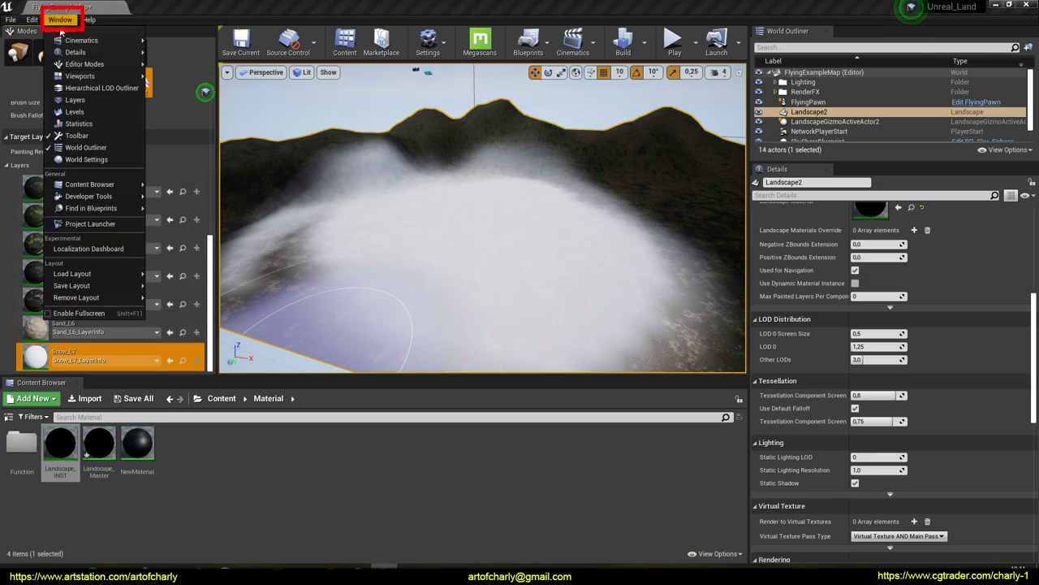
mouse_move(95, 203)
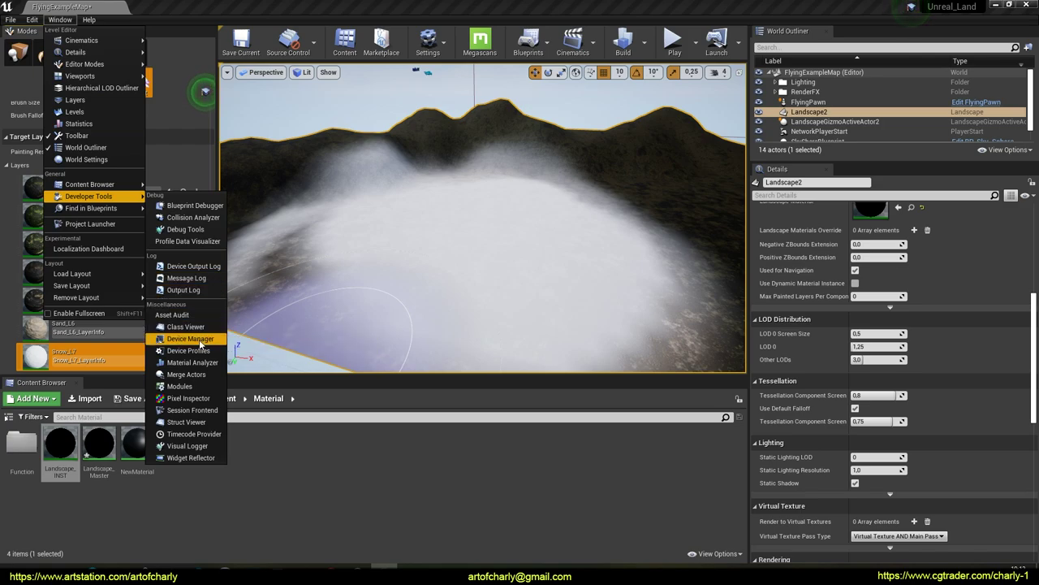
left_click(184, 290)
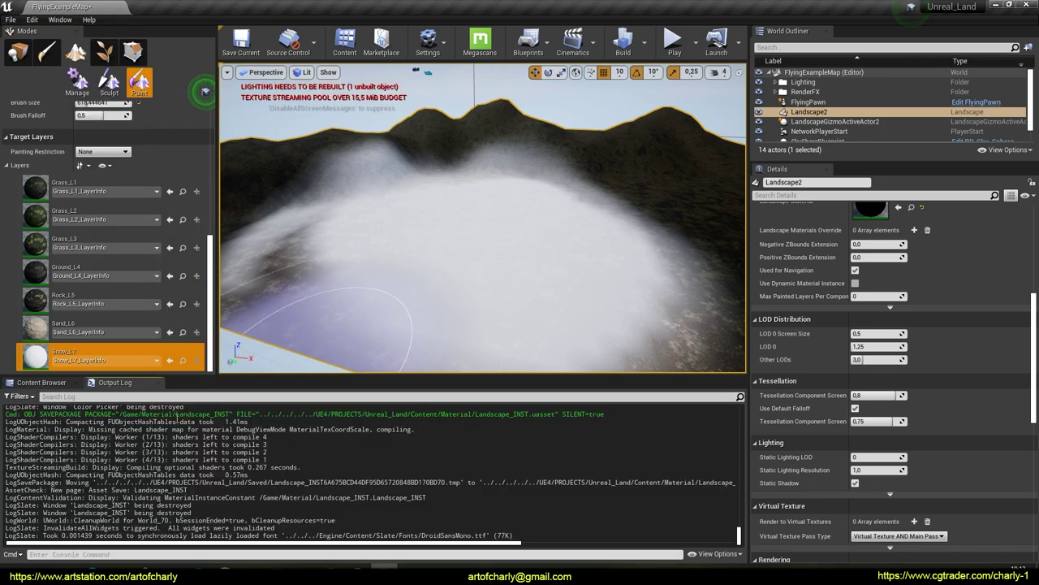
left_click(52, 554)
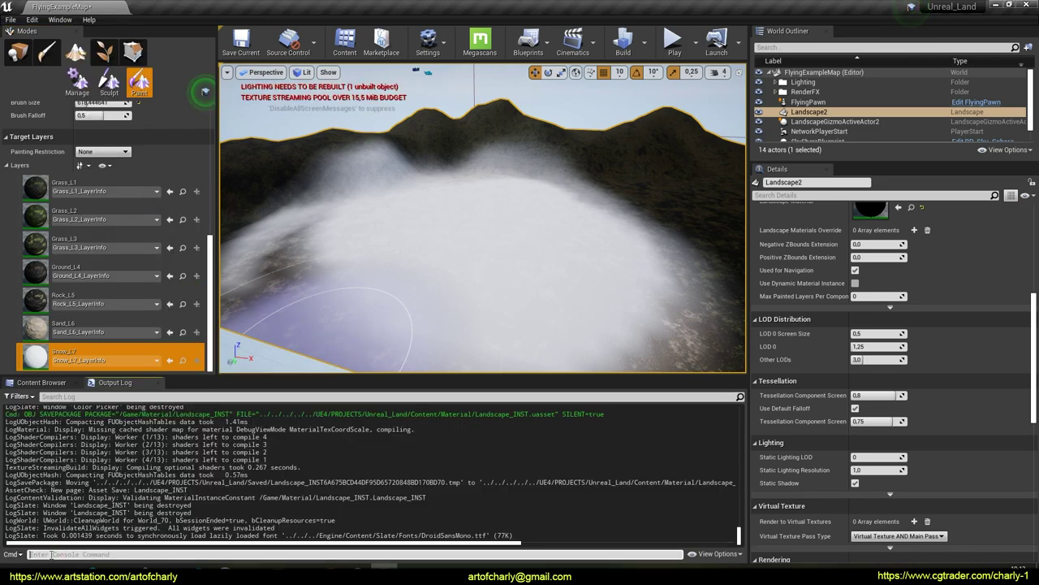
type("r.Stre")
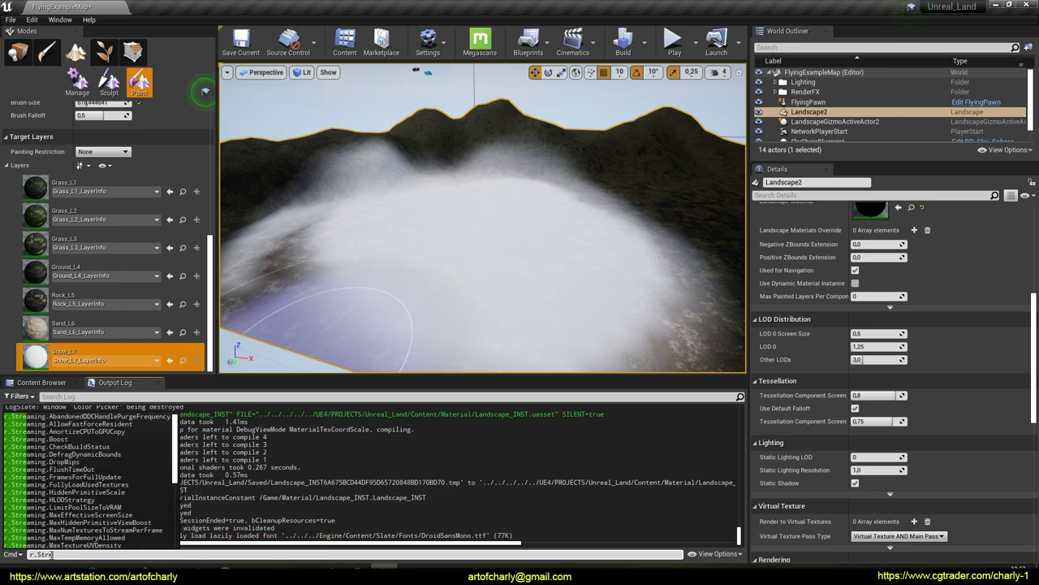
type("aming.Pool")
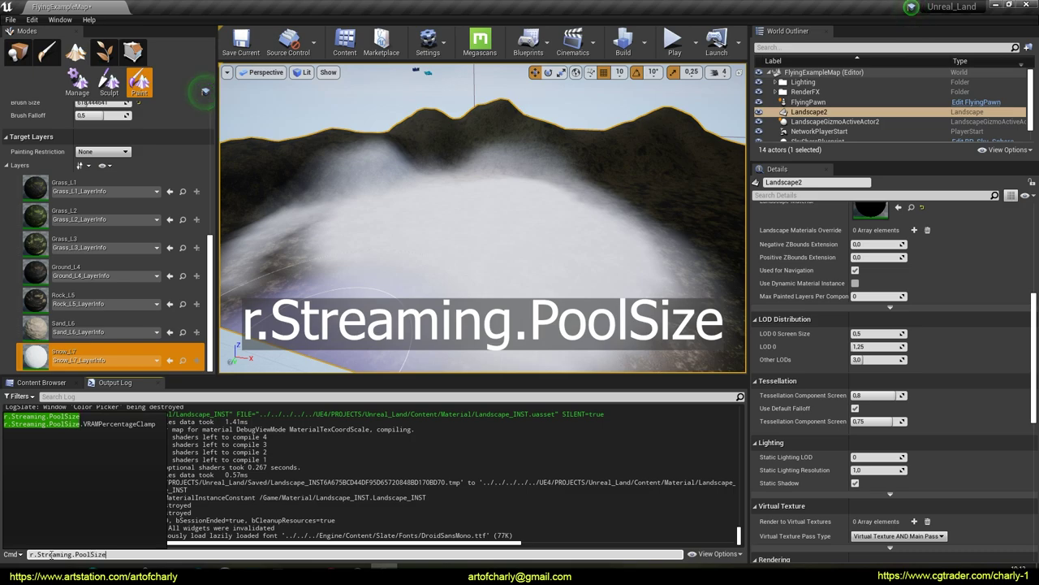
type("Size")
key("Return")
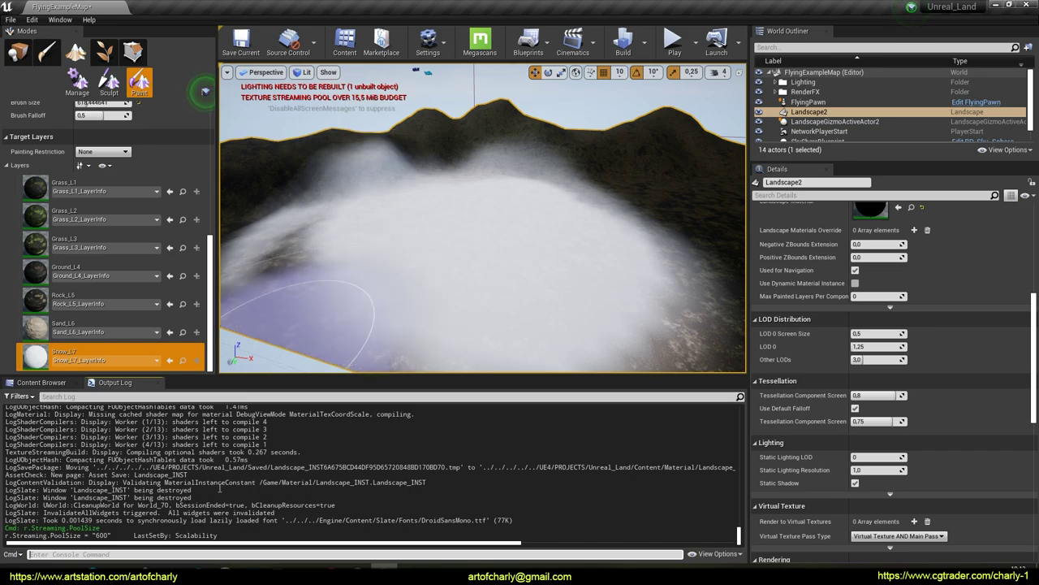
Set the texture streaming pool size to 700 with the console command r.Streaming.PoolSize = 700.
left_click(96, 553)
key("Up")
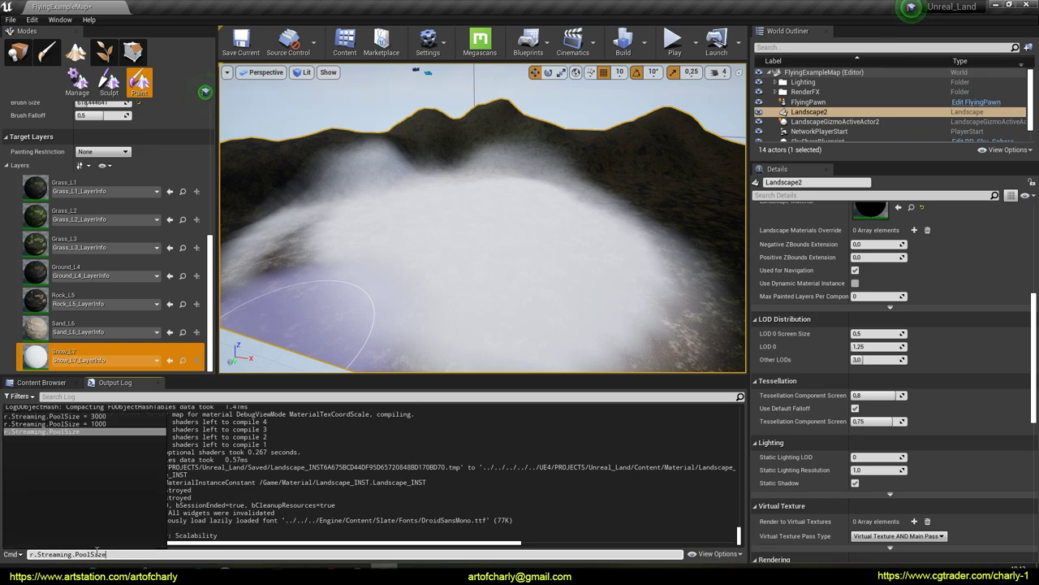
type("=")
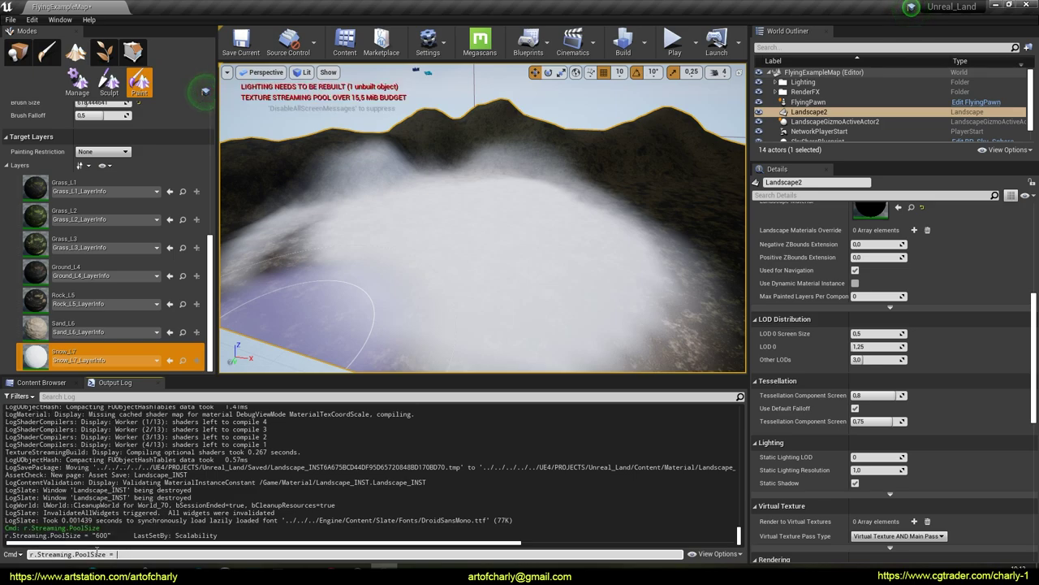
type(" 700")
key("Return")
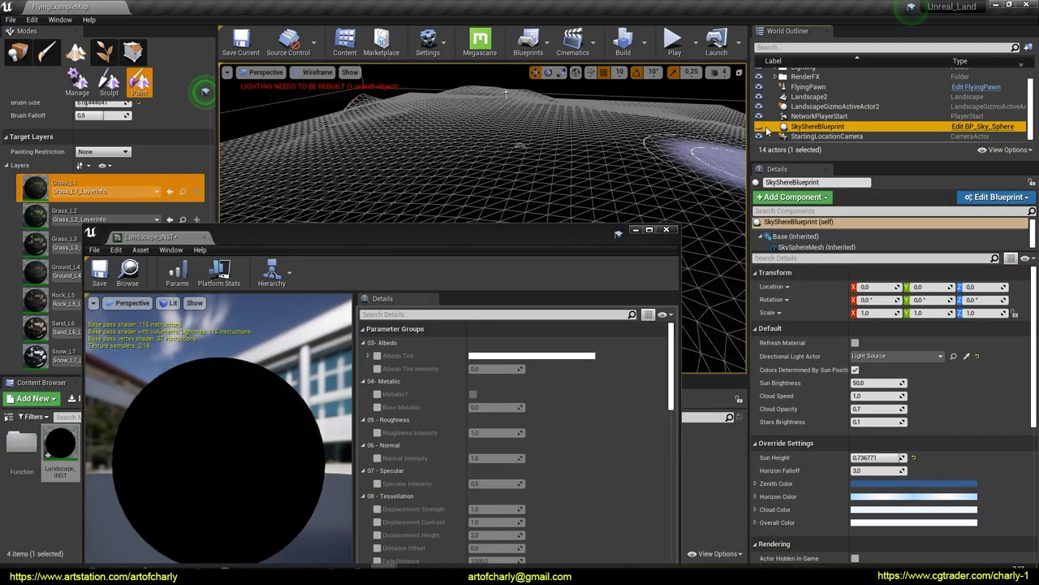
Show the SkyShereBlueprint sky sphere in the wireframe view and hide it again, keeping the landscape mesh in view.
double_click(769, 128)
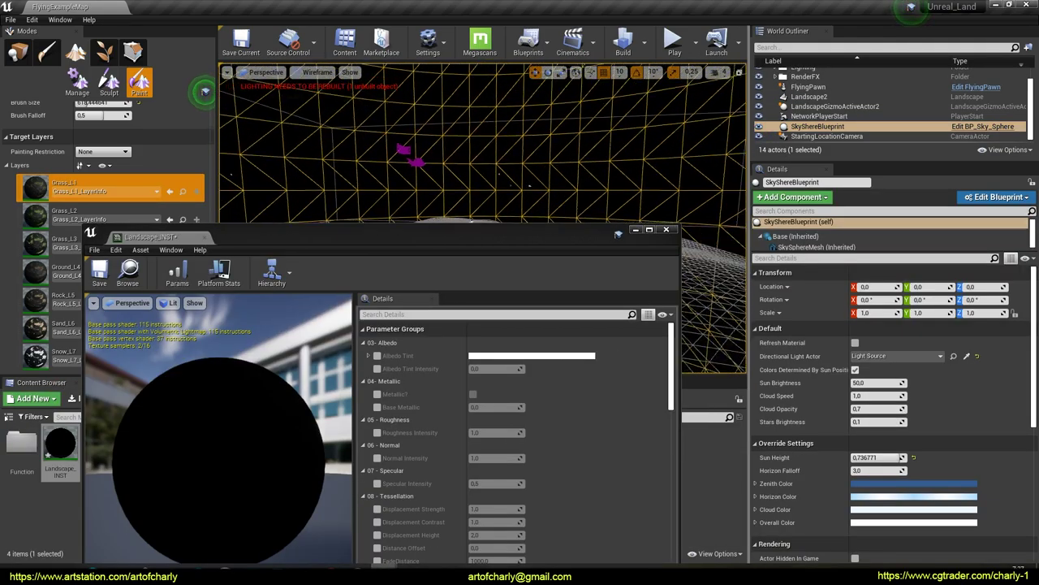
left_click(759, 127)
left_click_drag(399, 236, 851, 188)
right_click_drag(480, 229, 462, 247)
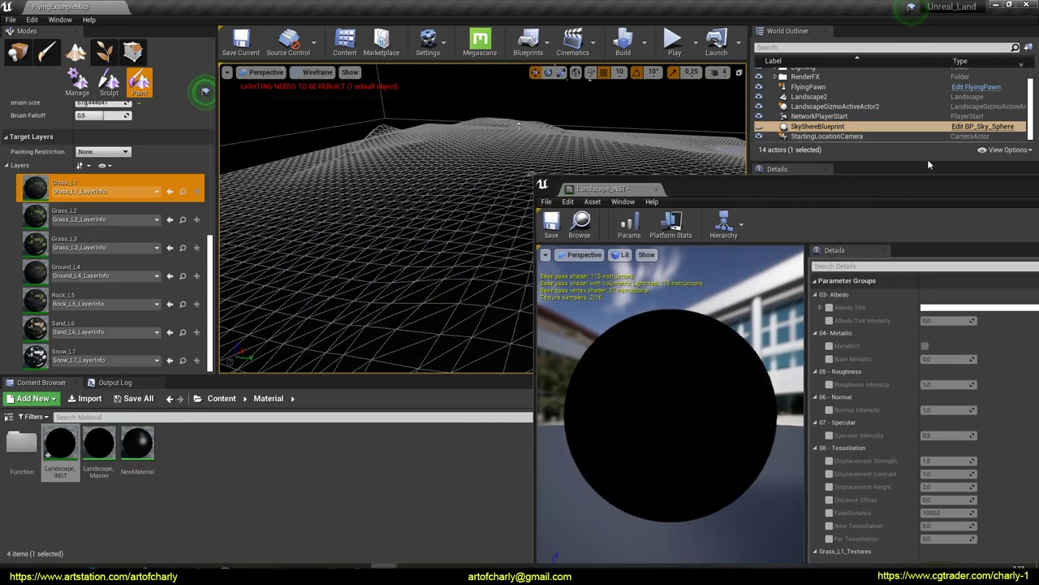
Enable all seven parameters of the 08 - Tessellation group in Landscape_INST, from Displacement Strength to Far Tessellation.
left_click_drag(809, 188, 742, 50)
scroll(773, 333, "down", 2)
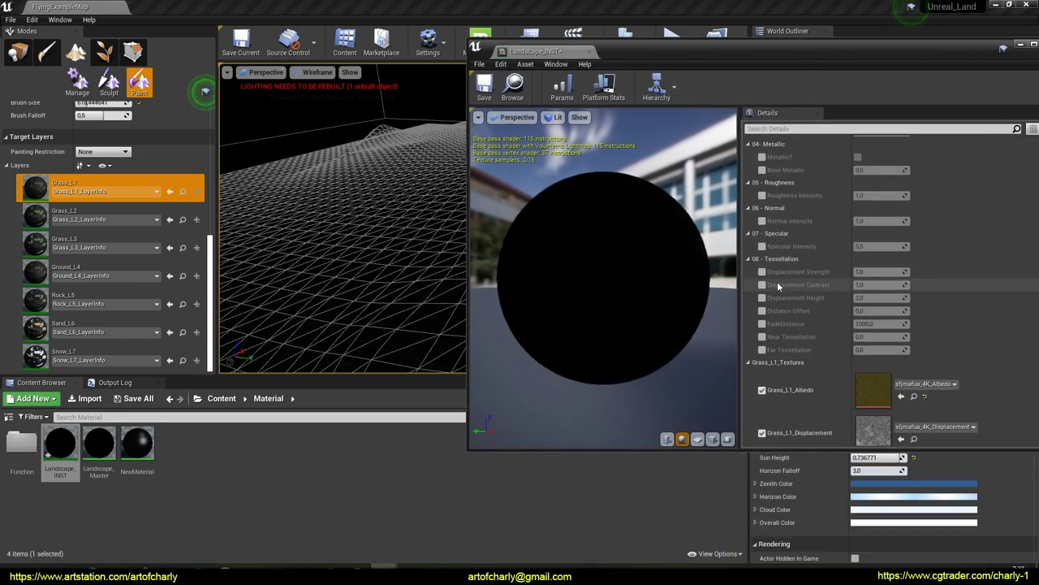
left_click(762, 272)
left_click(762, 284)
left_click(762, 298)
left_click(761, 311)
left_click(761, 323)
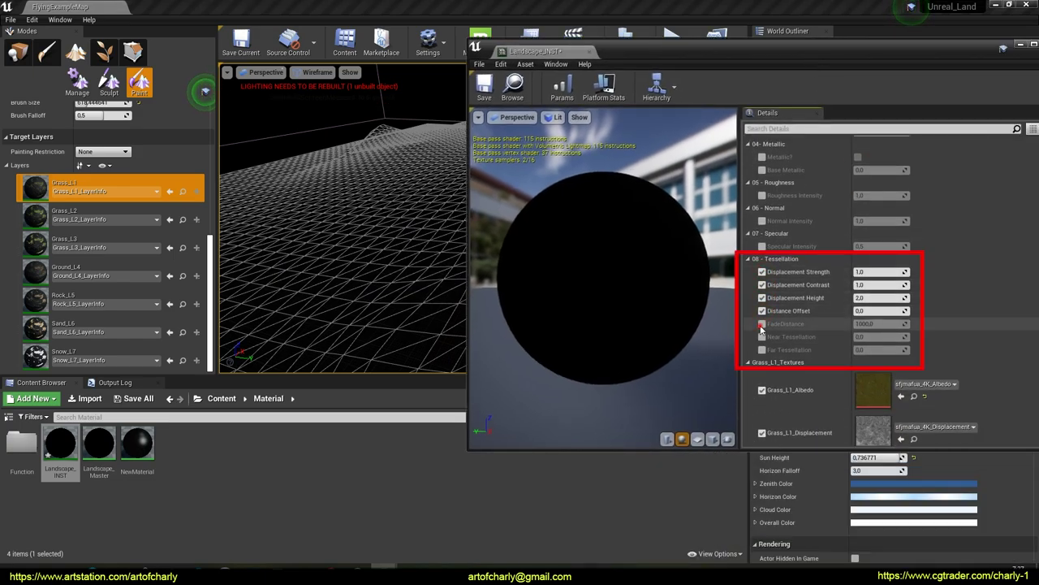
left_click(762, 336)
left_click(762, 349)
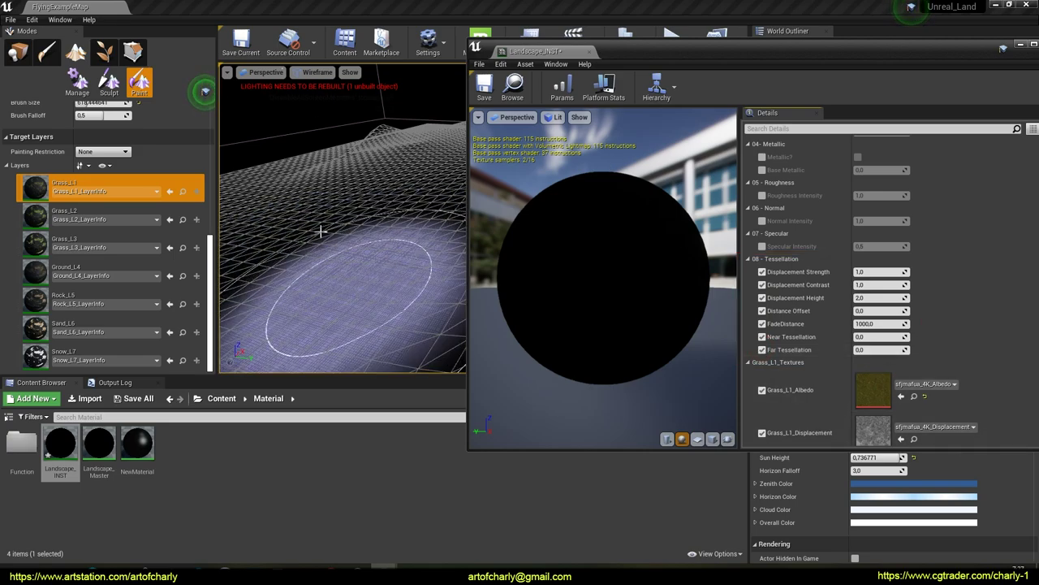
Set Near Tessellation to 64 and switch from landscape painting to Place mode to inspect the nearby wireframe.
right_click_drag(320, 231, 312, 231)
left_click_drag(673, 56, 749, 54)
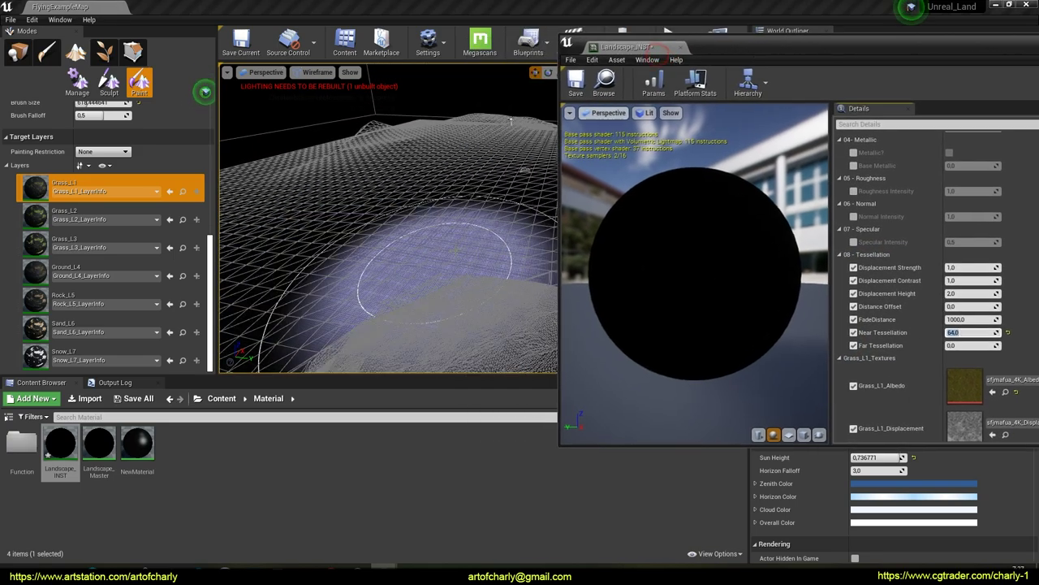
left_click(18, 54)
mouse_move(437, 266)
right_mouse_down()
mouse_move(448, 293)
mouse_move(463, 276)
mouse_move(436, 266)
right_mouse_up()
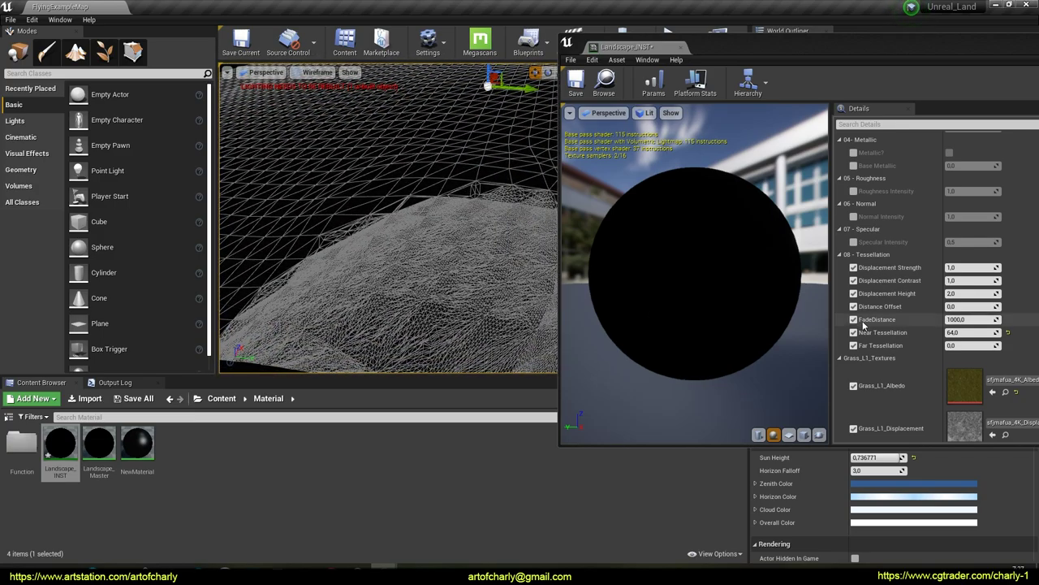
left_click_drag(954, 333, 951, 332)
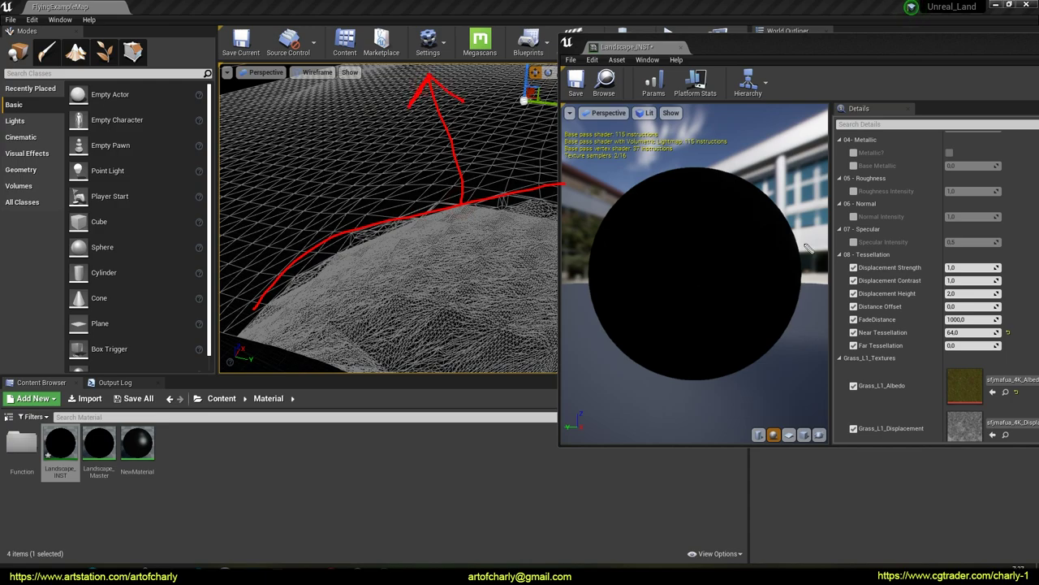
key("Escape")
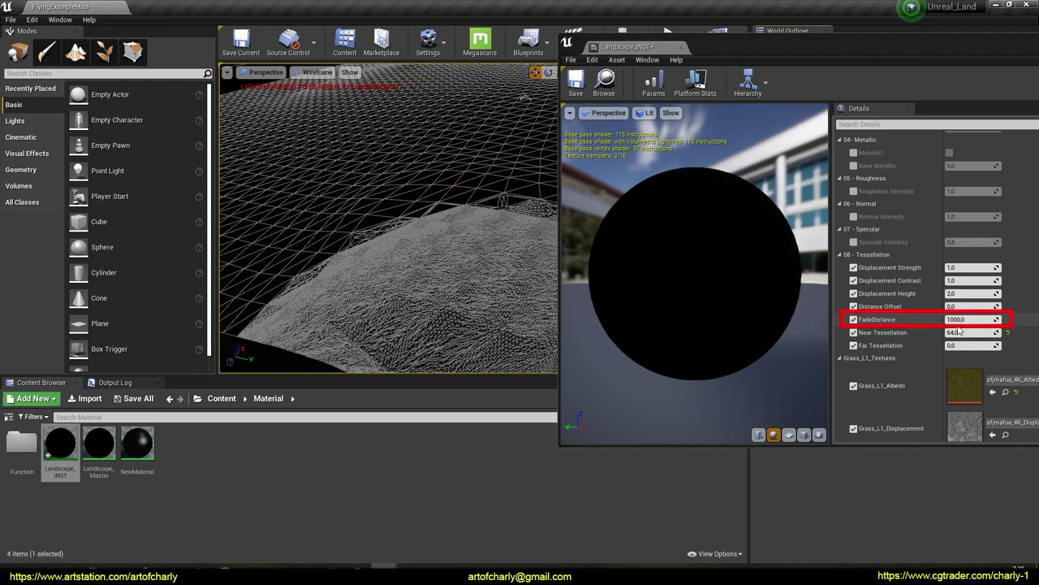
Set FadeDistance to about 1177 and try adjusting Far Tessellation while viewing the landscape mesh from a distance.
left_click_drag(955, 319, 950, 319)
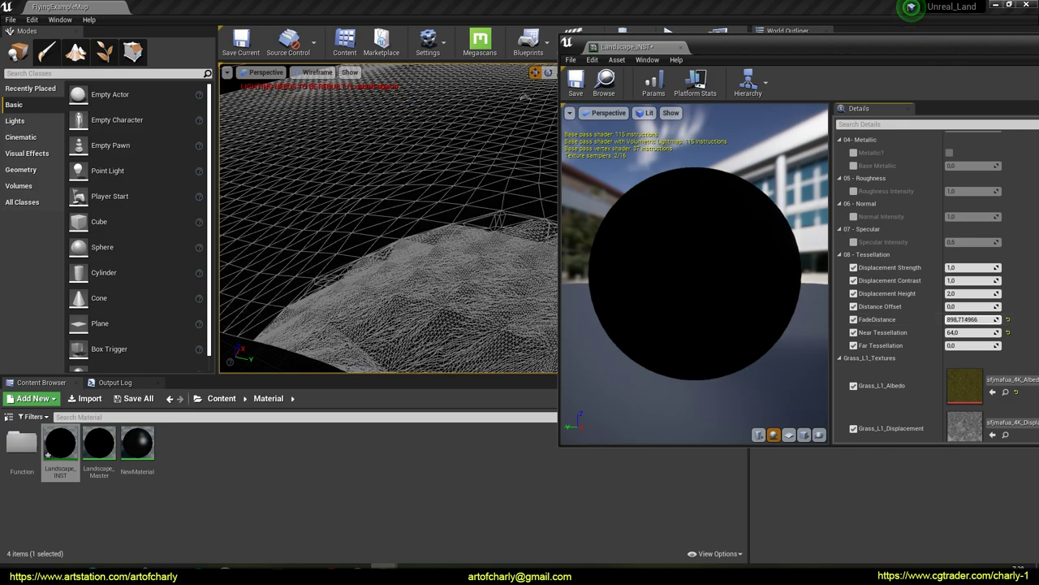
left_click_drag(962, 319, 968, 319)
key("w")
right_click_drag(455, 219, 455, 201)
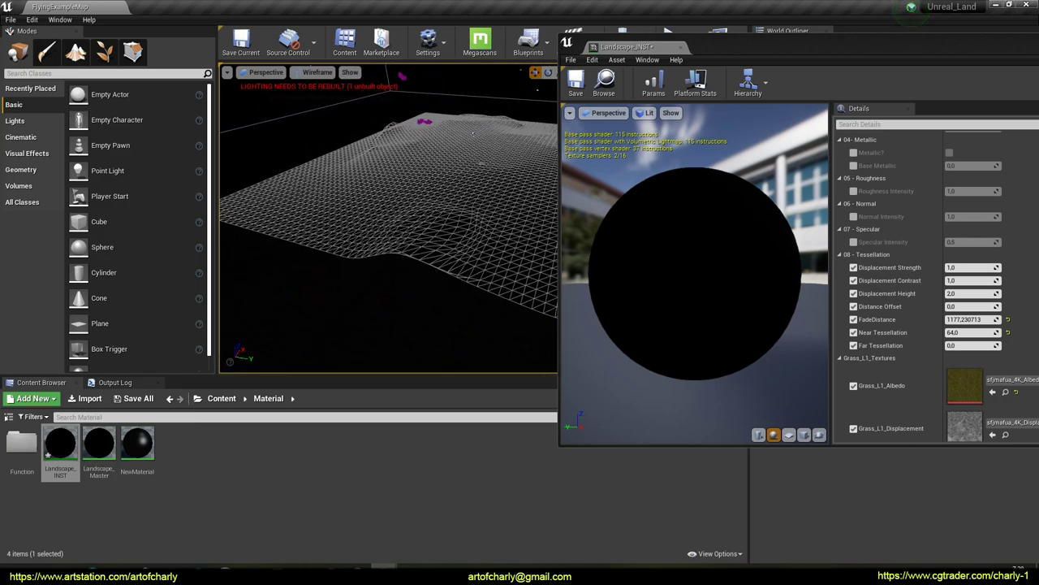
left_click_drag(962, 345, 970, 345)
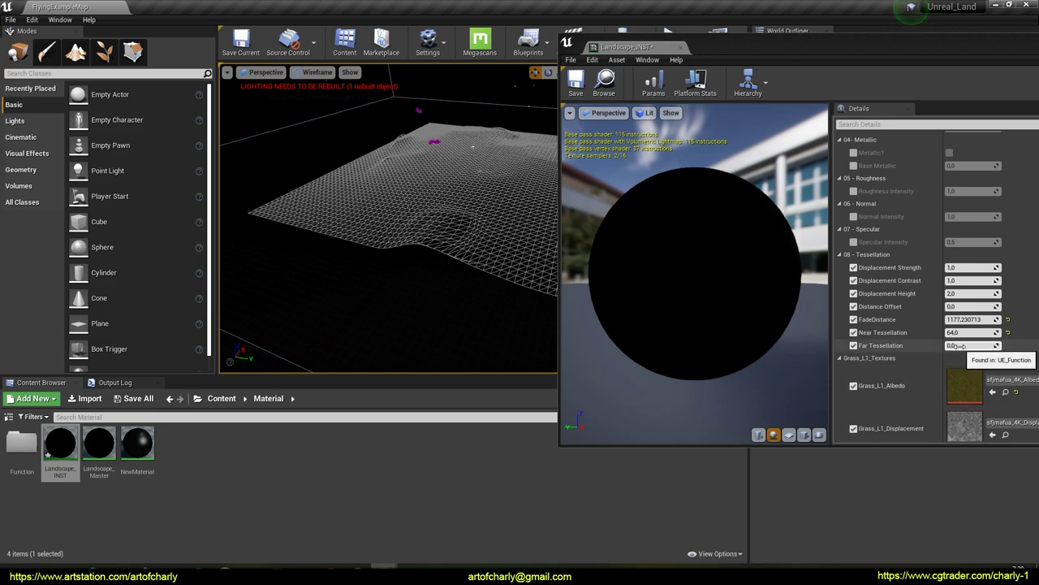
Try Displacement Strength at about 0.96 and Displacement Contrast at about 1.02 on the nearby mesh, and reset both to 1.
right_click_drag(407, 242, 426, 224)
key("w")
right_click_drag(484, 115, 485, 115)
left_click_drag(954, 267, 947, 267)
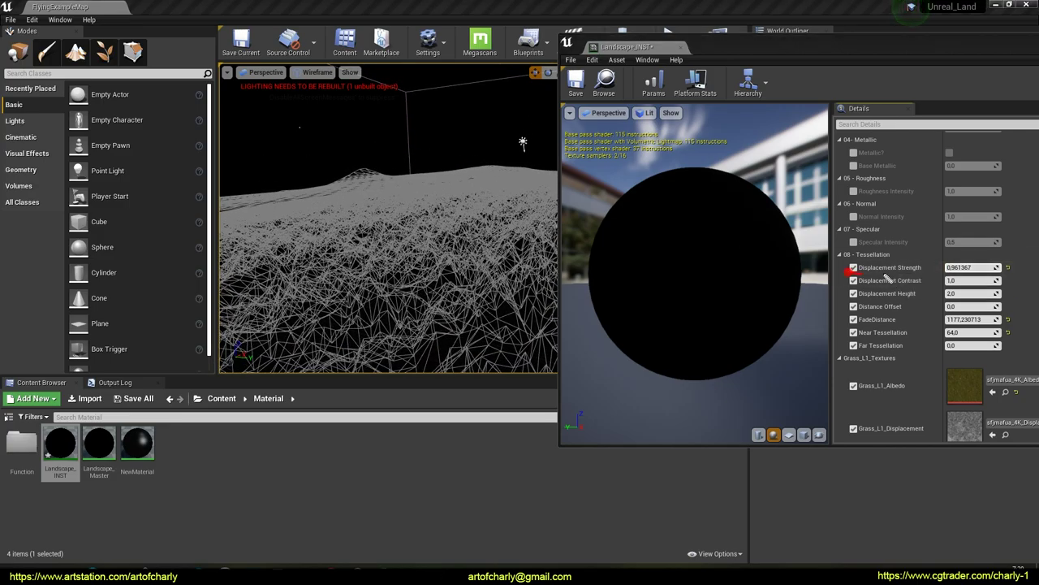
left_click_drag(950, 280, 954, 280)
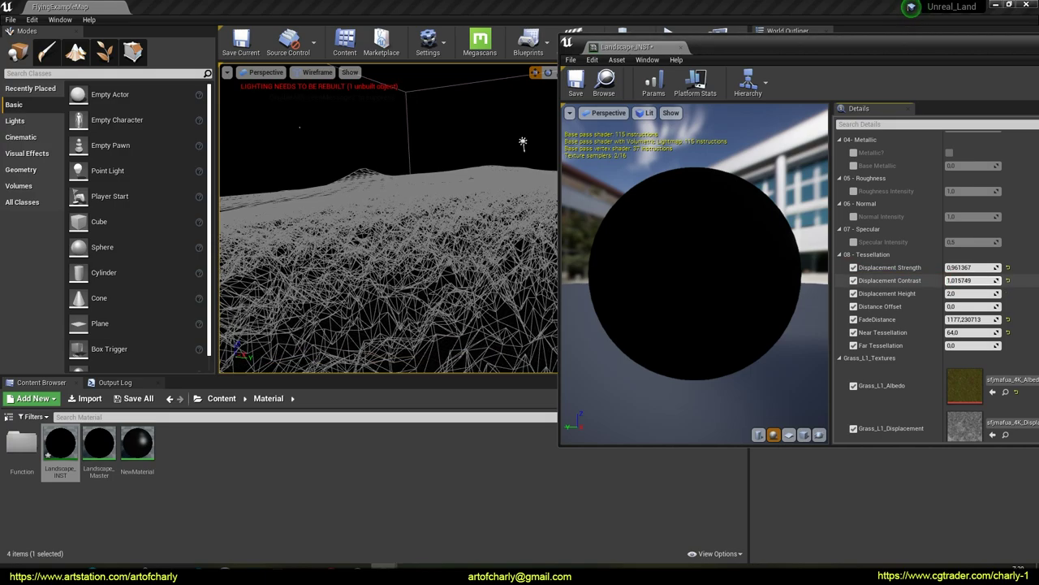
type("1")
key("Return")
left_click(978, 275)
key("Return")
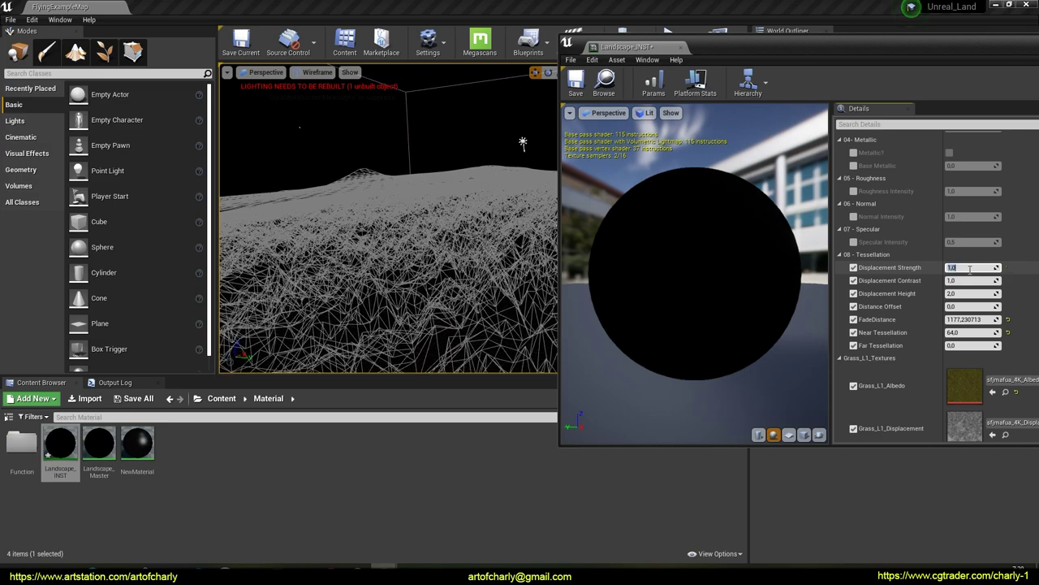
Set Displacement Height to 1 and inspect the displaced landscape wireframe from near and far.
left_click(972, 294)
type("1")
key("Return")
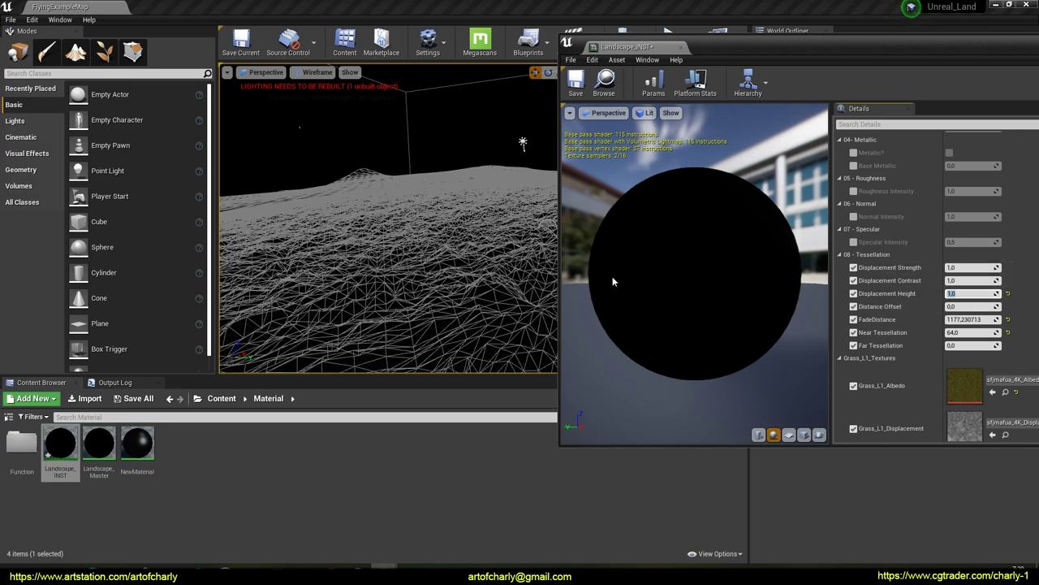
right_click_drag(388, 219, 453, 269)
key("w")
key("s")
key("w")
Disable all seven 08 - Tessellation parameters in Landscape_INST and check the landscape mesh.
left_click(853, 267)
left_click(854, 280)
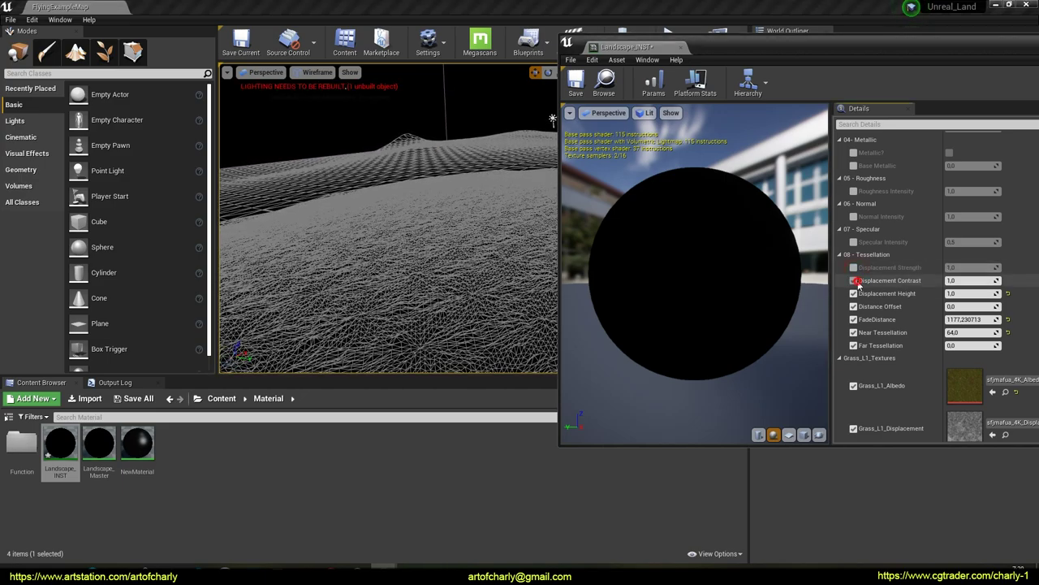
left_click(853, 293)
left_click(853, 306)
left_click(853, 319)
left_click(853, 332)
left_click(853, 345)
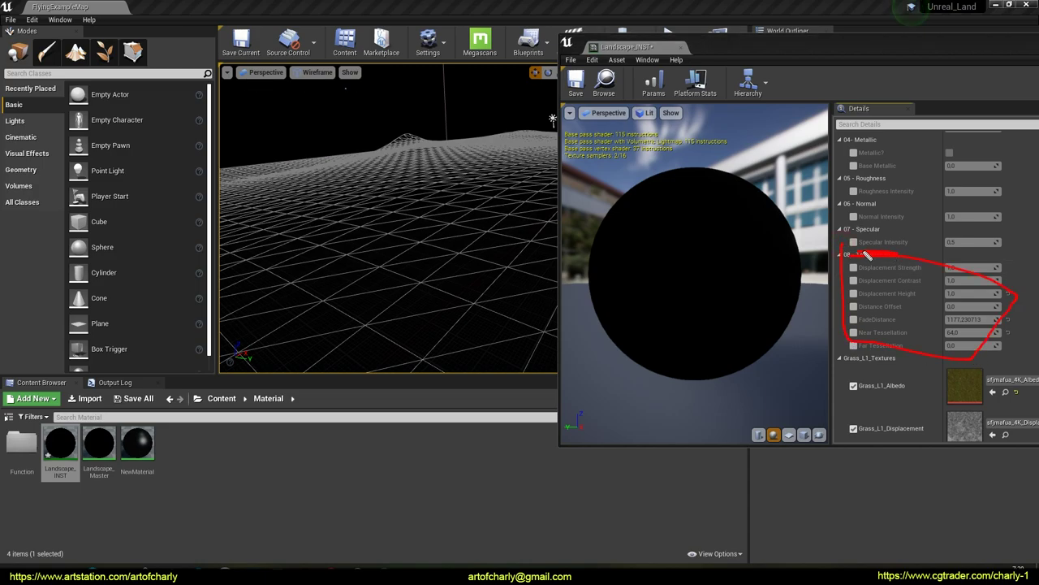
key("Escape")
left_click_drag(834, 51, 703, 56)
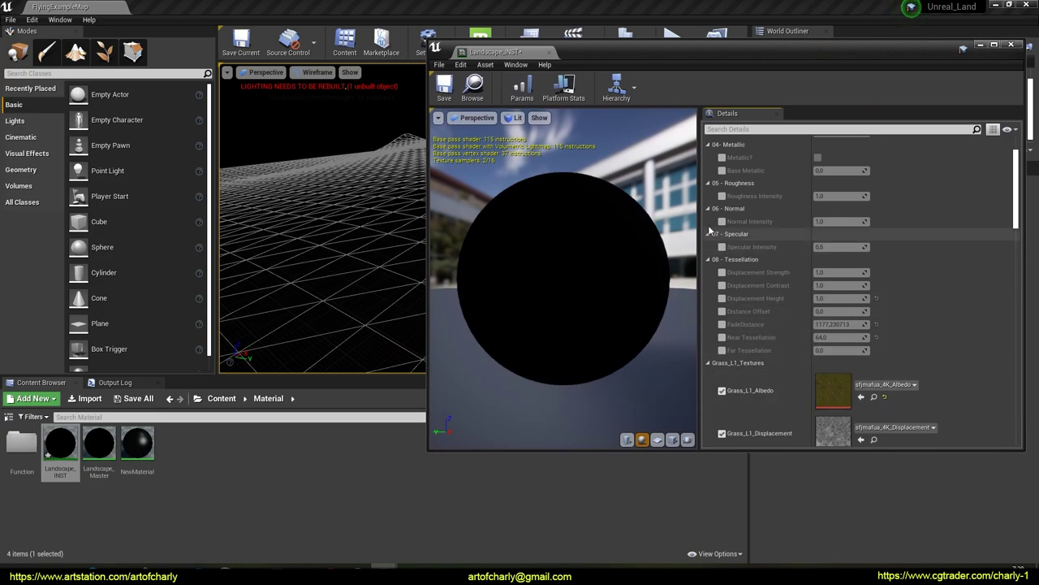
mouse_move(326, 252)
right_mouse_down()
mouse_move(334, 244)
mouse_move(327, 253)
right_mouse_up()
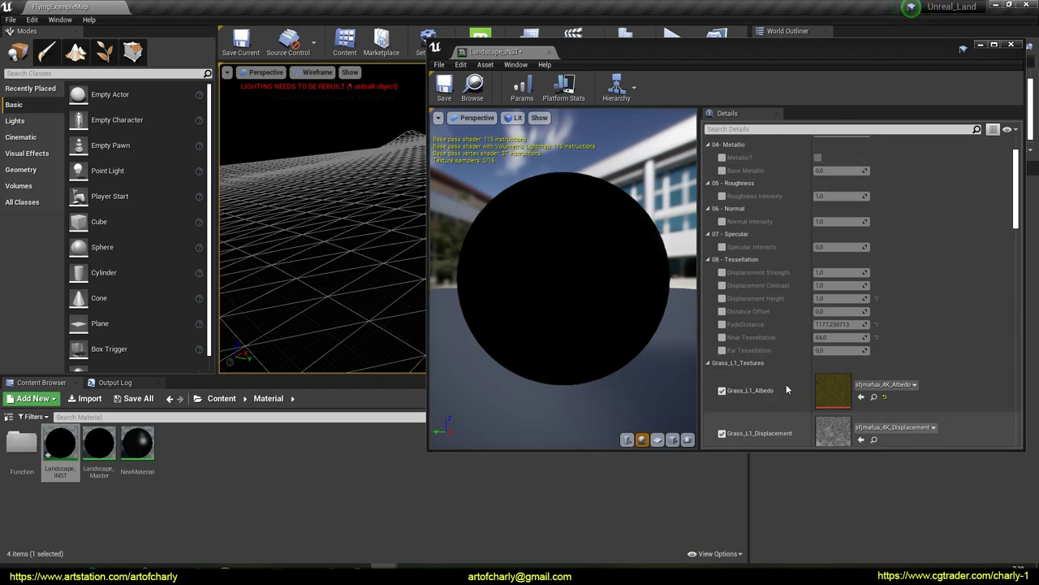
Save the Landscape_INST material instance and close its editor.
scroll(942, 262, "down", 5)
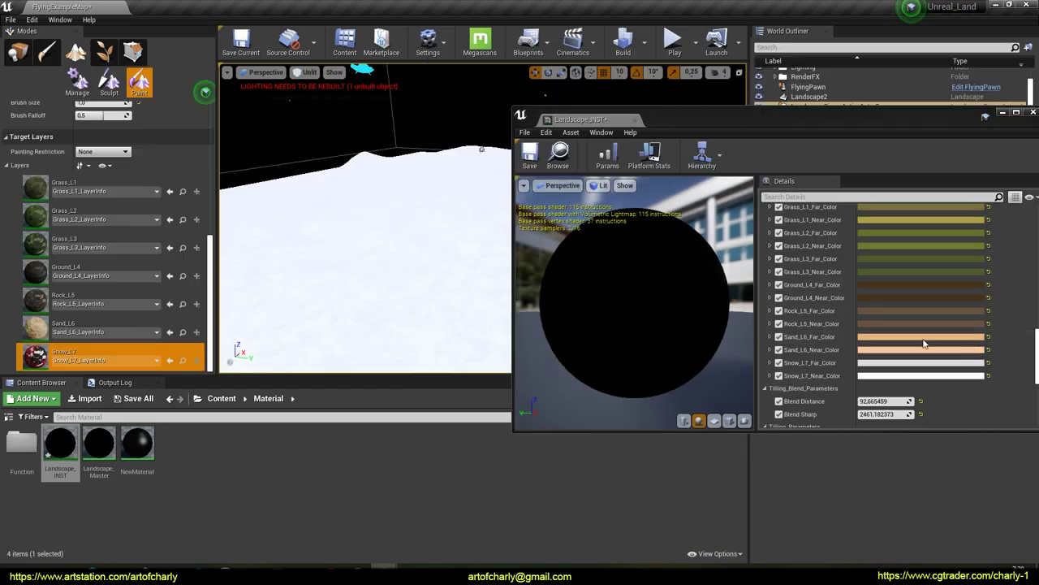
left_click(530, 152)
left_click_drag(760, 116, 731, 143)
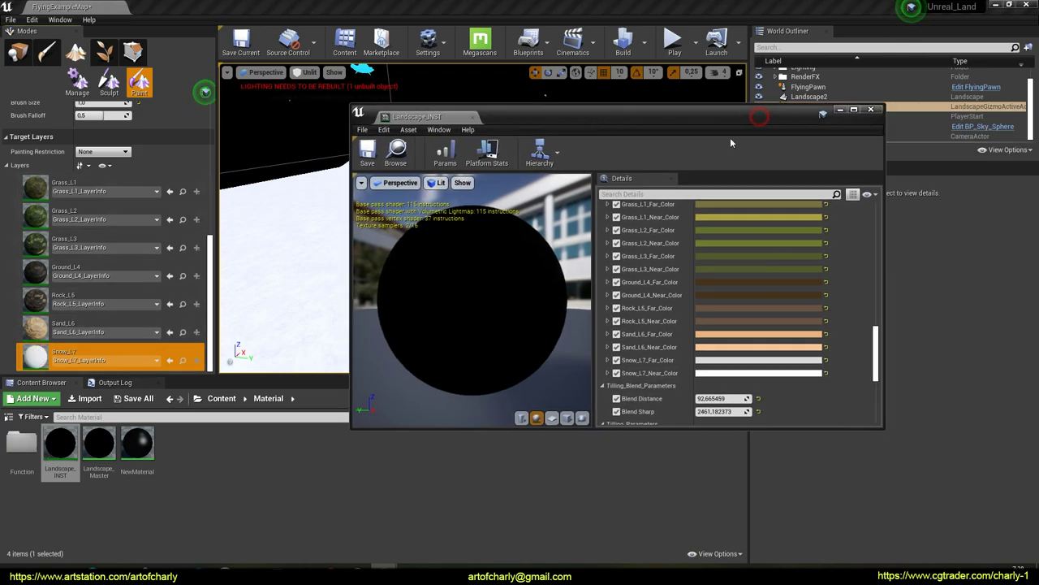
left_click(872, 111)
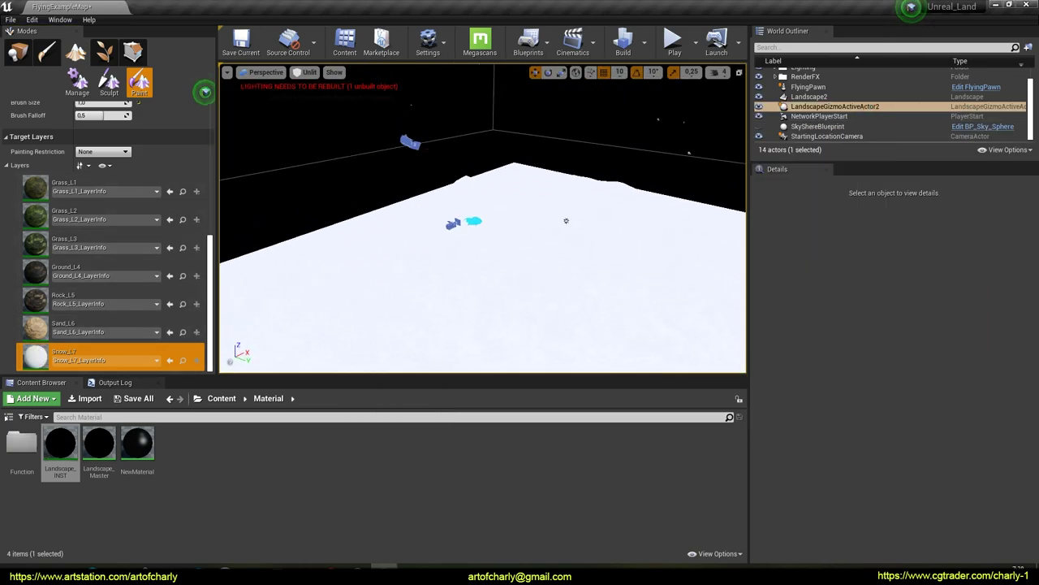
Delete the Landscape2 actor from the level.
right_click_drag(603, 189, 581, 168)
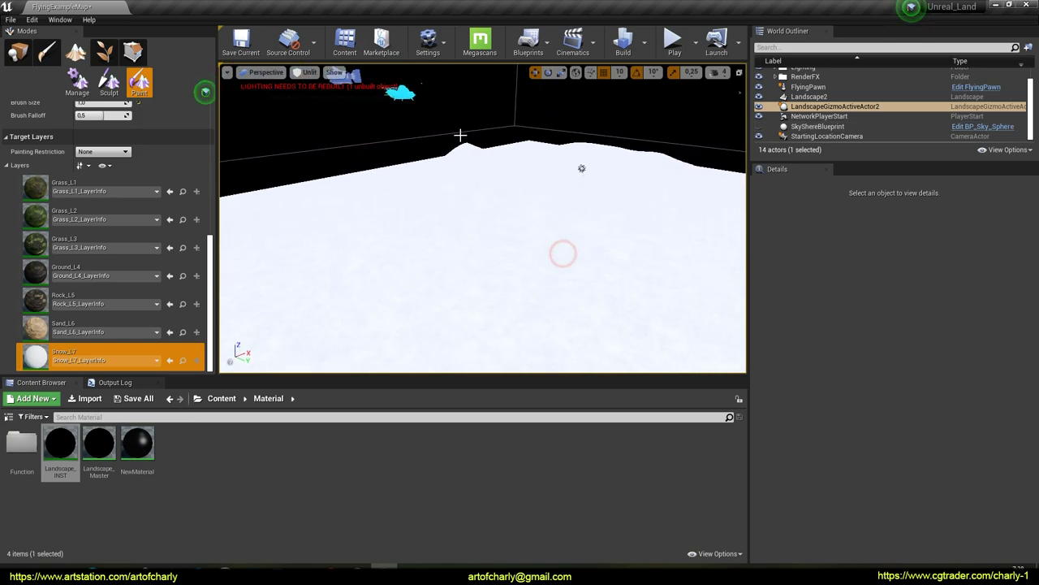
left_click(808, 97)
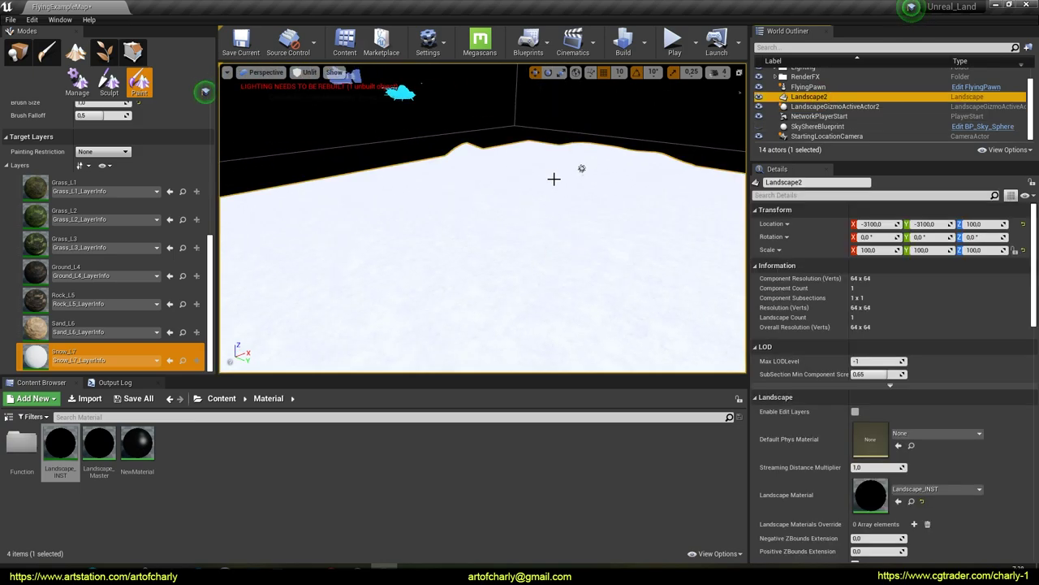
key("Delete")
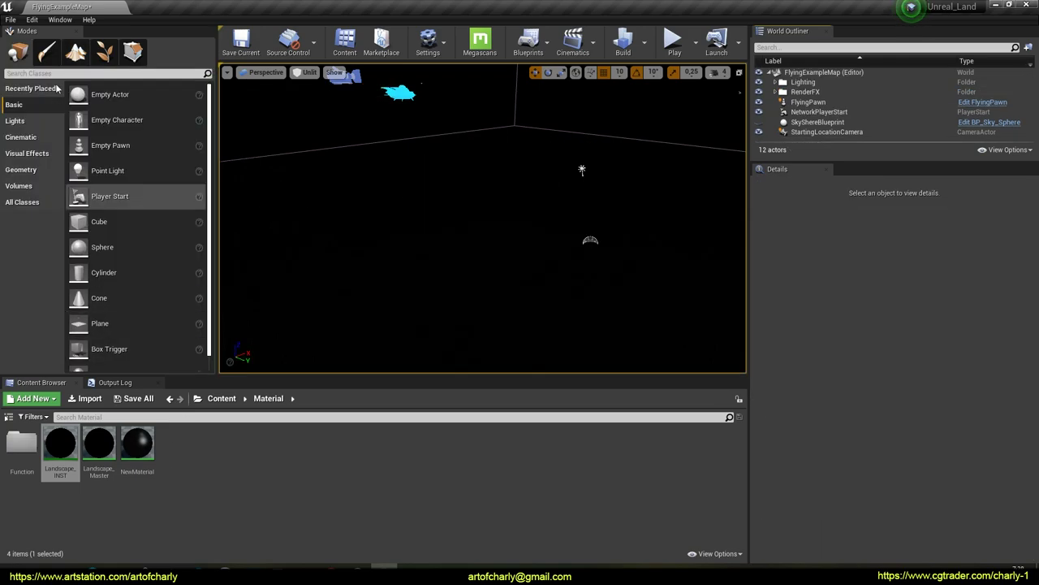
Set up a new landscape to import from a file, with its Z scale set to 106.44.
left_click(75, 53)
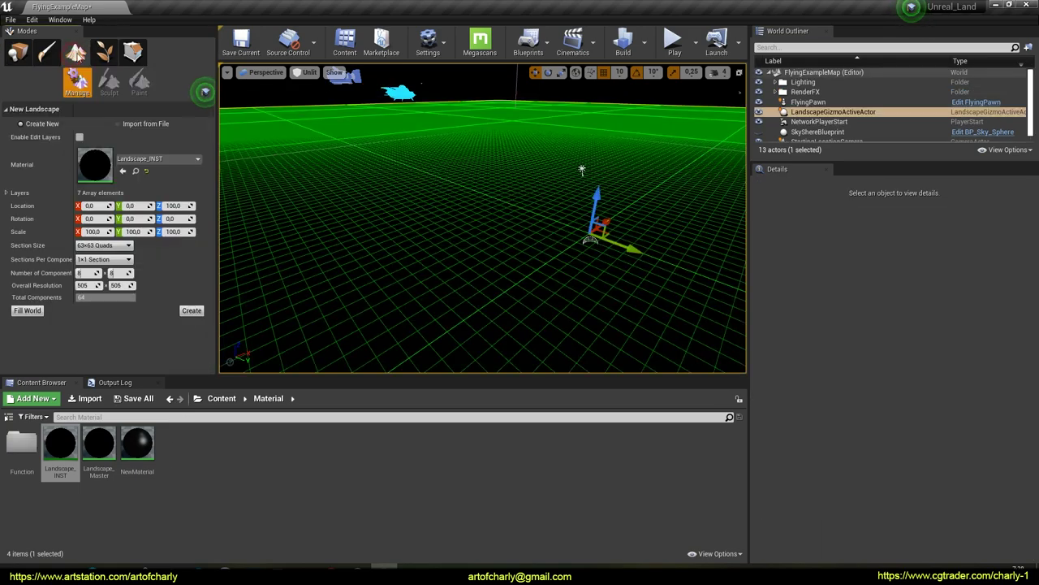
left_click(118, 123)
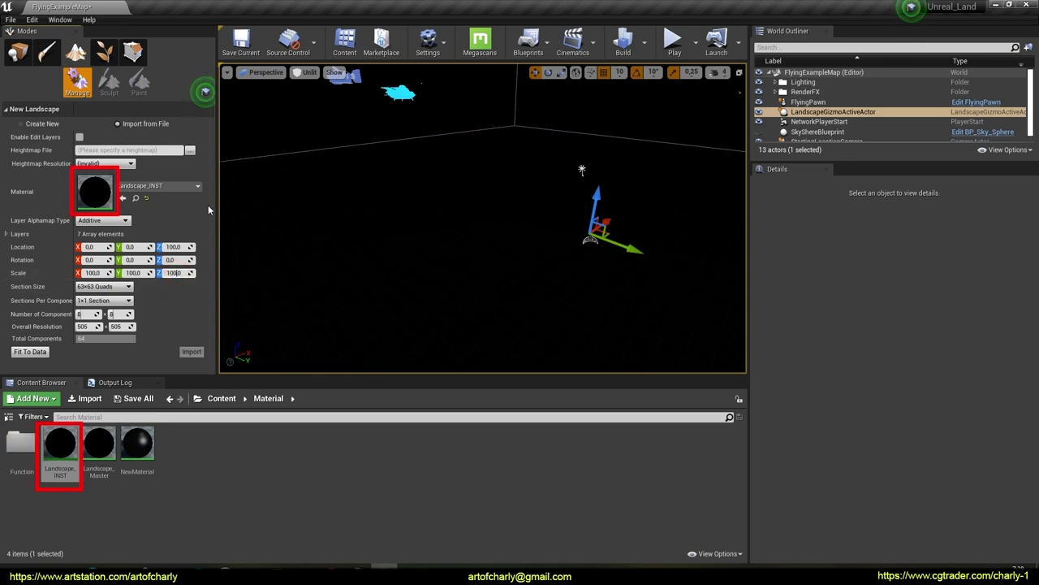
type("106,44")
key("Return")
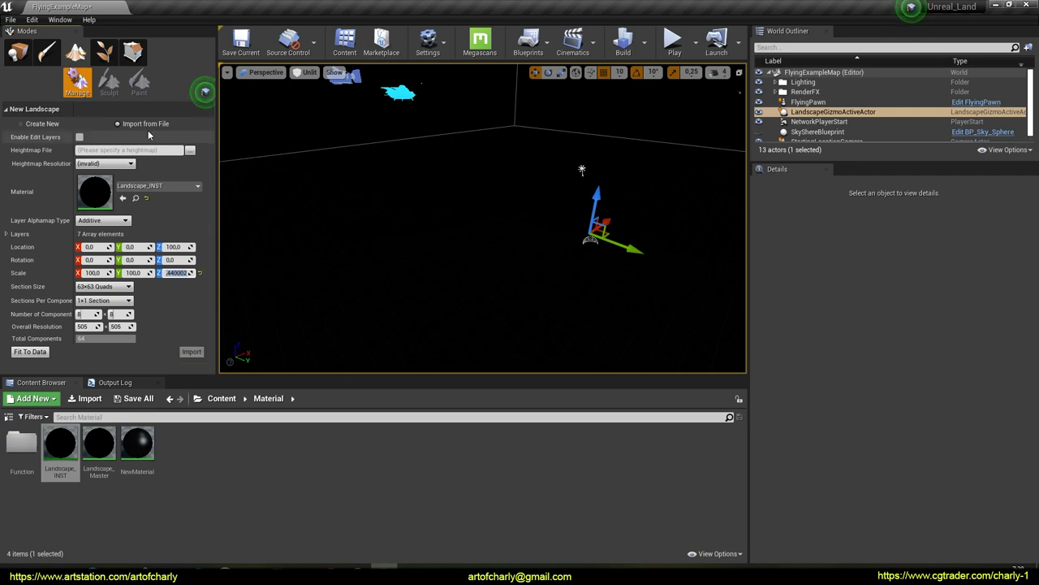
Choose the heightmap file, assign Landscape_INST as the landscape material, and import the landscape.
left_click(186, 151)
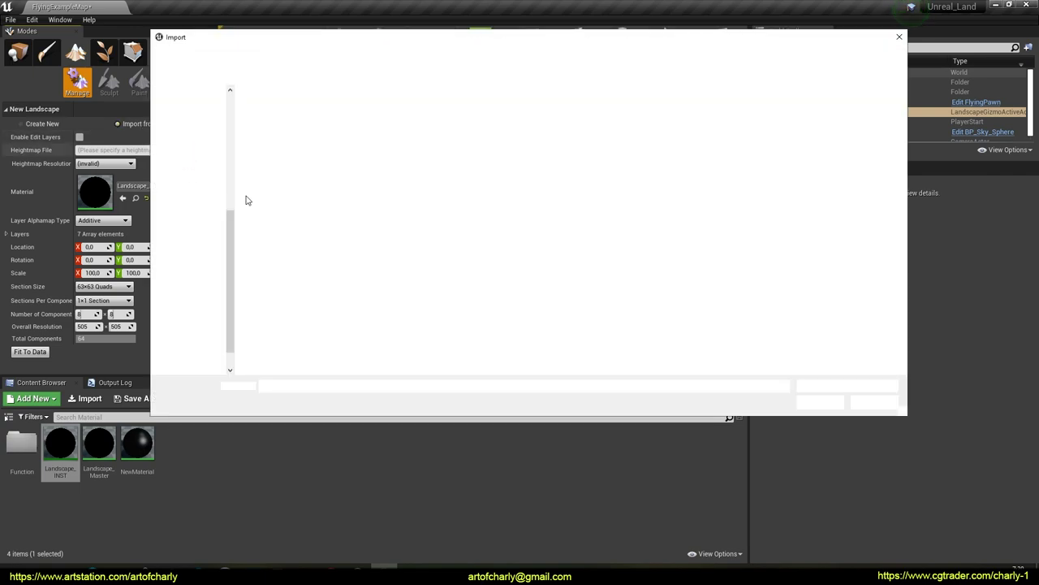
double_click(281, 213)
right_click_drag(482, 263, 528, 258)
left_click_drag(63, 447, 100, 195)
left_click(192, 351)
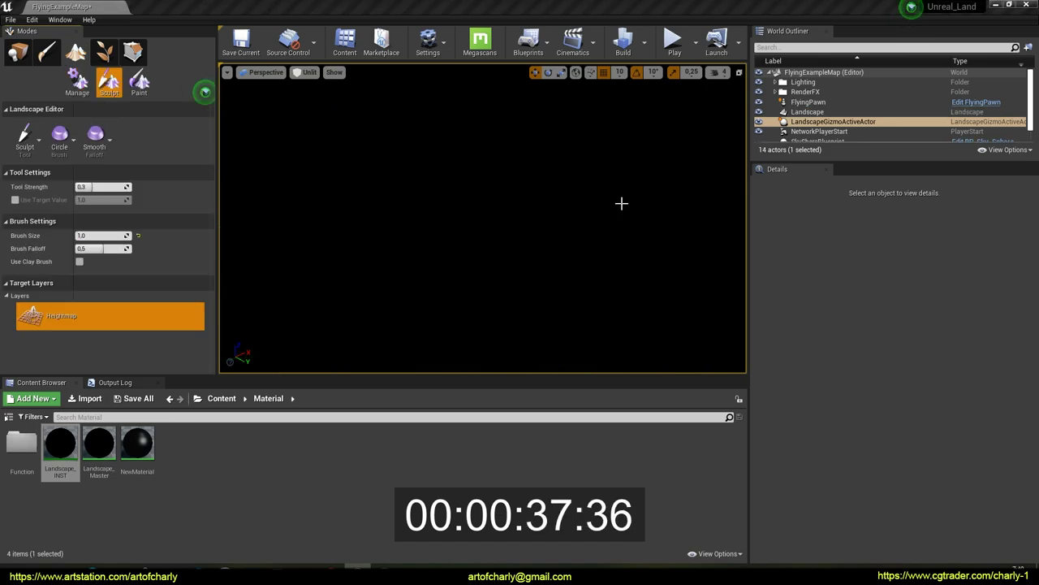
Inspect the imported landscape's relief in the Lighting Only view mode and return to the Lit view.
mouse_move(500, 291)
right_mouse_down()
mouse_move(460, 286)
mouse_move(483, 284)
right_mouse_up()
left_click(305, 72)
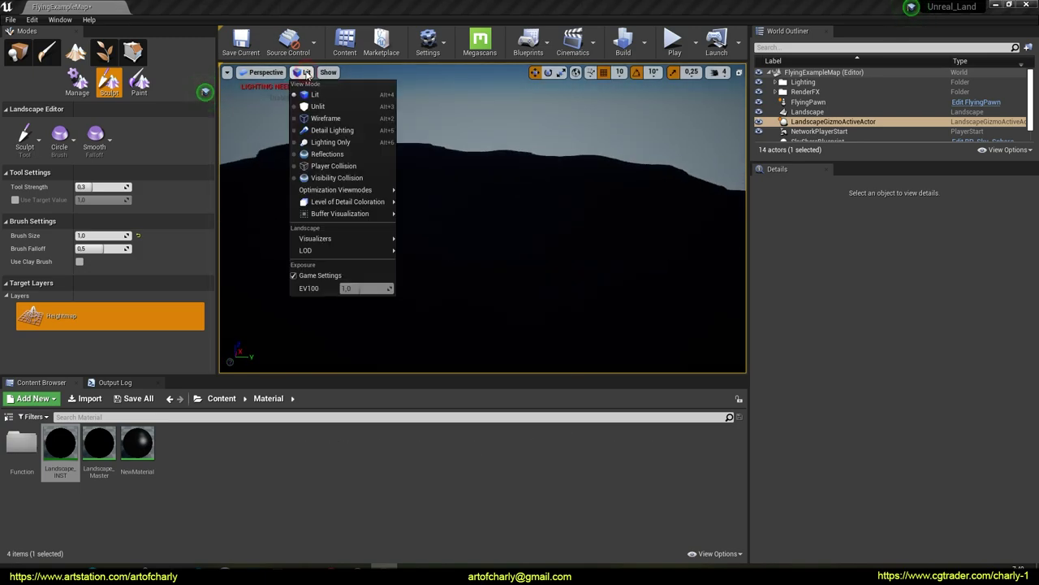
left_click(349, 143)
right_click_drag(475, 239, 520, 240)
left_click(338, 72)
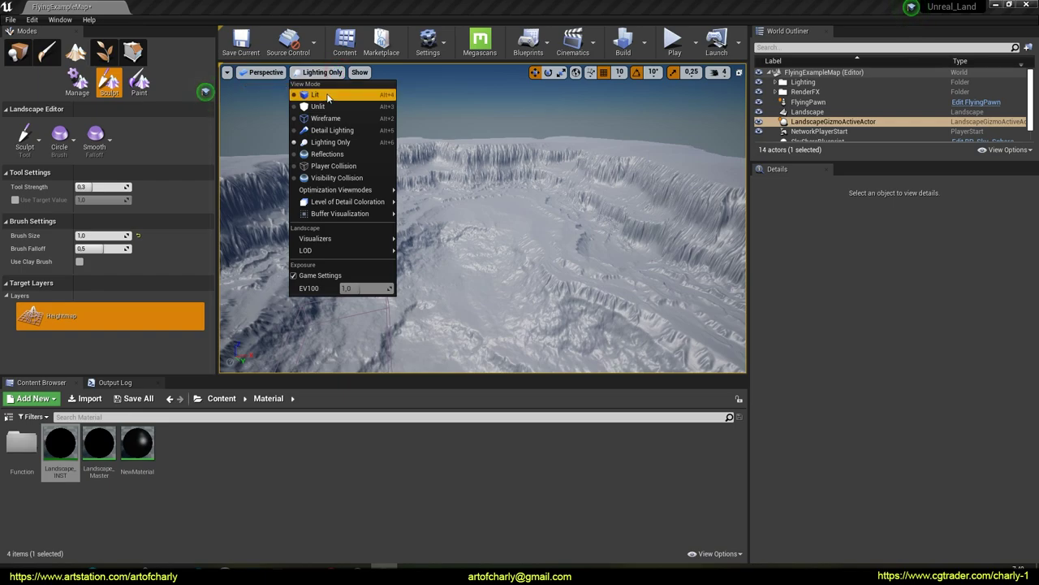
left_click(316, 95)
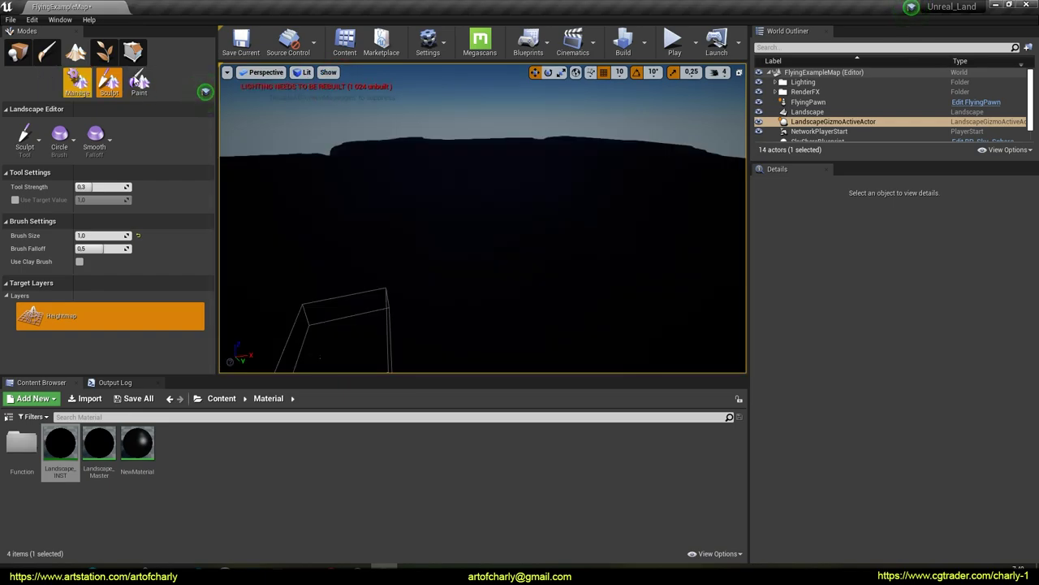
Switch the landscape editor to Paint mode and show the target layers from Grass_L1 to Rock_L5.
left_click(139, 81)
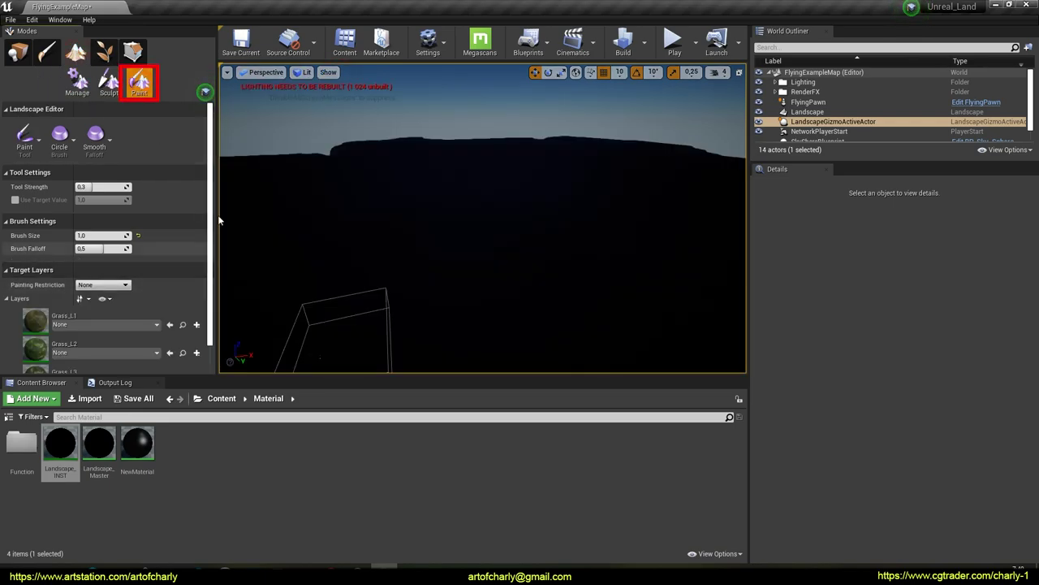
left_click_drag(211, 184, 211, 247)
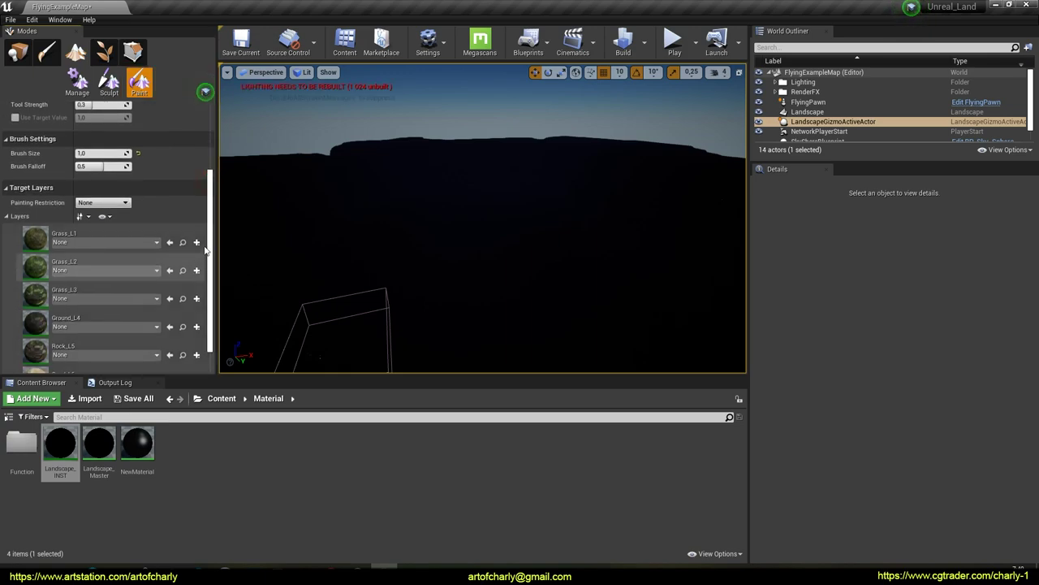
key("Escape")
key("ctrl+alt+d")
left_click_drag(52, 248, 40, 243)
key("Escape")
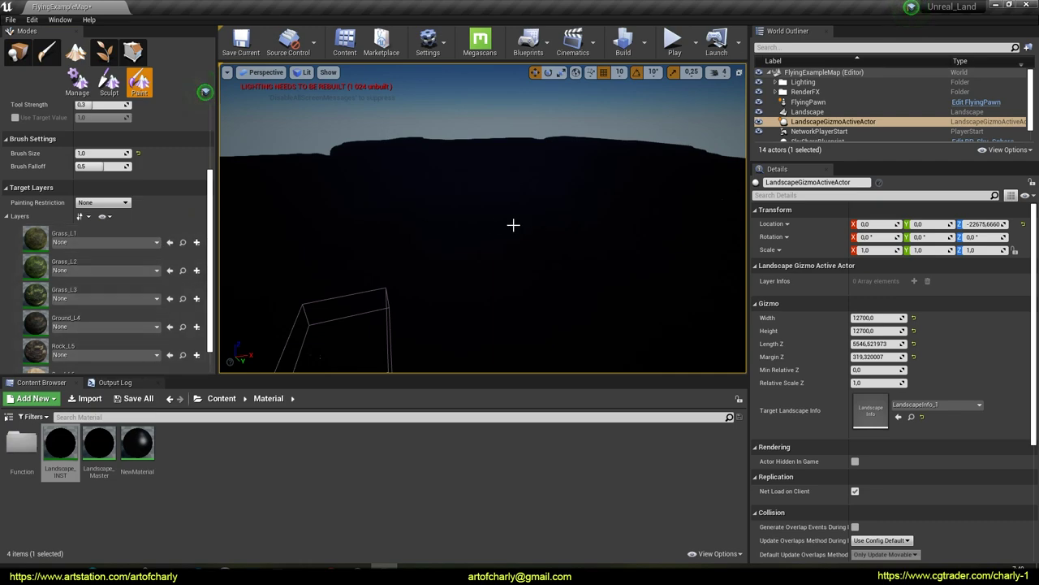
Assign the existing Grass_L1_LayerInfo asset to the Grass_L1 target layer.
left_click(158, 243)
left_click(113, 315)
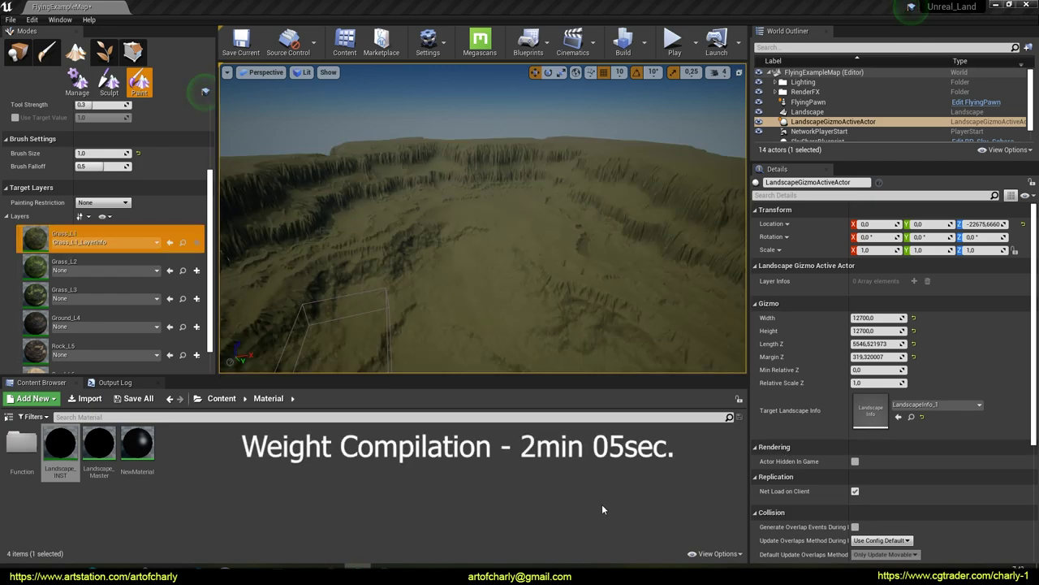
right_click_drag(364, 234, 362, 268)
key("w")
right_click_drag(317, 229, 284, 233)
Assign Grass_L2_LayerInfo to the Grass_L2 target layer and Grass_L3_LayerInfo to Grass_L3.
left_click(83, 270)
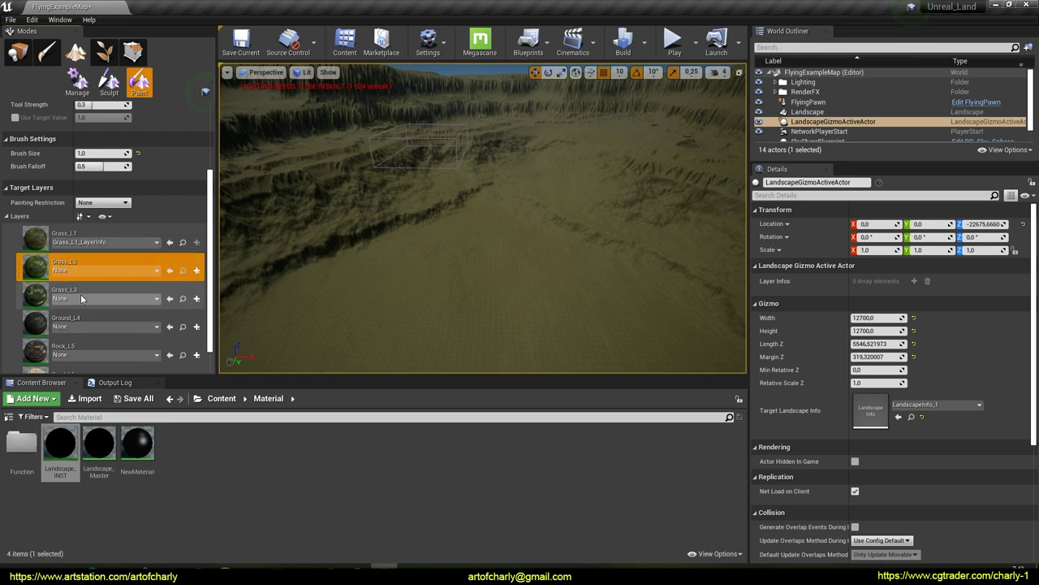
scroll(81, 298, "down", 3)
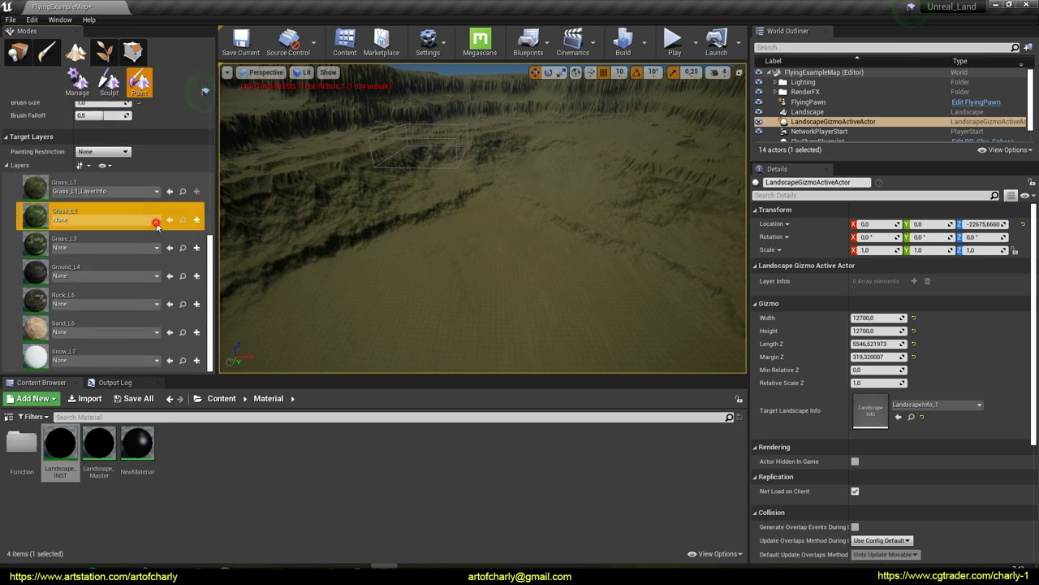
left_click(157, 219)
left_click(89, 286)
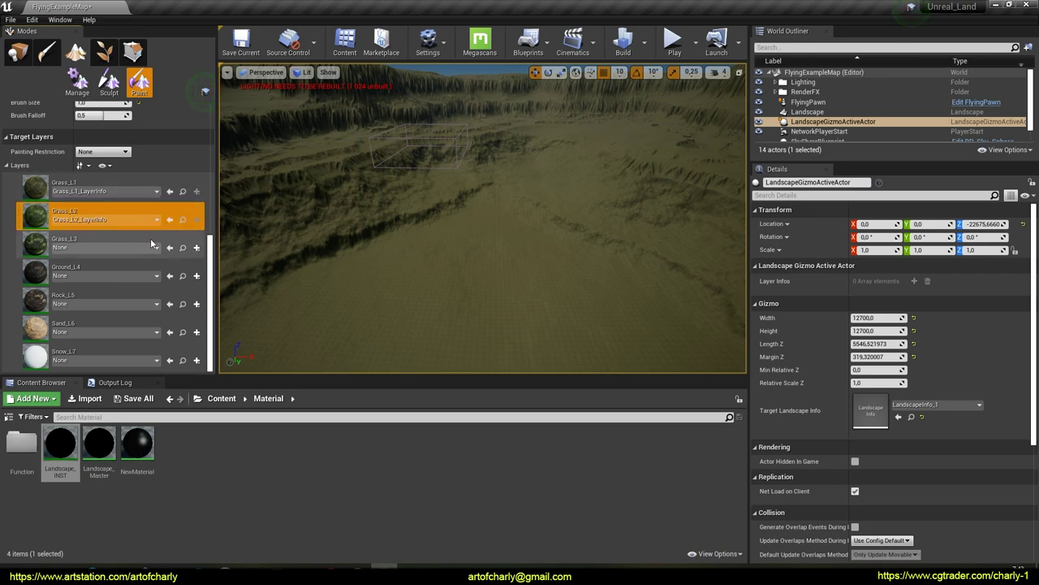
left_click(143, 246)
left_click(106, 316)
Assign Ground_L4_LayerInfo to the Ground_L4 target layer and Rock_L5_LayerInfo to Rock_L5.
left_click(157, 276)
left_click(89, 345)
left_click(156, 304)
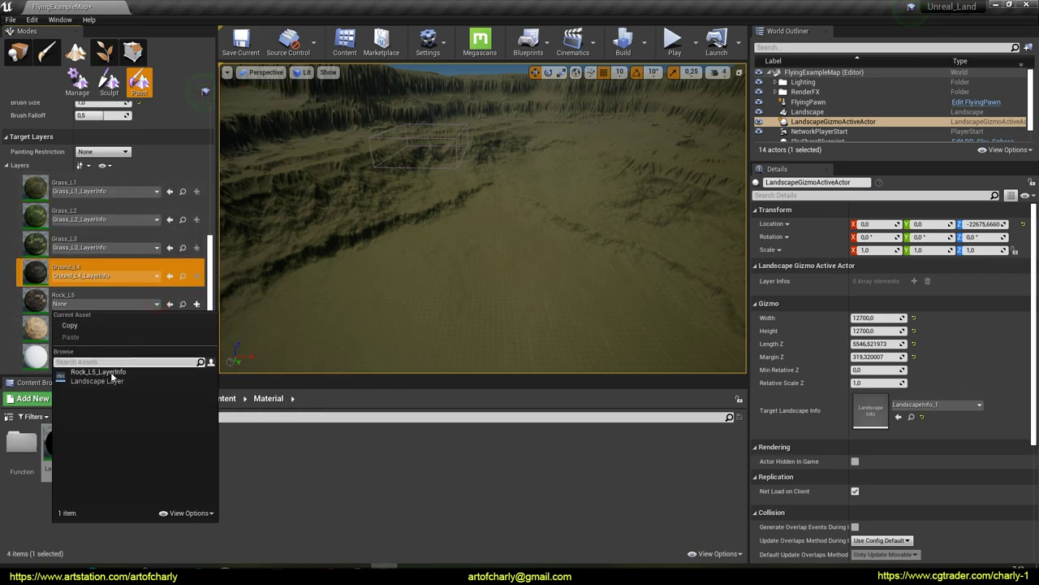
left_click(112, 372)
Assign Sand_L6_LayerInfo to the Sand_L6 target layer and Snow_L7_LayerInfo to Snow_L7.
left_click(156, 332)
left_click(117, 403)
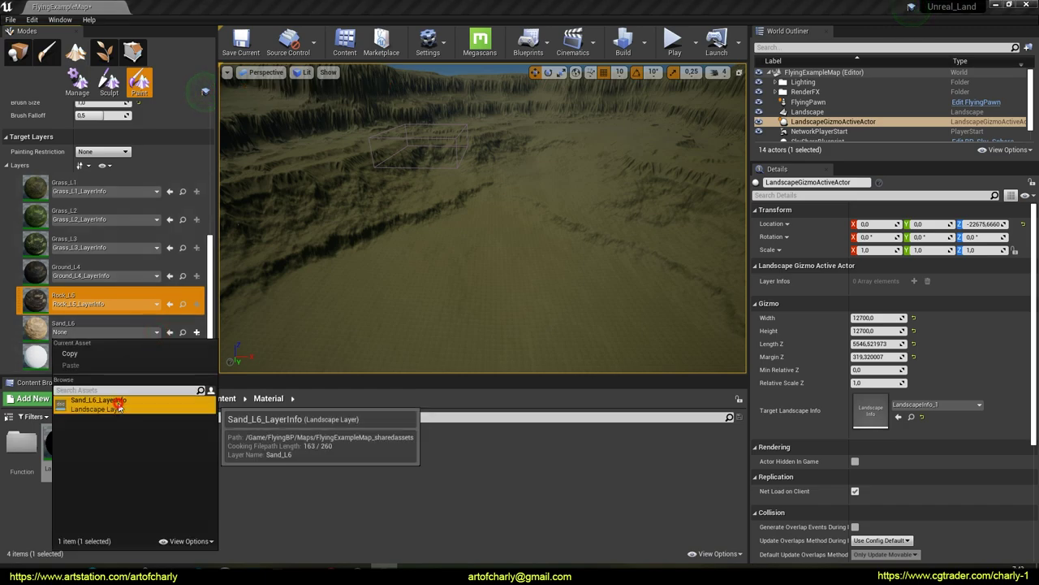
left_click(118, 404)
left_click(157, 361)
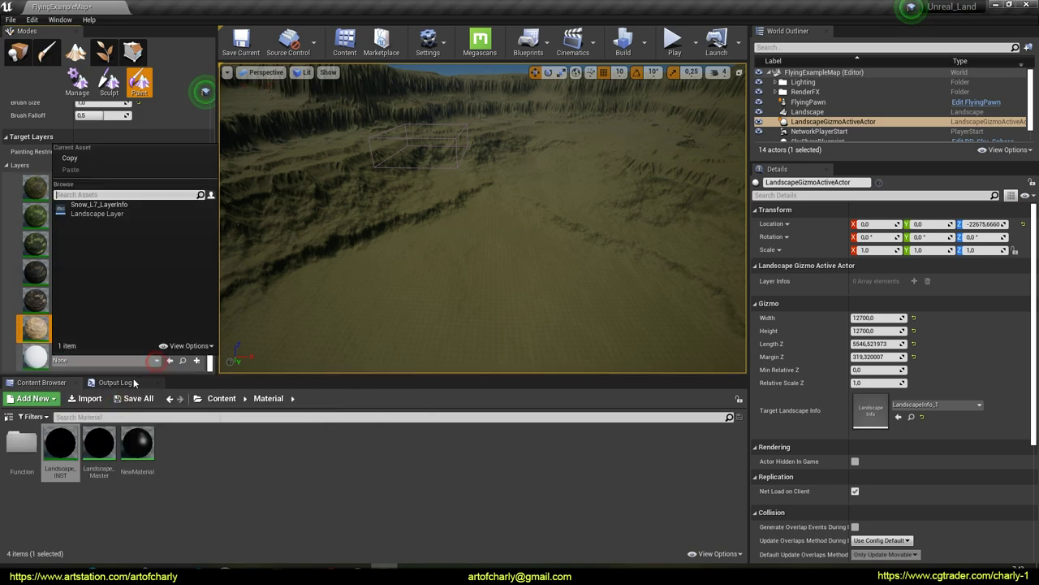
left_click(110, 210)
Examine the landscape surface from several angles and review the target layers from Grass_L1 to Snow_L7.
right_click_drag(483, 219, 331, 219)
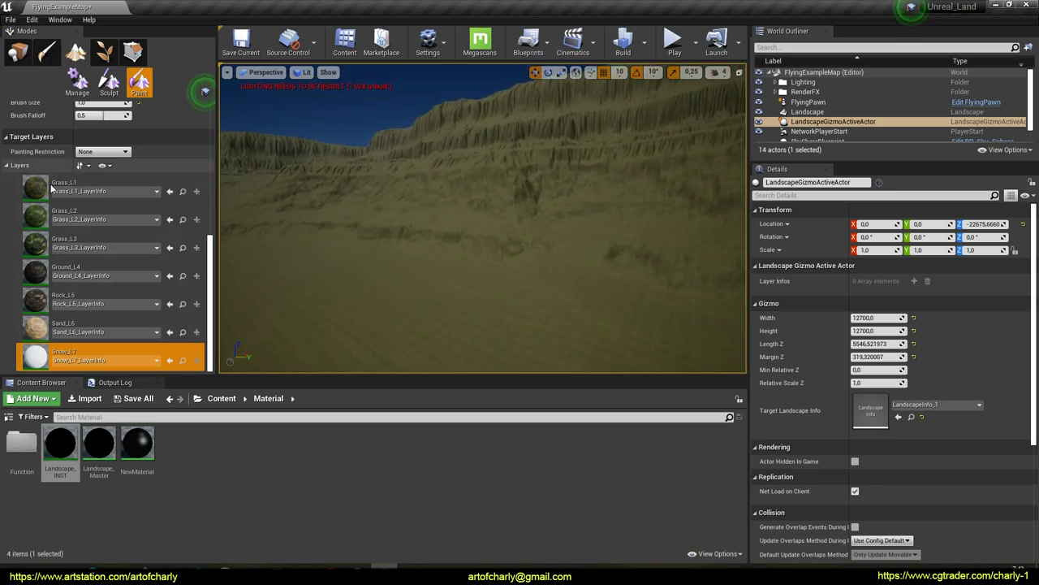
scroll(103, 260, "up", 2)
scroll(102, 259, "down", 2)
right_click_drag(425, 218, 426, 232)
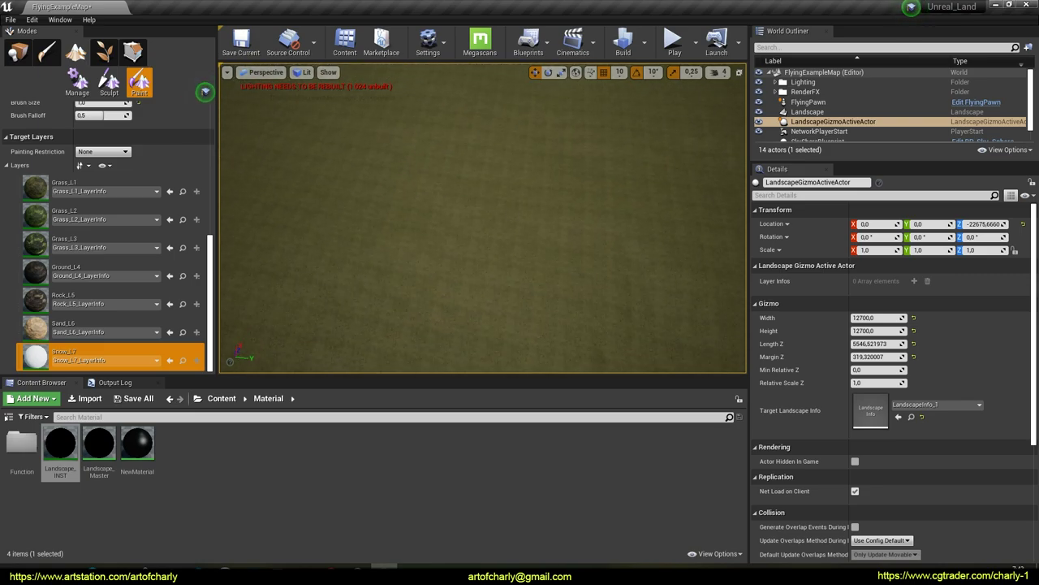
right_click_drag(426, 216, 429, 206)
scroll(91, 239, "up", 2)
scroll(91, 239, "up", 1)
scroll(86, 254, "down", 3)
key("ctrl+shift+3")
mouse_move(31, 175)
left_mouse_down()
mouse_move(26, 196)
mouse_move(81, 183)
left_mouse_up()
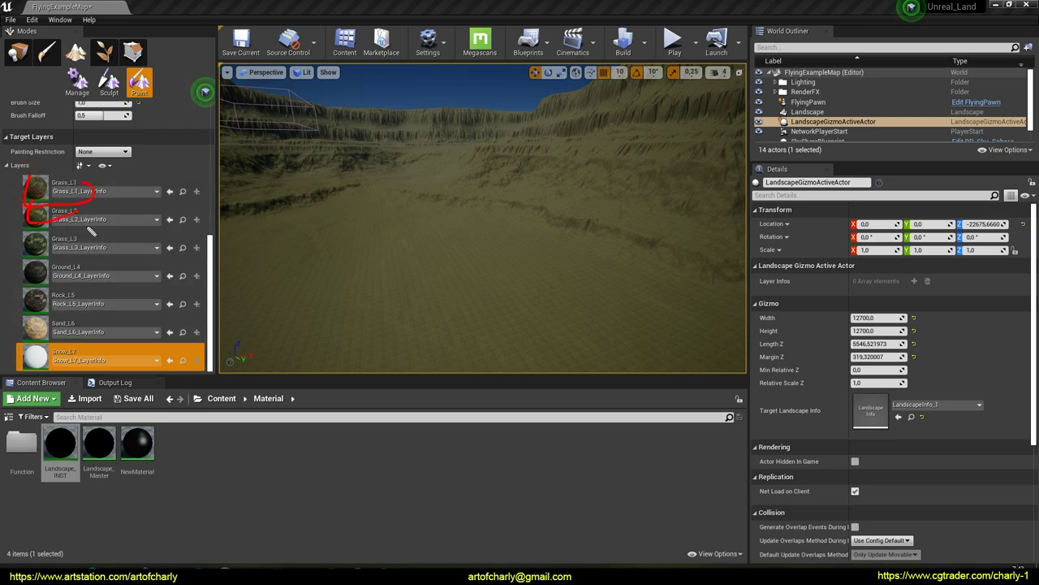
Import heatmap_New Layer0_grass_l10.png as the weight map of the Grass_L1 layer, accepting the color PNG.
left_click(90, 178)
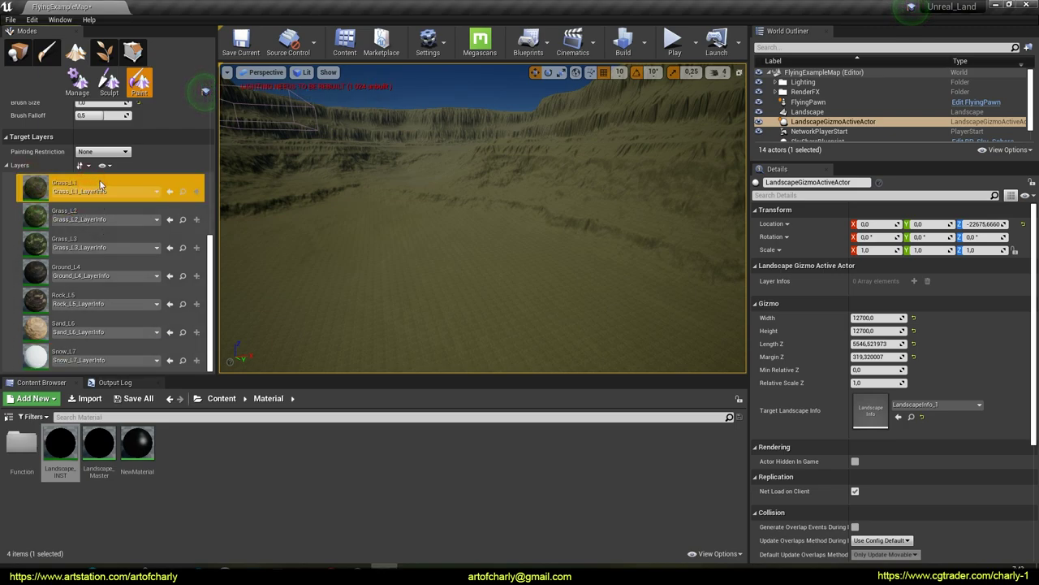
right_click(100, 185)
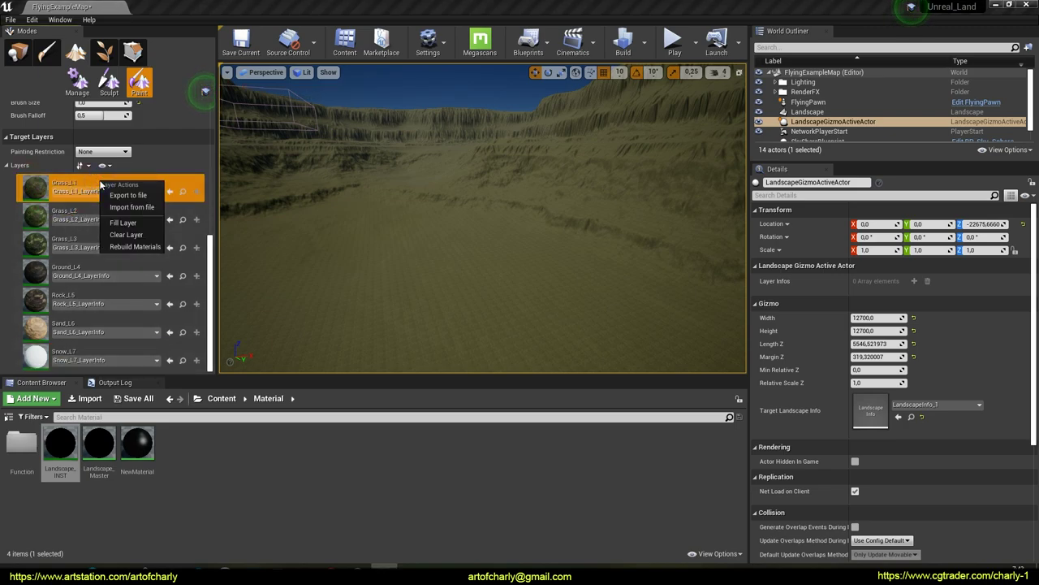
left_click(145, 207)
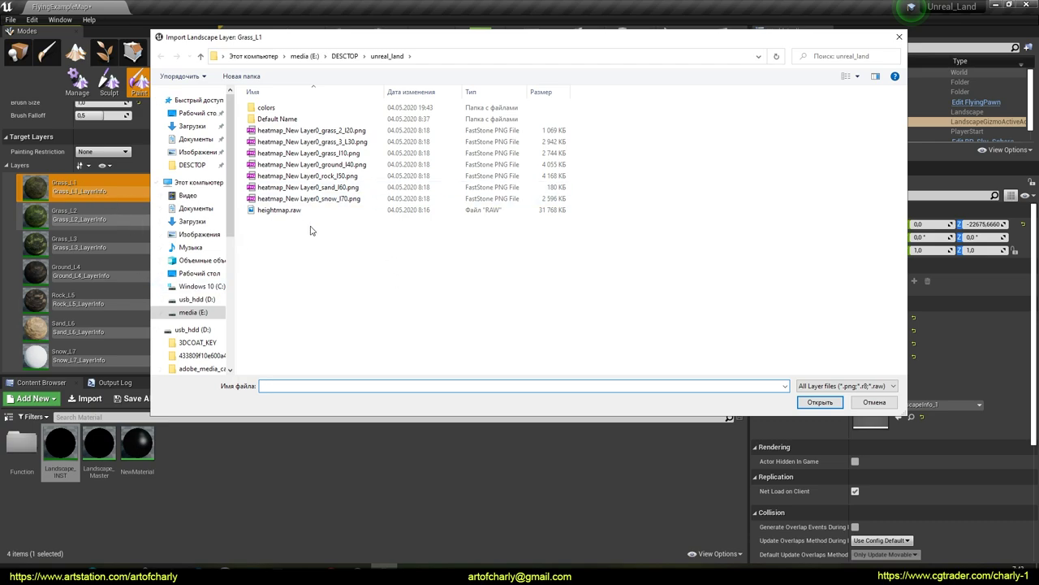
left_click(334, 153)
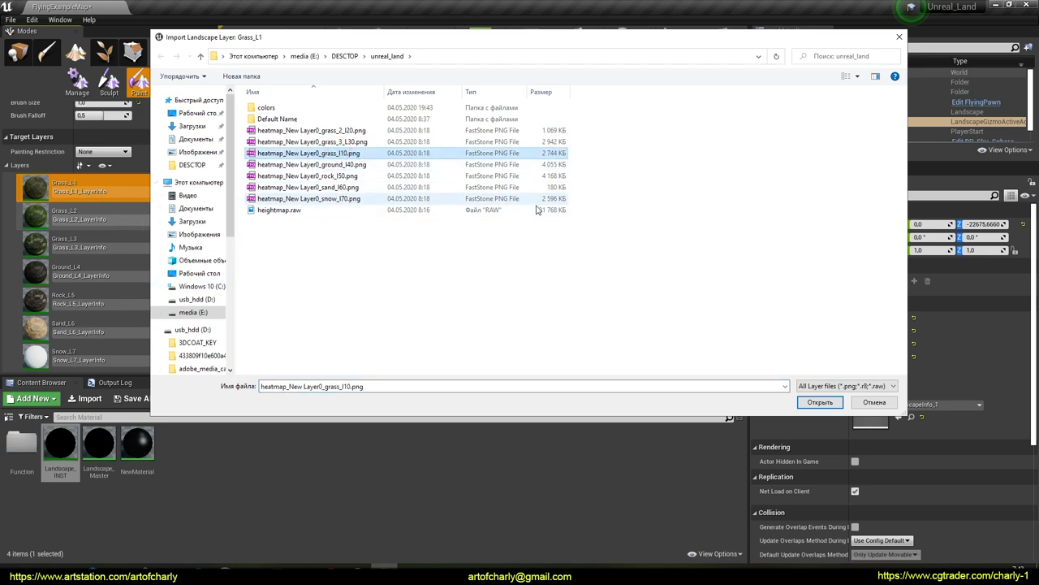
left_click(820, 402)
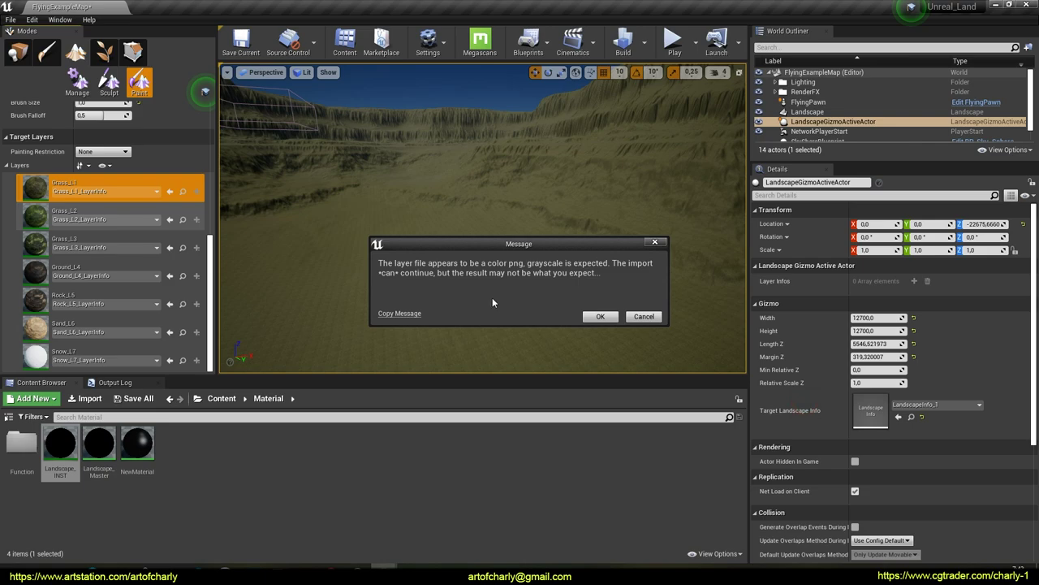
left_click(586, 316)
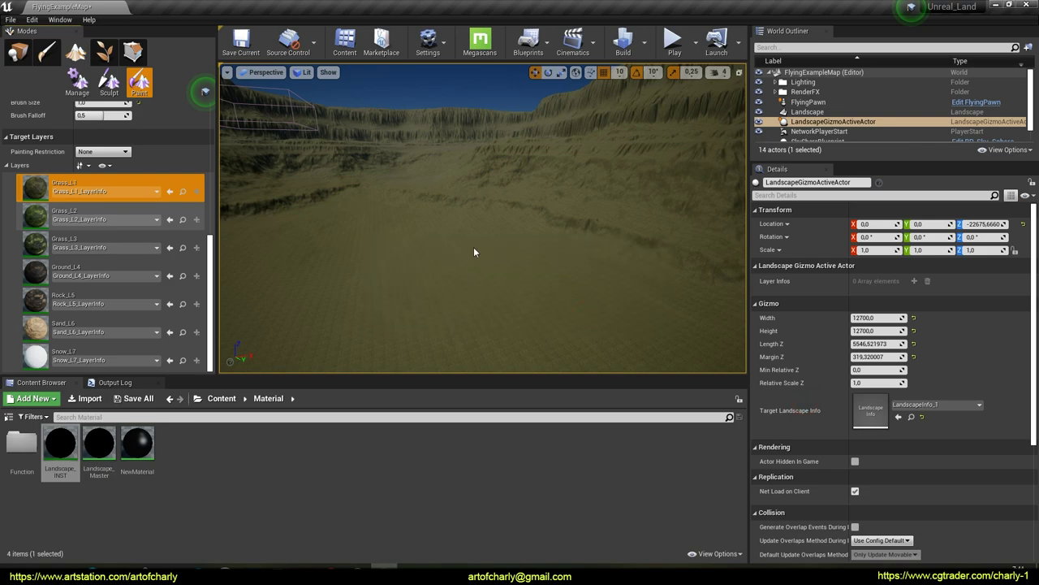
Import heatmap_New Layer0_grass_2_l20.png as the weight map of the Grass_L2 layer, accepting the color PNG.
right_click_drag(439, 205, 393, 216)
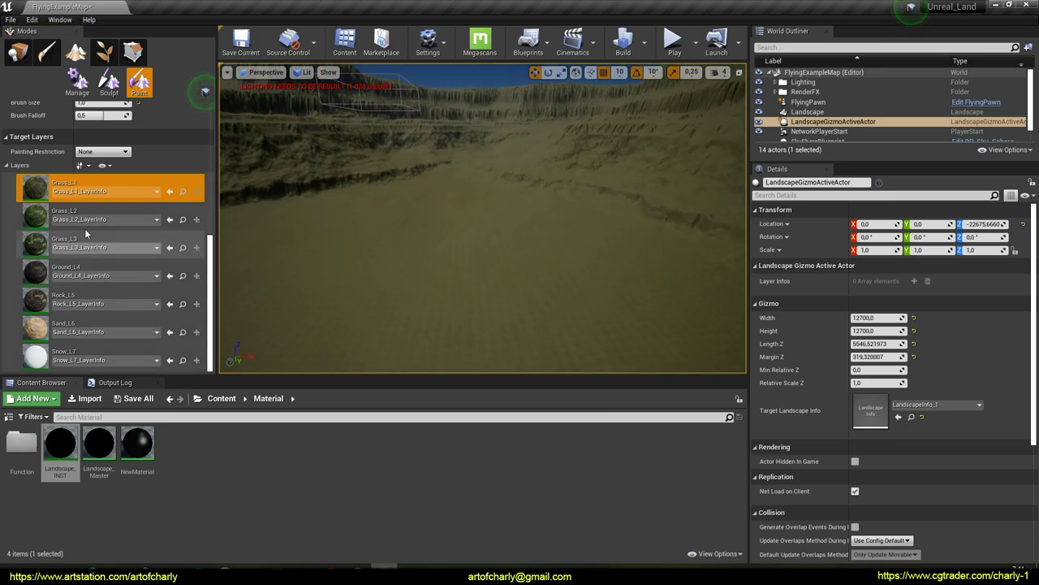
left_click(128, 218)
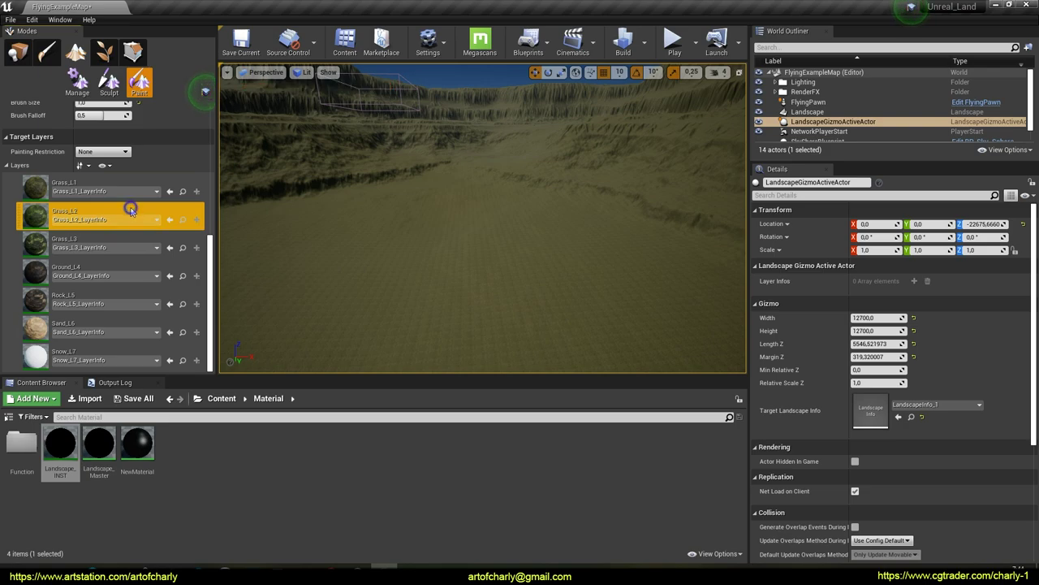
right_click(132, 219)
left_click(166, 228)
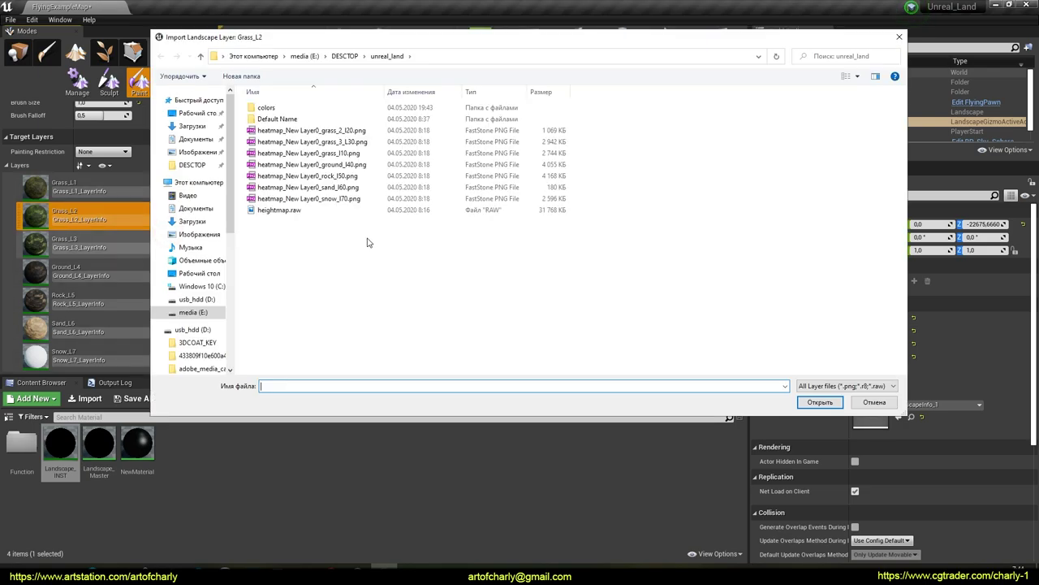
left_click(353, 132)
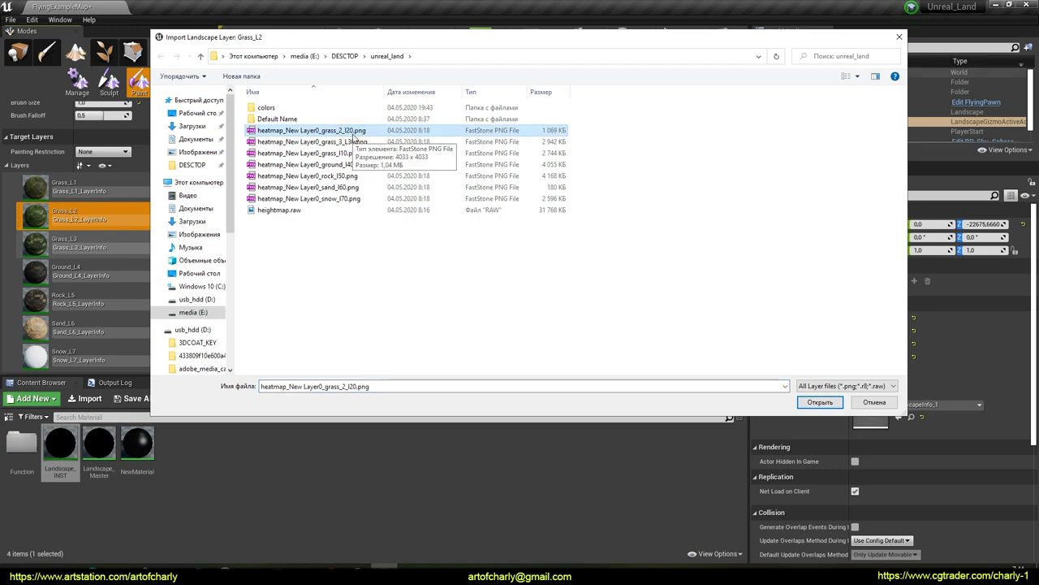
left_click(798, 403)
left_click(603, 317)
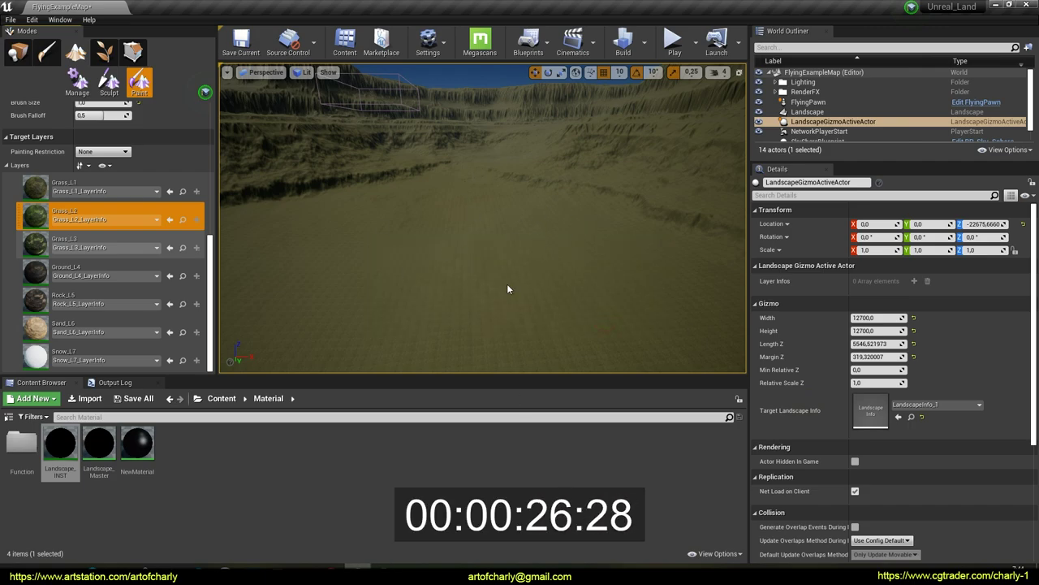
Import heatmap_New Layer0_grass_3_L30.png as the weight map of the Grass_L3 layer, accepting the color PNG.
left_click(93, 248)
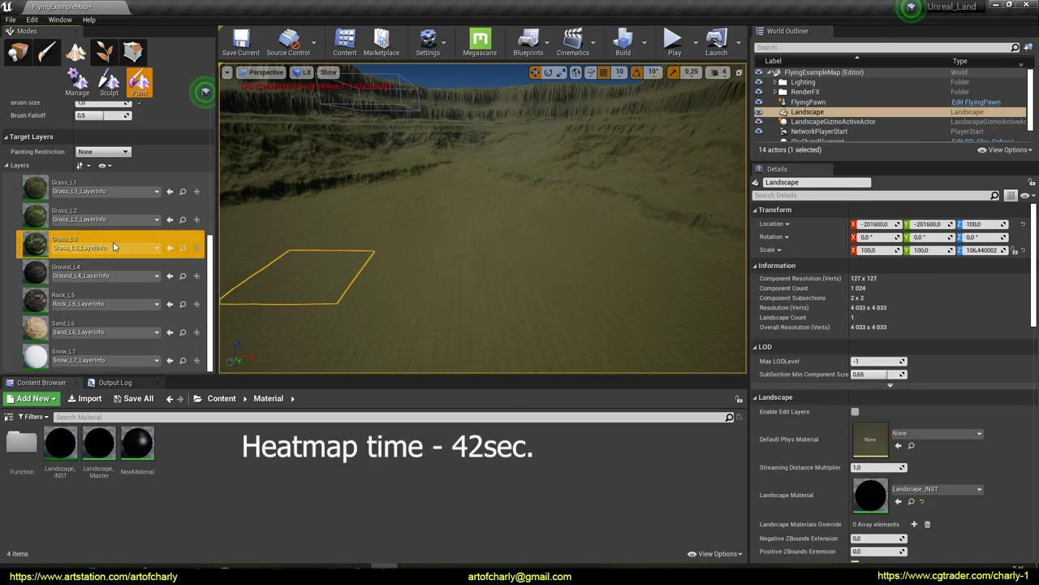
right_click(113, 241)
left_click(147, 263)
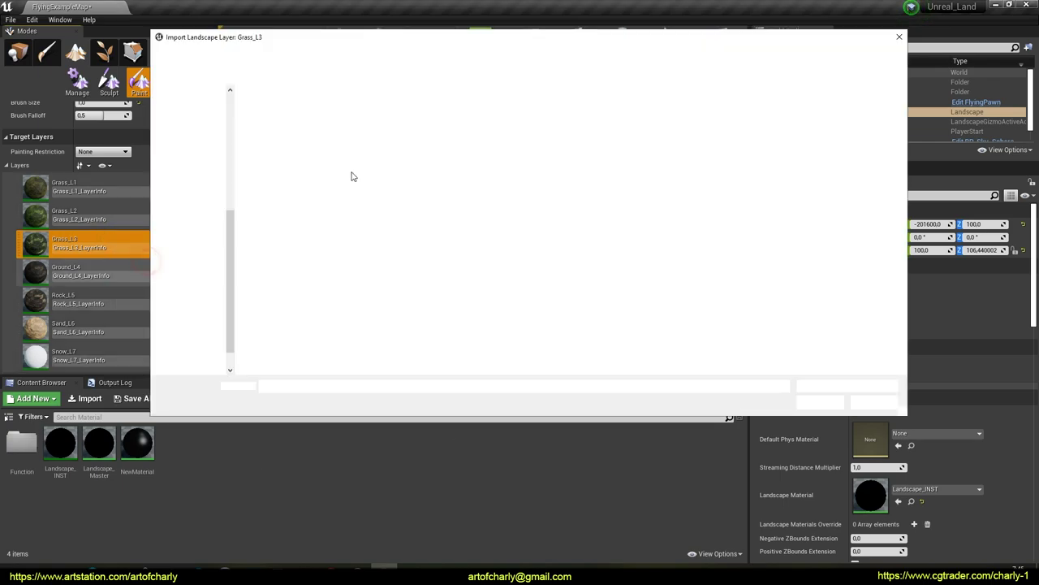
left_click(344, 142)
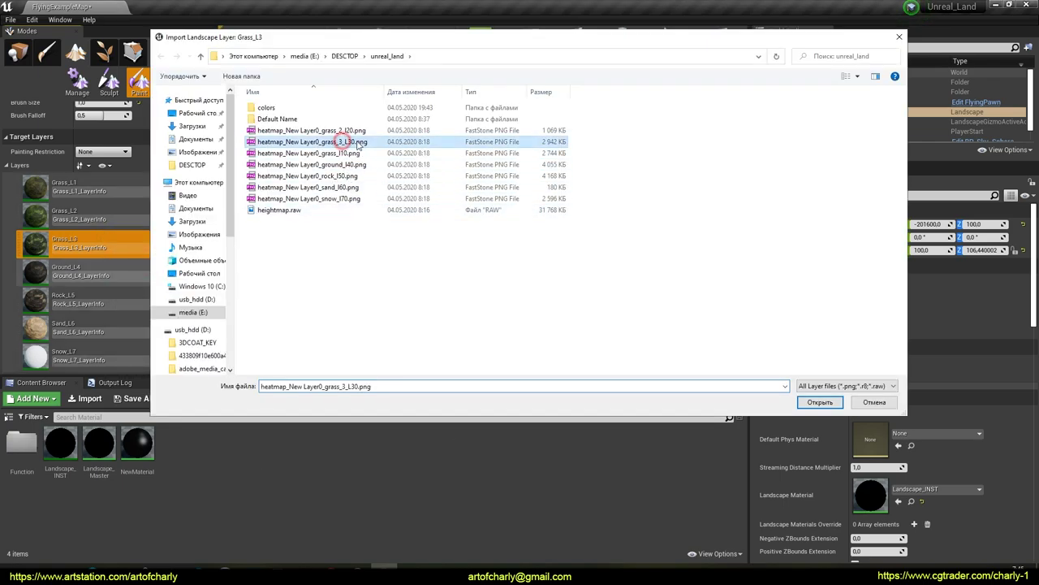
left_click(821, 404)
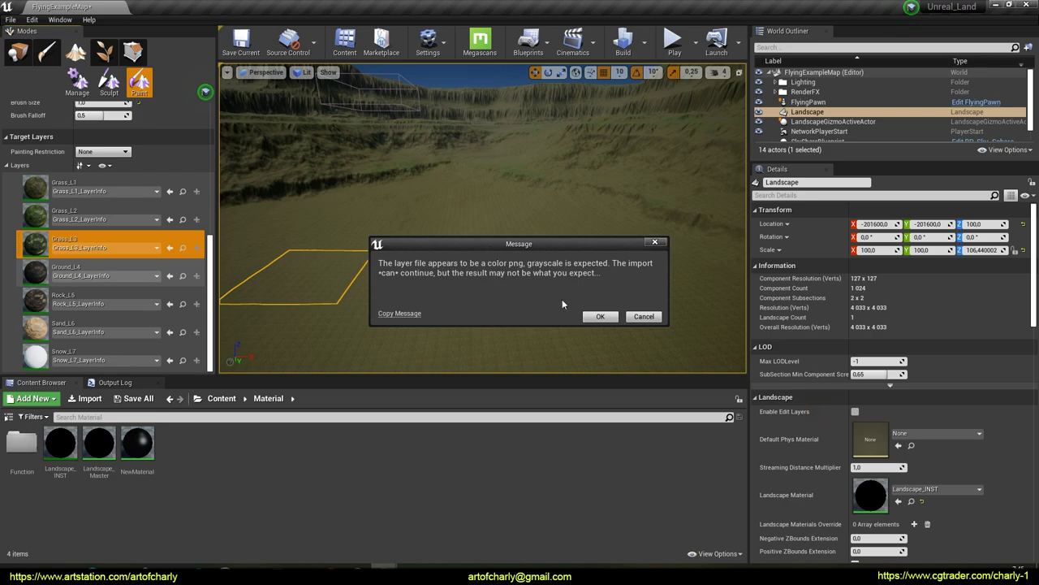
left_click(597, 318)
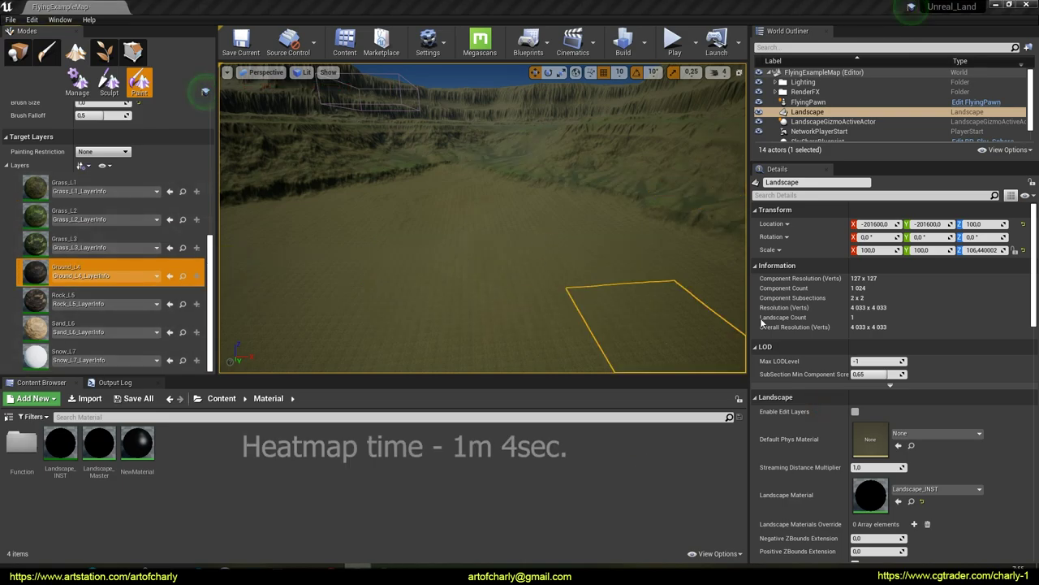
Import heatmap_New Layer0_ground_l40.png as the weight map of the Ground_L4 layer, accepting the color PNG.
right_click(76, 269)
left_click(106, 294)
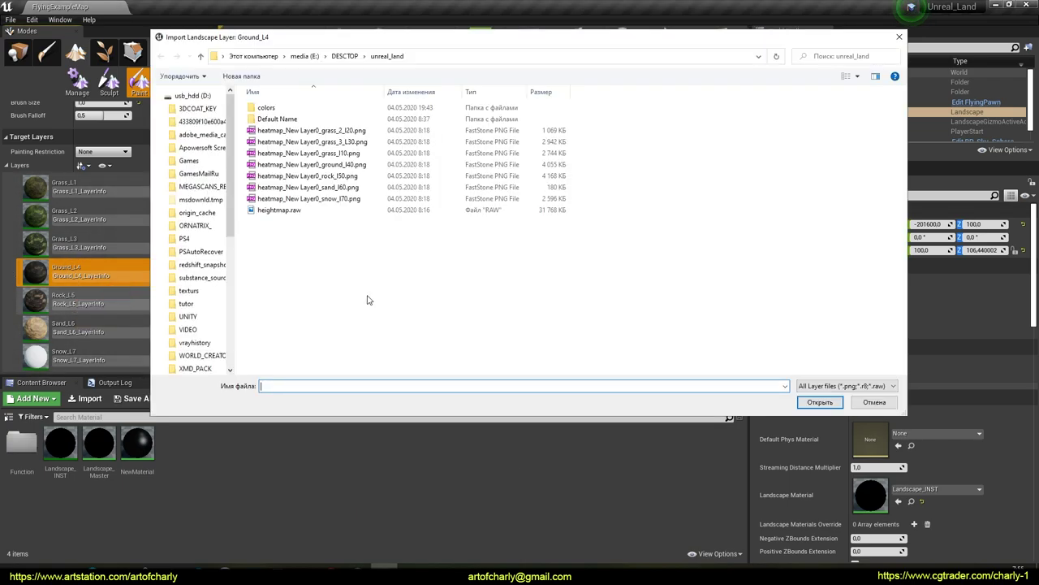
left_click(347, 167)
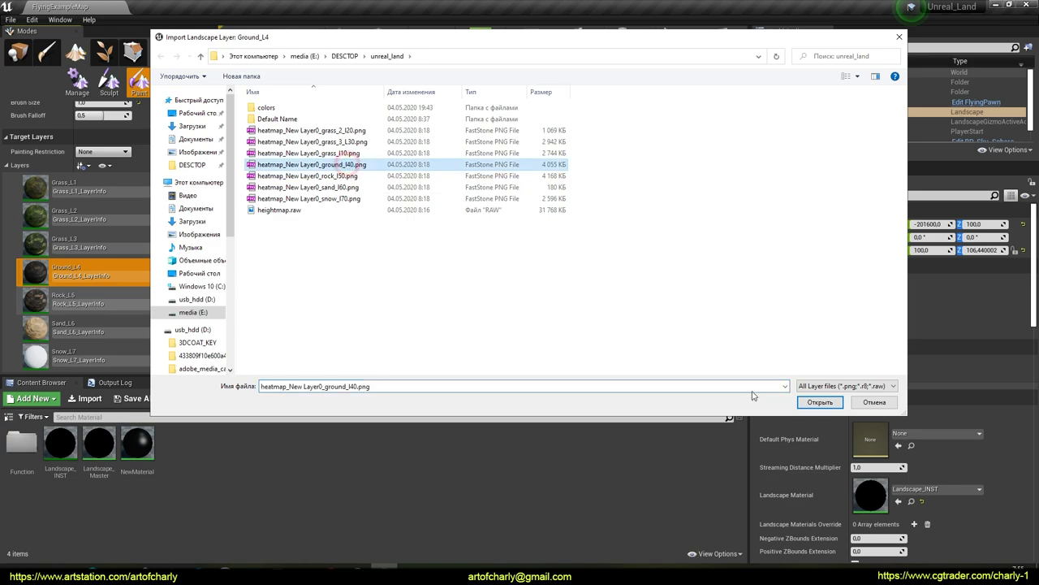
left_click(819, 402)
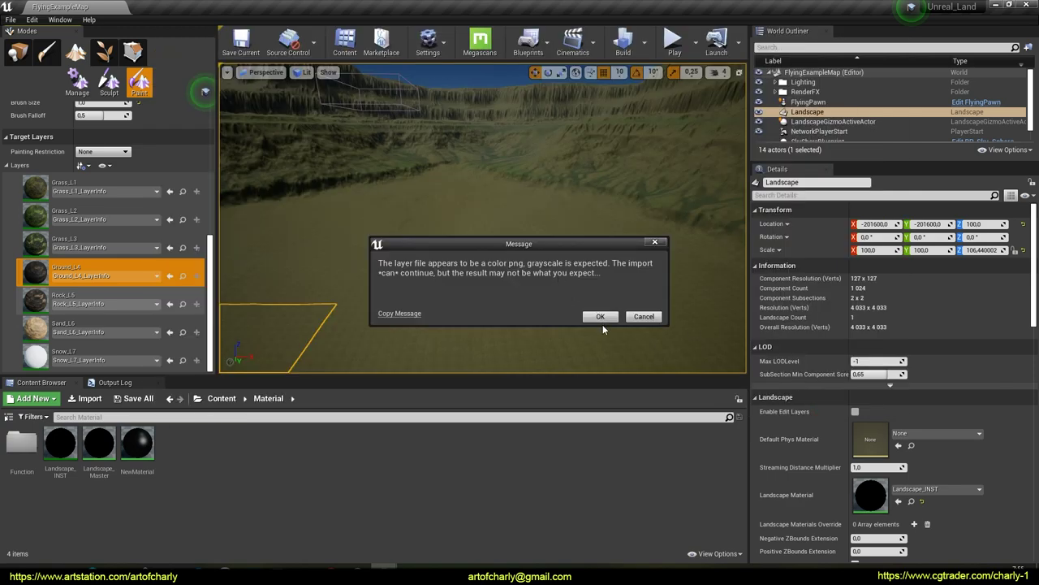
left_click(600, 317)
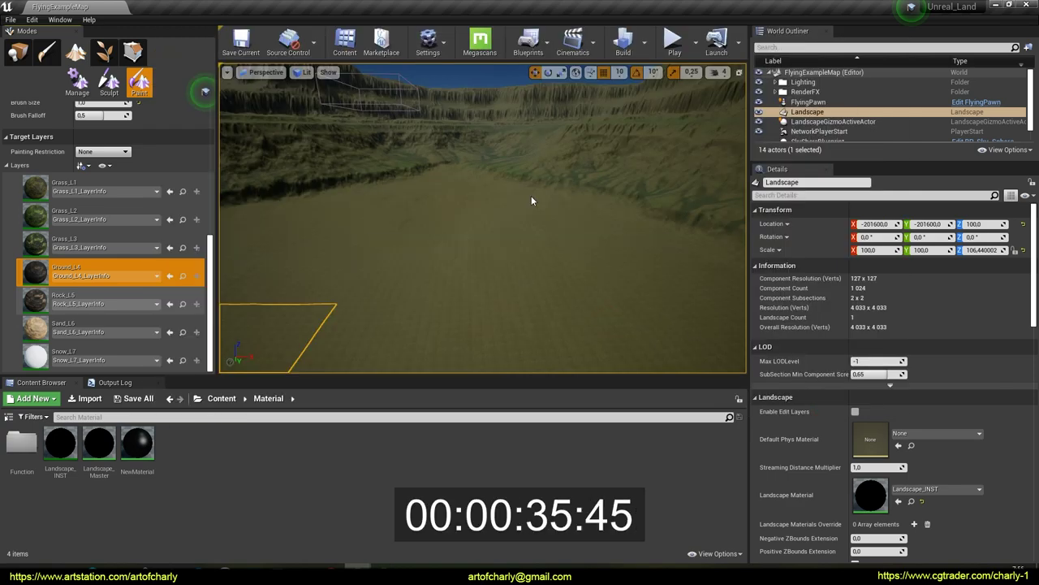
Import heatmap_New Layer0_rock_l50.png as the weight map of the Rock_L5 layer, accepting the color PNG.
left_click(93, 299)
right_click(96, 297)
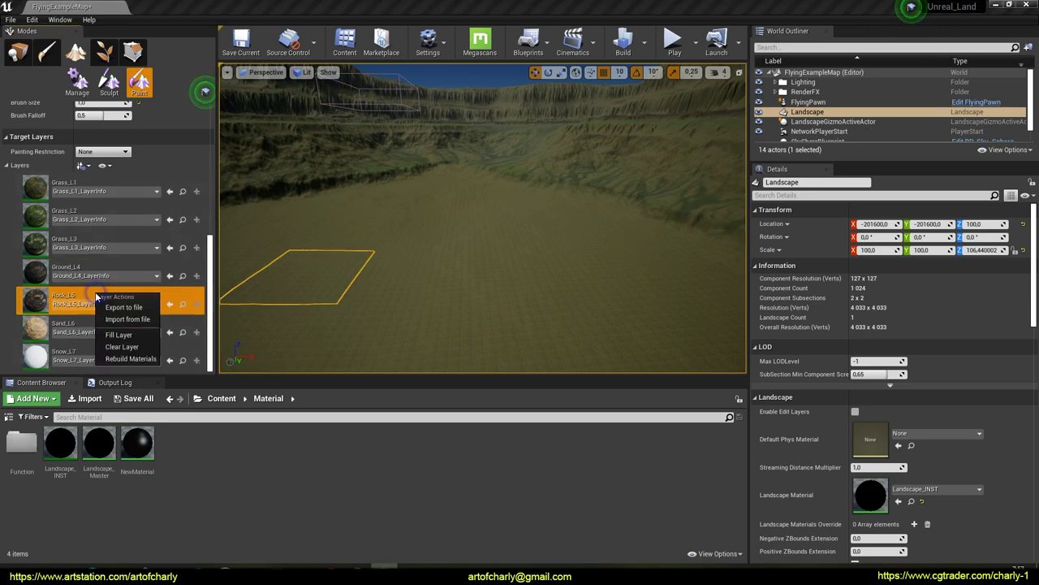
left_click(128, 320)
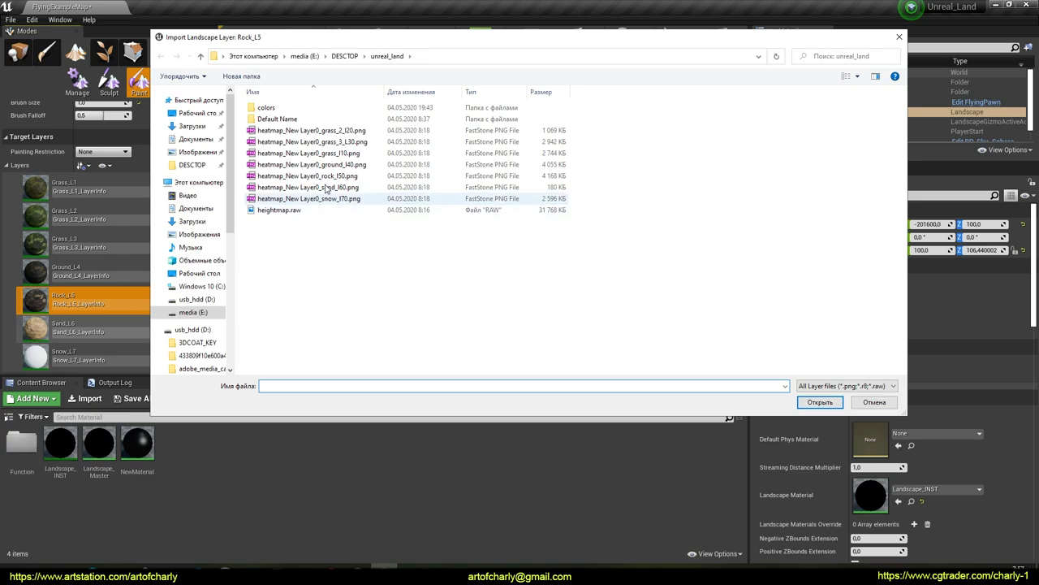
left_click(330, 176)
left_click(820, 402)
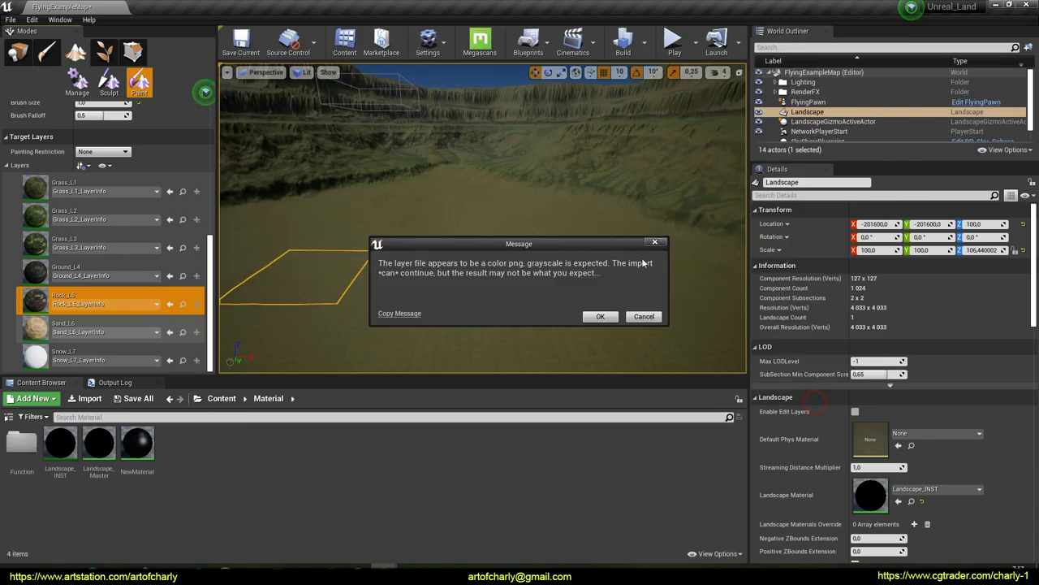
left_click(601, 317)
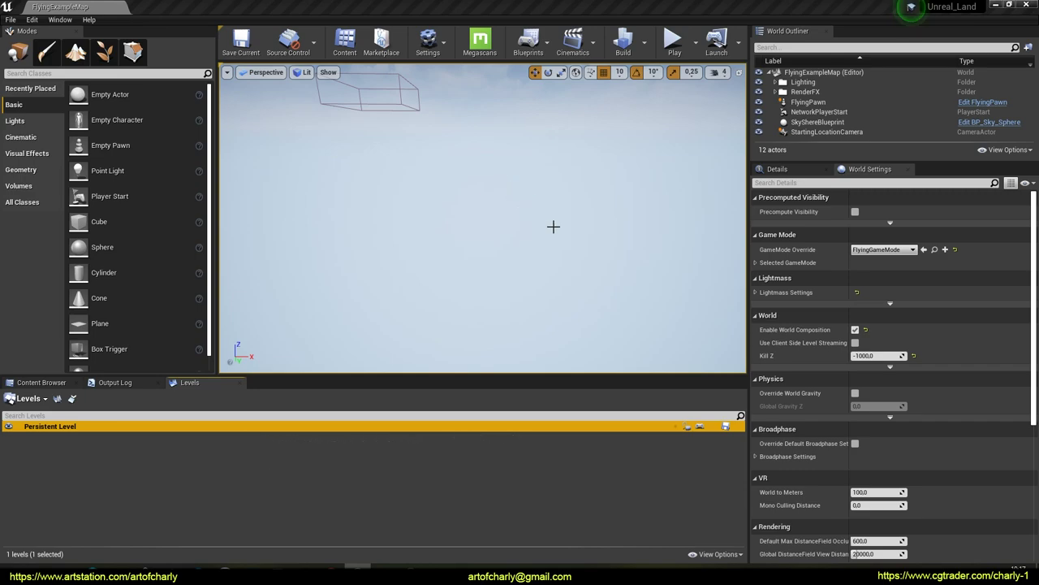
right_click_drag(491, 178, 394, 180)
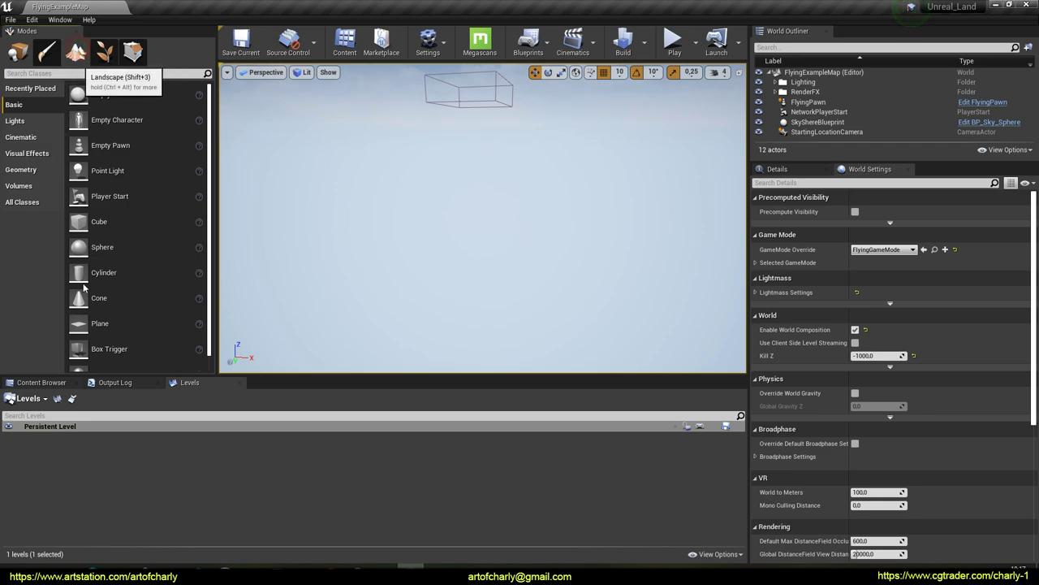
Show the landscape creation settings and inspect the new landscape preview in the viewport.
left_click(76, 52)
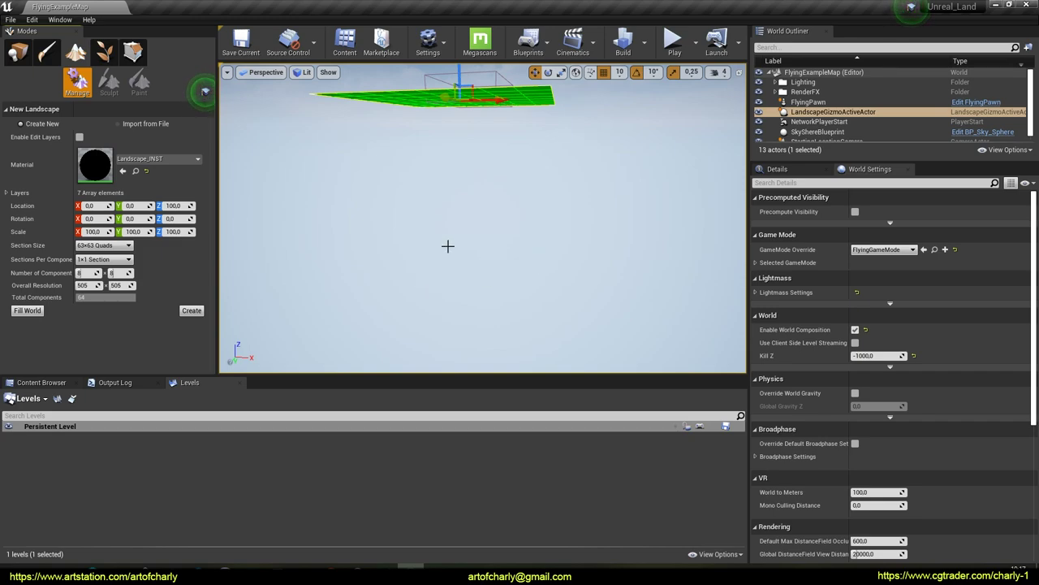
right_click_drag(484, 219, 461, 154)
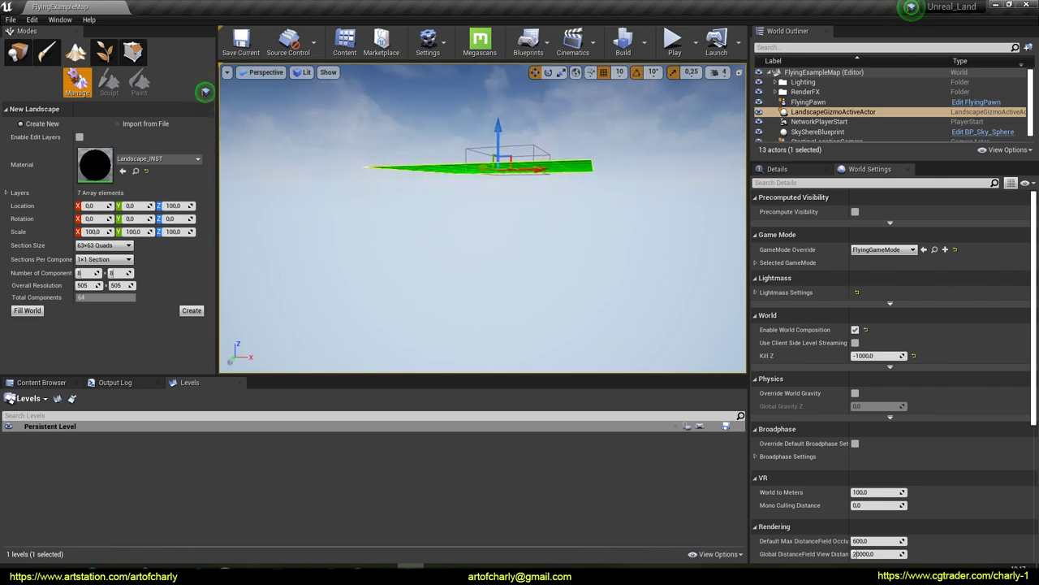
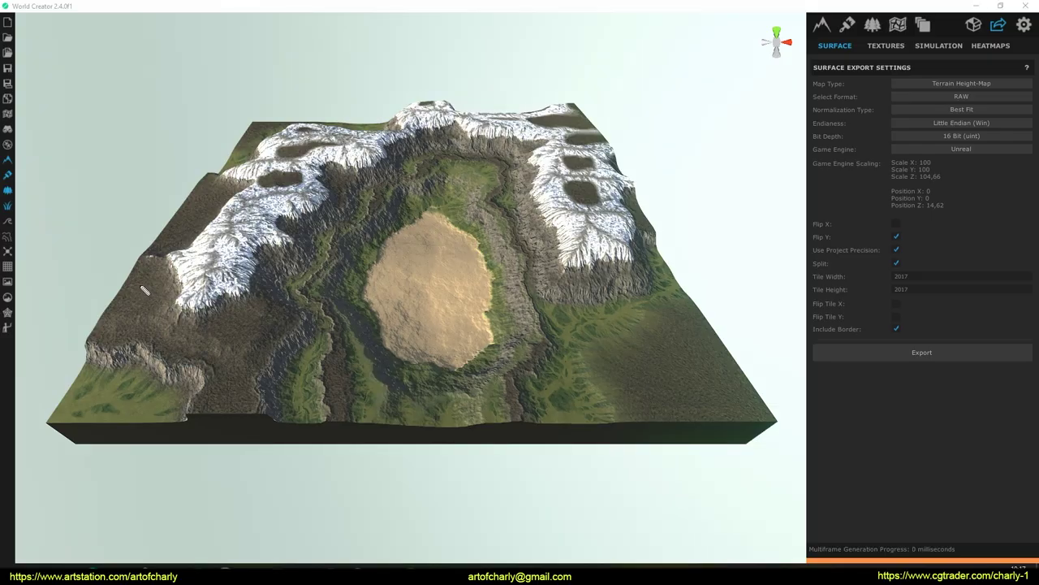
Switch to World Creator and review the surface export settings for splitting the terrain height map into tiles, including Split, tile size and Include Border.
left_click_drag(422, 261, 670, 241)
left_click_drag(213, 172, 561, 173)
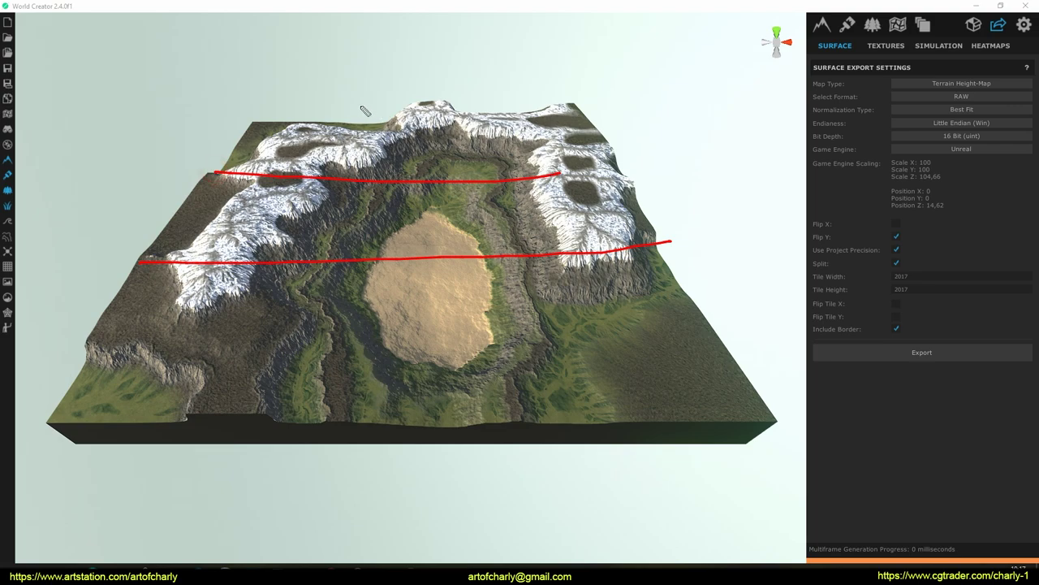
left_click_drag(479, 397, 476, 421)
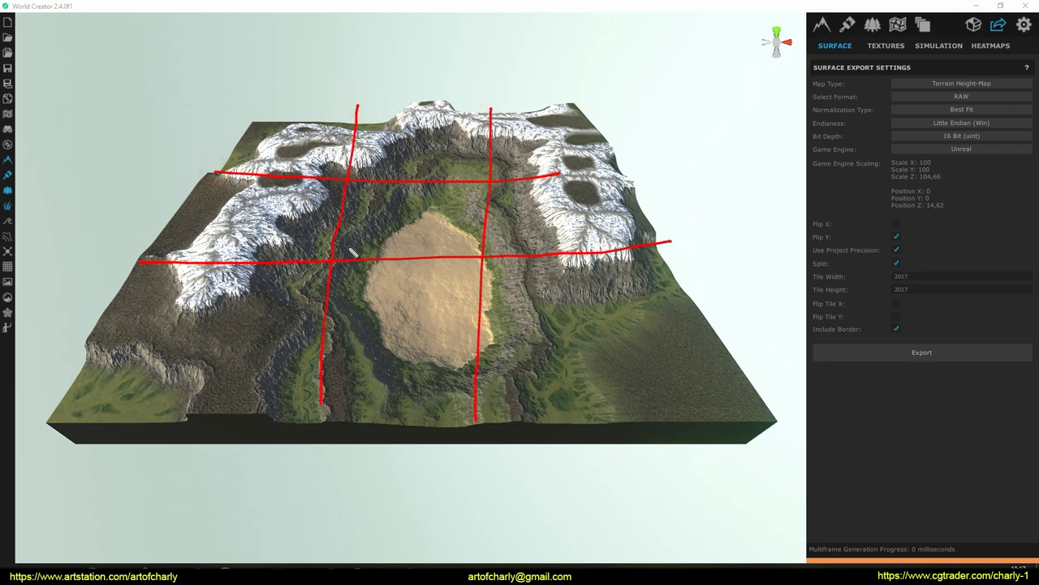
key("Escape")
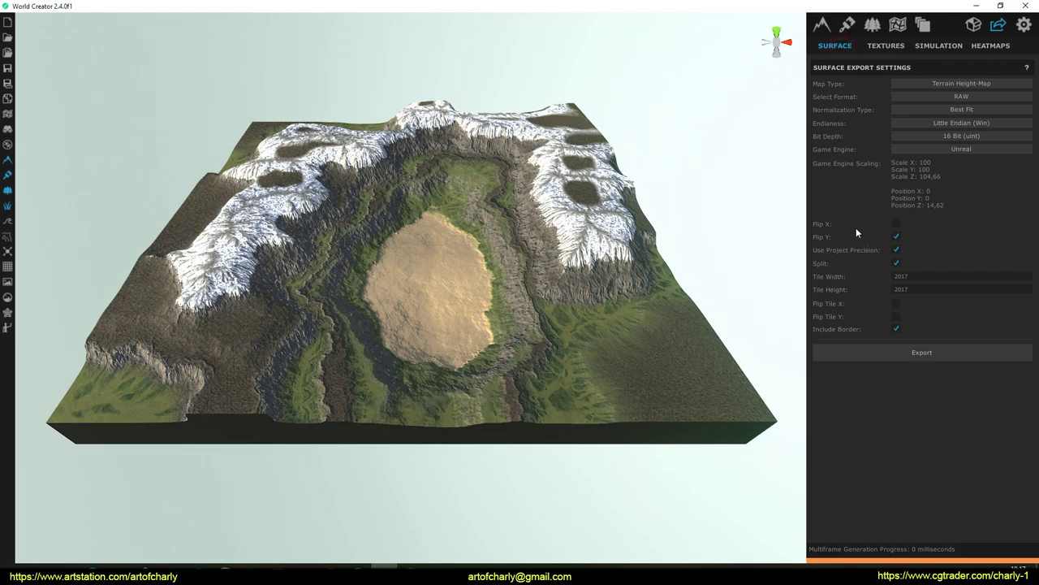
left_click(898, 263)
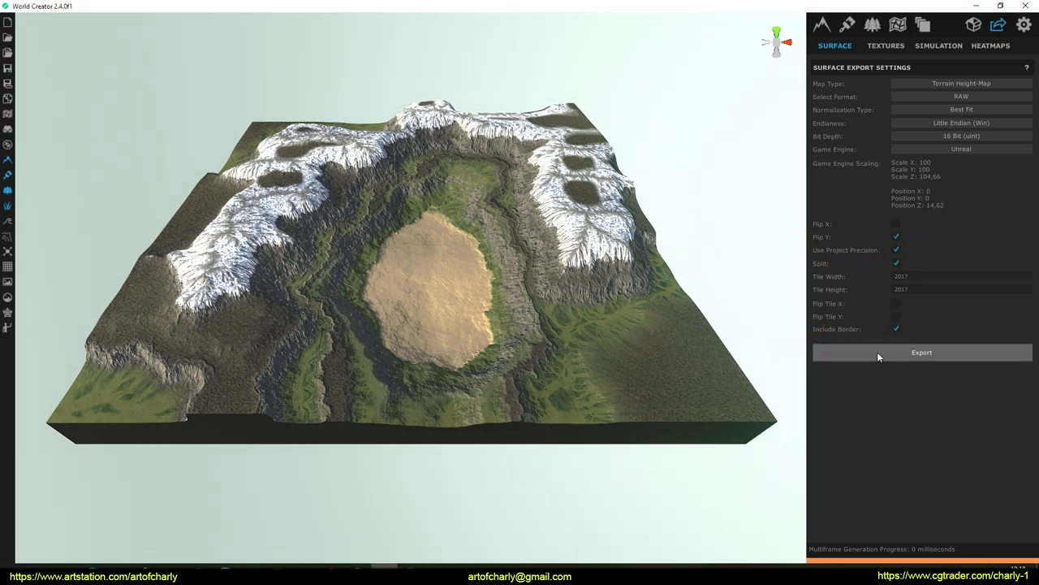
left_click(898, 329)
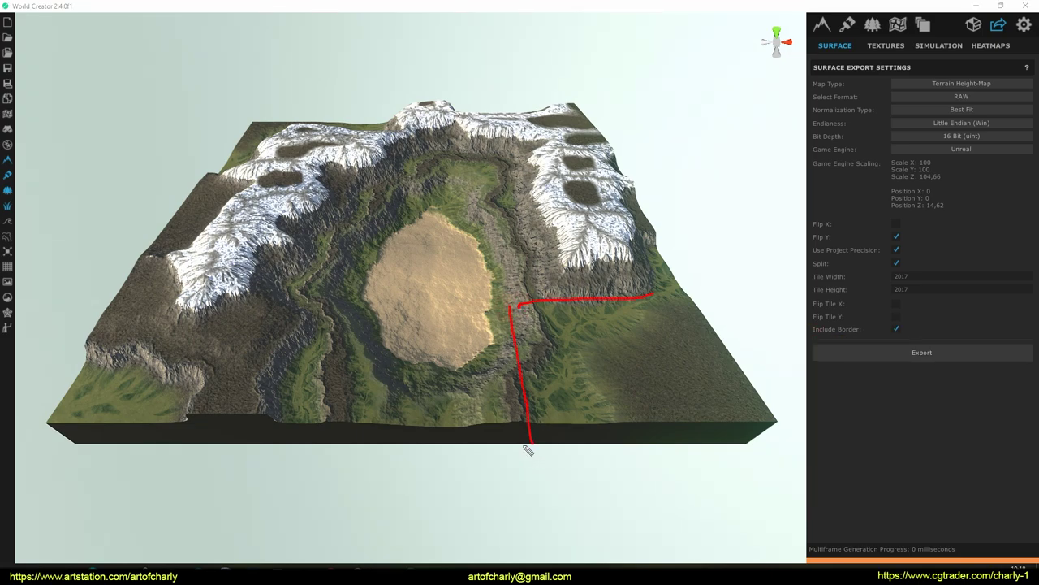
left_click_drag(513, 303, 340, 290)
key("Escape")
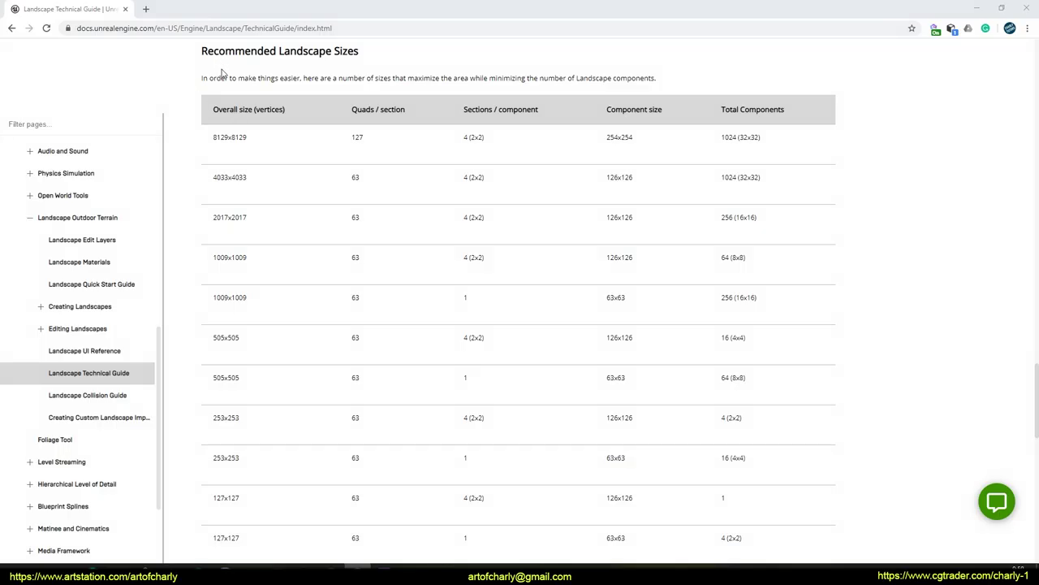
Switch to the browser and check the recommended landscape sizes in the Unreal Landscape Technical Guide.
key("ctrl+alt+g")
mouse_move(228, 60)
left_mouse_down()
mouse_move(170, 236)
mouse_move(765, 94)
mouse_move(197, 162)
left_mouse_up()
key("Escape")
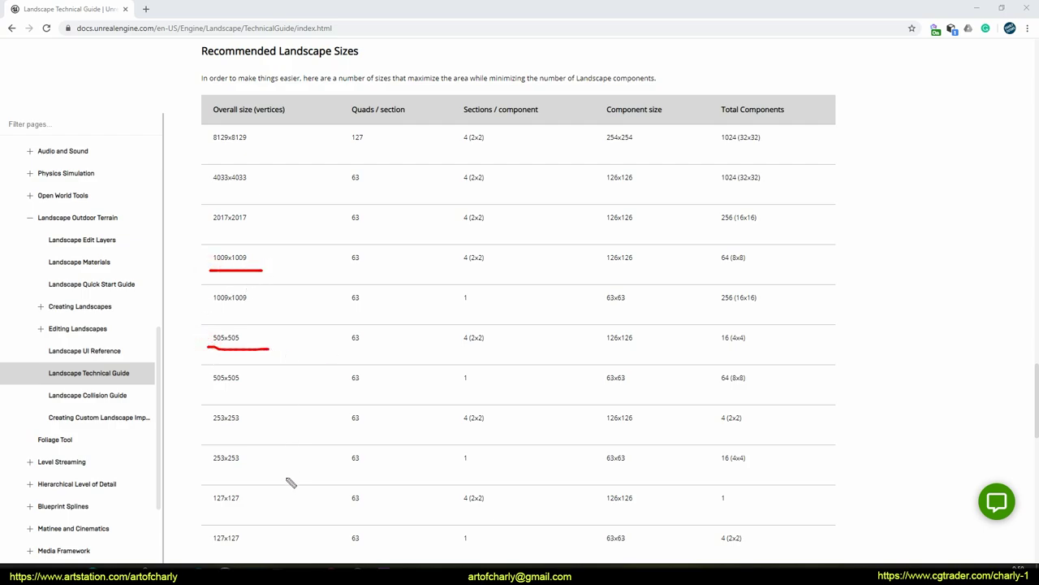
Back in World Creator, check the Z scale for Unreal and review the heatmap export settings for Global Flip Y, Split and Include Border.
left_click_drag(886, 181, 943, 183)
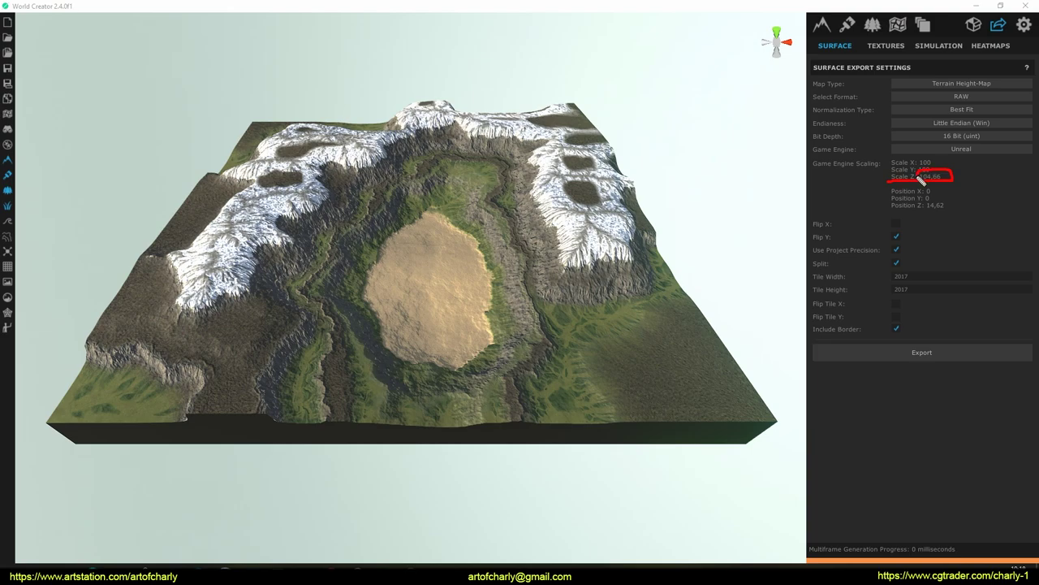
left_click(990, 47)
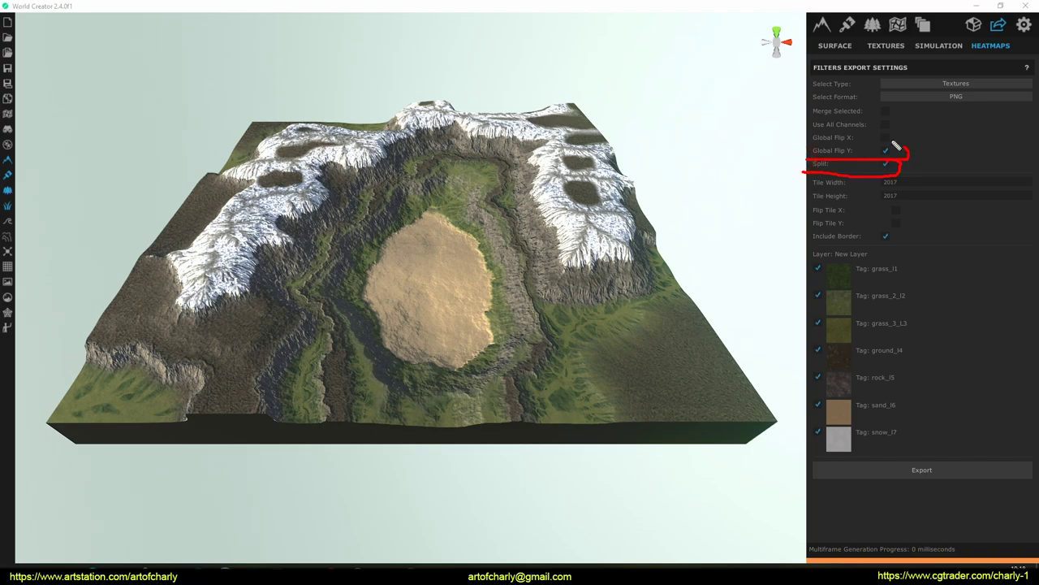
left_click_drag(831, 242, 890, 228)
key("Escape")
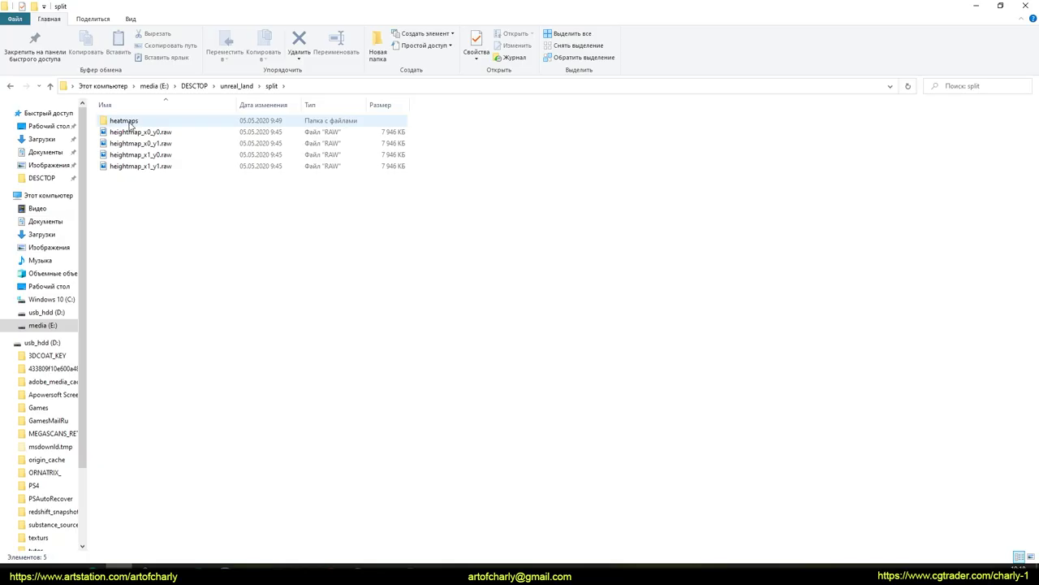
Switch to File Explorer and look through the exported RAW heightmap tiles in the split folder.
left_click(153, 132)
left_click(154, 144)
left_click(151, 155)
left_click(162, 132)
left_click(166, 166)
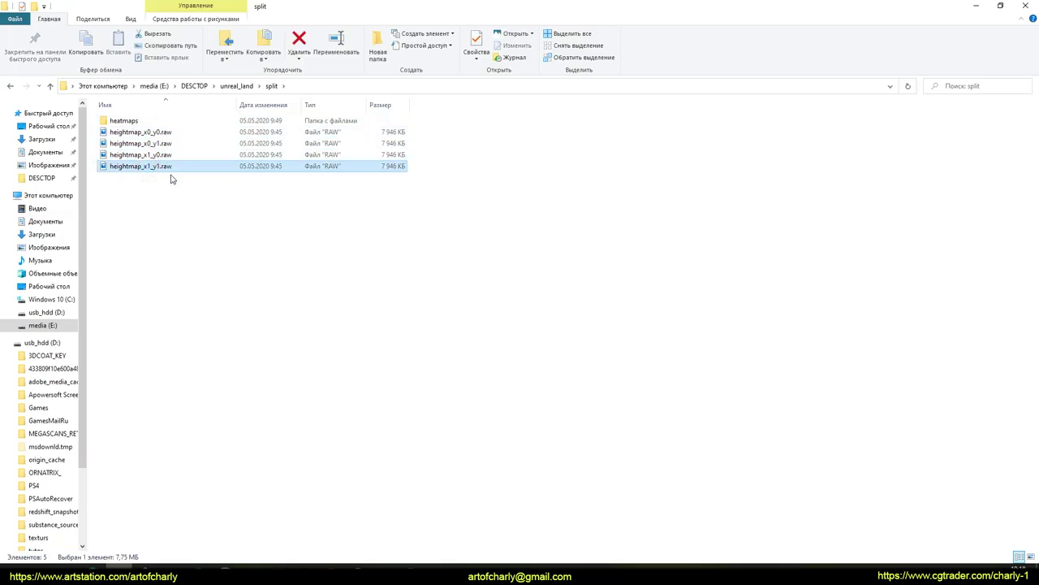
Open the heatmaps subfolder, widen the name column to read the full file names, and preview the grass_2 heatmap tiles.
double_click(120, 121)
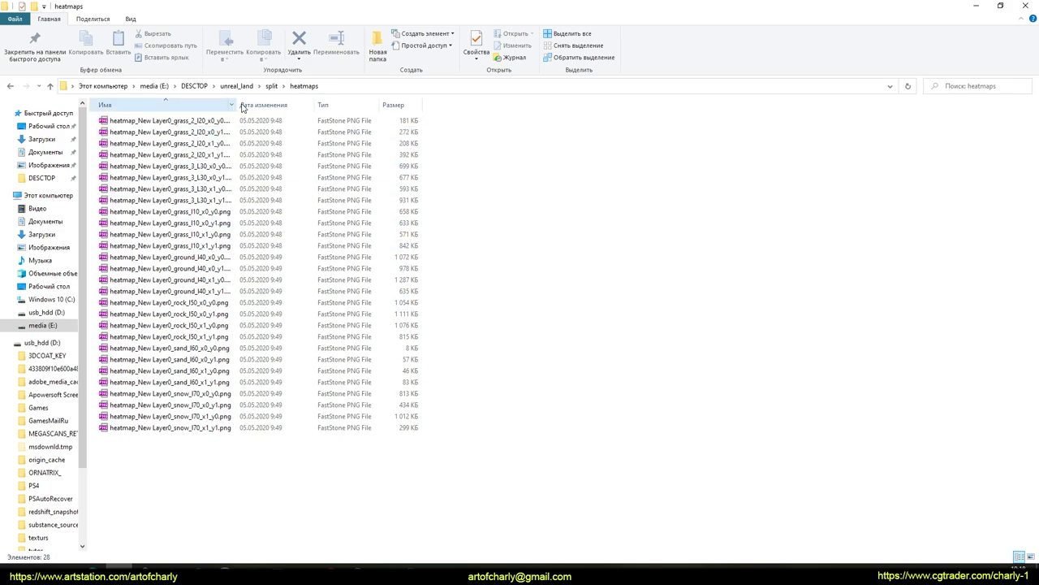
left_click_drag(237, 104, 343, 105)
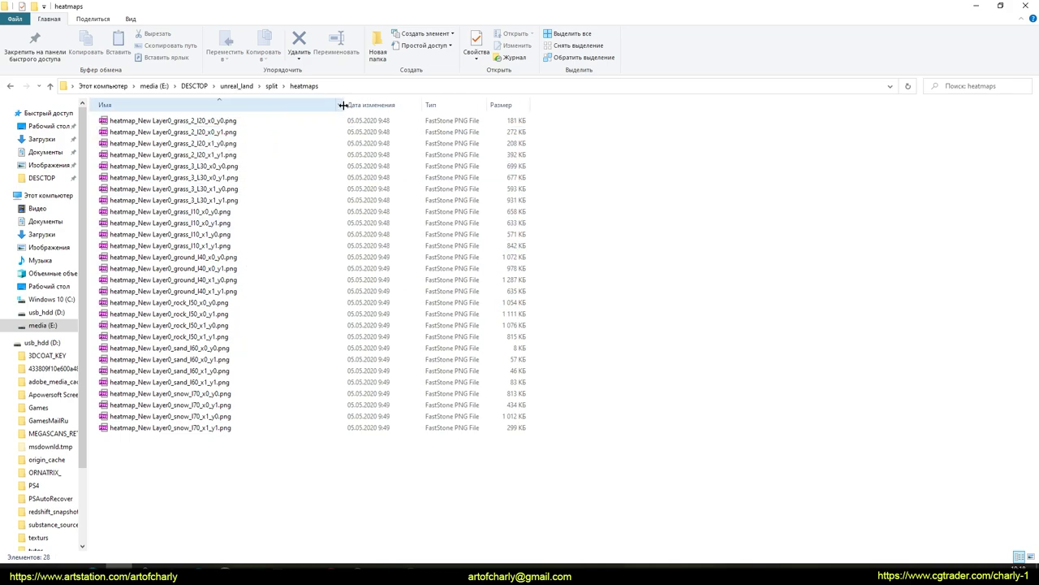
double_click(209, 119)
scroll(380, 237, "down", 6)
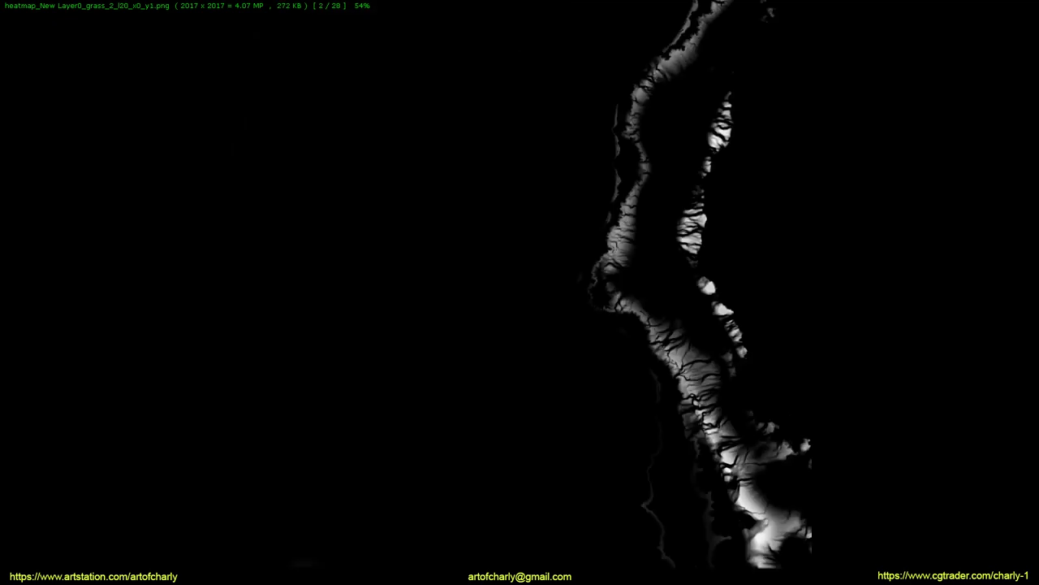
key("Escape")
Return to Unreal Editor and check the Enable World Composition setting and the availability of the Levels and World Settings windows.
scroll(402, 302, "up", 5, "ctrl")
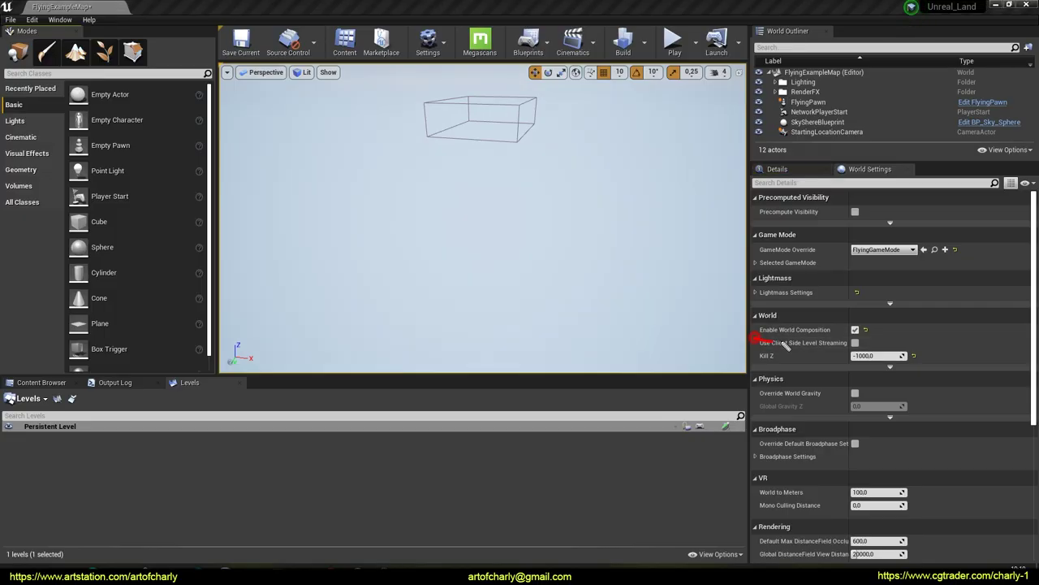
left_click_drag(849, 326, 864, 330)
left_click_drag(836, 184, 873, 186)
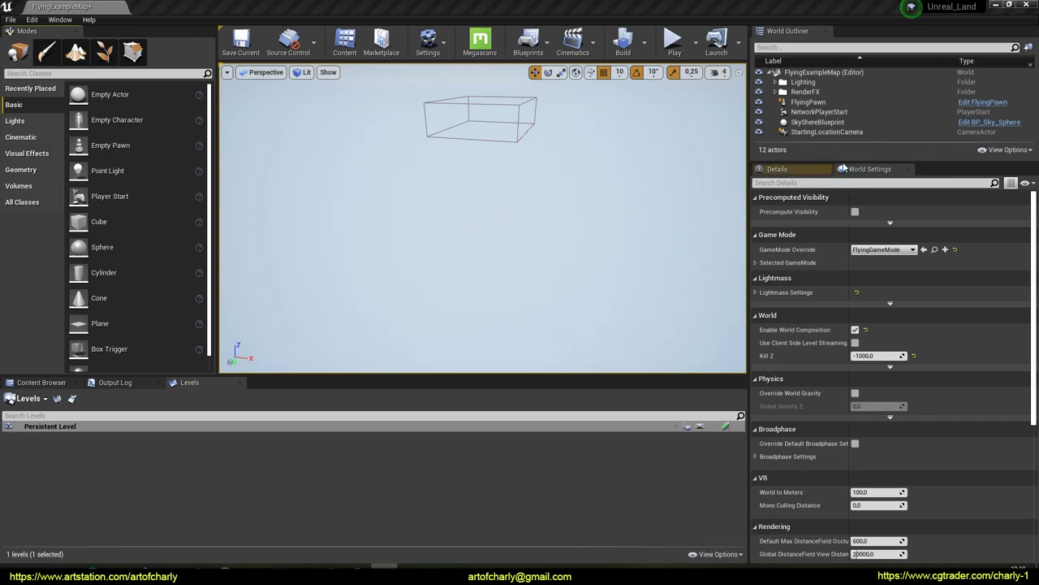
left_click(60, 19)
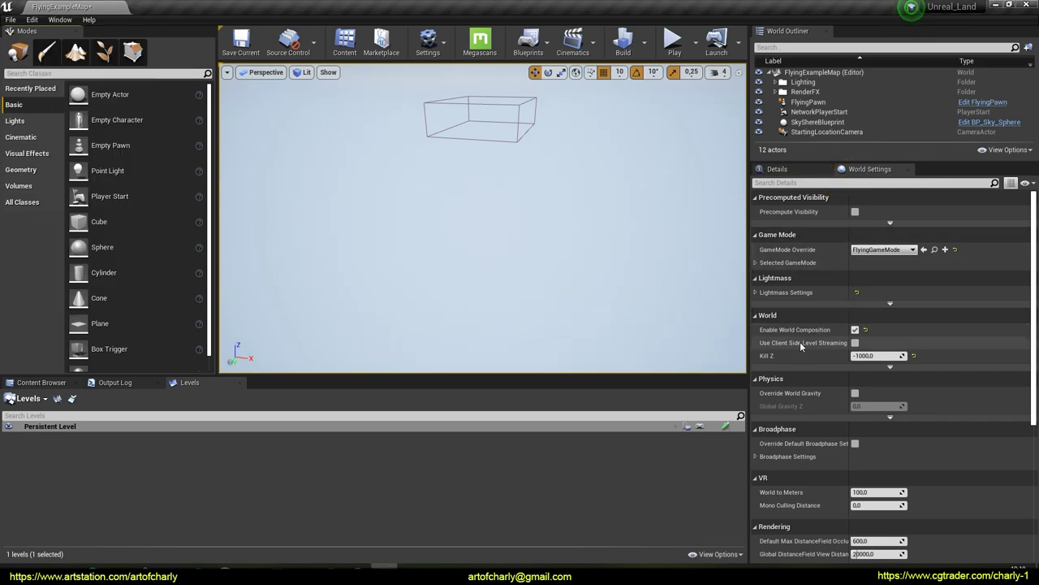
left_click(62, 21)
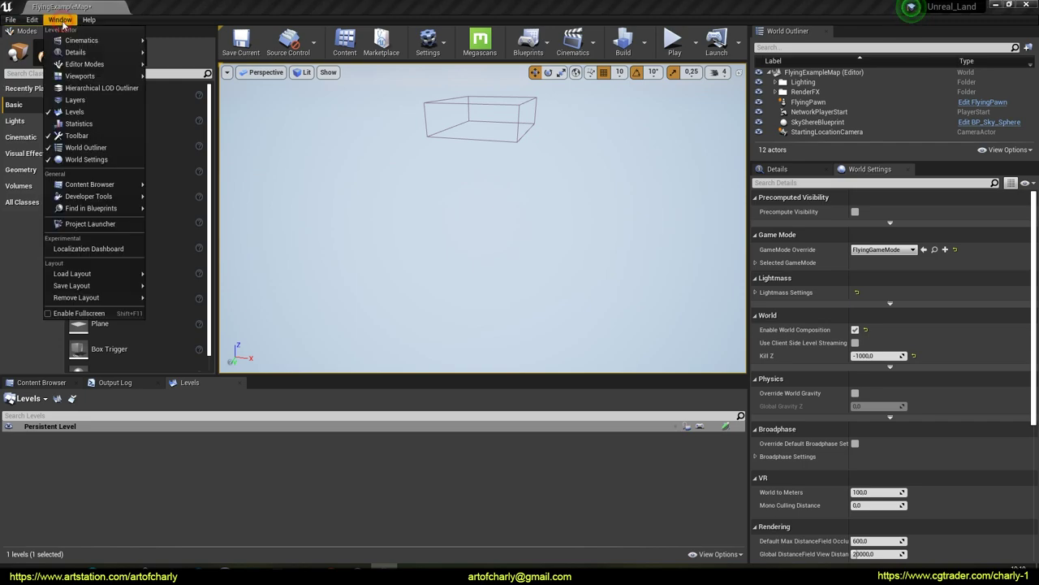
left_click(193, 487)
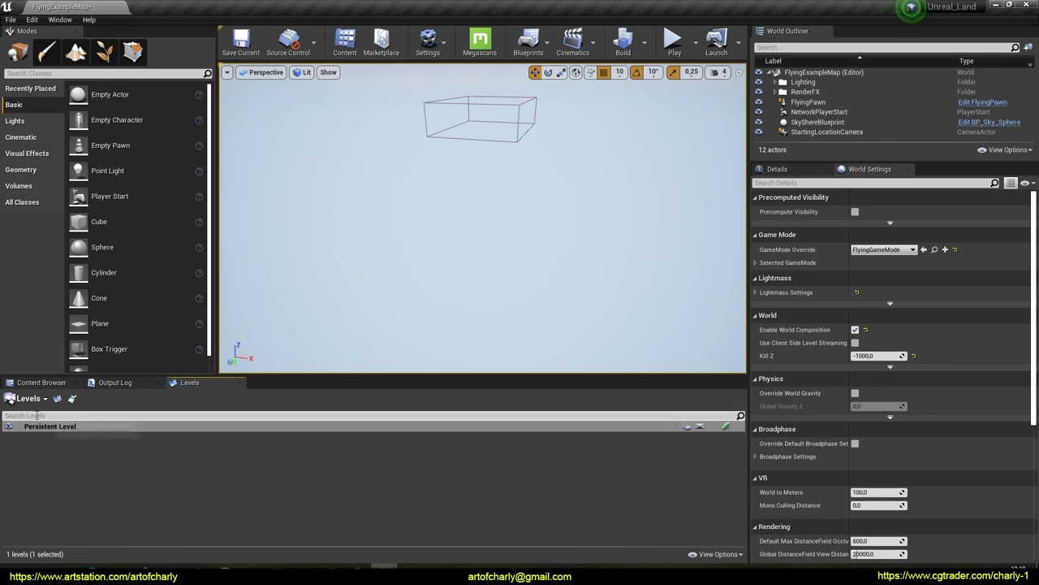
Start a tiled landscape import from the Levels window and turn off Flip Tile Y Coordinate.
left_click_drag(5, 413, 70, 402)
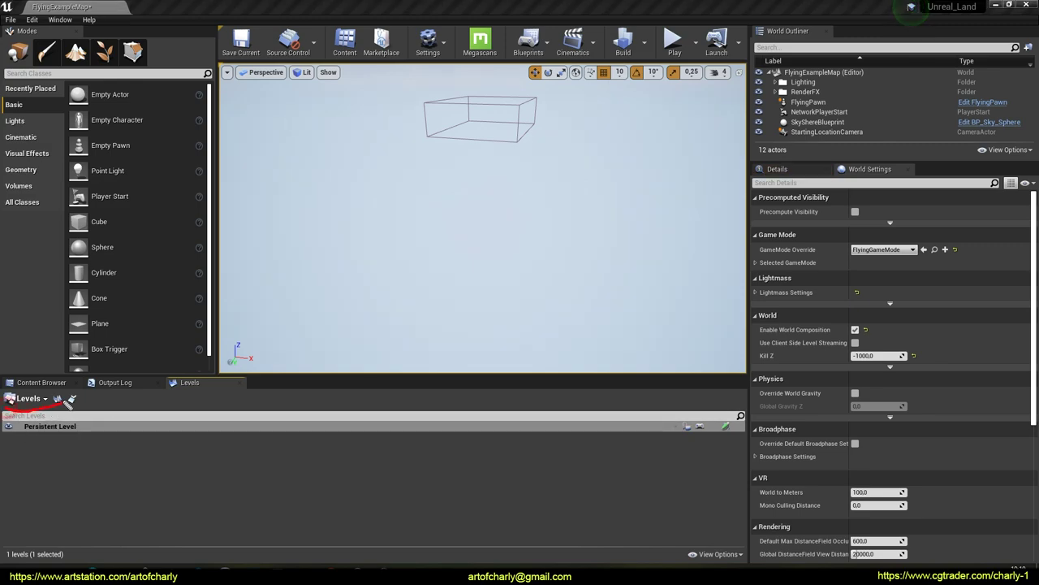
left_click(45, 399)
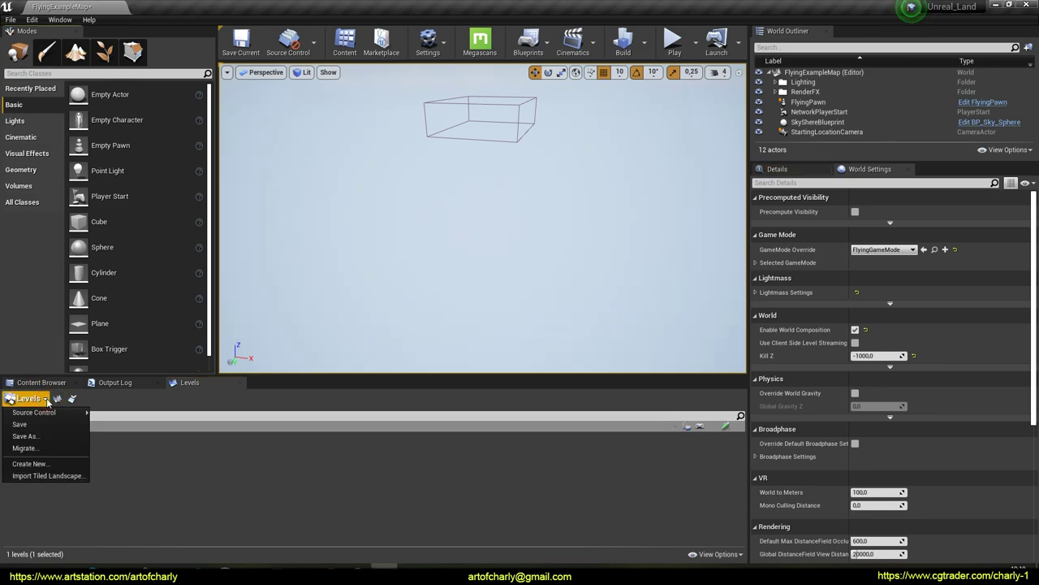
left_click(46, 475)
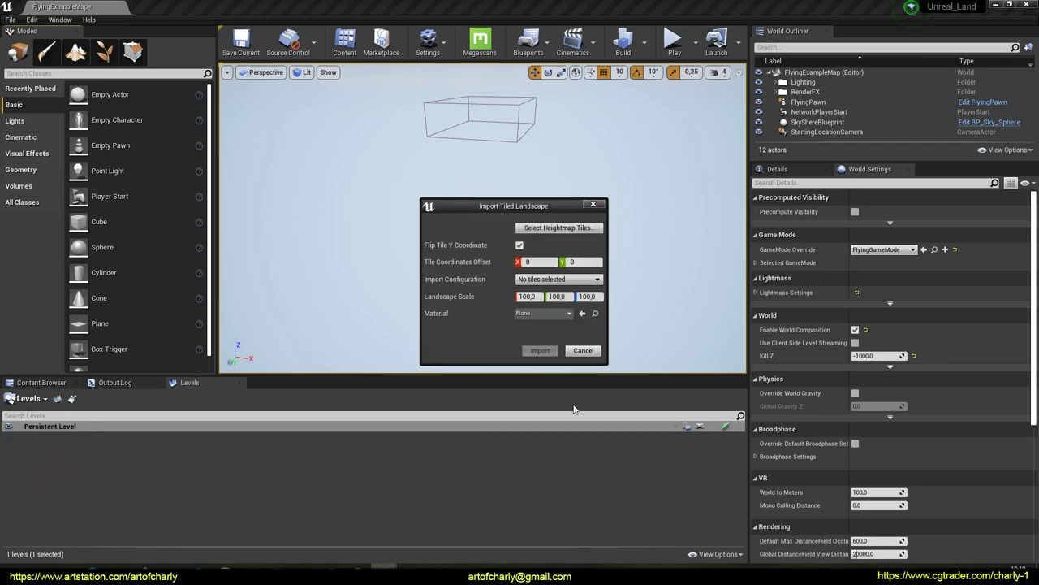
left_click(520, 245)
left_click_drag(527, 210, 591, 204)
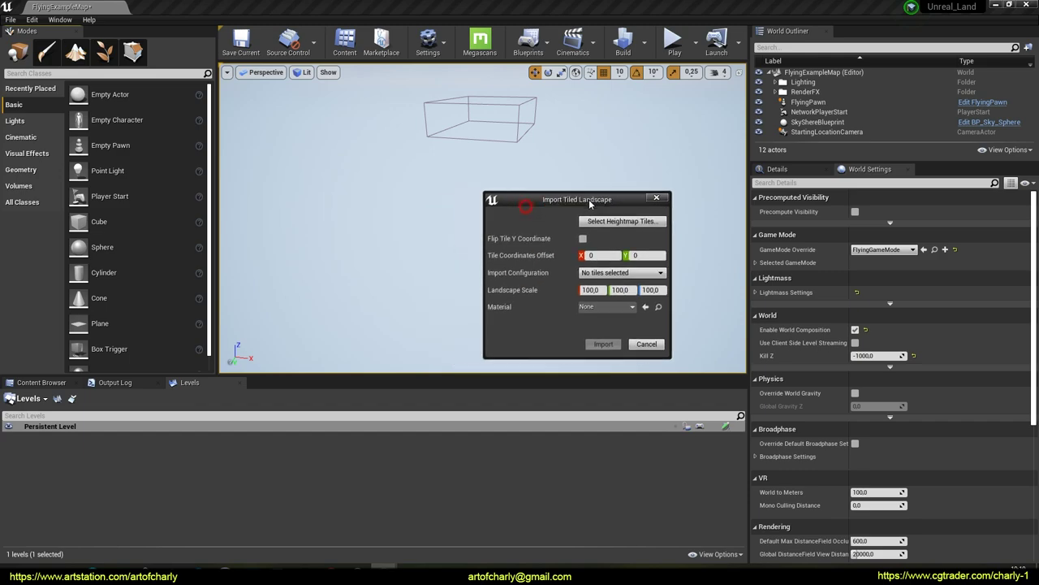
Assign the Landscape_INST material instance to the tiled landscape import.
left_click(606, 307)
type("lands")
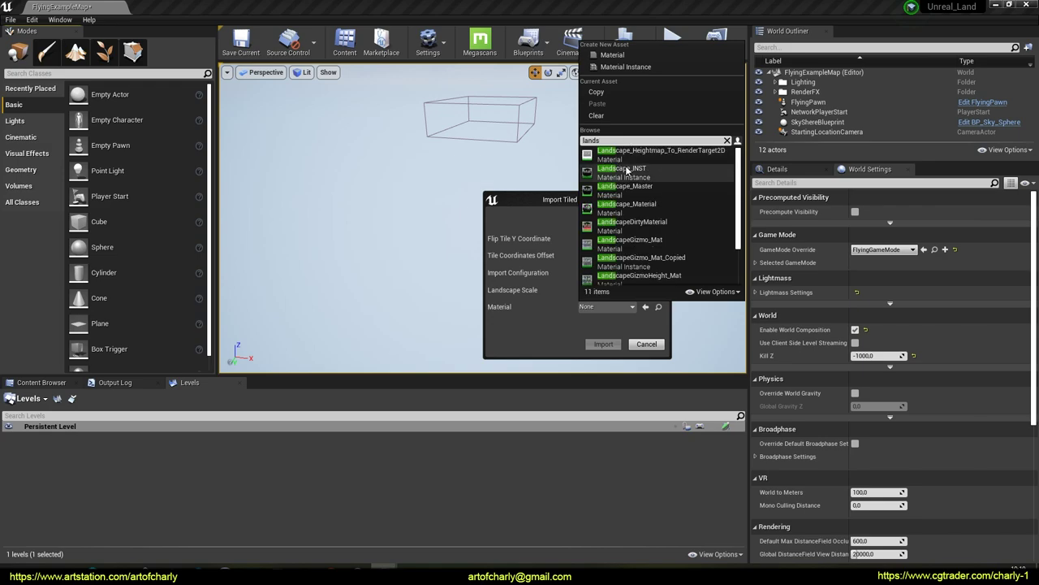
left_click(627, 171)
left_click_drag(587, 196, 493, 173)
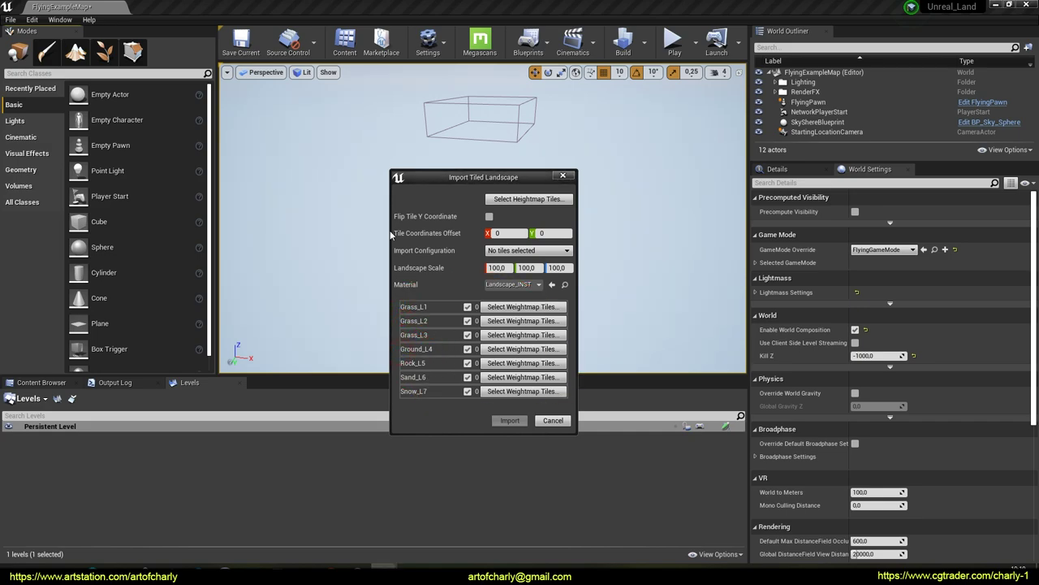
Load the four tiles heightmap_x0_y0.raw through heightmap_x1_y1.raw as the heightmap, and set the landscape Z scale to 104.66.
left_click(528, 199)
left_click(529, 258)
left_click(534, 293, "shift")
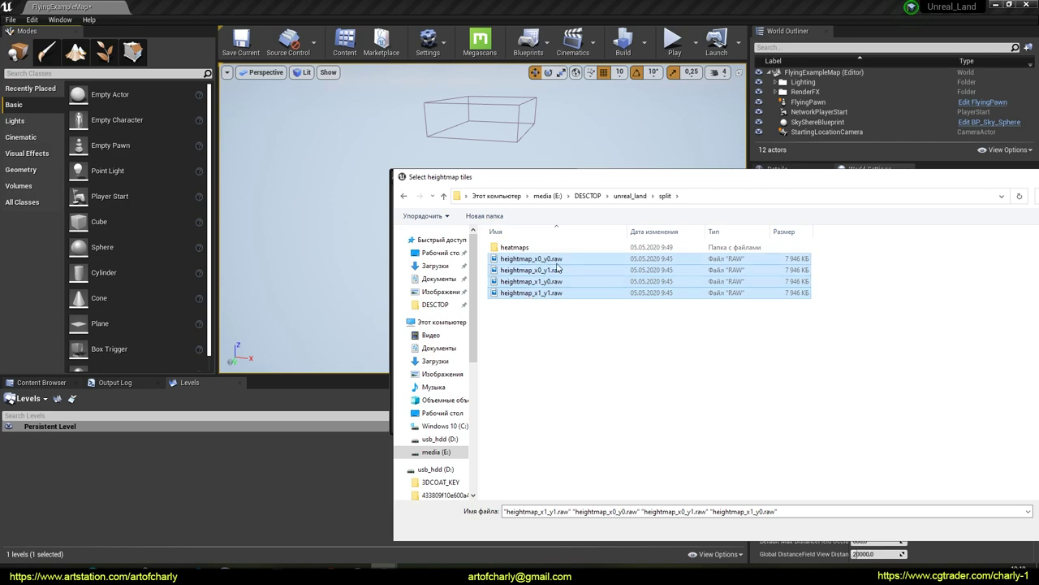
left_click(946, 526)
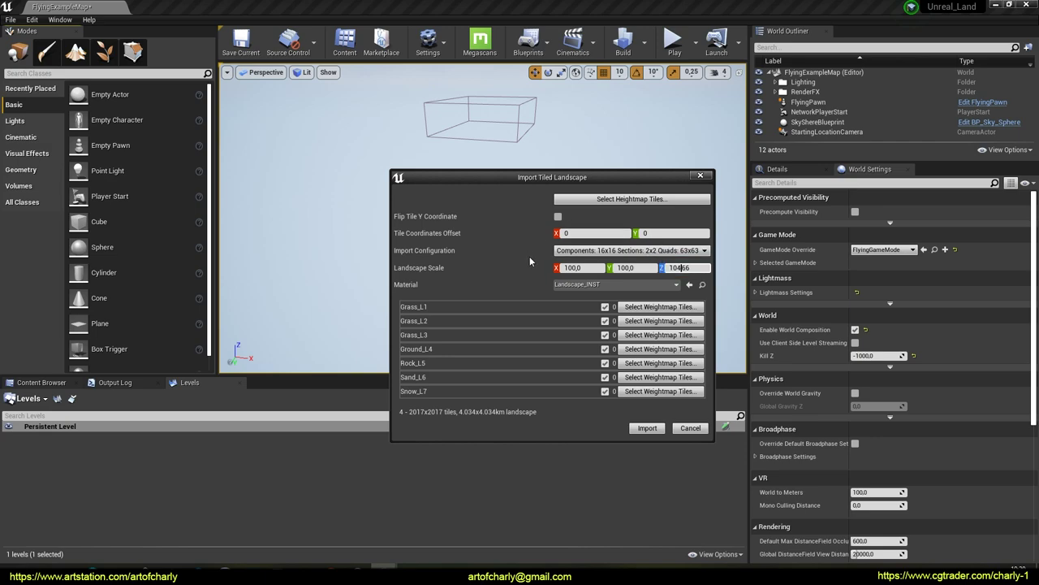
Load the four heatmap_New Layer0_grass_l10 PNG tiles from the heatmaps folder as weightmap tiles of the Grass_L1 layer.
left_click_drag(626, 310, 700, 312)
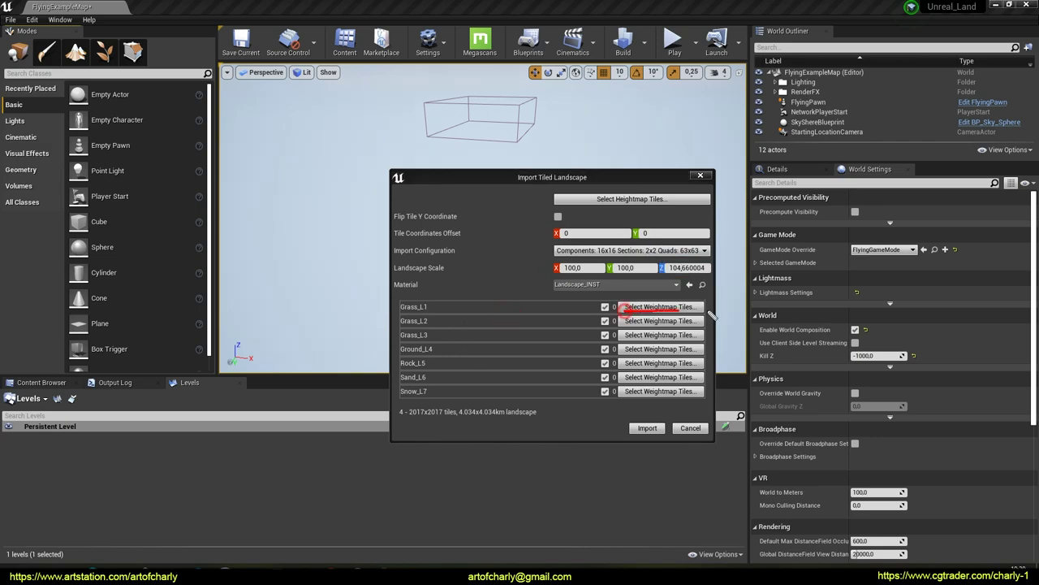
left_click(639, 311)
double_click(398, 245)
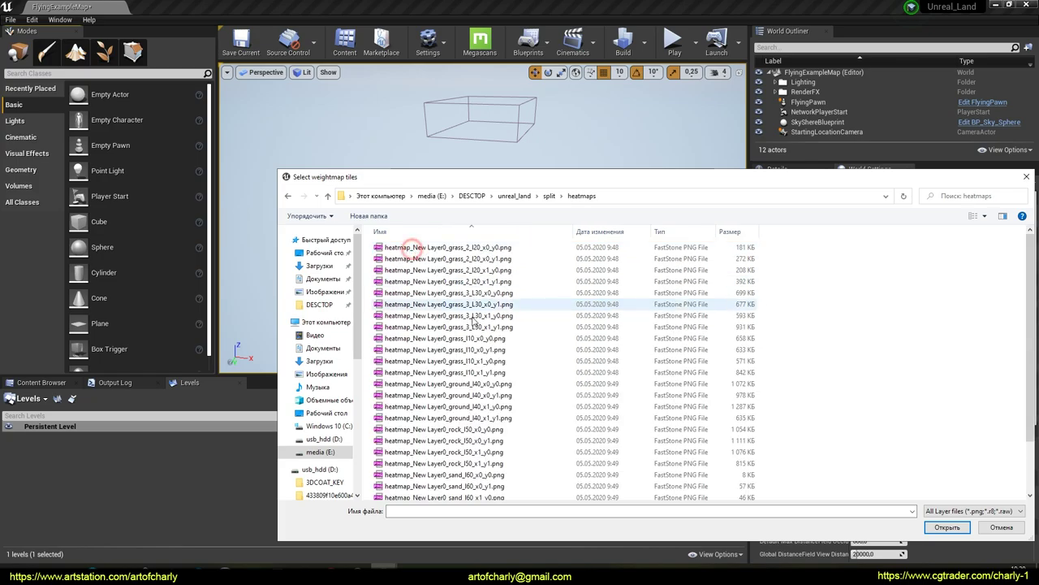
mouse_move(519, 182)
left_mouse_down()
mouse_move(519, 216)
mouse_move(519, 185)
mouse_move(376, 347)
mouse_move(456, 362)
mouse_move(499, 176)
left_mouse_up()
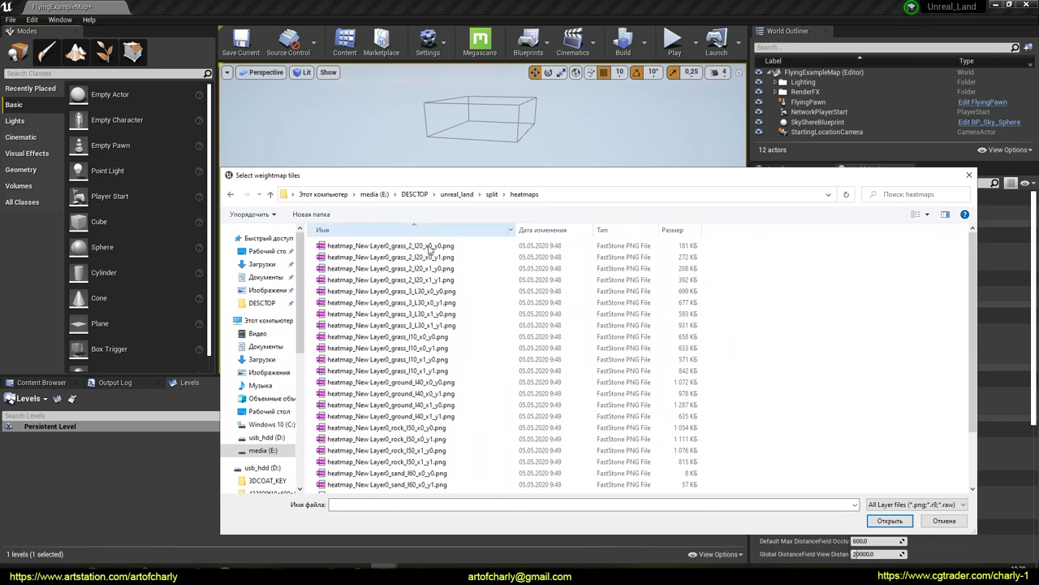
left_click(411, 337)
left_click(406, 371, "shift")
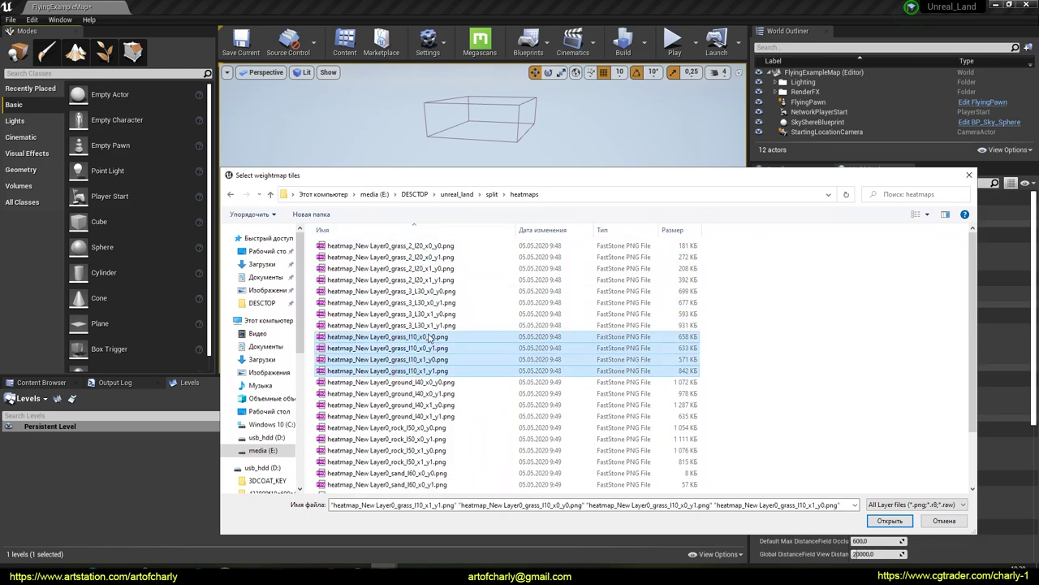
left_click(890, 521)
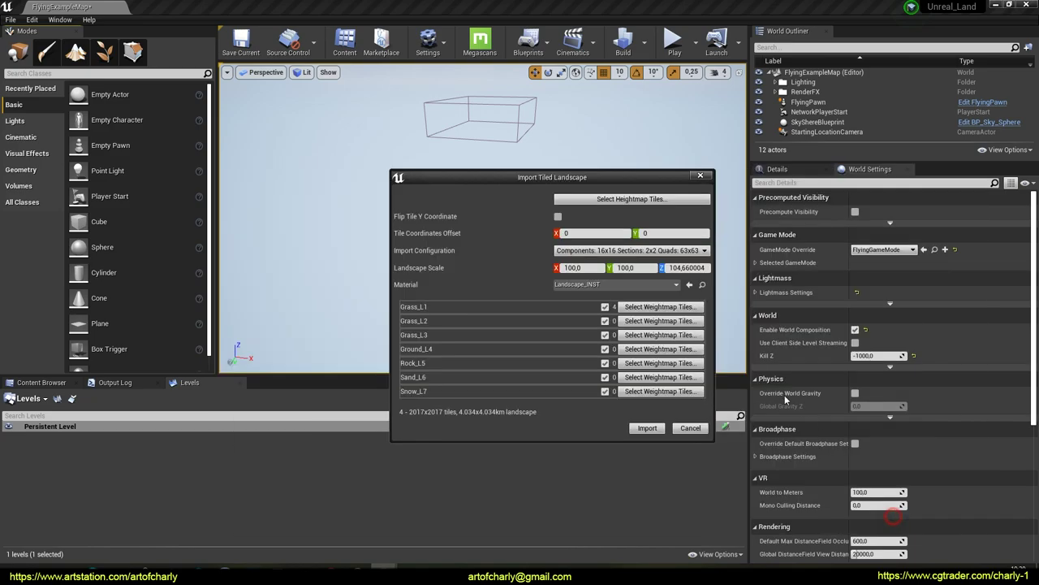
Load the four heatmap_New Layer0_grass_2_l20 PNG tiles as weightmap tiles of the Grass_L2 layer.
left_click(632, 321)
left_click(414, 280)
left_click(405, 245, "shift")
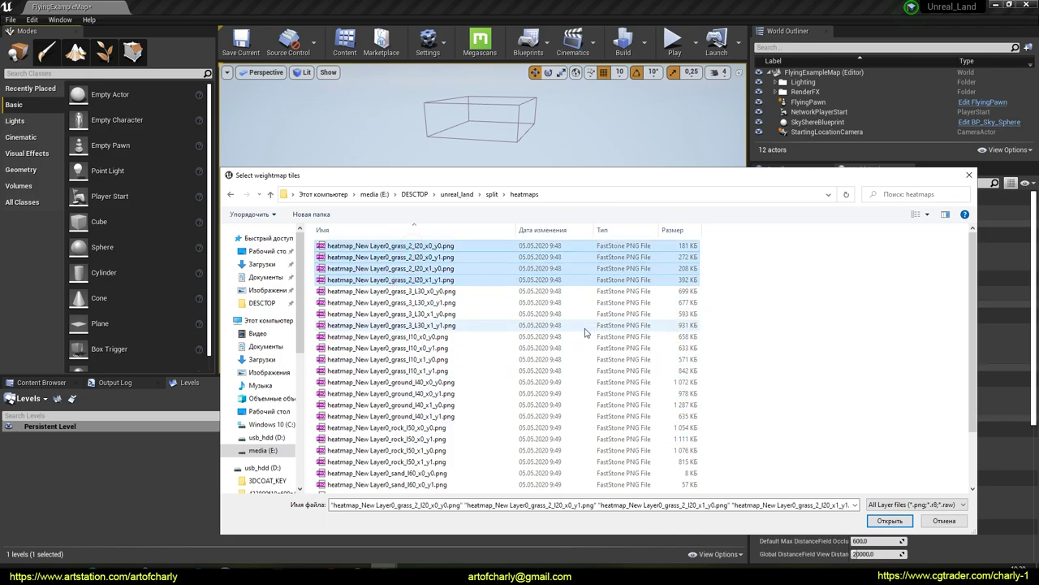
left_click(887, 518)
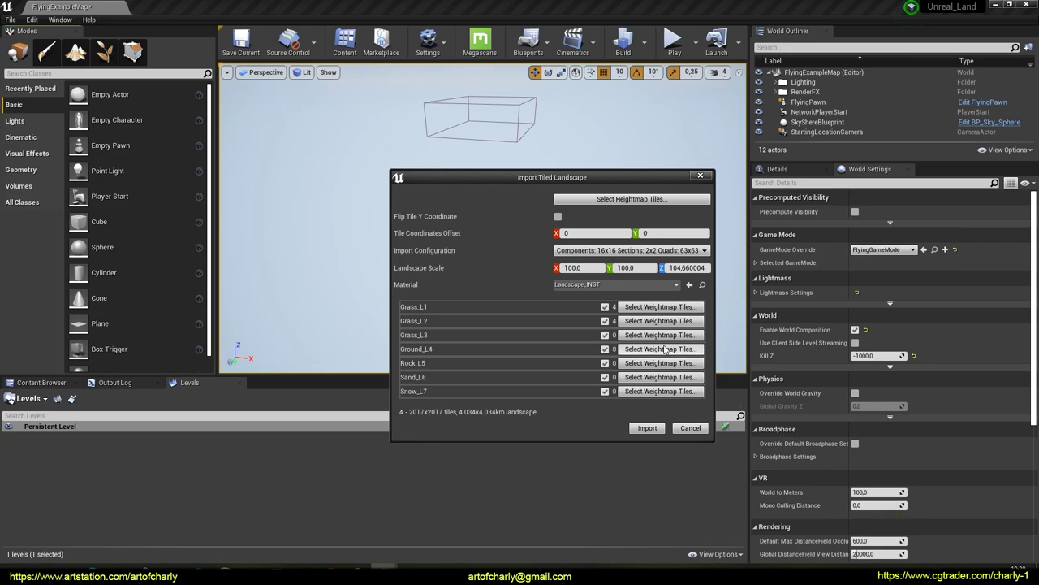
Load the four heatmap_New Layer0_grass_3_L30 PNG tiles as weightmap tiles of the Grass_L3 layer.
left_click(659, 335)
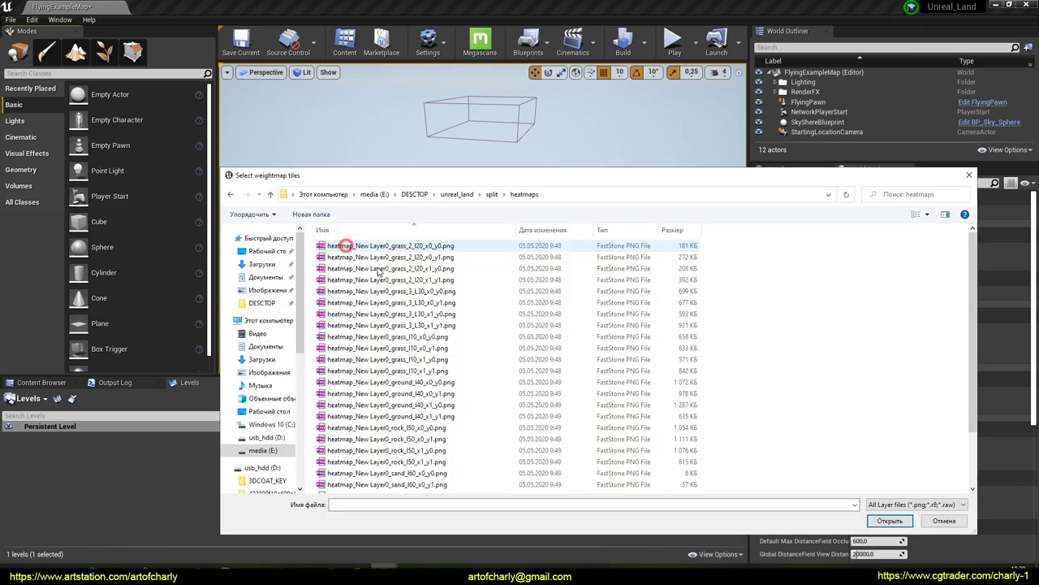
left_click(414, 290)
left_click(408, 324, "shift")
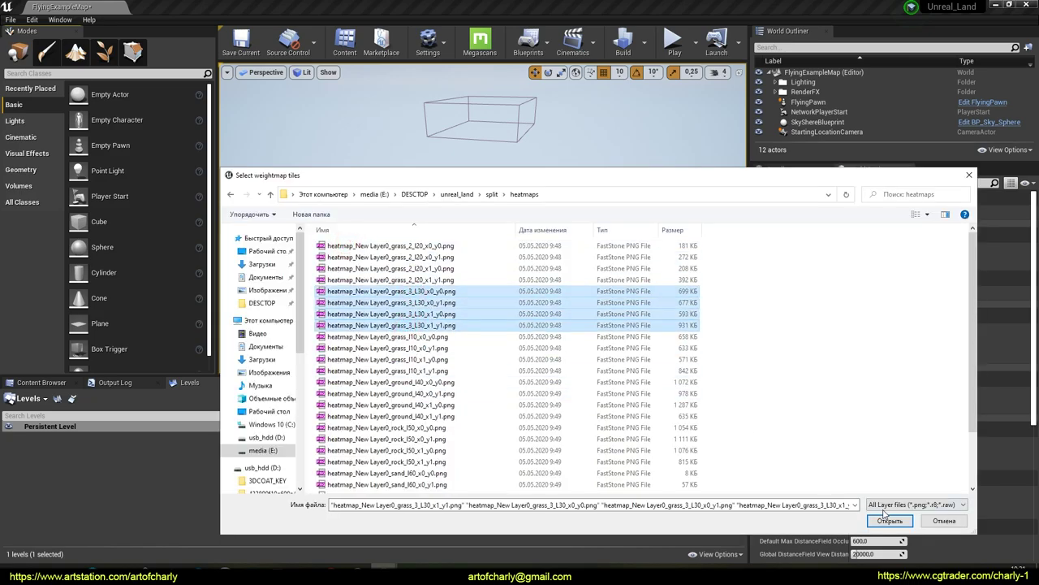
left_click(889, 519)
Load the four heatmap_New Layer0_ground_l40 PNG tiles as weightmap tiles of the Ground_L4 layer.
left_click(625, 349)
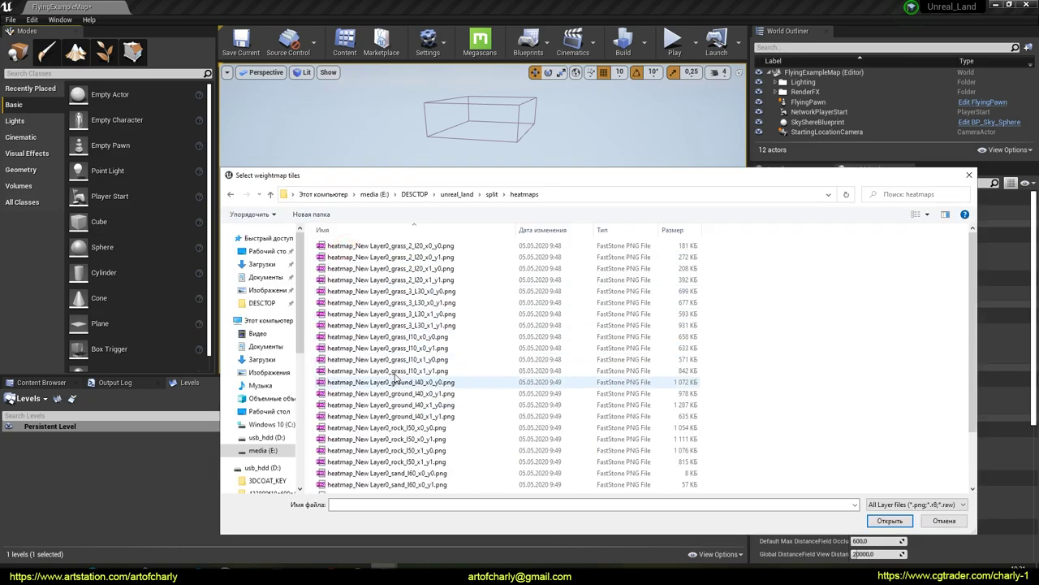
left_click(420, 383)
left_click(408, 416, "shift")
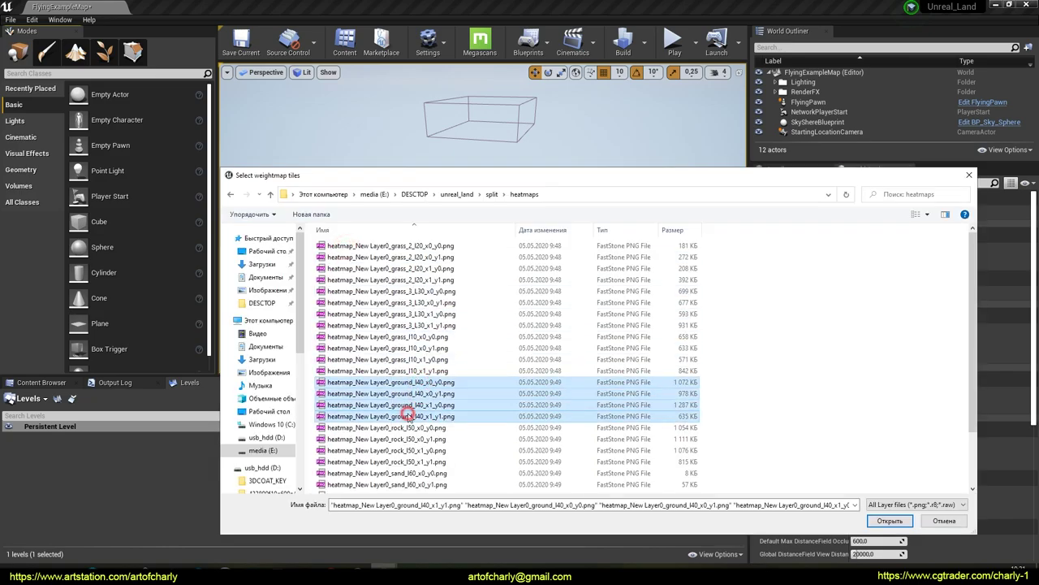
left_click(891, 521)
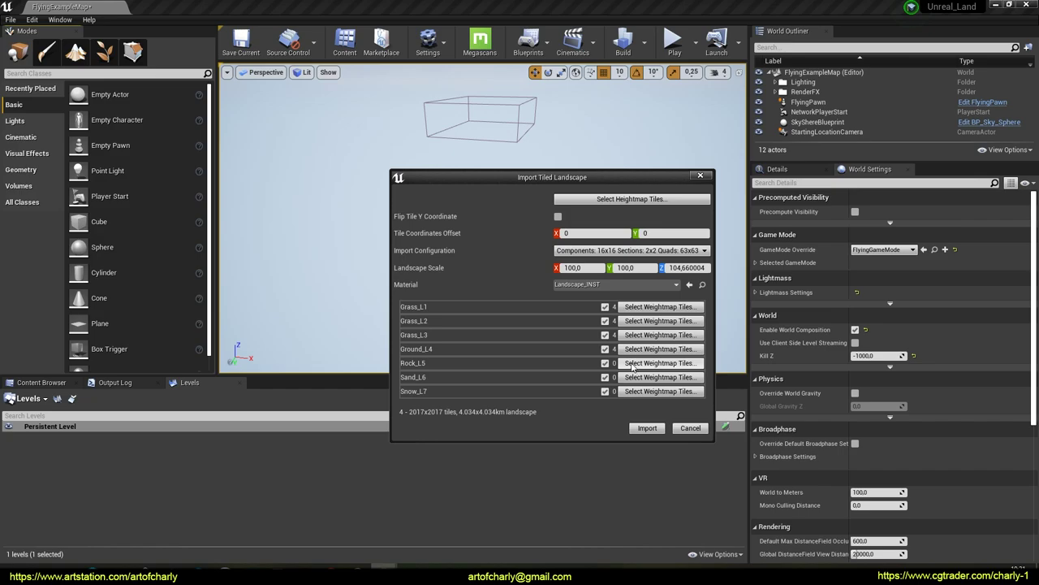
Load the four heatmap_New Layer0_rock_l50 PNG tiles as weightmap tiles of the Rock_L5 layer.
left_click(632, 363)
scroll(641, 390, "down", 3)
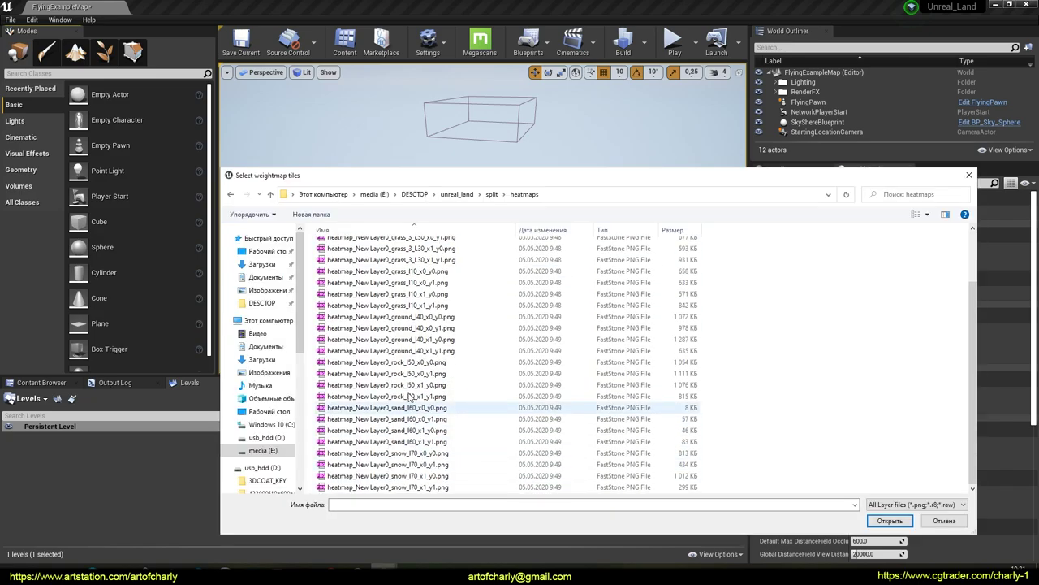
left_click(405, 362)
left_click(400, 397, "shift")
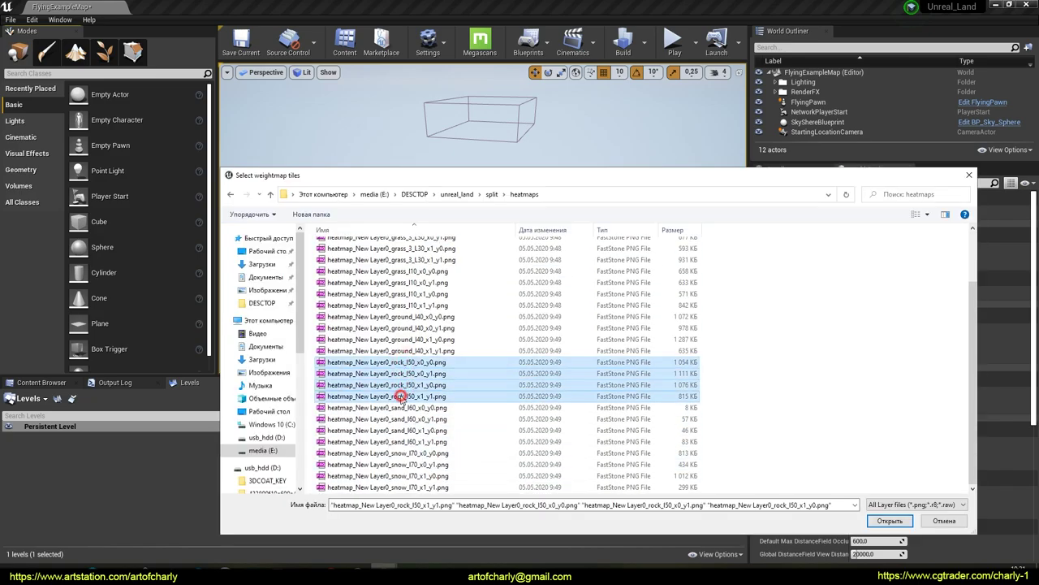
left_click(887, 522)
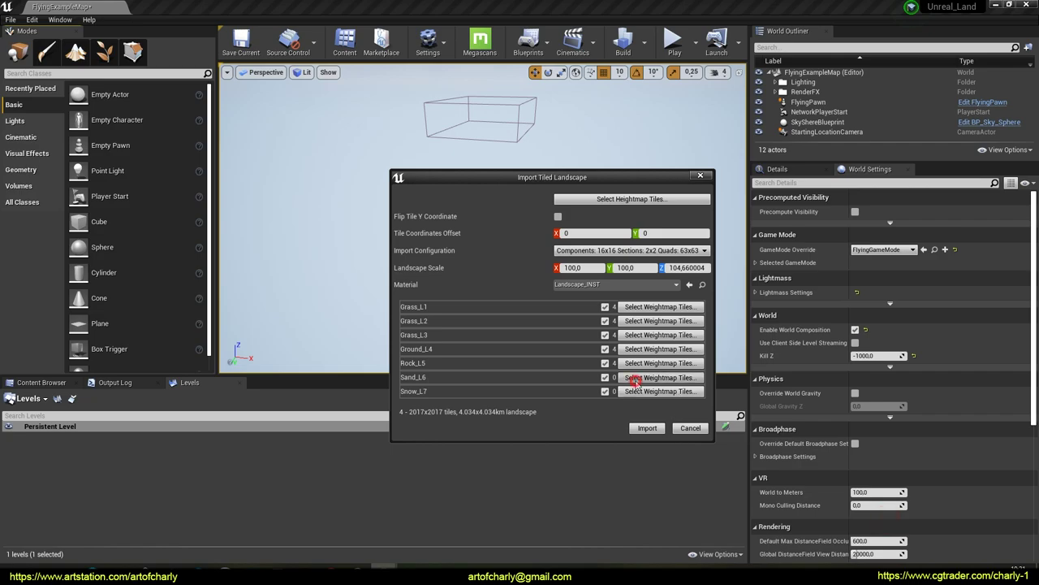
Load the four heatmap_New Layer0_sand_l60 PNG tiles as weightmap tiles of the Sand_L6 layer.
left_click(634, 382)
left_click(406, 441)
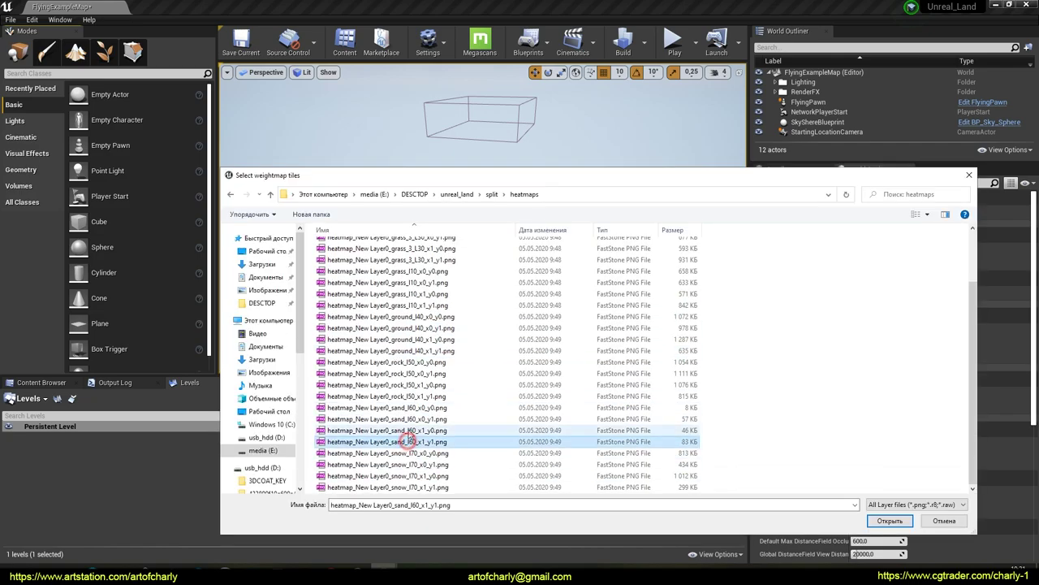
left_click(409, 408, "shift")
left_click(889, 520)
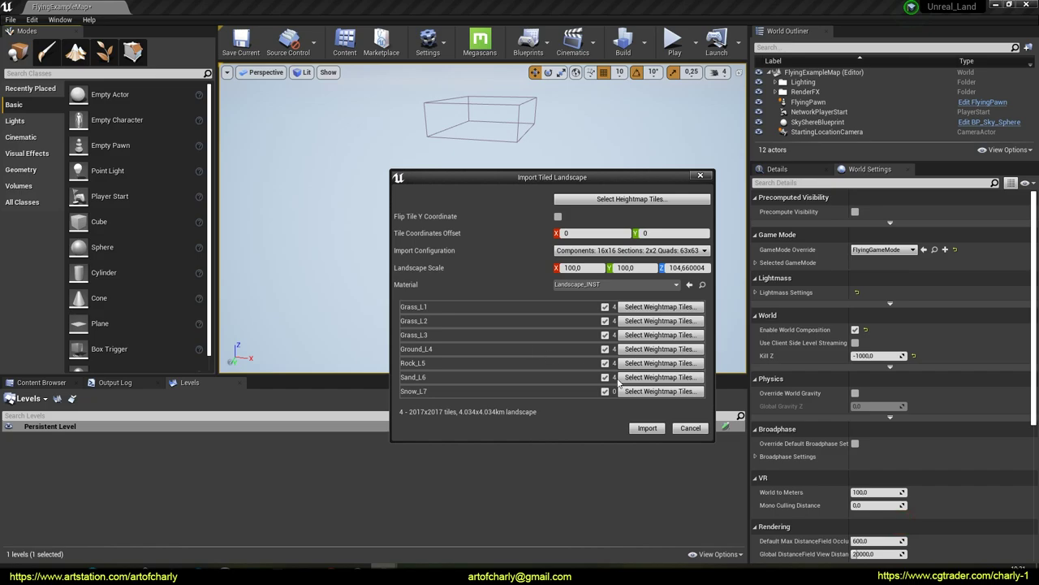
Load the four heatmap_New Layer0_snow_l70 PNG tiles as weightmap tiles of the Snow_L7 layer and import the tiled landscape.
left_click(627, 393)
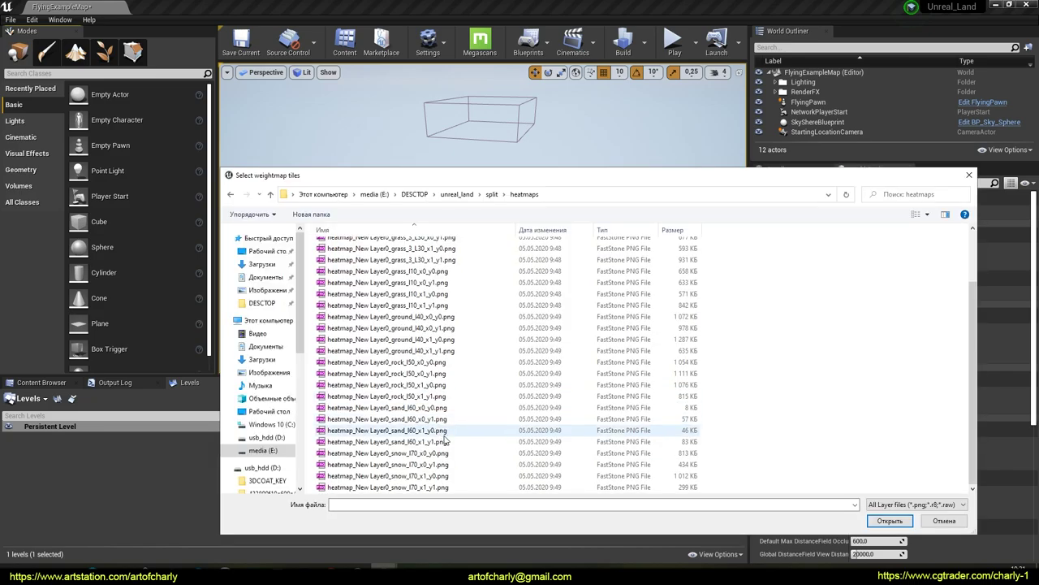
left_click(410, 454)
left_click(414, 487, "shift")
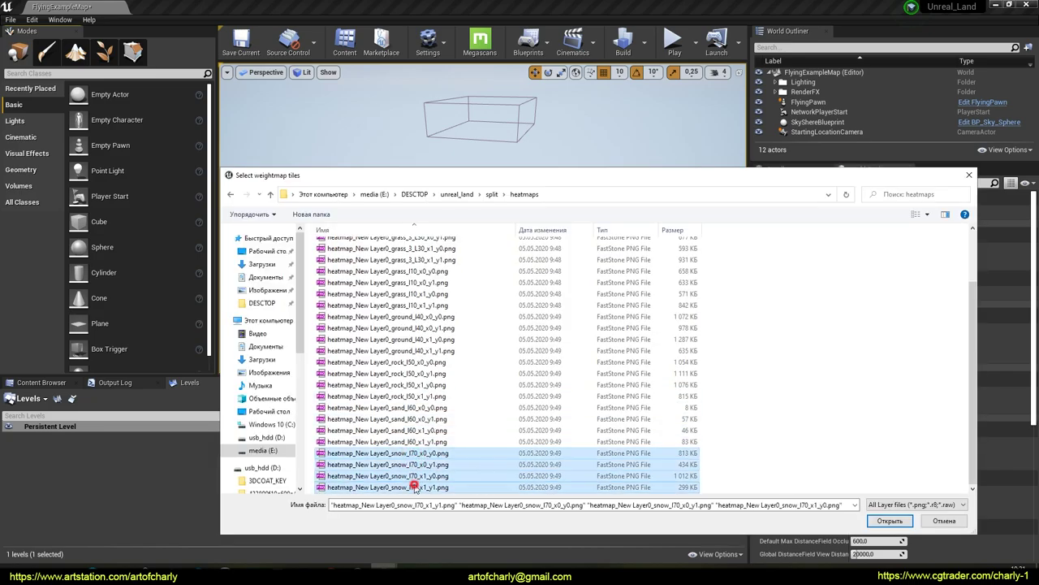
left_click(888, 522)
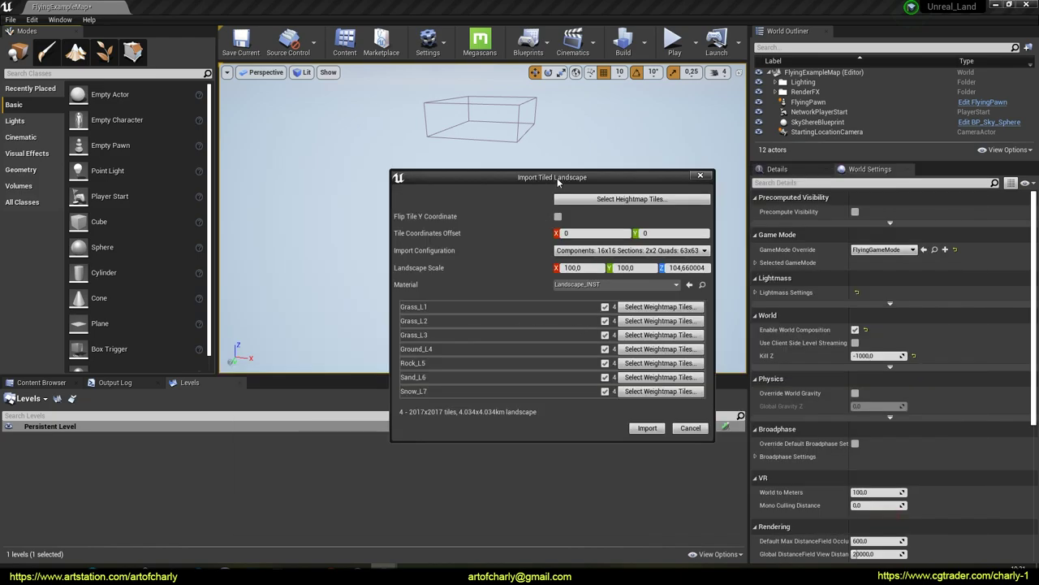
left_click_drag(557, 183, 535, 177)
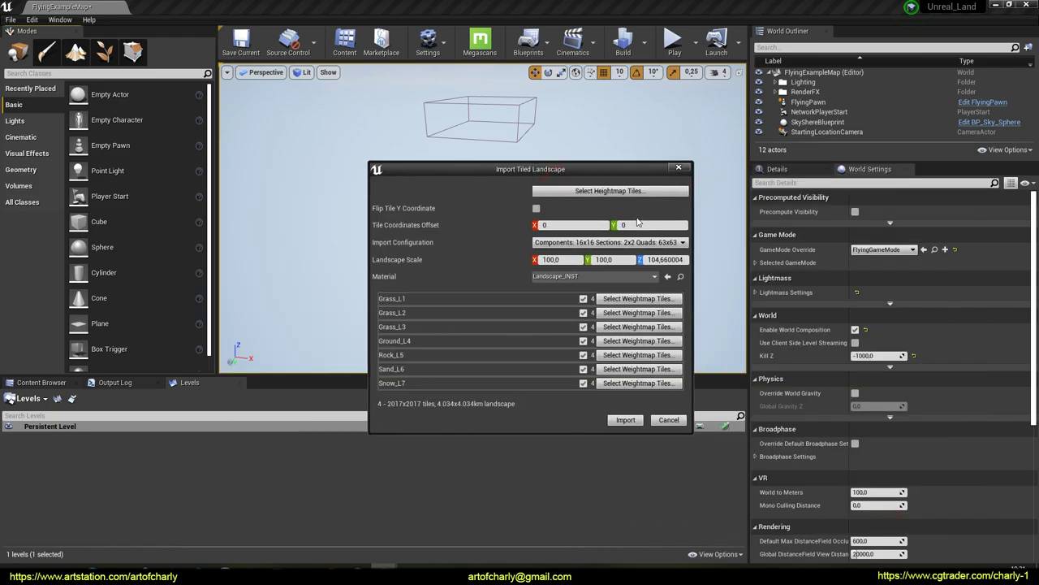
left_click(625, 420)
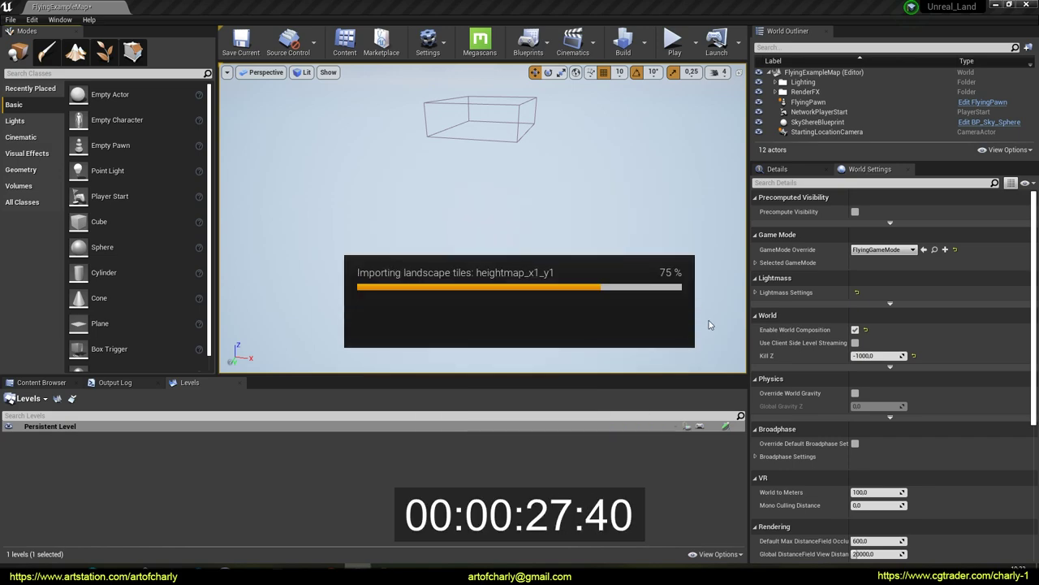
Load all four landscape sublevels, heightmap_x0_y0 through heightmap_x1_y1, into the persistent level.
left_click(92, 437)
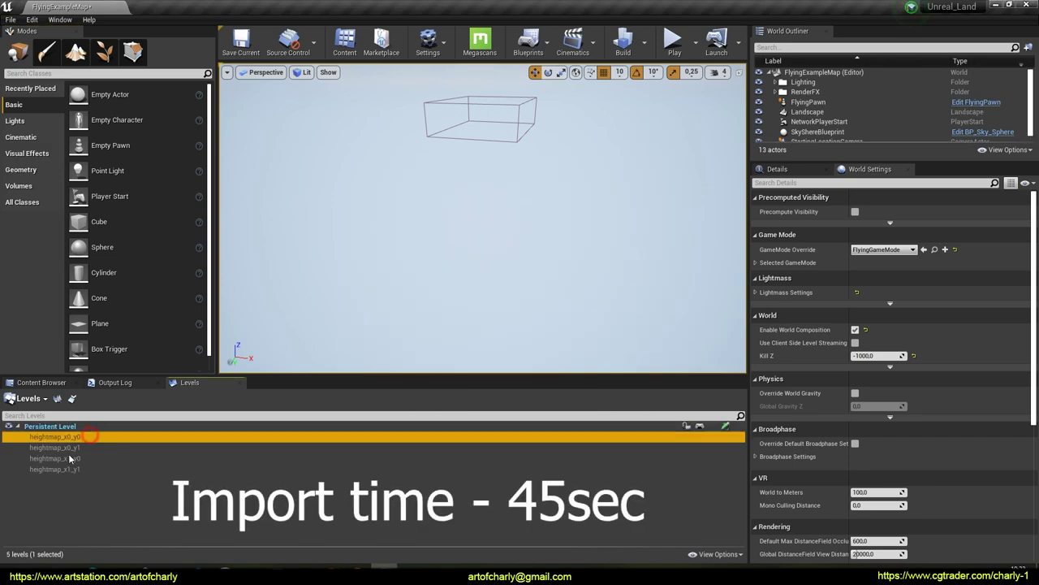
left_click(63, 469, "shift")
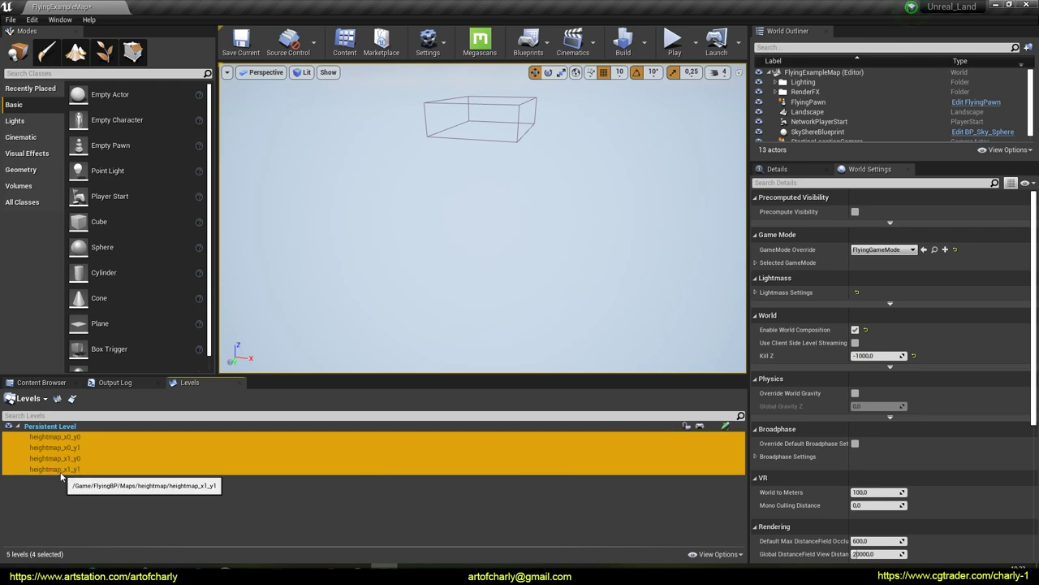
right_click(61, 477)
left_click(81, 292)
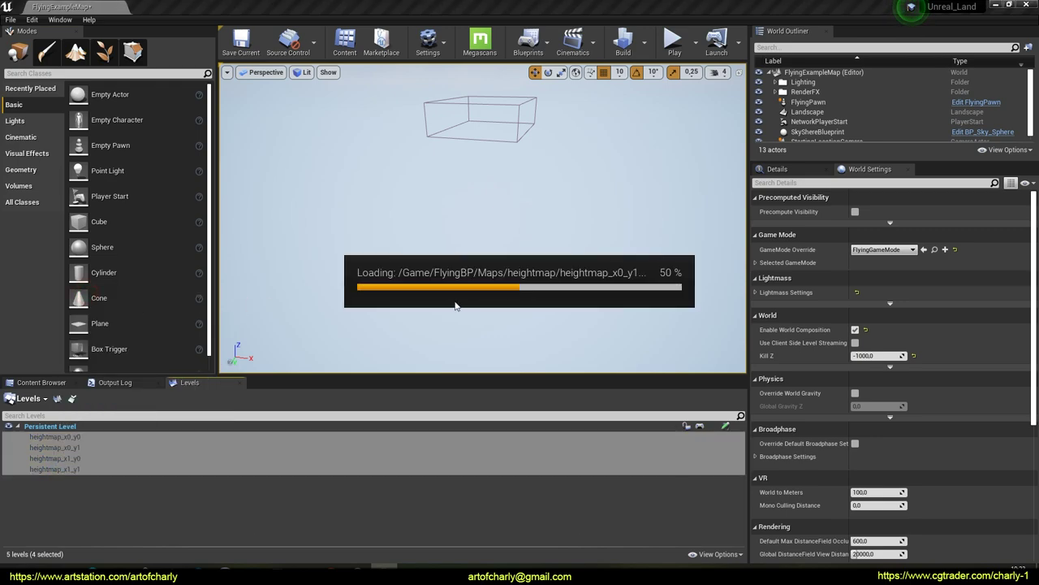
key("w")
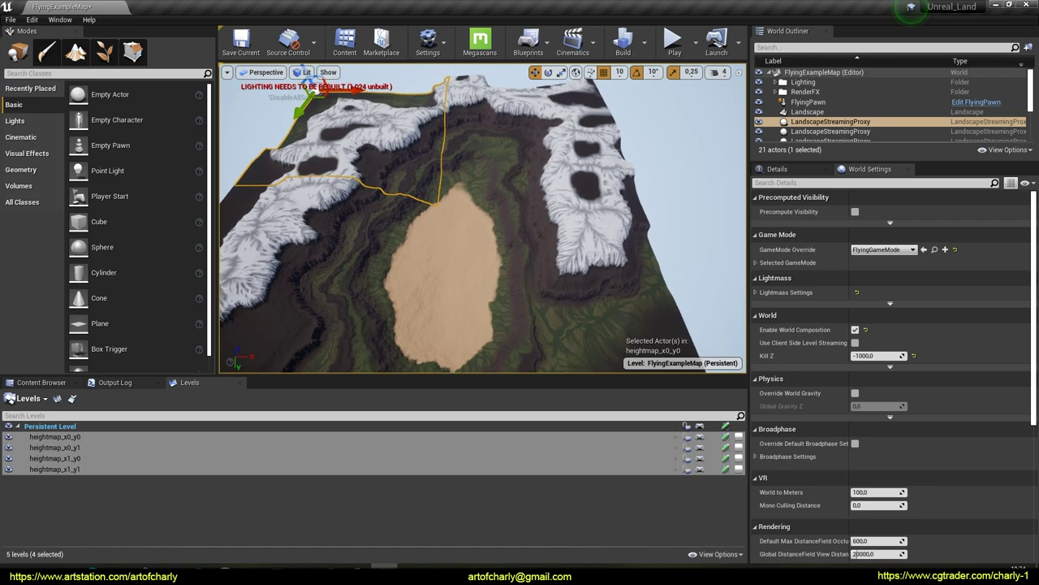
right_click_drag(483, 220, 419, 333)
key("w")
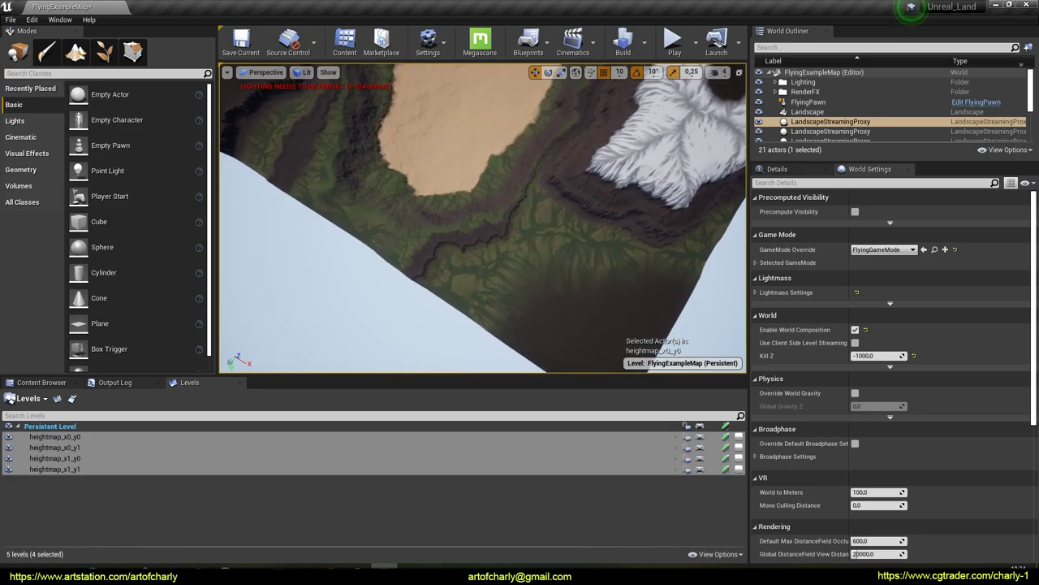
right_click_drag(419, 333, 418, 252)
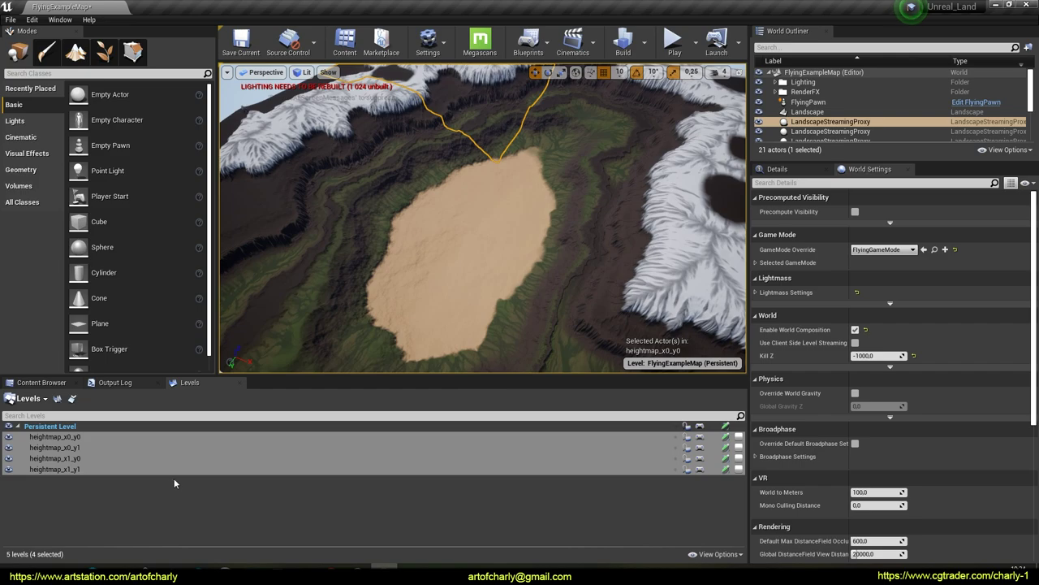
Open the World Composition map and examine how the imported landscape tiles are arranged.
left_click(179, 524)
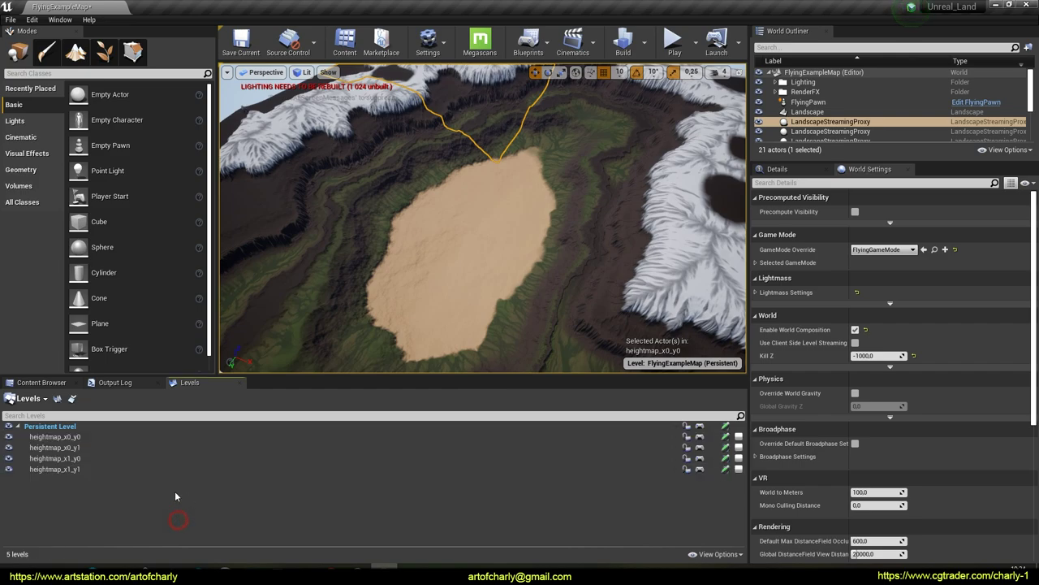
left_click(72, 399)
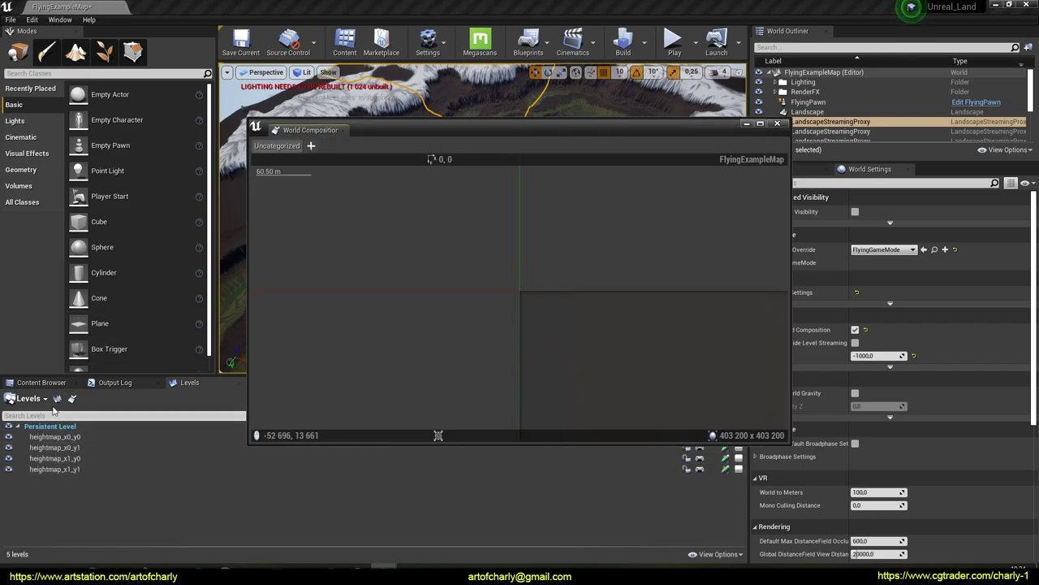
scroll(525, 287, "down", 20)
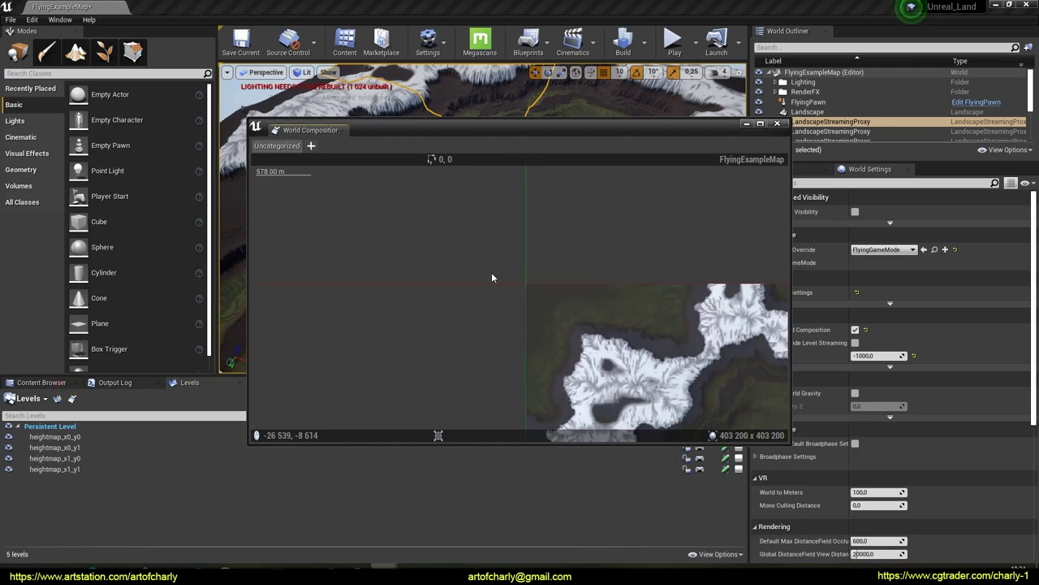
right_click_drag(491, 277, 398, 226)
scroll(391, 250, "down", 2)
scroll(569, 301, "up", 7)
scroll(569, 300, "up", 3)
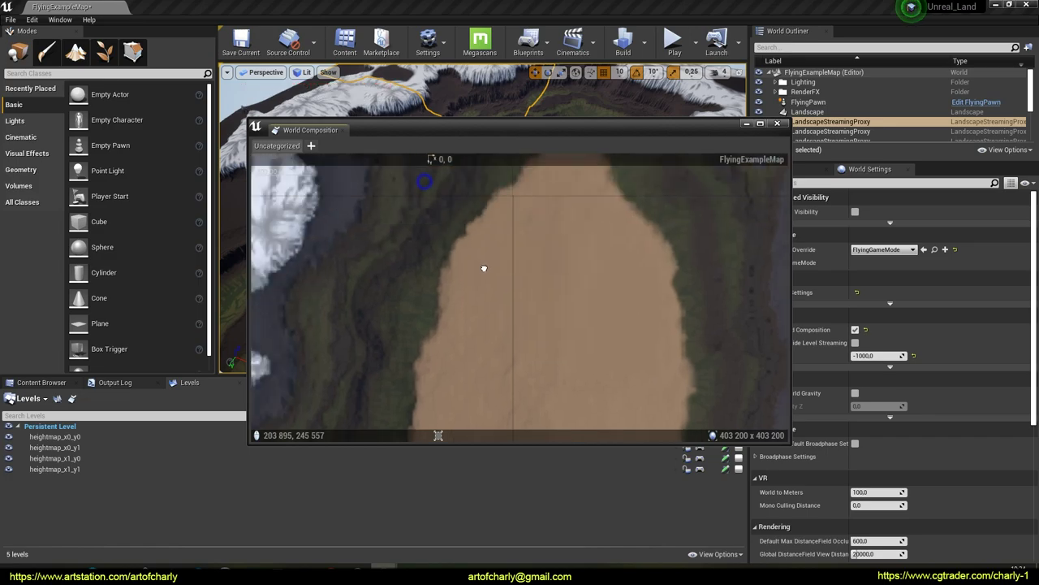
scroll(485, 268, "down", 4)
scroll(445, 262, "down", 4)
right_click_drag(446, 261, 429, 319)
scroll(364, 260, "down", 3)
Select each of the four landscape tiles in turn in the World Composition map to check its bounds.
left_click(460, 263)
left_click(562, 266)
left_click(457, 367)
left_click(557, 370)
right_click_drag(646, 308, 632, 252)
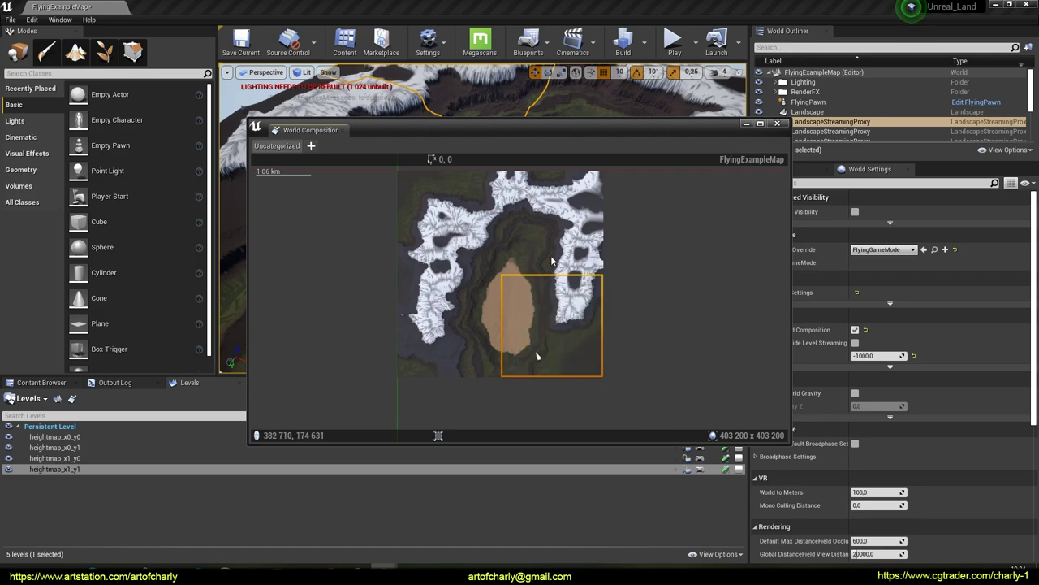
right_click_drag(537, 355, 534, 388)
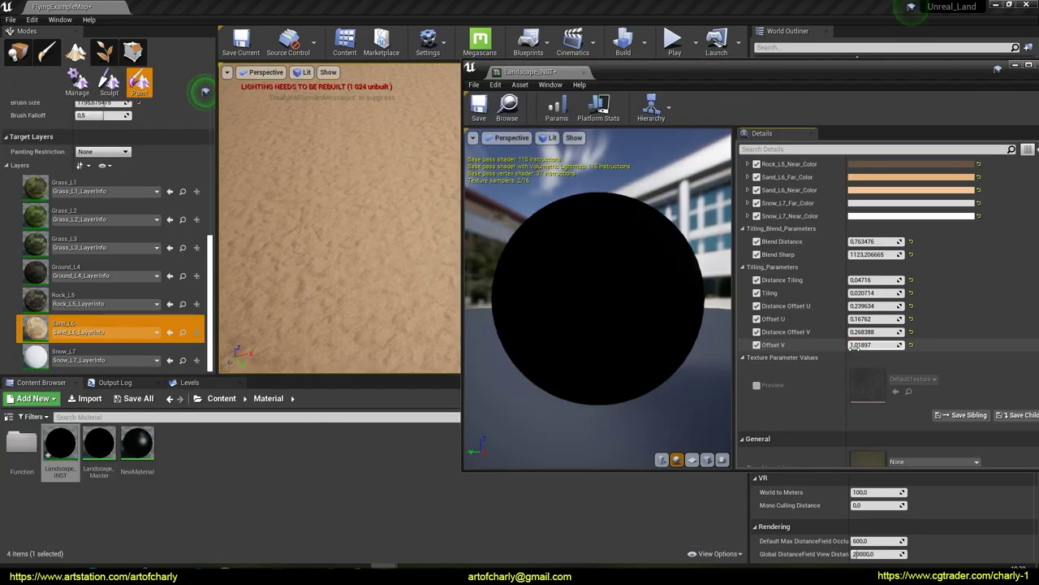
Set the Distance Offset V tiling parameter of the Landscape_INST material instance to 0.096959.
right_click_drag(304, 247, 304, 196)
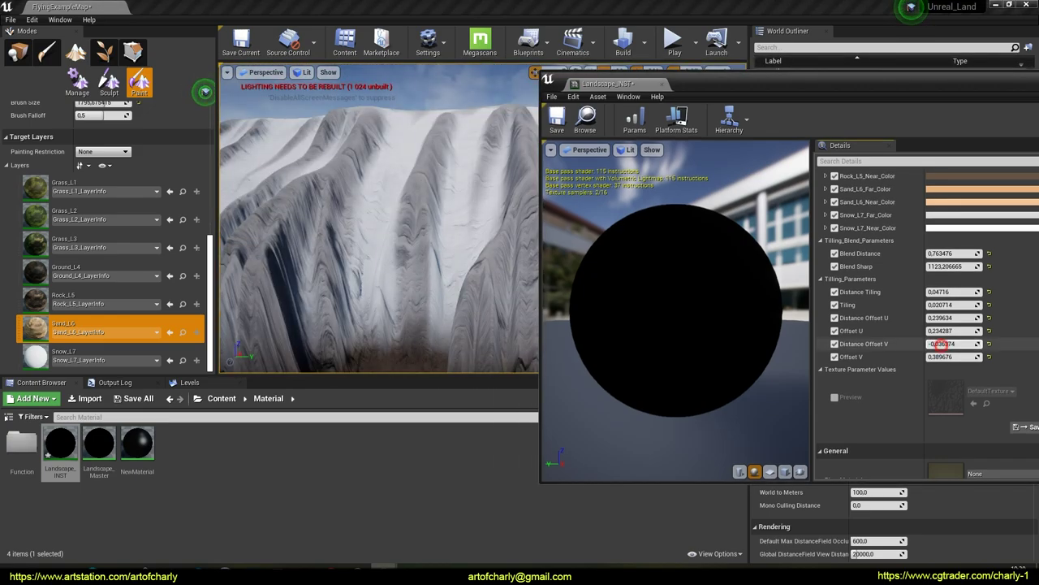
left_click_drag(939, 346, 937, 349)
key("w")
right_click_drag(466, 276, 491, 300)
key("s")
Paint several freehand strokes of the Sand_L6 layer over the grassy ground below the rocky slope.
right_click_drag(384, 242, 390, 317)
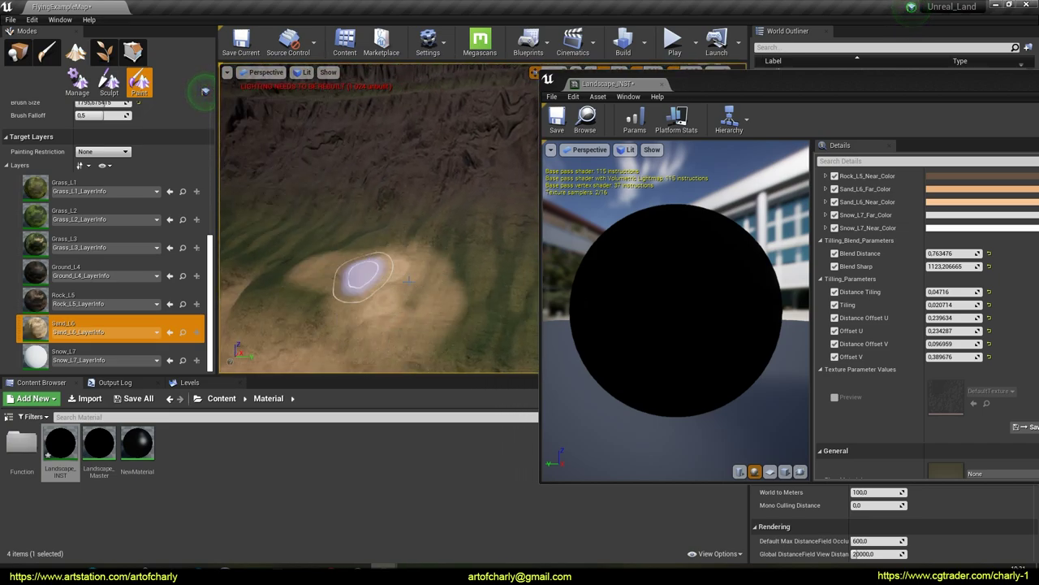
left_click_drag(451, 302, 375, 316)
right_click_drag(376, 316, 358, 312)
left_click_drag(455, 205, 267, 205)
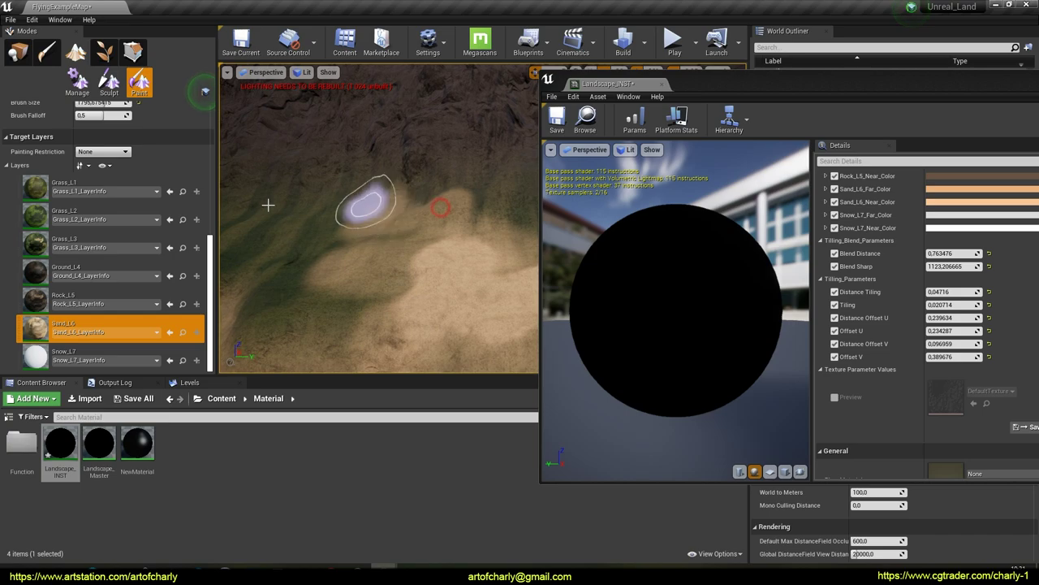
Paint freehand strokes of the Snow_L7 layer across the sand patch below the rocky slope.
left_click(98, 355)
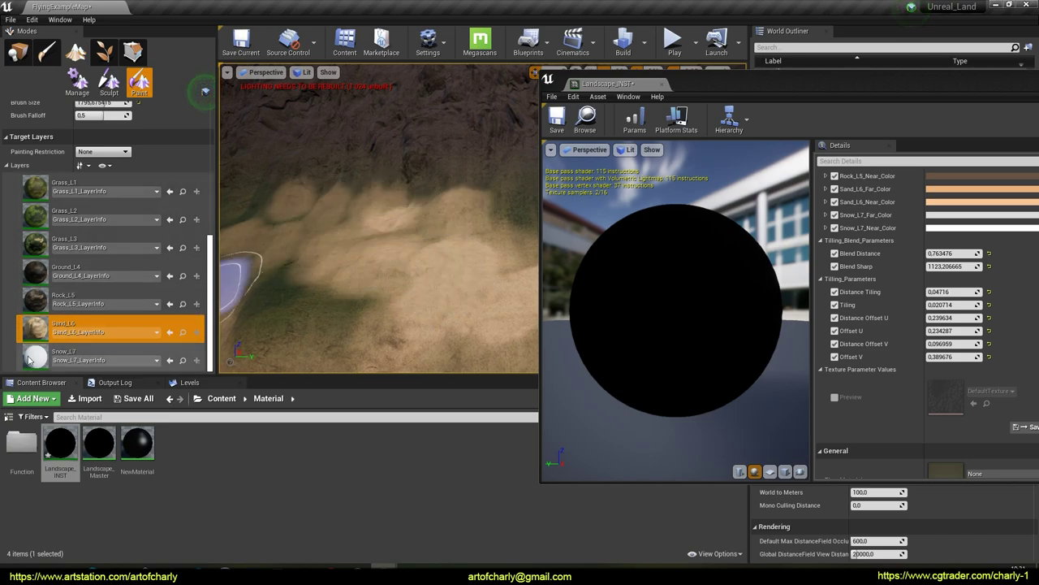
left_click_drag(380, 280, 445, 245)
mouse_move(233, 235)
left_mouse_down()
mouse_move(452, 267)
mouse_move(322, 258)
left_mouse_up()
right_click_drag(388, 264, 328, 268)
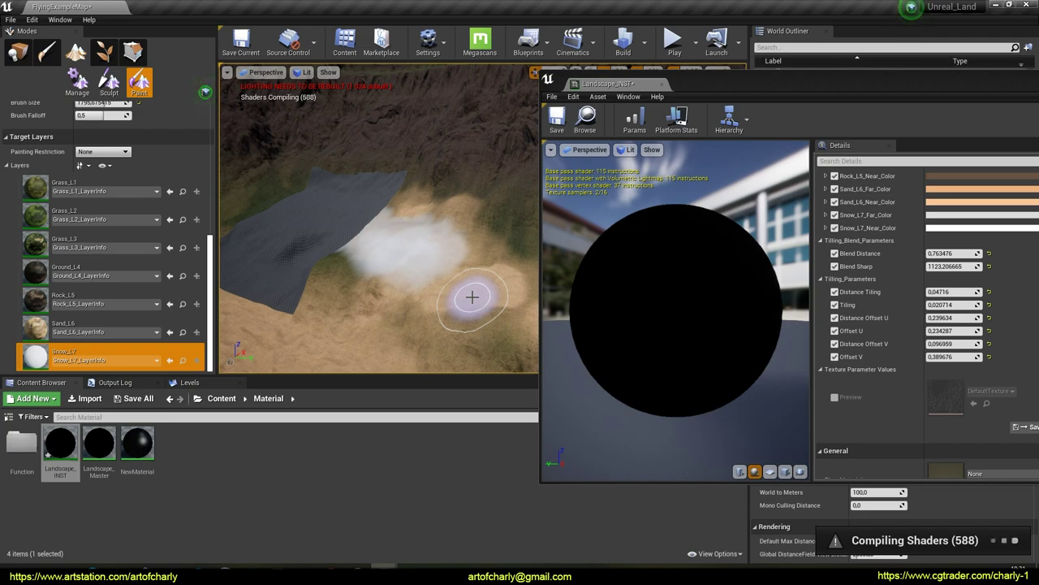
right_click_drag(421, 278, 329, 277)
left_click_drag(420, 229, 356, 218)
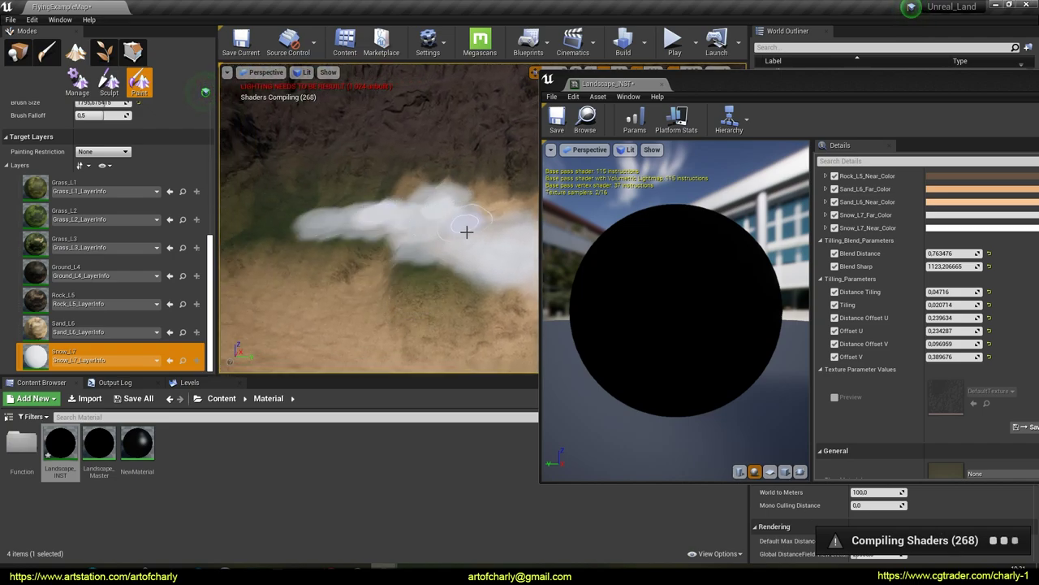
Extend the Snow_L7 patch with further freehand strokes over the surrounding sand and the grassy edge of the rocky slope.
right_click_drag(430, 256, 408, 254)
left_click_drag(441, 237, 355, 245)
right_click_drag(368, 254, 318, 224)
right_click_drag(422, 233, 386, 159)
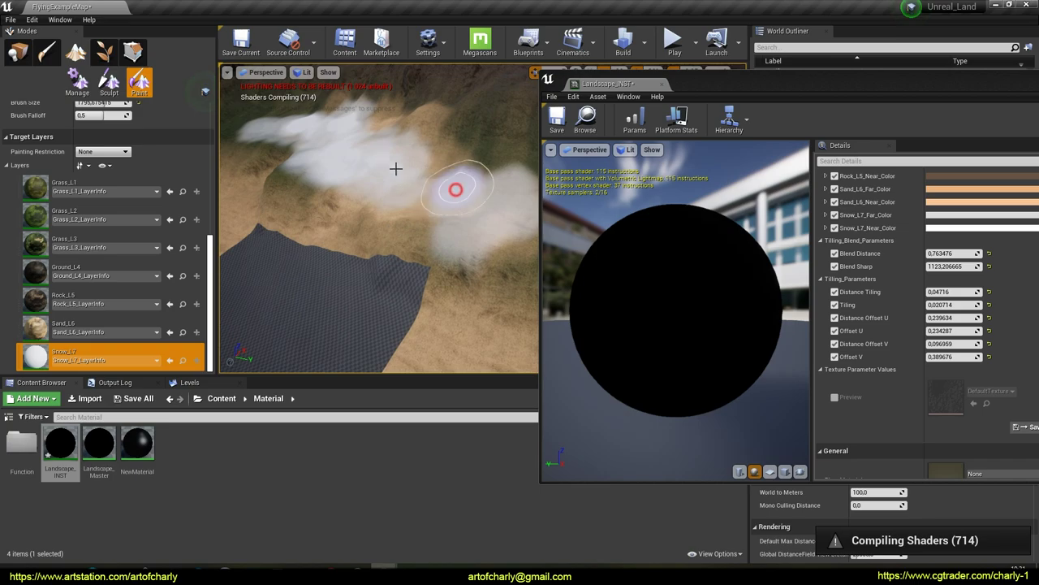
right_click_drag(464, 210, 350, 255)
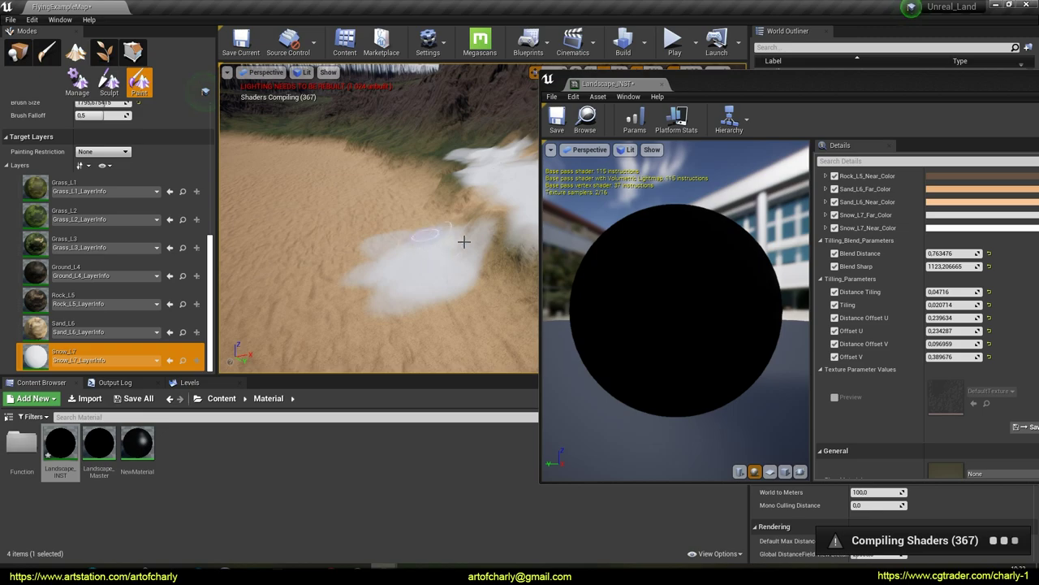
right_click_drag(474, 252, 479, 260)
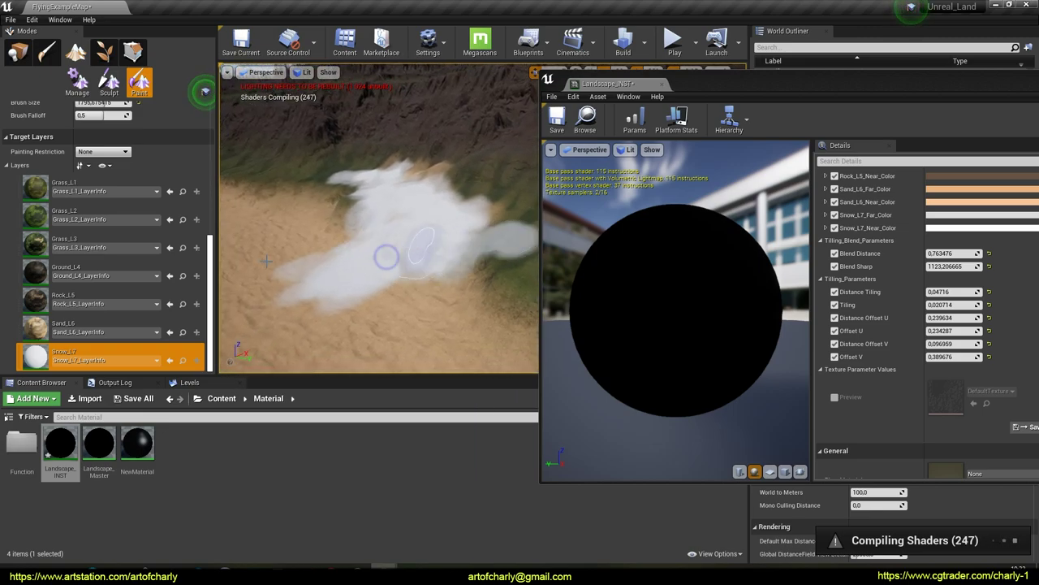
left_click_drag(420, 291, 331, 267)
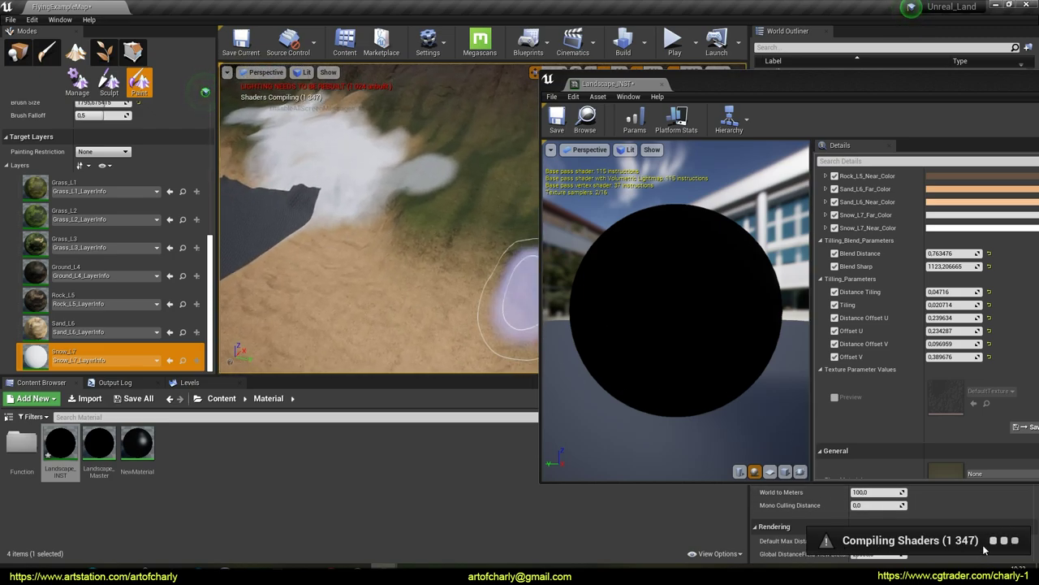
right_click_drag(303, 216, 402, 203)
right_click_drag(499, 184, 519, 207)
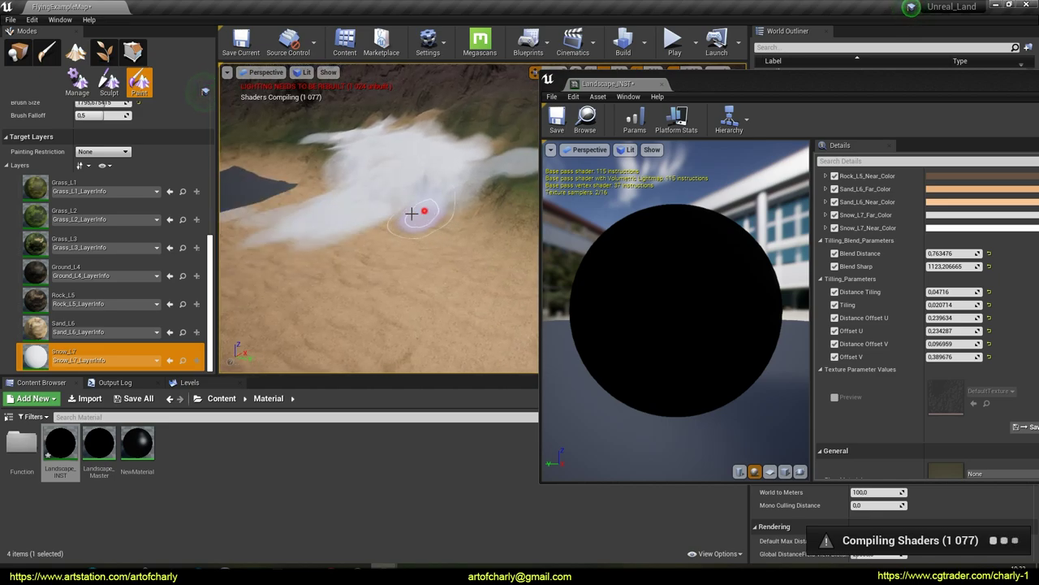
left_click_drag(456, 216, 467, 221)
mouse_move(427, 299)
right_mouse_down()
mouse_move(378, 284)
mouse_move(438, 293)
mouse_move(309, 257)
right_mouse_up()
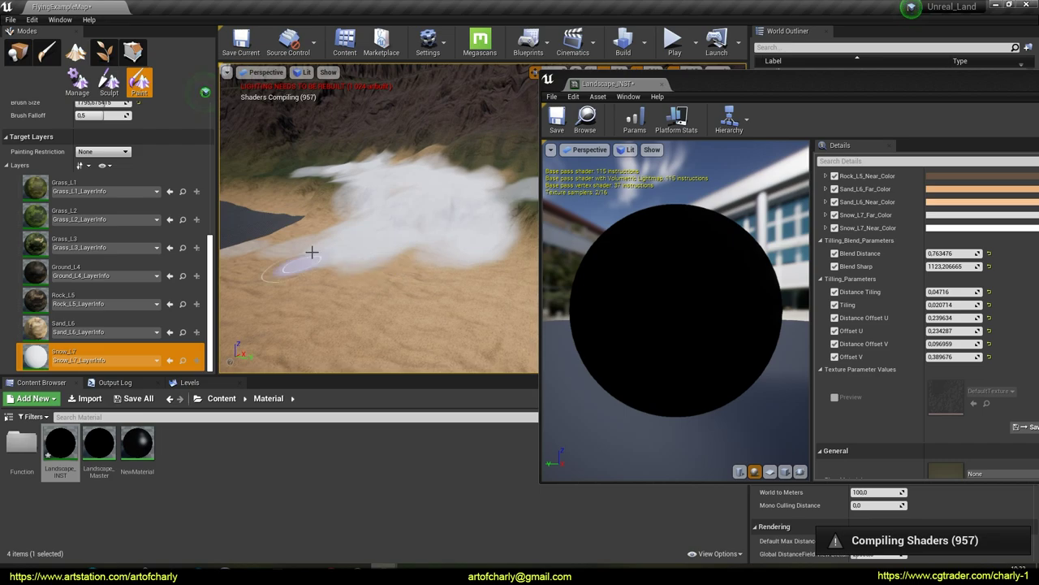
Switch the level viewport to the Wireframe view mode and look at the landscape mesh up close.
scroll(877, 252, "up", 8)
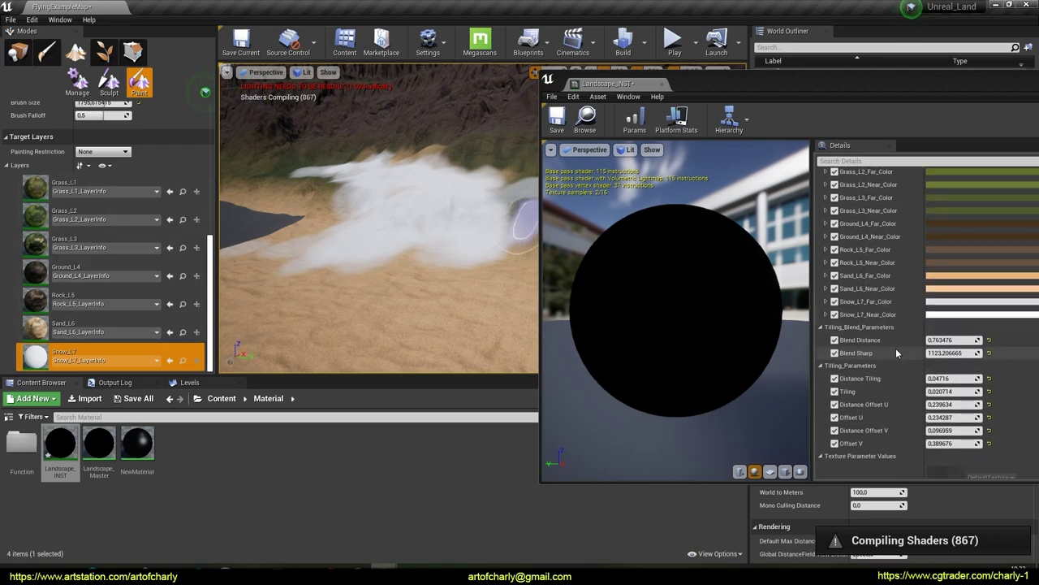
left_click(306, 73)
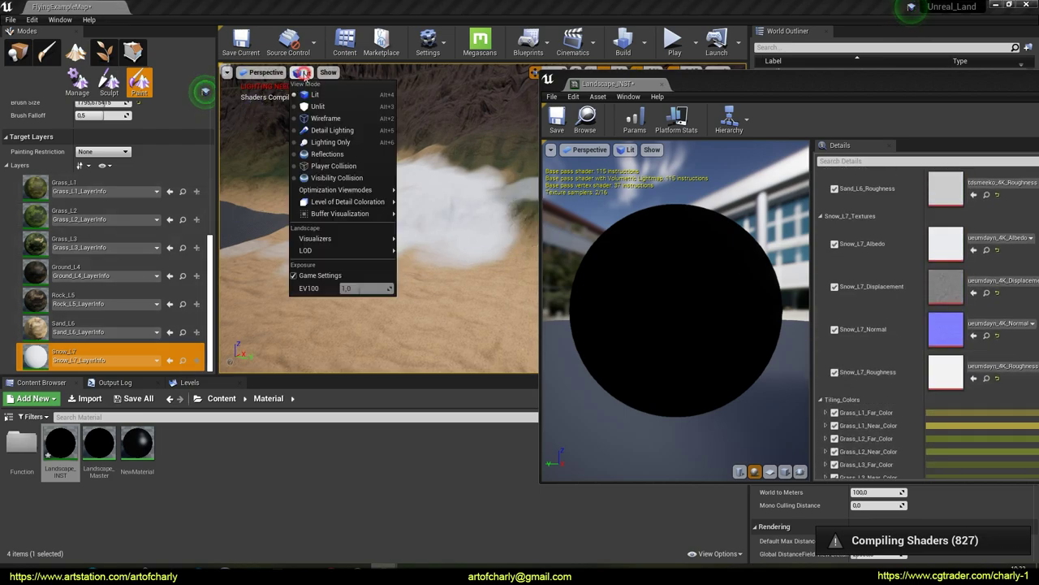
left_click(326, 118)
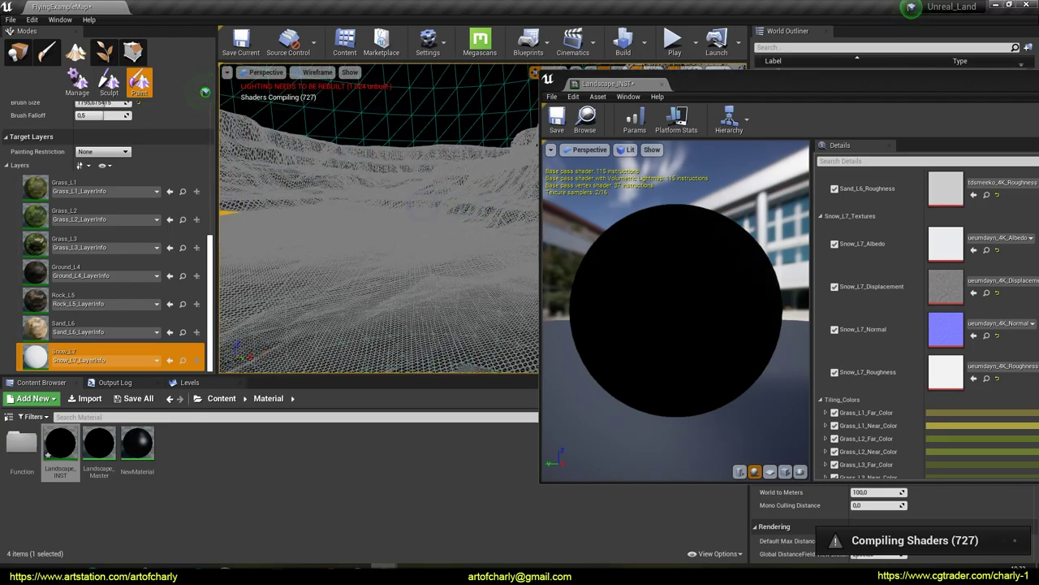
mouse_move(422, 205)
right_mouse_down()
mouse_move(410, 251)
mouse_move(426, 209)
right_mouse_up()
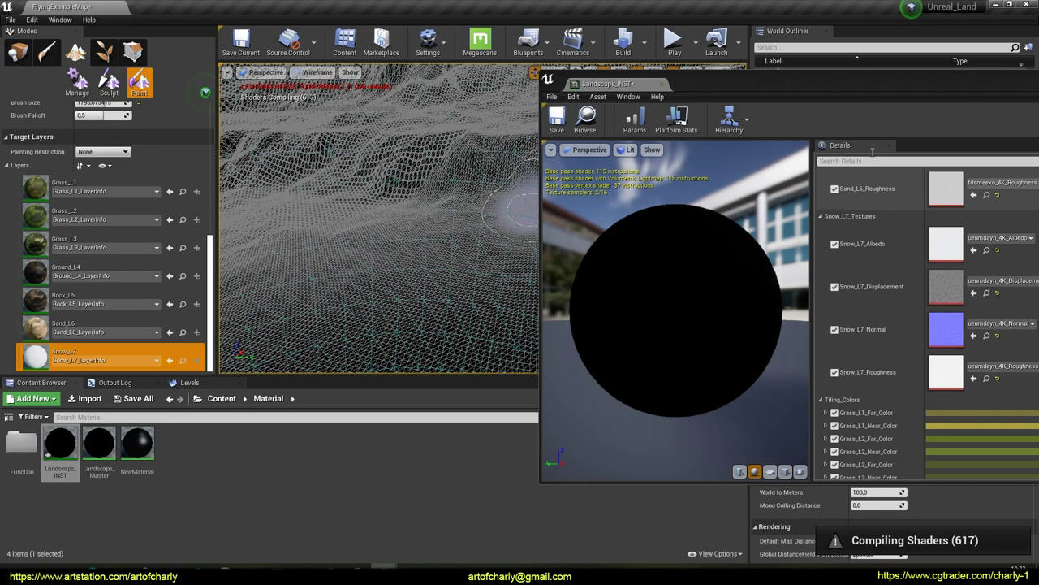
Enable all 08 - Tessellation parameter overrides of Landscape_INST, from Displacement Strength through Near and Far Tessellation.
left_click_drag(853, 80, 775, 57)
scroll(806, 352, "up", 15)
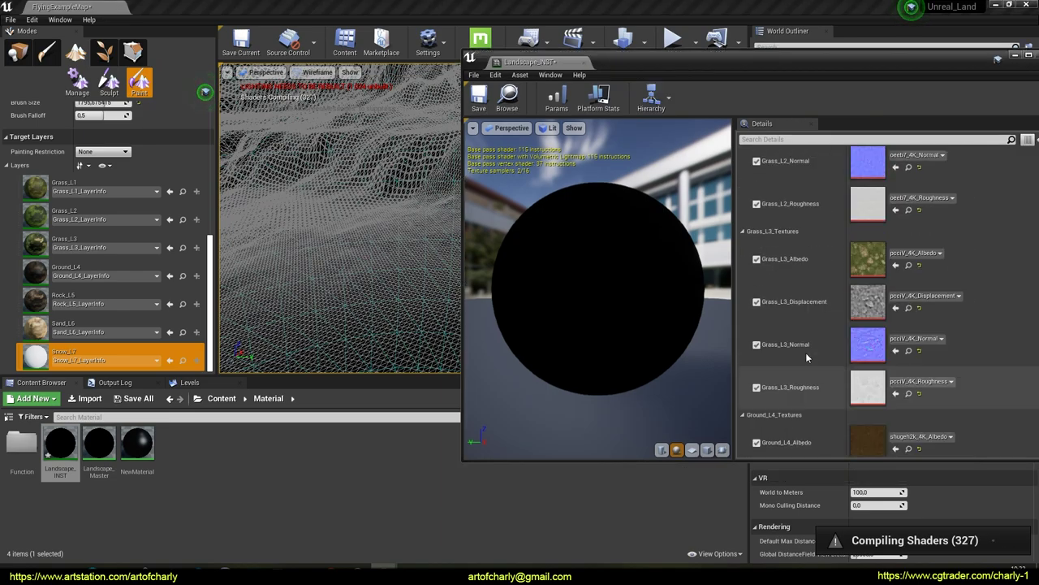
scroll(805, 352, "up", 4)
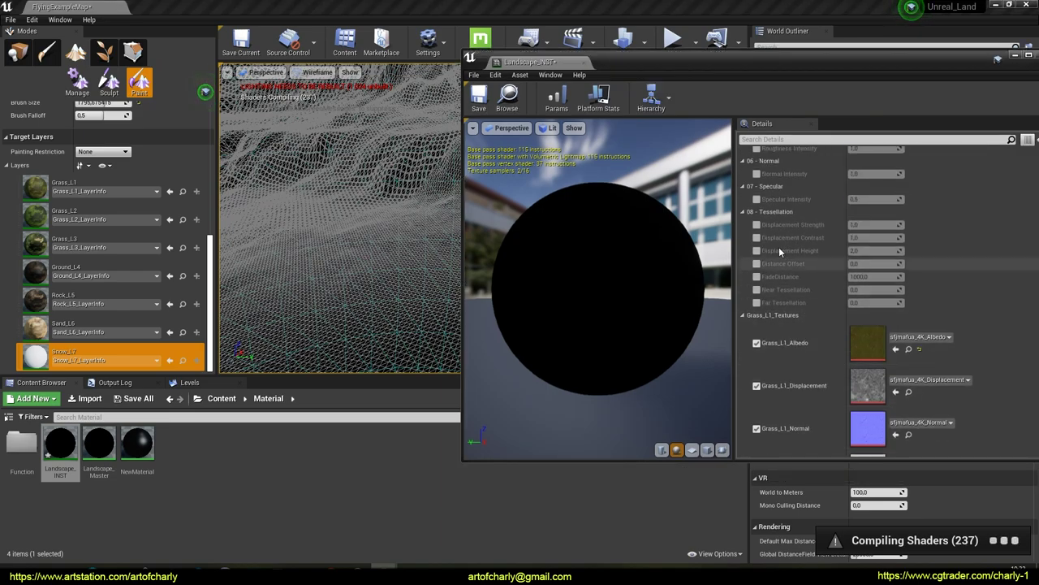
left_click(757, 225)
left_click(757, 238)
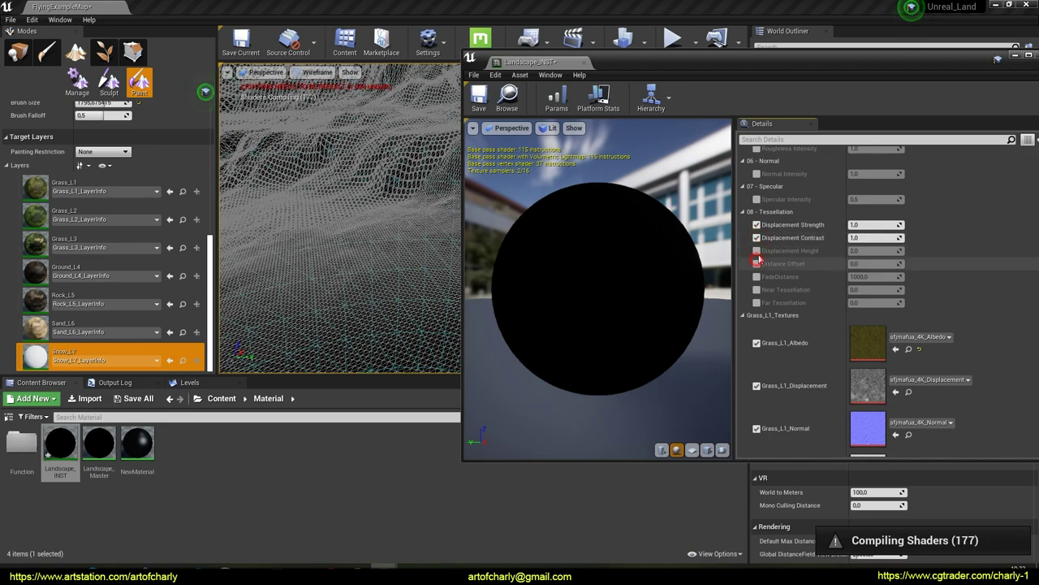
left_click(757, 251)
left_click(757, 277)
left_click(756, 290)
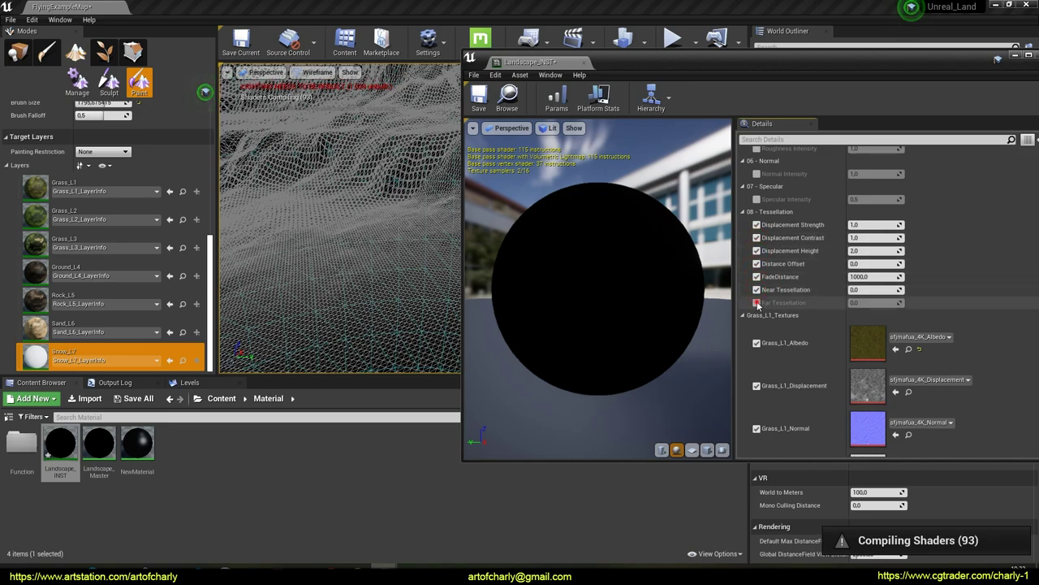
Set Near Tessellation to 32 and switch from landscape painting to Place mode to inspect the wireframe without the brush.
left_click(867, 289)
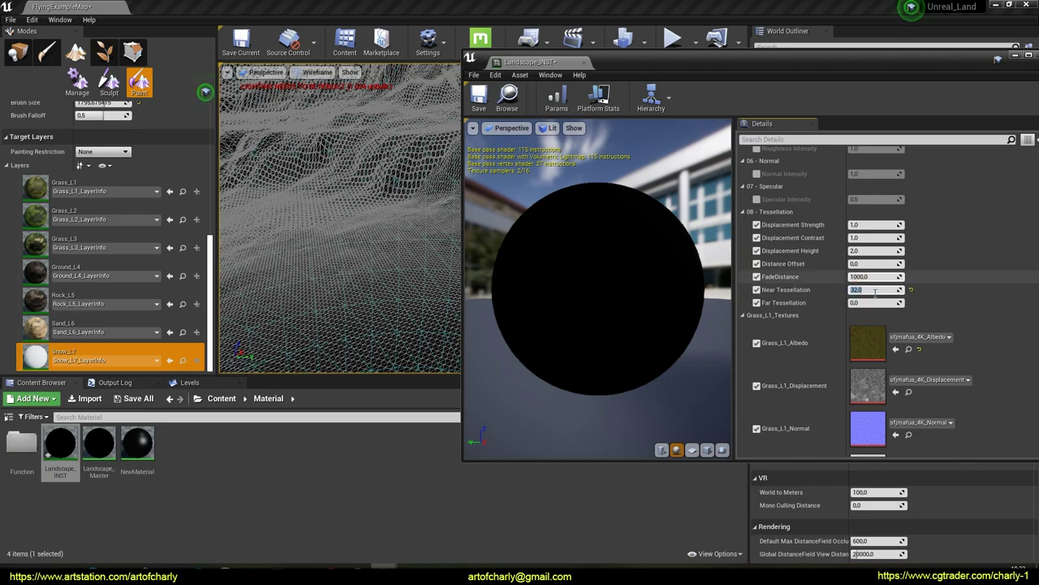
right_click_drag(356, 256, 358, 312)
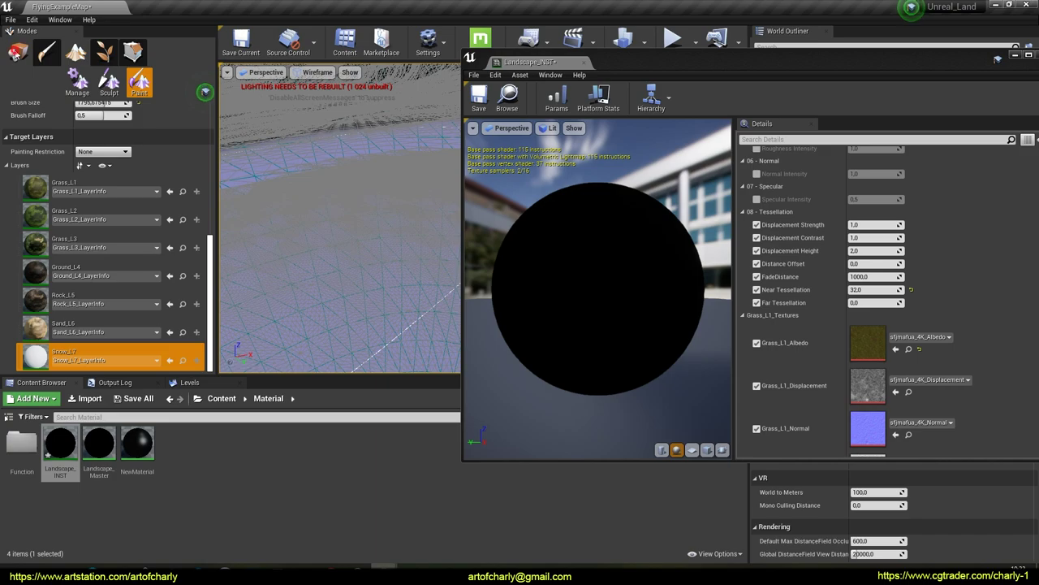
key("shift+1")
Try Near Tessellation at 0 and return it to 32 to compare the nearby wireframe density.
left_click(868, 289)
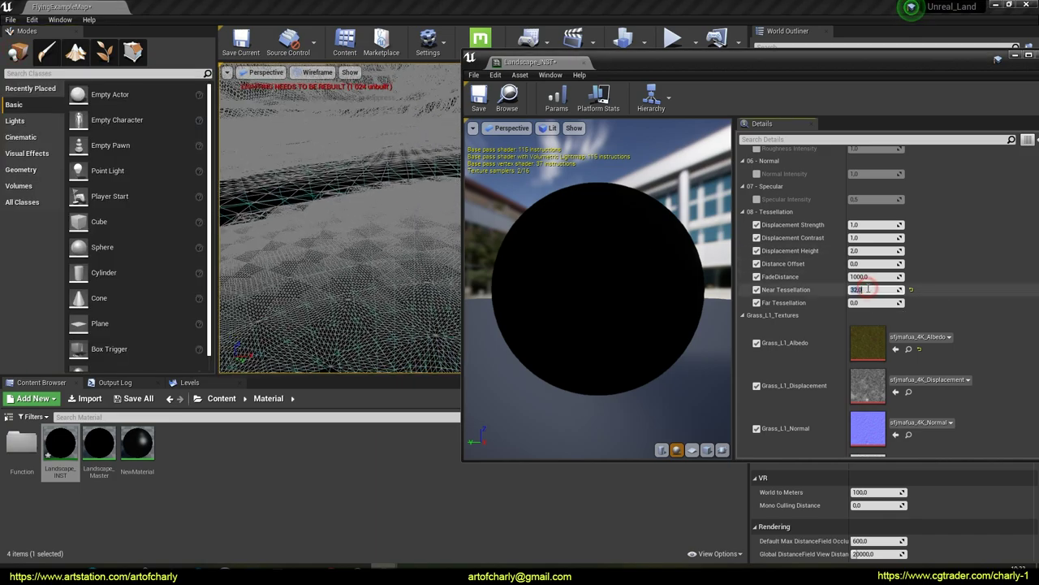
type("0")
key("Return")
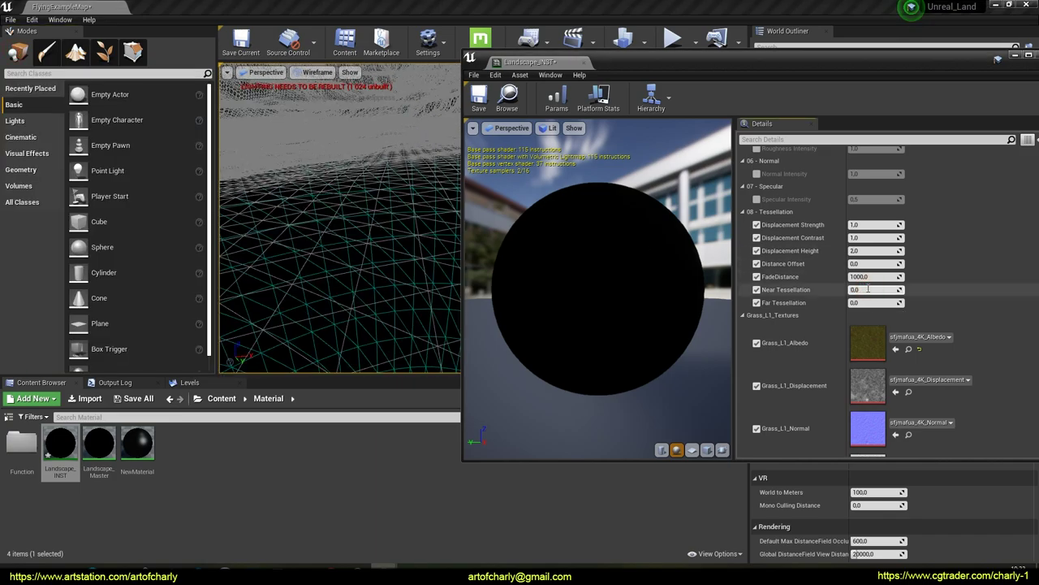
type("32")
key("Return")
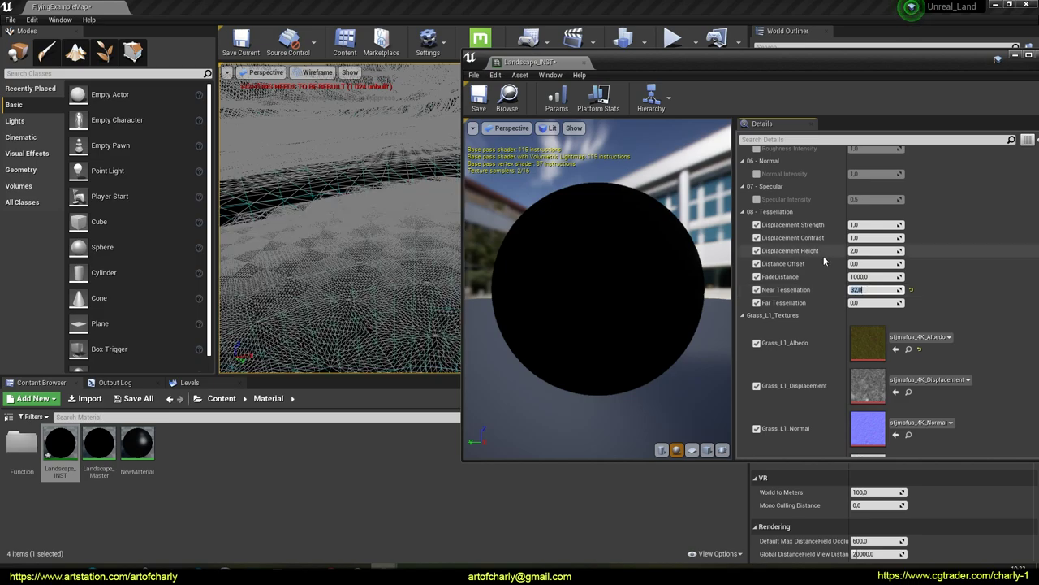
Set Displacement Contrast to 0.81854 and return the level viewport to Lit view.
left_click_drag(865, 238, 226, 72)
left_click(324, 73)
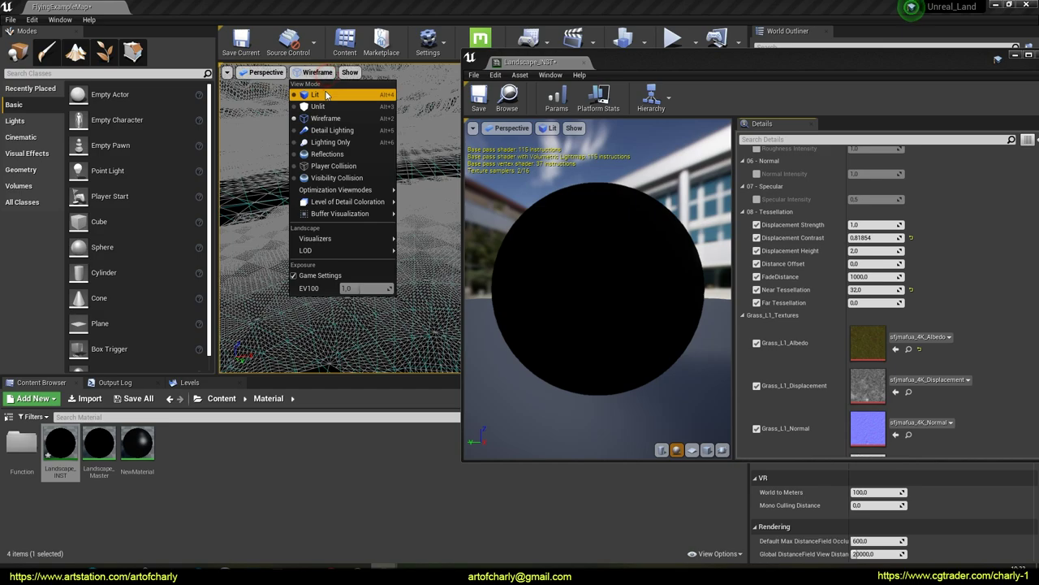
left_click(309, 95)
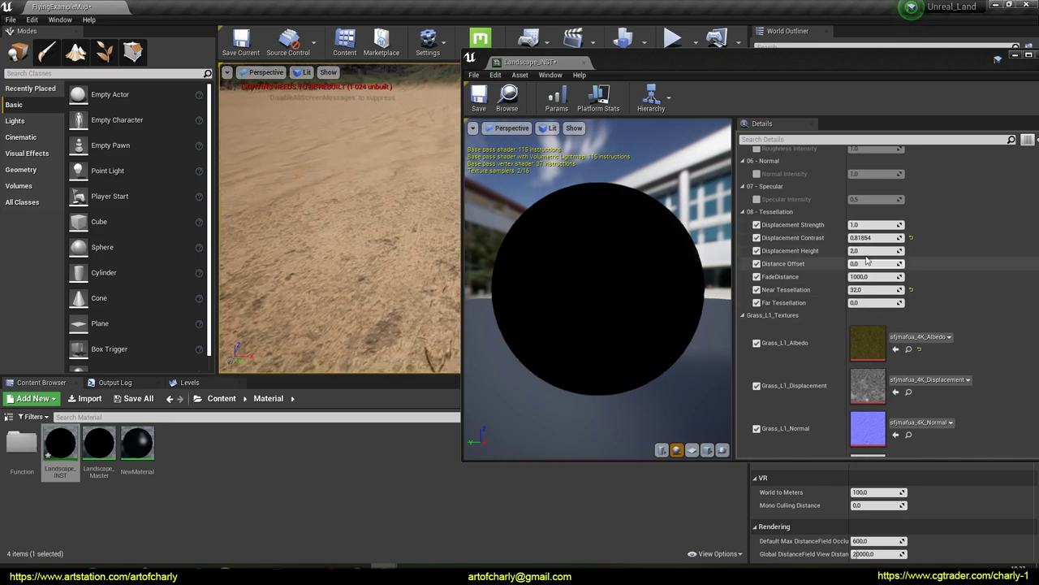
Set Displacement Strength to 2.308611, Displacement Contrast to 1.469338 and Displacement Height to 5.822213.
left_click_drag(866, 254, 893, 251)
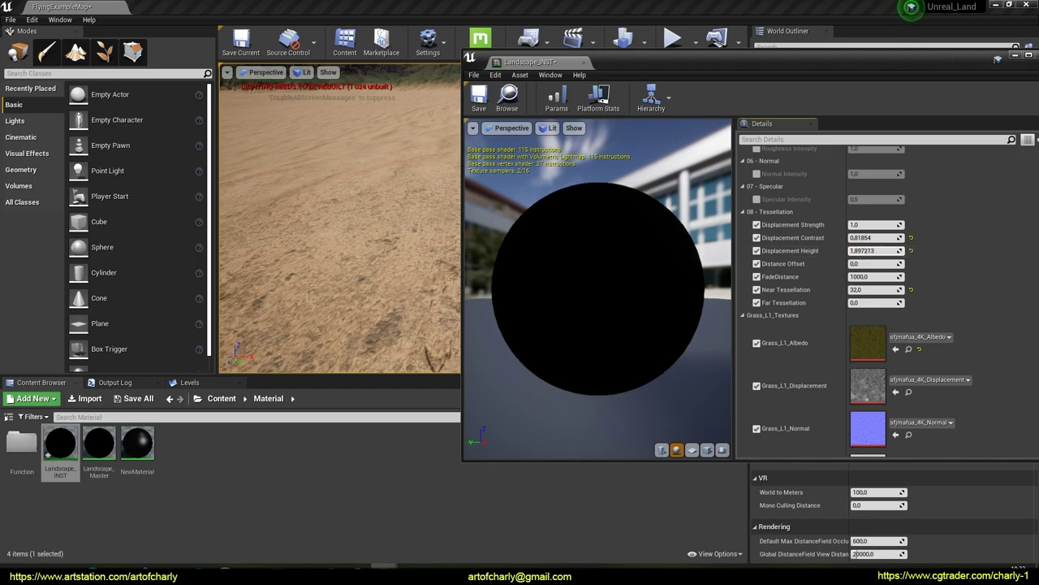
mouse_move(857, 225)
left_mouse_down()
mouse_move(881, 224)
mouse_move(867, 223)
left_mouse_up()
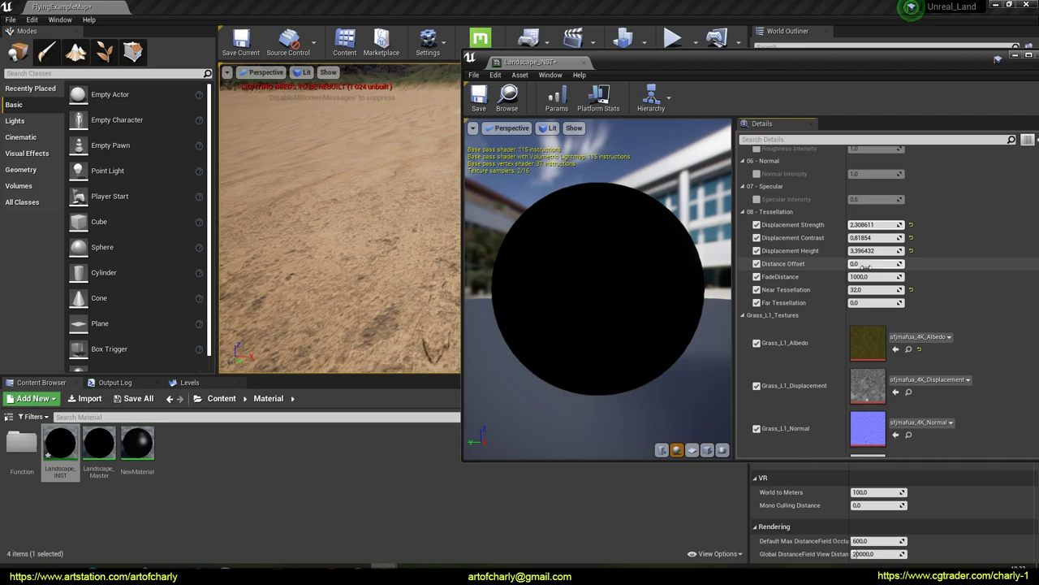
left_click(860, 251)
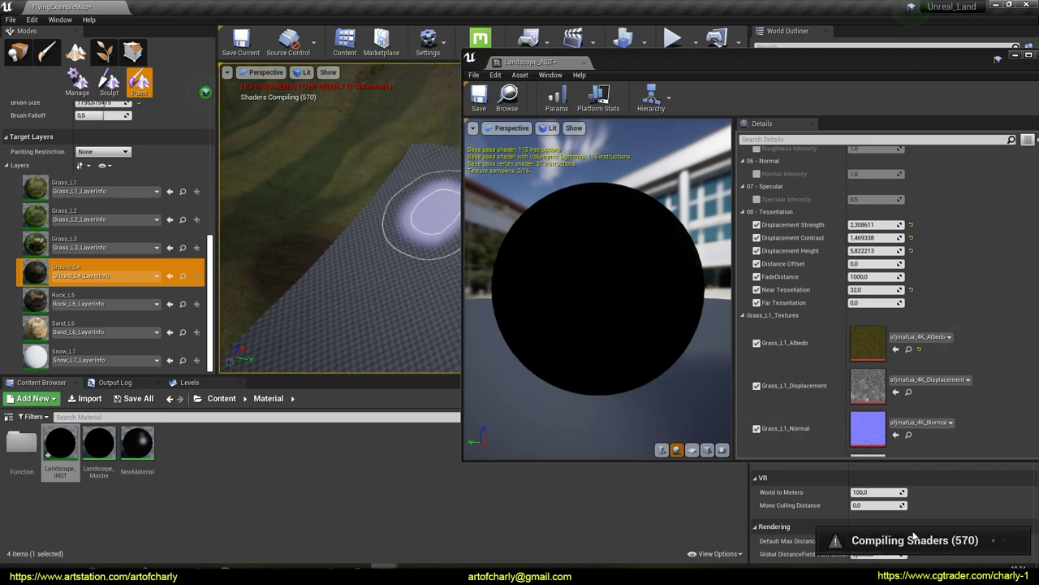
Close the Landscape_INST editor and paint a freehand stroke of the Ground_L4 layer on the grassy terrain.
left_click_drag(937, 63, 852, 59)
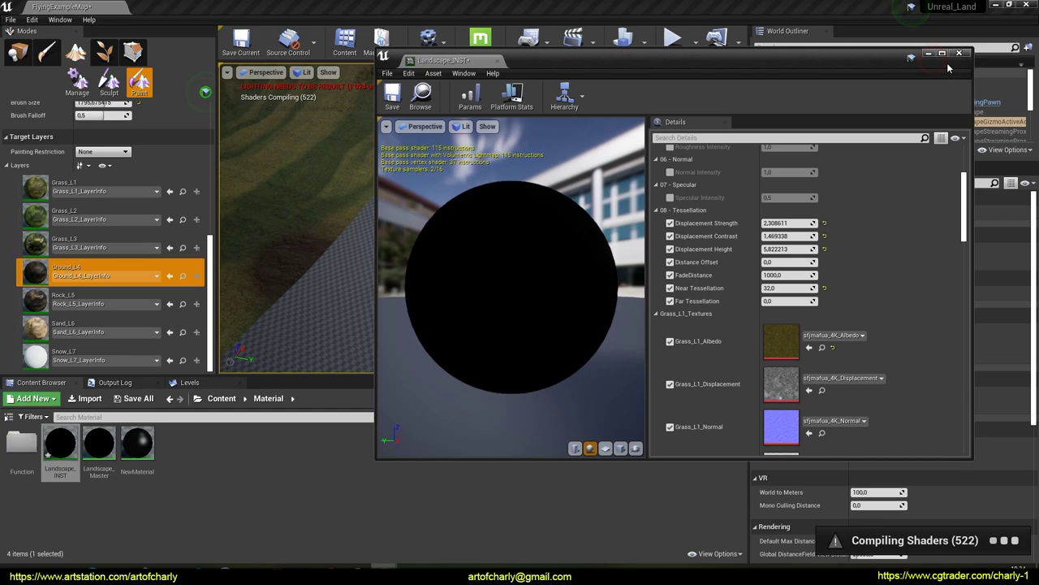
left_click(961, 56)
right_click_drag(397, 255, 420, 225)
mouse_move(475, 170)
left_mouse_down()
mouse_move(511, 261)
mouse_move(393, 254)
mouse_move(520, 291)
left_mouse_up()
mouse_move(519, 291)
right_mouse_down()
mouse_move(492, 286)
mouse_move(512, 234)
mouse_move(473, 247)
mouse_move(487, 234)
right_mouse_up()
Show the level in Wireframe and leave landscape painting for Place mode to examine the tessellated area.
left_click(306, 73)
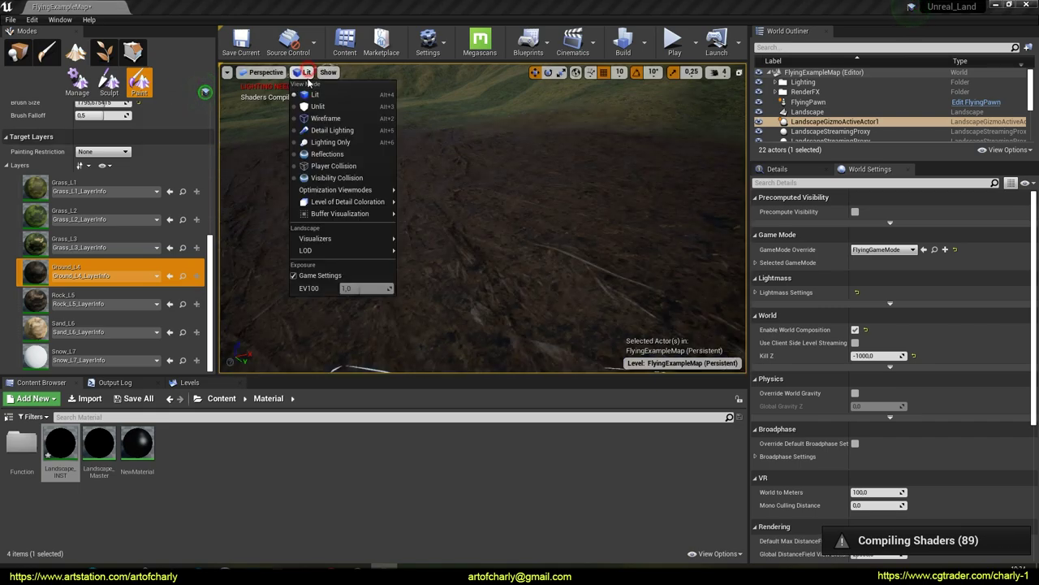
left_click(325, 118)
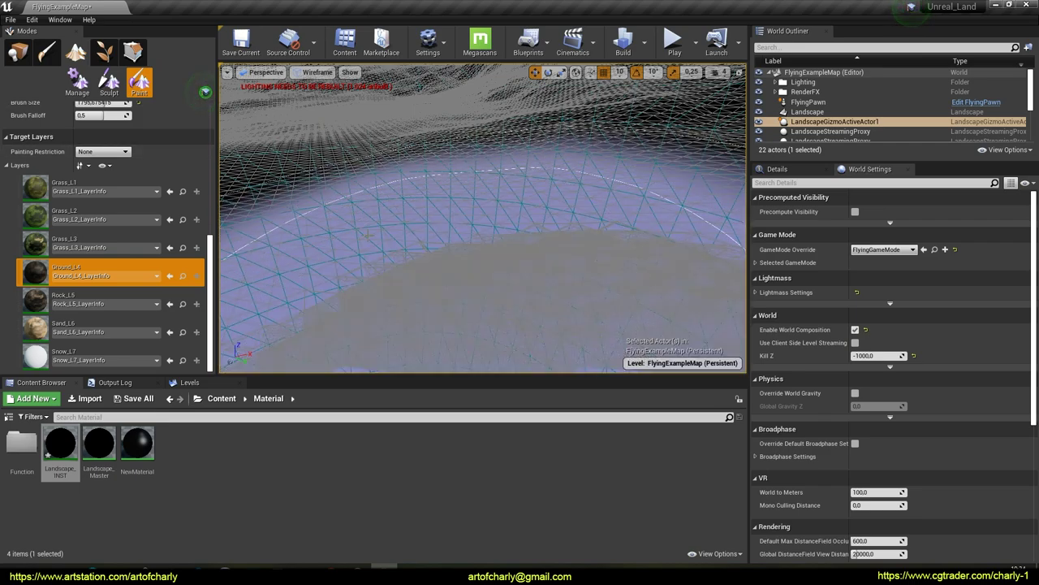
left_click(18, 51)
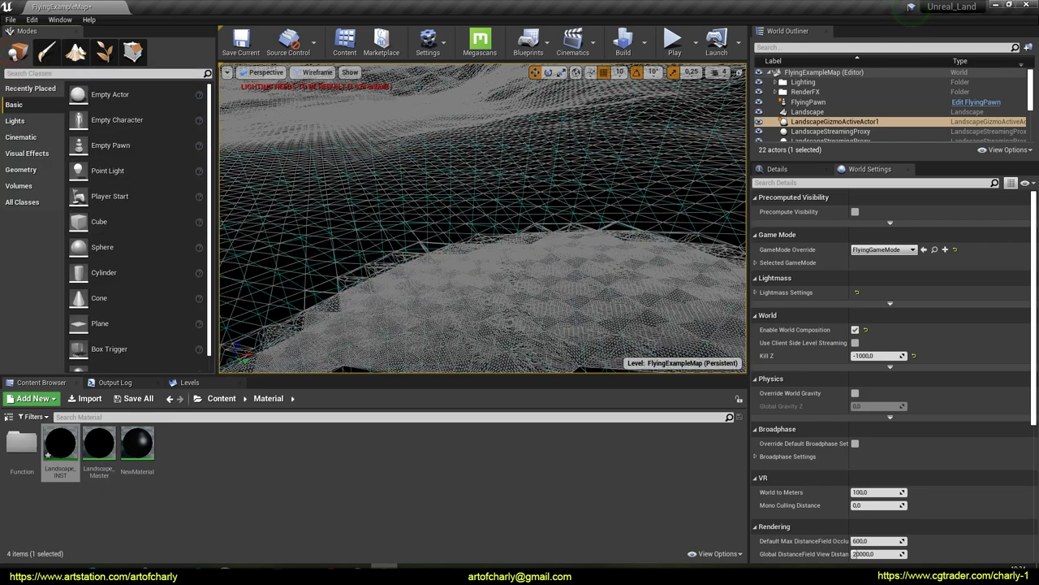
Reopen the Landscape_INST material instance and set FadeDistance to 2865.105225.
double_click(48, 452)
left_click_drag(591, 48, 769, 69)
scroll(931, 380, "down", 3)
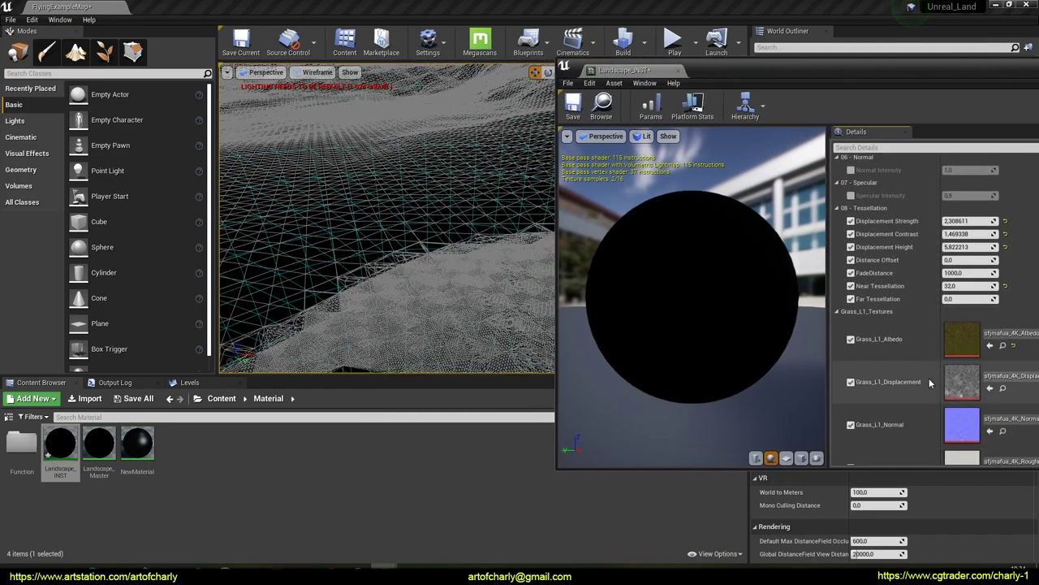
left_click_drag(952, 273, 906, 273)
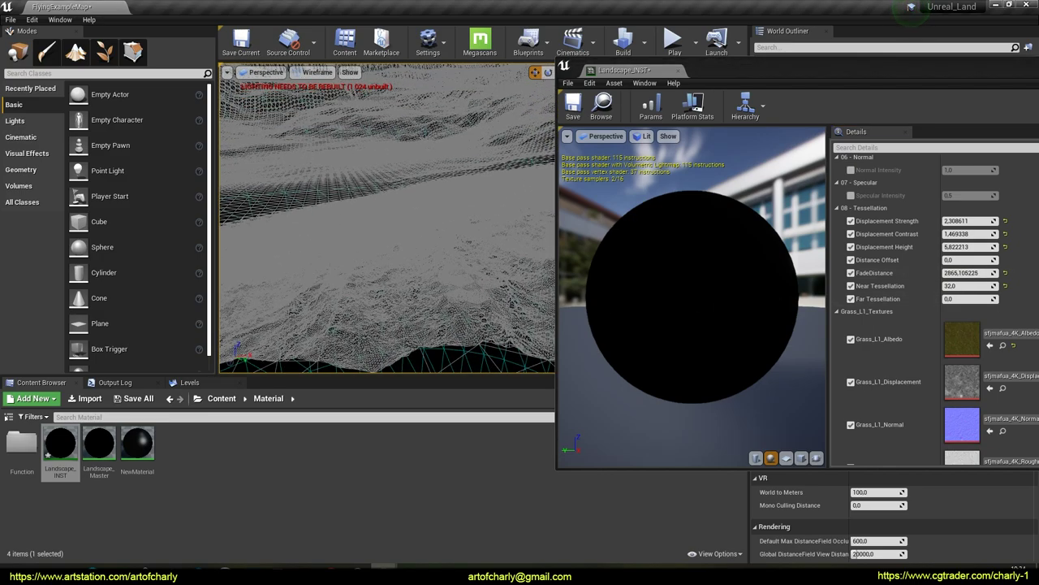
Try a Far Tessellation value of 32 in the Landscape_INST tessellation parameters.
right_click_drag(379, 297, 382, 325)
left_click_drag(958, 300, 962, 300)
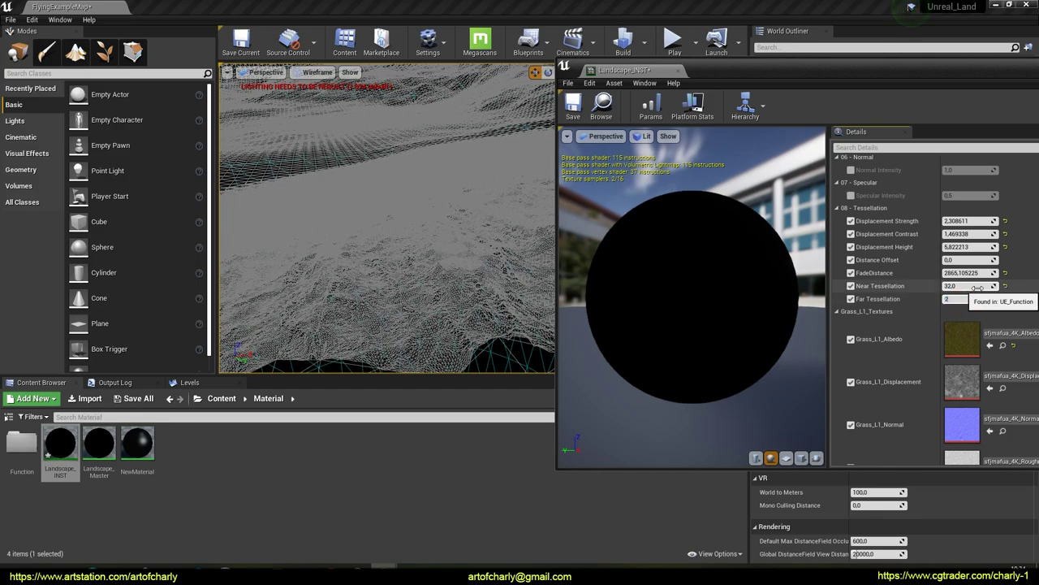
type("32")
key("Return")
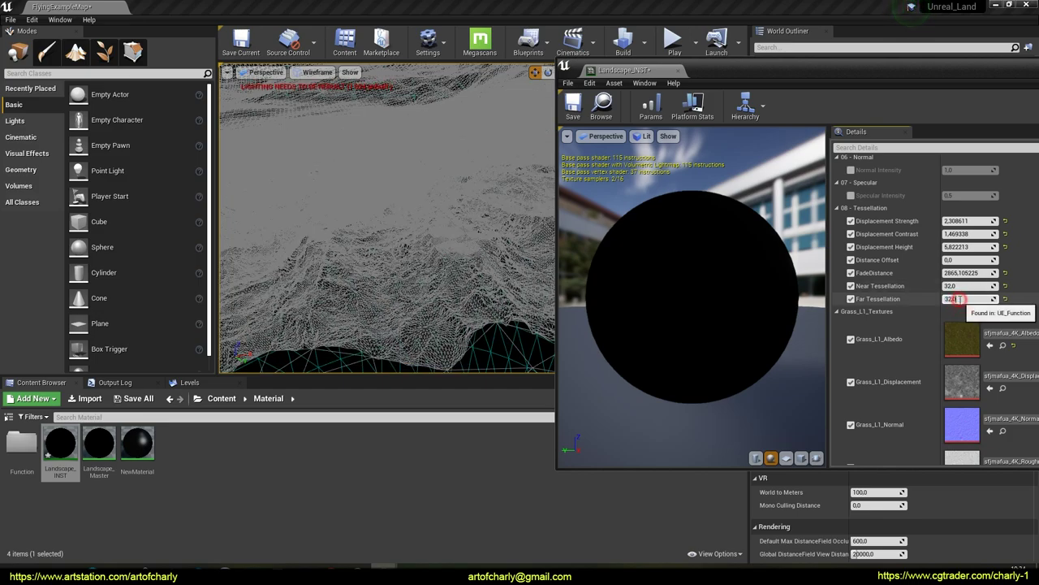
key("Return")
Set Displacement Height to 1.273048 and Far Tessellation to 0, and turn off the Displacement Strength and Displacement Contrast overrides.
left_click_drag(962, 247, 939, 247)
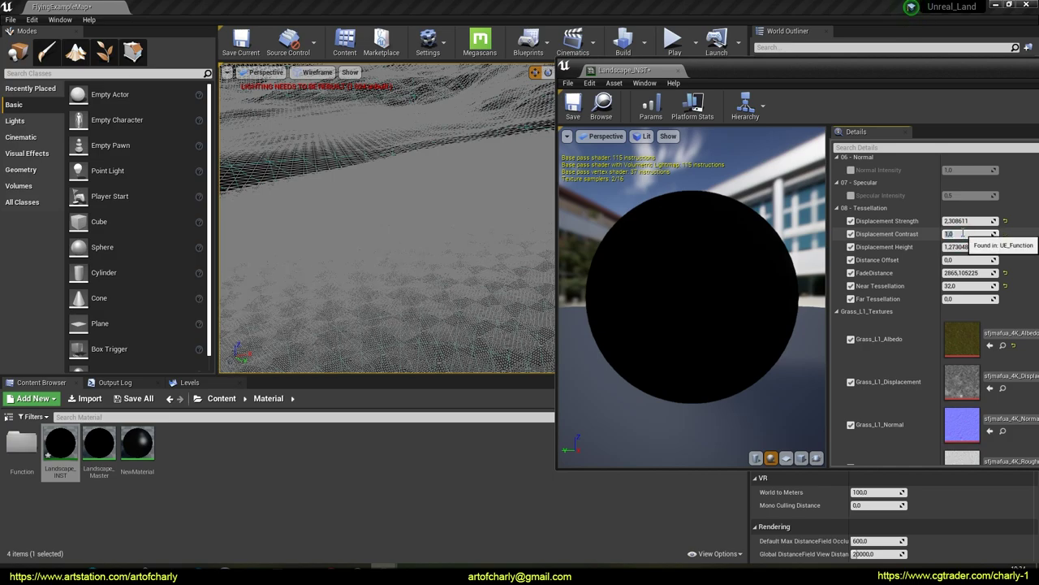
left_click(851, 221)
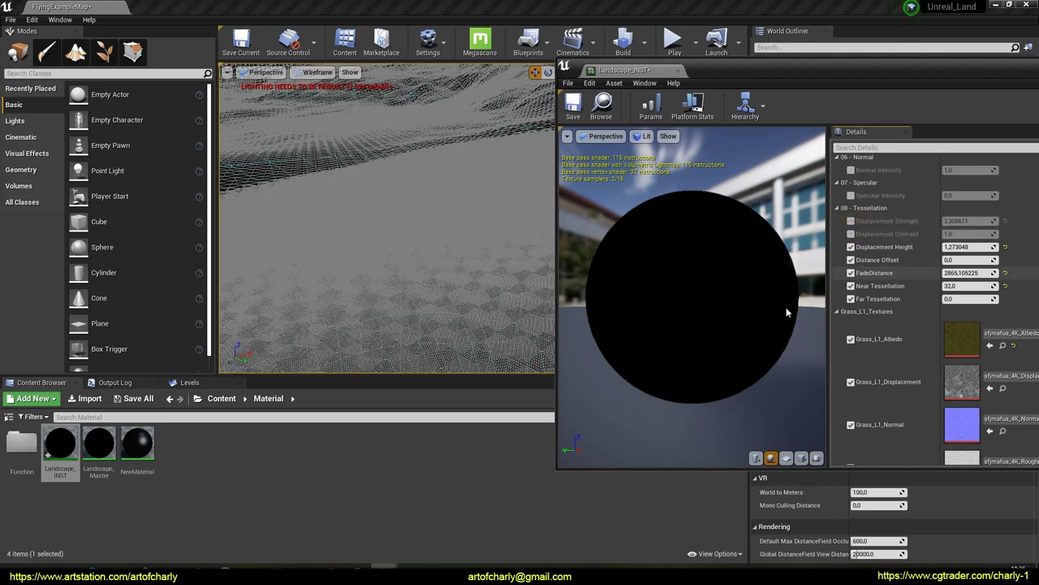
right_click_drag(382, 237, 383, 244)
key("w")
key("s")
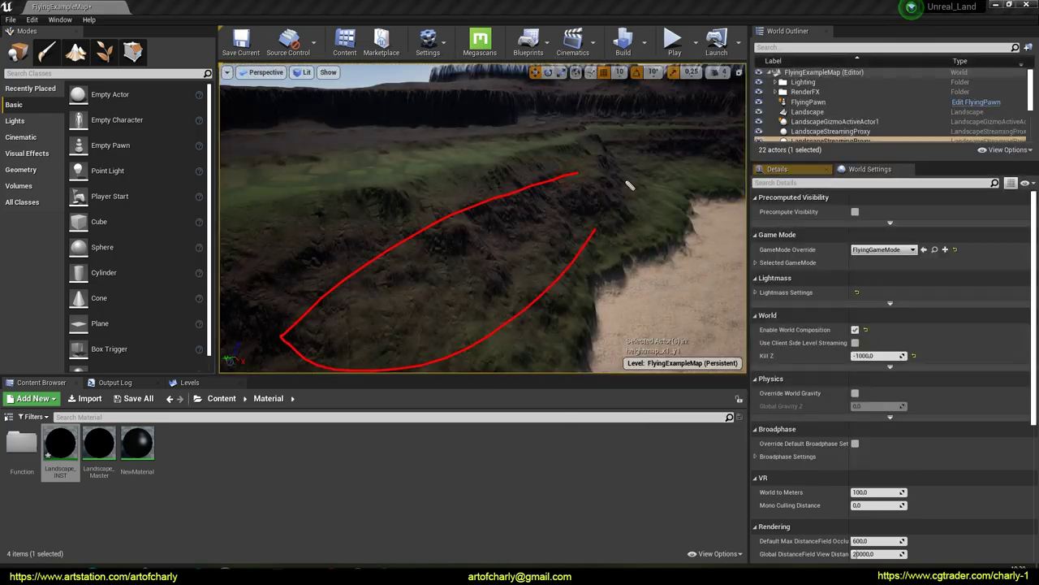
right_click_drag(483, 218, 450, 235)
left_click_drag(417, 347, 476, 209)
key("Escape")
right_click_drag(425, 269, 425, 269)
Open the UE_Function material function from the Function folder and bring its whole node graph into view.
left_click(99, 448)
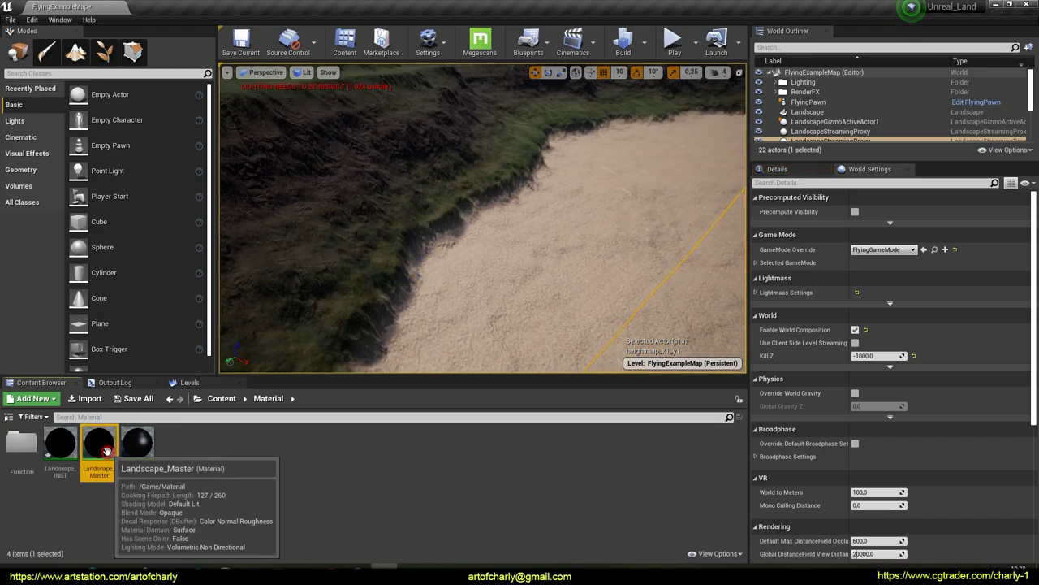
double_click(8, 445)
double_click(12, 446)
right_click_drag(357, 331, 626, 173)
scroll(625, 173, "up", 6)
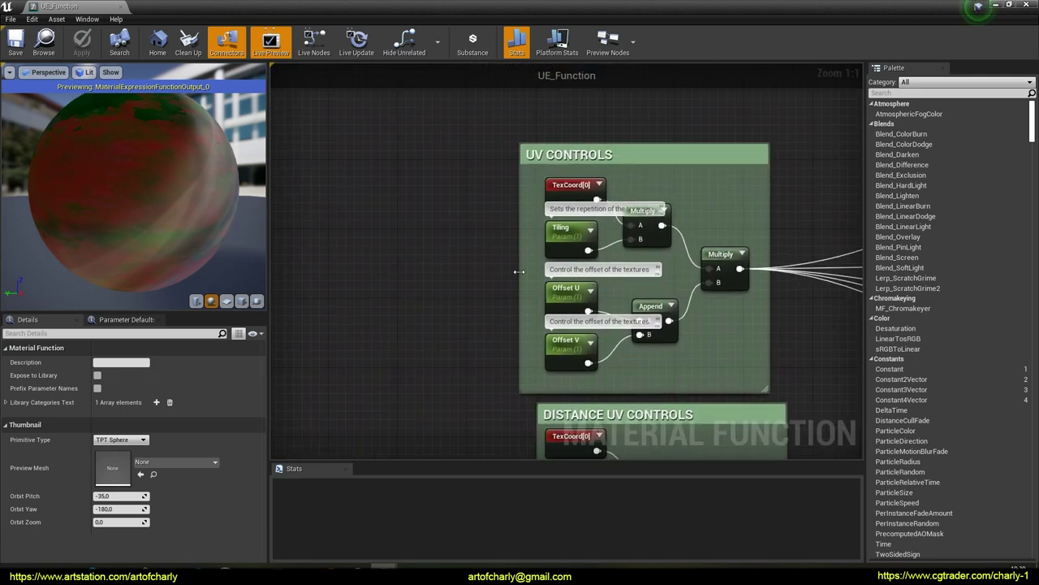
scroll(519, 272, "down", 9)
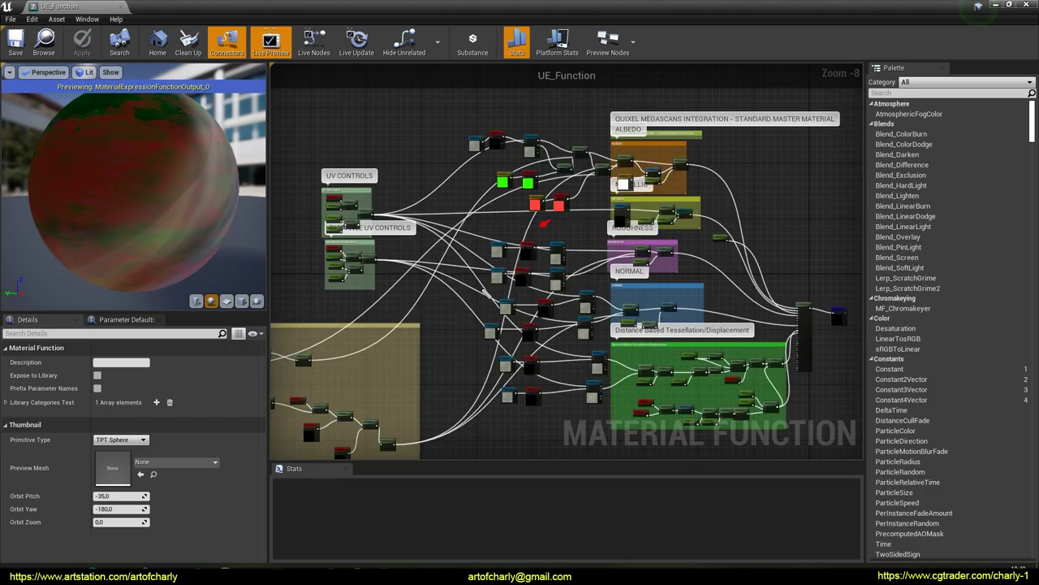
left_click_drag(532, 233, 541, 226)
key("Escape")
Move the ALBEDO comment group together with the Quixel Megascans title comment up, away from the METALLIC group.
scroll(544, 186, "up", 5)
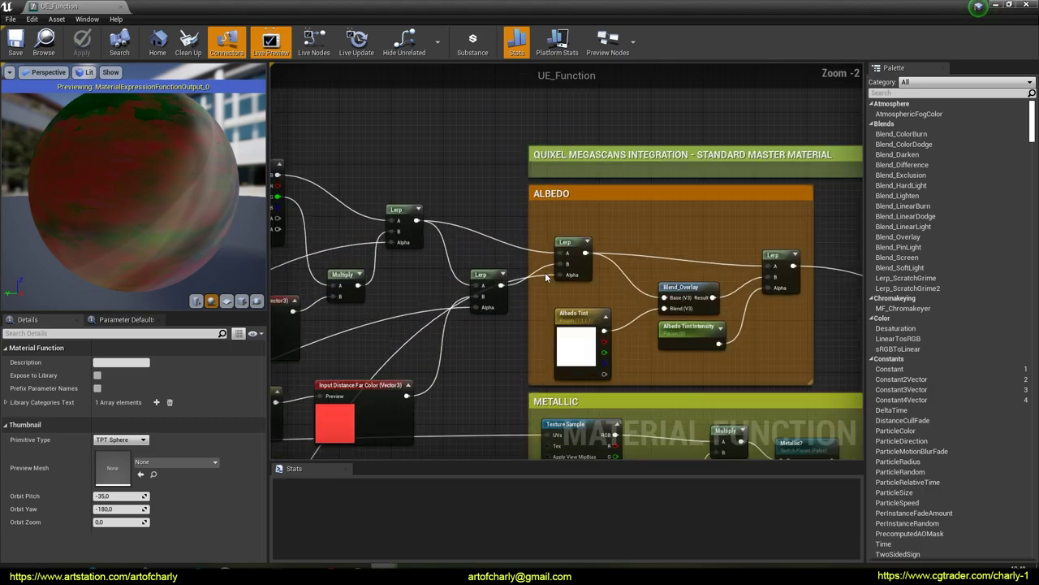
right_click_drag(650, 267, 659, 269)
scroll(587, 273, "down", 2)
scroll(555, 267, "up", 1)
right_click_drag(587, 274, 505, 280)
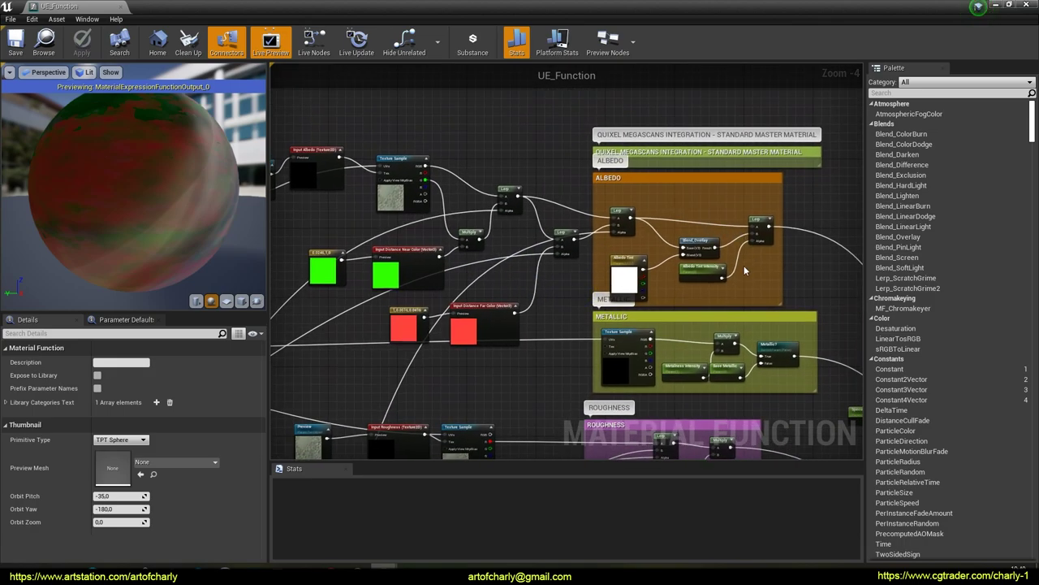
mouse_move(611, 222)
right_mouse_down()
mouse_move(702, 227)
mouse_move(485, 289)
right_mouse_up()
left_click_drag(666, 238, 677, 158)
right_click_drag(470, 285, 603, 297)
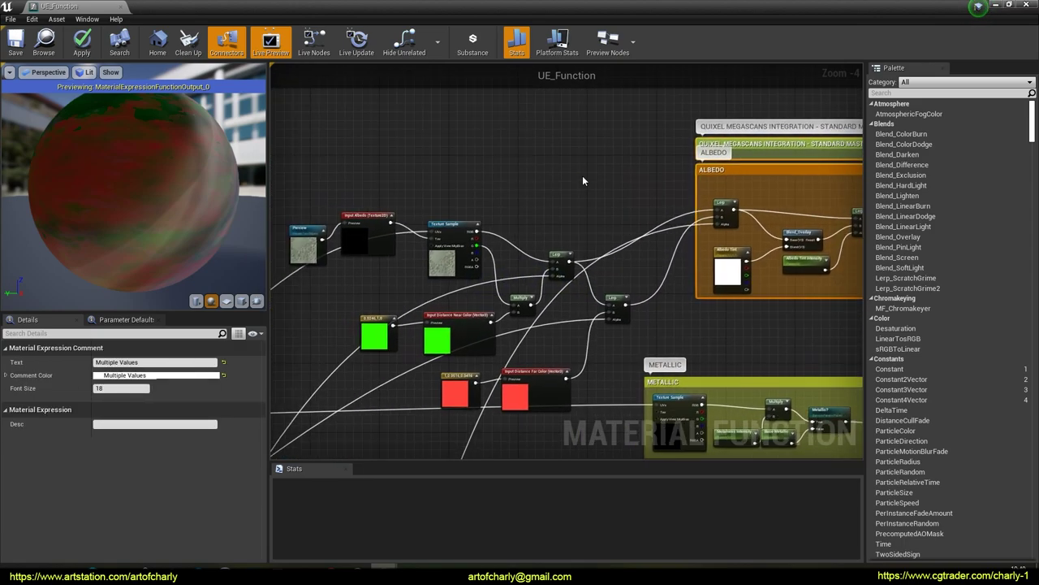
left_click(582, 177)
Widen the ALBEDO comment leftward and move the albedo texture, Multiply and Lerp nodes up inside it.
left_click_drag(691, 188, 284, 190)
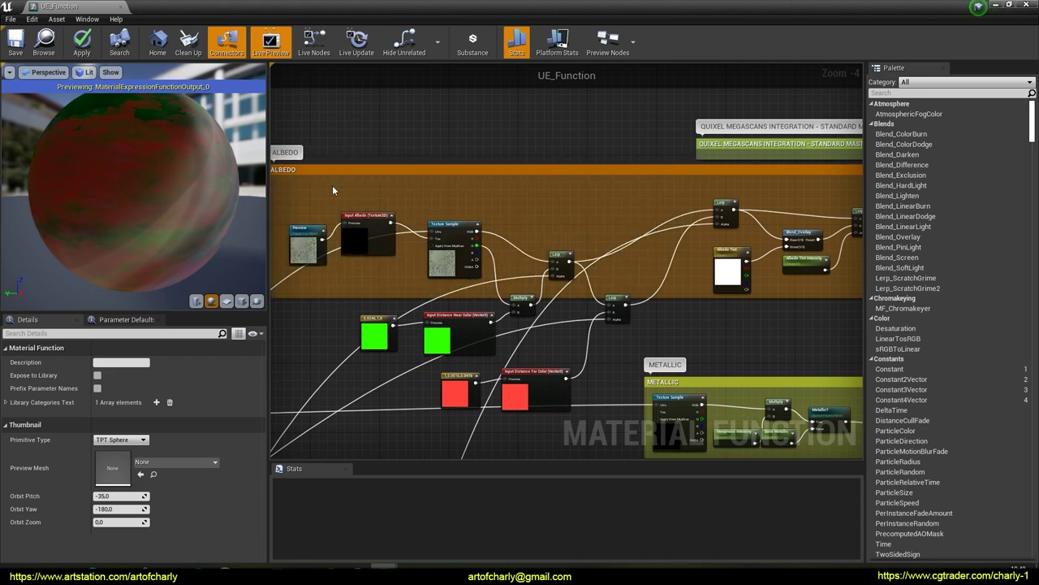
right_click_drag(284, 189, 351, 193)
left_click_drag(367, 206, 523, 265)
left_click_drag(519, 262, 511, 232)
left_click_drag(581, 242, 703, 251)
Move the near and far distance colour constants and their function inputs into the ALBEDO comment.
left_click_drag(416, 307, 548, 390)
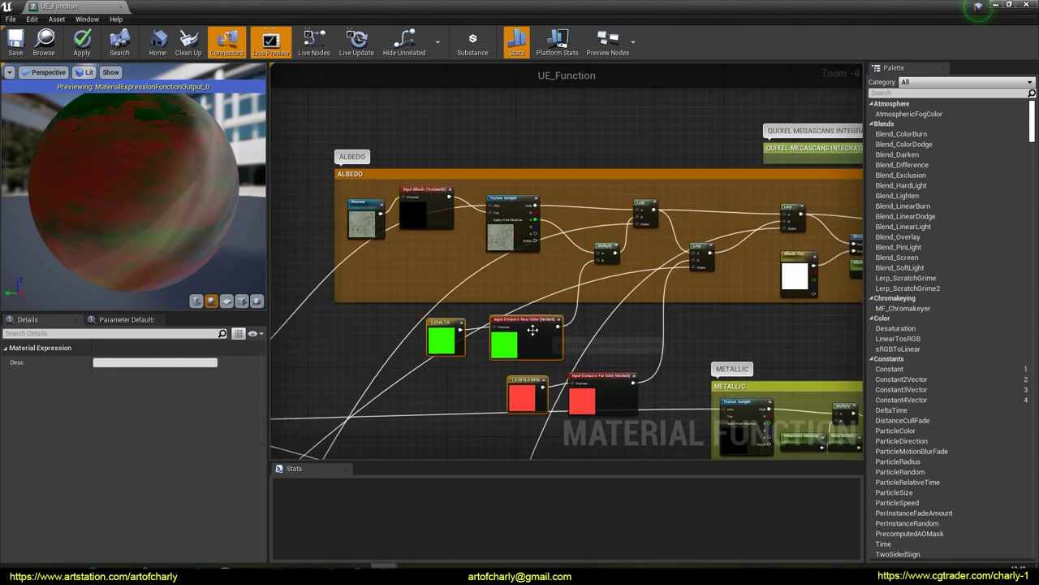
left_click_drag(531, 330, 466, 274)
left_click_drag(612, 376, 666, 281)
left_click_drag(466, 326, 596, 288)
left_click_drag(615, 303, 645, 335)
left_click(663, 359)
Move the two displacement Texture Sample nodes into the Distance Based Tessellation/Displacement group beside its first Lerp.
right_click_drag(663, 360, 470, 348)
scroll(534, 329, "down", 3)
right_click_drag(534, 328, 701, 232)
right_click_drag(608, 311, 346, 108)
scroll(501, 267, "up", 2)
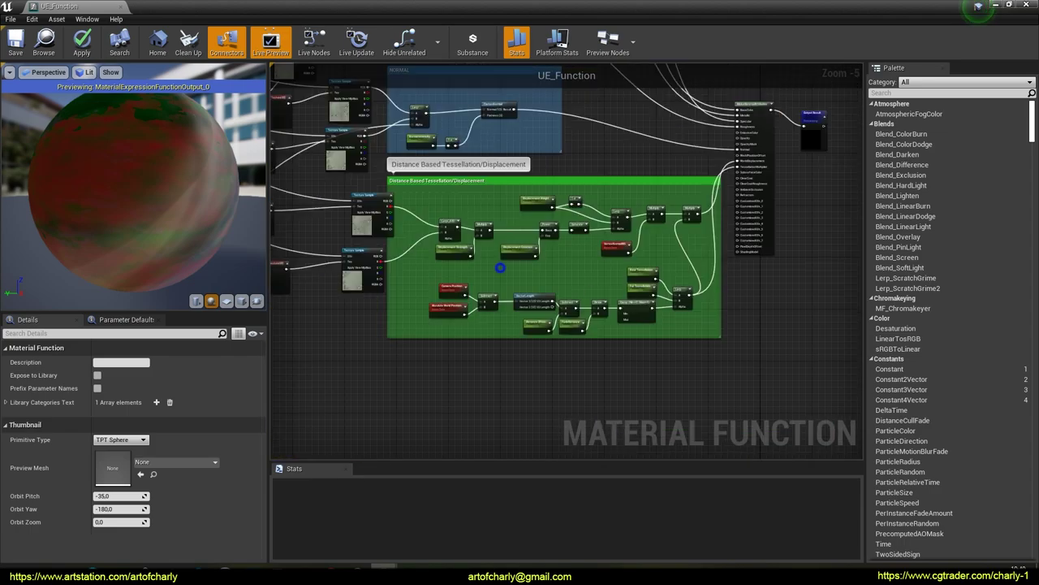
right_click_drag(501, 267, 717, 265)
scroll(600, 241, "up", 2)
right_click_drag(600, 241, 557, 278)
scroll(552, 195, "up", 2)
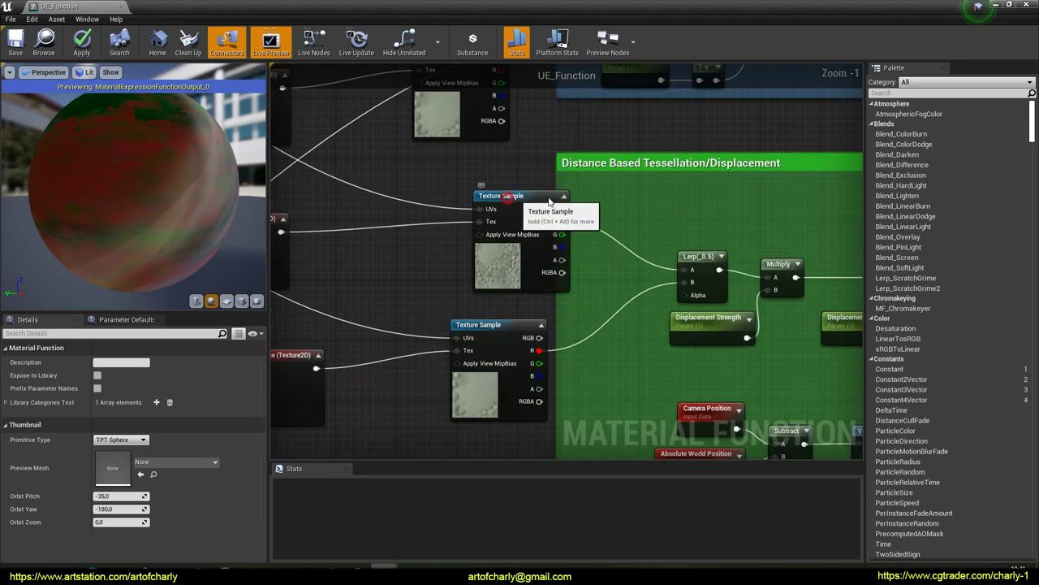
left_click_drag(506, 198, 597, 192)
left_click_drag(504, 340, 616, 316)
Widen the Distance Based Tessellation/Displacement comment leftward and move the Displacement input beside its Texture Sample.
right_click_drag(513, 325, 642, 299)
scroll(641, 300, "down", 2)
right_click_drag(689, 255, 726, 253)
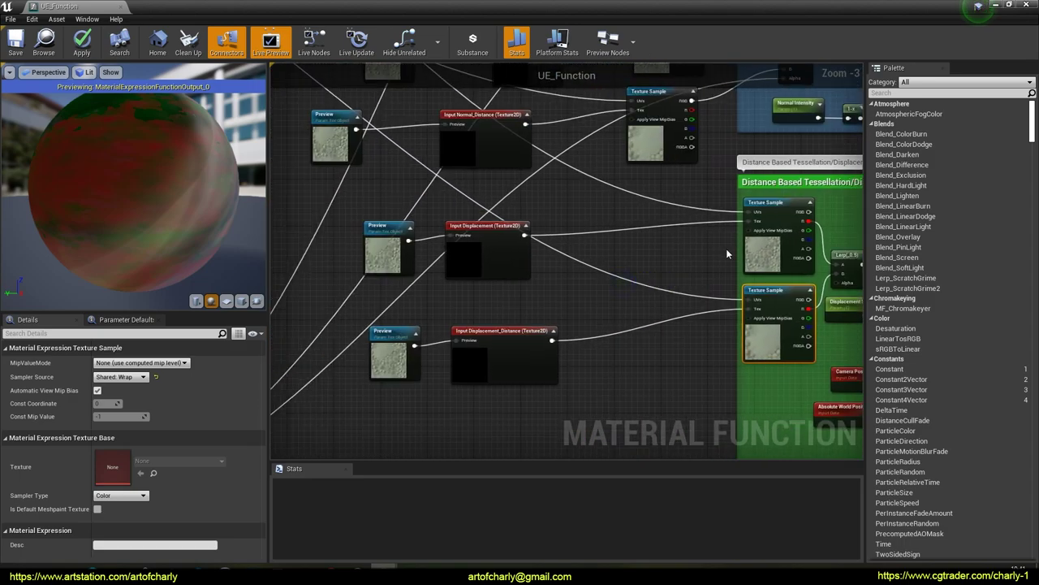
left_click_drag(737, 253, 696, 210)
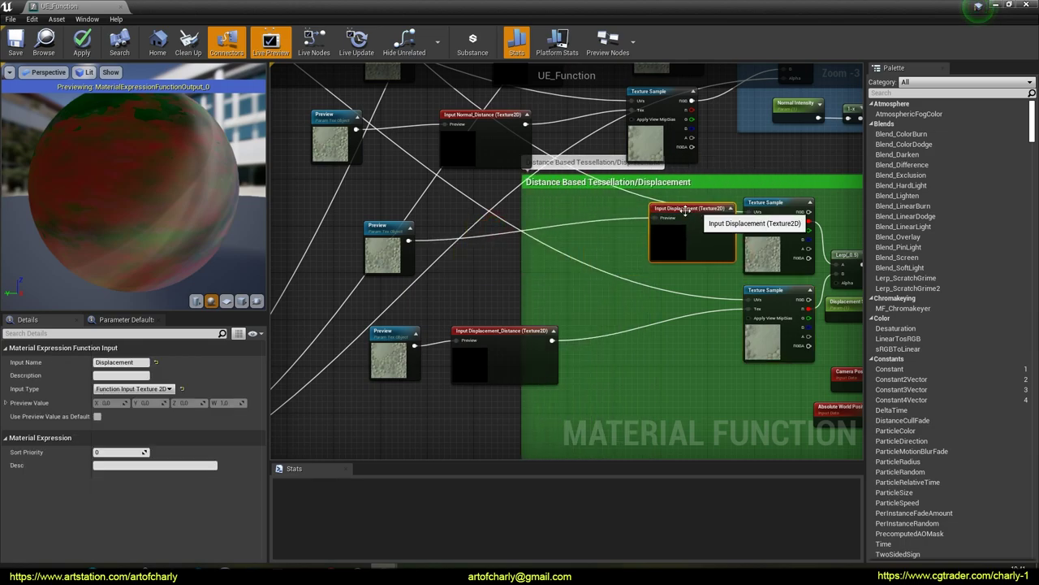
Move the displacement previews and the Displacement_Distance input into the tessellation comment, and lower the group away from NORMAL.
left_click_drag(391, 230, 605, 218)
left_click_drag(517, 332, 692, 299)
left_click_drag(410, 334, 595, 306)
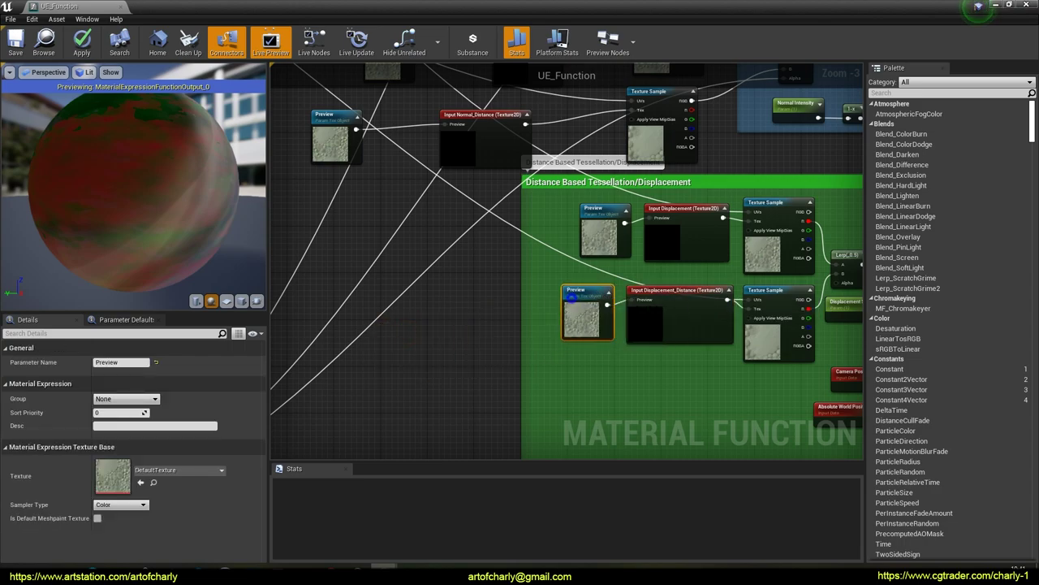
scroll(572, 298, "down", 3)
left_click_drag(587, 238, 584, 292)
Move the UV CONTROLS and DISTANCE UV CONTROLS groups farther left, away from the texture groups.
right_click_drag(576, 246, 861, 224)
right_click_drag(602, 236, 513, 354)
right_click_drag(467, 267, 557, 314)
left_click_drag(359, 117, 477, 229)
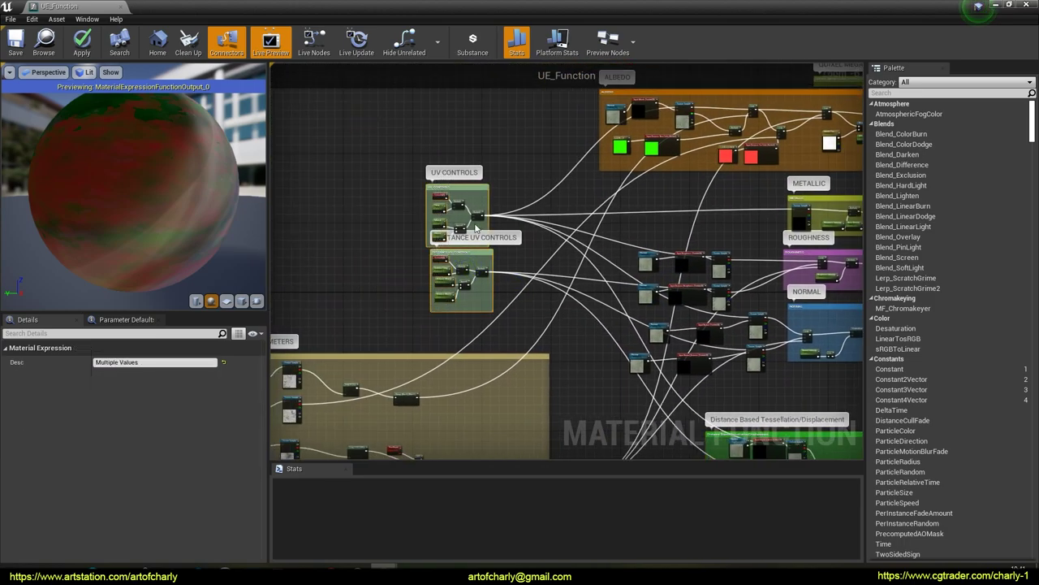
left_click_drag(473, 186, 385, 168)
right_click_drag(521, 218, 362, 206)
left_click(508, 188)
Move the METALLIC comment group up to open space above ROUGHNESS.
scroll(601, 206, "up", 3)
right_click_drag(588, 232, 558, 165)
scroll(433, 215, "down", 2)
scroll(561, 195, "up", 1)
right_click_drag(800, 256, 672, 251)
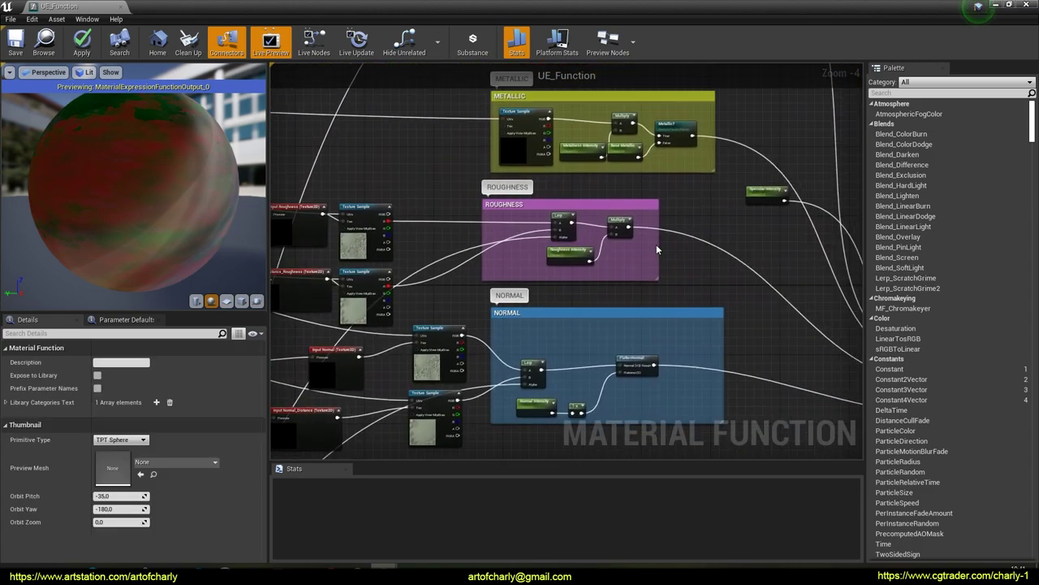
scroll(551, 234, "up", 2)
right_click_drag(402, 238, 526, 255)
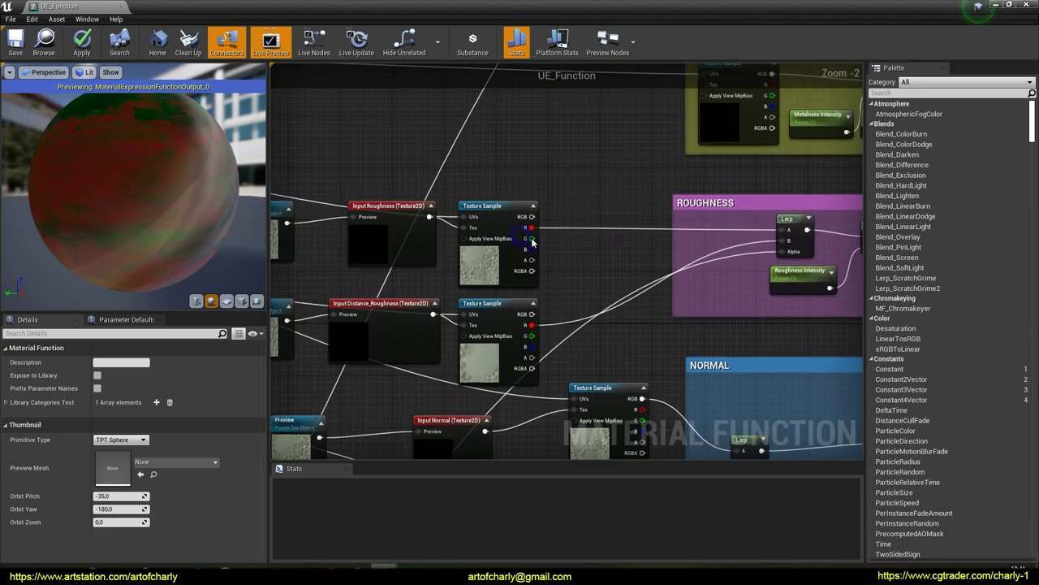
scroll(439, 206, "down", 2)
scroll(512, 208, "down", 4)
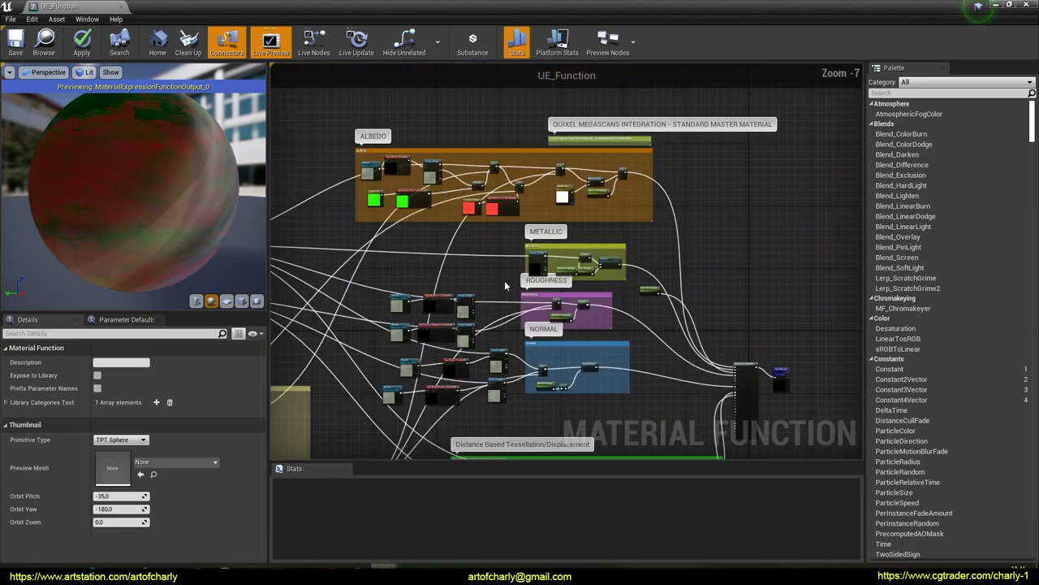
left_click_drag(593, 258, 585, 182)
left_click(596, 252)
Move the ROUGHNESS comment group up and enlarge it leftward and downward for its texture nodes.
scroll(608, 255, "up", 4)
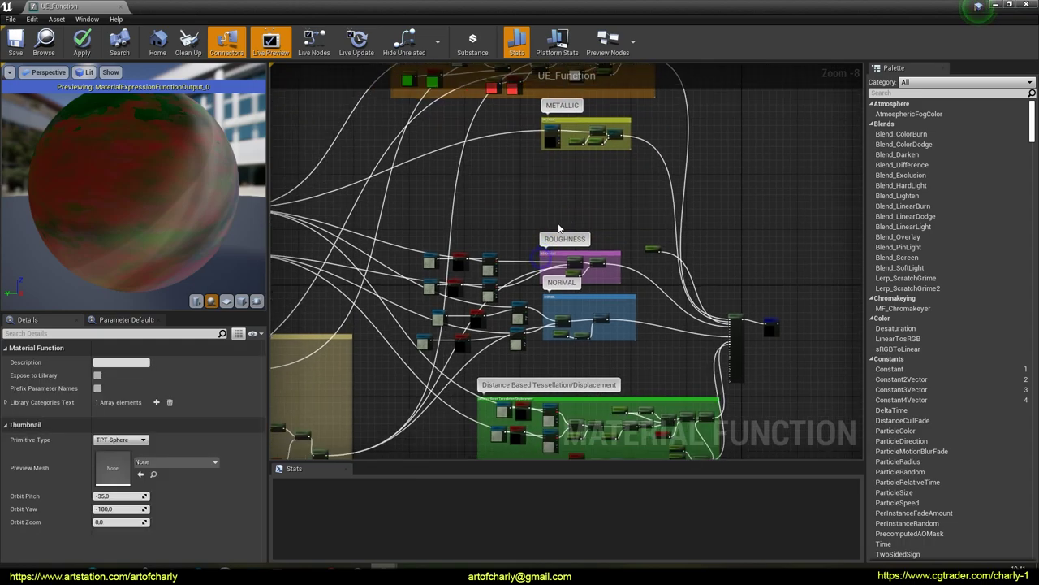
left_click_drag(617, 261, 617, 159)
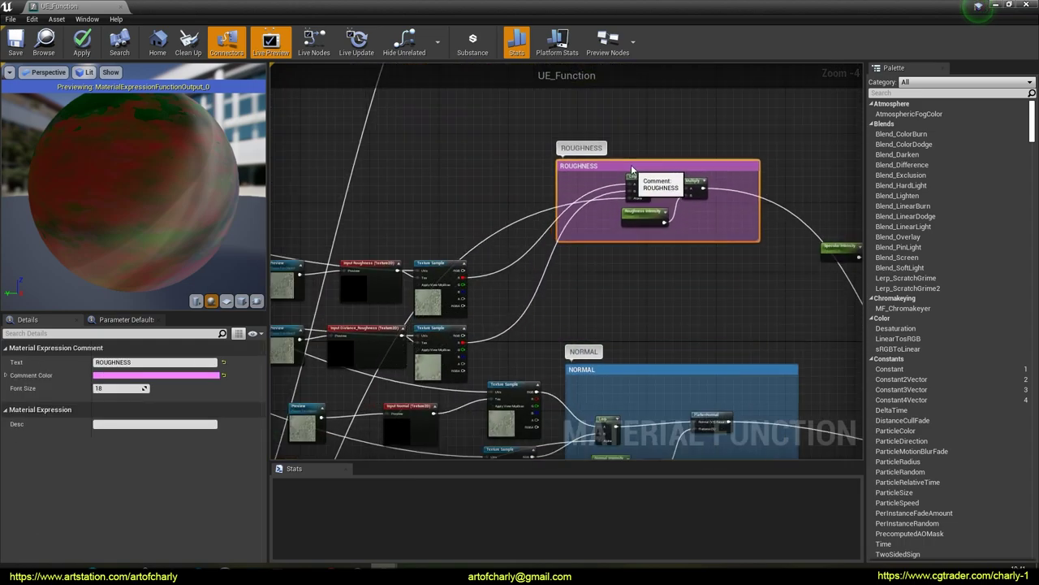
right_click_drag(459, 250, 503, 266)
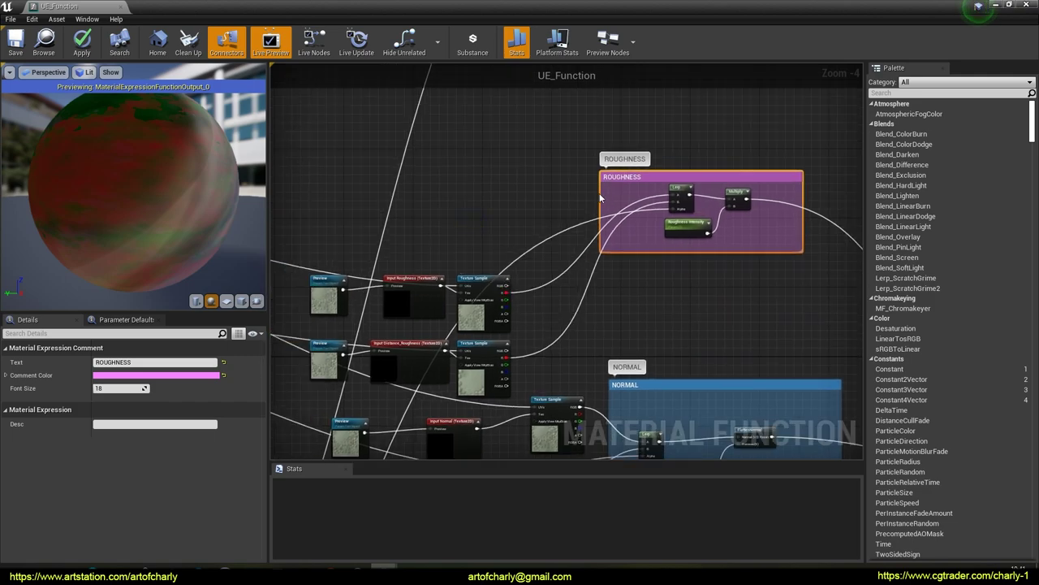
left_click_drag(601, 192, 428, 184)
left_click_drag(698, 253, 707, 318)
Move the Roughness and Distance_Roughness previews, inputs and Texture Samples into two rows inside the ROUGHNESS comment.
left_click_drag(476, 287, 596, 196)
left_click_drag(426, 283, 555, 197)
left_click_drag(324, 279, 484, 192)
left_click_drag(486, 344, 607, 249)
left_click_drag(410, 345, 531, 250)
left_click_drag(329, 350, 467, 260)
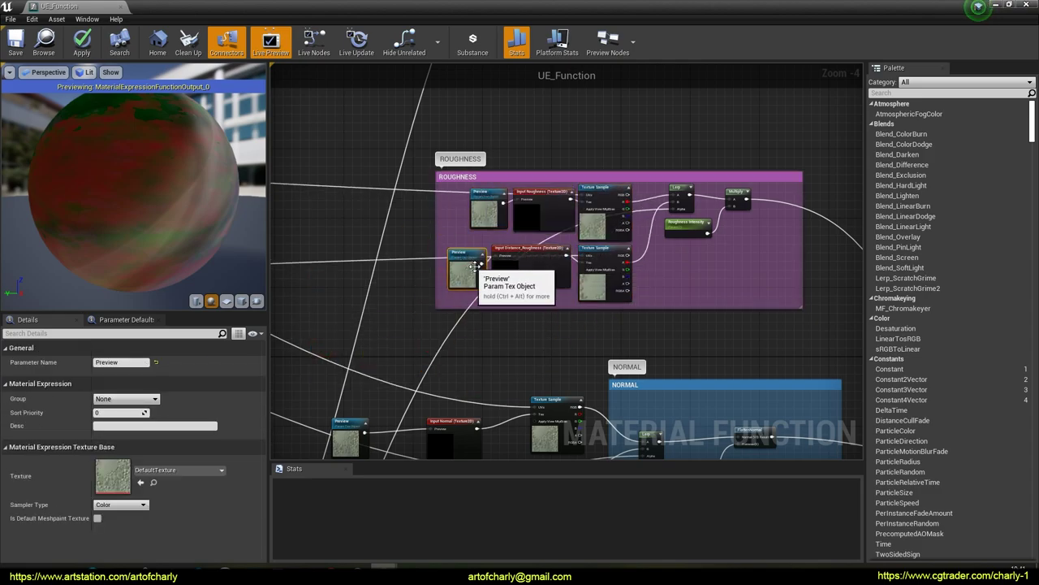
Enlarge the NORMAL comment leftward and downward to make room for the normal texture nodes.
scroll(456, 230, "down", 3)
scroll(465, 280, "up", 3)
right_click_drag(493, 258, 590, 216)
right_click(591, 217)
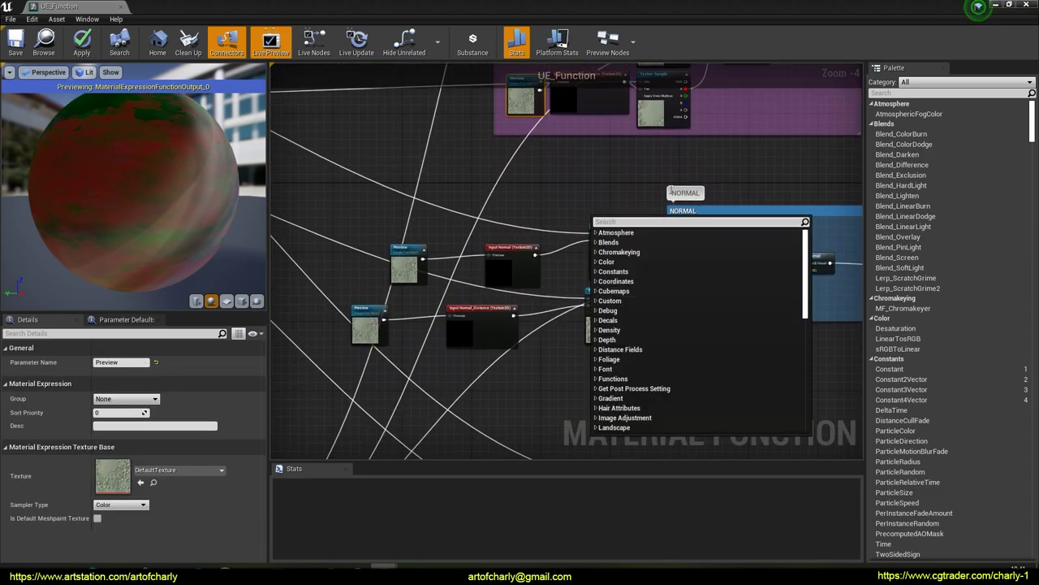
left_click(646, 179)
left_click_drag(668, 219, 382, 234)
left_click_drag(698, 323, 688, 383)
Rearrange the FlattenNormal, Lerp, Normal Intensity and 1-x nodes compactly at the output side of the NORMAL comment.
right_click_drag(587, 255, 359, 234)
left_click_drag(699, 170, 709, 143)
left_click_drag(365, 217, 594, 130)
left_click_drag(379, 273, 467, 344)
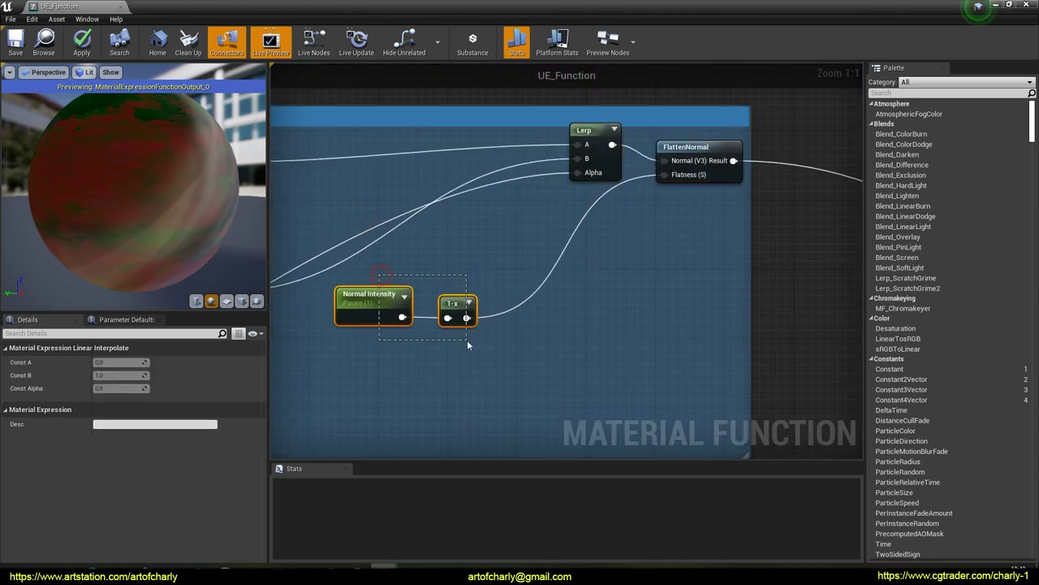
left_click_drag(453, 302, 616, 223)
Arrange the Normal and Normal_Distance previews, inputs and Texture Samples inside the NORMAL comment and raise its lower edge.
scroll(398, 313, "down", 3)
right_click_drag(384, 308, 555, 305)
right_click_drag(372, 189, 419, 158)
left_click_drag(462, 167, 619, 156)
left_click_drag(454, 252, 617, 239)
right_click_drag(349, 223, 458, 236)
left_click_drag(452, 208, 670, 169)
left_click_drag(297, 206, 592, 166)
key("ctrl+z")
key("ctrl+z")
key("ctrl+z")
key("ctrl+z")
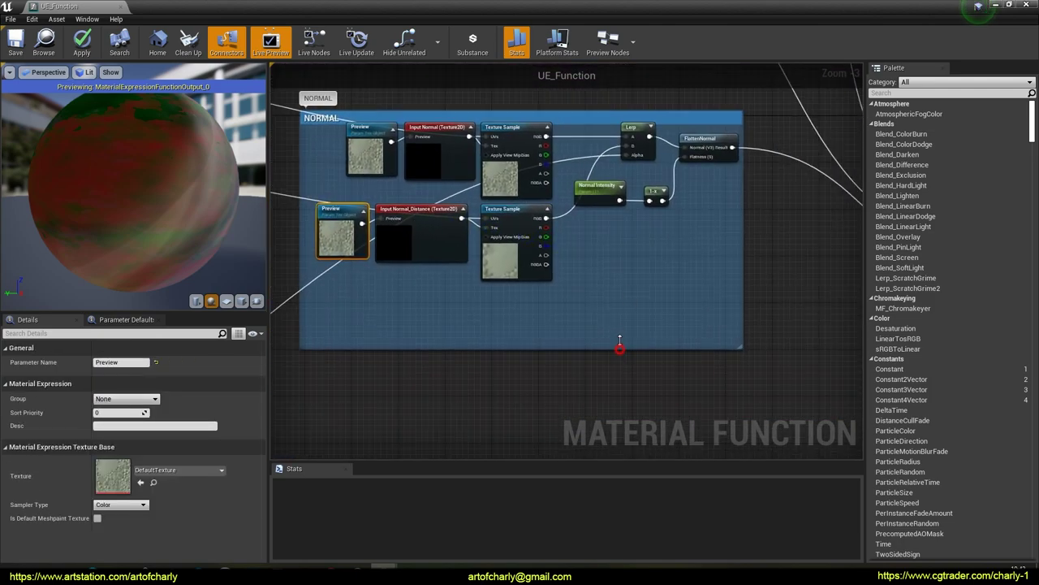
left_click_drag(620, 348, 626, 300)
Move the Specular Intensity parameter into the free space between the NORMAL group and MakeMaterialAttributes.
scroll(613, 303, "down", 5)
right_click_drag(601, 303, 653, 417)
right_click_drag(620, 259, 719, 165)
scroll(719, 166, "down", 2)
right_click_drag(730, 211, 602, 209)
scroll(602, 208, "up", 4)
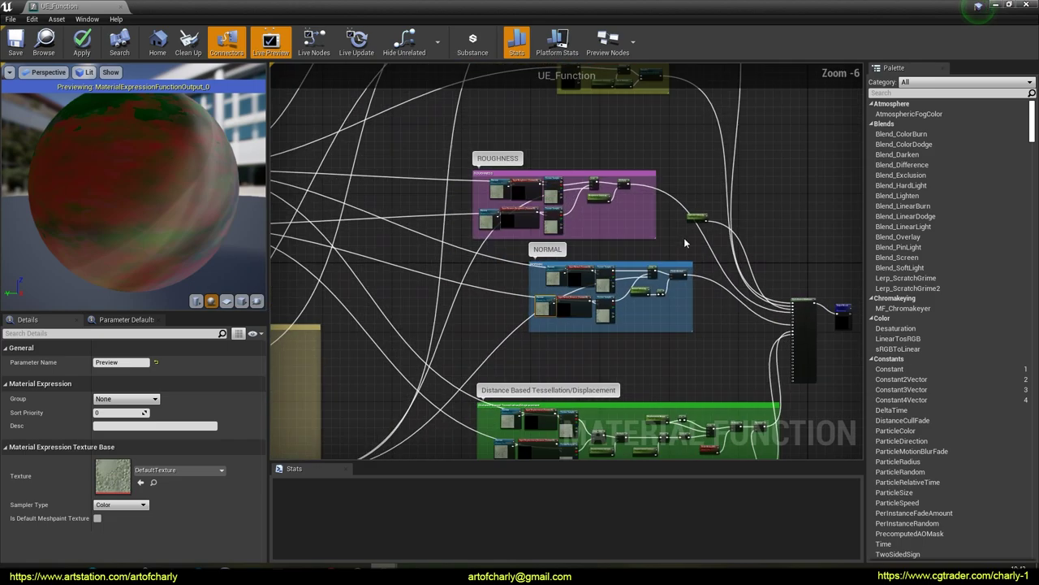
scroll(684, 239, "up", 5)
scroll(538, 248, "down", 1)
right_click_drag(710, 249, 487, 201)
left_click_drag(471, 135, 665, 421)
right_click_drag(654, 411, 560, 290)
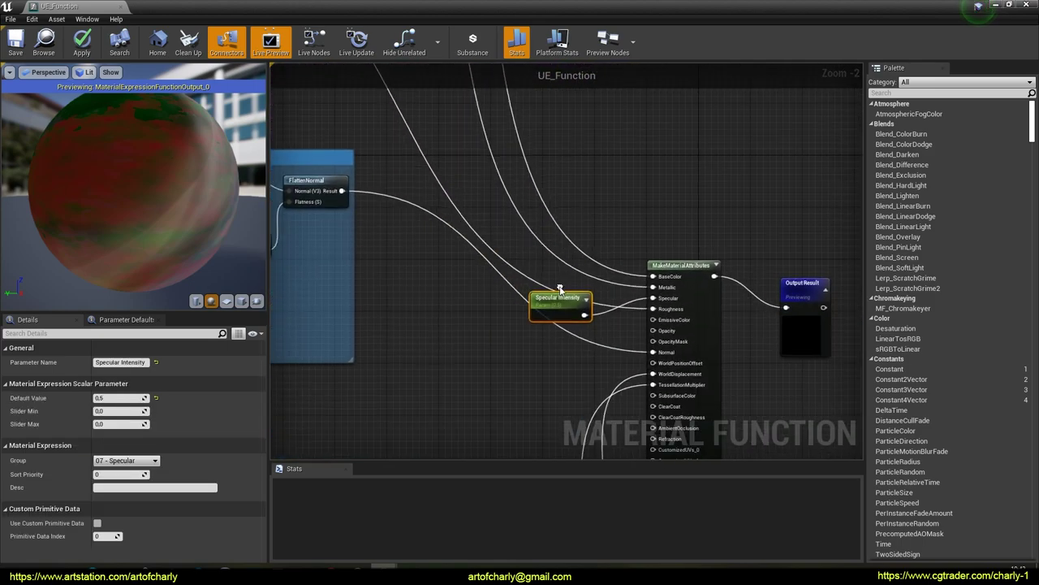
left_click_drag(562, 300, 452, 280)
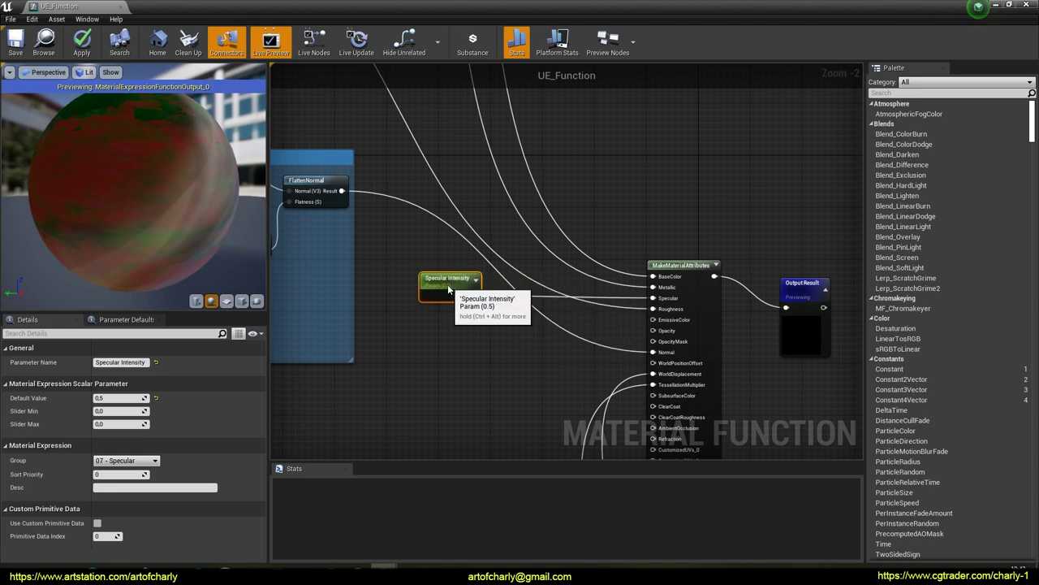
left_click(477, 353)
Examine the Tiling, Offset U and Offset V parameters in the UV CONTROLS group.
scroll(477, 353, "down", 7)
right_click_drag(477, 354, 833, 267)
right_click_drag(548, 234, 618, 289)
scroll(548, 211, "up", 9)
right_click_drag(399, 269, 653, 259)
scroll(654, 259, "down", 3)
right_click_drag(367, 197, 498, 237)
scroll(498, 237, "up", 1)
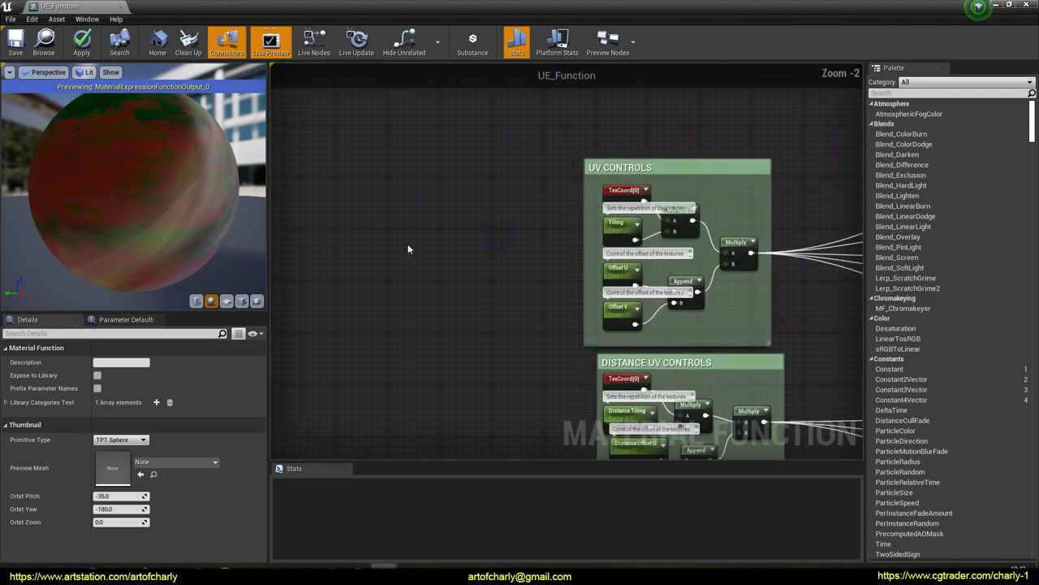
scroll(408, 244, "up", 2)
left_click(538, 180)
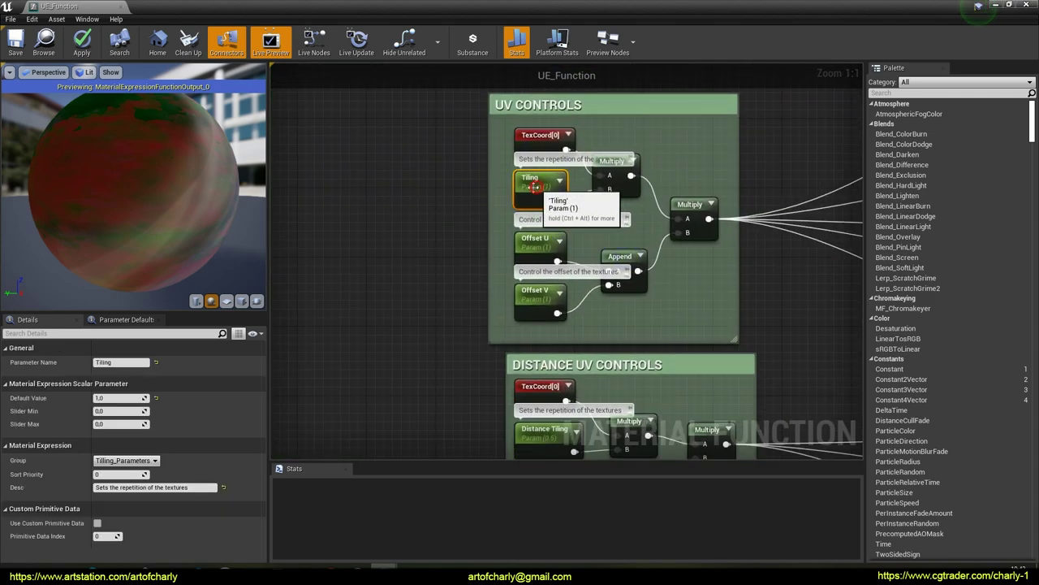
left_click(448, 228)
left_click_drag(528, 328, 525, 326)
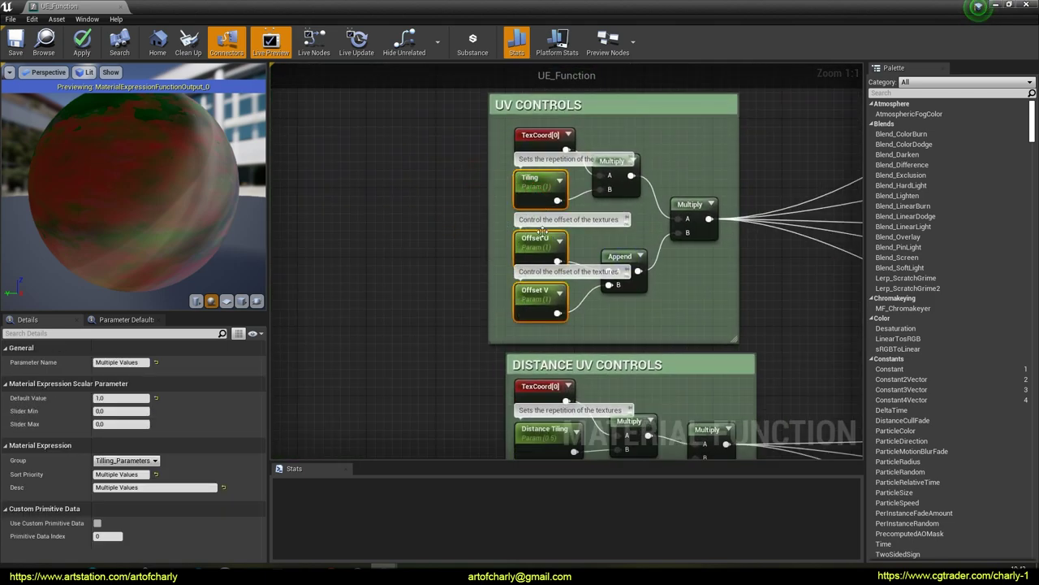
left_click(385, 236)
Add a FunctionInput node to the left of the UV CONTROLS group and name it Tilling.
right_click_drag(386, 227, 504, 244)
left_click(425, 233)
right_click(390, 245)
type("func")
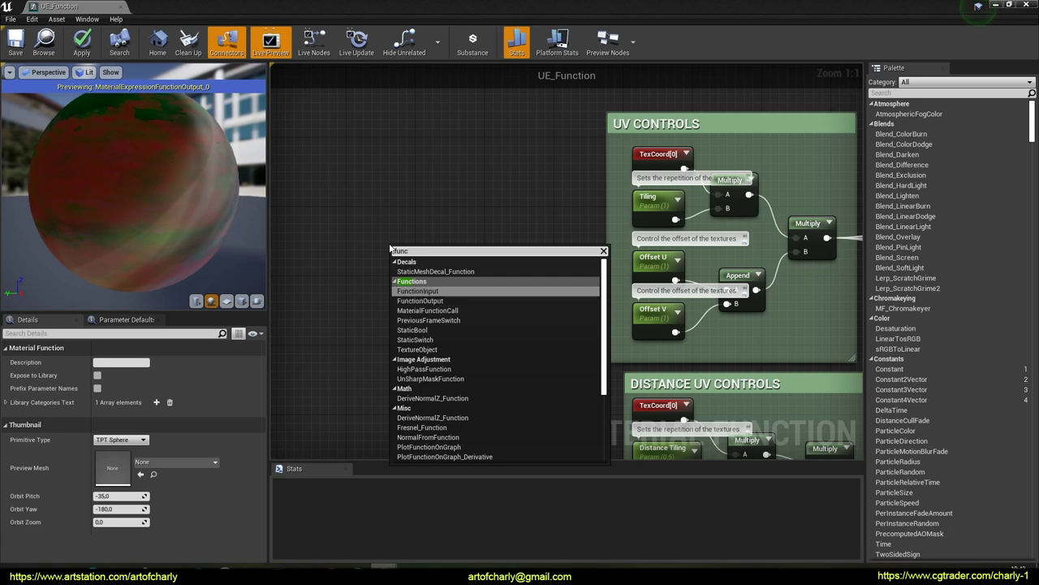
key("Return")
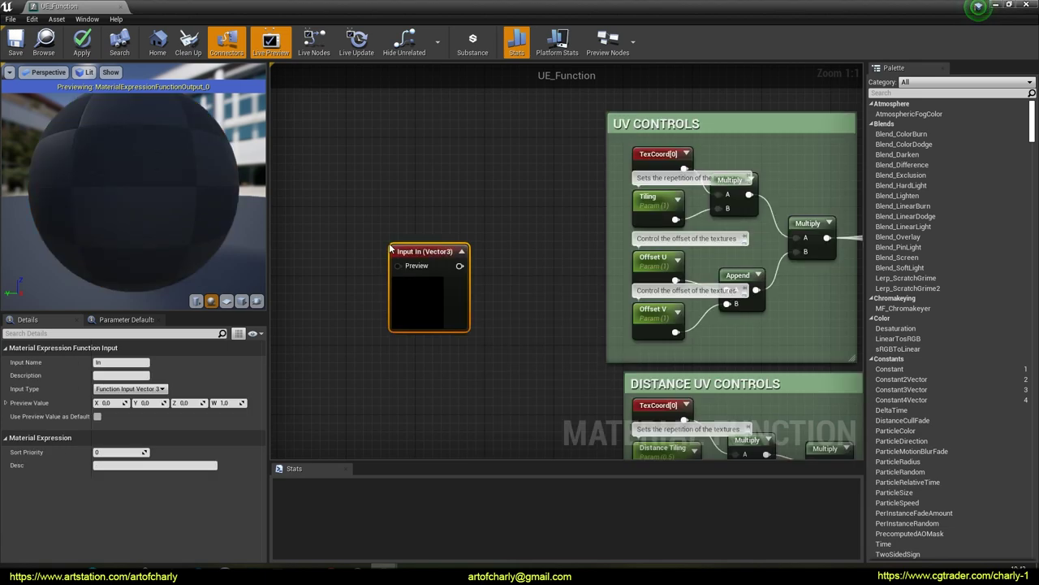
left_click_drag(465, 257, 509, 203)
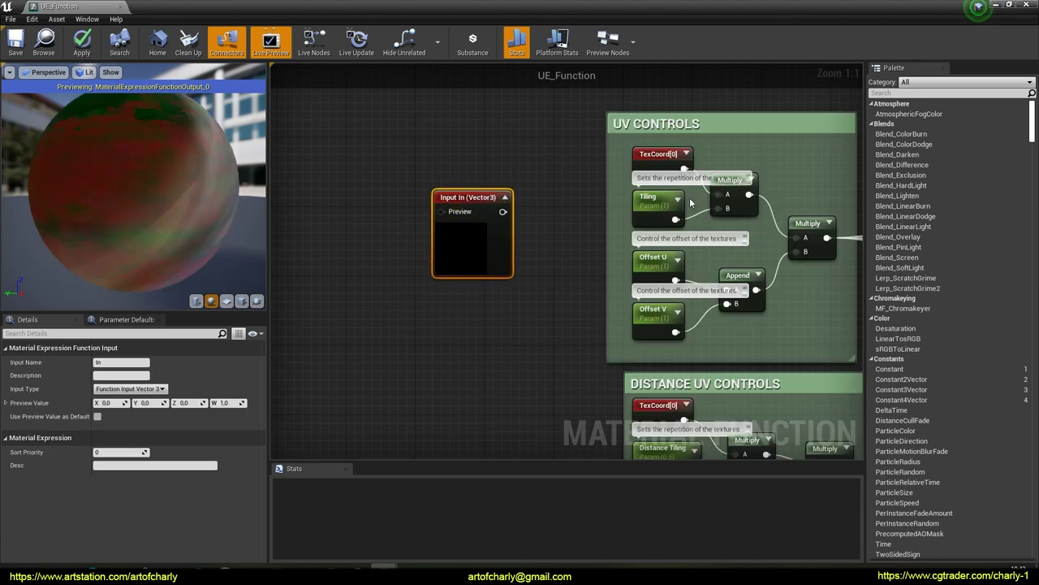
left_click_drag(113, 363, 48, 357)
type("Tilling")
key("Return")
Duplicate the Tilling function input below the original and rename the copy Offset_U.
left_click_drag(496, 200, 471, 290)
key("ctrl+w")
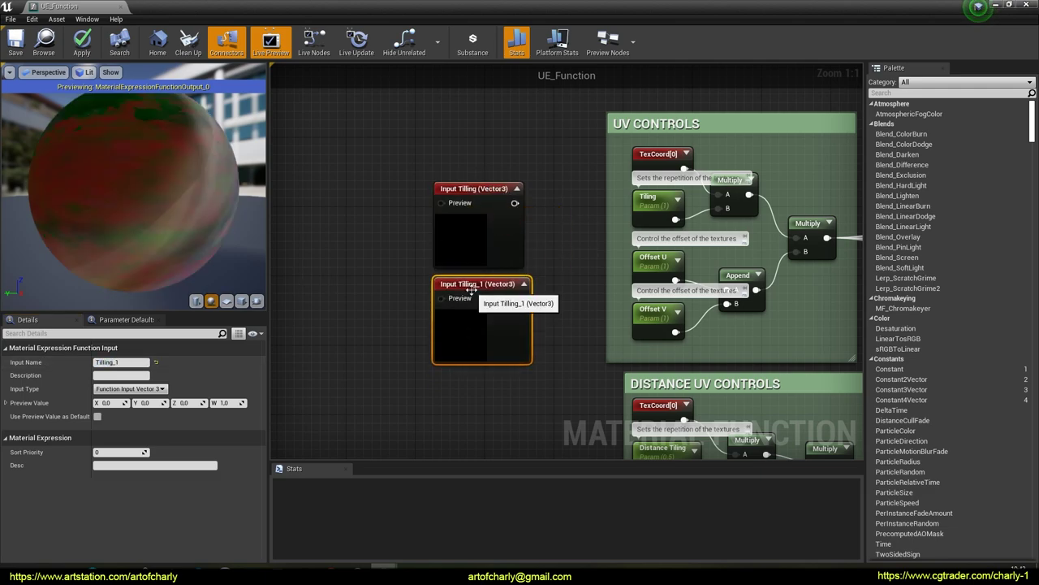
left_click(139, 361)
type("Offset_U")
key("Return")
Duplicate the Offset_U function input below itself, rename the copy Offset_V, and move the three inputs up beside the UV CONTROLS group.
key("ctrl+w")
left_click_drag(473, 291, 472, 388)
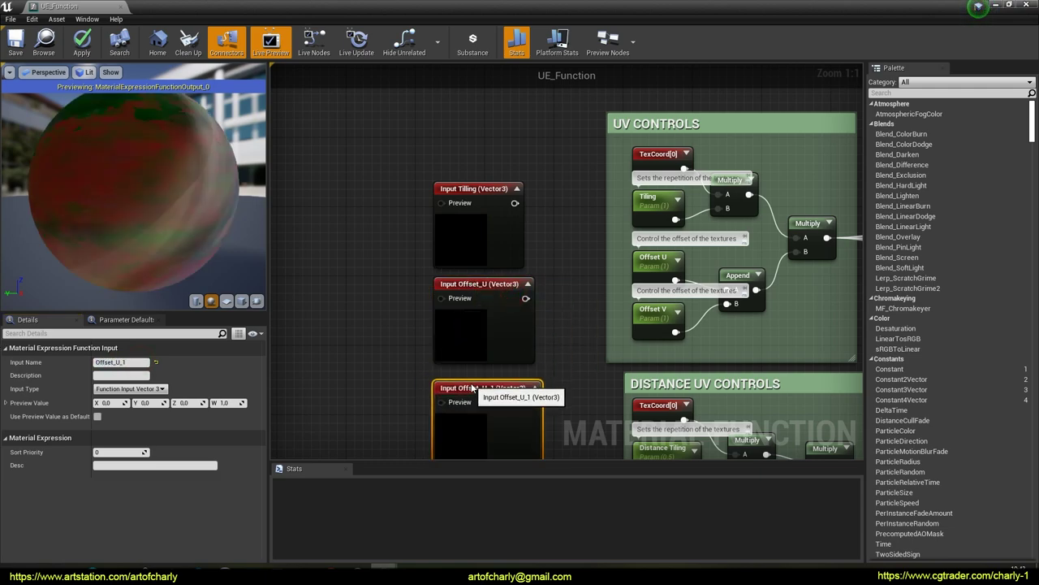
left_click(122, 361)
type("Offset")
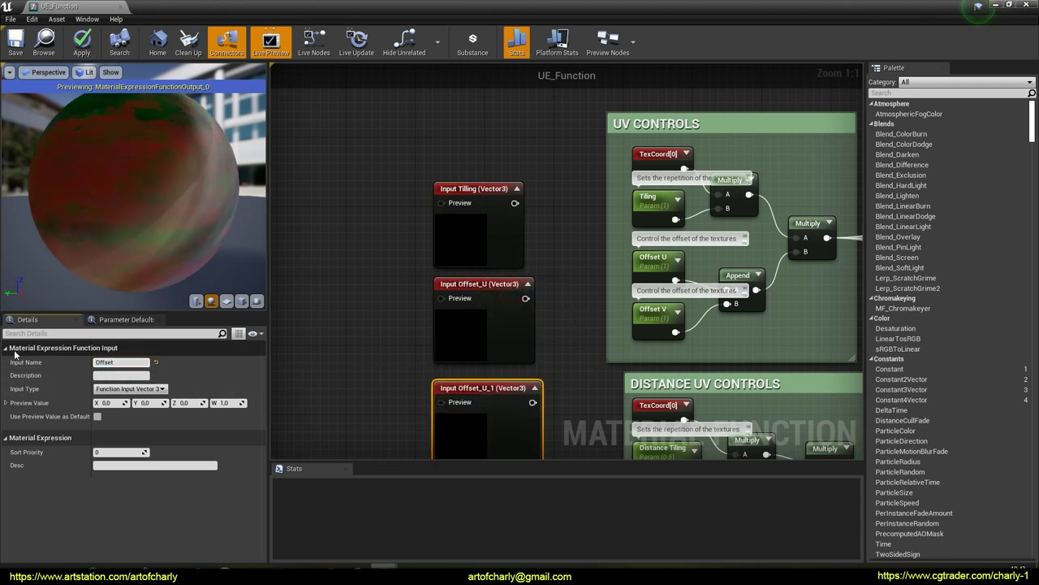
type("_V")
key("Return")
left_click_drag(394, 162, 489, 406)
left_click_drag(489, 286, 481, 208)
Try deleting the Tiling, Offset U and Offset V parameters from the UV CONTROLS group and undo the deletions.
left_click(653, 198)
right_click_drag(596, 234, 542, 272)
key("Delete")
left_click(597, 305)
key("Delete")
left_click(598, 356)
key("Delete")
key("ctrl+z")
key("ctrl+z")
key("ctrl+z")
Connect the Tilling input to B of the first Multiply, and Offset_U and Offset_V to A and B of the Append node.
left_click_drag(454, 164, 663, 247)
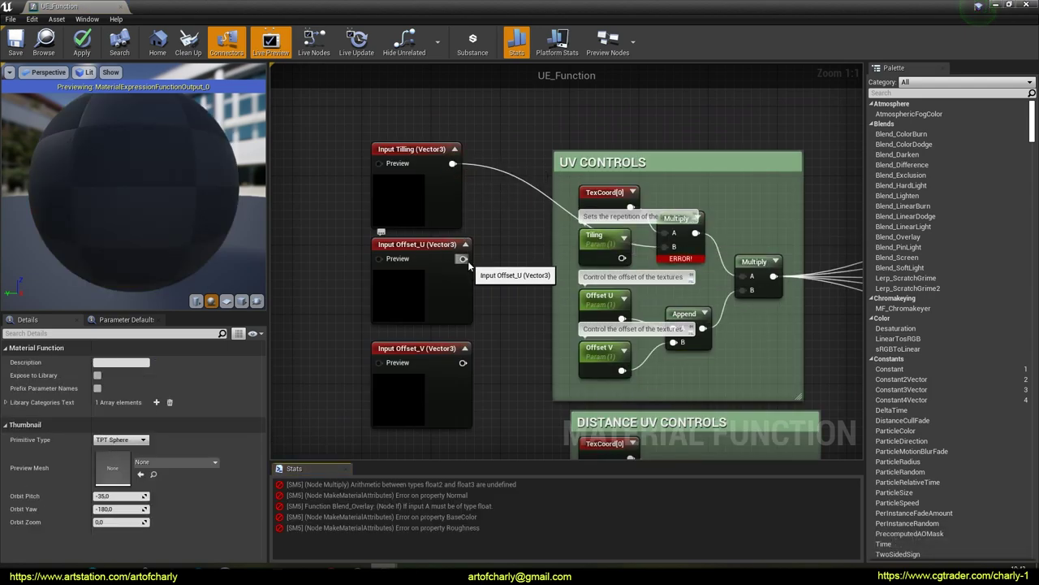
left_click_drag(464, 259, 582, 296)
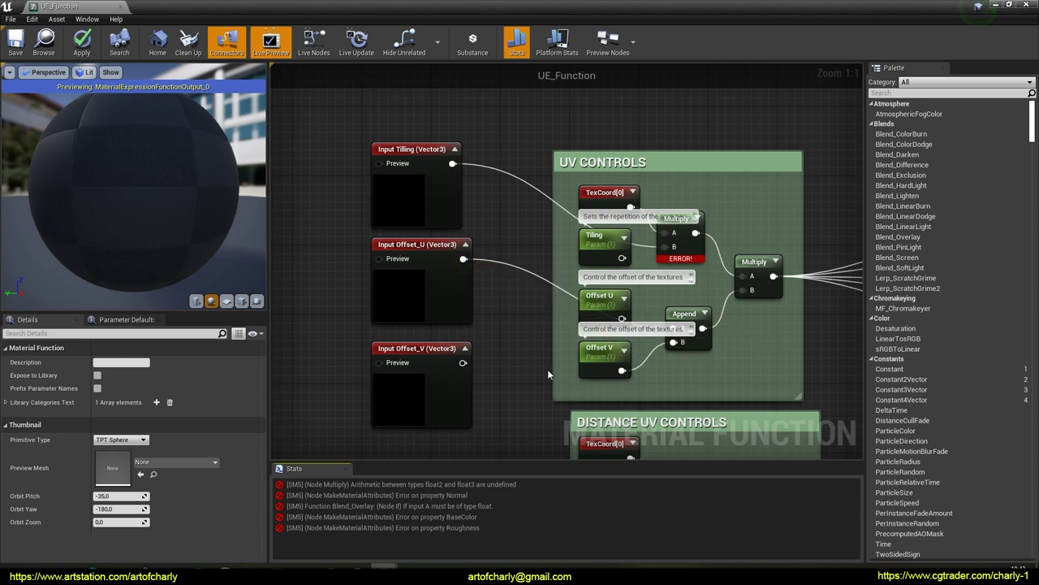
left_click_drag(464, 363, 673, 342)
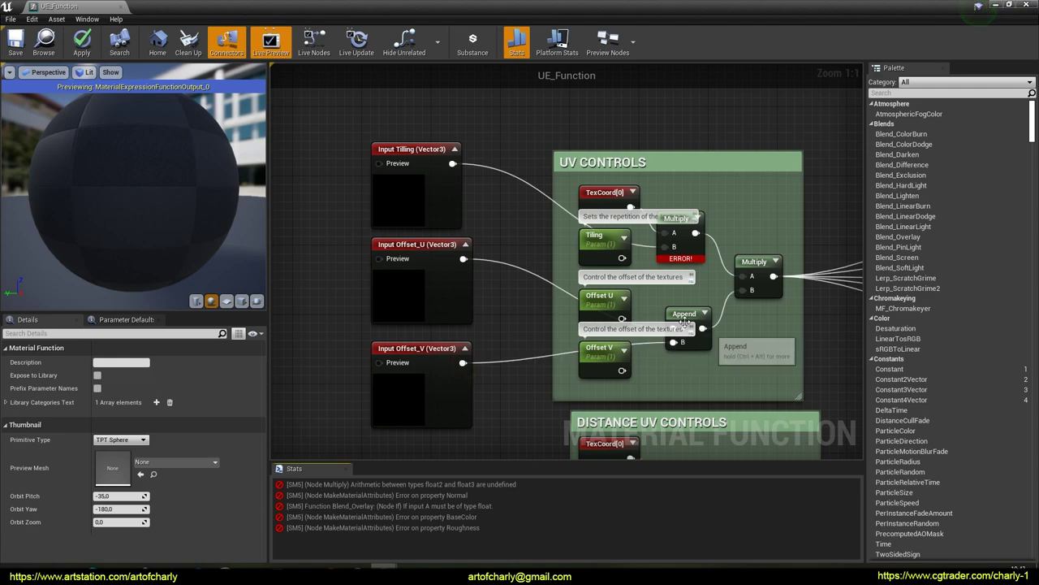
Set the input type of the Tilling, Offset_U and Offset_V function inputs to Function Input Scalar.
left_click(423, 151)
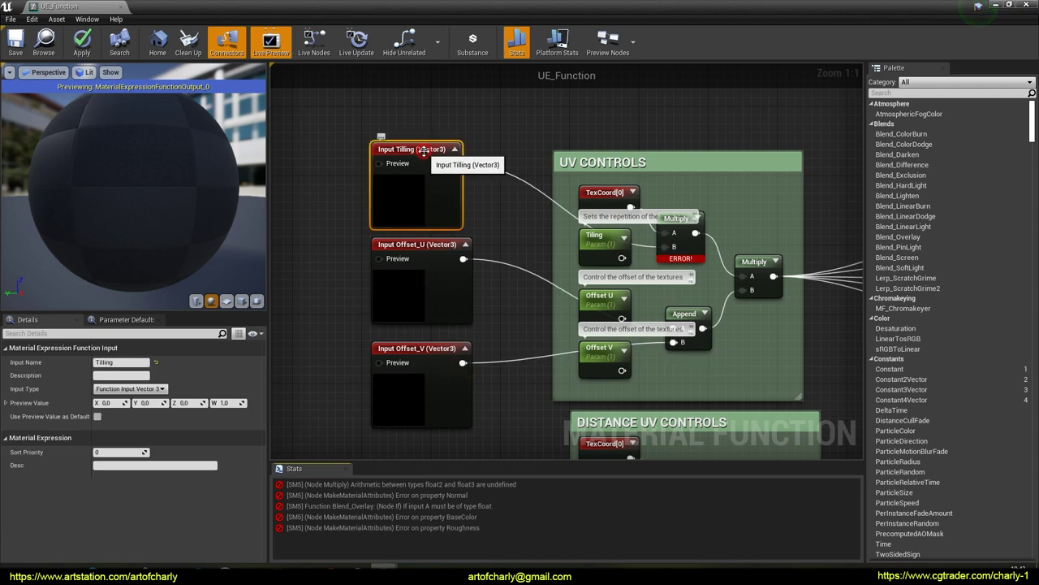
left_click(130, 388)
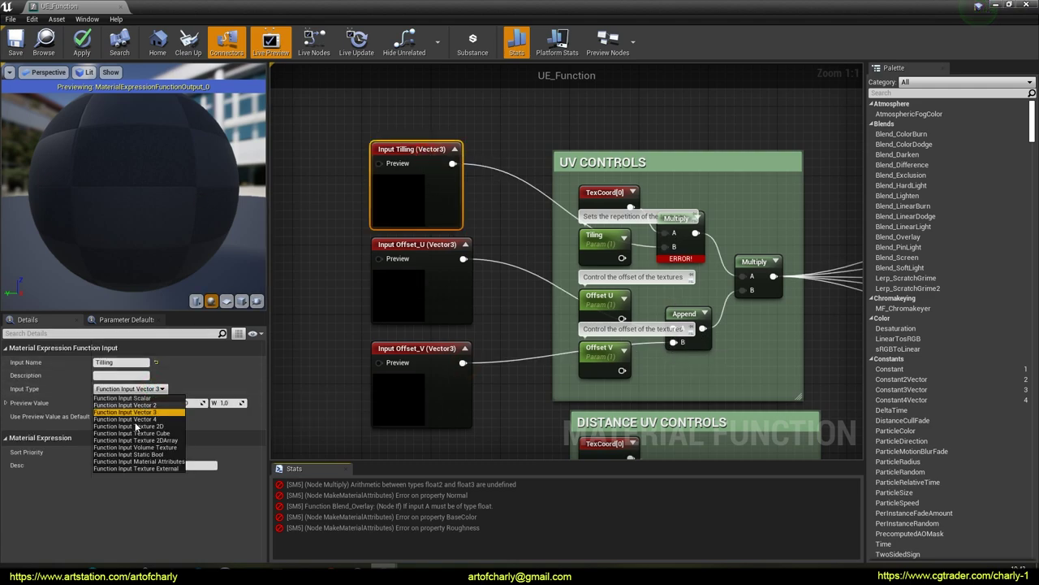
left_click(130, 397)
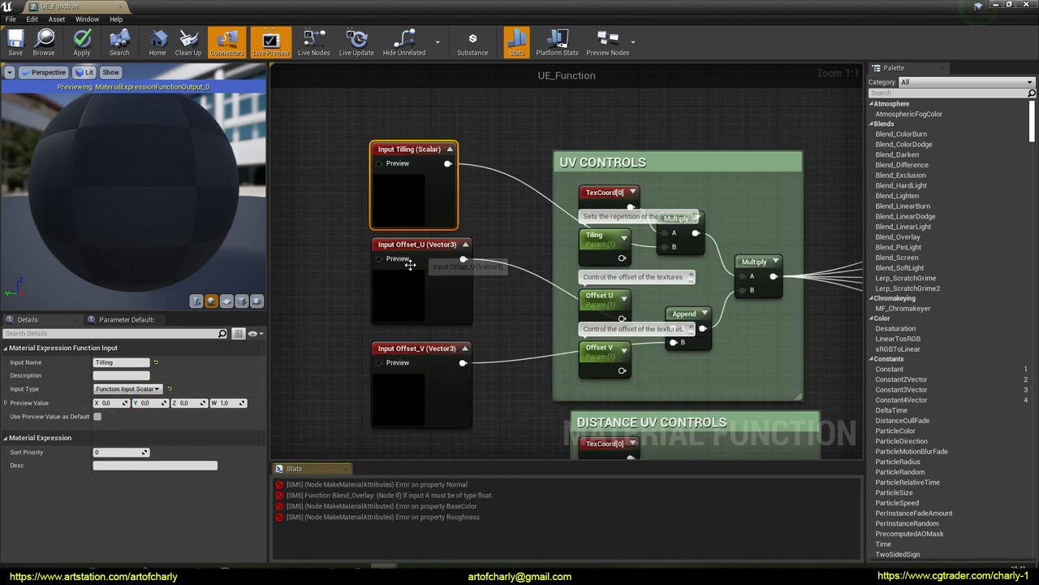
left_click(426, 243)
left_click(130, 388)
left_click(130, 398)
left_click(406, 348)
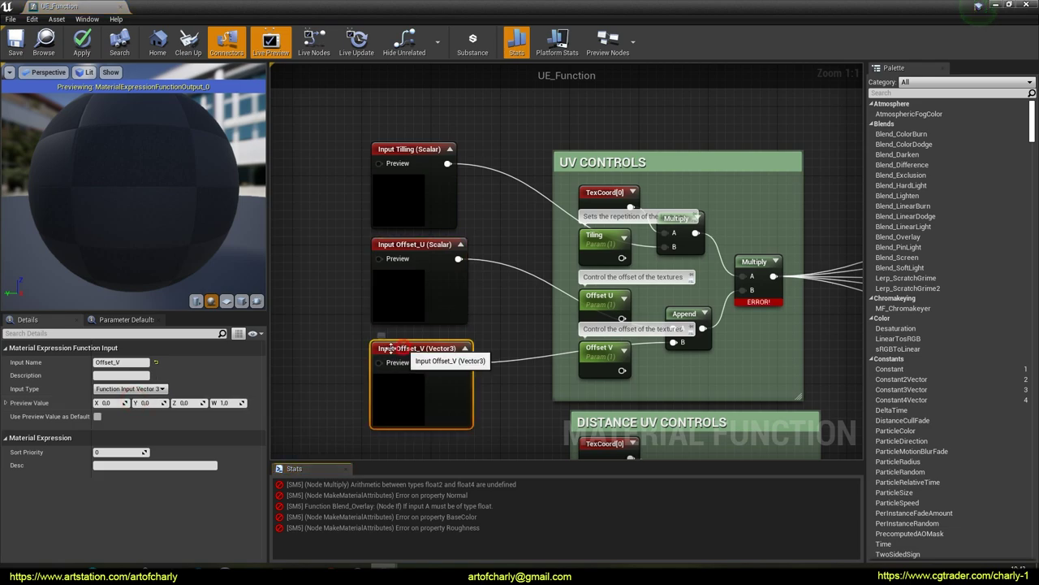
left_click(130, 388)
left_click(129, 398)
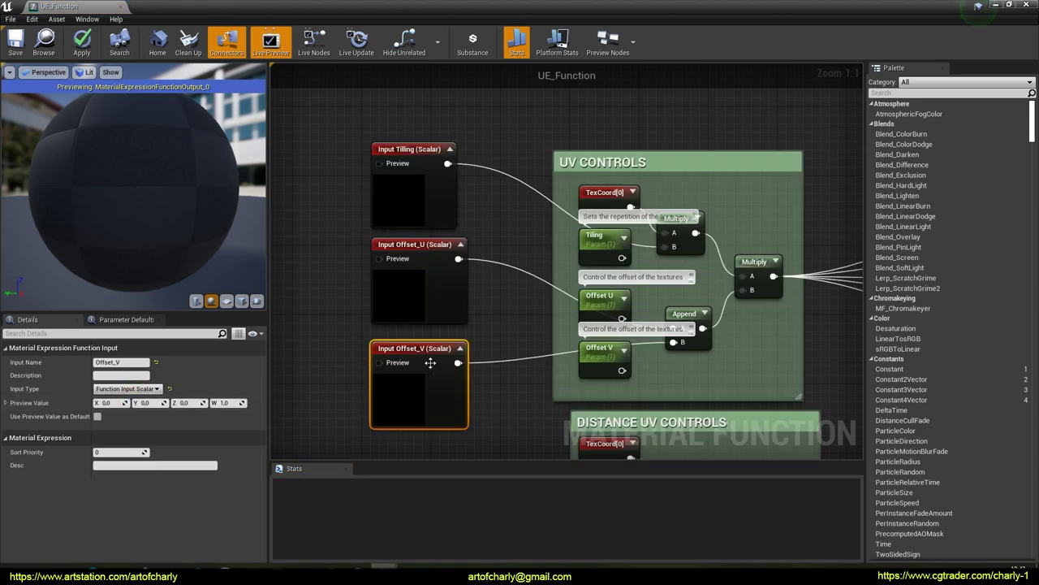
Delete the disconnected Tiling, Offset U and Offset V parameters from the UV CONTROLS group.
left_click(591, 236)
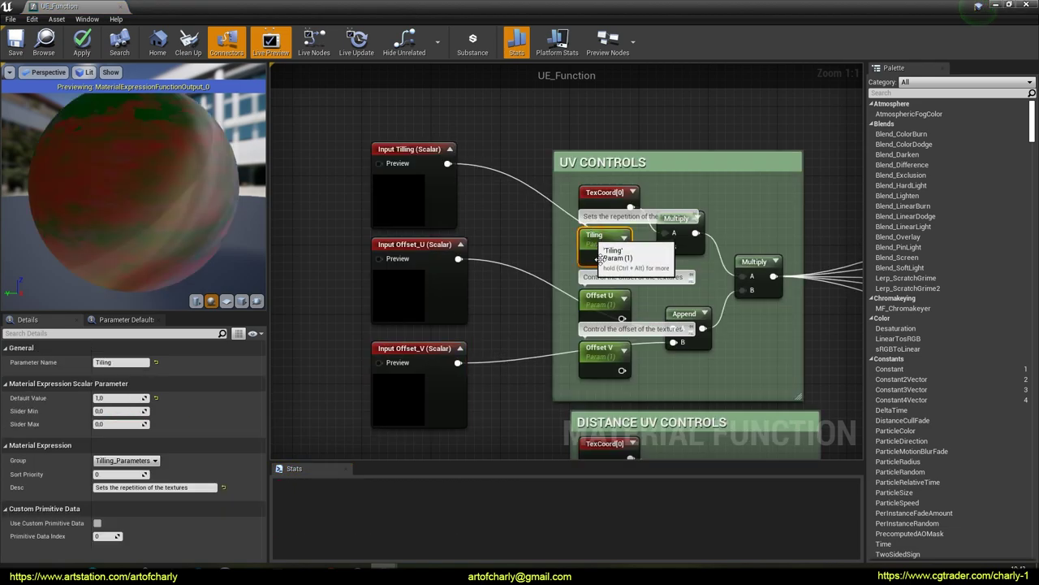
key("Delete")
left_click(599, 297)
key("Delete")
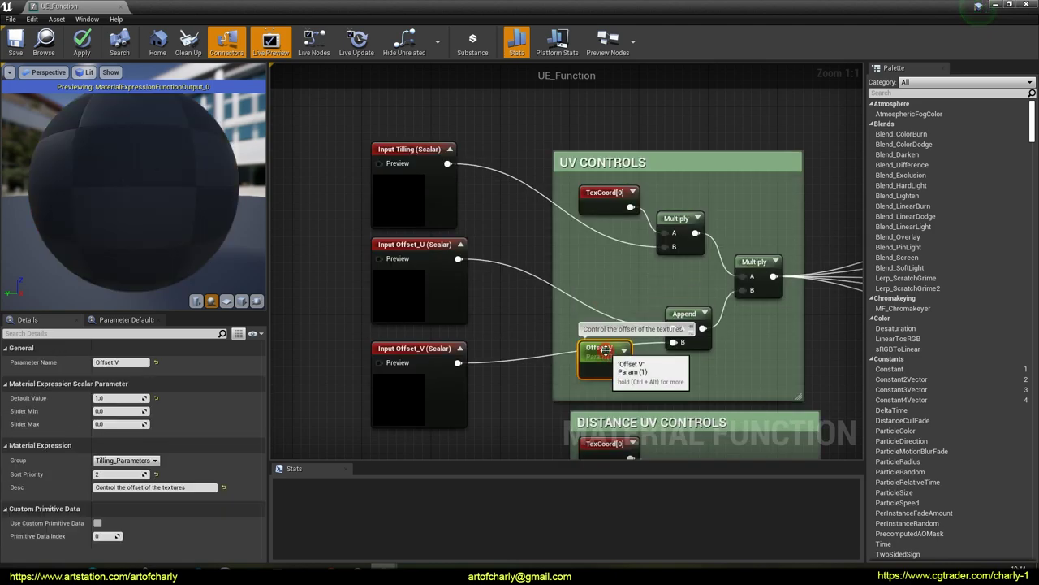
left_click(599, 349)
key("Delete")
Move the three function inputs closer to the UV CONTROLS group and enlarge its comment box to enclose them.
left_click(412, 158)
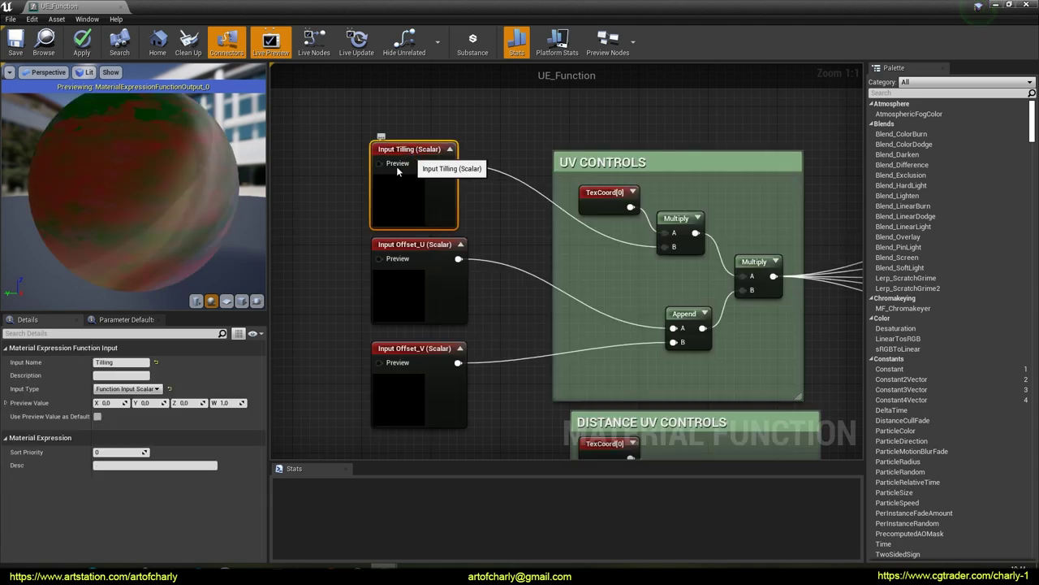
left_click_drag(336, 99, 463, 427)
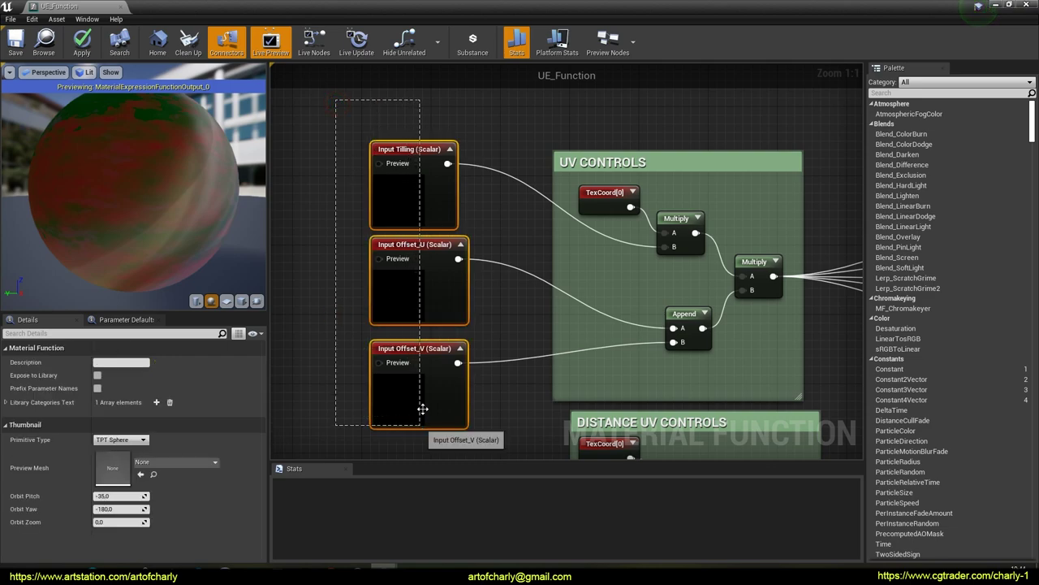
left_click_drag(416, 153, 442, 144)
left_click_drag(625, 149, 627, 103)
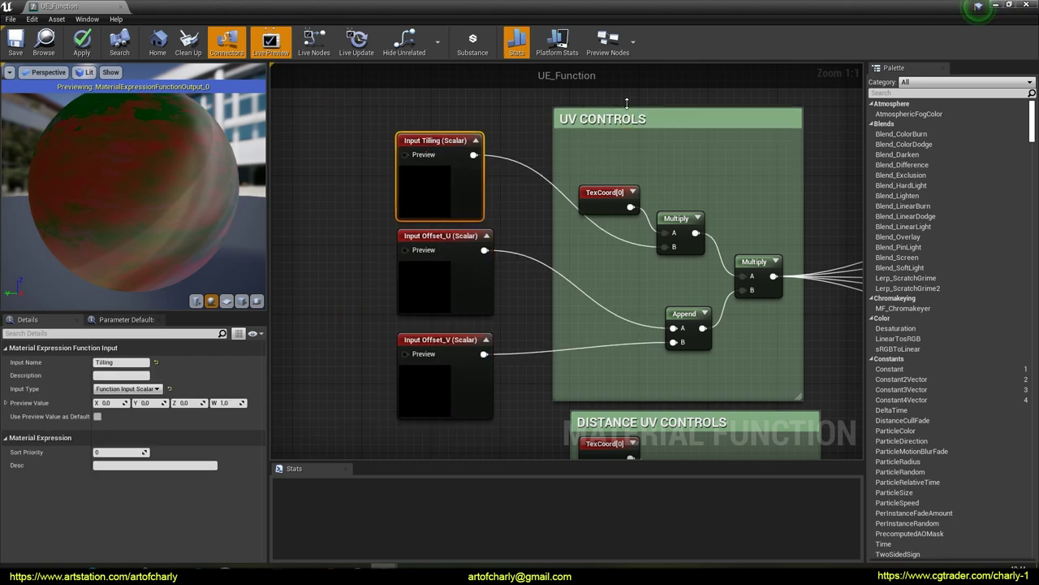
left_click_drag(555, 154, 348, 165)
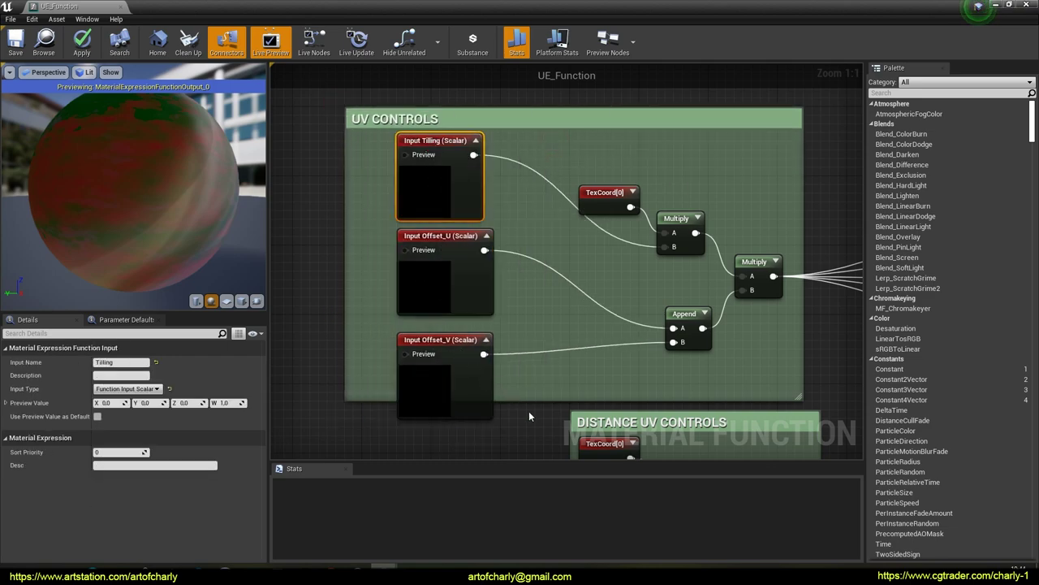
left_click_drag(518, 401, 524, 424)
Move the DISTANCE UV CONTROLS group clear of the UV CONTROLS box and extend its comment box to the left and downward.
right_click_drag(523, 424, 524, 219)
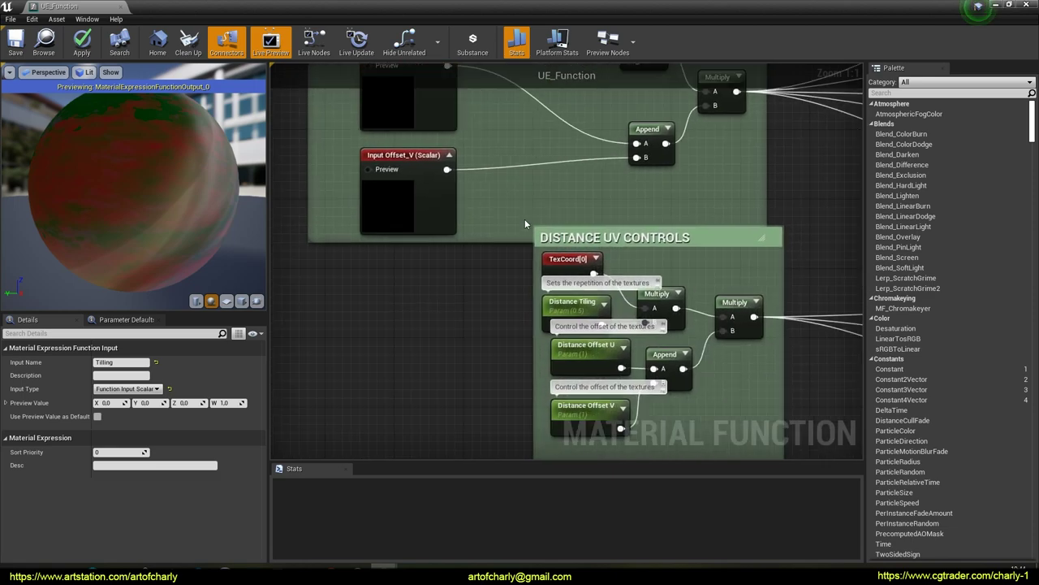
scroll(528, 223, "down", 2)
left_click_drag(615, 235, 603, 260)
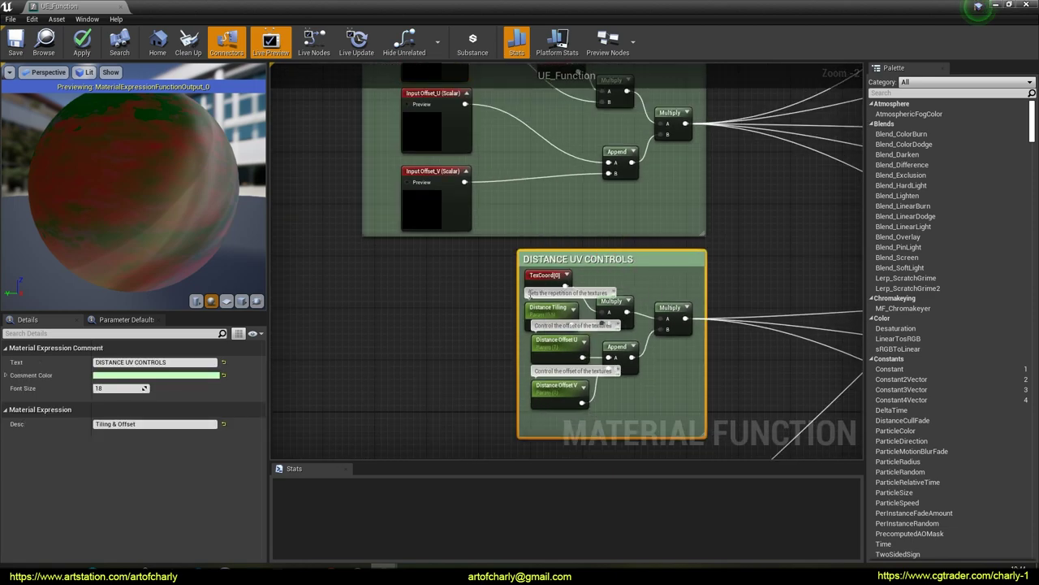
left_click_drag(450, 288, 361, 277)
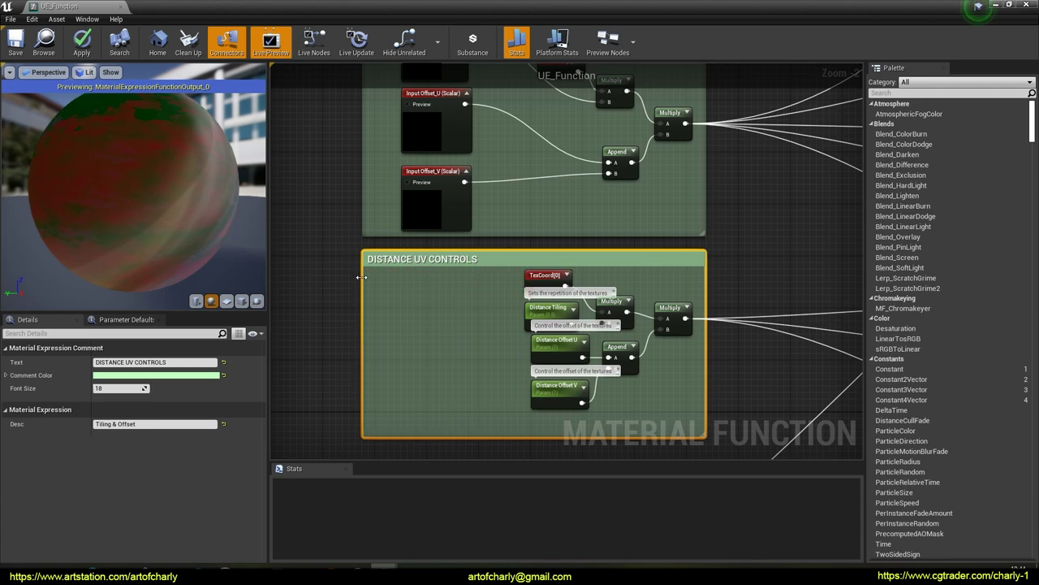
right_click_drag(358, 306, 381, 163)
left_click_drag(593, 298, 603, 361)
right_click_drag(346, 250, 357, 303)
left_click(505, 299)
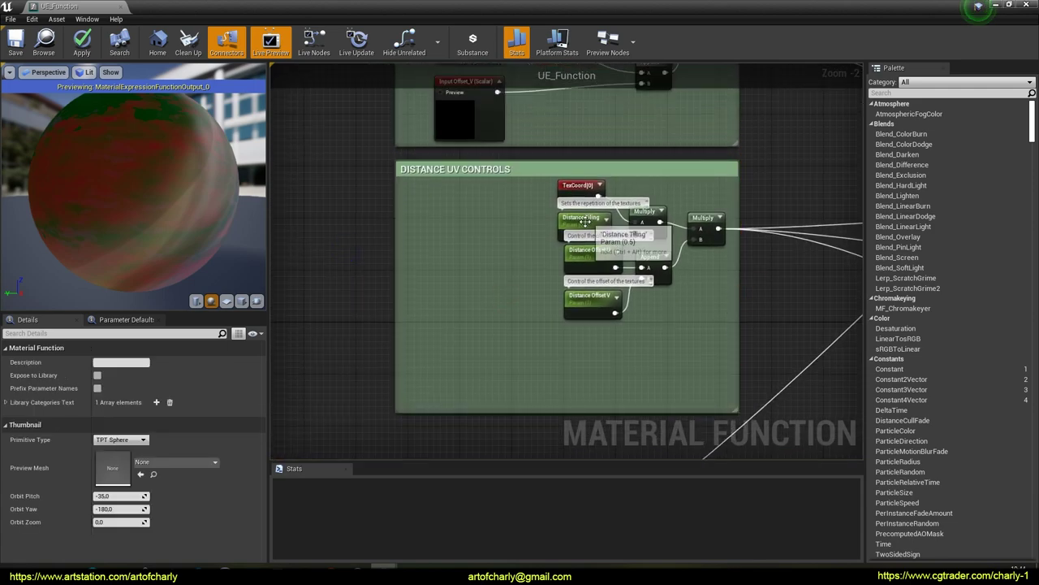
Copy the Tilling, Offset_U and Offset_V inputs and place the copies in the free space of the DISTANCE UV CONTROLS group.
right_click_drag(391, 251, 407, 334)
scroll(468, 355, "down", 2)
left_click_drag(442, 146, 479, 250)
key("ctrl+c")
key("ctrl+v")
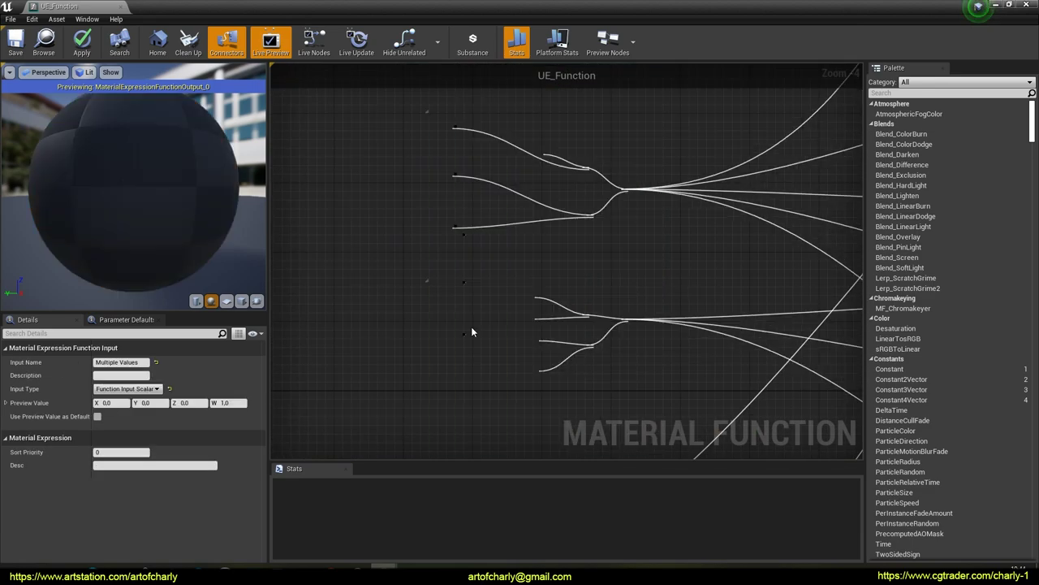
left_click_drag(489, 286, 477, 355)
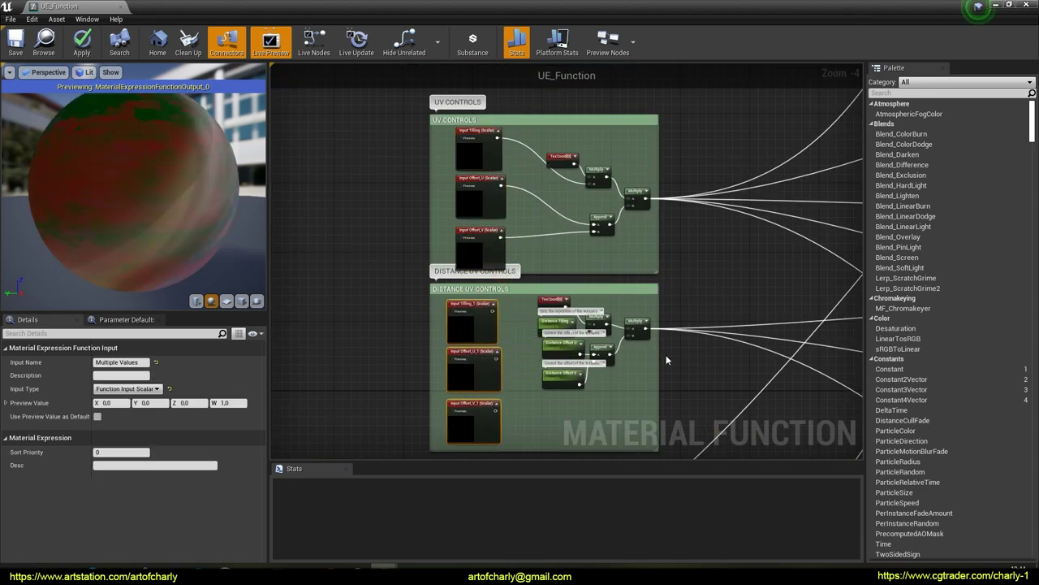
left_click(666, 360)
Rename the copied tiling input in the DISTANCE UV CONTROLS group Distance_Tilling.
scroll(476, 327, "up", 4)
left_click(478, 225)
left_click(132, 363)
key("BackSpace")
key("BackSpace")
type("Distance_")
key("Return")
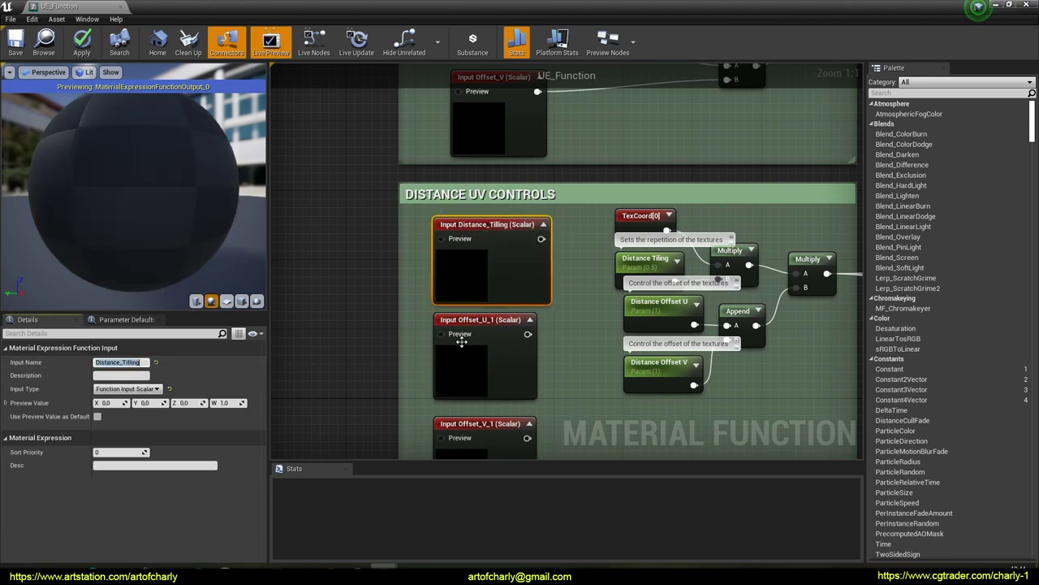
Rename the two copied offset inputs in the DISTANCE UV CONTROLS group Distance_Offset_U and Distance_Offset_V.
left_click(471, 320)
left_click(143, 363)
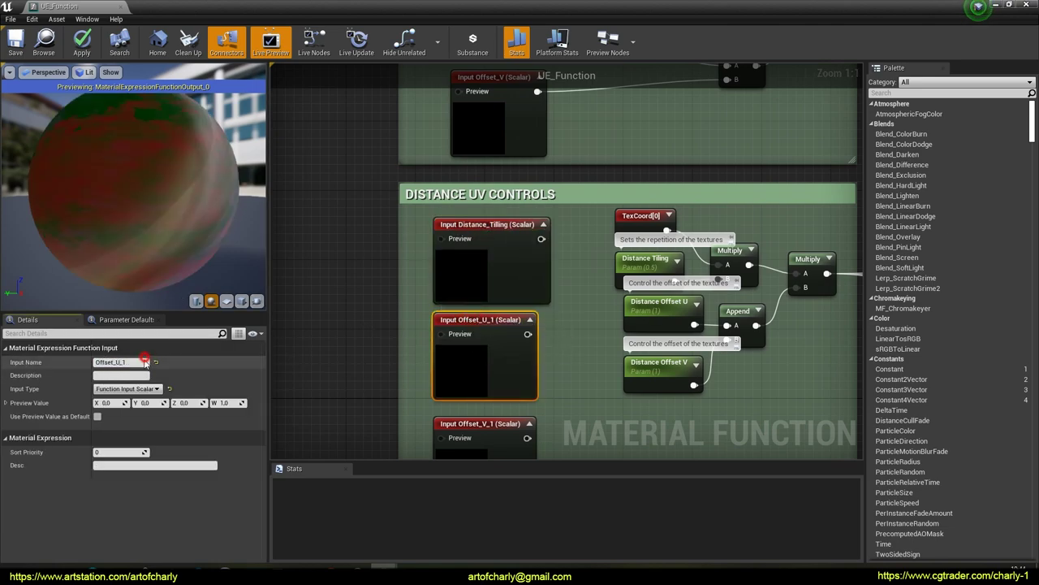
type("Distance_")
key("Return")
left_click(483, 423)
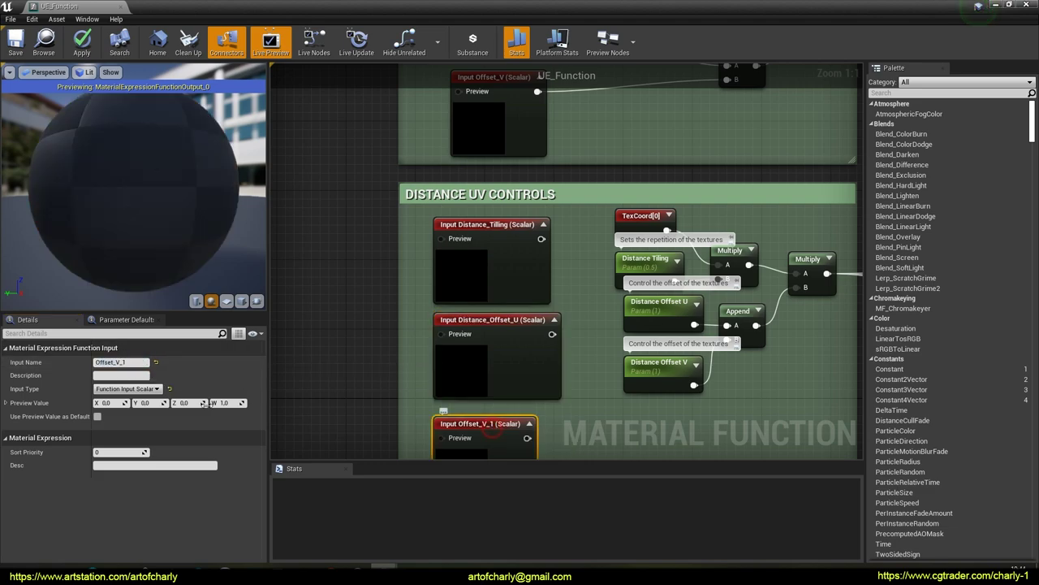
left_click(130, 363)
key("BackSpace")
key("BackSpace")
key("Home")
type("Distance_")
key("Return")
Connect Distance_Tilling to B of the group's first Multiply, and Distance_Offset_U and Distance_Offset_V to A and B of its Append node.
right_click_drag(573, 245, 492, 229)
left_click_drag(460, 221, 637, 263)
left_click_drag(471, 317, 647, 311)
left_click_drag(468, 422, 647, 320)
Delete the Distance Offset U, Distance Offset V and Distance Tiling parameters from the DISTANCE UV CONTROLS group.
left_click(589, 289)
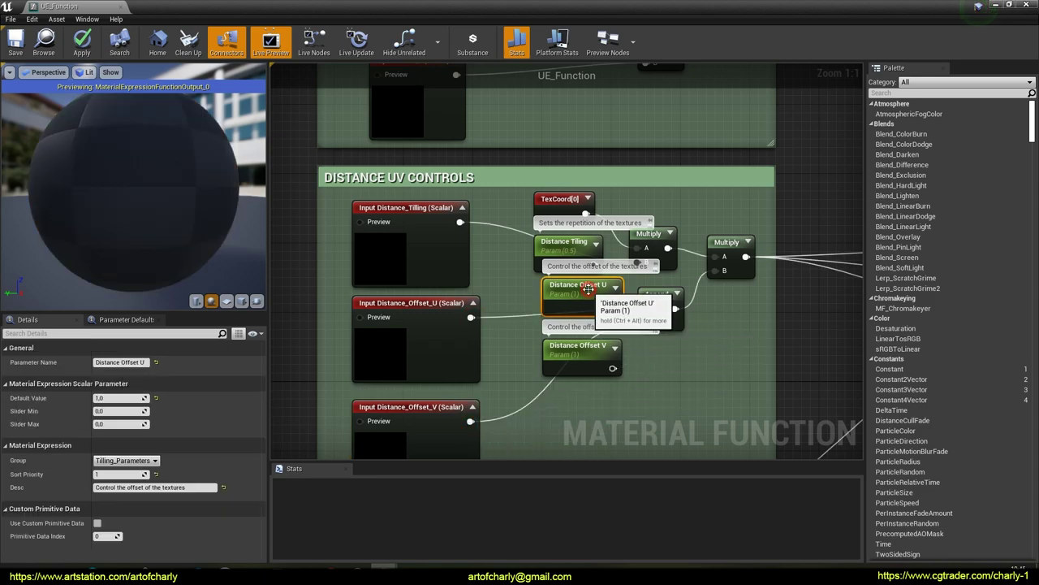
key("Delete")
left_click(578, 349)
key("Delete")
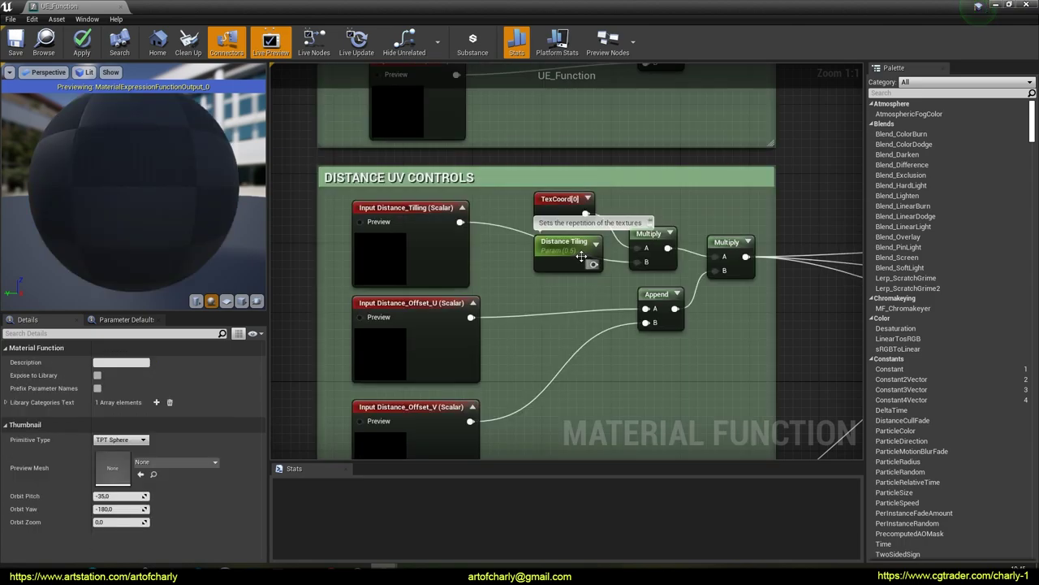
left_click(581, 256)
key("Delete")
Save the UE_Function material function and close its editor.
scroll(525, 250, "down", 2)
scroll(525, 250, "down", 2)
right_click_drag(515, 183, 501, 281)
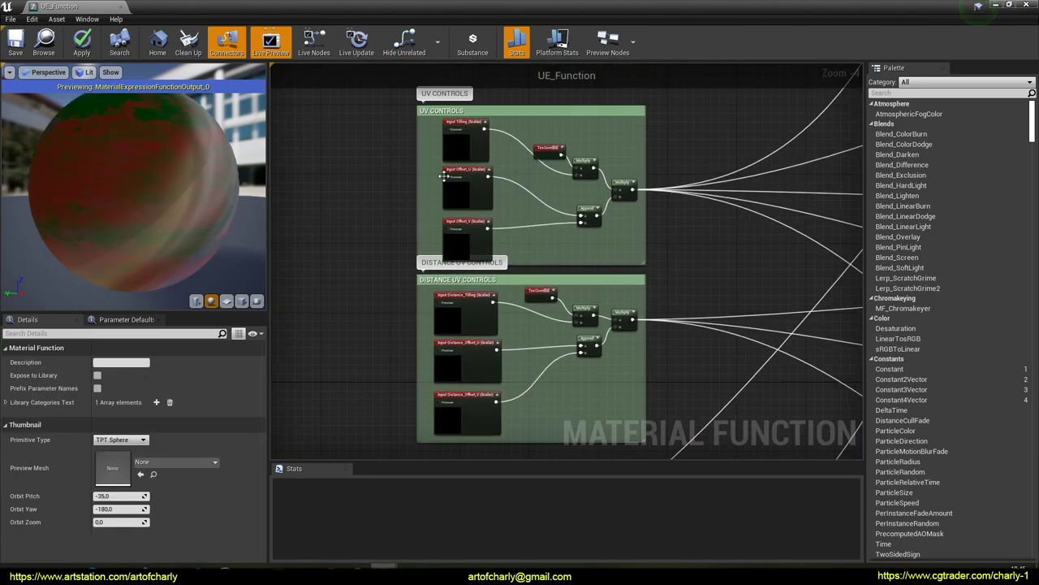
left_click(14, 43)
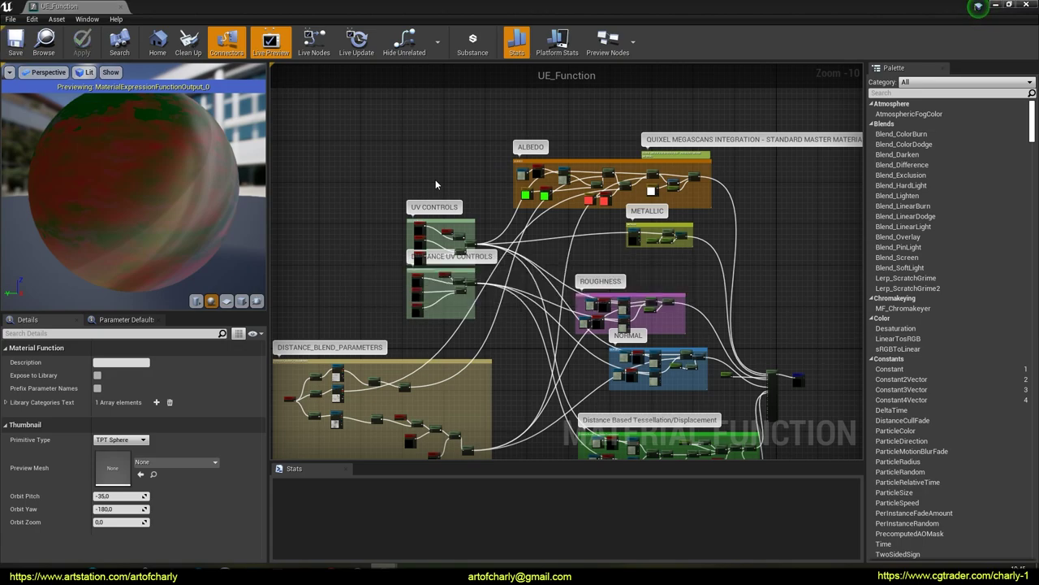
left_click(1025, 5)
Open the Landscape_Master material from the Material folder and examine the new tiling and offset inputs on the Grass_L1 UE_Function node.
left_click(268, 398)
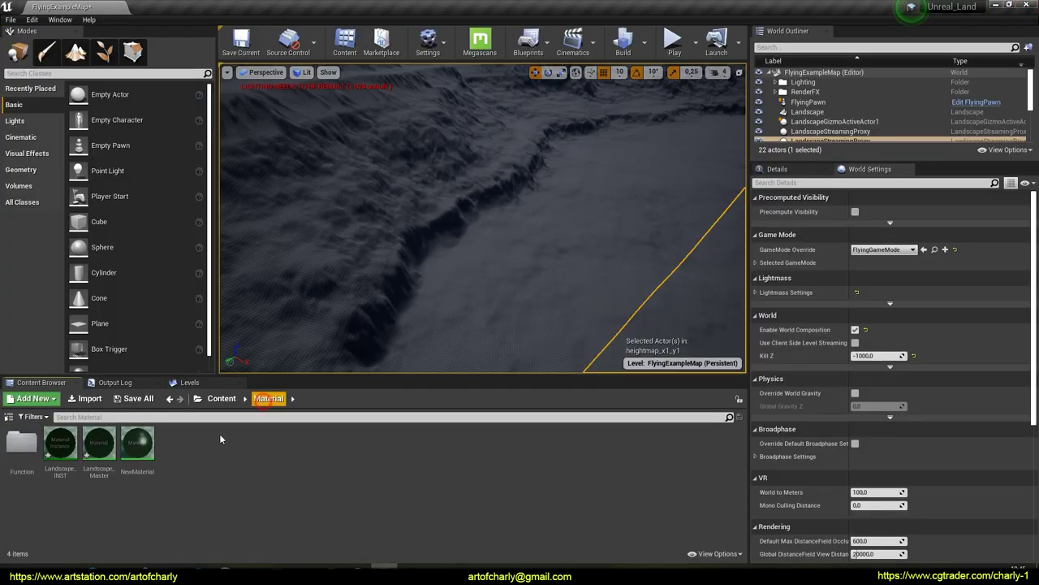
double_click(99, 442)
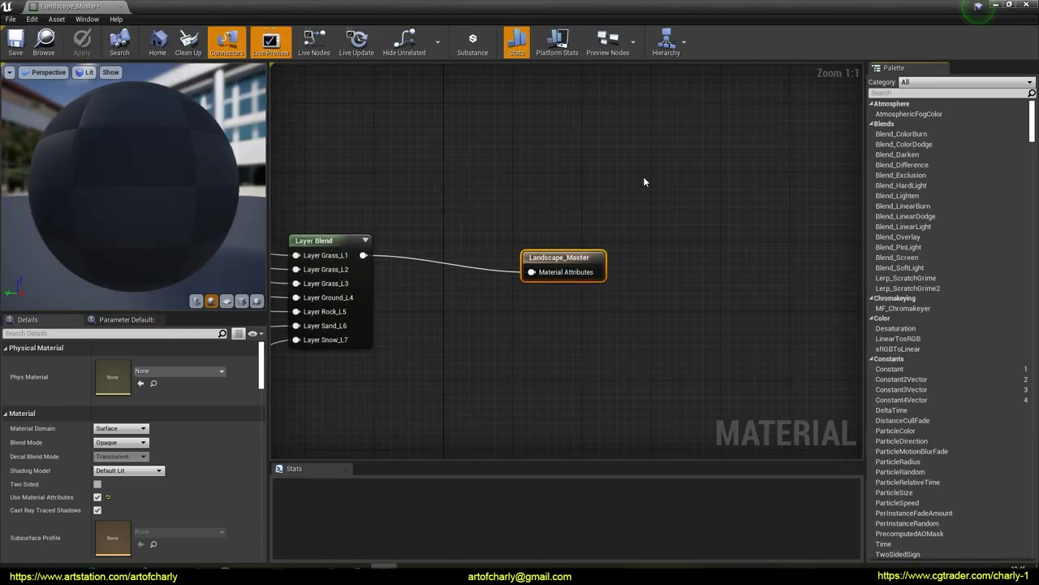
right_click_drag(531, 195, 651, 200)
right_click_drag(525, 209, 564, 313)
right_click_drag(619, 218, 618, 378)
right_click_drag(587, 234, 596, 367)
right_click_drag(593, 243, 603, 364)
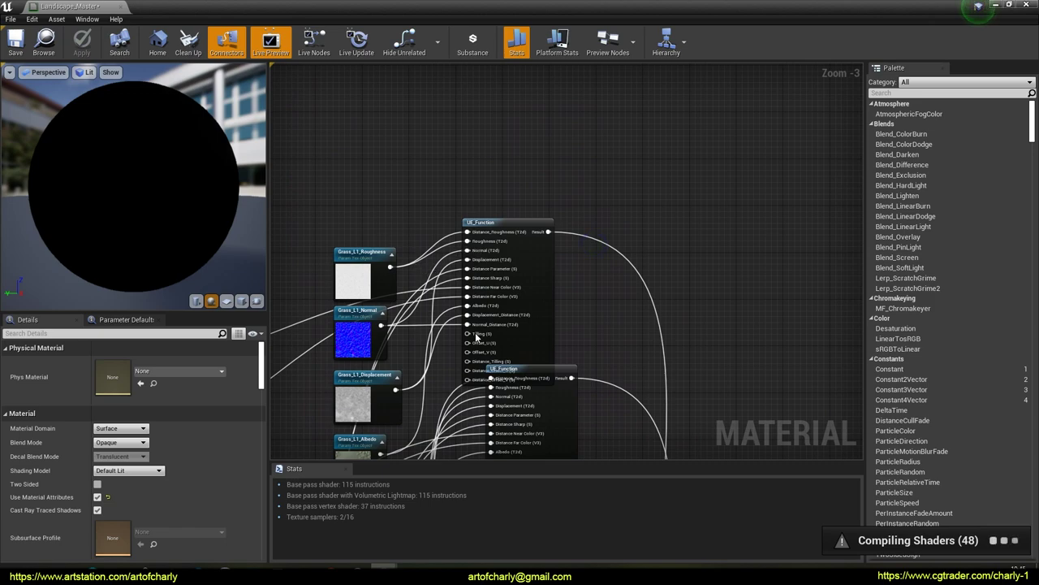
scroll(479, 334, "up", 3)
scroll(460, 216, "down", 1)
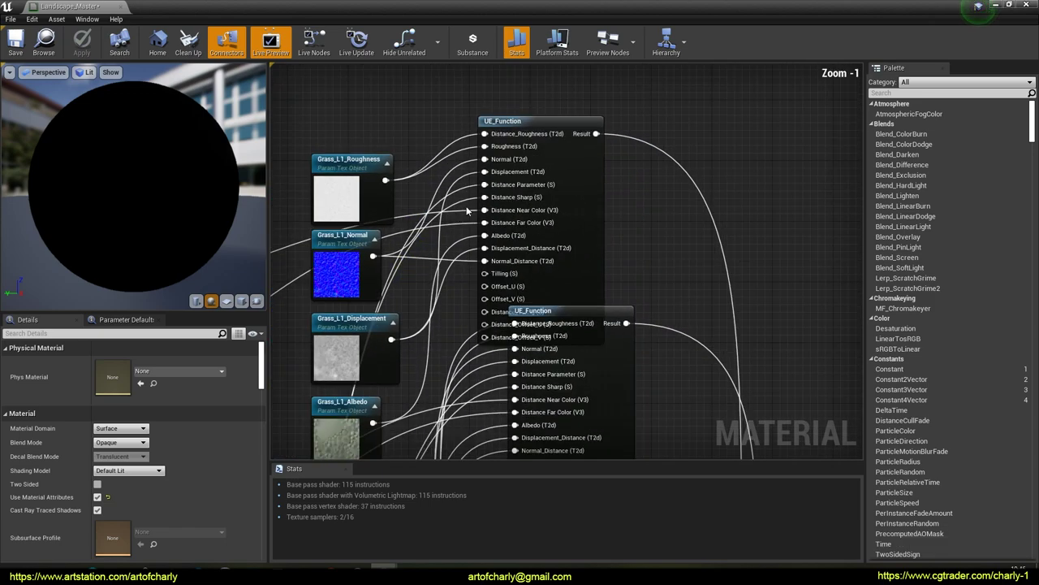
Space the overlapping UE_Function nodes apart vertically so that the upper ones stand clear of each other.
right_click_drag(460, 216, 422, 297)
left_click_drag(525, 281, 553, 155)
scroll(562, 259, "down", 3)
right_click_drag(559, 261, 550, 115)
left_click_drag(542, 209, 539, 149)
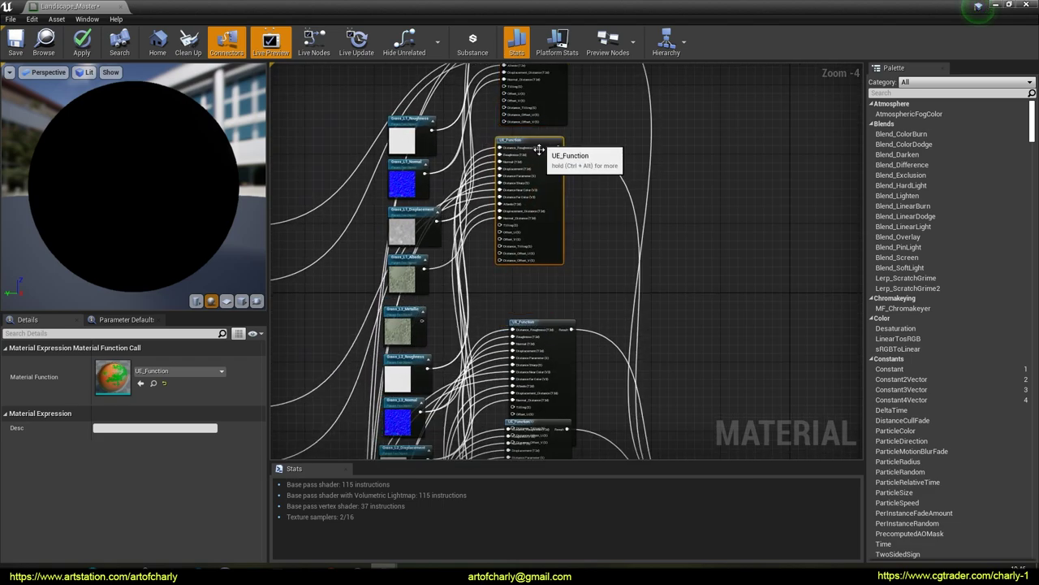
left_click_drag(535, 323, 533, 315)
Promote the Tilling and Offset_U inputs of the top UE_Function node to parameters and place both nodes well to its left.
scroll(520, 101, "up", 4)
right_click_drag(520, 101, 676, 302)
right_click(663, 273)
left_click(700, 286)
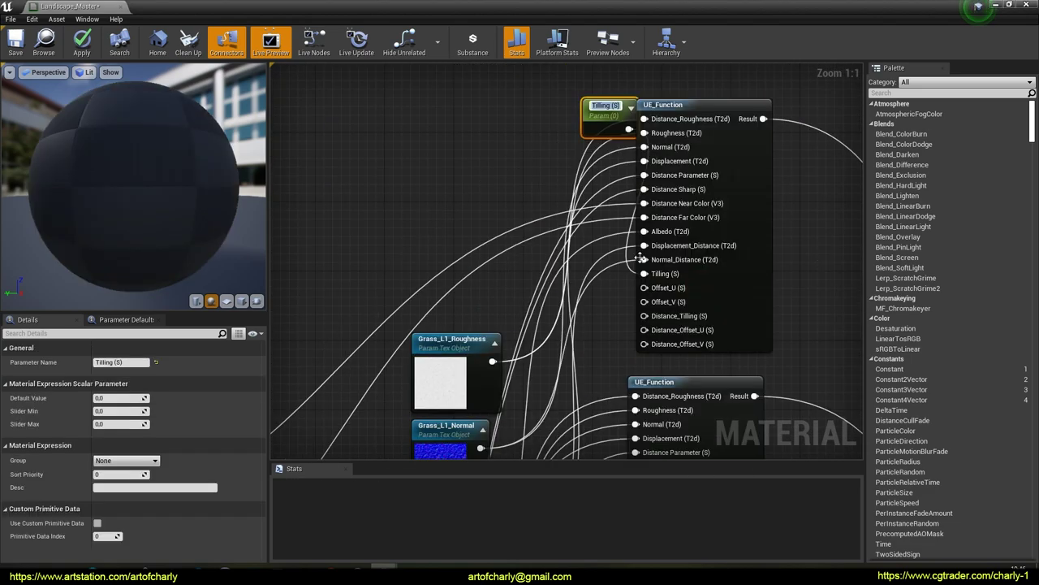
left_click_drag(589, 109, 330, 118)
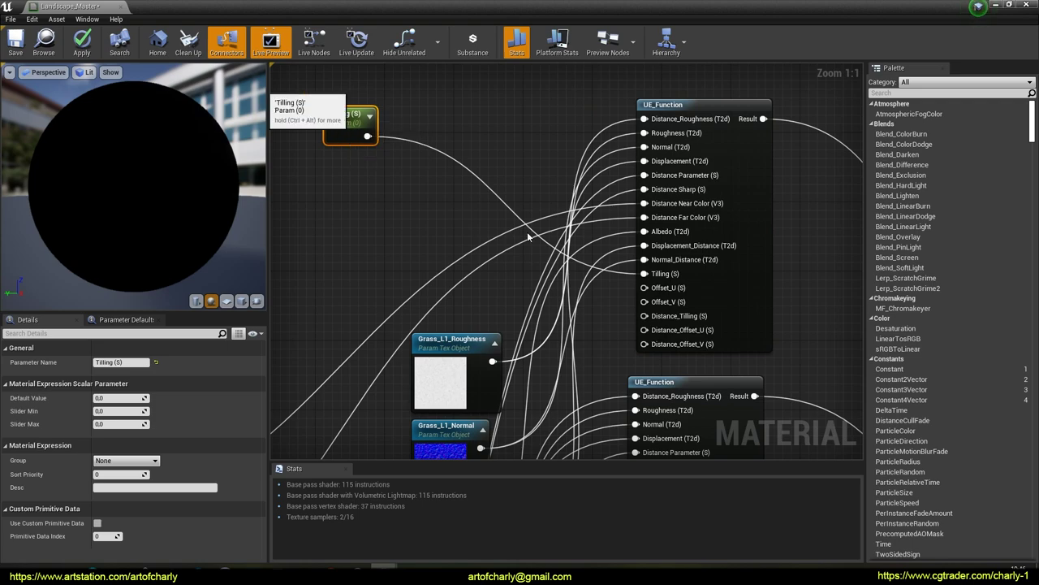
right_click(680, 289)
left_click(658, 299)
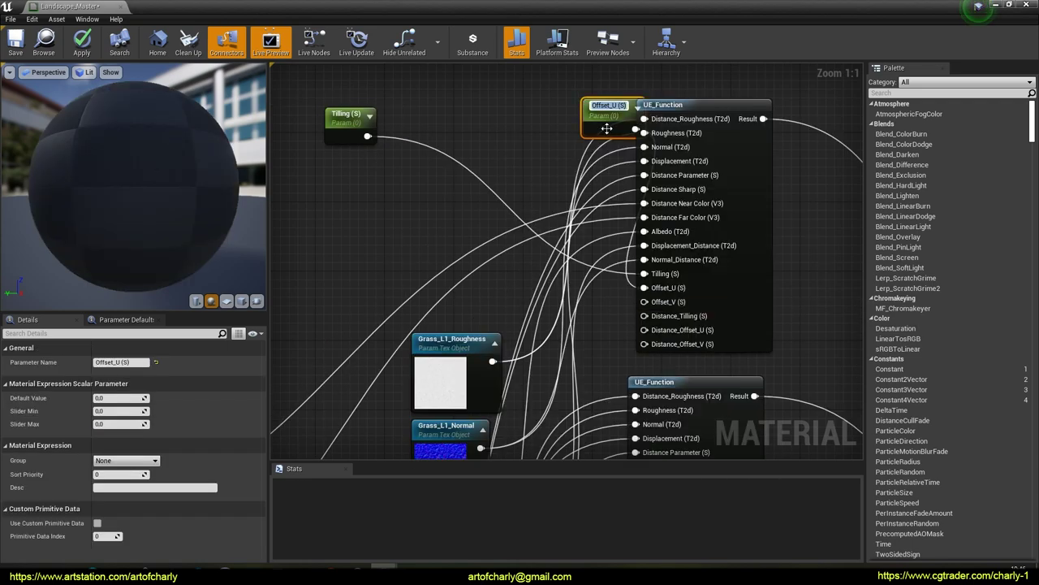
left_click_drag(383, 152, 325, 168)
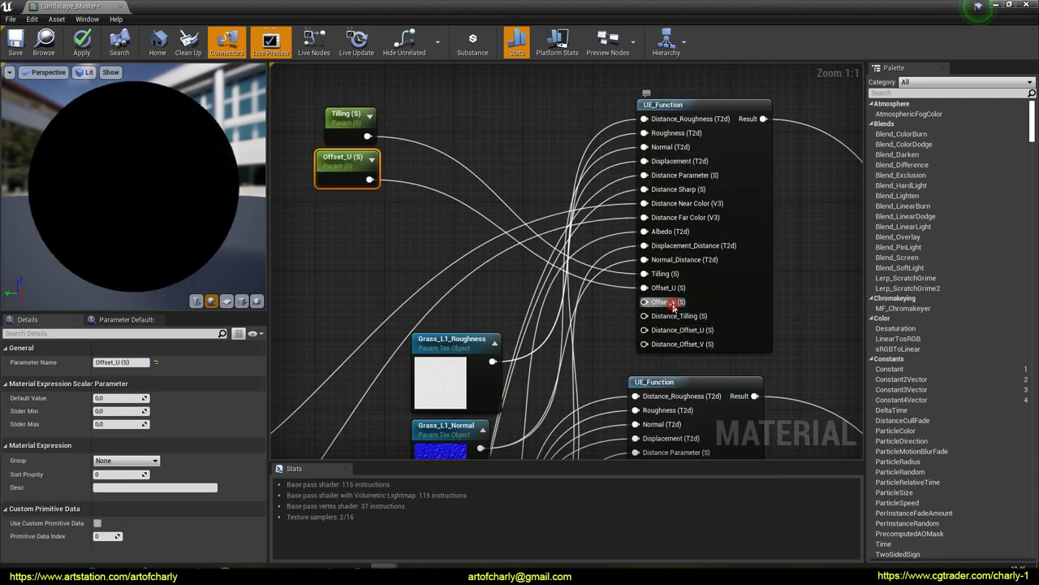
Promote the top UE_Function's Offset_V and Distance_Tilling inputs to parameters and stack them below Offset_U.
right_click(671, 302)
left_click(692, 320)
left_click_drag(625, 119, 350, 215)
right_click(683, 317)
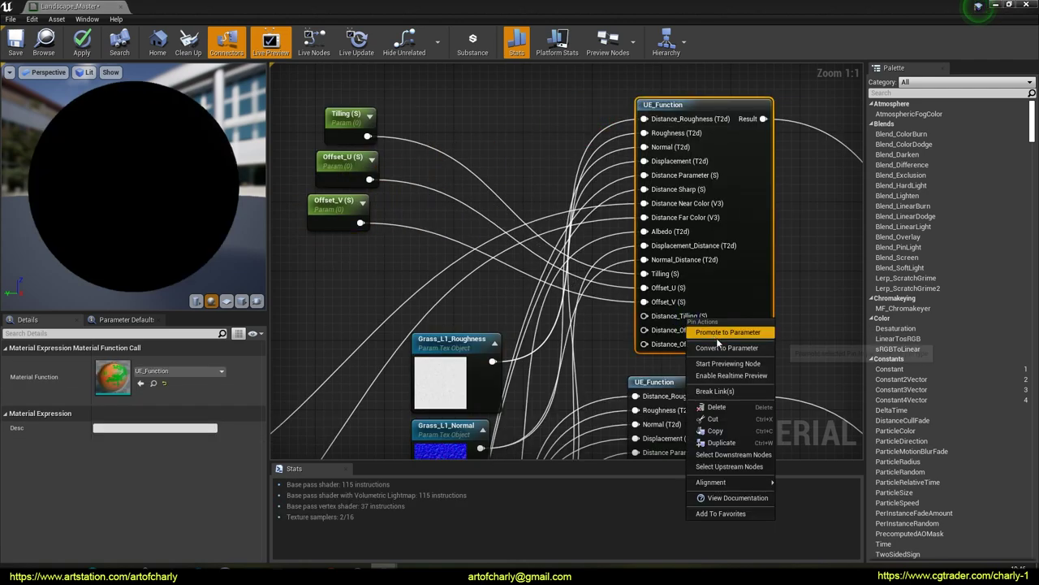
left_click(703, 331)
left_click_drag(588, 123, 304, 268)
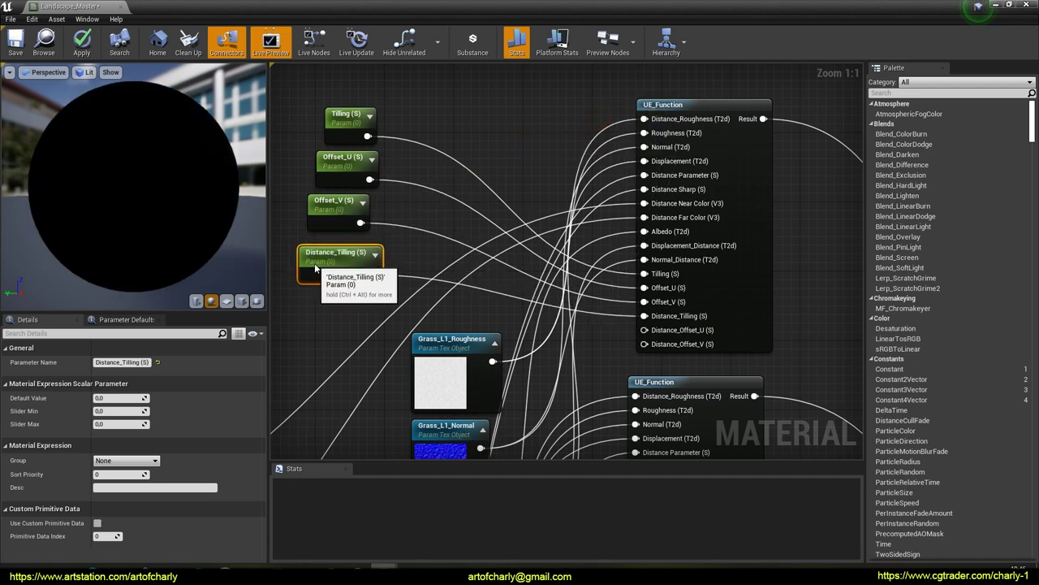
Promote the top UE_Function's Distance_Offset_U and Distance_Offset_V inputs to parameters and stack them below Distance_Tilling.
right_click(678, 330)
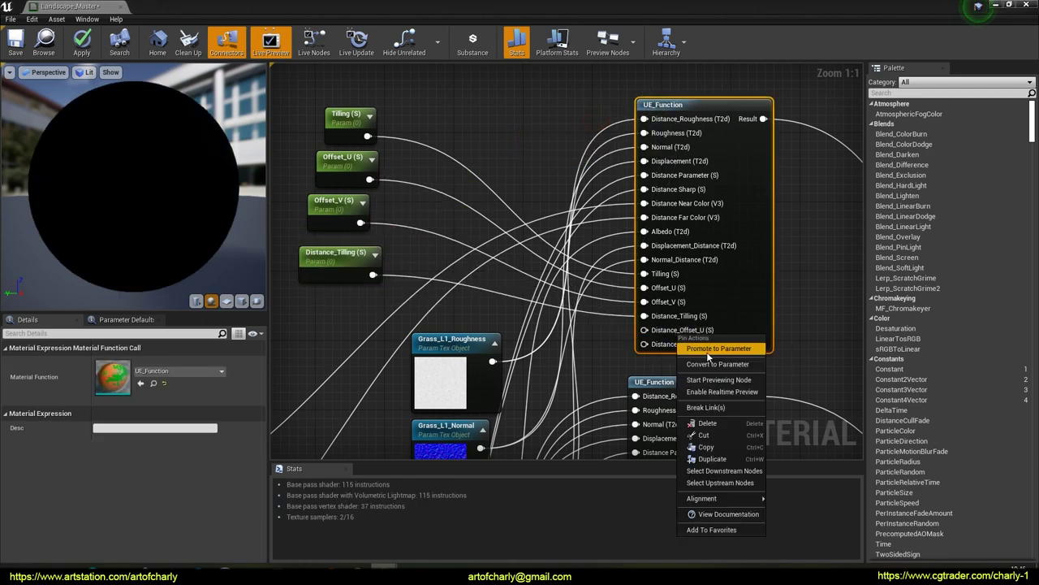
left_click(706, 352)
left_click_drag(608, 123, 327, 310)
right_click_drag(504, 276, 585, 209)
right_click(748, 274)
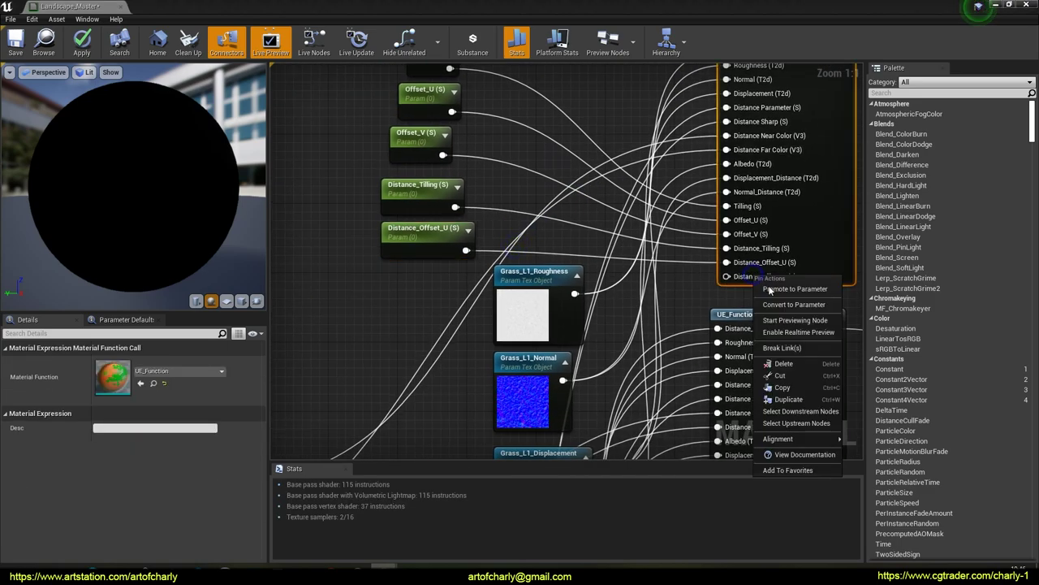
left_click(786, 291)
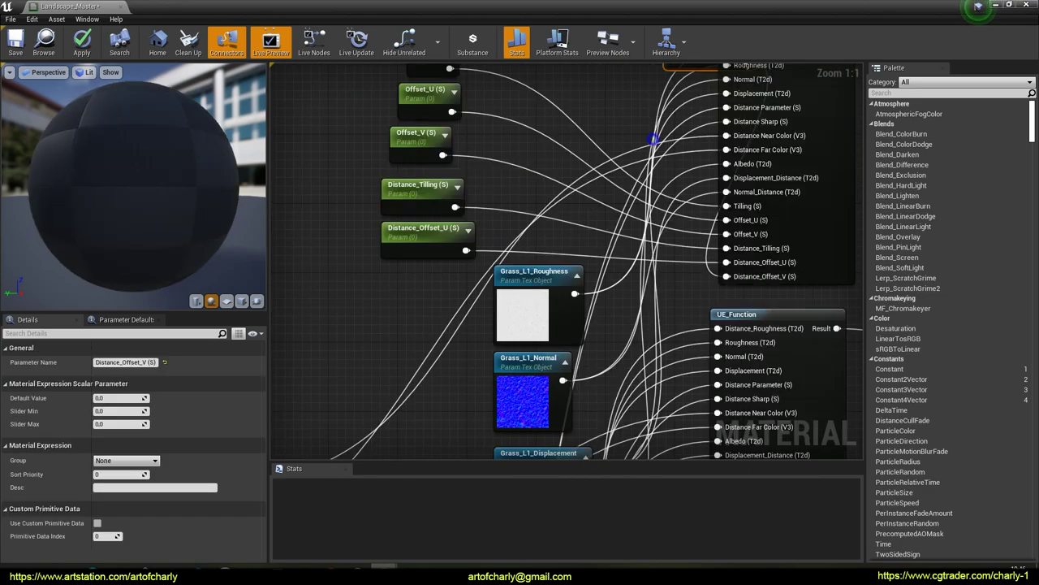
right_click_drag(653, 140, 636, 231)
left_click_drag(684, 127, 384, 367)
right_click_drag(390, 279, 467, 243)
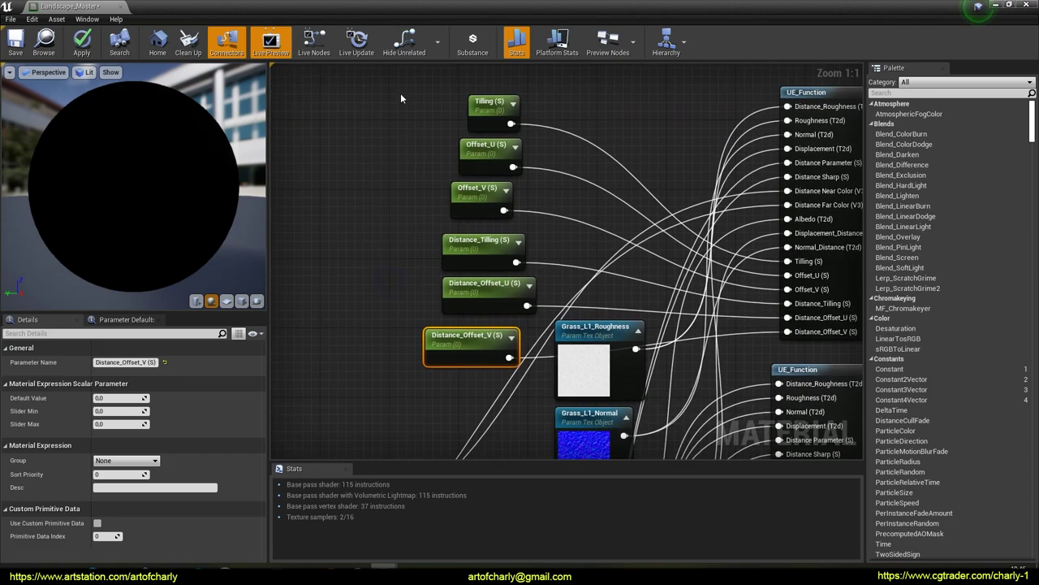
Move all six new parameter nodes together further up and left, away from the grass texture nodes.
left_click_drag(401, 95, 466, 388)
left_click_drag(487, 108, 384, 75)
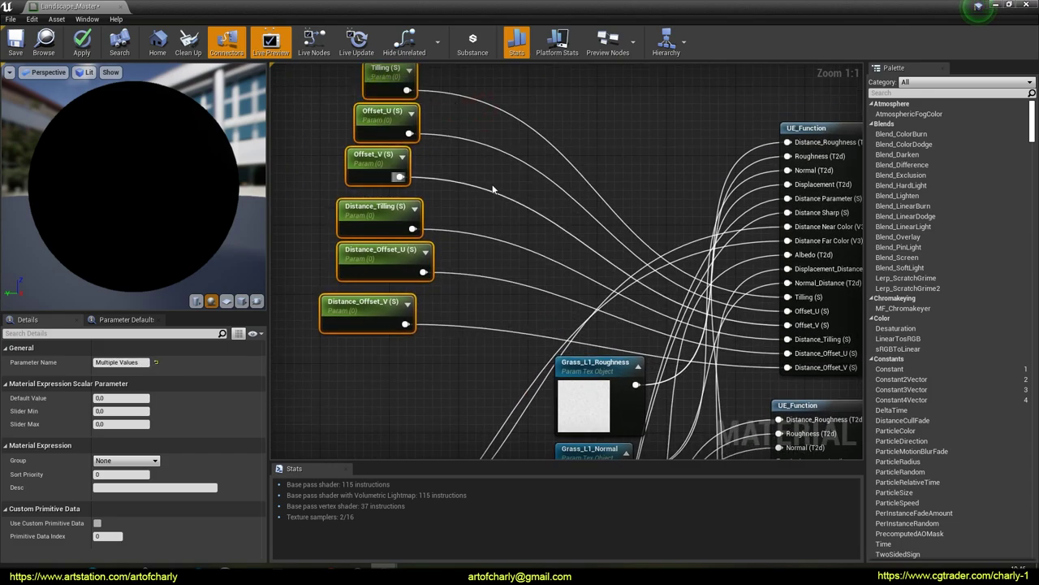
left_click(495, 190)
Rename the Tilling (S) parameter as Grass_L1_Tilling.
right_click_drag(494, 190, 656, 267)
left_click(546, 141)
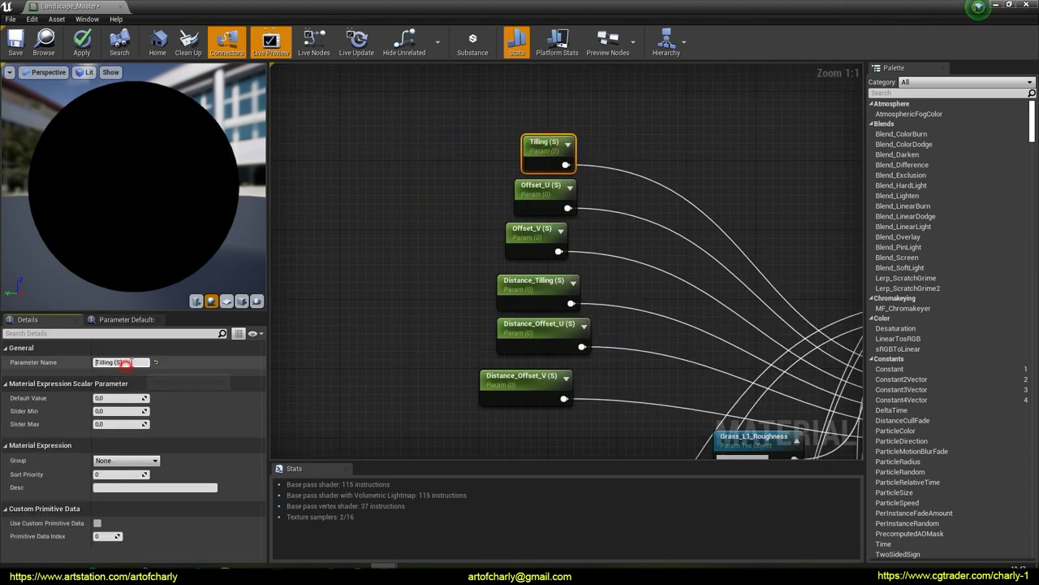
type("Grass_L1_")
key("Return")
Rename the Offset_U (S) parameter as Grass_L1_Offset_U.
left_click(540, 189)
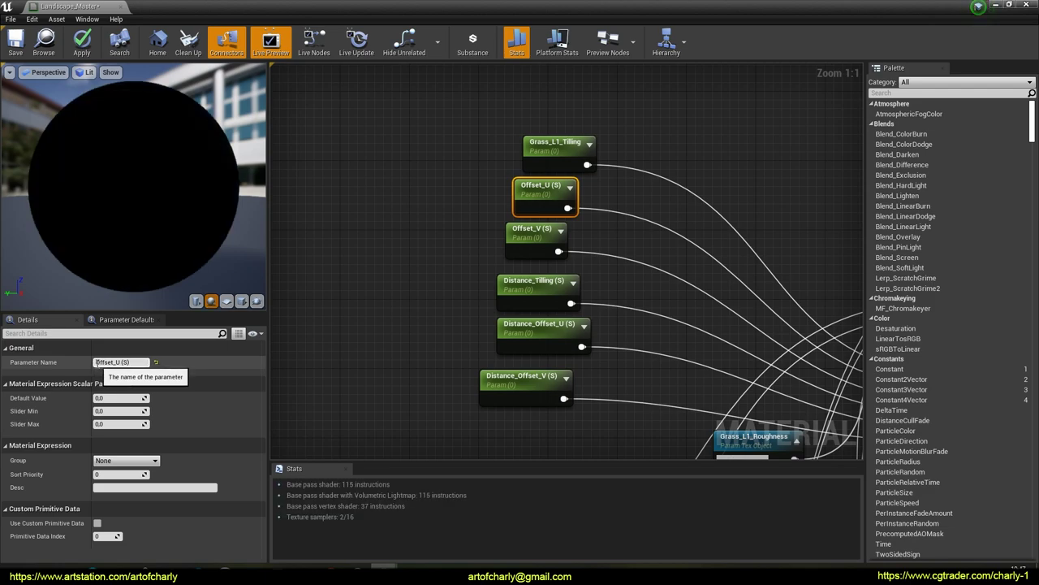
type("Grass_L1_")
key("End")
key("BackSpace")
key("BackSpace")
key("BackSpace")
key("BackSpace")
key("Return")
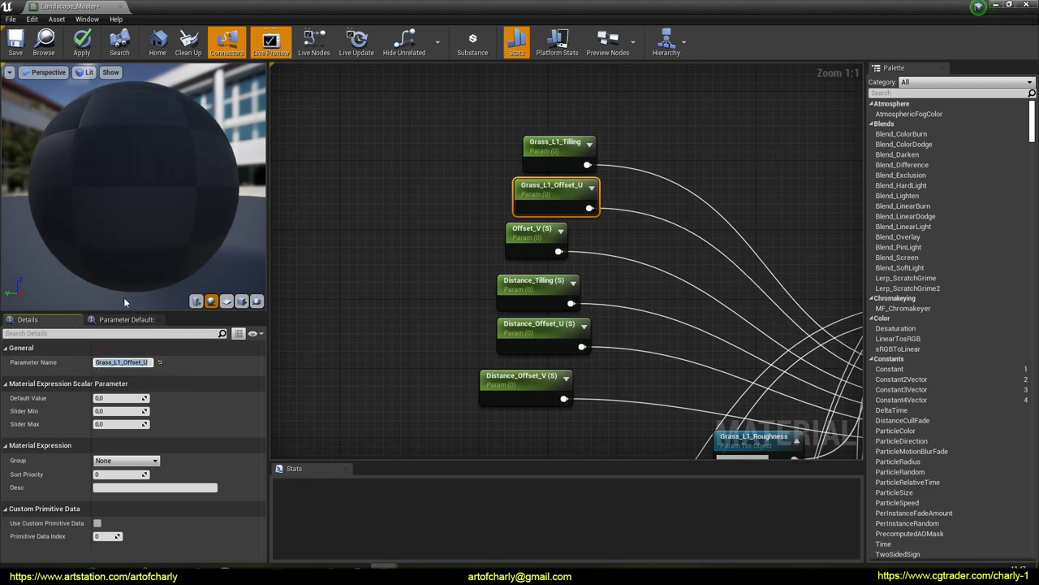
Rename the Offset_V (S) parameter as Grass_L1_Offset_V and Distance_Tilling (S) as Grass_L1_Distance_Tilling.
left_click(532, 235)
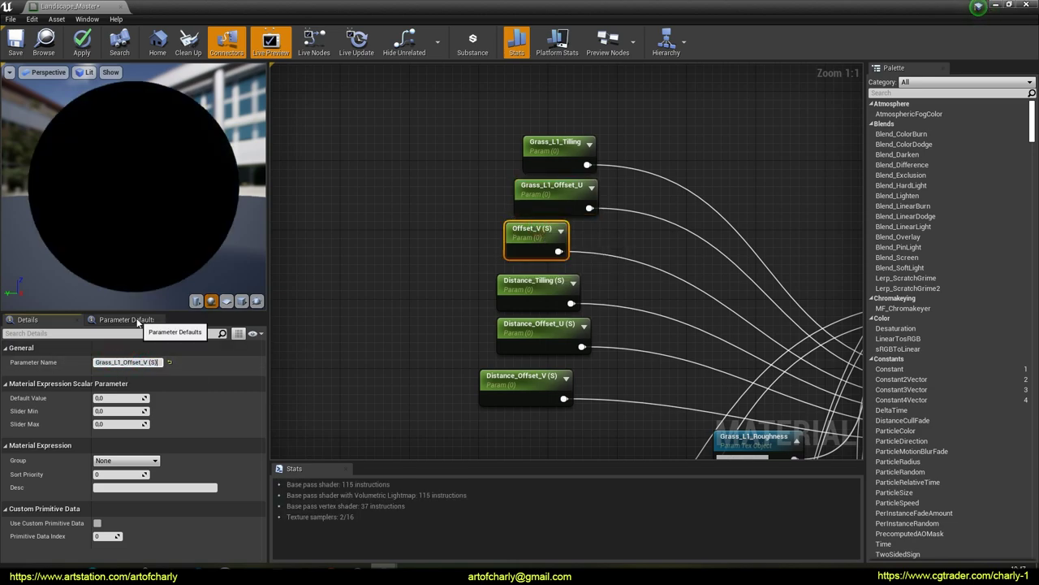
key("Return")
left_click(532, 286)
left_click(109, 361)
type("Grass_L1_")
key("BackSpace")
key("BackSpace")
key("BackSpace")
key("BackSpace")
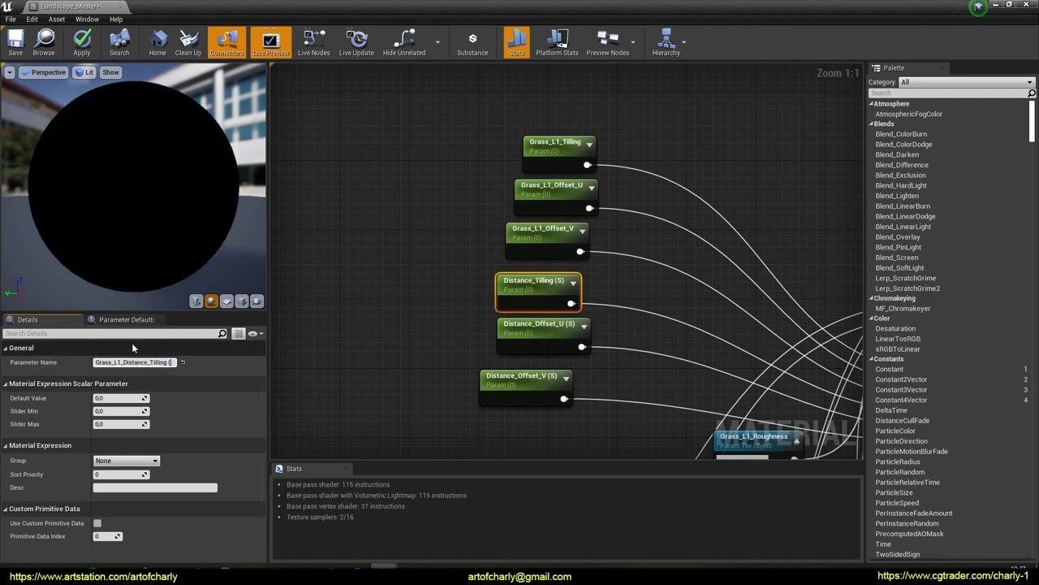
key("Return")
Rename the Distance_Offset_U (S) and Distance_Offset_V (S) parameters as Grass_L1_Distance_Offset_U and Grass_L1_Distance_Offset_V.
left_click(524, 325)
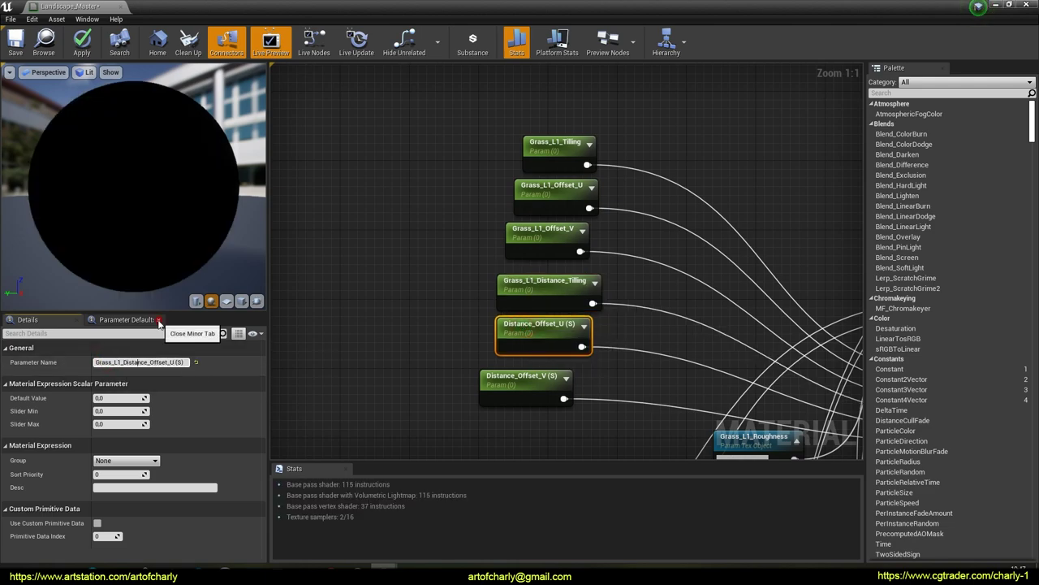
key("Return")
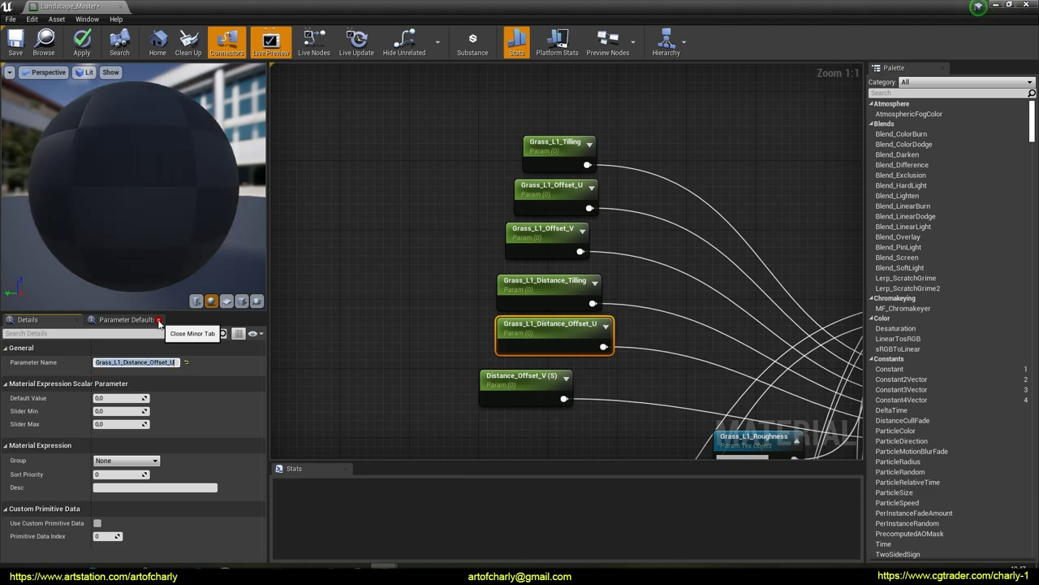
left_click(492, 377)
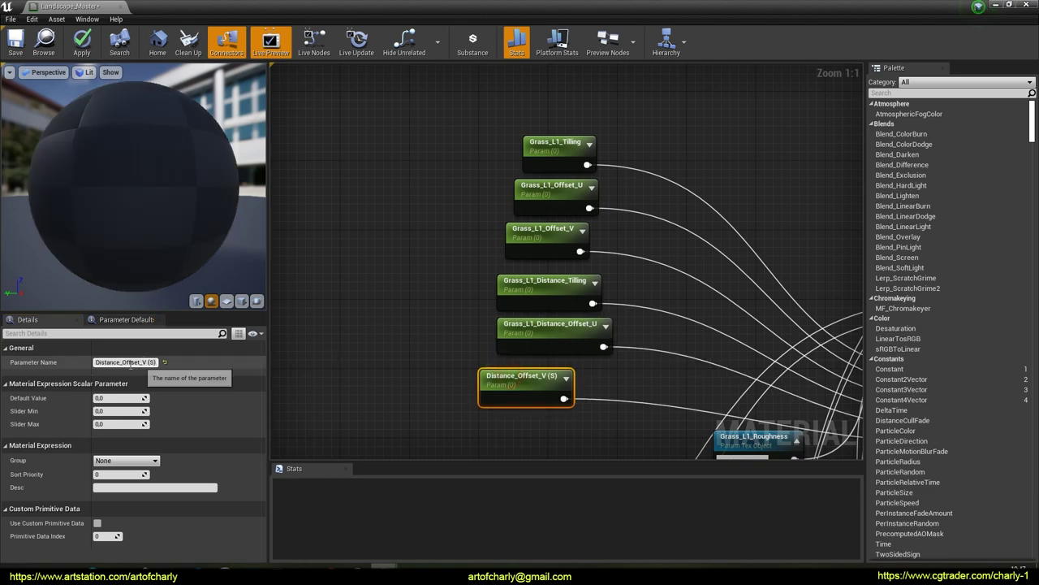
key("Home")
type("Grass_L1_")
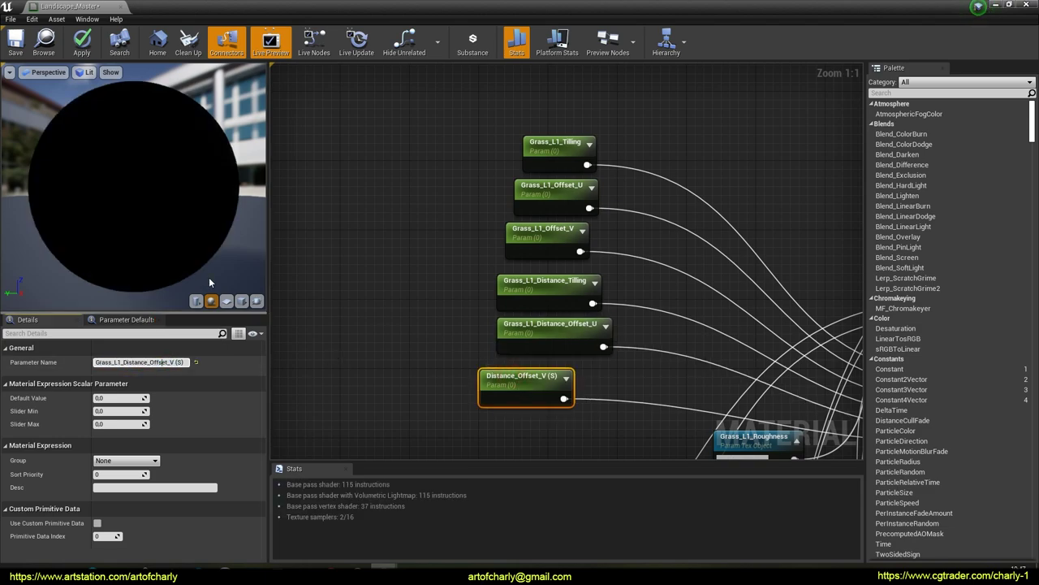
key("End")
key("BackSpace")
key("BackSpace")
key("BackSpace")
key("BackSpace")
key("Return")
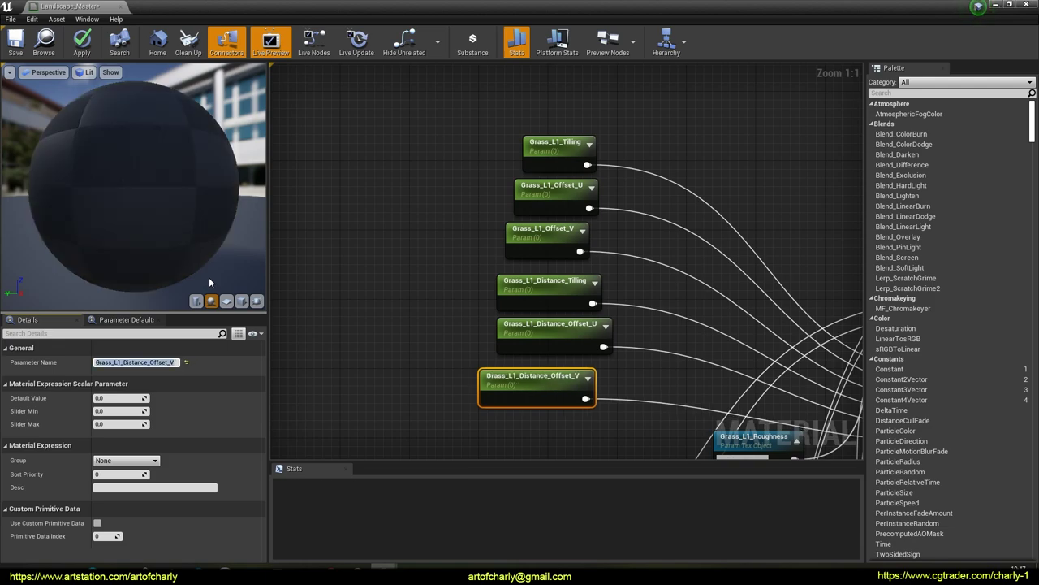
Assign all six Grass_L1 scalar parameters to the parameter group Grass_L1_Tilling.
left_click(422, 313)
left_click_drag(457, 121, 559, 416)
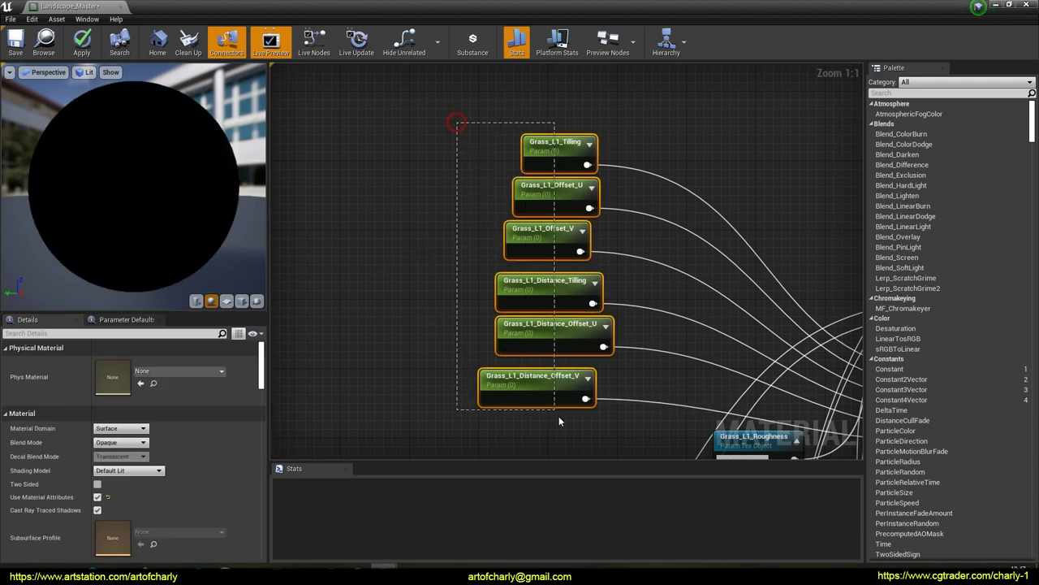
left_click(136, 461)
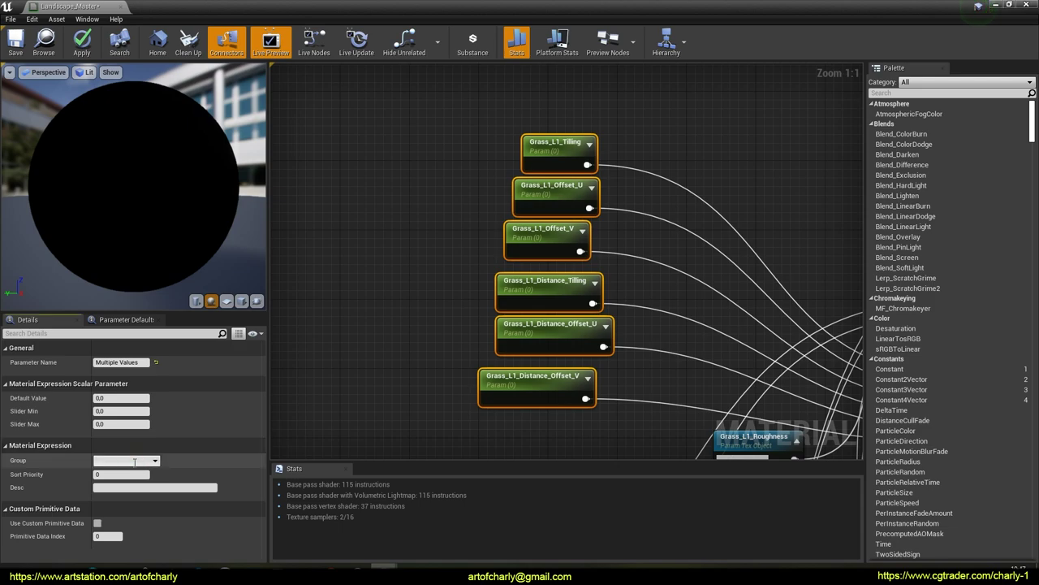
key("Return")
left_click(430, 285)
Enclose the six Grass_L1 scalar parameters in a comment box and move the box slightly up and left.
right_click_drag(479, 300, 415, 211)
scroll(414, 213, "down", 6)
mouse_move(476, 157)
right_mouse_down()
mouse_move(500, 89)
mouse_move(494, 160)
right_mouse_up()
scroll(468, 184, "up", 3)
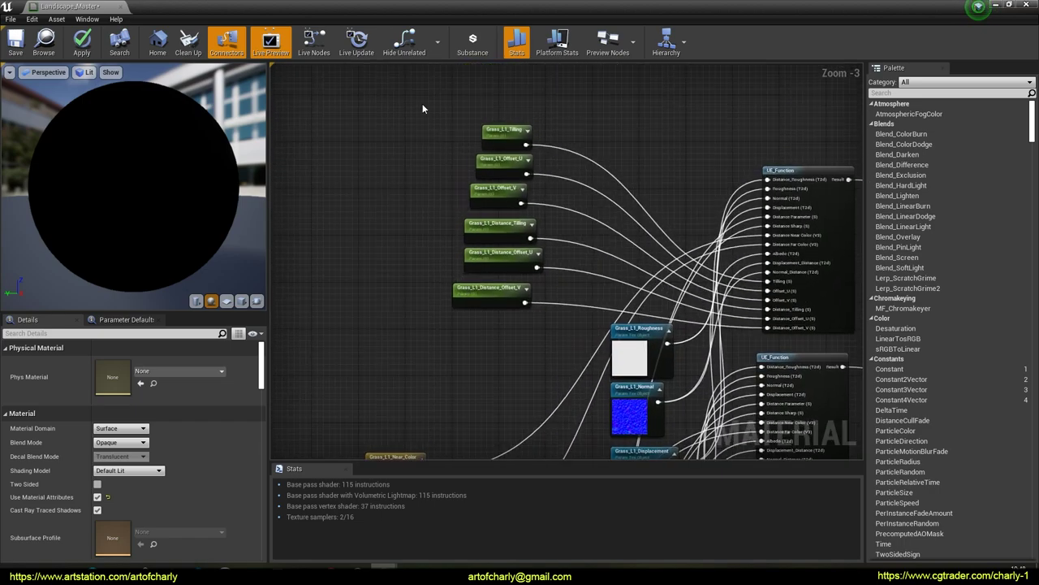
left_click_drag(404, 107, 508, 324)
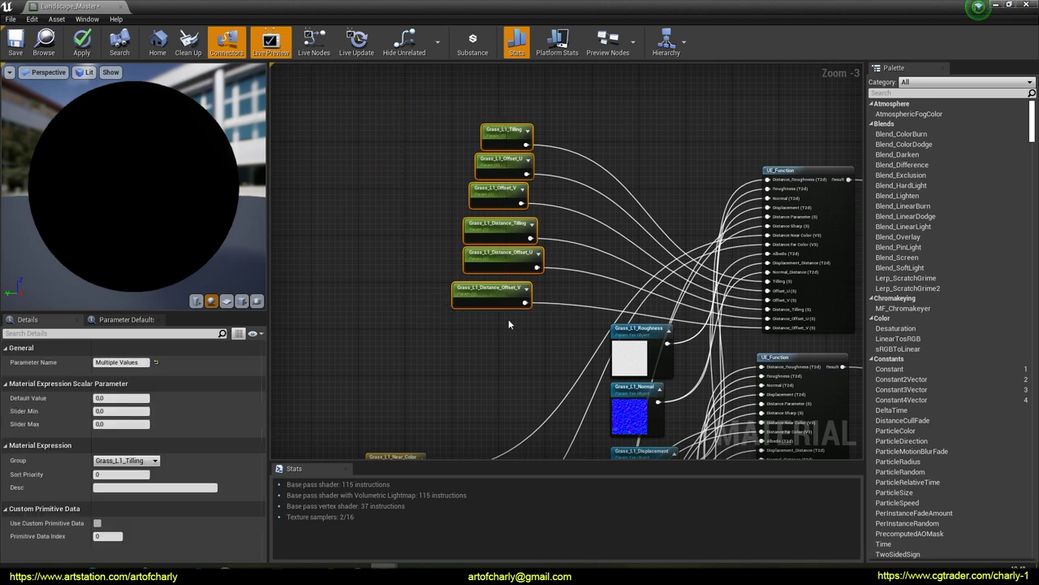
key("c")
right_click_drag(435, 196, 425, 238)
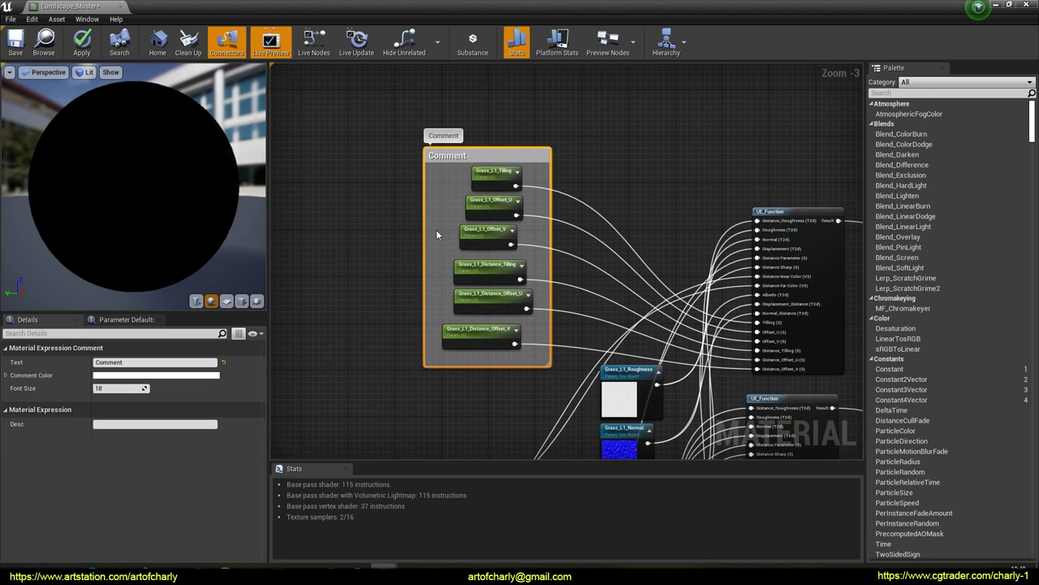
double_click(454, 154)
left_click_drag(494, 160, 459, 144)
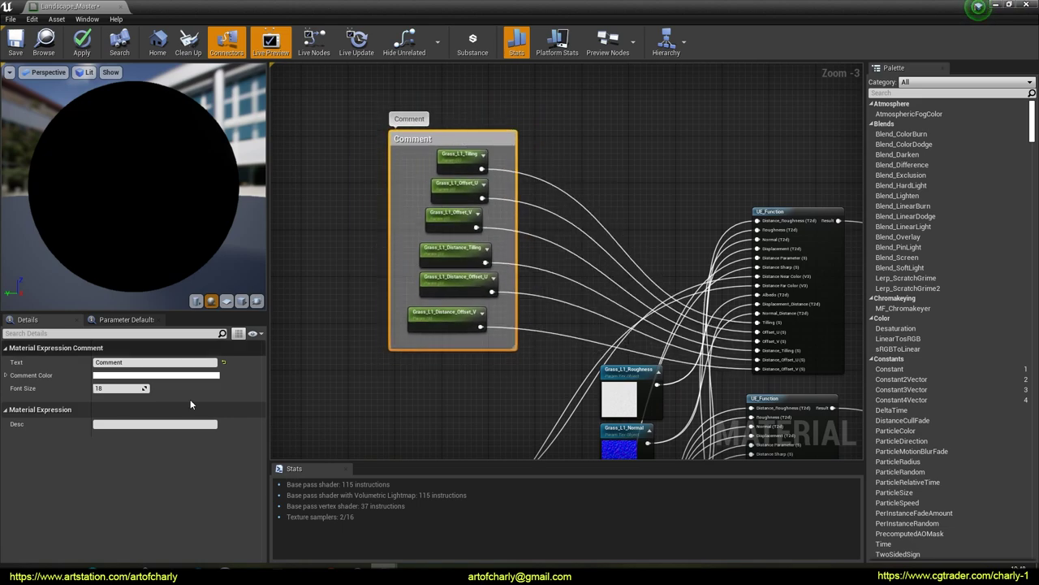
Set the comment box color to blue and its text to Grass_L1_Tiling.
left_click(172, 375)
left_click(206, 326)
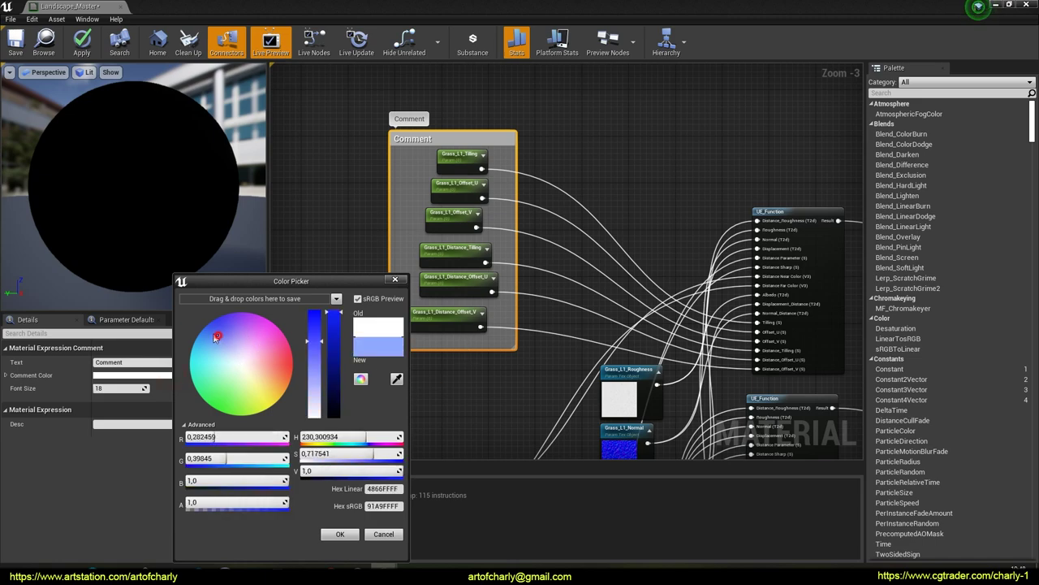
left_click(354, 533)
right_click_drag(336, 232, 456, 244)
left_click(420, 244)
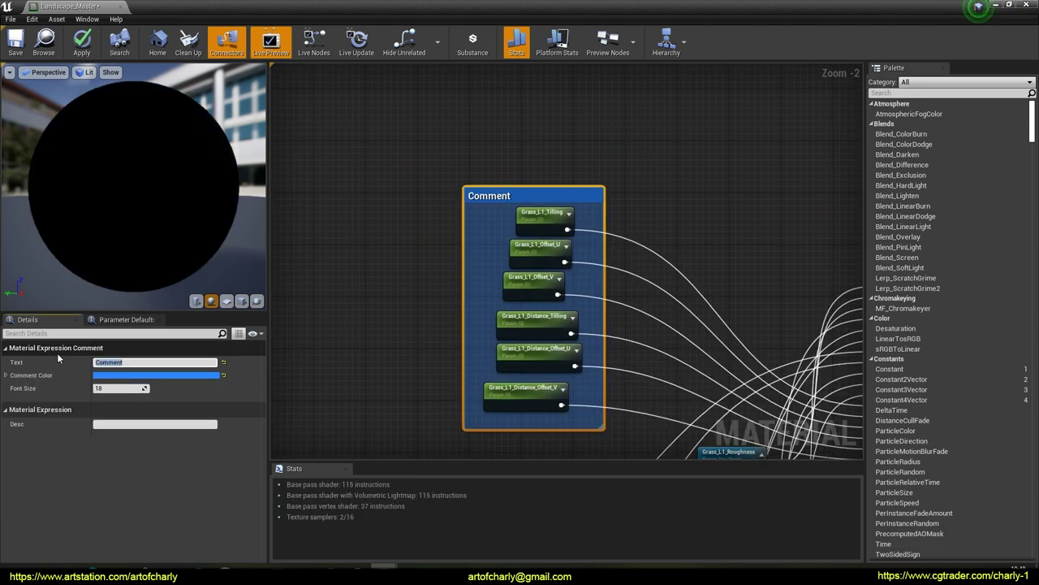
type("Grass_L1_Tiling")
key("Return")
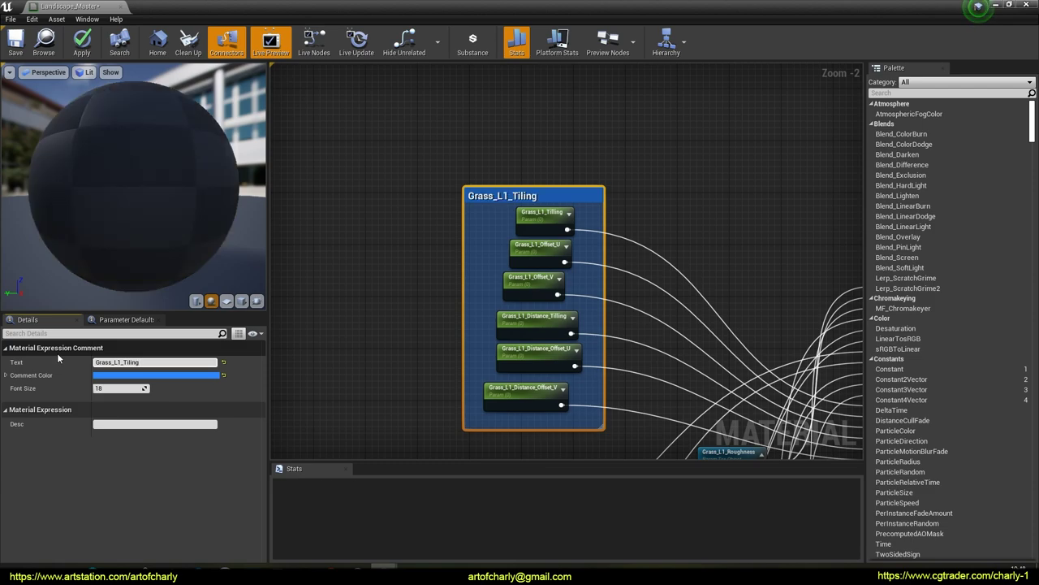
Move the Grass_L1_Tiling comment box further left and raise the top UE_Function node above the texture nodes.
left_click(422, 316)
right_click_drag(395, 287, 335, 257)
left_click_drag(503, 162, 502, 153)
right_click_drag(621, 200, 496, 101)
scroll(514, 168, "down", 2)
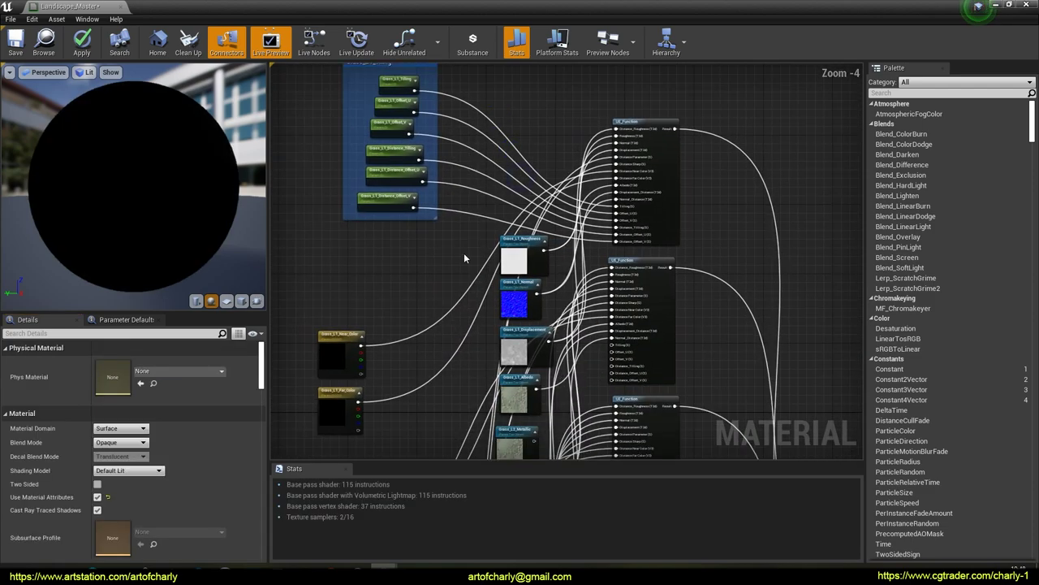
right_click_drag(472, 244, 525, 338)
right_click_drag(533, 243, 654, 202)
scroll(534, 215, "down", 1)
left_click_drag(767, 179, 781, 108)
Duplicate the Grass_L1_Tiling comment box with its six parameters and place the copy directly below the original.
left_click_drag(551, 134, 406, 280)
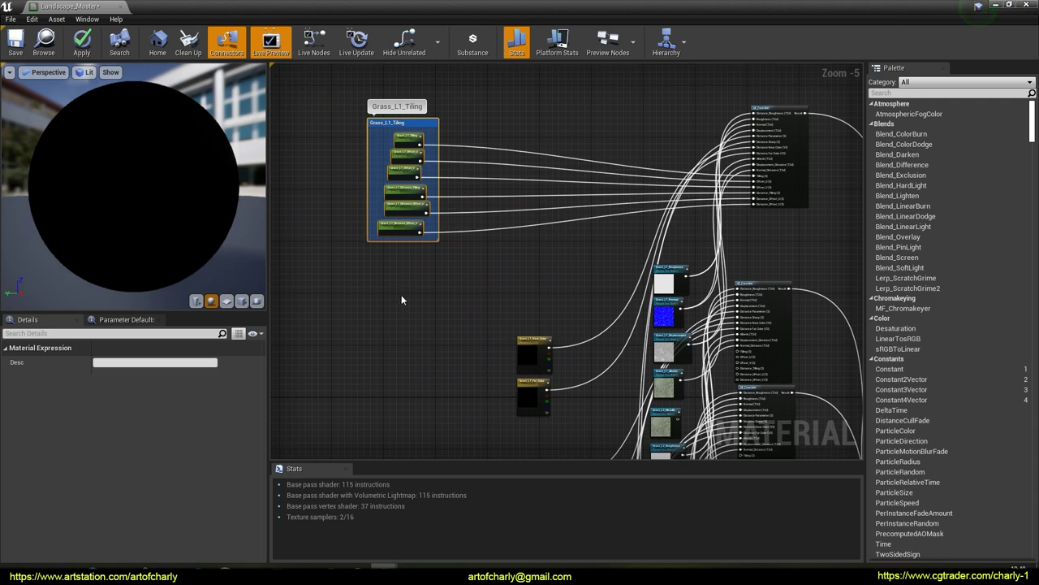
key("ctrl+w")
left_click_drag(446, 236, 422, 272)
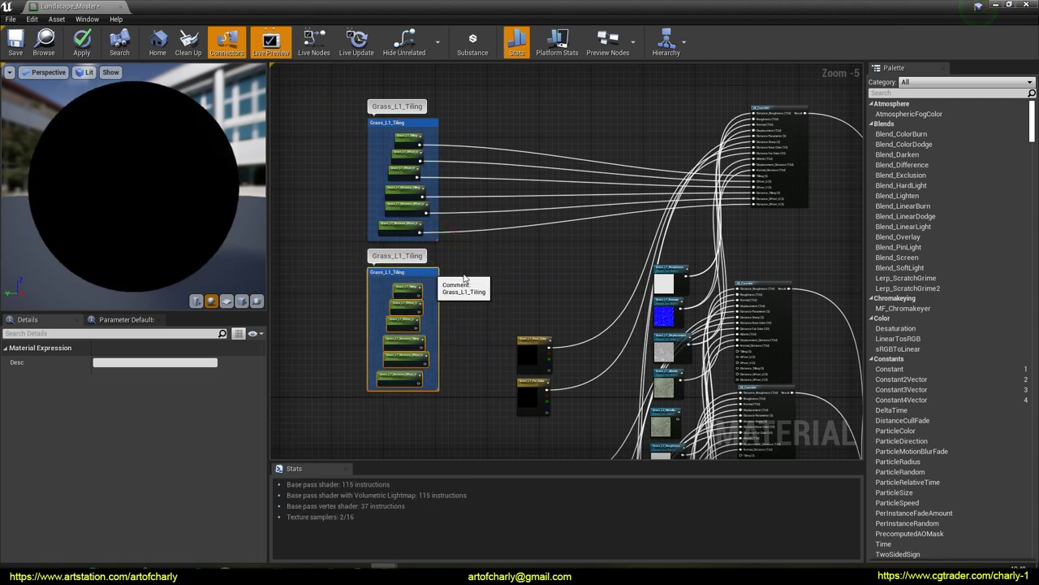
left_click(466, 275)
Rename the copied comment box below the original to Grass_L2_Tiling.
scroll(401, 269, "up", 4)
right_click_drag(402, 272, 478, 277)
left_click(477, 283)
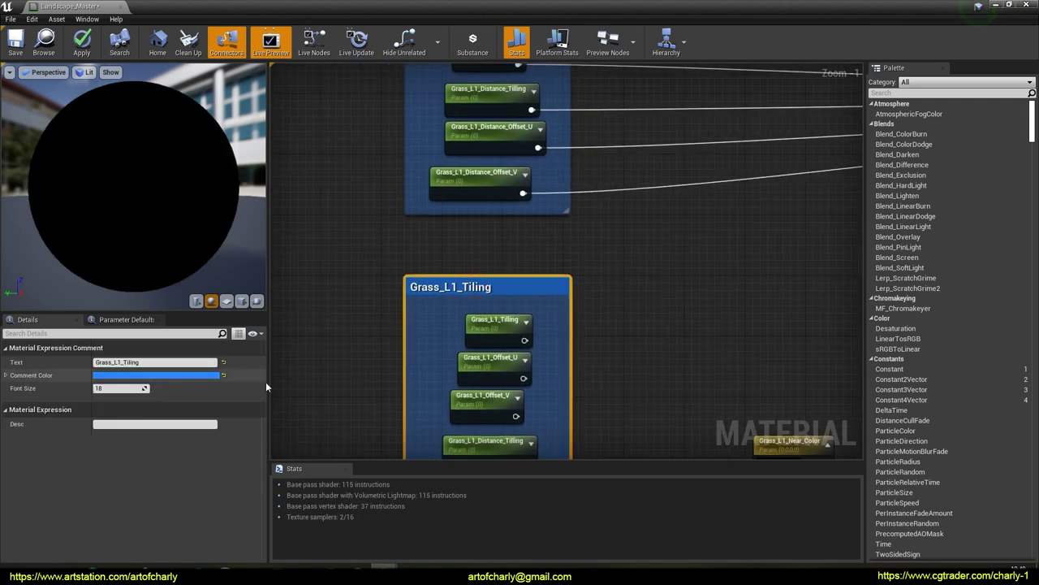
left_click(121, 362)
key("BackSpace")
type("2")
key("Return")
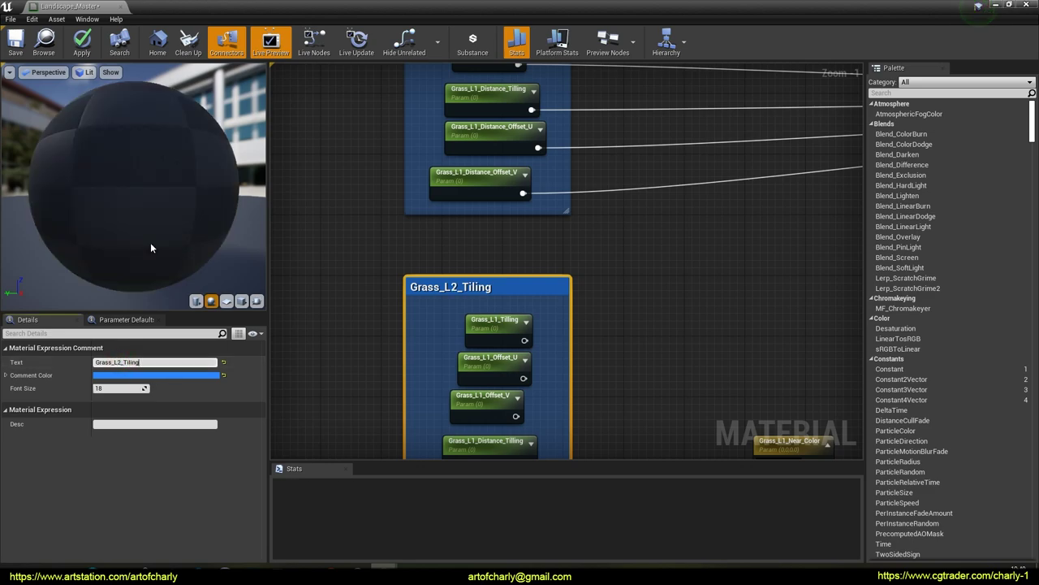
Rename the first scalar parameter in the Grass_L2_Tiling box to Grass_L2_Tilling.
left_click(379, 343)
right_click_drag(380, 343, 397, 220)
scroll(397, 220, "up", 1)
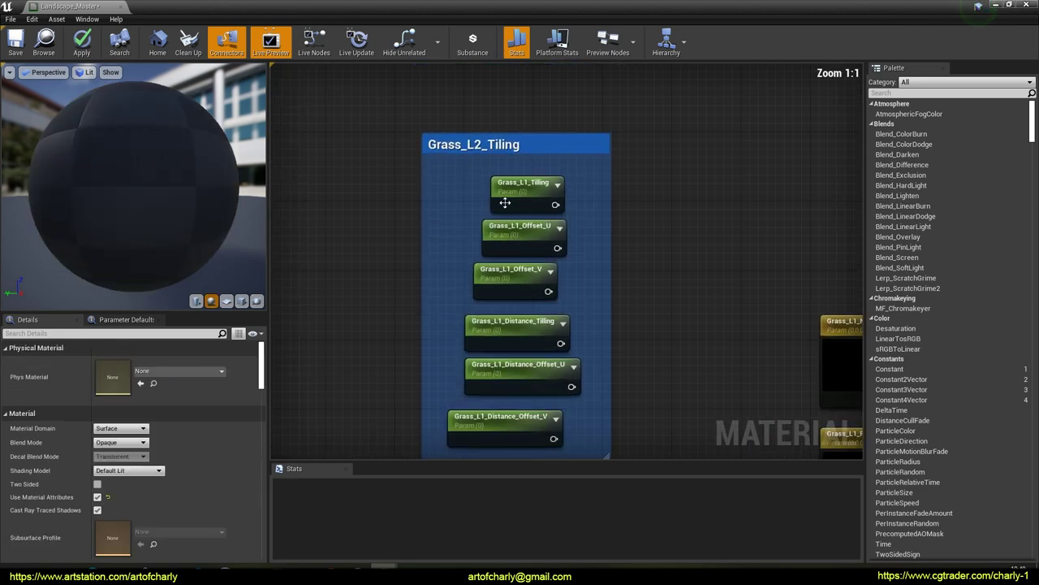
left_click(503, 202)
left_click(121, 362)
key("BackSpace")
type("2")
key("Return")
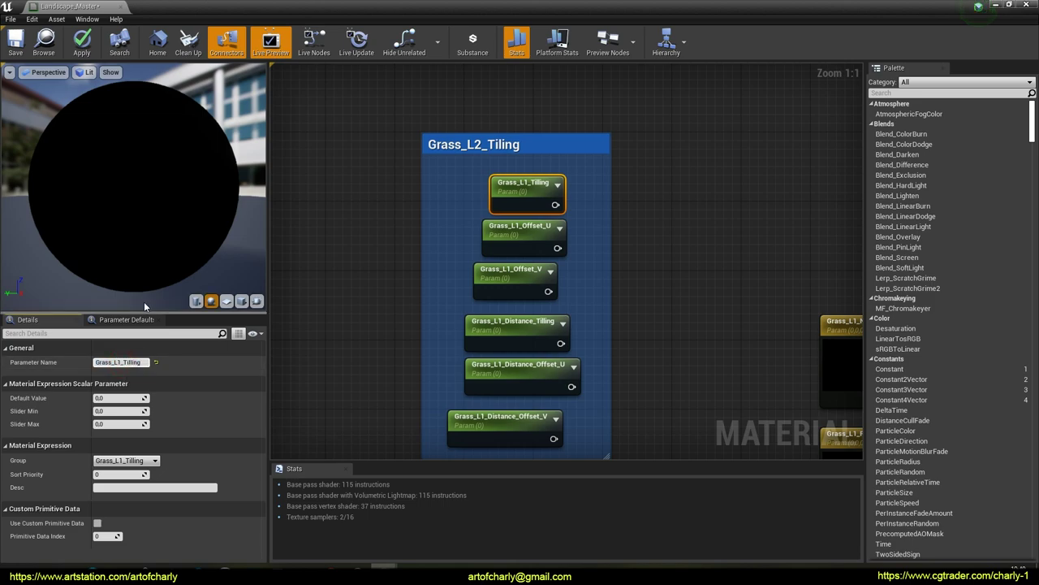
left_click(403, 257)
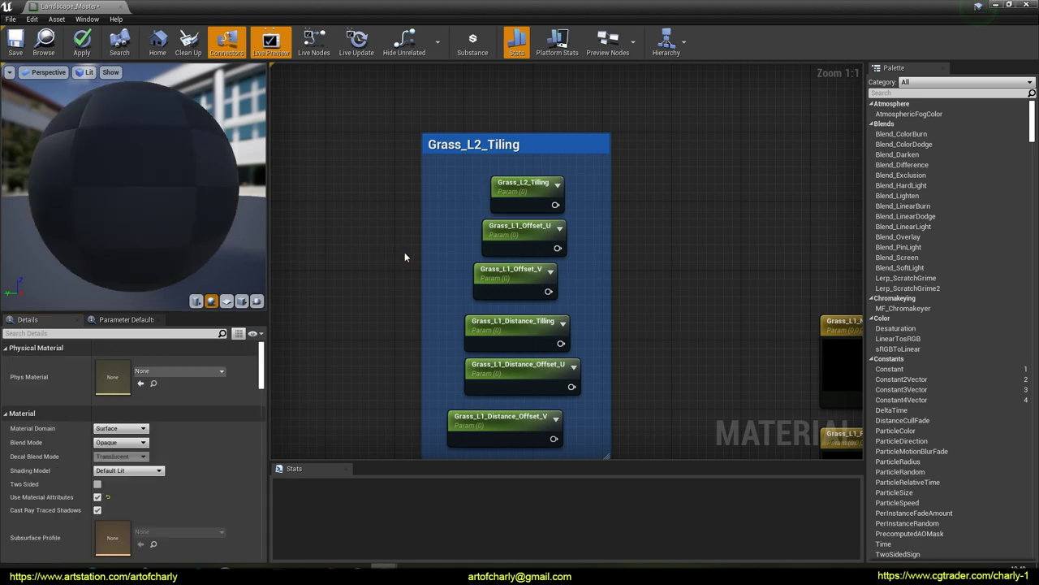
Rename the two offset parameters in the Grass_L2_Tiling box to Grass_L2_Offset_U and Grass_L2_Offset_V.
left_click(520, 225)
key("BackSpace")
type("2")
key("Return")
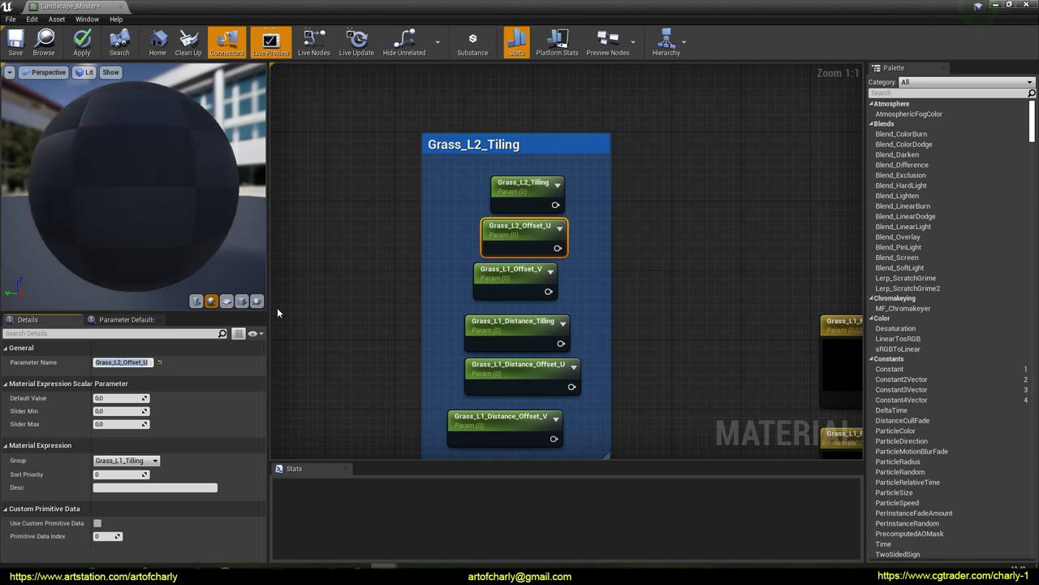
left_click(507, 276)
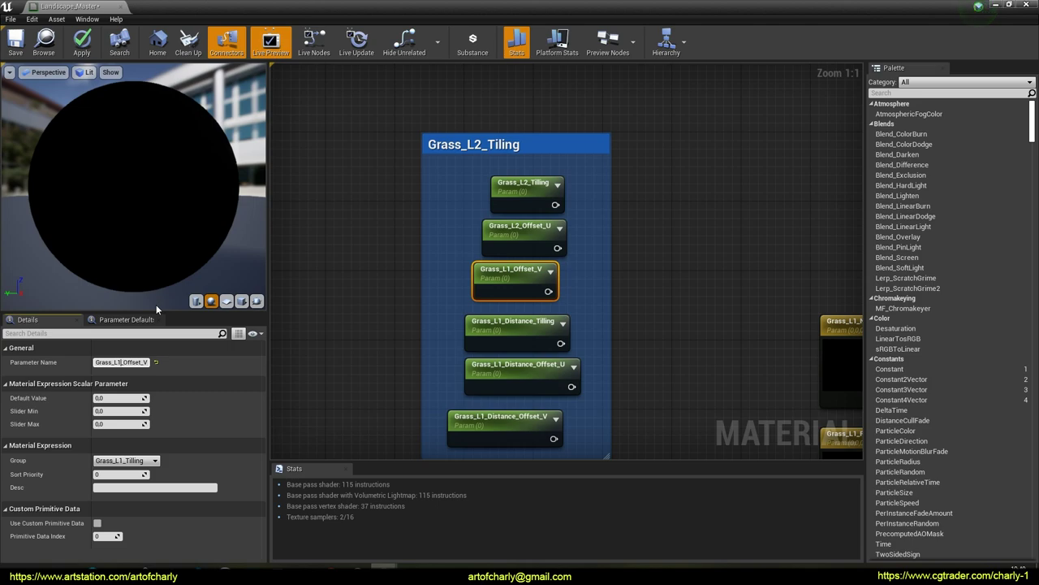
key("BackSpace")
type("2")
key("Return")
Rename the distance tiling parameter in the Grass_L2_Tiling box to Grass_L2_Distance_Tilling.
left_click(485, 320)
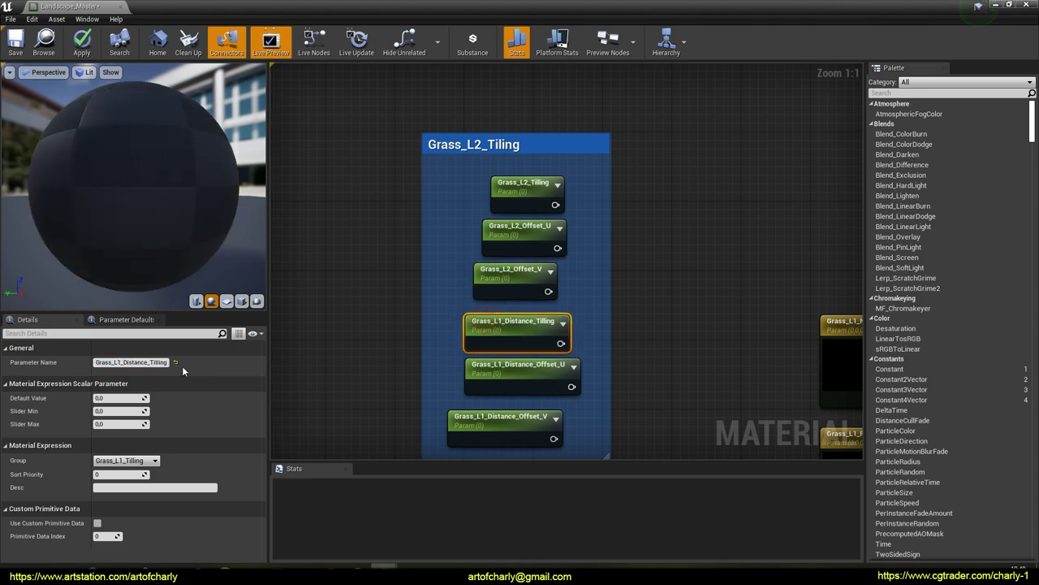
left_click(117, 362)
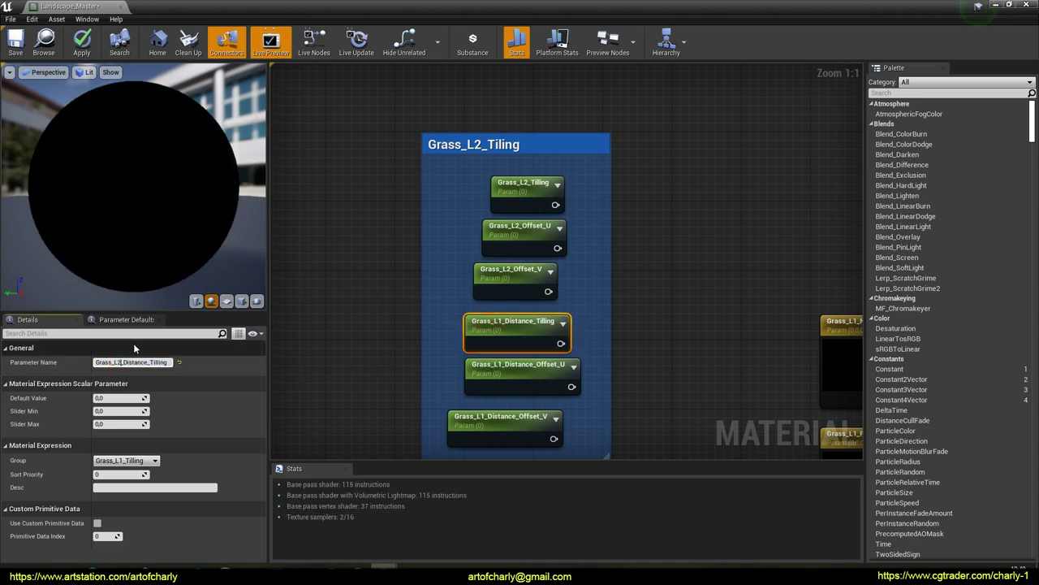
key("BackSpace")
type("2")
key("Return")
Rename the last two parameters in the Grass_L2_Tiling box to Grass_L2_Distance_Offset_U and Grass_L2_Distance_Offset_V.
left_click(485, 367)
left_click(117, 362)
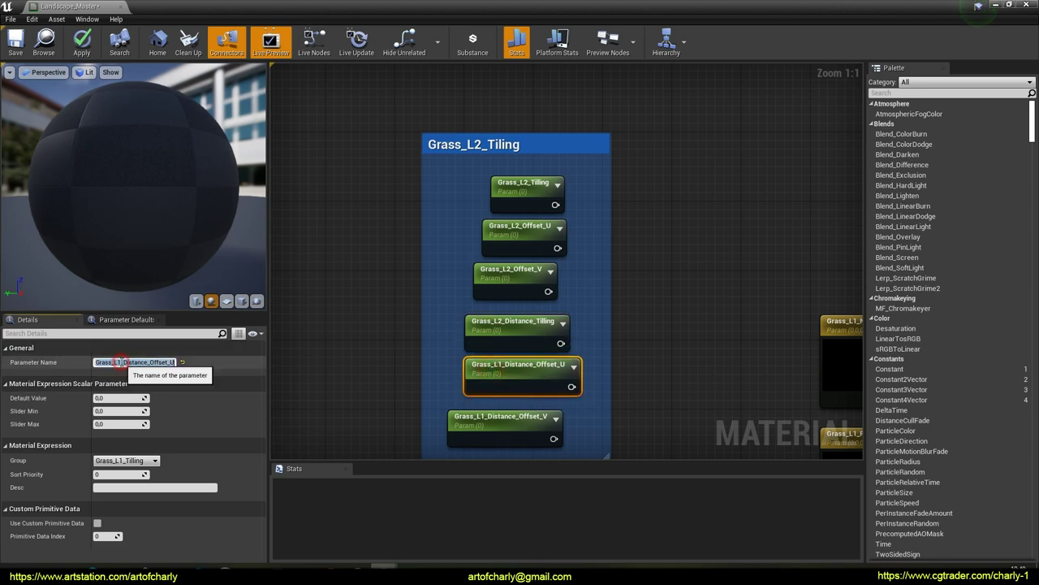
key("BackSpace")
type("2")
key("Return")
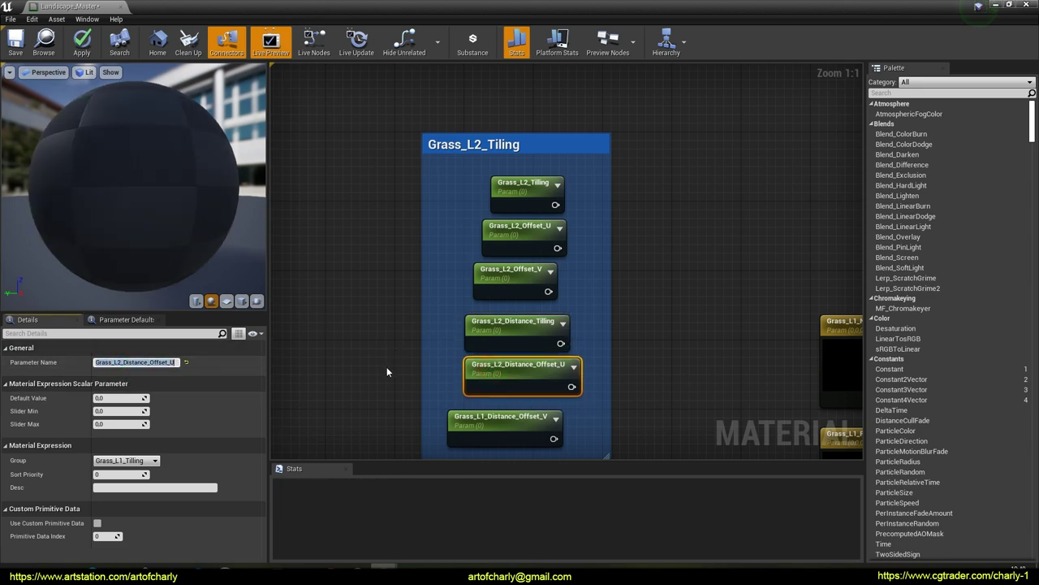
right_click_drag(386, 366, 384, 321)
left_click(487, 373)
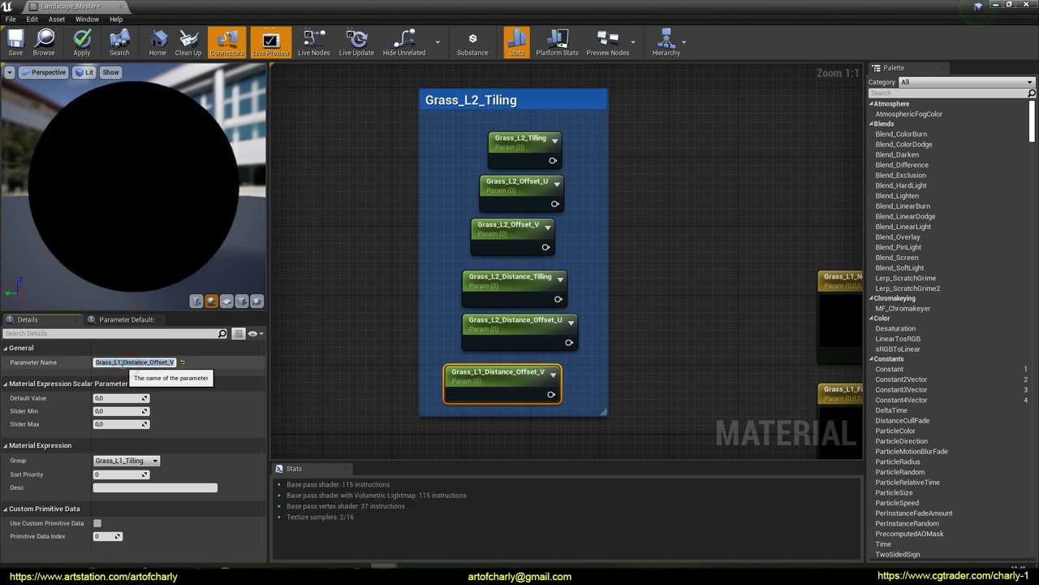
key("Return")
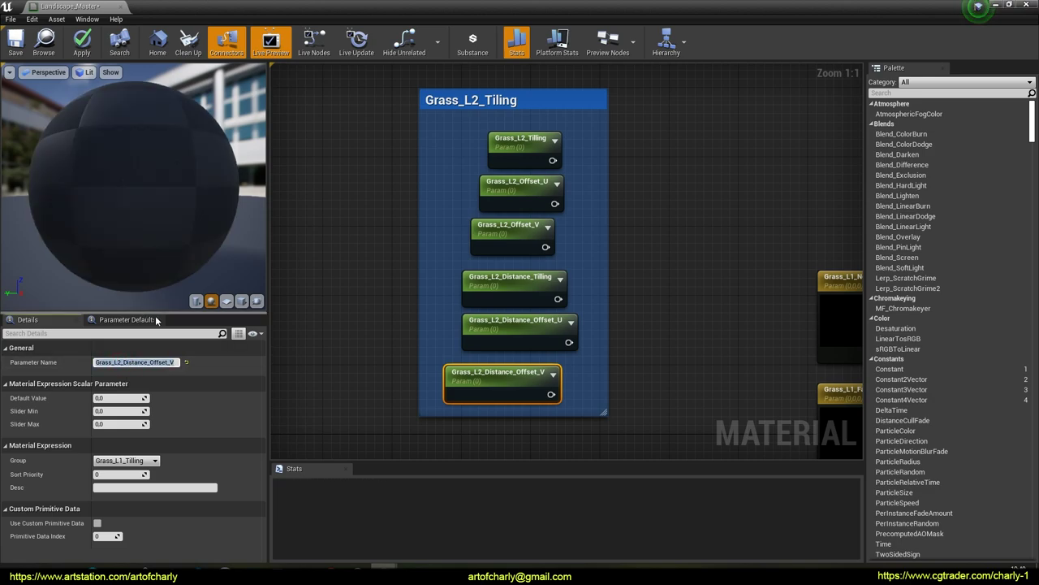
Move the second UE_Function node right beside the Grass_L2_Tiling comment box.
left_click(354, 279)
scroll(393, 229, "down", 2)
right_click_drag(393, 229, 79, 242)
scroll(487, 239, "down", 4)
scroll(487, 241, "up", 2)
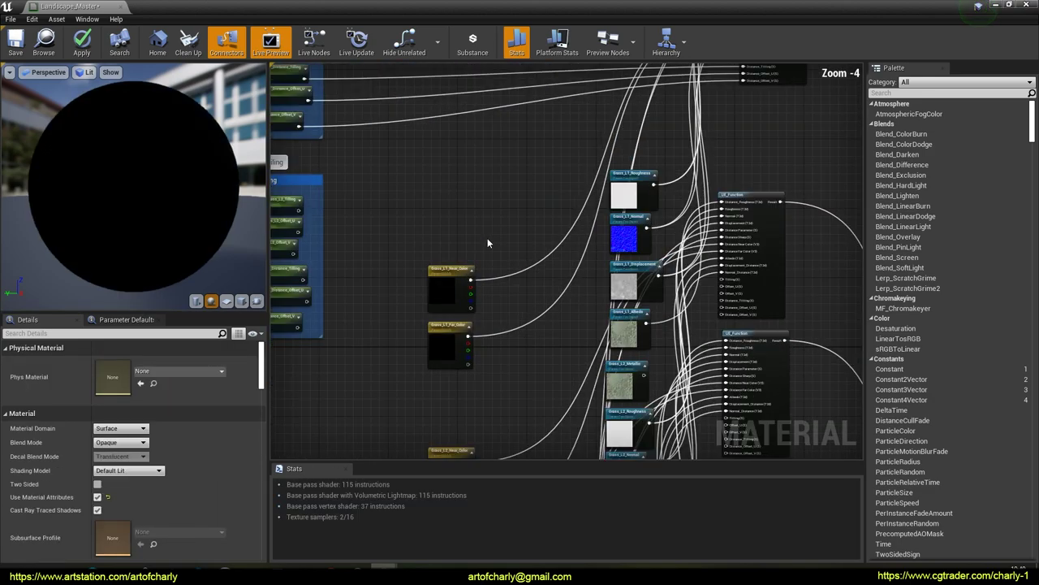
left_click_drag(747, 199, 400, 163)
Connect the six Grass_L2 parameters to the matching tiling, offset and distance inputs of the second UE_Function node.
right_click_drag(342, 227, 436, 234)
scroll(432, 234, "up", 4)
left_click_drag(357, 189, 509, 257)
left_click_drag(360, 231, 508, 270)
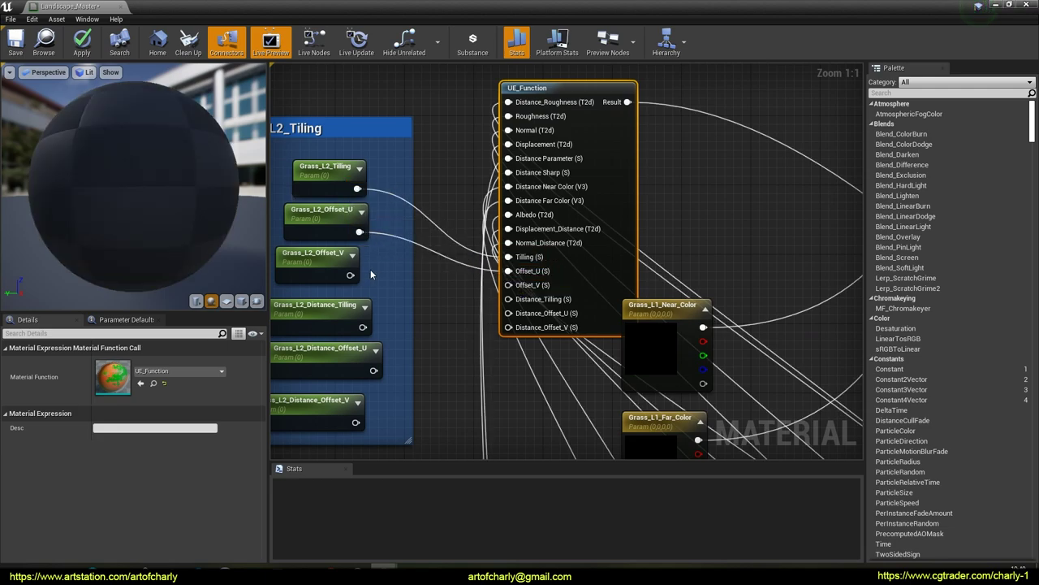
left_click_drag(350, 274, 508, 285)
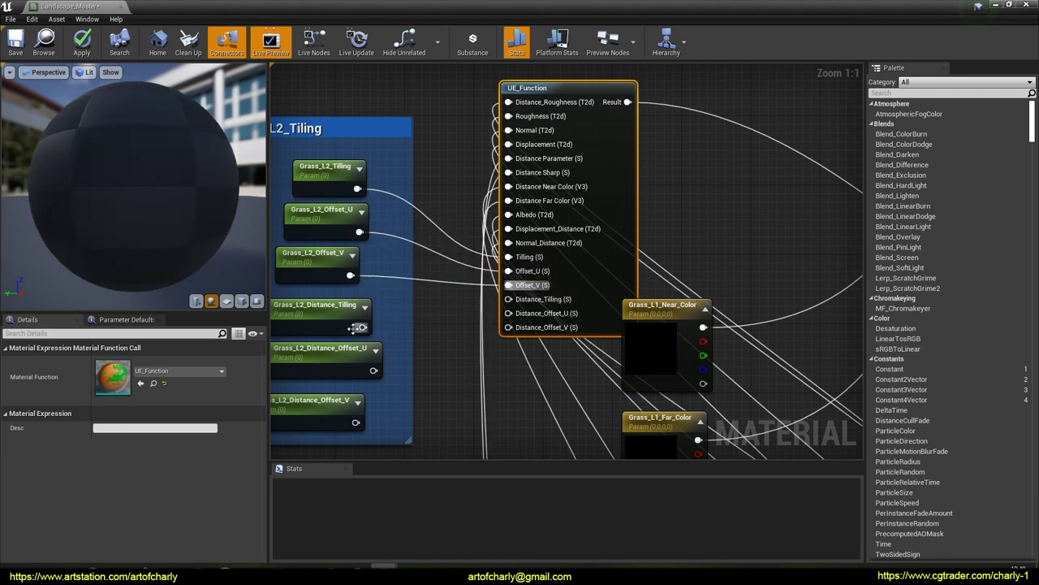
left_click_drag(362, 327, 508, 300)
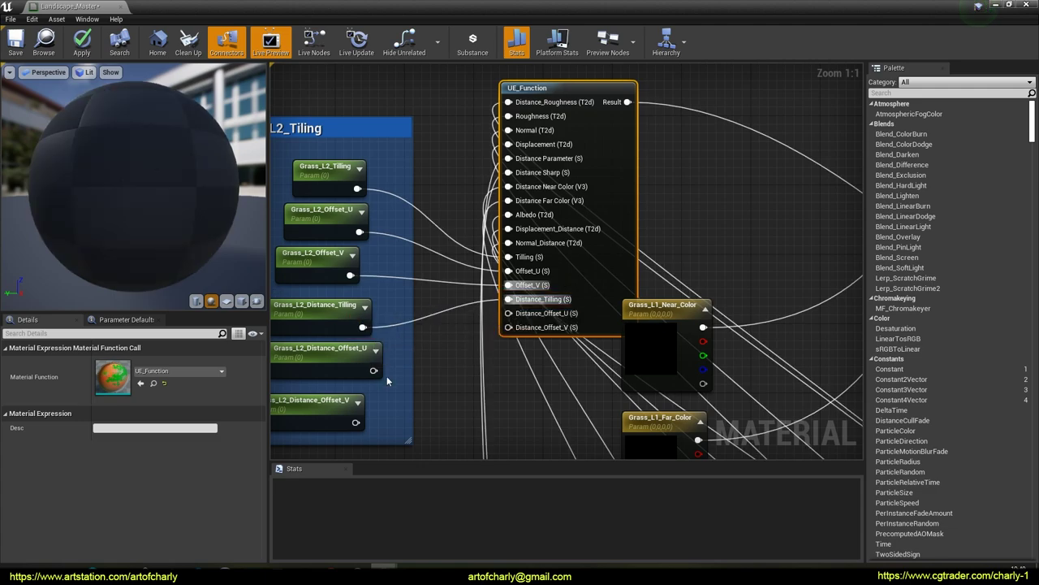
left_click_drag(374, 370, 508, 314)
left_click_drag(355, 422, 508, 328)
Move the second UE_Function node back past the texture nodes, directly below the first UE_Function node.
scroll(440, 297, "down", 4)
scroll(441, 296, "down", 1)
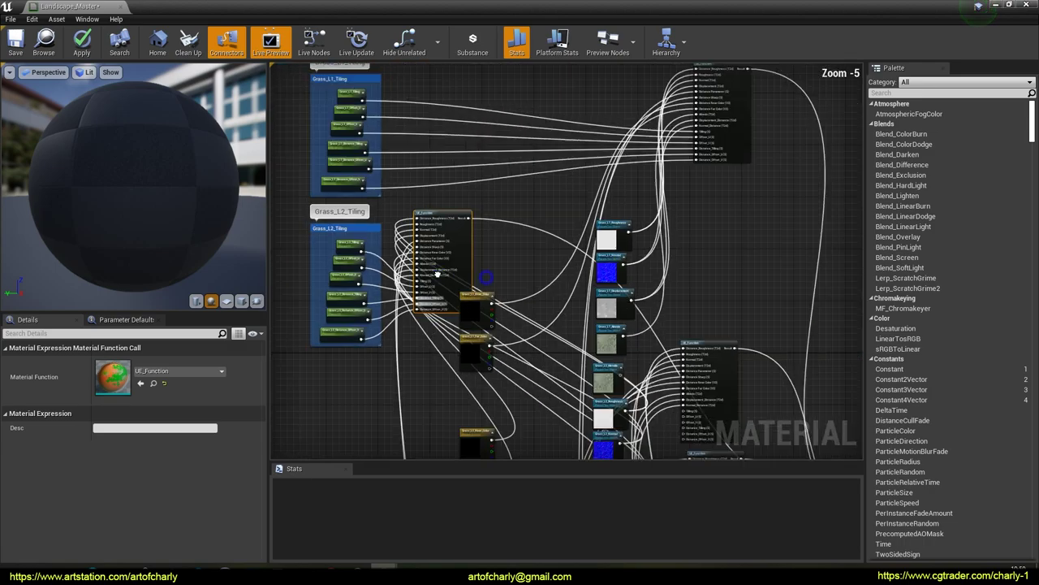
left_click_drag(435, 215, 715, 195)
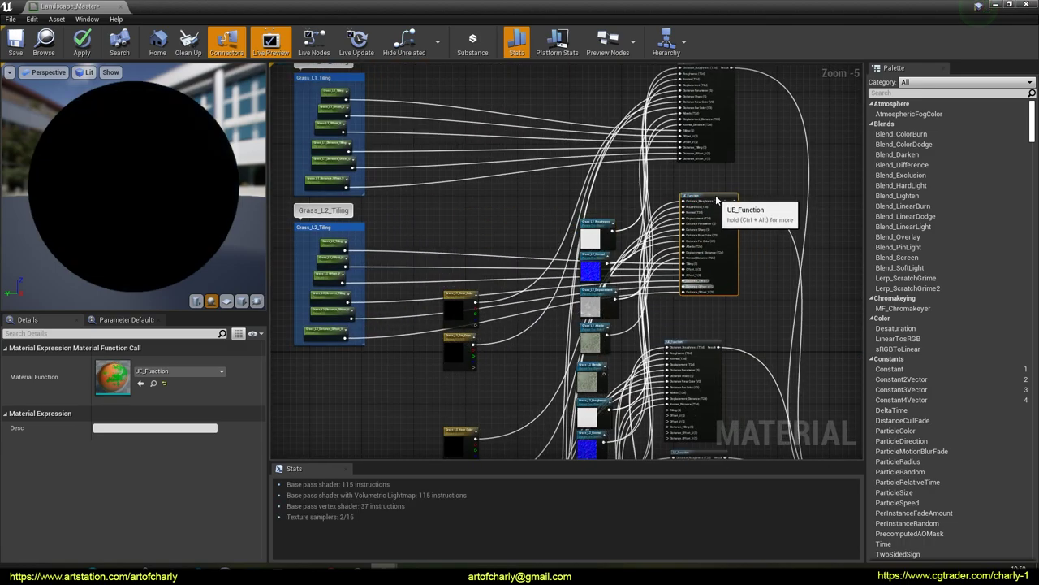
left_click(476, 187)
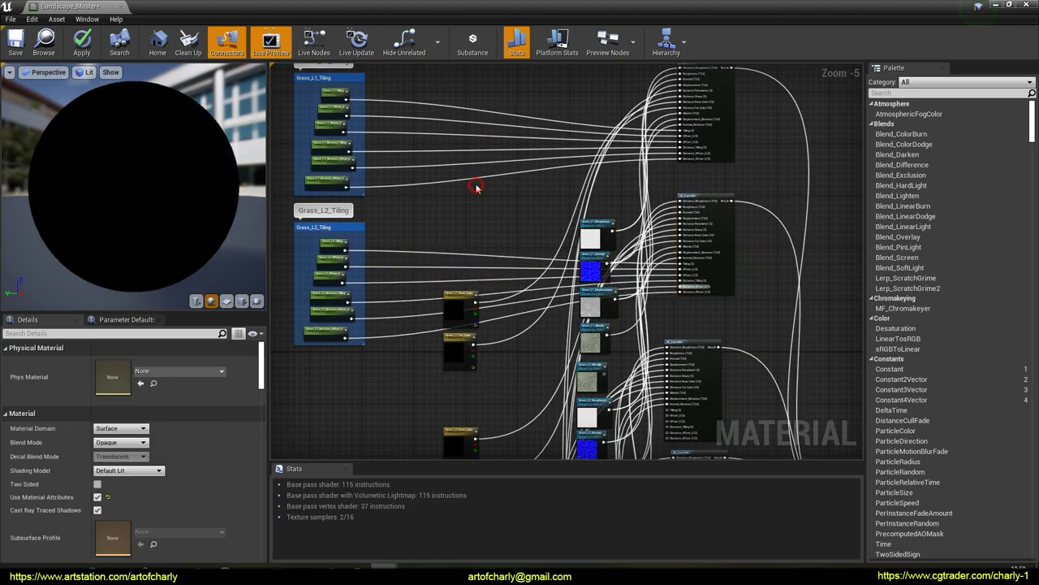
Duplicate the Grass_L2_Tiling comment box with its six parameters and place the copy directly below it.
right_click_drag(414, 240, 569, 153)
left_click(471, 140)
key("ctrl+c")
key("ctrl+v")
left_click_drag(536, 255, 501, 290)
right_click_drag(549, 295, 487, 222)
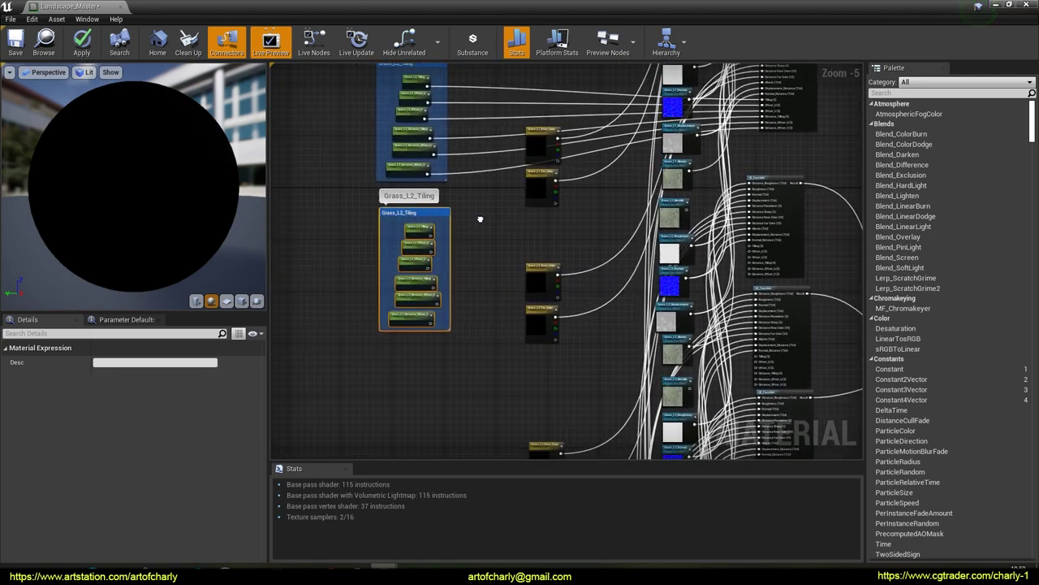
Move the third UE_Function node right beside the copied Grass_L2_Tiling comment box.
left_click(528, 230)
left_click_drag(796, 183, 523, 195)
scroll(467, 239, "up", 5)
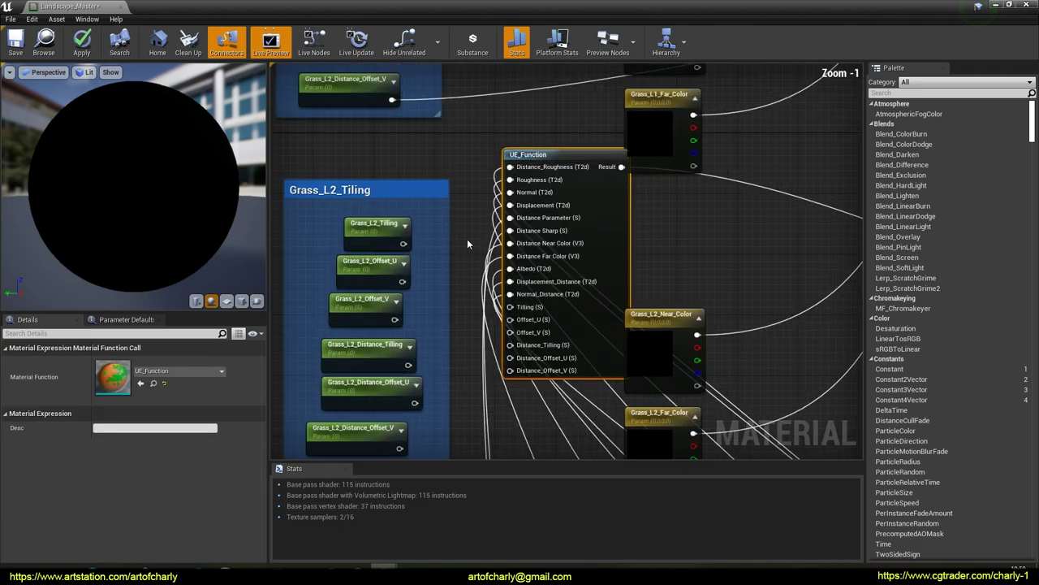
Connect the six copied parameters to the matching tiling, offset and distance inputs of the third UE_Function node.
left_click_drag(412, 167, 537, 235)
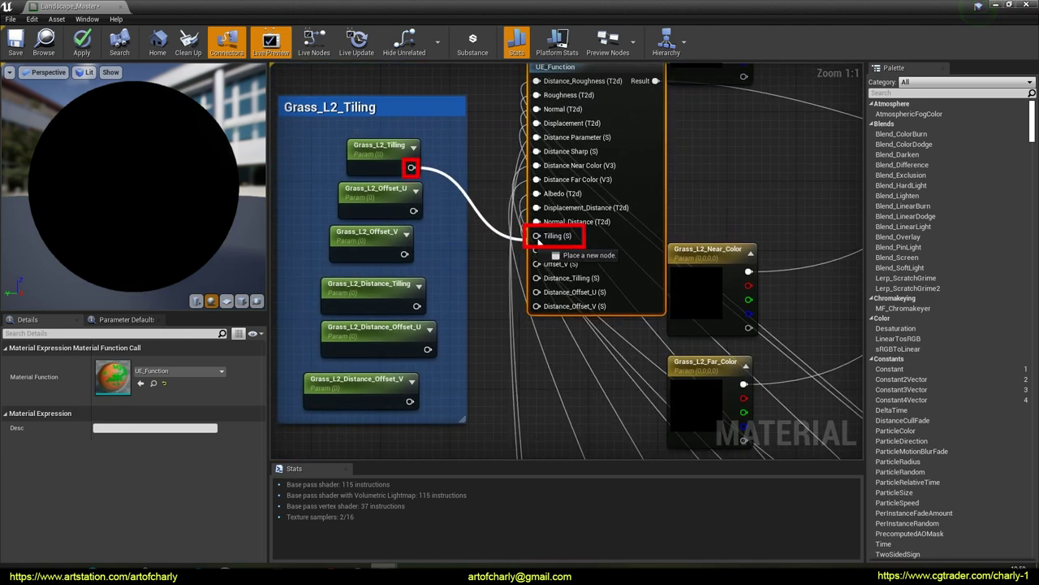
left_click_drag(412, 211, 537, 250)
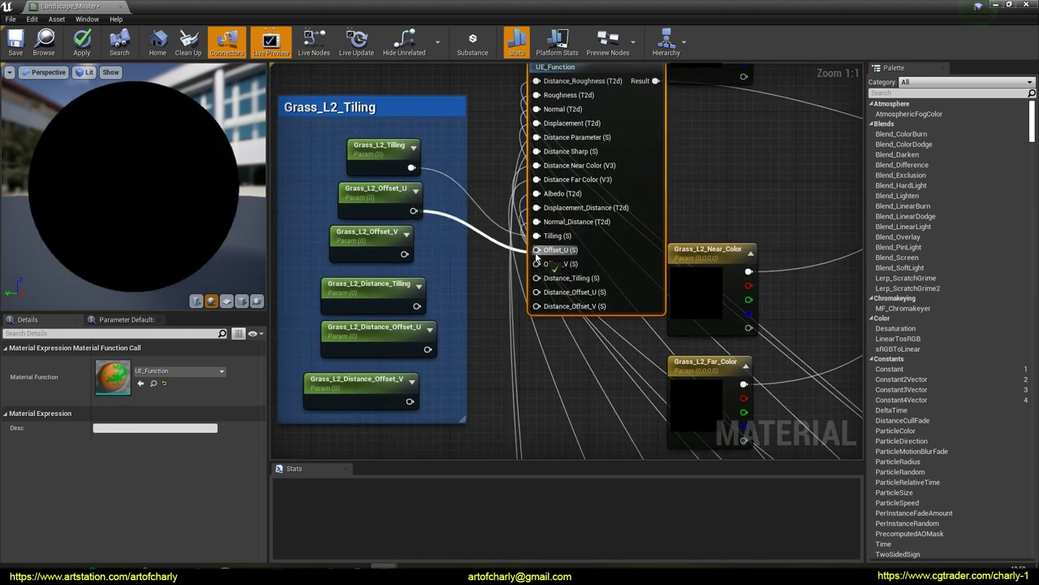
left_click_drag(404, 255, 537, 264)
left_click_drag(416, 306, 537, 280)
left_click_drag(428, 349, 537, 293)
left_click_drag(410, 401, 537, 306)
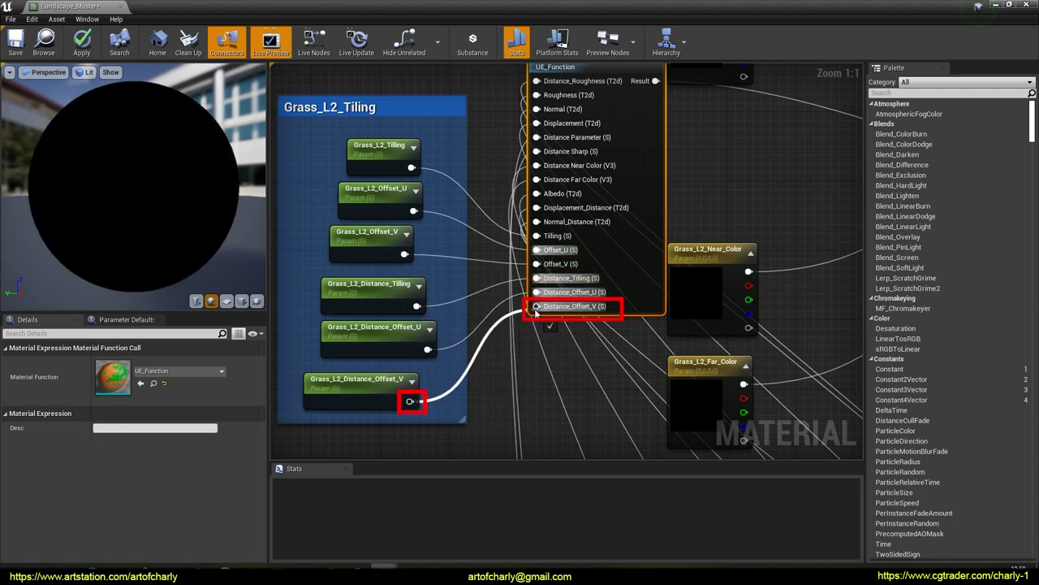
Move the third UE_Function node back past the texture nodes, below the second UE_Function node.
scroll(536, 306, "down", 5)
scroll(530, 289, "down", 1)
scroll(536, 242, "up", 1)
left_click_drag(536, 242, 822, 214)
Rename the lower Grass_L2_Tiling comment box to Grass_L3_Tiling.
scroll(479, 268, "up", 6)
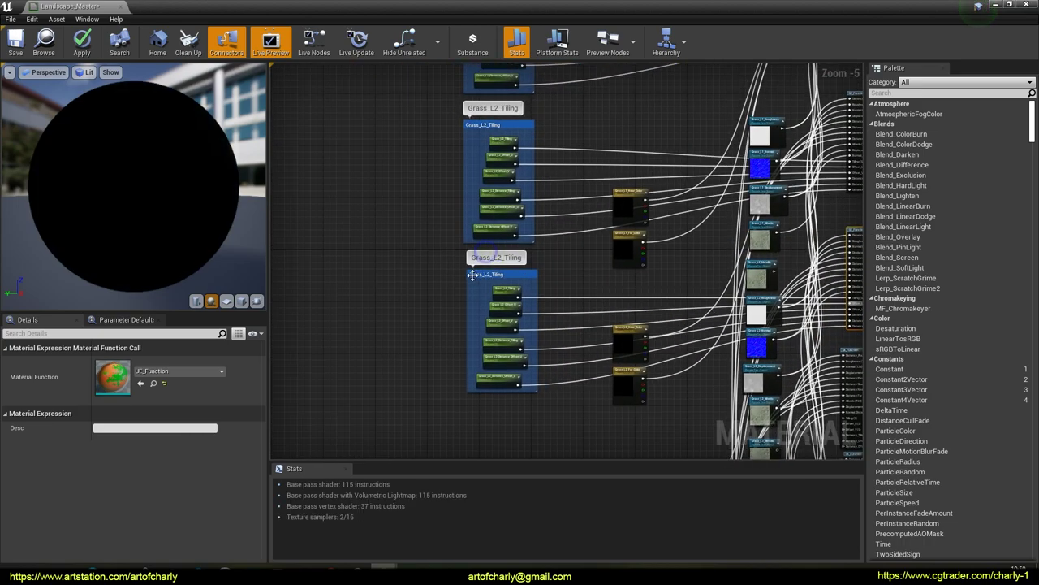
left_click(526, 221)
left_click(135, 361)
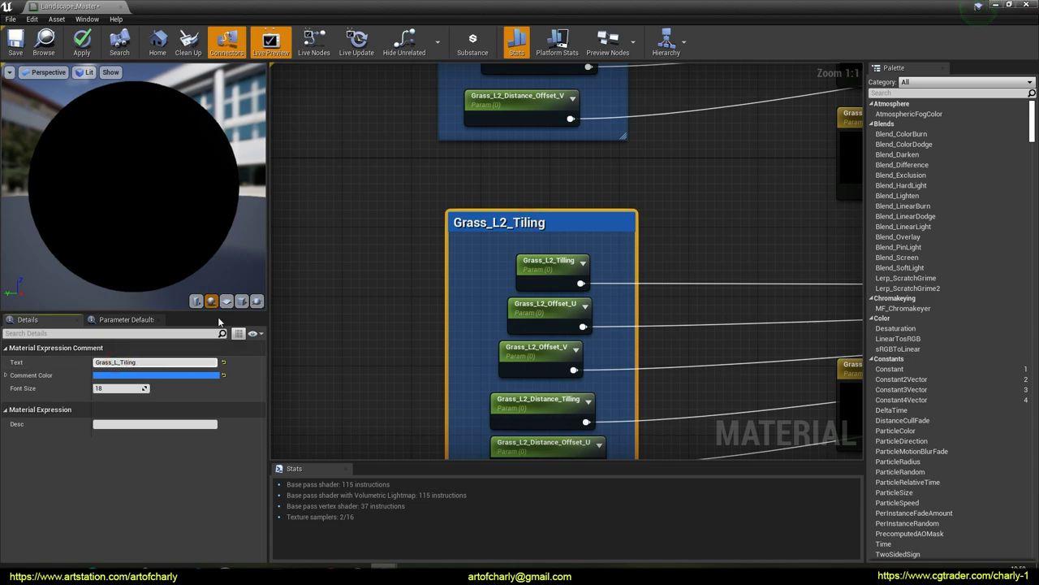
type("3")
key("Return")
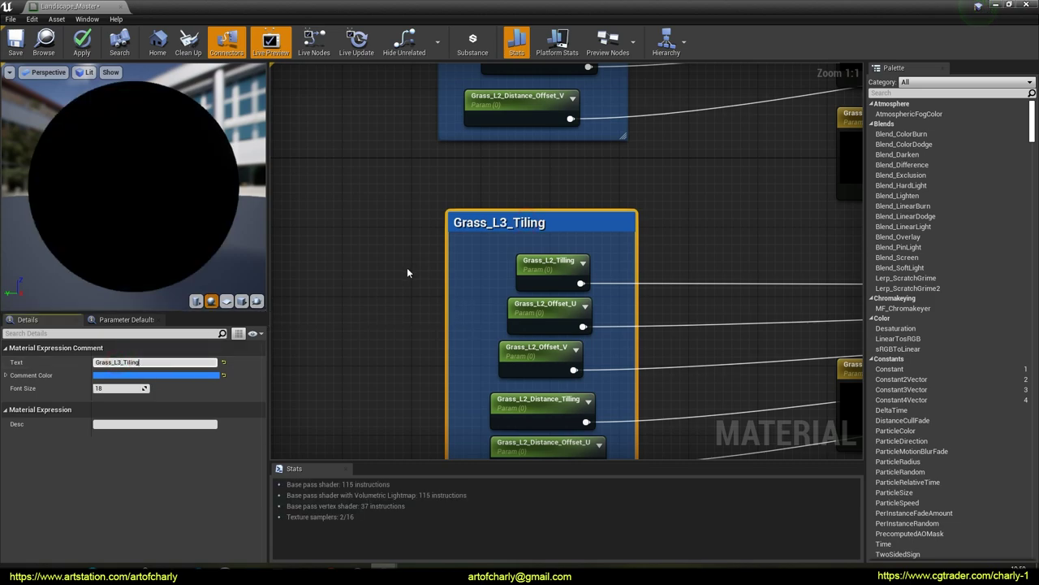
left_click(406, 268)
Rename the first scalar parameter in the Grass_L3_Tiling box to Grass_L3_Tilling.
left_click(537, 260)
left_click(434, 290)
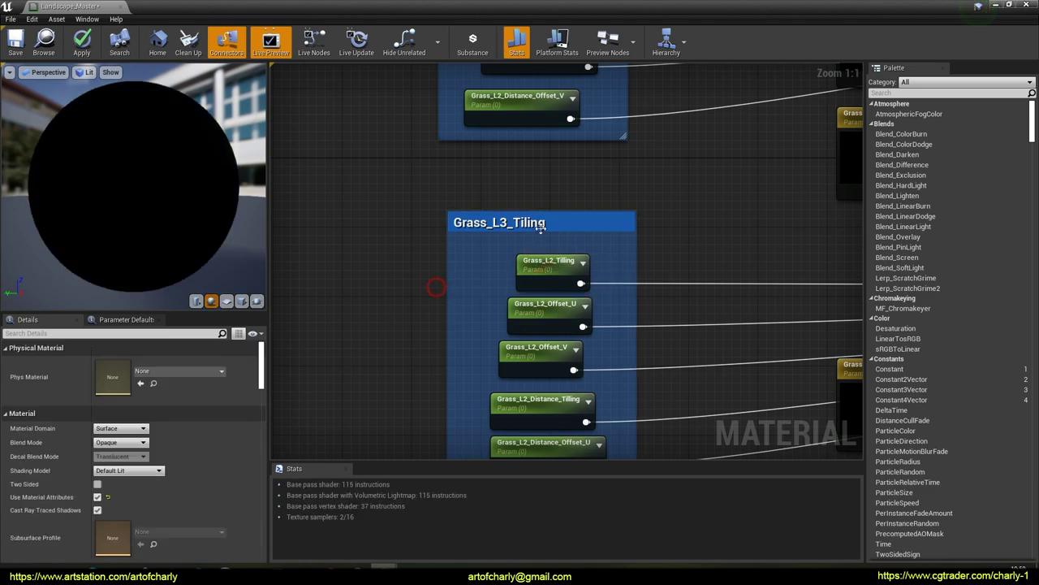
left_click(540, 226)
right_click_drag(333, 369, 399, 269)
scroll(355, 283, "down", 4)
scroll(356, 282, "up", 3)
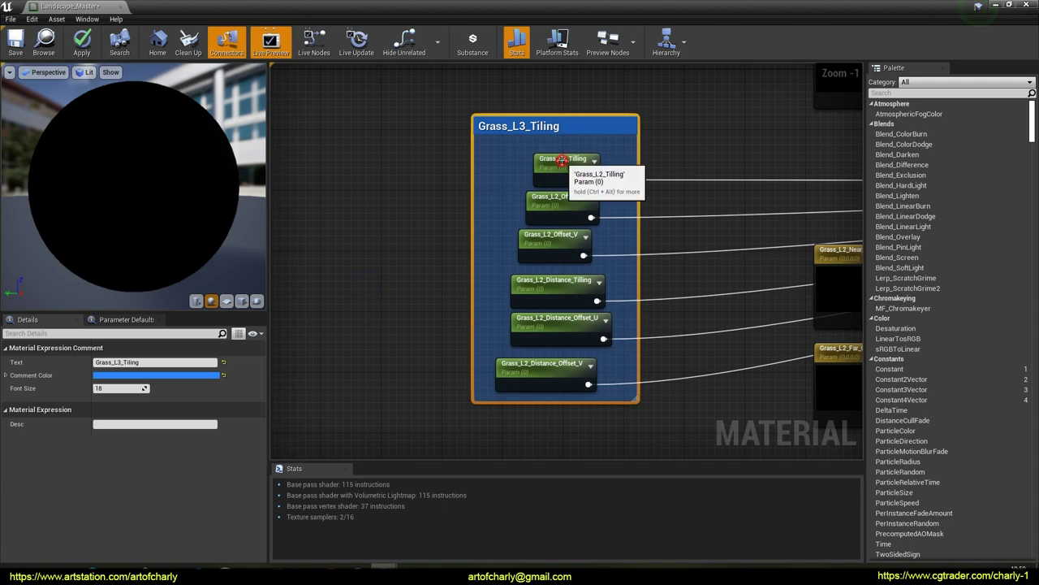
left_click(585, 182)
left_click(122, 362)
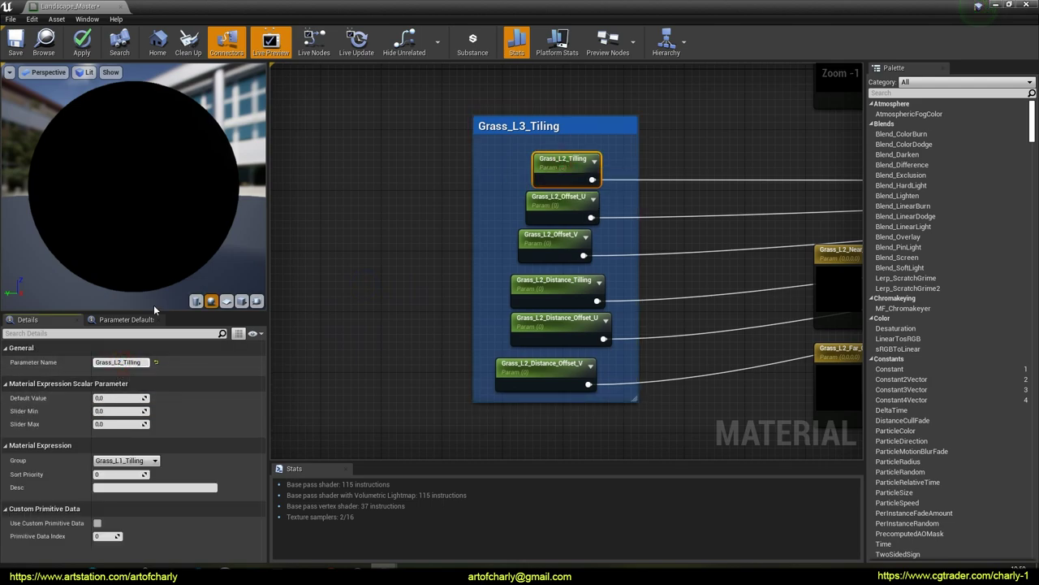
key("BackSpace")
type("3")
key("Return")
Rename the two offset parameters in the Grass_L3_Tiling box to Grass_L3_Offset_U and Grass_L3_Offset_V.
left_click(553, 206)
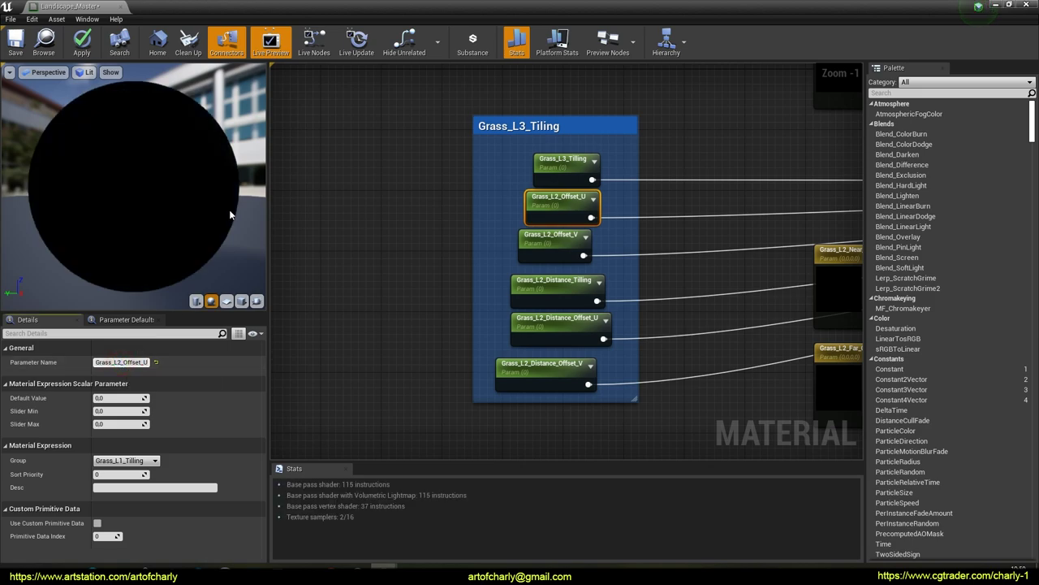
type("3")
key("Return")
left_click(564, 237)
left_click(119, 361)
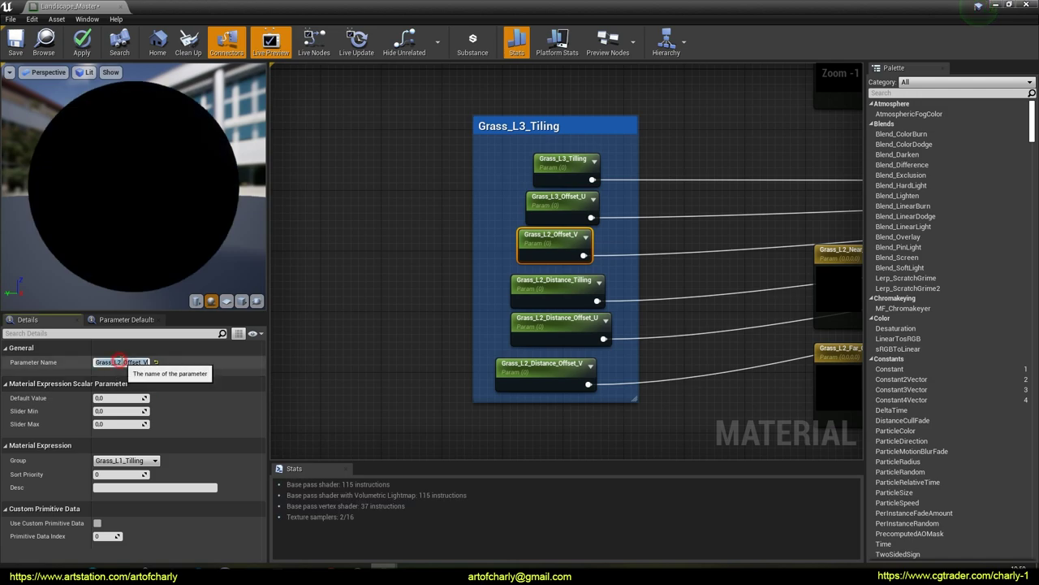
key("BackSpace")
type("3")
key("Return")
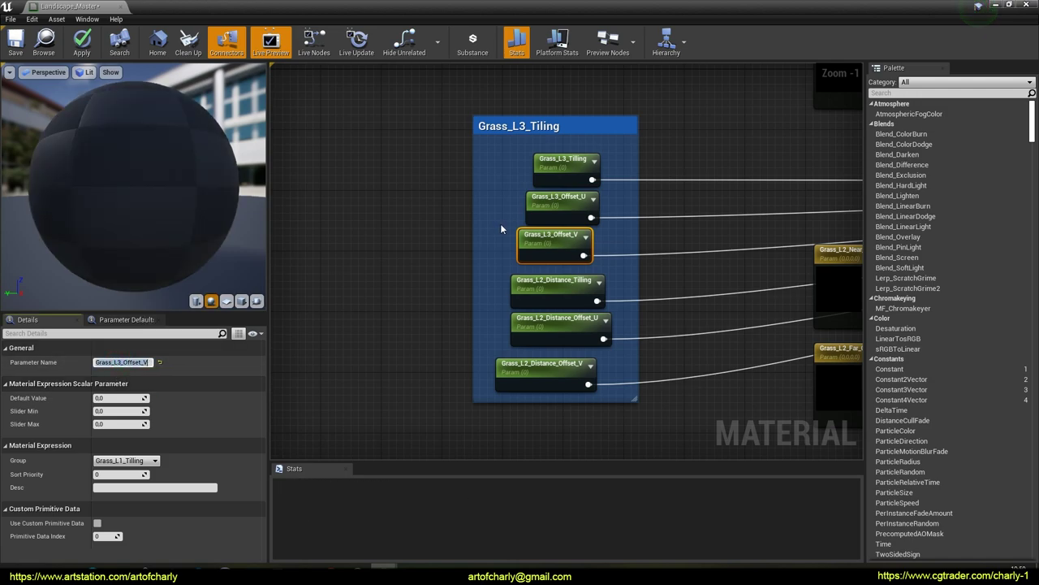
Rename the distance tiling parameter in the Grass_L3_Tiling box to Grass_L3_Distance_Tilling.
left_click(556, 285)
left_click(122, 361)
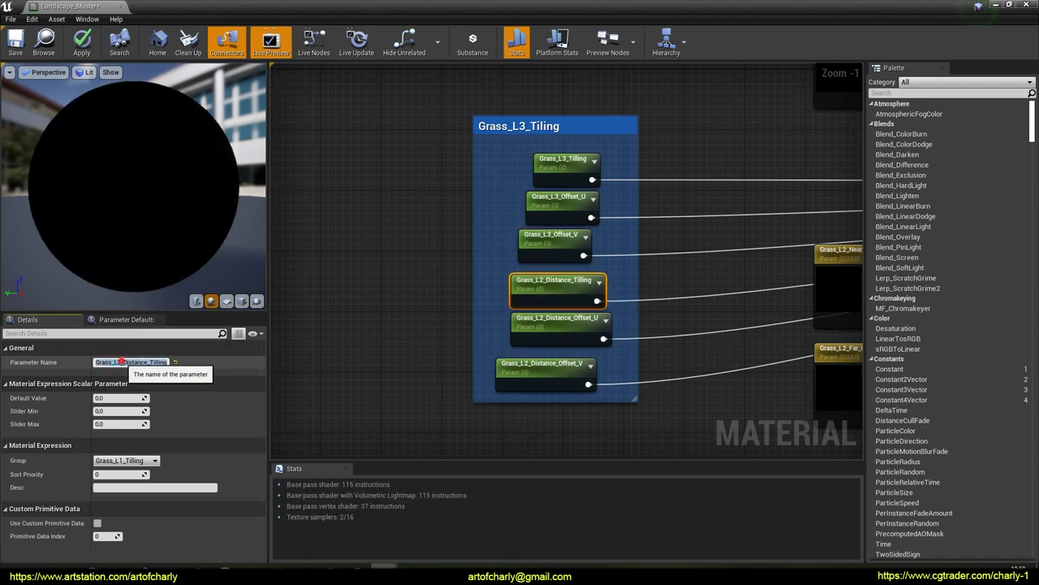
key("BackSpace")
type("3")
key("Return")
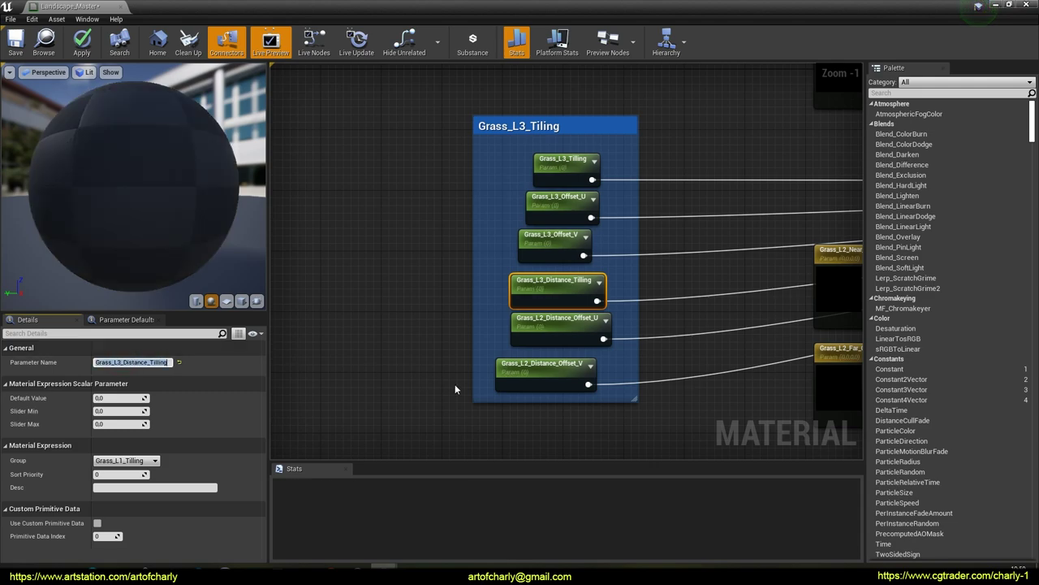
Rename the two distance offset parameters in the Grass_L3_Tiling box to Grass_L3_Distance_Offset_U and Grass_L3_Distance_Offset_V.
left_click(560, 321)
left_click(112, 363)
left_click(121, 362)
key("BackSpace")
type("3")
key("Return")
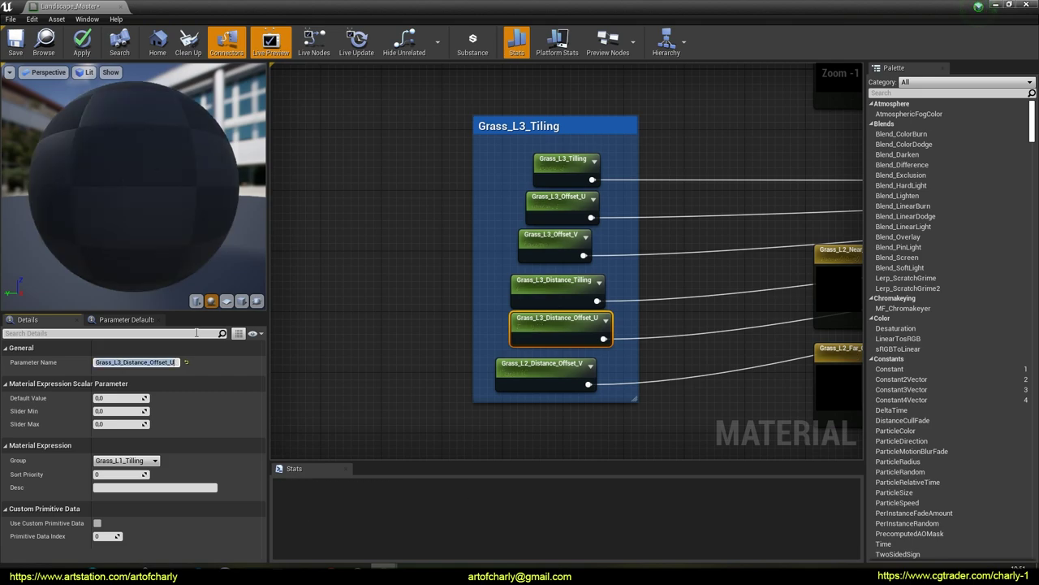
left_click(527, 363)
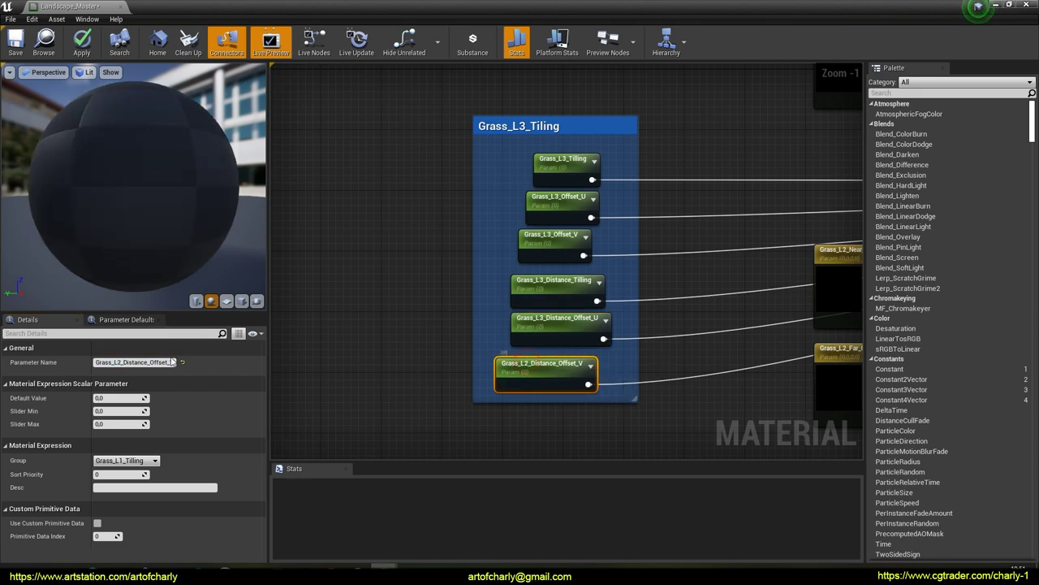
left_click(120, 362)
key("BackSpace")
type("3")
key("Return")
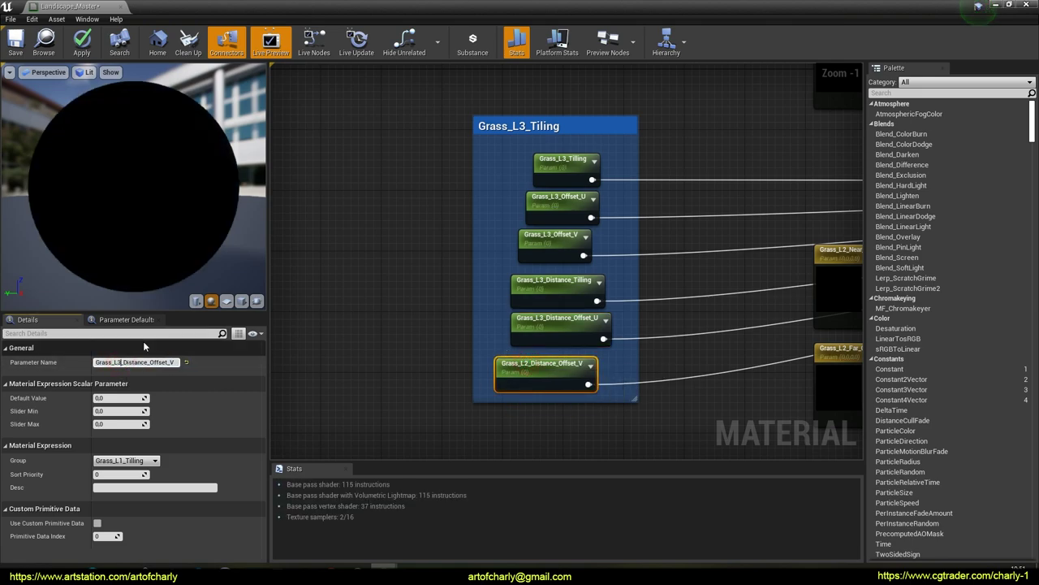
left_click(512, 315)
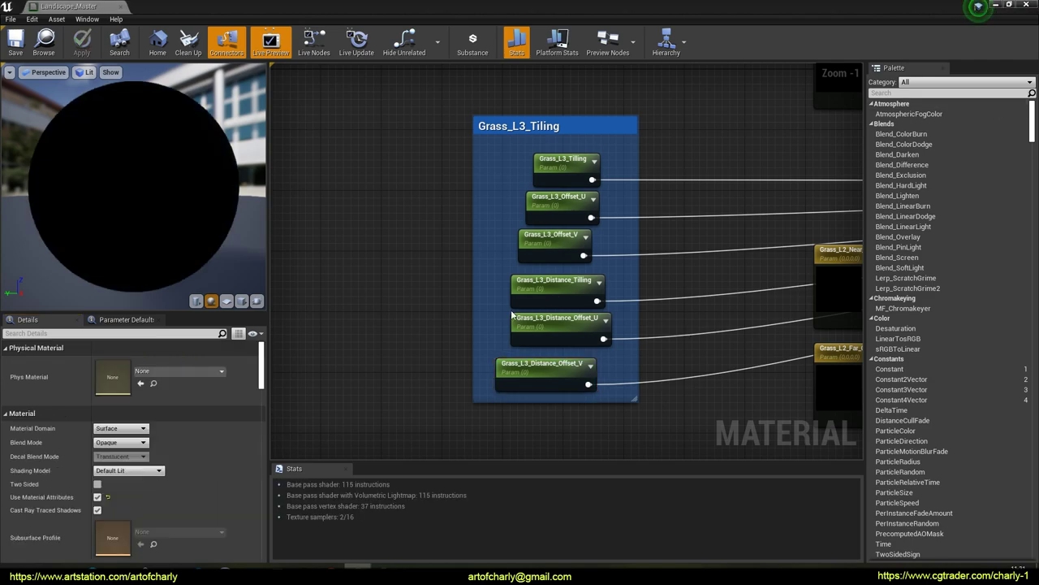
Duplicate the Grass_L3_Tiling comment box with its six parameters and place the copy directly below the original.
right_click_drag(381, 325, 303, 203)
scroll(303, 203, "down", 5)
right_click_drag(329, 253, 444, 286)
scroll(433, 243, "up", 2)
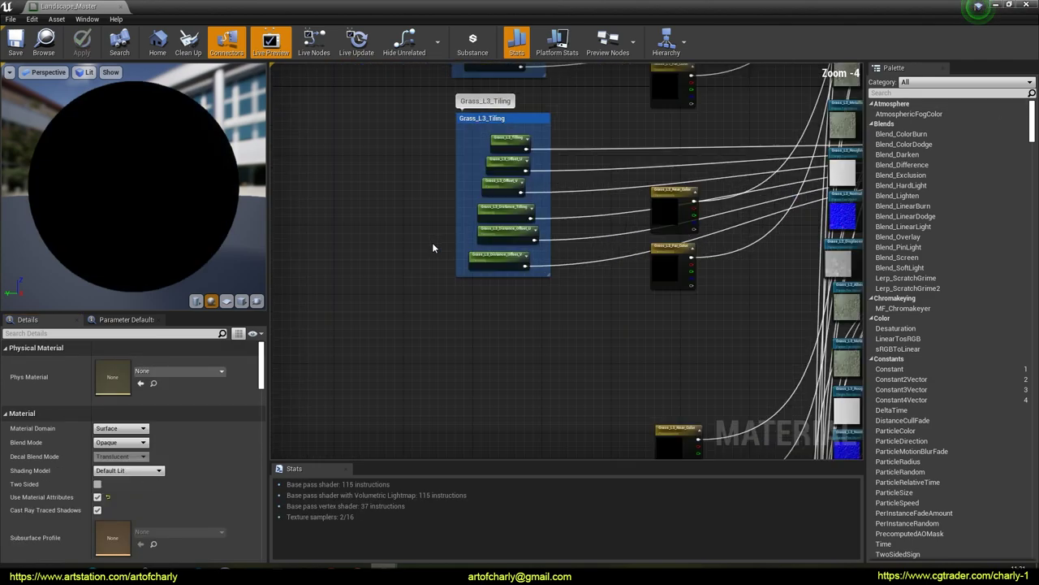
left_click_drag(423, 115, 509, 269)
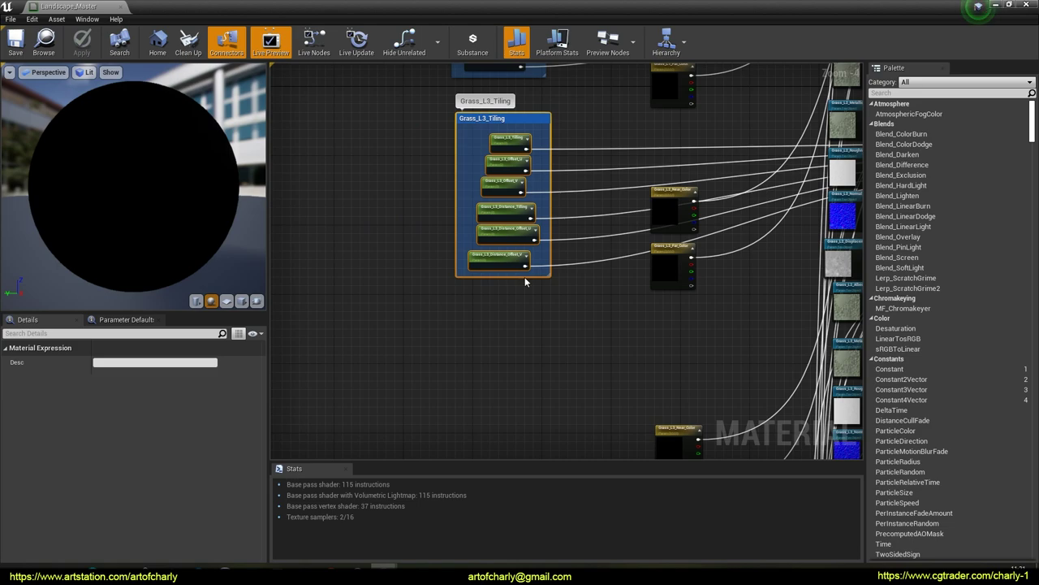
key("ctrl+c")
key("ctrl+v")
left_click_drag(564, 224, 540, 313)
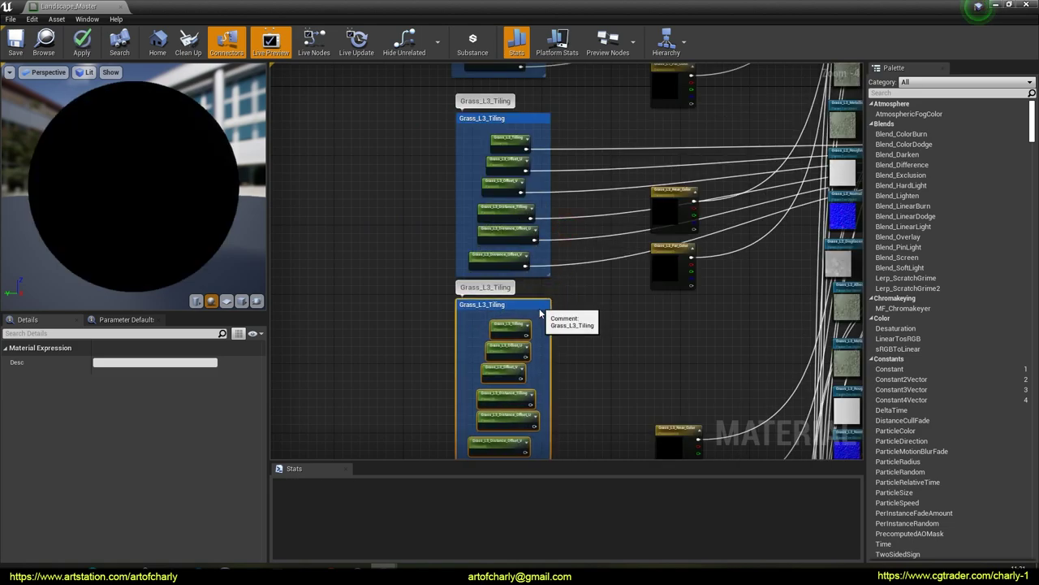
Rename the copied Grass_L3_Tiling comment box to Ground_L4_Tiling.
scroll(520, 300, "up", 4)
left_click(521, 299)
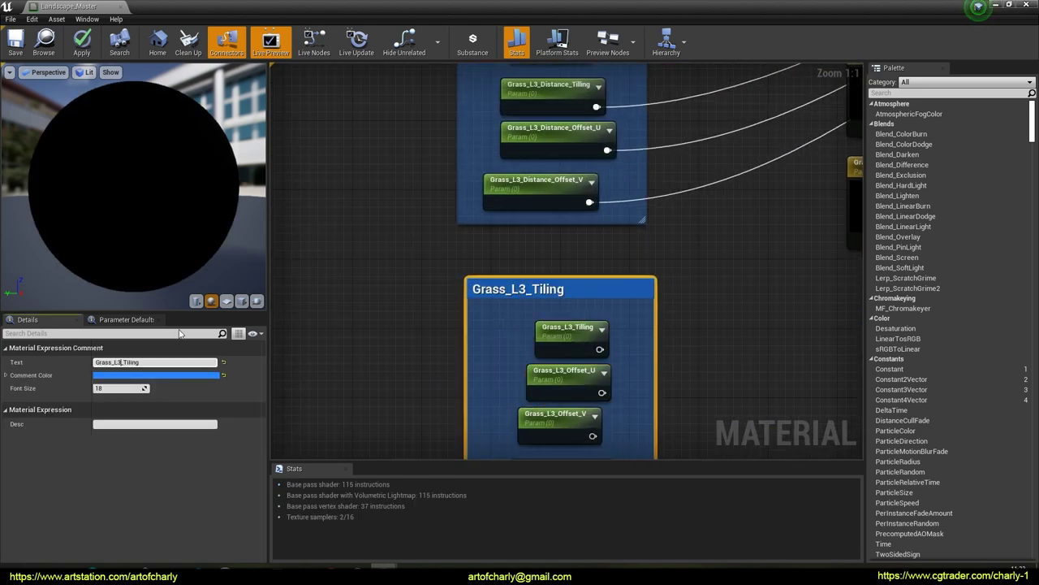
type("round")
left_click(425, 326)
Rename the first three parameters in the Ground_L4_Tiling box to Ground_L4_Tilling, Ground_L4_Offset_U and Ground_L4_Offset_V.
right_click_drag(452, 323, 391, 196)
left_click(499, 201)
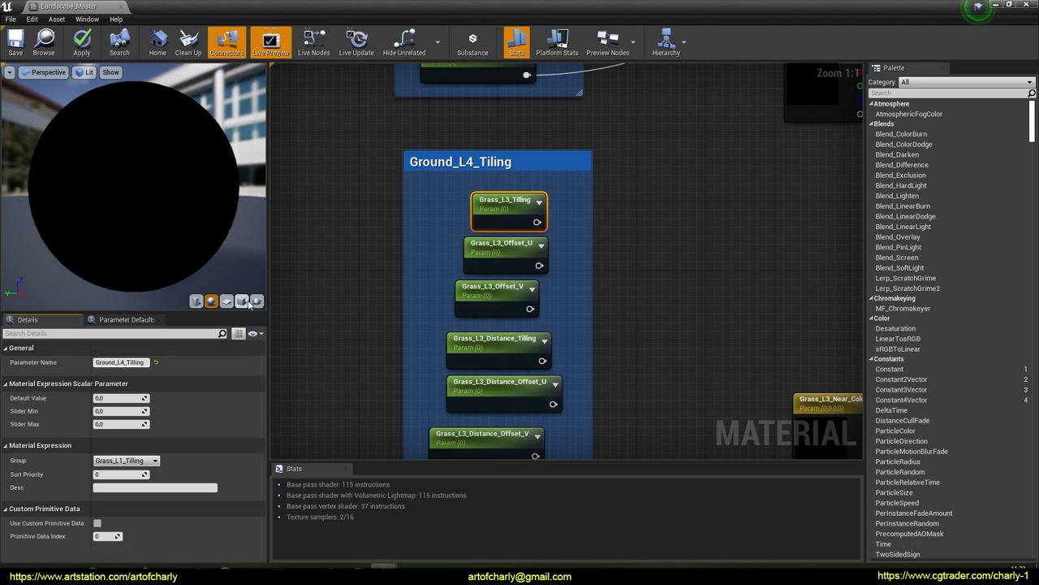
key("Return")
left_click(475, 248)
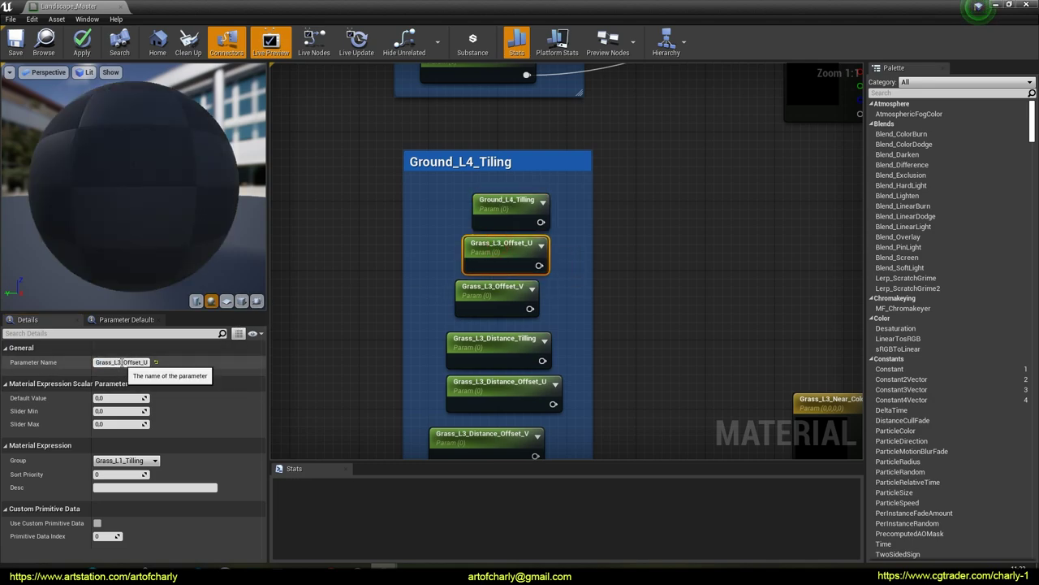
key("ctrl+v")
key("Return")
left_click(467, 308)
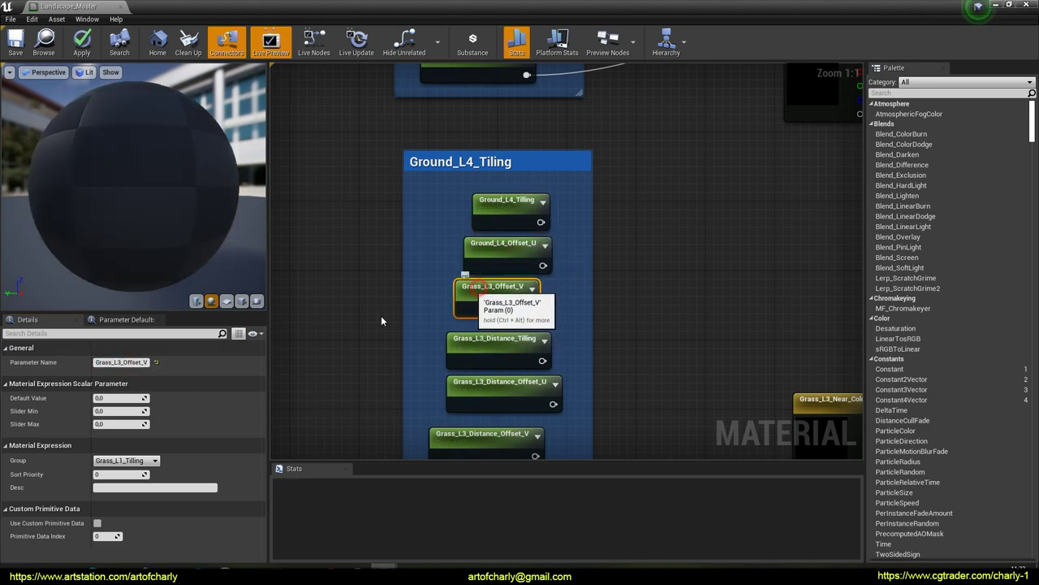
left_click_drag(123, 362, 60, 363)
key("ctrl+v")
key("Return")
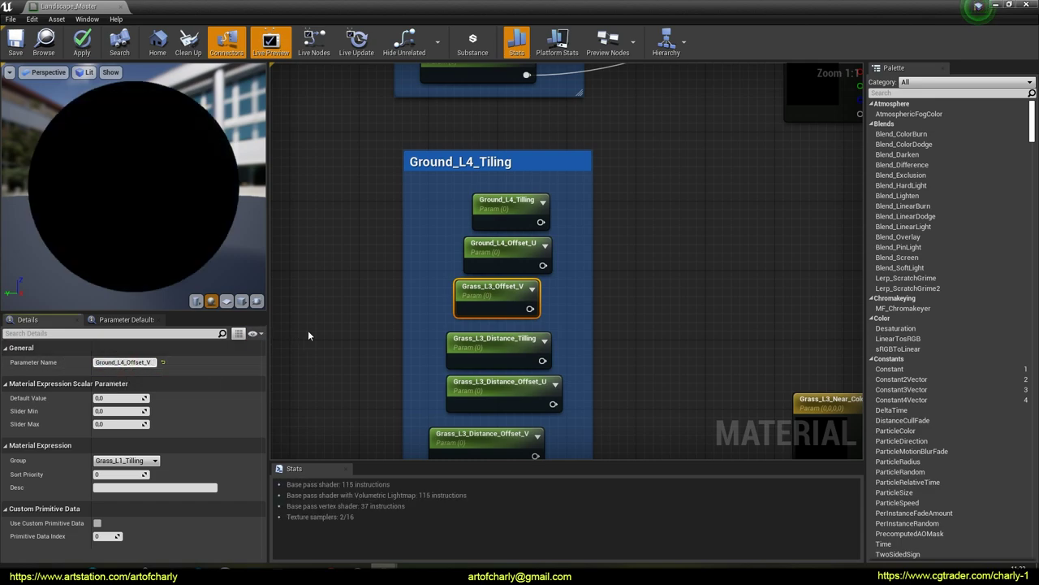
Rename the three distance parameters in the Ground_L4_Tiling box to Ground_L4_Distance_Tilling, Ground_L4_Distance_Offset_U and Ground_L4_Distance_Offset_V.
left_click(471, 332)
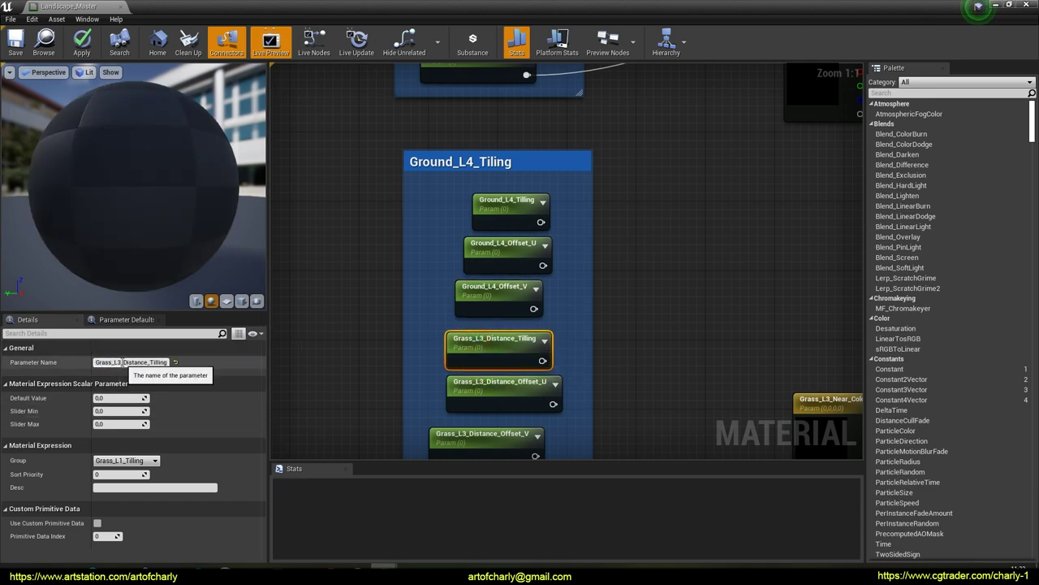
left_click_drag(122, 363, 56, 362)
key("ctrl+v")
key("Return")
left_click(485, 383)
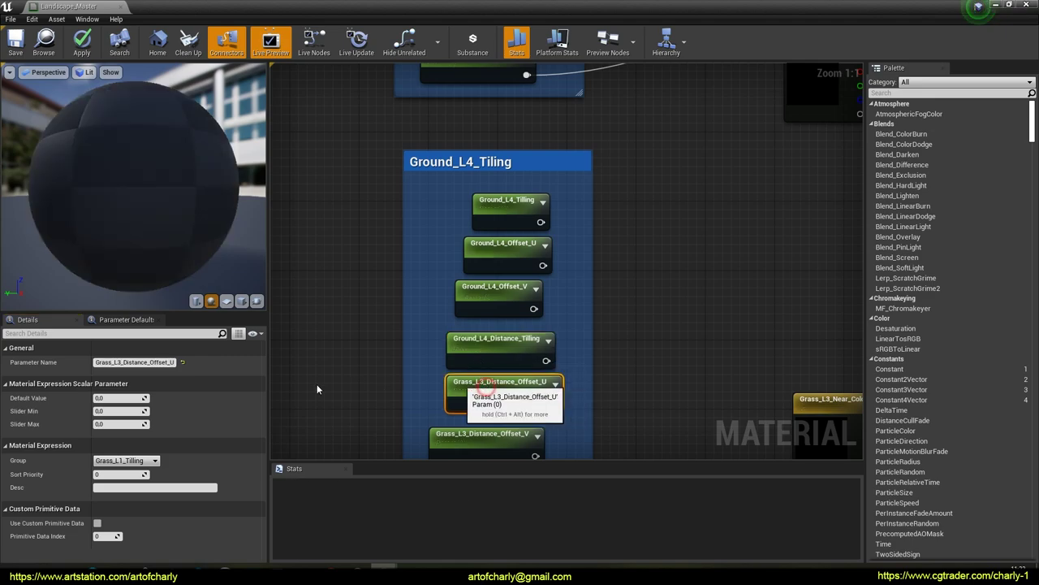
left_click_drag(119, 363, 57, 362)
key("ctrl+v")
key("Return")
right_click_drag(406, 333, 388, 225)
left_click(445, 326)
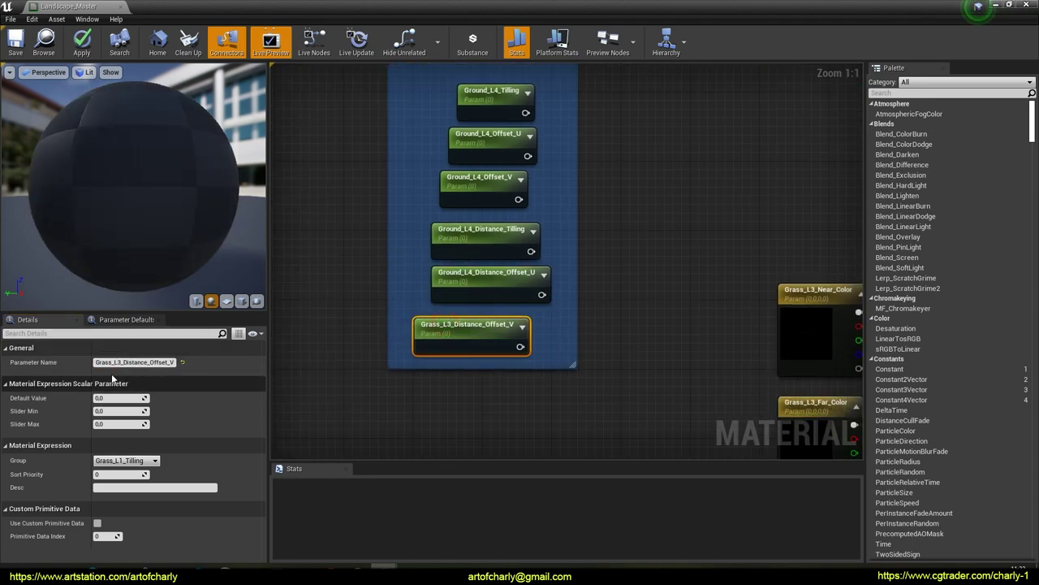
left_click_drag(122, 362, 57, 362)
key("ctrl+v")
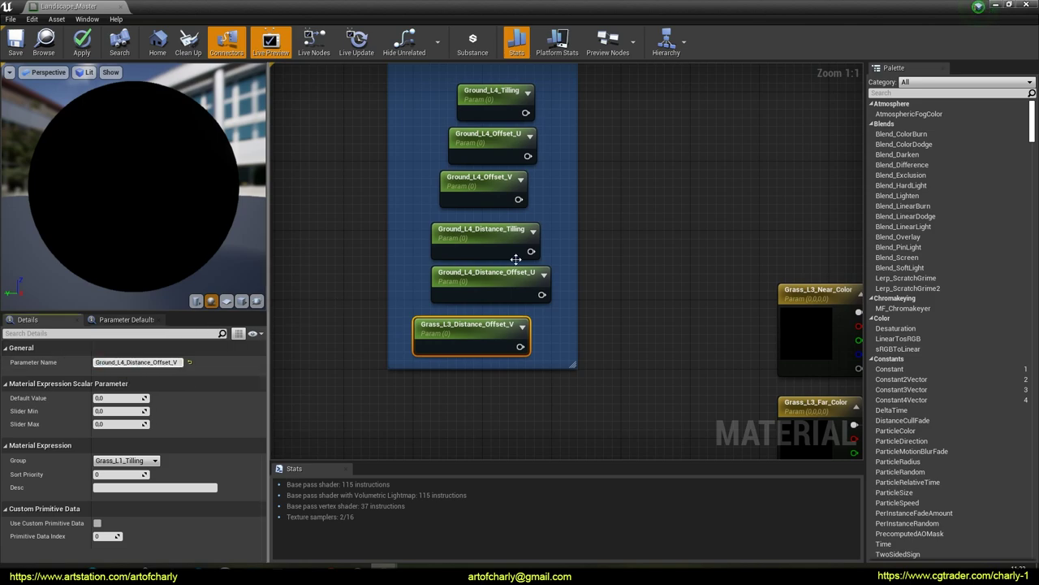
left_click(640, 240)
Move the fourth UE_Function node next to the Ground_L4_Tiling box.
scroll(536, 292, "down", 4)
scroll(445, 258, "down", 4)
right_click_drag(593, 213, 683, 218)
left_click_drag(684, 218, 555, 253)
scroll(518, 284, "up", 7)
right_click_drag(518, 289, 492, 263)
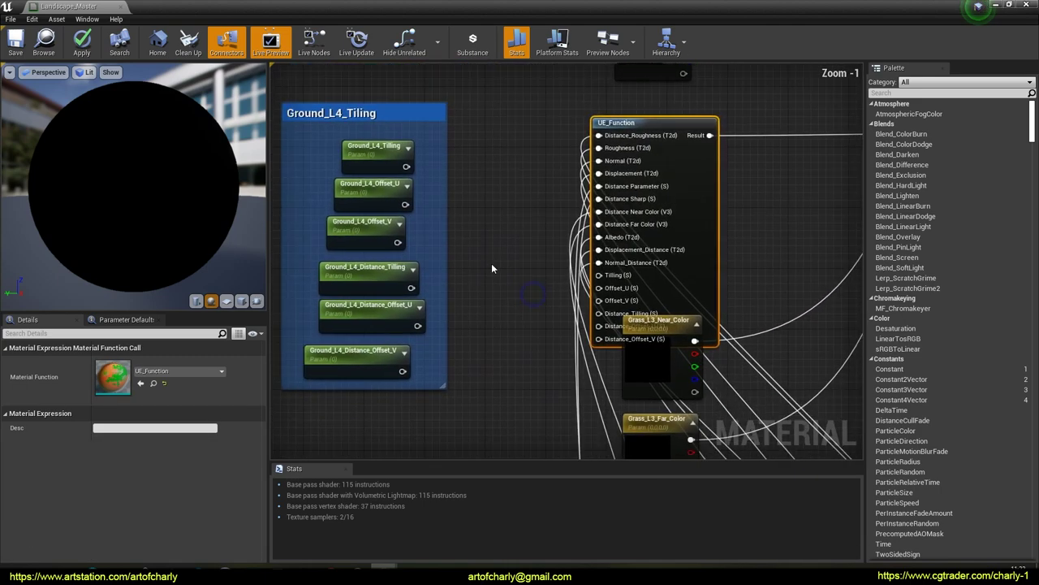
left_click_drag(601, 135, 503, 129)
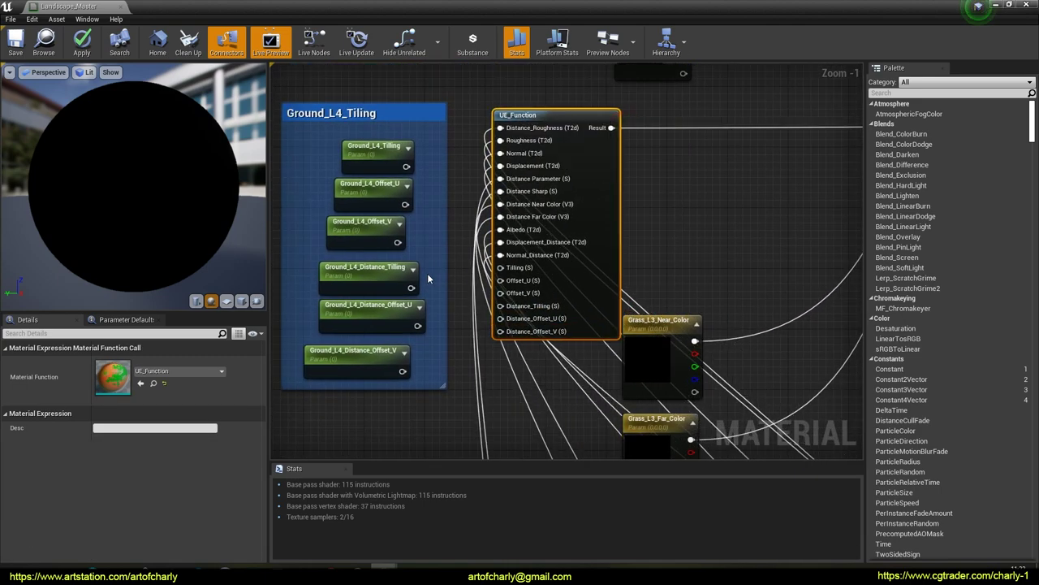
Connect the six Ground_L4 parameters to the matching tiling, offset and distance inputs of the fourth UE_Function node.
left_click_drag(409, 167, 497, 267)
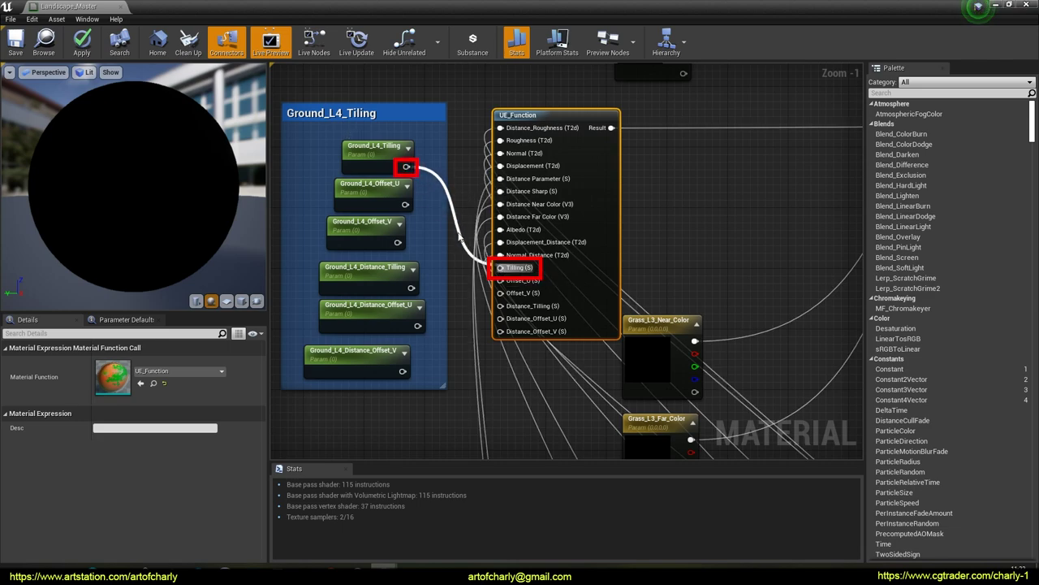
left_click_drag(406, 204, 497, 280)
left_click_drag(397, 242, 497, 292)
left_click_drag(411, 288, 500, 306)
left_click_drag(418, 325, 501, 318)
left_click_drag(404, 372, 500, 331)
Place the fourth UE_Function node back past the texture nodes and move the first four UE_Function nodes up together.
scroll(481, 182, "down", 4)
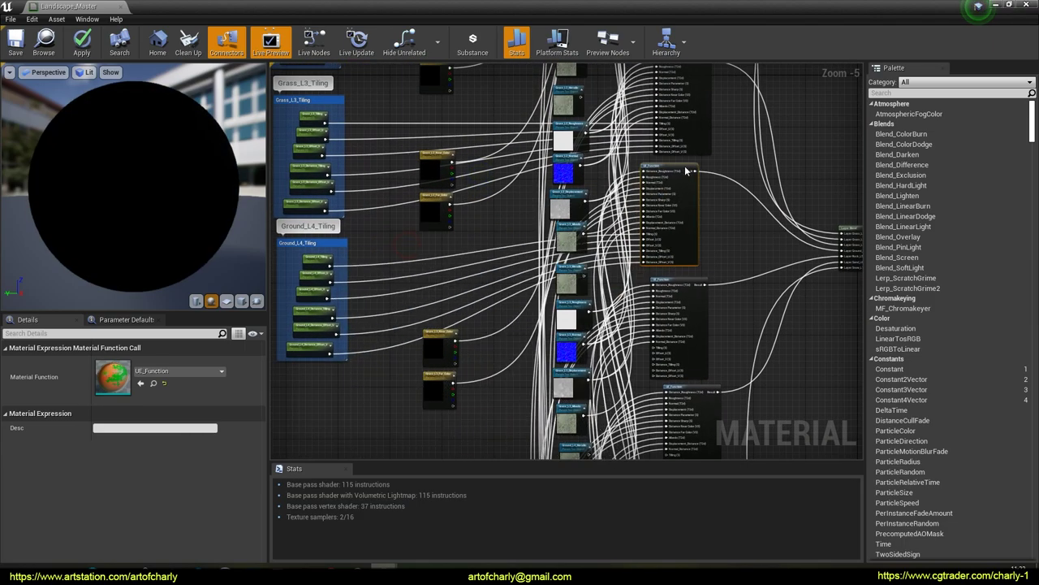
scroll(682, 253, "down", 3)
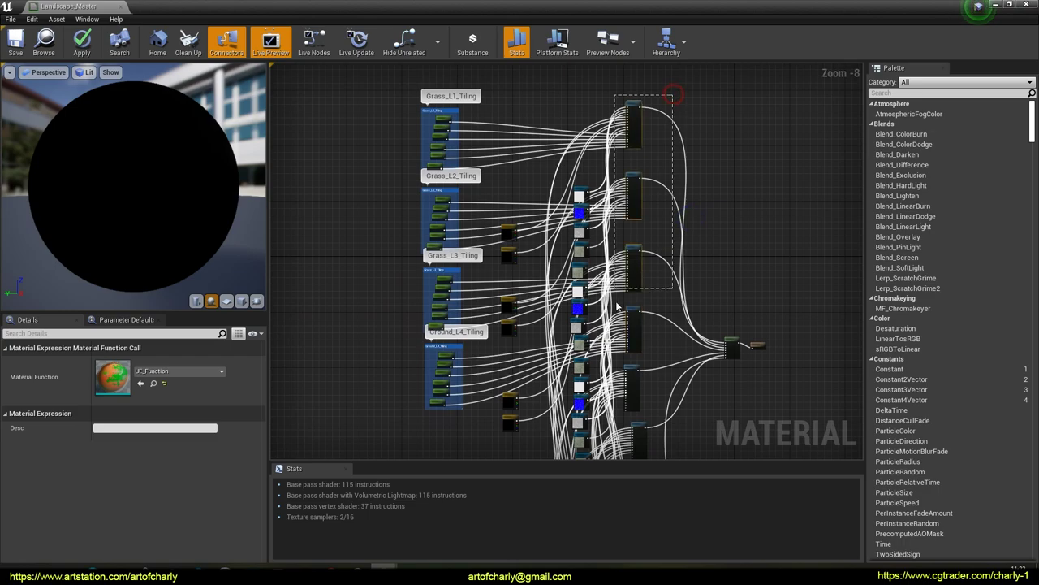
left_click_drag(634, 106, 642, 193)
right_click_drag(650, 199, 617, 11)
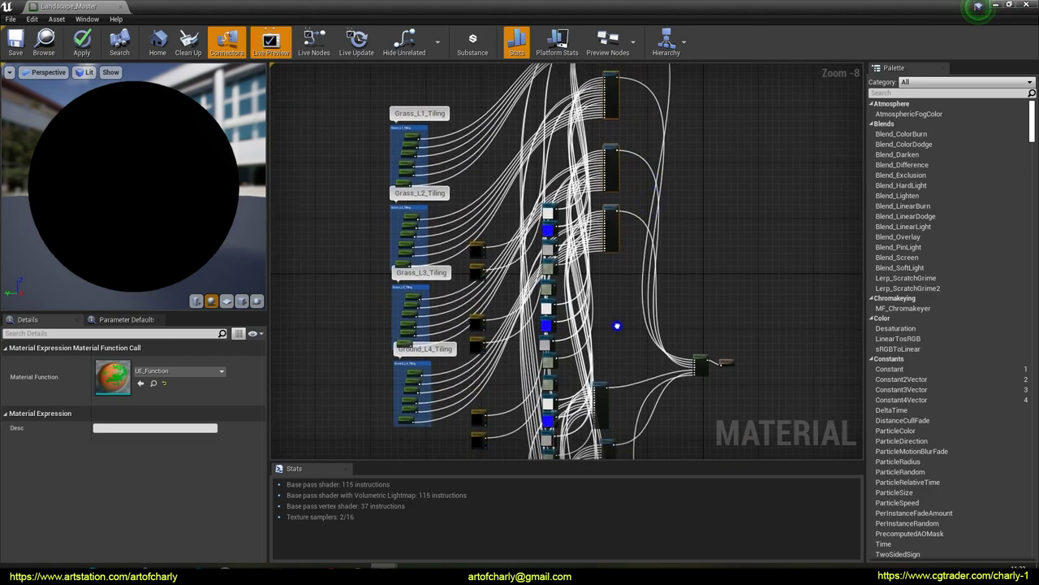
right_click_drag(618, 326, 575, 218)
Duplicate the Ground_L4_Tiling comment box with its six parameters and place the copy directly below the original.
scroll(459, 257, "up", 3)
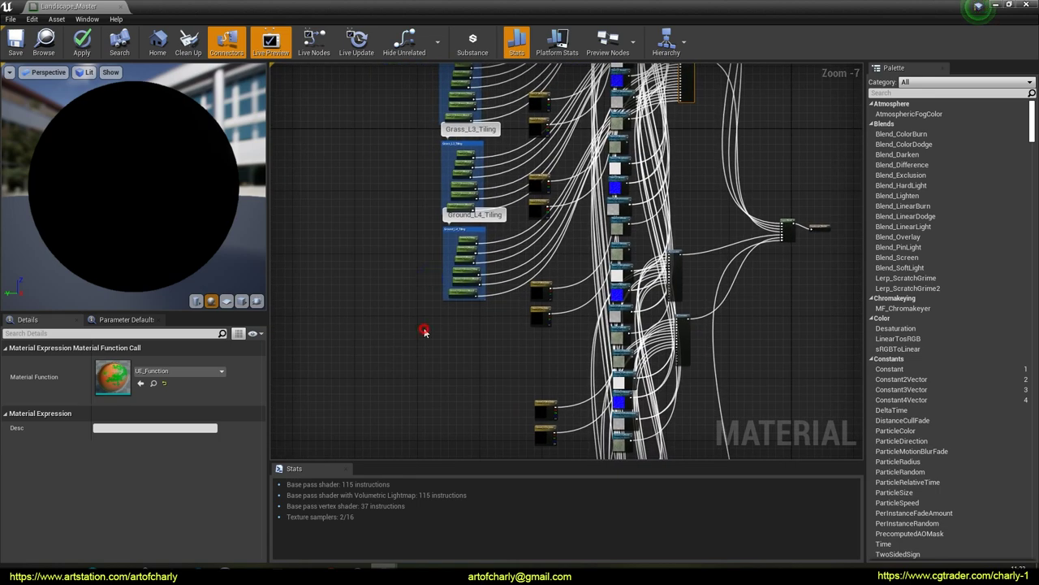
left_click(425, 327)
scroll(430, 262, "up", 2)
left_click_drag(427, 147, 542, 397)
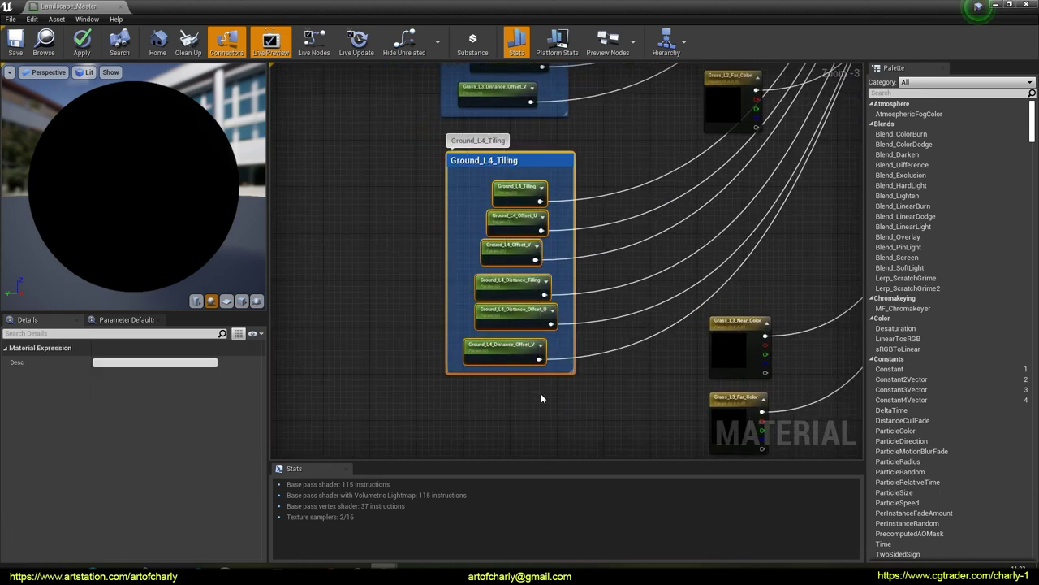
key("ctrl+c")
key("ctrl+v")
right_click_drag(620, 372, 618, 179)
left_click_drag(618, 177, 570, 233)
left_click(614, 255)
Rename the copied Ground_L4_Tiling comment box to Rock_L5_Tiling.
scroll(495, 223, "up", 3)
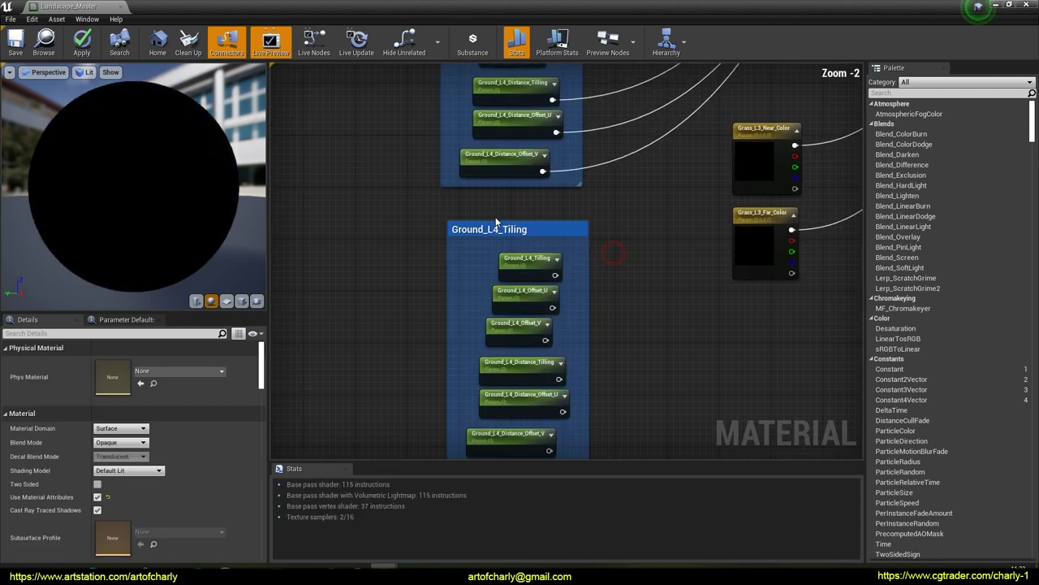
right_click_drag(492, 222, 507, 258)
left_click(507, 259)
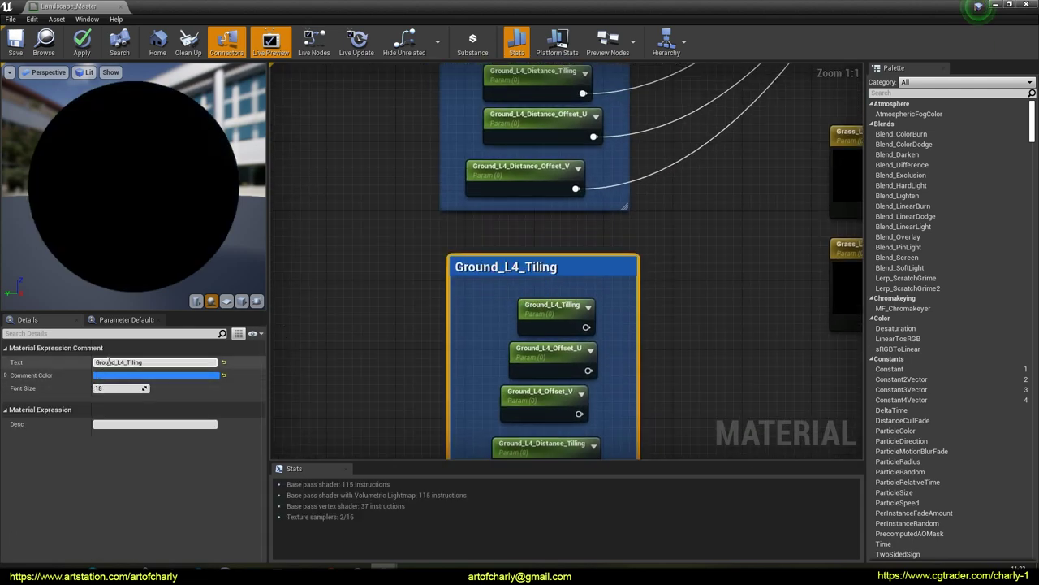
type("Rock")
key("Right")
key("Right")
key("Right")
key("BackSpace")
type("5")
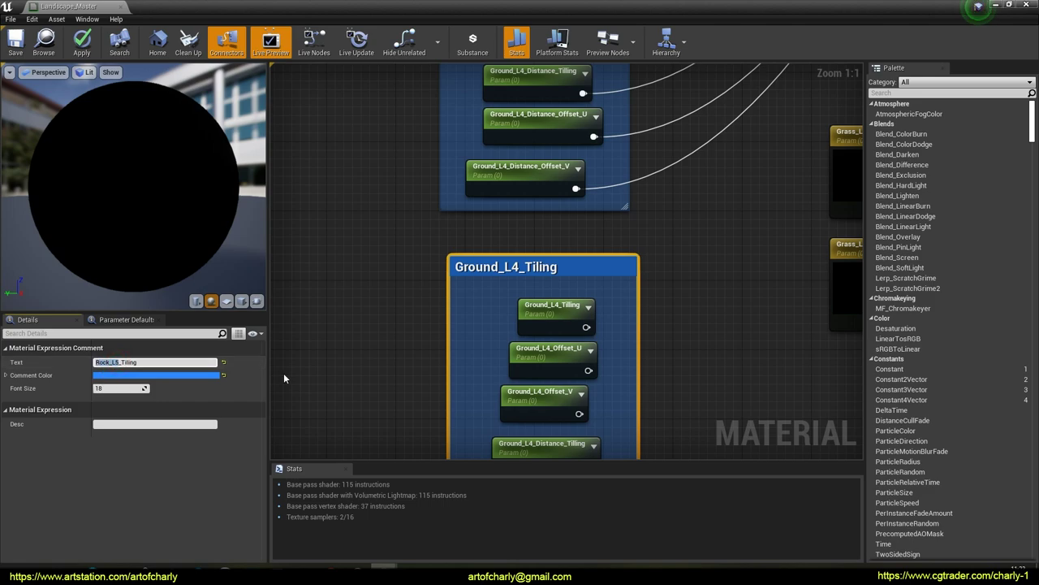
left_click(372, 319)
Rename the first three parameters in the Rock_L5_Tiling box to Rock_L5_Tilling, Rock_L5_Offset_U and Rock_L5_Offset_V.
right_click_drag(423, 308, 445, 208)
left_click(558, 203)
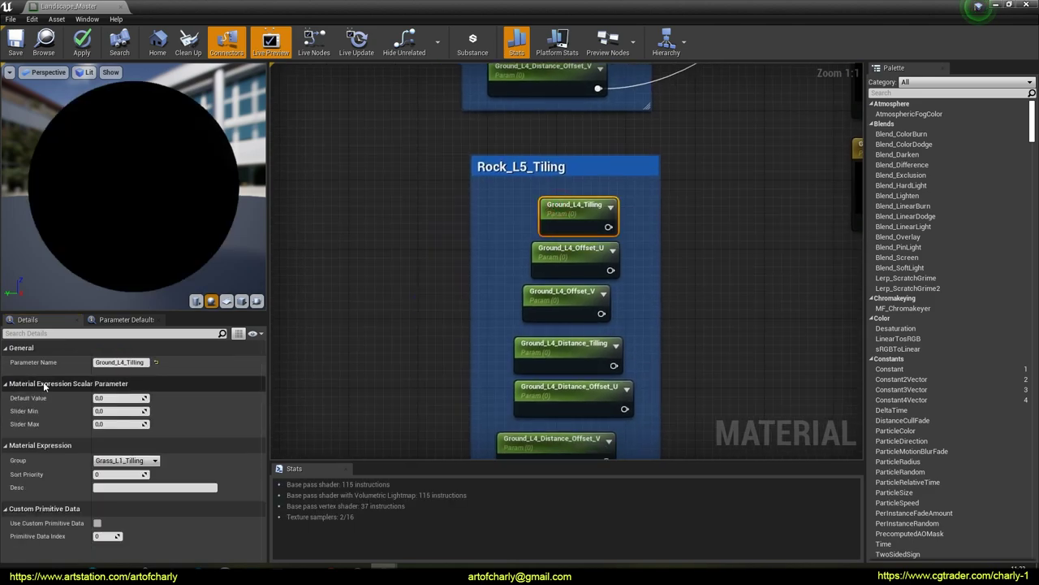
left_click_drag(125, 361, 90, 359)
key("ctrl+v")
left_click(550, 251)
left_click_drag(124, 363, 93, 362)
key("ctrl+v")
left_click(574, 304)
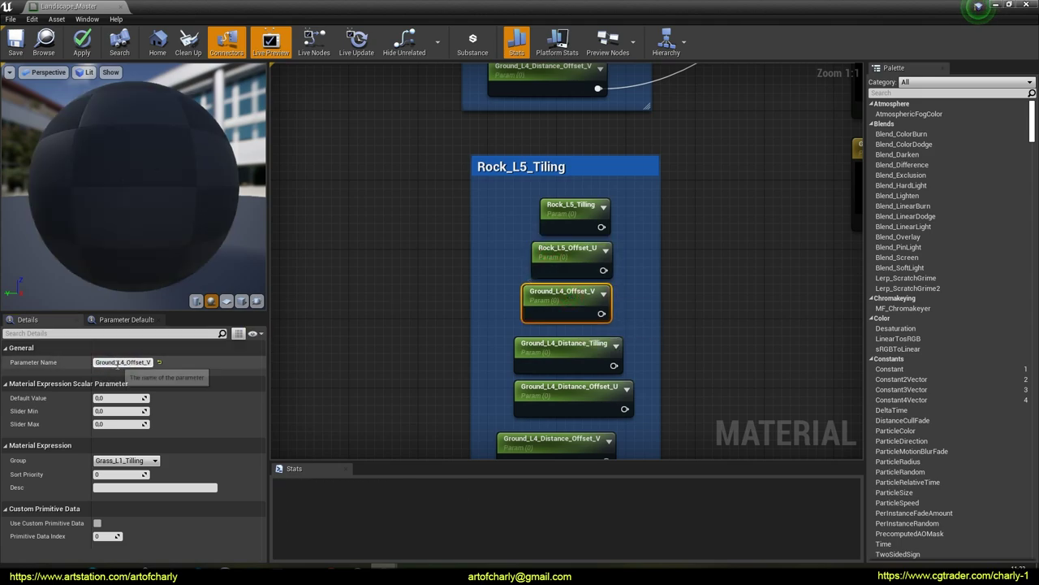
left_click_drag(95, 362, 123, 362)
type("Rock_L5")
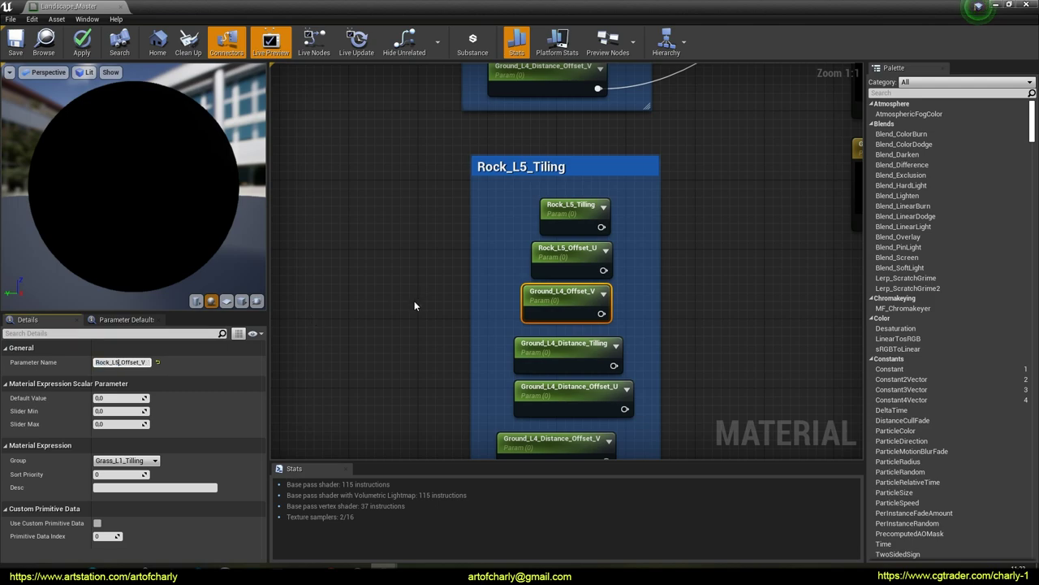
Rename the distance tiling parameter in the Rock_L5_Tiling box to Rock_L5_Distance_Tilling.
left_click(565, 360)
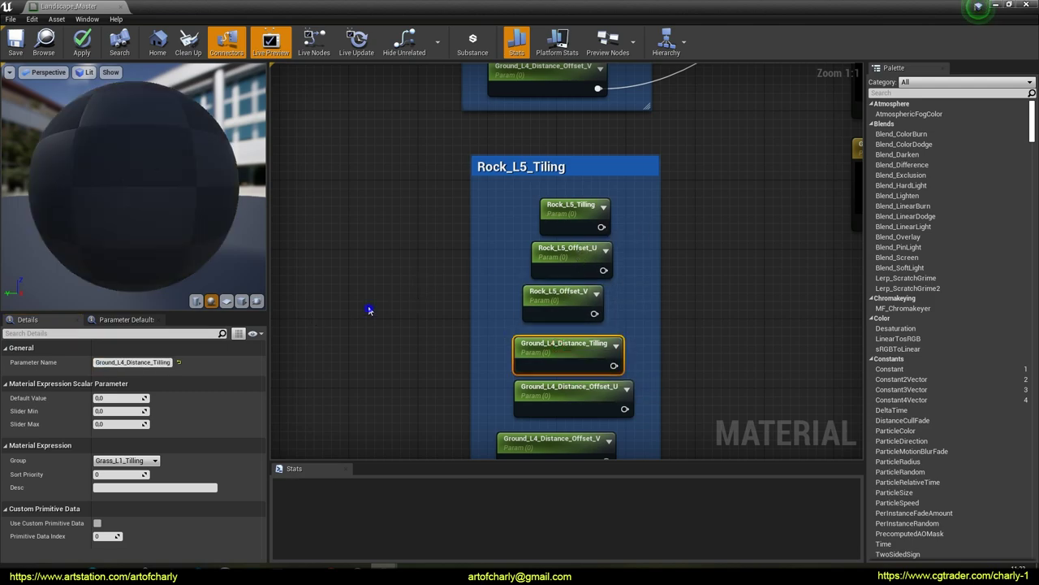
right_click_drag(366, 309, 366, 218)
left_click_drag(124, 362, 60, 355)
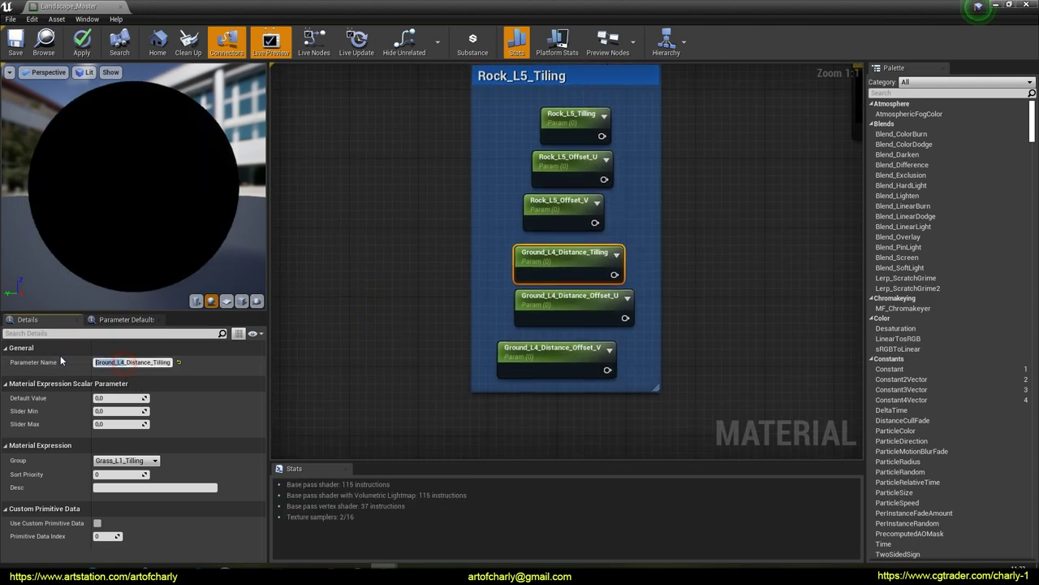
type("Rock_L5")
left_click(545, 302)
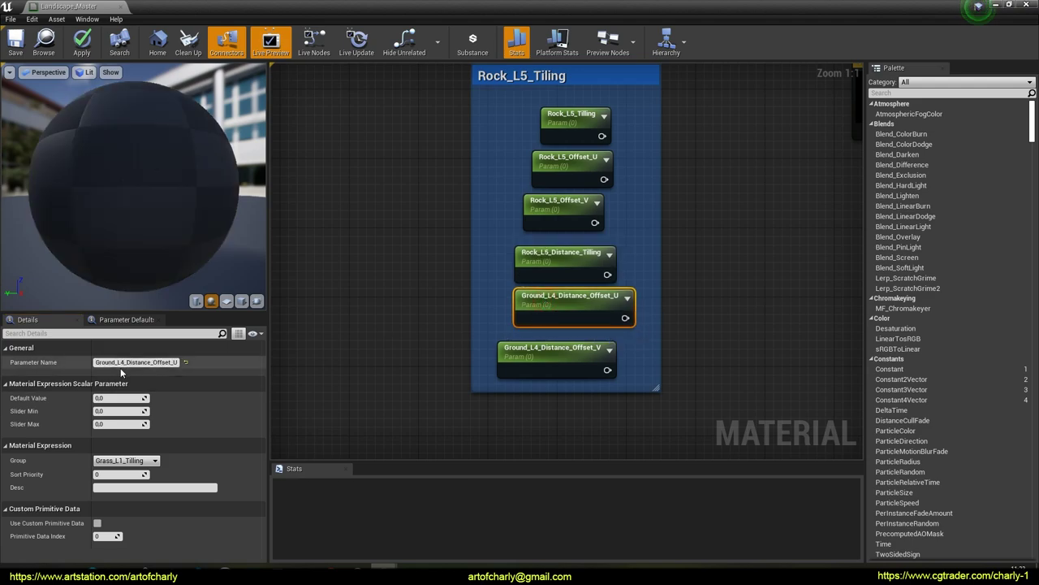
Rename the last two parameters in the Rock_L5_Tiling box to Rock_L5_Distance_Offset_U and Rock_L5_Distance_Offset_V.
left_click_drag(93, 362, 134, 362)
left_click(535, 344)
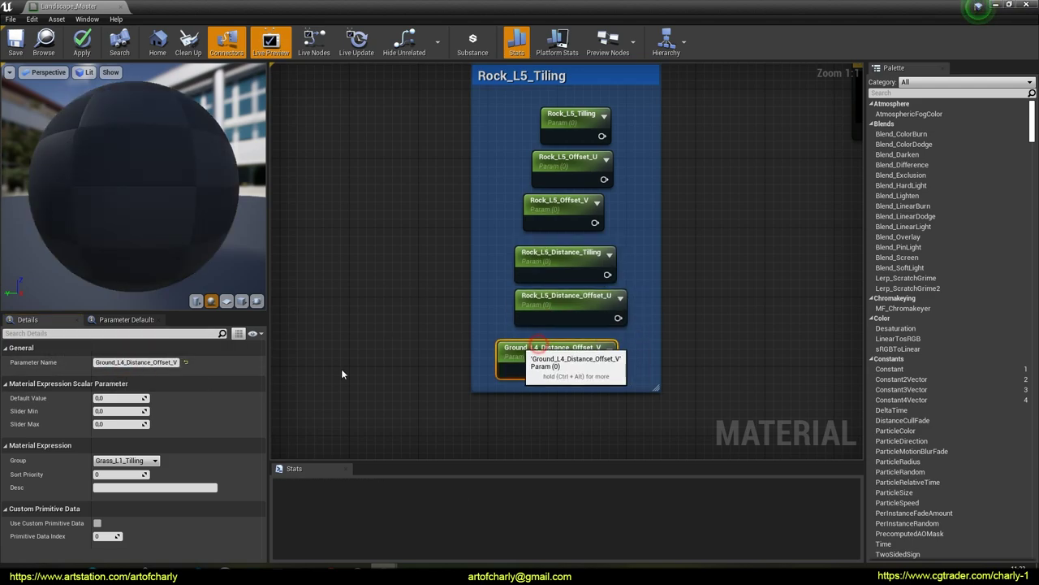
left_click_drag(94, 362, 127, 362)
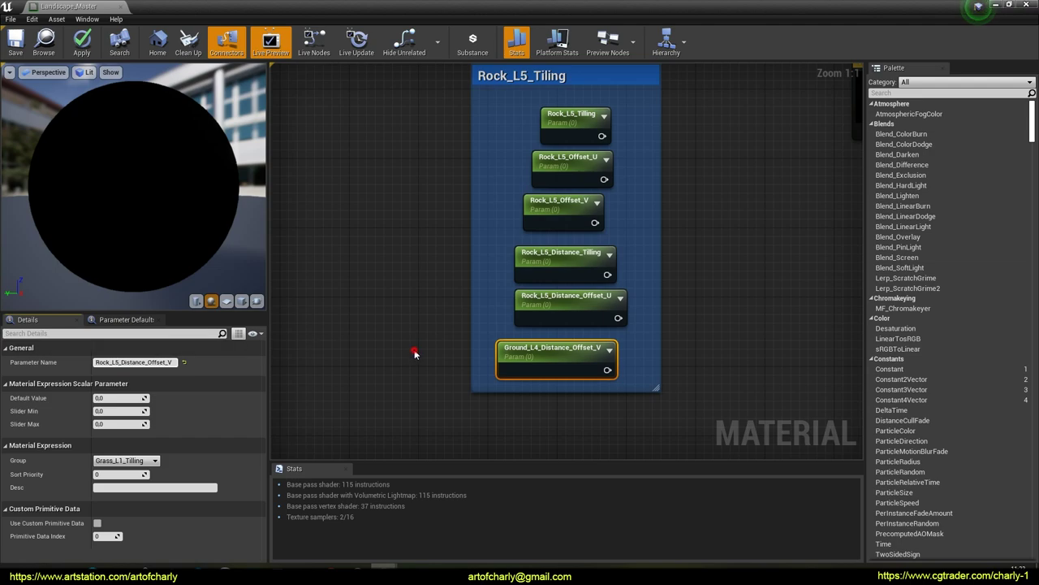
left_click(418, 353)
Move the rock layer's unconnected UE_Function node next to the Rock_L5_Tiling comment box.
scroll(406, 285, "down", 5)
right_click_drag(408, 243, 328, 265)
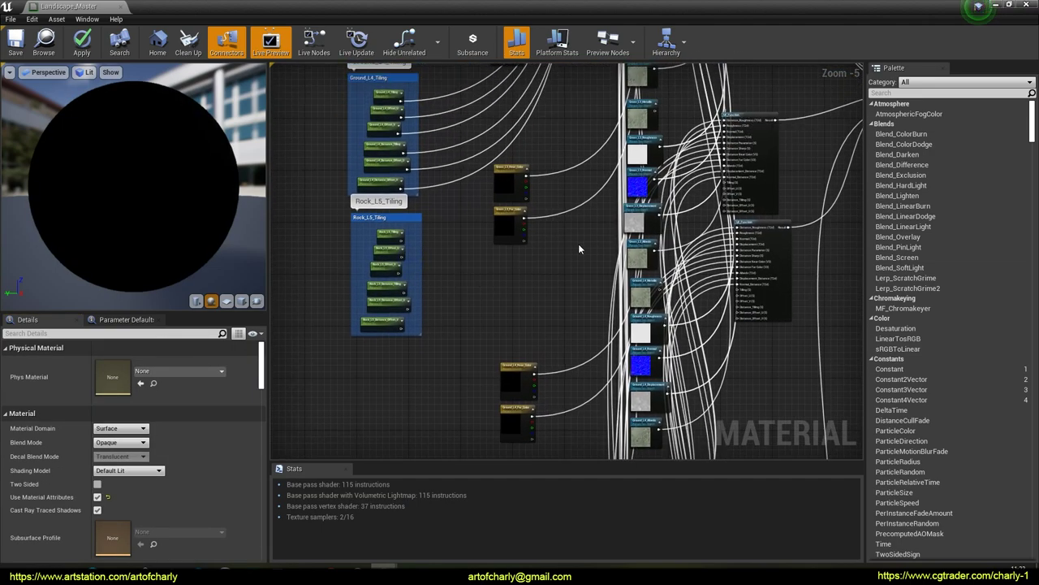
scroll(578, 244, "down", 2)
right_click_drag(578, 243, 597, 170)
right_click_drag(539, 75, 544, 190)
left_click_drag(654, 108, 508, 192)
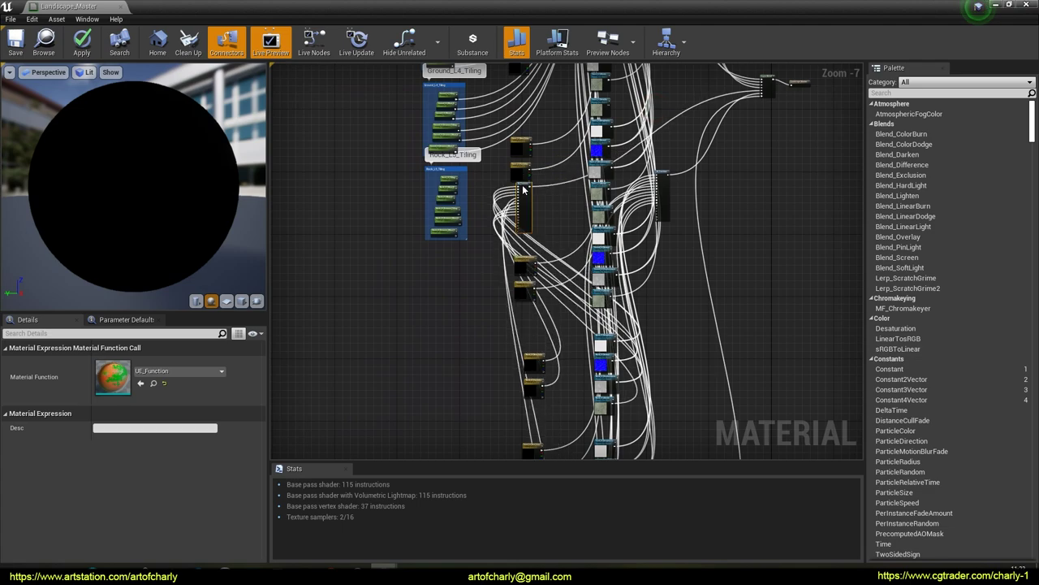
scroll(469, 188, "up", 6)
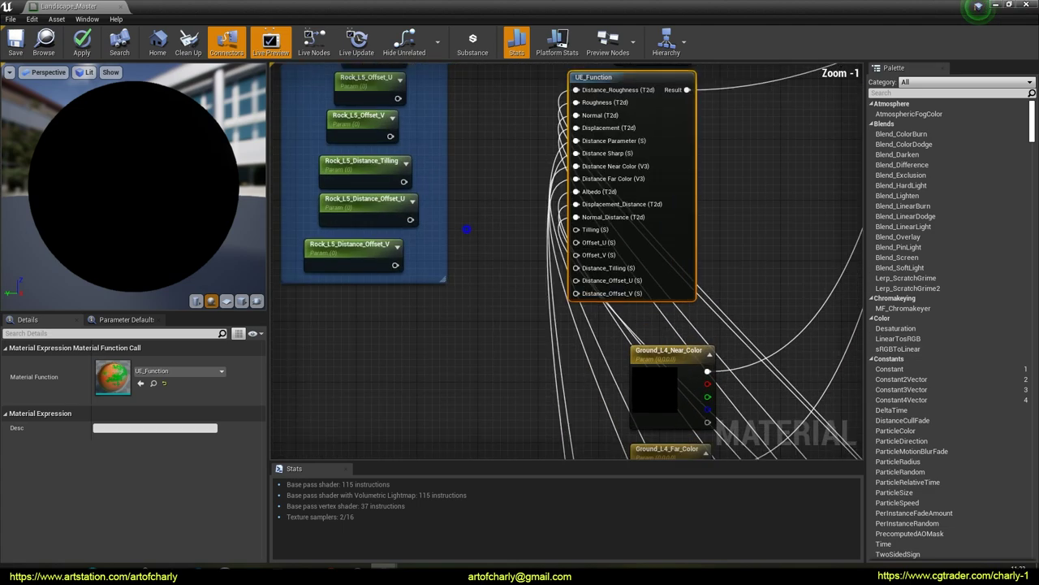
Connect the six Rock_L5 tiling, offset and distance parameters to the matching inputs of the adjacent UE_Function node.
left_click_drag(415, 164, 594, 333)
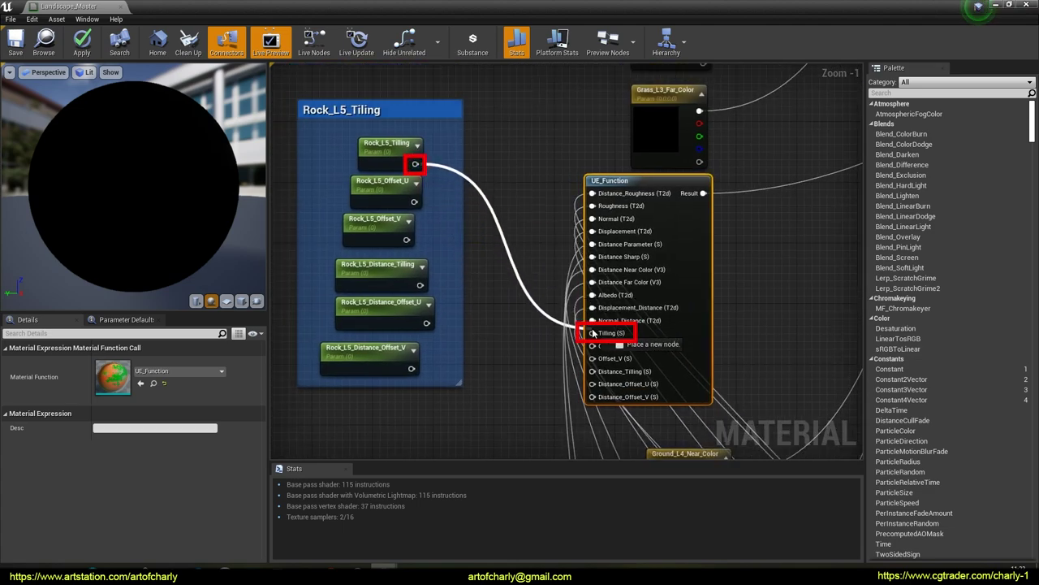
left_click_drag(414, 202, 593, 346)
left_click_drag(407, 240, 592, 358)
left_click_drag(420, 285, 591, 371)
left_click_drag(426, 323, 591, 383)
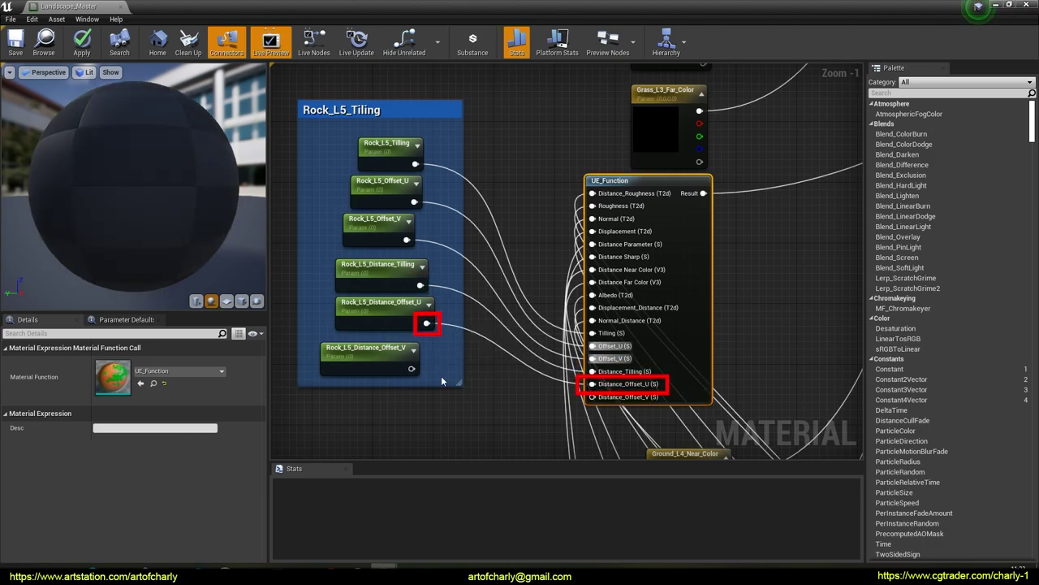
left_click_drag(411, 368, 577, 399)
Move the rock layer's UE_Function node back beyond the texture samples and bring the lowest UE_Function node up close below it.
scroll(545, 363, "down", 8)
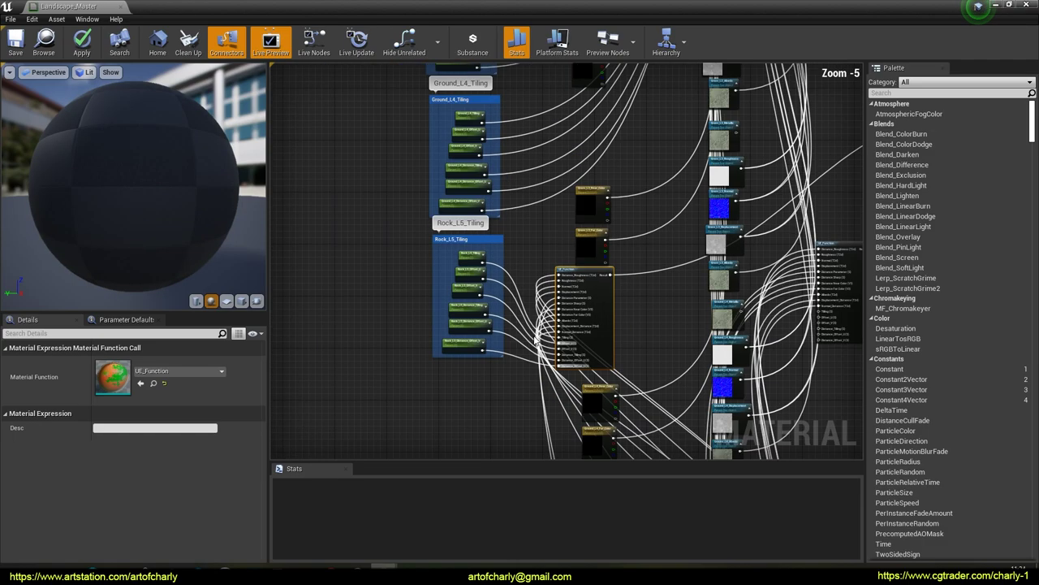
left_click_drag(456, 365, 581, 202)
right_click_drag(613, 414, 607, 227)
right_click_drag(605, 287, 612, 207)
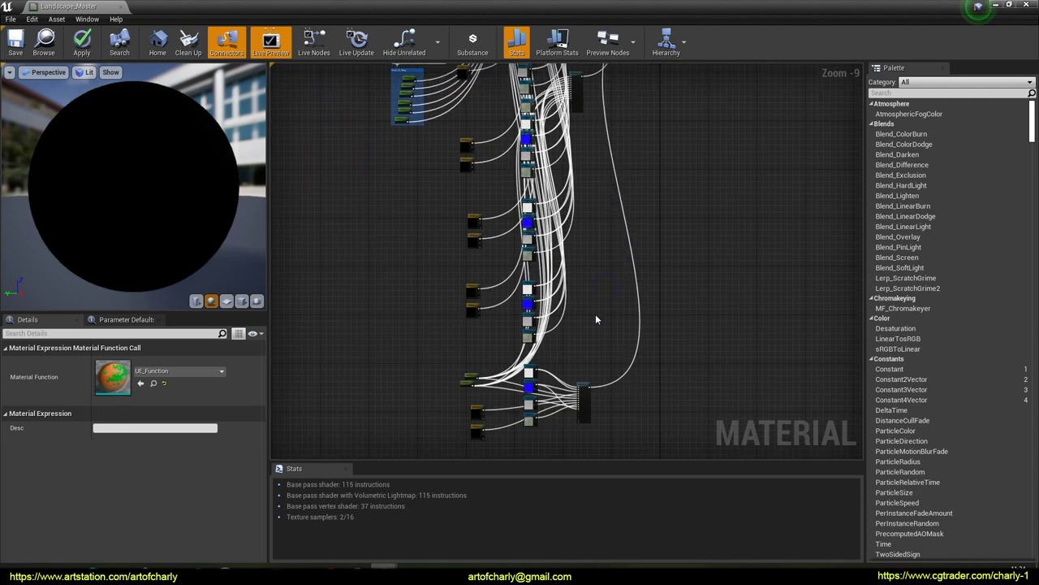
left_click_drag(589, 390, 592, 136)
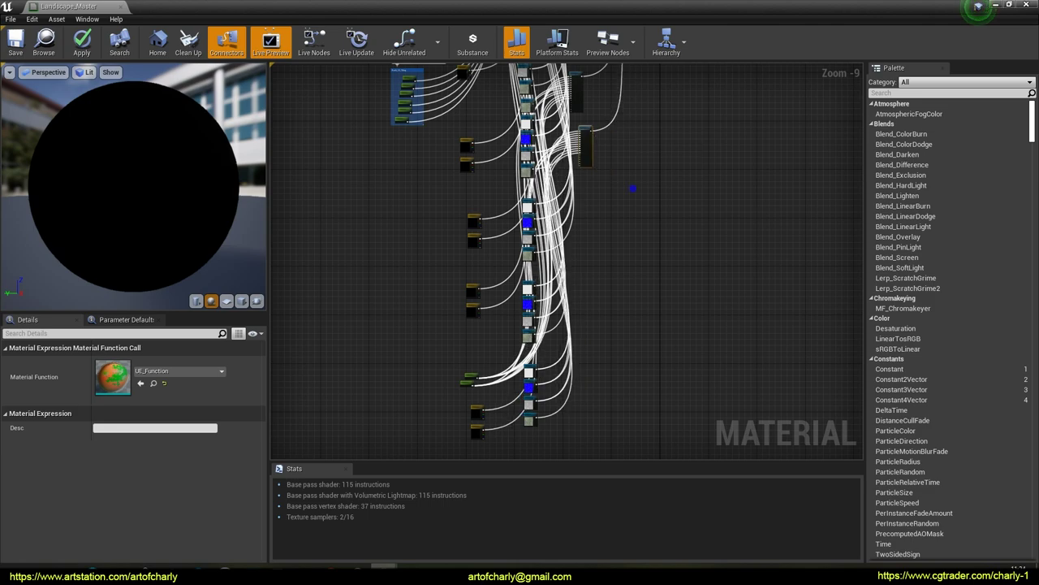
Duplicate the Rock_L5_Tiling comment box with its six parameters and place the copy directly below the original.
right_click_drag(634, 191, 642, 374)
right_click_drag(535, 359, 543, 323)
scroll(396, 280, "up", 8)
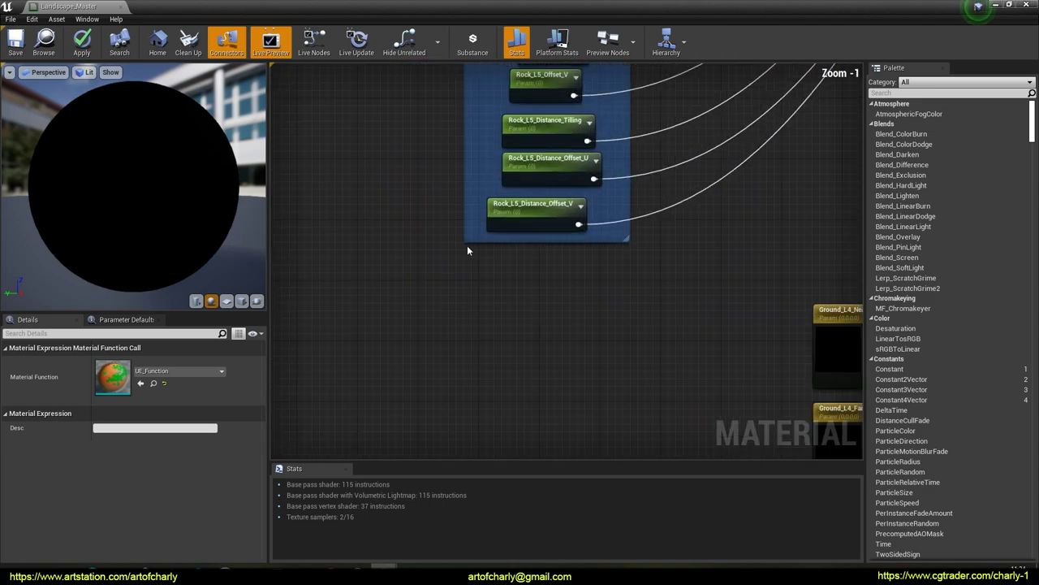
scroll(437, 124, "down", 1)
left_click_drag(437, 123, 601, 385)
key("ctrl+c")
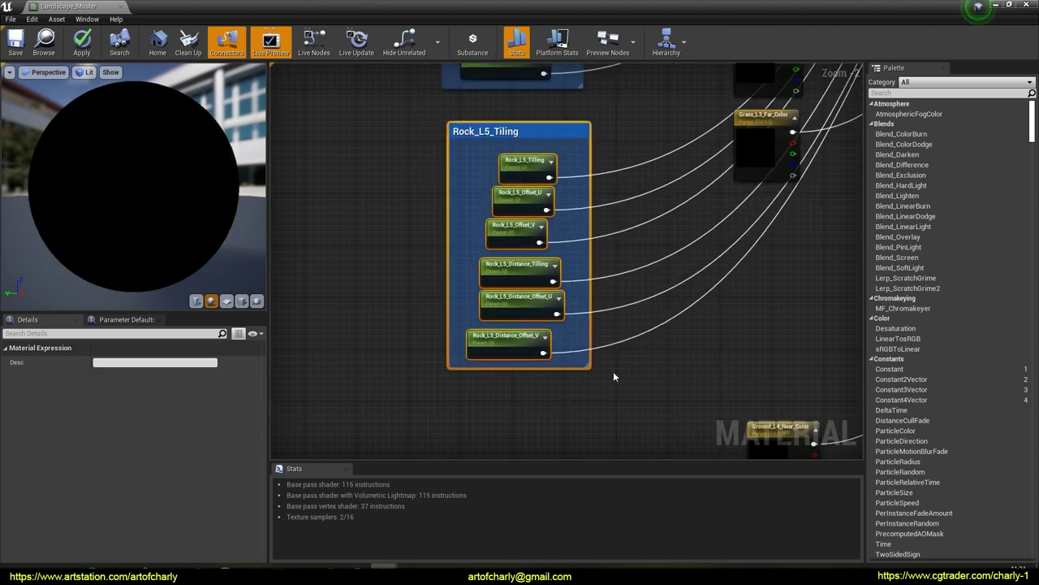
right_click_drag(603, 412, 604, 290)
key("ctrl+v")
right_click_drag(651, 258, 647, 196)
left_click_drag(648, 94, 543, 204)
Rename the copied Rock_L5_Tiling comment box to Sand_L6_Tiling.
left_click(475, 224)
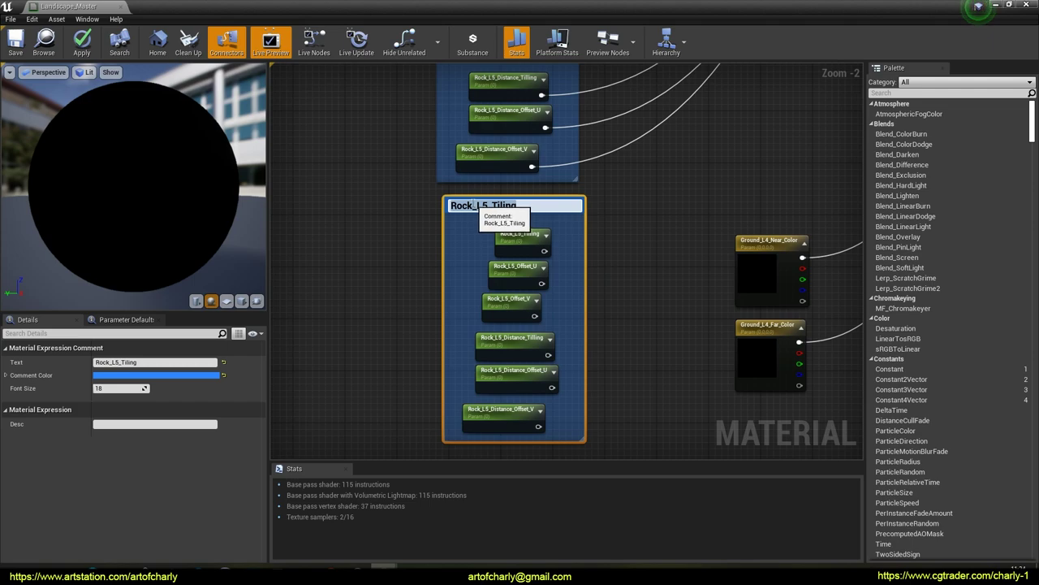
type("Sand")
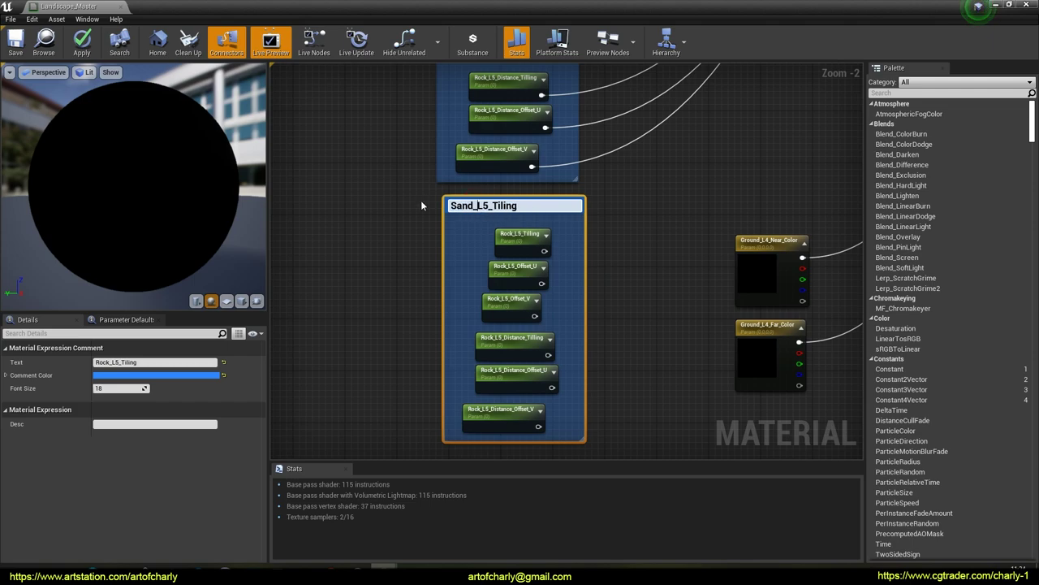
key("BackSpace")
type("6")
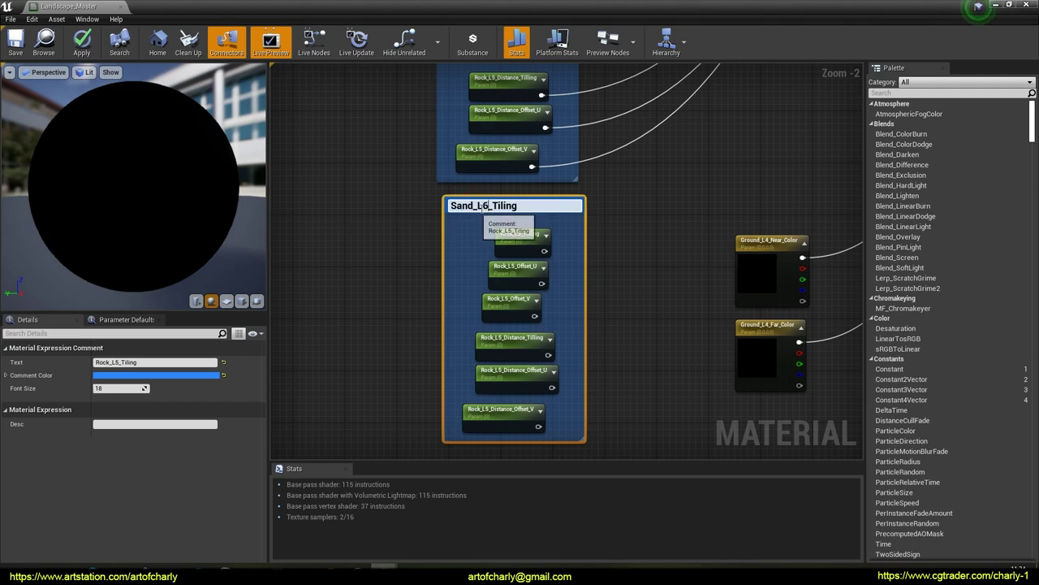
left_click(680, 218)
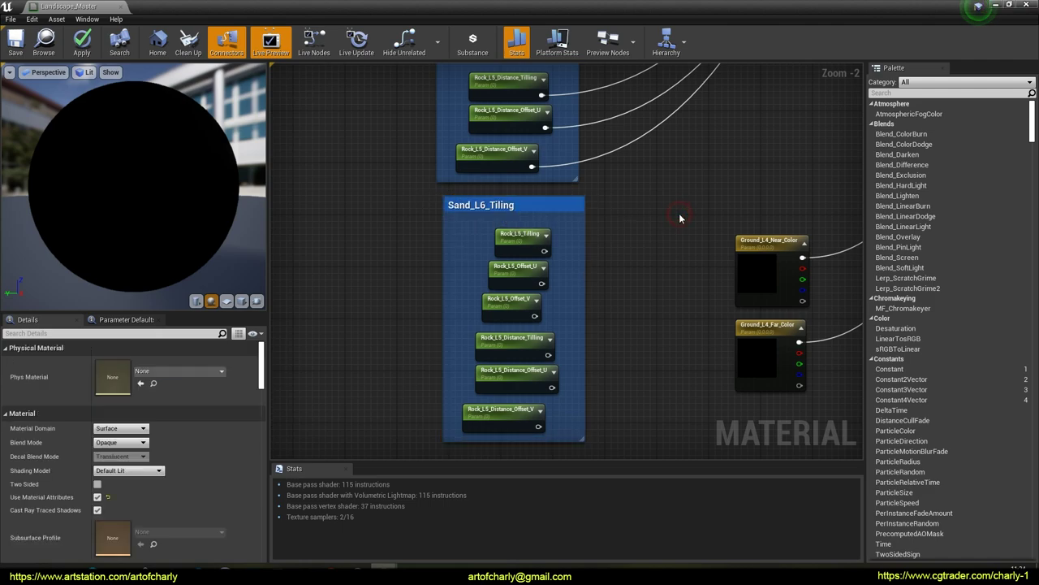
Rename the first three parameters in the Sand_L6_Tiling box to Sand_L6_Tilling, Sand_L6_Offset_U and Sand_L6_Offset_V.
left_click(503, 234)
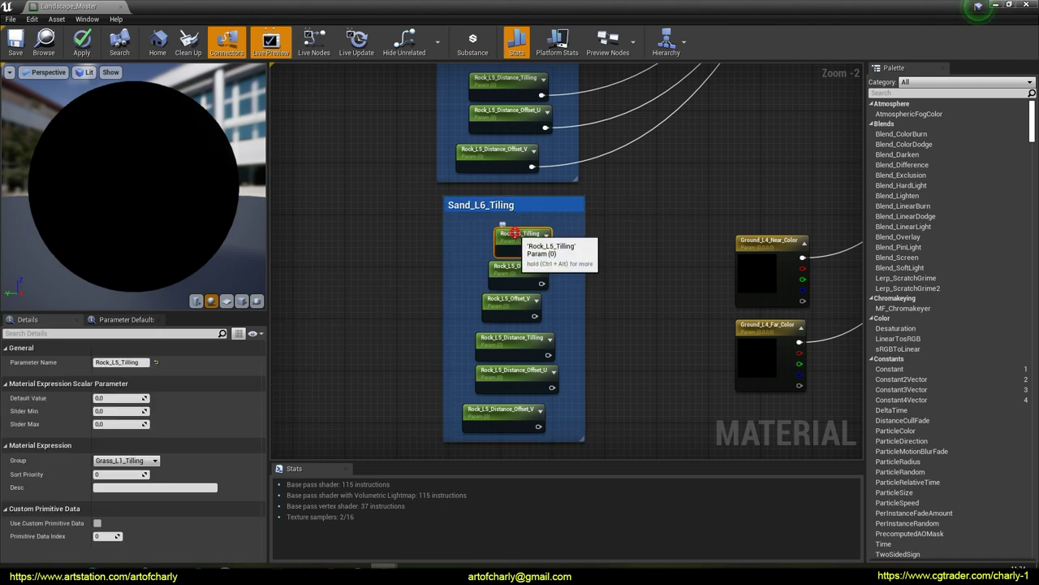
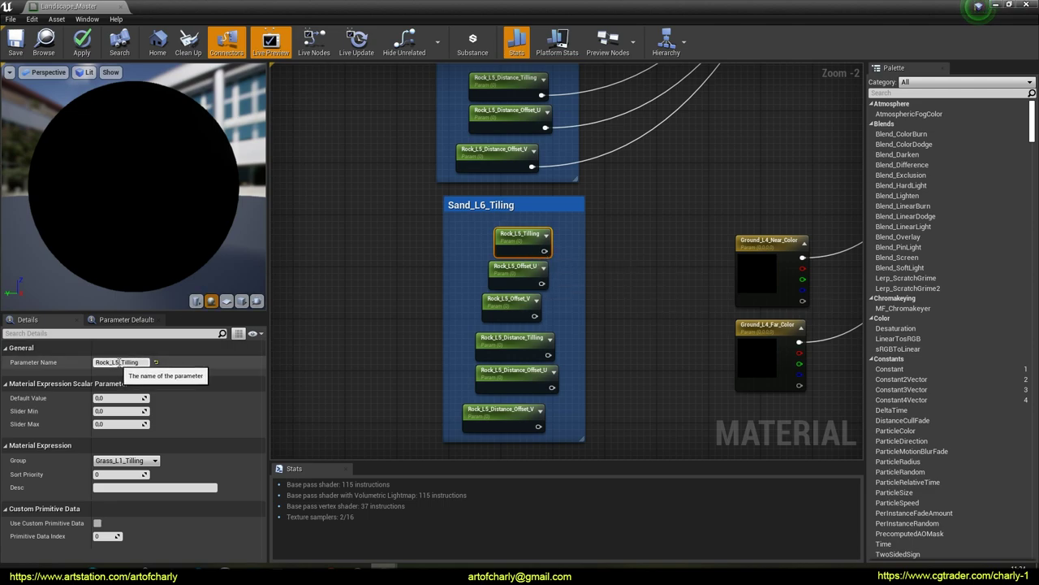
left_click_drag(119, 362, 88, 362)
type("Sand_L6")
left_click(508, 268)
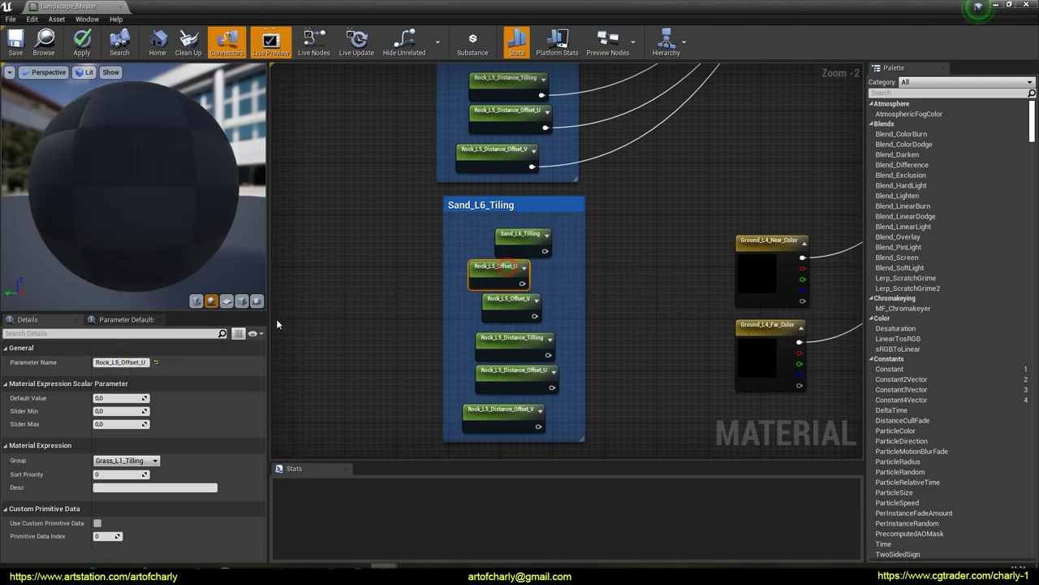
scroll(409, 260, "up", 2)
left_click(120, 362)
left_click(566, 228)
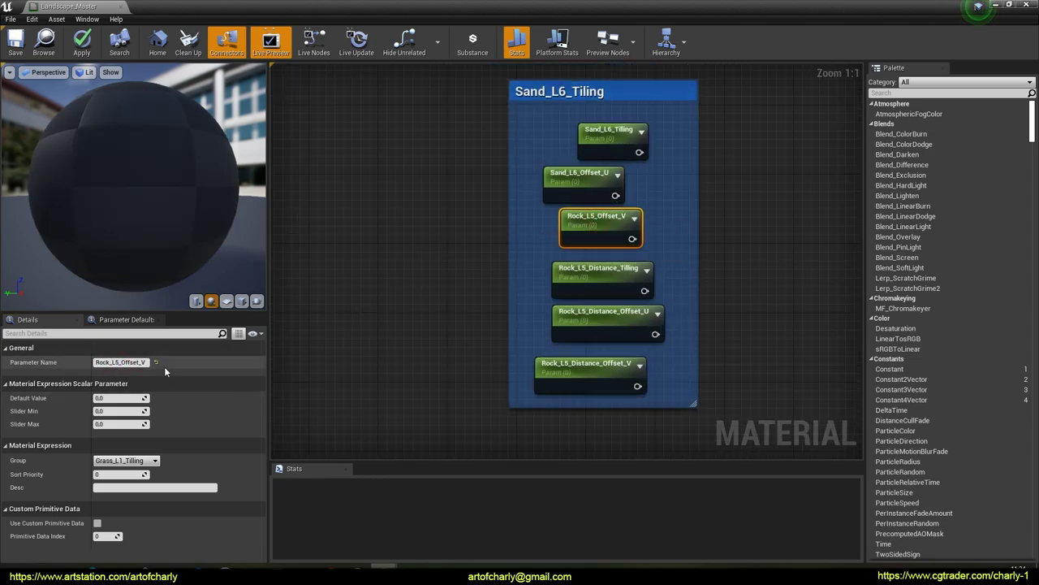
left_click(119, 363)
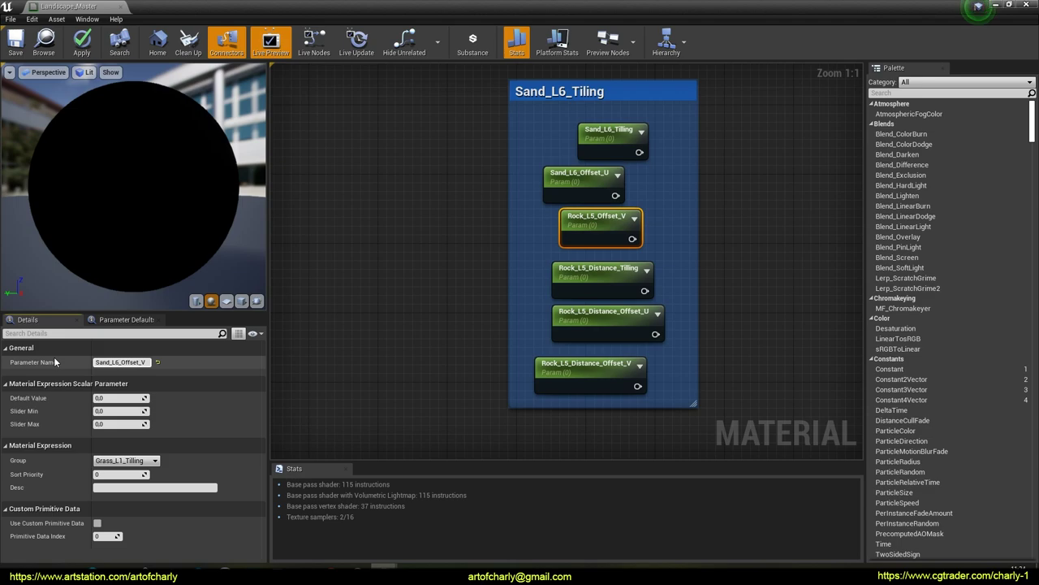
key("Return")
Rename the three distance parameters in the Sand_L6_Tiling box to Sand_L6_Distance_Tilling, Sand_L6_Distance_Offset_U and Sand_L6_Distance_Offset_V.
left_click(568, 274)
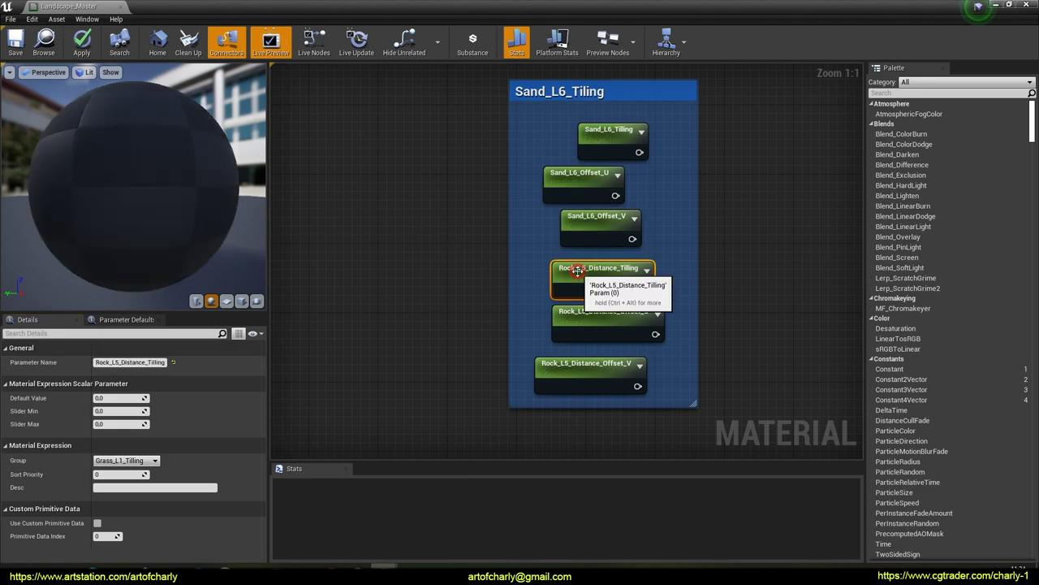
left_click_drag(95, 363, 119, 371)
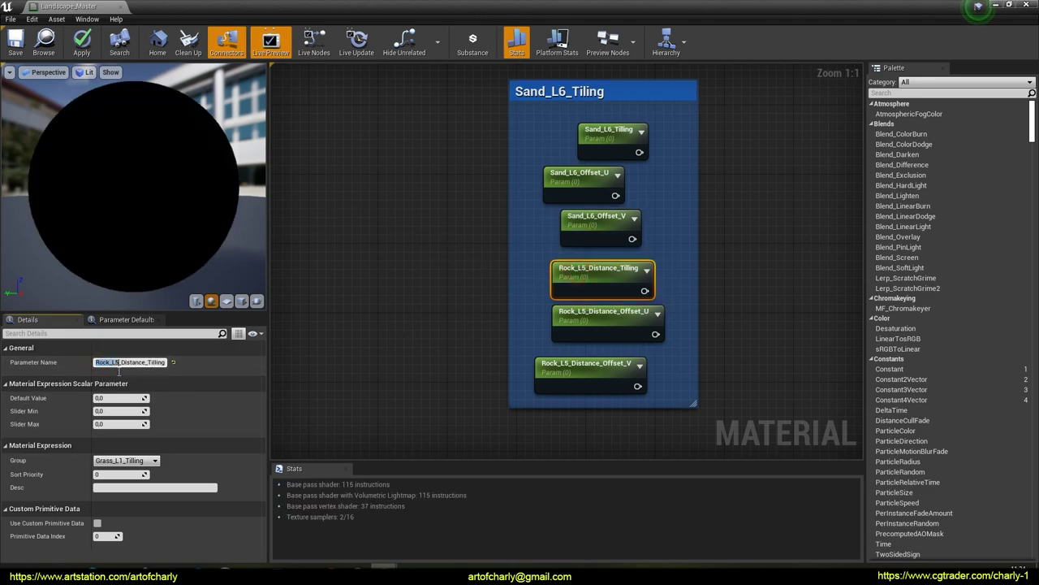
type("Sand_L6")
key("Return")
left_click(591, 318)
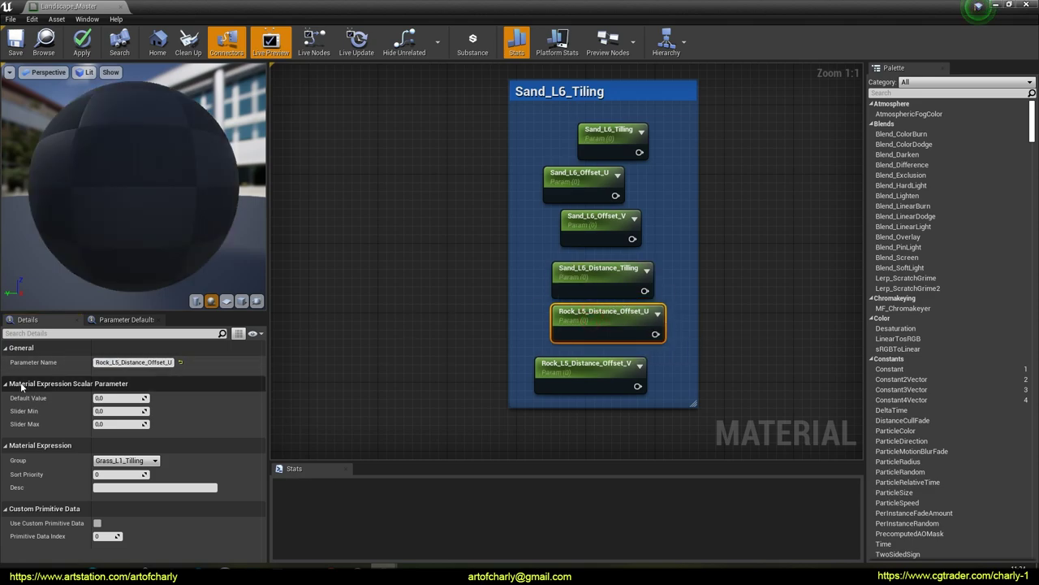
left_click_drag(95, 362, 118, 373)
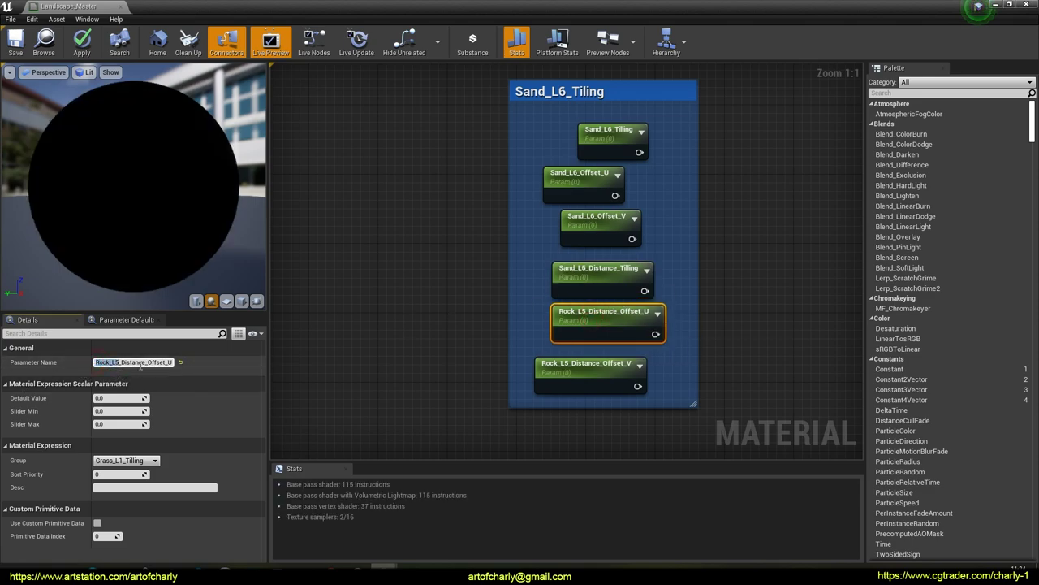
left_click(576, 364)
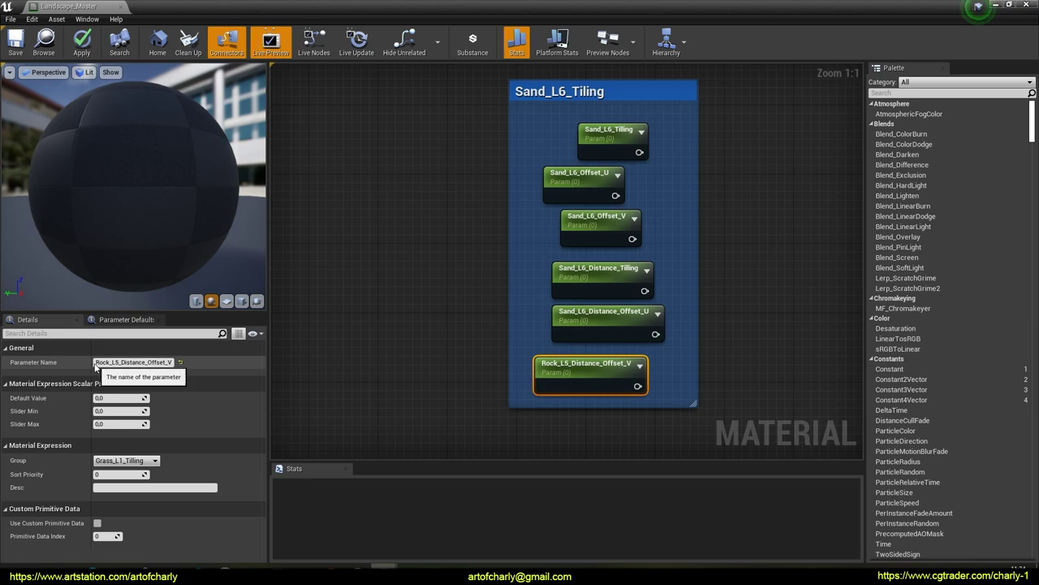
left_click_drag(95, 362, 117, 375)
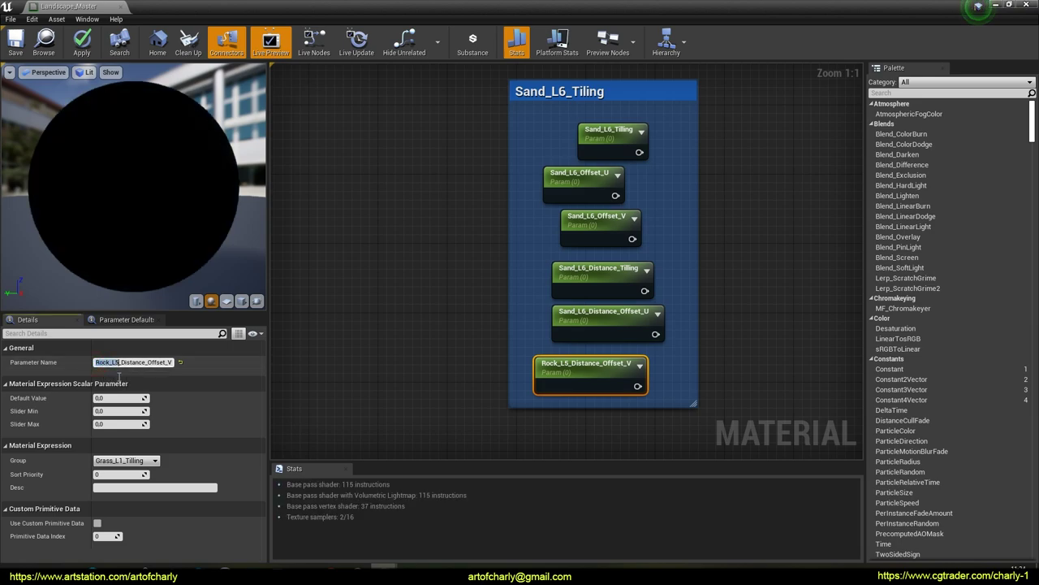
left_click(427, 308)
Move the next unconnected UE_Function node beside the Sand_L6_Tiling comment box.
scroll(452, 288, "down", 6)
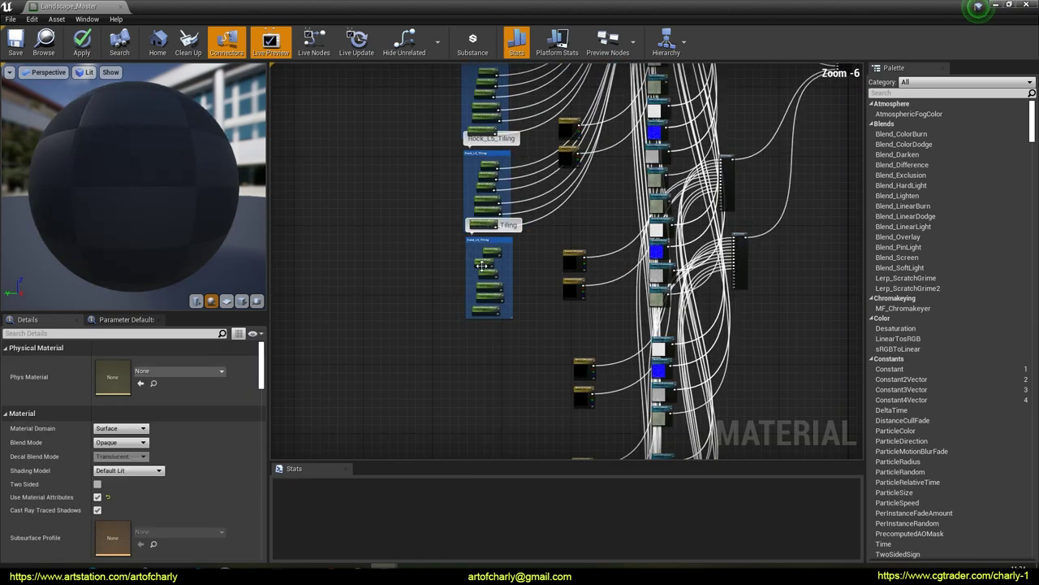
right_click_drag(482, 266, 478, 323)
left_click(696, 195)
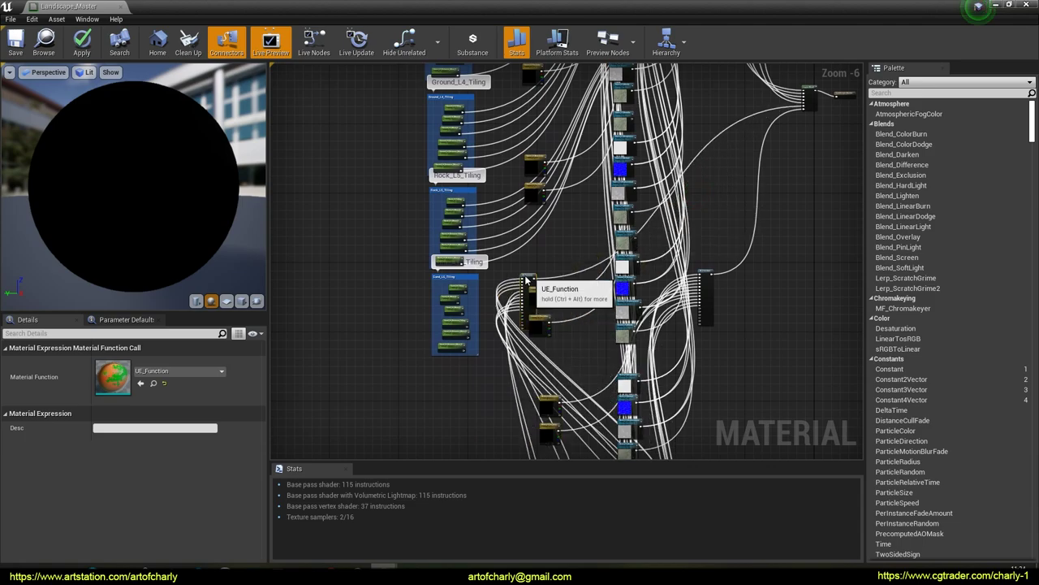
scroll(473, 332, "up", 7)
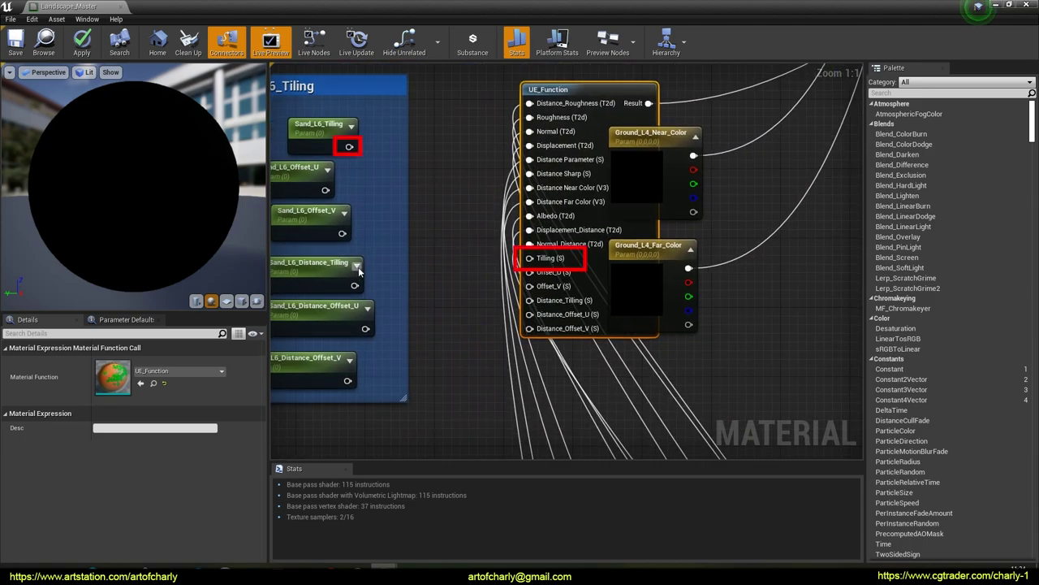
Connect the six Sand_L6 tiling, offset and distance parameters to the matching inputs of the adjacent UE_Function node.
left_click_drag(351, 148, 529, 258)
left_click_drag(325, 190, 529, 272)
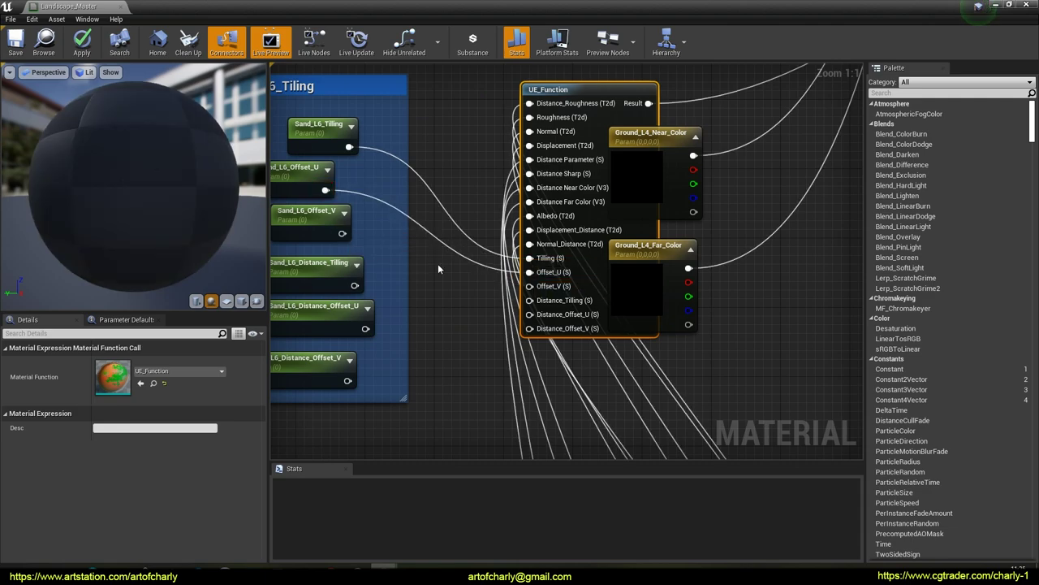
left_click_drag(342, 233, 530, 286)
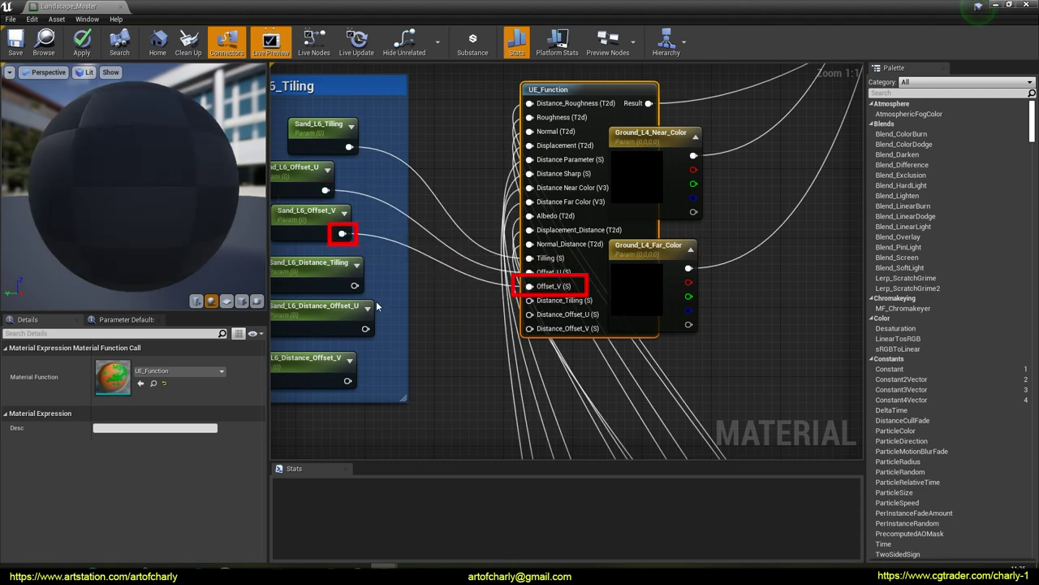
left_click_drag(354, 286, 530, 300)
left_click_drag(365, 328, 531, 315)
left_click_drag(349, 383, 529, 328)
Move the sand layer's connected UE_Function node back to the column of function nodes beyond the texture samples.
scroll(477, 174, "down", 9)
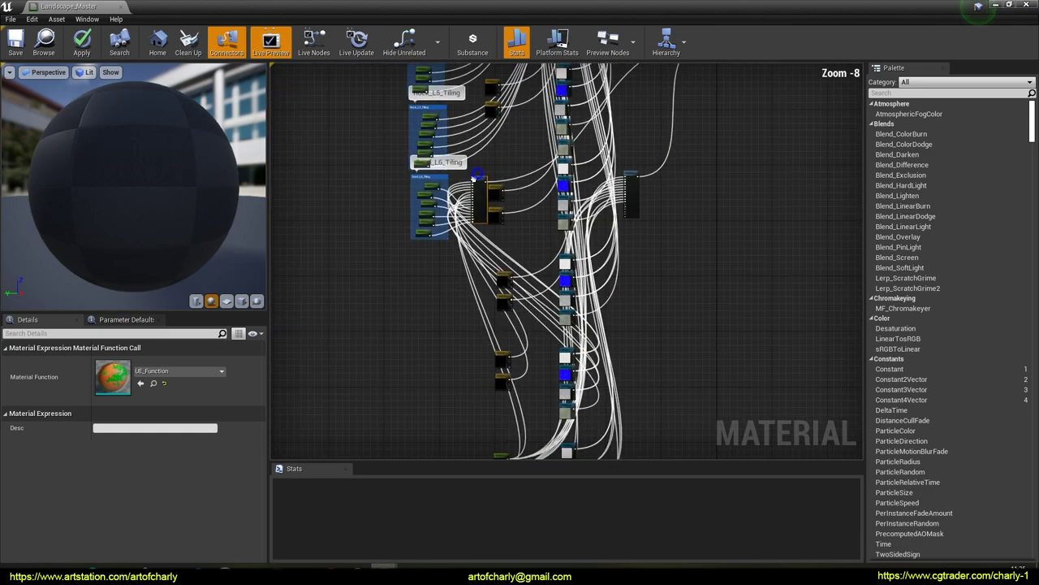
right_click_drag(478, 174, 443, 251)
left_click_drag(451, 253, 592, 115)
right_click_drag(592, 115, 573, 248)
left_click_drag(573, 247, 577, 205)
Duplicate the Sand_L6_Tiling comment box with its six parameters and place the copy directly below the original.
right_click_drag(607, 306, 628, 122)
scroll(499, 236, "up", 4)
scroll(513, 223, "down", 3)
right_click_drag(476, 247, 549, 250)
scroll(459, 258, "up", 4)
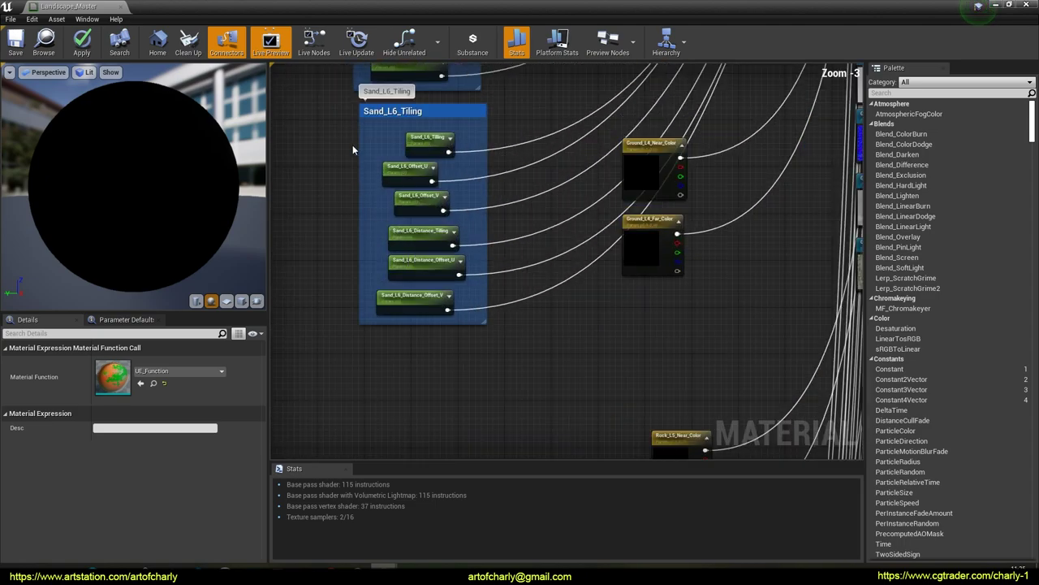
left_click_drag(391, 258, 459, 324)
key("ctrl+w")
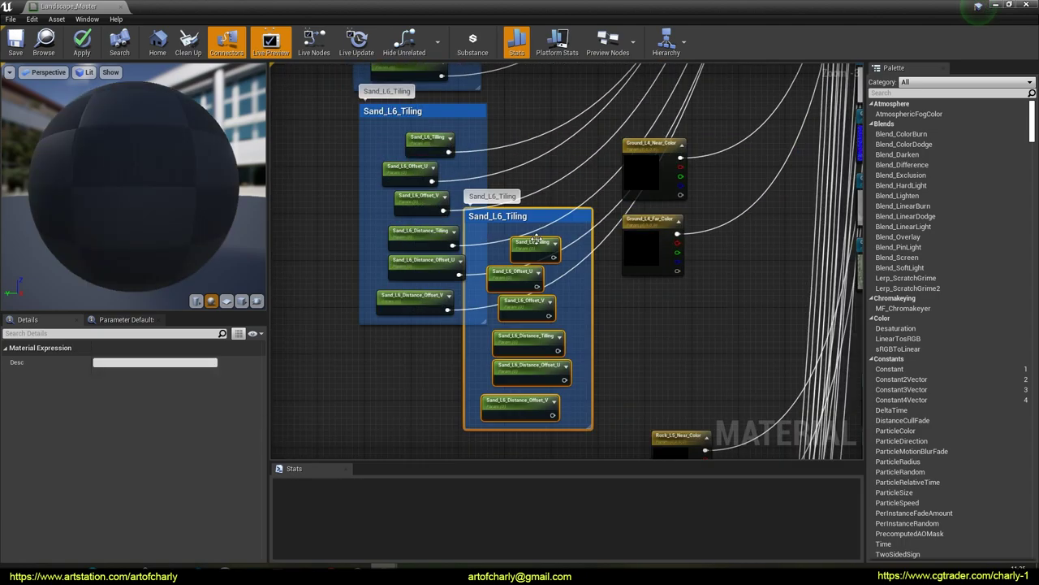
left_click_drag(535, 215, 425, 356)
right_click_drag(425, 358, 437, 212)
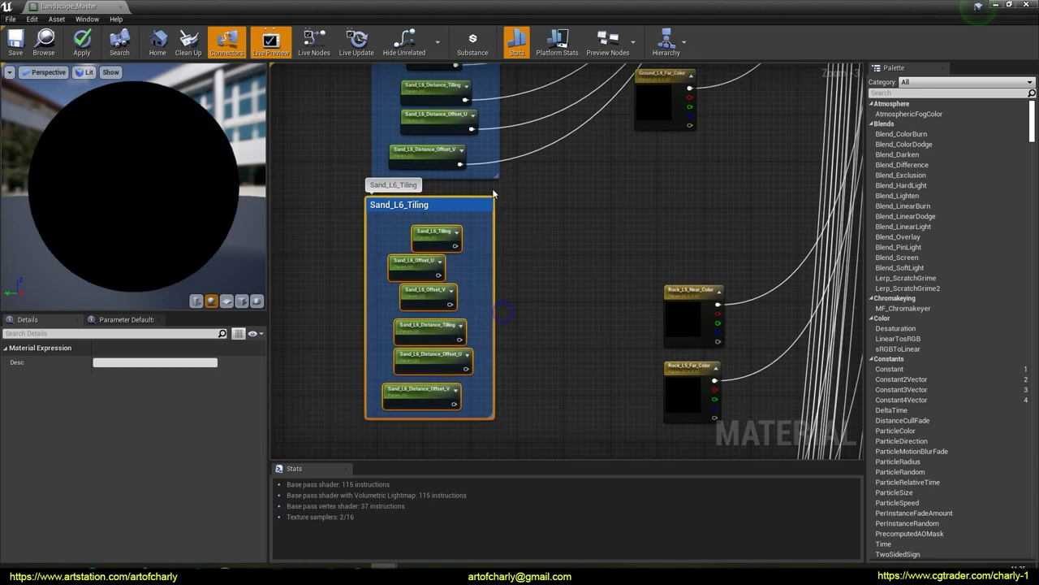
Rename the copied comment box Snow_L7_Tiling and its first three parameters Snow_L7_Tilling, Snow_L7_Offset_U and Snow_L7_Offset_V.
left_click(510, 219)
scroll(382, 225, "up", 3)
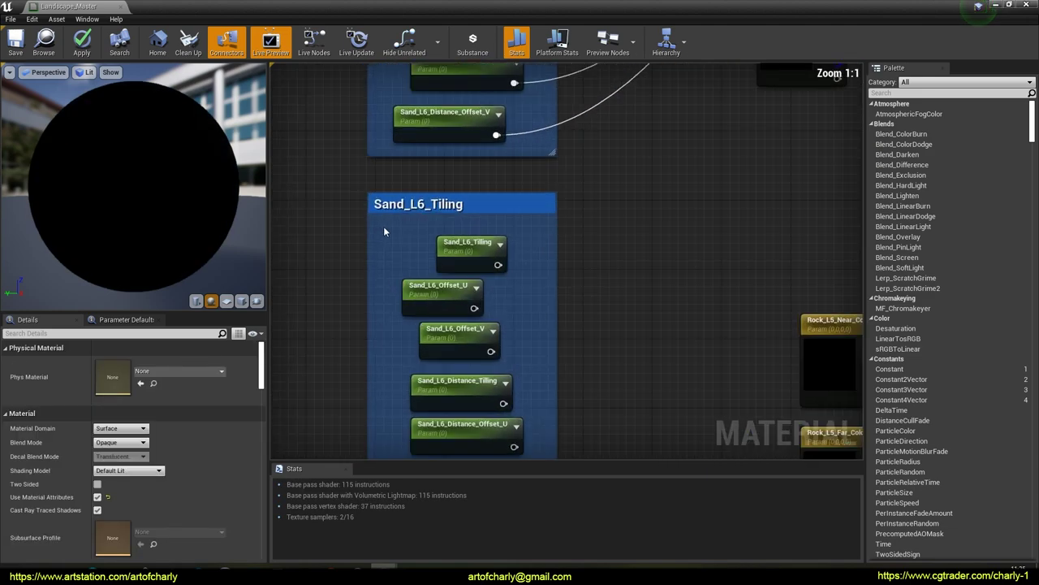
left_click(392, 201)
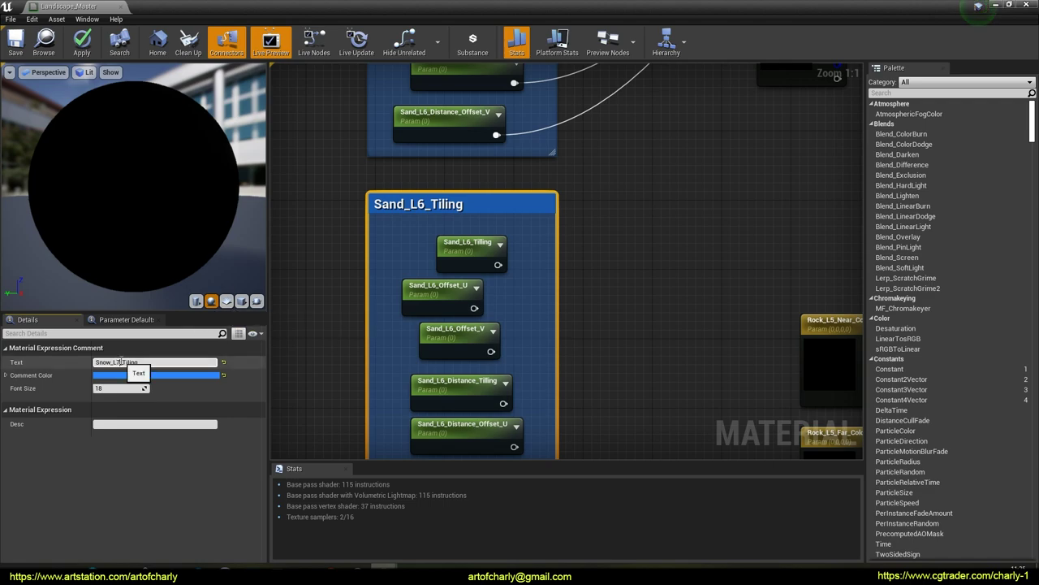
left_click(468, 265)
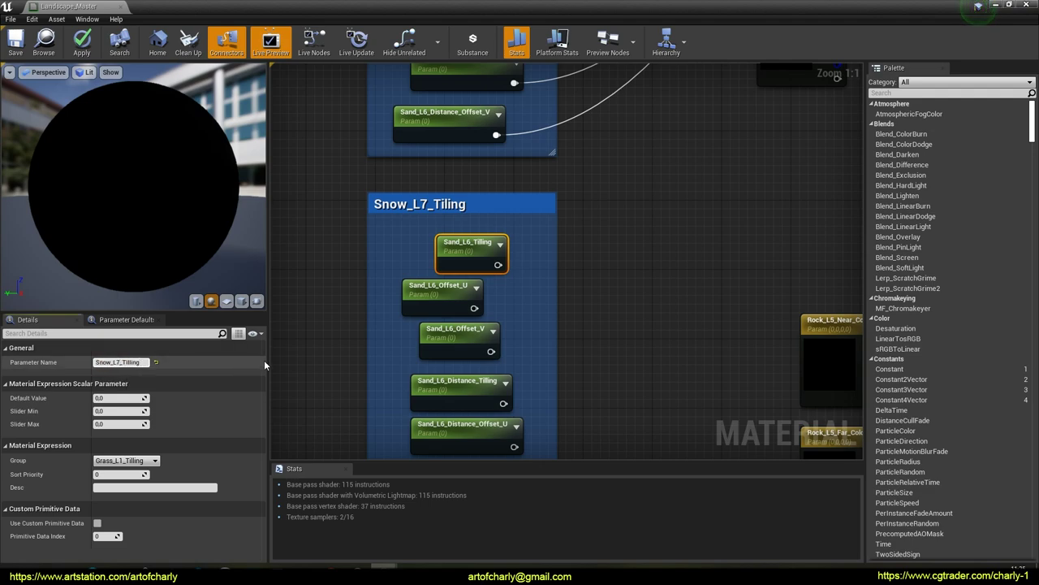
left_click(407, 299)
left_click_drag(121, 365, 69, 356)
type("Snow_L7")
left_click(450, 330)
type("Snow_L7")
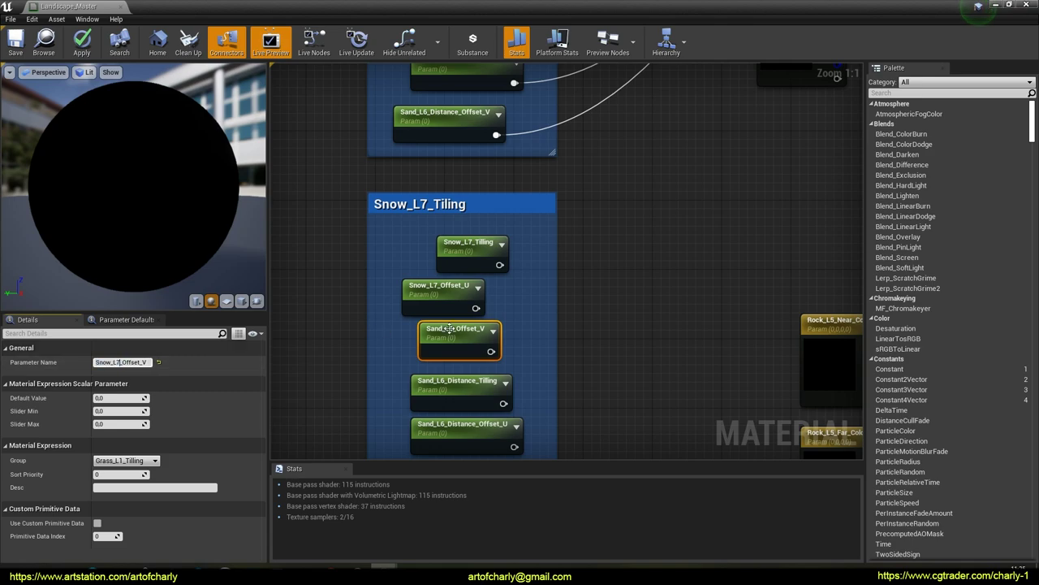
Rename the three distance parameters in the Snow_L7_Tiling box to Snow_L7_Distance_Tilling, Snow_L7_Distance_Offset_U and Snow_L7_Distance_Offset_V.
left_click(448, 379)
right_click_drag(308, 349, 332, 211)
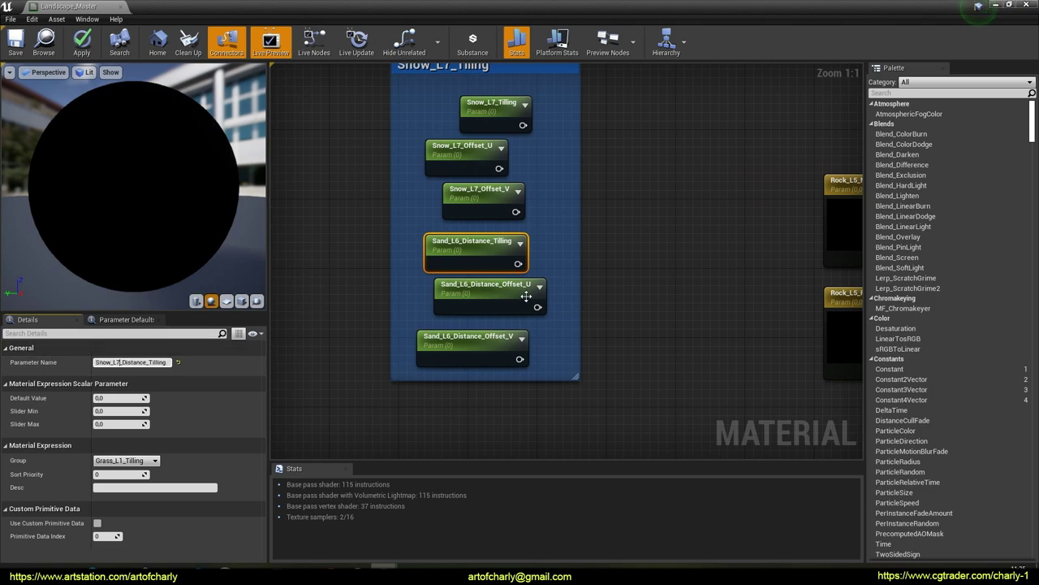
left_click(479, 289)
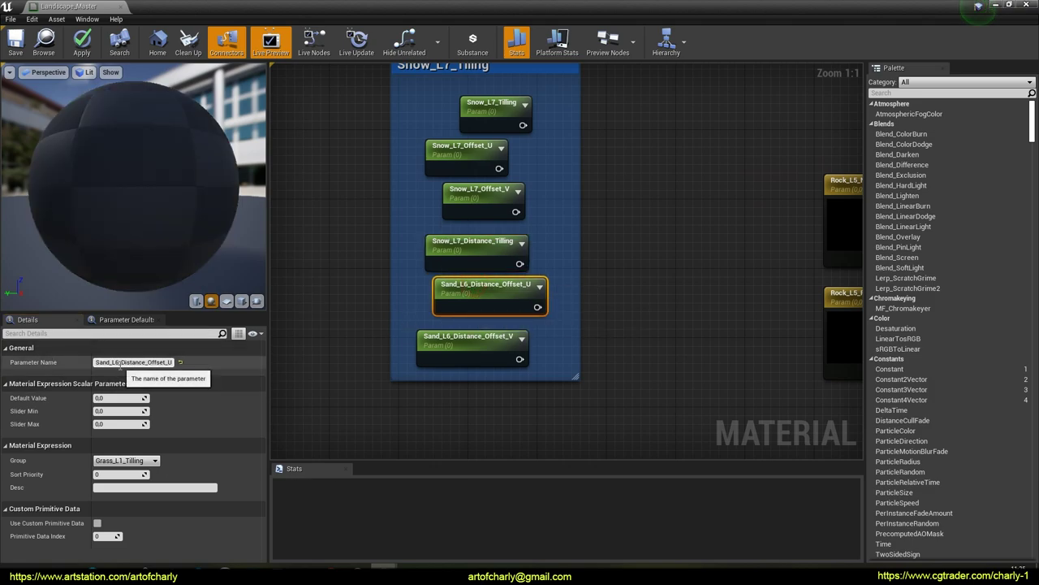
left_click_drag(119, 363, 73, 363)
left_click(429, 341)
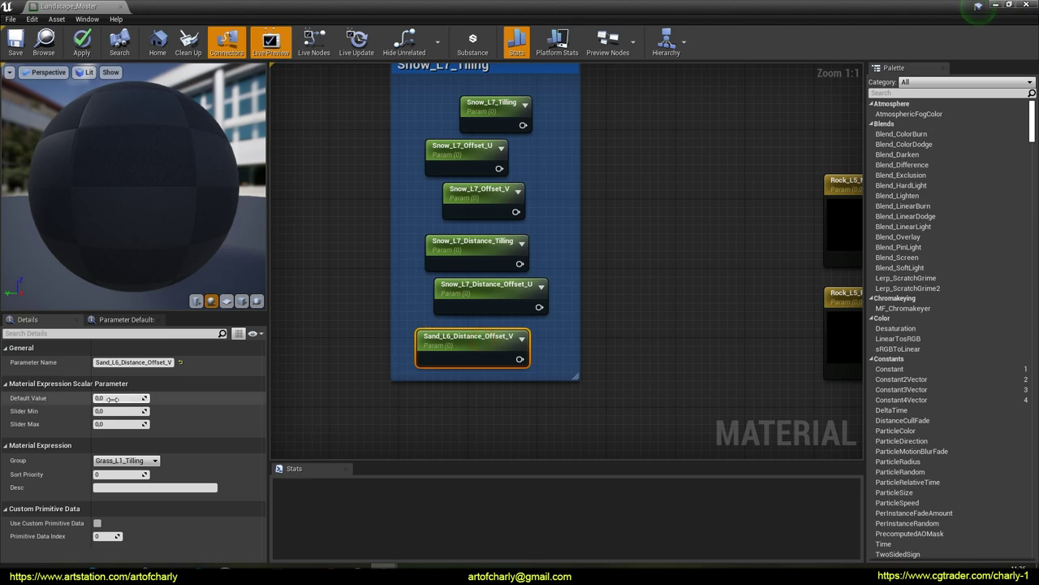
left_click(117, 363)
key("BackSpace")
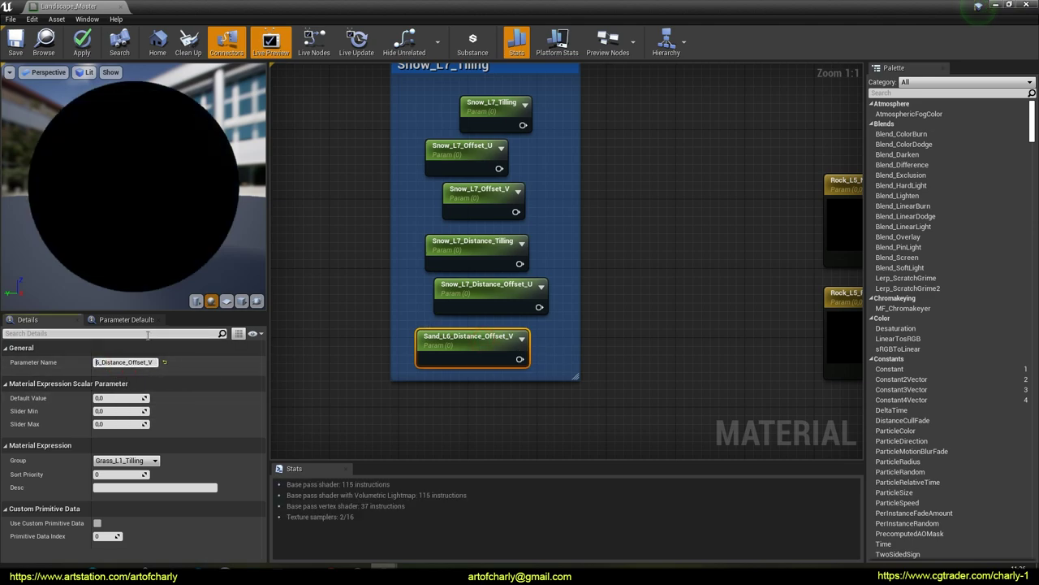
type("Snow_L7")
key("Return")
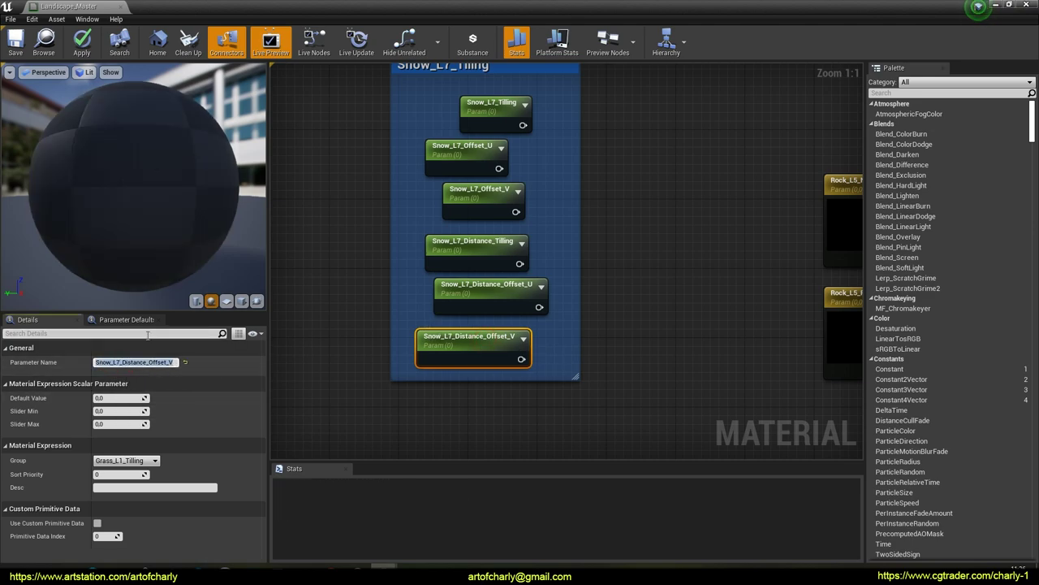
Move the remaining UE_Function node without tiling connections beside the Snow_L7_Tiling comment box.
left_click(712, 289)
scroll(563, 255, "down", 10)
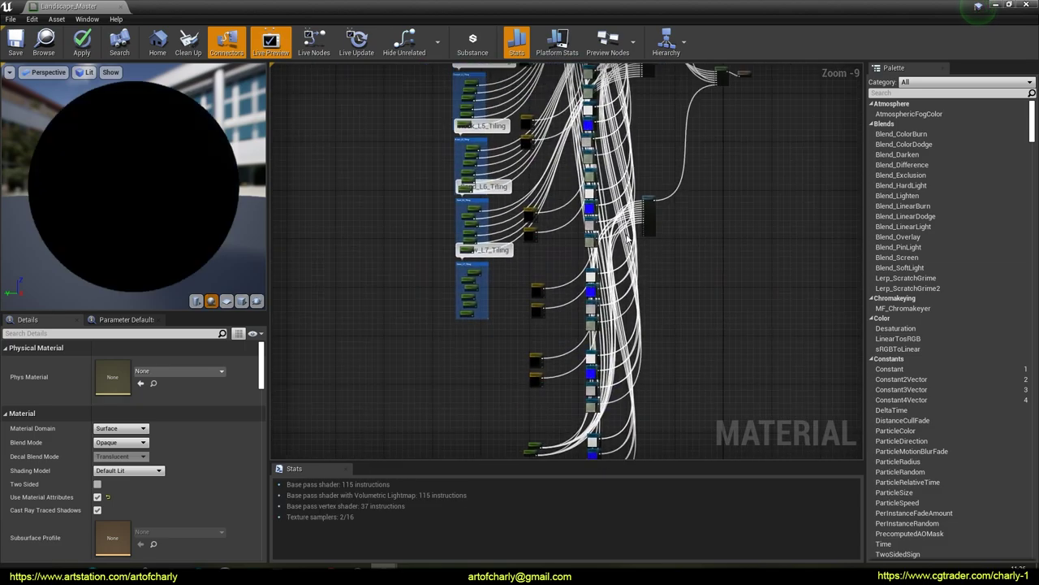
left_click(652, 200)
scroll(485, 281, "up", 8)
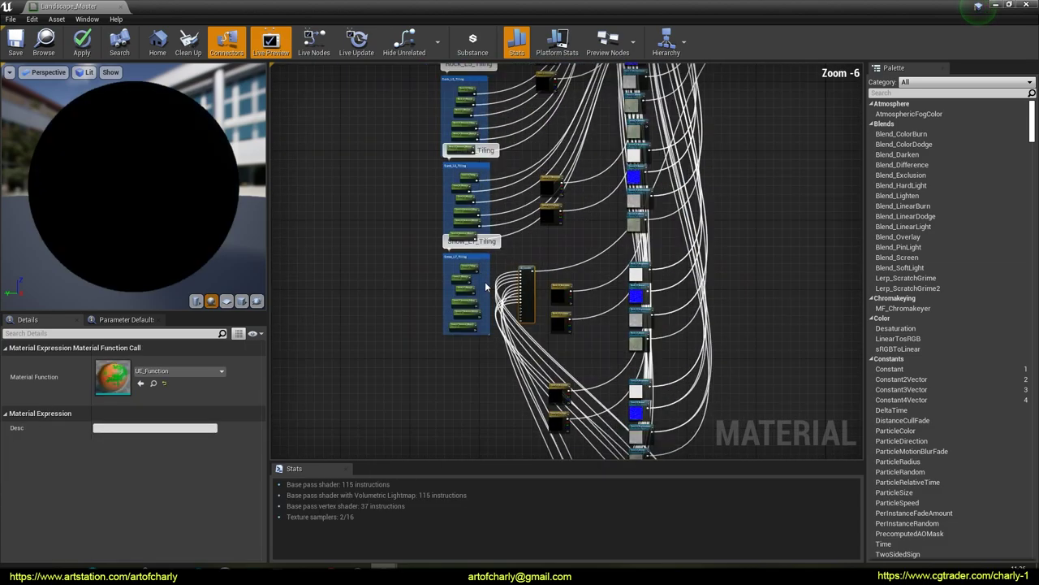
right_click_drag(515, 292, 469, 216)
Connect the six Snow_L7 tiling, offset and distance parameters to the matching inputs of the adjacent UE_Function node.
left_click_drag(411, 162, 565, 301)
left_click_drag(388, 199, 564, 313)
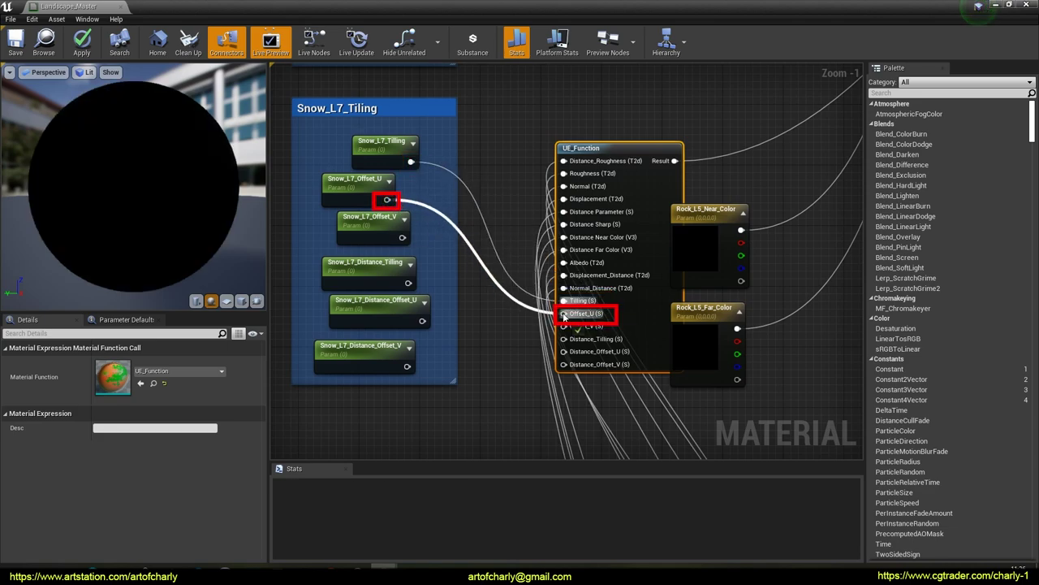
left_click_drag(401, 237, 559, 327)
left_click_drag(408, 283, 562, 339)
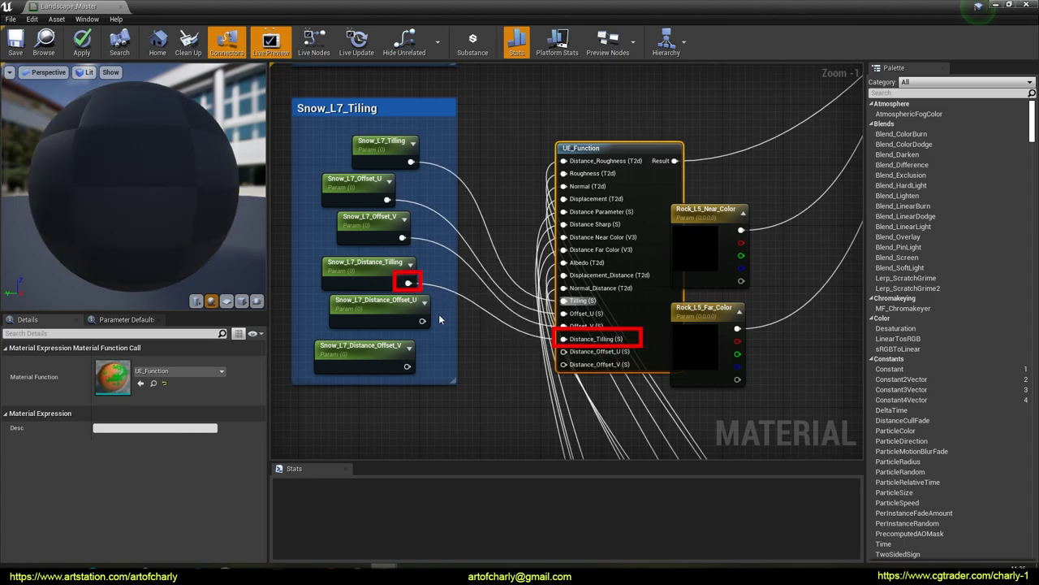
left_click_drag(422, 320, 565, 354)
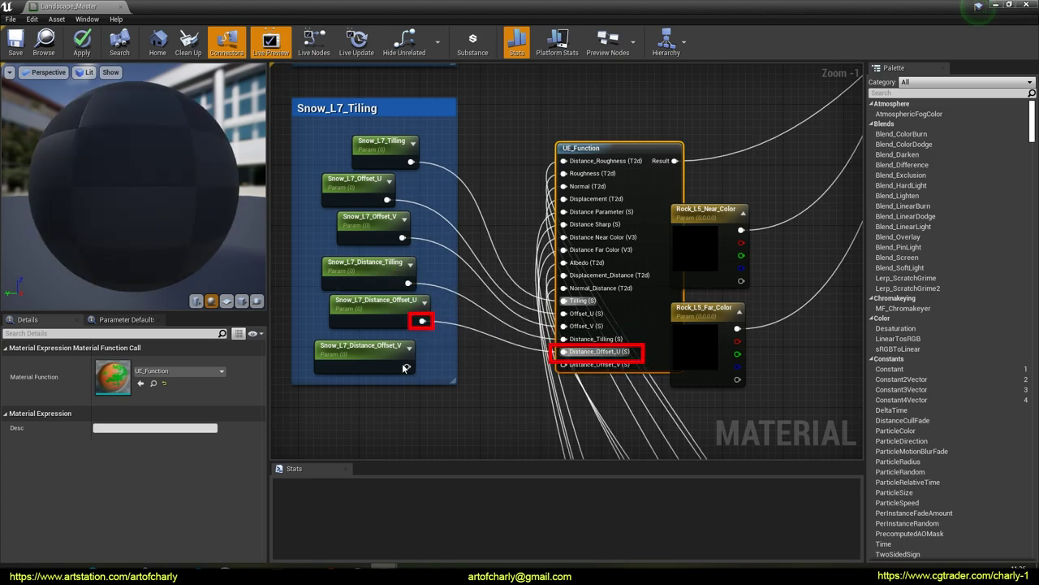
left_click_drag(407, 366, 564, 365)
Move the snow layer's connected UE_Function node back to the column of function nodes beyond the texture samples.
scroll(500, 327, "down", 7)
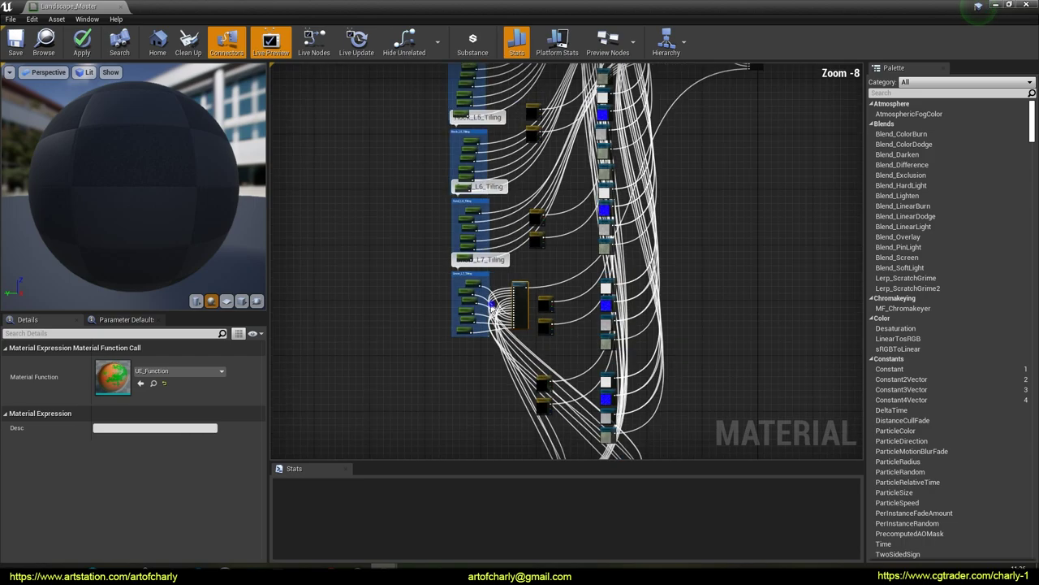
right_click_drag(500, 327, 409, 377)
left_click_drag(432, 337, 633, 148)
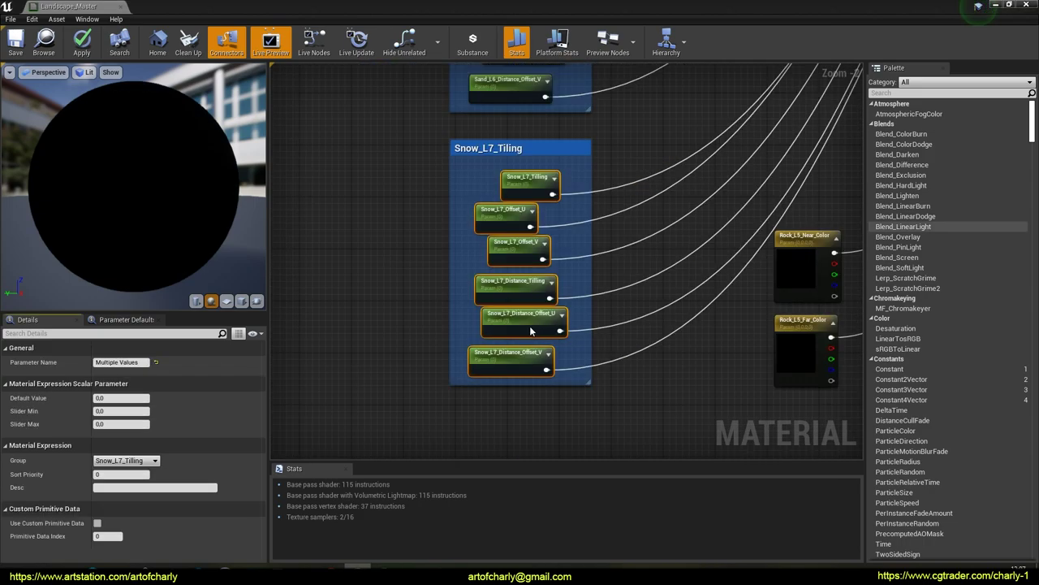
Set the group of the six parameters in the Sand_L6_Tiling box to Sand_L6_Tilling.
right_click_drag(392, 202, 366, 420)
right_click_drag(395, 321, 408, 327)
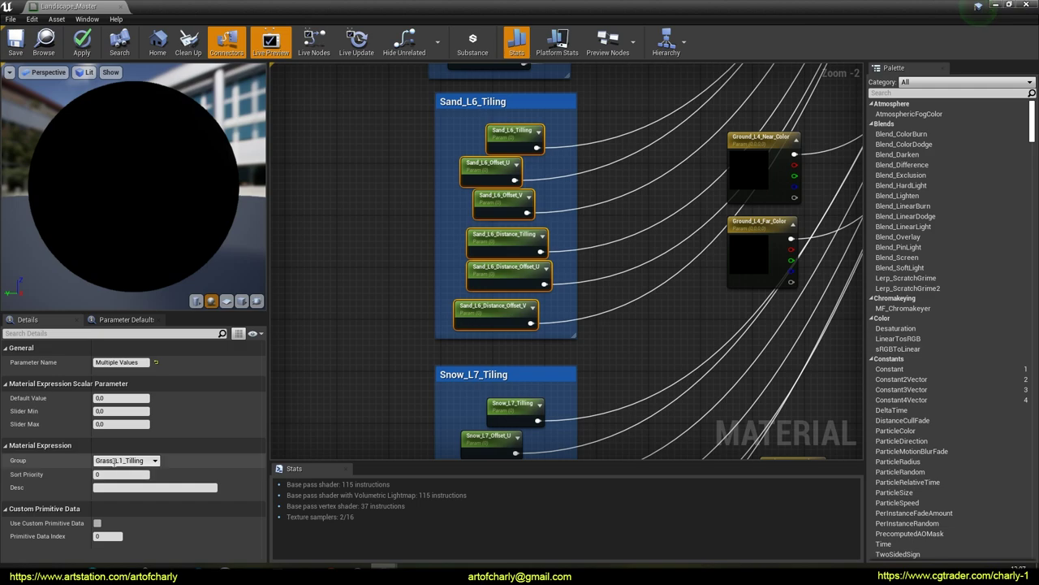
type("Sand")
key("BackSpace")
type("6")
key("Return")
left_click(377, 251)
Set the group of the six parameters in the Rock_L5_Tiling box to Rock_L5_Tilling.
right_click_drag(373, 195, 364, 435)
right_click_drag(359, 320, 360, 372)
left_click(423, 136)
left_click_drag(423, 137, 542, 340)
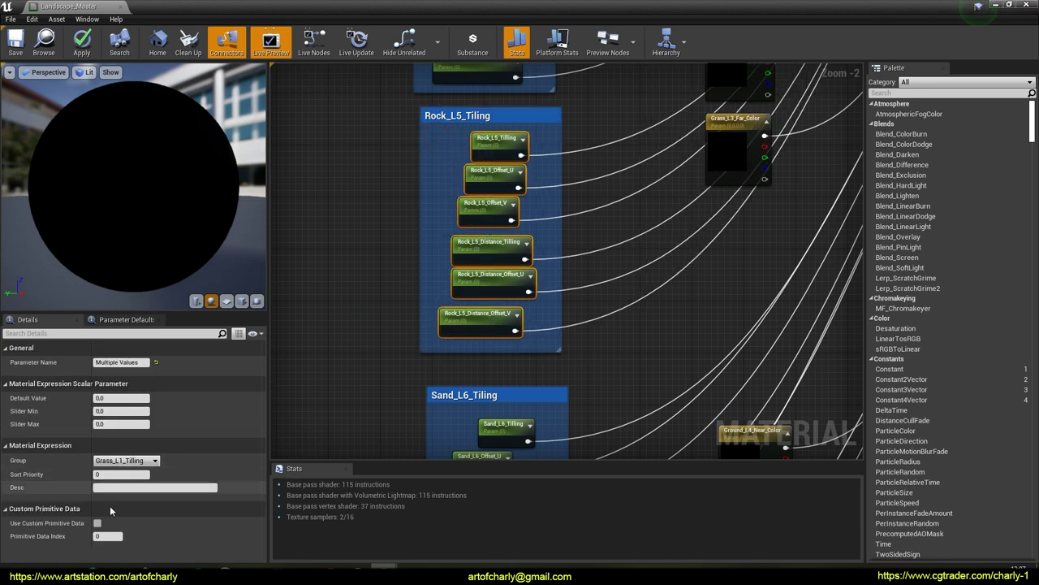
left_click(111, 461)
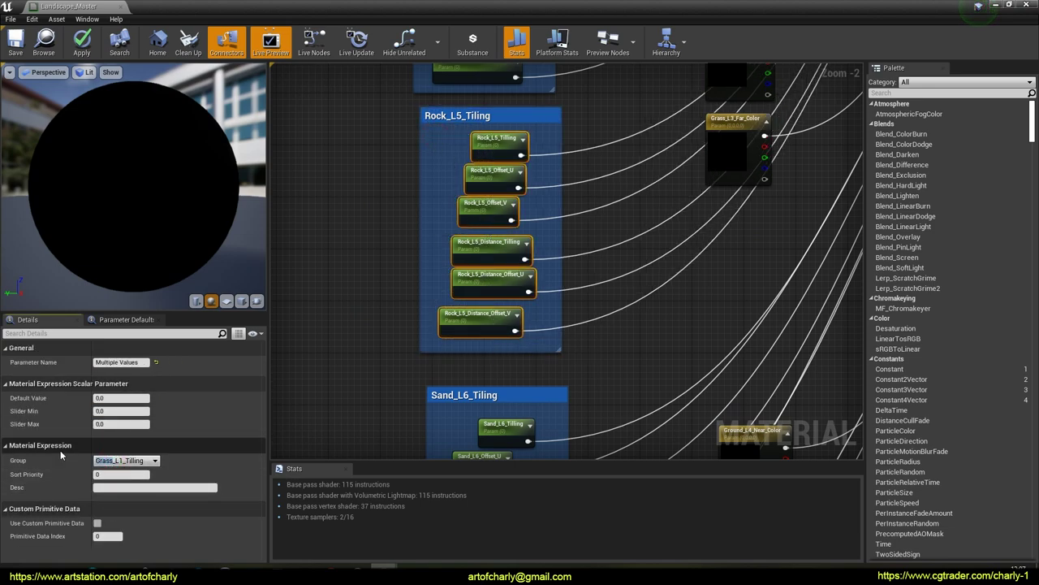
type("Rock")
key("BackSpace")
type("5")
key("Return")
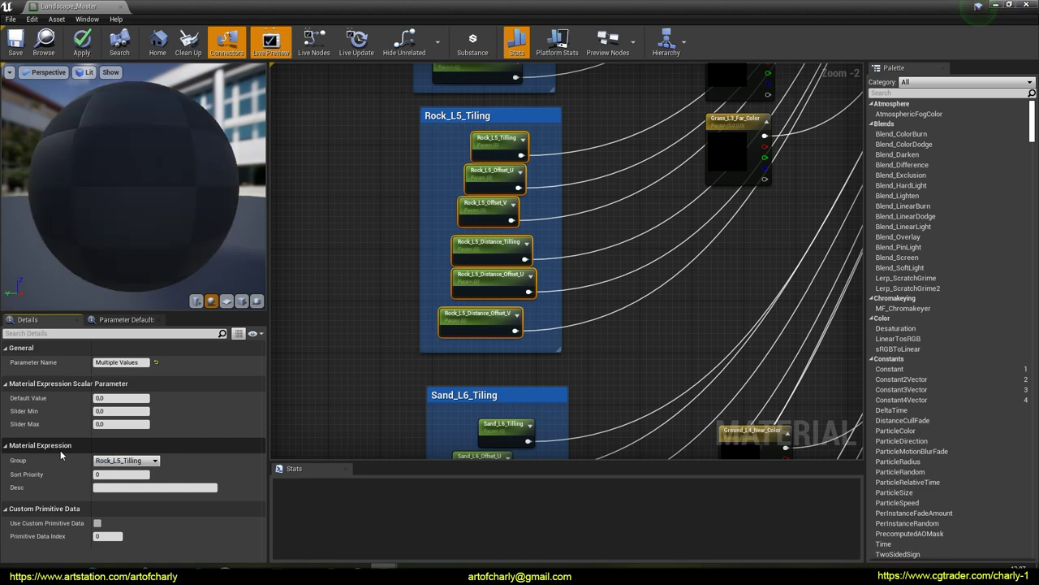
Set the group of the six parameters in the Ground_L4_Tiling box to Ground_L4_Tilling.
right_click_drag(366, 165, 379, 396)
left_click_drag(381, 176, 536, 389)
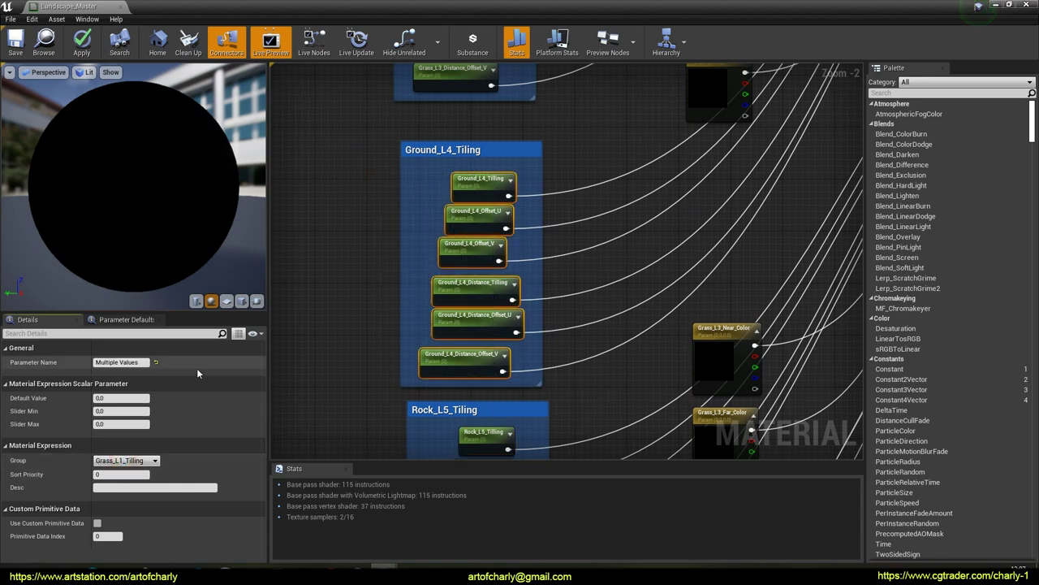
key("BackSpace")
type("4")
key("BackSpace")
key("BackSpace")
key("BackSpace")
type("ound")
key("Return")
Set the group of the six parameters in the Grass_L3_Tiling box to Grass_L3_Tilling.
right_click_drag(338, 179, 383, 453)
left_click_drag(424, 163, 606, 394)
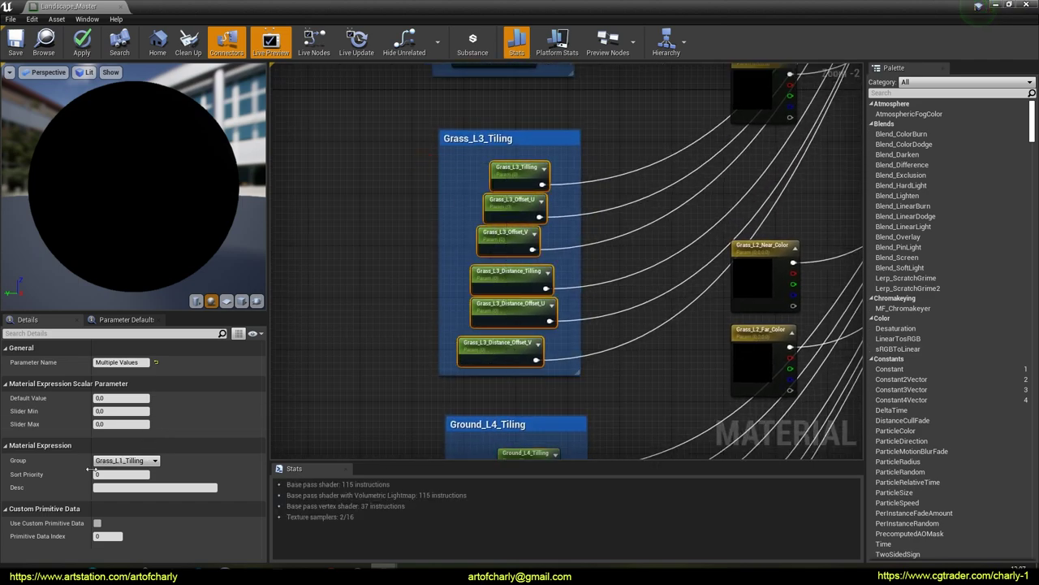
key("BackSpace")
type("3")
key("Return")
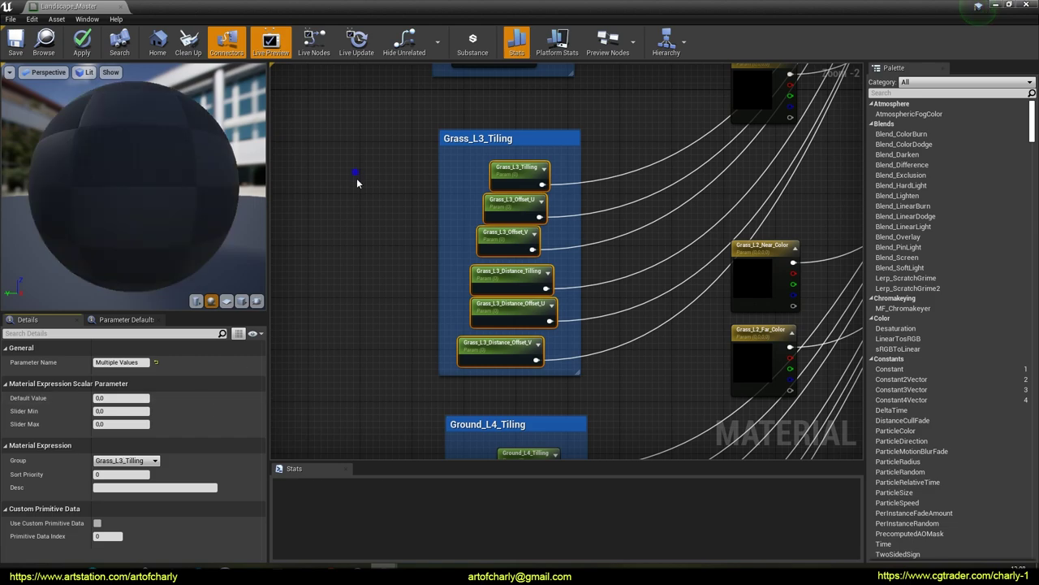
Set the group of the six parameters in the Grass_L2_Tiling box to Grass_L2_Tilling.
right_click_drag(357, 183, 376, 415)
left_click_drag(511, 327, 511, 327)
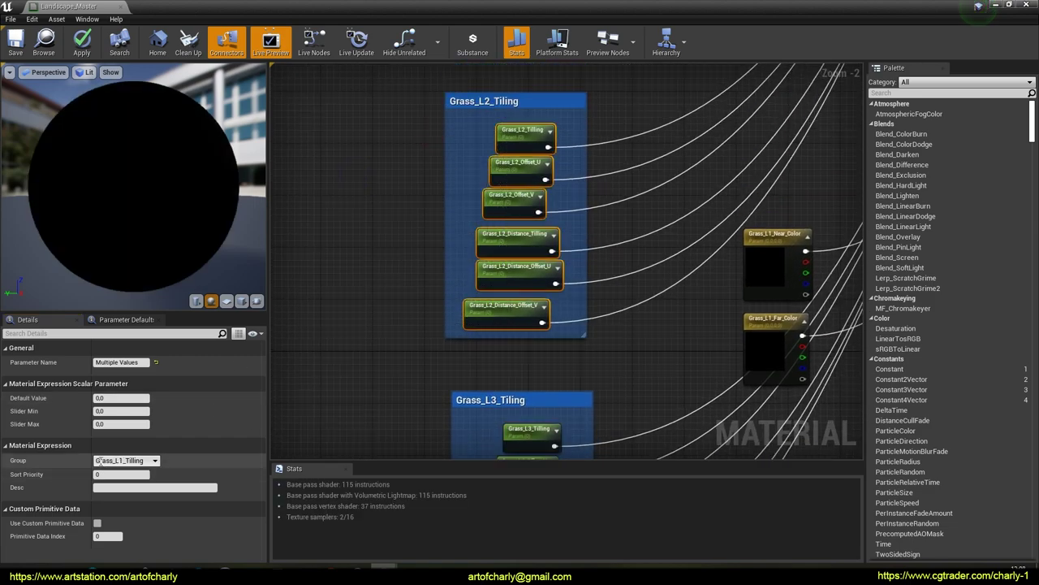
left_click(122, 460)
key("BackSpace")
type("2")
key("Return")
Check the group assigned to the parameters in the Grass_L1_Tiling box.
right_click_drag(346, 216, 351, 435)
left_click(399, 330)
right_click_drag(403, 221, 375, 398)
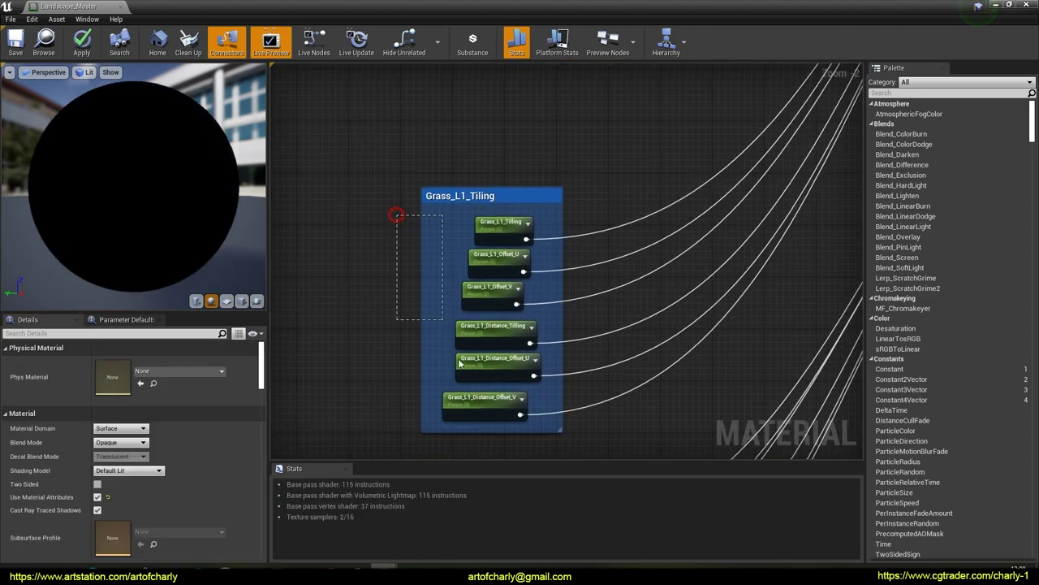
left_click_drag(456, 357, 494, 411)
right_click_drag(399, 432, 404, 297)
left_click(404, 297)
right_click_drag(376, 257, 376, 254)
Move all seven tiling comment boxes together farther away from the color parameters and texture samples.
scroll(404, 195, "down", 9)
left_click_drag(417, 93, 467, 452)
right_click_drag(413, 237, 416, 332)
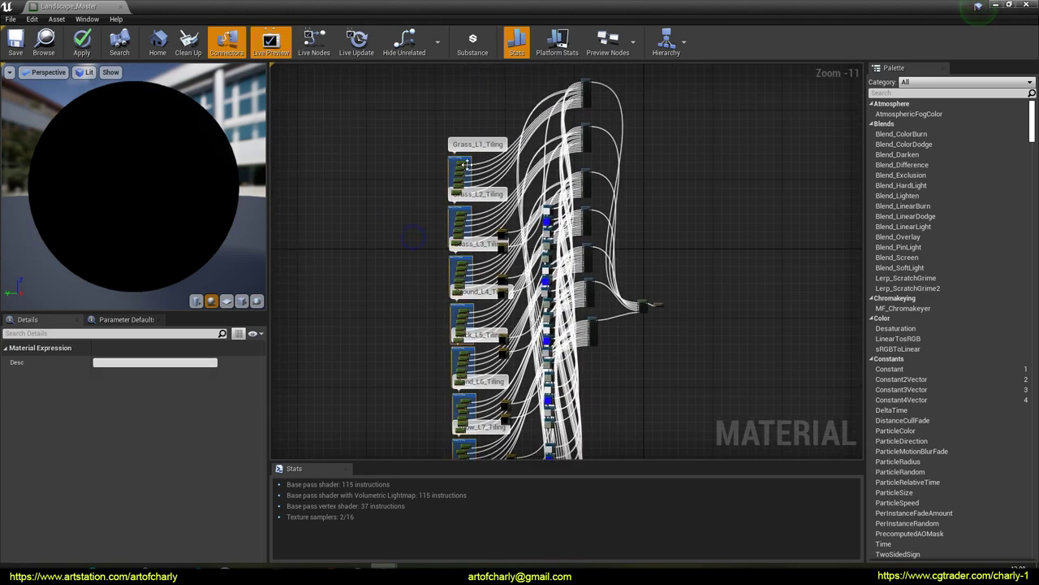
left_click_drag(461, 159, 347, 145)
mouse_move(503, 208)
right_mouse_down()
mouse_move(467, 151)
mouse_move(507, 129)
mouse_move(454, 191)
mouse_move(492, 222)
right_mouse_up()
left_click(721, 232)
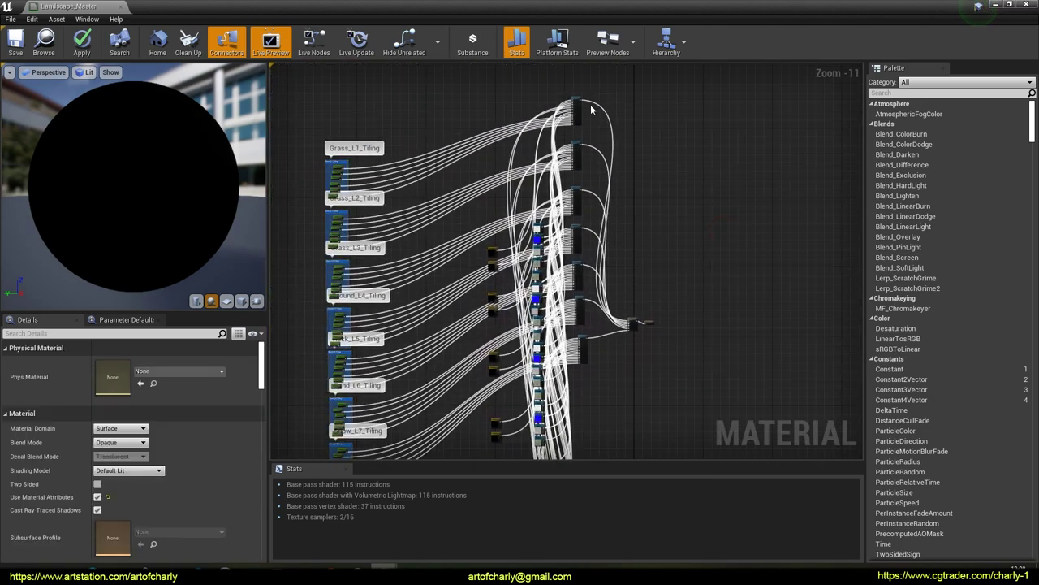
Move the whole column of seven UE_Function nodes slightly farther from the texture samples, closer to the layer blend node.
left_click_drag(562, 380, 595, 381)
left_click(585, 110)
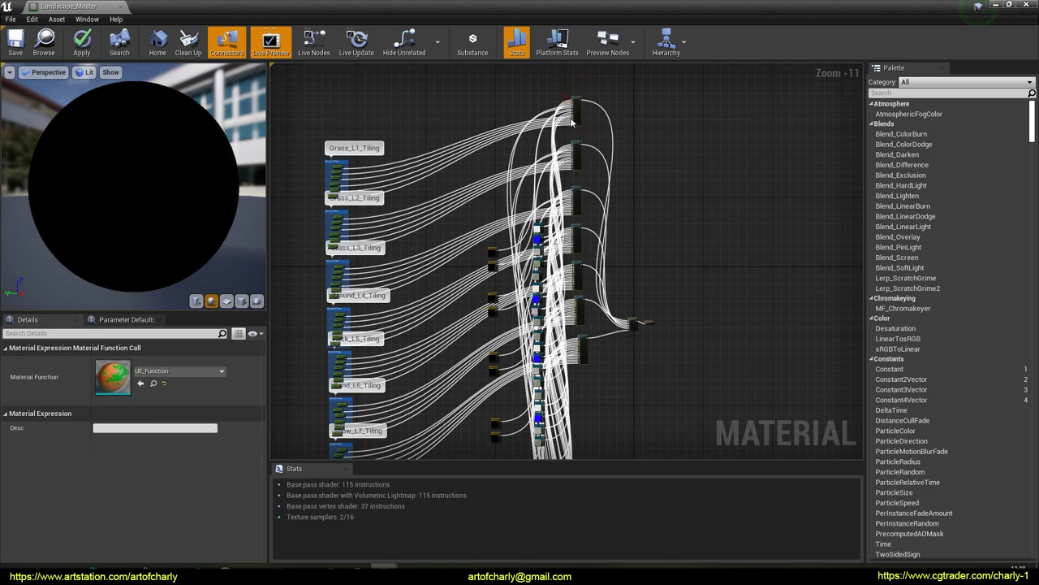
left_click_drag(574, 99, 607, 138)
right_click_drag(669, 156, 580, 144)
left_click(598, 175)
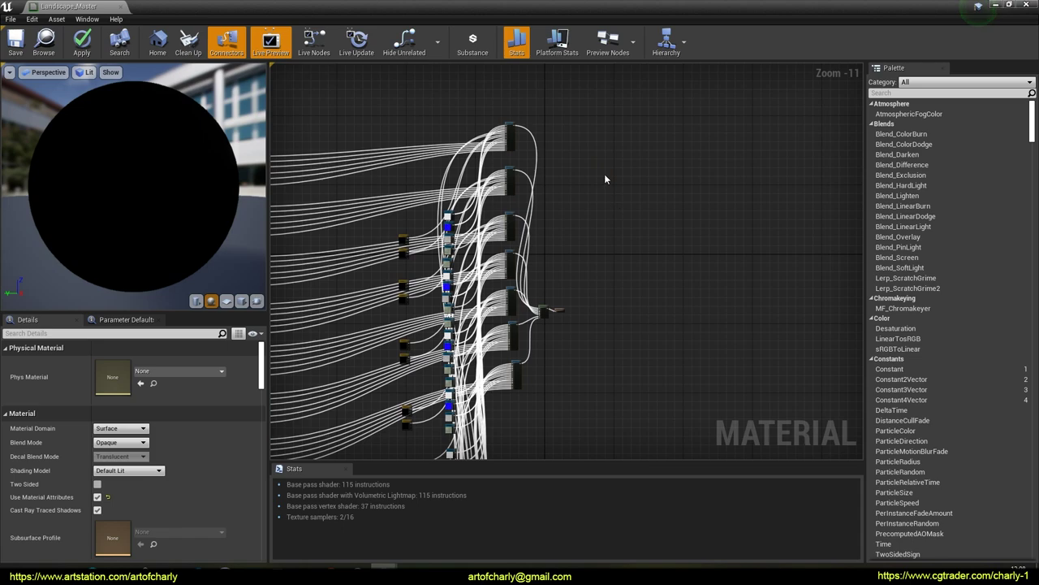
Add a comment box in the empty graph area beyond the function nodes and title it FUNCTIONS.
key("c")
scroll(614, 205, "up", 9)
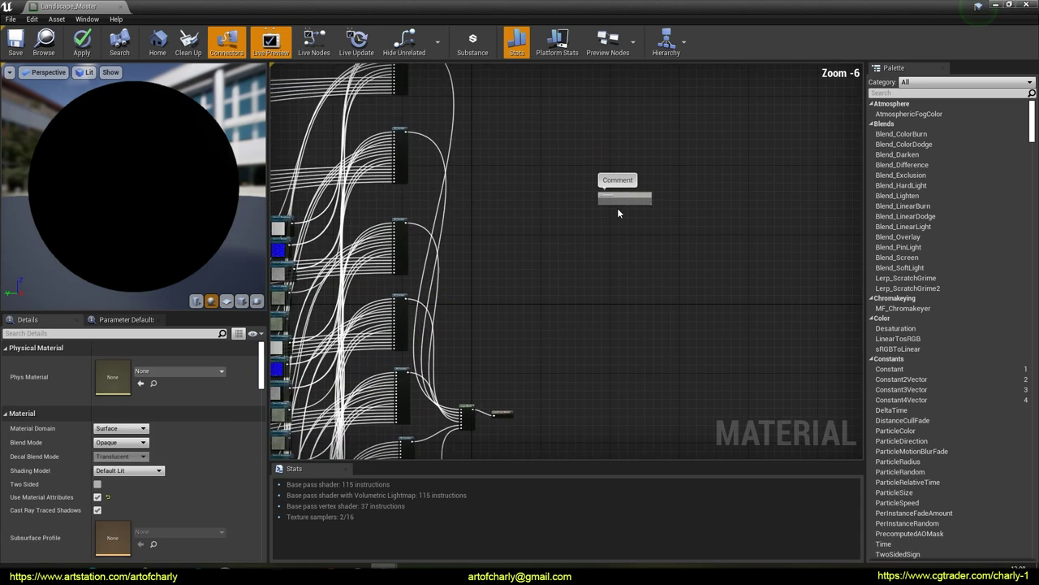
double_click(603, 177)
type("FUNCTIONS")
key("Return")
Color the FUNCTIONS comment box light green.
left_click(651, 193)
left_click(612, 172)
left_click(131, 376)
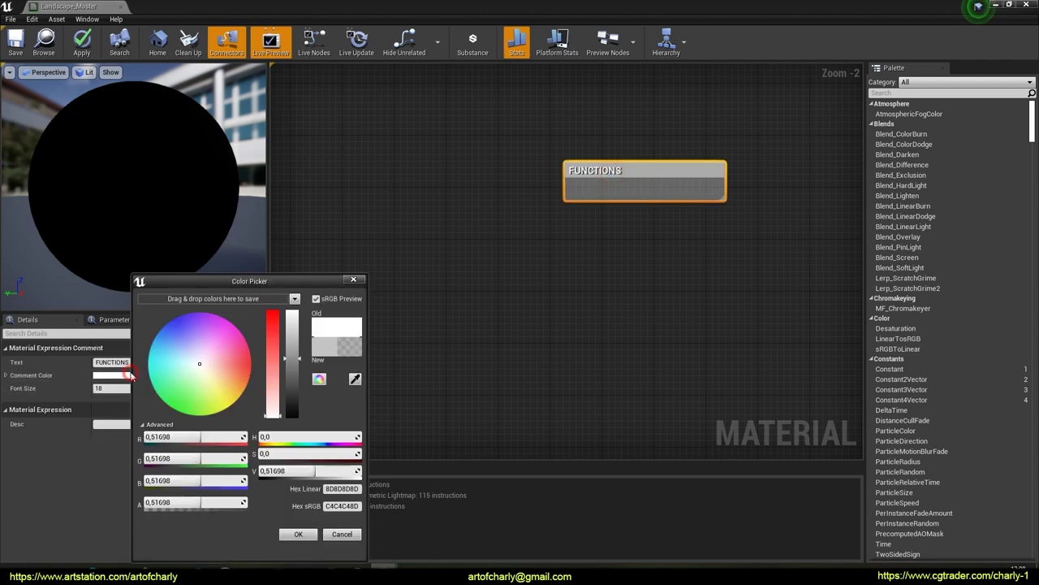
left_click_drag(188, 358, 194, 387)
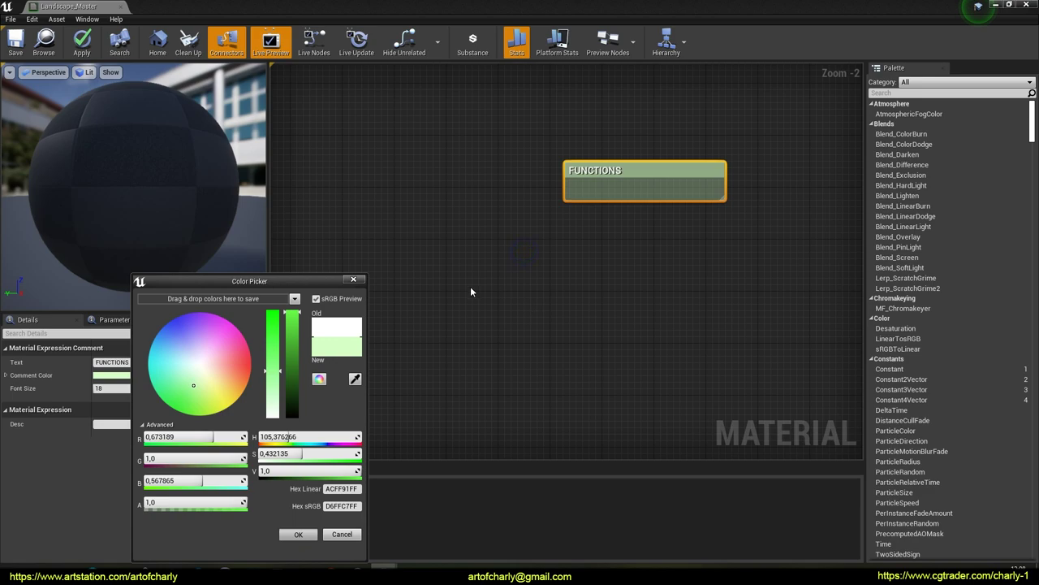
left_click(299, 534)
Enlarge the FUNCTIONS comment box to a roughly square area that can hold the function nodes.
right_click(533, 309)
right_click_drag(463, 235, 452, 325)
scroll(474, 312, "down", 4)
right_click_drag(461, 288, 568, 232)
left_click_drag(646, 248, 800, 290)
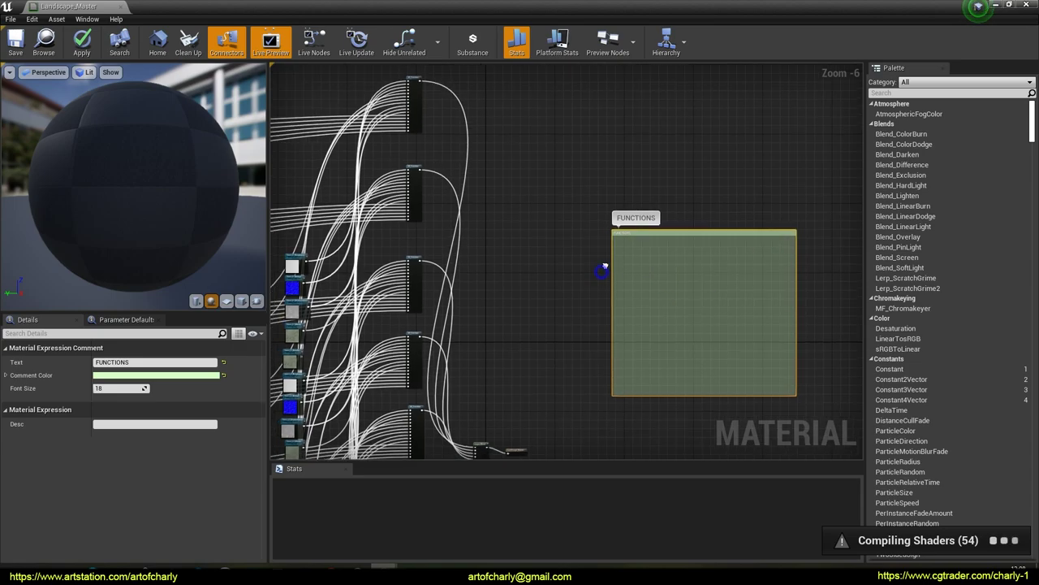
Move all color parameters and texture samples together farther from the UE_Function nodes, closer to the tiling comment boxes.
scroll(575, 213, "down", 3)
right_click_drag(575, 216, 689, 222)
scroll(617, 195, "down", 3)
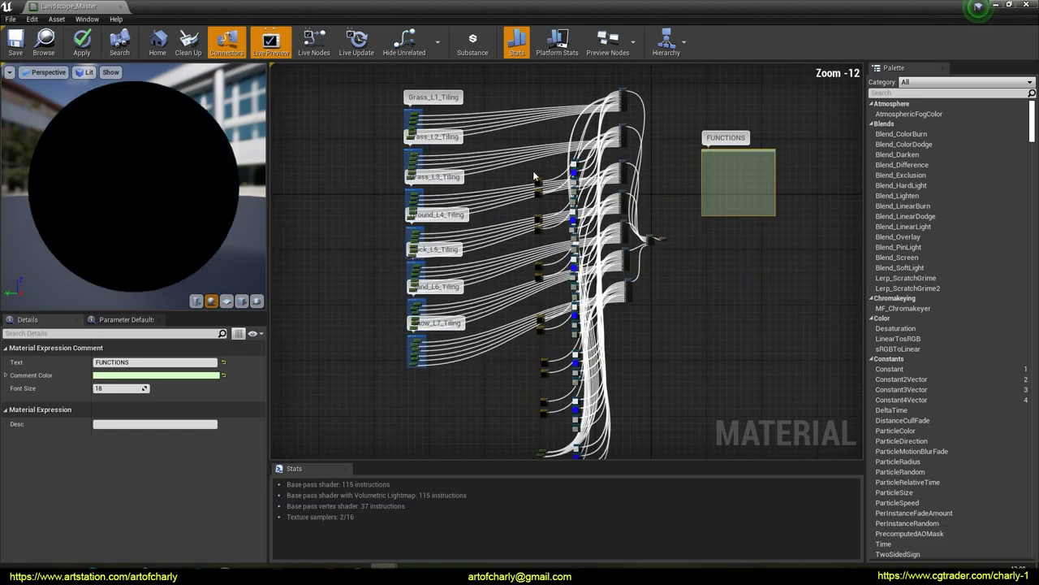
left_click_drag(550, 380, 557, 364)
left_click_drag(587, 262, 586, 265)
right_click_drag(586, 267, 576, 456)
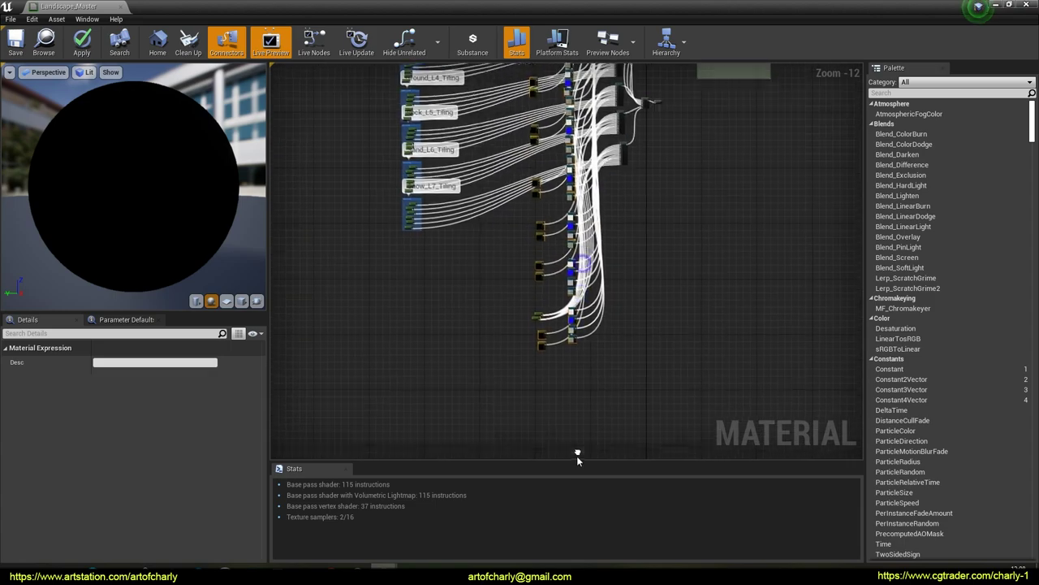
right_click_drag(570, 132, 568, 258)
left_click_drag(567, 154, 506, 134)
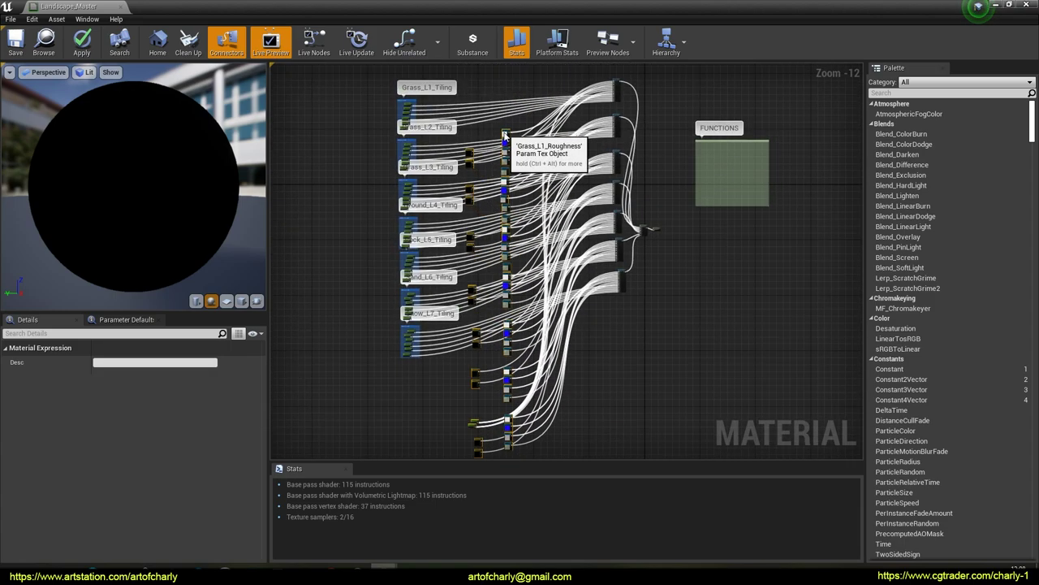
left_click(645, 286)
right_click_drag(694, 151, 685, 207)
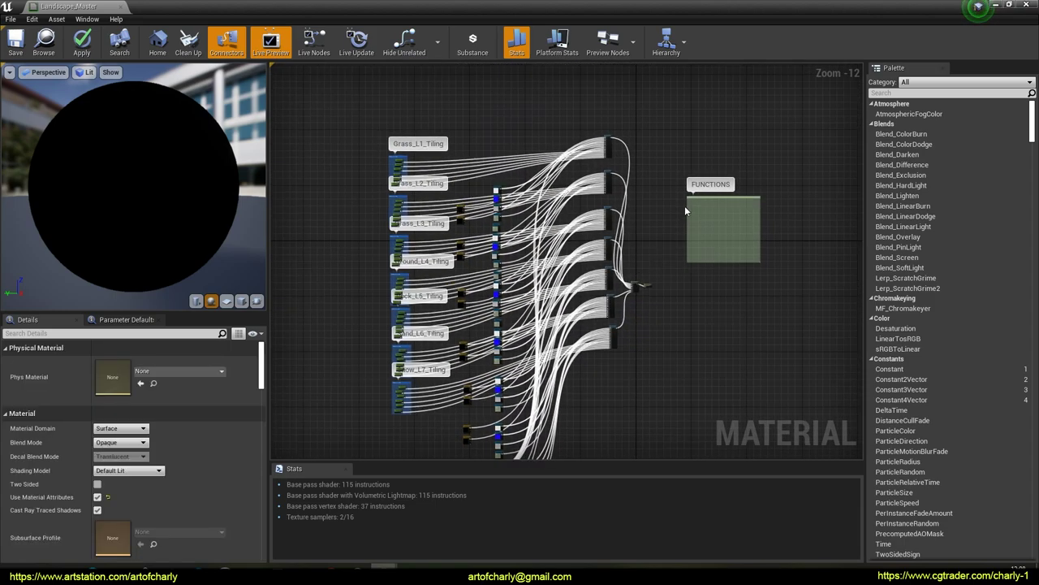
Move the layer blend node and the material result node together to the far side of the FUNCTIONS box.
left_click(635, 272)
left_click_drag(648, 288, 841, 275)
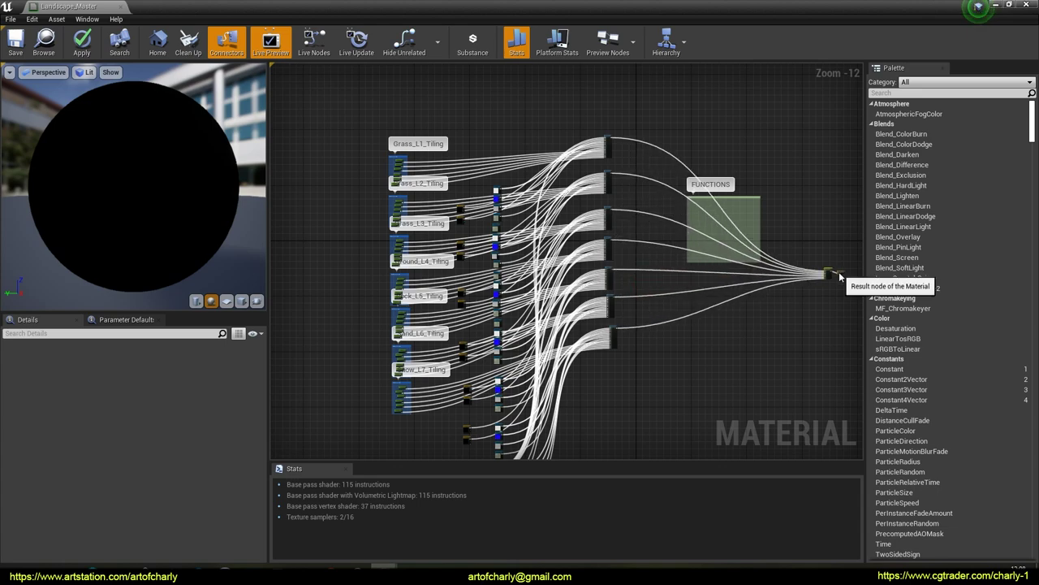
left_click(720, 348)
Move the empty FUNCTIONS comment box up until it is level with the first UE_Function node.
left_click(605, 130)
scroll(548, 148, "up", 2)
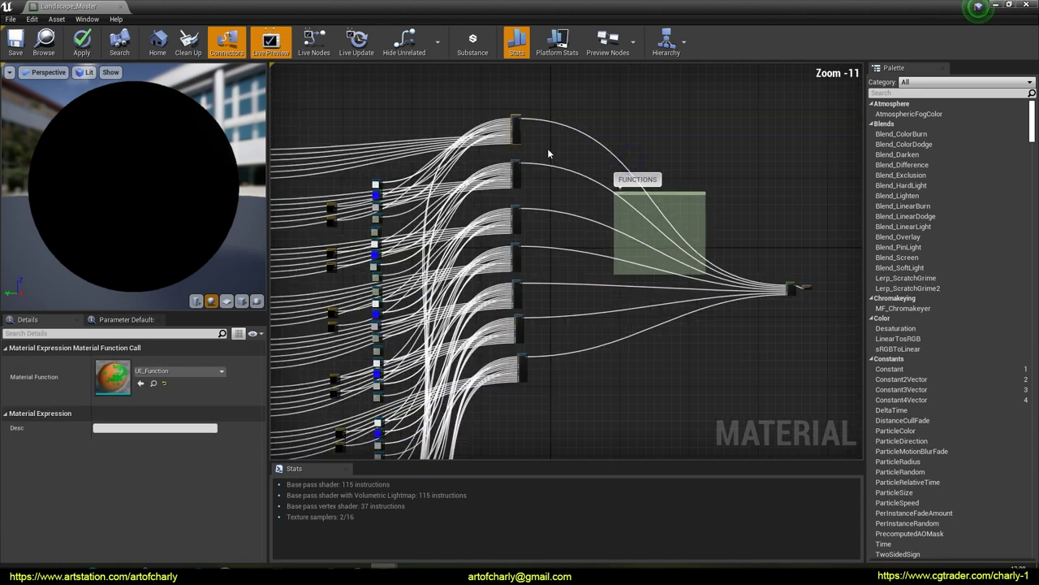
right_click_drag(556, 154, 516, 160)
left_click_drag(663, 212, 645, 134)
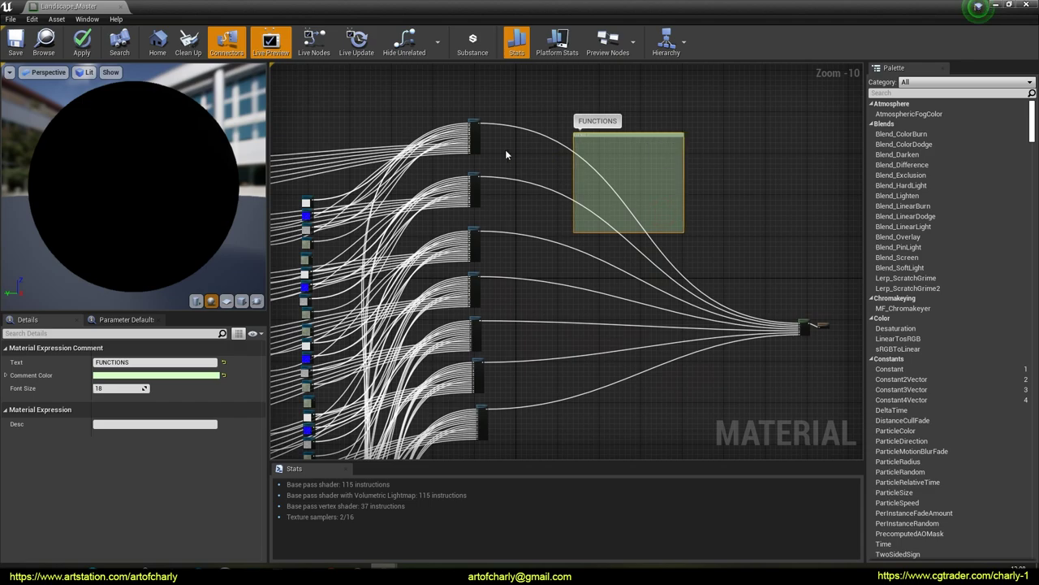
Place the seven UE_Function nodes inside the FUNCTIONS box, four in the upper row and three in the lower row.
left_click_drag(473, 123, 589, 148)
left_click_drag(474, 176, 606, 147)
left_click_drag(475, 229, 627, 146)
left_click_drag(474, 278, 643, 146)
left_click_drag(475, 322, 589, 189)
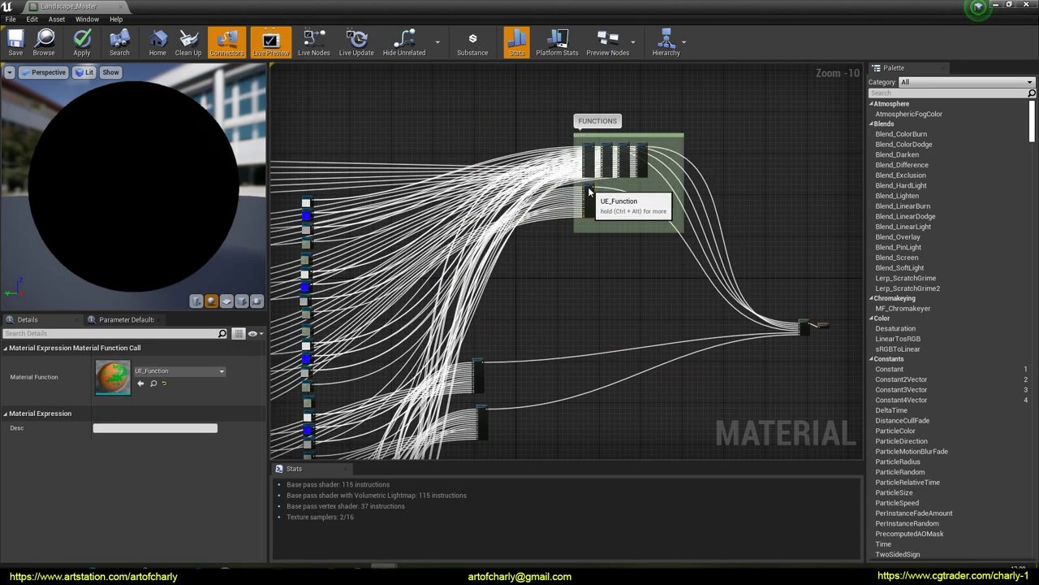
left_click_drag(476, 363, 608, 187)
left_click_drag(479, 418, 625, 193)
left_click(600, 310)
Move the FUNCTIONS box with its nodes closer to the layer blend node.
right_click_drag(600, 310, 614, 261)
scroll(708, 234, "down", 2)
scroll(614, 229, "up", 2)
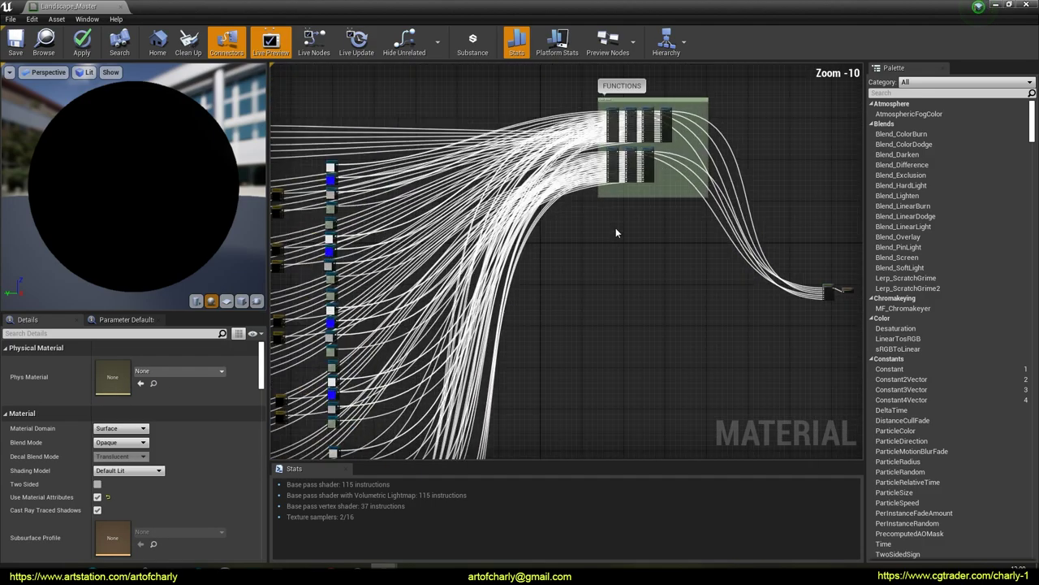
left_click_drag(671, 98, 769, 261)
Examine the color parameters and the texture samples of the first grass layers.
right_click_drag(558, 246, 649, 165)
scroll(632, 204, "down", 2)
scroll(573, 163, "up", 4)
right_click_drag(564, 161, 556, 287)
scroll(532, 225, "up", 5)
right_click_drag(567, 205, 637, 235)
scroll(538, 288, "down", 6)
scroll(539, 235, "up", 5)
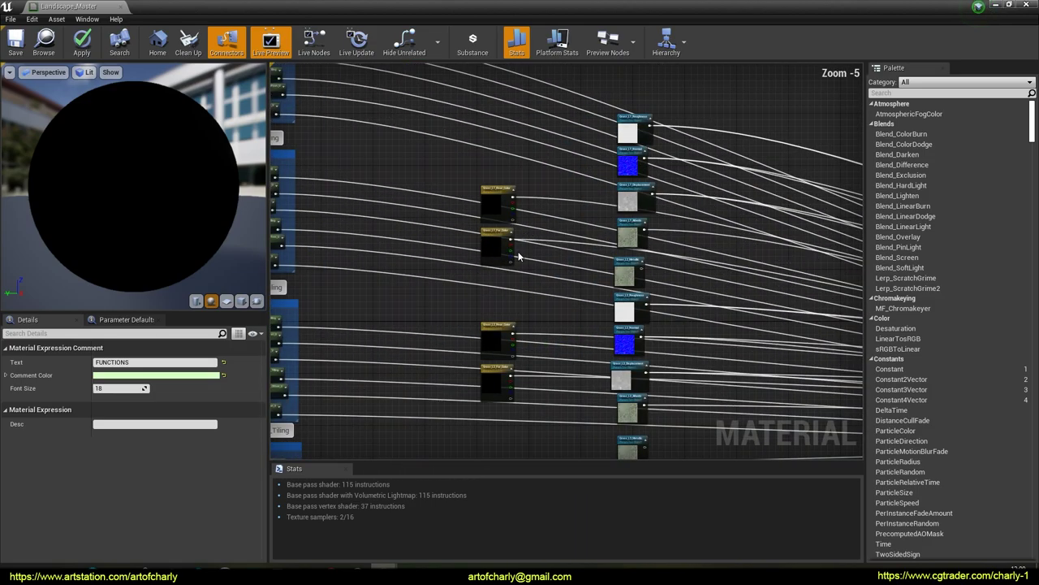
scroll(521, 250, "up", 2)
left_click_drag(434, 144, 429, 147)
left_click(528, 223)
scroll(557, 214, "down", 2)
scroll(401, 190, "down", 2)
mouse_move(658, 235)
right_mouse_down()
mouse_move(430, 206)
mouse_move(671, 242)
right_mouse_up()
right_click_drag(531, 154, 583, 179)
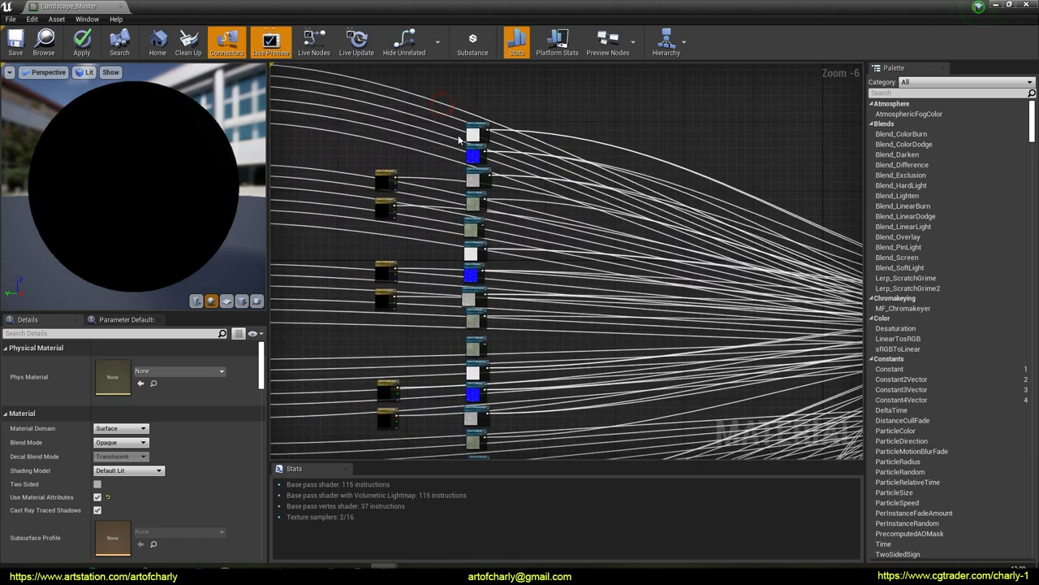
scroll(475, 138, "up", 5)
right_click_drag(437, 258, 459, 234)
scroll(460, 234, "down", 3)
scroll(443, 281, "up", 2)
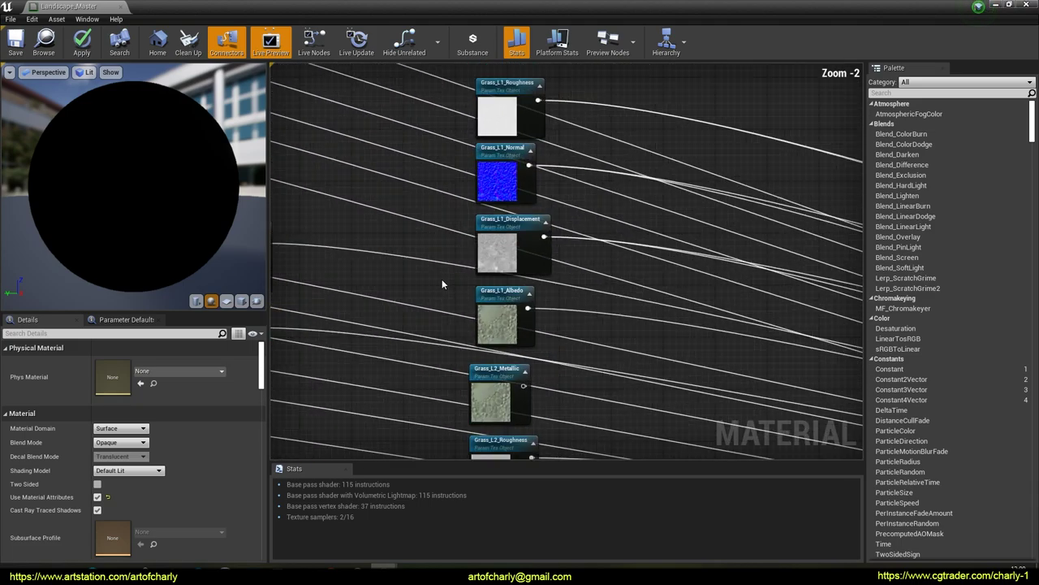
Move the Grass_L1_Albedo texture node directly above Grass_L1_Roughness.
left_click_drag(499, 295, 627, 72)
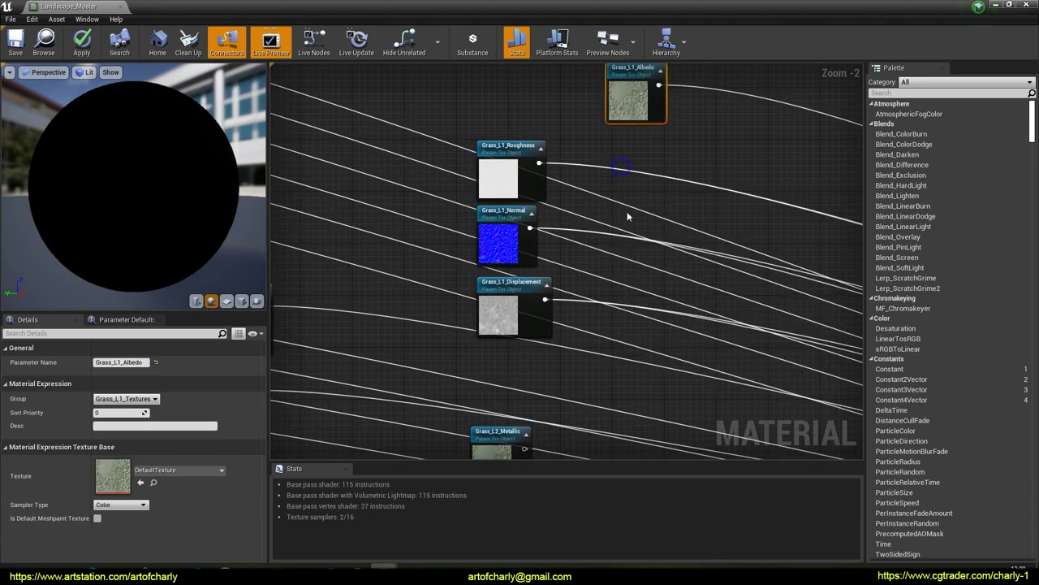
right_click_drag(630, 211, 639, 246)
left_click_drag(634, 107, 511, 114)
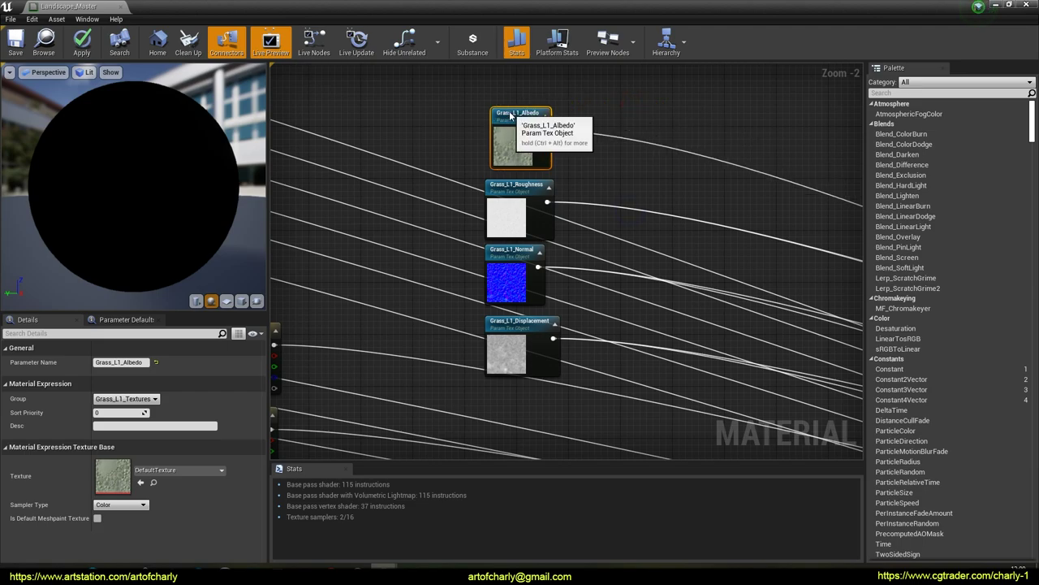
Enclose the four Grass_L1 texture nodes in a comment box titled GRASS L1 MAPS.
scroll(503, 247, "down", 3)
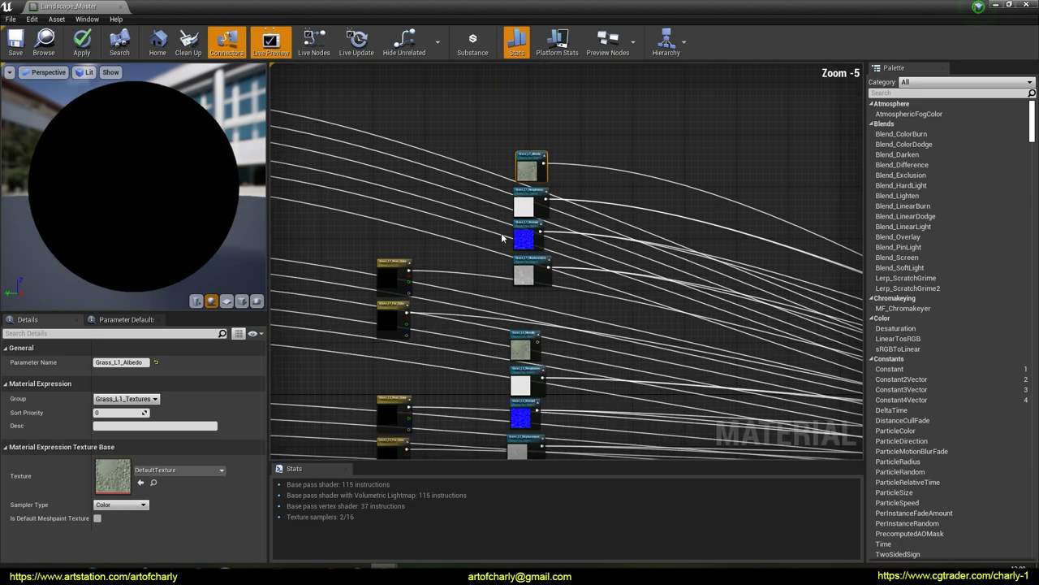
left_click_drag(552, 310, 553, 315)
right_click_drag(509, 201, 488, 241)
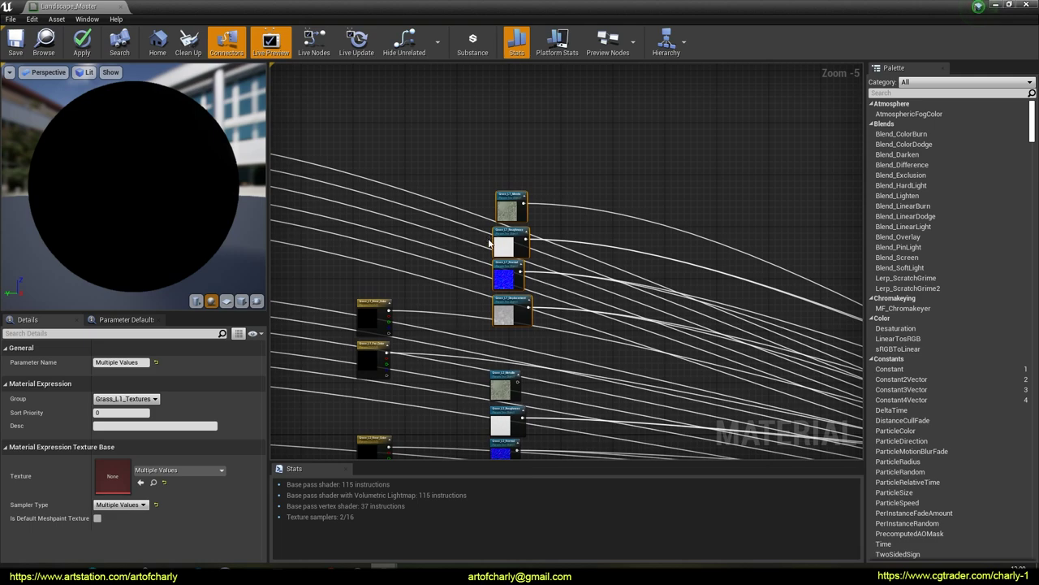
type("c")
type("GRASS L1 MAPS")
key("Return")
Move the GRASS L1 MAPS box to the empty graph area above the tiling boxes.
left_click_drag(531, 184, 502, 88)
right_click_drag(501, 88, 528, 233)
left_click_drag(511, 219, 682, 95)
scroll(567, 184, "down", 3)
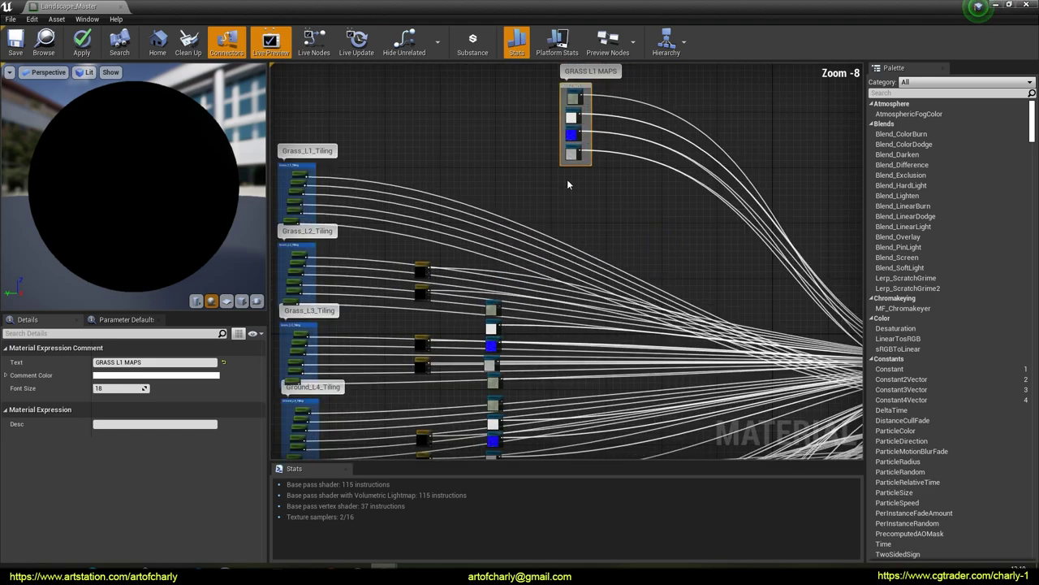
Move the Grass_L2_Albedo texture node above Grass_L2_Metallic at the head of its column.
scroll(502, 292, "up", 5)
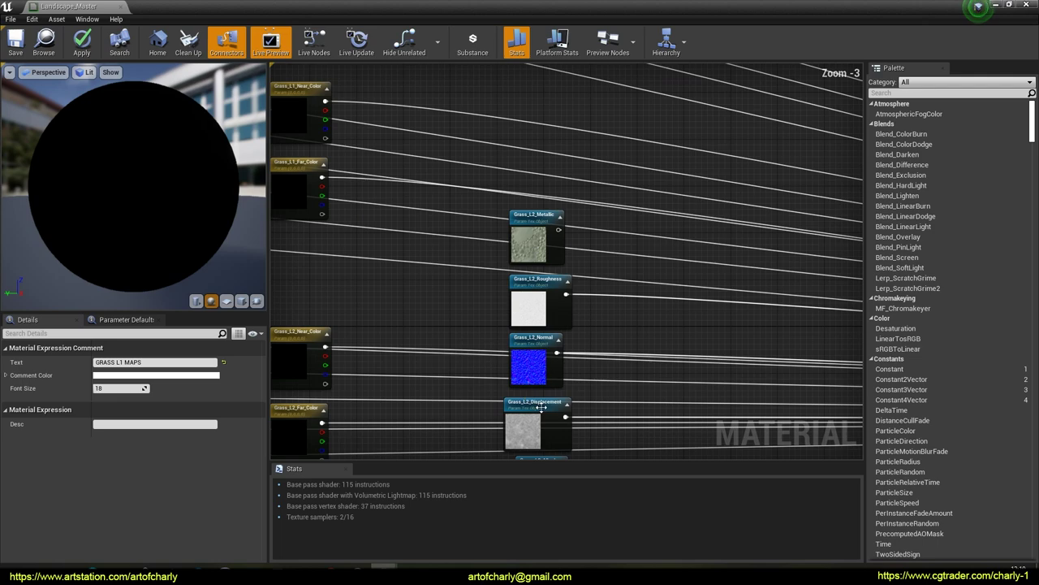
right_click_drag(503, 376, 483, 322)
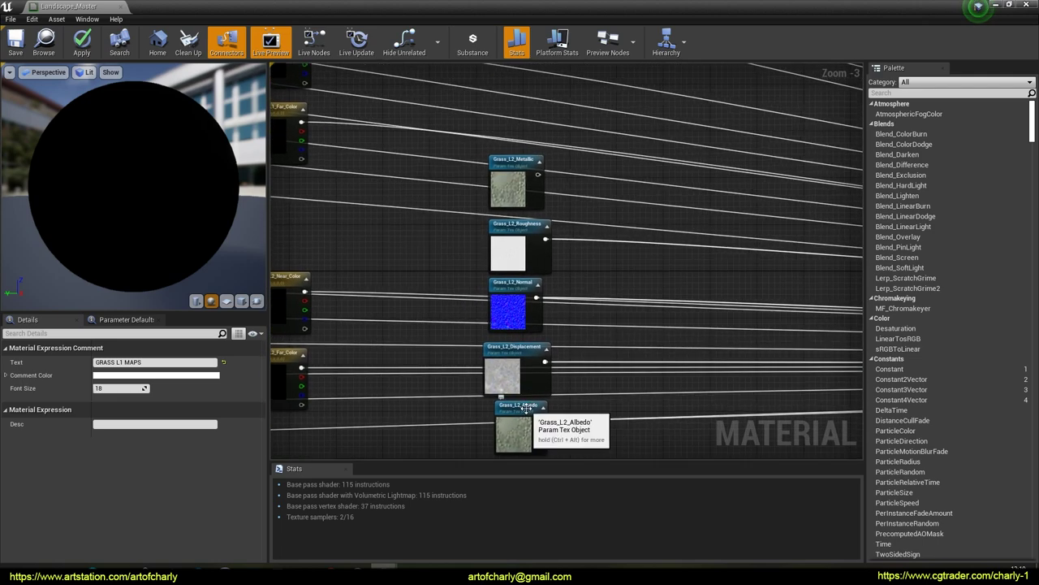
left_click(526, 408)
left_click_drag(526, 408, 519, 97)
Delete the unconnected Grass_L2_Metallic texture node.
right_click_drag(495, 183, 480, 228)
scroll(480, 227, "down", 4)
right_click_drag(480, 227, 485, 204)
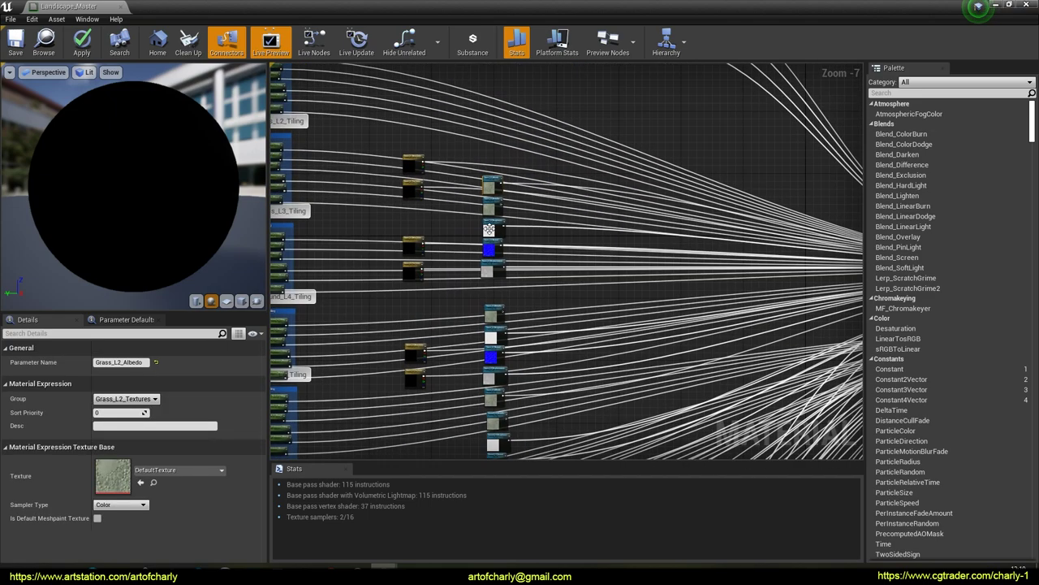
scroll(492, 225, "up", 4)
left_click(494, 147)
key("Delete")
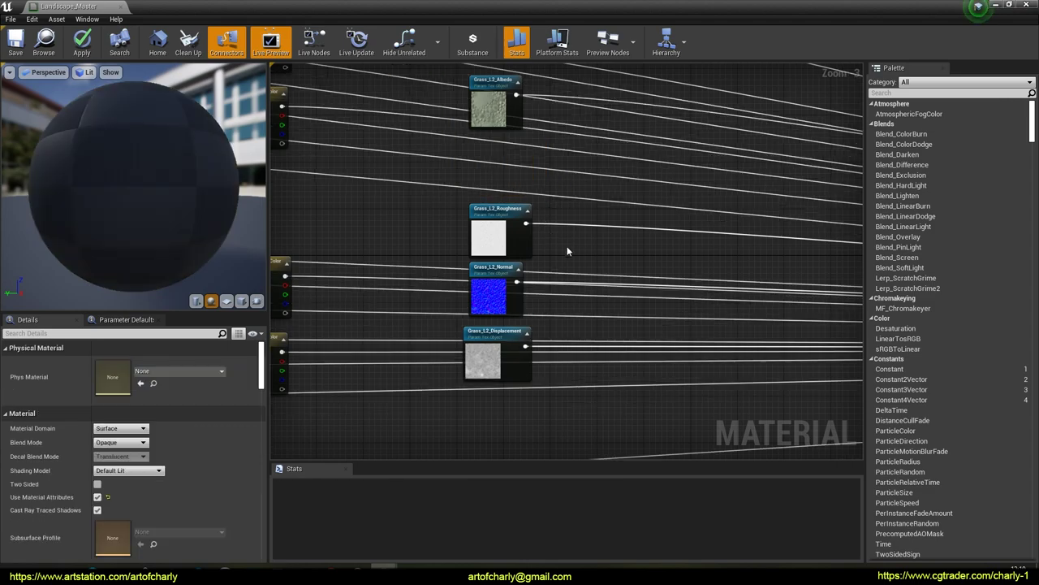
Move the Grass_L2 roughness, normal and displacement nodes together up closer to Grass_L2_Albedo.
right_click_drag(563, 249, 562, 168)
right_click_drag(464, 101, 488, 221)
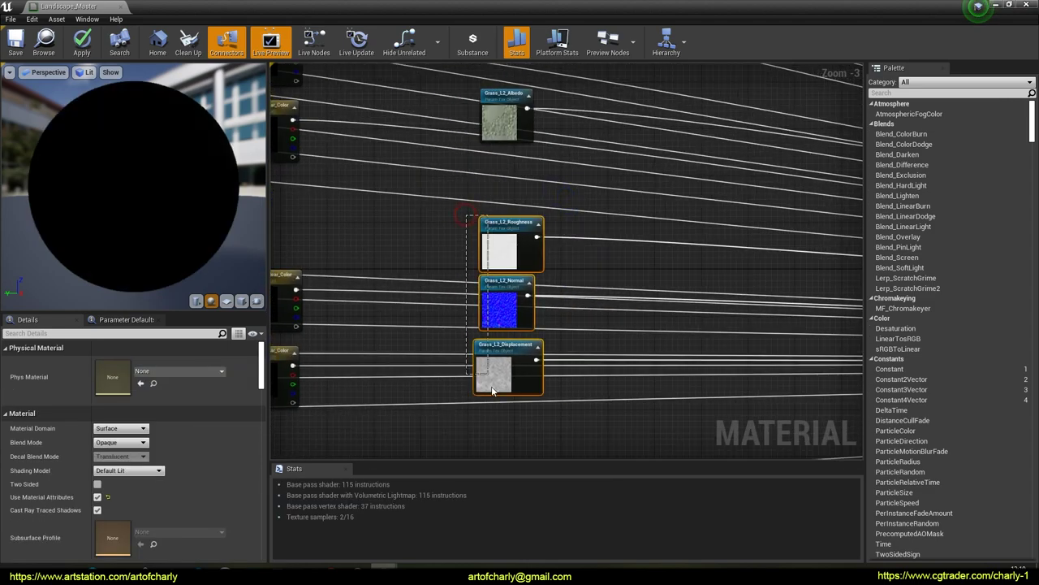
left_click_drag(492, 391, 492, 390)
left_click_drag(500, 225, 500, 166)
right_click_drag(593, 309, 572, 166)
right_click_drag(534, 314, 538, 192)
left_click(516, 217)
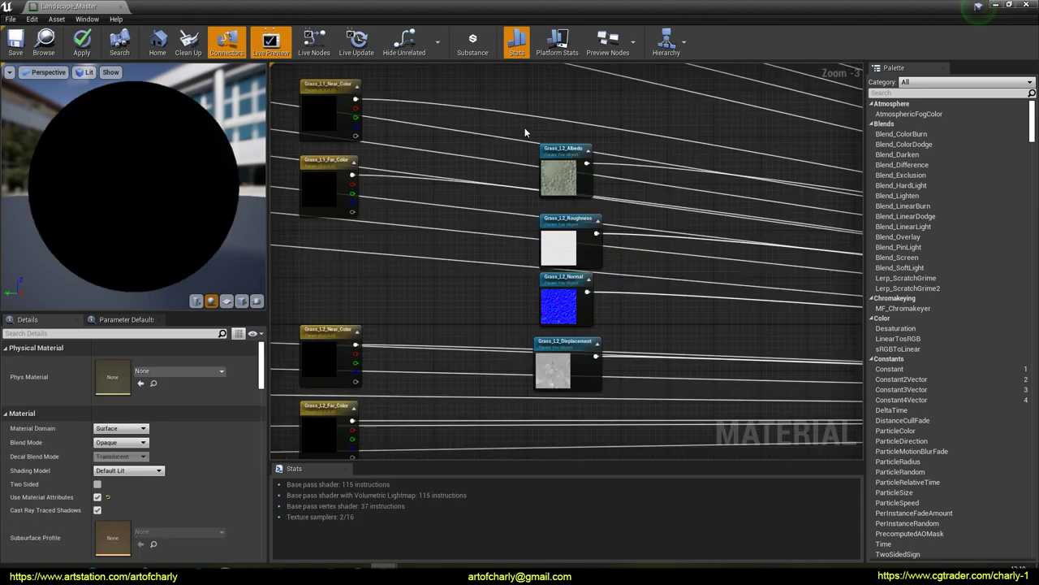
Enclose the four Grass_L2 texture nodes in a comment box titled Grass_L2 MAPS and place it beside GRASS L1 MAPS.
left_click_drag(515, 125, 596, 401)
type("c")
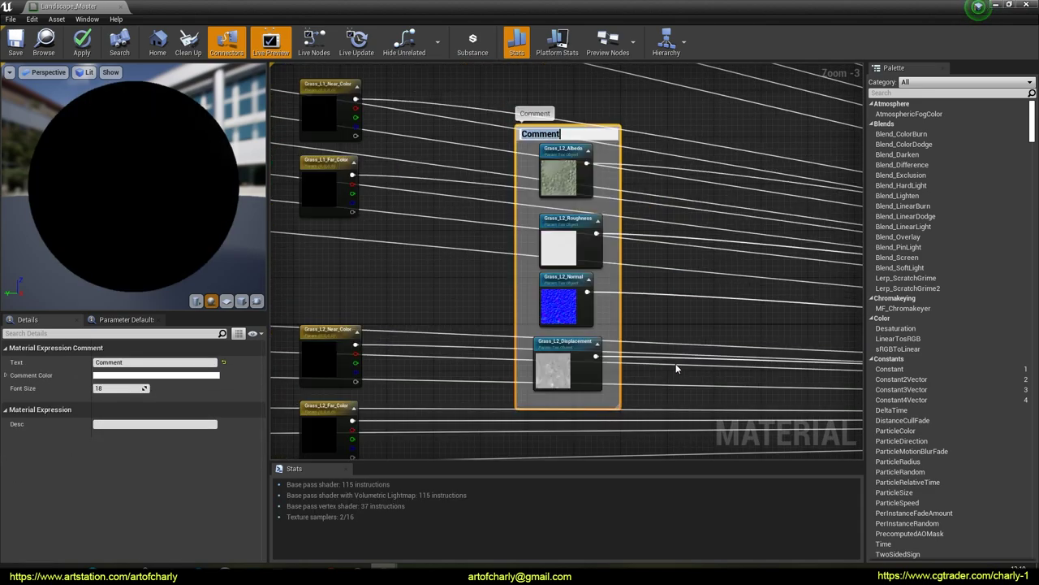
type("Grass_L2")
key("Return")
scroll(673, 362, "down", 3)
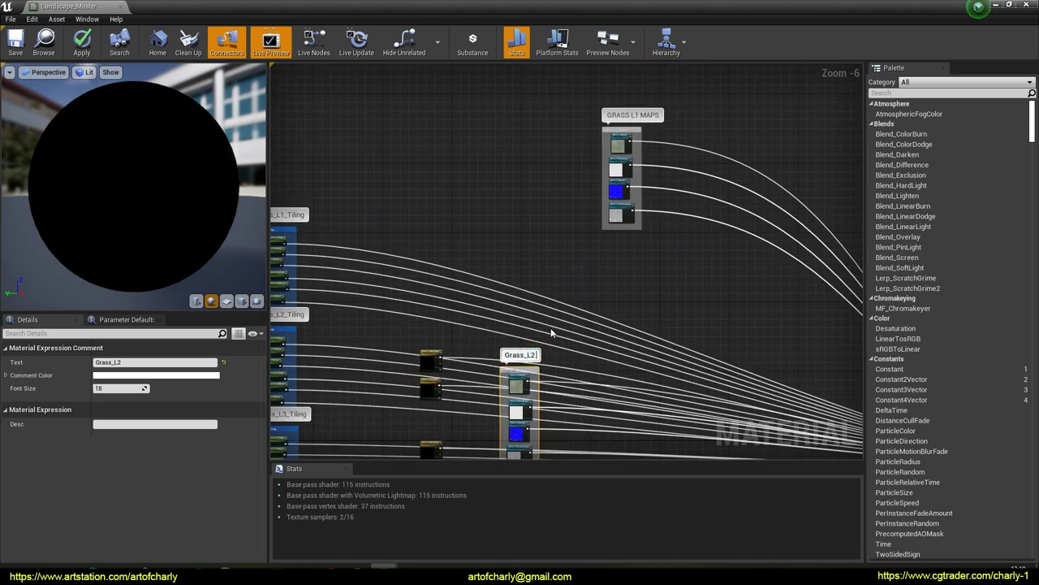
left_click_drag(514, 372, 546, 138)
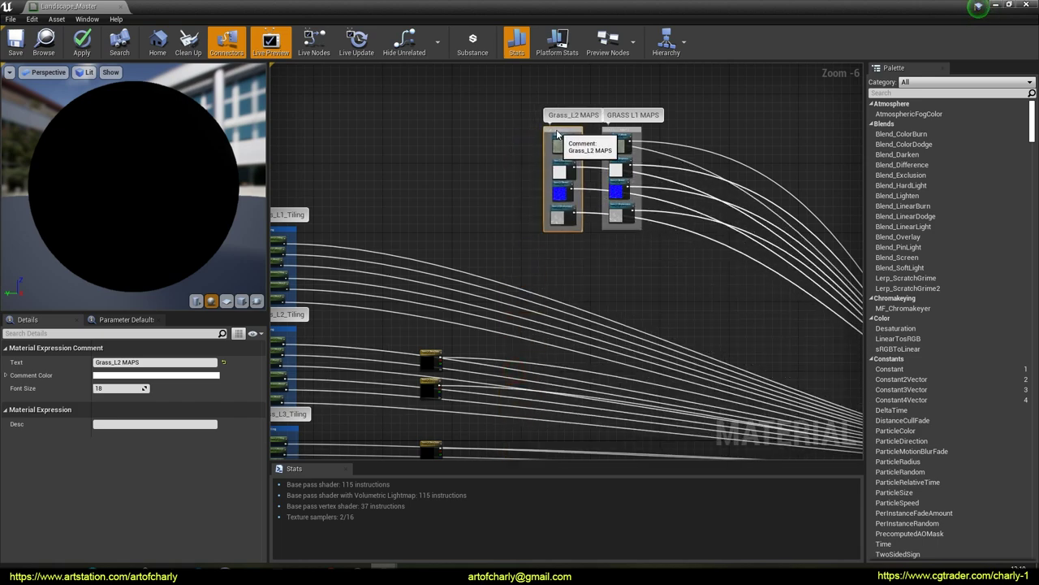
left_click_drag(556, 135, 547, 130)
Enclose the four Grass_L3 texture nodes in a comment box titled Grass_L3 MAPS.
right_click_drag(521, 326, 530, 85)
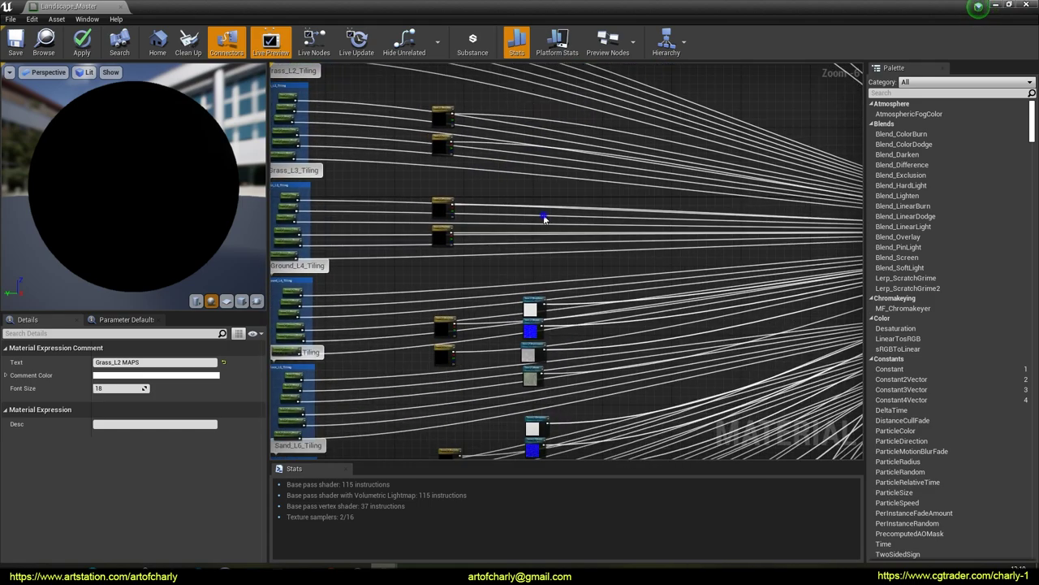
right_click_drag(545, 220, 546, 109)
scroll(509, 227, "up", 3)
left_click_drag(516, 111, 610, 380)
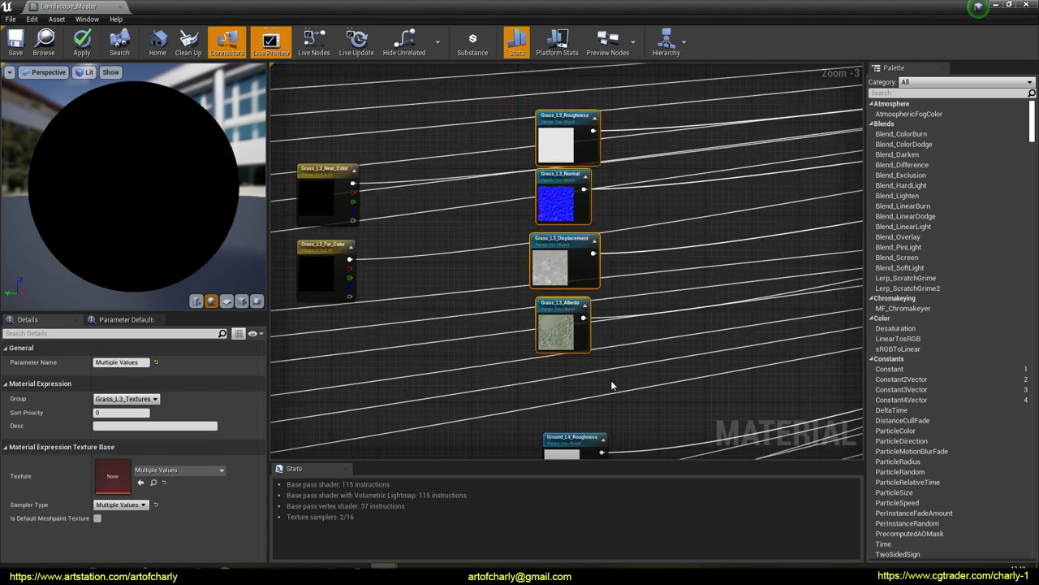
key("c")
type("Grass_L3 MAPS")
key("Return")
scroll(571, 299, "down", 6)
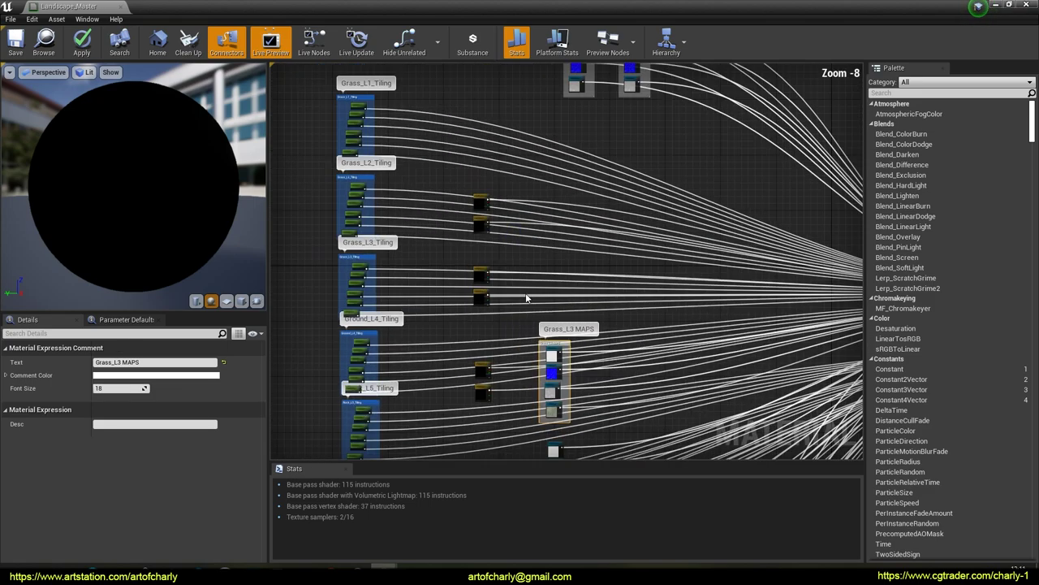
Place the Grass_L3 MAPS box beside Grass_L2 MAPS and space the three map boxes evenly in a row.
right_click_drag(525, 292, 541, 350)
left_click_drag(567, 394, 527, 141)
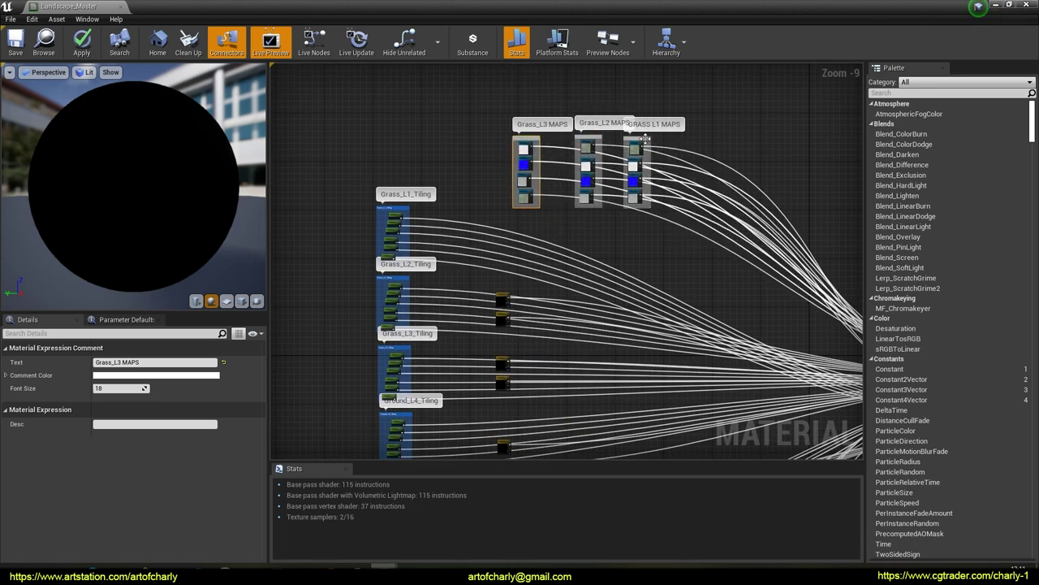
scroll(460, 199, "down", 2)
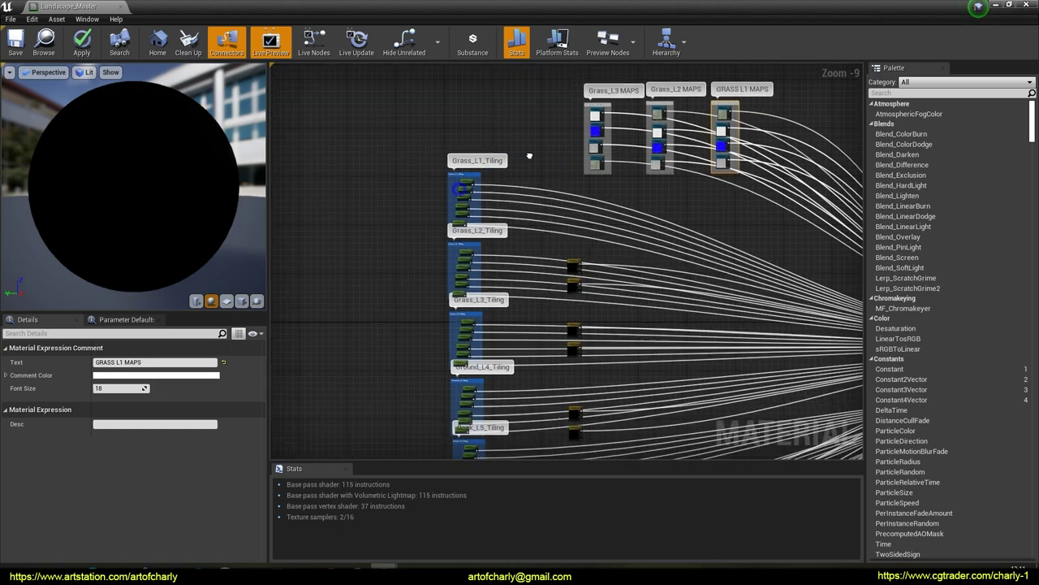
Place the Grass_L2_Tiling, Grass_L3_Tiling and Ground_L4_Tiling boxes side by side in a row with Grass_L1_Tiling.
scroll(513, 183, "up", 2)
left_click_drag(526, 216, 456, 147)
left_click_drag(525, 285, 389, 147)
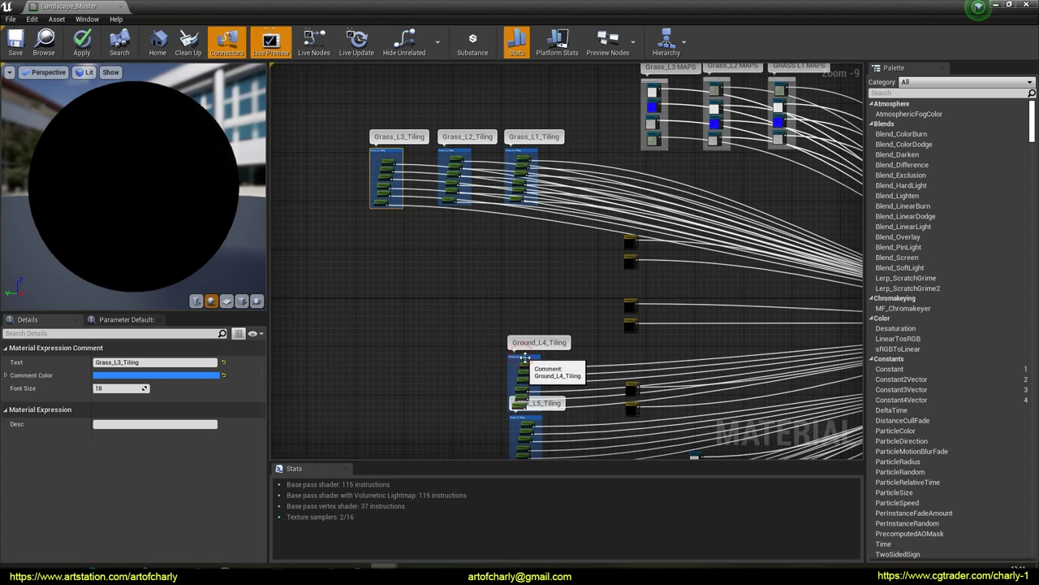
left_click_drag(526, 356, 321, 150)
right_click_drag(321, 150, 385, 114)
Continue the tiling row beyond Ground_L4_Tiling with the Rock_L5_Tiling, Sand_L6_Tiling and Snow_L7_Tiling boxes.
left_click_drag(589, 381, 324, 118)
right_click_drag(324, 117, 340, 96)
left_click_drag(607, 423, 405, 218)
right_click_drag(405, 219, 546, 279)
left_click_drag(546, 279, 418, 155)
right_click_drag(418, 155, 431, 121)
scroll(431, 121, "down", 3)
left_click_drag(615, 344, 382, 124)
Enclose the four Ground_L4 texture nodes in a comment box titled Ground L4 Maps.
right_click_drag(448, 196, 277, 168)
right_click_drag(449, 248, 448, 148)
scroll(488, 227, "up", 10)
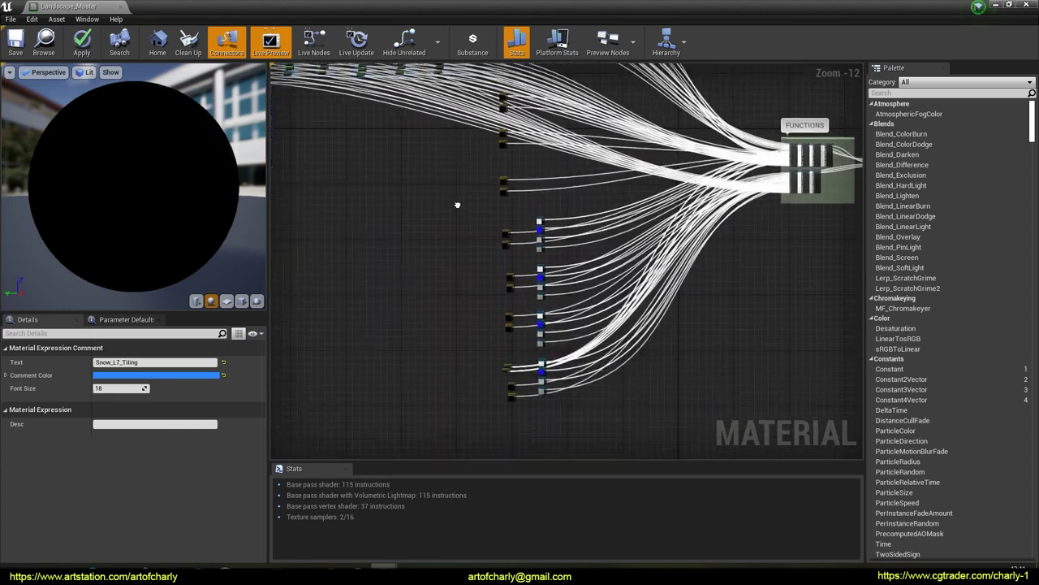
left_click_drag(475, 92, 599, 393)
type("cGround L4 Maps")
key("Return")
Place the Ground L4 Maps box beside Grass_L3 MAPS and shift the tiling row slightly lower.
scroll(583, 316, "down", 6)
scroll(585, 318, "down", 2)
right_click_drag(540, 231, 544, 378)
scroll(546, 381, "down", 1)
scroll(559, 382, "up", 1)
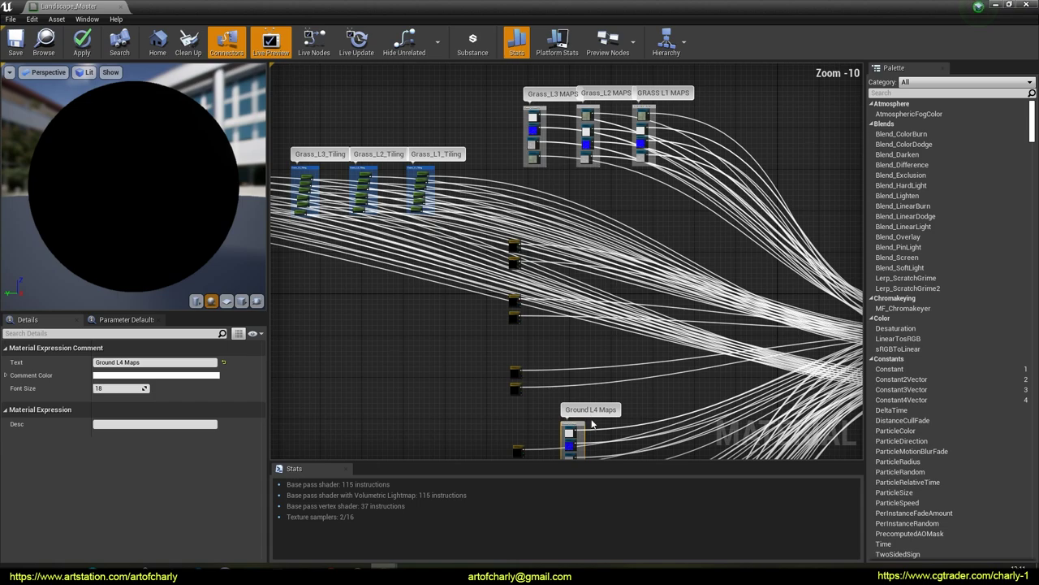
left_click_drag(583, 424, 479, 112)
right_click_drag(480, 110, 711, 134)
left_click_drag(314, 145, 616, 227)
left_click(628, 372)
Enclose the four Rock_L5 texture nodes in a comment box titled Rock L5 Maps and place it beside Ground L4 Maps.
right_click_drag(665, 367, 553, 230)
scroll(639, 361, "down", 1)
scroll(553, 231, "up", 9)
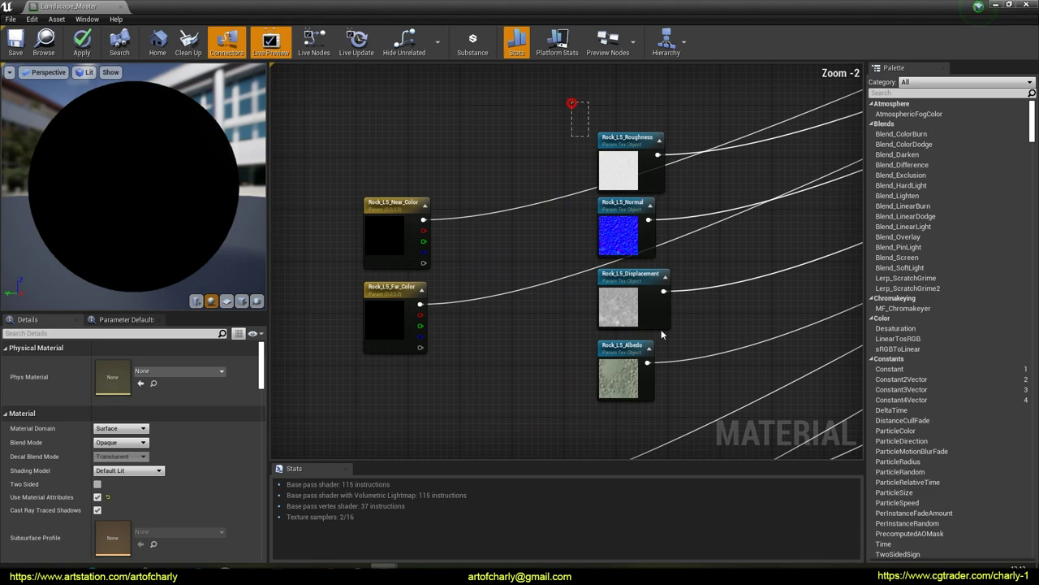
left_click_drag(568, 105, 685, 423)
type("cRock L5")
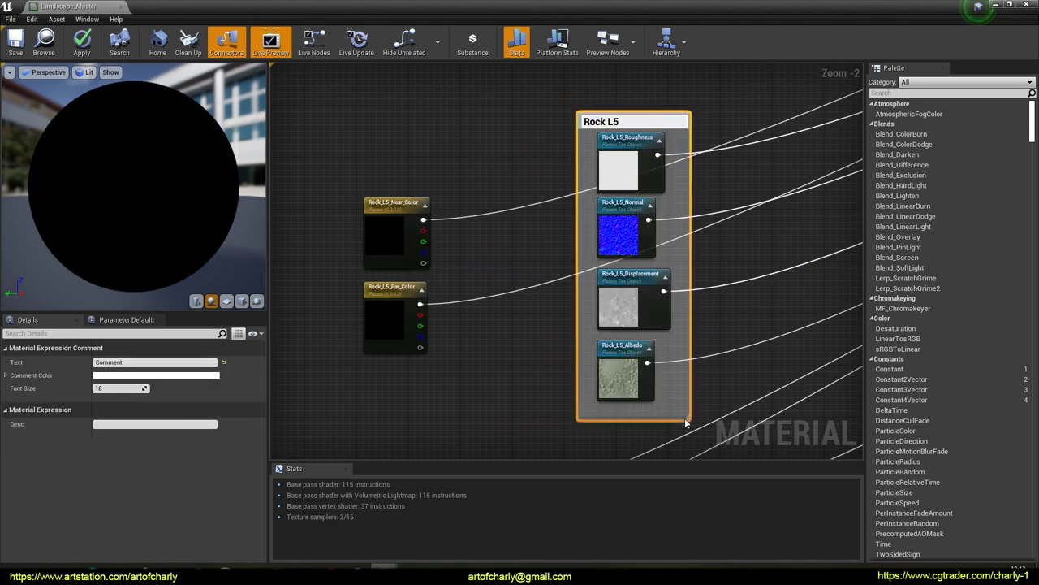
type(" Maps")
key("Return")
scroll(721, 244, "down", 10)
right_click_drag(584, 238, 523, 366)
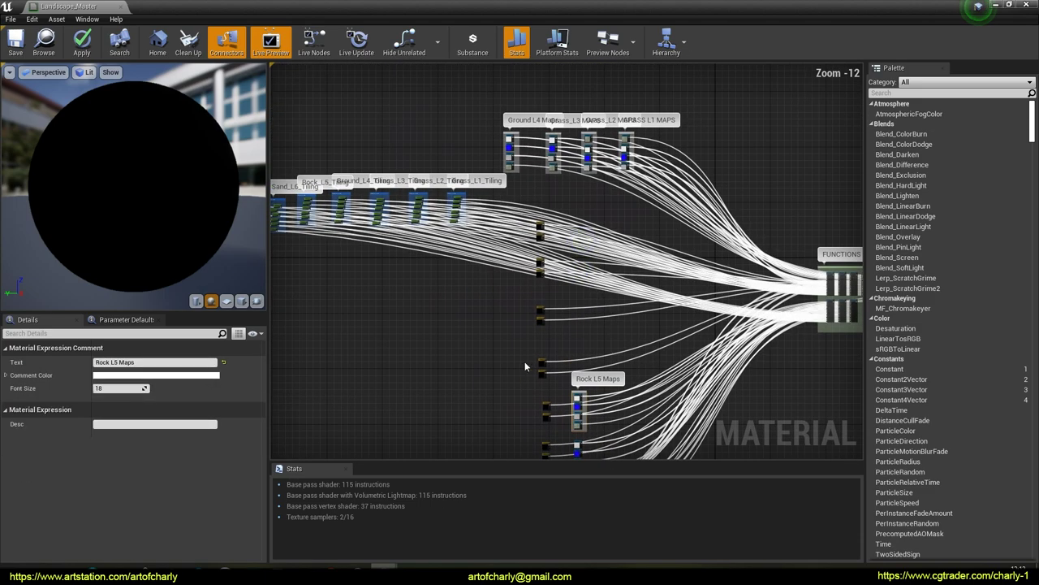
left_click_drag(584, 393, 457, 136)
Enclose the four Sand_L6 texture nodes in a comment box titled Sand L6 Maps and place it beside Rock L5 Maps.
right_click_drag(542, 321, 517, 159)
scroll(549, 325, "up", 12)
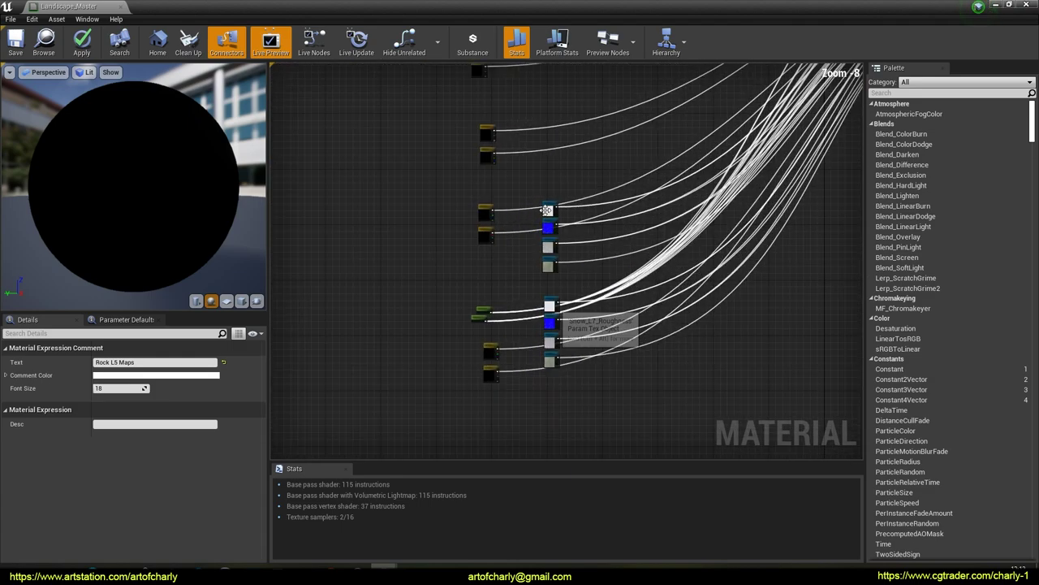
scroll(602, 308, "down", 1)
right_click_drag(601, 308, 484, 79)
left_click_drag(484, 79, 625, 414)
type("cSa")
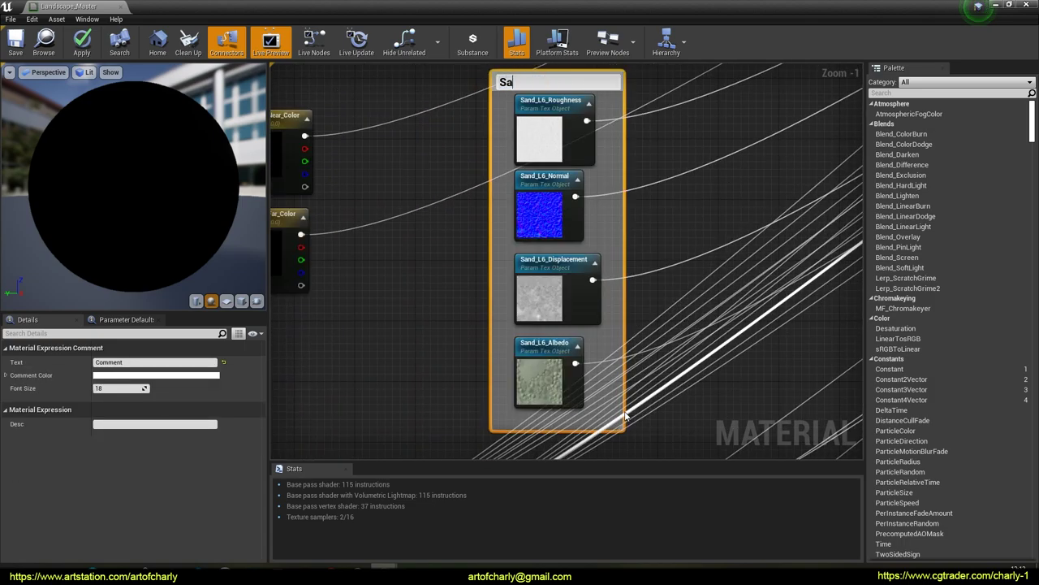
scroll(509, 270, "down", 9)
scroll(467, 205, "down", 2)
right_click_drag(475, 228, 577, 372)
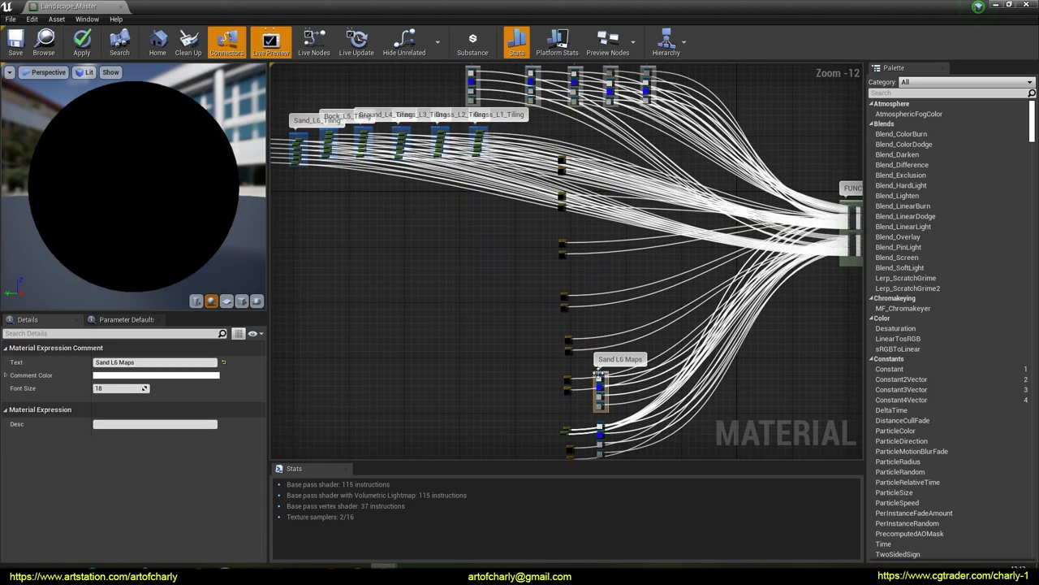
left_click_drag(598, 373, 416, 145)
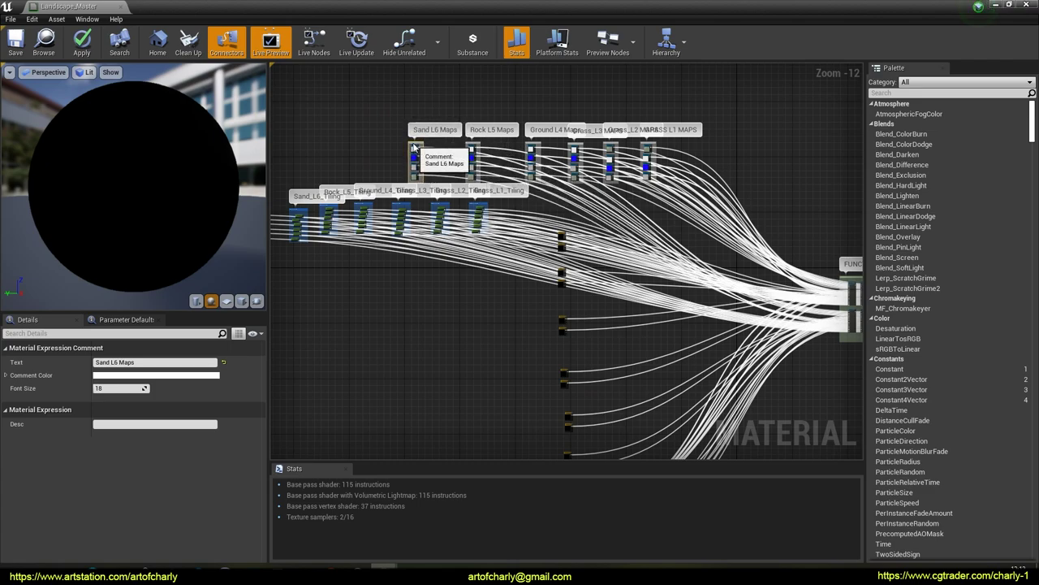
Enclose the four Snow_L7 texture nodes in a comment box titled Snow L7 Maps and place it beside Sand L6 Maps.
scroll(560, 354, "up", 11)
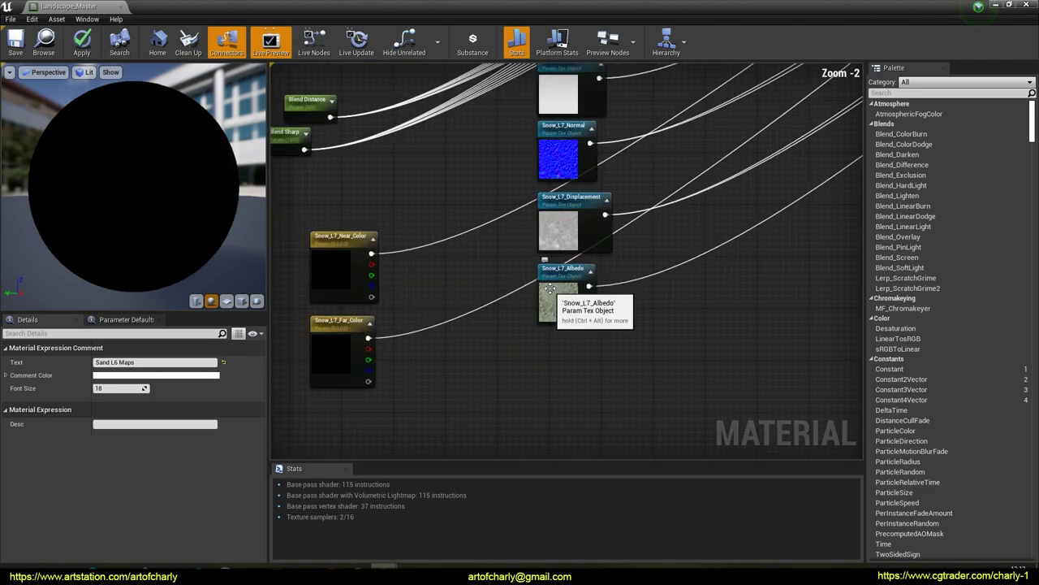
scroll(511, 144, "down", 1)
left_click_drag(511, 144, 678, 462)
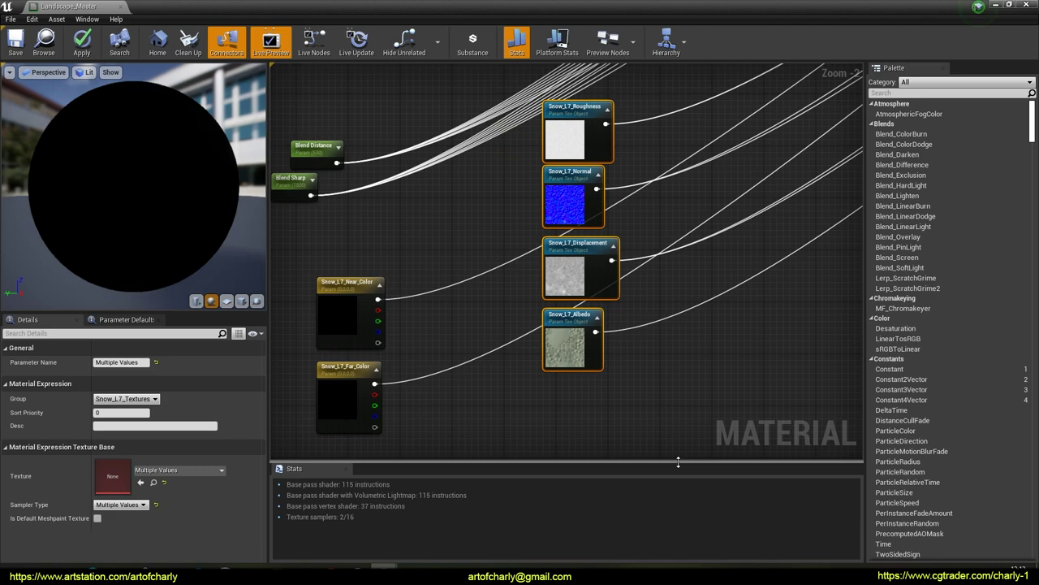
key("c")
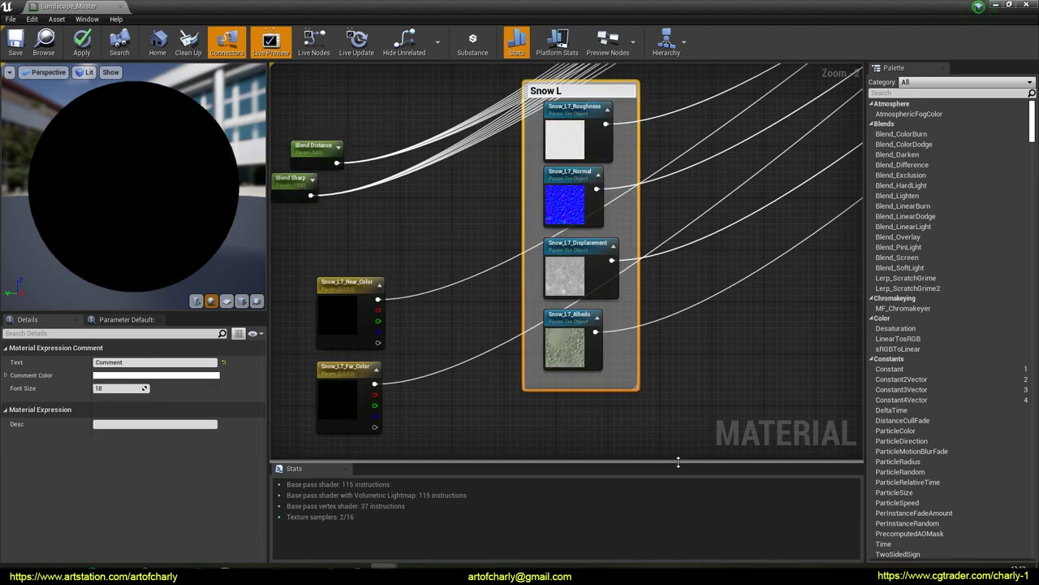
scroll(568, 341, "down", 9)
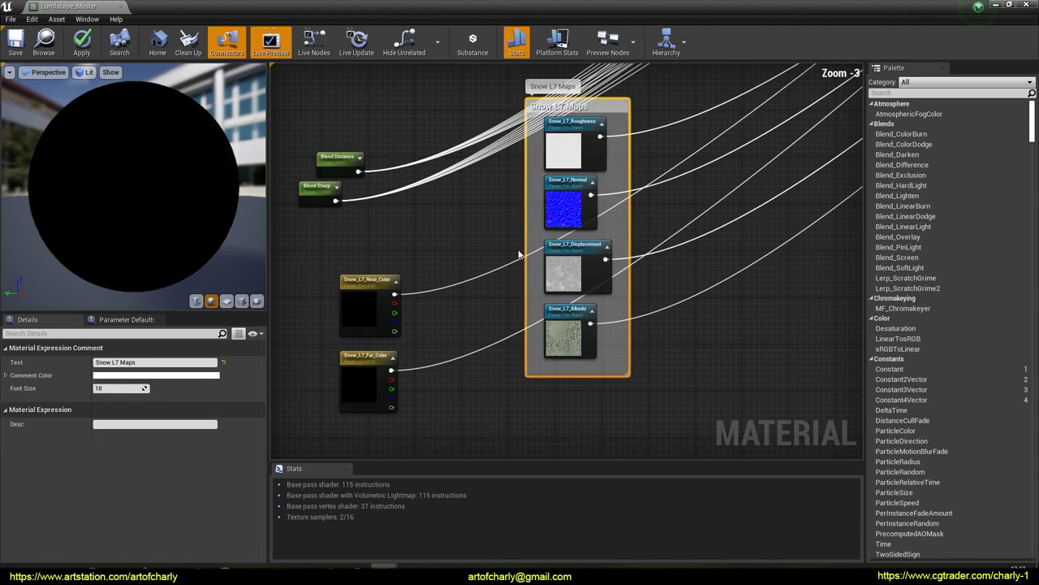
scroll(501, 278, "down", 1)
right_click_drag(501, 279, 554, 377)
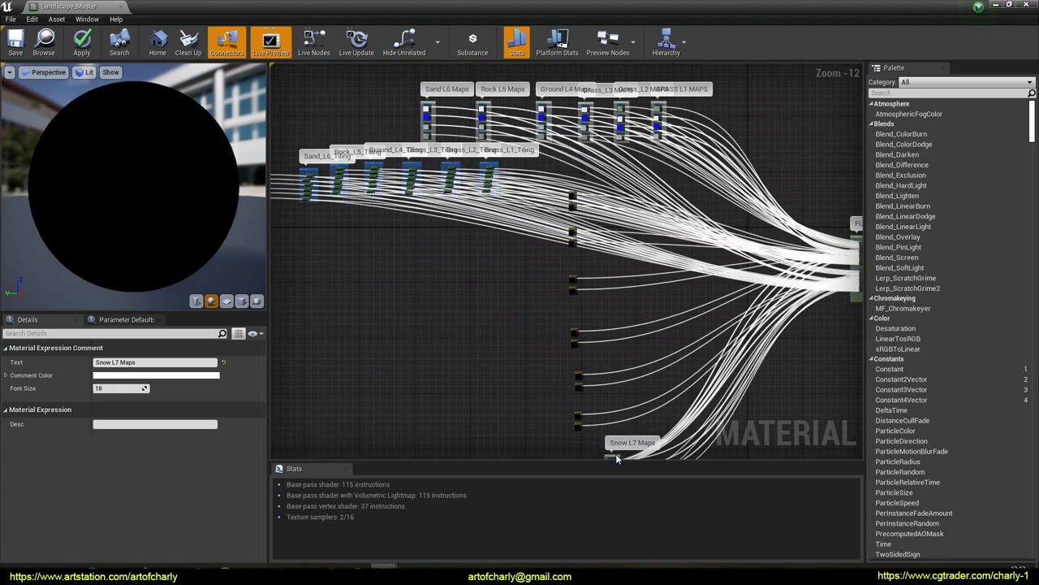
right_click_drag(614, 457, 615, 392)
left_click_drag(614, 385, 427, 148)
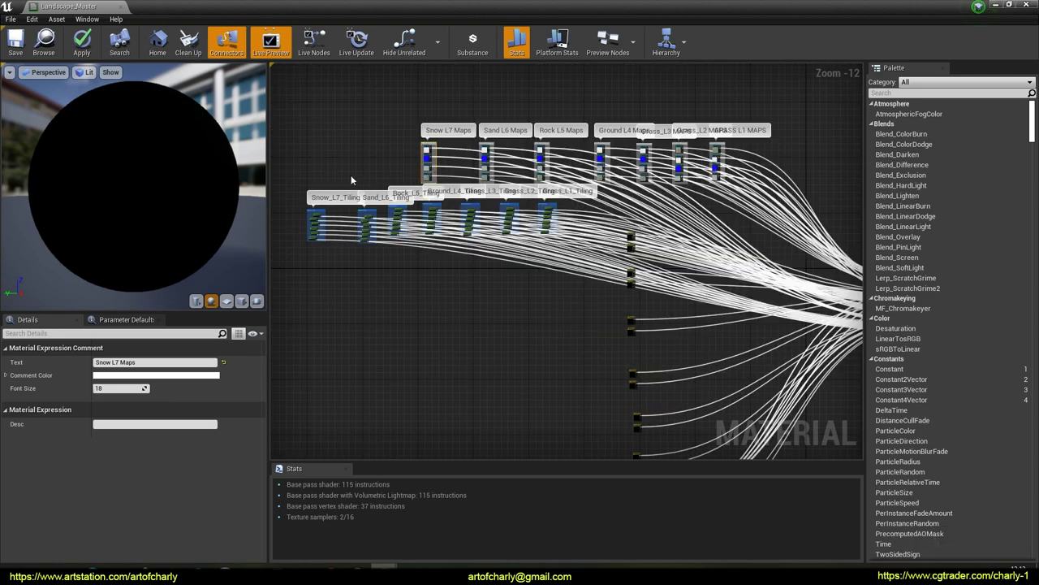
Move the whole row of seven tiling boxes farther down below the maps row.
left_click_drag(544, 299, 541, 209)
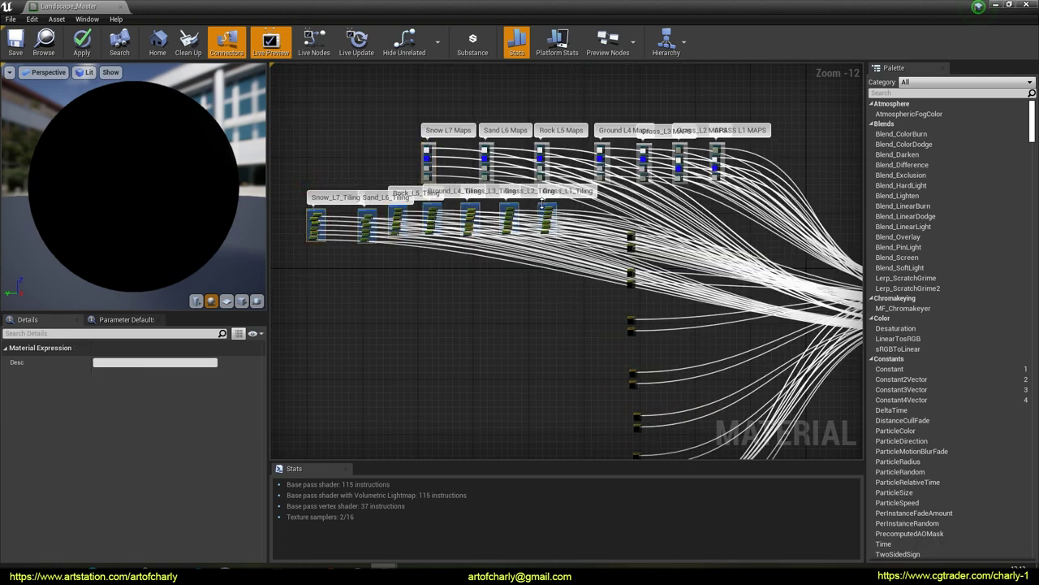
left_click_drag(550, 204, 545, 247)
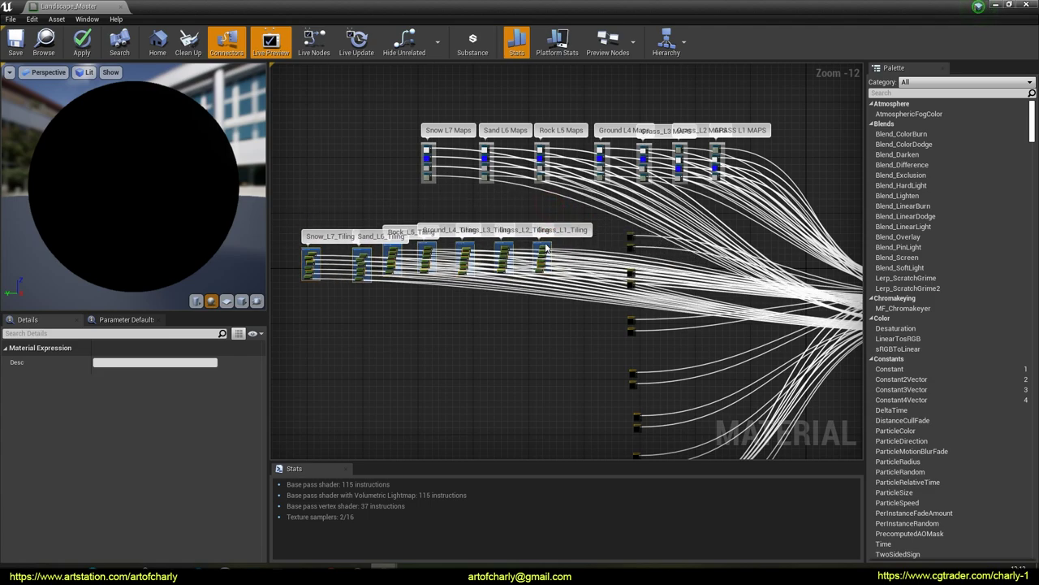
left_click(530, 324)
Enclose the Blend Distance and Blend Sharp nodes in a comment box titled BLEND PARAMETERS.
right_click_drag(478, 323, 434, 169)
right_click_drag(490, 230, 408, 182)
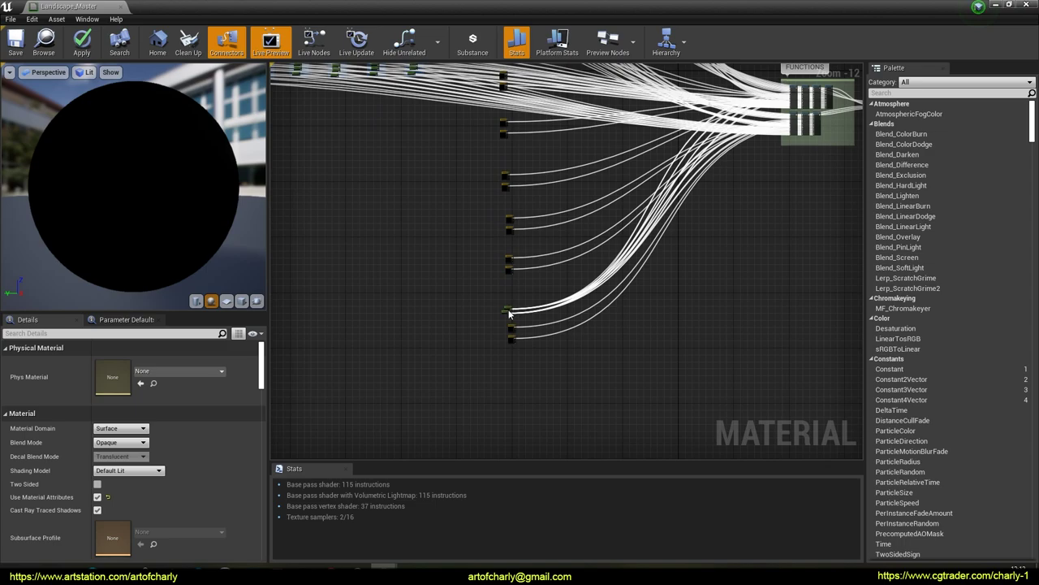
scroll(507, 314, "up", 10)
scroll(498, 314, "up", 2)
scroll(498, 313, "down", 12)
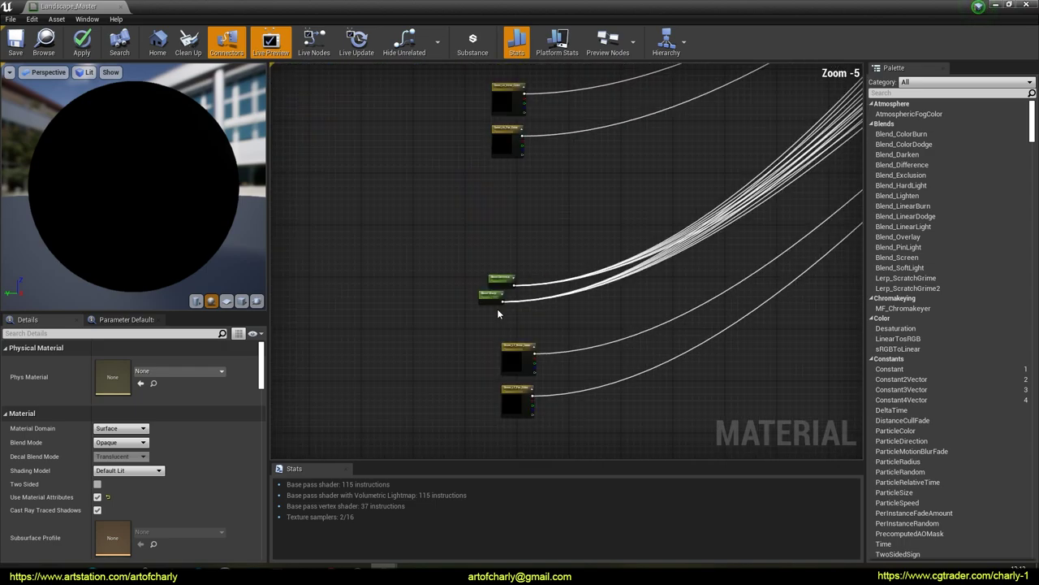
right_click_drag(424, 209, 487, 438)
scroll(599, 333, "up", 8)
scroll(599, 328, "up", 4)
right_click_drag(573, 249, 535, 223)
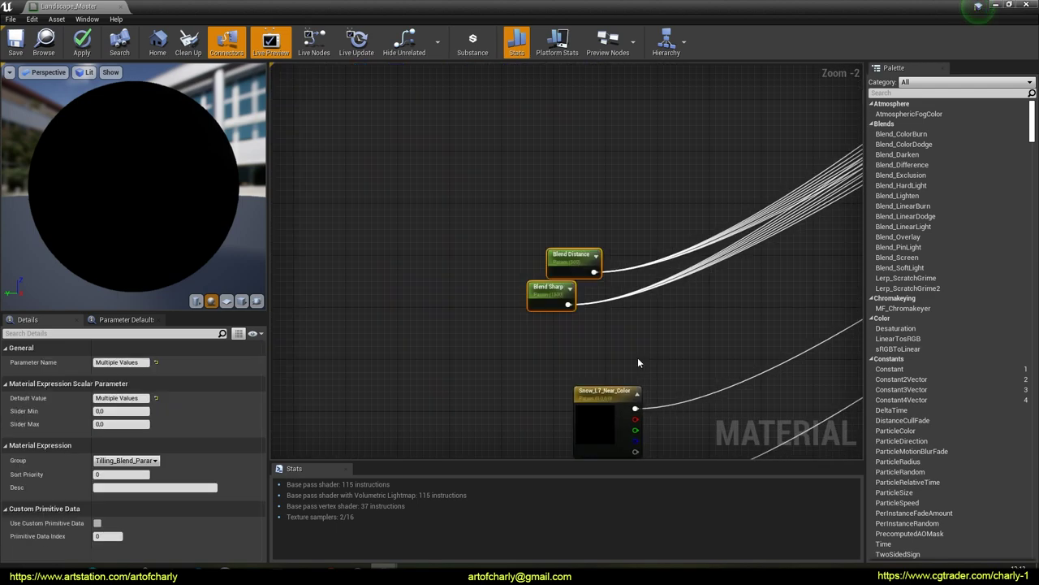
type("c")
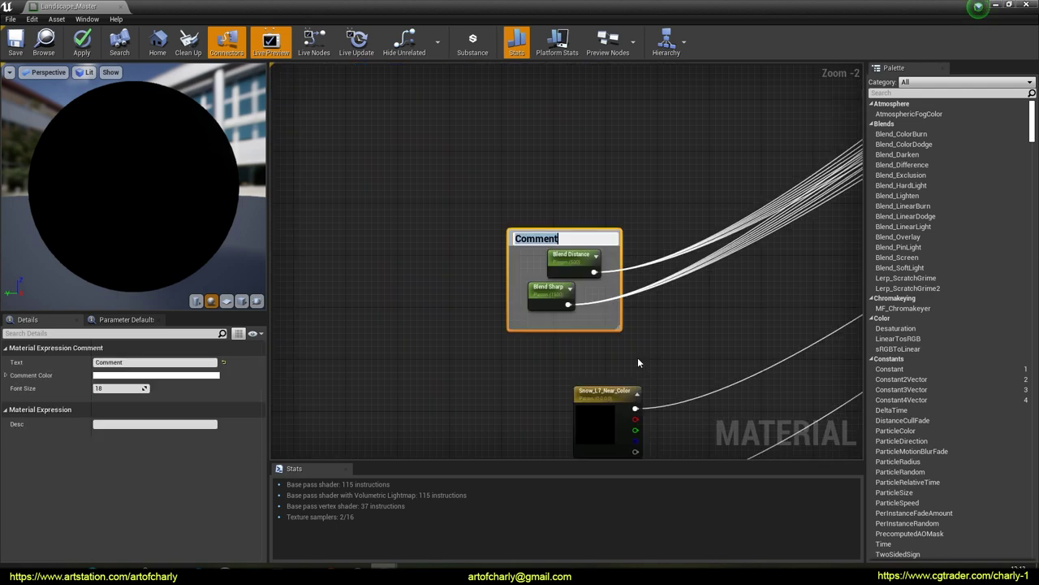
type("BLEND PARAMETERS")
key("Return")
Move the BLEND PARAMETERS box up to the maps row, between GRASS L1 MAPS and the FUNCTIONS box.
right_click_drag(560, 294, 594, 375)
scroll(470, 226, "down", 6)
scroll(562, 349, "down", 4)
right_click_drag(550, 336, 584, 374)
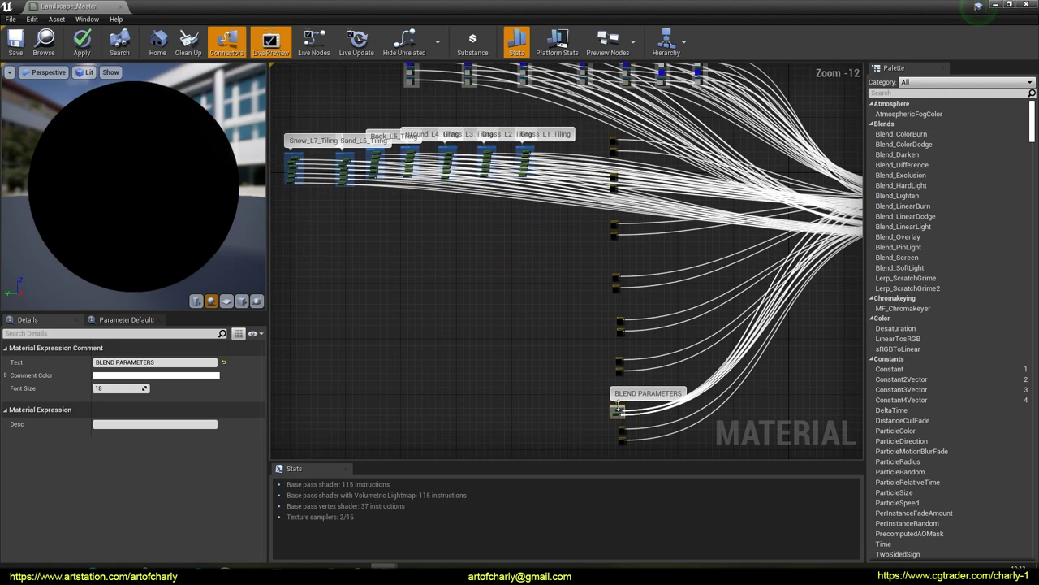
left_click_drag(619, 407, 806, 99)
right_click_drag(766, 142, 571, 221)
left_click_drag(418, 115, 571, 371)
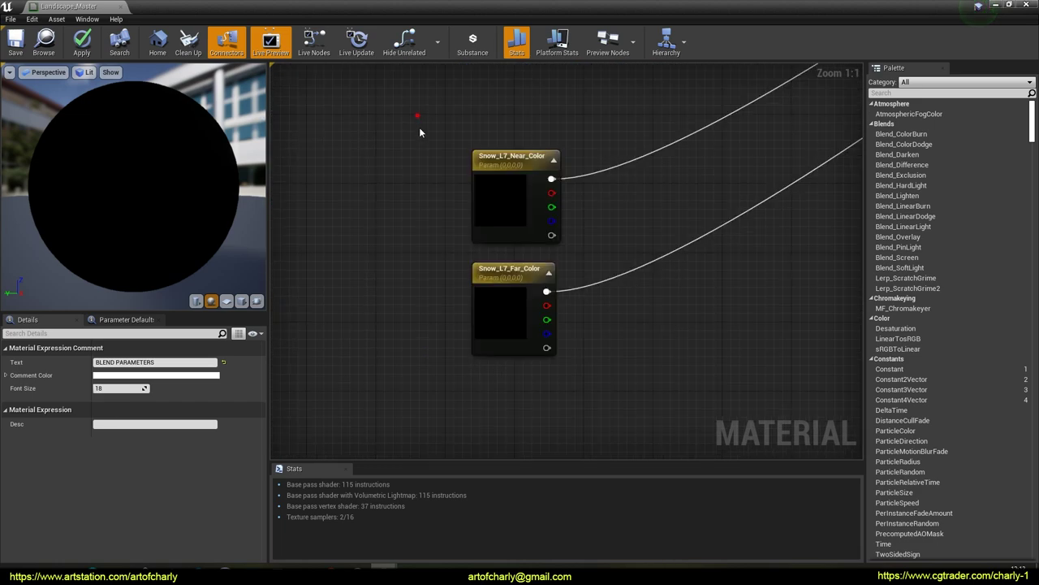
left_click(592, 373)
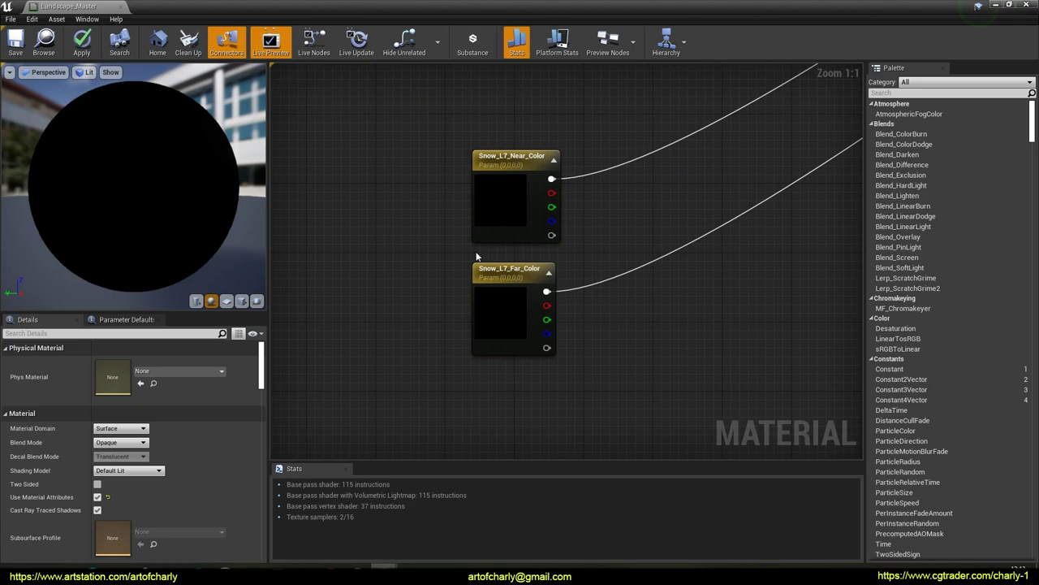
Extend the GRASS L1 MAPS box downward and move the two Grass L1 color parameter nodes into it.
scroll(476, 256, "down", 12)
mouse_move(471, 246)
right_mouse_down()
mouse_move(525, 314)
mouse_move(536, 359)
mouse_move(589, 261)
mouse_move(490, 237)
right_mouse_up()
scroll(540, 150, "up", 5)
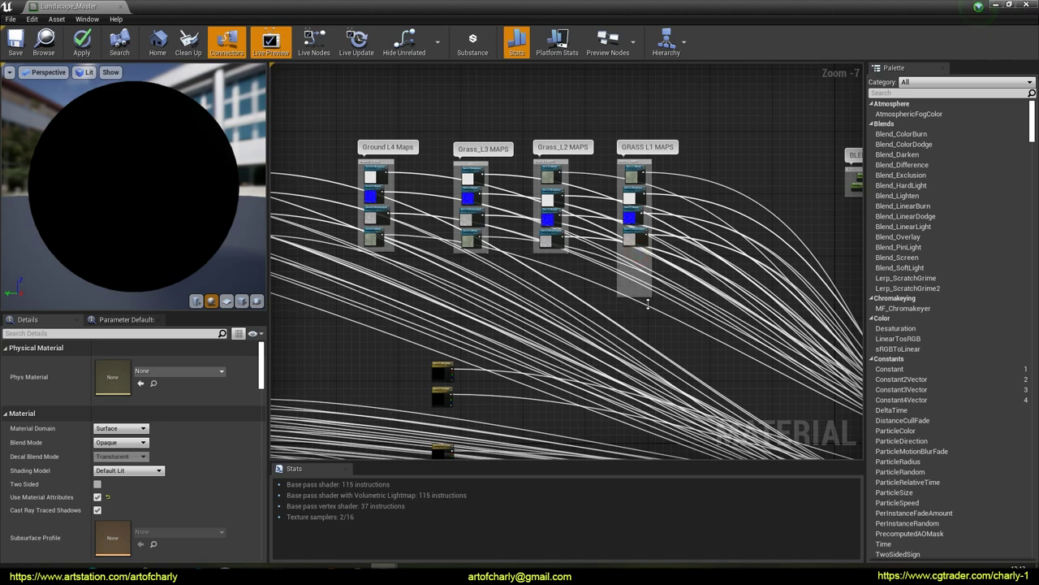
left_click_drag(449, 381, 635, 274)
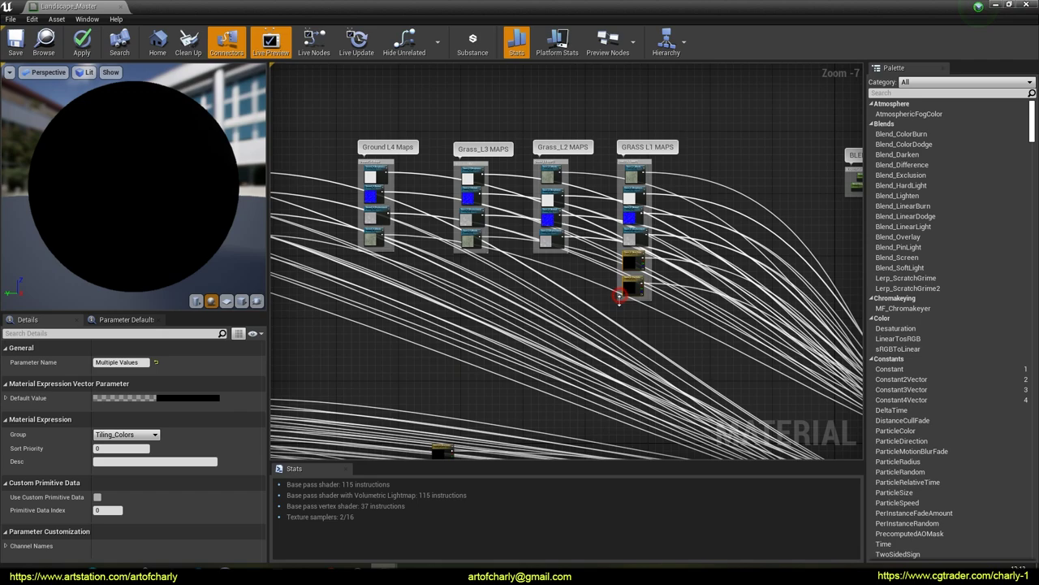
left_click(511, 335)
Extend the Grass_L2 MAPS and Grass_L3 MAPS boxes downward and move each layer's two color parameter nodes inside.
right_click_drag(434, 348, 500, 318)
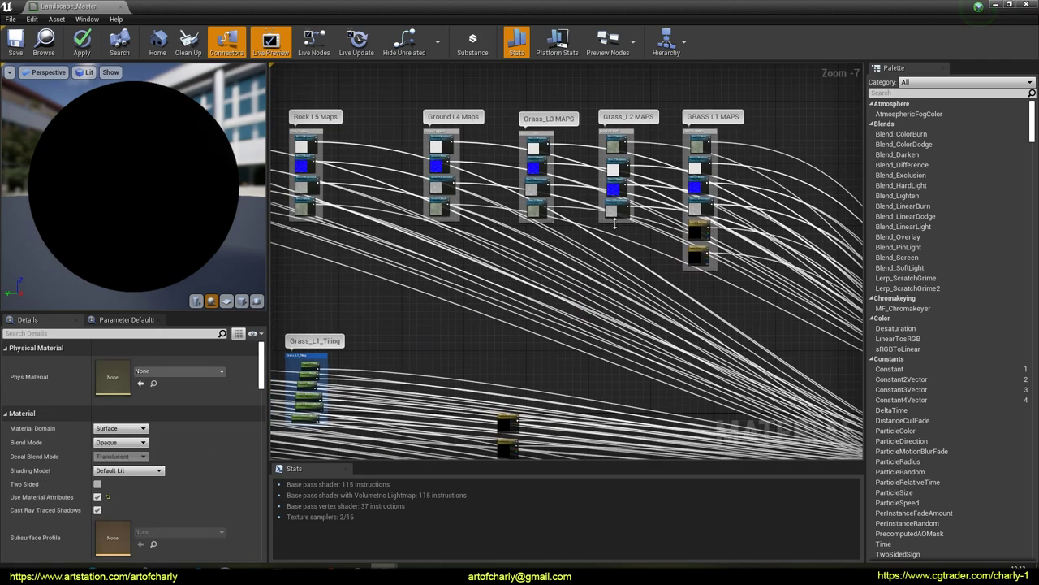
right_click_drag(604, 303, 606, 260)
left_click_drag(482, 354, 529, 429)
left_click_drag(516, 370, 620, 178)
right_click_drag(473, 272, 549, 197)
left_click_drag(548, 340, 608, 438)
left_click_drag(590, 399, 605, 99)
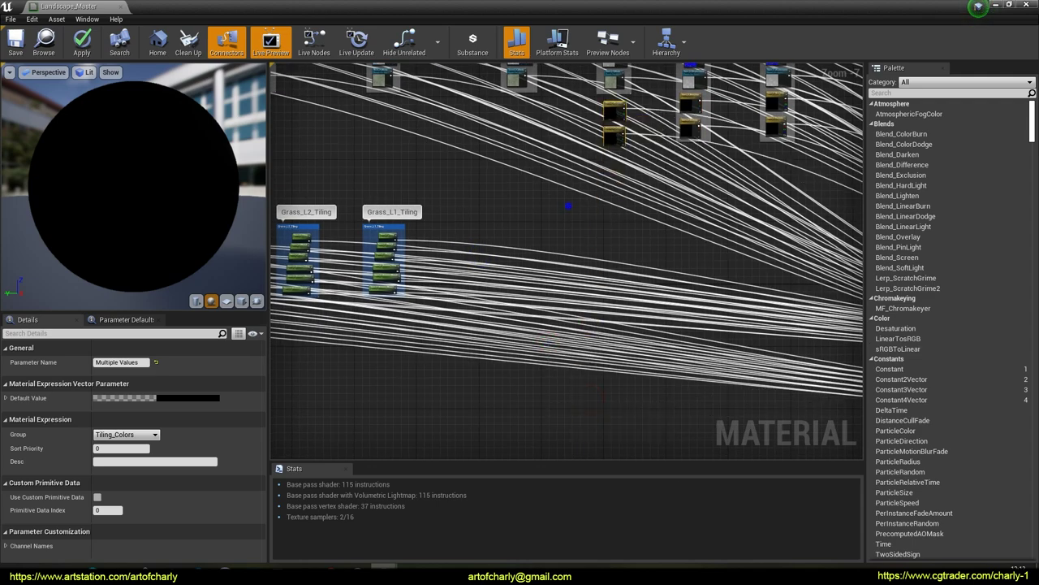
right_click_drag(604, 99, 585, 177)
Move the remaining color parameter node pairs into the Ground L4, Rock L5, Sand L6 and Snow L7 Maps boxes.
scroll(592, 234, "down", 5)
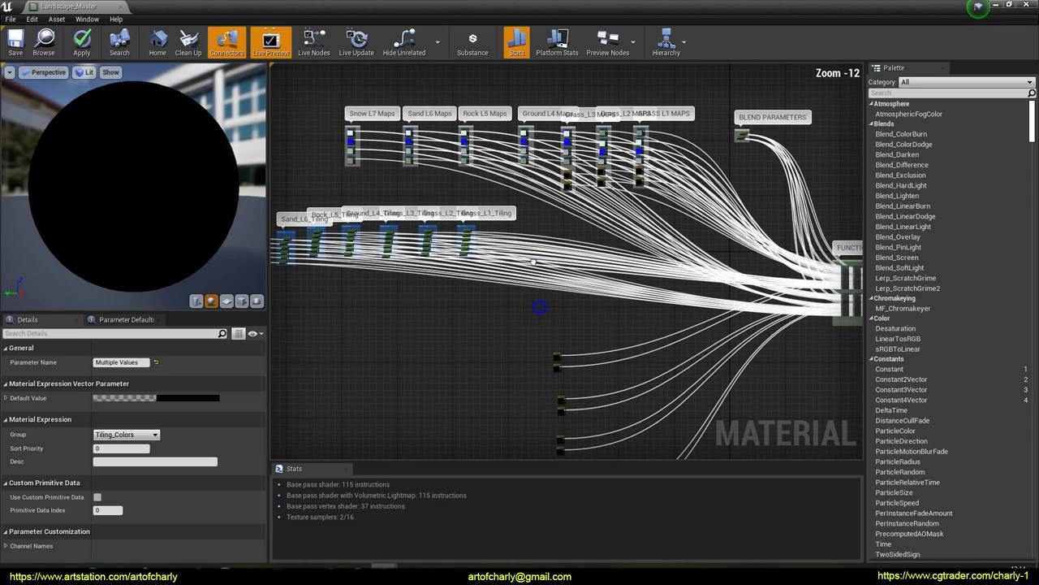
left_click_drag(515, 258, 459, 170)
left_click_drag(526, 392, 566, 451)
left_click_drag(554, 409, 410, 151)
right_click_drag(548, 430, 548, 287)
left_click_drag(549, 288, 574, 358)
left_click_drag(560, 332, 456, 172)
Enclose all seven layer map boxes in a pink comment box titled MAPS.
right_click_drag(434, 172, 469, 301)
scroll(398, 172, "up", 7)
right_click_drag(723, 236, 503, 259)
scroll(502, 260, "down", 7)
right_click_drag(574, 289, 647, 245)
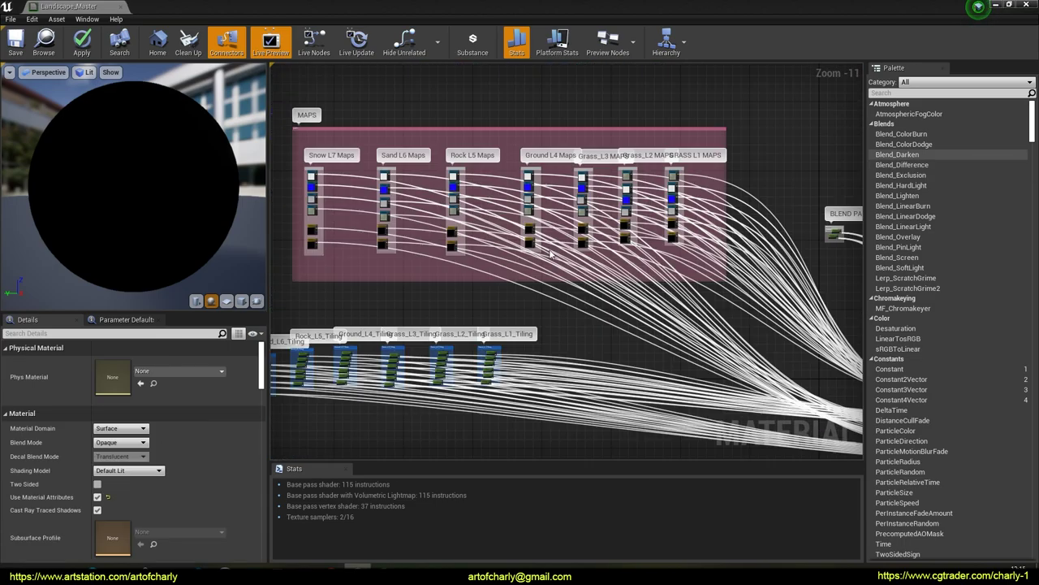
Enclose all seven layer tiling boxes in one comment box titled TILLING.
right_click_drag(449, 109, 490, 112)
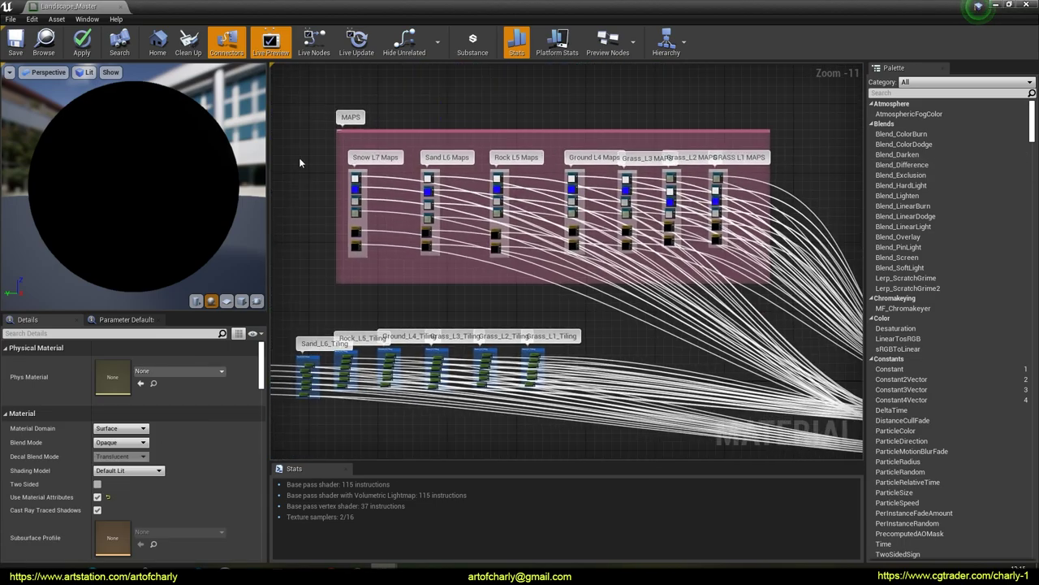
left_click_drag(730, 282, 799, 284)
left_click(439, 78)
right_click_drag(402, 256, 469, 261)
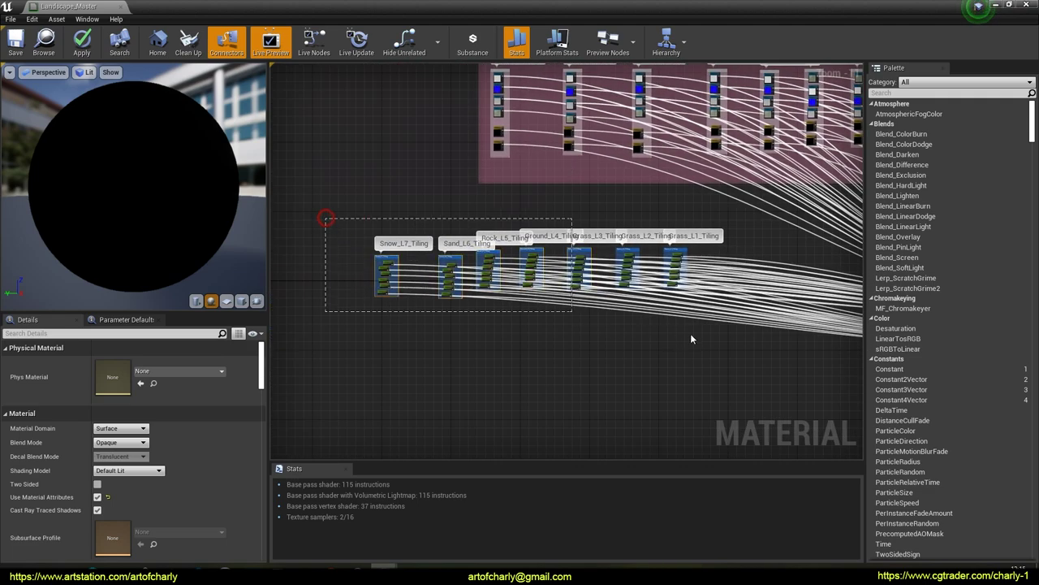
left_click_drag(691, 338, 751, 353)
key("c")
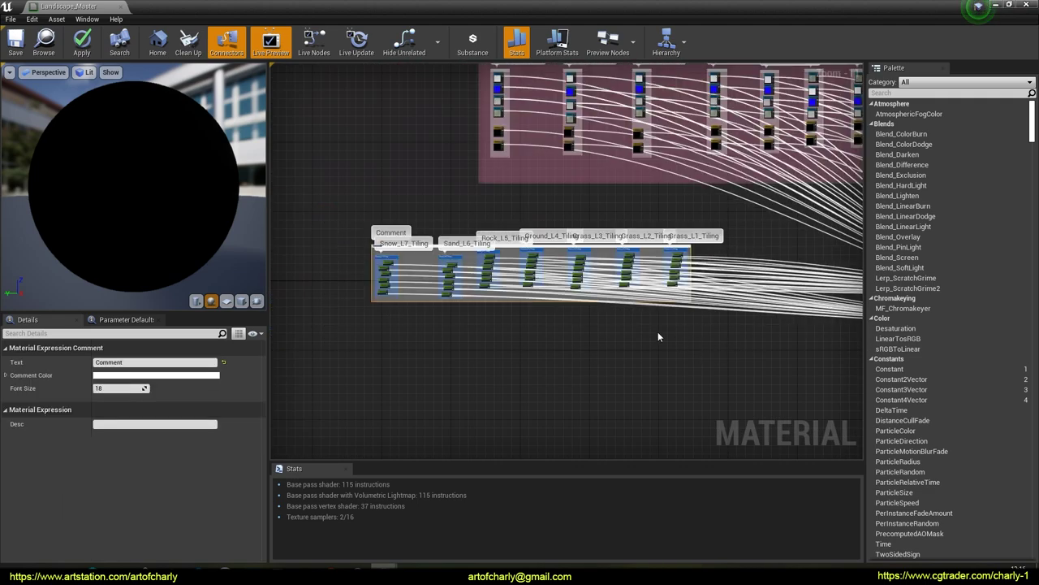
left_click_drag(165, 363, 67, 354)
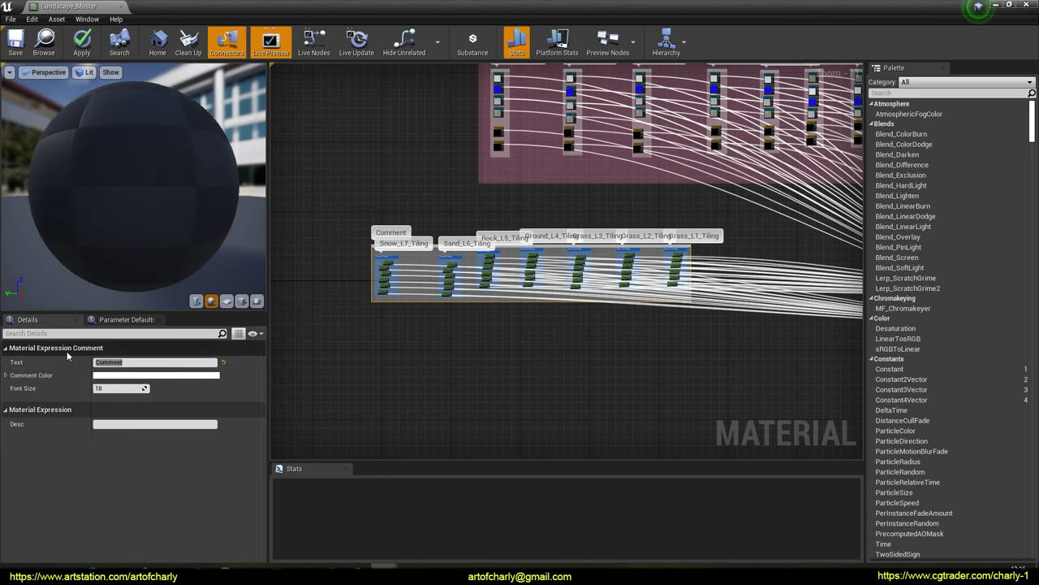
type("TILLING")
Color the TILLING comment box mint green with hex sRGB 8FFFE0FF and enlarge it around the tiling boxes.
left_click(154, 375)
left_click(169, 377)
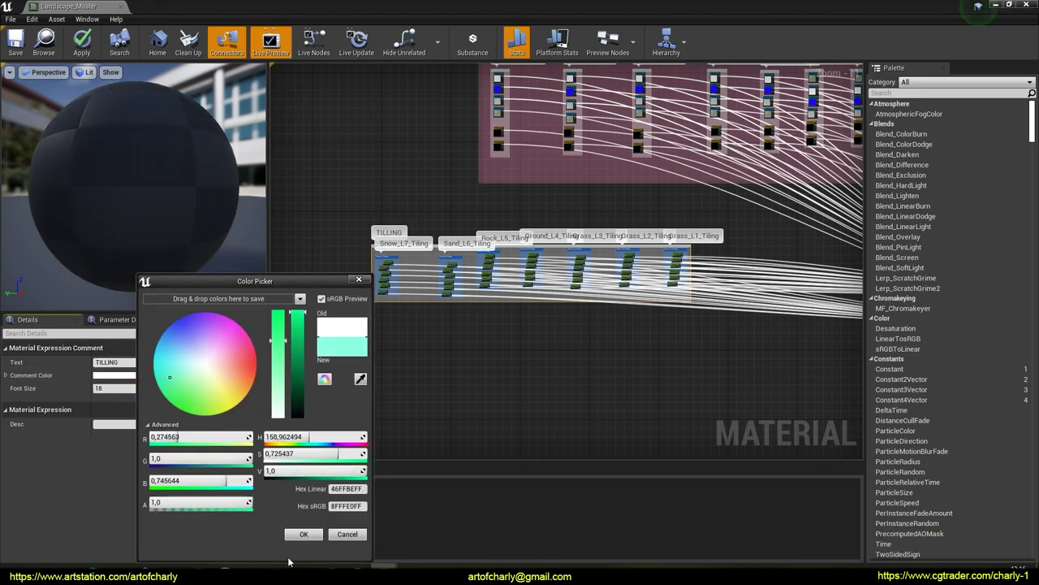
left_click(297, 536)
right_click_drag(658, 345, 521, 353)
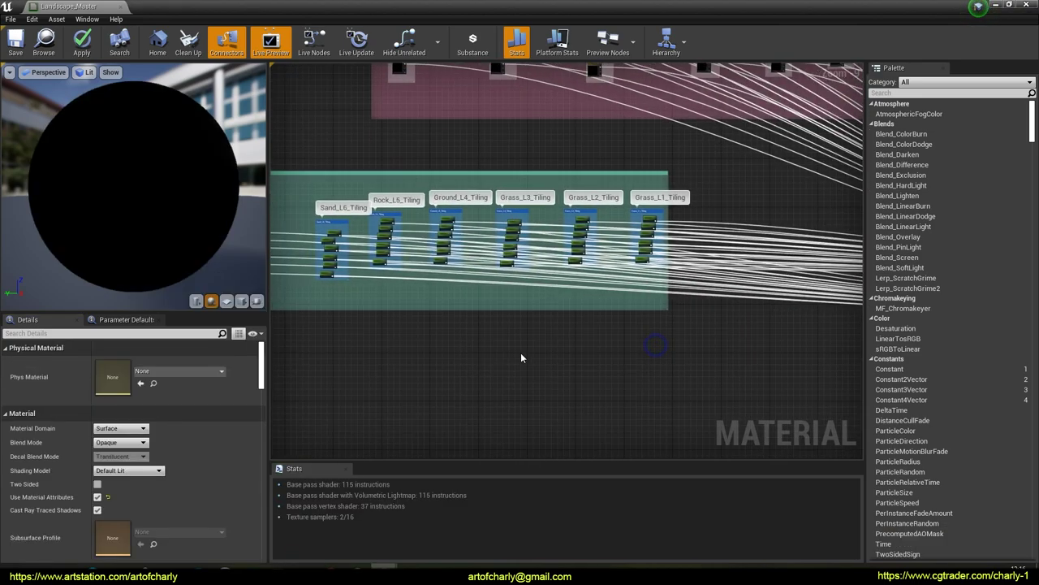
Move the TILLING box with its contents well below the MAPS box.
scroll(587, 343, "down", 3)
right_click_drag(668, 358, 664, 325)
left_click_drag(288, 225, 532, 363)
right_click_drag(498, 236, 605, 369)
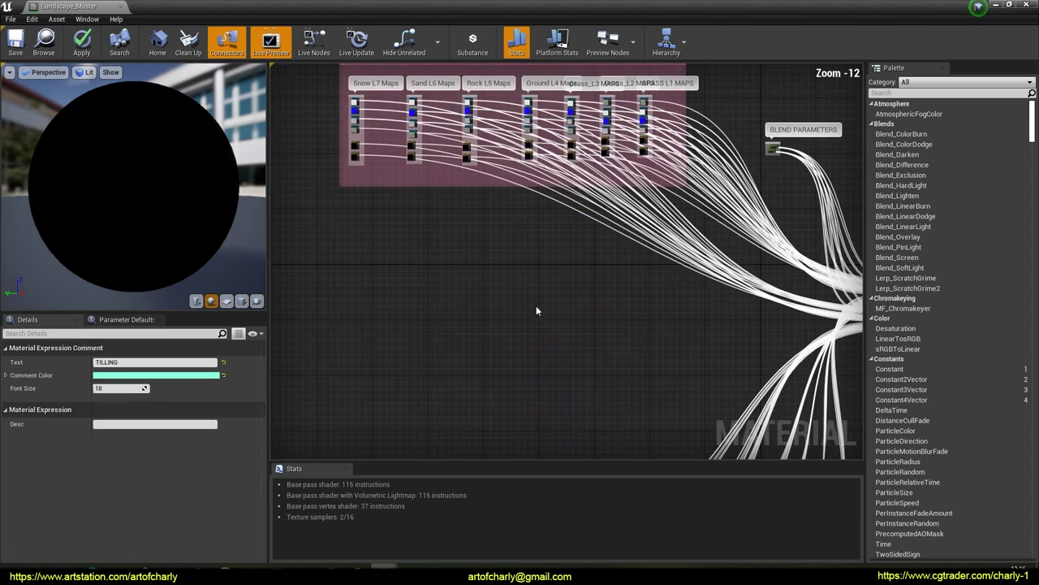
Move the MAPS box down level with the FUNCTIONS box and place the BLEND PARAMETERS box just beneath MAPS.
right_click_drag(580, 76, 555, 127)
left_click(555, 116)
left_click_drag(519, 123, 561, 286)
right_click_drag(703, 251, 515, 209)
scroll(572, 189, "up", 3)
right_click_drag(573, 189, 629, 134)
scroll(594, 190, "down", 3)
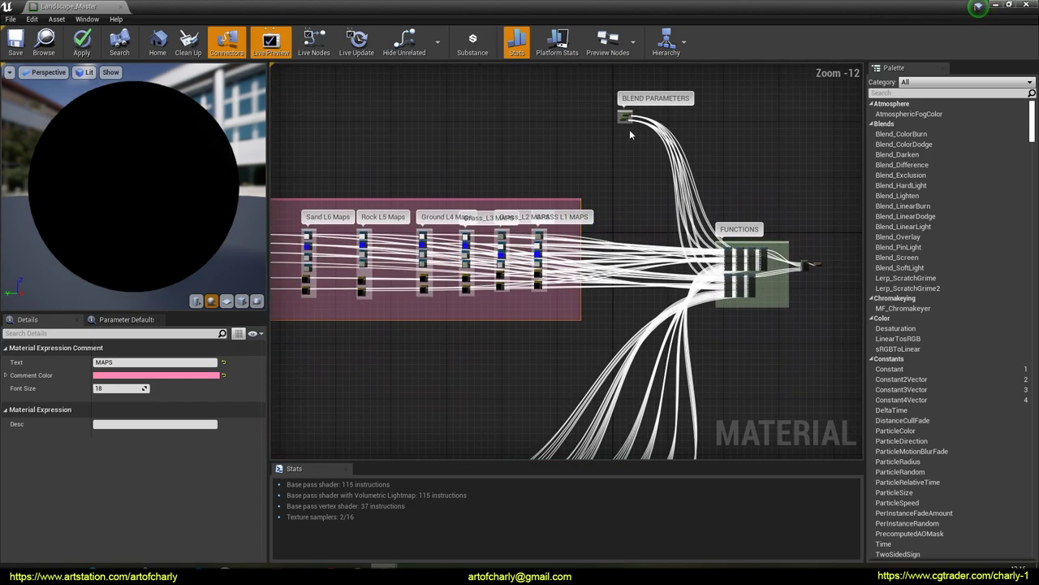
left_click_drag(622, 117, 441, 357)
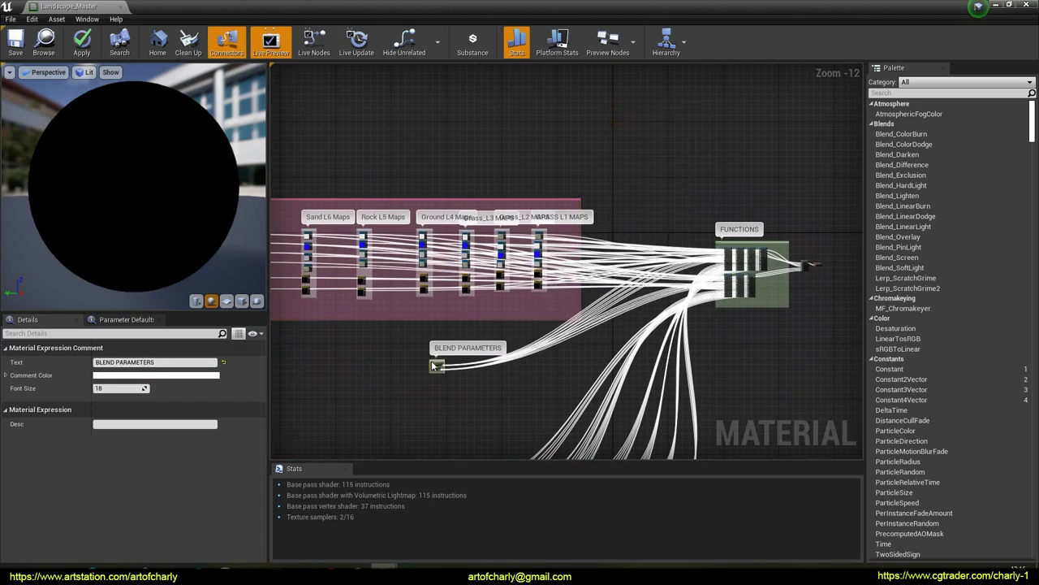
Examine the UE_Function nodes inside the FUNCTIONS box and the connections entering them.
right_click_drag(570, 350, 518, 235)
scroll(496, 291, "down", 1)
scroll(668, 385, "up", 4)
right_click_drag(628, 152, 599, 325)
scroll(703, 235, "up", 4)
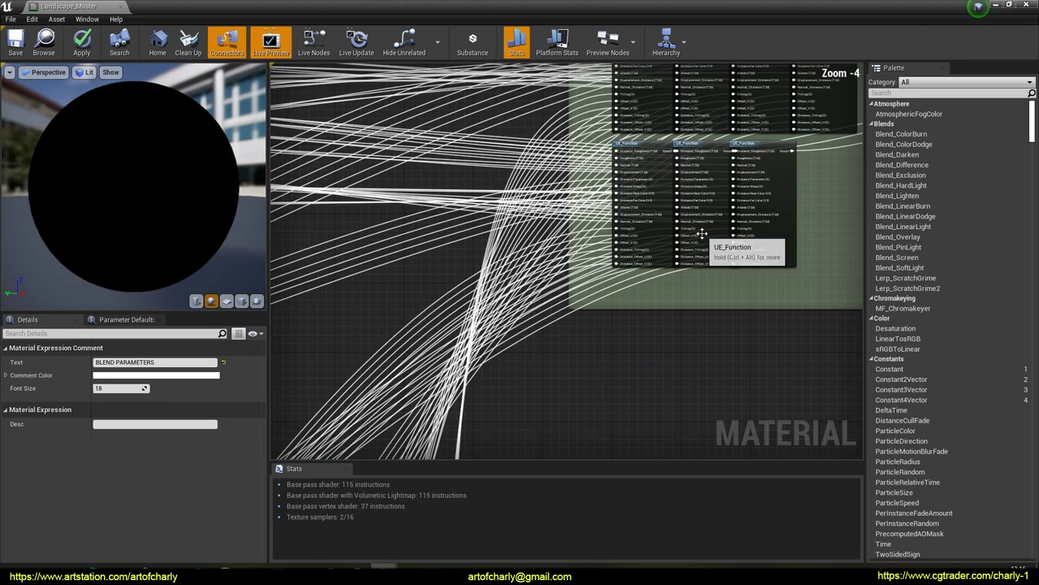
scroll(650, 235, "down", 3)
scroll(650, 235, "down", 4)
right_click_drag(650, 234, 604, 265)
scroll(642, 277, "up", 4)
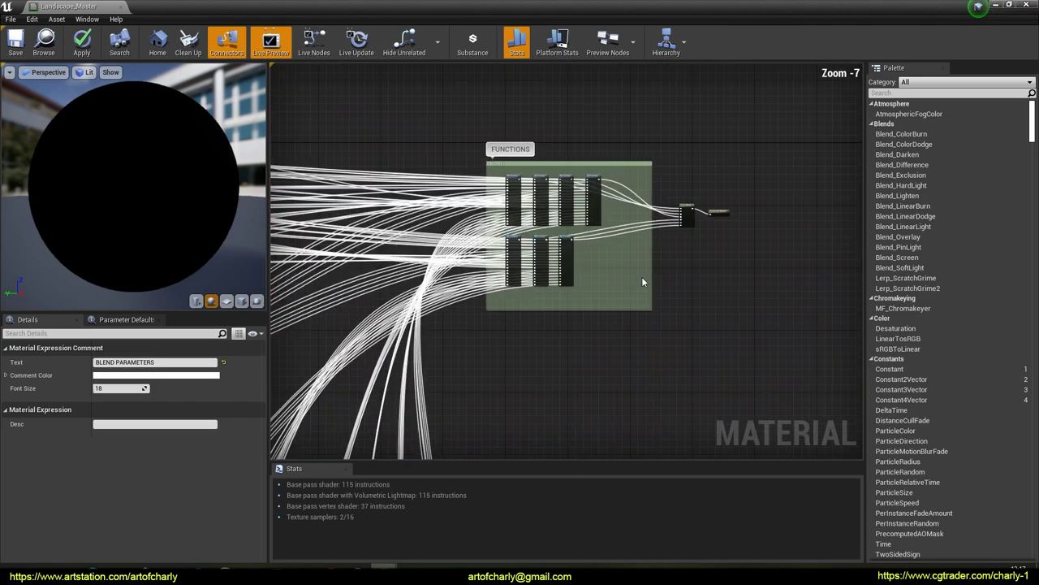
scroll(579, 219, "up", 4)
right_click_drag(580, 219, 607, 334)
scroll(607, 334, "down", 7)
Apply and save the rearranged Landscape_Master material.
right_click_drag(318, 260, 648, 136)
scroll(572, 214, "down", 2)
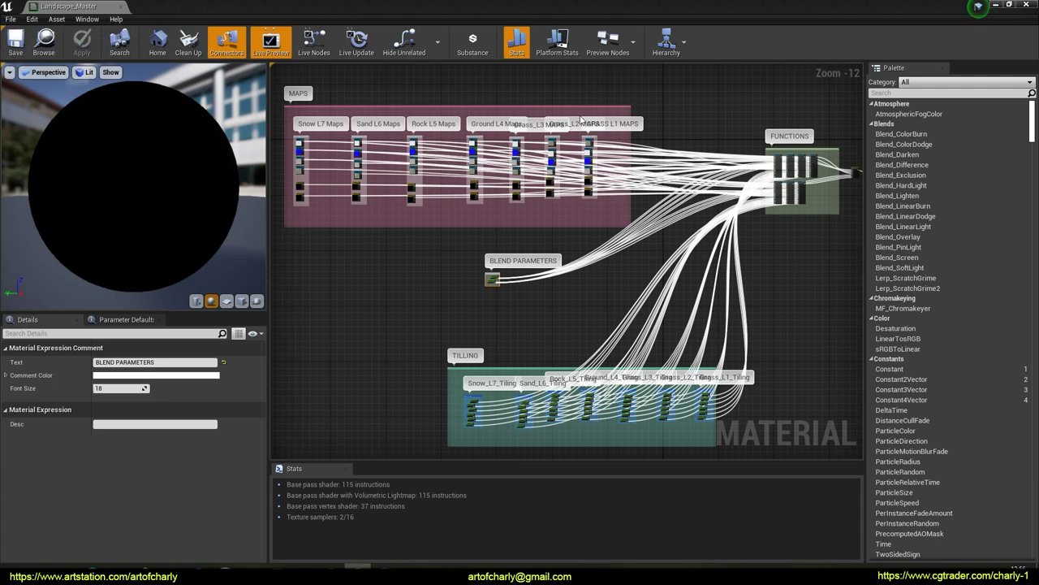
right_click_drag(715, 123, 671, 97)
right_click_drag(455, 182, 541, 193)
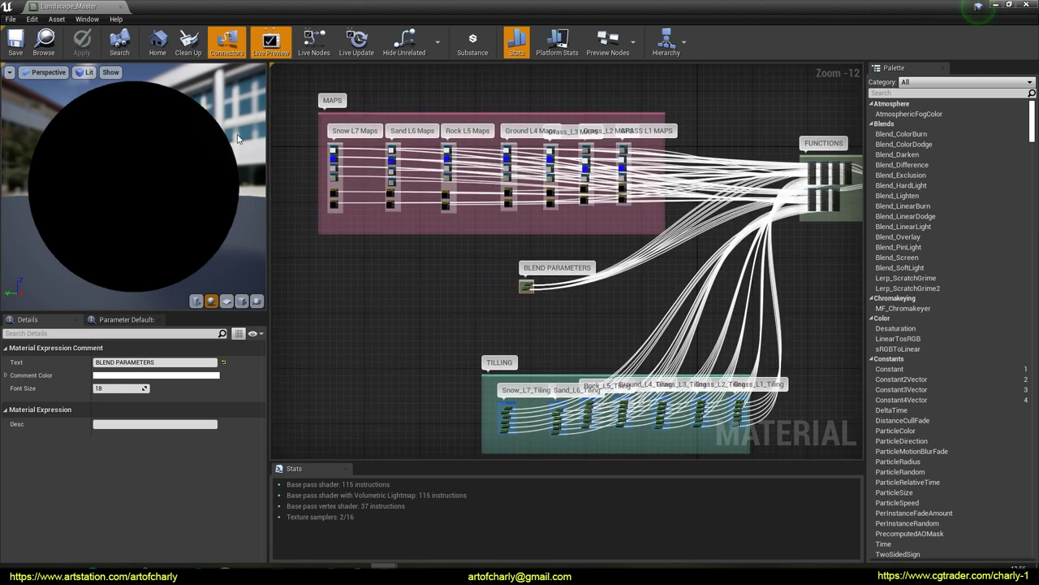
left_click(12, 32)
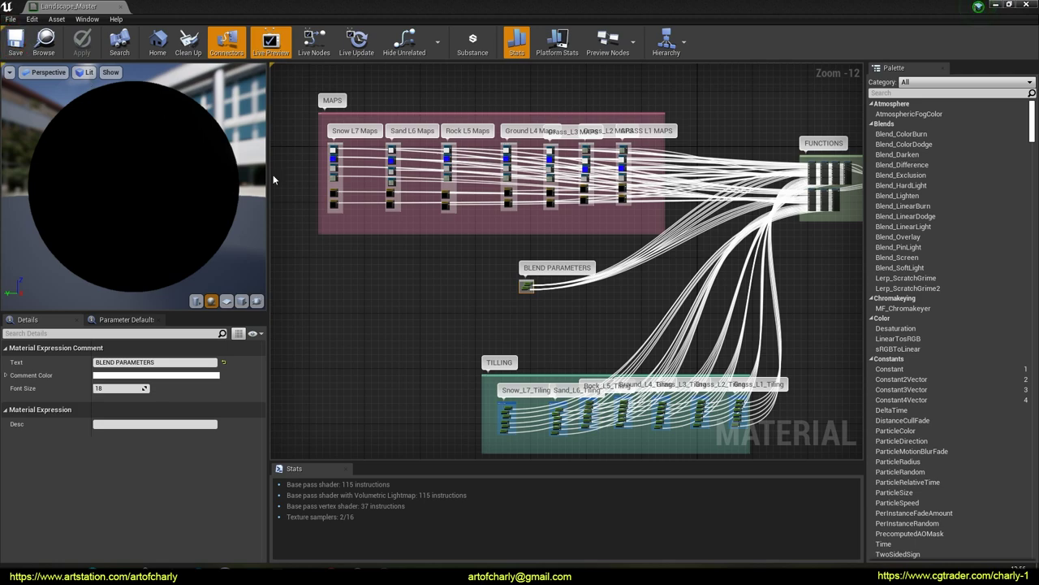
key("ctrl+alt+d")
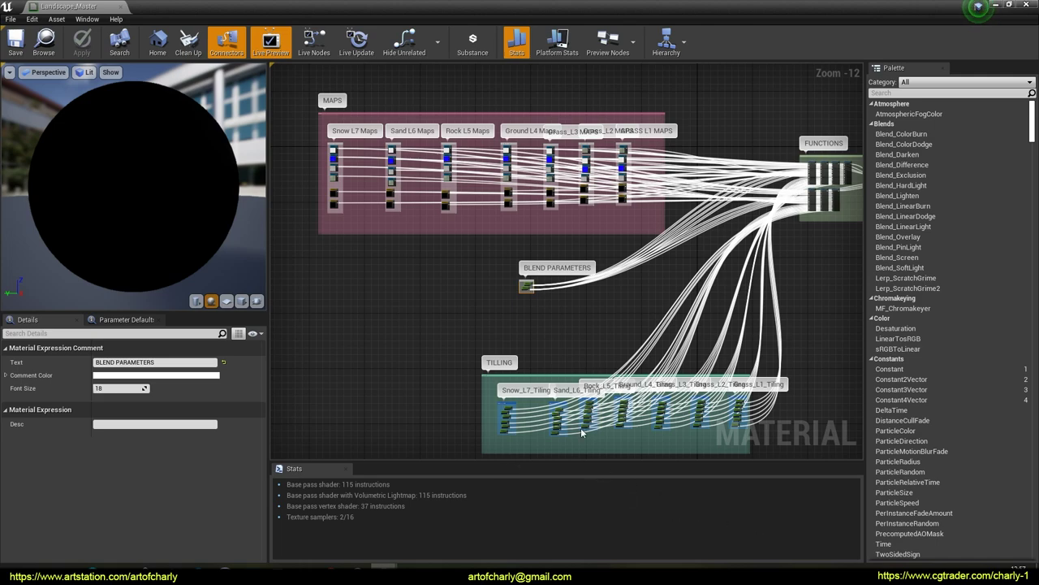
Close the Landscape_Master material editor and open the Landscape_INST material instance.
right_click_drag(391, 294, 338, 263)
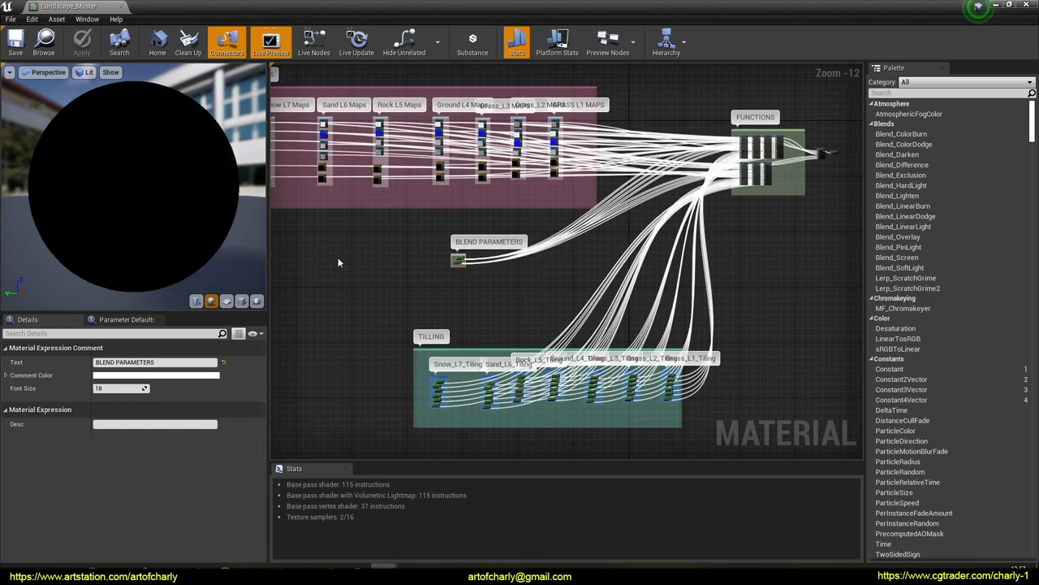
left_click(1024, 5)
double_click(65, 445)
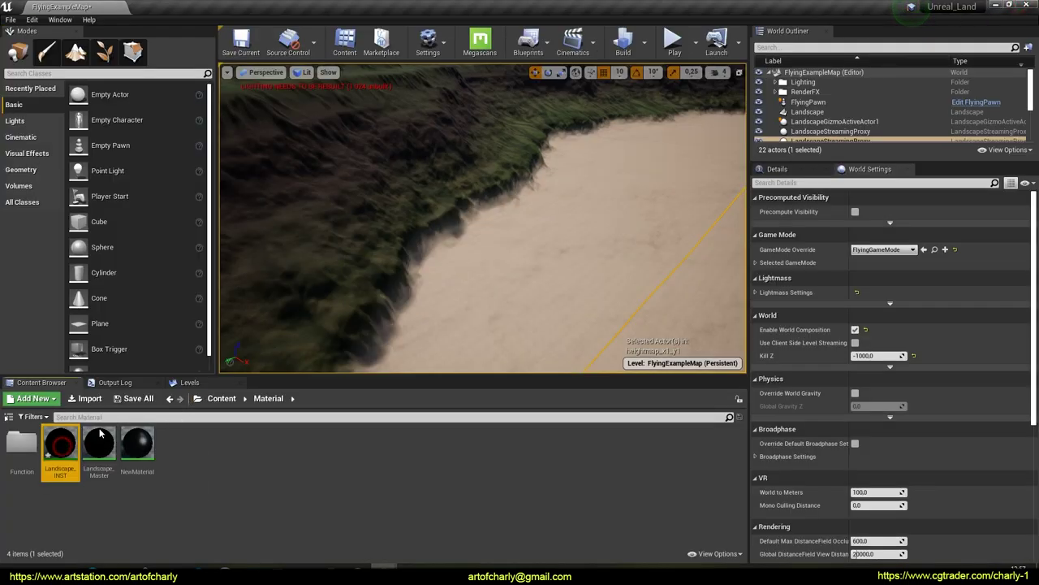
Examine the texture and tiling parameter groups of every layer from Grass_L1 to Snow_L7 in Landscape_INST.
scroll(619, 290, "down", 2)
scroll(613, 280, "down", 5)
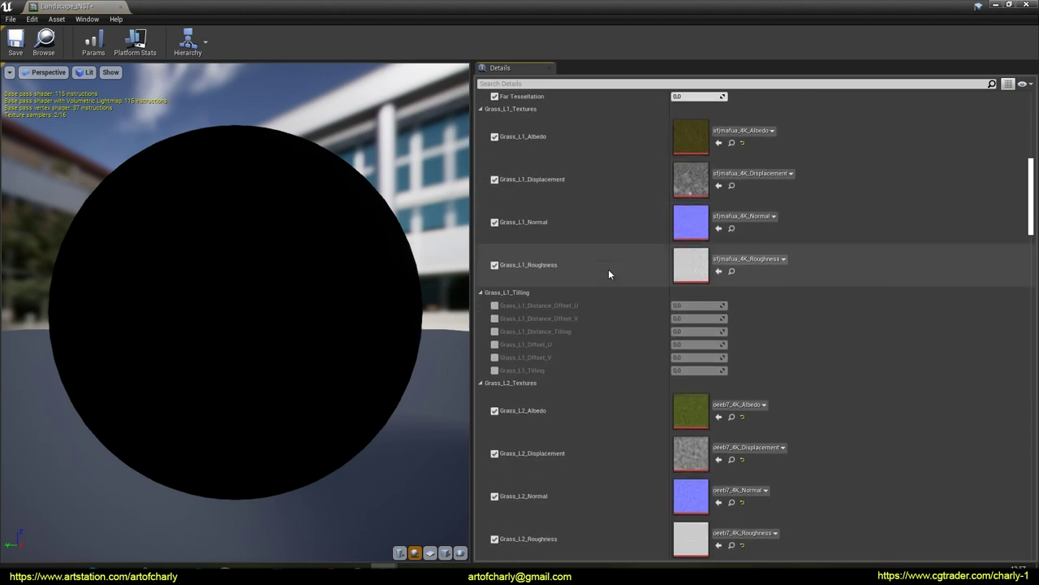
scroll(621, 277, "down", 3)
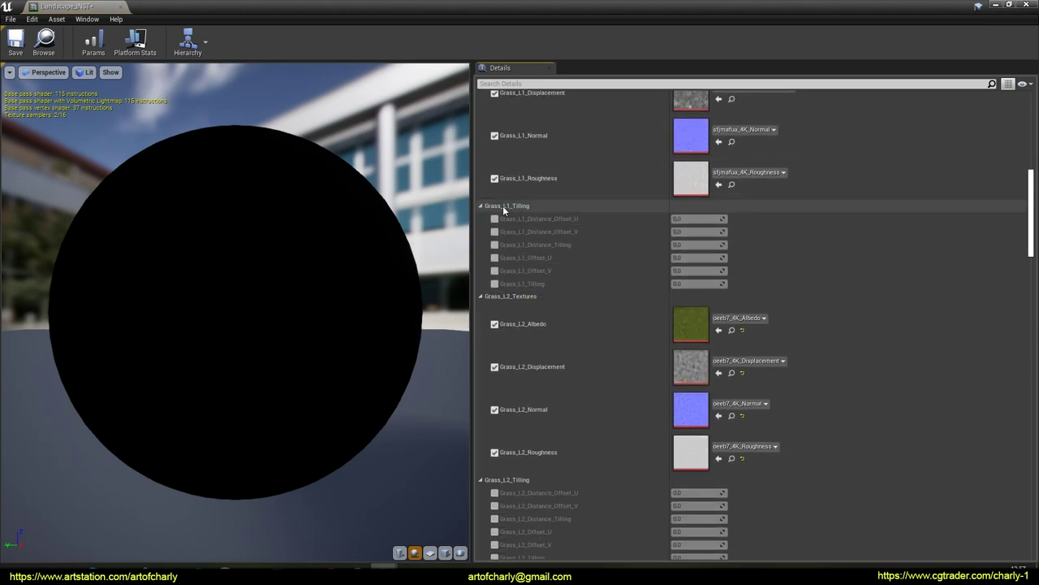
scroll(592, 244, "down", 5)
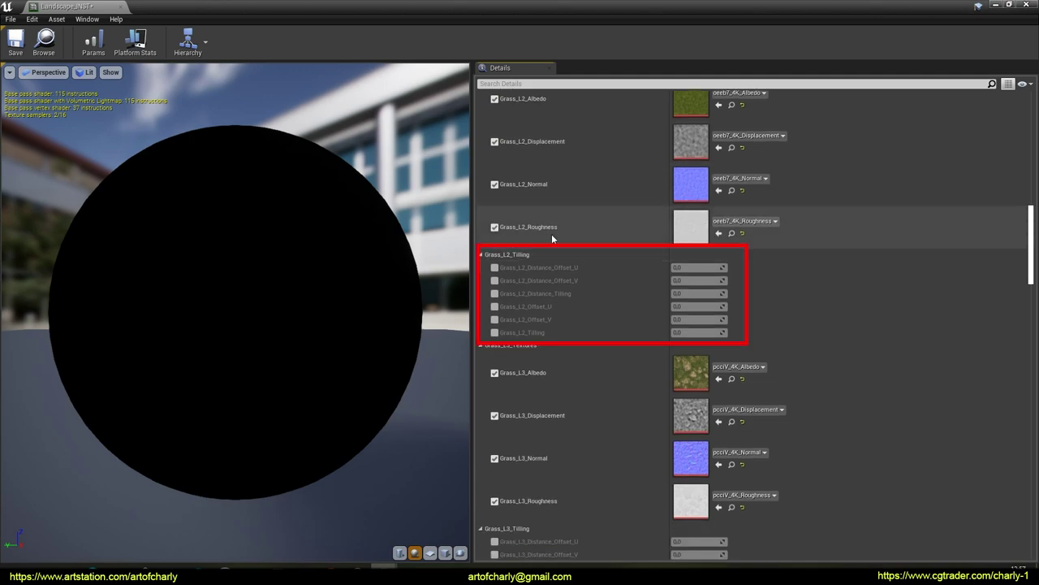
scroll(575, 234, "down", 5)
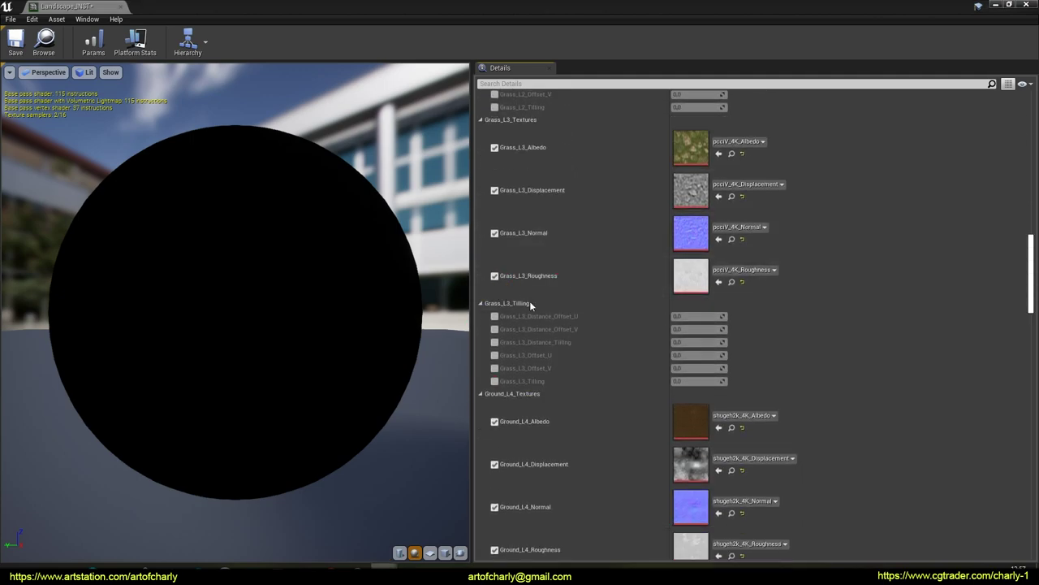
scroll(555, 301, "down", 6)
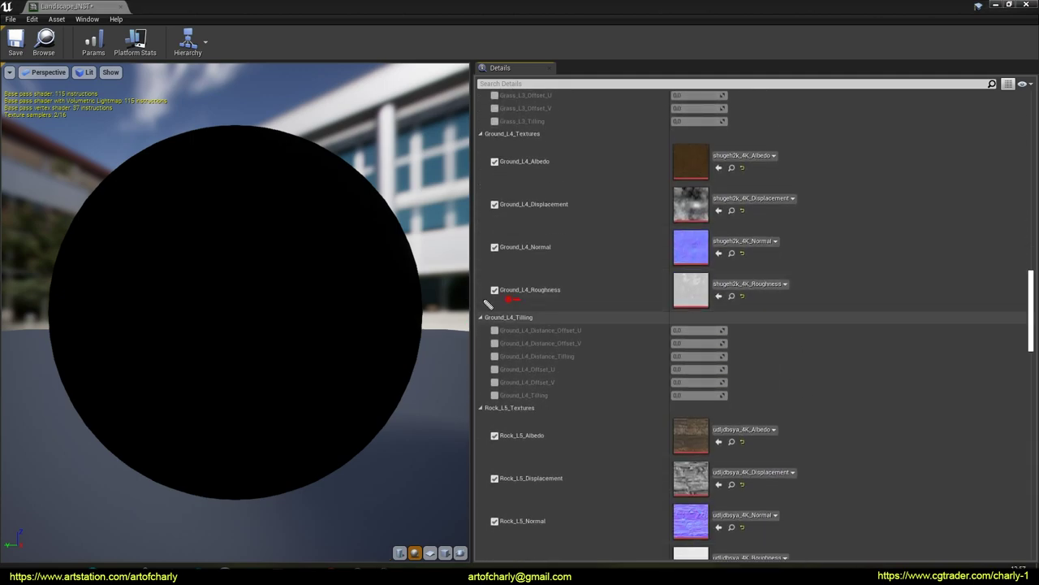
scroll(539, 320, "down", 6)
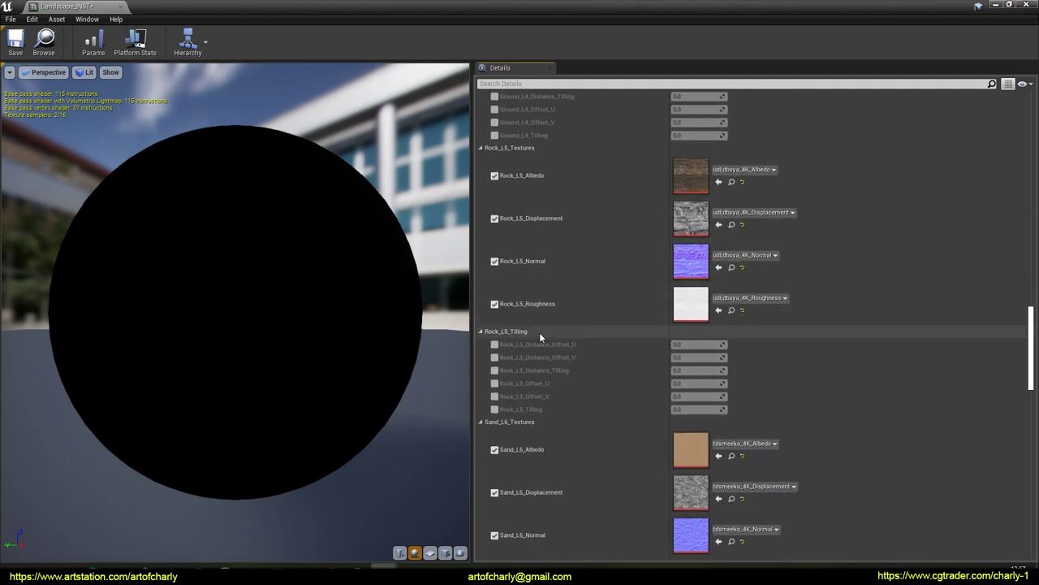
left_click_drag(529, 319, 544, 431)
scroll(555, 334, "down", 7)
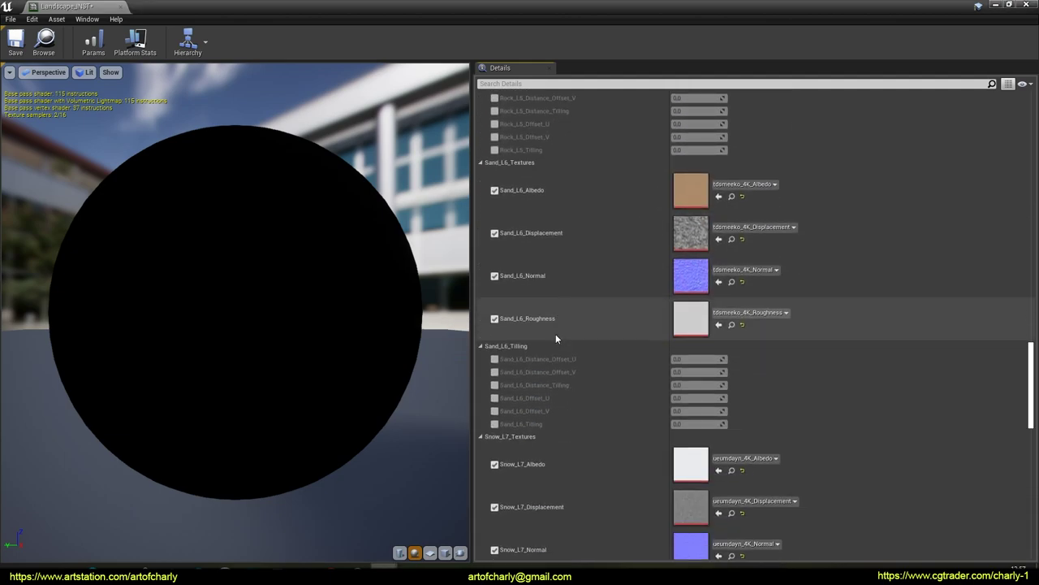
left_click_drag(530, 273, 601, 333)
scroll(567, 300, "down", 6)
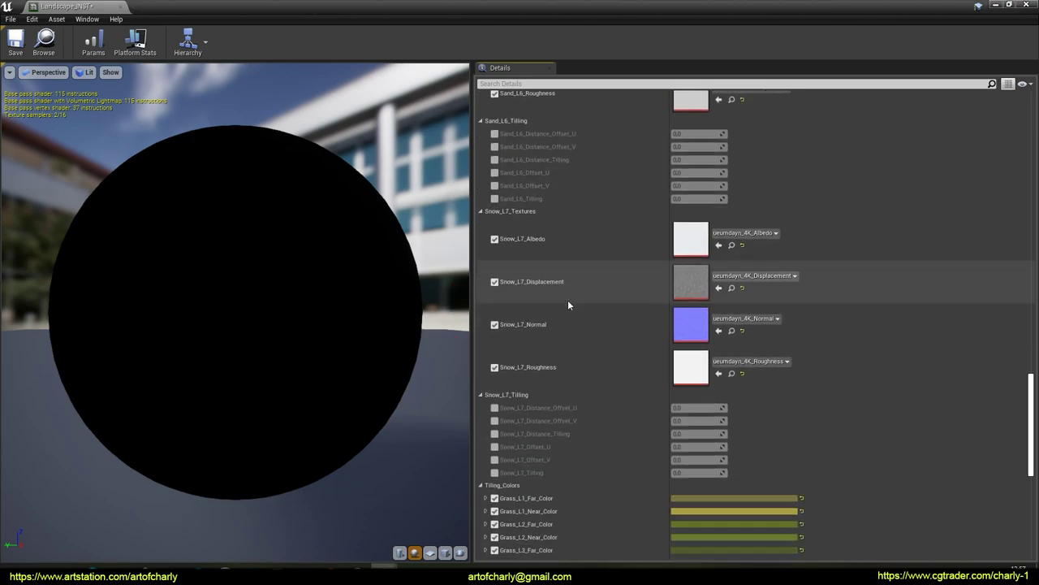
left_click_drag(532, 274, 493, 367)
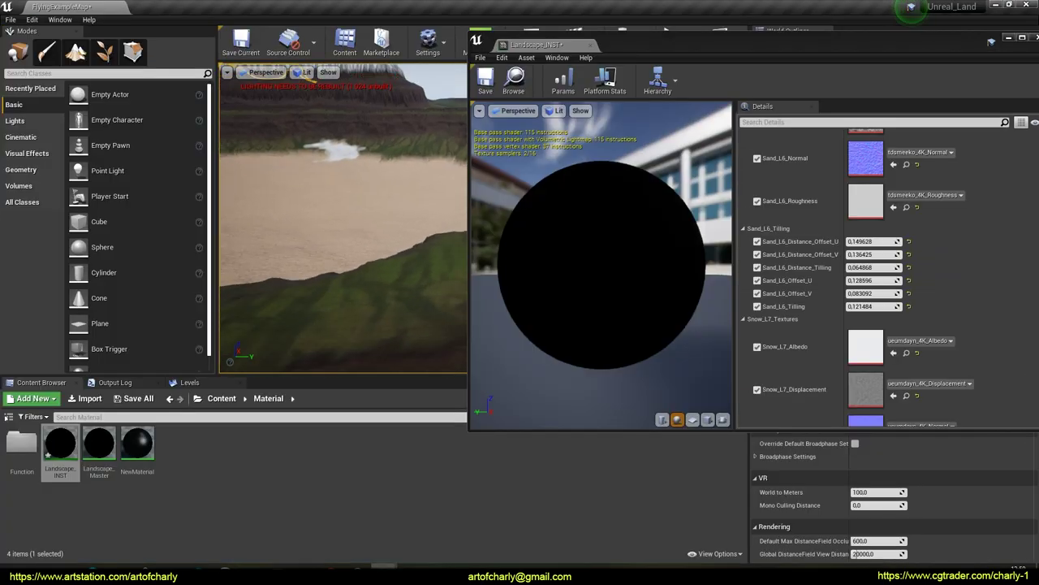
right_click_drag(349, 220, 280, 244)
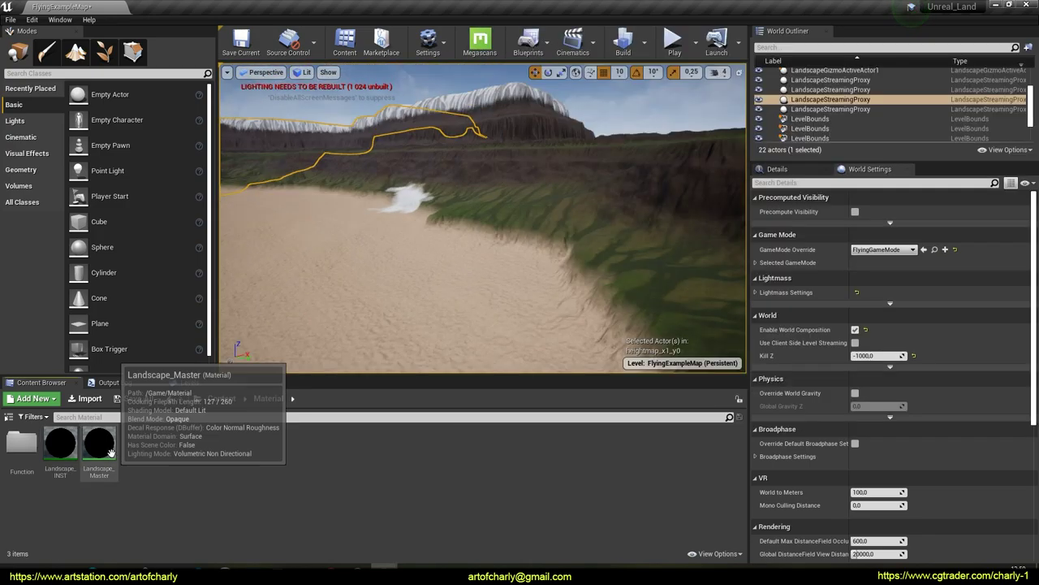
Open the UE_Function material function from the Material content's Function folder.
left_click(112, 452)
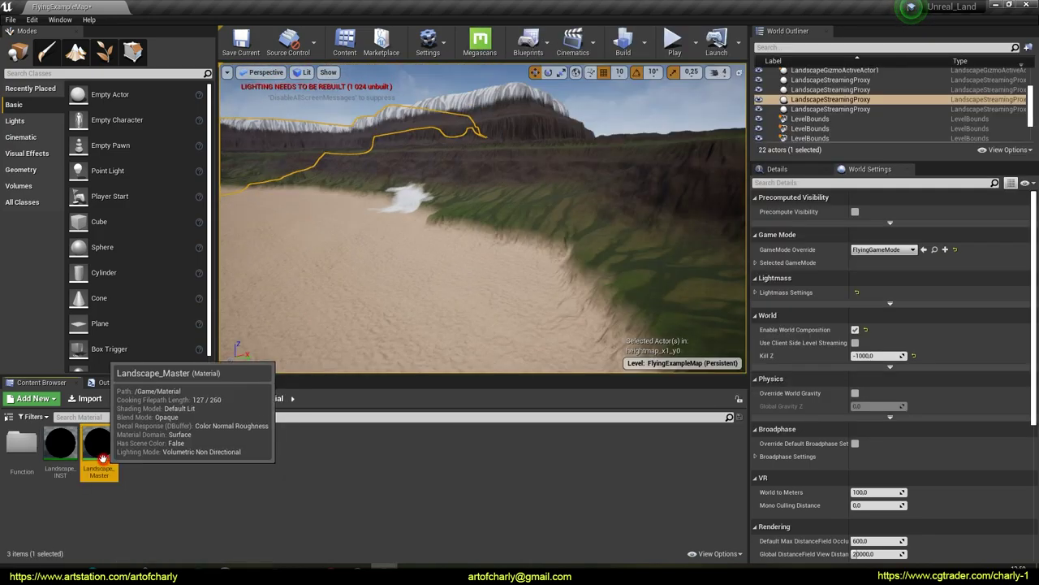
double_click(22, 442)
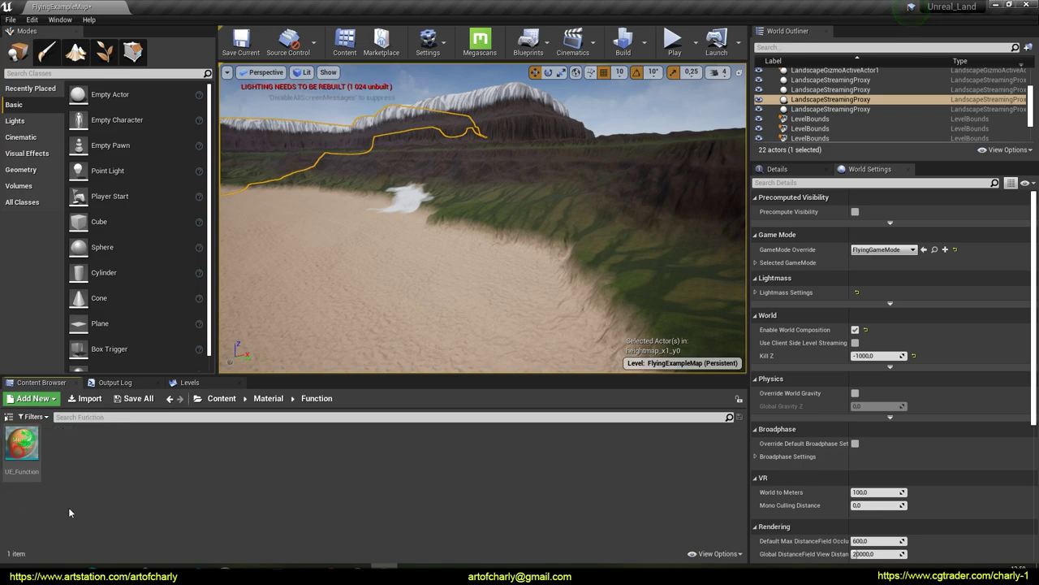
left_click(20, 452)
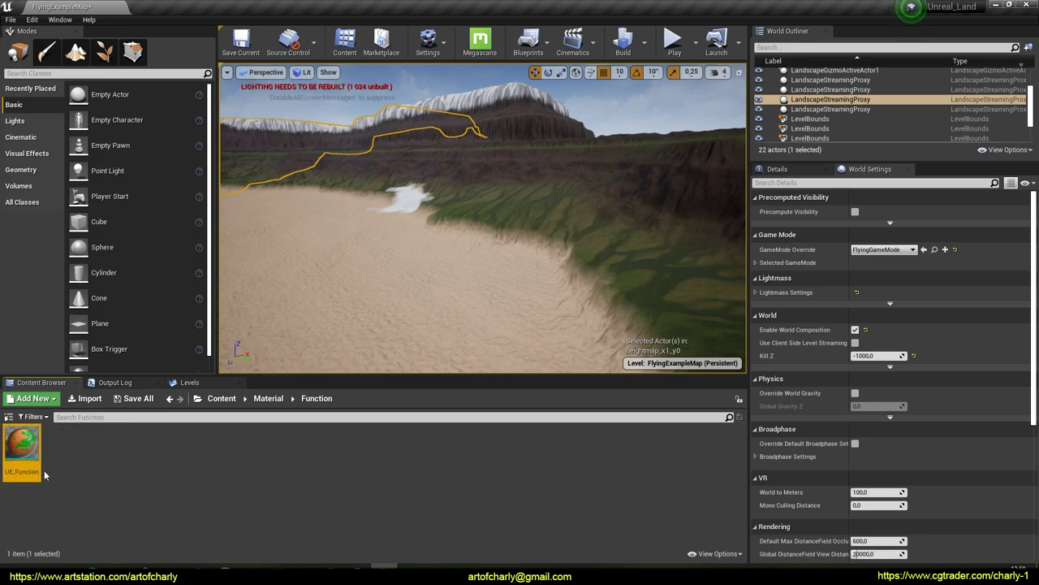
double_click(22, 445)
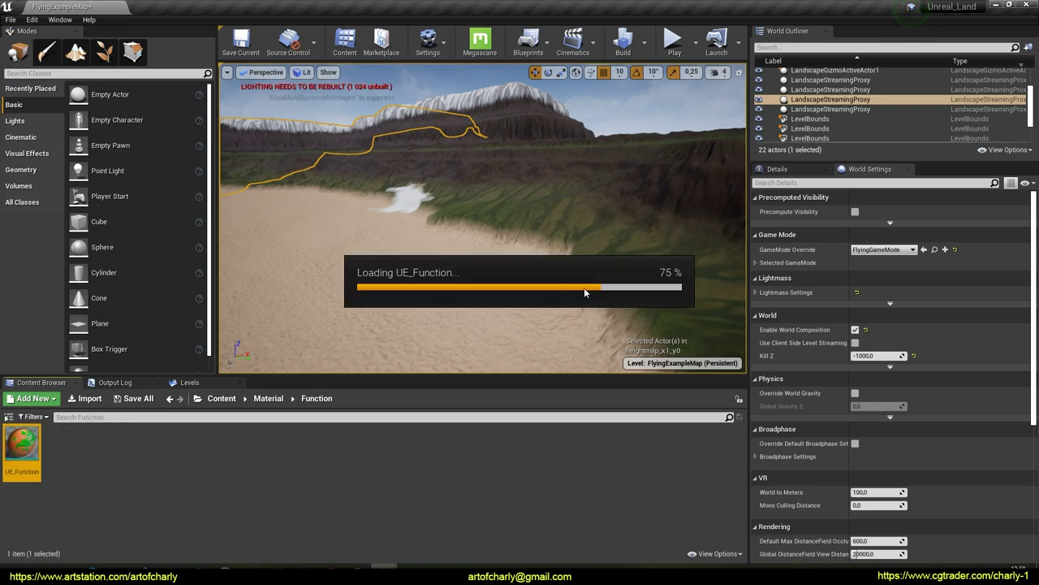
left_click(812, 68)
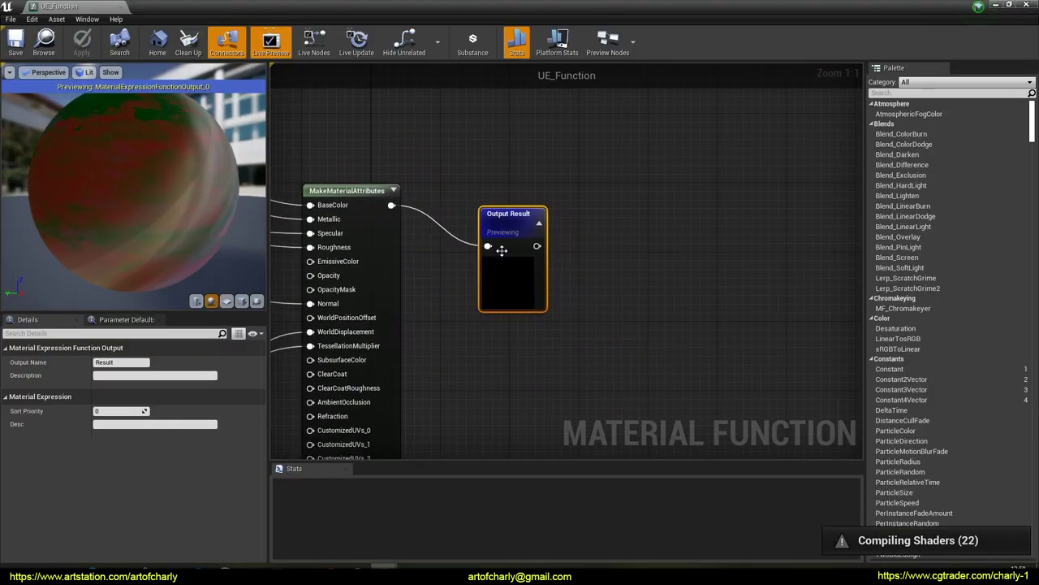
Trace the UE_Function graph back from Output Result and inspect the Albedo Tint and Albedo Tint Intensity nodes in the ALBEDO box.
right_click_drag(454, 238, 665, 142)
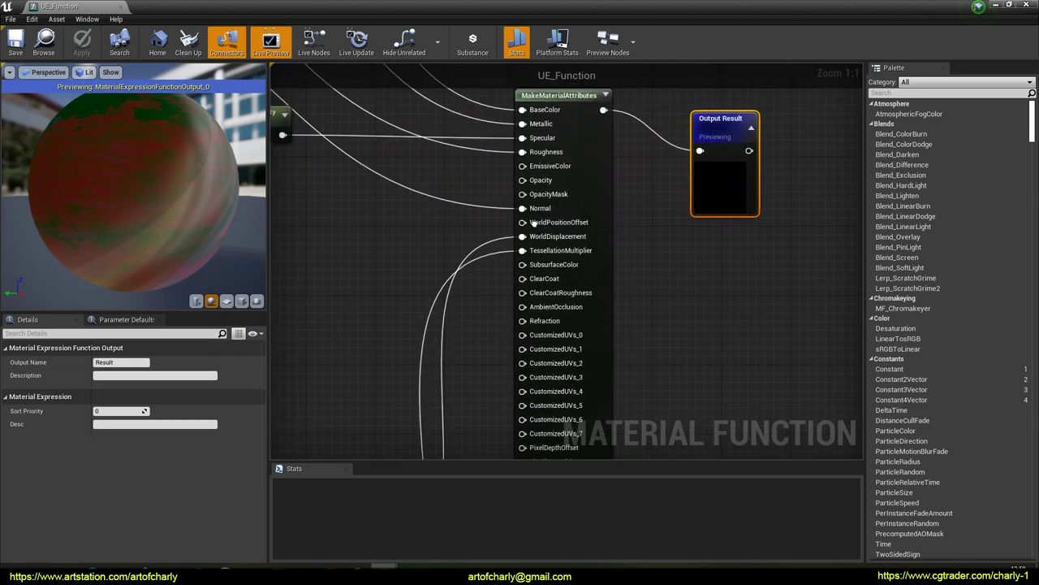
scroll(534, 236, "down", 2)
right_click_drag(328, 243, 569, 347)
right_click_drag(523, 197, 598, 390)
right_click_drag(531, 216, 606, 398)
right_click_drag(543, 185, 533, 264)
scroll(532, 262, "down", 3)
scroll(532, 263, "down", 2)
right_click_drag(509, 223, 546, 365)
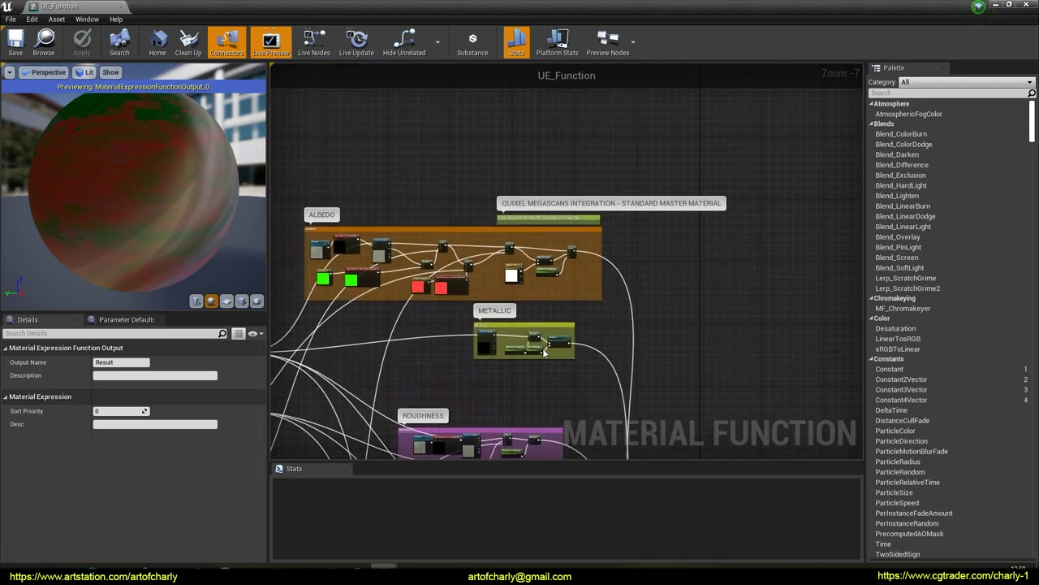
scroll(417, 302, "up", 4)
right_click_drag(411, 308, 301, 283)
scroll(605, 335, "down", 1)
scroll(527, 175, "up", 3)
scroll(594, 199, "up", 1)
right_click_drag(764, 294, 686, 303)
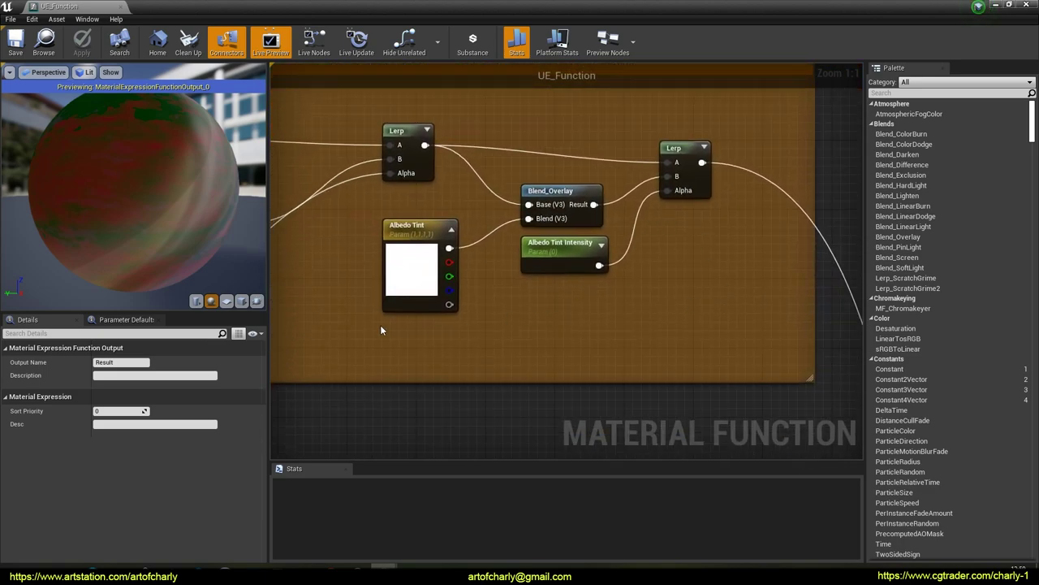
Rearrange the ALBEDO blending chain, raising the Multiply node and moving the Distance Far Color input with its red constant closer to the Lerp nodes.
right_click_drag(353, 325, 722, 329)
left_click_drag(599, 222, 601, 164)
right_click_drag(499, 269, 585, 281)
left_click_drag(495, 220, 477, 151)
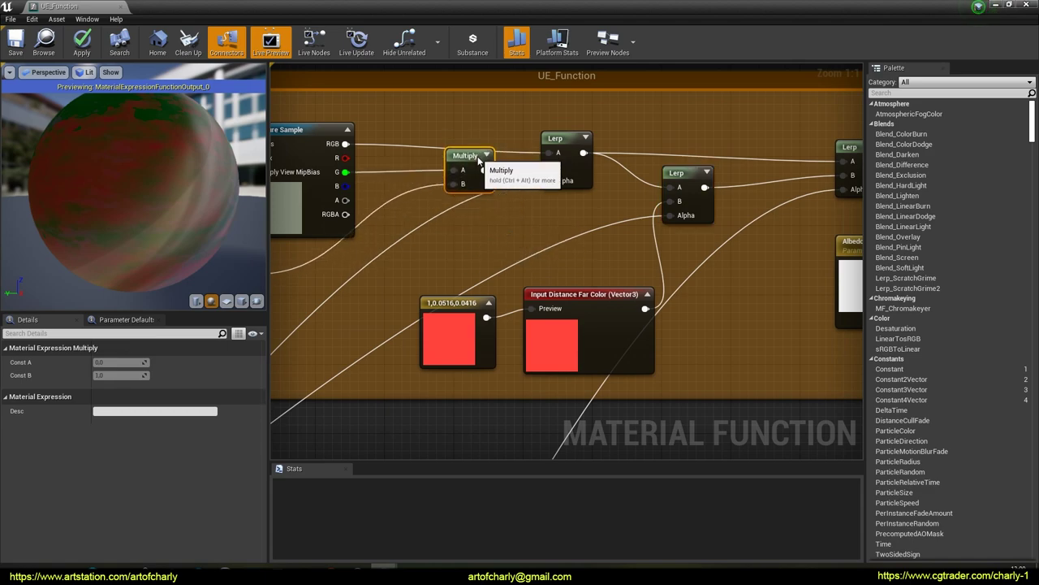
left_click_drag(583, 296, 557, 274)
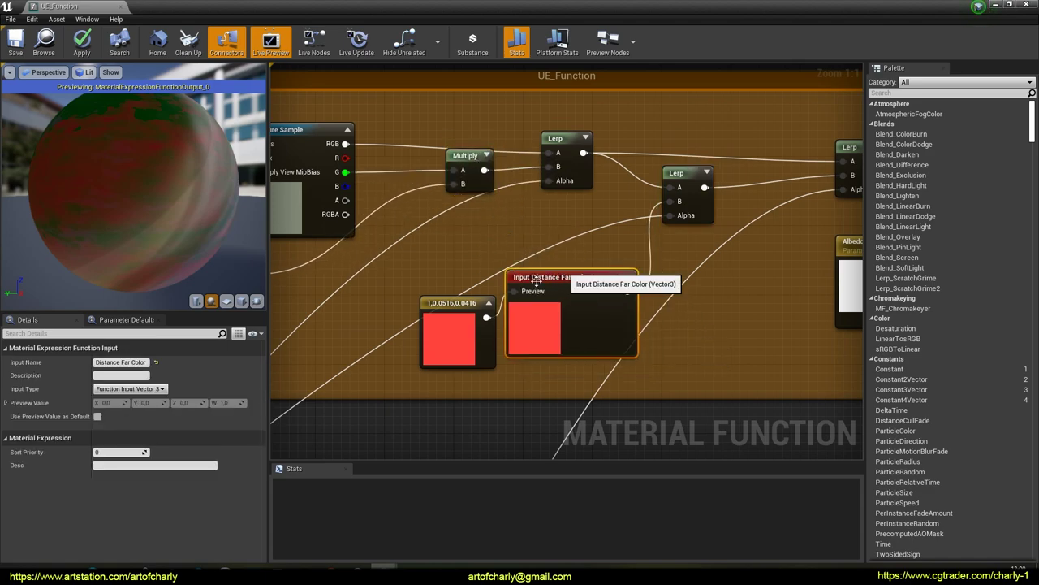
left_click_drag(452, 306, 431, 247)
left_click_drag(529, 274, 510, 229)
Realign the Texture Sample, the Preview texture object and the Distance Near Color input at the start of the ALBEDO box.
right_click_drag(419, 347, 660, 351)
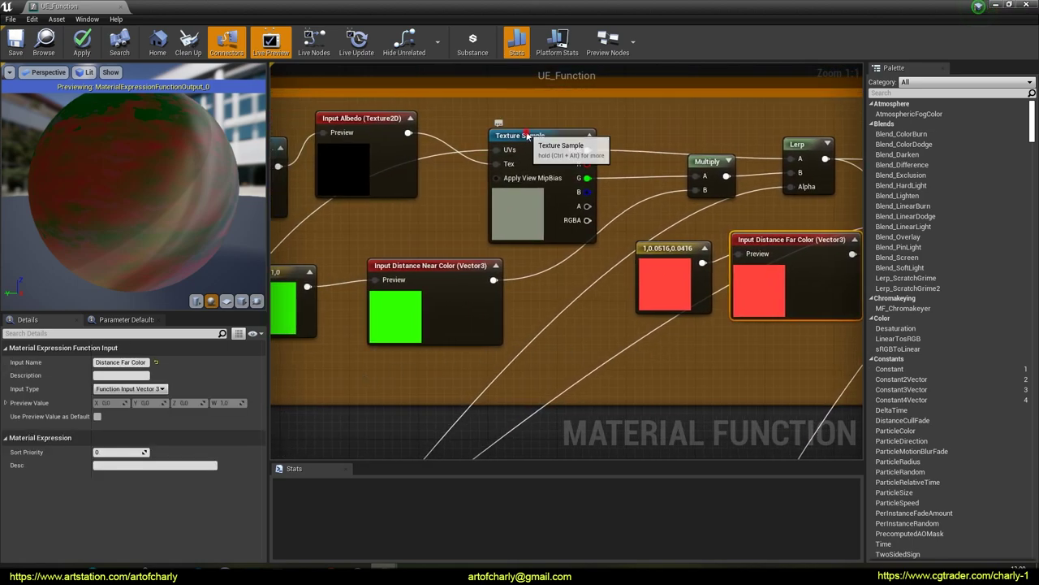
left_click_drag(527, 135, 521, 113)
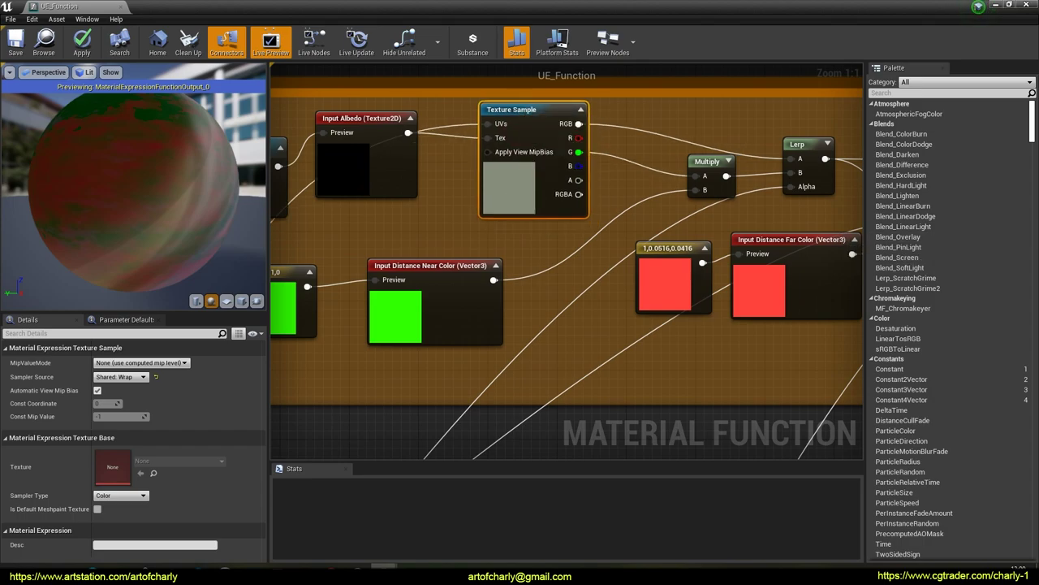
right_click_drag(285, 174, 481, 212)
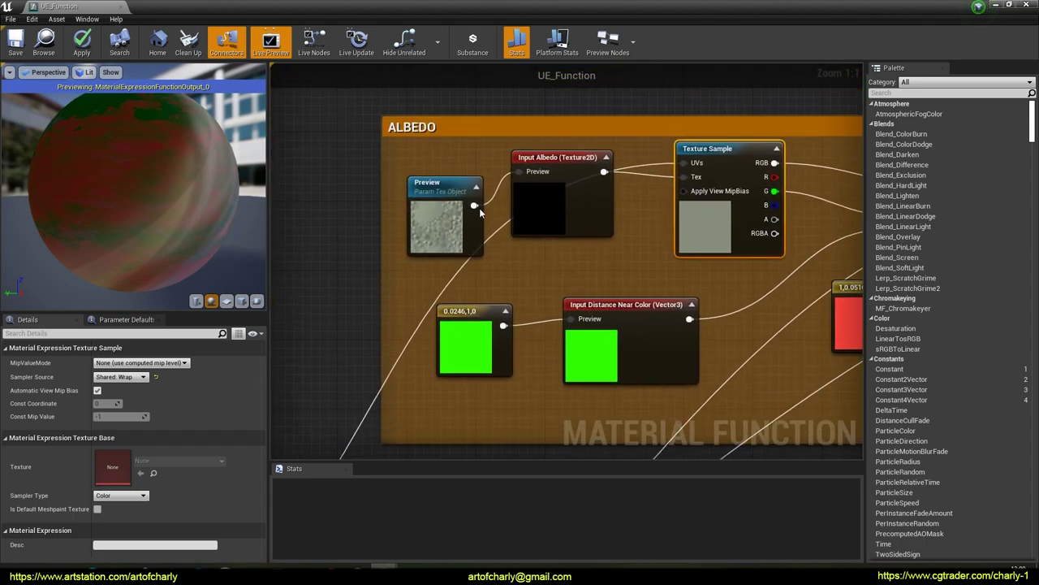
left_click_drag(448, 184, 438, 166)
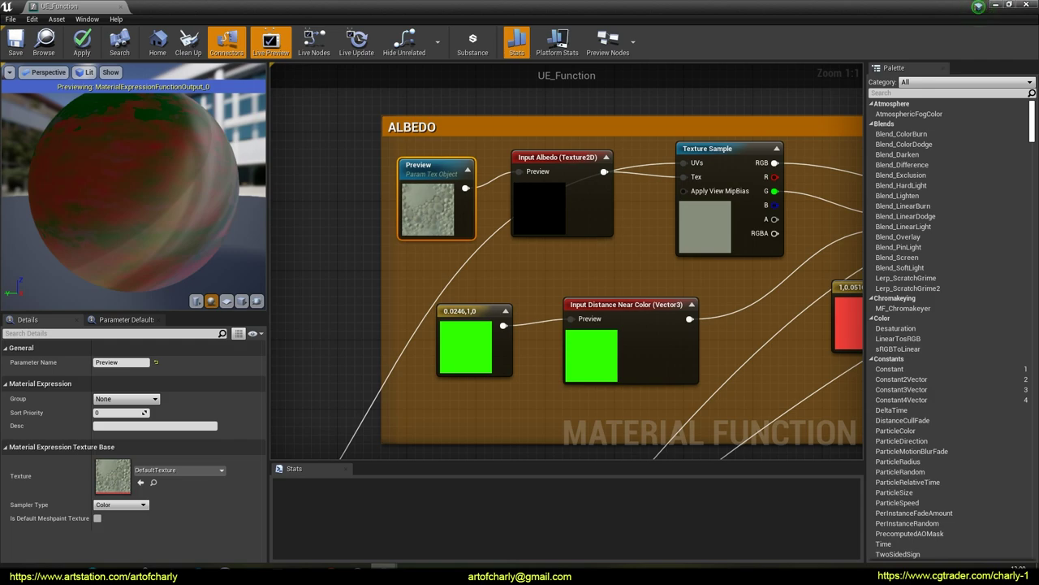
left_click(625, 304)
right_click_drag(625, 305, 535, 254)
left_click(437, 179)
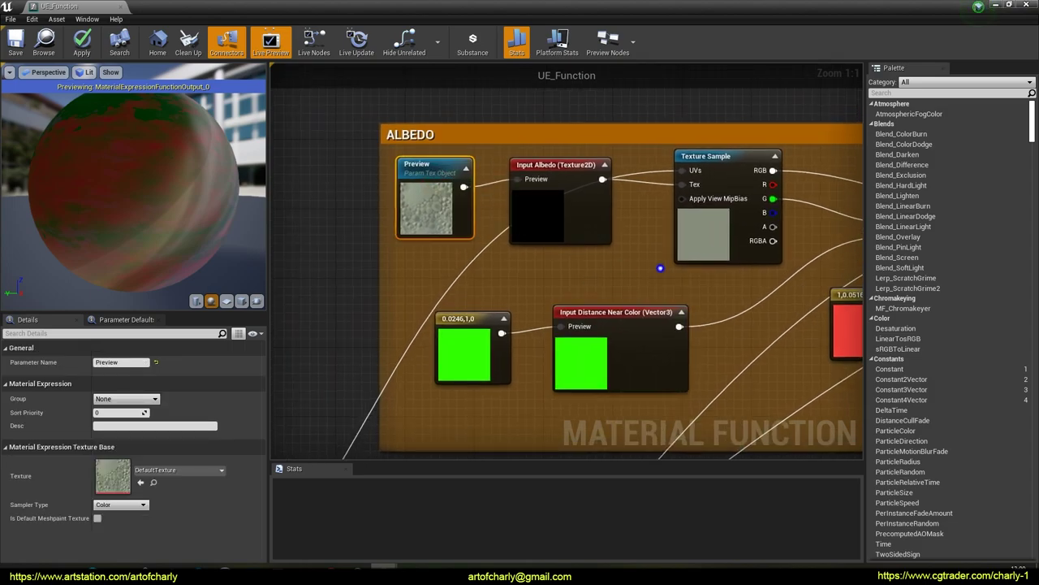
Examine the METALLIC box, including its Texture Sample, Metalness Intensity, Base Metallic and Metallic? switch nodes.
right_click_drag(659, 268, 527, 236)
scroll(527, 237, "down", 7)
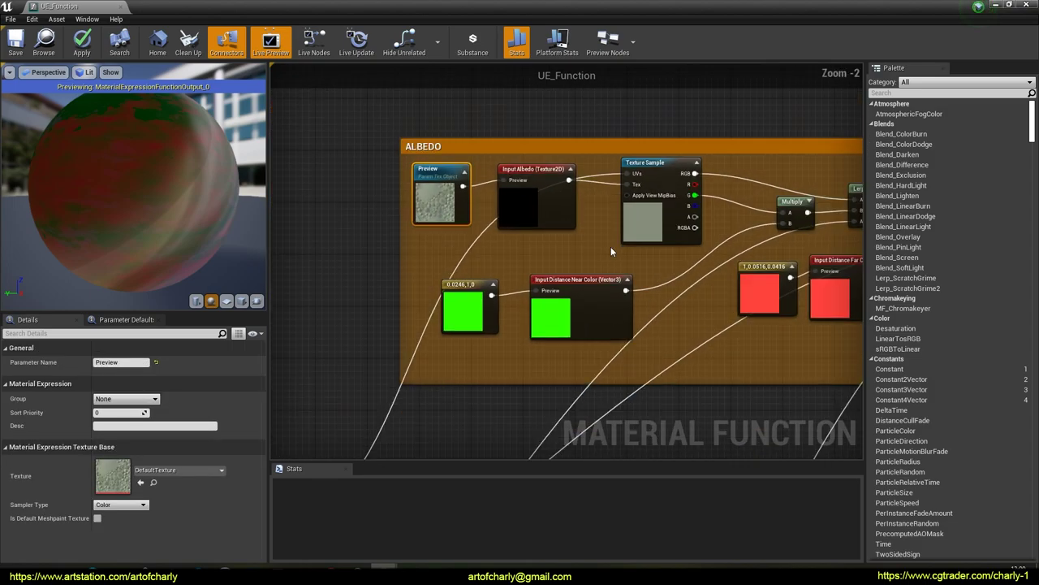
right_click_drag(550, 255, 429, 185)
scroll(575, 237, "up", 6)
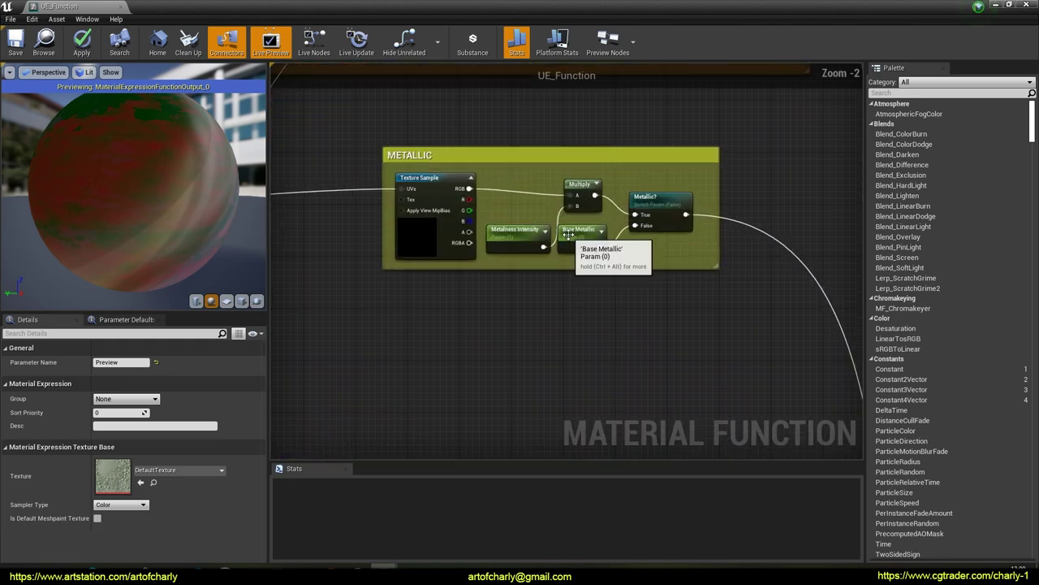
right_click_drag(532, 269, 511, 306)
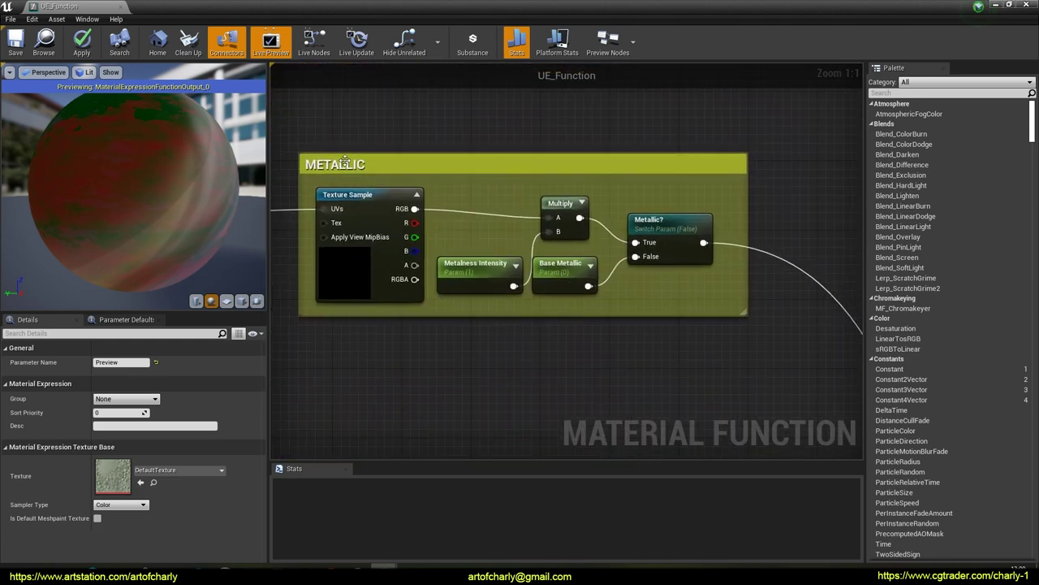
right_click_drag(345, 161, 443, 178)
right_click_drag(633, 226, 518, 183)
scroll(572, 263, "down", 7)
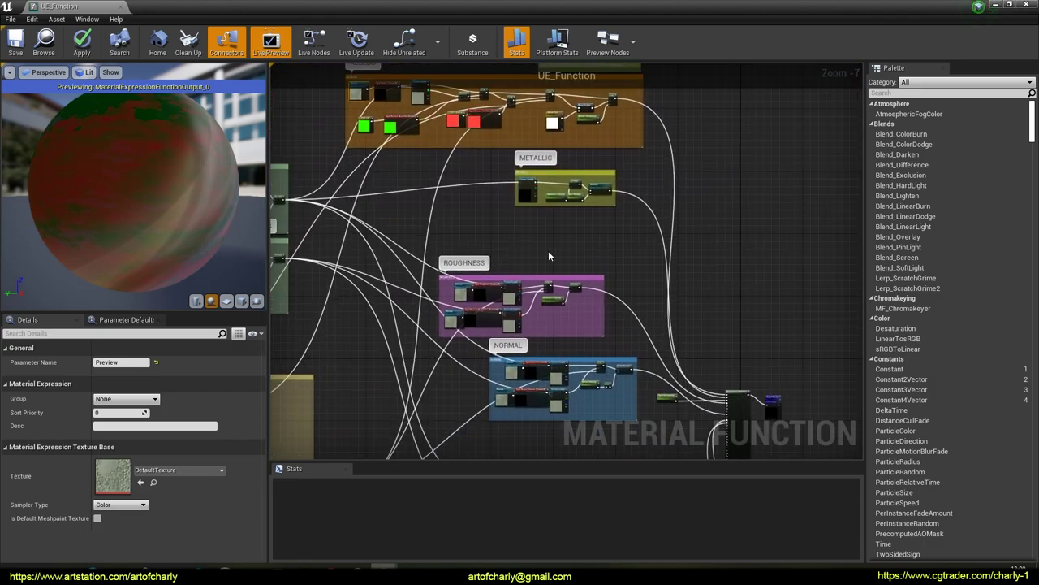
Narrow the ROUGHNESS comment box so its edge sits closer to the final Multiply node.
right_click_drag(545, 255, 517, 185)
scroll(474, 230, "up", 6)
scroll(474, 231, "up", 1)
right_click_drag(649, 281, 535, 282)
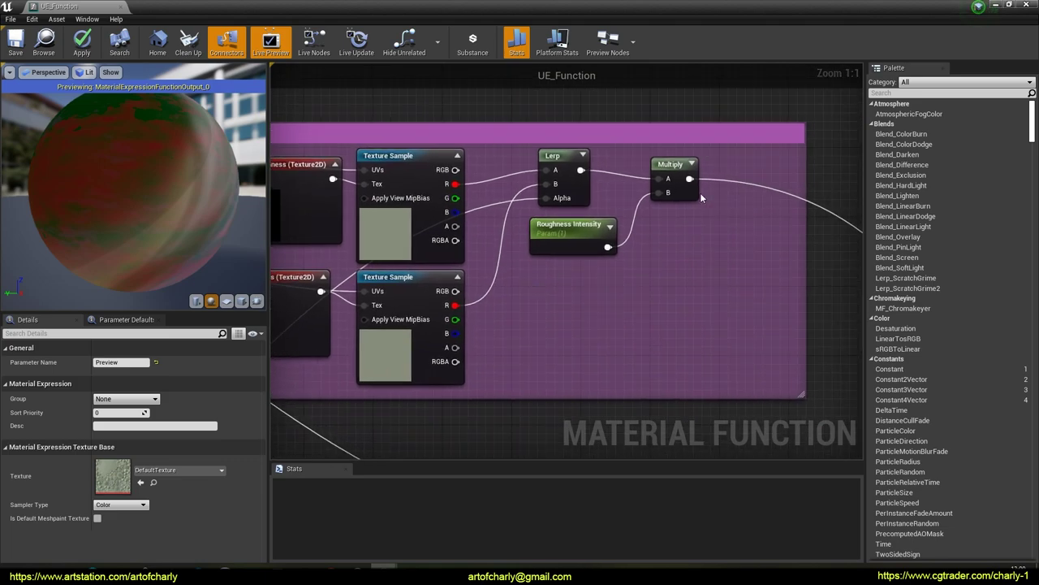
right_click_drag(665, 183, 689, 189)
left_click_drag(830, 248, 756, 245)
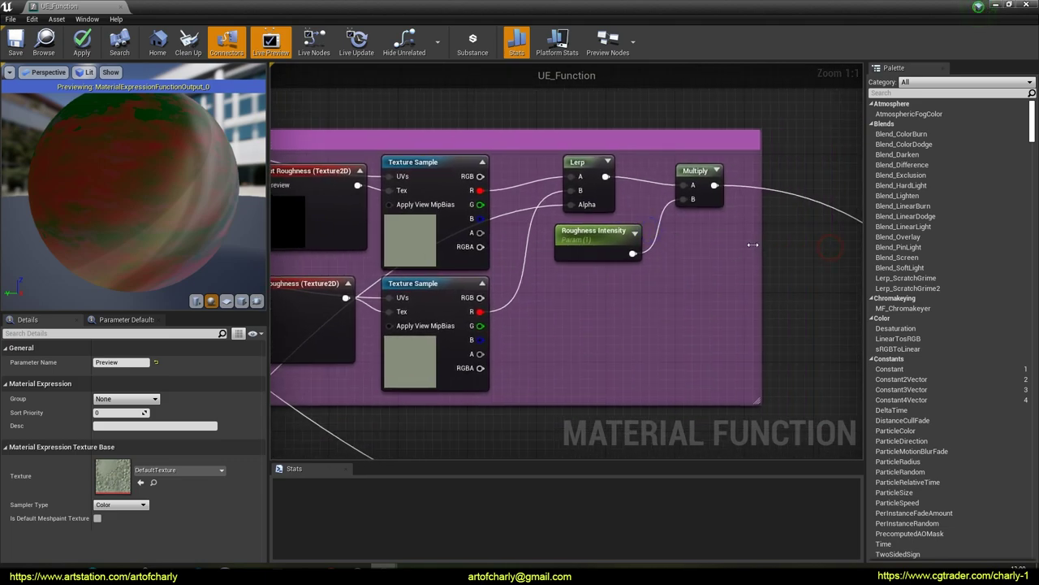
Examine the NORMAL box's two texture branches and their path through Lerp, Normal Intensity and FlattenNormal.
right_click_drag(640, 282, 586, 96)
scroll(798, 280, "down", 5)
scroll(612, 161, "up", 4)
right_click_drag(673, 205, 505, 161)
right_click_drag(630, 210, 722, 216)
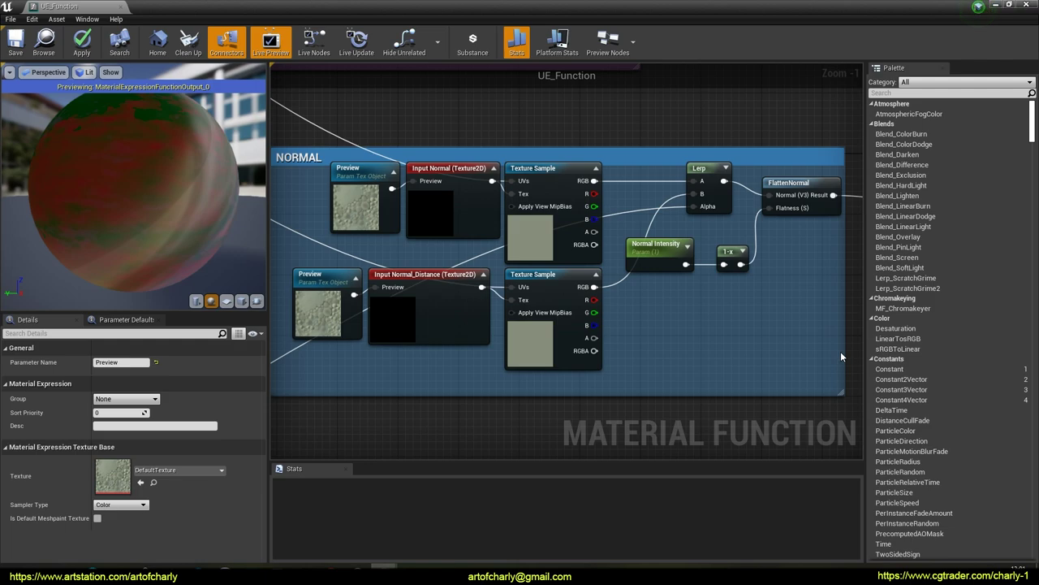
scroll(684, 345, "down", 1)
Widen the Distance Based Tessellation/Displacement comment box slightly beyond its final Multiply node.
right_click_drag(661, 308, 574, 127)
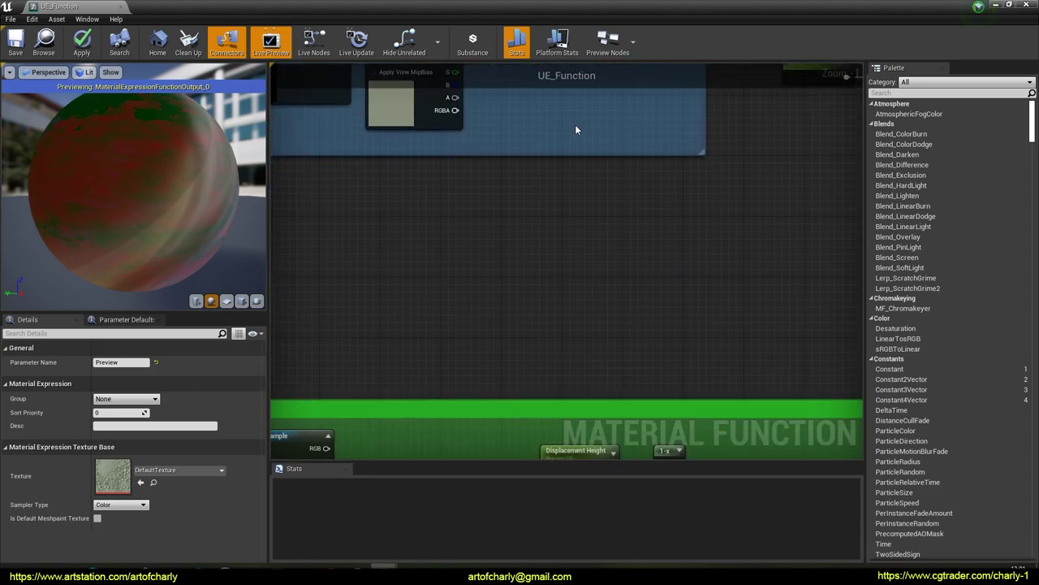
scroll(570, 145, "down", 5)
scroll(534, 201, "up", 7)
right_click_drag(669, 269, 449, 290)
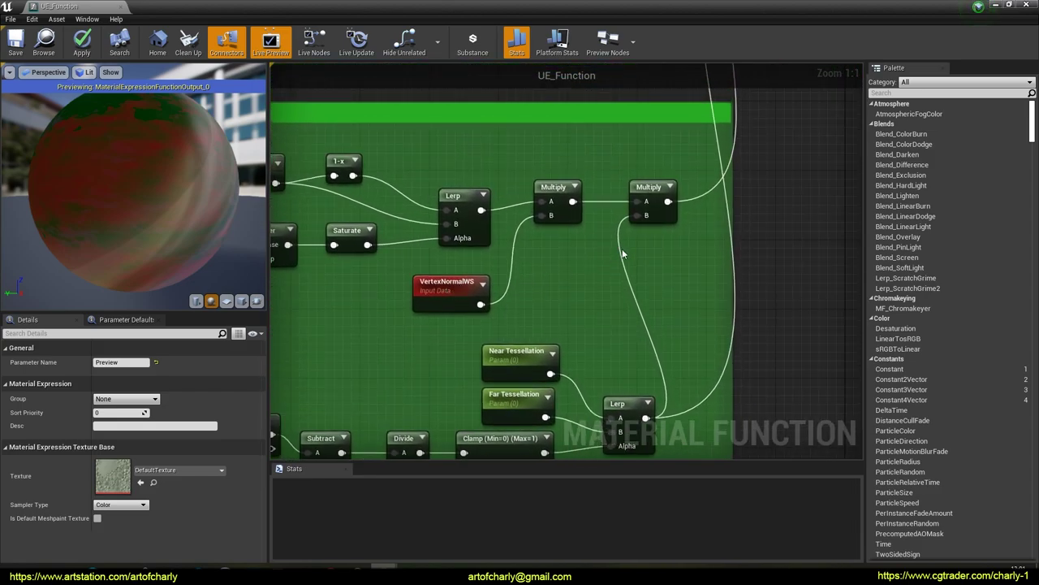
left_click_drag(732, 198, 749, 197)
Trace the displacement chain back through Displacement Contrast and Displacement Strength to its texture inputs, and pull in the comment box's edge there.
right_click_drag(526, 266, 645, 192)
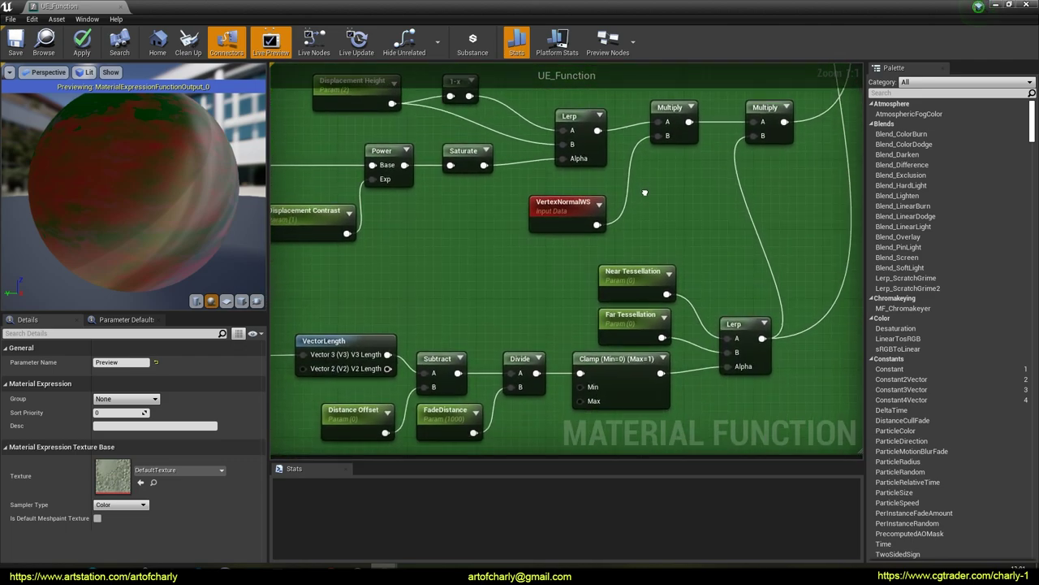
right_click_drag(442, 199, 688, 219)
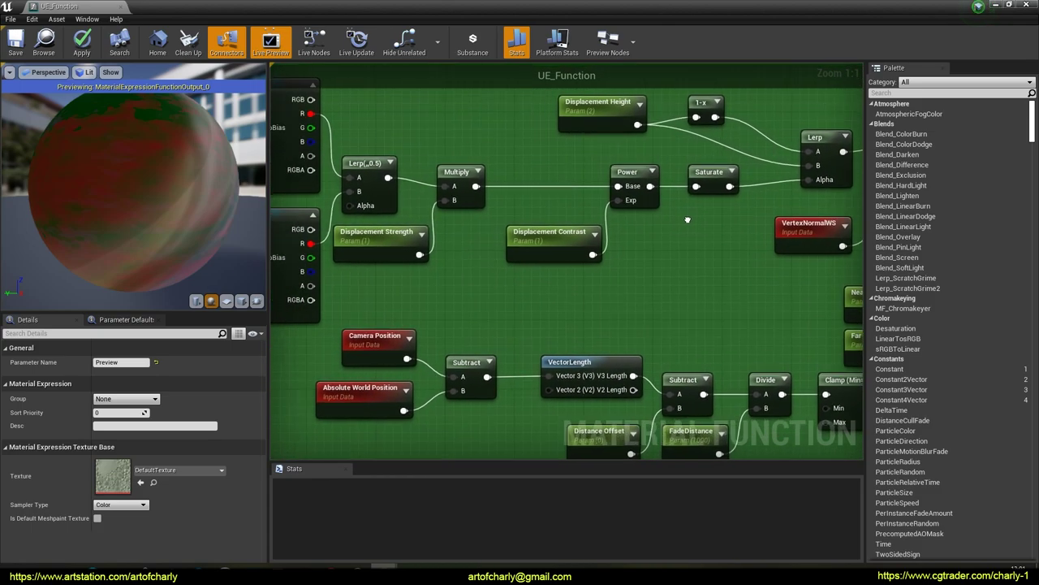
right_click_drag(530, 209, 531, 235)
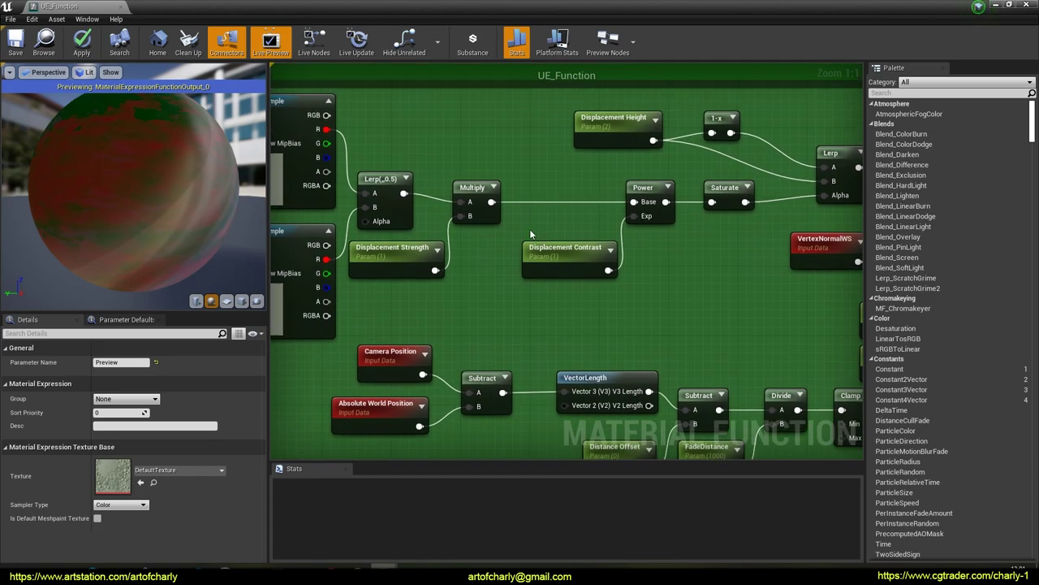
key("ctrl+alt+d")
left_click_drag(360, 266, 357, 234)
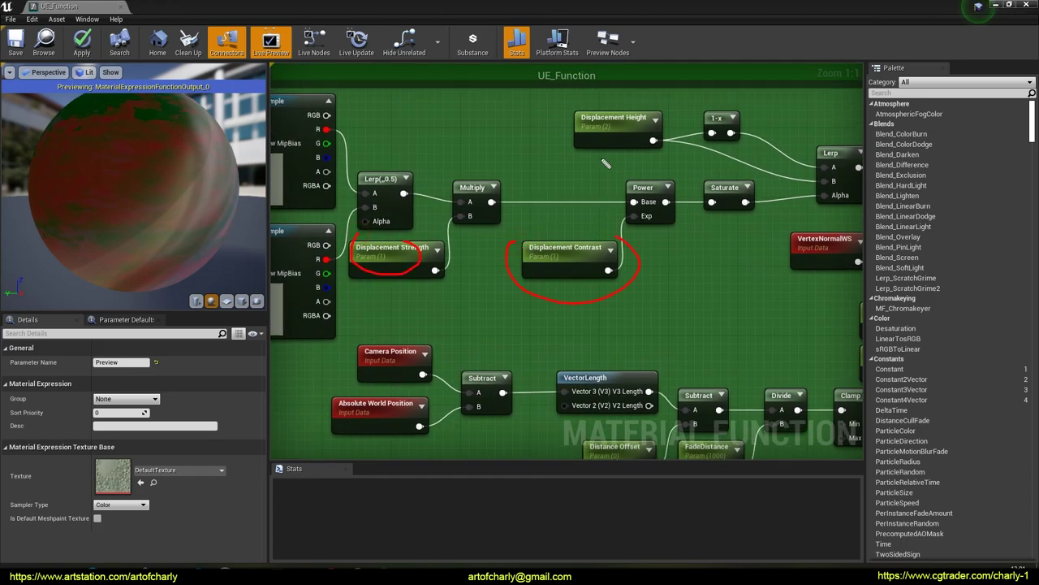
right_click_drag(496, 241, 603, 251)
right_click_drag(575, 194, 713, 208)
right_click_drag(641, 276, 802, 296)
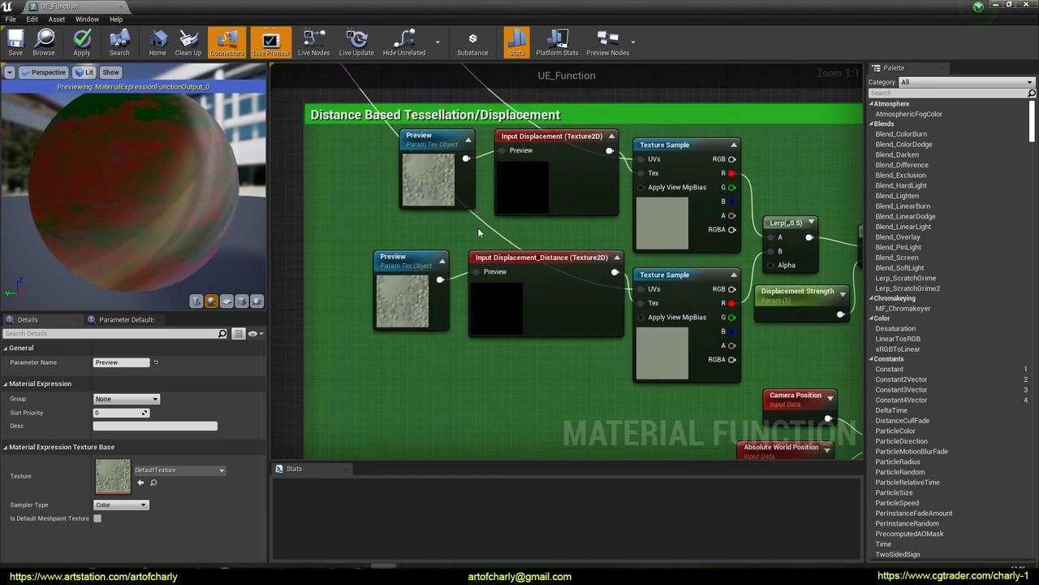
left_click_drag(304, 183, 384, 184)
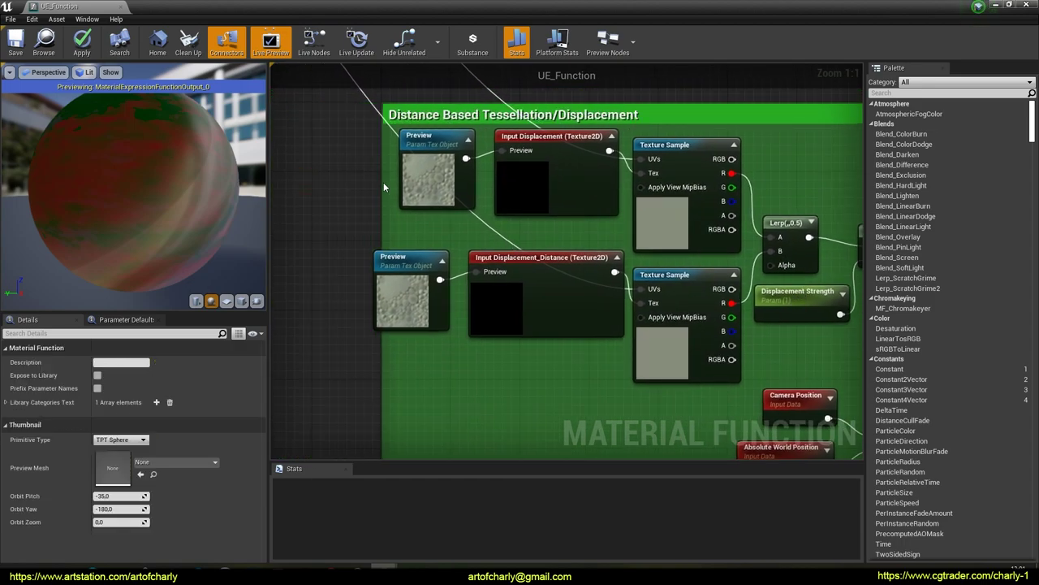
Examine the DISTANCE_BLEND_PARAMETERS box, from the Clamp node back through Divide, Distance Sharp and Subtract.
right_click_drag(388, 184, 563, 215)
scroll(492, 234, "down", 9)
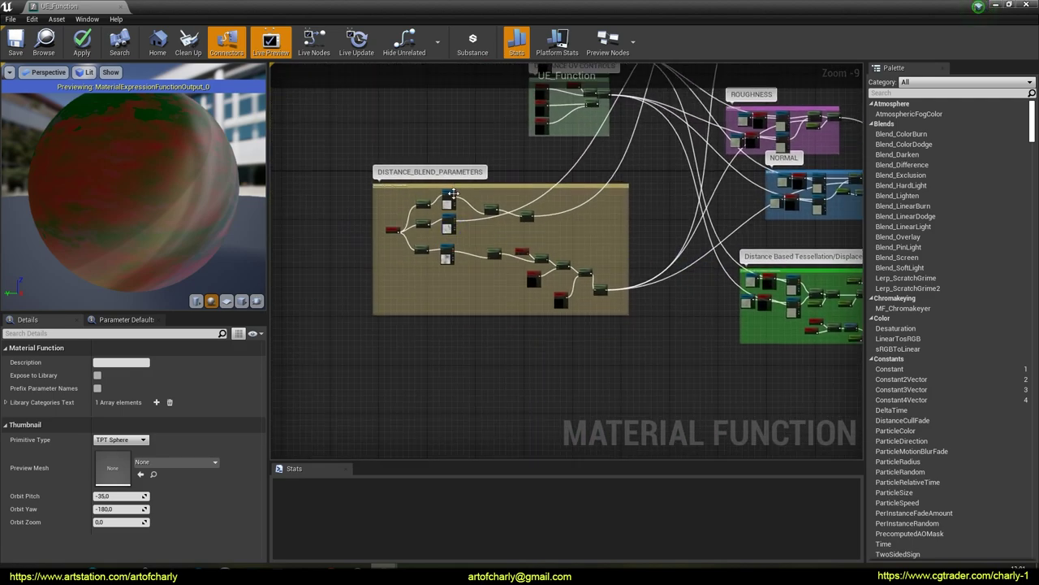
scroll(560, 278, "up", 9)
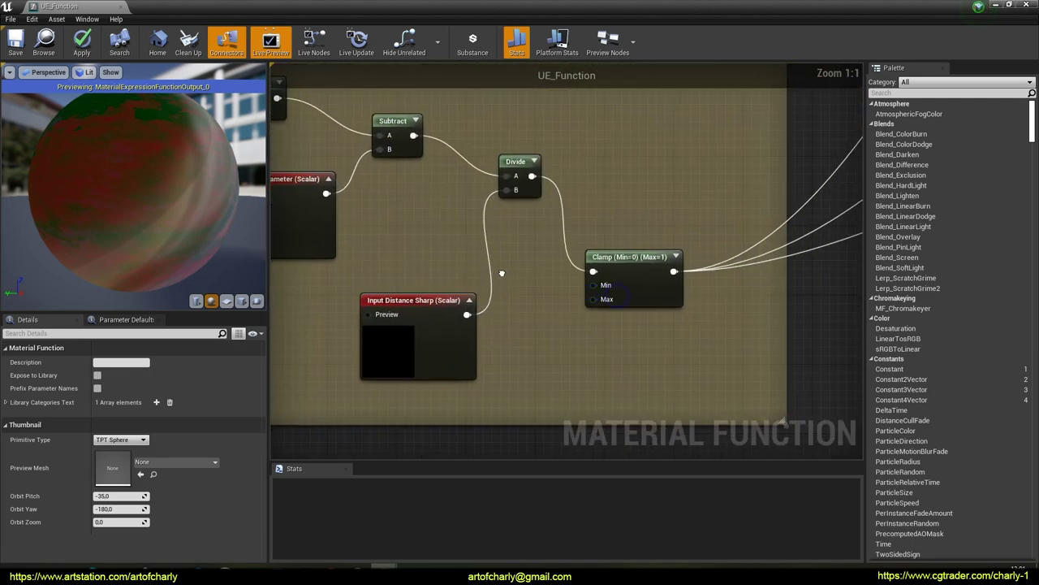
right_click_drag(423, 219, 641, 322)
scroll(641, 321, "down", 3)
right_click_drag(585, 258, 621, 287)
scroll(620, 284, "down", 2)
right_click_drag(286, 237, 369, 223)
Extend the UV CONTROLS comment box upward to clear the Tilling input, and move its TexCoord node up slightly.
right_click_drag(610, 204, 534, 353)
right_click_drag(566, 216, 460, 176)
scroll(501, 283, "up", 2)
scroll(500, 283, "up", 3)
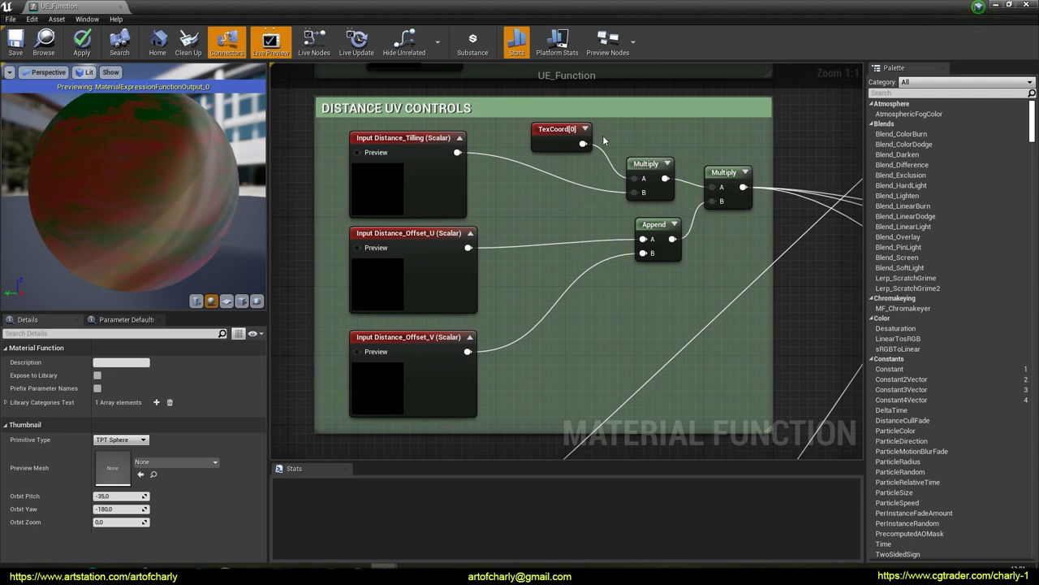
right_click_drag(604, 116, 604, 159)
right_click_drag(598, 400, 600, 477)
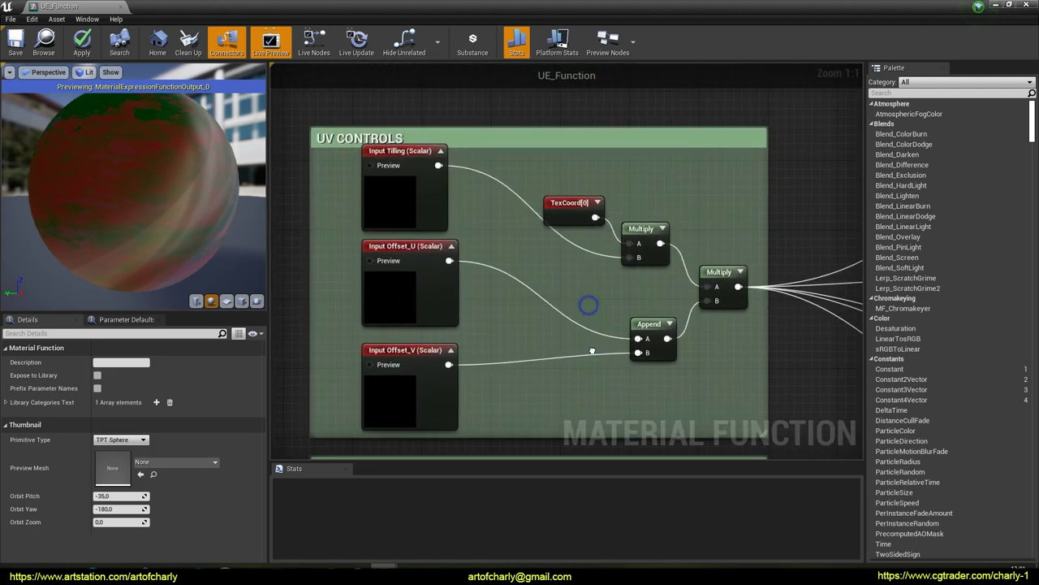
left_click_drag(433, 130, 433, 112)
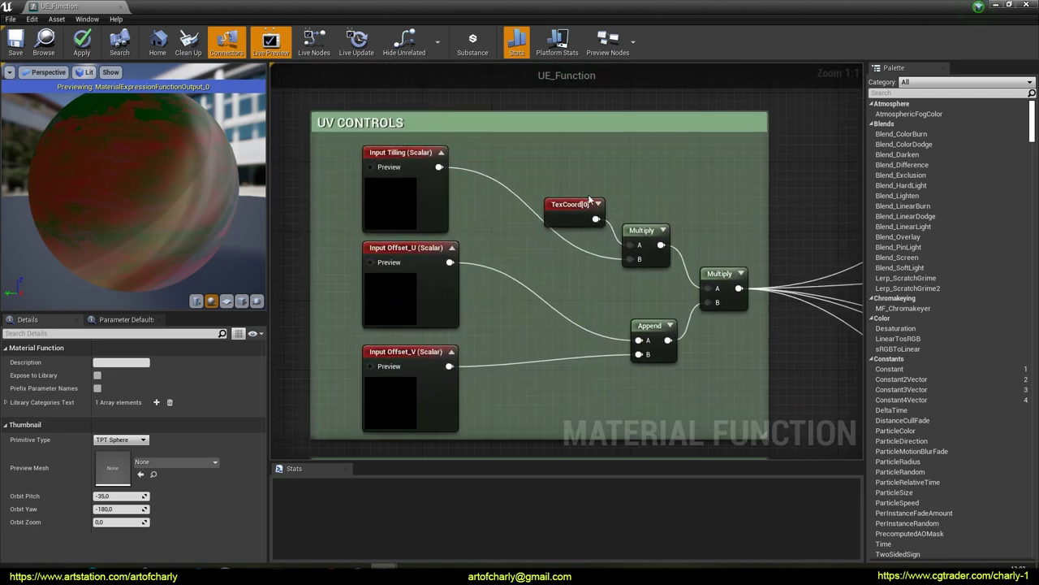
left_click_drag(569, 204, 570, 186)
Follow the UV CONTROLS output wires to the texture nodes in the ALBEDO box.
right_click_drag(717, 225, 539, 266)
scroll(659, 202, "down", 5)
right_click_drag(710, 127, 593, 217)
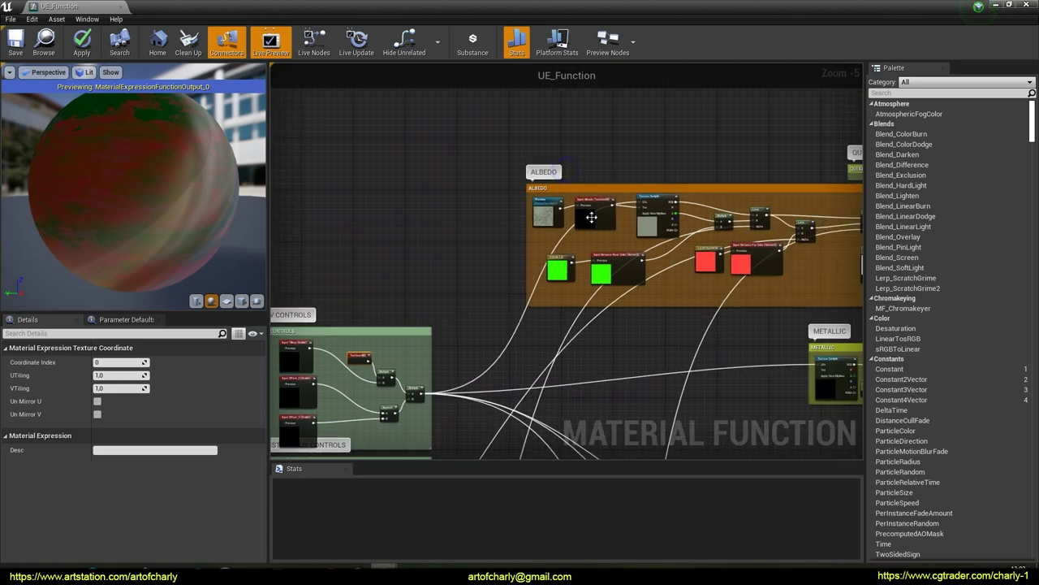
scroll(596, 221, "up", 4)
right_click_drag(741, 242, 519, 207)
scroll(590, 204, "down", 2)
scroll(591, 204, "down", 2)
Check the UVs connections on the ROUGHNESS texture samples and look over the rest of the function's boxes.
right_click_drag(586, 210, 612, 116)
right_click_drag(647, 218, 475, 196)
right_click_drag(482, 299, 572, 139)
scroll(553, 224, "up", 5)
right_click_drag(581, 261, 573, 185)
right_click_drag(759, 214, 634, 207)
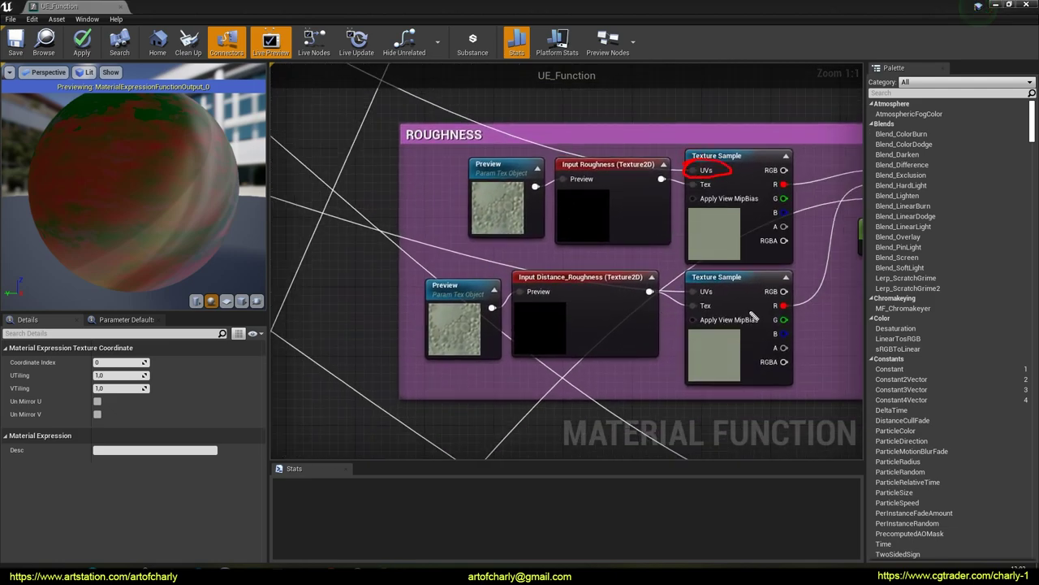
scroll(608, 291, "down", 6)
mouse_move(541, 276)
right_mouse_down()
mouse_move(641, 135)
mouse_move(608, 155)
mouse_move(507, 157)
right_mouse_up()
scroll(522, 166, "down", 2)
scroll(522, 166, "down", 1)
right_click_drag(641, 149, 643, 243)
scroll(686, 273, "down", 2)
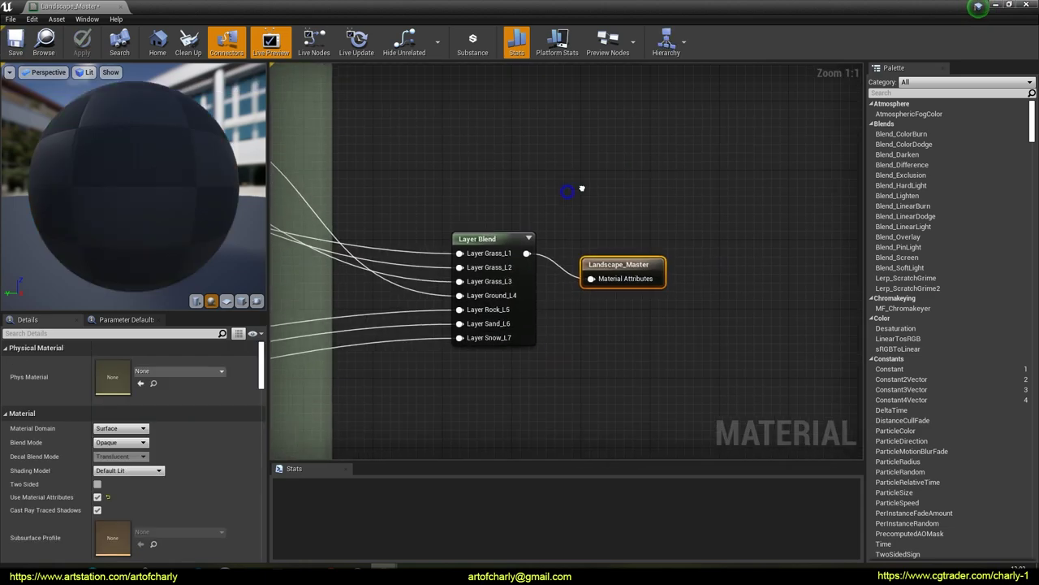
In Landscape_Master, move the last UE_Function node of the upper row away from the overlapping stack toward Layer Blend.
scroll(451, 235, "down", 3)
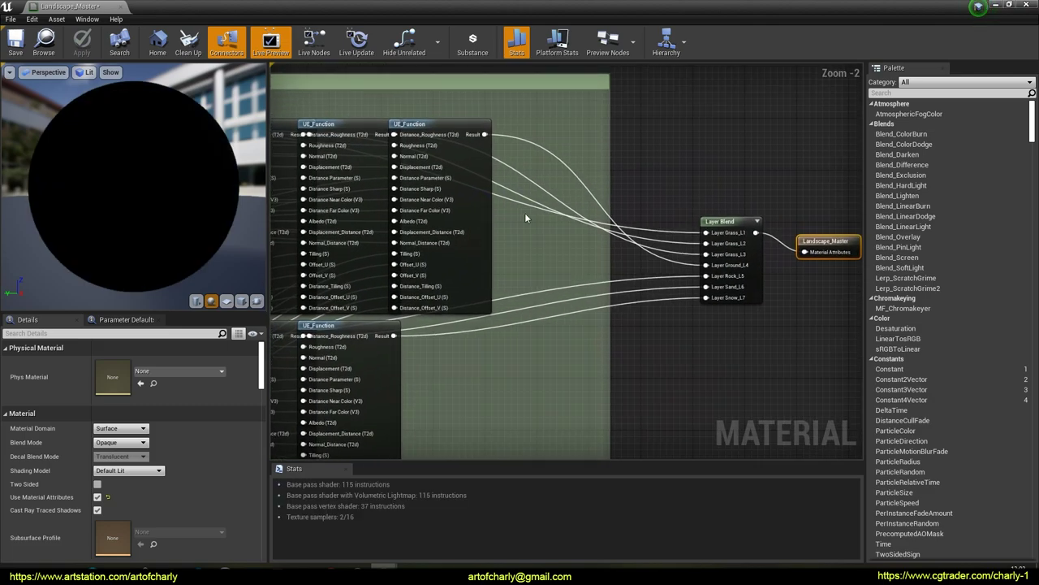
left_click_drag(562, 151, 585, 152)
right_click_drag(559, 259, 673, 216)
scroll(687, 179, "up", 3)
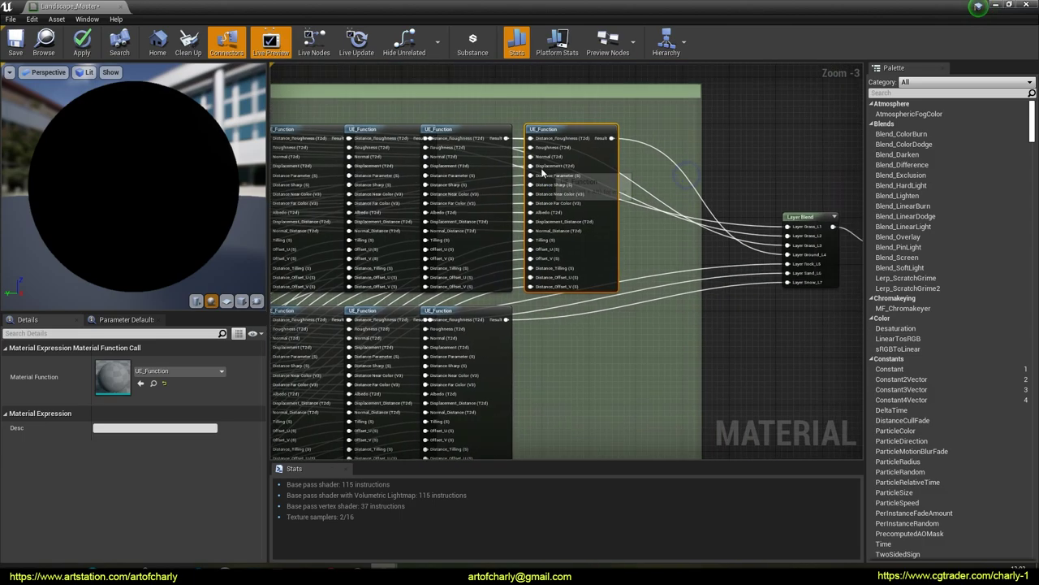
right_click_drag(507, 215, 560, 180)
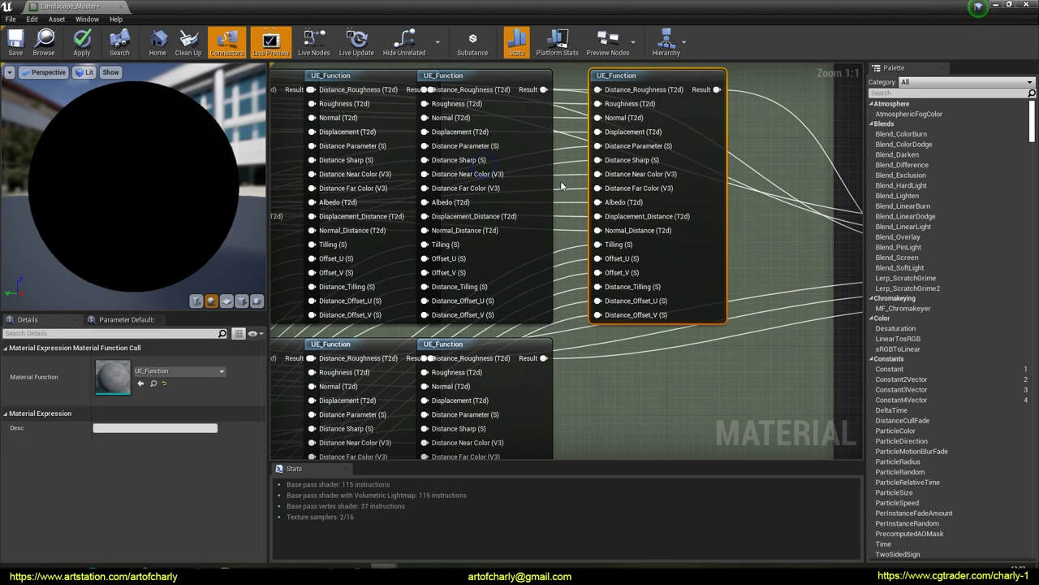
Examine the UE_Function nodes' tiling and offset inputs, from Tilling to Distance_Offset_V, and their incoming wires.
scroll(561, 182, "down", 5)
right_click_drag(498, 238, 739, 32)
scroll(517, 256, "down", 5)
right_click_drag(451, 433, 610, 176)
scroll(479, 252, "up", 1)
right_click_drag(371, 267, 413, 237)
scroll(357, 190, "up", 3)
scroll(613, 242, "up", 6)
right_click_drag(758, 251, 583, 229)
scroll(583, 229, "down", 9)
right_click_drag(536, 173, 459, 301)
scroll(595, 229, "up", 9)
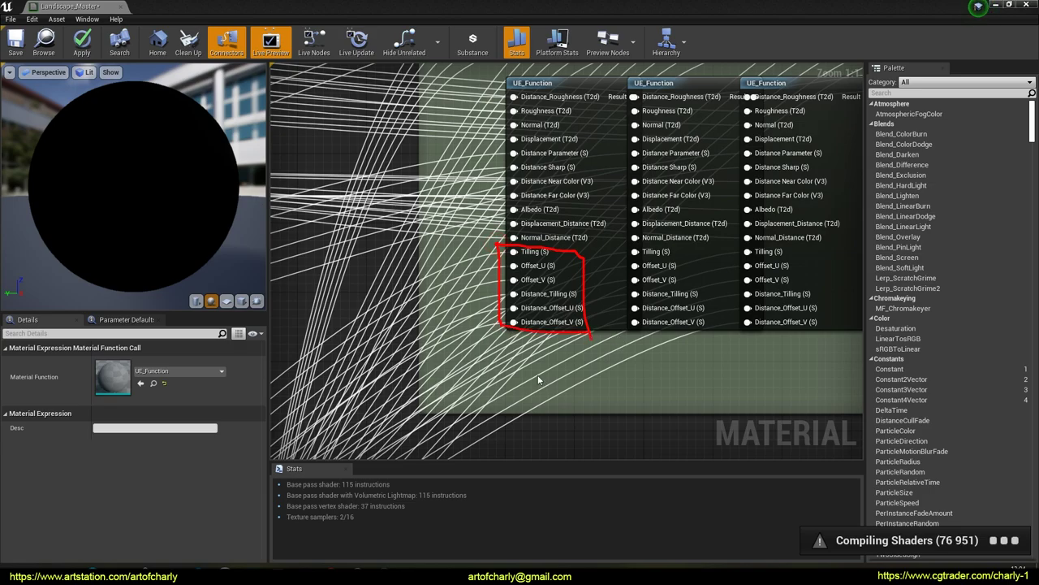
key("Escape")
Trace the function input wires back to the Snow_L7_Near_Color and Snow_L7_Far_Color parameters.
scroll(479, 250, "down", 9)
right_click_drag(479, 250, 732, 246)
right_click_drag(418, 253, 631, 265)
mouse_move(428, 265)
right_mouse_down()
mouse_move(501, 290)
mouse_move(634, 293)
right_mouse_up()
right_click_drag(430, 296, 474, 294)
right_click_drag(299, 262, 438, 267)
scroll(491, 266, "up", 9)
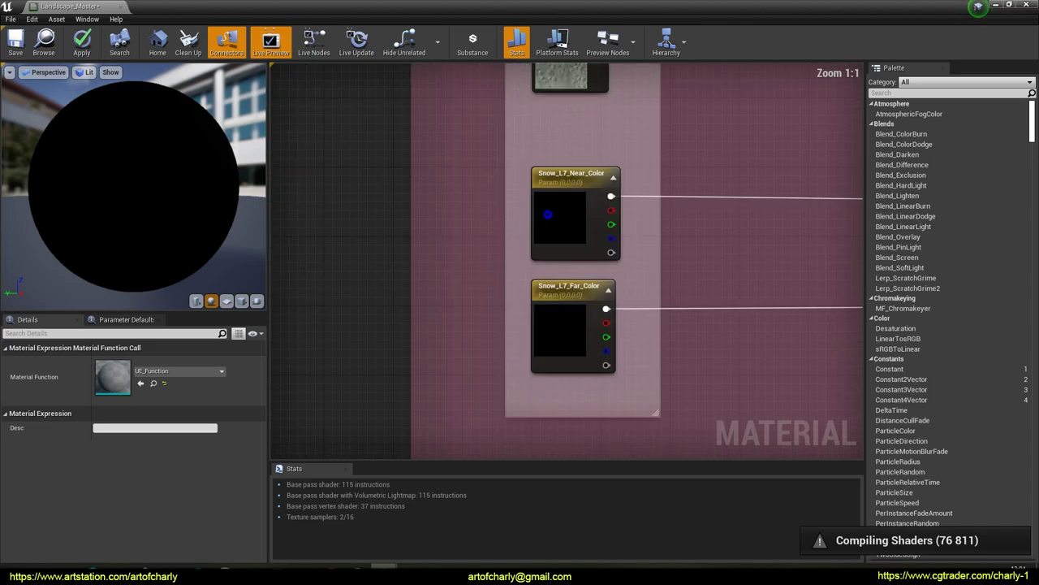
Follow the Snow_L7_Near_Color and Snow_L7_Far_Color wires to the Distance Near Color and Distance Far Color inputs of the UE_Function nodes.
right_click_drag(548, 214, 431, 203)
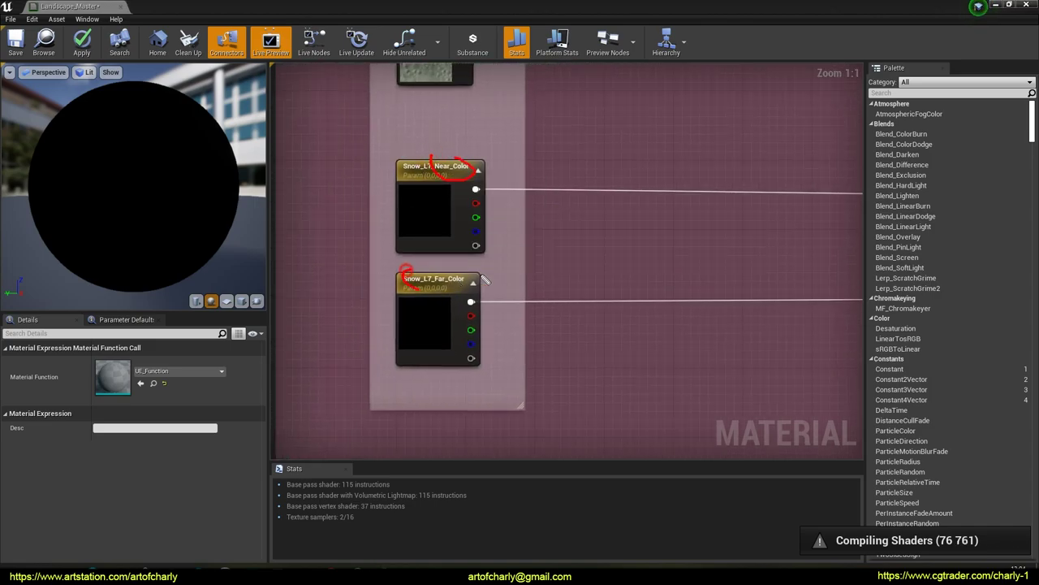
key("Escape")
scroll(497, 279, "down", 10)
mouse_move(728, 279)
right_mouse_down()
mouse_move(513, 269)
mouse_move(527, 260)
right_mouse_up()
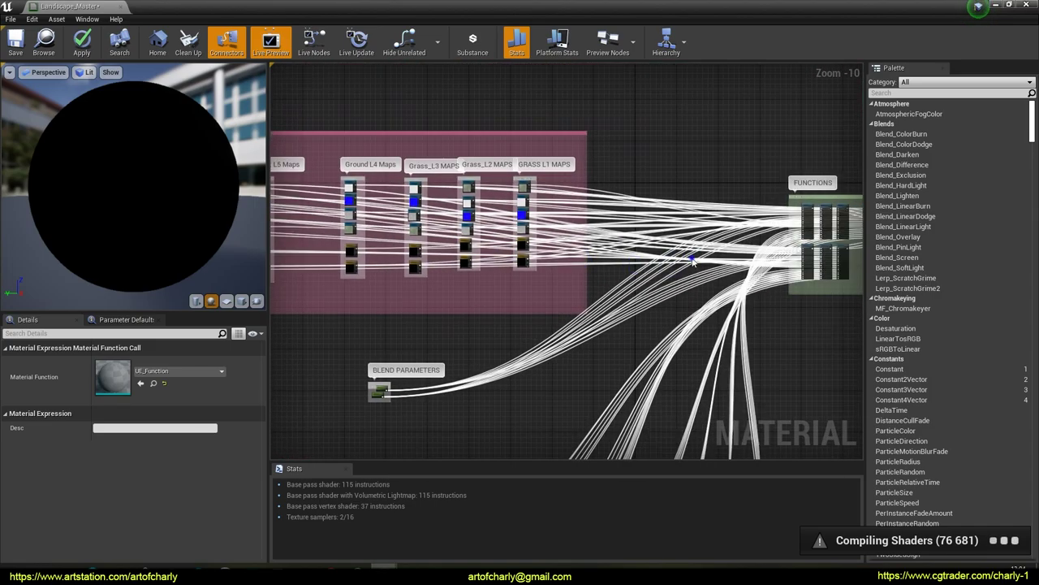
right_click_drag(692, 259, 541, 259)
scroll(695, 276, "up", 10)
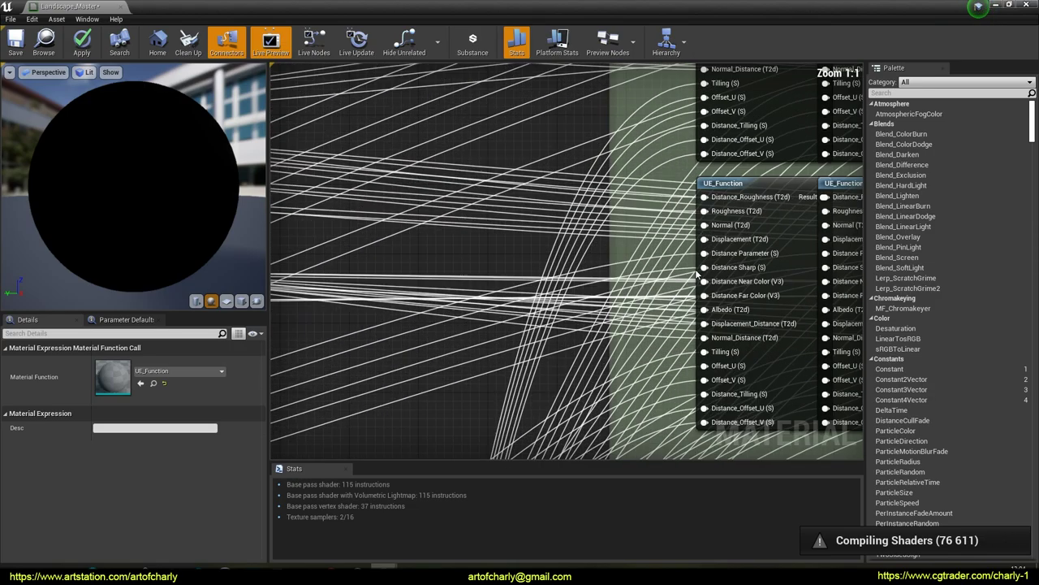
right_click_drag(678, 323, 548, 310)
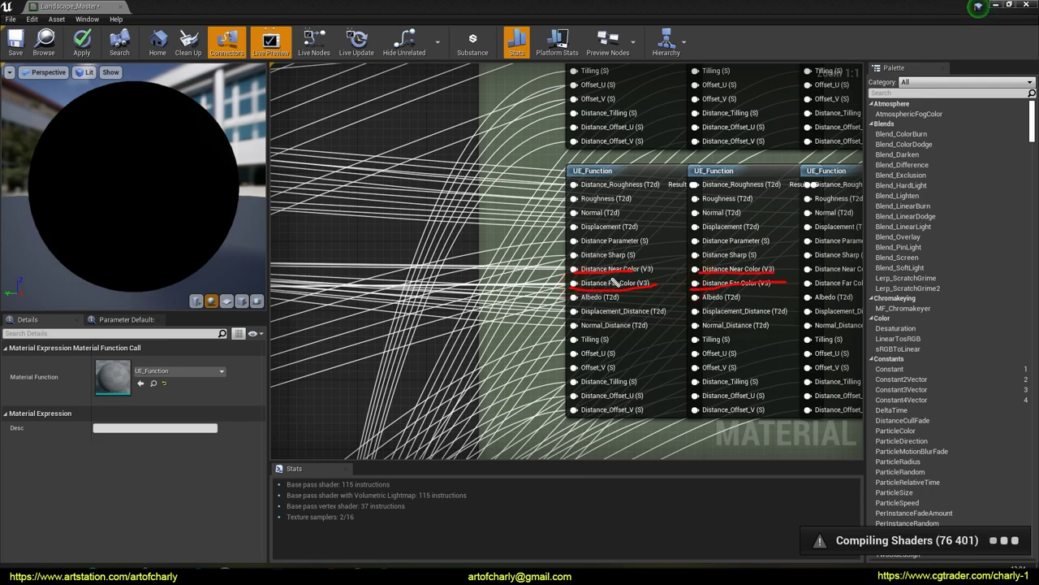
Examine the layer groups in the MAPS comment box and their outgoing wires.
scroll(573, 259, "down", 3)
scroll(552, 260, "down", 2)
scroll(553, 260, "down", 4)
right_click_drag(427, 186, 656, 191)
scroll(656, 190, "down", 3)
right_click_drag(359, 206, 466, 183)
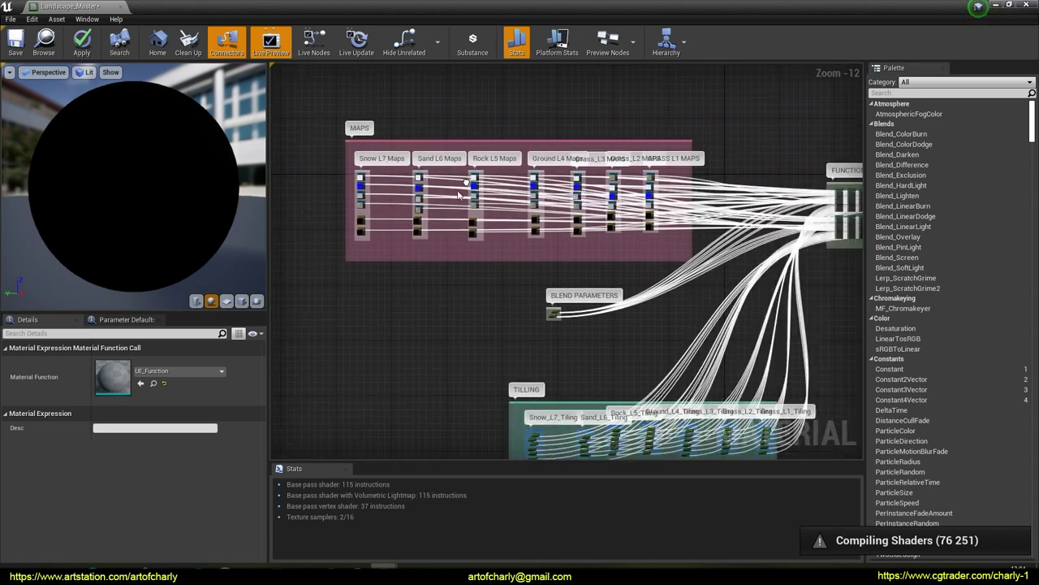
scroll(572, 268, "up", 12)
scroll(581, 258, "down", 4)
scroll(582, 259, "down", 4)
Check the inputs of both UE_Function rows in the FUNCTIONS box against the incoming map and color wires.
right_click_drag(720, 219, 439, 305)
right_click_drag(677, 213, 451, 311)
scroll(639, 234, "up", 3)
scroll(639, 233, "up", 6)
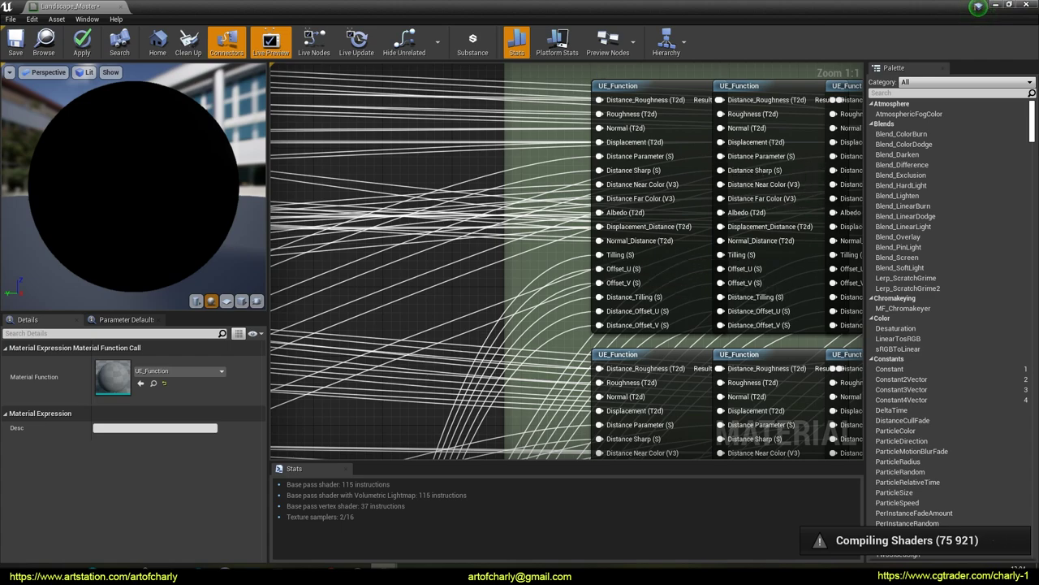
left_click_drag(592, 178, 667, 179)
key("Escape")
scroll(456, 218, "down", 10)
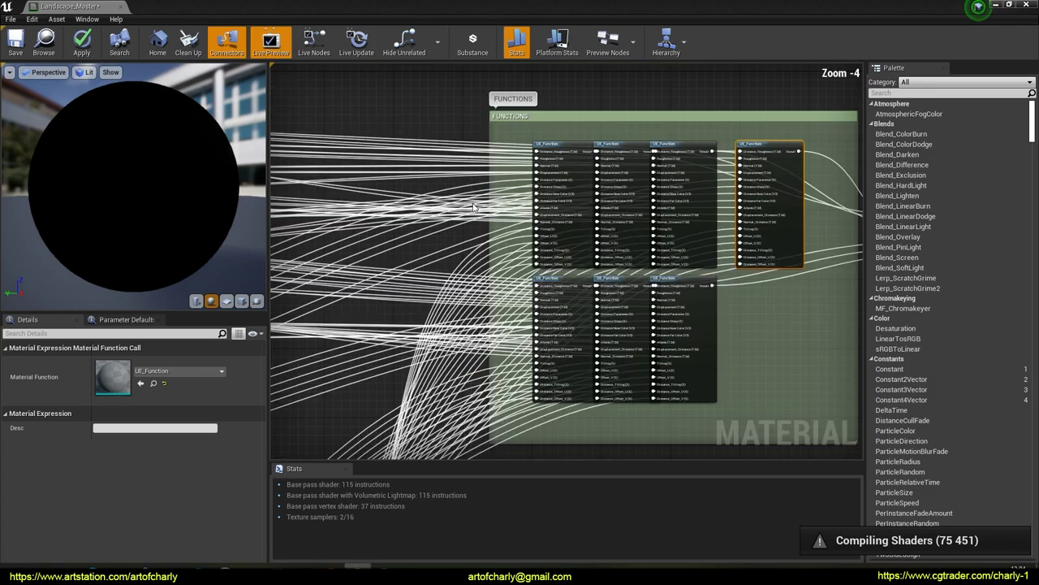
Pull the first upper-row UE_Function node out of the FUNCTIONS box near the GRASS L1 MAPS group to inspect its wires.
mouse_move(453, 219)
right_mouse_down()
mouse_move(780, 179)
mouse_move(724, 163)
mouse_move(689, 169)
right_mouse_up()
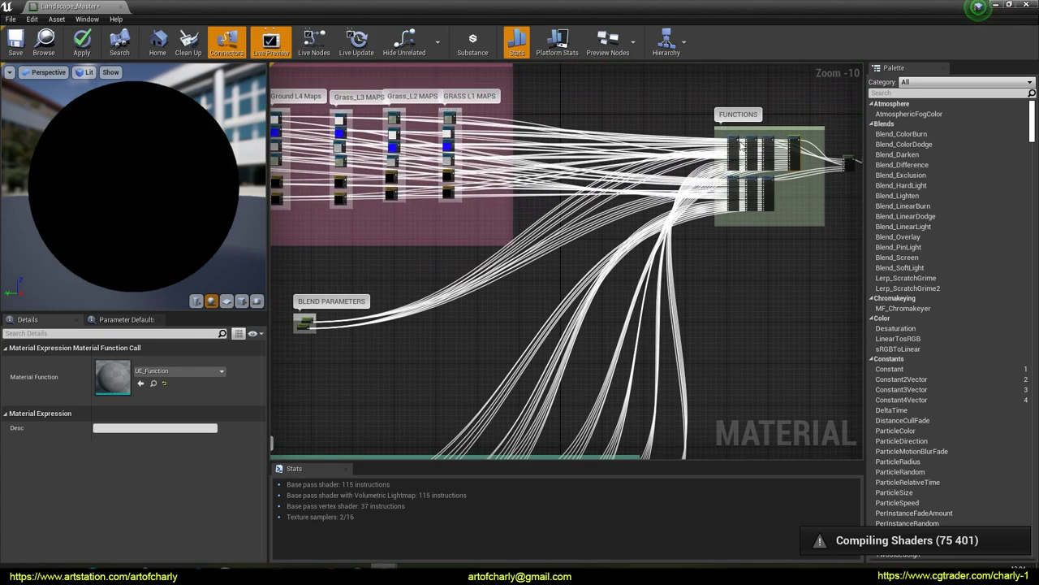
left_click_drag(740, 148, 468, 319)
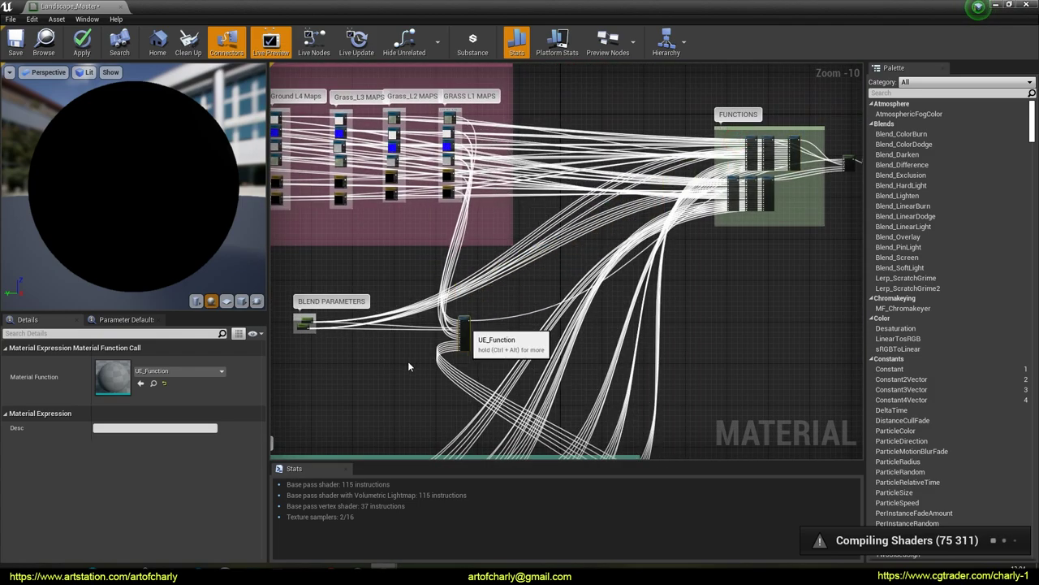
scroll(384, 344, "up", 5)
right_click_drag(384, 344, 614, 282)
right_click_drag(655, 169, 529, 326)
scroll(573, 268, "down", 4)
left_click_drag(534, 339, 638, 86)
scroll(638, 86, "up", 5)
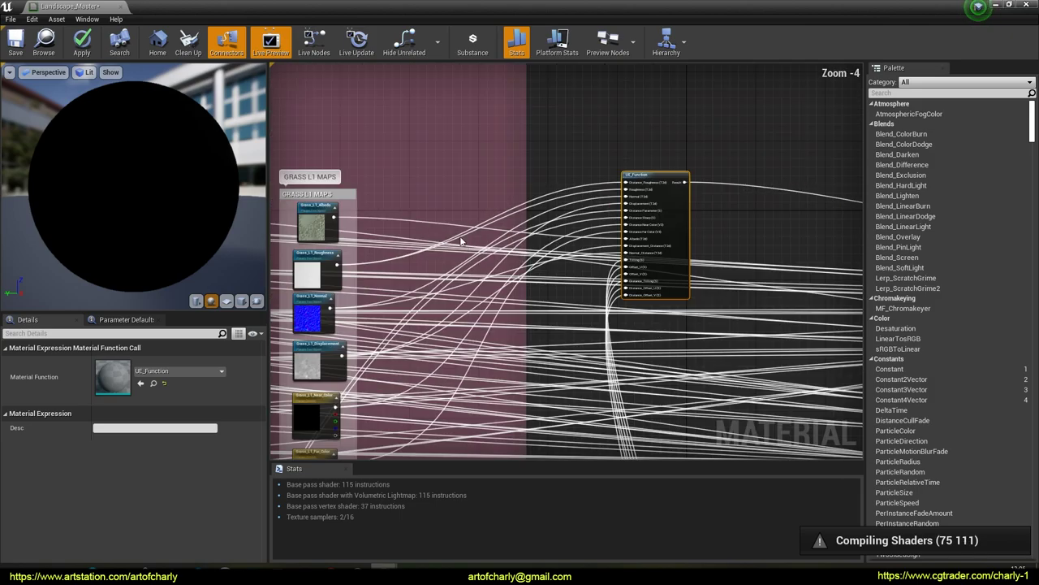
Move the pulled-out UE_Function node back into the FUNCTIONS box as the first node of the upper row and deselect it.
scroll(601, 233, "down", 8)
right_click_drag(601, 234, 497, 230)
scroll(518, 228, "up", 4)
left_click_drag(490, 208, 631, 243)
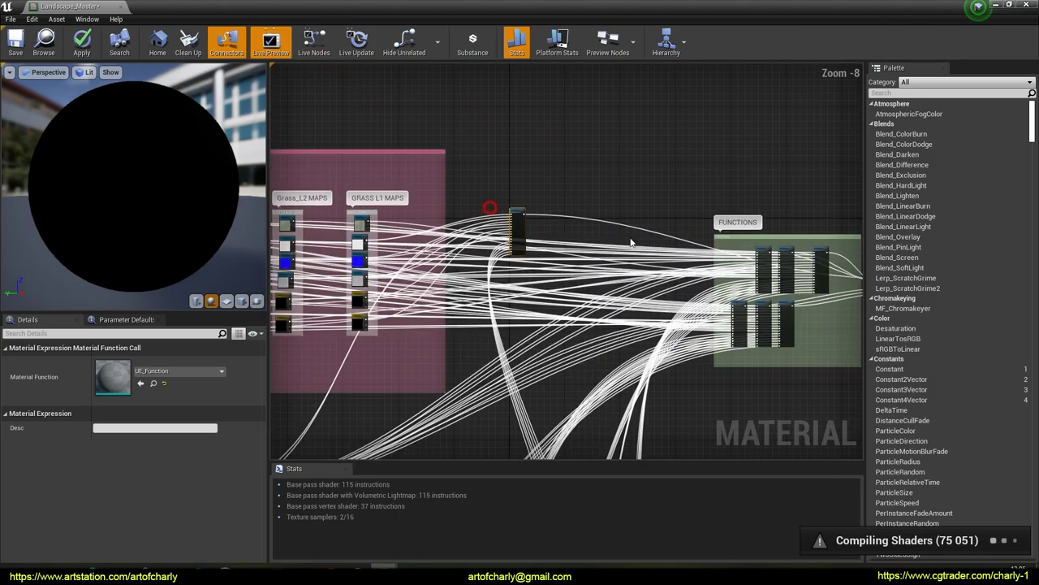
left_click_drag(516, 224, 747, 262)
scroll(586, 307, "up", 3)
scroll(586, 307, "up", 3)
scroll(584, 275, "down", 3)
left_click_drag(581, 239, 578, 242)
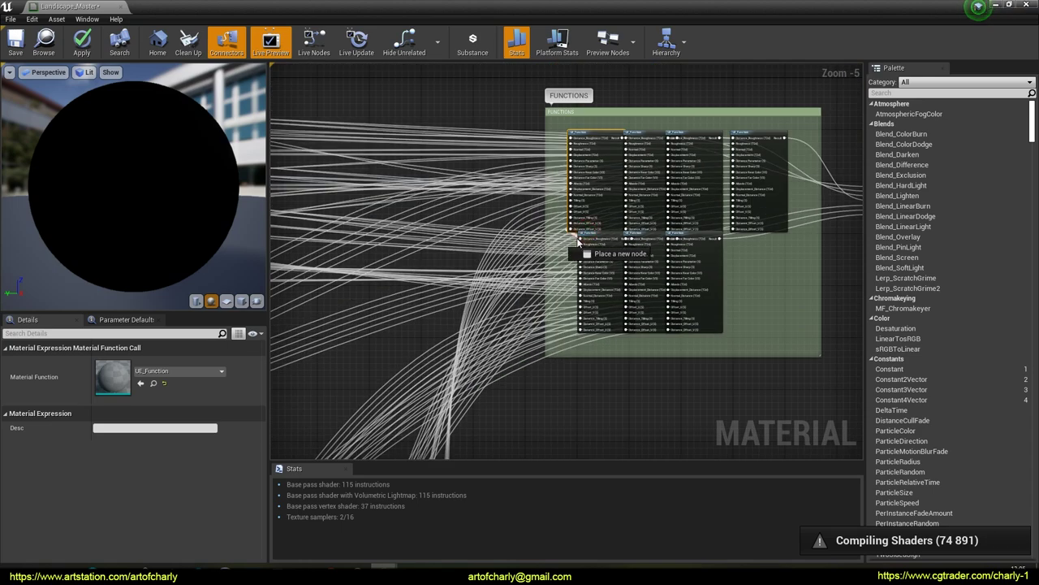
right_click(577, 241)
left_click(824, 286)
left_click(788, 264)
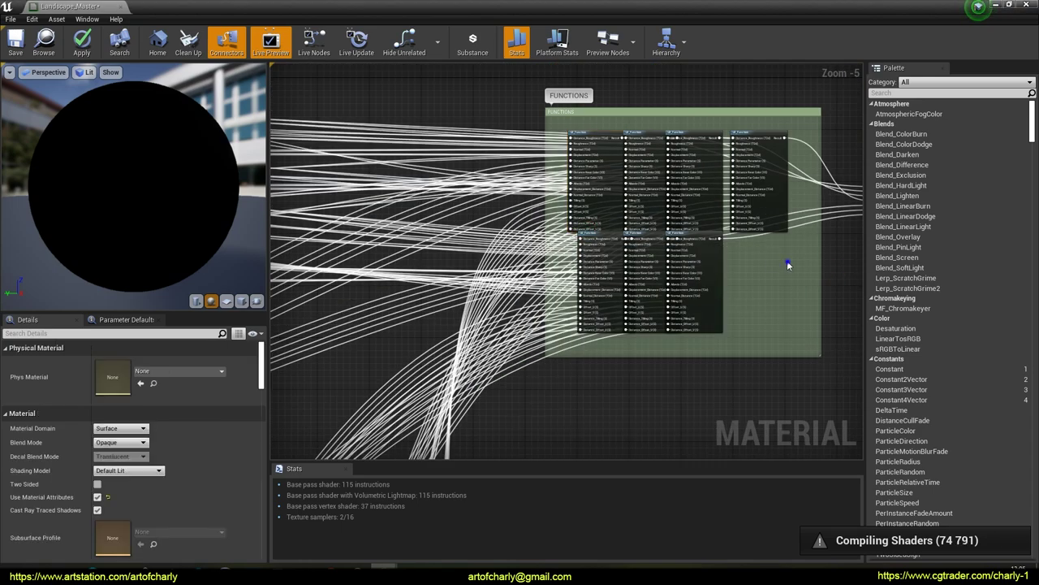
Review the UE_Function nodes in the FUNCTIONS box and their result wires into the Layer Blend and the Landscape_Master output.
right_click_drag(788, 264, 602, 289)
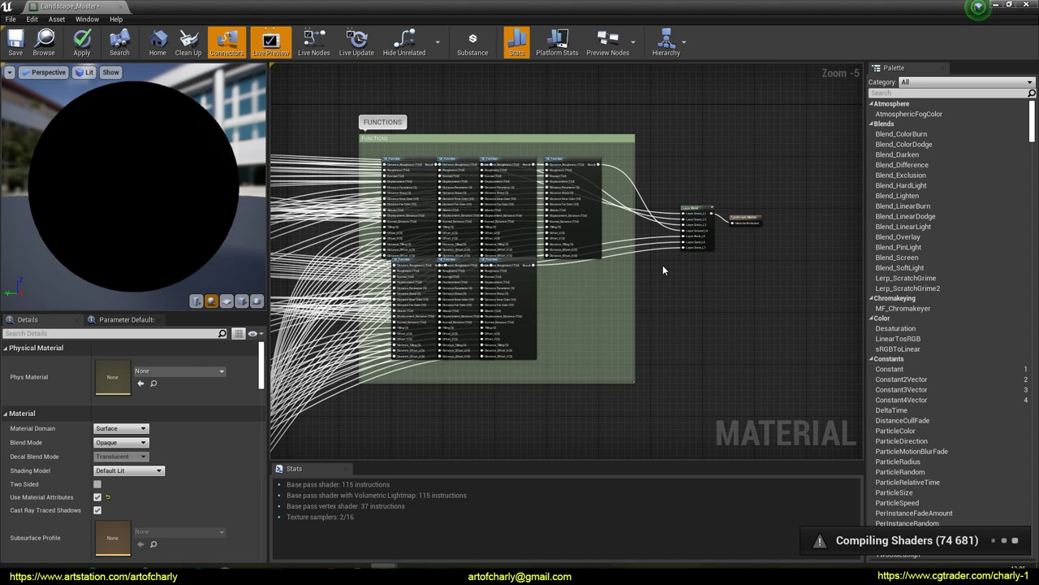
scroll(633, 274, "up", 5)
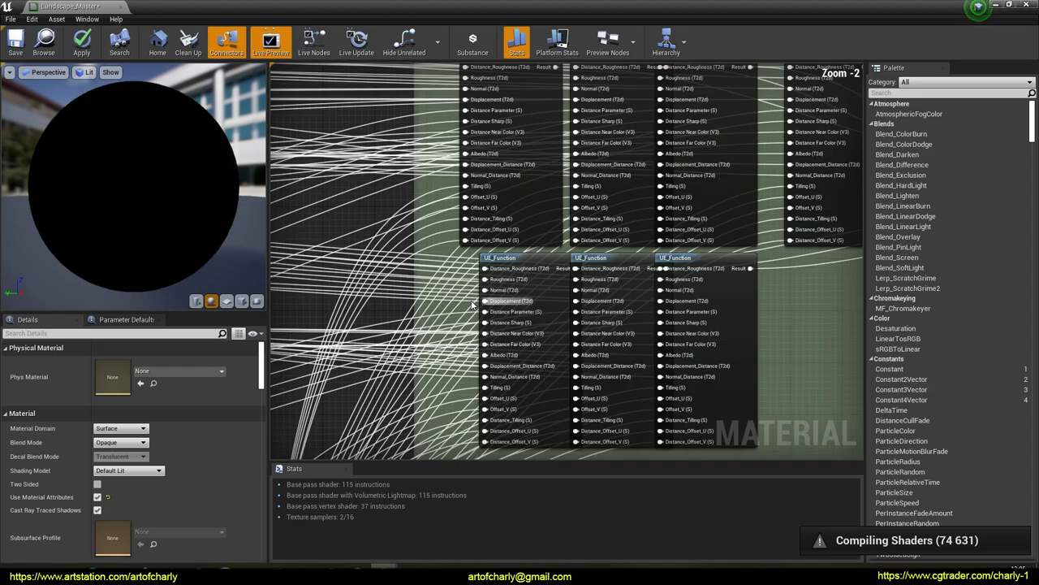
right_click_drag(634, 275, 520, 324)
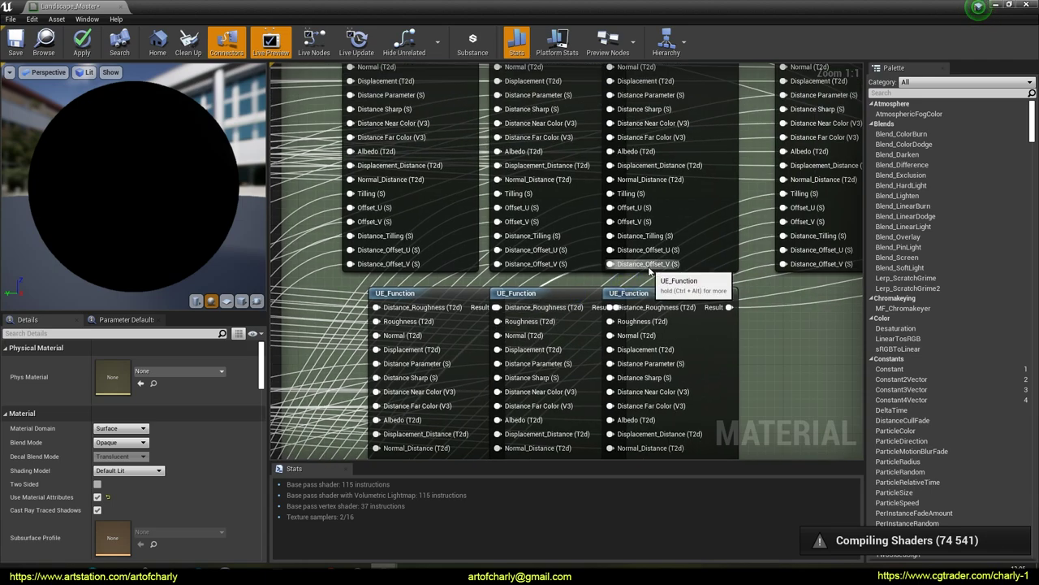
scroll(649, 270, "down", 2)
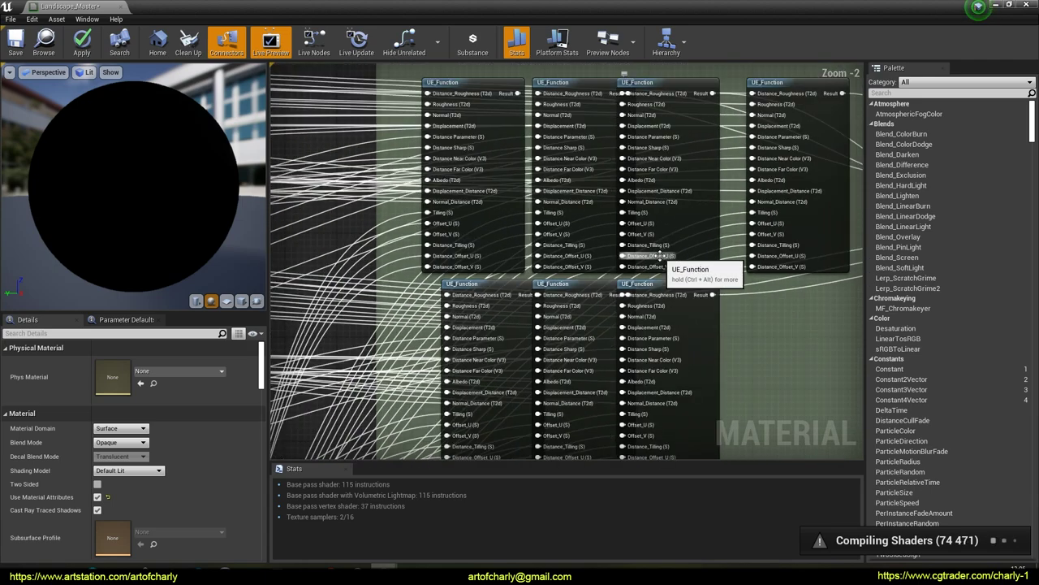
right_click_drag(699, 208, 495, 231)
right_click_drag(761, 254, 696, 266)
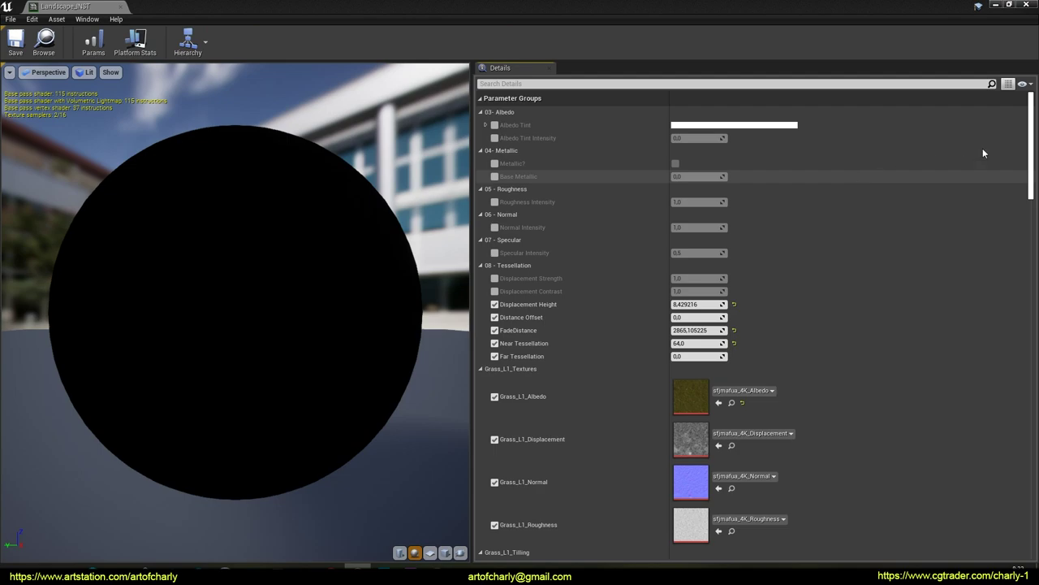
Review the Landscape_INST parameter groups from Tessellation through the texture and tiling groups of Grass_L1, Grass_L2 and Grass_L3.
left_click_drag(1033, 119, 1033, 133)
scroll(956, 197, "down", 1)
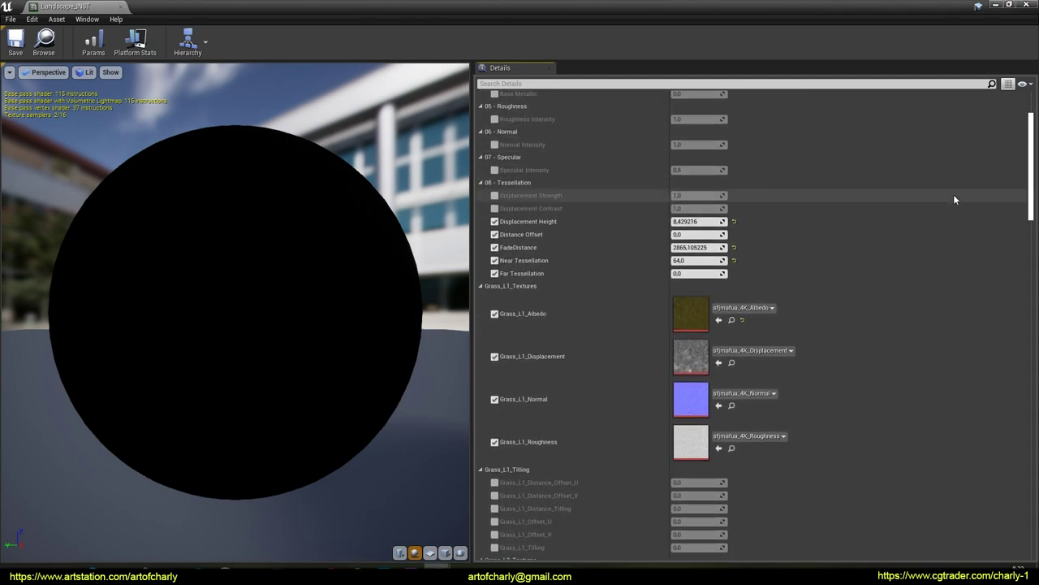
scroll(954, 199, "down", 4)
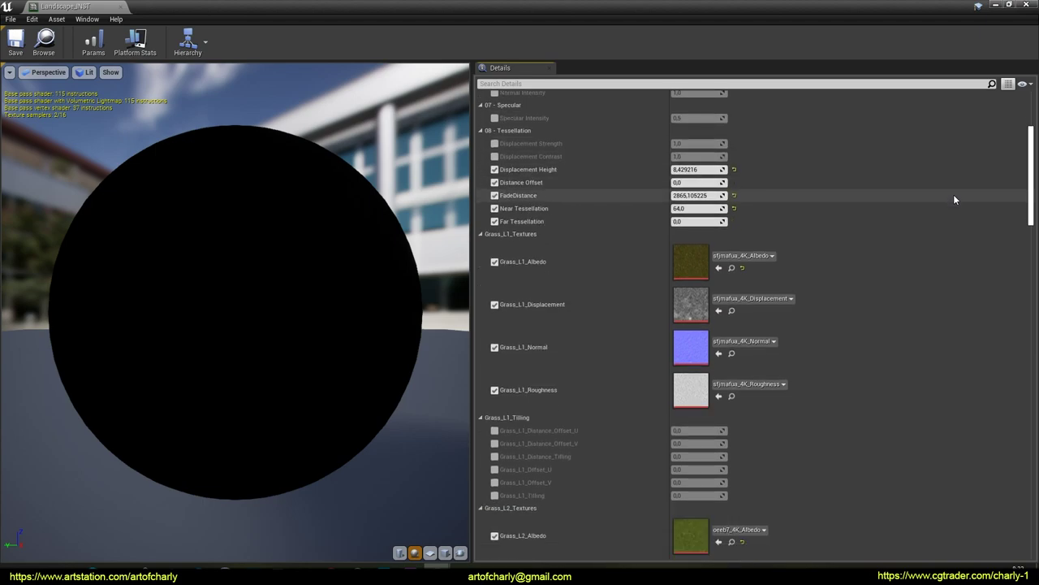
scroll(954, 199, "down", 6)
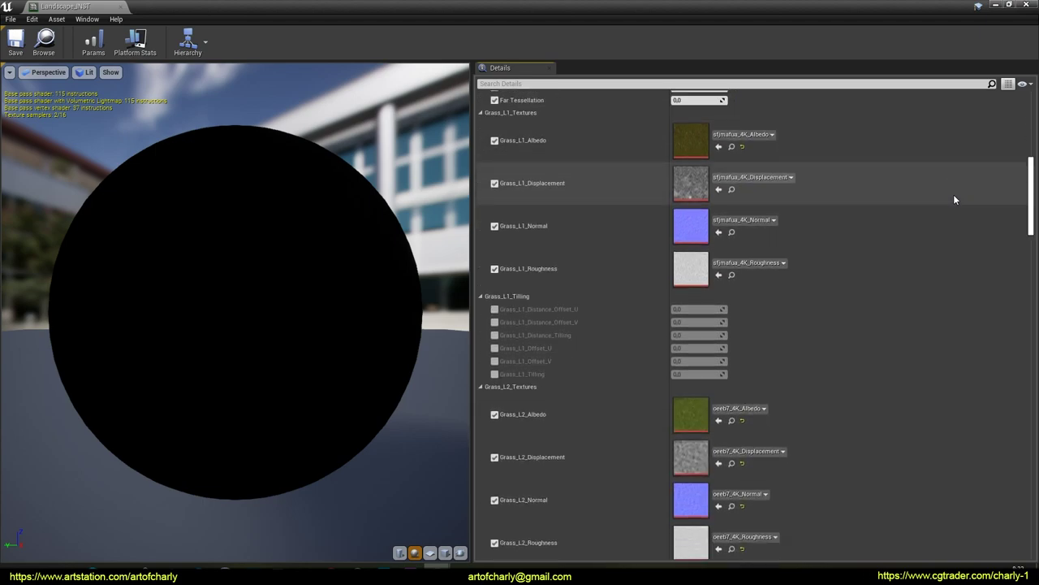
scroll(954, 199, "down", 7)
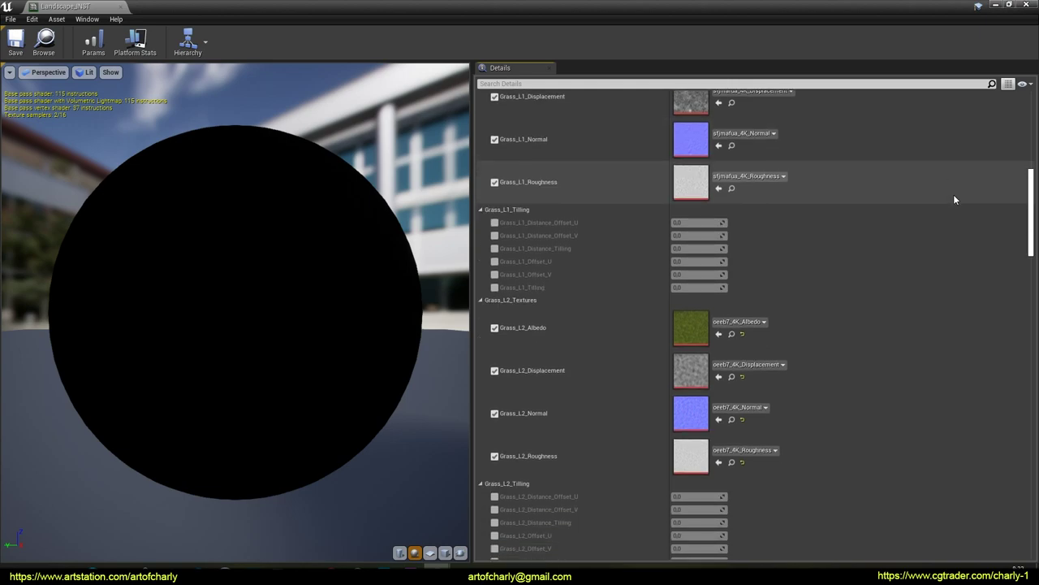
scroll(954, 199, "down", 3)
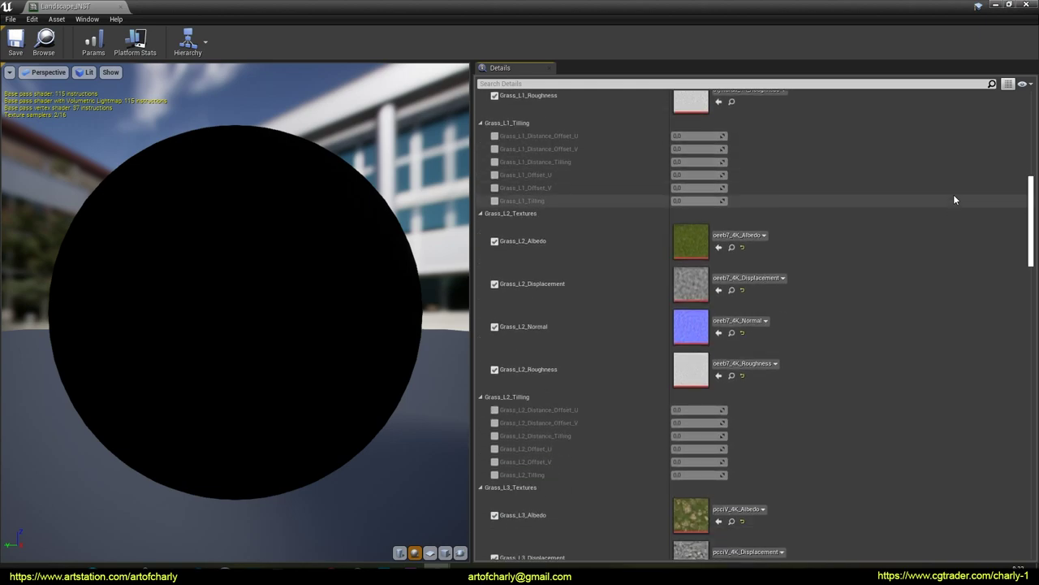
scroll(954, 199, "down", 6)
scroll(954, 198, "down", 4)
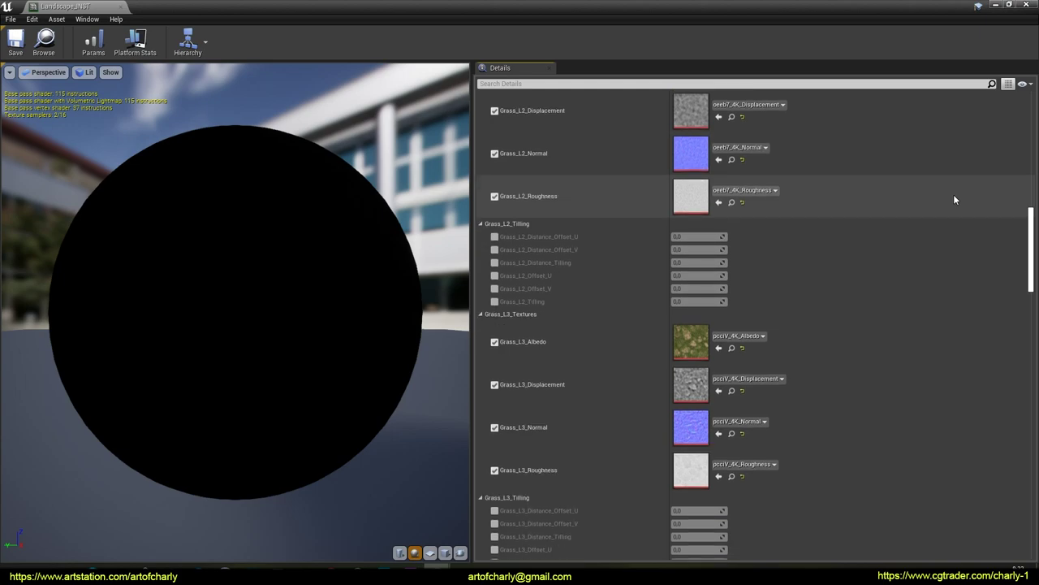
scroll(953, 199, "down", 5)
scroll(953, 199, "down", 2)
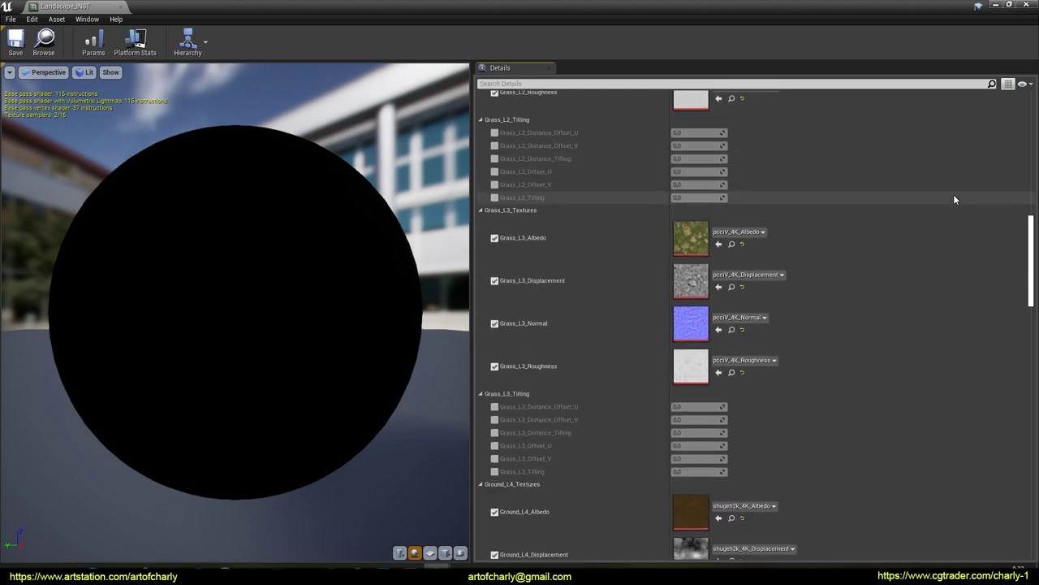
scroll(954, 199, "down", 6)
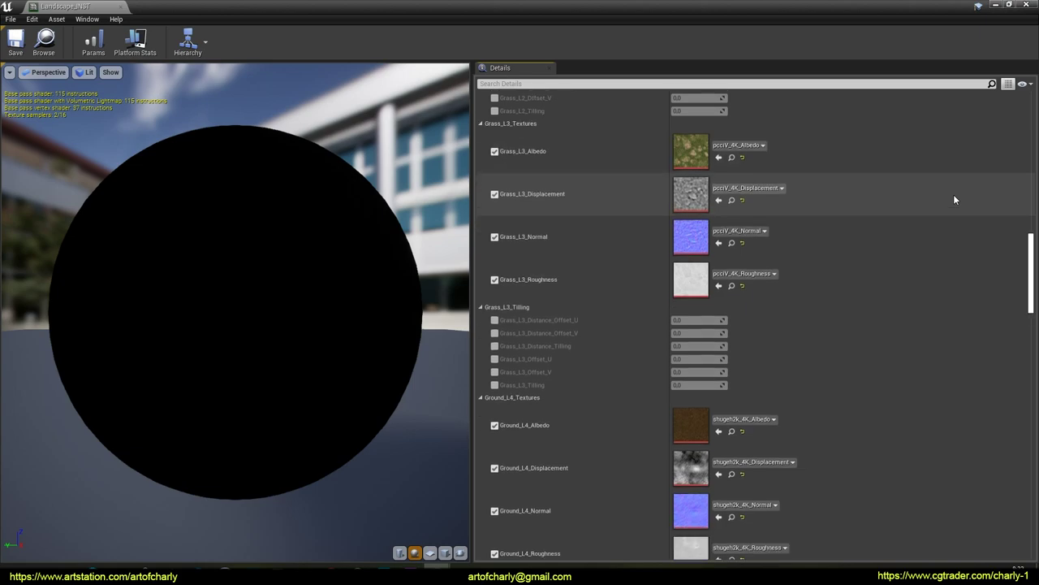
scroll(954, 199, "down", 2)
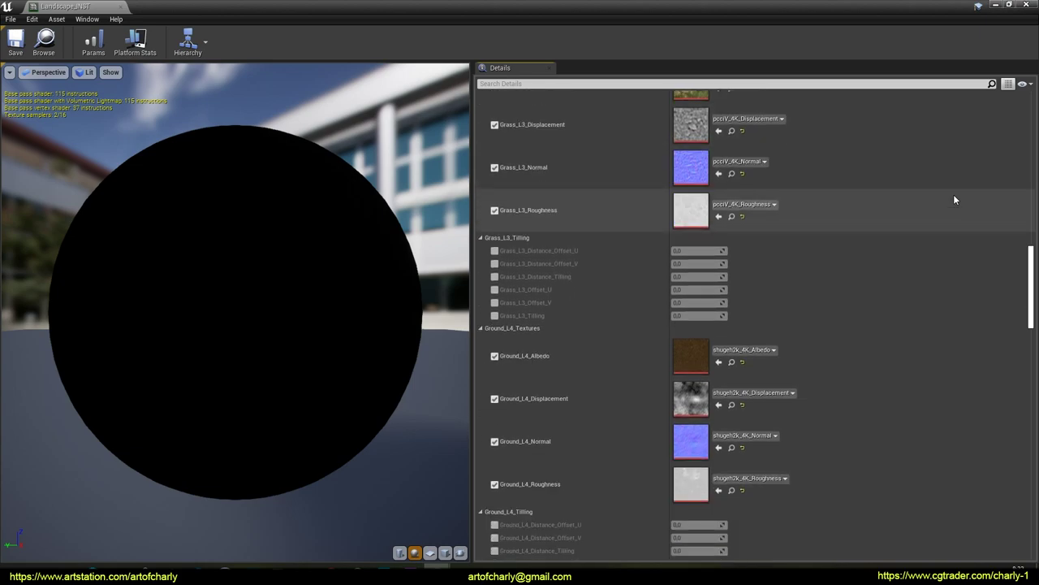
Review the texture and tiling parameter groups of Ground_L4, Rock_L5 and Sand_L6 in Landscape_INST.
scroll(955, 199, "down", 5)
scroll(954, 199, "down", 4)
scroll(954, 199, "down", 7)
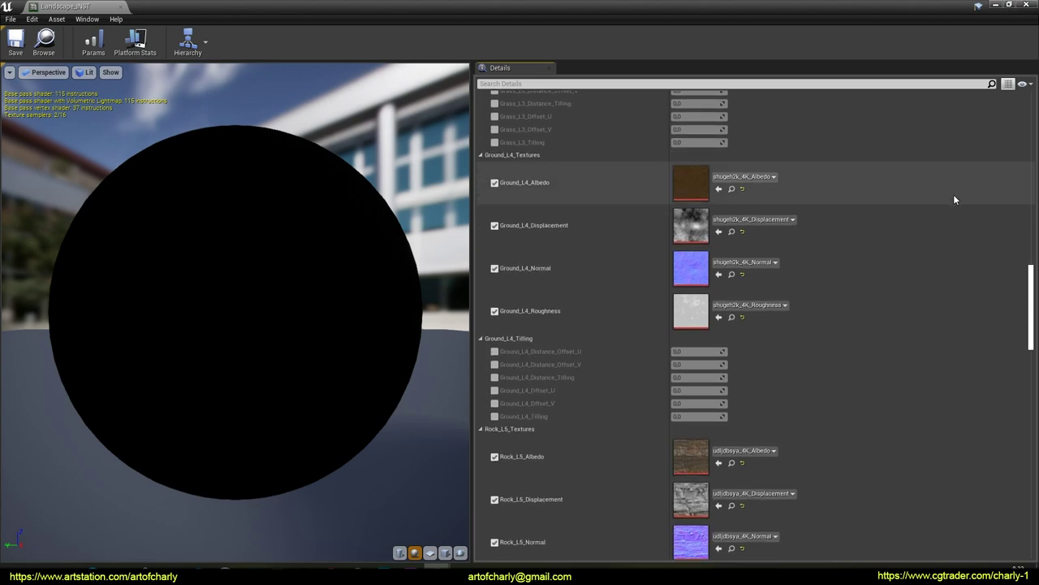
scroll(954, 199, "down", 4)
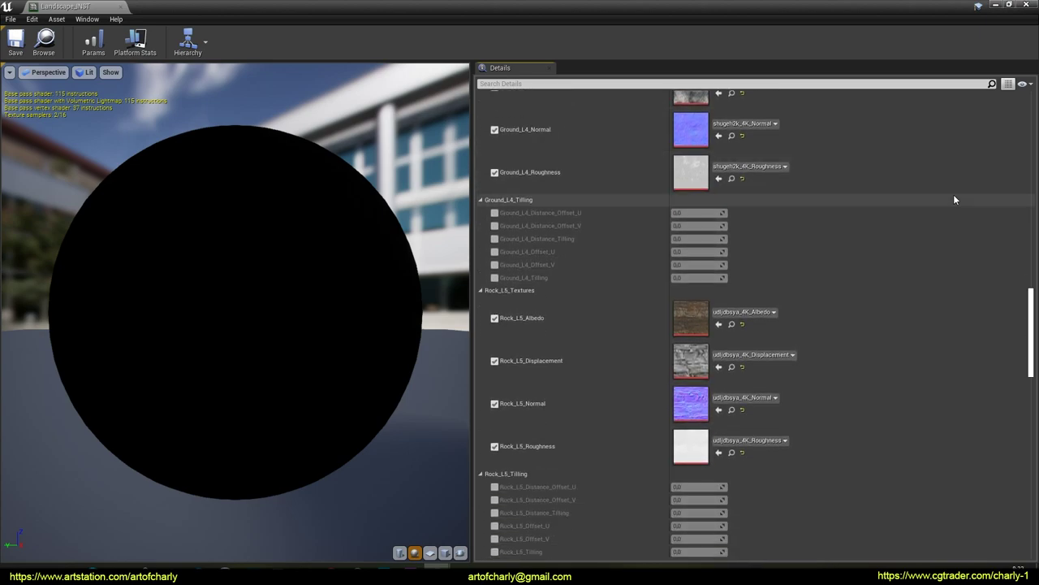
scroll(954, 199, "down", 8)
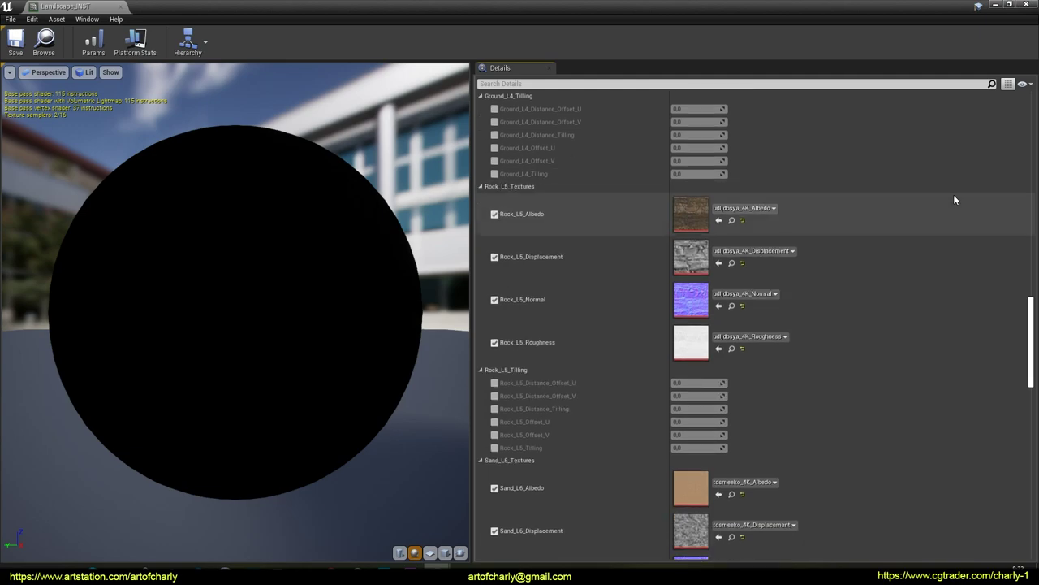
scroll(954, 199, "down", 3)
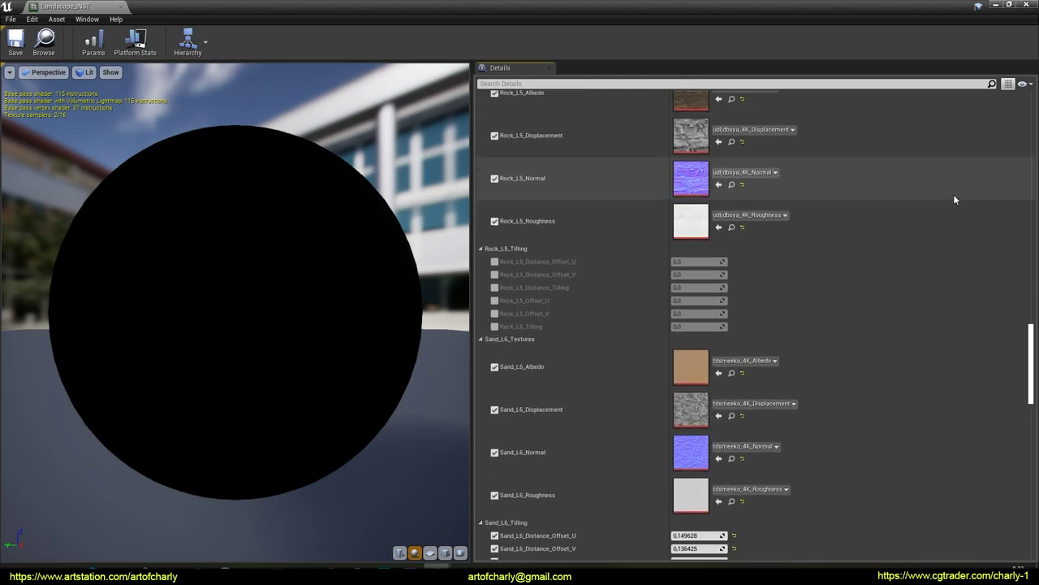
scroll(954, 199, "down", 9)
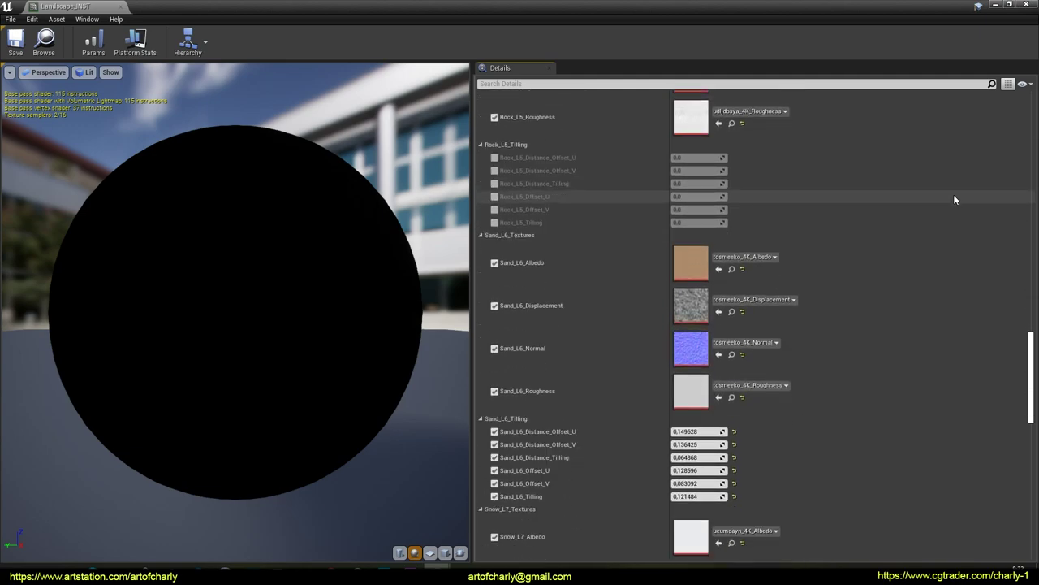
scroll(954, 199, "down", 3)
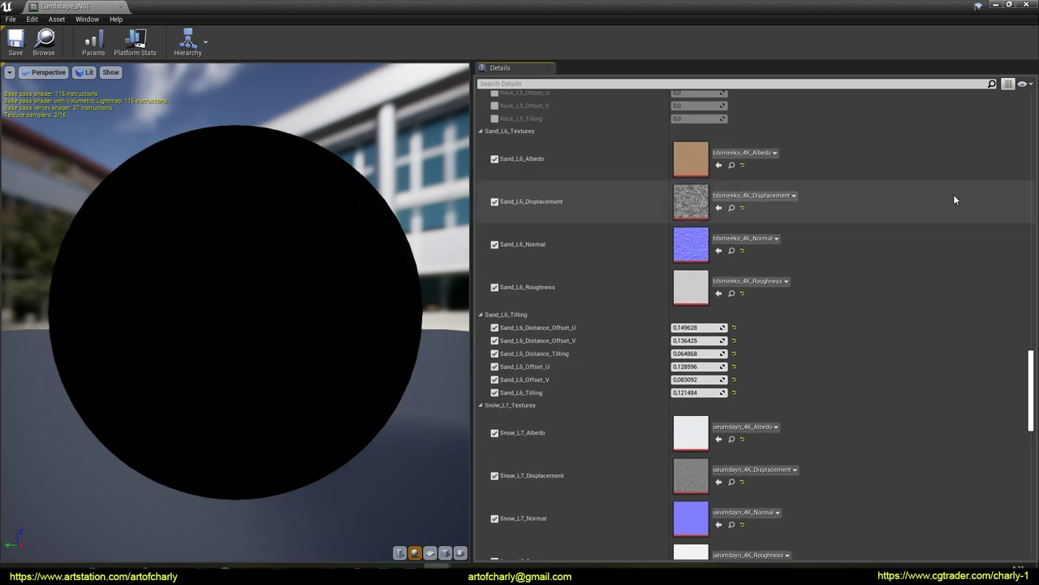
Review the Snow_L7, Tiling_Colors and Tilling_Blend_Parameters groups, and return to the start of the Landscape_INST parameter list.
scroll(954, 199, "down", 9)
scroll(955, 199, "down", 9)
scroll(954, 198, "down", 10)
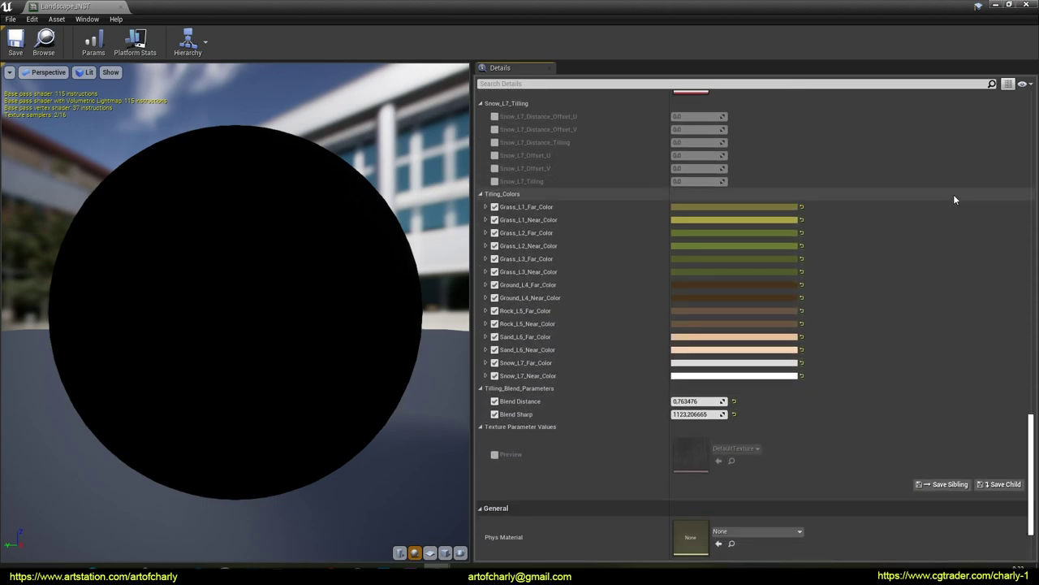
scroll(954, 199, "down", 8)
scroll(955, 199, "up", 11)
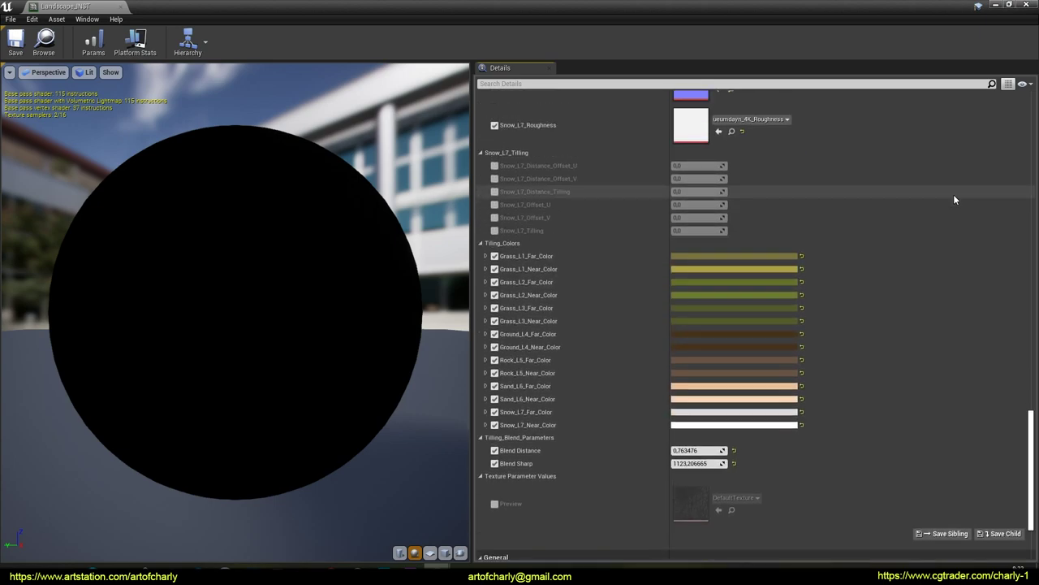
scroll(955, 199, "up", 4)
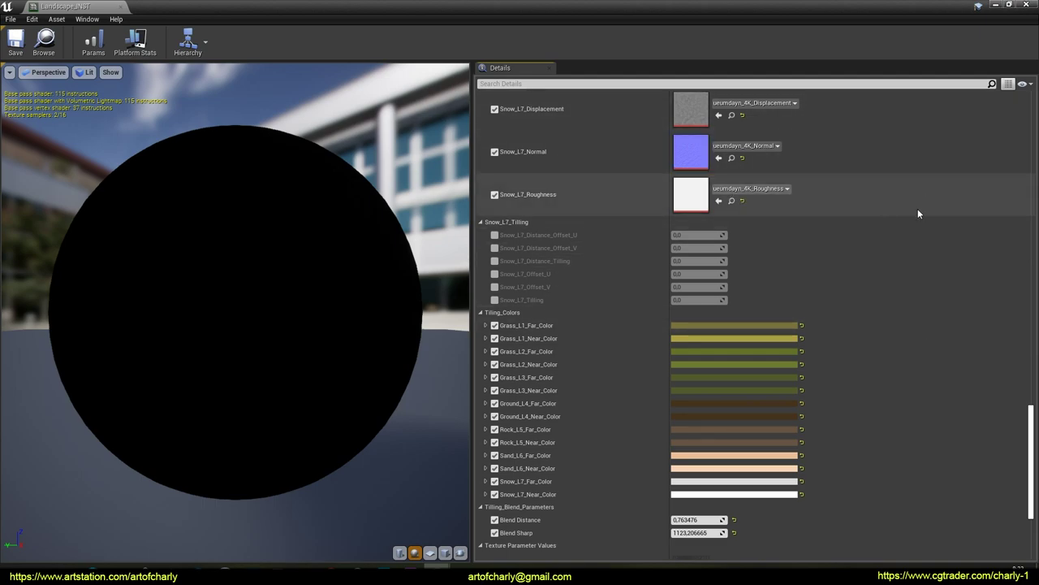
left_click_drag(1031, 451, 1031, 134)
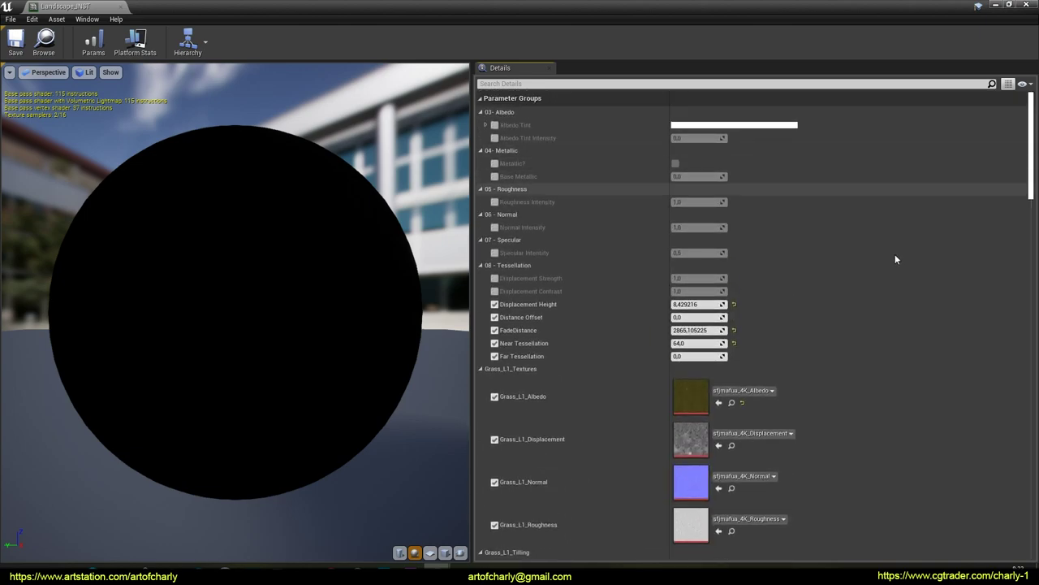